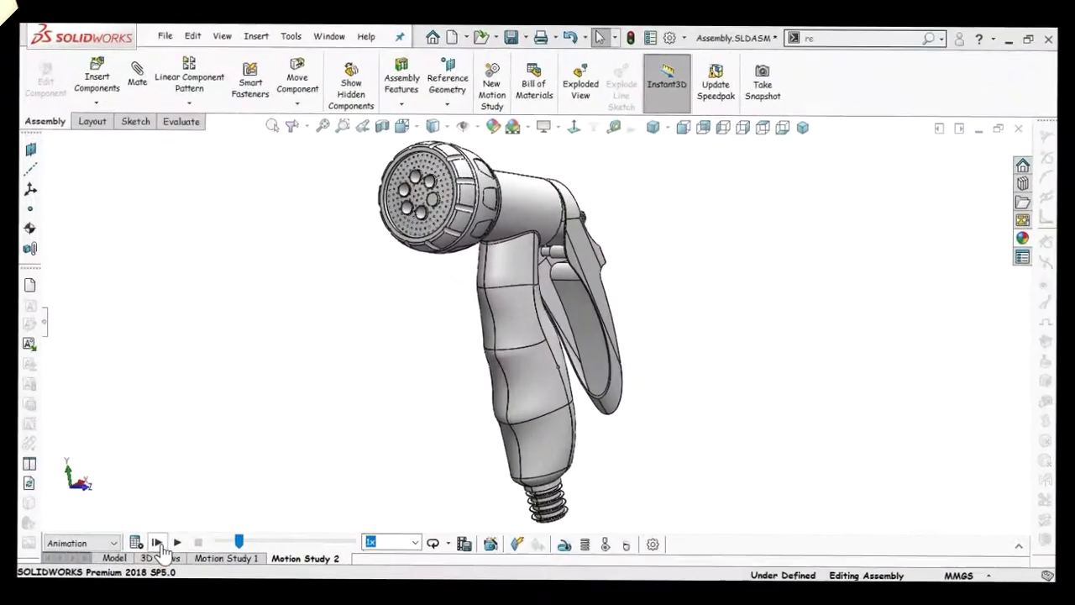
Step: Play the hose nozzle assembly's Motion Study 2 animation from the start
click(157, 543)
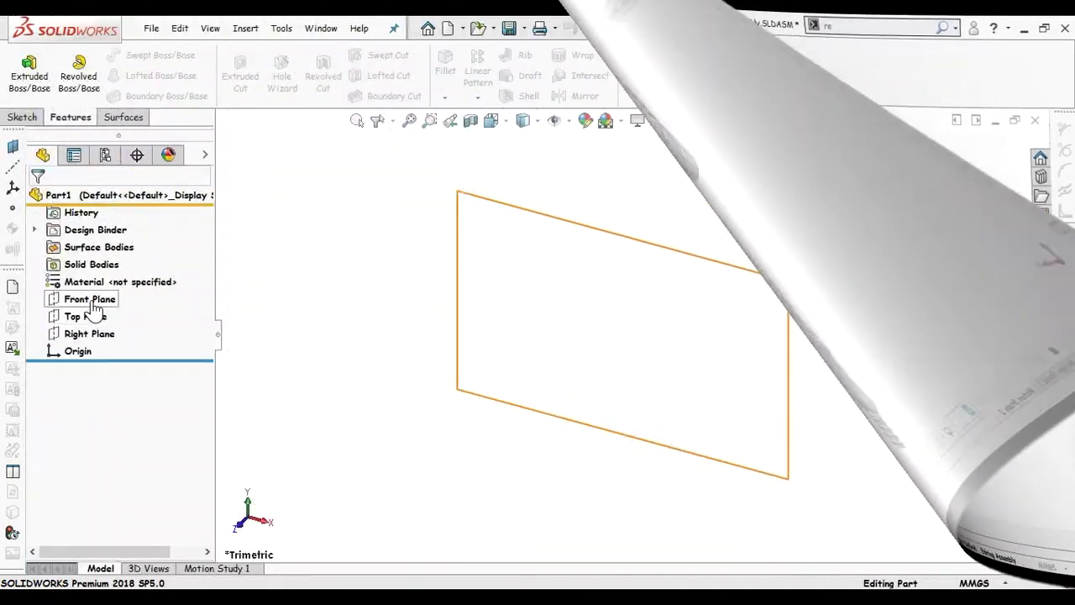
Step: Start a sketch on the Front Plane and draw a horizontal construction line from the origin toward positive X
click(88, 299)
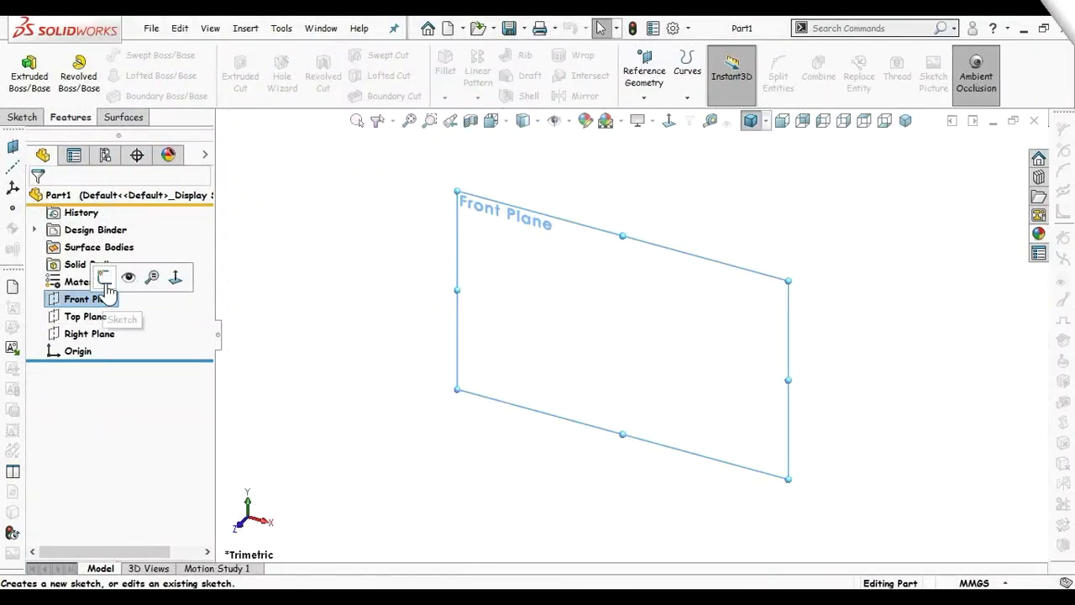
click(79, 284)
key(s)
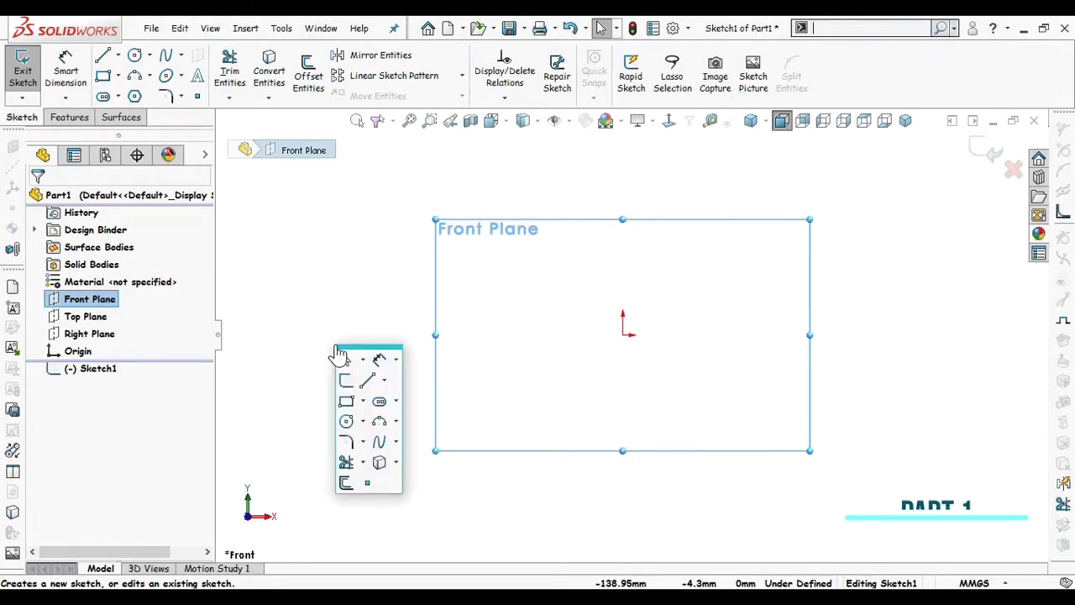
click(372, 384)
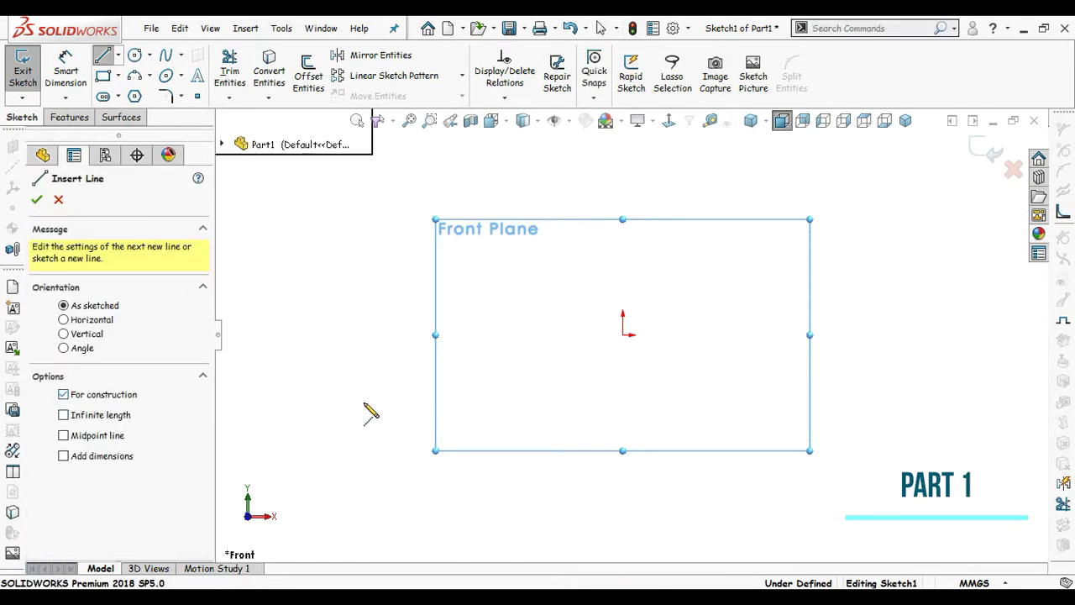
click(622, 334)
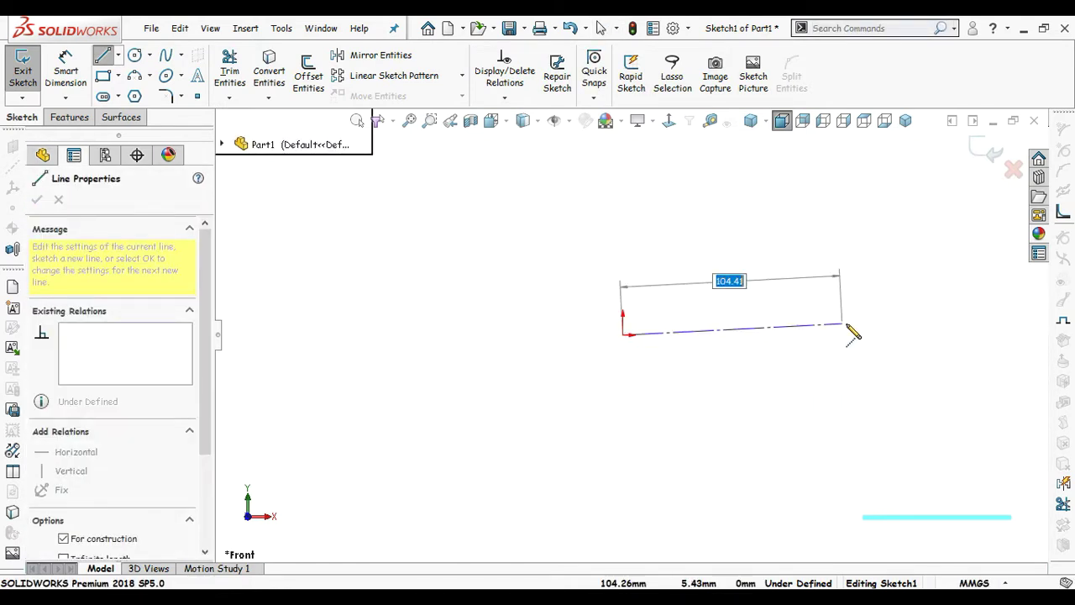
key(Escape)
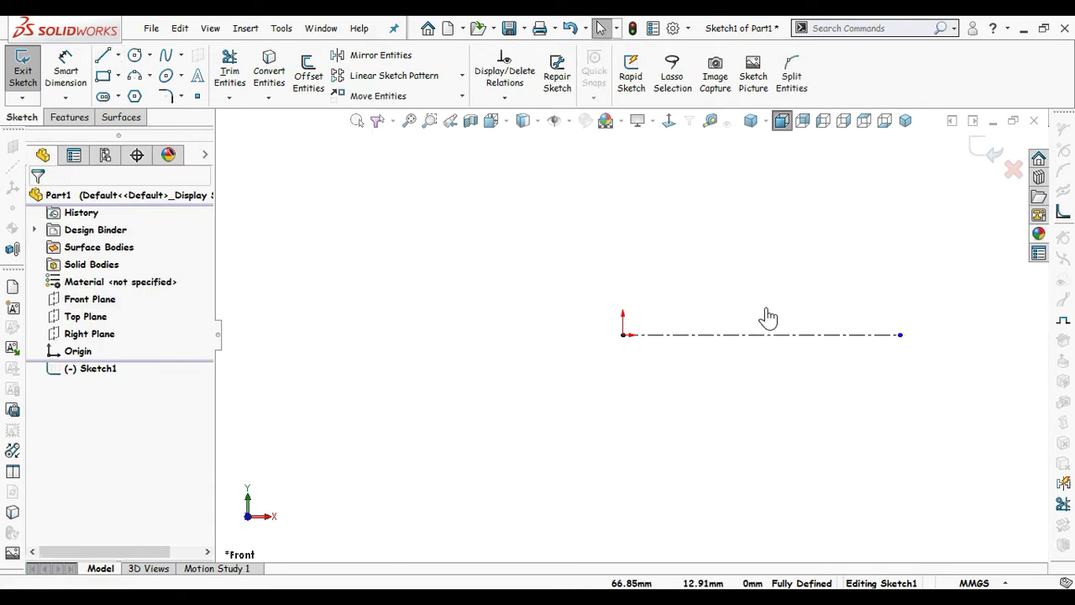
Step: Sketch a stepped line chain above the origin: about 8.8 mm across, 8 mm up, 44.8 mm across and 17.3 mm up
key(s)
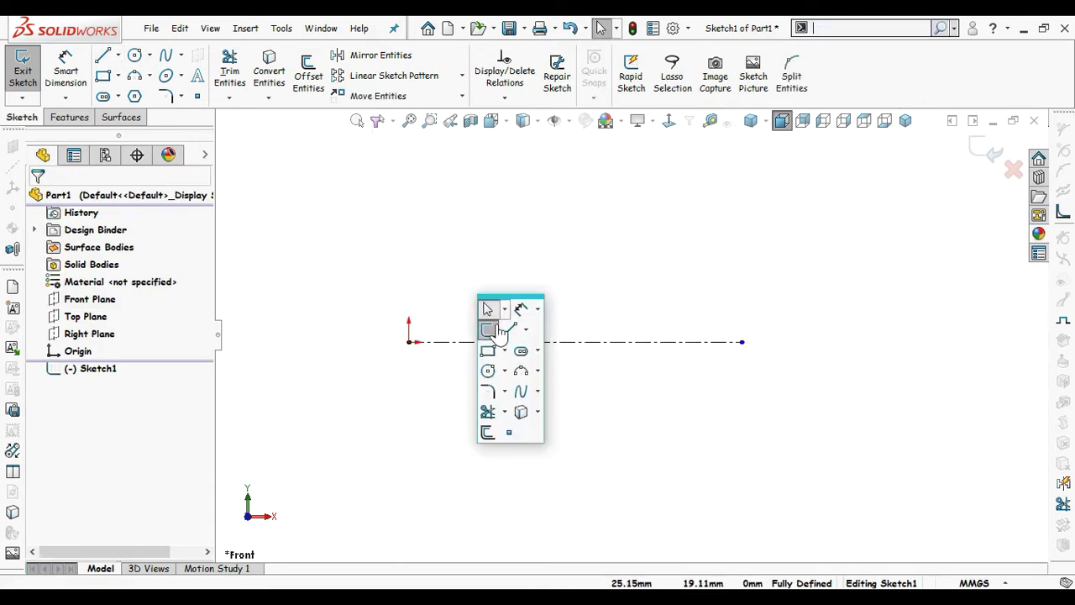
click(510, 332)
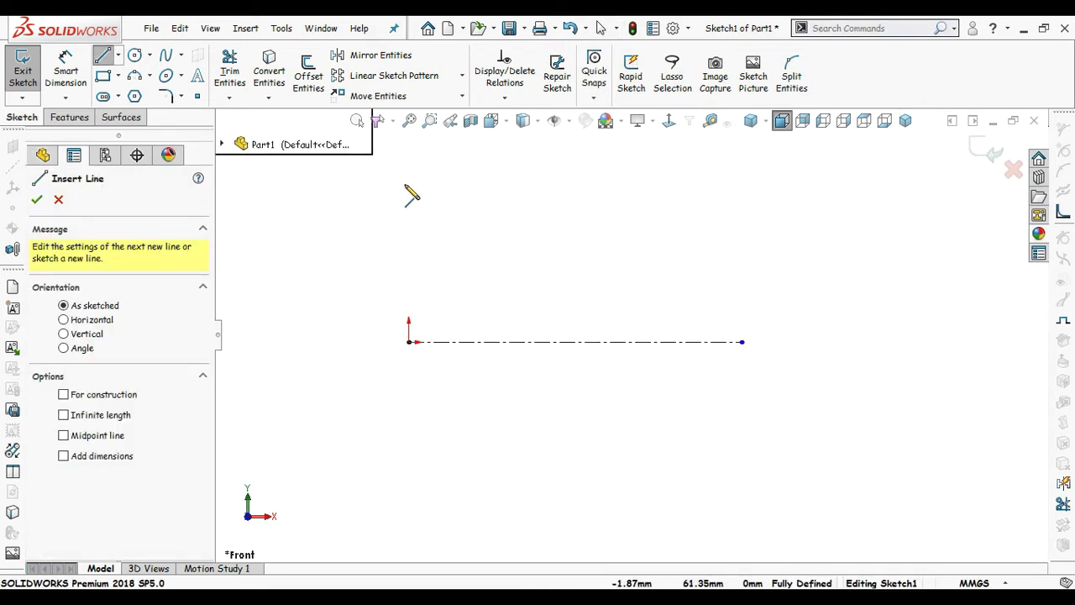
click(409, 175)
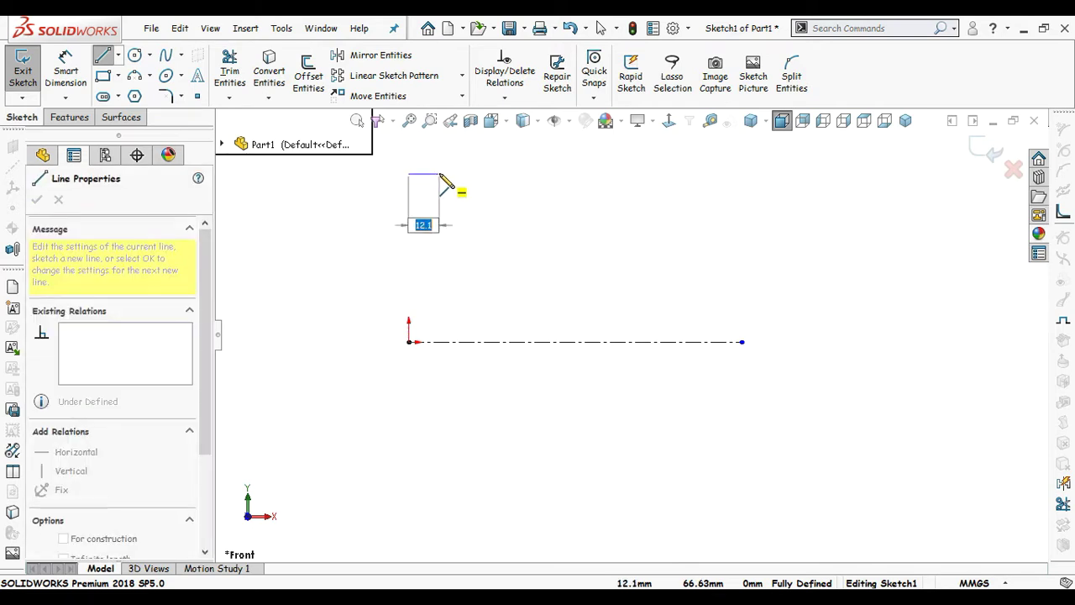
scroll(470, 180, down, 3)
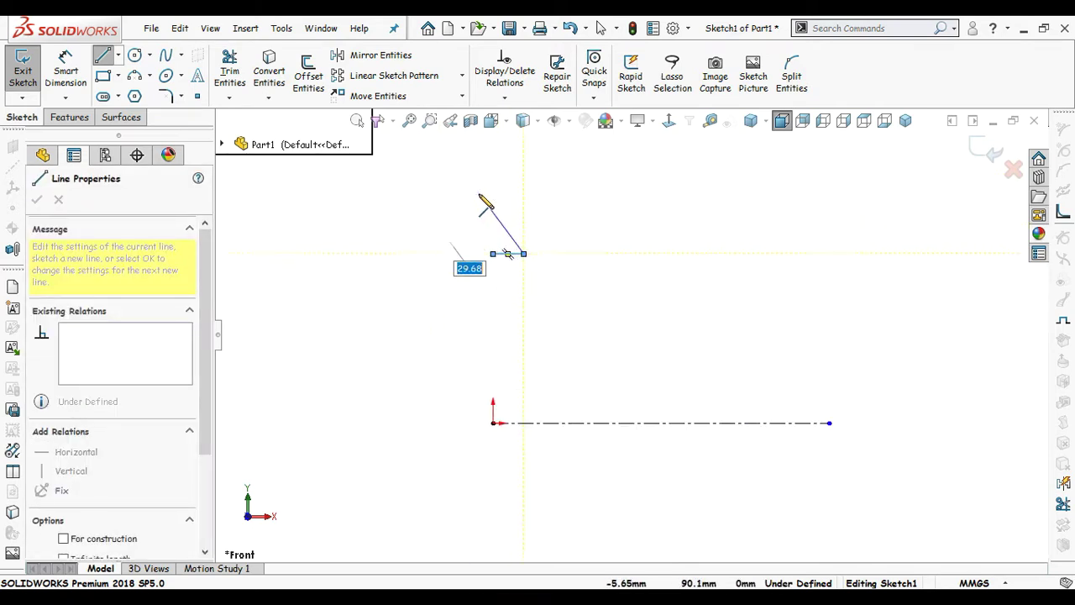
click(541, 240)
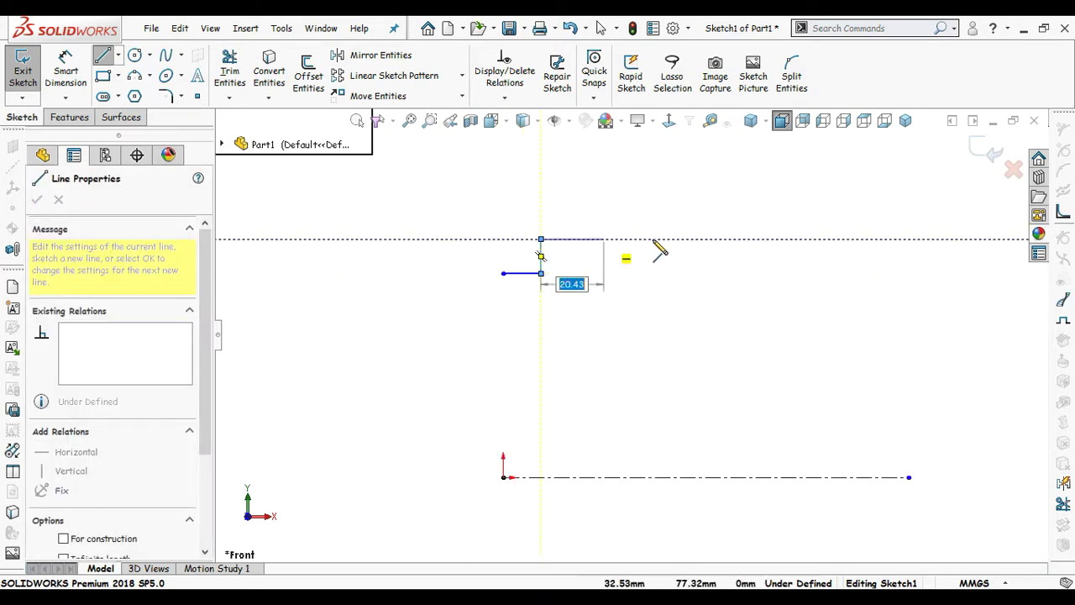
click(731, 240)
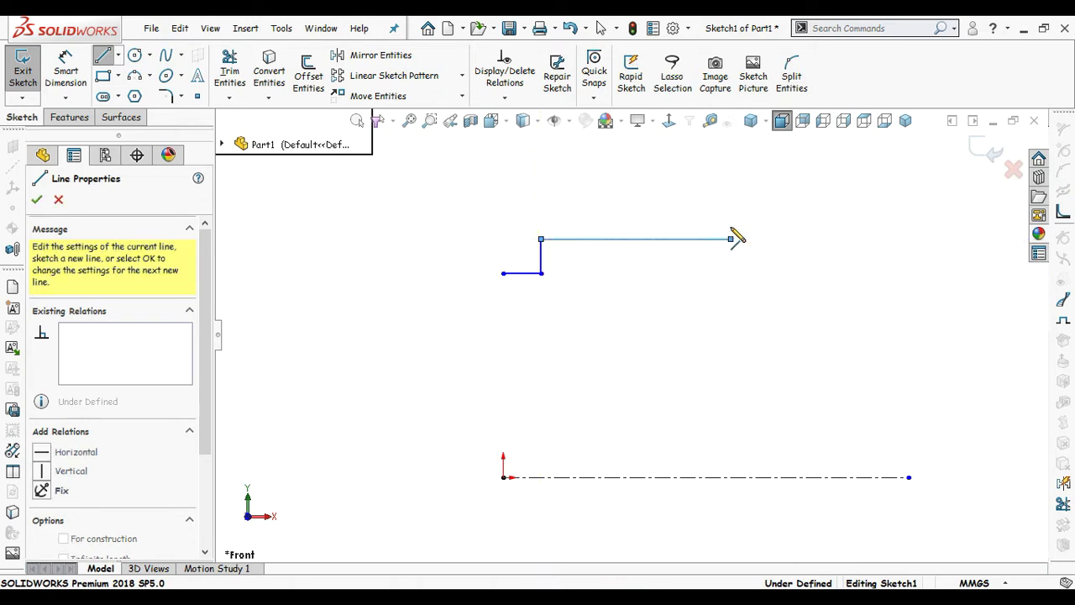
click(730, 166)
key(Escape)
Step: Draw a vertical line about 8 mm upward from the start point of the stepped chain
key(s)
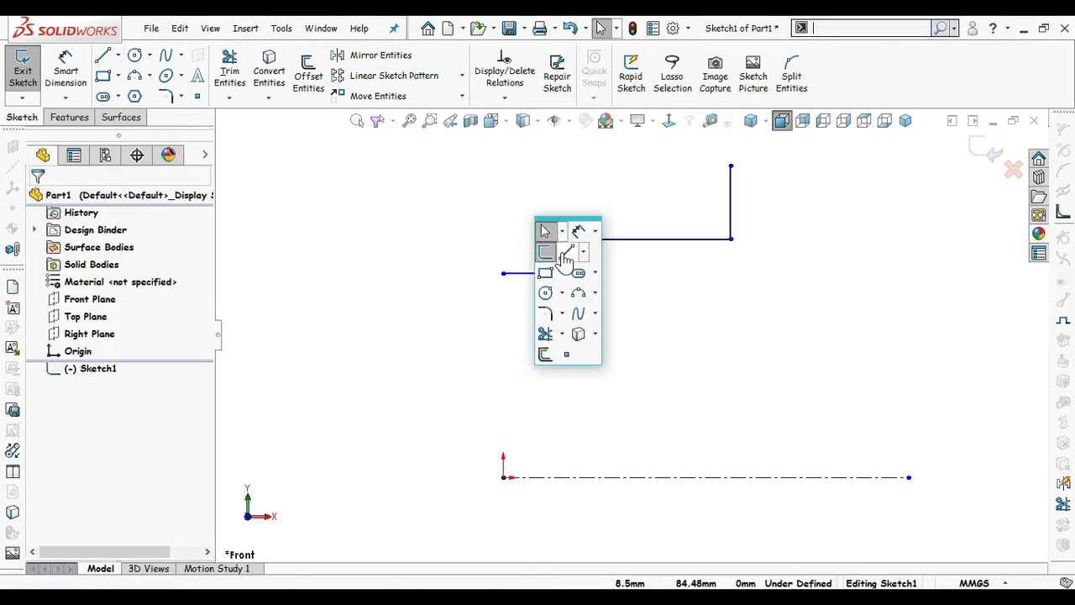
click(561, 254)
click(504, 274)
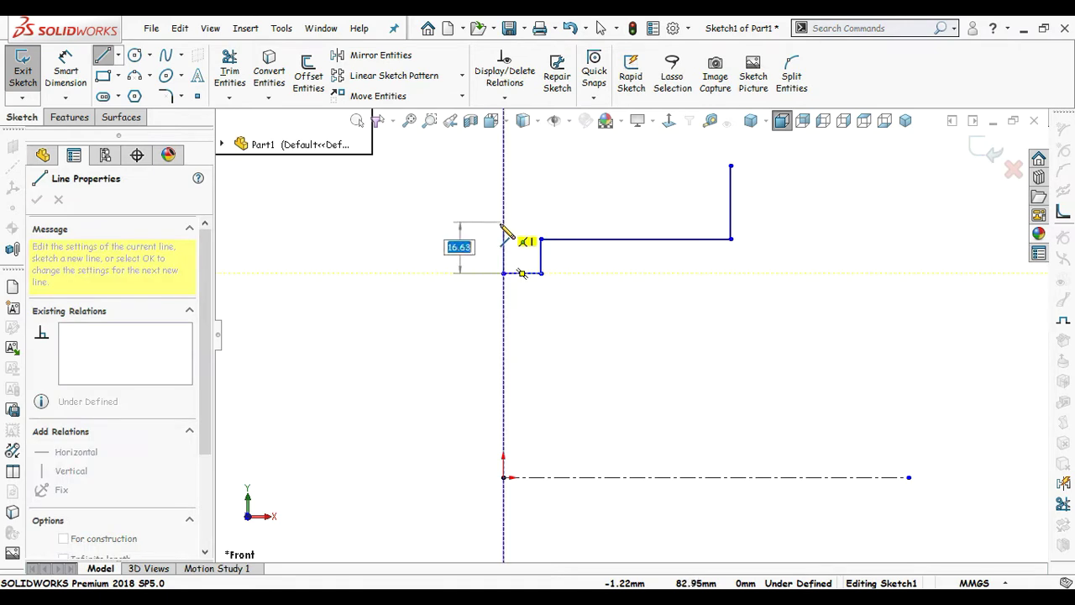
click(504, 240)
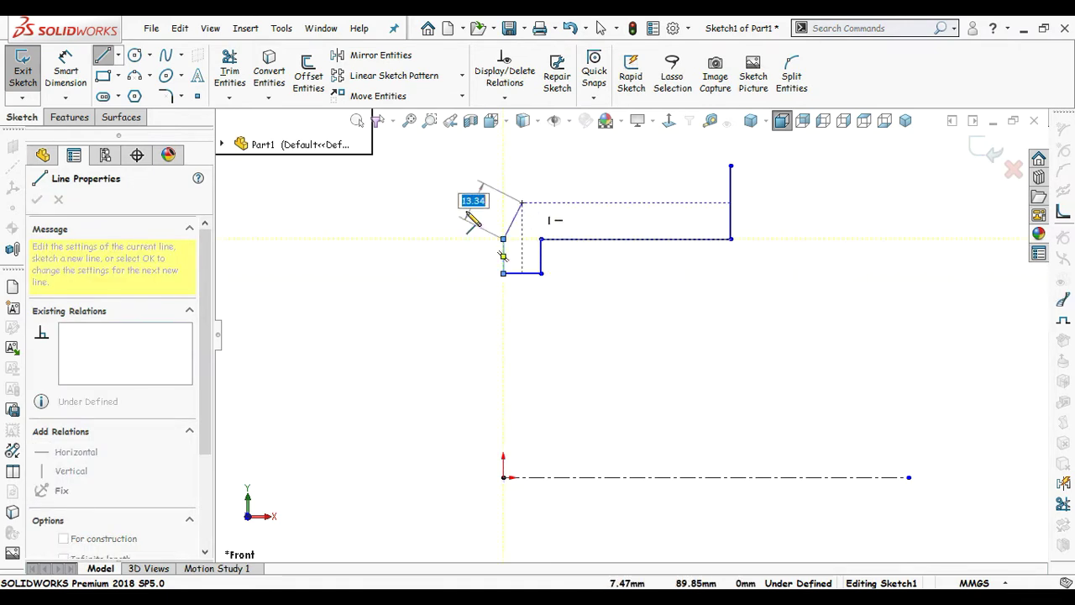
key(Escape)
key(Escape)
Step: Close the profile with a 3-point arc of about 115.8 mm radius bulging upward between the tops of the two outer vertical lines
key(s)
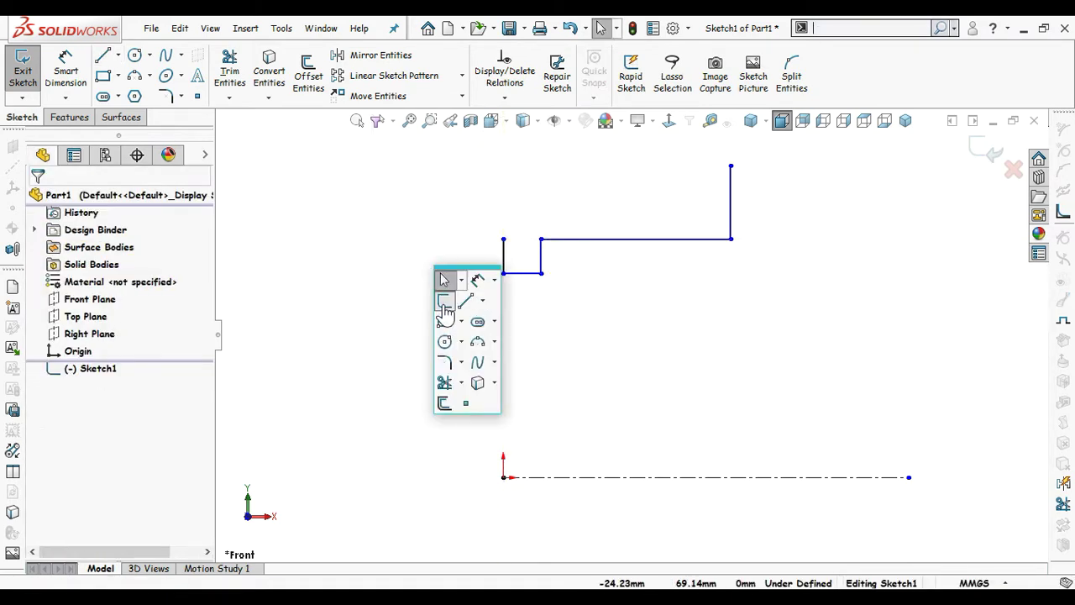
click(482, 340)
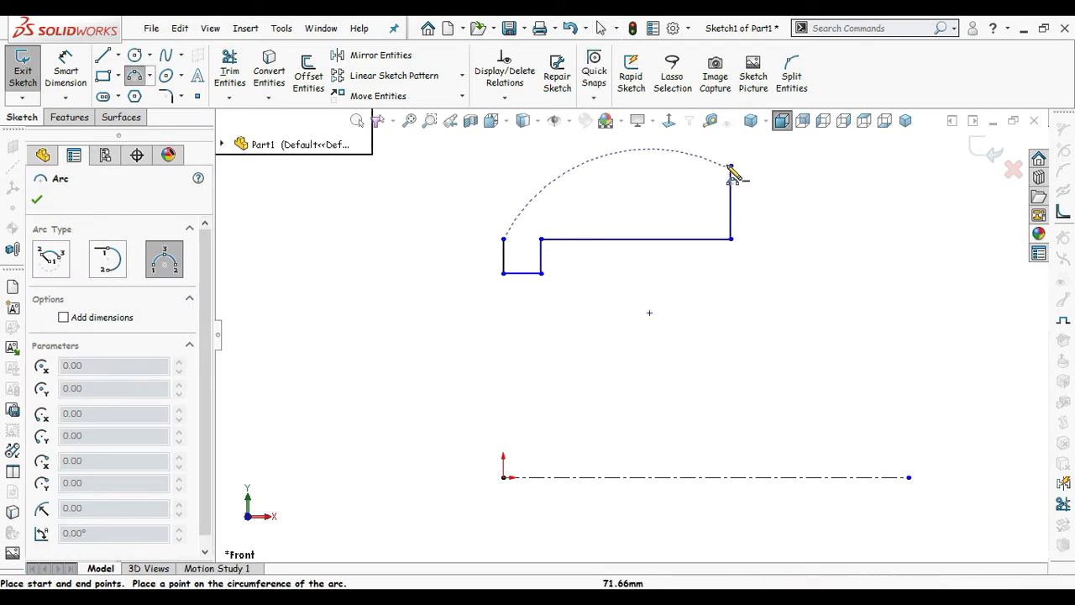
click(609, 183)
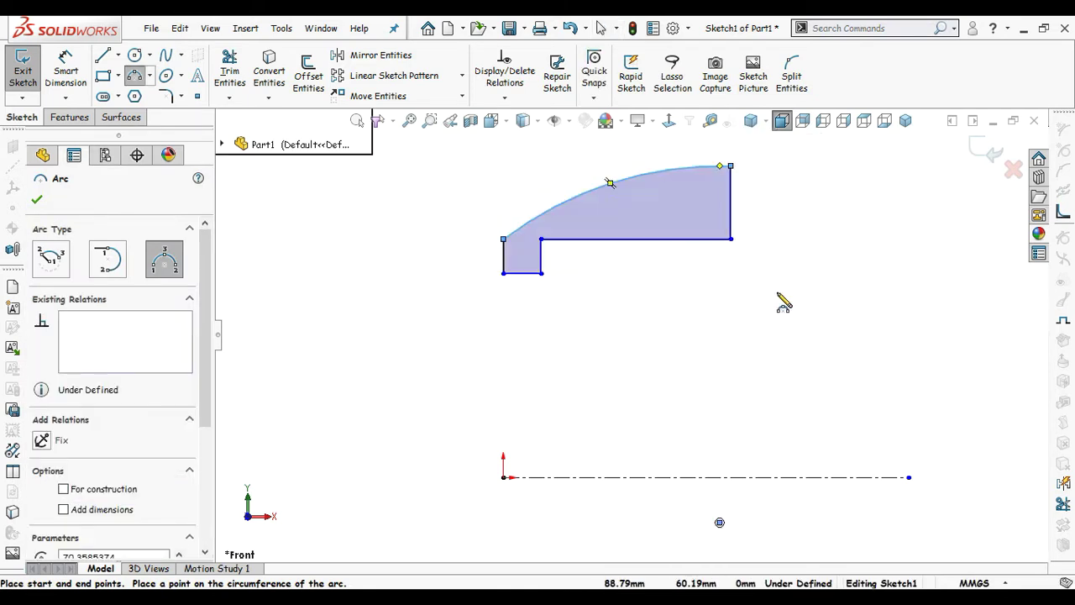
key(Escape)
Step: Dimension the profile's top arc with a radius of 84.12 mm
ctrl+middle_drag(768, 277, 735, 319)
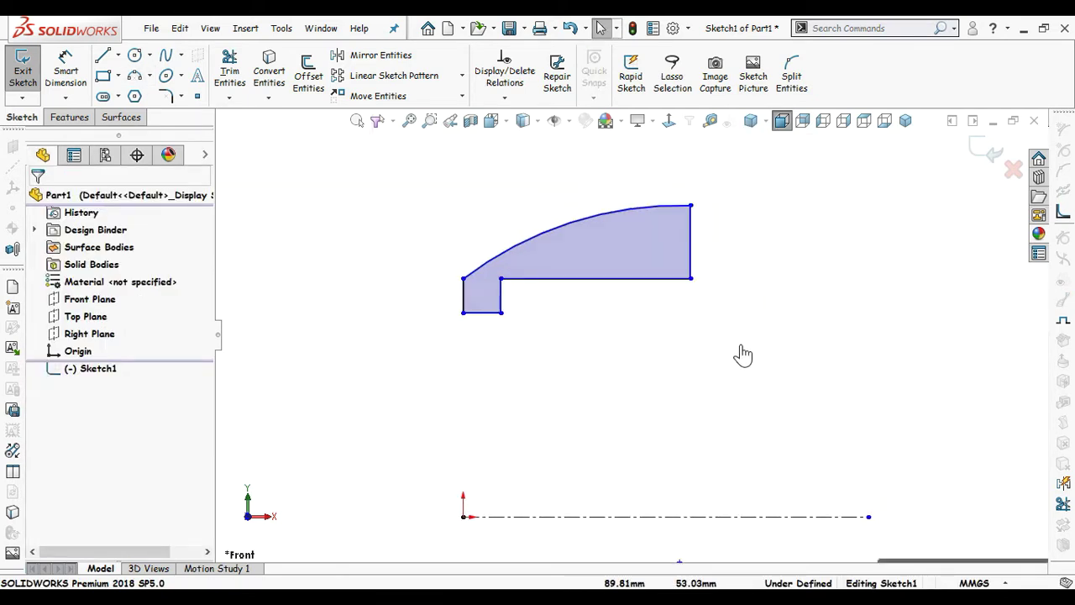
right_drag(741, 352, 736, 285)
click(580, 231)
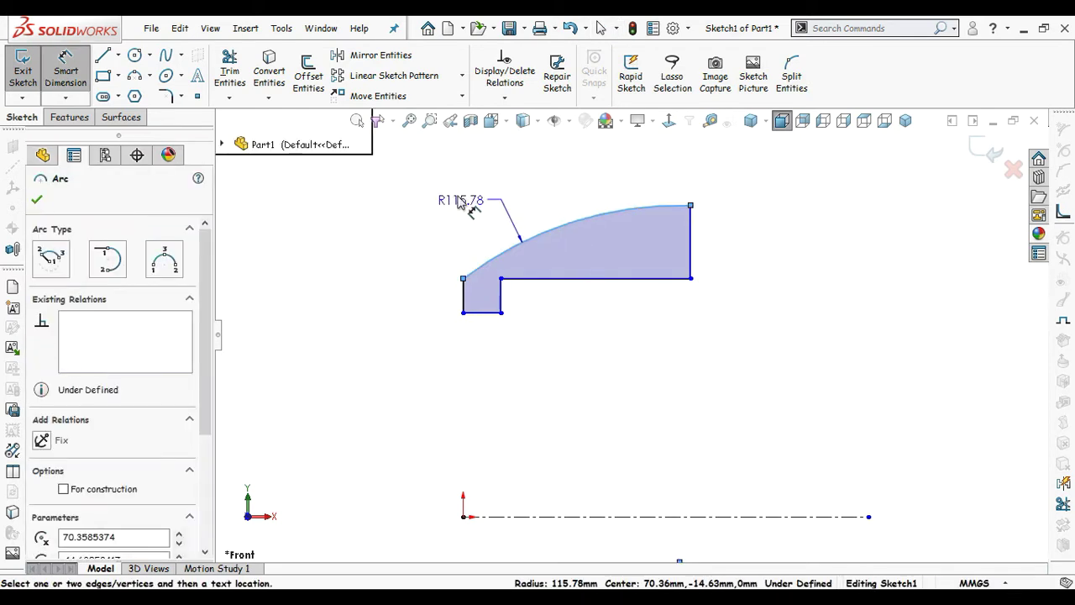
click(453, 193)
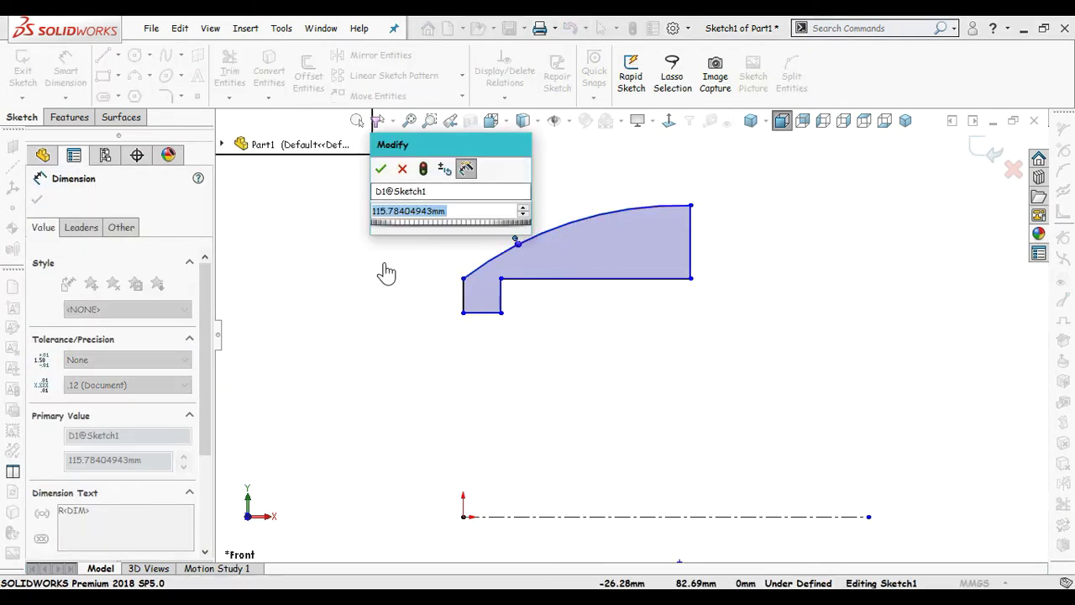
text(84.12)
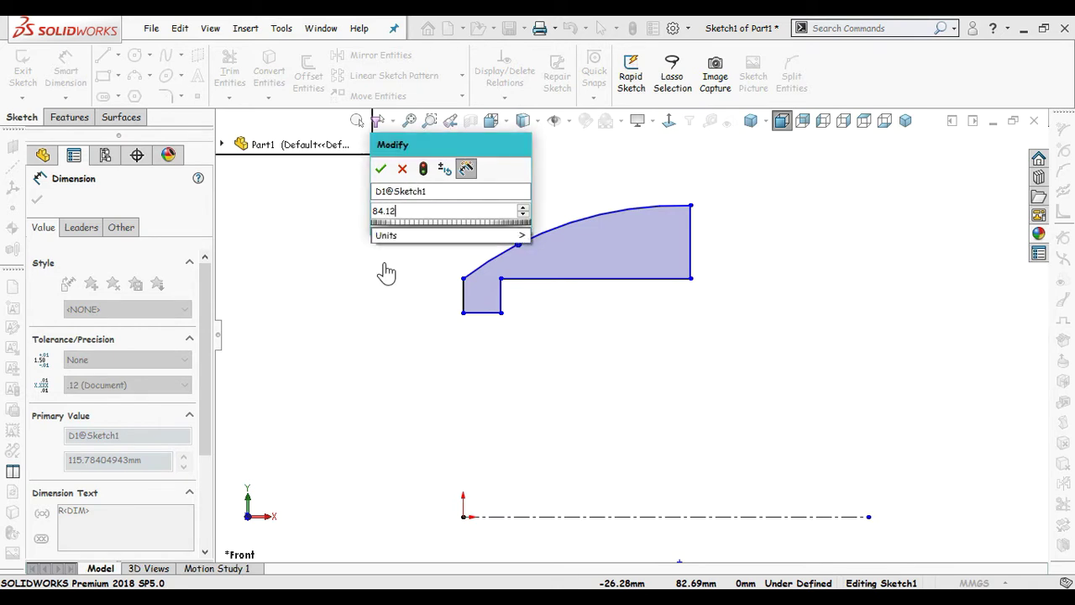
key(Return)
click(304, 311)
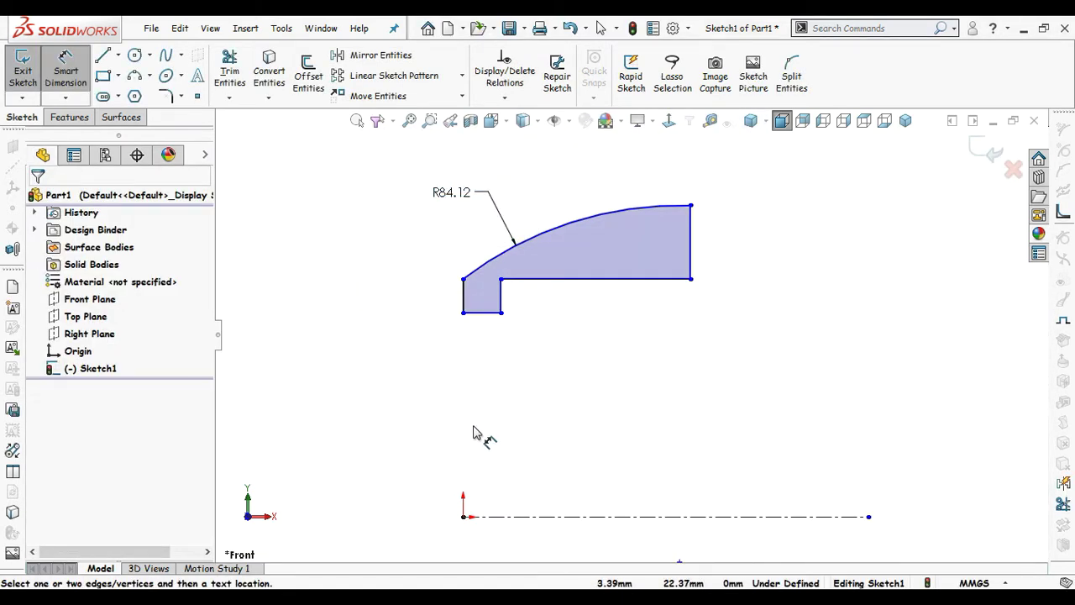
Step: Dimension the width of the narrow leg between its two short vertical lines as 8.71 mm
click(465, 300)
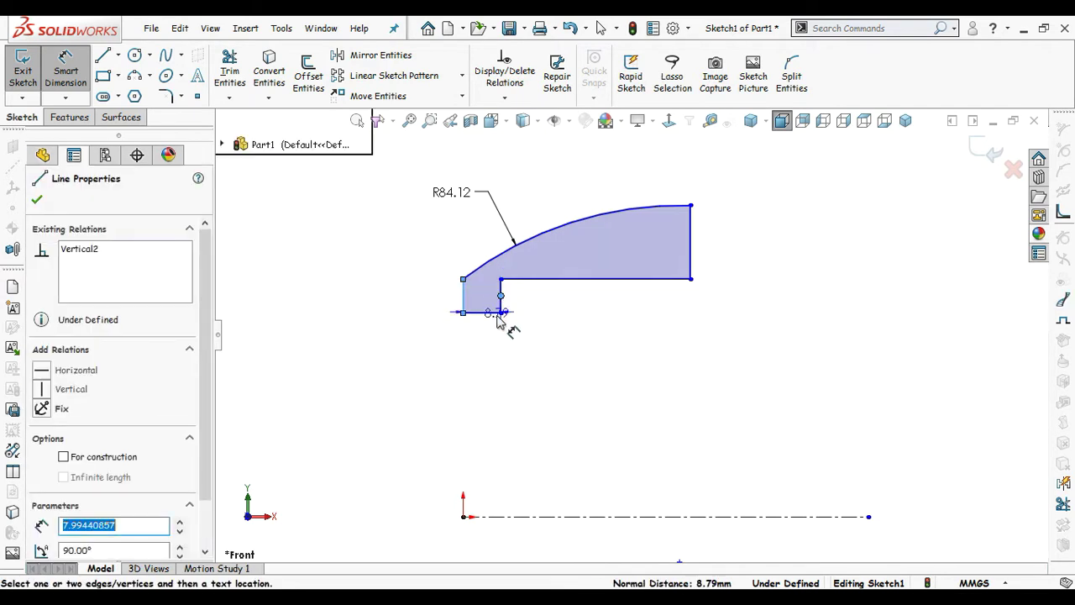
click(475, 349)
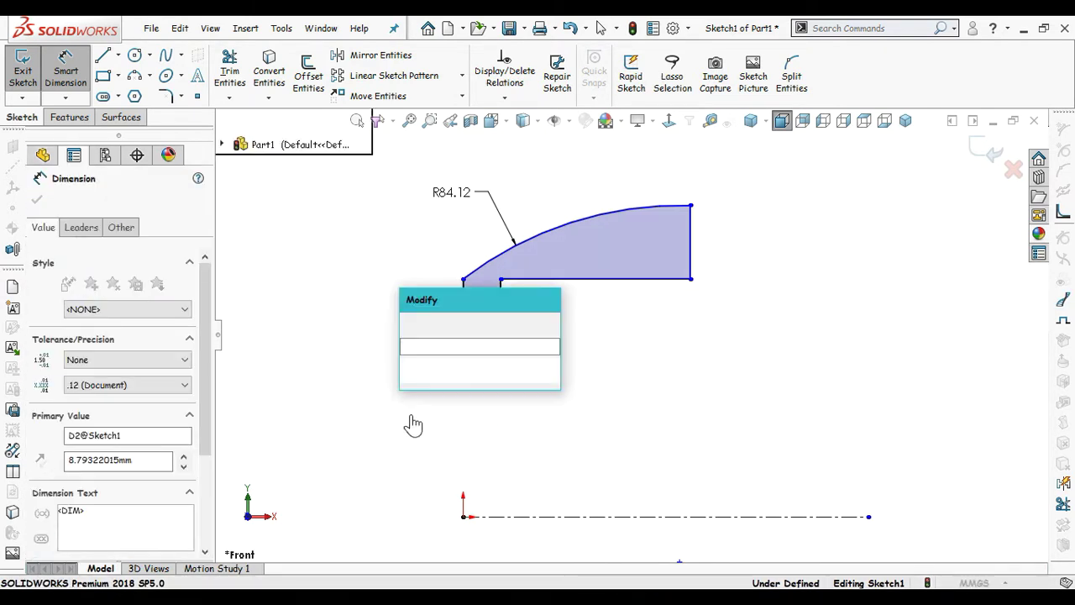
text(8.71)
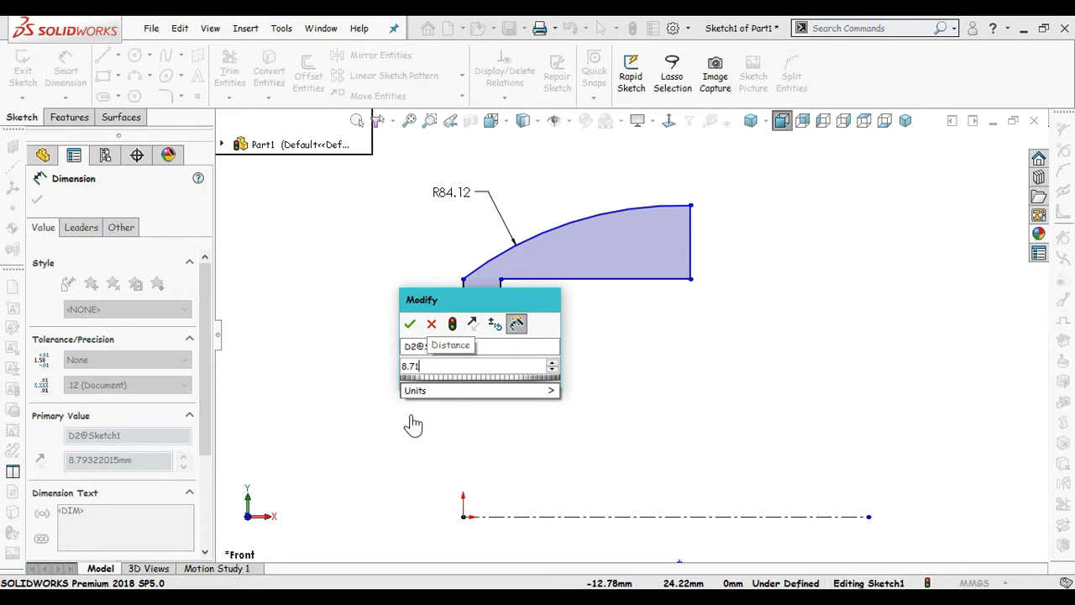
key(Return)
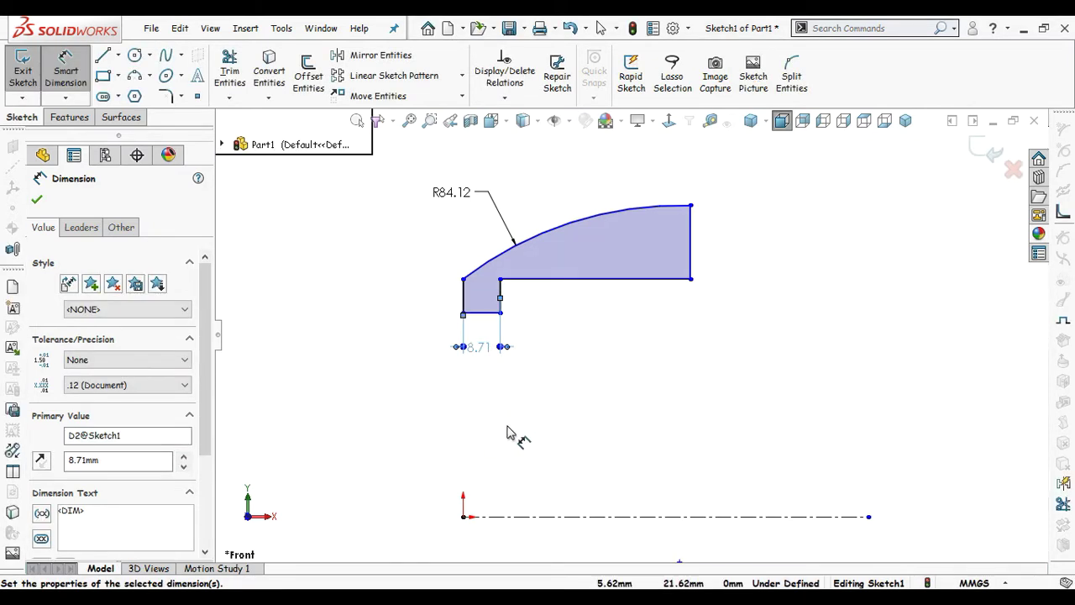
Step: Dimension the distance from the leg's inner vertical line to the profile's far vertical edge as 33.7 mm
click(504, 307)
click(691, 247)
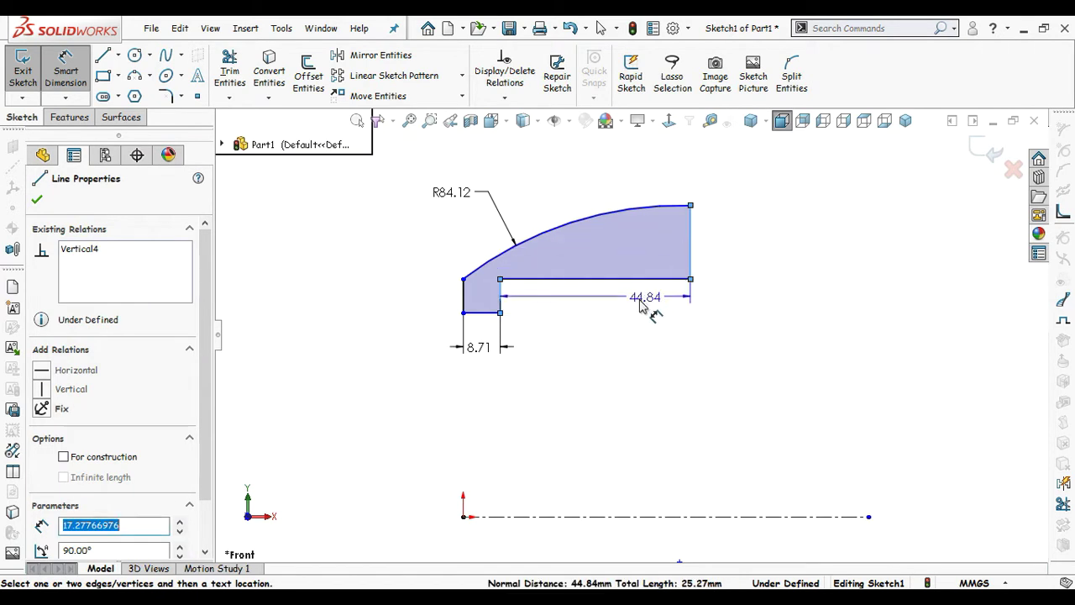
click(619, 332)
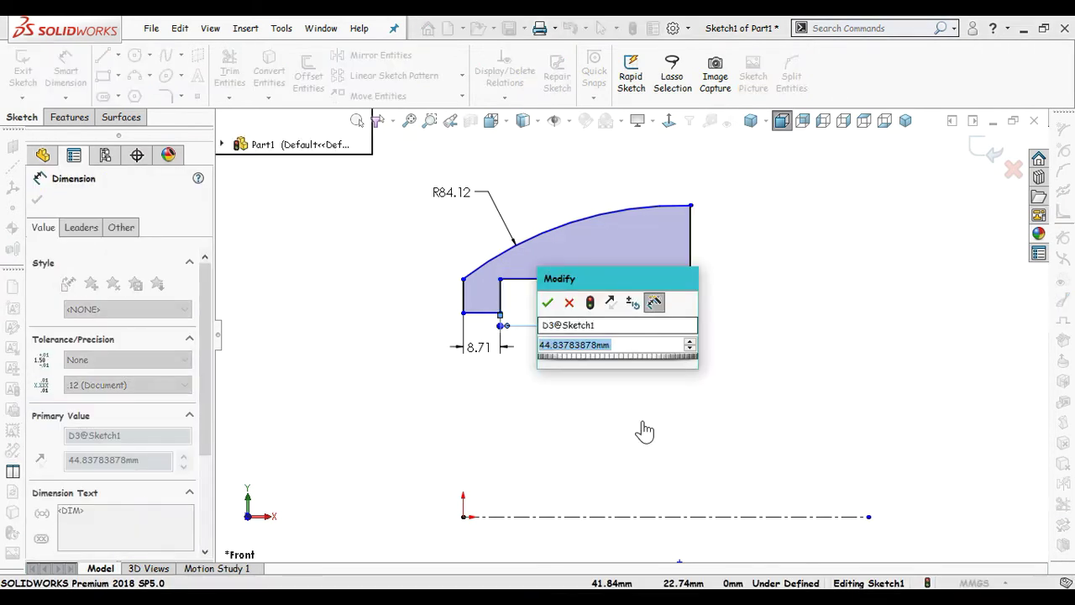
text(33.7)
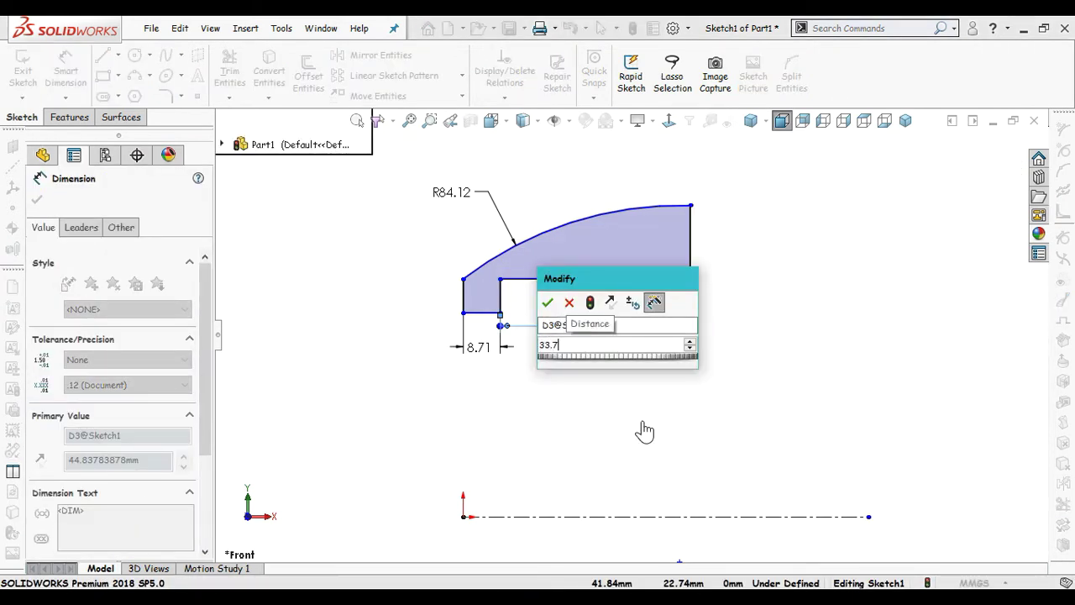
key(Return)
click(641, 428)
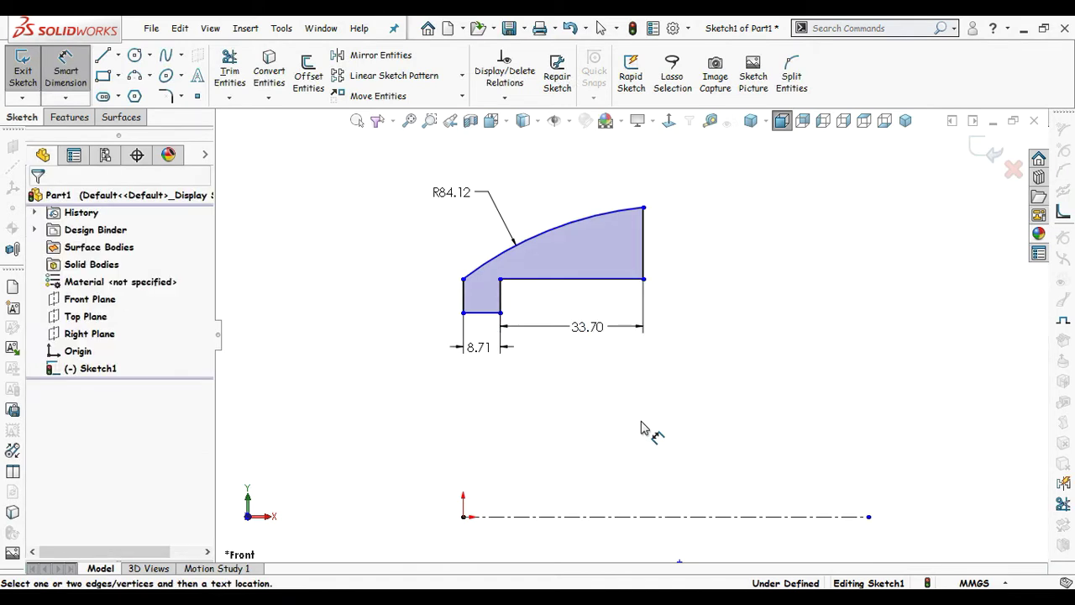
Step: Dimension the height from the construction line to the leg's short horizontal edge as 76.35 mm
click(542, 517)
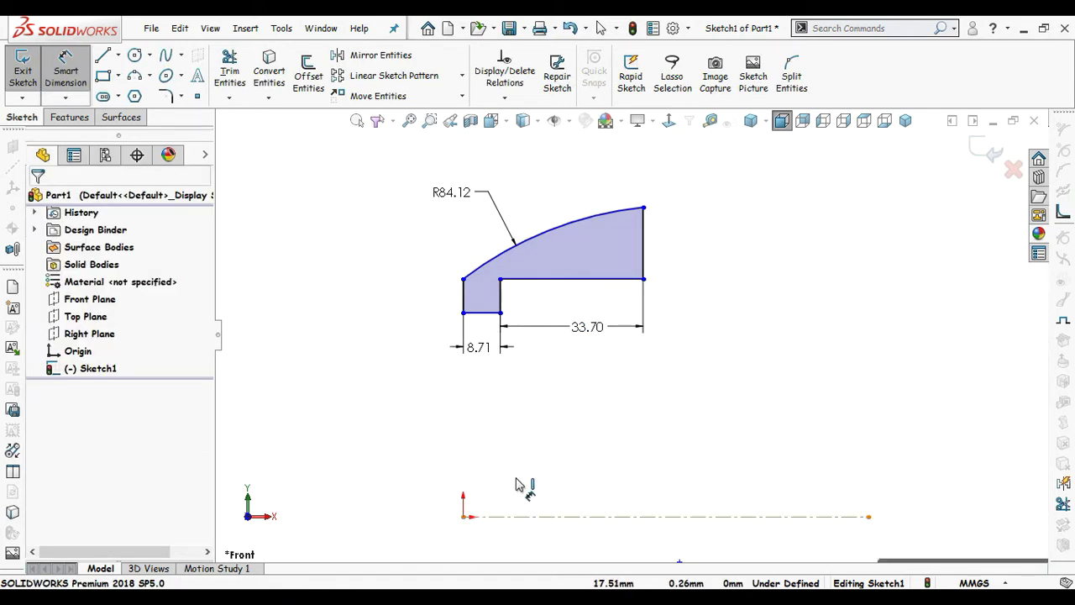
click(475, 313)
click(384, 409)
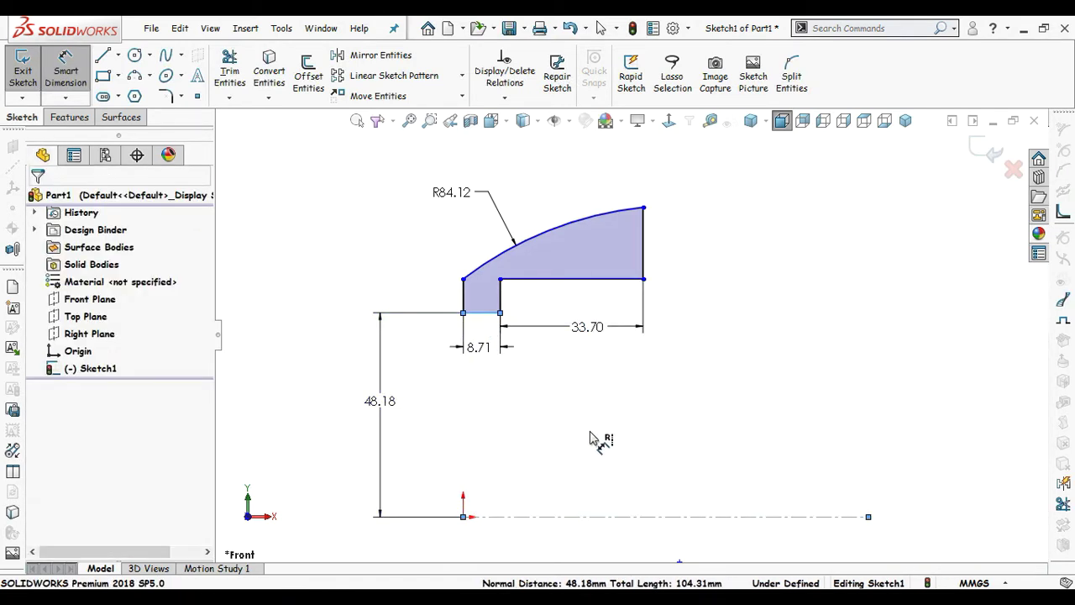
text(76.35)
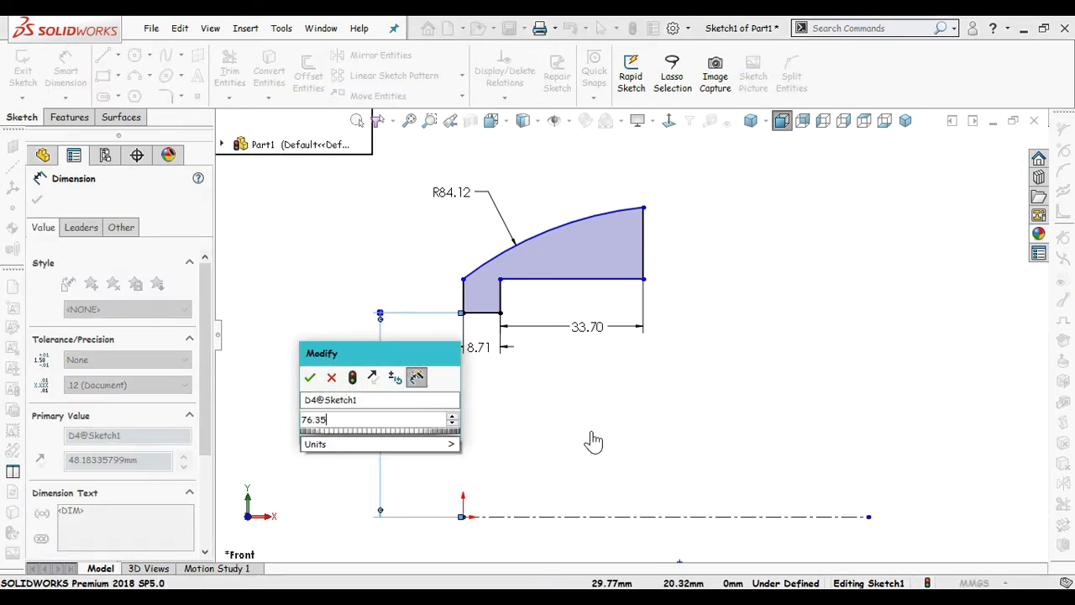
key(Return)
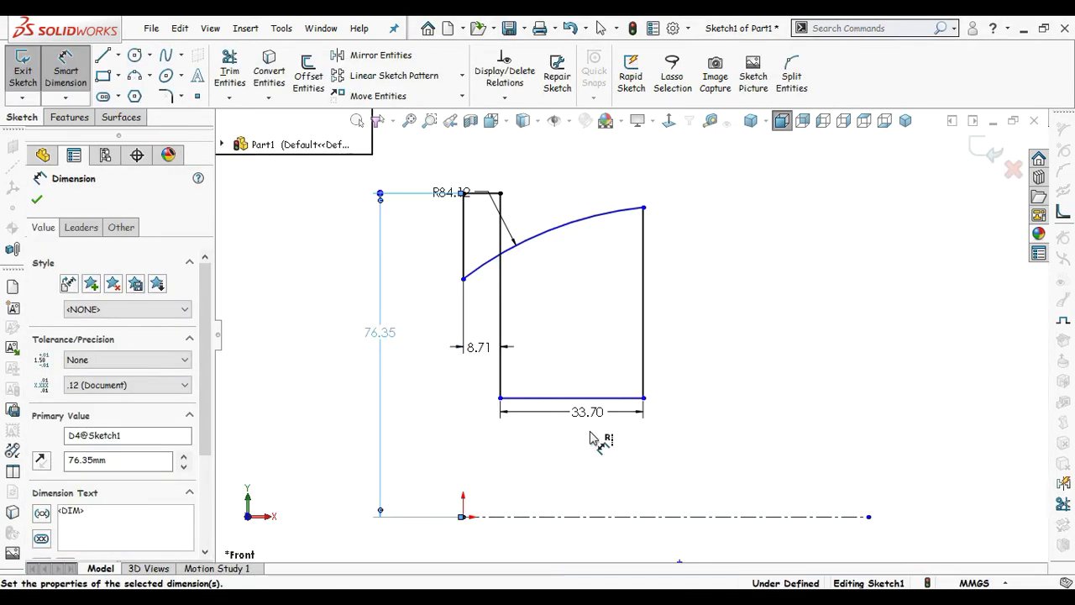
Step: Reposition the profile's long horizontal edge just above the leg and its arc endpoints above that edge, so the outline no longer crosses itself
click(744, 357)
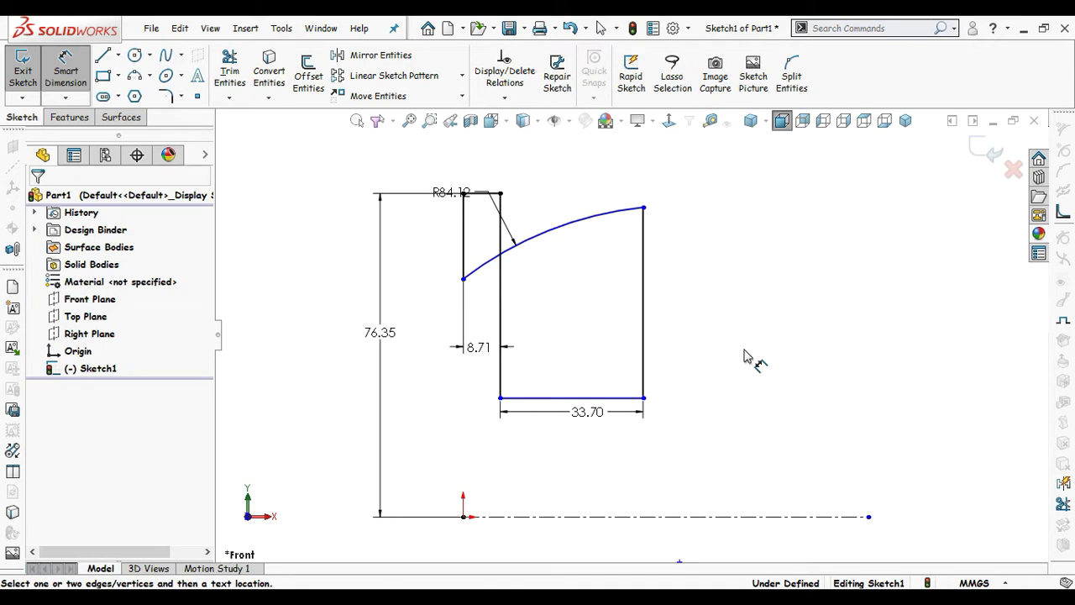
key(Escape)
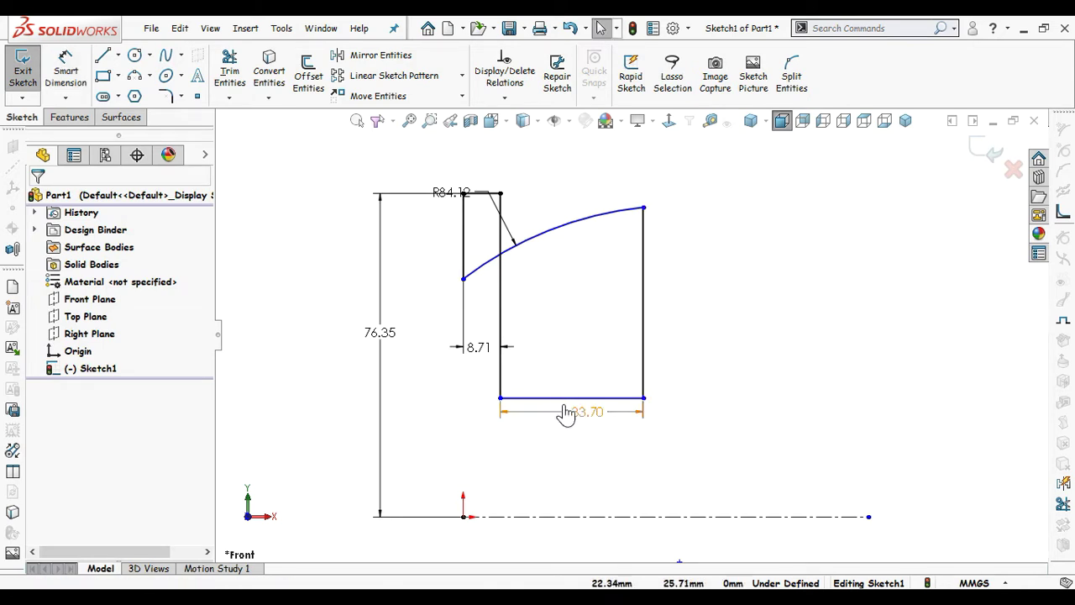
drag(574, 378, 579, 156)
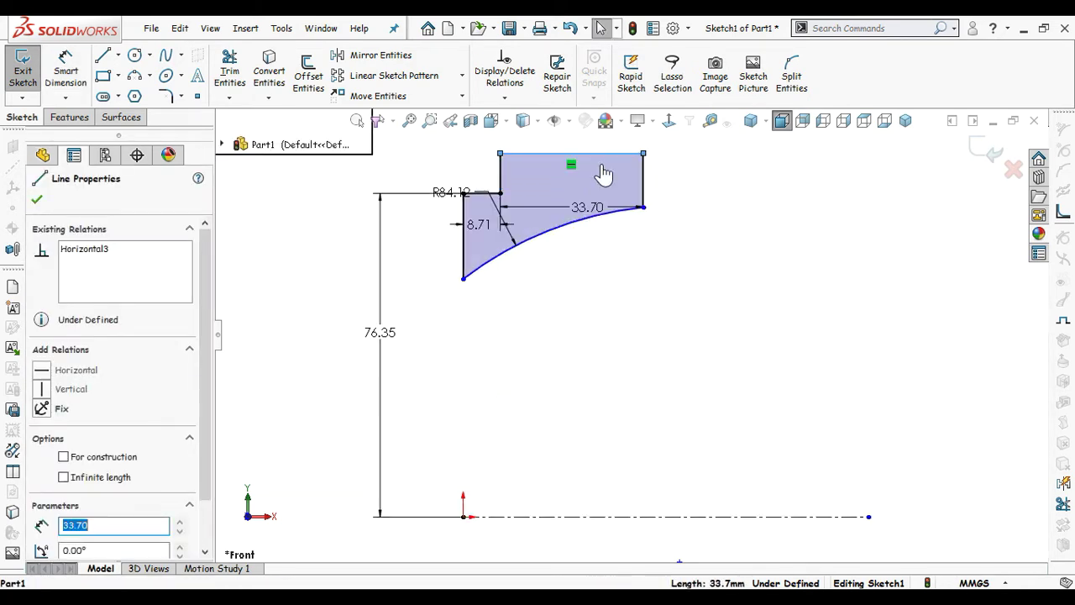
mouse_move(569, 313)
mouse_down()
mouse_move(578, 173)
mouse_move(575, 347)
mouse_up()
click(696, 231)
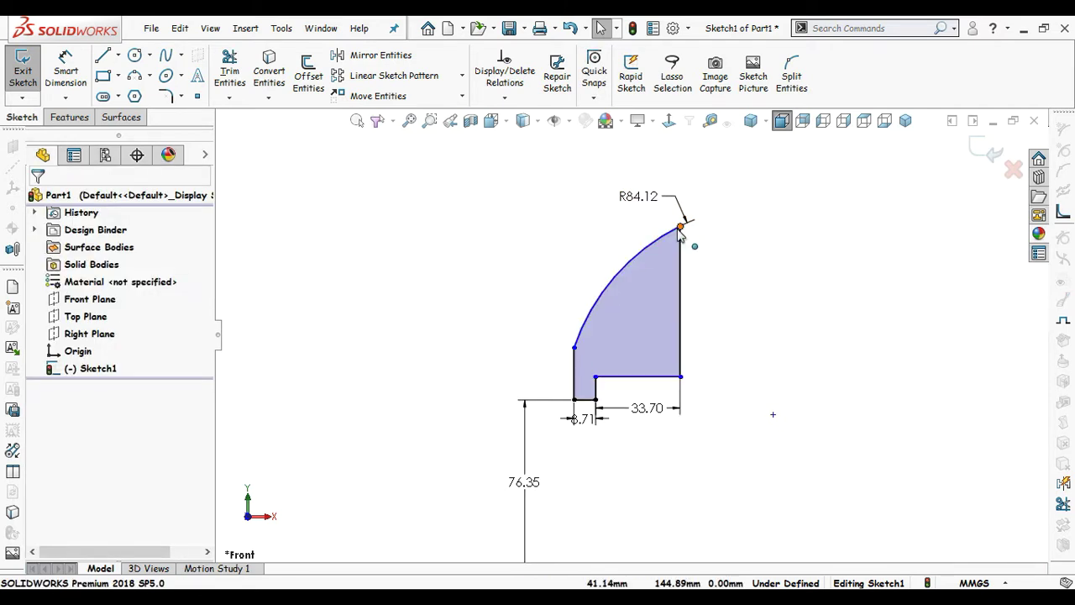
drag(681, 229, 698, 336)
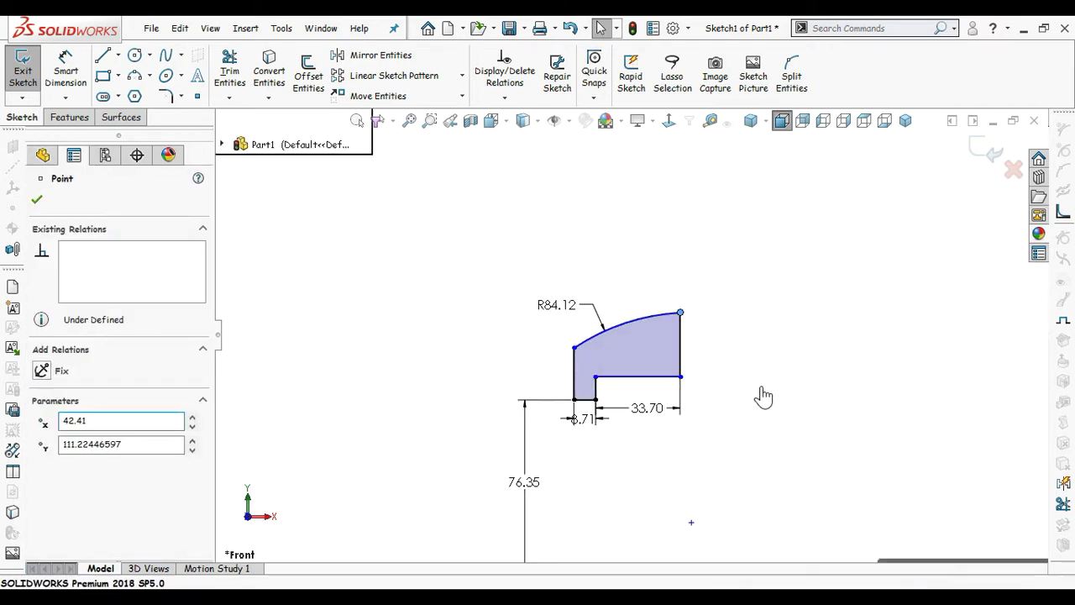
click(761, 388)
scroll(720, 462, up, 2)
scroll(714, 461, down, 2)
Step: Dimension the height from the construction line to the profile's long horizontal edge as 82.7 mm
right_drag(714, 461, 714, 324)
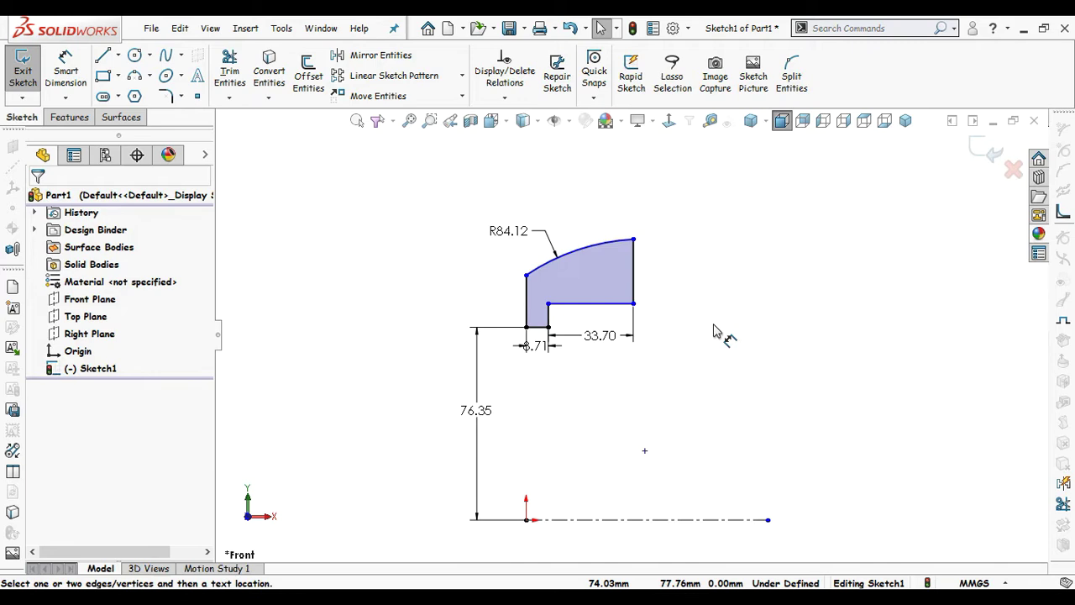
click(635, 521)
click(604, 303)
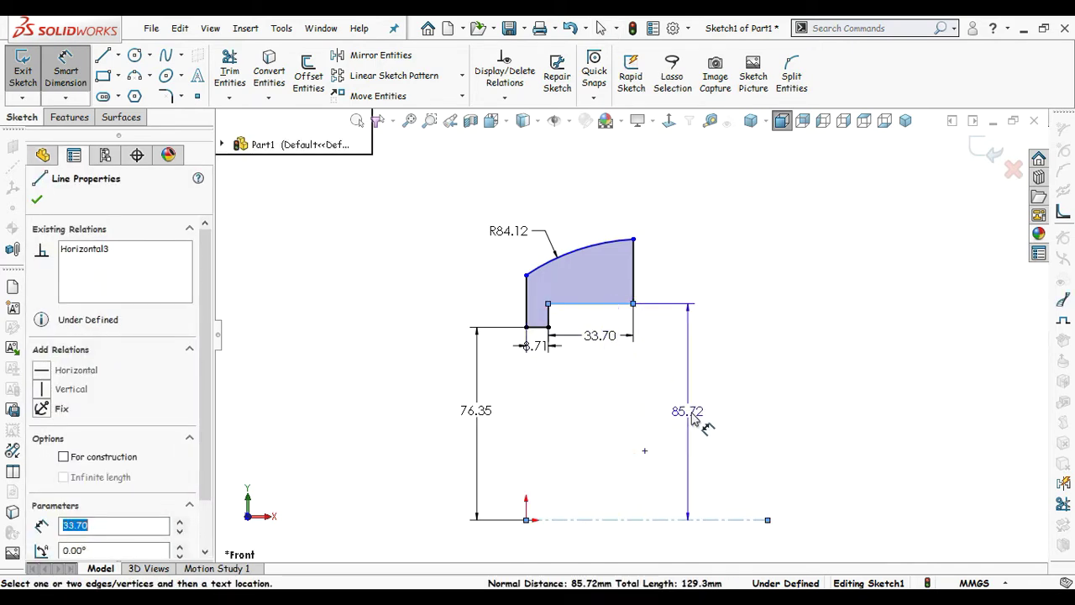
click(696, 420)
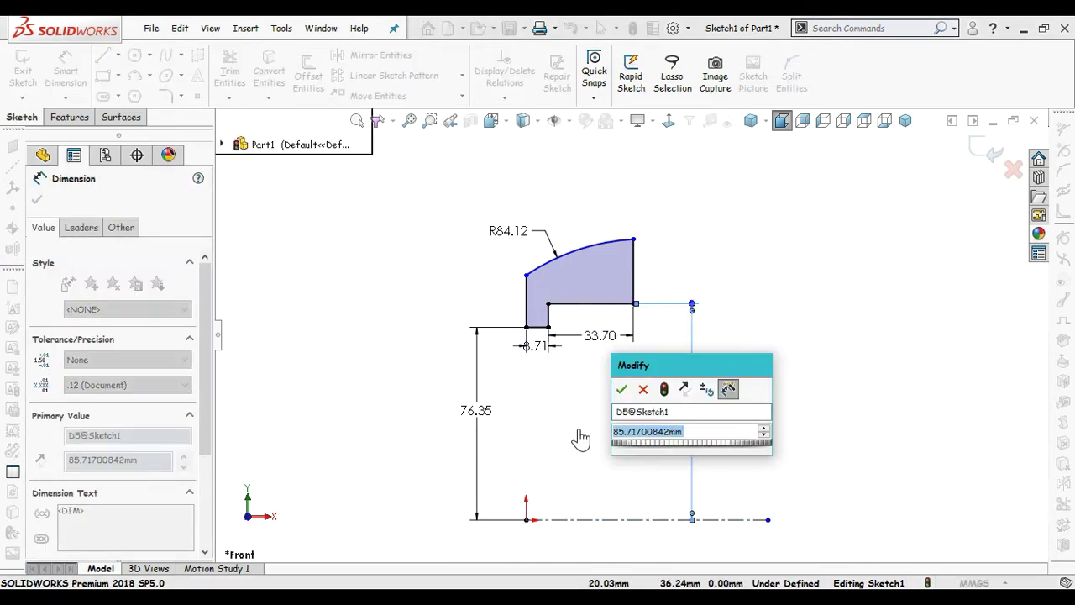
text(82.)
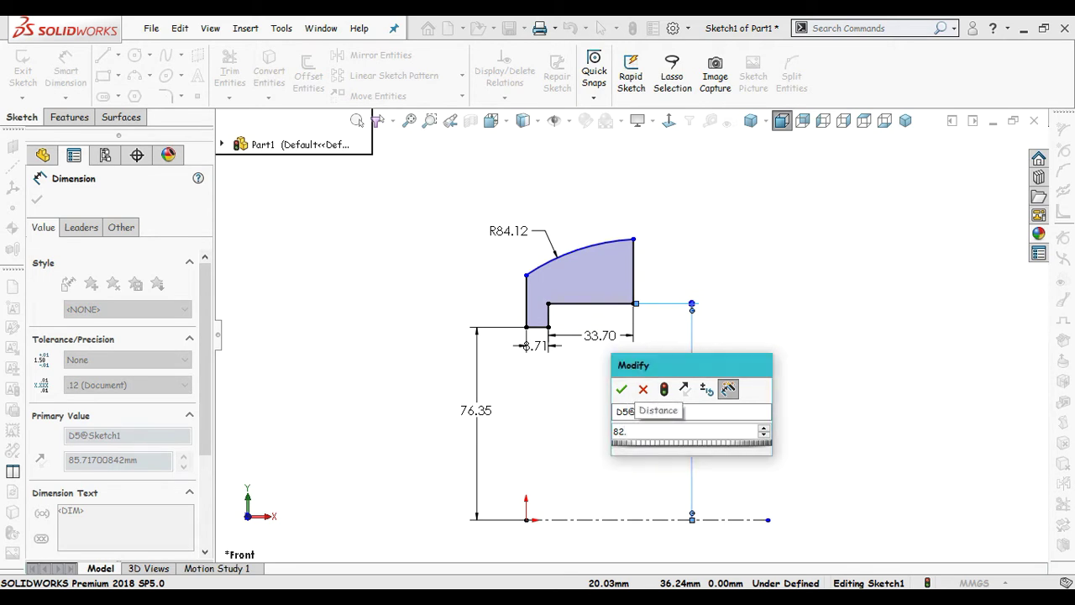
text(7)
key(Return)
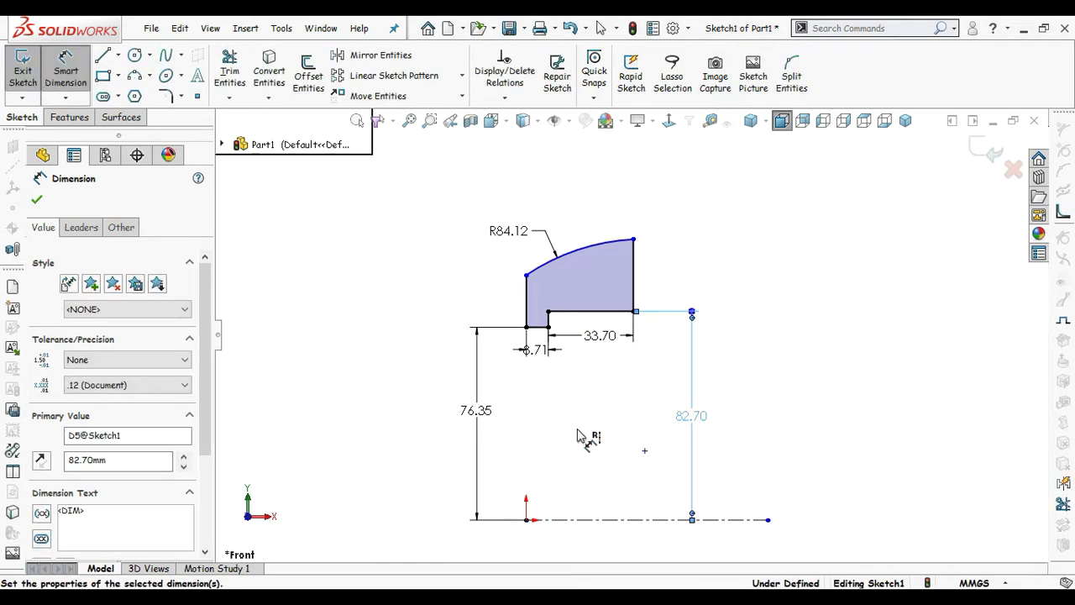
key(Escape)
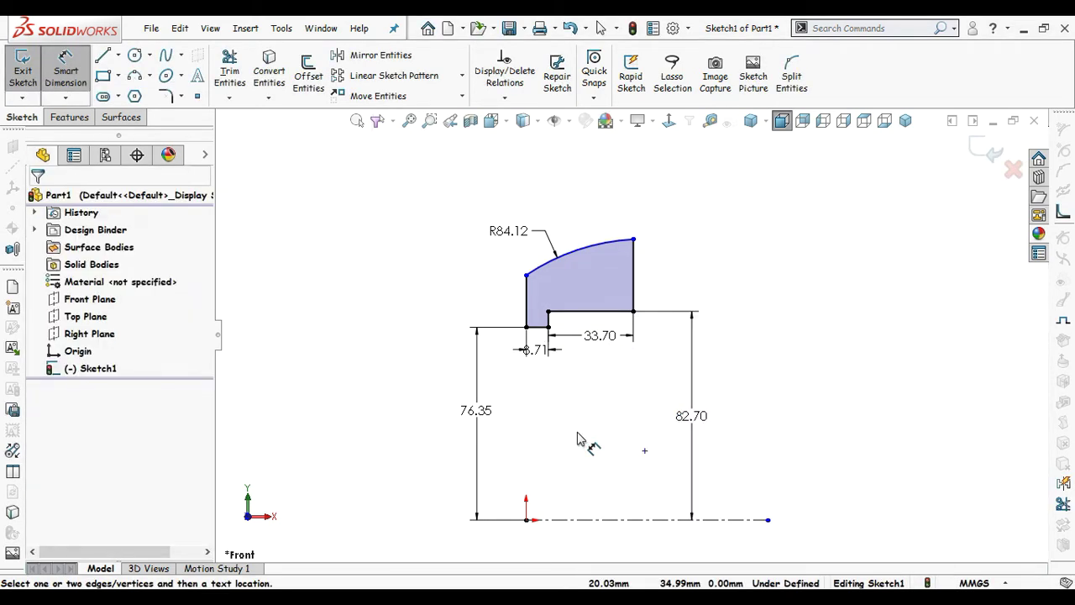
Step: Dimension the height from the construction line to the arc's far endpoint as 96.63 mm
click(640, 520)
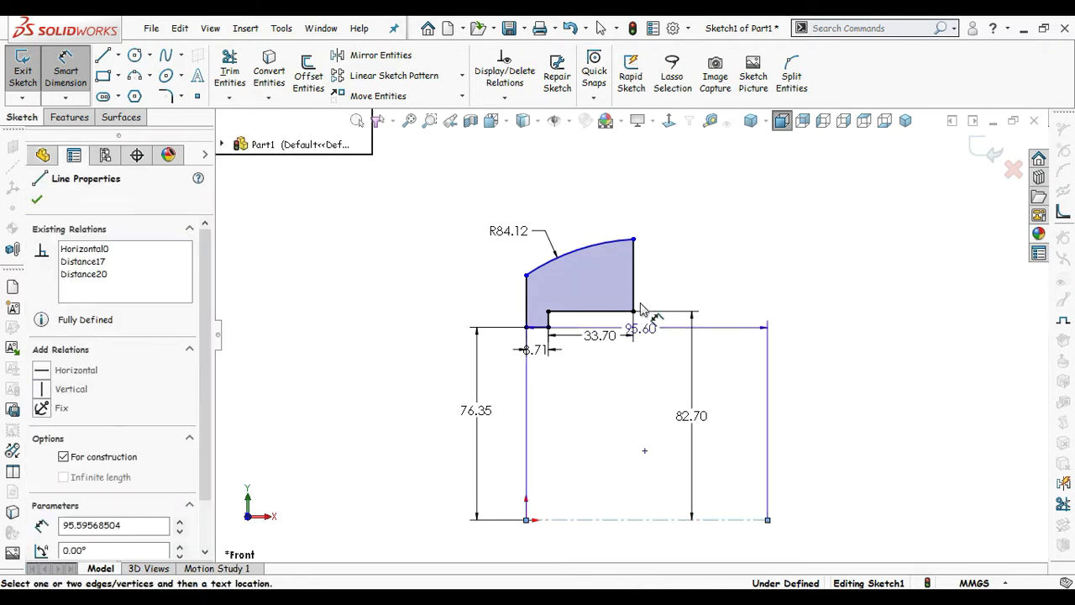
click(633, 240)
click(771, 335)
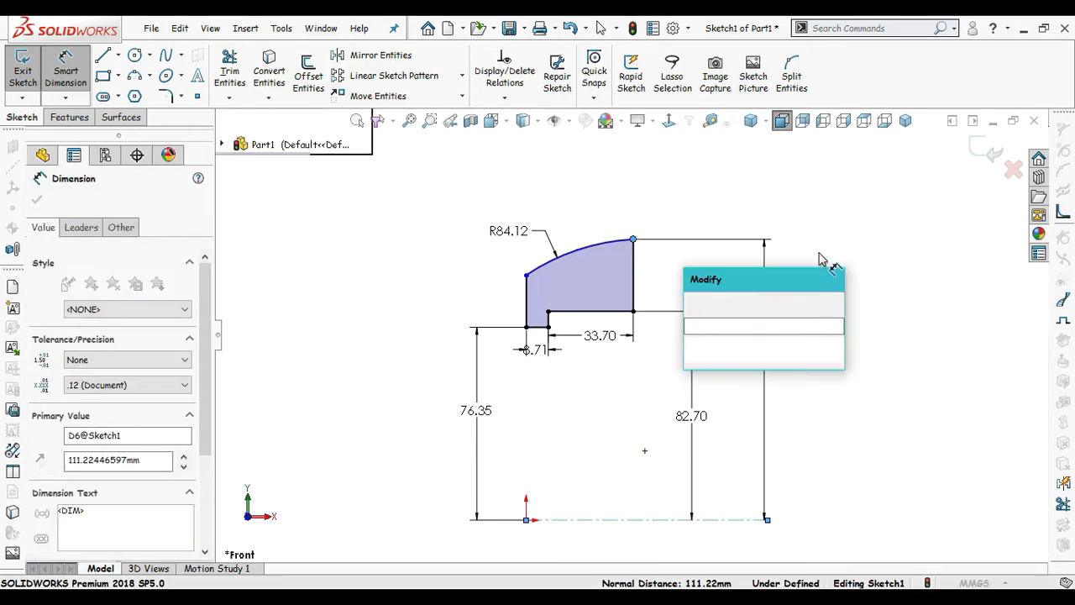
text(96.63)
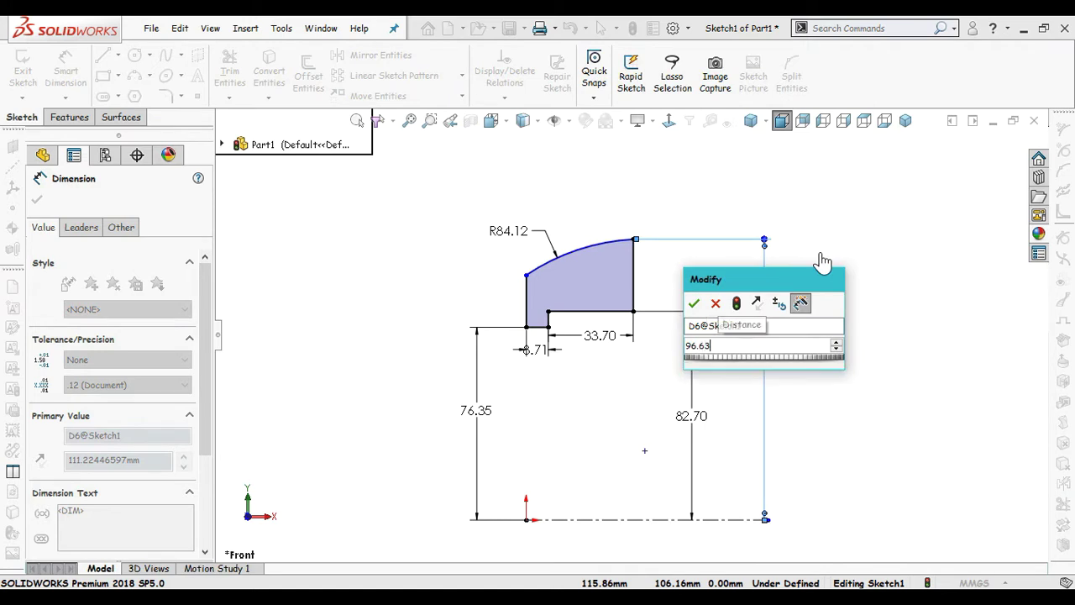
key(Return)
click(835, 304)
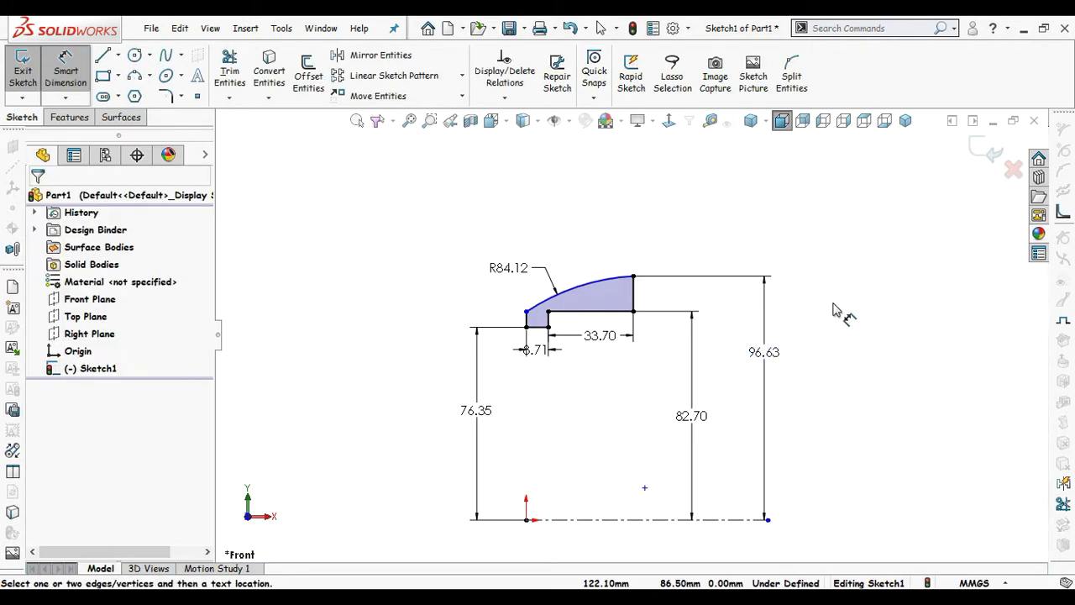
Step: Dimension the height from the construction line to the arc's endpoint above the narrow leg as 87.4 mm
click(588, 520)
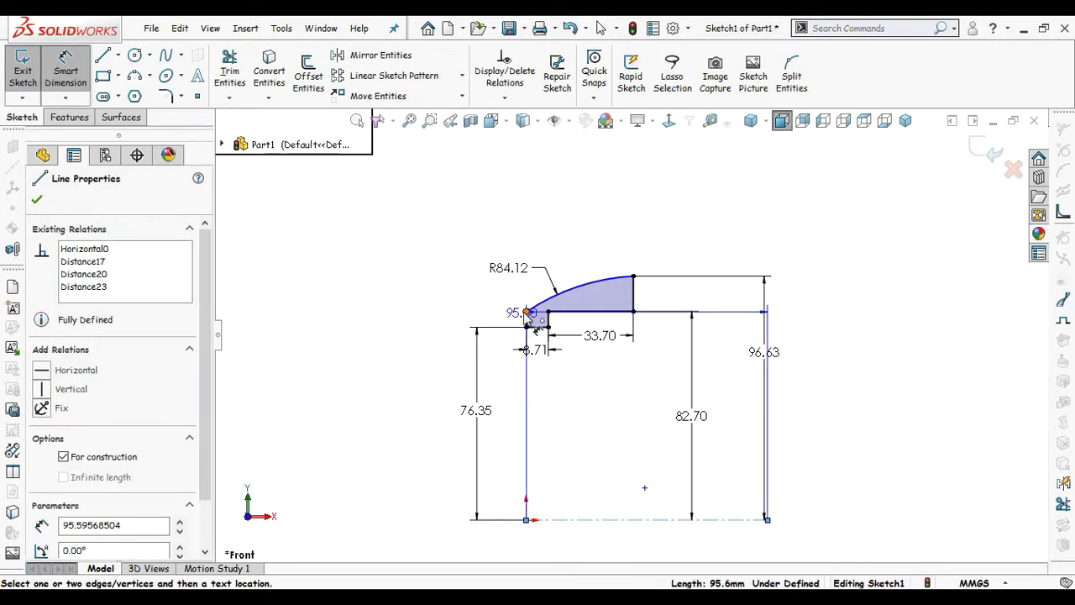
click(526, 311)
click(390, 404)
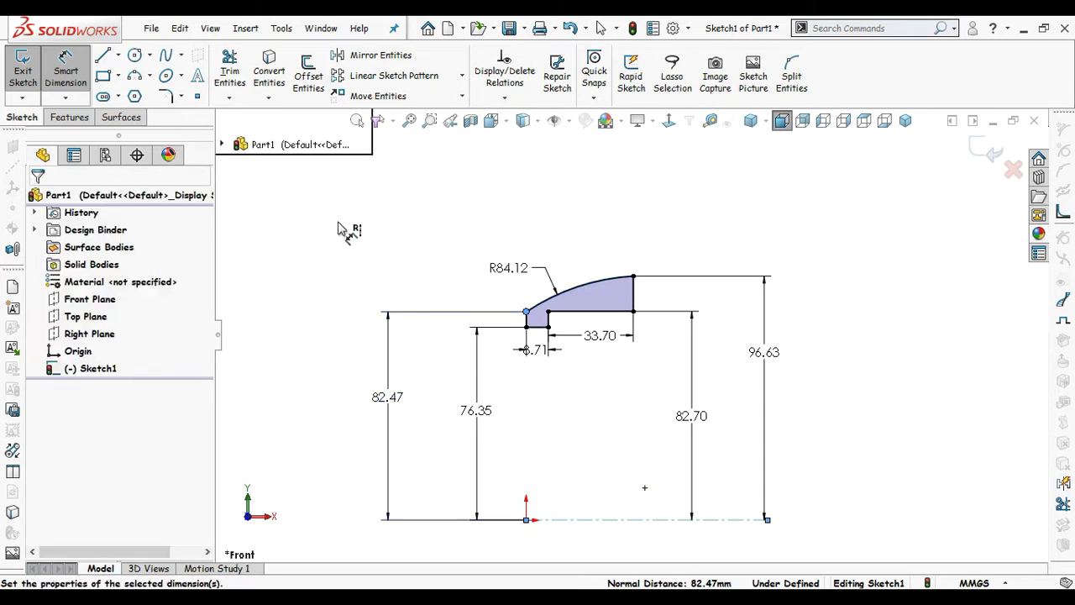
text(87.)
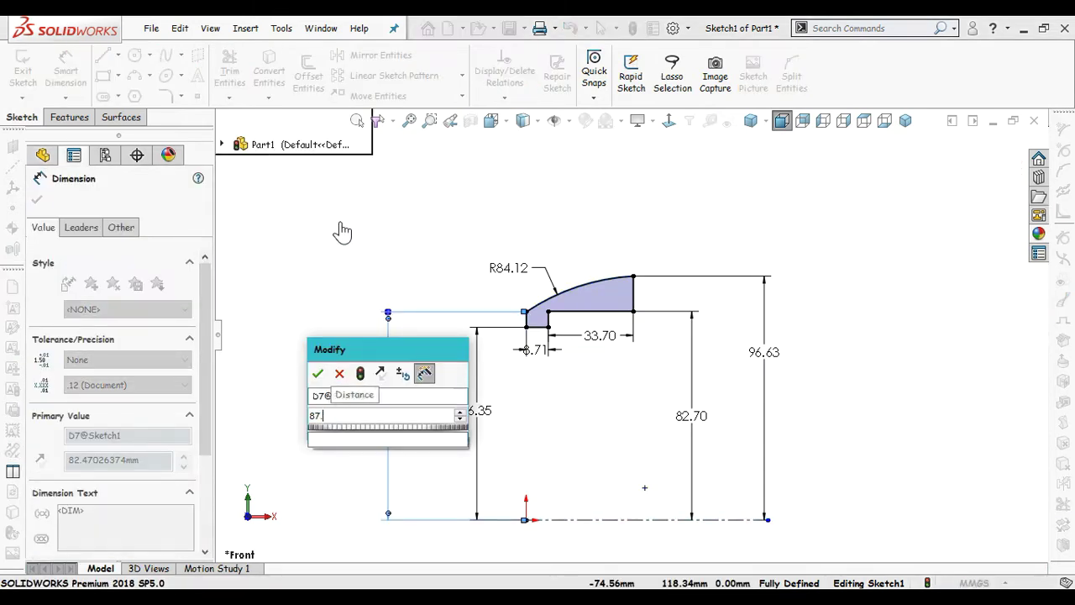
text(4)
key(Return)
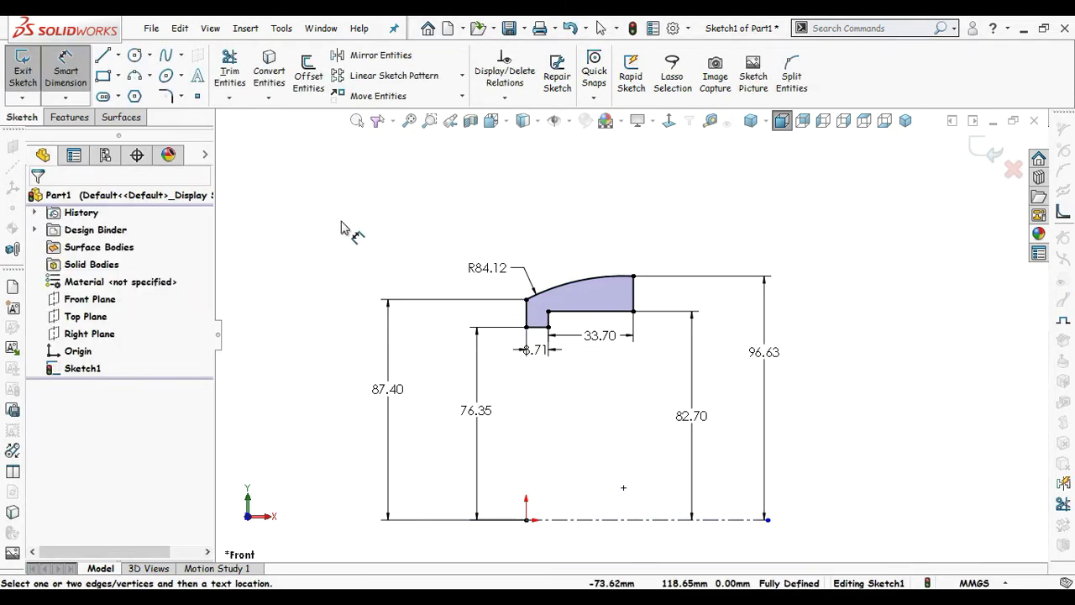
key(Escape)
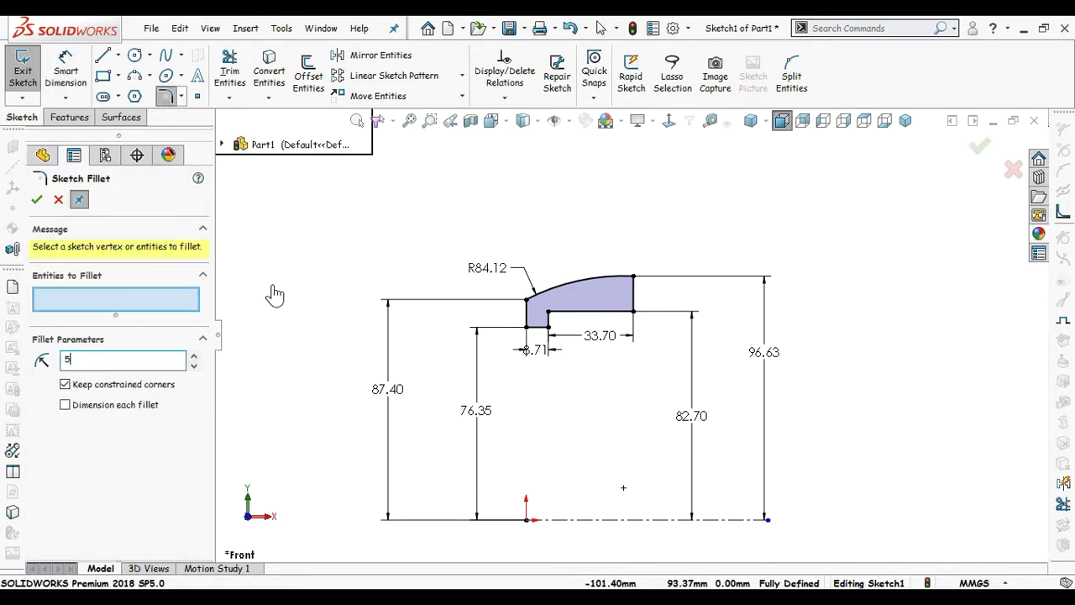
Step: Round both corners at the ends of the R84.12 arc with 5 mm sketch fillets
scroll(521, 315, down, 3)
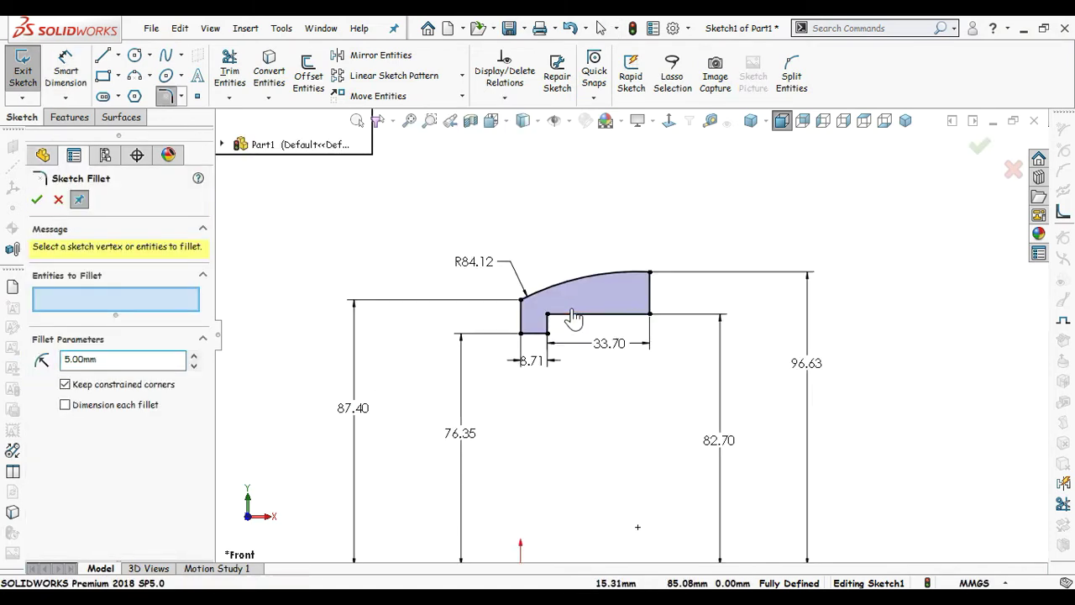
click(507, 304)
click(693, 260)
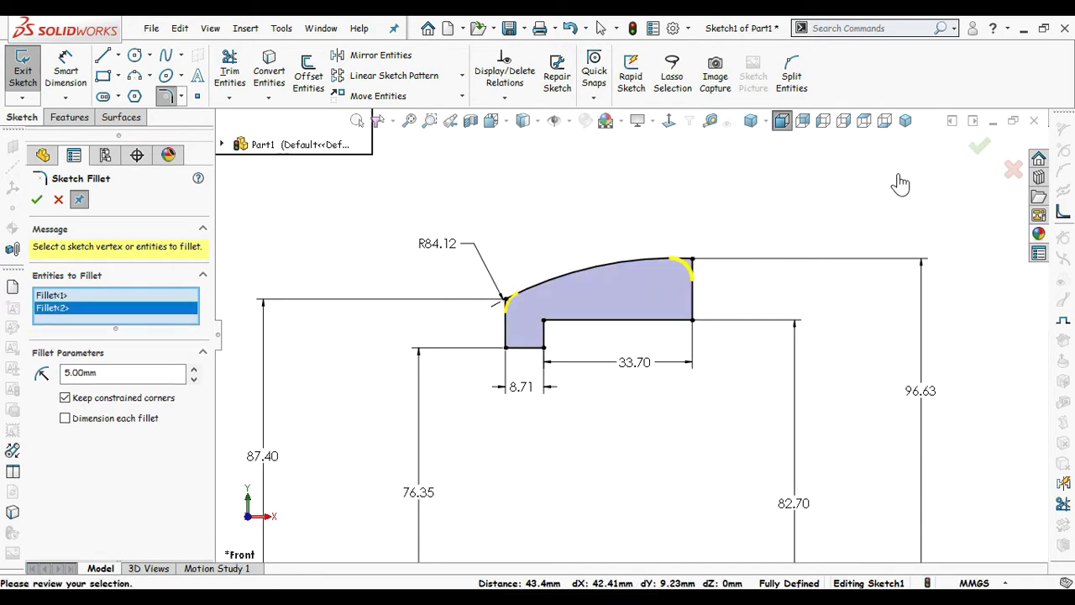
click(975, 149)
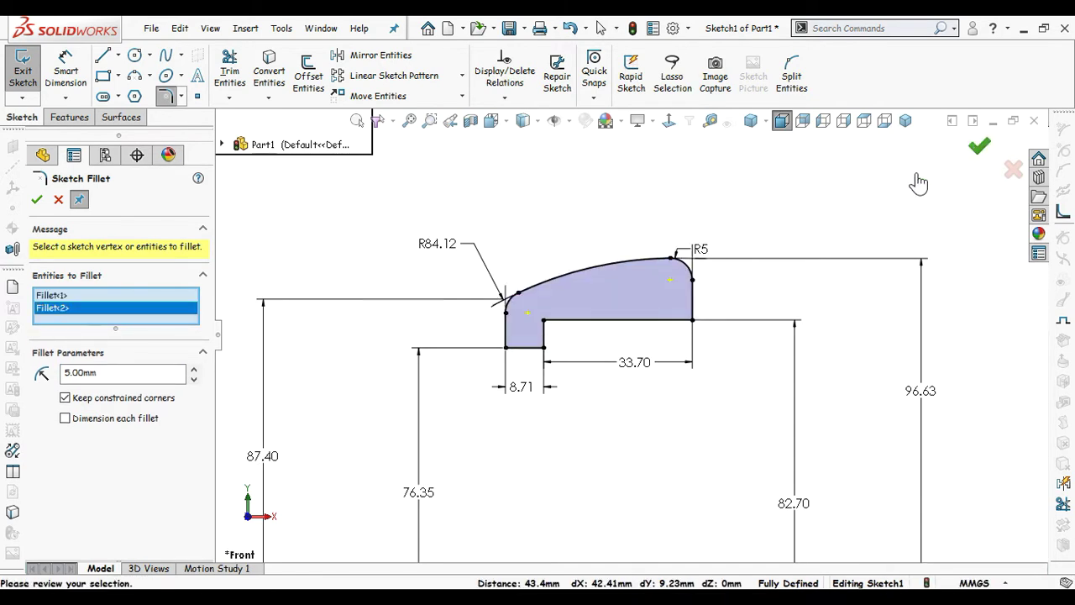
click(977, 147)
Step: Revolve the profile 360 degrees about the horizontal construction line into a solid ring
key(f)
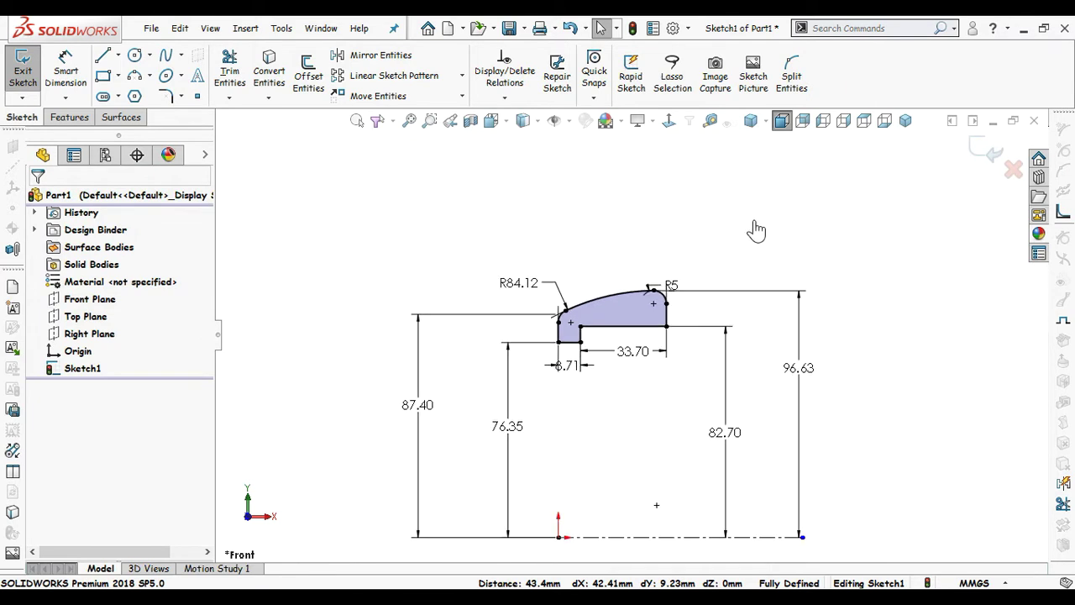
scroll(827, 277, up, 2)
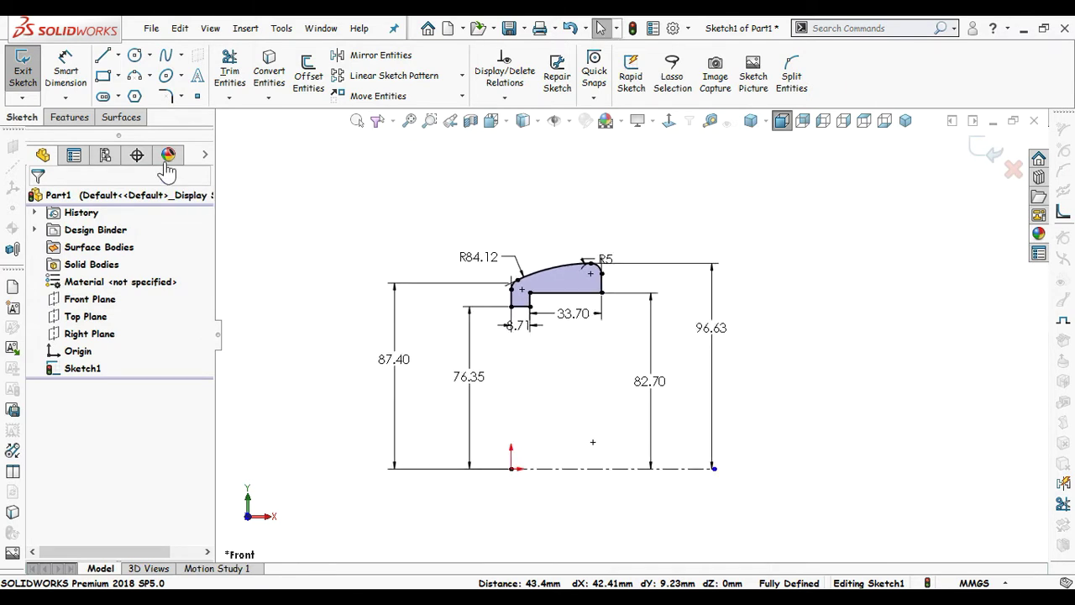
click(62, 118)
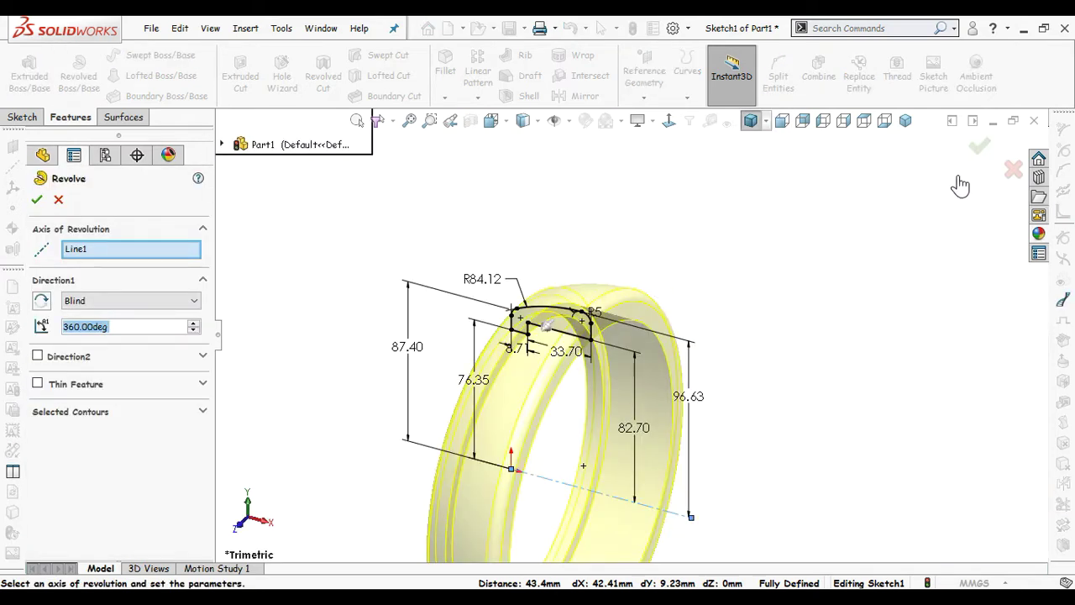
click(981, 151)
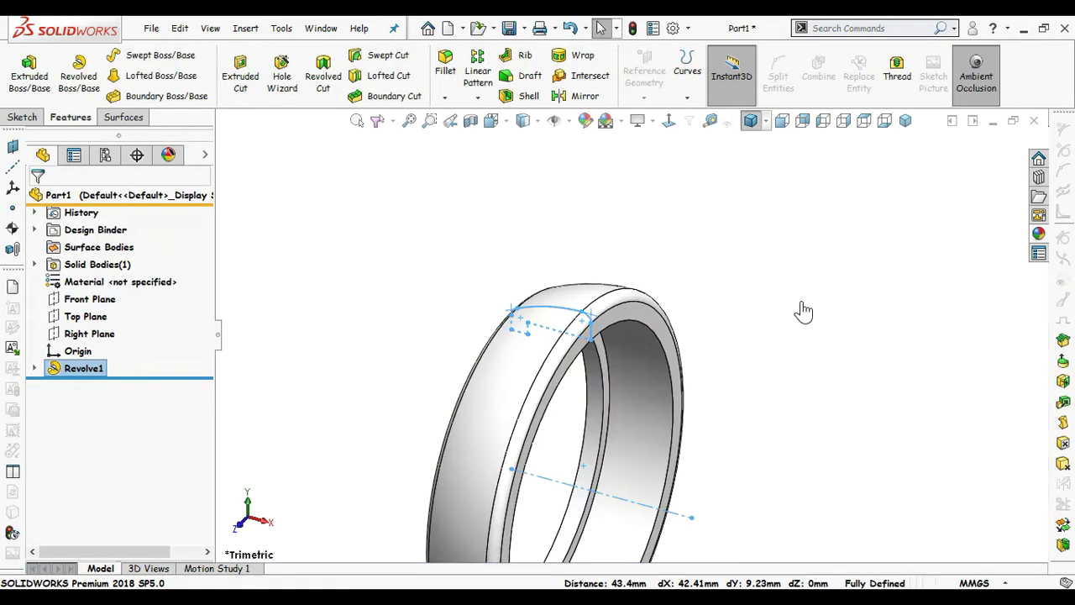
Step: Start a sketch on the Front Plane and draw a line rising outward above the ring, starting about 94 mm directly above the origin
scroll(715, 492, up, 3)
mouse_move(694, 482)
middle_down()
mouse_move(788, 393)
mouse_move(737, 406)
mouse_move(694, 437)
mouse_move(686, 430)
middle_up()
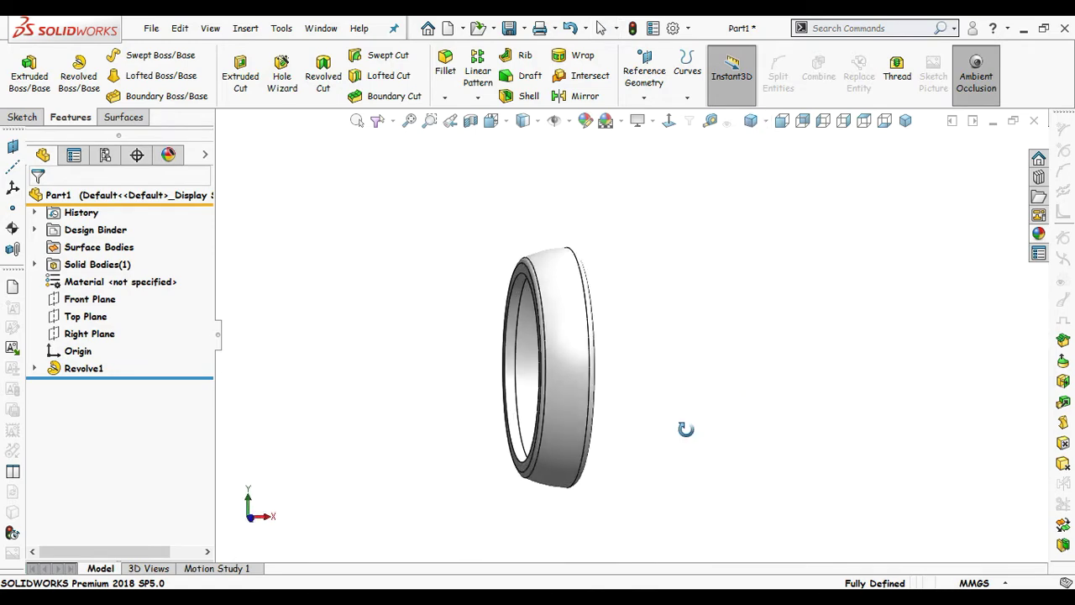
click(91, 300)
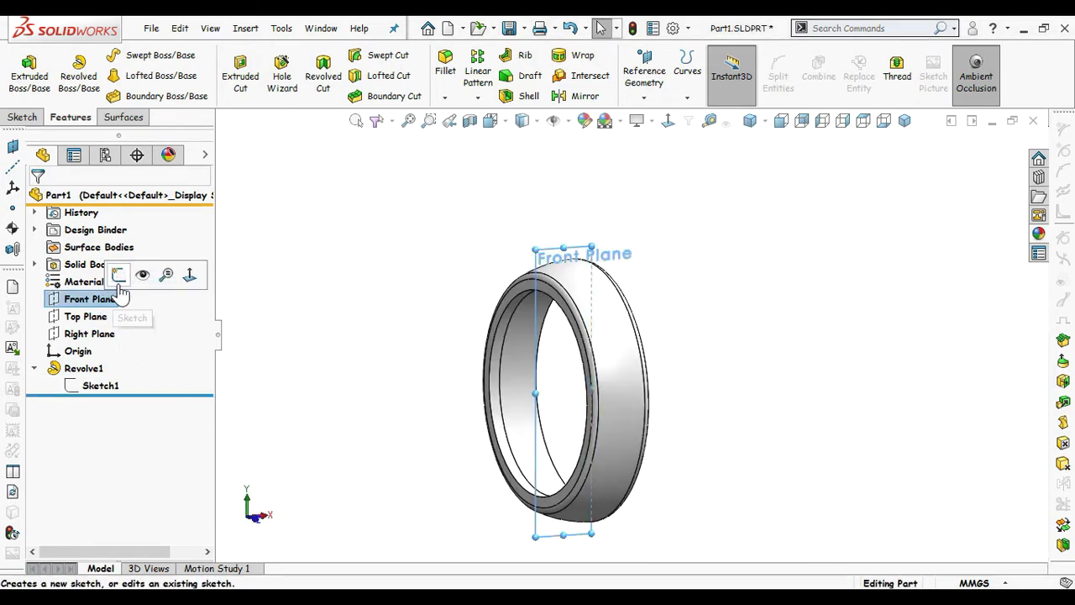
click(118, 273)
click(670, 124)
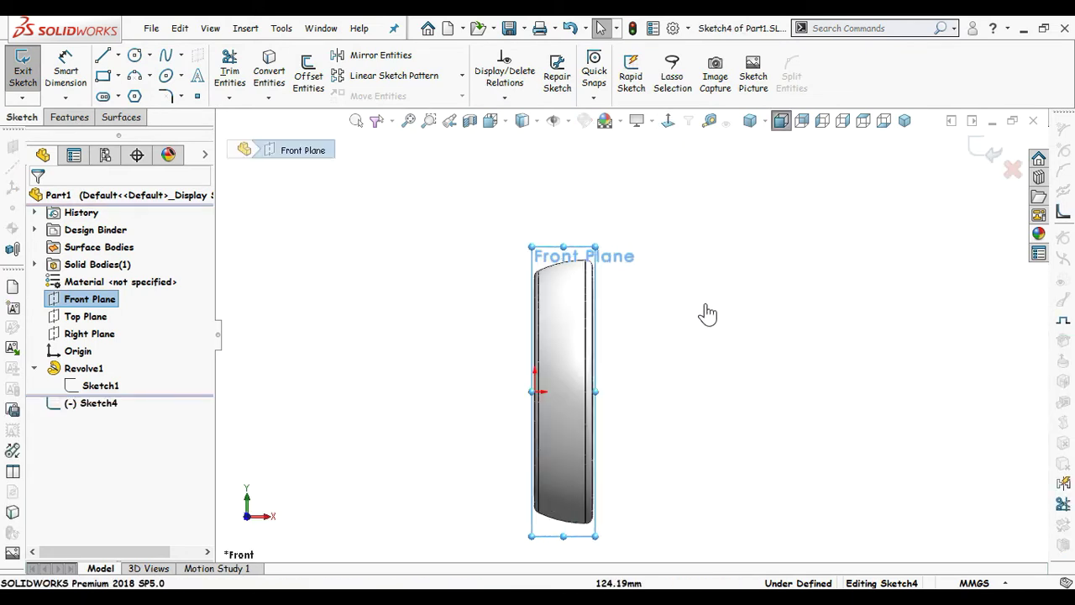
key(s)
click(740, 343)
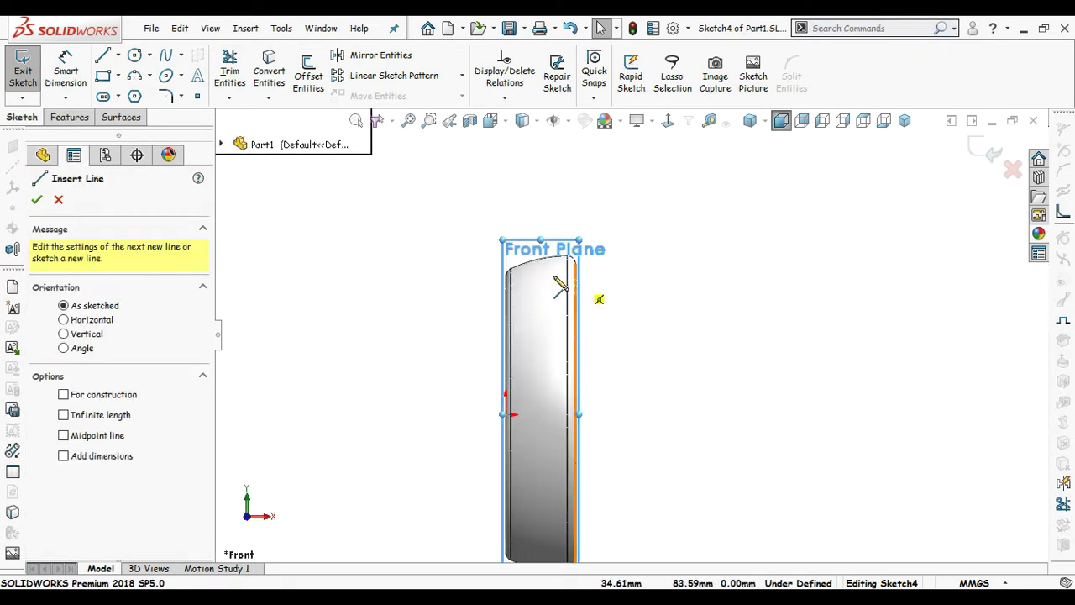
click(506, 261)
click(705, 214)
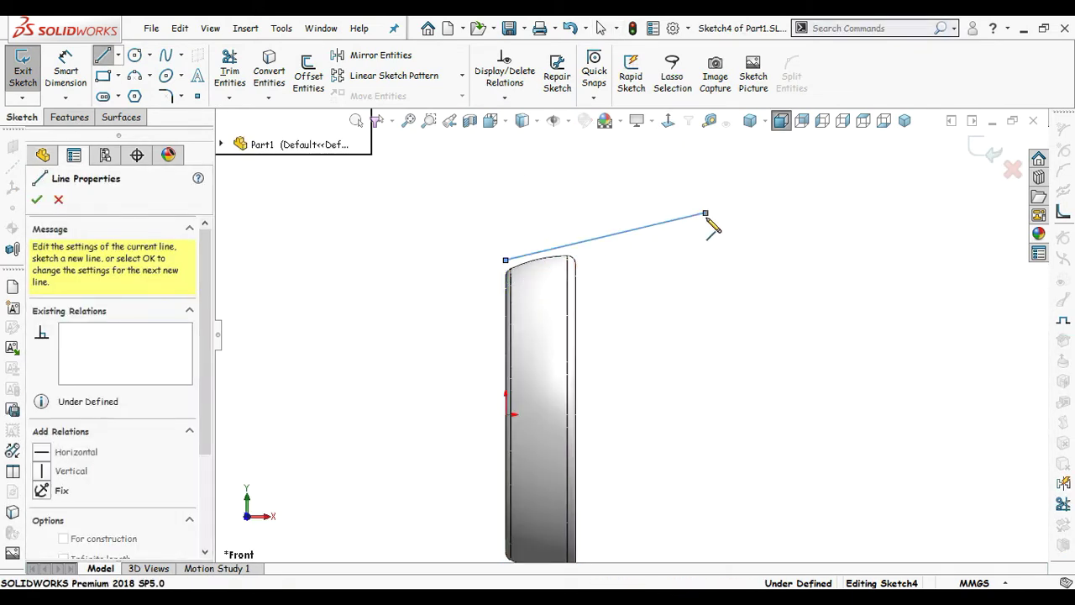
Step: Draw a horizontal construction line about 180 mm long from the origin along the ring's axis
mouse_move(507, 415)
mouse_down()
mouse_move(643, 427)
mouse_move(801, 415)
mouse_up()
key(Escape)
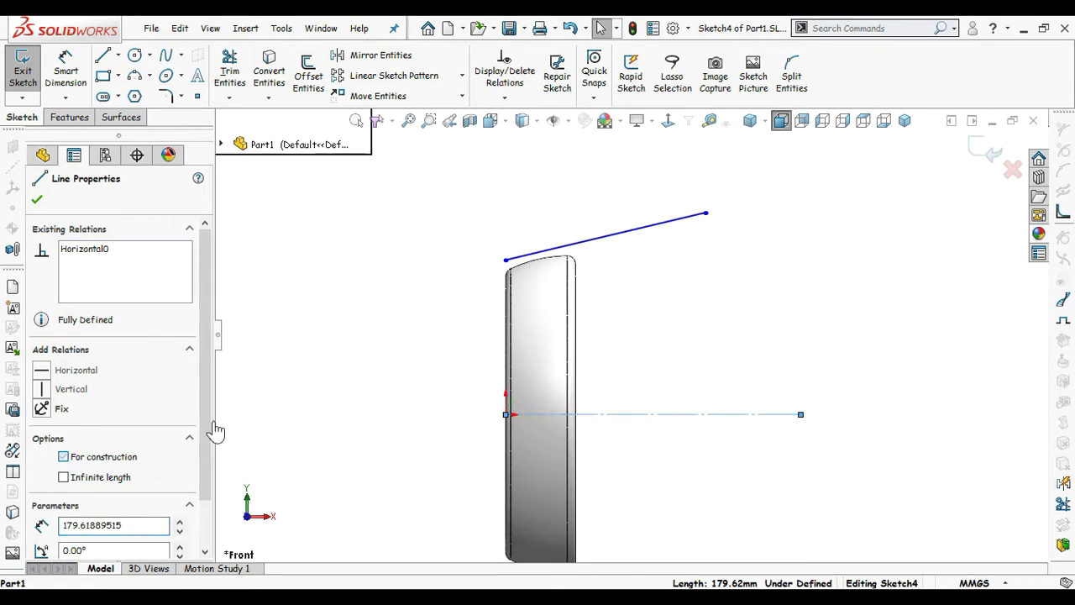
click(327, 372)
Step: Dimension the height of the sloped line's lower endpoint above the horizontal construction line as 87.4 mm
right_drag(368, 421, 378, 312)
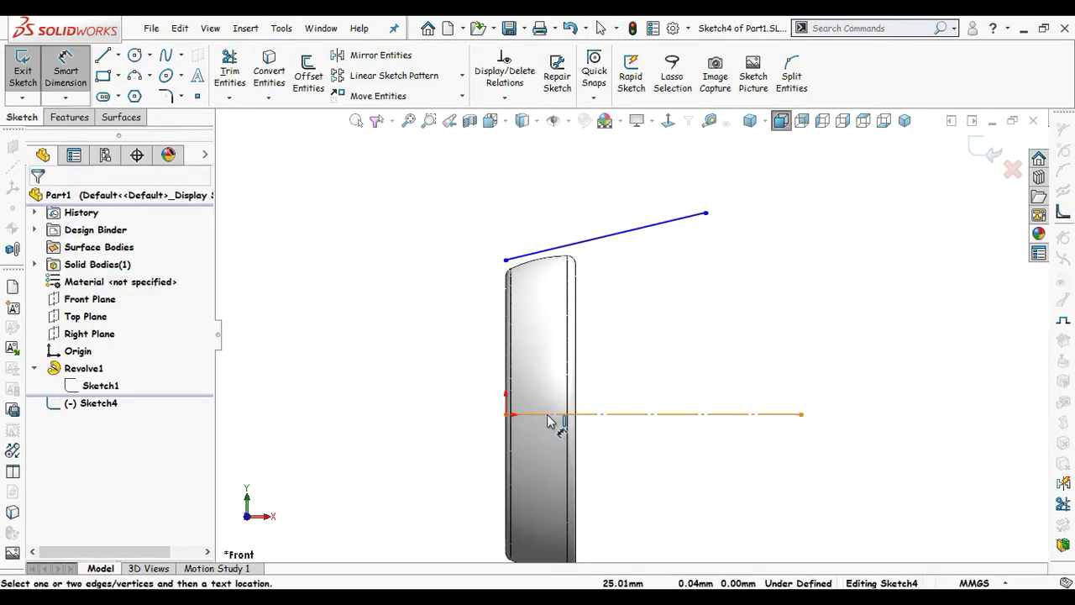
click(506, 259)
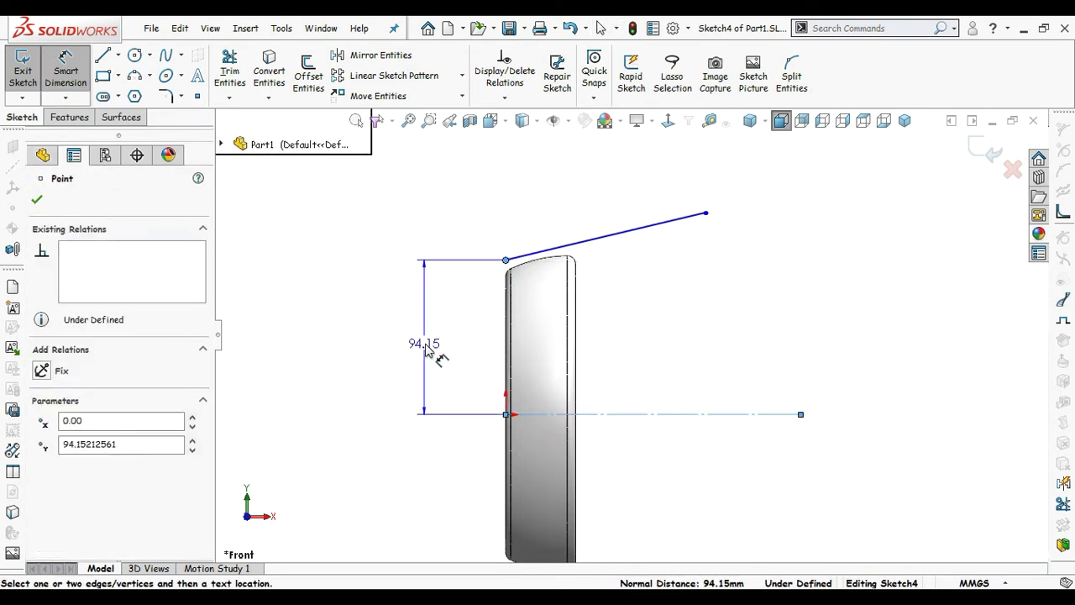
click(437, 356)
click(429, 395)
text(87.6)
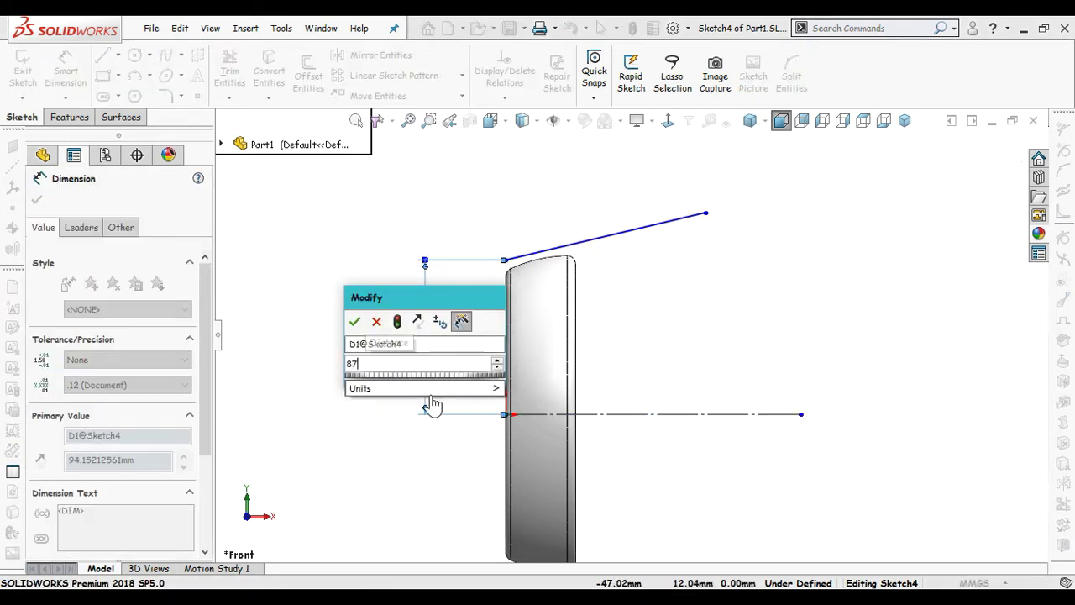
key(Return)
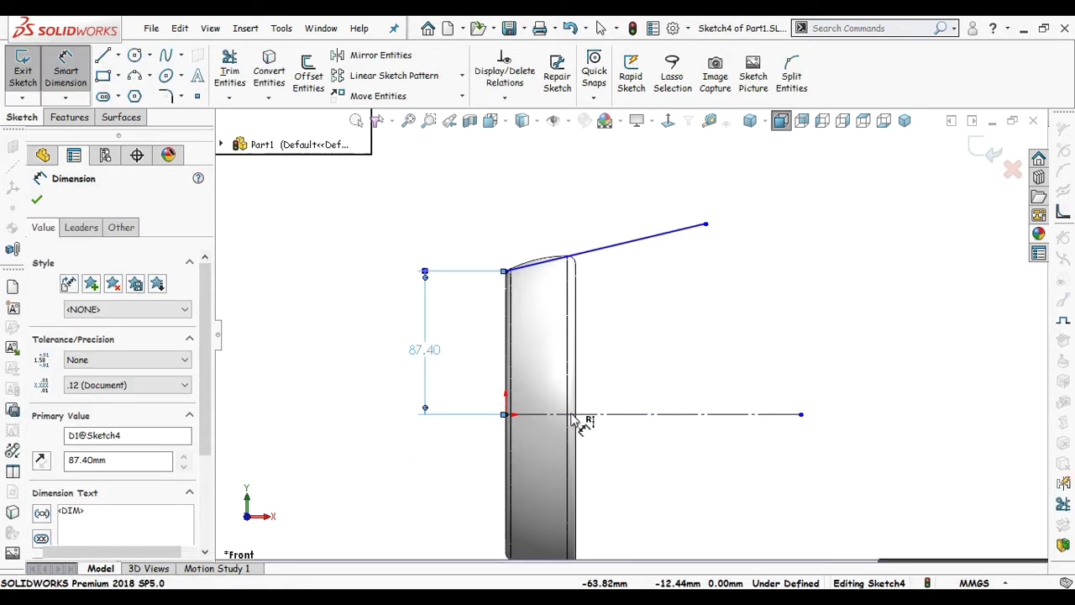
Step: Dimension the angle between the sloped line and the horizontal construction line as 14.6°
click(576, 420)
click(598, 252)
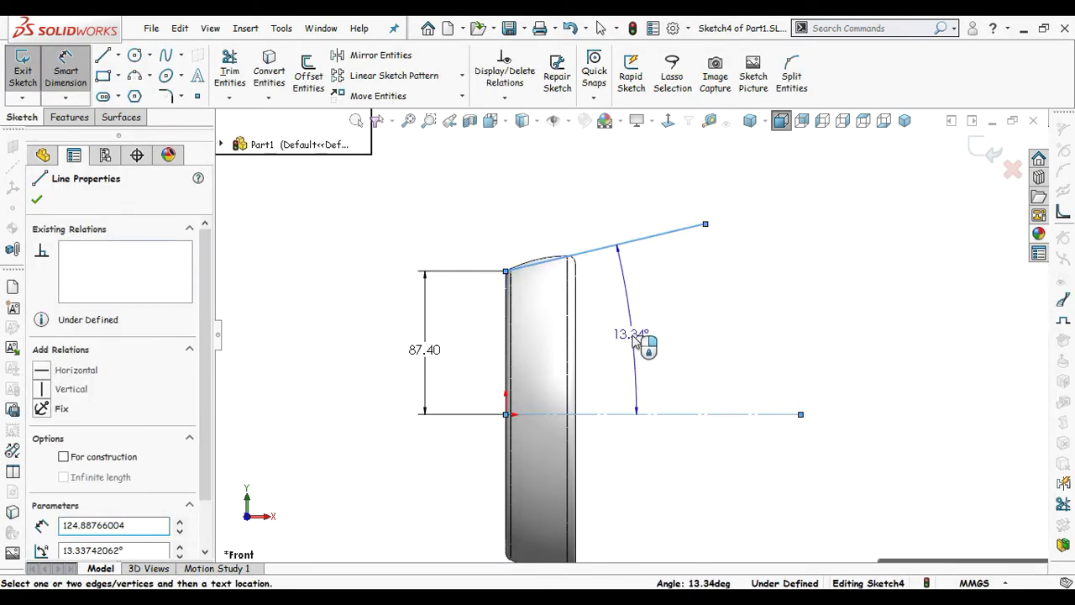
click(638, 341)
text(14.6)
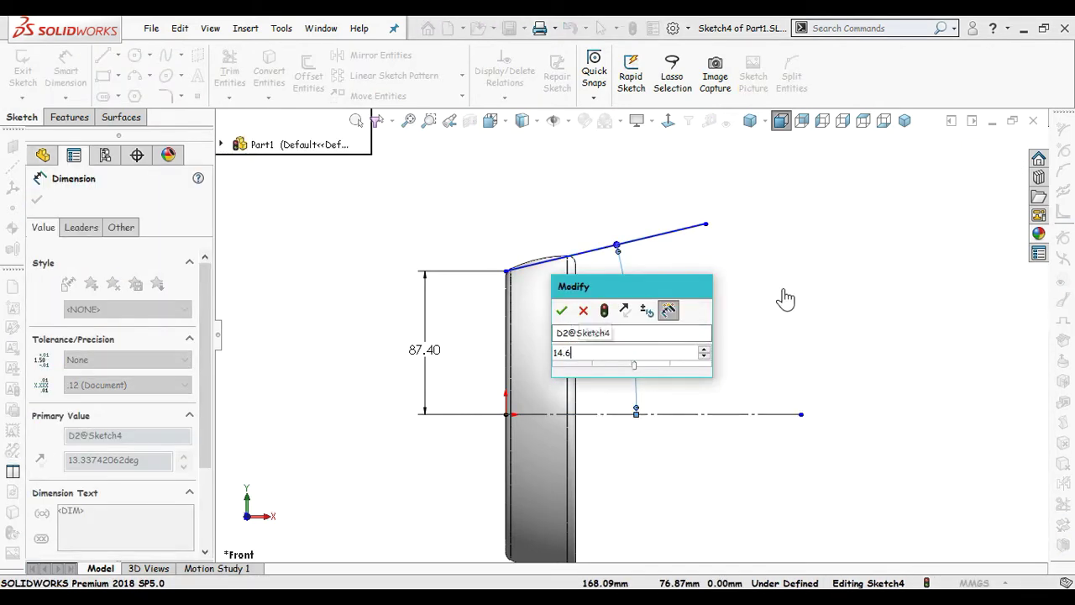
key(Return)
click(777, 295)
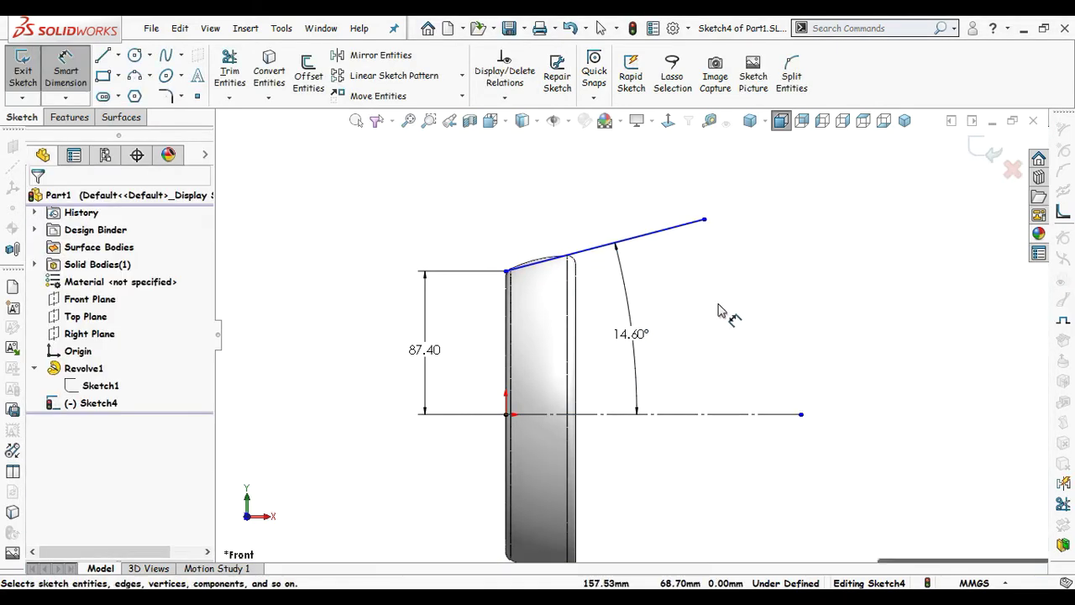
Step: Align the sloped line's lower endpoint vertically with the origin using a Vertical relation, and exit the sketch
key(Escape)
click(505, 271)
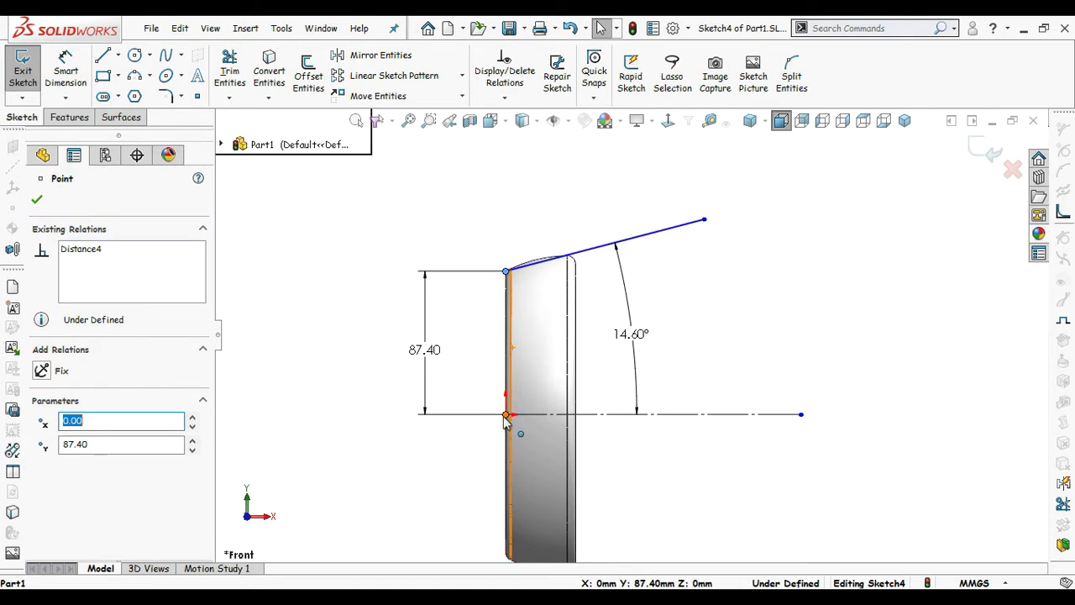
ctrl+click(505, 414)
click(572, 320)
click(804, 271)
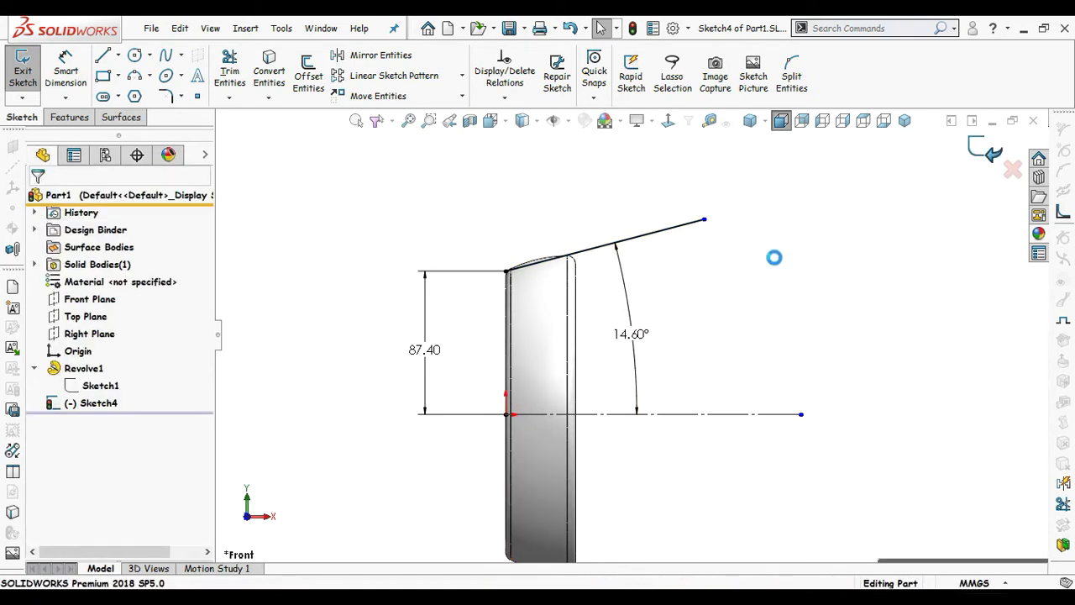
click(713, 306)
Step: Start a sketch on the Right Plane, viewed normal to it, and draw a vertical construction line from above the ring down to the origin
middle_drag(687, 322, 722, 328)
scroll(634, 328, up, 2)
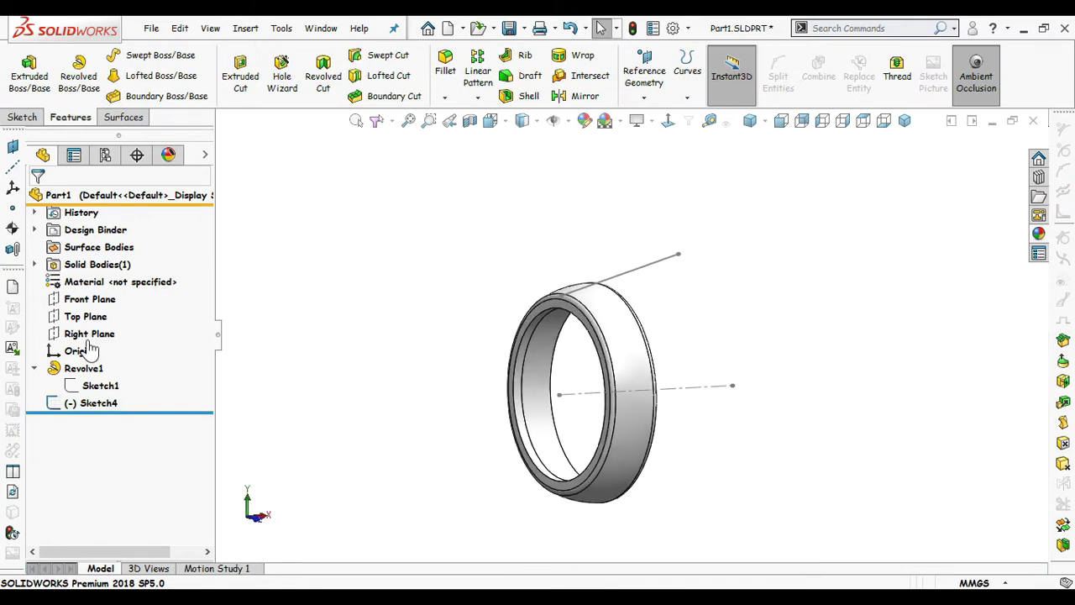
click(86, 333)
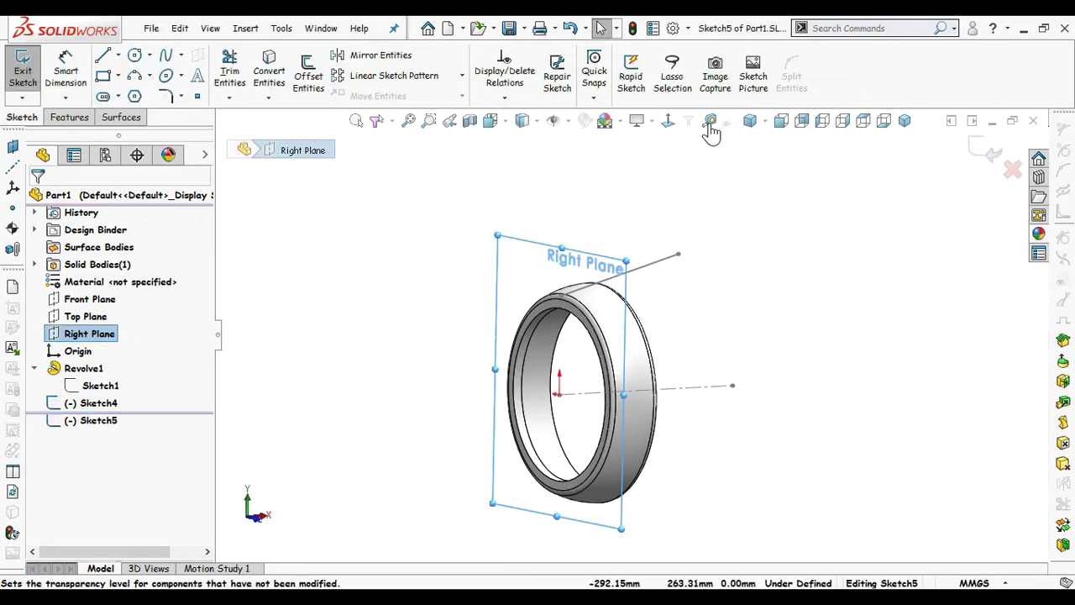
click(668, 120)
scroll(614, 312, down, 4)
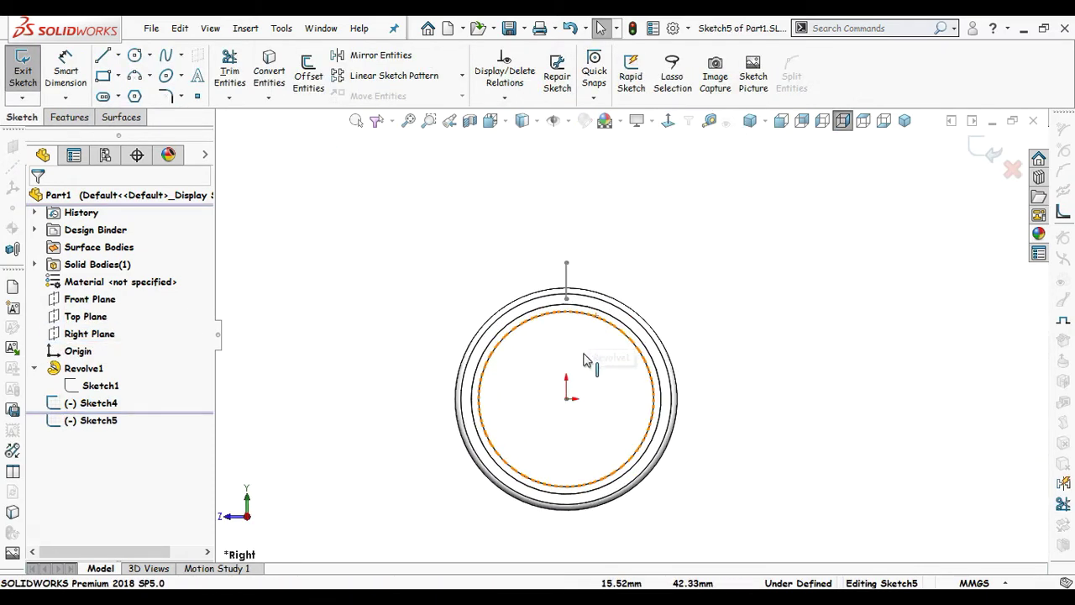
key(s)
click(620, 400)
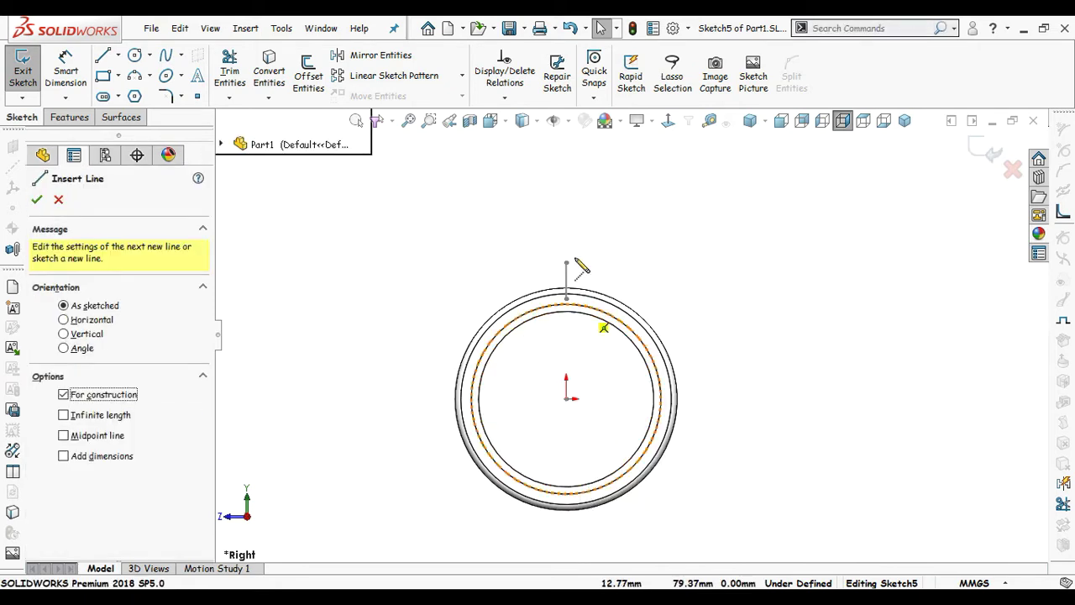
drag(565, 196, 567, 398)
right_drag(713, 242, 620, 244)
Step: Draw a corner rectangle about 7.3 mm wide and 9.3 mm high across the vertical construction line, on the ring's upper band
scroll(576, 288, down, 3)
key(s)
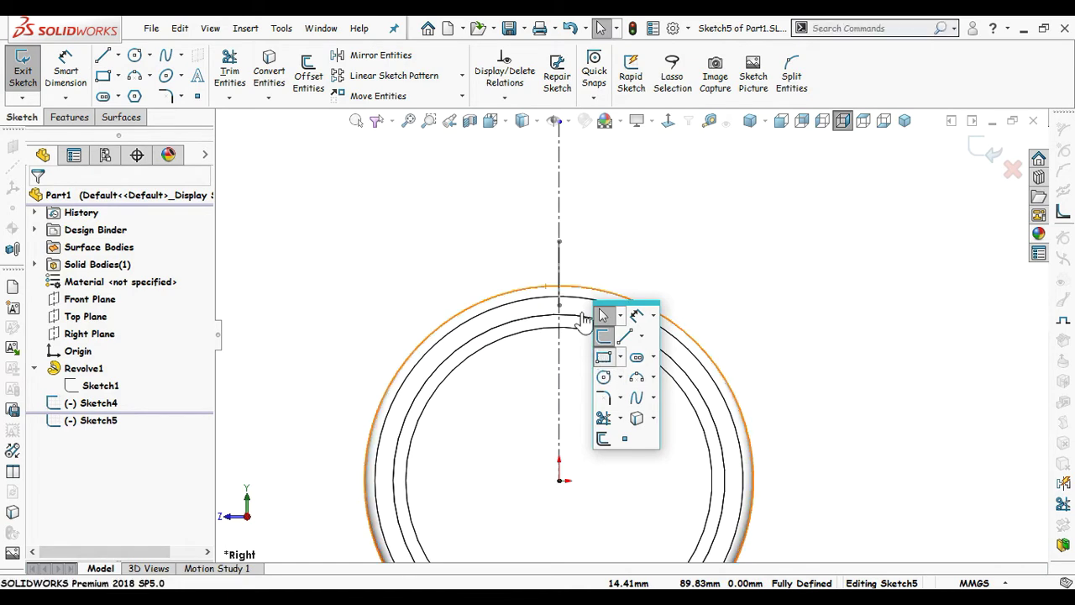
click(604, 358)
scroll(567, 315, down, 3)
click(560, 299)
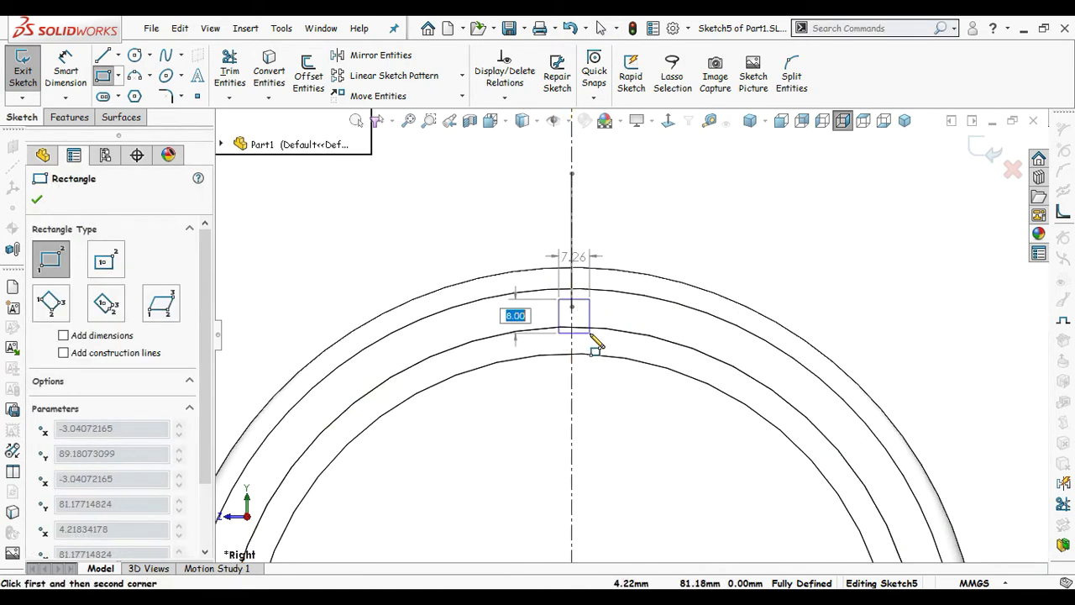
click(590, 340)
scroll(592, 349, down, 2)
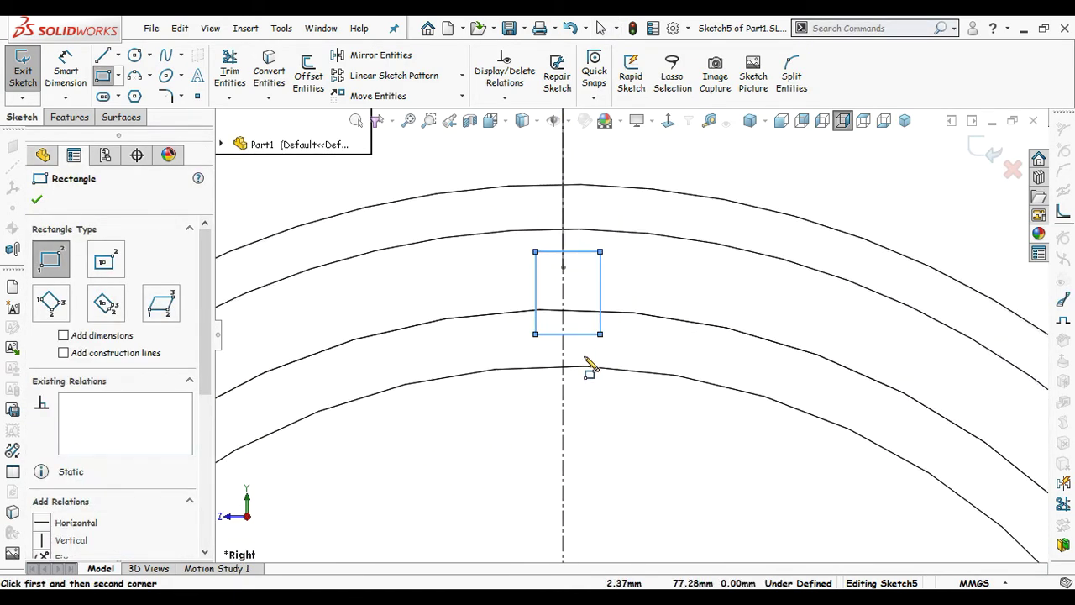
Step: Add a downward-bulging three-point semicircular arc between the rectangle's two lower corners, tangent to its sides
key(s)
click(634, 437)
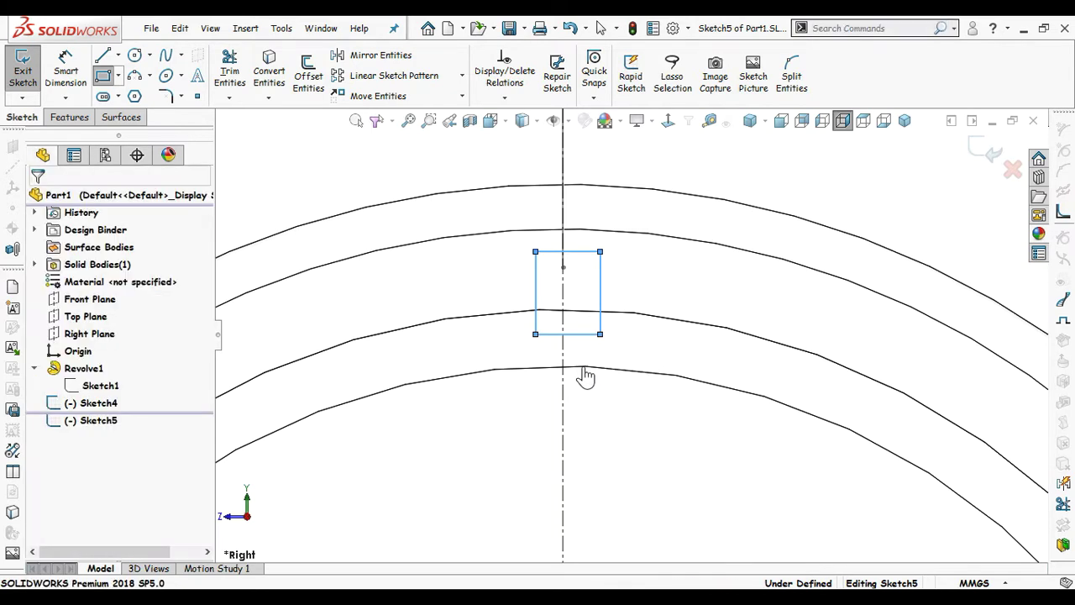
scroll(580, 372, down, 1)
click(528, 326)
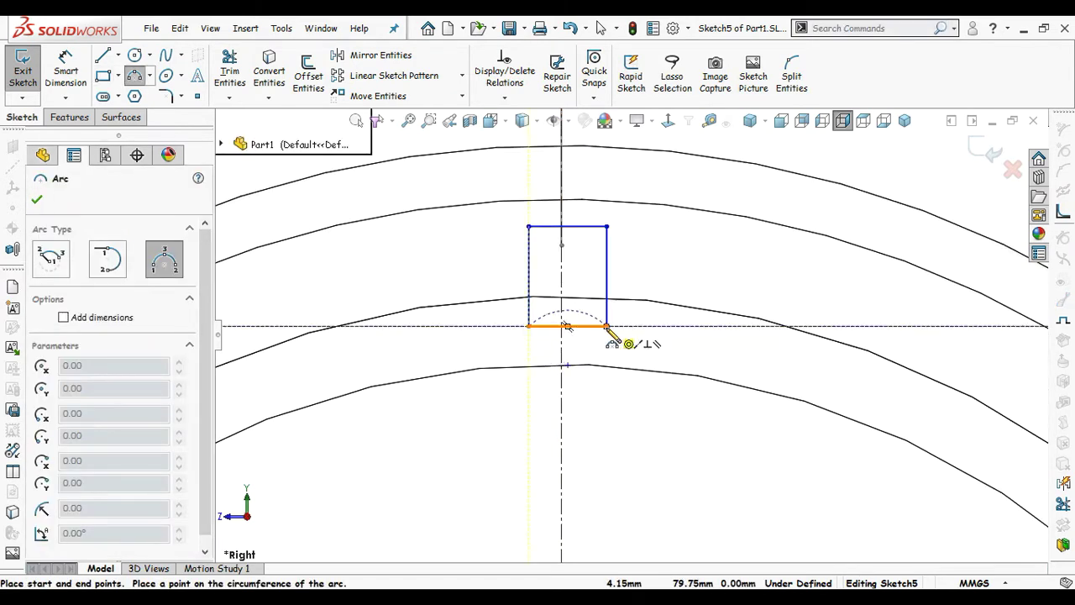
click(608, 326)
click(586, 364)
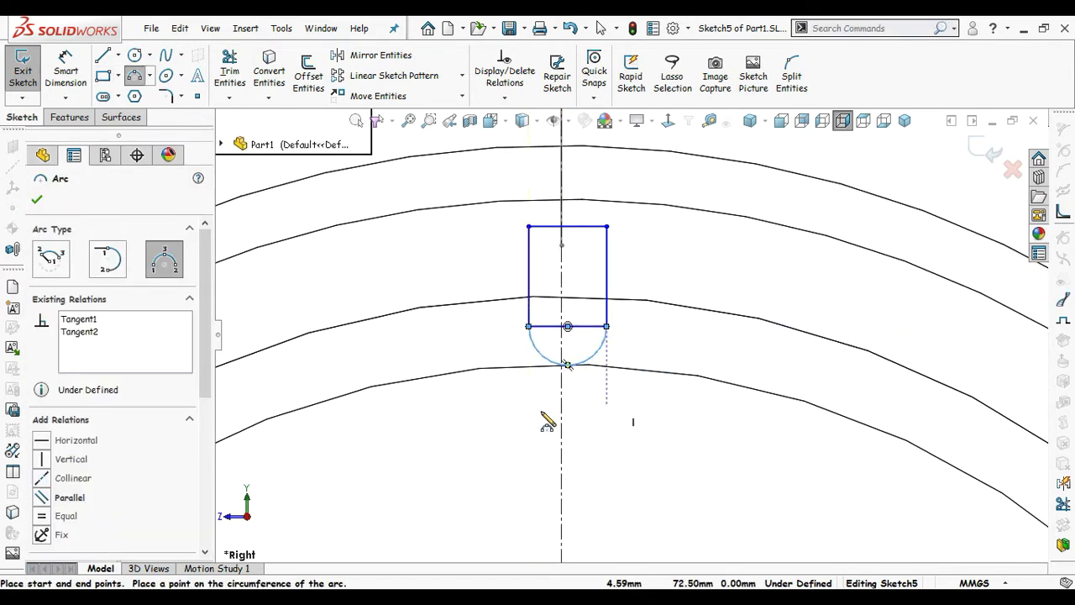
key(Escape)
Step: Convert the rectangle's bottom edge above the arc to construction geometry
click(582, 326)
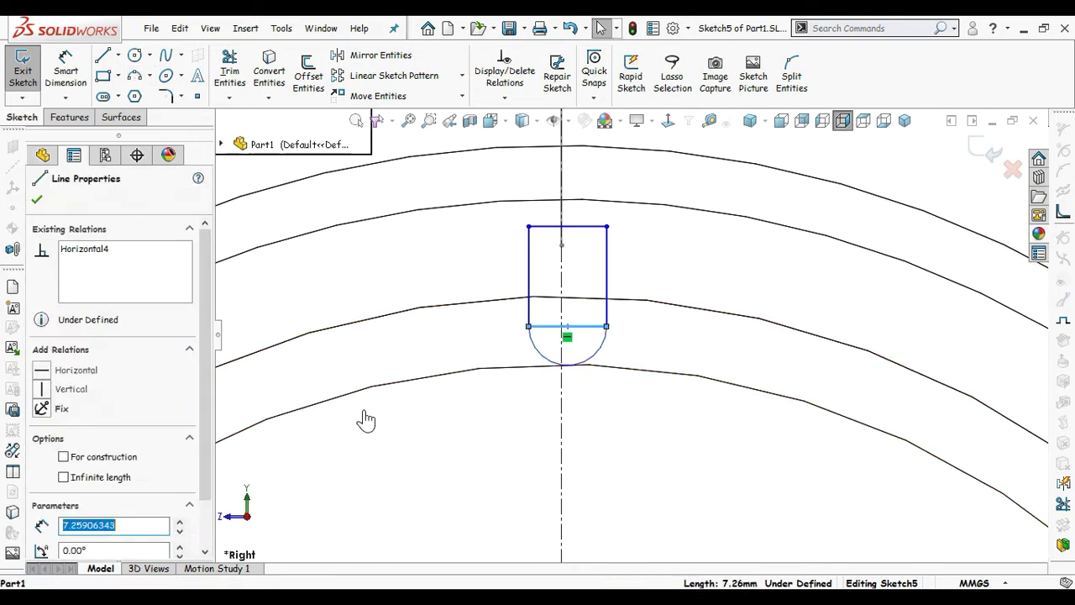
click(105, 457)
key(Escape)
Step: Make the profile's two vertical sides symmetric about the vertical construction line
click(530, 316)
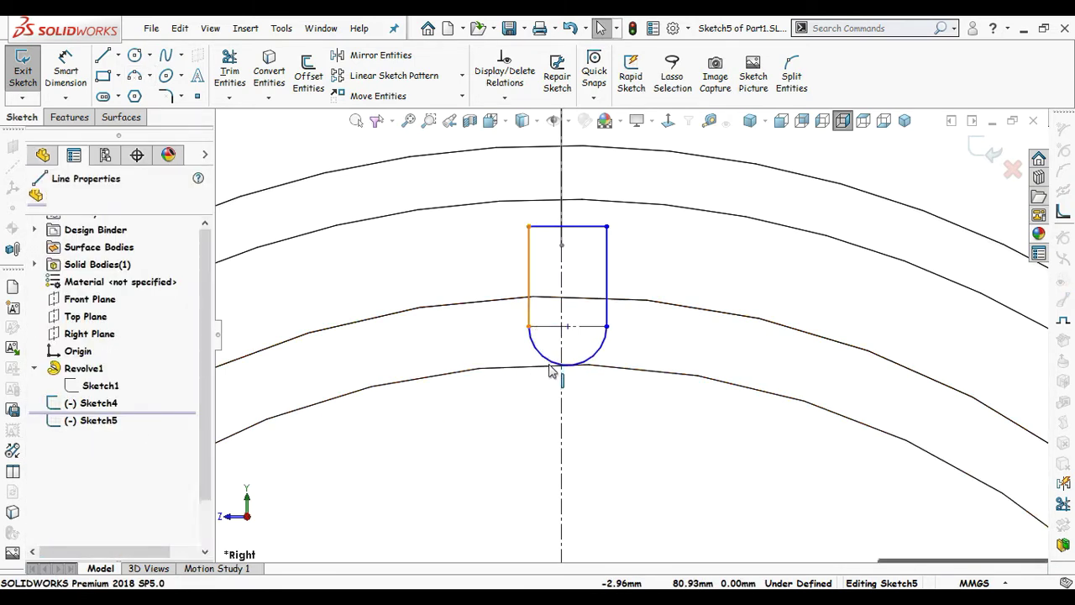
ctrl+click(561, 348)
ctrl+click(607, 314)
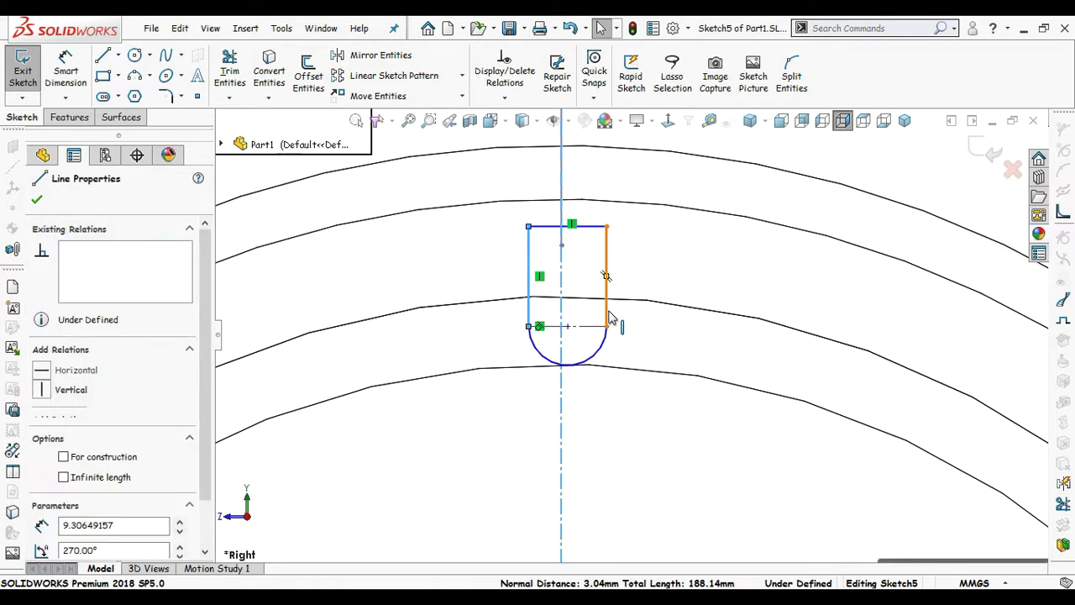
click(773, 235)
click(631, 439)
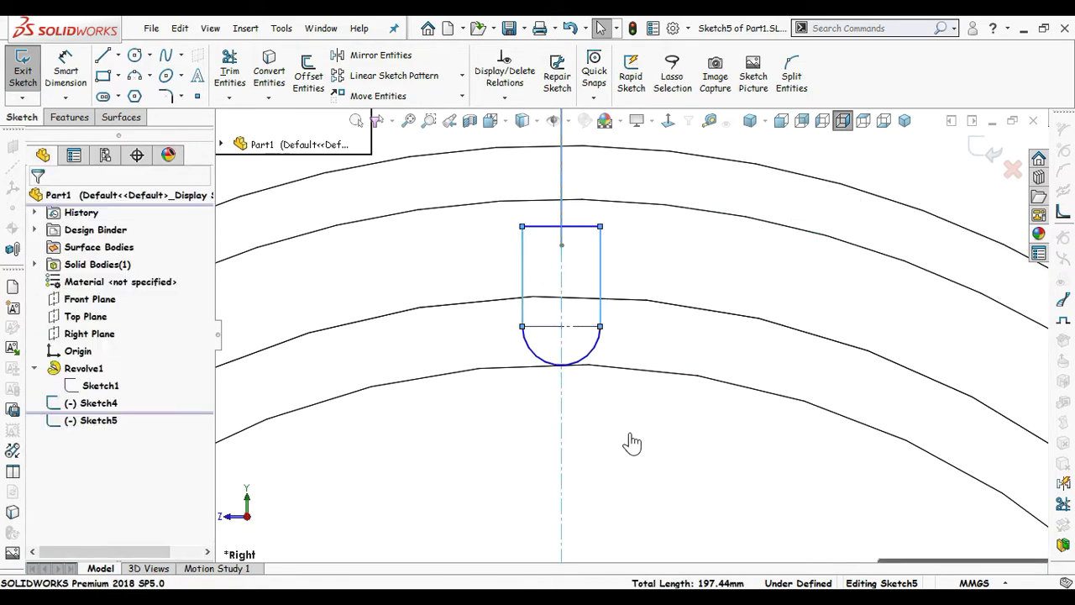
Step: Dimension the length of the profile's straight vertical side as 9.62 mm
scroll(633, 444, up, 2)
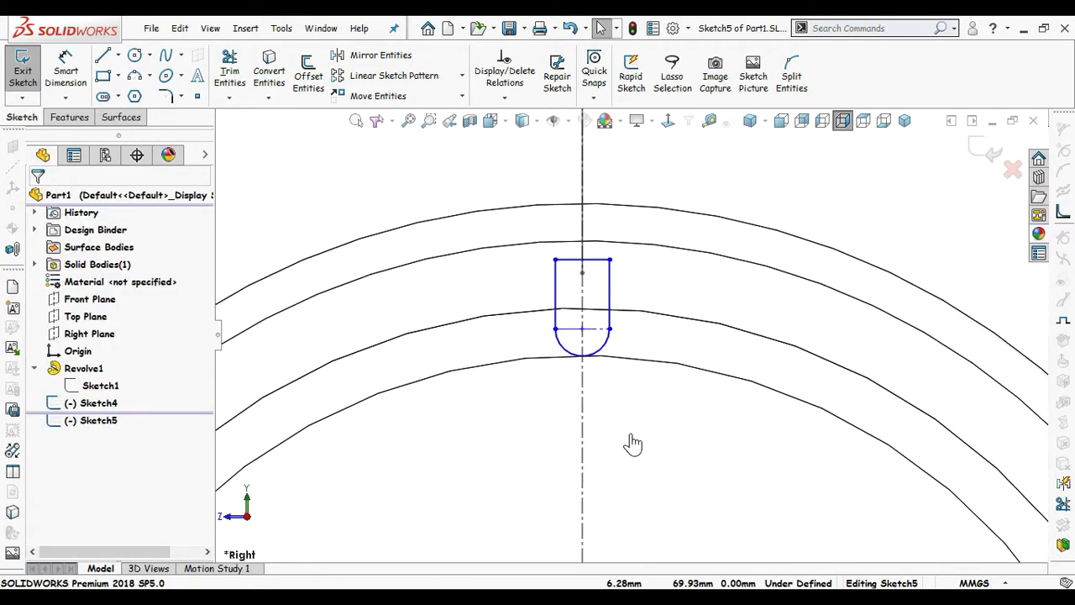
click(612, 298)
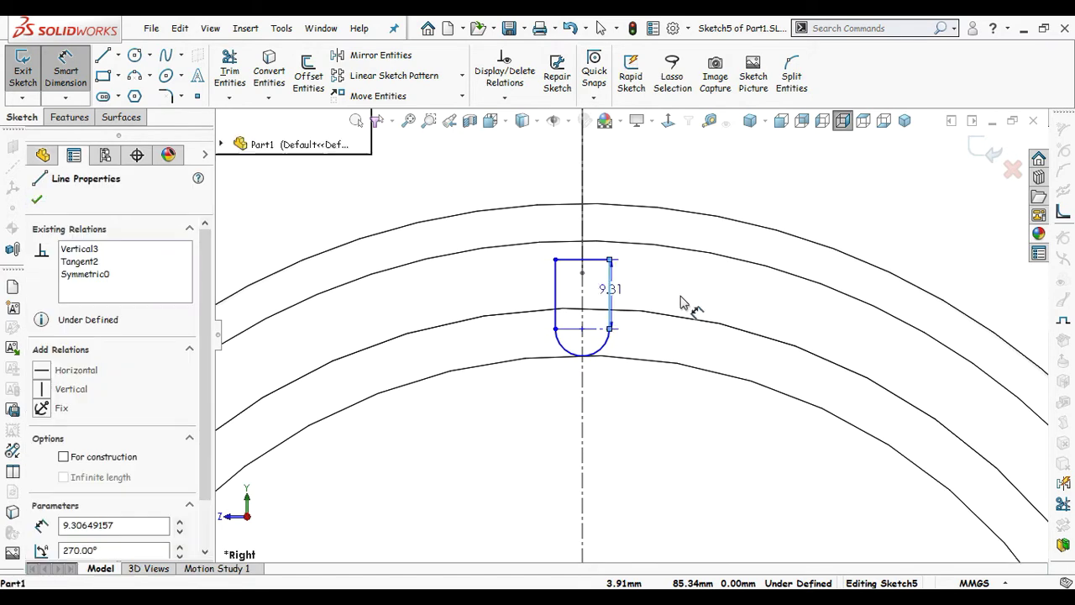
click(746, 461)
text(9.62)
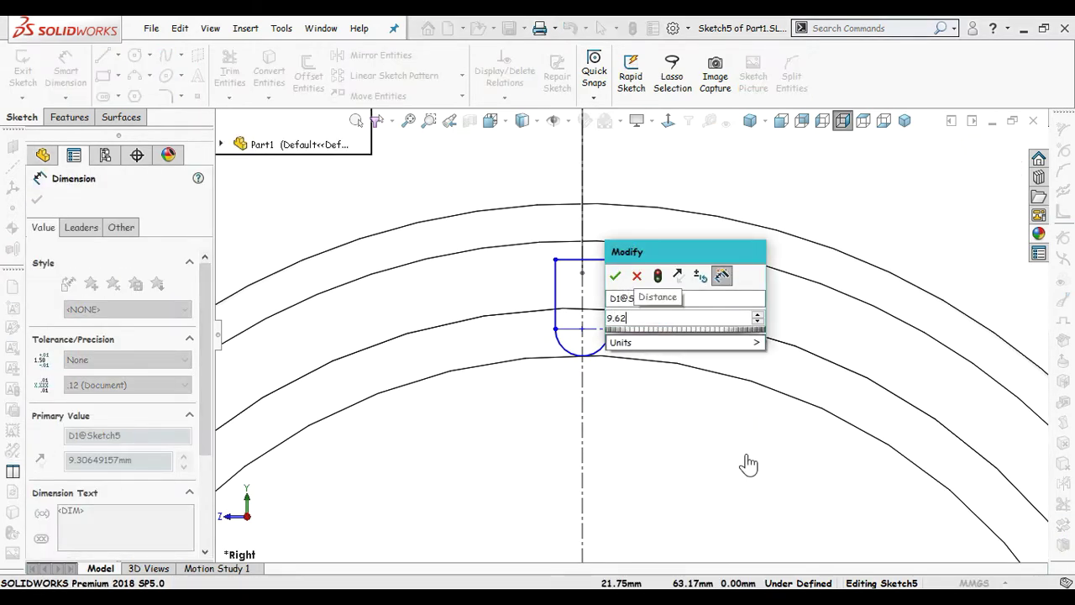
key(Return)
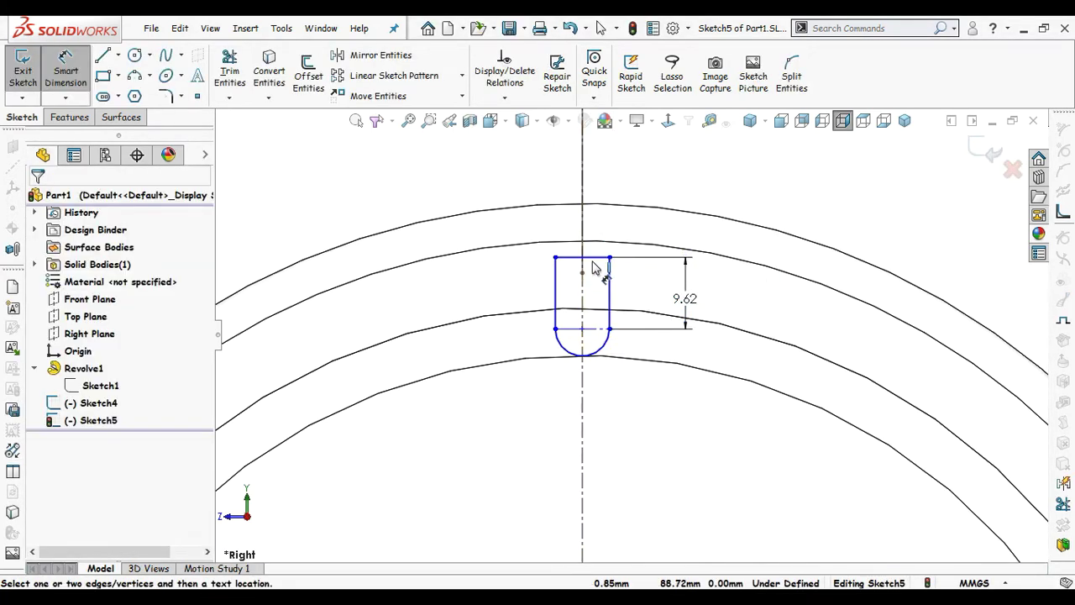
Step: Dimension the width of the profile's top edge as 11.3 mm
click(593, 258)
click(595, 183)
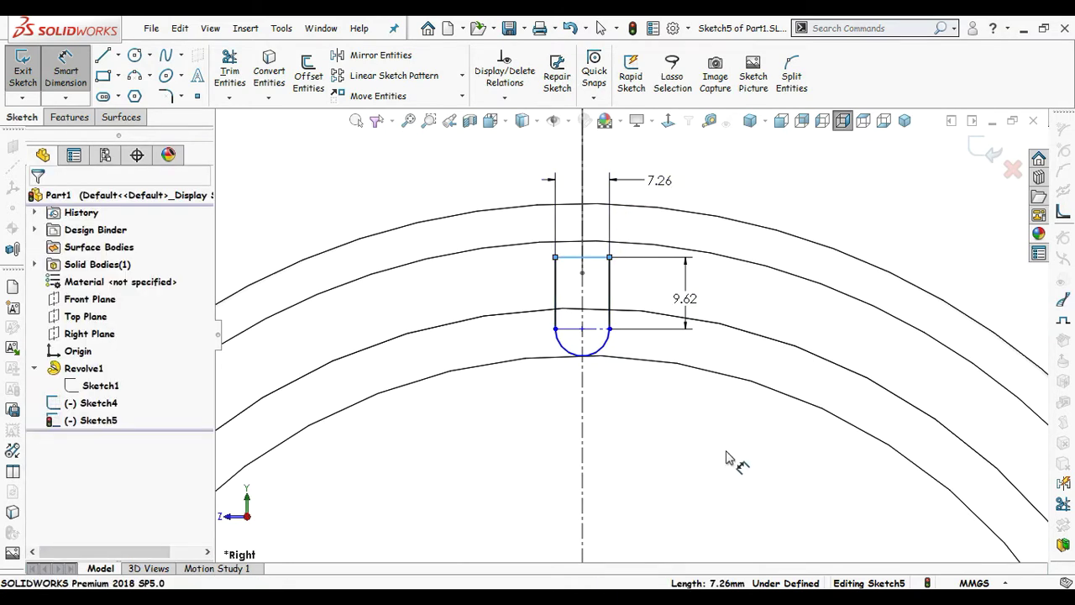
text(11.3)
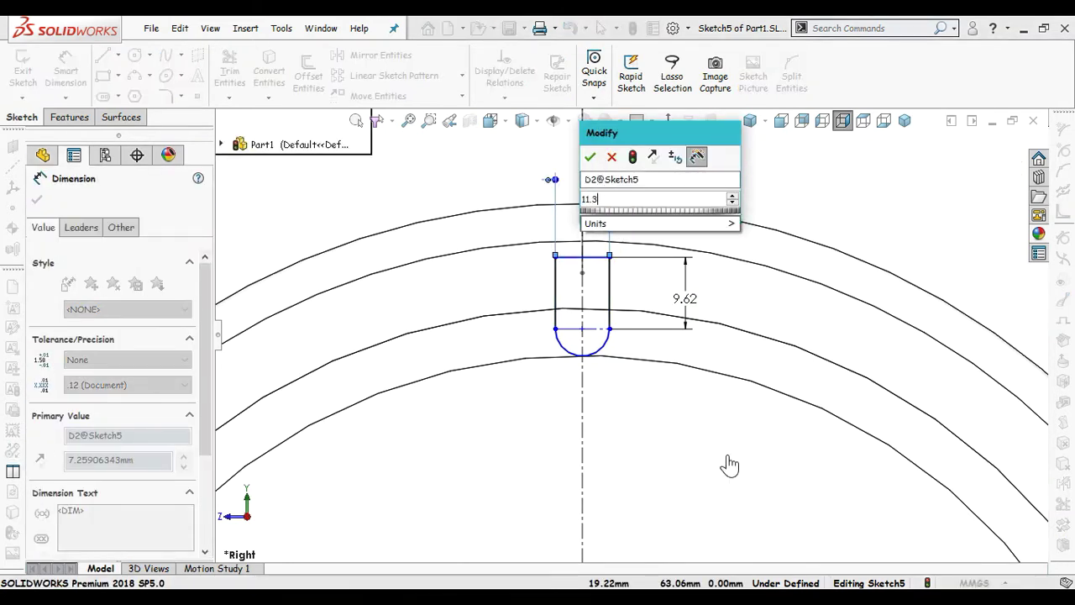
key(Return)
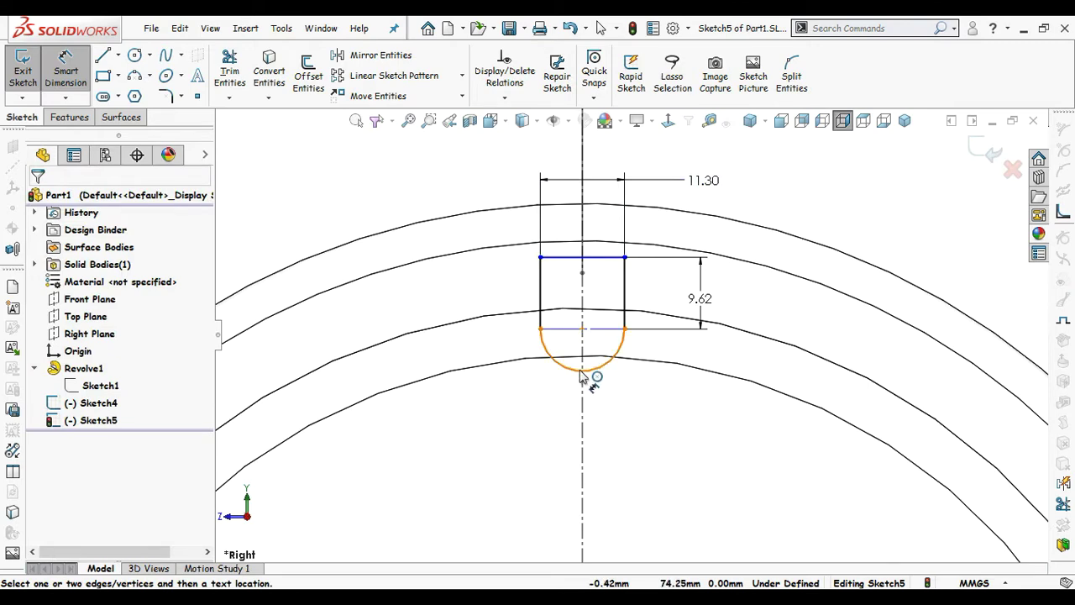
Step: Dimension the vertical distance from the lowest point of the arc to the origin as 83.2 mm
click(585, 378)
scroll(697, 428, up, 5)
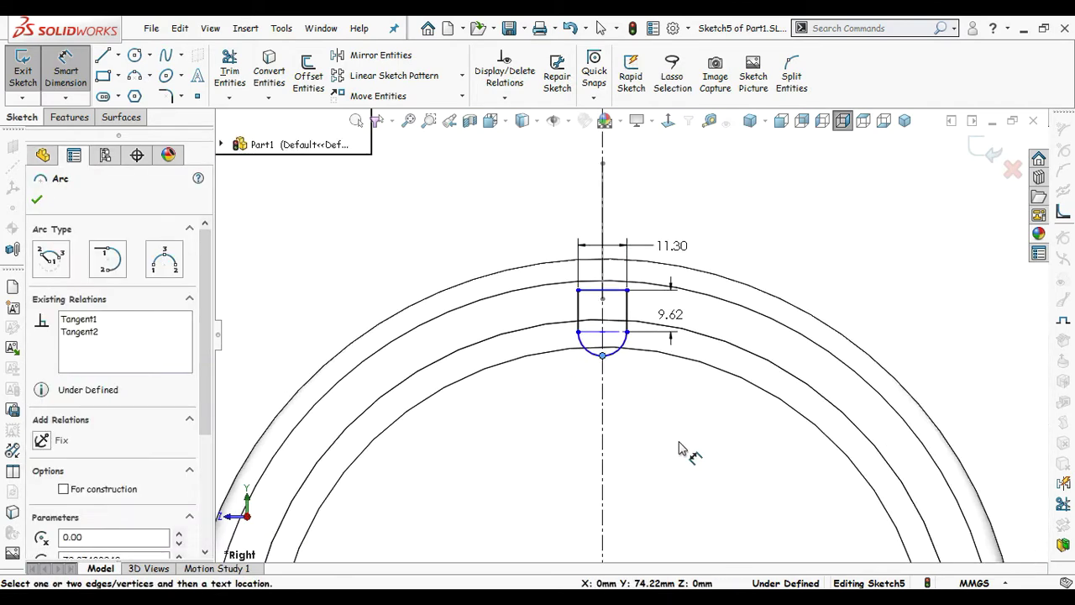
click(618, 500)
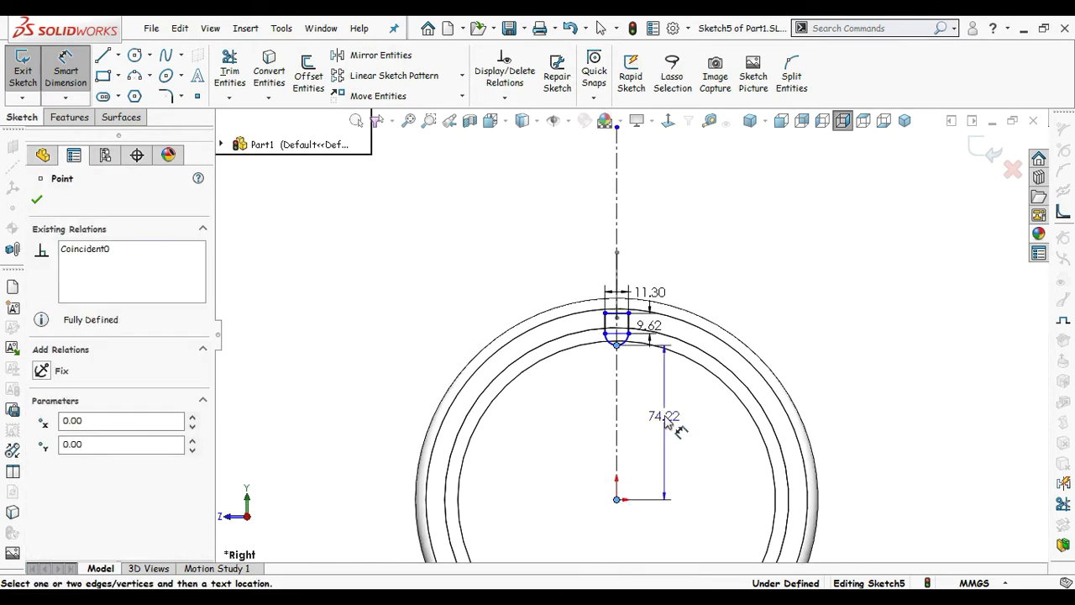
click(823, 301)
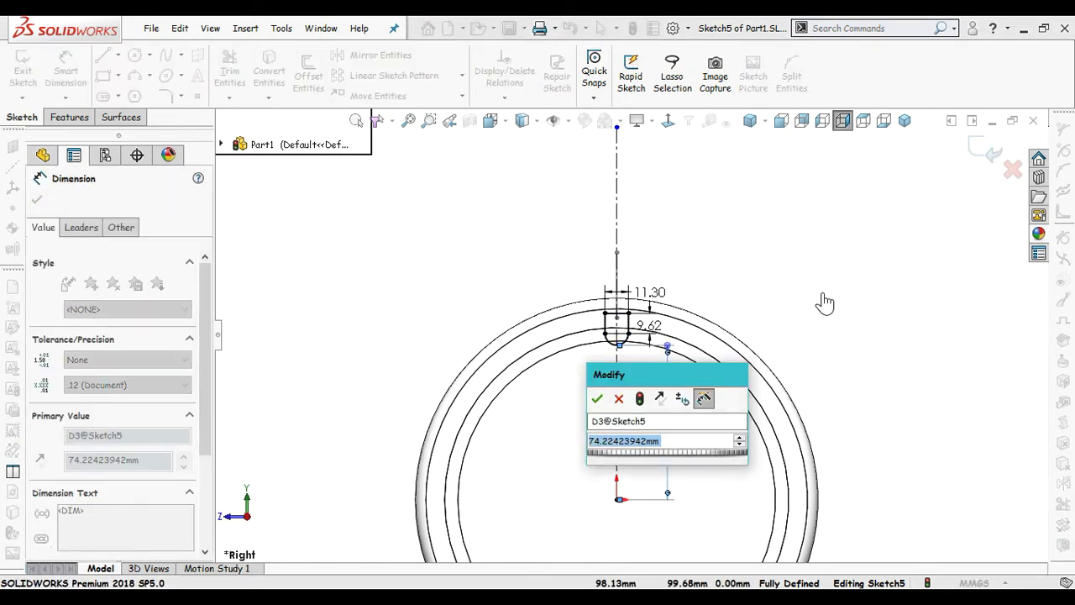
text(9)
key(BackSpace)
text(83.2)
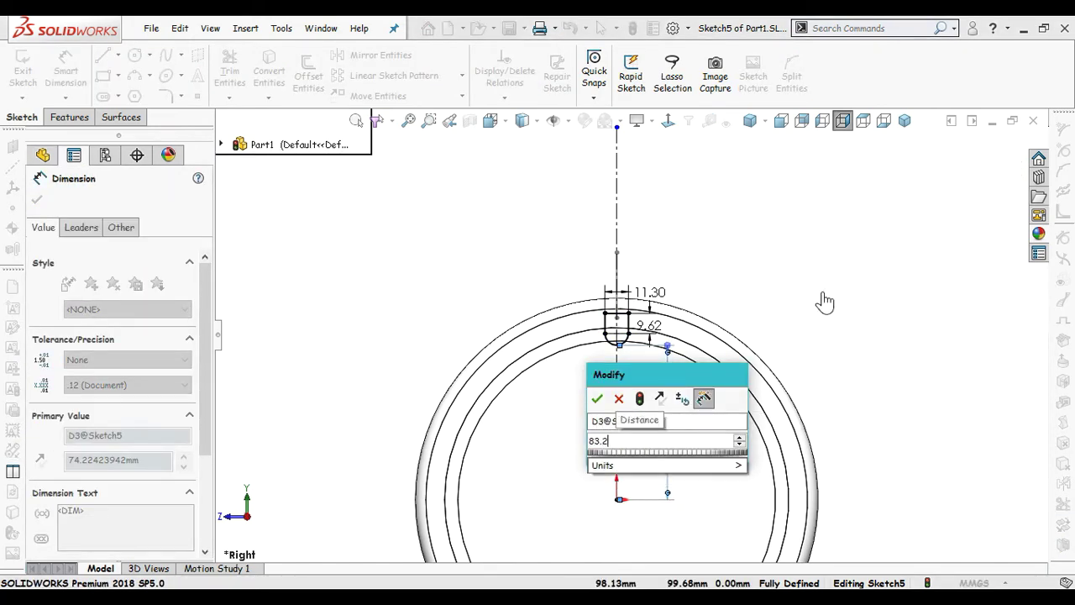
key(Return)
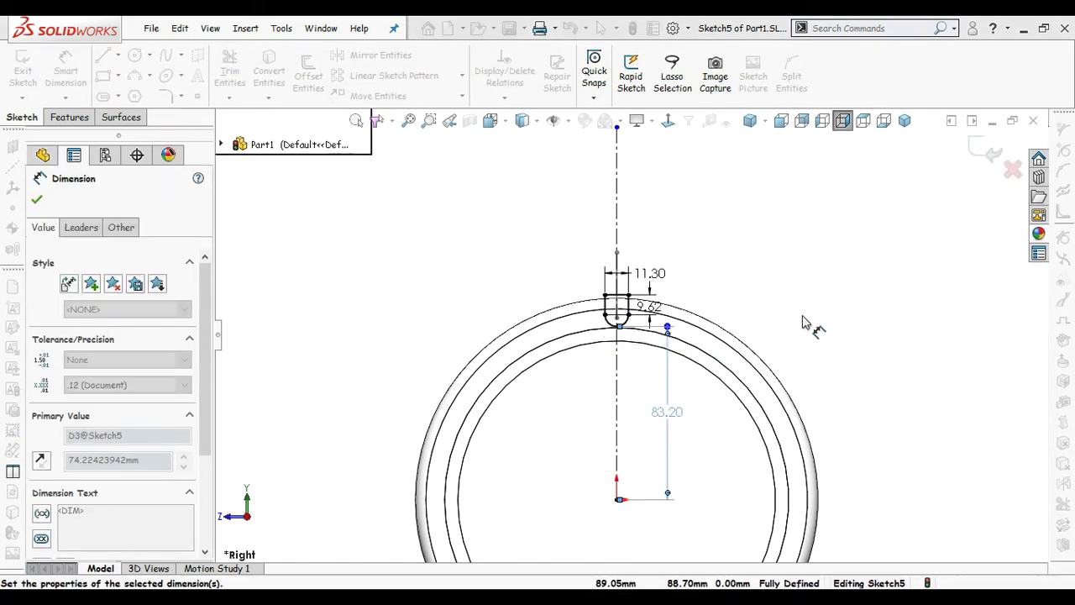
Step: Close the round-bottomed profile's sketch and start an extruded cut from it, reversing the cut direction toward the ring
key(Escape)
right_drag(811, 305, 736, 304)
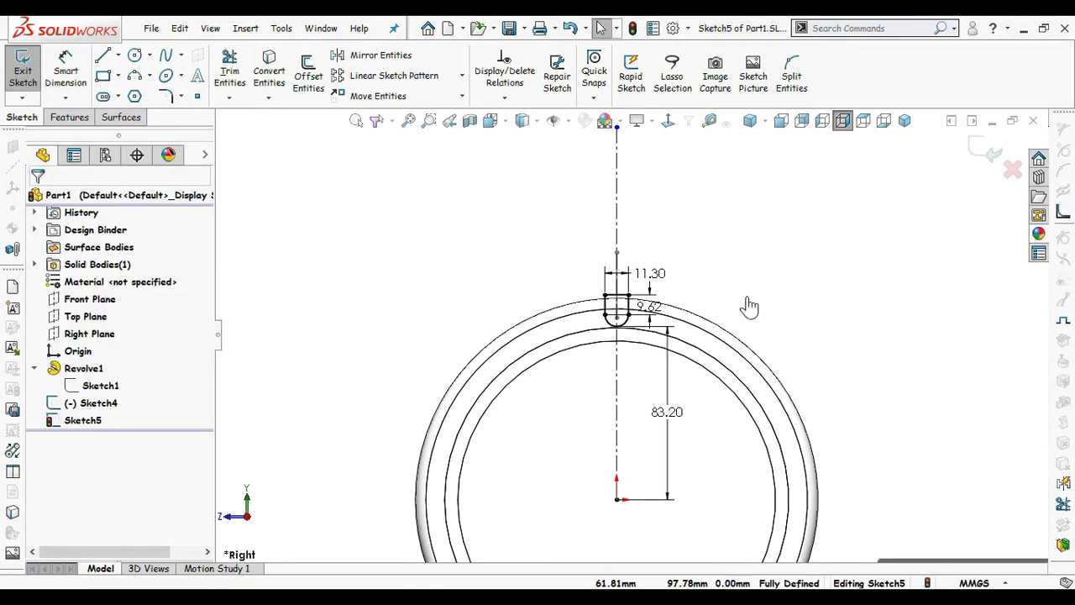
middle_drag(749, 307, 868, 187)
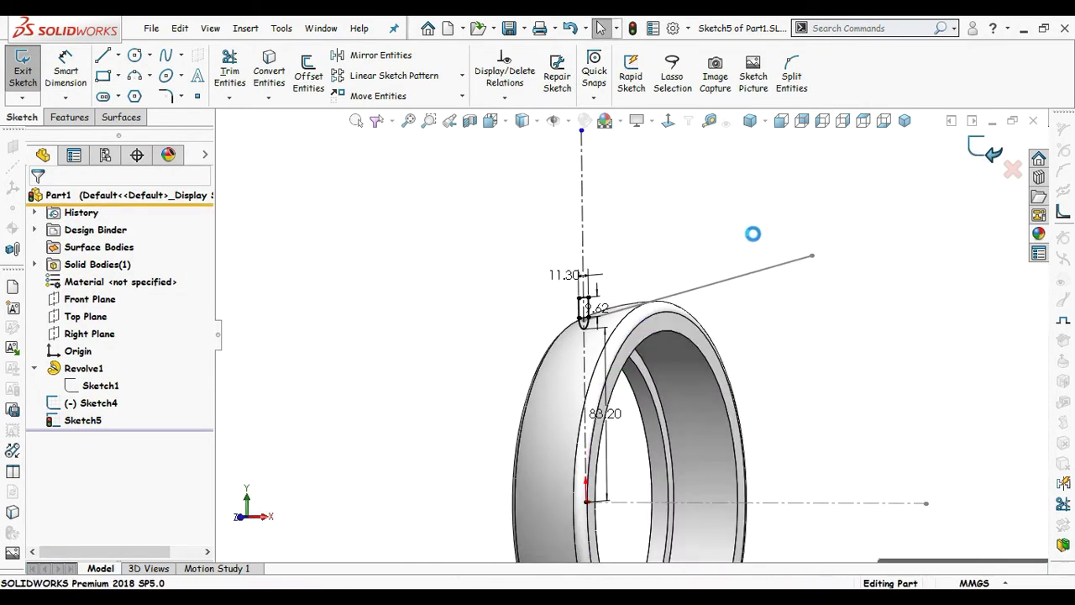
mouse_move(752, 233)
middle_down()
mouse_move(711, 257)
mouse_move(737, 280)
middle_up()
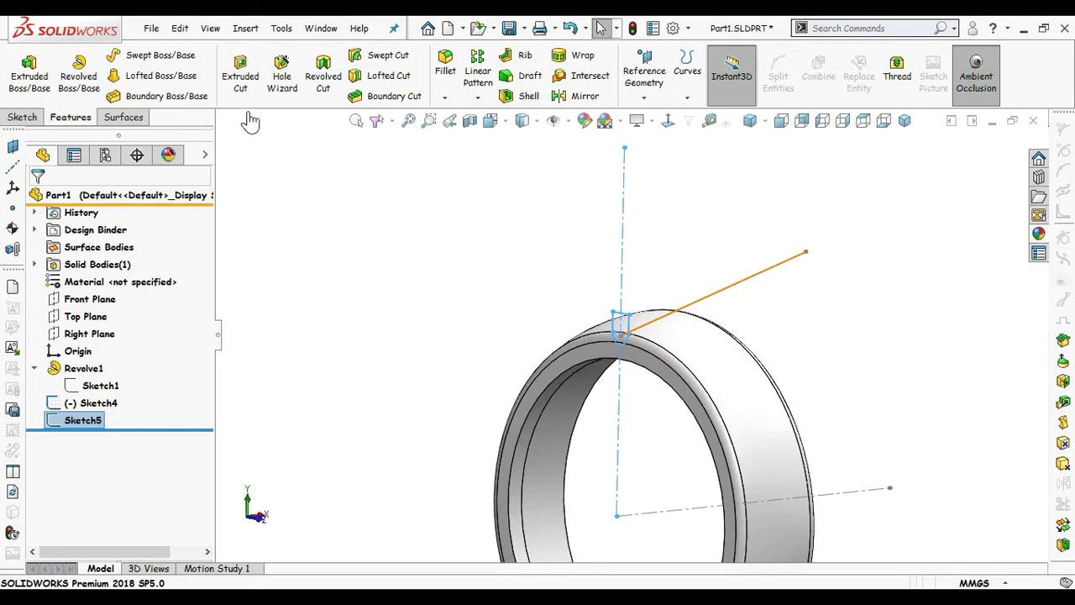
click(241, 74)
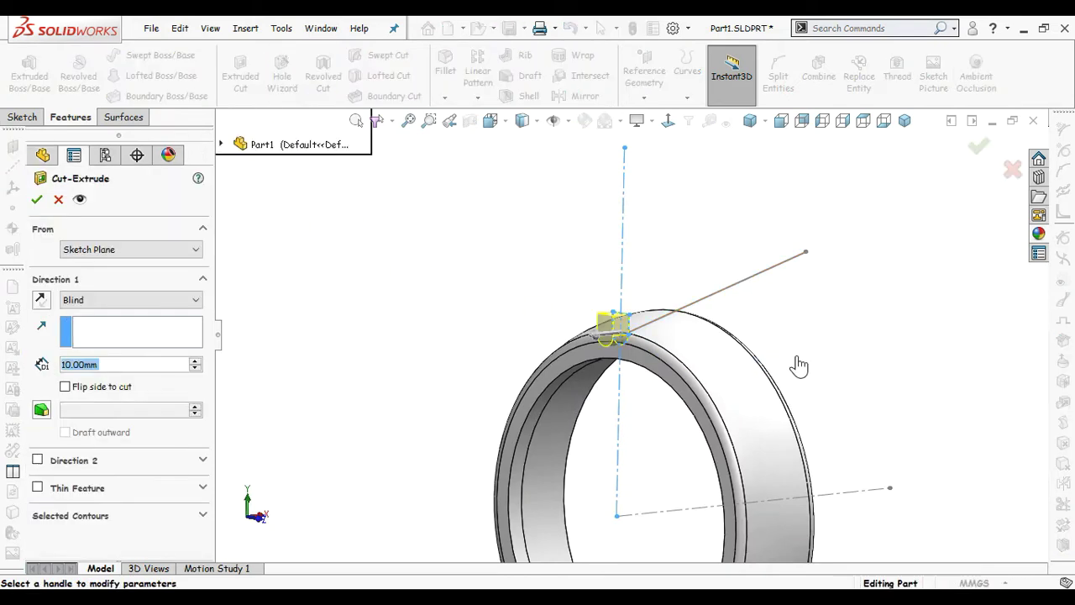
mouse_move(792, 364)
ctrl+middle_down()
mouse_move(686, 320)
mouse_move(376, 353)
ctrl+middle_up()
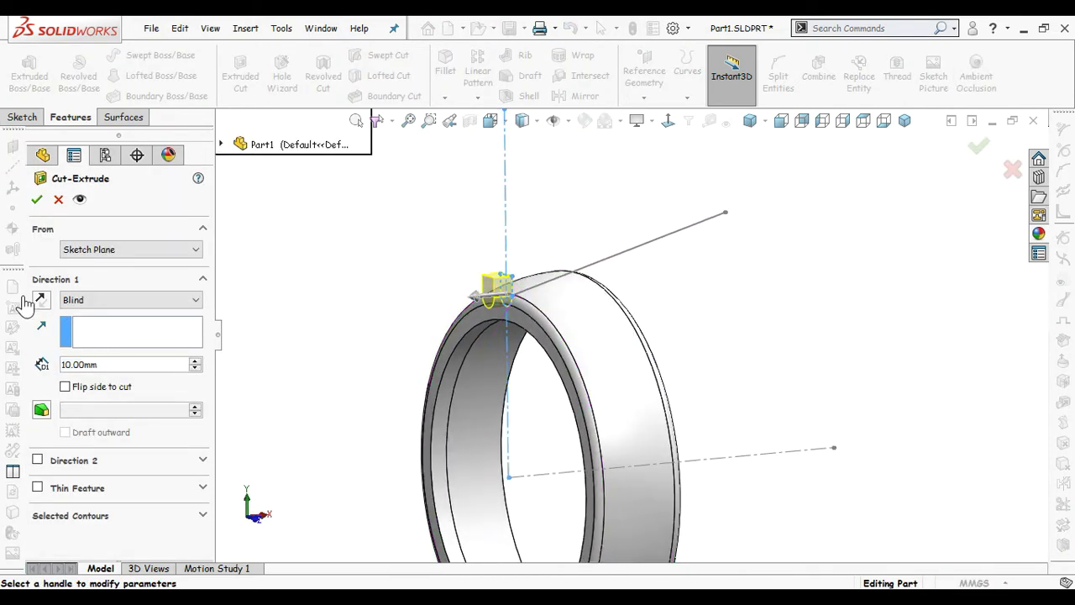
middle_drag(300, 388, 315, 372)
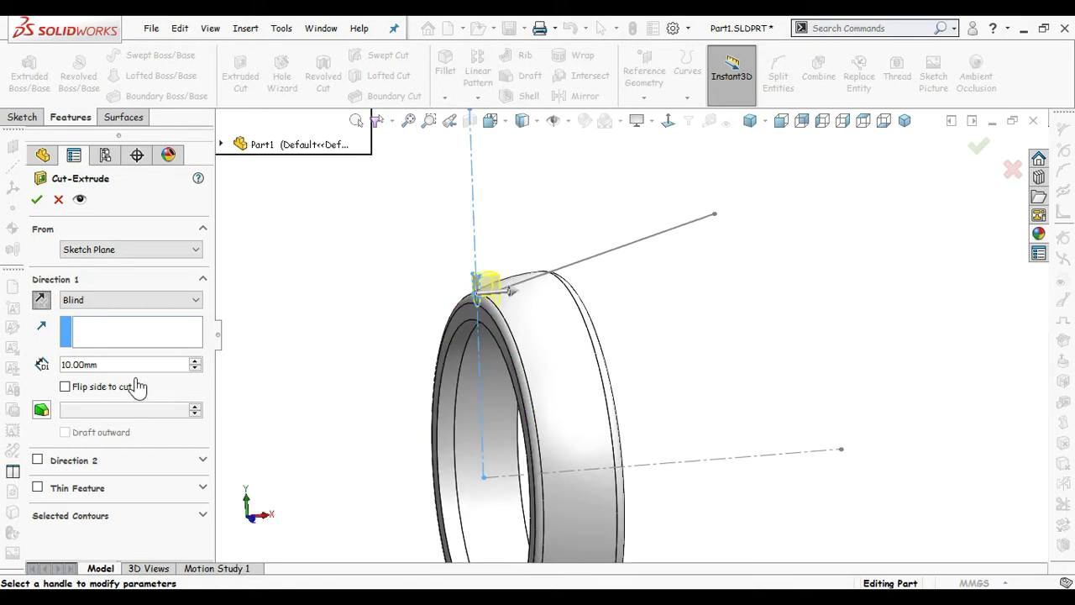
Step: Make the cut Through All along the sloped Front Plane line and accept the feature
click(153, 300)
click(147, 316)
click(152, 303)
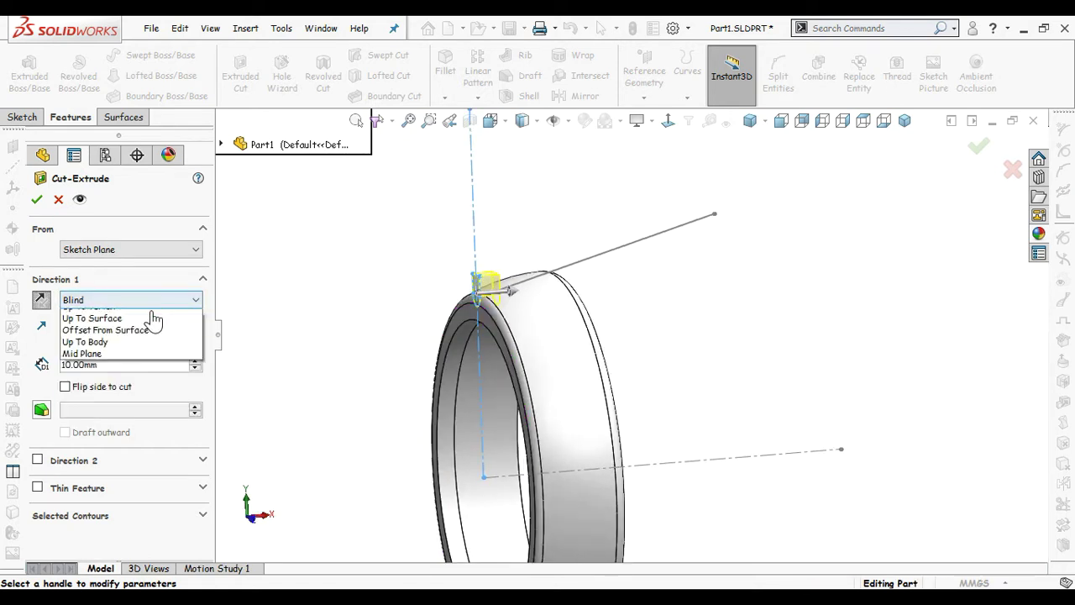
click(145, 328)
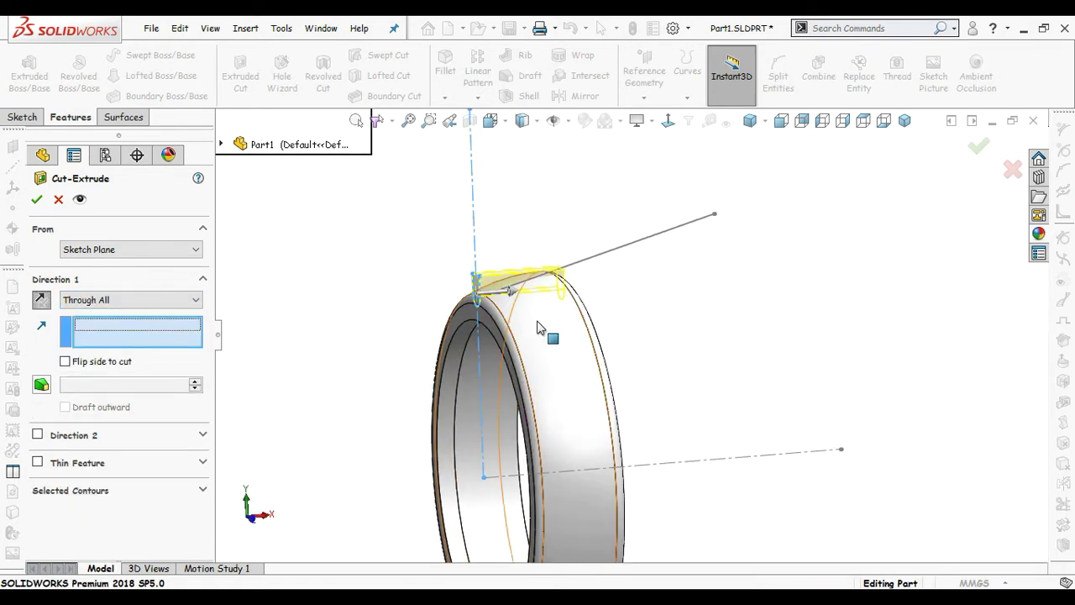
click(579, 263)
mouse_move(655, 349)
middle_down()
mouse_move(684, 338)
mouse_move(656, 354)
middle_up()
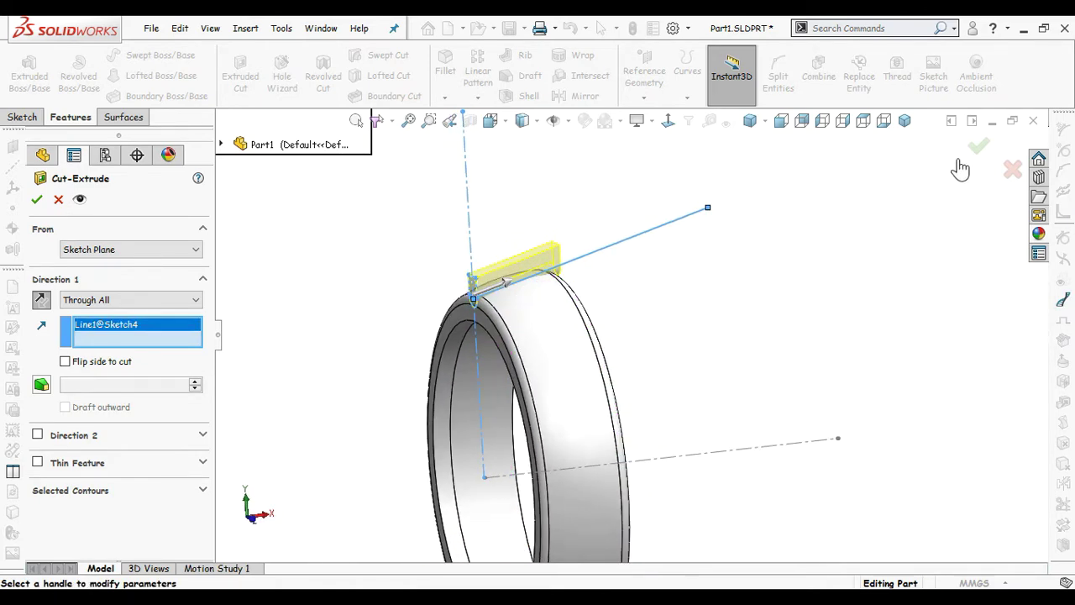
click(977, 148)
Step: Hide the sketch containing the sloped line and show it again
middle_drag(706, 321, 655, 343)
click(619, 268)
click(684, 196)
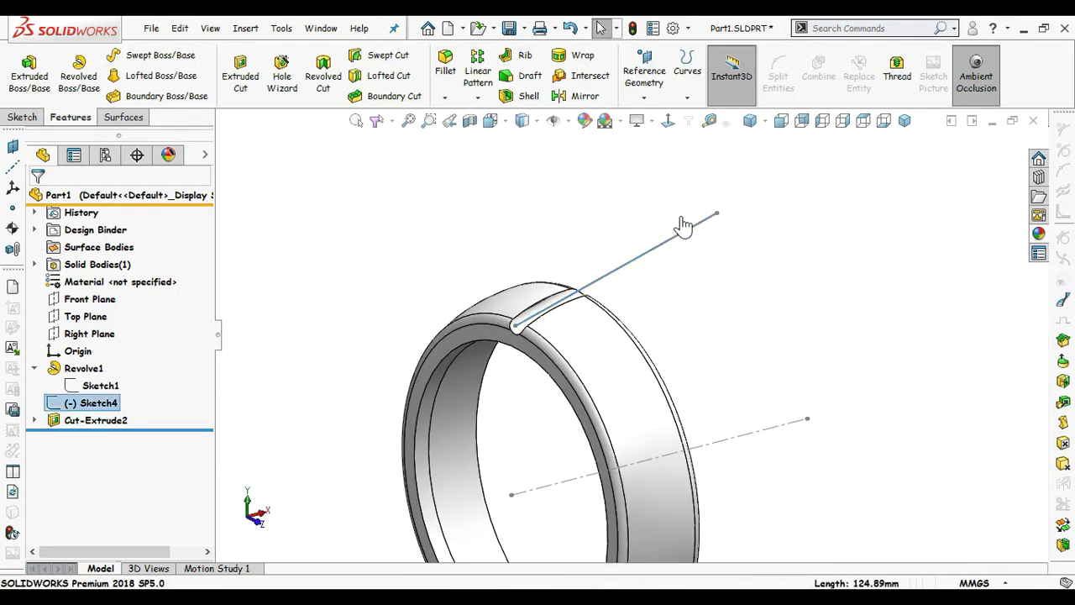
scroll(588, 326, down, 2)
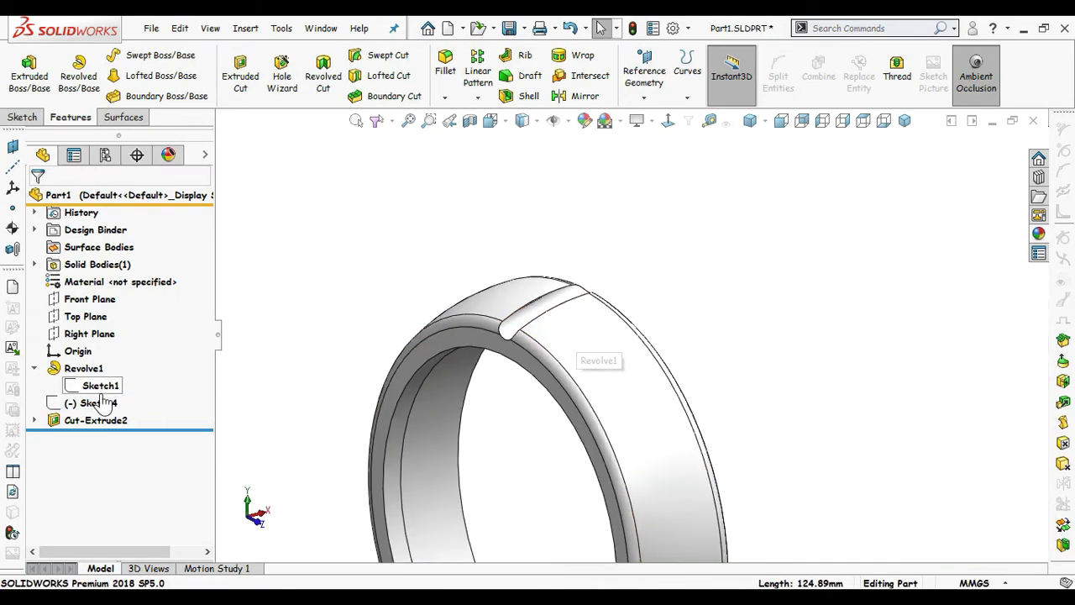
click(92, 403)
click(330, 314)
mouse_move(330, 314)
middle_down()
mouse_move(379, 321)
mouse_move(361, 314)
mouse_move(351, 263)
middle_up()
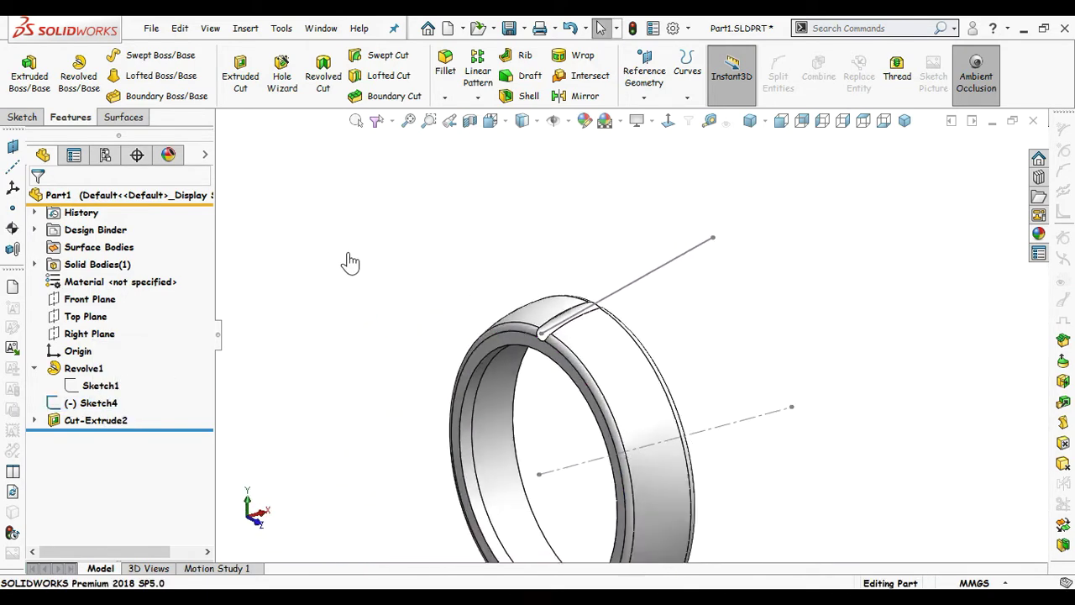
Step: Circular-pattern the groove cut about the ring's horizontal construction line, with 12 equally spaced instances over 360 degrees
click(477, 98)
click(487, 152)
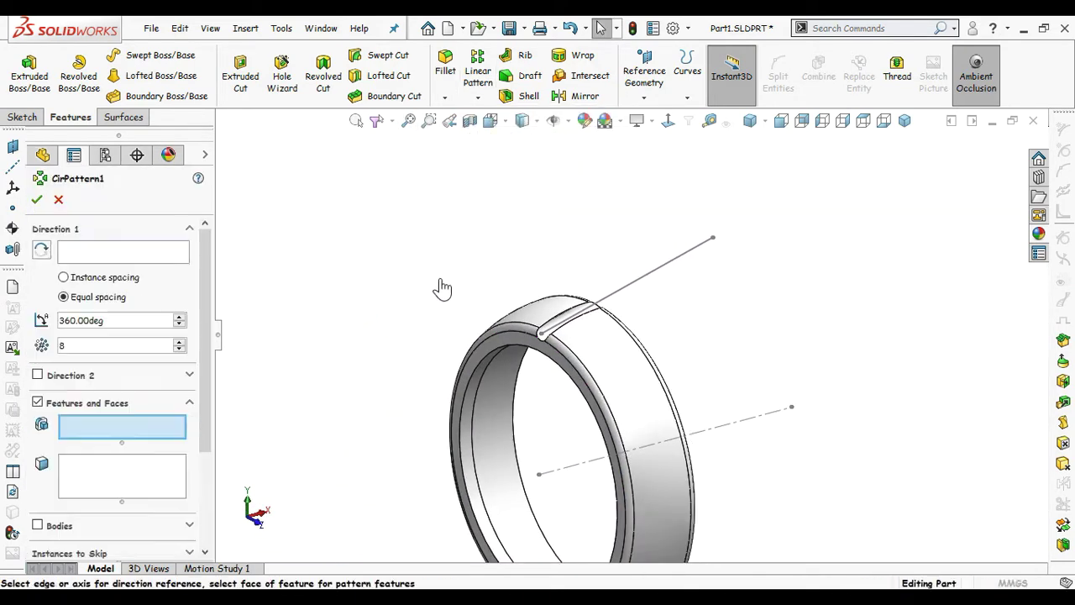
scroll(563, 328, down, 5)
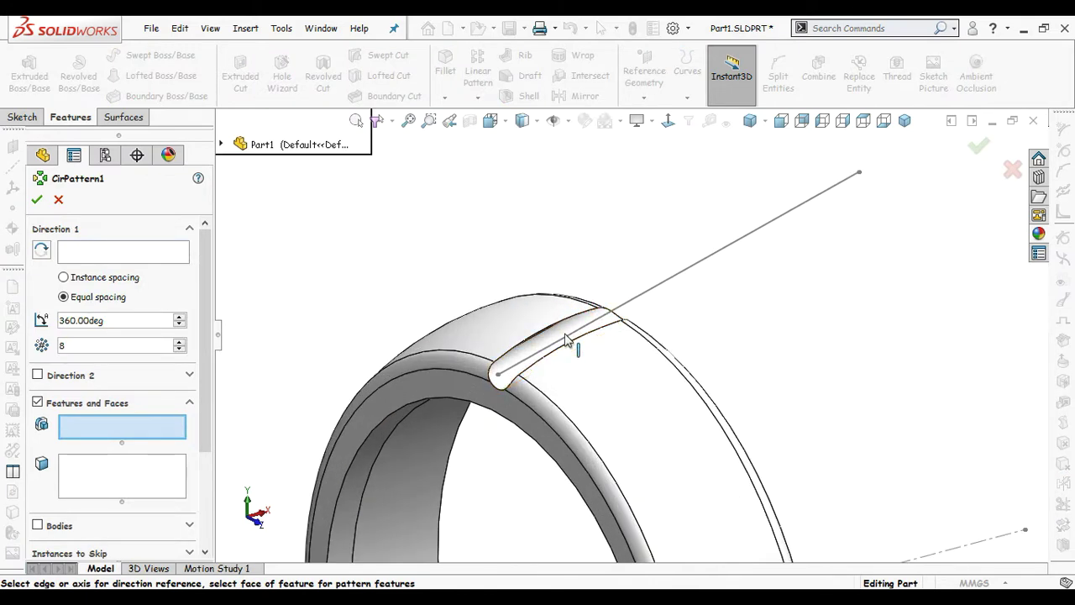
click(562, 340)
click(156, 256)
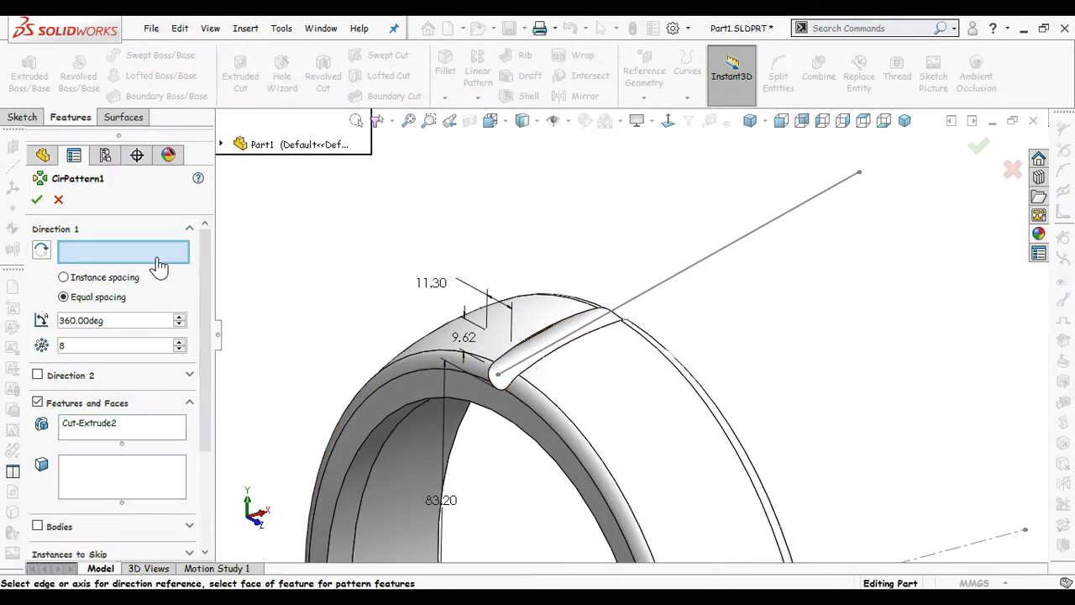
scroll(779, 477, up, 2)
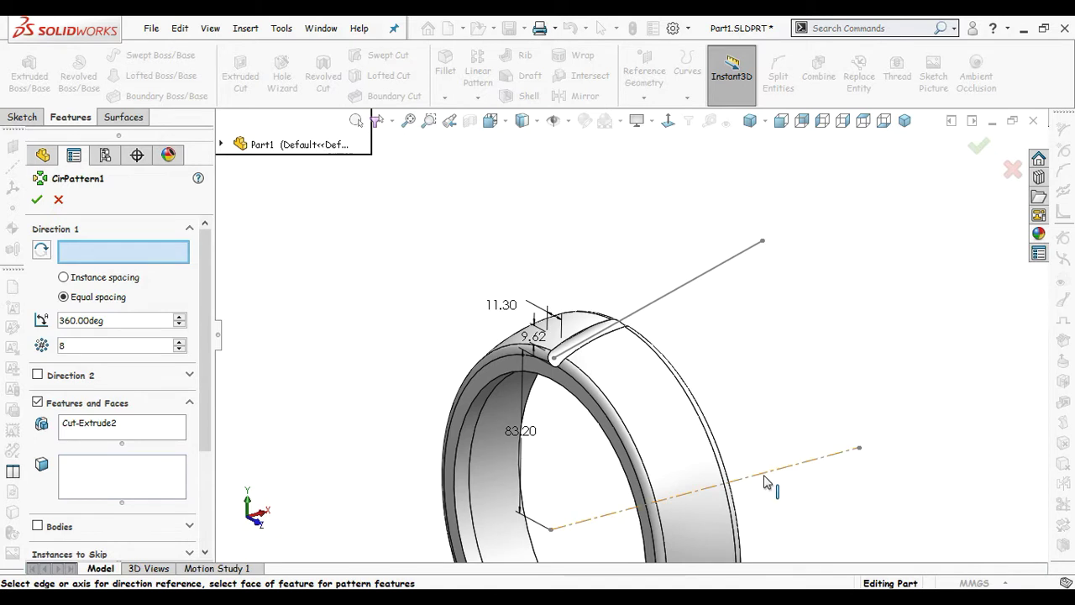
click(766, 481)
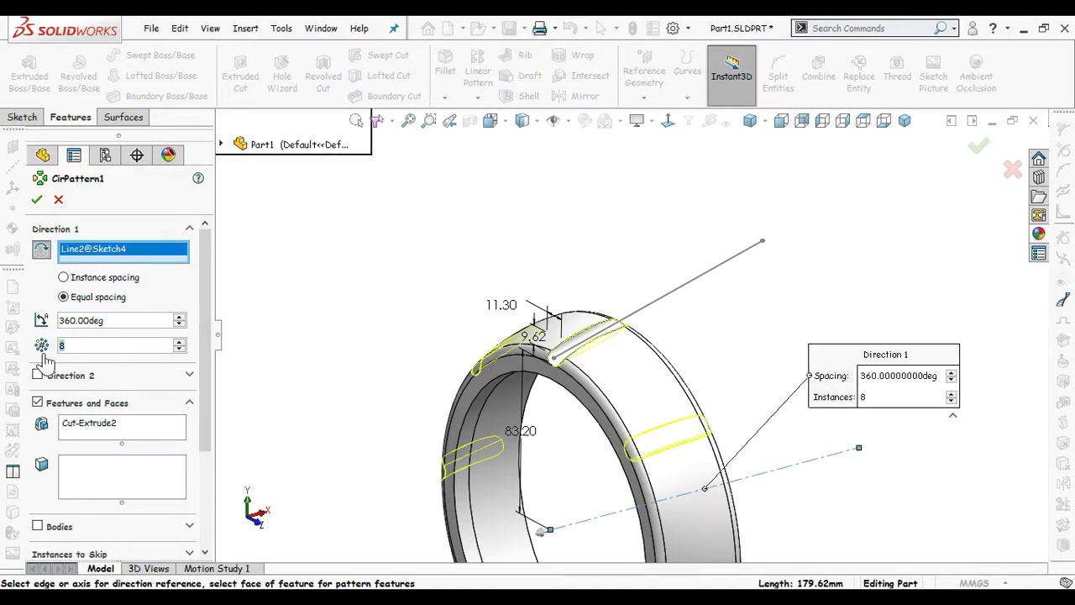
key(Return)
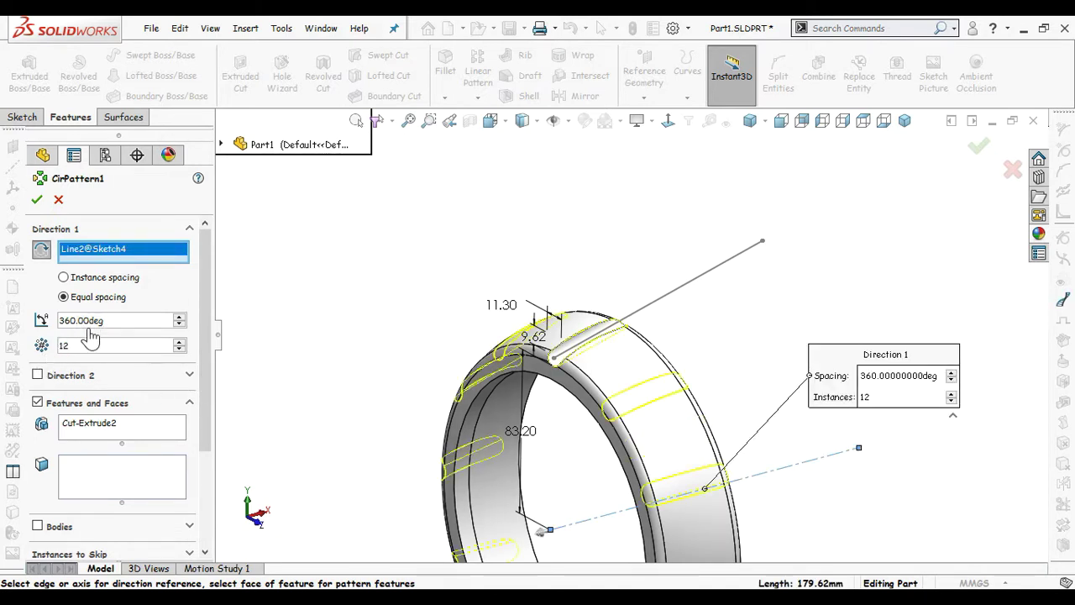
click(37, 201)
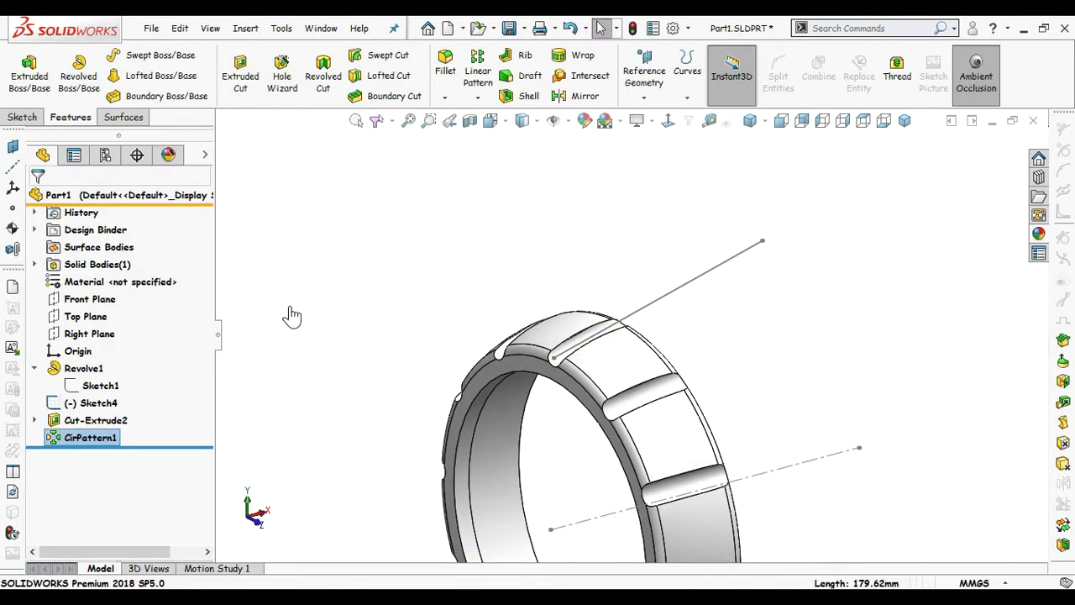
Step: Hide the sketch containing the sloped line and toggle the RealView display of the grooved ring
middle_drag(702, 424, 680, 317)
click(678, 304)
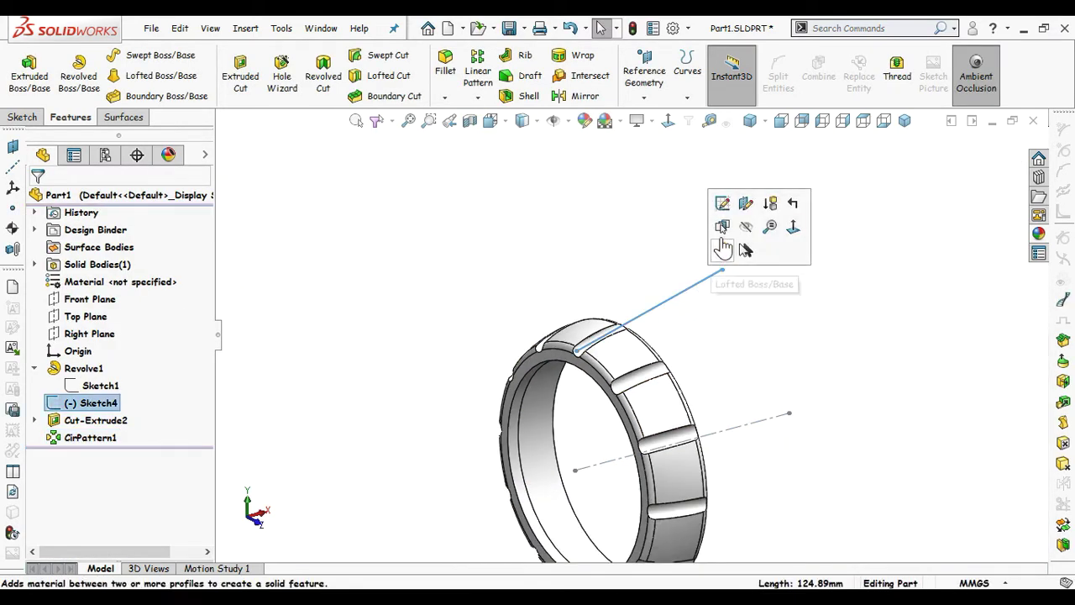
click(744, 250)
middle_drag(766, 443, 655, 174)
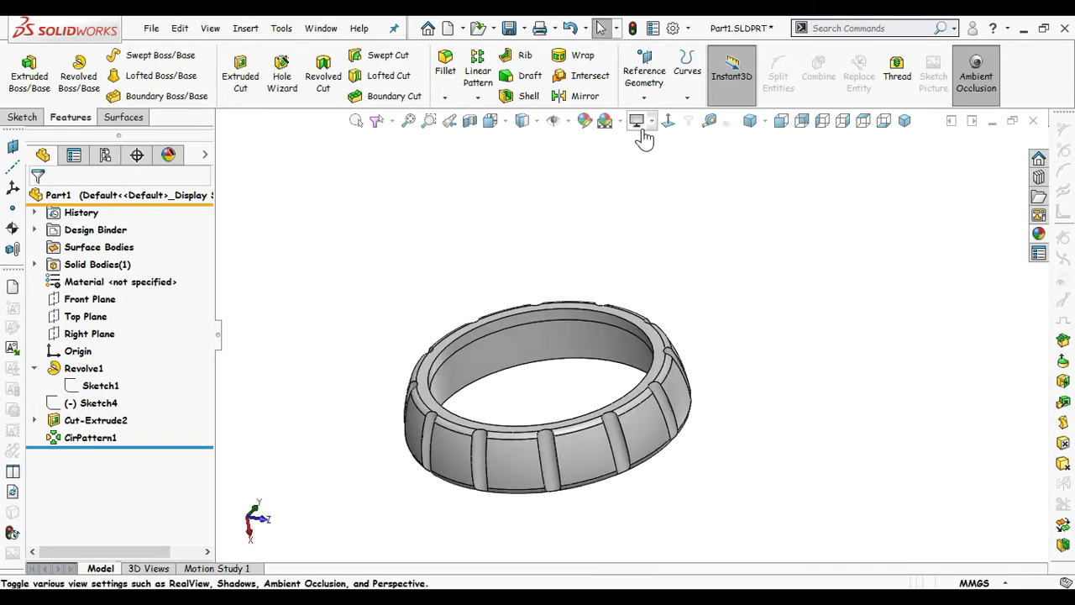
click(640, 121)
click(657, 140)
mouse_move(668, 256)
middle_down()
mouse_move(566, 456)
mouse_move(655, 430)
middle_up()
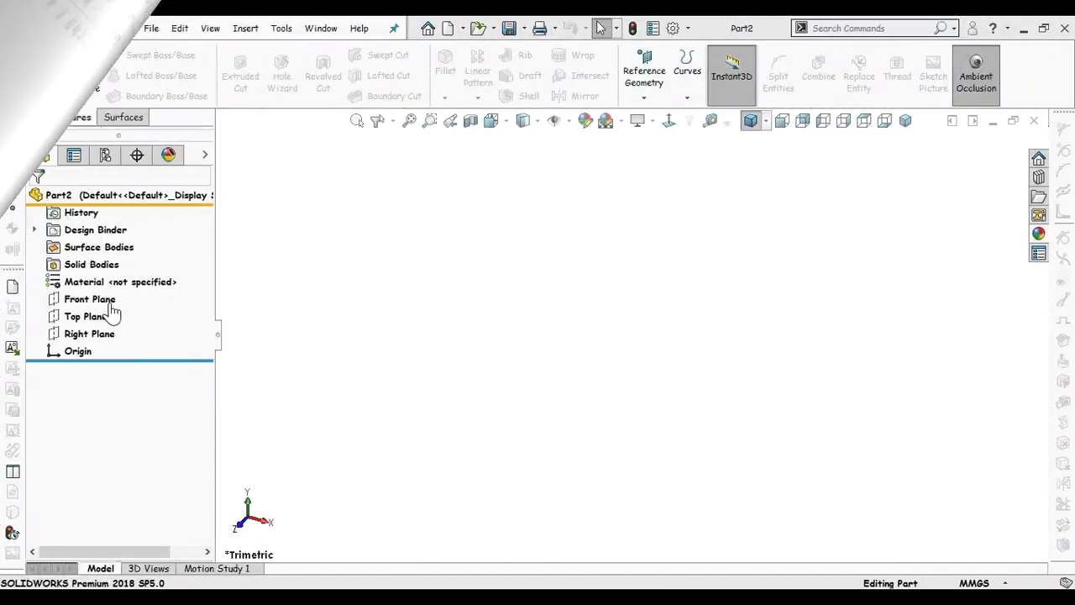
Step: In the new part, sketch a horizontal construction line about 164.5 mm long from the origin on the Front Plane
click(84, 299)
click(106, 281)
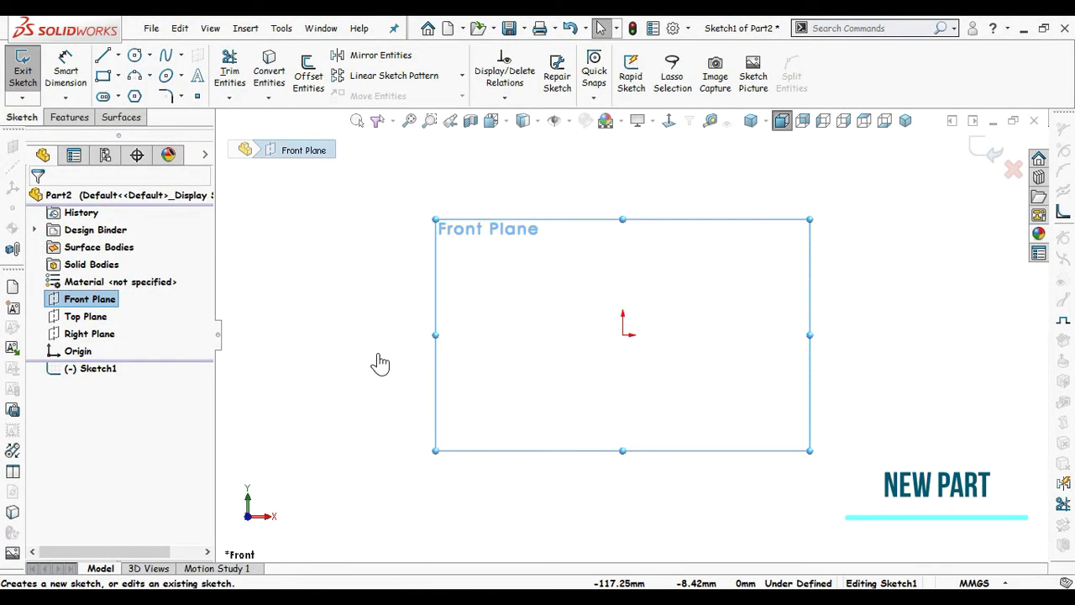
key(s)
click(413, 389)
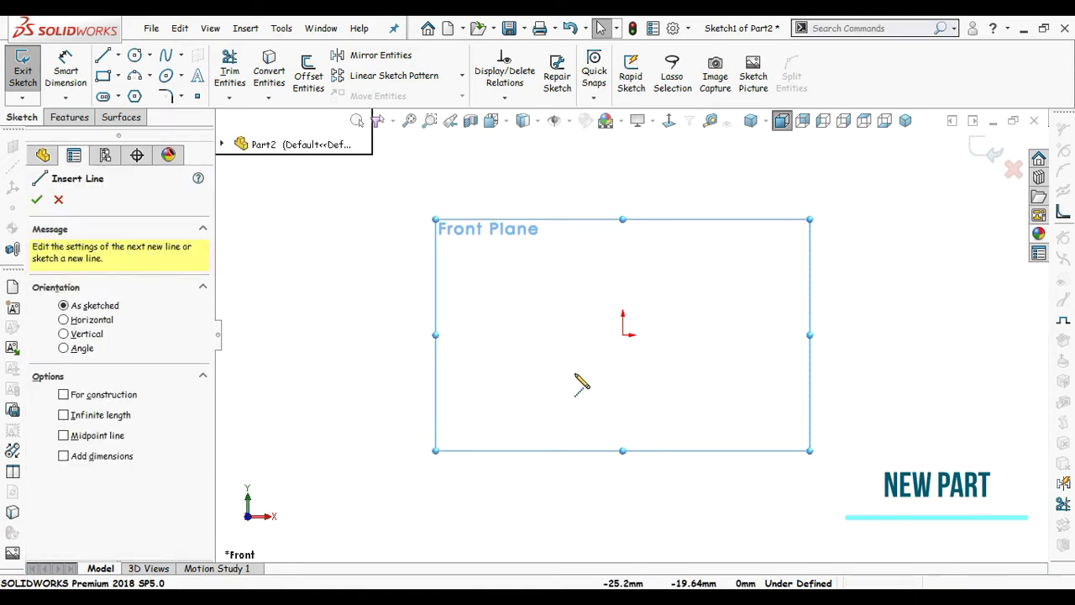
click(622, 334)
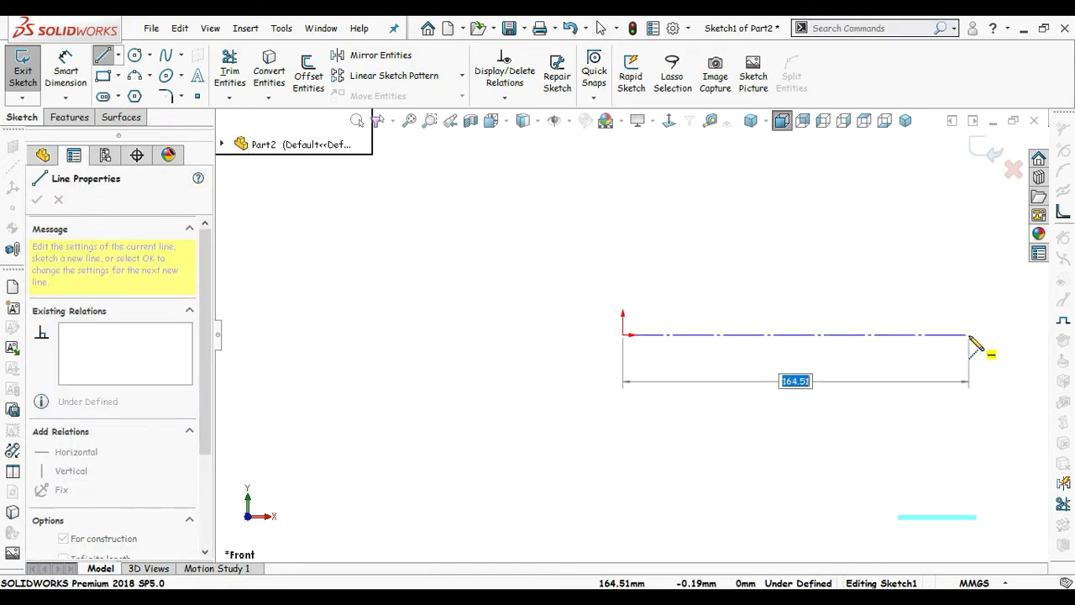
click(969, 335)
key(Escape)
Step: Sketch an open stepped chain of seven vertical and horizontal lines above the construction line, starting directly above the origin and lowest in the middle
ctrl+middle_drag(843, 310, 748, 338)
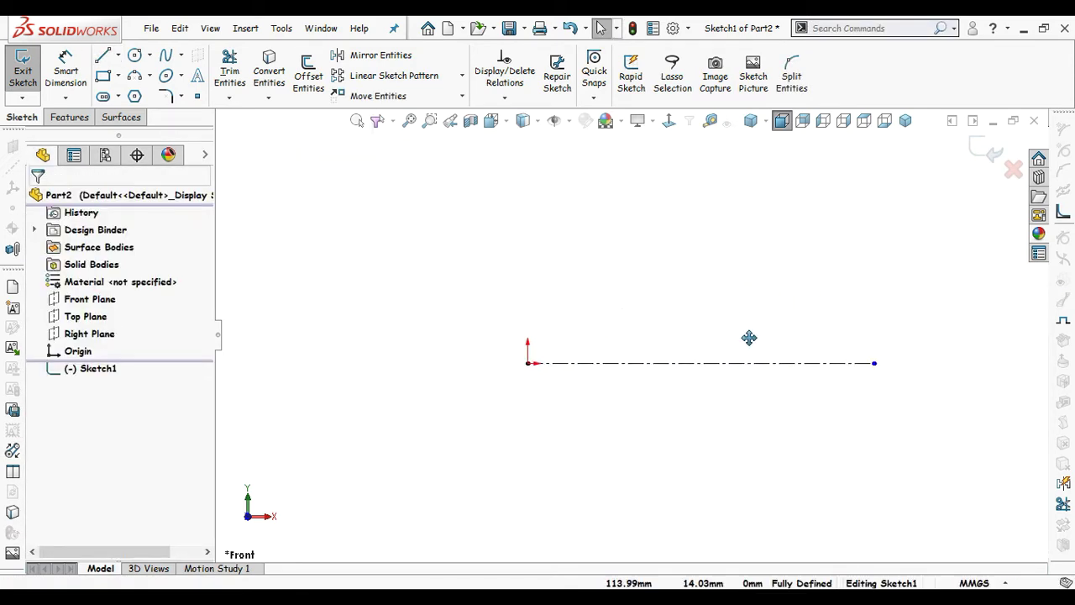
key(s)
click(594, 307)
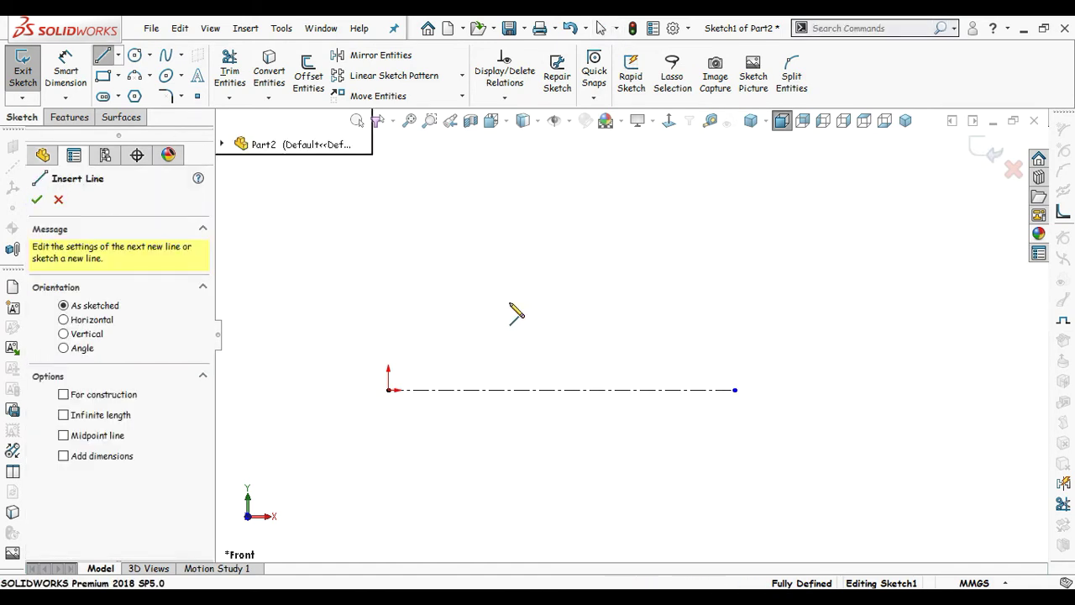
click(388, 210)
click(388, 242)
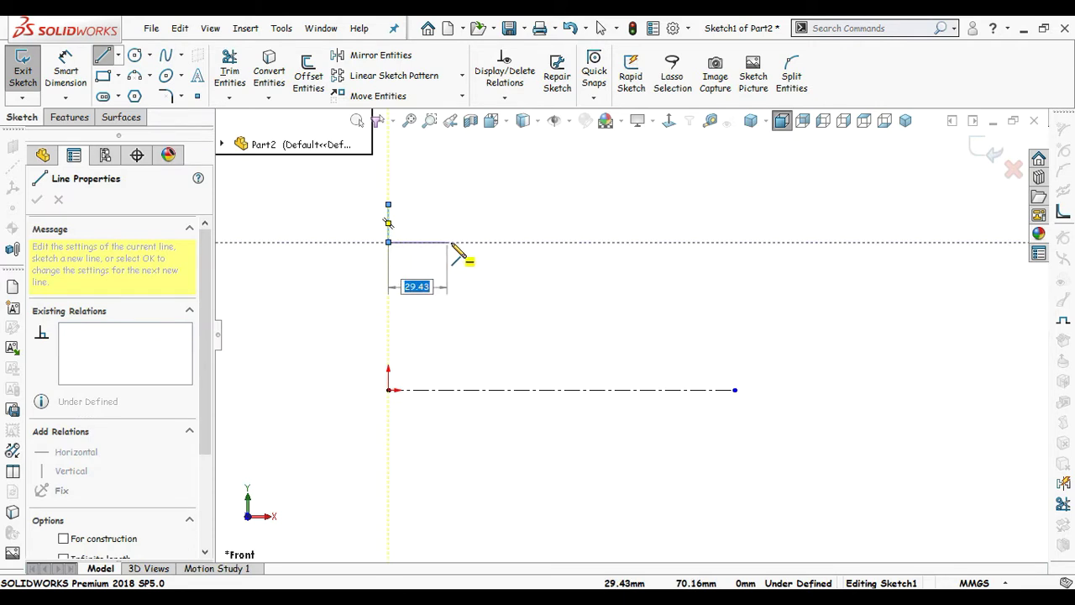
click(469, 243)
click(469, 269)
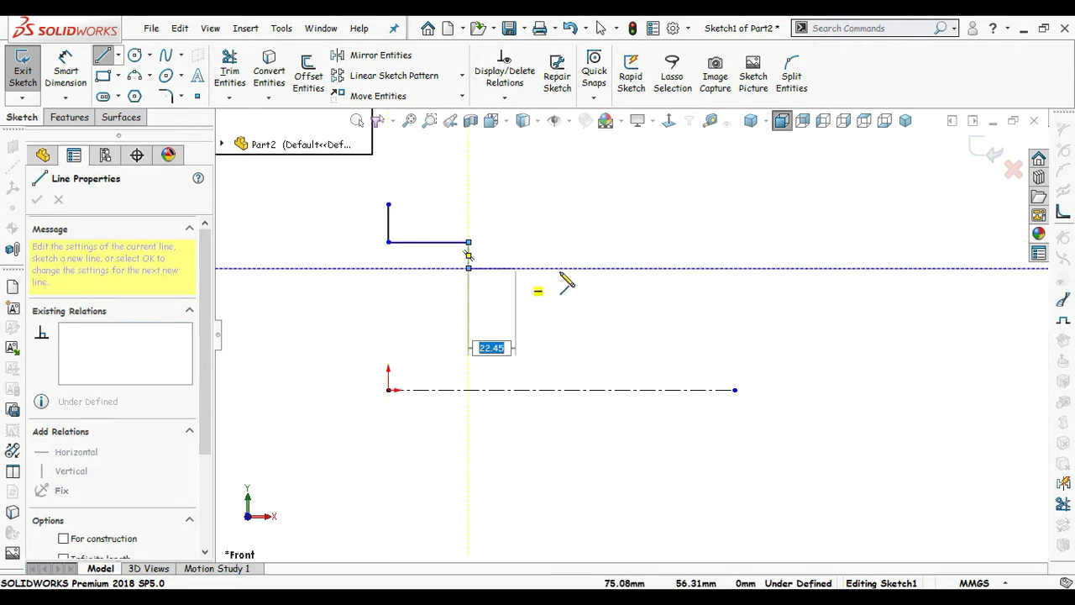
click(637, 268)
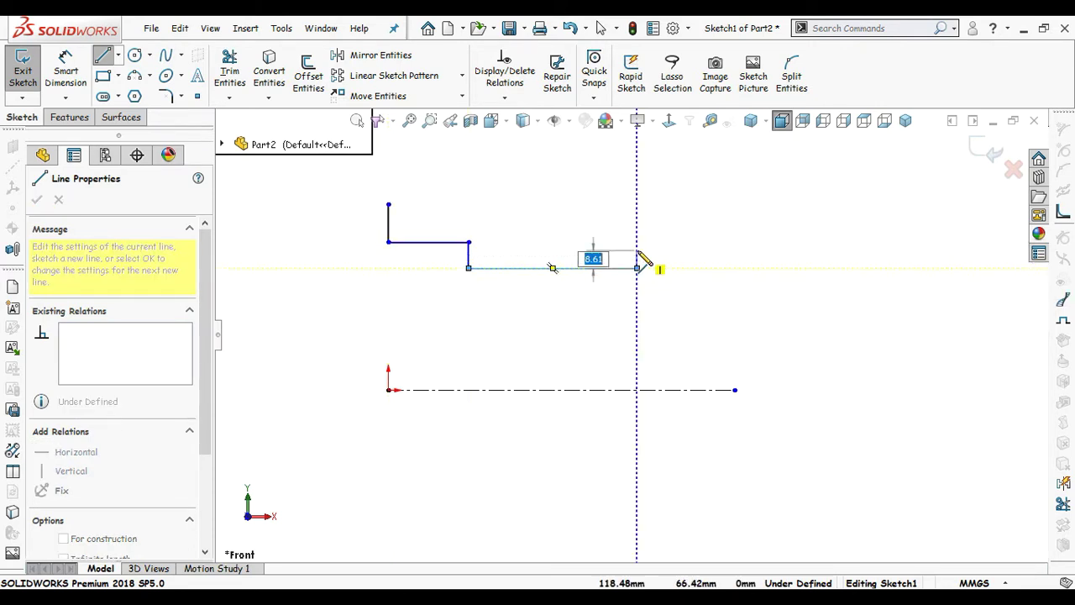
click(636, 251)
click(756, 250)
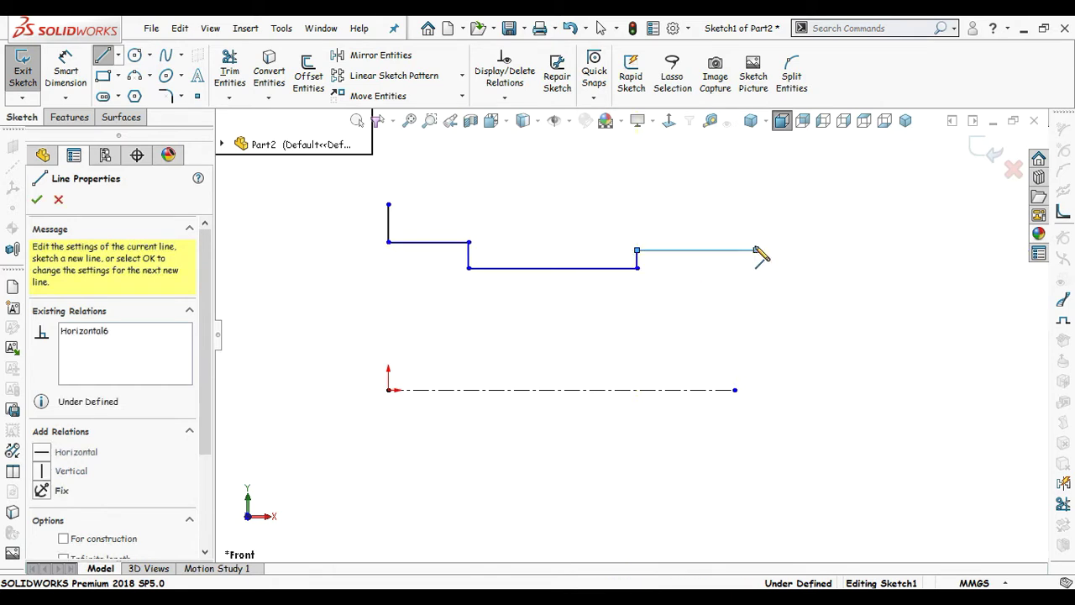
click(756, 227)
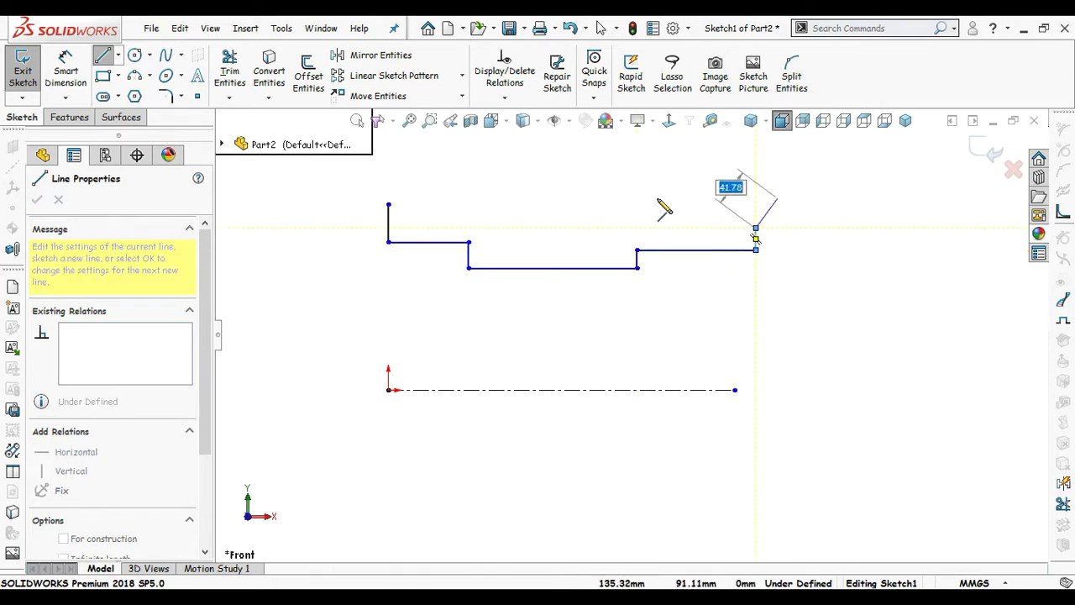
key(Escape)
Step: Sketch a horizontal line from the left vertical's upper end to above the first step, then a vertical line rising from its end
mouse_move(619, 207)
ctrl+middle_down()
mouse_move(608, 259)
mouse_move(581, 295)
ctrl+middle_up()
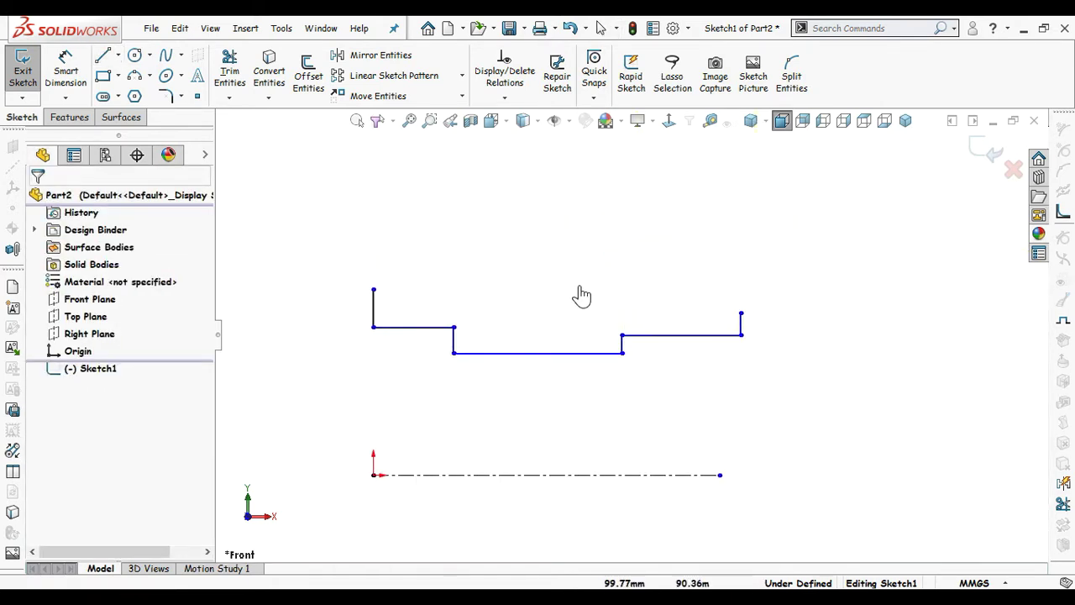
key(s)
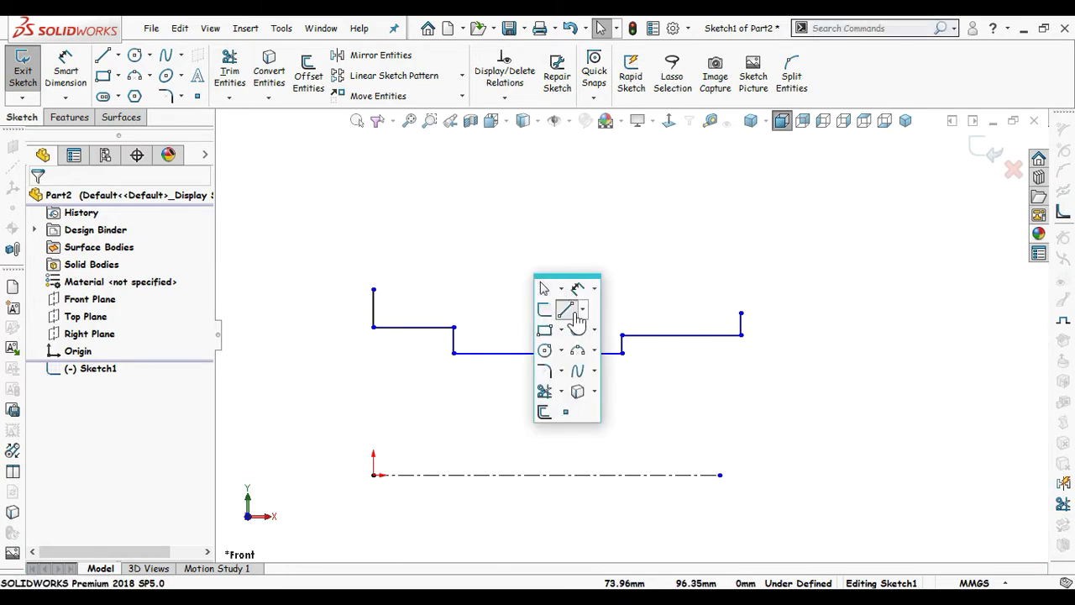
click(568, 309)
click(374, 290)
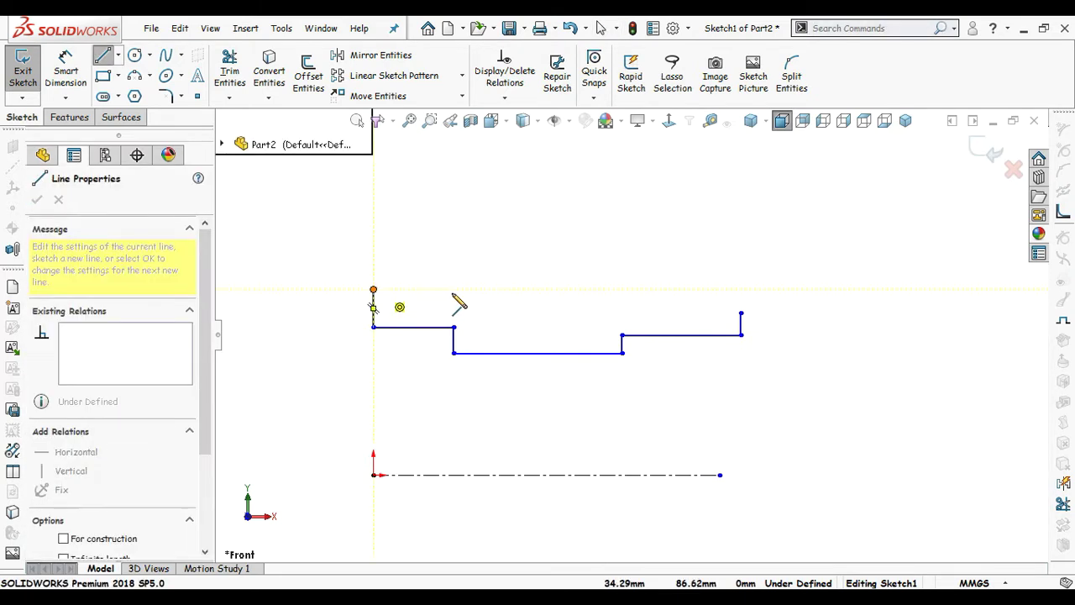
click(454, 326)
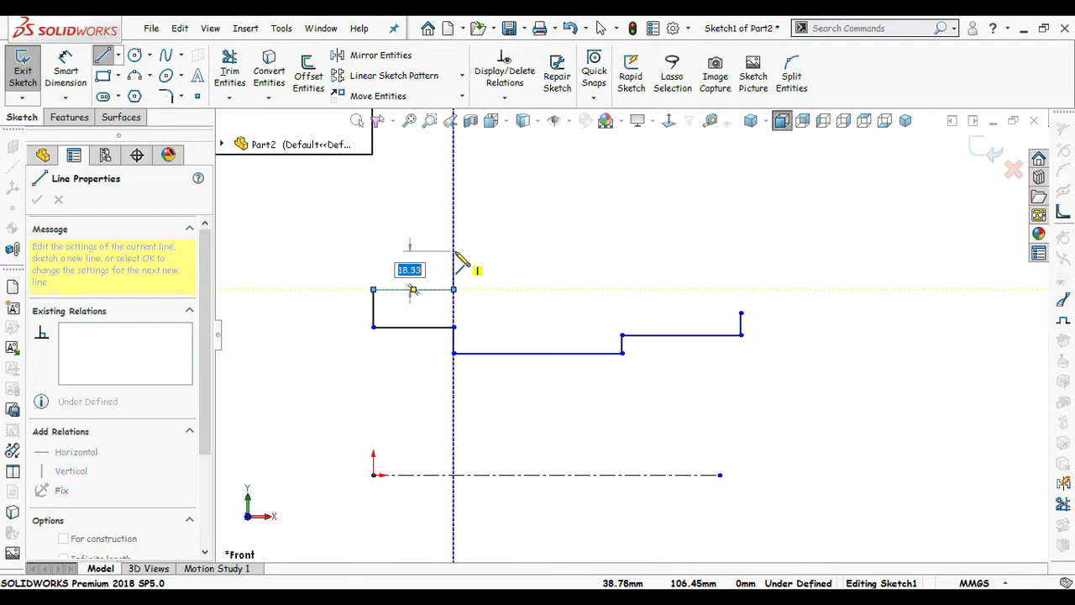
click(454, 238)
right_drag(553, 235, 504, 275)
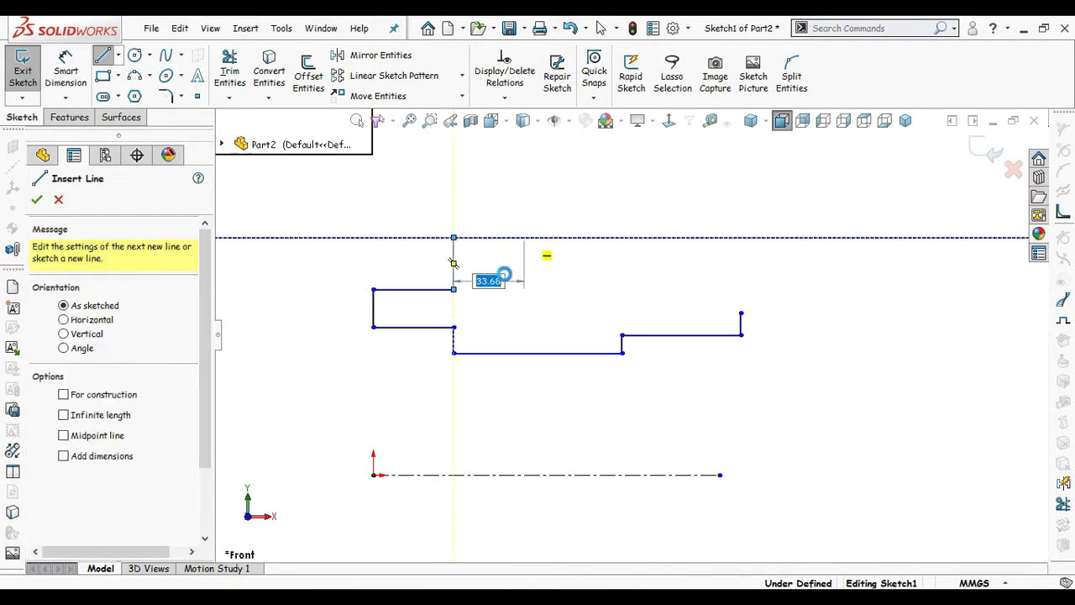
Step: Close the profile with an upward-bulging 3-point arc from the tall vertical line's upper end to the chain's right end
key(s)
click(559, 383)
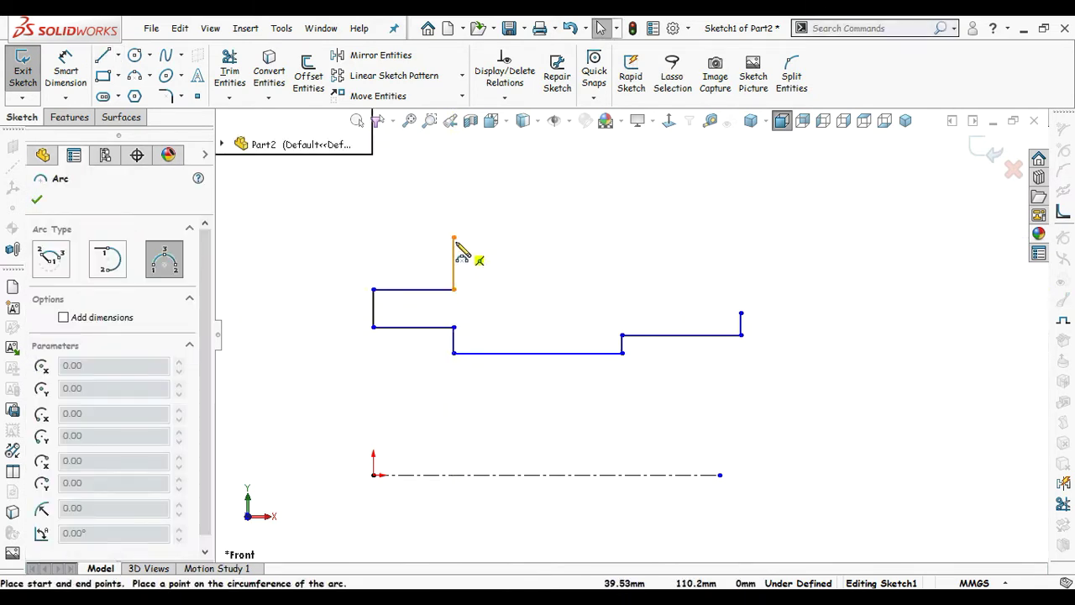
click(741, 313)
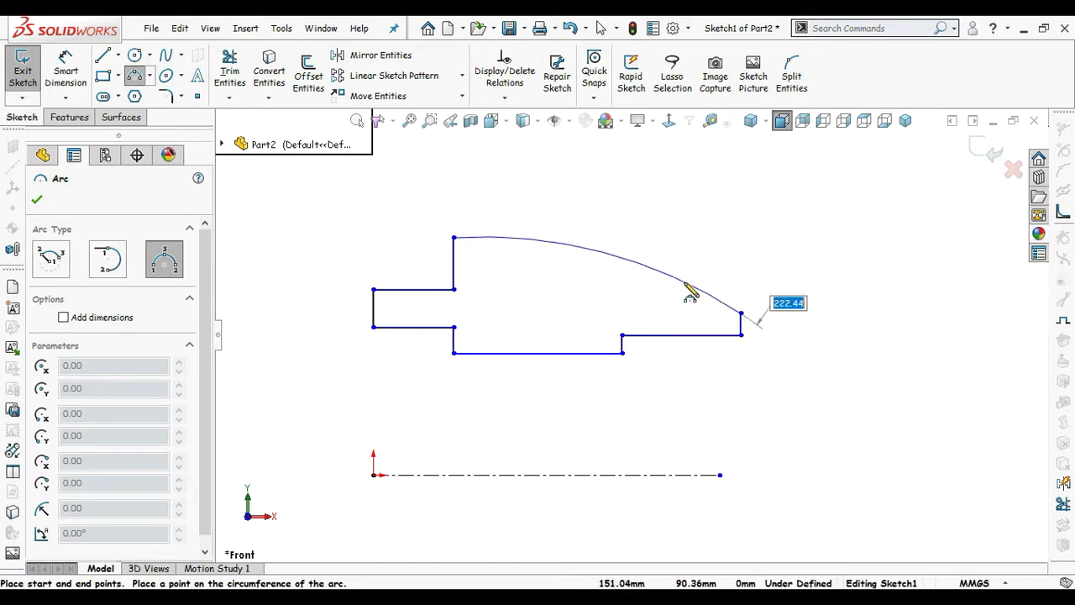
click(639, 271)
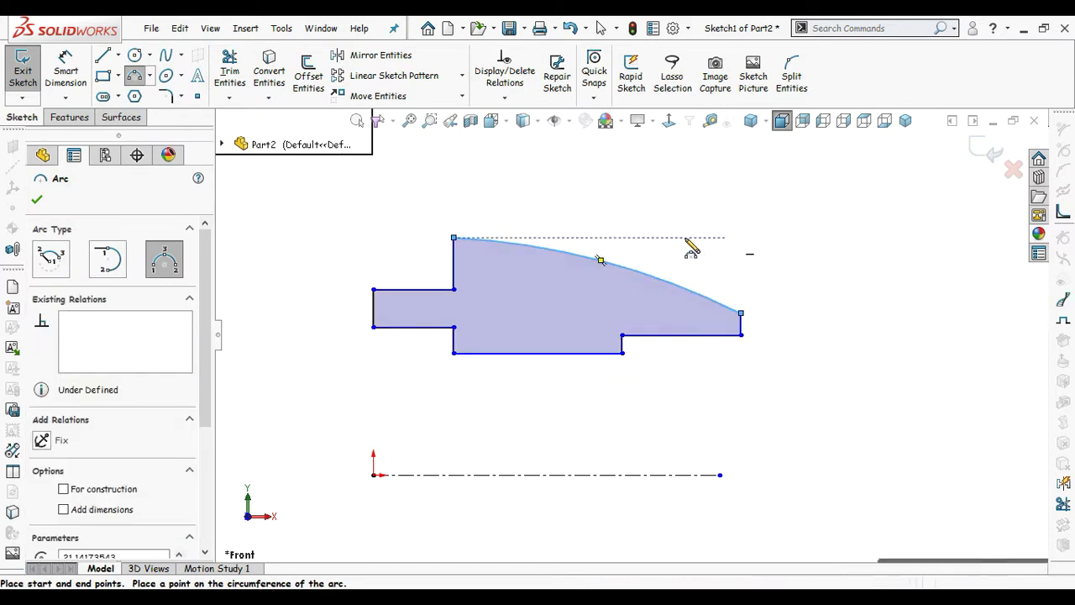
key(Escape)
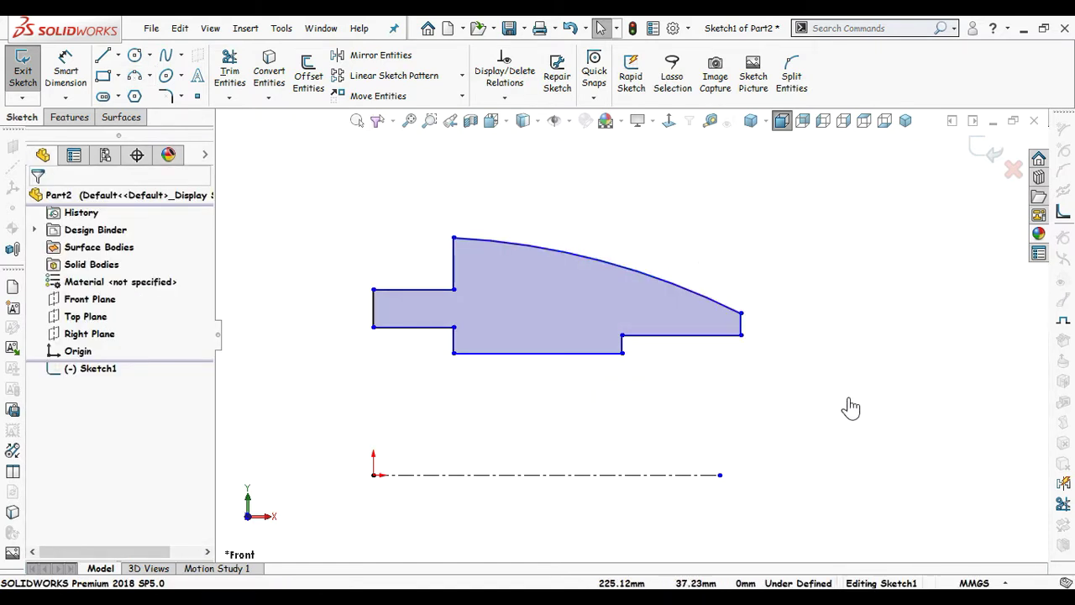
Step: Dimension the lowest horizontal profile line at 70.55 mm from the construction line
right_drag(847, 374, 825, 276)
click(558, 477)
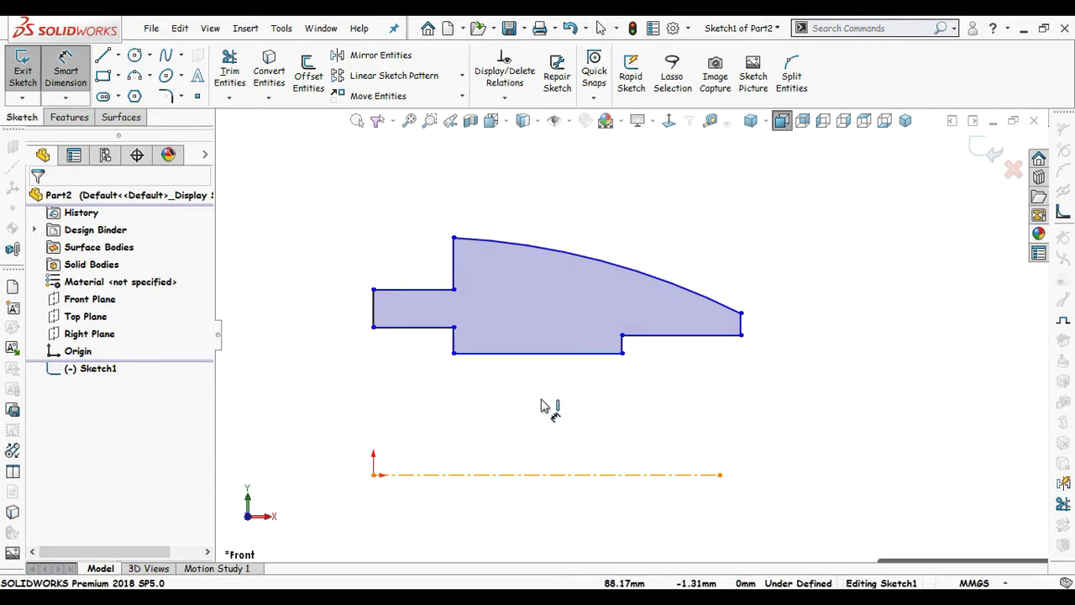
click(555, 353)
click(550, 407)
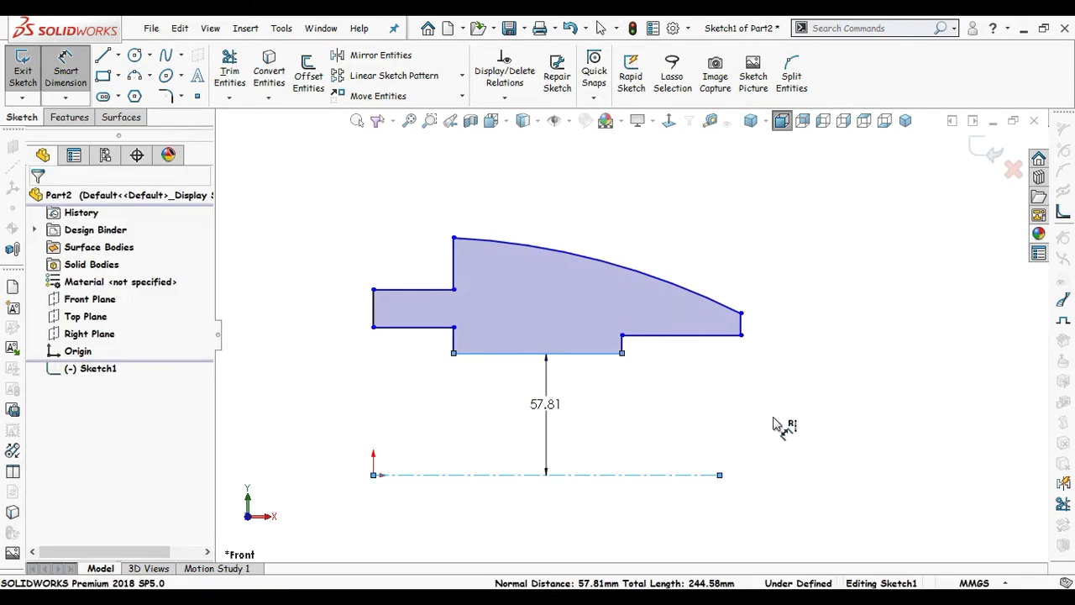
text(70.55)
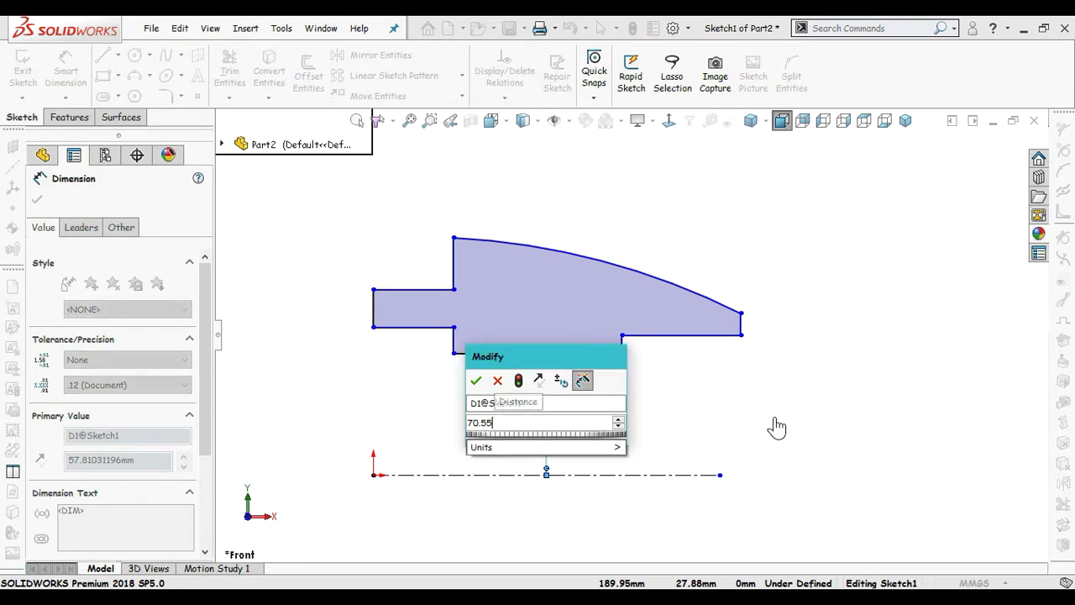
key(Return)
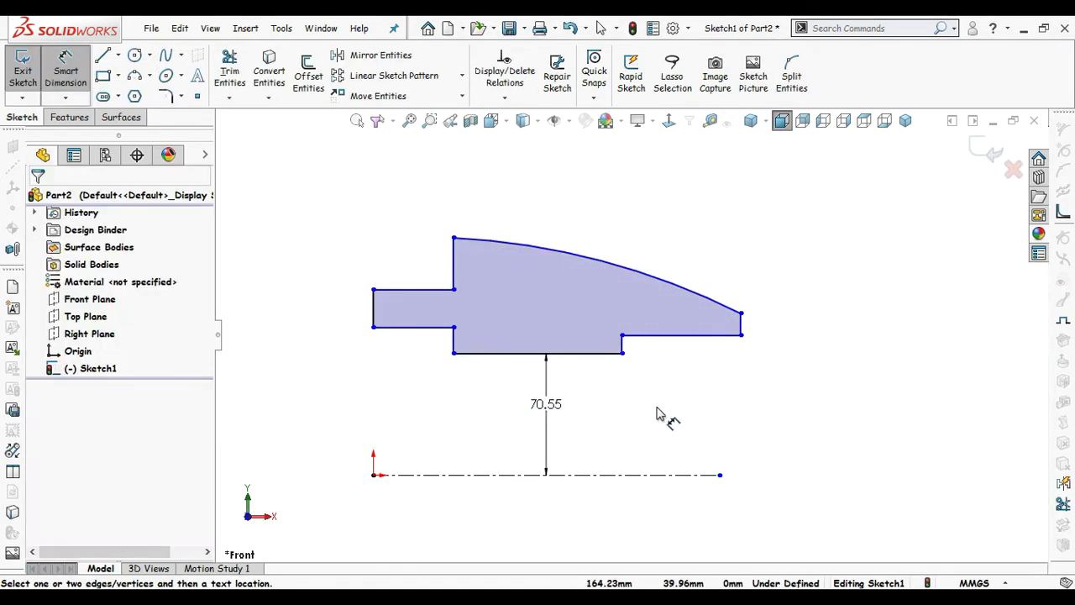
Step: Dimension the height of the right inner step at 4.95 mm between its two horizontal lines
scroll(655, 391, down, 3)
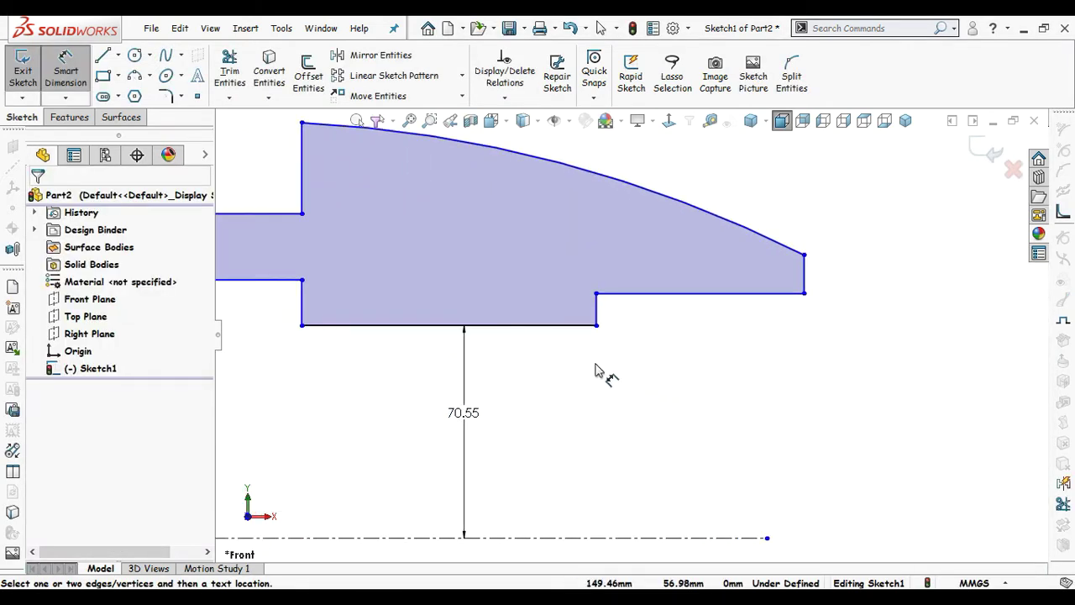
click(565, 326)
click(635, 294)
click(637, 378)
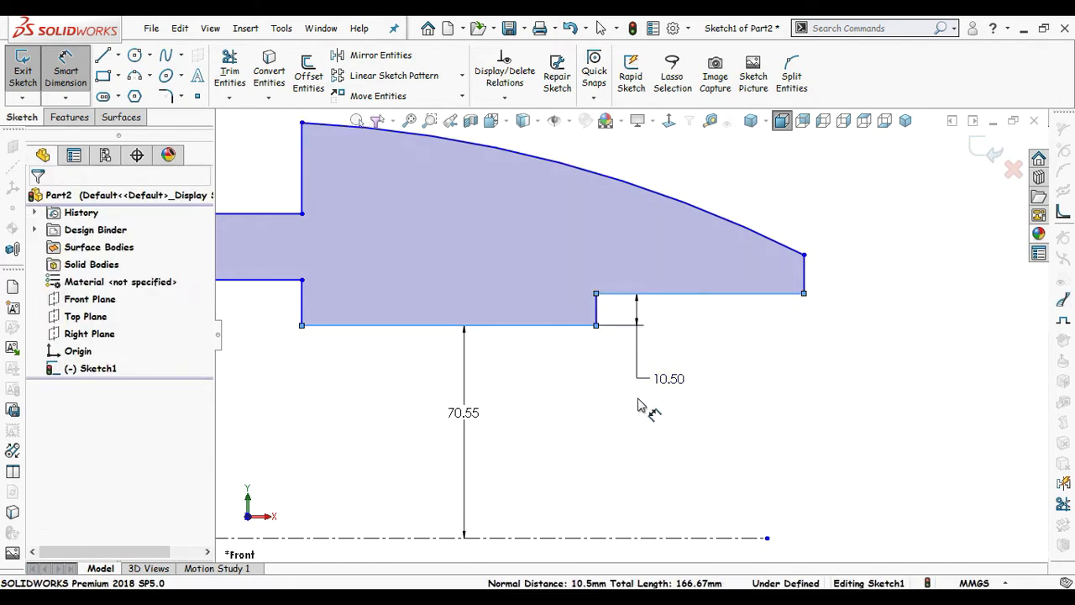
text(4.9)
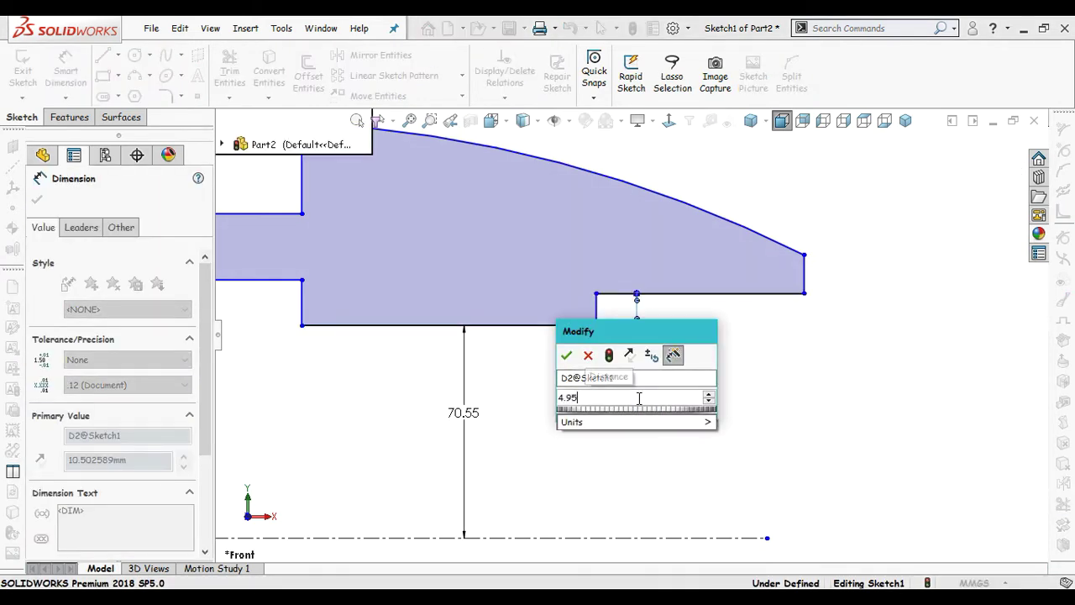
text(5)
key(Return)
click(637, 434)
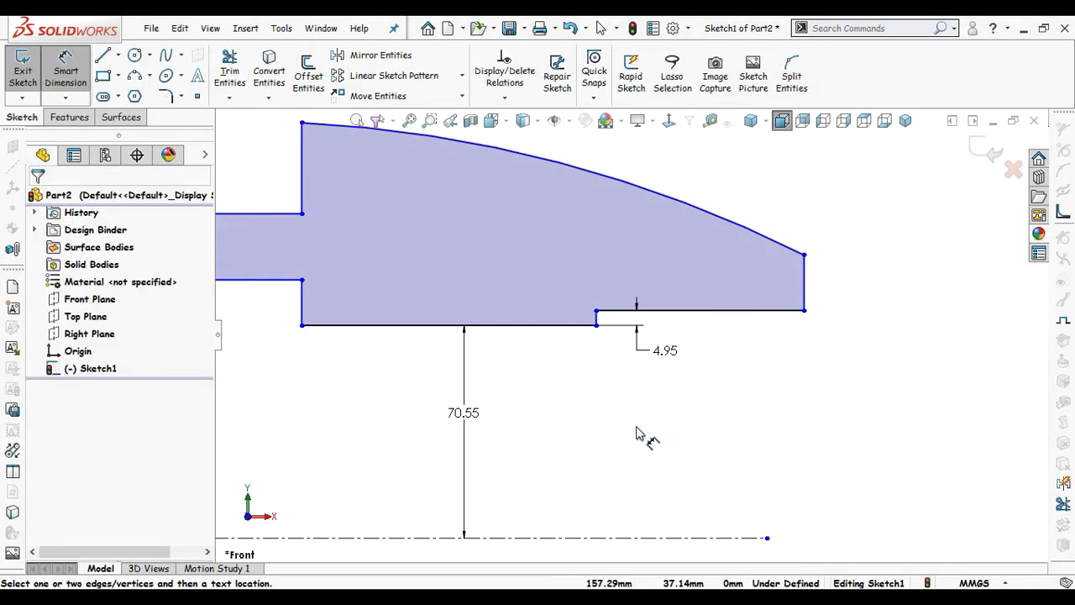
Step: Dimension the arc's right endpoint at 78.27 mm from the construction line
key(f)
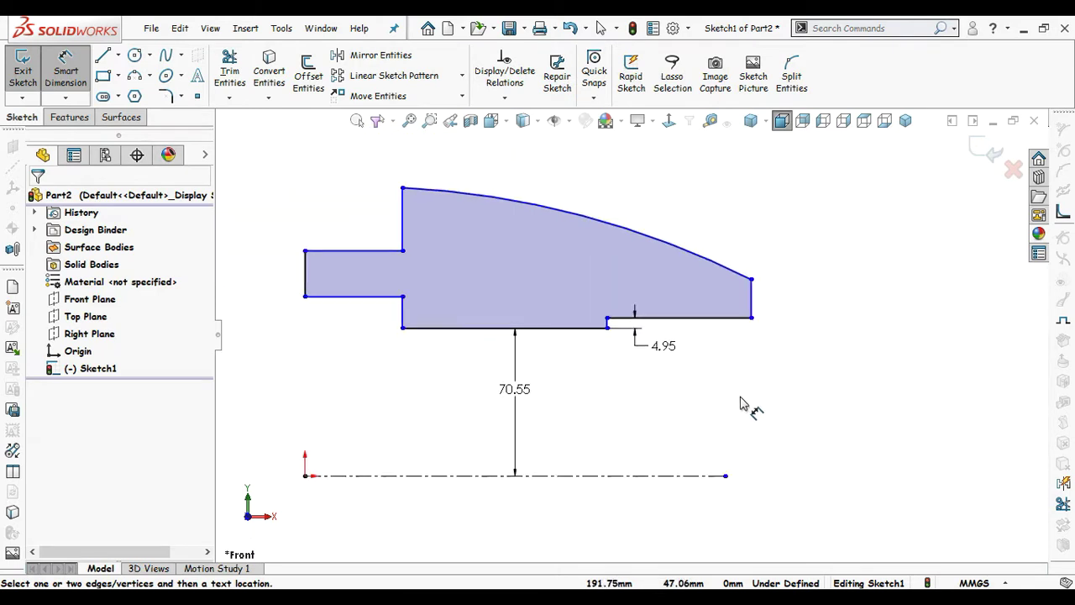
click(681, 477)
click(751, 278)
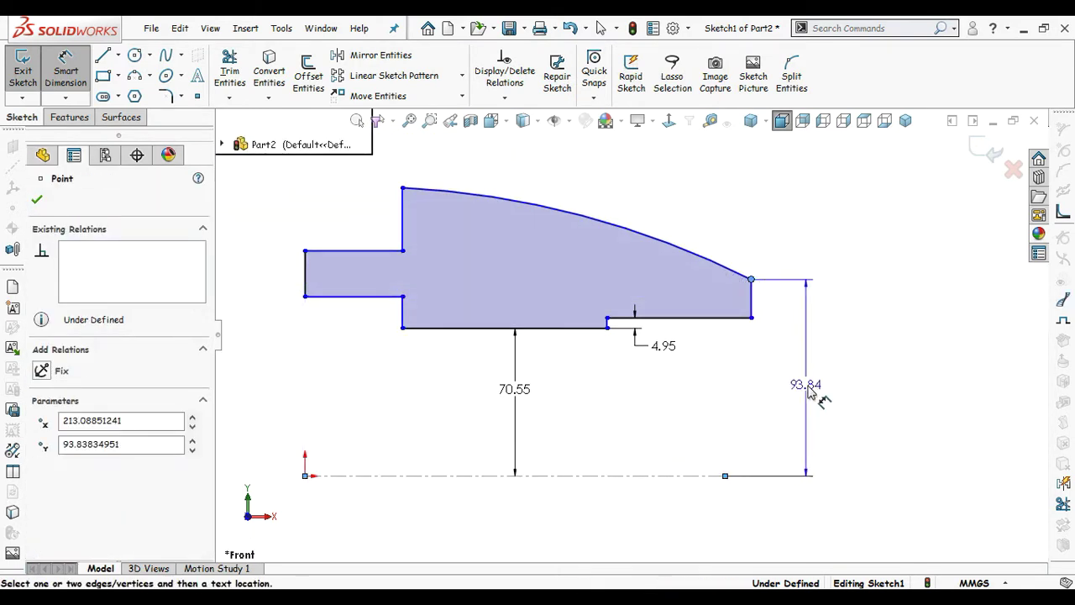
click(811, 390)
text(78)
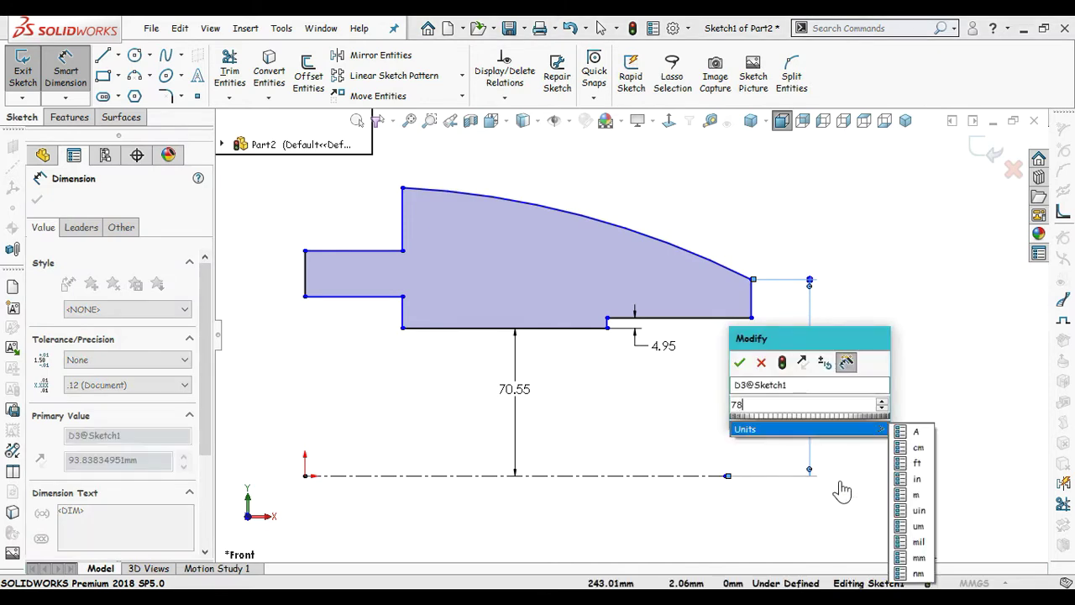
text(.27)
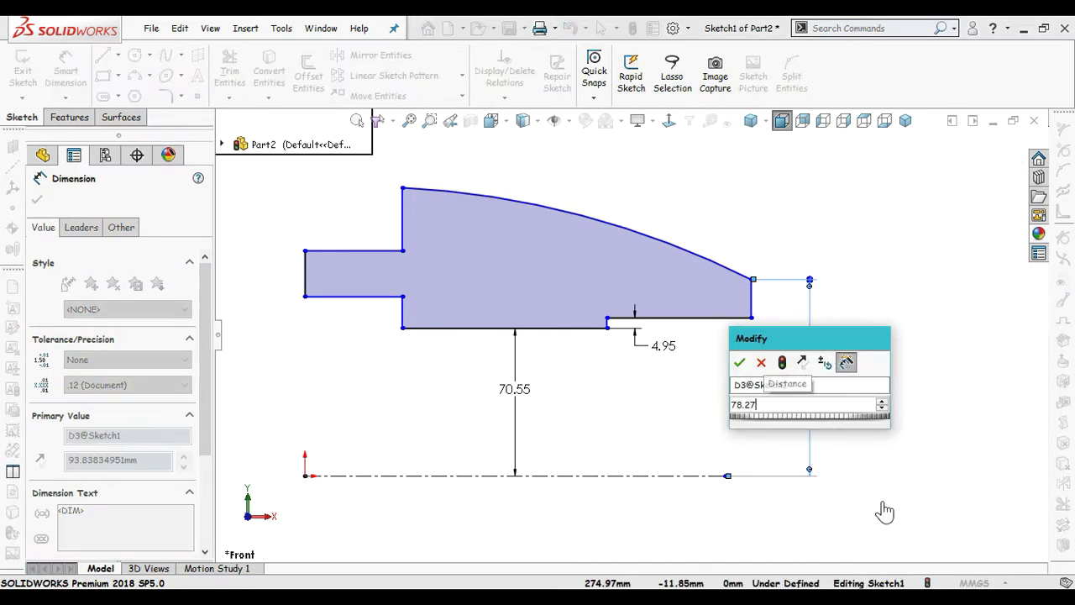
key(Return)
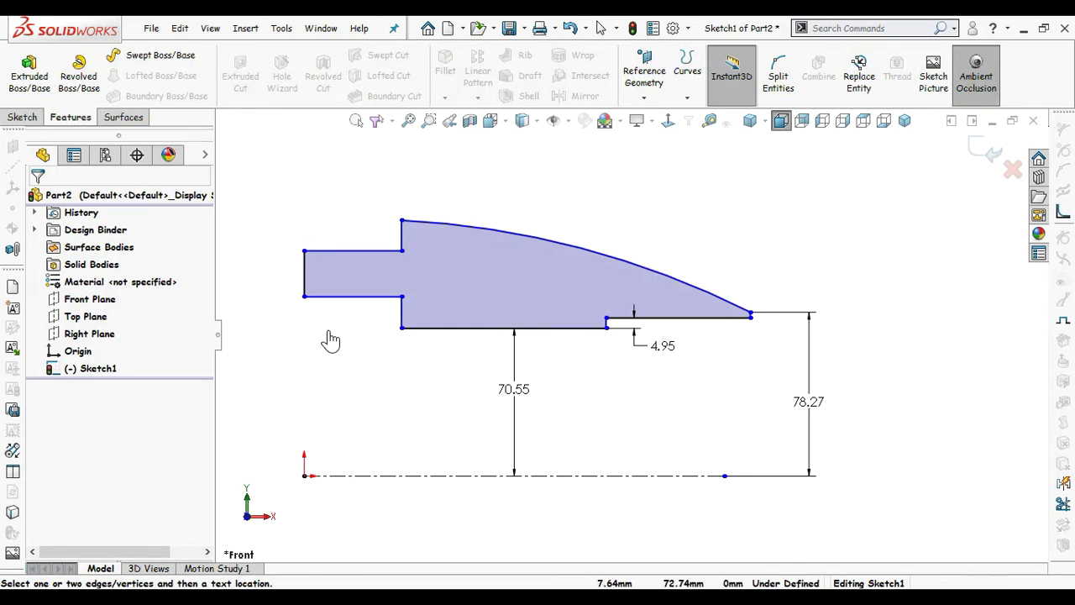
Step: Dimension the lower horizontal line at the profile's left end at 75.56 mm from the construction line
right_drag(341, 385, 336, 262)
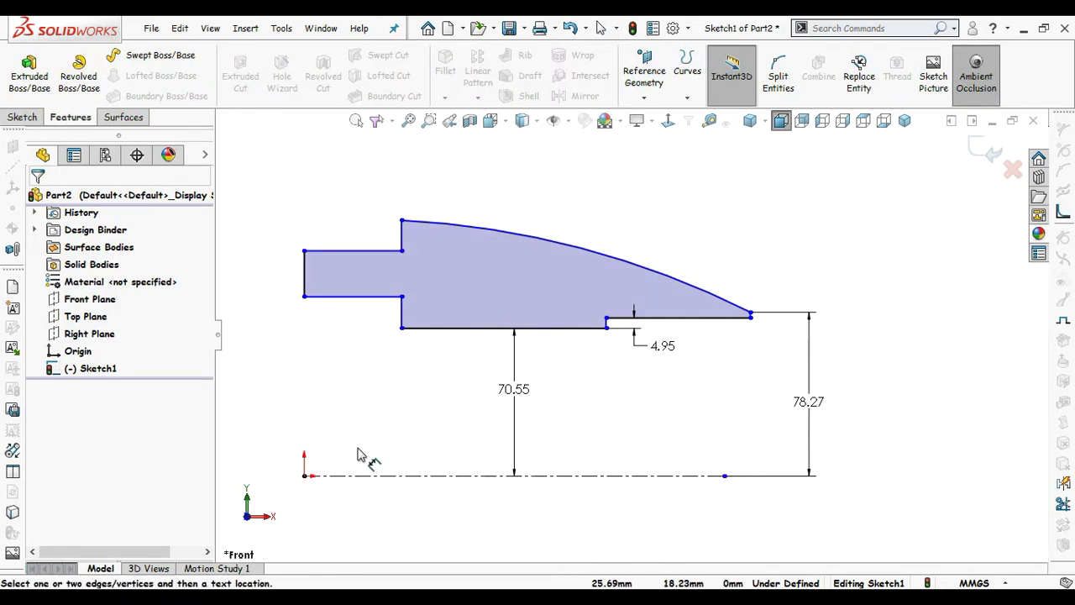
click(353, 296)
click(358, 476)
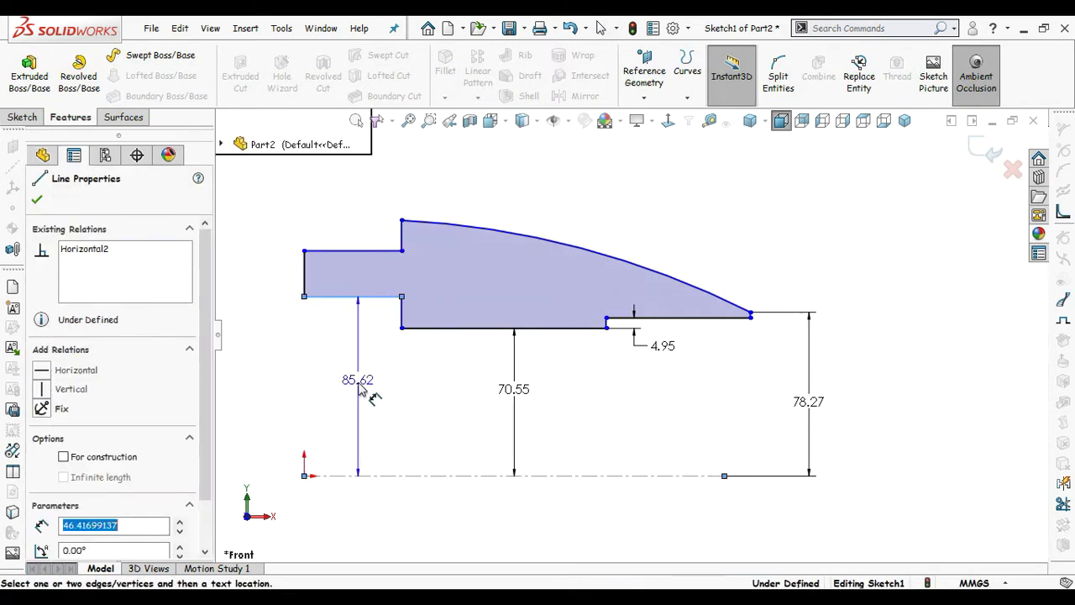
click(358, 383)
text(75.56)
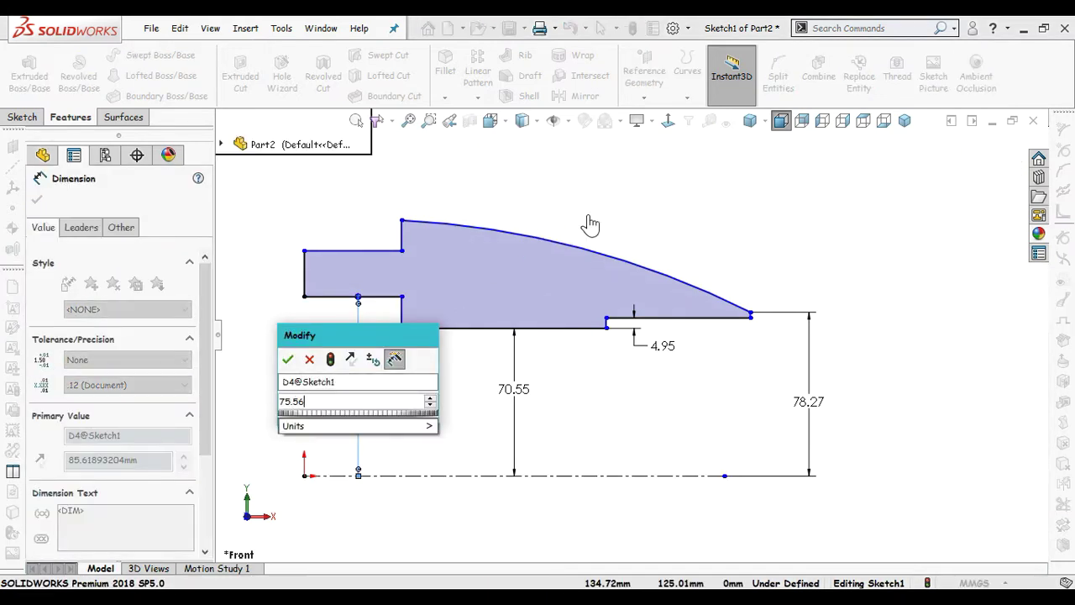
key(Return)
click(595, 215)
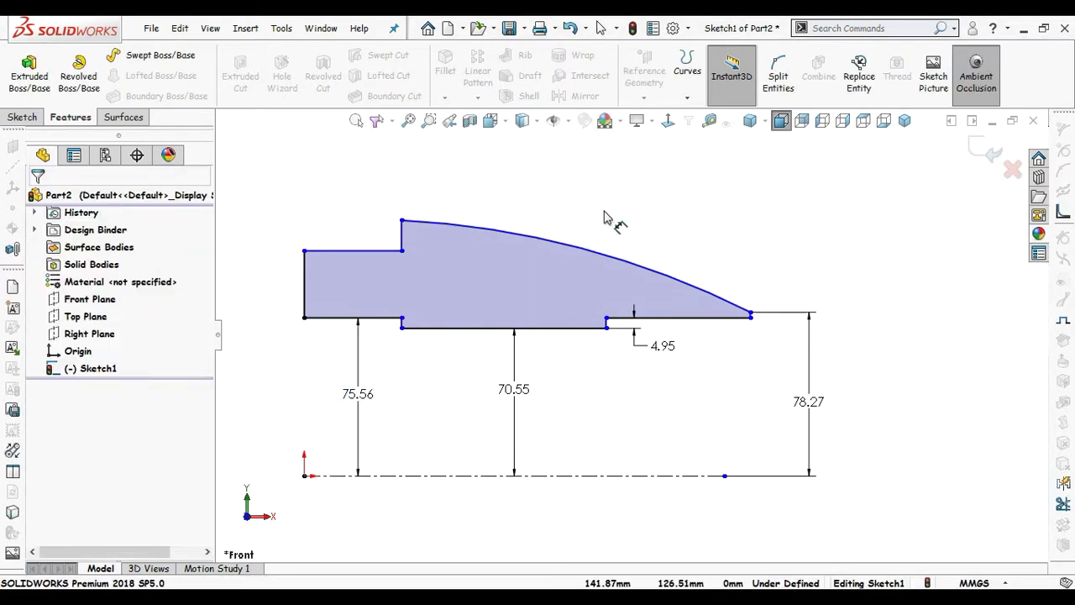
Step: Add a vertical relation between the origin and the profile's lower-left corner
right_drag(639, 211, 349, 262)
key(Escape)
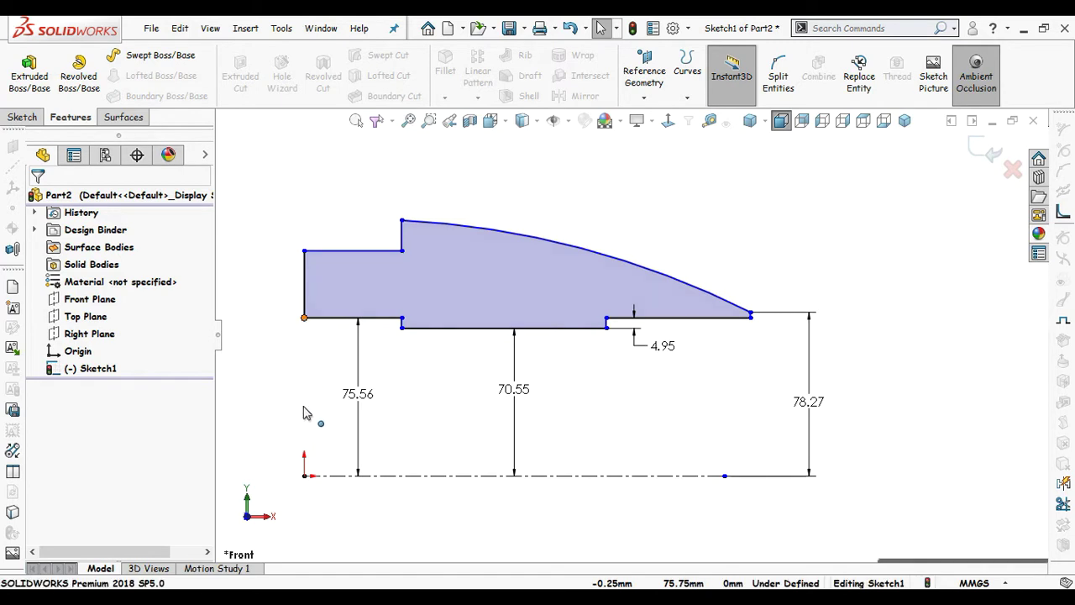
ctrl+click(304, 476)
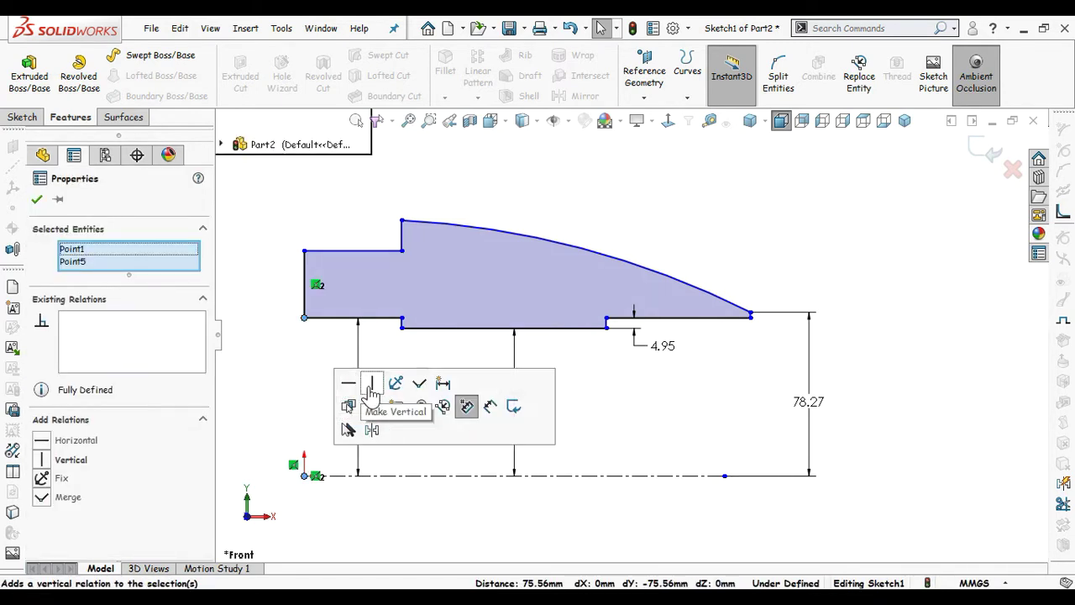
click(372, 385)
click(612, 197)
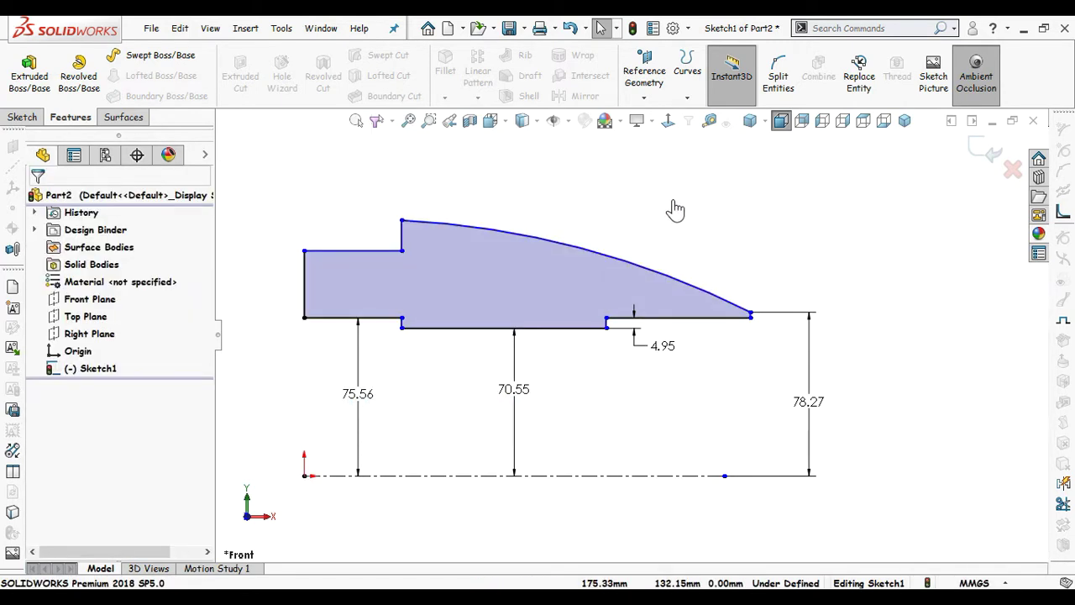
Step: Dimension the short vertical line at the profile's right end and make that dimension driven
scroll(774, 343, down, 5)
mouse_move(849, 374)
right_down()
mouse_move(773, 299)
mouse_move(748, 301)
right_up()
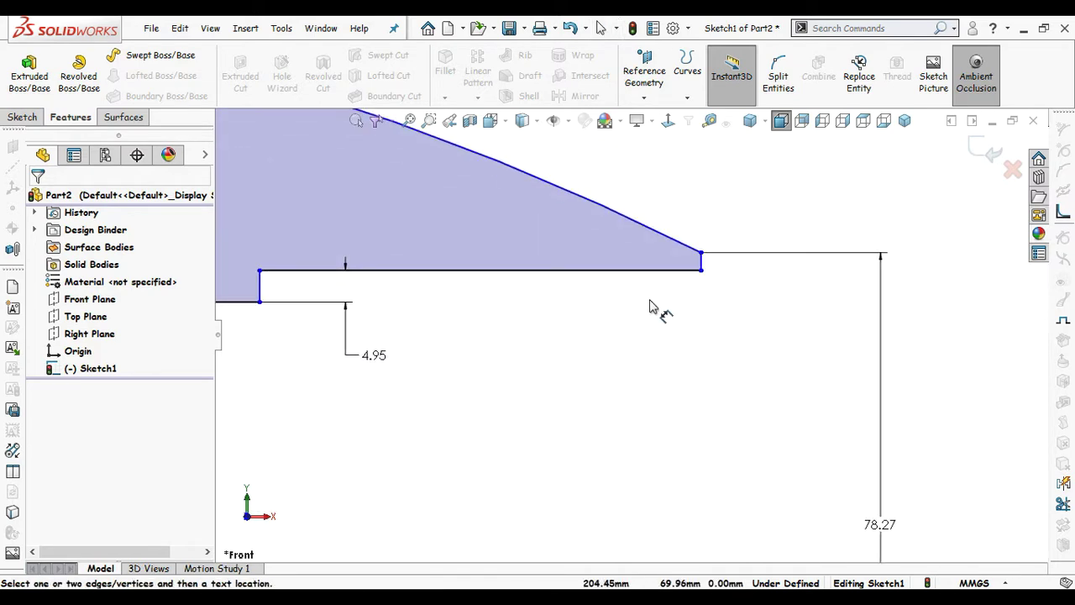
click(704, 265)
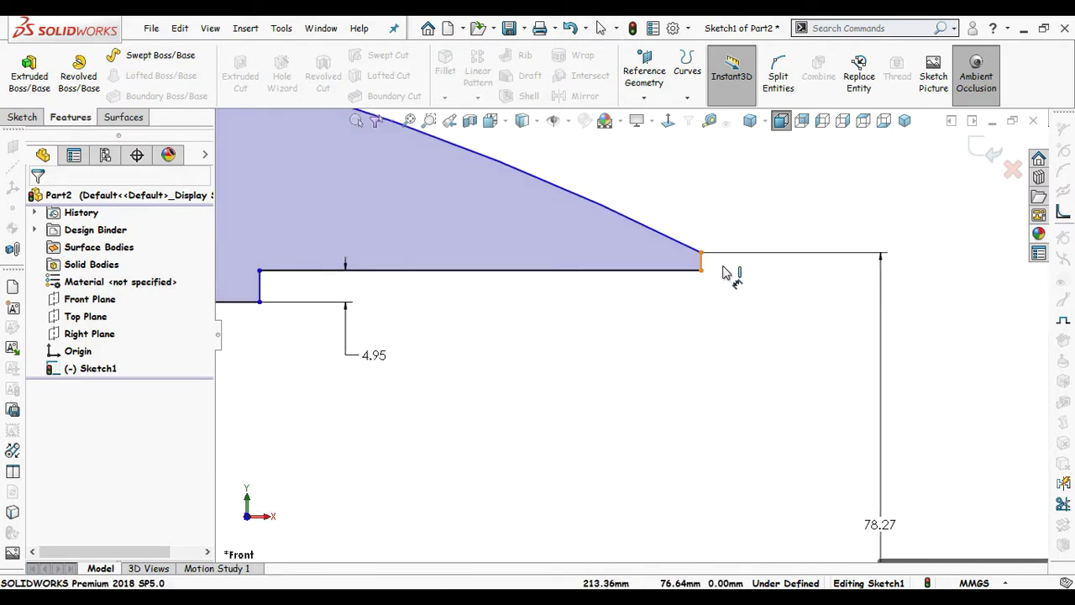
click(748, 357)
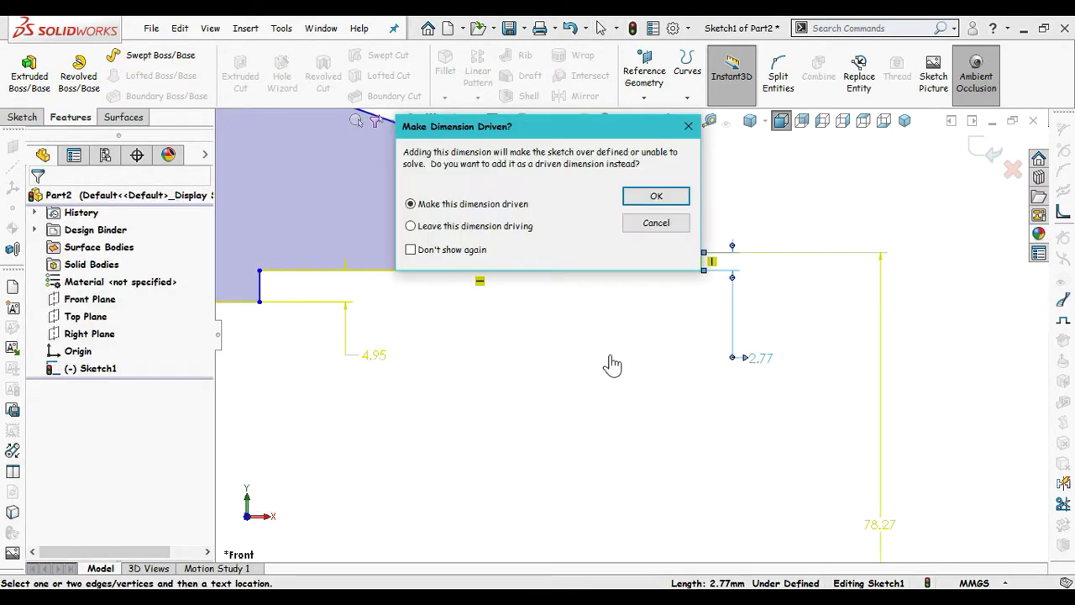
click(654, 197)
Step: Dimension the short vertical line at the profile's left end at 6.70 mm
scroll(583, 342, up, 3)
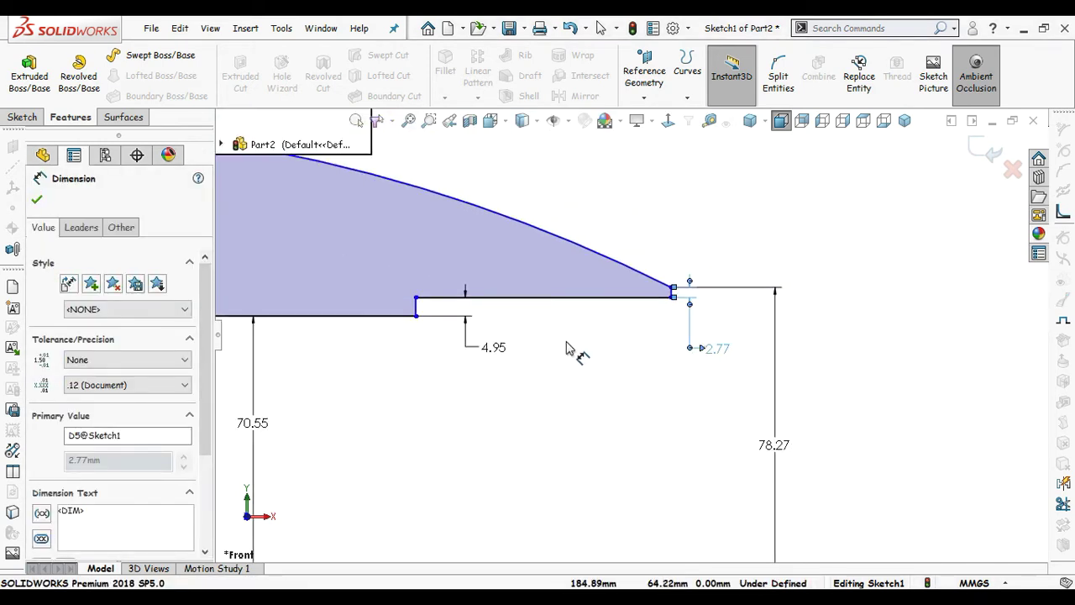
scroll(567, 349, up, 2)
scroll(441, 369, up, 1)
scroll(373, 366, down, 3)
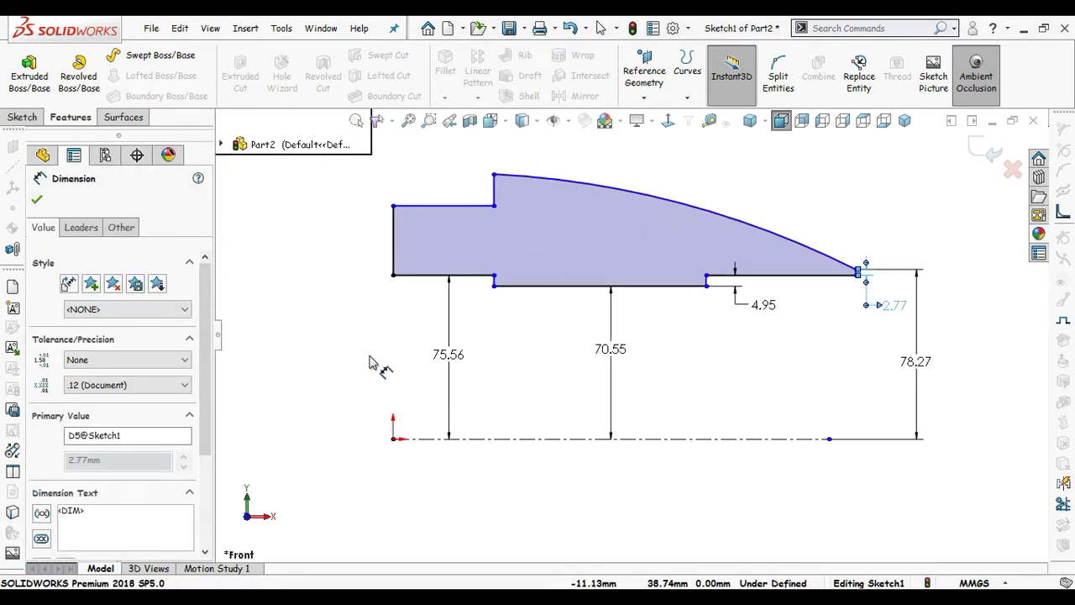
click(345, 251)
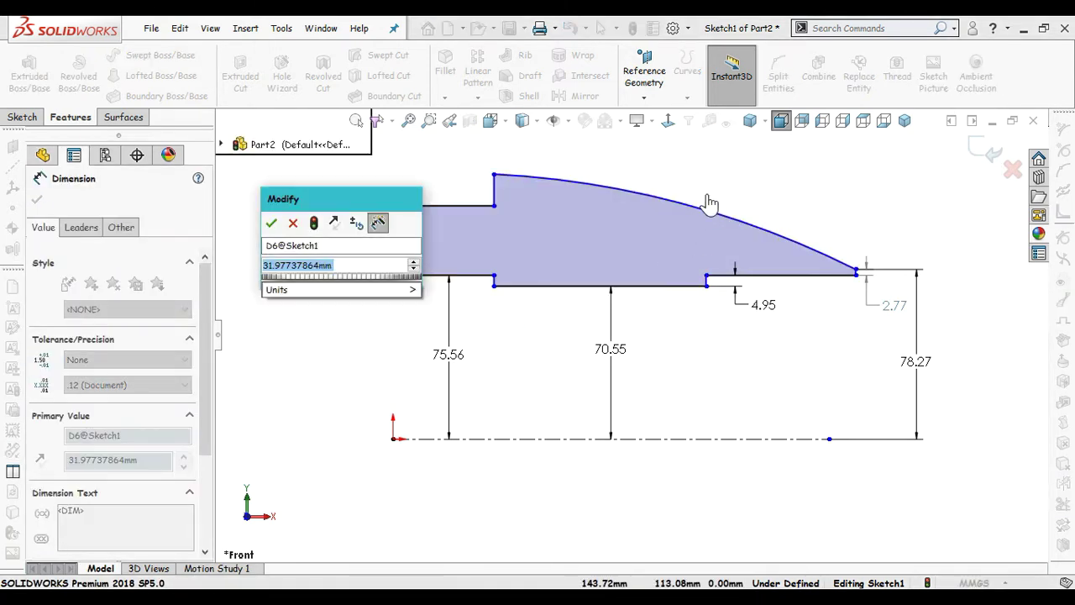
text(2)
key(BackSpace)
text(6.7)
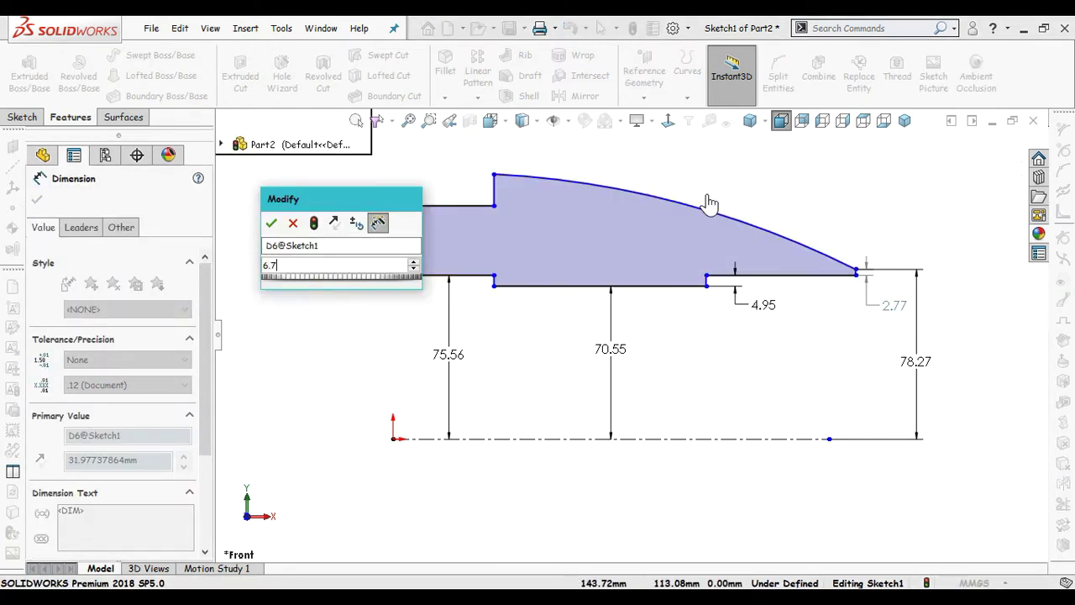
key(Return)
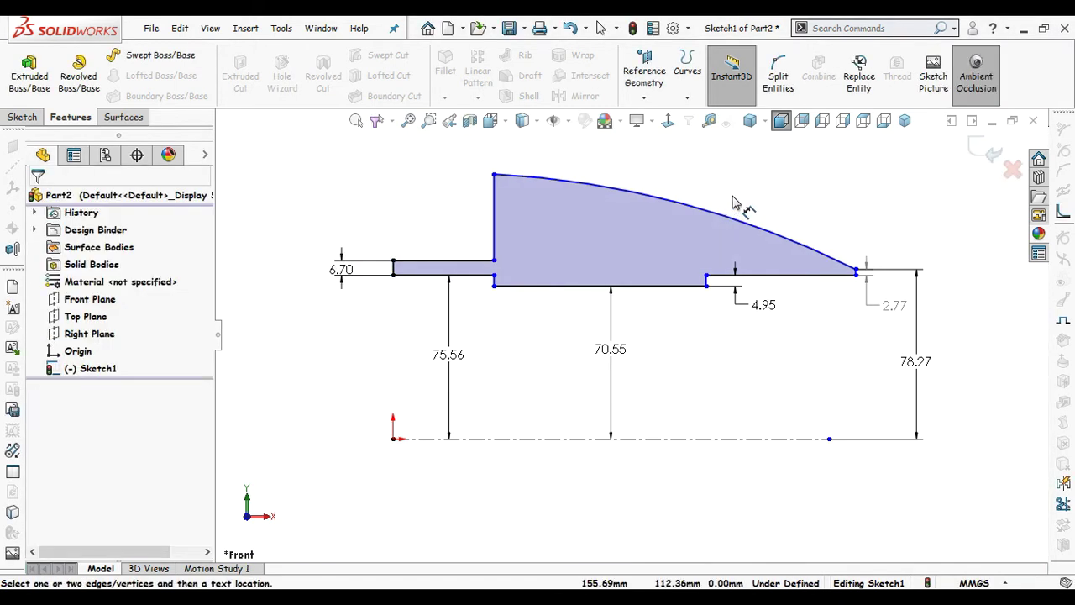
Step: Dimension the horizontal distance between the left end line and the first lower step line at 19.25 mm
scroll(420, 293, down, 3)
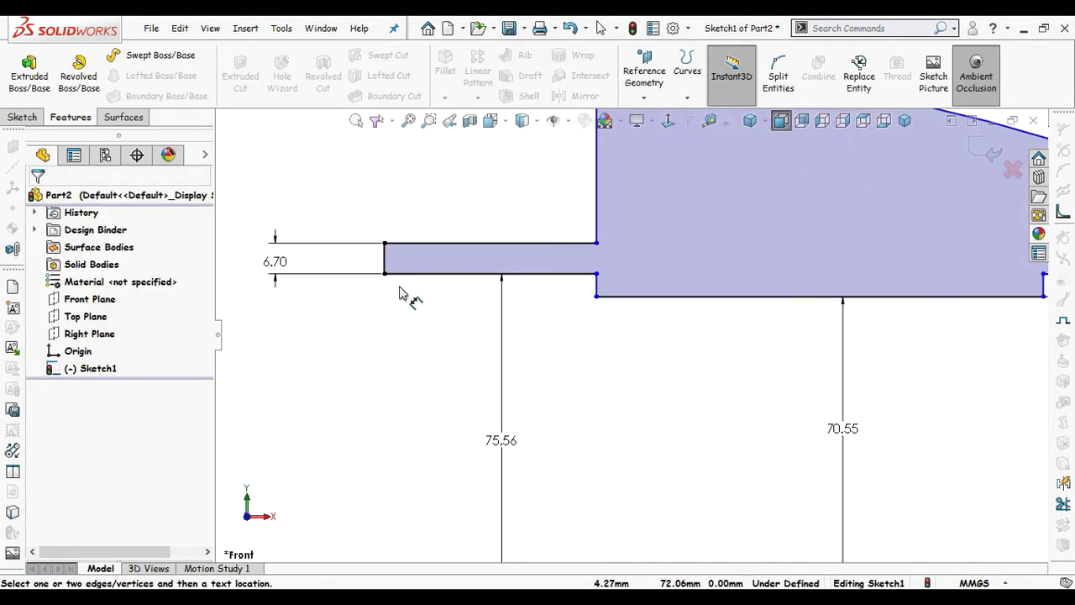
click(386, 267)
click(598, 275)
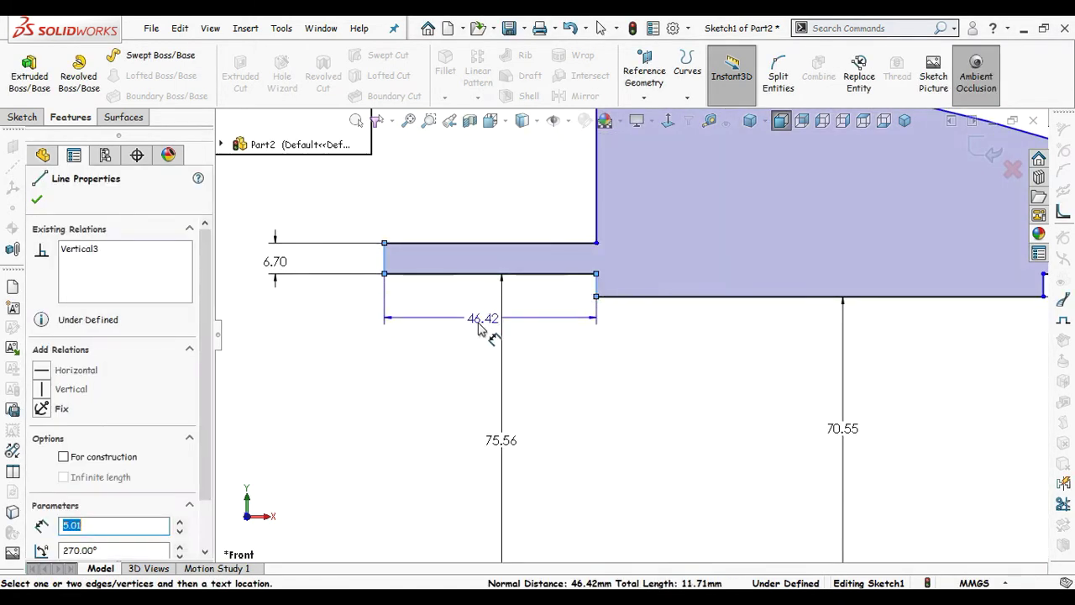
click(563, 360)
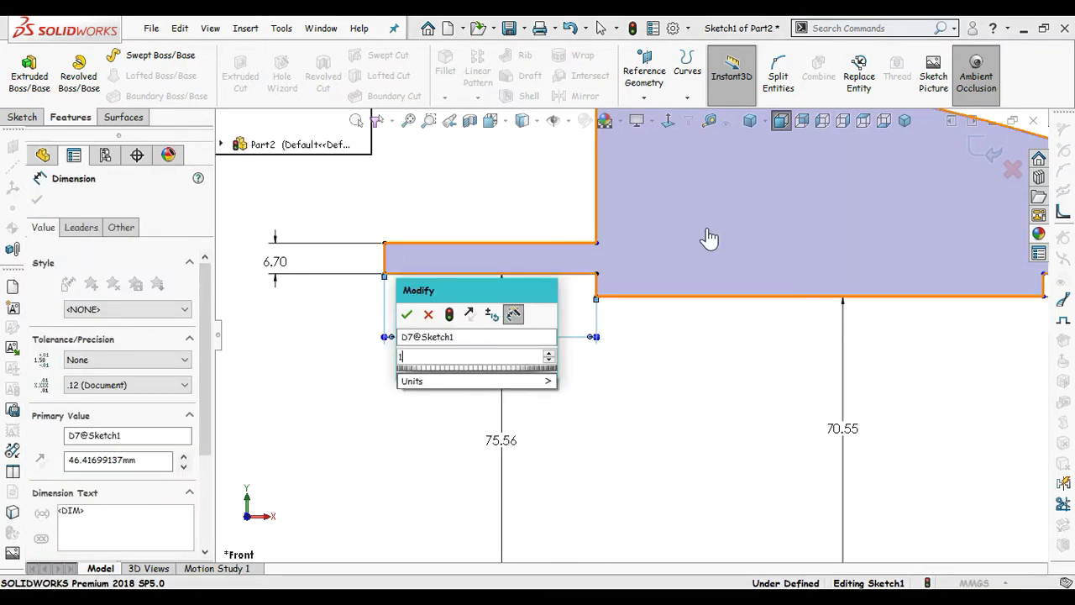
text(19.25)
key(Return)
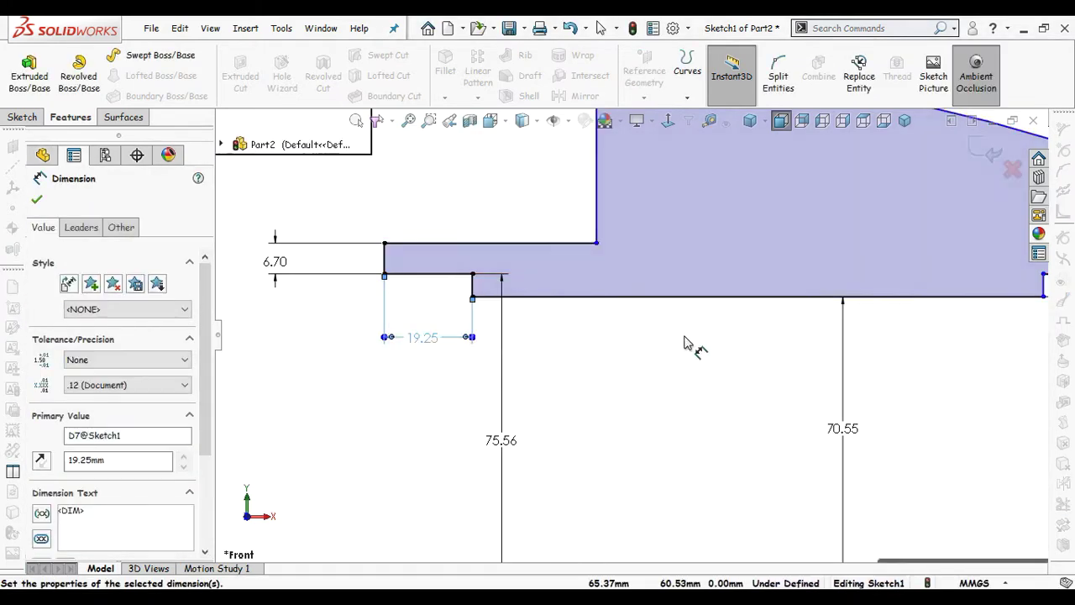
Step: Dimension the lowest horizontal line of the profile at 62.87 mm
scroll(651, 382, up, 5)
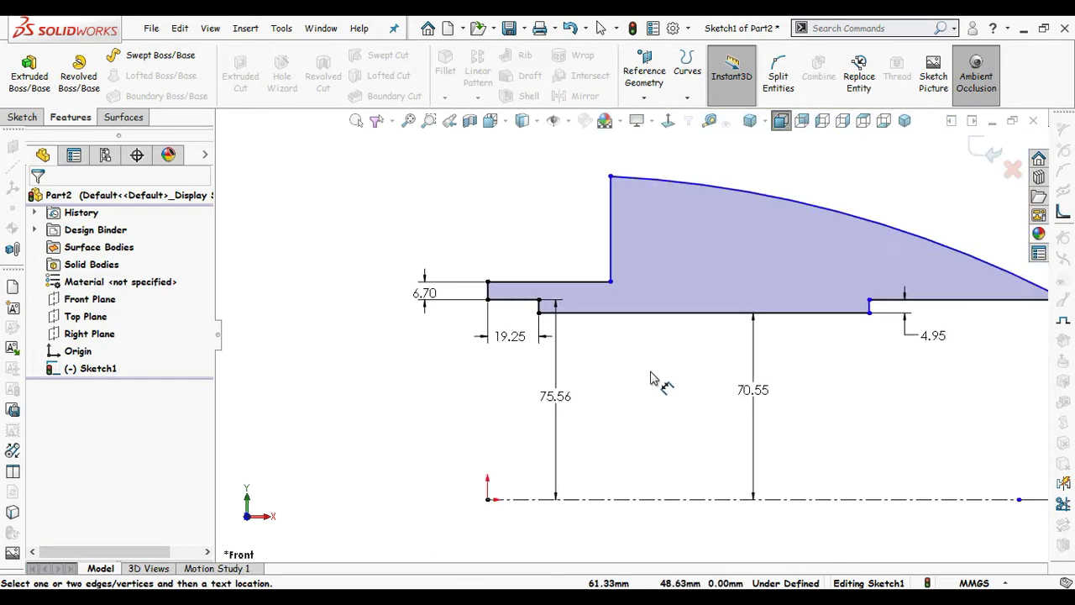
click(680, 325)
click(660, 353)
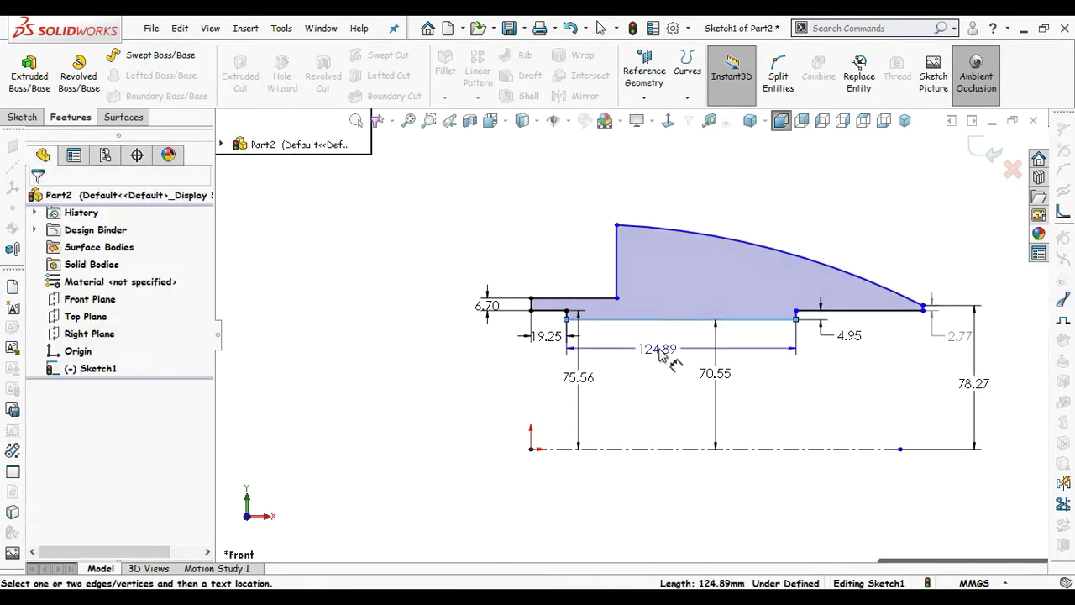
text(62.07)
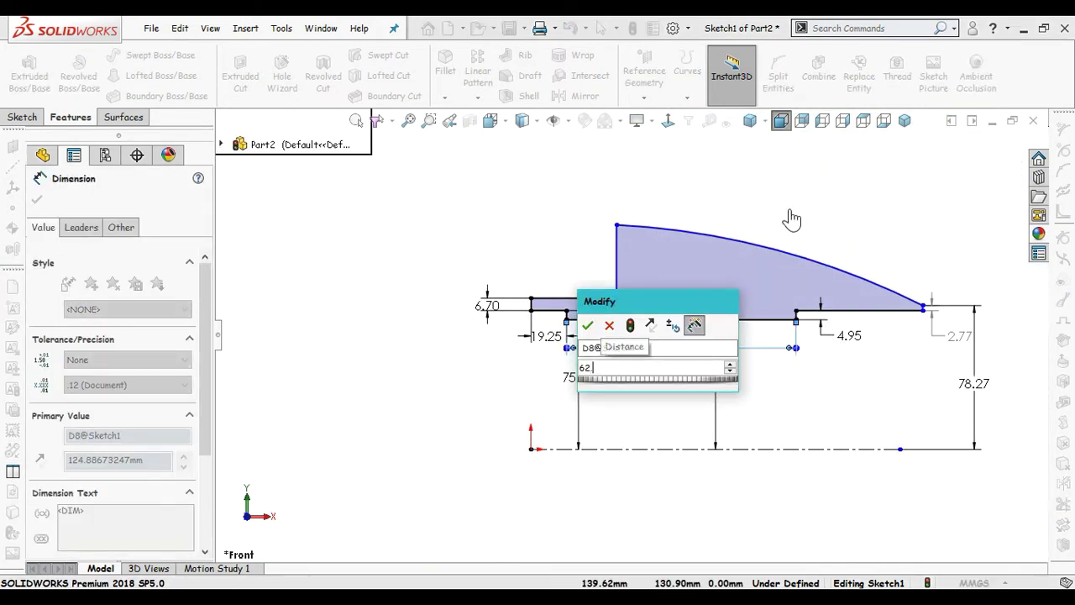
key(Return)
key(Escape)
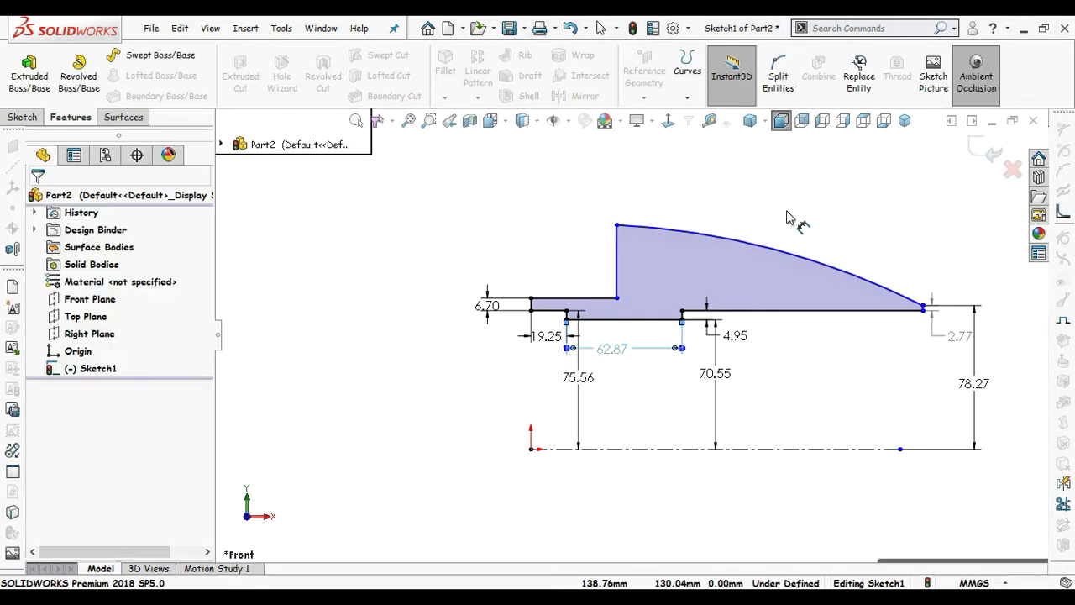
Step: Dimension the lower horizontal line at the profile's right end at 32.16 mm
scroll(762, 271, down, 2)
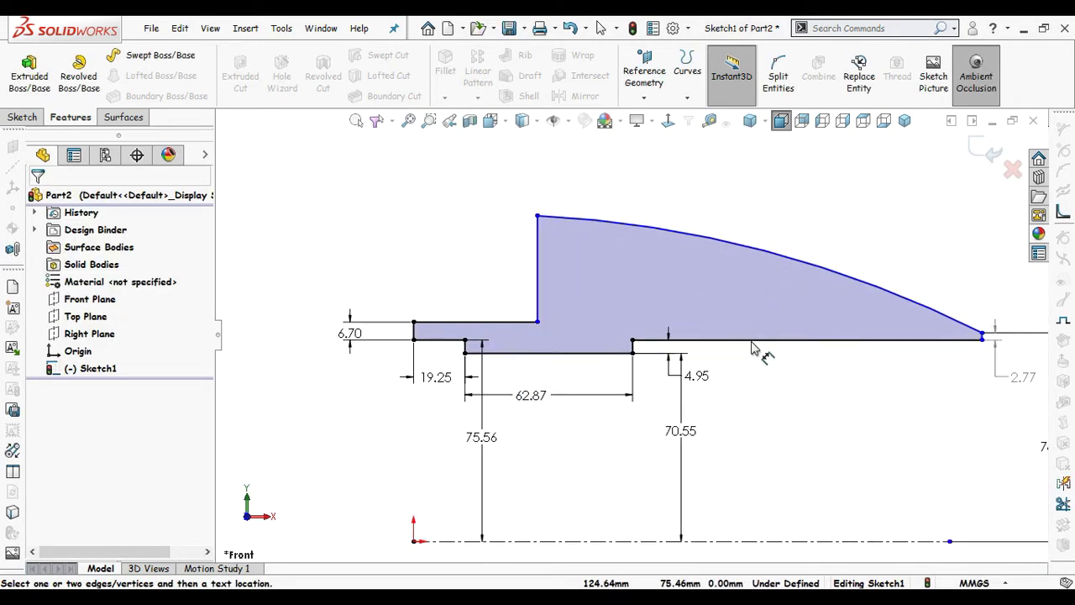
click(766, 349)
click(808, 420)
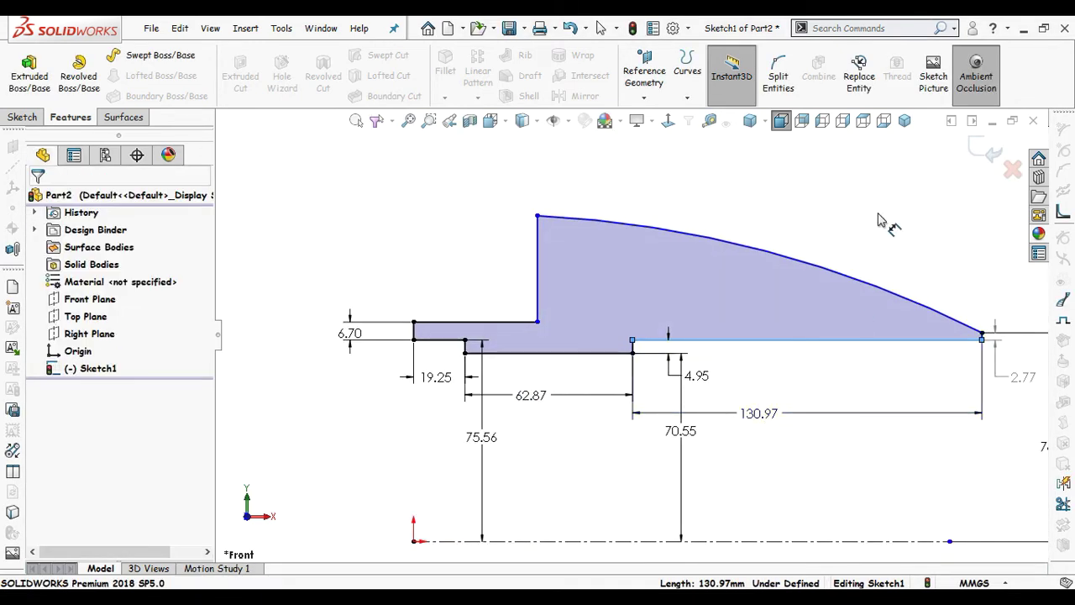
text(32.16)
key(Return)
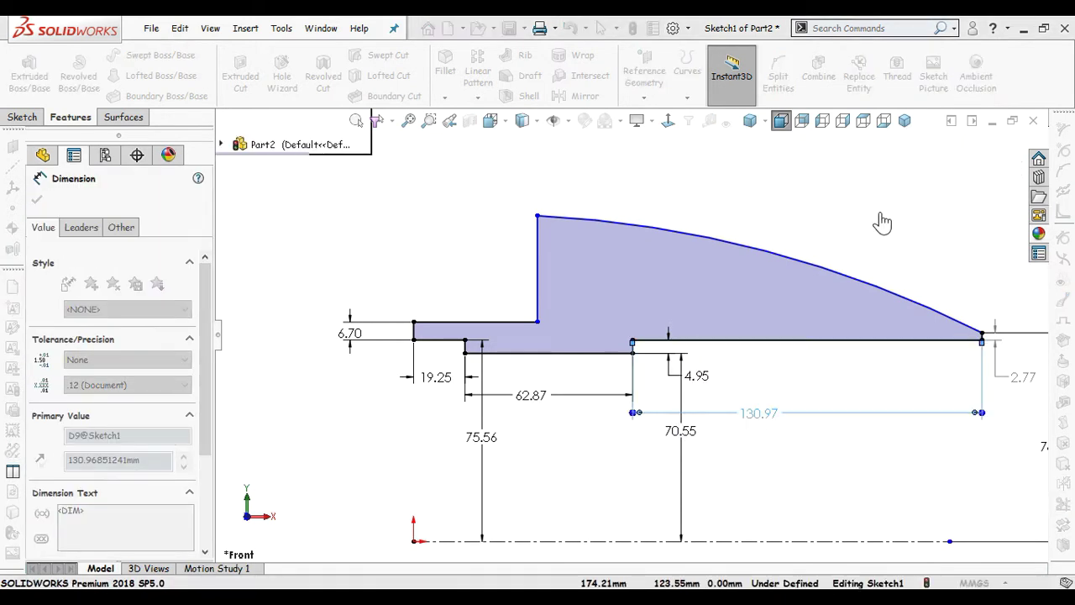
click(757, 216)
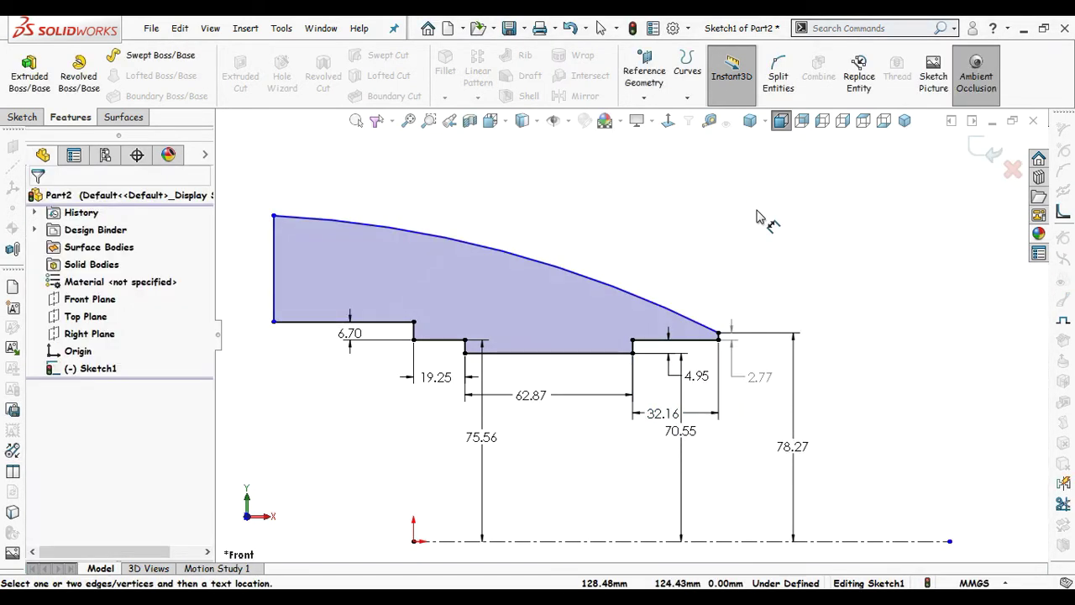
Step: Move the tall vertical shoulder line to the right of the left end line and dimension the distance between them at 32.53 mm
key(Escape)
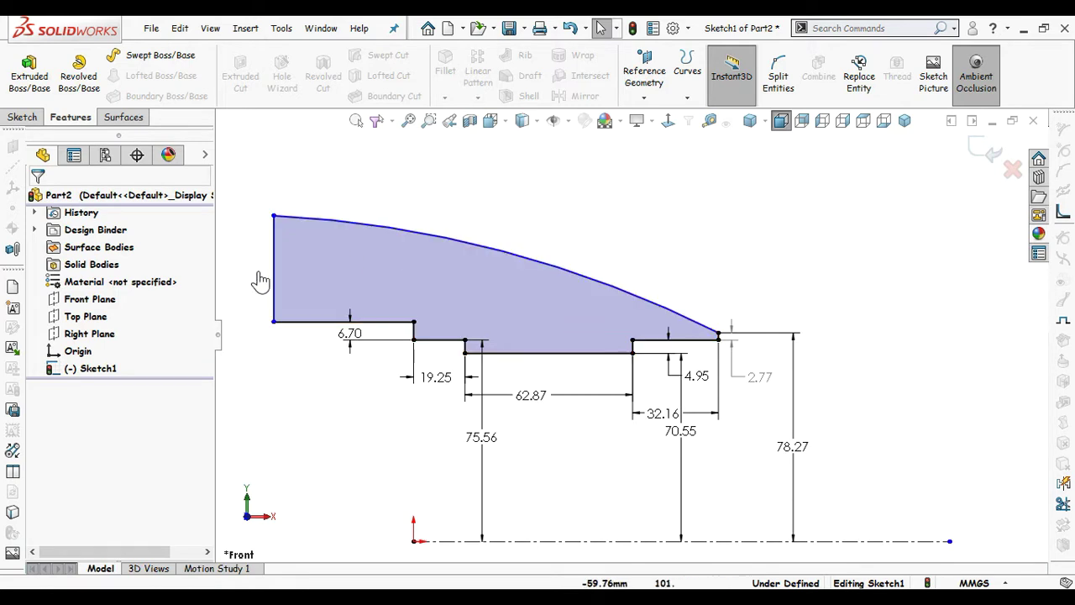
drag(273, 275, 497, 283)
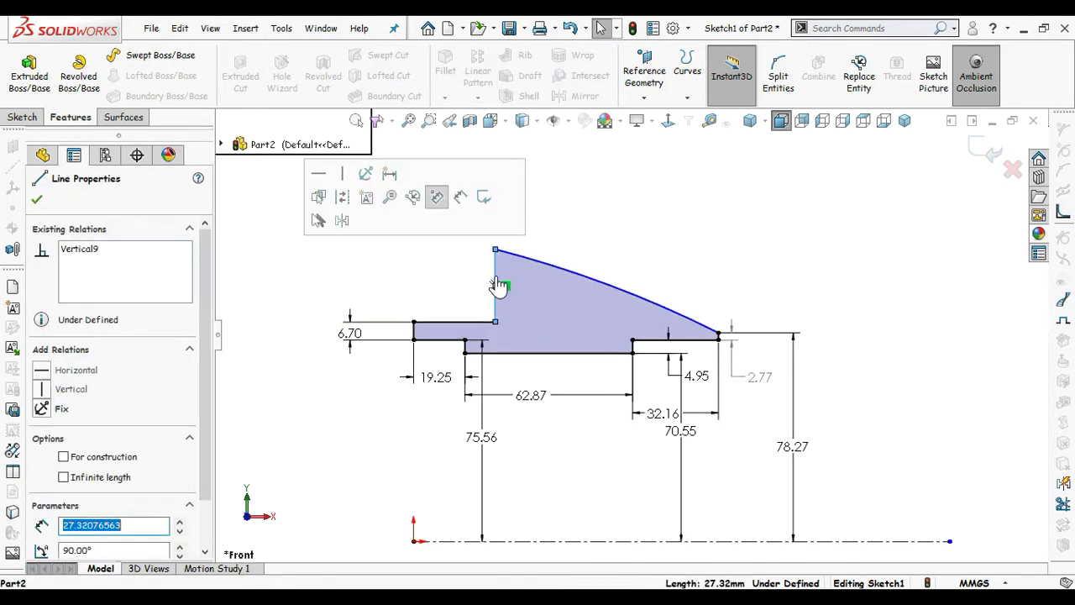
click(688, 265)
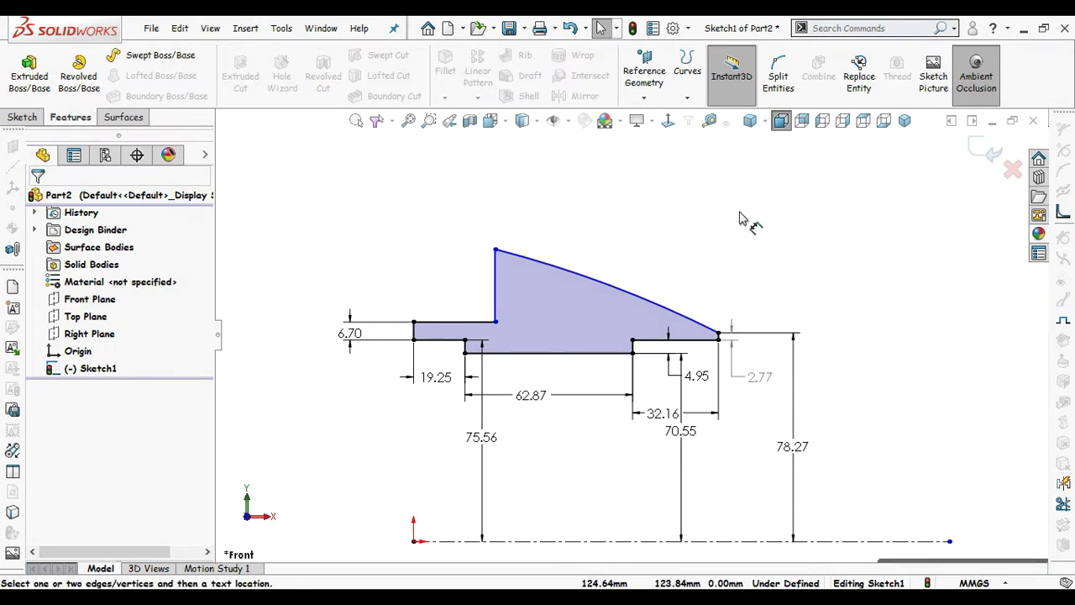
click(413, 332)
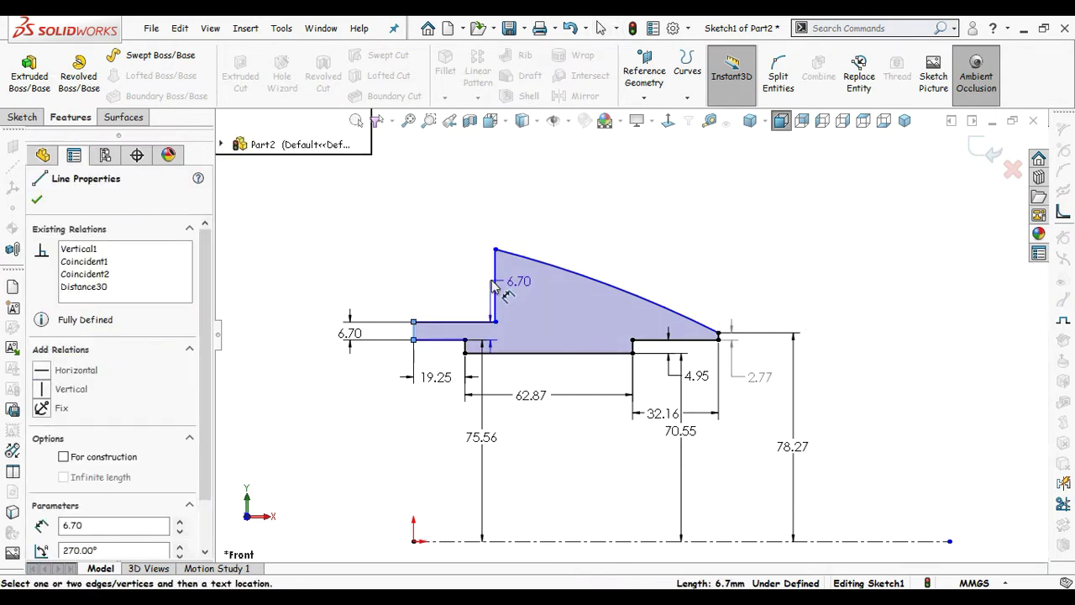
click(495, 286)
click(378, 270)
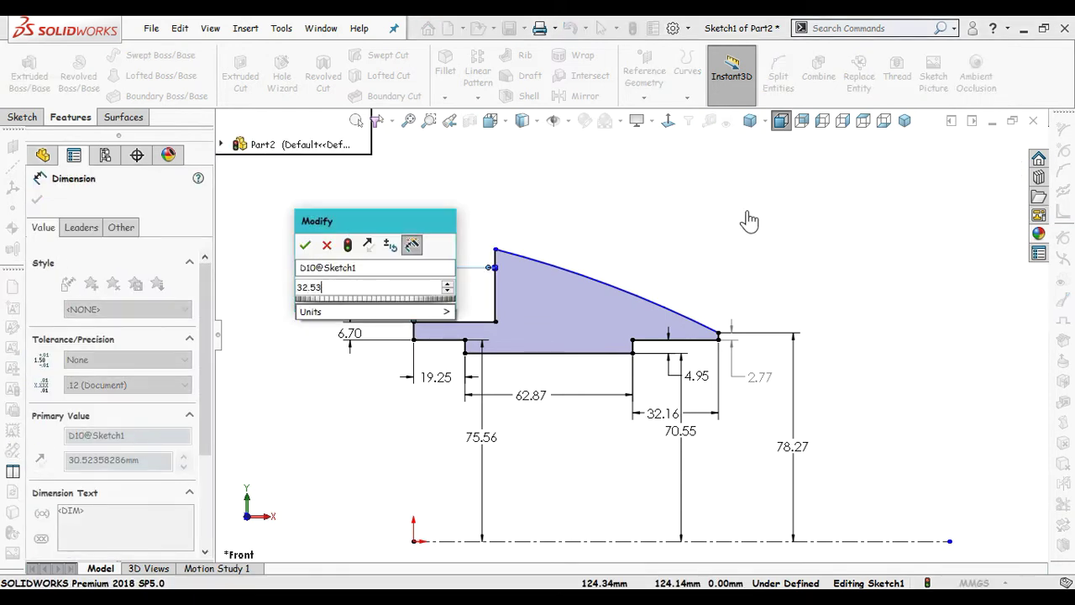
key(Return)
click(723, 250)
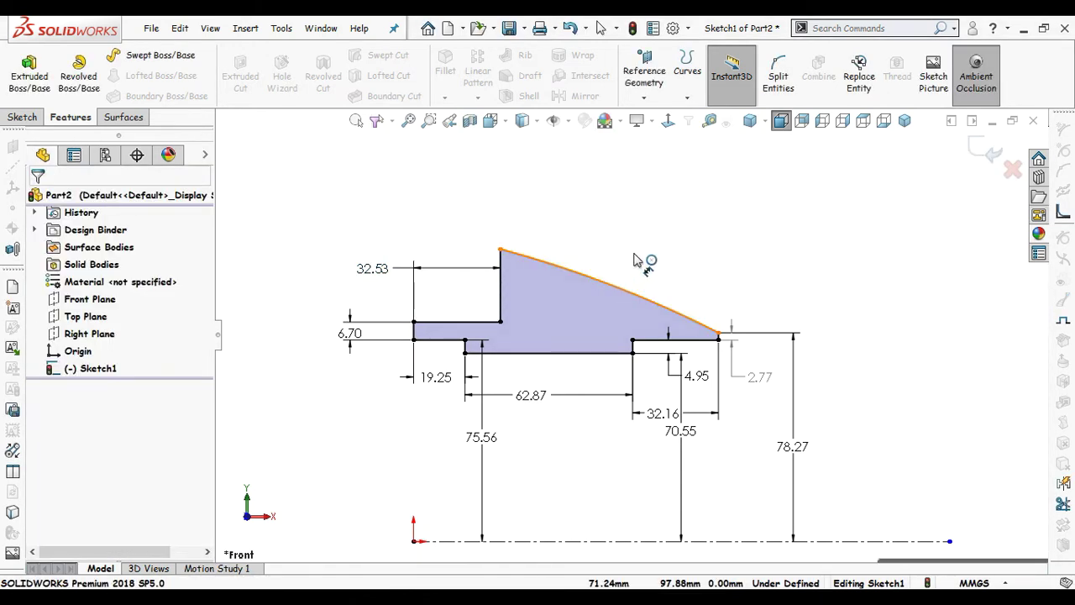
Step: Dimension the top arc's radius at 170.20 mm and move the 70.55 mm dimension clear of its neighbours
click(643, 290)
click(712, 244)
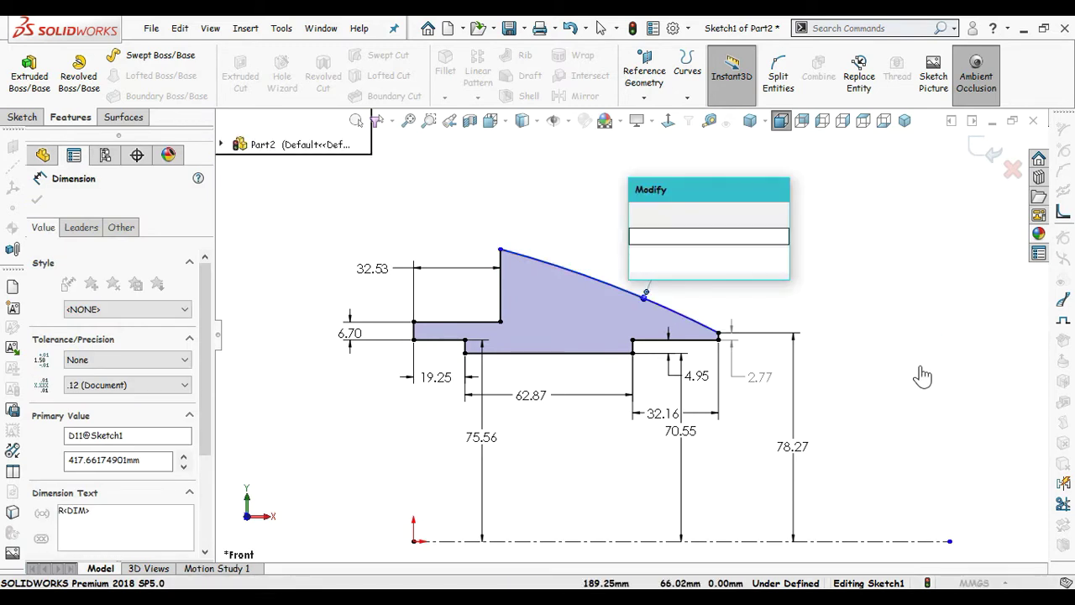
text(17)
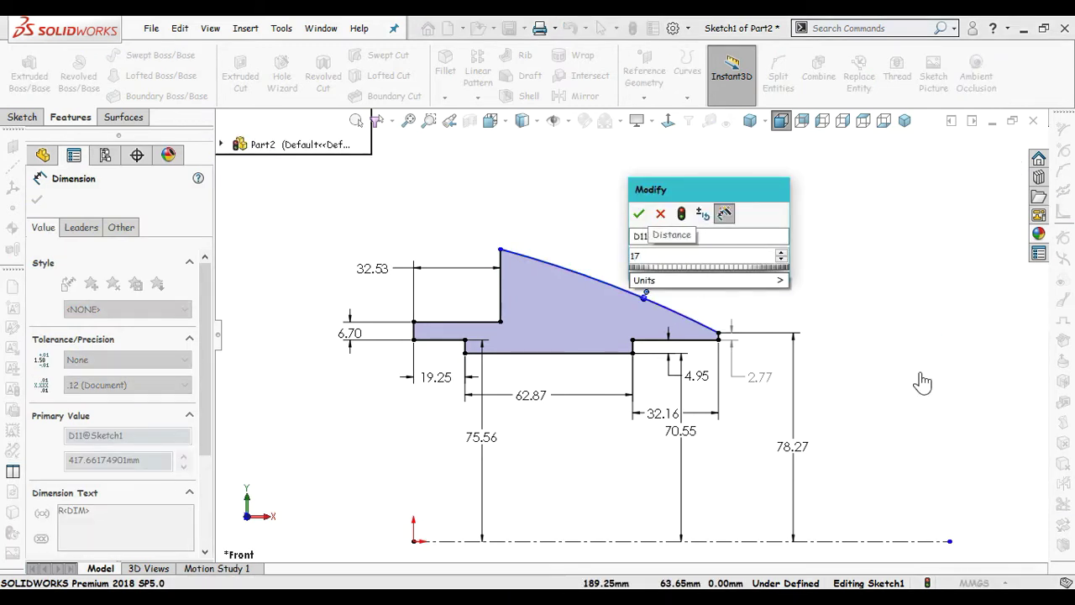
text(0.2)
key(Return)
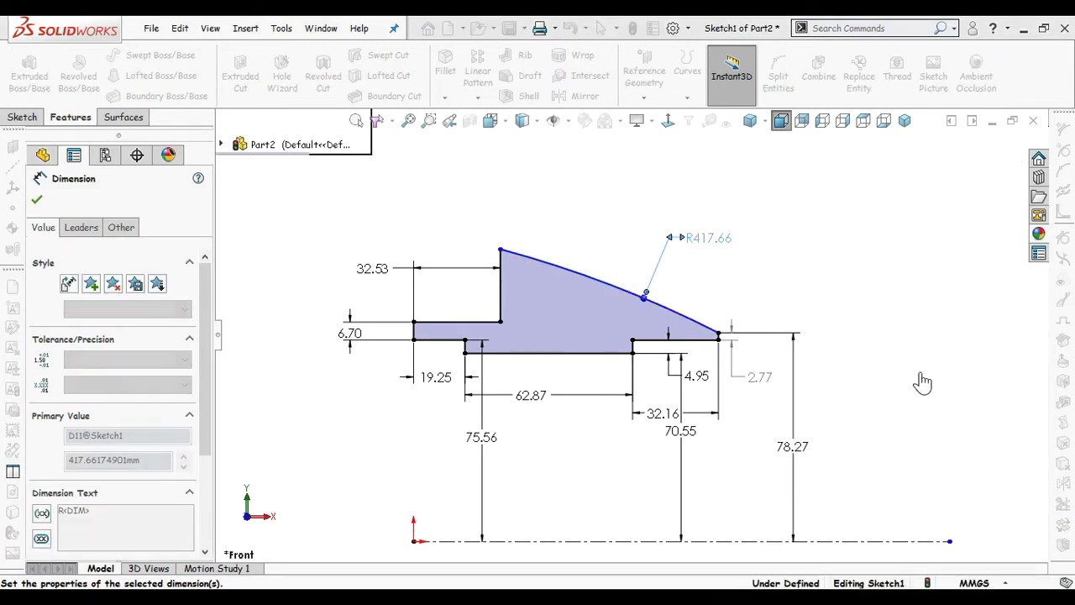
click(904, 364)
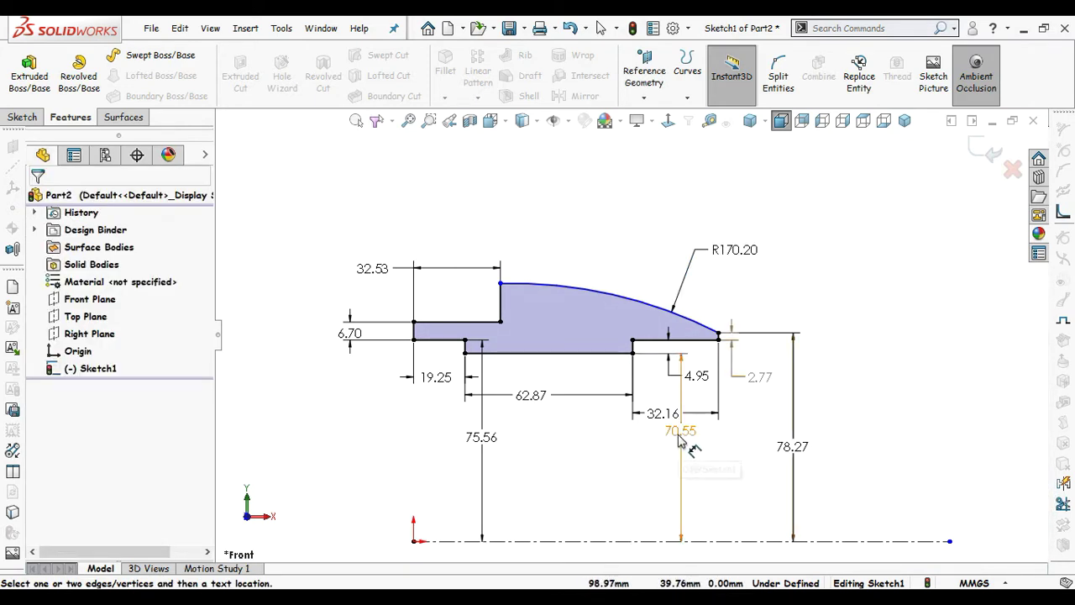
click(599, 444)
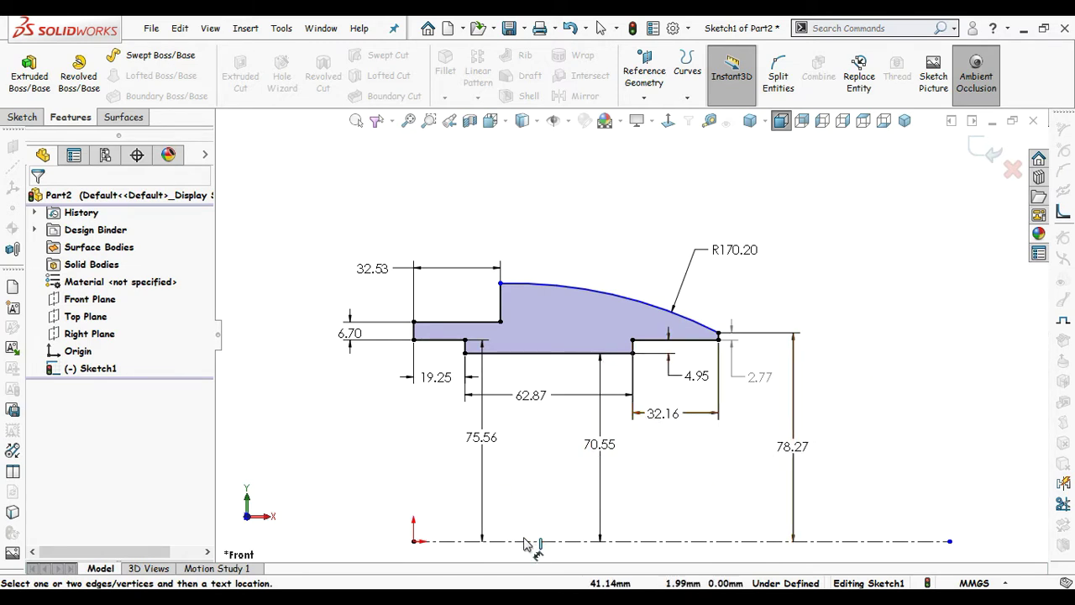
Step: Dimension the arc's left endpoint at 96.16 mm from the construction line
click(525, 542)
click(500, 283)
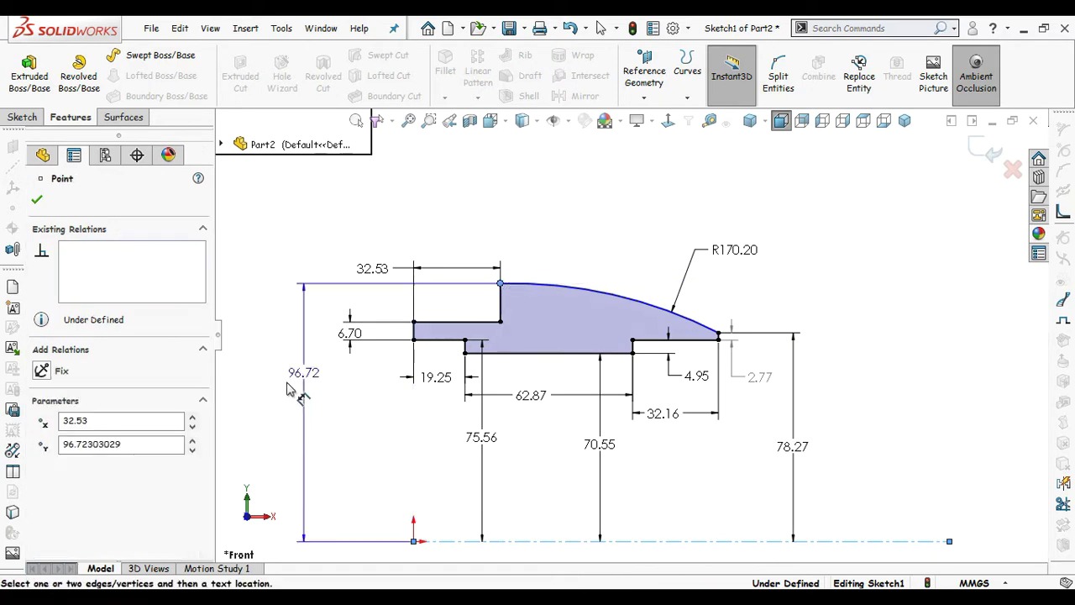
click(286, 393)
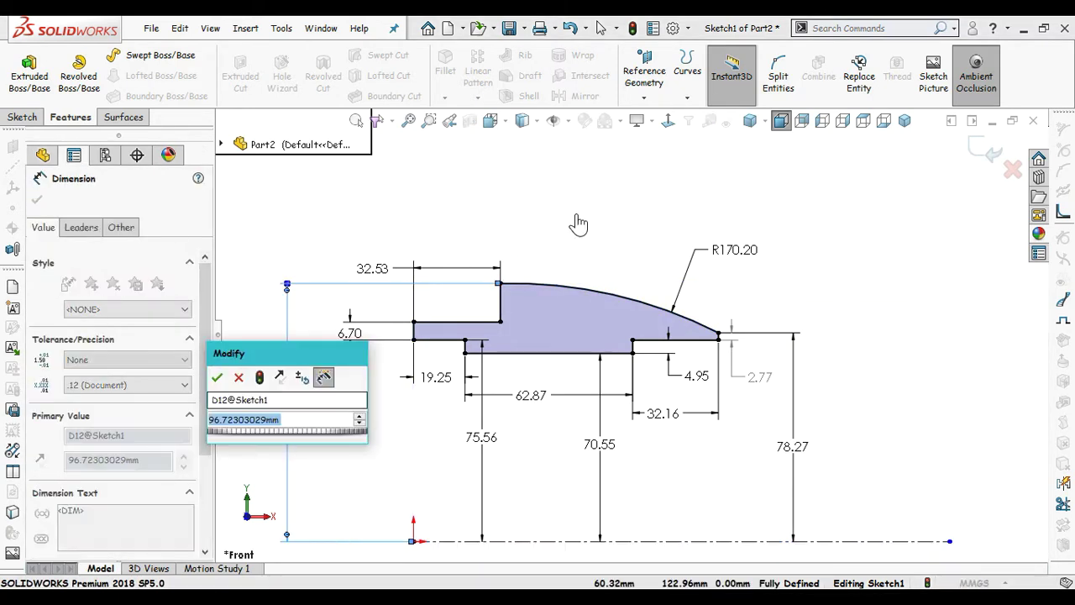
text(96.16)
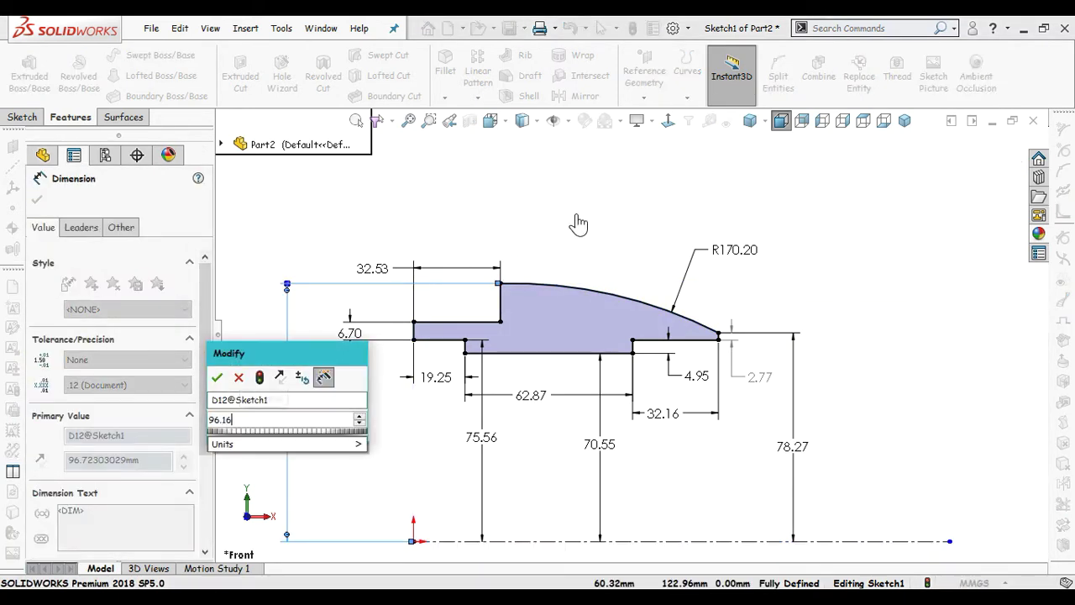
key(Return)
click(647, 220)
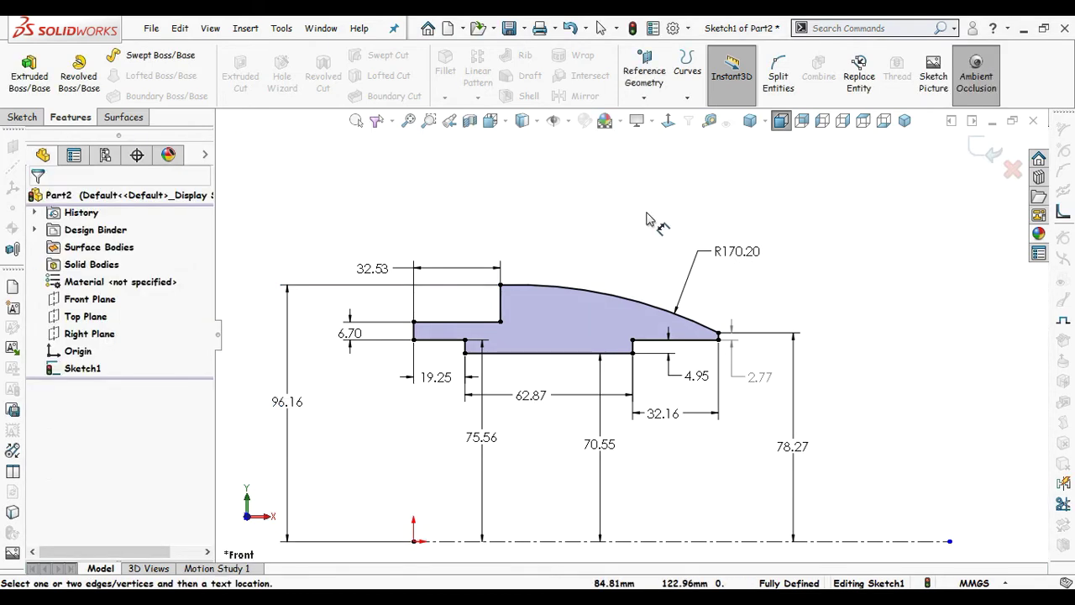
key(Escape)
Step: Fillet the profile's upper corner between the tall vertical shoulder line and the top arc with a 5 mm radius
scroll(193, 84, up, 1)
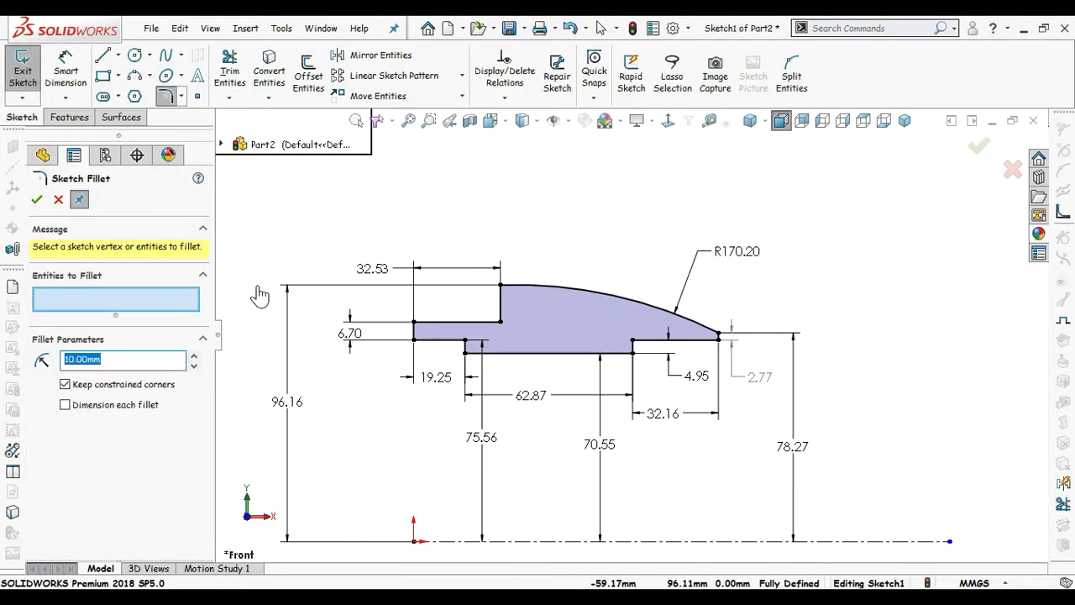
scroll(502, 290, down, 2)
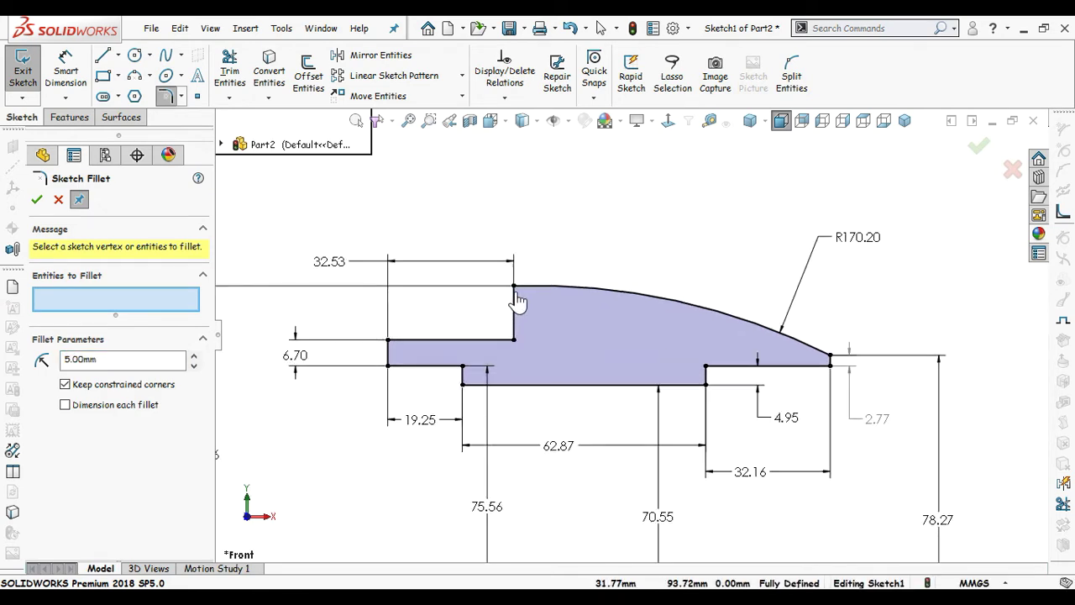
click(516, 288)
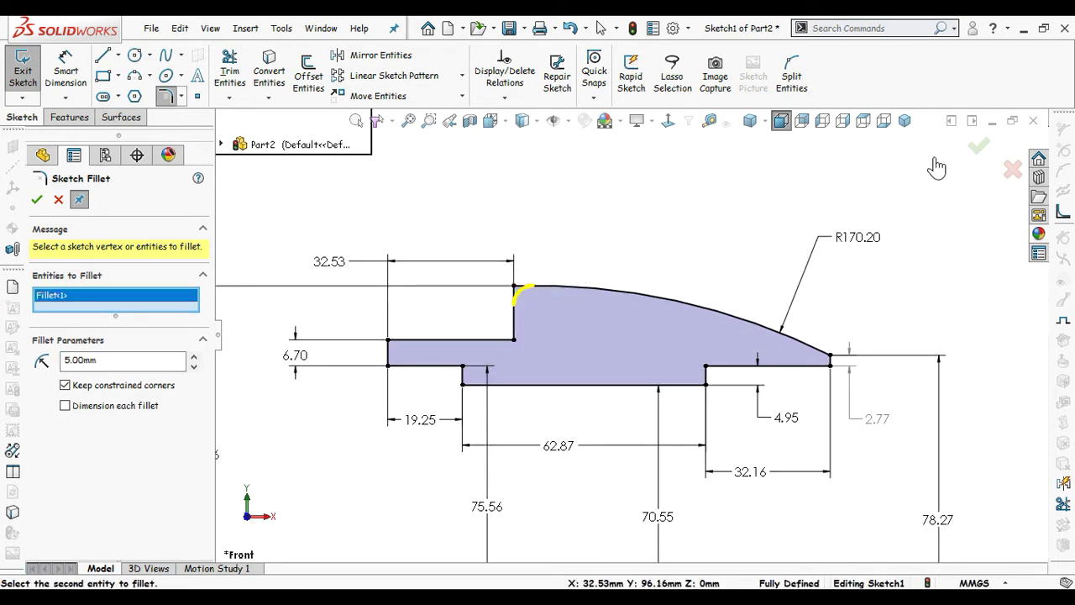
click(976, 151)
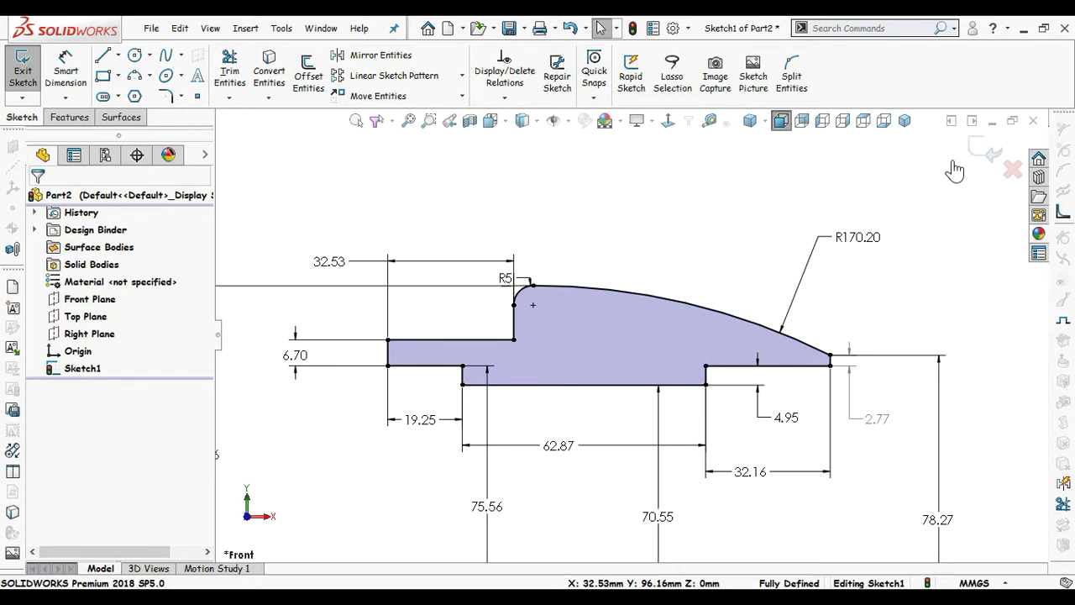
Step: Add a 5 mm sketch fillet to the lower step corner at the right end of the 19.25 mm line
scroll(764, 213, up, 1)
scroll(542, 379, down, 3)
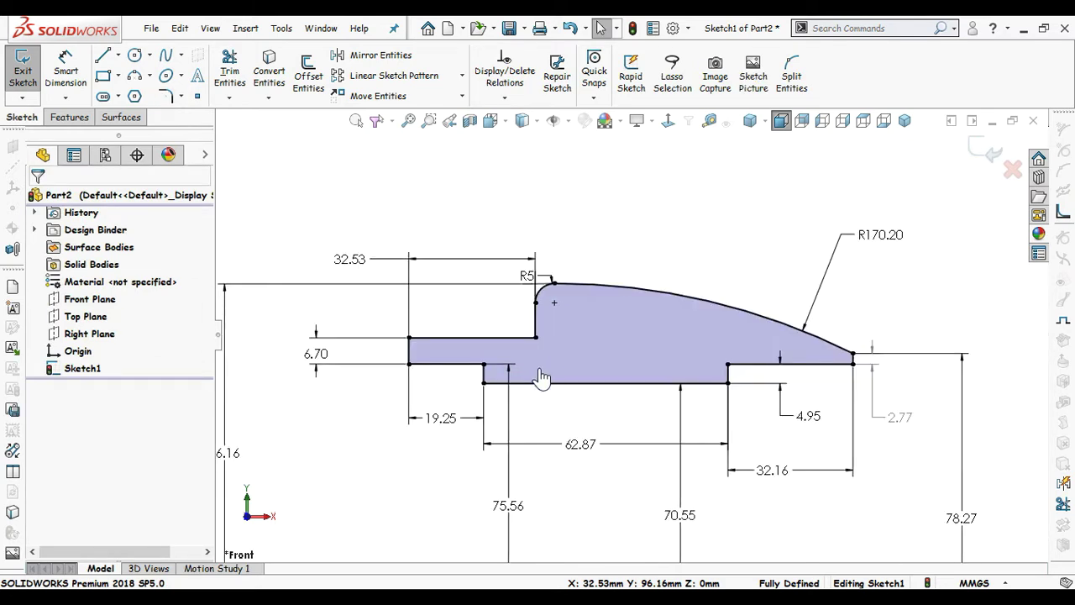
click(167, 95)
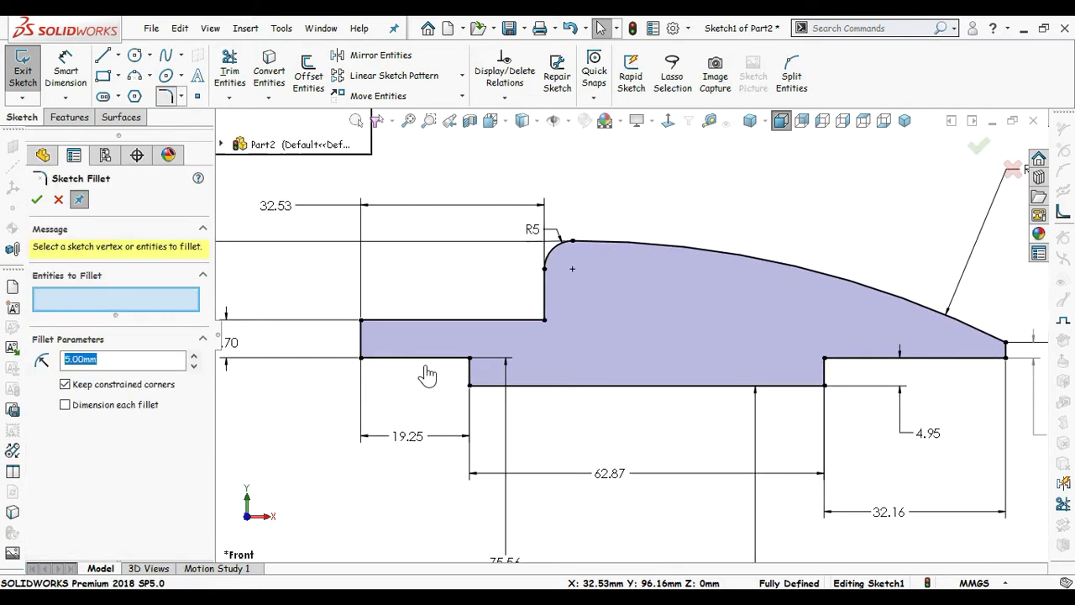
click(473, 368)
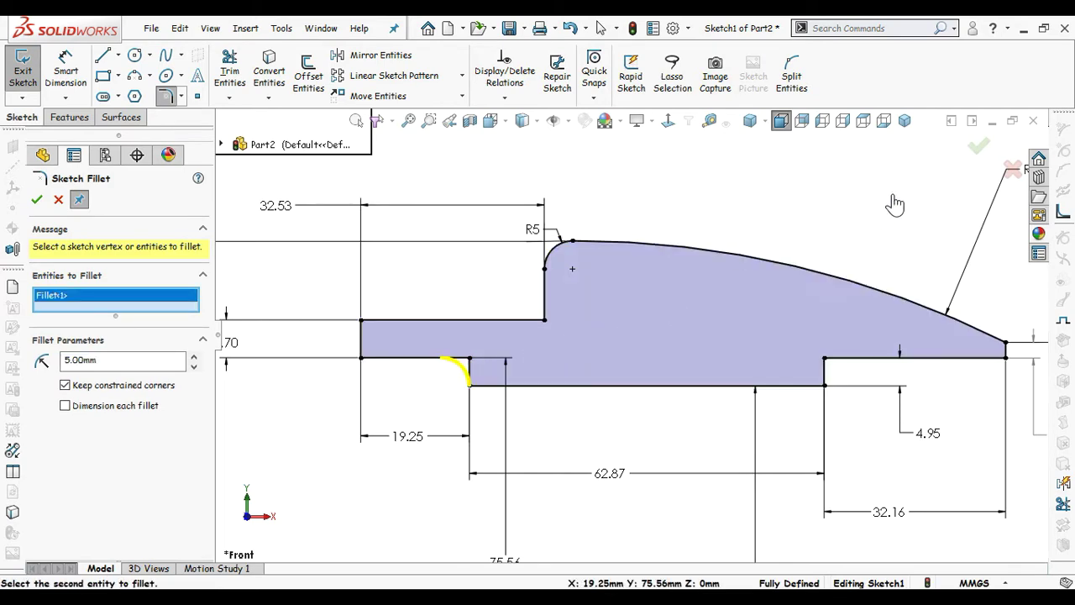
click(989, 151)
click(983, 153)
Step: Revolve the closed profile 360 degrees about the horizontal construction line as a solid boss
scroll(847, 210, up, 2)
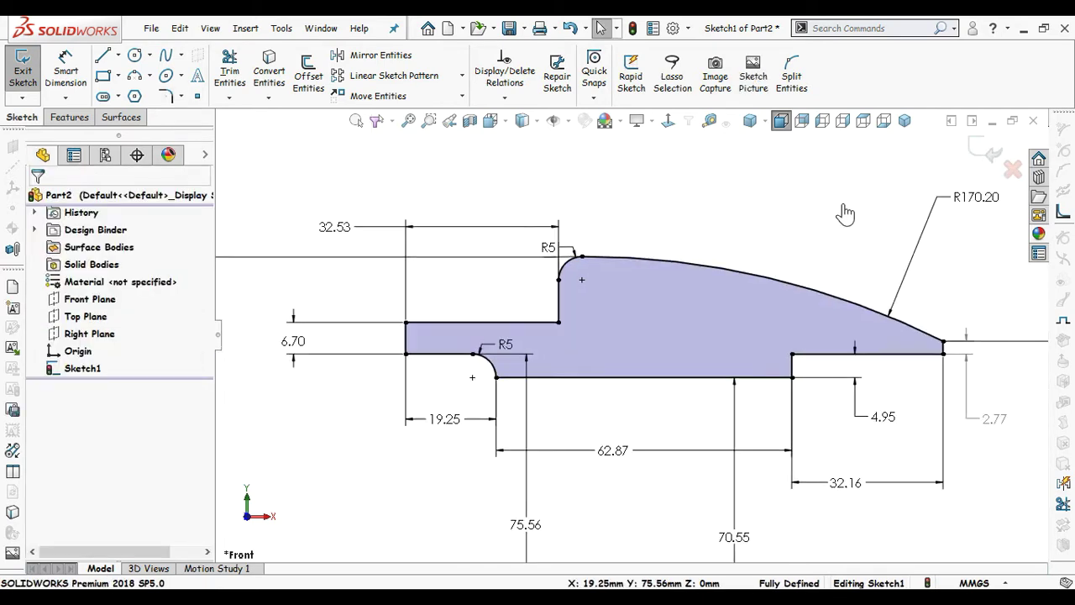
scroll(735, 351, up, 3)
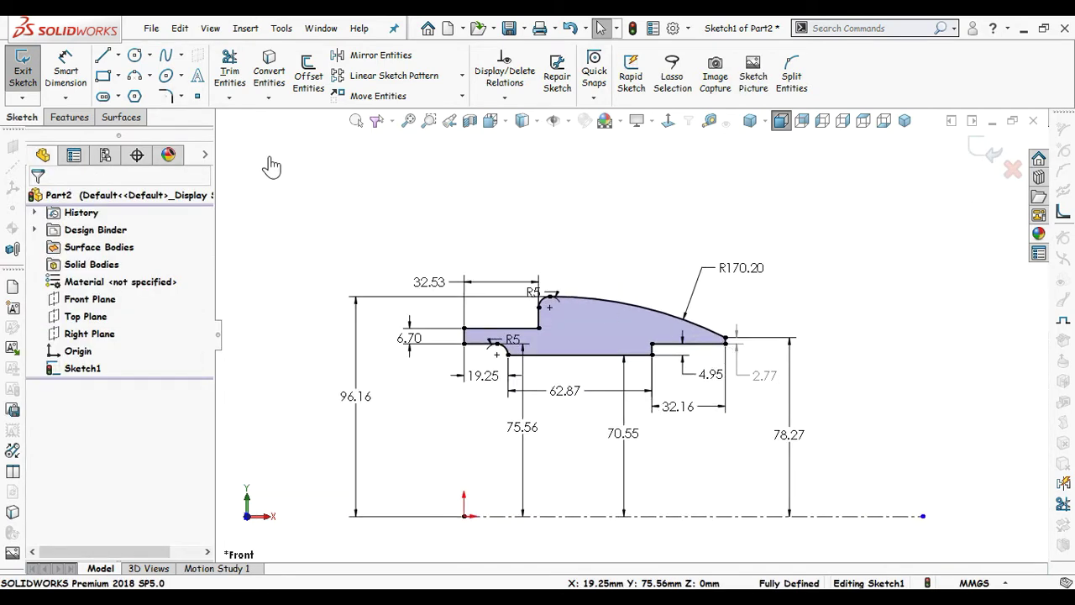
click(84, 118)
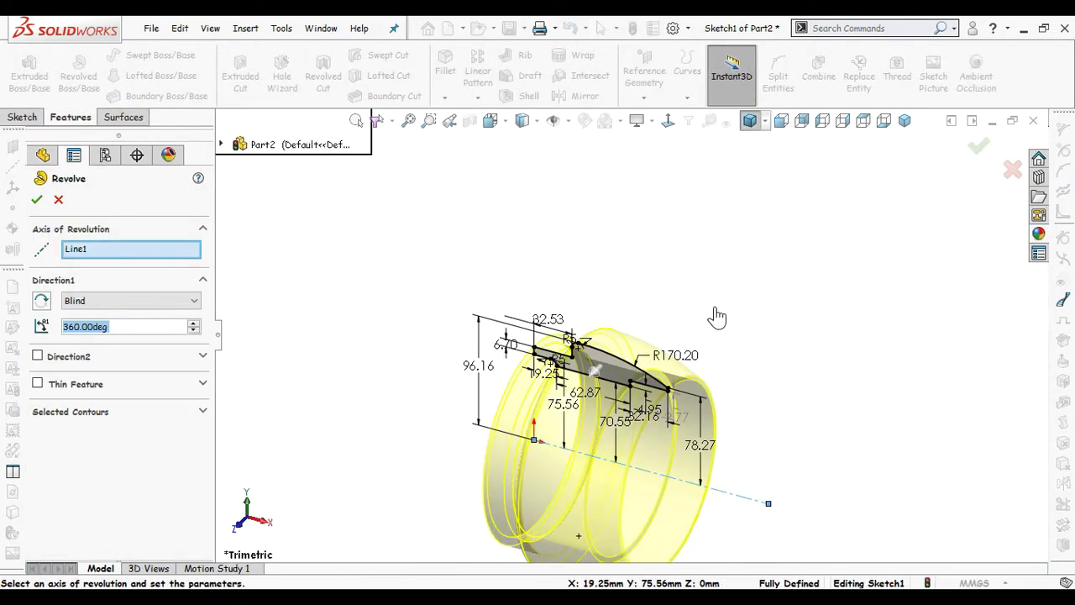
click(981, 151)
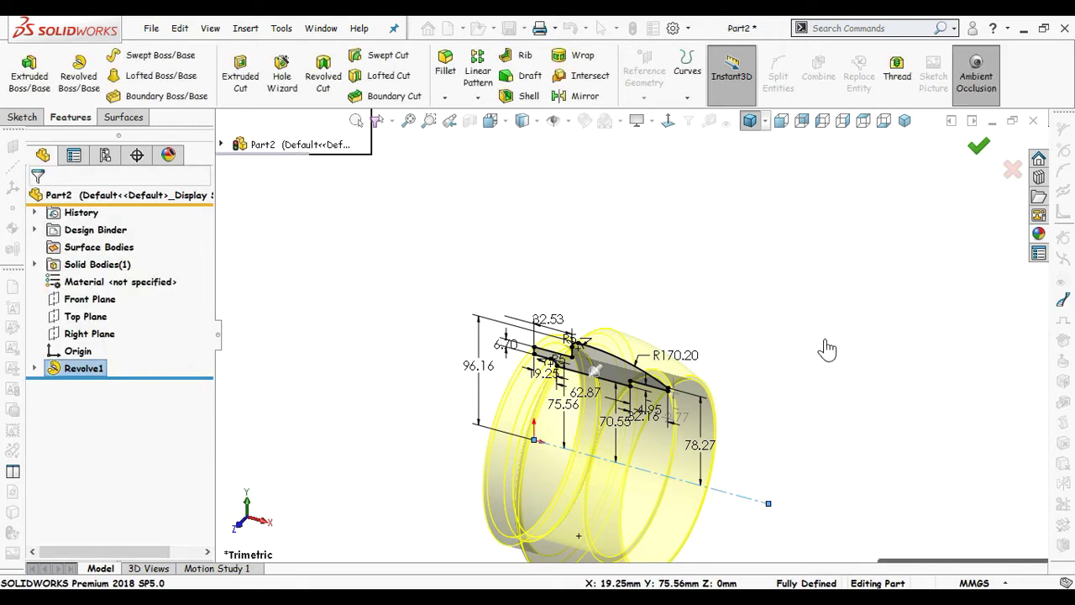
click(755, 417)
mouse_move(749, 446)
middle_down()
mouse_move(779, 373)
mouse_move(778, 382)
middle_up()
middle_drag(848, 383, 773, 420)
scroll(731, 340, up, 2)
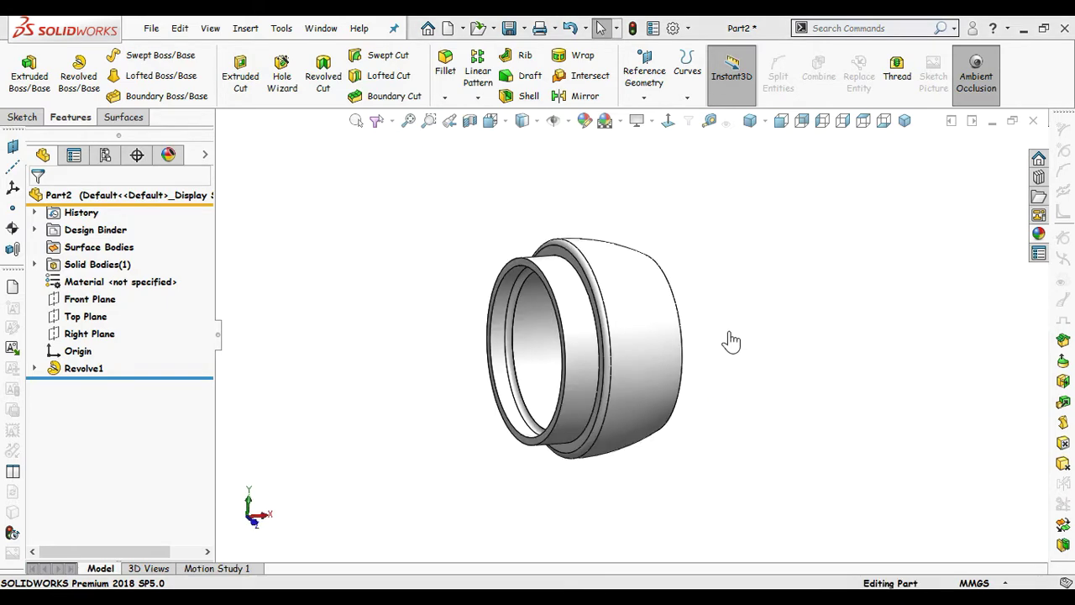
Step: Start a sketch on the Front Plane and draw a horizontal centerline about 250 mm long from the origin
click(105, 300)
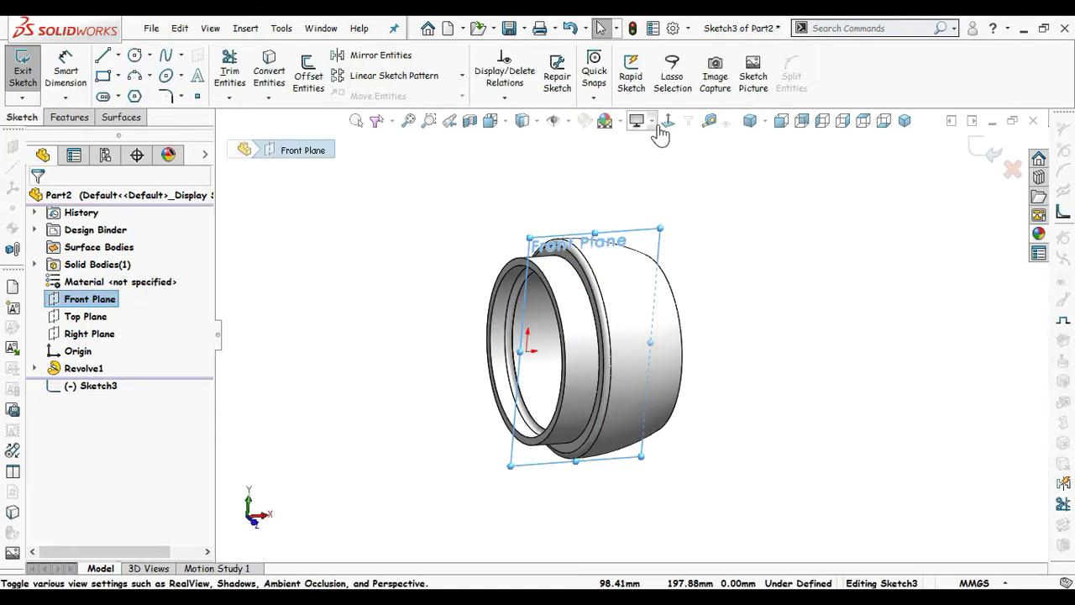
key(s)
click(754, 287)
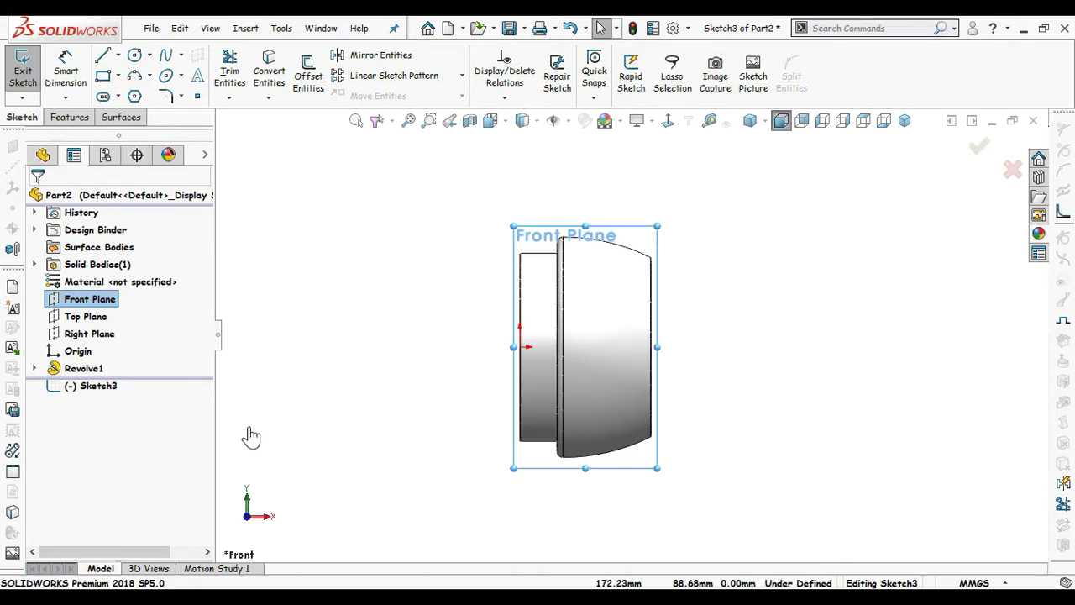
click(521, 347)
click(806, 346)
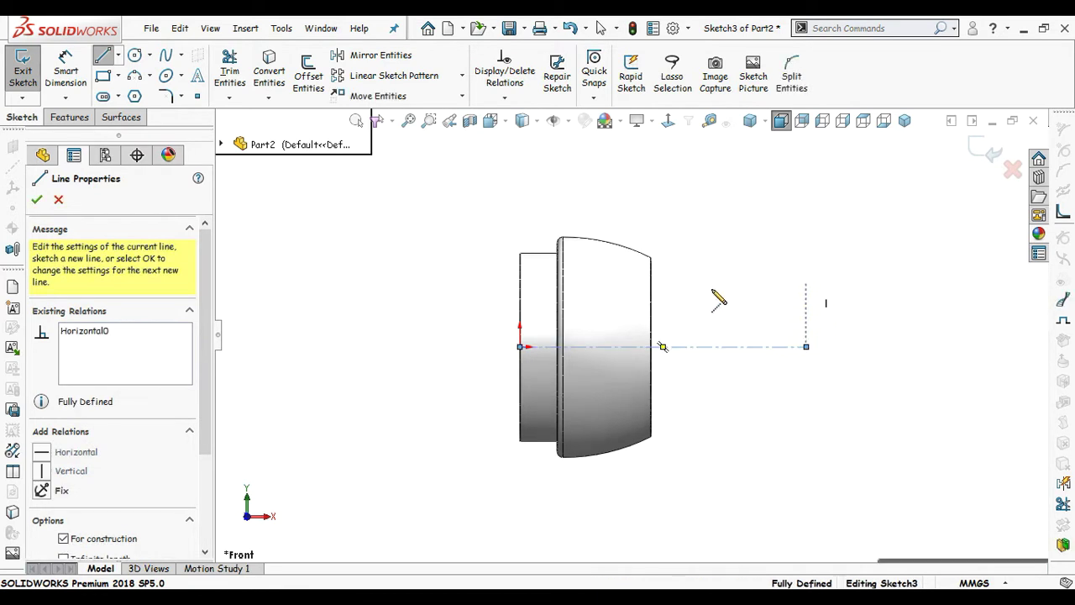
key(Escape)
Step: Sketch two vertical lines rising from the centerline, the left one shorter, joined at their upper ends by a sloped line about 39 mm long
scroll(663, 336, down, 5)
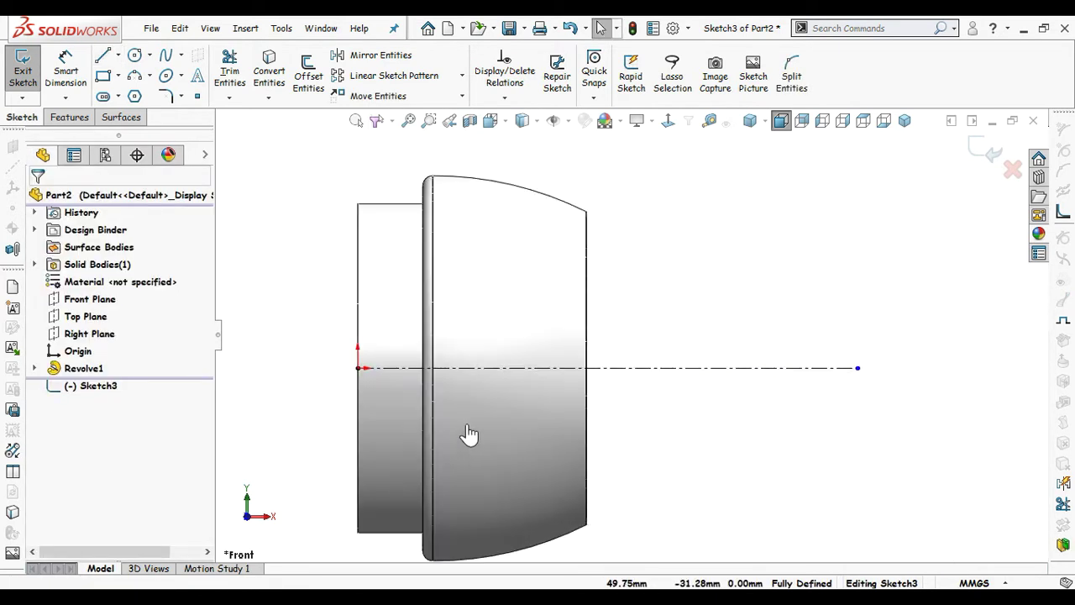
key(s)
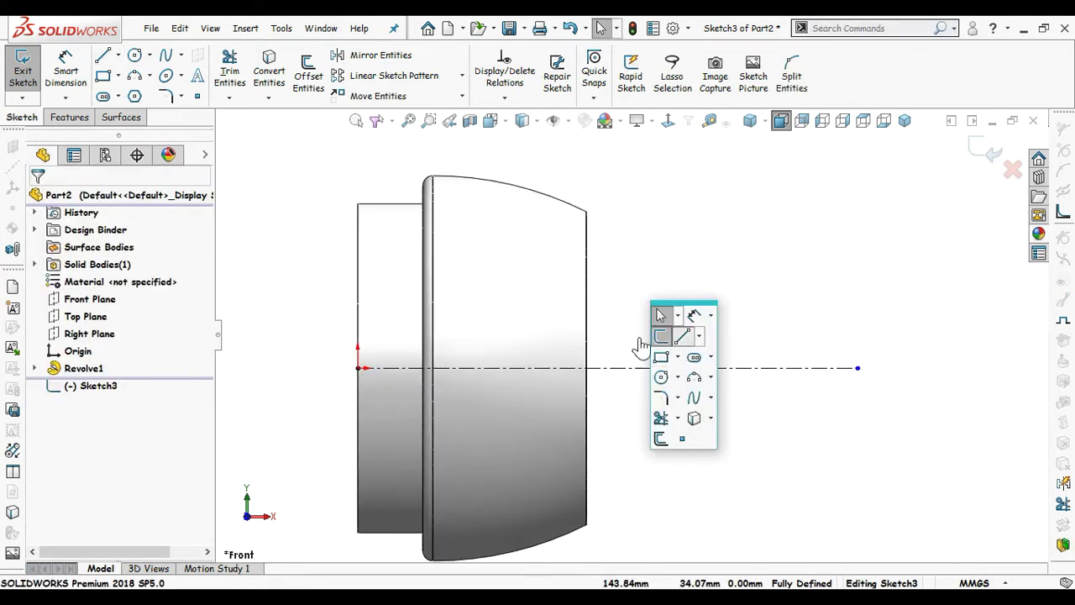
click(682, 336)
click(467, 368)
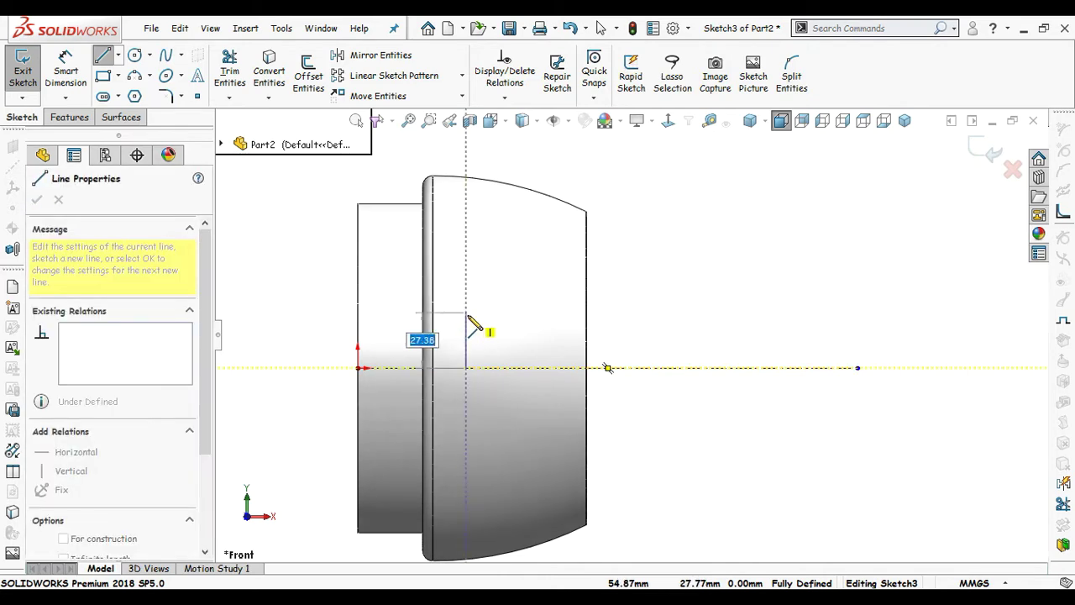
click(466, 323)
click(543, 305)
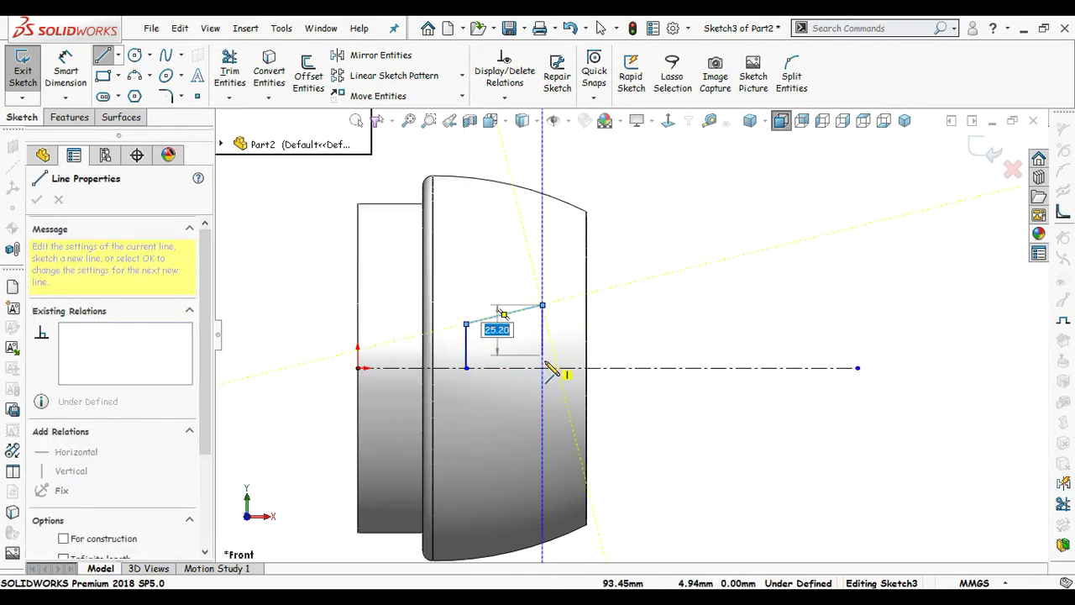
click(544, 367)
scroll(563, 344, down, 5)
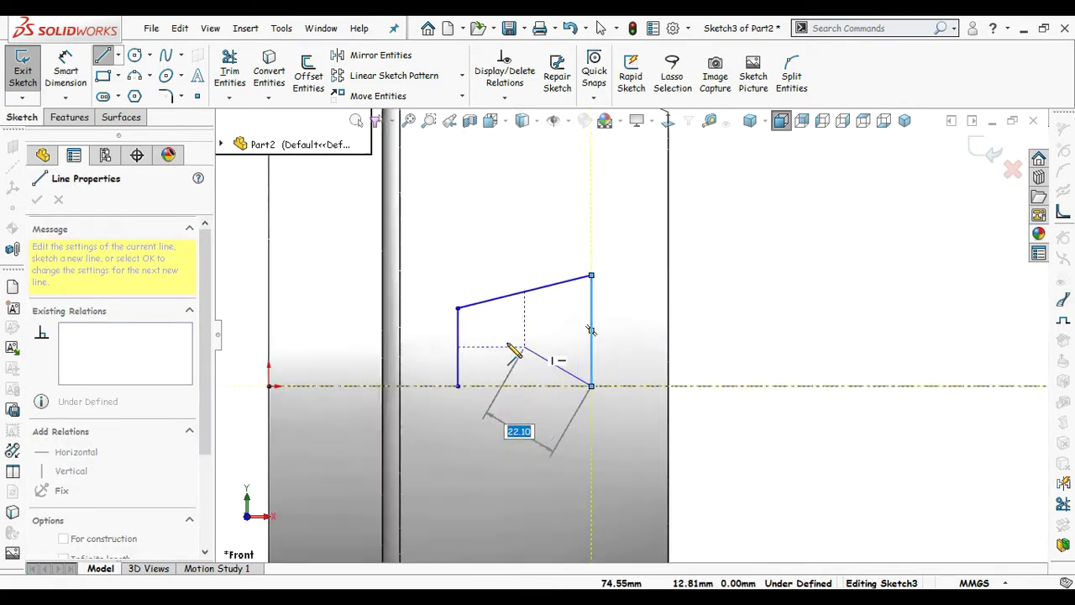
key(Escape)
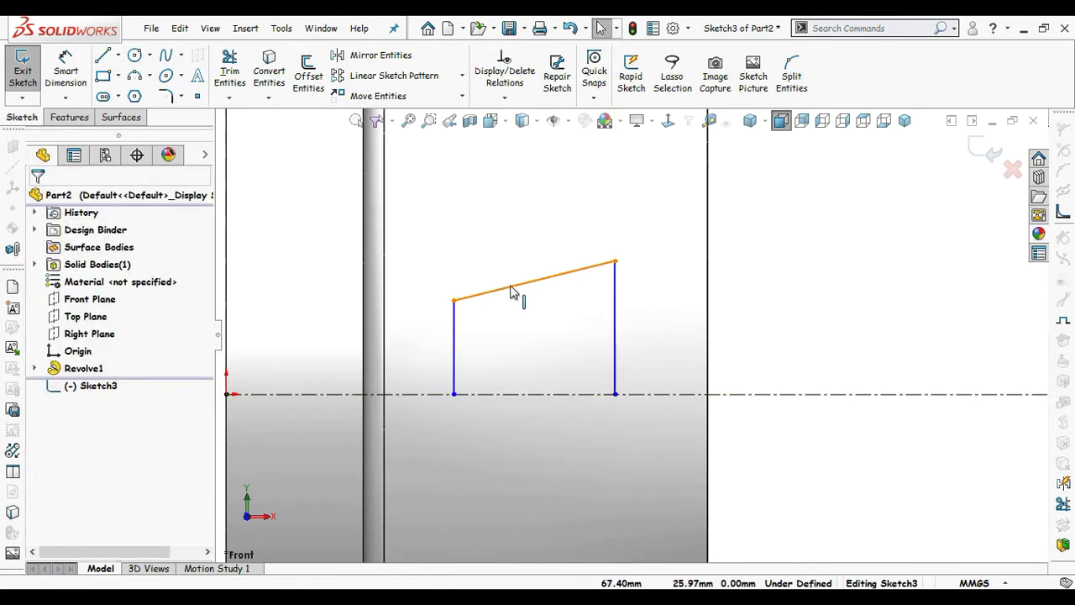
Step: Convert the sloped line to construction geometry and draw a shallow upward-bulging three-point arc between its endpoints
click(512, 286)
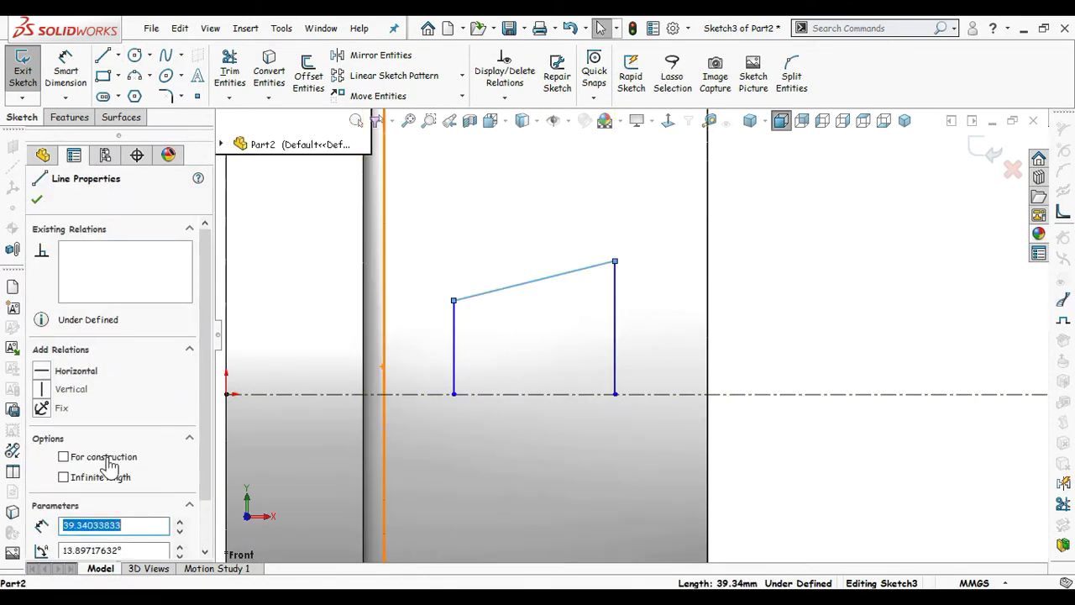
click(748, 276)
key(s)
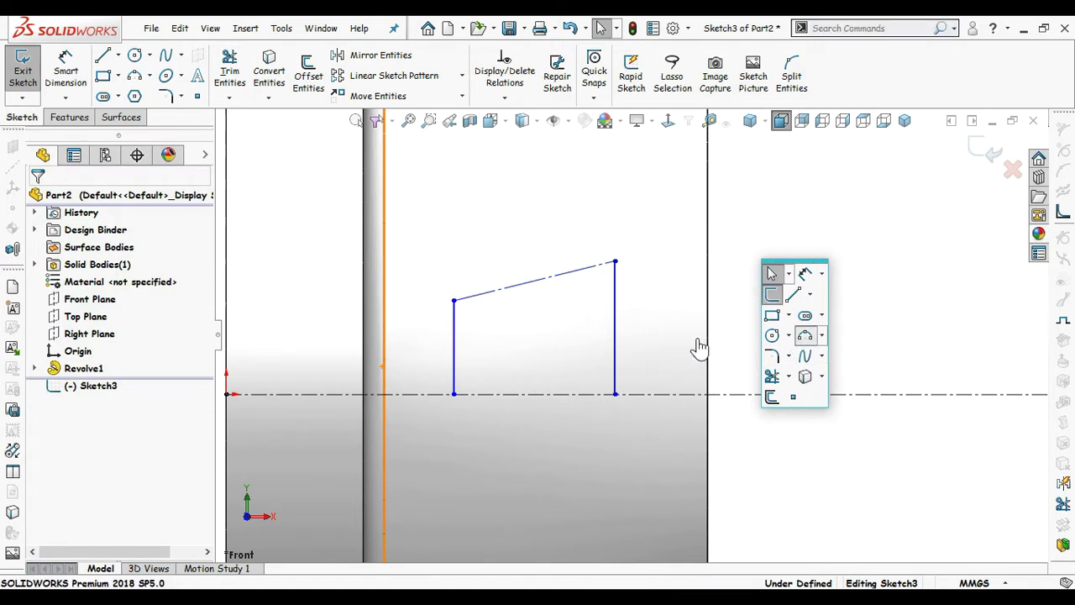
key(a)
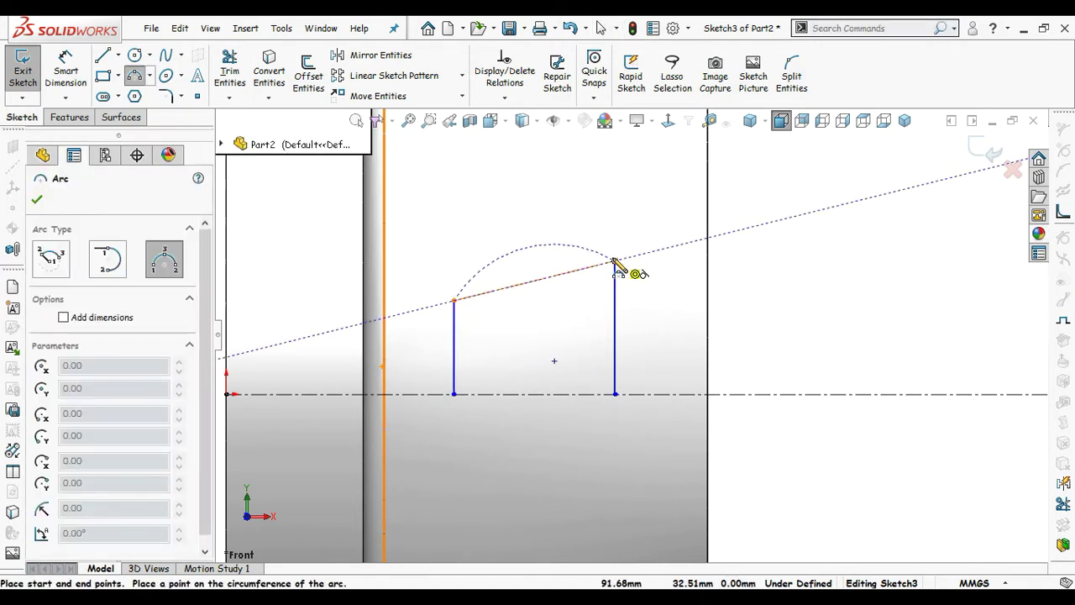
click(542, 275)
scroll(542, 334, up, 2)
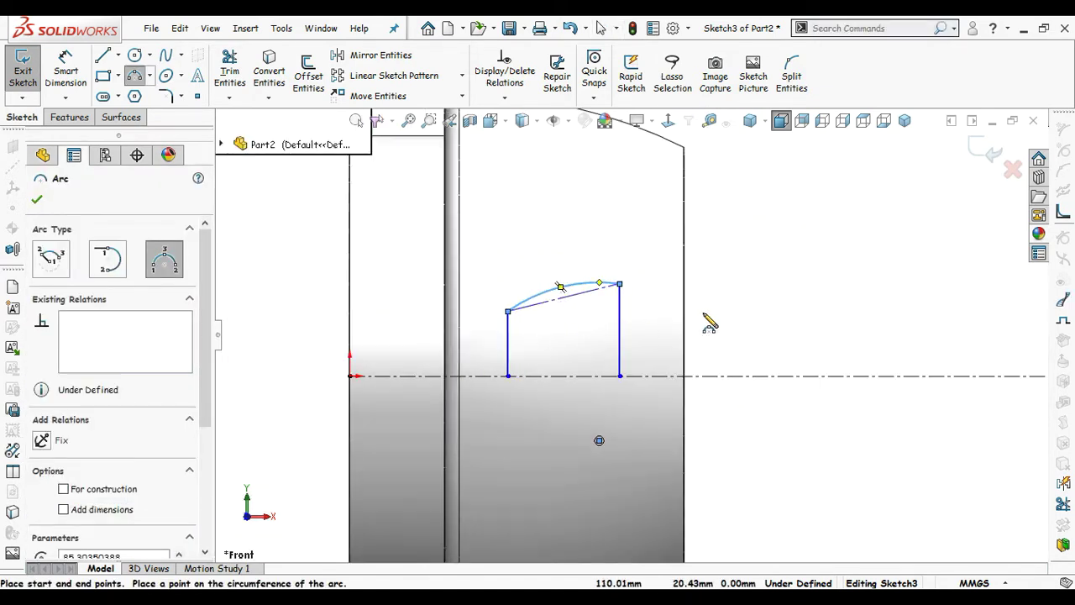
key(Escape)
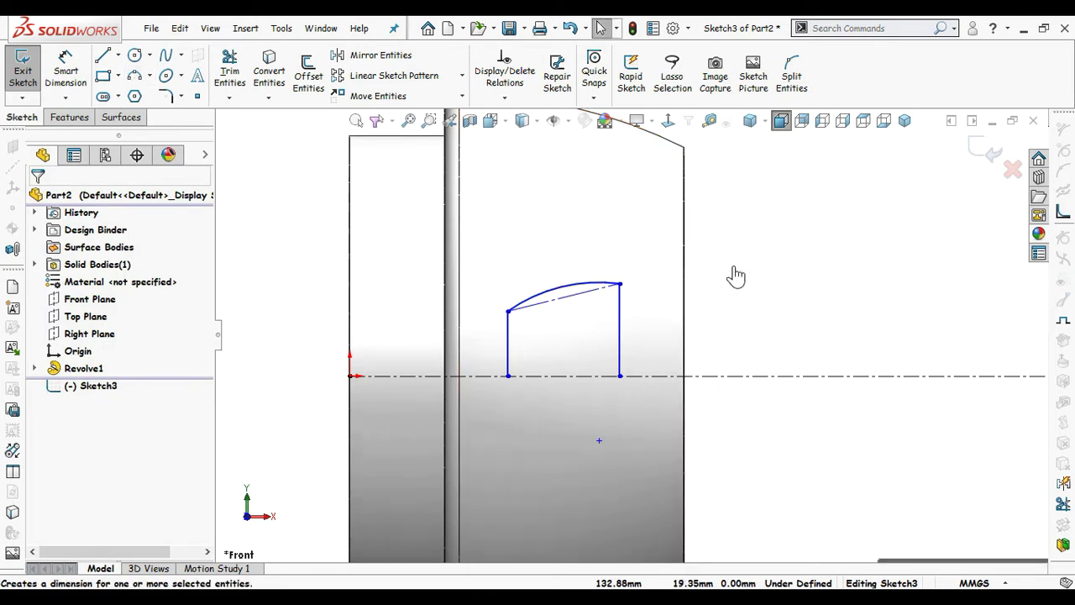
Step: Dimension the left vertical line at 51.25 mm from the origin
key(d)
click(351, 378)
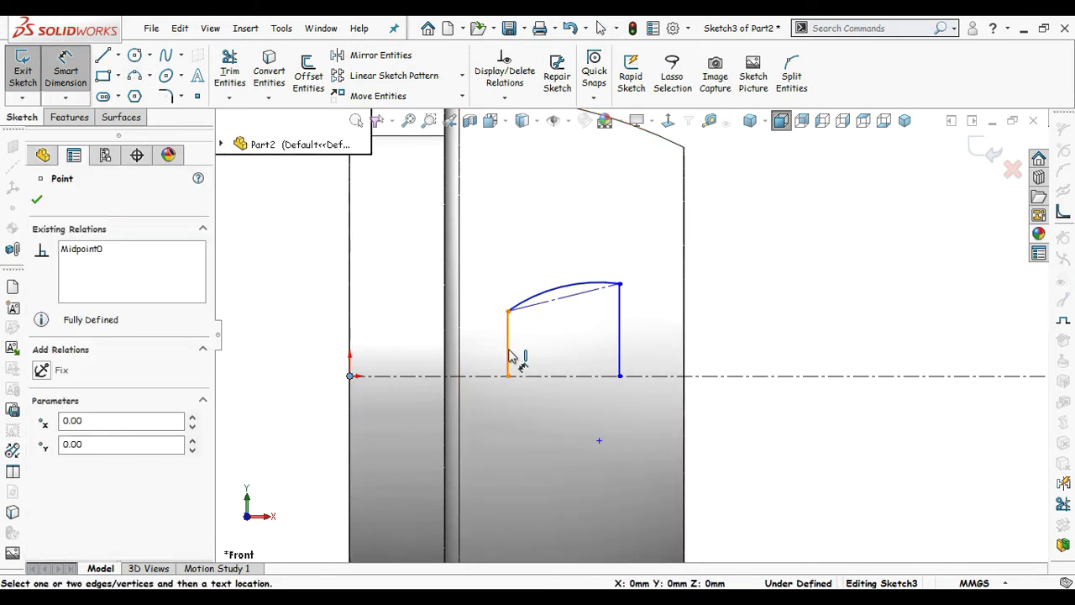
click(508, 403)
click(417, 423)
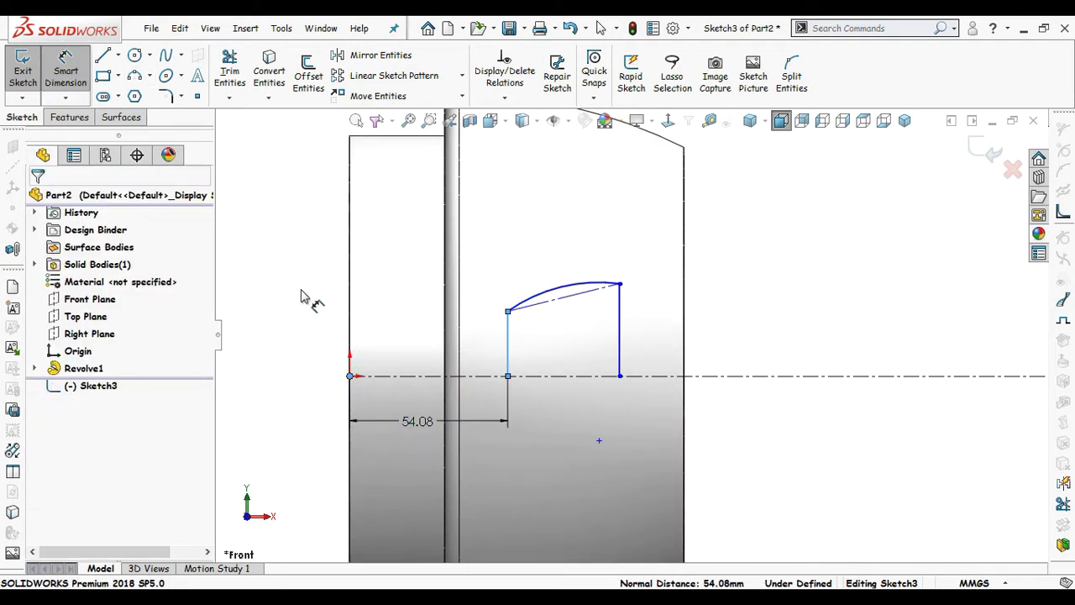
text(51.)
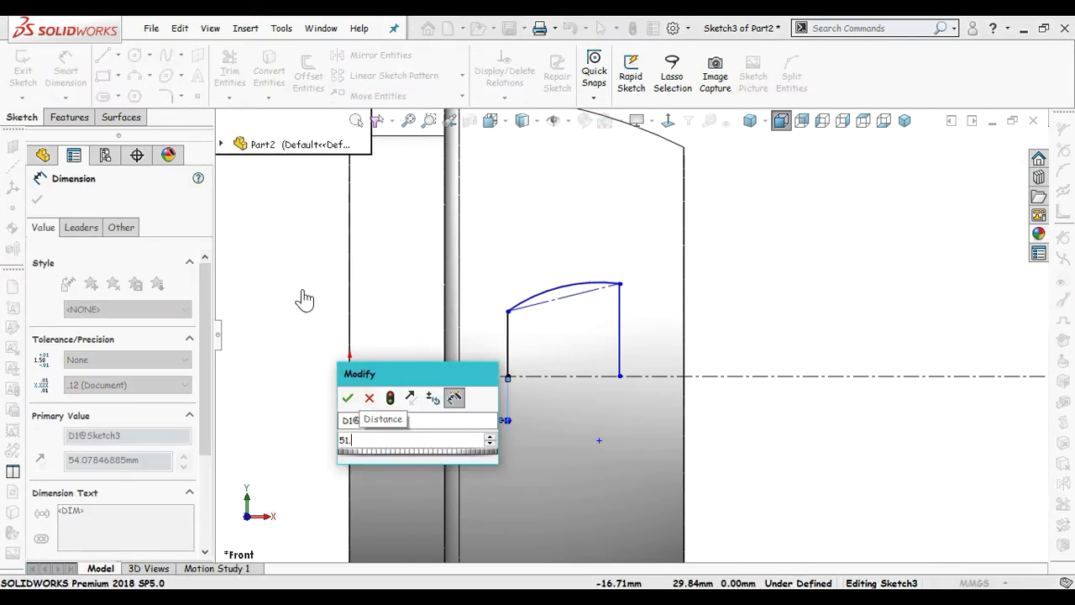
text(25)
key(Return)
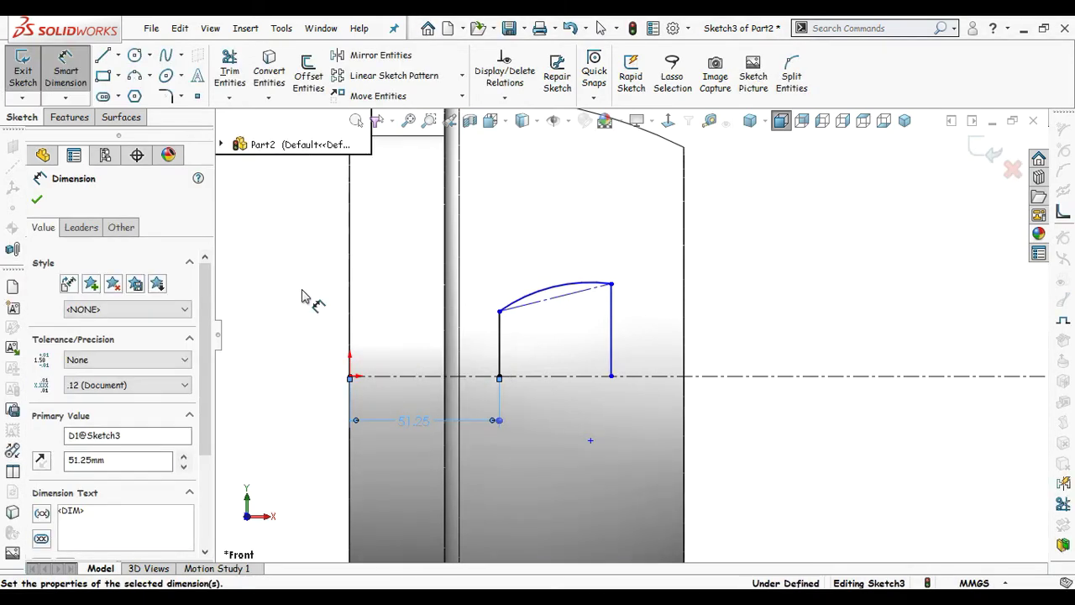
click(302, 294)
Step: Dimension the distance between the two vertical lines at 52 mm
click(499, 351)
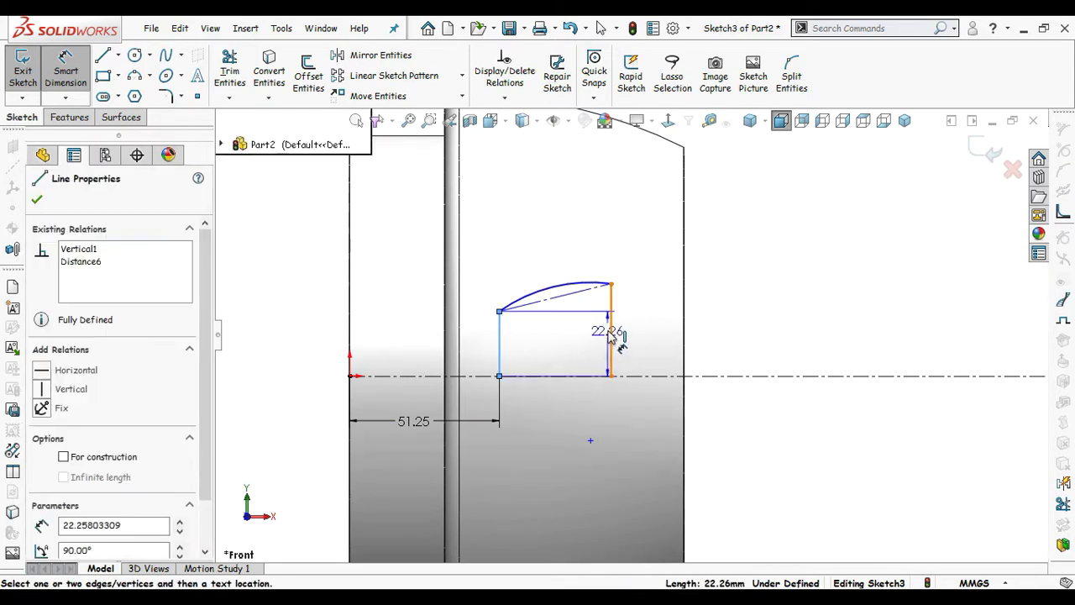
click(611, 344)
click(579, 406)
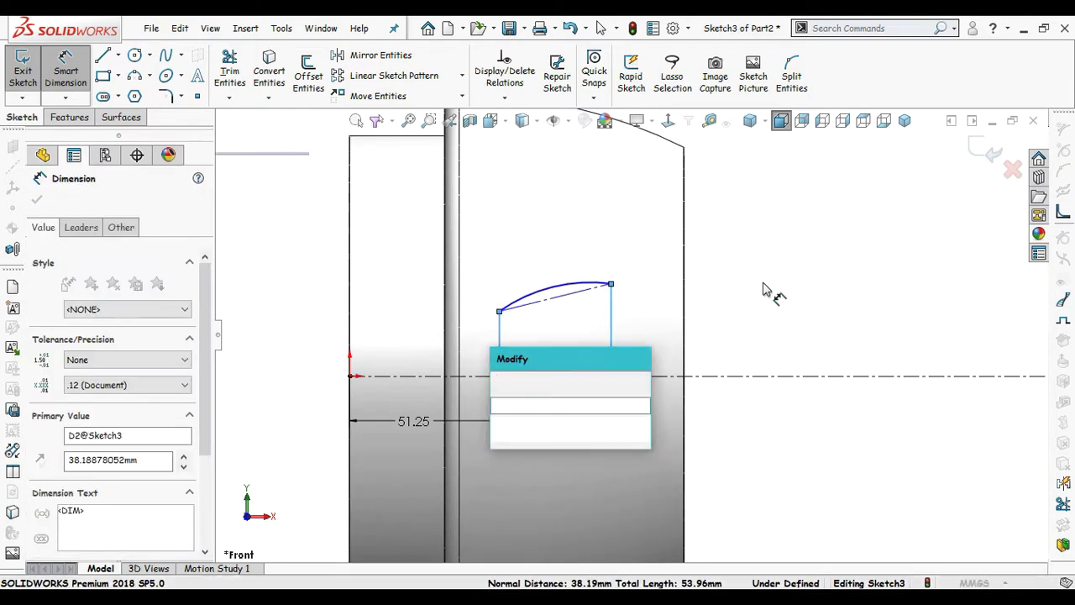
key(Return)
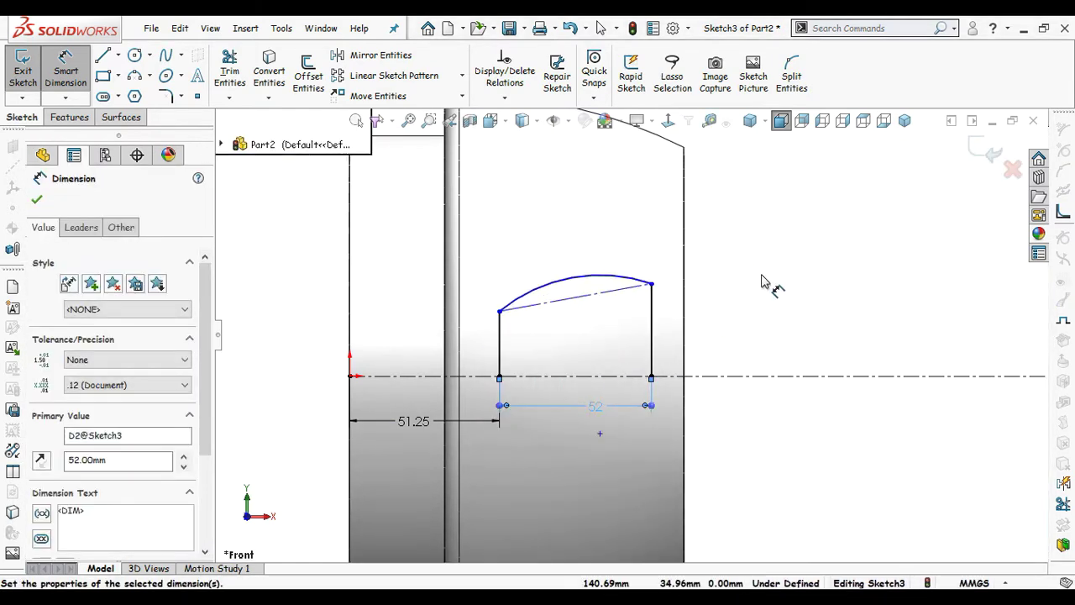
click(763, 282)
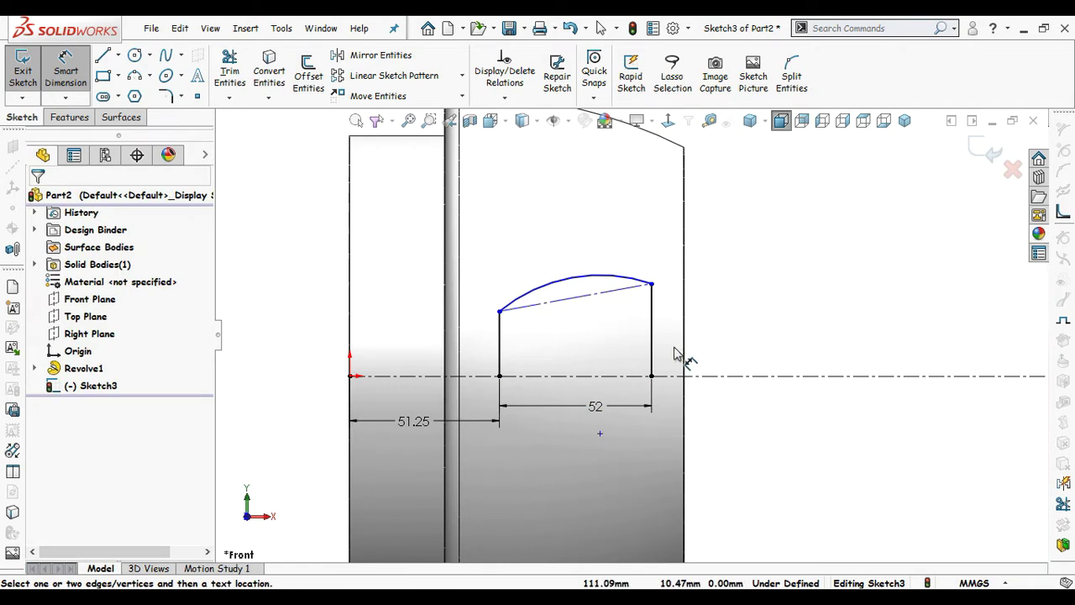
Step: Dimension the height of the right vertical line's upper endpoint above the centerline at 18.52 mm
click(697, 376)
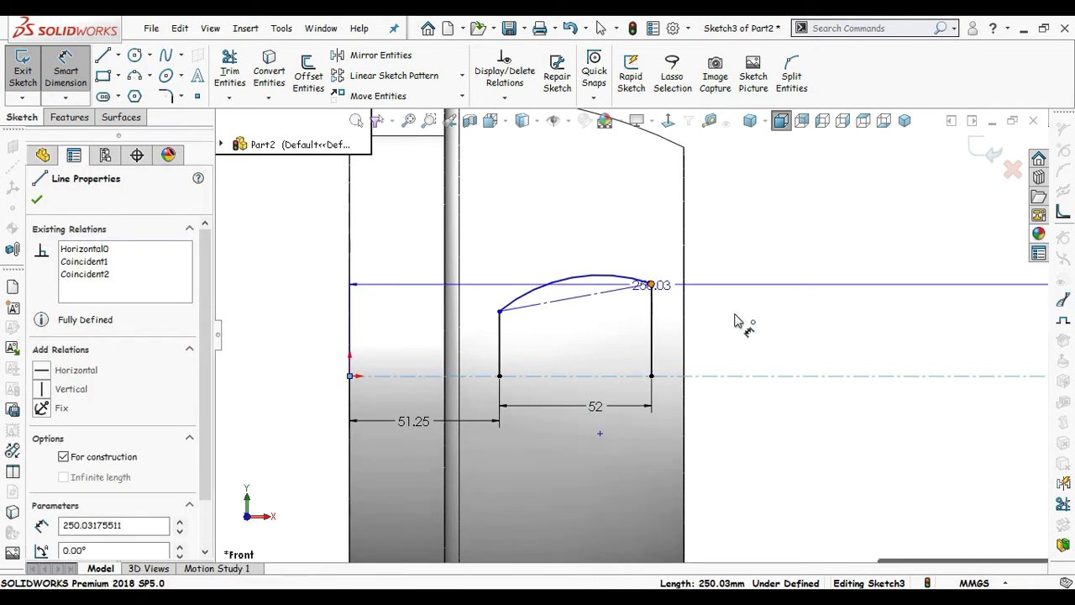
click(652, 284)
click(753, 329)
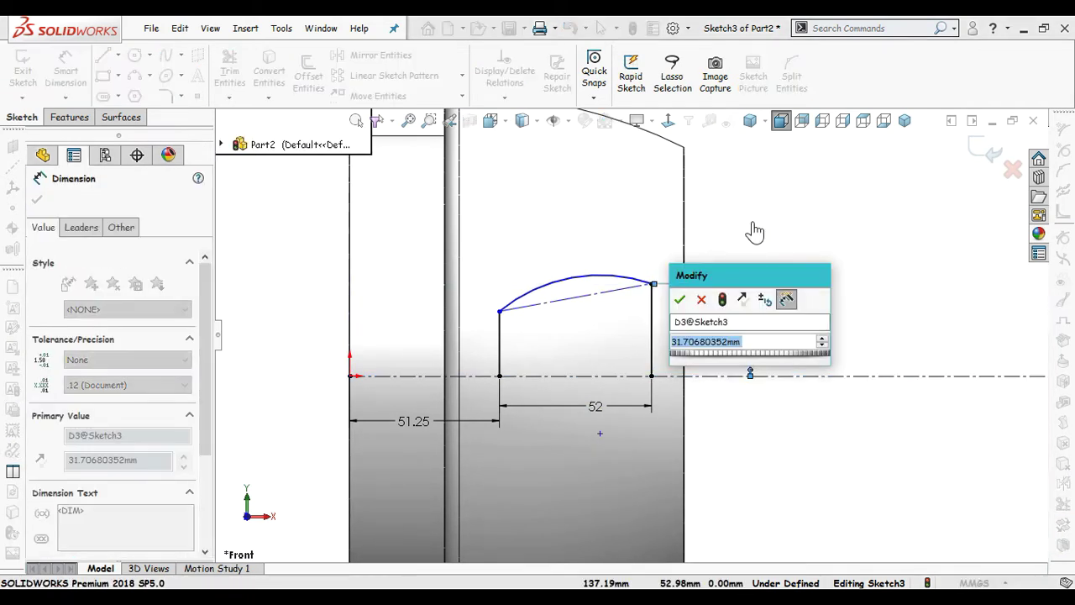
text(18.52)
key(Return)
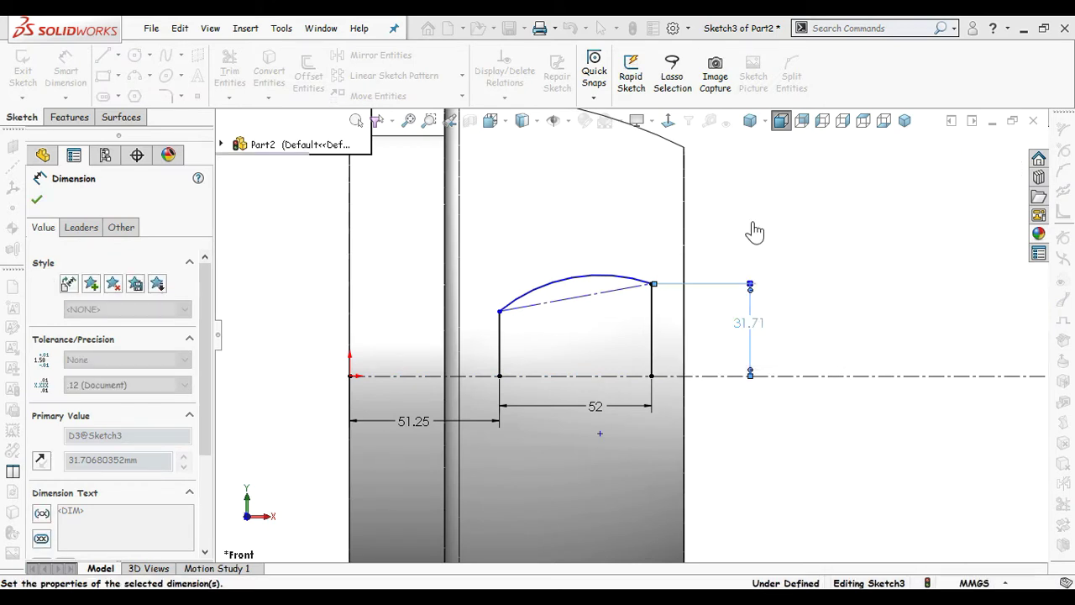
Step: Dimension the height of the left vertical line's upper endpoint above the centerline at 12.3 mm
click(561, 377)
click(500, 312)
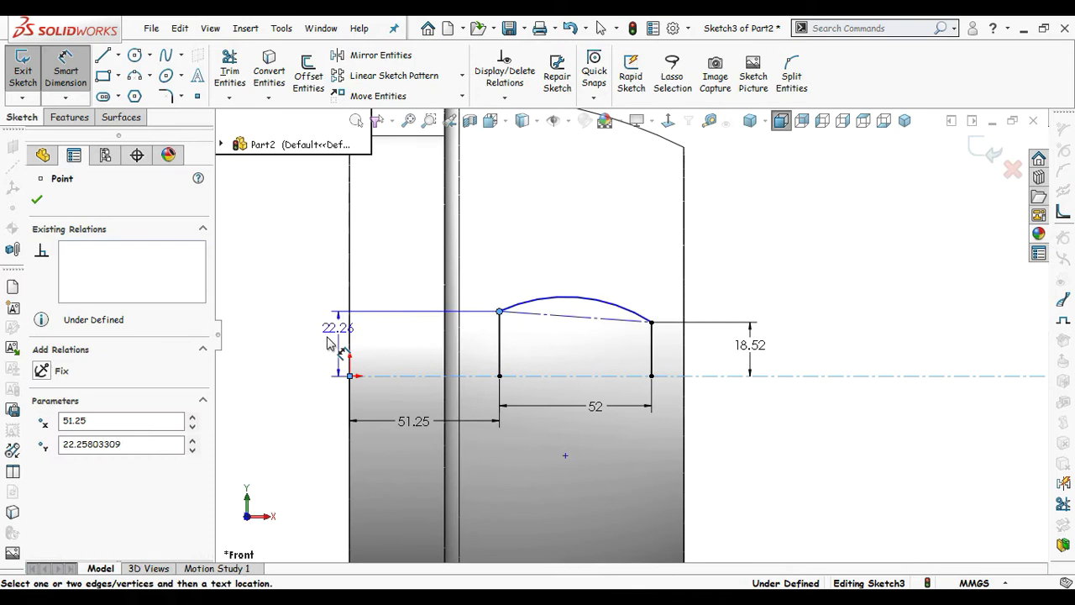
click(295, 243)
text(12.3)
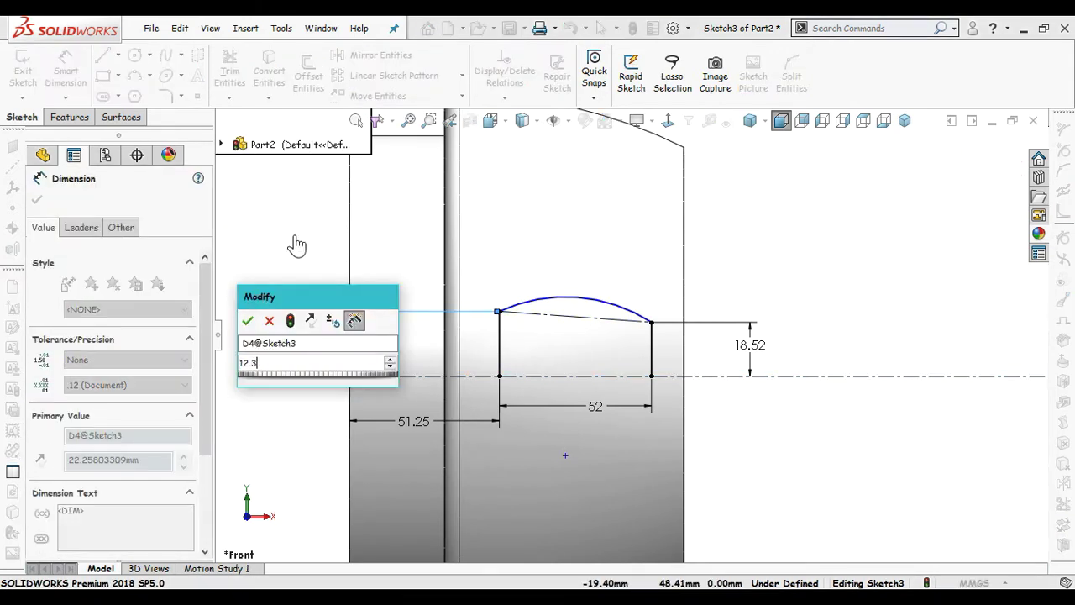
key(Return)
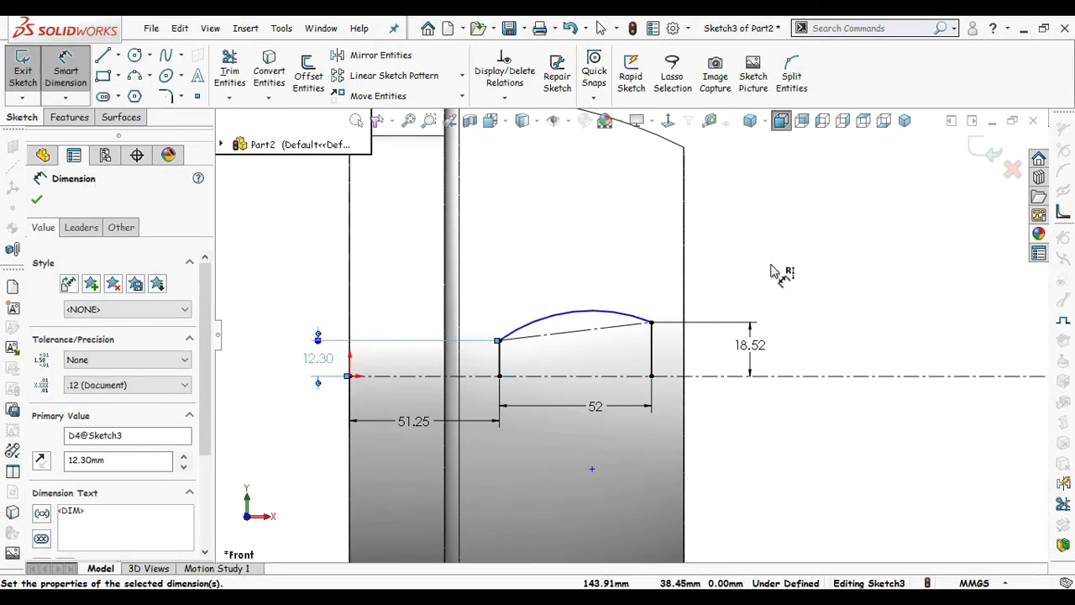
Step: Dimension the radius of the arc on top of the profile at 129 mm
click(569, 311)
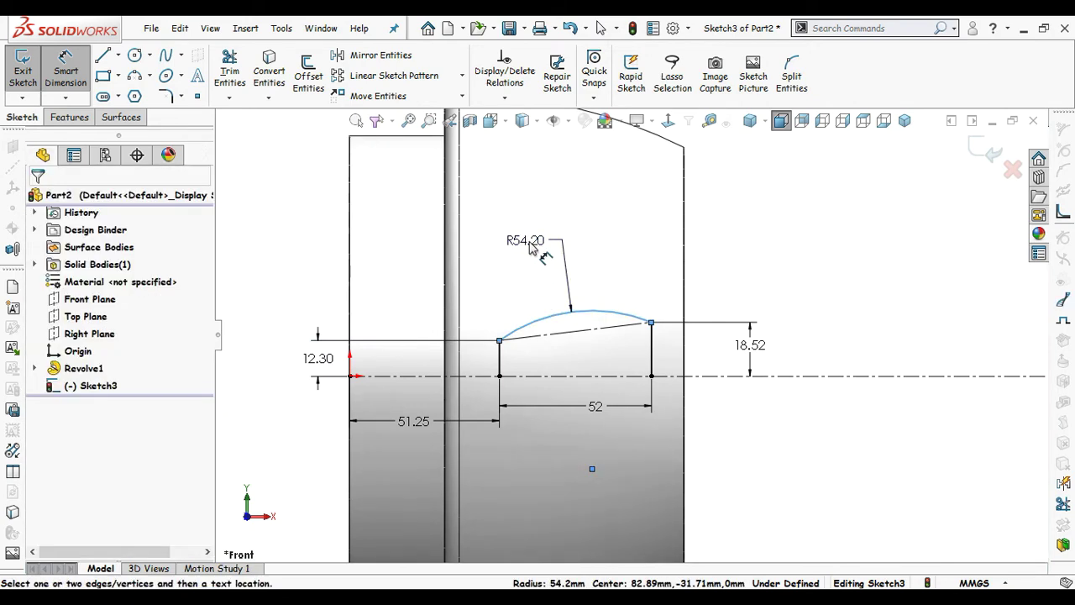
click(775, 239)
text(129)
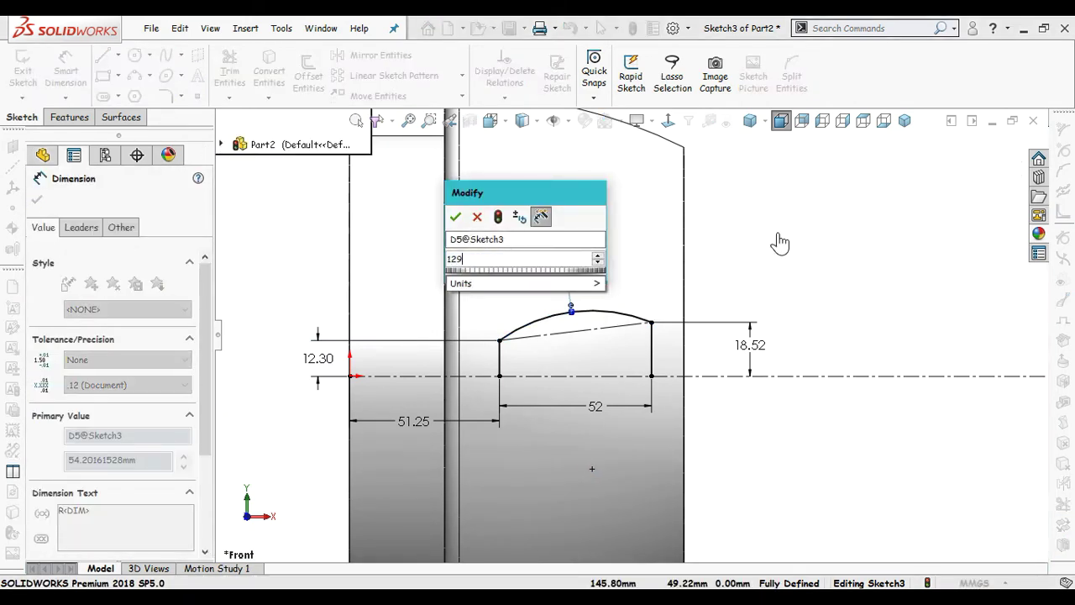
key(Return)
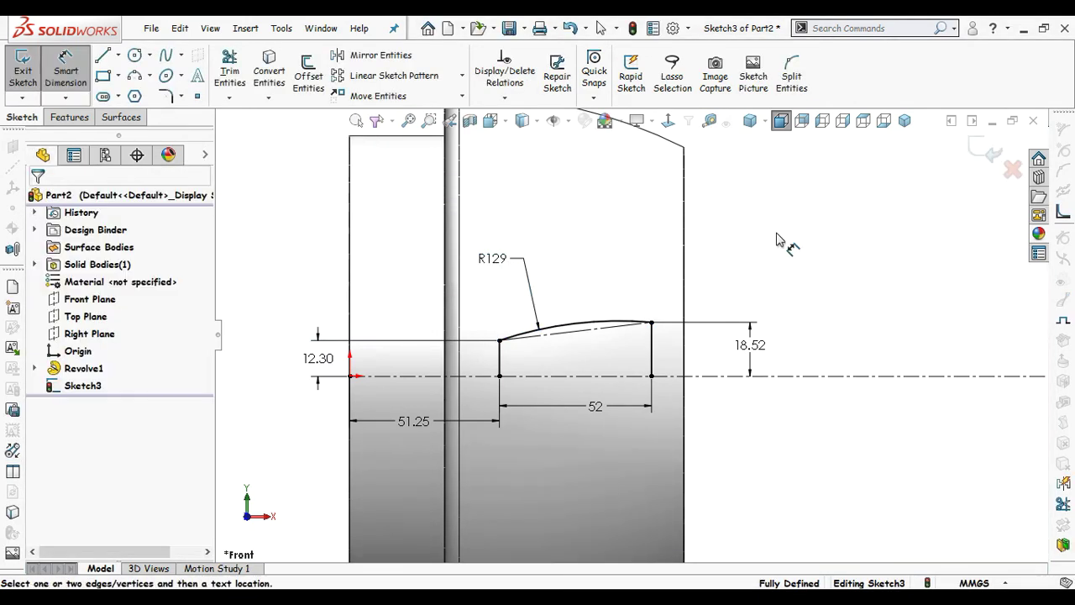
key(Escape)
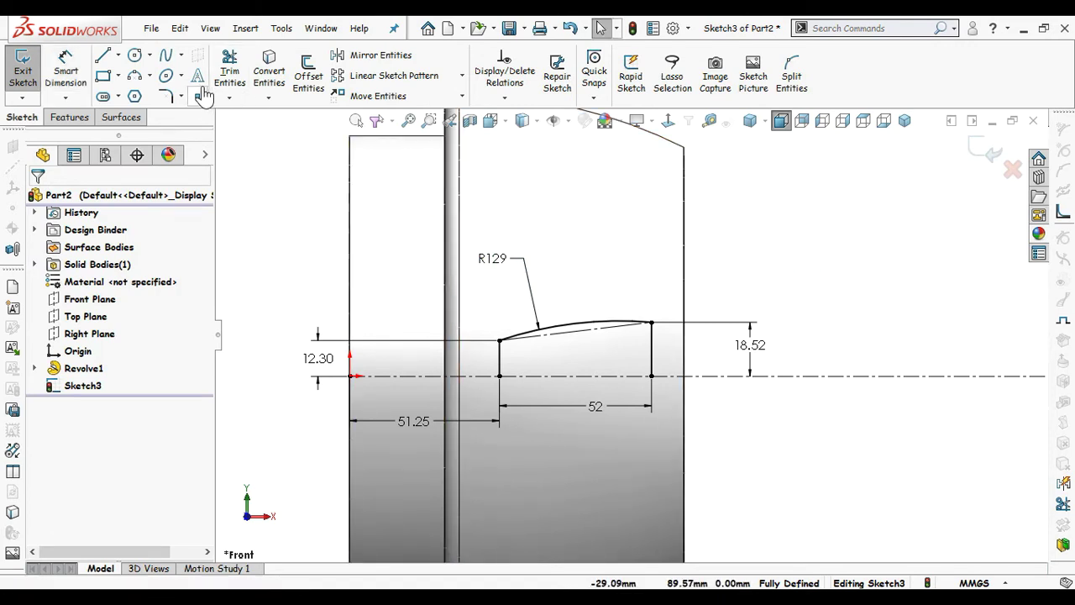
Step: Round the two corners where the arc meets the vertical lines with 5 mm sketch fillets
click(166, 97)
scroll(571, 378, down, 1)
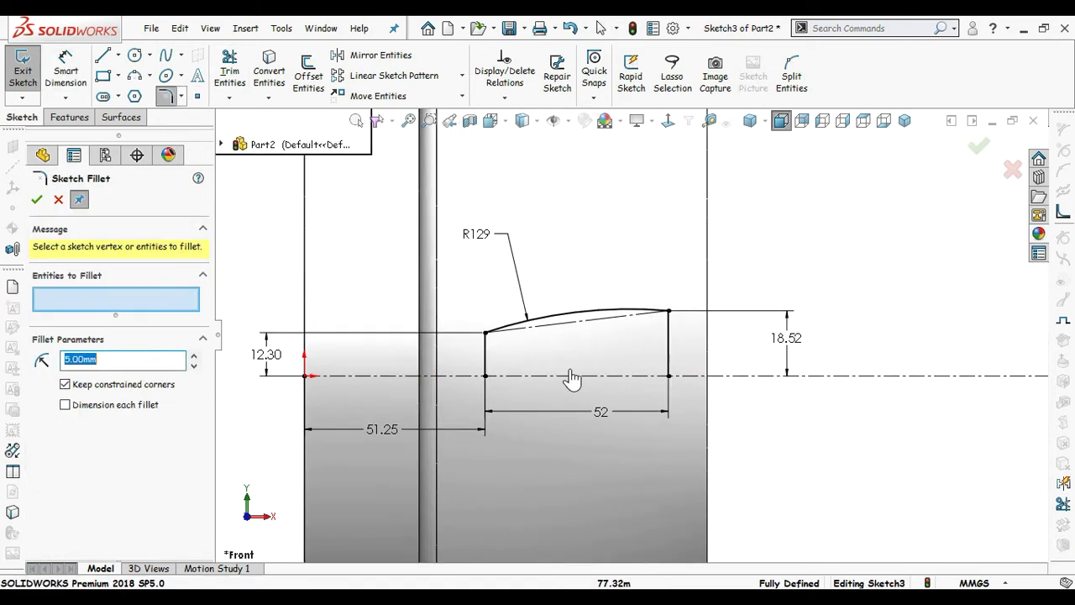
click(489, 336)
click(667, 313)
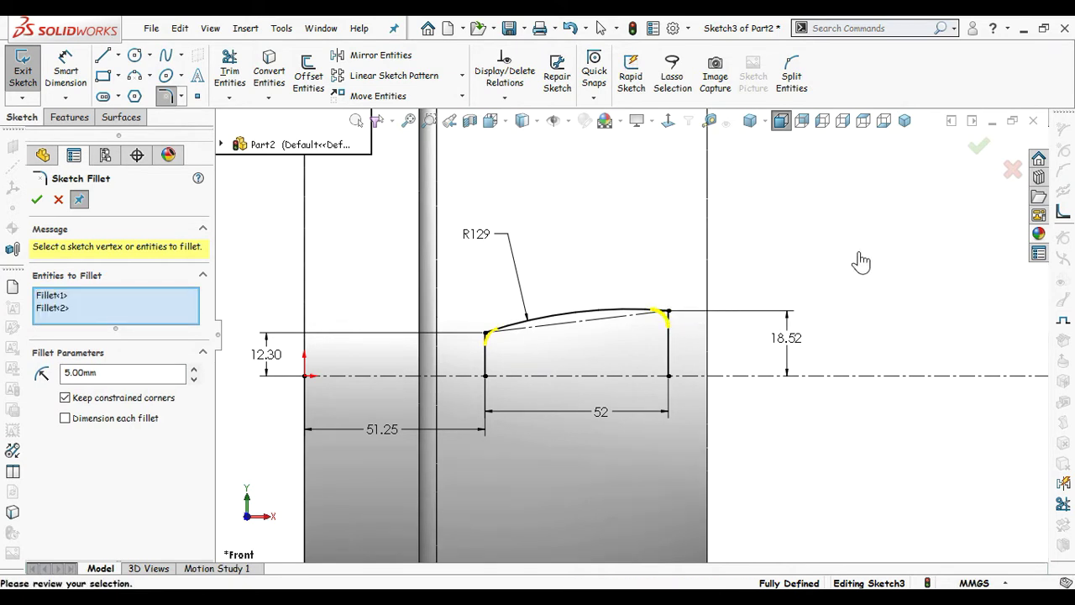
click(979, 148)
click(966, 156)
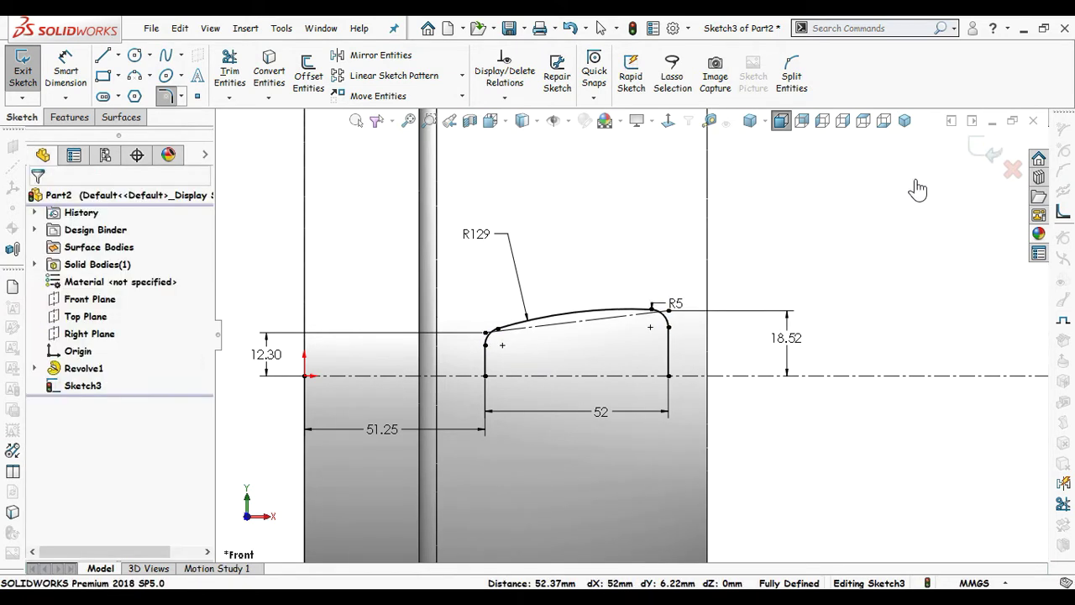
Step: Mirror the arc, both fillets and both vertical lines about the horizontal centerline, and close the sketch
mouse_move(762, 226)
mouse_down()
mouse_move(742, 267)
mouse_move(471, 357)
mouse_move(443, 348)
mouse_up()
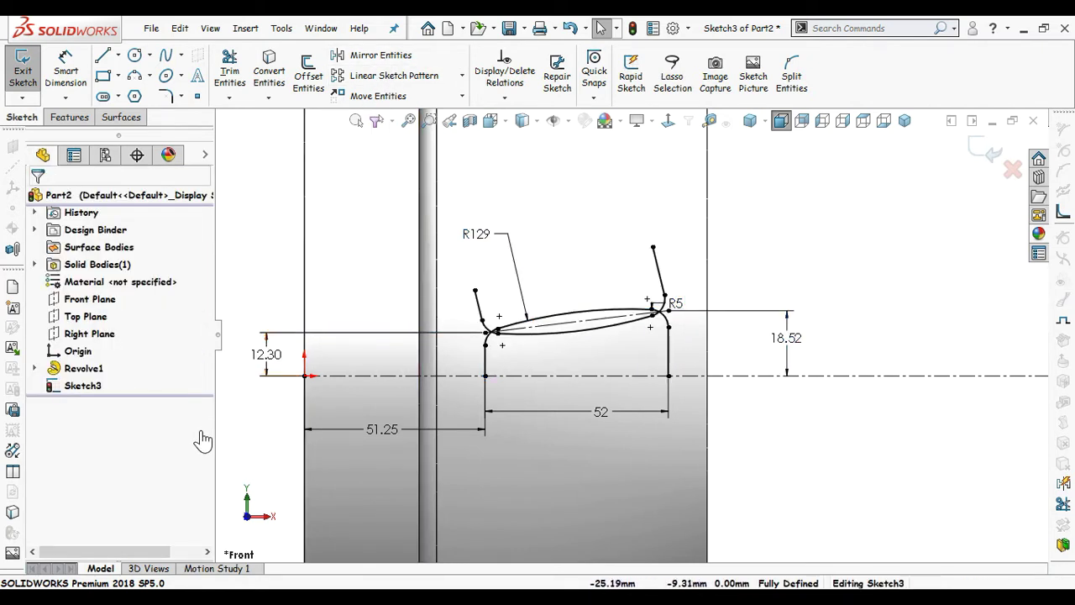
key(ctrl+z)
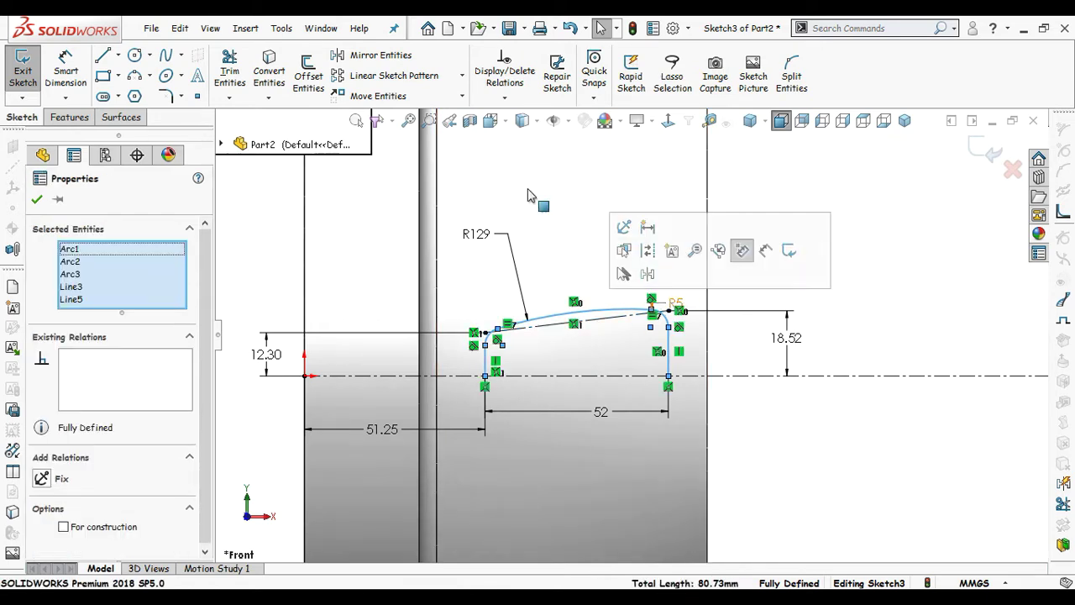
click(379, 54)
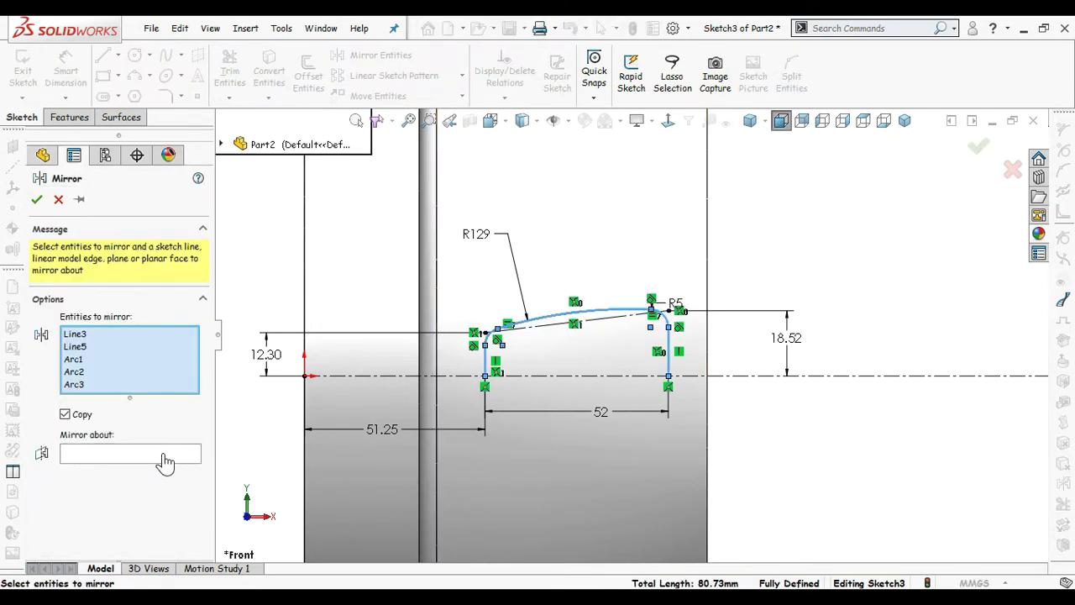
click(166, 461)
click(542, 377)
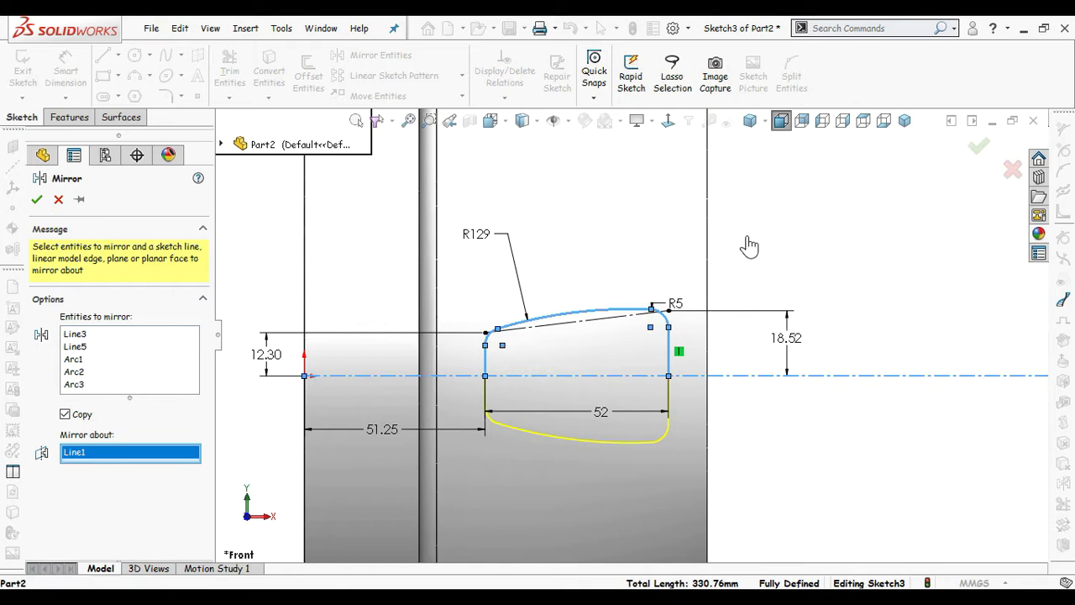
click(977, 151)
key(f)
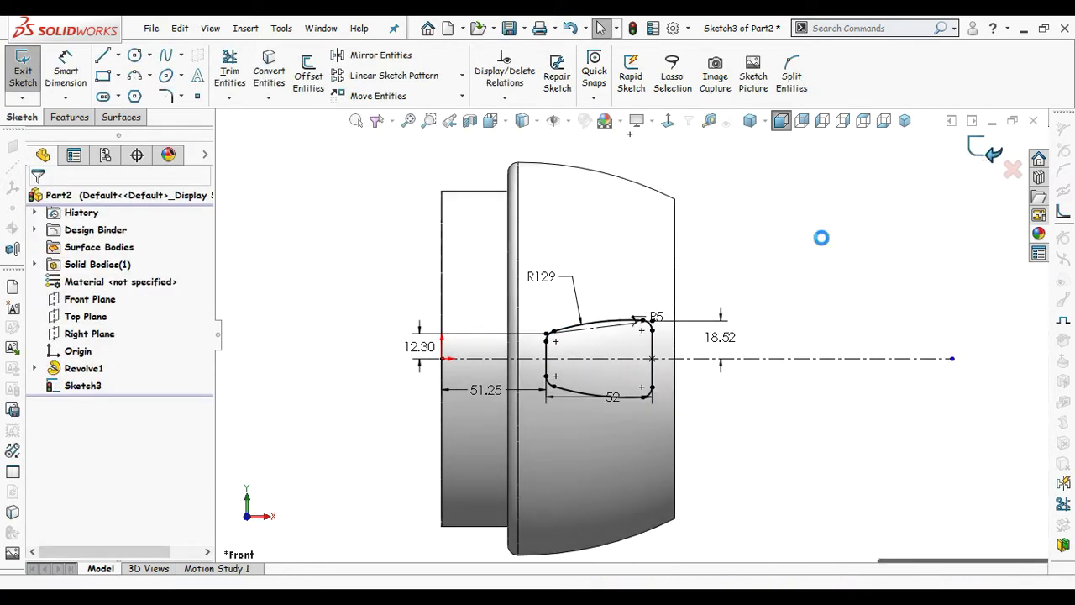
Step: Create an offset surface 1.5 mm inward from the large curved outer face of the revolved body
mouse_move(811, 363)
middle_down()
mouse_move(786, 296)
mouse_move(726, 283)
middle_up()
click(786, 295)
key(z)
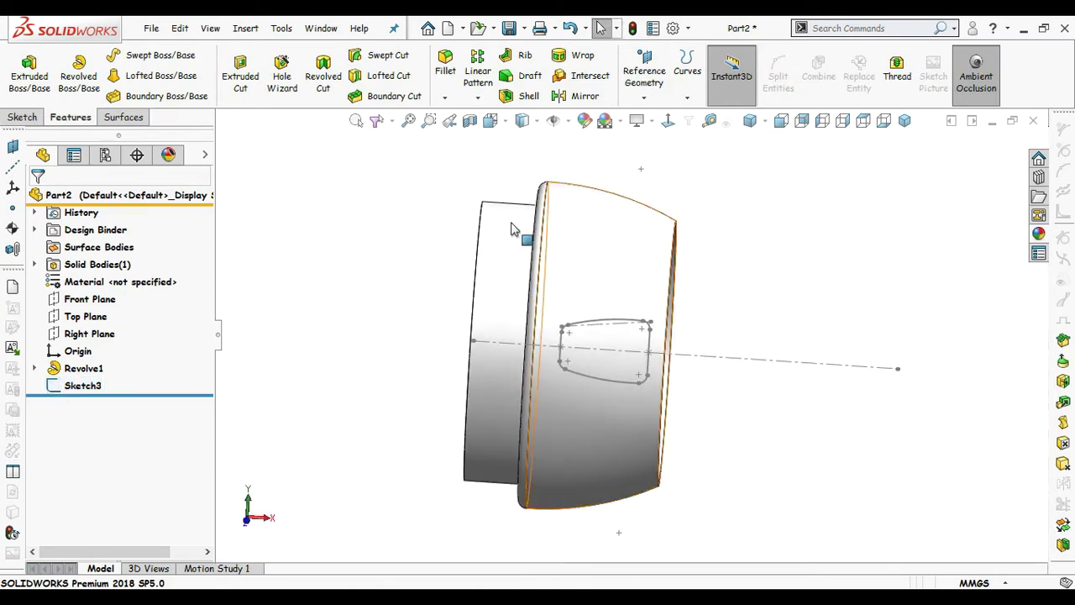
click(125, 117)
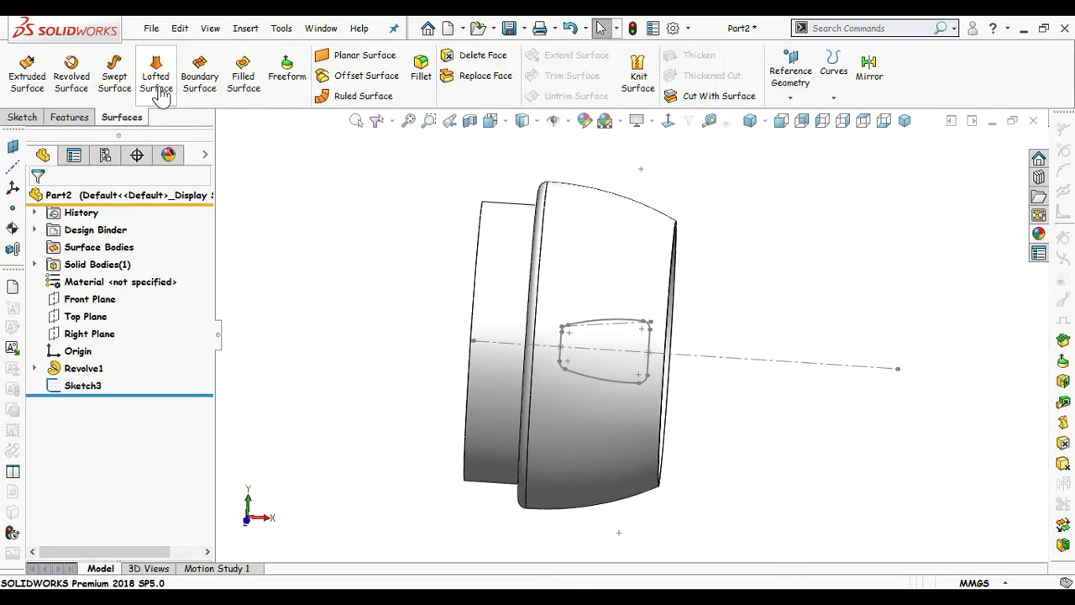
click(364, 80)
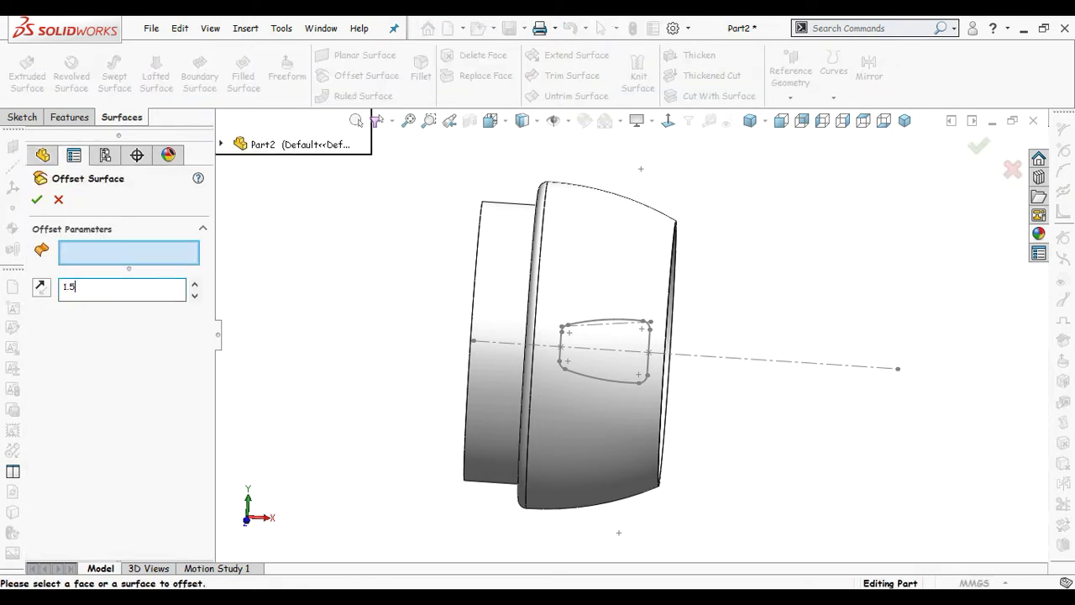
click(618, 275)
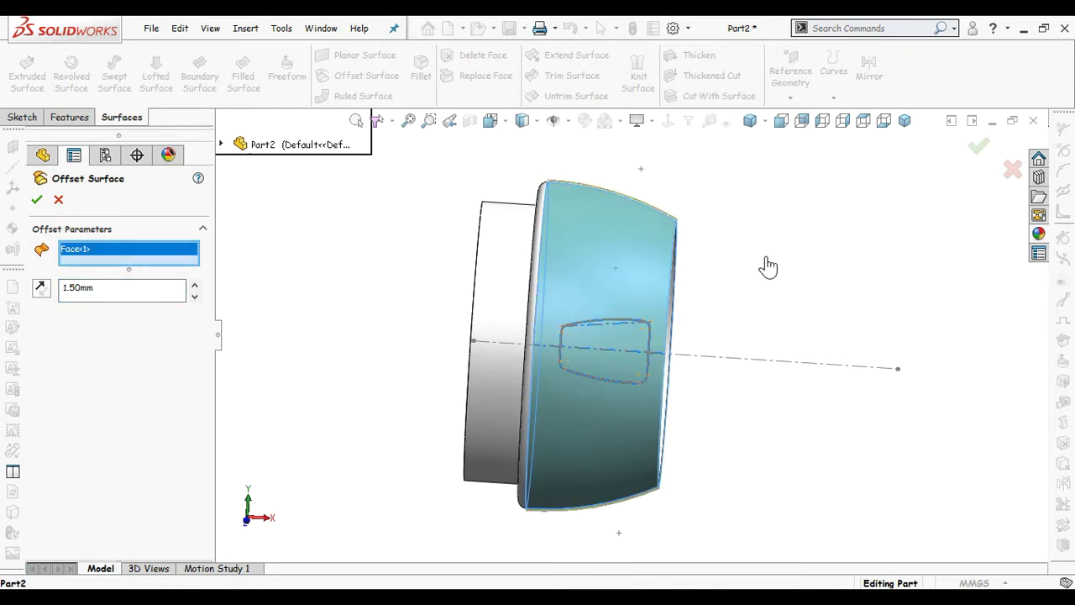
middle_drag(767, 264, 529, 272)
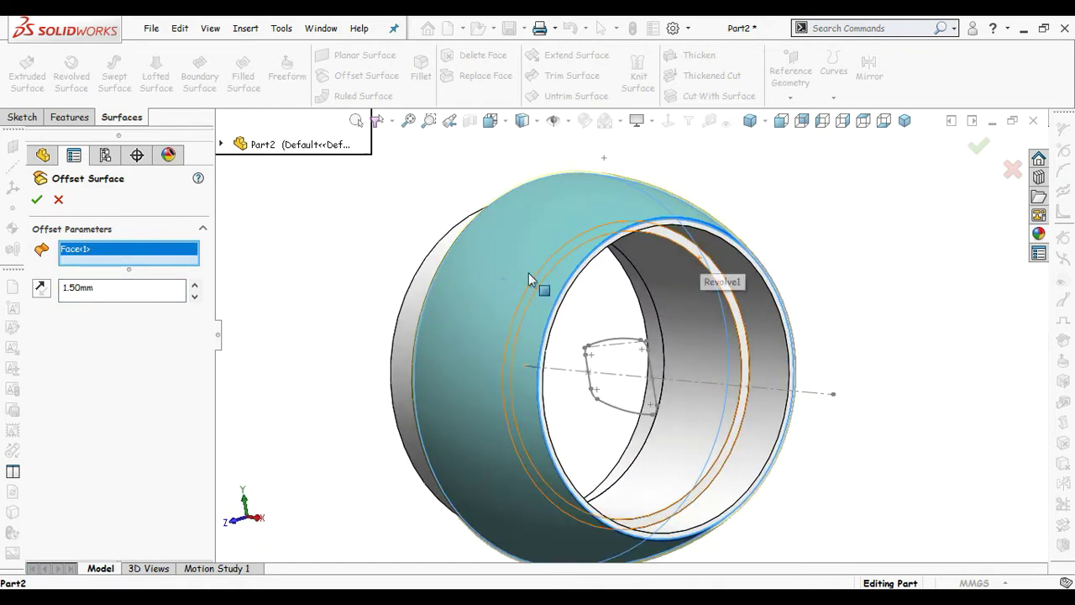
click(40, 292)
click(36, 200)
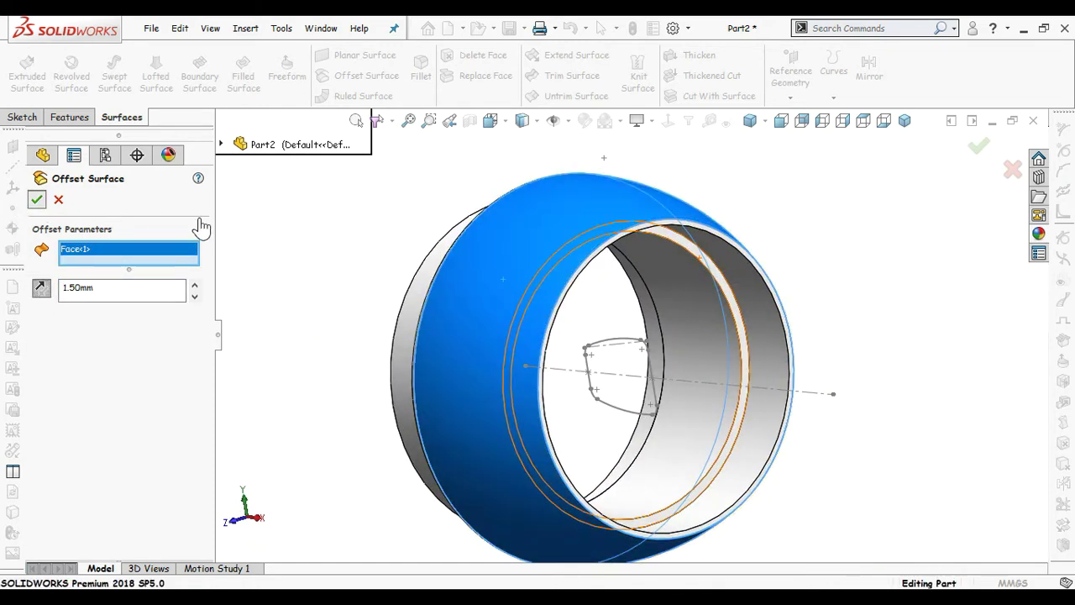
key(f)
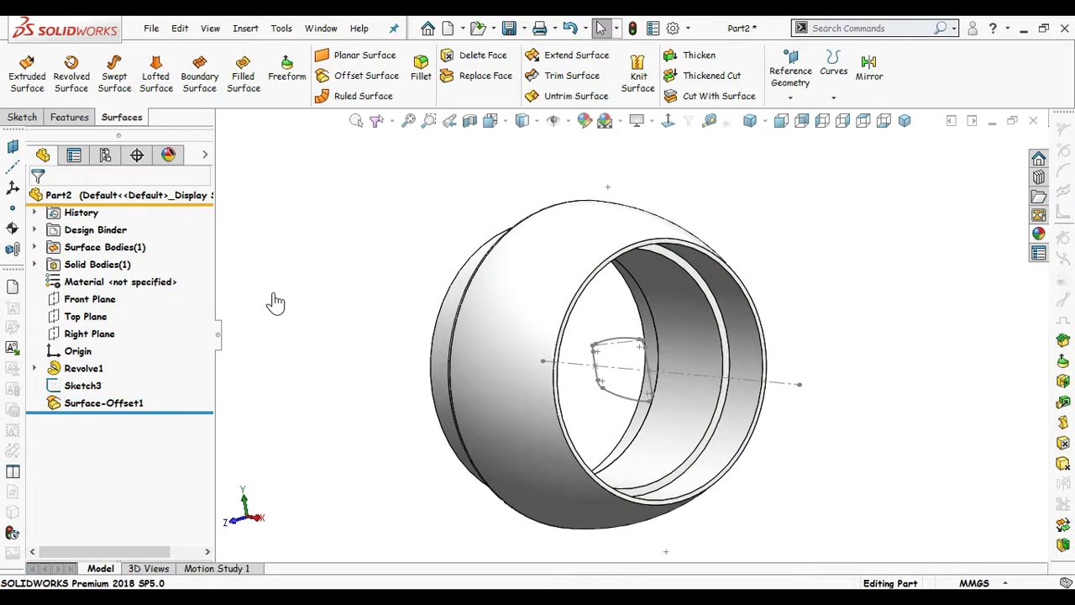
Step: Start an extruded cut from the closed profile sketch, beginning at a 150 mm offset from the sketch plane
click(70, 118)
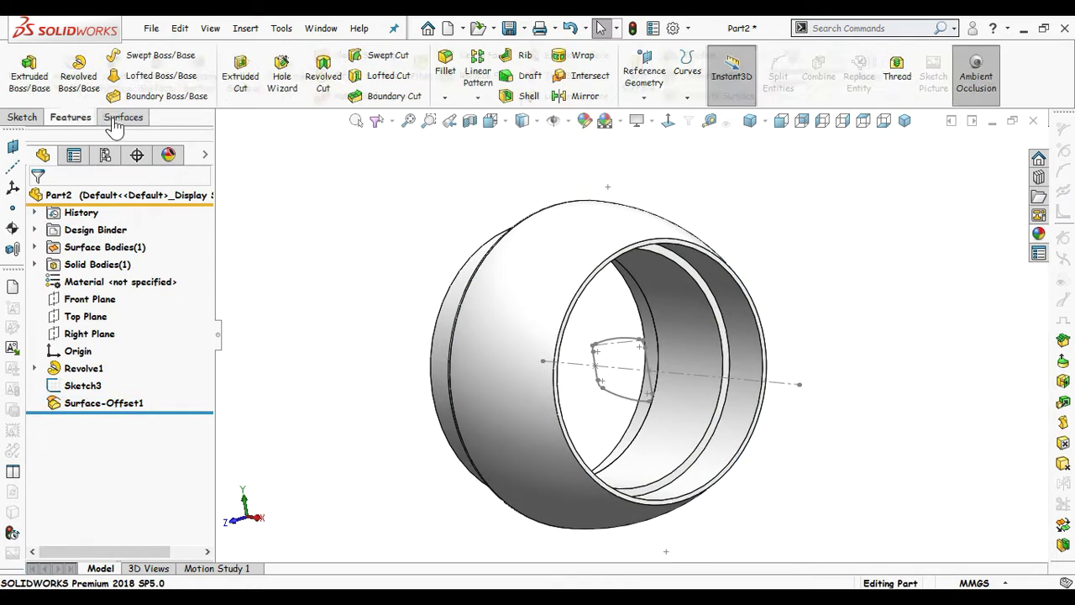
click(241, 75)
click(623, 347)
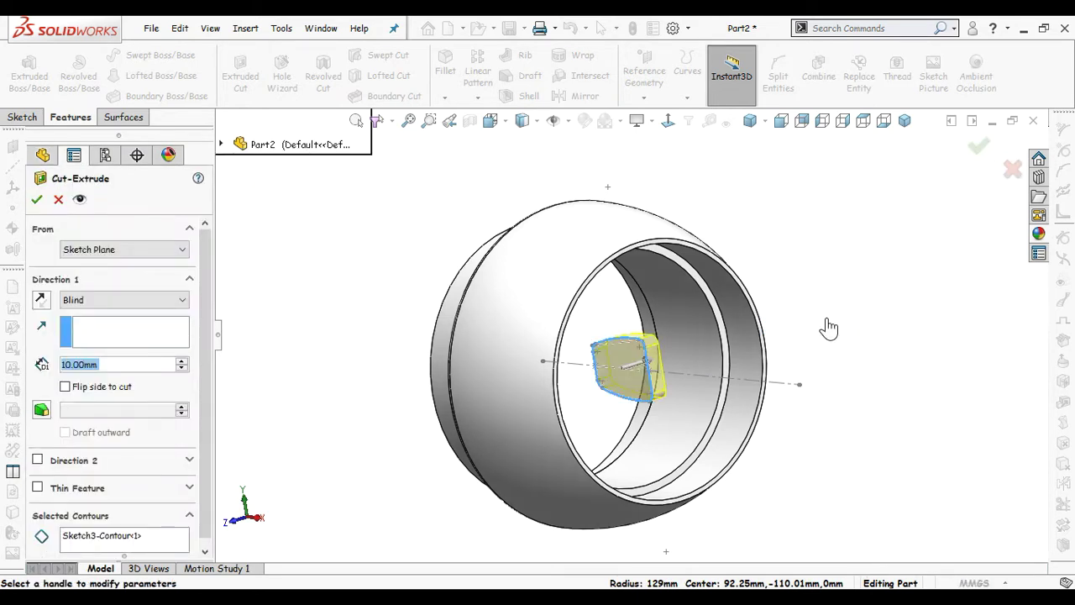
middle_drag(830, 329, 815, 357)
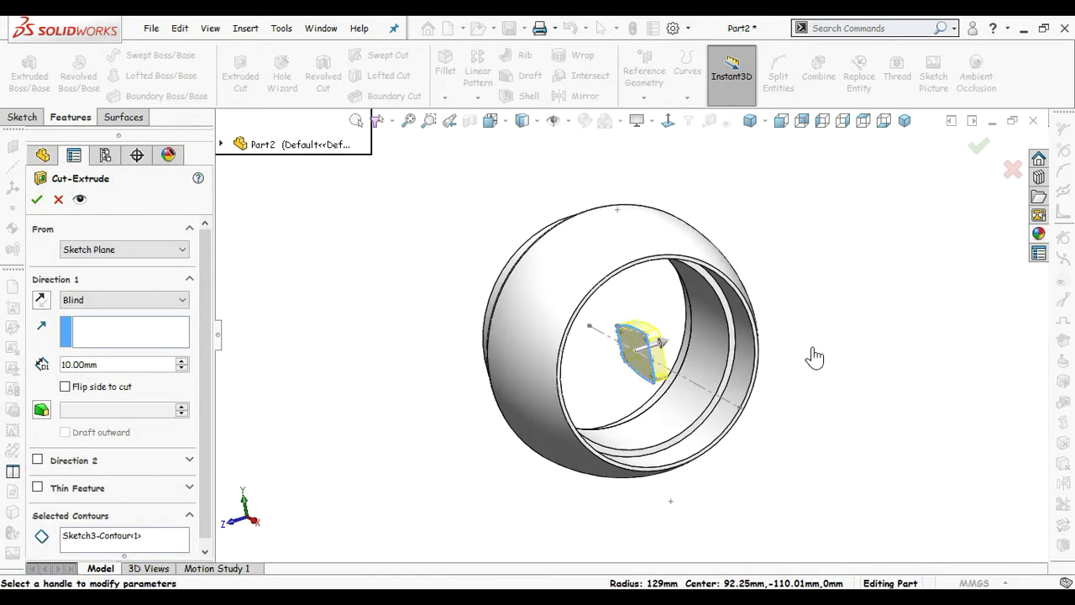
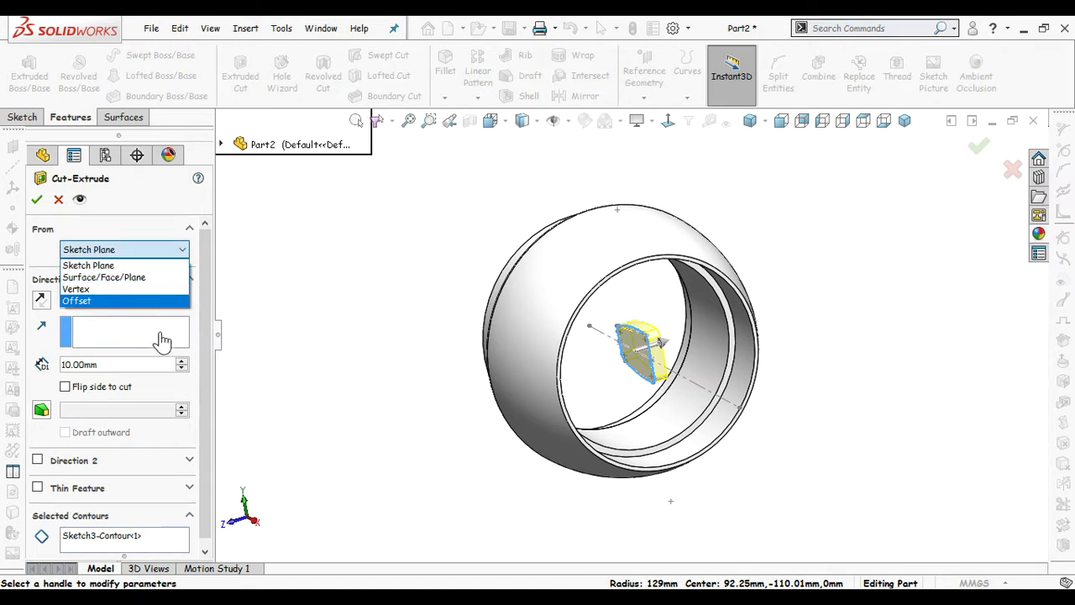
click(157, 301)
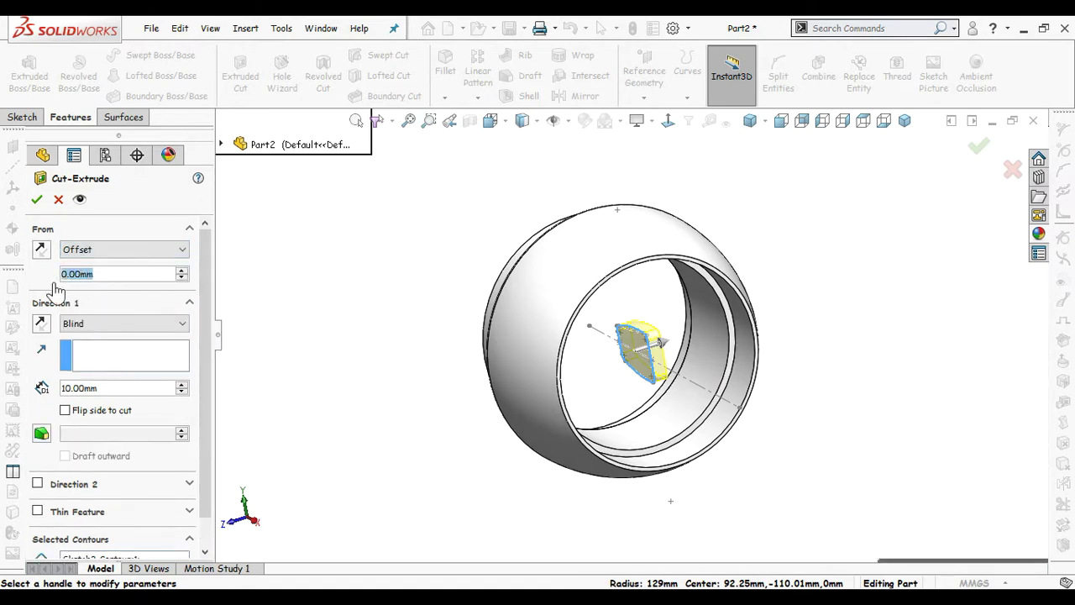
text(50)
key(Return)
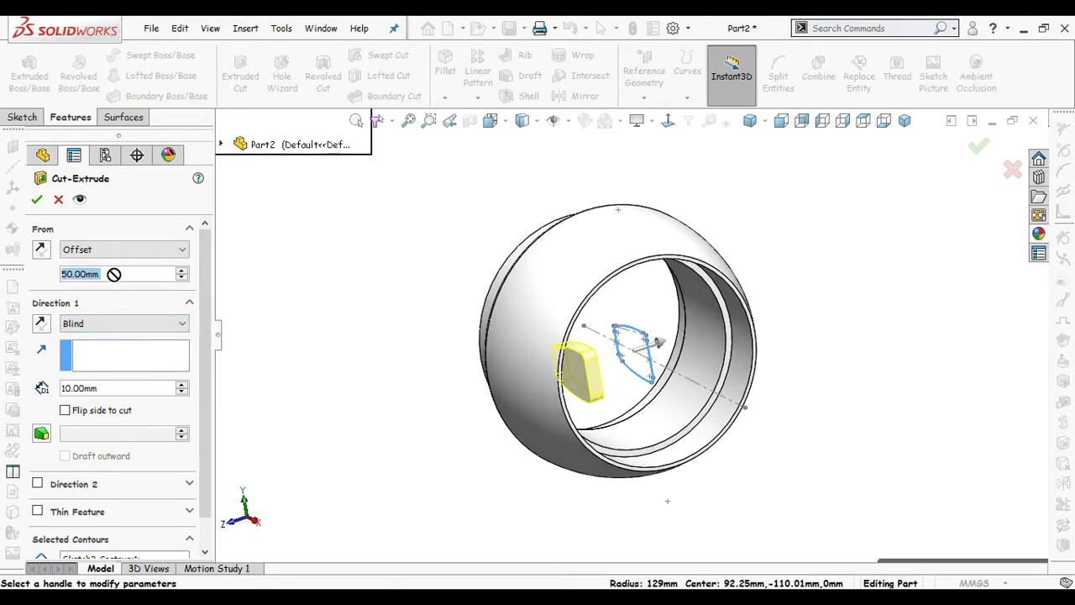
text(150)
key(Return)
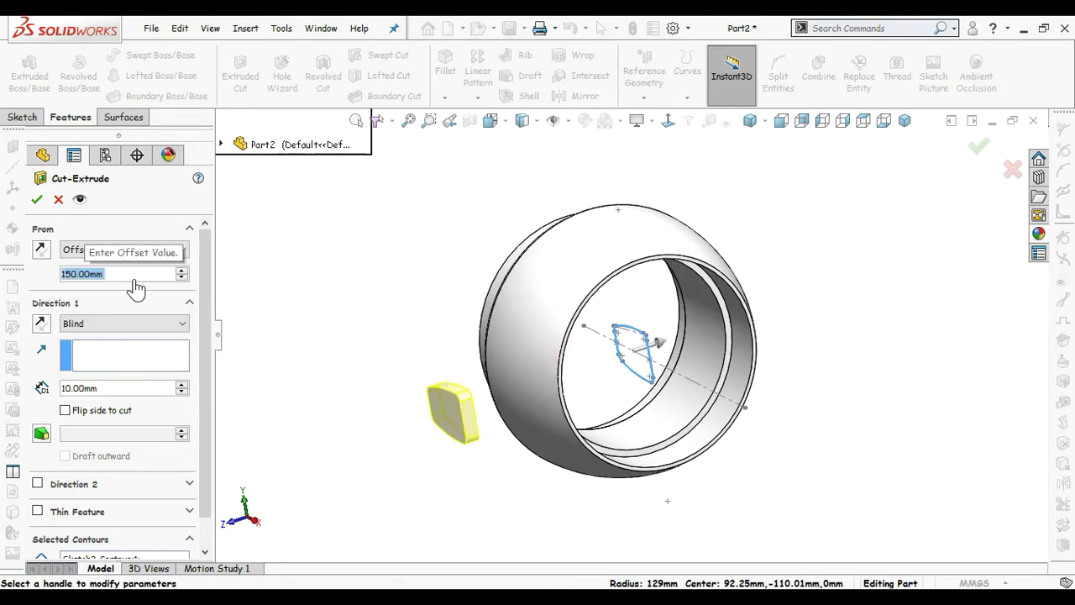
Step: Set the cut to end up to the offset surface inside the revolved body and finish the extruded cut
click(166, 332)
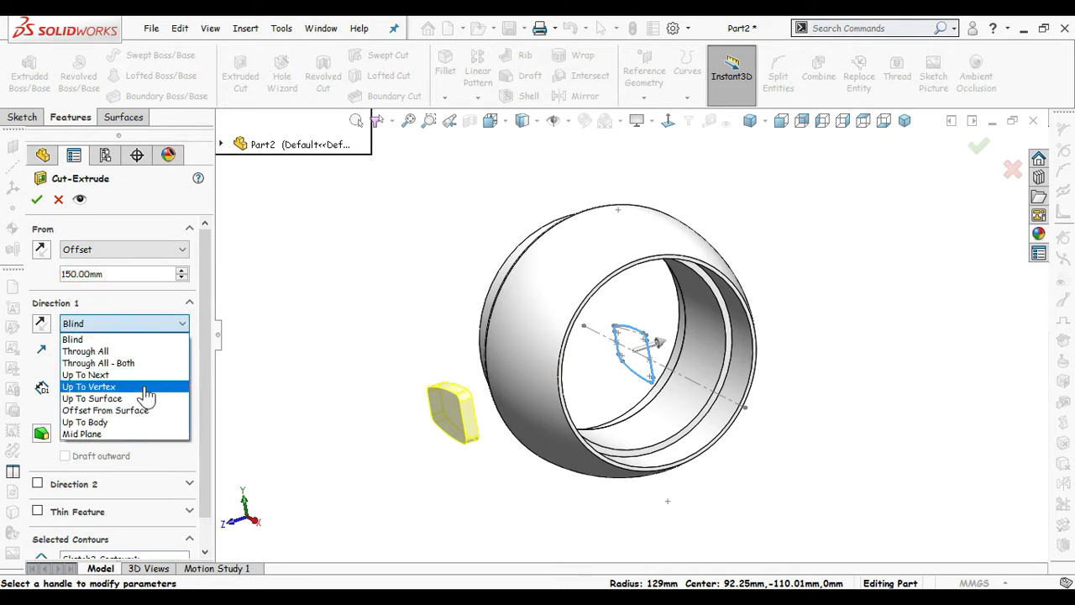
click(143, 400)
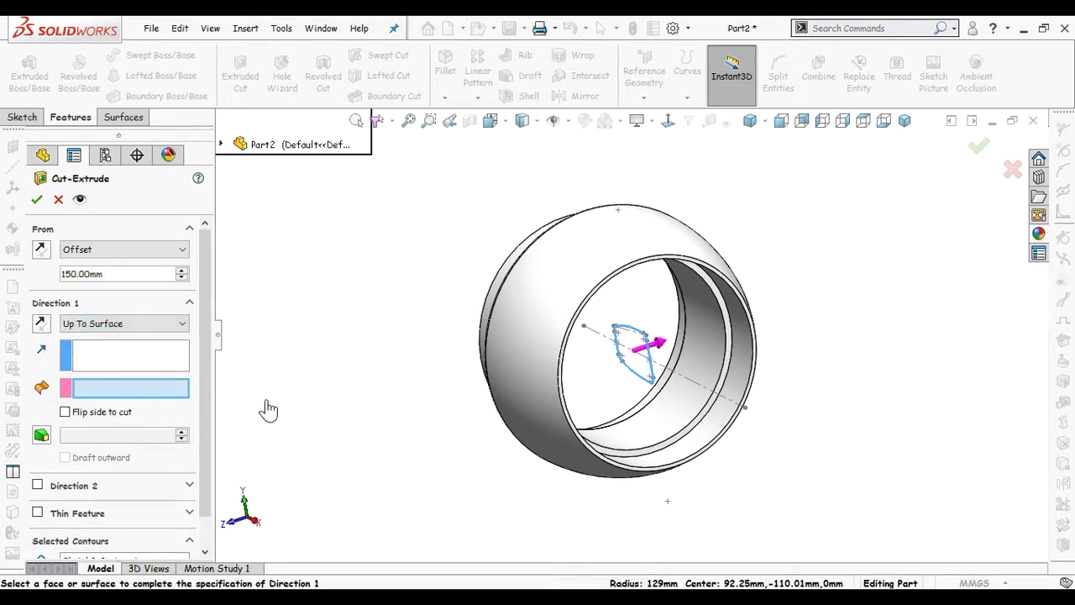
click(222, 146)
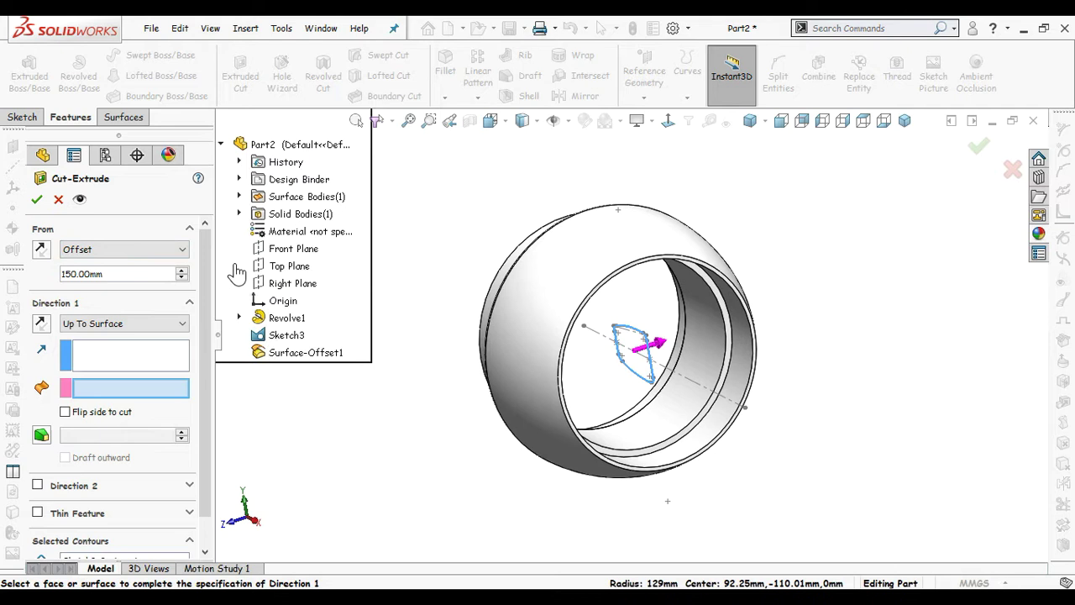
click(277, 353)
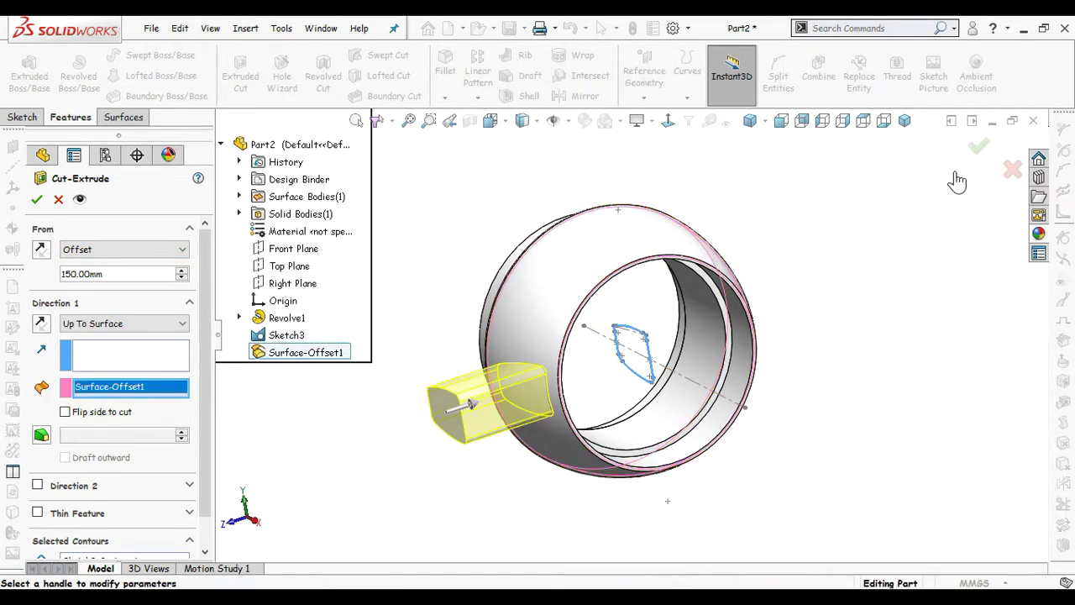
click(979, 148)
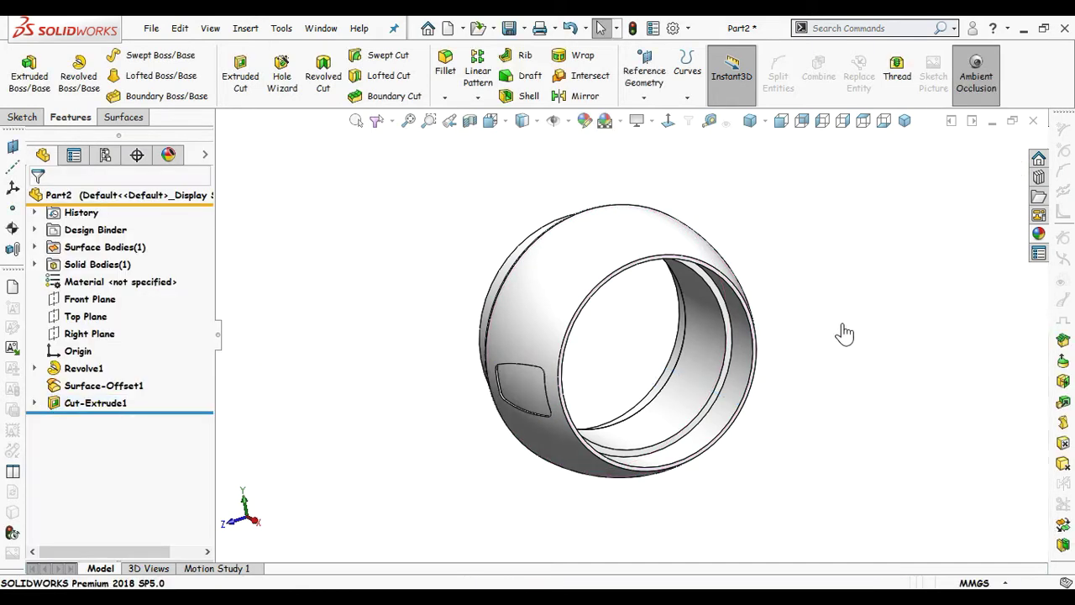
Step: Fillet the recess floor face and the recess's outer rim edge with a 0.5 mm radius
scroll(542, 417, down, 3)
middle_drag(543, 417, 533, 310)
scroll(500, 382, down, 3)
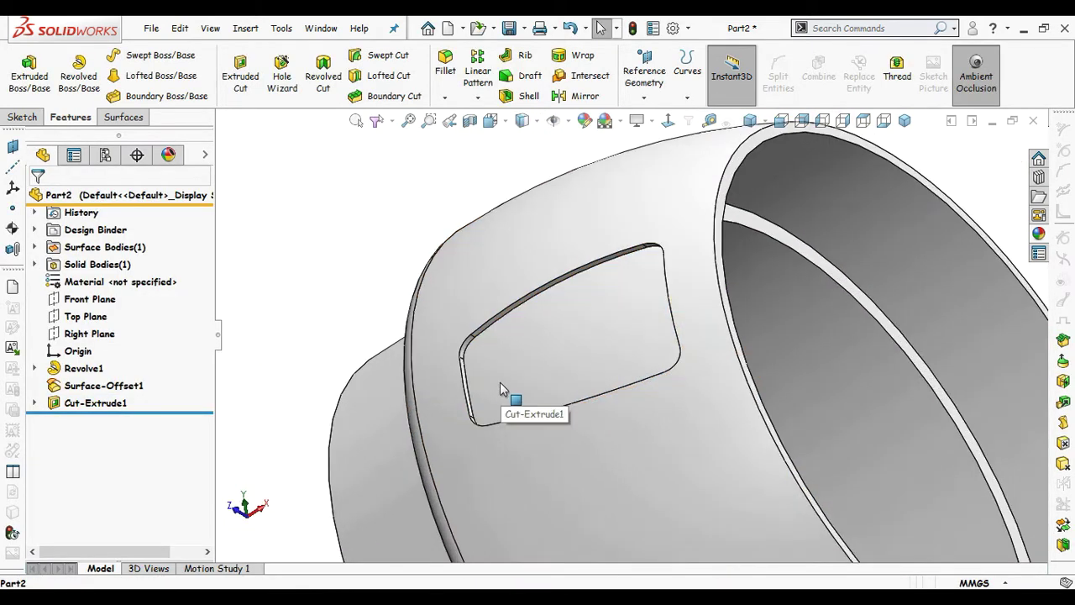
middle_drag(500, 382, 530, 378)
scroll(530, 378, up, 3)
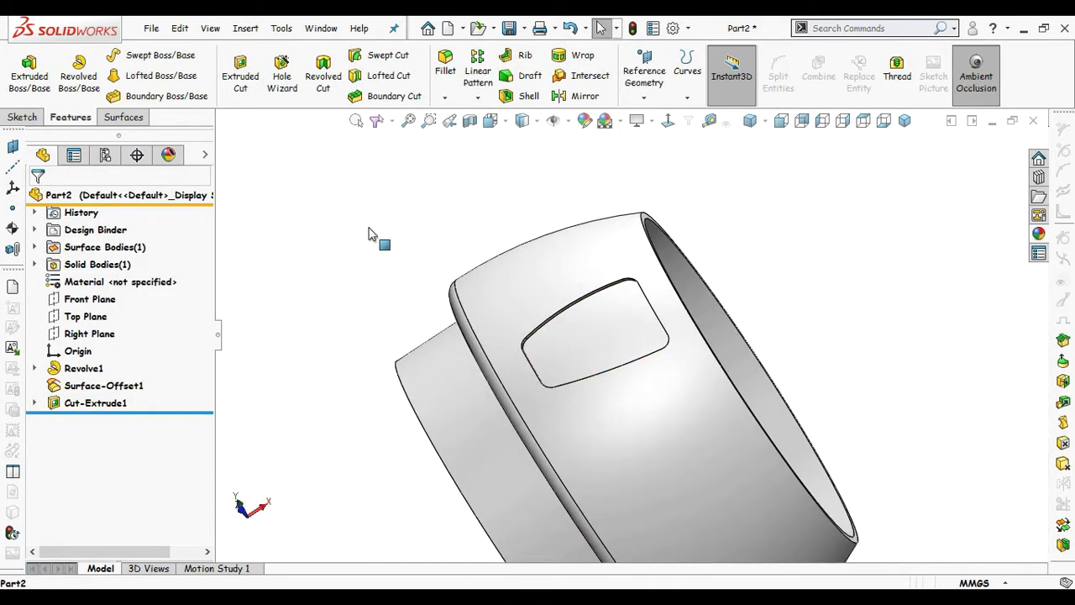
middle_drag(370, 234, 373, 444)
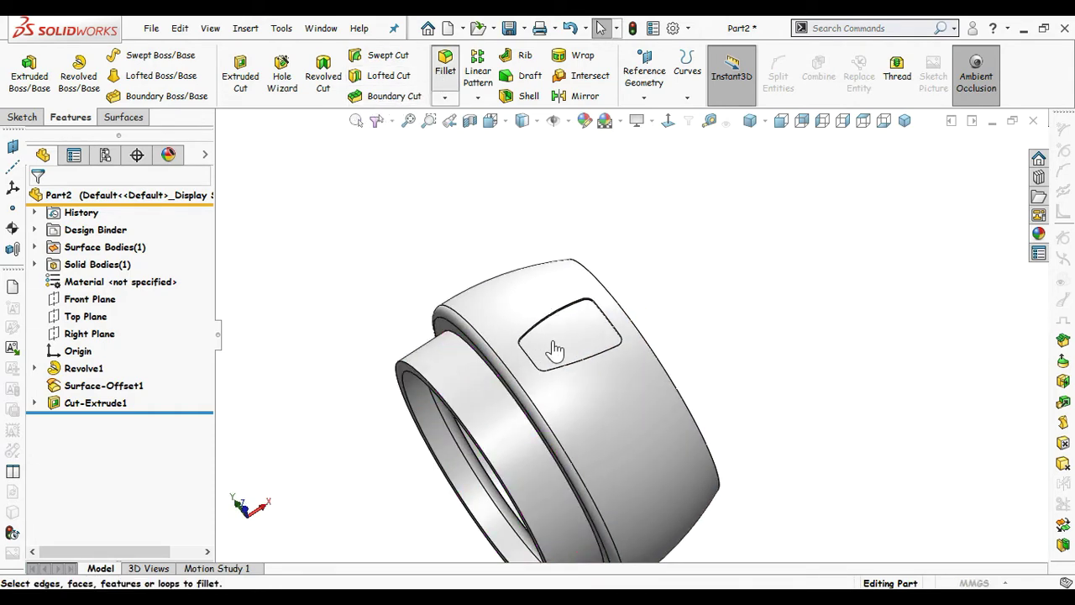
text(.50mm)
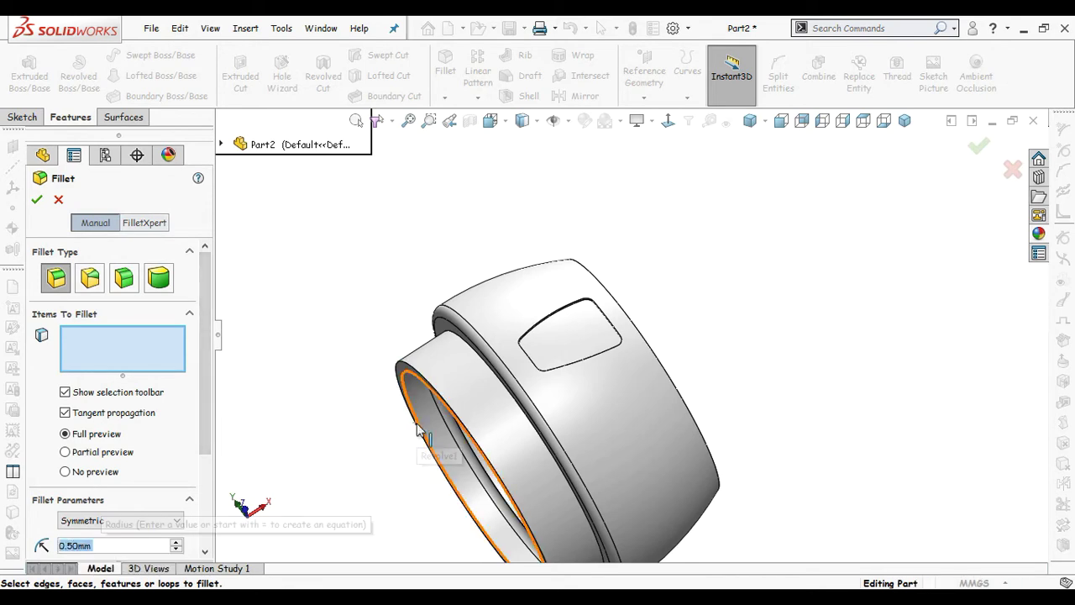
scroll(563, 344, down, 6)
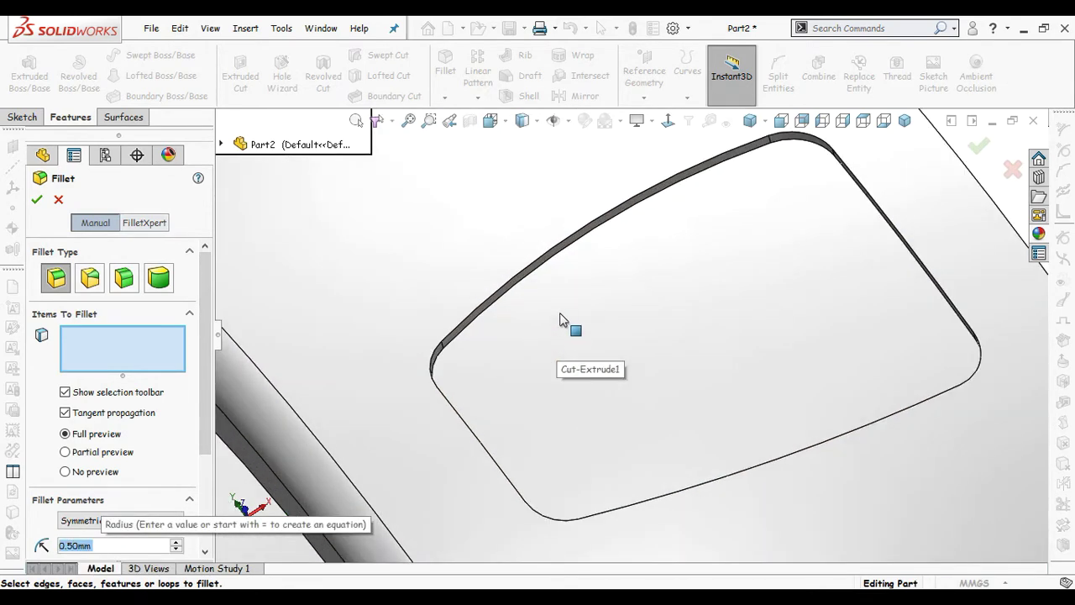
click(564, 323)
scroll(538, 334, down, 3)
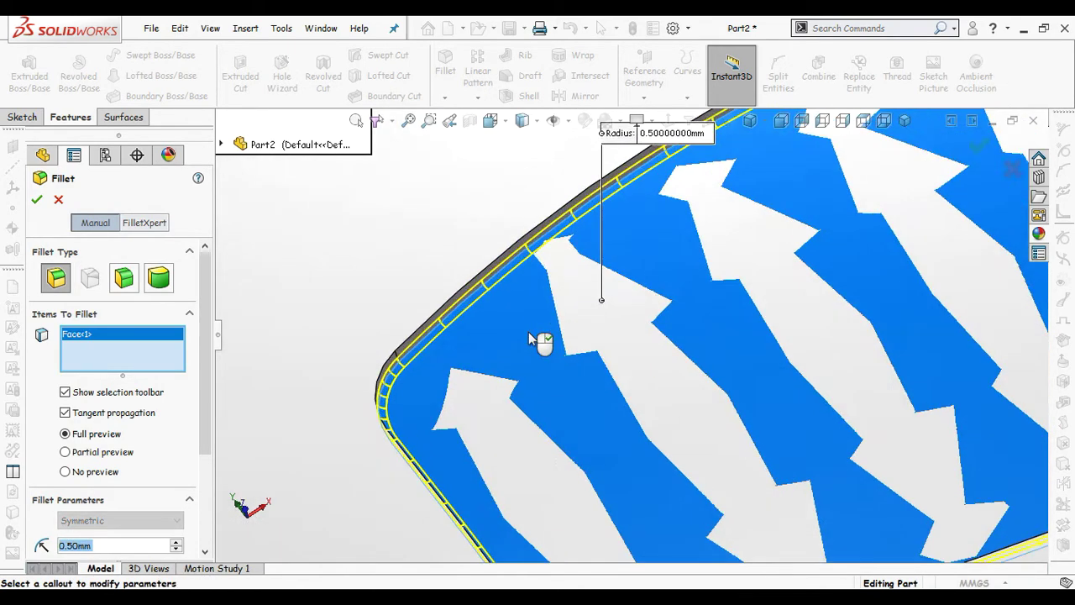
click(502, 252)
scroll(475, 262, up, 3)
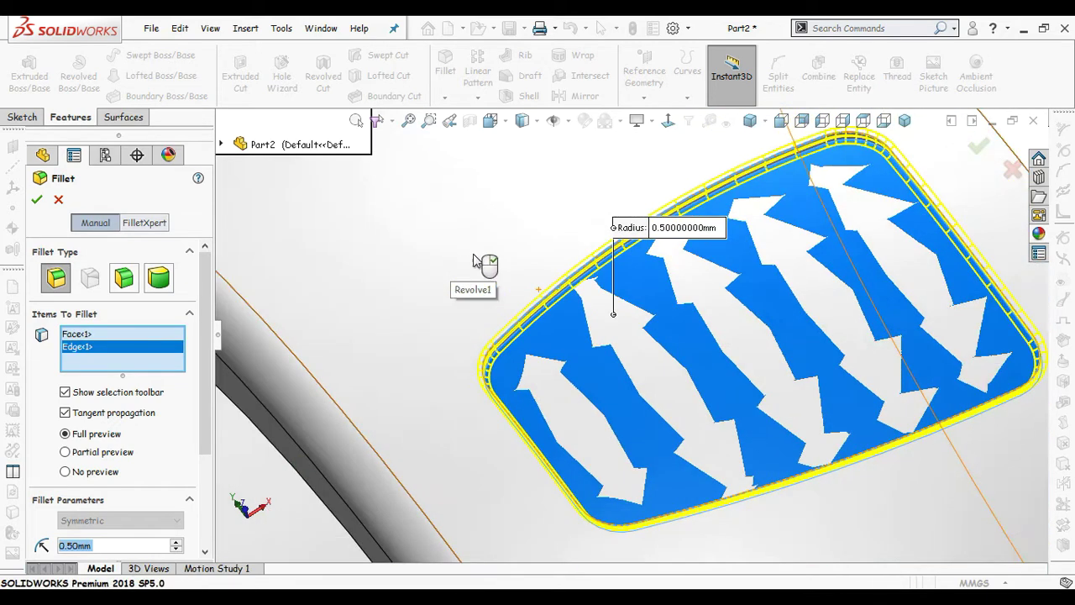
scroll(475, 261, up, 3)
click(979, 147)
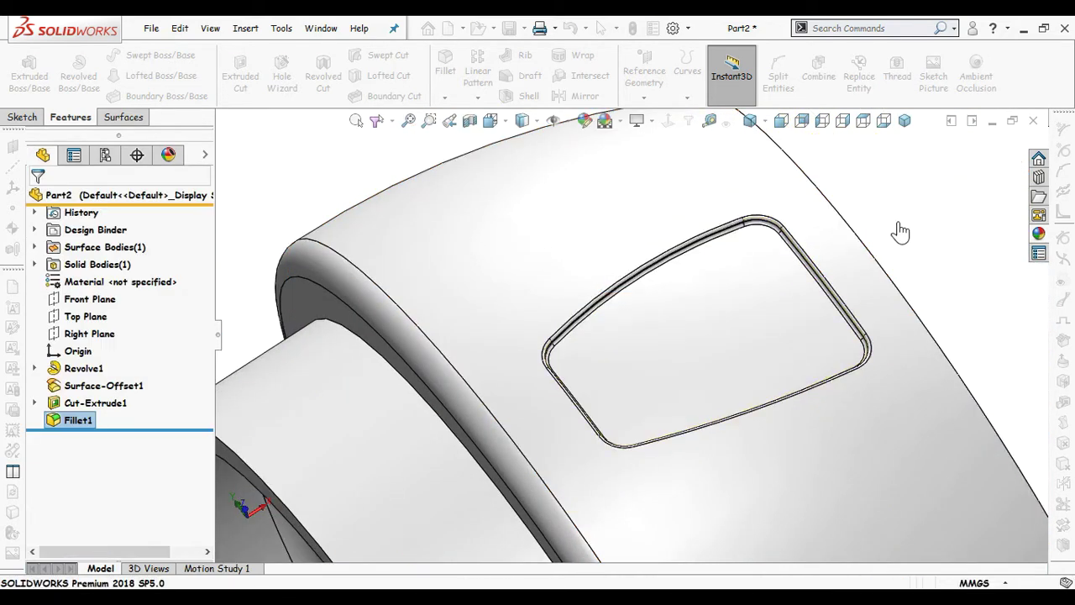
Step: Hide the offset surface used to limit the recess cut
click(93, 387)
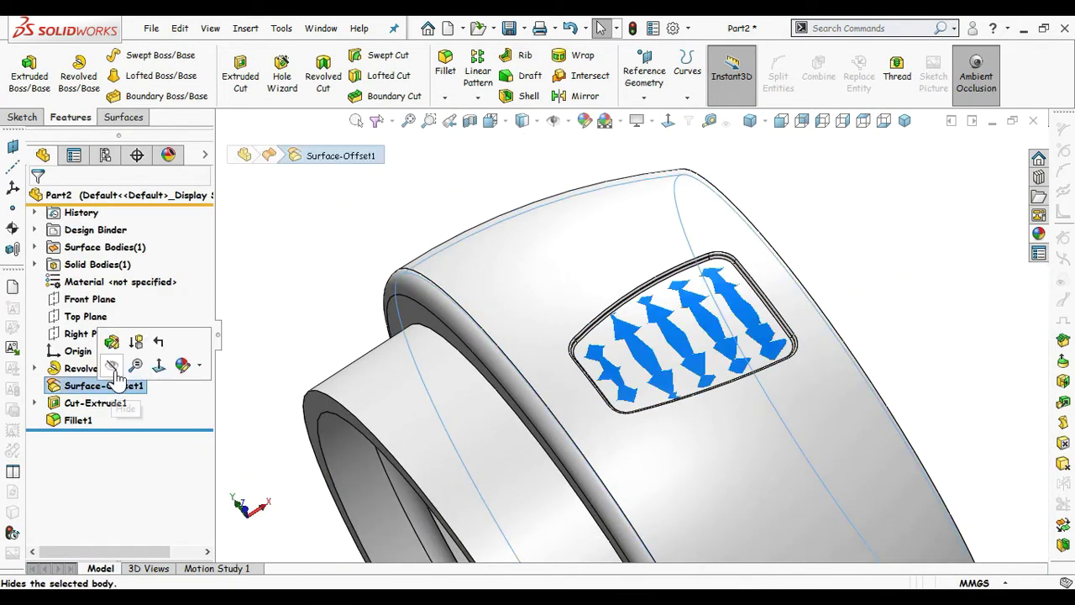
click(112, 365)
click(336, 311)
scroll(377, 313, up, 3)
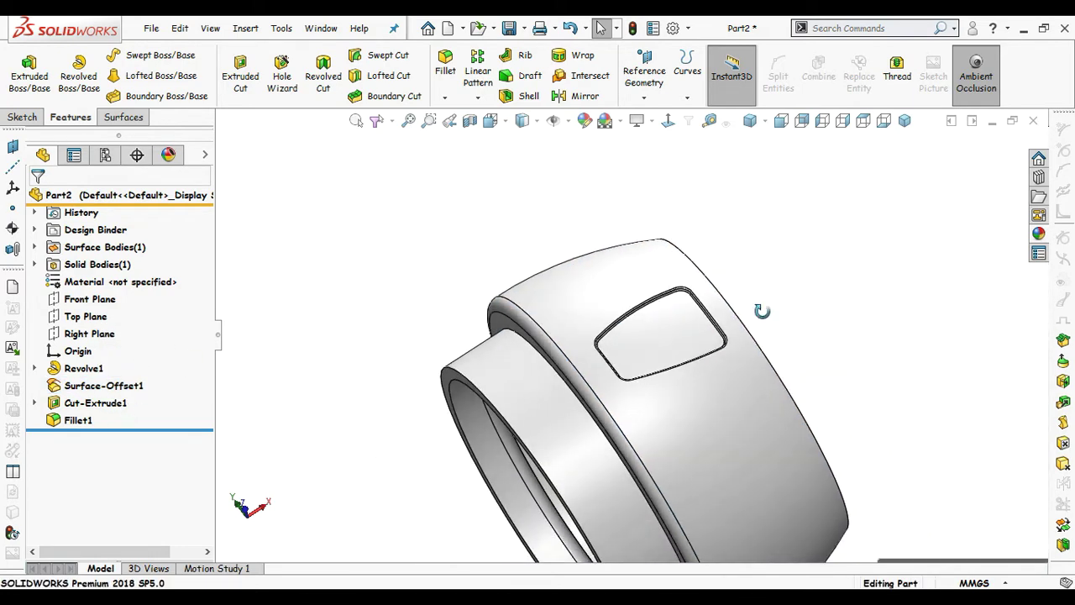
middle_drag(762, 310, 793, 354)
Step: Show the revolve's profile sketch so its centerline is available as a pattern axis
click(34, 368)
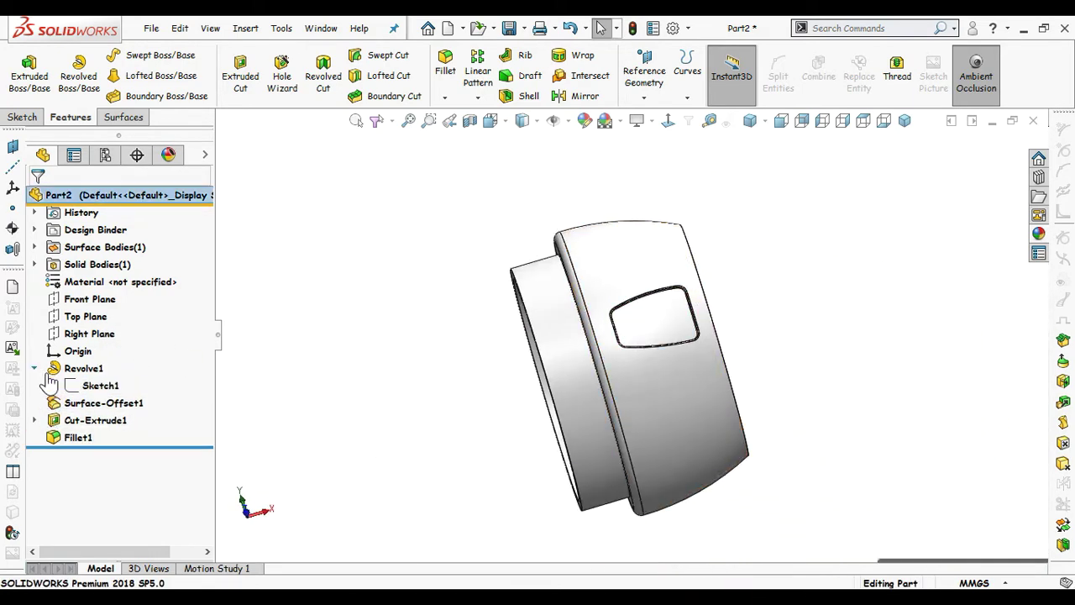
click(99, 386)
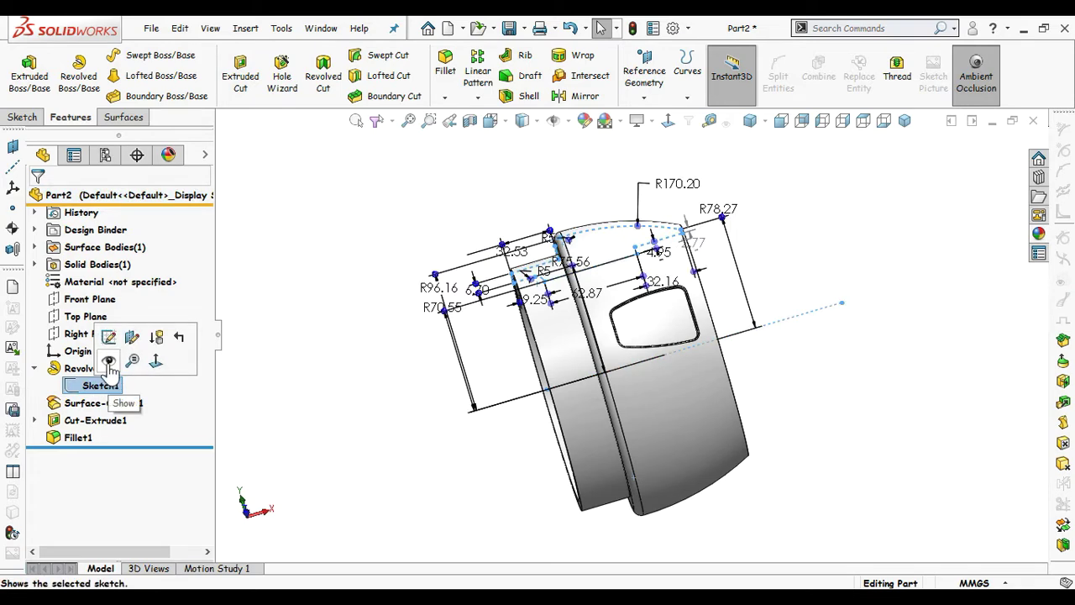
click(111, 356)
middle_drag(734, 308, 791, 274)
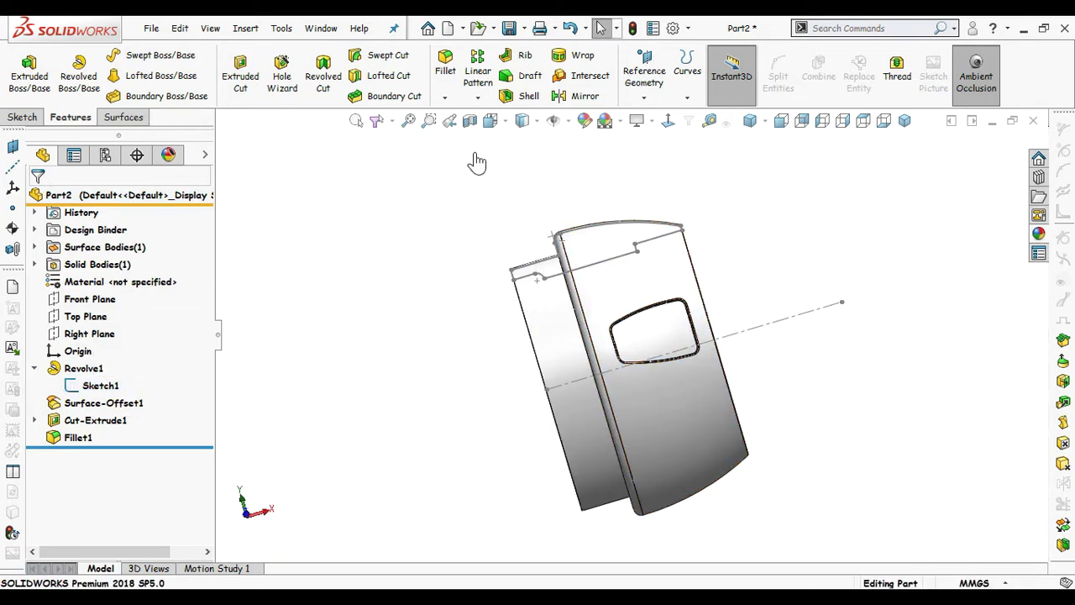
Step: Start a circular pattern with the recess cut and its 0.5 mm fillet as the features to repeat
click(477, 98)
click(504, 137)
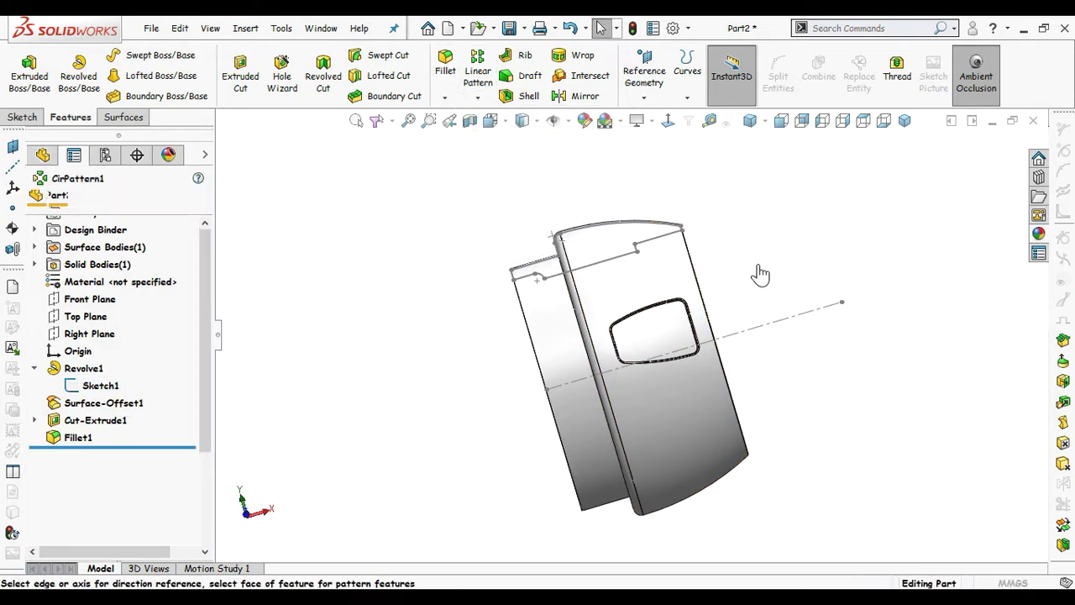
click(636, 343)
scroll(636, 340, down, 5)
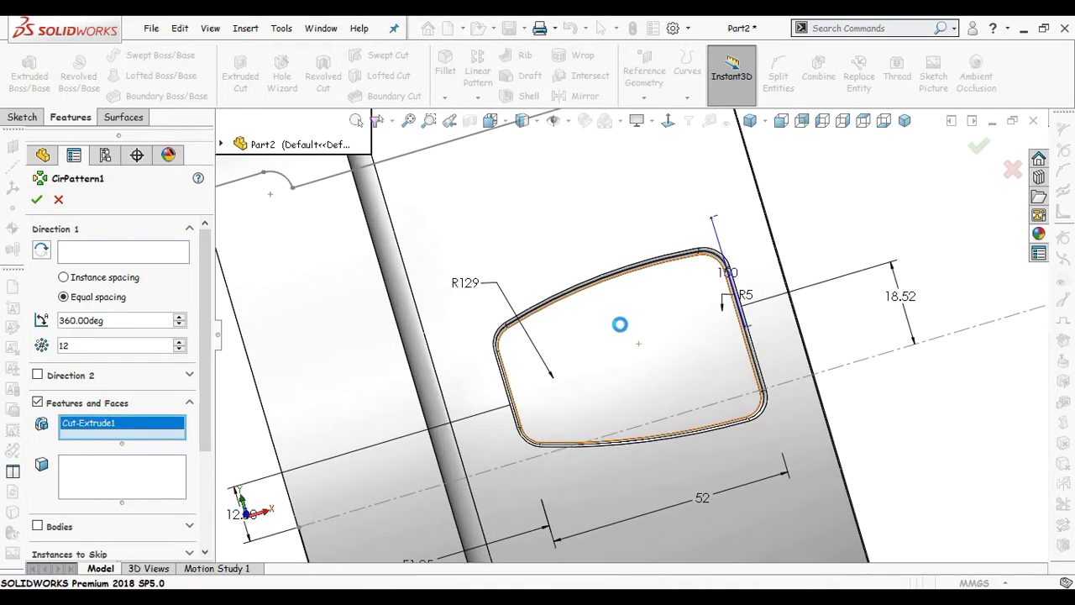
scroll(588, 295, down, 5)
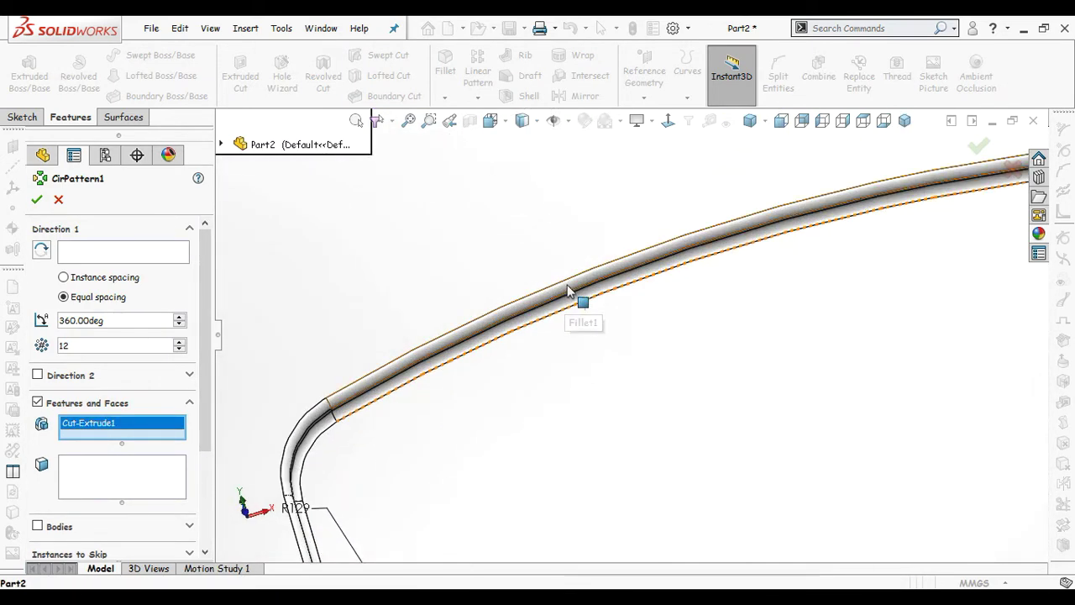
click(568, 288)
scroll(580, 361, up, 5)
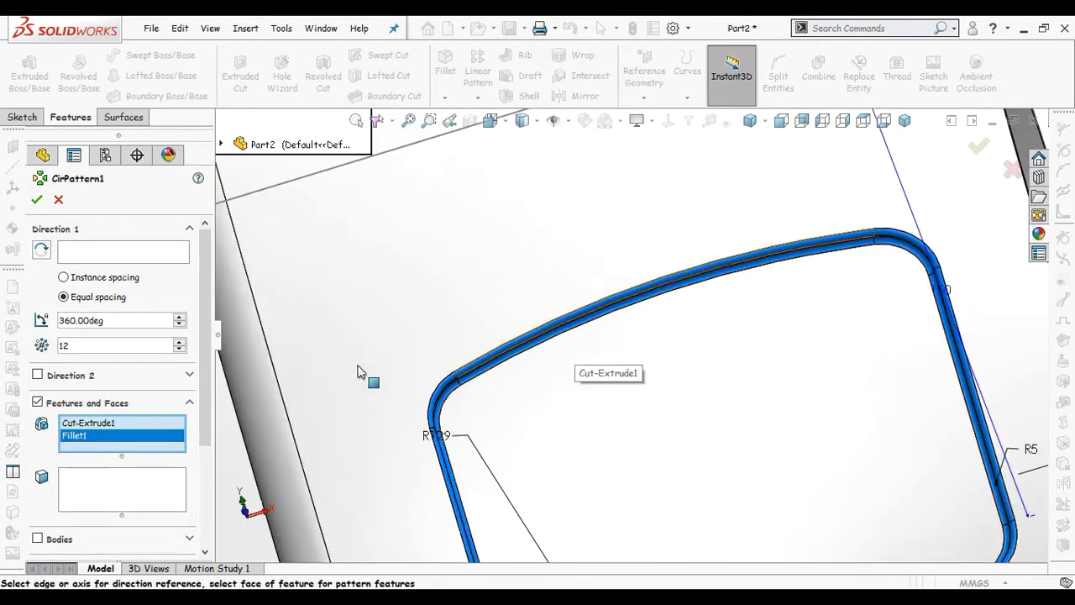
Step: Pattern the recess around the revolve sketch's centerline with 10 equally spaced instances over 360 degrees
click(130, 254)
scroll(367, 413, up, 5)
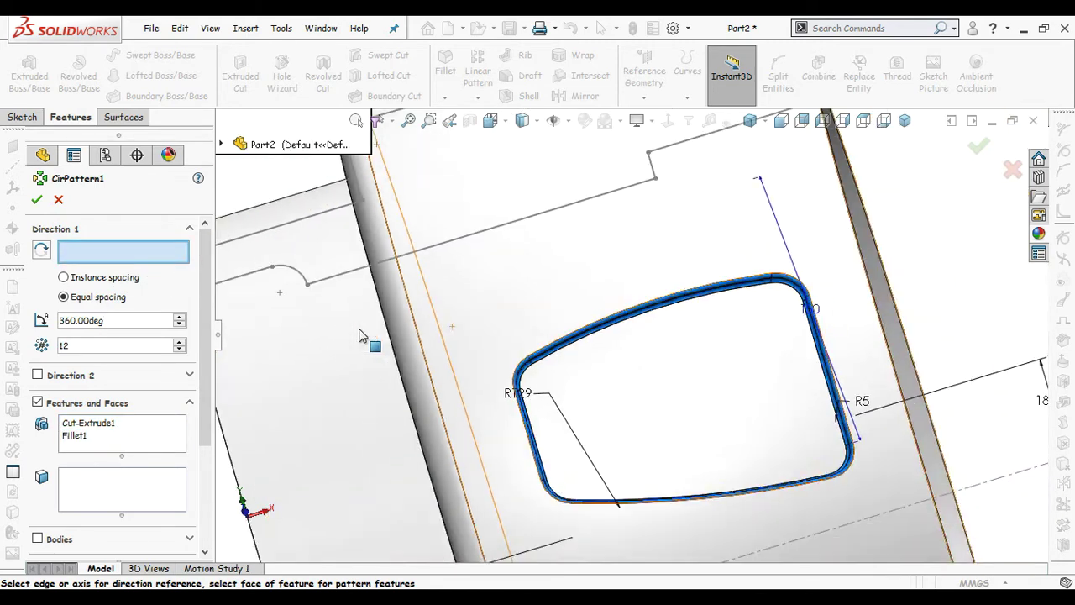
click(660, 473)
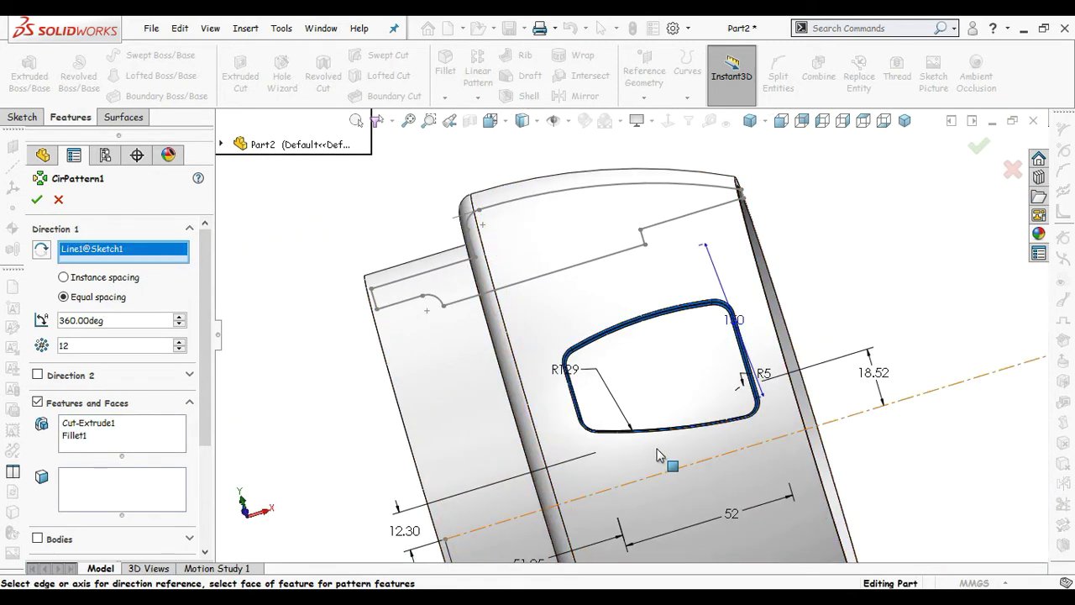
click(180, 350)
click(180, 349)
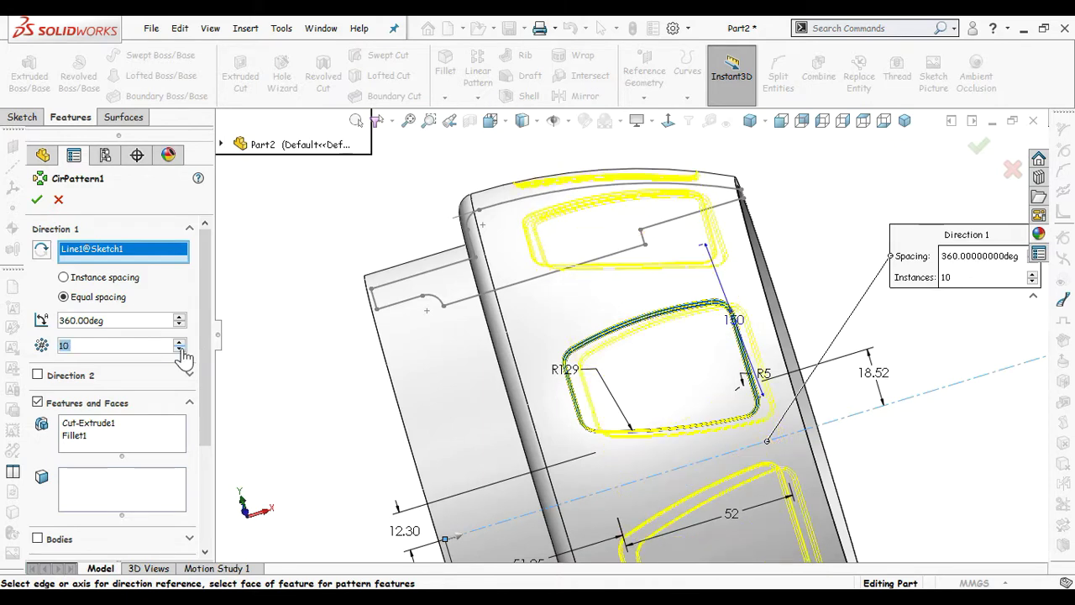
scroll(270, 397, up, 2)
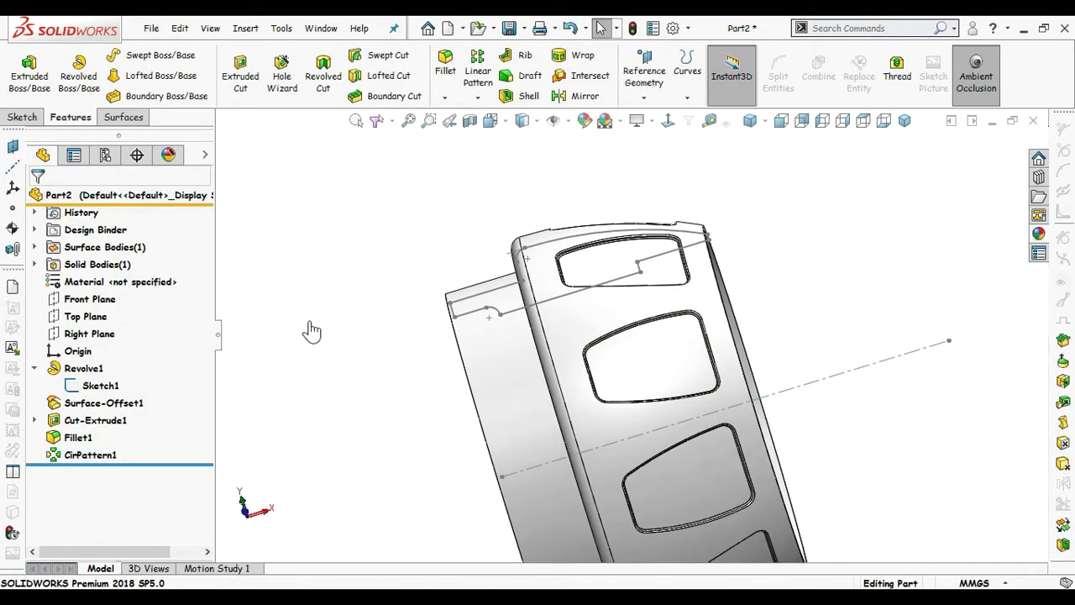
Step: Hide the revolve's profile sketch and fit the whole part in view
click(473, 322)
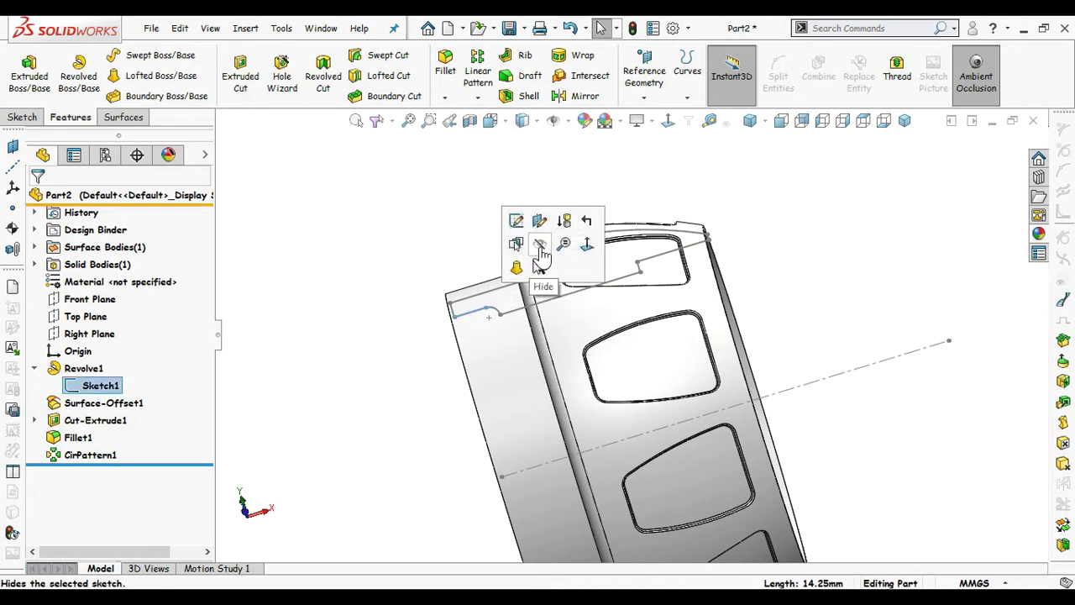
click(548, 250)
key(f)
mouse_move(729, 448)
middle_down()
mouse_move(687, 411)
mouse_move(686, 451)
mouse_move(719, 460)
middle_up()
scroll(745, 366, down, 3)
mouse_move(656, 395)
middle_down()
mouse_move(667, 372)
mouse_move(689, 374)
mouse_move(661, 378)
middle_up()
Step: Toggle the Shadows In Shaded Mode display setting for the finished part
click(637, 120)
click(668, 144)
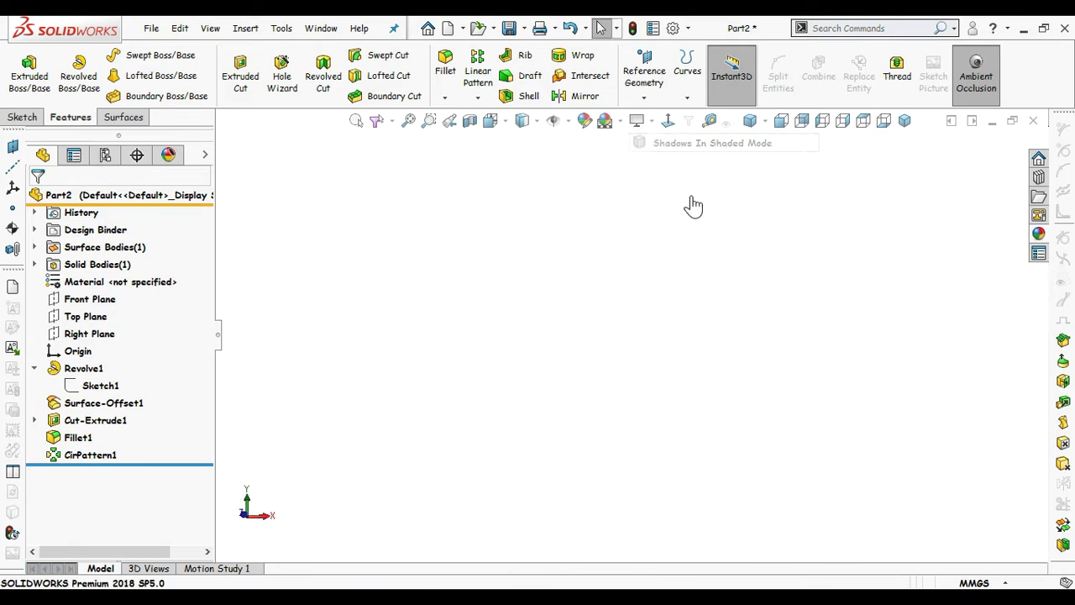
middle_drag(708, 304, 747, 377)
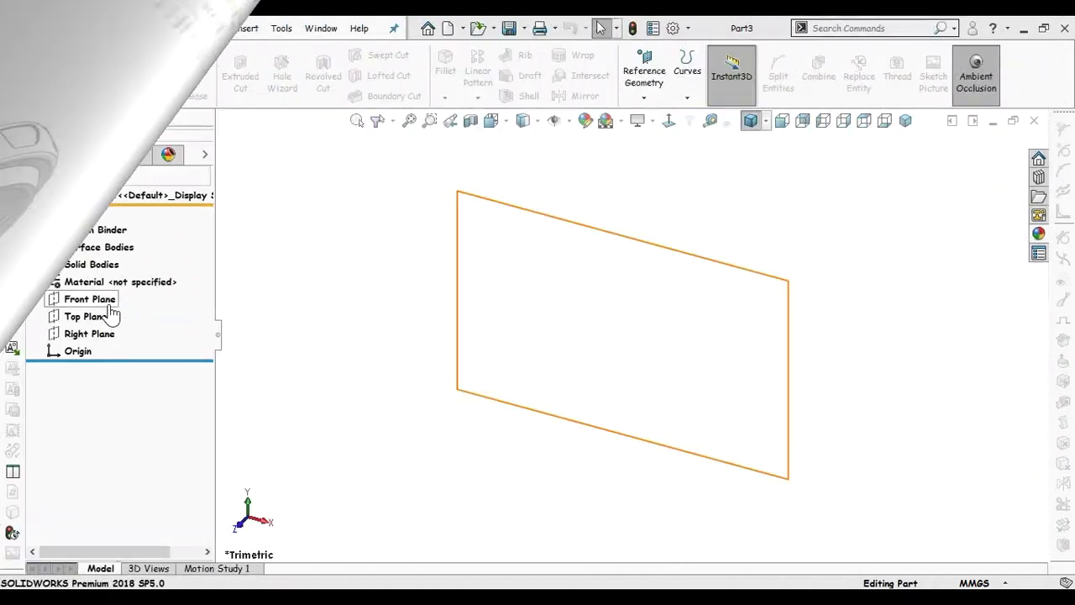
Step: Start a sketch on the Front Plane of the new part and draw a horizontal centerline from the origin
click(93, 300)
click(126, 283)
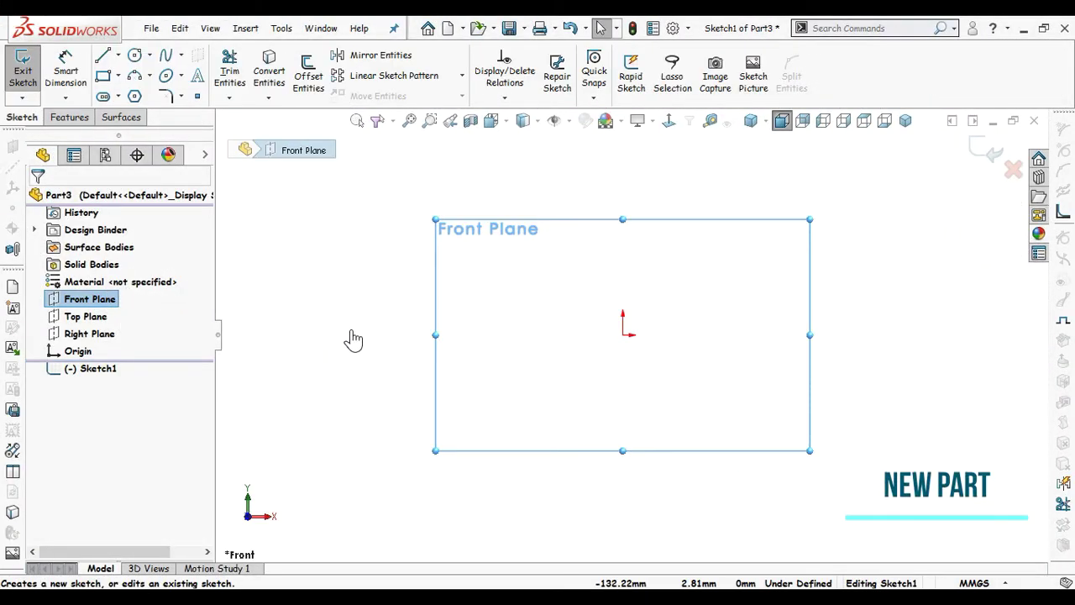
key(s)
click(388, 356)
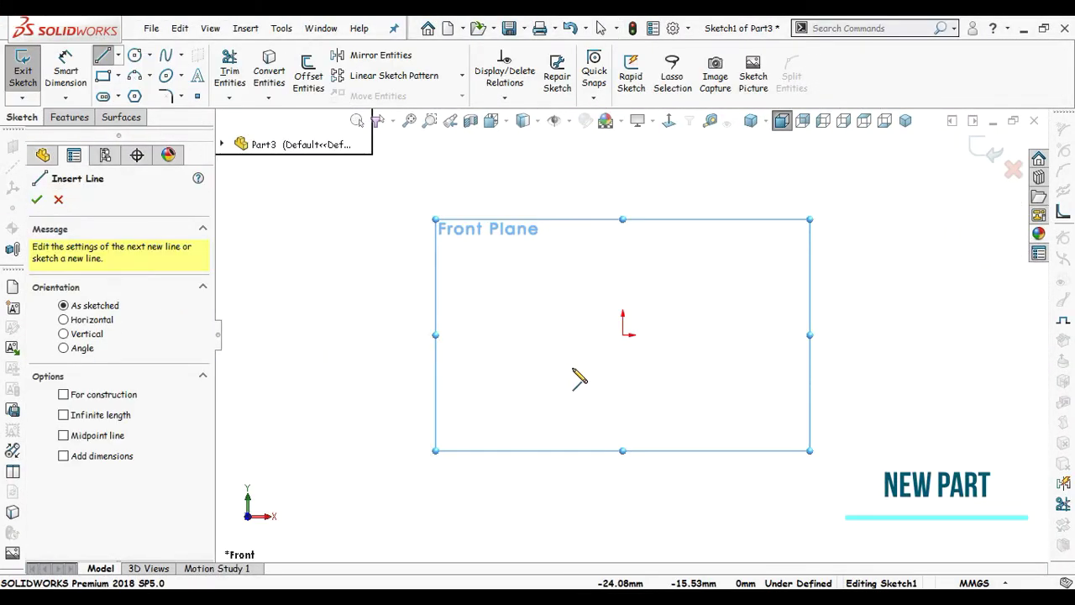
click(622, 334)
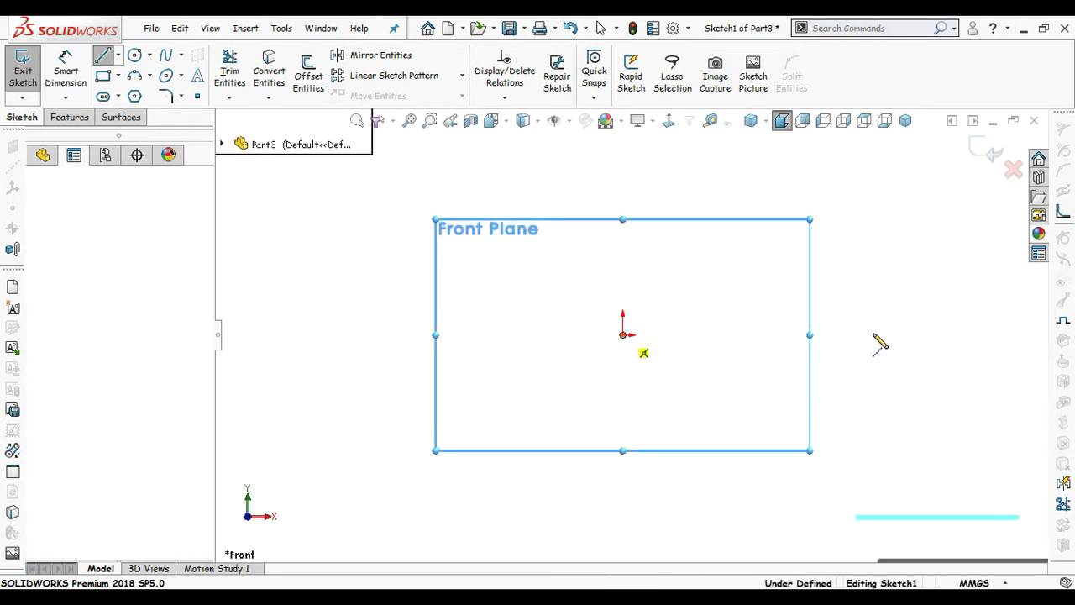
click(952, 338)
key(Escape)
ctrl+middle_drag(828, 317, 677, 321)
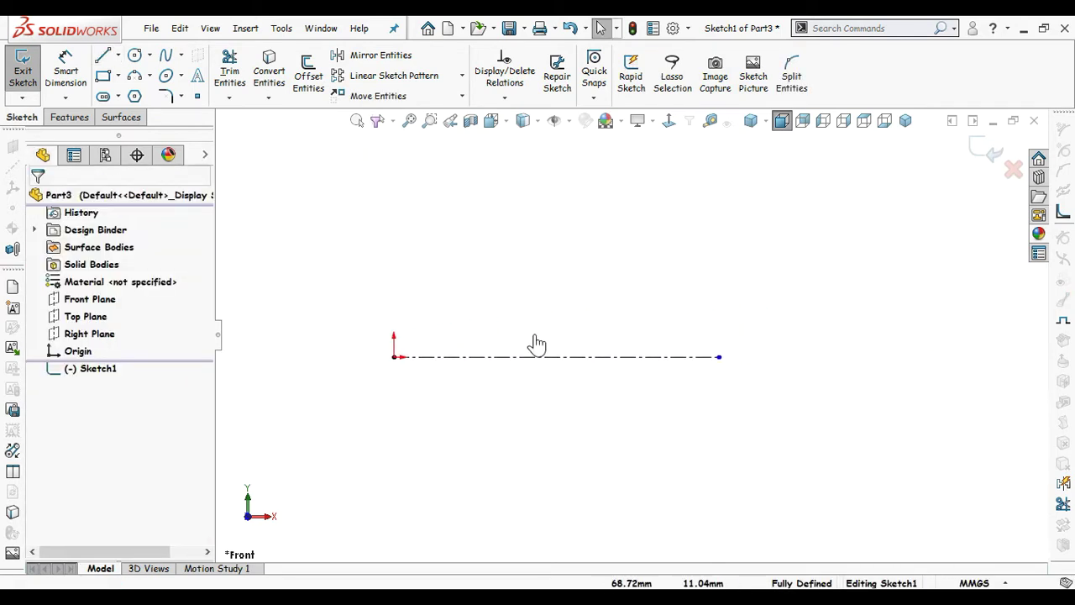
Step: Draw a two-point spline from the origin along the centerline, about 101 mm long
key(s)
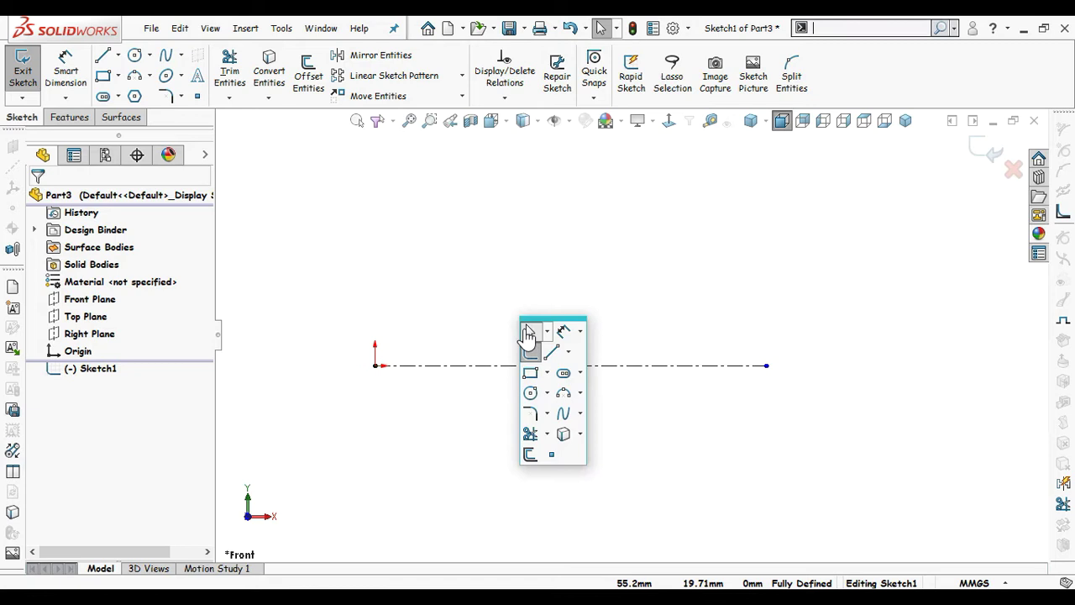
click(563, 413)
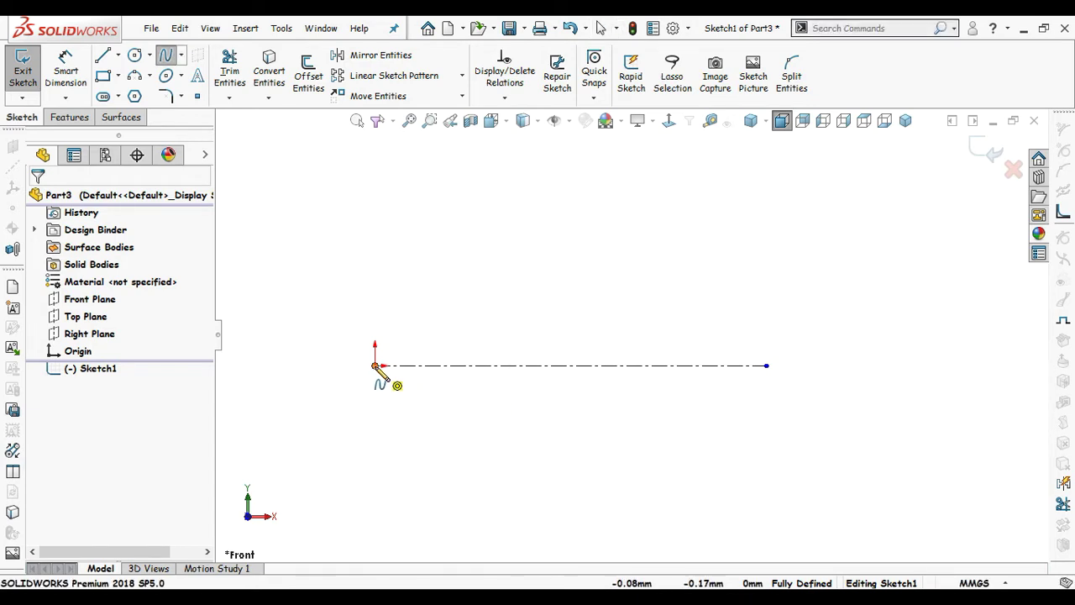
click(570, 365)
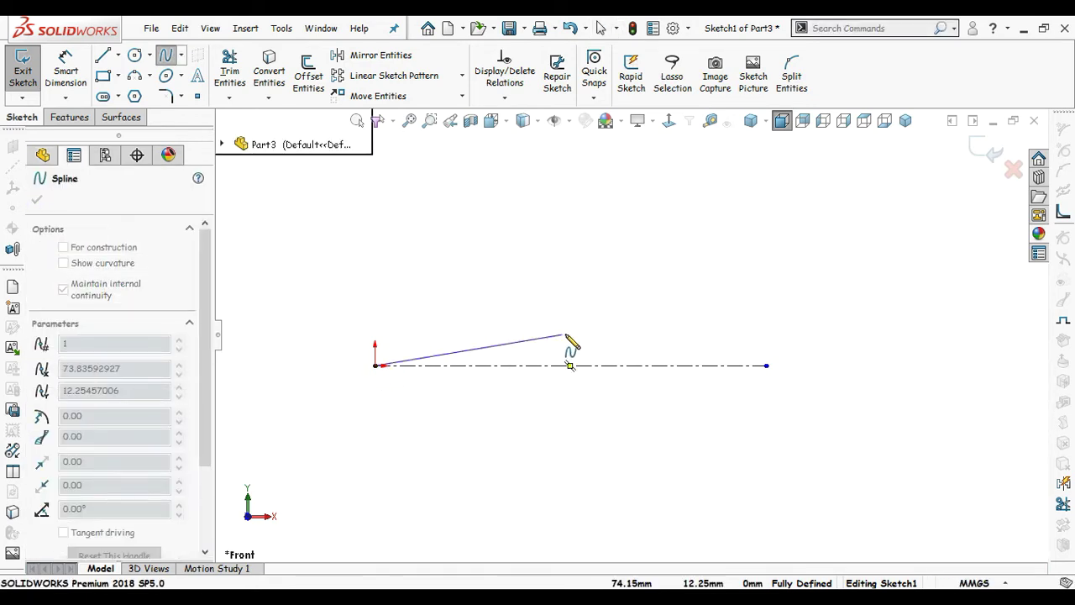
click(632, 367)
key(Escape)
Step: Delete all relations on the spline's outer endpoint and move that point about 22.5 mm above the centerline
click(487, 367)
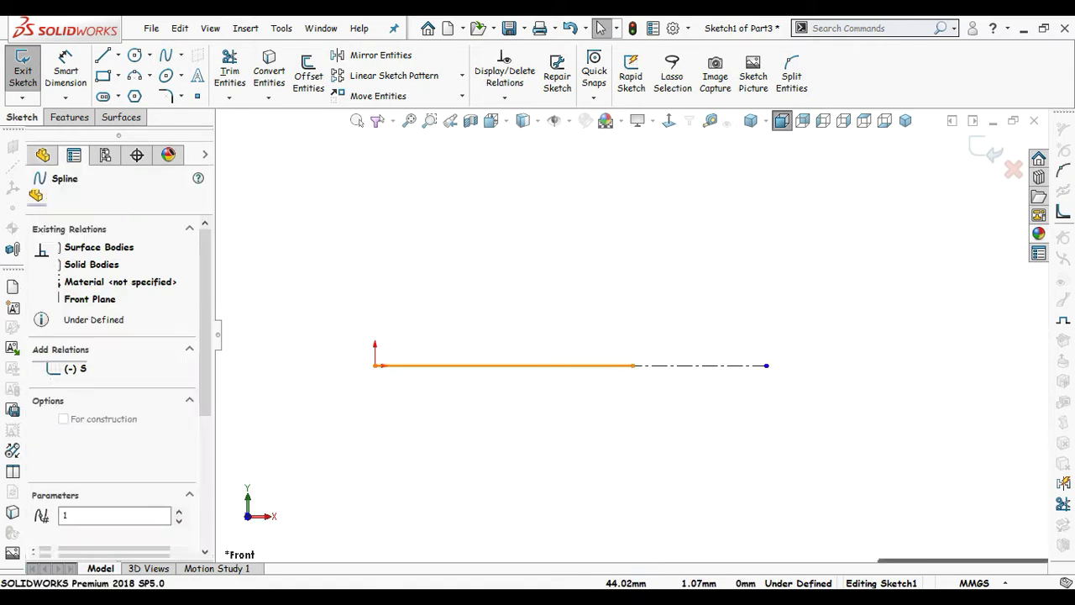
scroll(512, 403, down, 2)
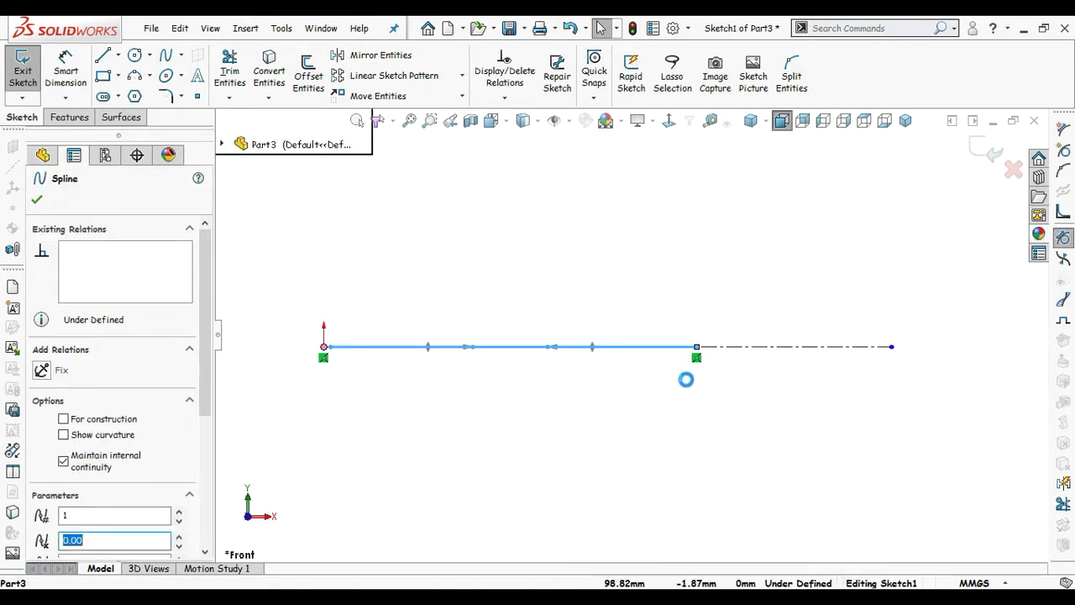
click(696, 347)
right_click(132, 275)
click(184, 282)
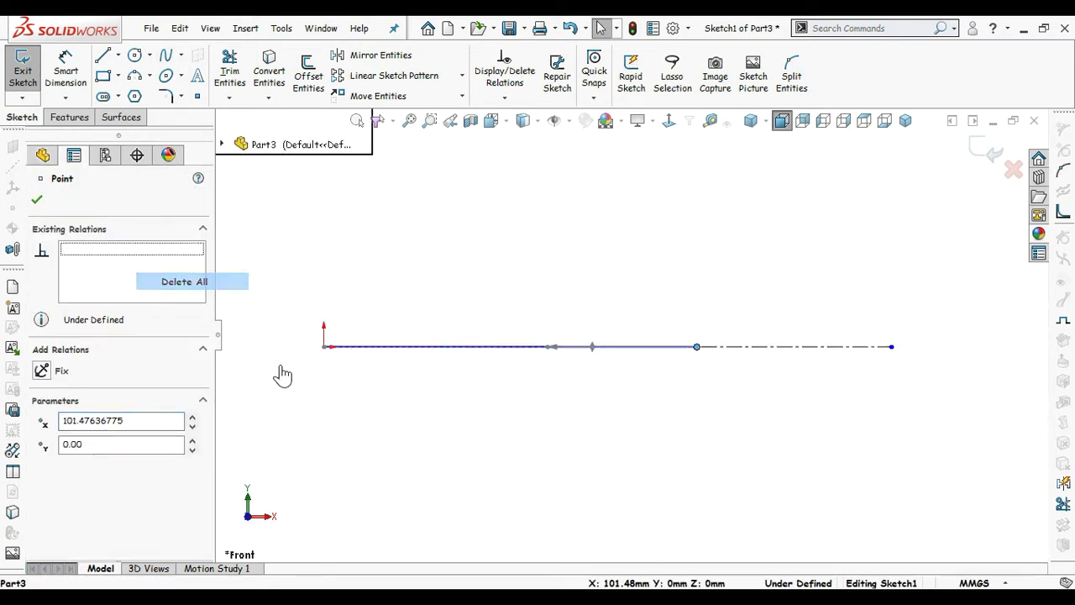
click(282, 375)
drag(697, 348, 697, 264)
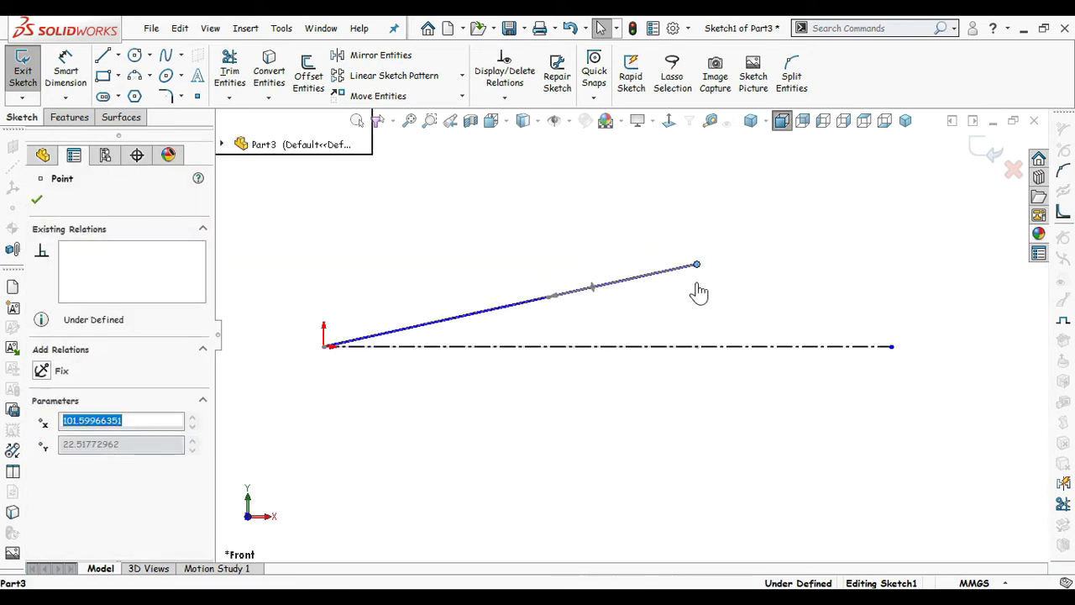
click(698, 298)
Step: Bend the spline with its tangent handle at the origin and make that handle horizontal
click(428, 328)
scroll(440, 340, down, 2)
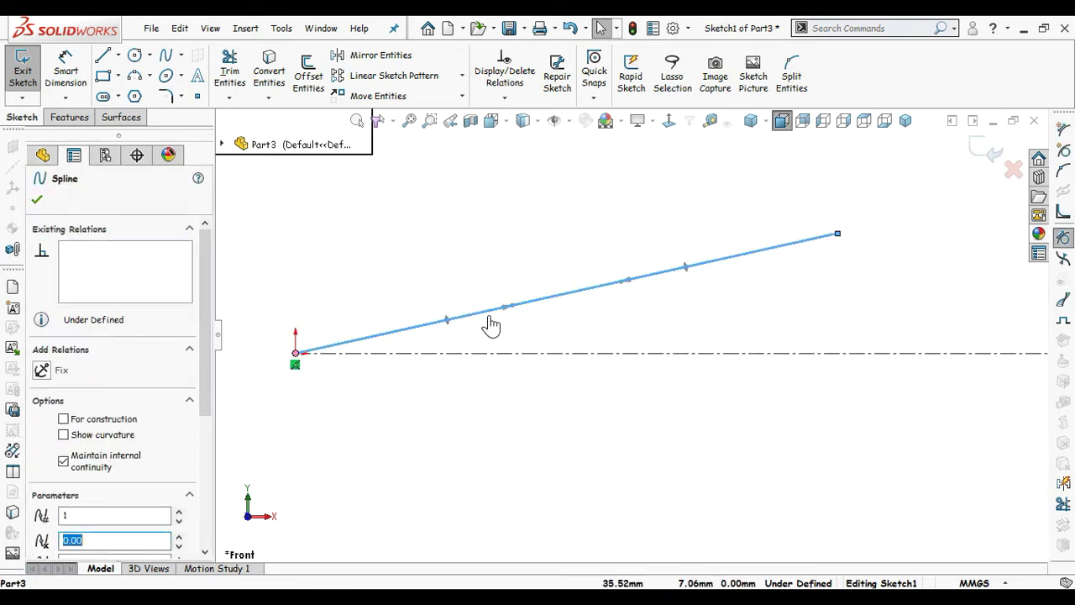
drag(514, 306, 477, 387)
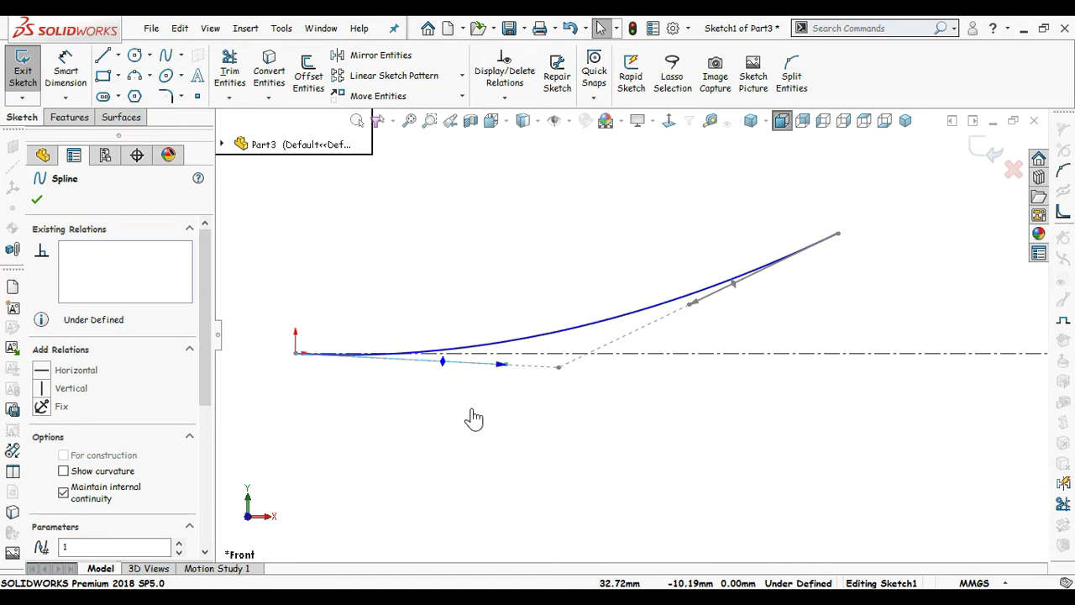
scroll(473, 418, up, 2)
click(87, 373)
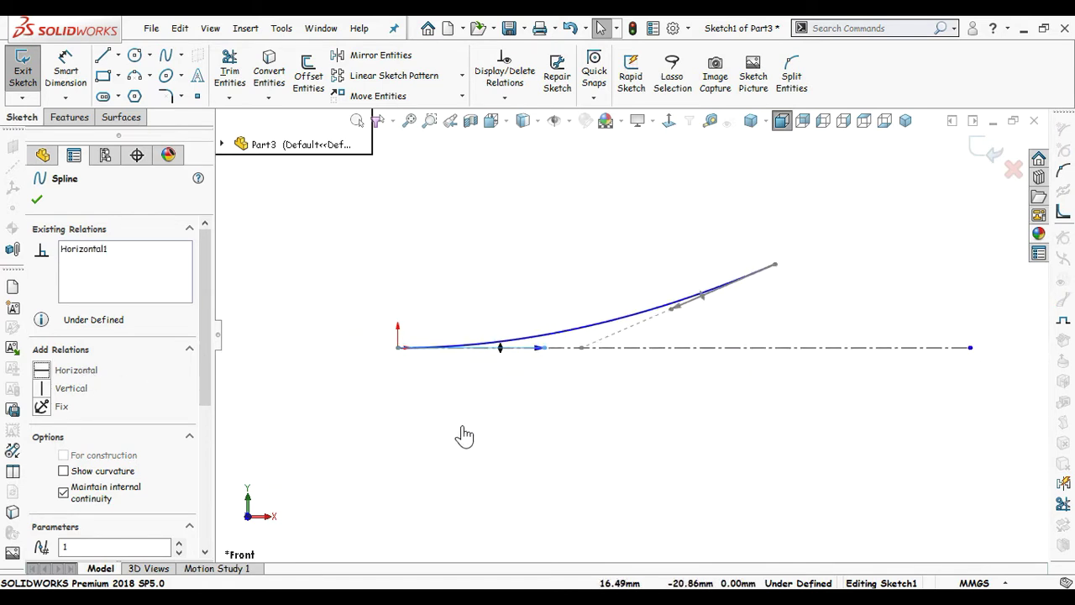
click(464, 436)
Step: Adjust the tangent handle at the spline's outer end and make it horizontal to form an S-curve
click(678, 317)
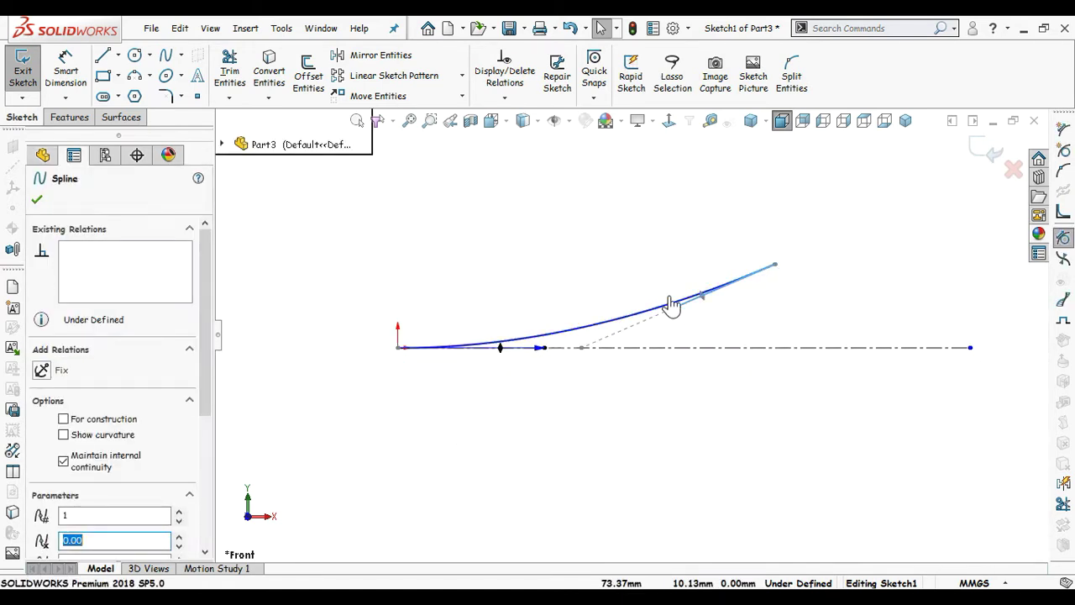
drag(679, 302, 619, 273)
click(73, 376)
click(592, 488)
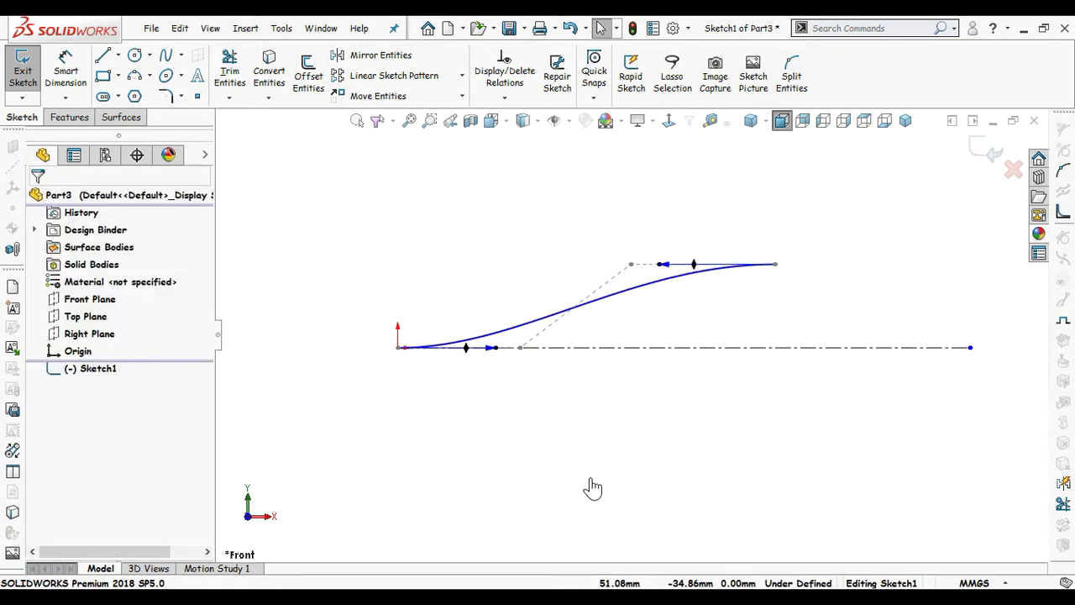
Step: Draw a vertical construction line about 56 mm long from the centerline up through the spline's outer endpoint
key(s)
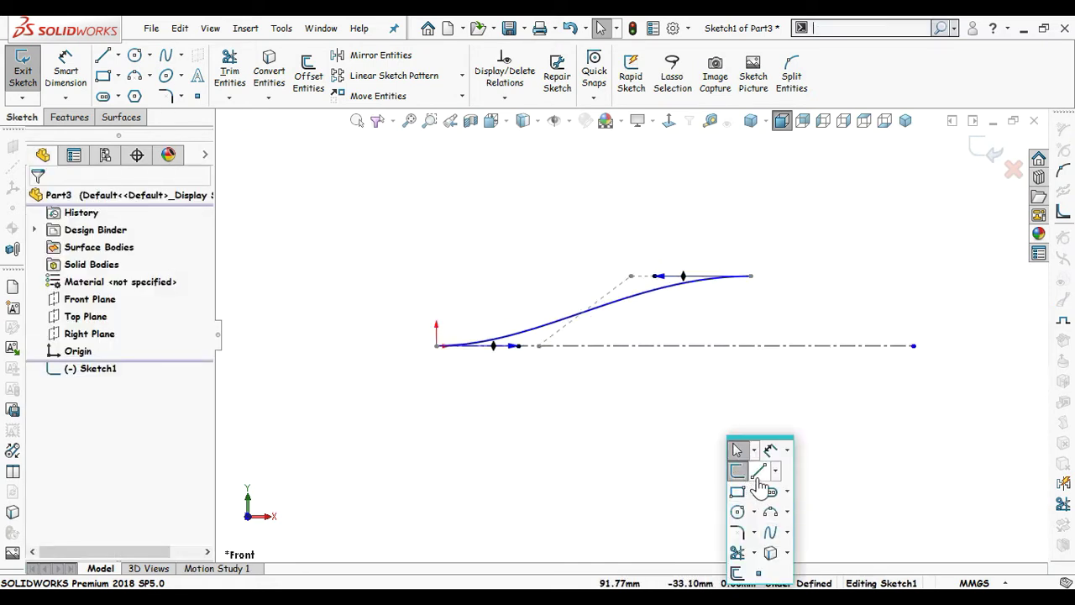
click(758, 472)
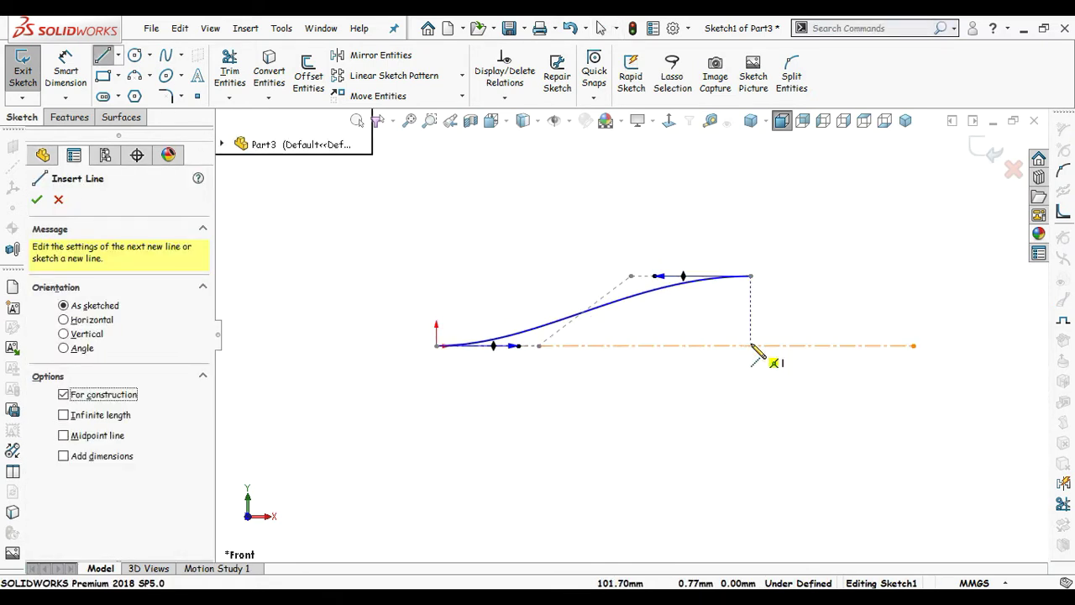
click(750, 345)
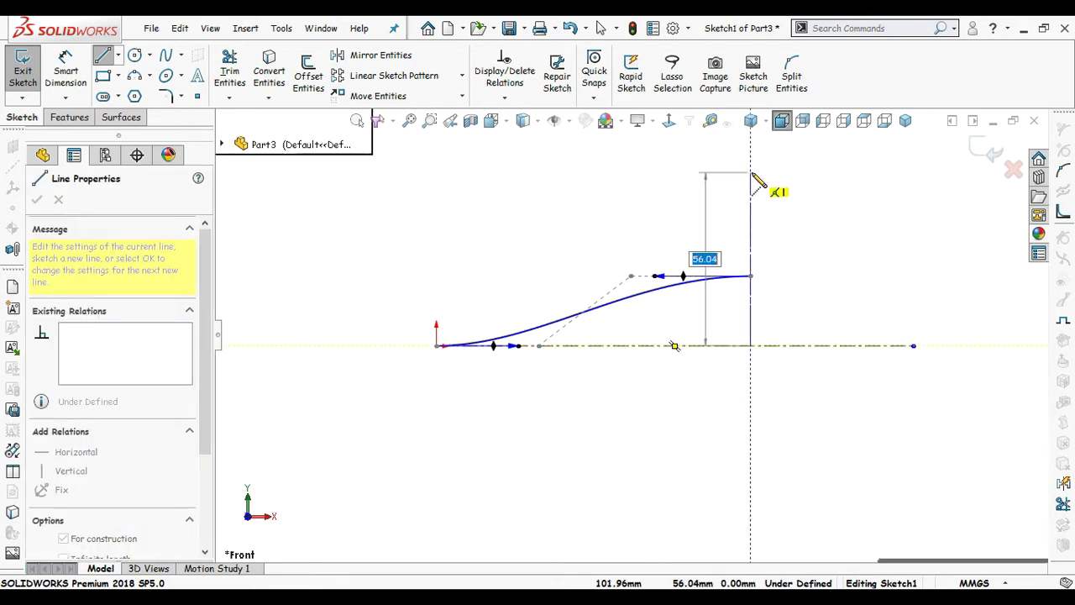
click(750, 173)
key(Escape)
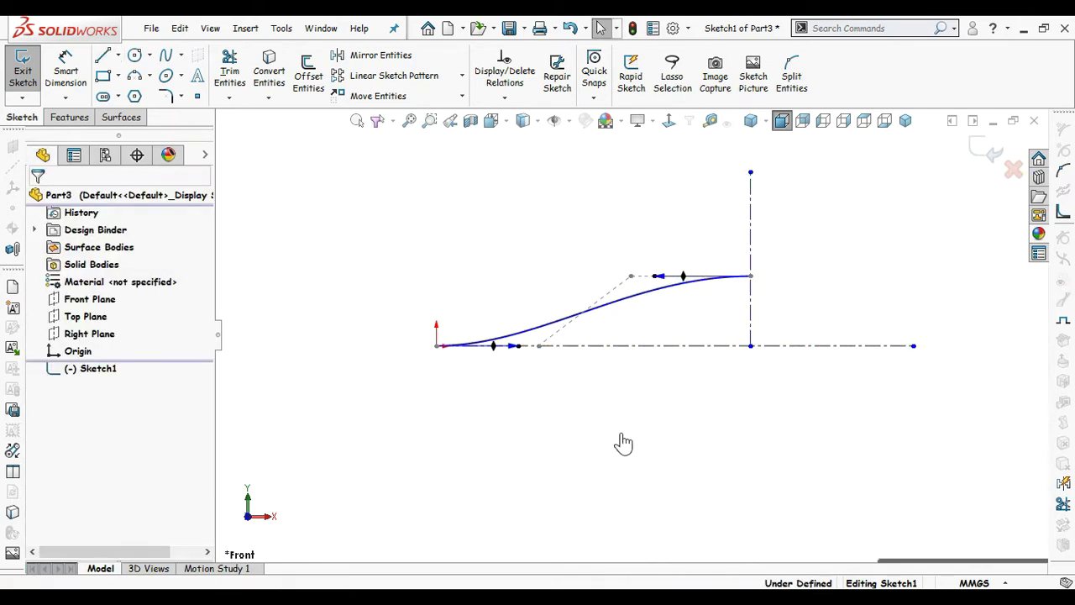
Step: Dimension the height of the spline's outer endpoint above the centerline as 8.71 mm
right_drag(623, 444, 729, 399)
click(729, 345)
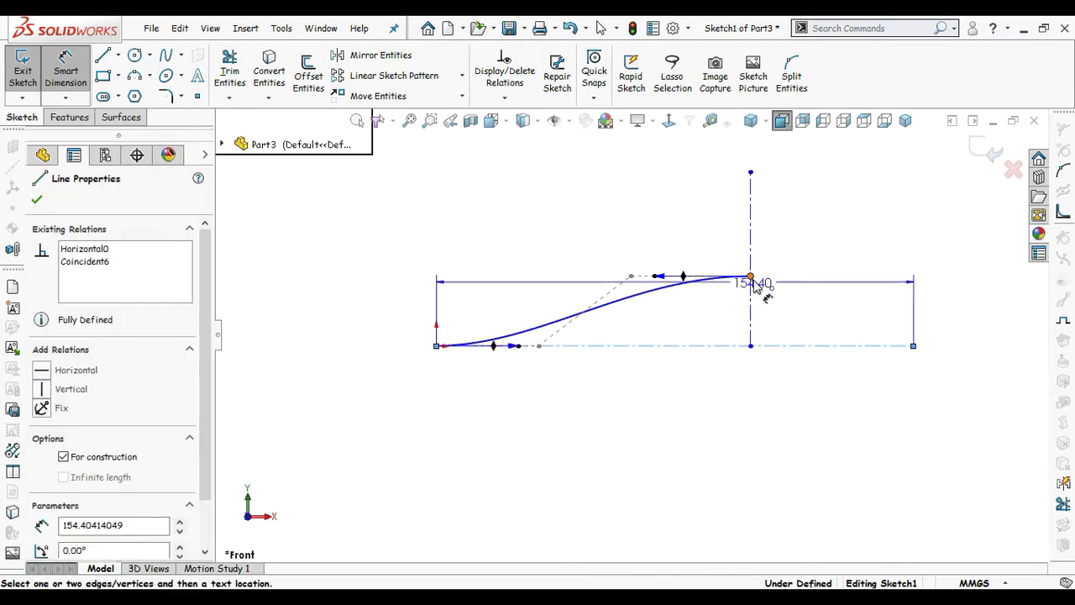
click(750, 276)
click(806, 313)
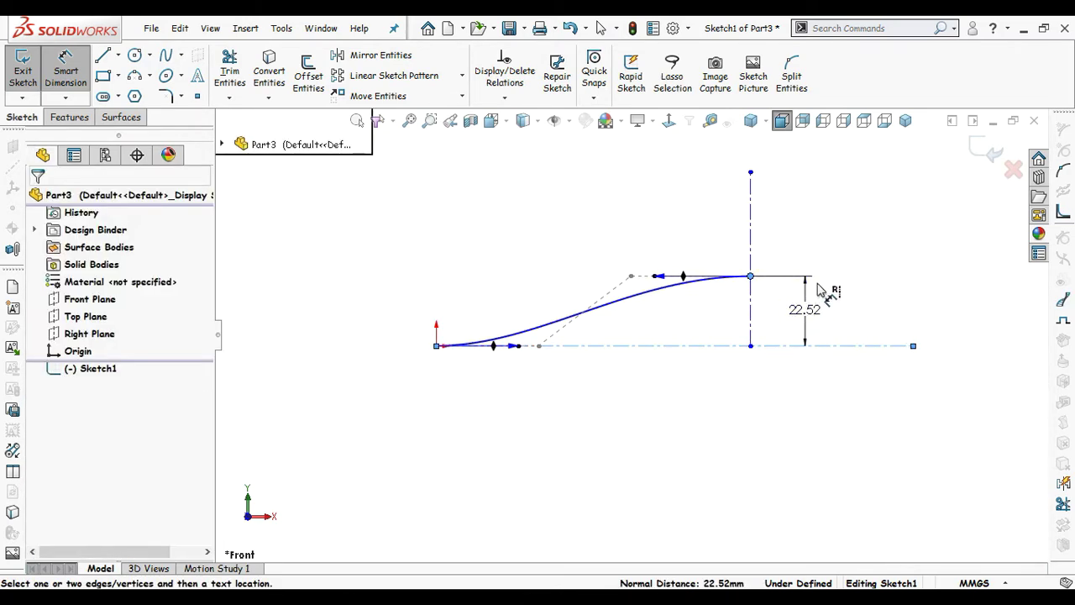
text(8.71)
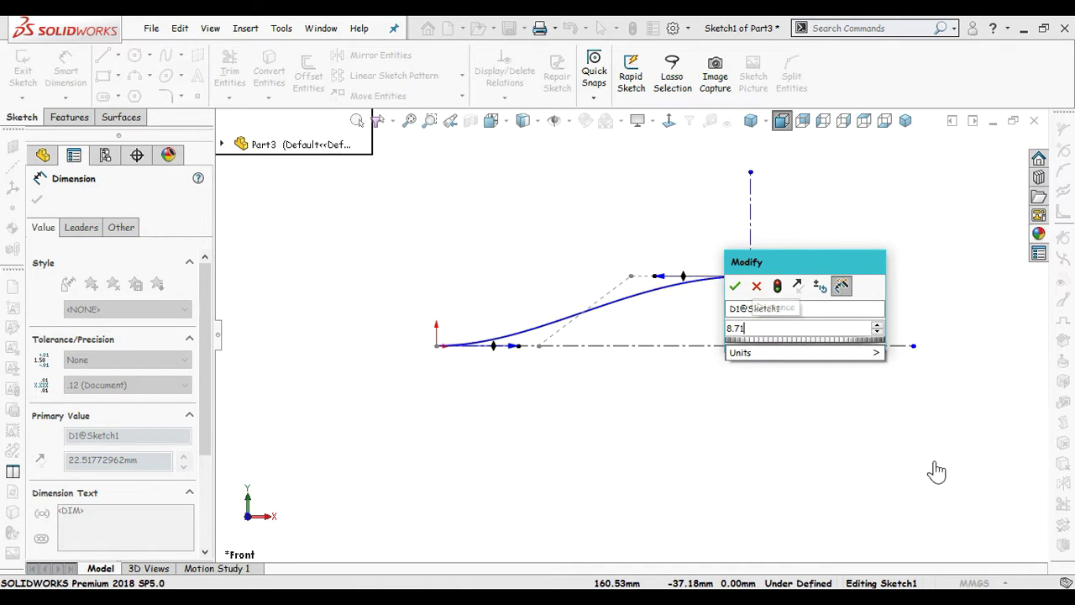
key(Return)
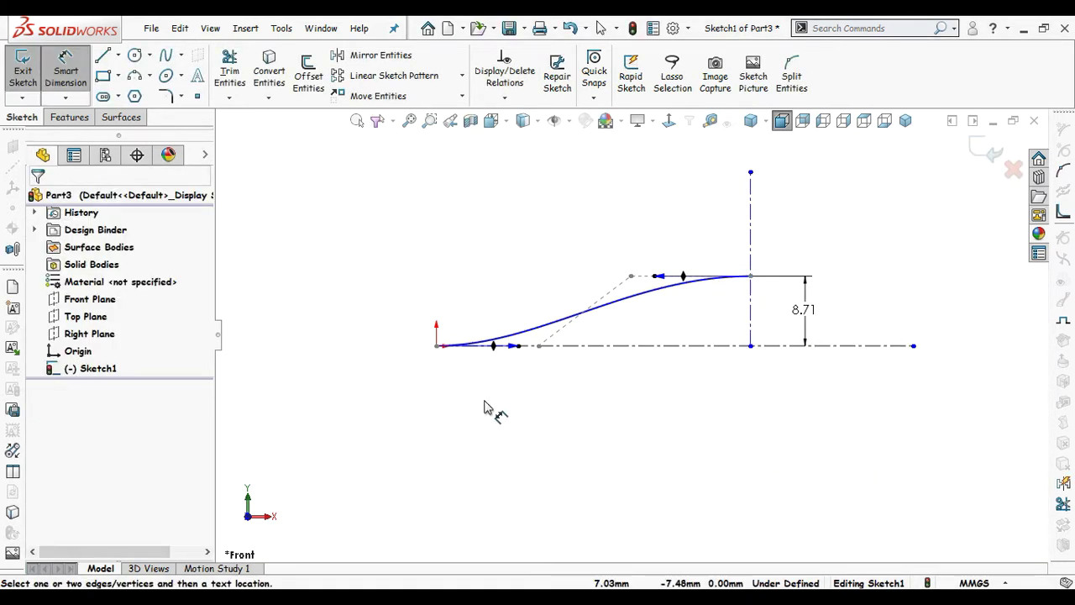
Step: Dimension the horizontal distance from the origin to the vertical construction line as 82.7 mm
click(436, 345)
click(750, 318)
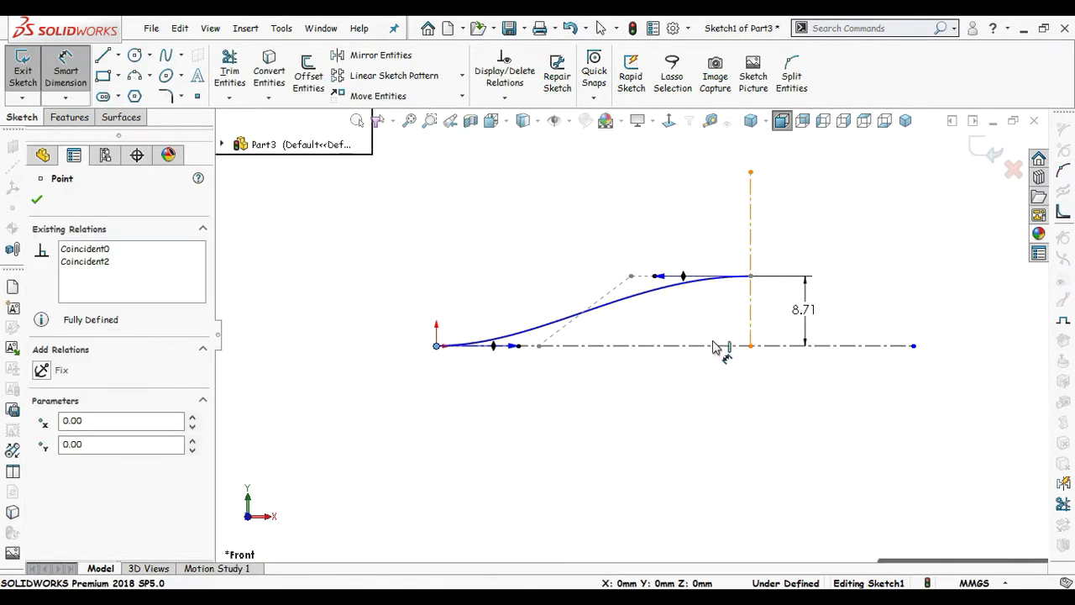
click(647, 432)
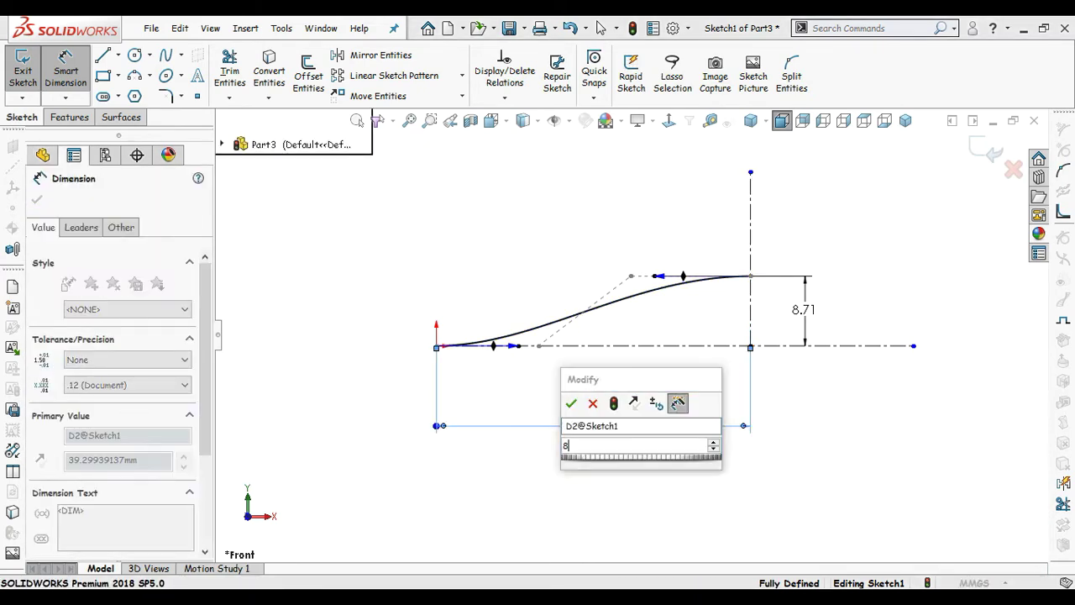
text(82.7)
key(Return)
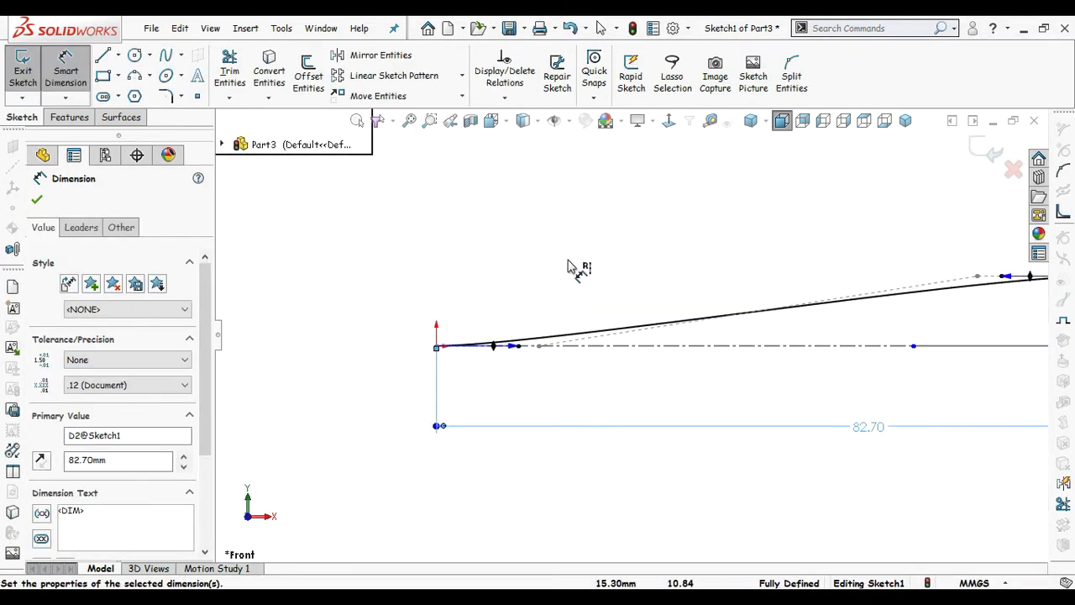
scroll(714, 284, up, 3)
scroll(735, 287, up, 2)
key(Escape)
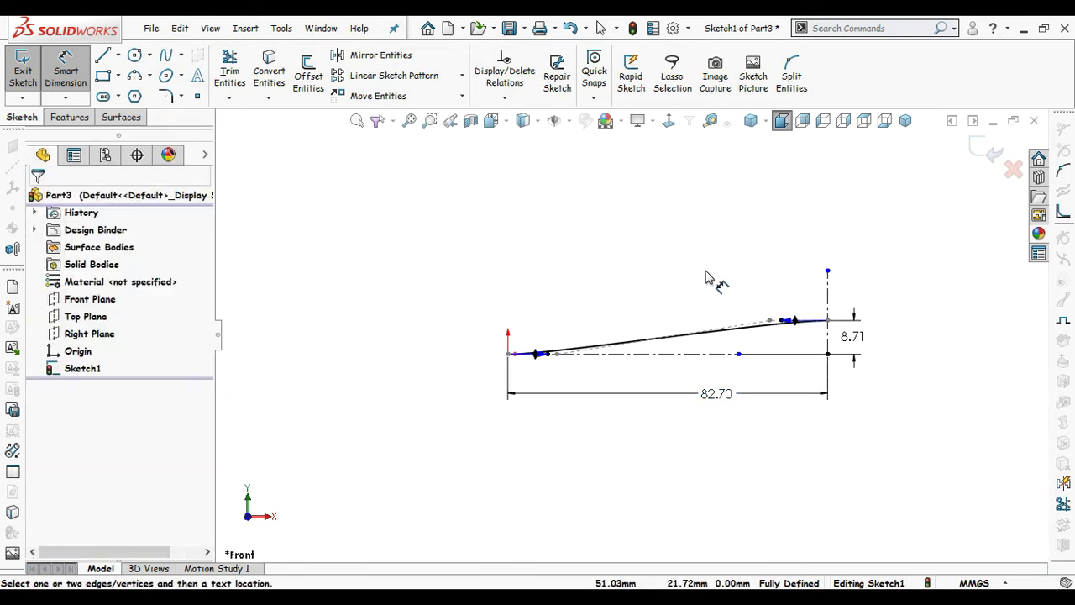
Step: Dimension the spline's tangent handle at the origin with a magnitude of 74.66 mm
scroll(659, 385, down, 5)
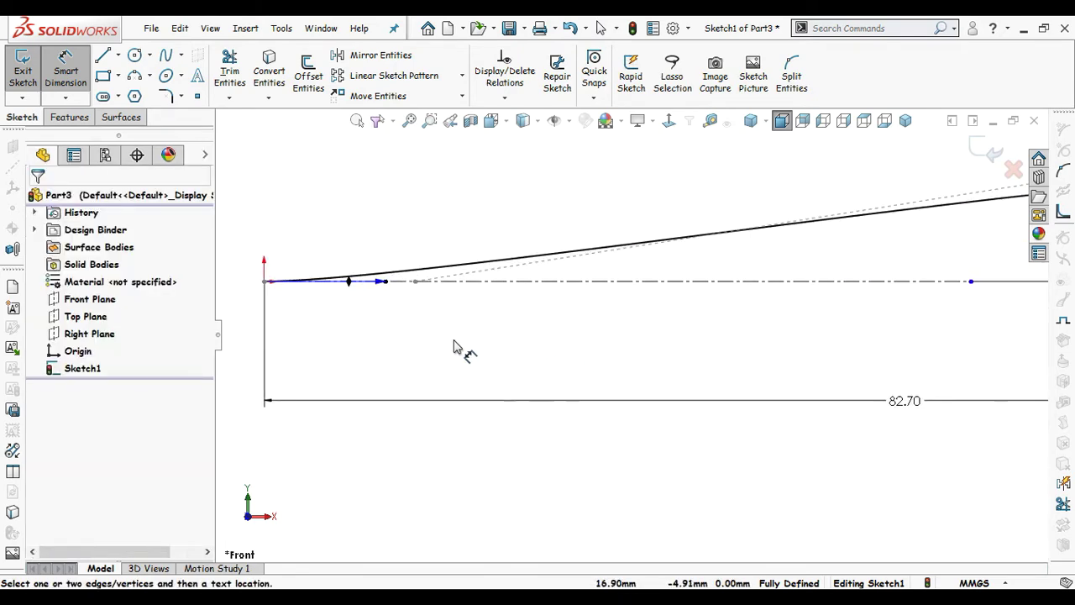
click(382, 283)
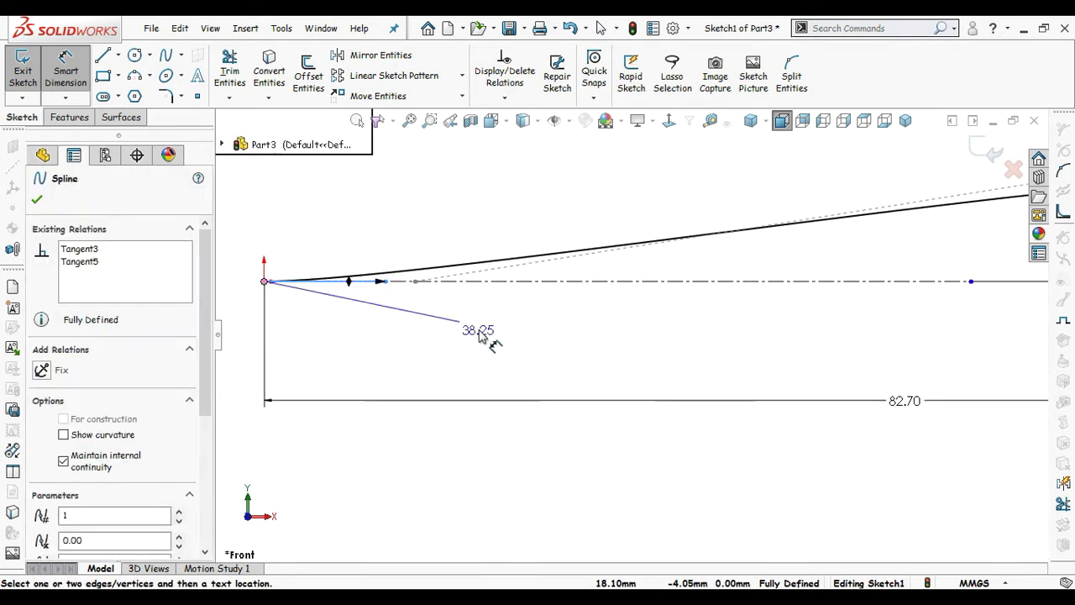
click(512, 206)
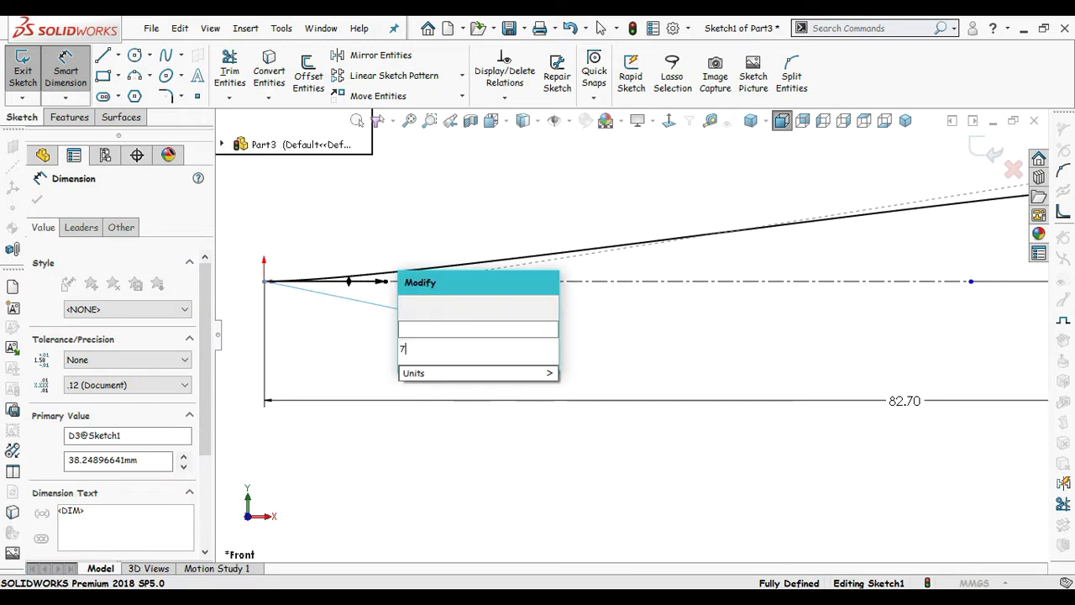
key(Return)
click(514, 203)
Step: Dimension the tangent handle at the spline's outer end with a magnitude of 94.16 mm
scroll(626, 221, up, 6)
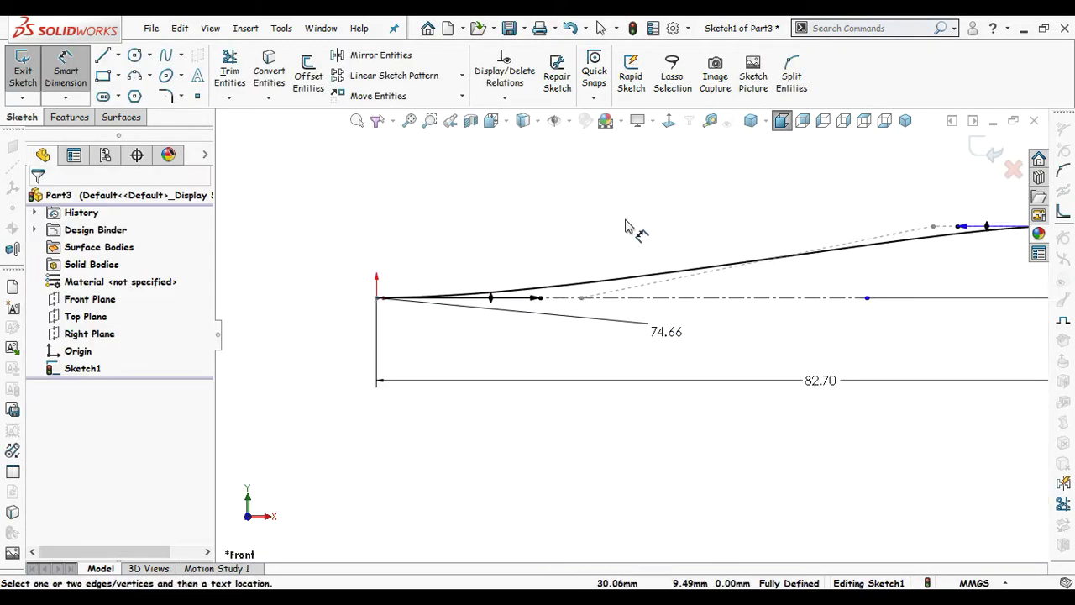
scroll(731, 227, down, 2)
click(802, 332)
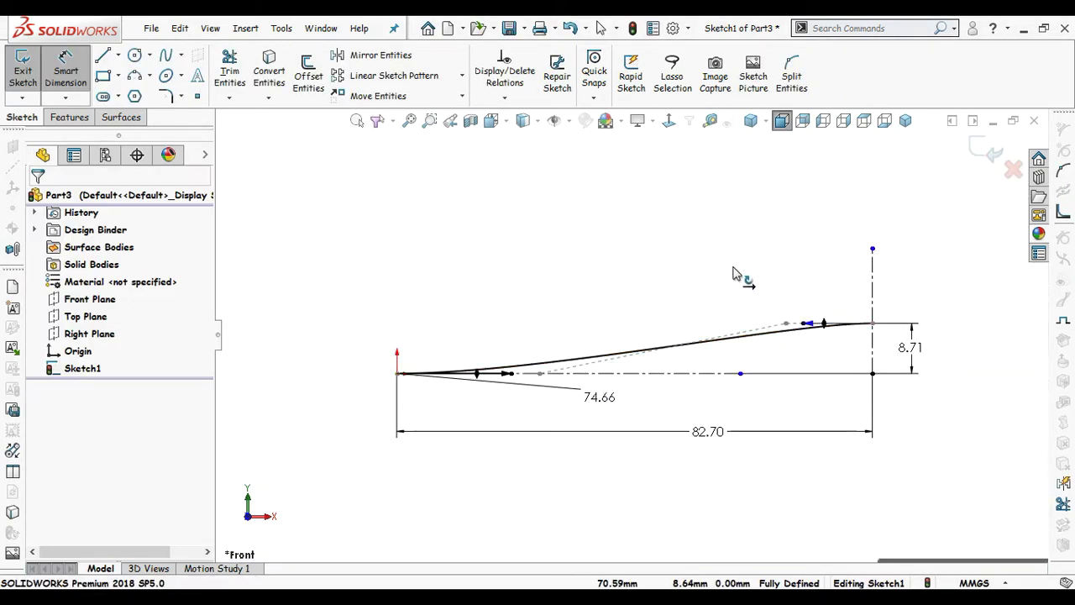
click(697, 267)
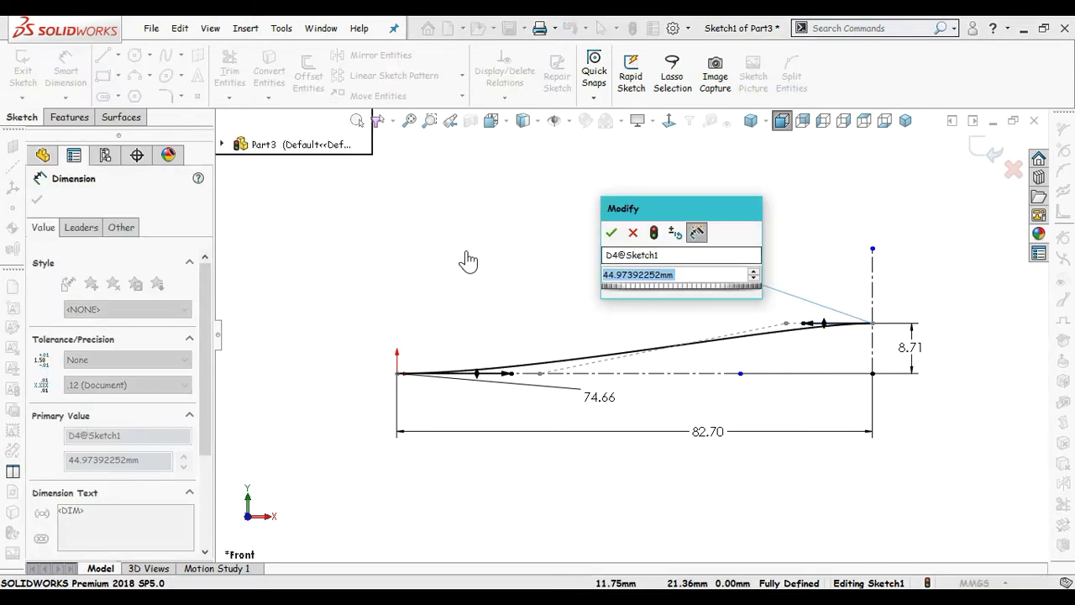
text(94.)
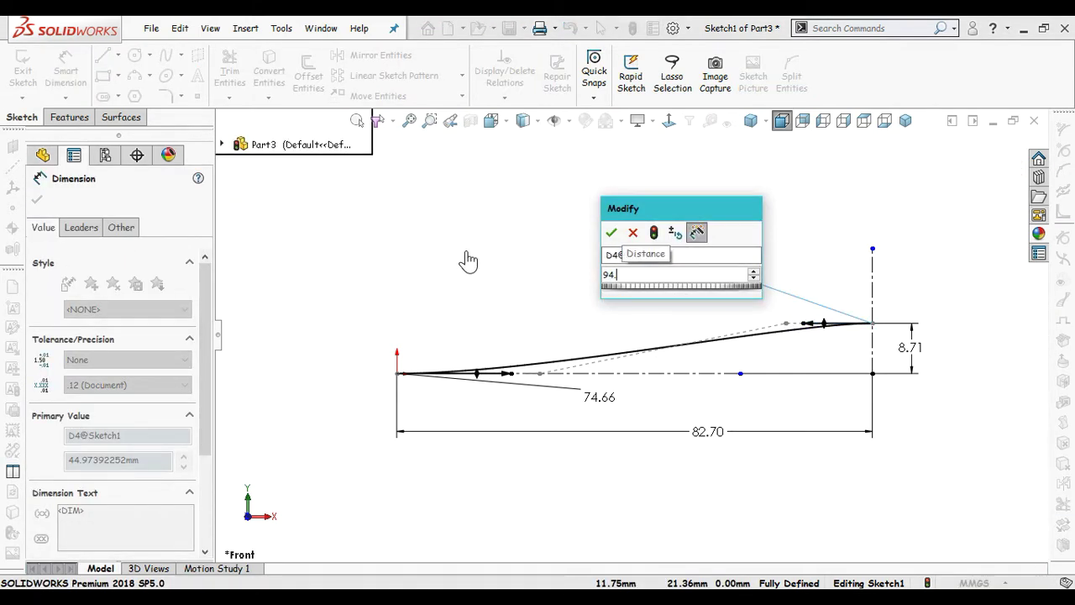
text(1)
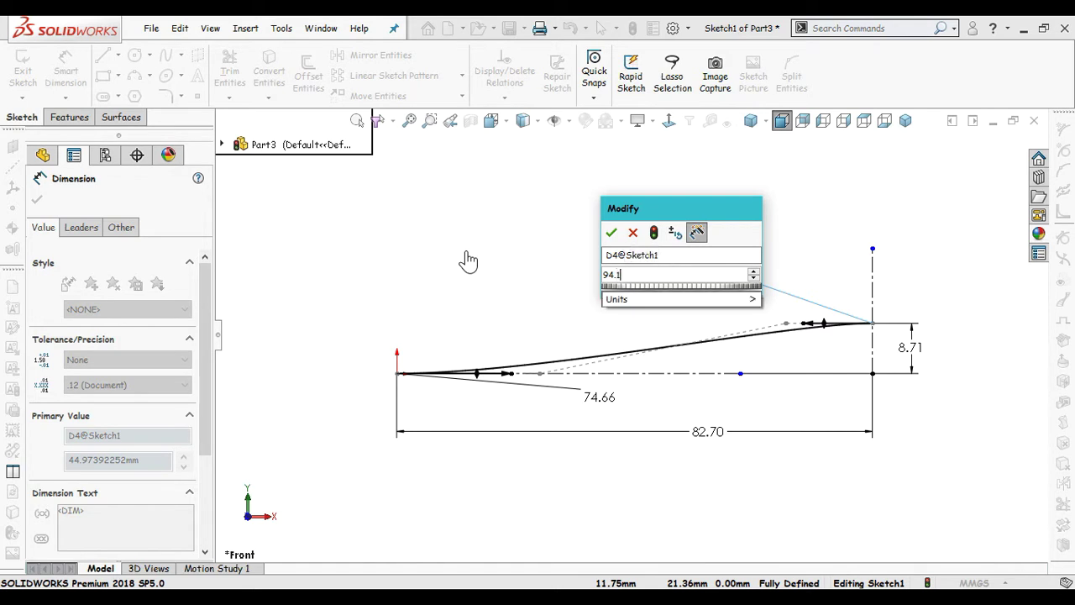
text(6)
key(Return)
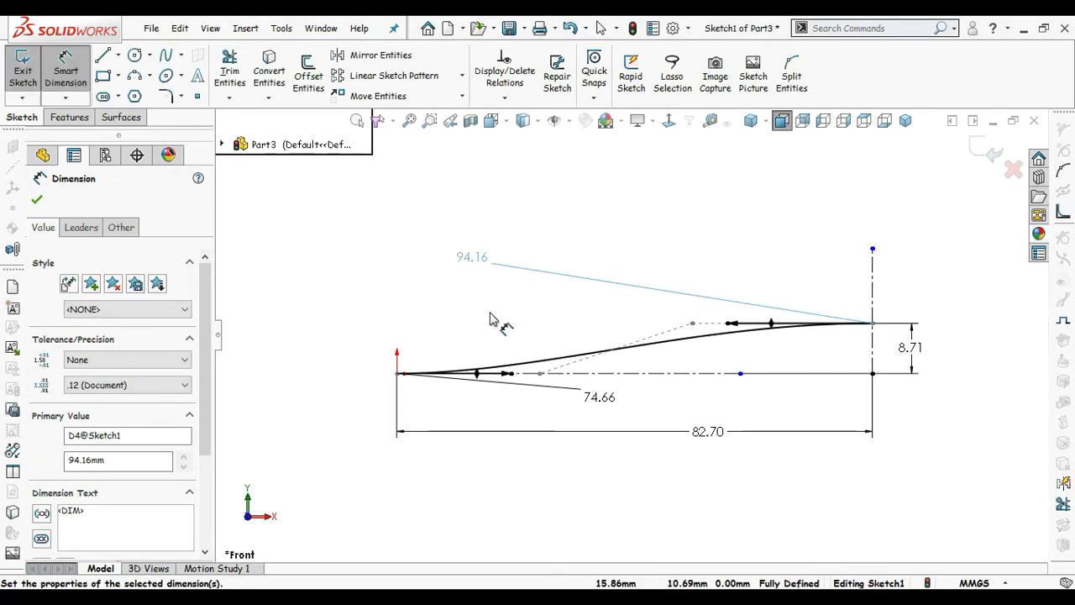
click(541, 317)
scroll(542, 316, up, 2)
right_drag(713, 233, 623, 227)
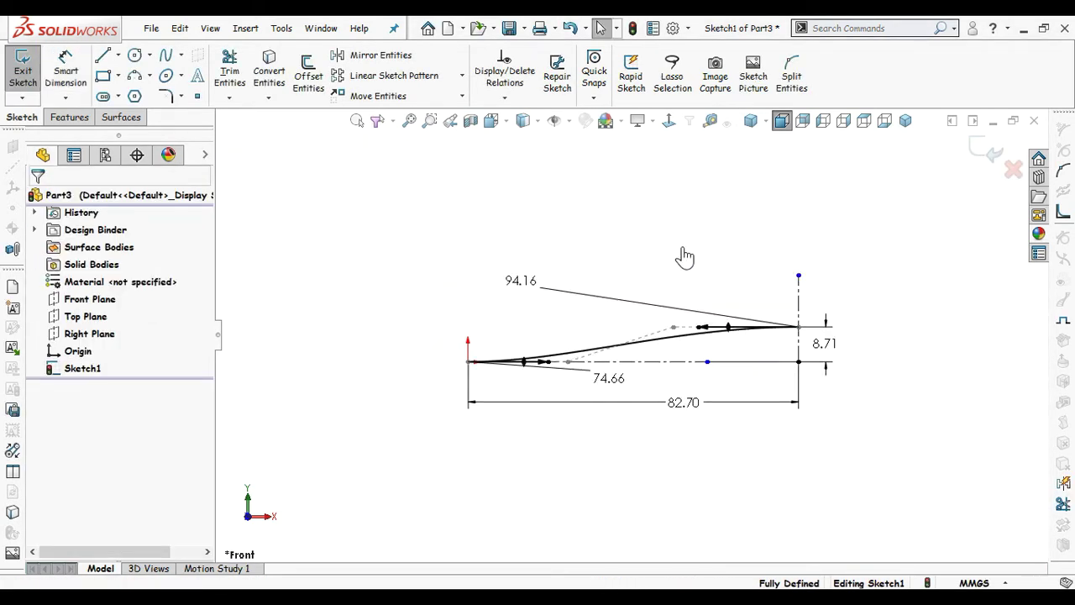
Step: Revolve the open spline profile 360 degrees about the vertical construction line as a 1 mm one-direction thin feature
ctrl+middle_drag(677, 252, 478, 240)
click(70, 117)
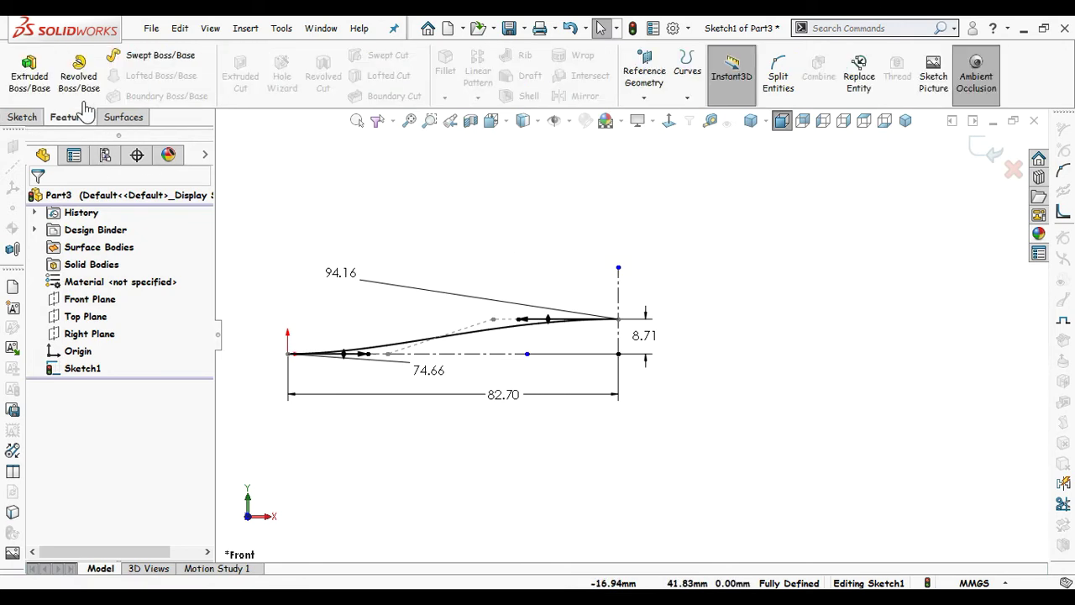
click(78, 74)
click(578, 319)
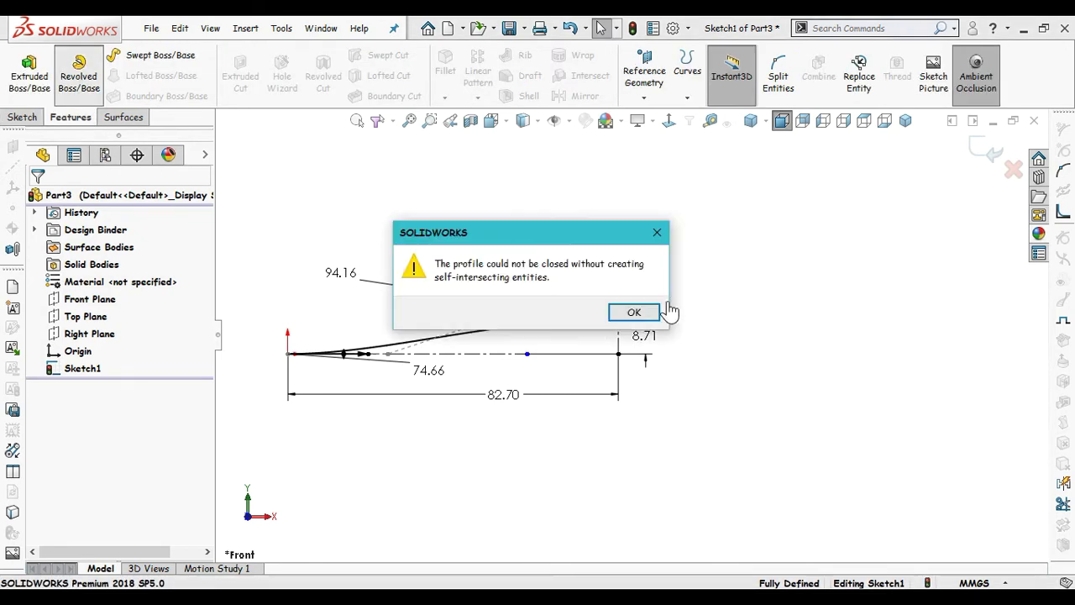
click(634, 313)
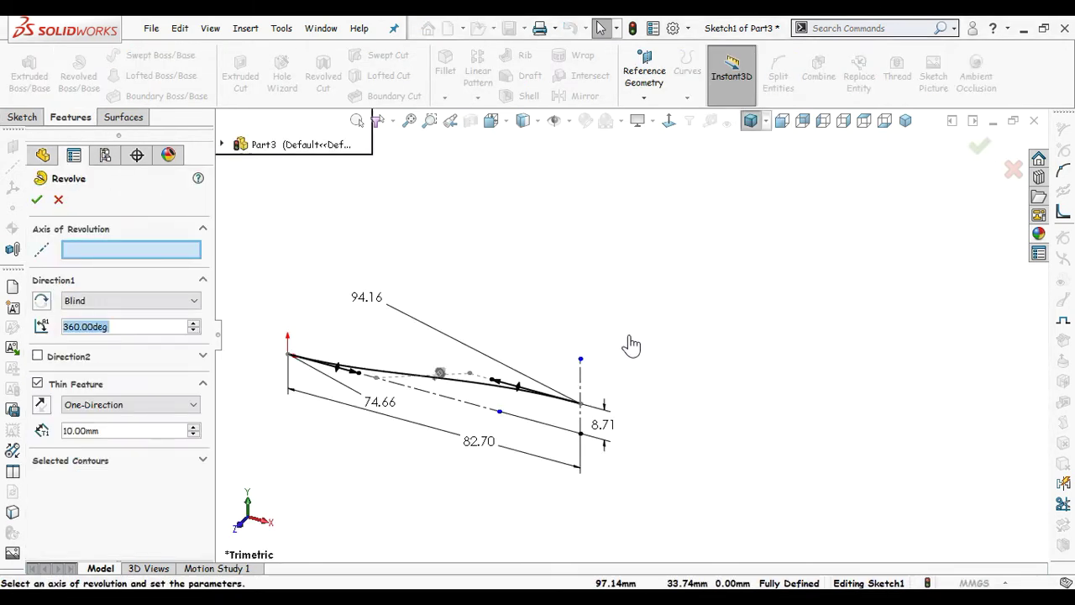
click(580, 385)
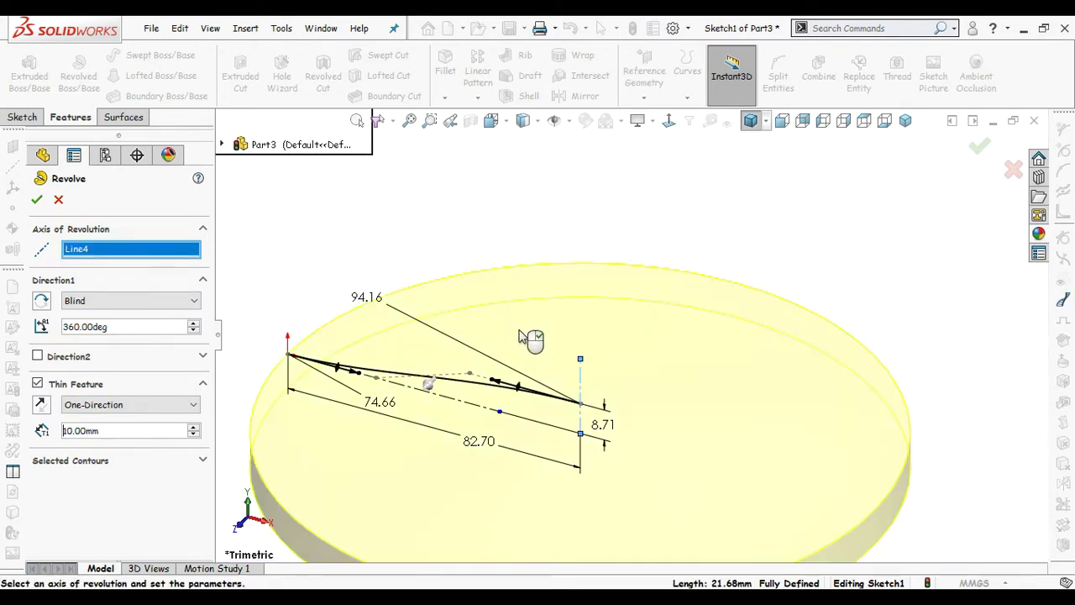
text(1)
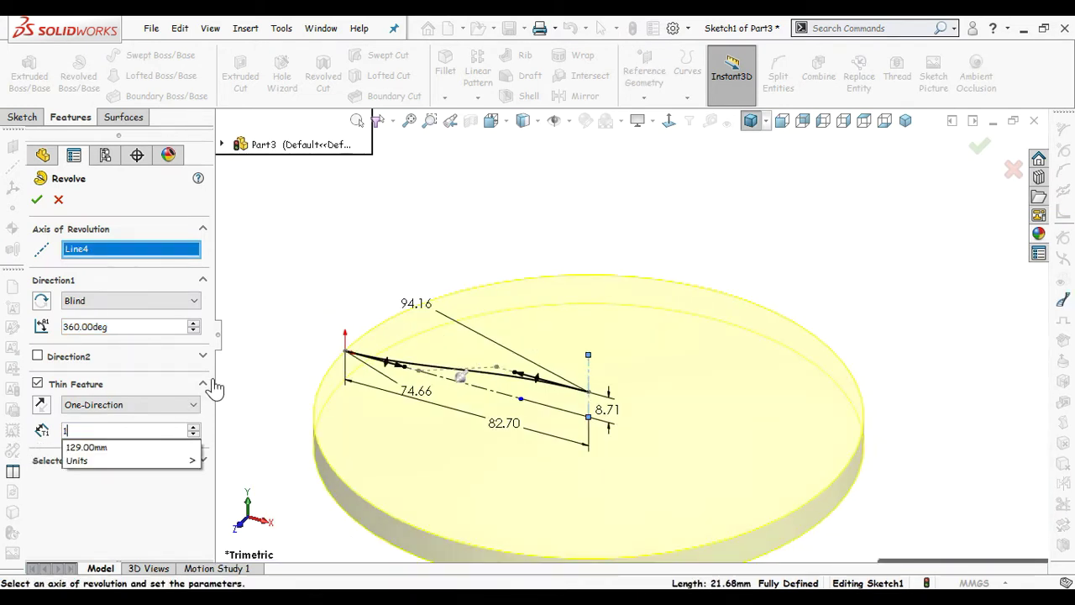
key(Return)
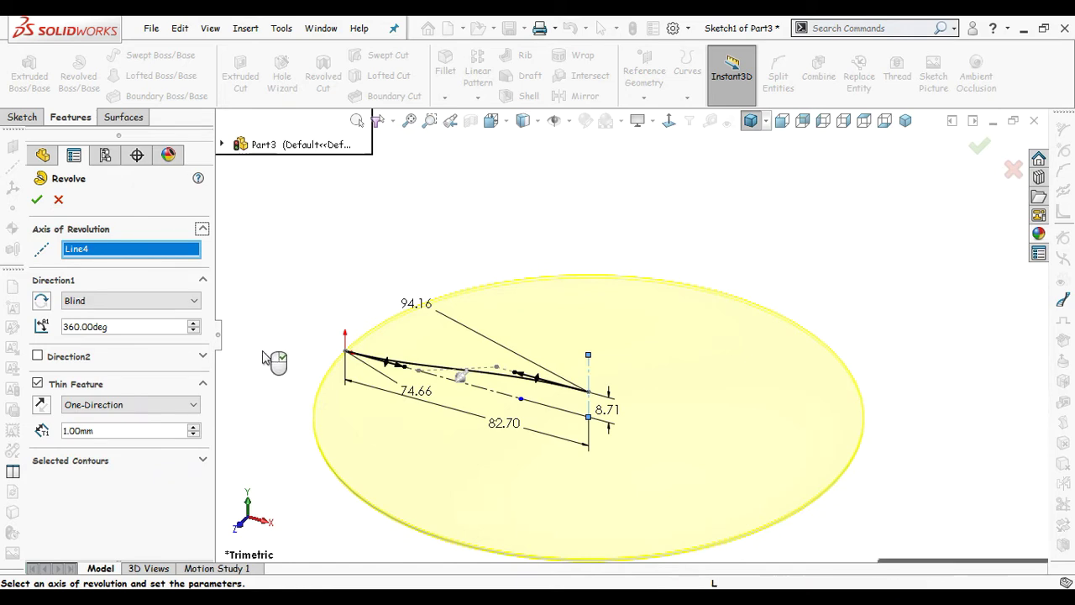
middle_drag(265, 378, 283, 281)
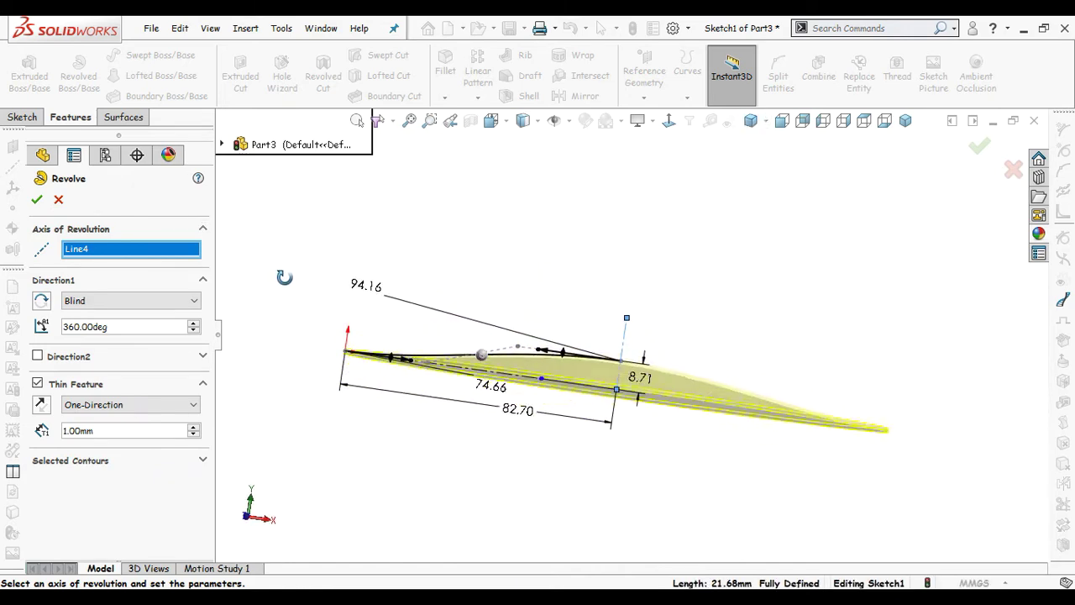
click(37, 200)
middle_drag(713, 261, 705, 290)
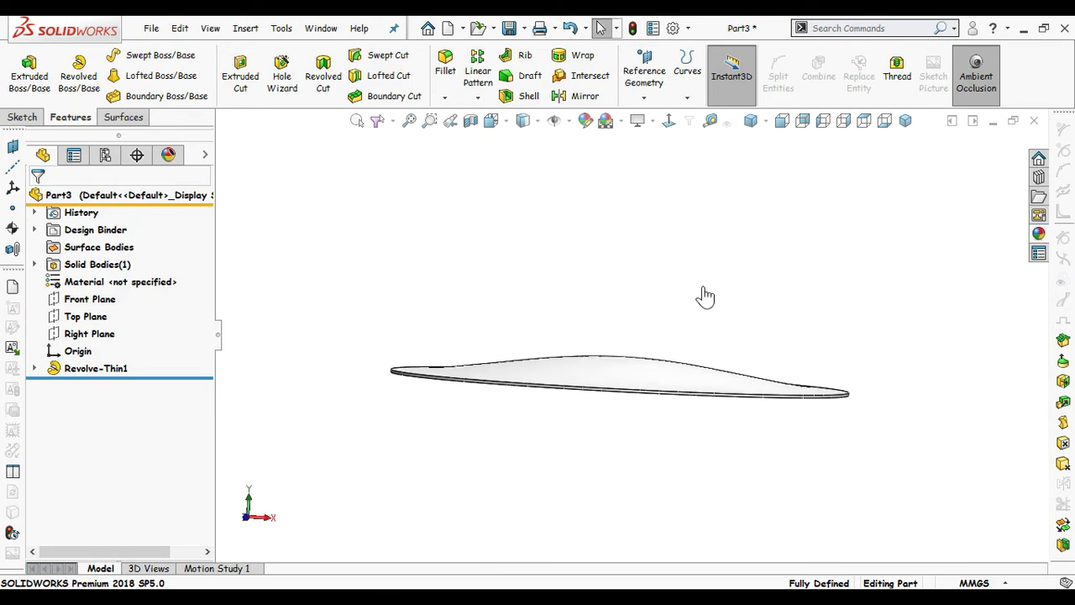
Step: Start a sketch on the Top Plane and draw a circle about 95 mm in diameter, centred on the revolved disc
click(85, 316)
click(94, 289)
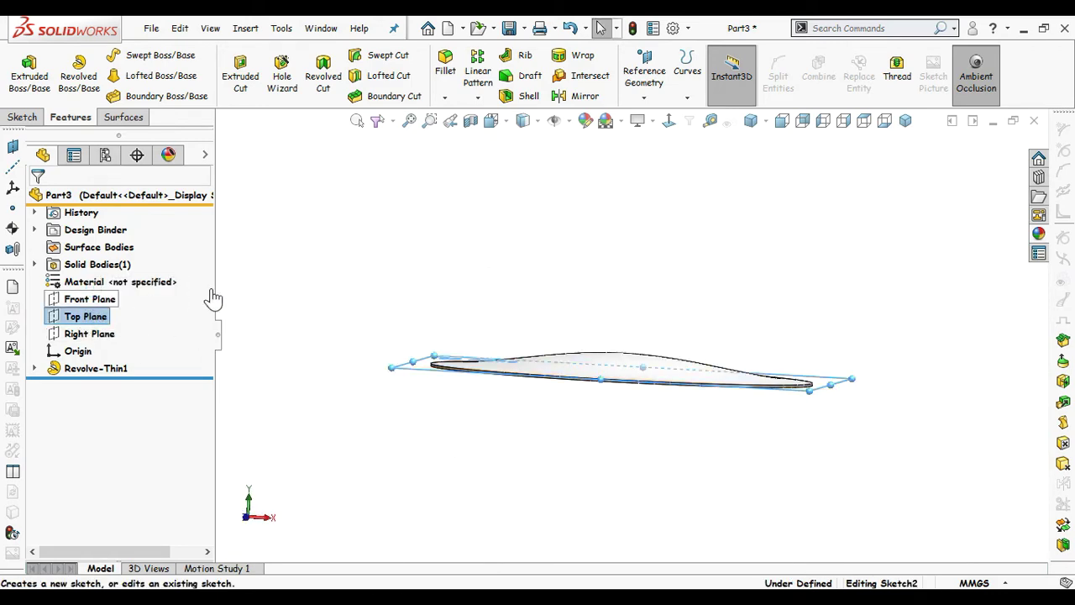
click(669, 121)
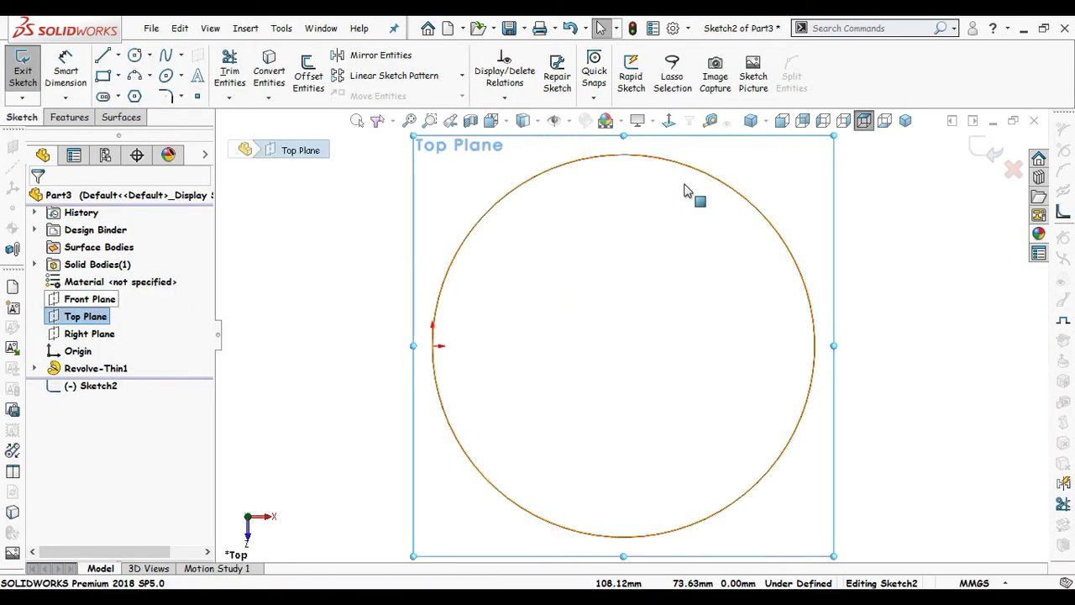
key(s)
click(697, 369)
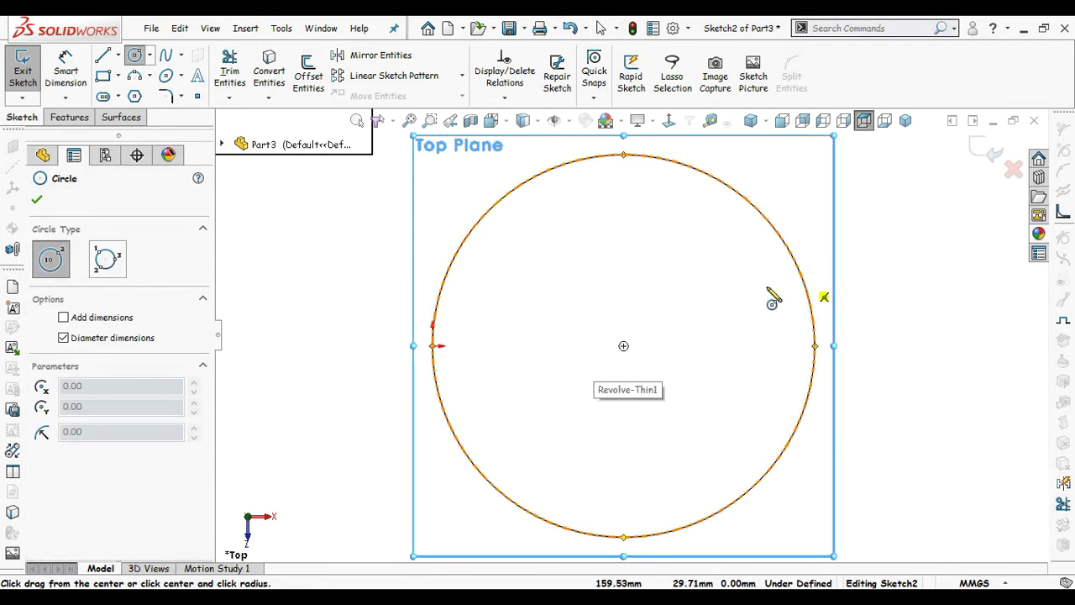
click(624, 346)
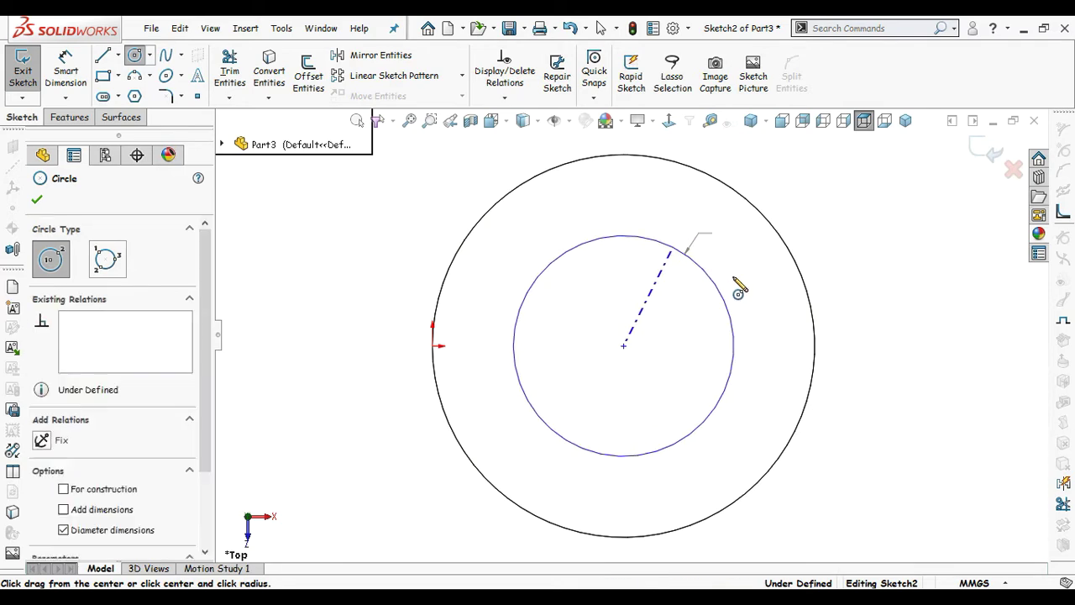
Step: Dimension the circle's diameter as 152.7 mm
scroll(733, 277, up, 2)
right_drag(828, 422, 740, 260)
click(694, 312)
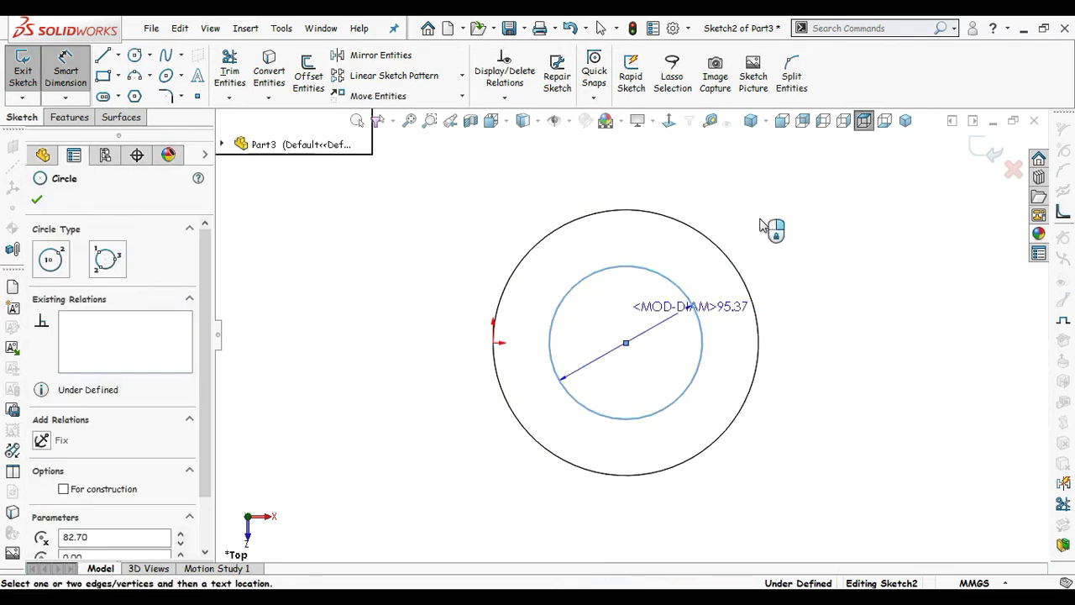
click(785, 212)
text(1)
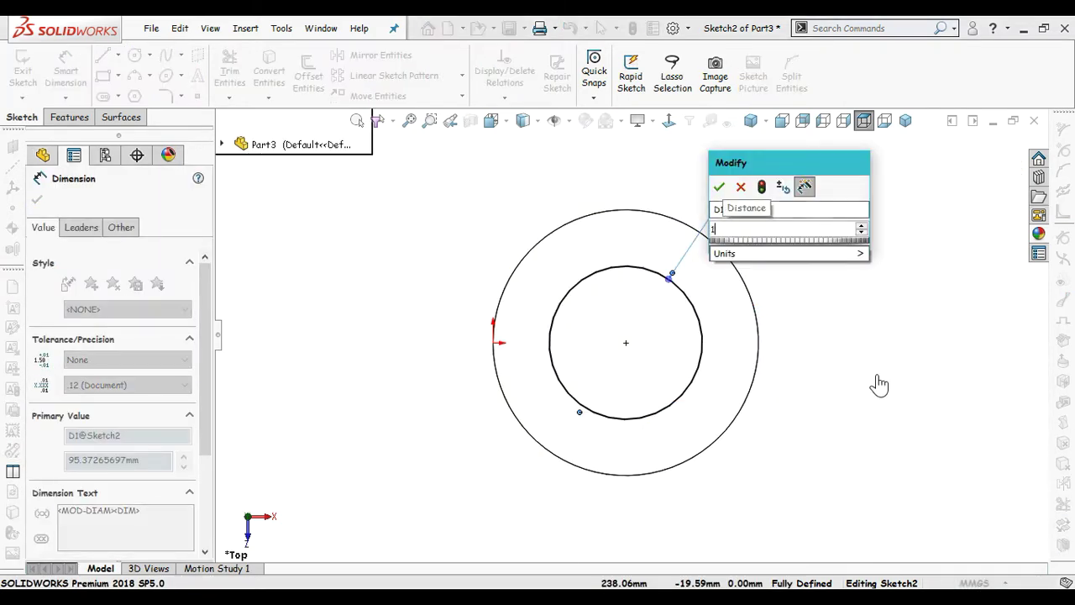
text(50)
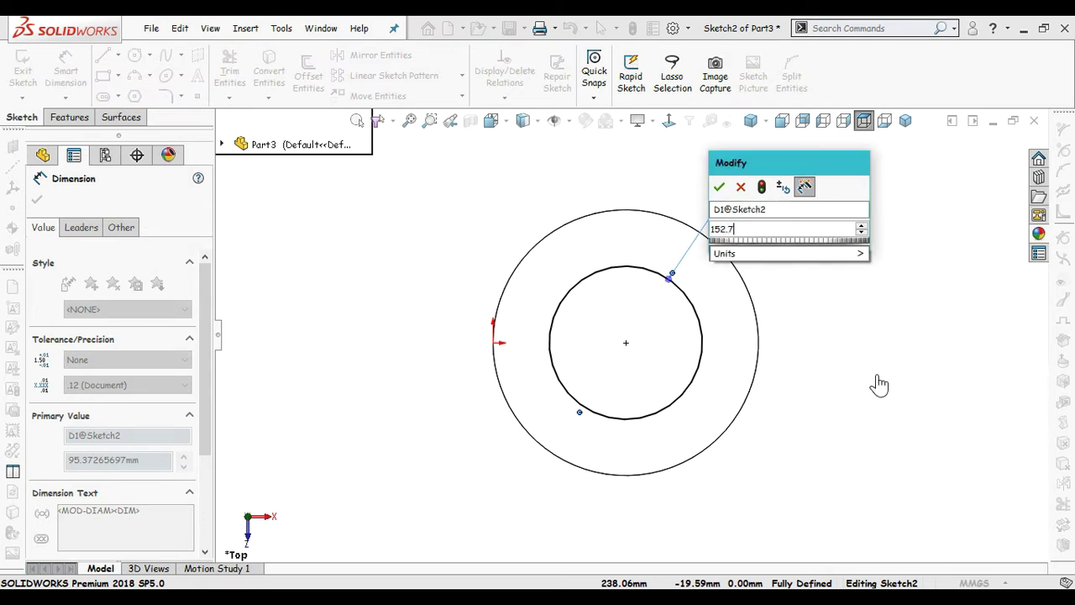
key(Return)
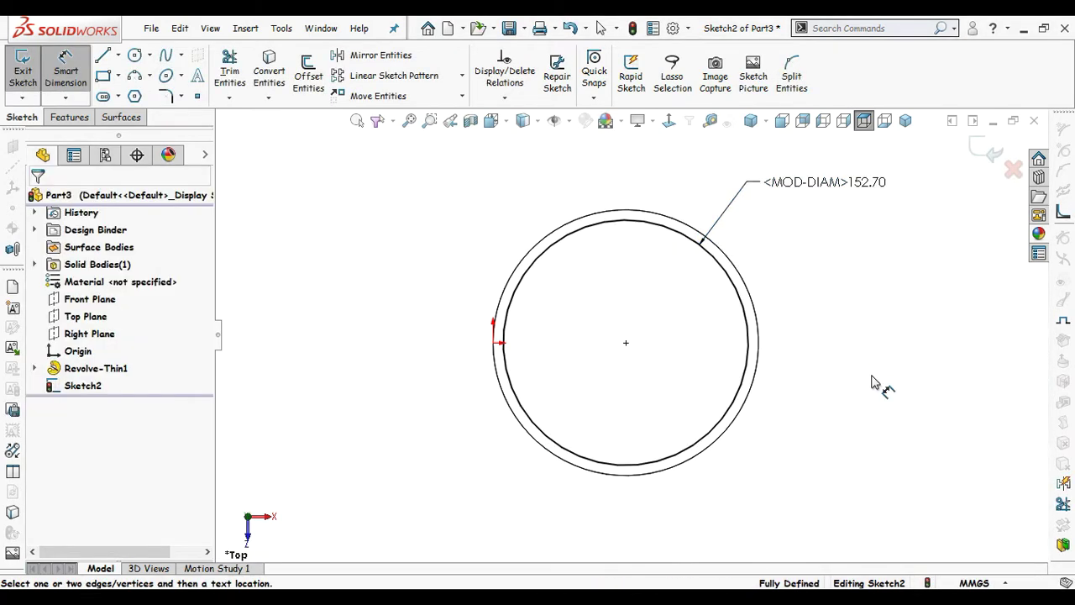
key(Escape)
Step: Extrude the 152.7 mm circle as a boss with a blind depth of 5 mm
middle_drag(798, 427, 775, 250)
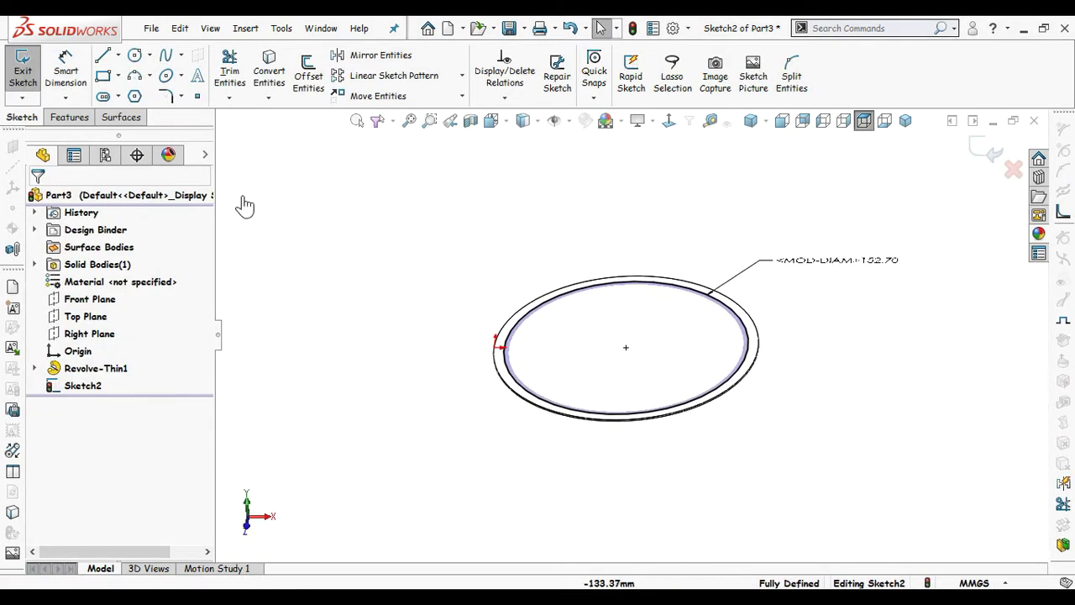
click(69, 118)
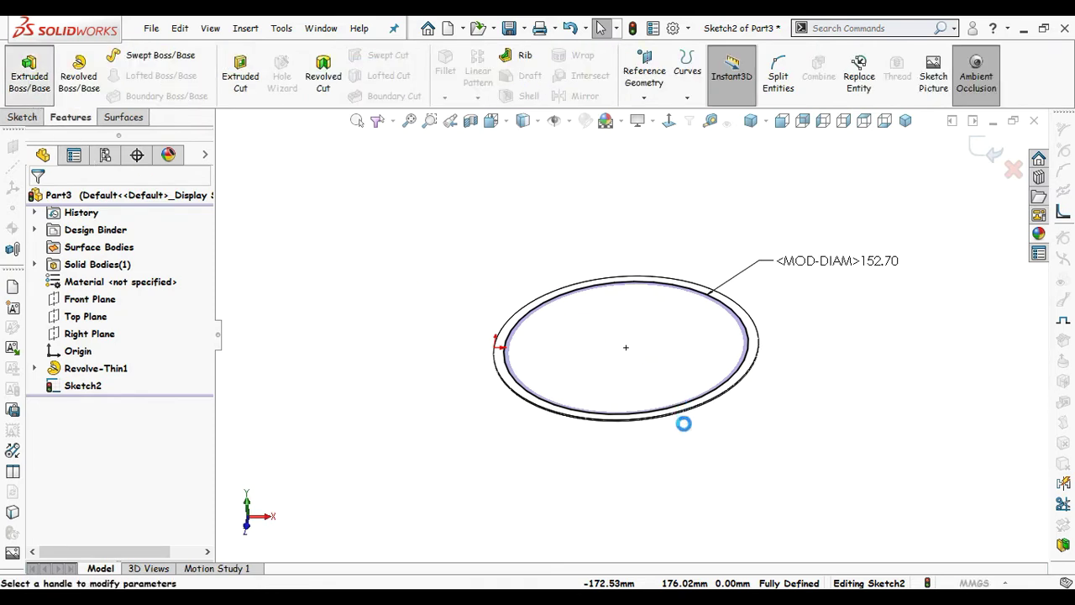
middle_drag(689, 440, 694, 378)
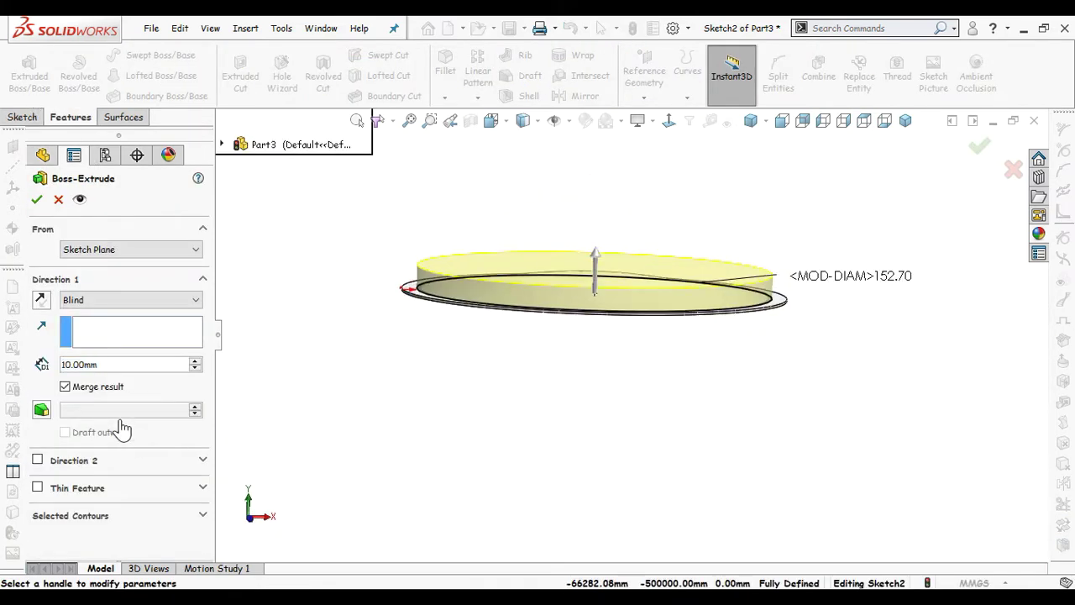
text(5)
key(Return)
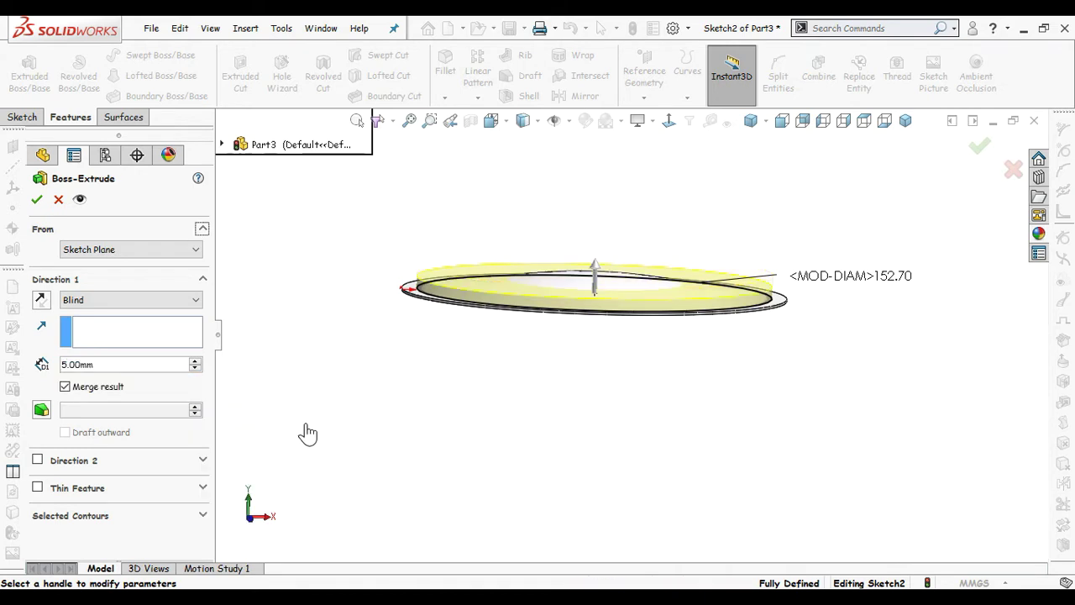
Step: Start the extrusion at a reversed 20 mm offset below the sketch plane and create it as a separate, unmerged body
click(112, 249)
click(101, 299)
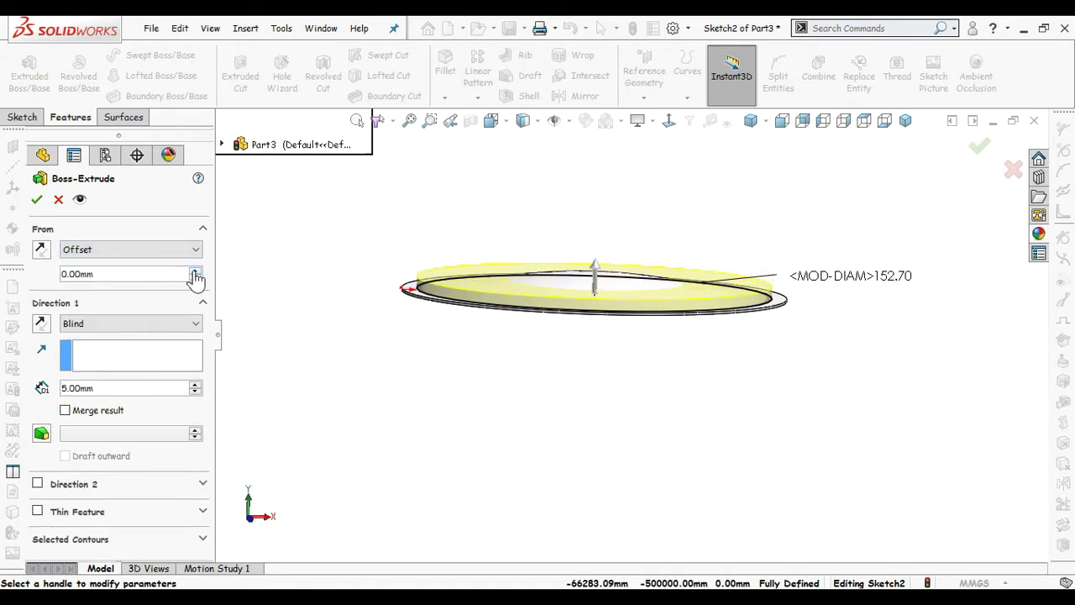
click(195, 276)
click(195, 276)
click(41, 248)
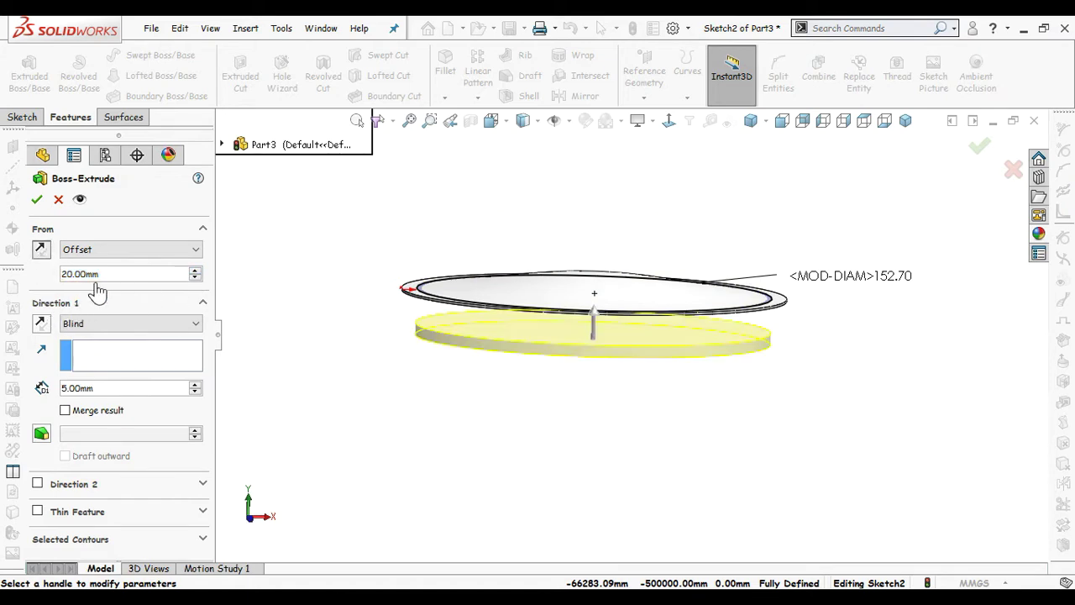
mouse_move(365, 391)
middle_down()
mouse_move(364, 377)
mouse_move(365, 388)
middle_up()
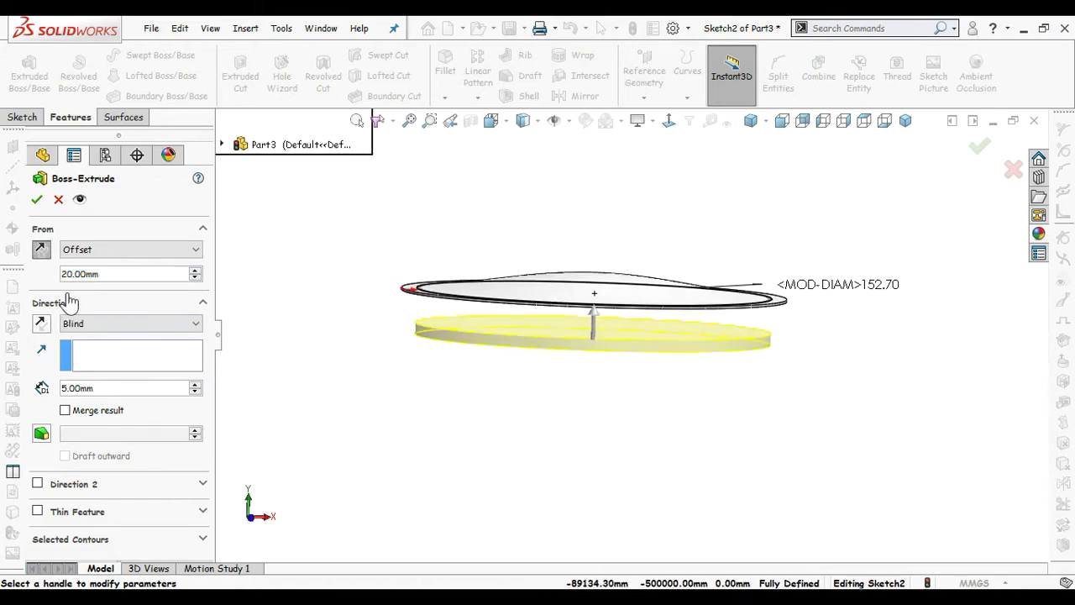
click(38, 201)
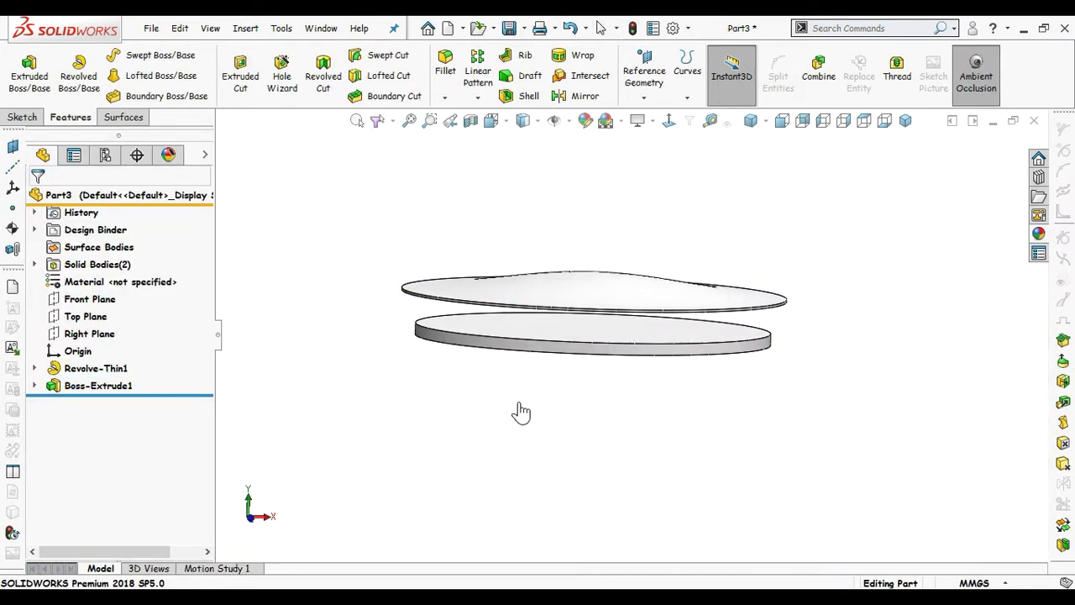
Step: Start a sketch on the lower disc's upper face and draw a circle about 21 mm in diameter at its centre
scroll(521, 412, down, 4)
click(586, 284)
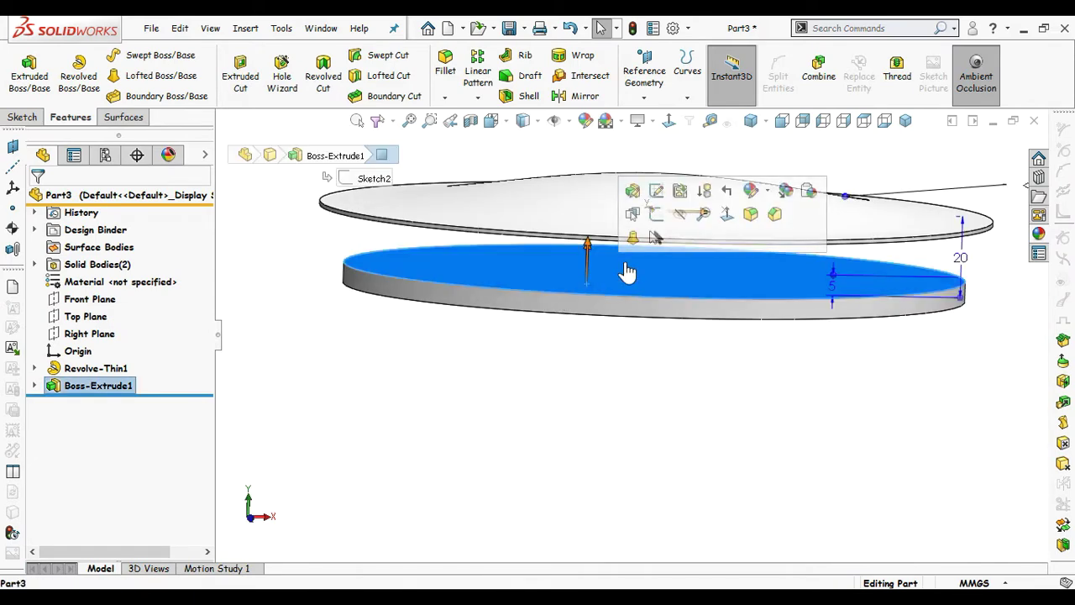
click(655, 222)
click(669, 120)
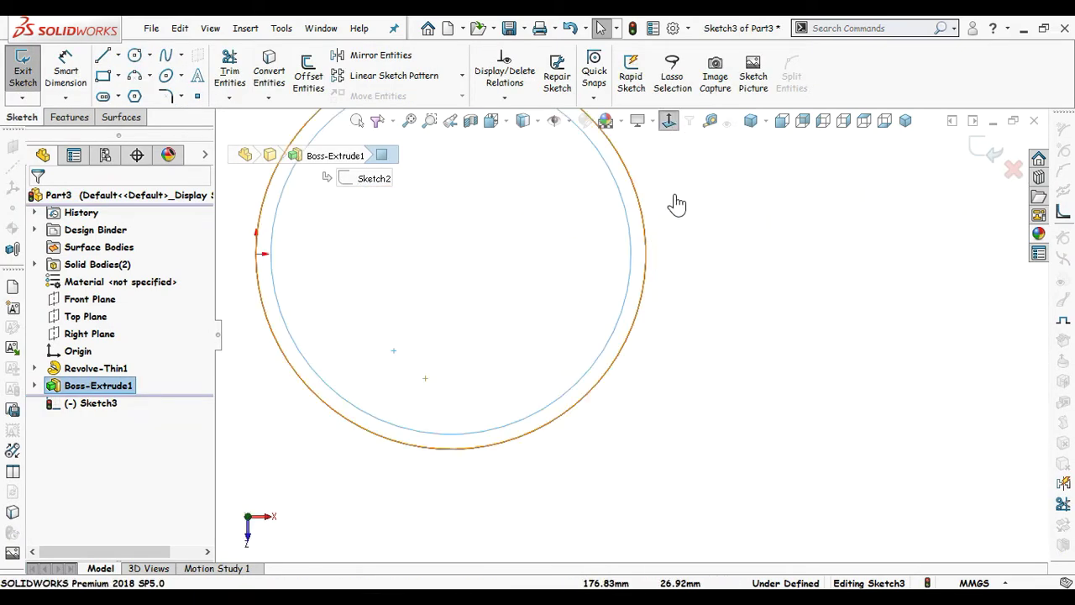
key(s)
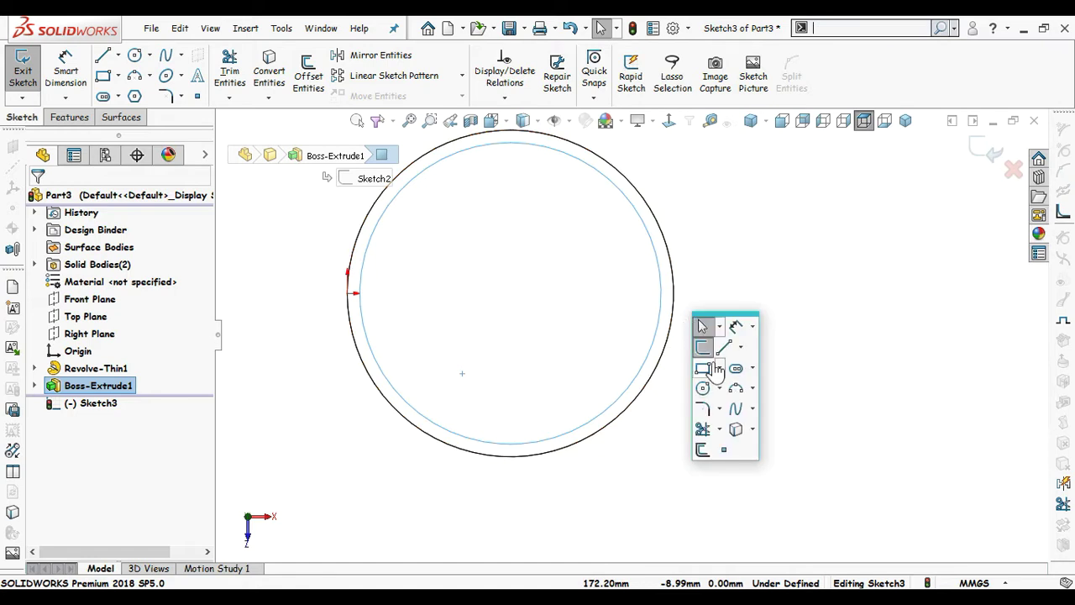
click(706, 390)
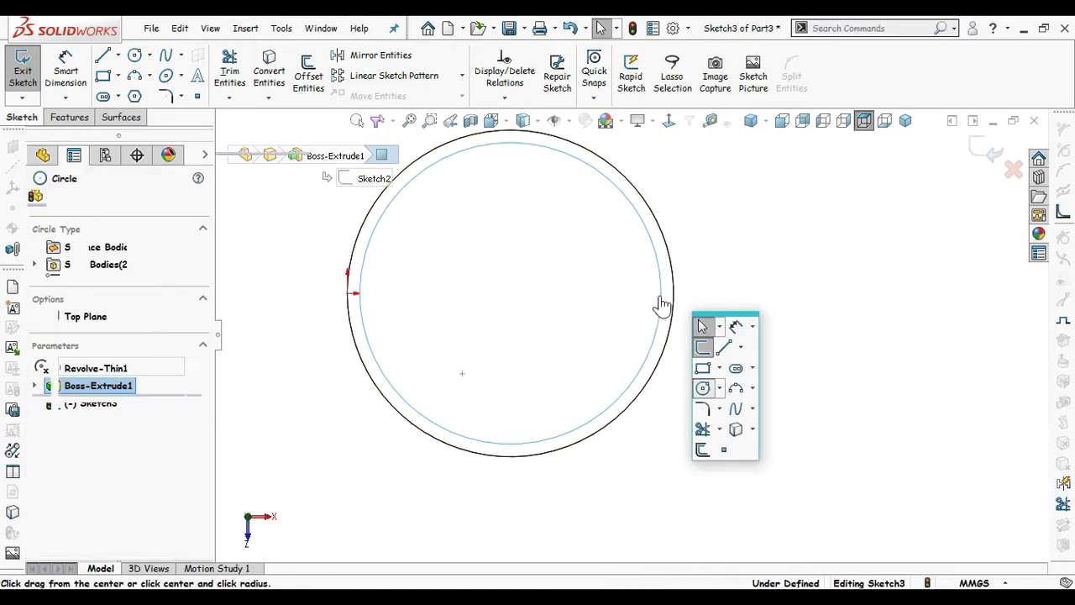
click(510, 293)
click(527, 293)
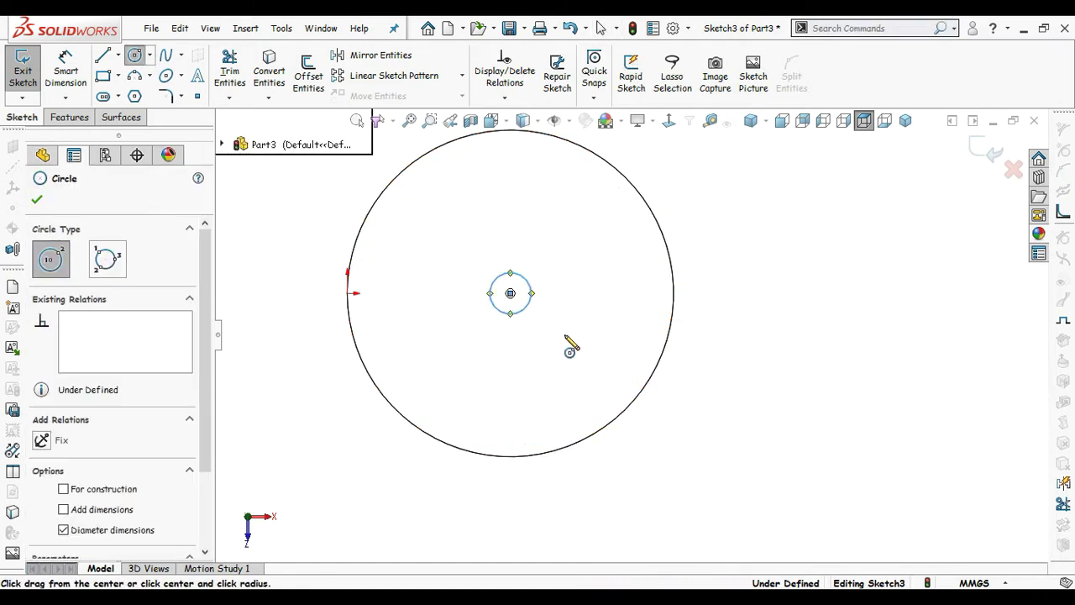
Step: Dimension the small centre circle's diameter as 2.5 mm
right_drag(563, 337, 569, 235)
click(531, 287)
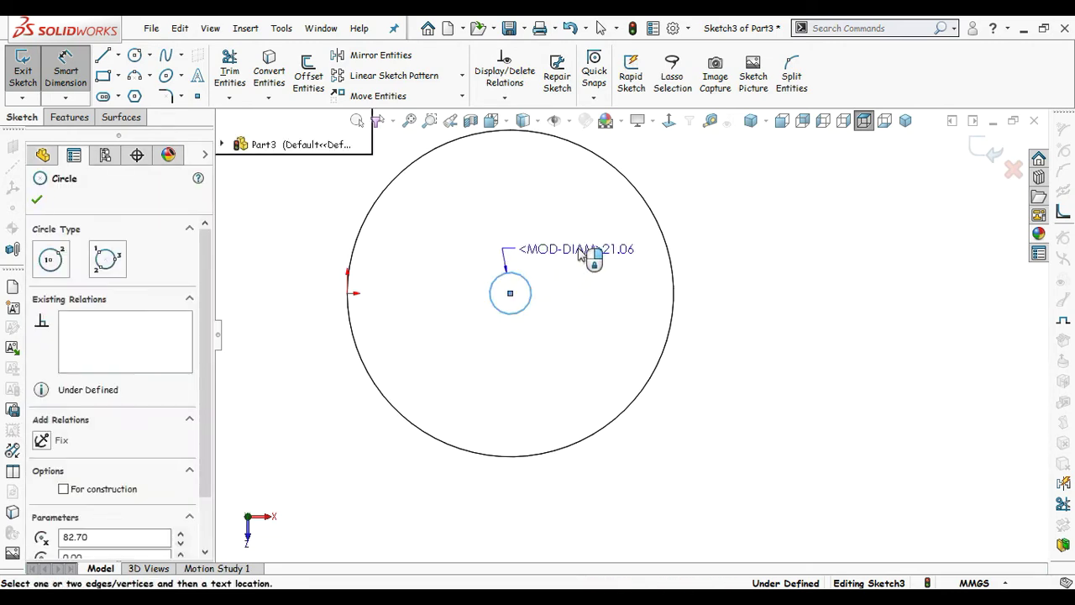
click(580, 255)
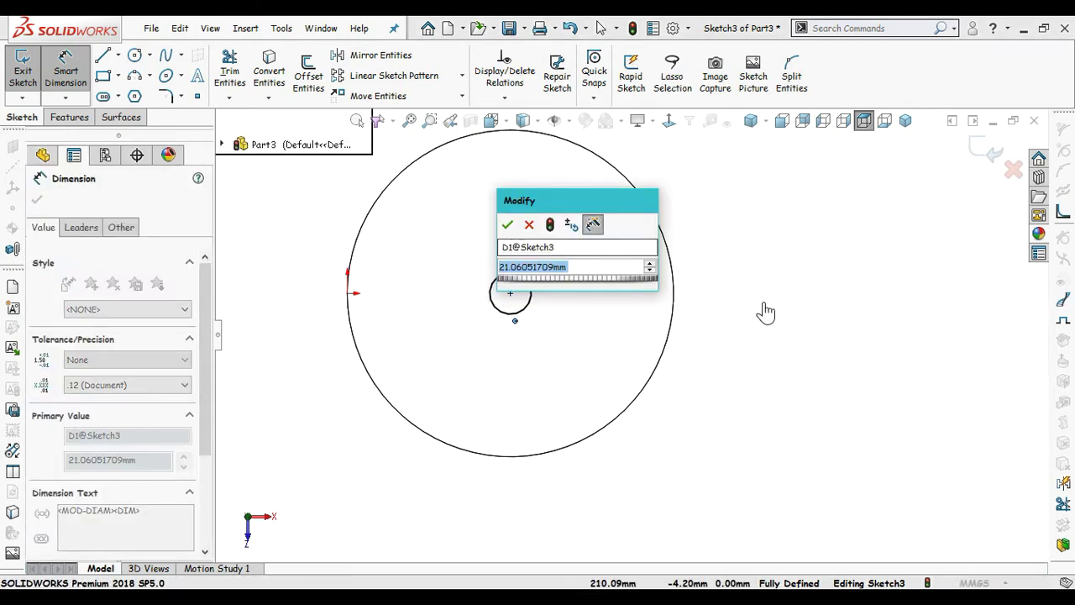
text(8.5)
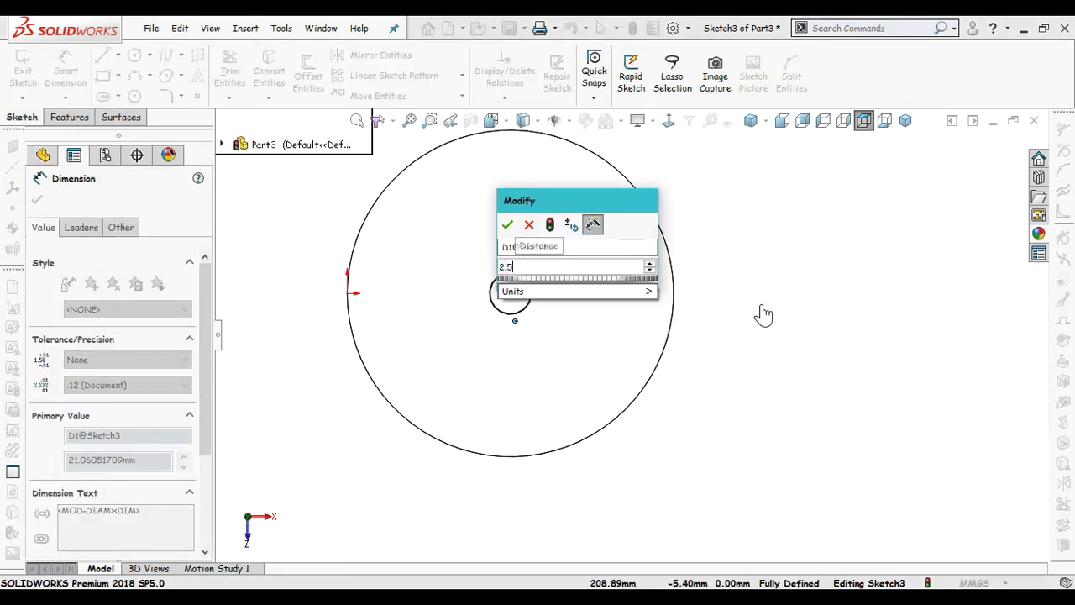
key(Return)
key(Escape)
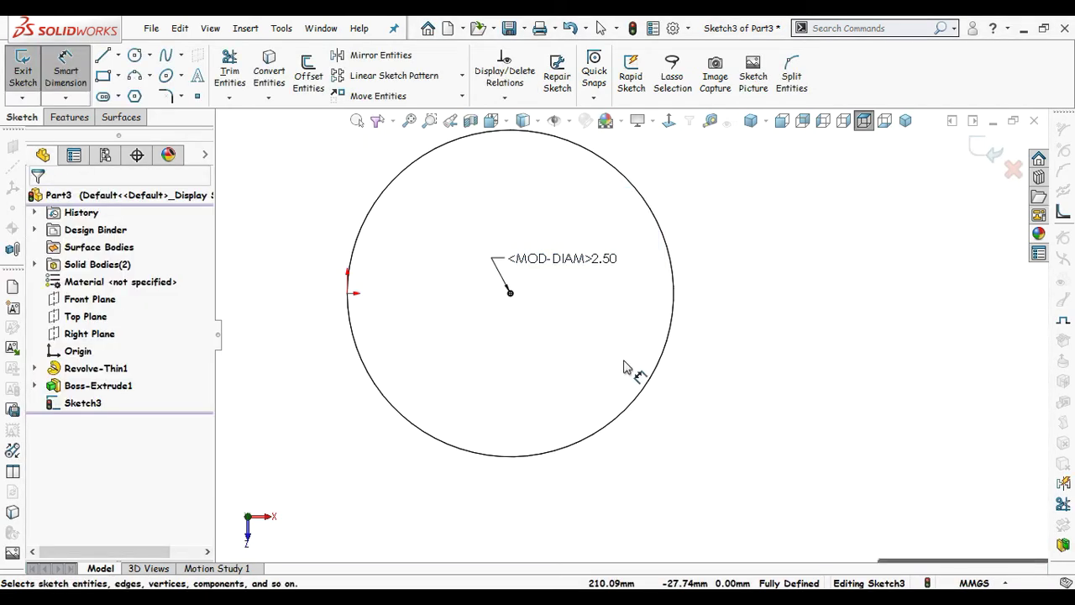
Step: Extrude the small centre circle upward through the revolved disc with a blind depth of 60 mm
scroll(537, 338, down, 1)
scroll(533, 323, down, 2)
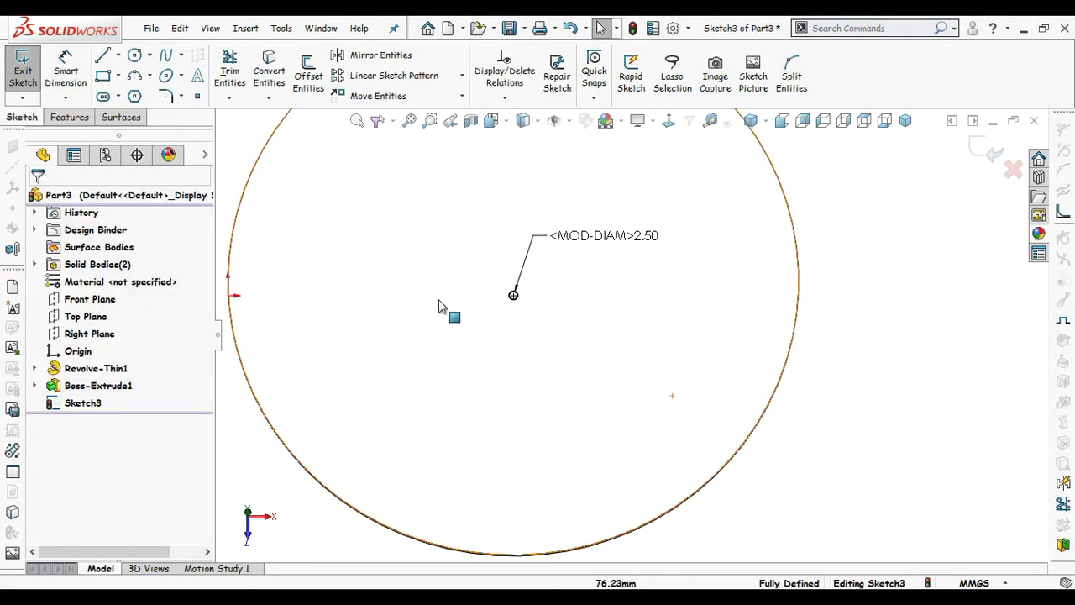
click(70, 117)
click(52, 92)
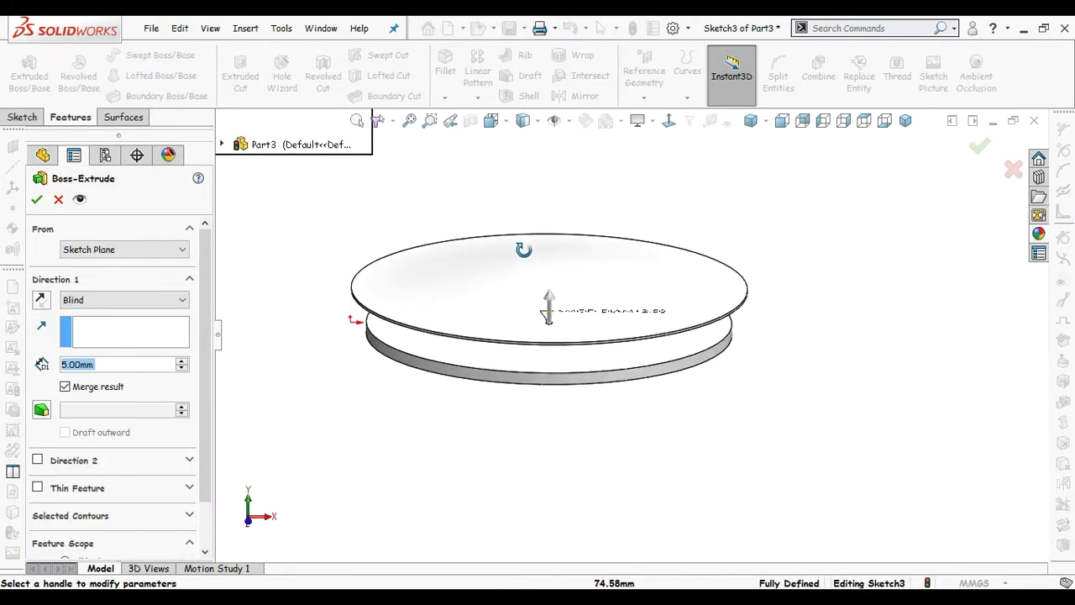
click(558, 297)
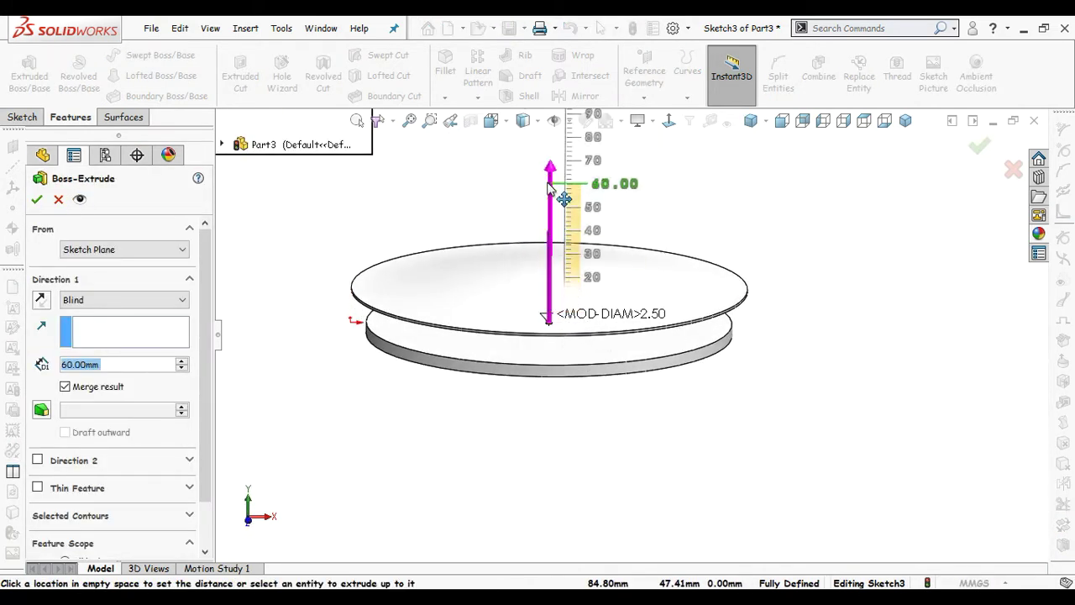
click(549, 187)
mouse_move(473, 339)
middle_down()
mouse_move(483, 314)
mouse_move(484, 339)
middle_up()
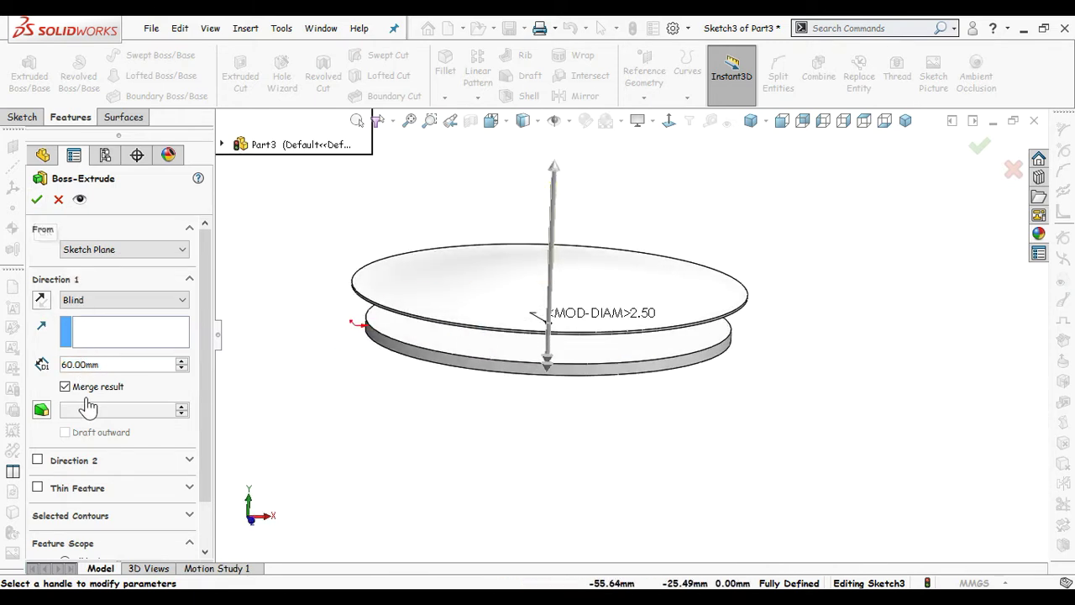
scroll(200, 418, down, 2)
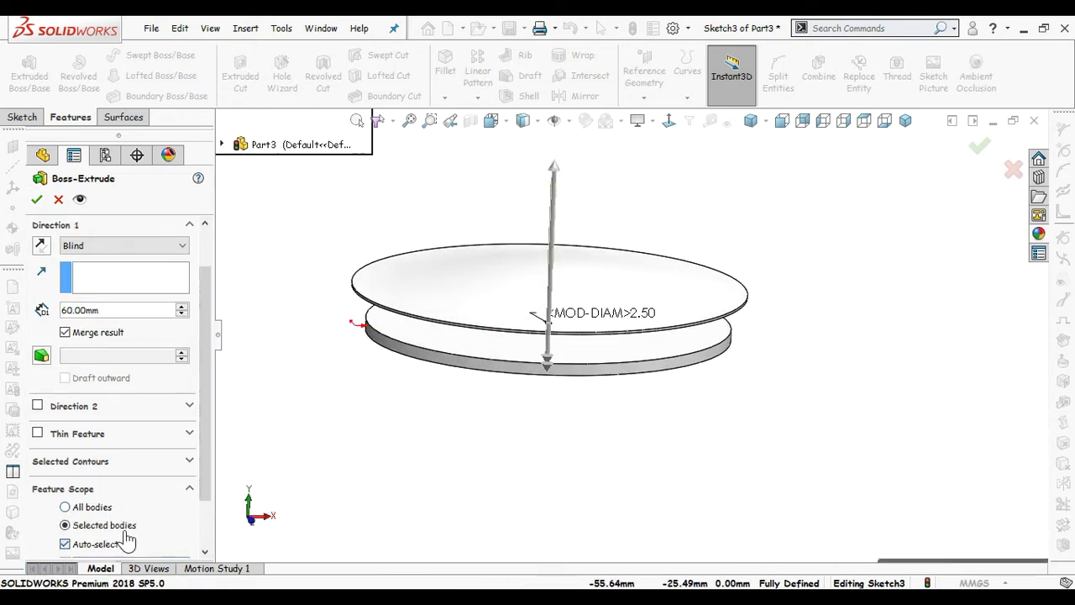
Step: Restrict the 60 mm rod extrusion's feature scope to the lower disc body and complete the extrusion
scroll(206, 420, down, 2)
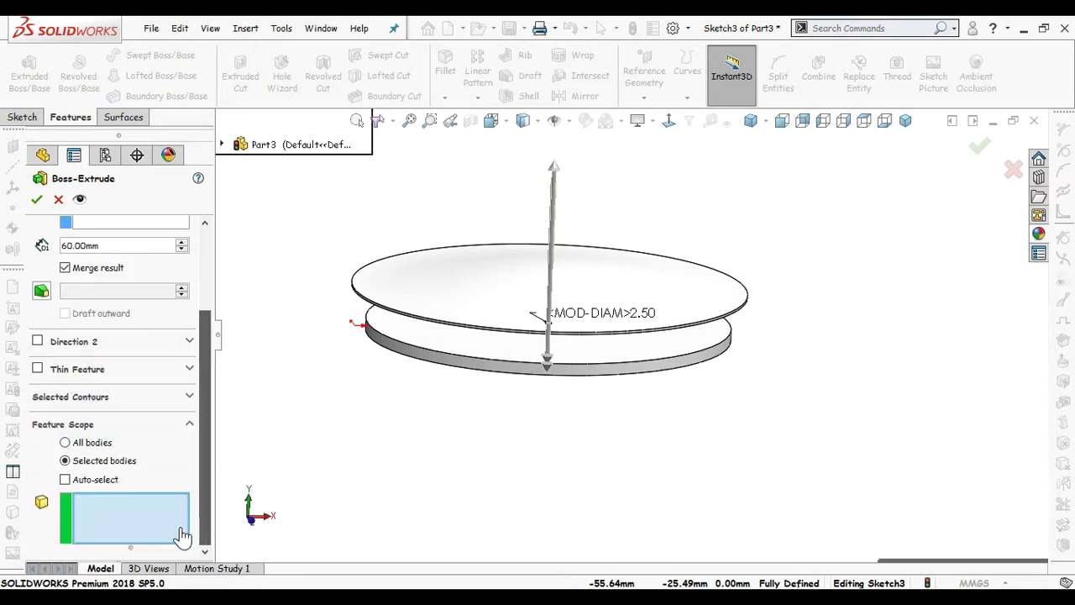
click(485, 373)
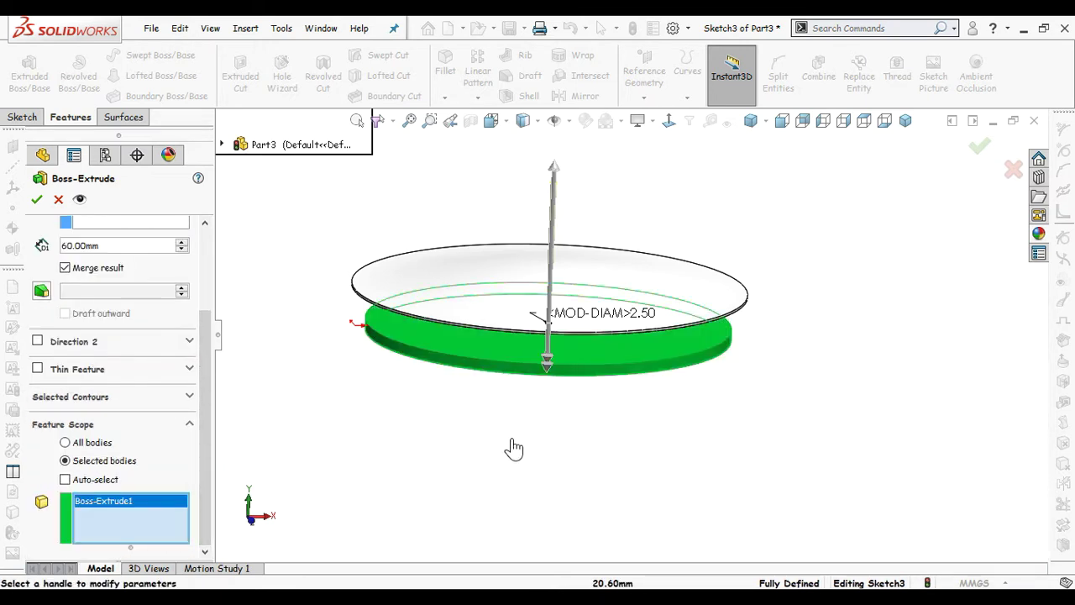
click(977, 151)
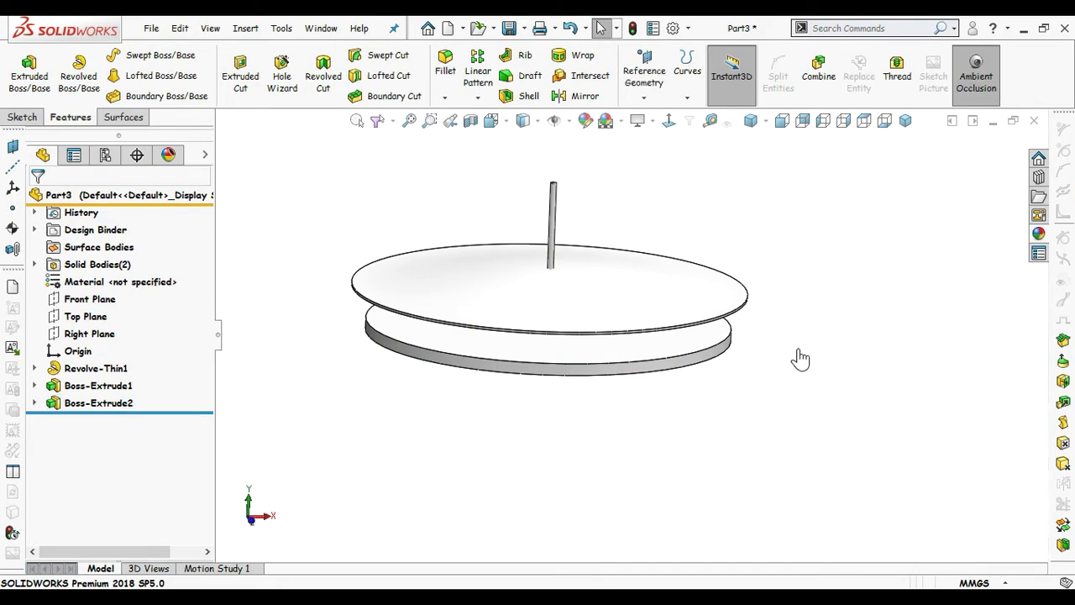
Step: Start a sketch on the lower disc's upper face and convert the face's circular outline into it
mouse_move(800, 359)
middle_down()
mouse_move(799, 293)
mouse_move(789, 344)
middle_up()
click(648, 330)
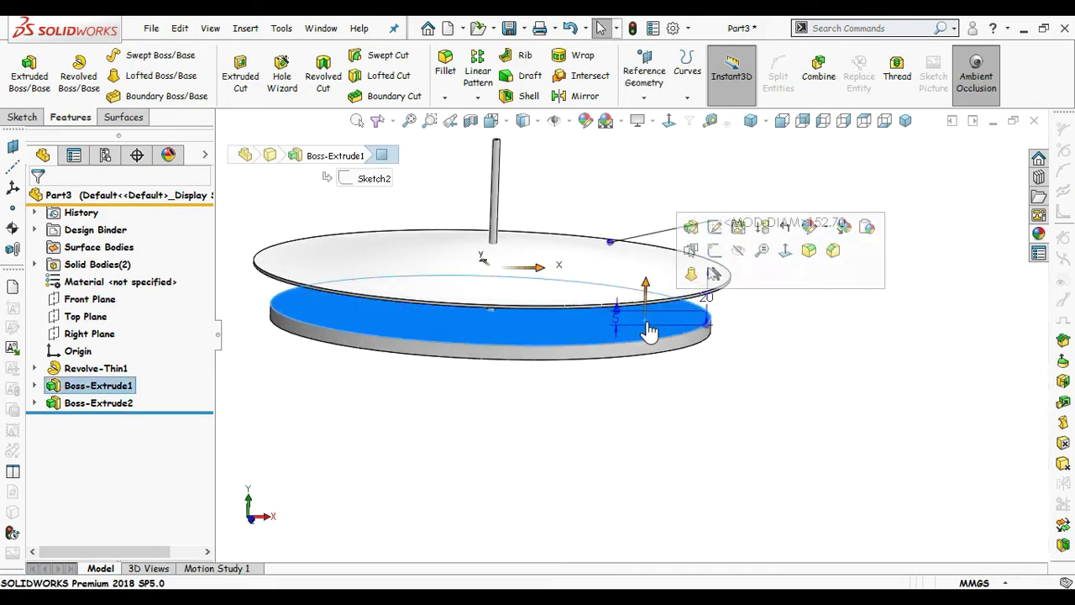
click(716, 270)
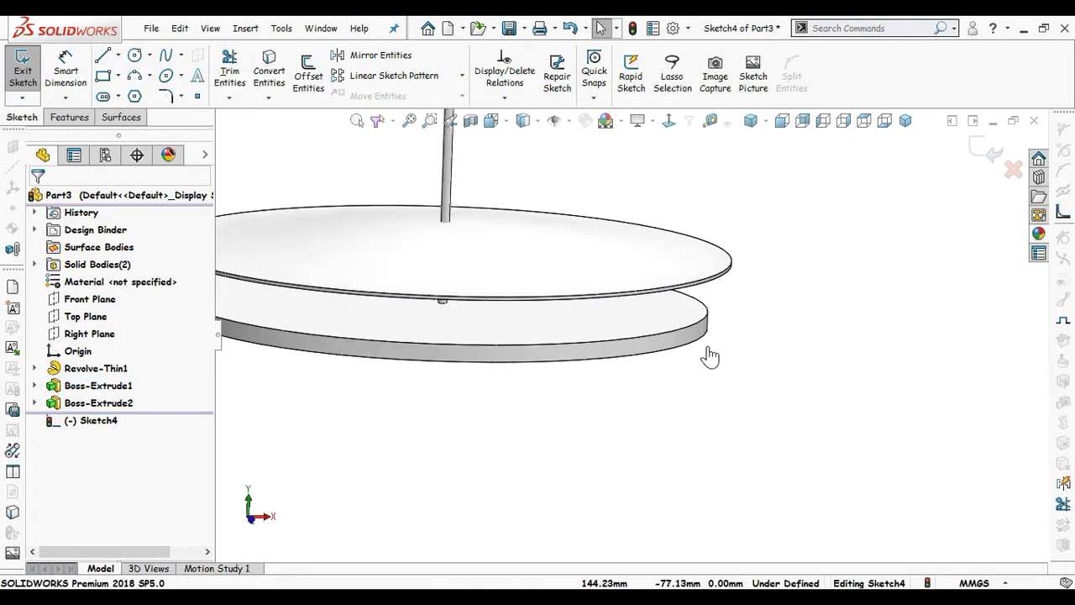
click(270, 82)
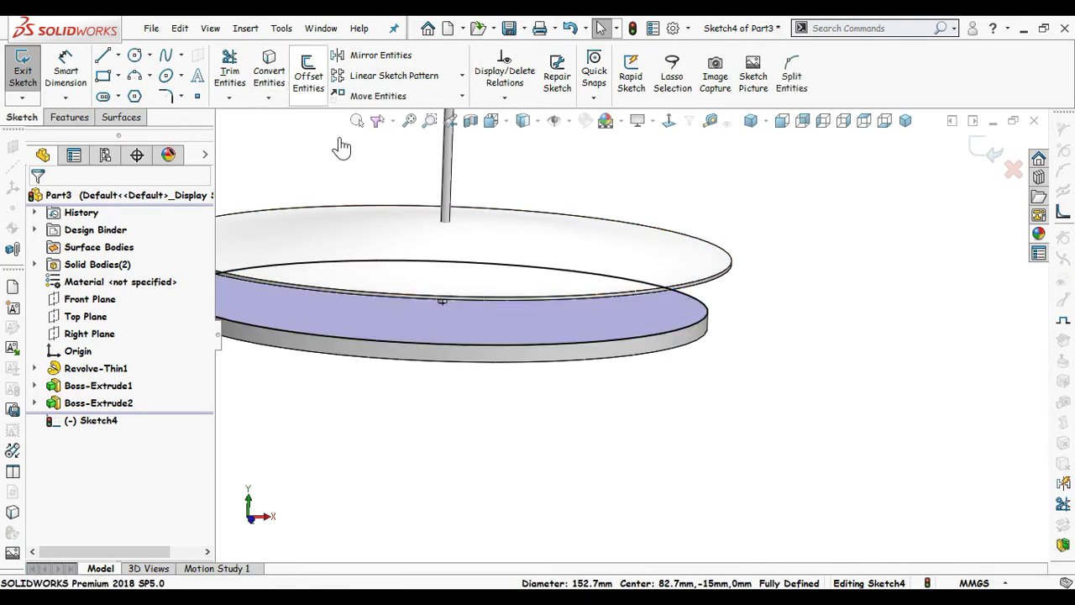
Step: Sketch a horizontal construction line about 60 mm long from the circle's centre toward the origin side, and finish the sketch
click(672, 121)
key(s)
click(755, 288)
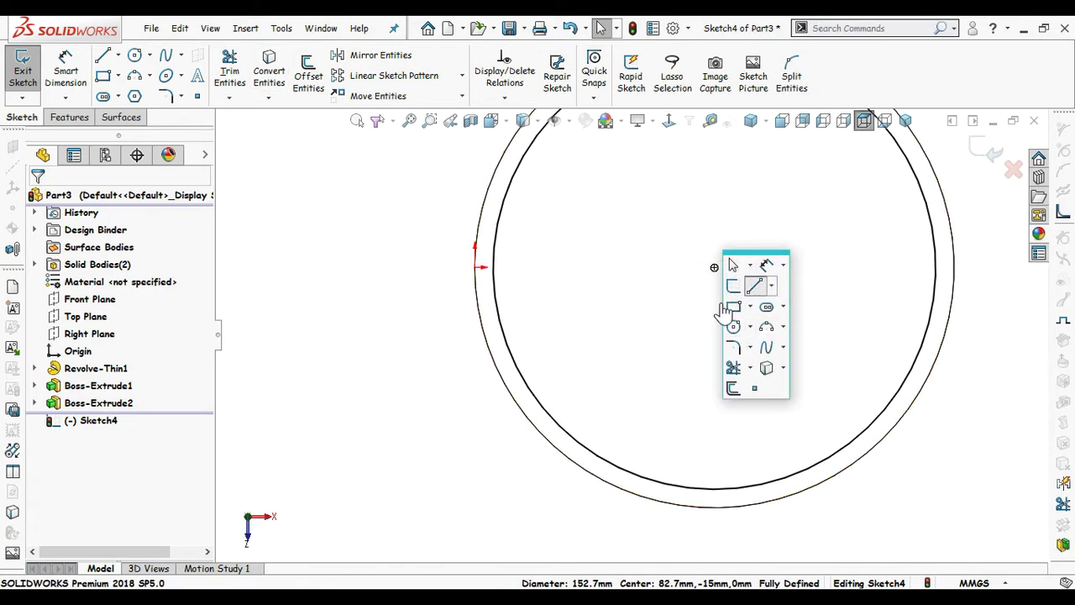
scroll(706, 264, down, 3)
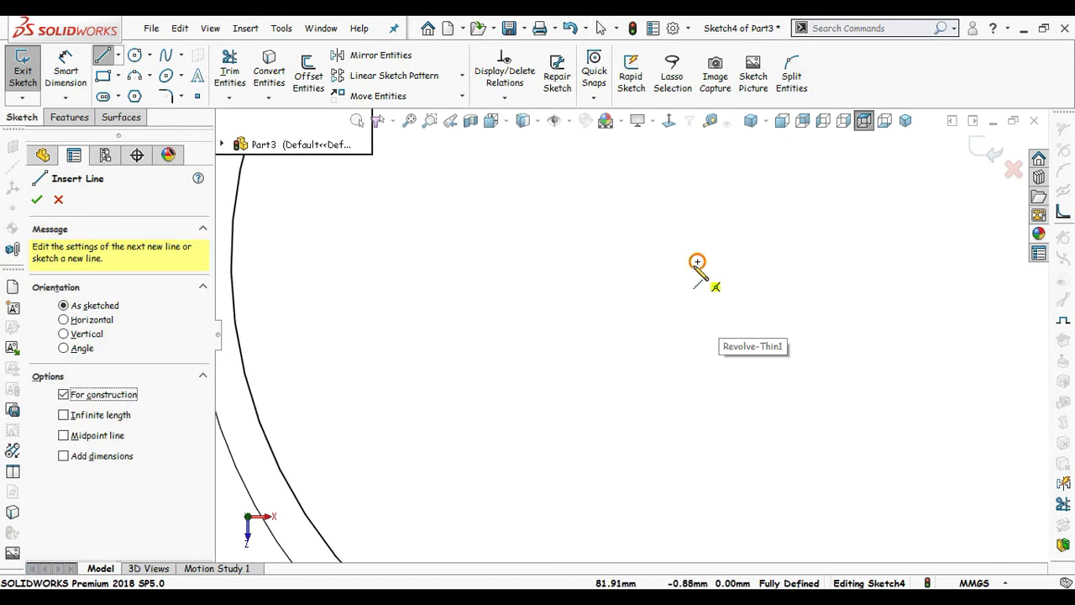
click(698, 261)
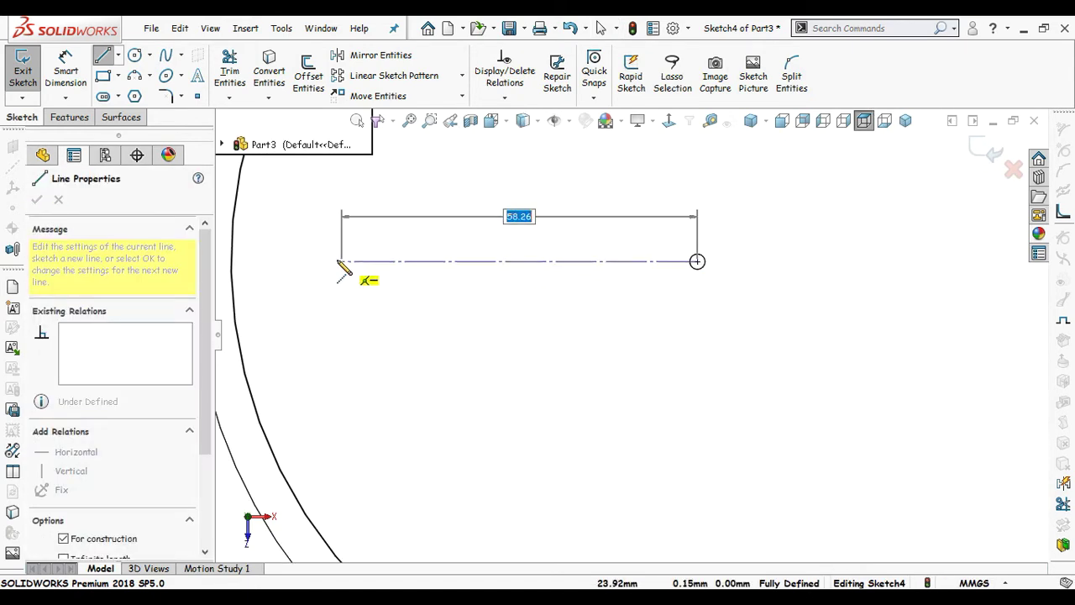
click(325, 262)
key(Escape)
scroll(713, 360, up, 4)
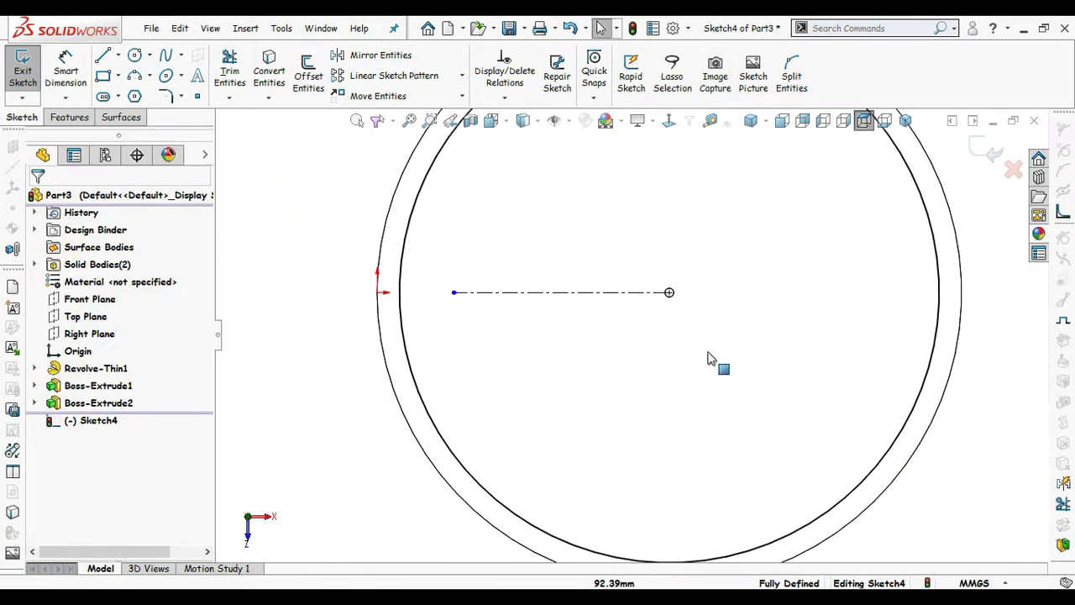
click(977, 152)
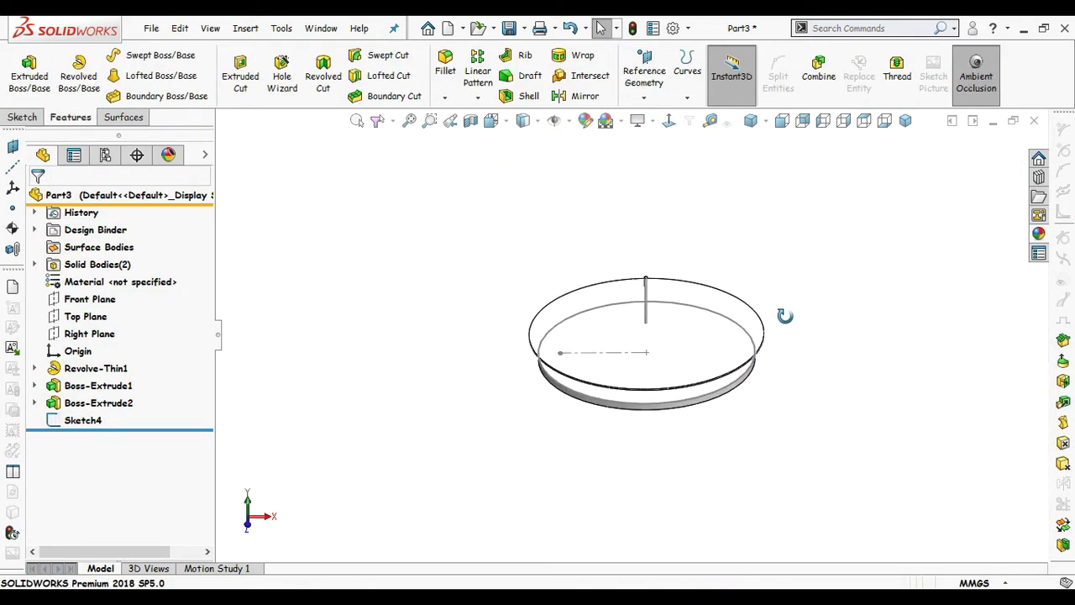
Step: Start a Fill Pattern bounded by the disc's circle sketch, using the construction line as direction and 10 mm instance spacing
click(479, 101)
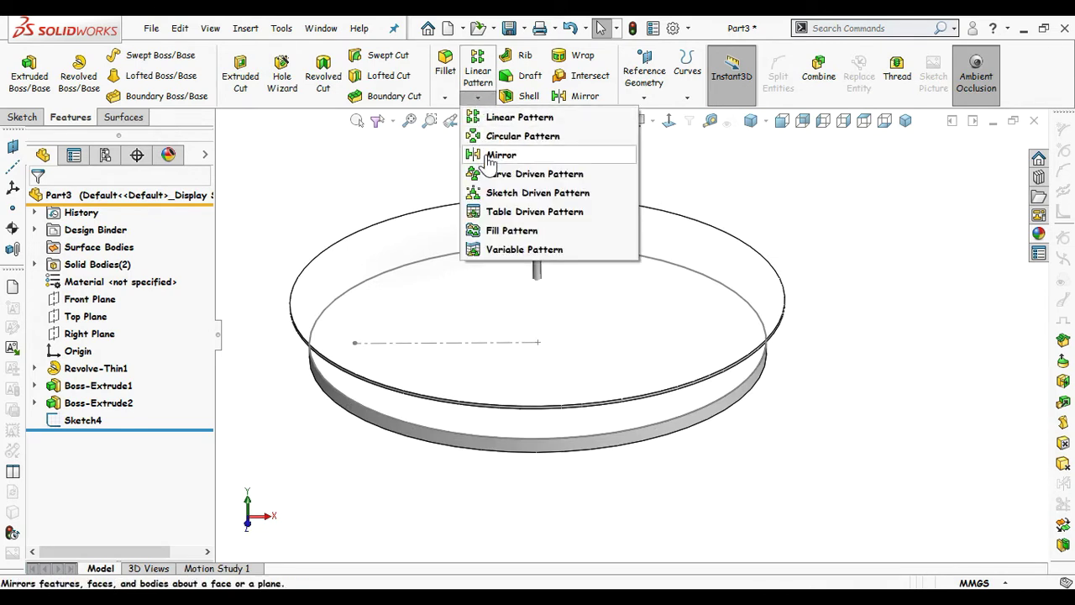
click(491, 230)
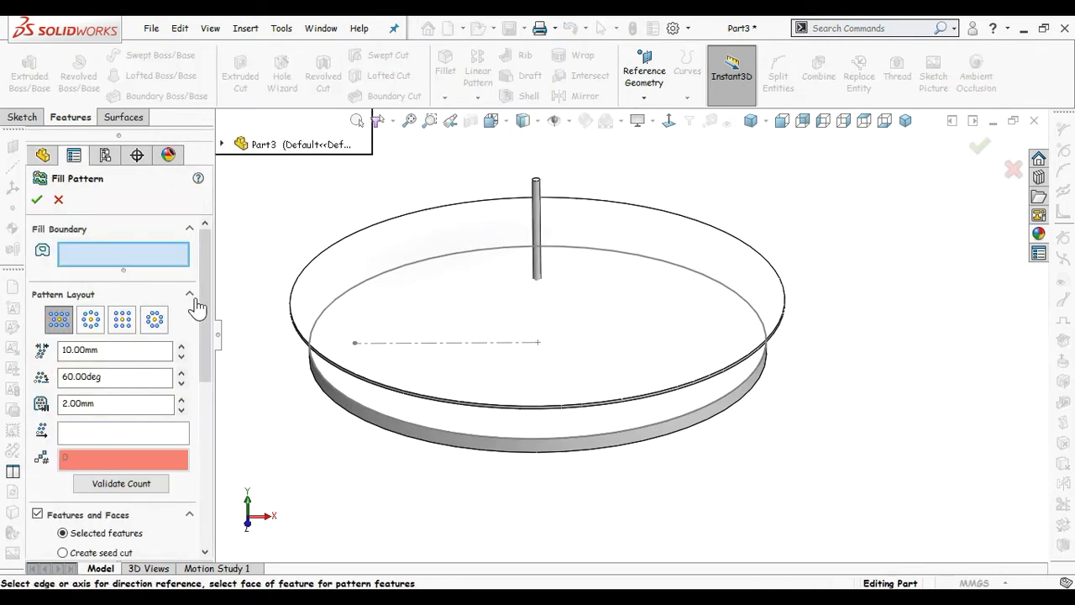
click(456, 440)
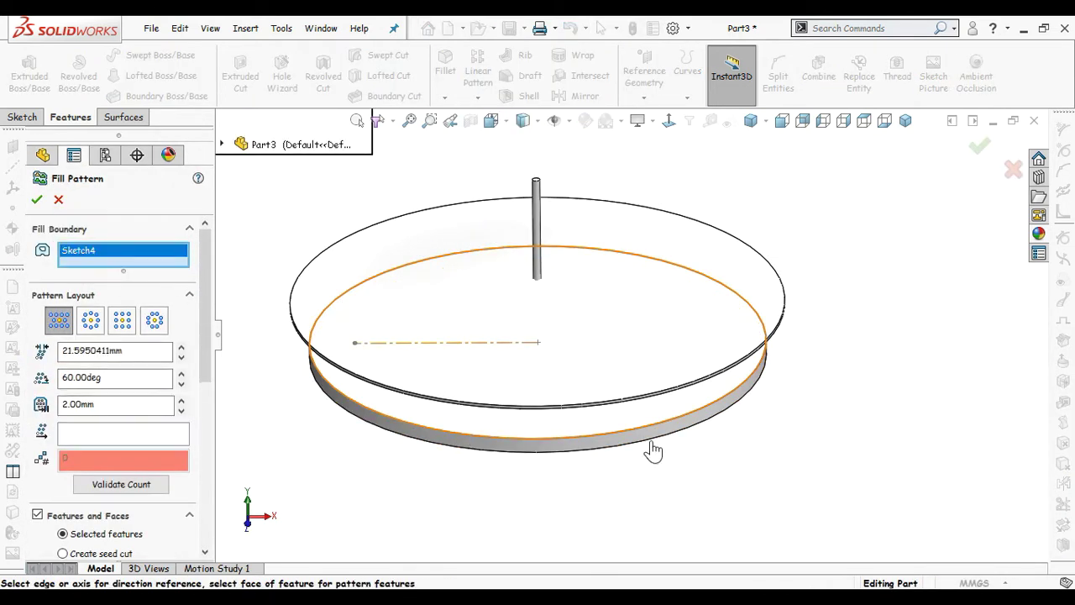
click(141, 435)
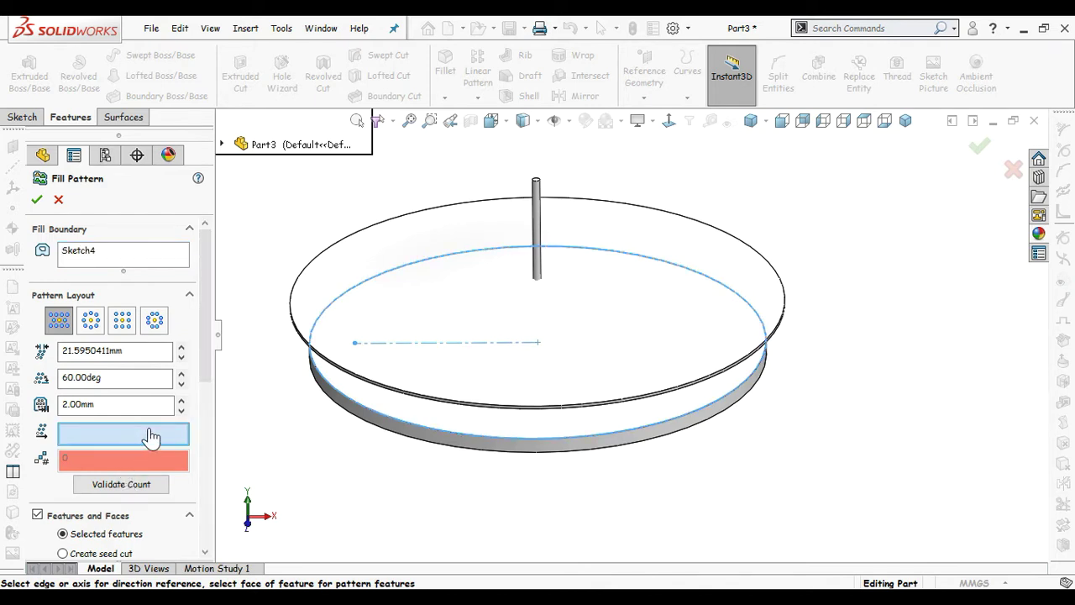
click(382, 342)
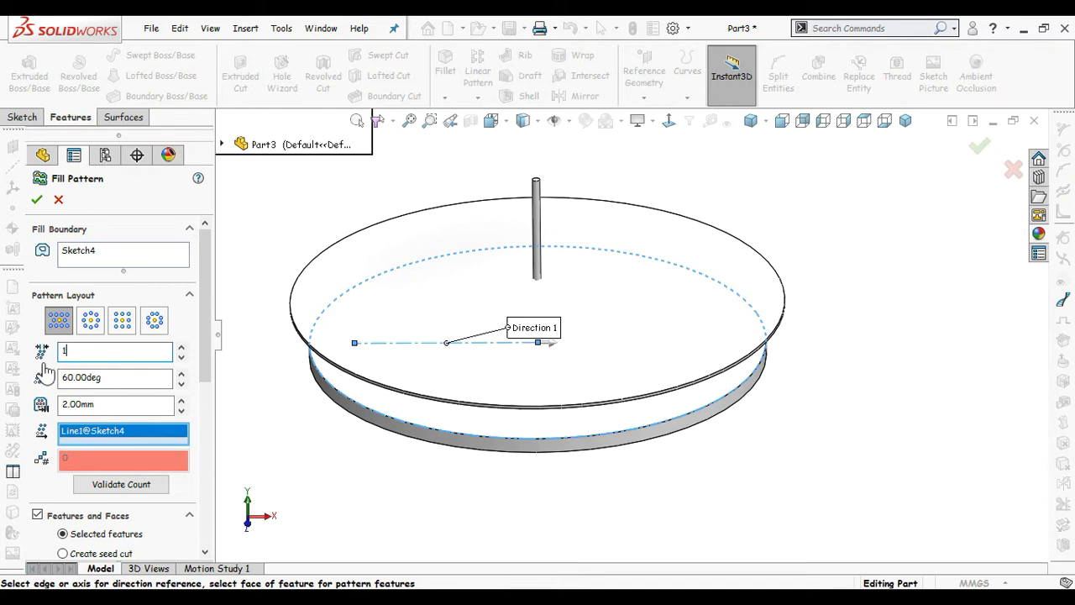
text(10)
key(Return)
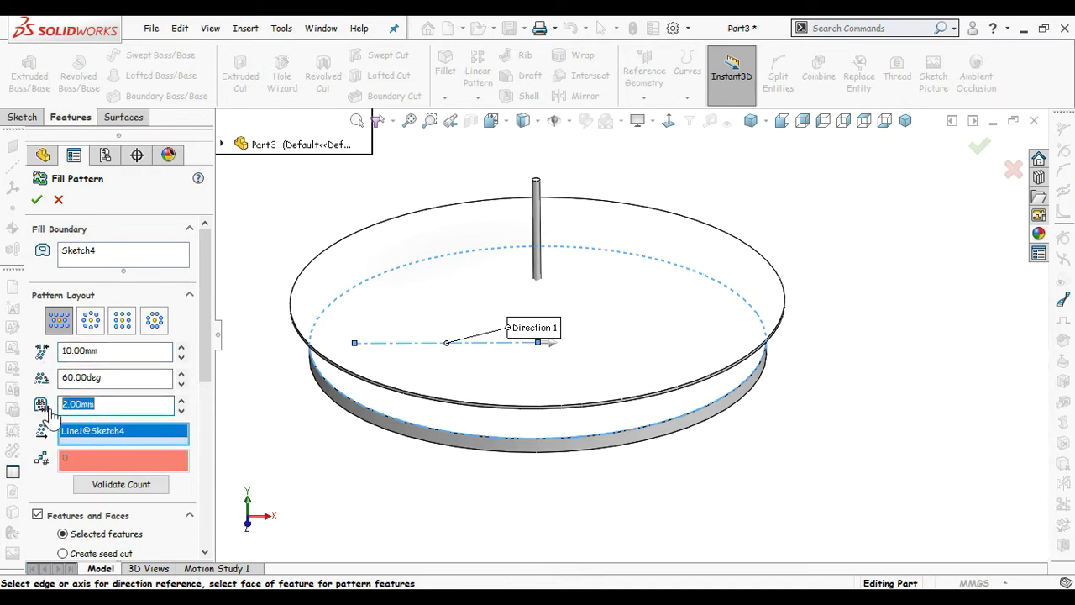
Step: Switch the fill pattern to the circular layout, select the thin rod extrusion as the feature to pattern, and complete it
click(91, 320)
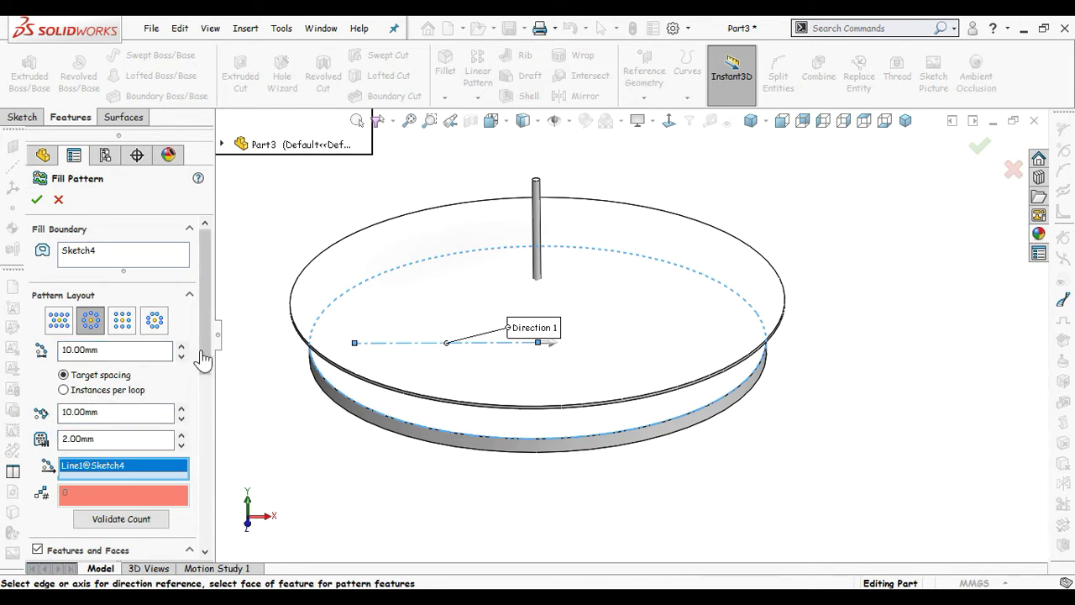
drag(202, 360, 201, 455)
click(146, 378)
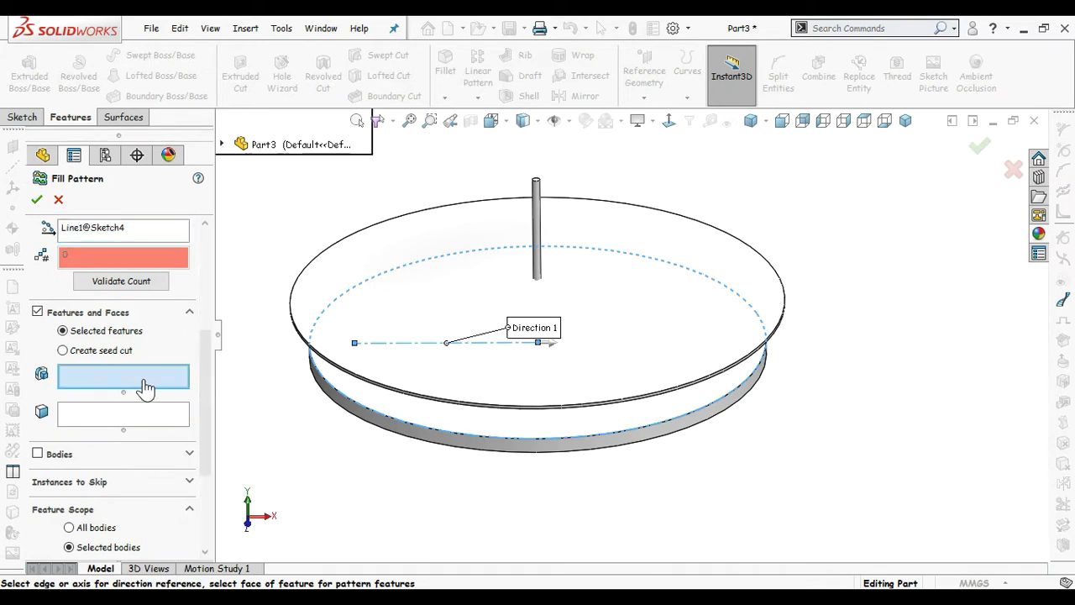
click(538, 223)
middle_drag(861, 351, 805, 400)
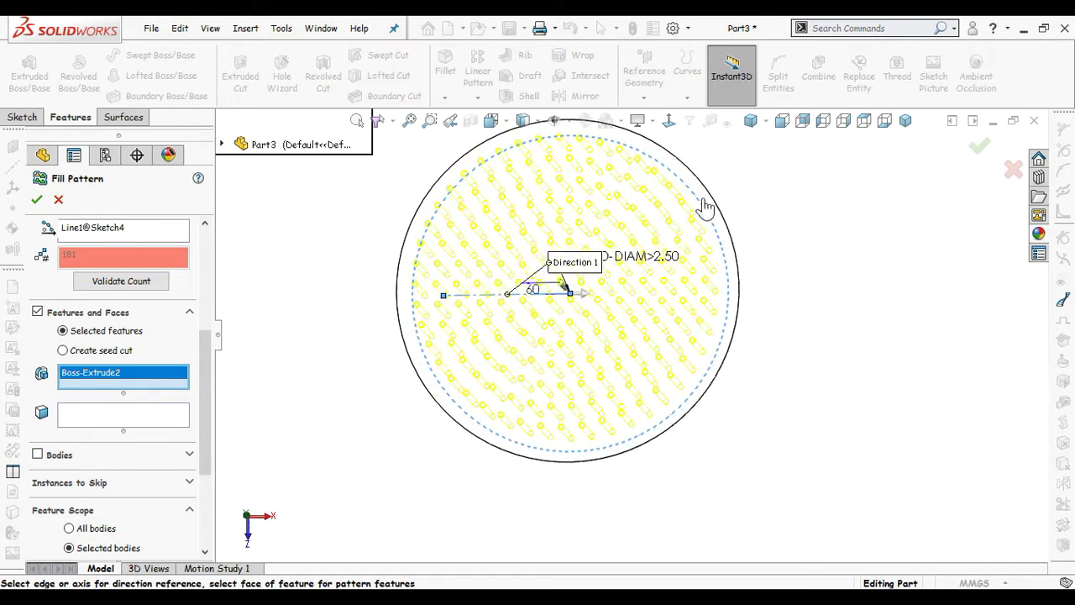
middle_drag(703, 205, 708, 223)
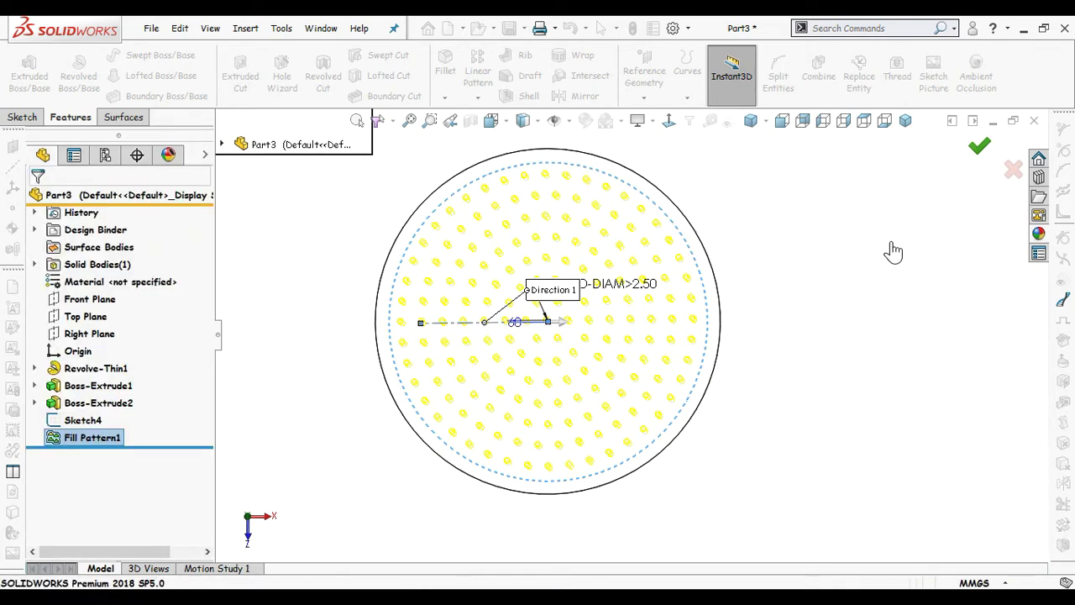
middle_drag(810, 436, 764, 427)
Step: Edit the fill pattern, clear its feature scope, and select only the lower disc-and-rod body instead
click(84, 437)
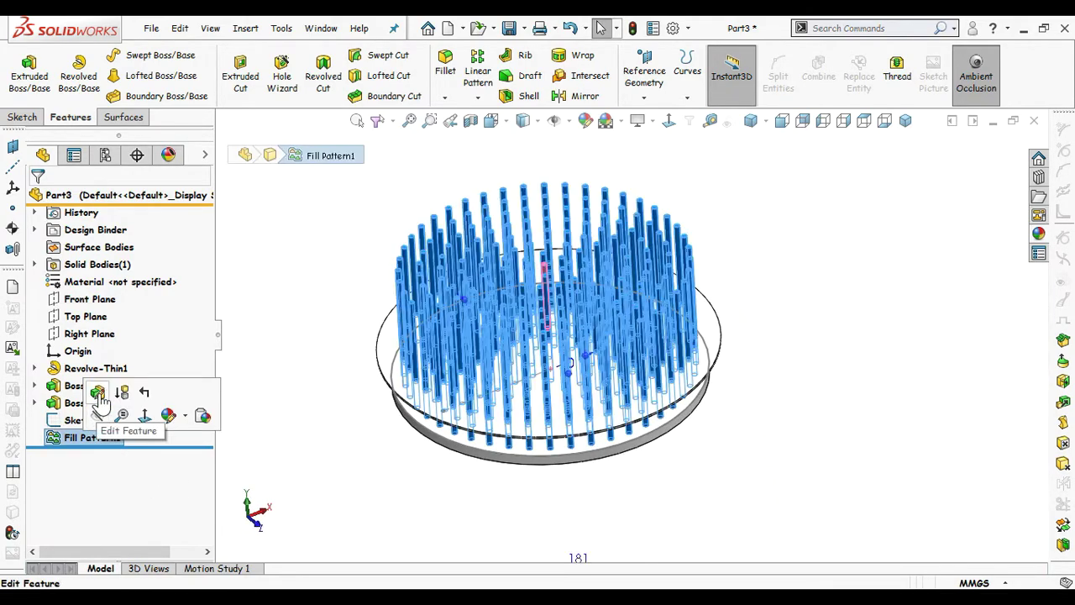
click(98, 393)
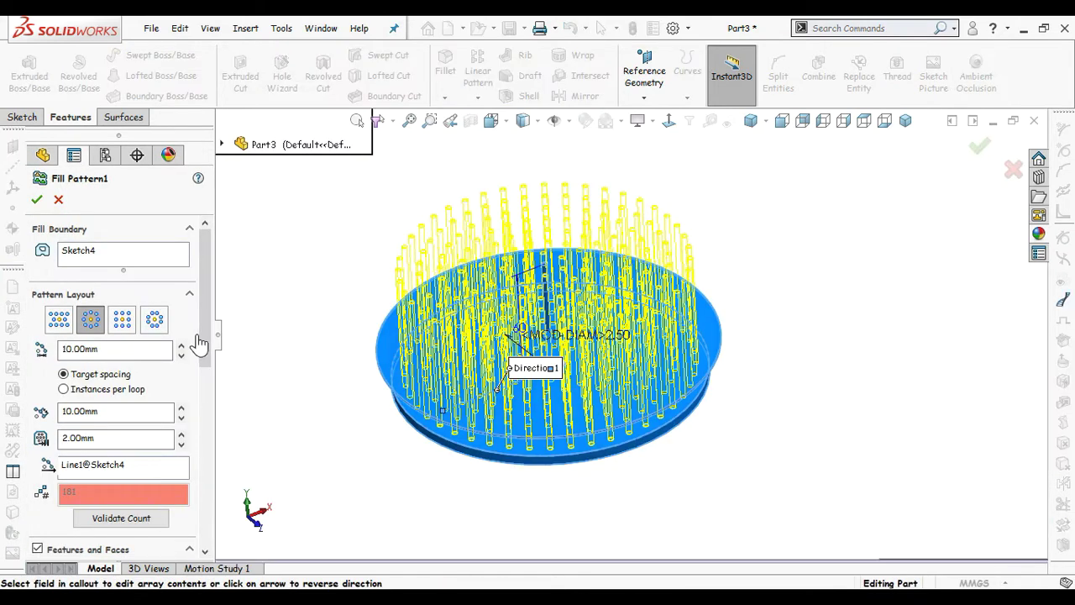
drag(201, 305, 207, 480)
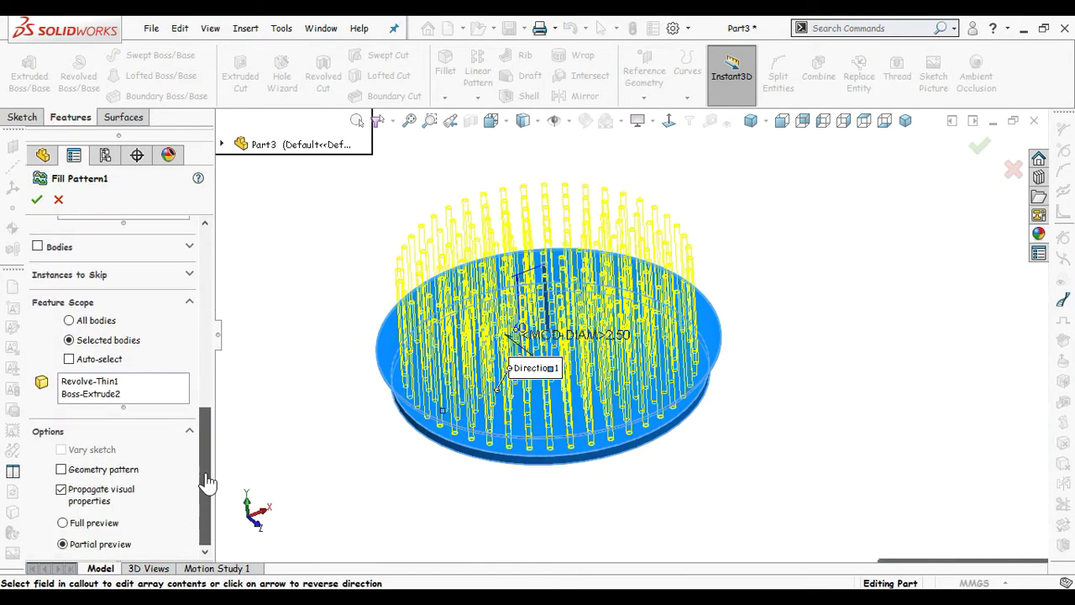
click(150, 389)
right_click(150, 389)
click(176, 395)
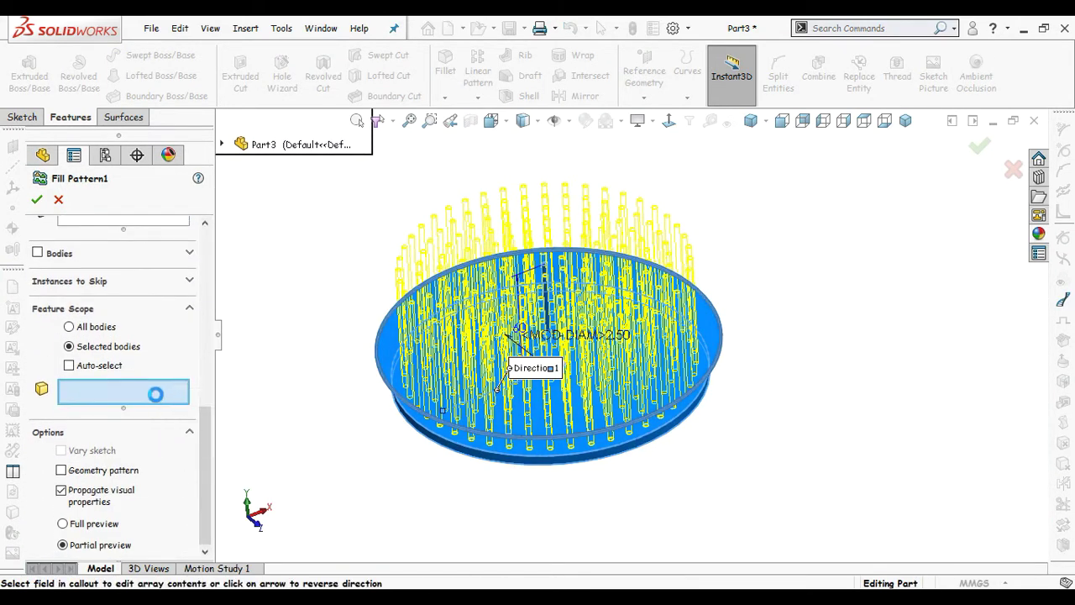
middle_drag(340, 478, 342, 447)
scroll(343, 447, down, 1)
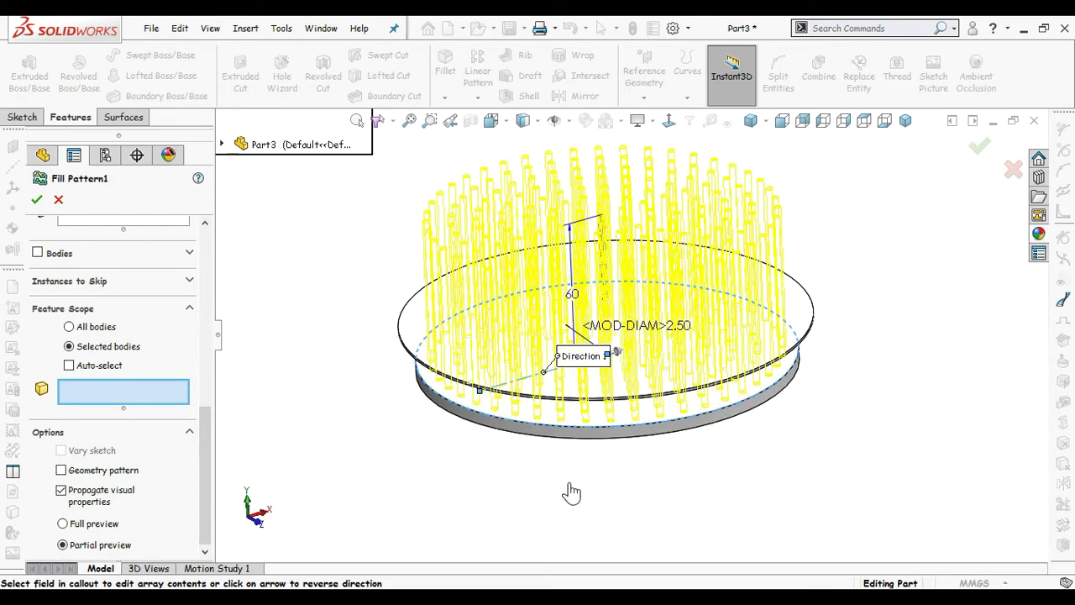
click(600, 436)
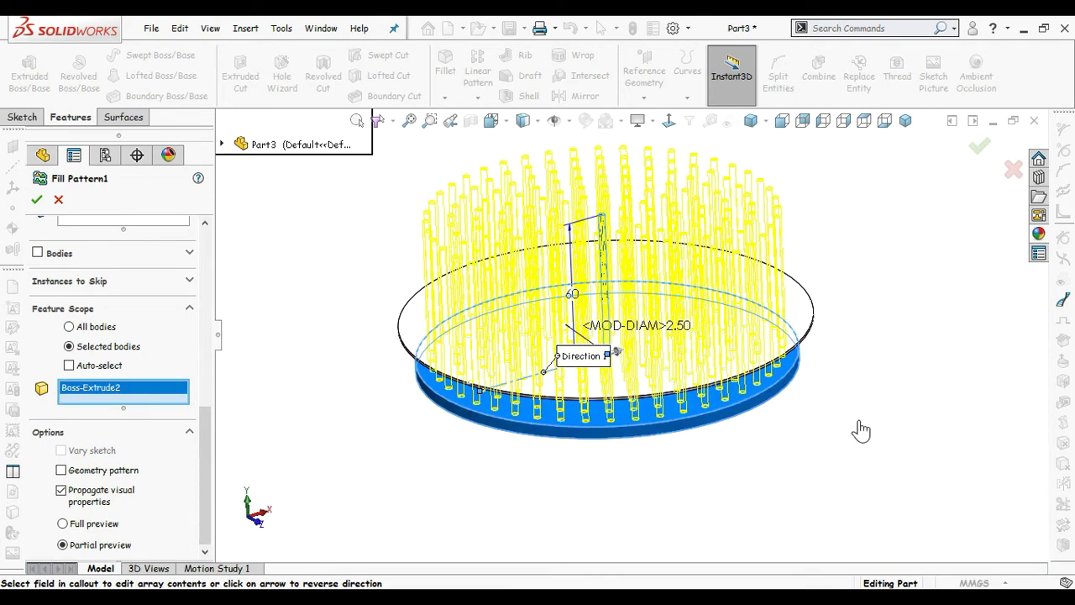
click(979, 147)
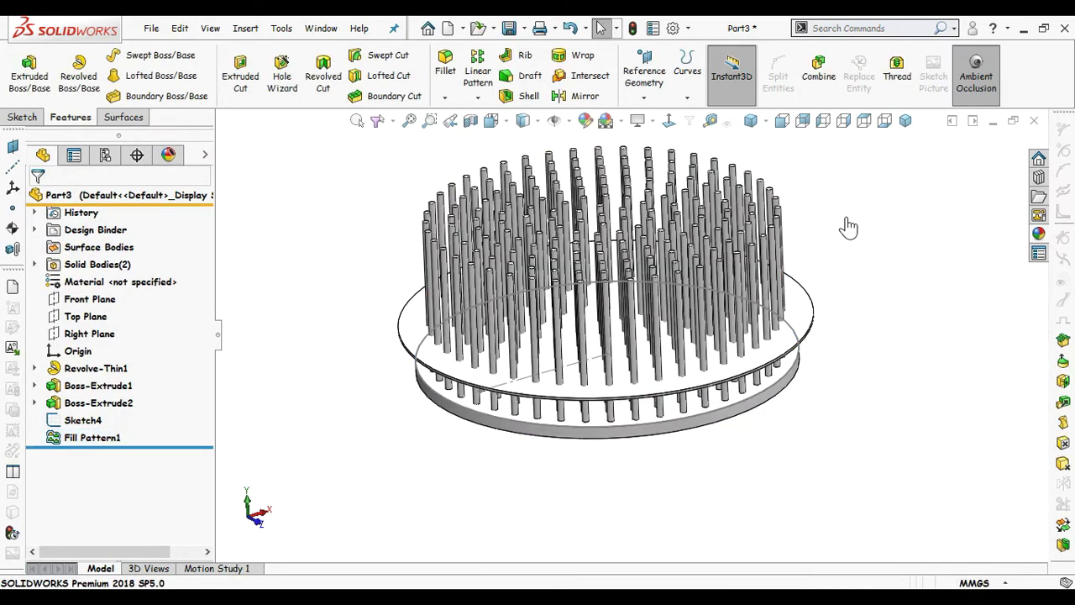
Step: Hide the circle and construction line sketch on the lower disc
middle_drag(848, 227, 811, 330)
click(808, 332)
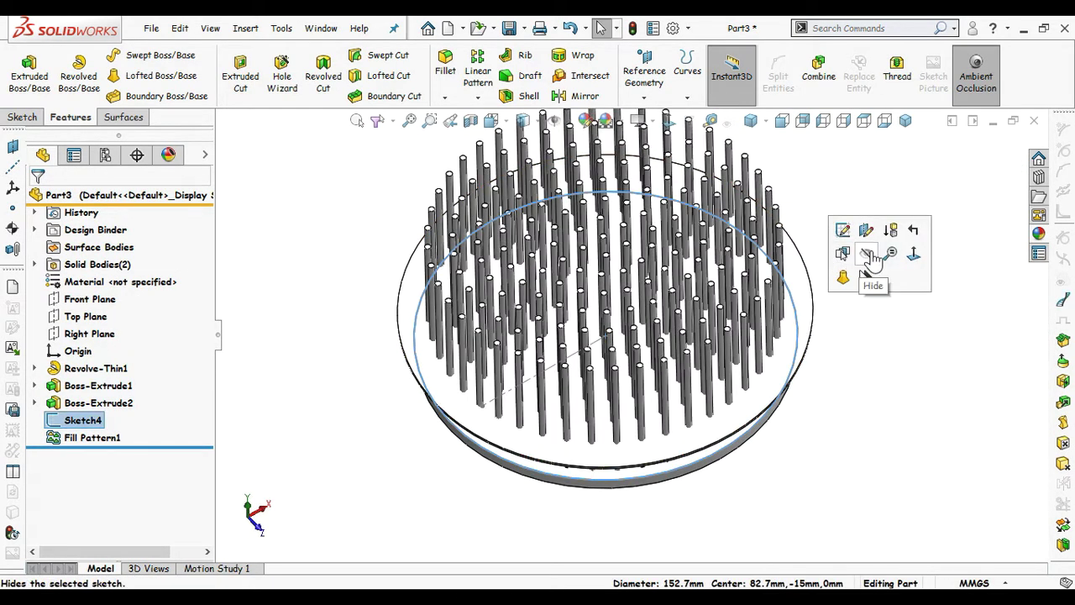
click(871, 259)
Step: Use Combine with Subtract to cut the disc-and-rods body from the thin revolved dish as main body
key(ctrl+1)
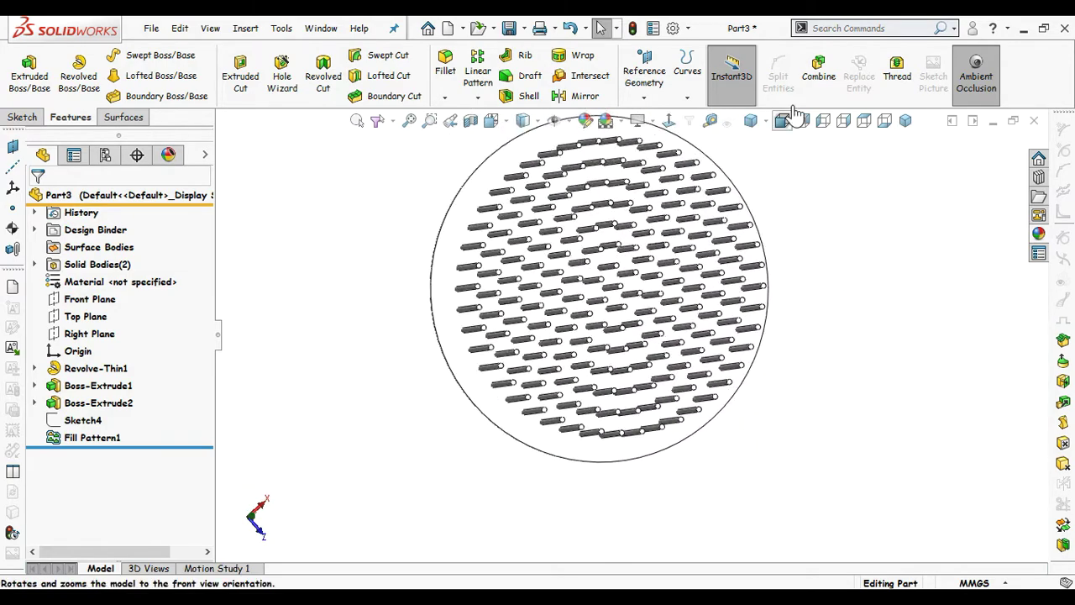
click(818, 69)
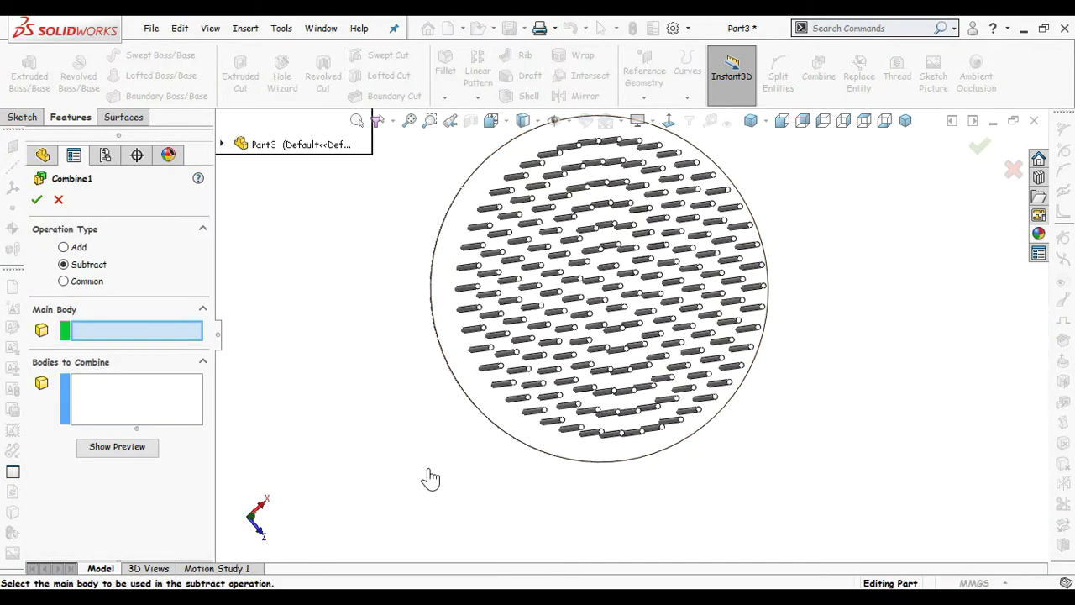
middle_drag(430, 479, 413, 234)
middle_drag(679, 389, 638, 454)
scroll(621, 462, down, 2)
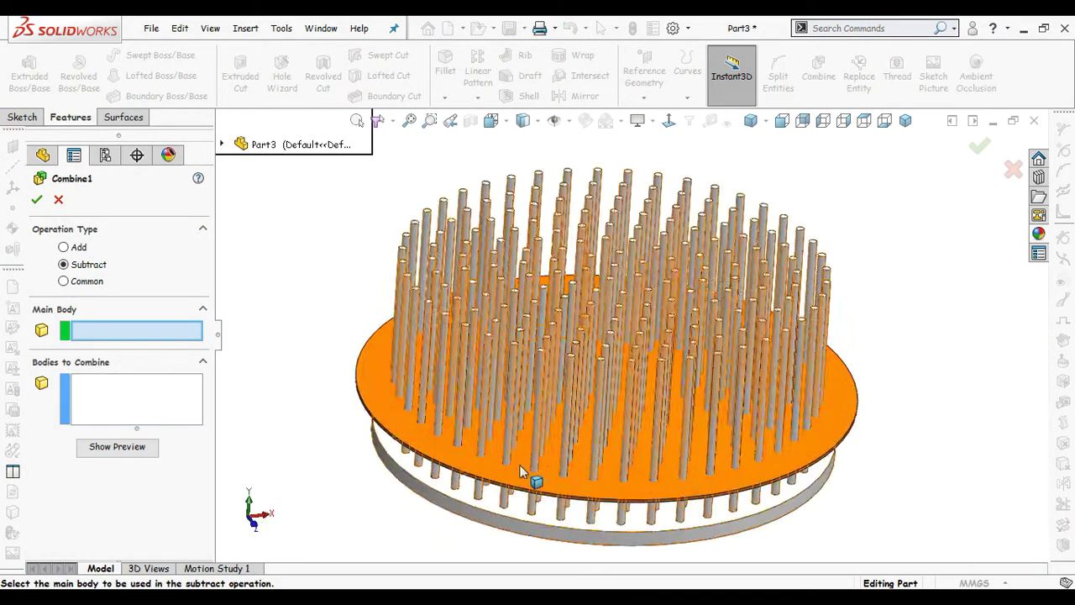
click(420, 468)
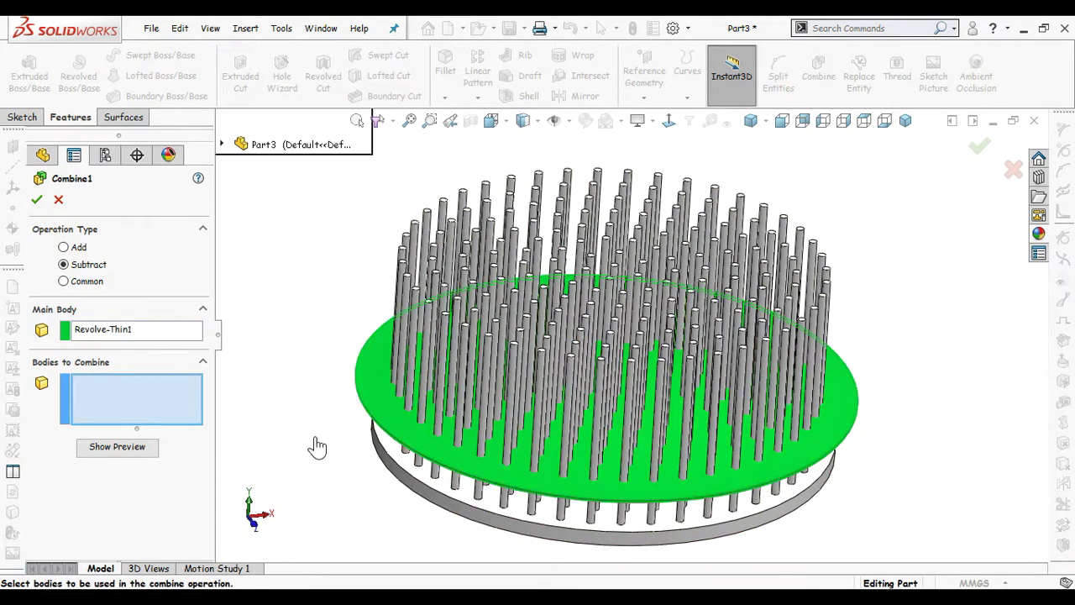
click(424, 338)
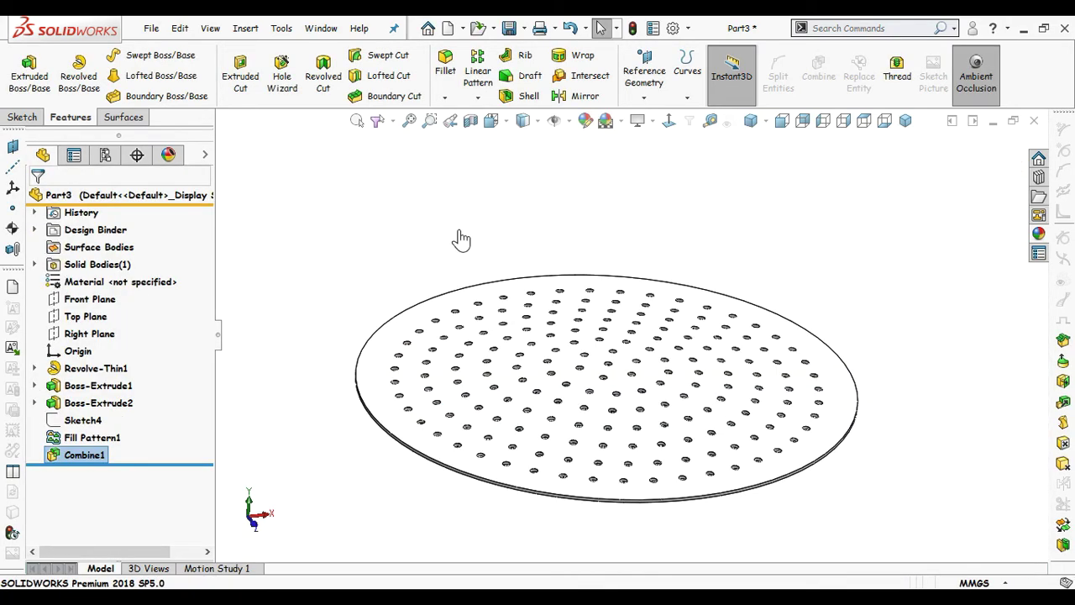
middle_drag(461, 241, 463, 386)
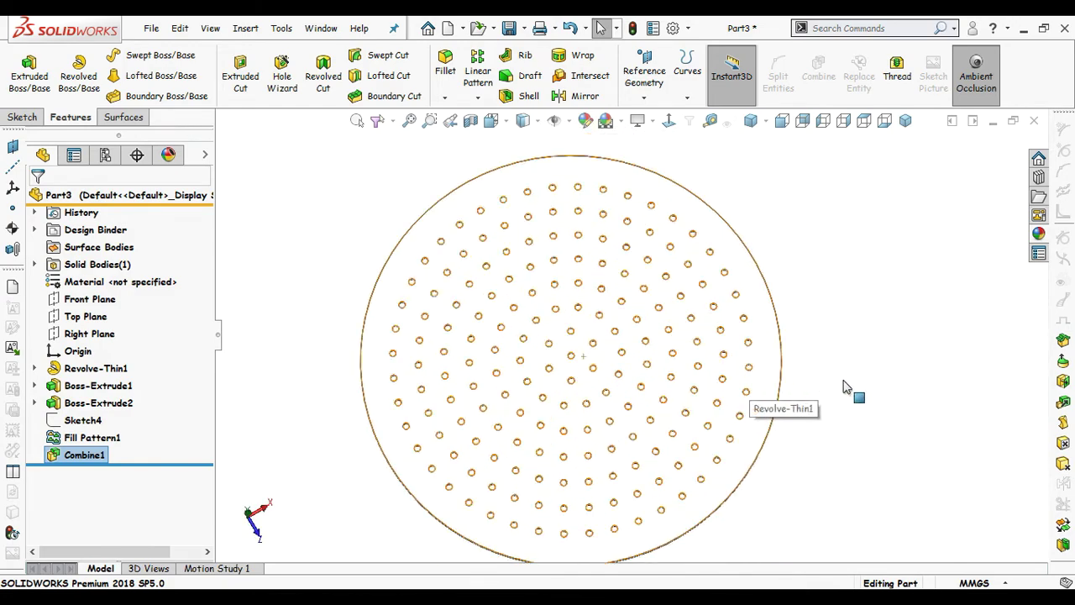
Step: Save the perforated dish part and open a new sketch on the Top Plane, viewed normal to the plane
middle_drag(845, 387, 816, 384)
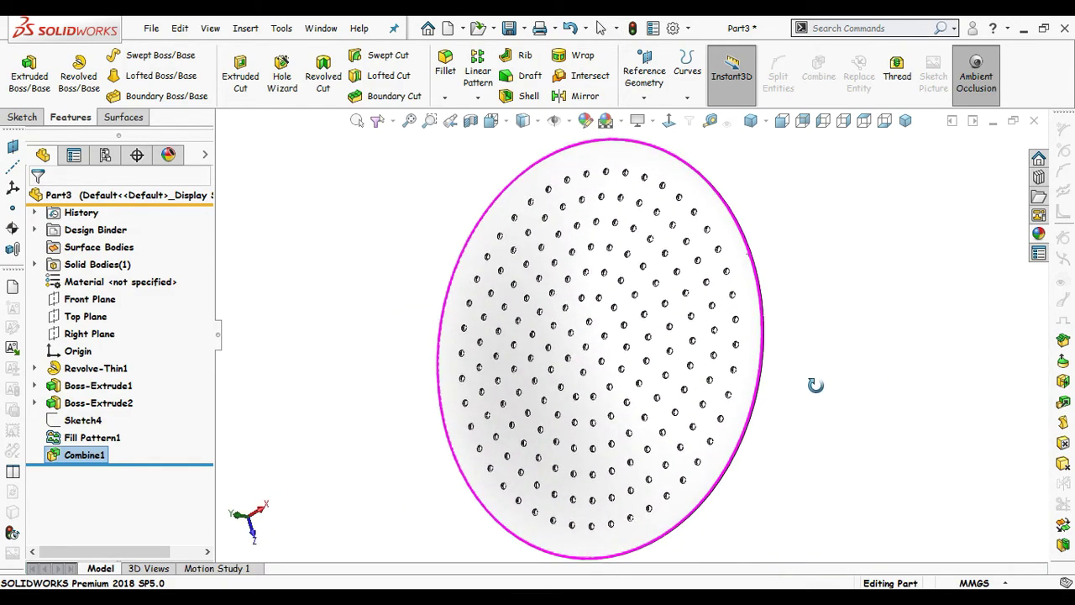
key(ctrl+s)
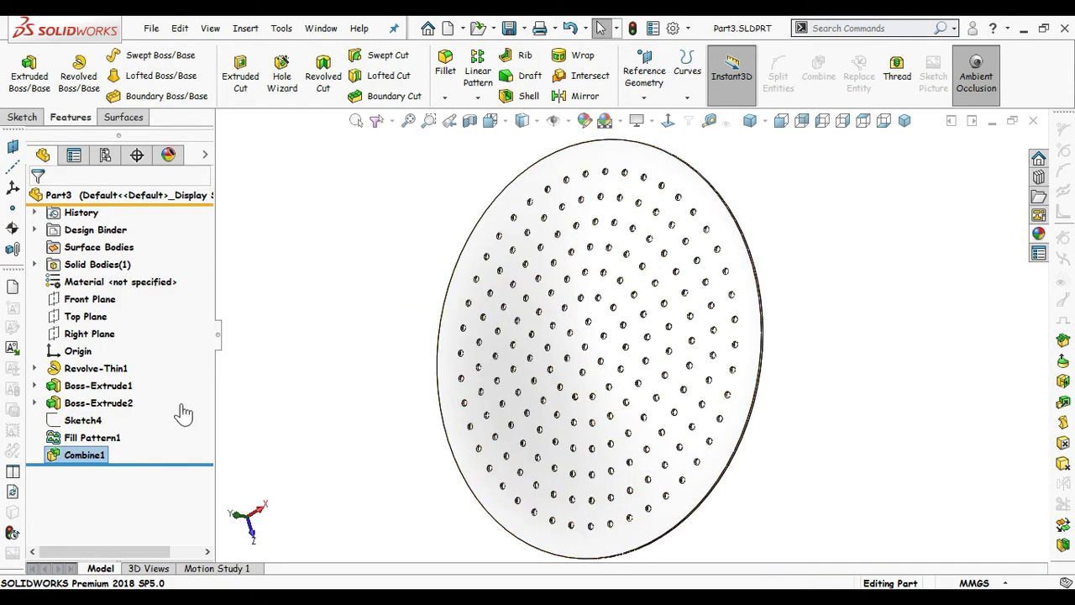
click(84, 315)
click(99, 286)
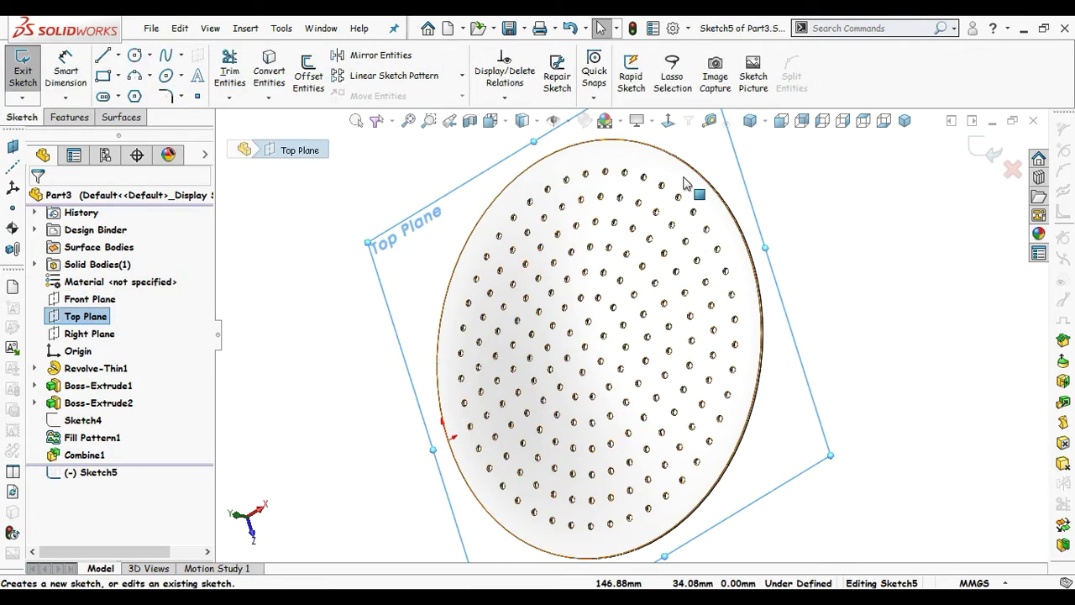
click(668, 120)
scroll(685, 208, down, 2)
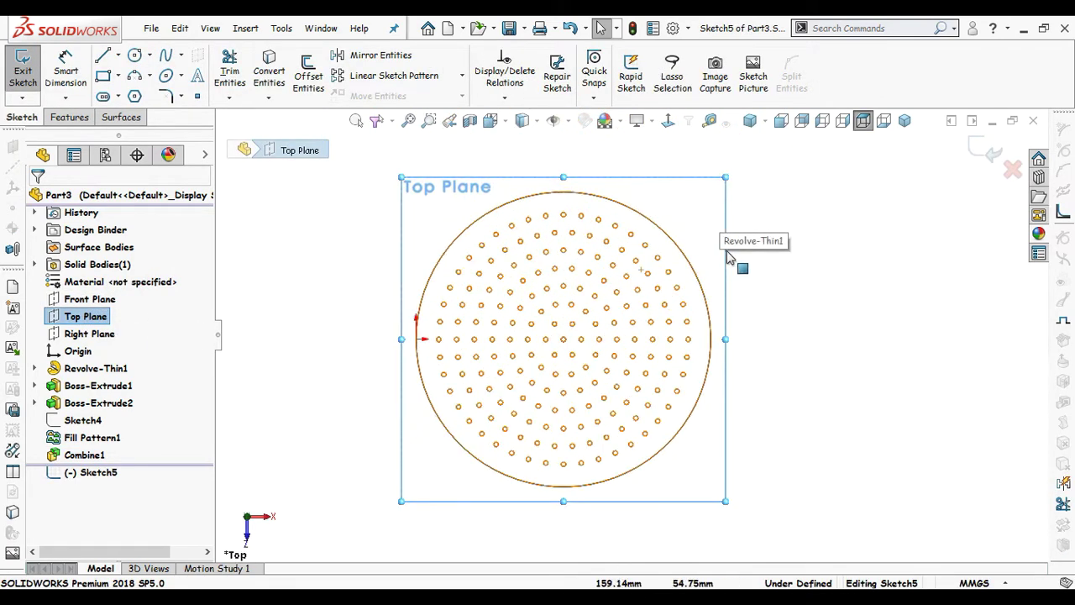
key(s)
click(800, 351)
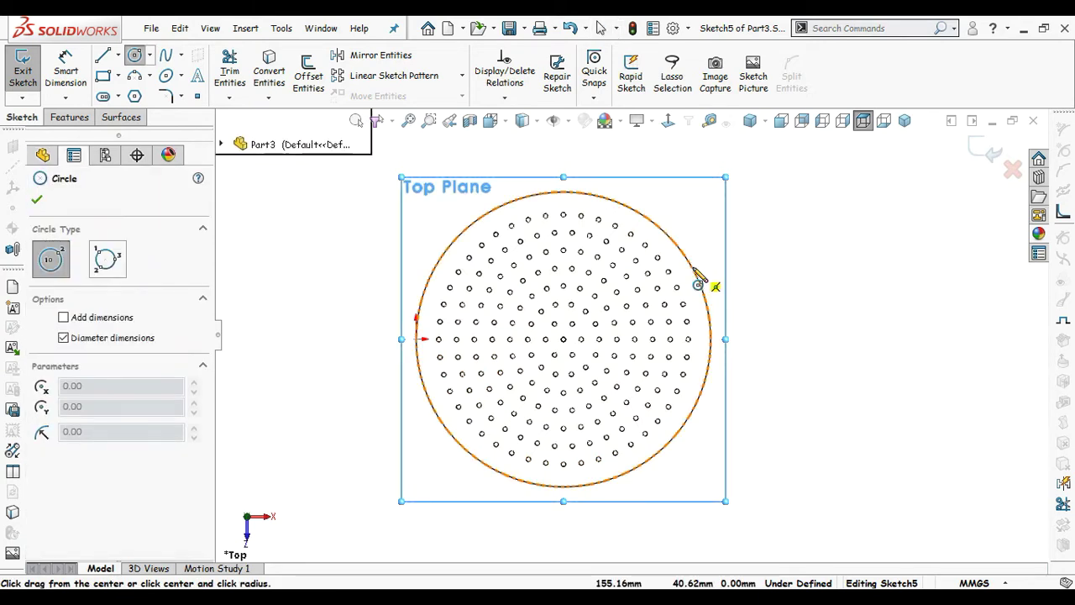
scroll(567, 344, down, 3)
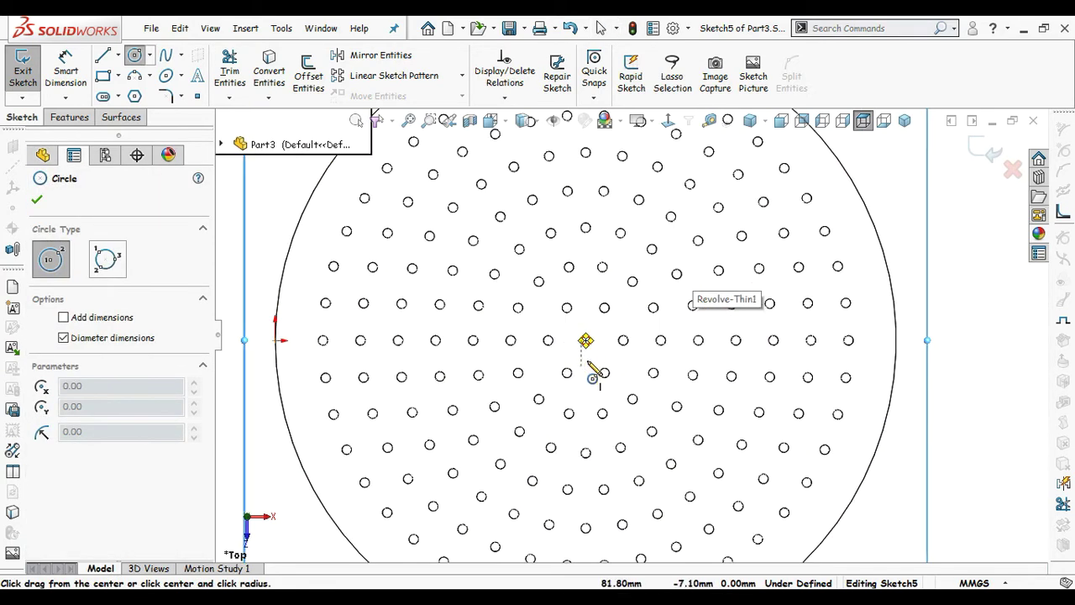
drag(585, 340, 703, 187)
scroll(601, 367, down, 4)
scroll(607, 348, up, 3)
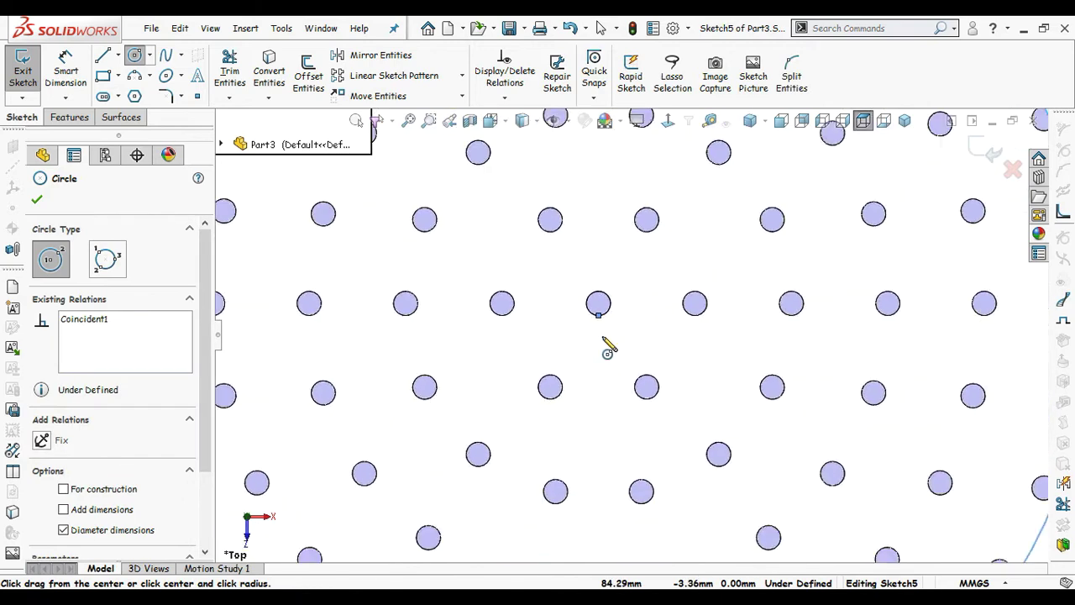
key(Escape)
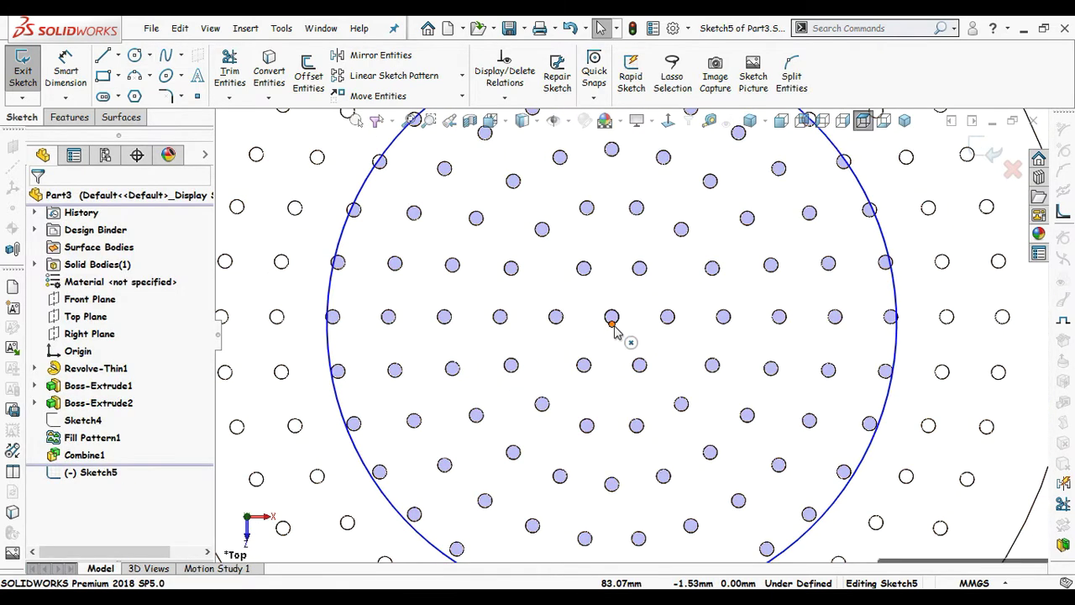
click(613, 316)
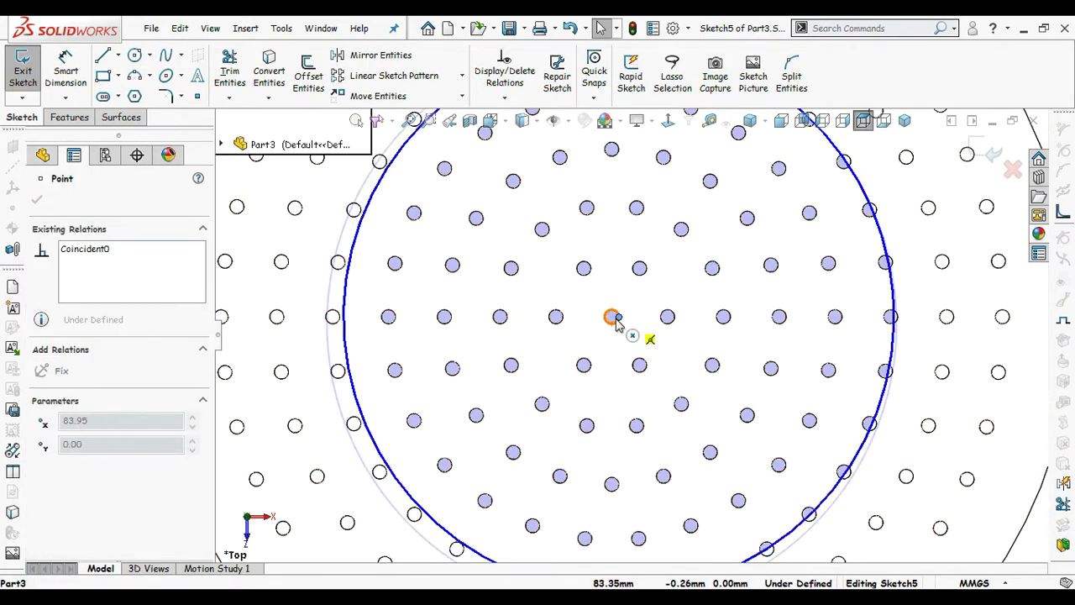
drag(616, 324, 619, 327)
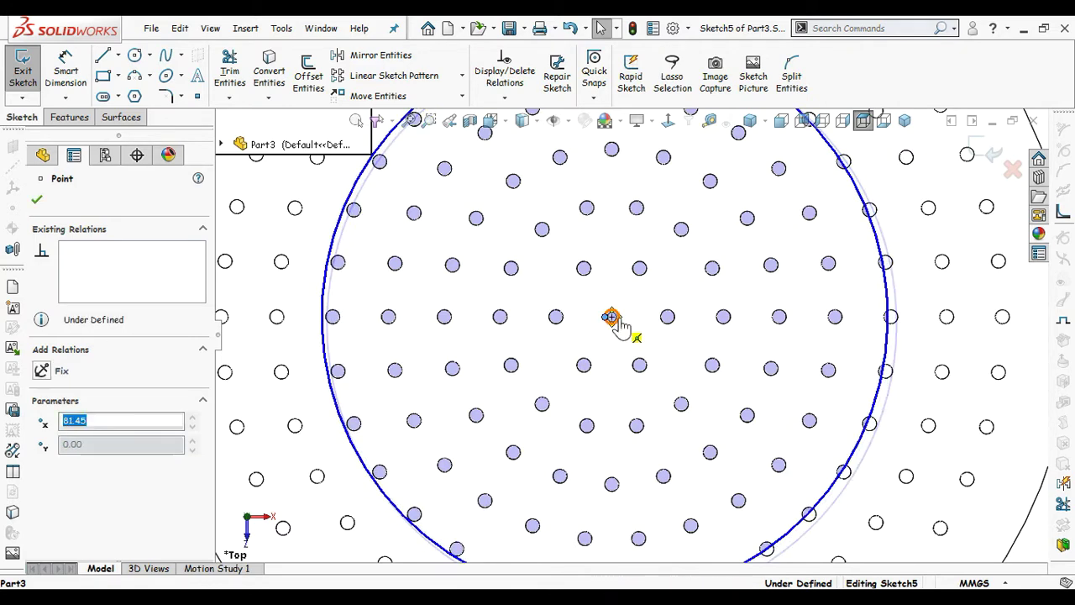
scroll(619, 328, down, 5)
right_click(143, 298)
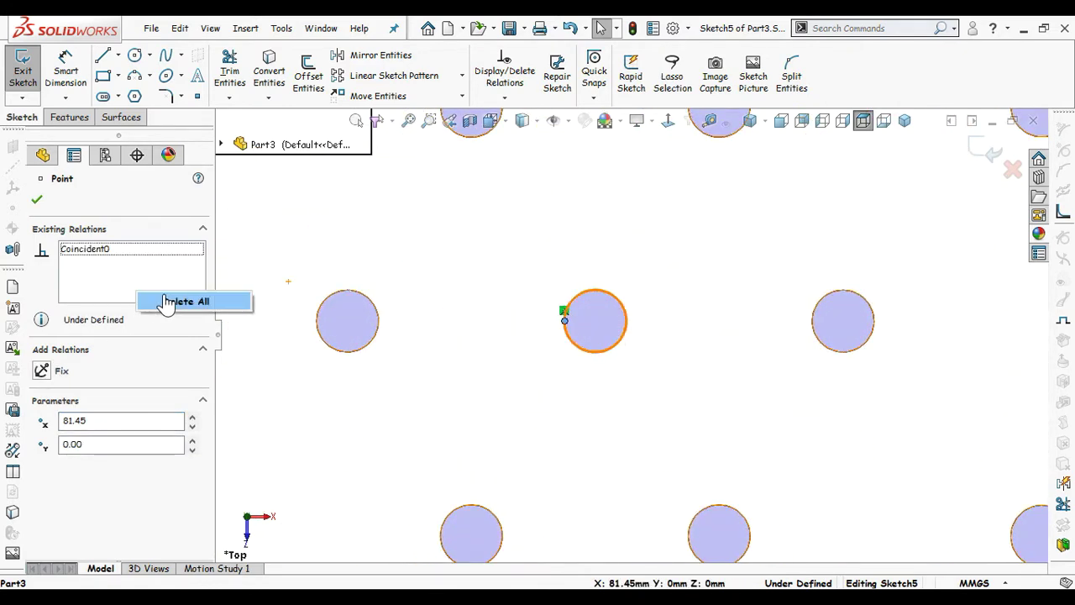
click(173, 302)
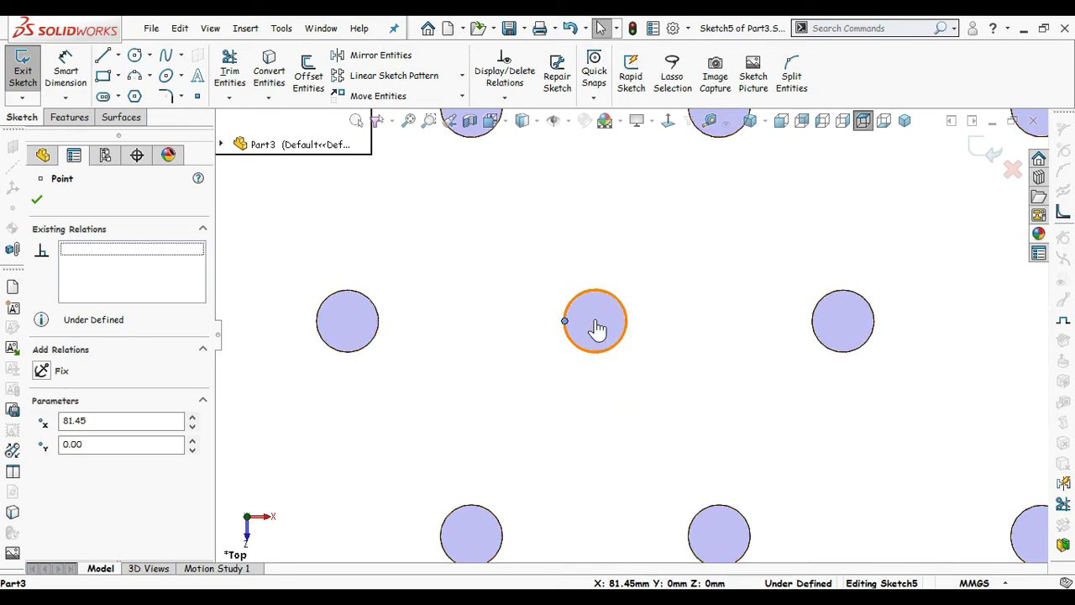
key(f)
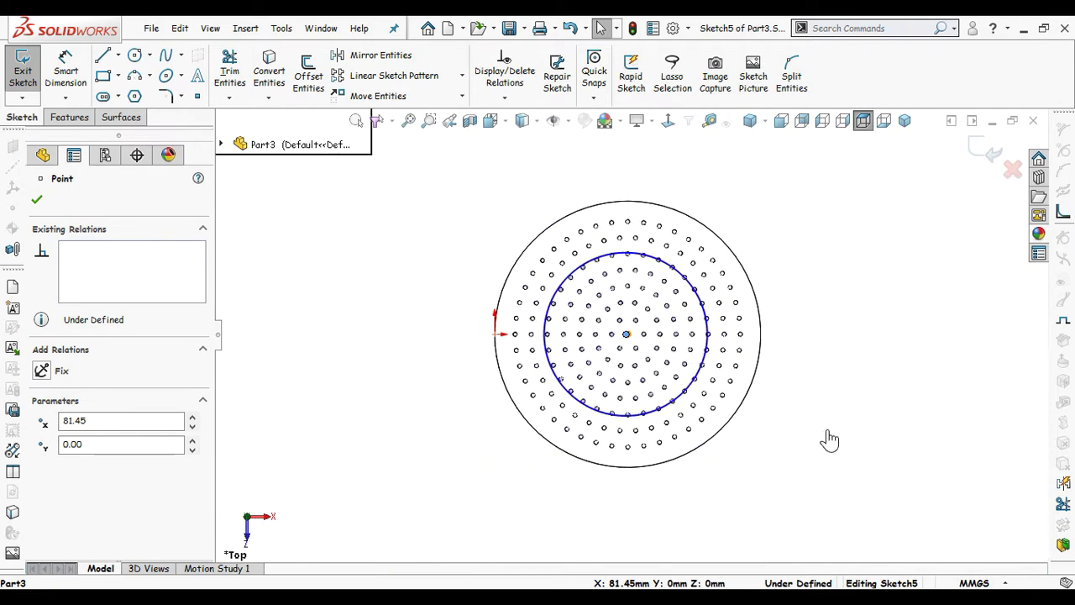
key(t)
drag(828, 432, 545, 355)
key(Escape)
Step: Draw a circle about 38 mm in diameter centred on the middle of the dish's central hole
key(s)
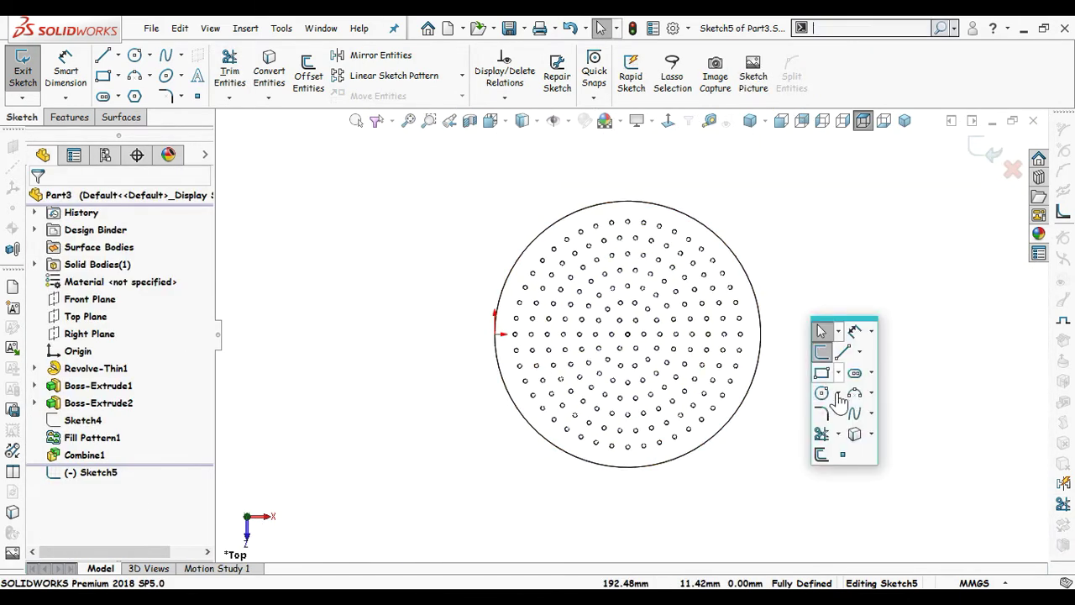
click(822, 394)
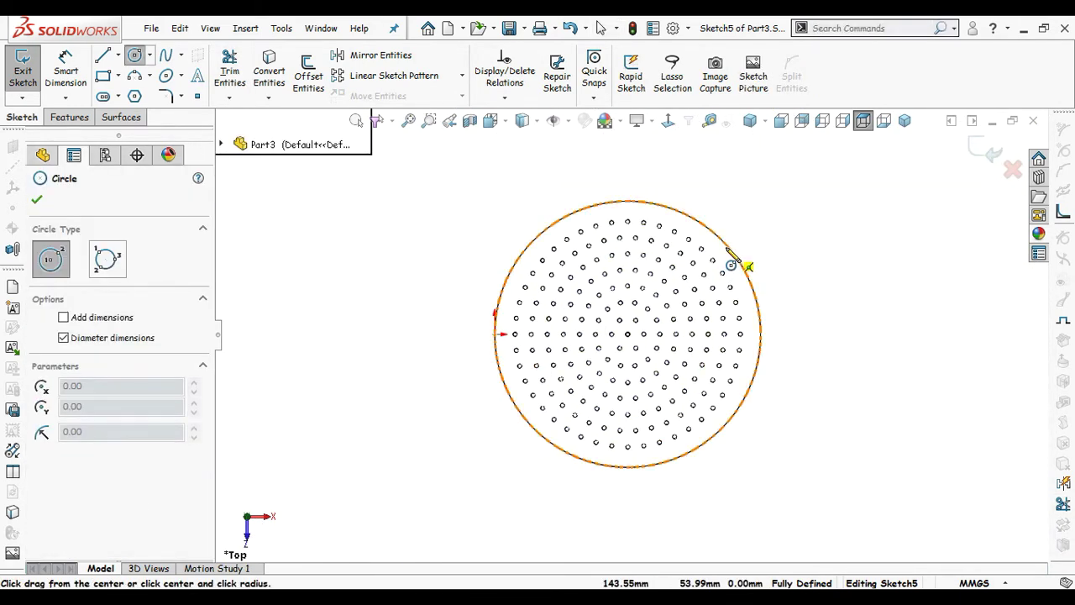
scroll(661, 288, down, 6)
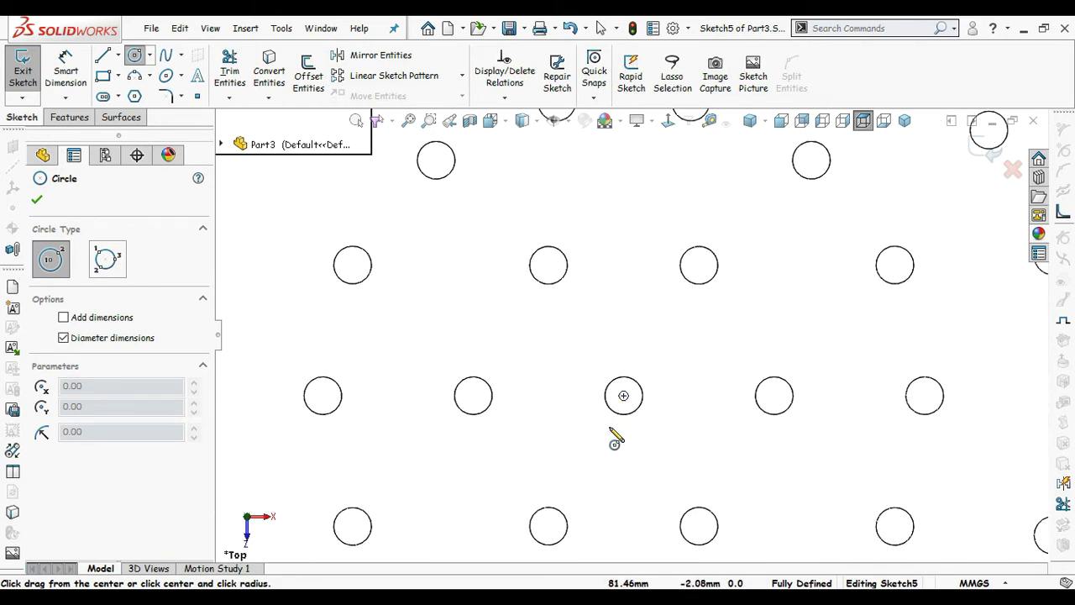
click(624, 395)
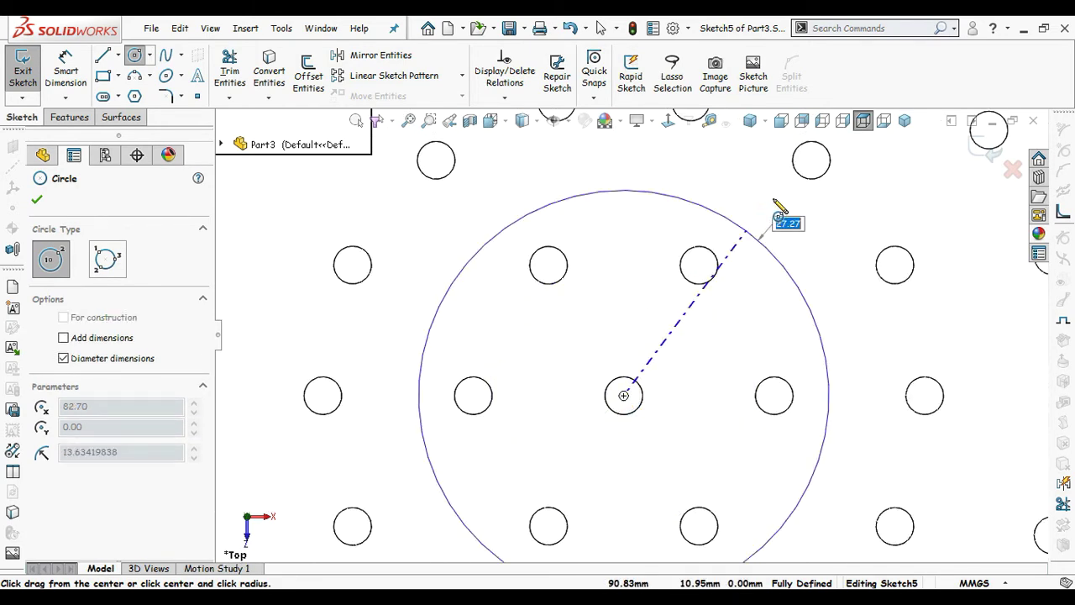
click(796, 167)
scroll(768, 277, up, 3)
Step: Dimension the centred circle's diameter and set it to 65.38 mm
right_drag(830, 454, 797, 303)
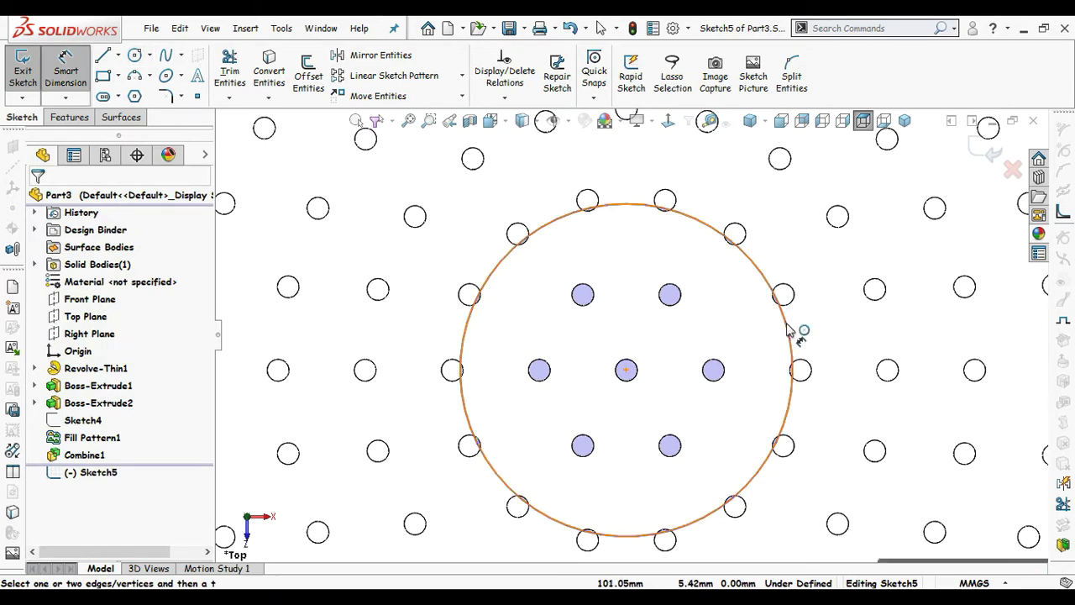
click(789, 331)
scroll(806, 221, up, 3)
click(803, 227)
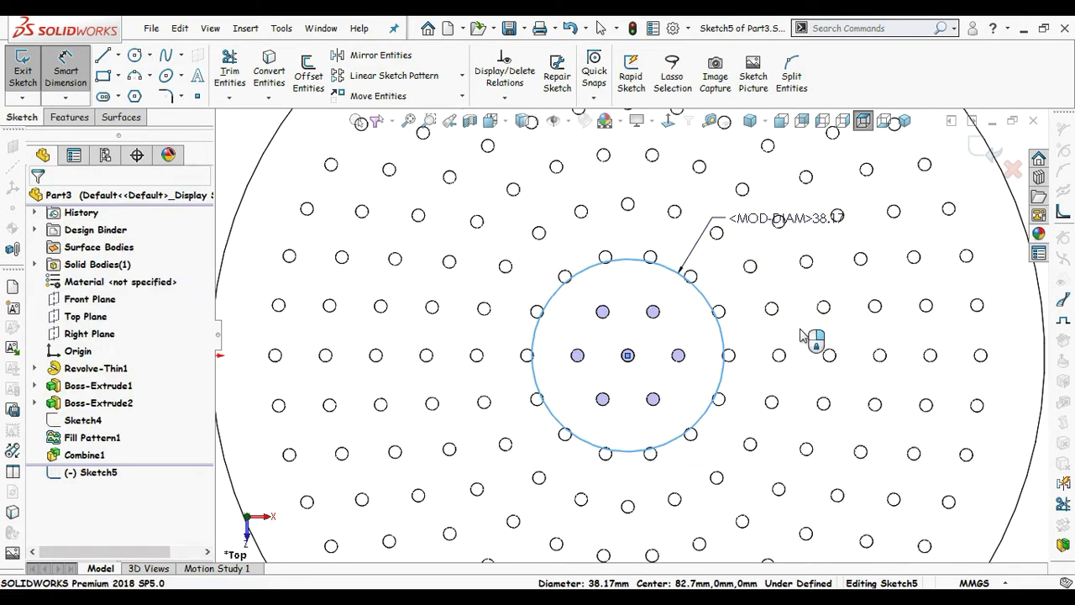
text(65.38)
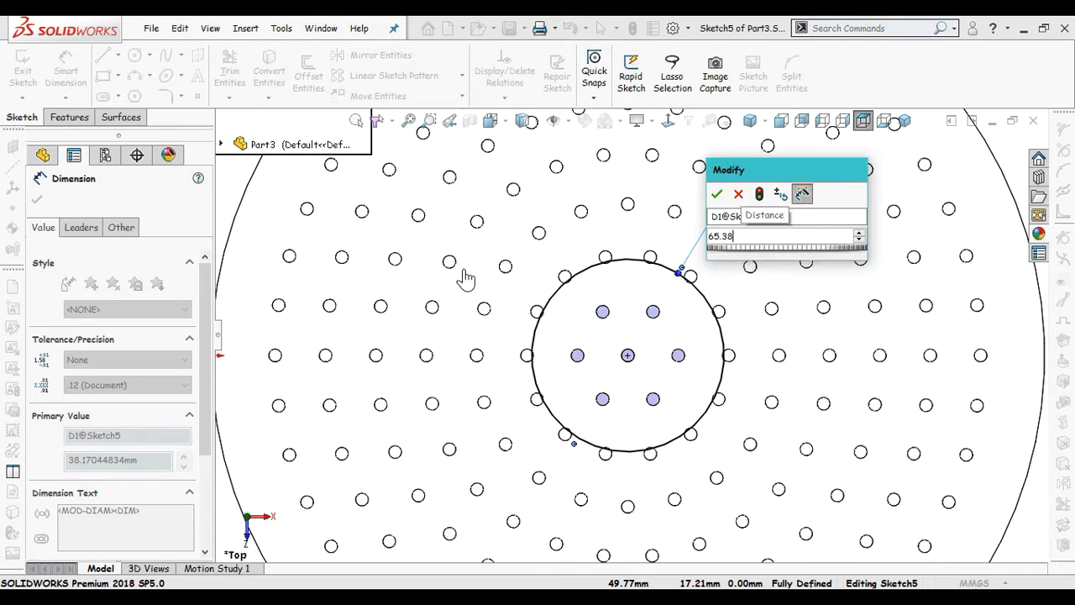
key(Return)
key(f)
key(z)
key(z)
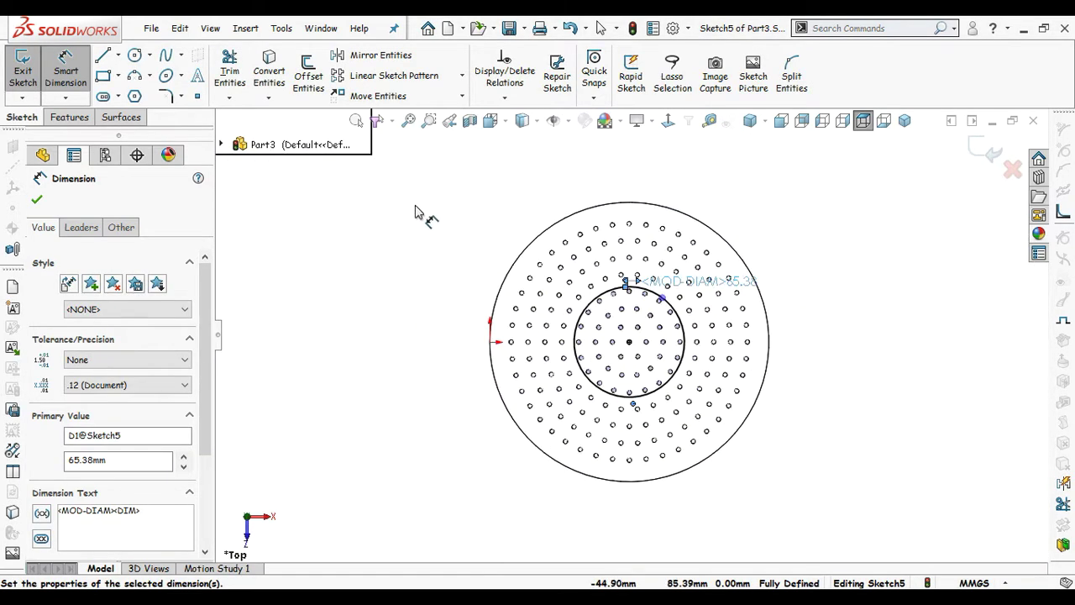
key(Escape)
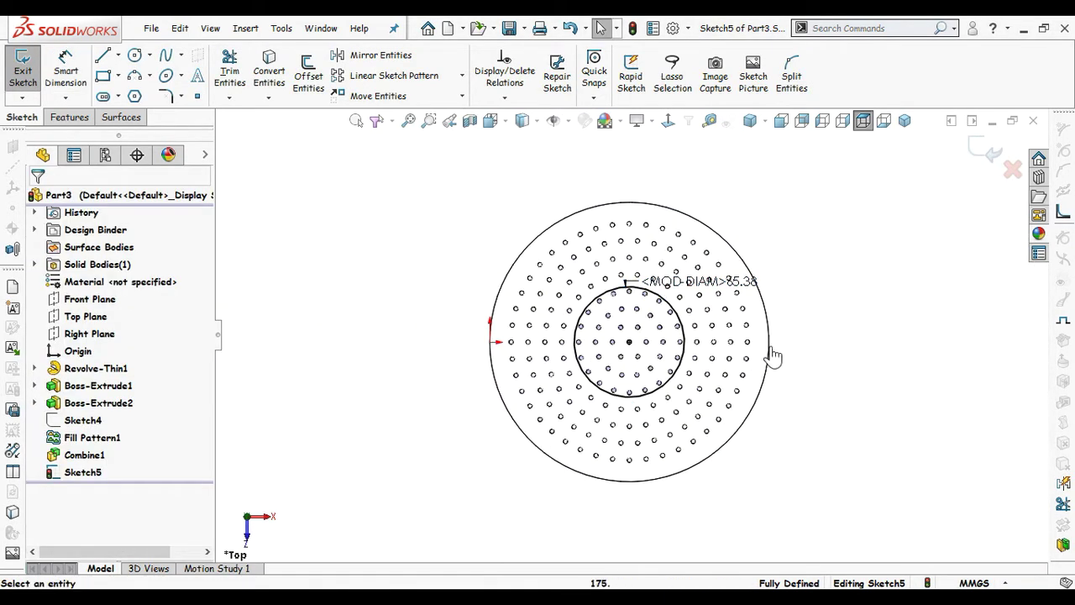
Step: Convert the 65.38 mm circle to construction geometry
scroll(773, 357, down, 3)
click(503, 242)
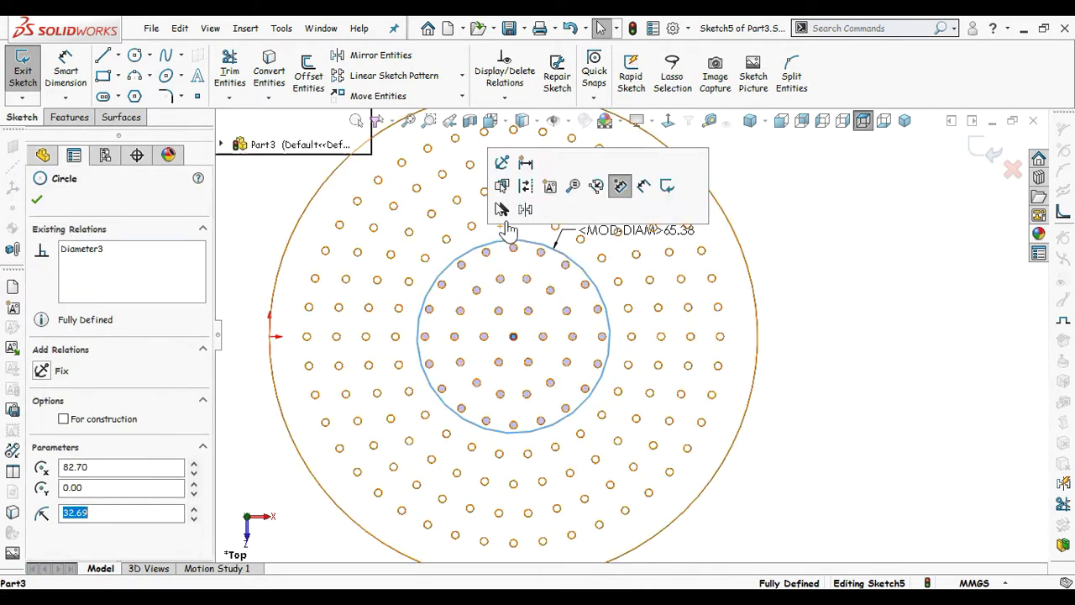
click(502, 210)
Step: Draw a vertical construction line from the dish centre up to the top of the construction circle
key(s)
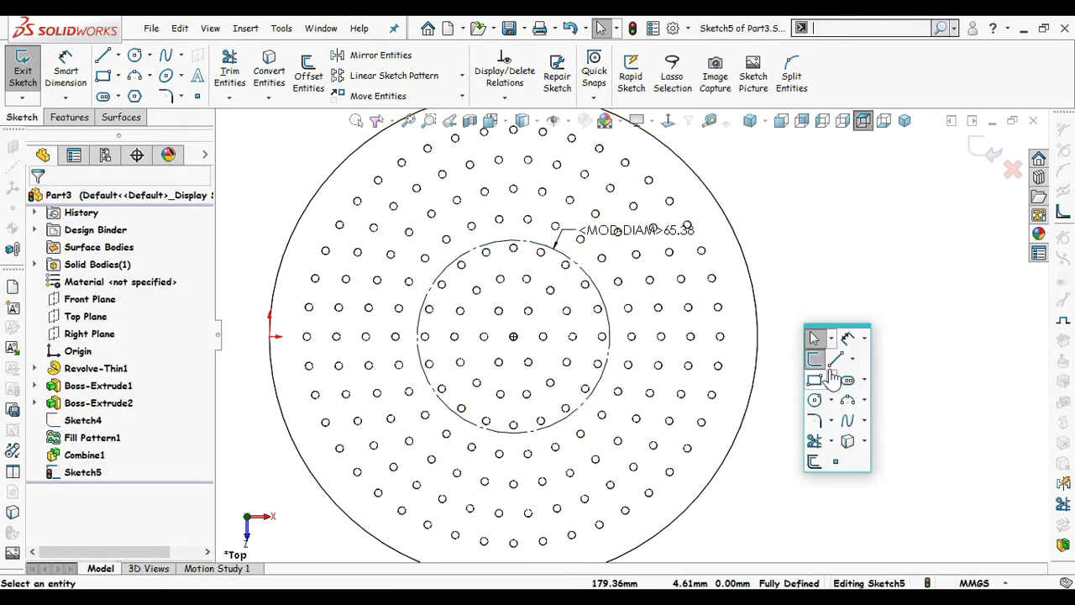
click(834, 362)
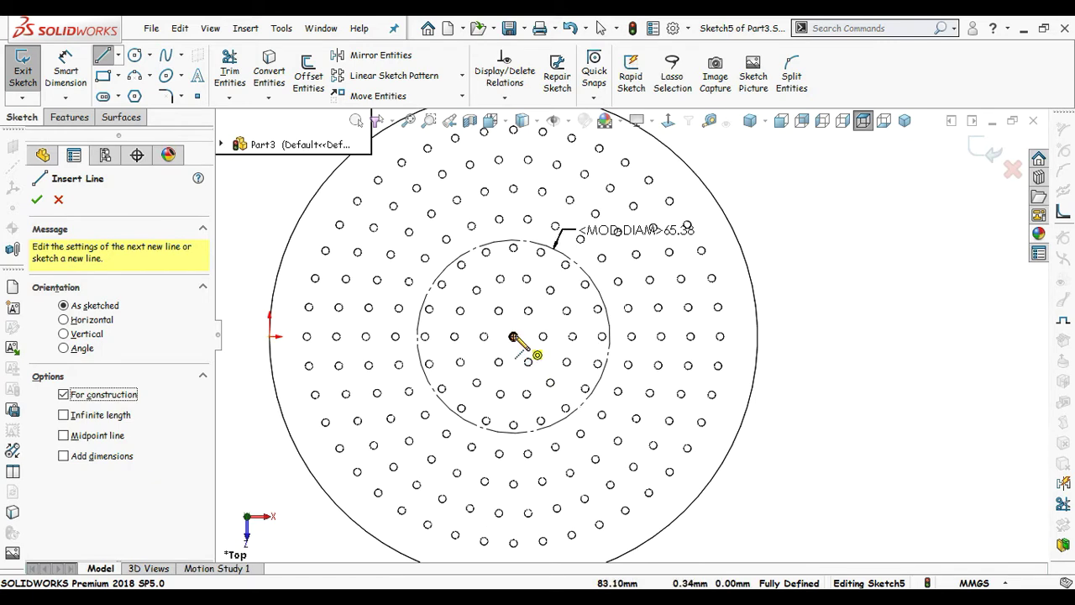
scroll(513, 336, down, 3)
drag(542, 332, 541, 145)
scroll(619, 264, up, 2)
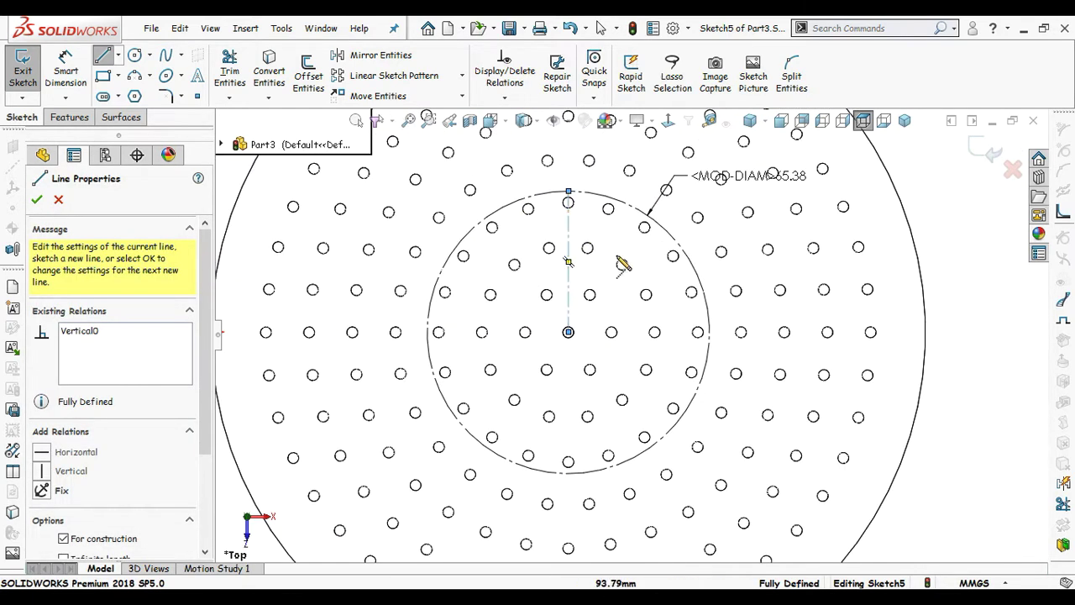
key(Escape)
Step: Draw a circle about 19 mm in diameter centred on the upper end of the vertical construction line
key(s)
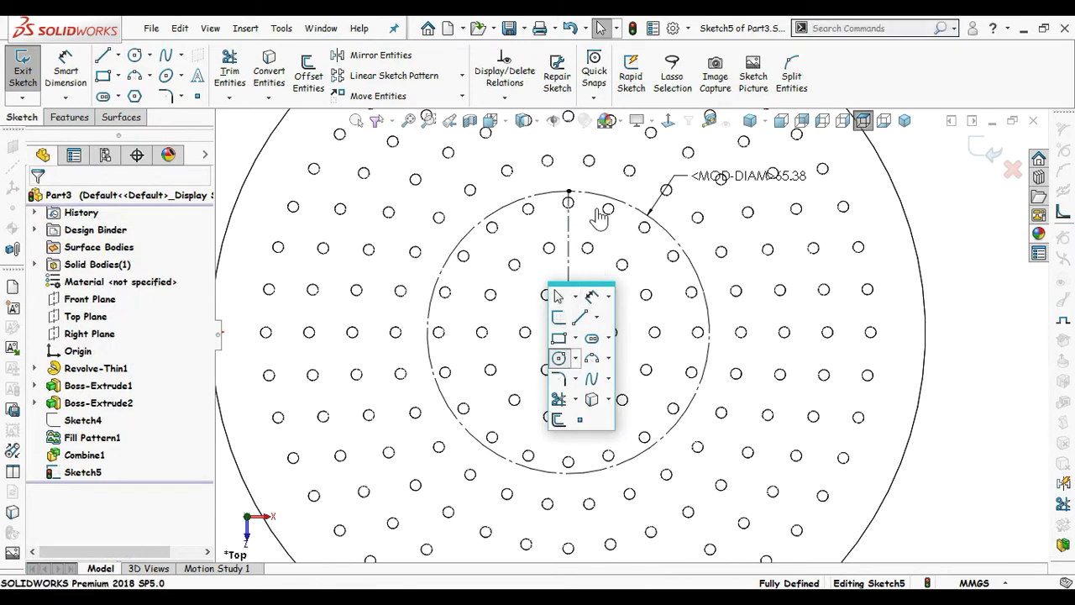
click(558, 358)
scroll(588, 197, down, 2)
click(564, 202)
click(604, 161)
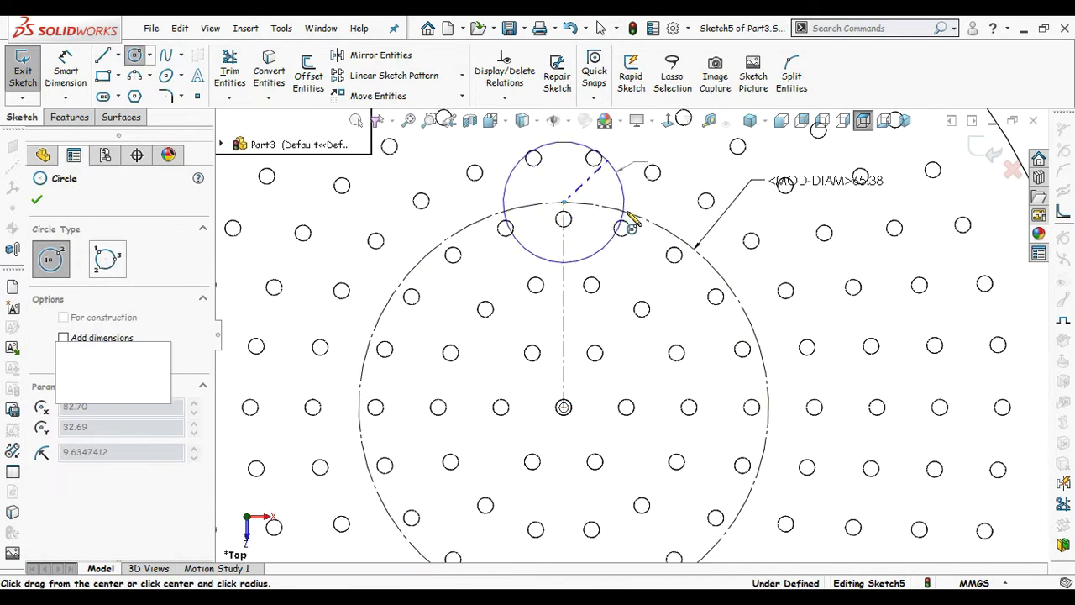
scroll(630, 334, up, 2)
Step: Dimension the small upper circle's diameter and set it to 23 mm
right_drag(641, 252, 641, 197)
scroll(643, 202, up, 2)
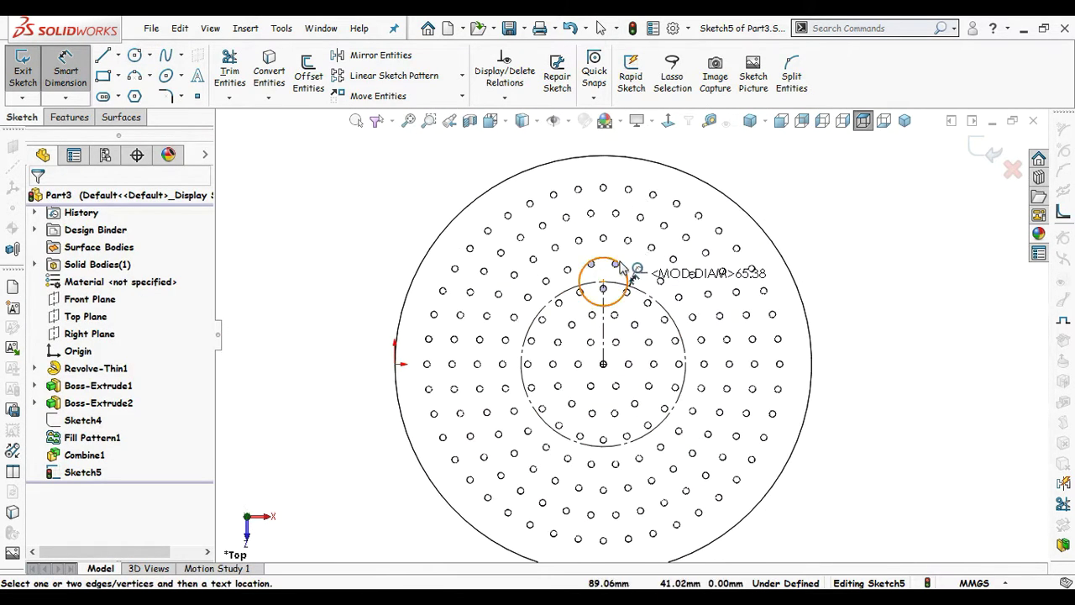
click(620, 267)
click(685, 214)
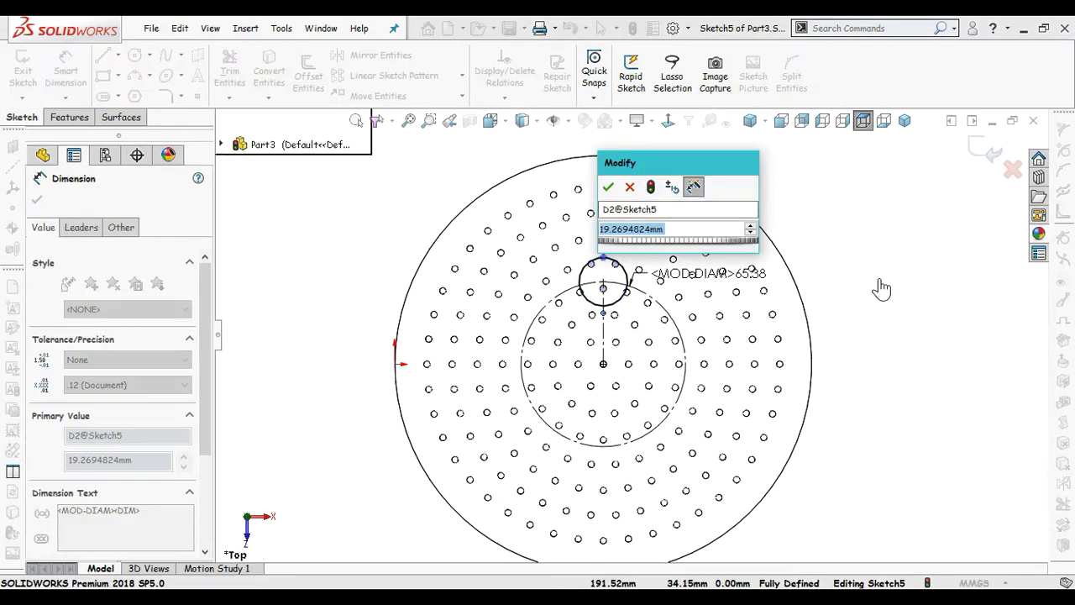
text(2)
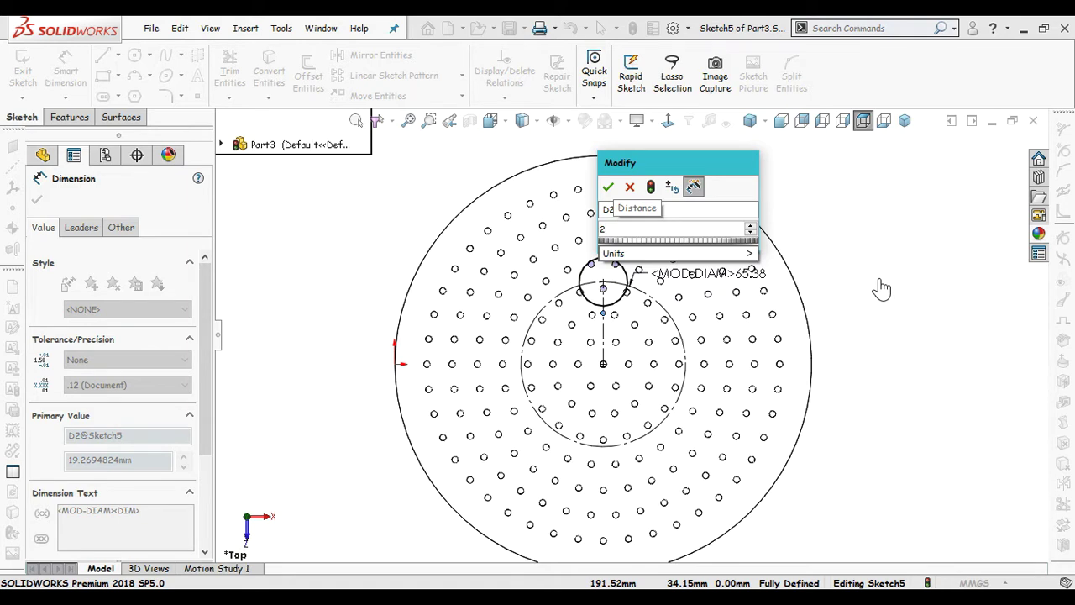
text(33)
key(BackSpace)
key(Return)
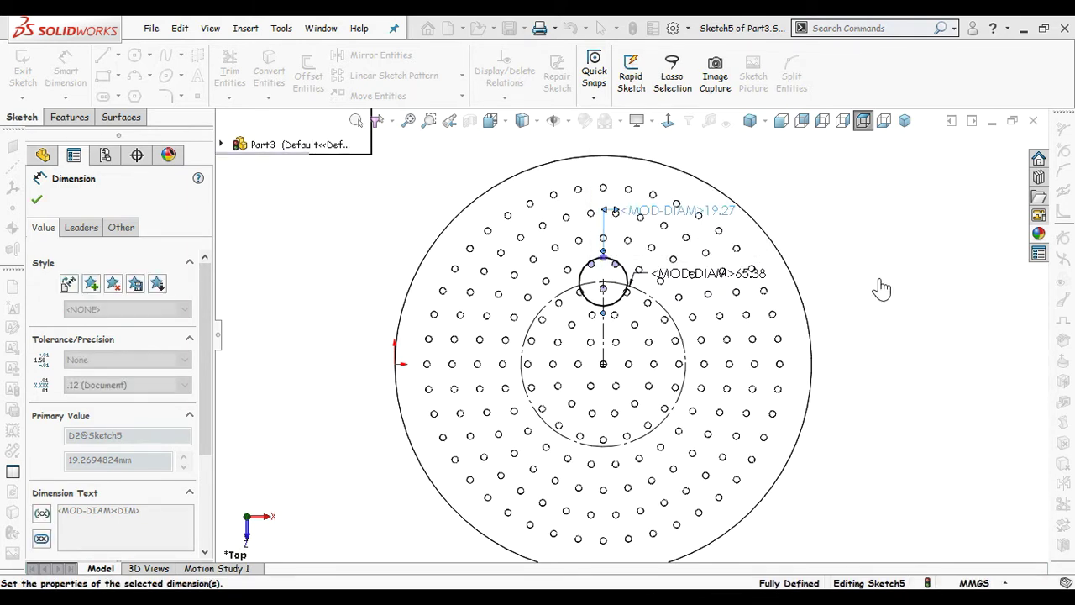
key(Escape)
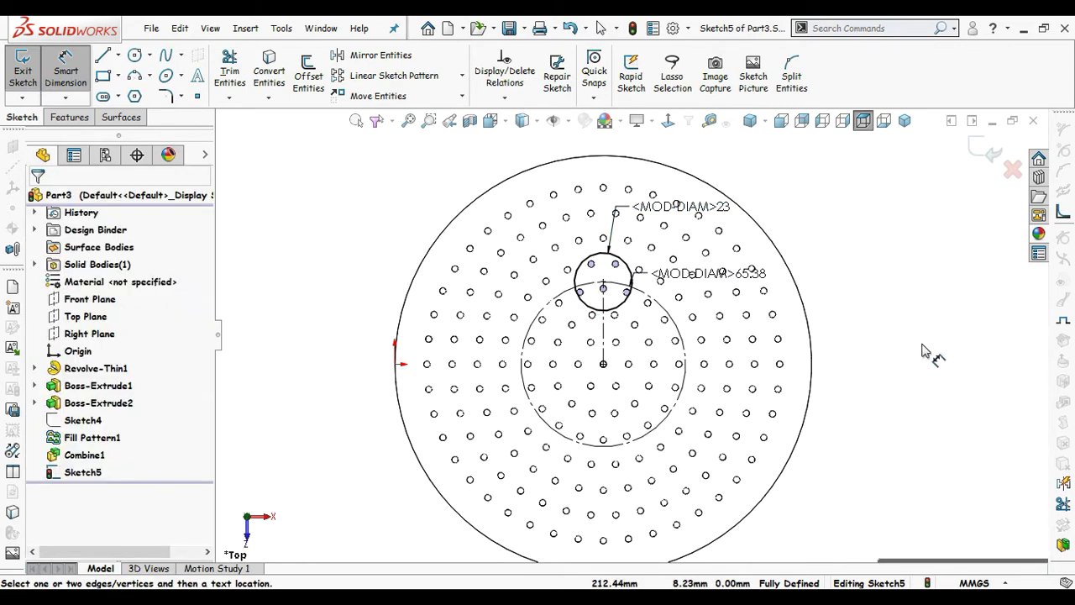
key(Escape)
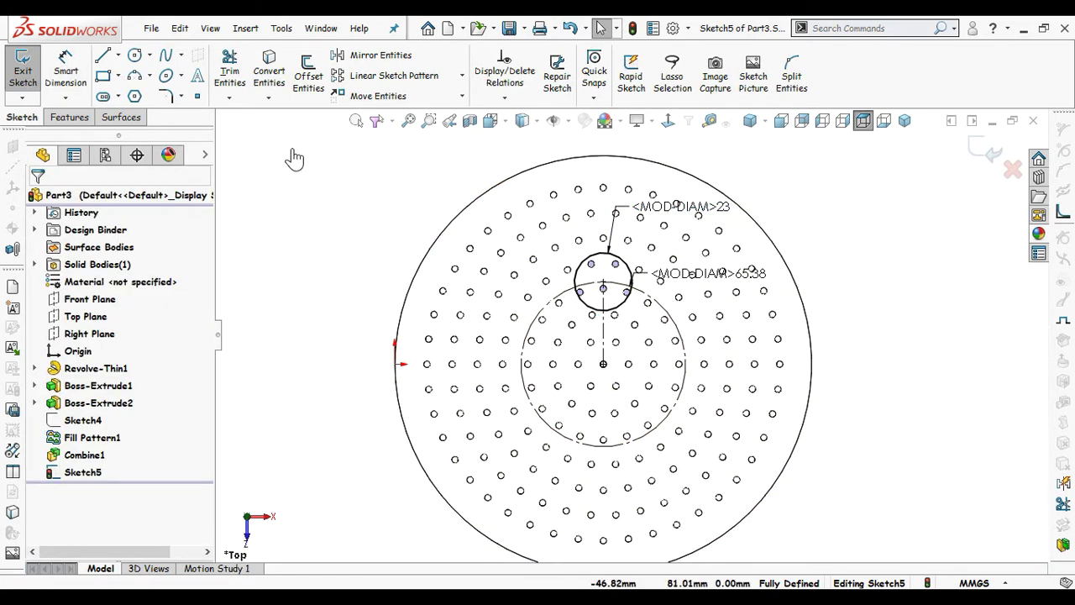
Step: Set up a circular sketch pattern with 6 instances, adding the 23 mm circle to the entities
click(462, 77)
click(418, 115)
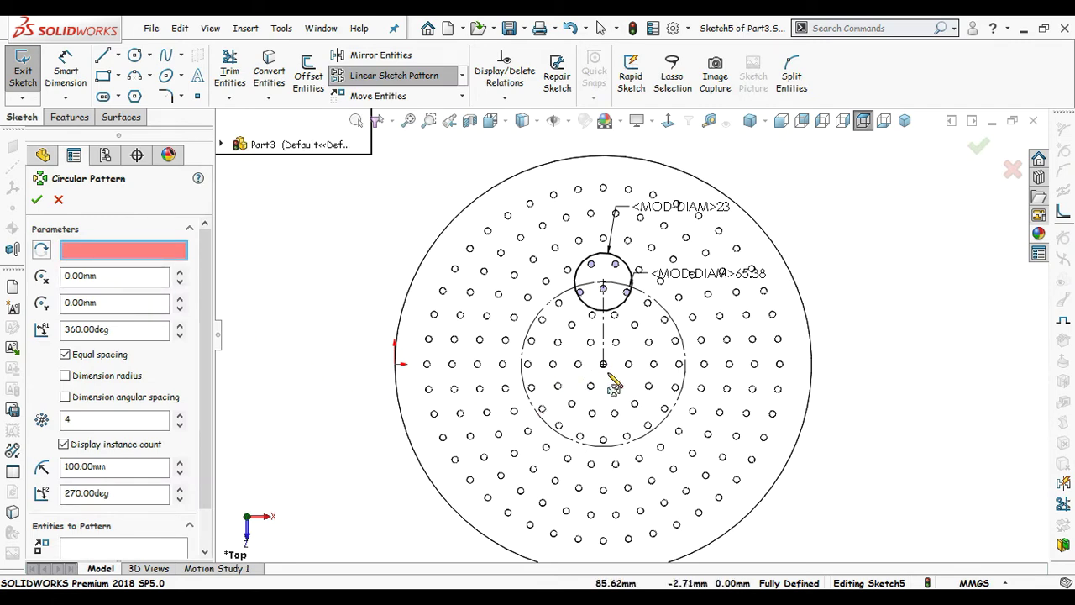
scroll(614, 386, down, 5)
click(819, 384)
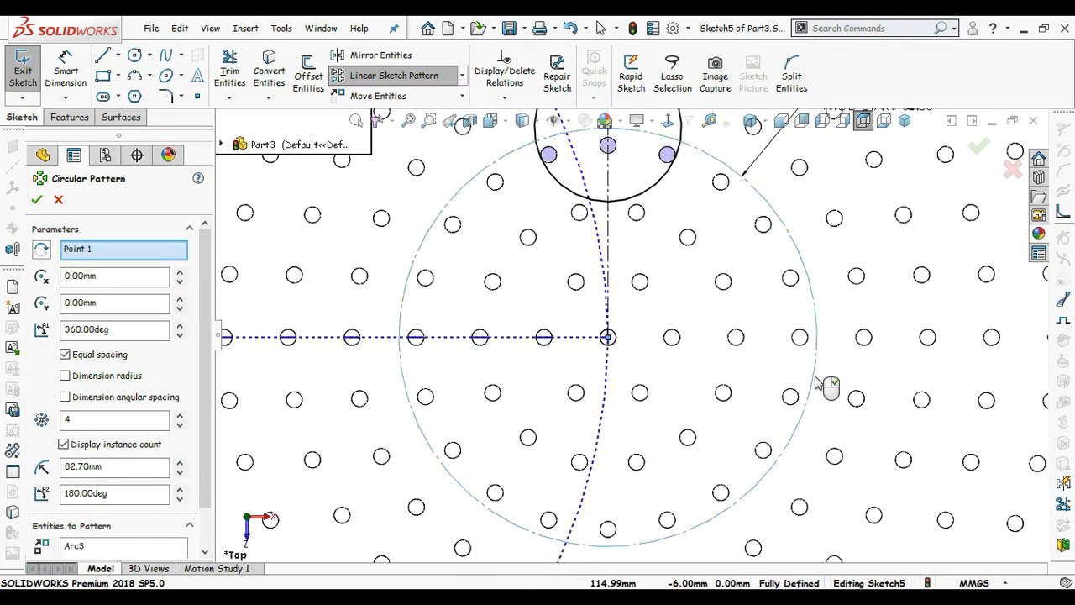
scroll(819, 384, up, 2)
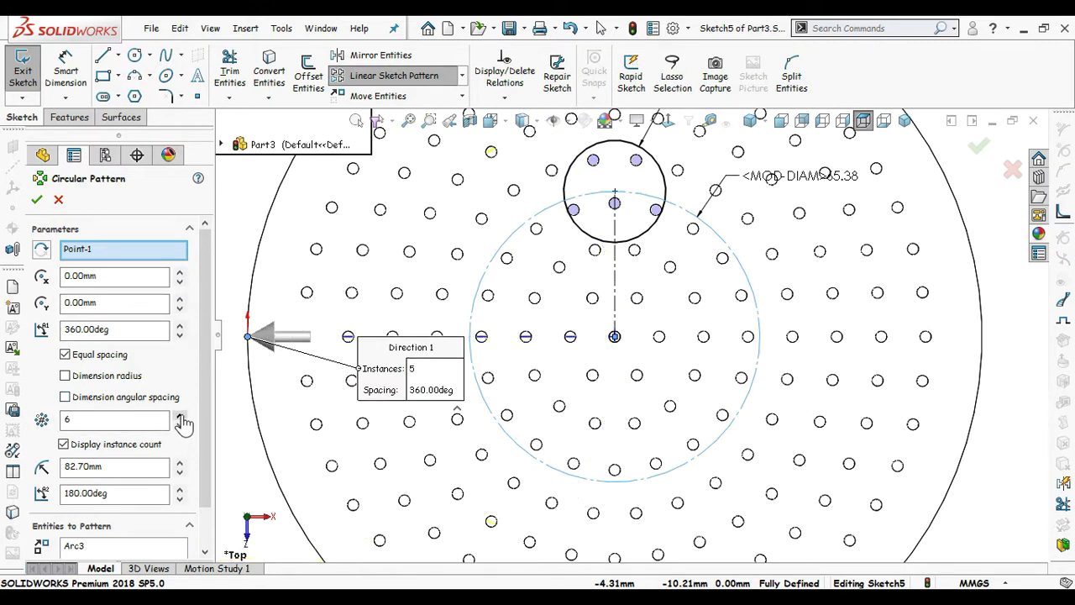
click(647, 243)
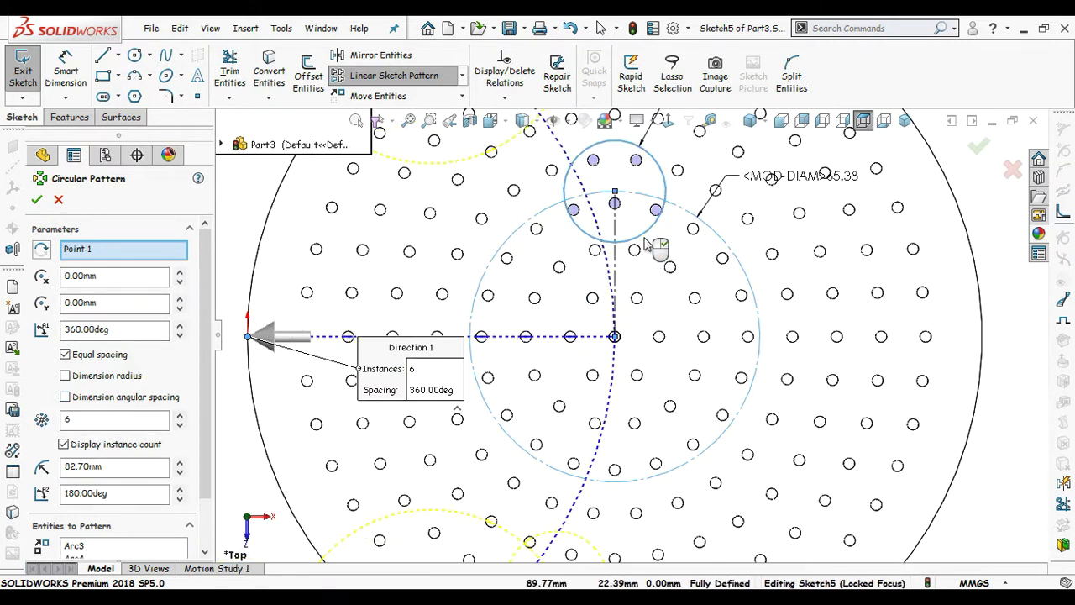
Step: Remove the 65.38 mm construction circle from the pattern's entities and keep only the 23 mm circle
scroll(185, 420, down, 1)
click(154, 507)
right_click(160, 507)
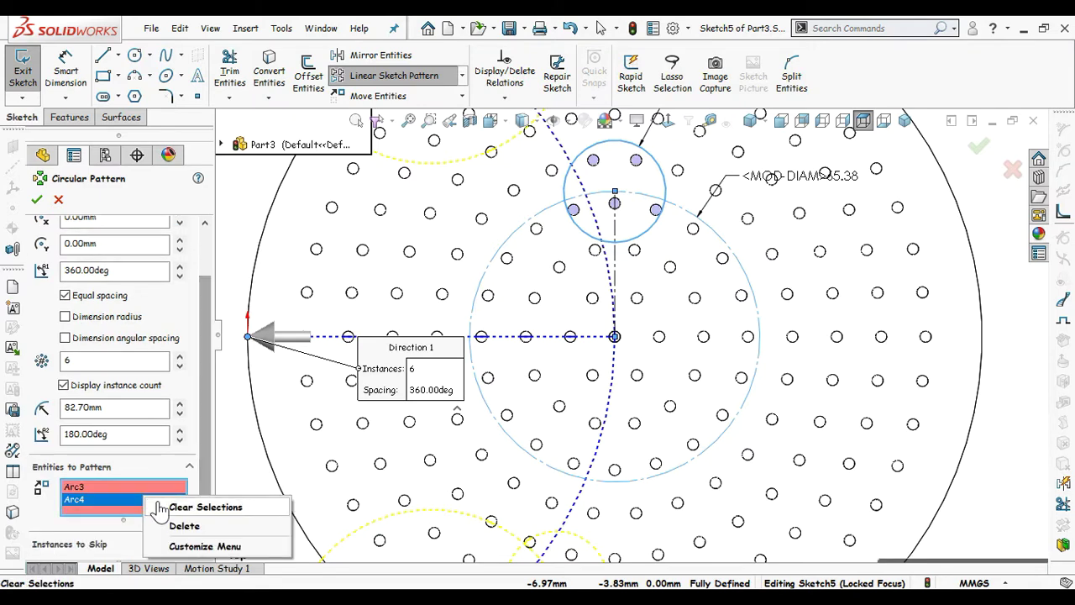
click(210, 527)
click(654, 252)
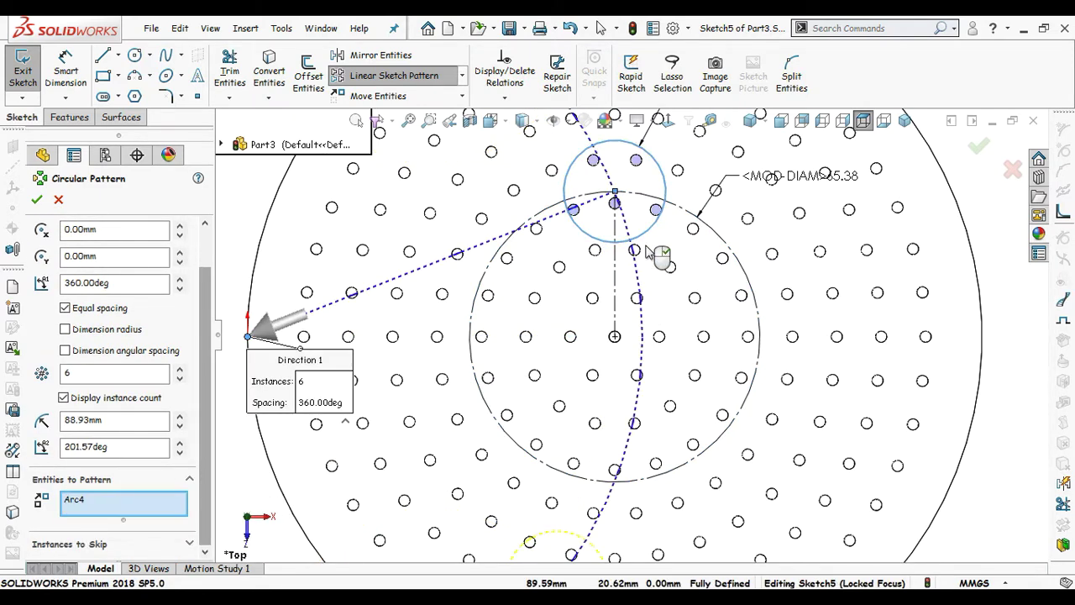
Step: Replace the pattern's centre with the dish's centre point and create the circular pattern of six circles
scroll(189, 407, up, 1)
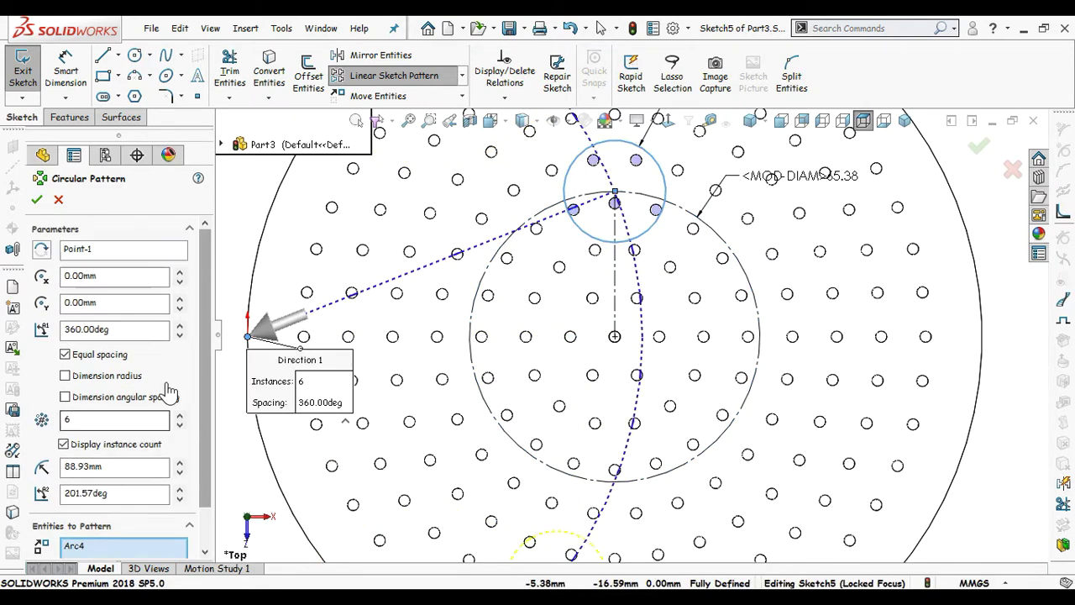
click(126, 249)
right_click(130, 250)
click(155, 268)
scroll(610, 321, down, 5)
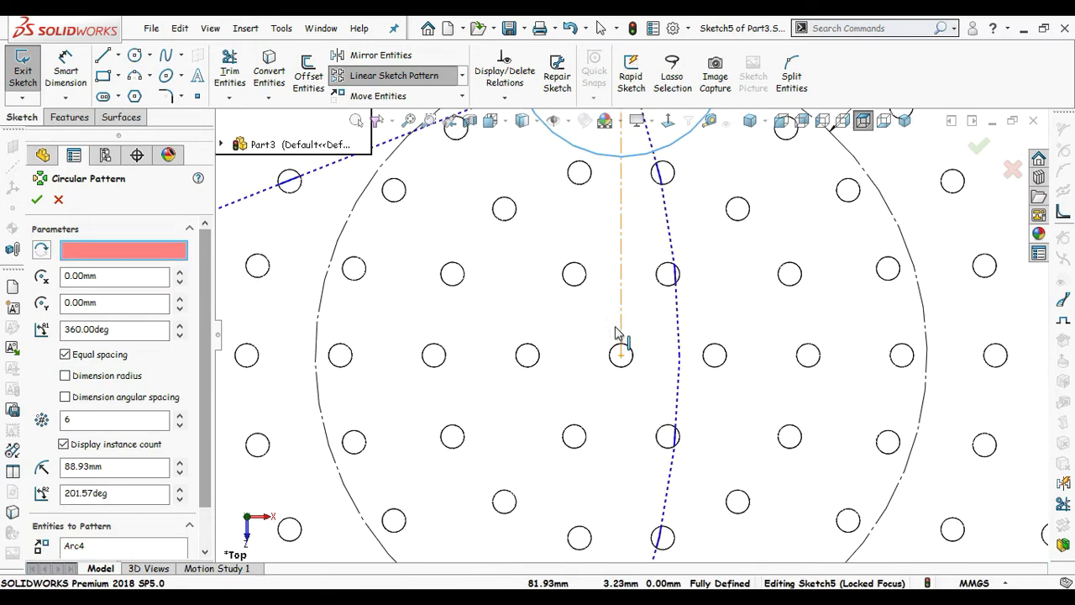
click(627, 378)
scroll(630, 378, up, 5)
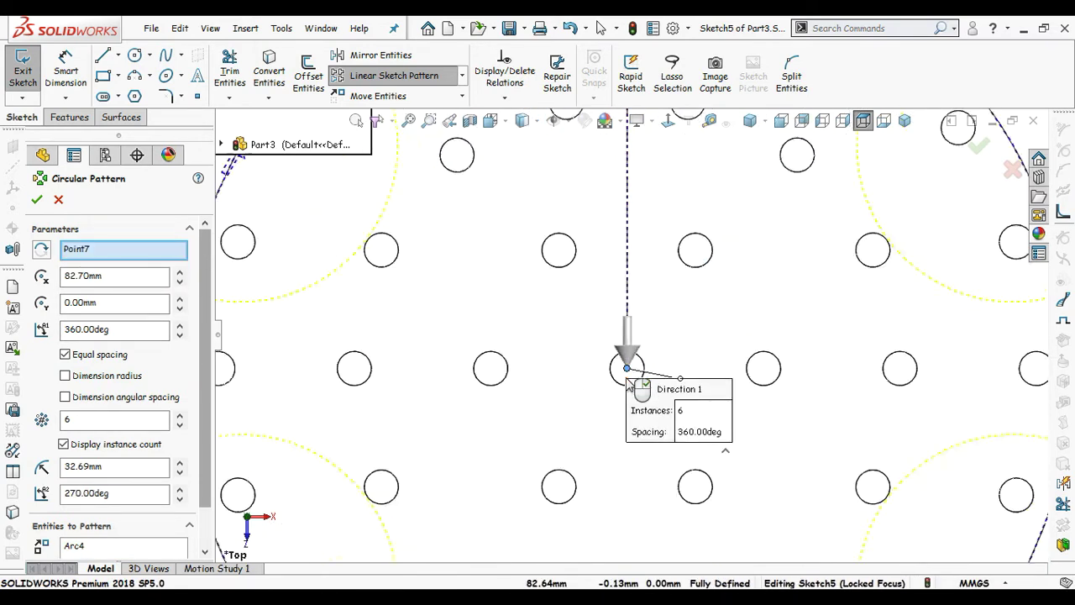
scroll(580, 374, up, 2)
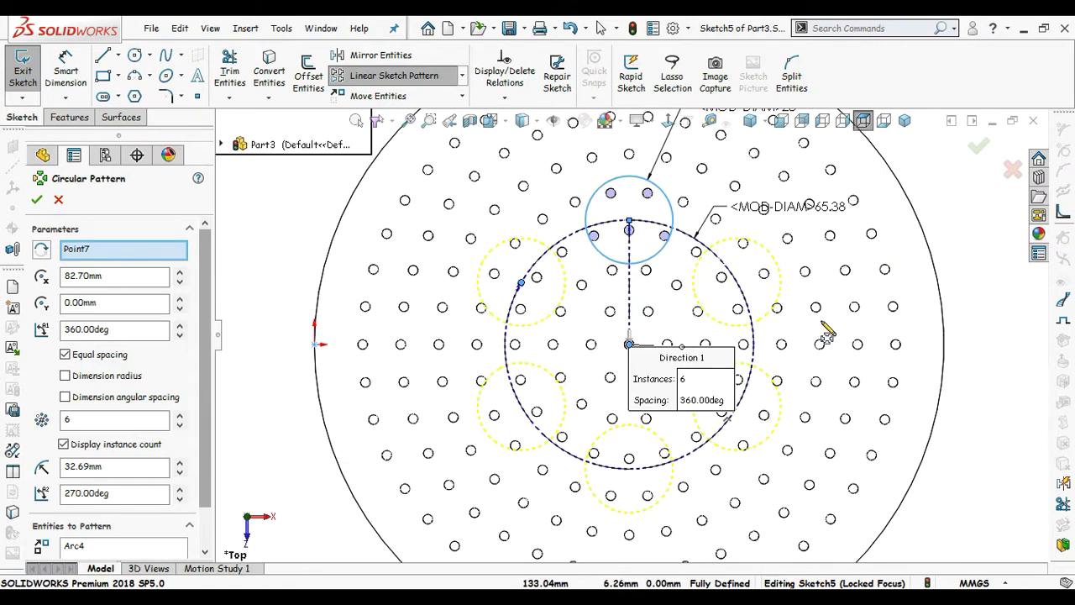
scroll(828, 334, up, 2)
click(981, 153)
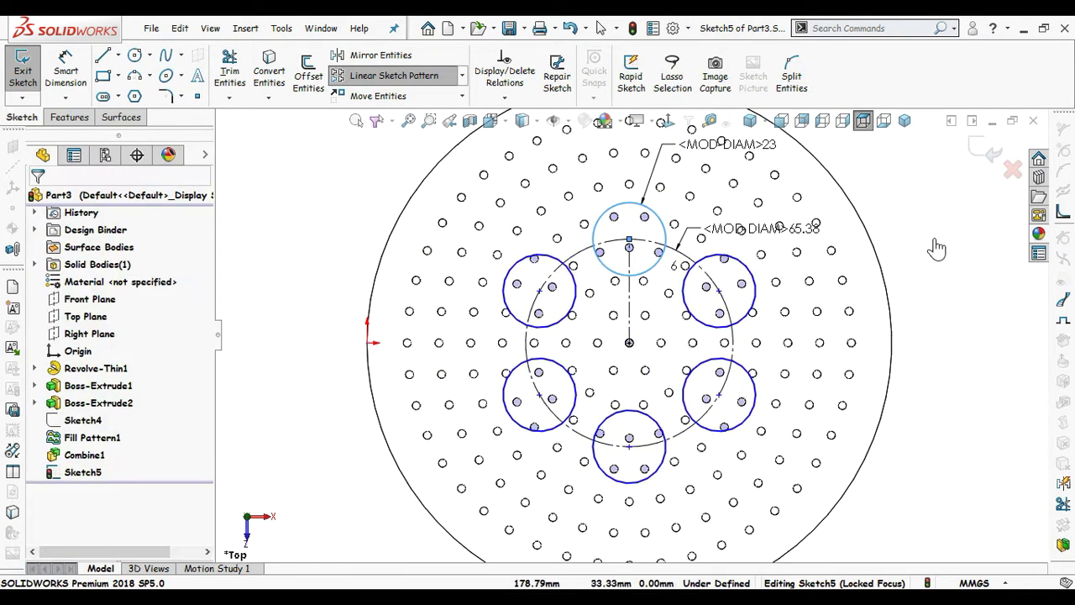
scroll(909, 271, up, 2)
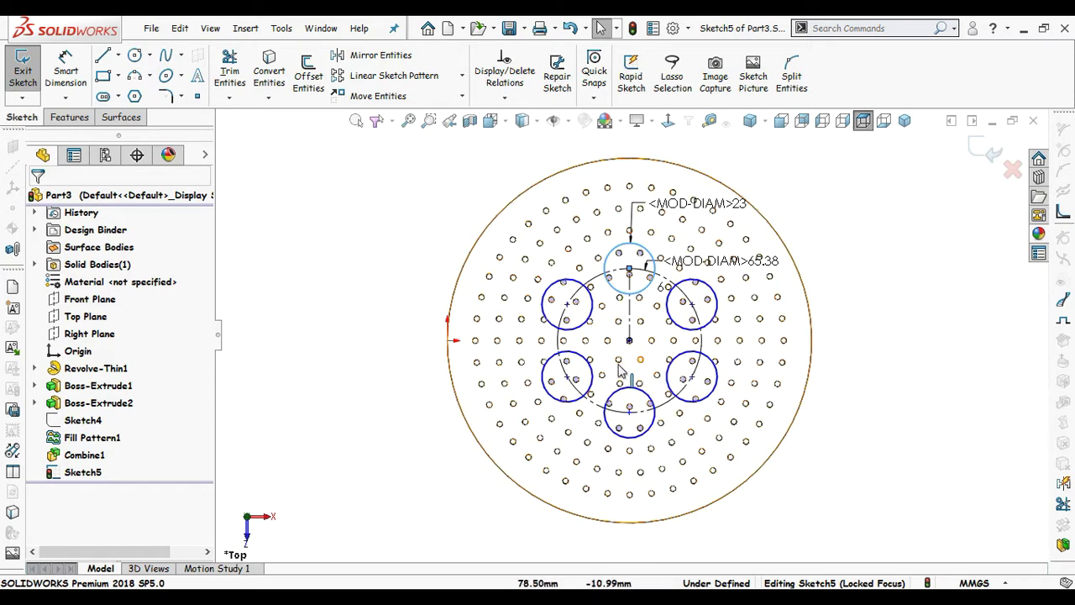
scroll(643, 332, down, 5)
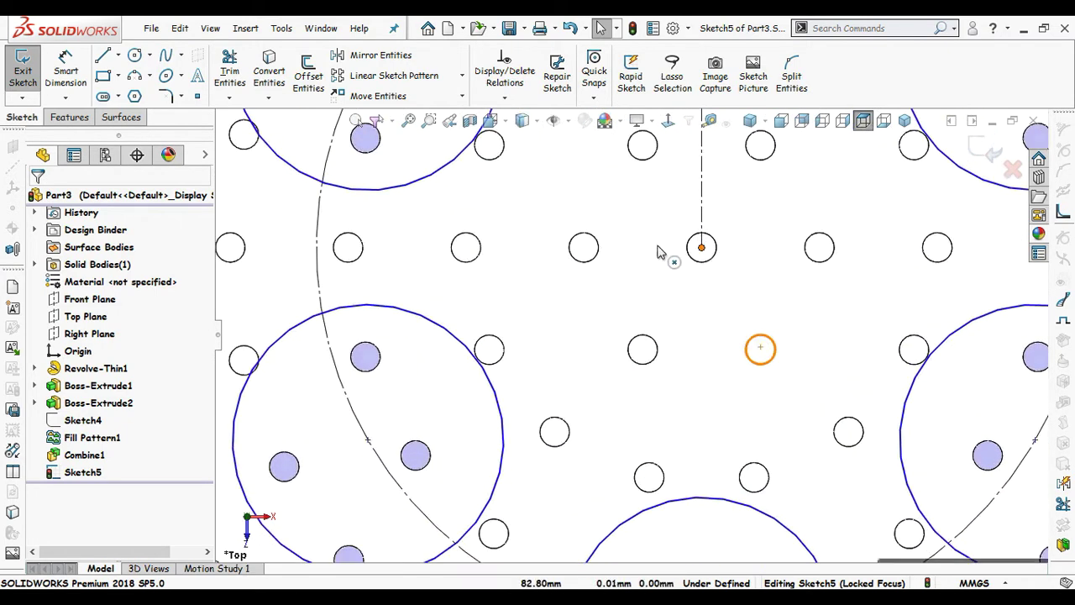
click(702, 247)
scroll(495, 252, up, 5)
scroll(378, 265, down, 2)
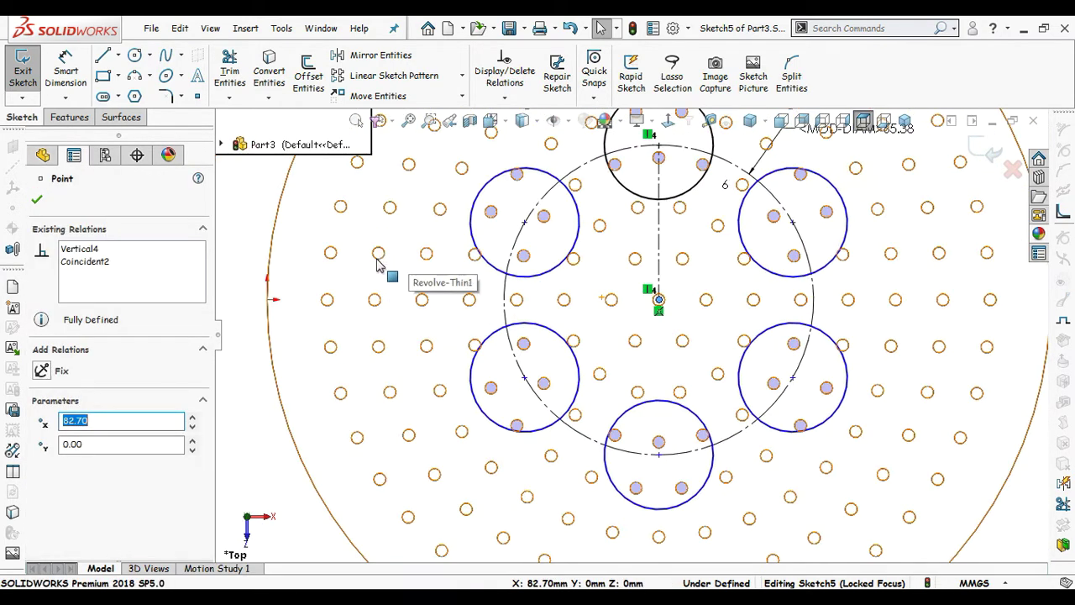
ctrl+click(267, 299)
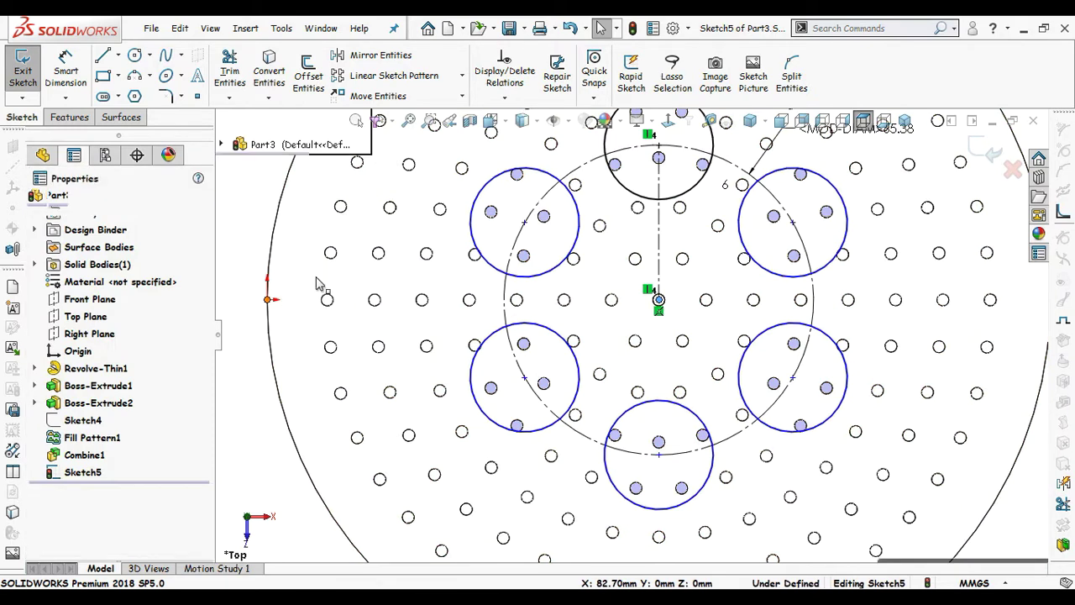
click(250, 283)
scroll(250, 284, up, 2)
scroll(859, 312, up, 2)
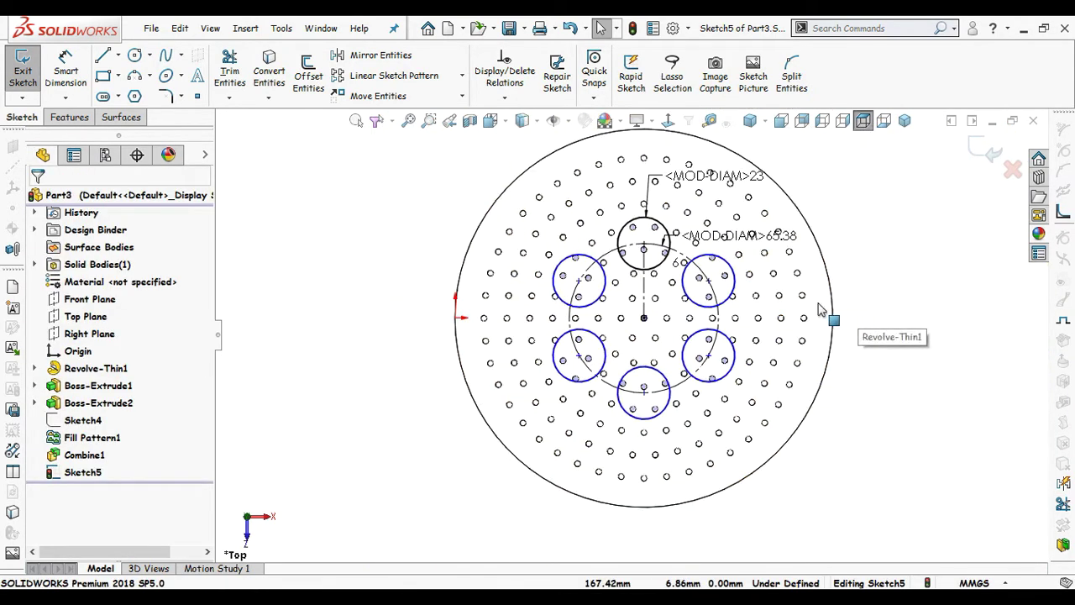
Step: Fully define all entities in the sketch with calculated relations and dimensions, and exit the sketch
click(504, 98)
click(525, 152)
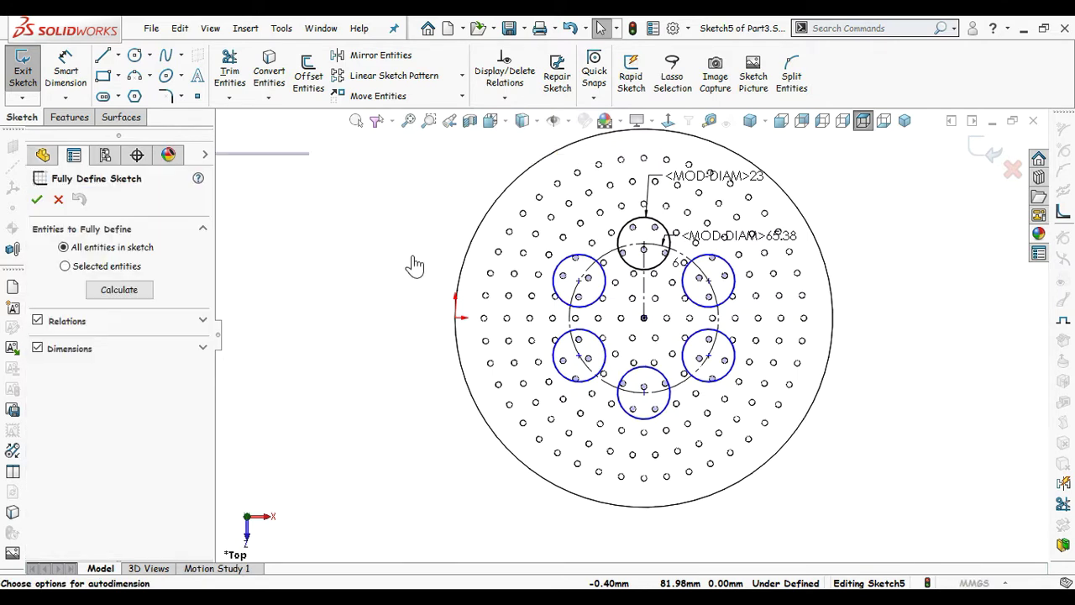
click(119, 290)
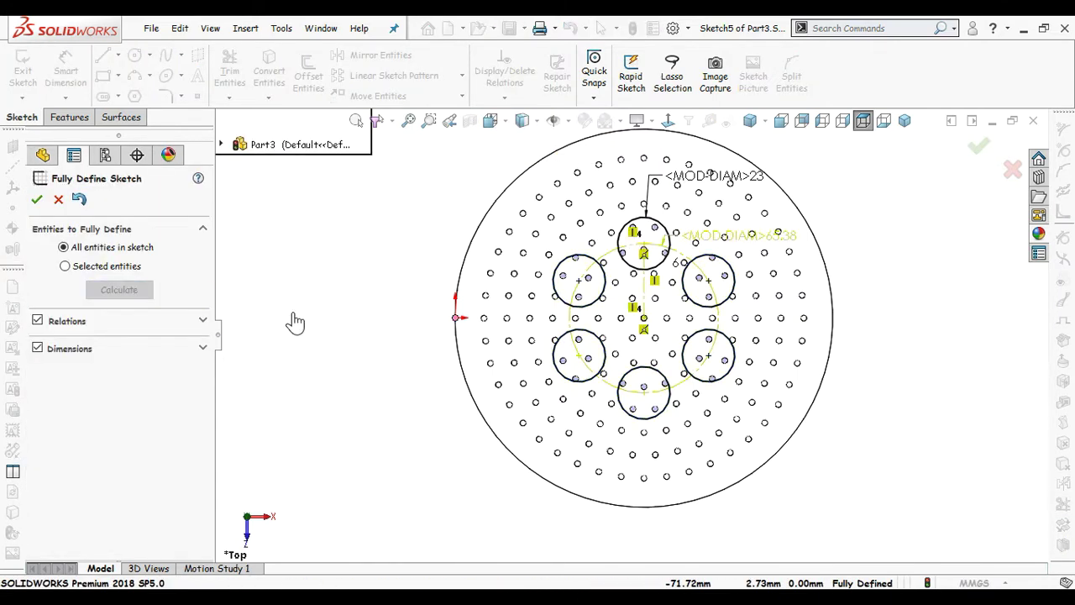
click(37, 201)
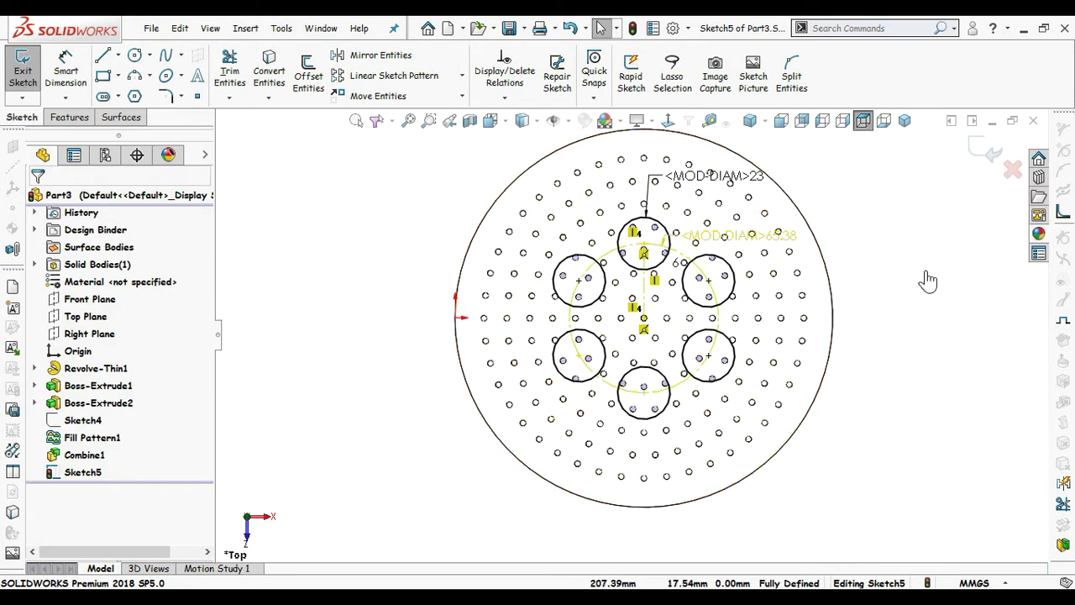
scroll(903, 272, up, 3)
scroll(886, 286, down, 2)
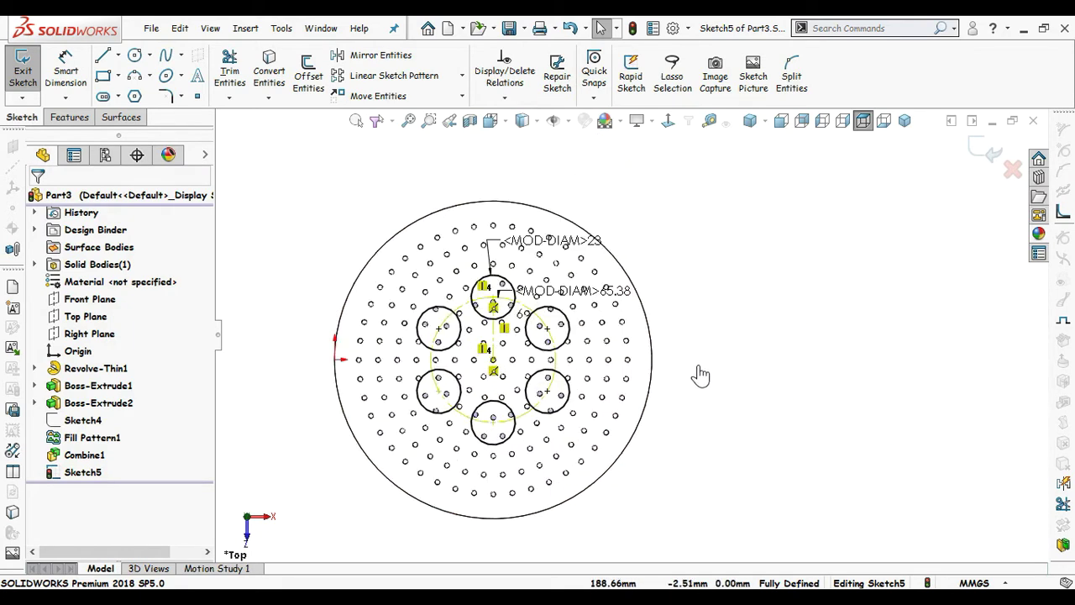
click(972, 159)
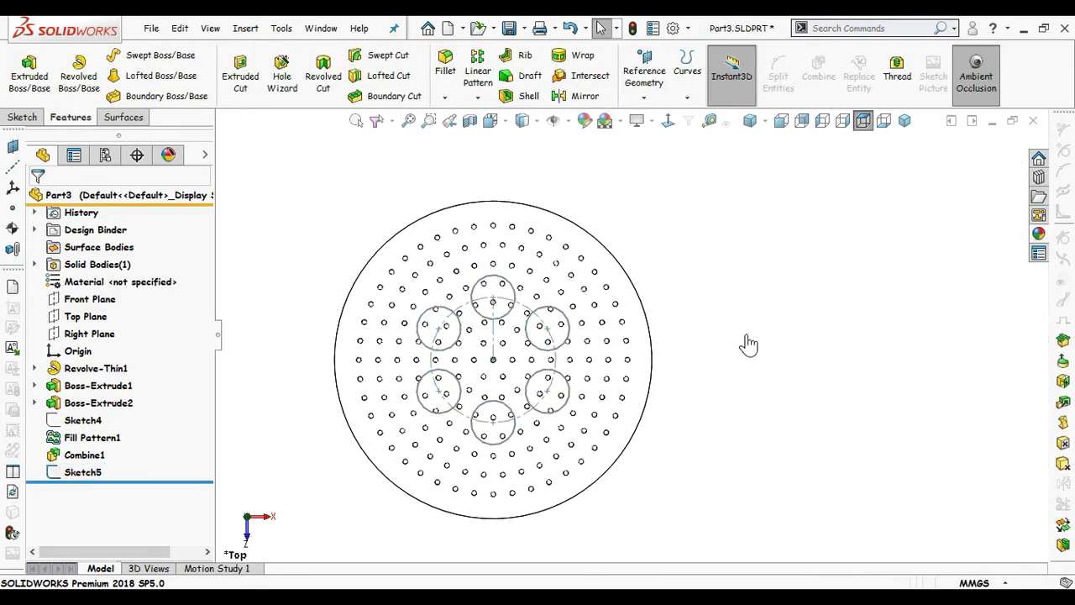
Step: Cut the six patterned 23 mm circles through the dish with Extruded Cut
click(113, 469)
scroll(661, 323, up, 3)
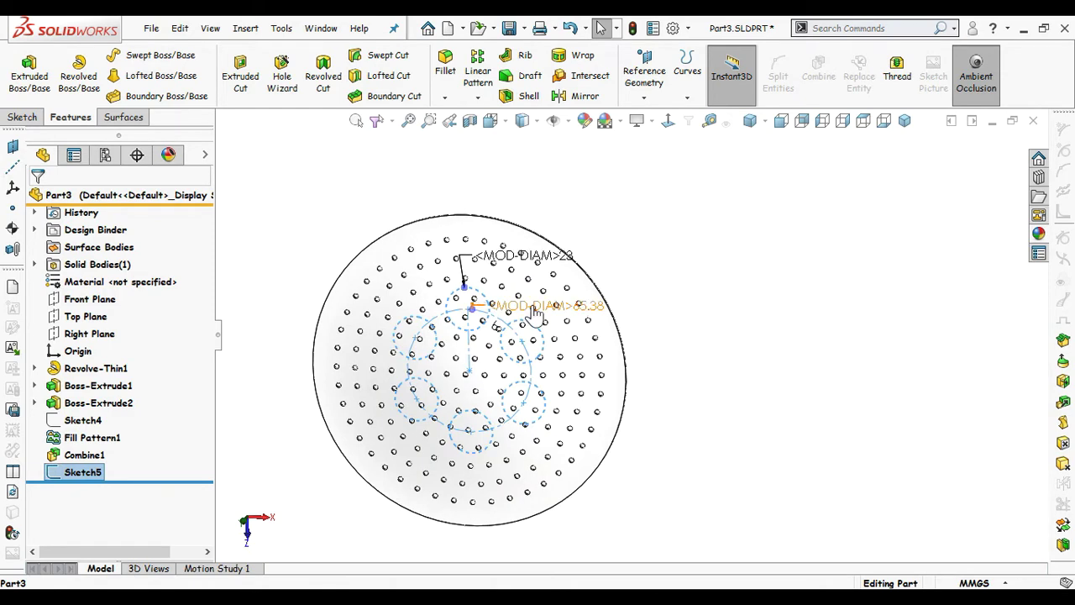
click(244, 84)
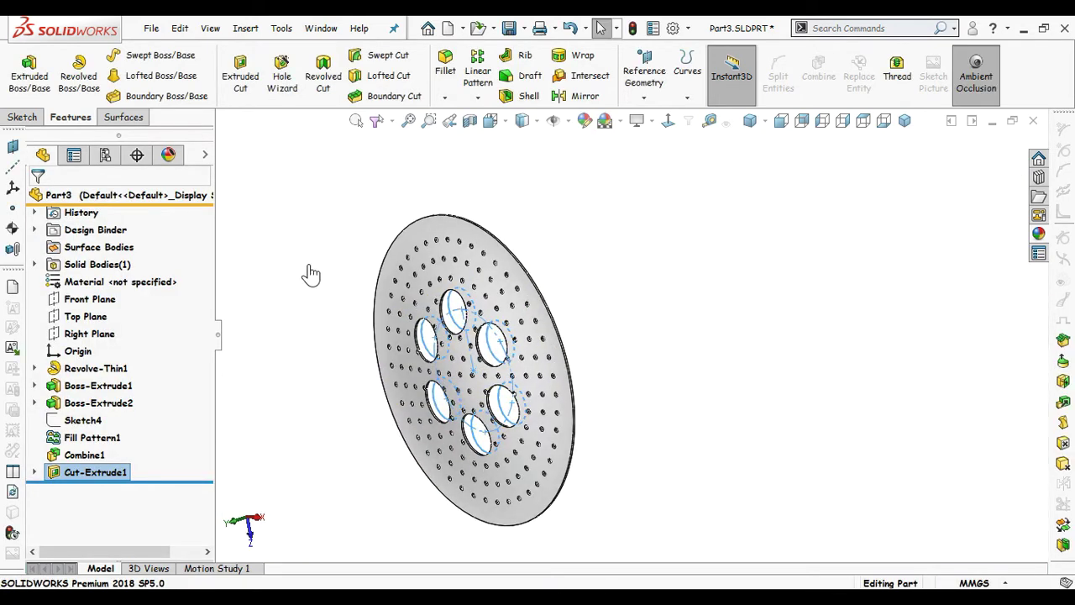
Step: Start a boss extrusion from the cut's circle sketch, beginning at a 10 mm offset from the sketch plane
click(35, 473)
click(101, 490)
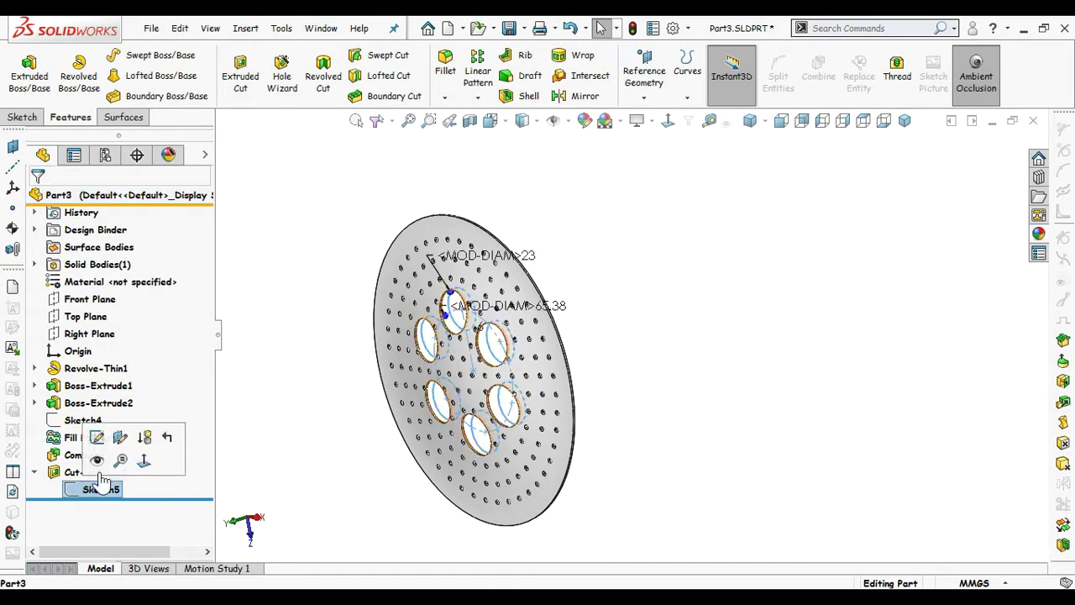
click(44, 94)
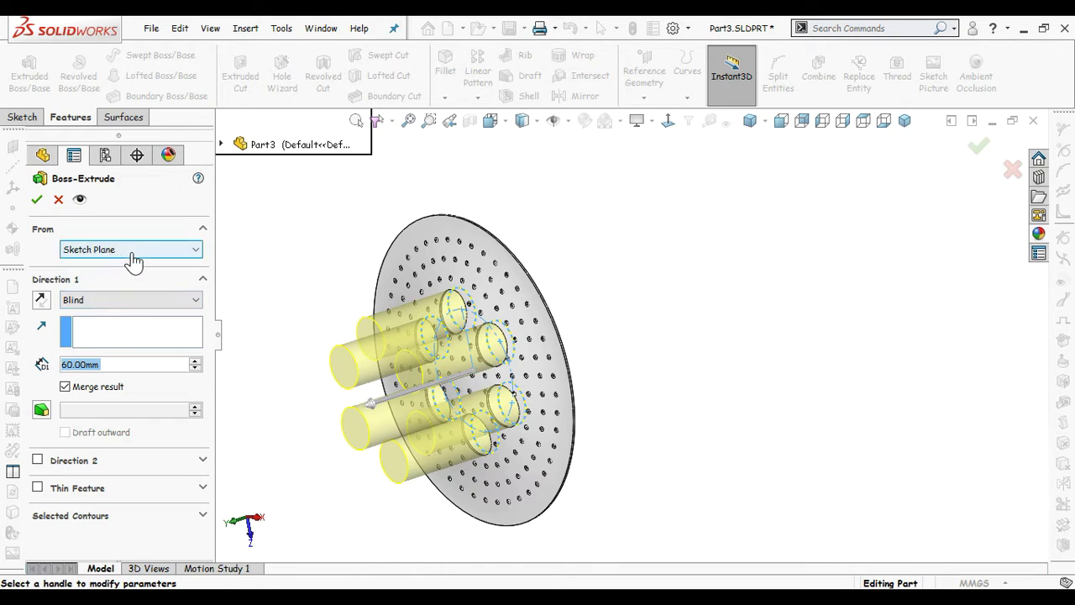
click(198, 252)
click(120, 304)
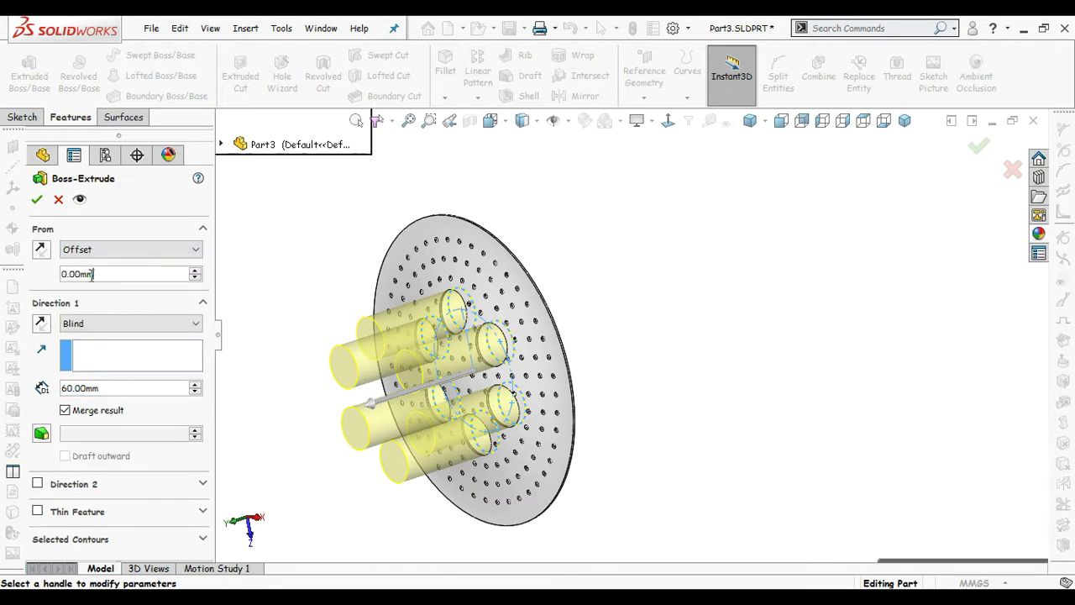
text(10)
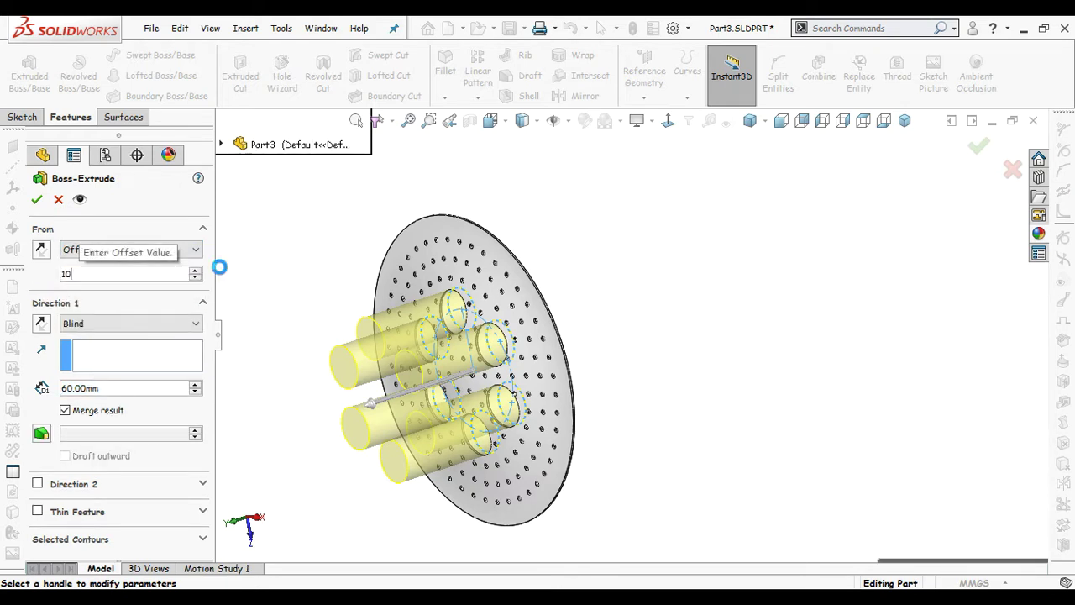
key(Return)
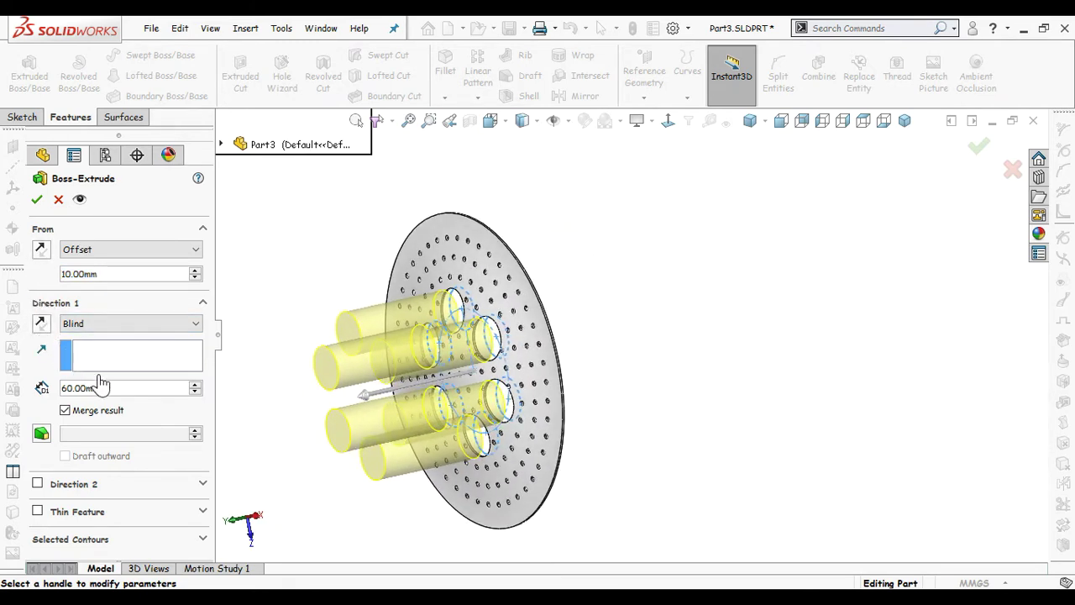
Step: End the extrusion up to the dish's perforated face and complete it as thin-walled rings around the six holes
click(126, 324)
click(126, 387)
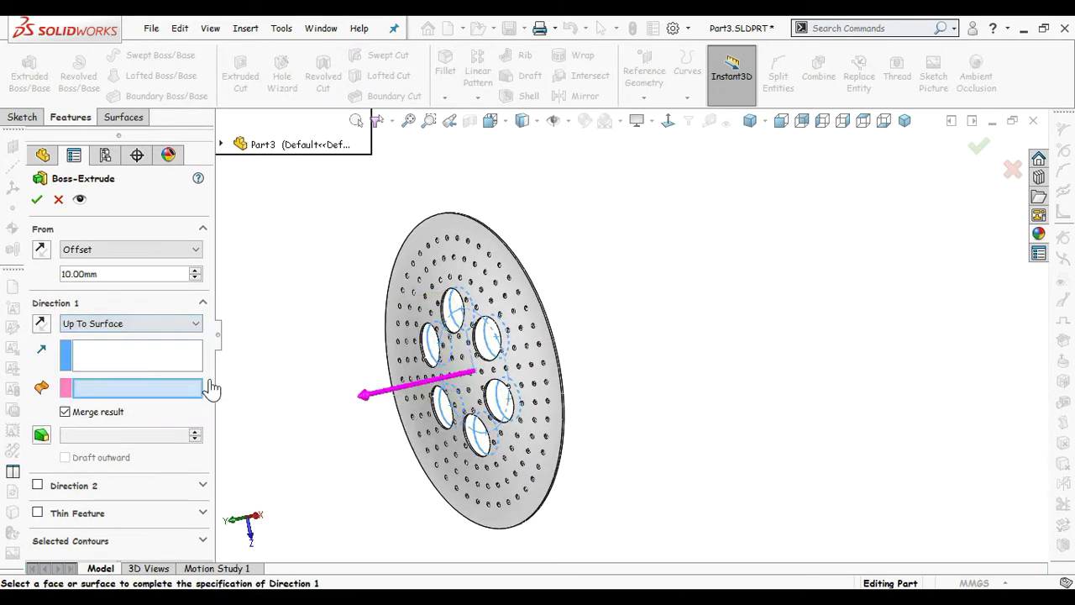
click(436, 237)
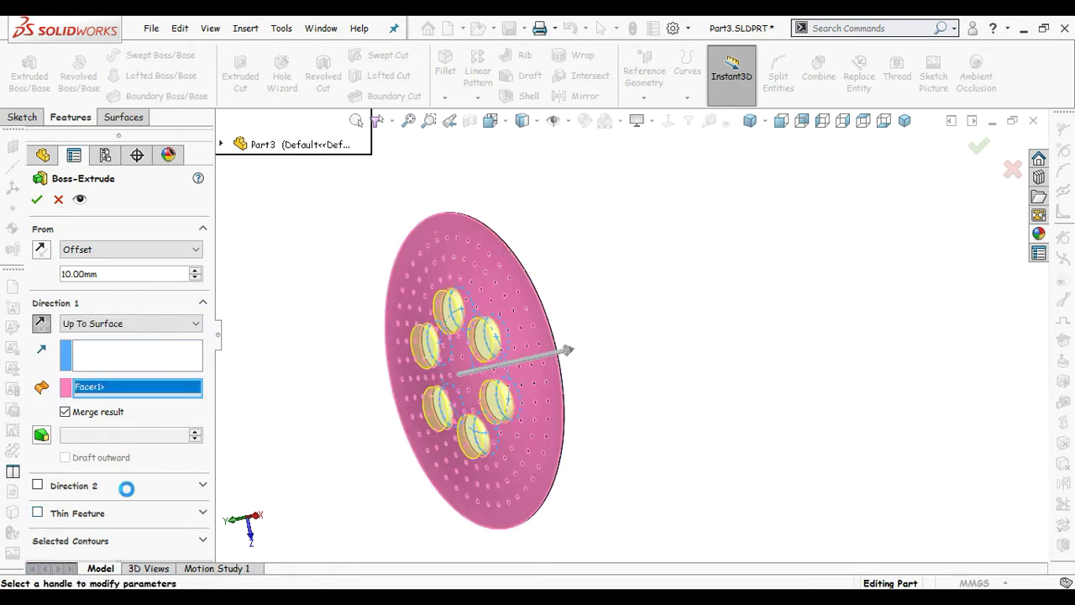
scroll(116, 514, down, 2)
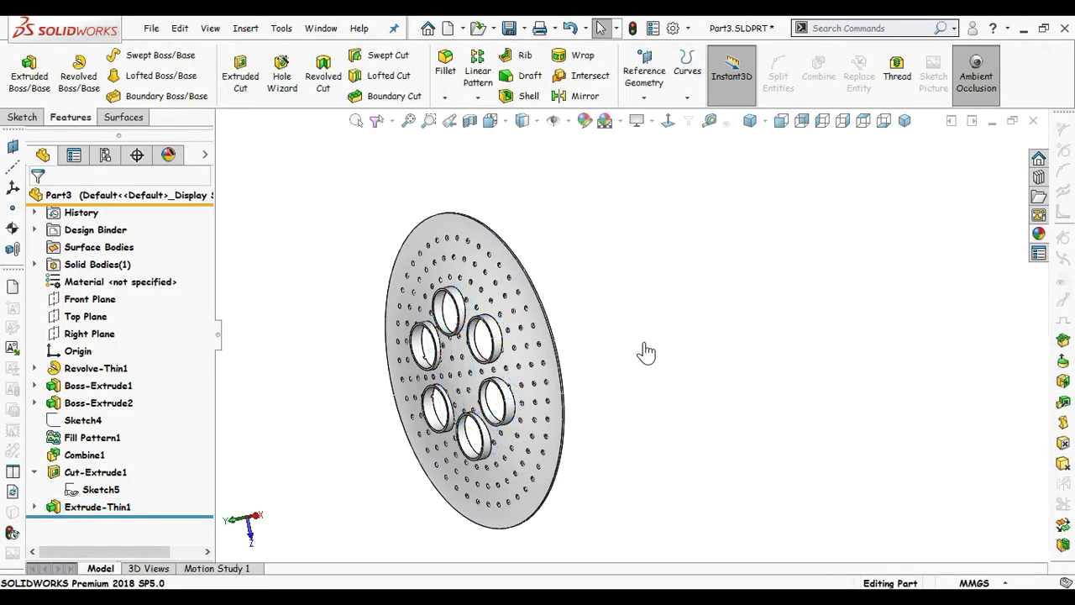
mouse_move(644, 344)
middle_down()
mouse_move(689, 324)
mouse_move(636, 338)
middle_up()
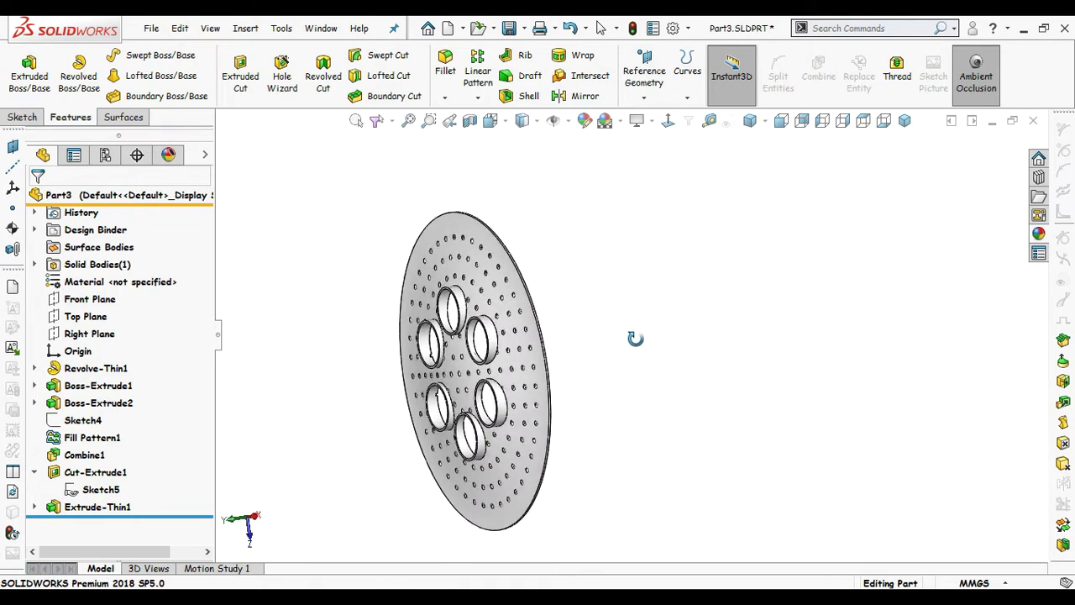
Step: Start a boss extrusion from the cut's circle sketch, beginning at an 84.33 mm offset in the reversed direction
click(92, 490)
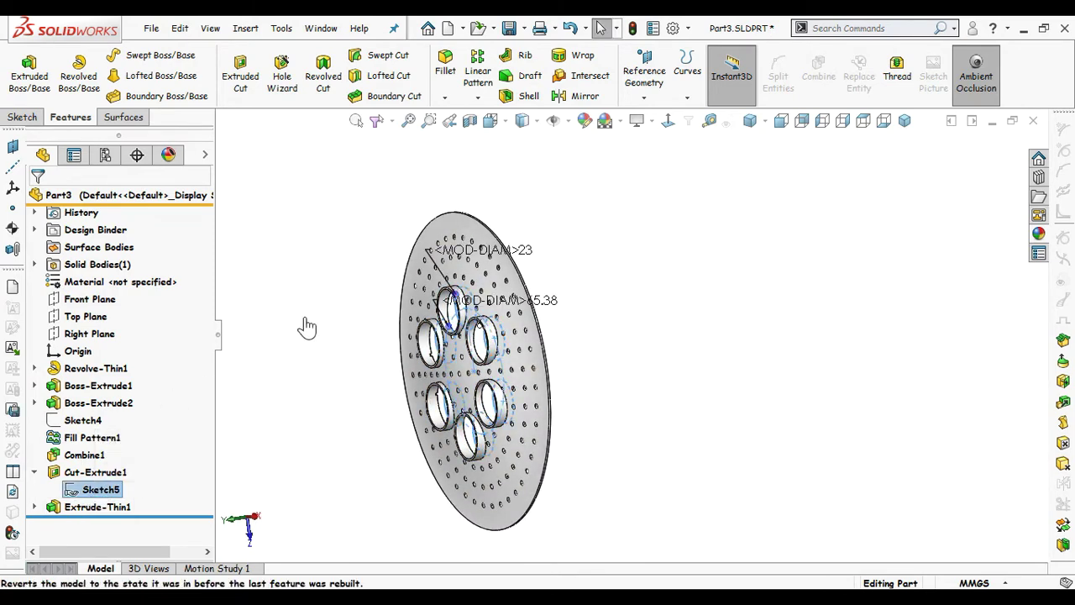
click(34, 96)
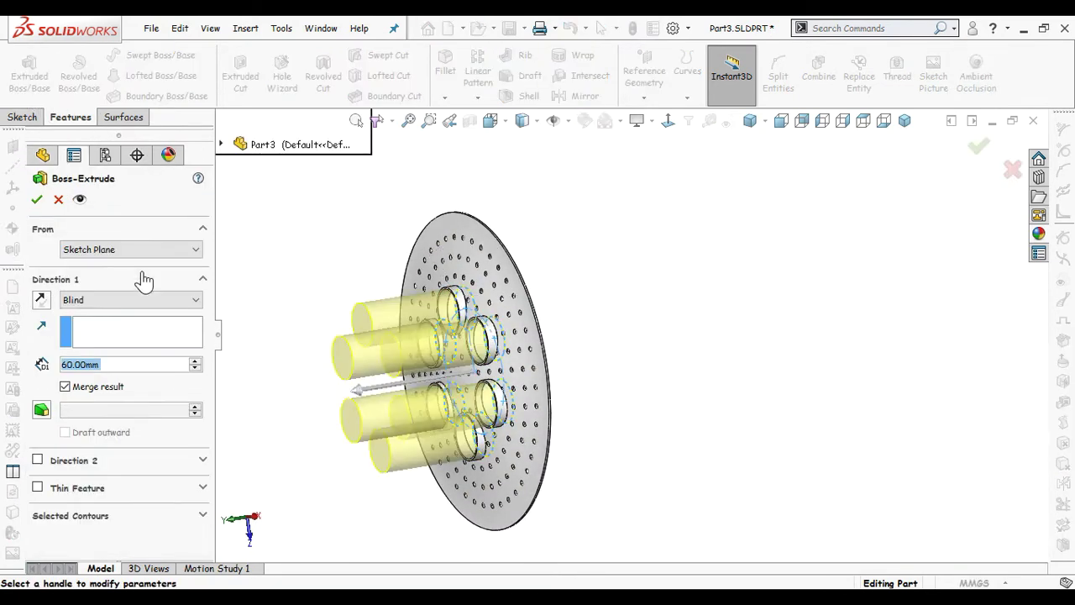
click(150, 252)
click(133, 300)
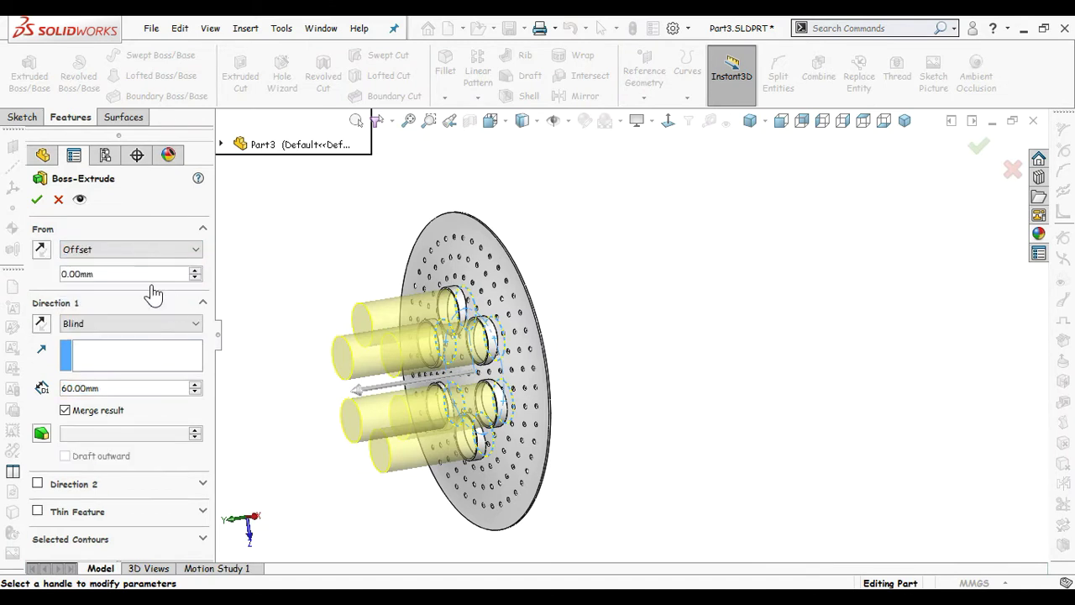
text(84.33)
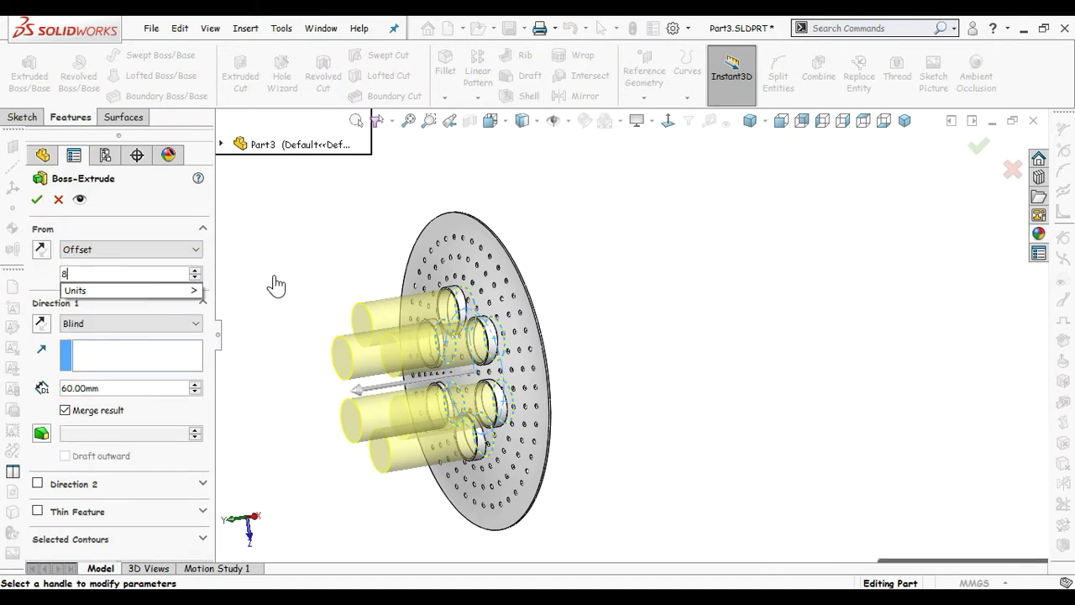
key(Return)
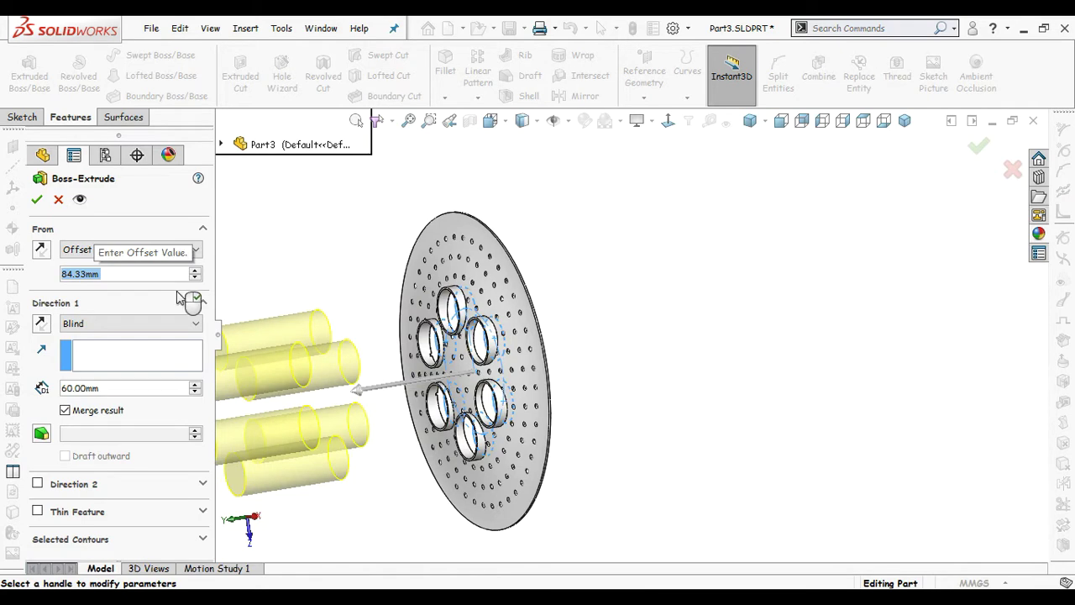
click(40, 249)
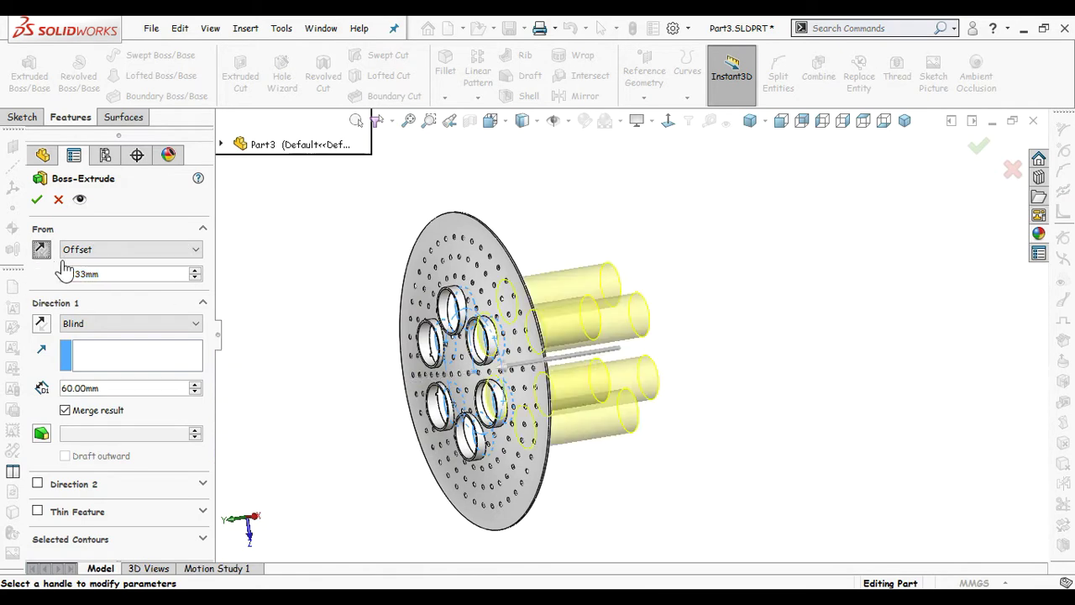
Step: End the extrusion up to the dish's perforated face and complete it as six long thin-walled tubes
click(105, 325)
click(191, 378)
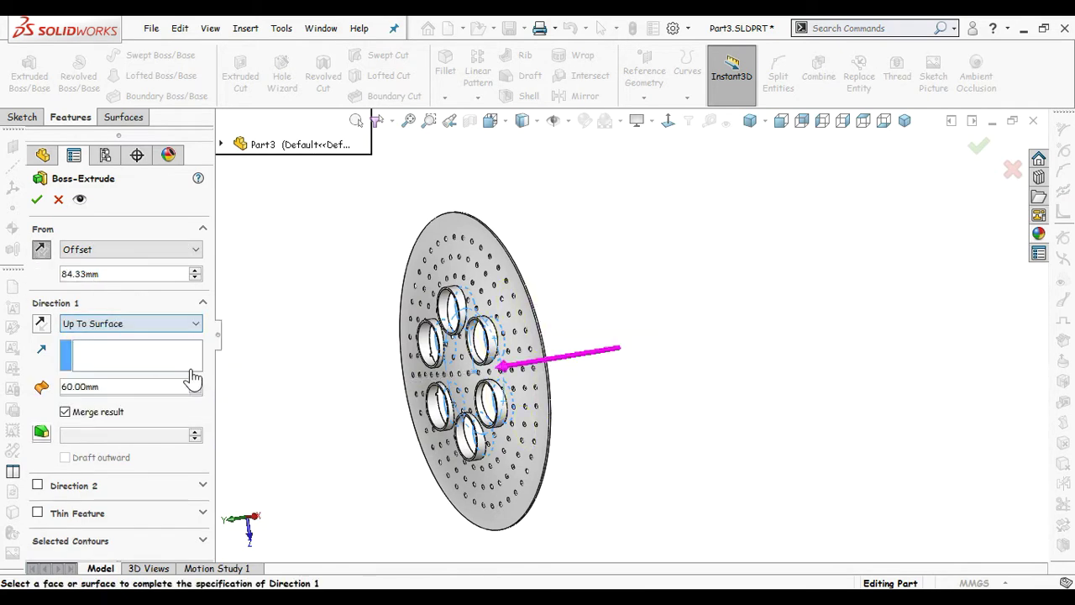
click(438, 230)
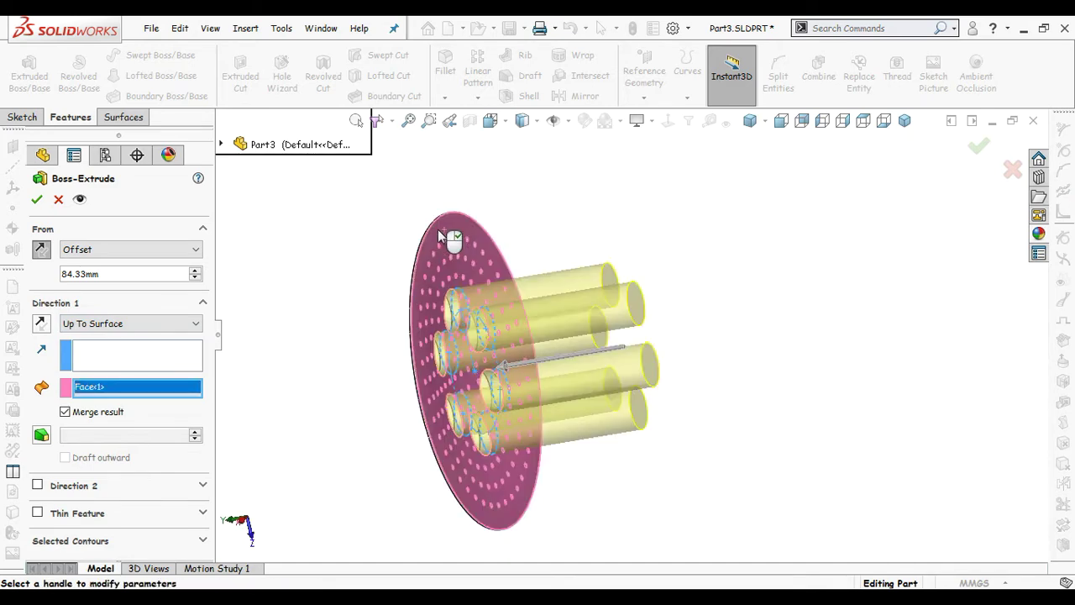
mouse_move(316, 331)
middle_down()
mouse_move(331, 312)
mouse_move(299, 340)
middle_up()
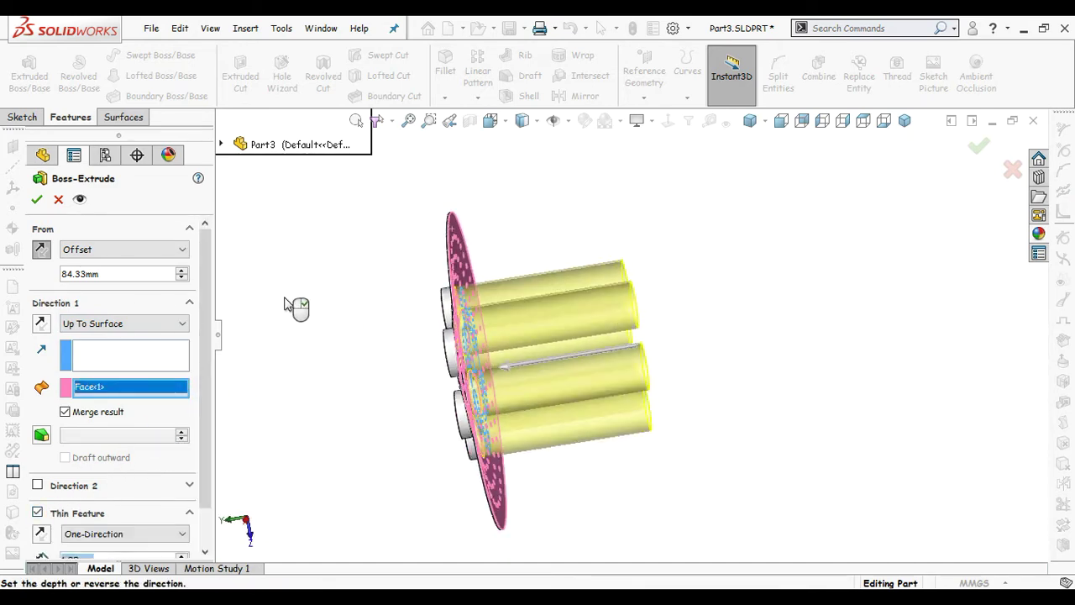
scroll(201, 387, down, 1)
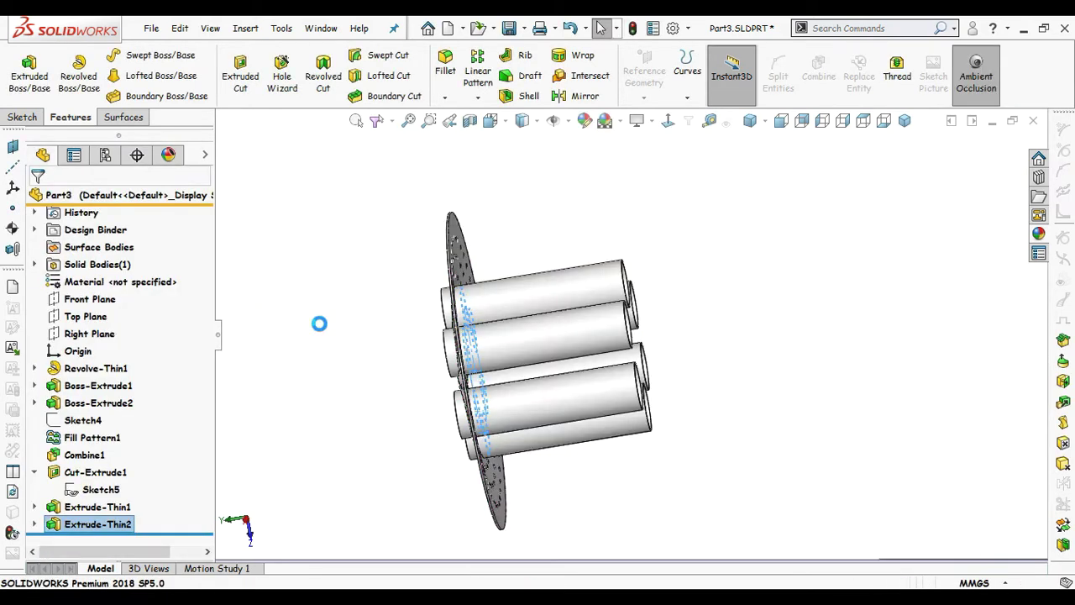
middle_drag(325, 339, 391, 321)
scroll(546, 396, down, 5)
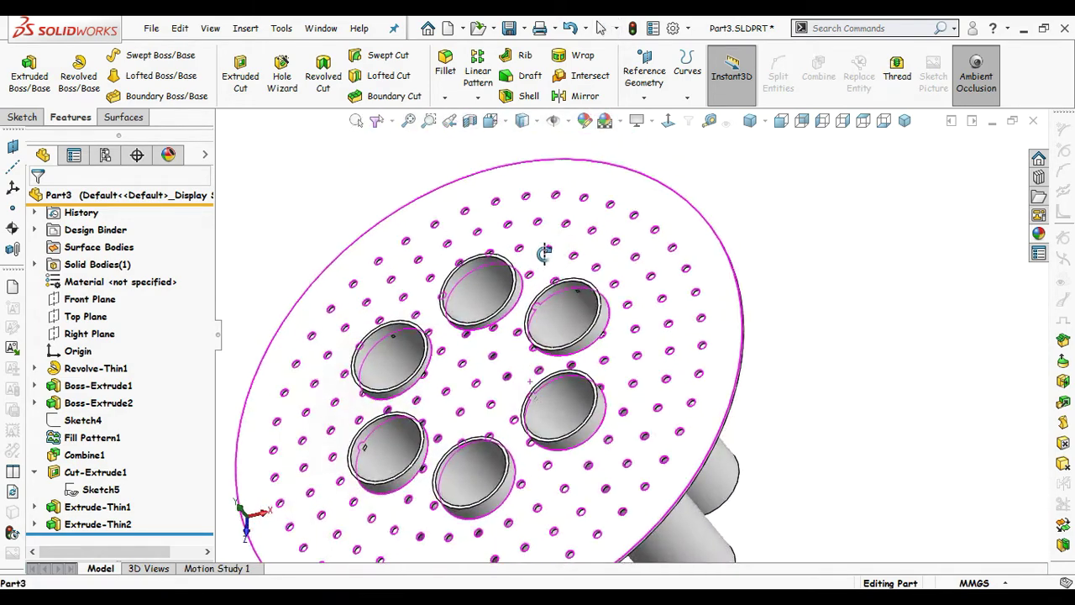
Step: Close the open end of the uppermost ring with a Filled Surface bounded by its inner circular edge
scroll(529, 371, up, 3)
click(124, 118)
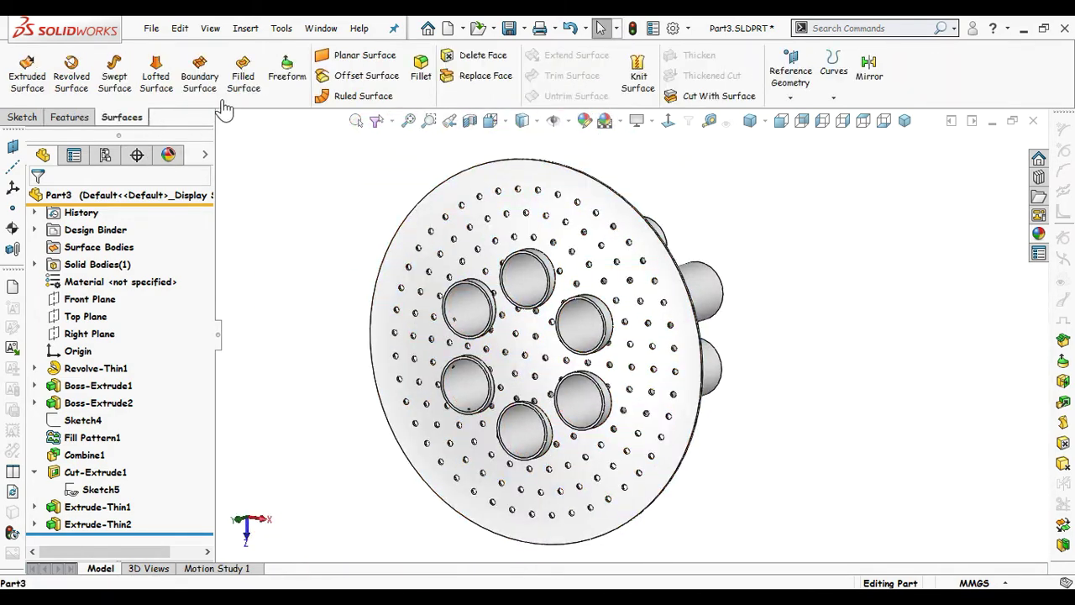
click(242, 84)
scroll(541, 277, down, 3)
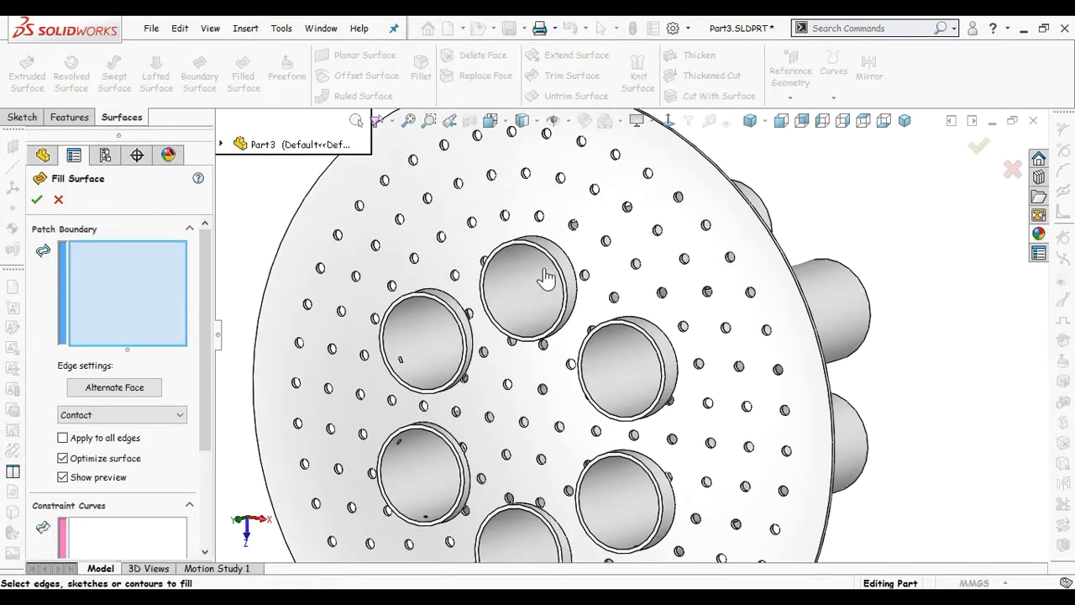
click(562, 277)
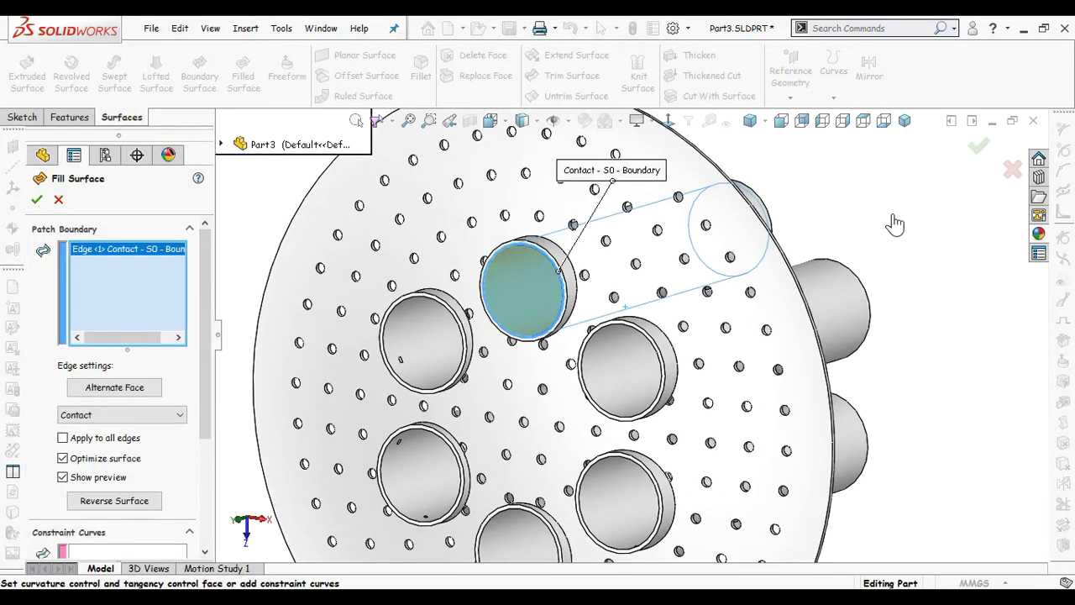
click(977, 152)
scroll(881, 209, up, 4)
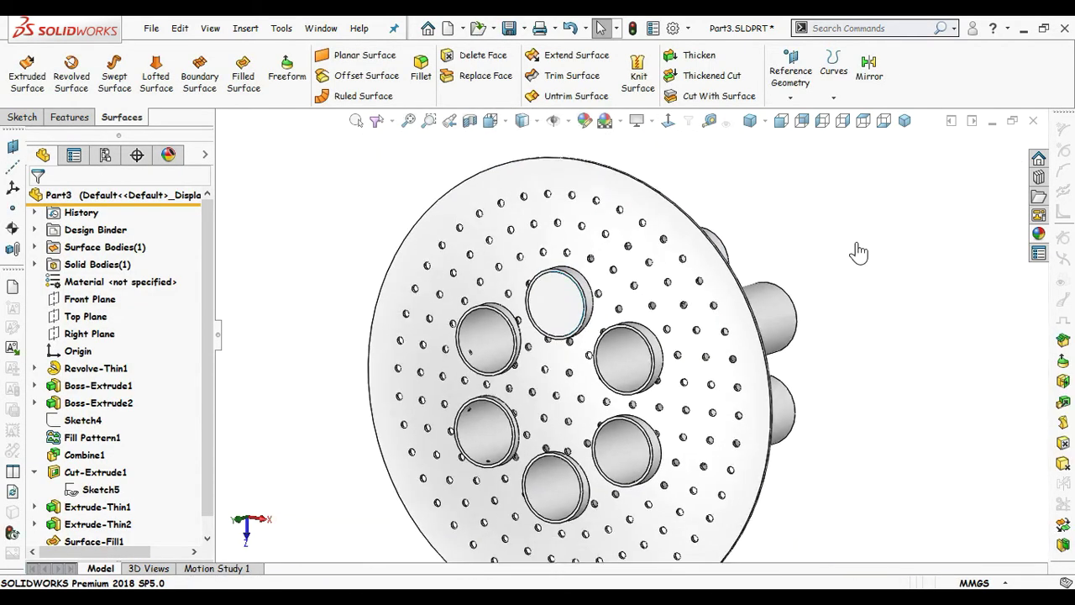
middle_drag(826, 287, 804, 293)
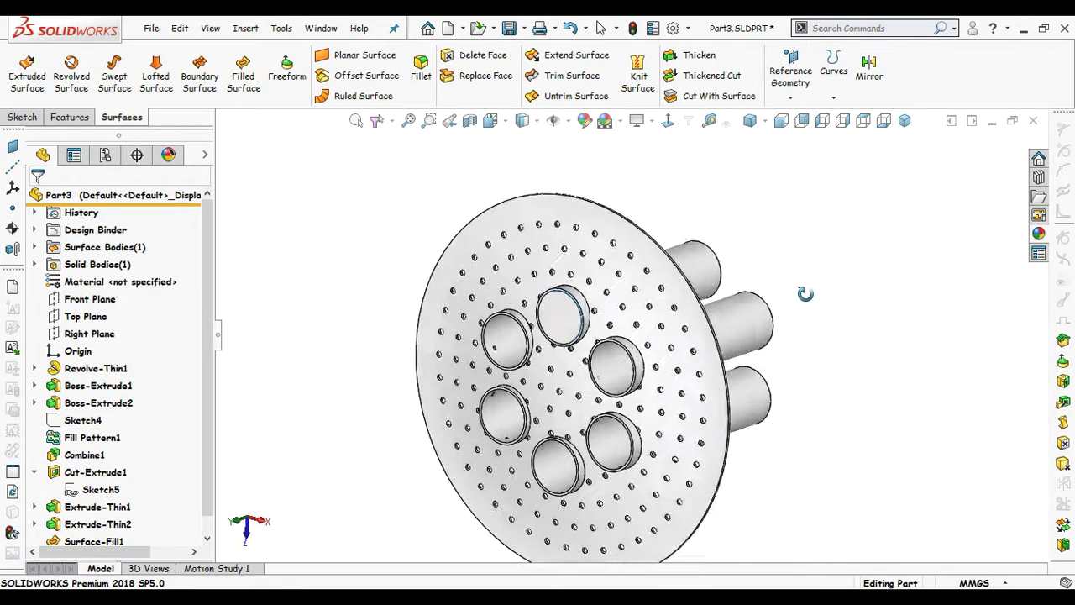
scroll(802, 308, up, 3)
Step: Turn on Shadows In Shaded Mode for the model display
click(641, 120)
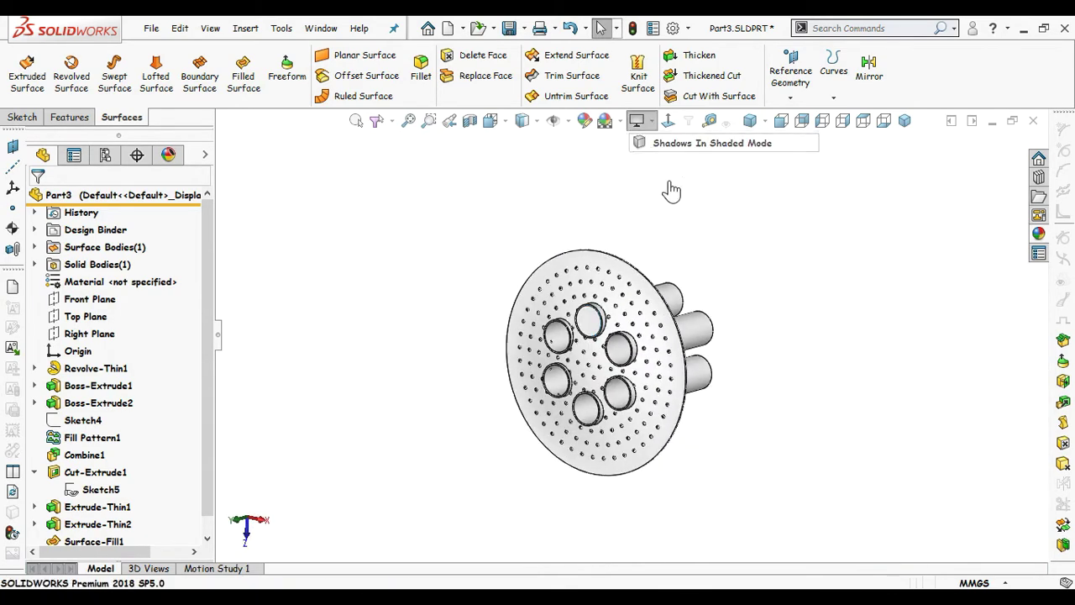
click(660, 139)
middle_drag(723, 369, 746, 398)
middle_drag(769, 238, 658, 408)
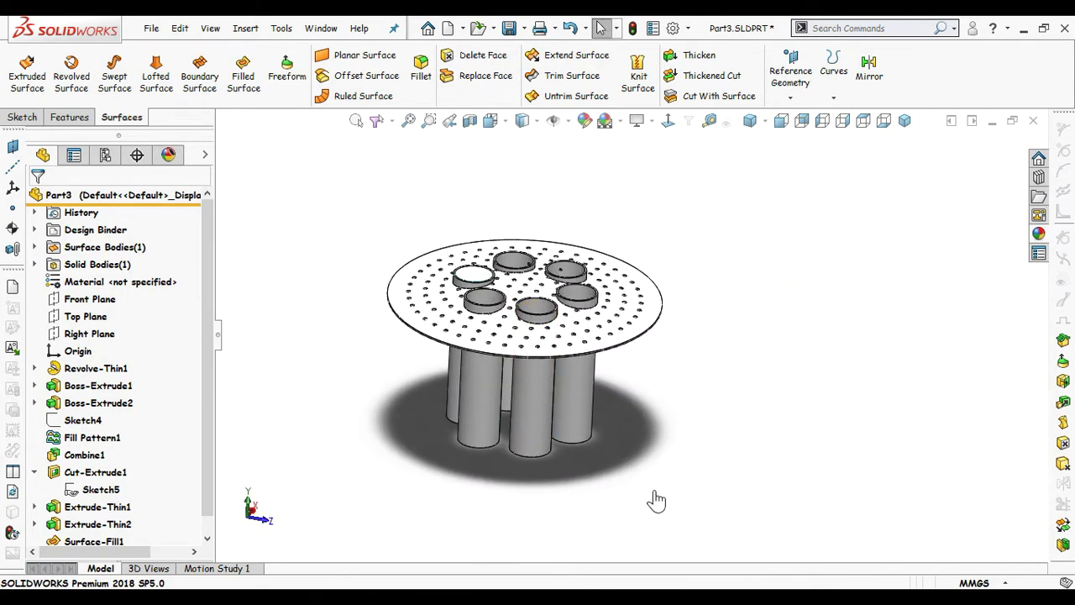
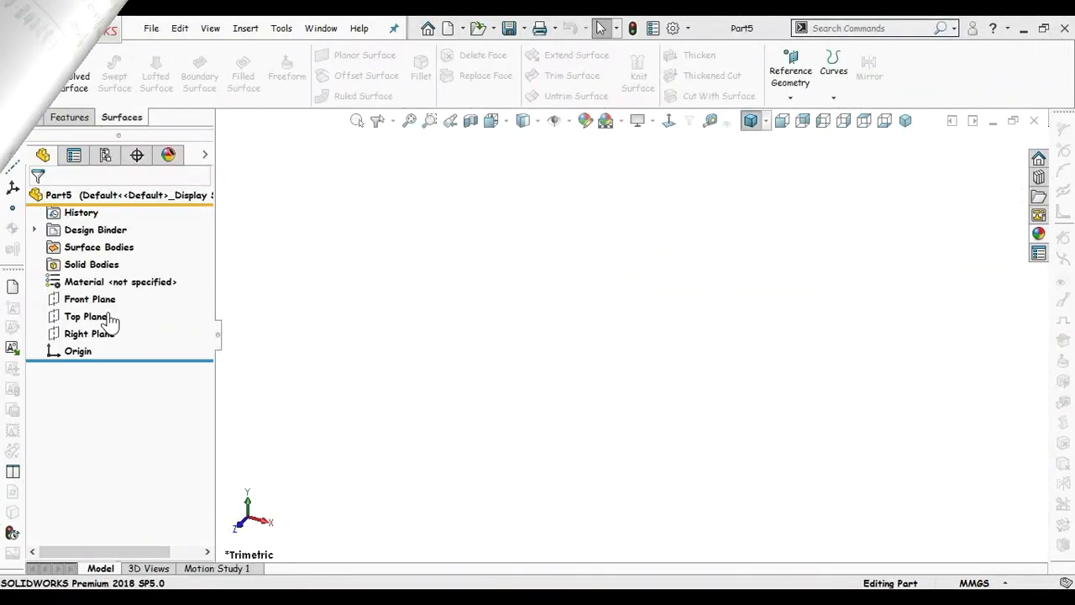
Step: In the new part, start a Front Plane sketch and draw a vertical line from above down to the origin
click(101, 301)
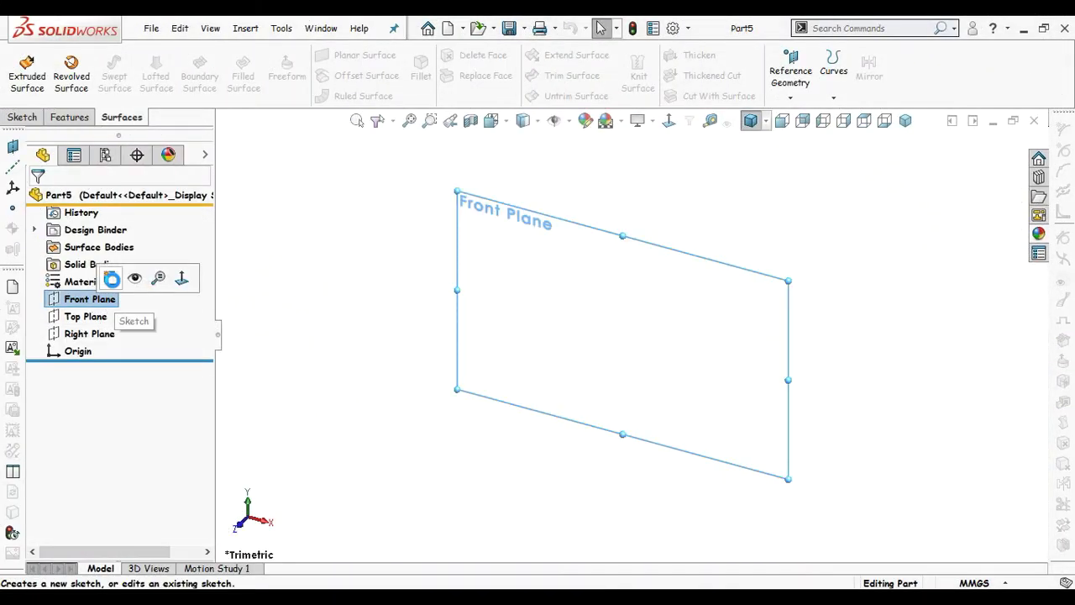
click(110, 280)
key(s)
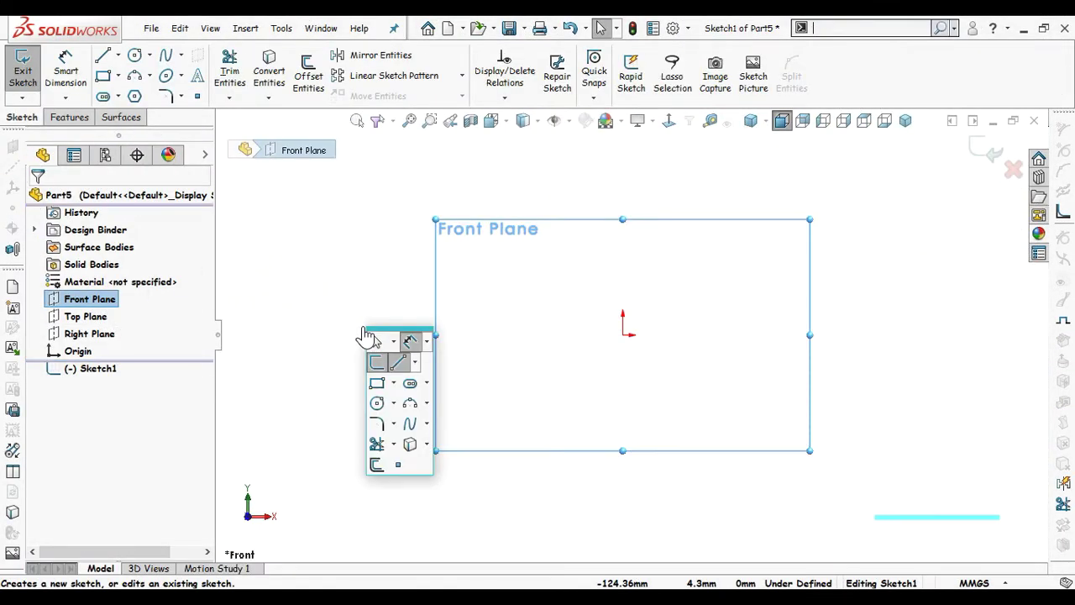
click(404, 367)
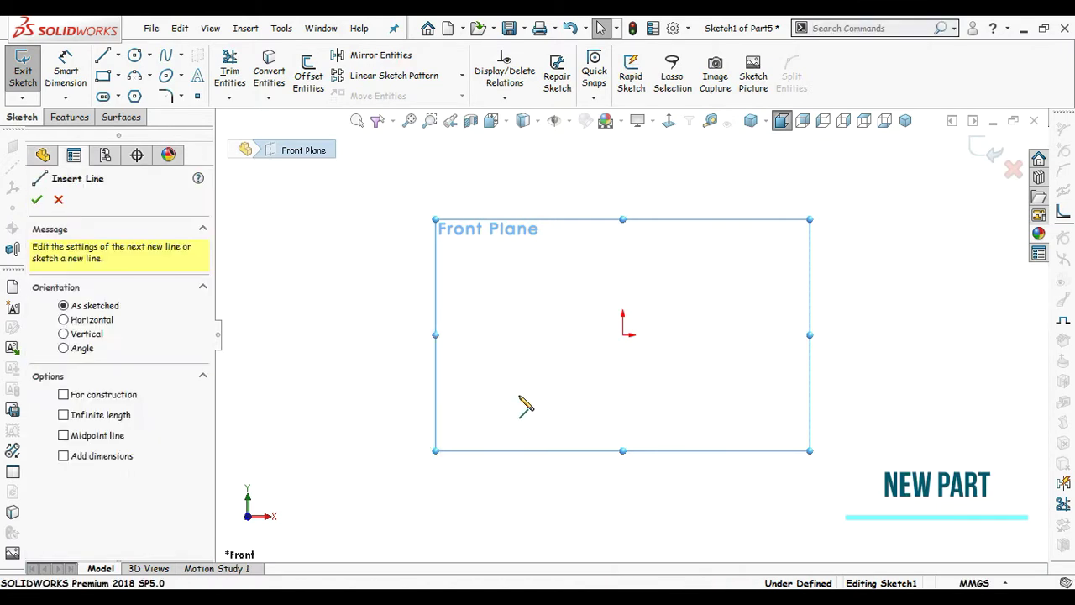
click(622, 235)
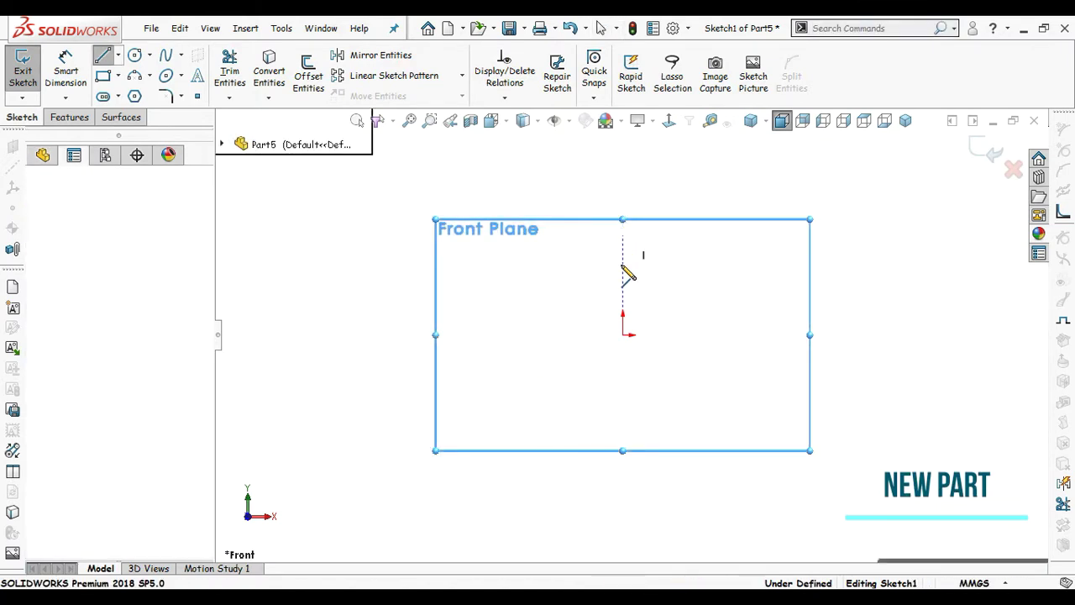
click(623, 335)
ctrl+middle_drag(702, 341, 599, 315)
key(Escape)
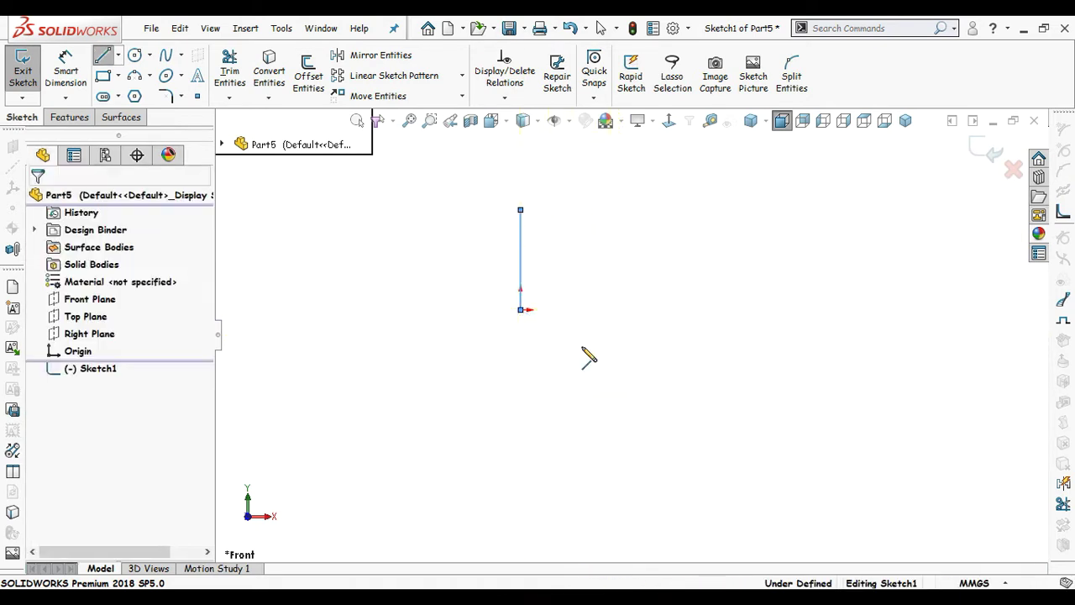
Step: Draw a three-point arc from the origin curving down and outward to the right of the vertical line
key(s)
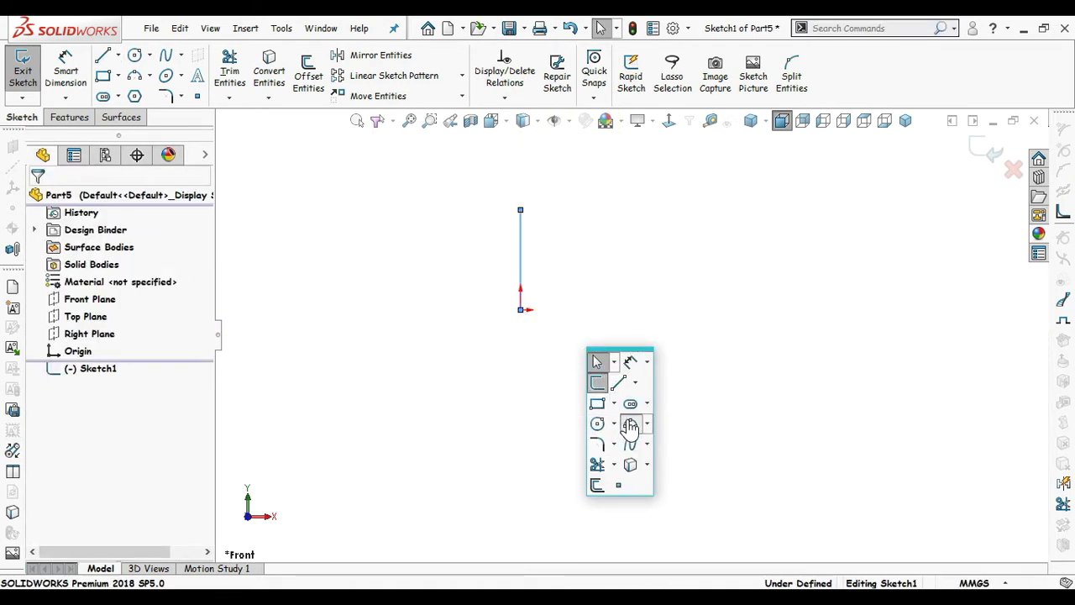
click(629, 425)
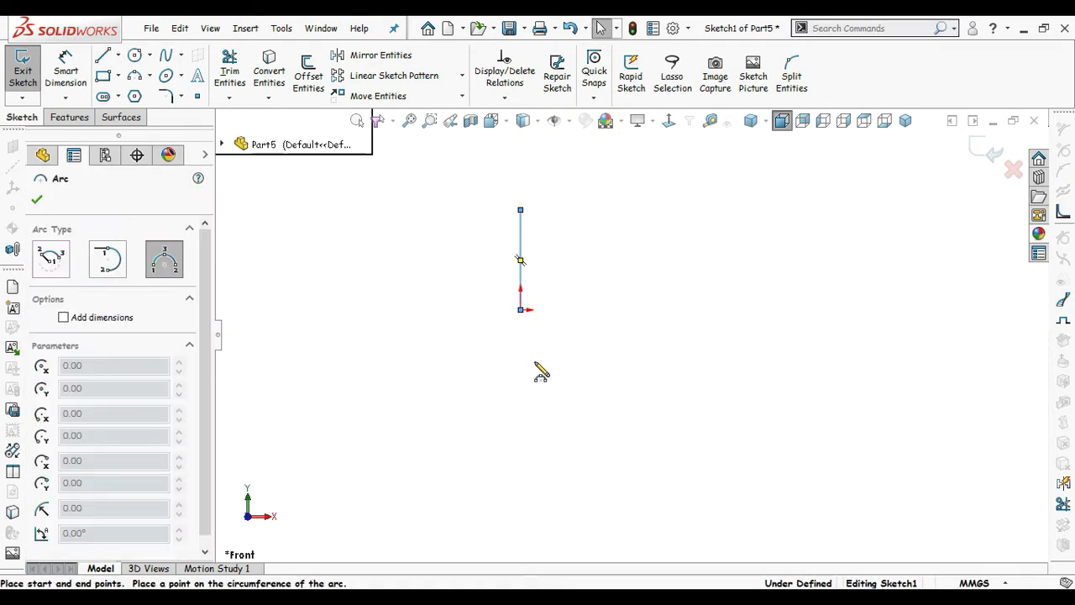
click(592, 390)
click(557, 377)
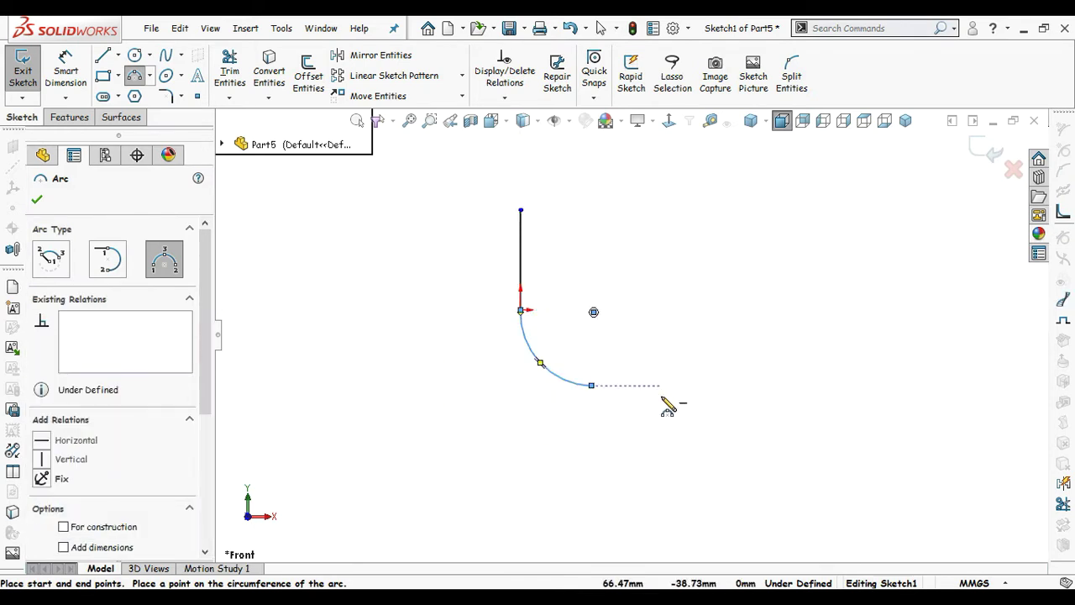
scroll(657, 441, up, 2)
scroll(613, 425, down, 2)
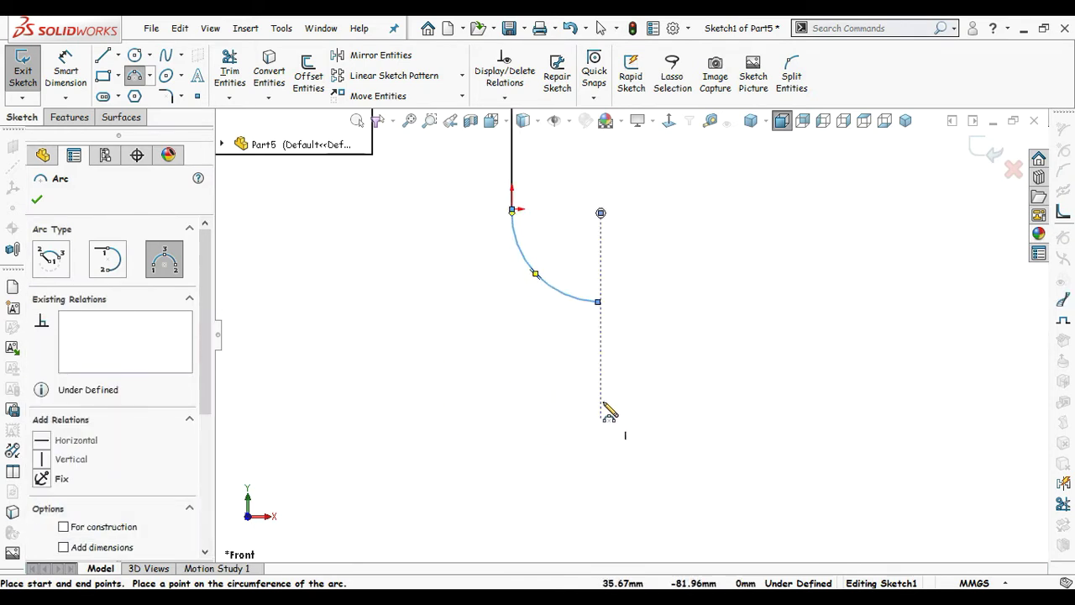
Step: Draw a larger, outward-bulging three-point arc continuing down and to the right from the first arc's end
click(602, 305)
scroll(632, 336, up, 2)
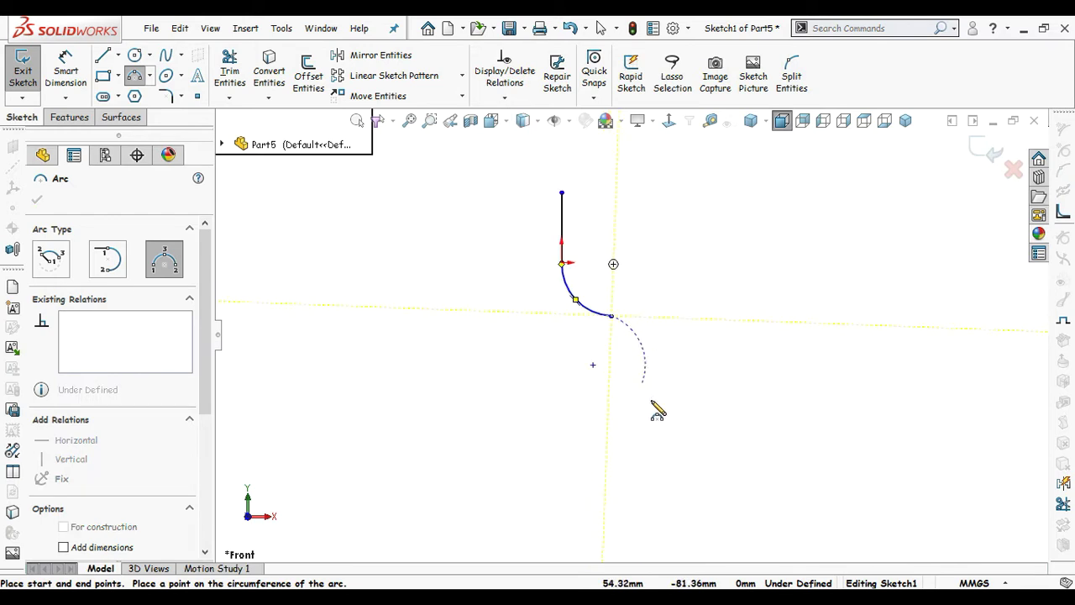
click(731, 469)
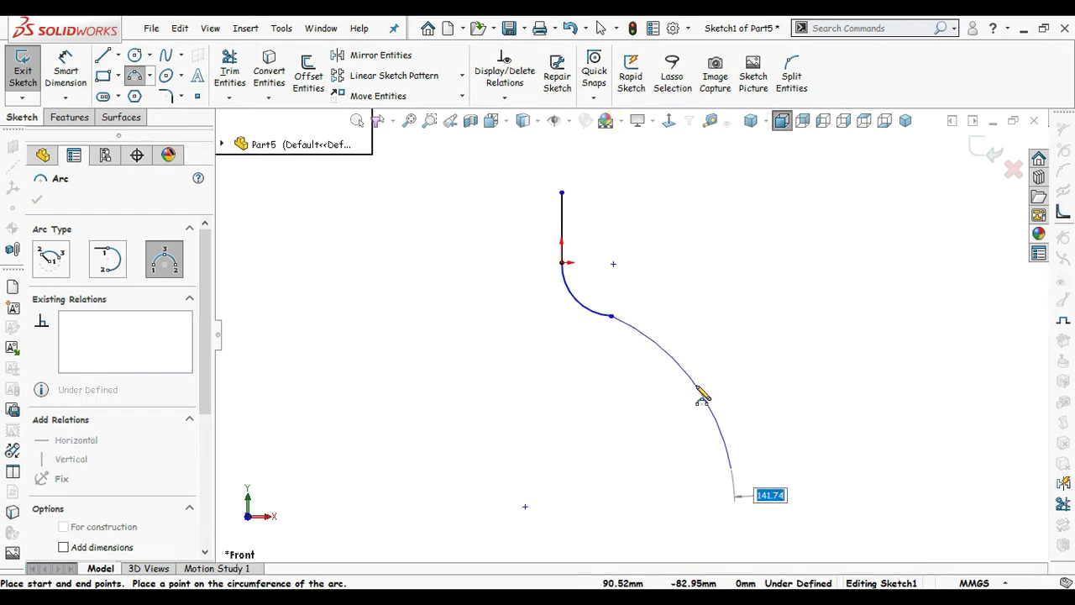
click(763, 356)
key(Escape)
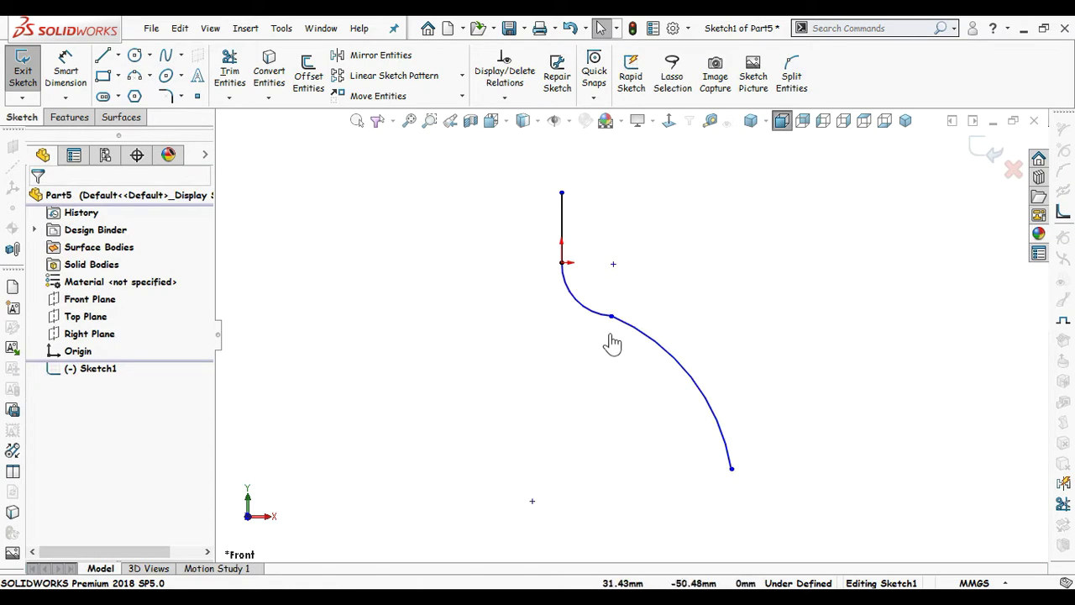
Step: Make the two arcs tangent at their shared endpoint
click(610, 320)
click(685, 210)
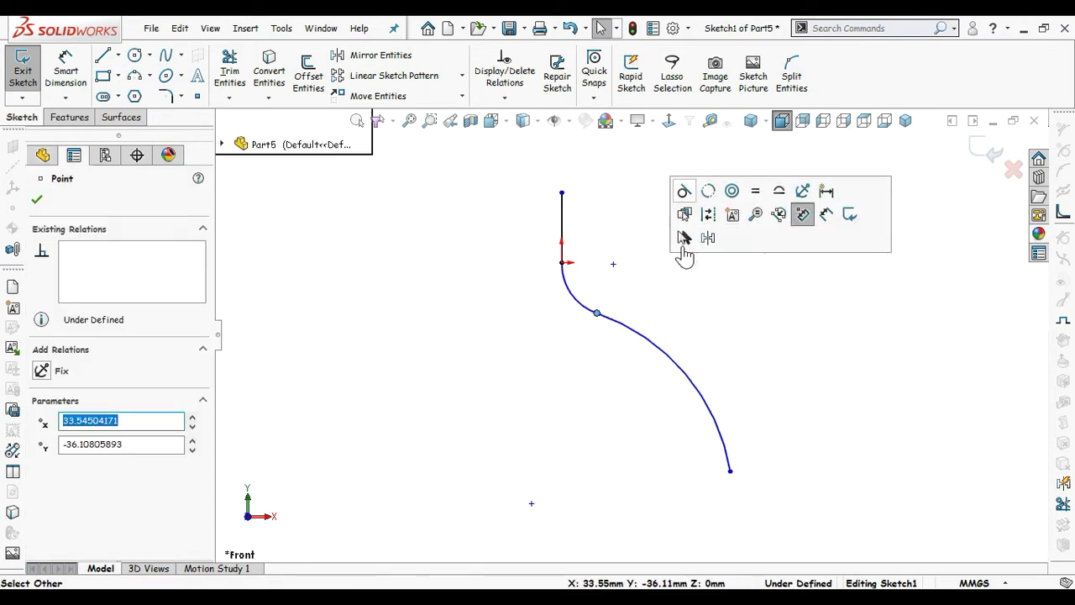
click(729, 370)
Step: Draw a short line sloping down and outward from the larger arc's lower endpoint
key(z)
key(z)
key(s)
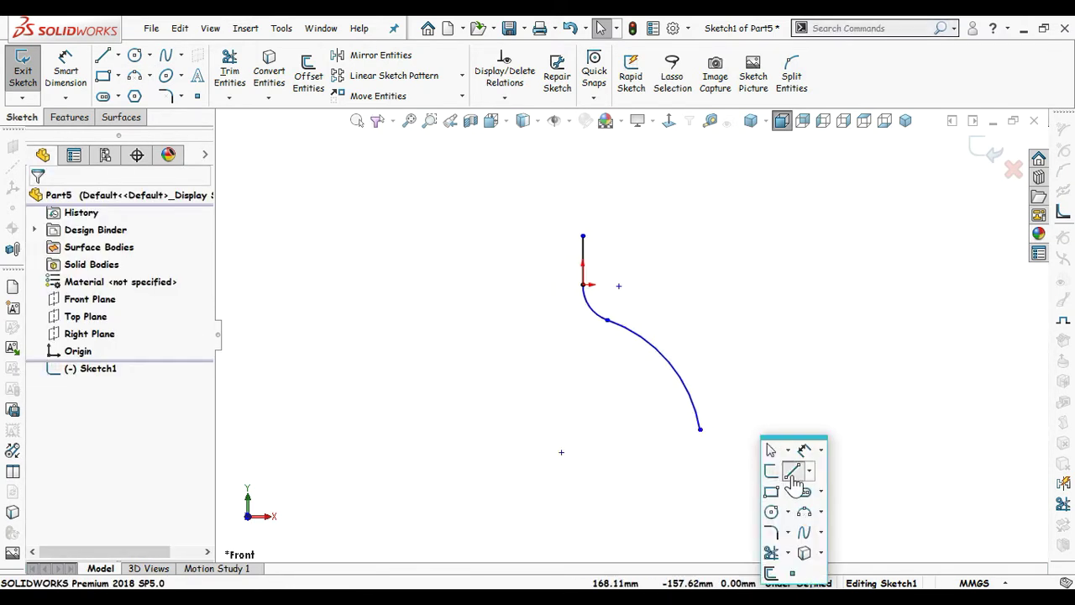
click(791, 473)
click(700, 431)
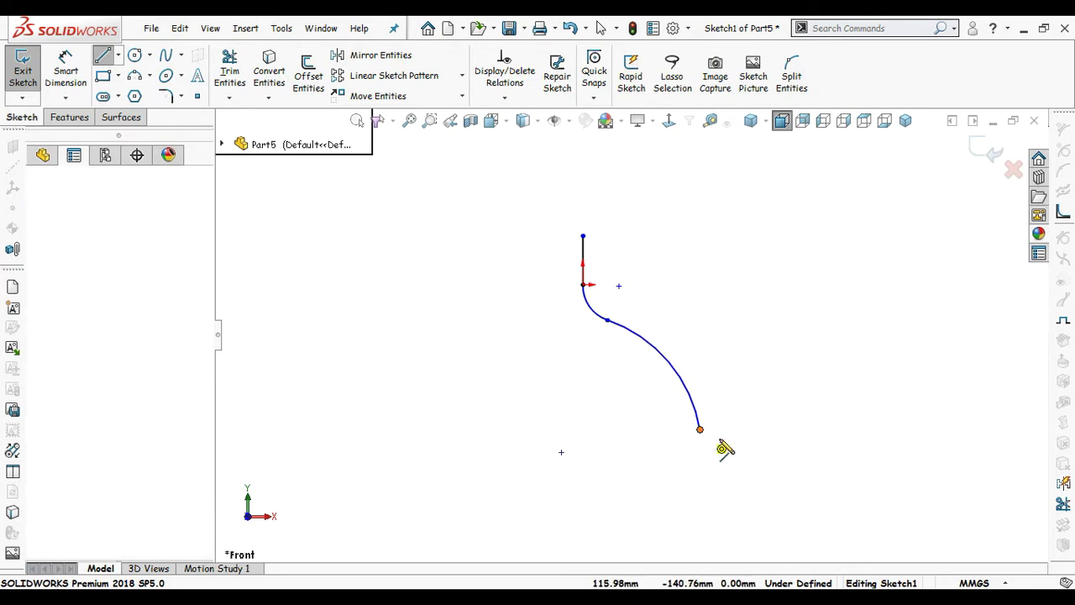
click(730, 452)
key(Escape)
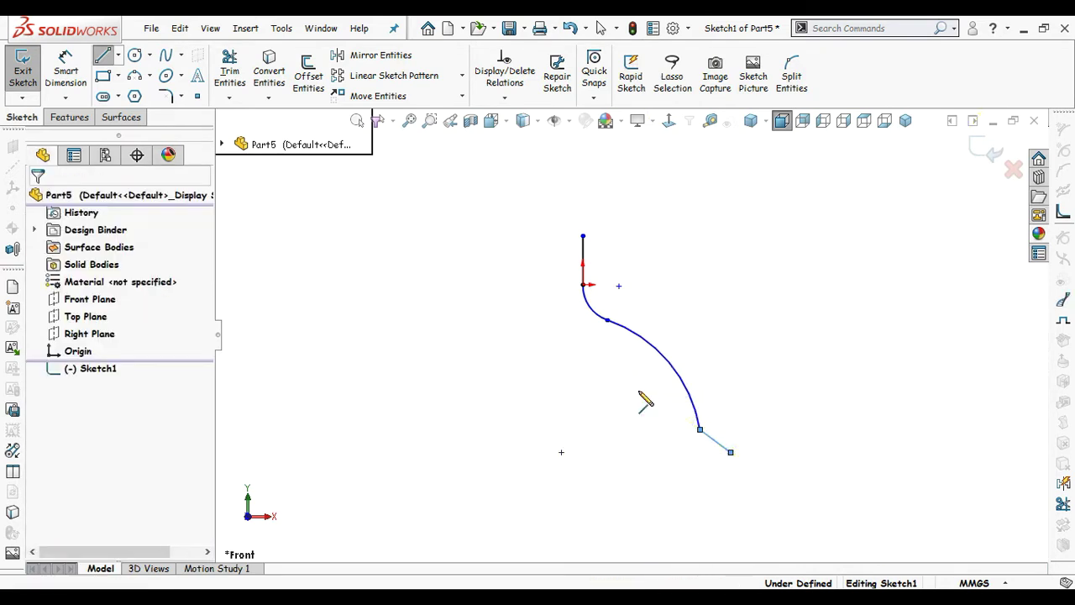
Step: Draw an outward-bulging three-point arc from the short line's outer end up to a point right of the origin, level with it
key(s)
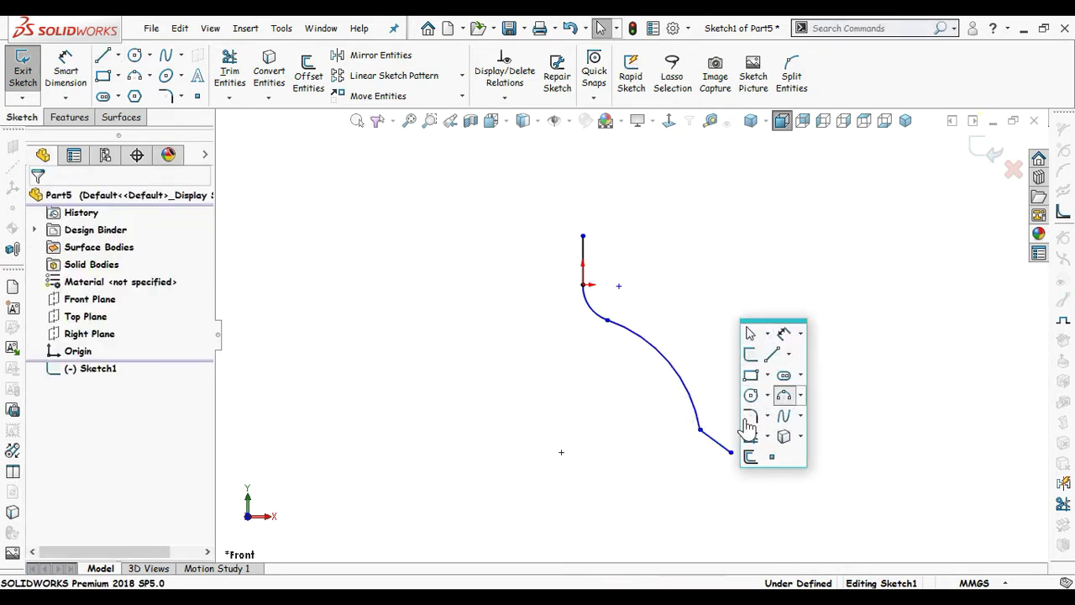
click(784, 396)
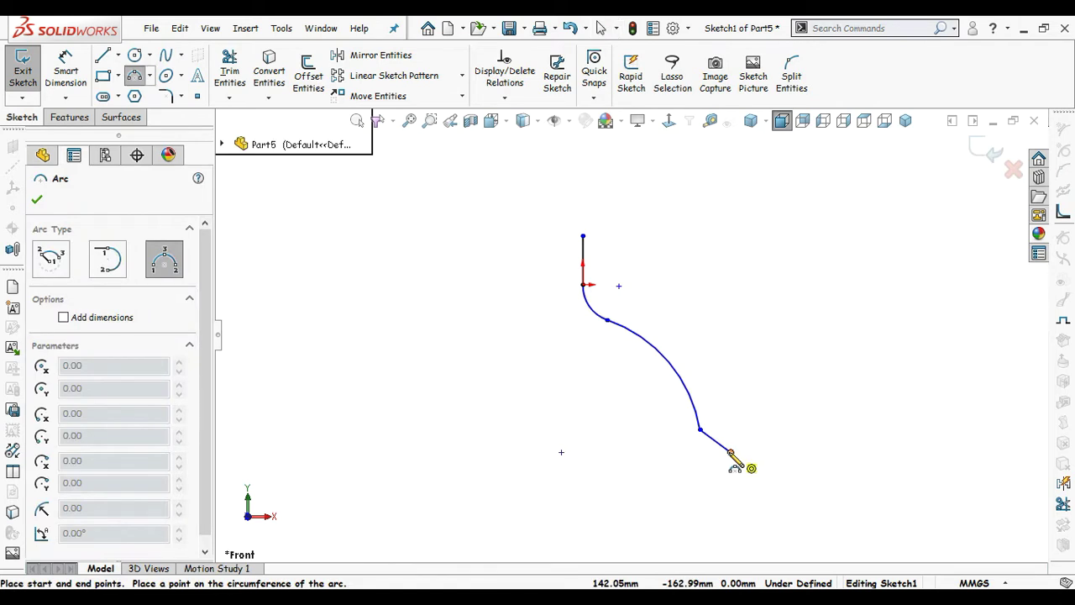
click(670, 288)
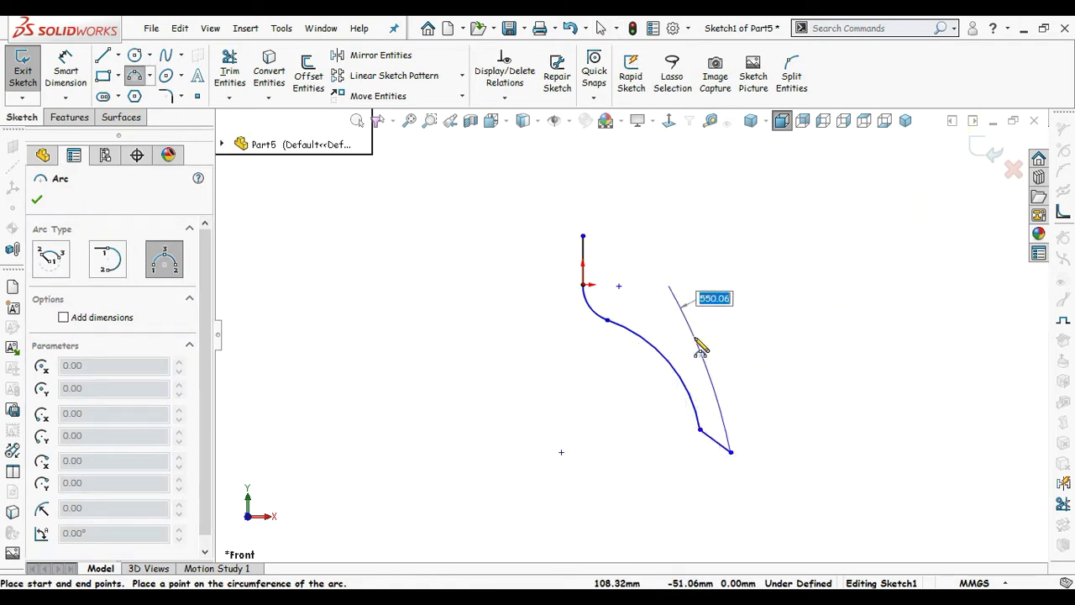
click(710, 351)
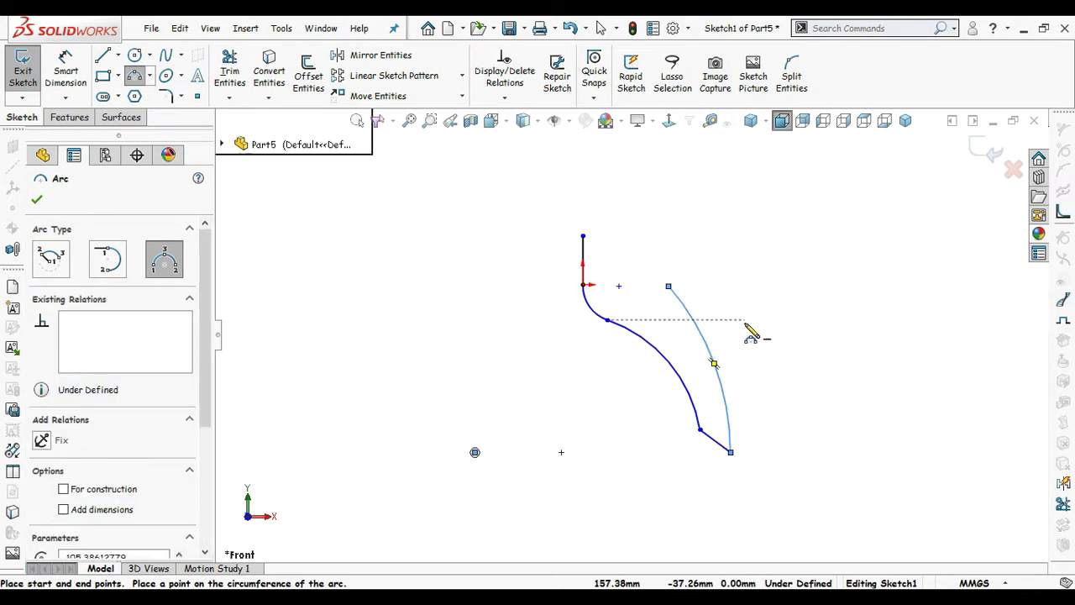
scroll(647, 252, down, 2)
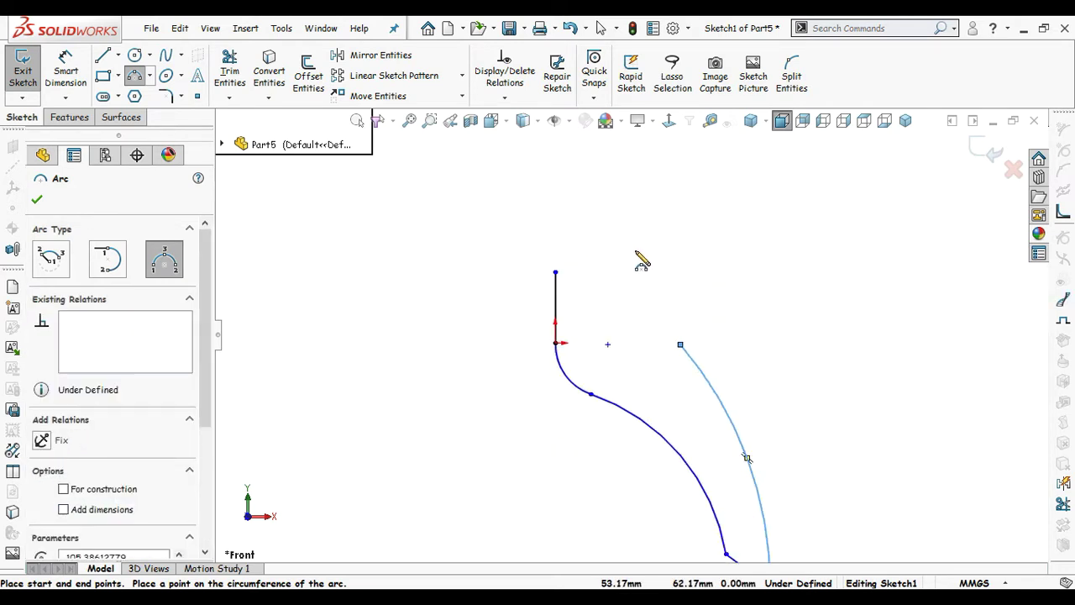
key(Escape)
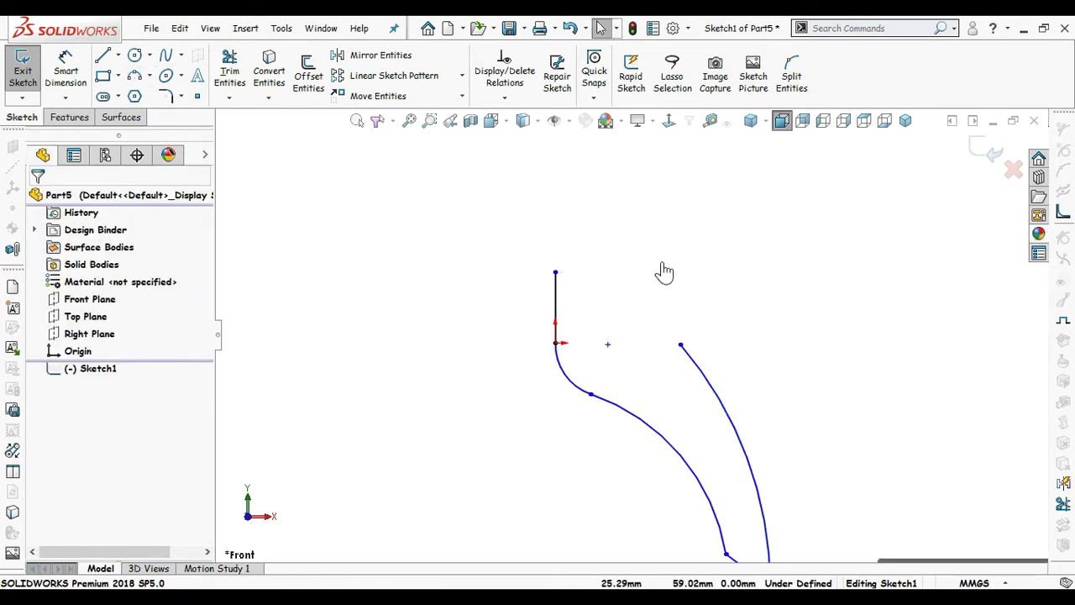
Step: Draw a horizontal line about 24 mm long to the right from the vertical line's top endpoint
key(l)
click(555, 272)
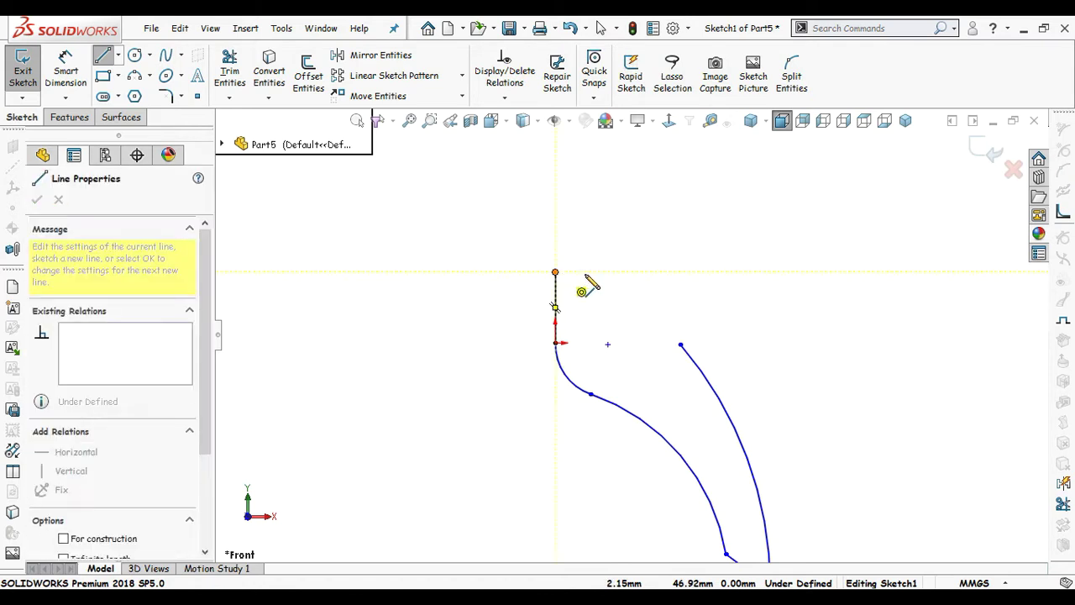
click(591, 272)
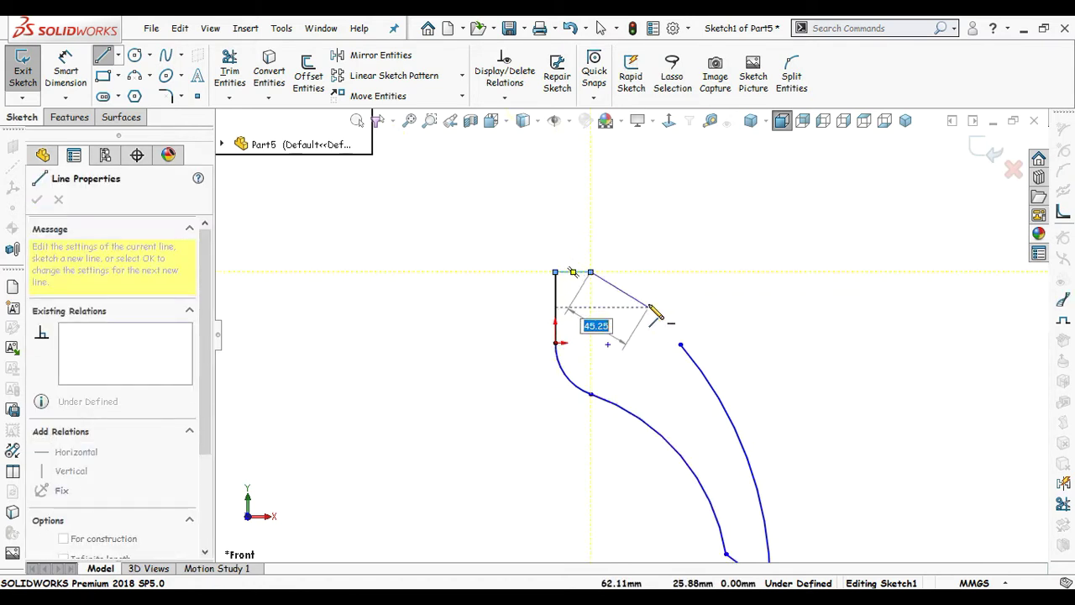
key(Escape)
scroll(638, 338, down, 2)
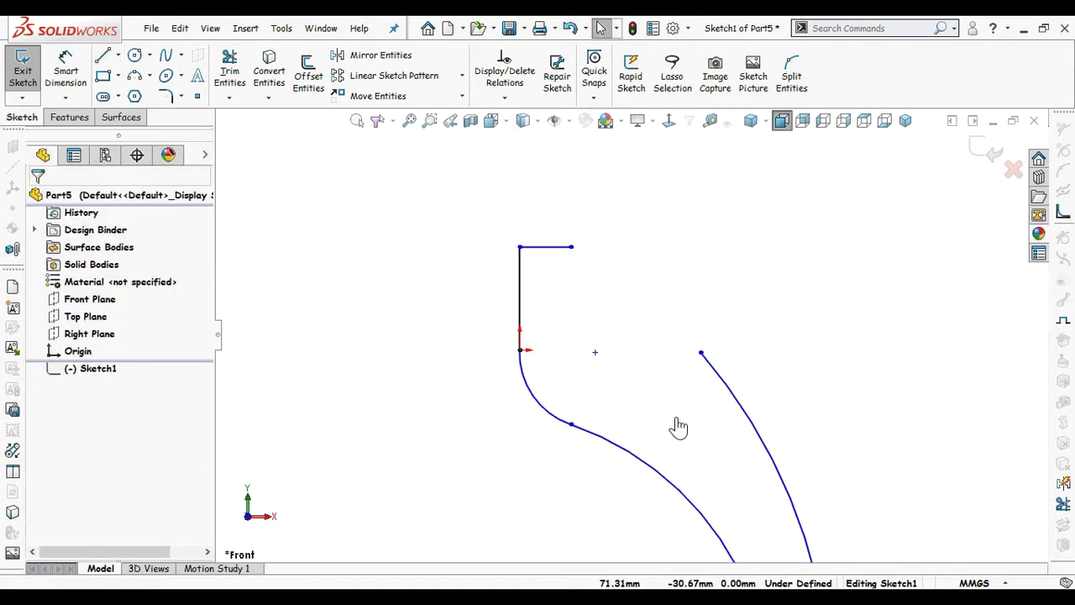
Step: Draw a concave 90° three-point arc with a radius of about 40 mm from the horizontal line's end down and to the right
key(s)
click(723, 480)
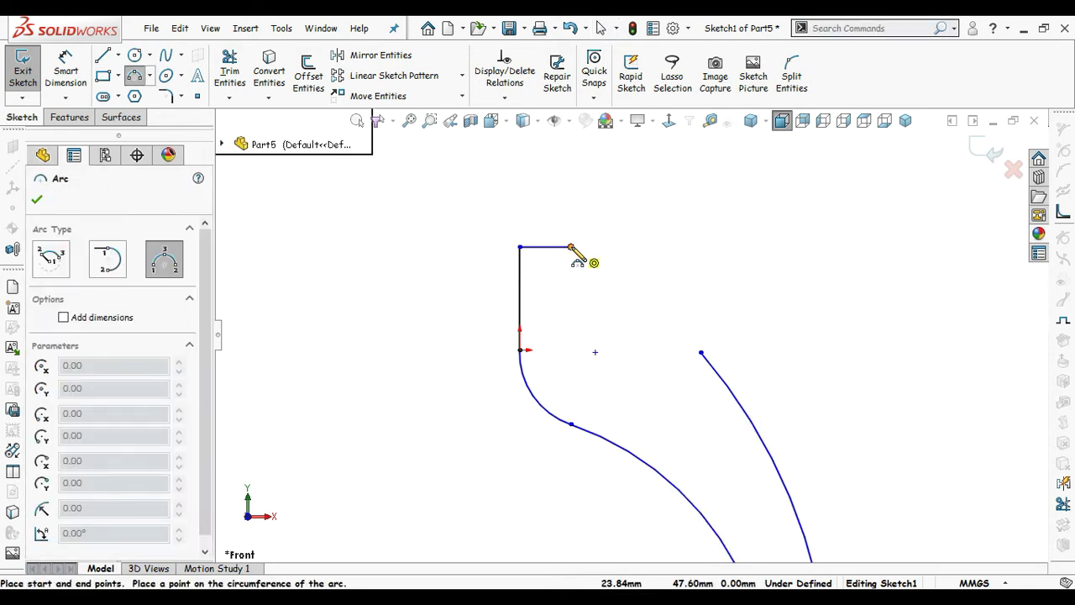
click(670, 324)
click(635, 317)
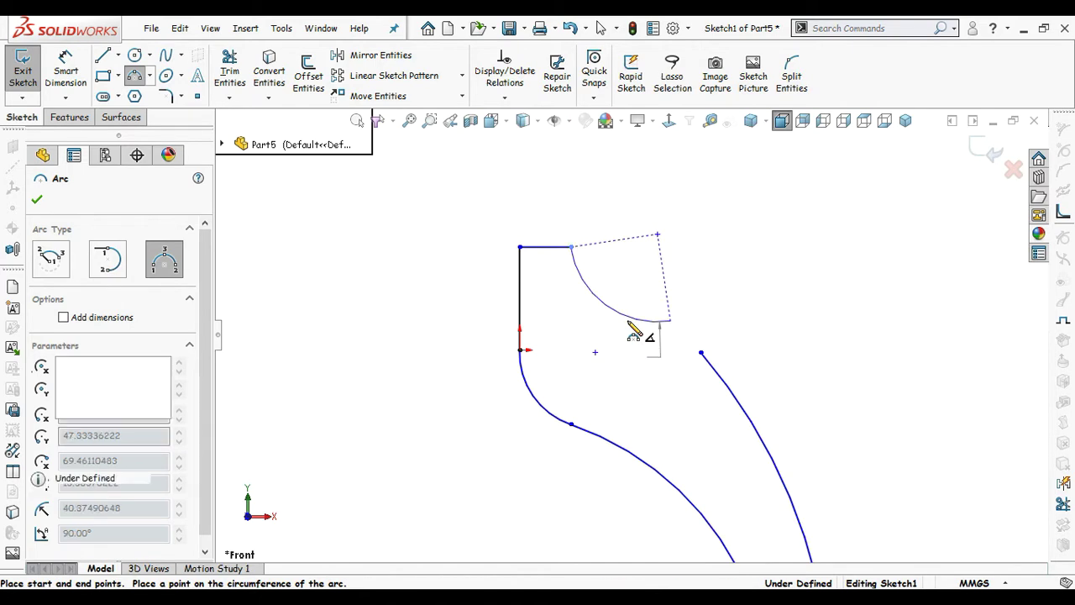
key(Escape)
Step: Close the profile with a short line between the outer arc's upper endpoint and the concave arc's lower endpoint
key(l)
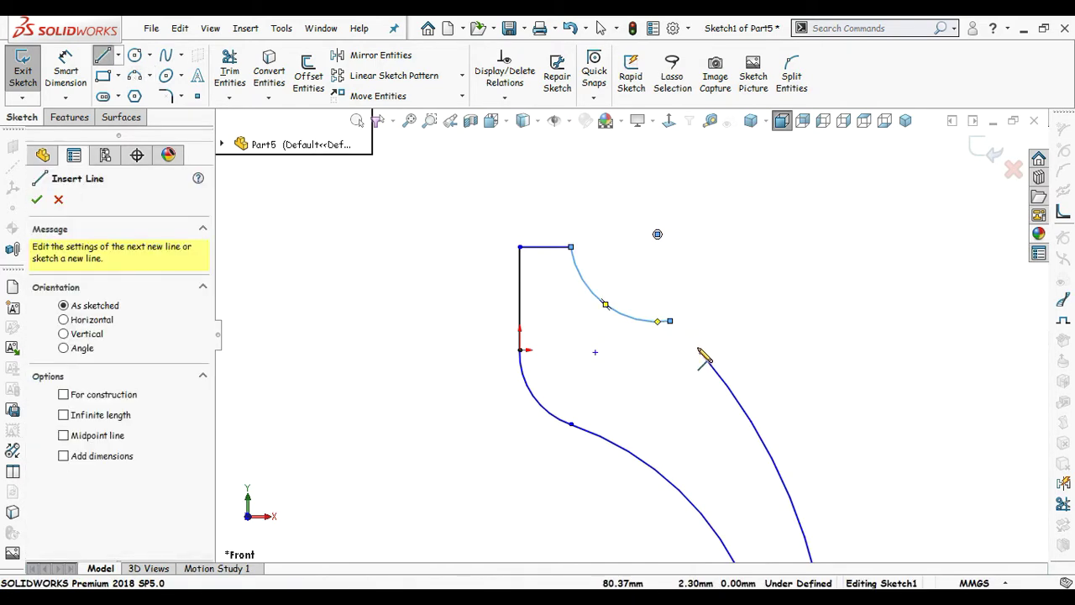
click(699, 351)
click(670, 321)
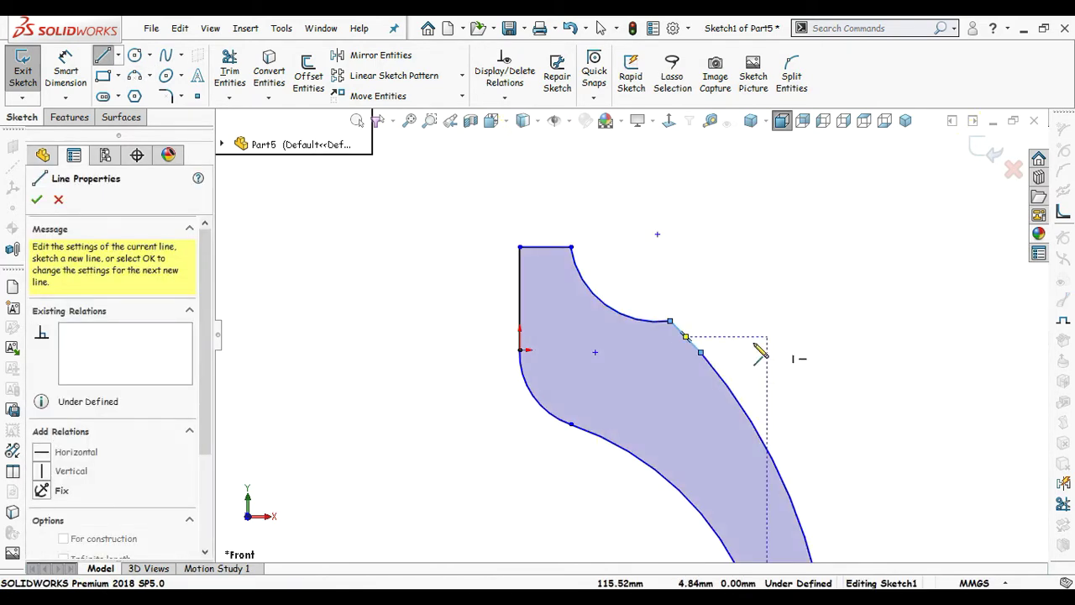
key(Escape)
Step: Move the outer arc's upper endpoint inward and down, below the concave arc's end
scroll(756, 369, up, 5)
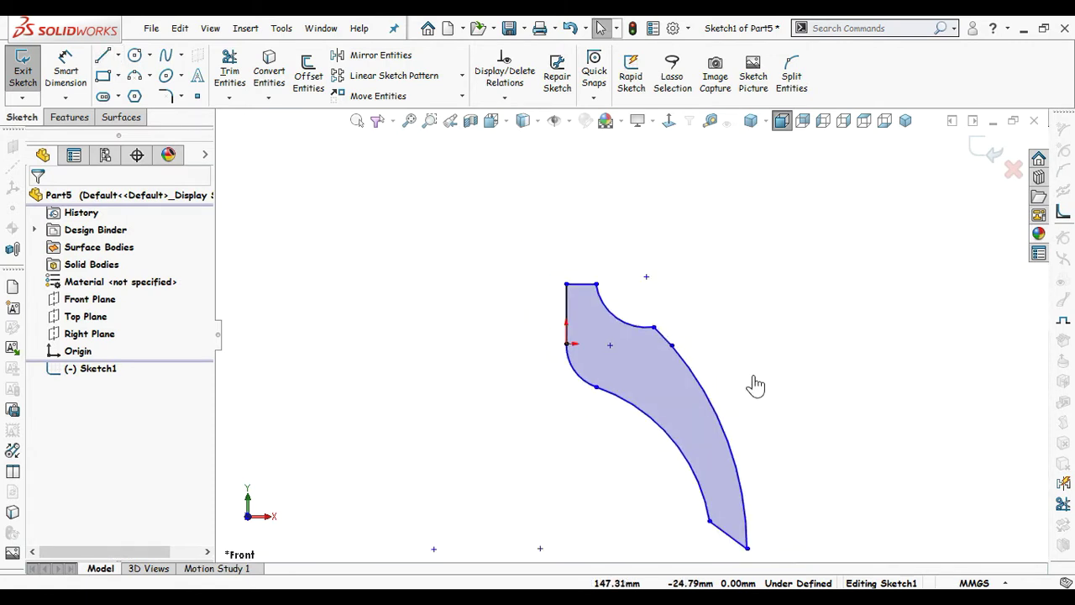
ctrl+middle_drag(736, 397, 702, 345)
scroll(701, 343, down, 1)
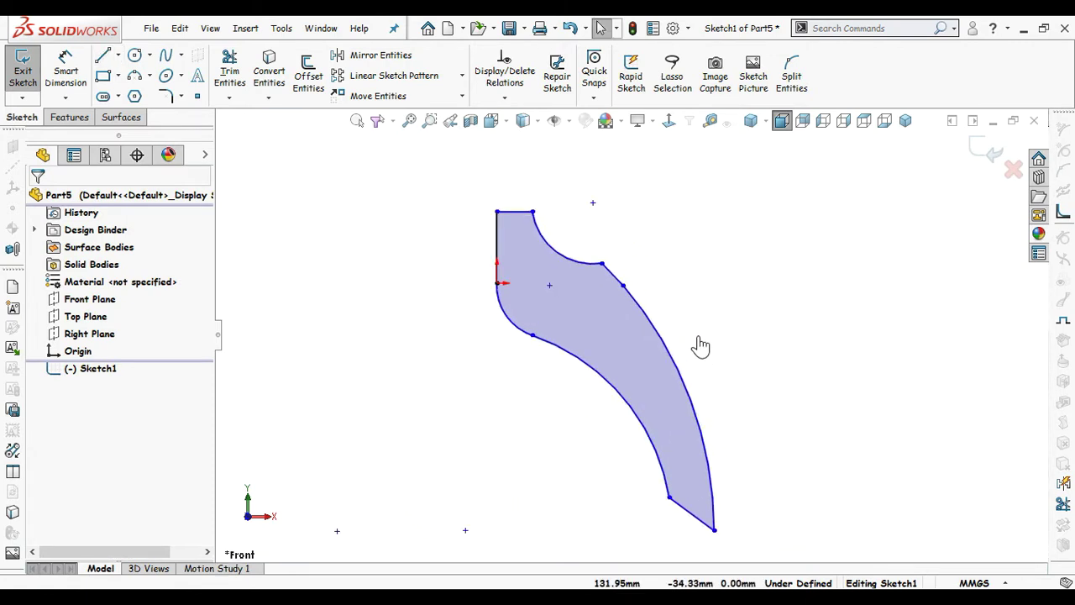
scroll(639, 315, down, 3)
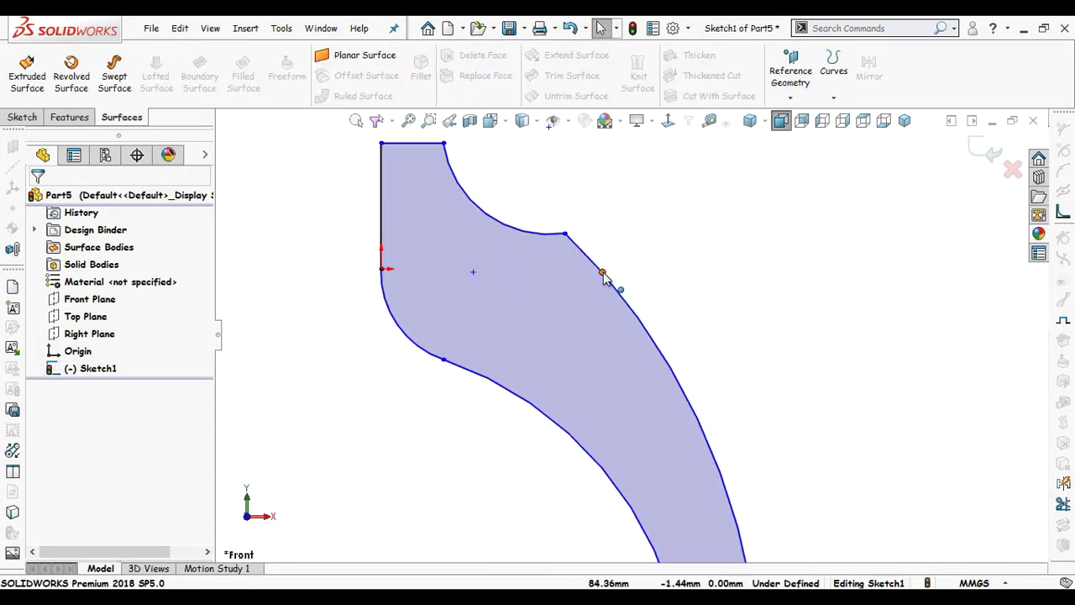
click(602, 271)
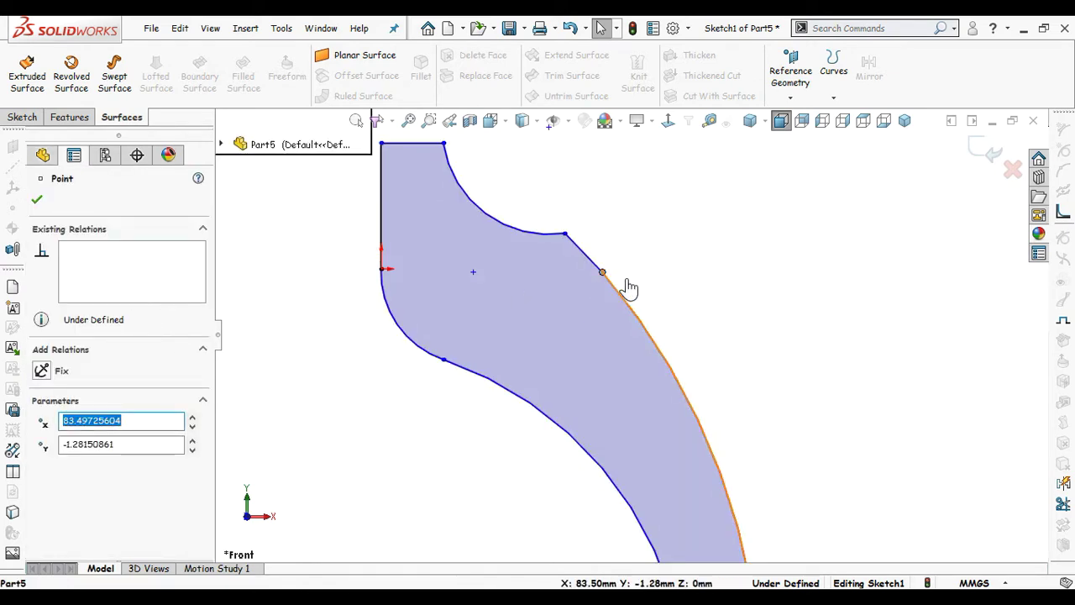
click(651, 277)
mouse_move(600, 273)
mouse_down()
mouse_move(550, 291)
mouse_move(551, 301)
mouse_up()
click(671, 303)
Step: Trim away the short line connecting the concave arc to the outer arc
right_drag(676, 268, 686, 363)
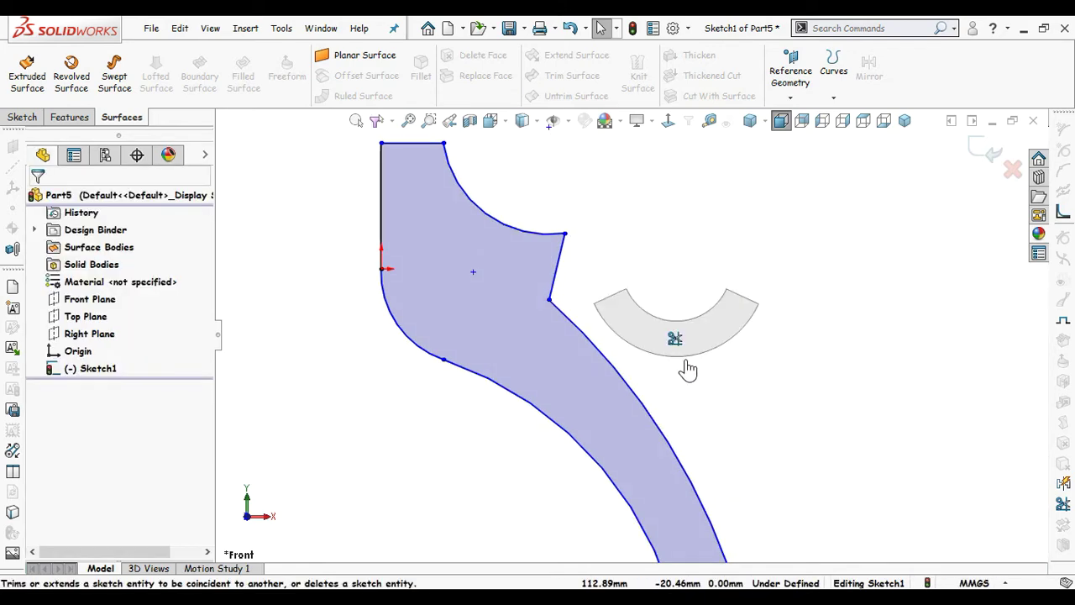
drag(588, 273, 540, 278)
key(Escape)
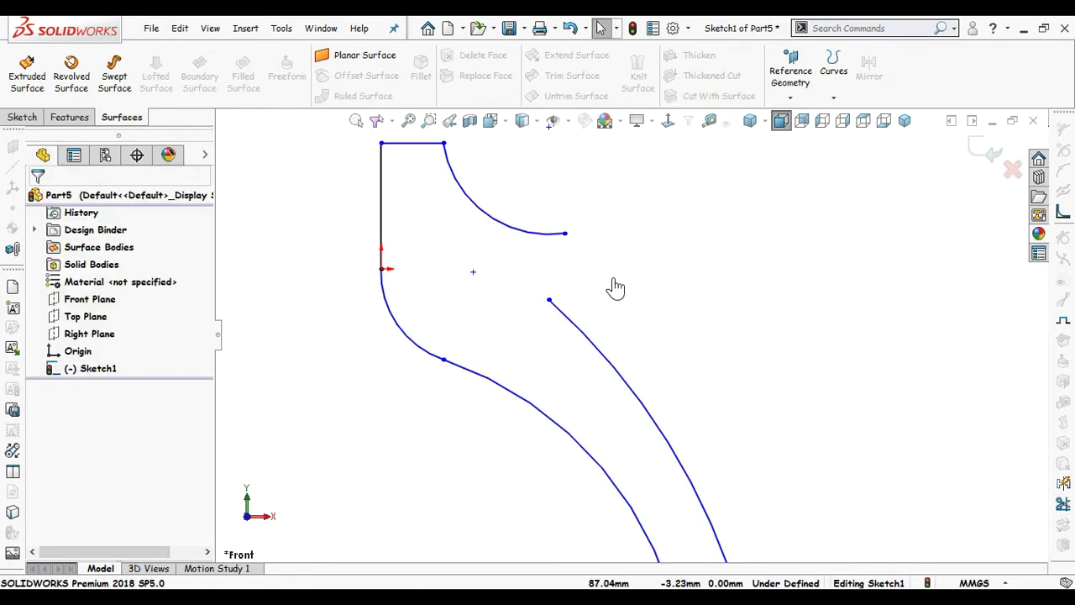
Step: Draw a pointed tip of two short lines, sloping down and outward from the concave arc's end and back inward
key(s)
click(635, 312)
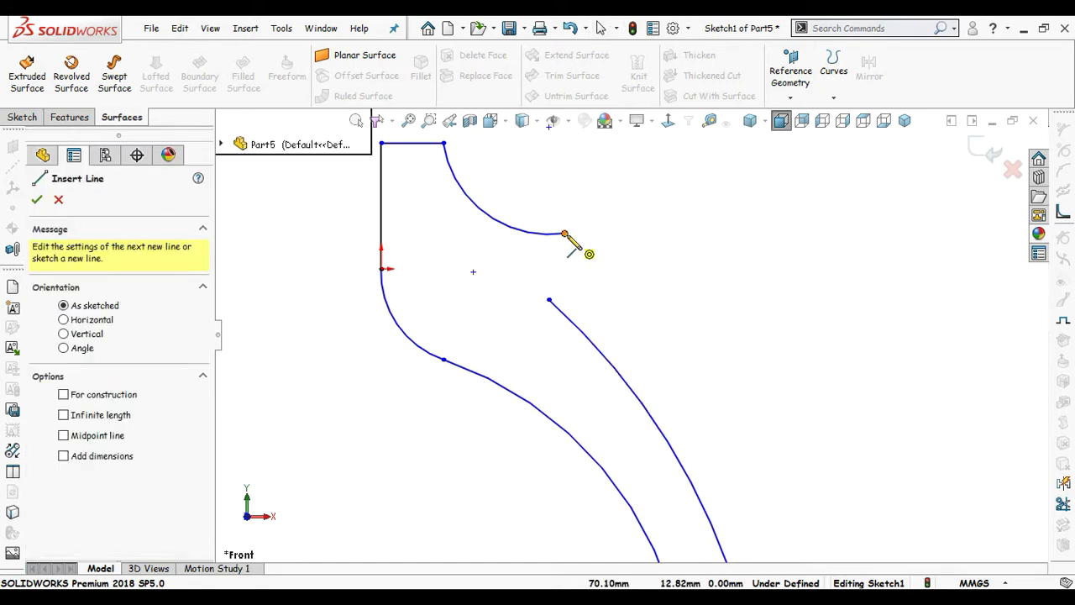
drag(564, 233, 608, 258)
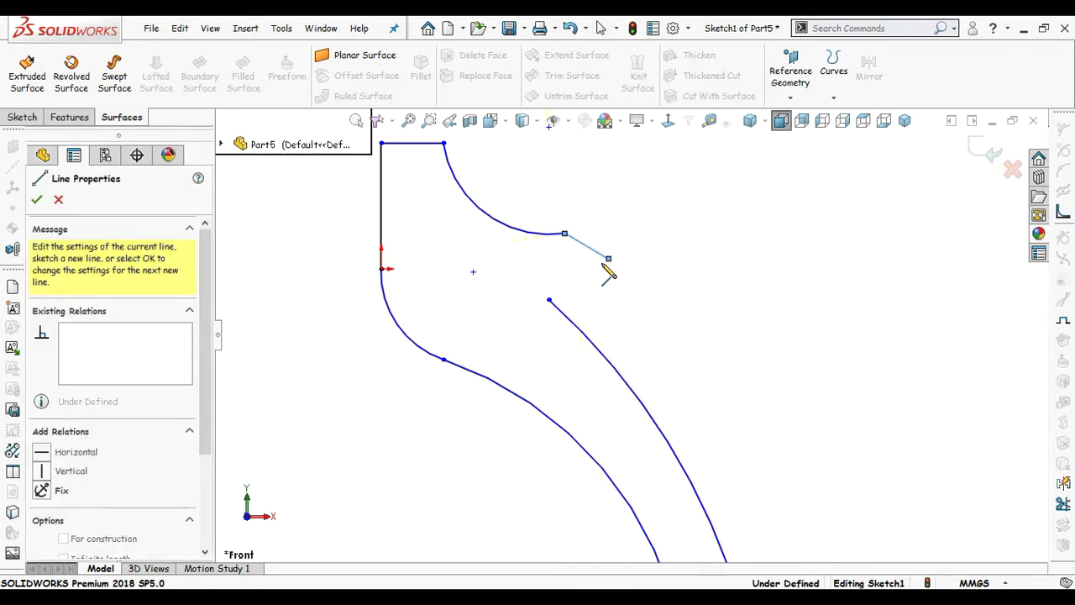
click(567, 278)
key(Escape)
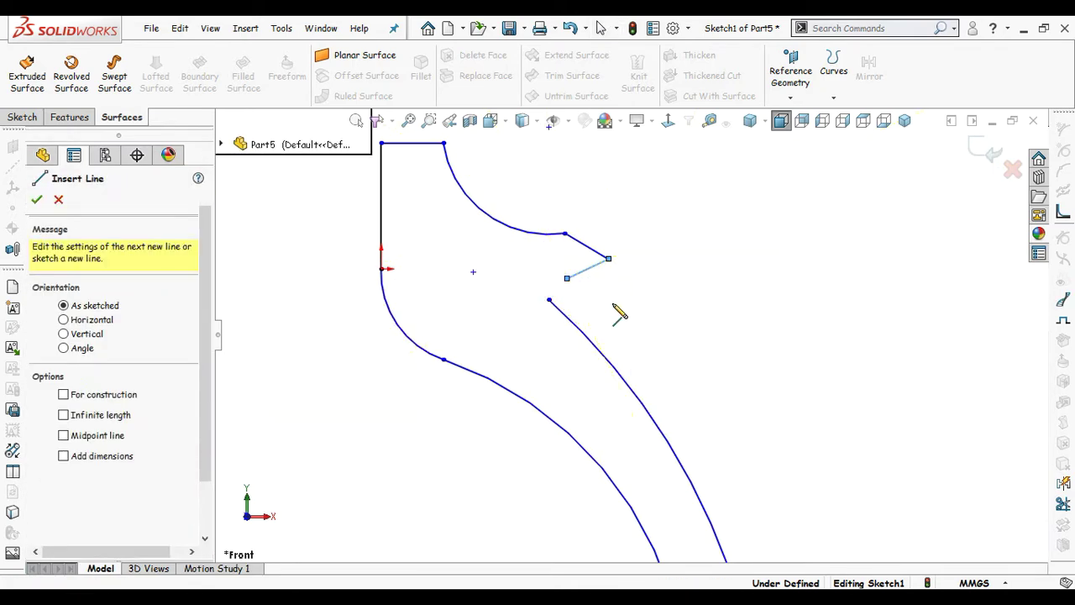
key(Escape)
Step: Close the profile with a small three-point arc between the outer arc's upper endpoint and the tip's lower line
key(s)
click(662, 384)
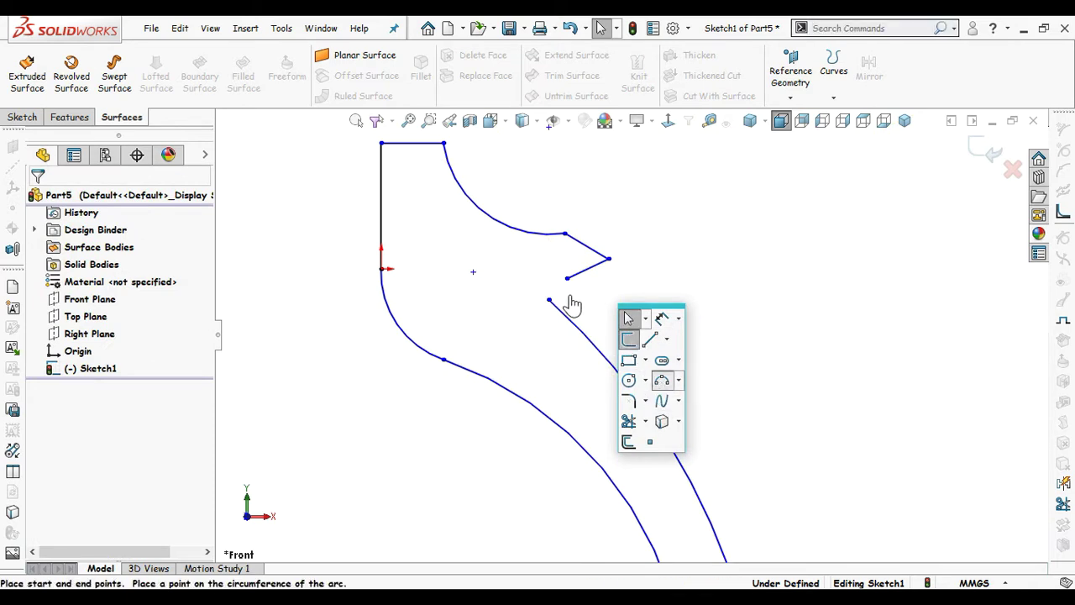
click(549, 300)
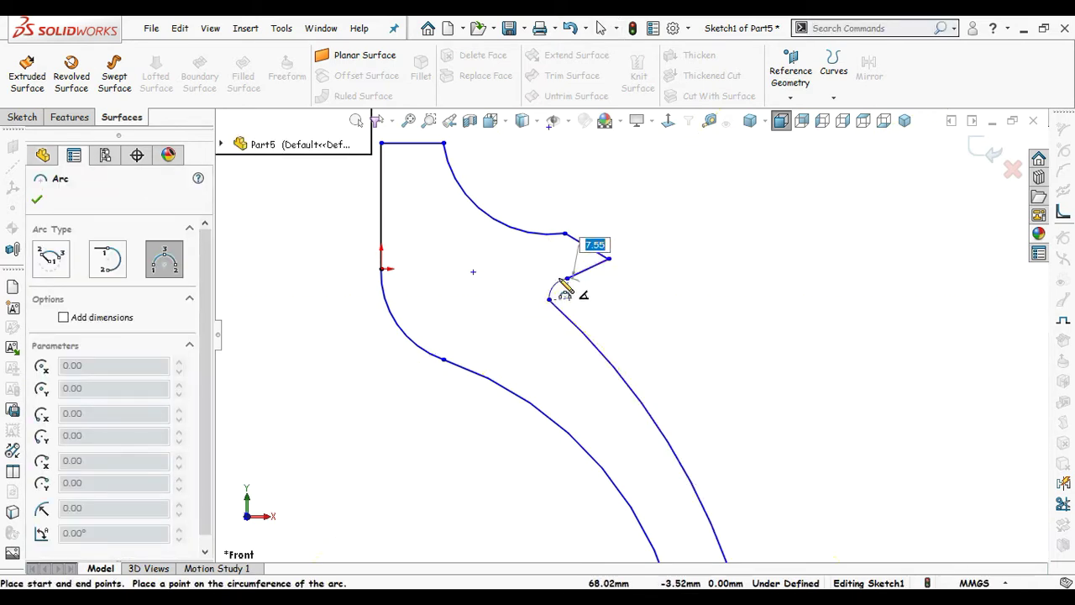
click(565, 288)
key(Escape)
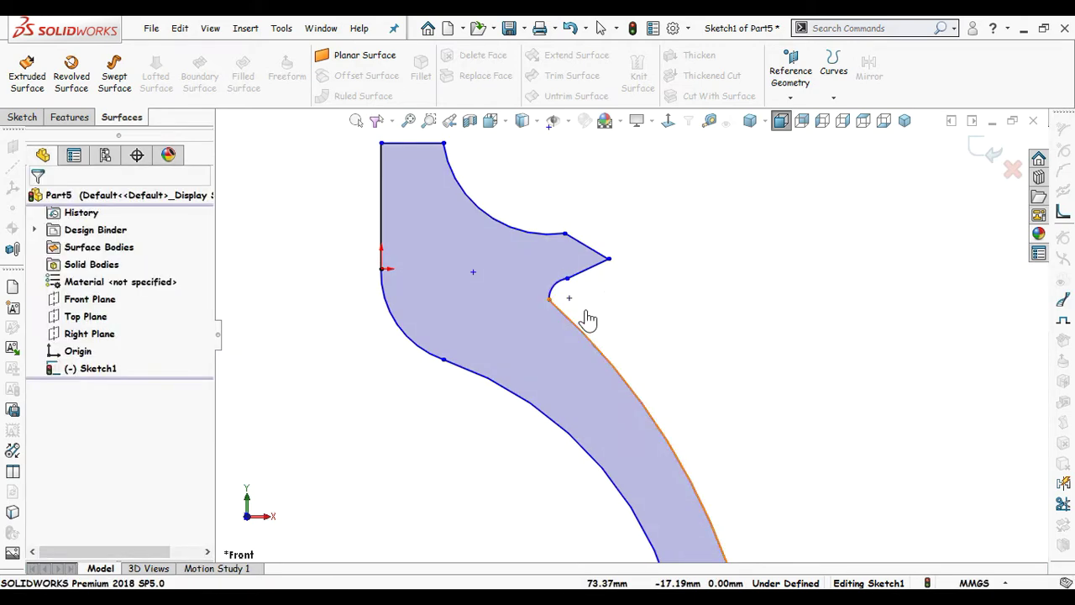
Step: Make the small arc tangent to the tip's lower line and the long outer arc, shifting the tip and the arc's lower endpoint slightly down
scroll(613, 288, up, 1)
scroll(591, 292, down, 3)
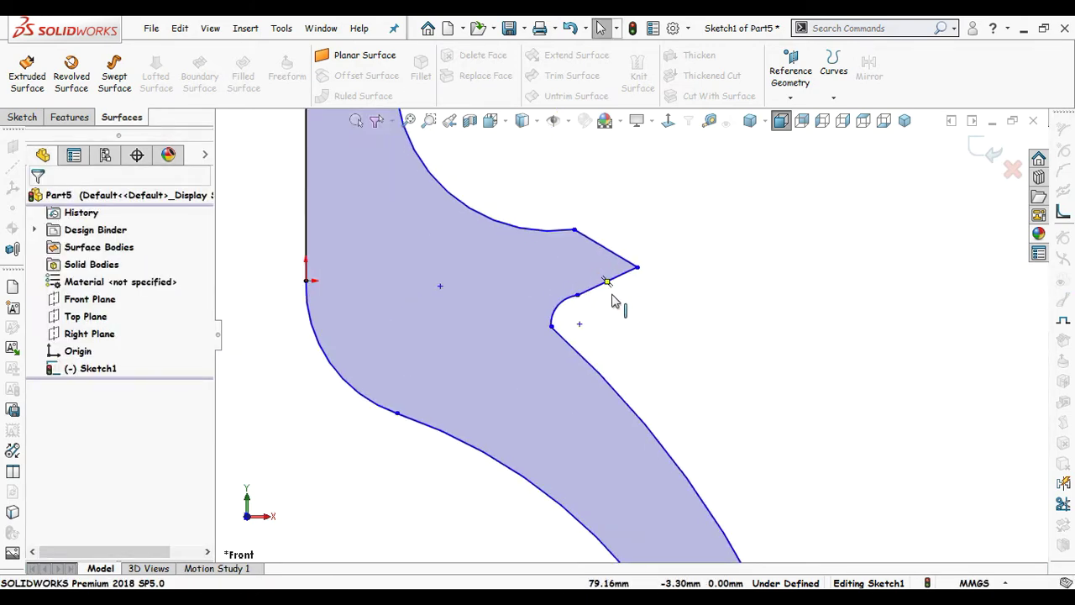
click(577, 298)
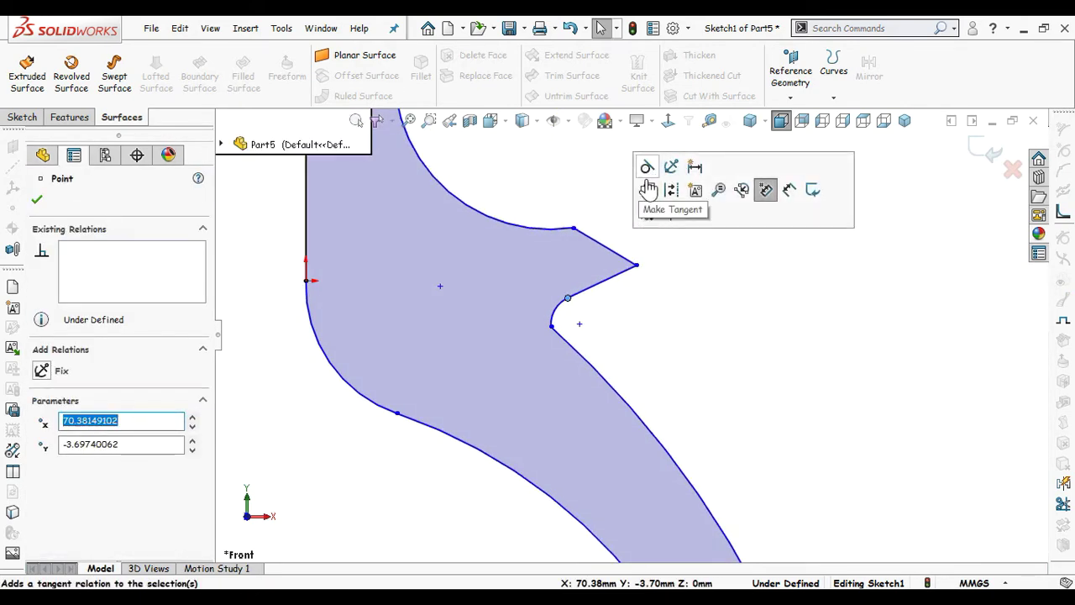
click(648, 182)
drag(638, 274, 649, 310)
click(650, 311)
drag(551, 326, 569, 345)
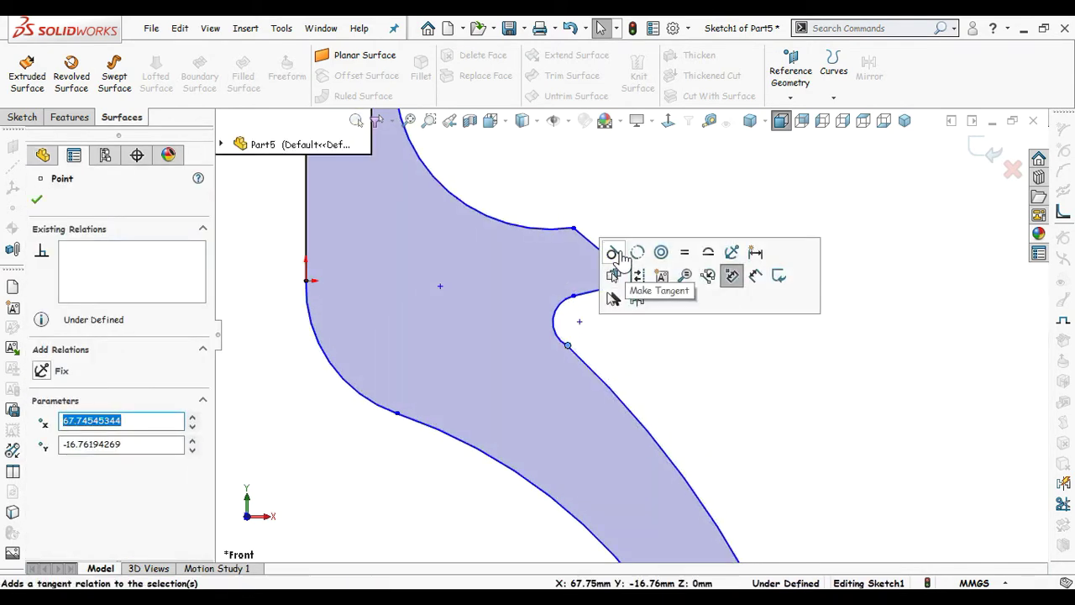
click(652, 377)
Step: Move the long inner arc's lower endpoint outward toward the outer arc to narrow the profile's tail
scroll(653, 377, up, 5)
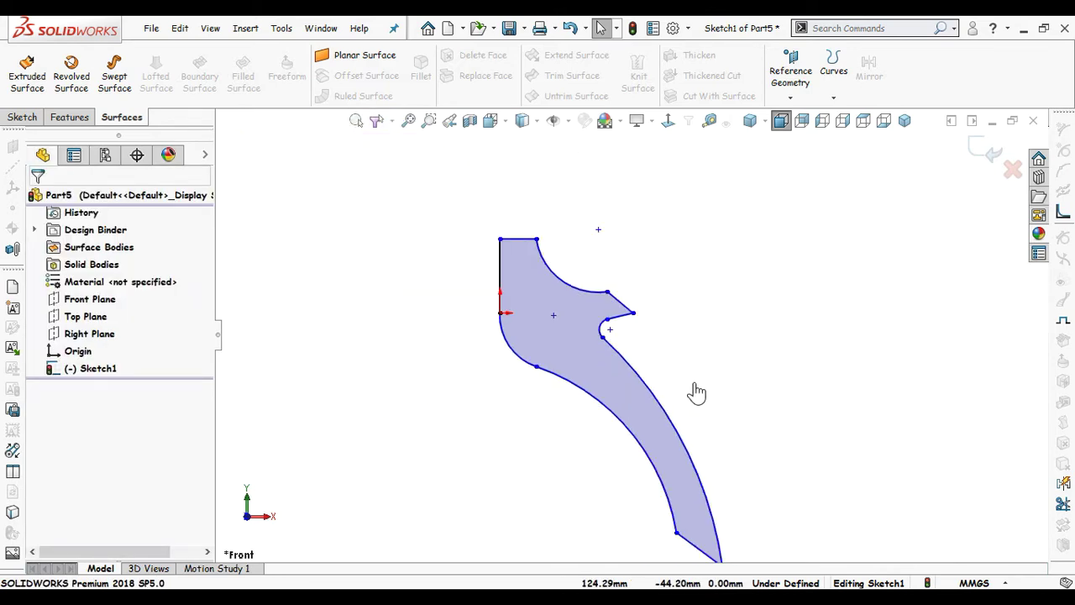
ctrl+middle_drag(696, 392, 654, 324)
drag(636, 484, 658, 481)
click(668, 313)
scroll(646, 245, down, 2)
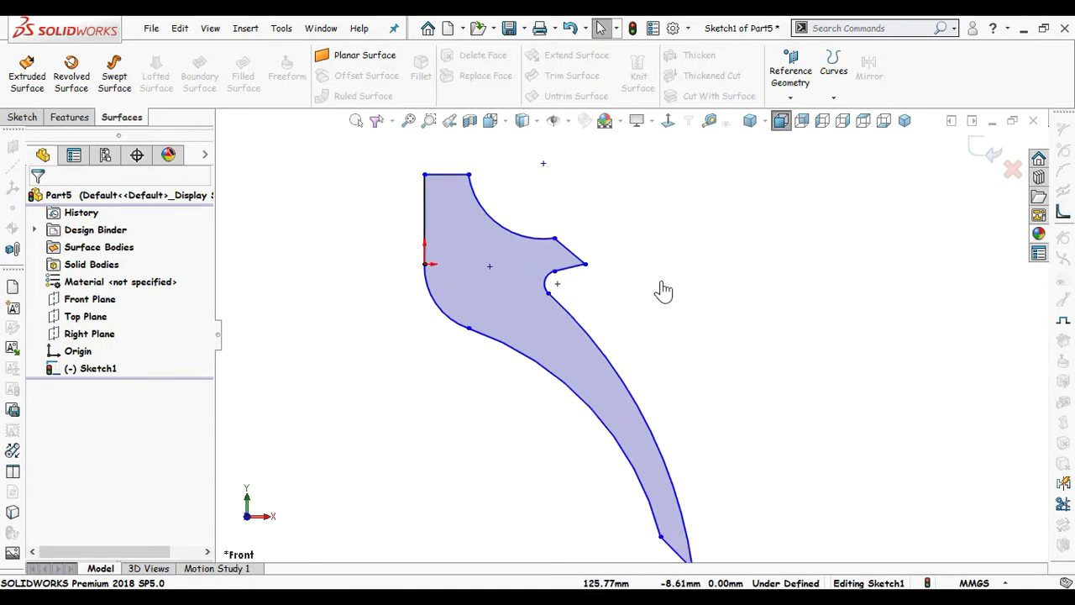
Step: Dimension the vertical distance from the origin to the top horizontal line and set it to 90.16 mm
right_drag(683, 348, 663, 209)
scroll(583, 279, up, 4)
scroll(545, 229, down, 4)
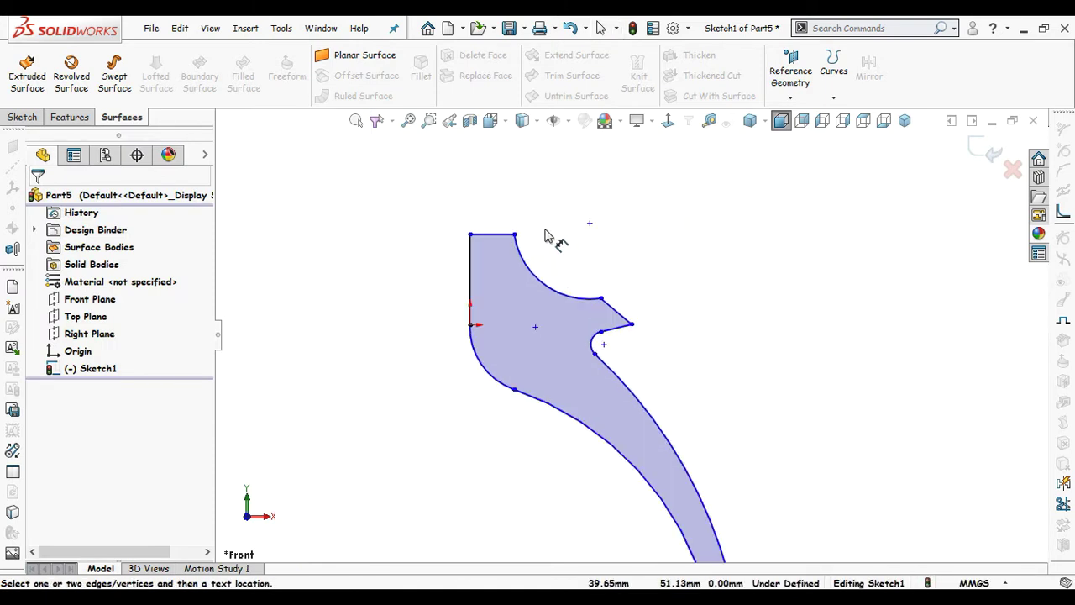
click(472, 327)
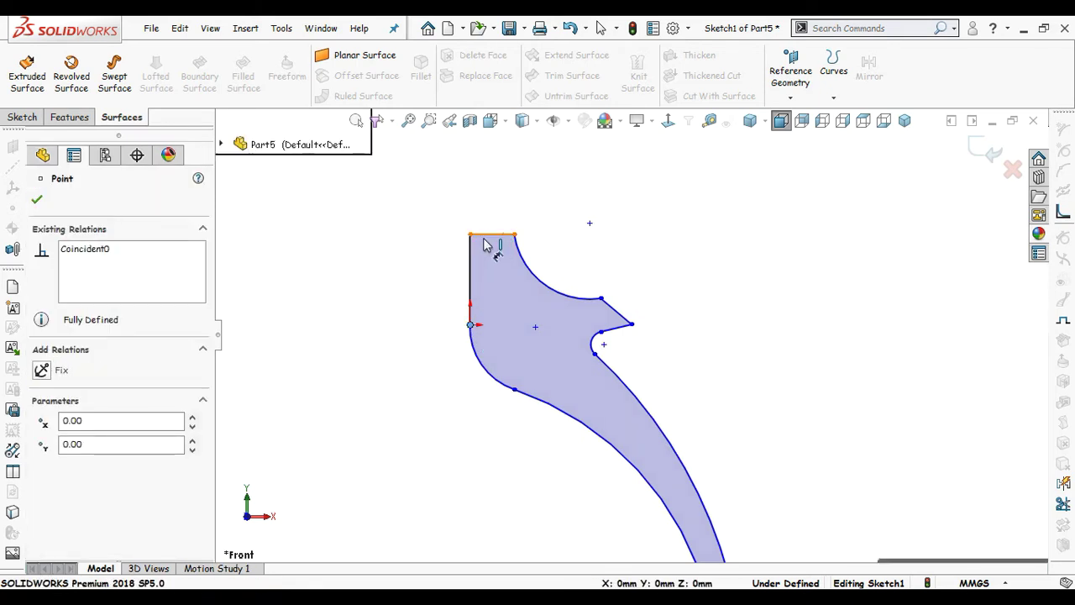
click(488, 235)
click(368, 186)
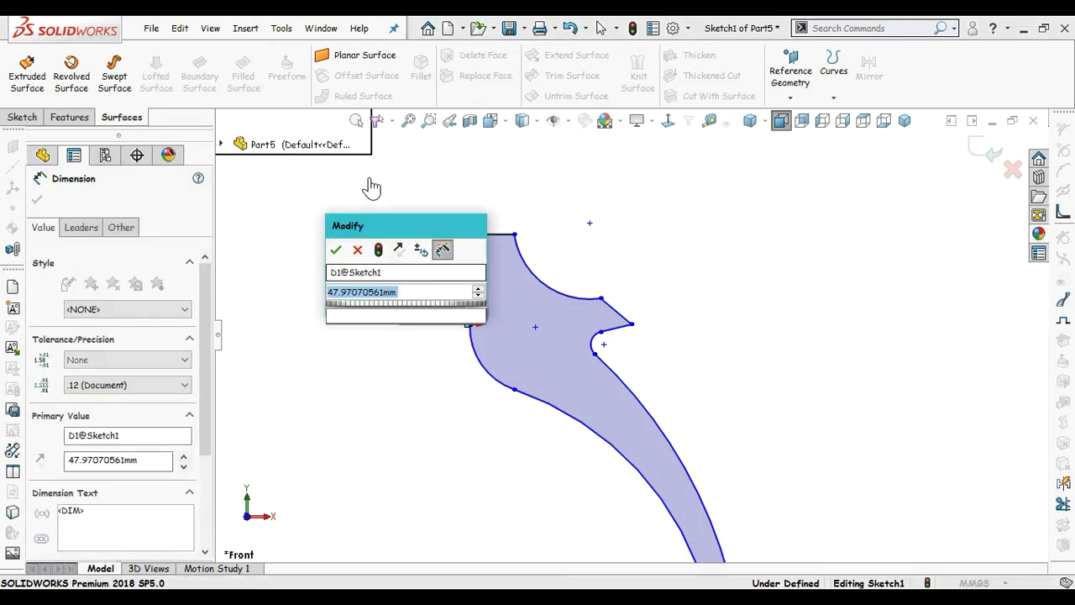
text(90.16)
key(Return)
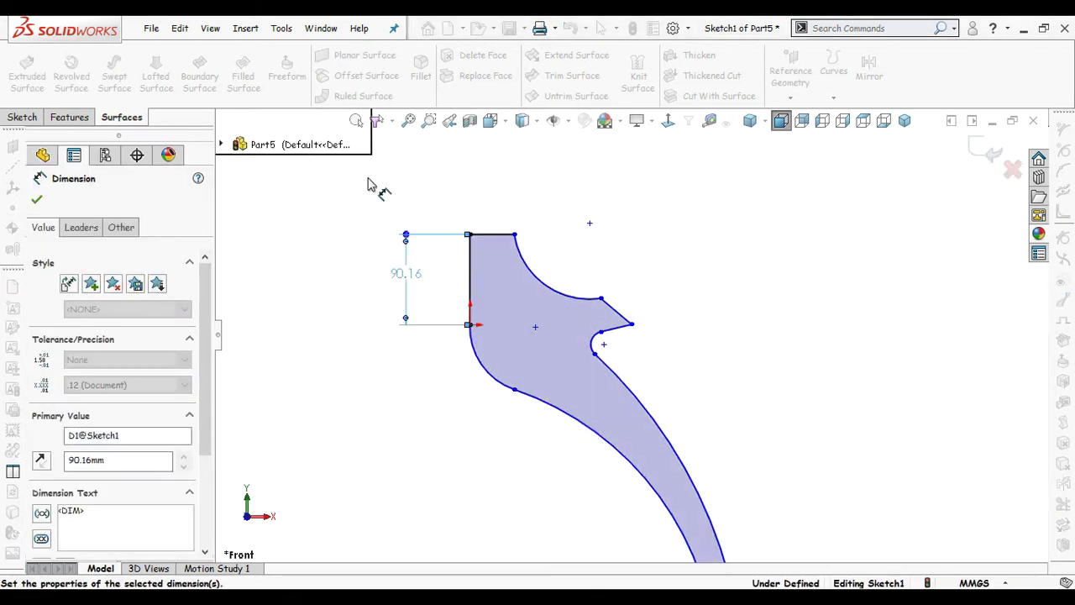
click(699, 257)
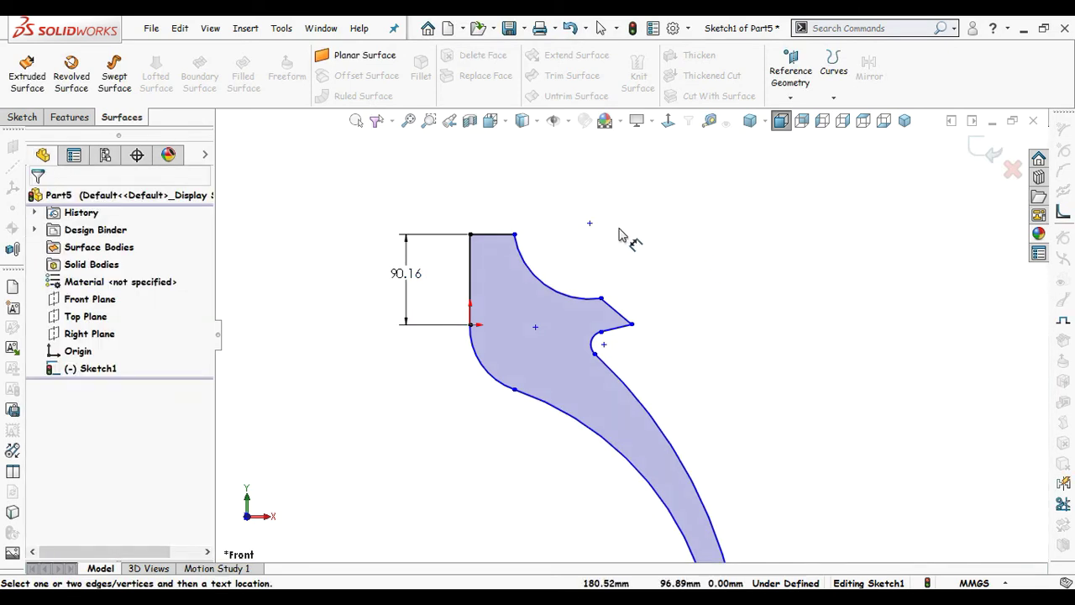
Step: Dimension the length of the profile's top horizontal line and set it to 35.92 mm
click(501, 234)
click(413, 192)
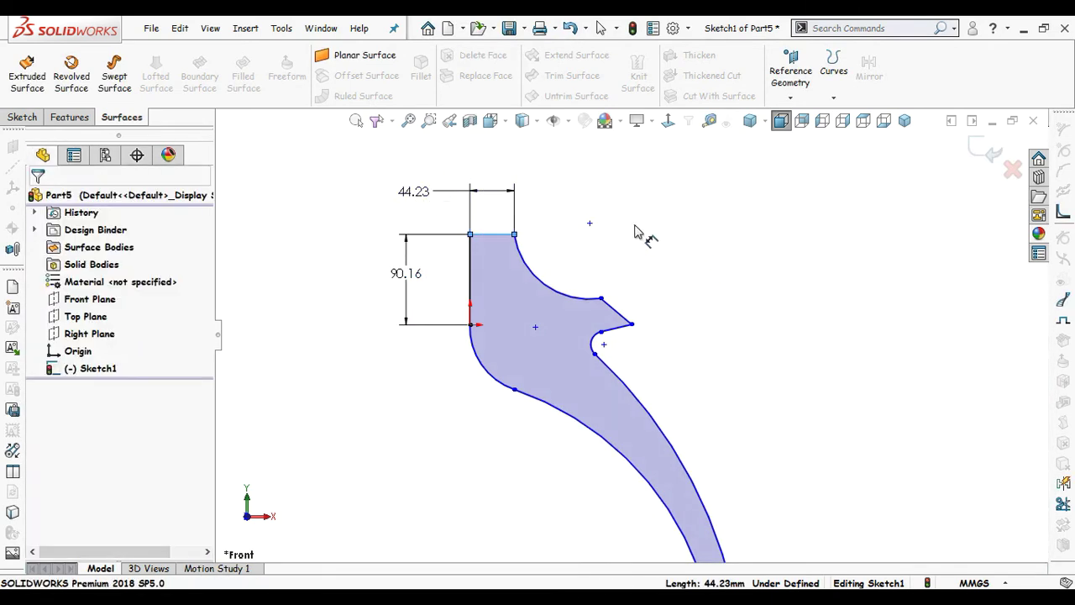
text(38.50)
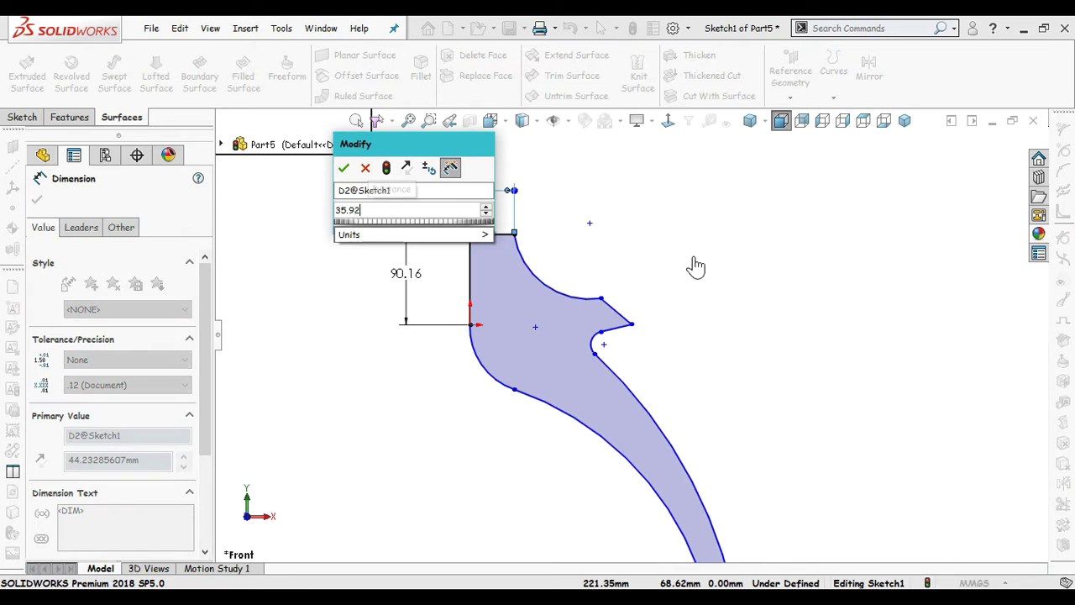
key(Return)
click(696, 267)
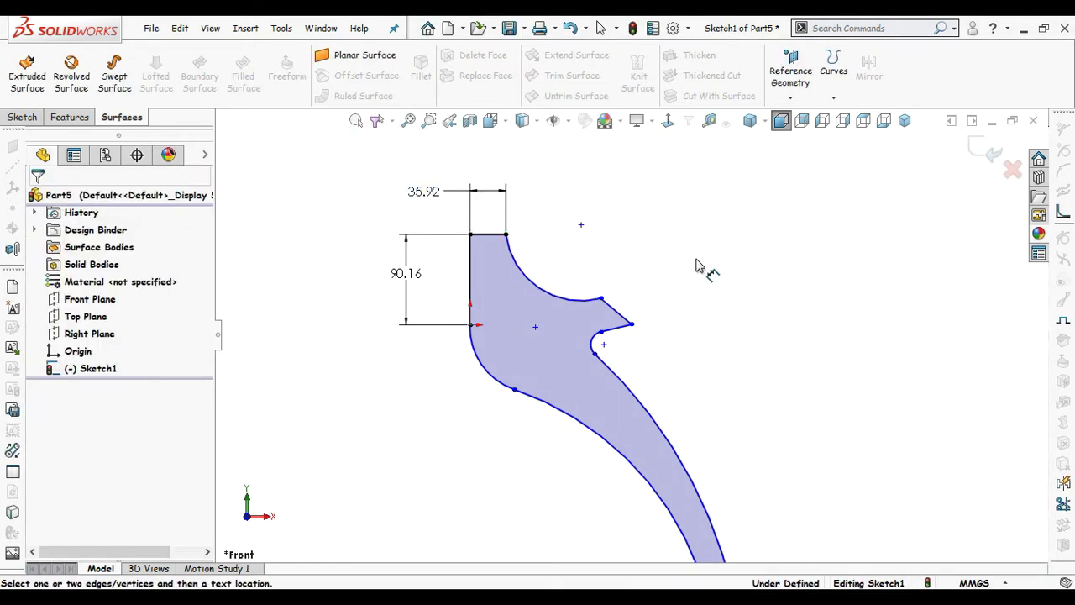
Step: Dimension the radius of the upper concave arc beside the top line and set it to 100.70 mm
click(544, 294)
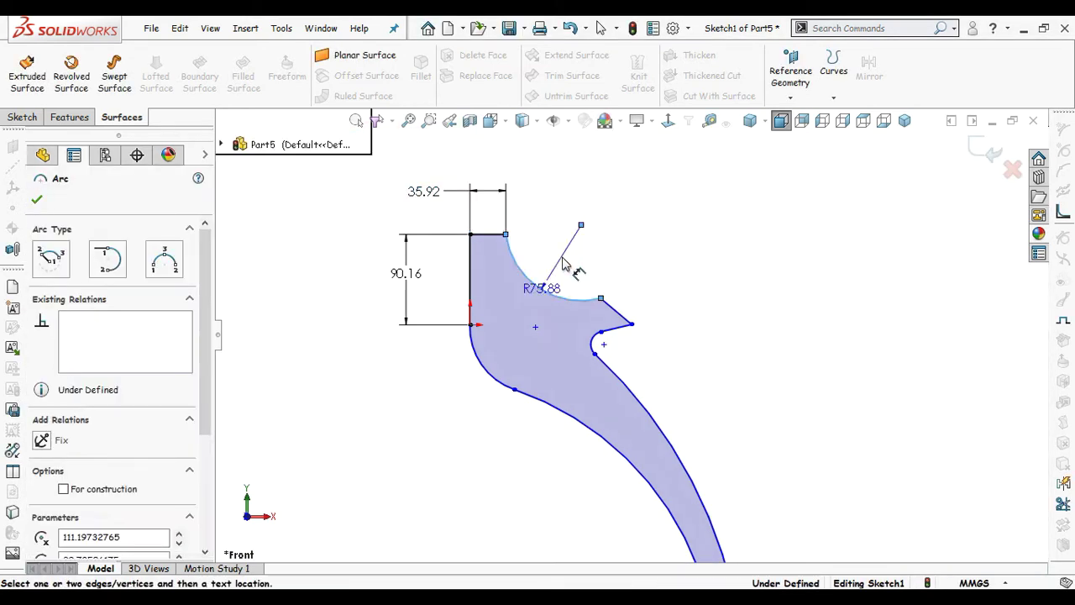
click(562, 255)
text(100.9)
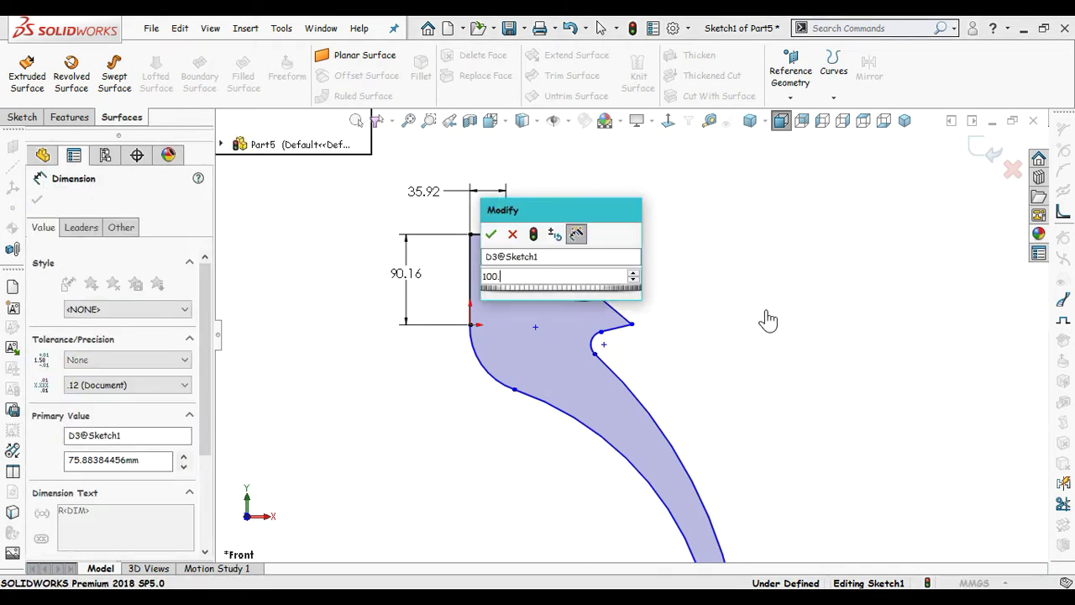
key(Return)
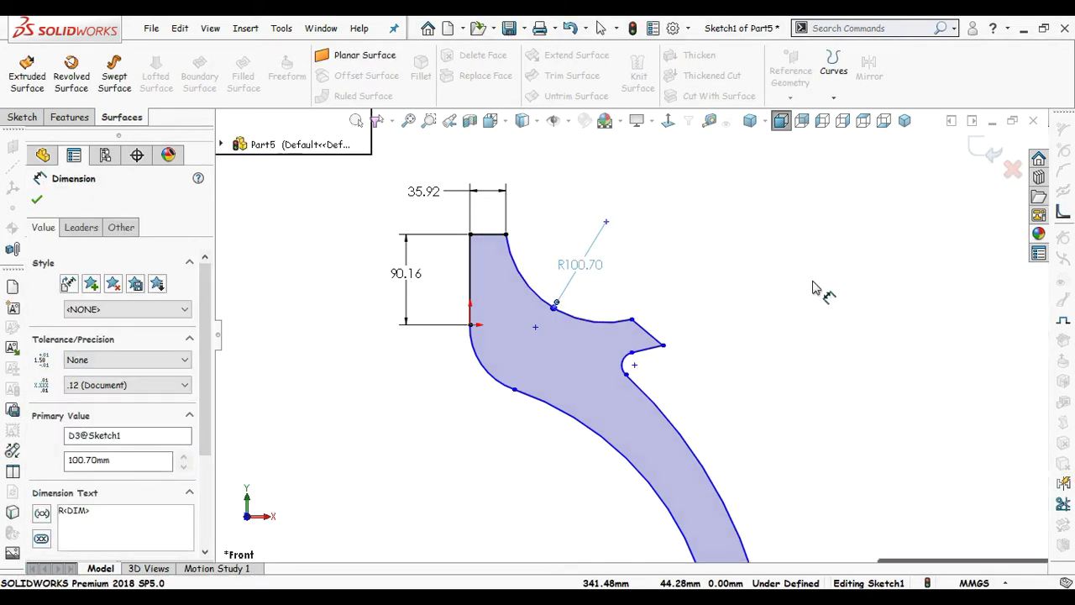
click(813, 288)
key(Escape)
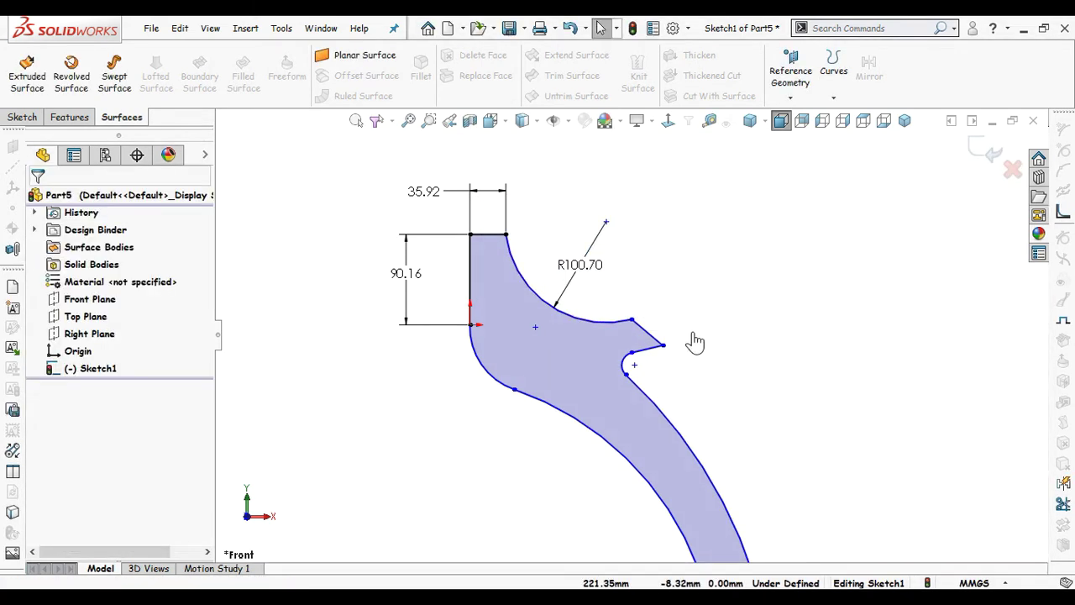
Step: Move the upper concave arc's tip-side endpoint below the origin and set its vertical distance from the origin to 13.20 mm
mouse_move(632, 321)
mouse_down()
mouse_move(635, 350)
mouse_move(634, 337)
mouse_up()
click(753, 401)
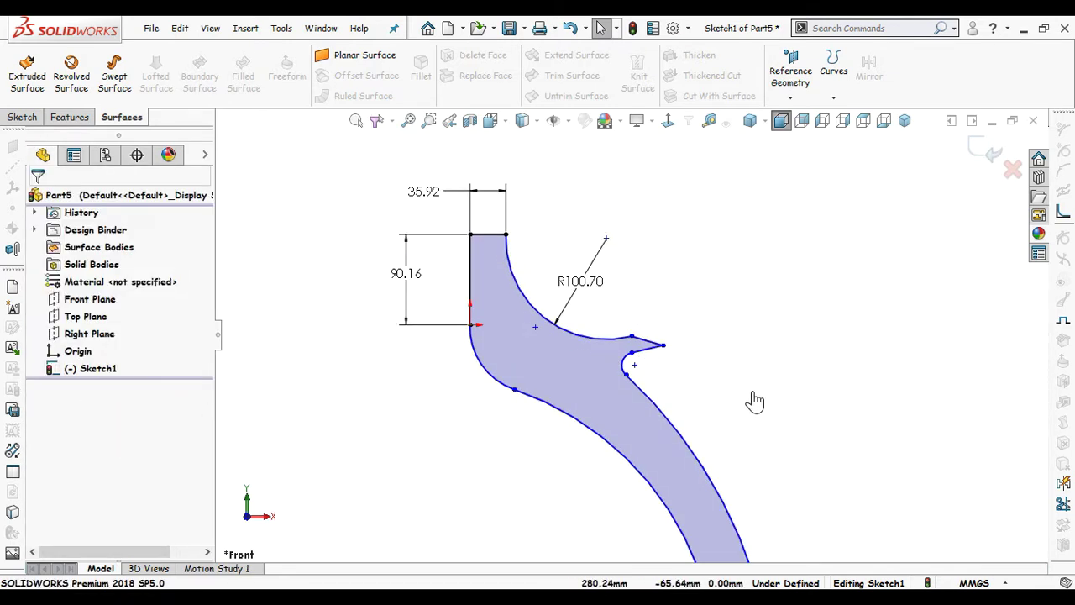
right_drag(785, 396, 739, 302)
click(632, 337)
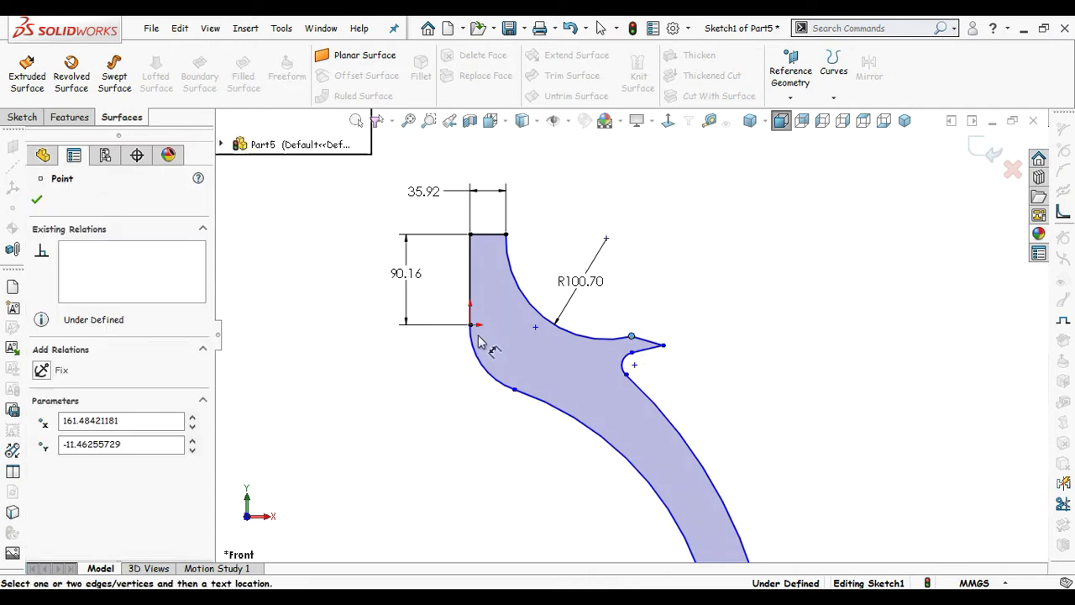
click(471, 325)
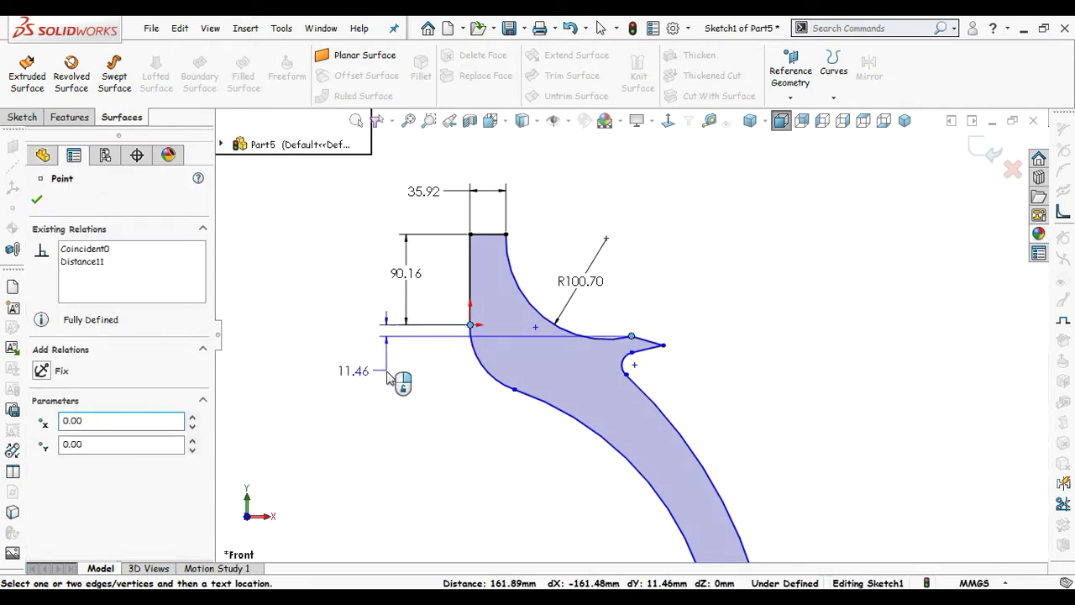
click(347, 288)
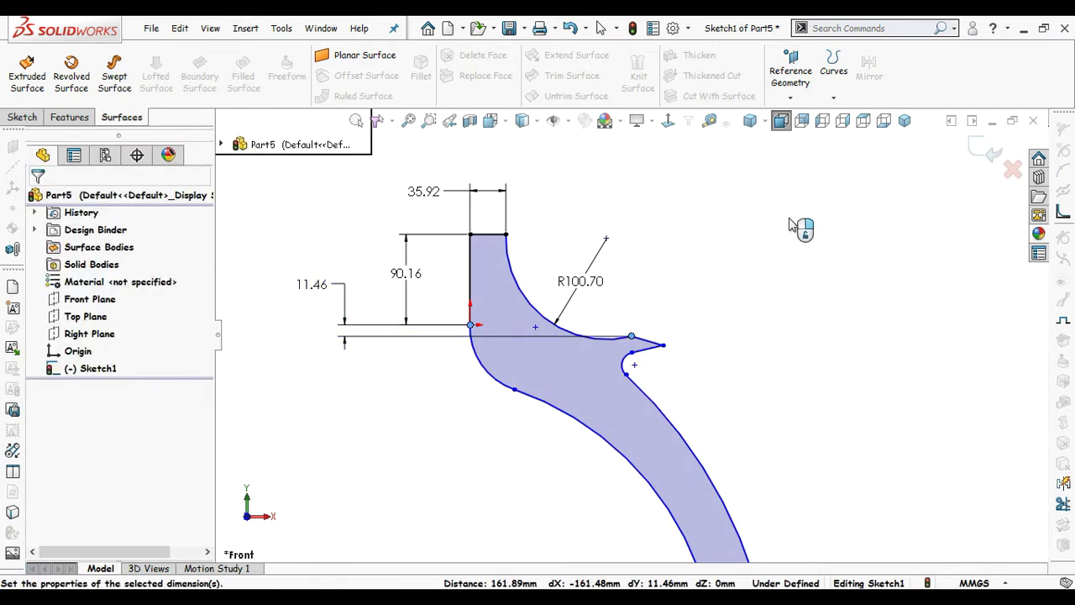
text(13.2)
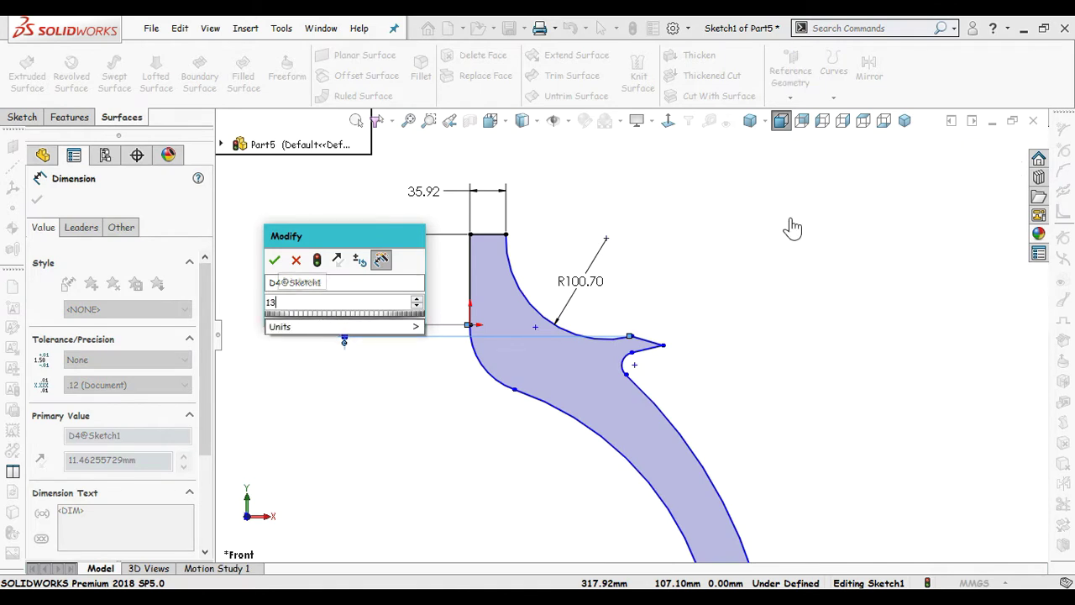
key(Return)
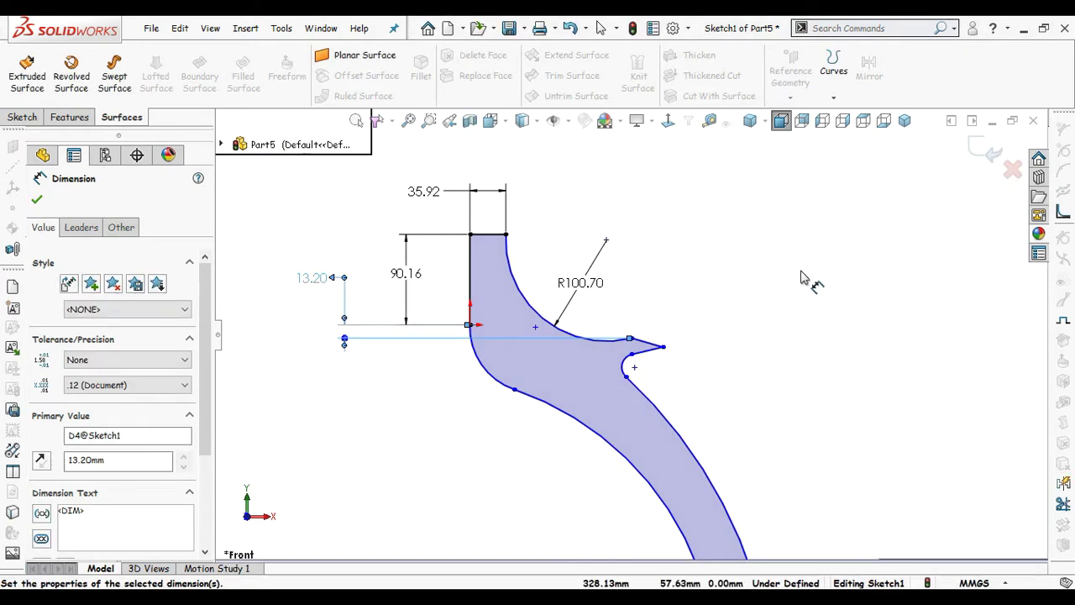
click(802, 279)
Step: Dimension the vertical distance from the origin to the long inner arc's lower endpoint and set it to 277 mm
key(z)
key(z)
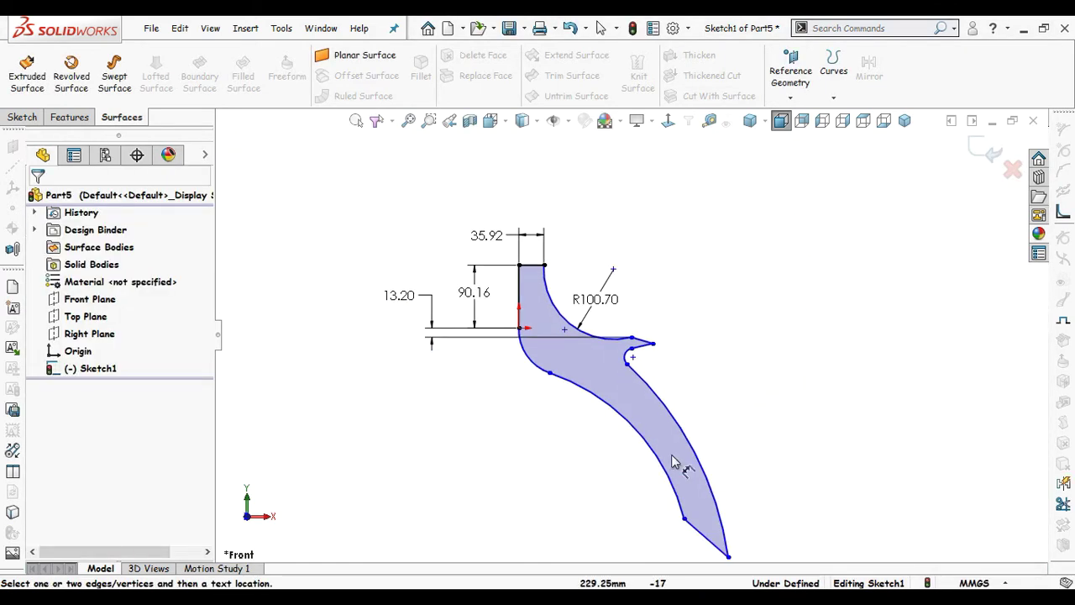
click(685, 518)
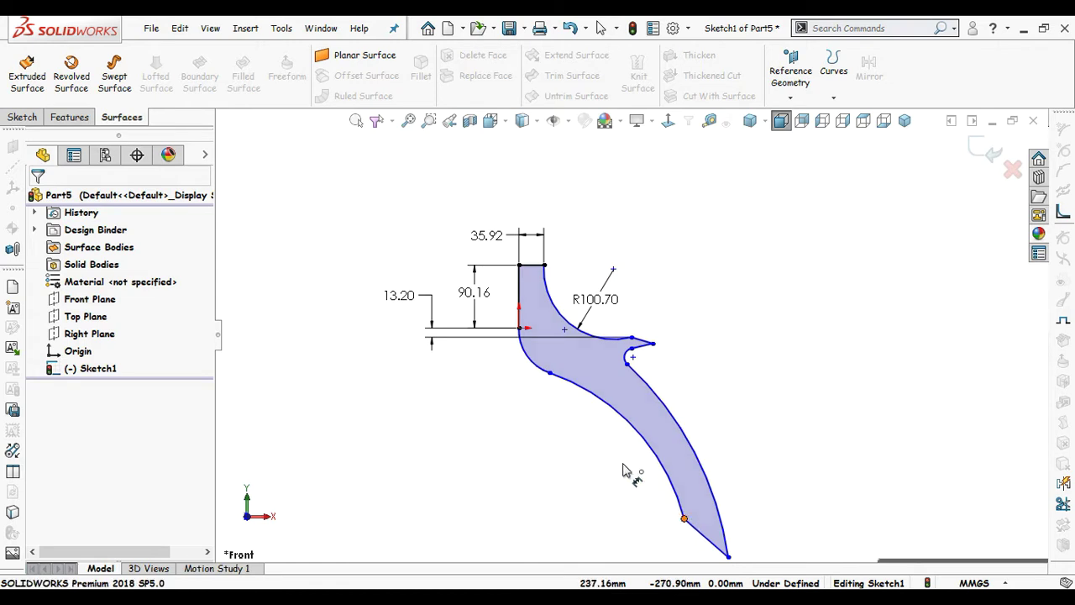
click(520, 328)
click(796, 252)
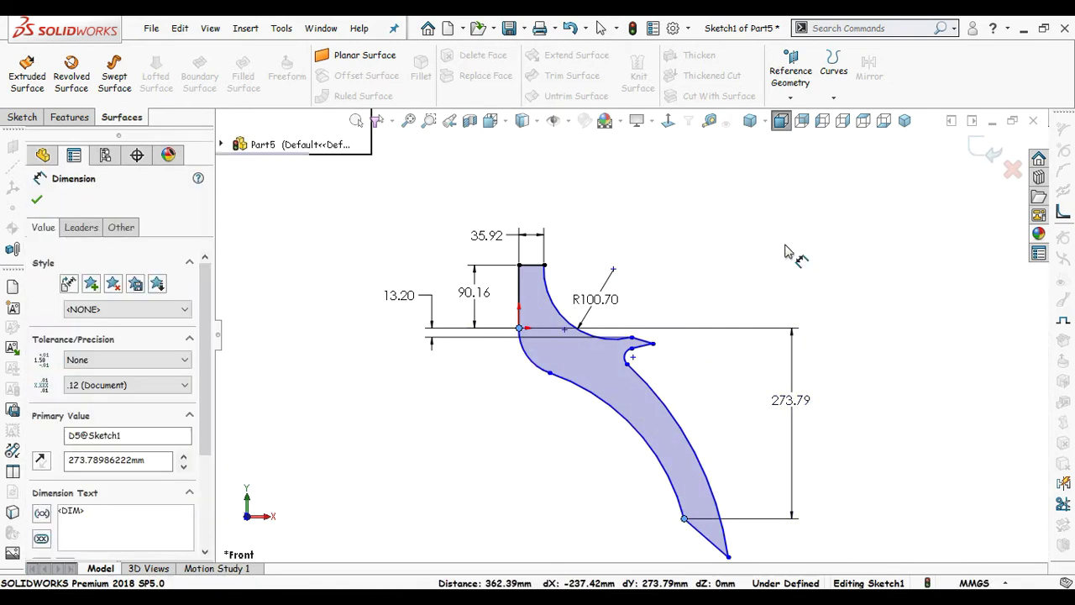
text(277)
key(Return)
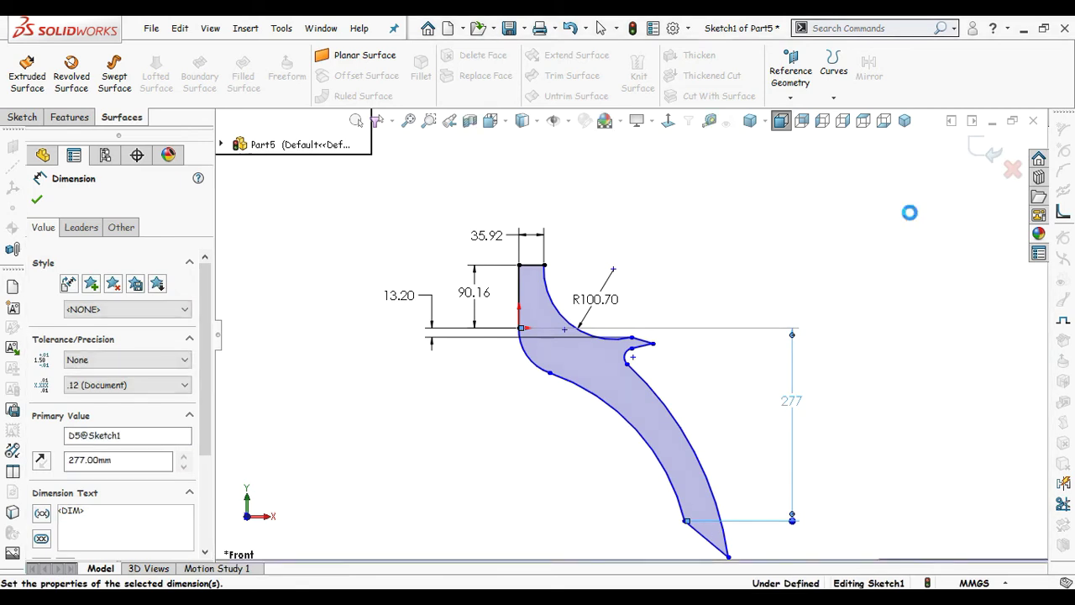
Step: Dimension the vertical distance from the origin to the long outer arc's lower endpoint and set it to 302.70 mm
click(728, 558)
click(520, 329)
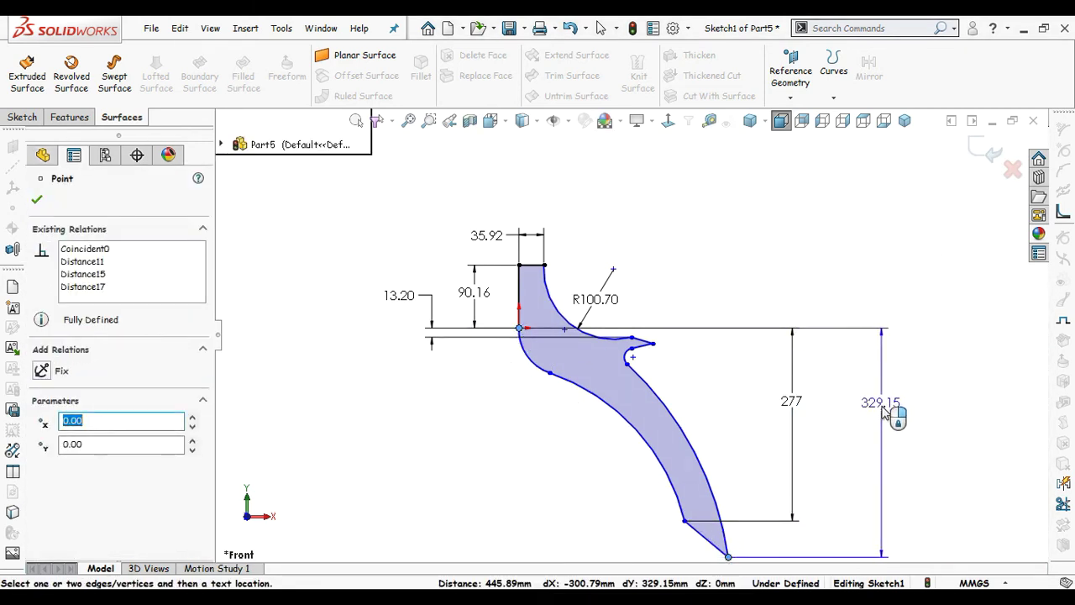
click(892, 408)
text(3)
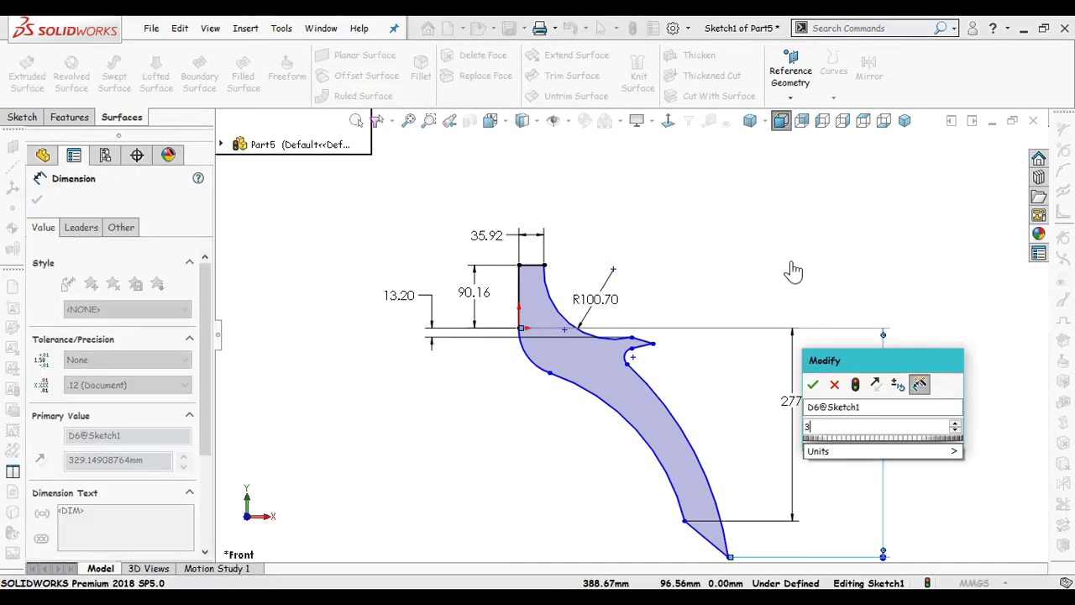
text(02.)
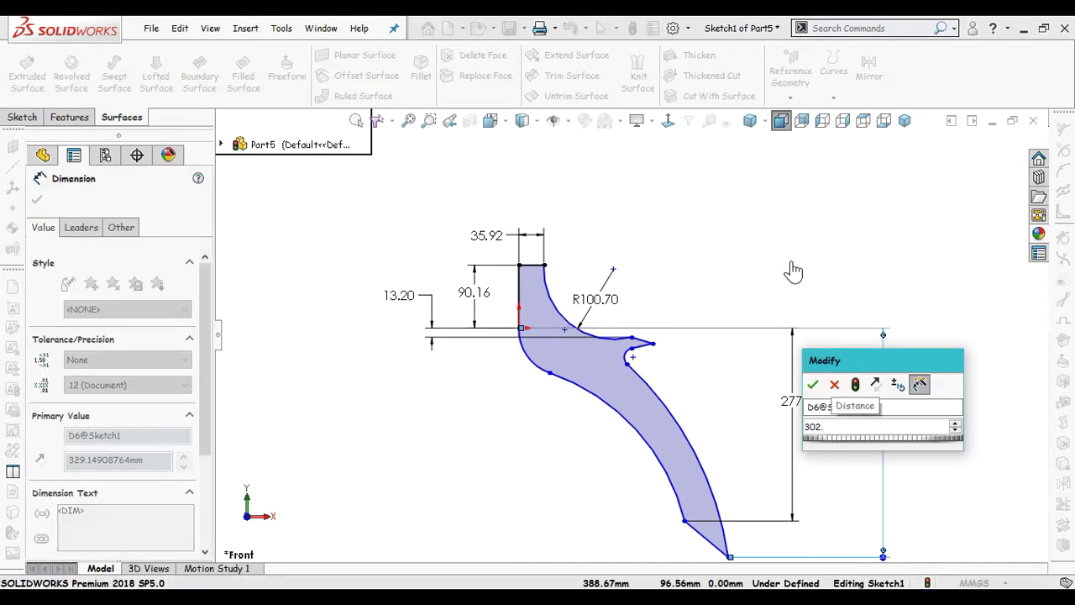
text(70)
key(Return)
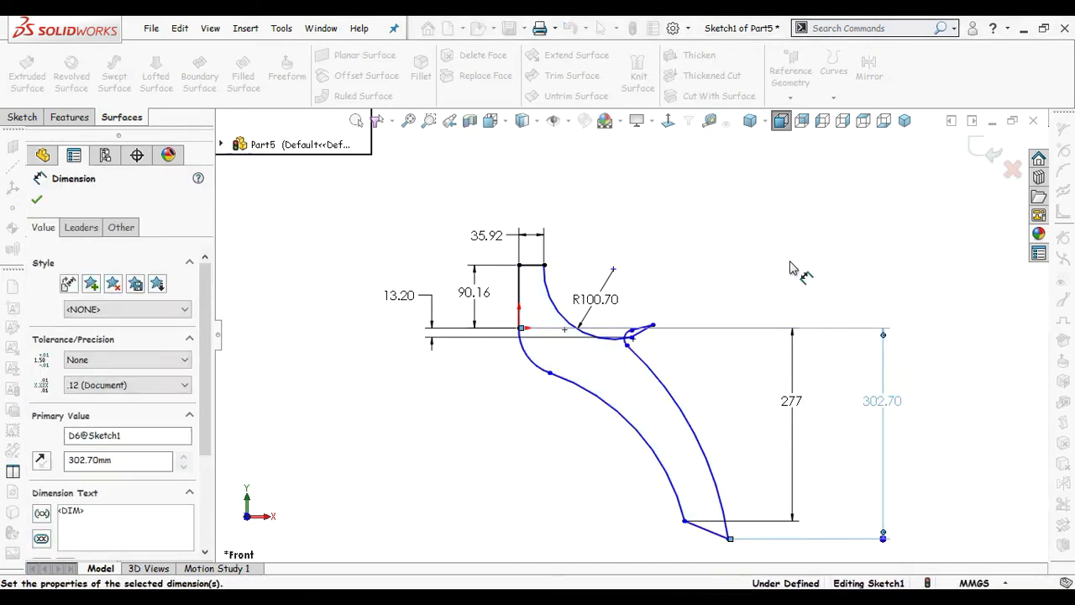
click(789, 277)
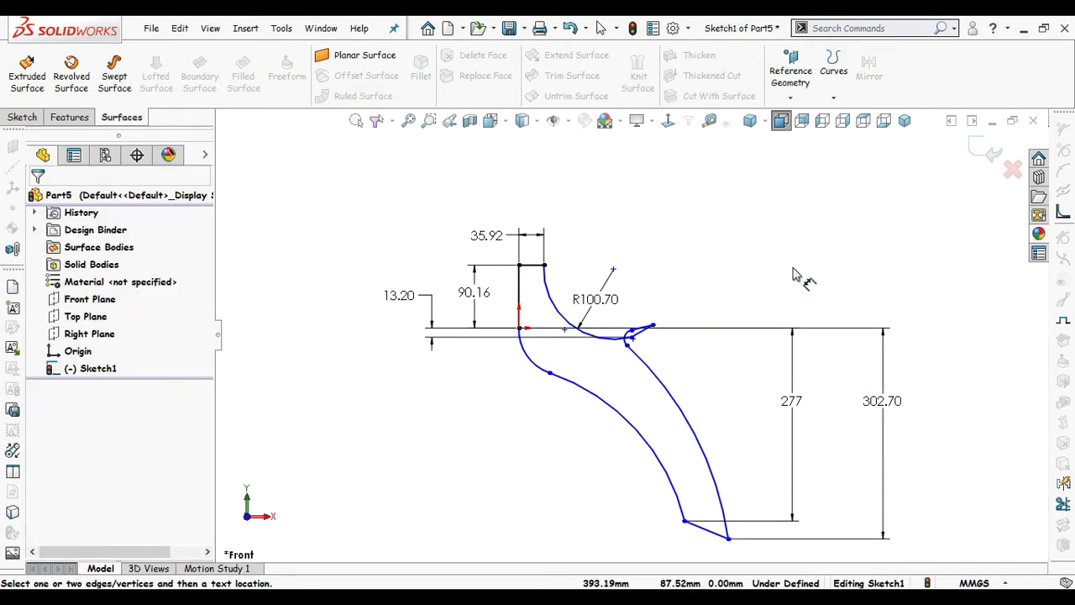
key(Escape)
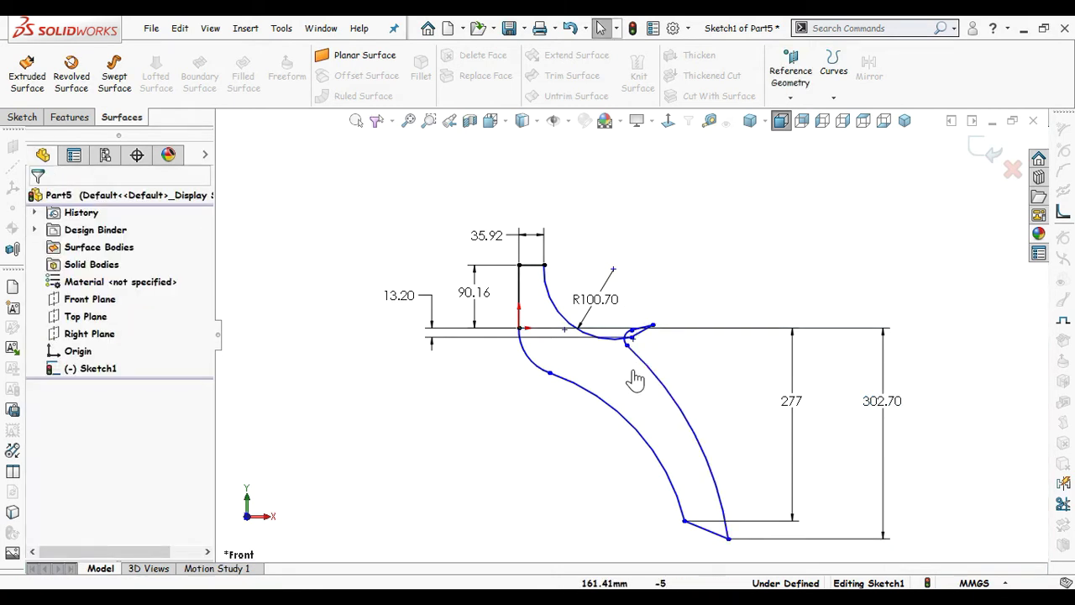
Step: Move the small arc's upper endpoint and the pointed tip down and outward to untangle the crossed profile lines
scroll(630, 389, down, 3)
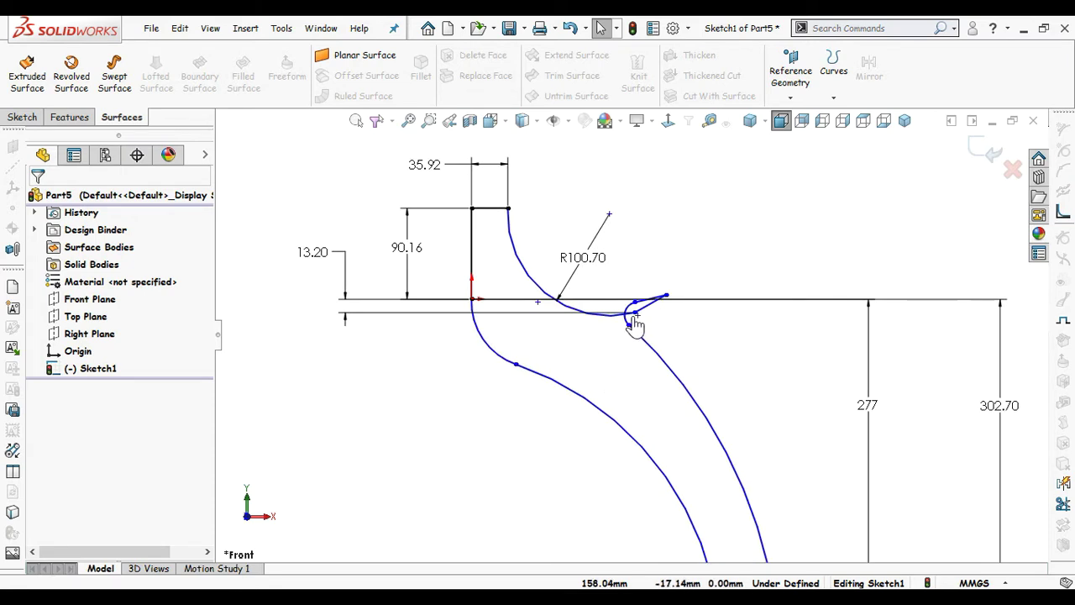
mouse_move(635, 309)
mouse_down()
mouse_move(657, 355)
mouse_move(669, 336)
mouse_up()
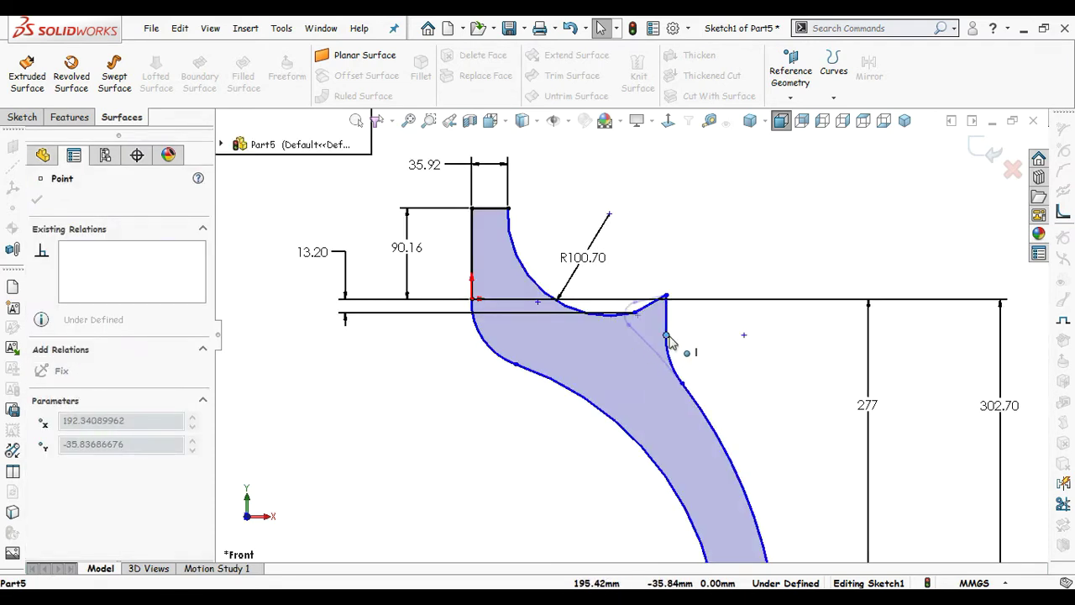
click(715, 372)
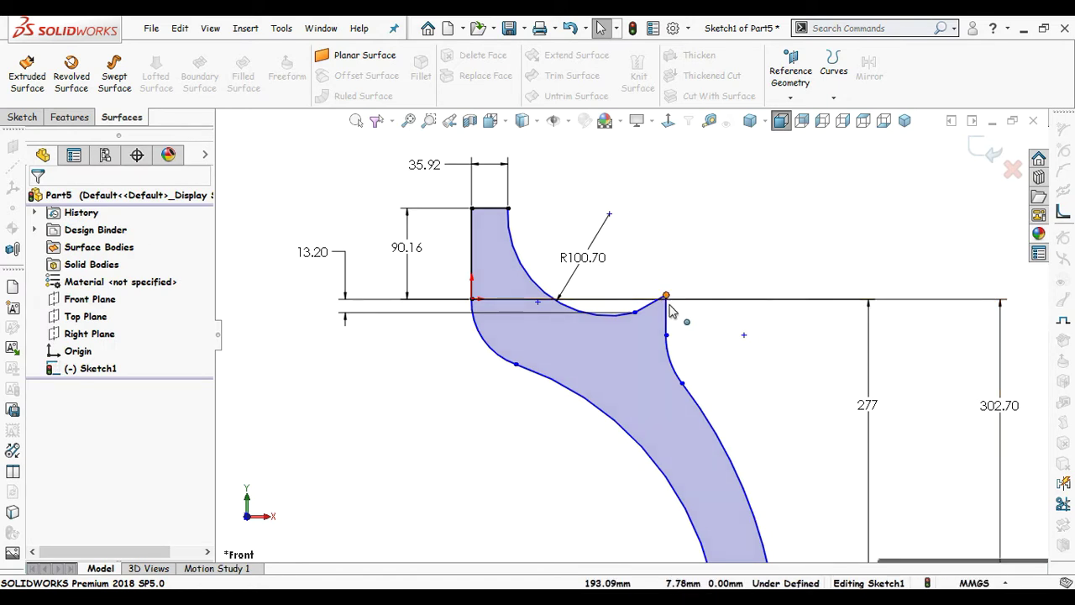
mouse_move(668, 299)
mouse_down()
mouse_move(672, 355)
mouse_move(643, 364)
mouse_move(693, 372)
mouse_move(683, 364)
mouse_up()
click(748, 412)
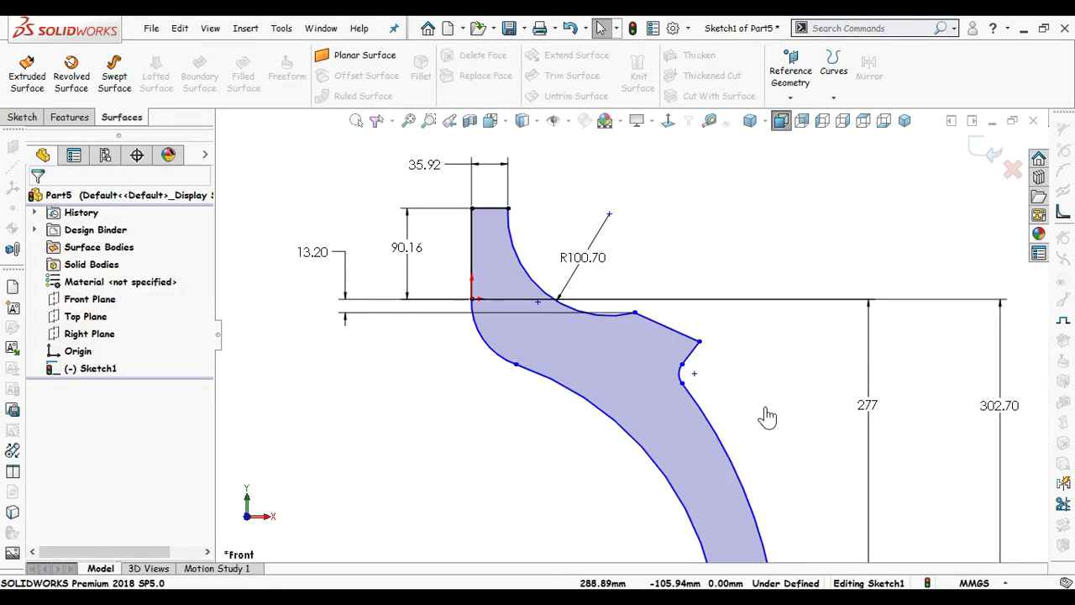
Step: Dimension the horizontal distance from the origin to the long inner arc's lower endpoint and set it to 220 mm
scroll(763, 413, up, 2)
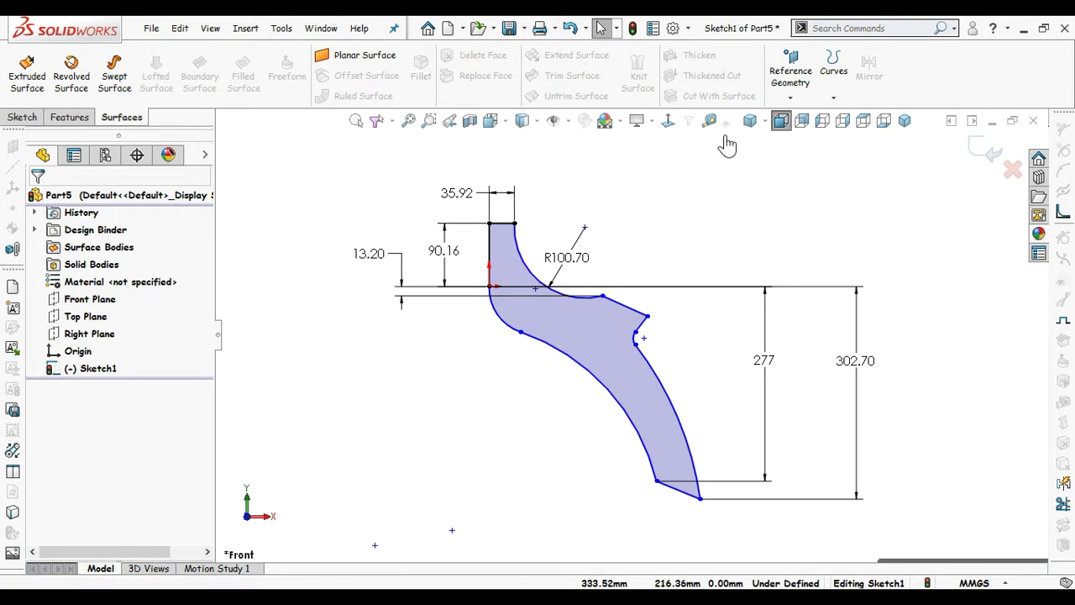
click(490, 286)
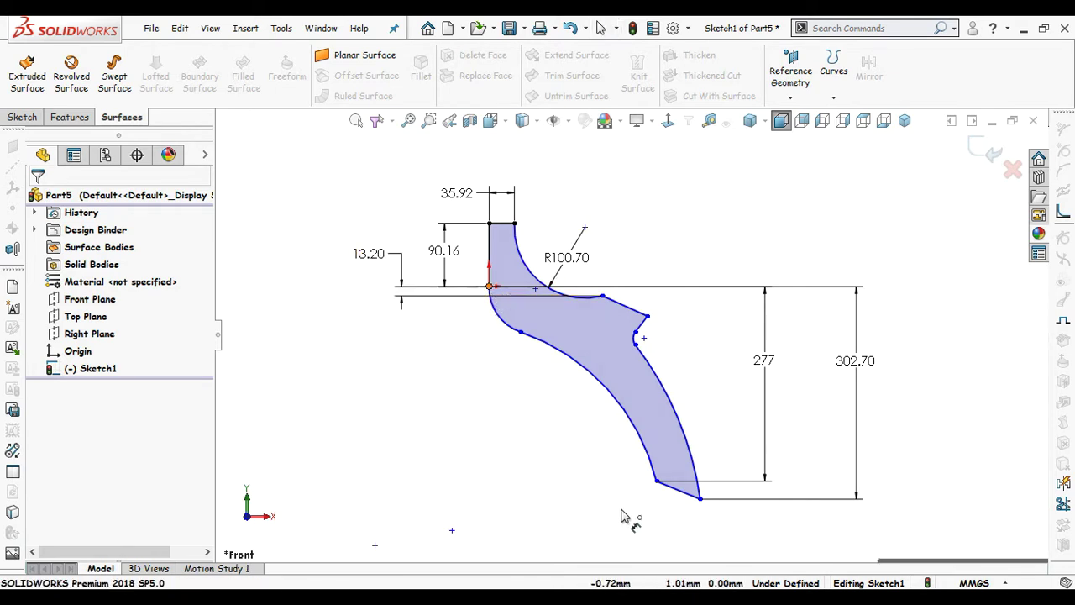
click(656, 482)
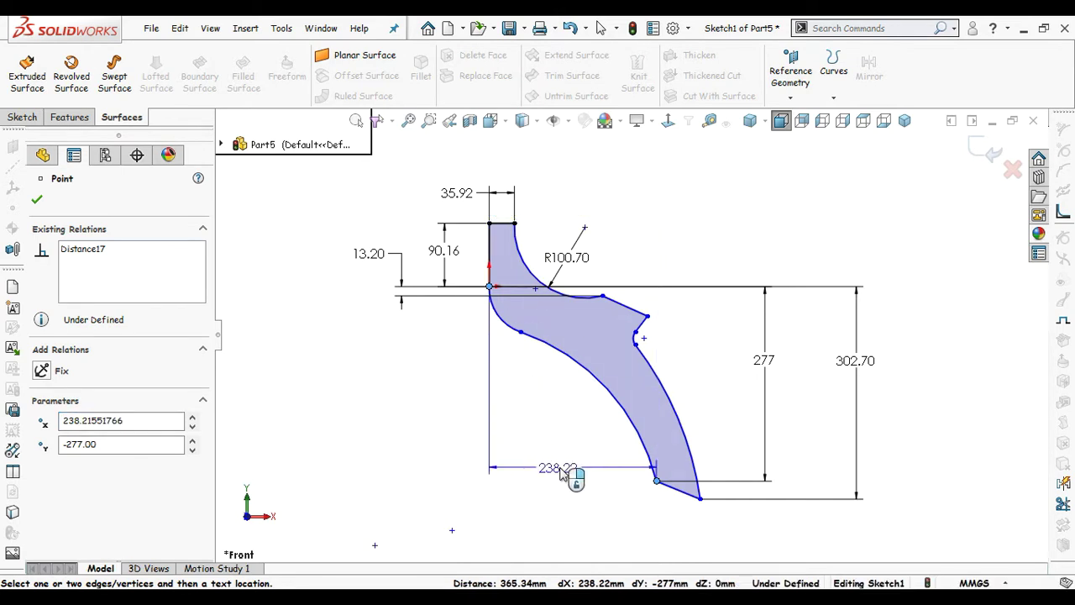
click(567, 471)
text(220)
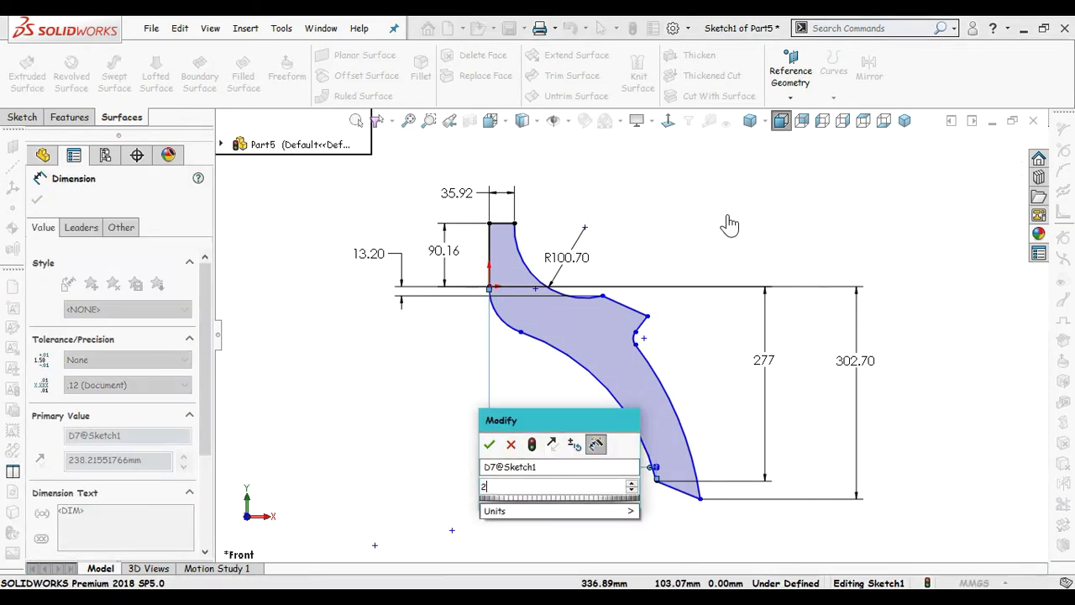
key(Return)
click(728, 221)
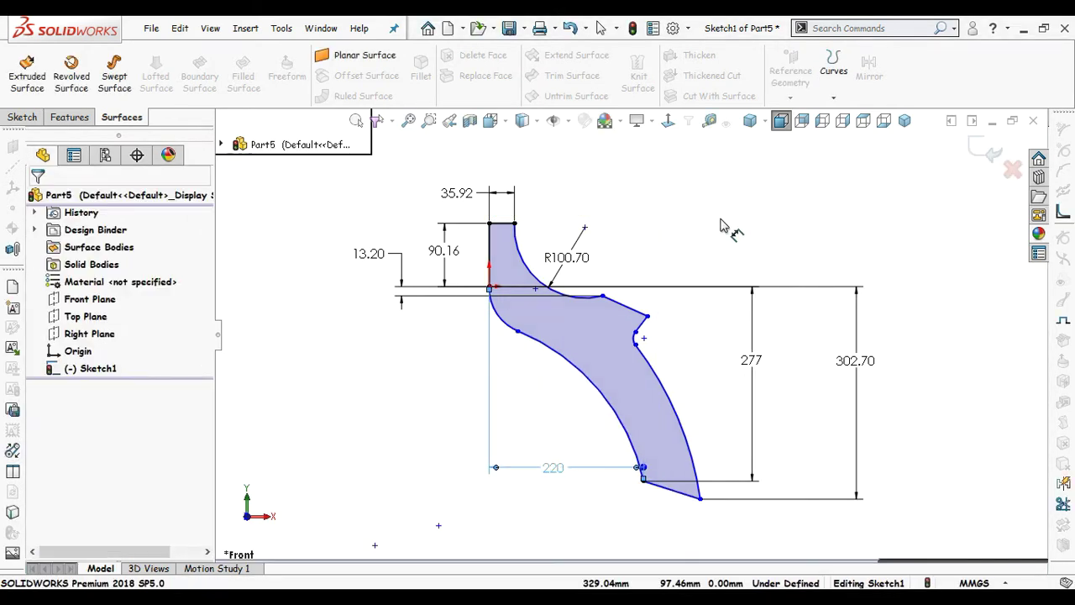
Step: Dimension the horizontal distance from the origin to the long outer arc's lower endpoint and set it to 252 mm
click(489, 288)
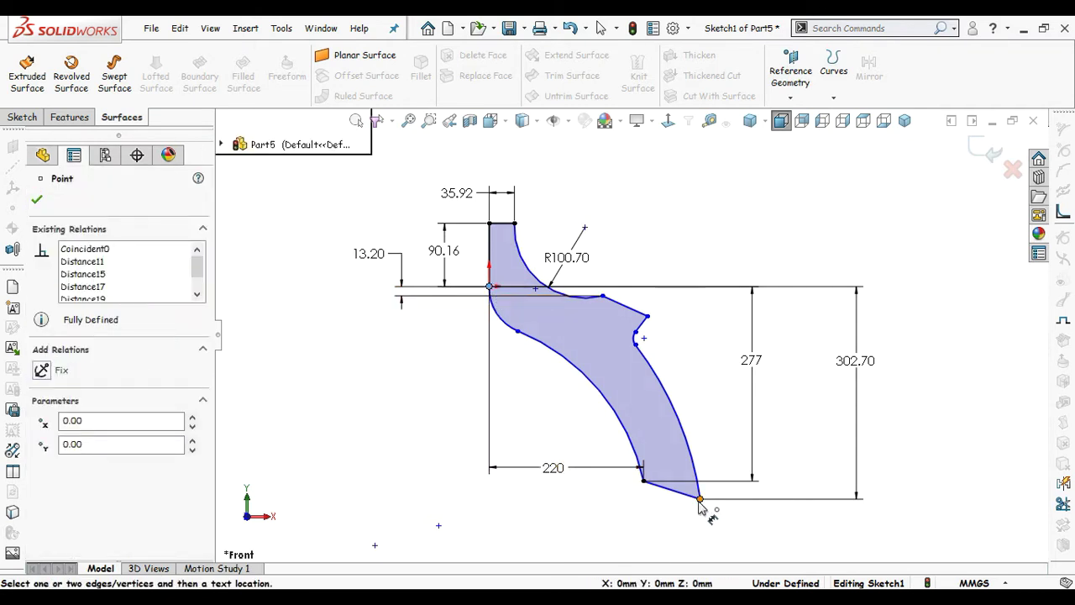
click(700, 499)
click(588, 532)
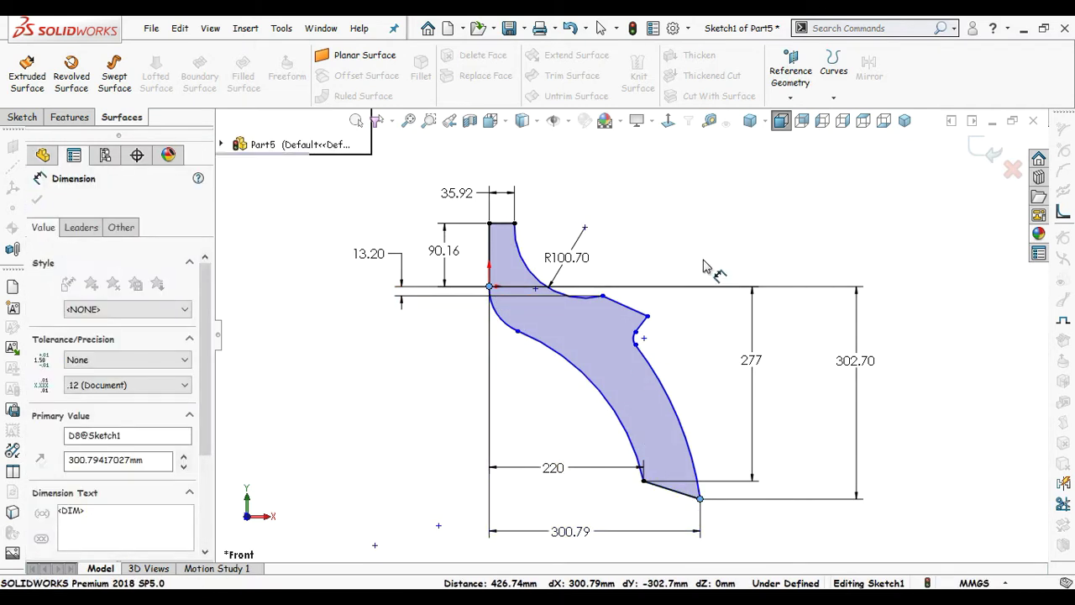
text(252)
key(Return)
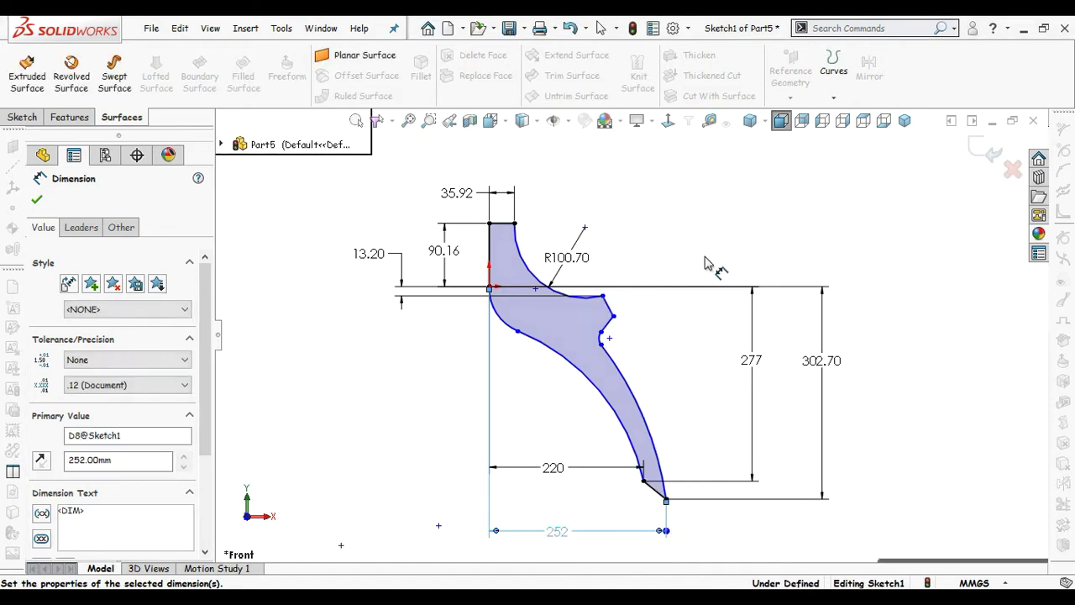
Step: Dimension the long outer arc's radius and set it to 560.75 mm
click(710, 263)
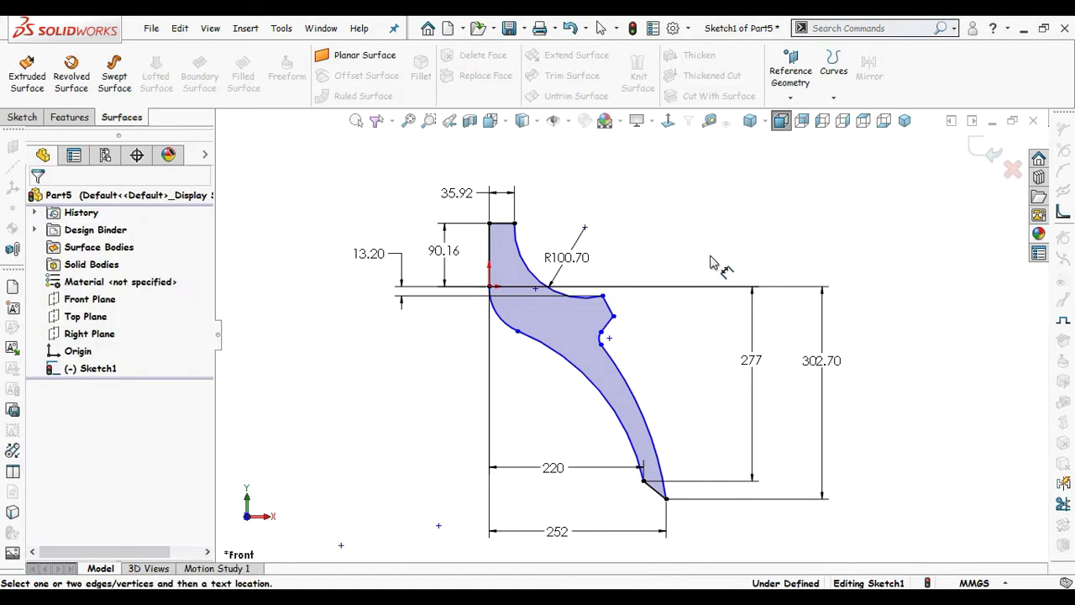
click(649, 412)
click(682, 394)
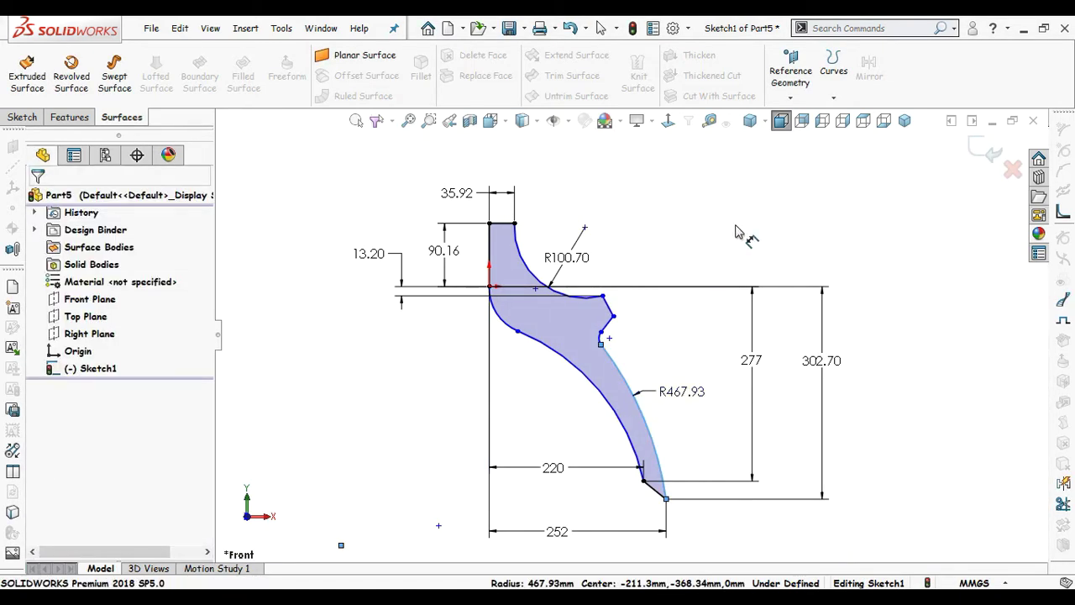
text(560.75)
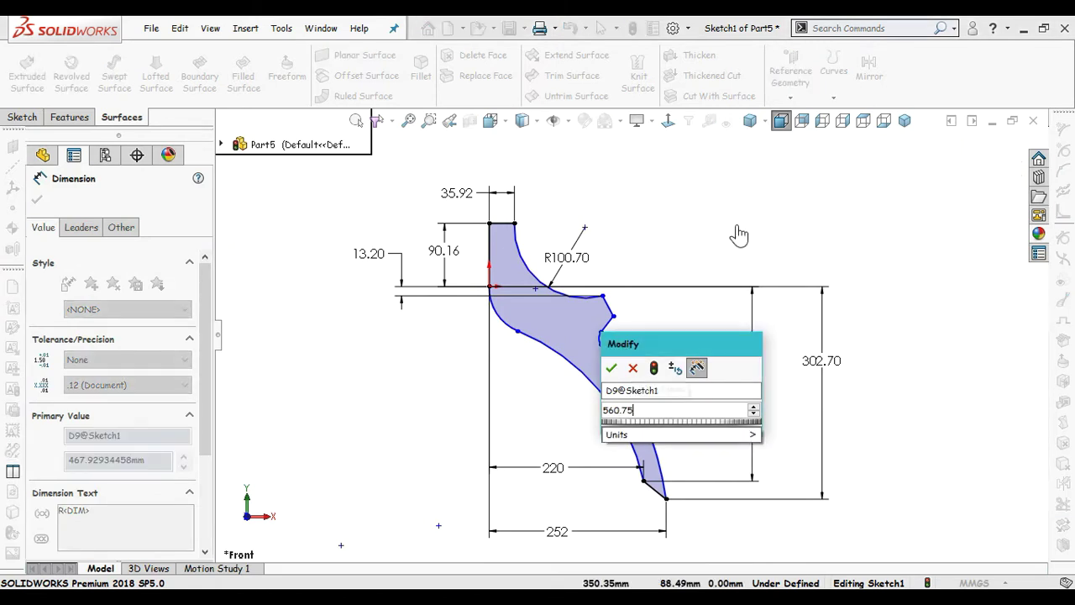
key(Return)
click(737, 232)
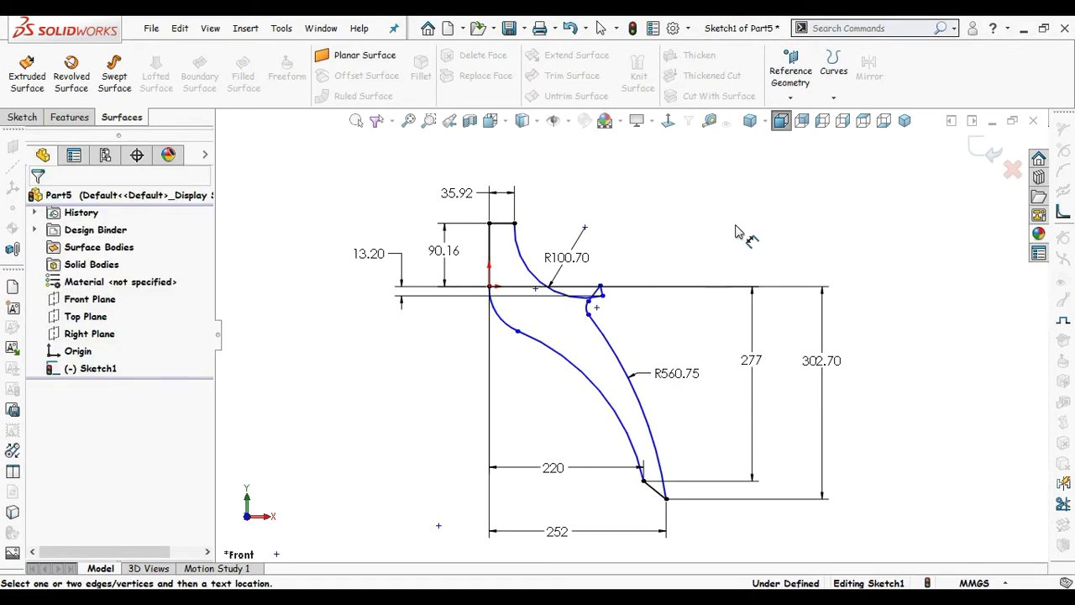
Step: Move the pointed tip down and adjust the small notch arc's lower endpoint to untangle the crossed profile lines
scroll(597, 302, down, 2)
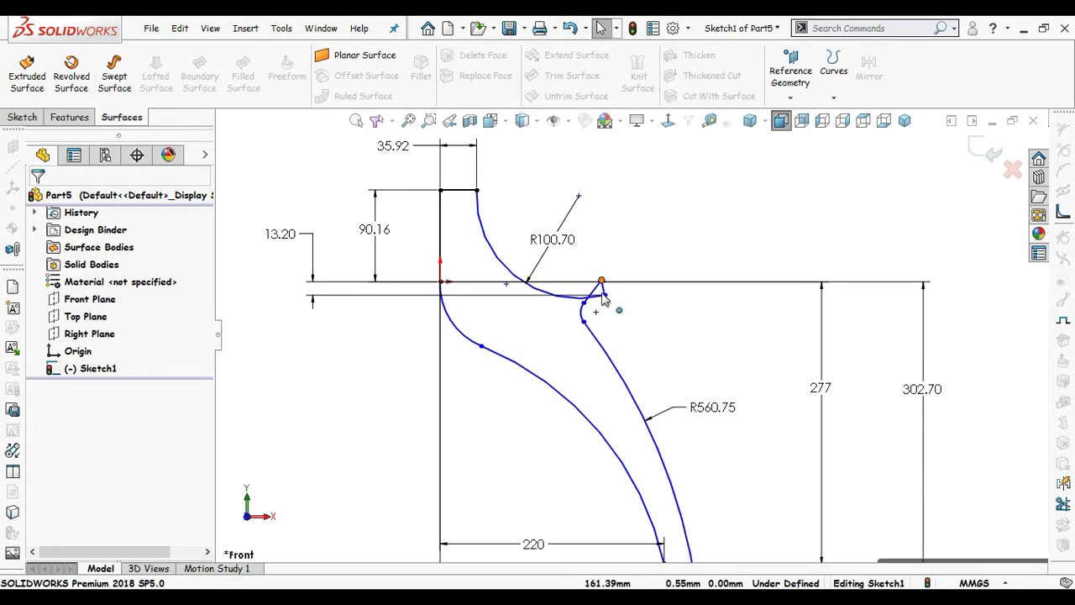
drag(604, 294, 612, 324)
scroll(625, 344, down, 3)
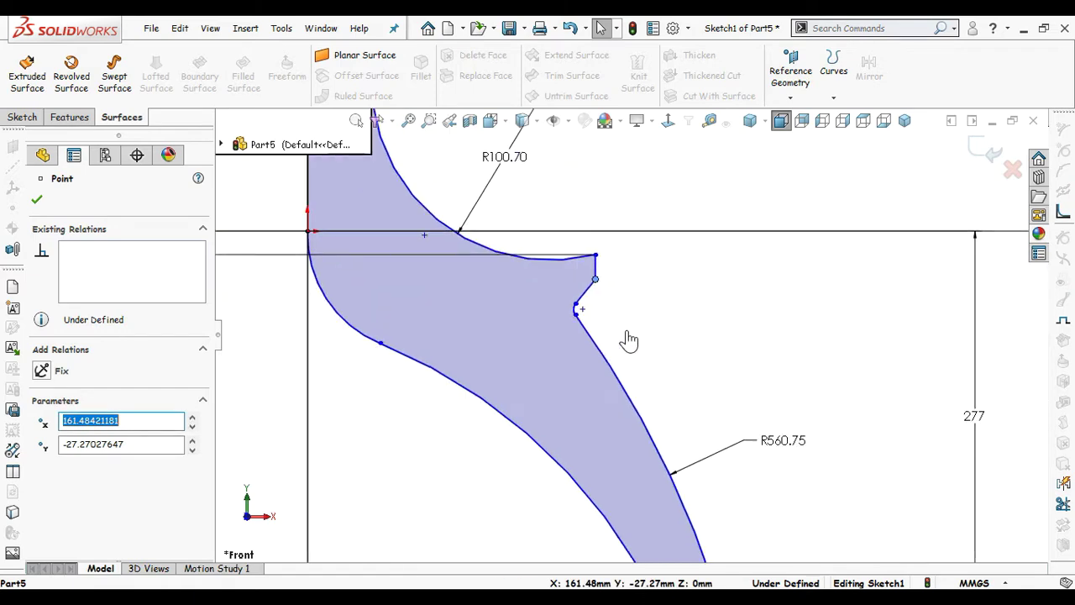
click(627, 333)
mouse_move(576, 316)
mouse_down()
mouse_move(604, 312)
mouse_move(607, 353)
mouse_move(582, 325)
mouse_move(593, 305)
mouse_move(581, 298)
mouse_up()
click(711, 334)
key(z)
key(z)
key(z)
key(z)
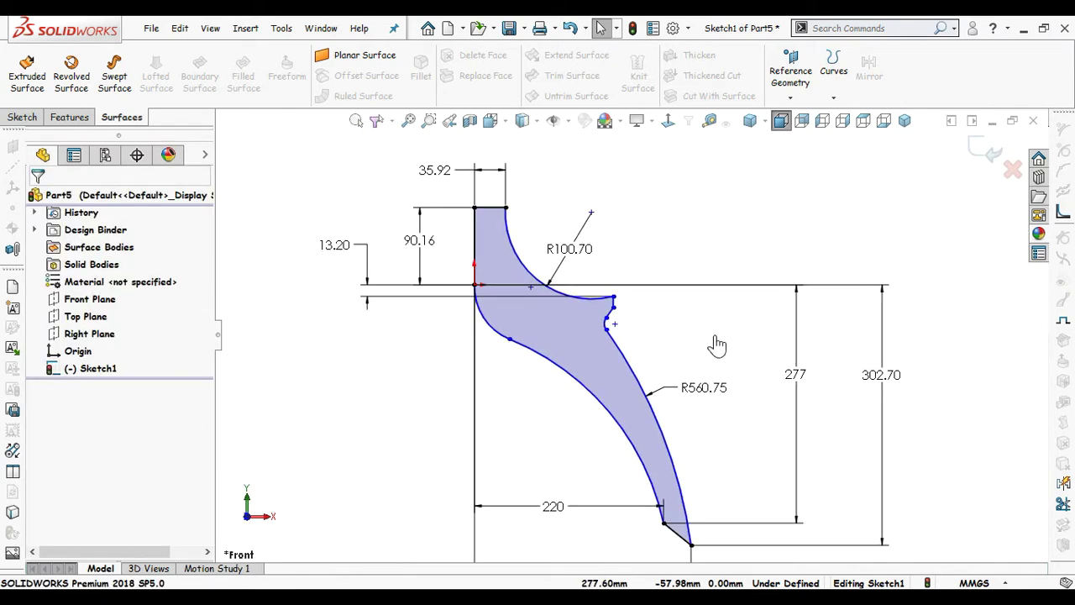
scroll(722, 237, up, 2)
scroll(722, 237, down, 1)
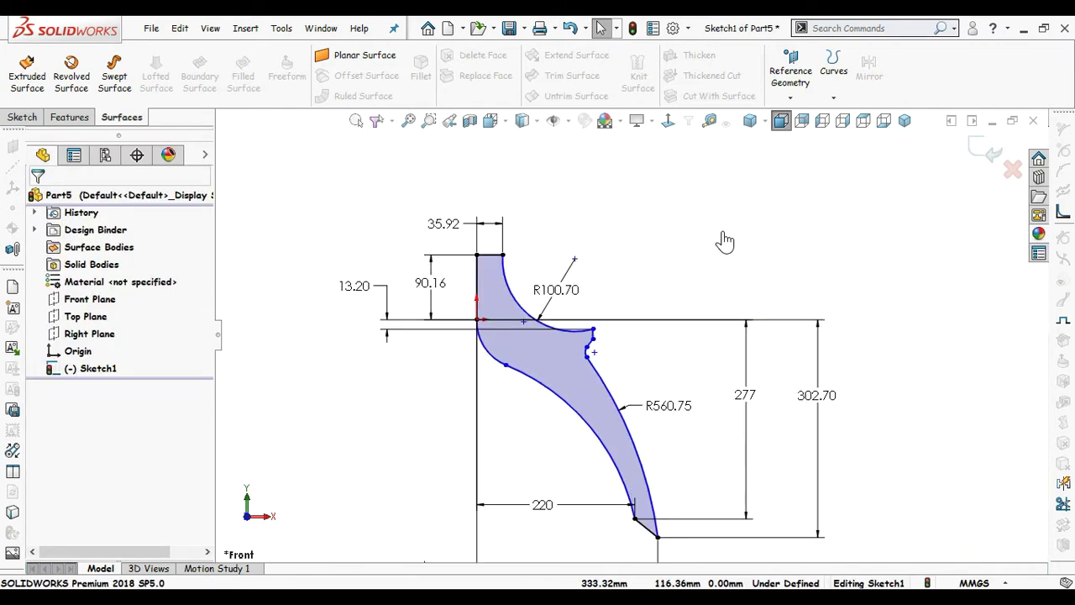
Step: Dimension the long inner arc's radius and set it to 395 mm
key(d)
click(569, 411)
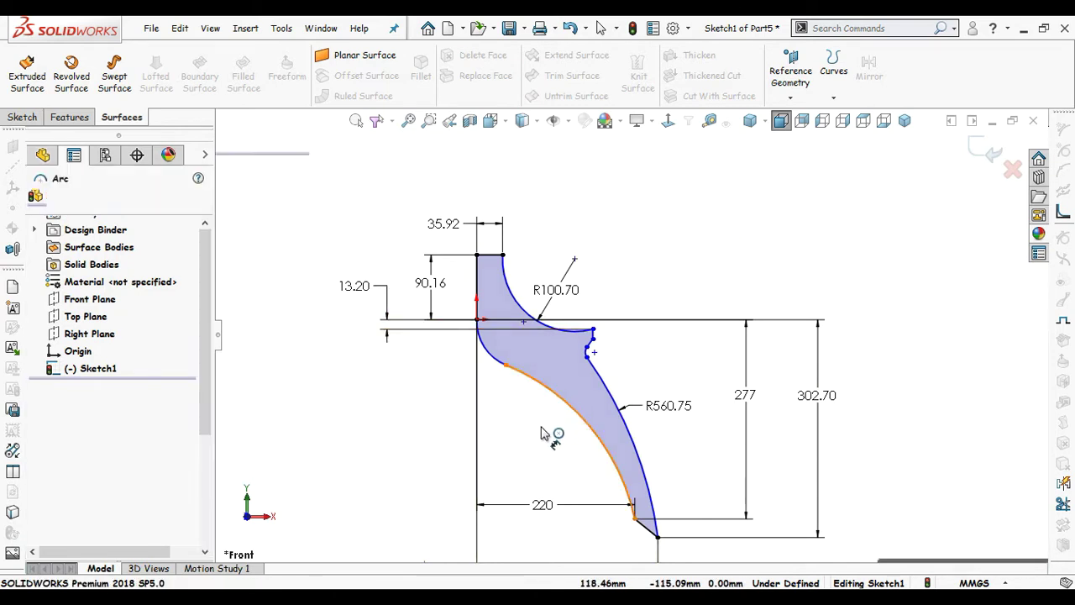
click(703, 300)
text(395)
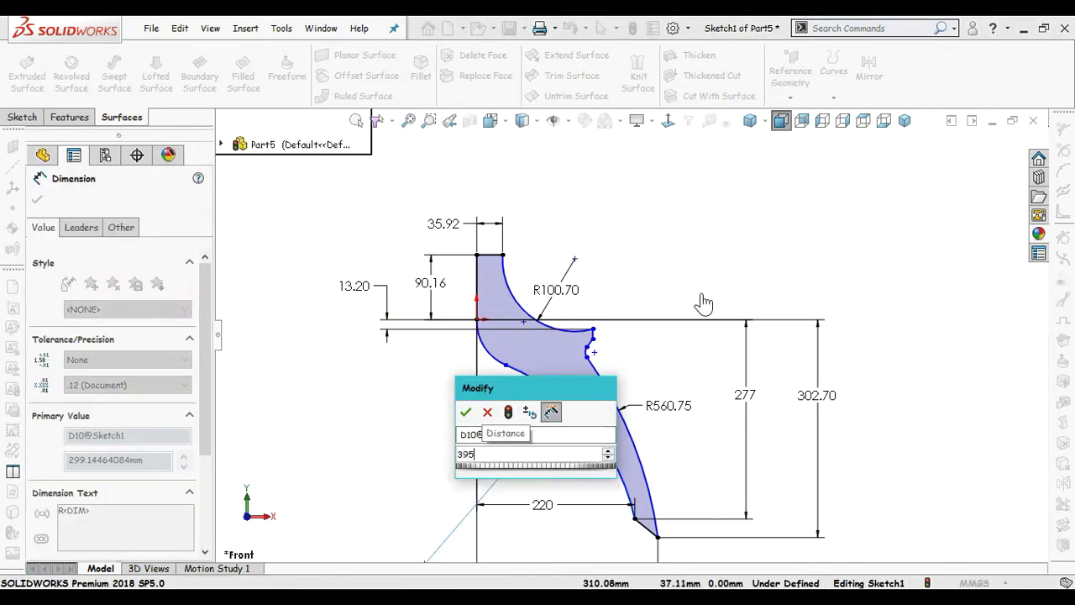
key(Return)
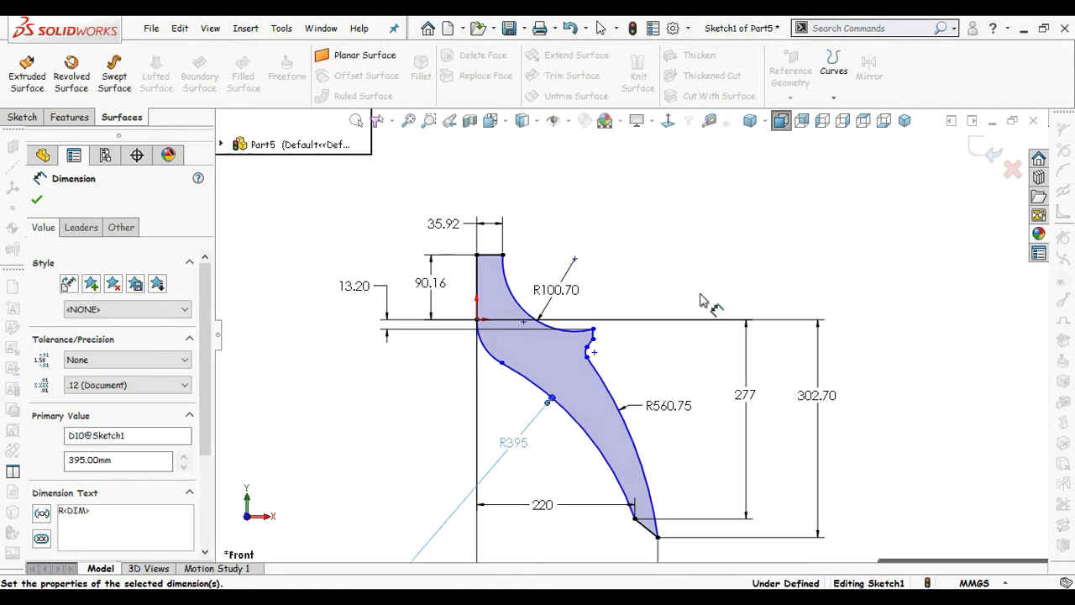
key(Escape)
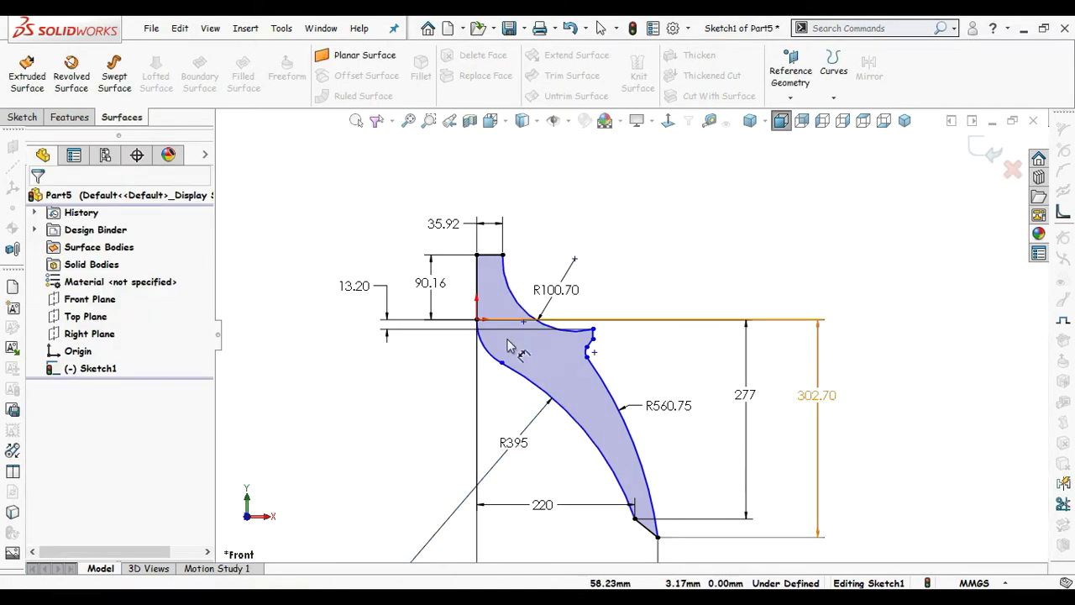
Step: Make the short arc from the origin tangent to the long inner arc at their shared endpoint and check the relation between them
click(502, 362)
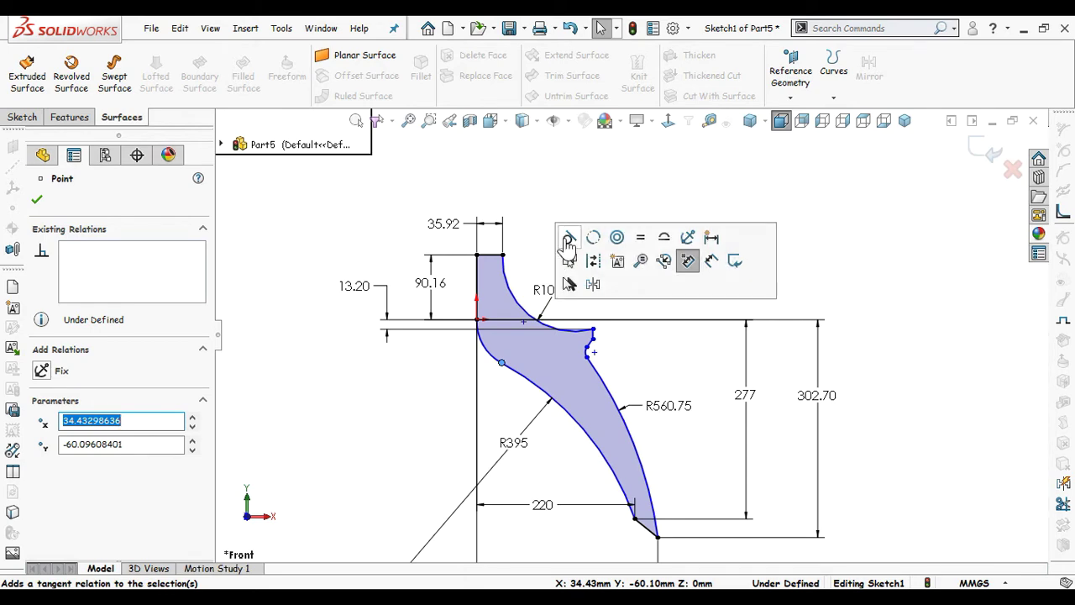
click(568, 239)
click(502, 364)
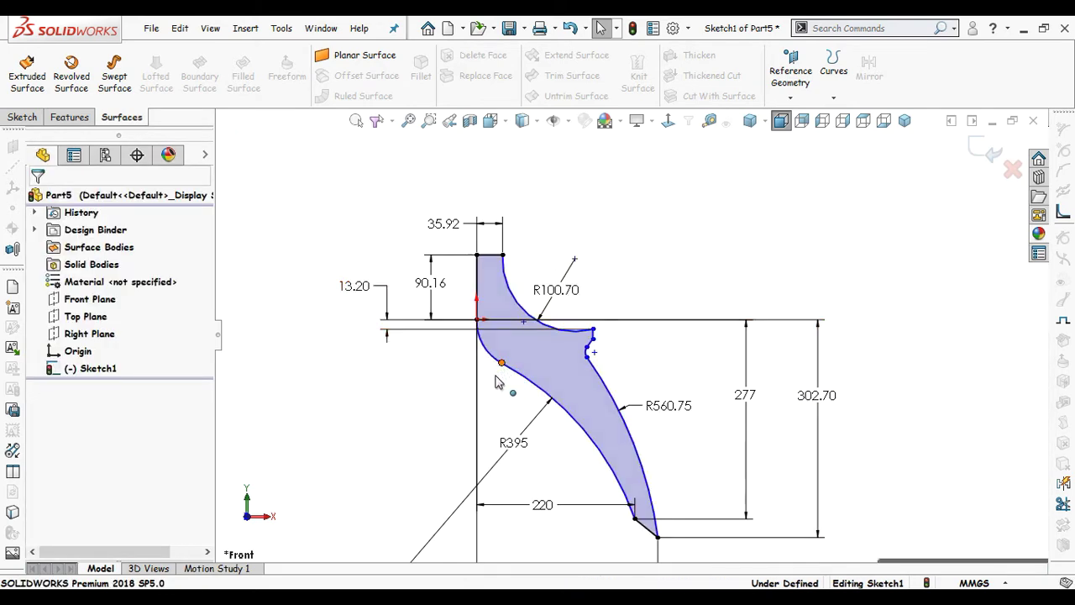
scroll(493, 397, down, 3)
click(516, 377)
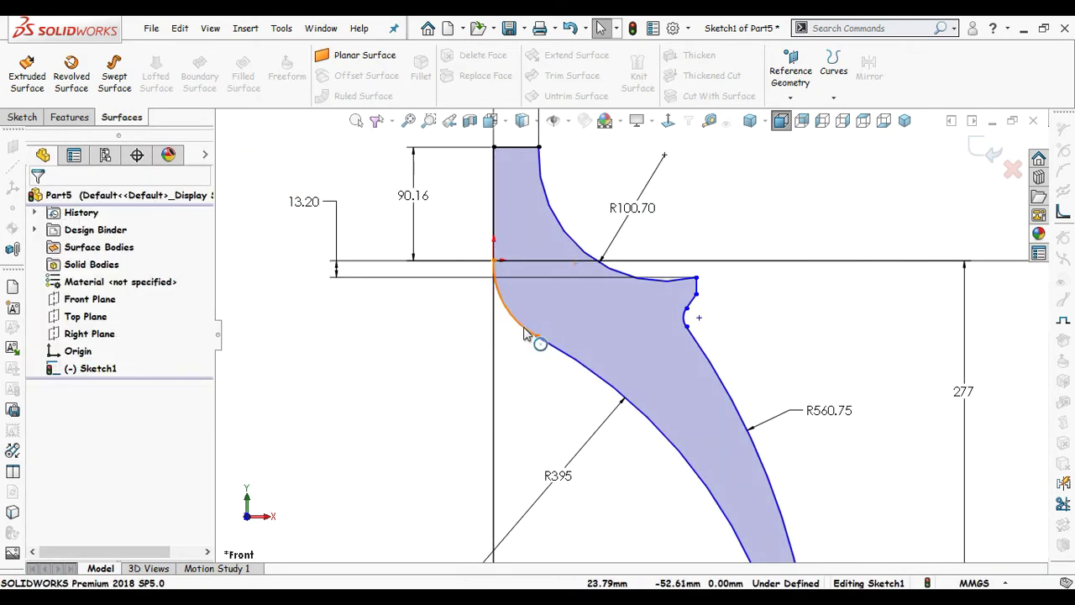
click(524, 328)
ctrl+click(544, 370)
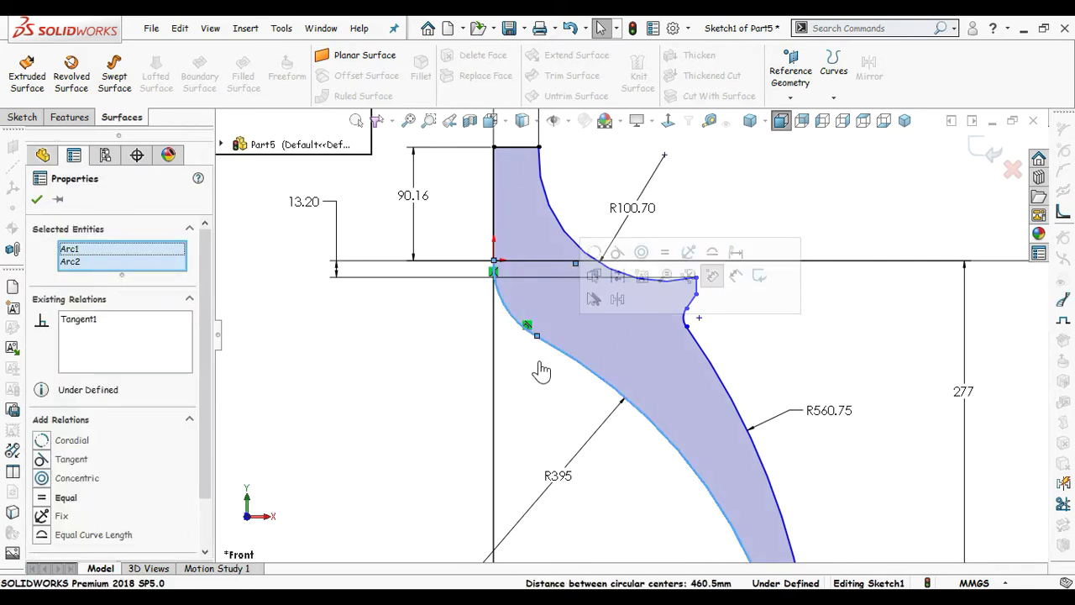
click(420, 367)
scroll(703, 365, up, 4)
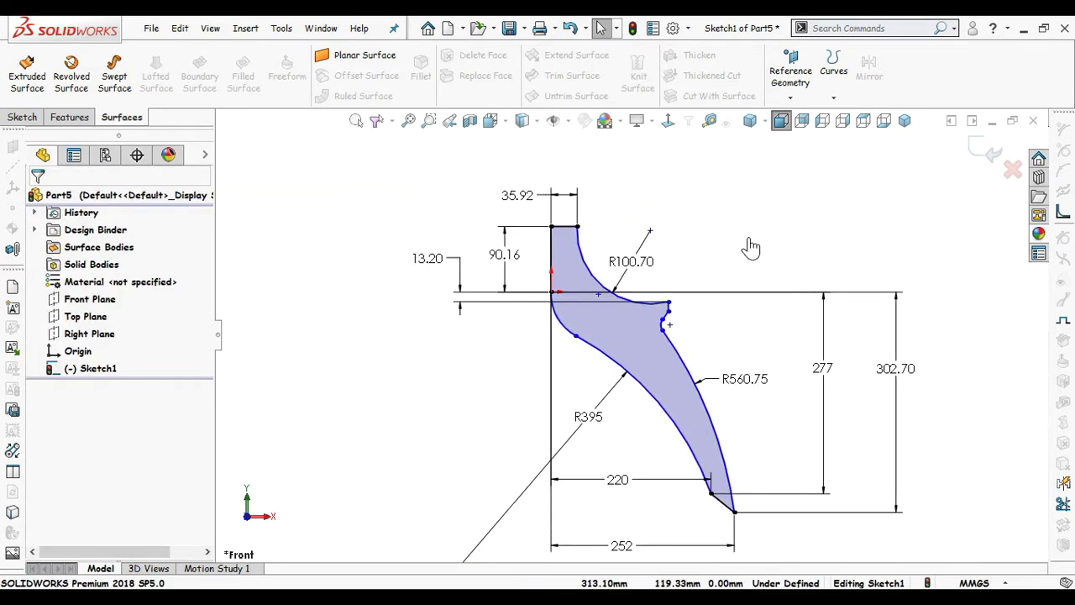
Step: Reposition the R100.70 arc's lower endpoint and pull the pointed tip outward so the short upper edge slopes down to the tip
ctrl+middle_drag(748, 240, 746, 245)
scroll(638, 346, down, 5)
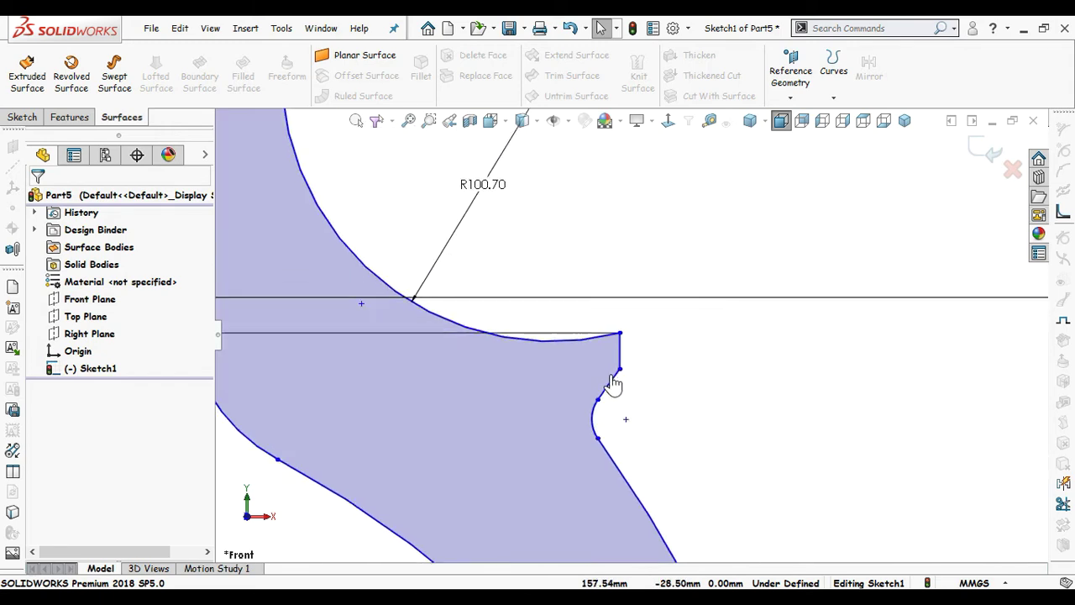
drag(583, 339, 573, 343)
click(693, 373)
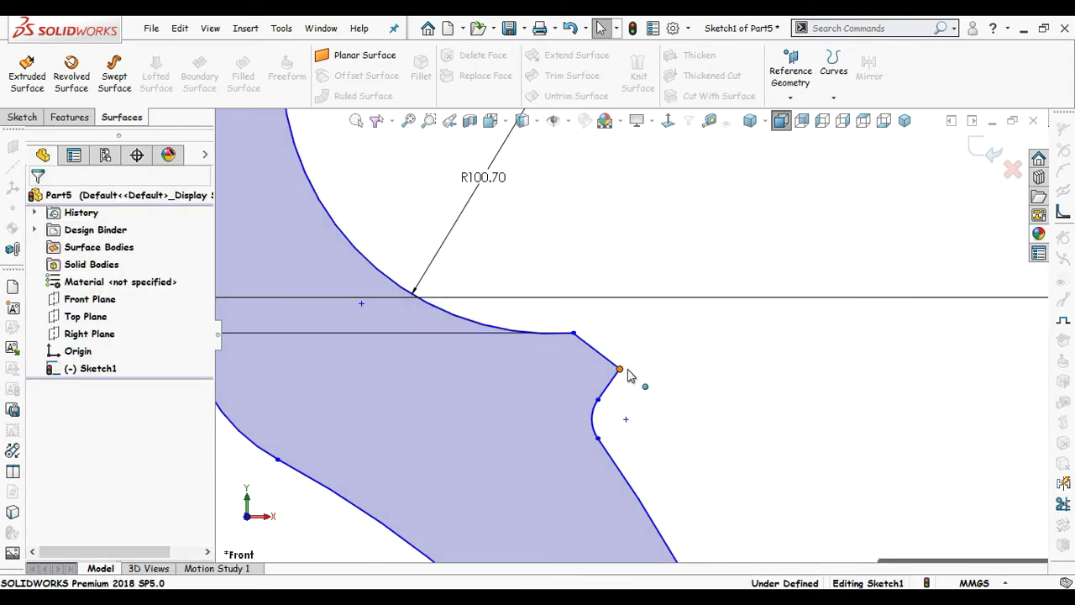
drag(621, 371, 652, 367)
click(679, 398)
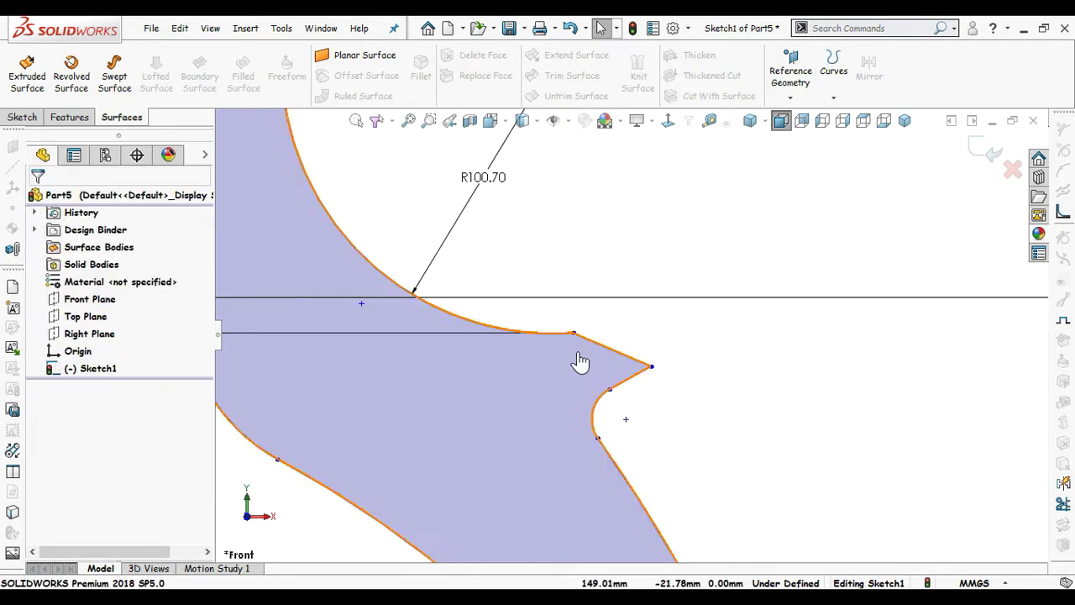
drag(574, 334, 598, 334)
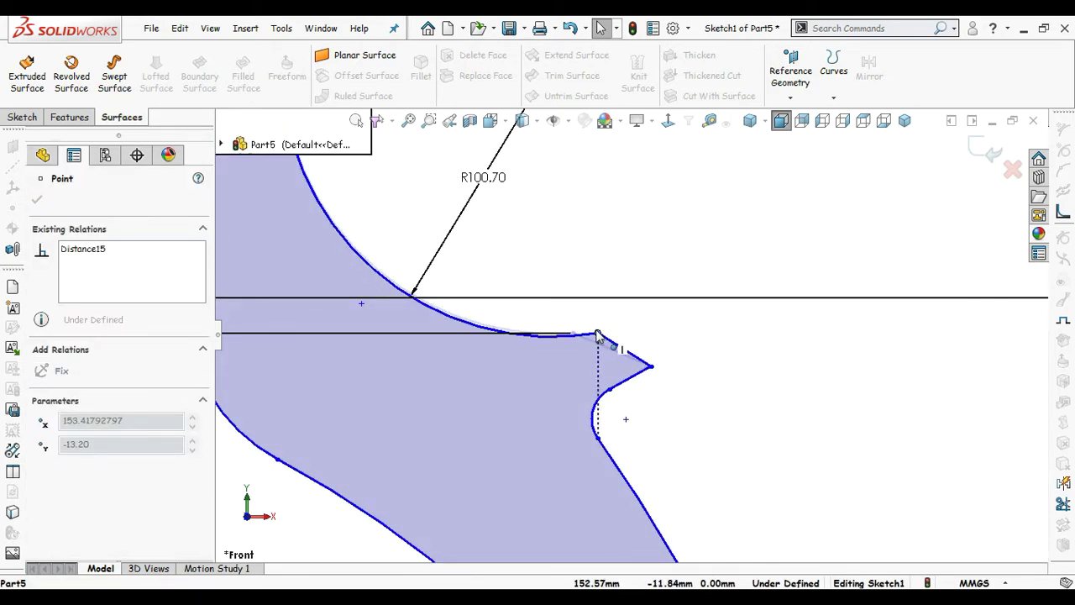
click(707, 461)
Step: Draw a vertical construction line upward from the pointed tip
right_drag(706, 461, 710, 300)
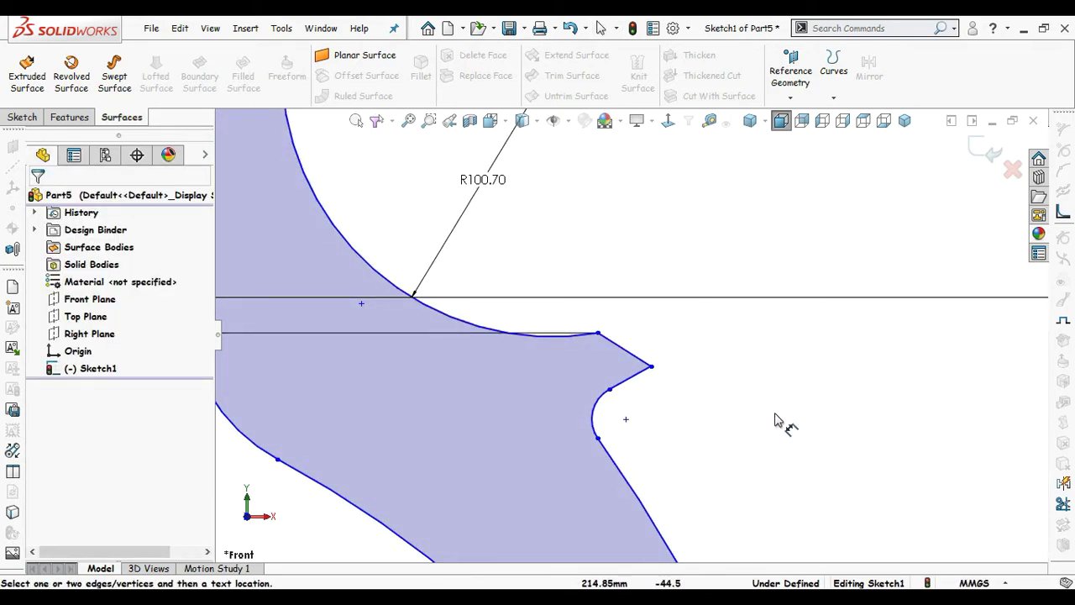
right_drag(710, 384, 777, 388)
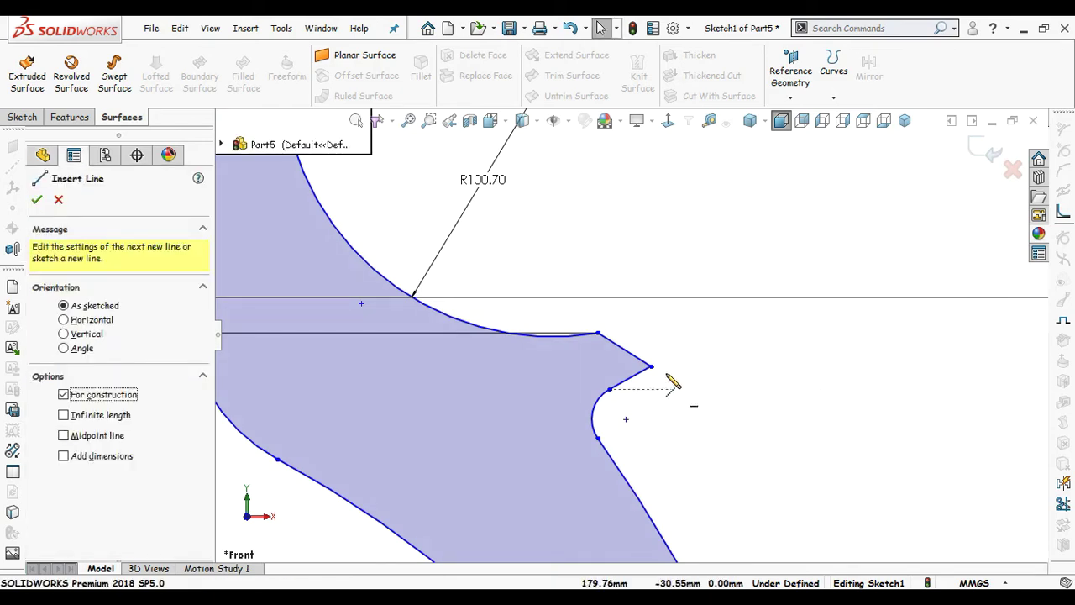
mouse_move(653, 368)
mouse_down()
mouse_move(662, 187)
mouse_move(652, 178)
mouse_up()
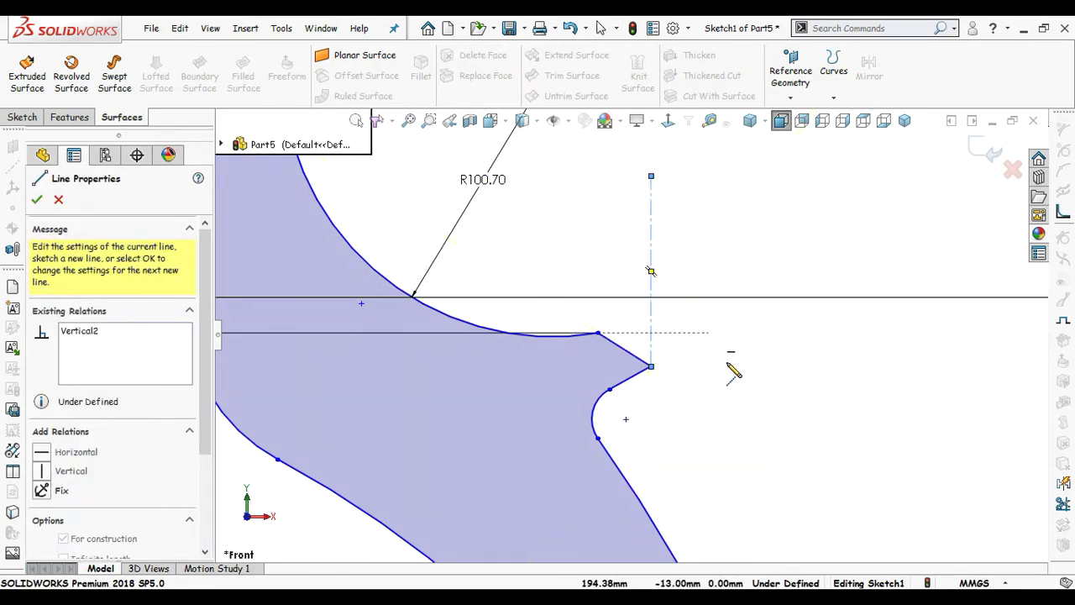
Step: Dimension the angle between the tip's sloped upper edge and the vertical construction line and set it to 42.45°
right_drag(732, 417, 635, 316)
click(630, 353)
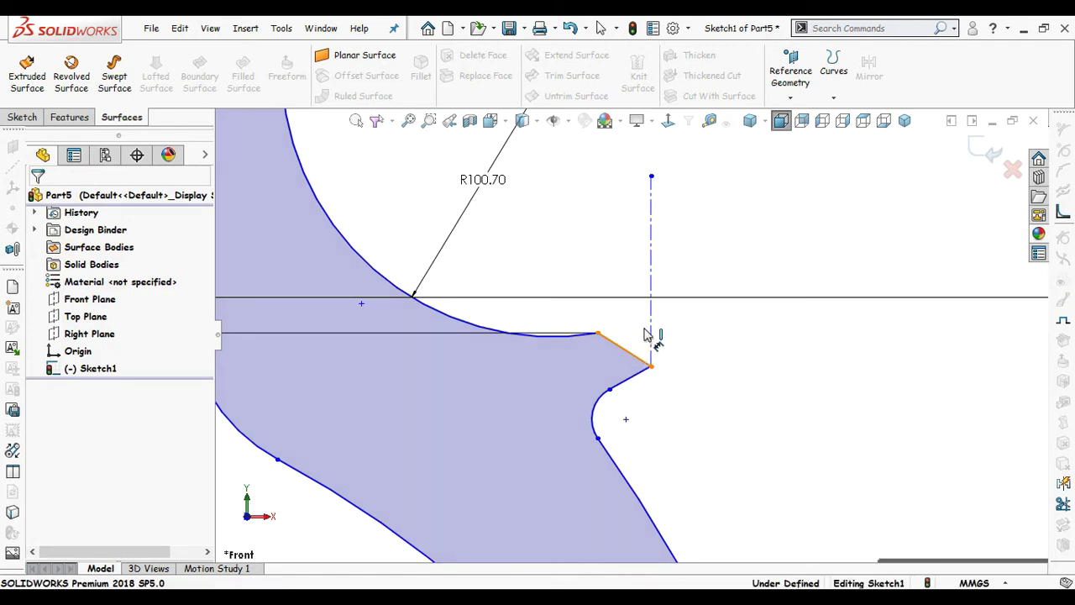
click(651, 281)
click(617, 246)
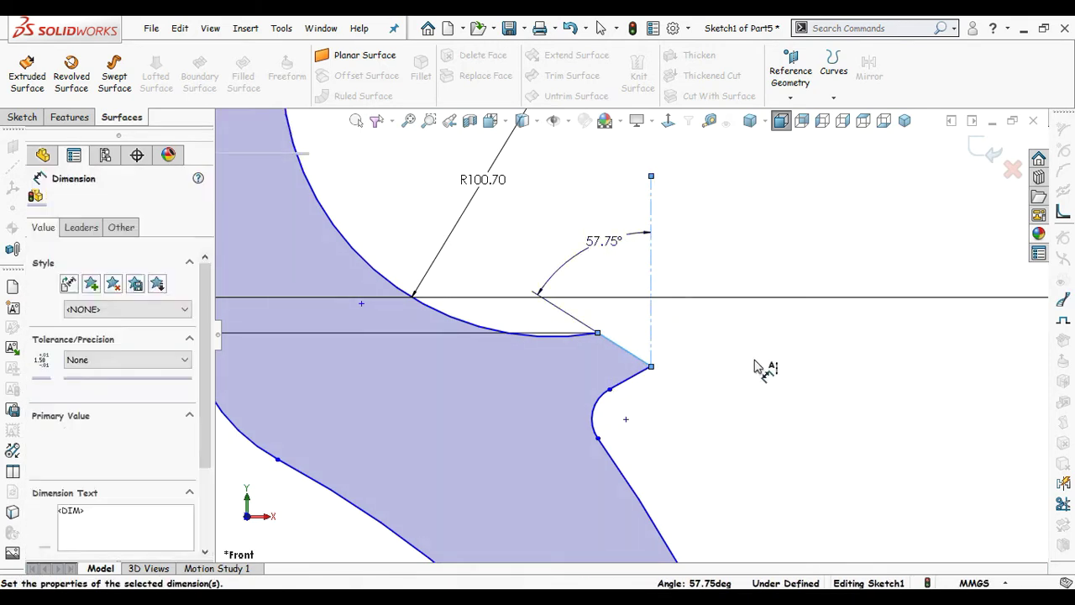
text(42.45)
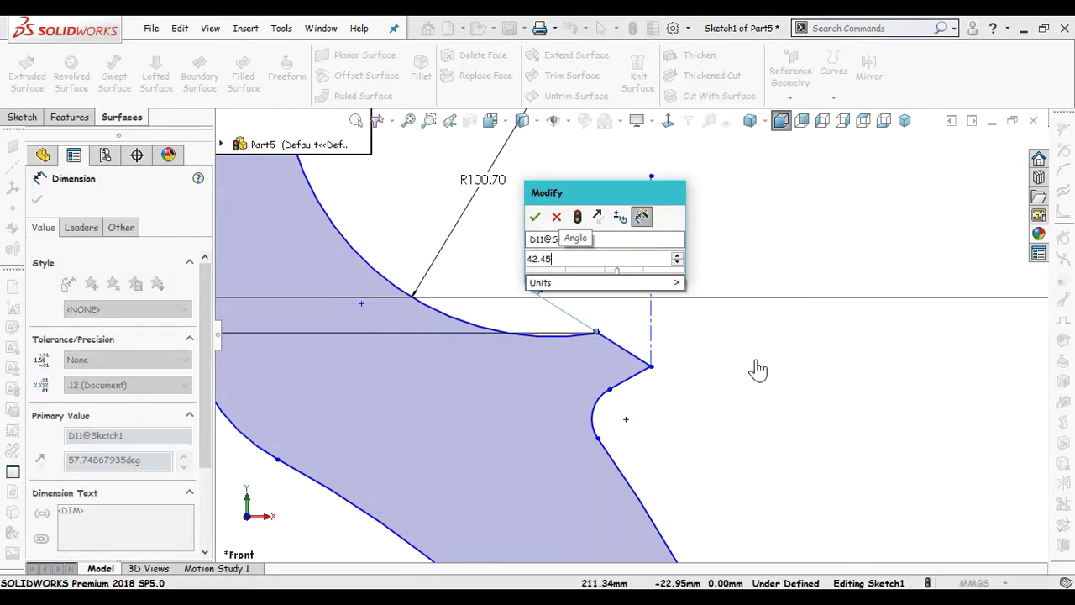
key(Return)
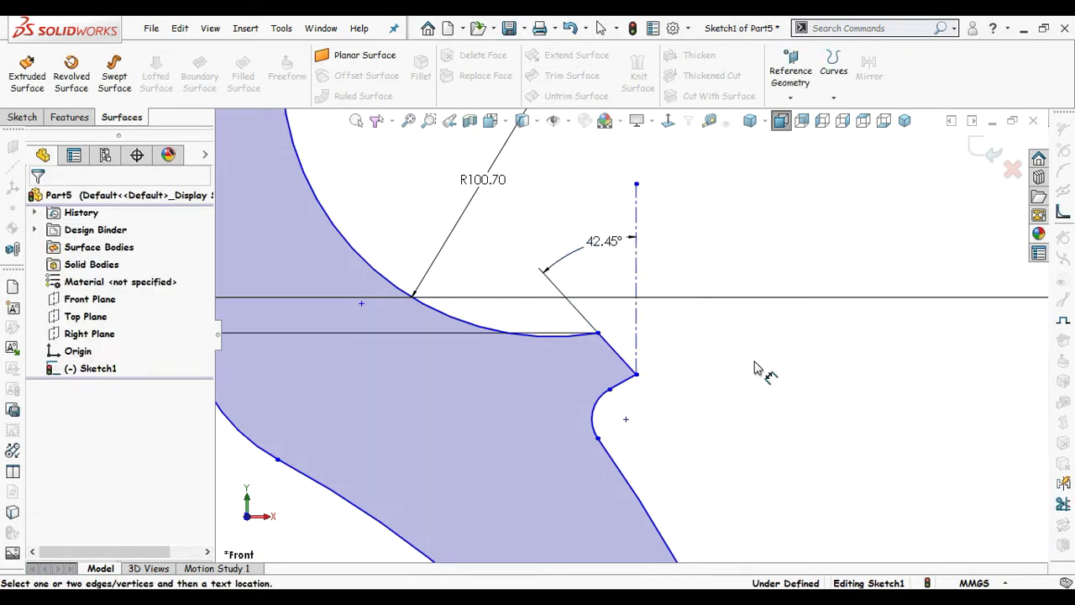
Step: Draw a horizontal construction line about 129 mm long from the long outer arc's lower endpoint toward the inner side
scroll(754, 367, up, 2)
scroll(715, 431, up, 4)
scroll(630, 480, down, 6)
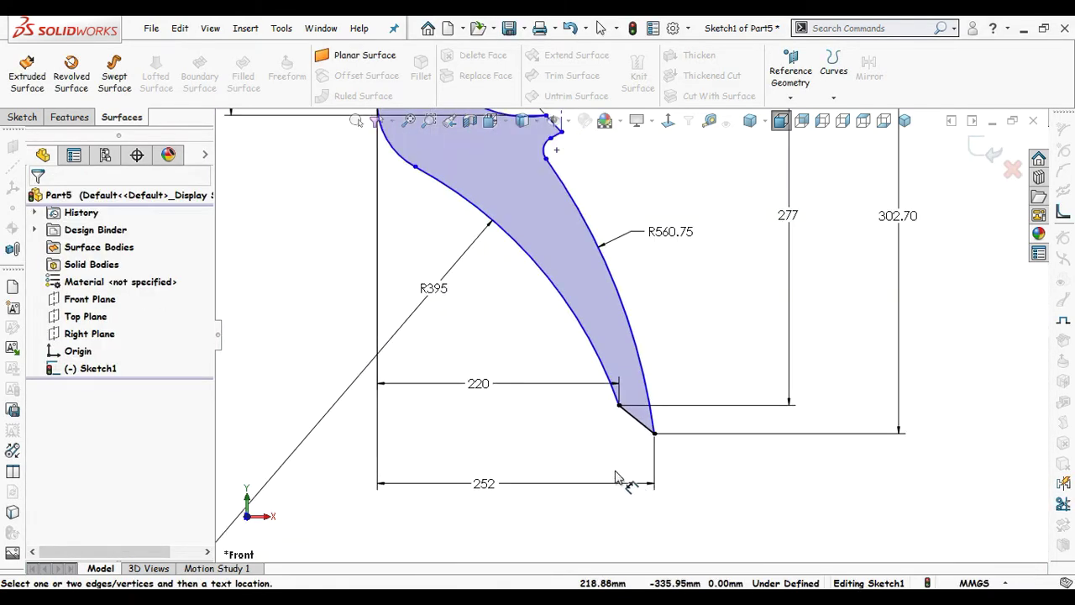
key(l)
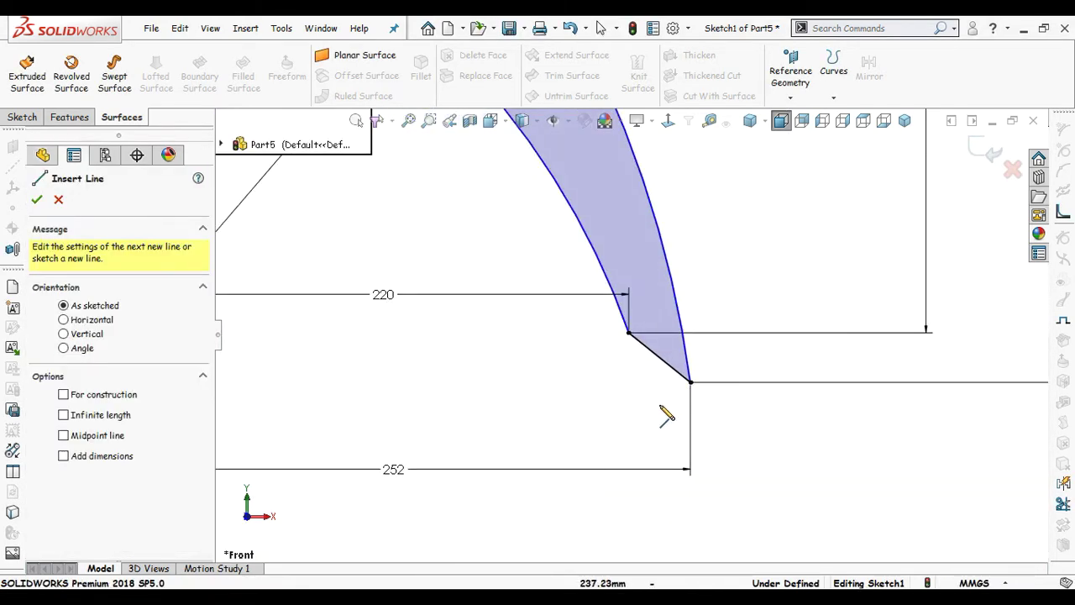
click(690, 382)
click(442, 383)
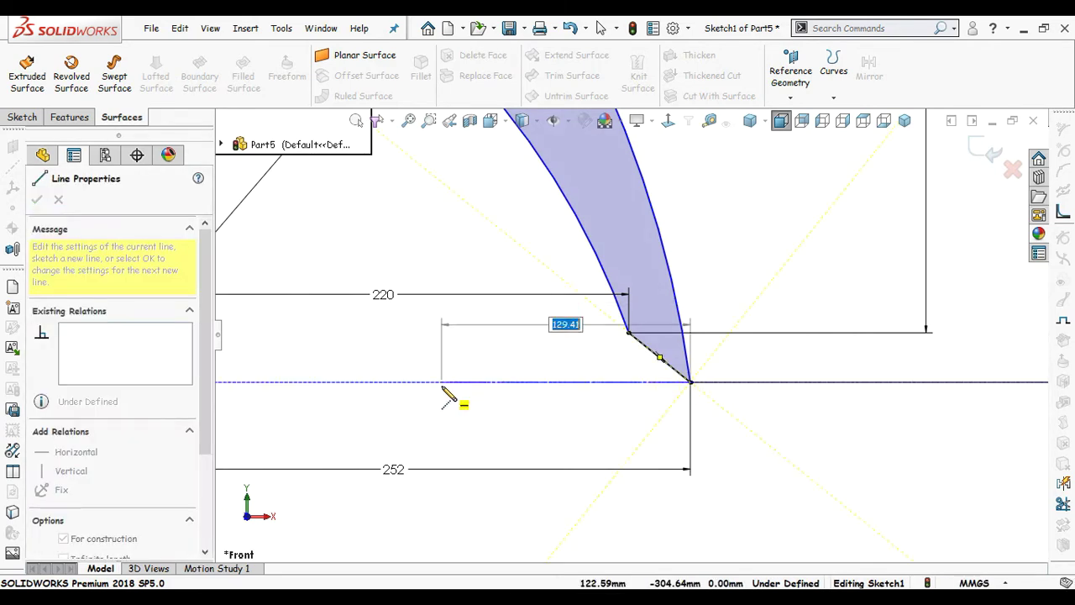
Step: Add a driven angle dimension between the profile's short lower edge and the horizontal construction line
right_drag(570, 459, 597, 367)
click(612, 383)
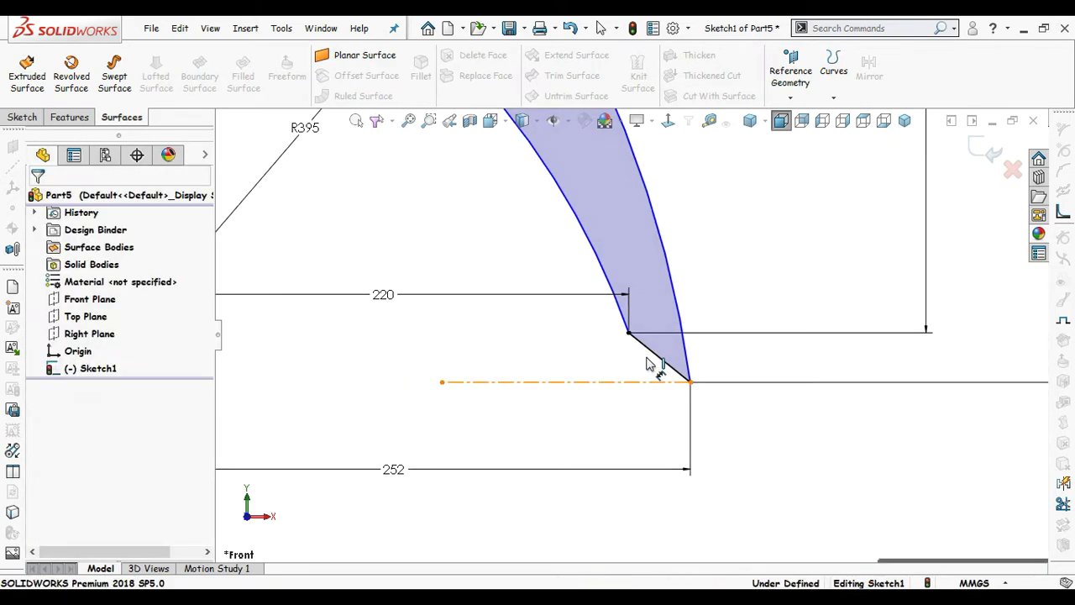
click(654, 353)
click(588, 382)
click(567, 369)
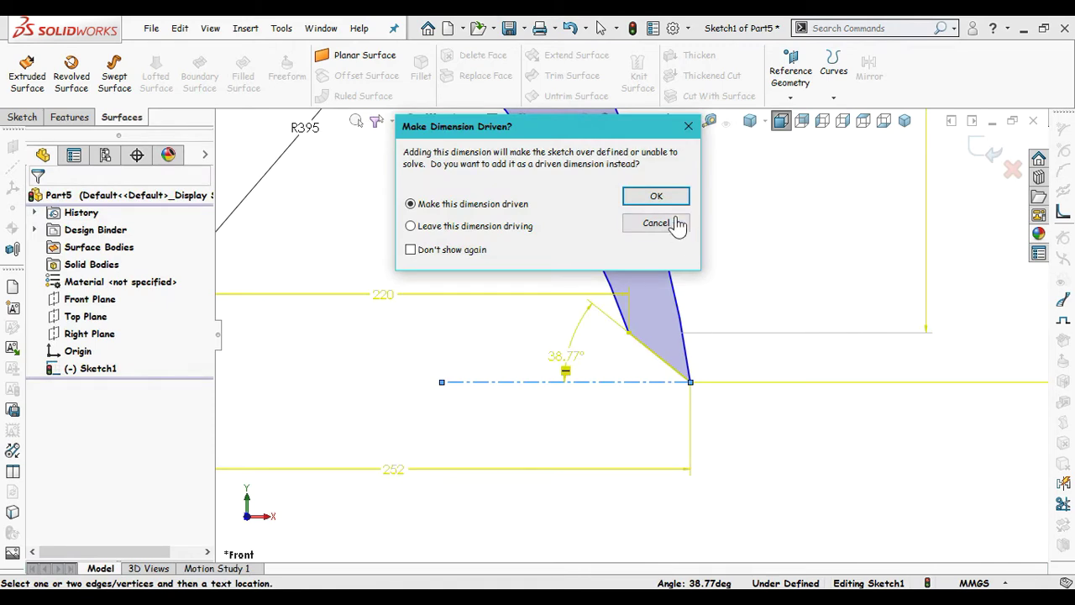
click(656, 196)
scroll(576, 235, up, 5)
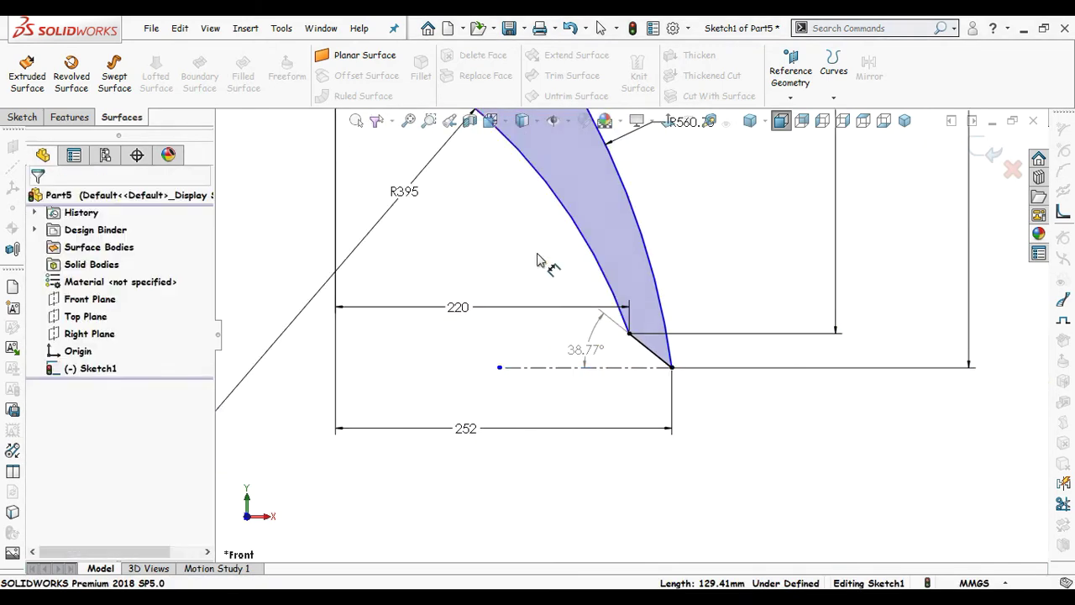
scroll(571, 218, up, 2)
scroll(574, 216, down, 3)
scroll(622, 216, up, 3)
scroll(643, 213, down, 2)
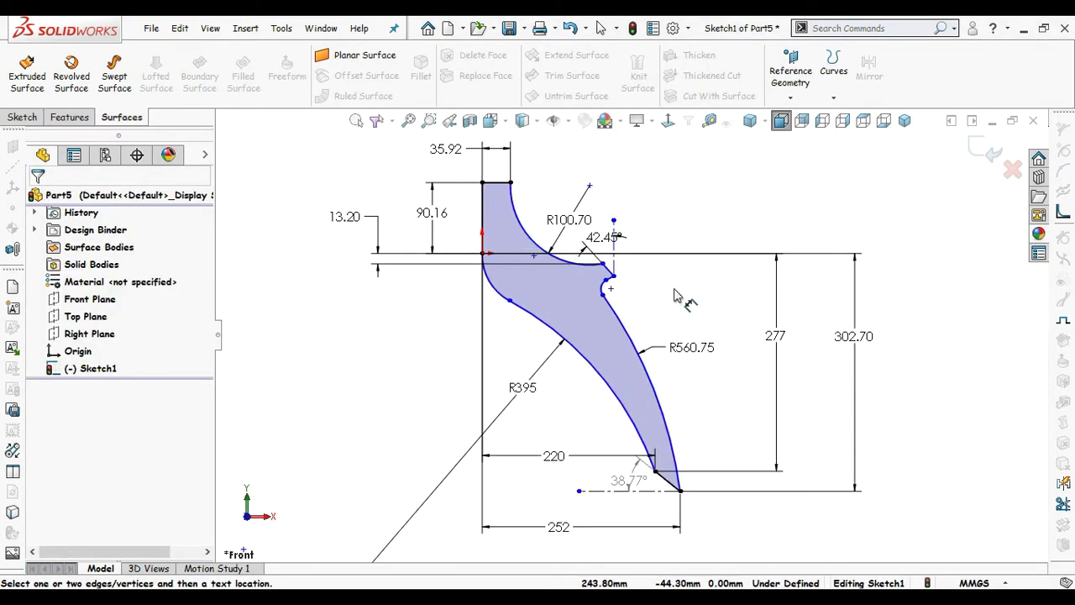
Step: Dimension the radius of the short arc running down from the origin and set it to 71 mm
scroll(514, 319, down, 5)
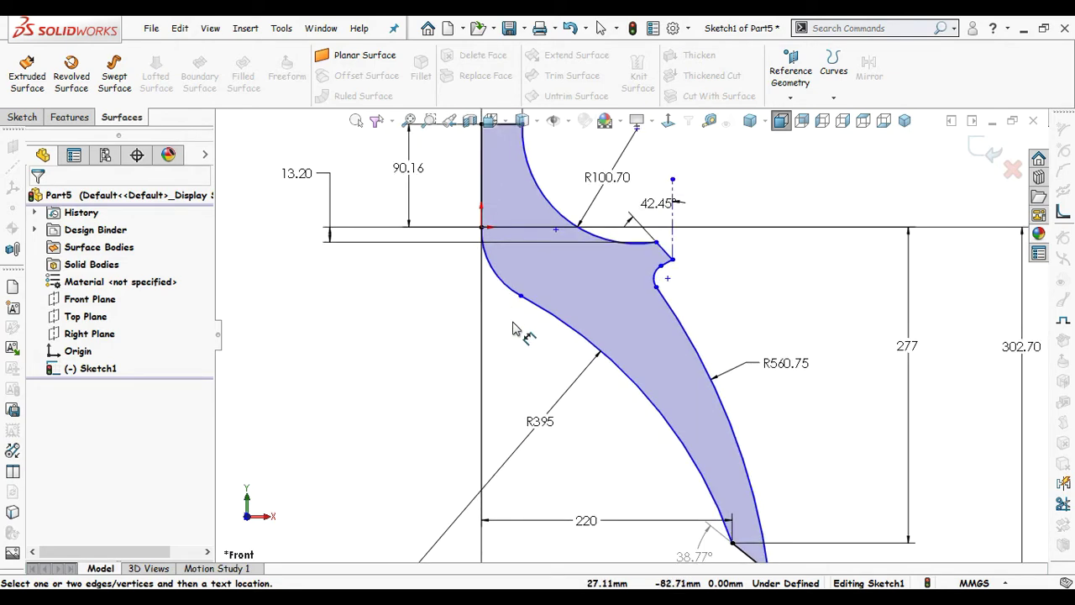
click(521, 277)
click(418, 304)
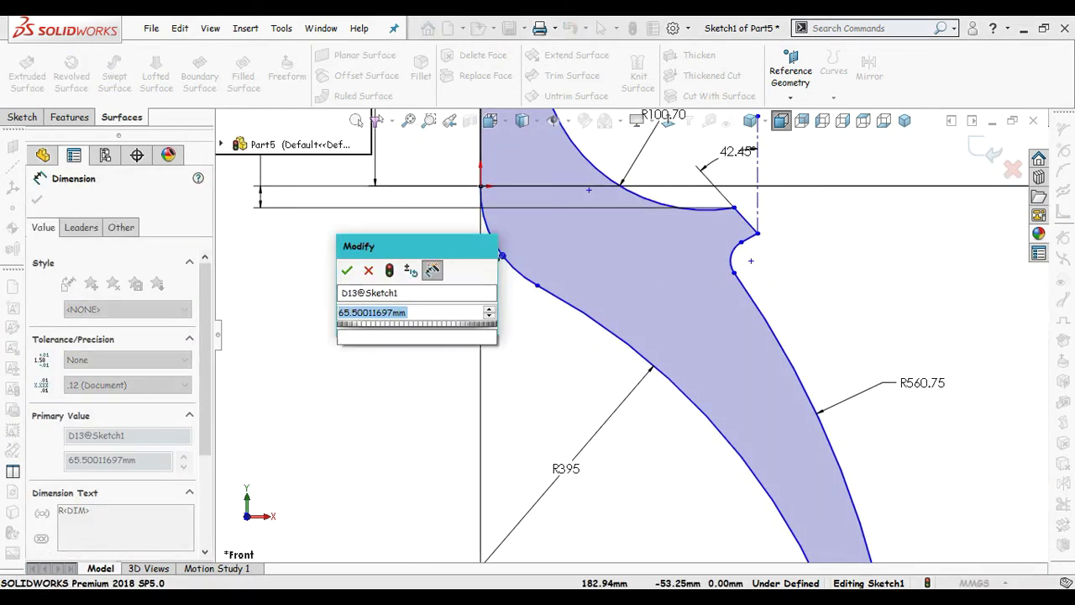
text(71)
key(Return)
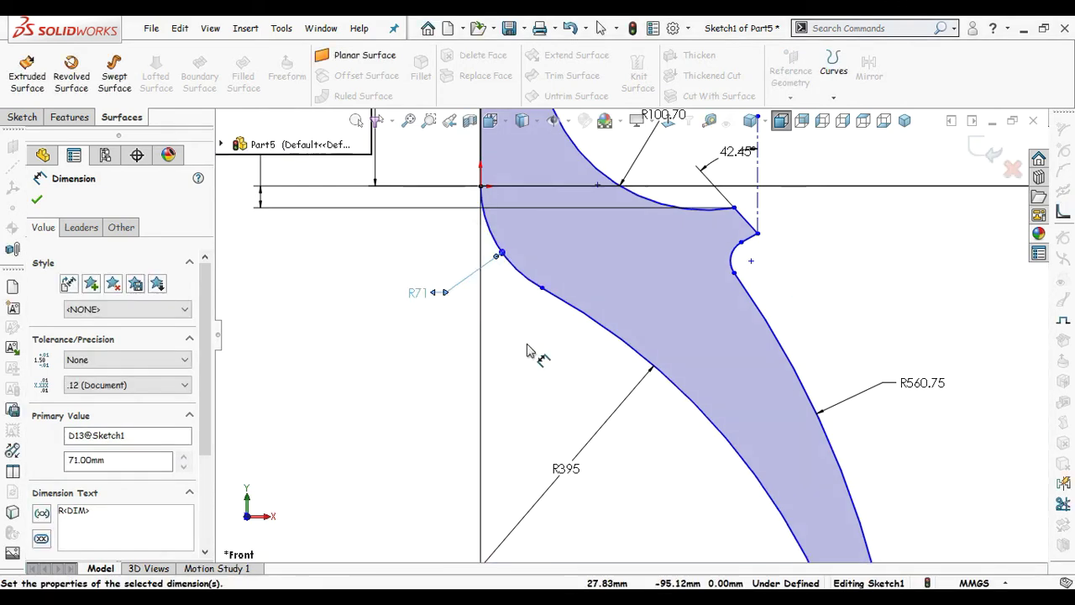
Step: Dimension the horizontal distance from the origin to the lower endpoint of the R71 arc and set it to 37 mm
scroll(586, 232, up, 2)
scroll(571, 274, down, 4)
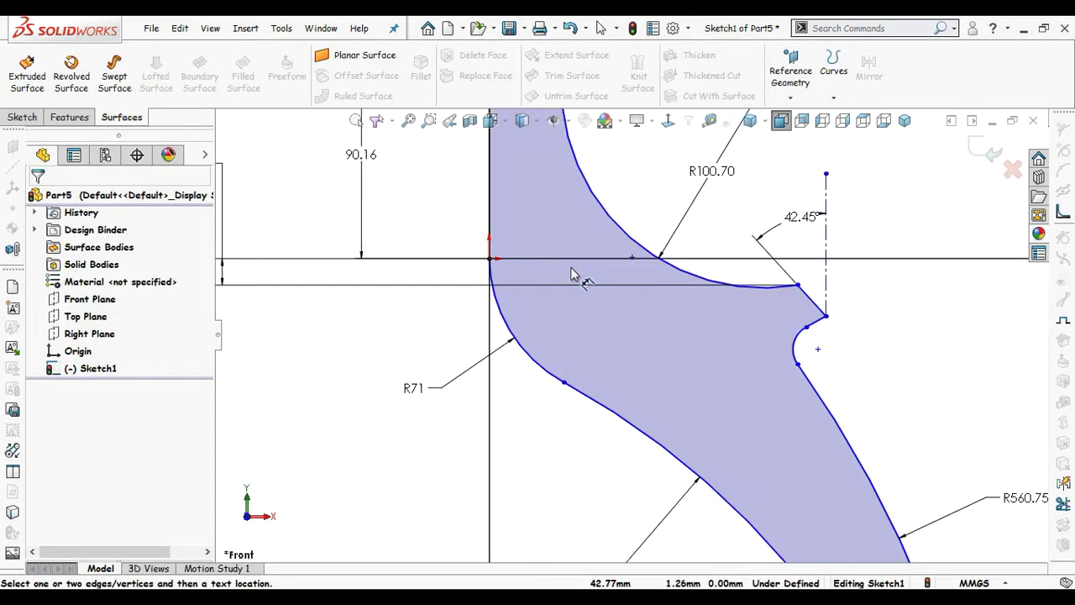
click(563, 383)
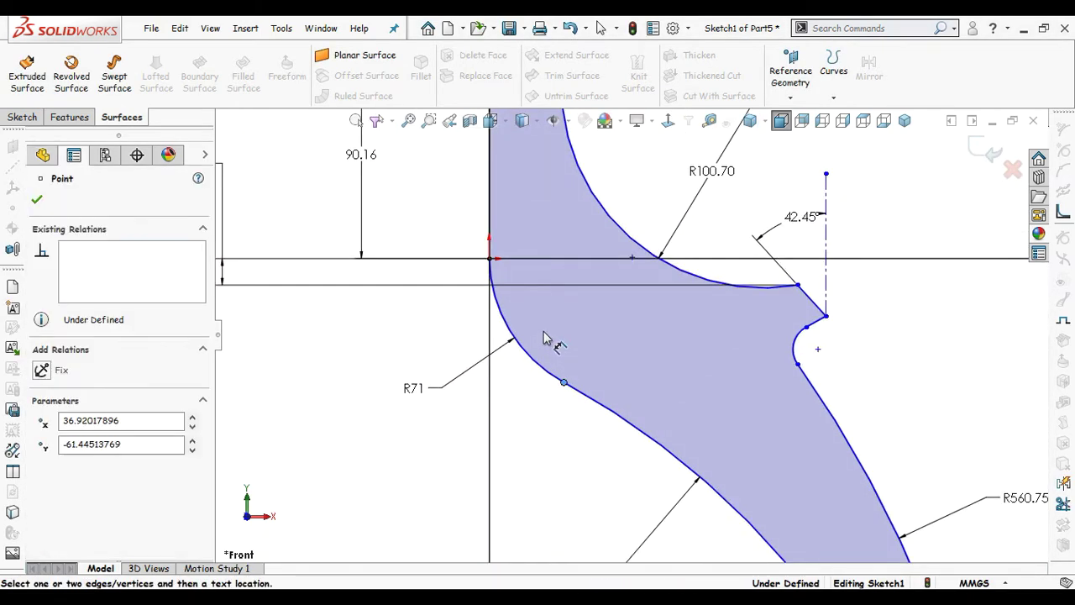
click(489, 259)
click(526, 464)
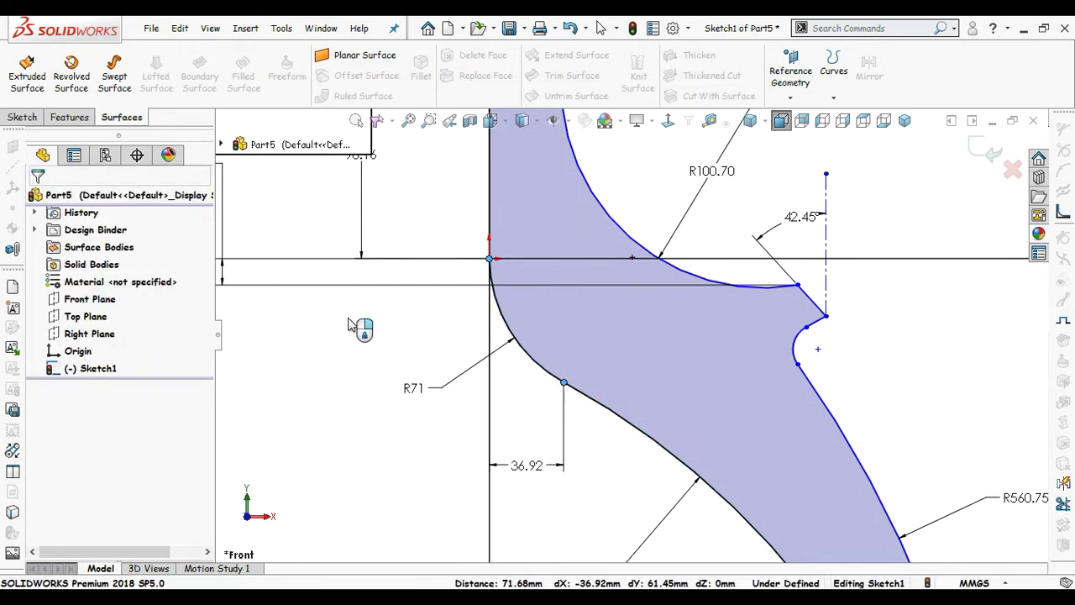
text(3)
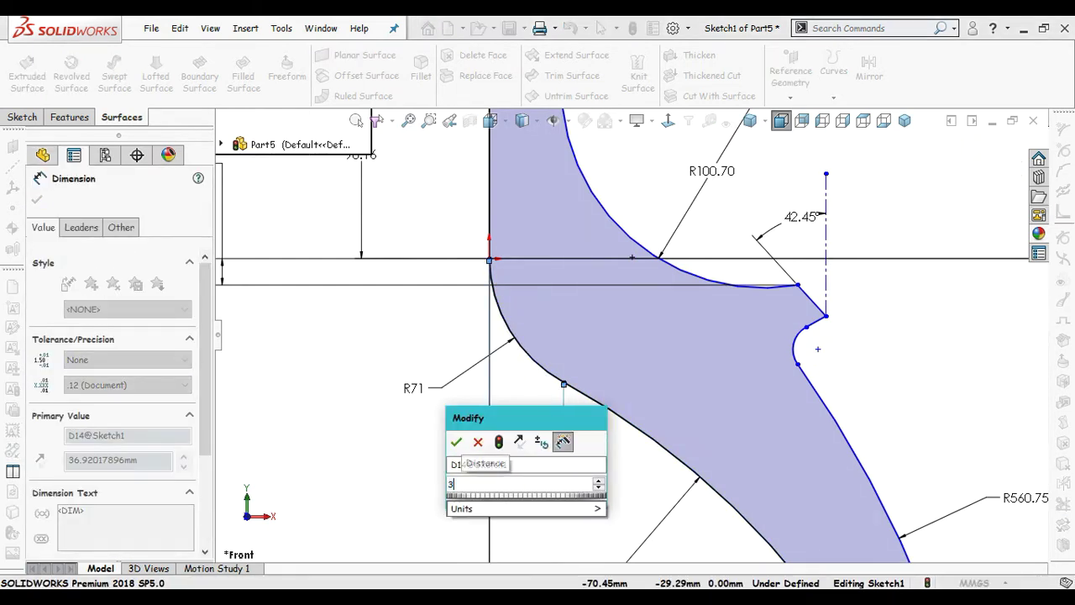
text(7)
key(Return)
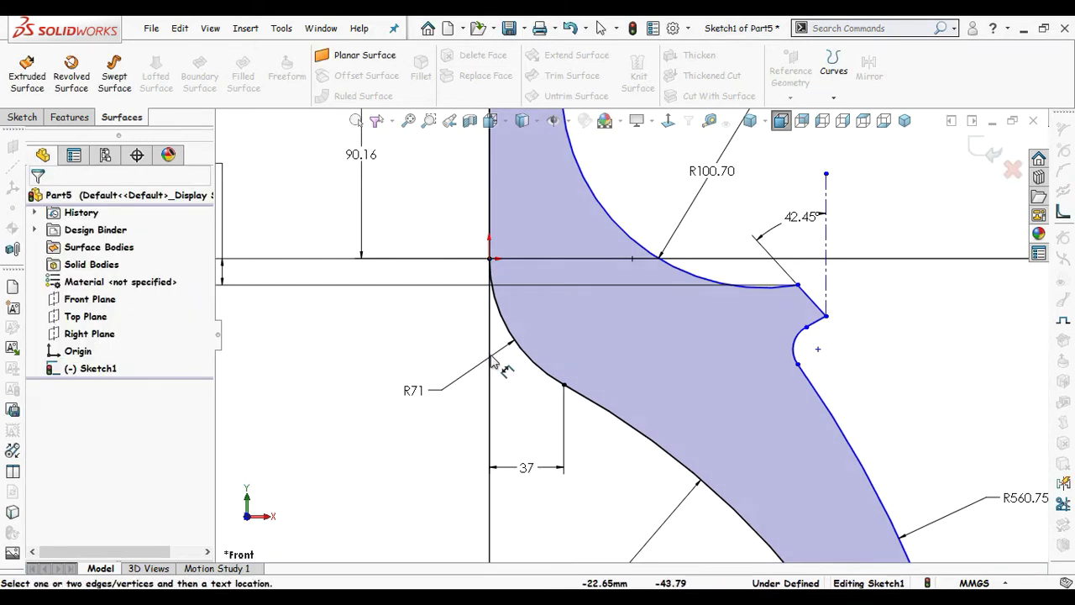
Step: Dimension the radius of the small notch arc below the pointed tip and set it to 17 mm
scroll(812, 375, up, 2)
scroll(819, 373, up, 2)
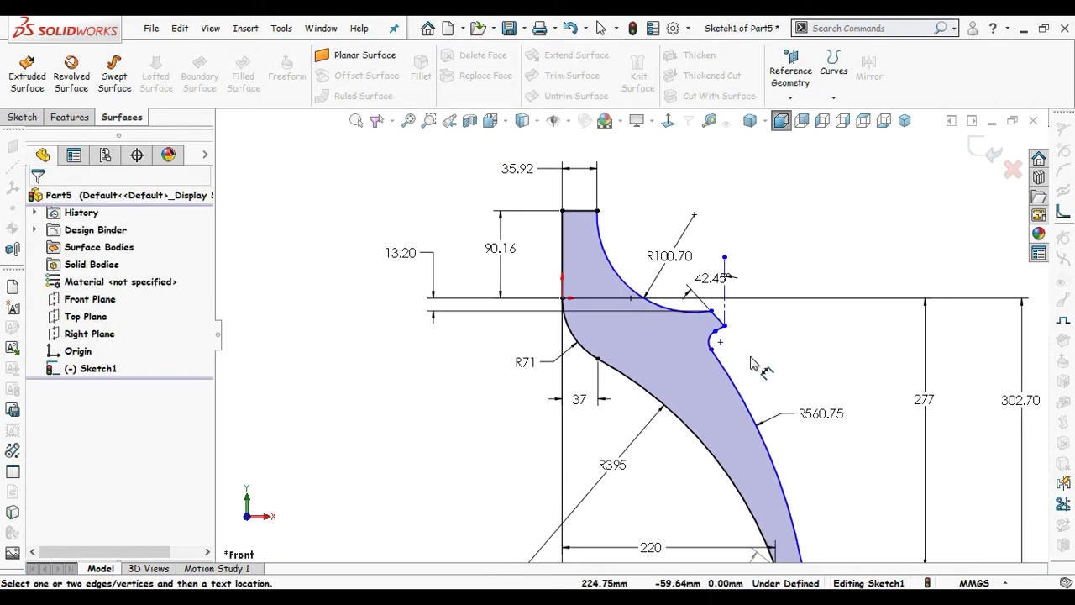
scroll(717, 351, down, 4)
click(687, 336)
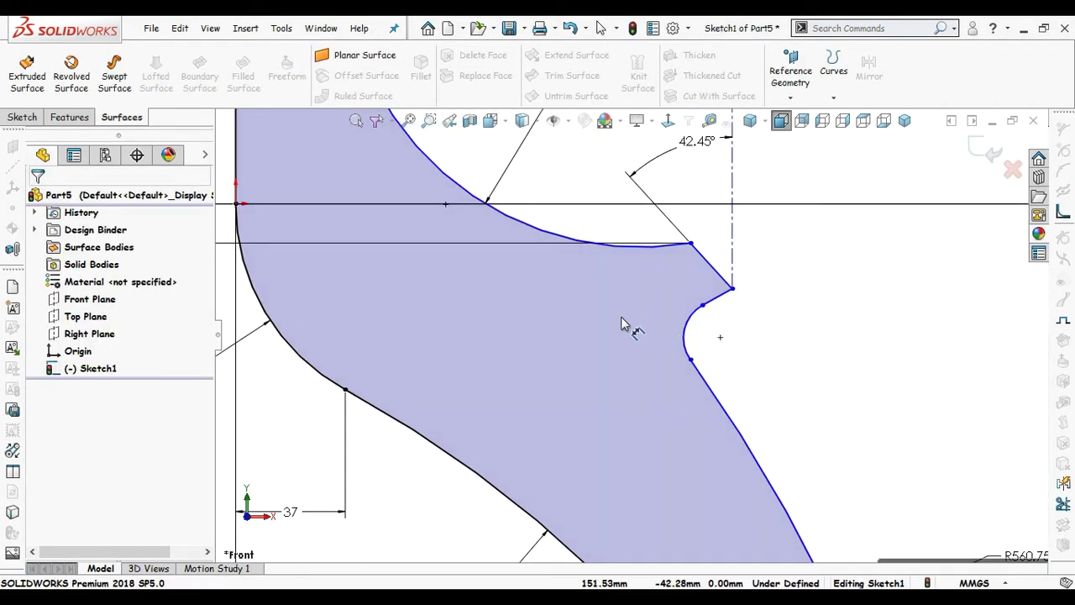
click(599, 318)
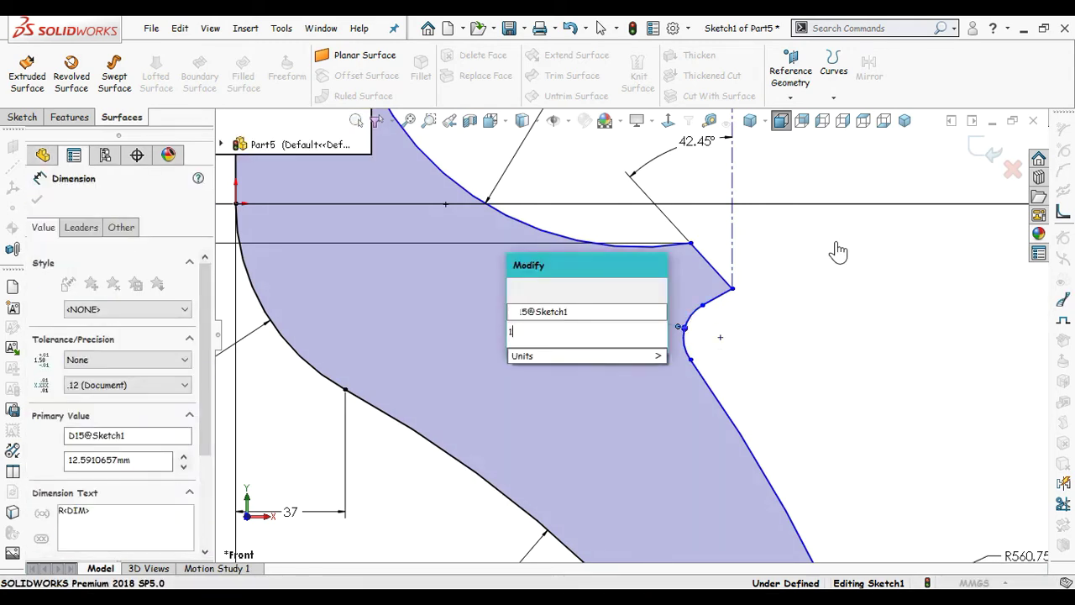
text(17)
key(Return)
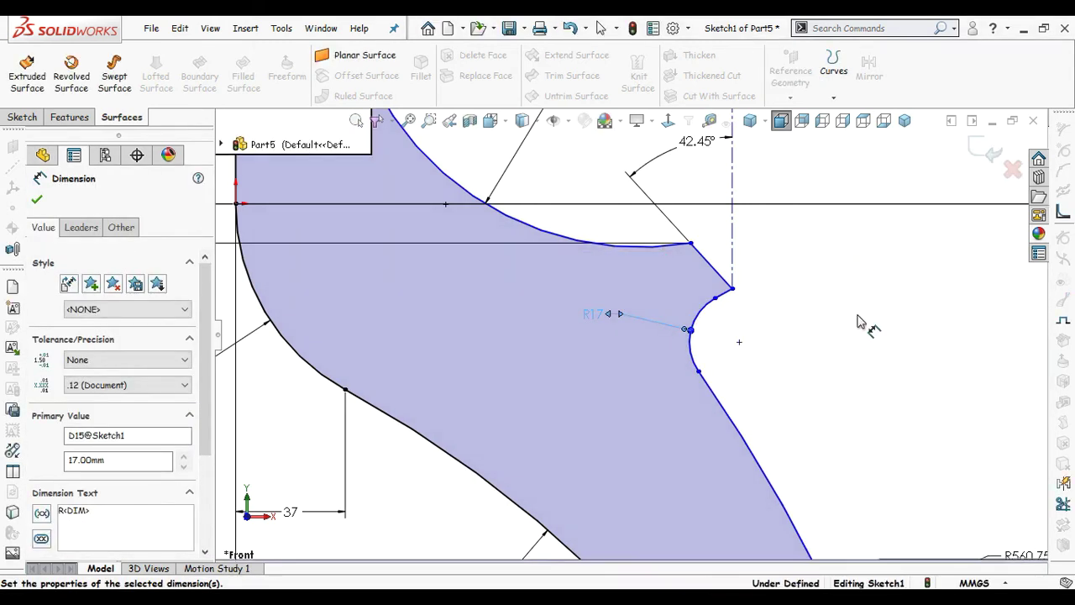
click(859, 320)
Step: Dimension the horizontal distance from the origin to the tip's vertical construction line and set it to 184.4 mm
scroll(874, 355, up, 4)
scroll(794, 357, up, 4)
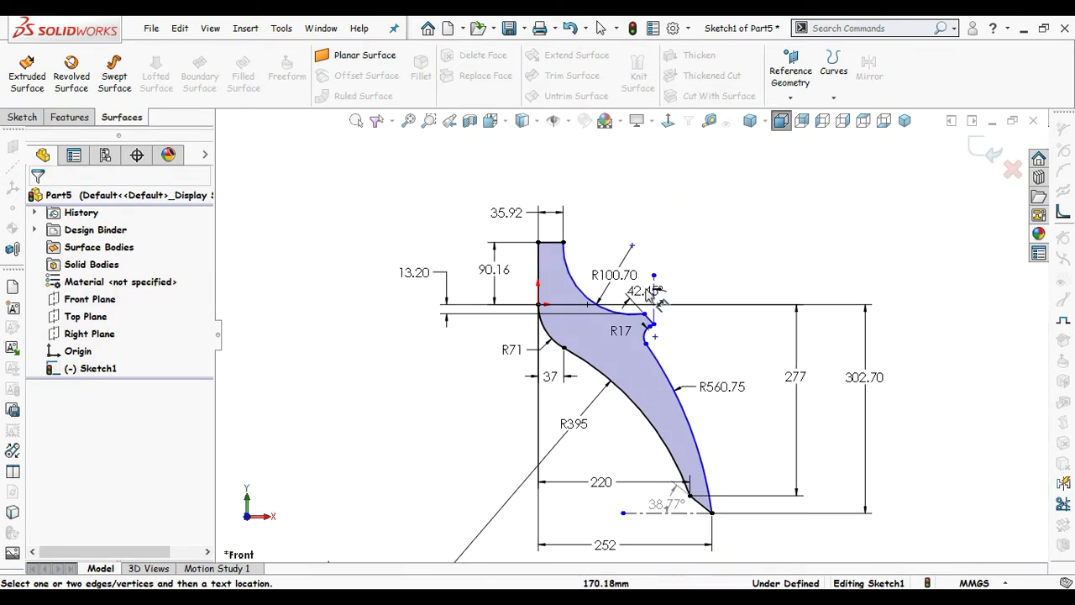
scroll(587, 367, down, 4)
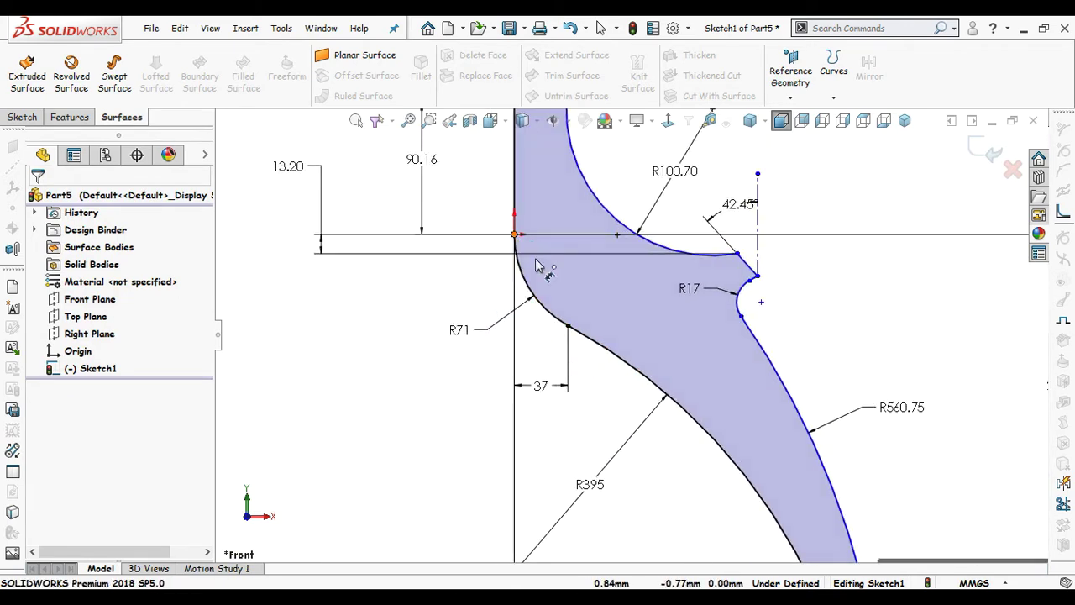
click(515, 235)
click(757, 251)
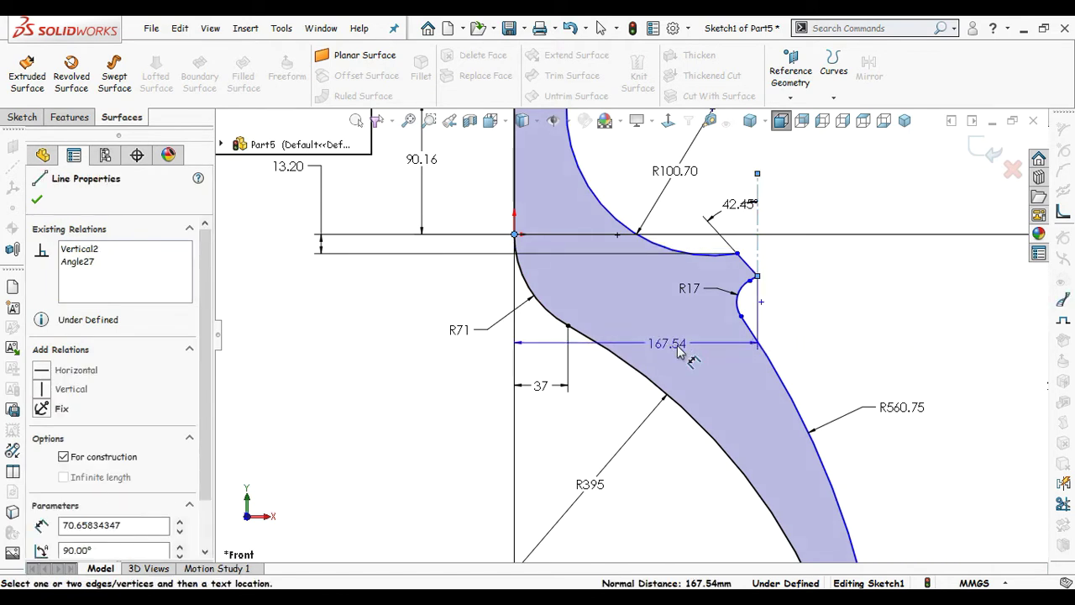
click(664, 348)
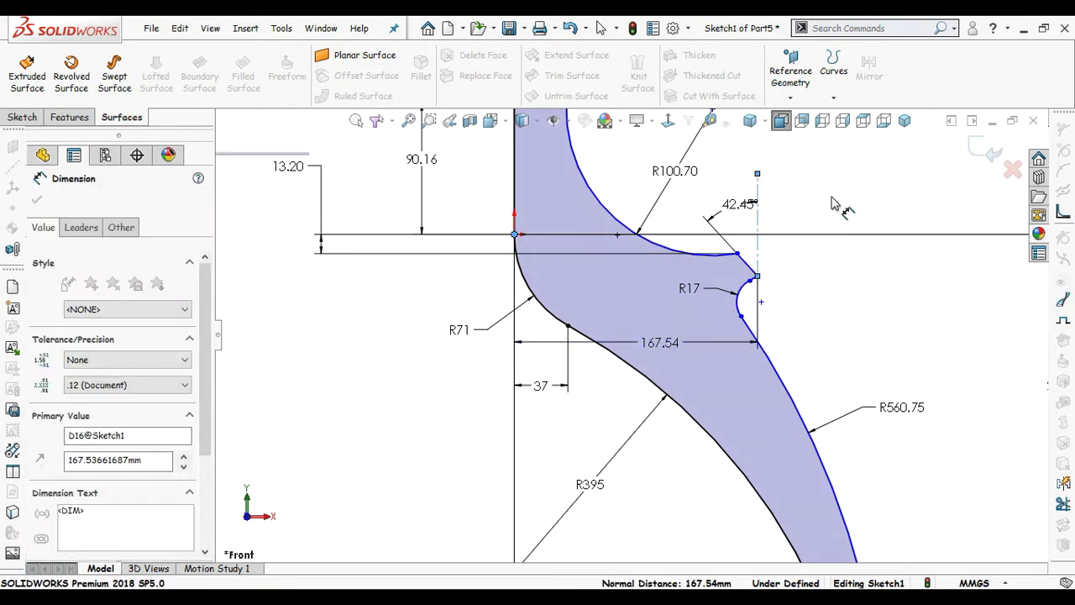
text(184.4)
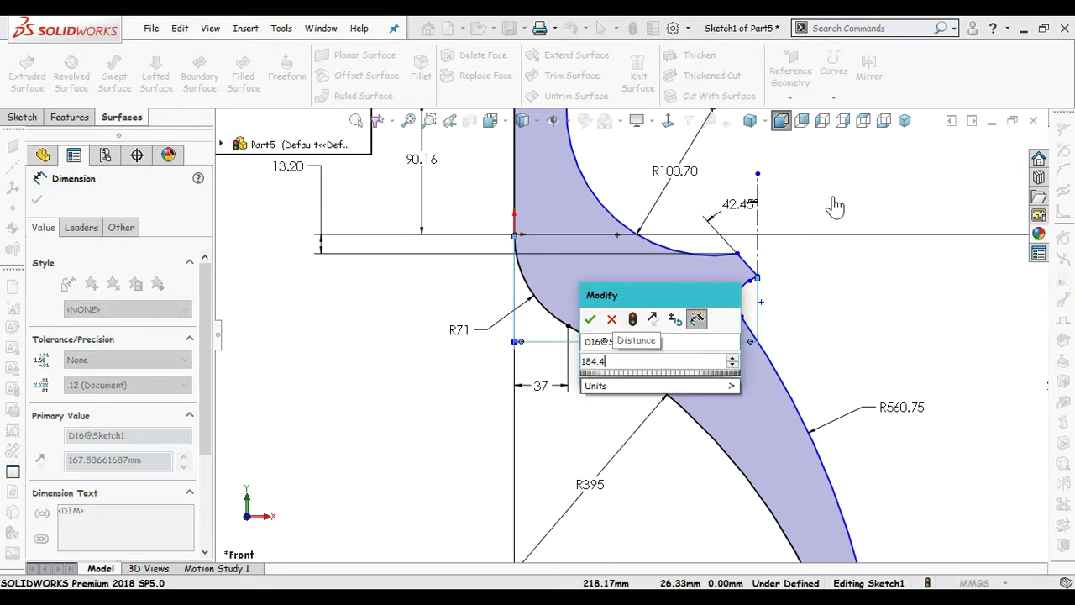
key(Return)
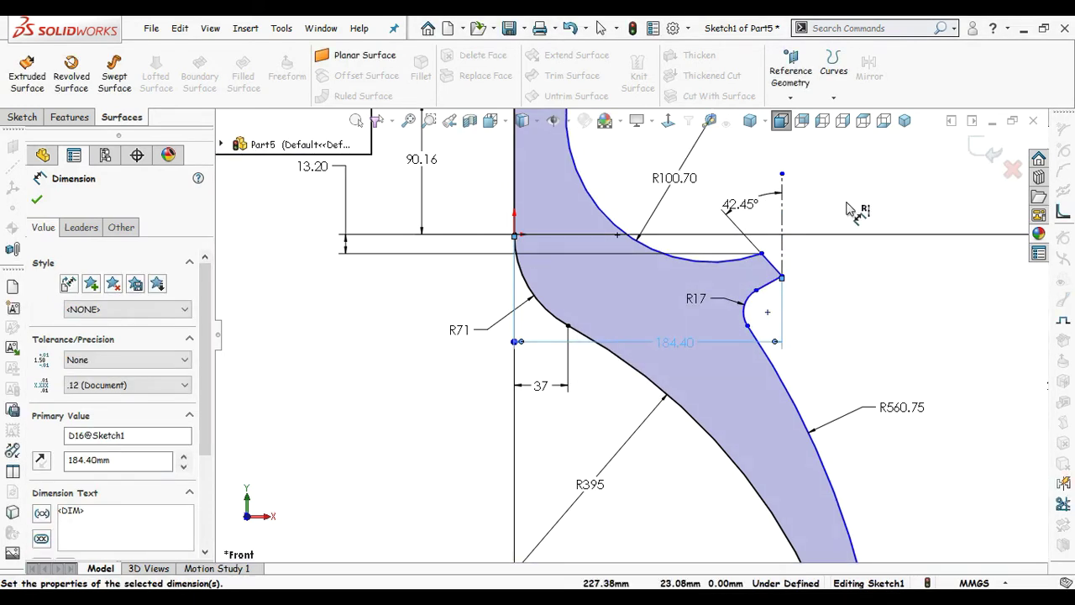
click(849, 210)
key(f)
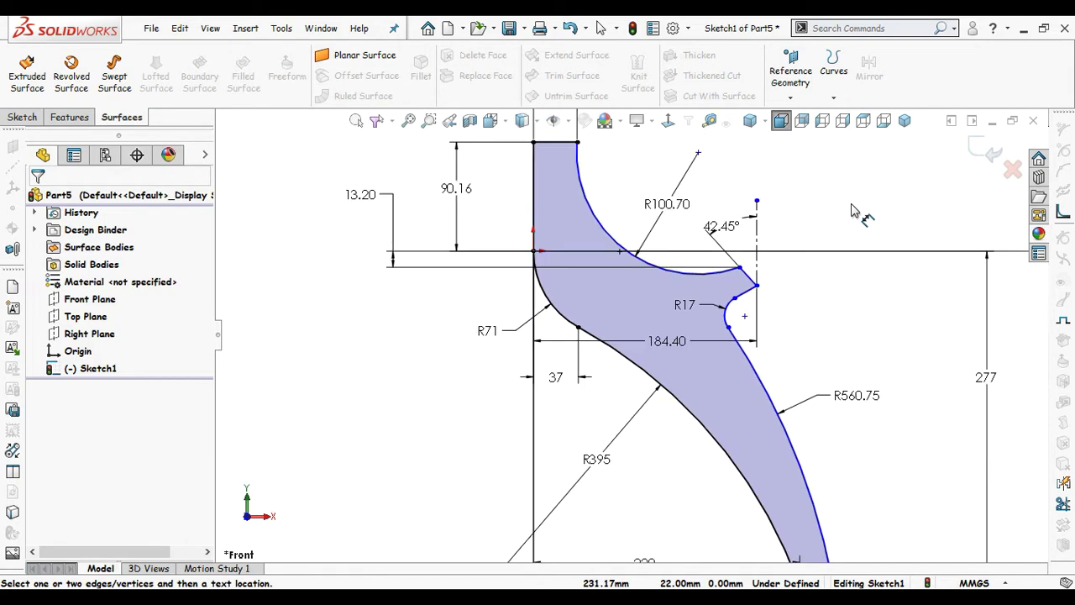
key(Escape)
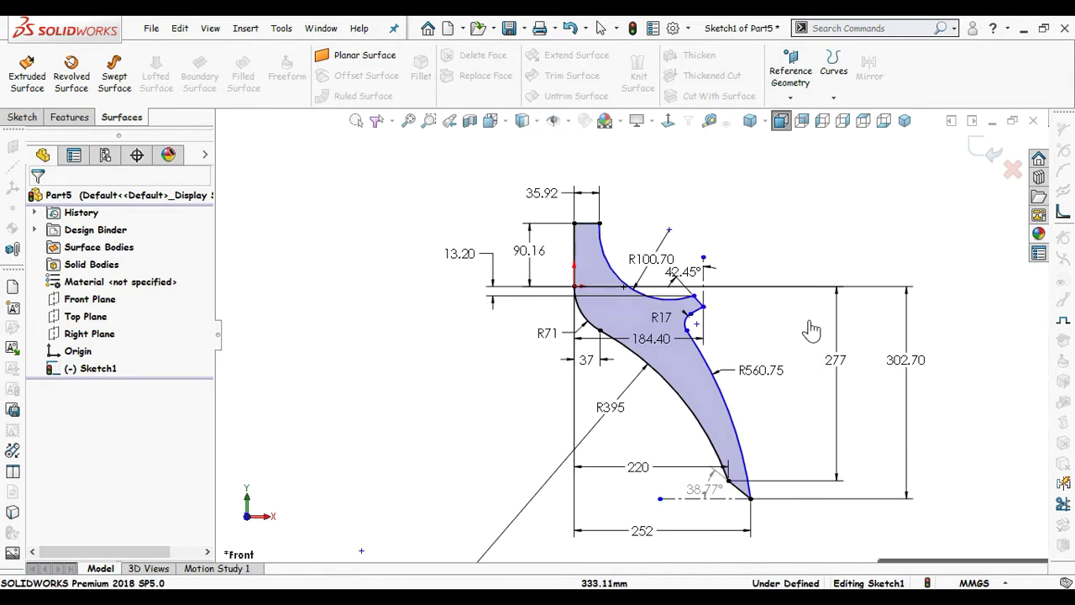
Step: Dimension the horizontal distance from the origin to the R100.70 arc's centre and set it to 136.44 mm
scroll(802, 227, down, 2)
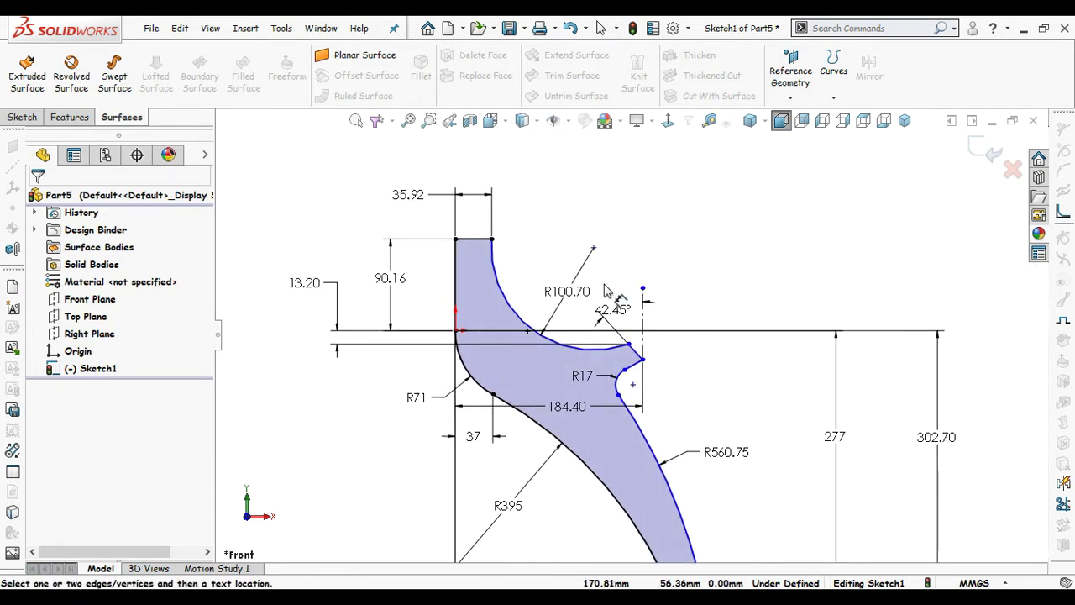
click(594, 250)
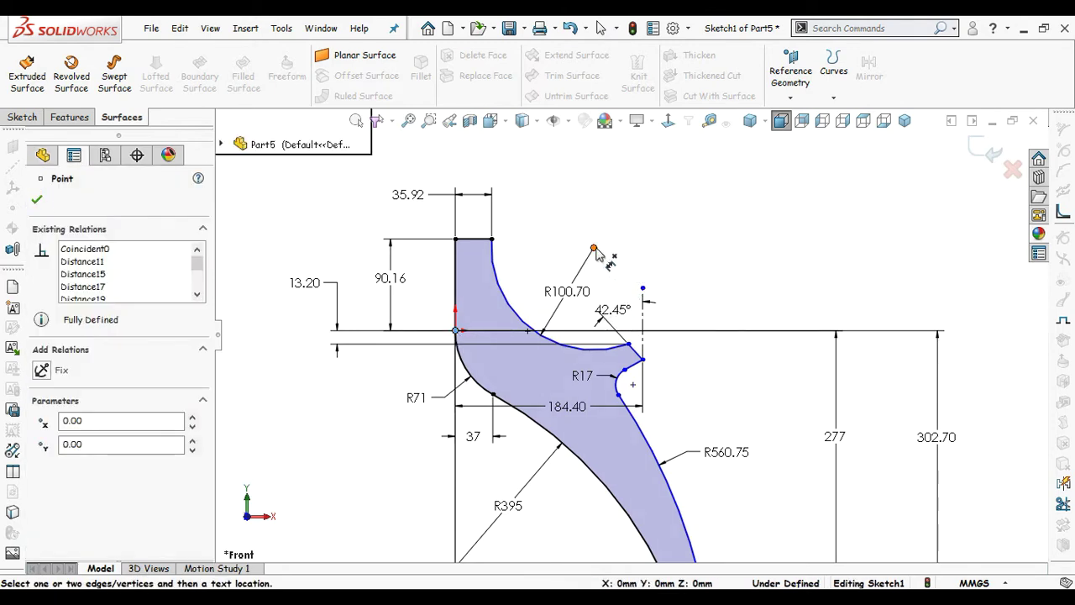
click(594, 249)
scroll(596, 239, up, 2)
click(573, 195)
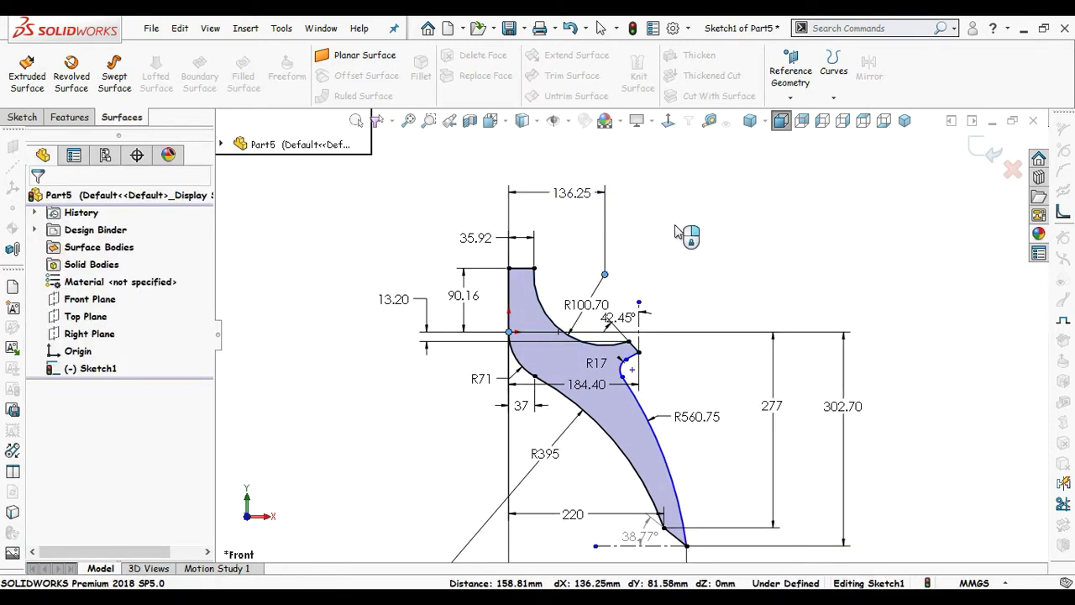
click(676, 233)
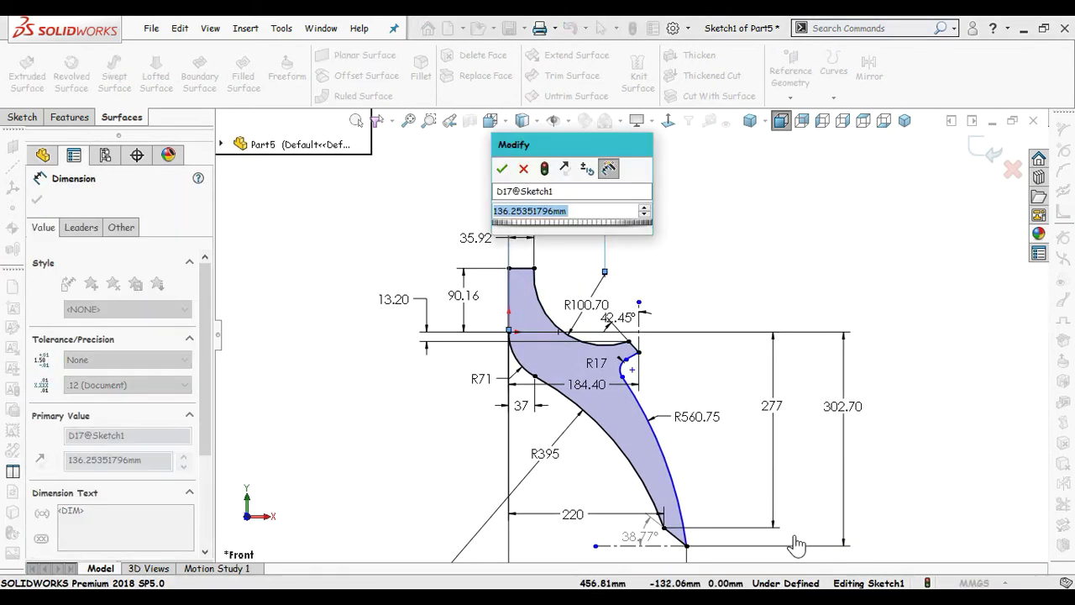
text(13)
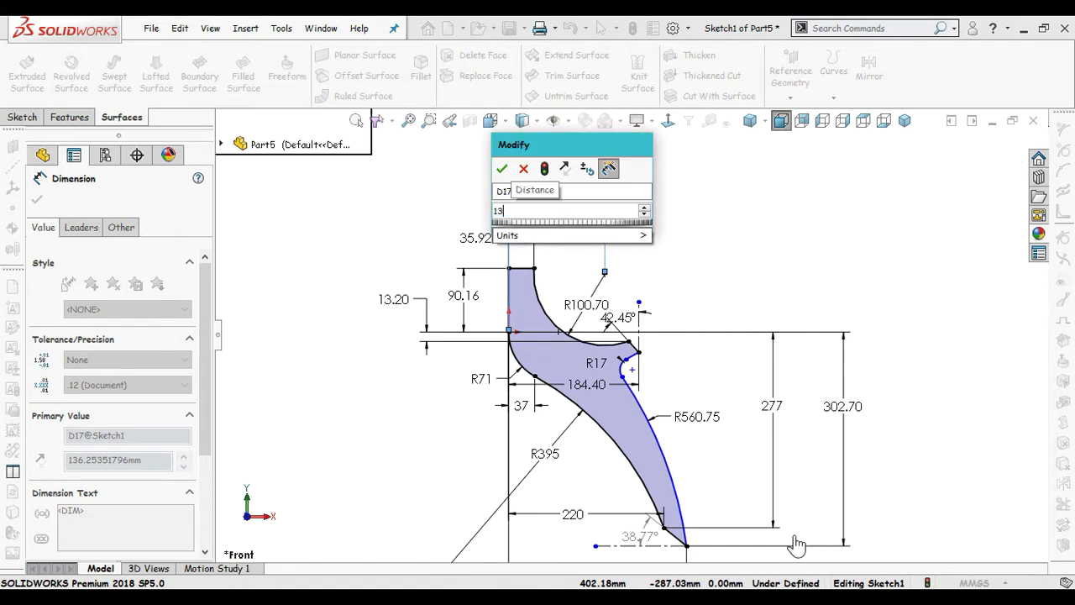
text(6.)
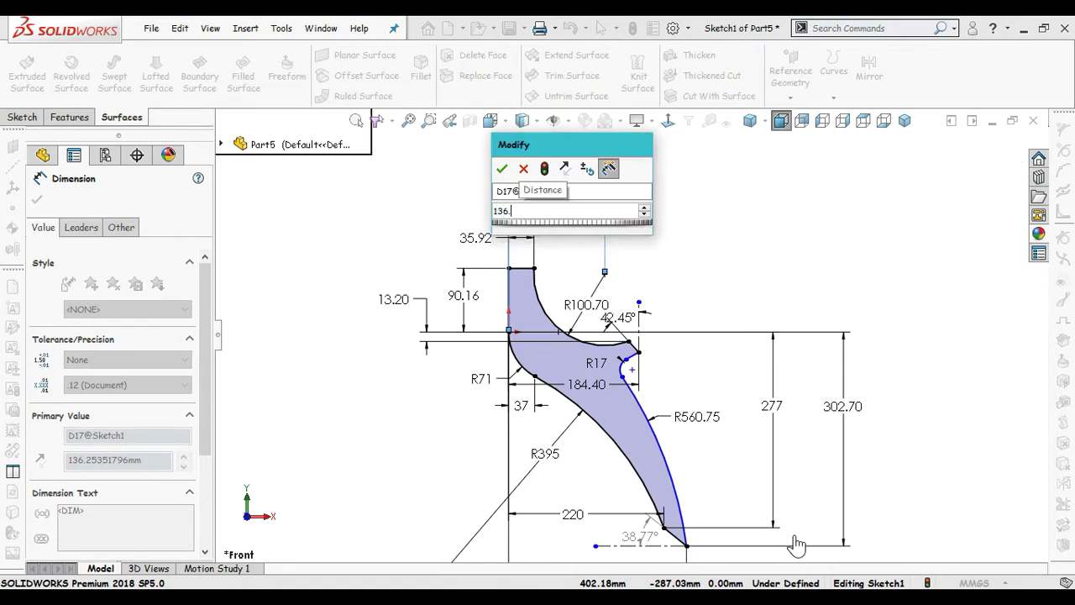
text(4)
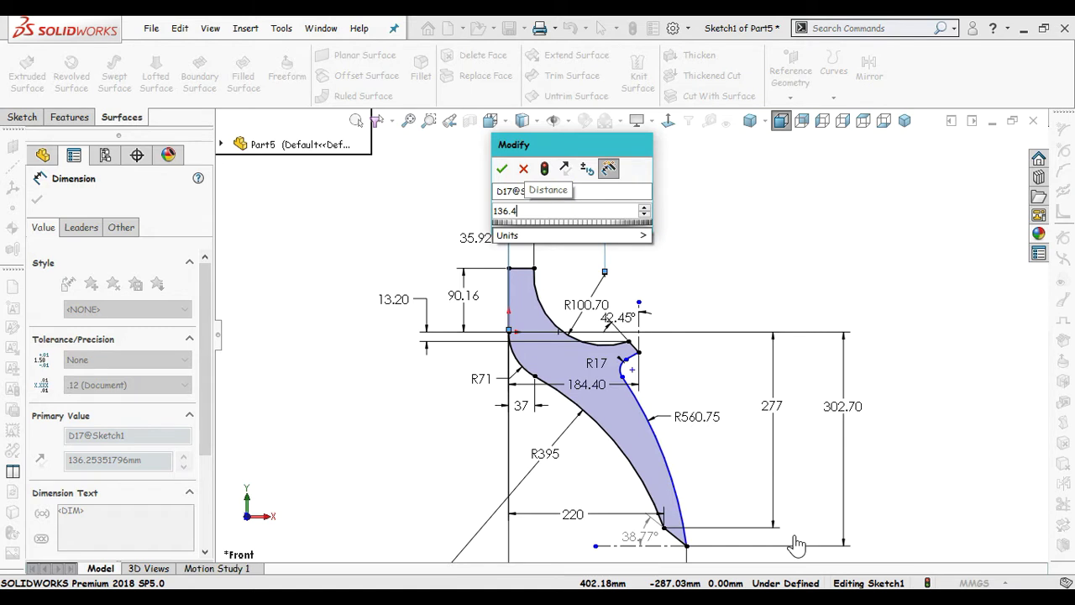
text(4)
key(Escape)
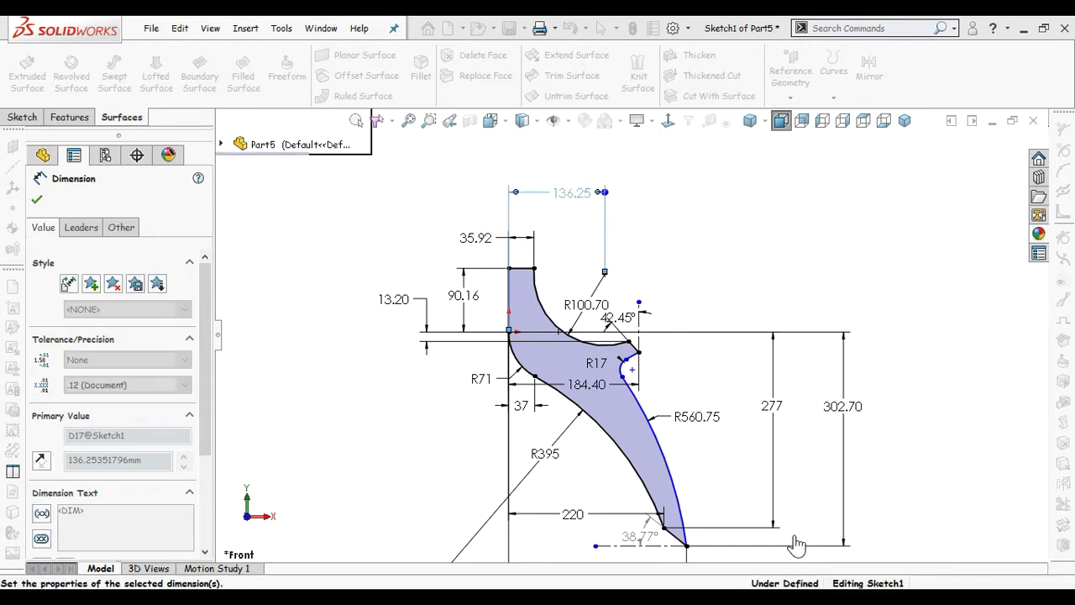
key(Escape)
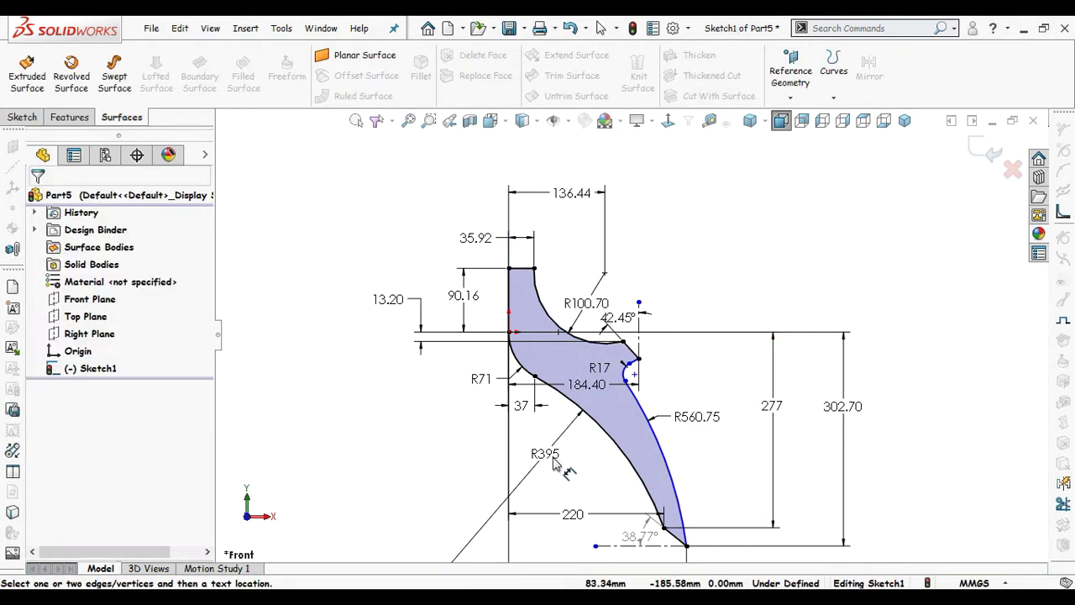
Step: Dimension the horizontal distance from the origin to the R17 notch arc's centre and set it to 148.24 mm
click(509, 333)
click(633, 375)
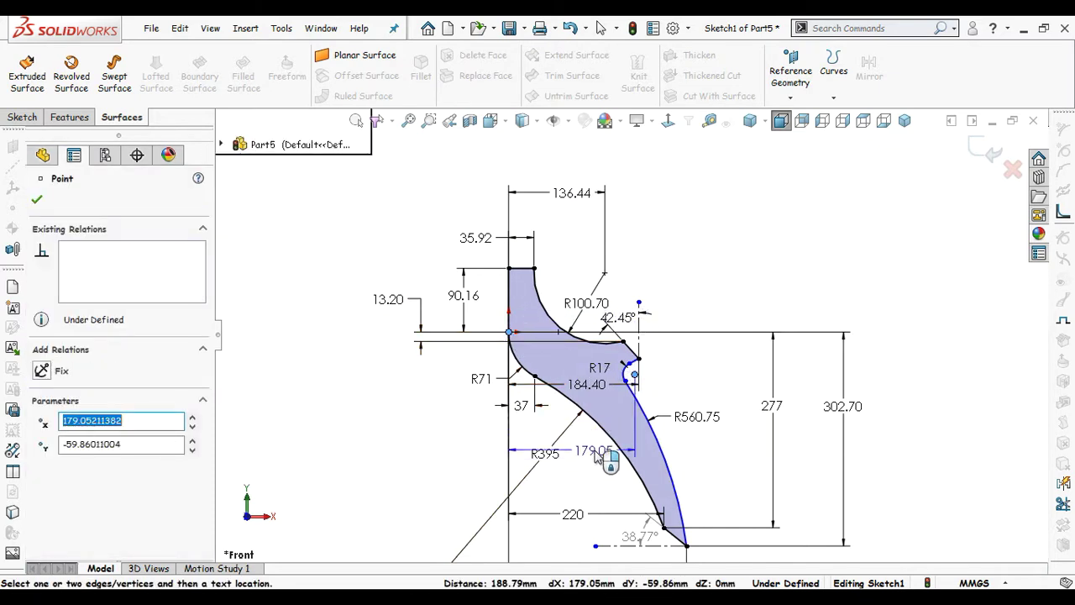
click(588, 166)
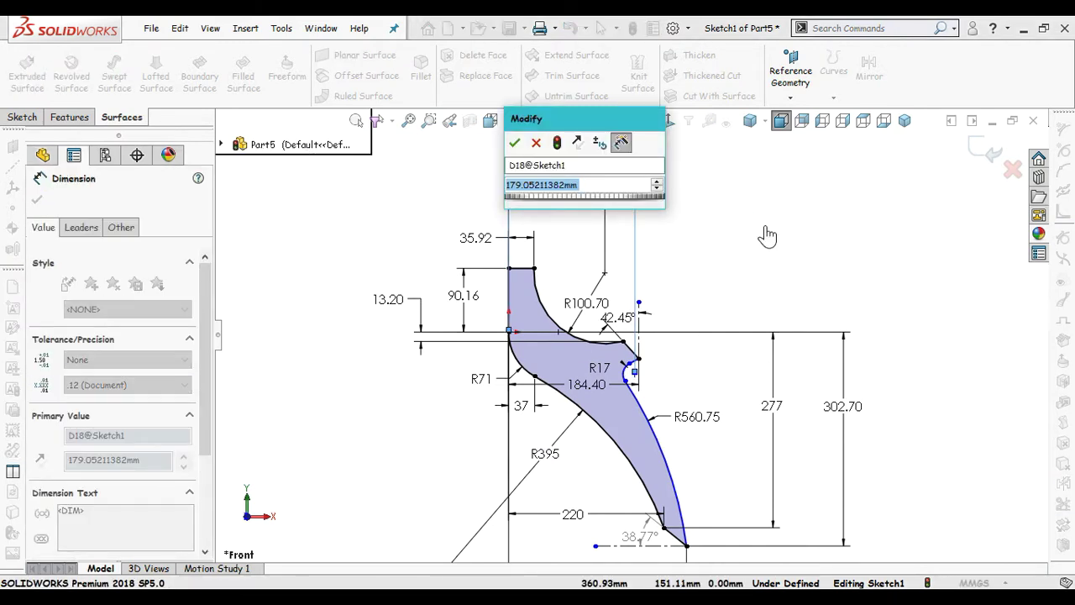
text(148.24)
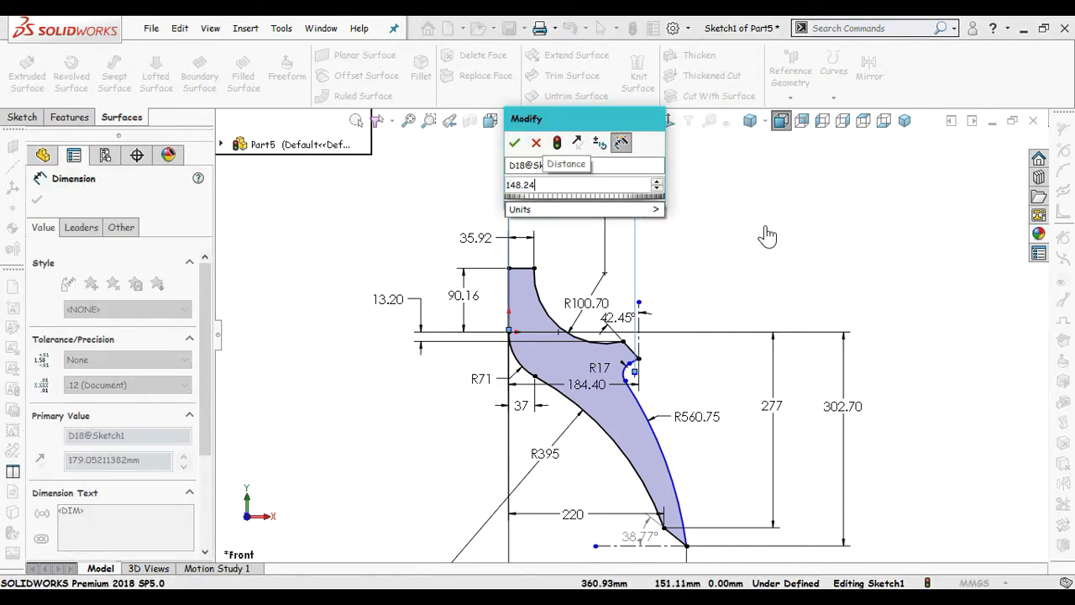
key(Return)
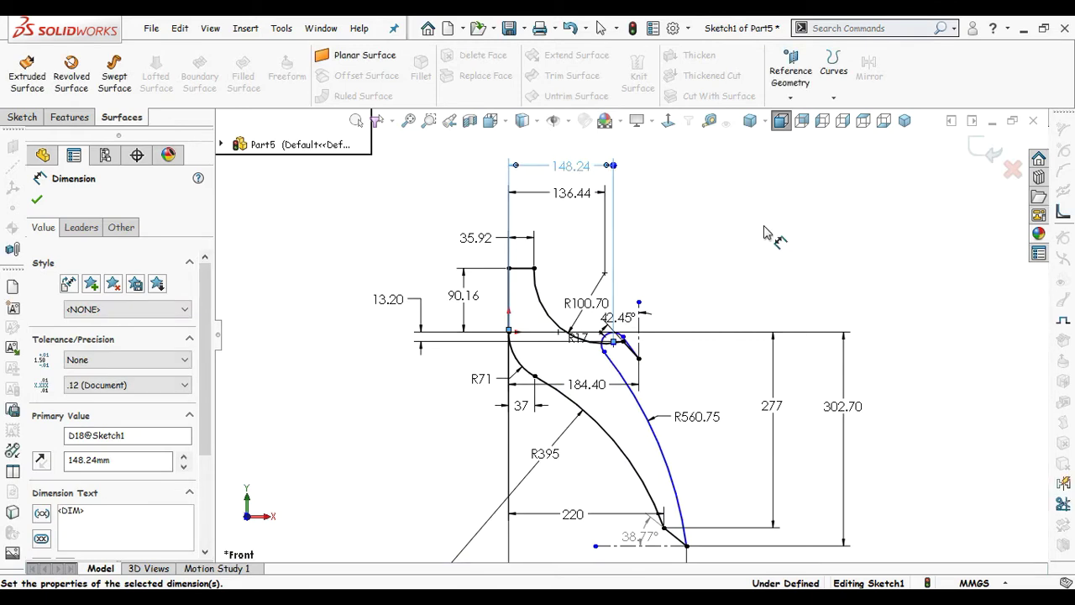
key(Escape)
Step: Move the notch arc's lower endpoint down to about X 135.3, Y -78.6 mm so the notch lies below the tip
scroll(613, 353, down, 5)
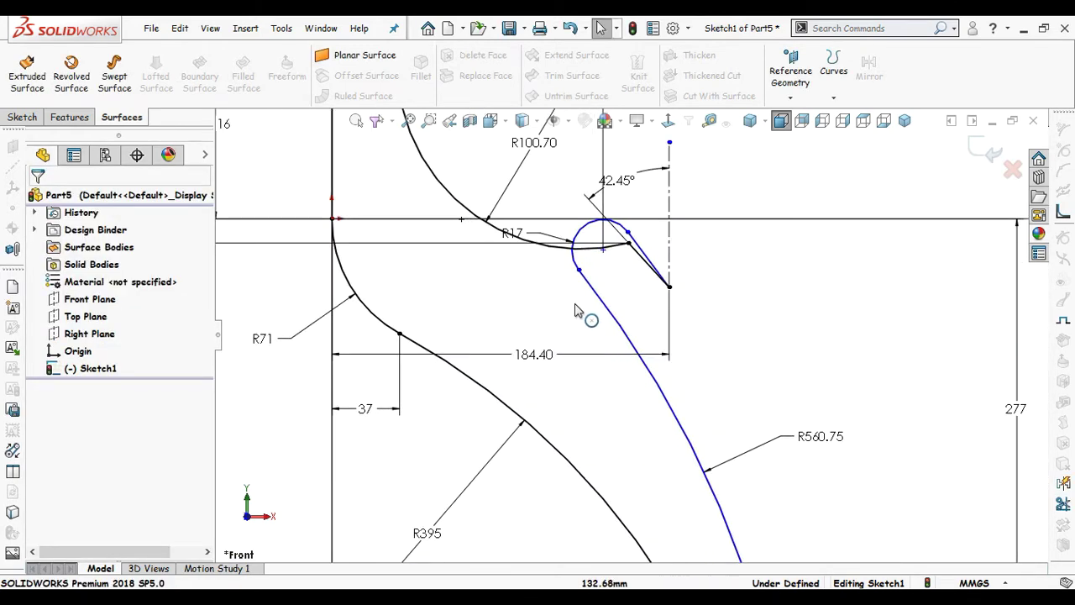
drag(580, 286, 615, 371)
scroll(773, 384, up, 6)
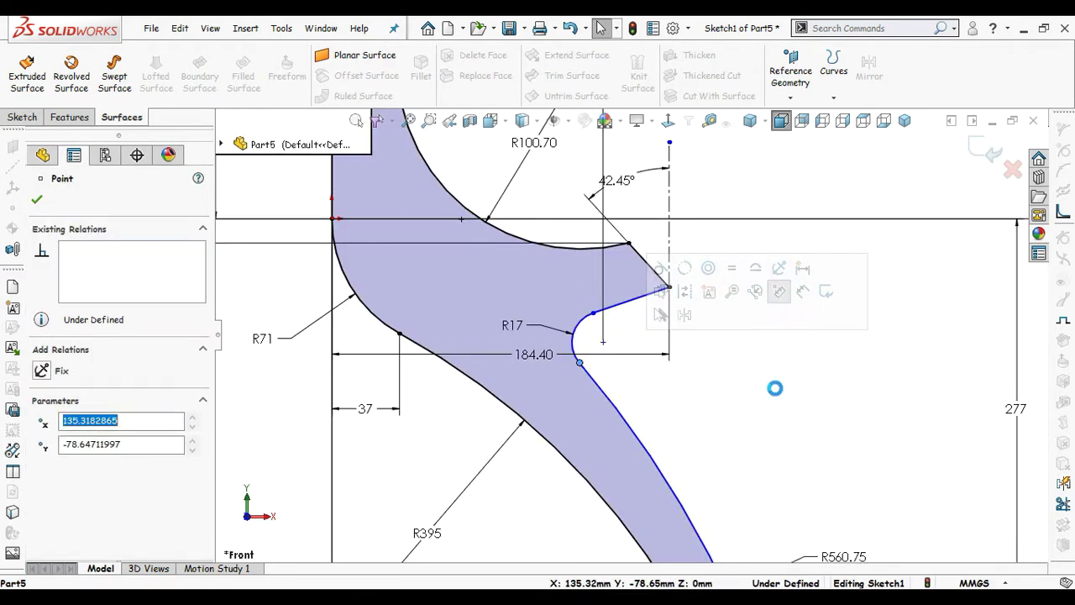
Step: Dimension the vertical distance from the origin to the R17 notch arc's centre and set it to 65 mm
click(715, 362)
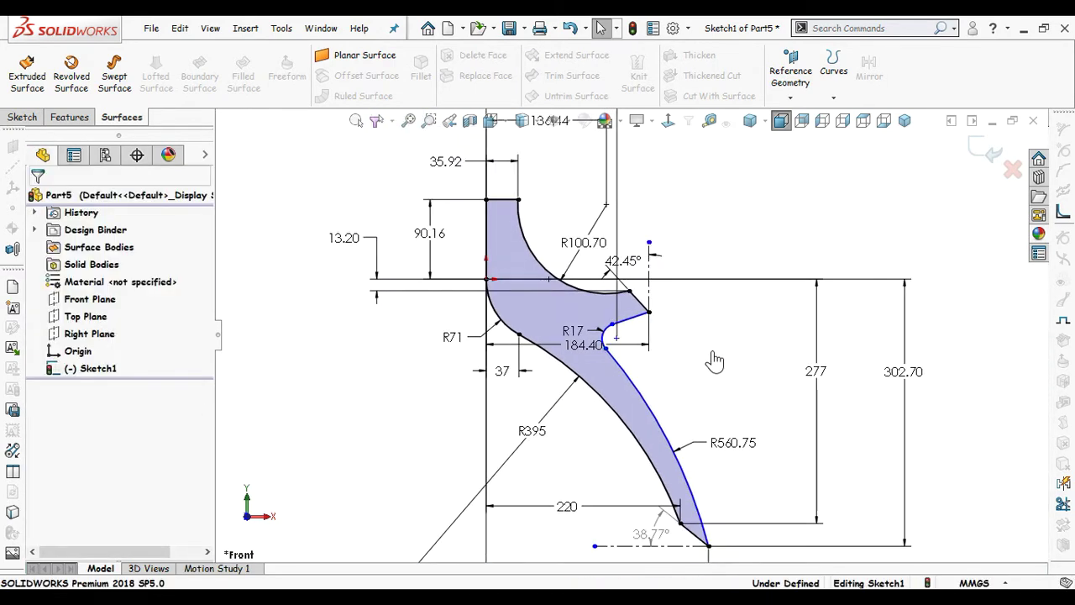
right_drag(712, 353, 730, 215)
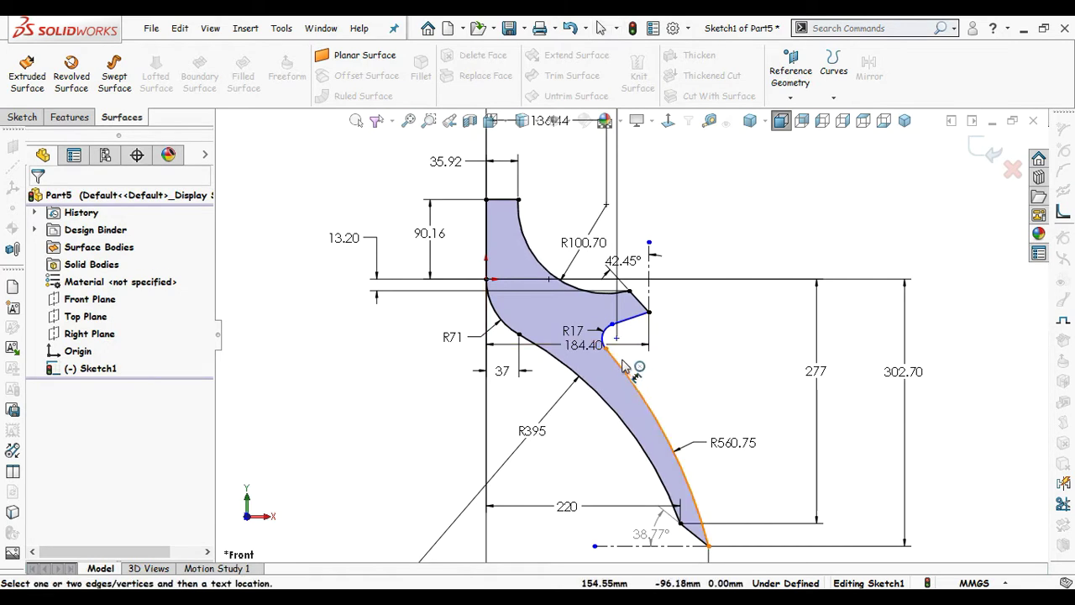
click(617, 339)
click(487, 279)
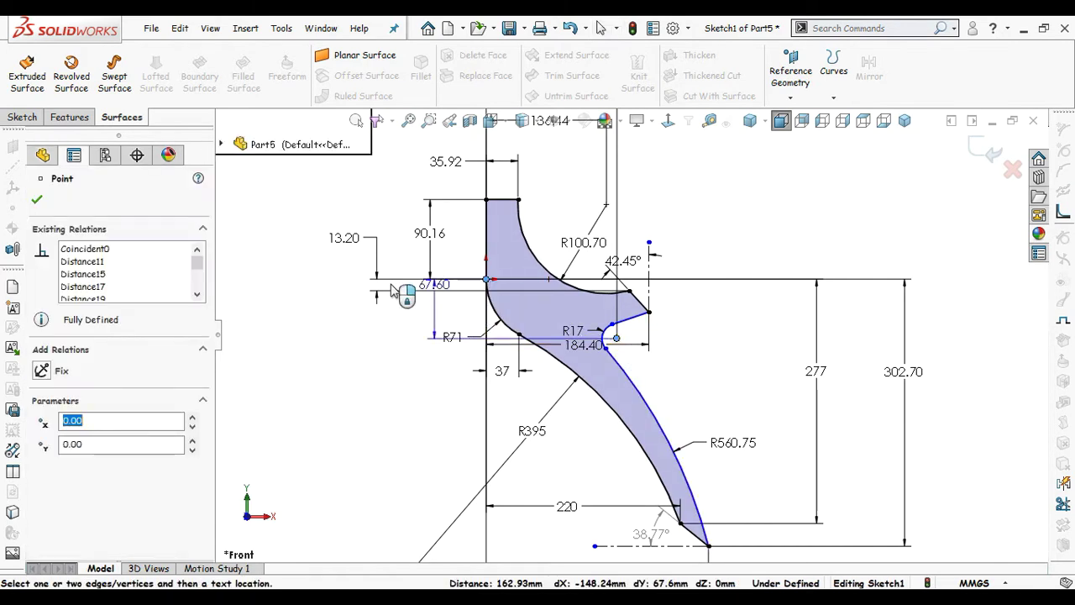
click(296, 308)
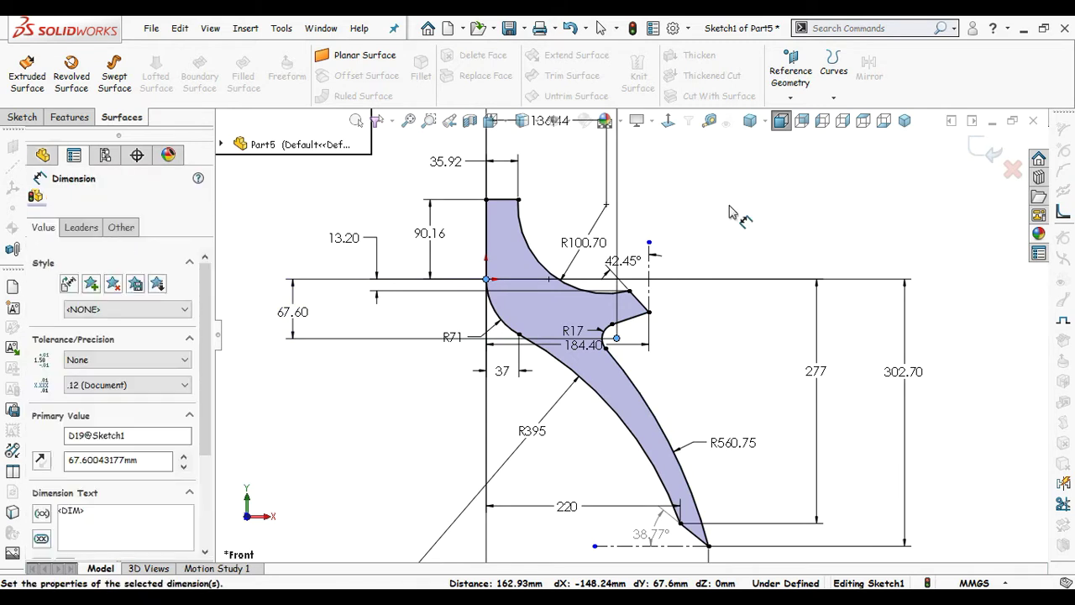
text(65)
key(Return)
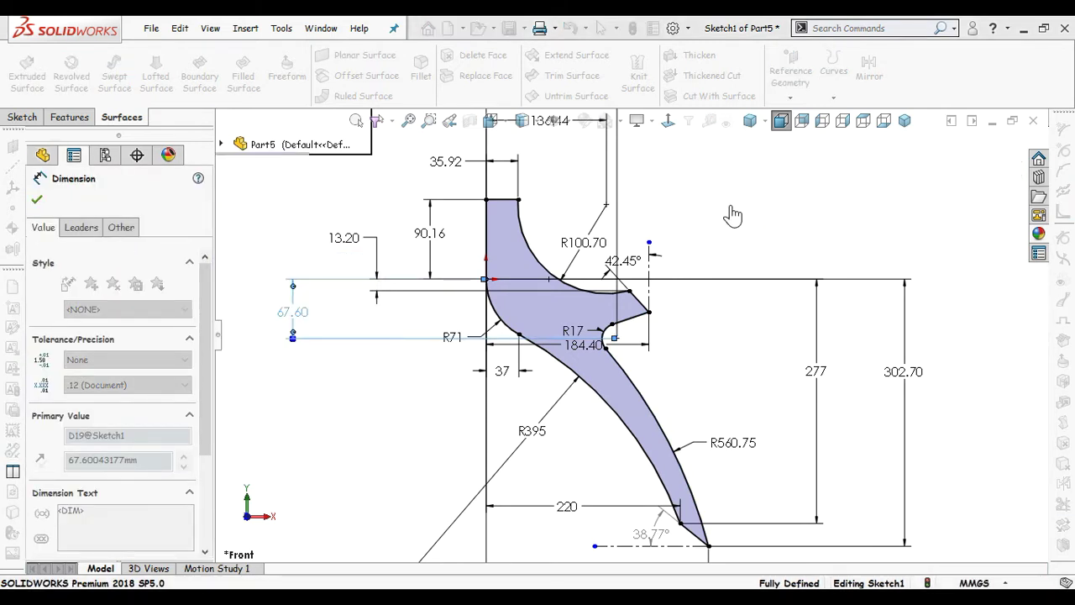
key(Escape)
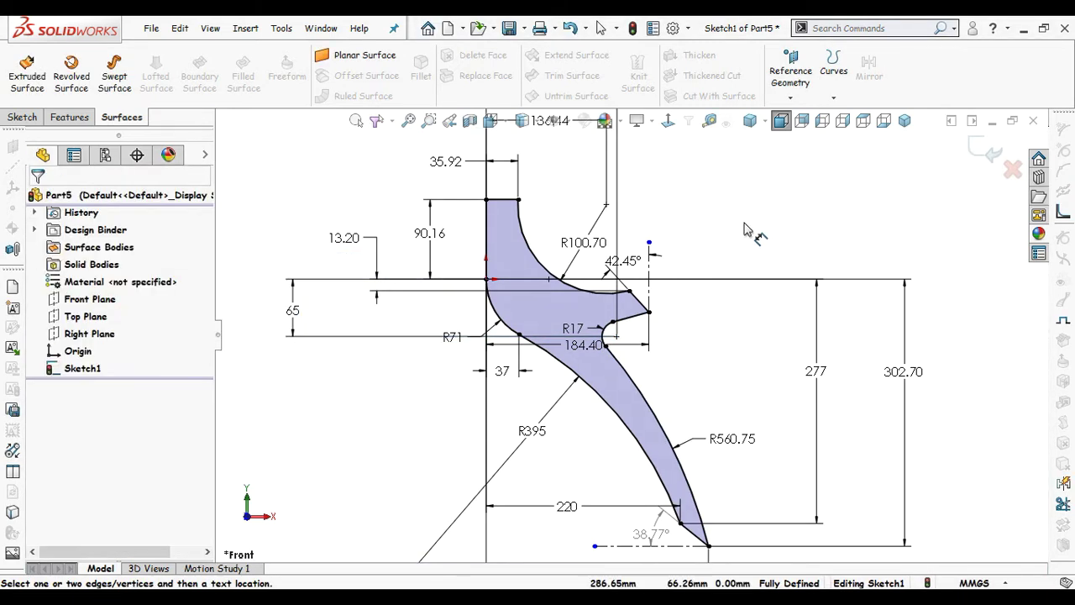
Step: Close the finished profile sketch and save the part as part4 handle
right_drag(741, 222, 712, 220)
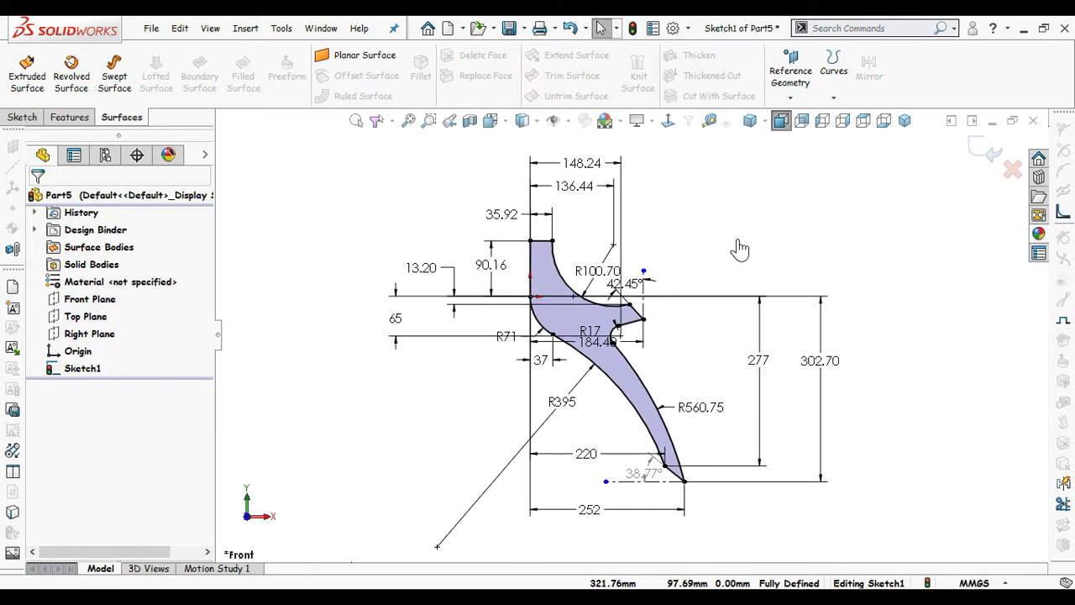
click(980, 159)
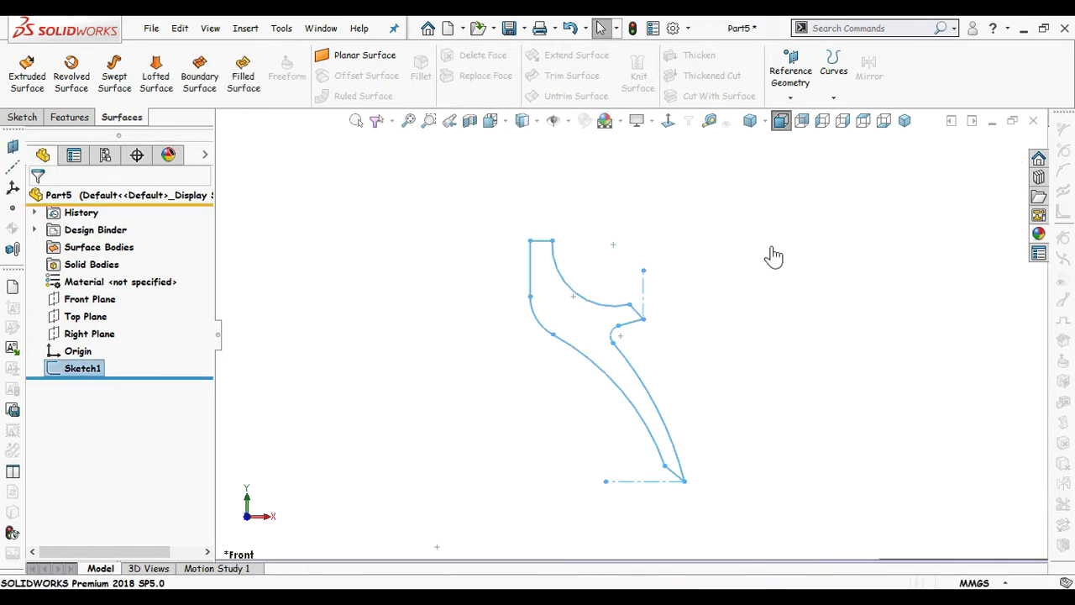
mouse_move(737, 320)
middle_down()
mouse_move(731, 372)
mouse_move(733, 339)
middle_up()
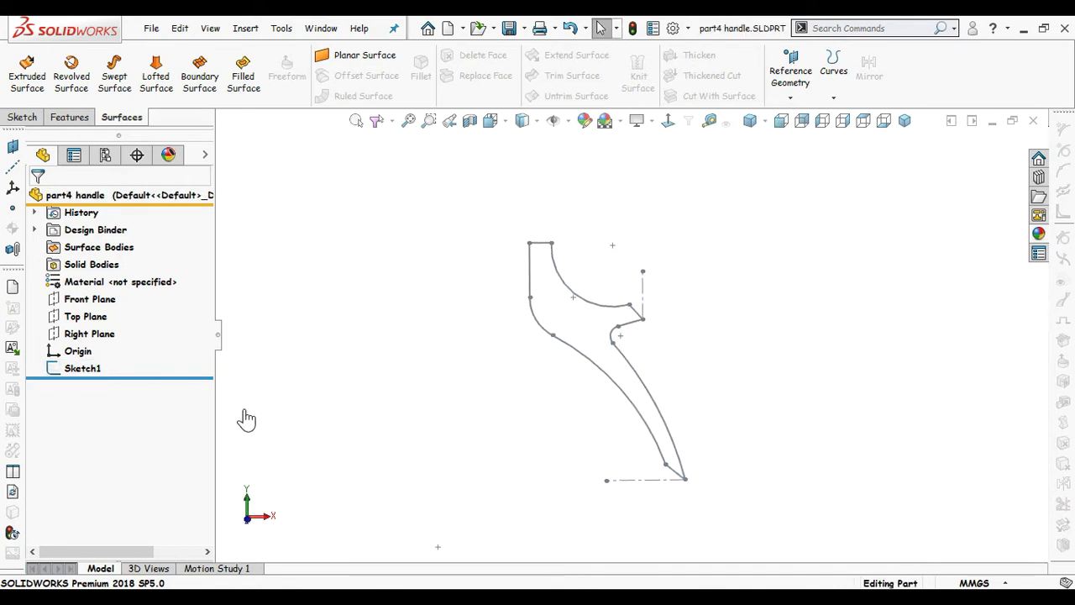
Step: On the Top Plane, sketch a closed tapered four-sided outline from the origin, about 371 mm long and 118 mm wide at the origin end
click(98, 292)
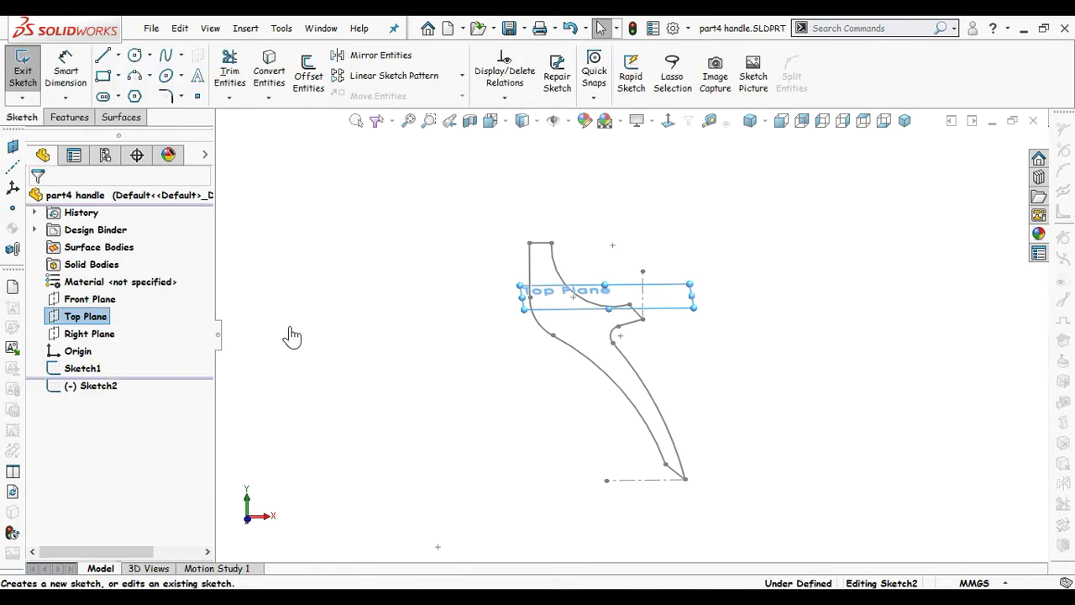
click(668, 121)
click(756, 313)
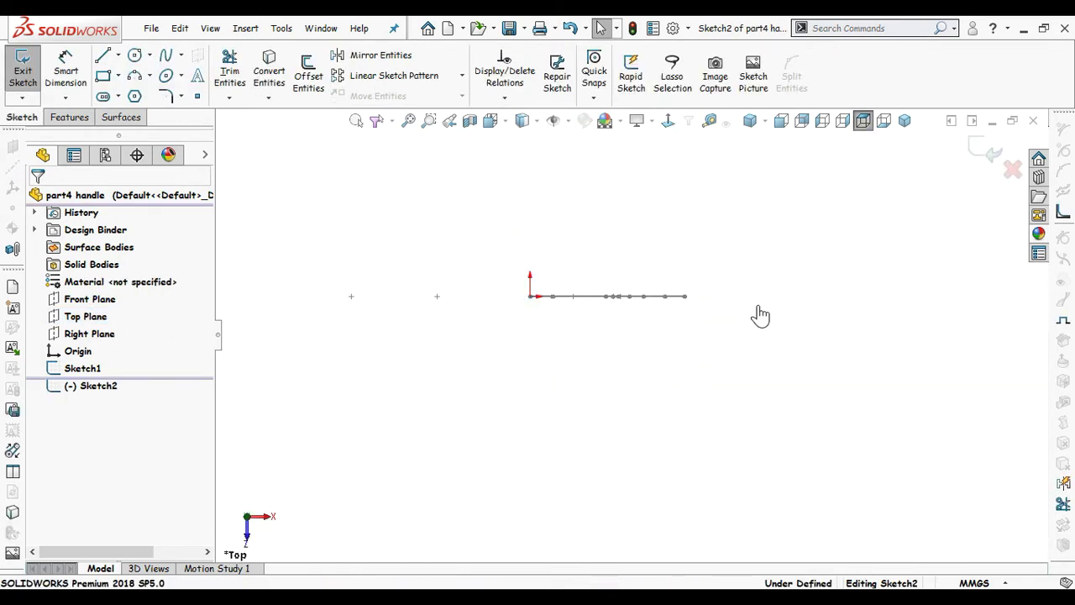
key(s)
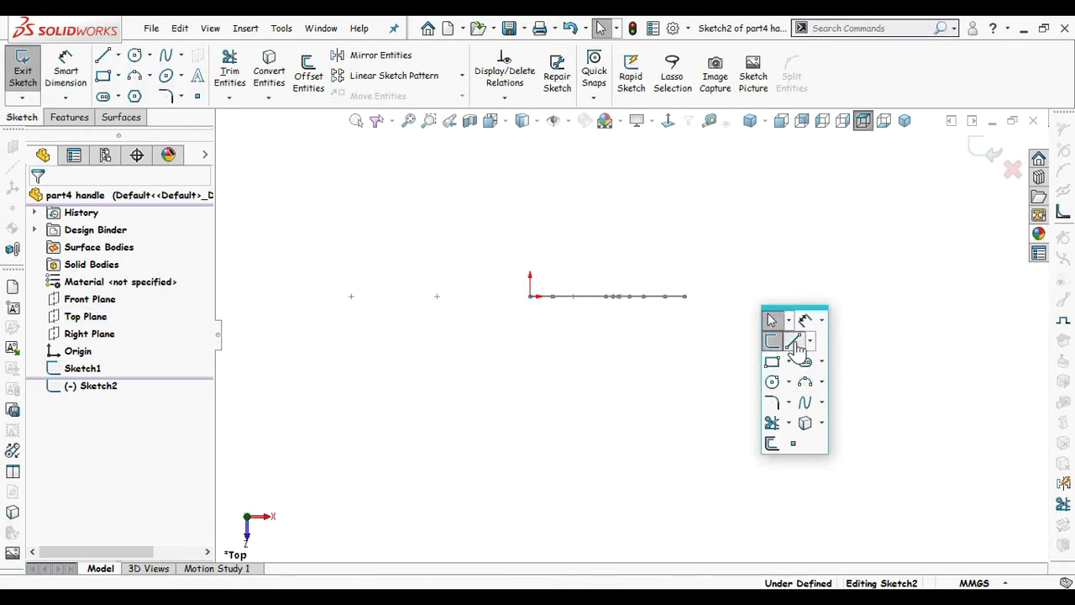
click(798, 342)
click(530, 296)
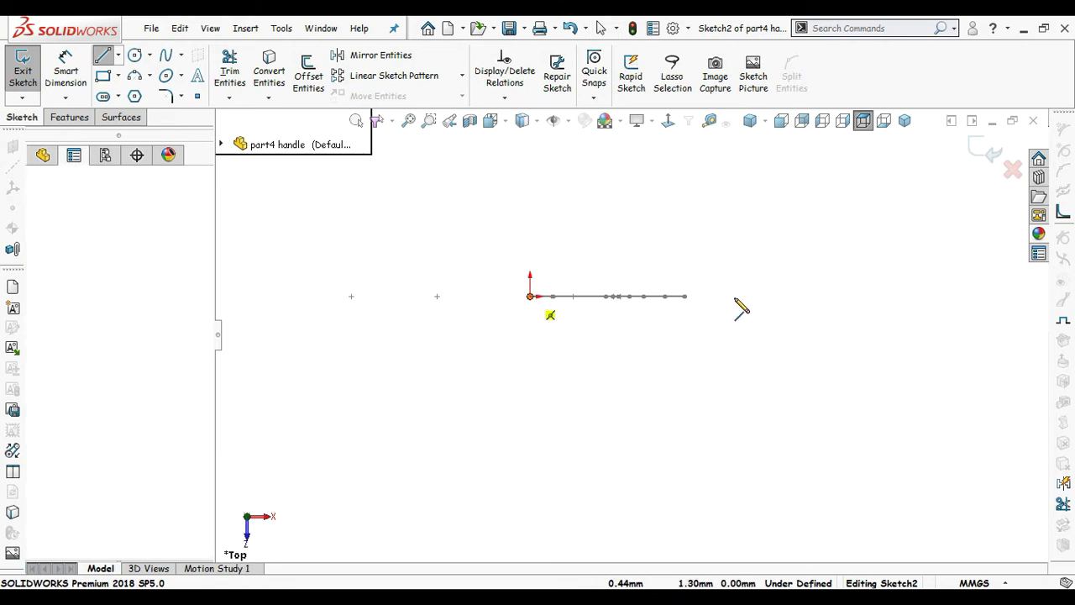
click(756, 297)
click(756, 325)
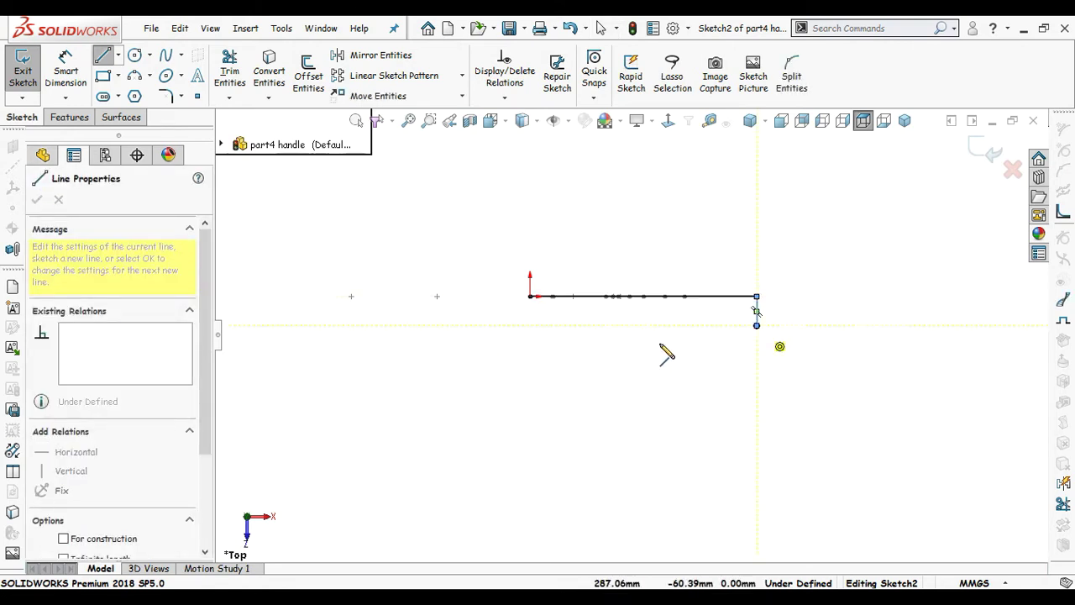
click(530, 368)
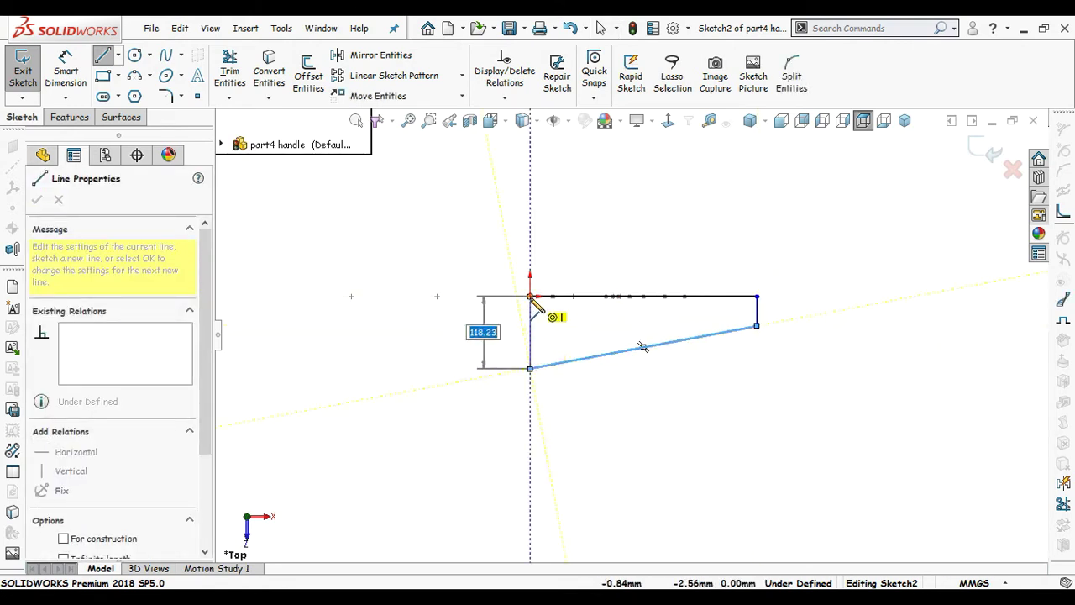
click(530, 296)
Step: Dimension the outline's horizontal edge through the origin and set its length to 344.68 mm
key(d)
scroll(775, 308, down, 1)
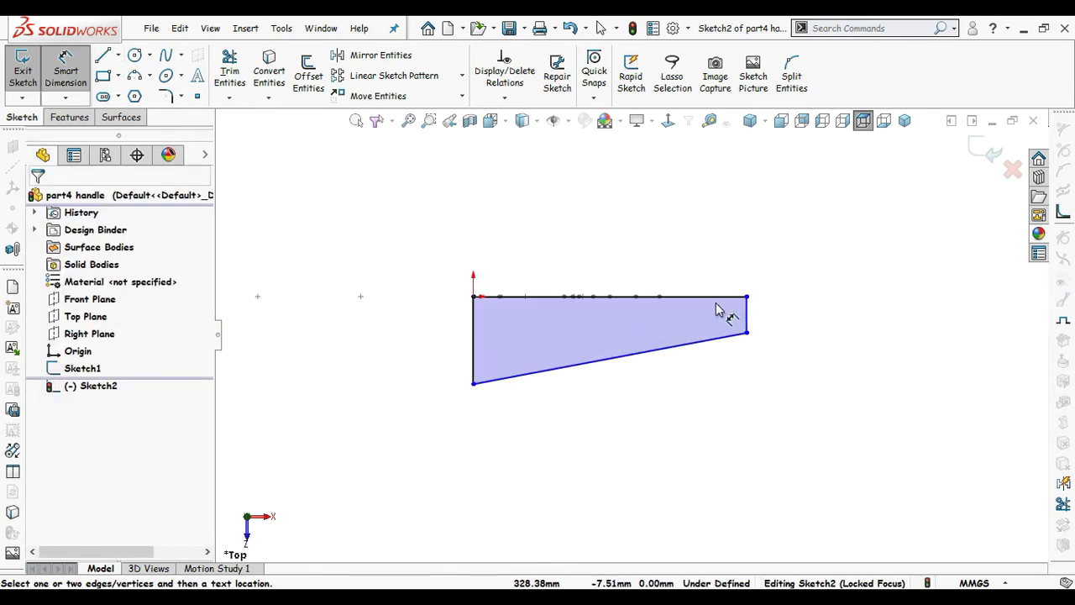
click(708, 297)
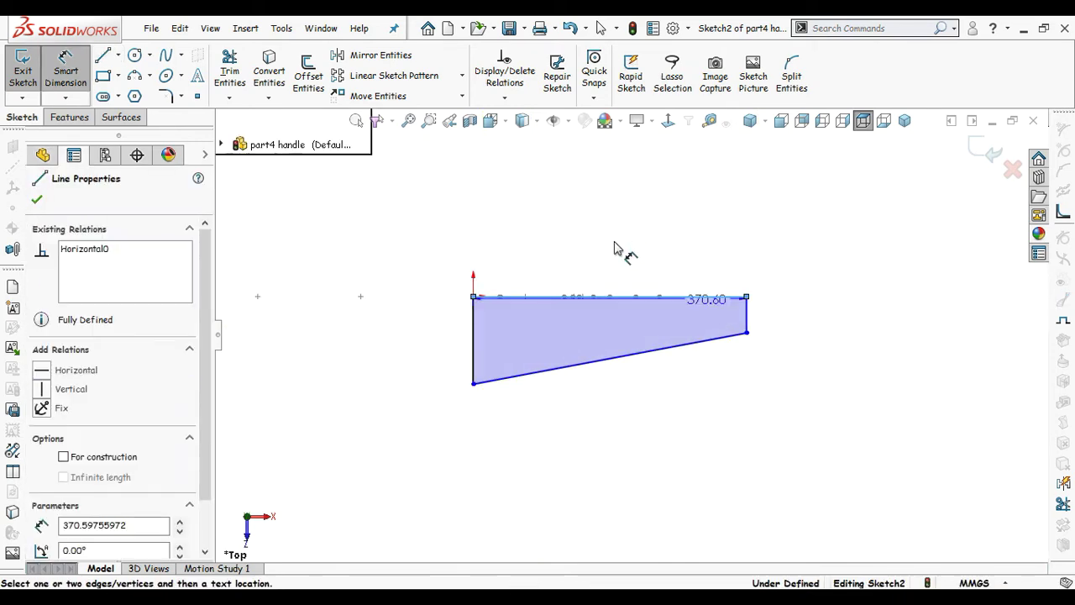
click(859, 304)
text(344.)
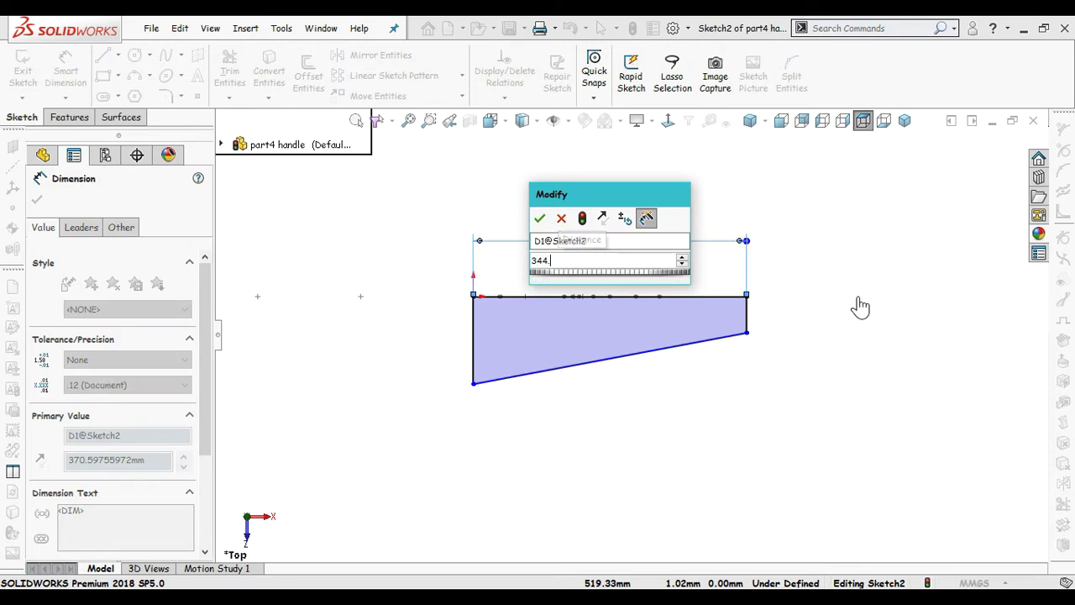
text(68)
key(Return)
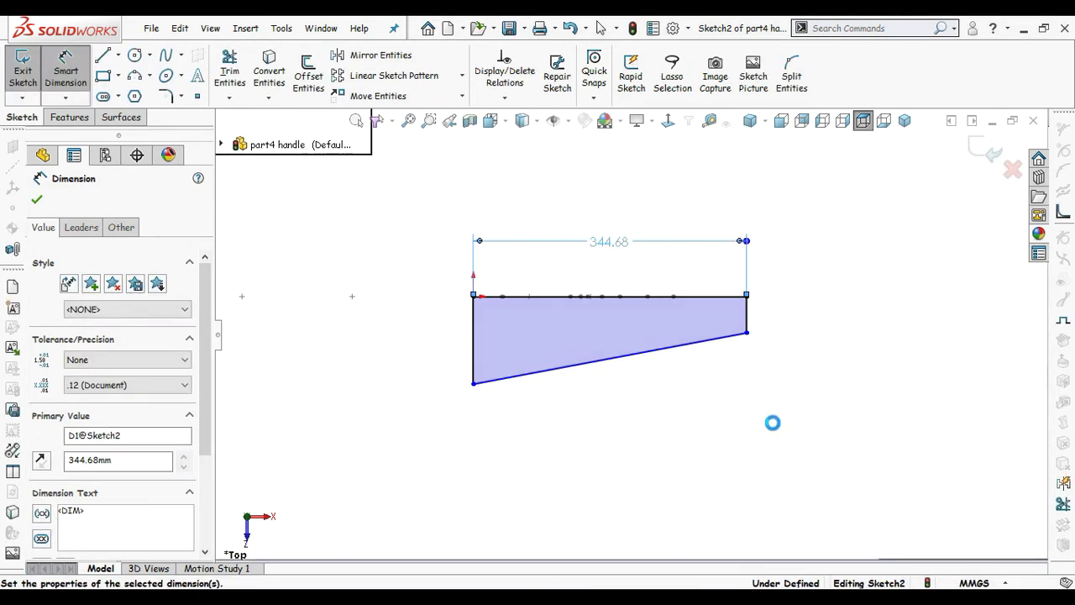
Step: Dimension the short edge at the outline's narrow end and set it to 27.75 mm
click(744, 316)
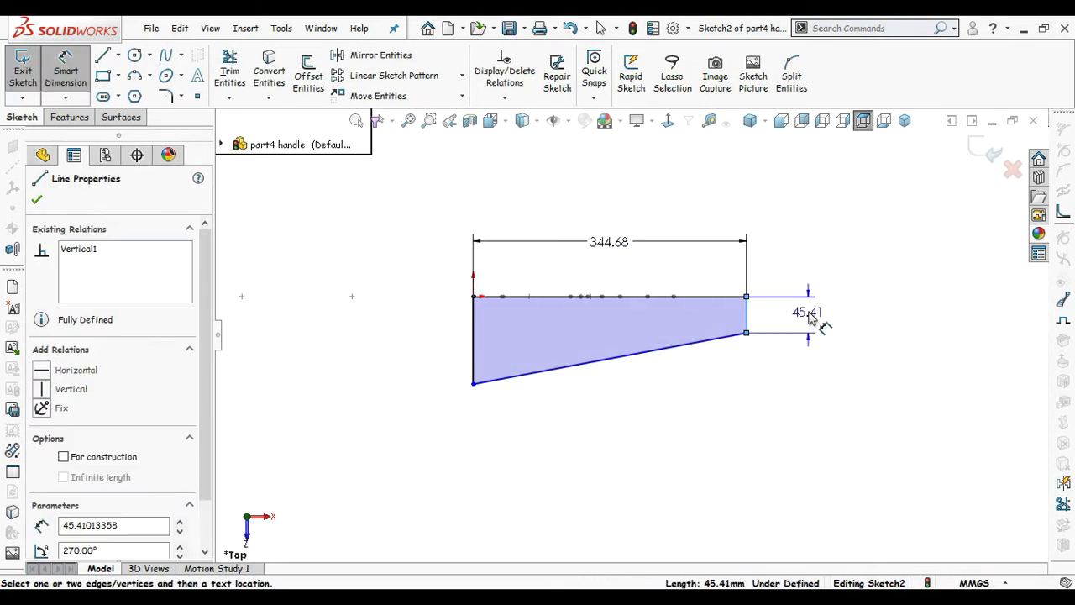
click(838, 179)
text(27.75)
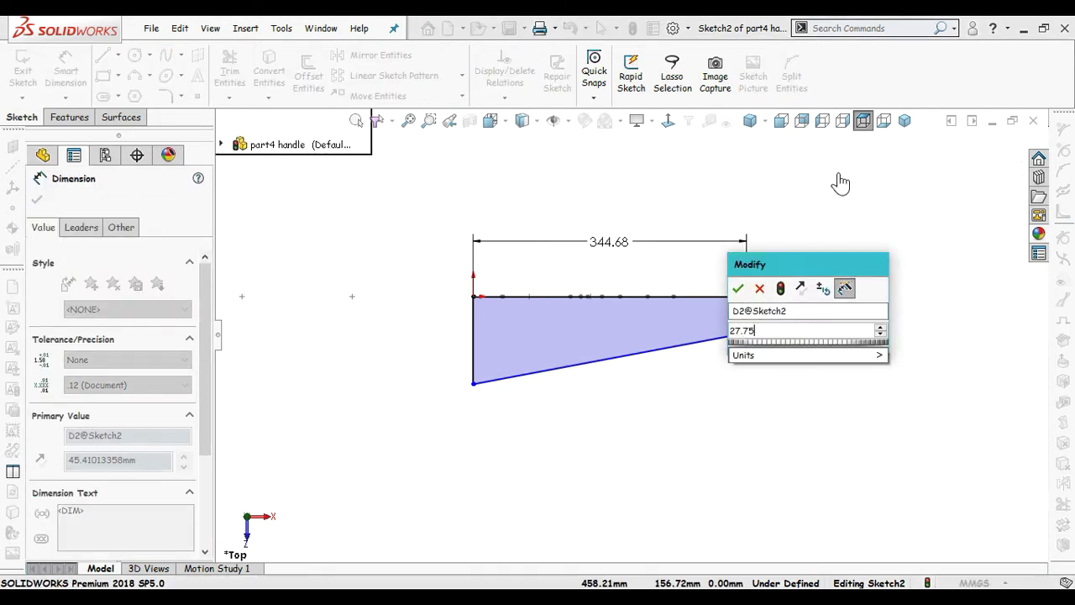
key(Return)
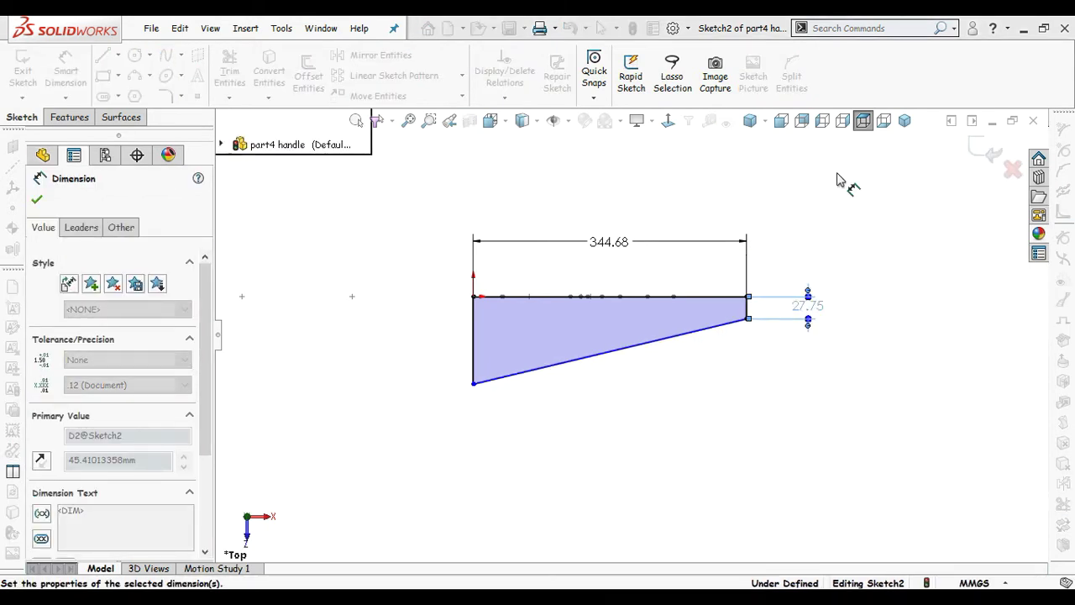
key(Escape)
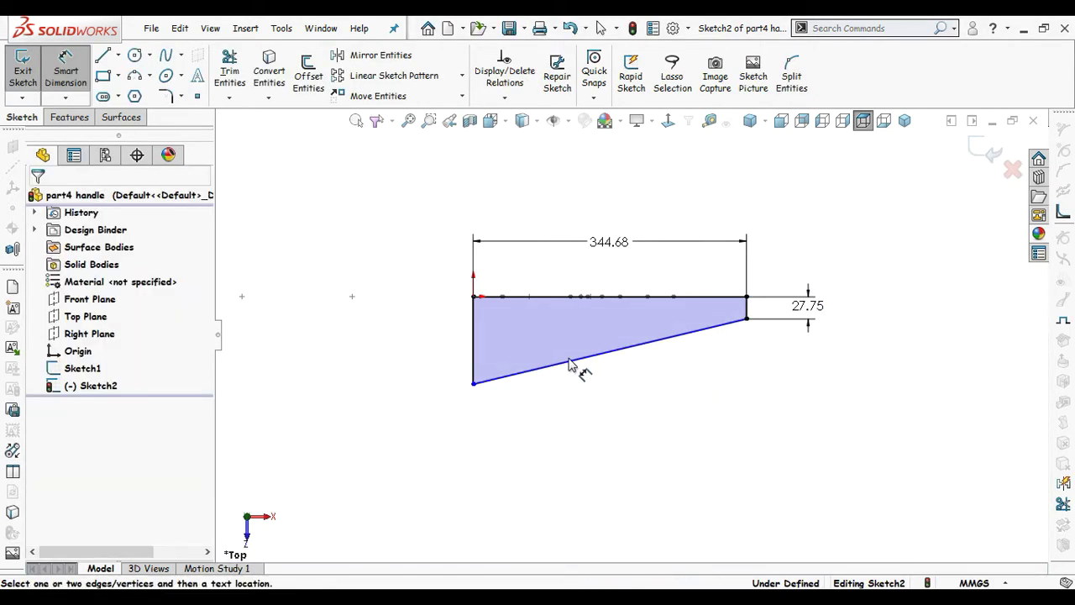
Step: Dimension the outline's wide end edge at the origin, set it to 65 mm, and close the sketch
click(470, 336)
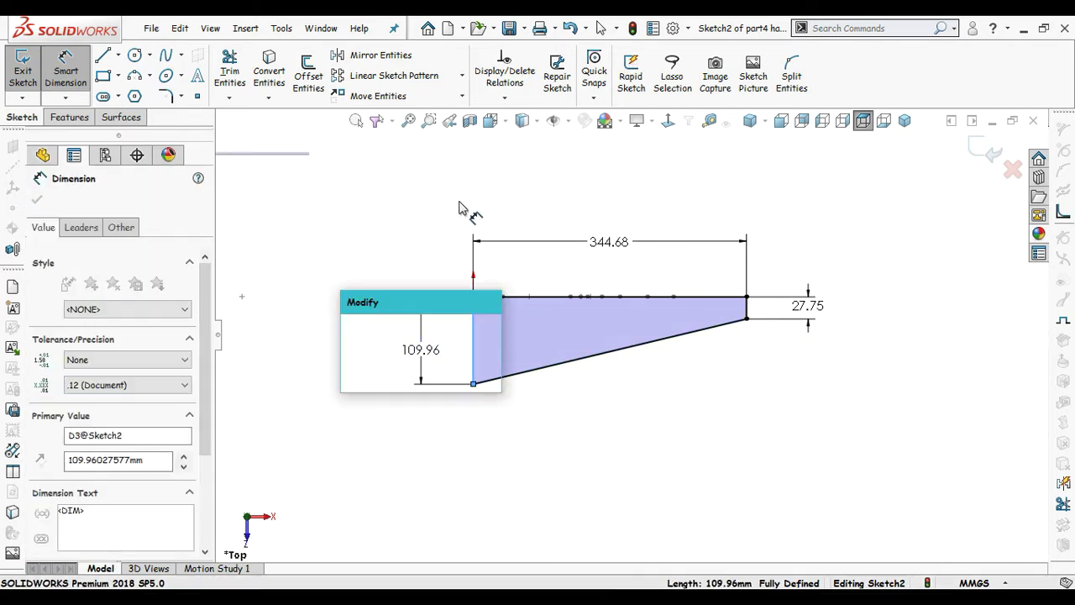
key(Return)
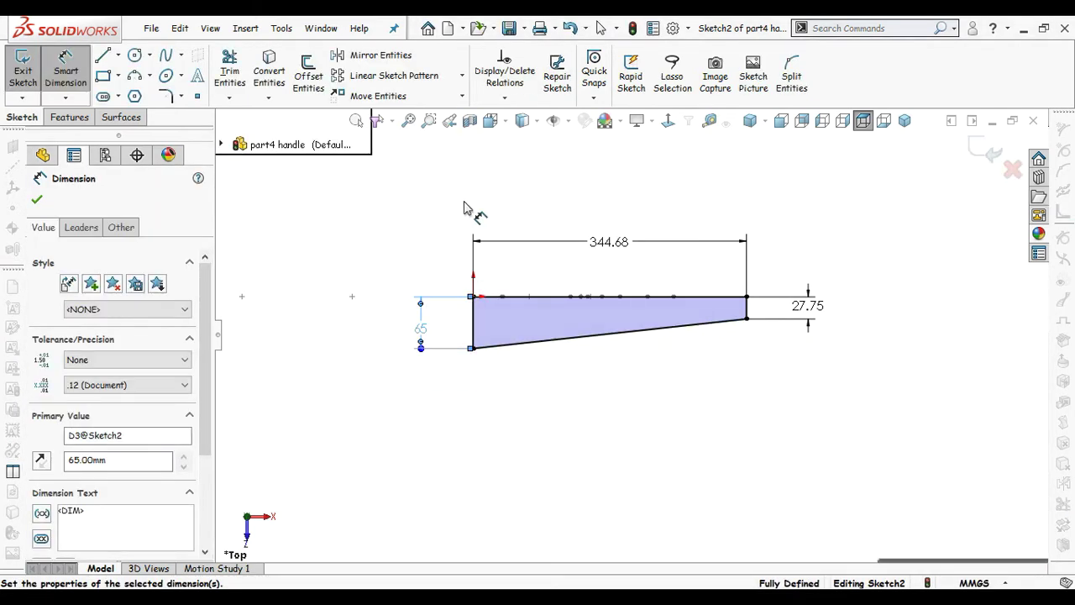
click(542, 411)
key(Escape)
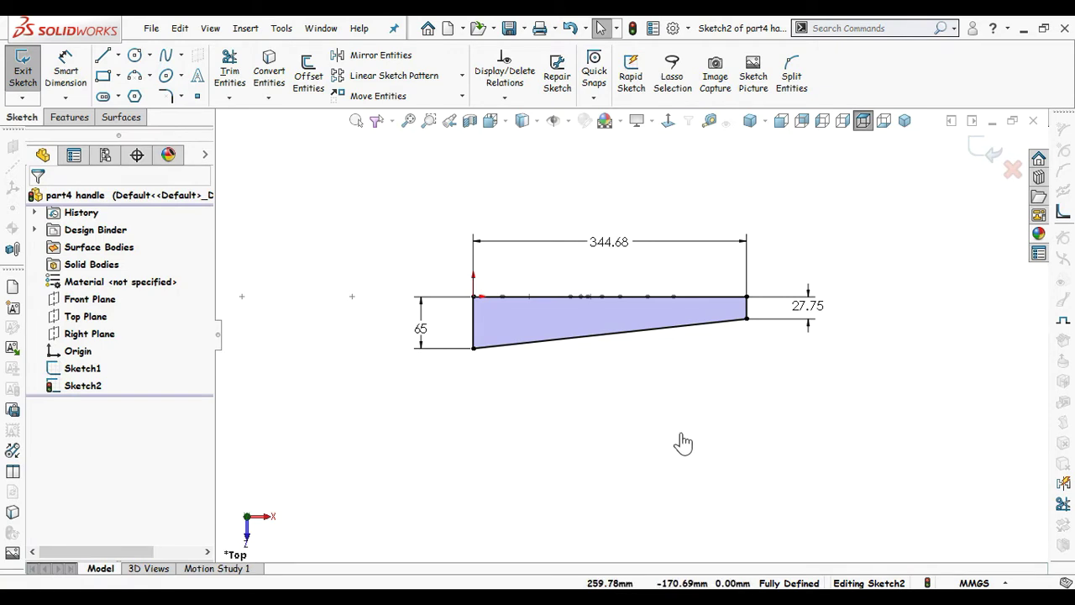
mouse_move(684, 439)
middle_down()
mouse_move(742, 408)
mouse_move(719, 238)
mouse_move(727, 262)
middle_up()
click(752, 329)
mouse_move(752, 335)
middle_down()
mouse_move(806, 319)
mouse_move(855, 331)
mouse_move(775, 310)
mouse_move(760, 326)
middle_up()
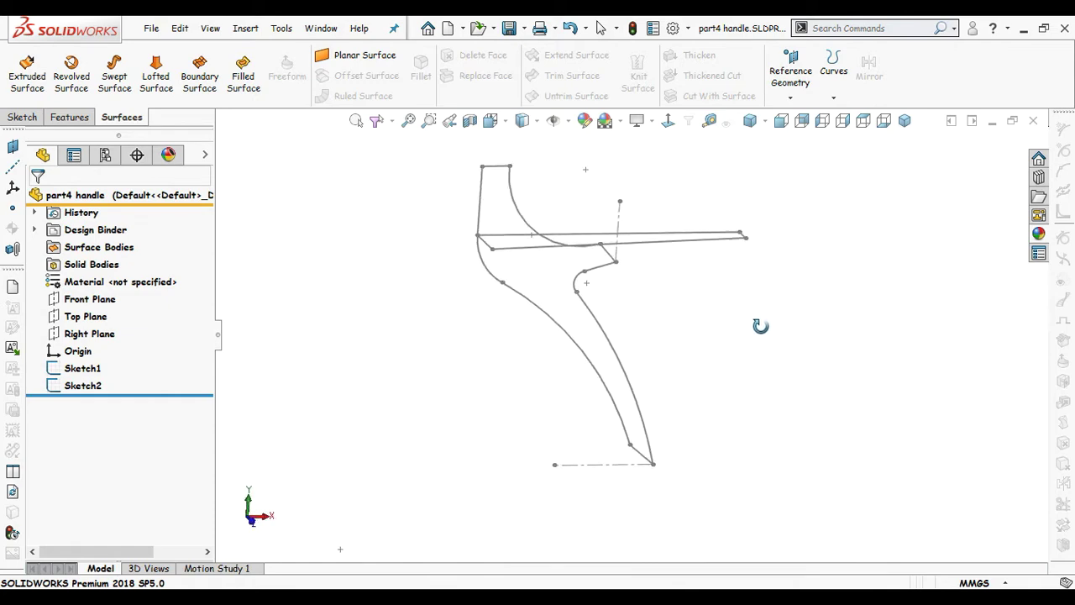
Step: Extrude the curved handle profile of Sketch1 as a blind boss with a depth of 113 mm
click(105, 367)
click(70, 118)
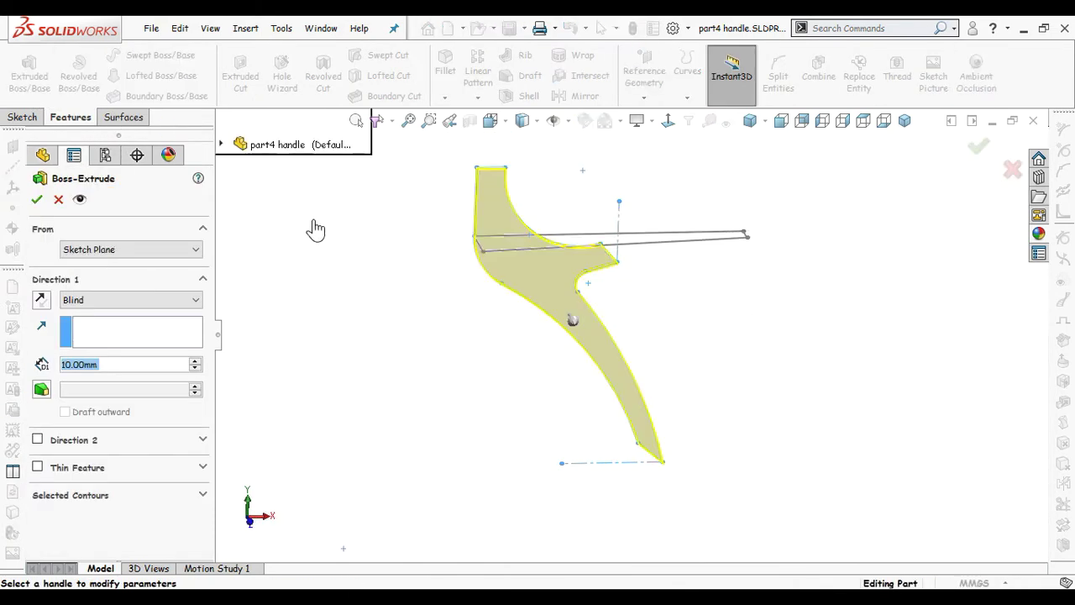
middle_drag(315, 229, 408, 180)
drag(611, 336, 689, 336)
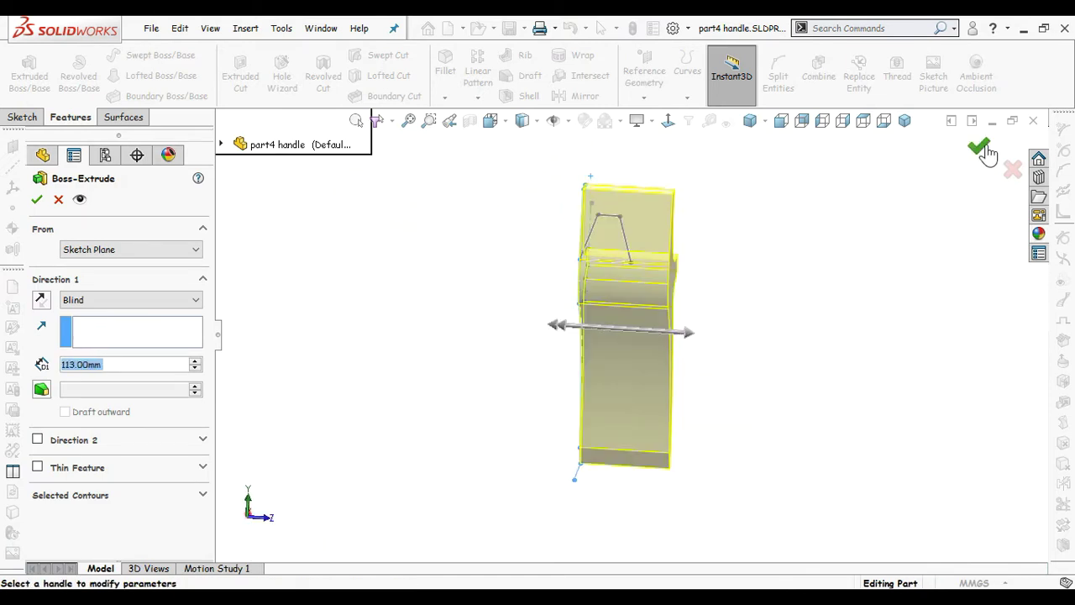
key(Return)
middle_drag(770, 291, 618, 252)
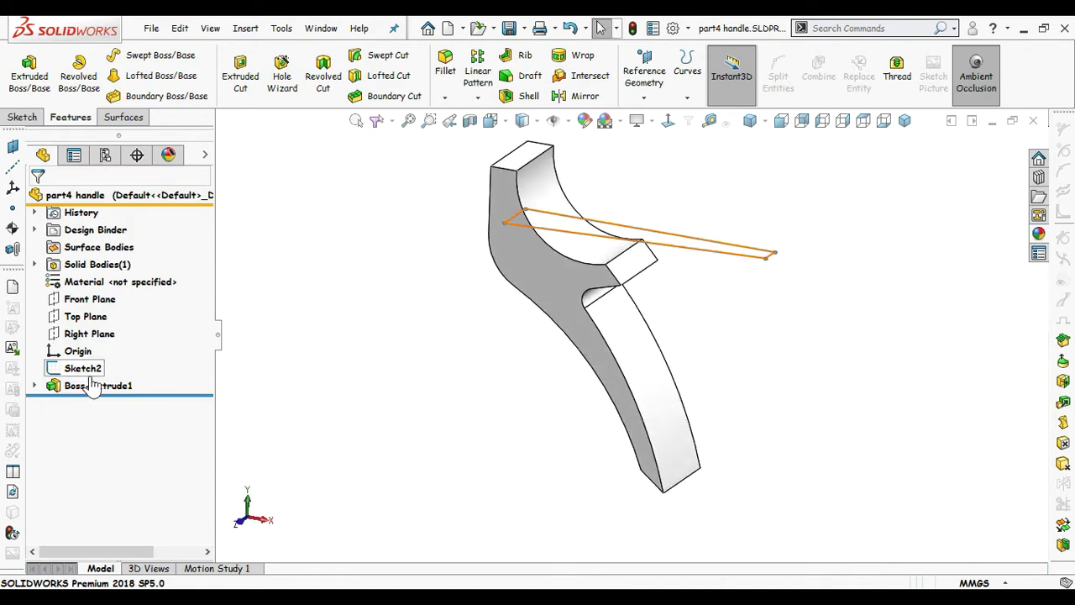
Step: Extrude the tapered outline of Sketch2 as a Mid Plane boss with a depth of 738 mm
click(84, 370)
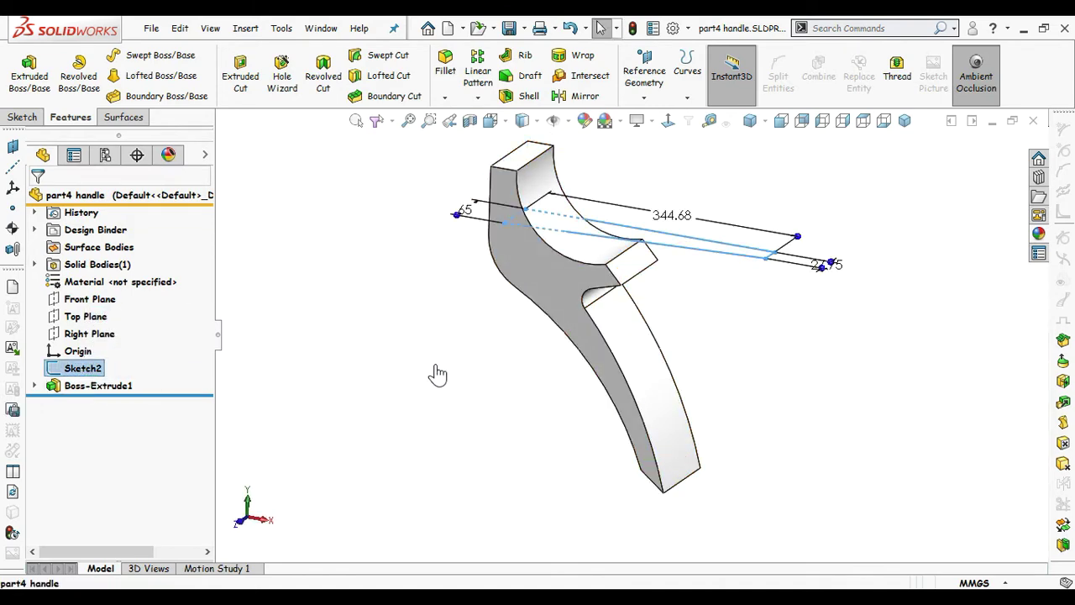
click(48, 81)
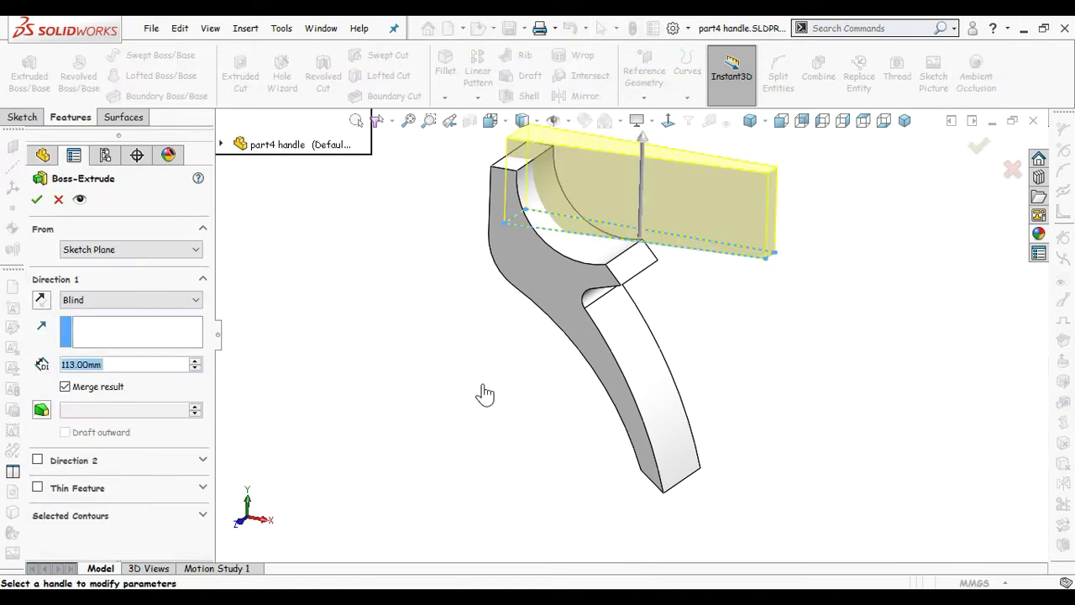
right_click(399, 273)
click(440, 407)
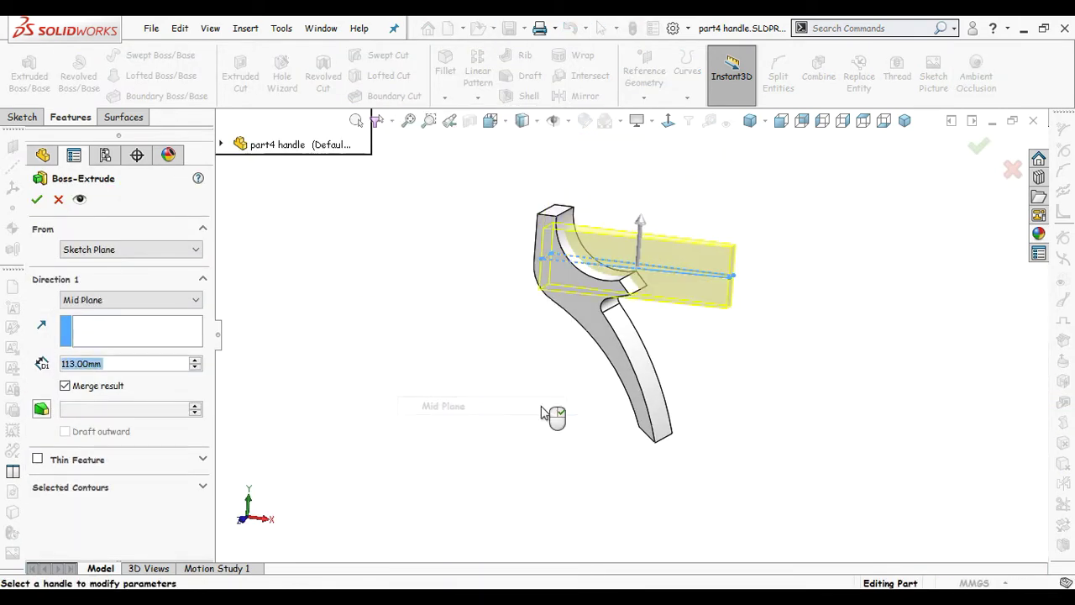
drag(640, 222, 672, 138)
middle_drag(748, 311, 764, 263)
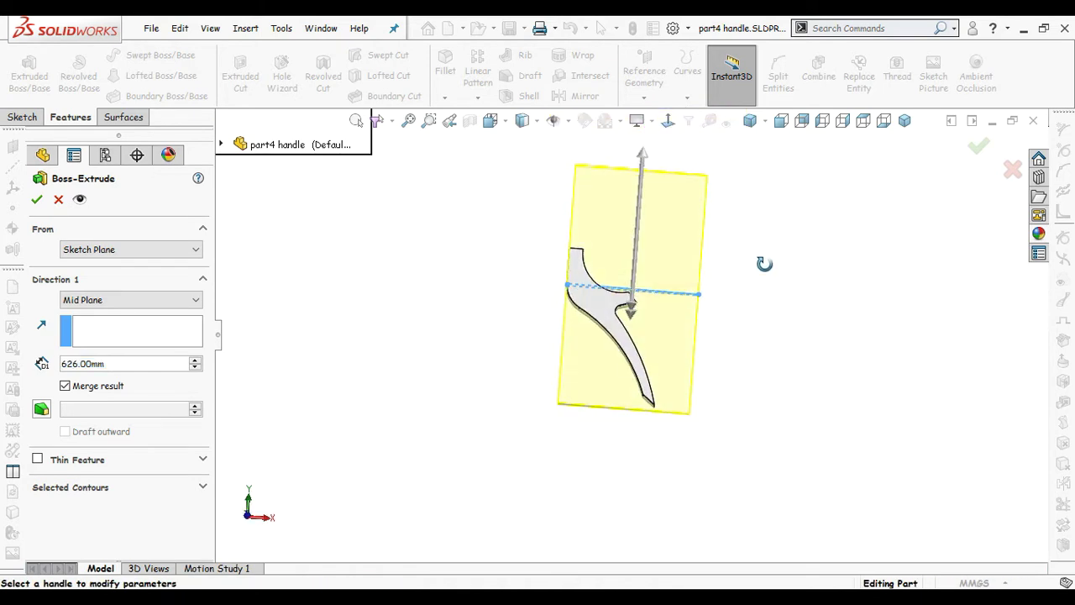
drag(643, 158, 644, 151)
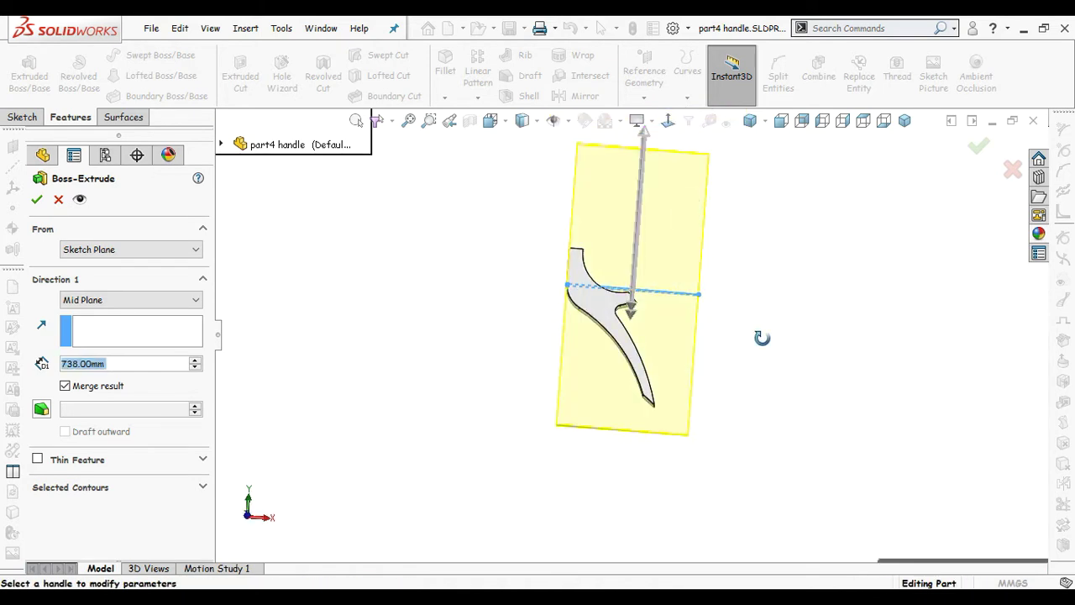
middle_drag(759, 336, 677, 324)
key(Return)
Step: Edit the mid-plane extrusion of Sketch2 to turn off Merge result, keeping it as a separate body
click(98, 386)
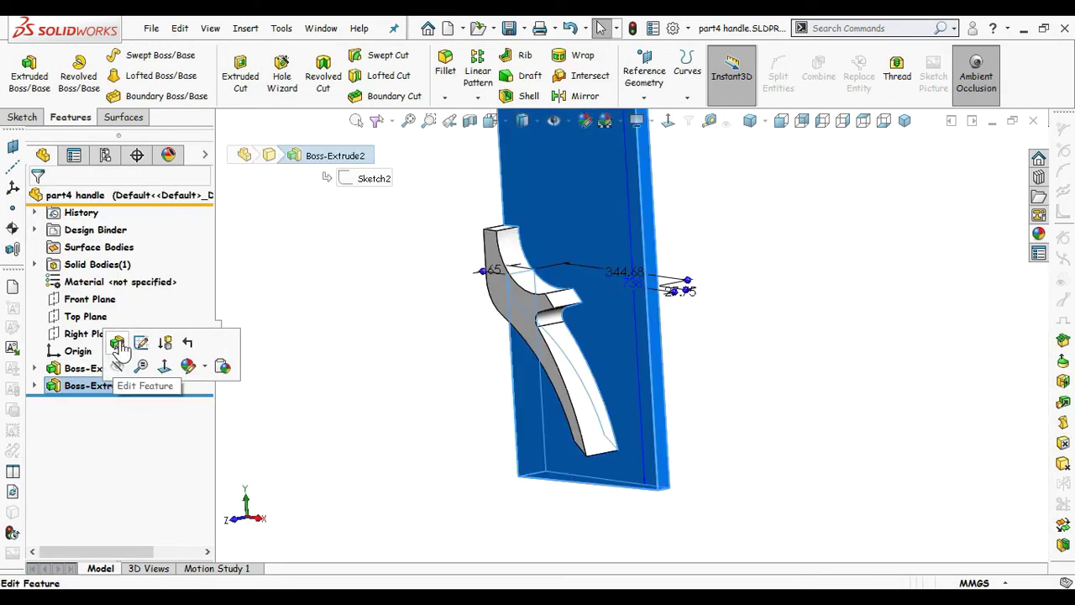
click(140, 341)
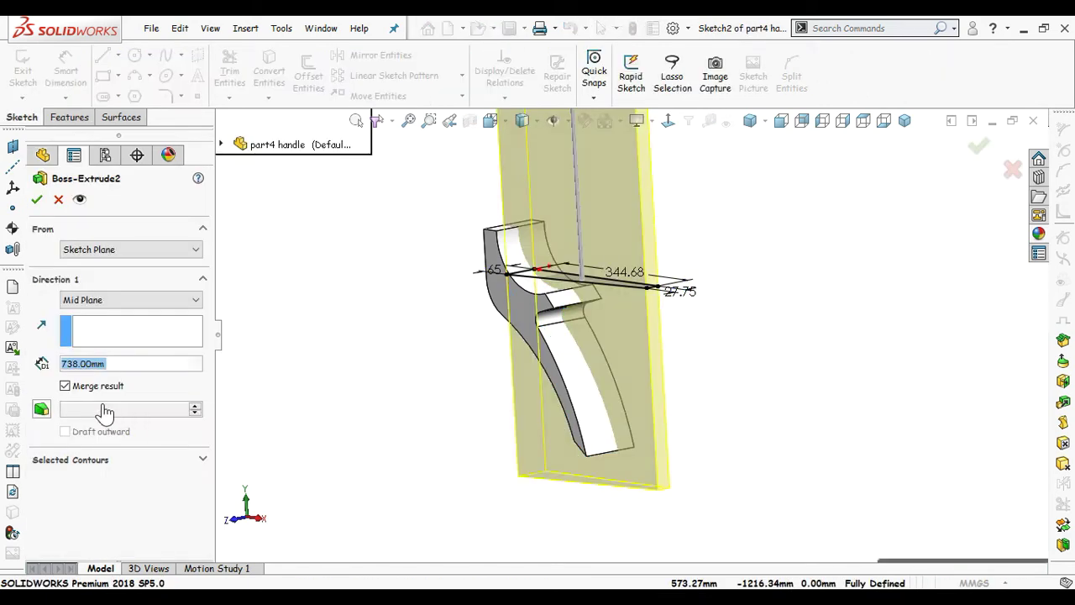
click(37, 199)
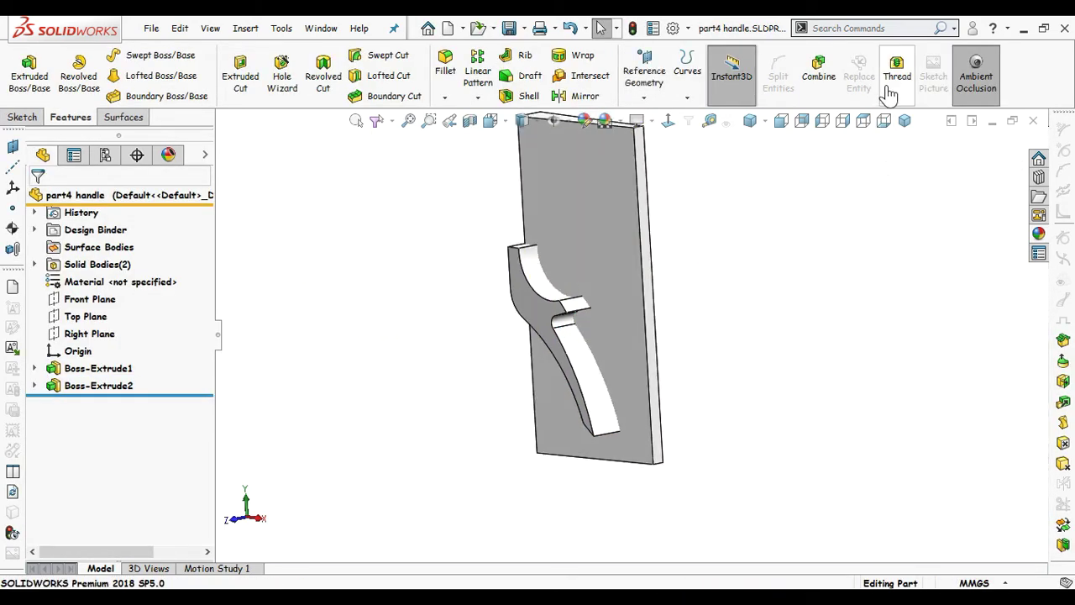
Step: Combine the Boss-Extrude2 and Boss-Extrude1 bodies with the Common operation
click(830, 85)
middle_drag(368, 333, 399, 338)
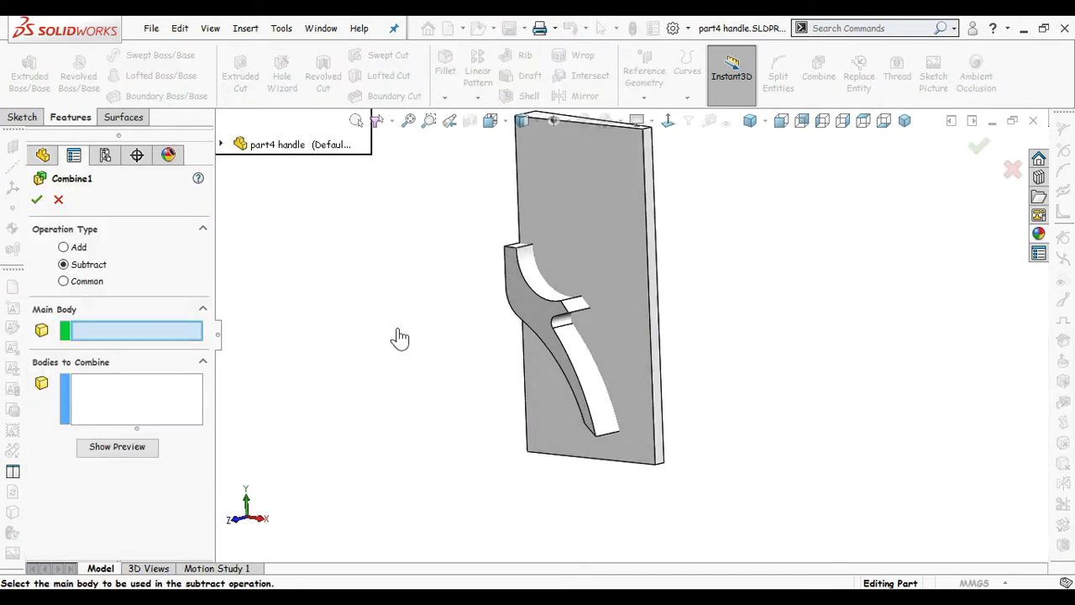
click(65, 281)
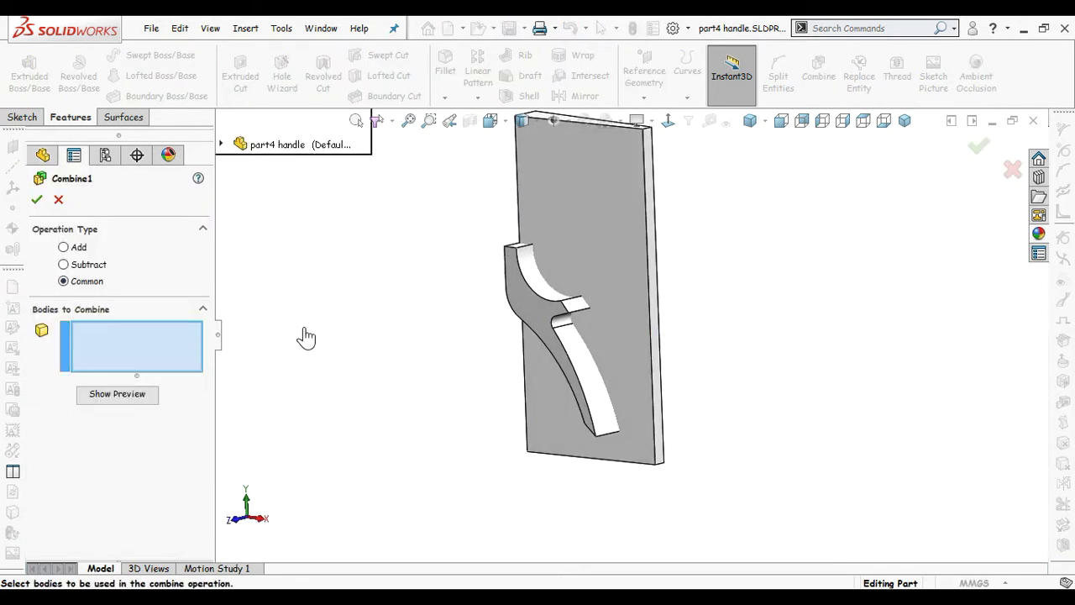
click(624, 235)
click(576, 307)
middle_drag(576, 307, 698, 336)
click(978, 147)
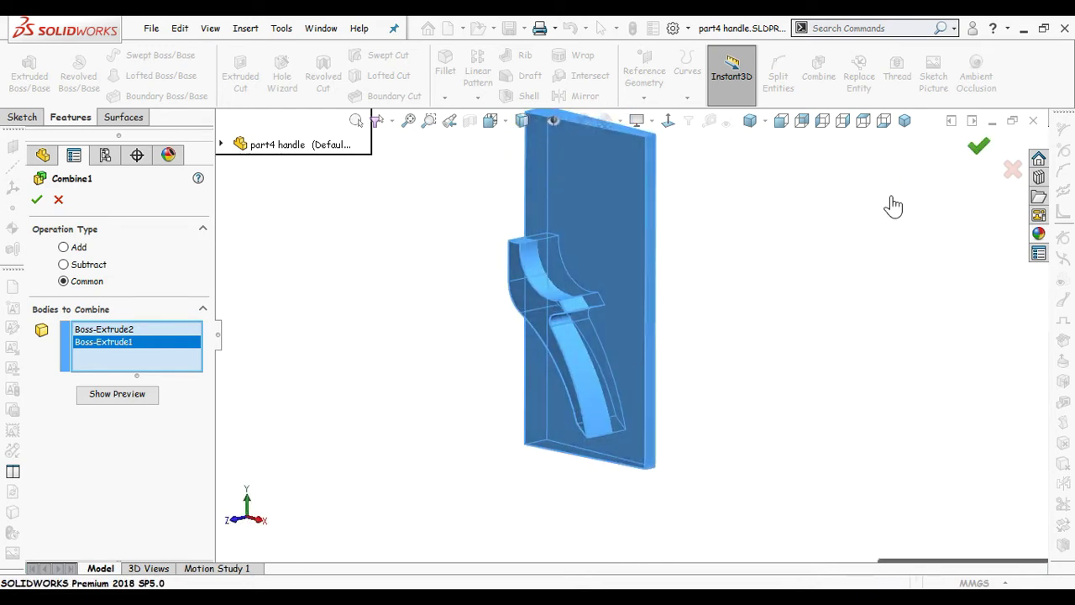
Step: Start a face fillet between the handle's flat side face and the end face of the short prong
middle_drag(617, 336, 667, 357)
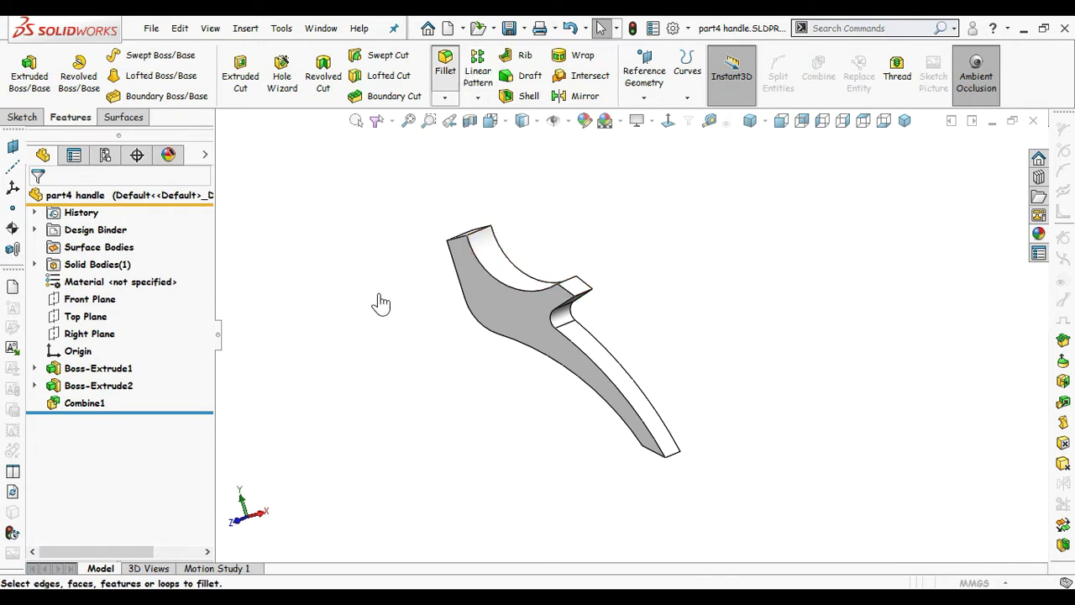
click(118, 286)
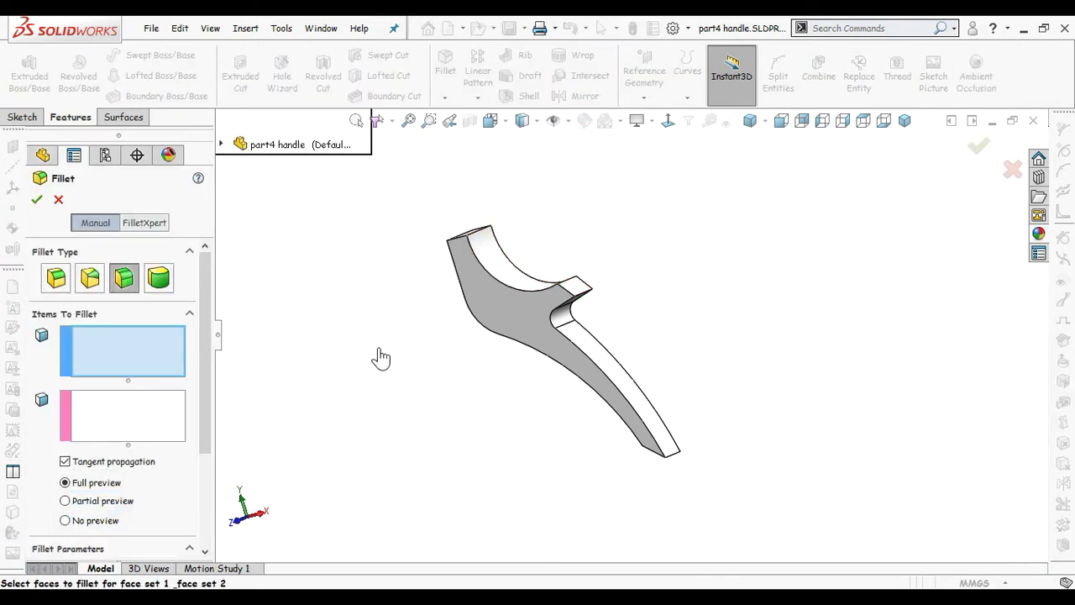
scroll(672, 425, down, 1)
scroll(516, 252, down, 4)
click(548, 296)
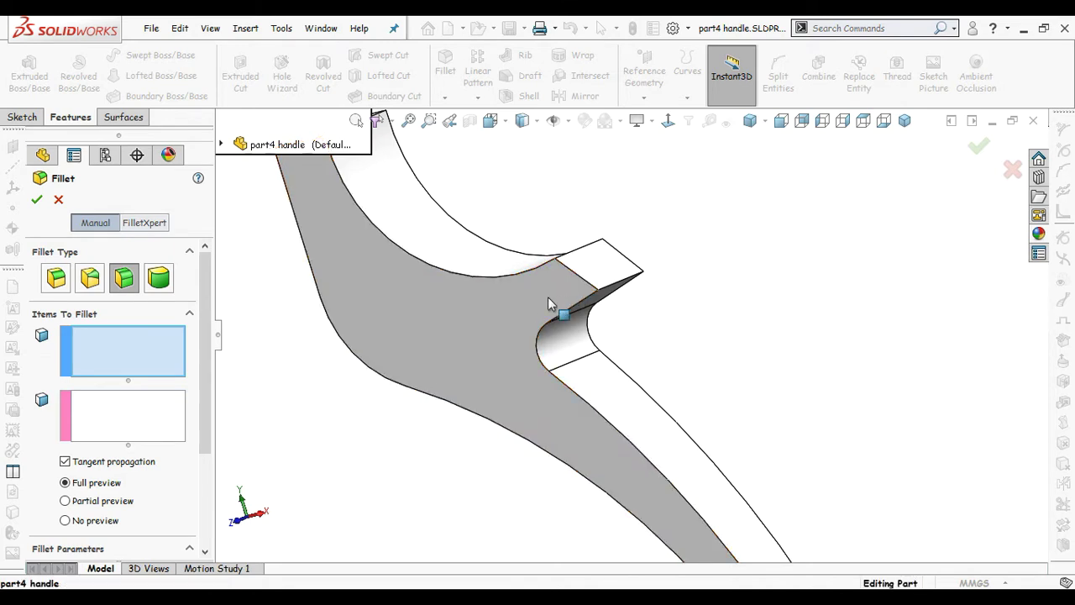
click(594, 267)
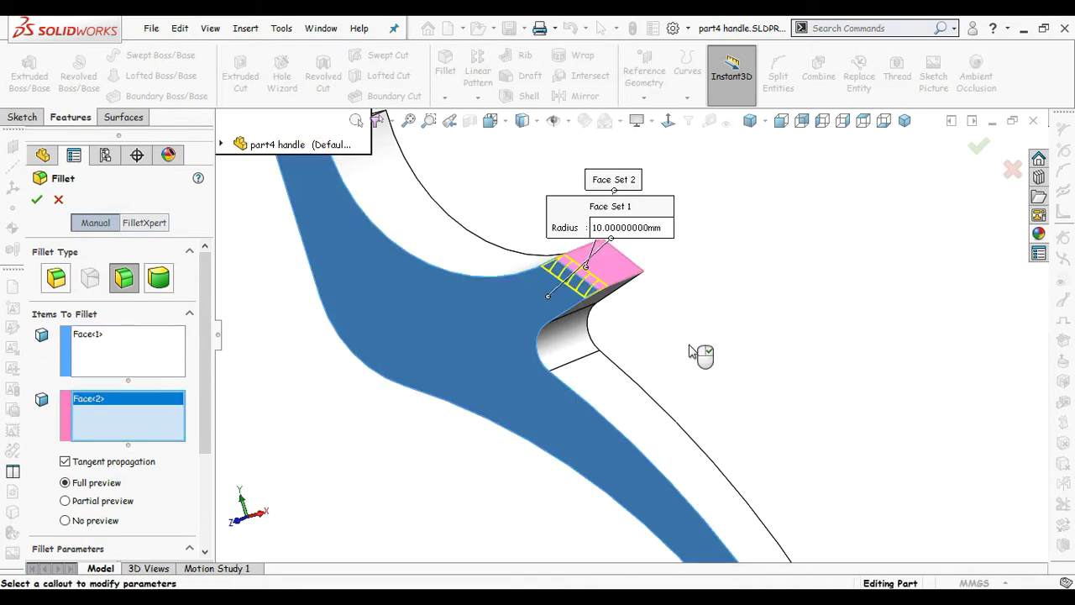
middle_drag(684, 343, 703, 336)
scroll(328, 405, up, 1)
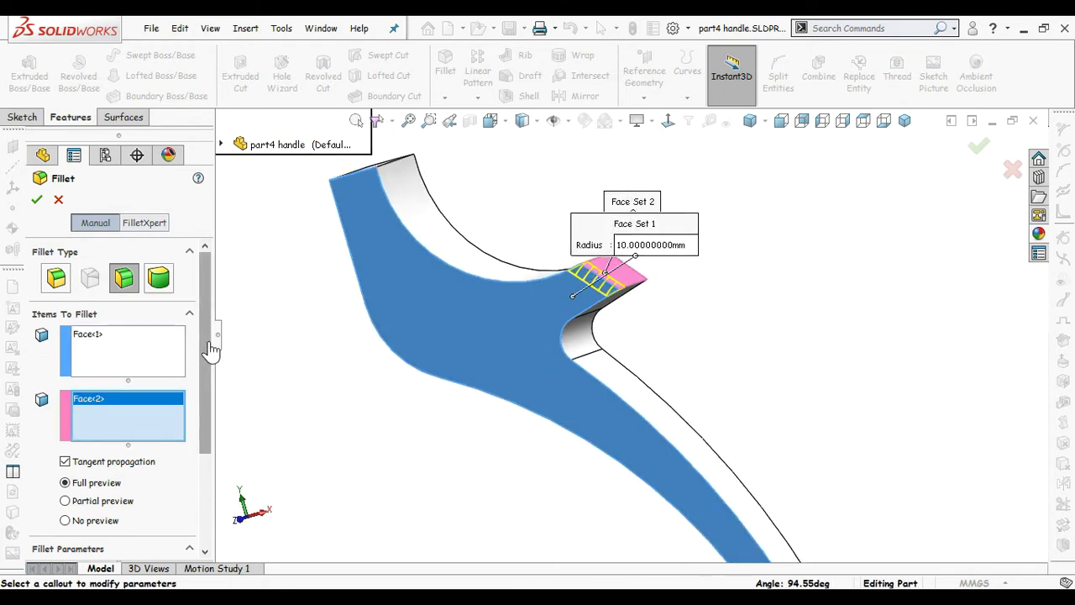
Step: Define the prong's face fillet by Hold Line, using the end face's far edge, and apply it
drag(207, 347, 206, 457)
click(170, 425)
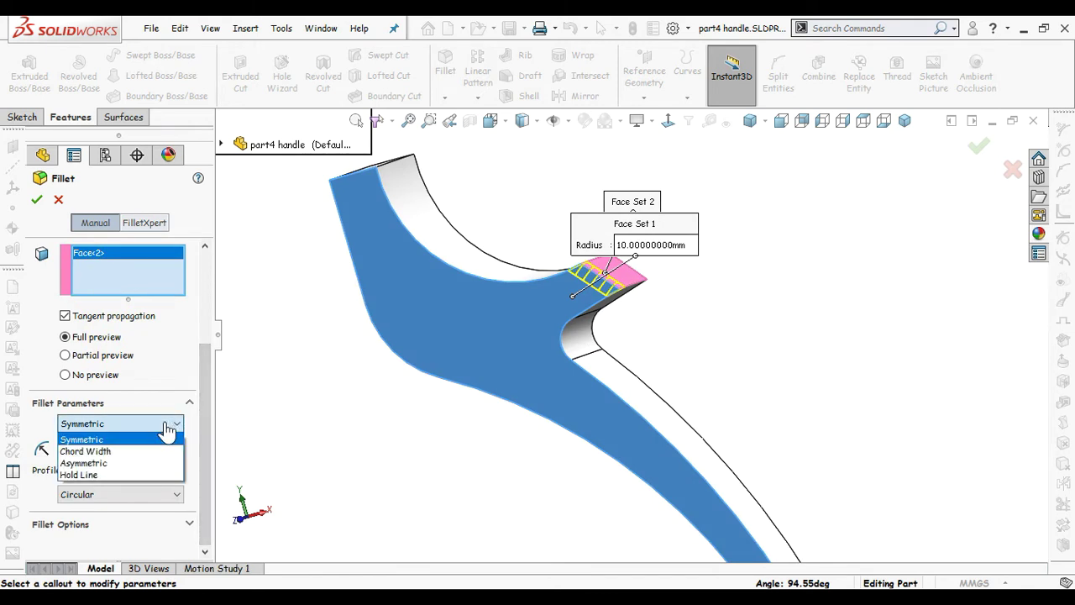
click(110, 476)
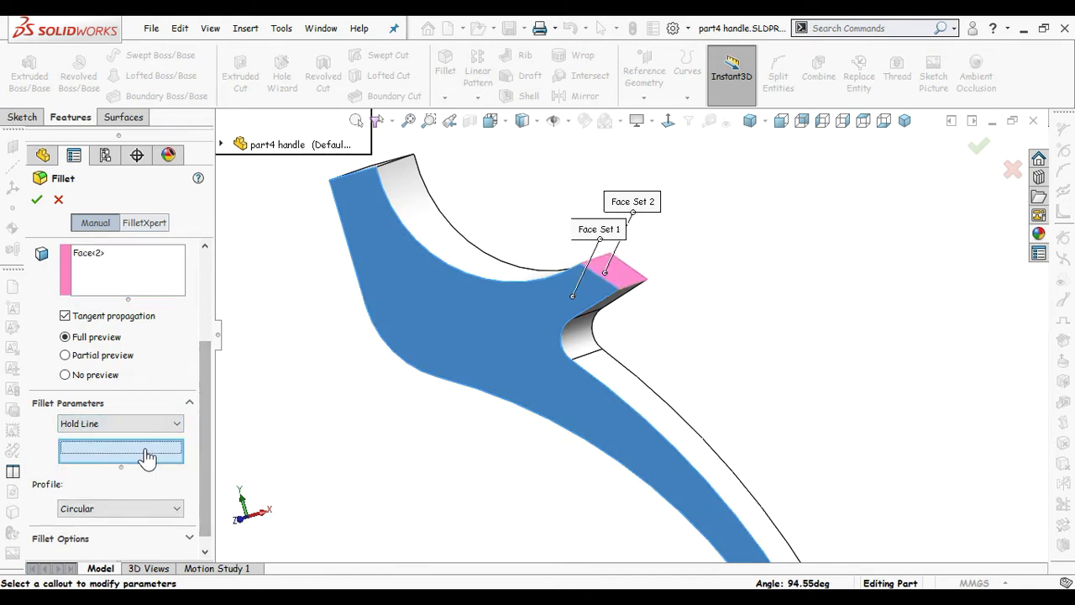
scroll(594, 287, down, 2)
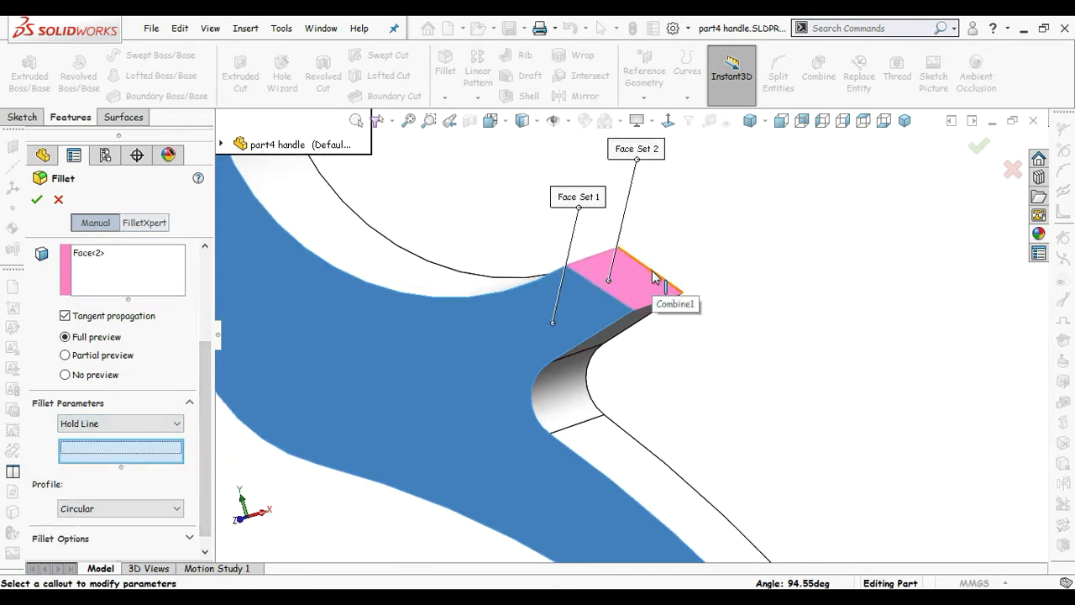
click(655, 277)
scroll(685, 336, up, 2)
middle_drag(689, 344, 731, 336)
click(977, 154)
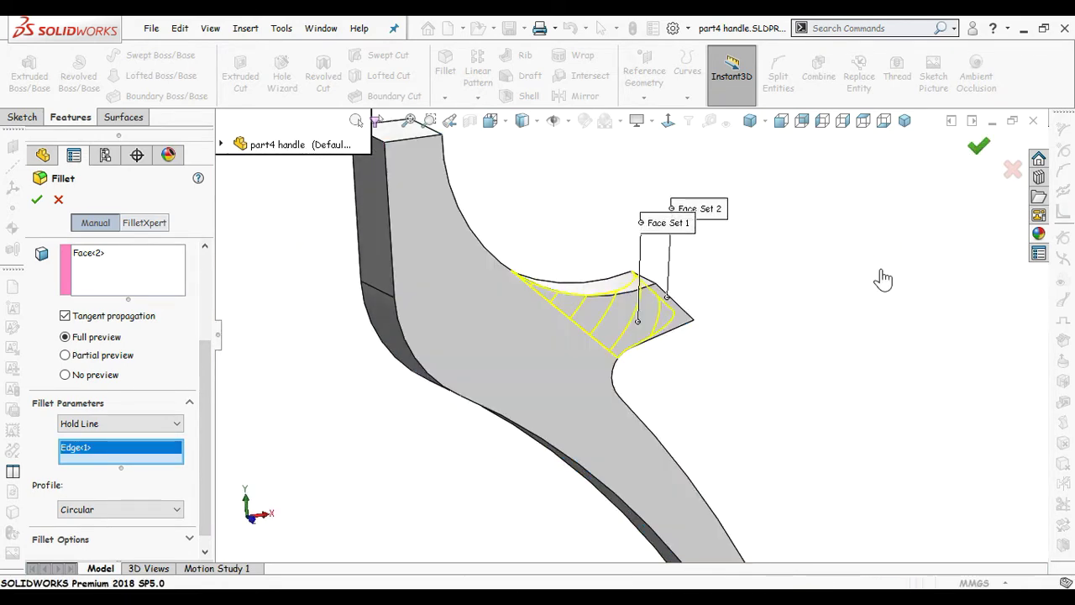
Step: Start a second face fillet between the handle's flat side face and the top end face of the upper arm
middle_drag(835, 328, 705, 361)
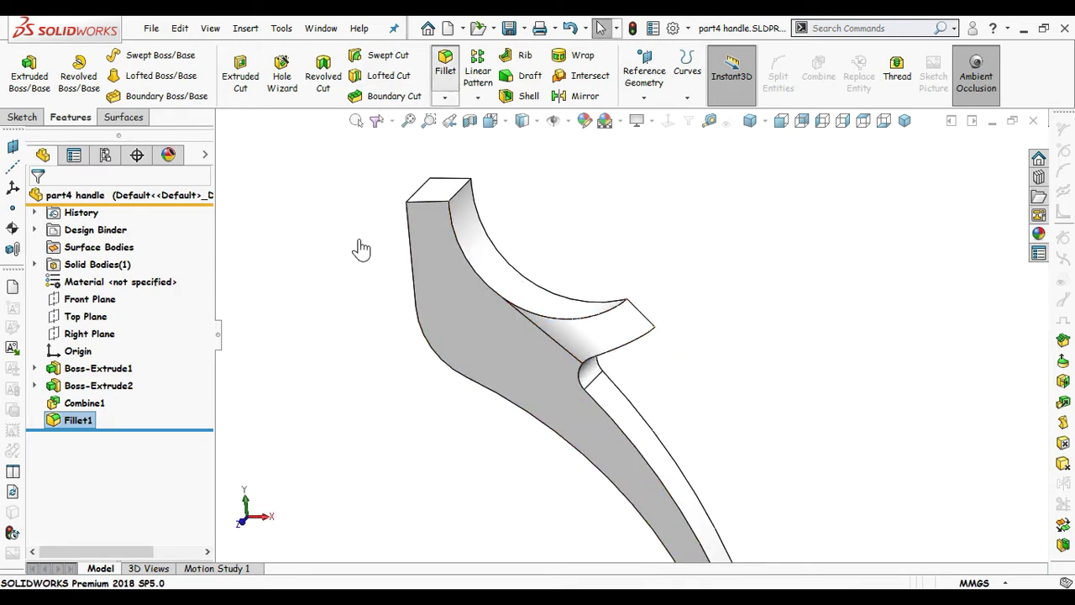
key(Return)
click(422, 227)
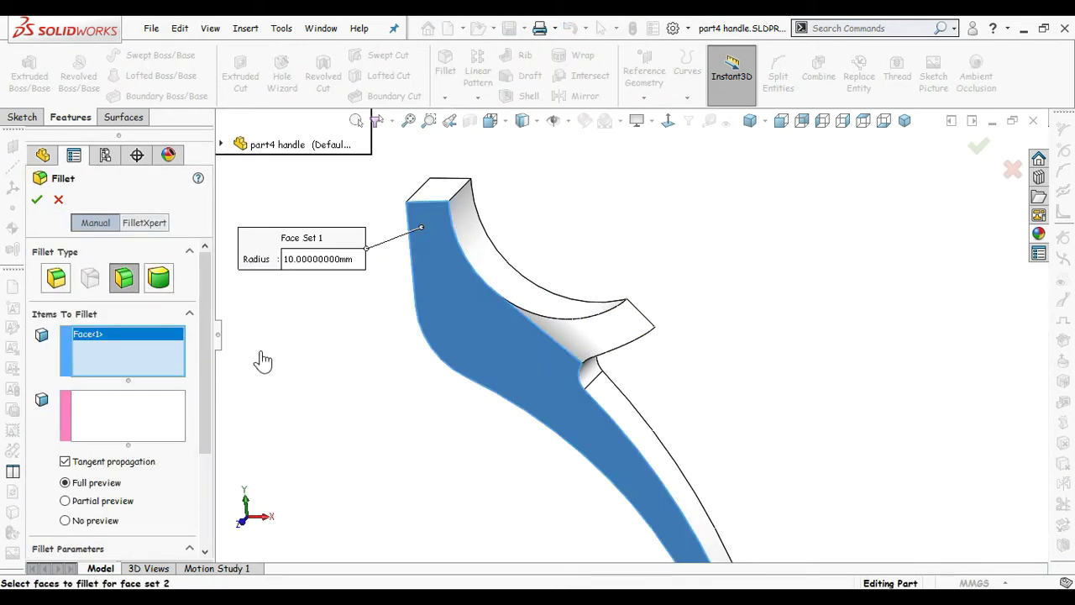
click(140, 420)
click(423, 209)
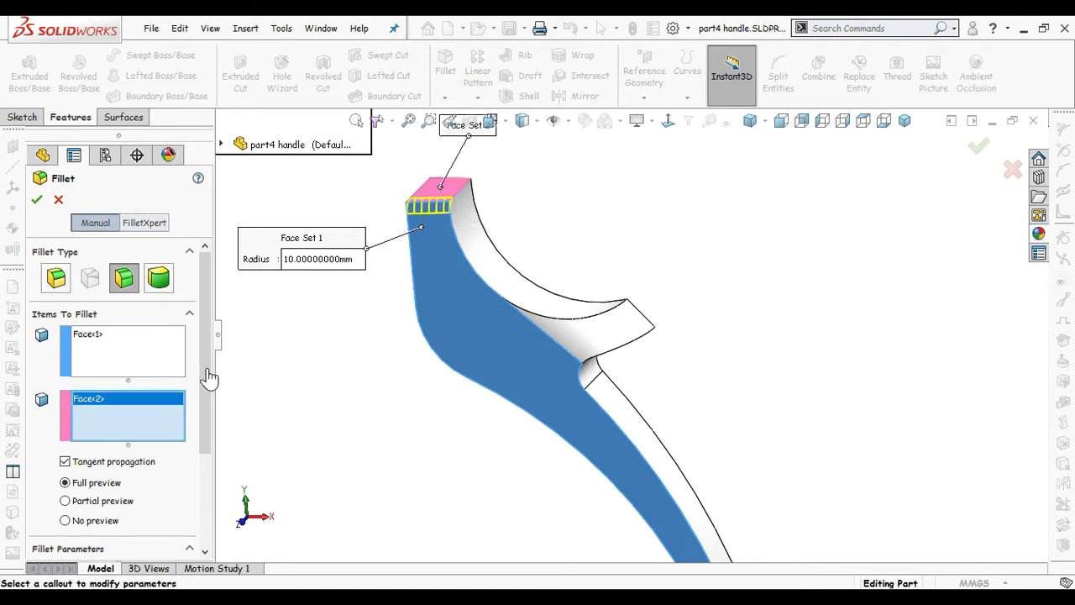
Step: Define the upper arm's face fillet by Hold Line, using the top face's far edge, and apply it
drag(209, 378, 206, 425)
click(159, 496)
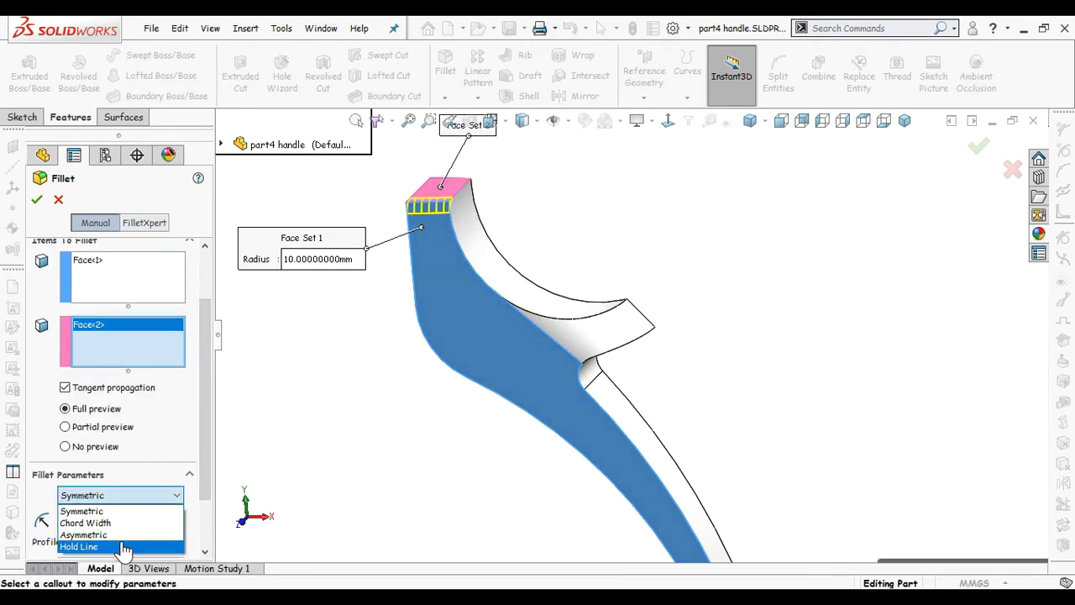
click(125, 547)
drag(210, 381, 210, 432)
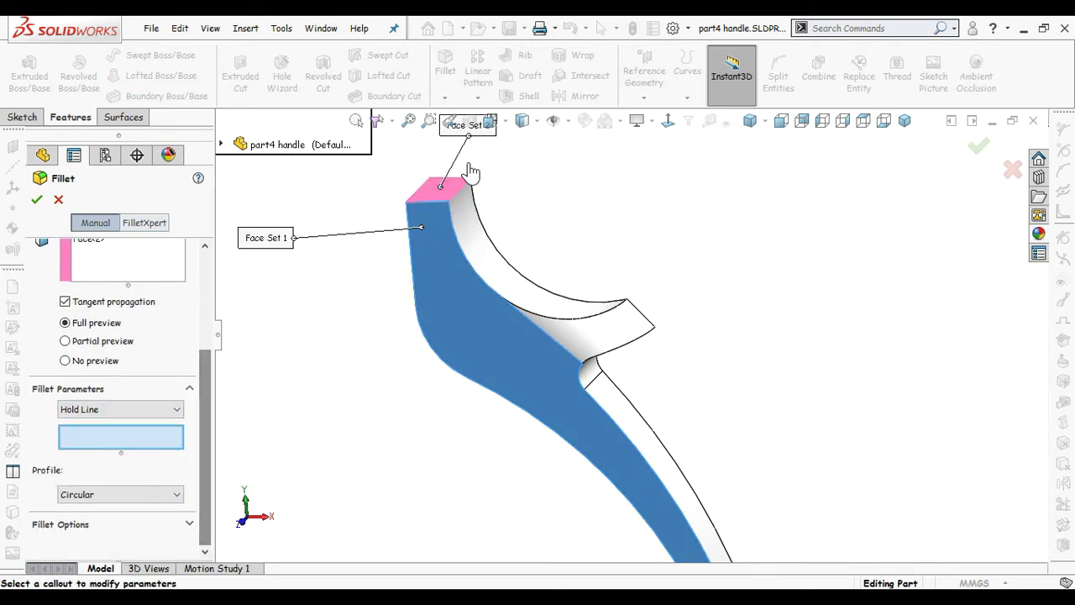
click(459, 185)
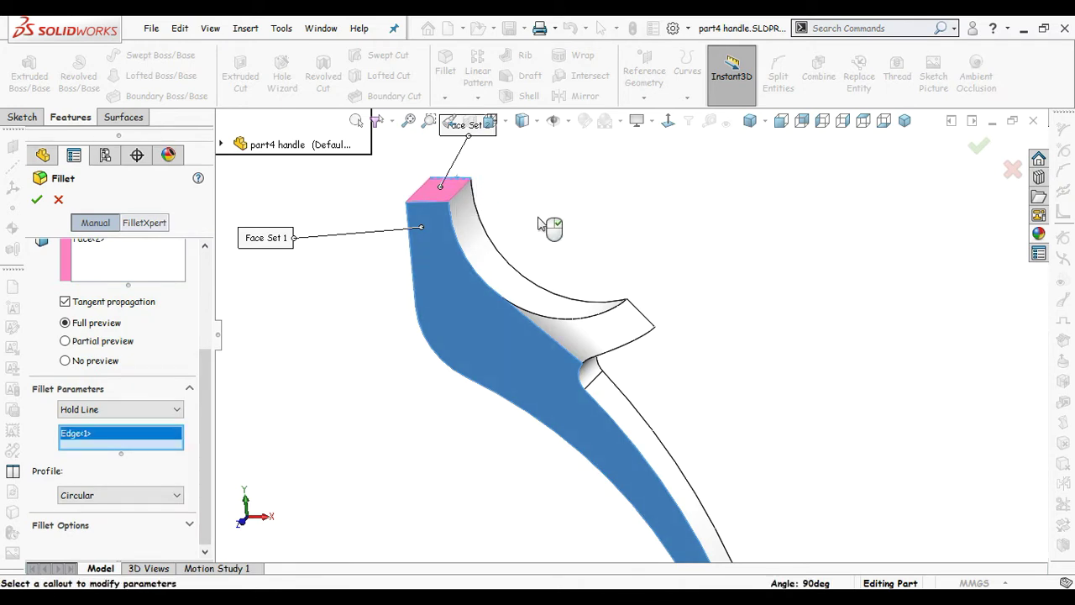
scroll(485, 199, down, 4)
middle_drag(492, 204, 502, 211)
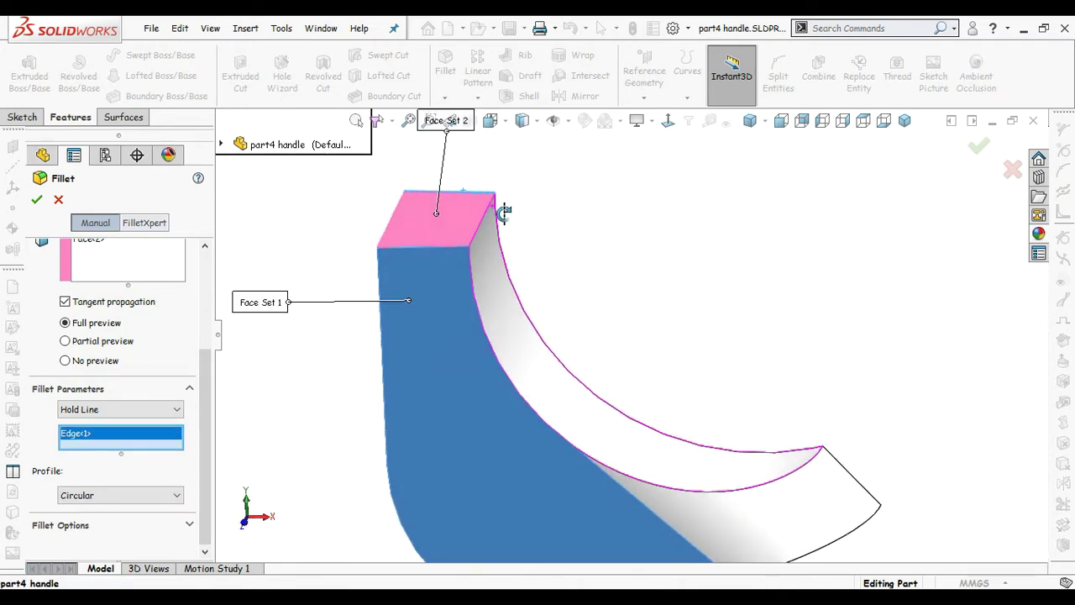
mouse_move(204, 387)
mouse_down()
mouse_move(207, 308)
mouse_move(207, 375)
mouse_up()
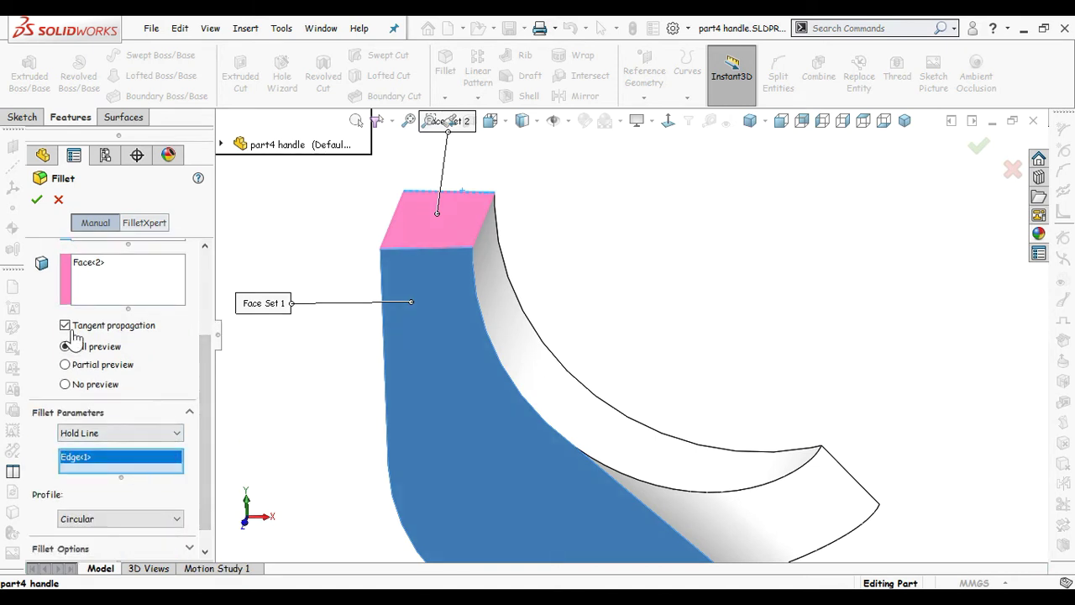
click(35, 203)
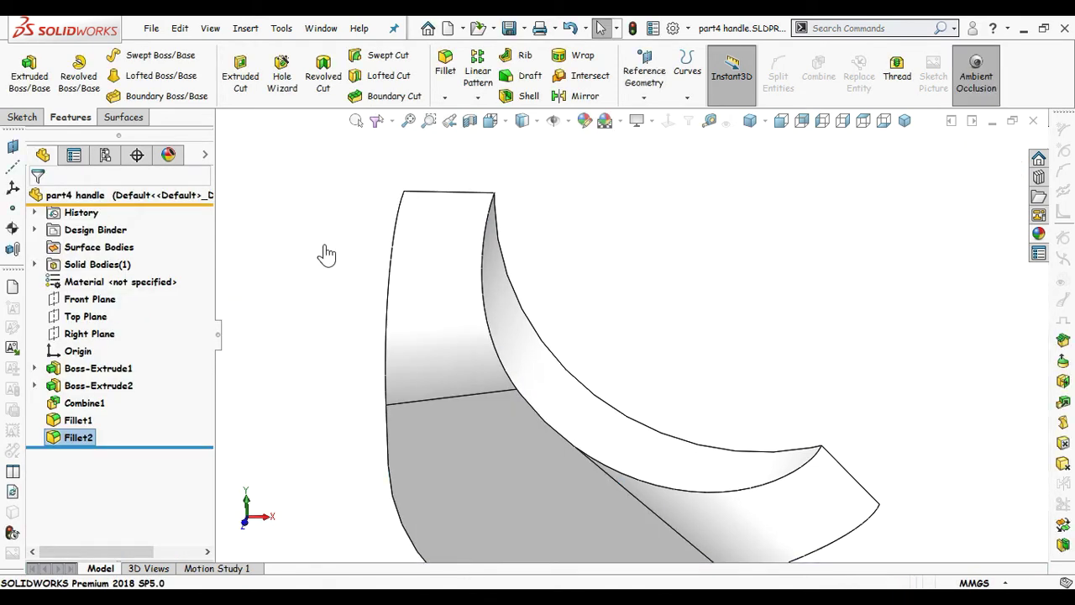
Step: Start a face fillet between the handle's filleted flat side face and the end face at the handle's lower tip
middle_drag(324, 252, 618, 337)
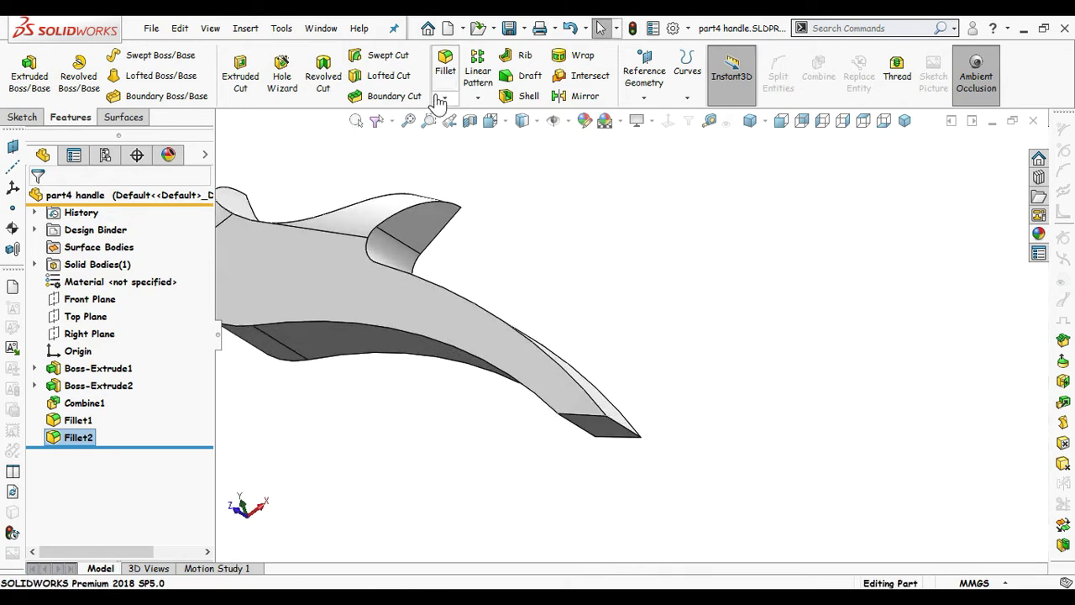
key(Return)
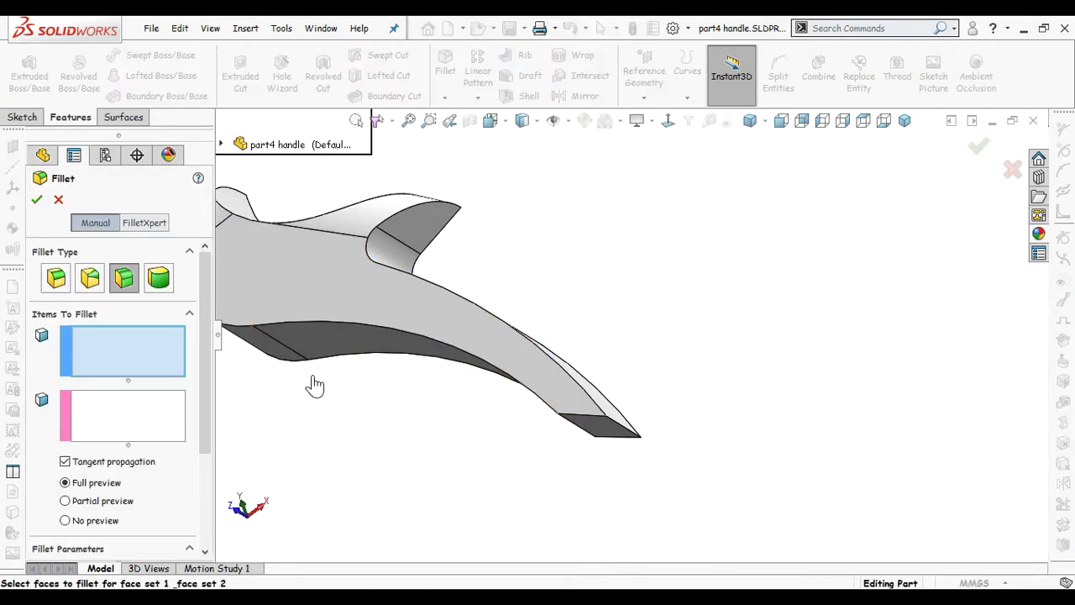
click(565, 385)
middle_drag(620, 481, 629, 435)
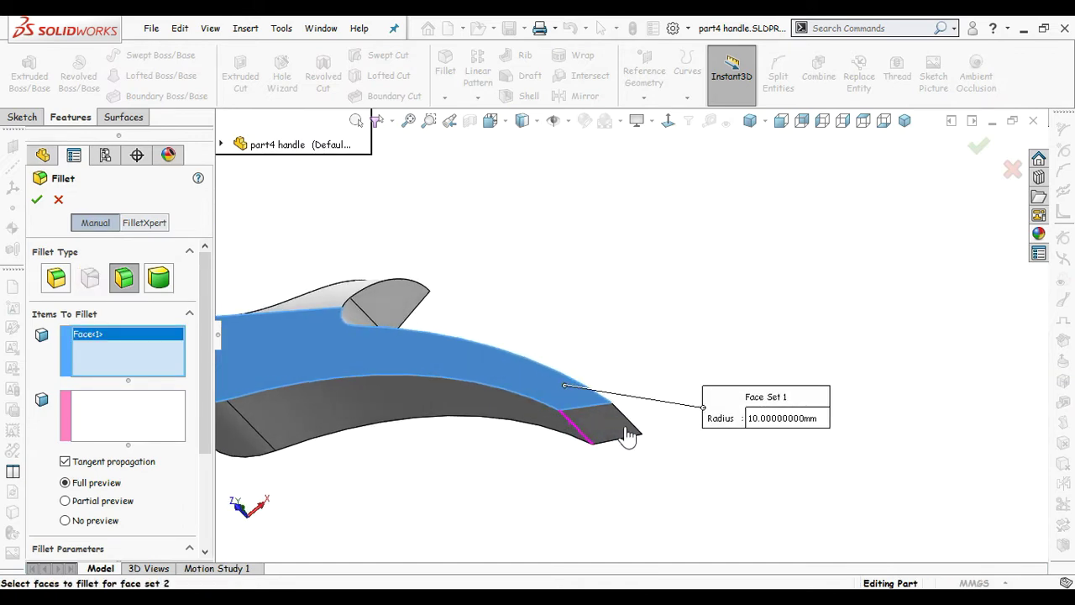
click(137, 425)
click(609, 439)
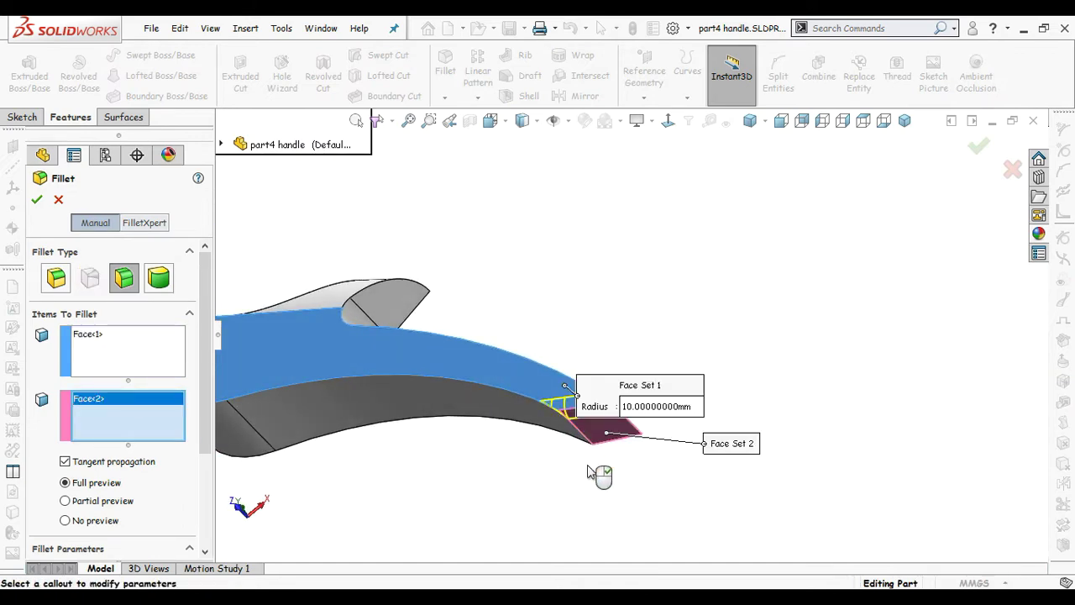
middle_drag(588, 477, 655, 290)
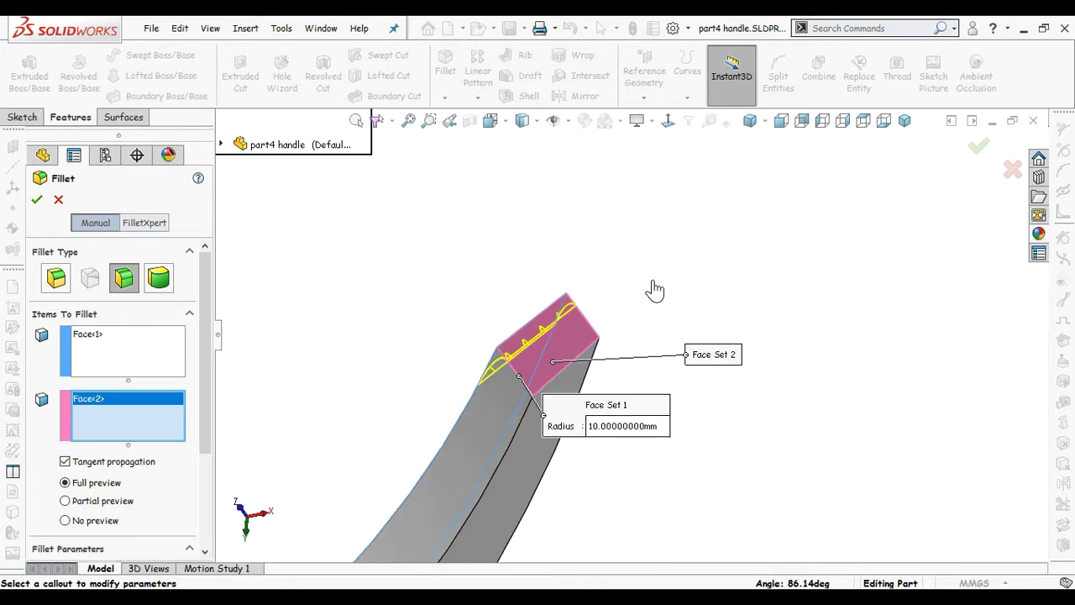
Step: Define the lower tip's face fillet by Hold Line, using the tip end face's far edge, and apply it
drag(205, 395, 202, 487)
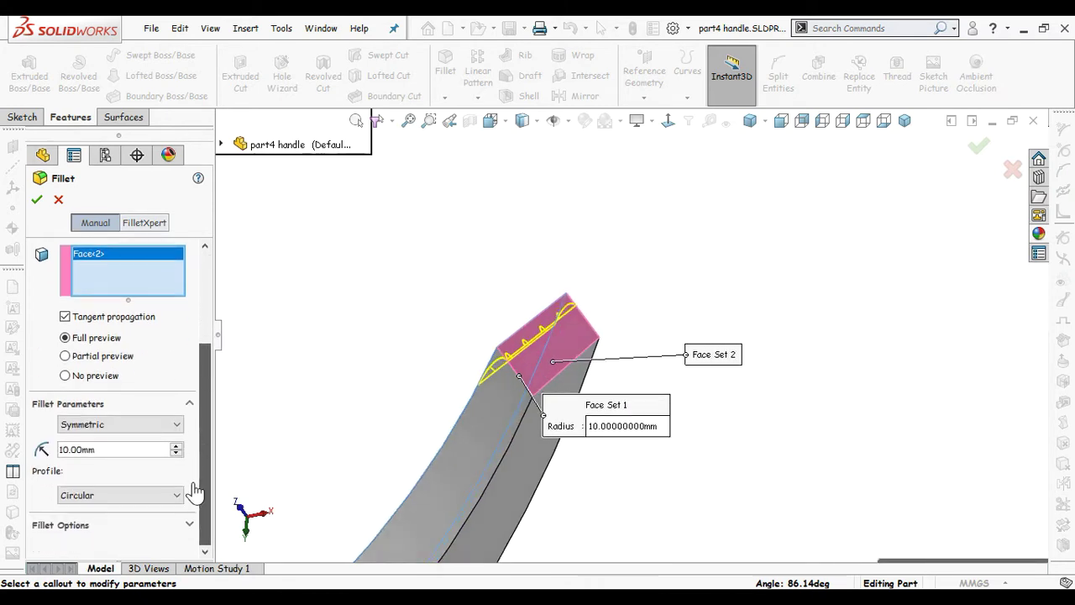
click(139, 425)
click(120, 476)
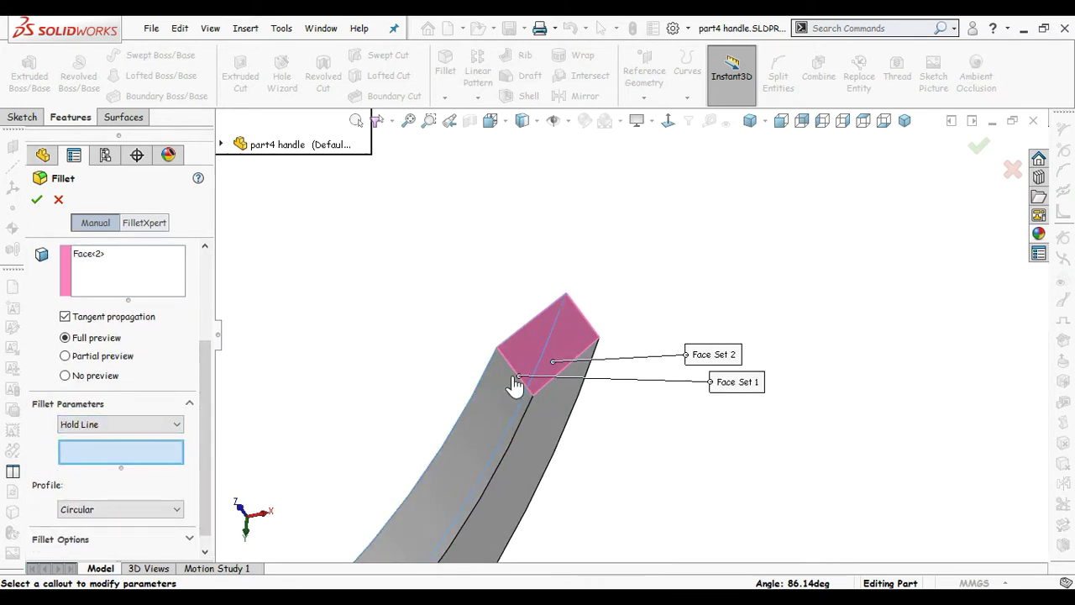
click(564, 377)
middle_drag(574, 369, 585, 477)
scroll(585, 477, down, 4)
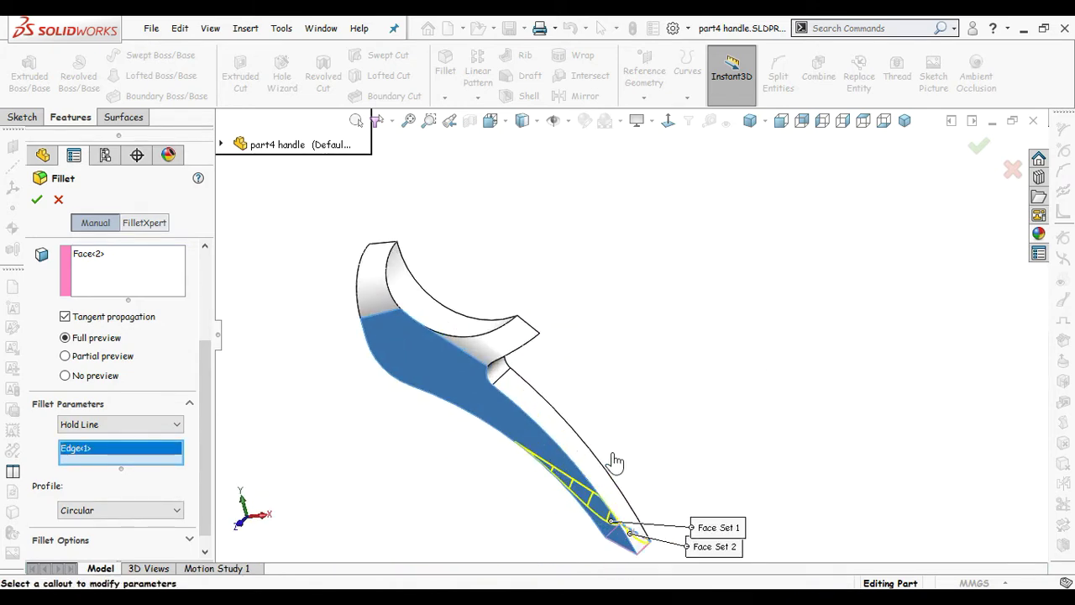
click(975, 154)
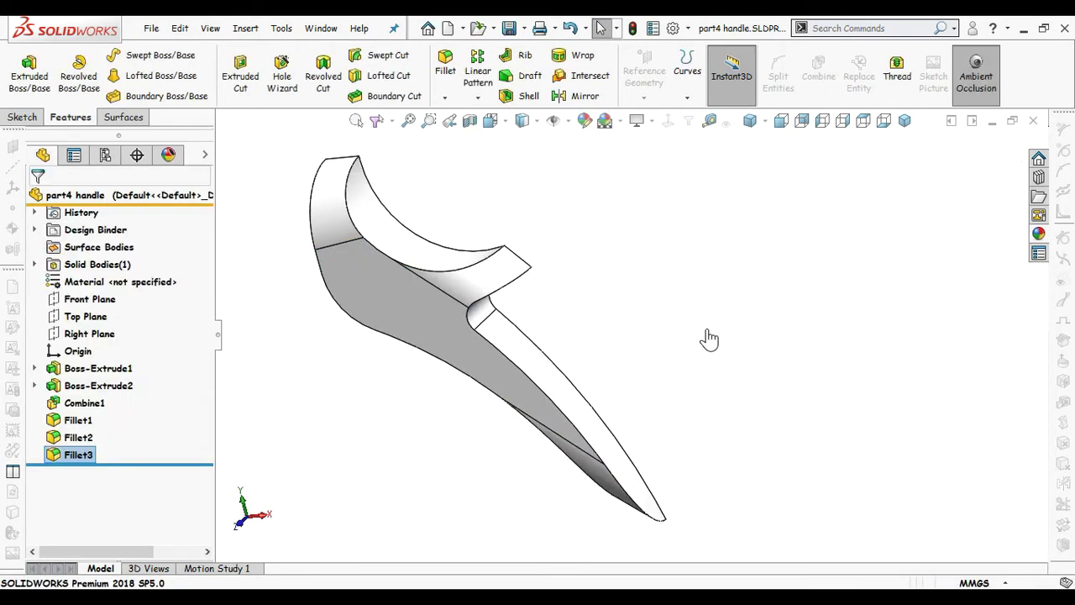
Step: Mirror the combined body and the three face fillets about the handle's unfilleted flat side face, with Geometry Pattern enabled
middle_drag(667, 372, 538, 376)
click(537, 270)
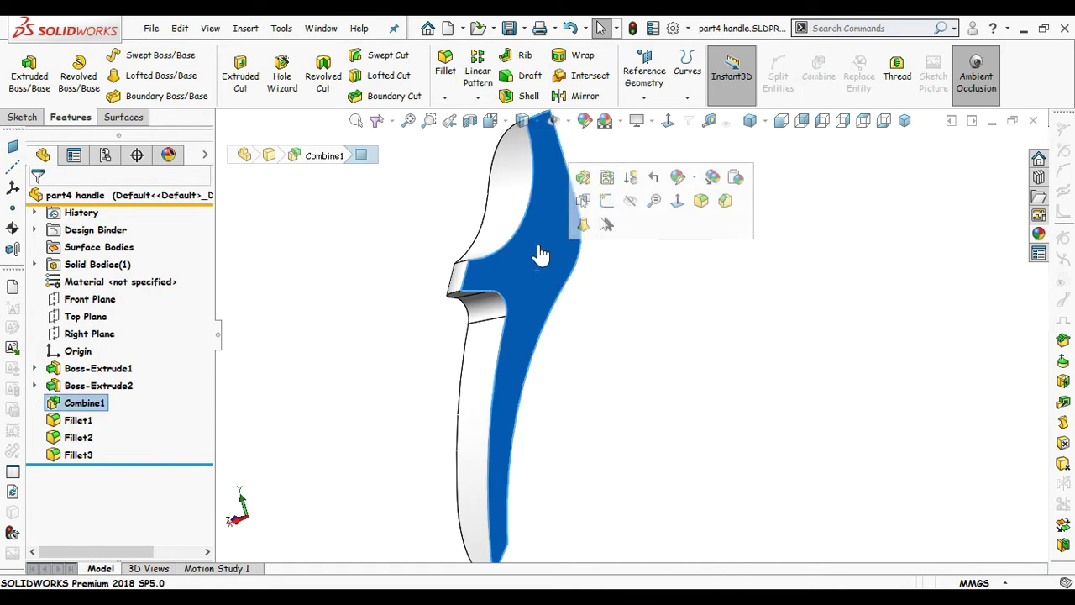
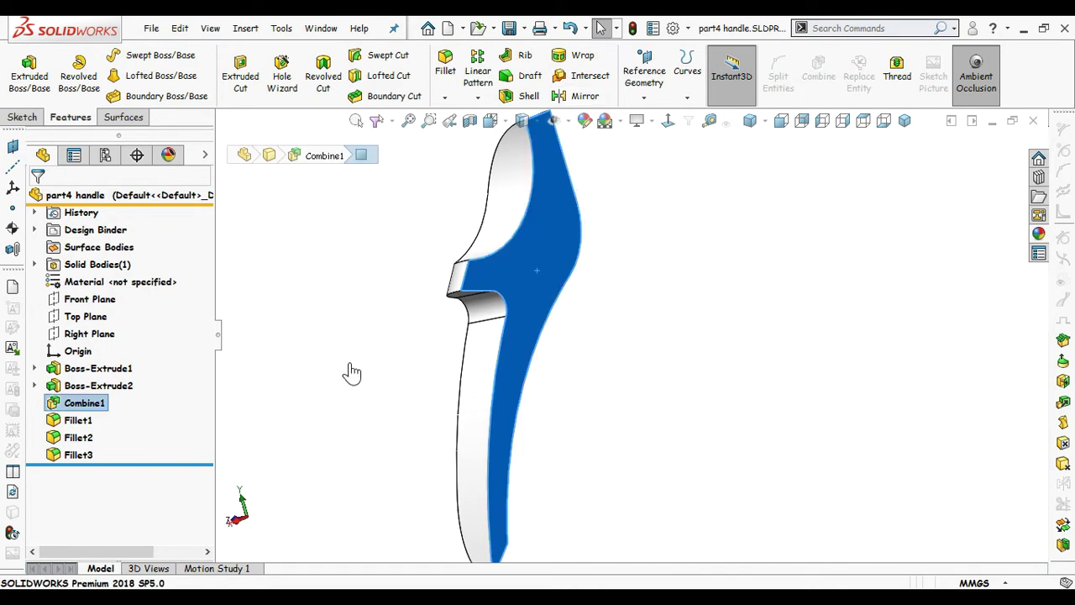
mouse_move(352, 372)
middle_down()
mouse_move(370, 333)
mouse_move(350, 352)
mouse_move(357, 366)
middle_up()
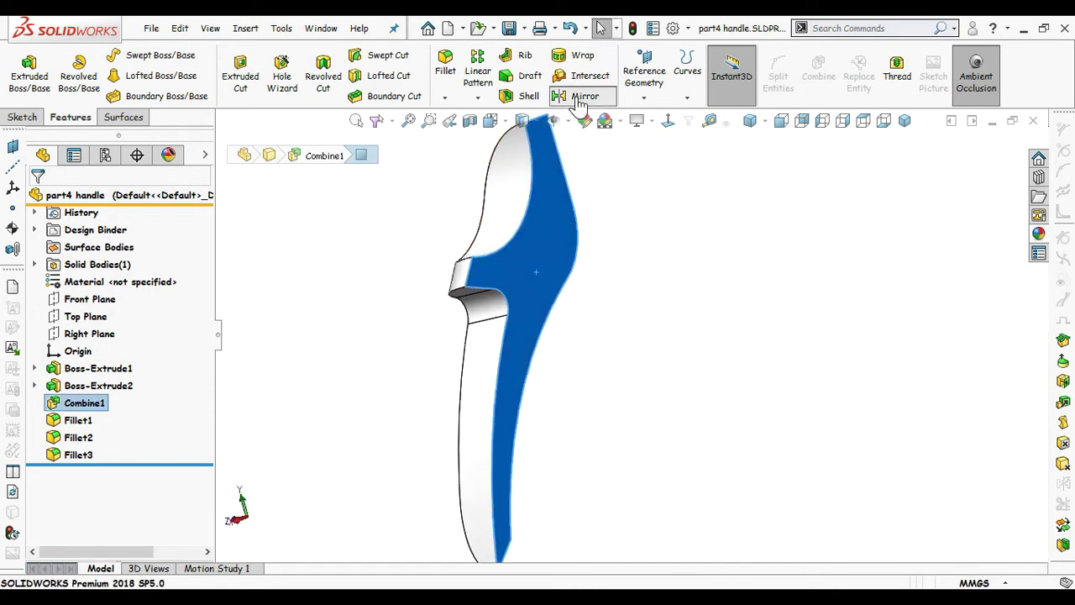
click(581, 96)
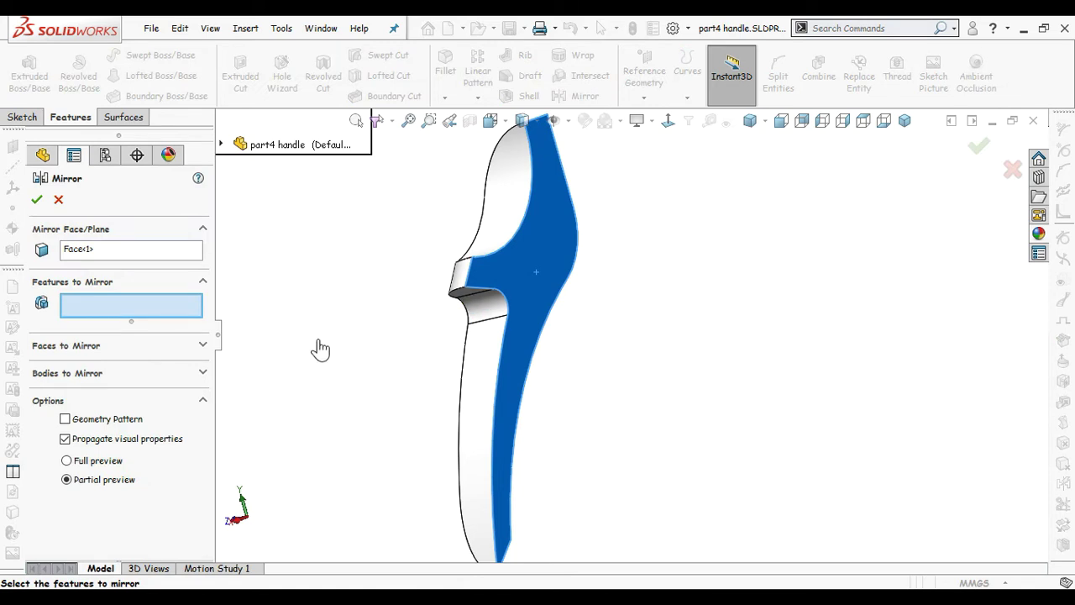
middle_drag(320, 348, 425, 324)
click(446, 314)
click(473, 293)
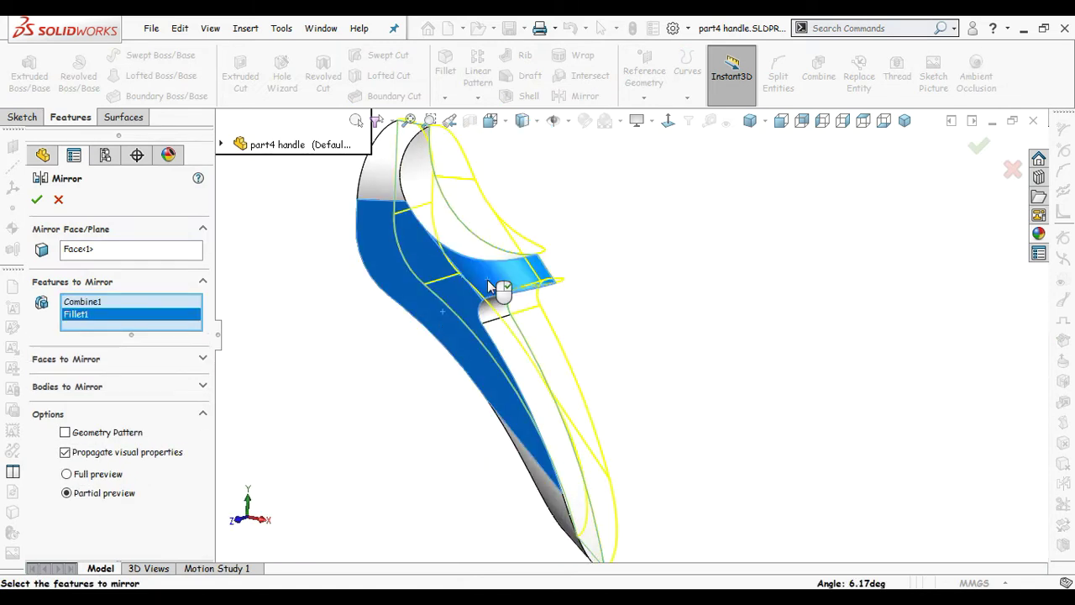
click(391, 189)
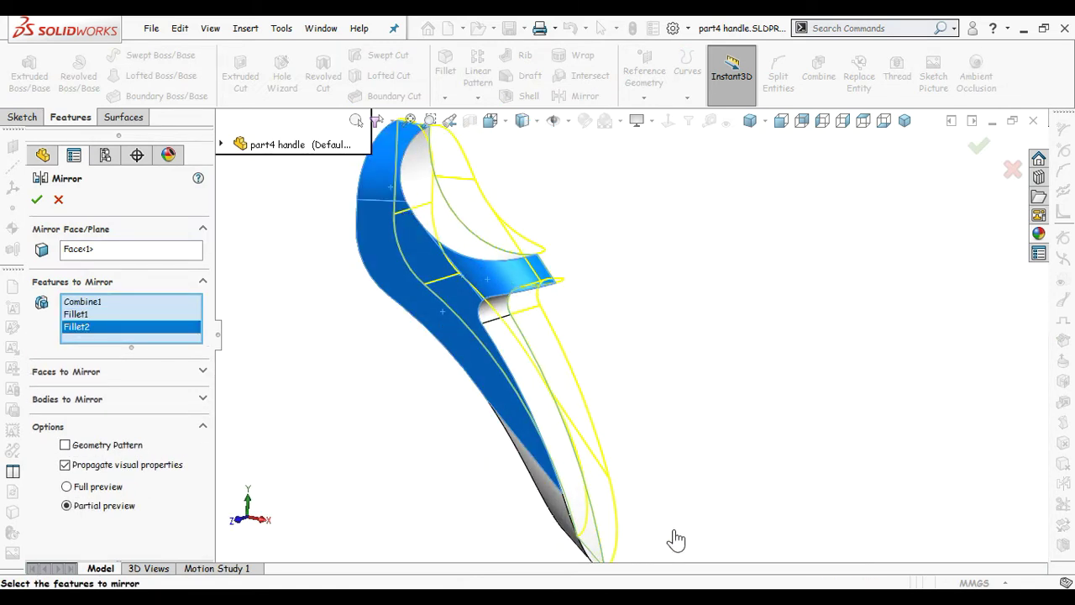
click(547, 504)
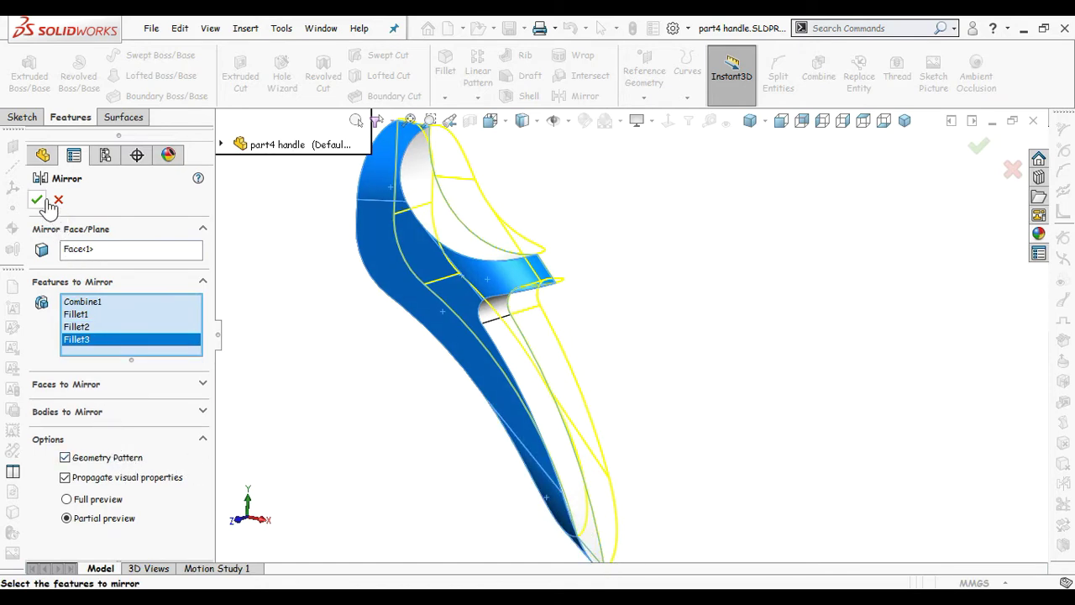
key(Return)
Step: Shell the handle to 2.5 mm thickness, removing the three connected faces along its back
middle_drag(329, 344, 485, 409)
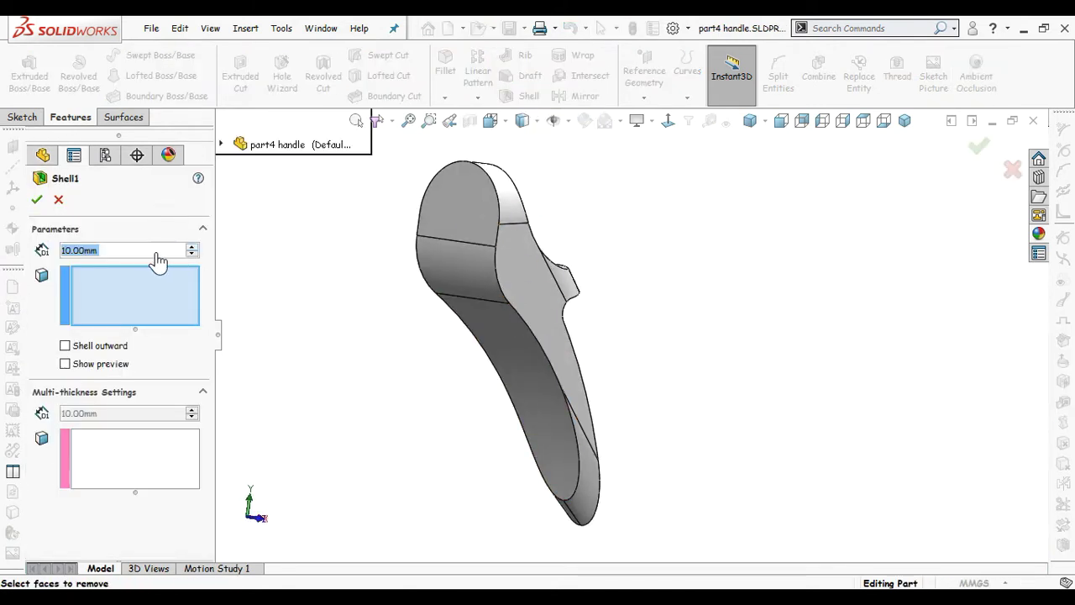
text(2.5)
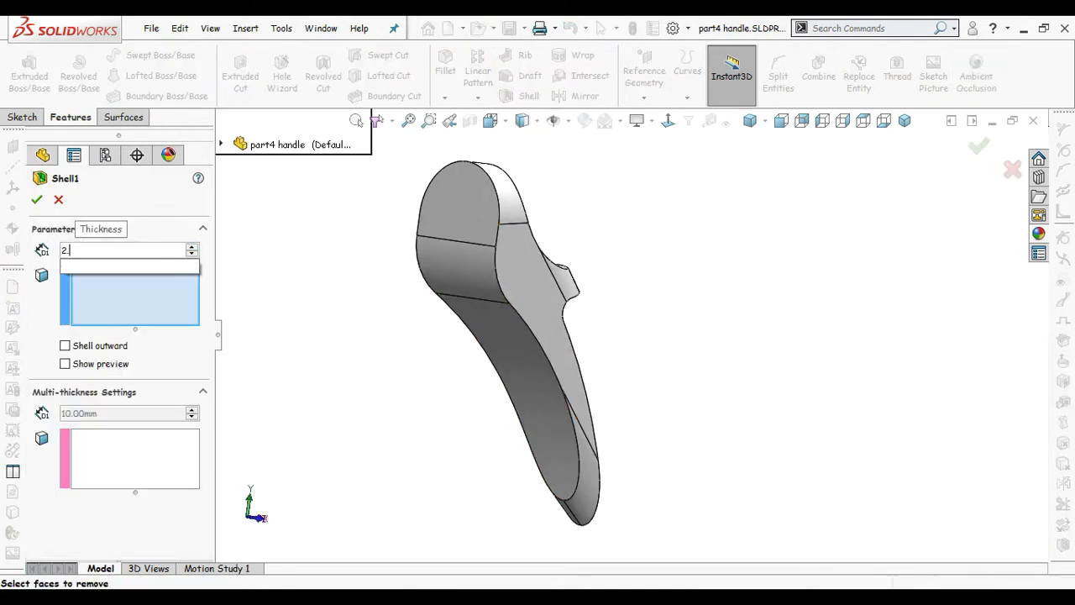
key(Return)
click(462, 222)
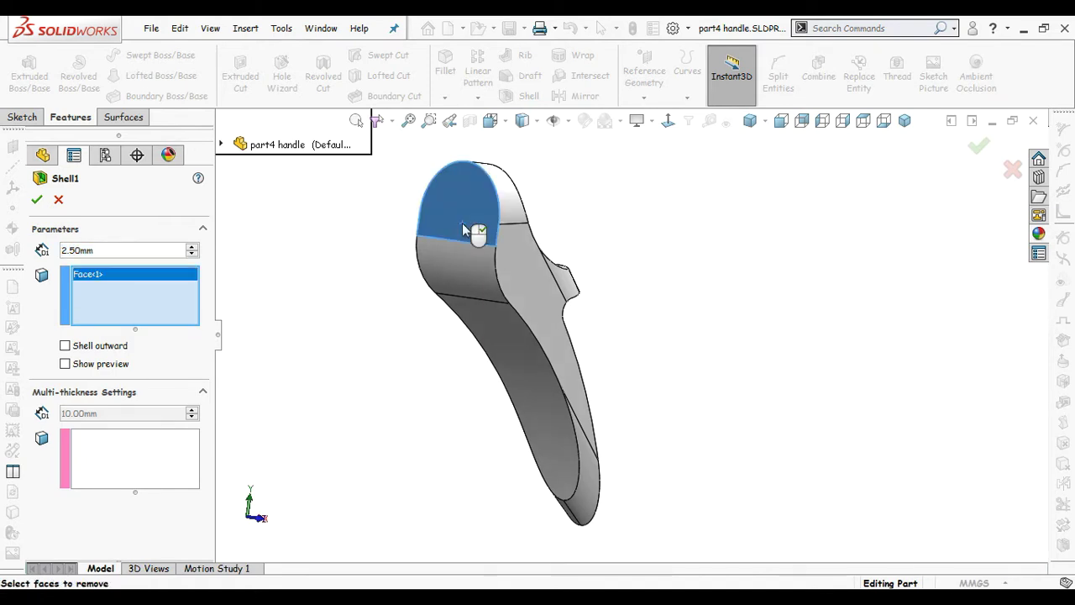
click(463, 283)
click(499, 372)
middle_drag(499, 372, 437, 416)
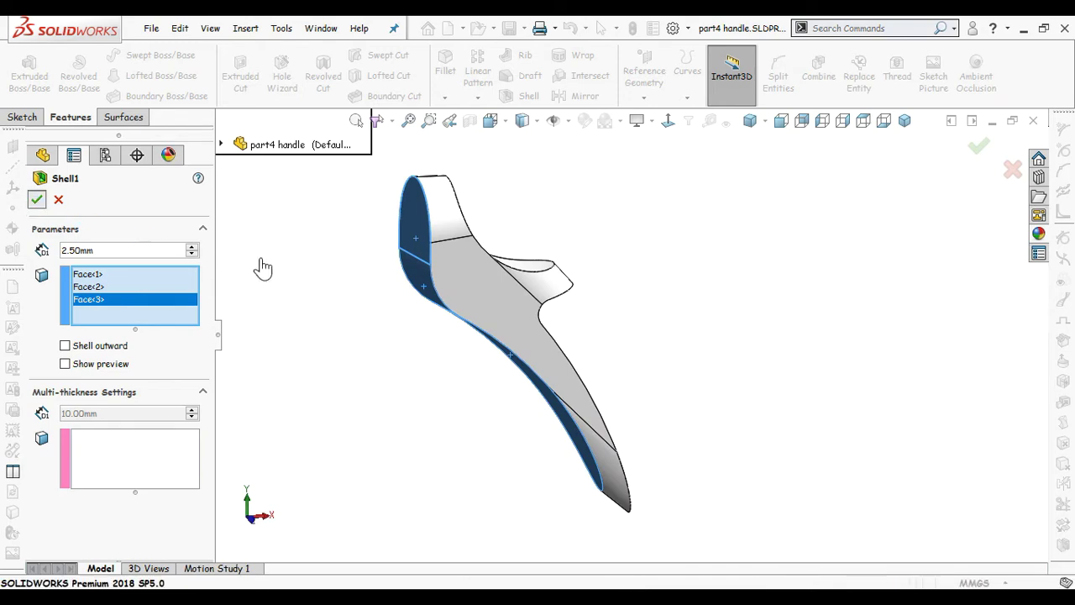
key(Return)
Step: Edit the shell to also remove the concave face between the upper arm and the short prong
middle_drag(344, 331, 305, 336)
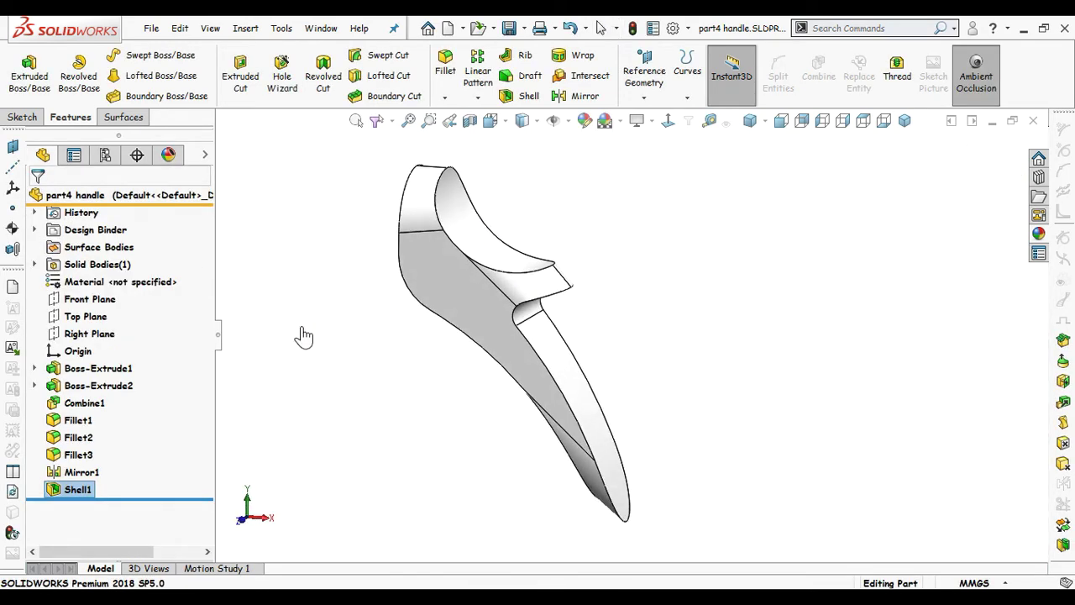
click(80, 489)
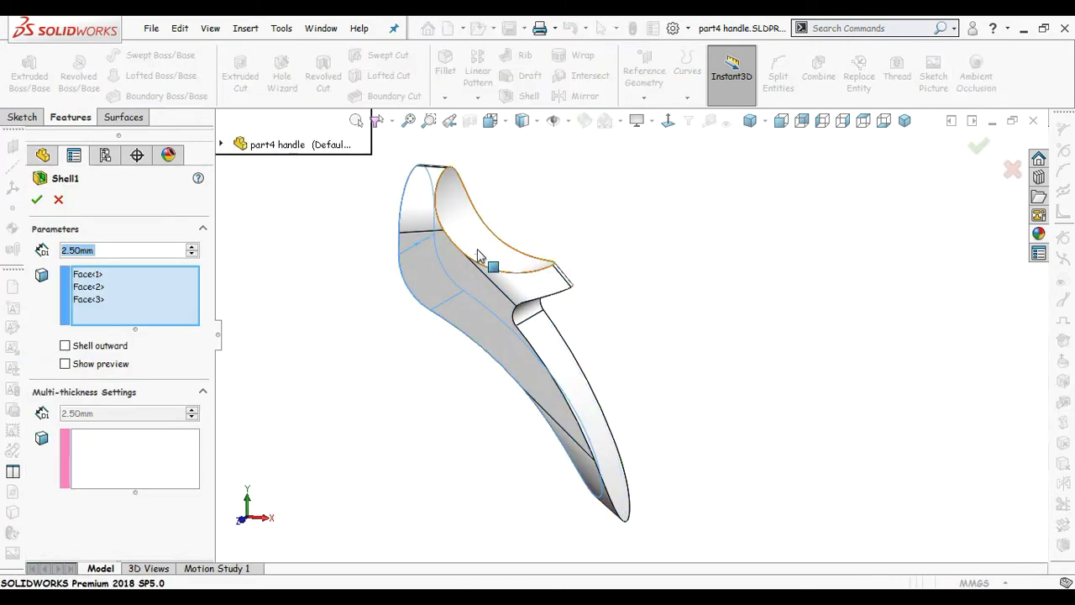
click(517, 252)
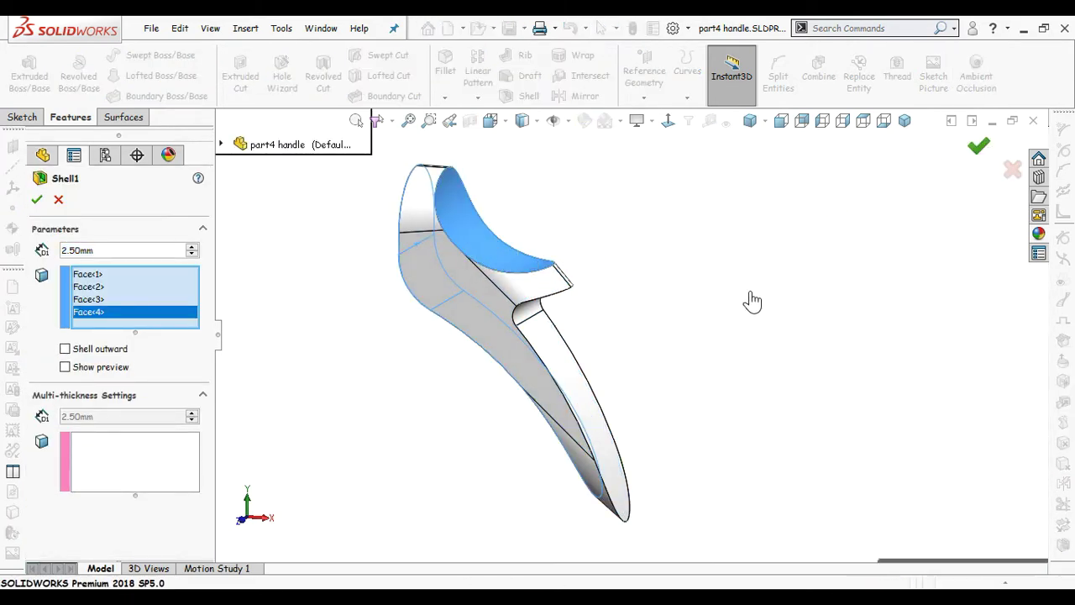
key(Return)
middle_drag(622, 312, 482, 396)
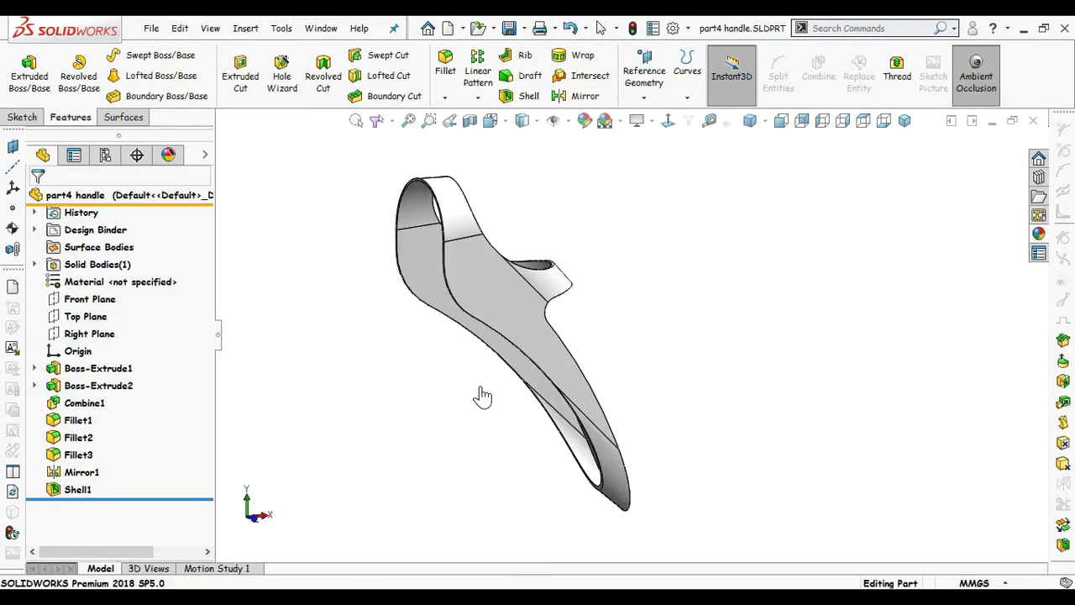
Step: Open a sketch on the shelled handle's inner flat side face and draw a circle near the back bend of the upper part
click(423, 268)
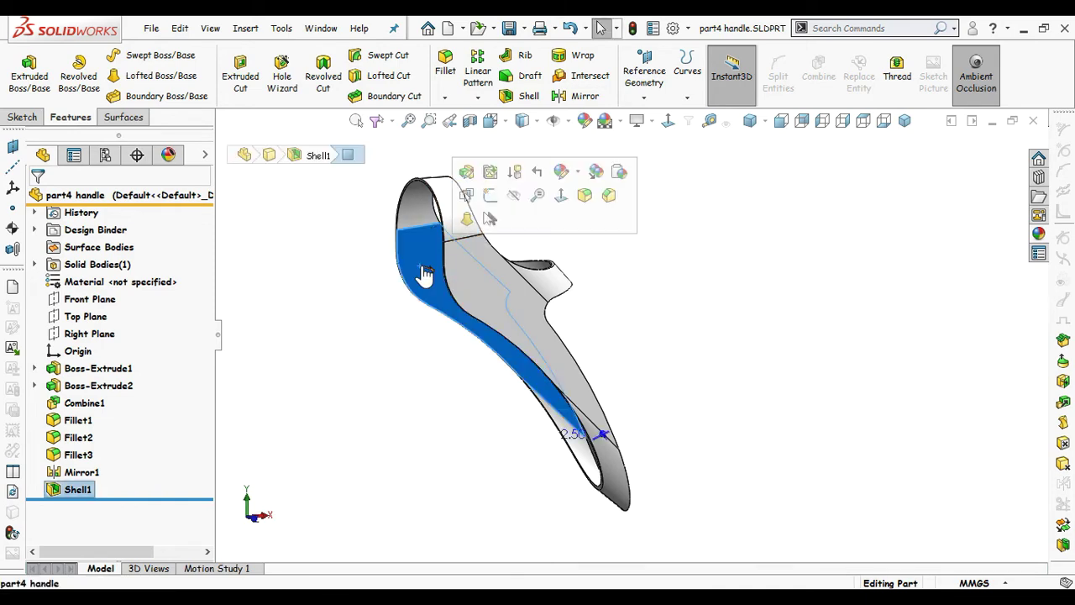
click(493, 200)
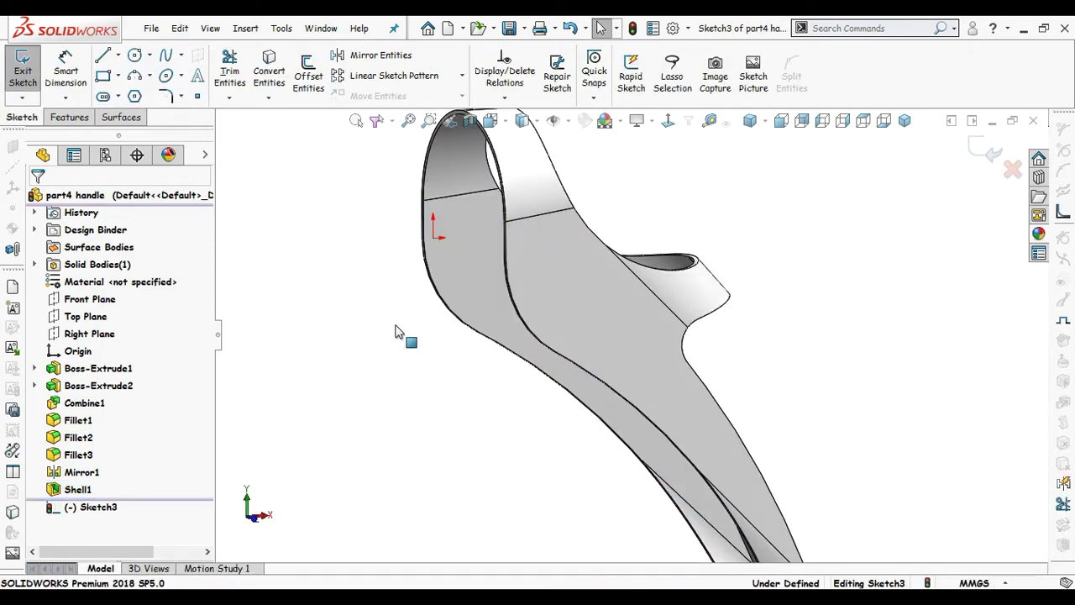
key(s)
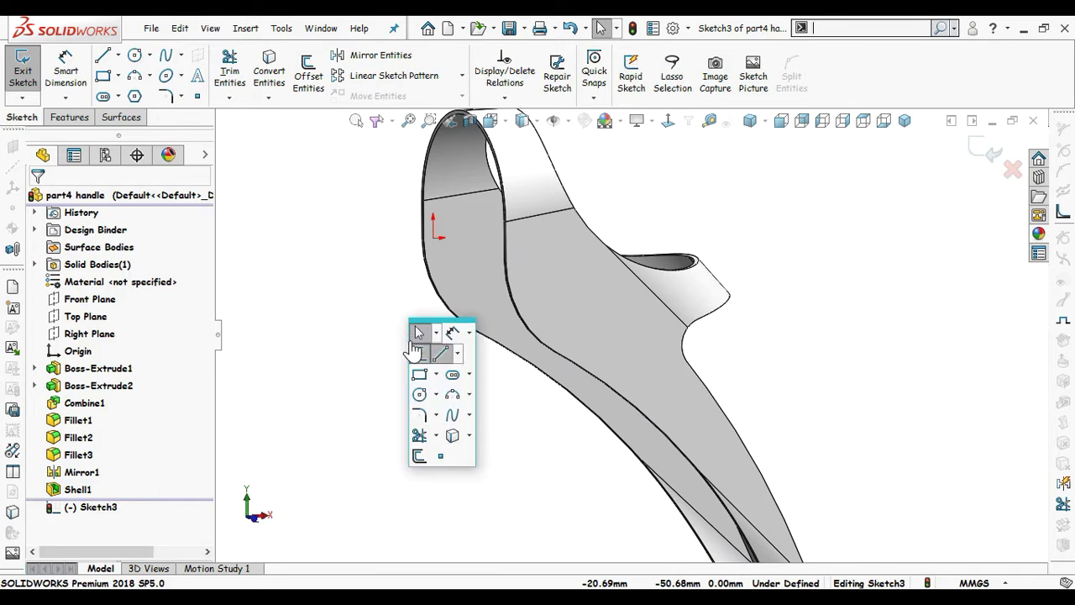
click(419, 395)
click(467, 290)
click(477, 280)
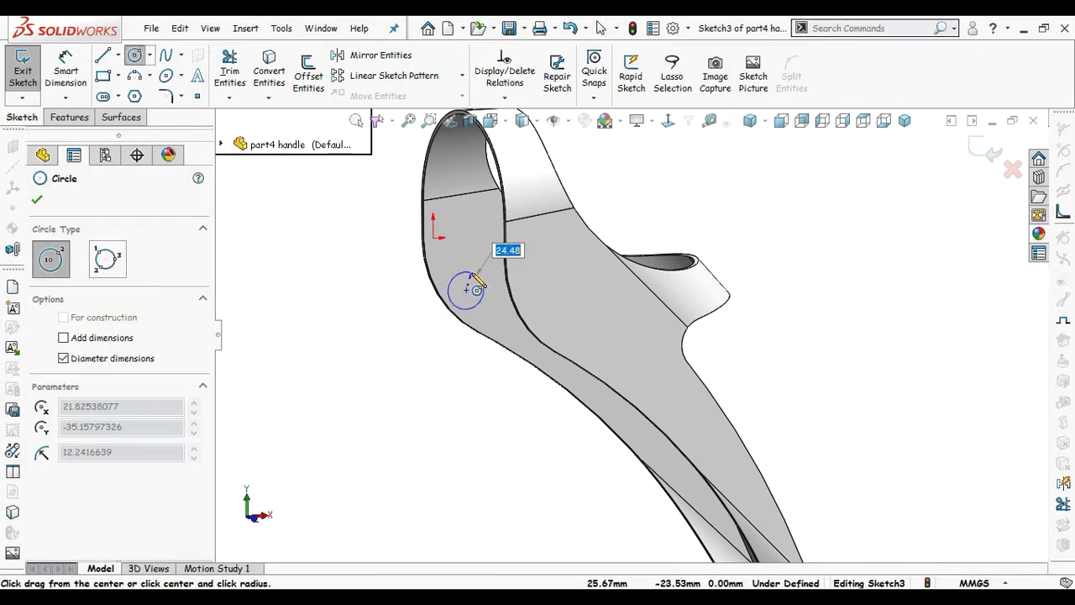
click(475, 278)
right_drag(476, 372, 389, 378)
Step: Dimension the horizontal distance from the circle's center to the straight back edge of the handle
mouse_move(443, 383)
middle_down()
mouse_move(418, 339)
mouse_move(454, 313)
middle_up()
click(668, 122)
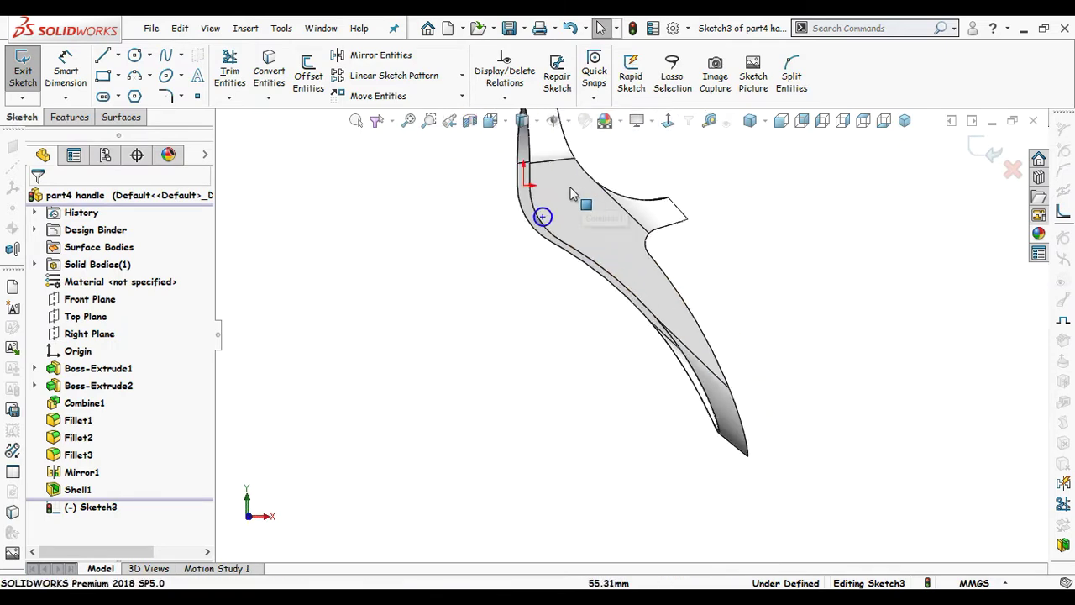
mouse_move(561, 189)
middle_down()
mouse_move(557, 175)
mouse_move(556, 189)
middle_up()
scroll(557, 190, down, 2)
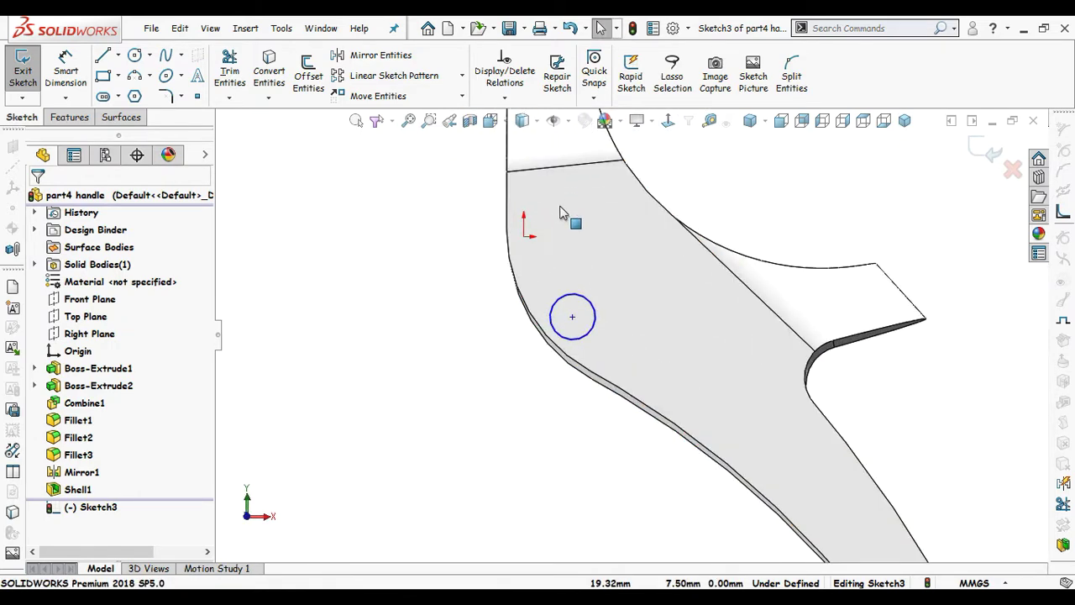
click(572, 318)
key(Escape)
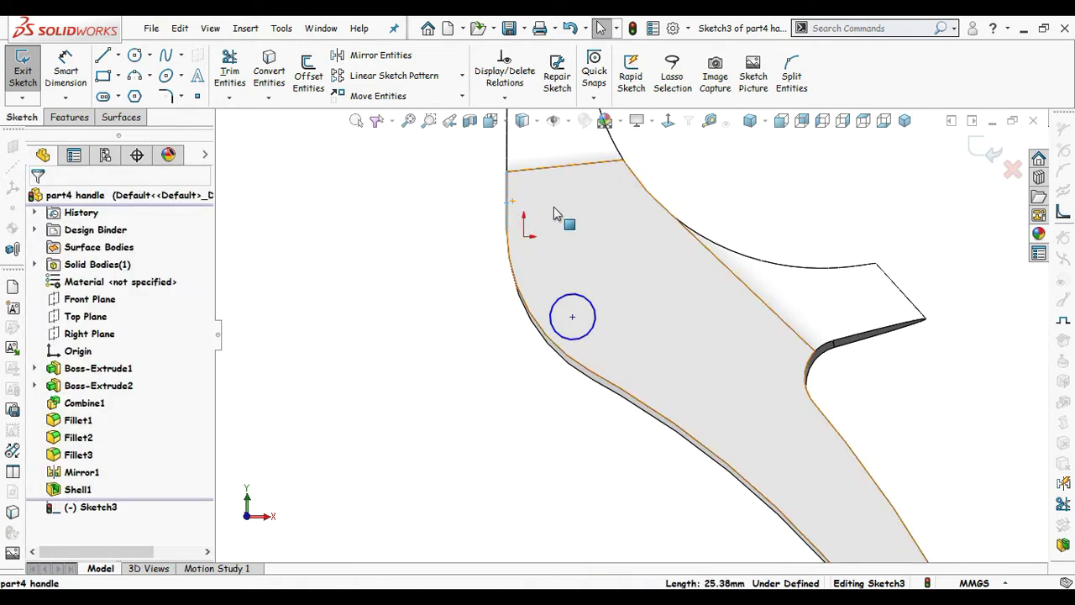
right_drag(466, 417, 462, 287)
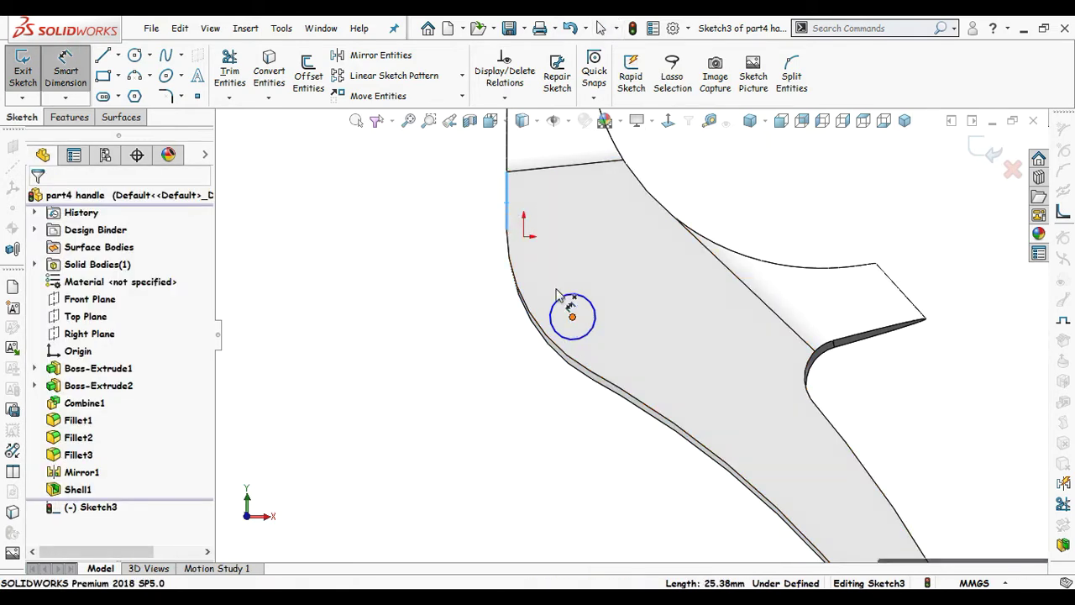
click(572, 316)
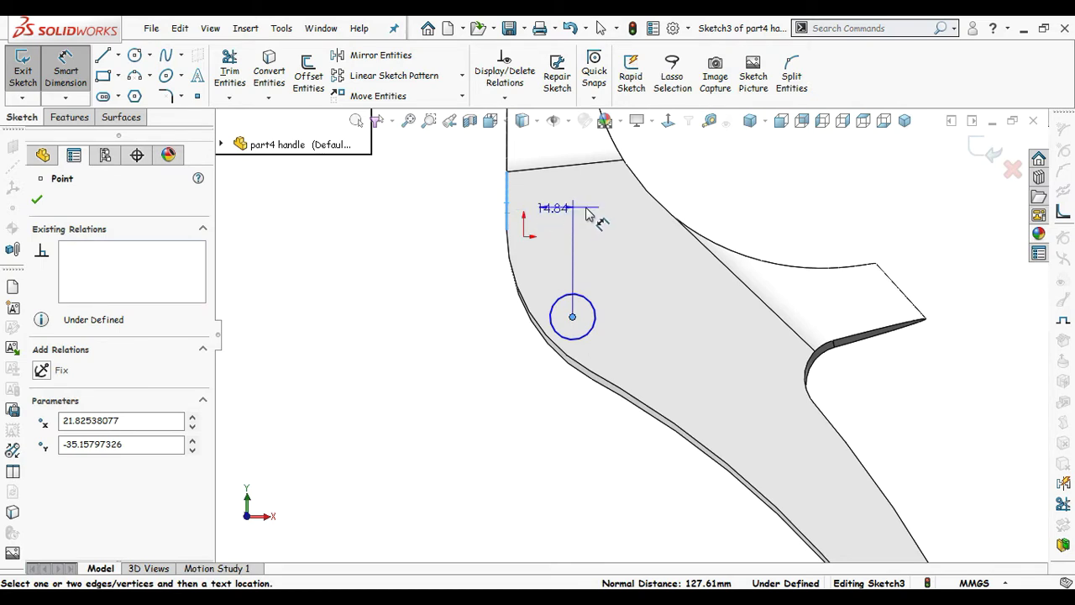
key(Escape)
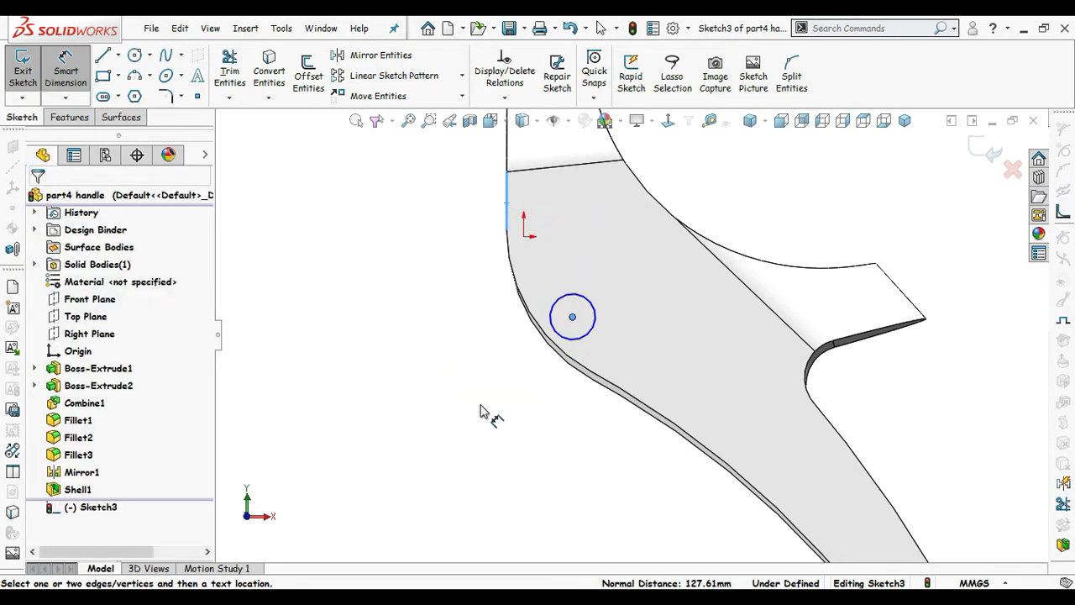
middle_drag(480, 412, 500, 400)
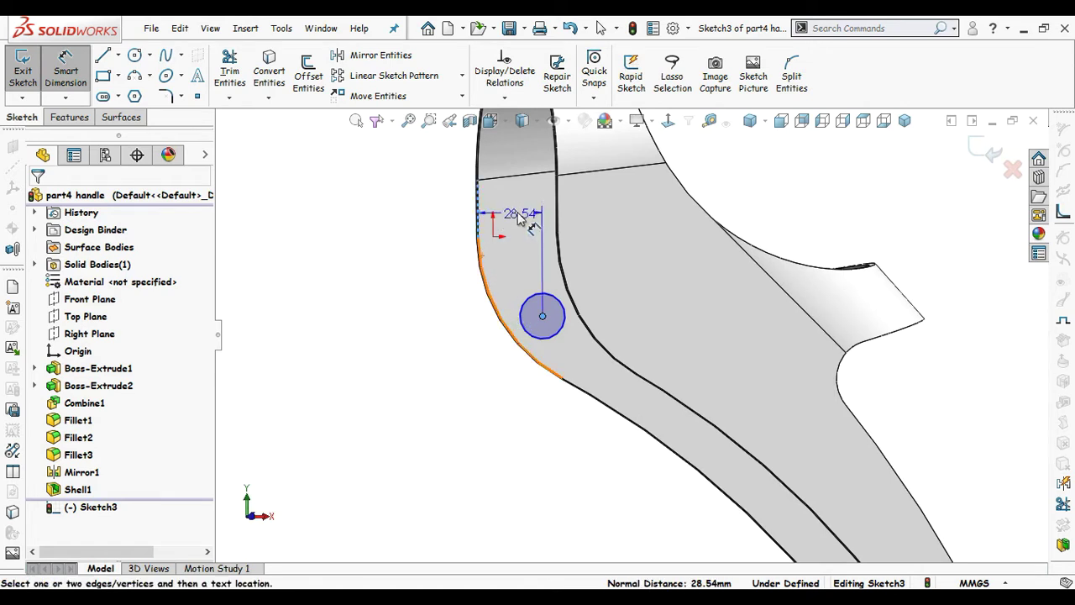
Step: Dimension the circle's centre horizontally from the handle's straight outer edge and set the distance to 24.22 mm
click(519, 215)
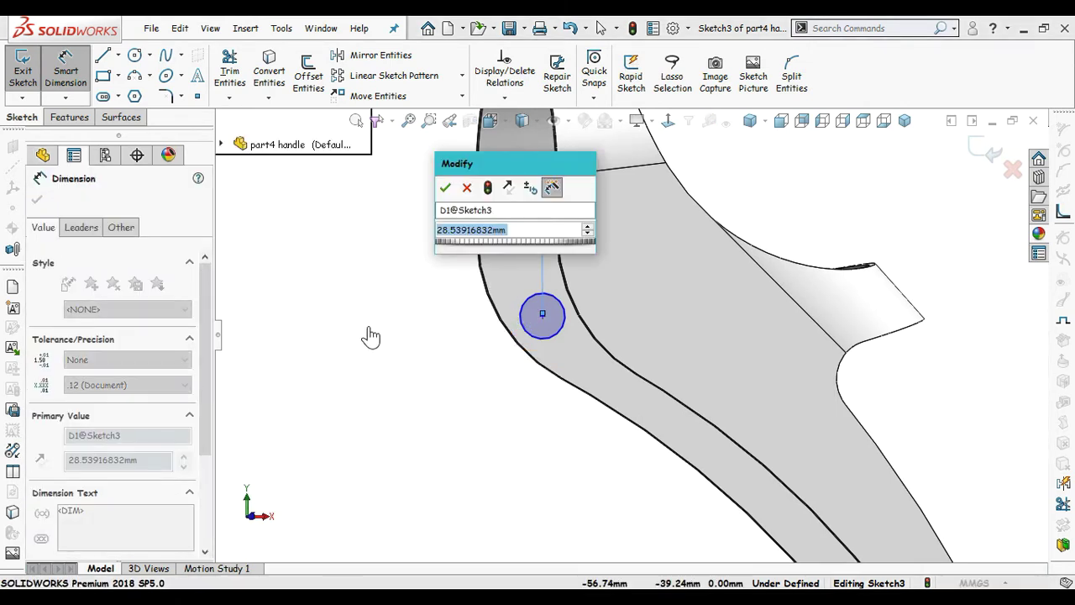
text(24.22)
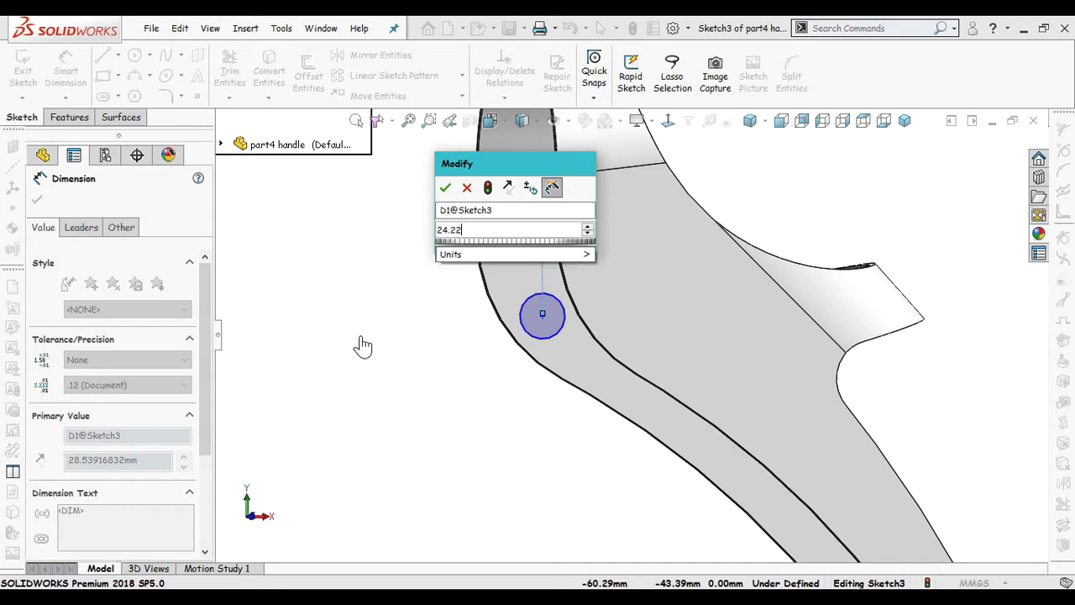
key(Return)
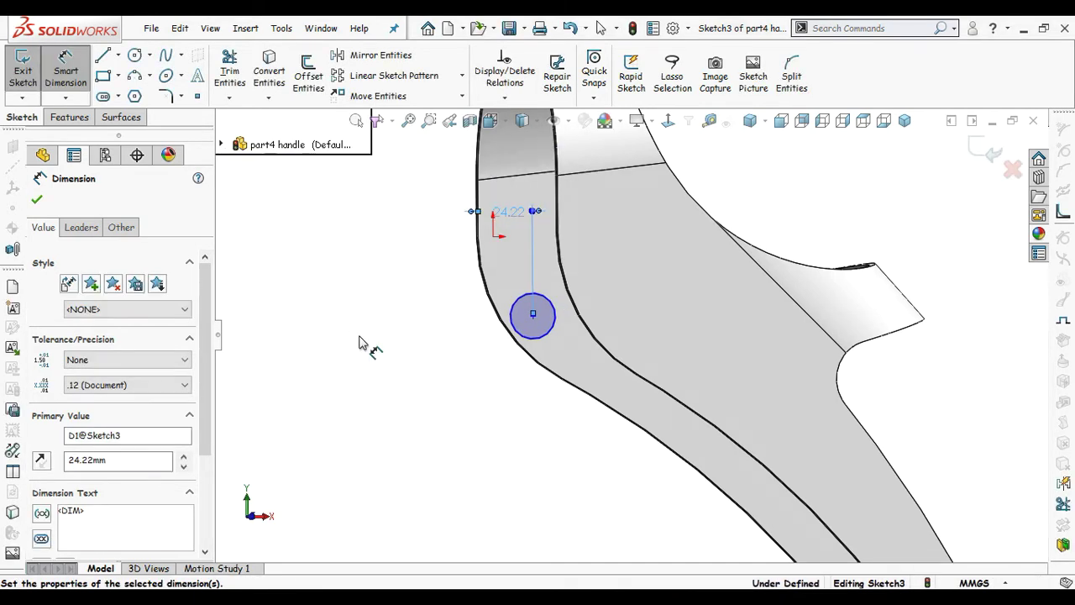
click(425, 370)
Step: Dimension the circle's centre from the corner where the handle's outer edge meets the upper cross edge, setting 57.82 mm
middle_drag(425, 370, 417, 350)
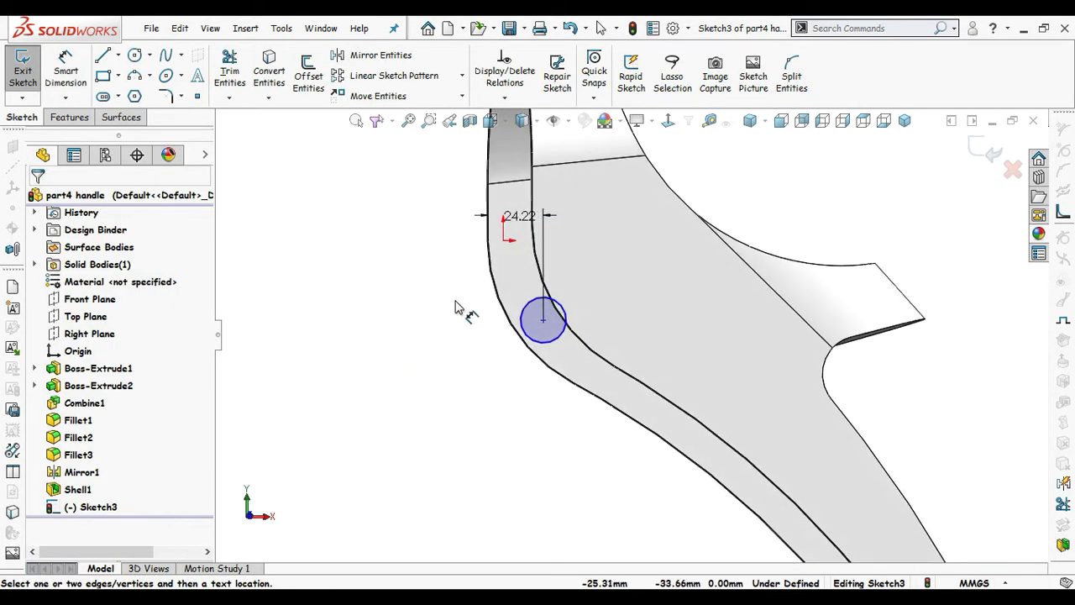
click(543, 321)
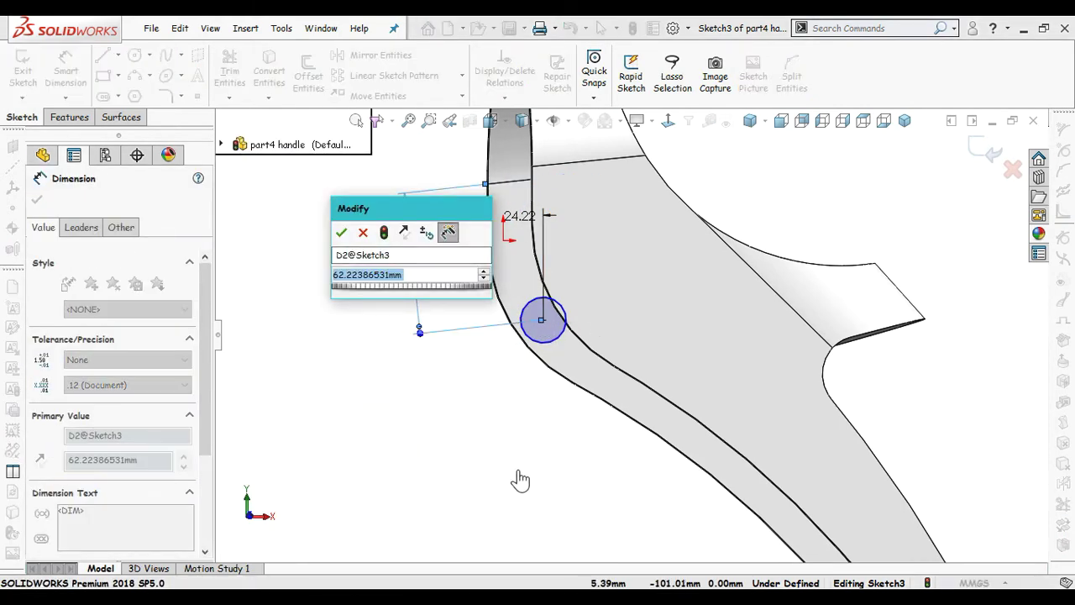
text(57.)
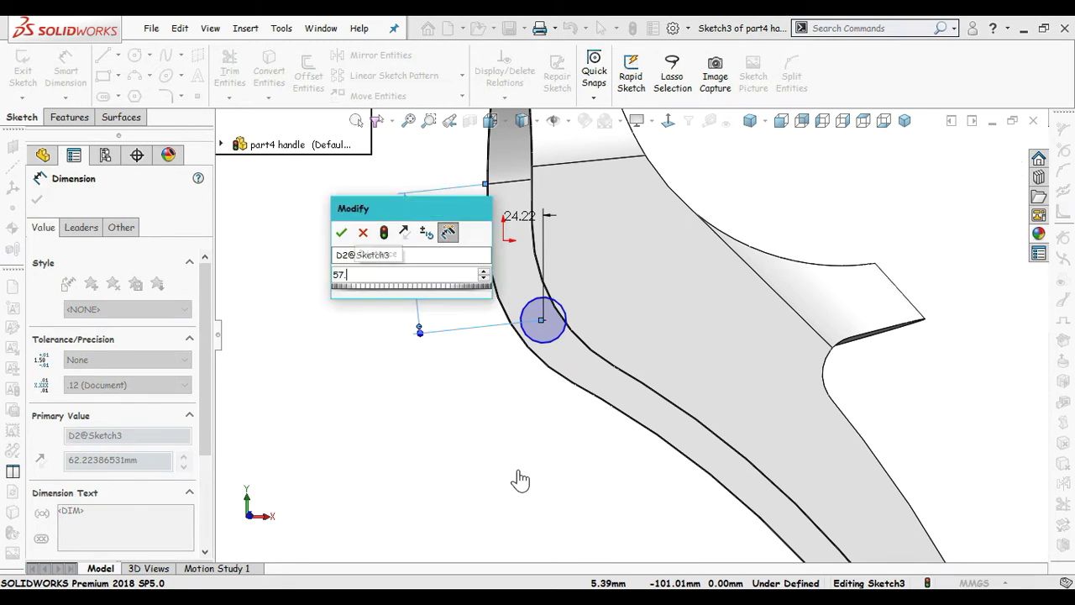
text(82)
key(Return)
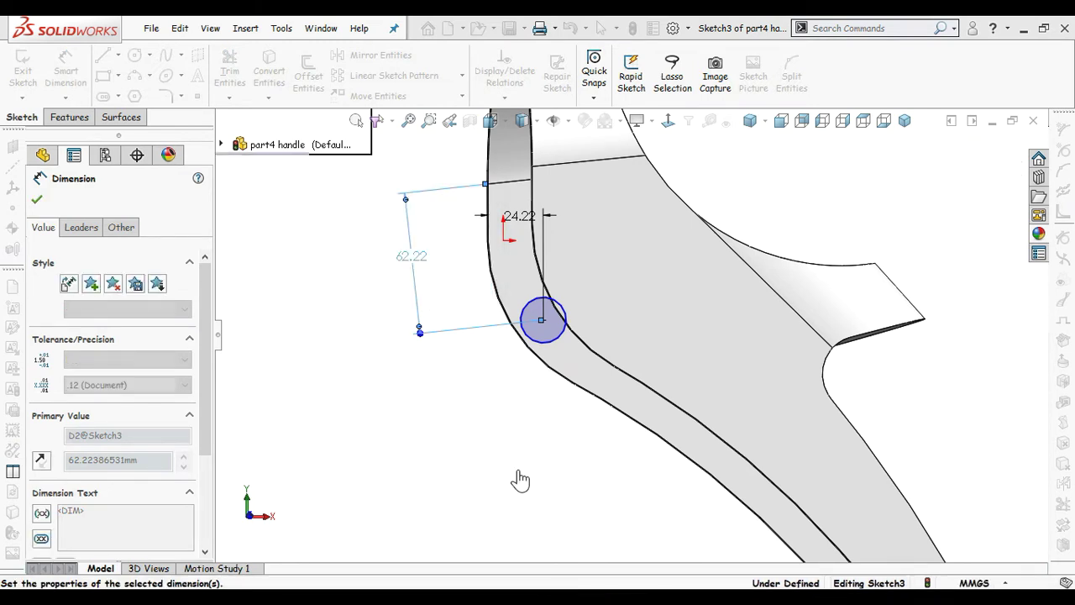
key(Escape)
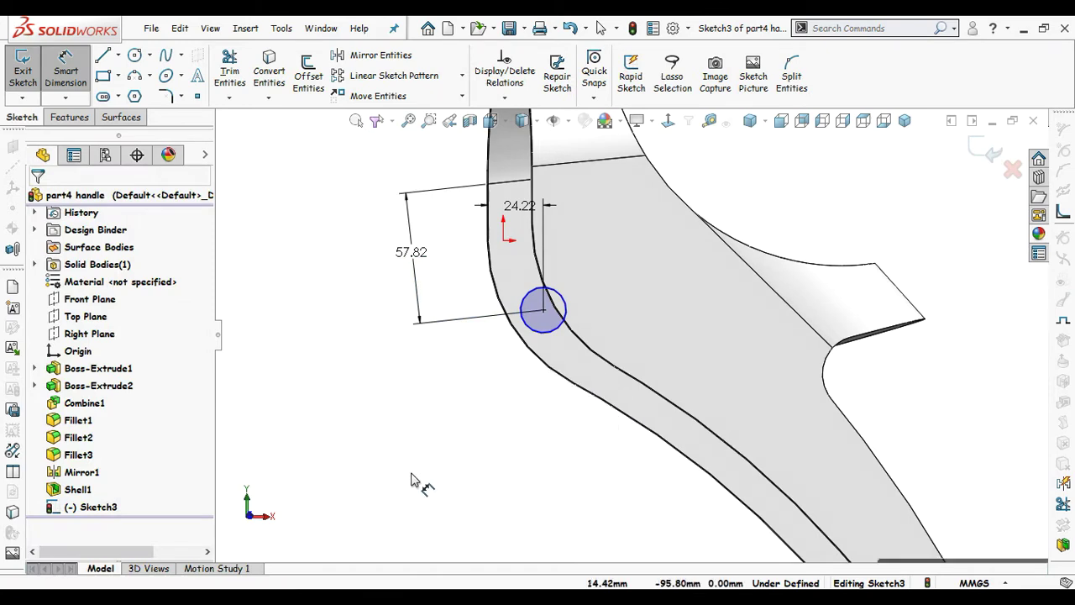
key(Escape)
middle_drag(490, 428, 515, 447)
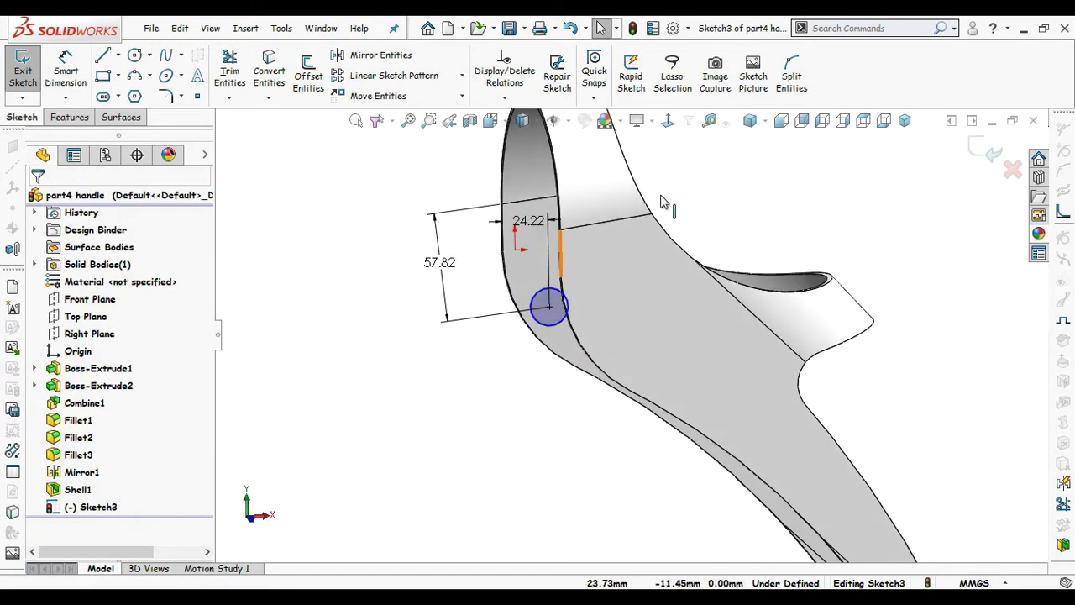
scroll(660, 201, up, 3)
click(504, 98)
click(547, 154)
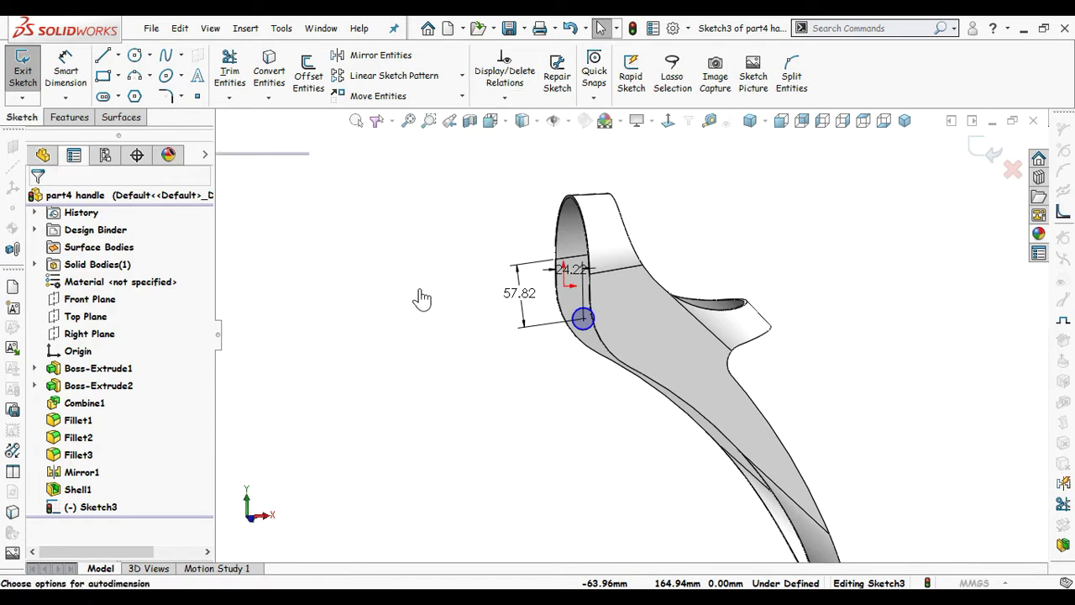
click(126, 290)
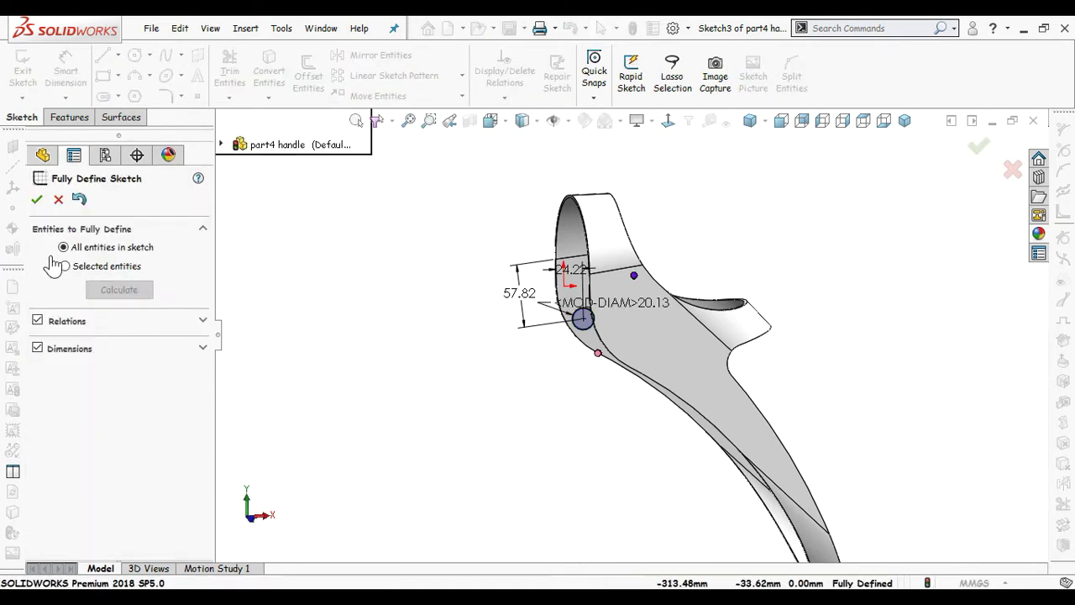
click(58, 201)
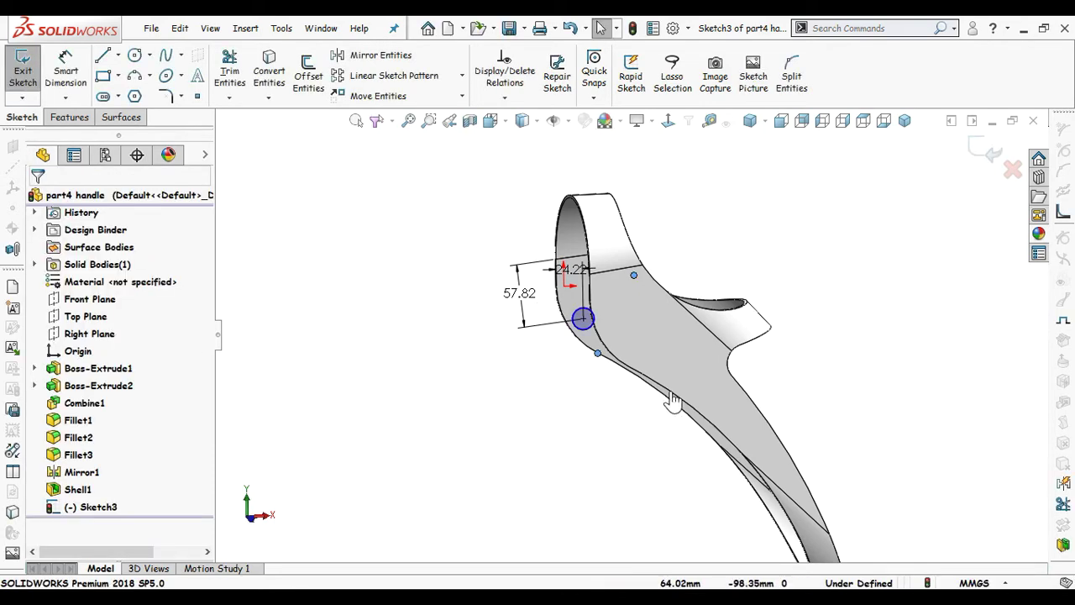
Step: Dimension the circle's diameter as 15.78 mm and close the sketch
scroll(590, 387, down, 2)
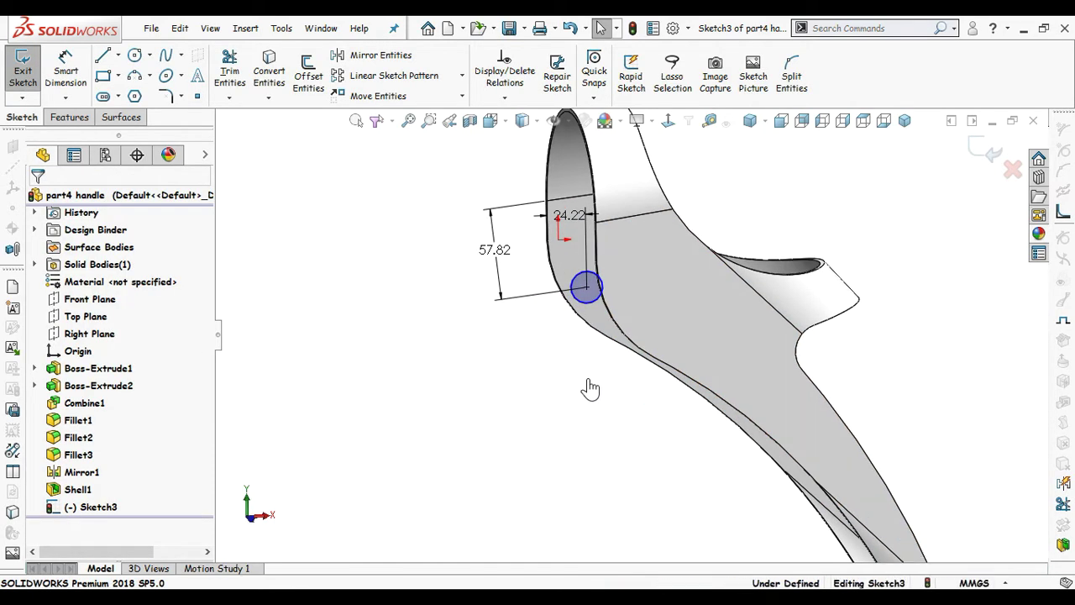
scroll(628, 288, down, 3)
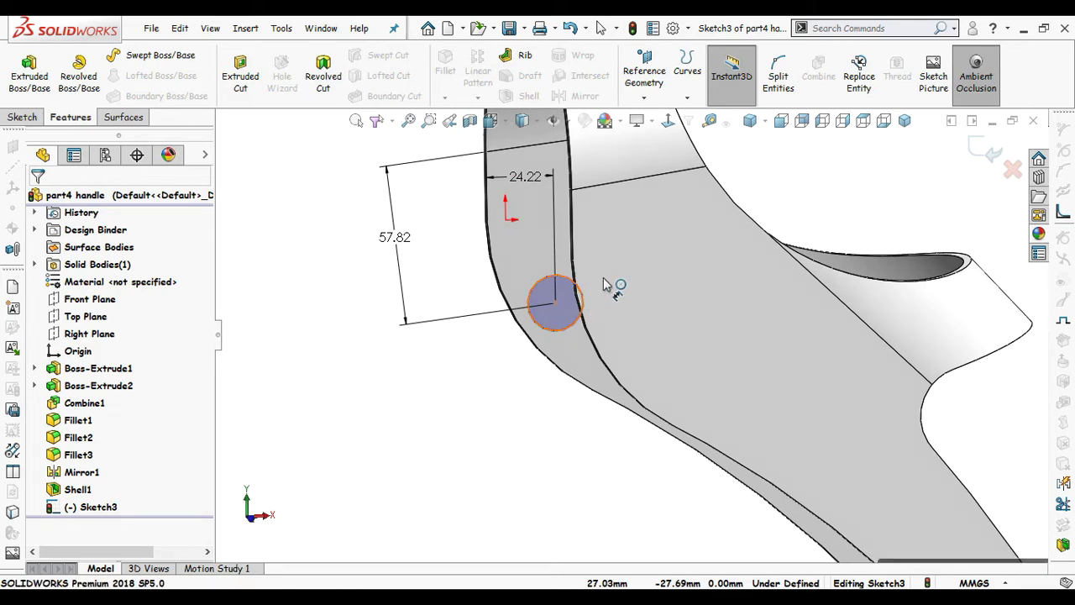
click(581, 292)
click(652, 249)
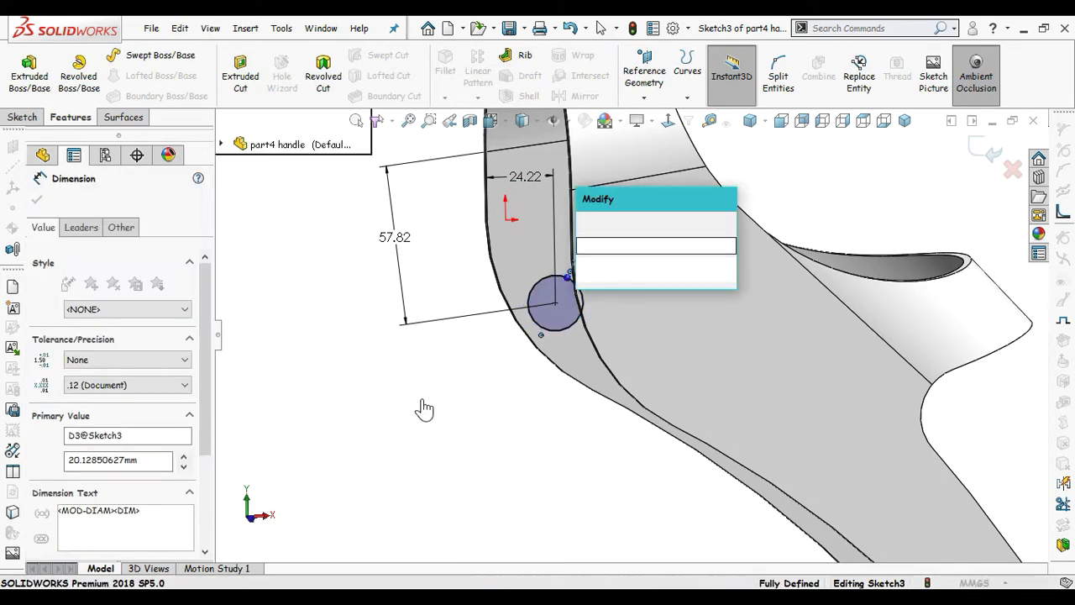
text(15.78)
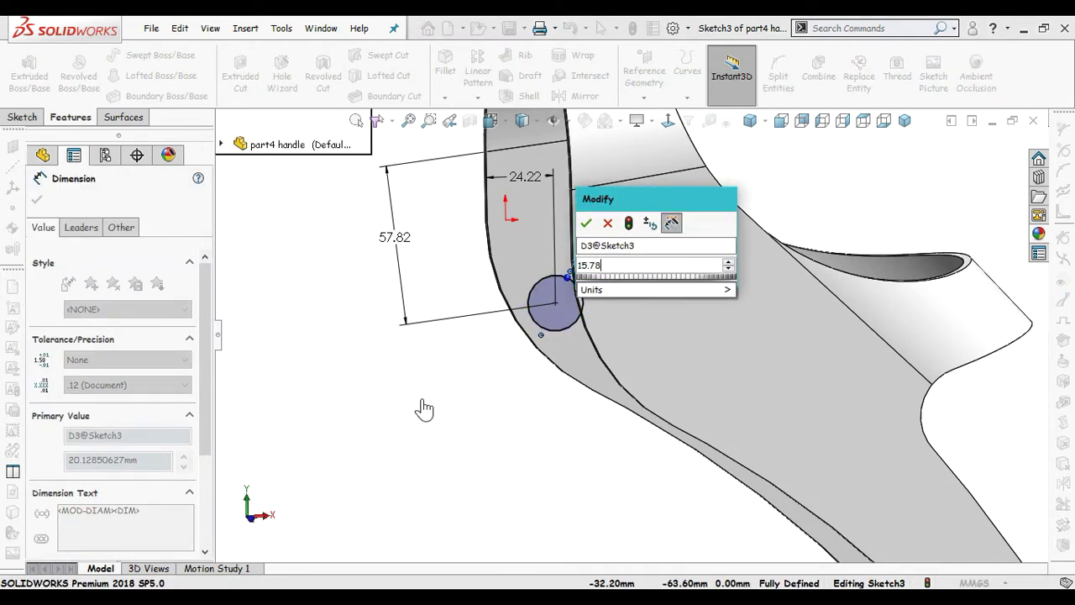
key(Return)
click(565, 448)
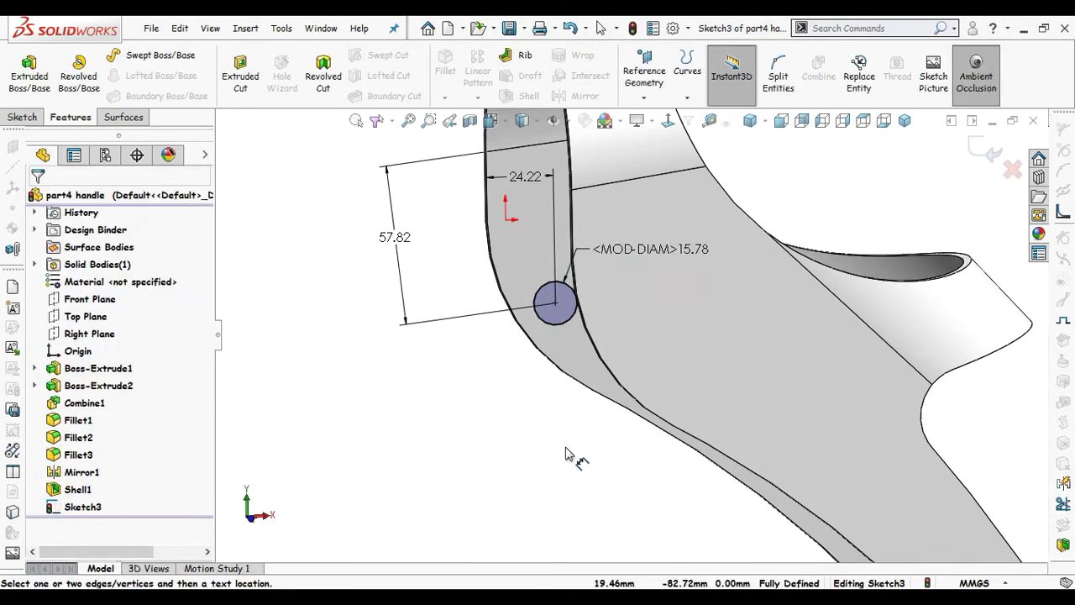
scroll(564, 449, up, 2)
key(Escape)
key(z)
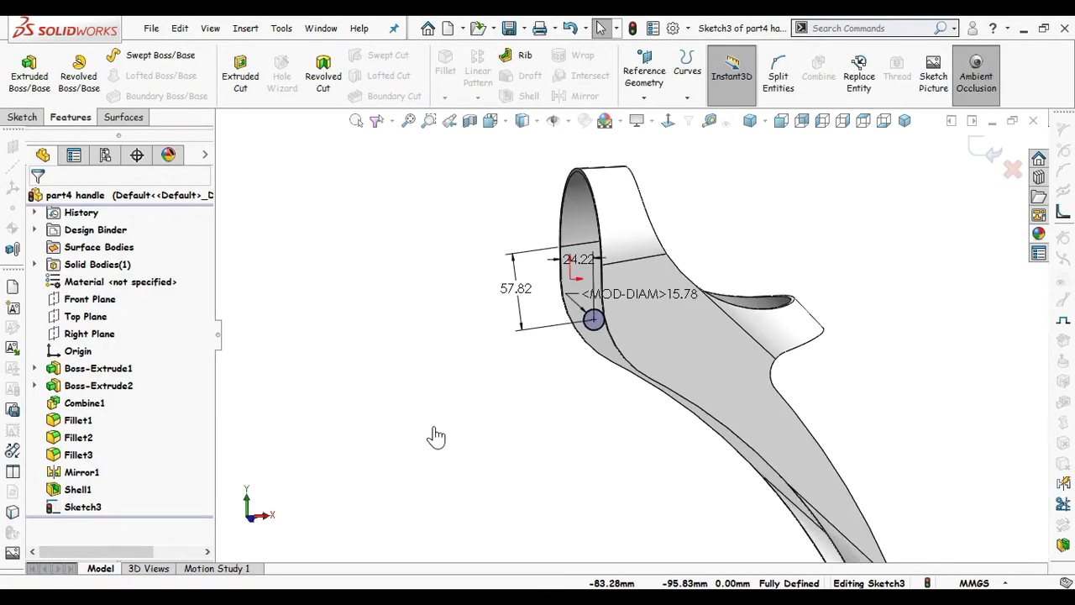
click(981, 161)
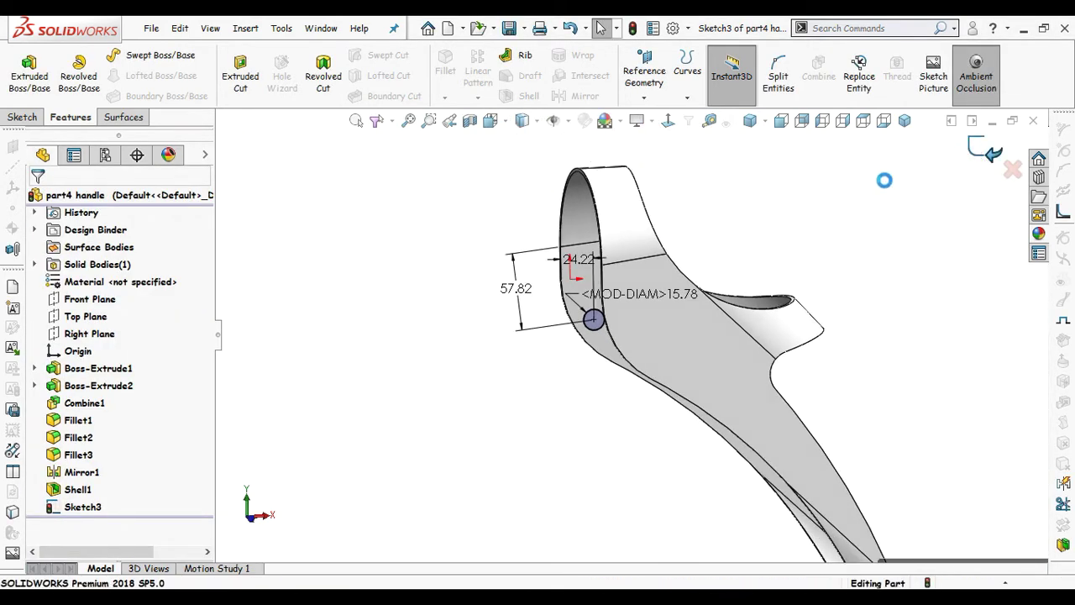
mouse_move(768, 223)
middle_down()
mouse_move(828, 211)
mouse_move(874, 221)
mouse_move(791, 231)
mouse_move(849, 233)
mouse_move(804, 232)
mouse_move(786, 245)
middle_up()
key(Escape)
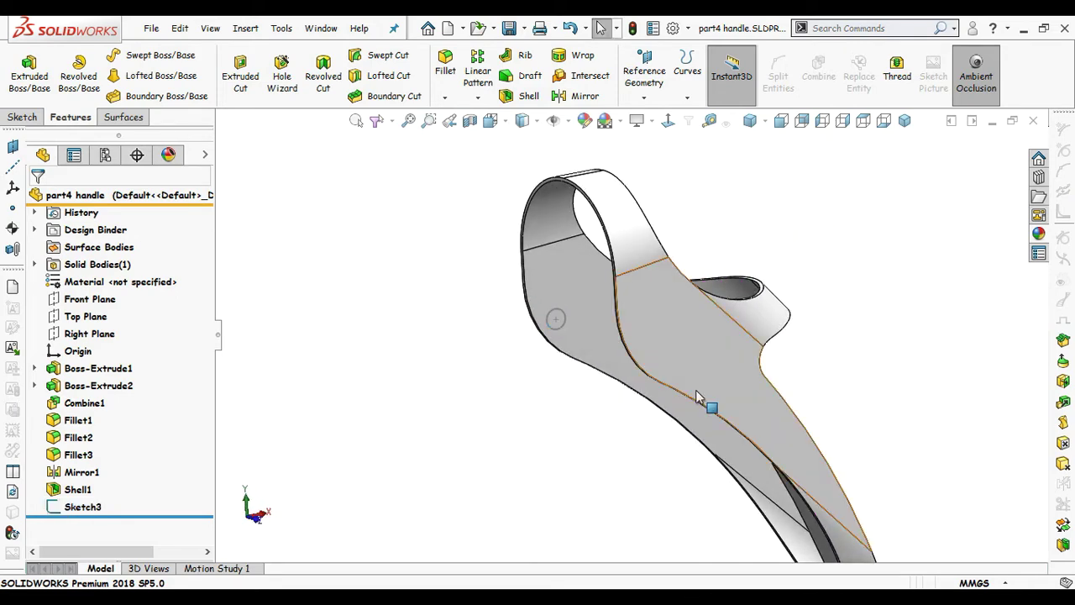
middle_drag(604, 426, 662, 526)
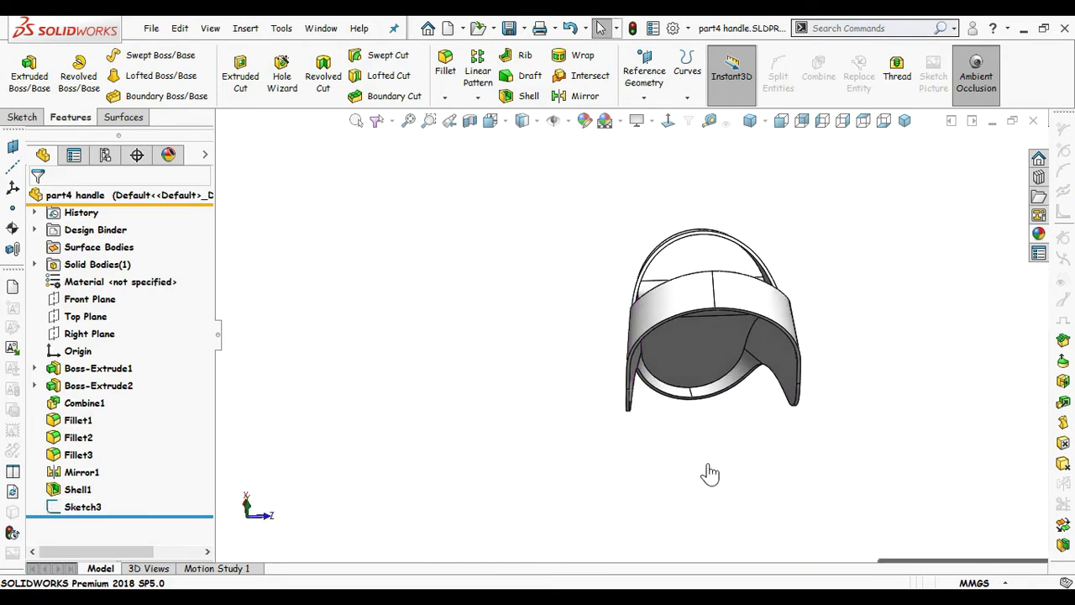
middle_drag(710, 473, 700, 461)
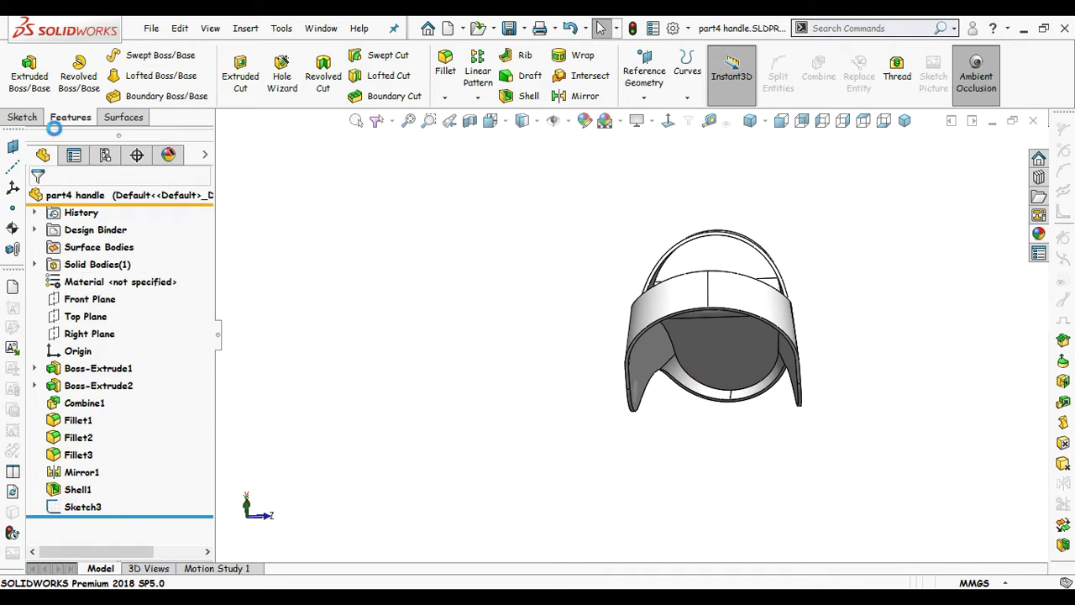
click(28, 89)
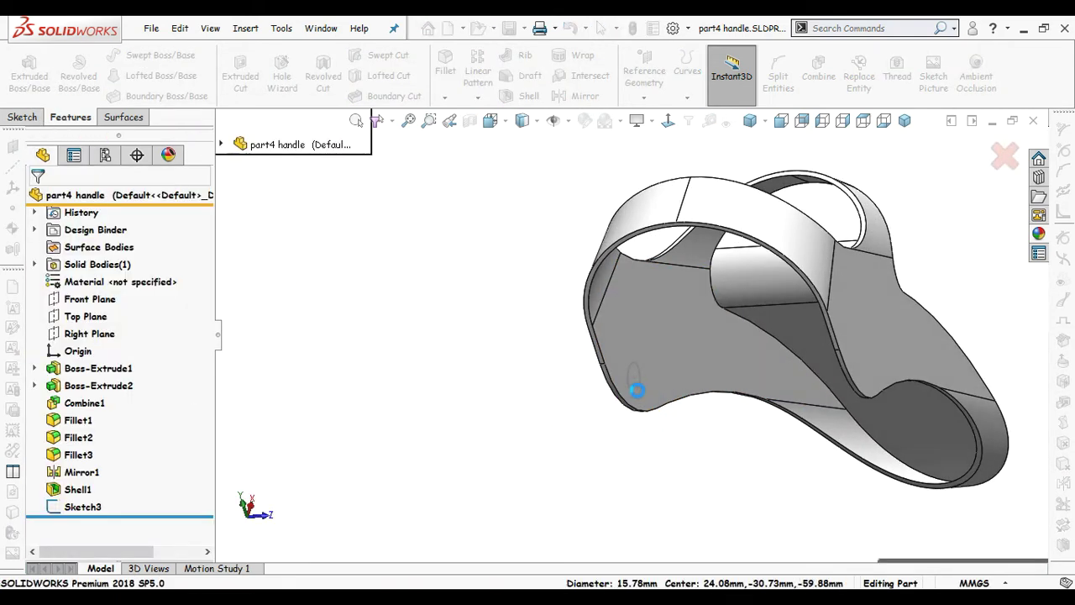
click(635, 388)
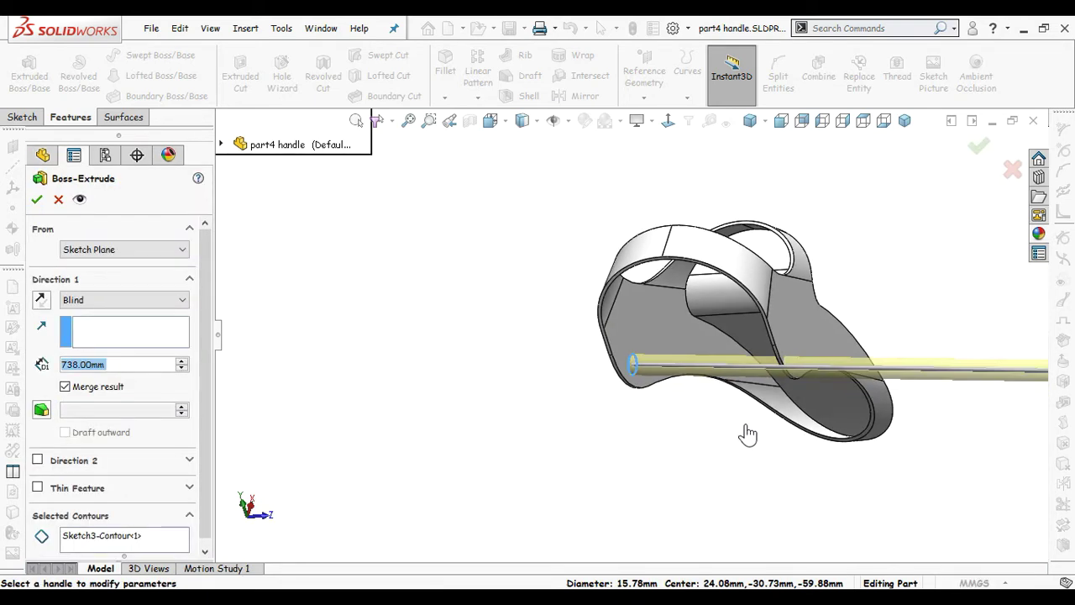
middle_drag(747, 434, 769, 428)
middle_drag(927, 359, 851, 405)
click(1011, 172)
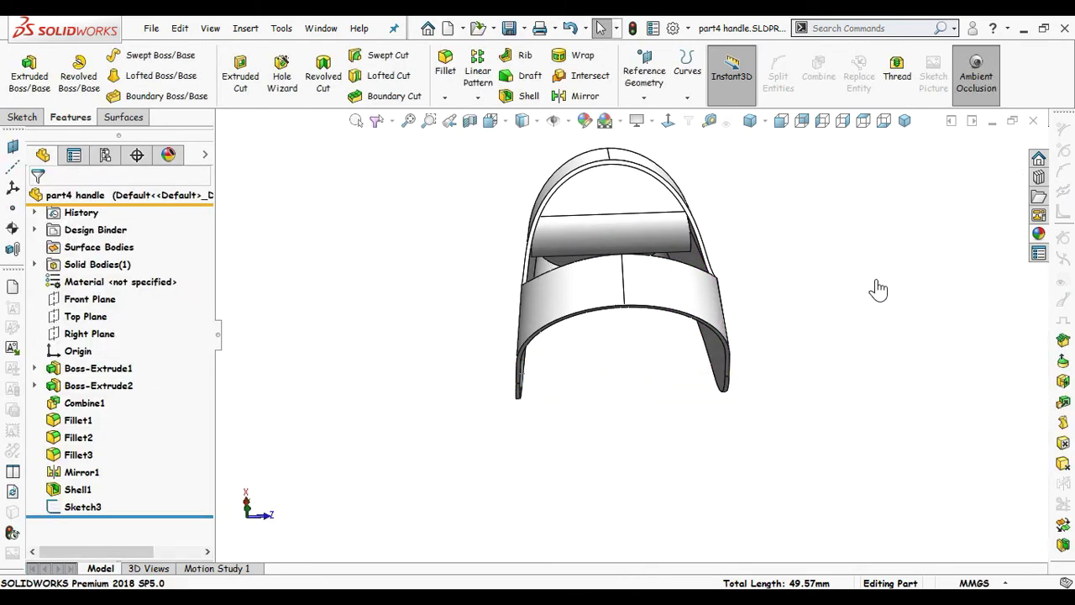
Step: Start a new sketch on the Front Plane
middle_drag(871, 305, 567, 325)
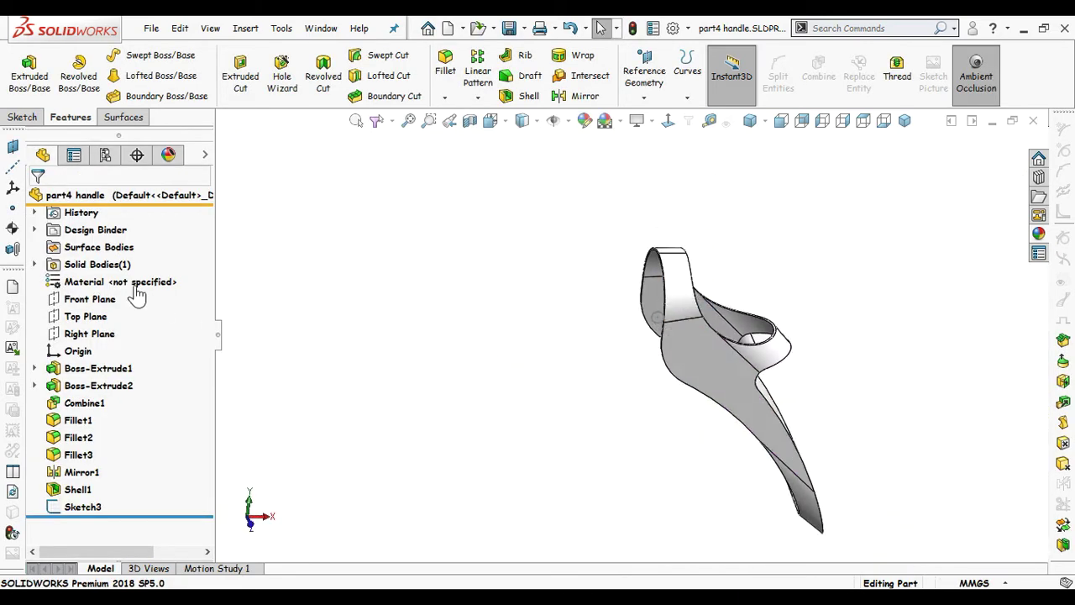
click(80, 299)
middle_drag(431, 345, 425, 438)
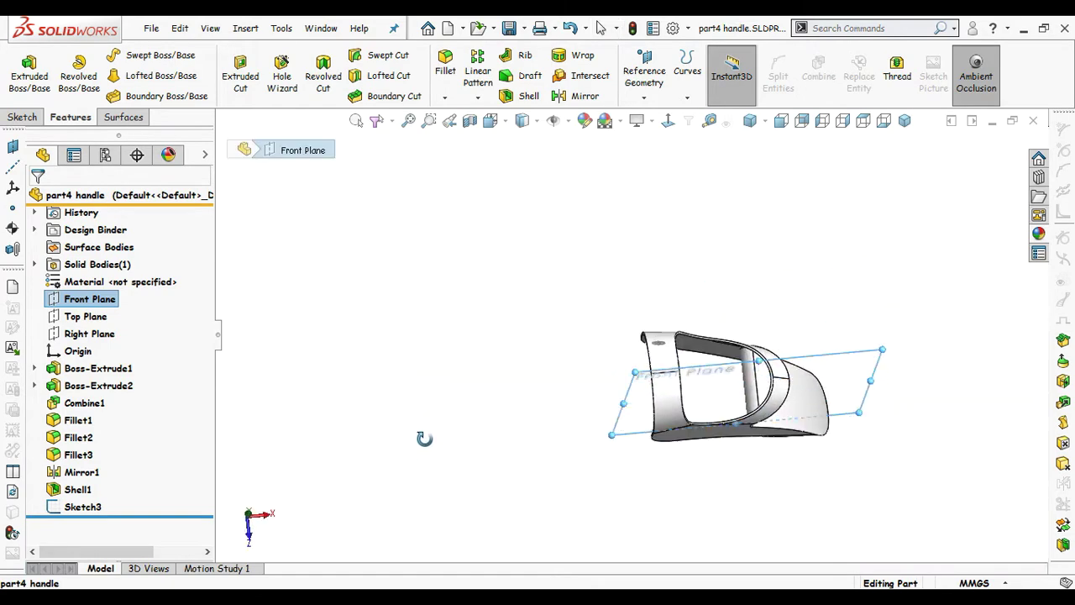
right_click(655, 460)
click(644, 378)
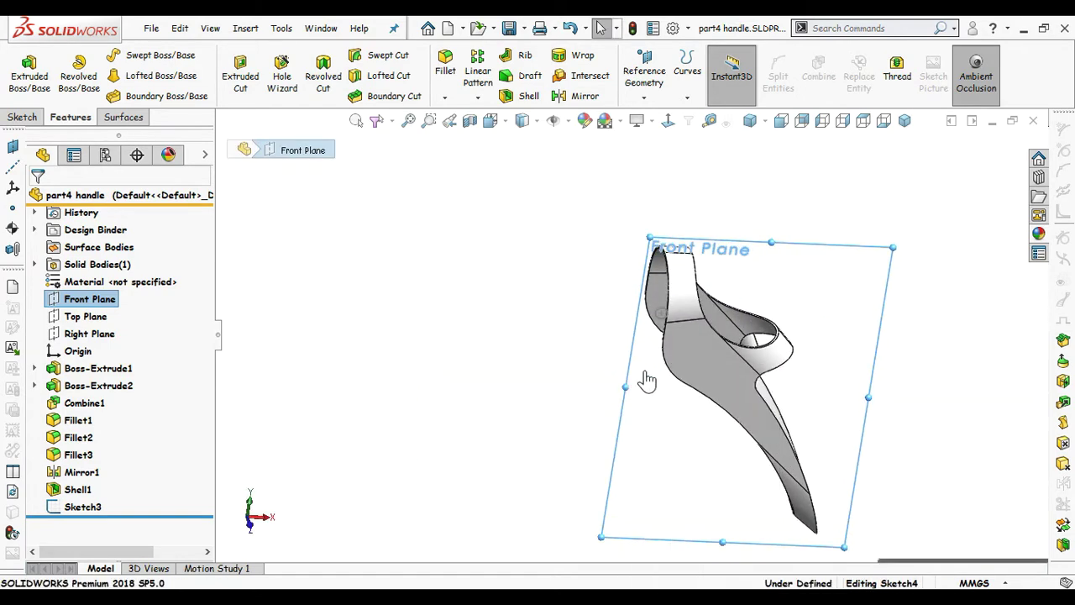
Step: Convert the 15.78 mm circle on the handle's side face into the Front Plane sketch
scroll(571, 302, down, 3)
middle_drag(710, 332, 727, 319)
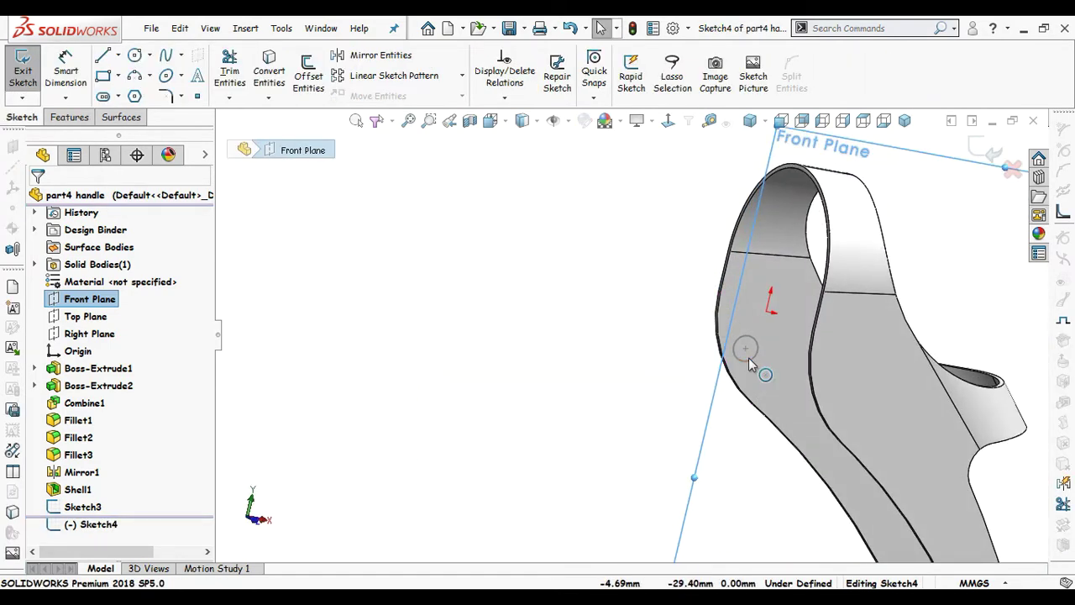
click(750, 360)
click(267, 78)
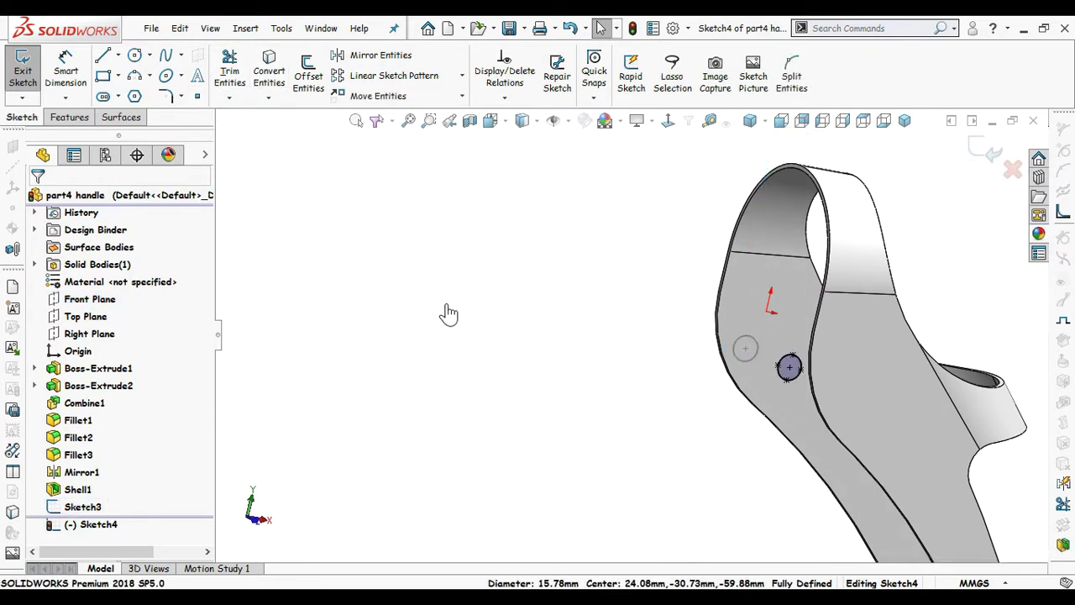
Step: Extrude the converted 15.78 mm circle from the Front Plane with Direction 1 set to Up To Surface, ending at one handle side wall
click(69, 114)
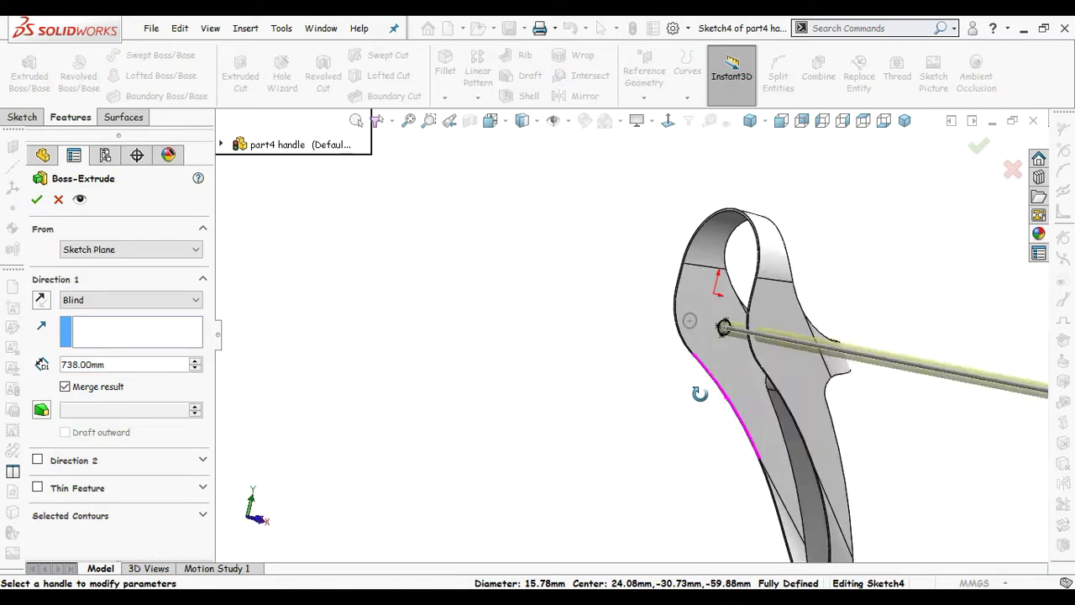
click(126, 301)
click(130, 346)
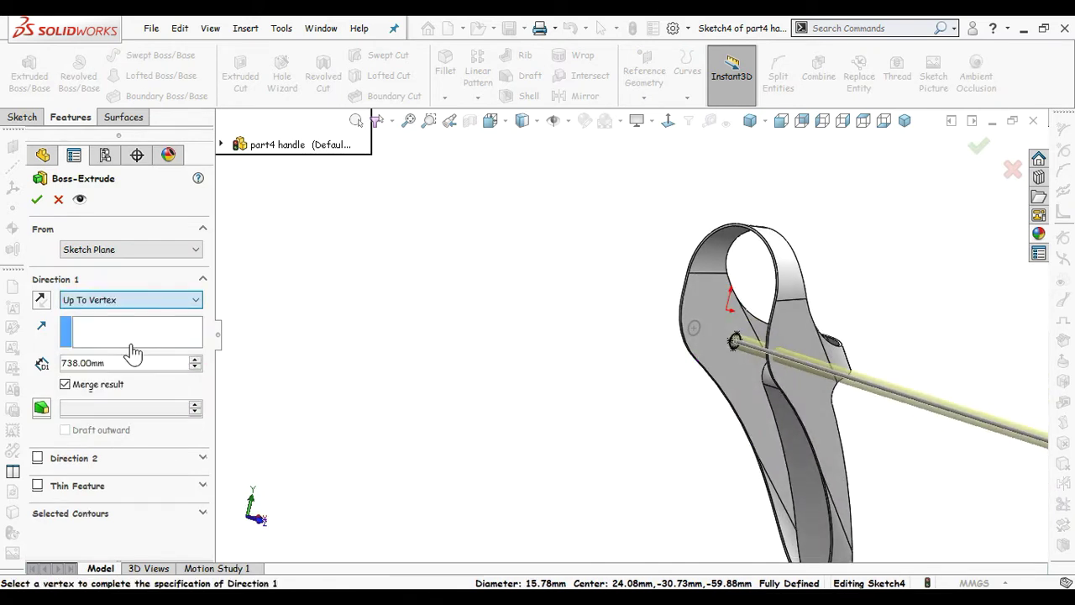
click(141, 303)
click(126, 338)
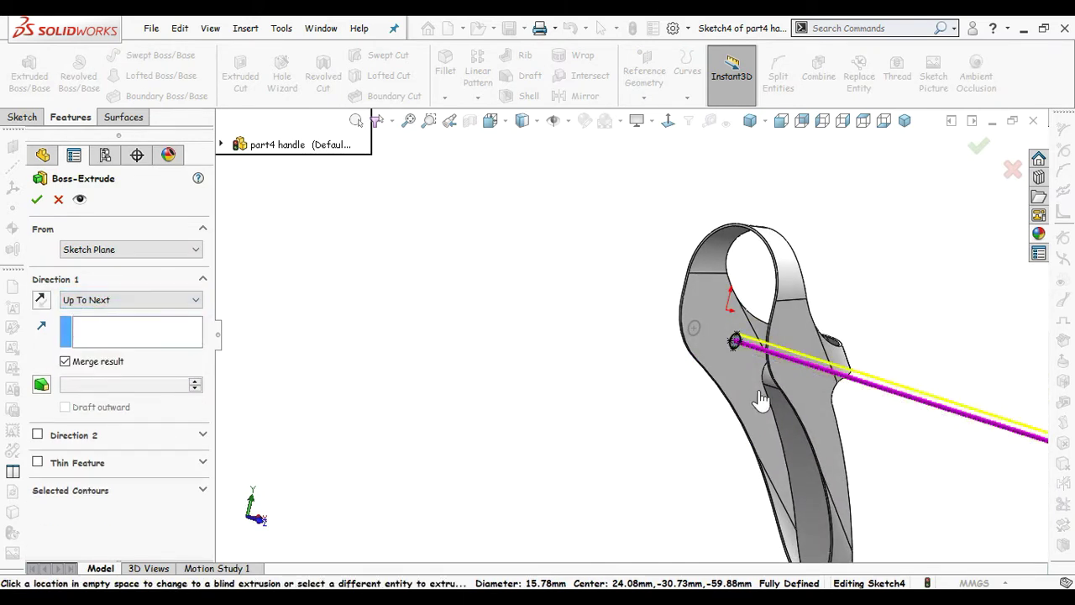
scroll(873, 314, up, 3)
scroll(818, 338, down, 4)
middle_drag(787, 336, 757, 363)
click(171, 310)
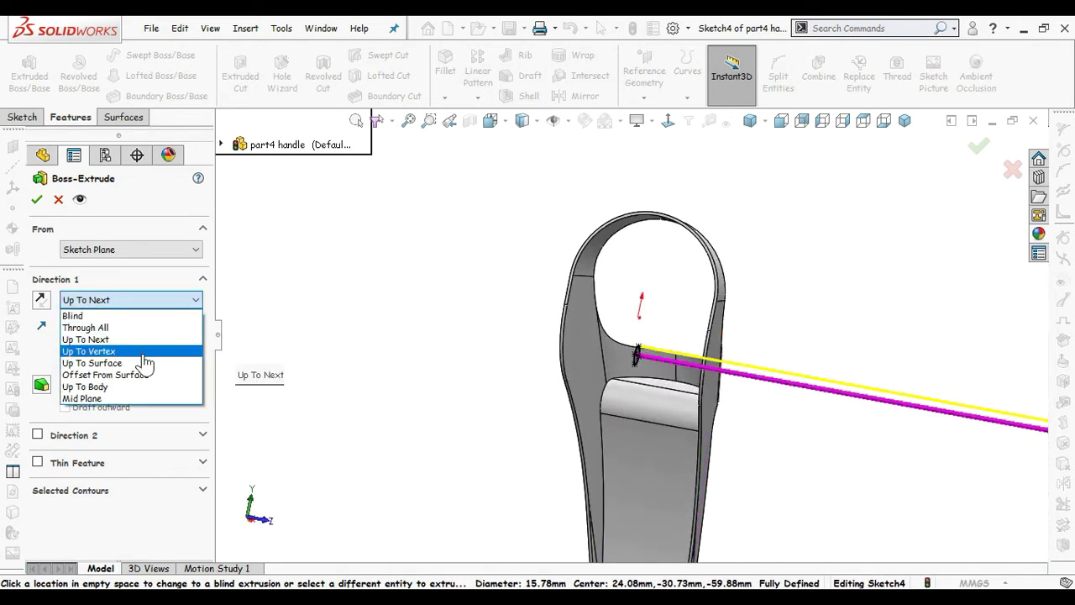
click(144, 364)
middle_drag(384, 387, 760, 410)
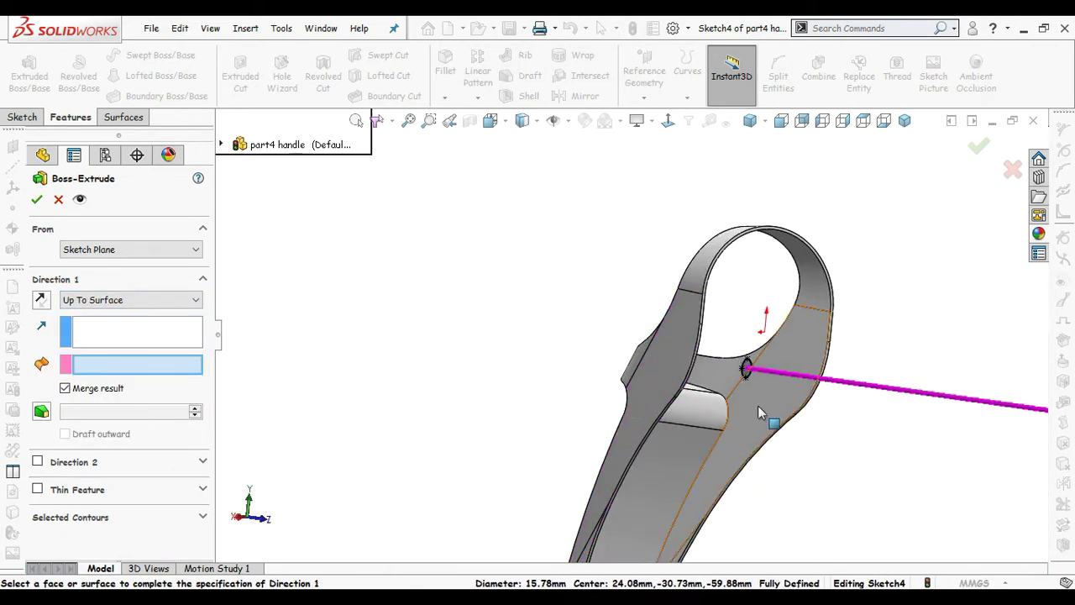
middle_drag(543, 362, 246, 413)
Step: Enable Direction 2 with Up To Surface ending at the opposite handle side wall, and finish the boss extrude
click(37, 462)
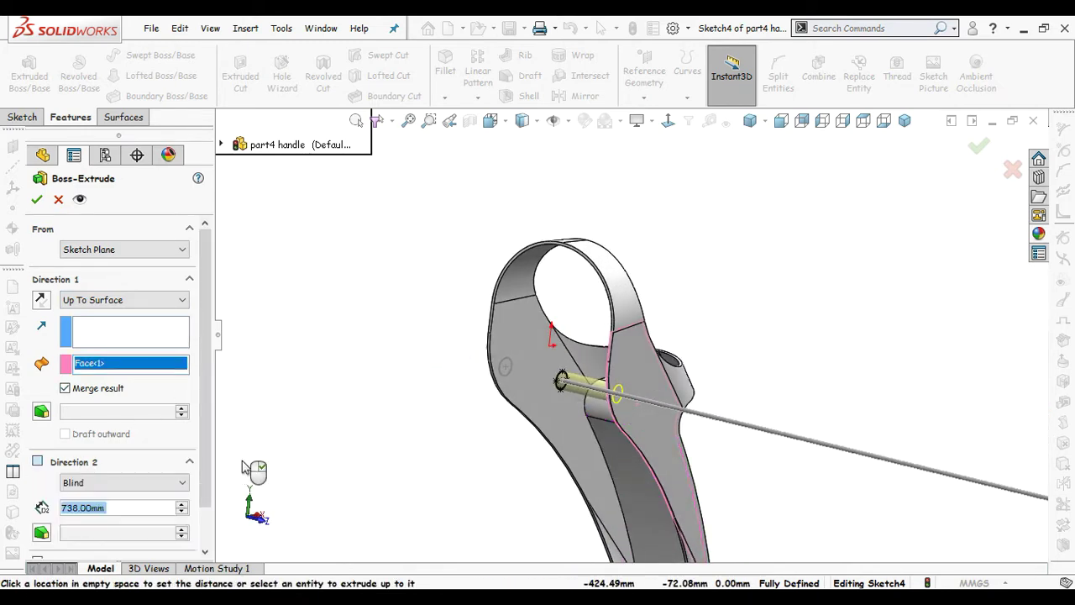
scroll(99, 483, down, 1)
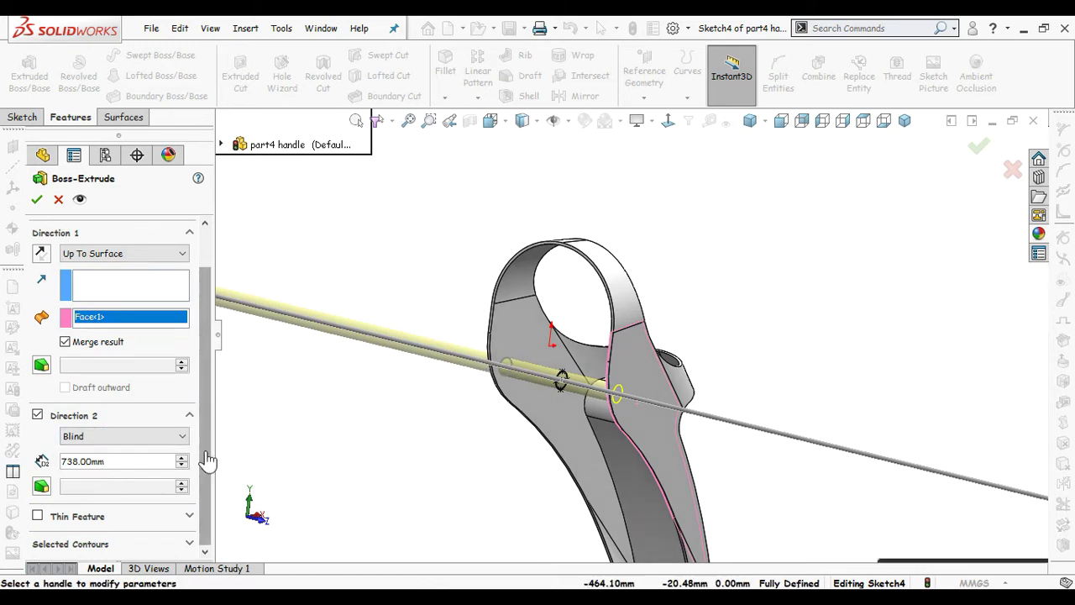
click(137, 499)
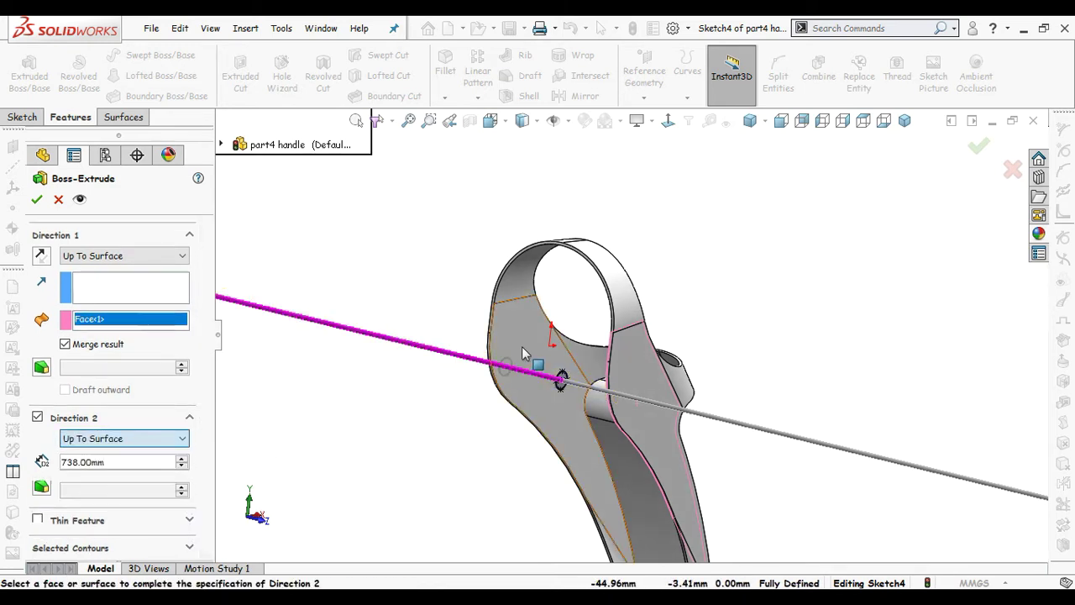
click(528, 344)
middle_drag(473, 452, 484, 437)
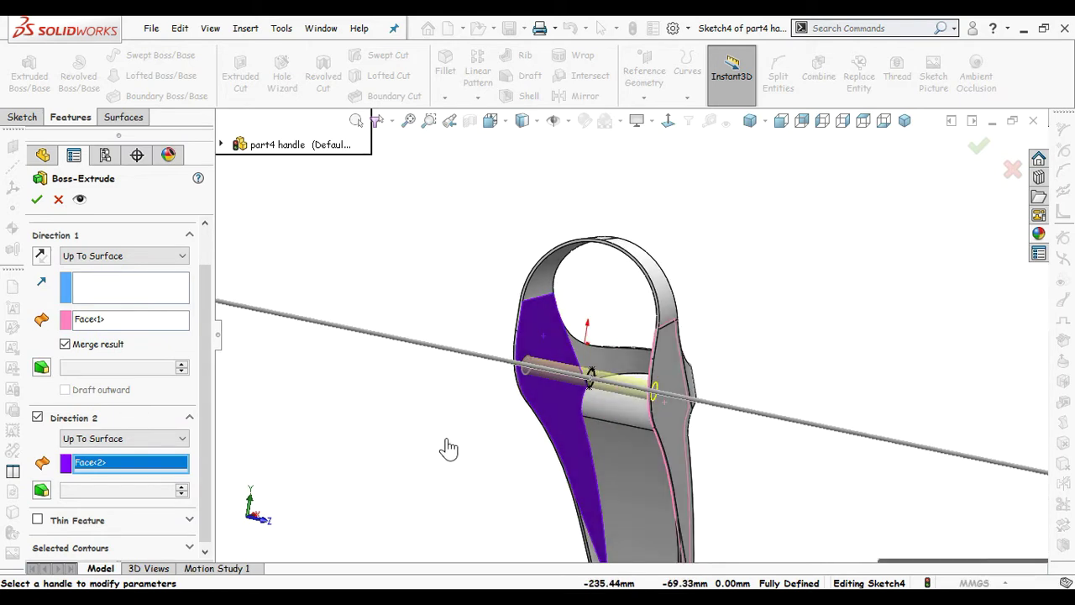
key(Return)
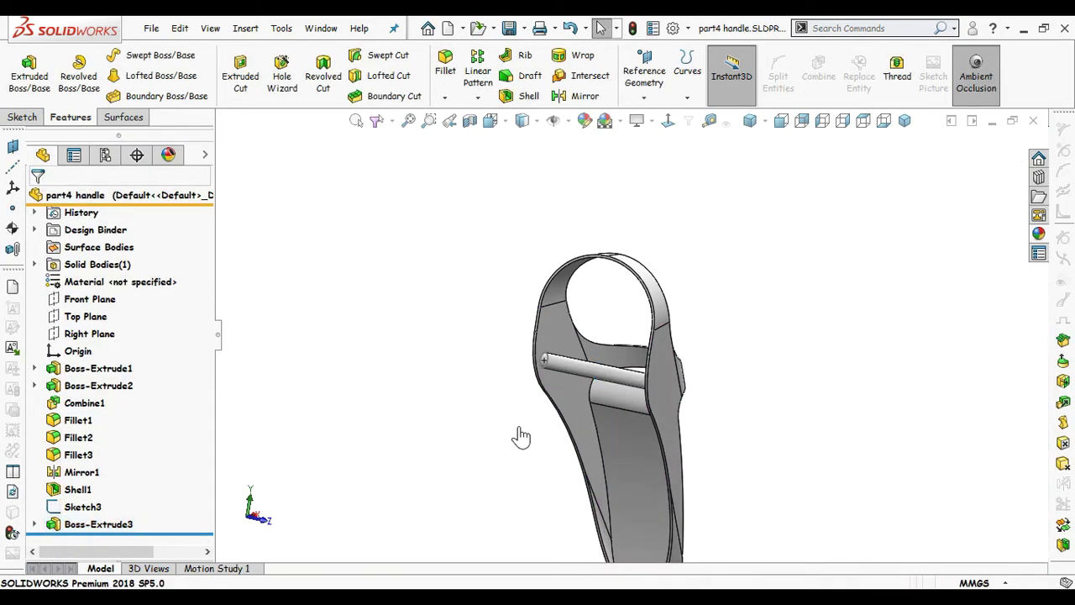
Step: Hide the circle sketch that shows at the rod's end on the handle's side face
middle_drag(521, 435, 666, 384)
scroll(585, 434, down, 4)
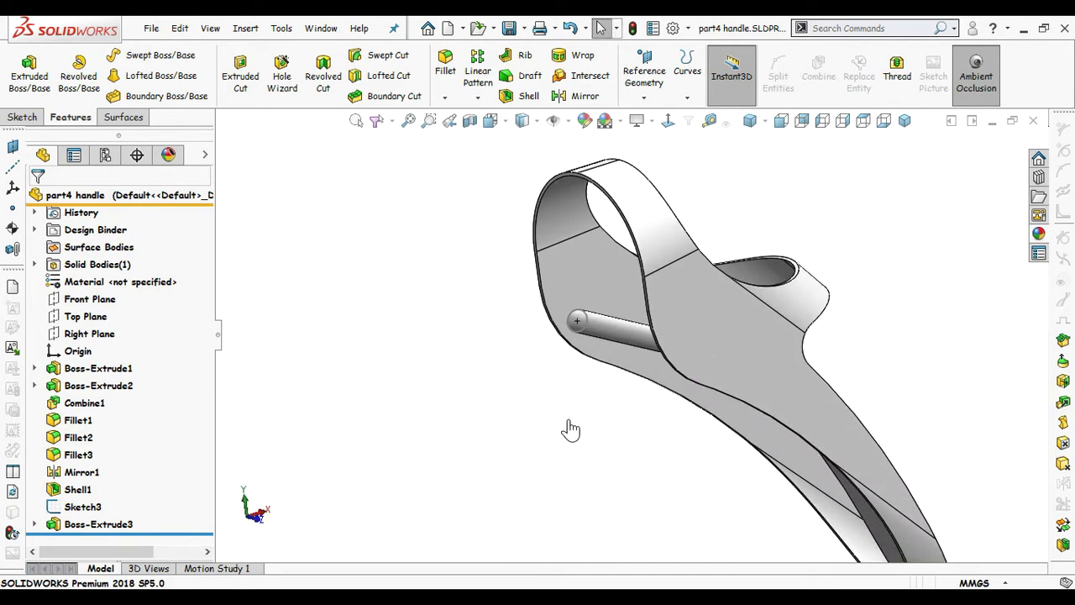
scroll(598, 369, down, 2)
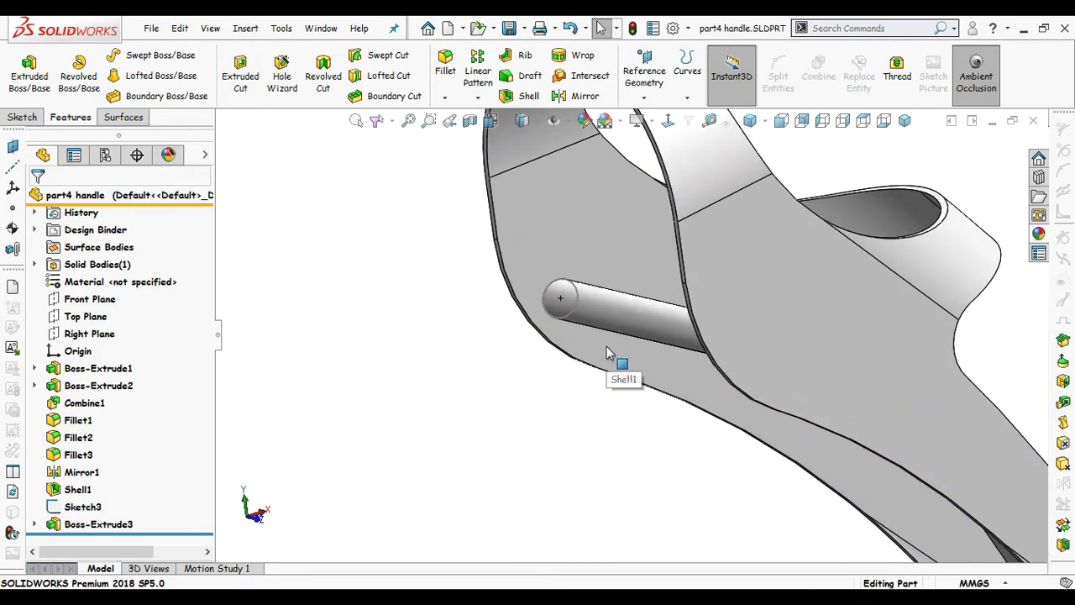
click(577, 301)
click(645, 229)
scroll(557, 385, up, 4)
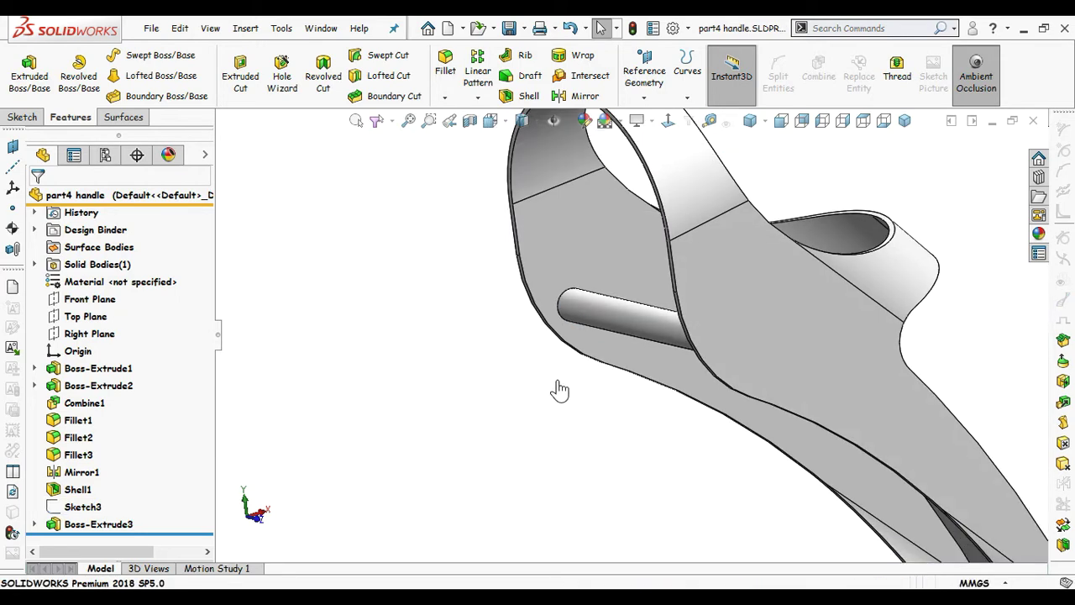
Step: Start a new sketch on the Front Plane and convert the rod's circle from Sketch4 into it
click(90, 299)
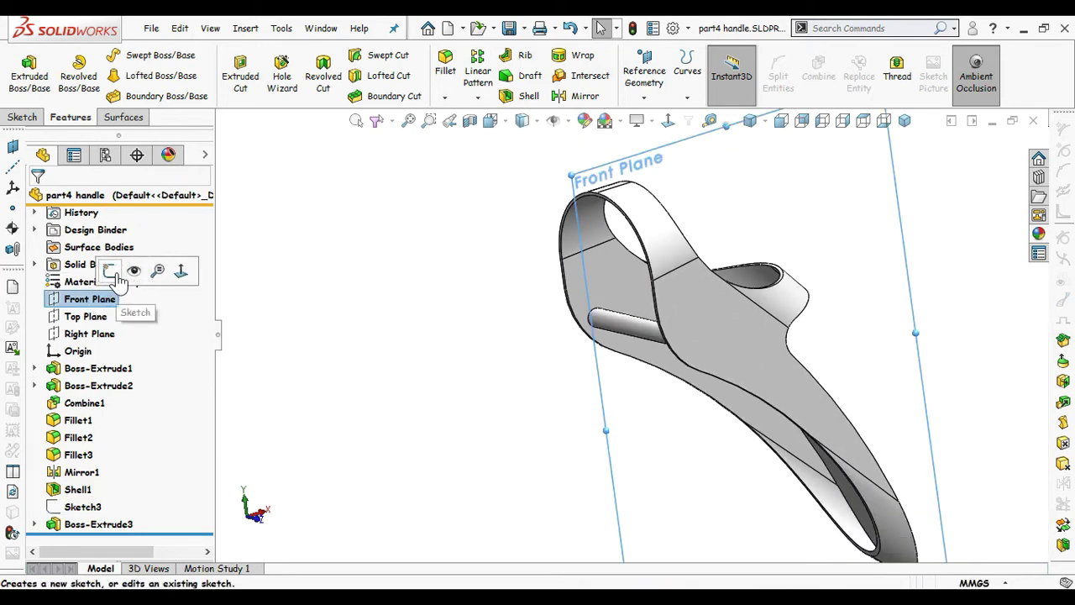
click(143, 270)
click(35, 525)
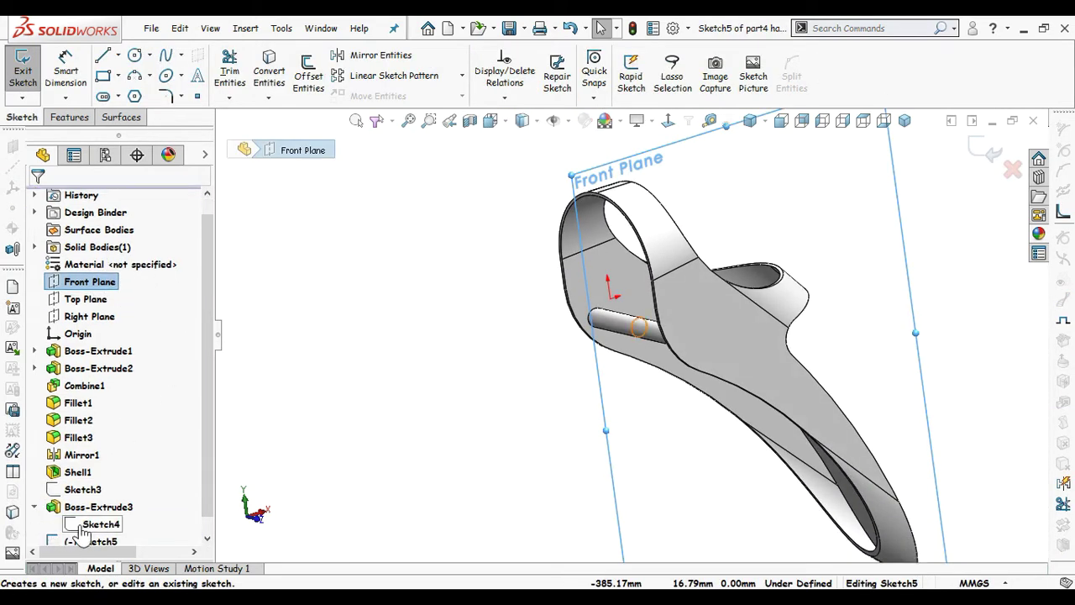
click(99, 524)
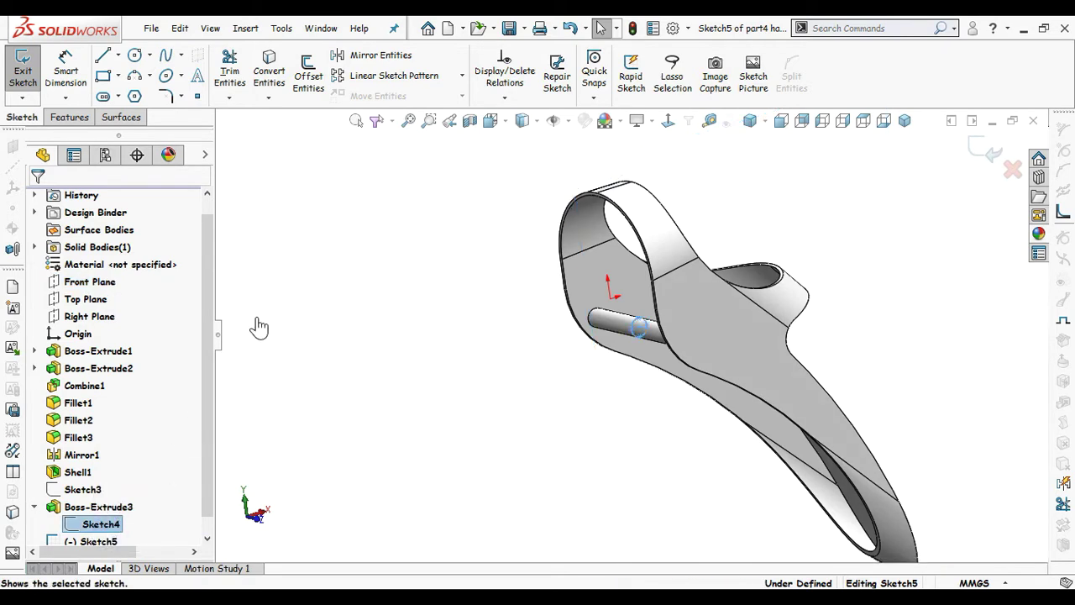
click(286, 88)
scroll(517, 304, down, 3)
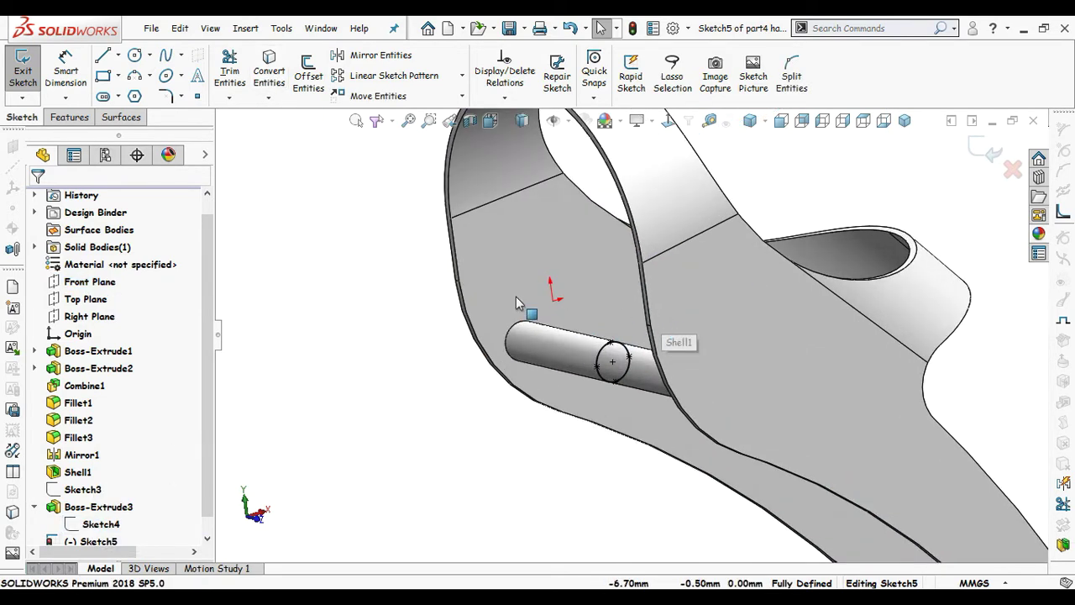
Step: Offset the converted circle outward by 5 mm
click(627, 359)
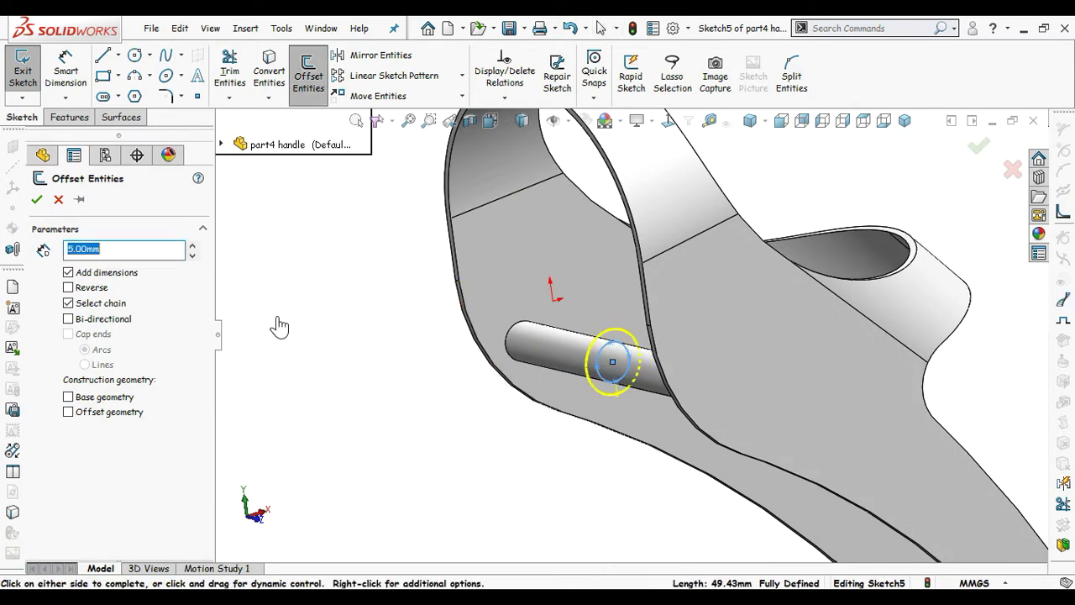
click(36, 199)
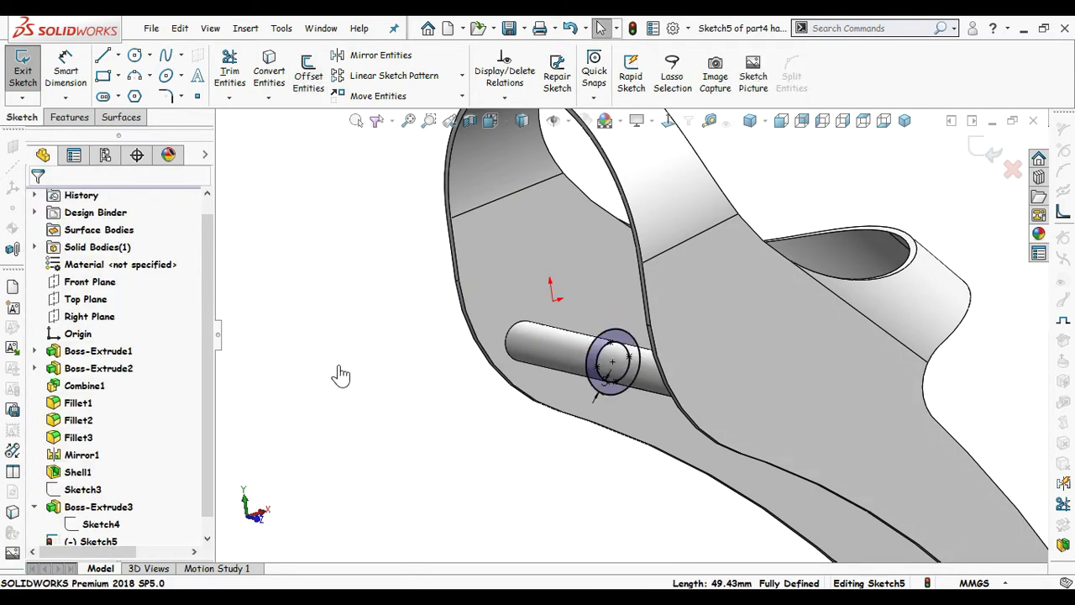
scroll(328, 359, up, 2)
Step: Extrude the ring around the rod as a boss, Up To Next in both directions
click(70, 117)
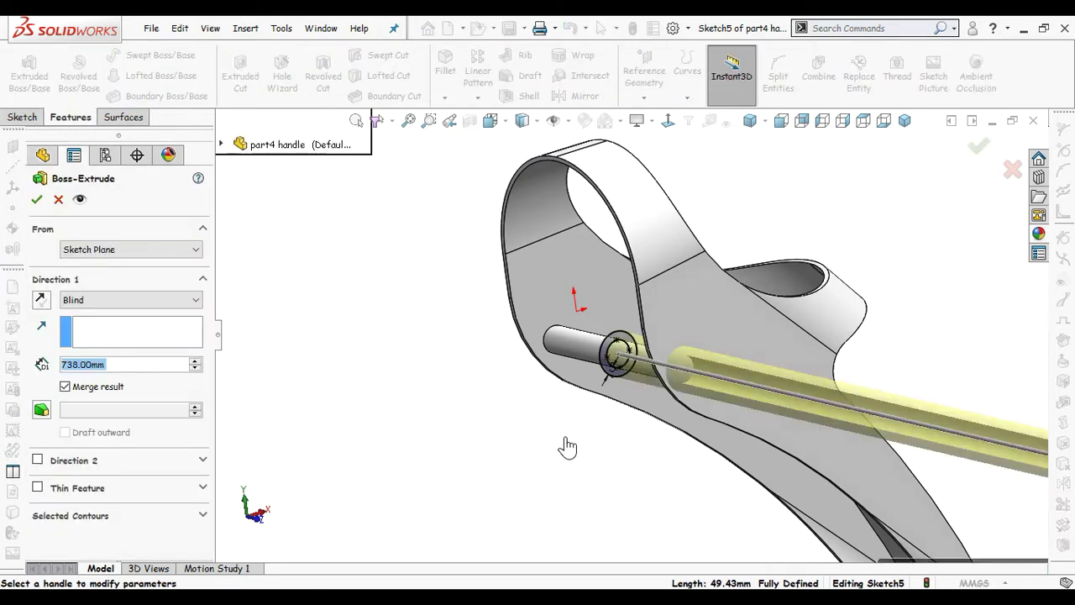
click(153, 300)
click(159, 339)
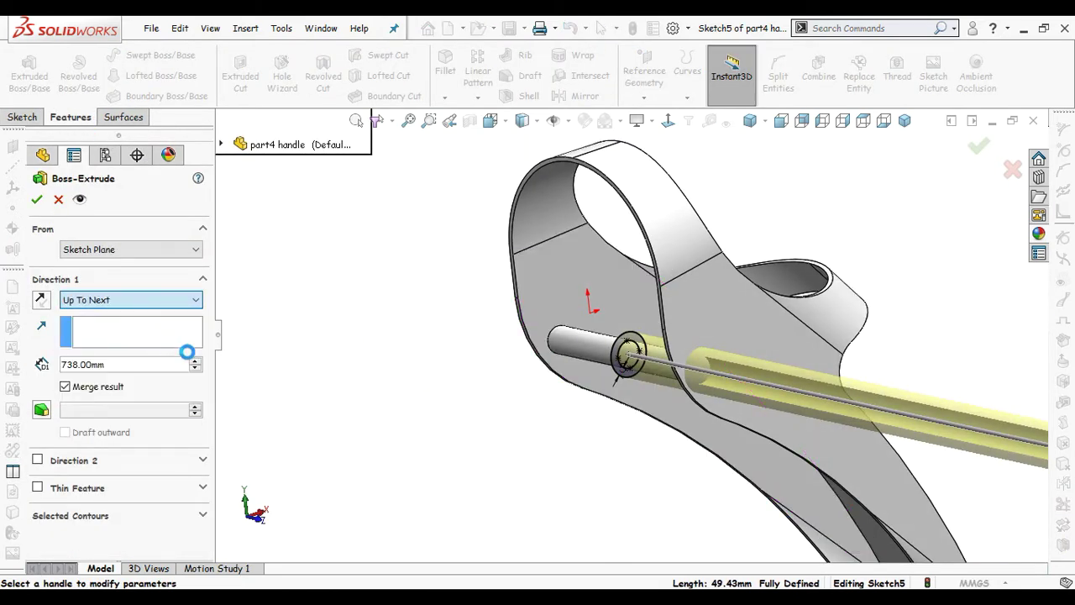
middle_drag(588, 448, 543, 470)
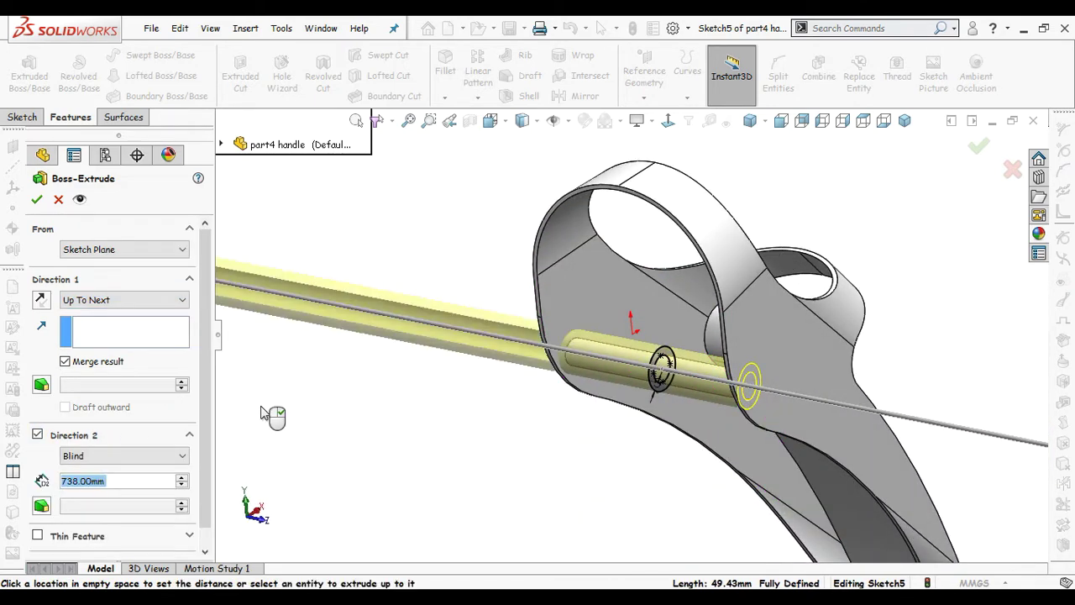
click(142, 458)
click(132, 498)
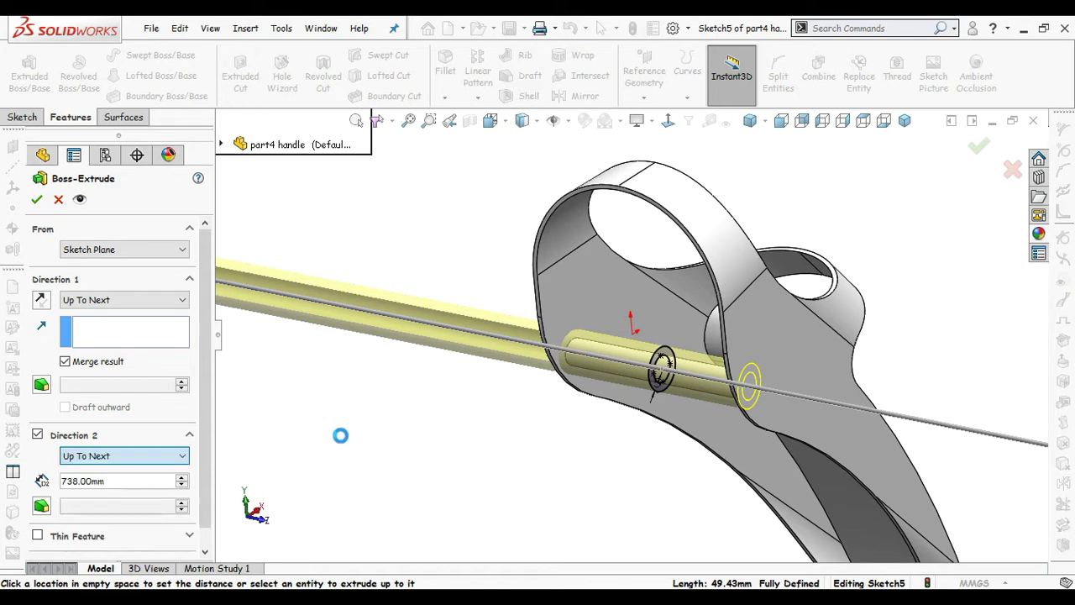
click(36, 199)
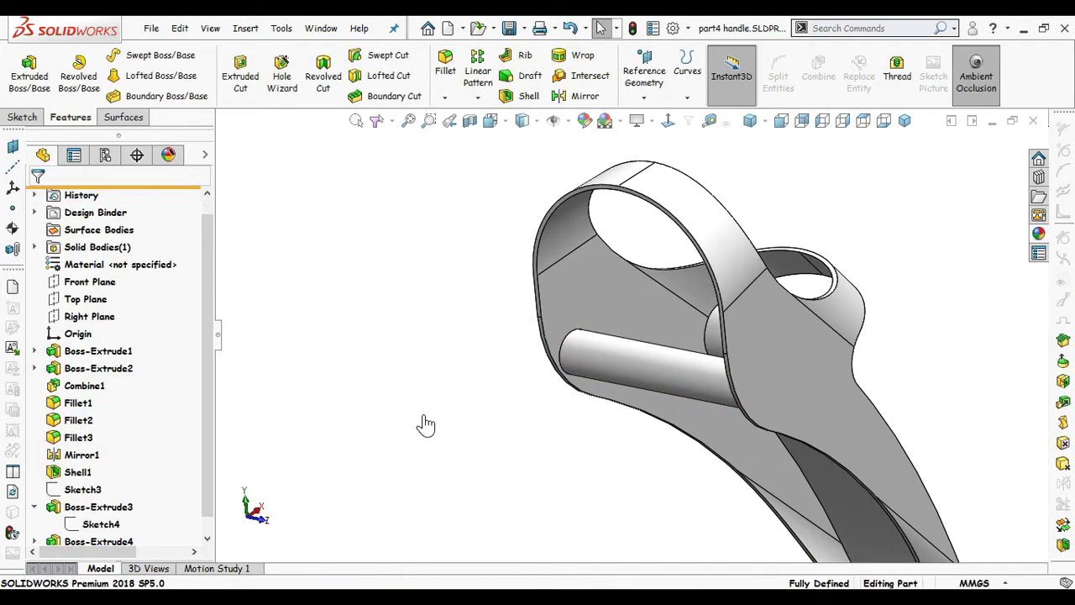
Step: Start another sketch on the Front Plane and convert both concentric circles of Sketch5 into it
click(100, 524)
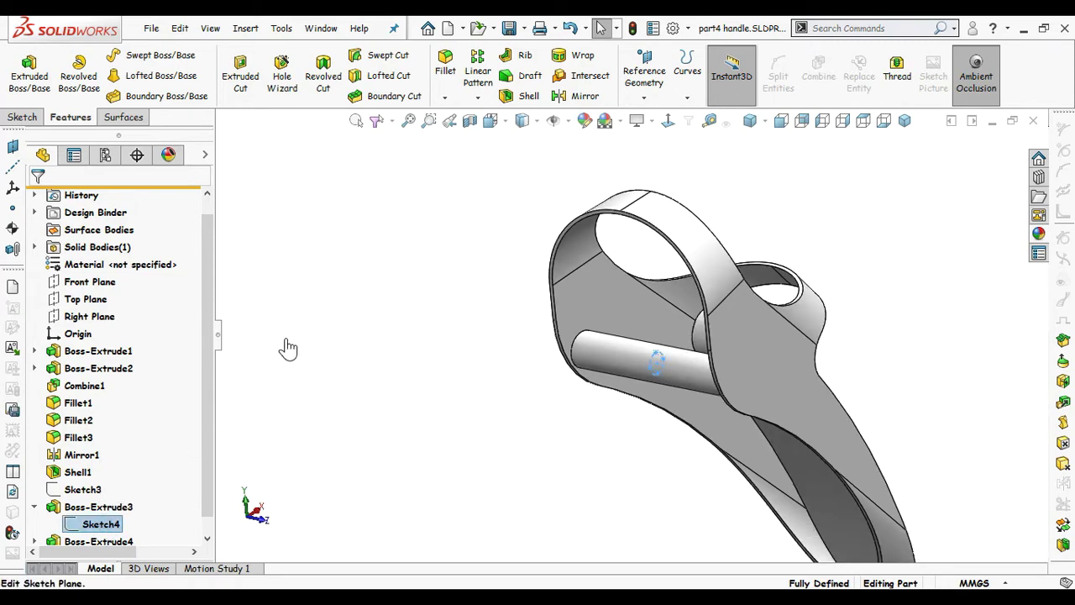
scroll(77, 265, up, 2)
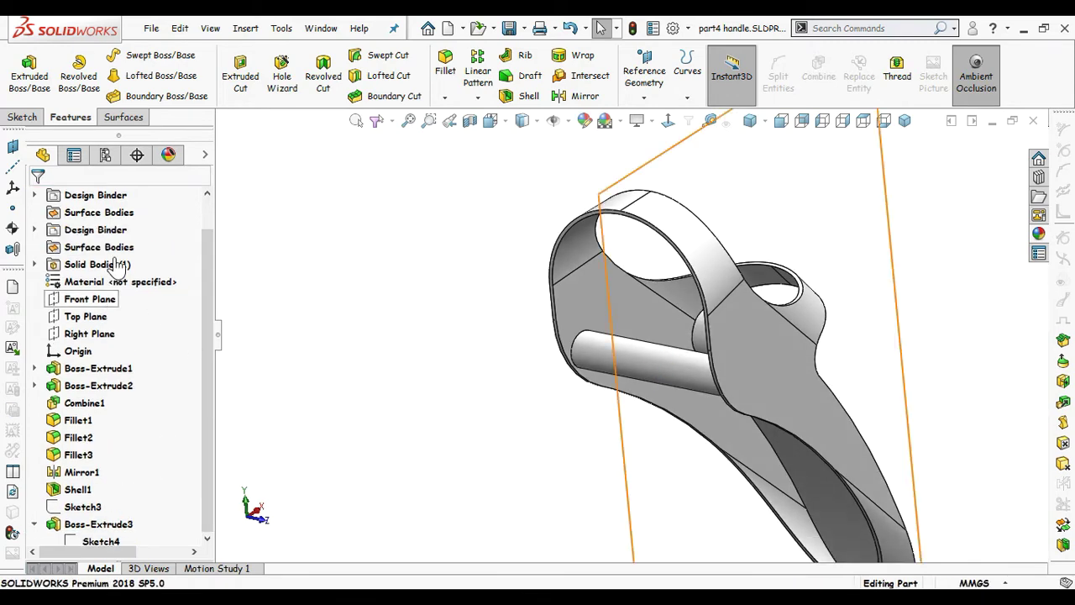
click(88, 299)
click(99, 279)
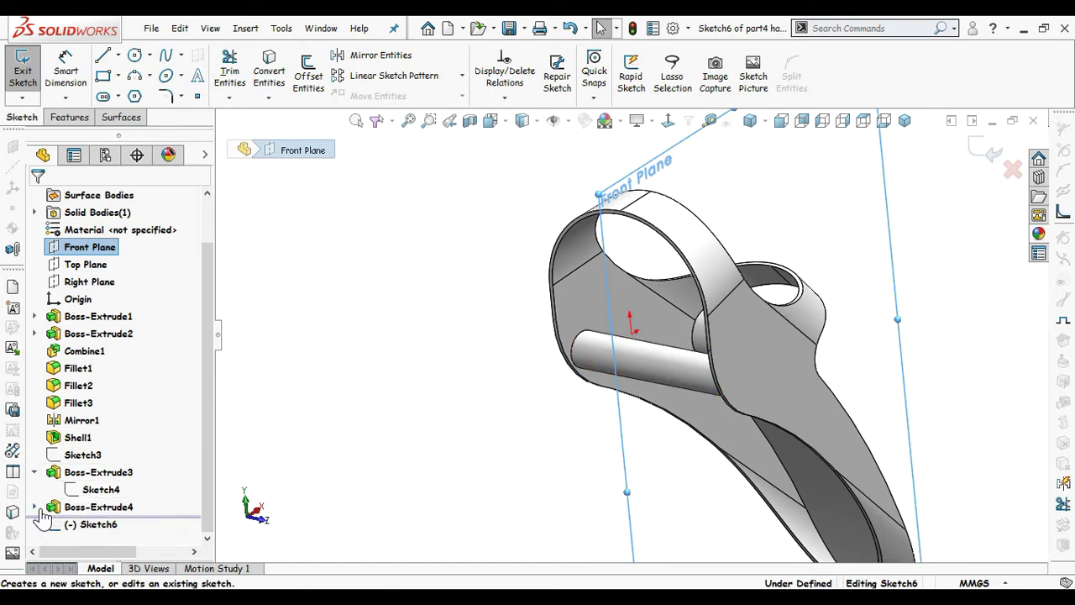
click(93, 524)
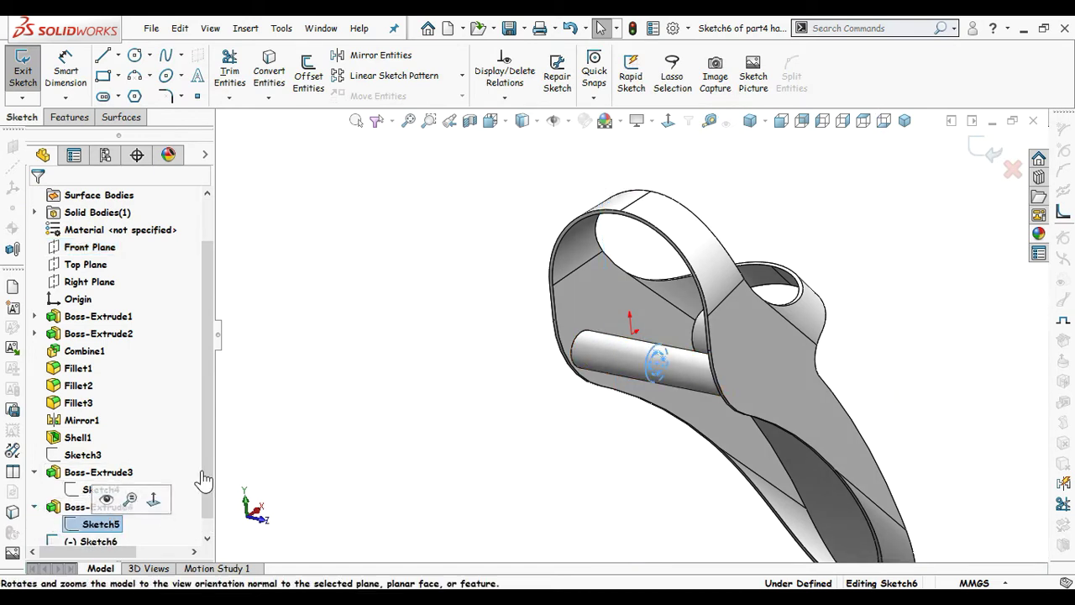
click(275, 86)
scroll(654, 365, down, 5)
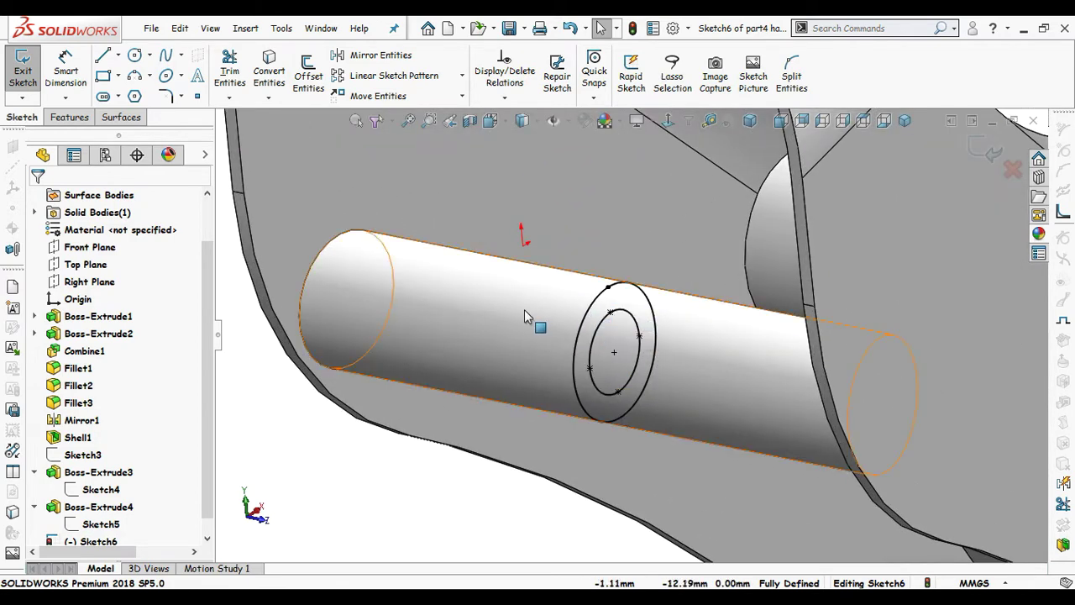
Step: Cut-extrude the ring 30 mm blind in both directions from the Front Plane
scroll(529, 312, up, 5)
click(70, 117)
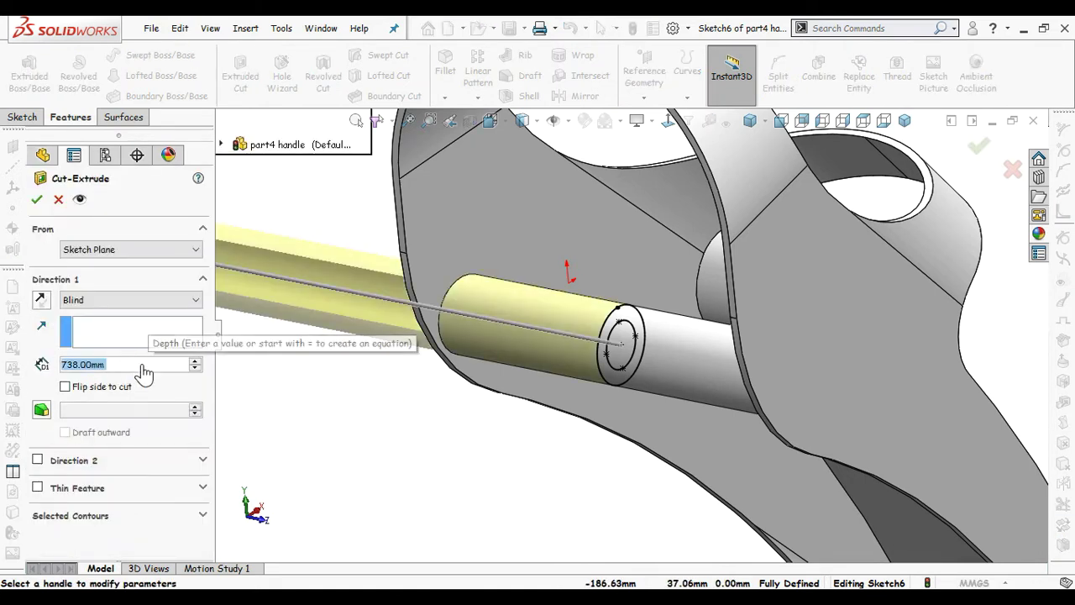
text(30)
key(Return)
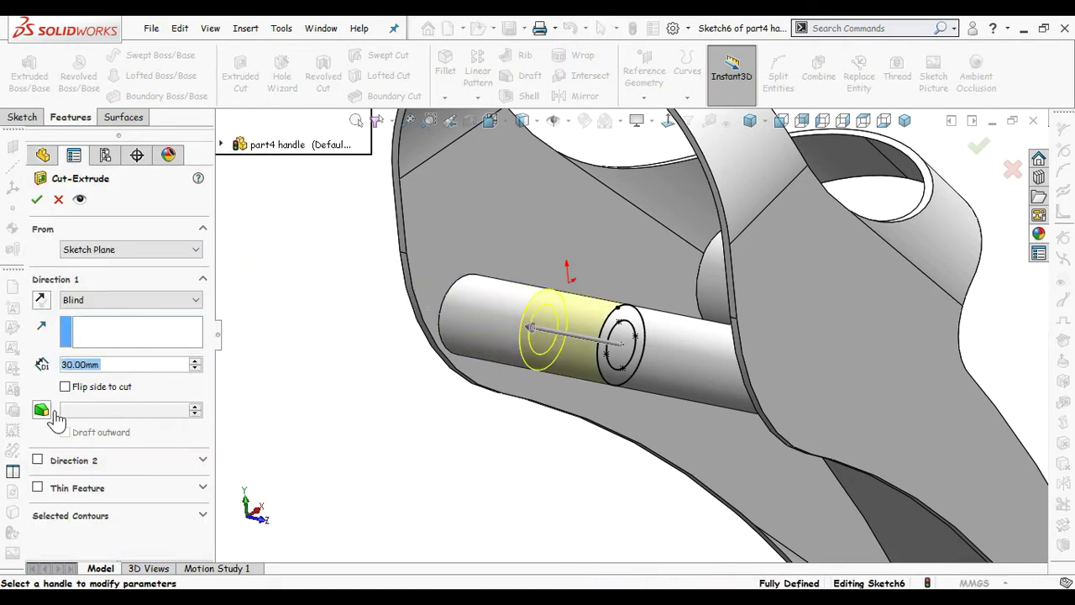
click(37, 461)
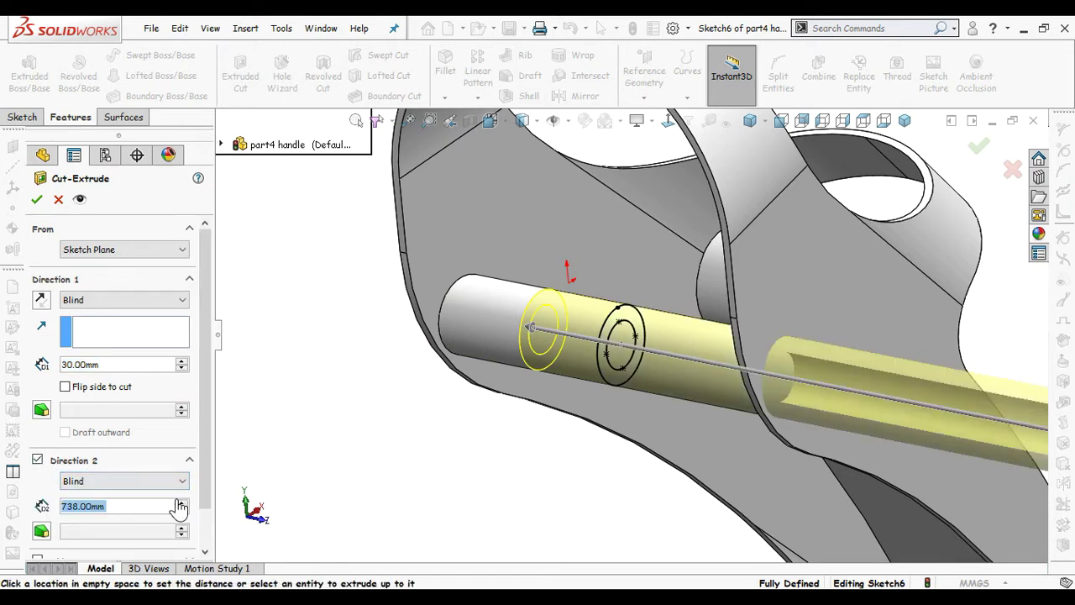
text(30)
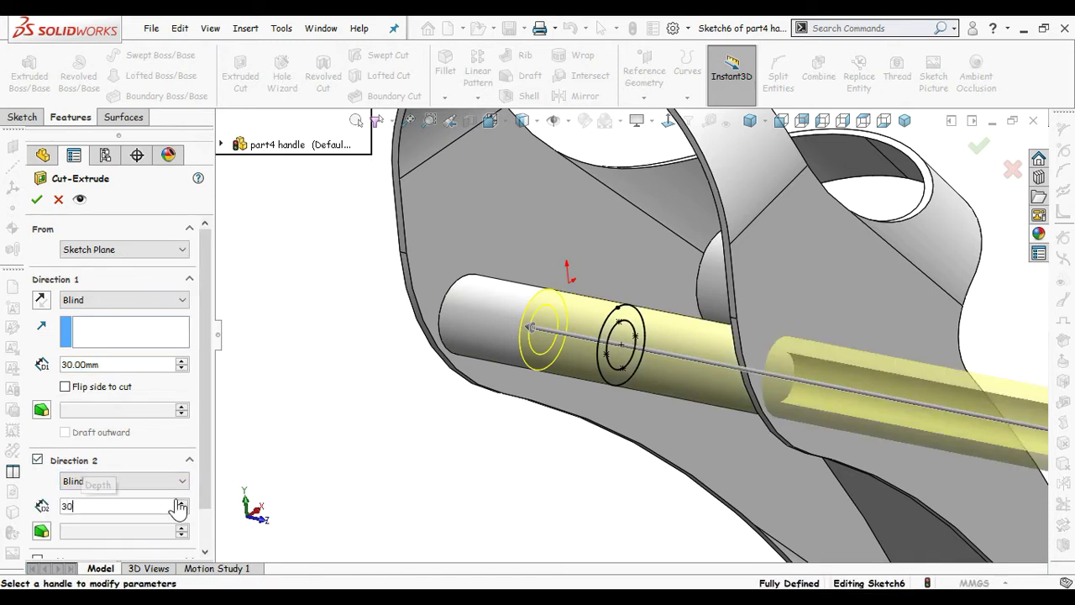
key(Return)
Step: Save the handle part
middle_drag(490, 487, 479, 475)
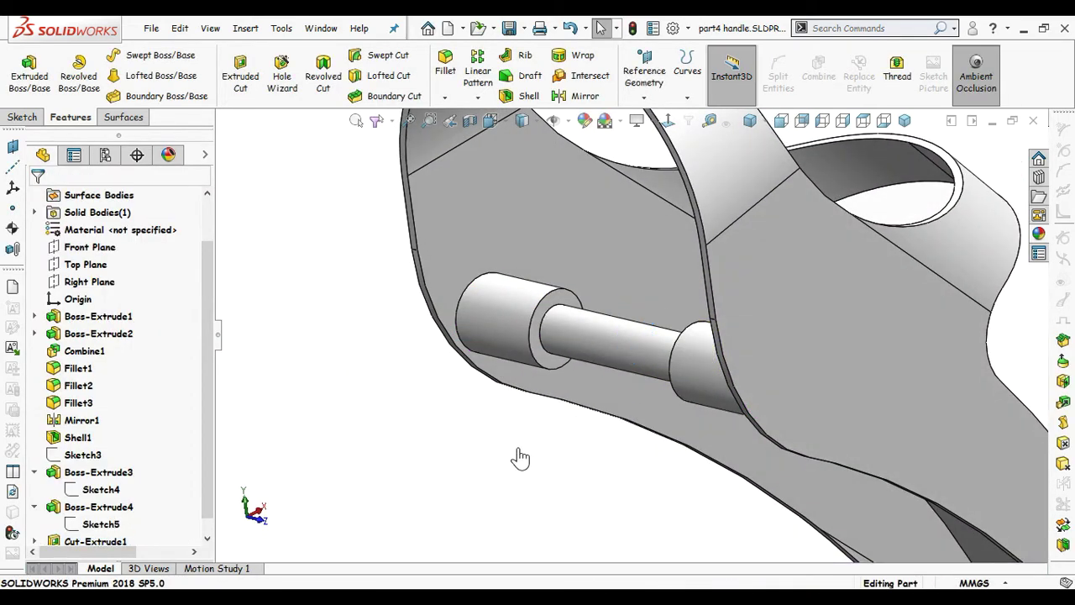
middle_drag(516, 457, 743, 345)
key(ctrl+s)
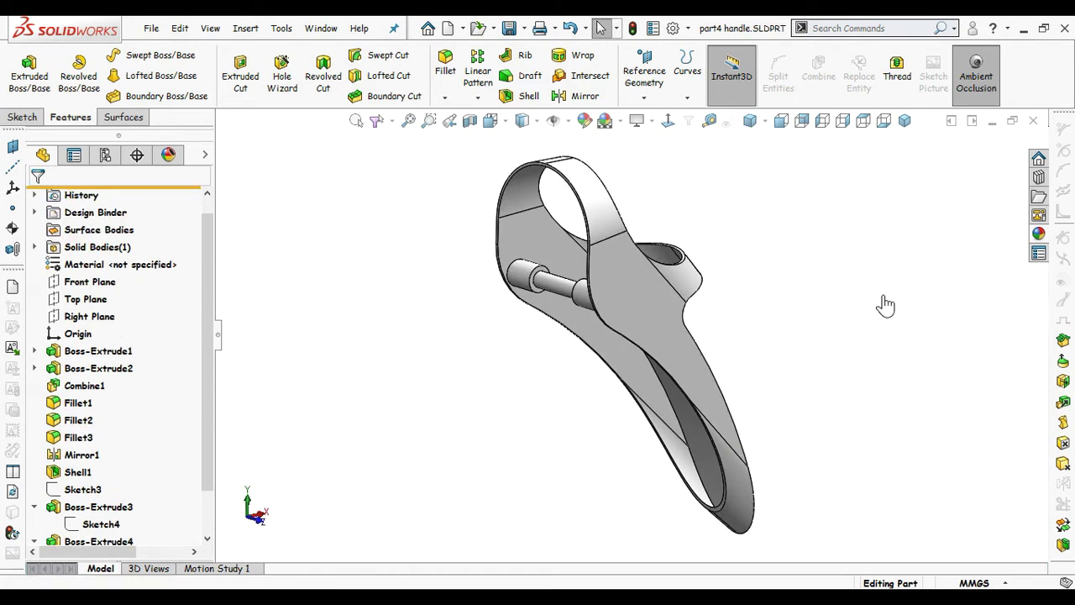
Step: Start a new sketch on the Front Plane and view it face-on
middle_drag(825, 319, 699, 268)
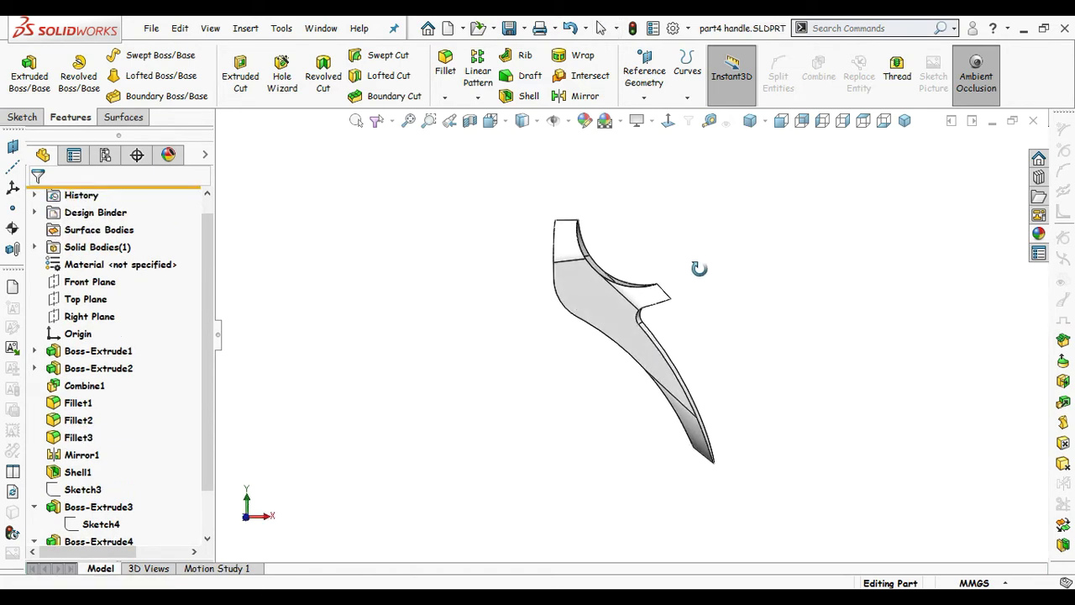
click(90, 281)
click(98, 260)
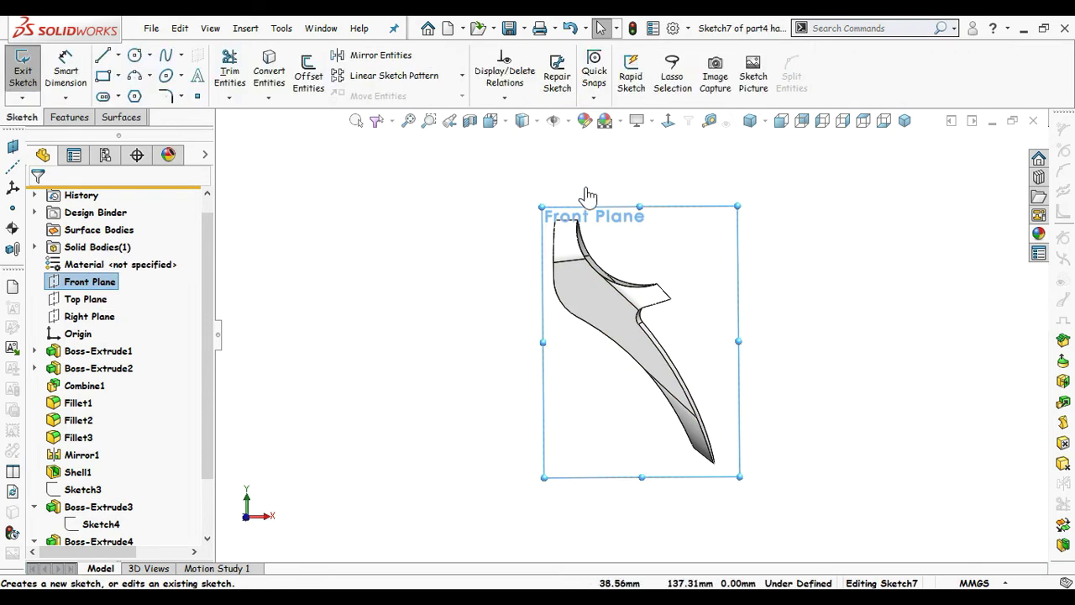
click(668, 121)
scroll(465, 250, up, 1)
scroll(326, 209, down, 3)
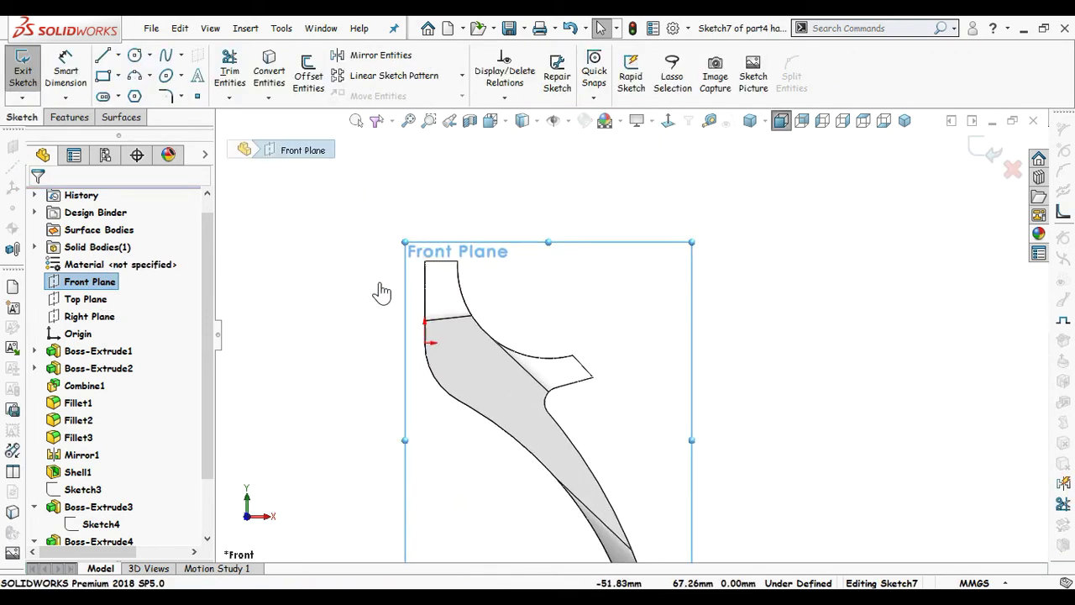
click(382, 292)
Step: Sketch a connected chain: a vertical line about 85.5 mm long on the handle's rear edge, a short slanted line and a long horizontal line past the prong
key(s)
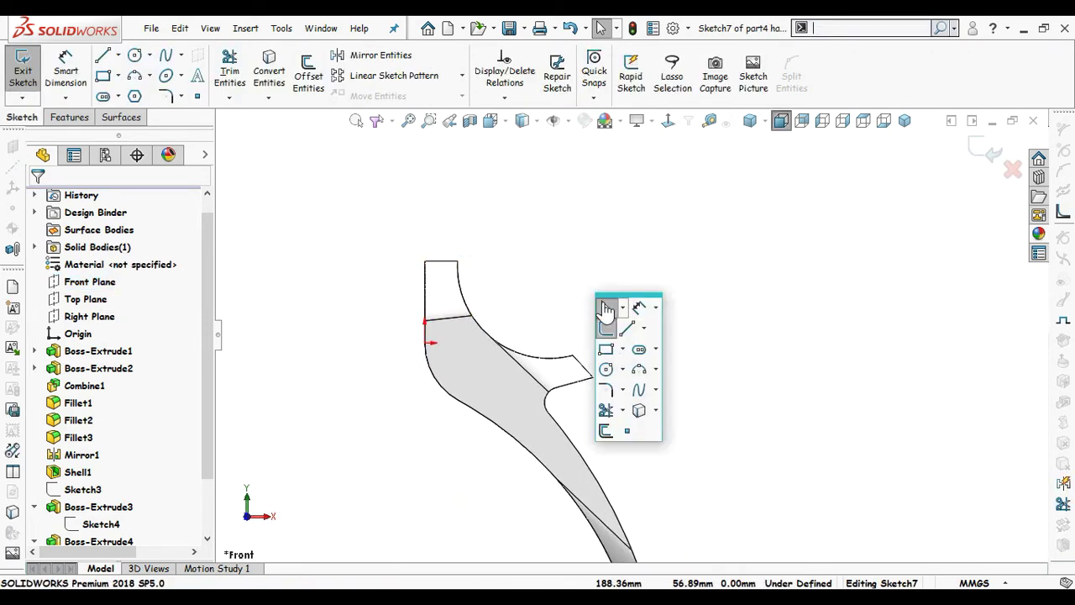
click(622, 325)
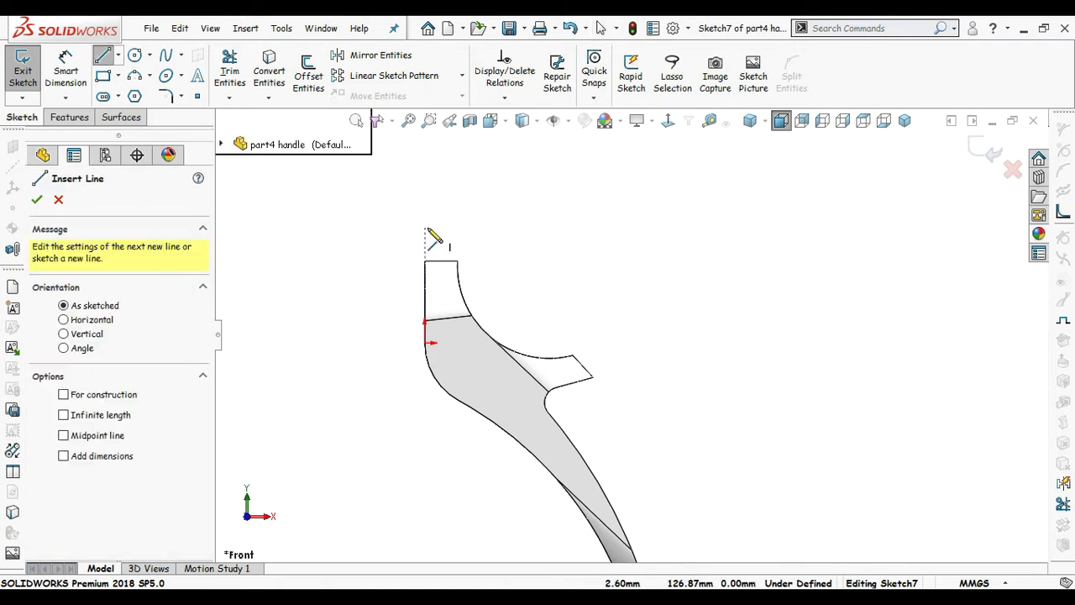
click(427, 229)
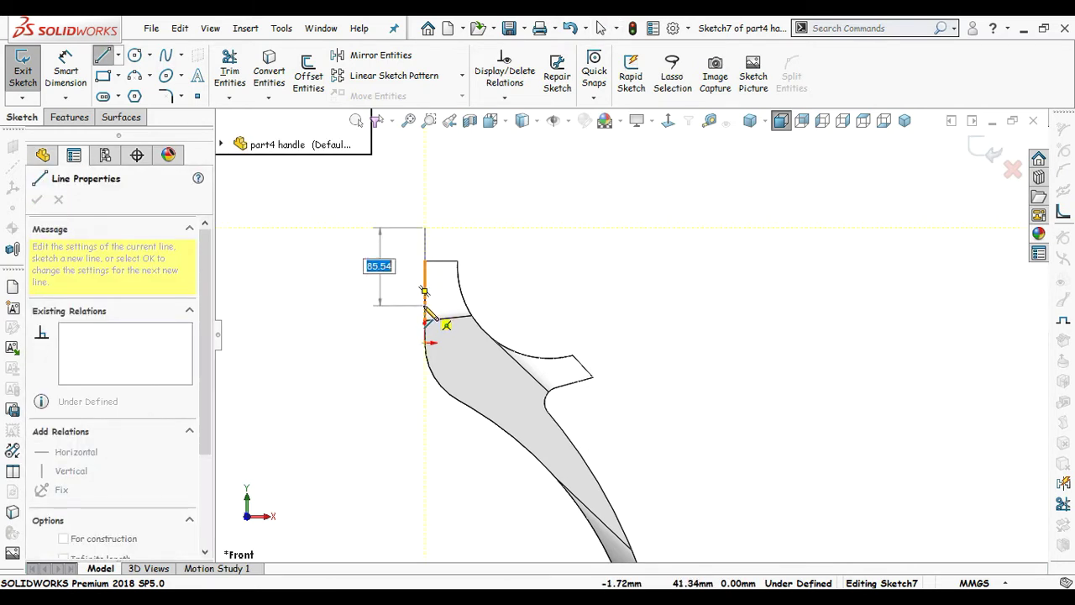
drag(425, 307, 425, 305)
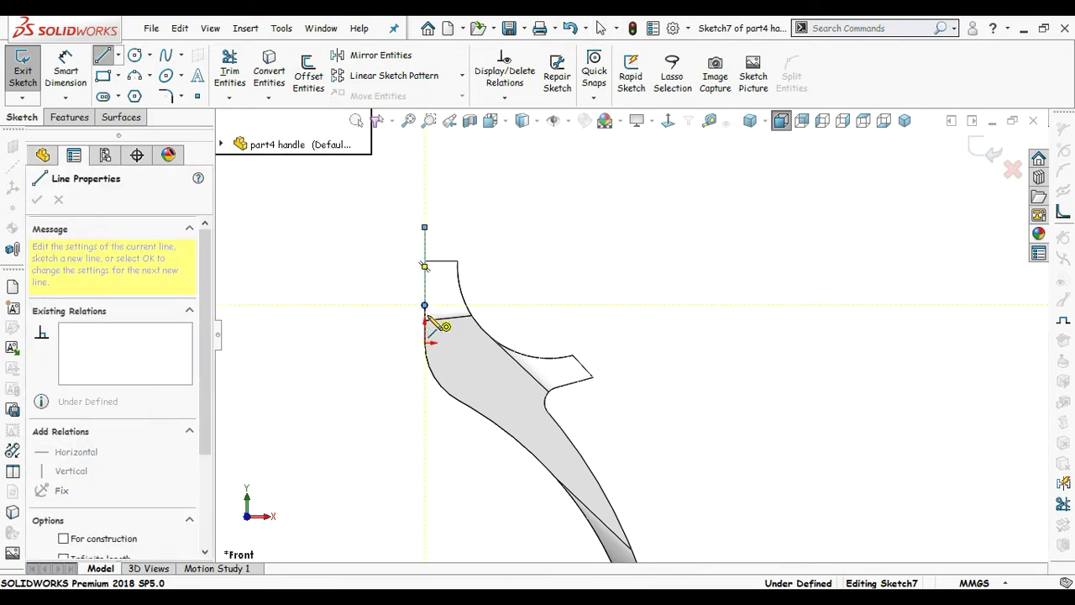
click(458, 356)
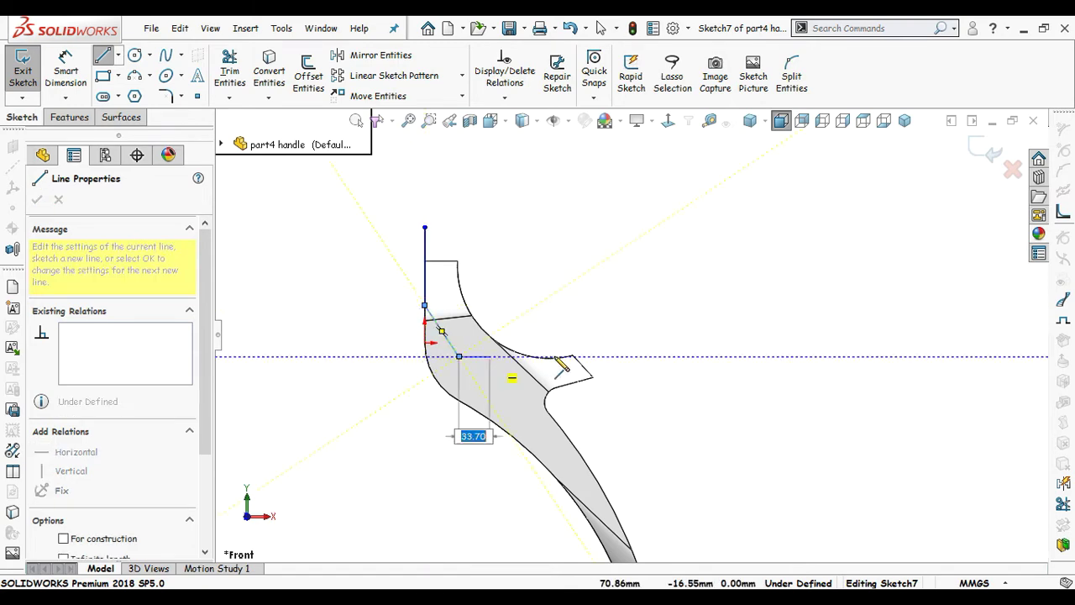
click(728, 358)
key(Escape)
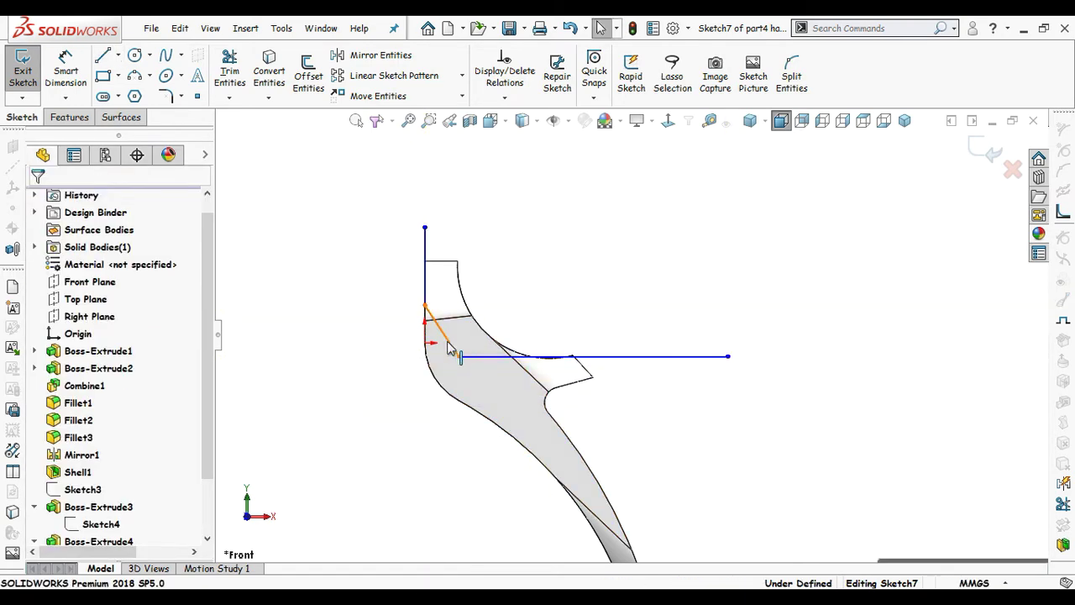
Step: Convert the slanted line between the vertical and horizontal lines to construction geometry
click(452, 345)
click(612, 270)
click(544, 312)
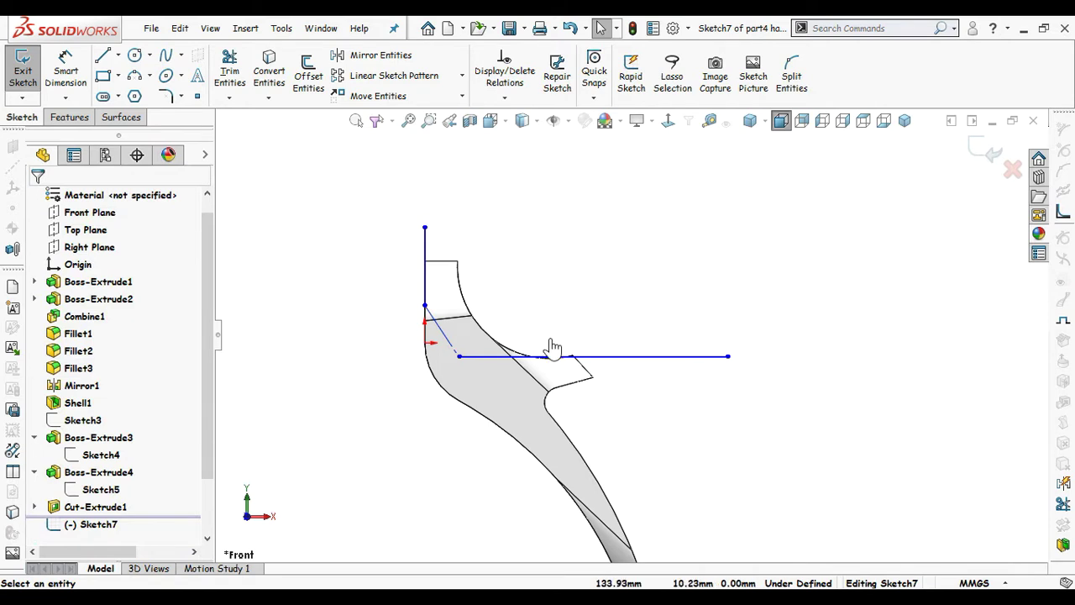
mouse_move(591, 358)
mouse_down()
mouse_move(594, 391)
mouse_move(599, 369)
mouse_up()
click(625, 410)
Step: Dimension the horizontal line 112 mm below the handle's top edge
right_drag(654, 413, 650, 309)
scroll(627, 330, up, 2)
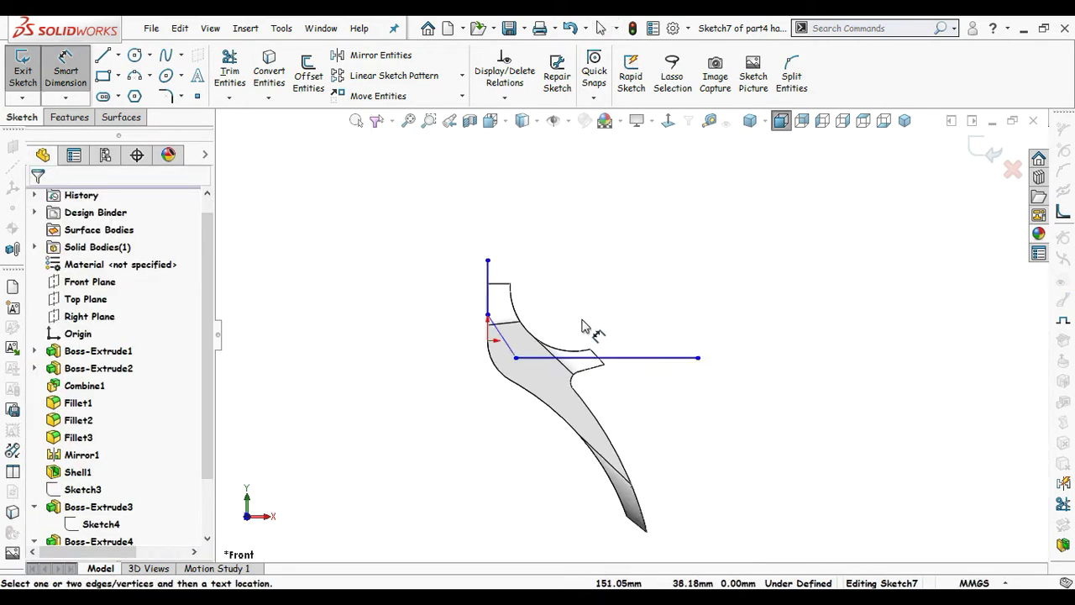
scroll(571, 330, down, 1)
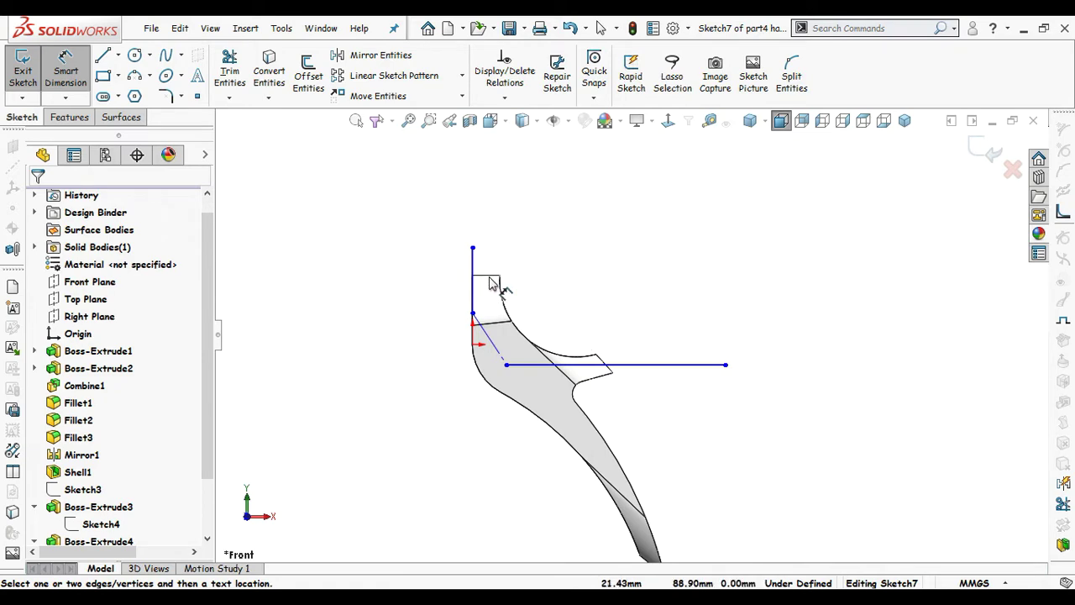
click(617, 366)
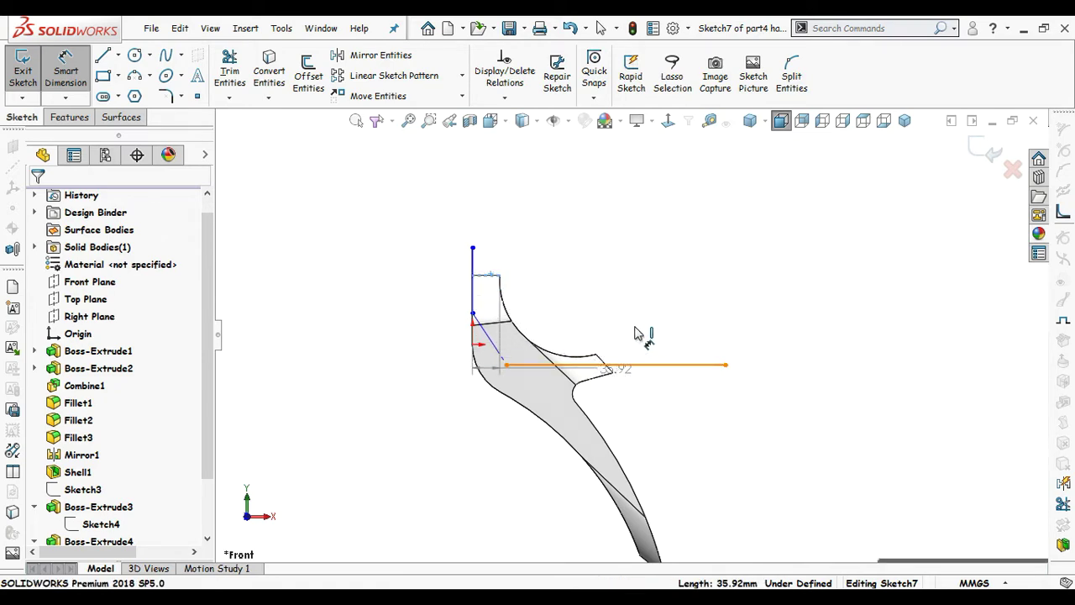
click(655, 325)
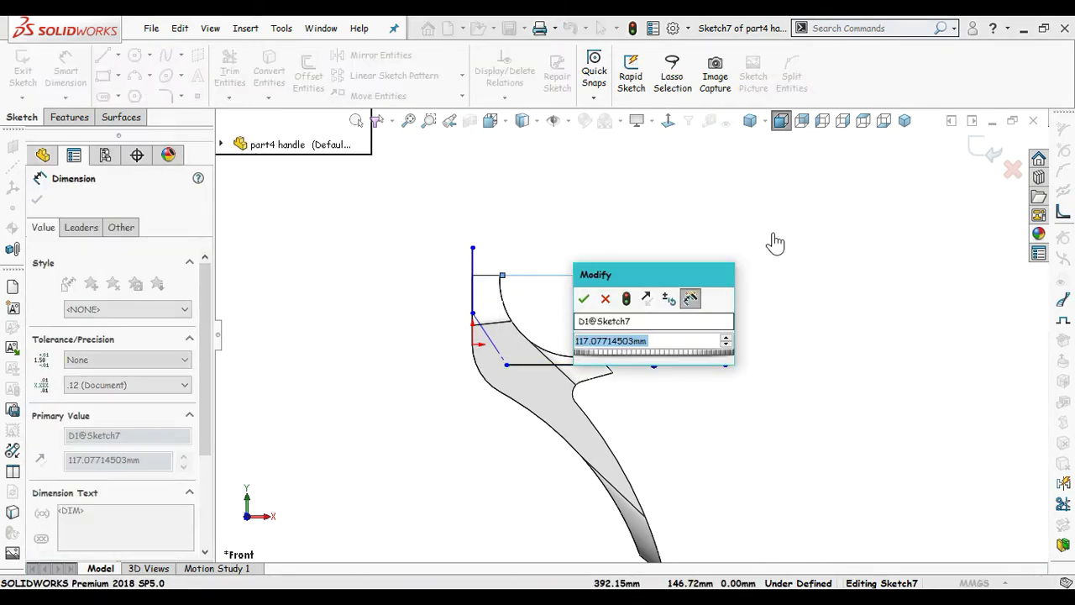
text(11)
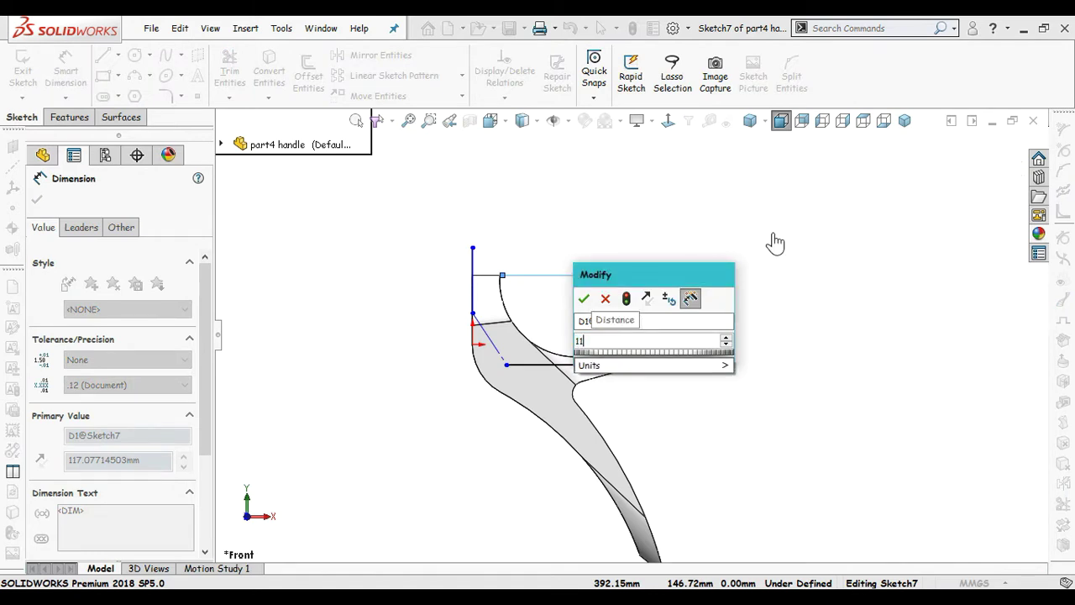
text(2)
key(Return)
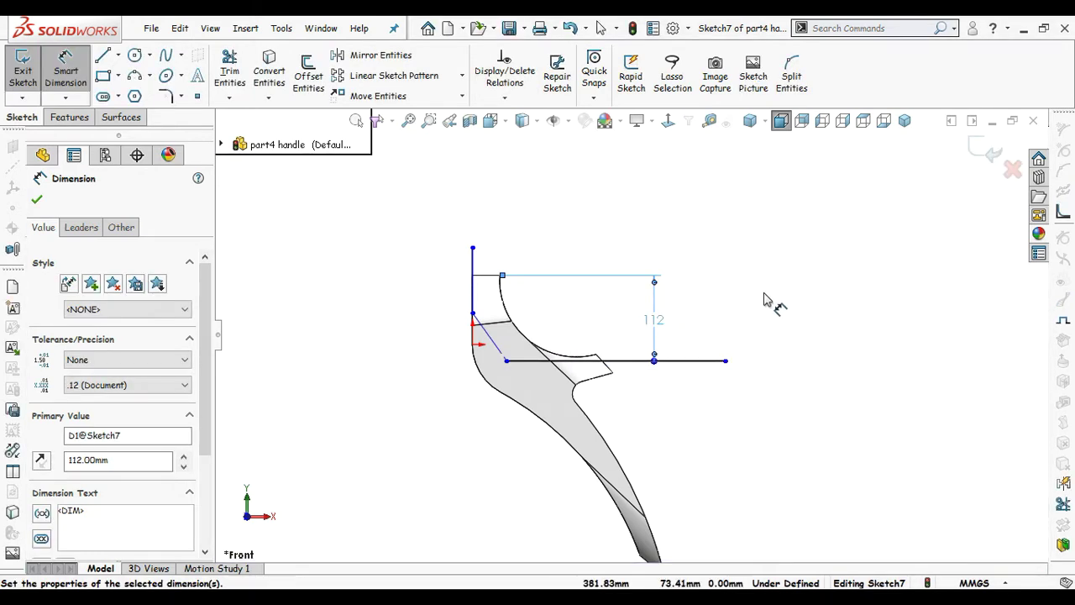
click(765, 298)
Step: Try to dimension the vertical line's lower endpoint from the handle's top edge
scroll(630, 327, up, 2)
scroll(543, 326, down, 2)
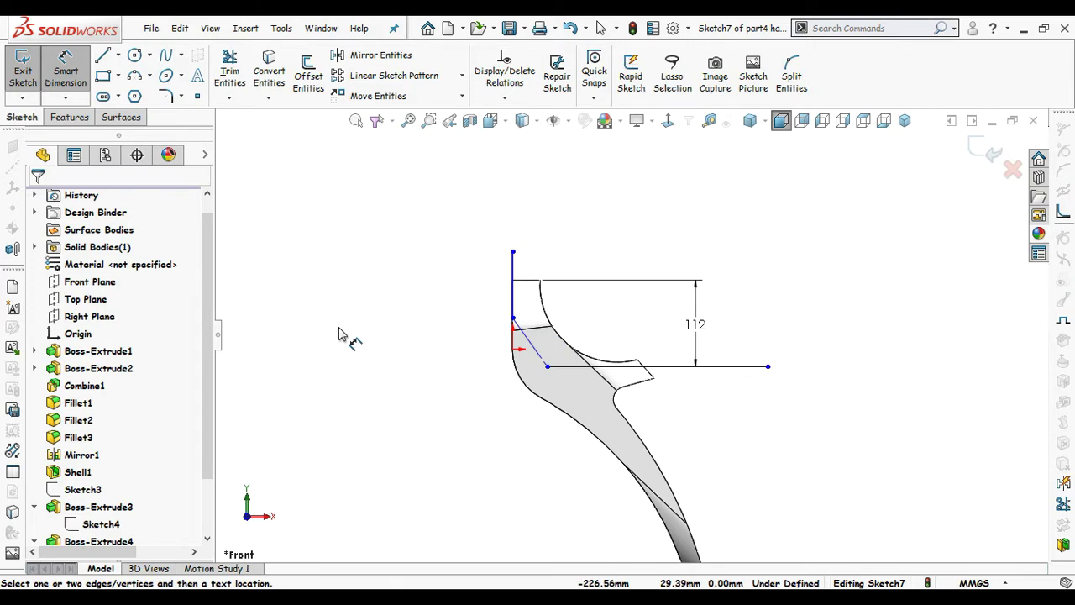
scroll(540, 297, down, 2)
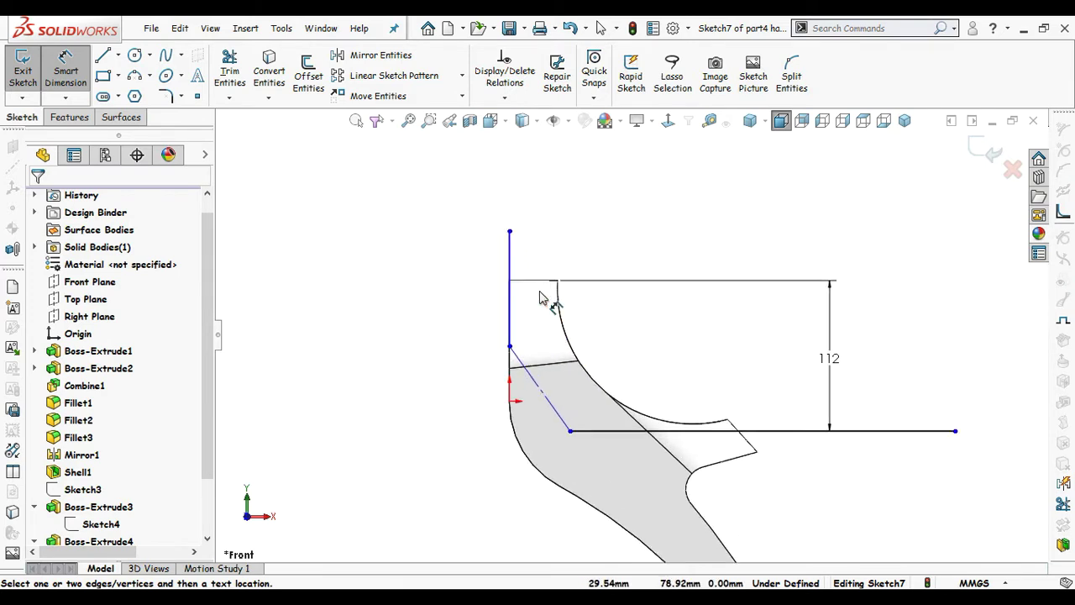
click(509, 345)
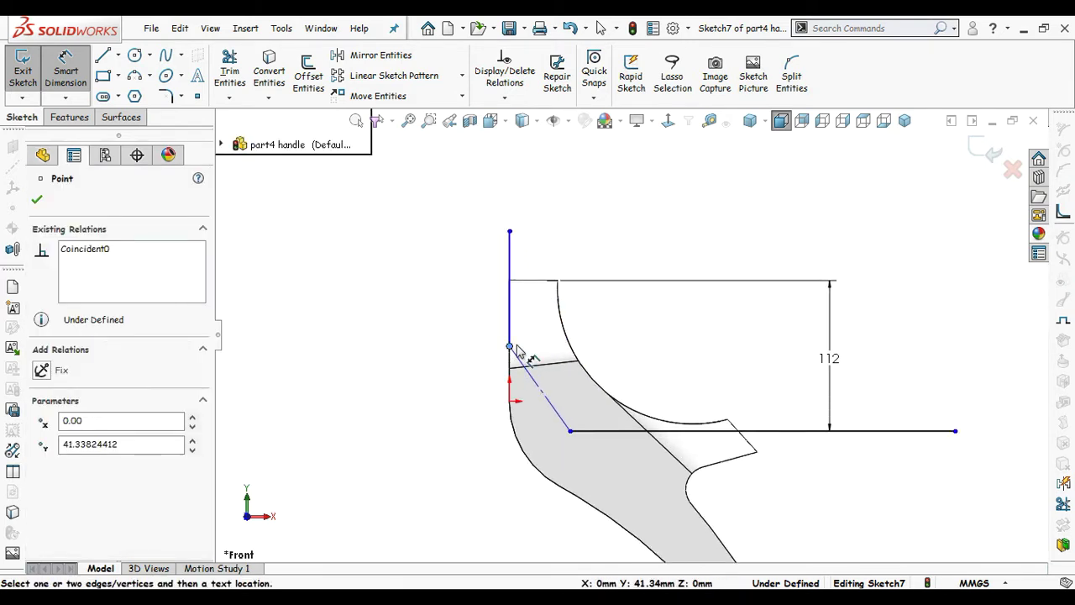
click(529, 287)
click(417, 307)
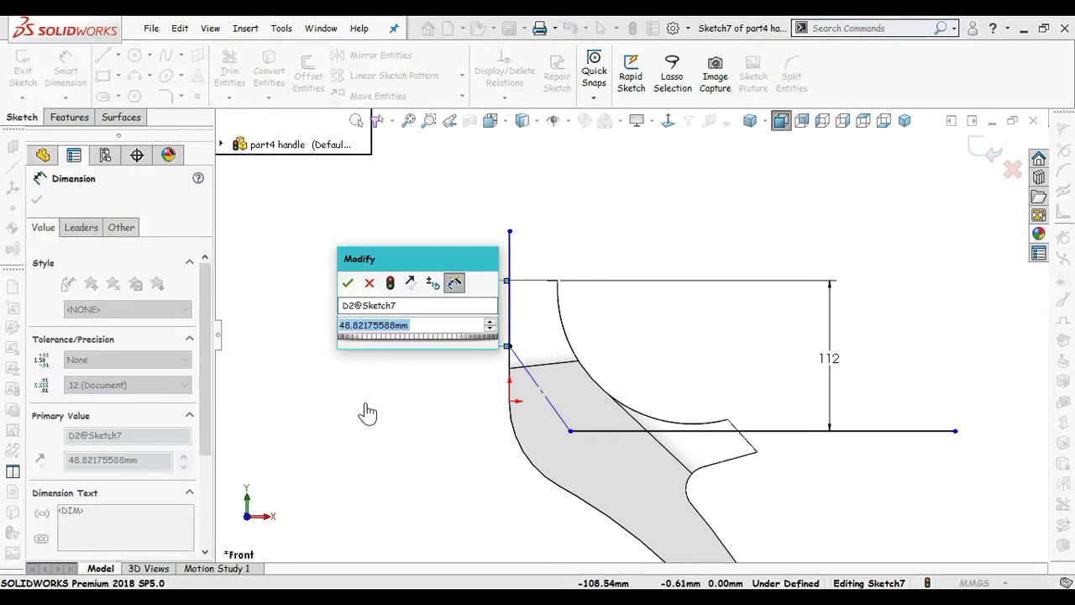
click(347, 283)
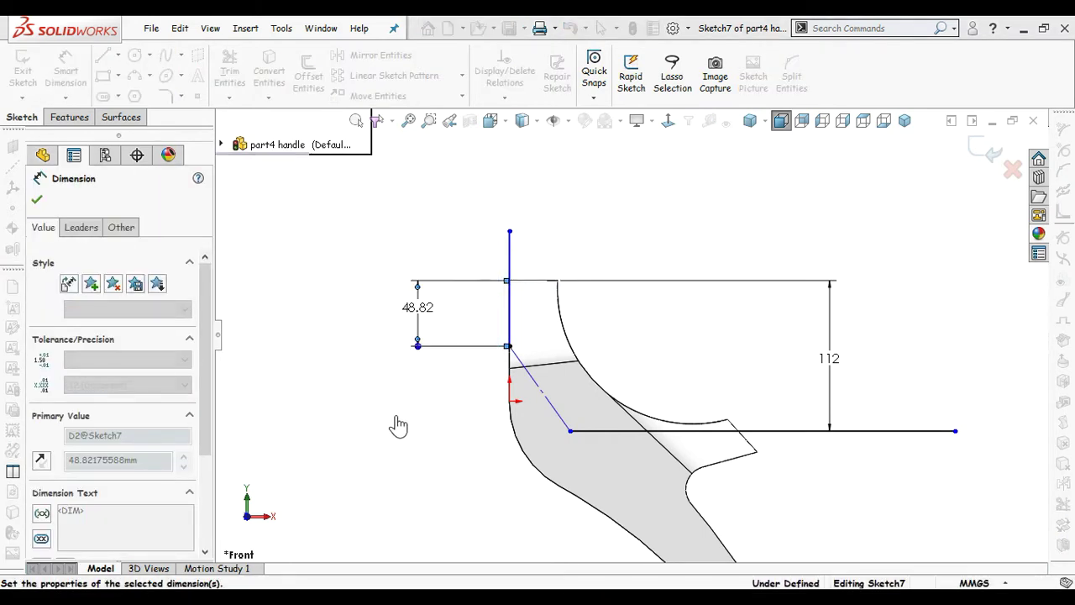
key(Delete)
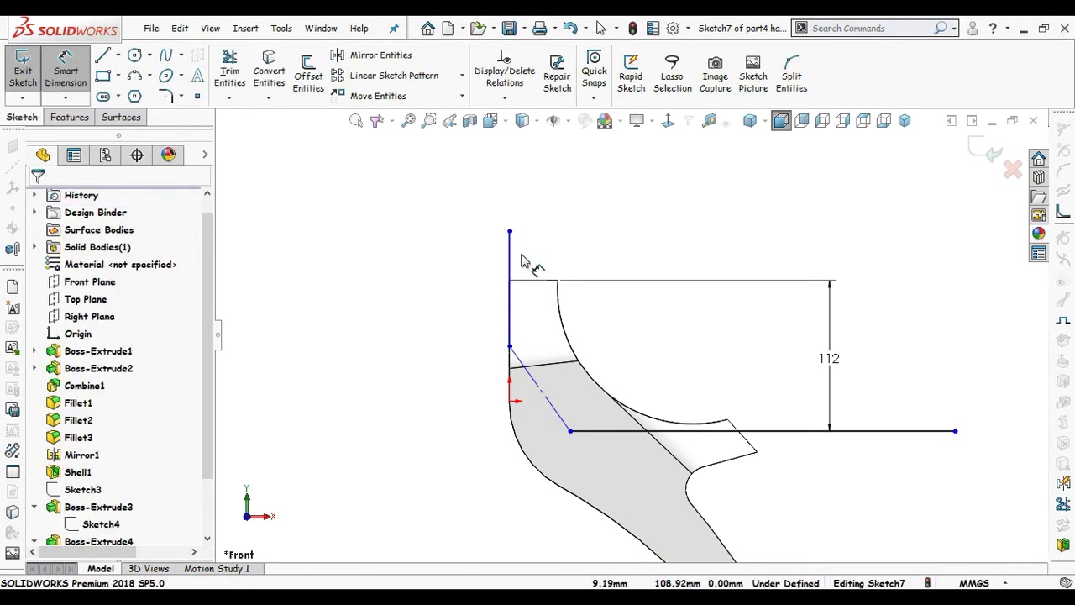
Step: Move the vertical line's upper endpoint onto the rear corner of the handle's top edge
click(509, 231)
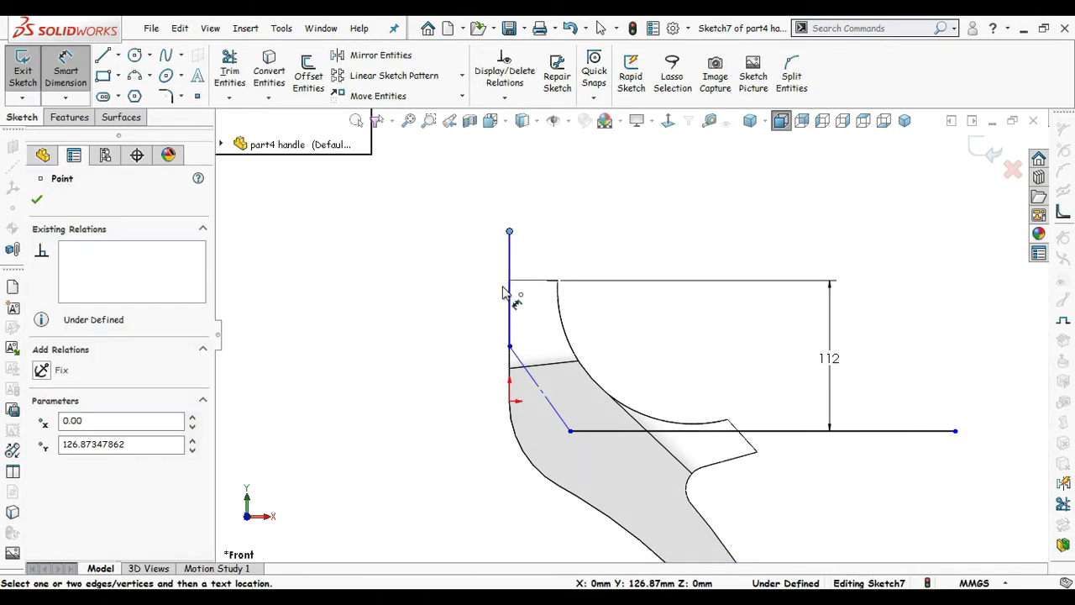
key(Escape)
drag(509, 232, 510, 280)
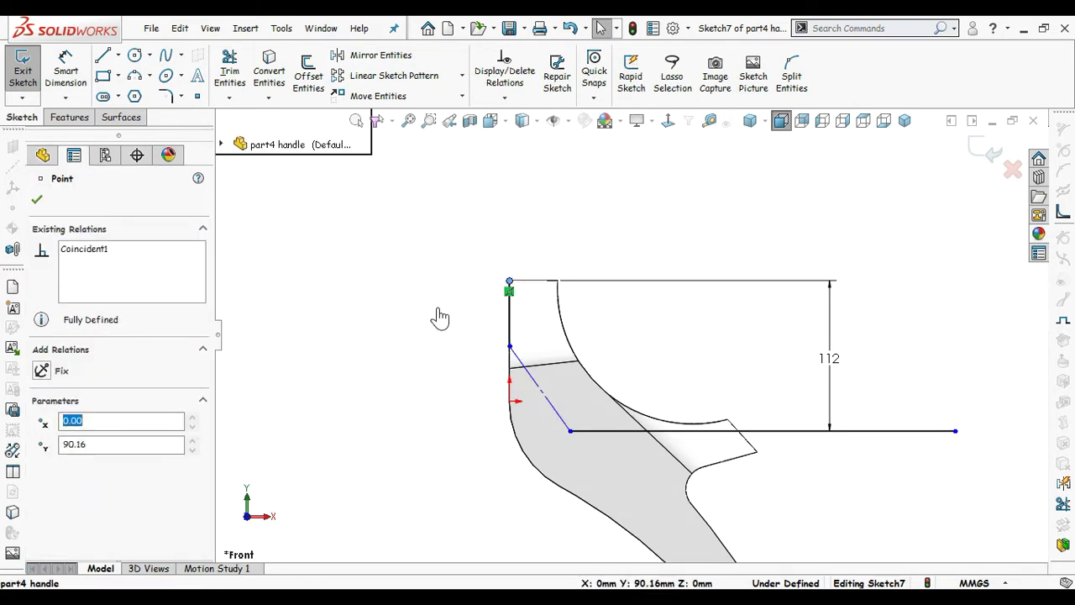
key(Escape)
Step: Dimension the vertical line's length as 76 mm
right_drag(428, 411, 437, 276)
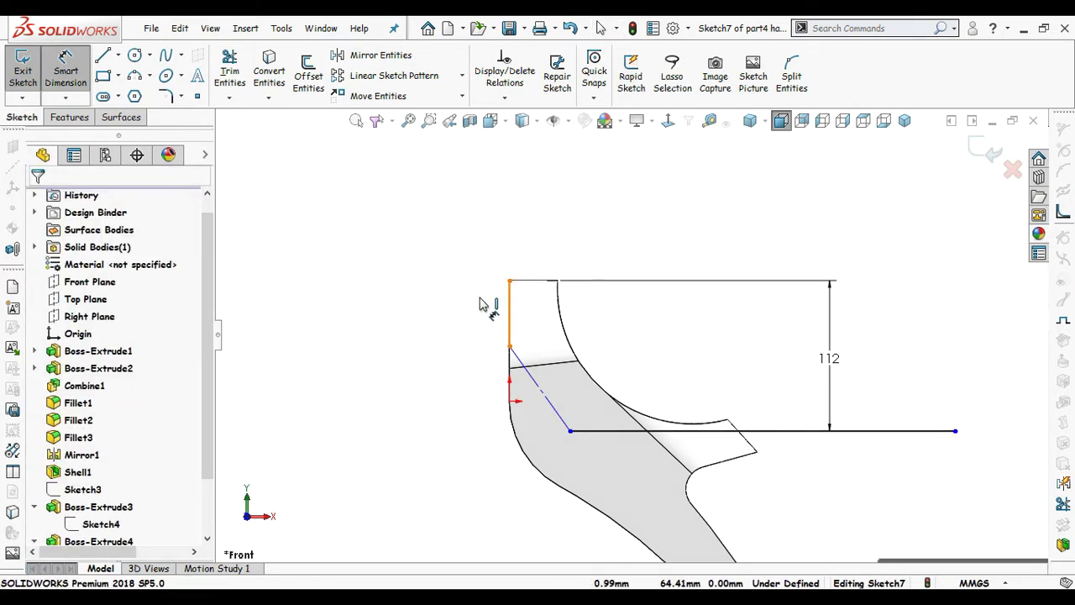
click(508, 318)
click(446, 313)
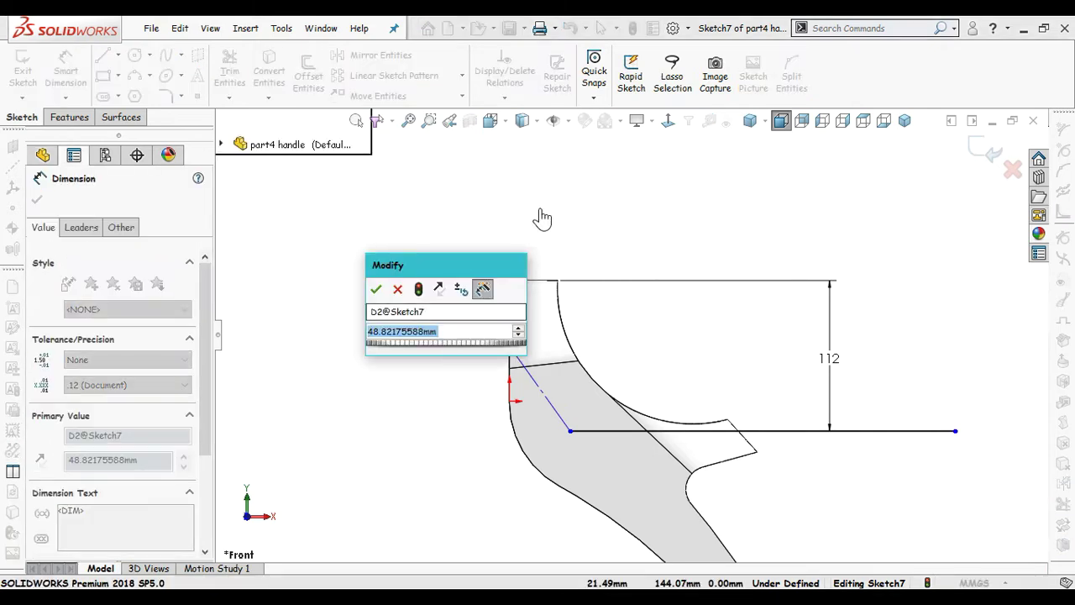
text(56)
key(Return)
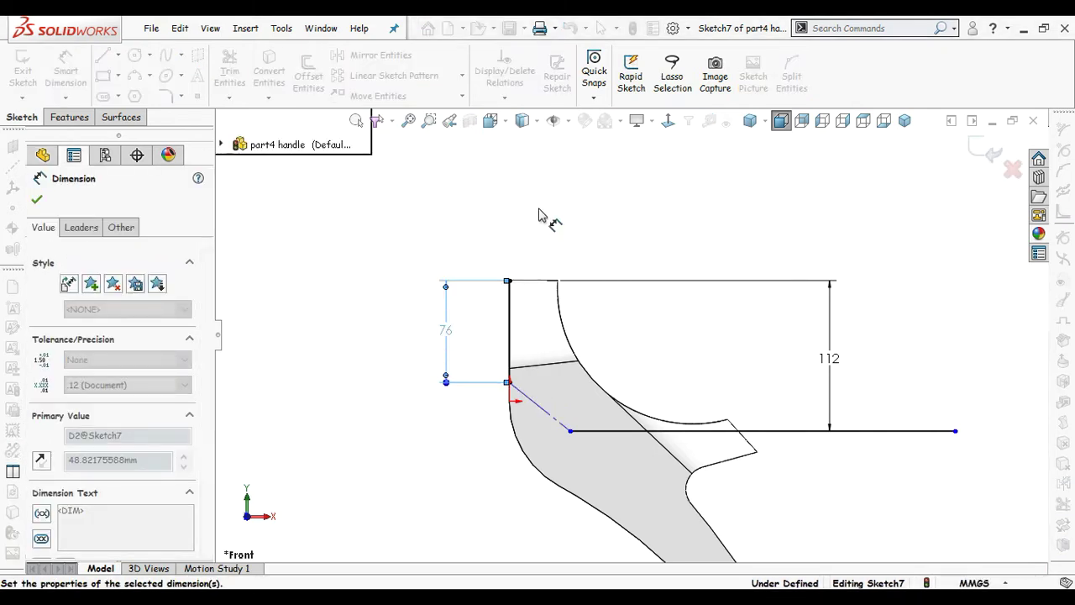
click(577, 217)
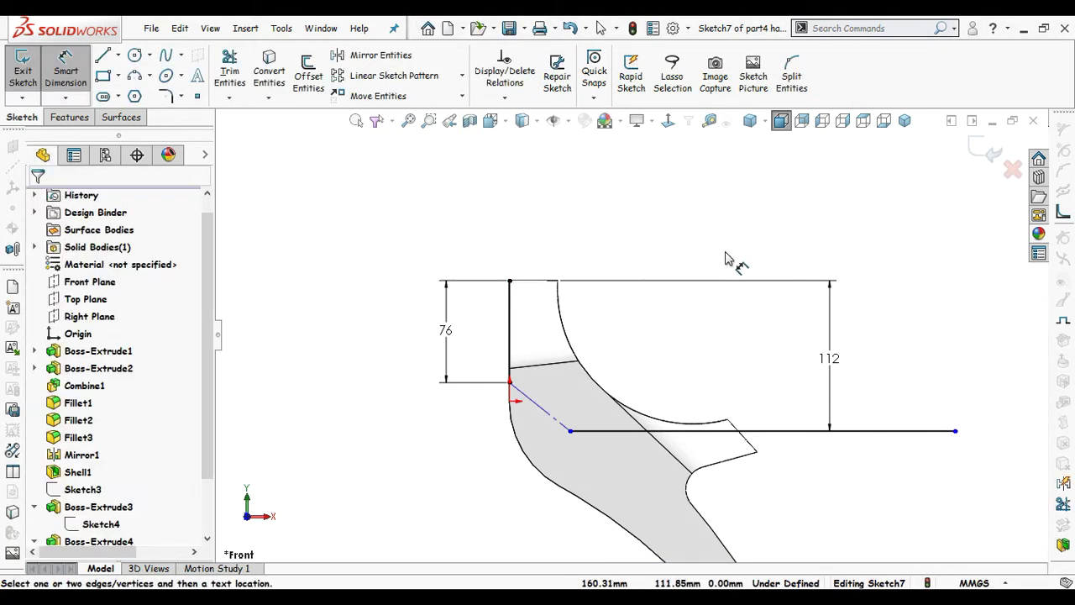
Step: Draw a three-point arc of about 120.5 mm radius from the vertical line's lower end to the horizontal line's start, bulging below the construction line
scroll(727, 259, up, 1)
key(s)
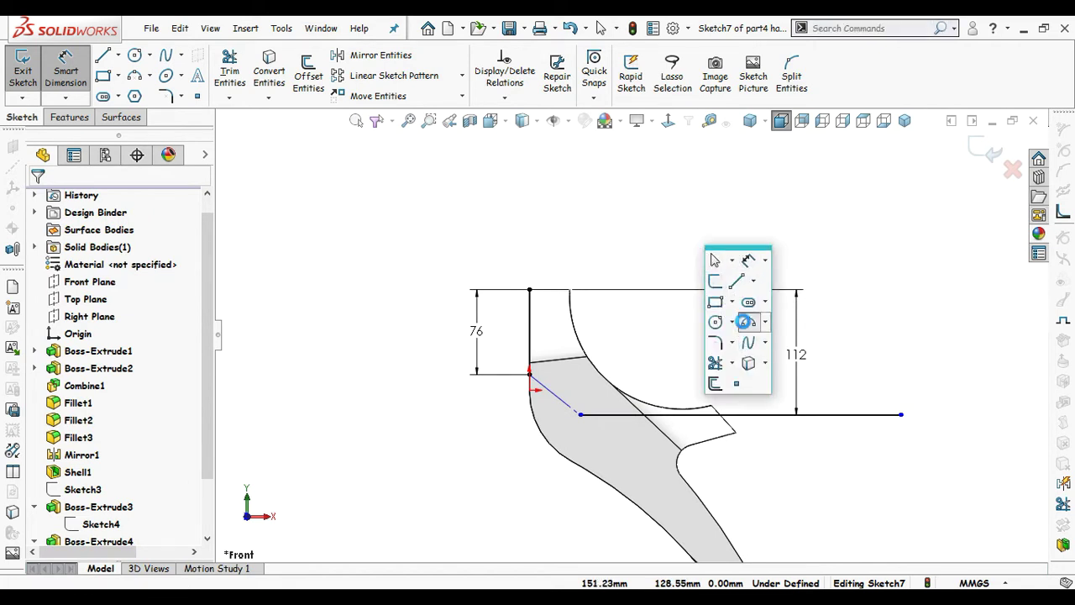
click(747, 316)
scroll(583, 401, down, 3)
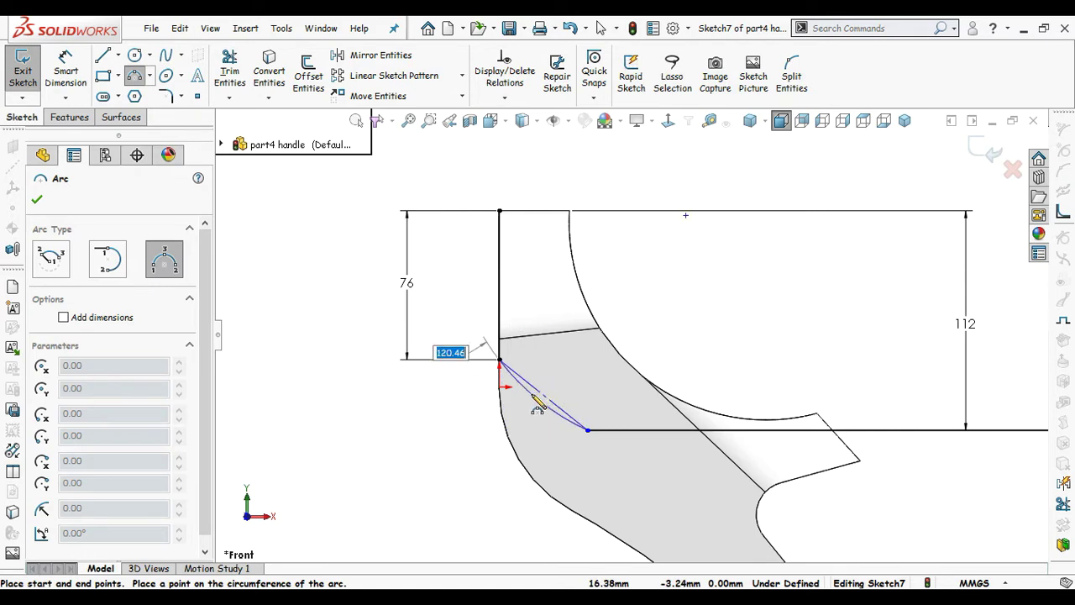
click(538, 404)
key(Escape)
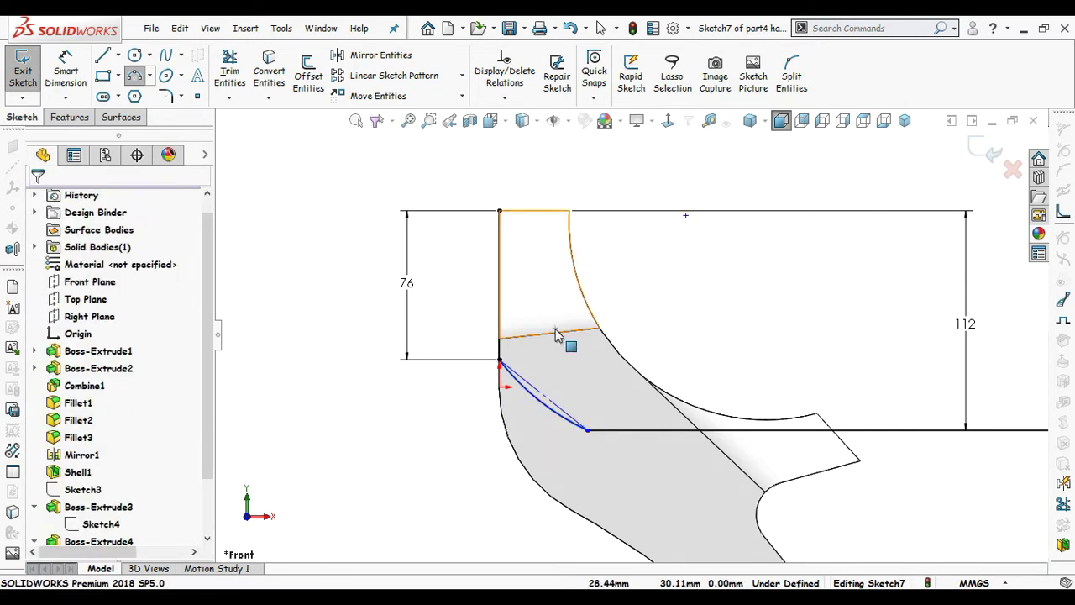
Step: Make the arc tangent to the horizontal line
click(588, 430)
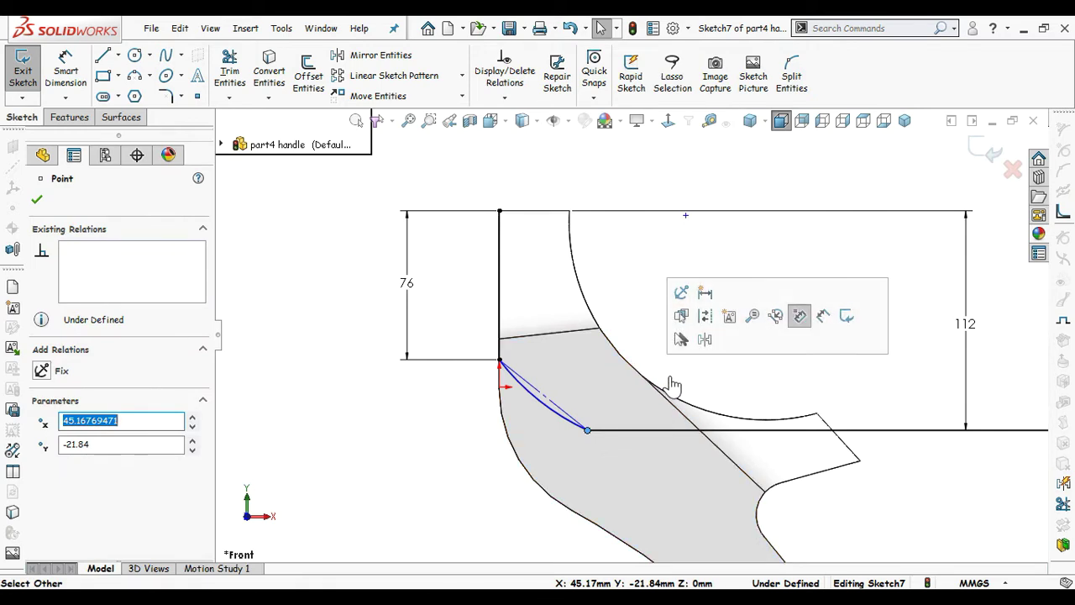
key(Escape)
click(604, 431)
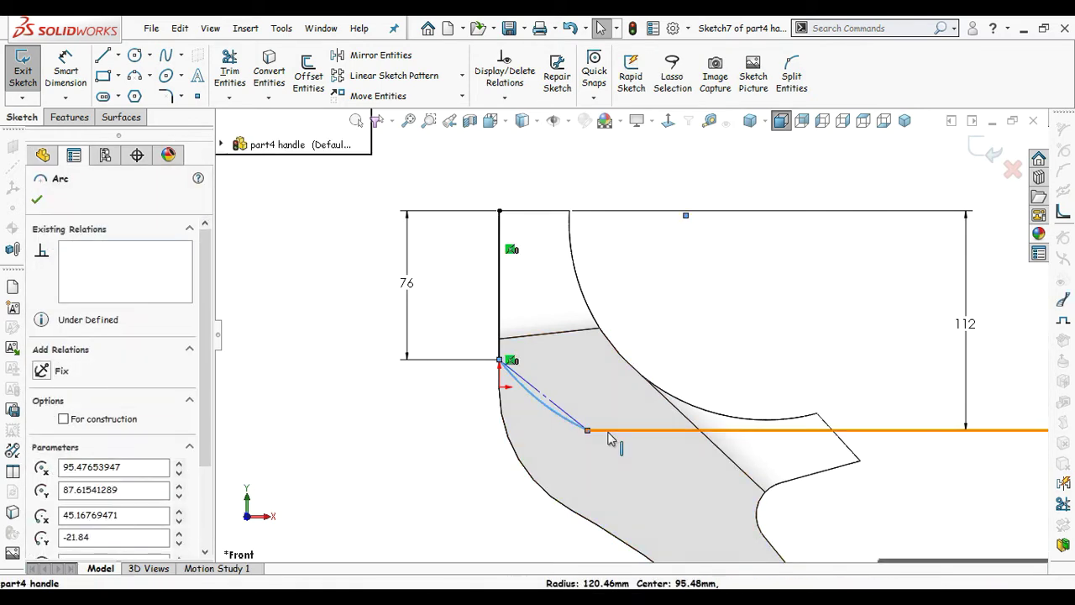
ctrl+click(609, 431)
click(654, 339)
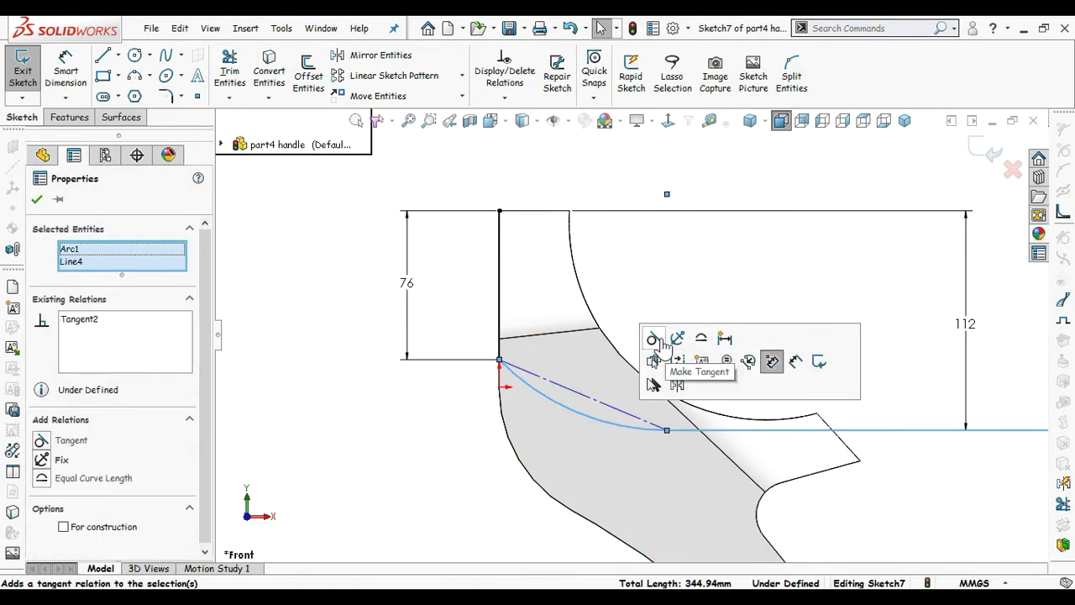
click(669, 305)
scroll(681, 304, up, 1)
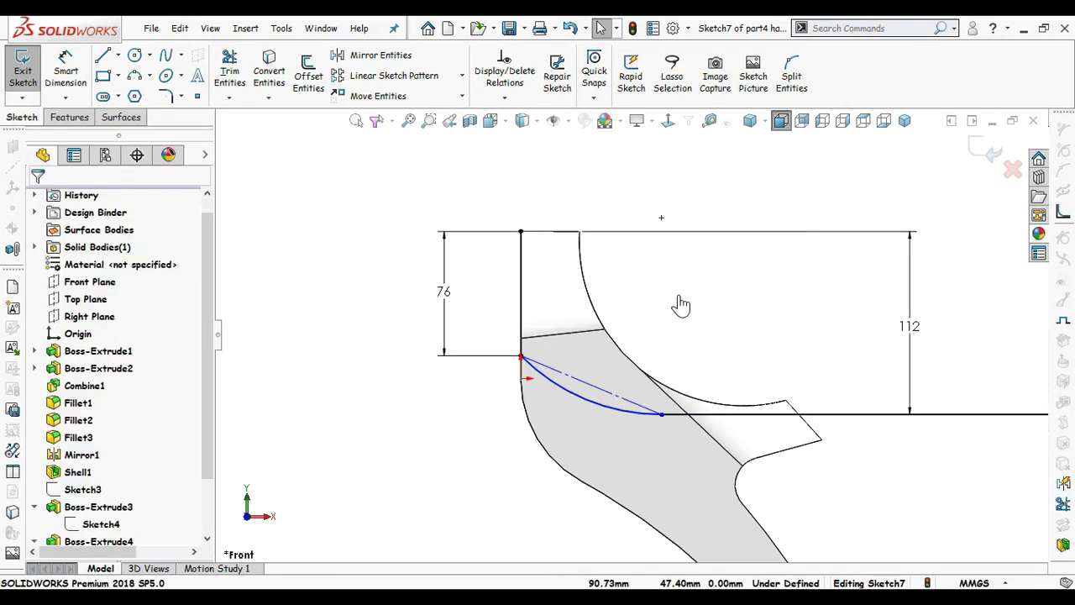
Step: Dimension the radius of the tangent arc, accepting its drawn value
click(524, 365)
click(494, 412)
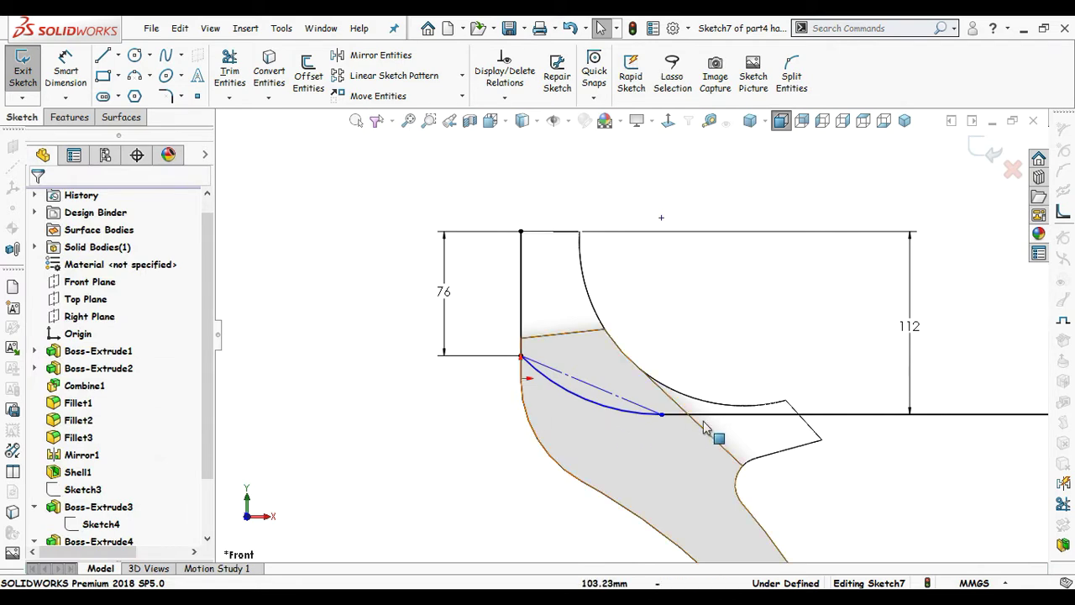
scroll(723, 427, up, 2)
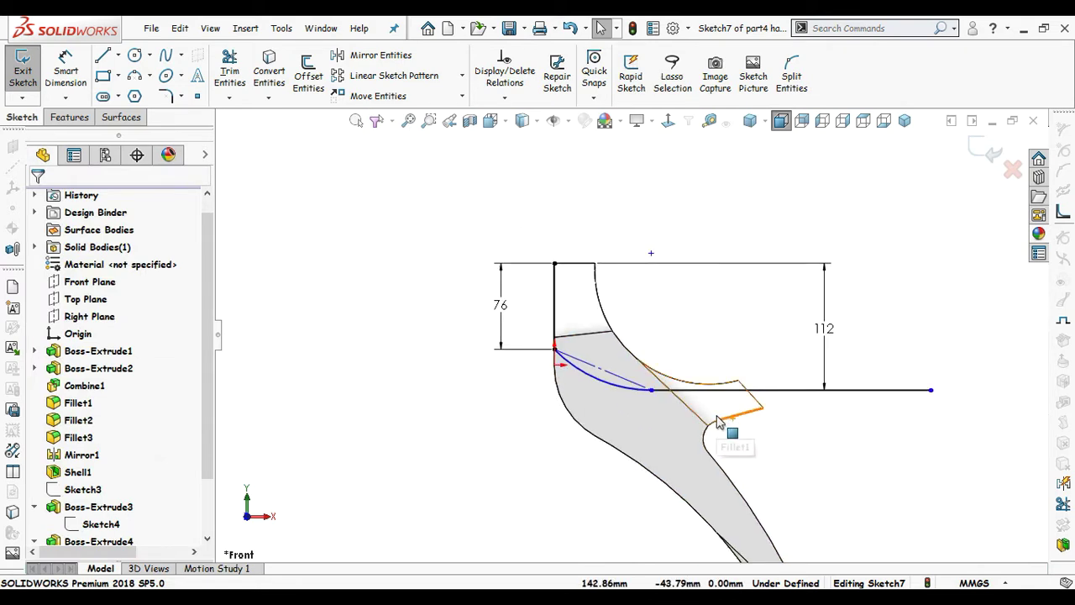
scroll(718, 422, down, 3)
mouse_move(610, 412)
middle_down()
mouse_move(632, 415)
mouse_move(532, 360)
mouse_move(654, 288)
middle_up()
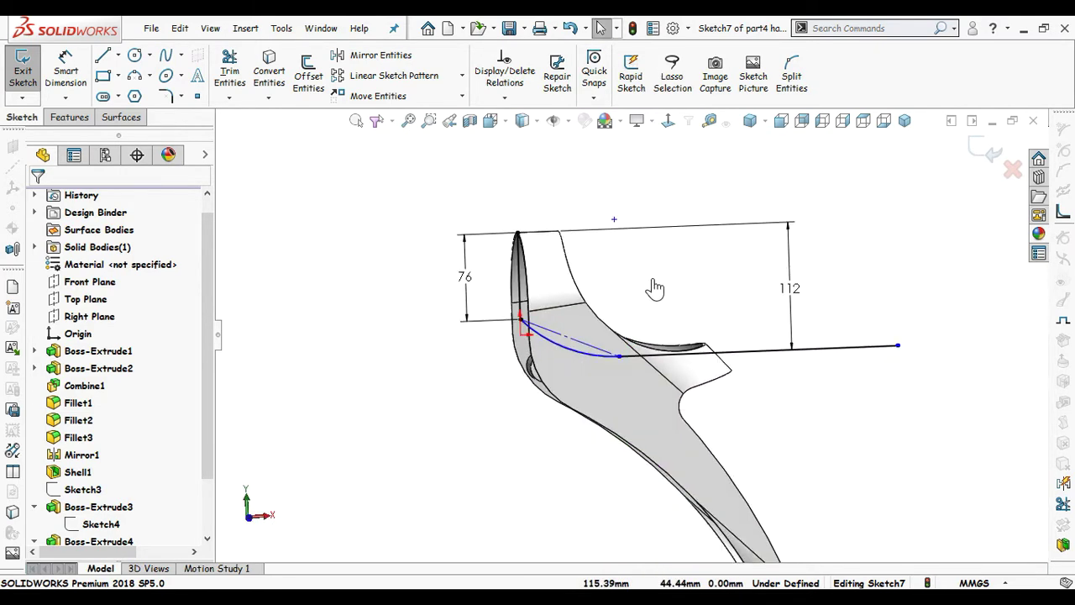
click(668, 123)
right_drag(468, 462, 488, 350)
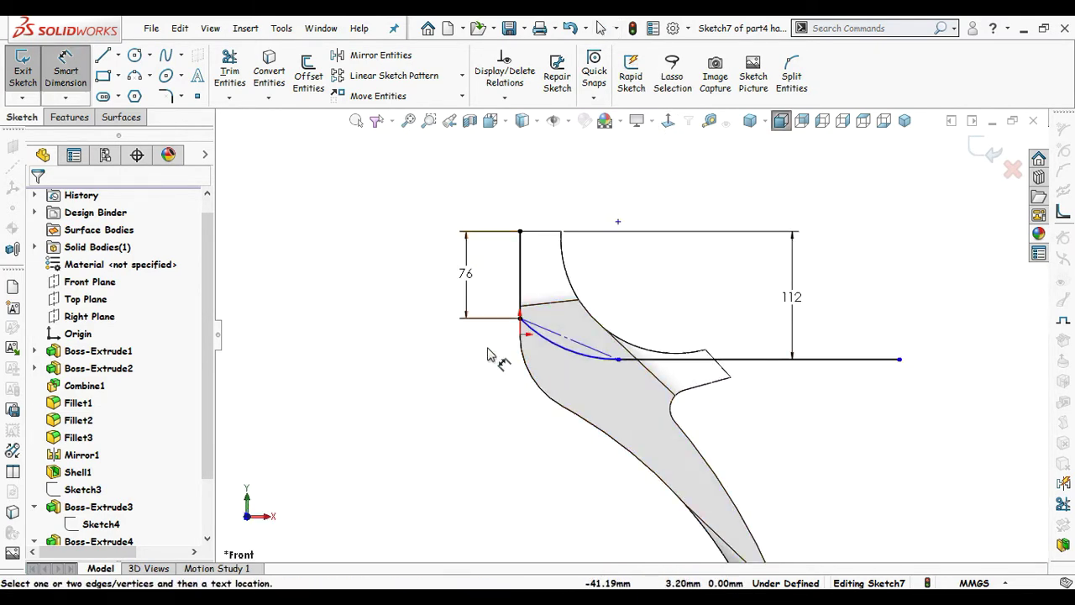
click(569, 359)
click(473, 397)
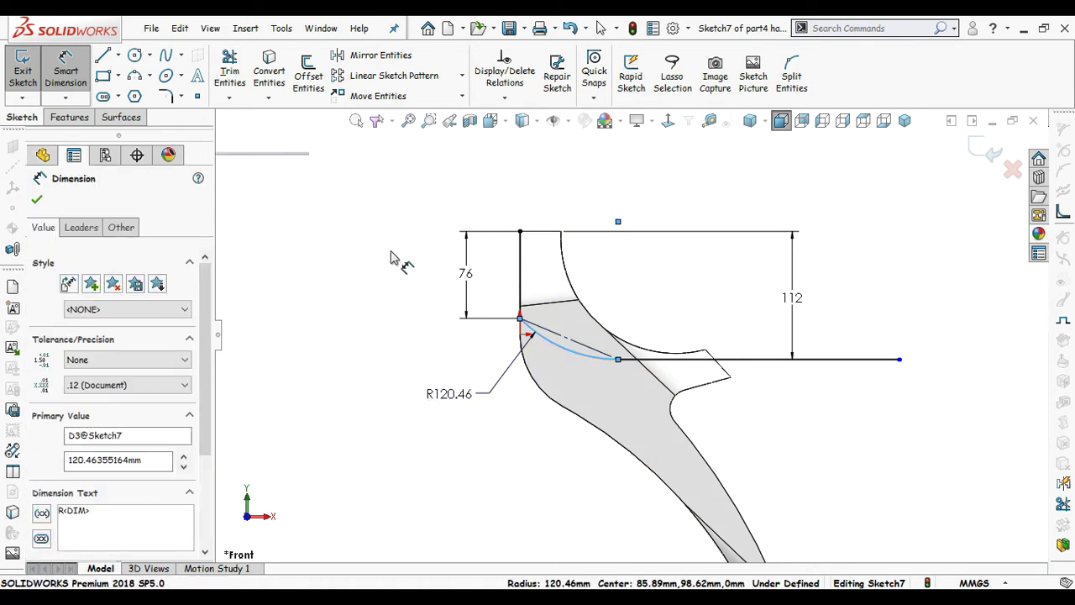
key(Return)
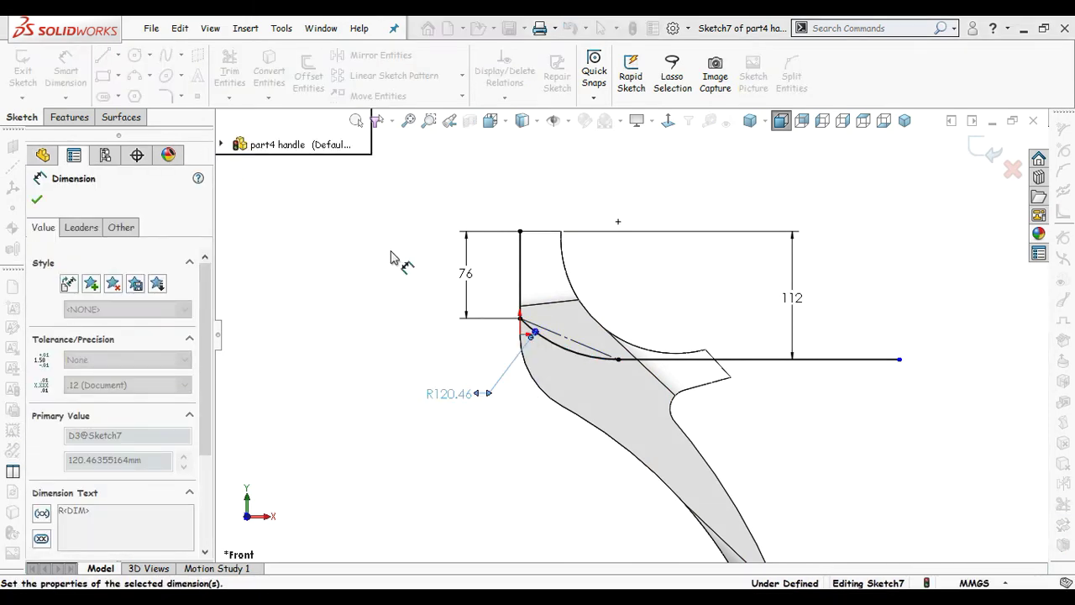
click(392, 258)
key(Escape)
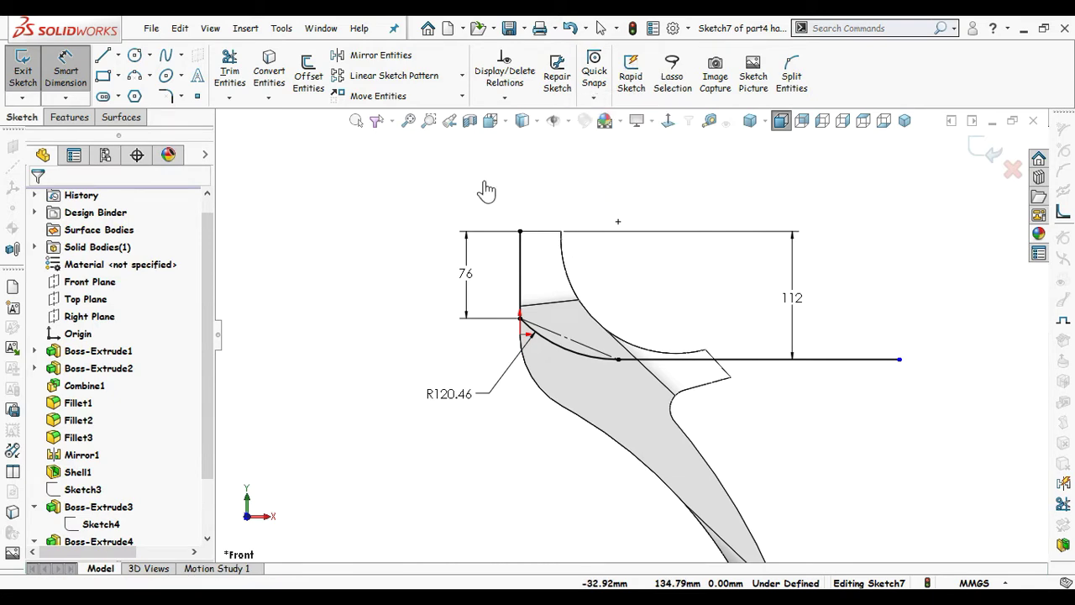
Step: Finish the sketch and extrude its open profile as a surface, Mid Plane, 242 mm
mouse_move(487, 189)
middle_down()
mouse_move(562, 194)
mouse_move(490, 182)
mouse_move(439, 305)
mouse_move(466, 225)
middle_up()
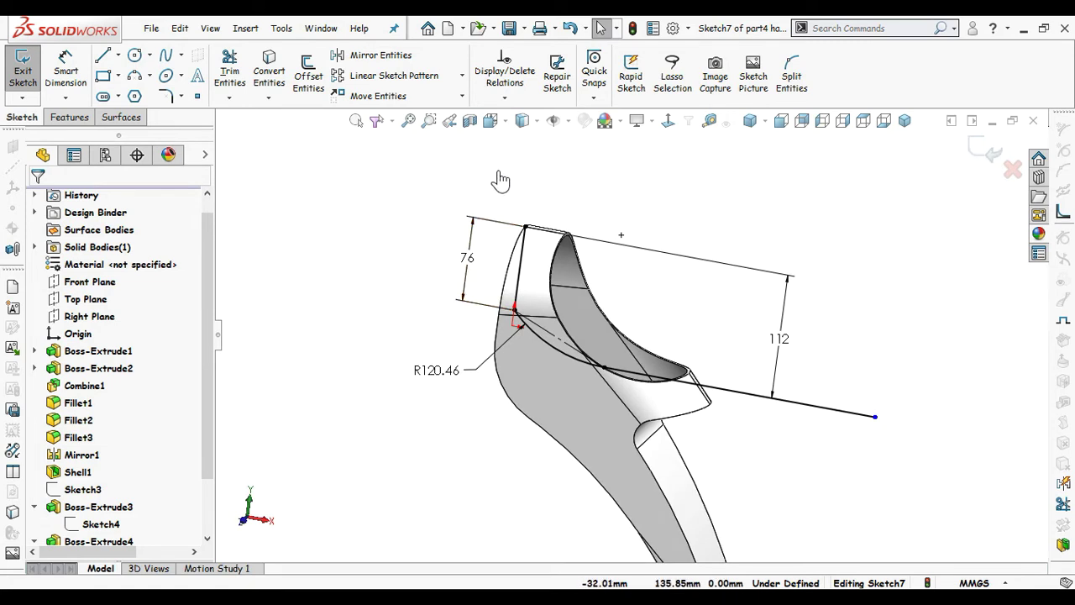
click(991, 154)
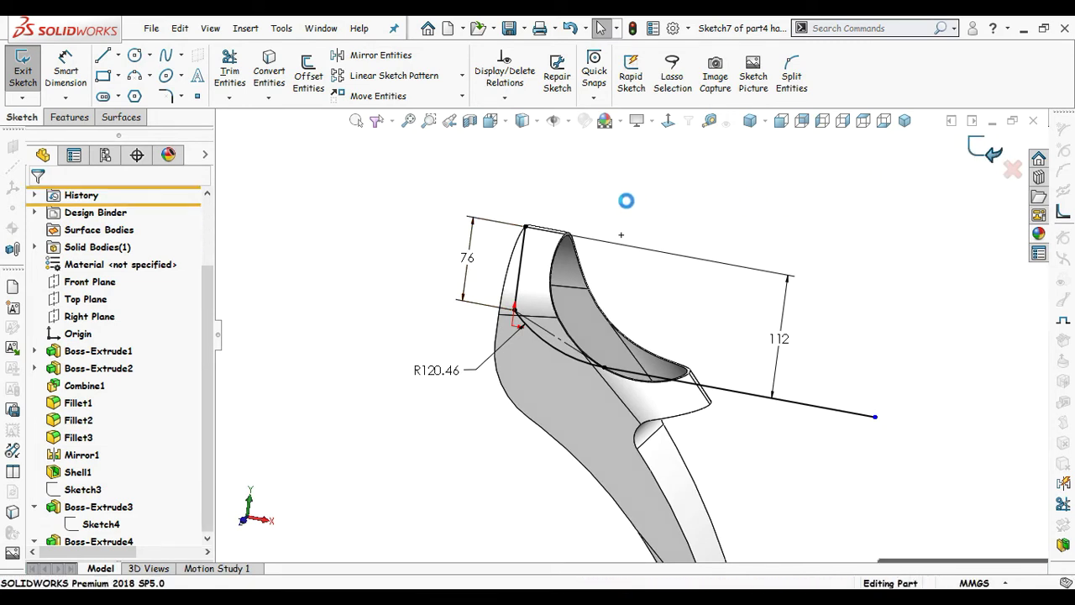
click(126, 118)
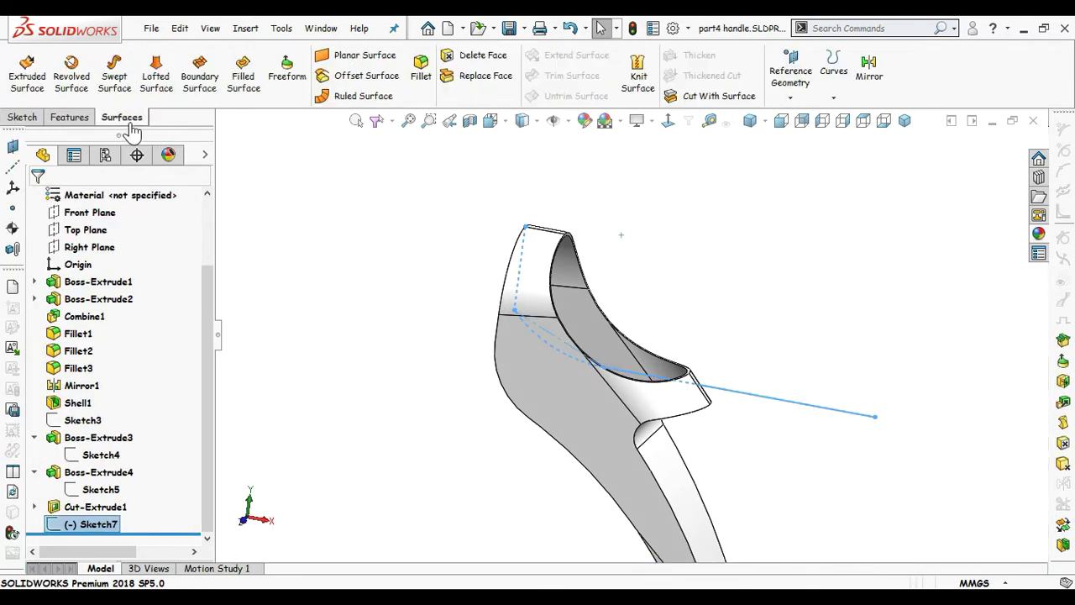
click(26, 72)
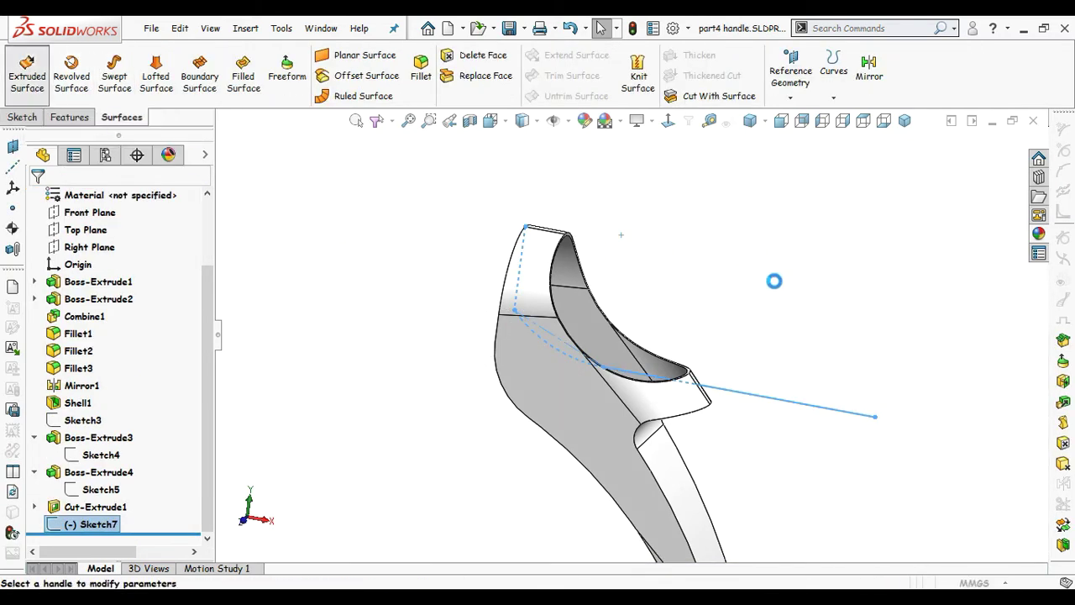
right_click(760, 218)
click(790, 384)
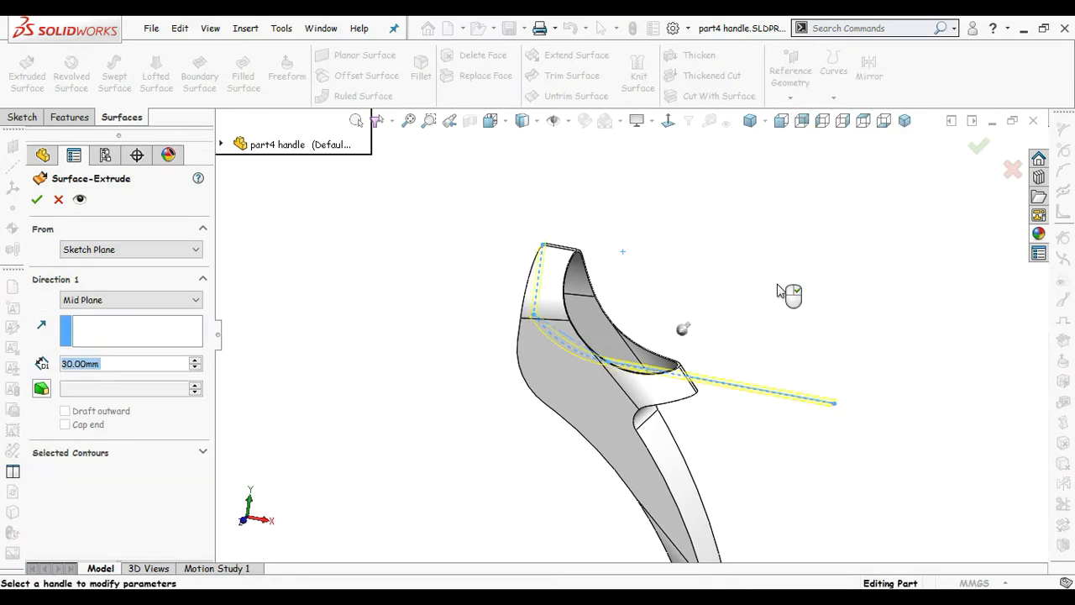
middle_drag(777, 290, 672, 334)
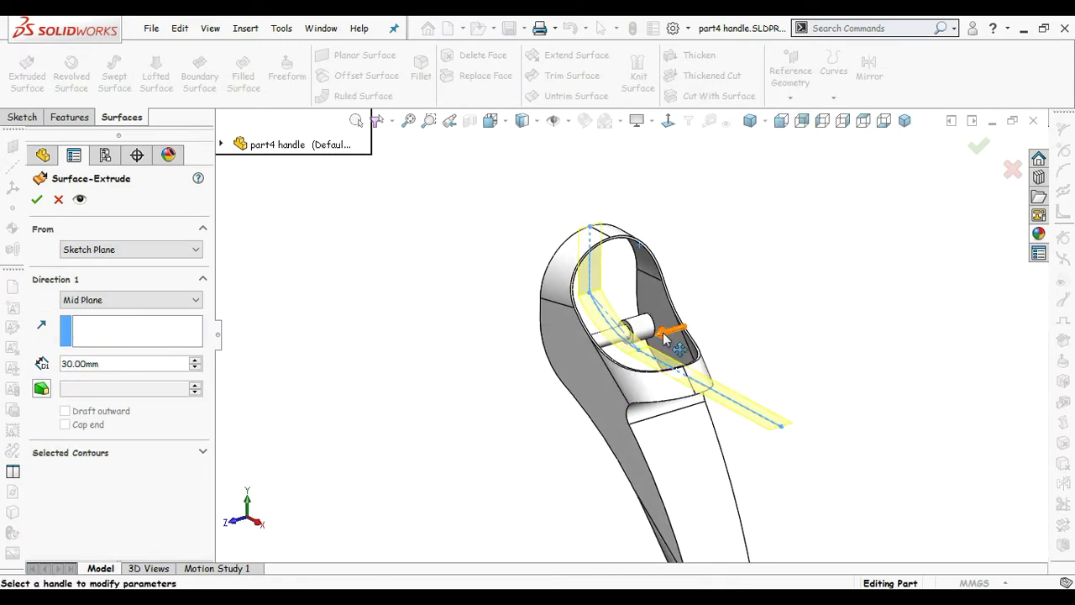
click(663, 339)
middle_drag(771, 302, 813, 274)
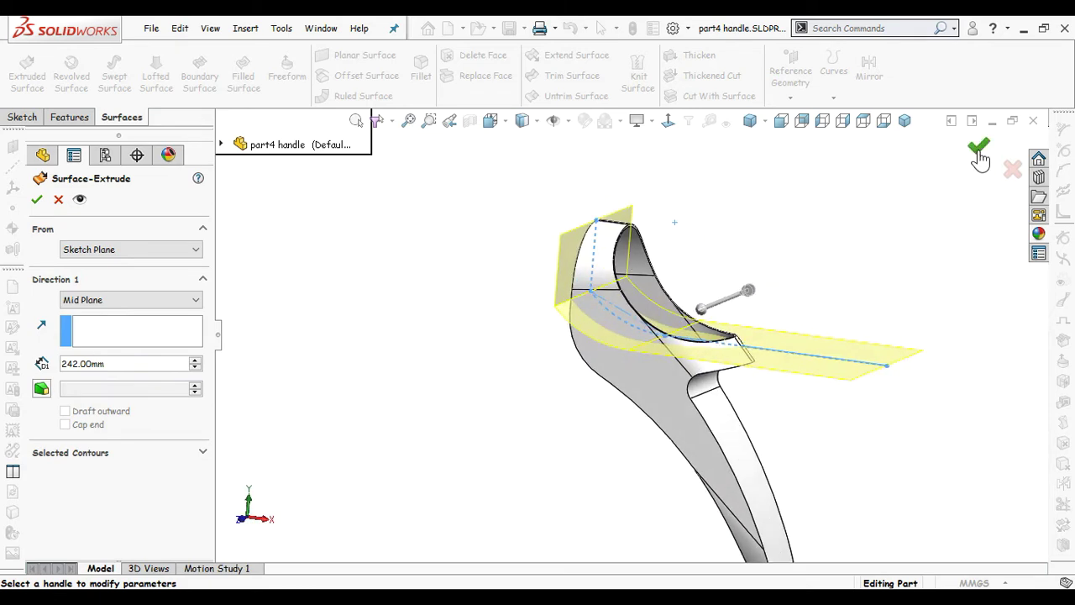
key(Return)
Step: Trim the extruded surface with the handle's solid body as trim tool, removing the portion outside the handle
mouse_move(804, 257)
middle_down()
mouse_move(792, 288)
mouse_move(814, 261)
middle_up()
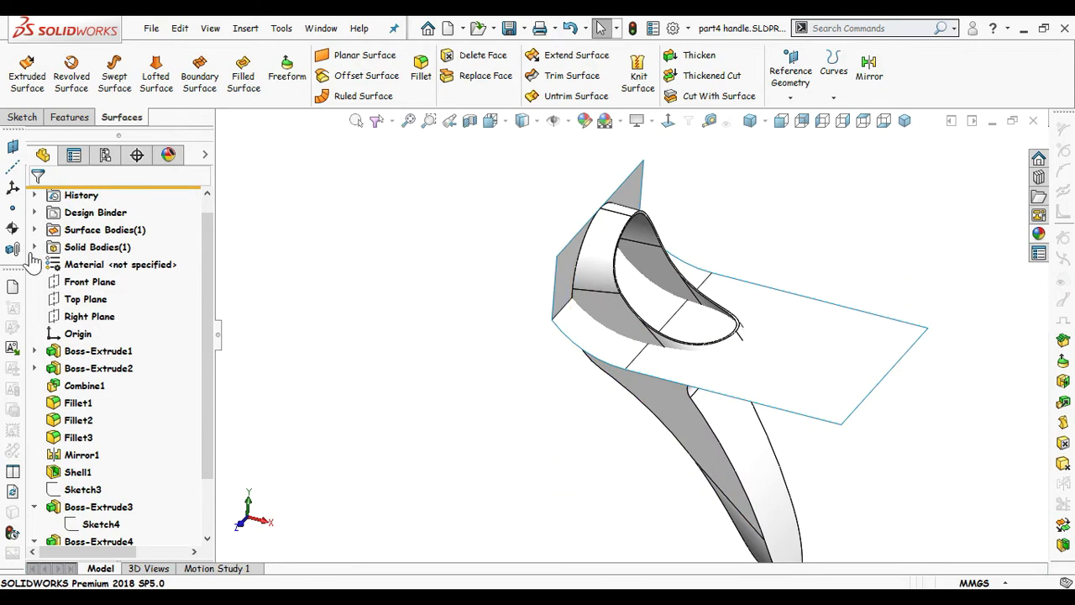
click(35, 247)
click(114, 264)
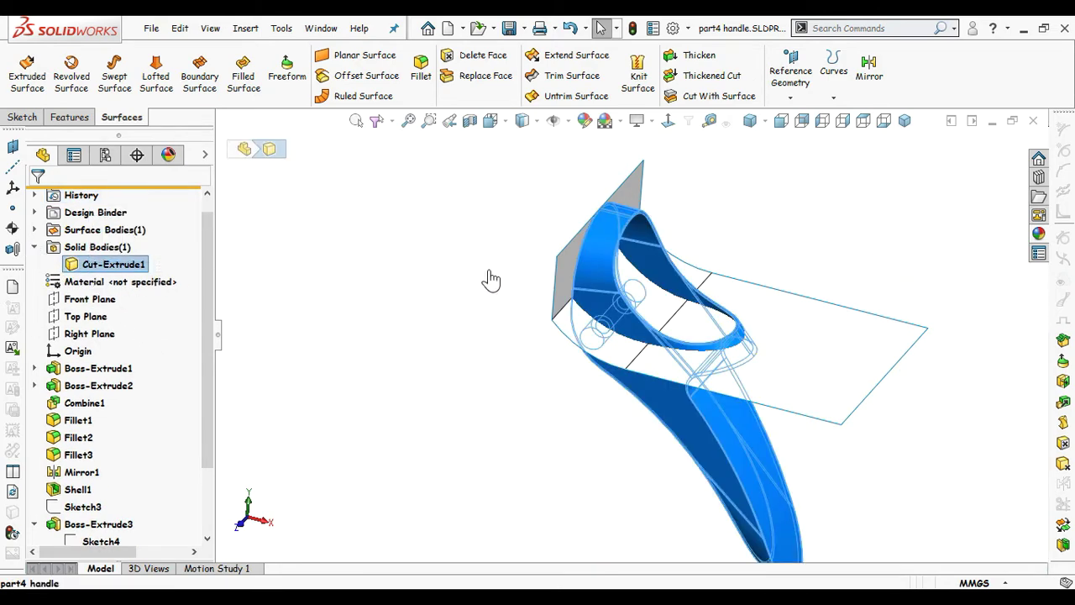
click(568, 77)
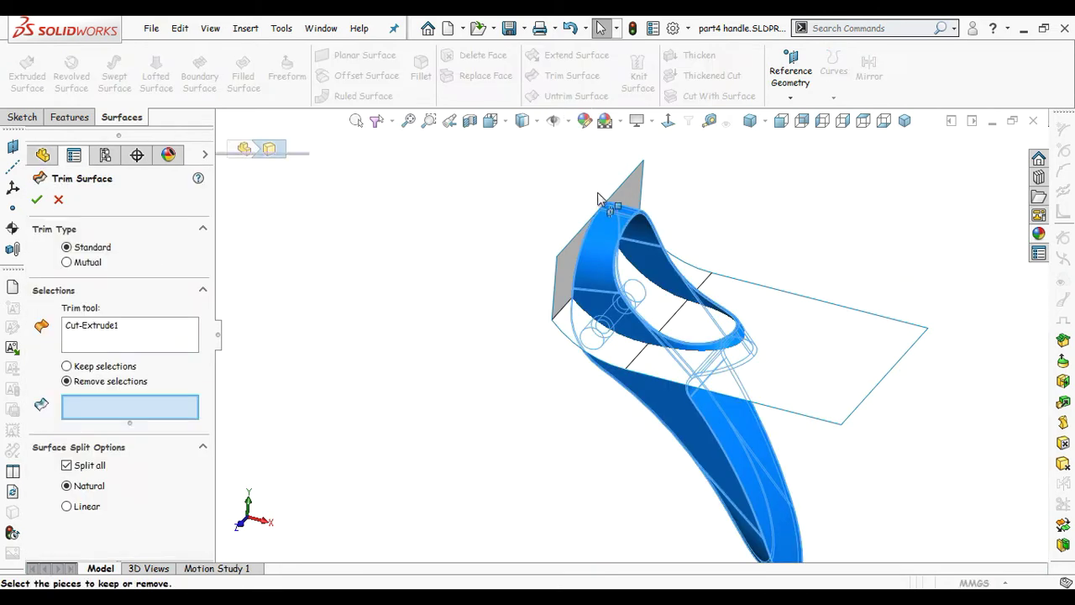
click(559, 281)
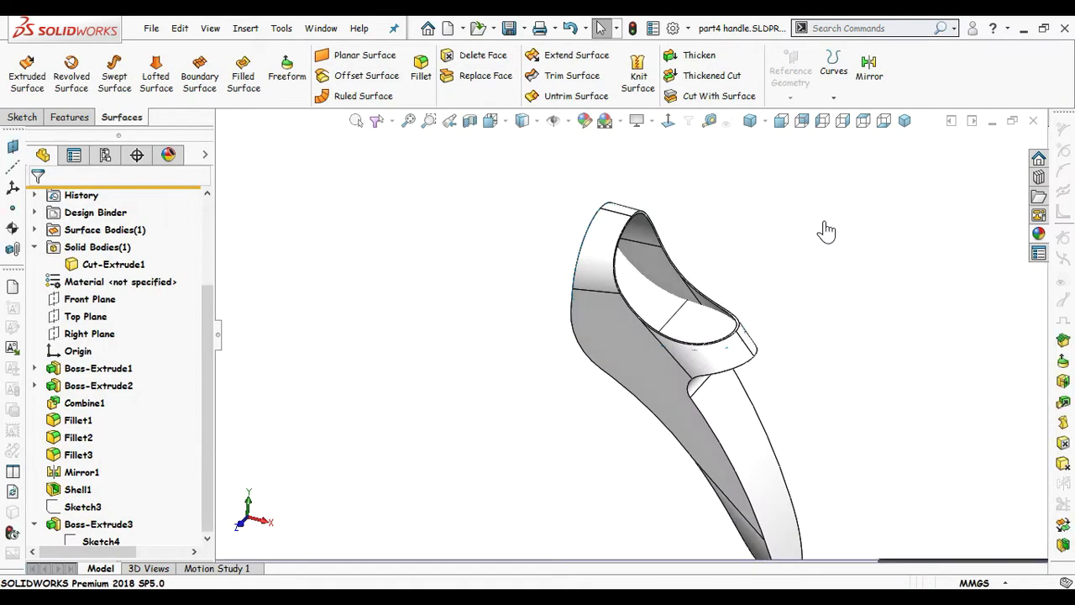
Step: Set up a 3 mm symmetric constant-size fillet on the handle's front outer edge and the upper opening's rim
middle_drag(823, 426, 790, 351)
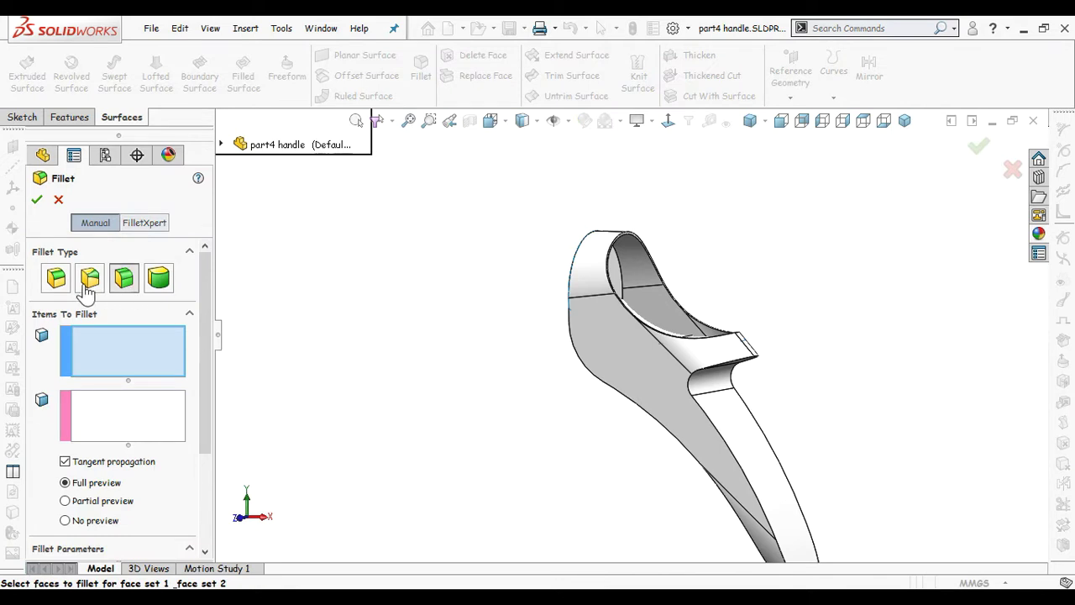
click(55, 278)
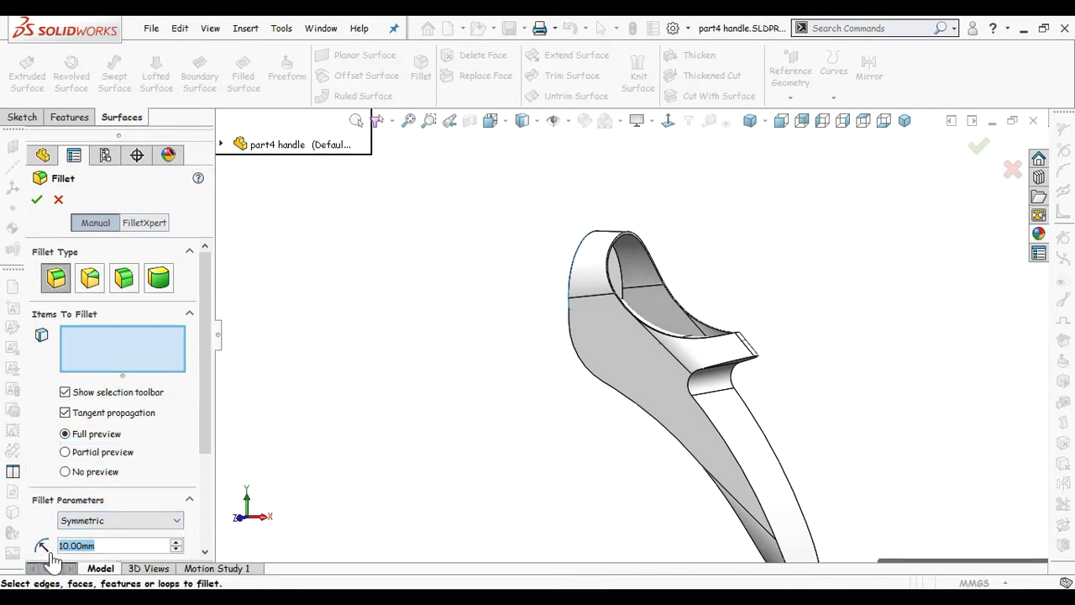
text(3)
key(Return)
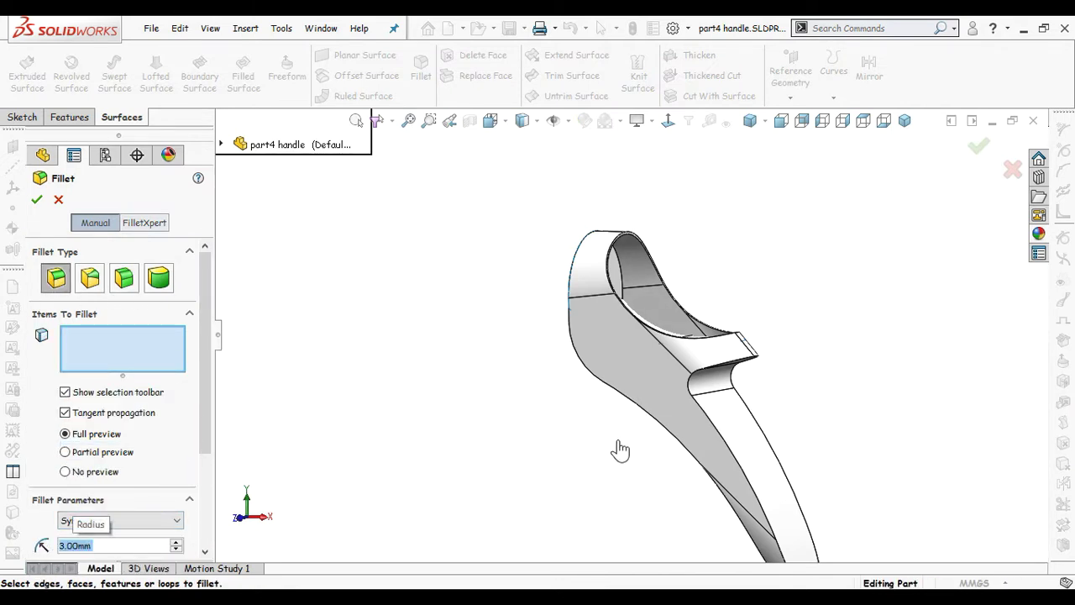
click(721, 438)
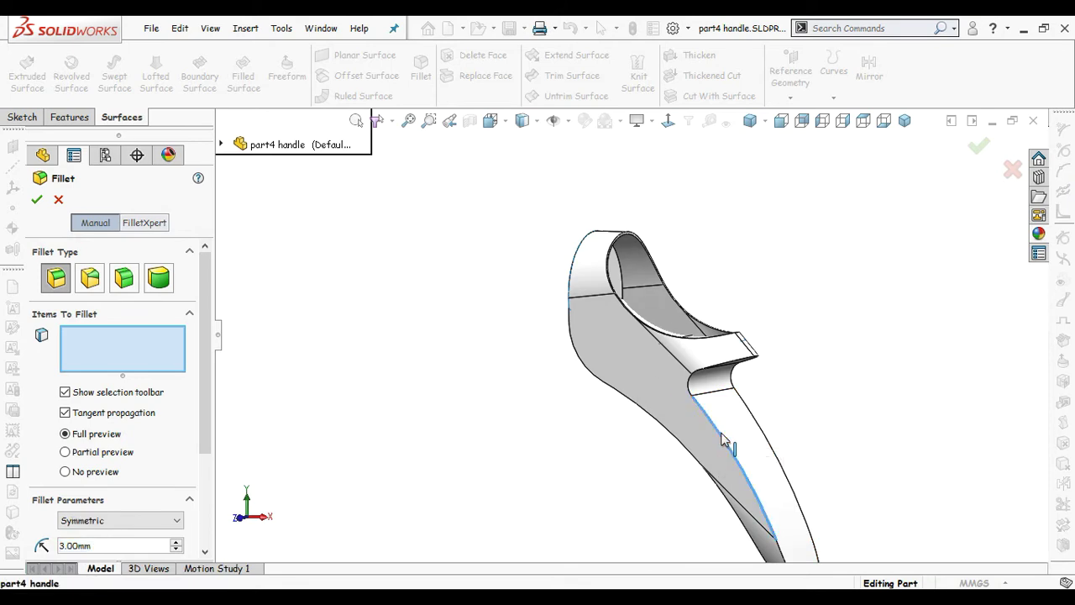
scroll(654, 407, down, 5)
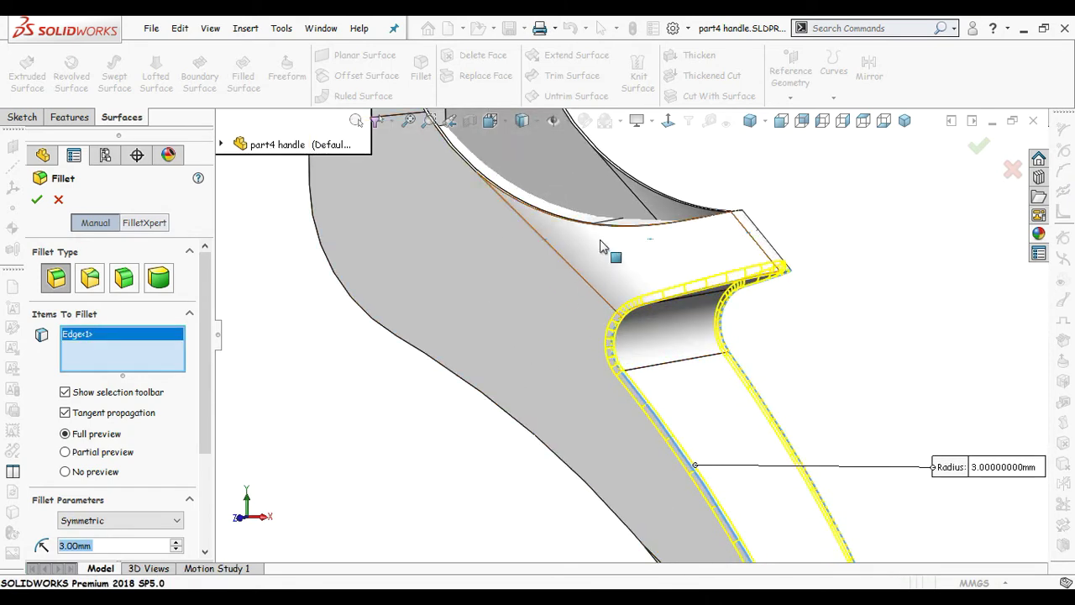
middle_drag(624, 278, 622, 286)
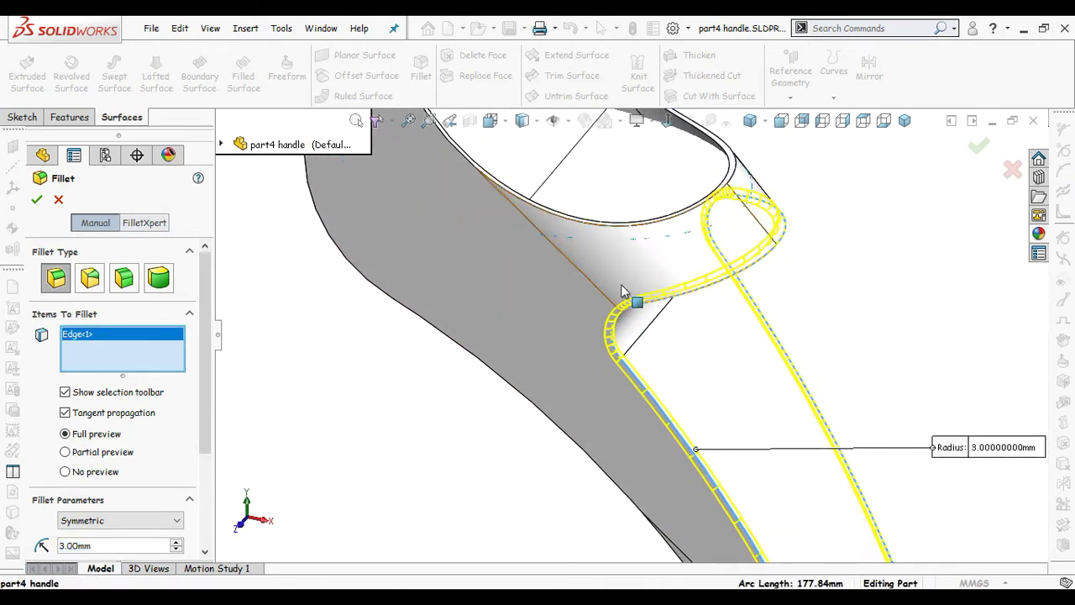
click(648, 223)
Step: Try adding two rear edges of the handle to the fillet, and remove both from the selection
middle_drag(502, 310, 491, 243)
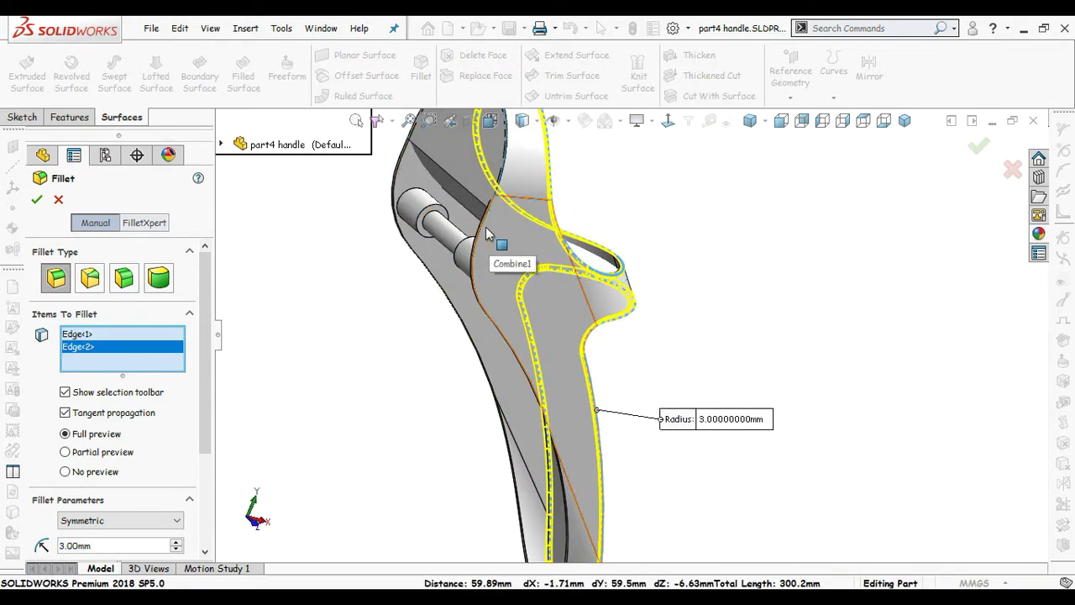
click(472, 247)
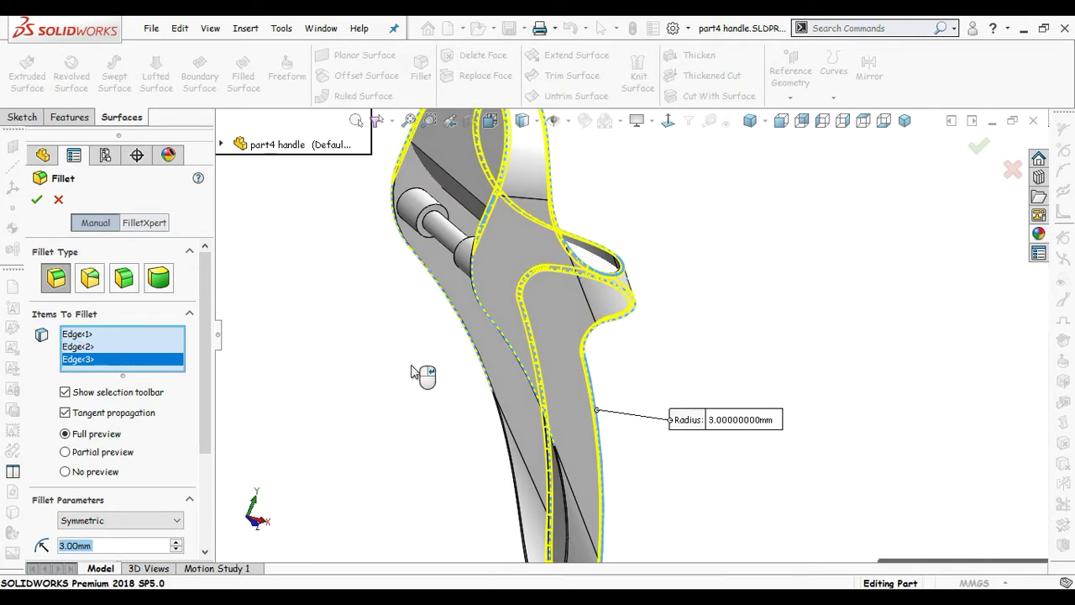
middle_drag(422, 372, 576, 269)
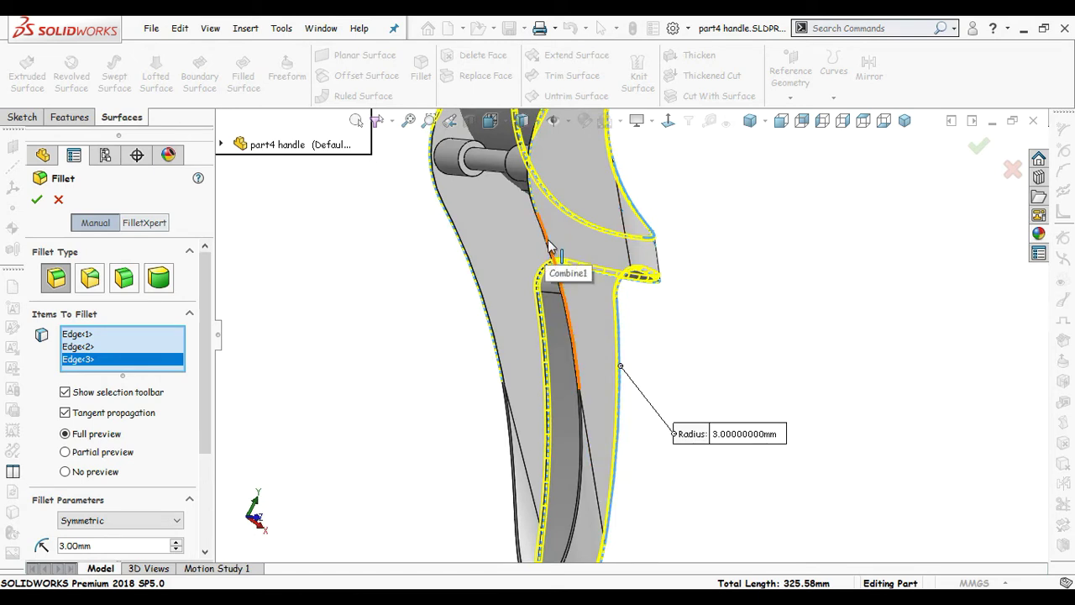
click(551, 247)
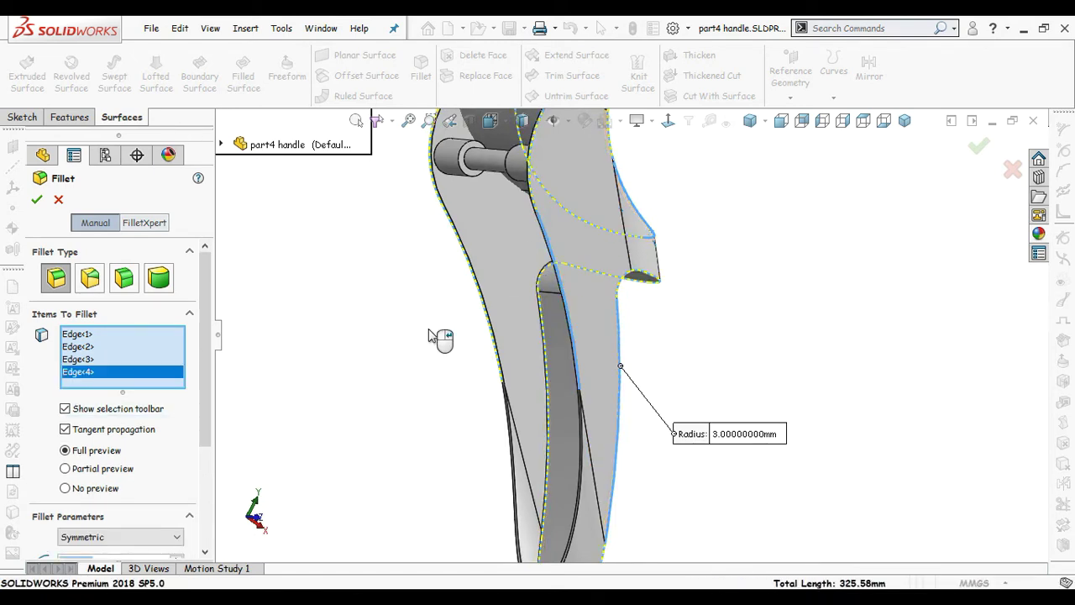
right_click(156, 381)
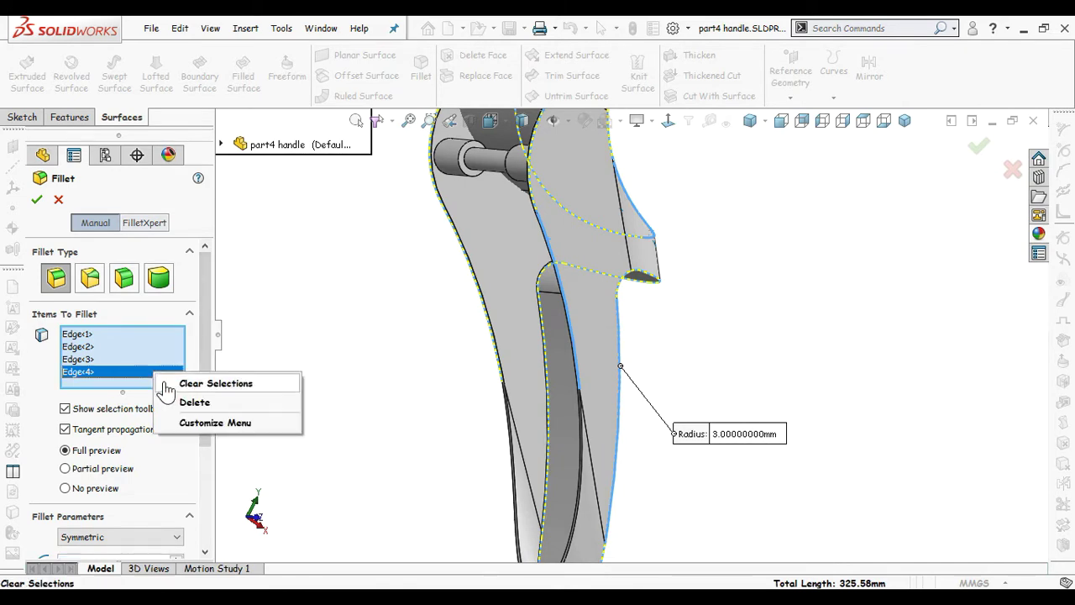
click(214, 403)
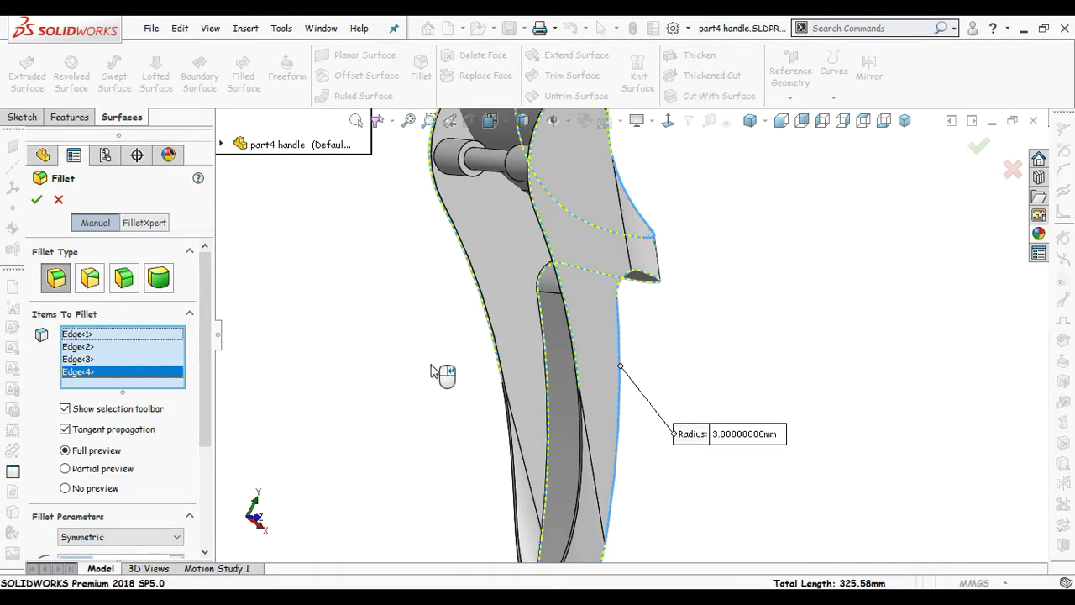
middle_drag(441, 373, 406, 393)
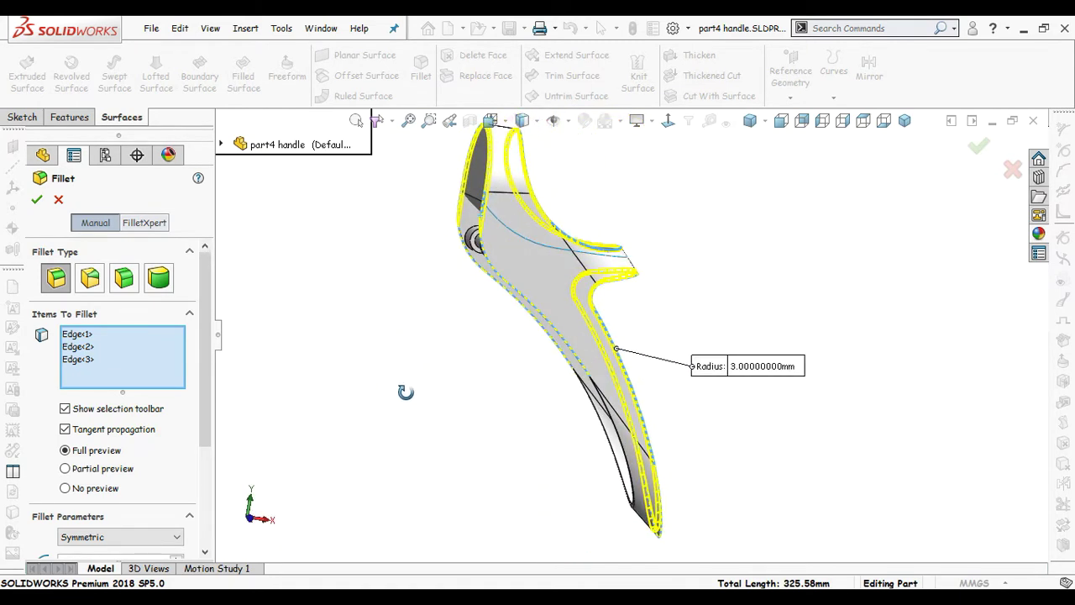
right_click(126, 360)
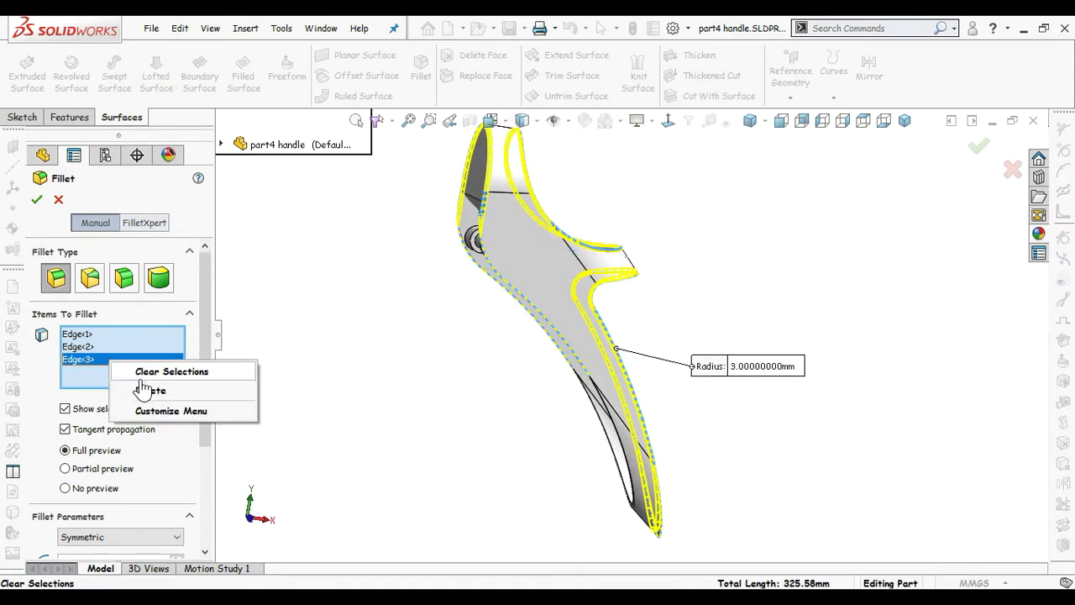
click(134, 388)
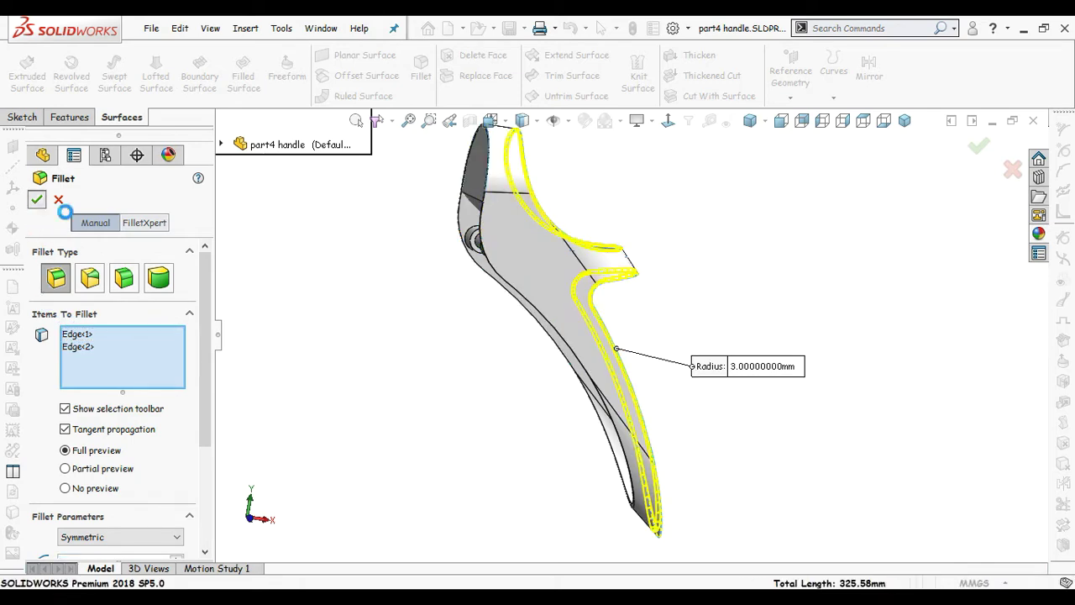
Step: Apply the 3 mm fillet to the front outer edge and the upper opening's rim
key(Return)
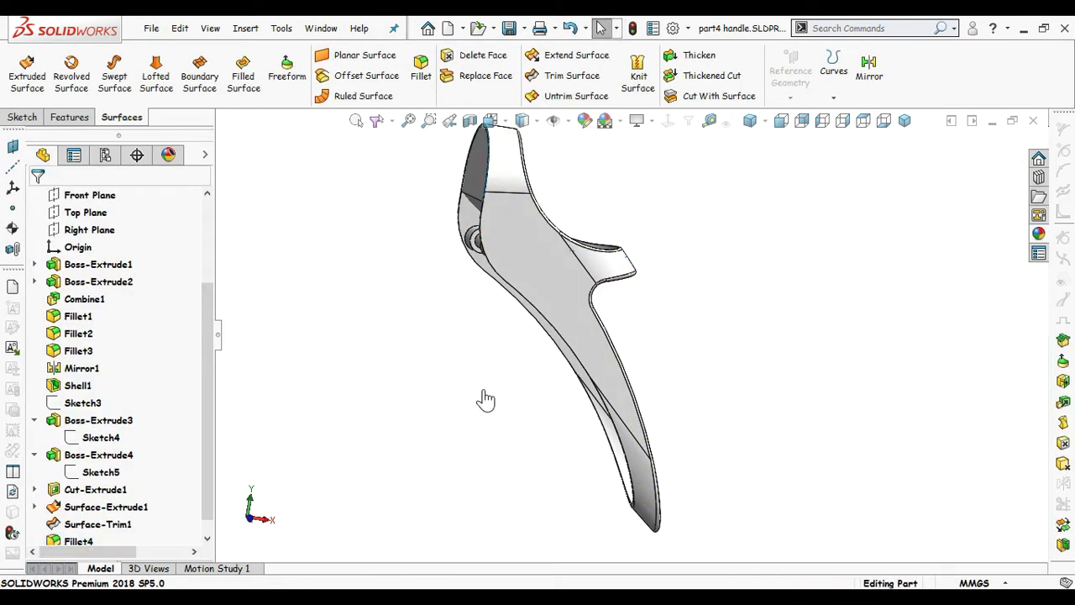
mouse_move(480, 398)
middle_down()
mouse_move(538, 400)
mouse_move(488, 402)
middle_up()
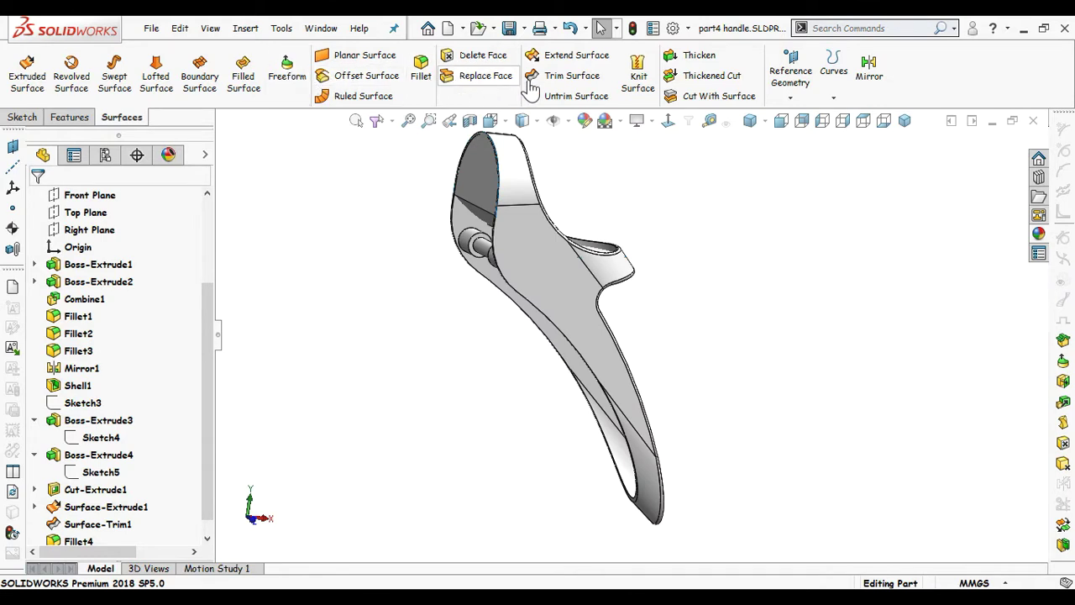
scroll(694, 88, up, 1)
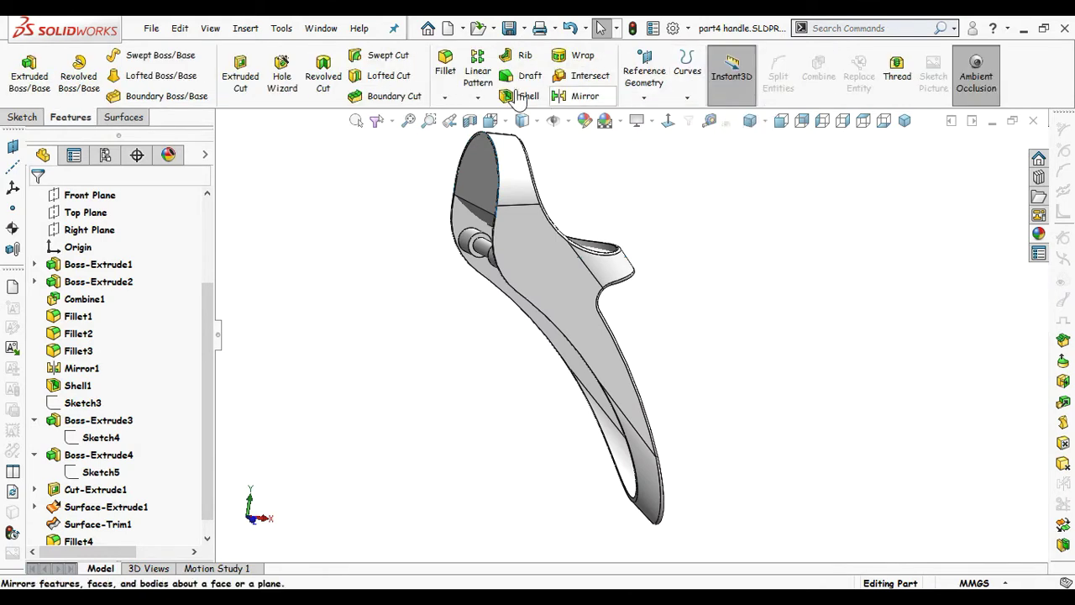
key(Return)
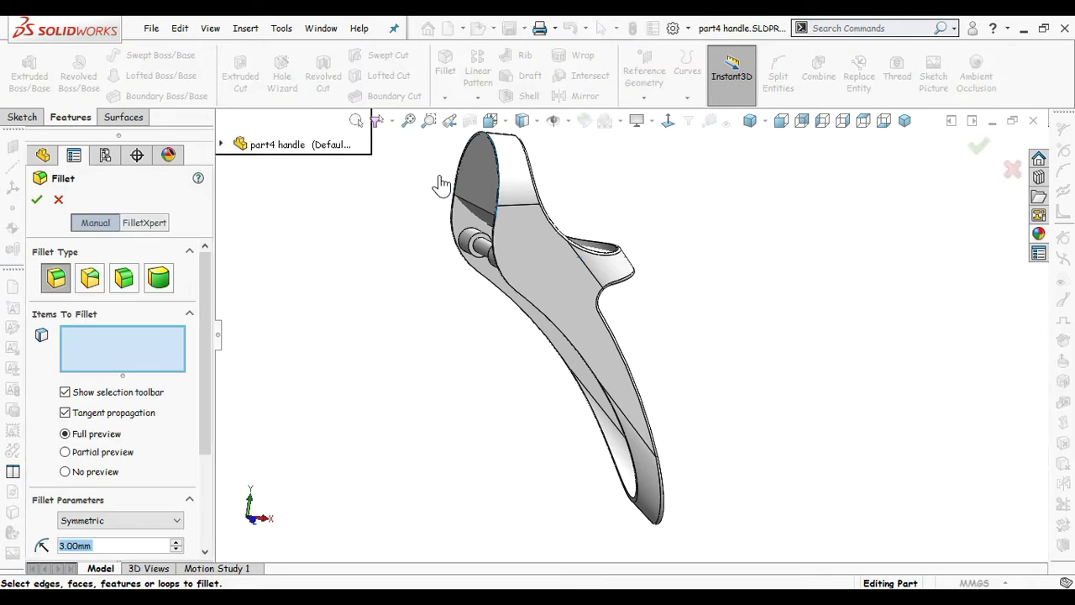
text(1.5)
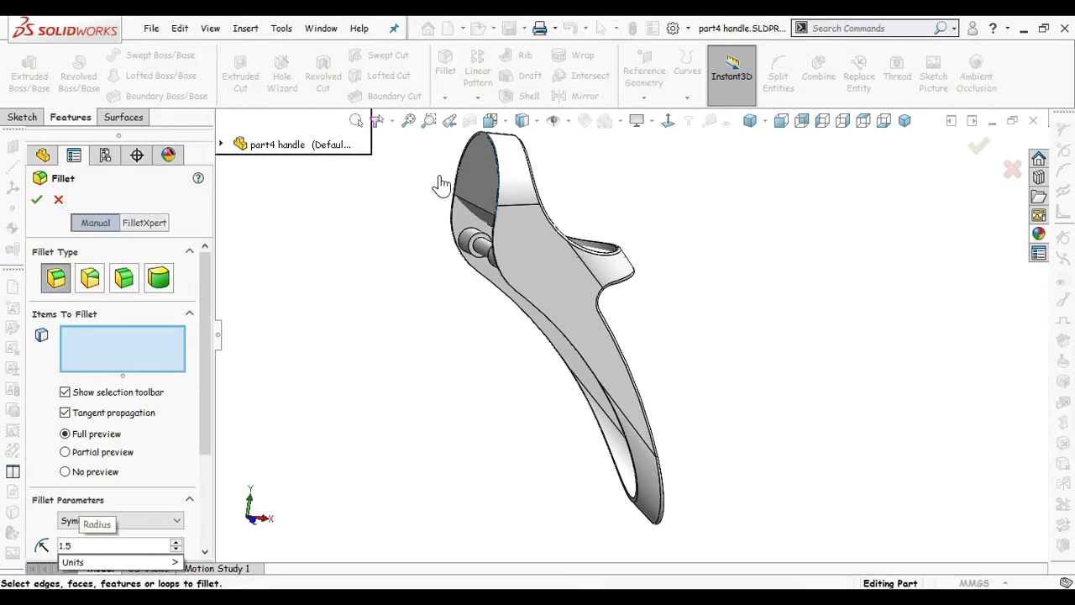
key(Return)
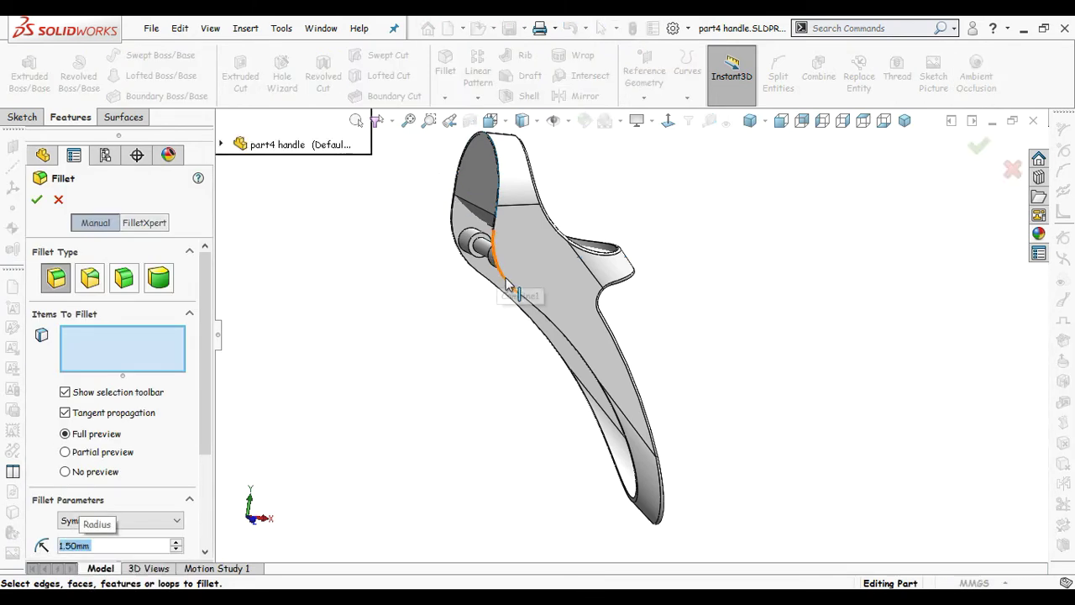
scroll(515, 281, down, 6)
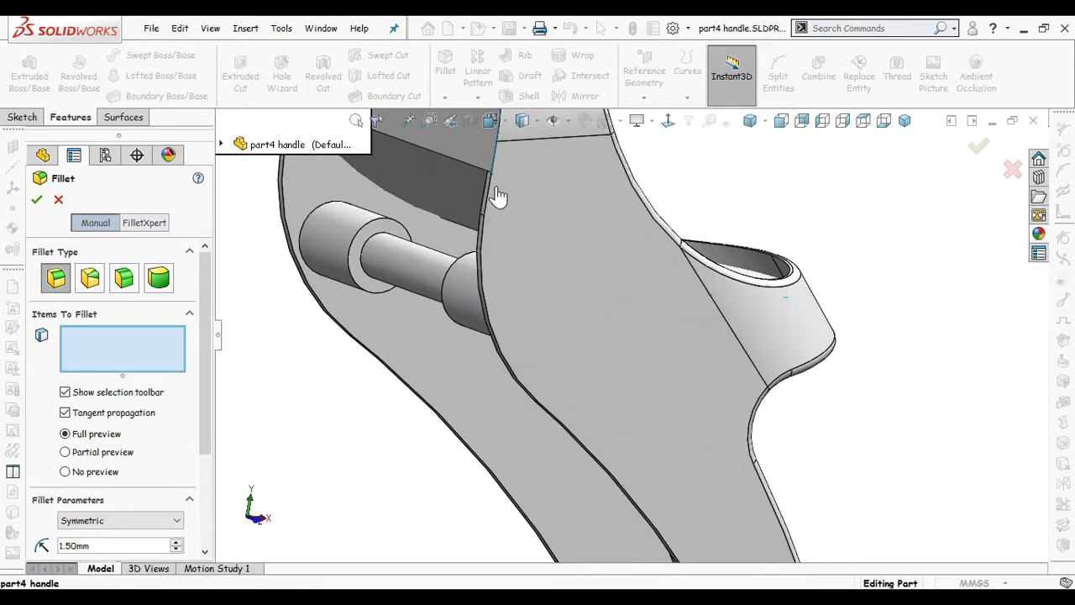
click(493, 196)
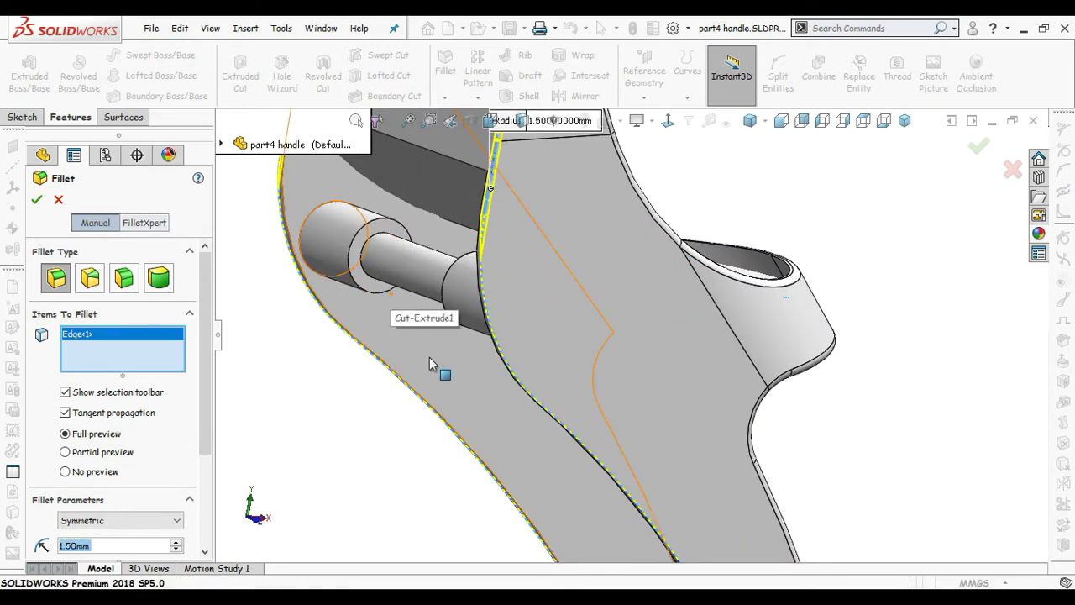
mouse_move(541, 420)
middle_down()
mouse_move(563, 366)
mouse_move(533, 408)
middle_up()
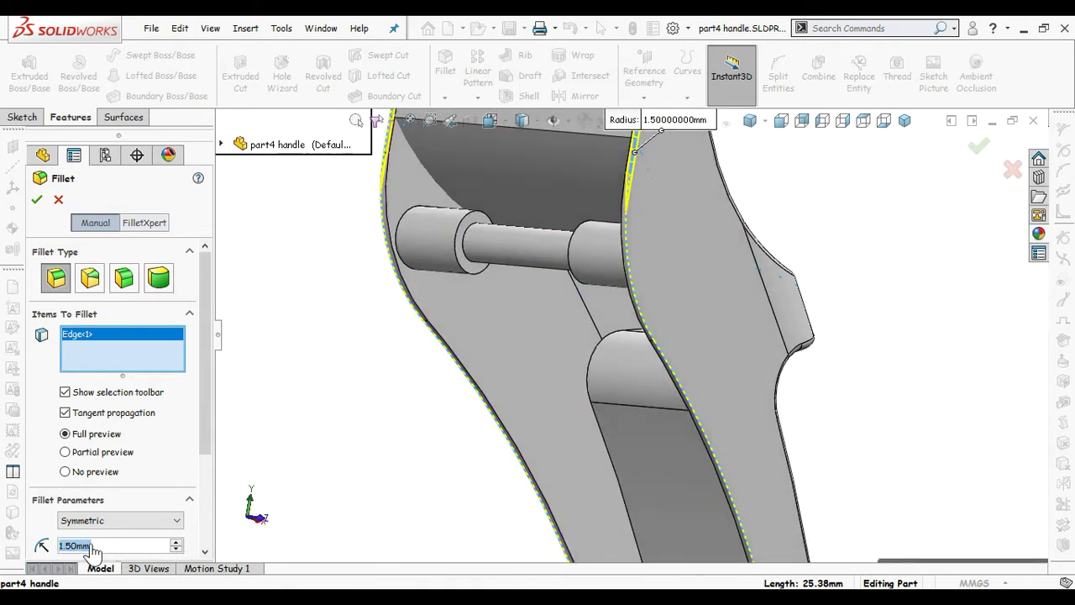
text(.5)
key(Return)
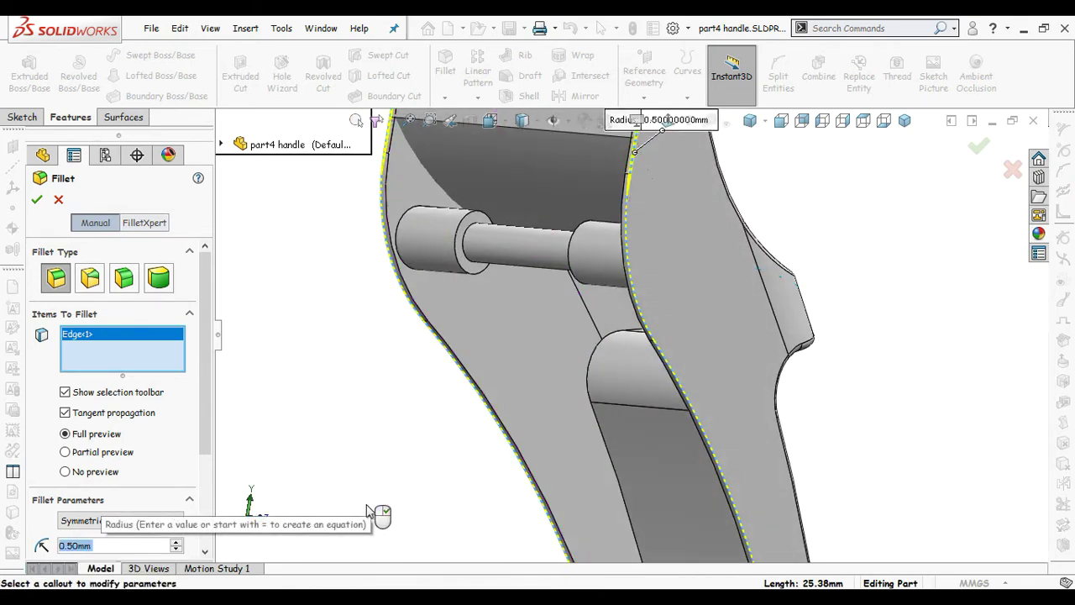
scroll(592, 388, up, 2)
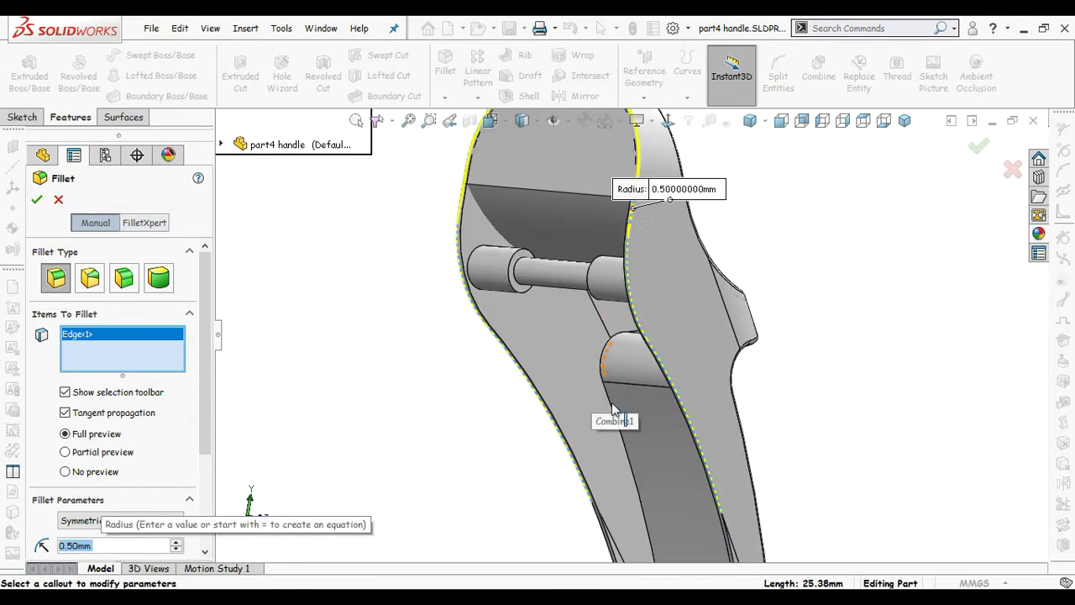
right_click(116, 357)
click(176, 368)
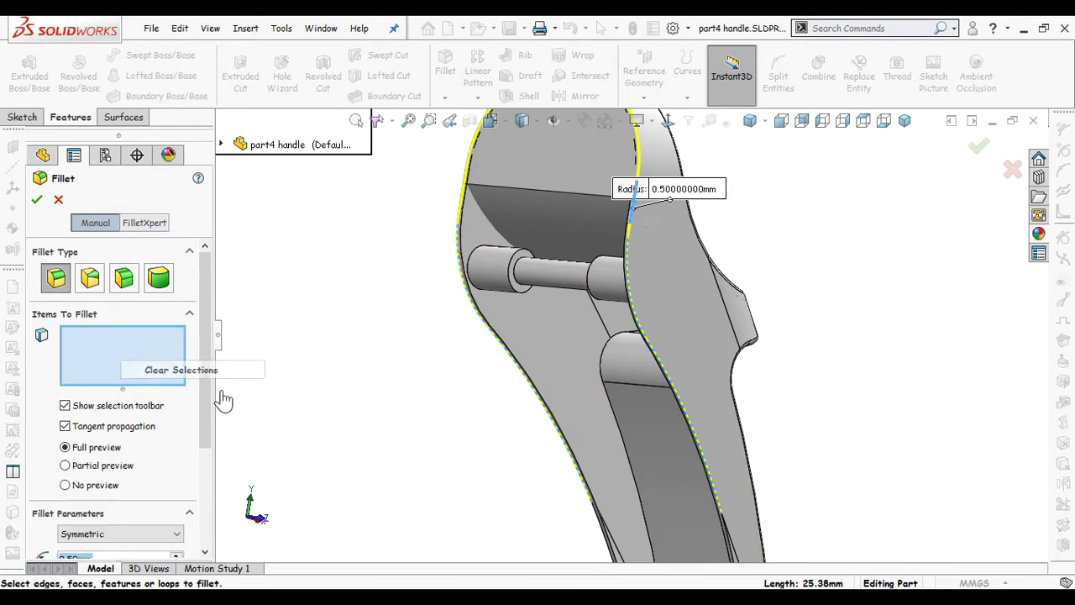
click(662, 362)
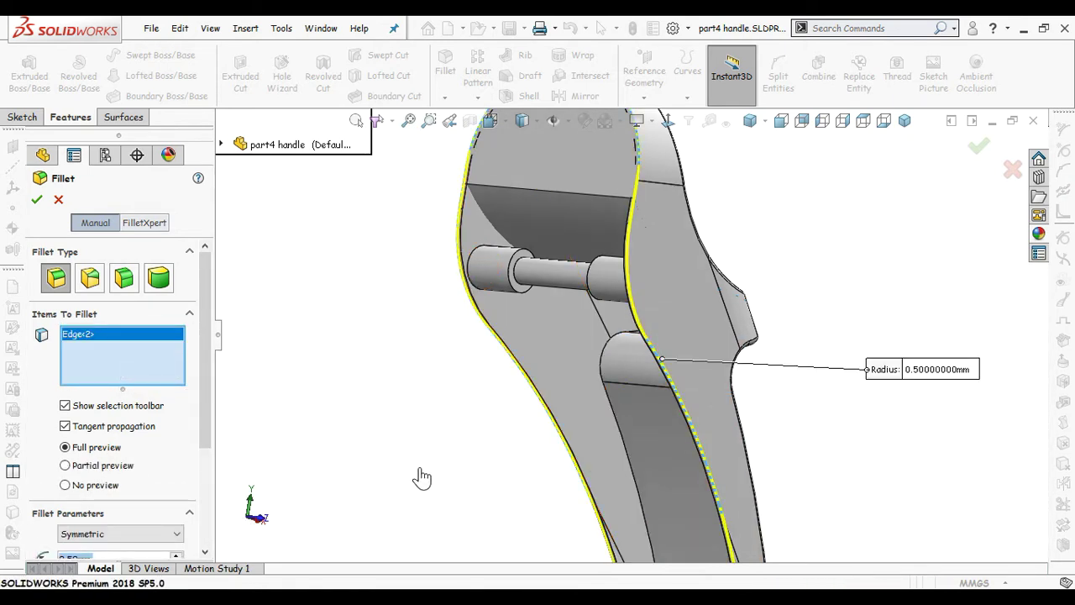
scroll(201, 435, down, 3)
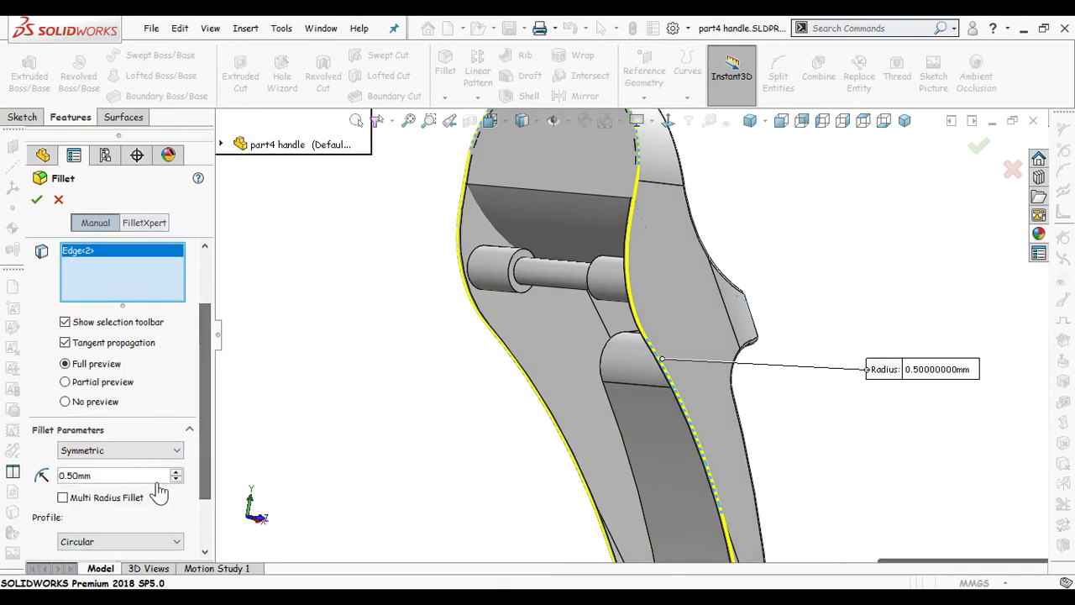
text(3)
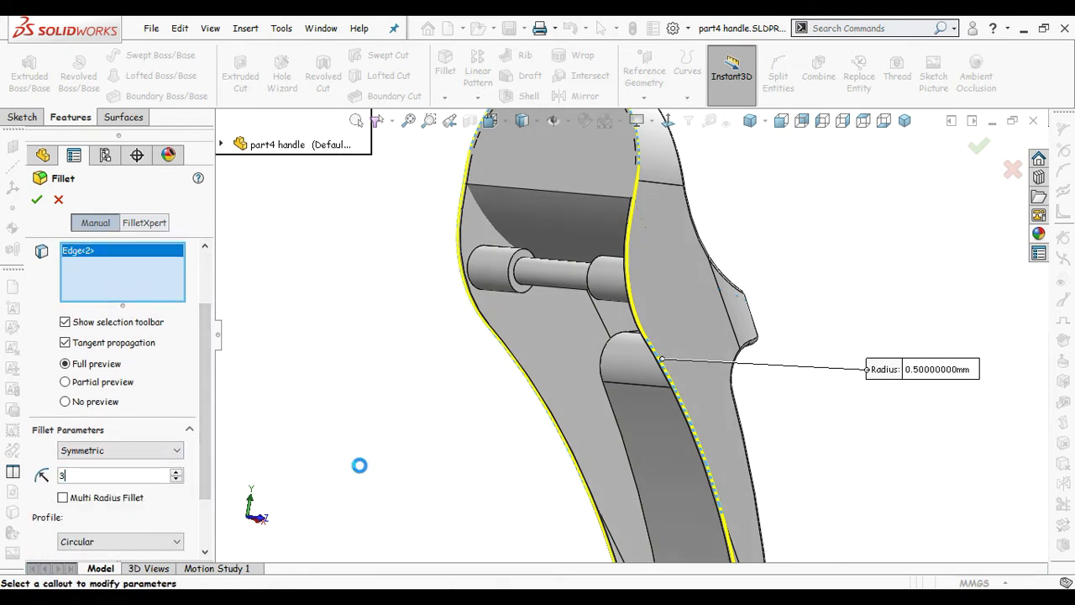
key(Return)
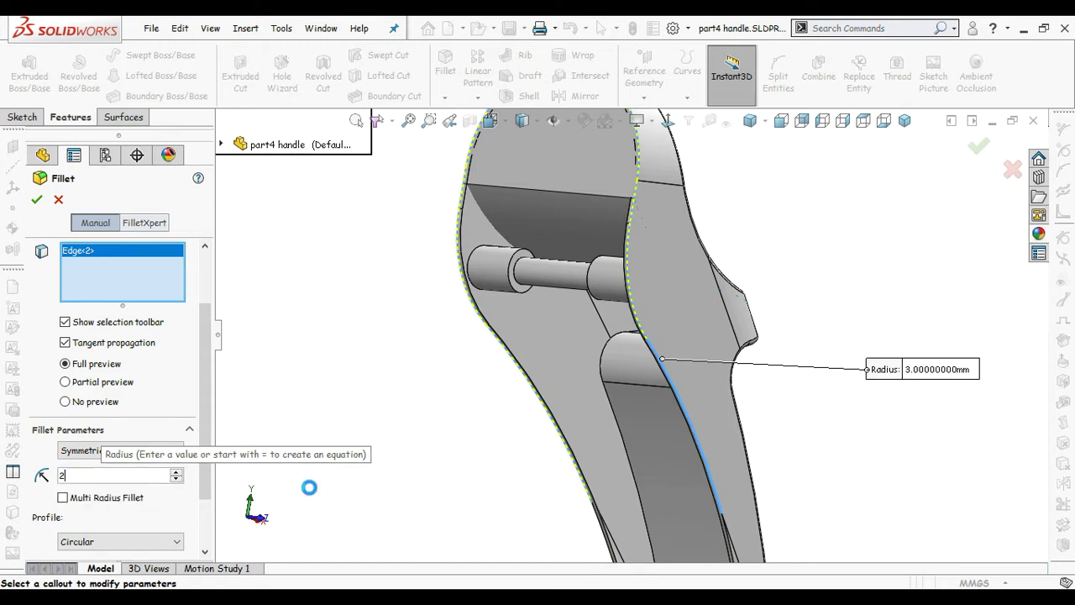
text(2)
key(Return)
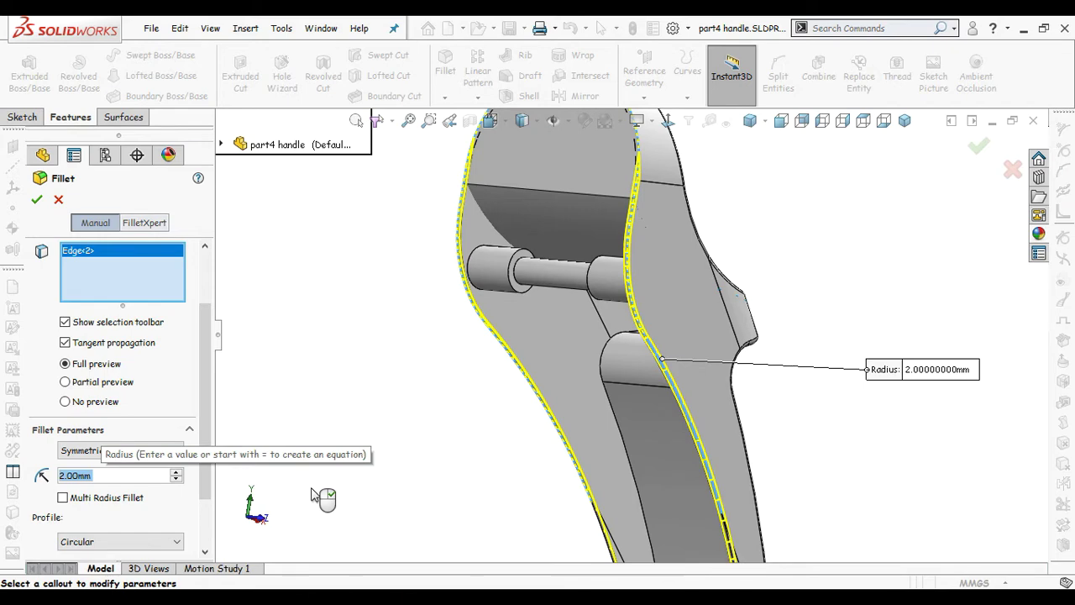
scroll(769, 287, up, 3)
scroll(731, 289, up, 1)
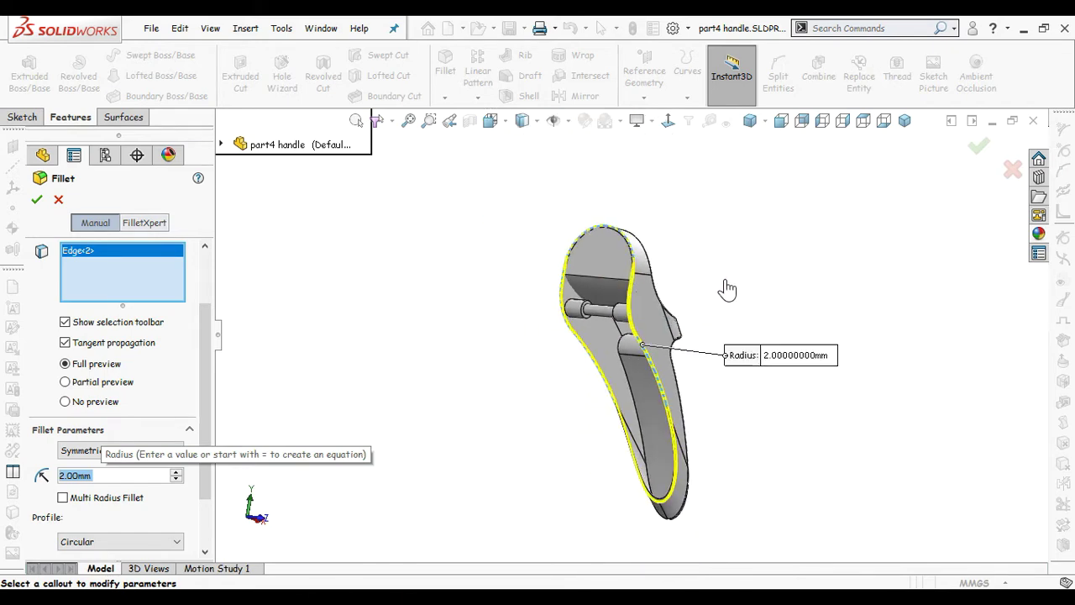
scroll(625, 256, down, 3)
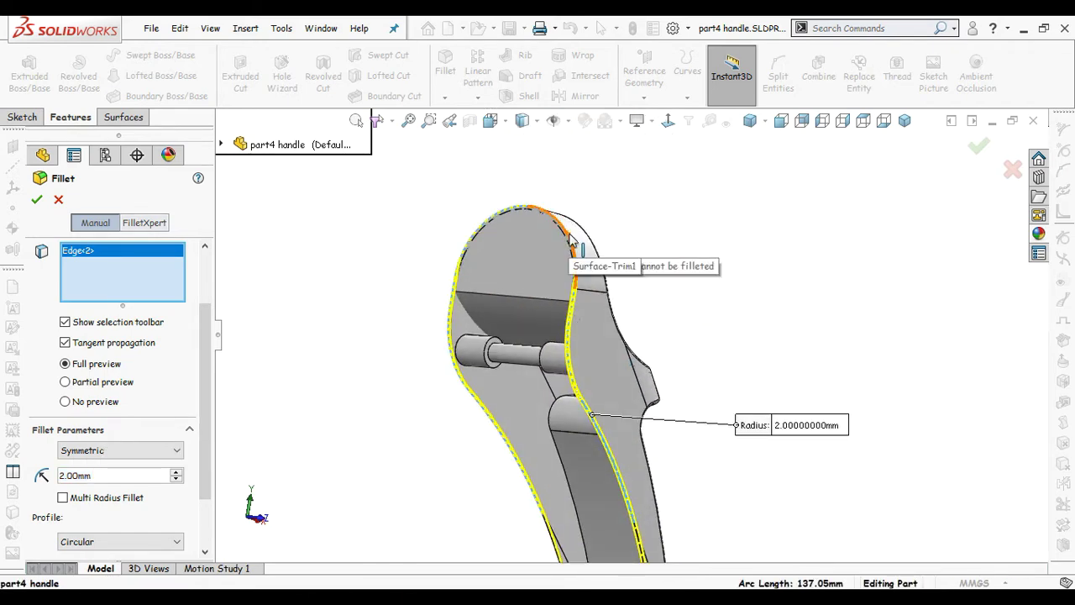
middle_drag(610, 202, 550, 300)
scroll(540, 225, down, 6)
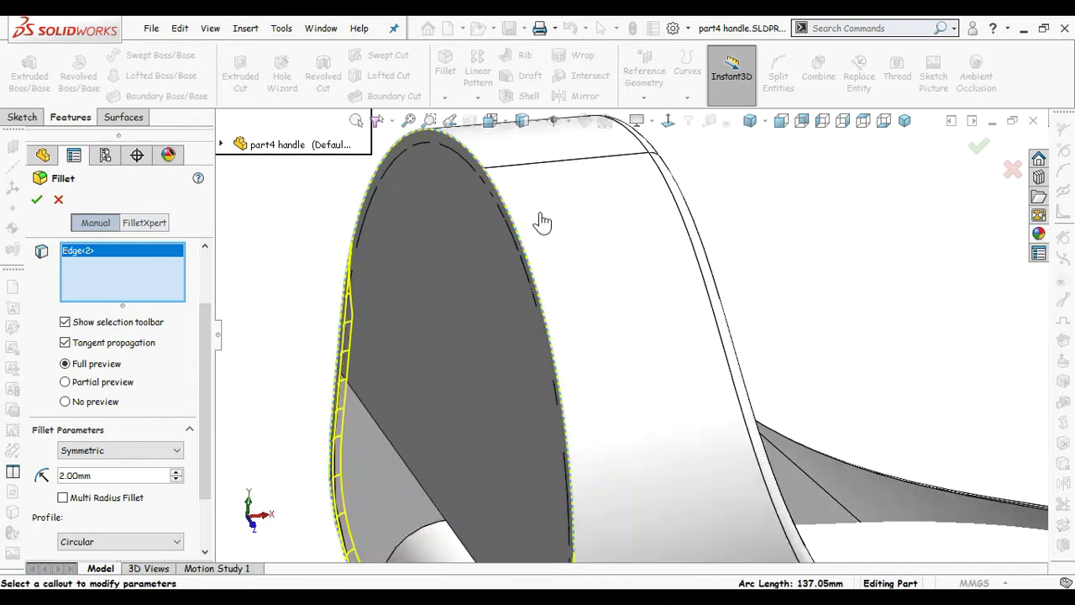
scroll(546, 240, up, 4)
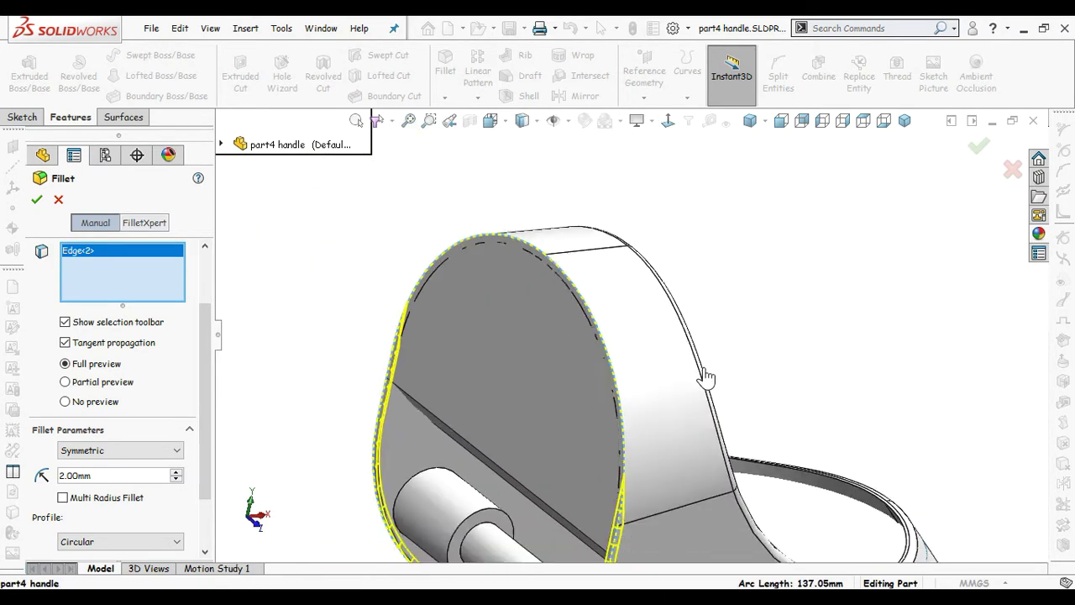
scroll(622, 357, down, 3)
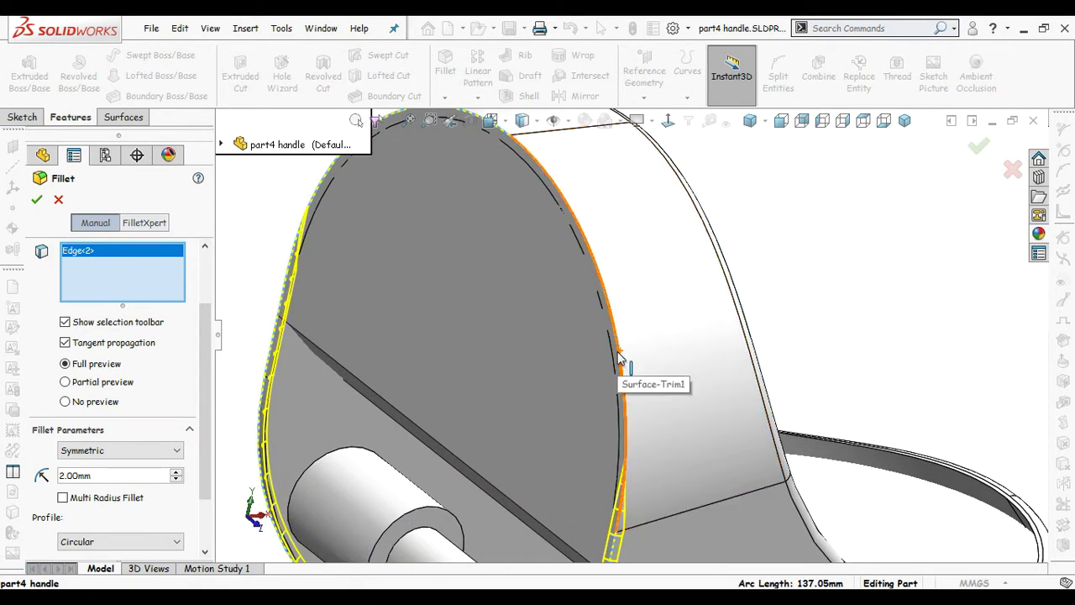
scroll(621, 348, up, 2)
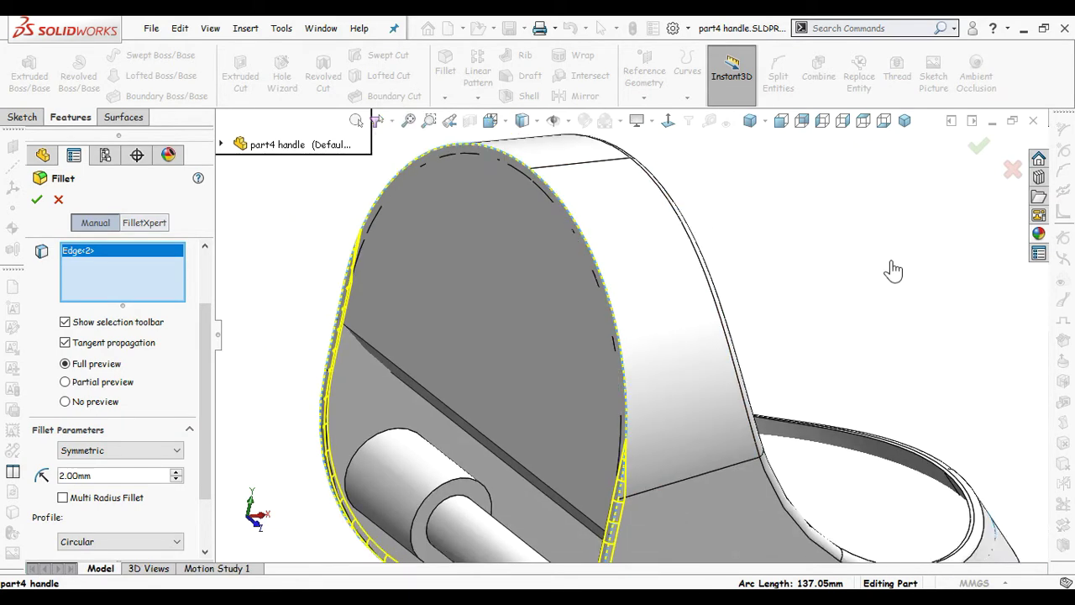
click(1012, 170)
scroll(847, 300, up, 3)
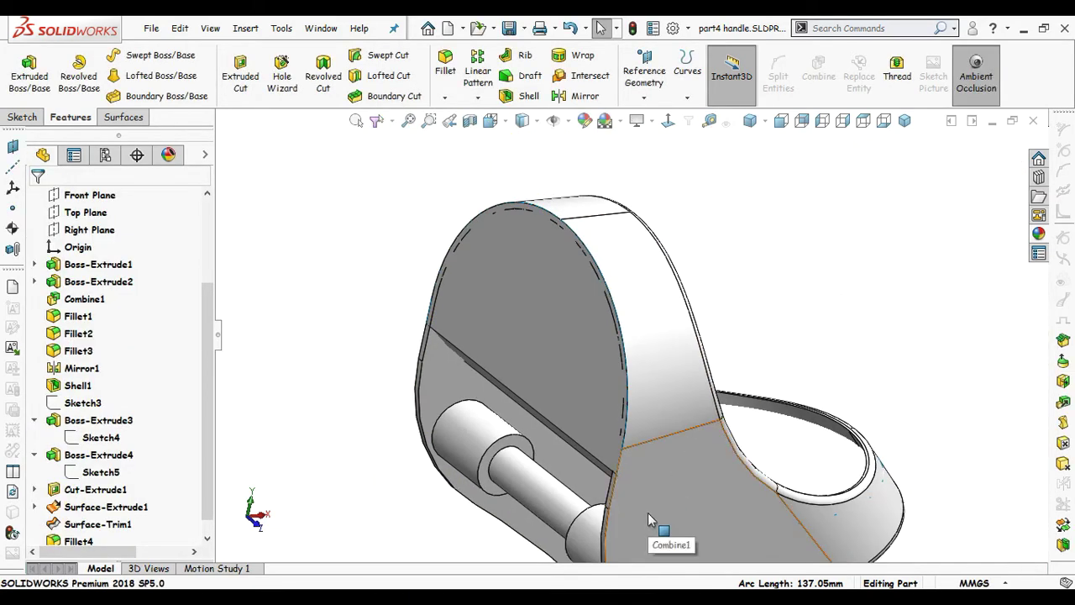
Step: Replace the 3 mm fillet with a new 0.5 mm symmetric fillet, selecting the handle's front outer edge and the upper opening's rim
middle_drag(648, 514, 850, 458)
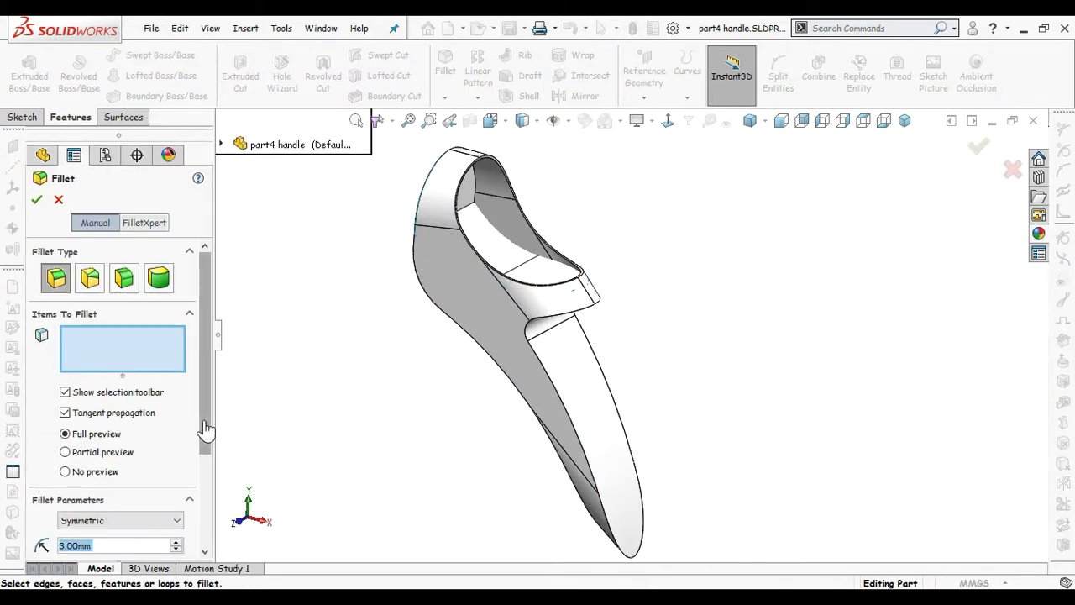
scroll(185, 450, down, 3)
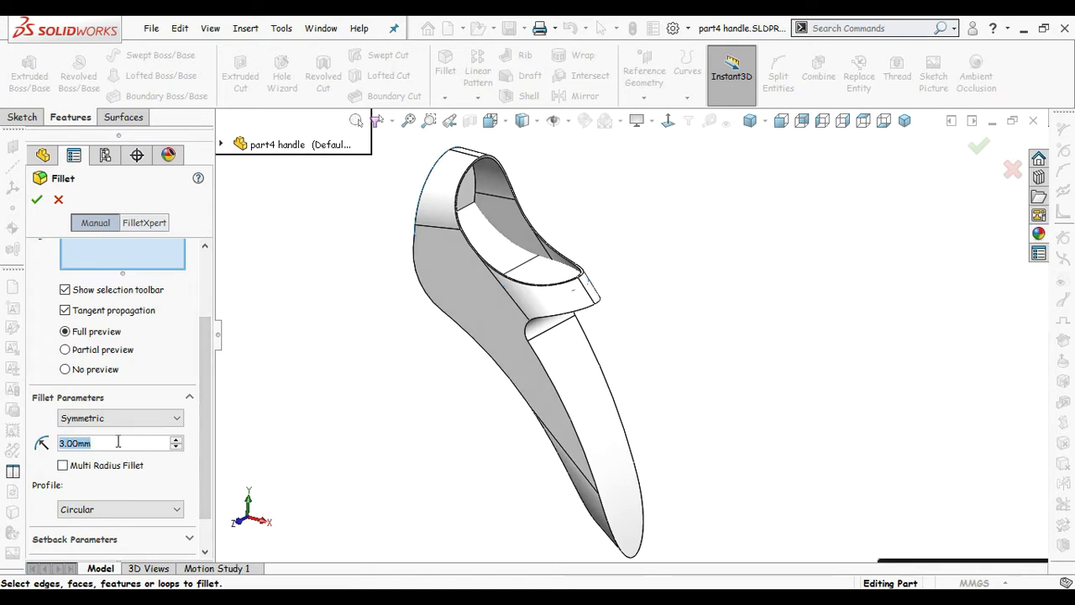
text(5)
key(Return)
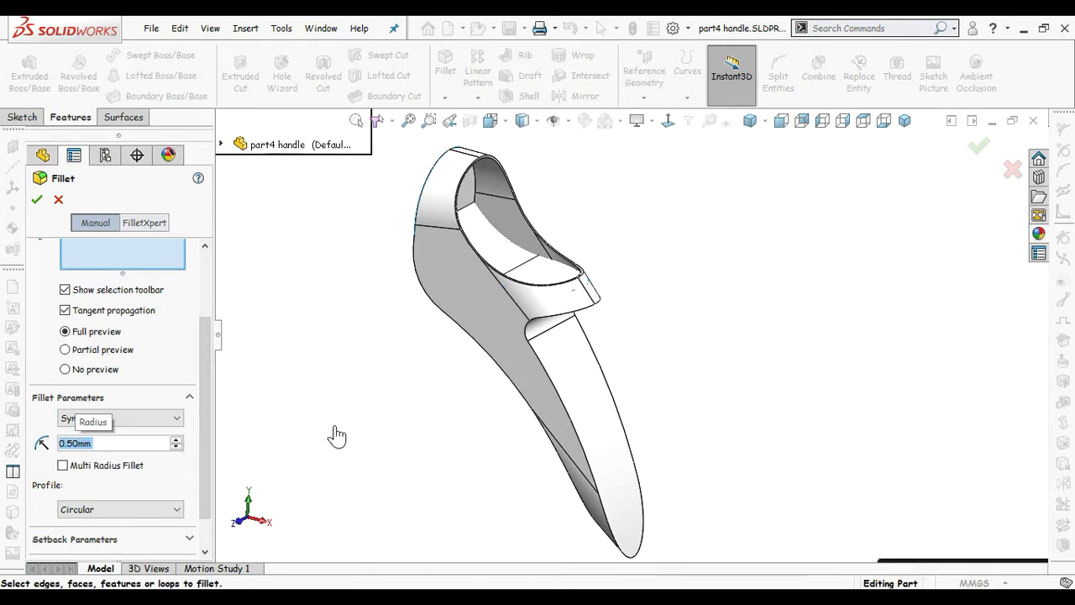
scroll(550, 357, down, 3)
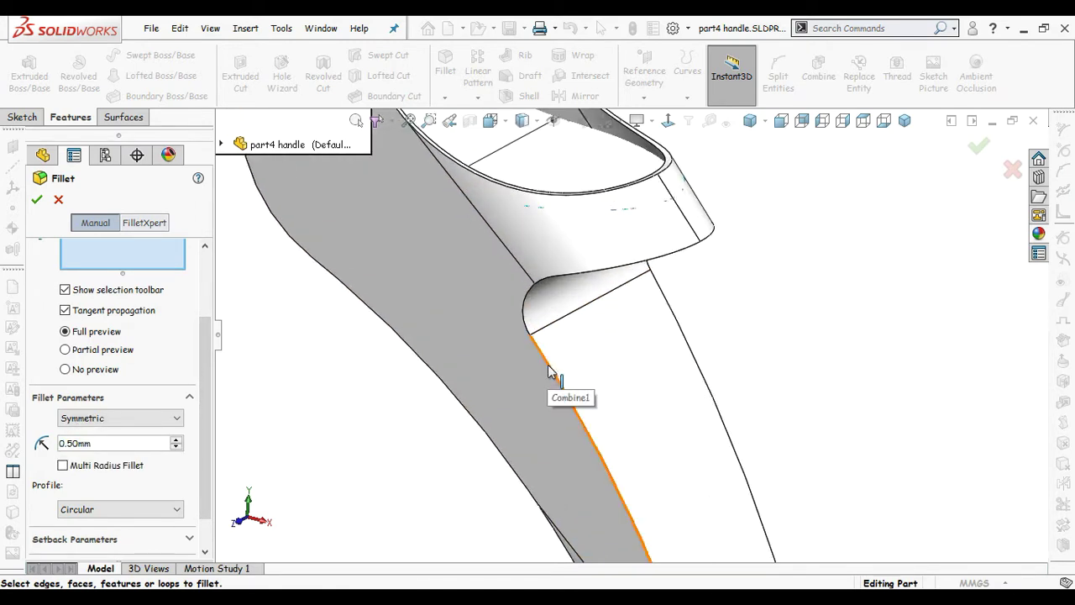
click(550, 372)
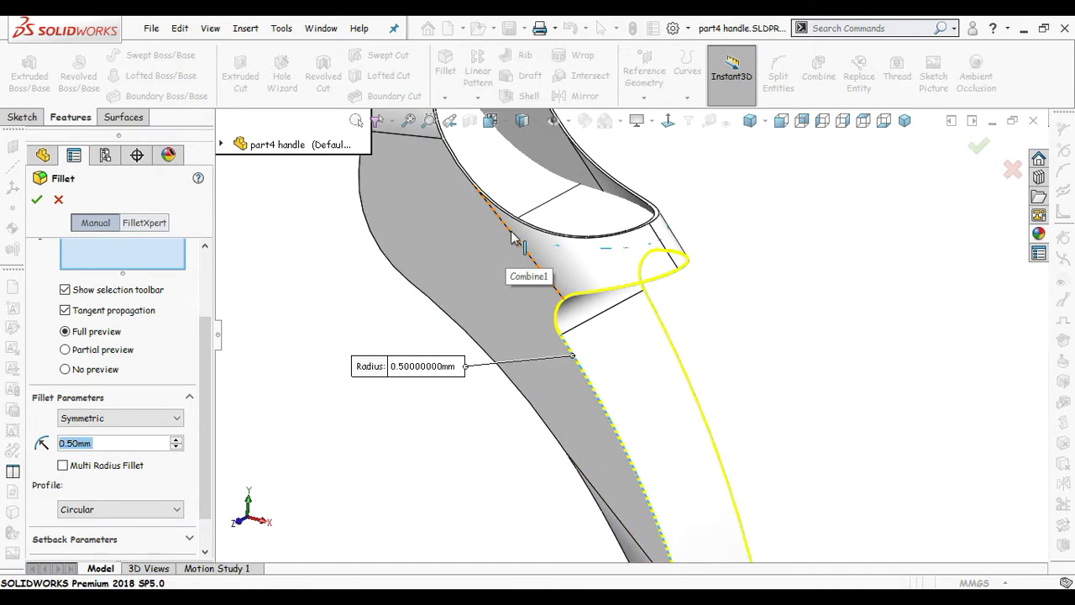
click(530, 233)
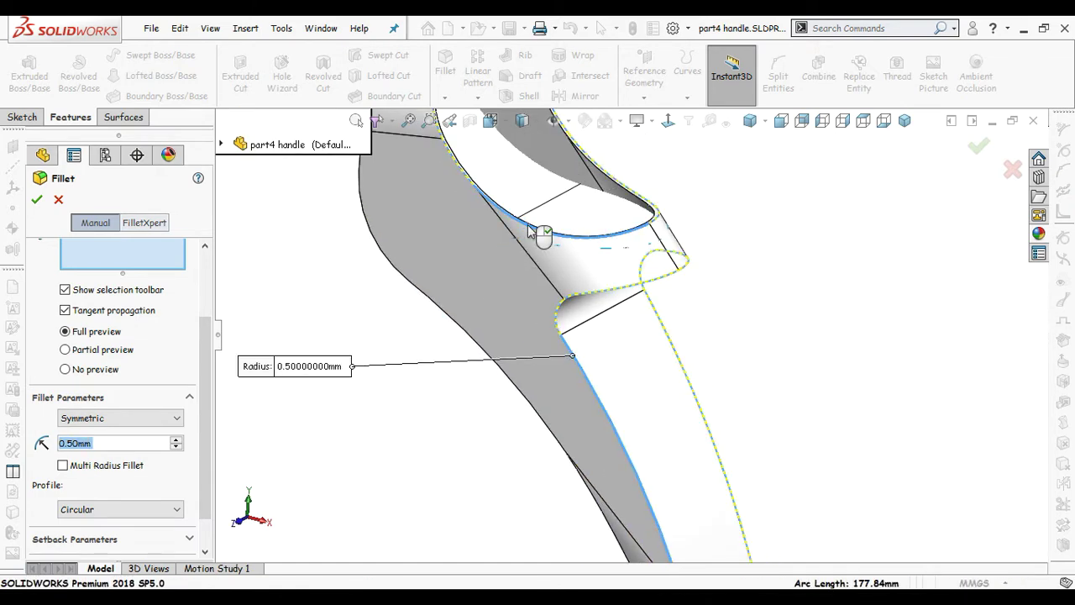
Step: Add the open rear side's outer edge beside the cross rod's collar to the fillet selection
scroll(531, 229, down, 2)
scroll(473, 240, up, 2)
middle_drag(473, 237, 530, 250)
scroll(530, 250, up, 3)
scroll(541, 198, down, 4)
middle_drag(534, 204, 538, 226)
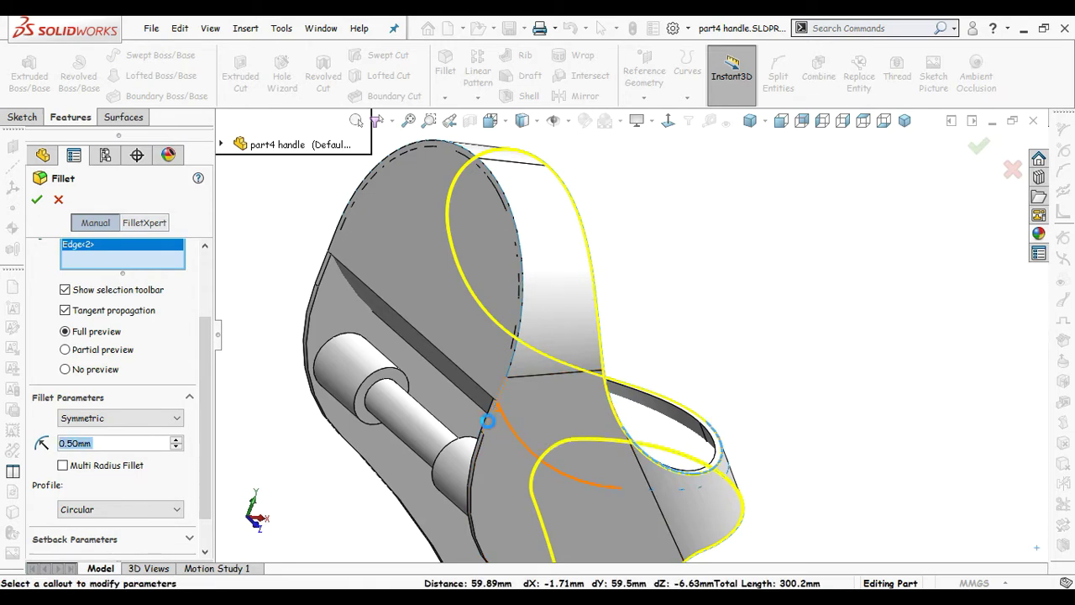
click(350, 445)
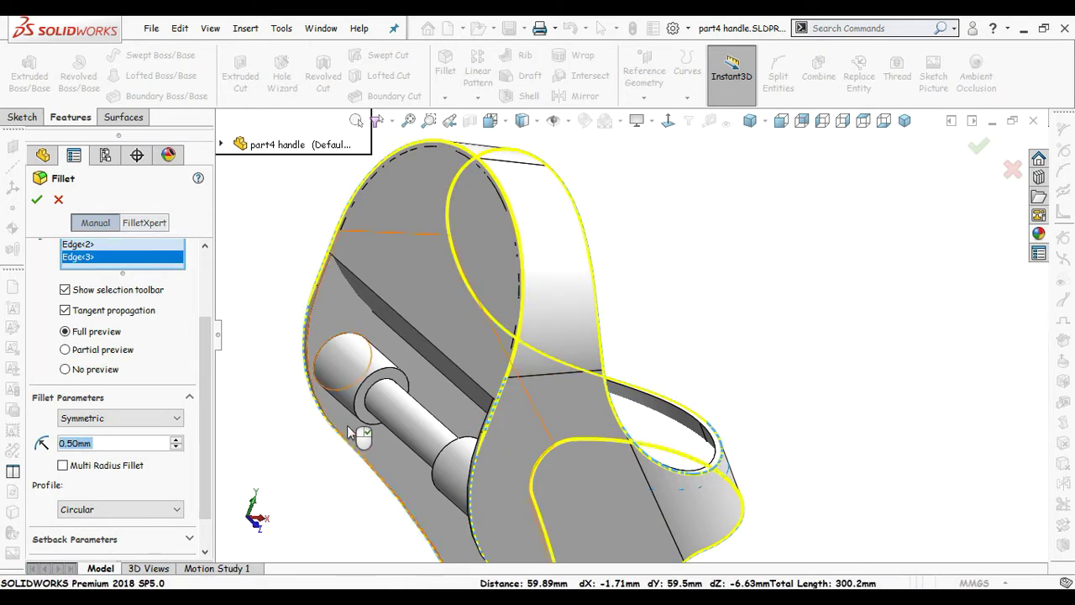
Step: Add the rear side edge running down past the lower recess to the selection, and apply the 0.5 mm fillet to all four edges
scroll(681, 383, up, 2)
middle_drag(735, 490, 704, 399)
scroll(588, 370, down, 3)
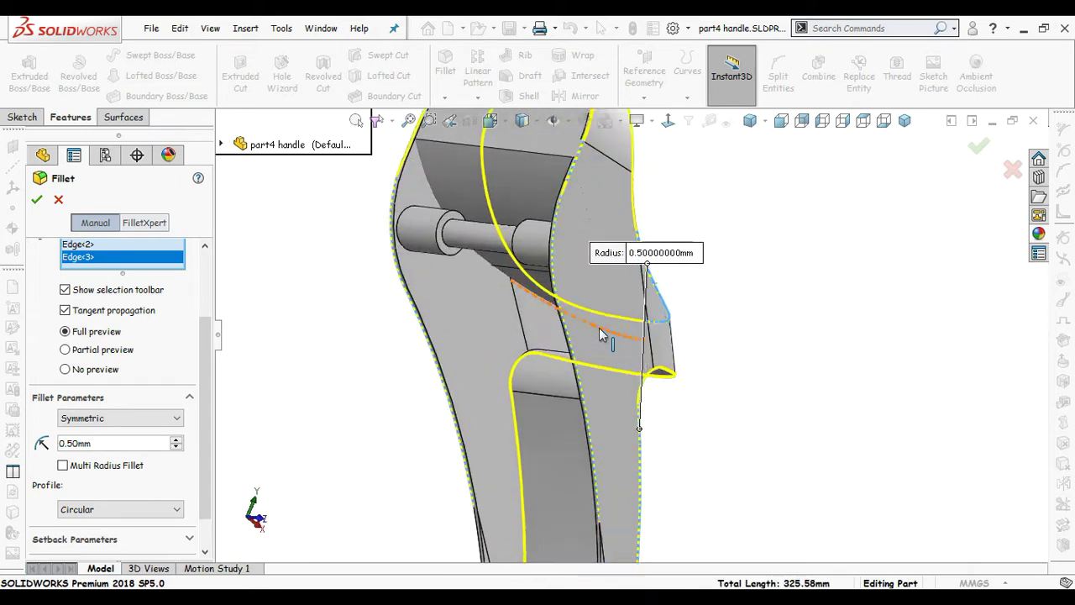
click(578, 379)
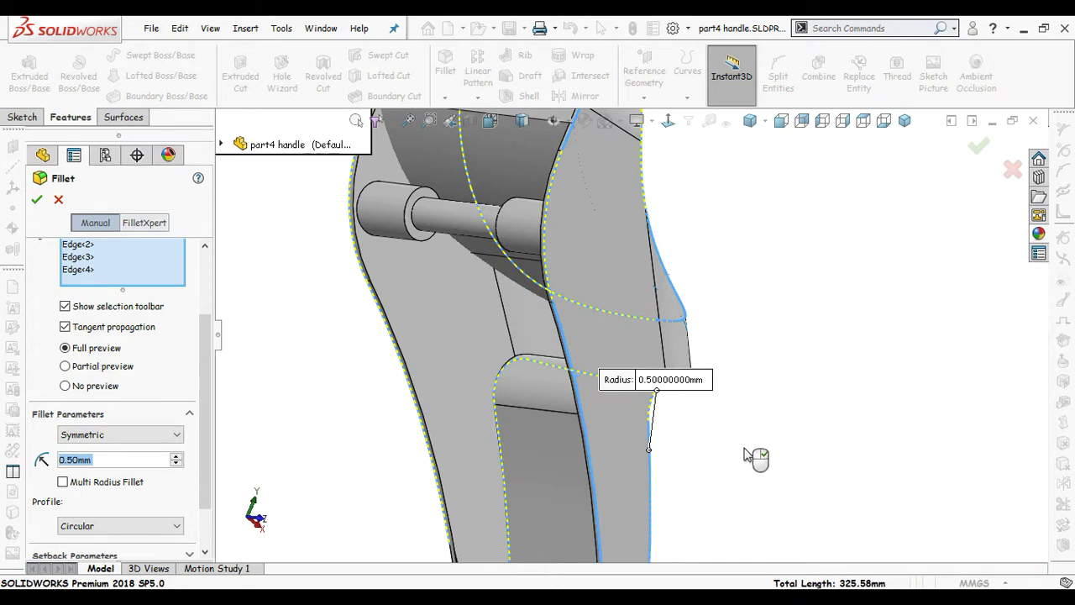
scroll(752, 456, up, 4)
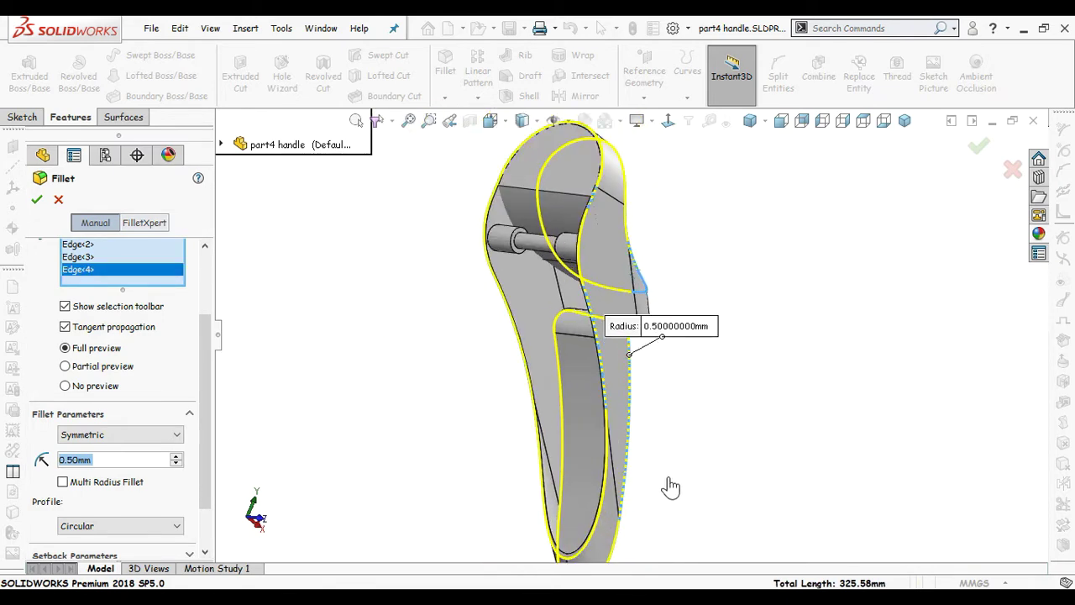
middle_drag(671, 487, 698, 215)
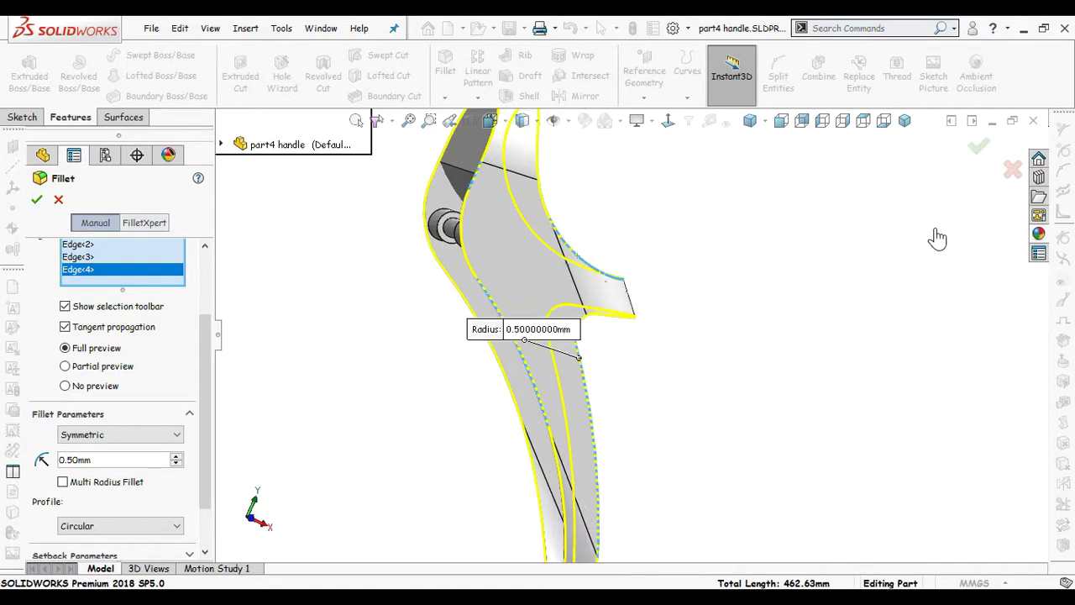
click(980, 153)
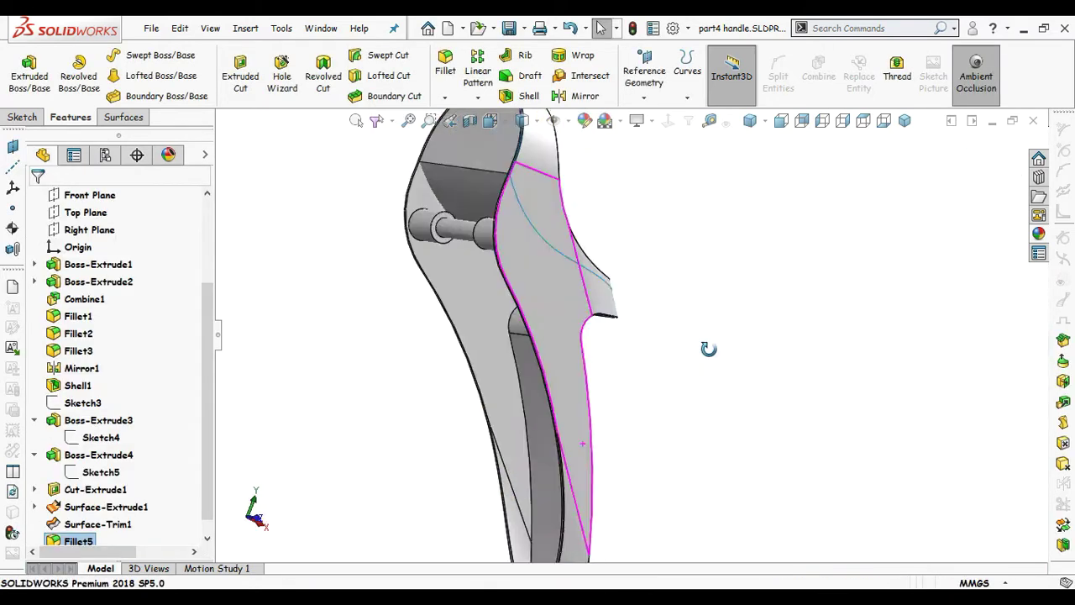
Step: Examine the 0.5 mm fillets along the handle's rear edge, upper opening rim and front lip, and around the cross rod
middle_drag(708, 349, 640, 279)
scroll(598, 211, down, 5)
middle_drag(531, 230, 482, 237)
scroll(482, 237, up, 3)
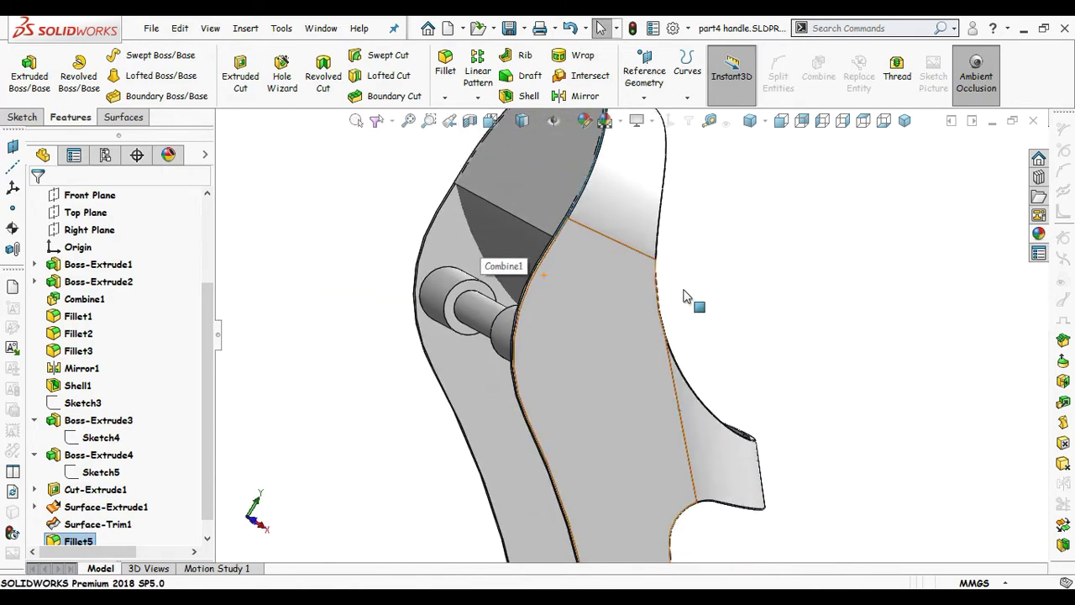
middle_drag(685, 296, 737, 317)
scroll(713, 397, down, 4)
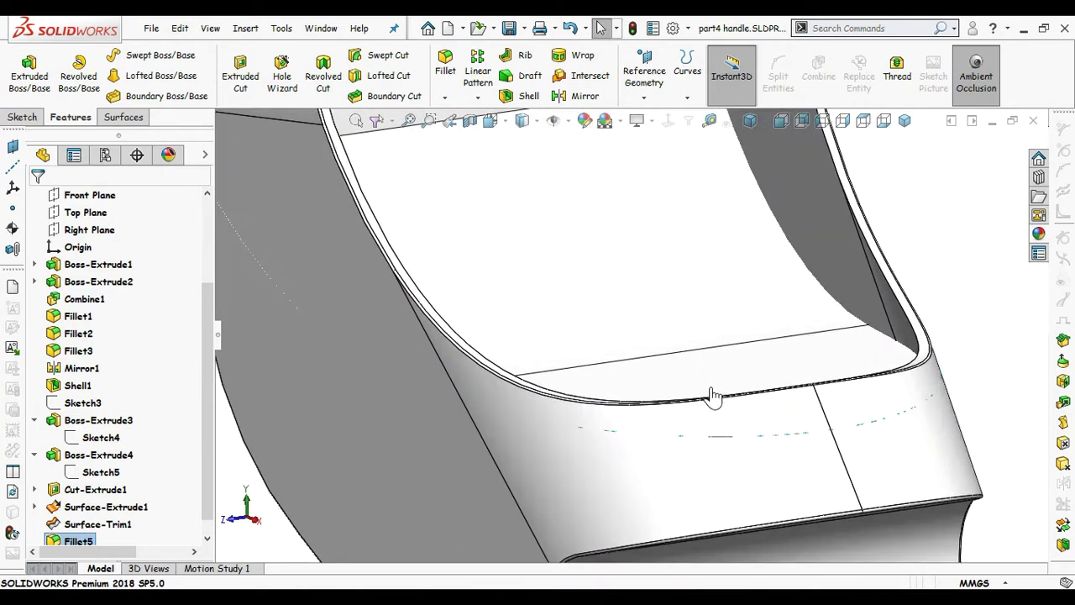
scroll(704, 406, down, 3)
middle_drag(704, 403, 702, 381)
scroll(702, 388, up, 3)
scroll(714, 398, up, 2)
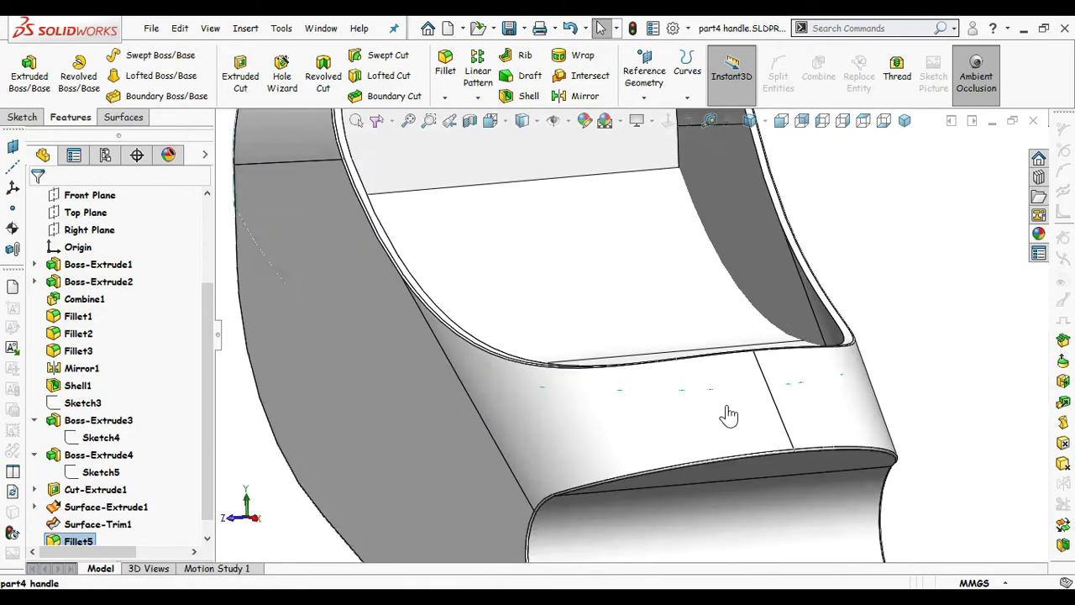
scroll(728, 415, up, 4)
middle_drag(676, 454, 849, 416)
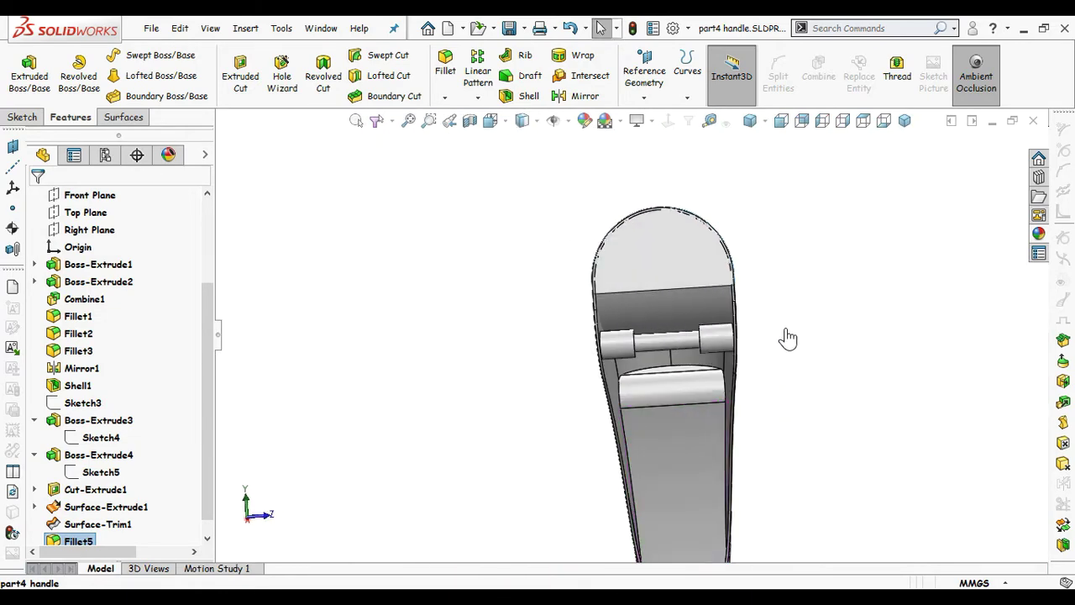
middle_drag(788, 338, 775, 410)
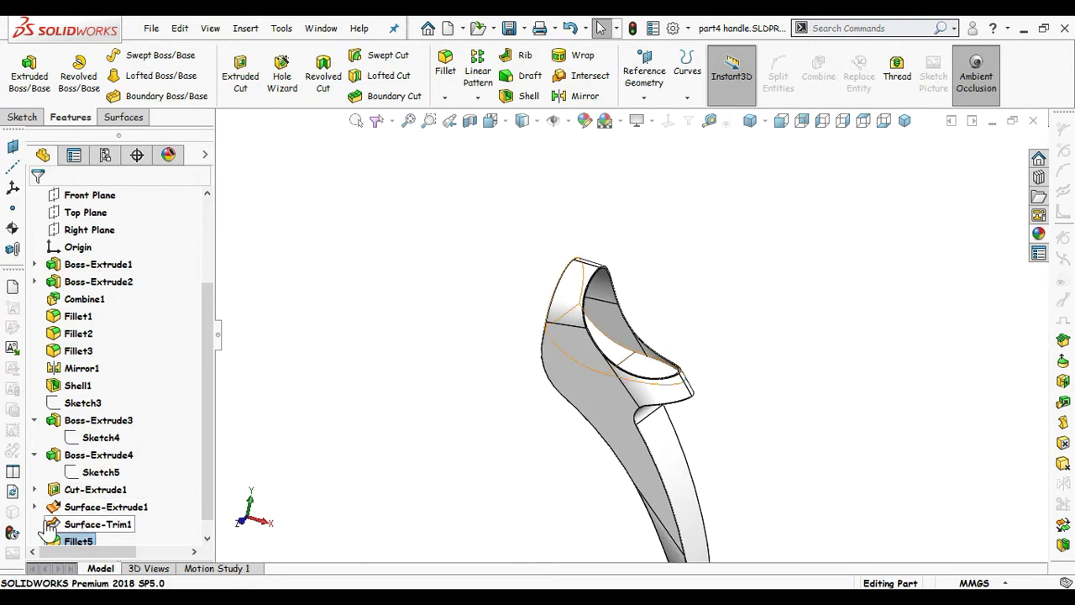
Step: Edit the extruded surface's profile sketch and trim away the R120.46 arc between the vertical and horizontal lines
click(34, 507)
click(99, 524)
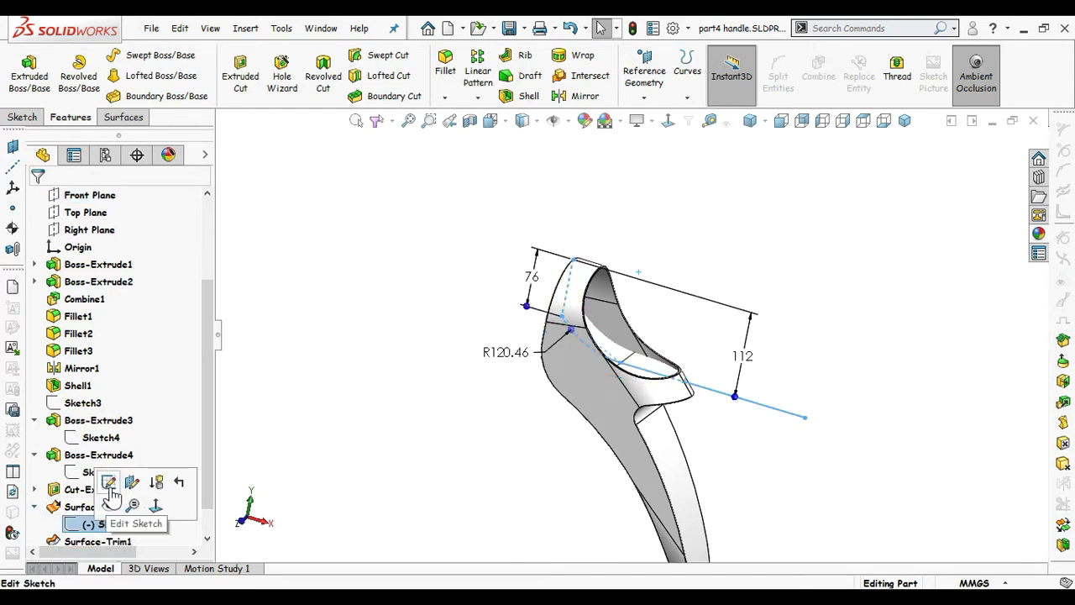
click(115, 492)
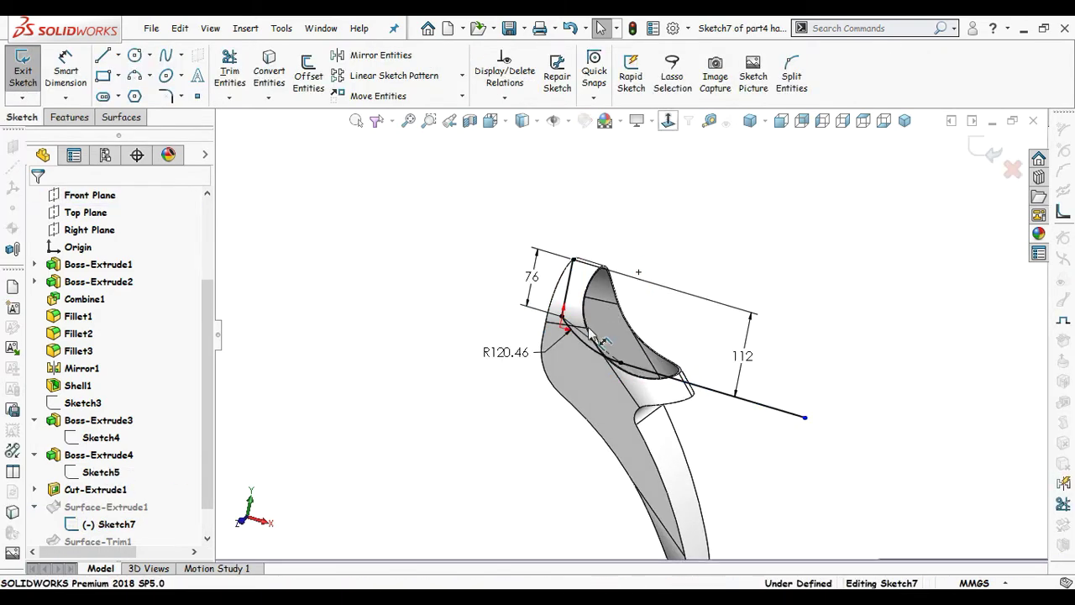
scroll(724, 463, down, 3)
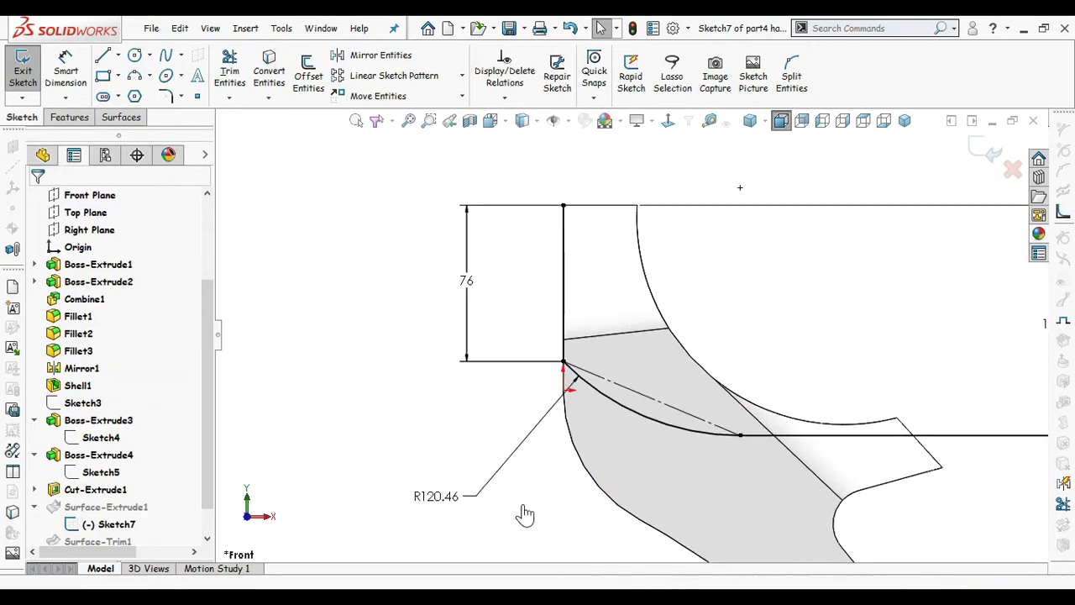
click(229, 72)
drag(654, 421, 682, 412)
key(Escape)
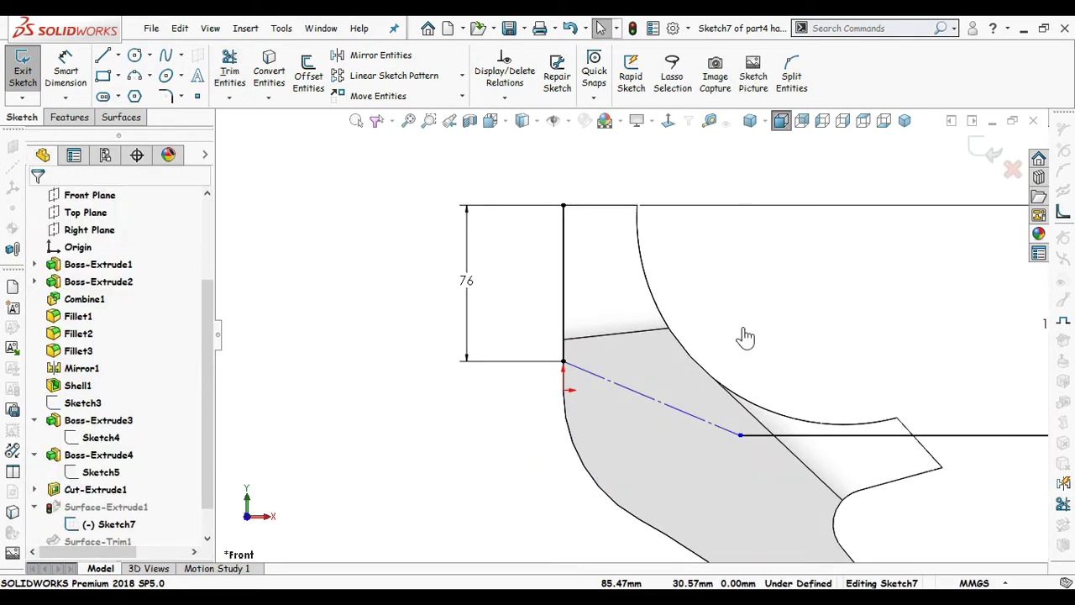
Step: Draw a two-point spline along the construction line, joining the horizontal line's inner end to the vertical line's lower end
key(s)
click(795, 414)
click(740, 435)
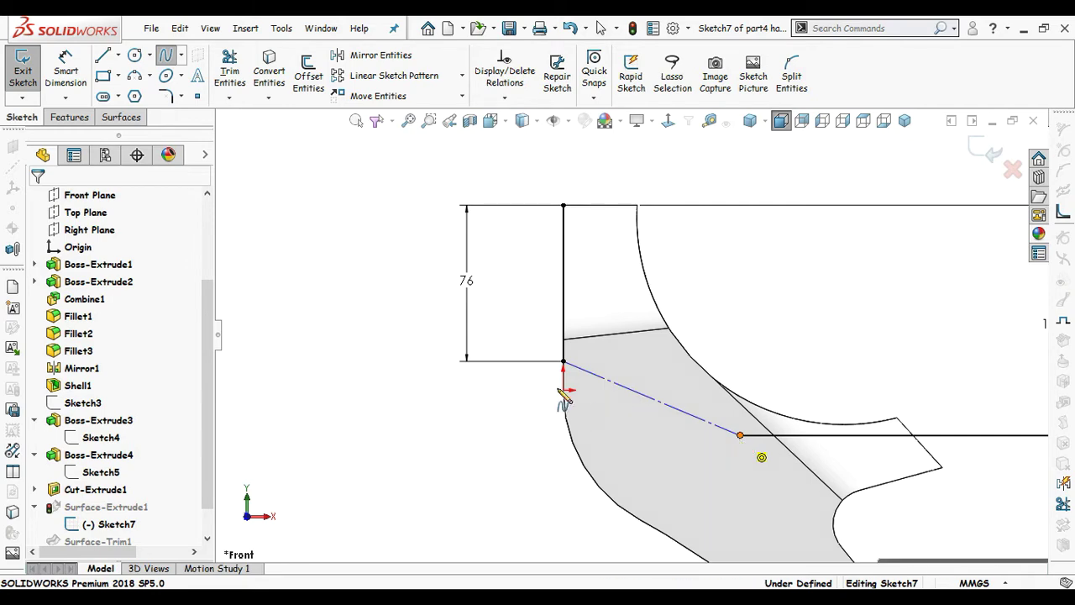
click(564, 363)
key(Escape)
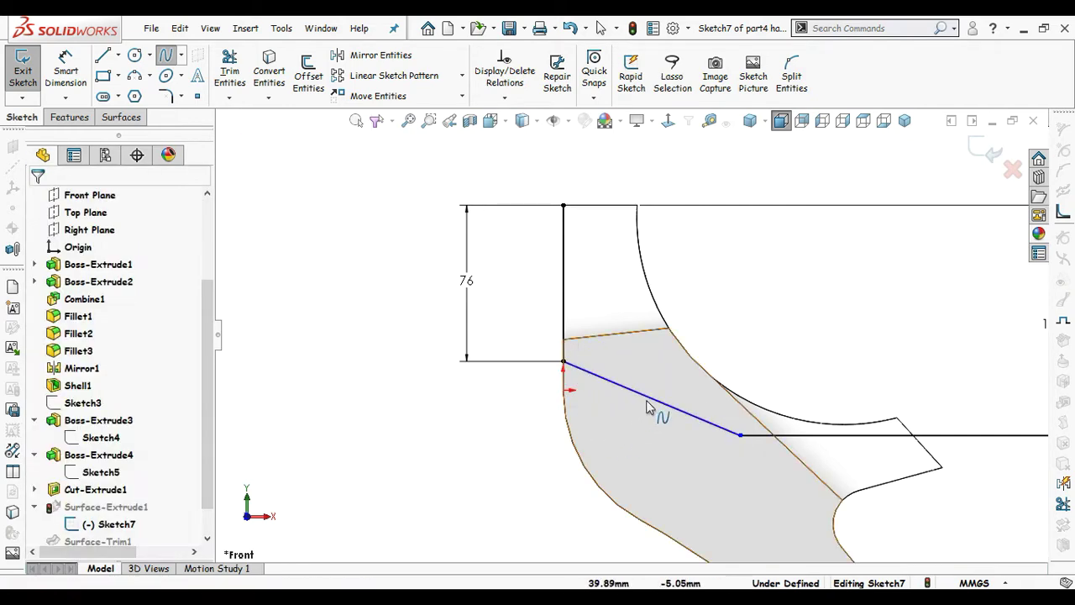
key(Escape)
scroll(651, 436, down, 1)
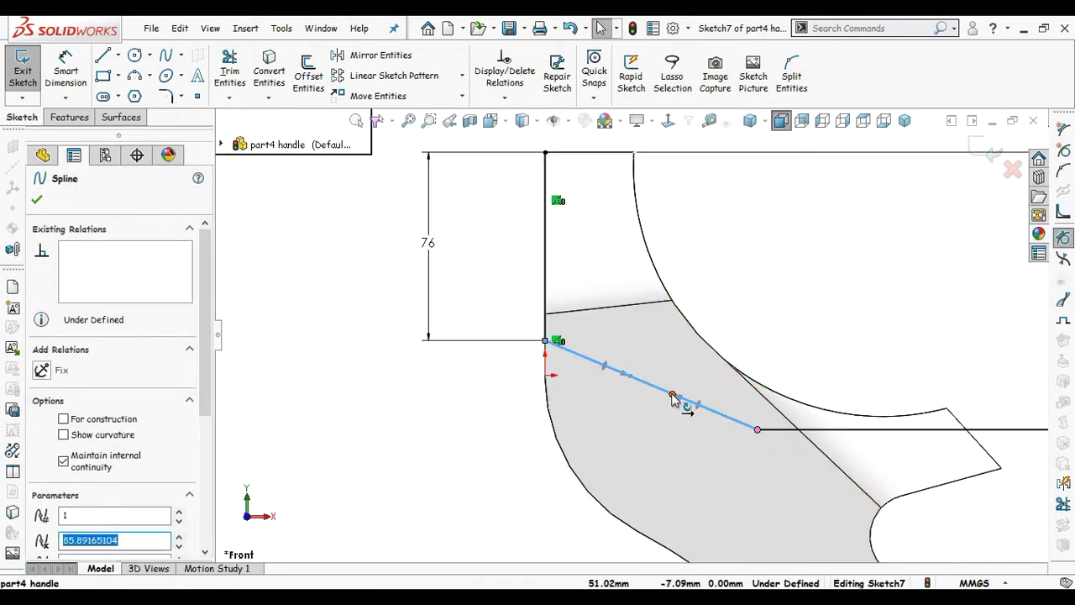
Step: Bow the spline downward with a horizontal tangent at its end on the horizontal line, and pull its upper tangent steeply down
drag(672, 397, 679, 443)
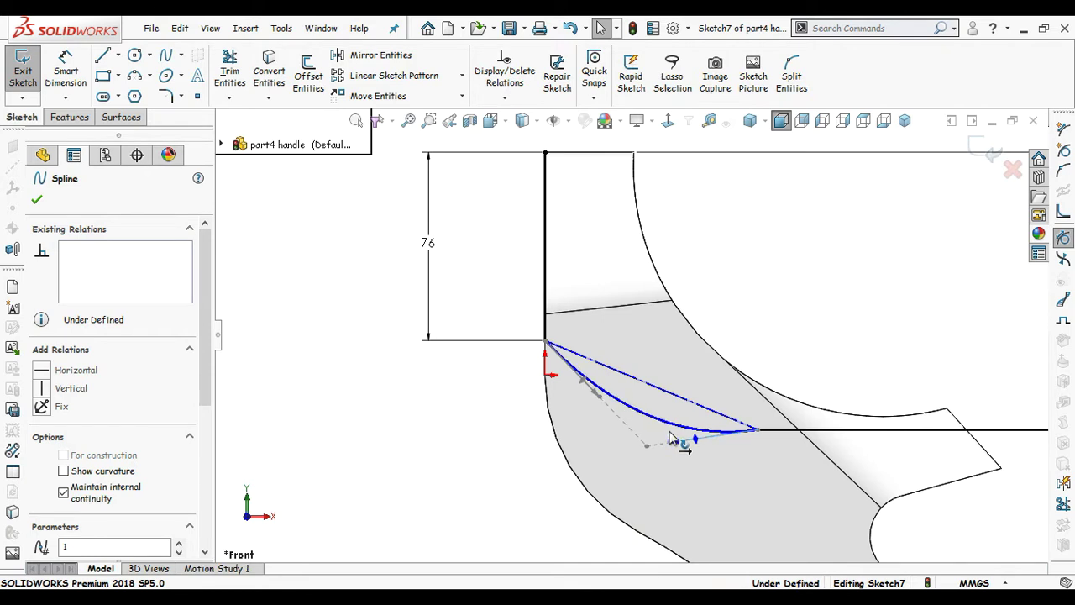
click(74, 370)
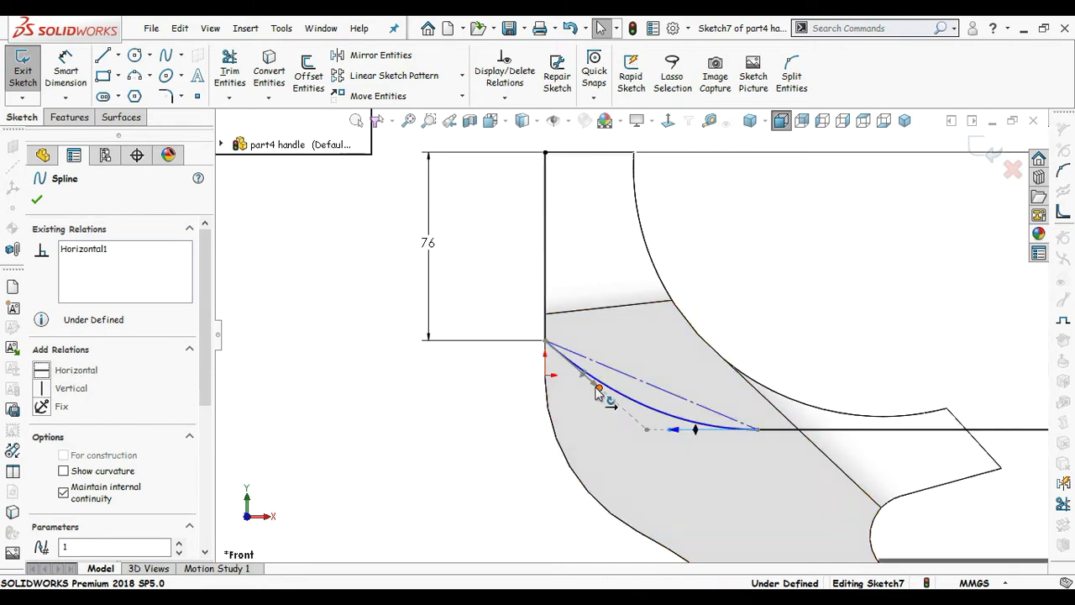
drag(595, 385, 542, 382)
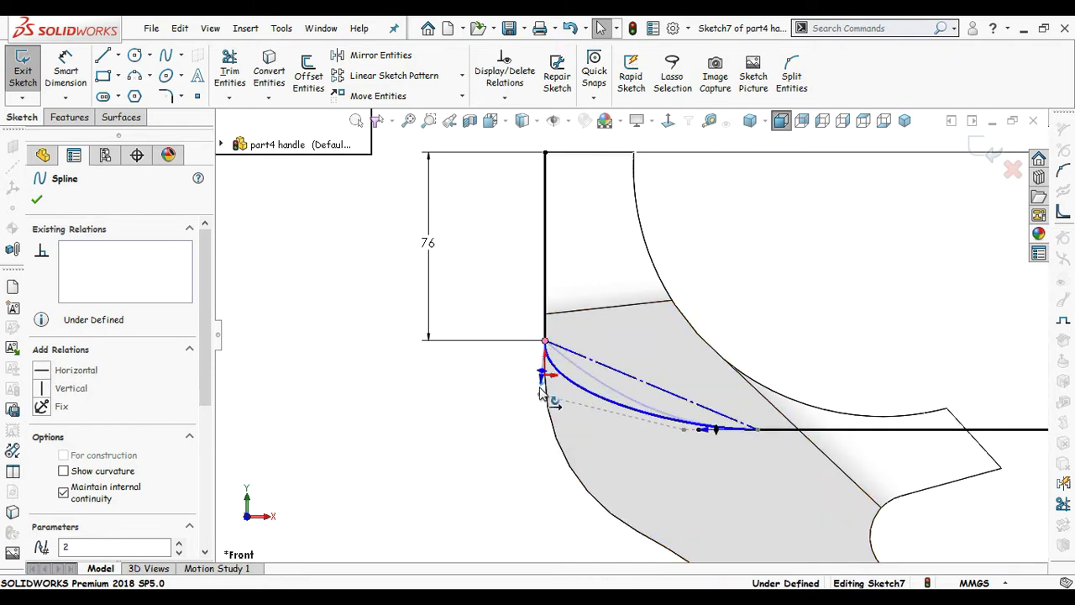
Step: Show the model in wireframe, lengthen the spline's upper tangent above the rod collar and give it a vertical relation
middle_drag(512, 435, 483, 429)
click(668, 121)
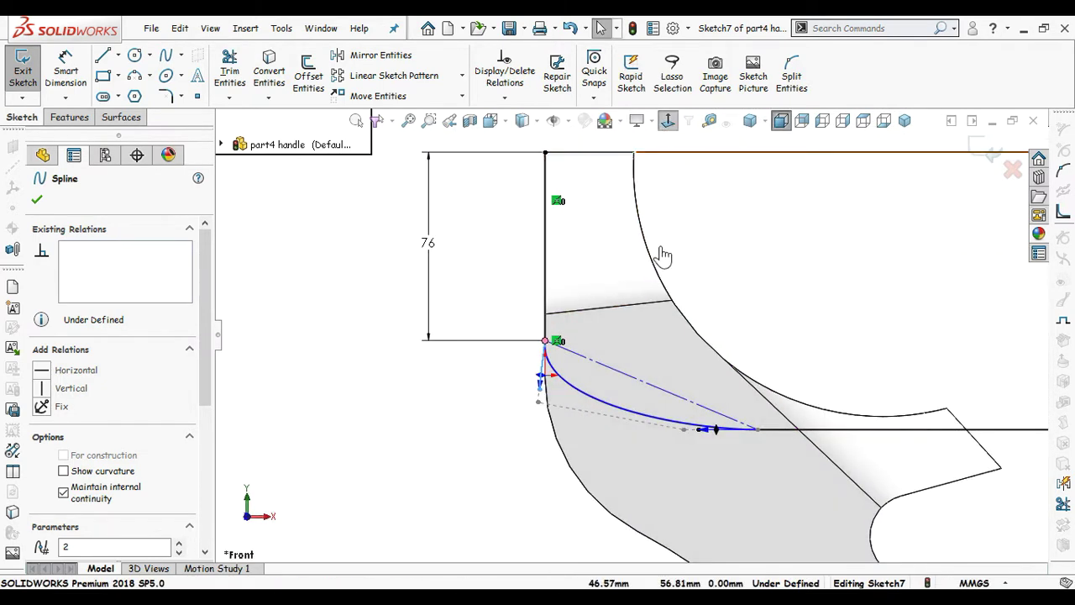
click(535, 121)
click(525, 231)
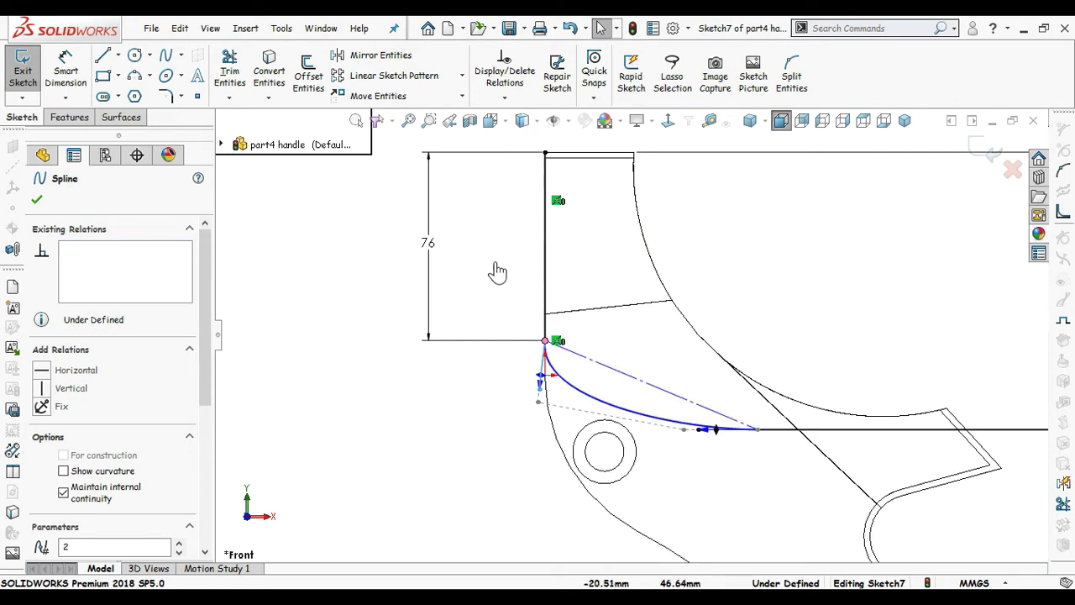
click(493, 266)
scroll(598, 387, down, 2)
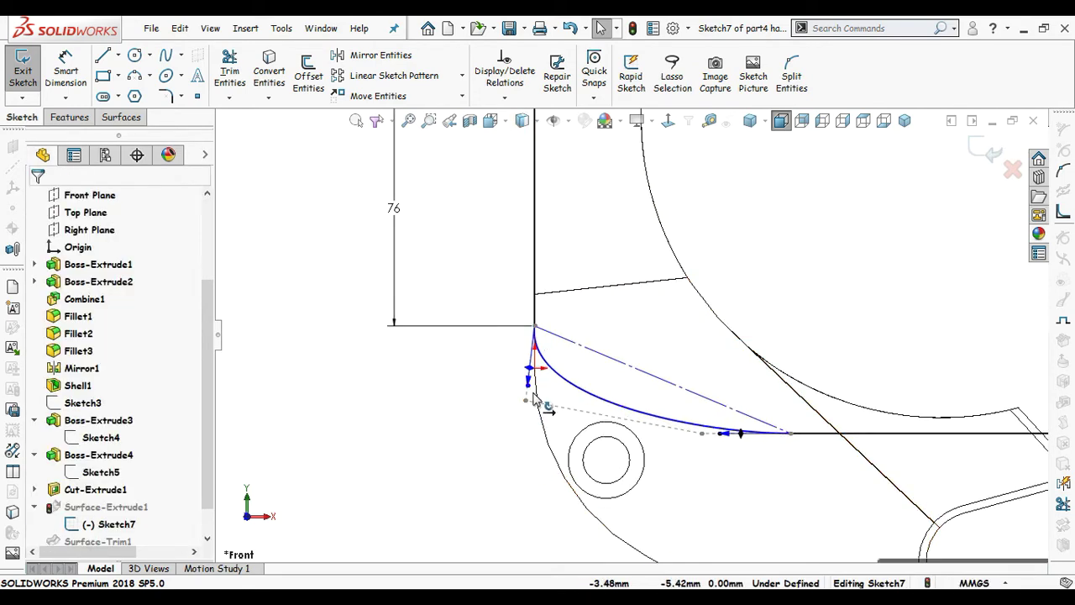
mouse_move(534, 393)
mouse_down()
mouse_move(557, 396)
mouse_move(535, 403)
mouse_up()
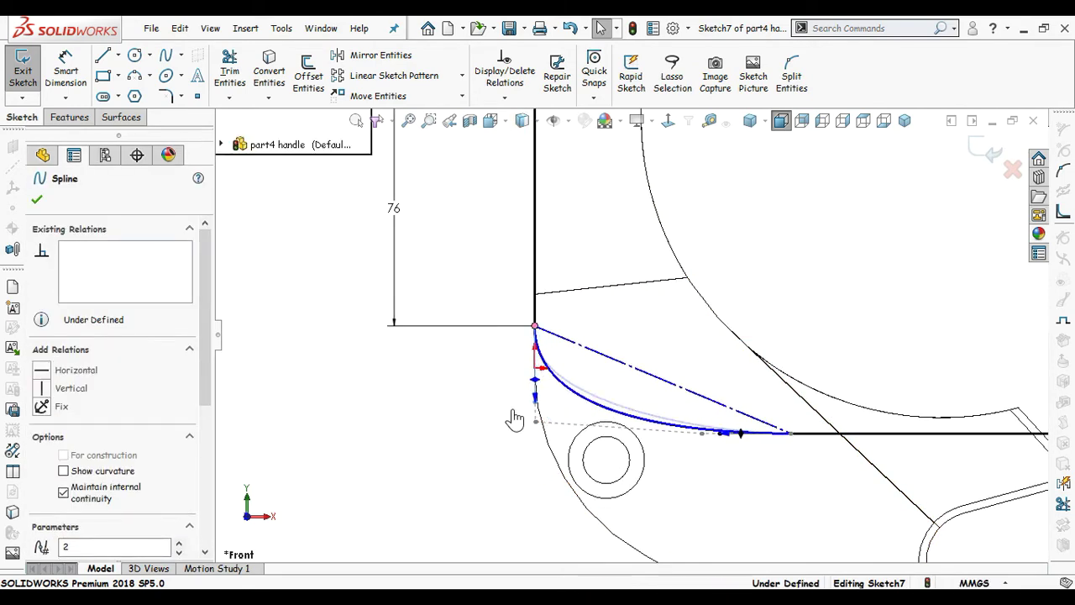
click(59, 394)
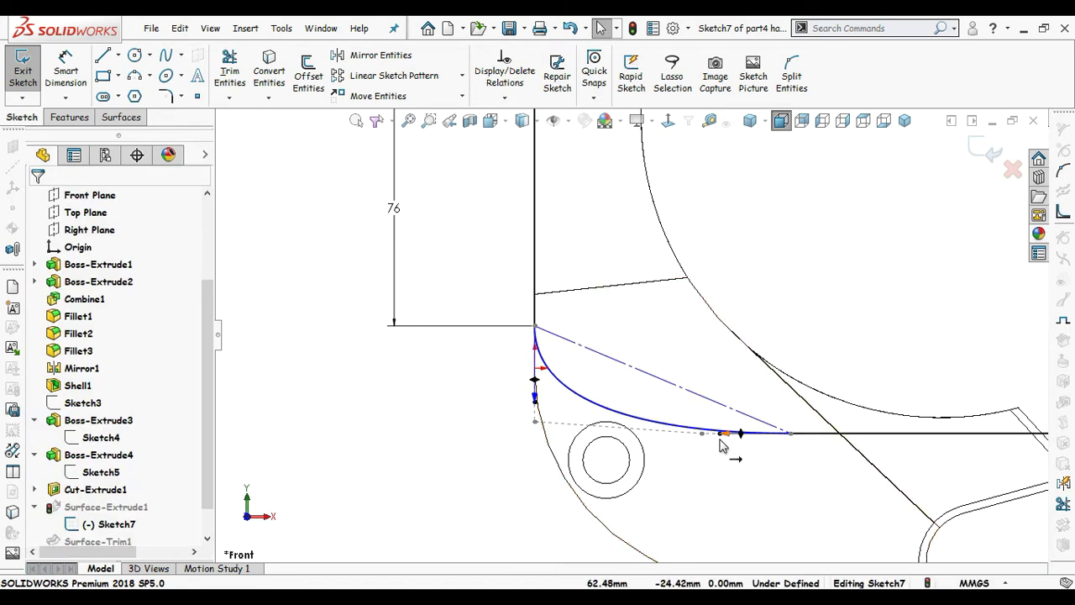
Step: Fine-tune the spline's horizontal end tangent and finish the sketch so the extruded surface rebuilds
drag(711, 438, 677, 440)
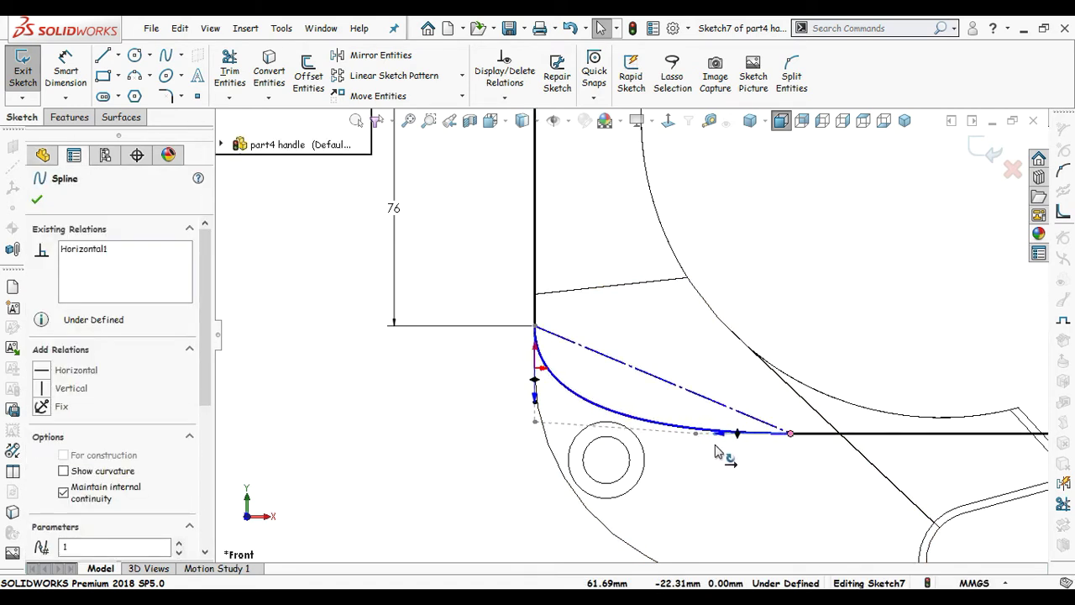
scroll(760, 327, up, 3)
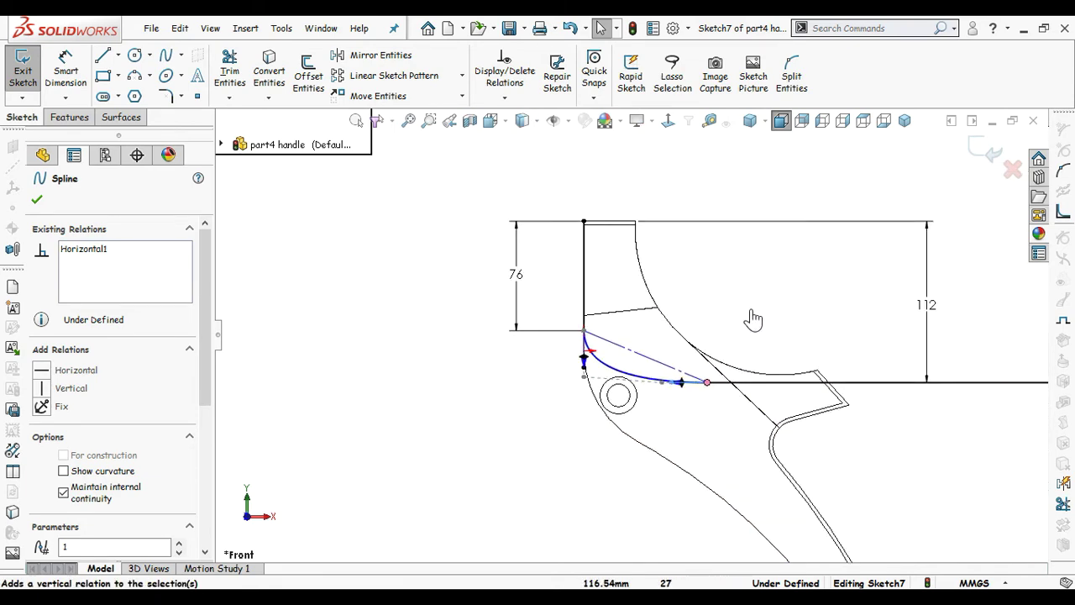
click(758, 188)
click(991, 150)
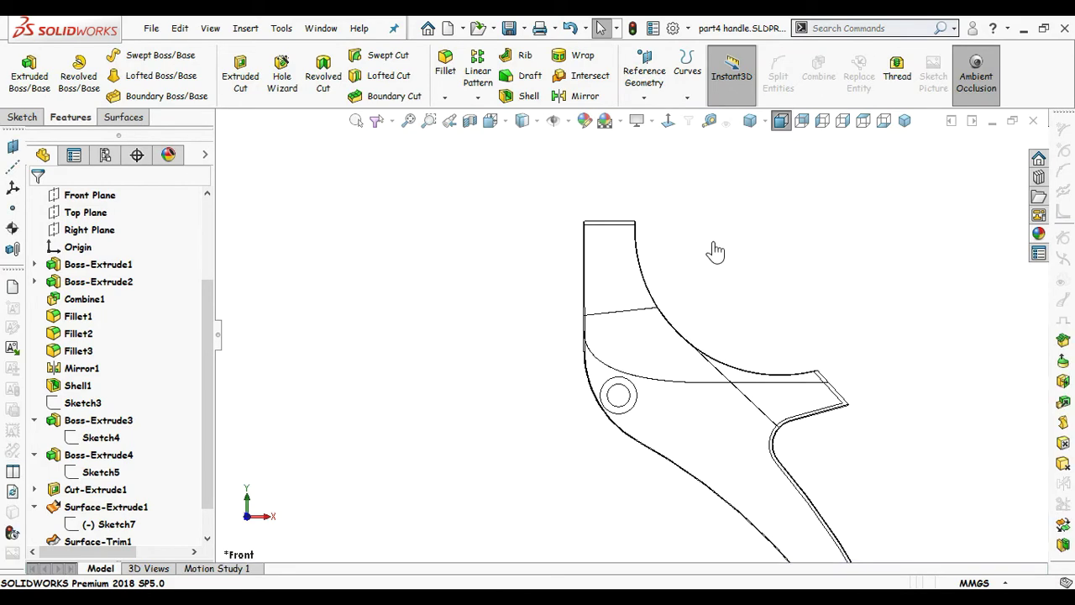
Step: Restore the model's display style to shaded with edges
mouse_move(713, 244)
middle_down()
mouse_move(683, 328)
mouse_move(693, 328)
mouse_move(581, 227)
middle_up()
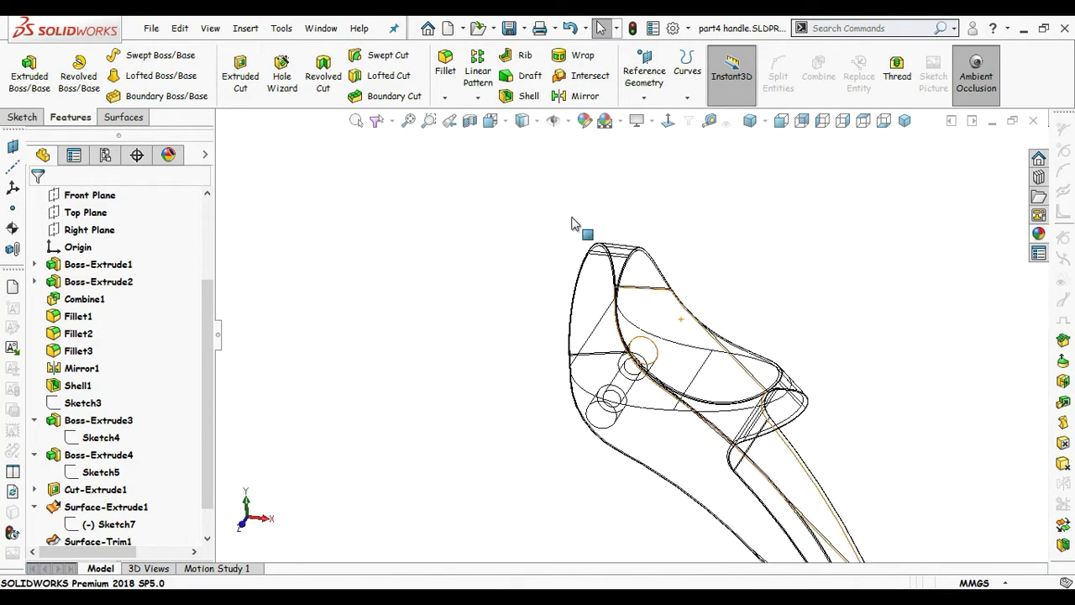
click(526, 131)
click(523, 149)
mouse_move(823, 283)
middle_down()
mouse_move(838, 307)
mouse_move(805, 322)
mouse_move(838, 297)
mouse_move(768, 307)
mouse_move(830, 282)
mouse_move(810, 267)
mouse_move(788, 323)
mouse_move(871, 322)
mouse_move(919, 298)
mouse_move(773, 428)
mouse_move(778, 413)
mouse_move(797, 423)
mouse_move(738, 428)
middle_up()
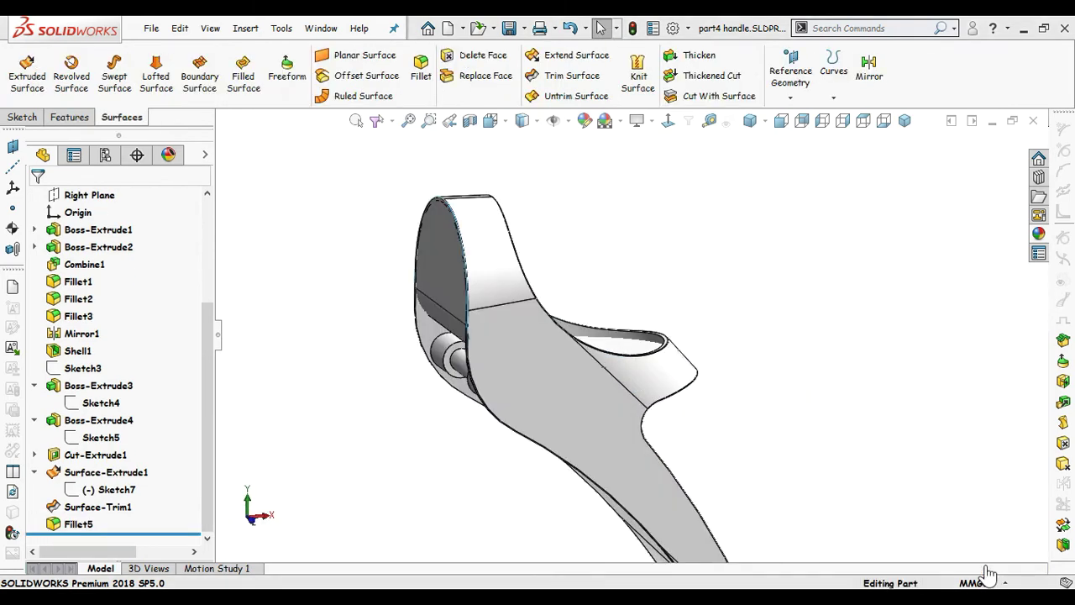
Step: Thicken the trimmed inner surface by 0.5 mm on side 2, merging the result with the handle body
click(691, 55)
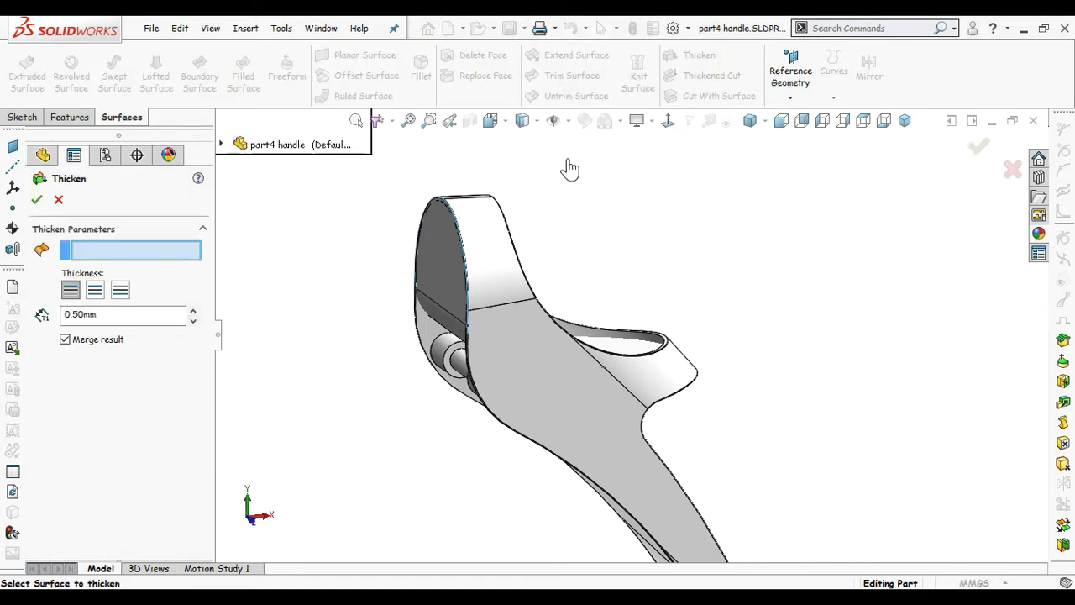
click(442, 246)
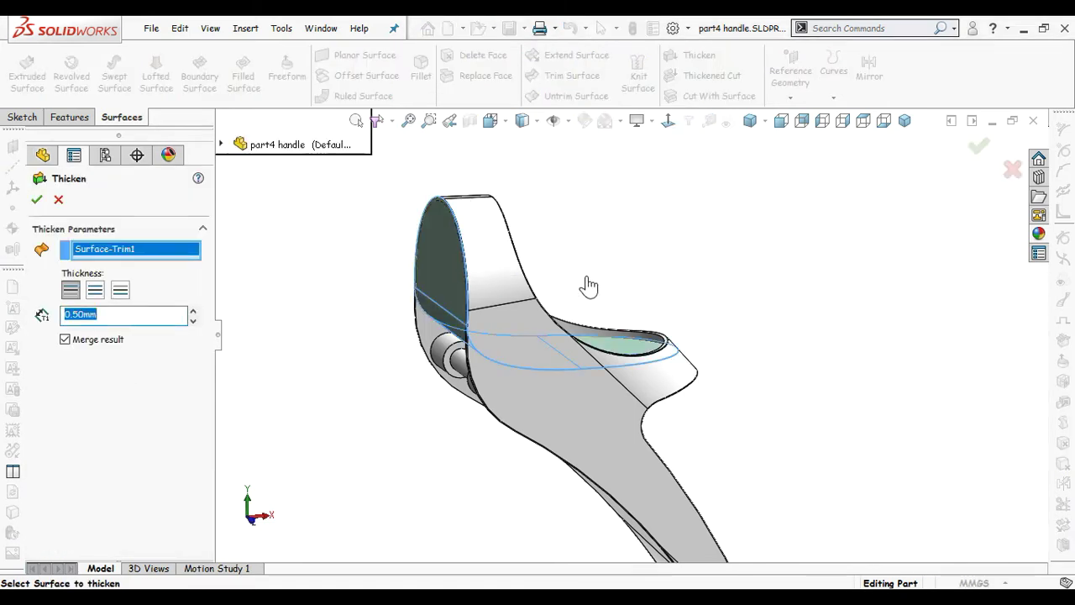
scroll(585, 287, down, 3)
scroll(395, 237, down, 2)
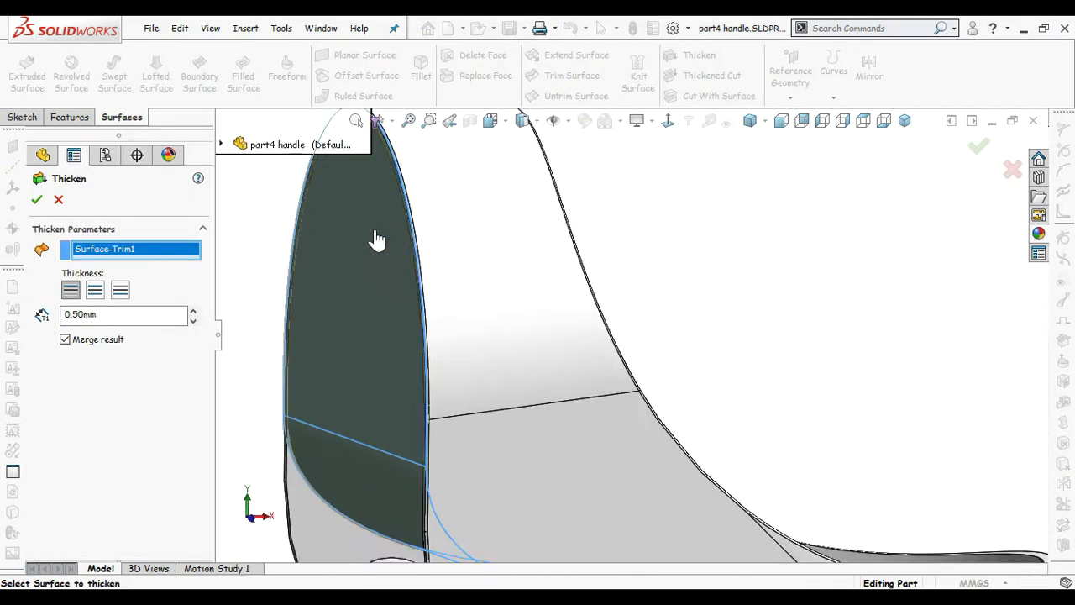
middle_drag(377, 240, 451, 218)
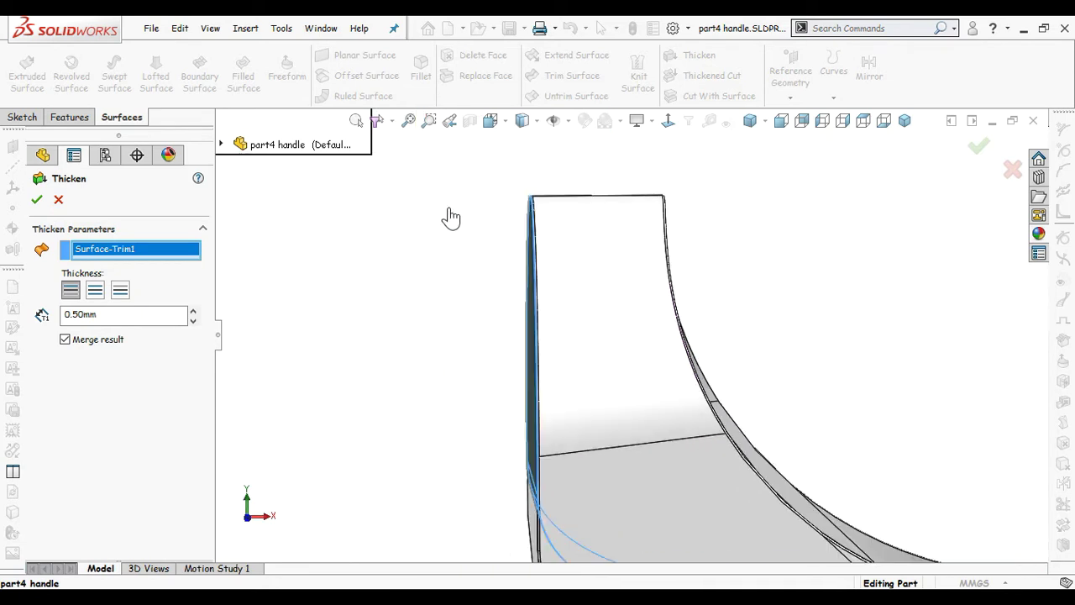
click(120, 290)
middle_drag(696, 343, 641, 331)
scroll(641, 336, up, 2)
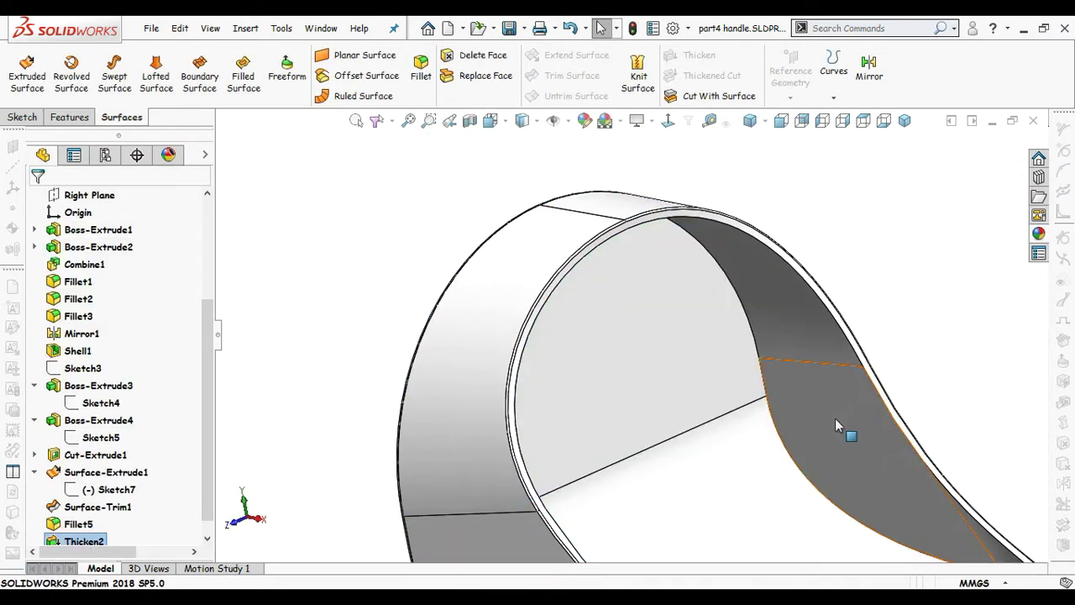
Step: Inspect the handle's opening, then open the inner surface's profile sketch for editing in a front view
scroll(785, 477, up, 3)
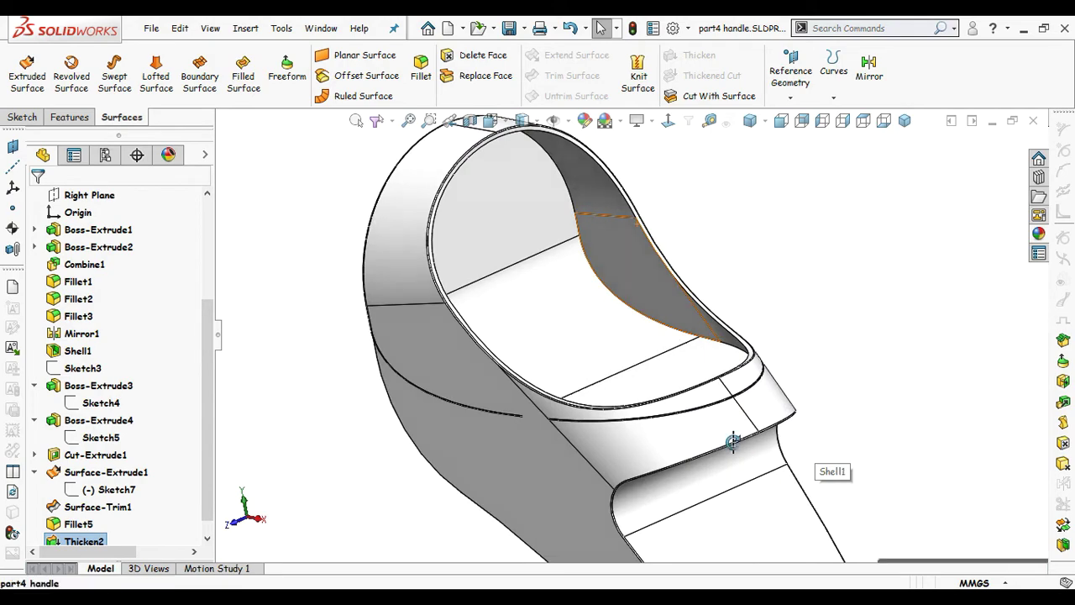
middle_drag(734, 442, 743, 479)
scroll(711, 418, down, 3)
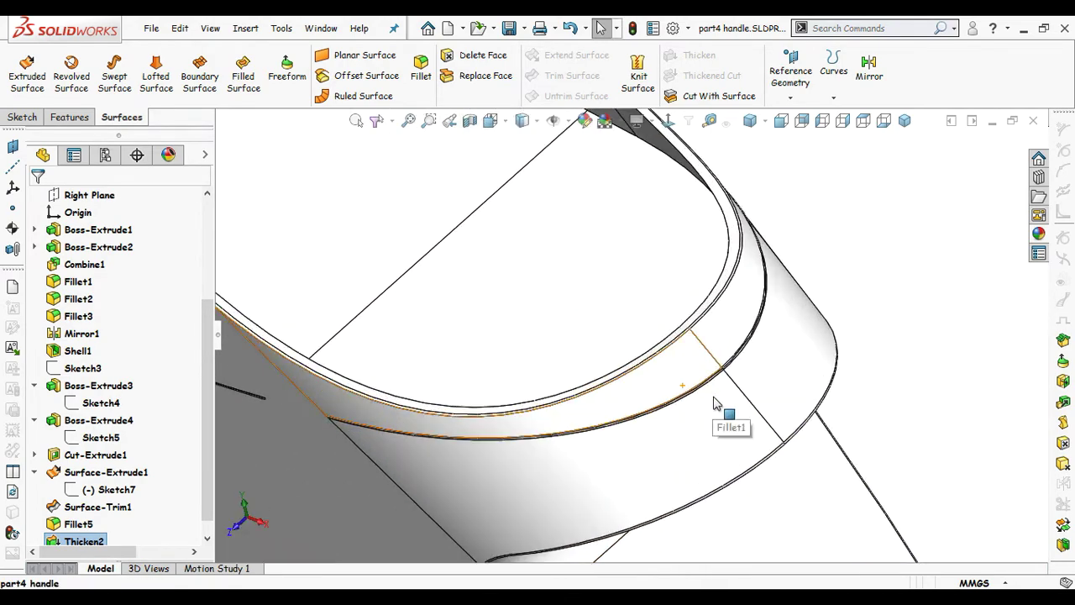
middle_drag(715, 404, 718, 349)
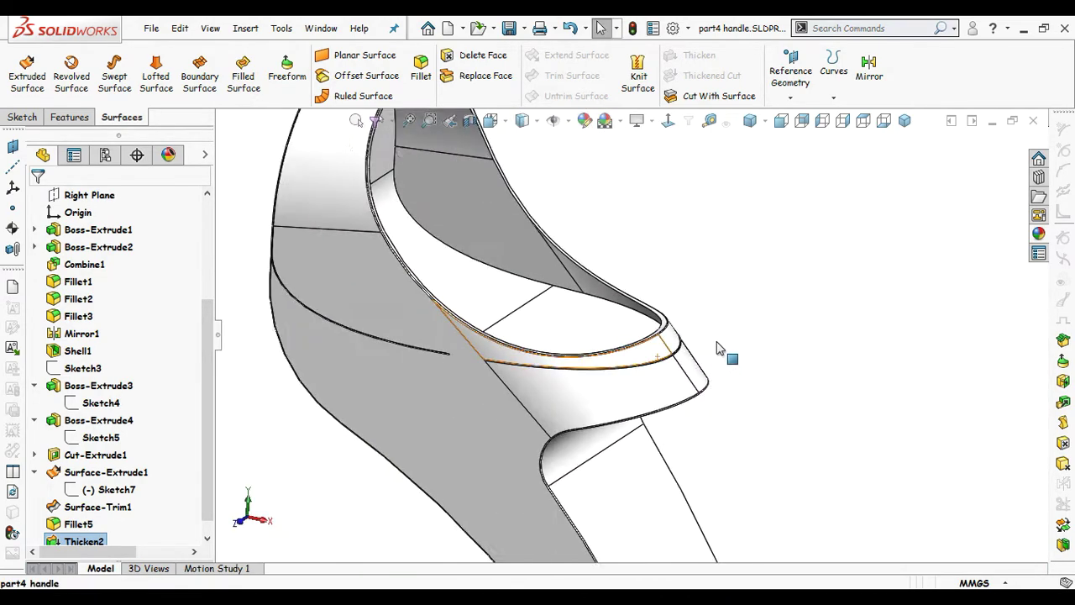
scroll(718, 348, up, 3)
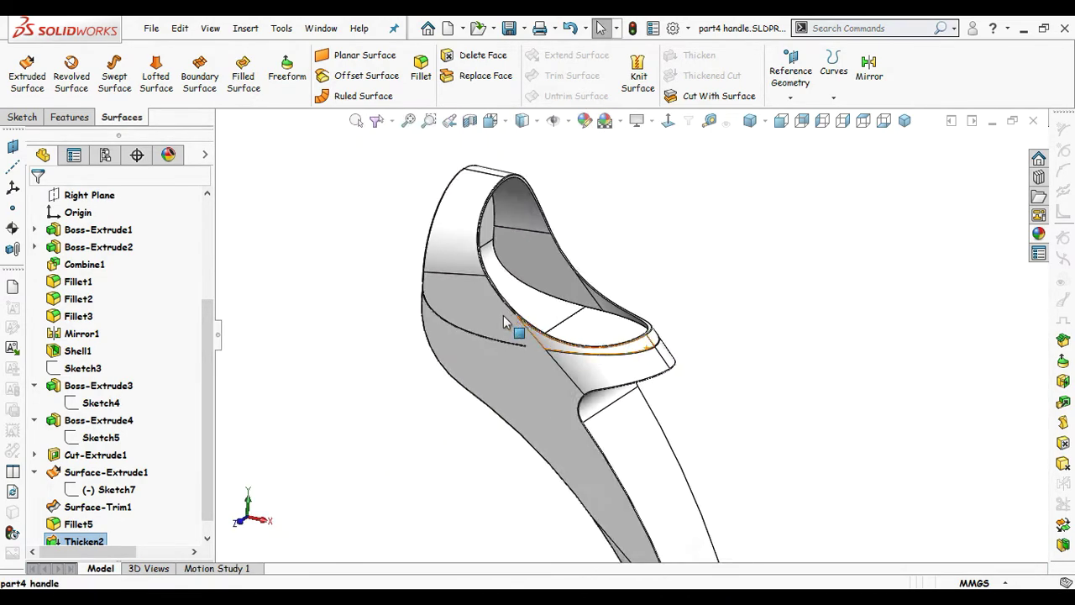
click(99, 491)
click(99, 453)
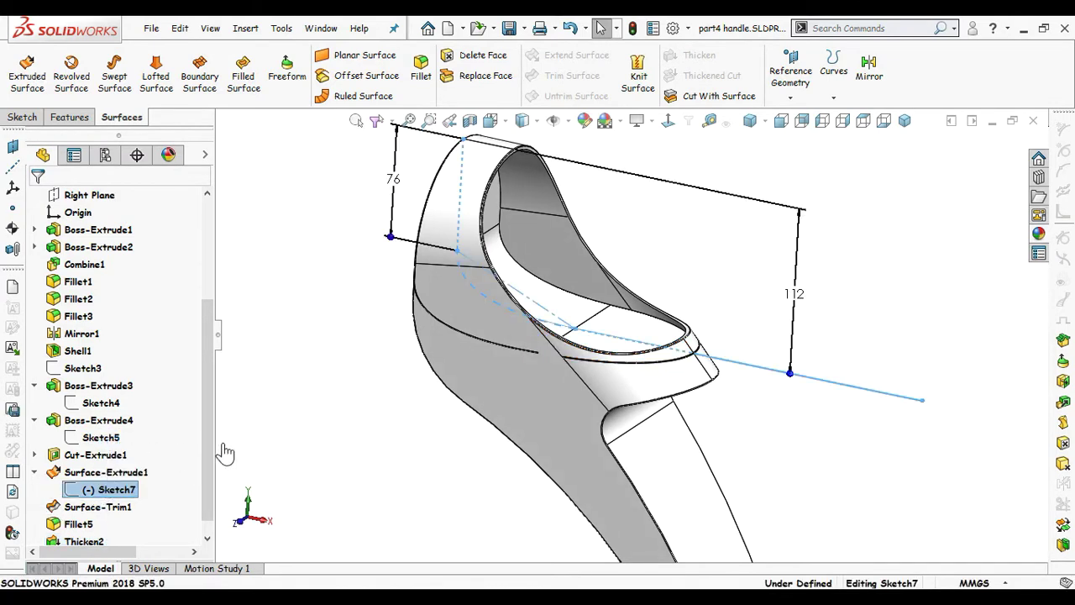
click(668, 120)
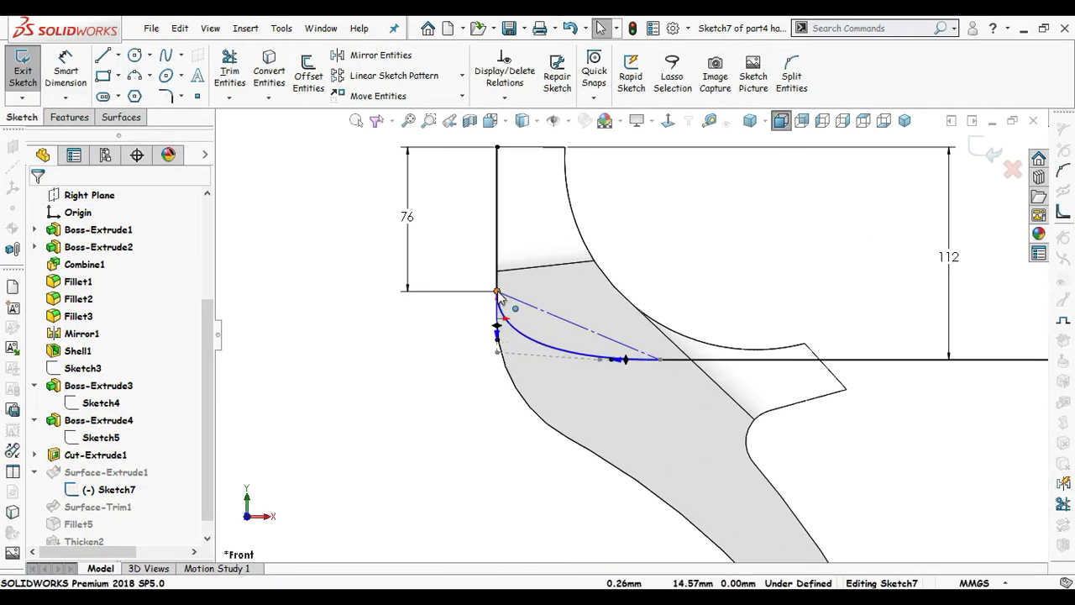
Step: Delete the coincident relation at the vertical line's lower endpoint and move it about 4.8 mm inward from the handle's edge
click(497, 292)
click(92, 250)
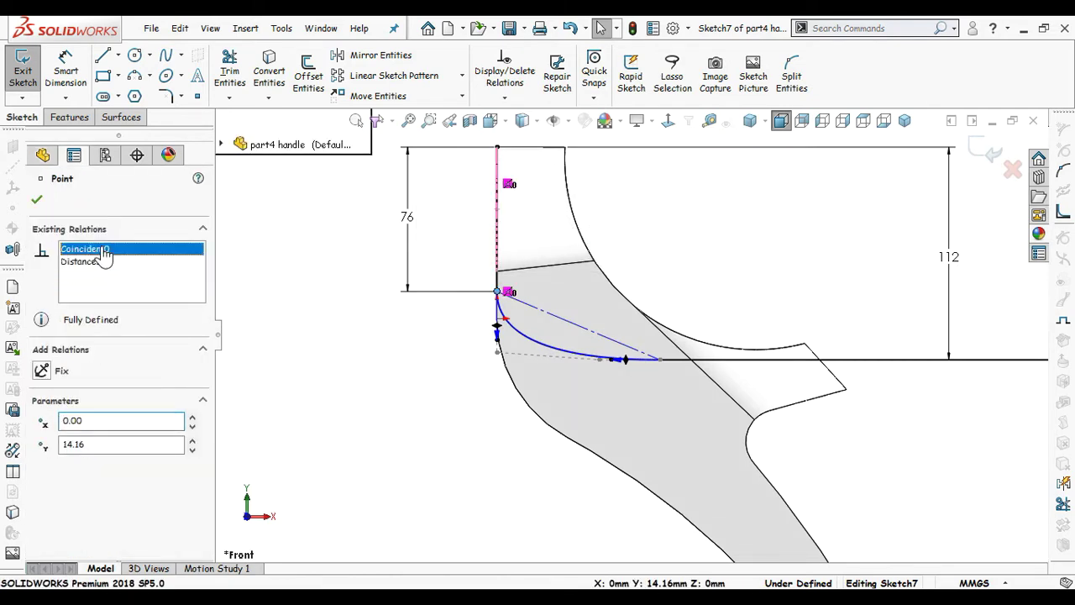
right_click(99, 252)
click(141, 273)
click(376, 288)
scroll(521, 239, down, 3)
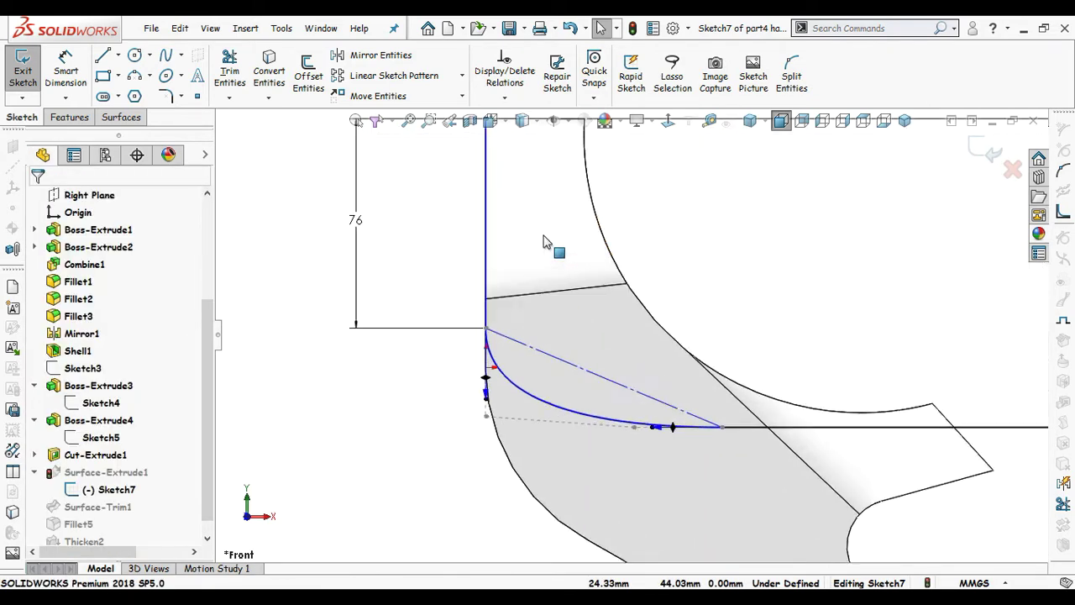
mouse_move(492, 245)
mouse_down()
mouse_move(511, 244)
mouse_move(487, 242)
mouse_up()
Step: Delete the coincident relation at the line's upper endpoint and shift it inward, directly above the lower endpoint, to make the line vertical
scroll(494, 200, up, 2)
scroll(499, 193, down, 3)
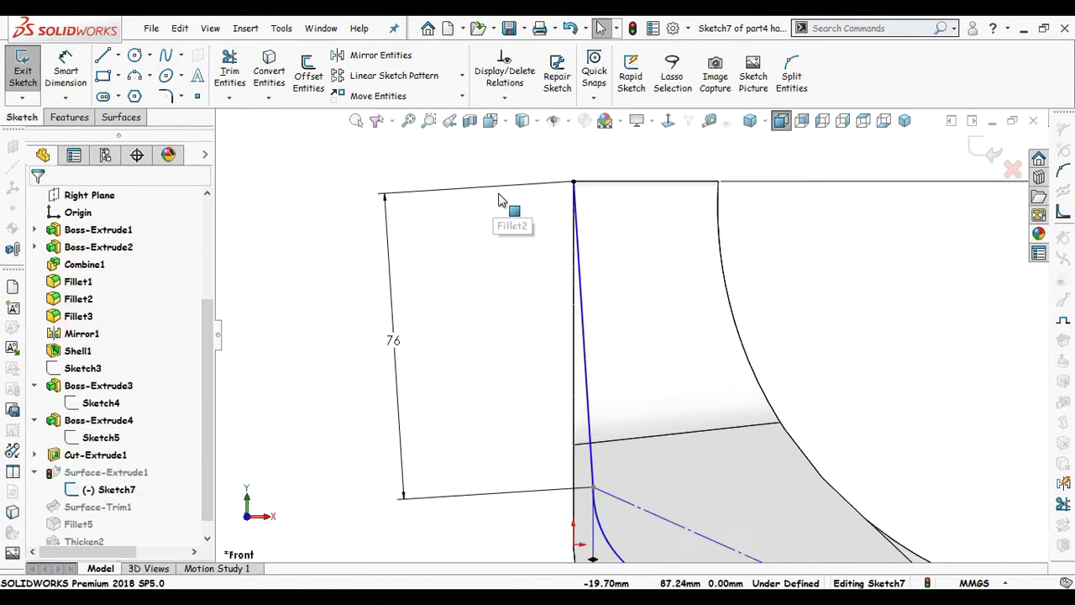
click(573, 182)
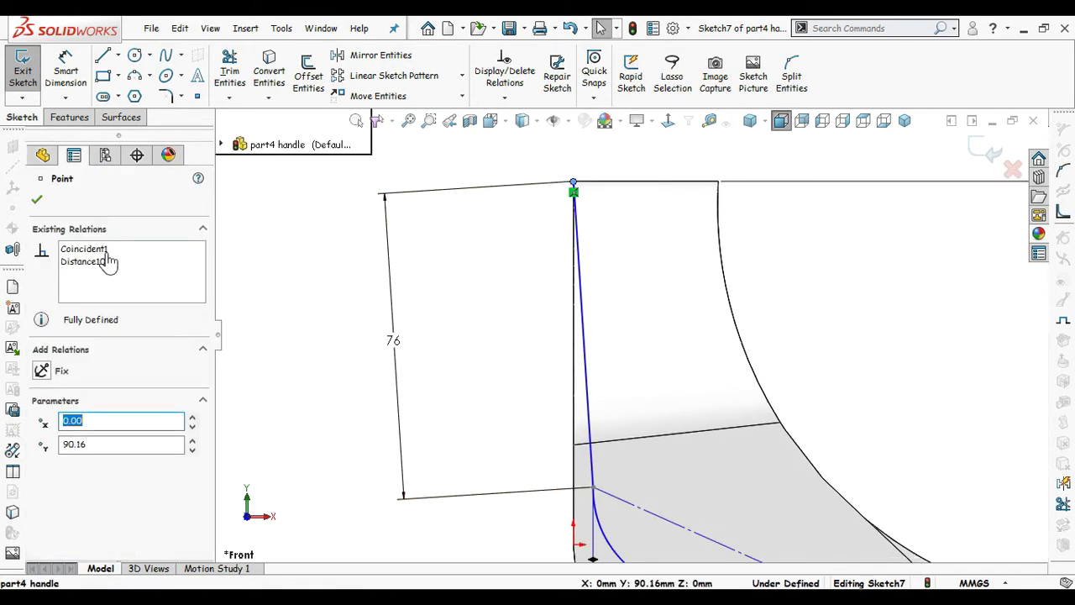
right_click(108, 262)
click(146, 274)
right_click(110, 263)
click(185, 274)
click(278, 288)
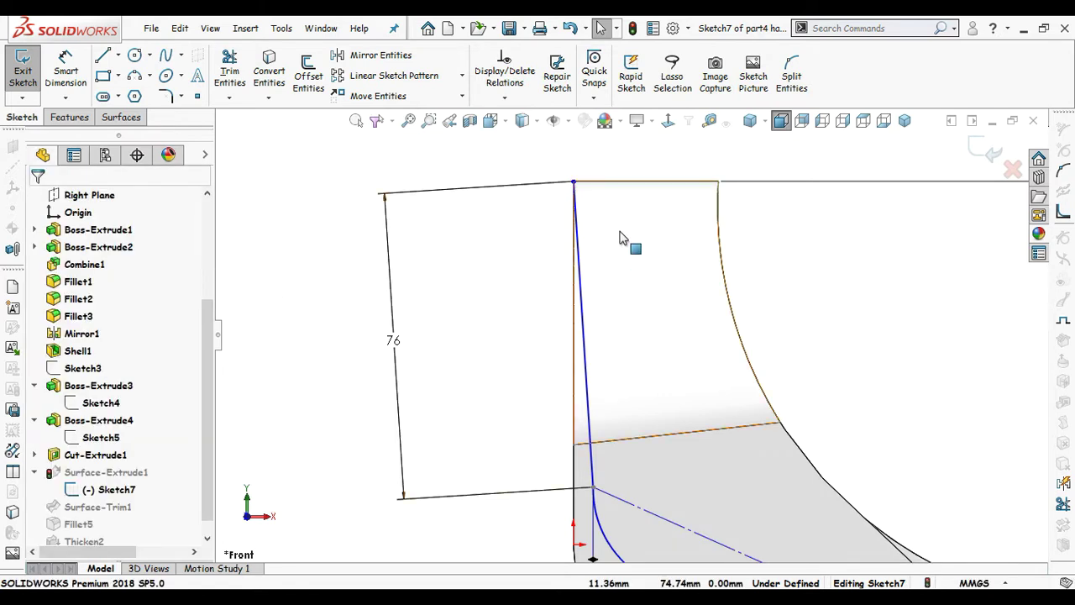
drag(588, 190, 608, 190)
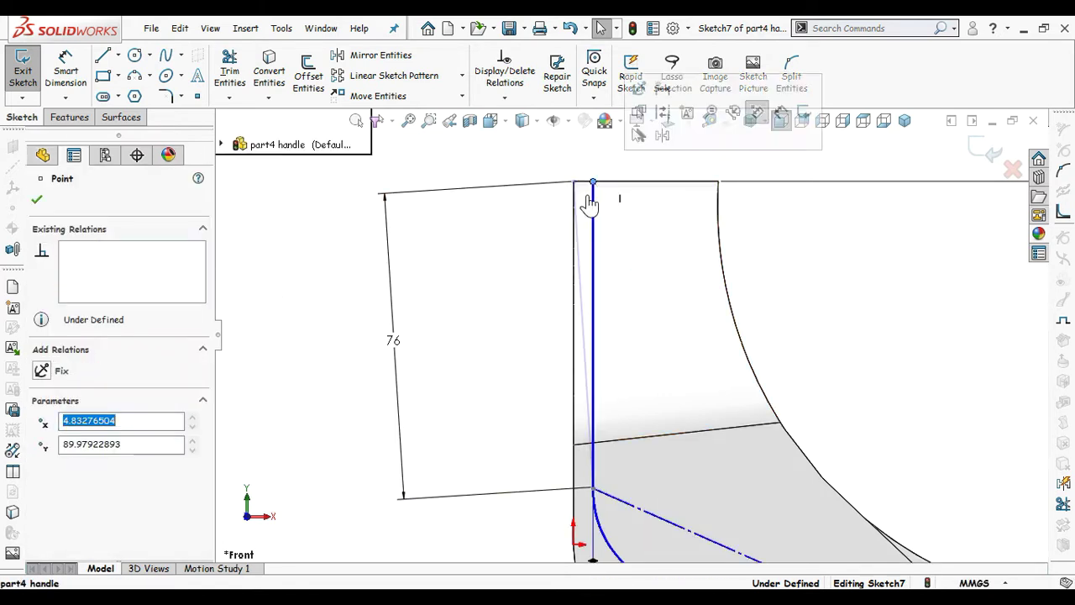
Step: Dimension the distance between the handle's vertical edge and the sketch line as 4.75 mm
scroll(701, 332, up, 3)
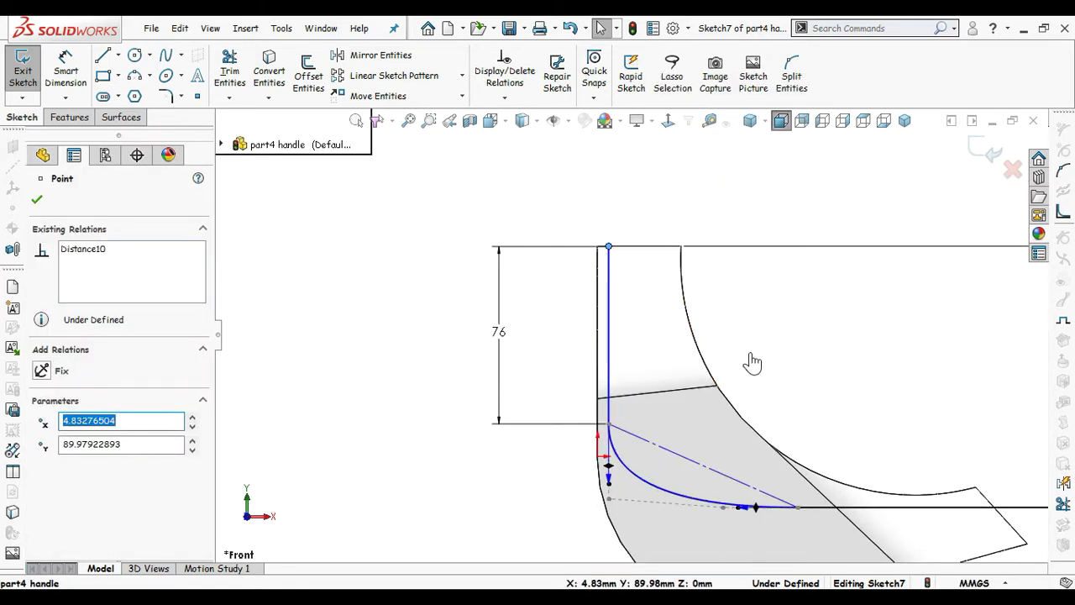
scroll(751, 354, up, 1)
scroll(756, 355, down, 1)
right_drag(756, 354, 746, 252)
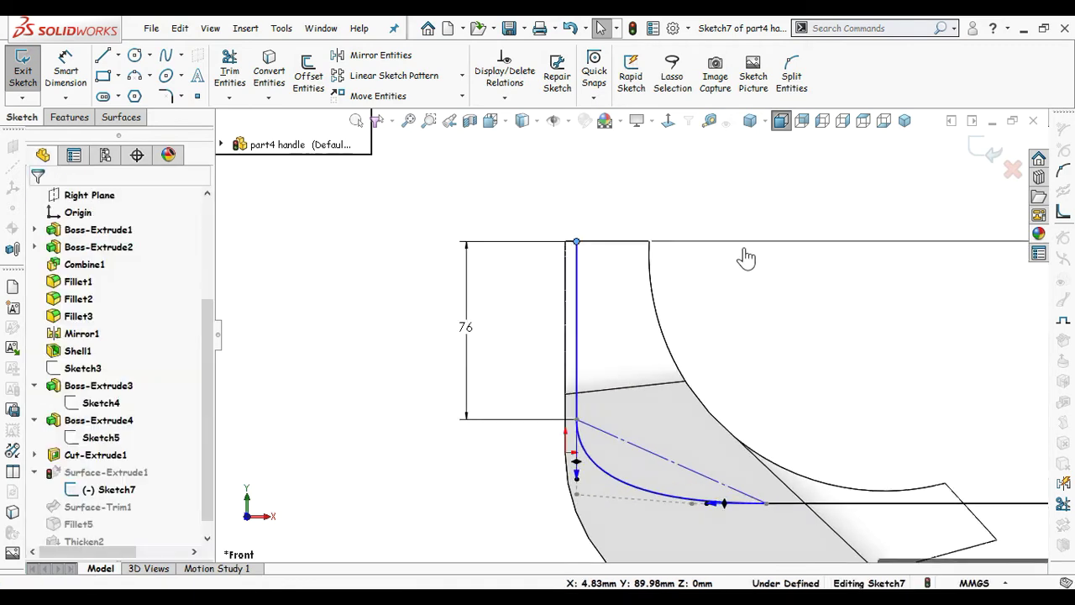
click(577, 305)
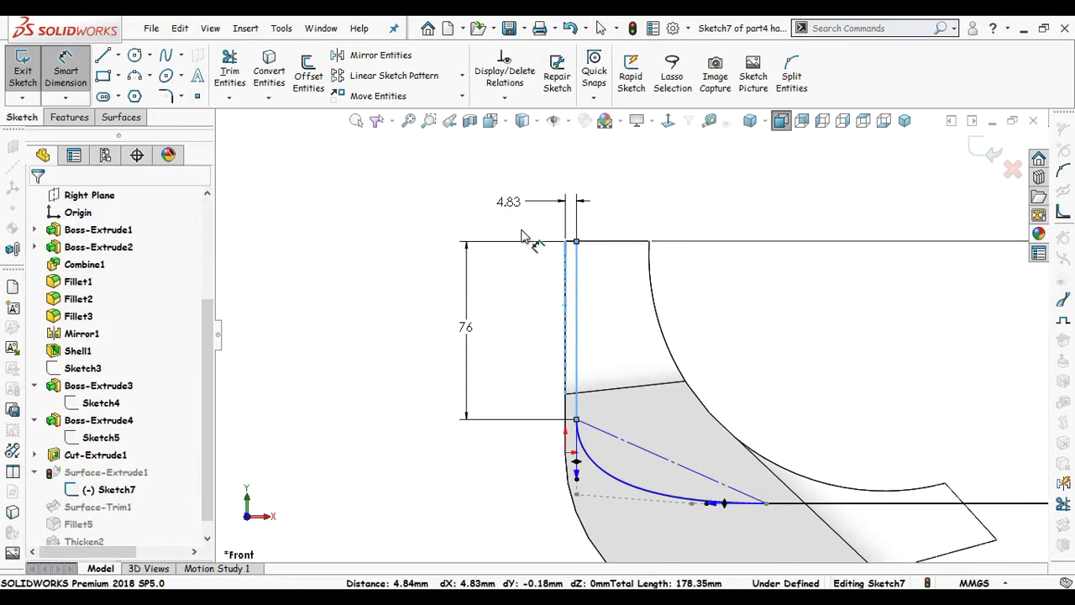
click(522, 236)
text(4.75)
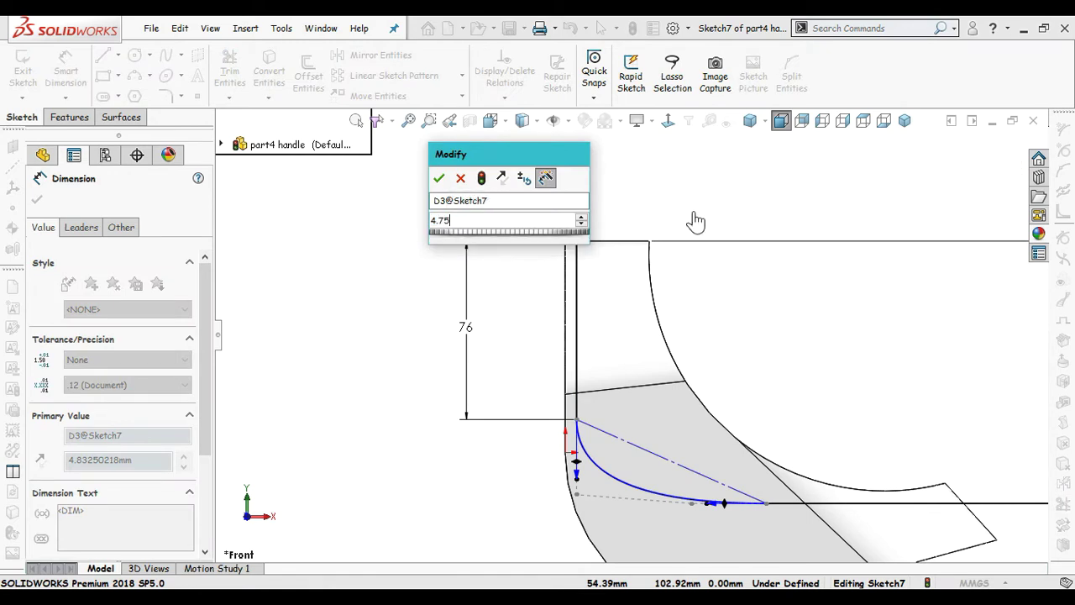
key(Return)
scroll(611, 352, down, 2)
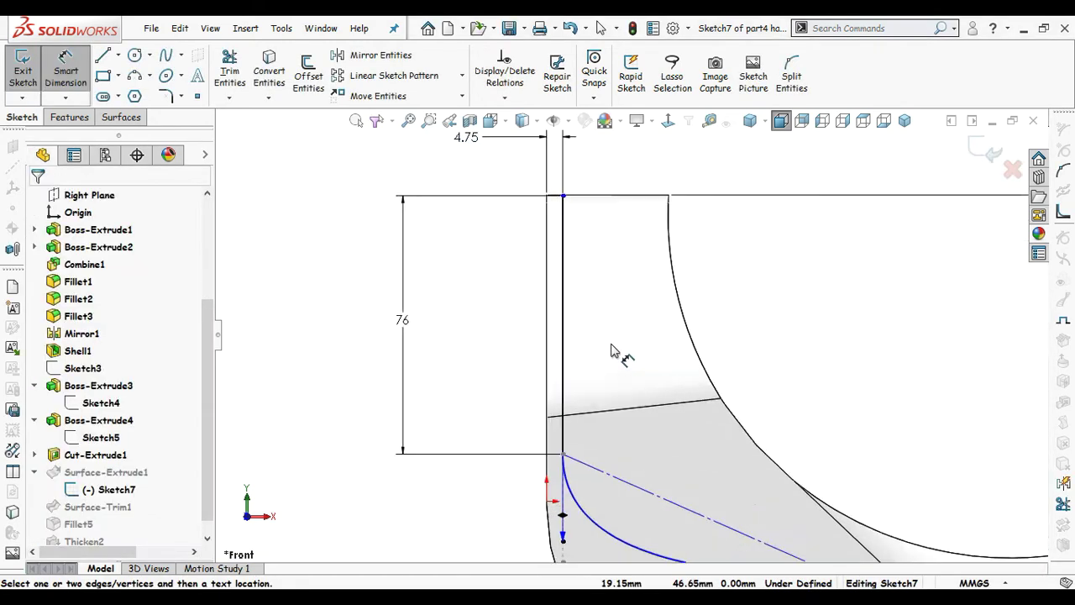
key(Escape)
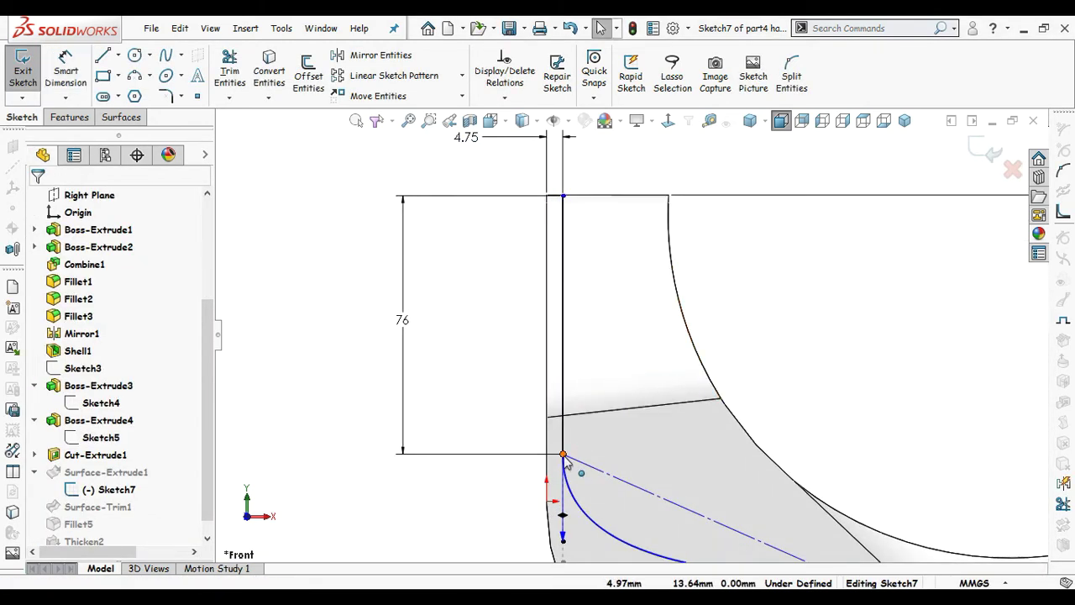
Step: Finish the profile sketch so the inner surface and its dependent features rebuild
click(563, 455)
click(530, 367)
scroll(730, 359, up, 2)
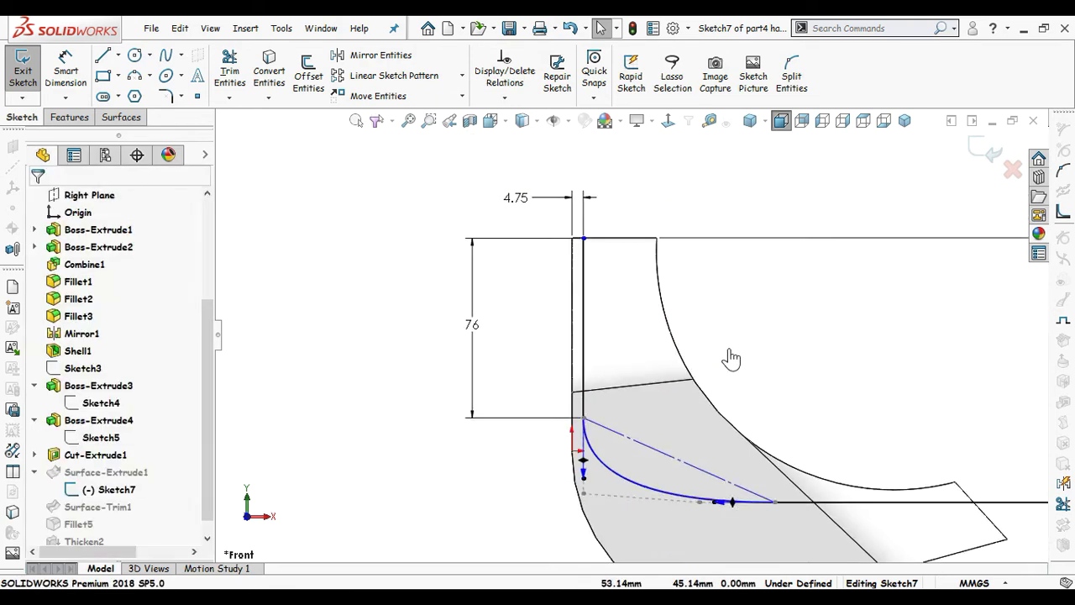
click(987, 152)
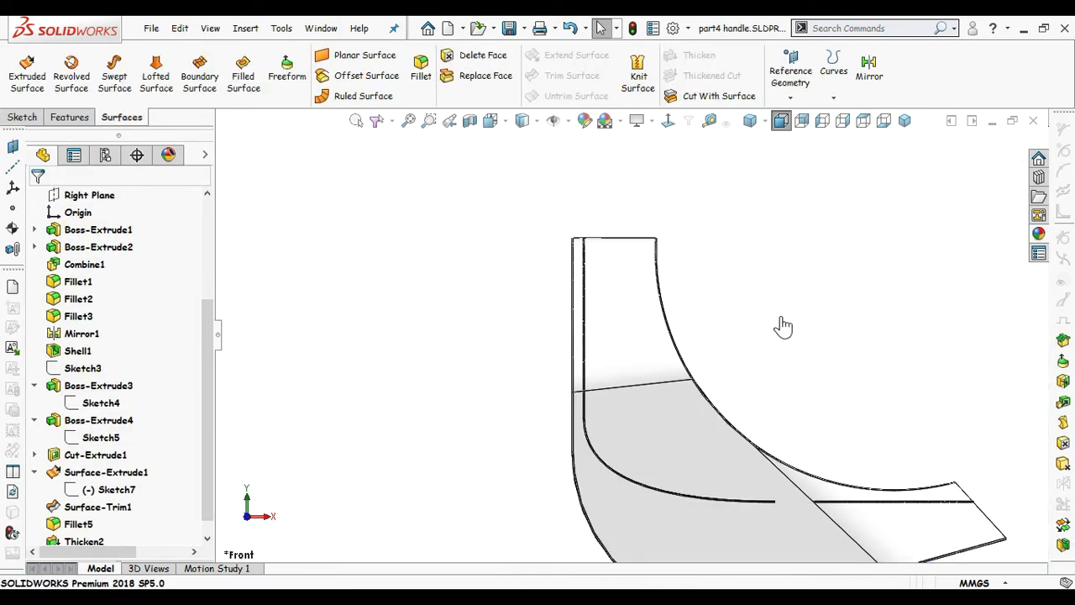
Step: Edit the inner surface's Thicken feature to add the 0.5 mm on side 1, keeping the result merged
middle_drag(783, 326, 648, 398)
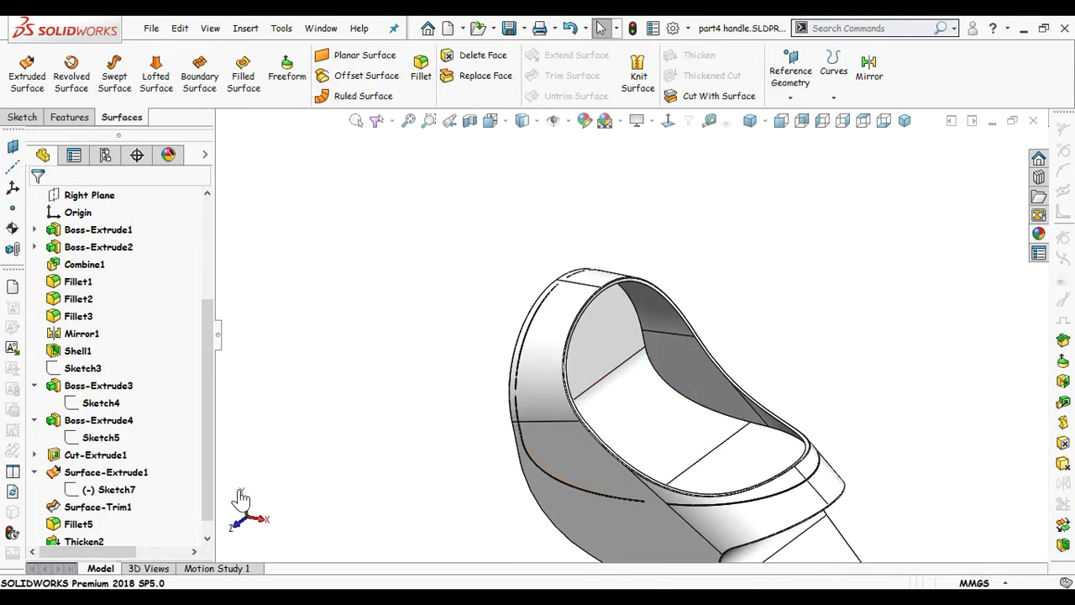
scroll(144, 504, down, 1)
click(84, 524)
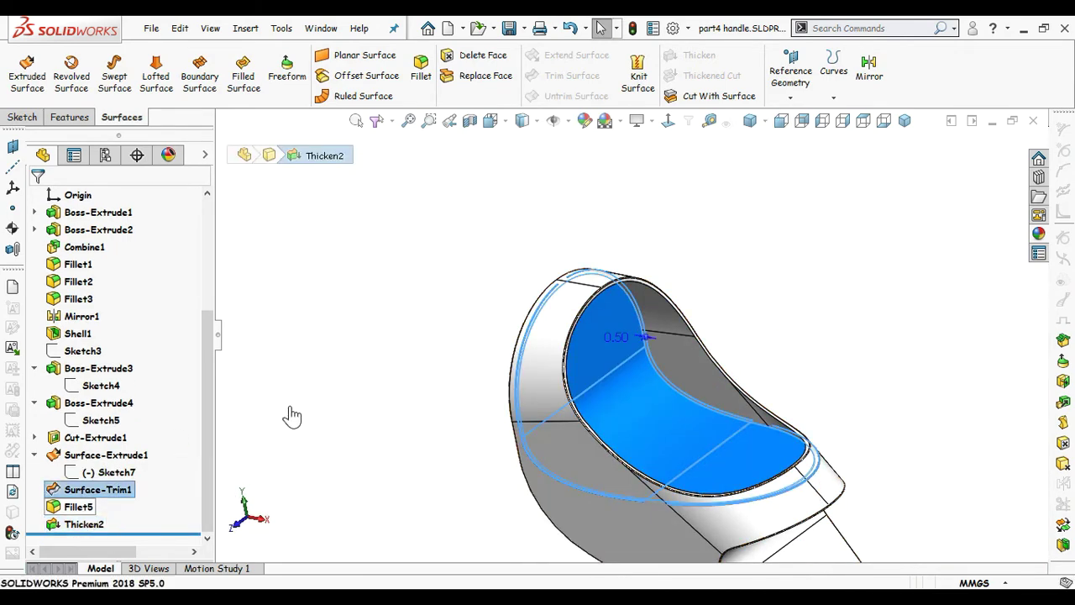
click(69, 292)
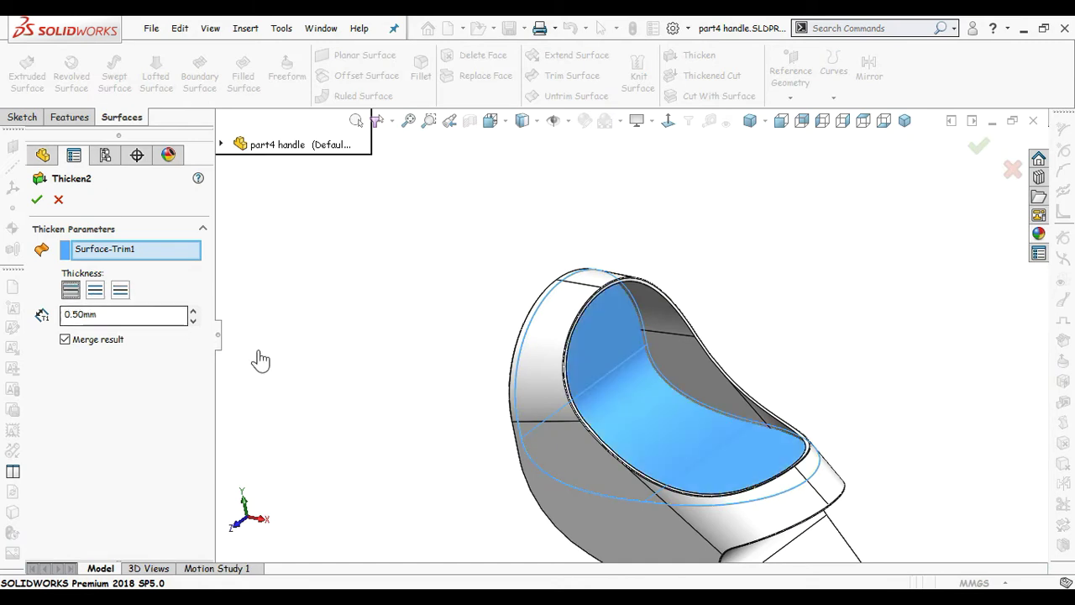
middle_drag(260, 360, 328, 341)
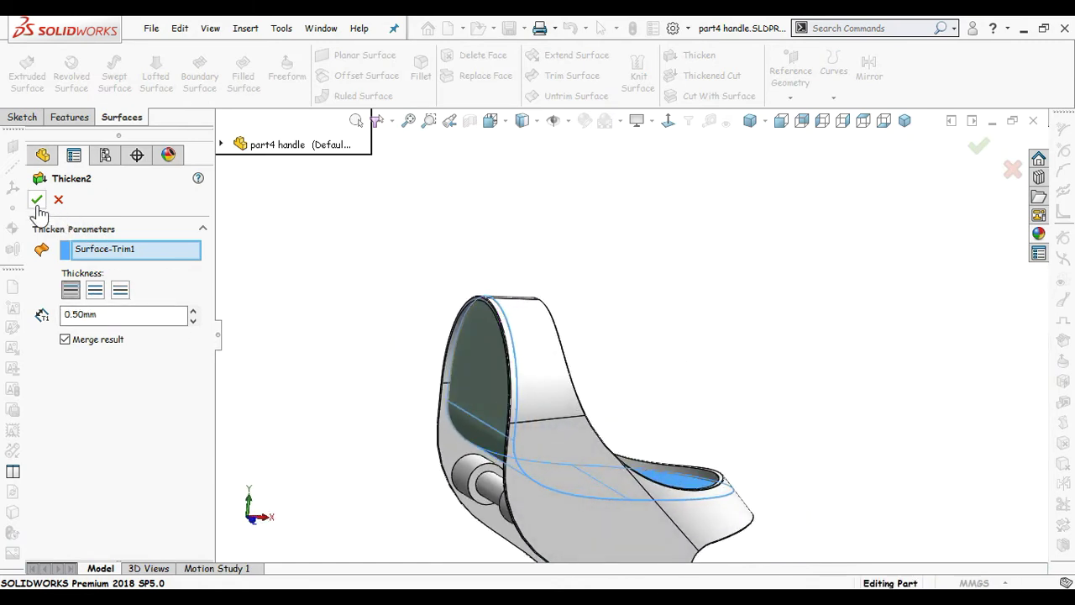
key(Return)
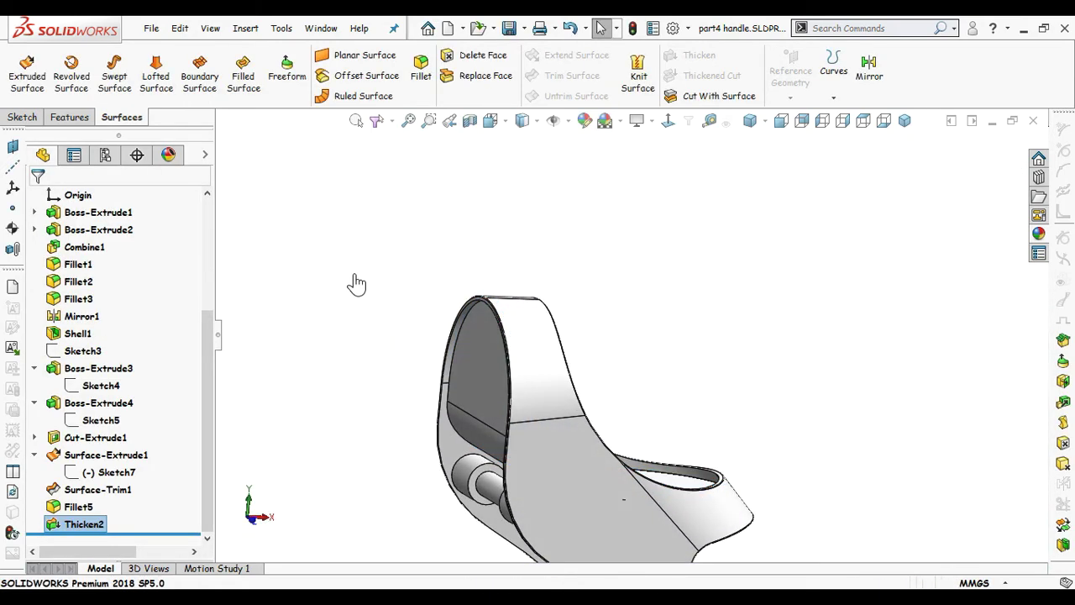
mouse_move(755, 348)
middle_down()
mouse_move(720, 348)
mouse_move(715, 364)
mouse_move(658, 361)
mouse_move(605, 377)
mouse_move(720, 353)
mouse_move(746, 427)
mouse_move(721, 477)
mouse_move(780, 459)
middle_up()
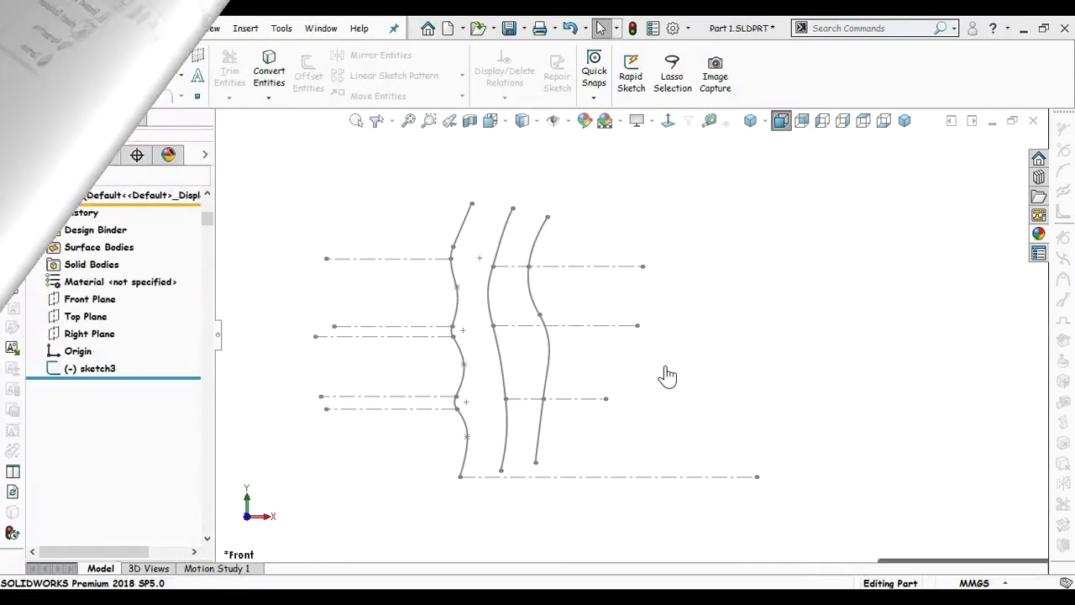
Step: In Part 1, start a sketch on the Front Plane and place points on the leftmost curve's three lowest nodes above the origin
click(91, 299)
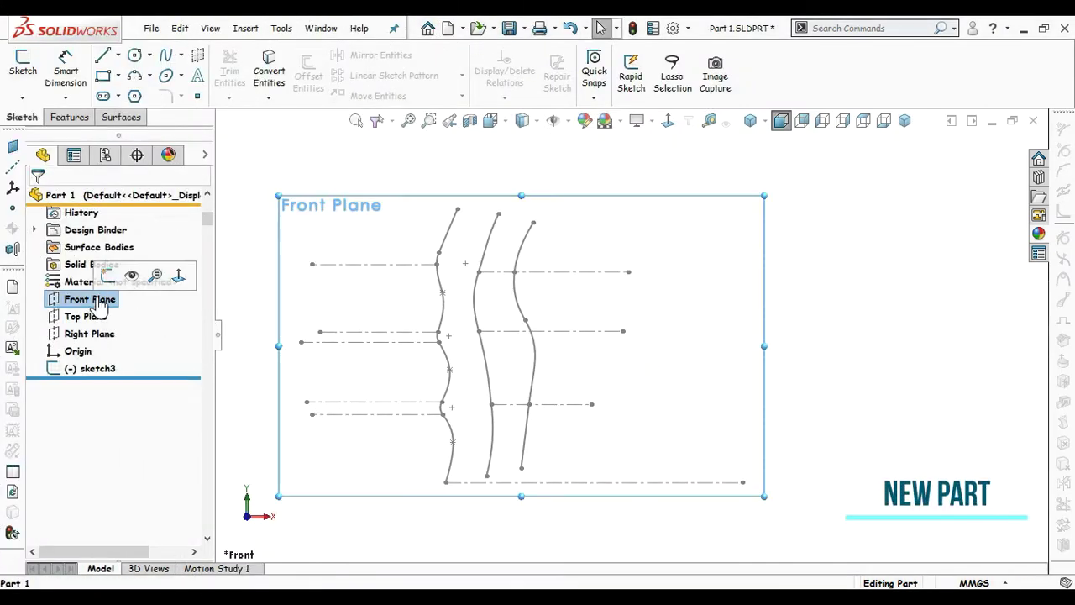
click(107, 279)
click(199, 98)
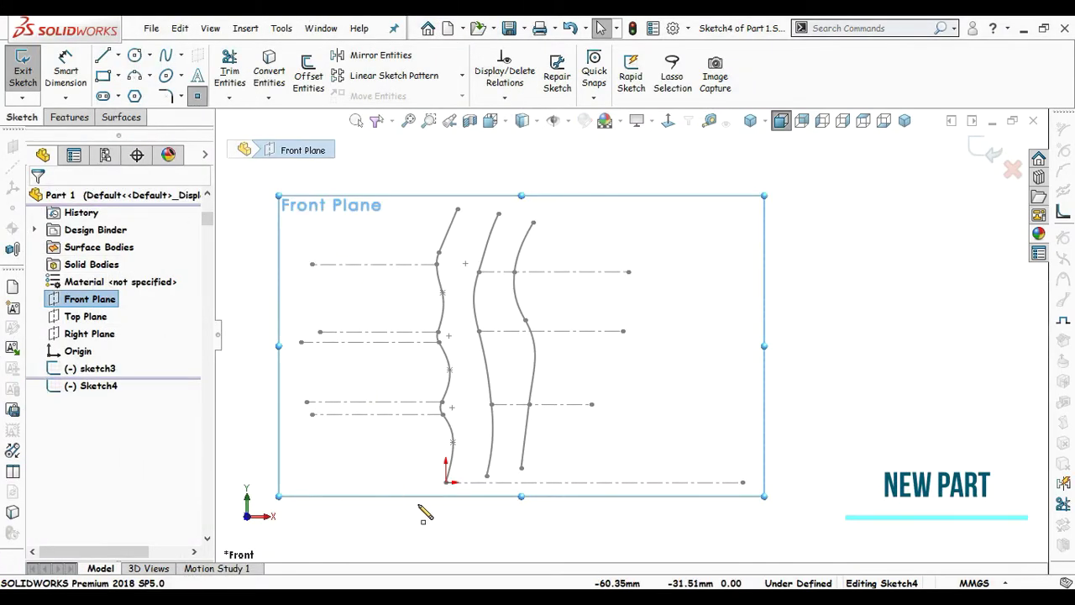
scroll(471, 486, down, 2)
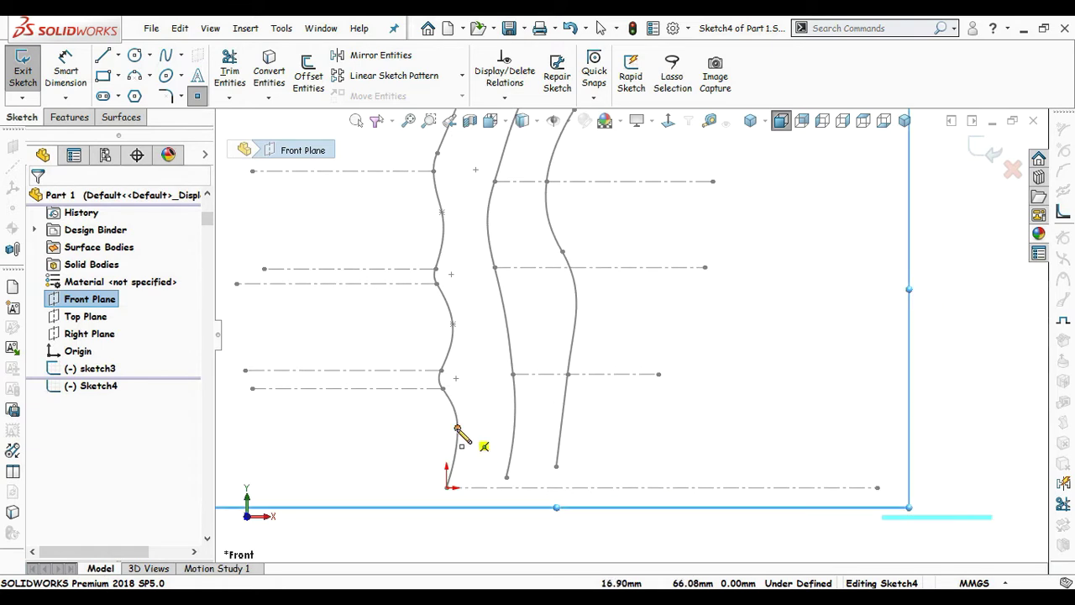
click(457, 428)
click(442, 388)
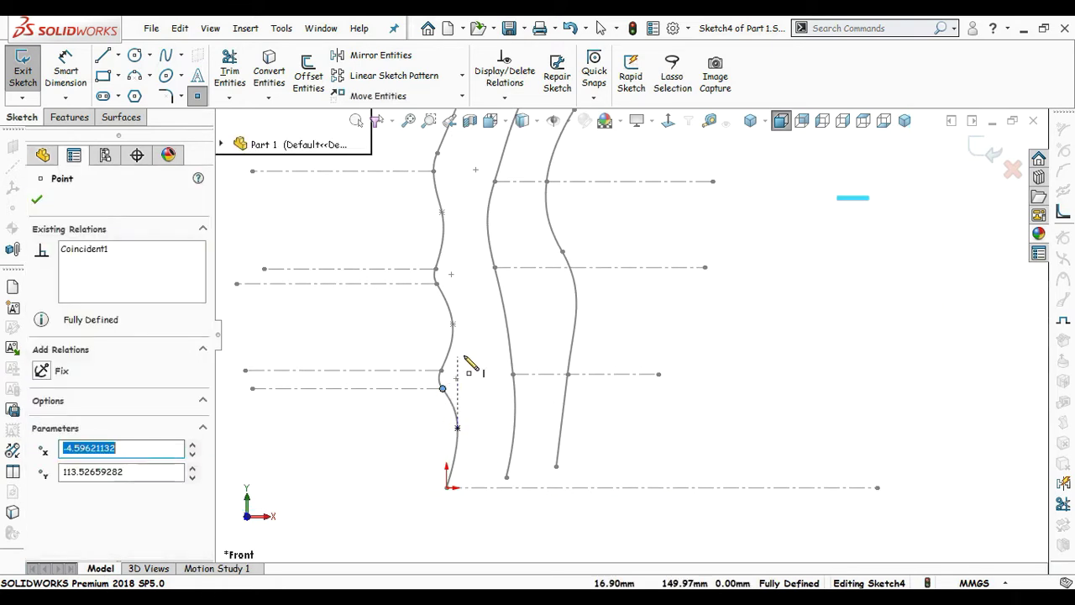
click(441, 370)
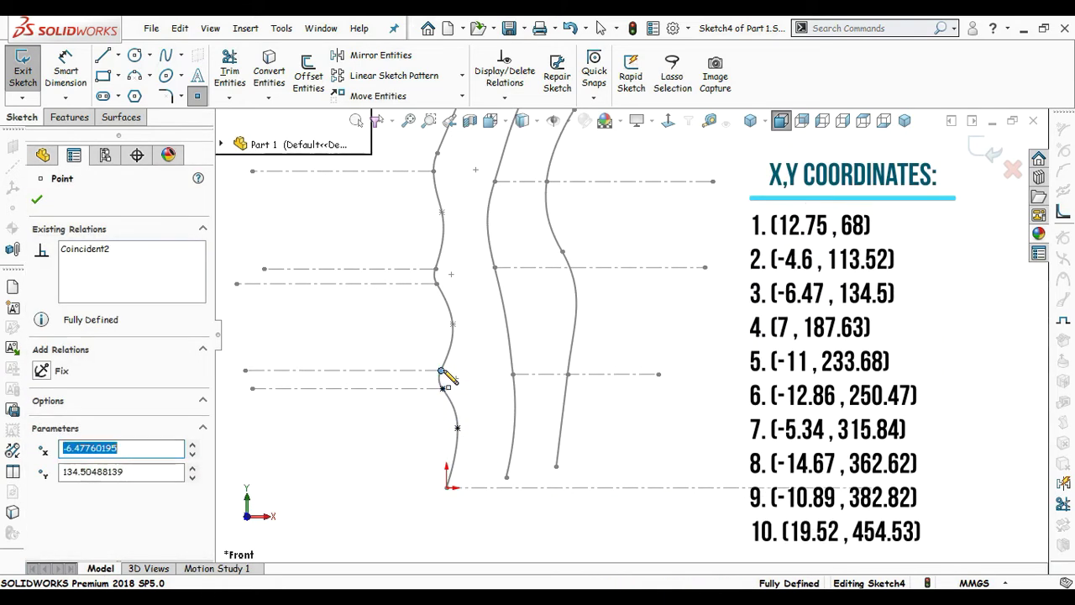
Step: Place points on the leftmost curve's seven remaining nodes, up to its top end
click(437, 283)
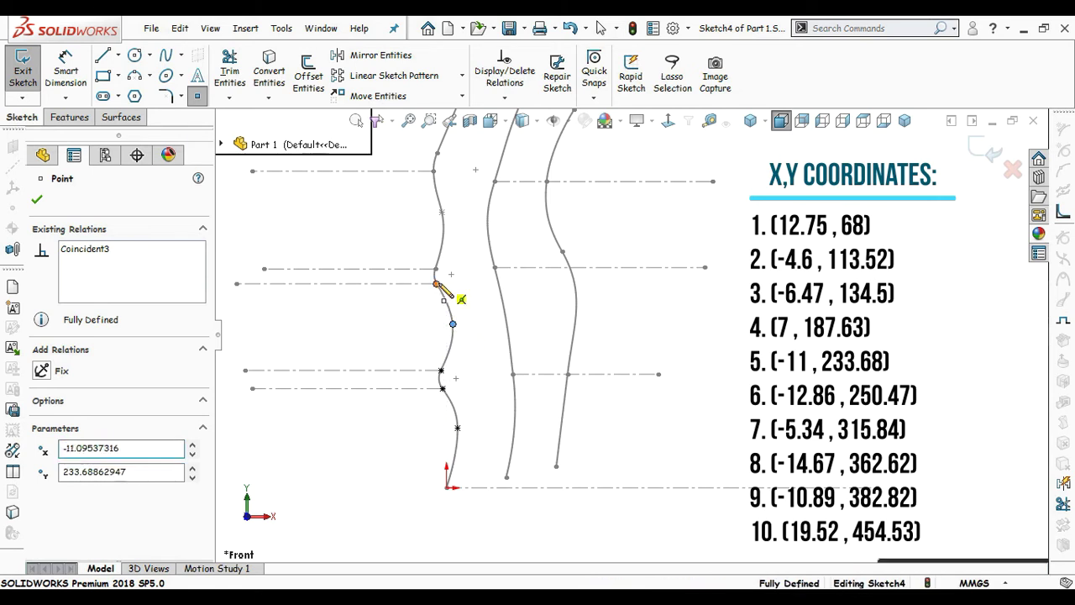
click(435, 269)
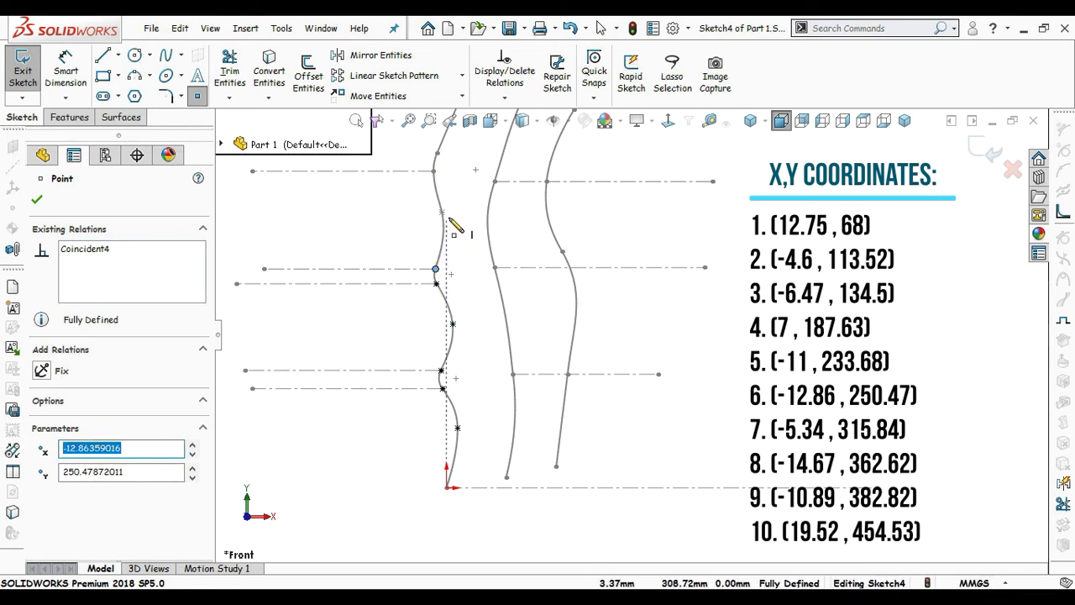
ctrl+middle_drag(461, 216, 450, 332)
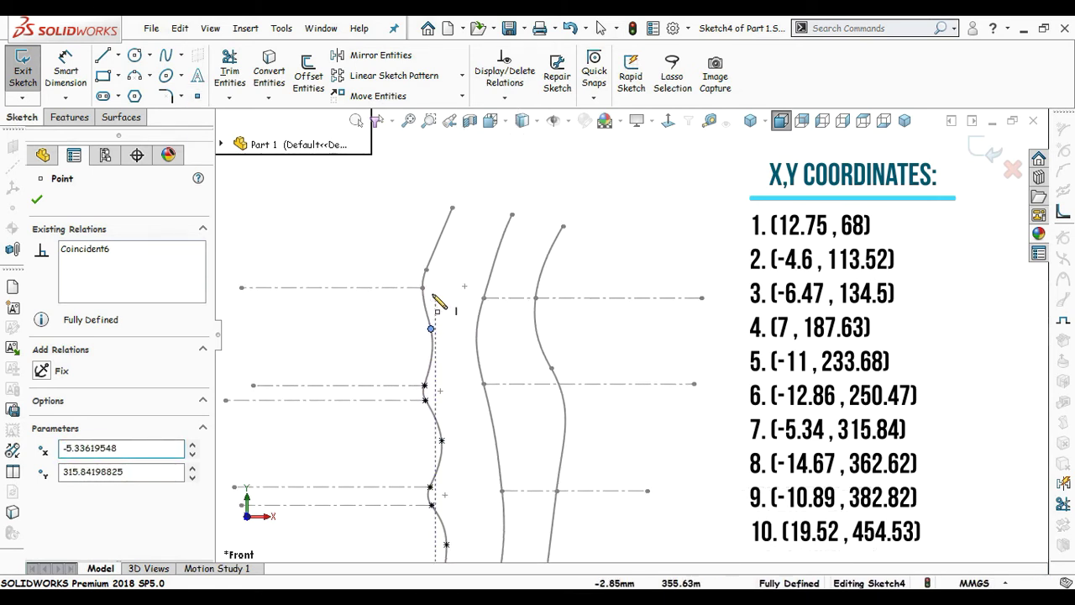
click(422, 289)
click(425, 271)
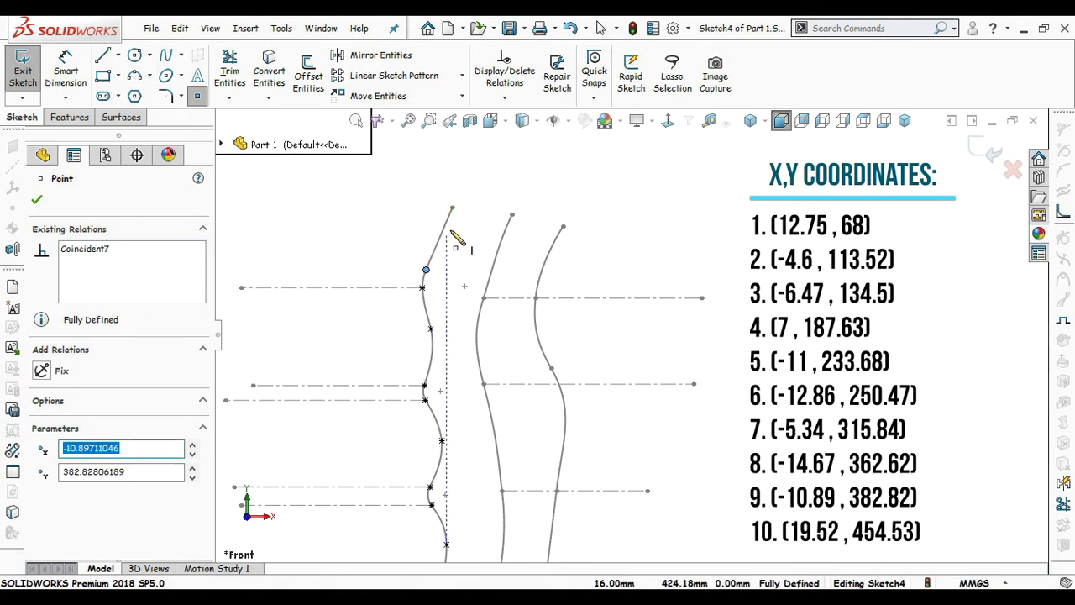
key(Escape)
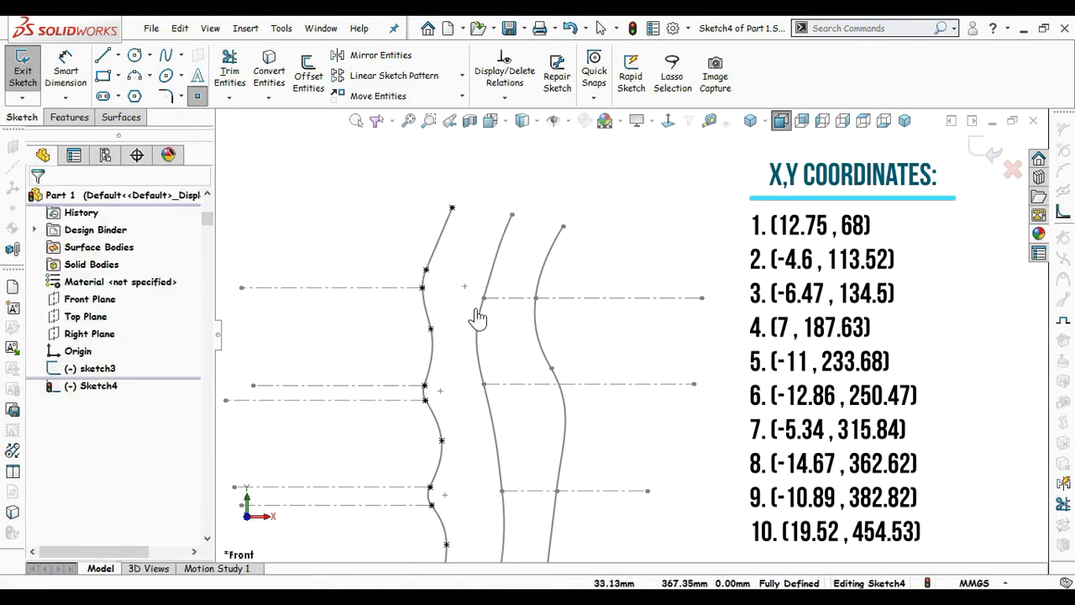
key(f)
mouse_move(657, 467)
ctrl+middle_down()
mouse_move(563, 414)
mouse_move(567, 423)
ctrl+middle_up()
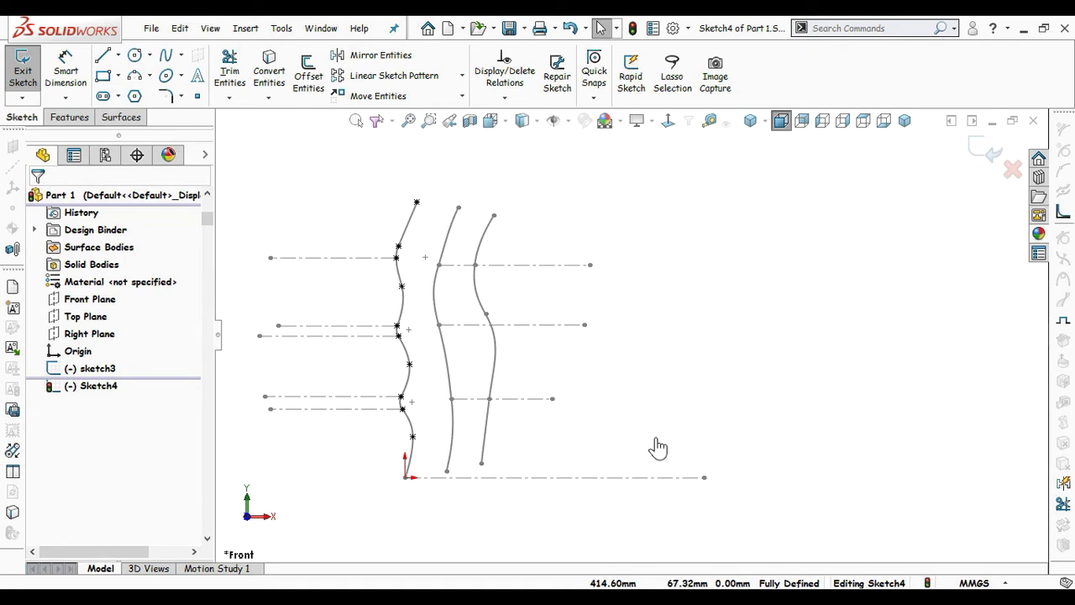
Step: Place points on the rightmost curve's five nodes, from its bottom end to its top end
mouse_move(607, 423)
ctrl+middle_down()
mouse_move(756, 427)
mouse_move(897, 452)
ctrl+middle_up()
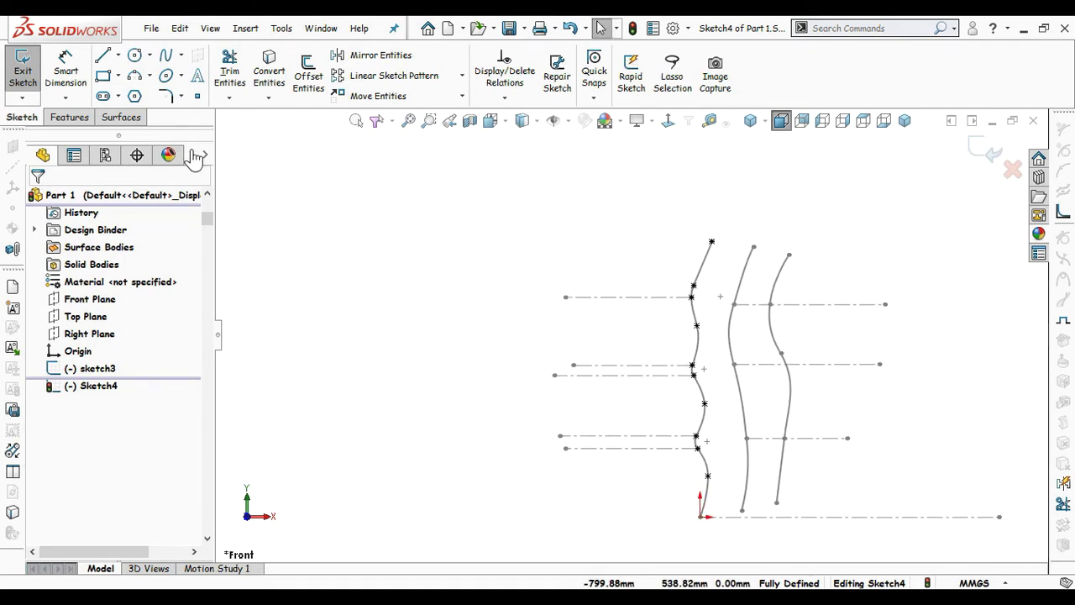
click(199, 98)
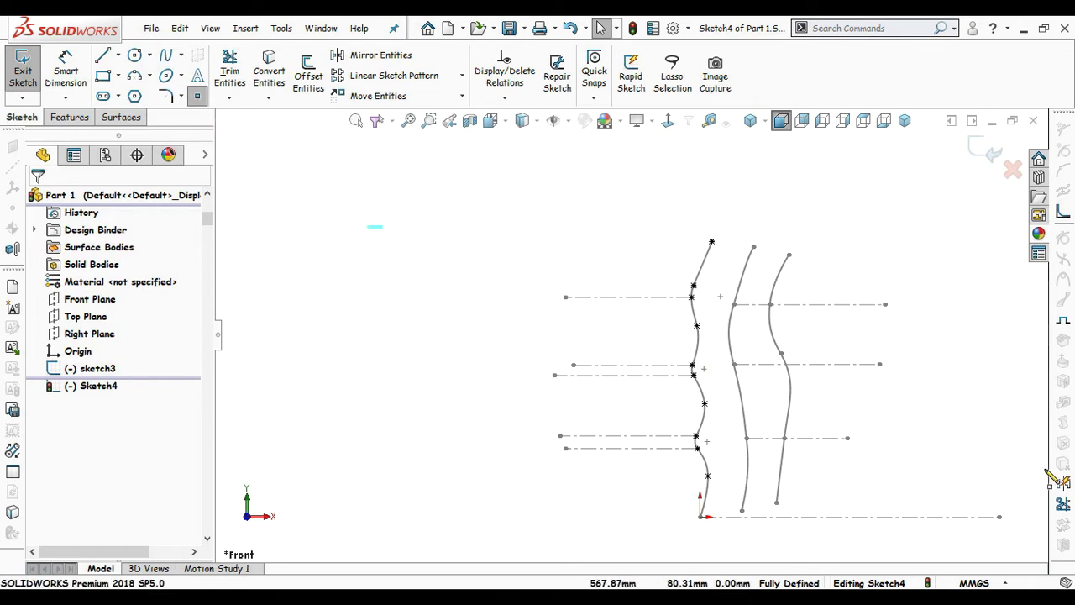
click(777, 503)
click(784, 438)
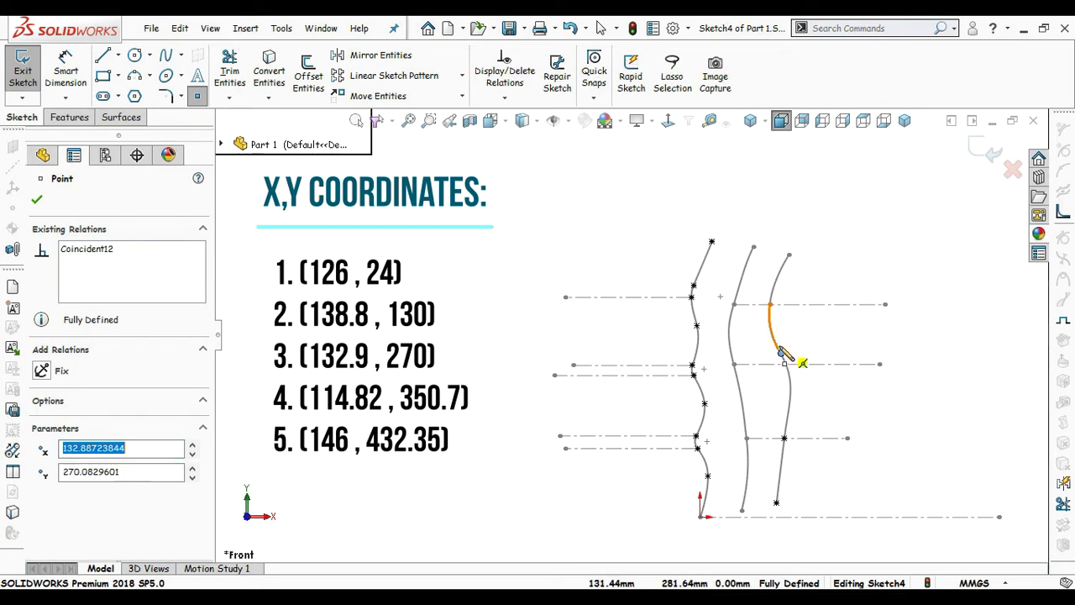
click(770, 304)
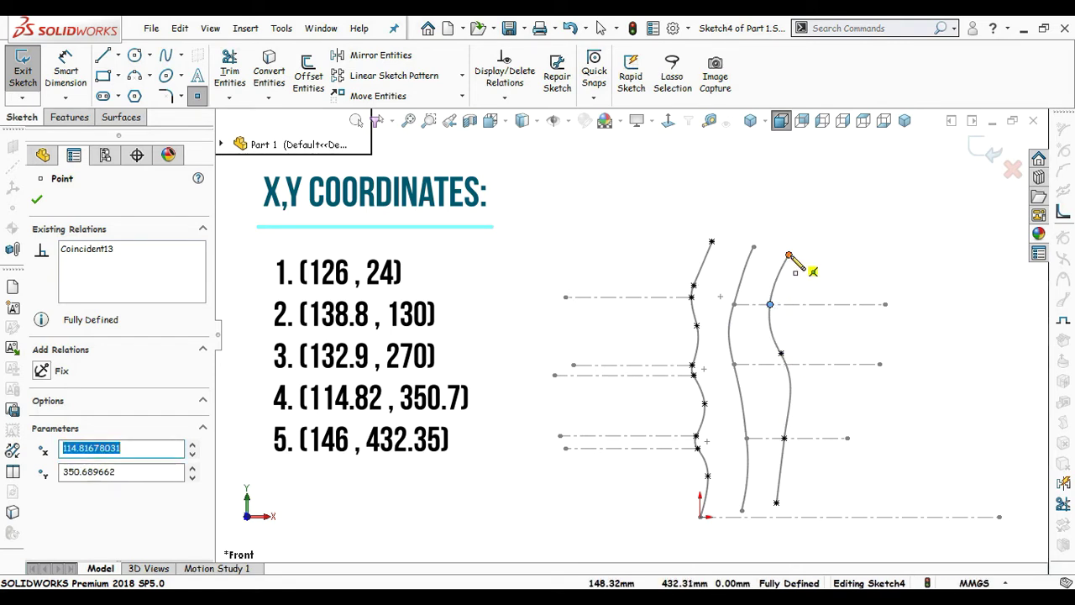
click(789, 255)
right_drag(816, 257, 774, 227)
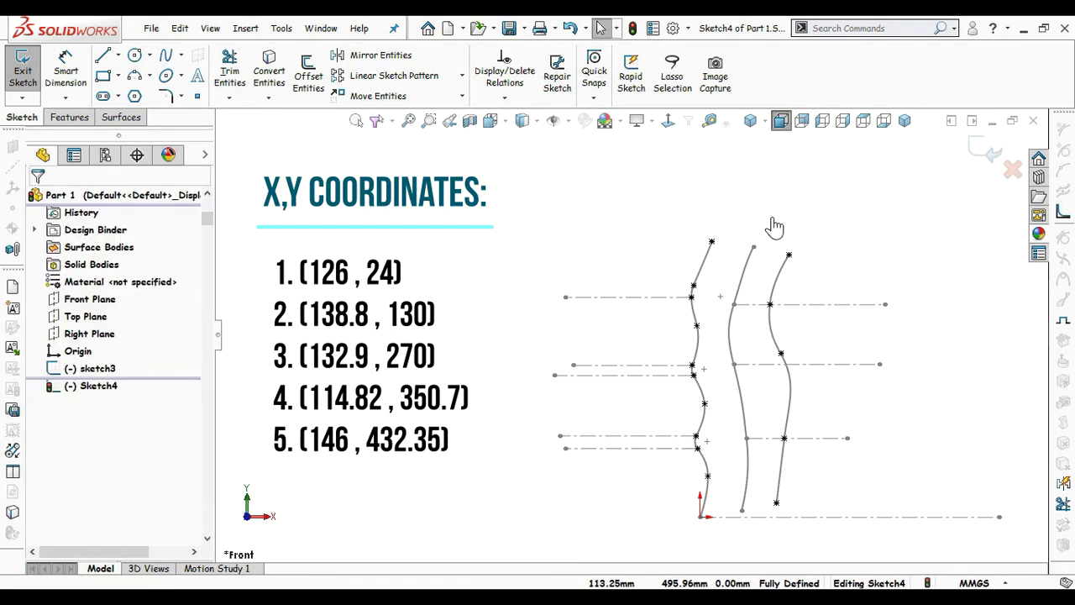
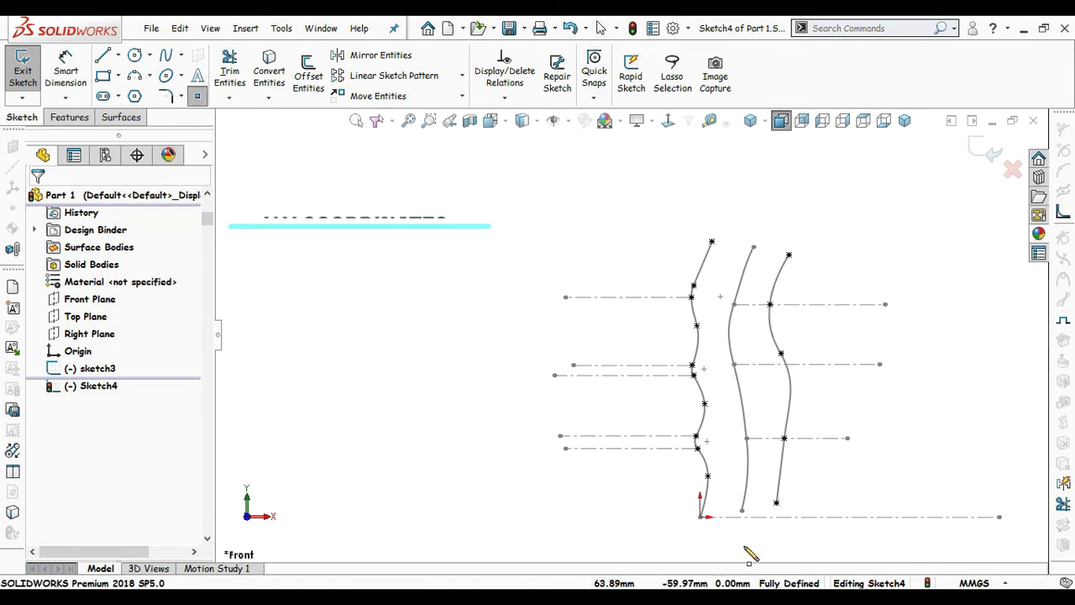
Step: Place five points along the middle curve, from its bottom end through its intermediate nodes to its top end
click(742, 510)
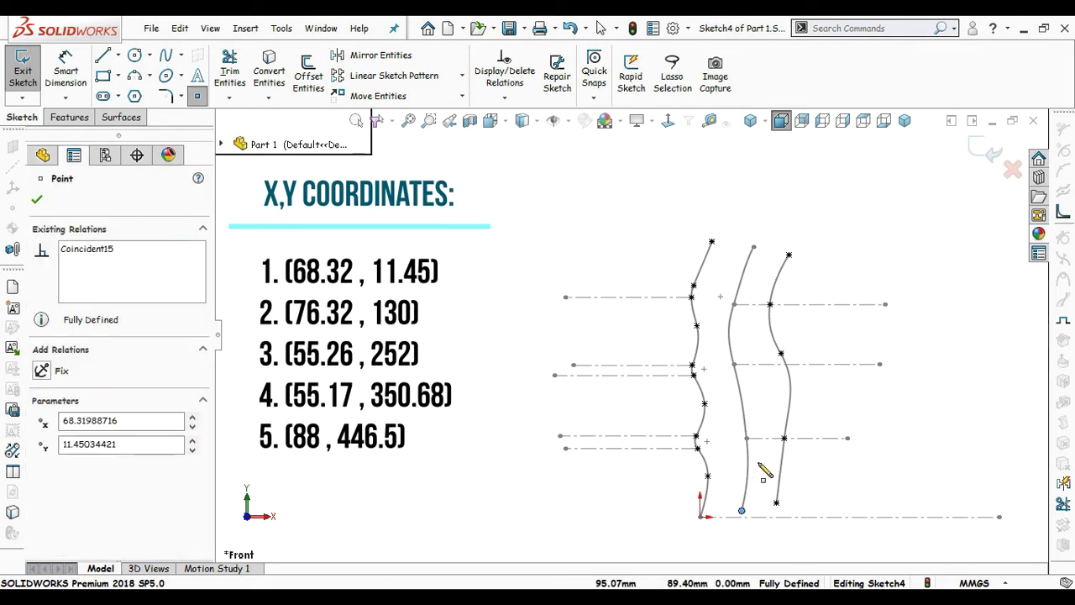
click(746, 438)
click(734, 364)
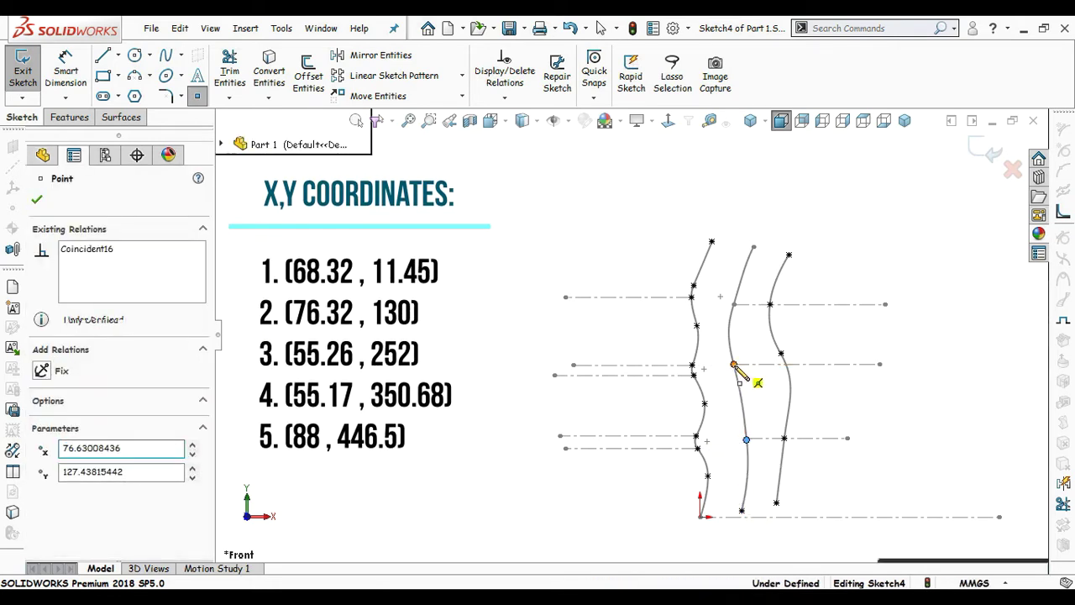
click(733, 304)
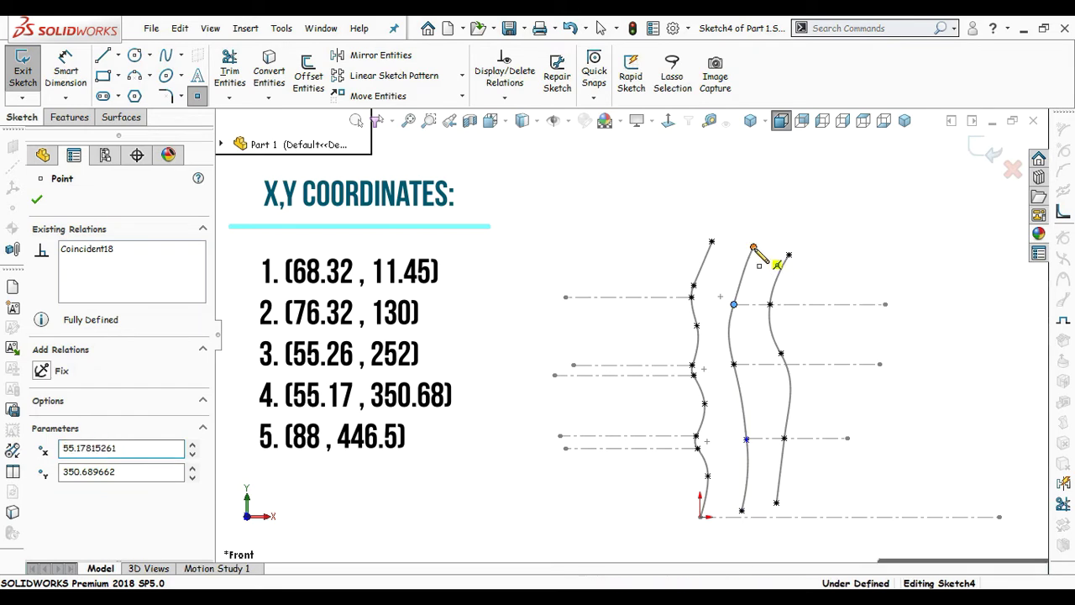
click(754, 247)
key(Escape)
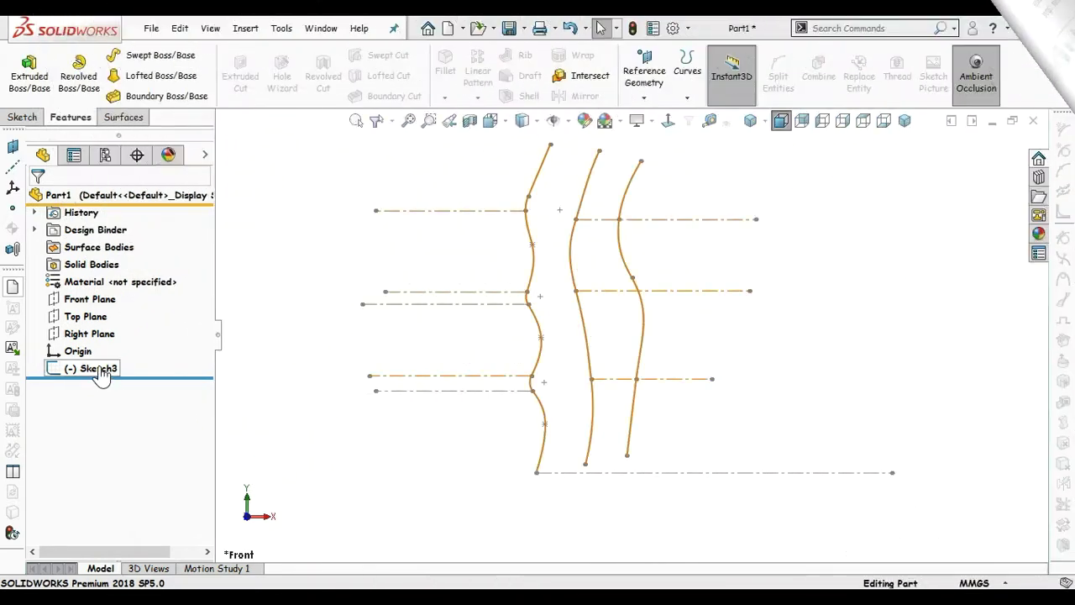
Step: Rename Sketch3 as "reference sketch"
click(99, 369)
click(91, 368)
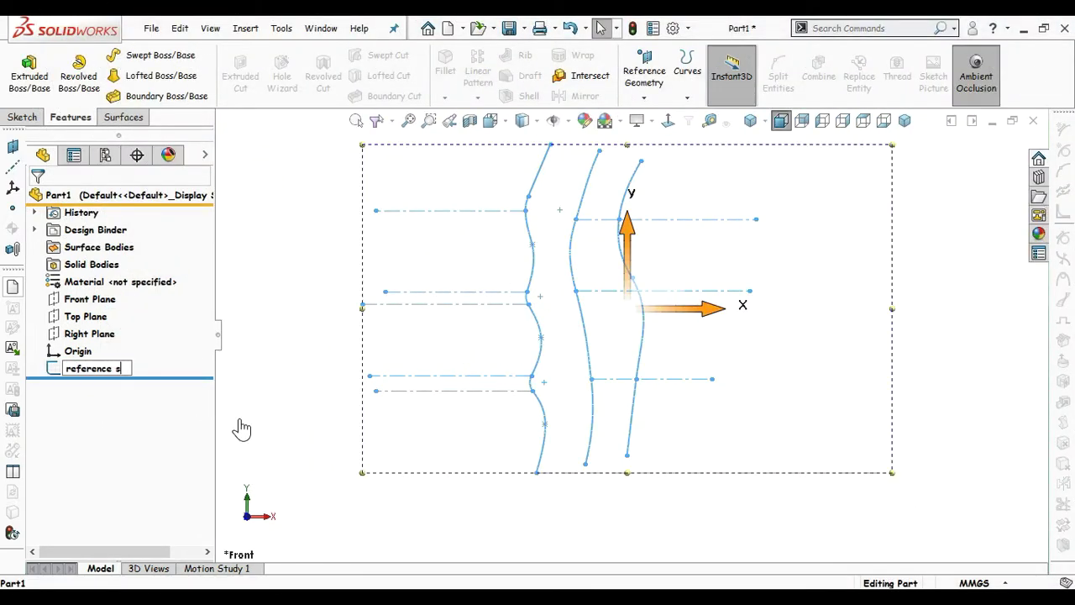
key(Return)
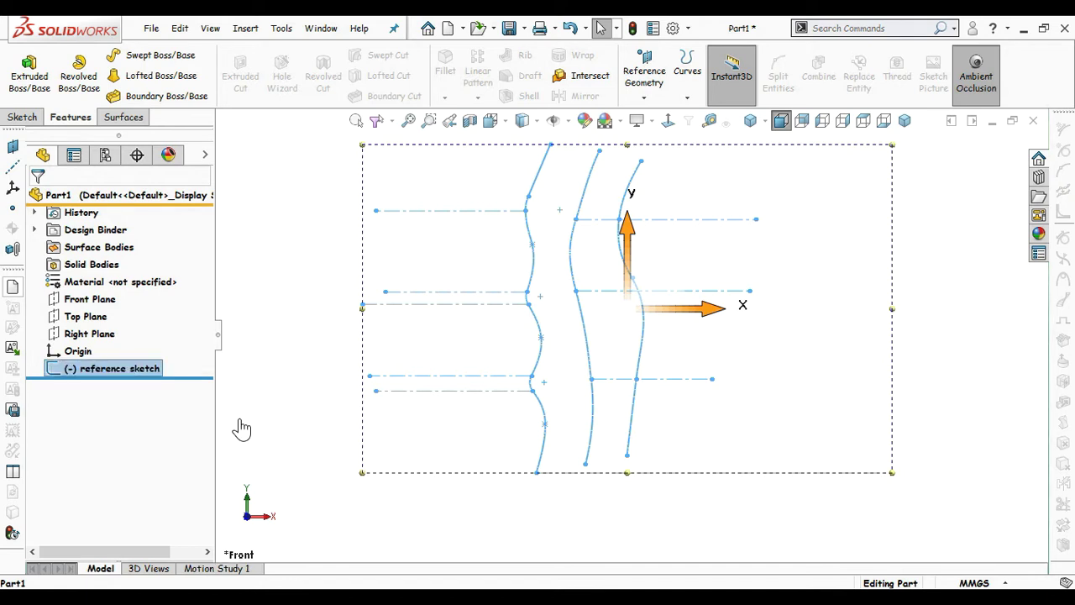
Step: Start a sketch on the Front Plane and draw a three-point spline from the origin through the leftmost reference curve's two lowest nodes
click(89, 299)
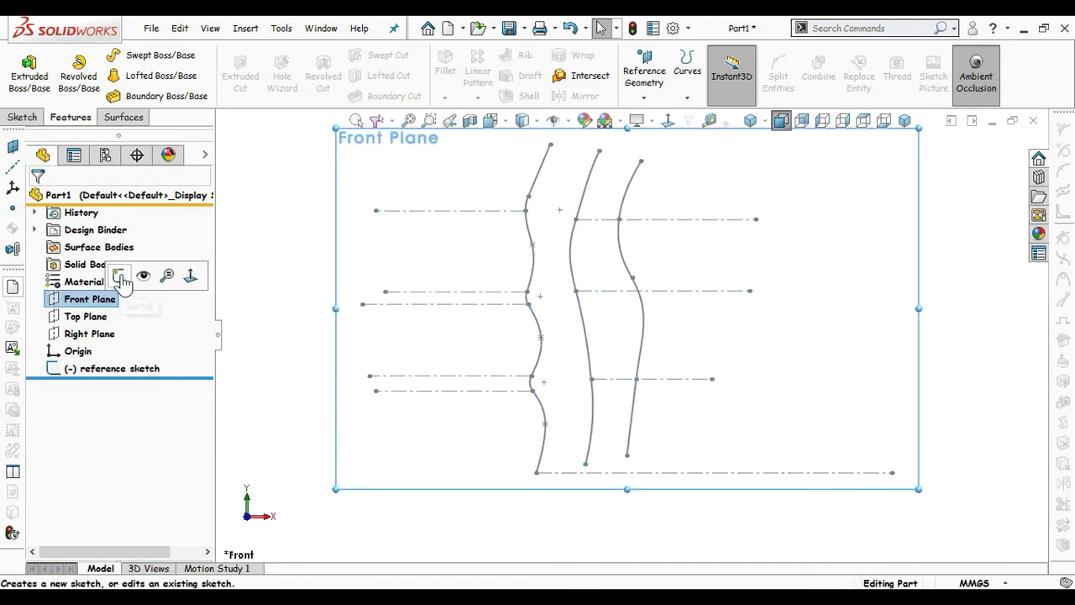
click(117, 278)
click(252, 394)
key(s)
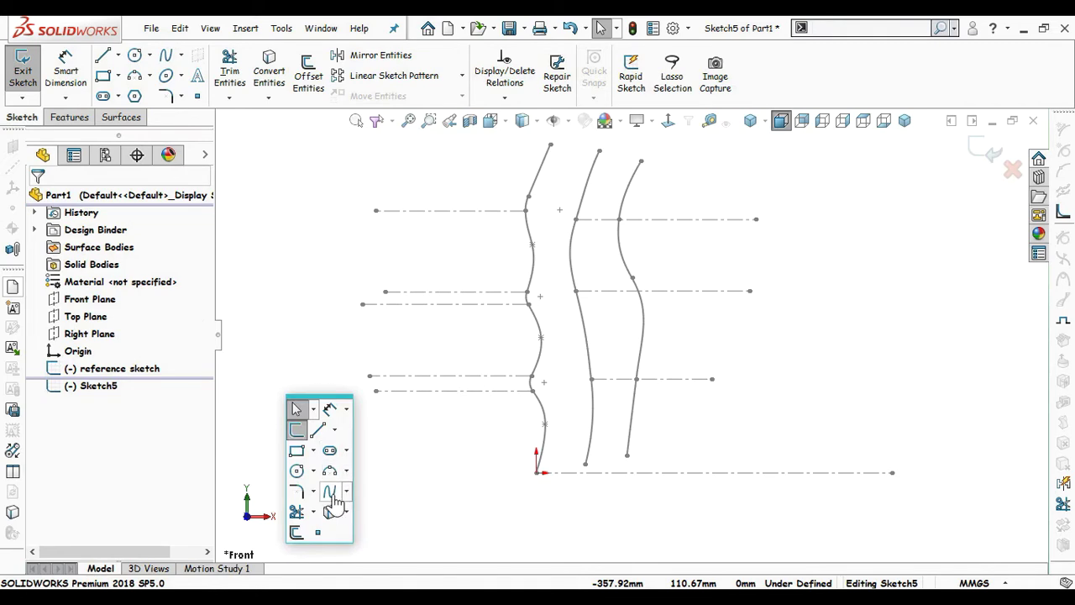
click(332, 496)
scroll(588, 449, down, 3)
click(502, 485)
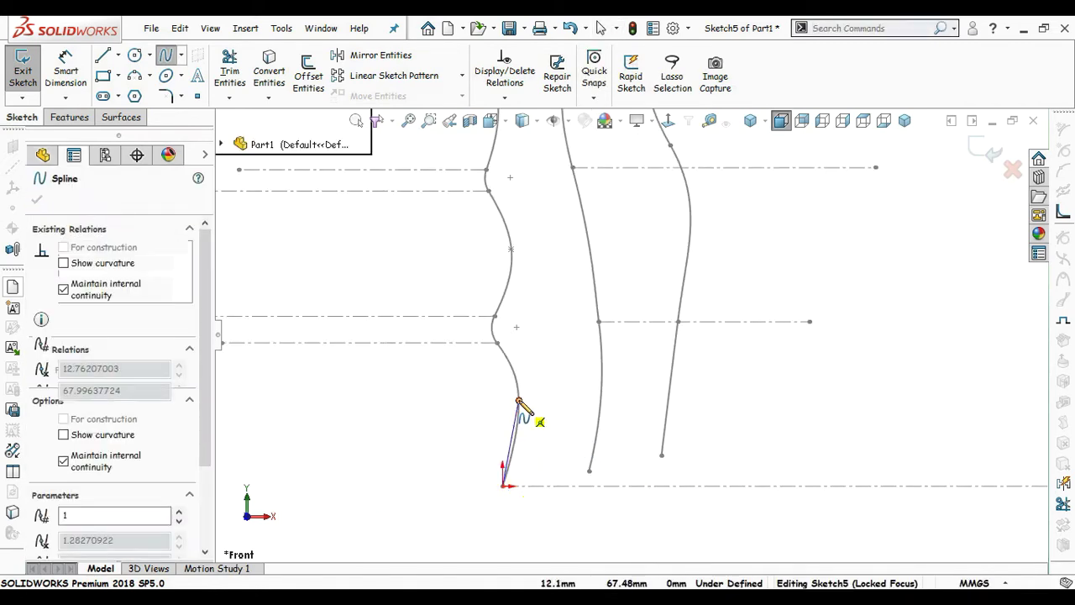
click(518, 403)
double_click(497, 343)
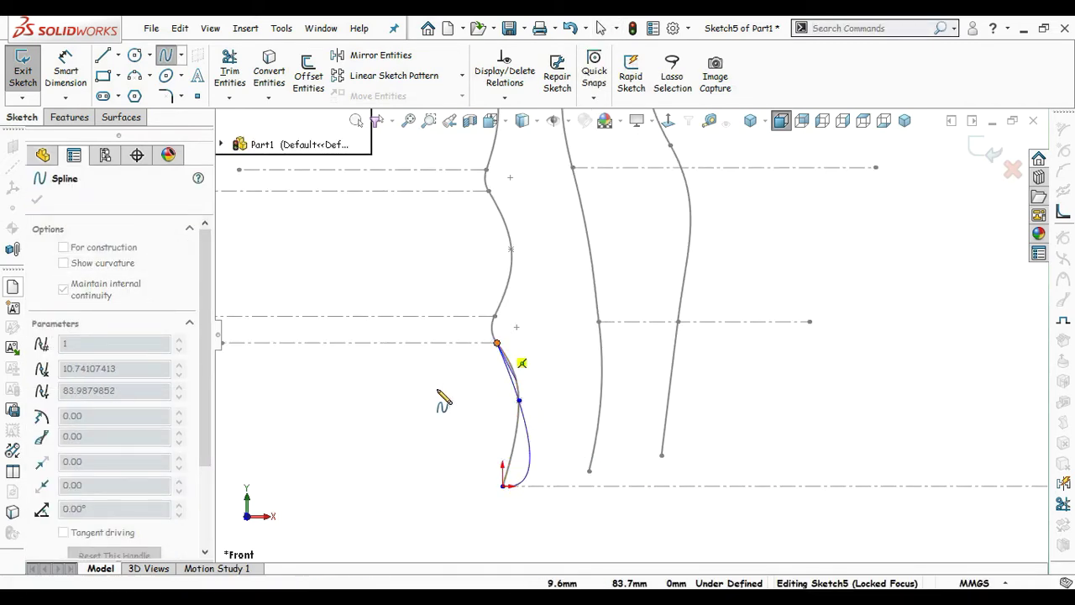
key(Escape)
scroll(540, 453, down, 2)
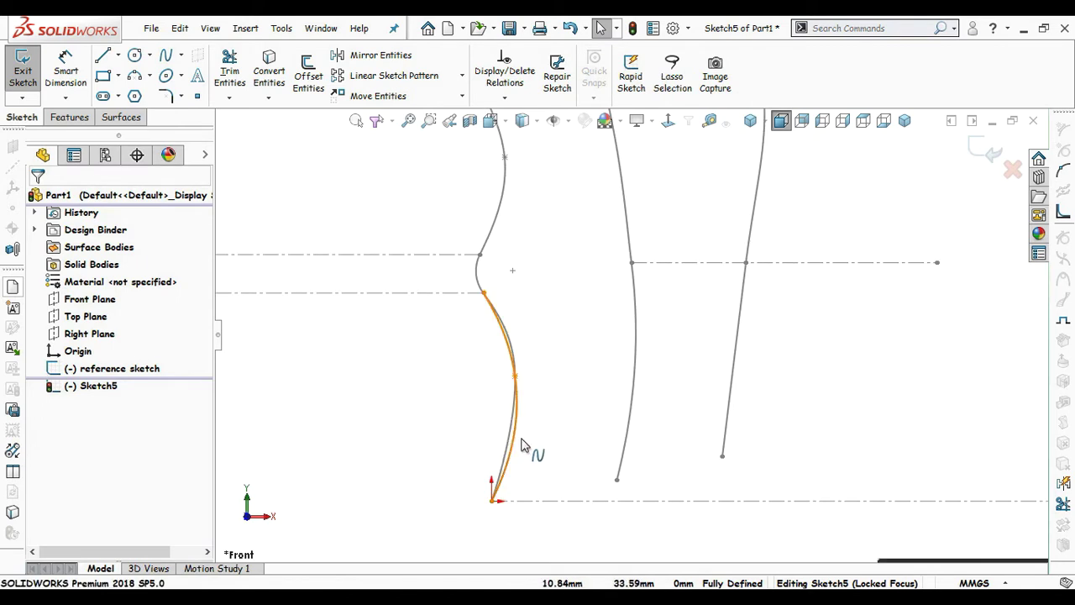
click(521, 445)
scroll(522, 446, down, 2)
click(599, 313)
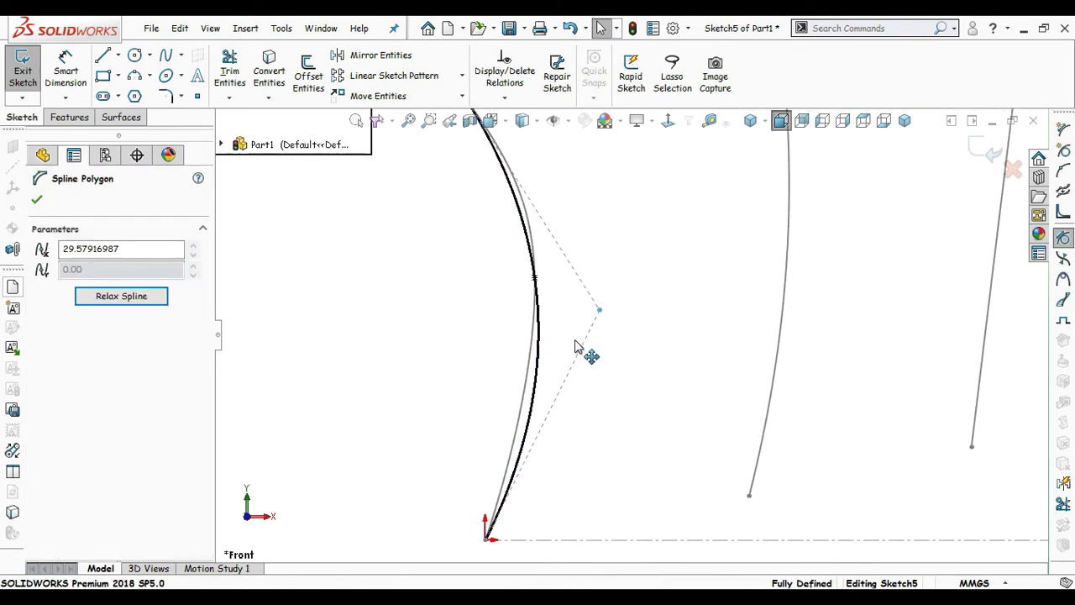
click(615, 481)
Step: Dimension the tangent handle at the spline's lower end as 58.39 mm
right_drag(615, 481, 639, 394)
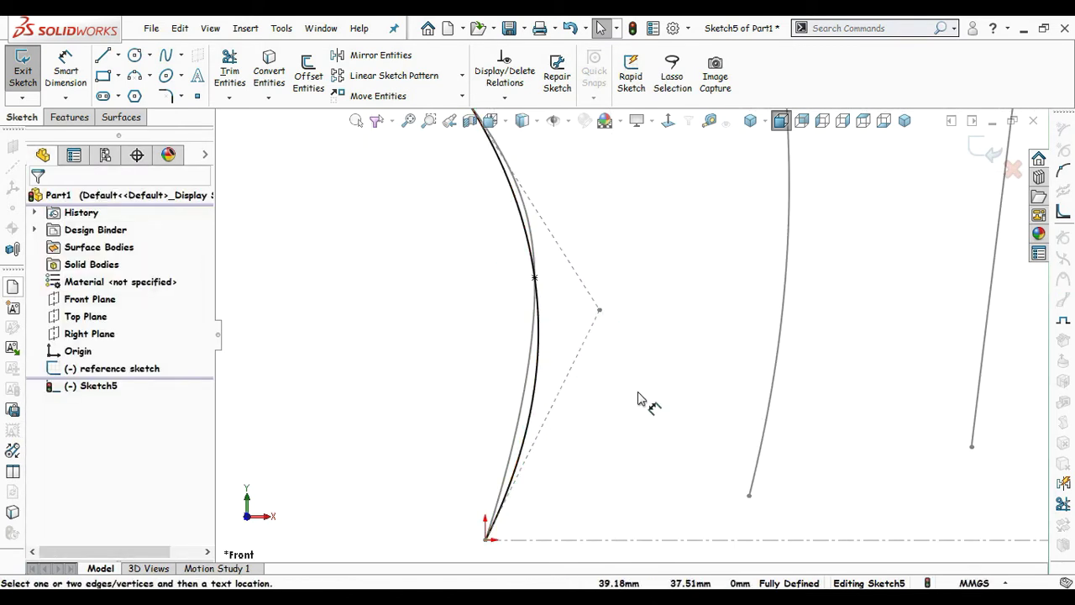
scroll(636, 334, up, 2)
scroll(550, 519, down, 3)
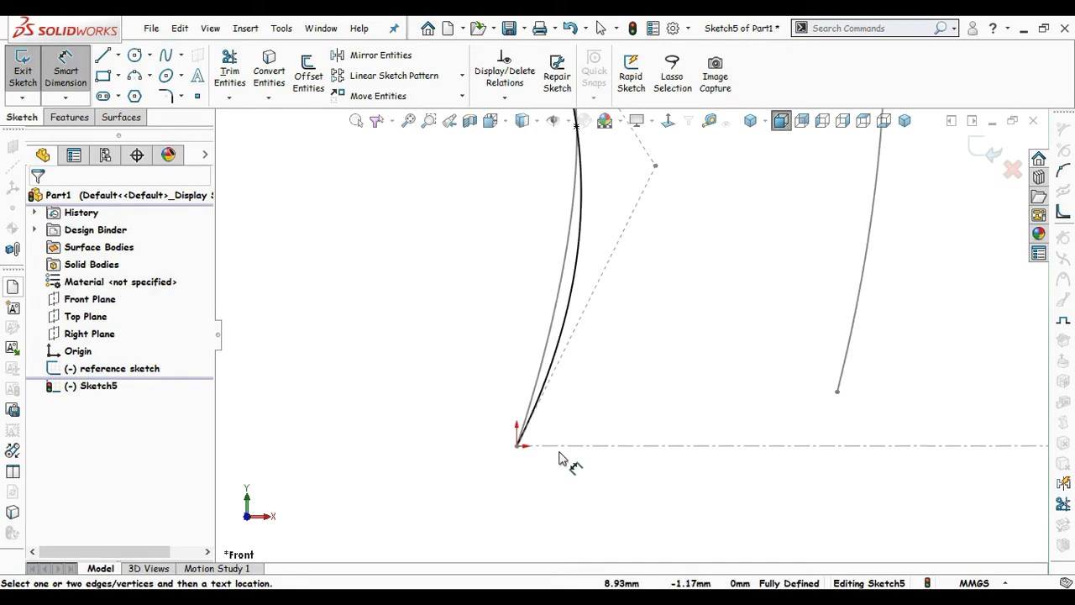
click(561, 344)
click(556, 363)
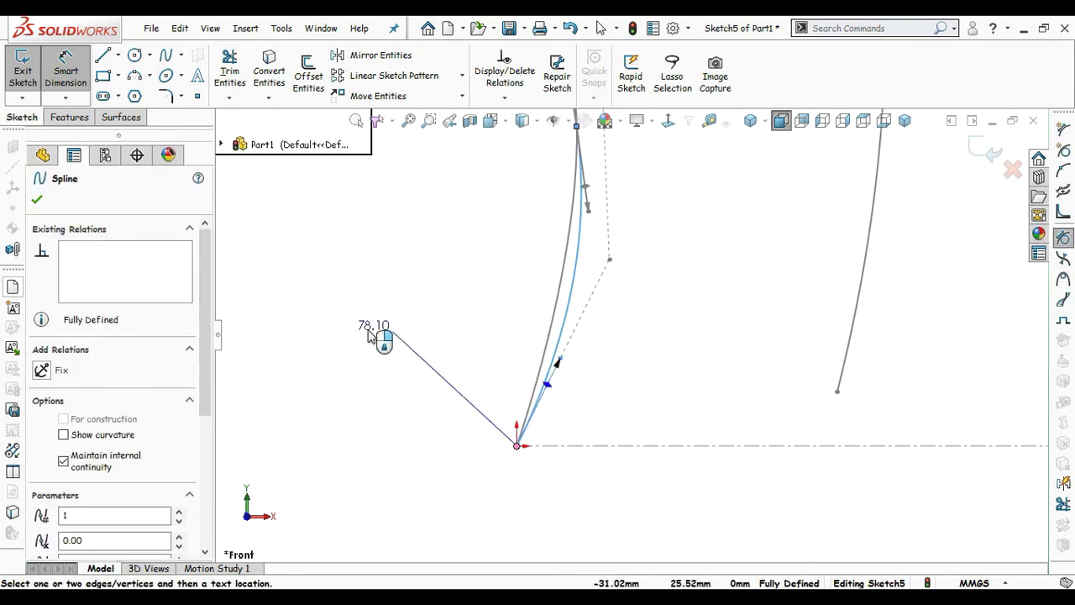
click(374, 454)
text(58.39)
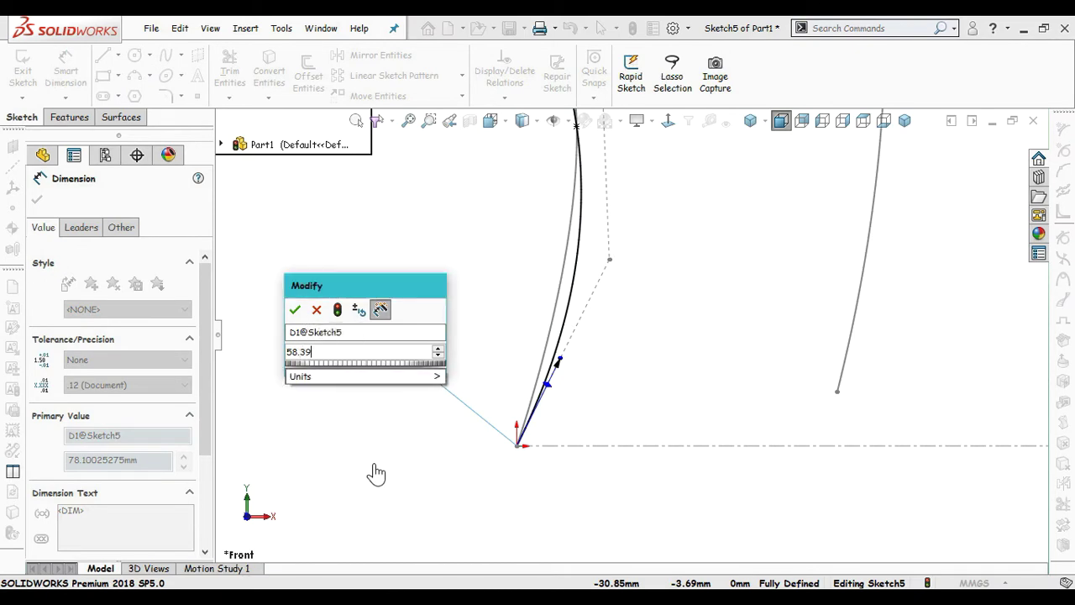
key(Return)
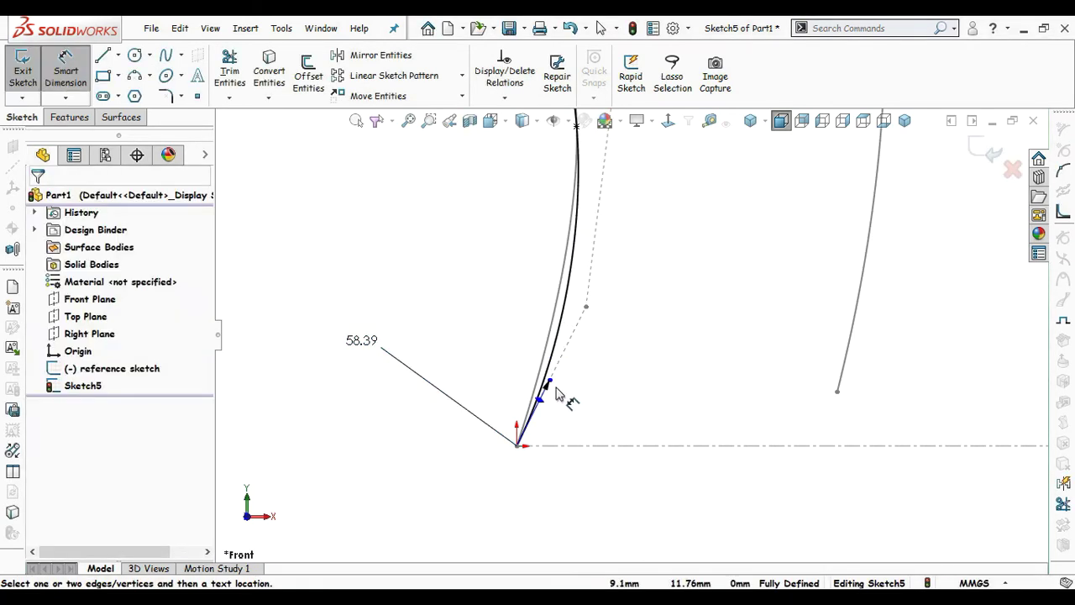
Step: Dimension the angle between the spline's lower tangent handle and the horizontal centerline as 71.57°
click(549, 381)
click(593, 445)
click(620, 419)
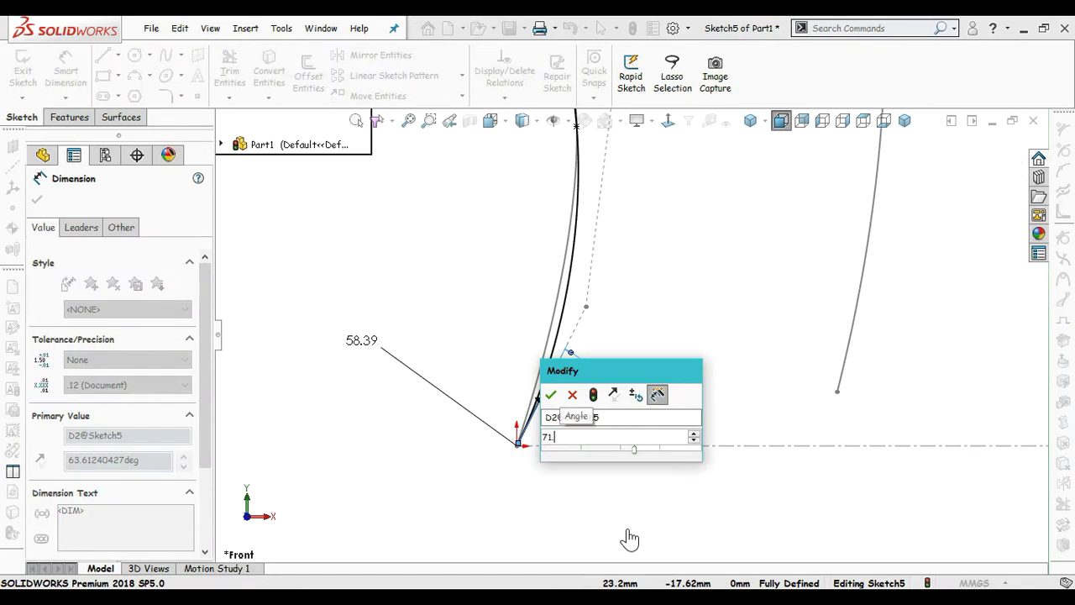
text(71.57)
key(Return)
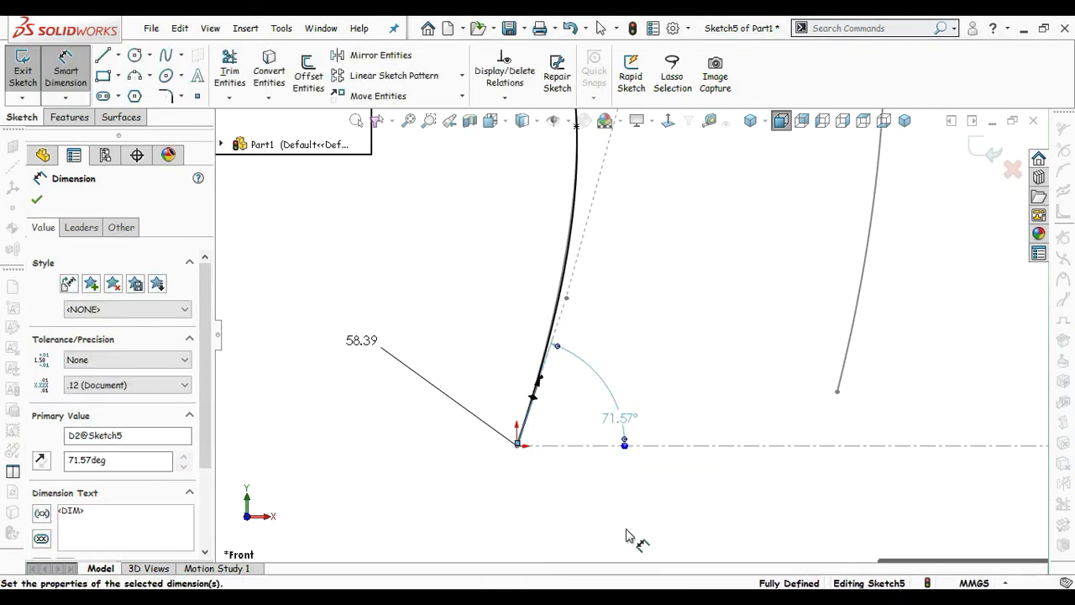
click(649, 368)
Step: Dimension the tangent handle at the spline's upper end as 65.23 mm
scroll(634, 332, up, 4)
scroll(615, 252, down, 3)
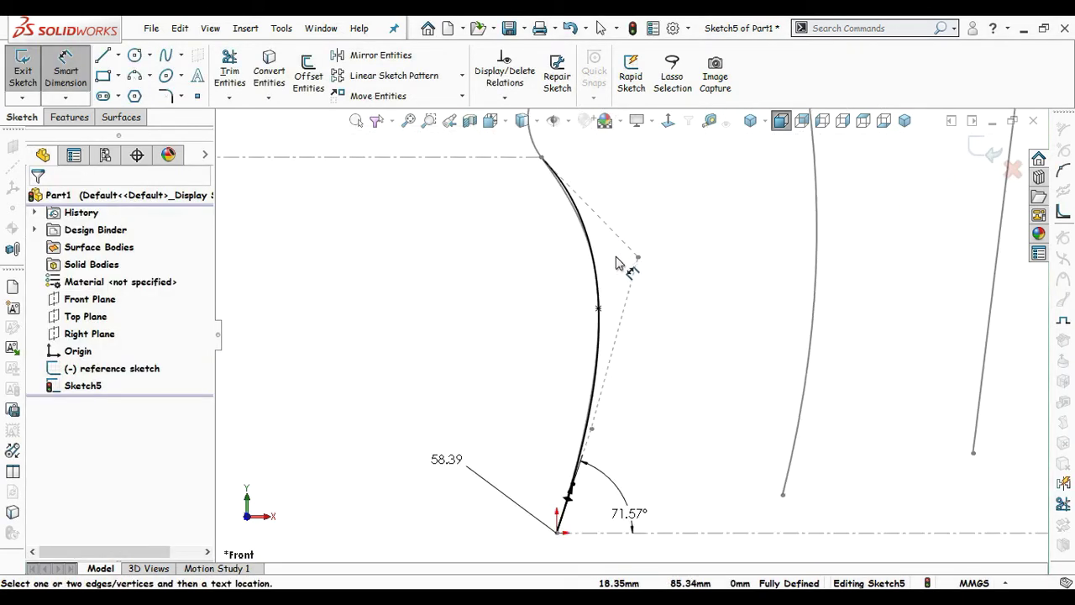
click(581, 231)
click(561, 180)
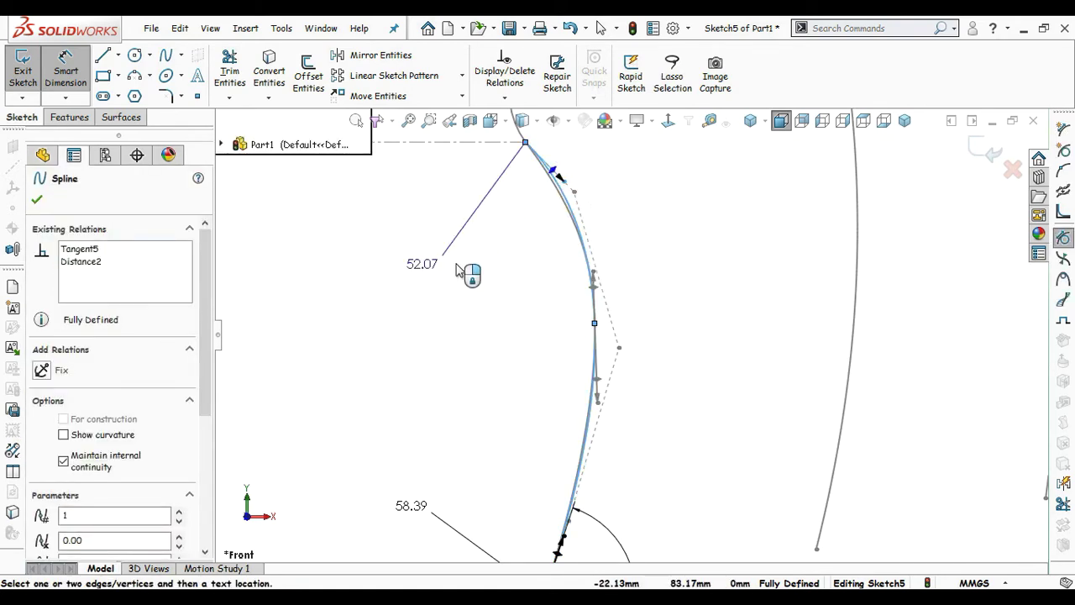
click(449, 273)
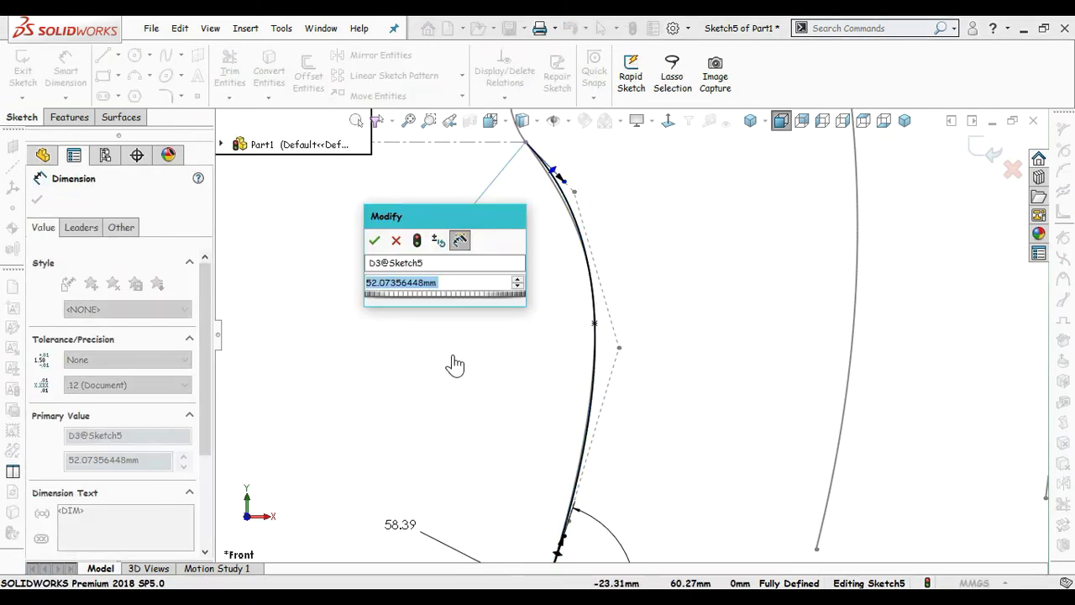
text(65.23)
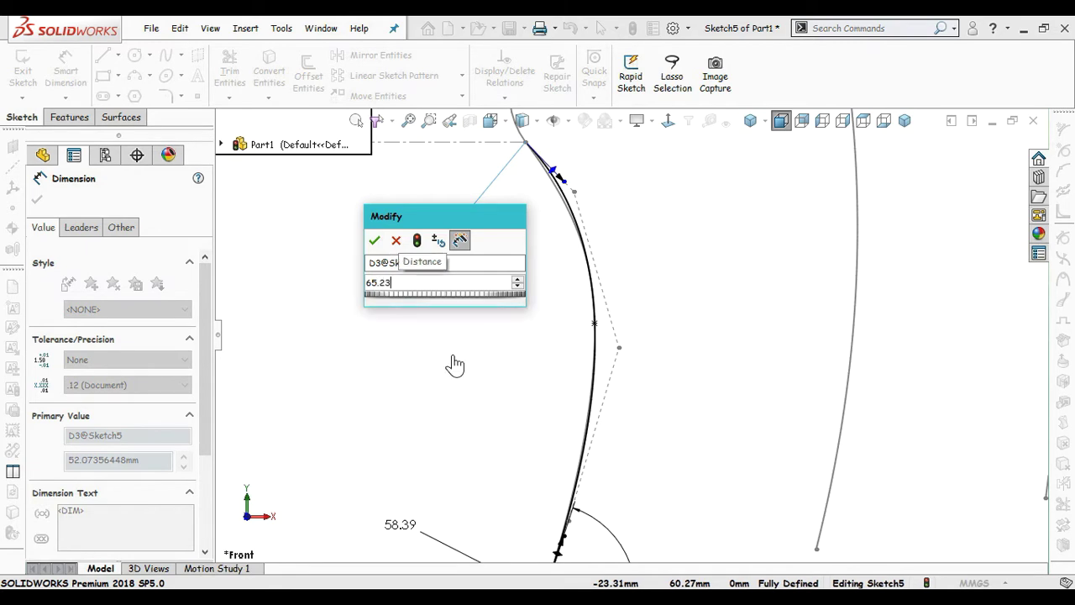
key(Return)
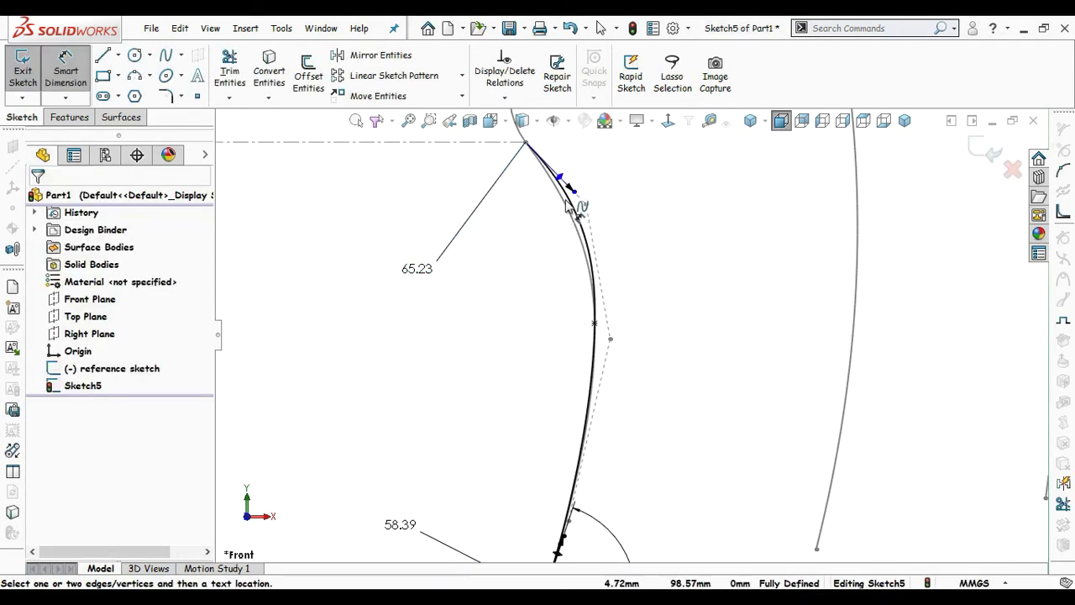
Step: Dimension the angle between the spline's upper tangent handle and the horizontal centerline at that node as 126.9°
click(584, 192)
scroll(622, 204, up, 3)
scroll(622, 204, down, 4)
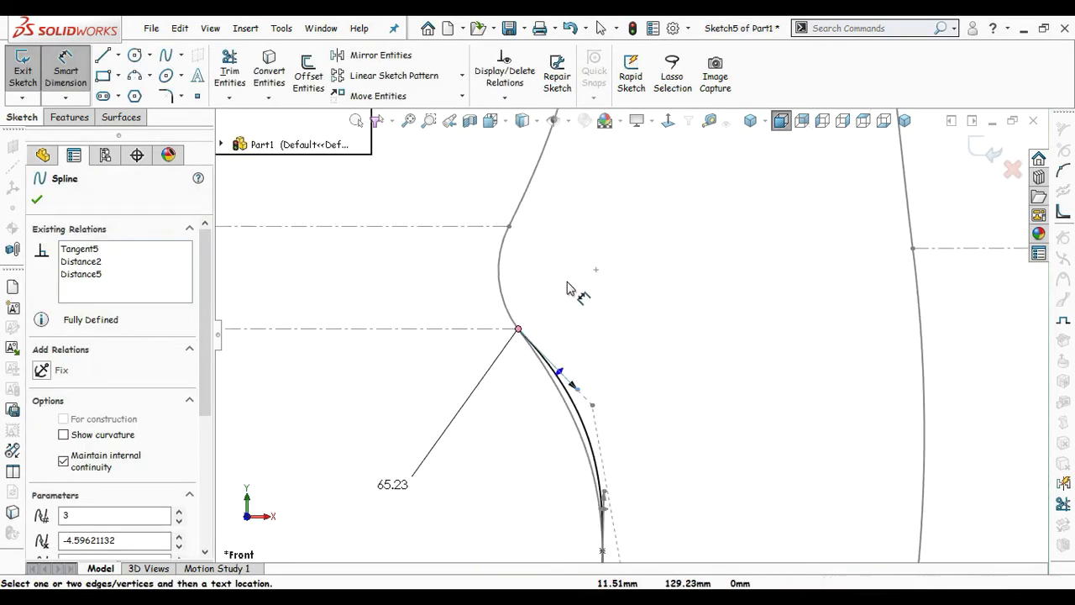
click(463, 332)
click(760, 440)
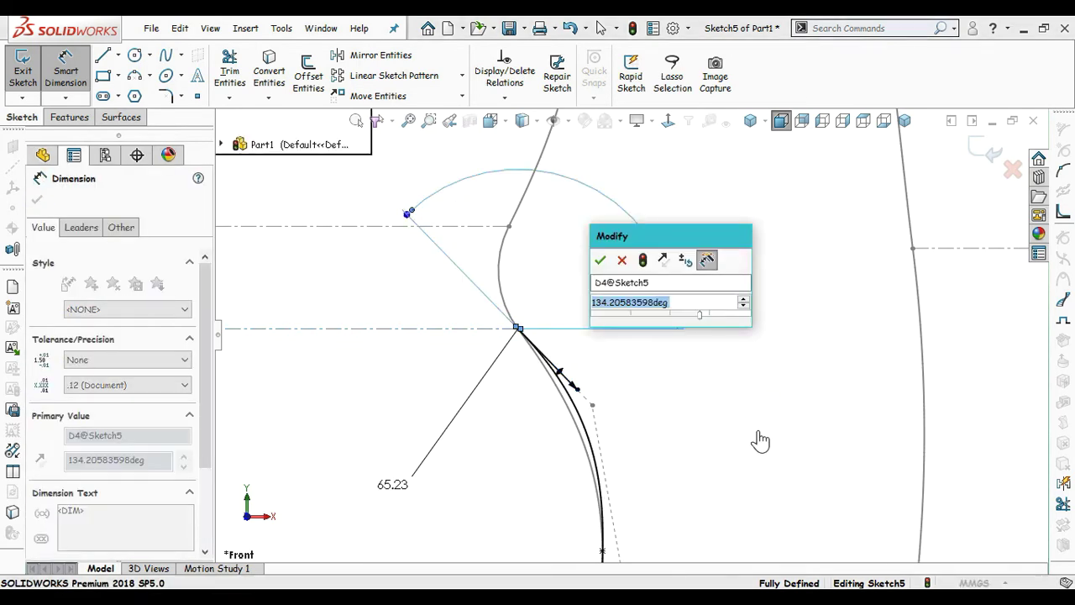
text(126.3)
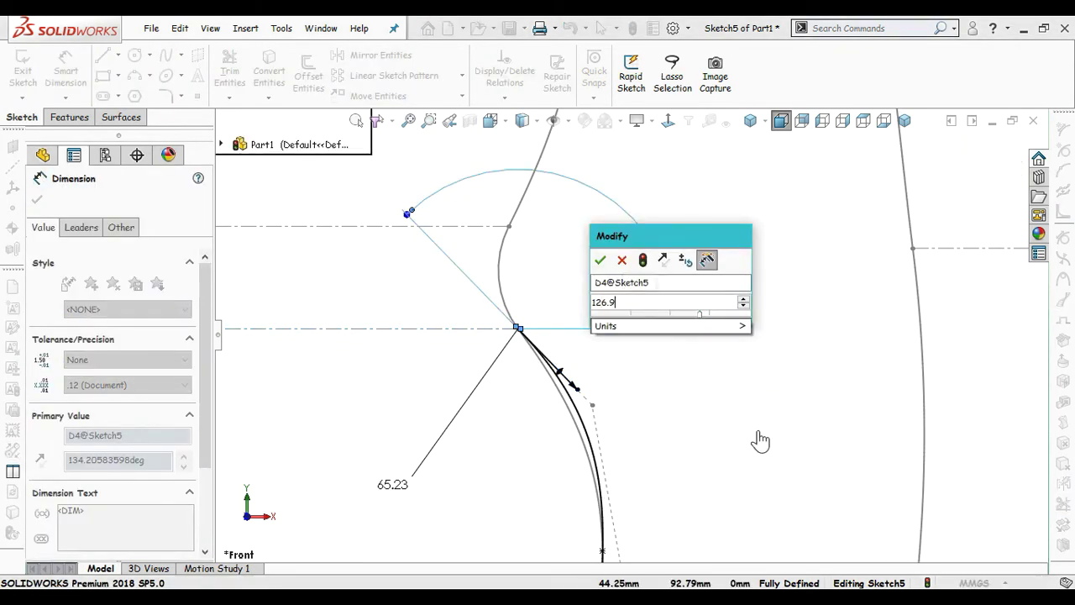
key(Return)
click(735, 458)
scroll(634, 439, up, 3)
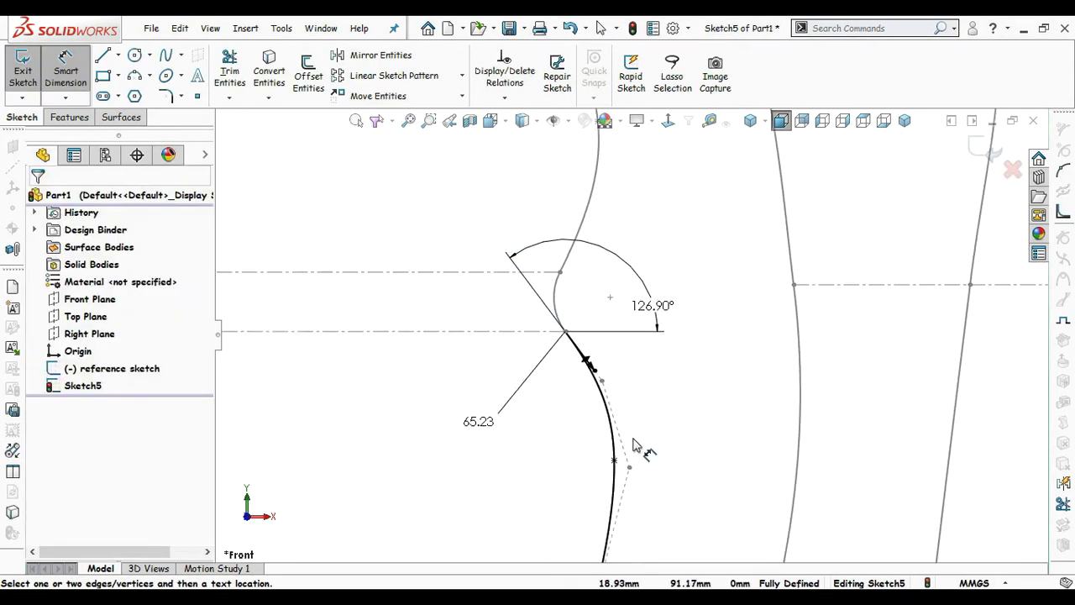
Step: Dimension the tangent handle at the spline's middle point as 112.4 mm
scroll(603, 453, down, 5)
scroll(679, 469, up, 6)
scroll(659, 509, down, 2)
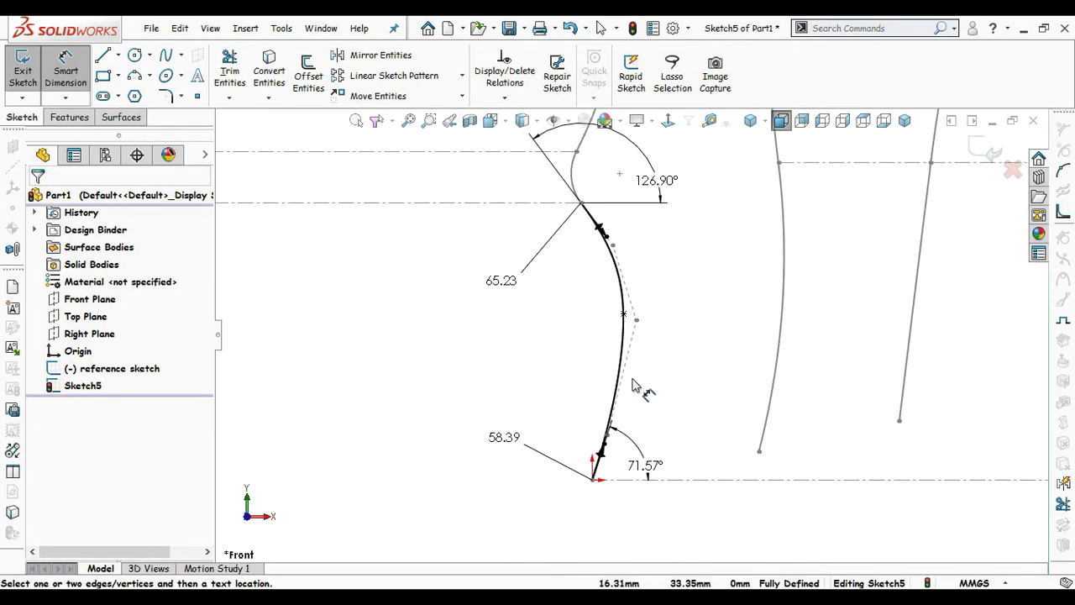
click(631, 333)
scroll(624, 370, down, 3)
click(619, 372)
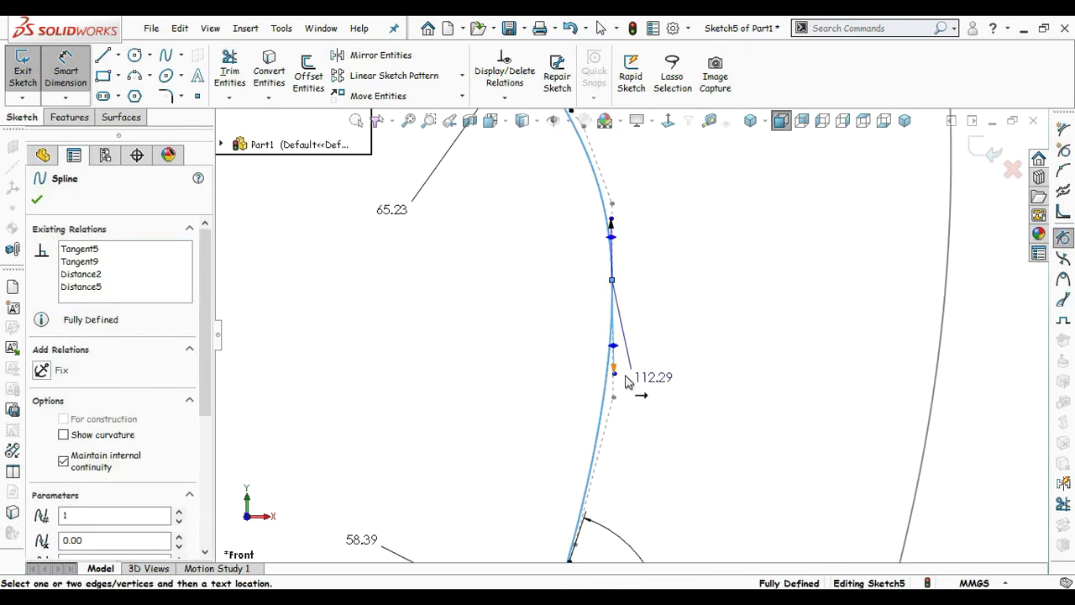
click(638, 380)
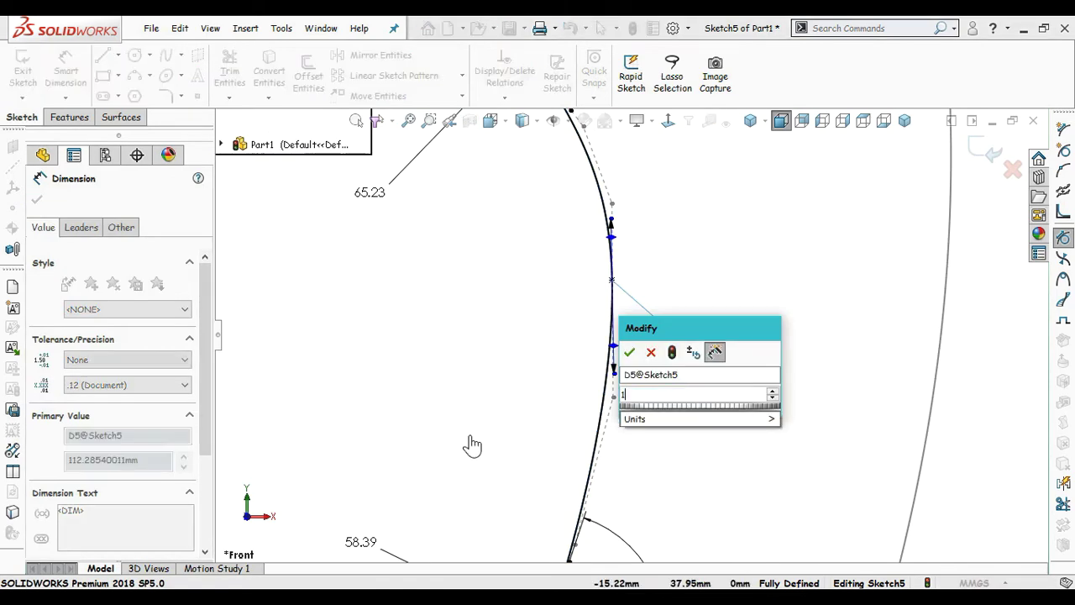
text(112.4)
key(Return)
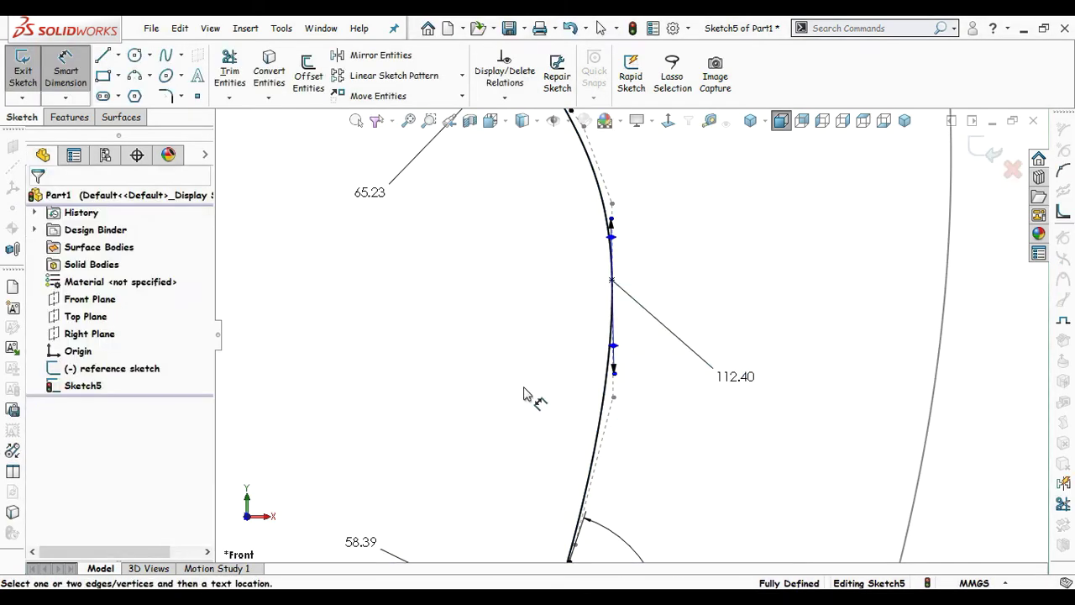
Step: Dimension the angle between the spline's middle tangent handle and the horizontal centerline through the origin
scroll(605, 420, up, 2)
scroll(672, 445, down, 2)
click(608, 342)
scroll(610, 344, up, 1)
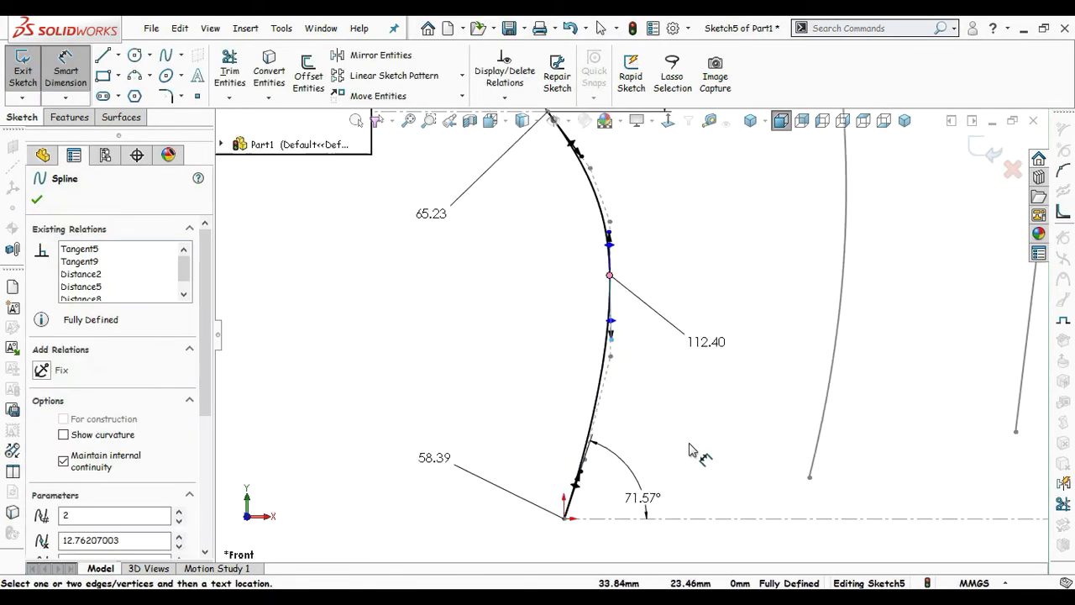
click(691, 521)
click(718, 430)
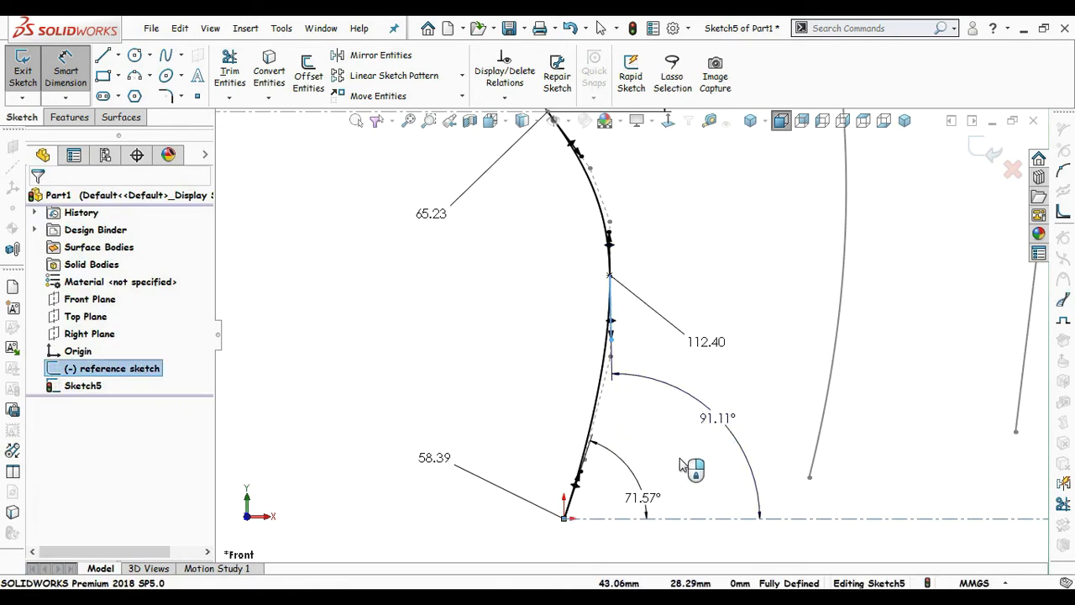
click(649, 394)
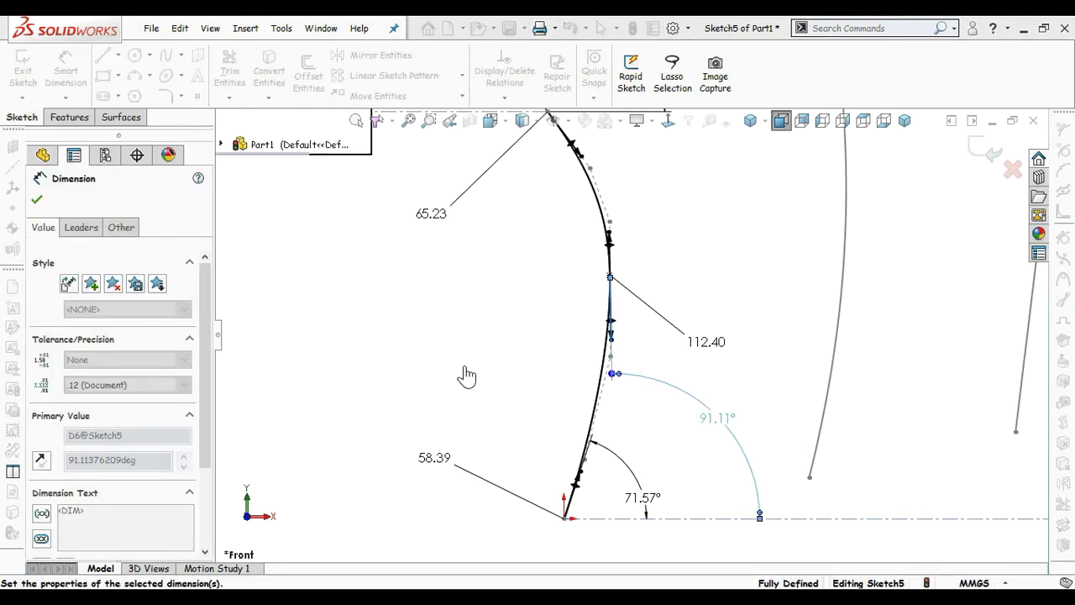
Step: Draw a three-point arc of about 20 mm radius from the spline's upper end to the next node, following the reference arc
scroll(631, 319, up, 4)
scroll(617, 228, down, 6)
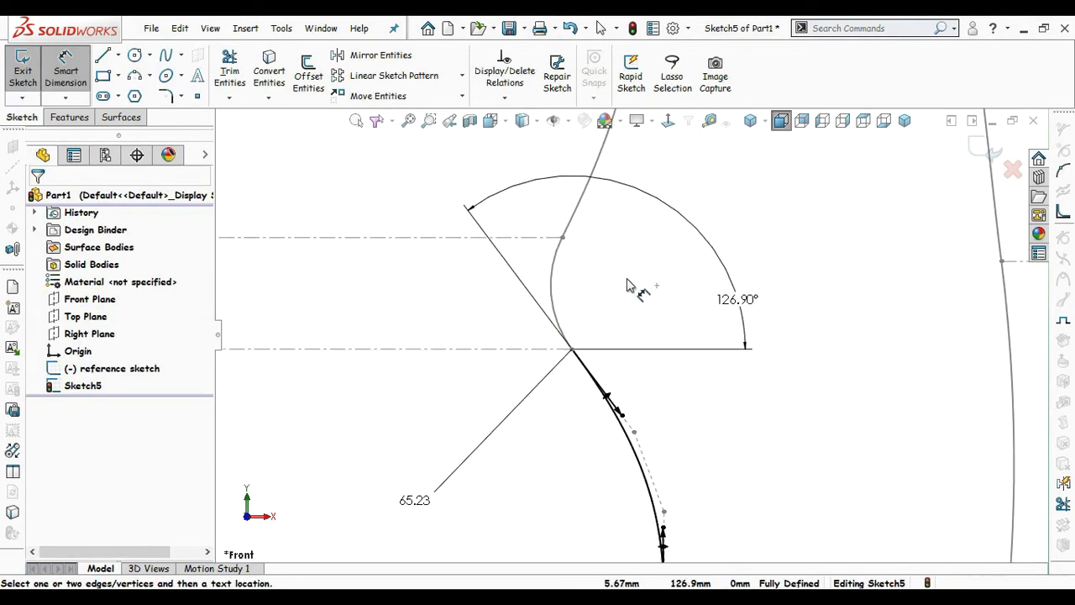
key(Escape)
key(s)
click(433, 410)
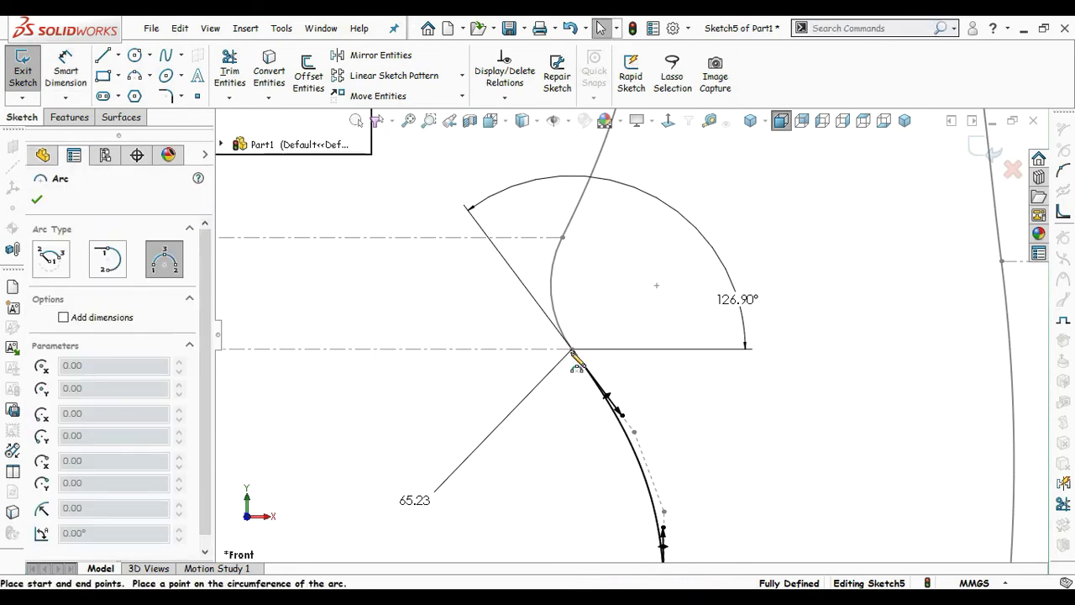
click(563, 264)
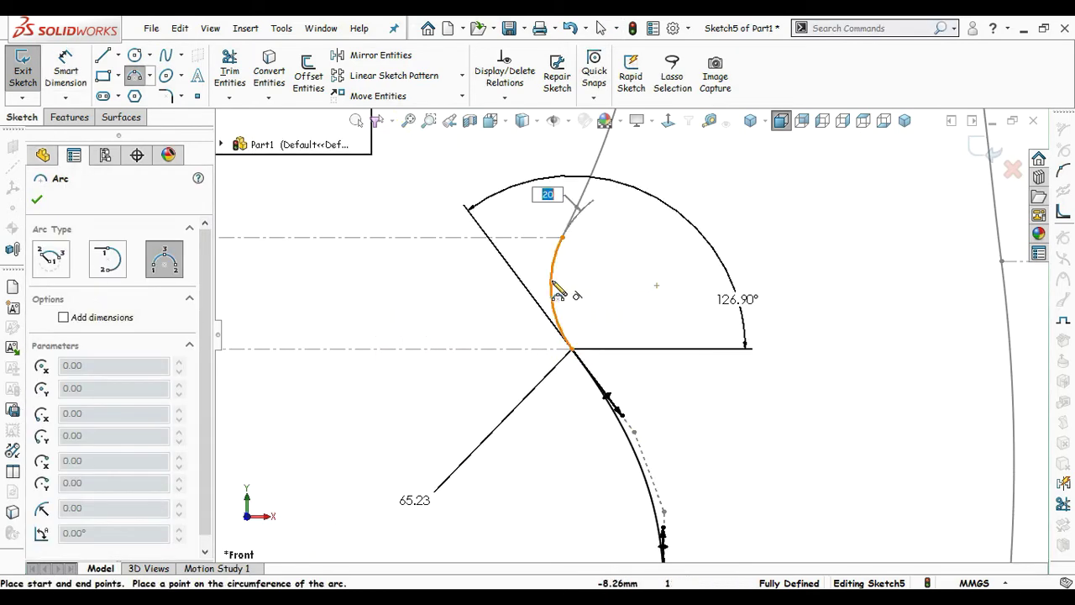
key(Escape)
Step: Draw a three-point spline from the arc's upper end through the reference curve's bulge point to the next node above
scroll(665, 227, up, 5)
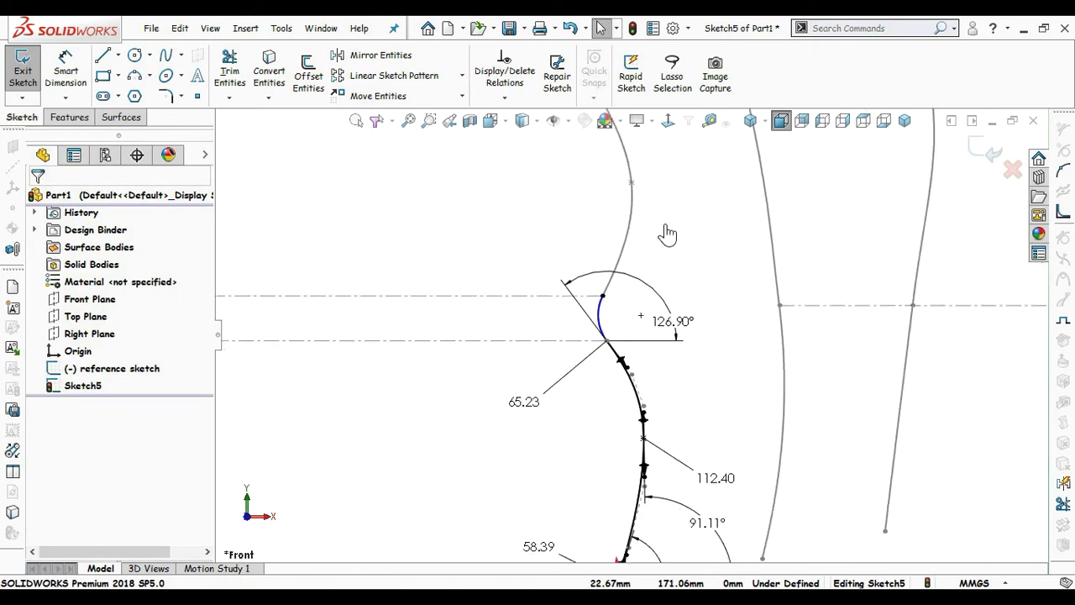
key(s)
click(725, 414)
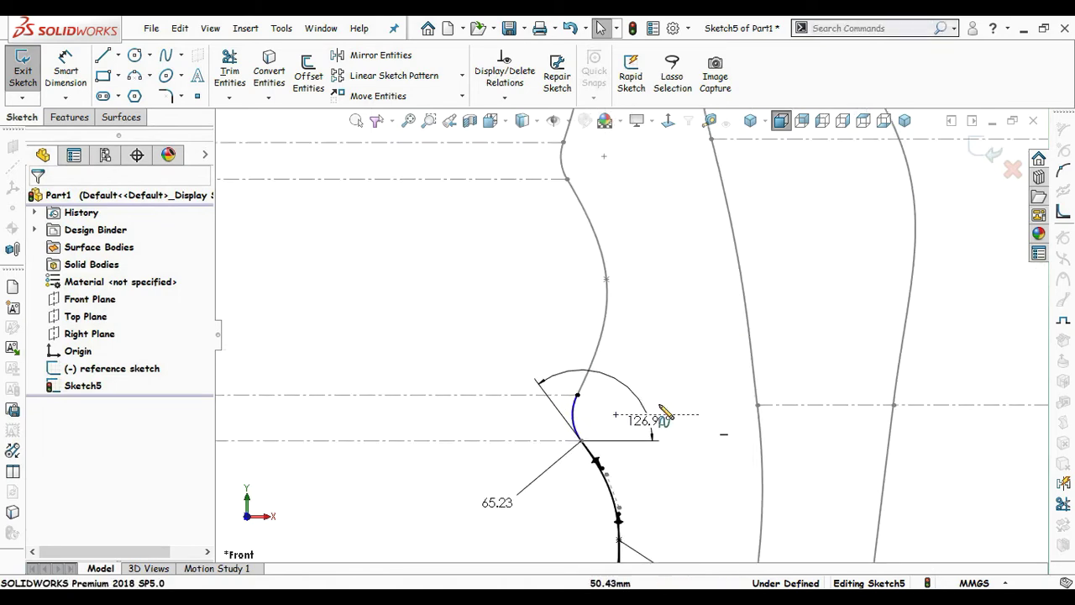
click(576, 394)
click(606, 279)
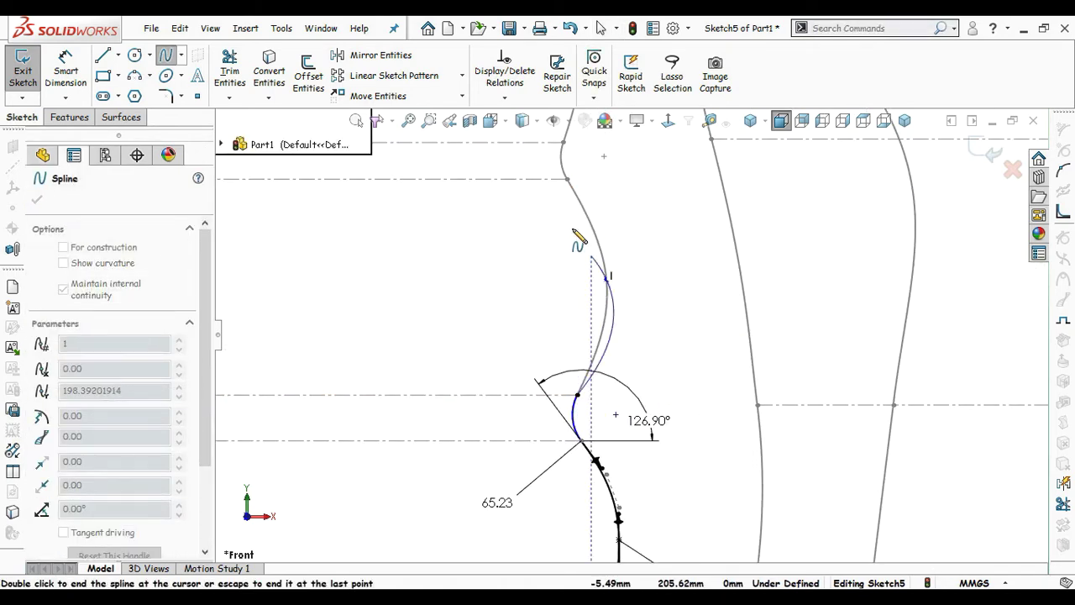
click(568, 179)
key(Escape)
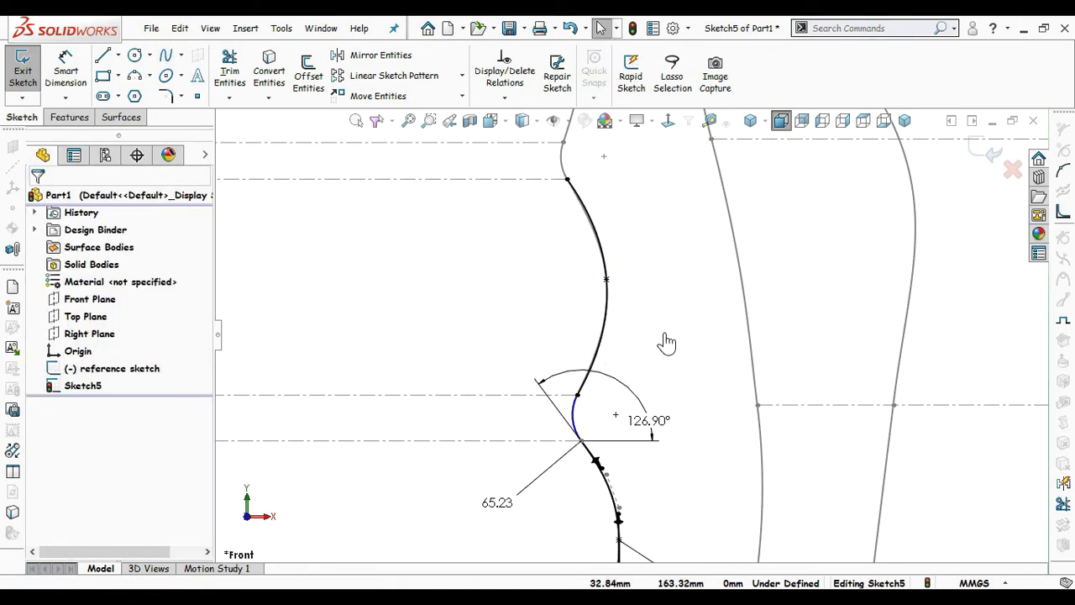
Step: Dimension the radius of the arc between the two splines
right_drag(731, 465, 711, 351)
click(571, 423)
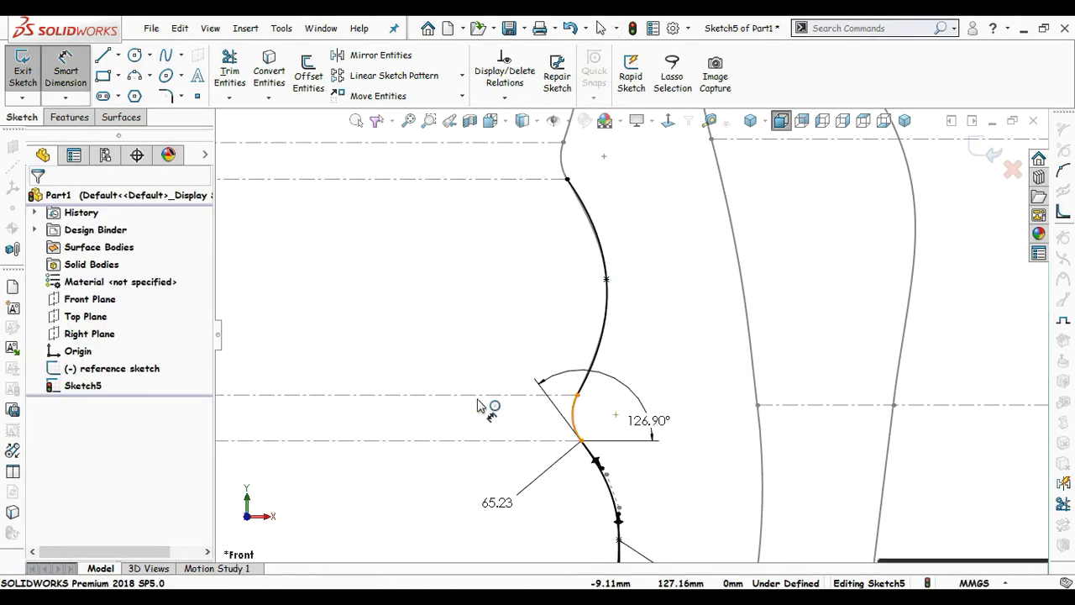
click(450, 467)
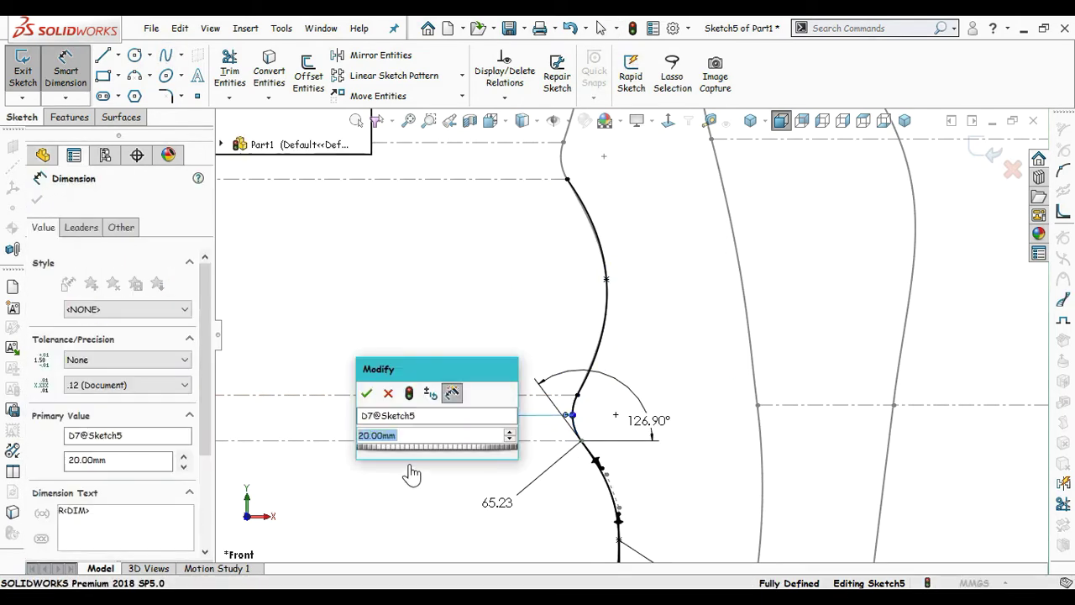
click(365, 388)
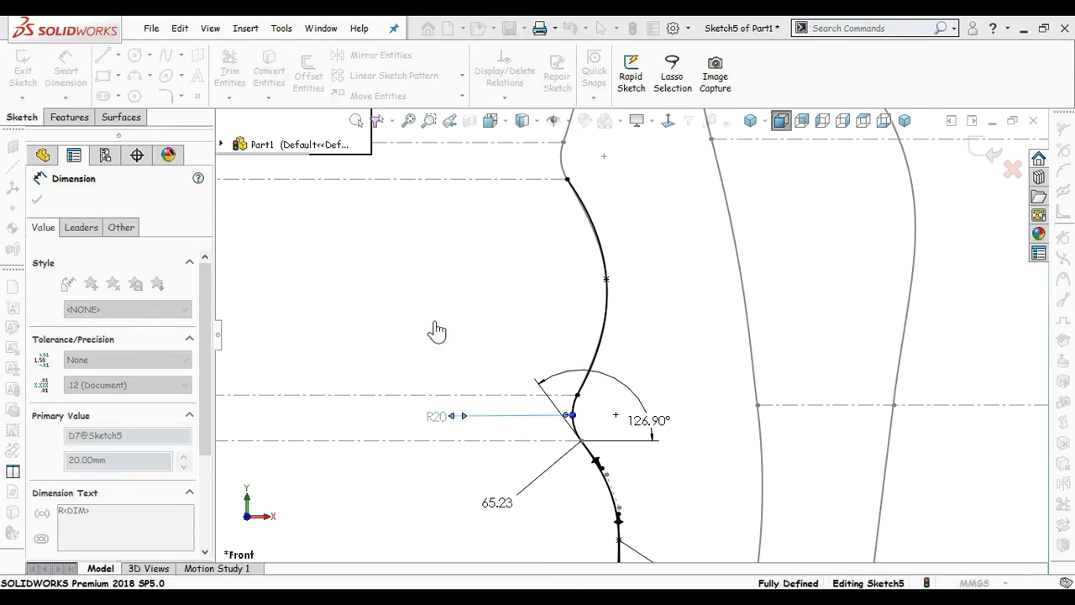
Step: Dimension the tangent handle at the second spline's lower end as 71.11 mm
click(619, 348)
scroll(621, 349, down, 2)
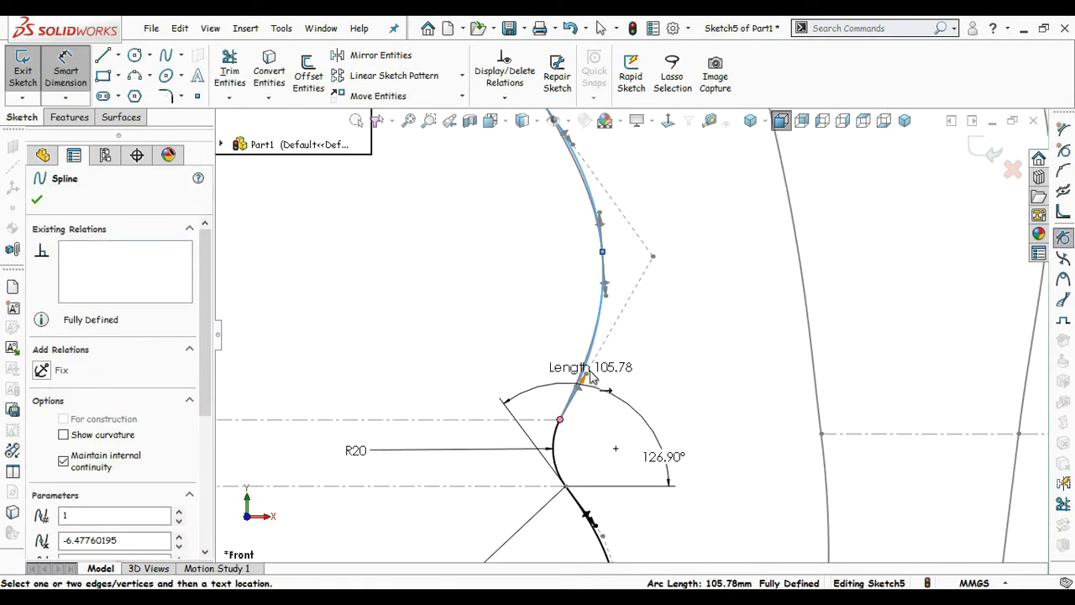
click(457, 316)
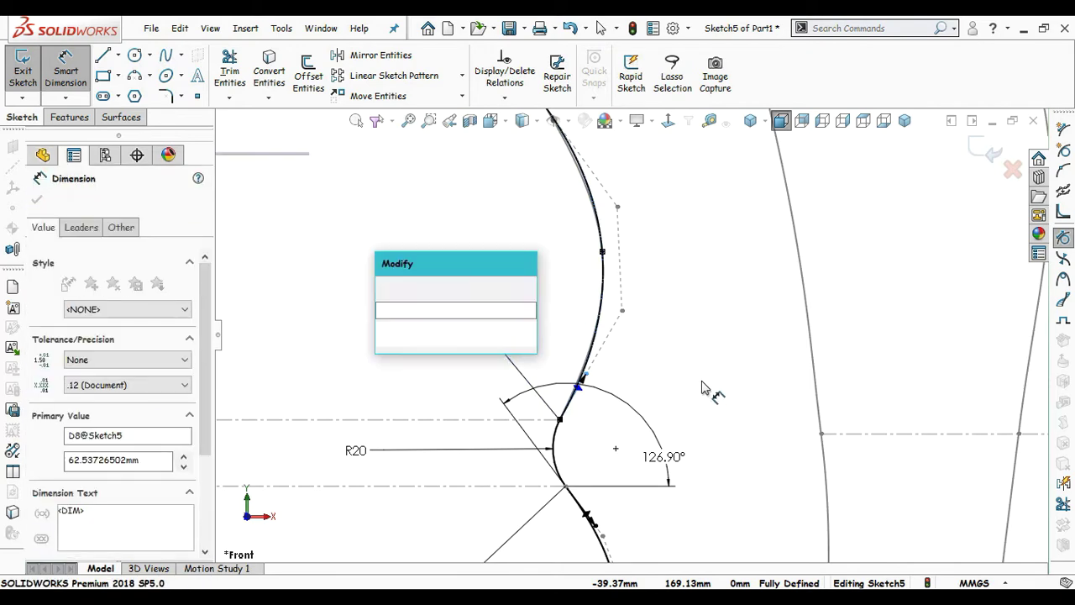
text(71.11)
key(Return)
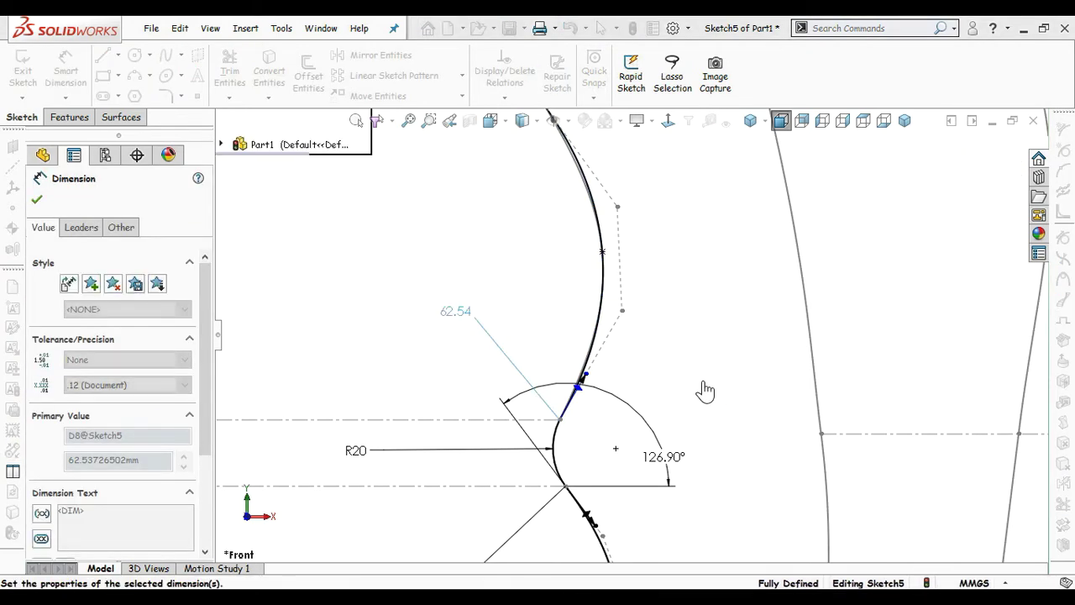
click(675, 383)
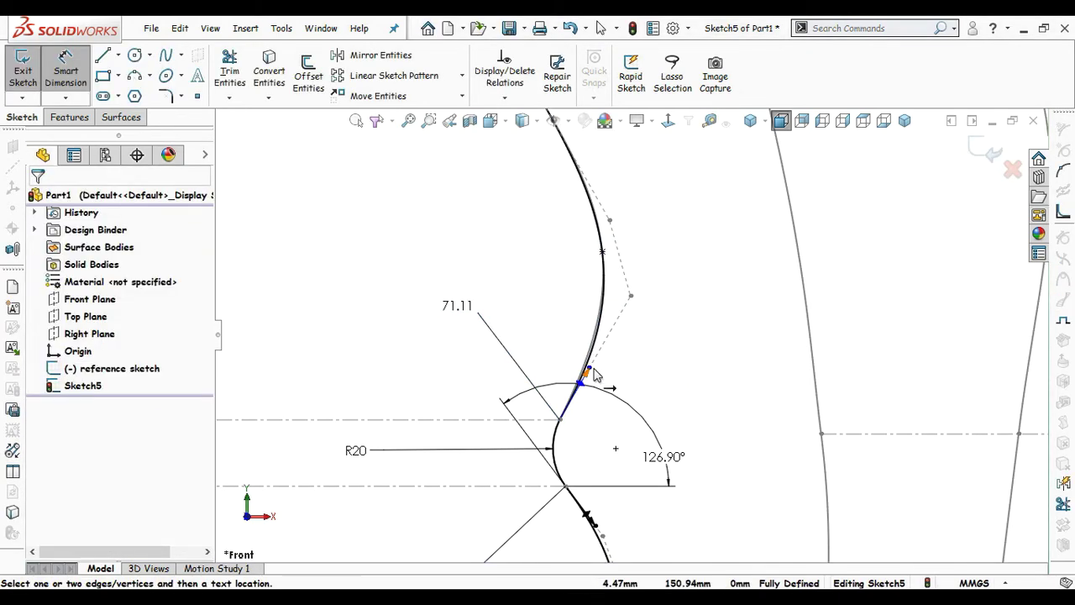
Step: Dimension the angle between the second spline's lower tangent handle and the horizontal centerline at that node as 63.35°
click(535, 408)
click(528, 419)
click(729, 361)
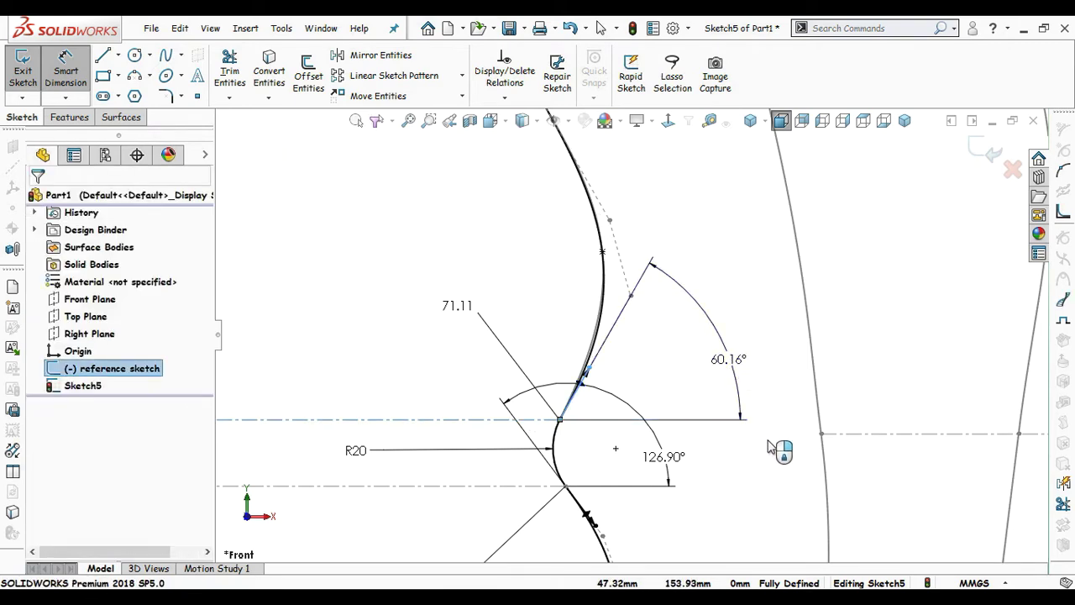
text(63.35)
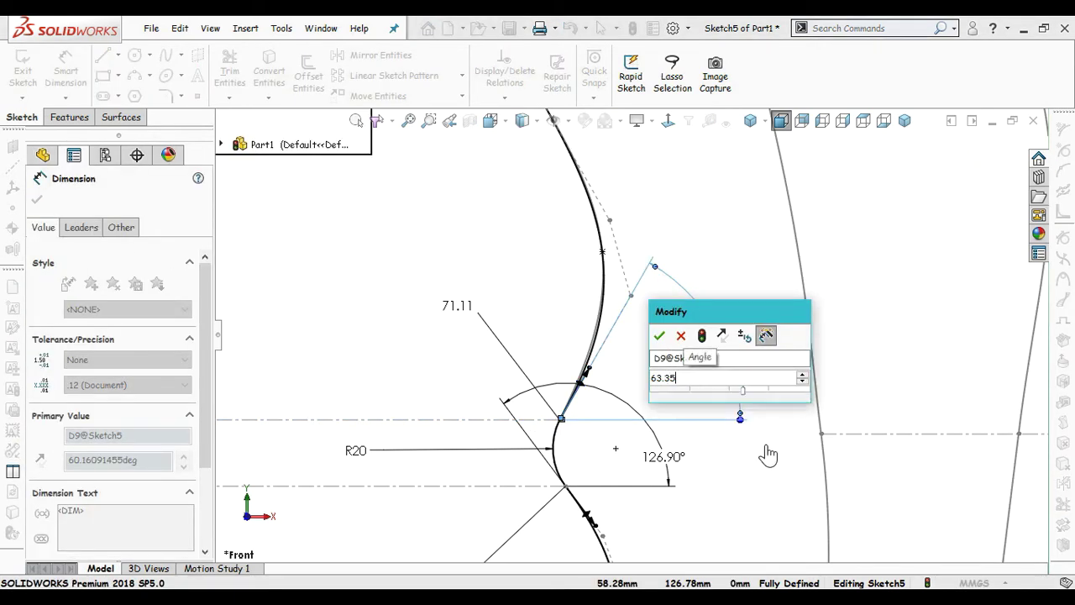
key(Return)
click(715, 268)
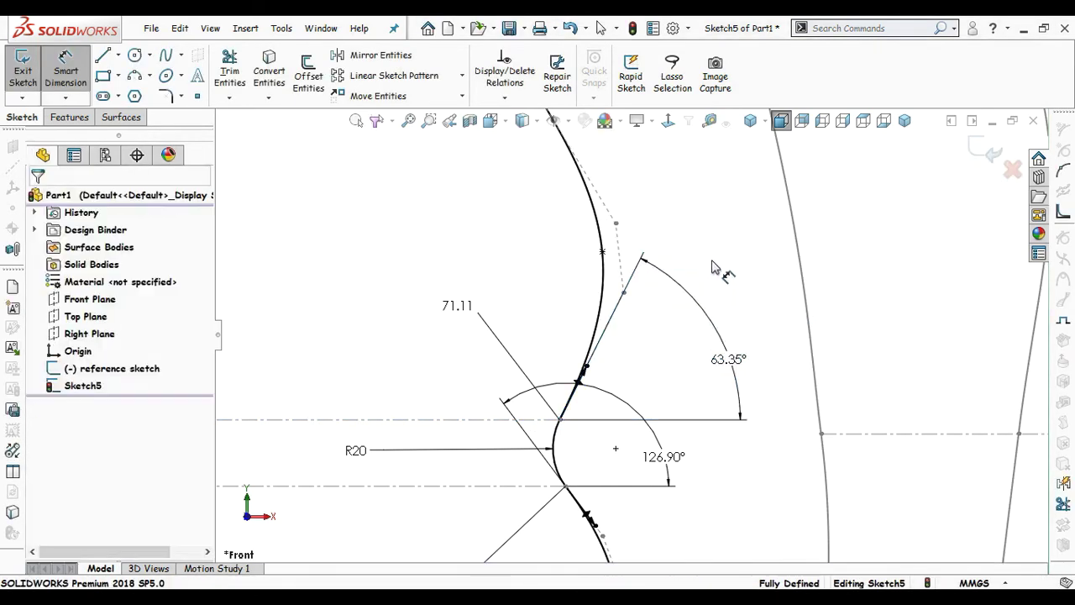
Step: Dimension the tangent handle at the second spline's upper end as 61.92 mm
scroll(622, 219, up, 3)
scroll(618, 202, down, 3)
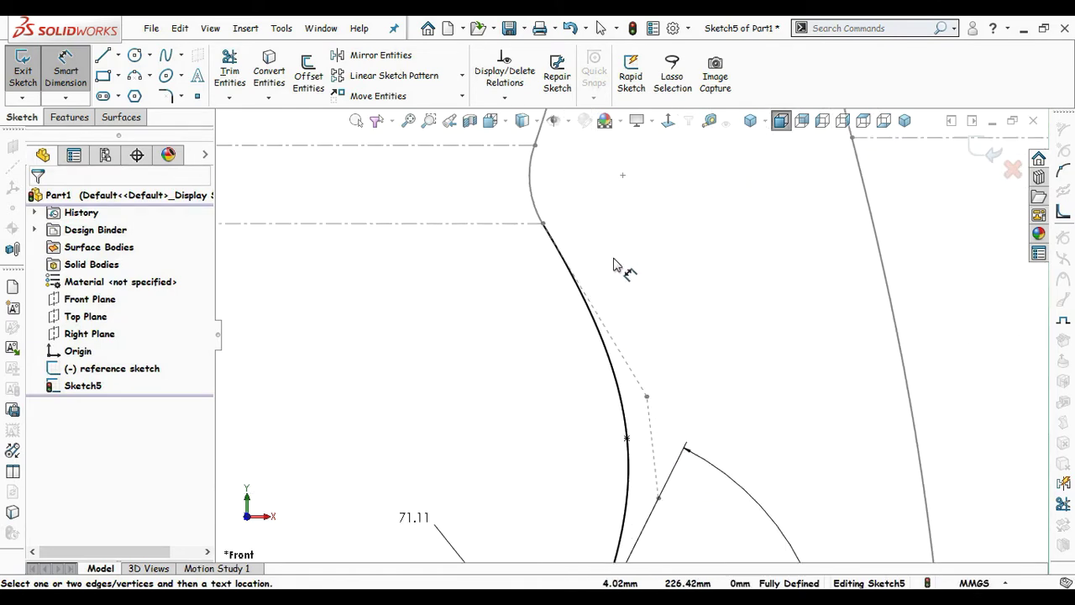
click(589, 317)
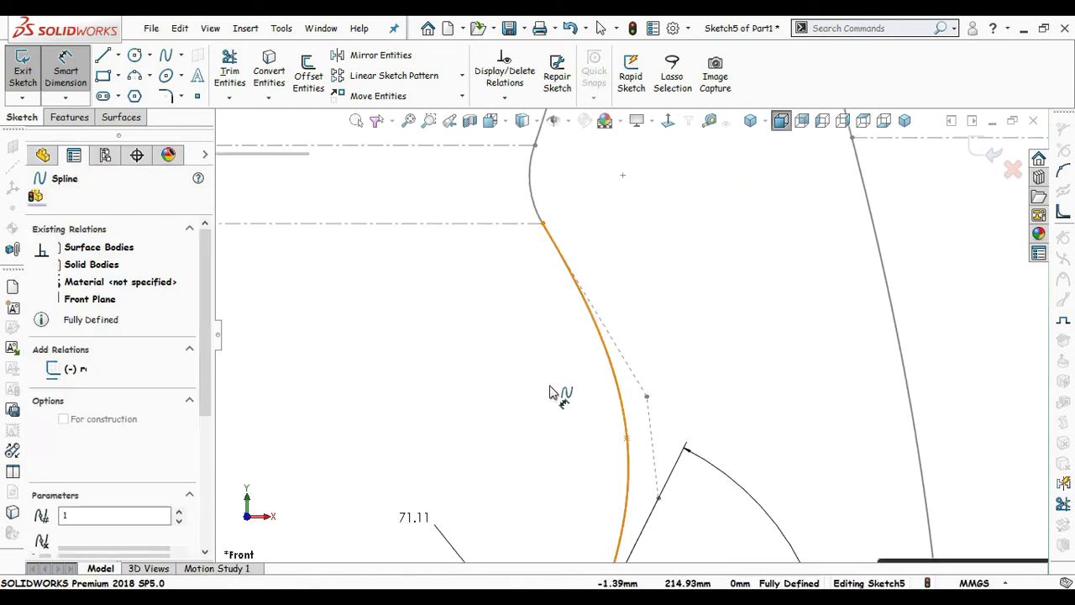
click(582, 294)
click(485, 404)
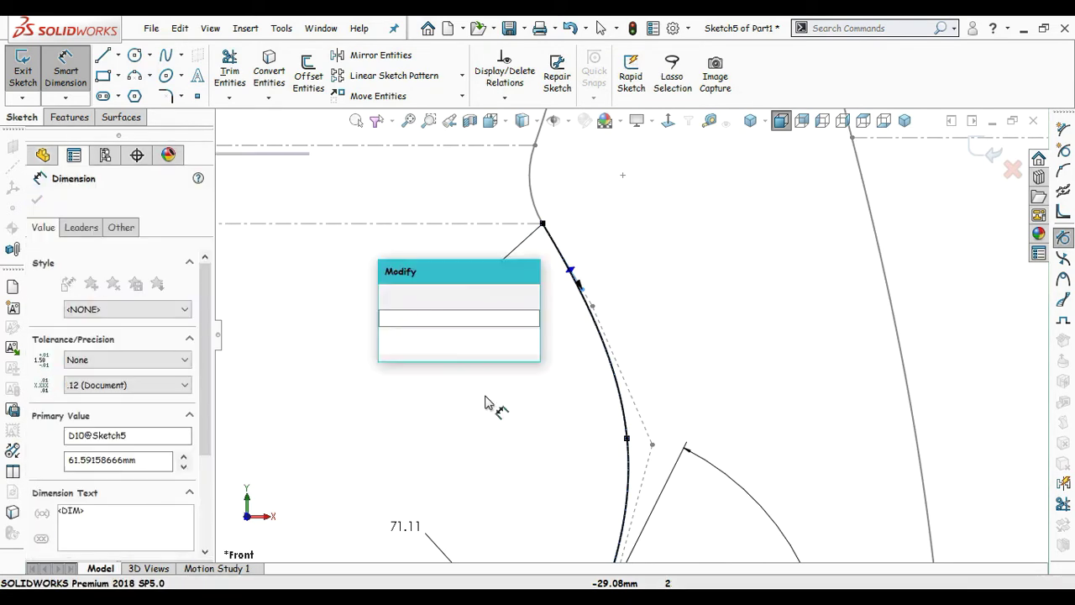
text(61.92)
key(Return)
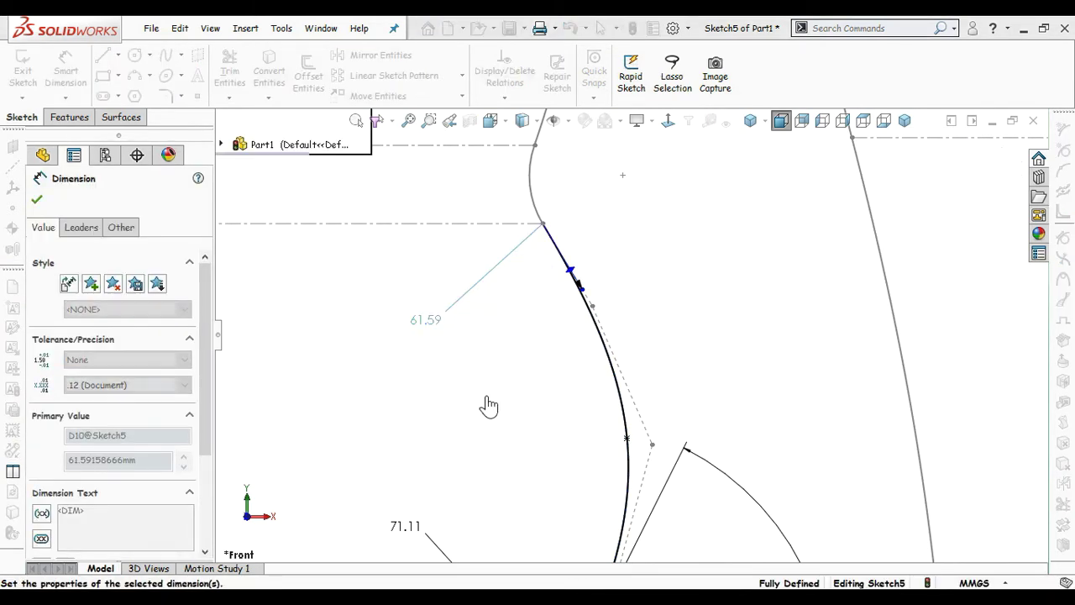
Step: Dimension the angle between the second spline's upper tangent handle and the horizontal centerline at that node as 120.98°
scroll(611, 289, down, 2)
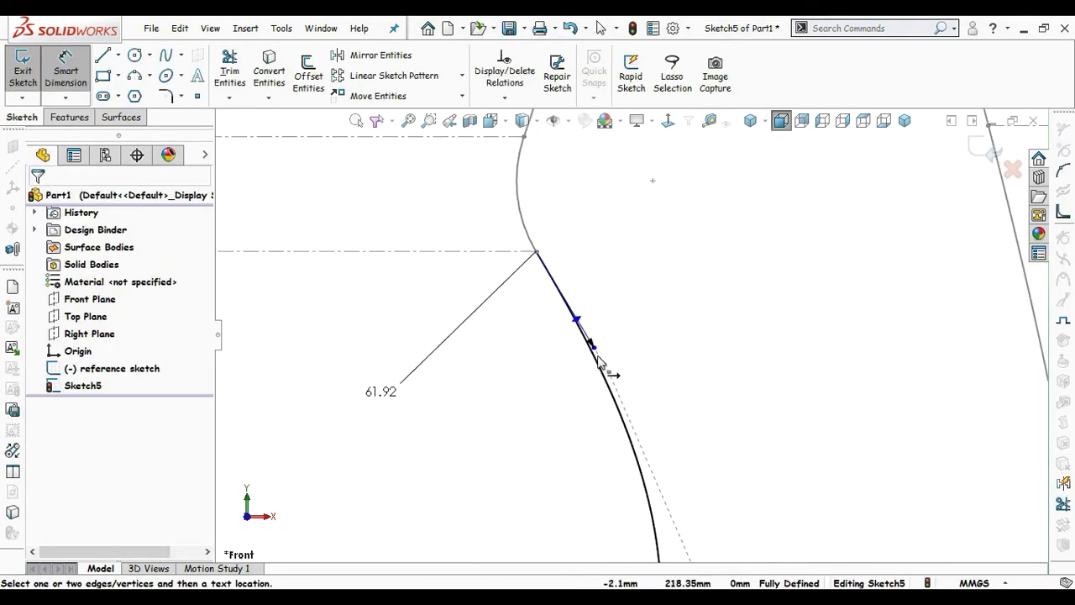
click(527, 278)
click(489, 252)
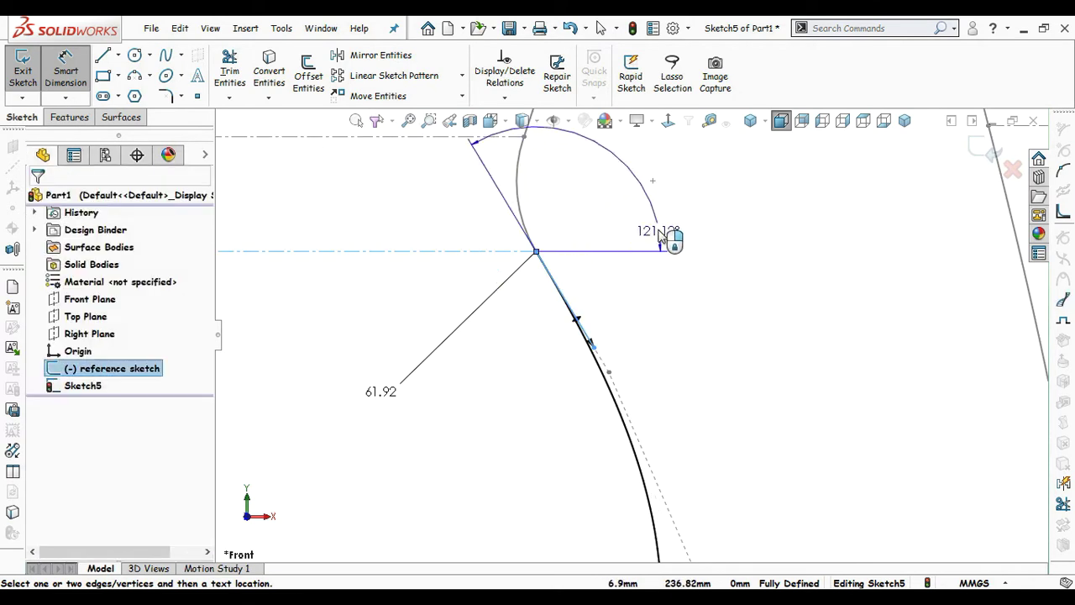
click(660, 235)
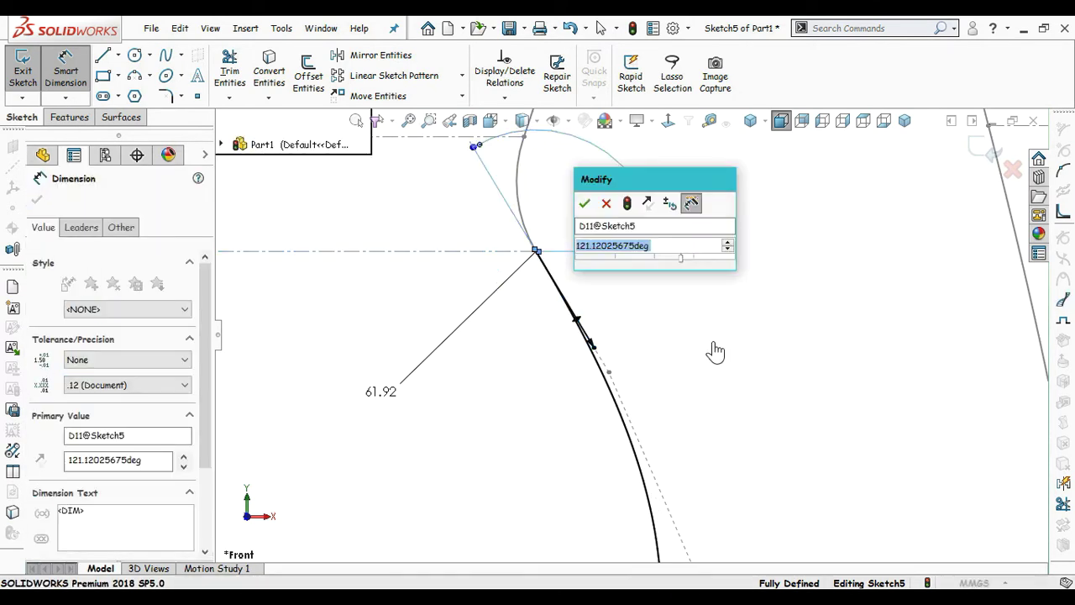
text(120.98)
key(Return)
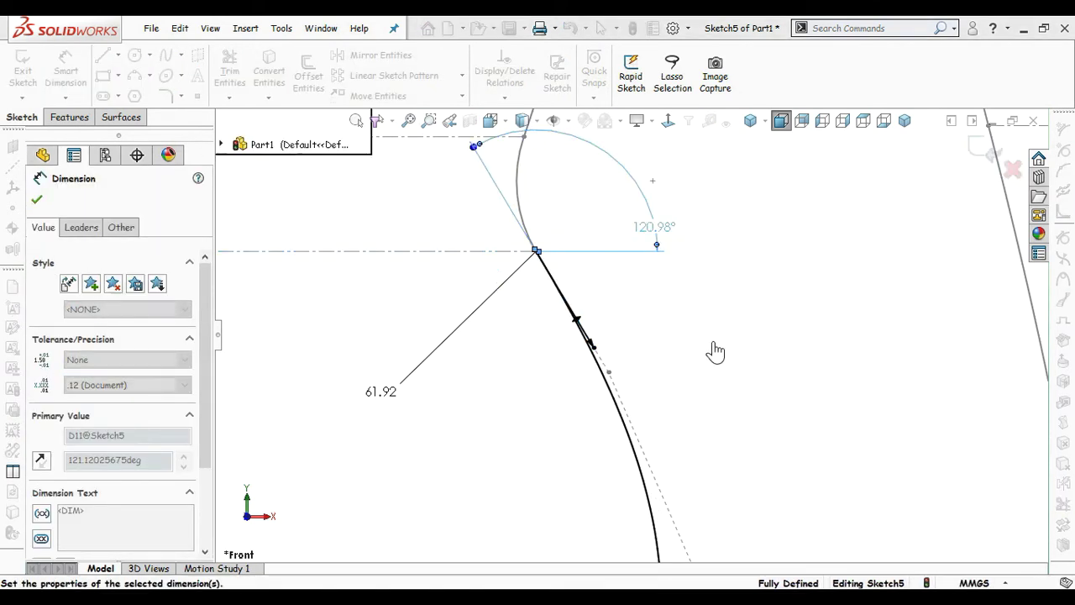
key(Escape)
Step: Dimension the tangent handle at the second spline's middle point as 91.19 mm
scroll(647, 445, up, 5)
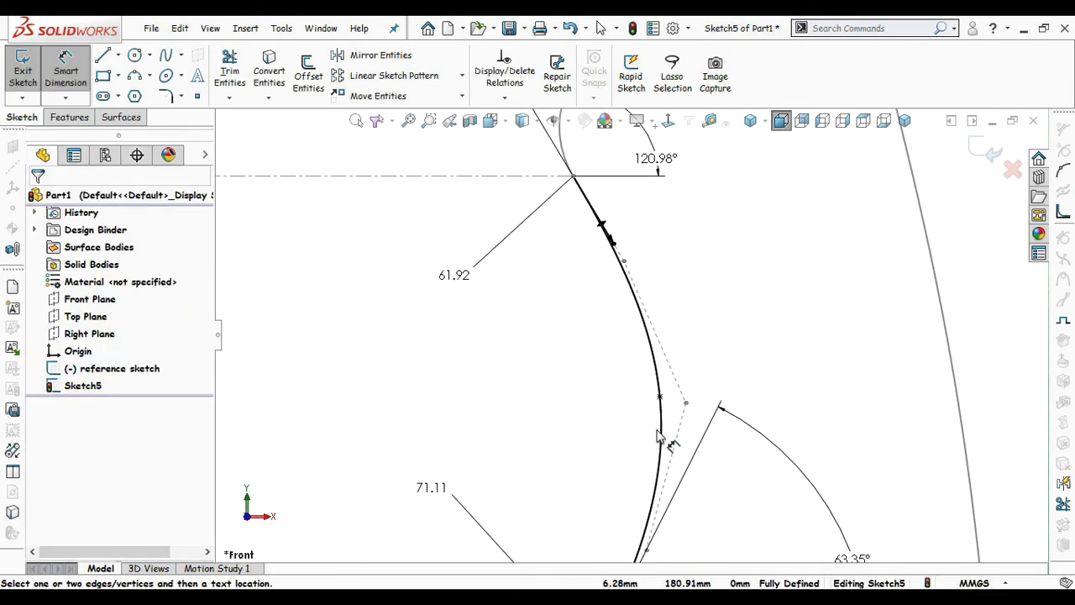
click(643, 446)
scroll(621, 453, up, 2)
scroll(605, 459, down, 3)
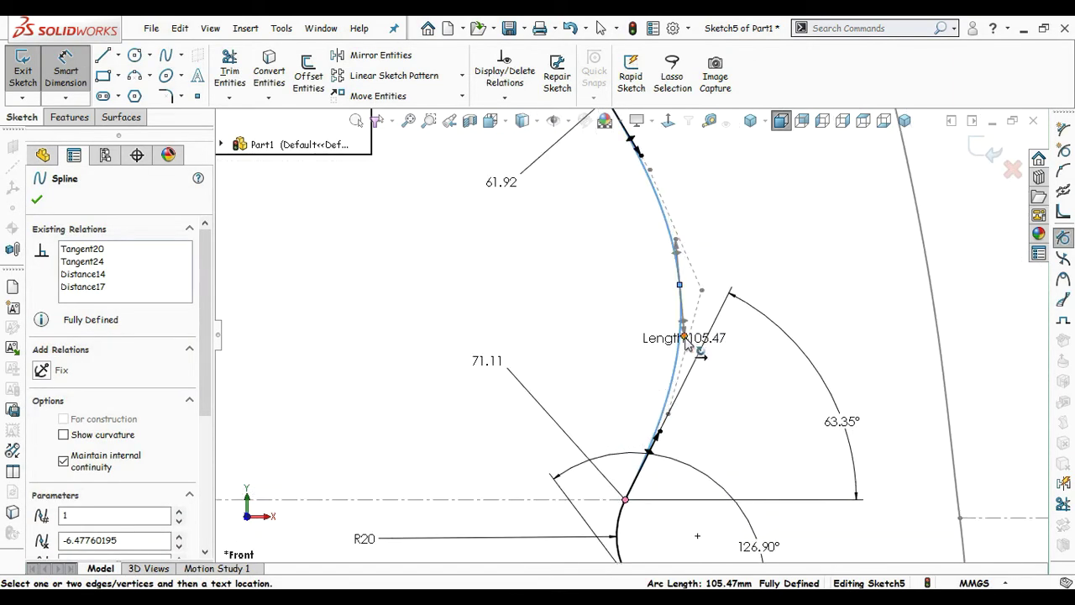
click(679, 285)
click(619, 307)
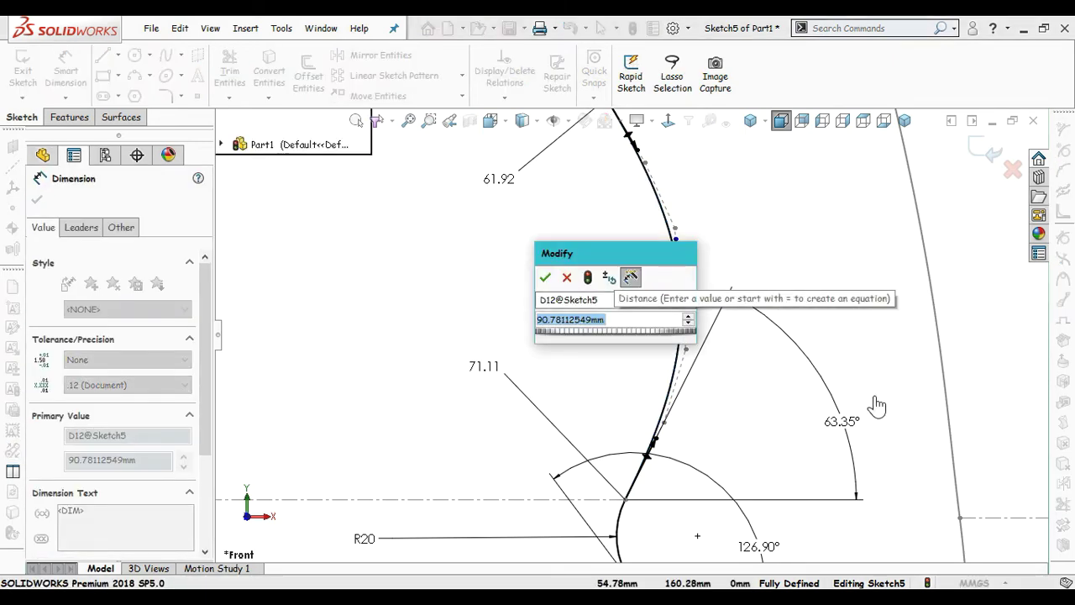
text(91.19)
key(Return)
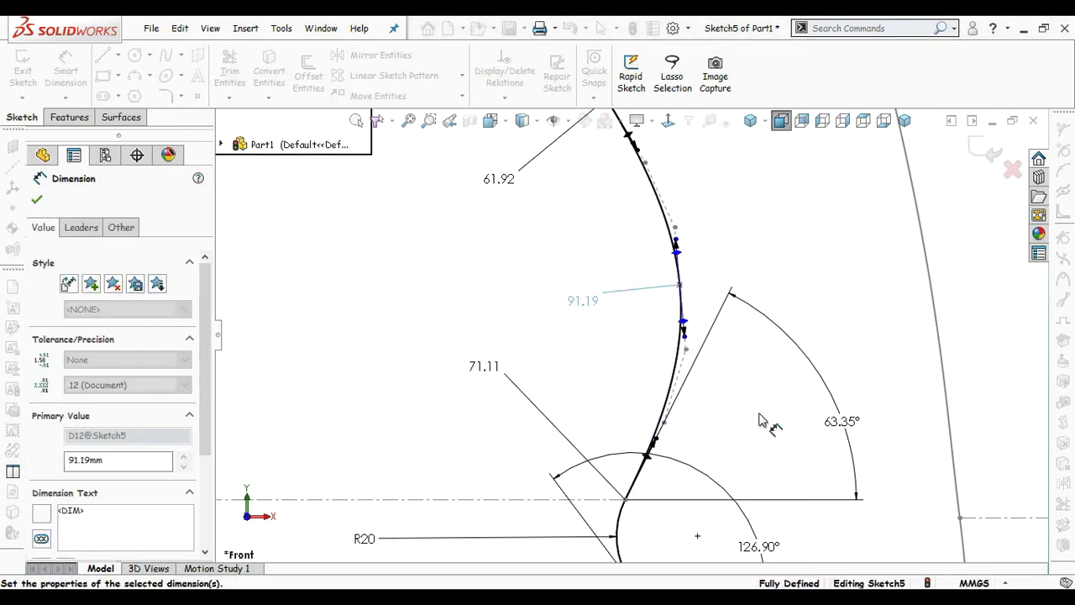
click(760, 420)
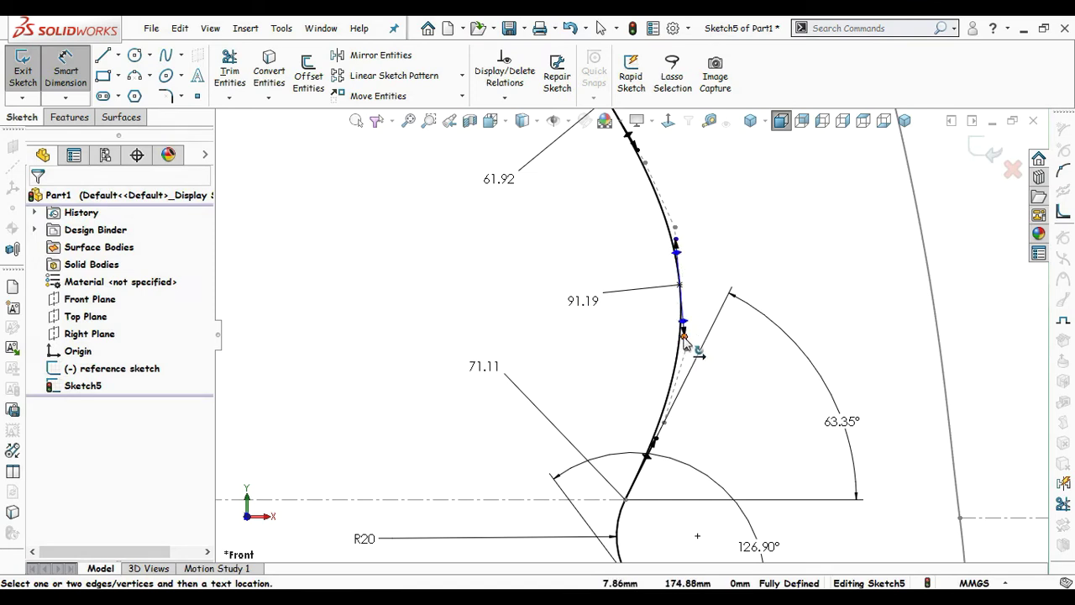
Step: Dimension the angle between the second spline's middle tangent handle and the horizontal centerline at its lower node as 82.6°
click(685, 340)
click(468, 501)
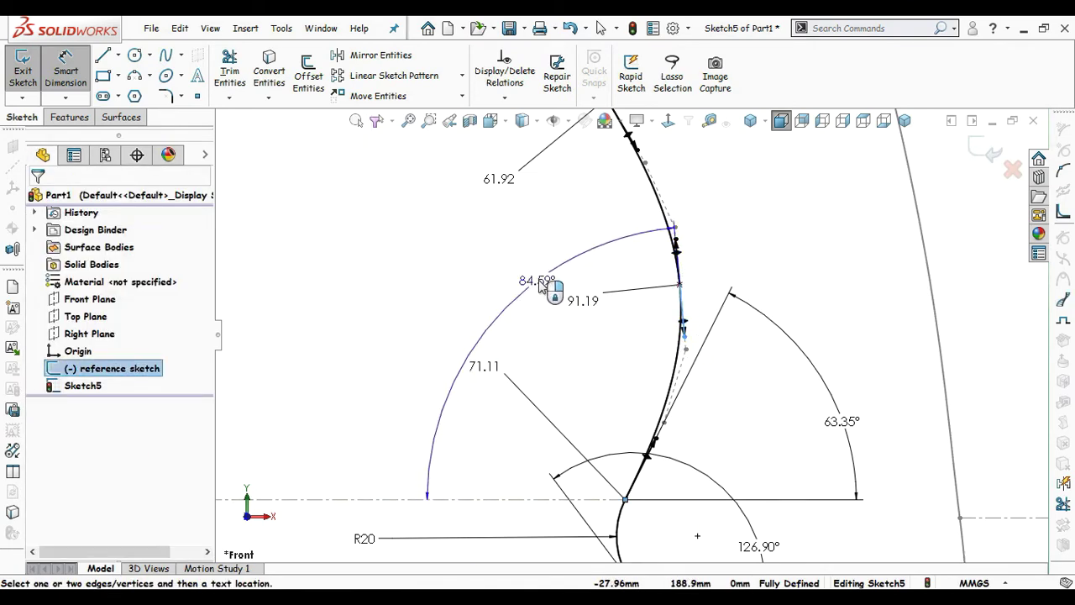
click(541, 345)
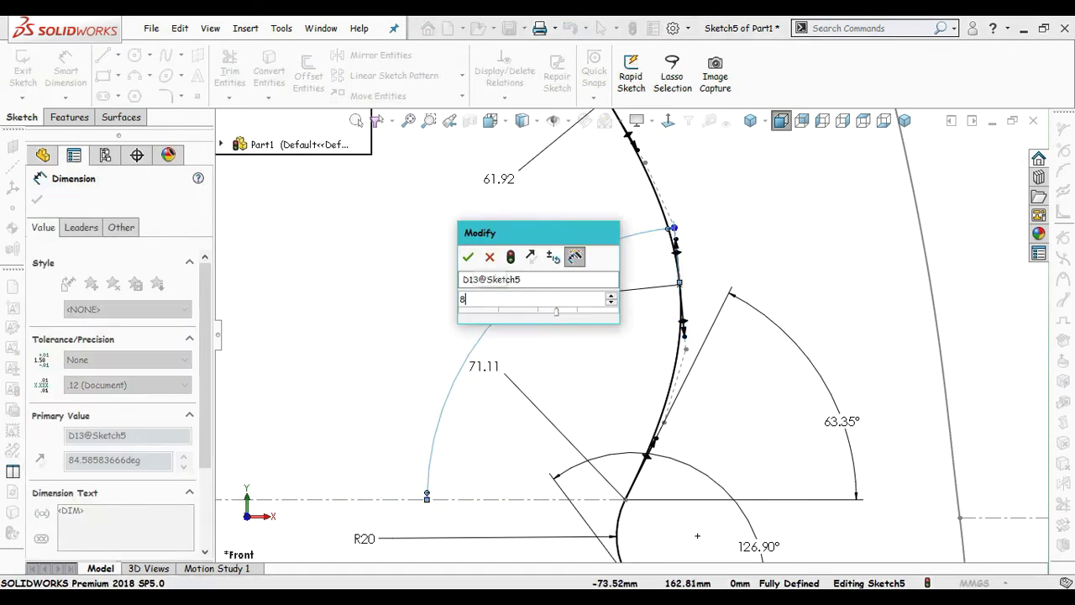
text(82.6)
key(Return)
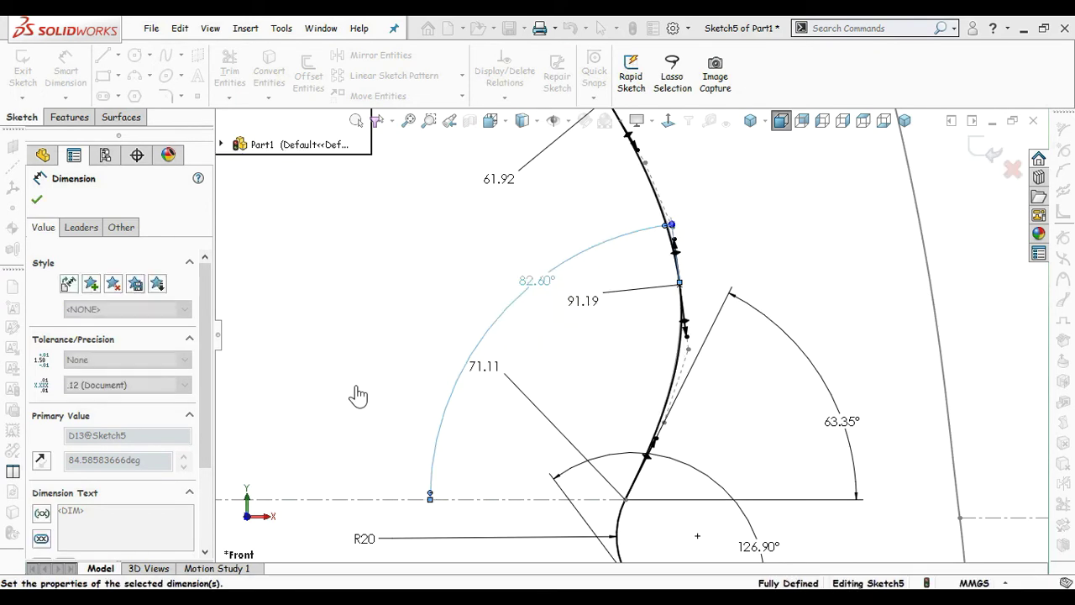
click(343, 362)
Step: Draw a three-point arc over the reference arc, from the second spline's upper end to the next node above
scroll(707, 216, up, 5)
scroll(658, 210, down, 3)
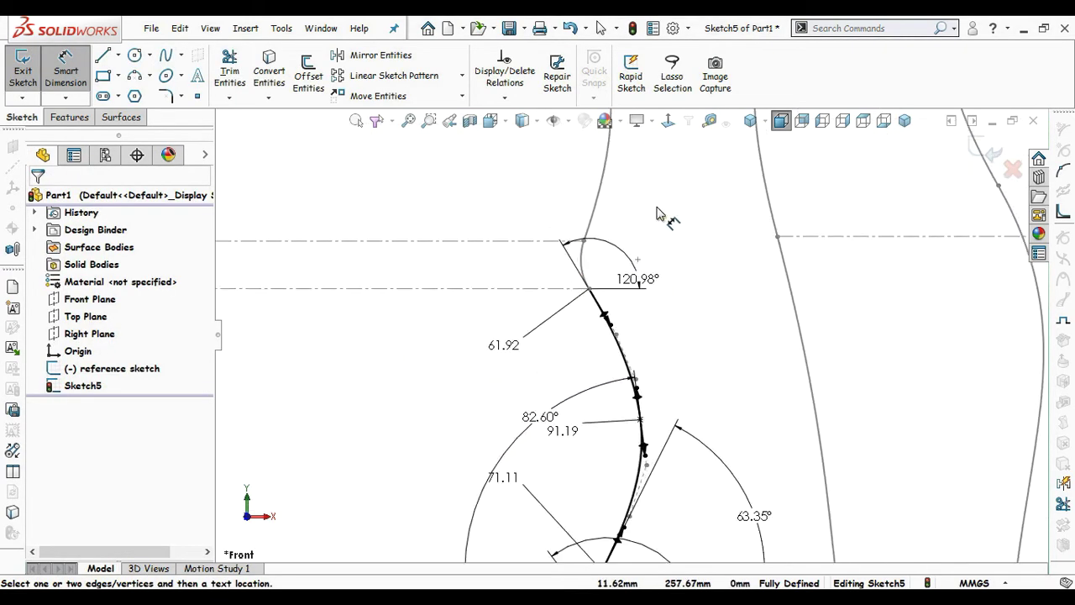
right_click(687, 225)
click(632, 210)
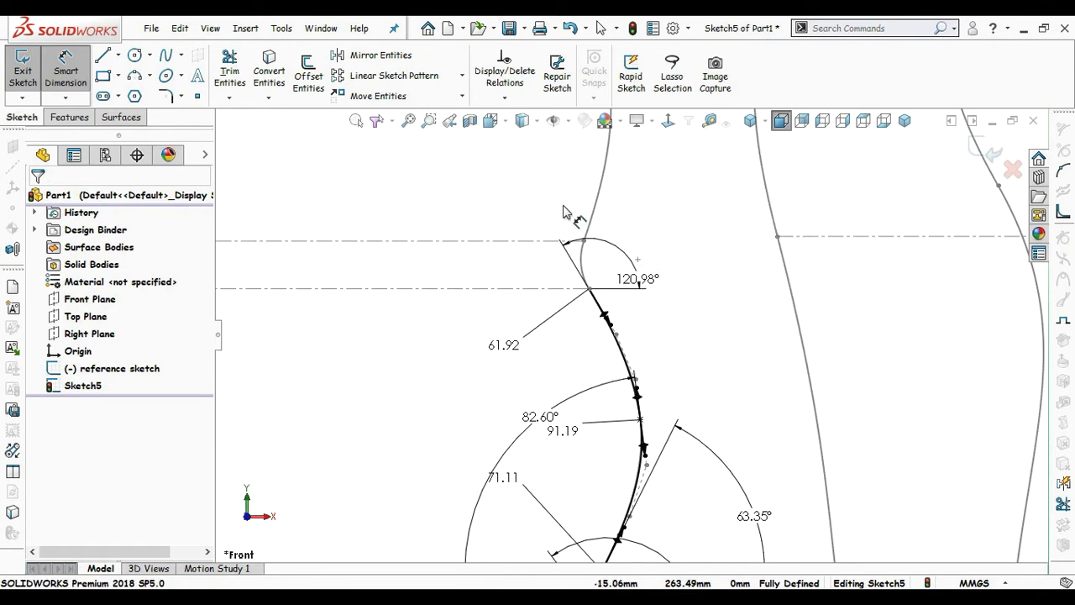
scroll(672, 215, up, 1)
scroll(671, 215, down, 3)
key(Escape)
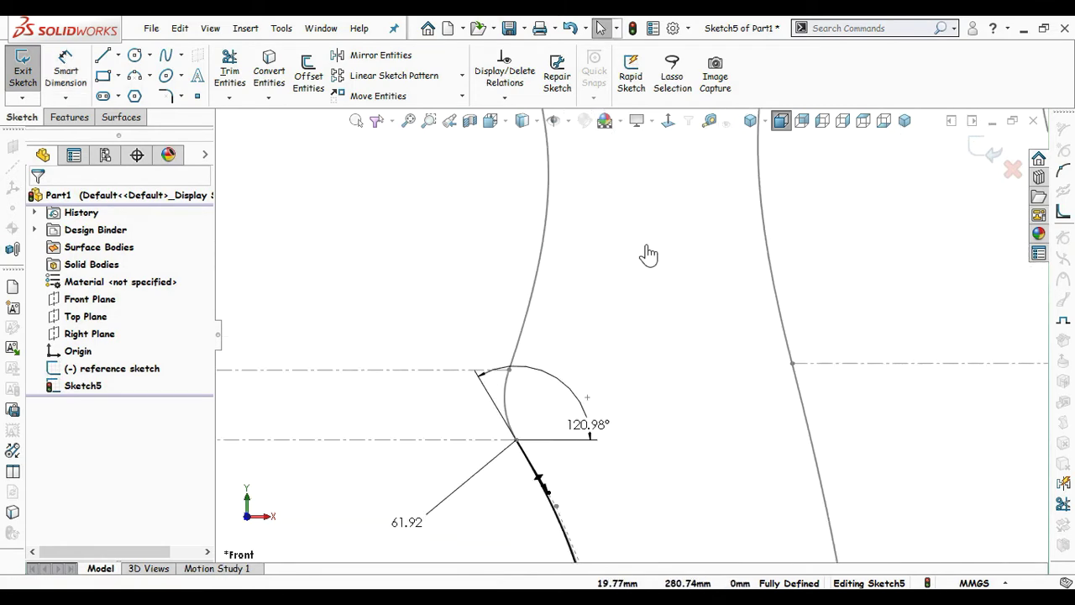
key(s)
click(696, 314)
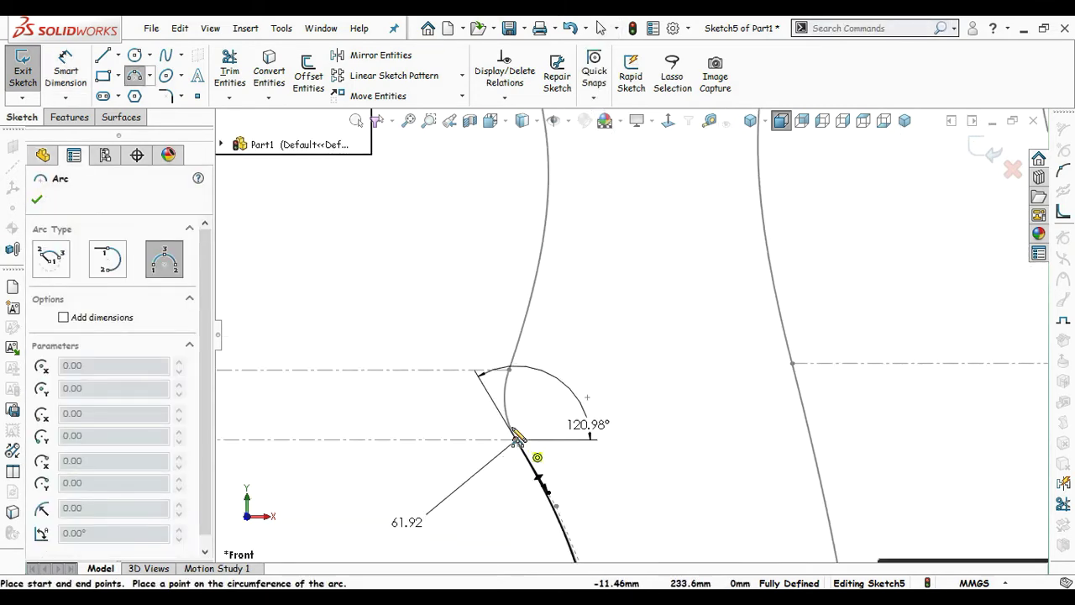
click(516, 438)
click(508, 403)
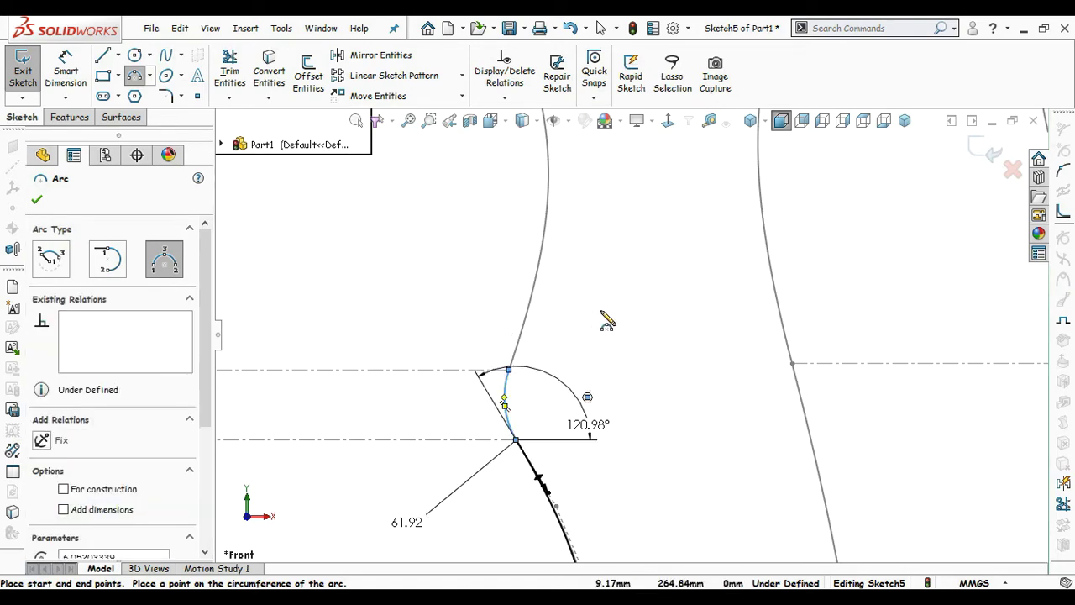
key(Escape)
Step: Draw a three-point spline from the new arc's upper end through the reference curve's middle point to the next node above
scroll(588, 269, up, 3)
scroll(599, 240, down, 2)
key(s)
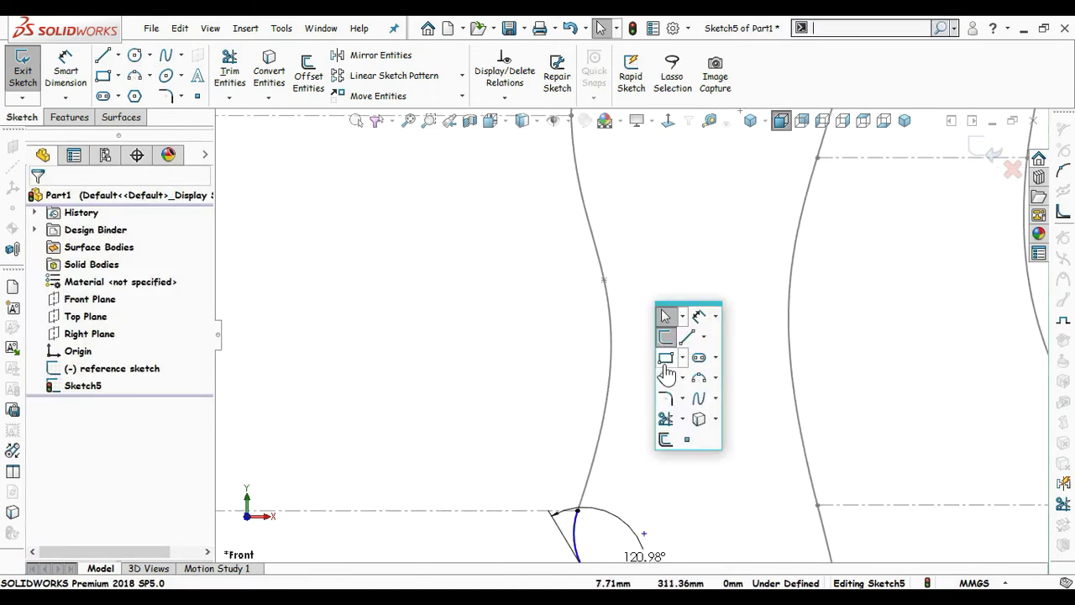
click(698, 402)
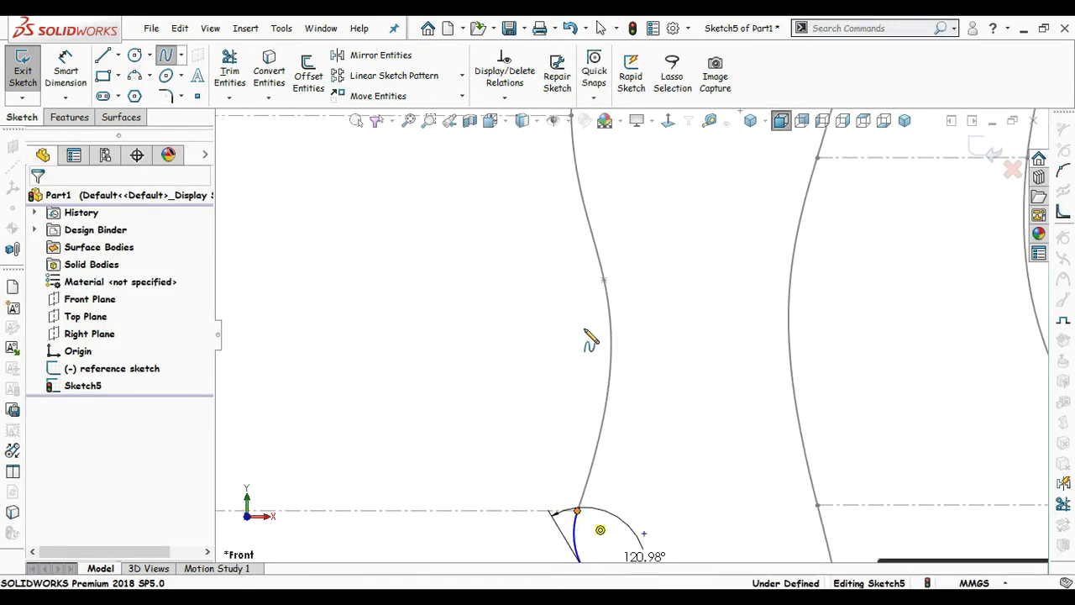
click(577, 510)
click(619, 294)
scroll(630, 269, up, 2)
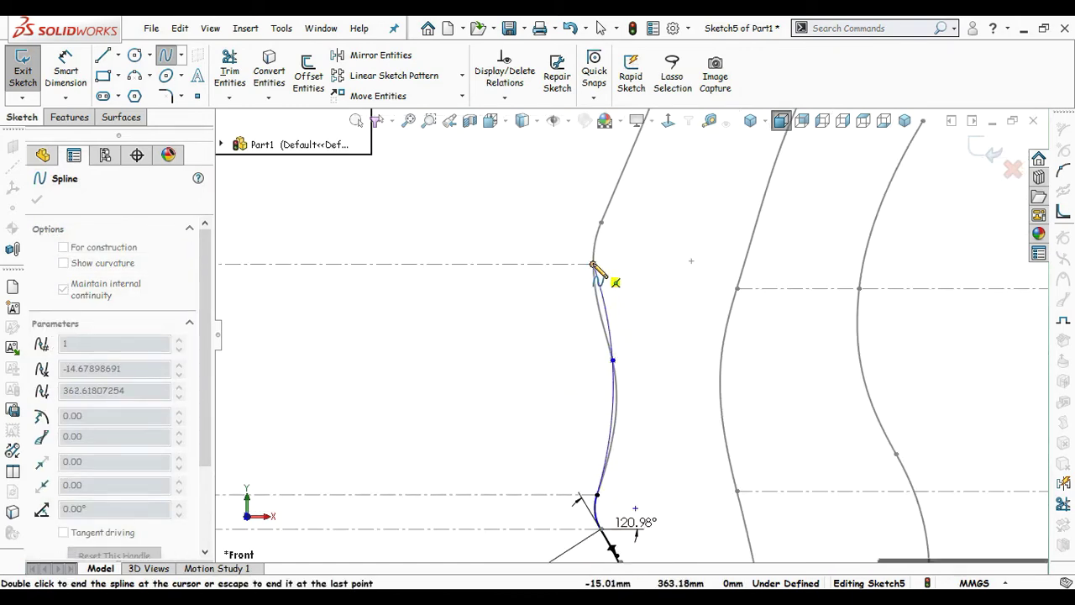
click(593, 264)
key(Escape)
Step: Dimension the radius of the arc between the second and third splines
scroll(694, 412, up, 2)
scroll(636, 423, down, 2)
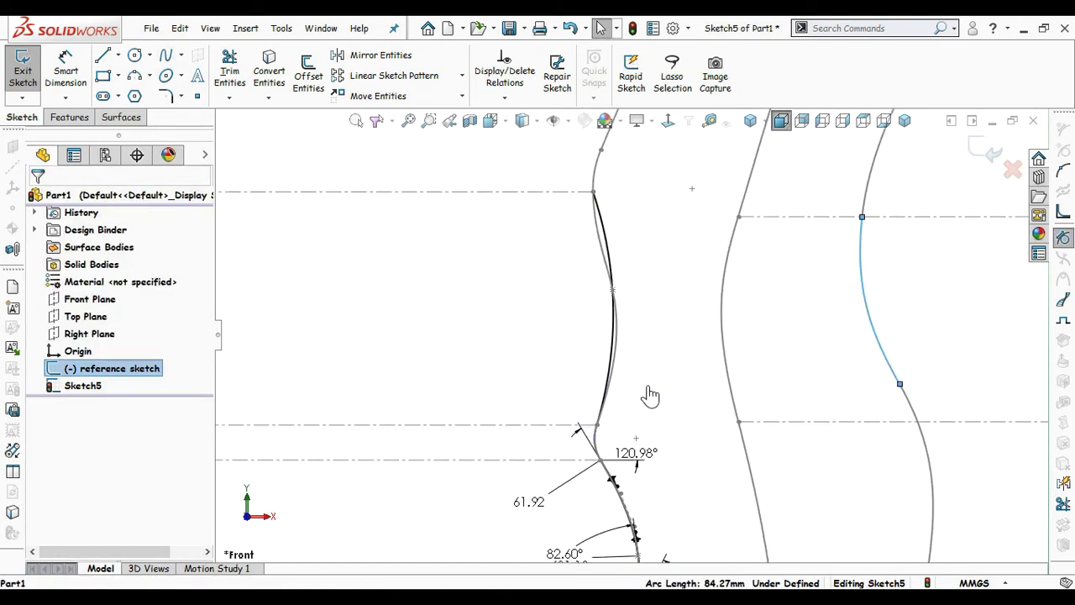
key(s)
click(700, 408)
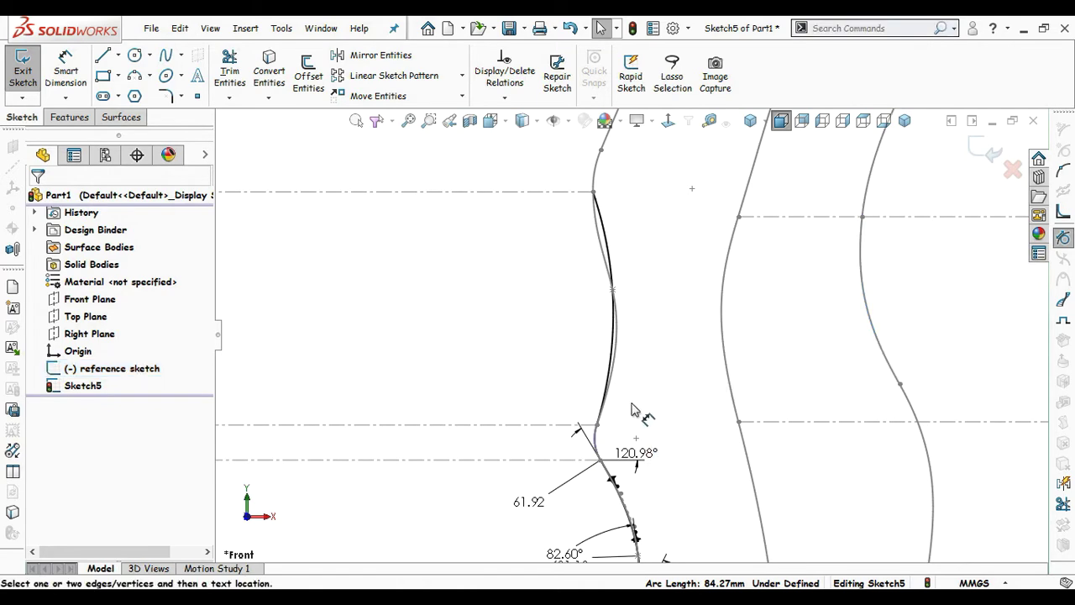
scroll(630, 412, down, 2)
click(574, 451)
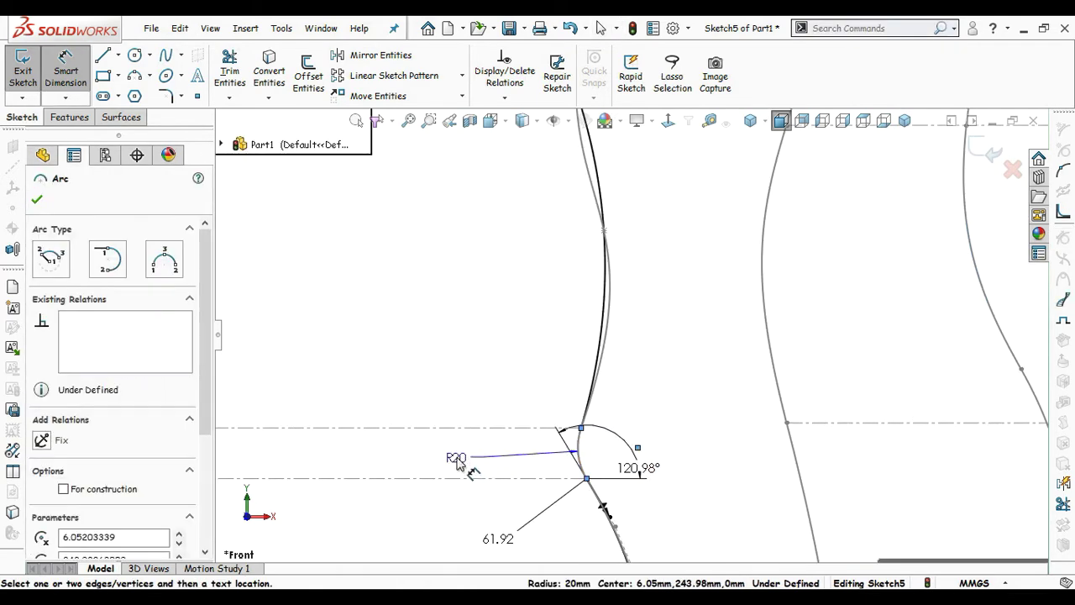
click(457, 465)
click(379, 435)
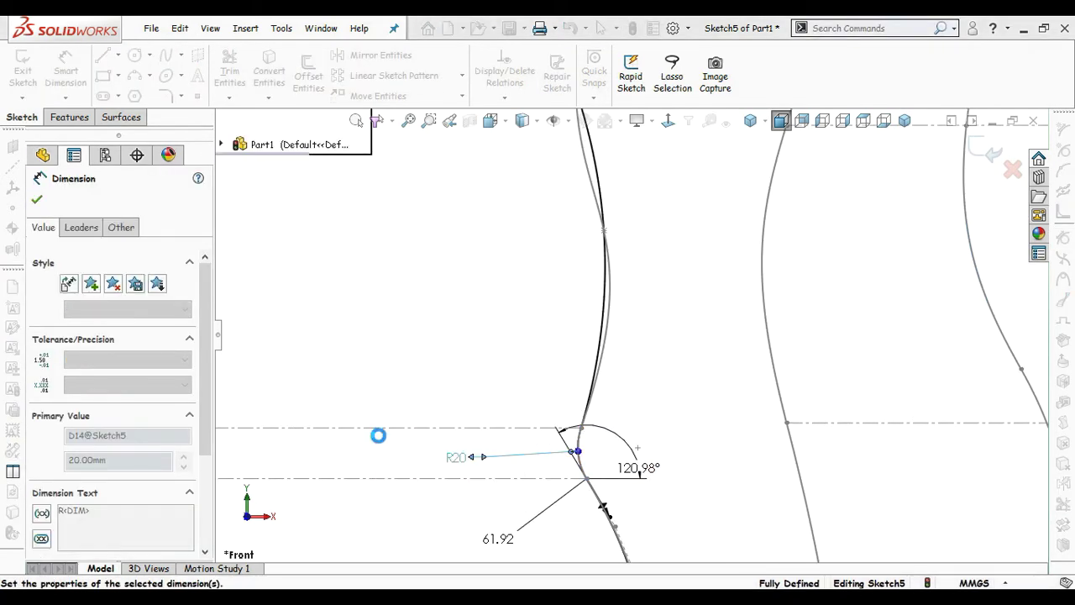
Step: Dimension the tangent handle at the third spline's lower end as 103.53 mm
click(627, 373)
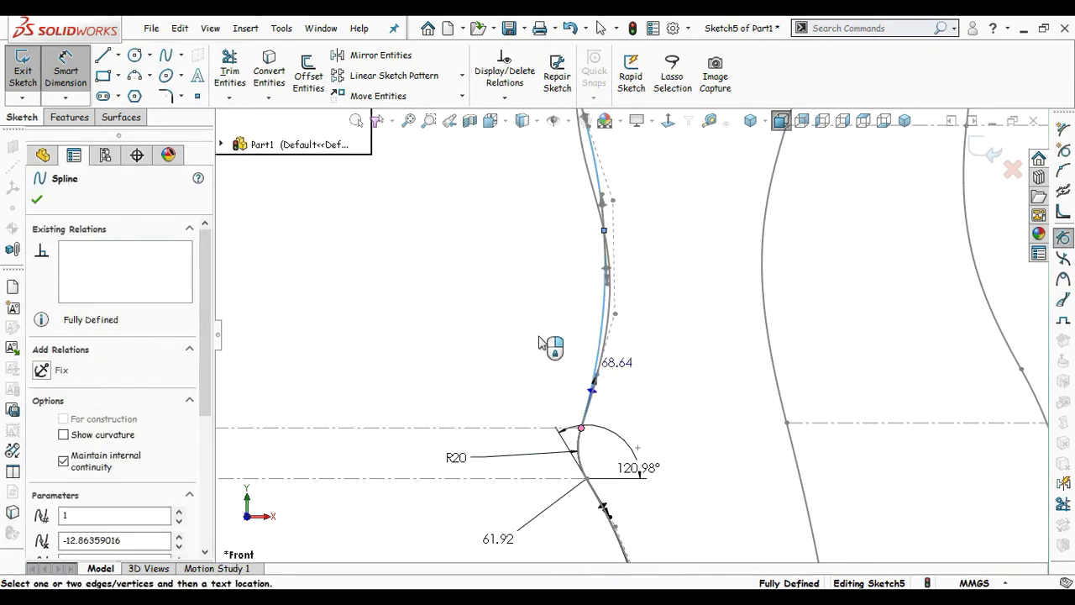
click(431, 378)
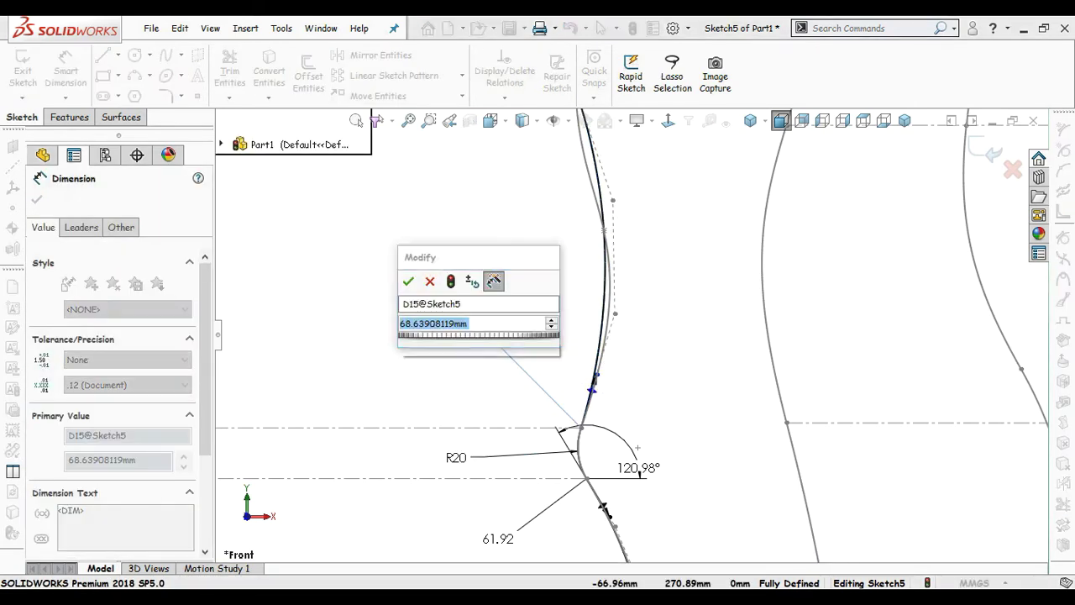
text(103.53)
key(Return)
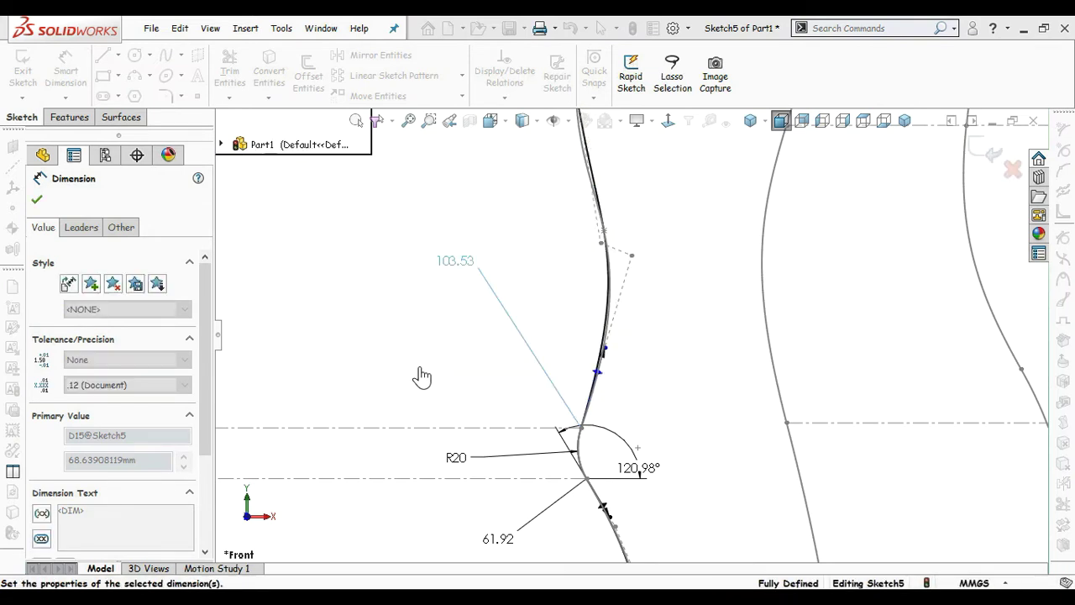
click(432, 371)
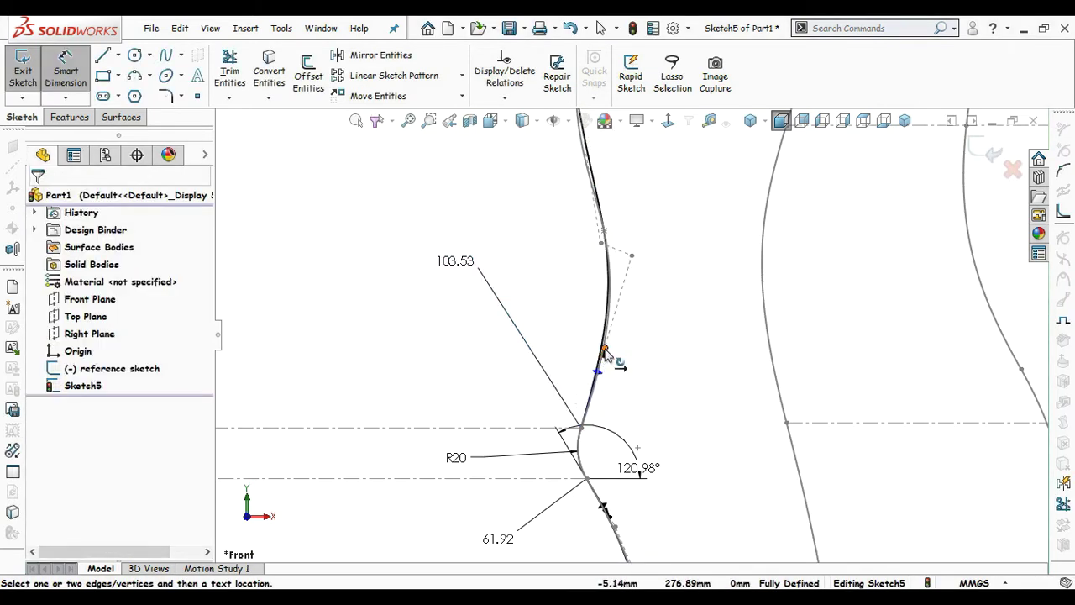
Step: Dimension the angle between the third spline's lower tangent handle and the horizontal centerline at that node as 71.05°
click(605, 352)
click(557, 427)
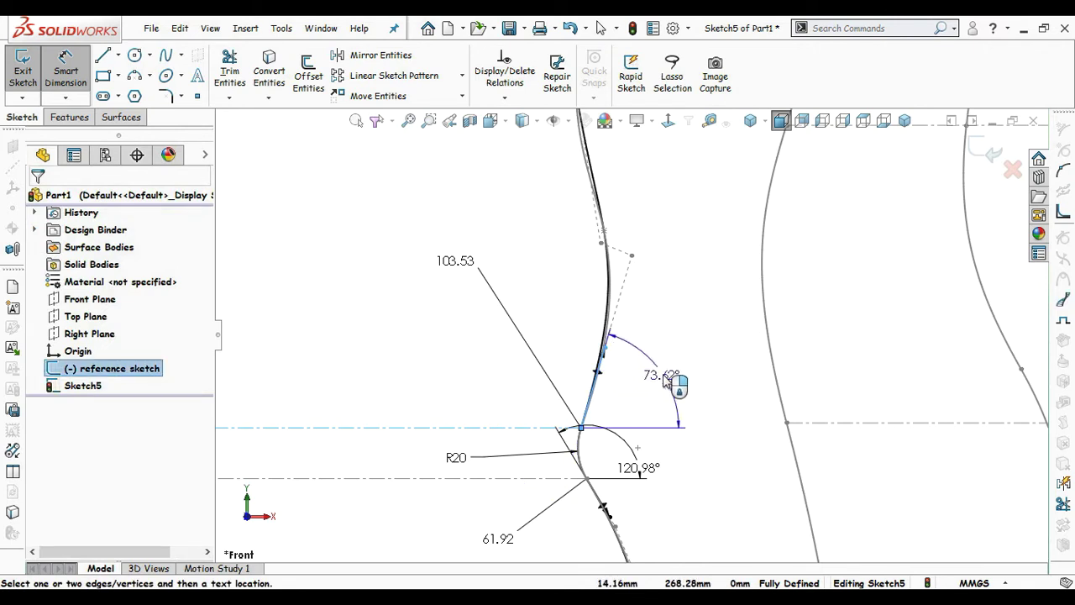
click(432, 380)
text(74)
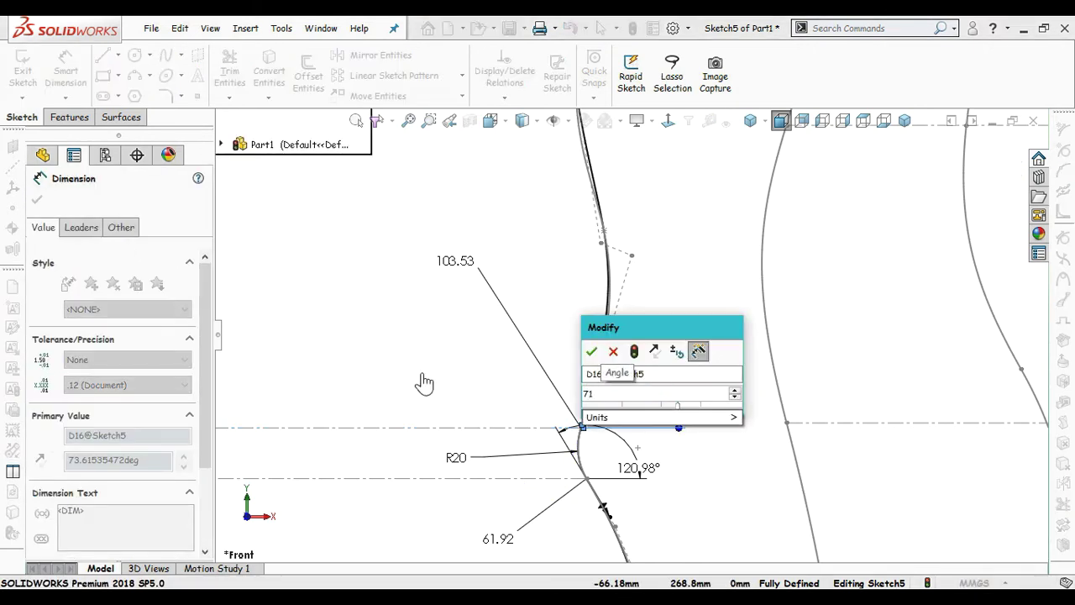
text(.05)
key(Return)
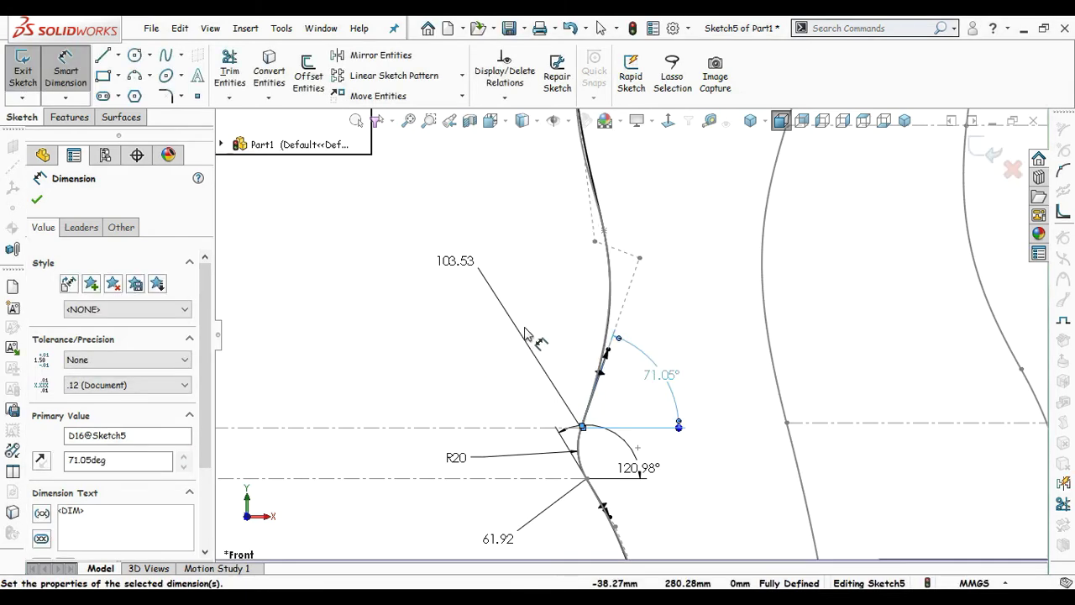
Step: Dimension the tangent handle at the third spline's upper end as 61.28 mm
click(535, 326)
scroll(640, 228, up, 4)
scroll(634, 228, down, 4)
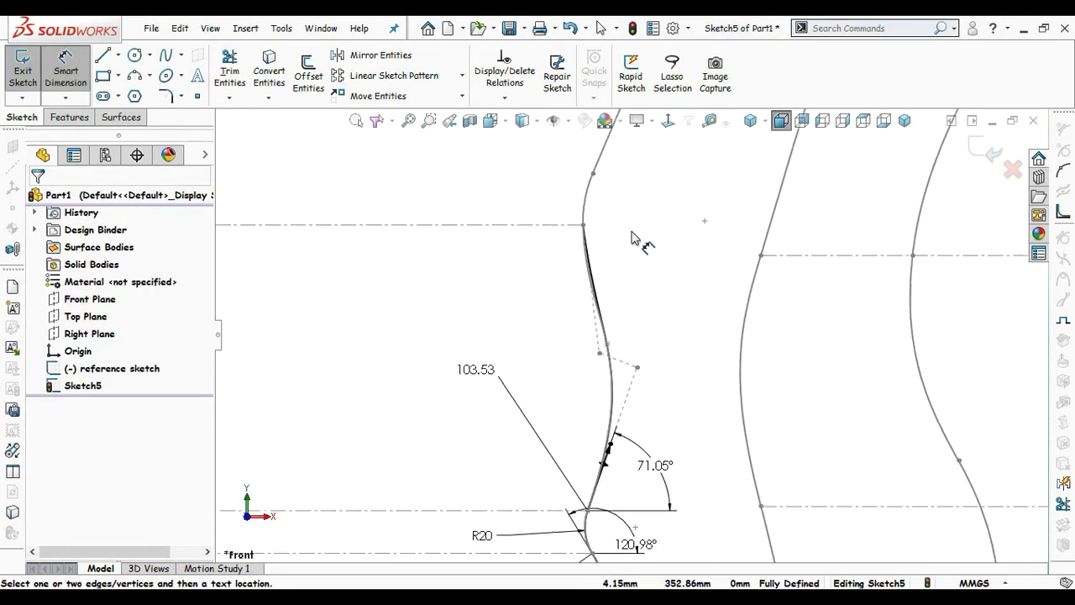
click(589, 311)
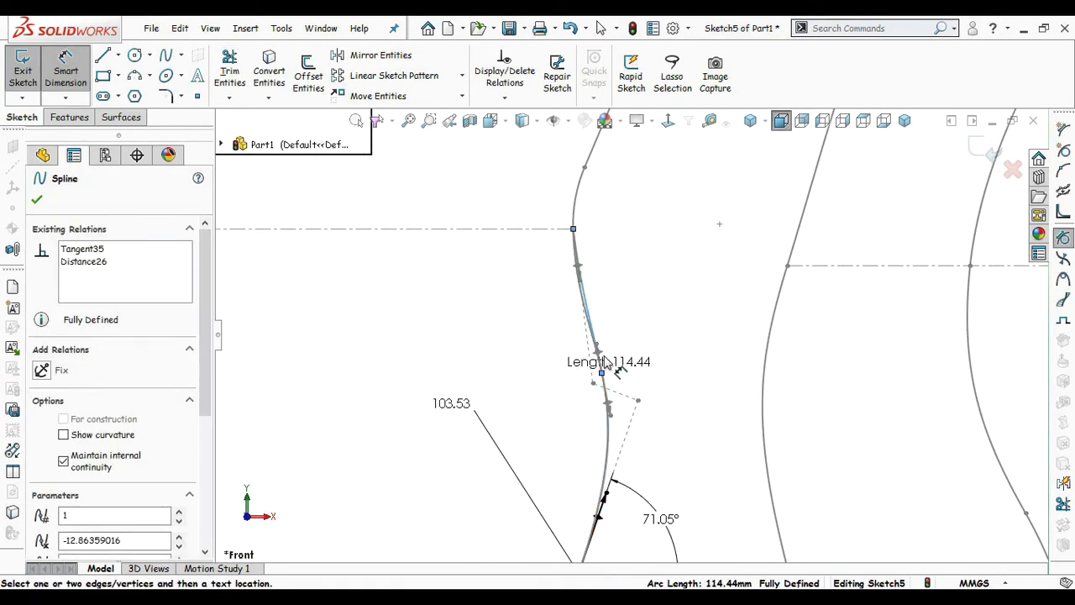
click(486, 301)
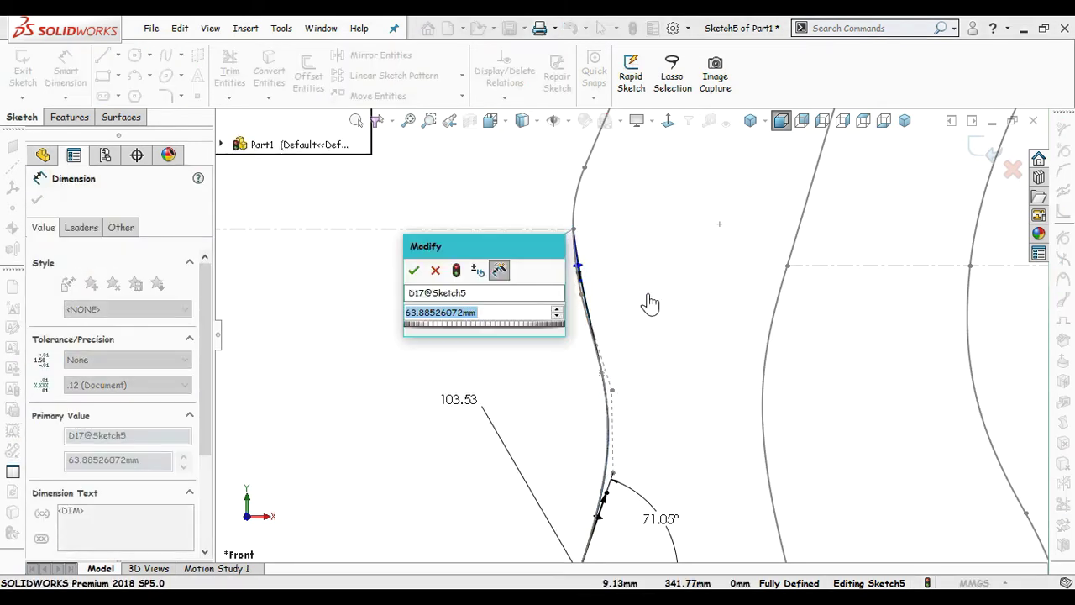
text(81.05)
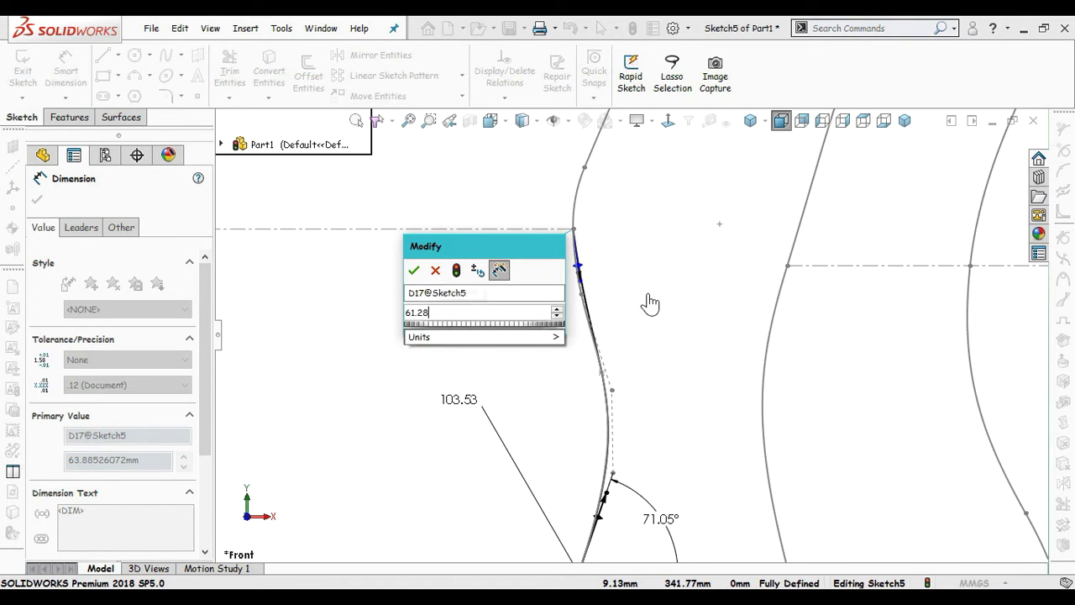
key(Return)
click(616, 298)
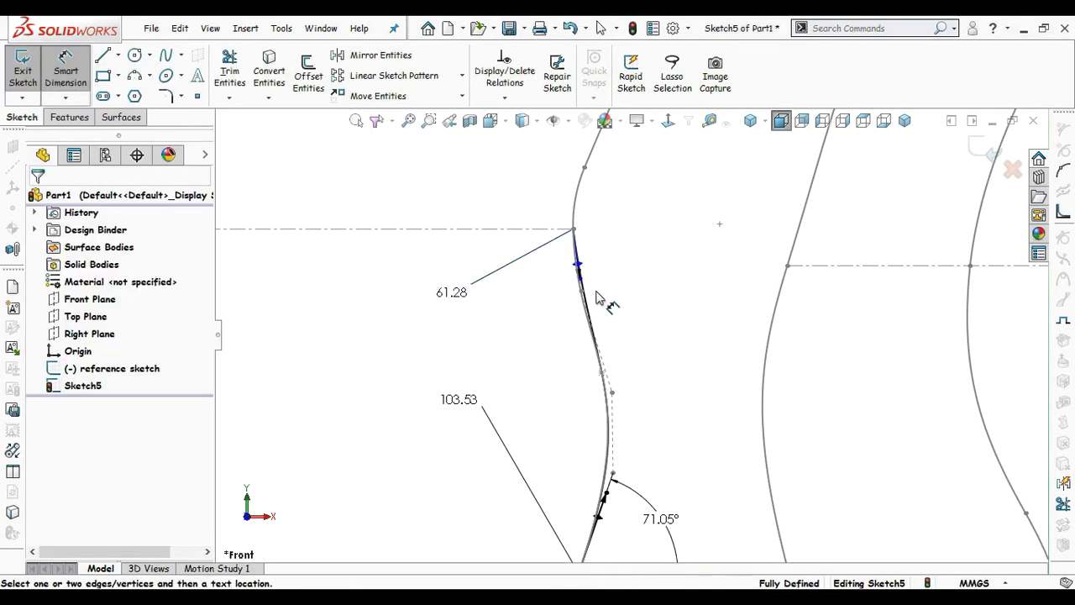
Step: Dimension the angle between the third spline's upper tangent handle and the horizontal centerline at that node as 90°
click(580, 285)
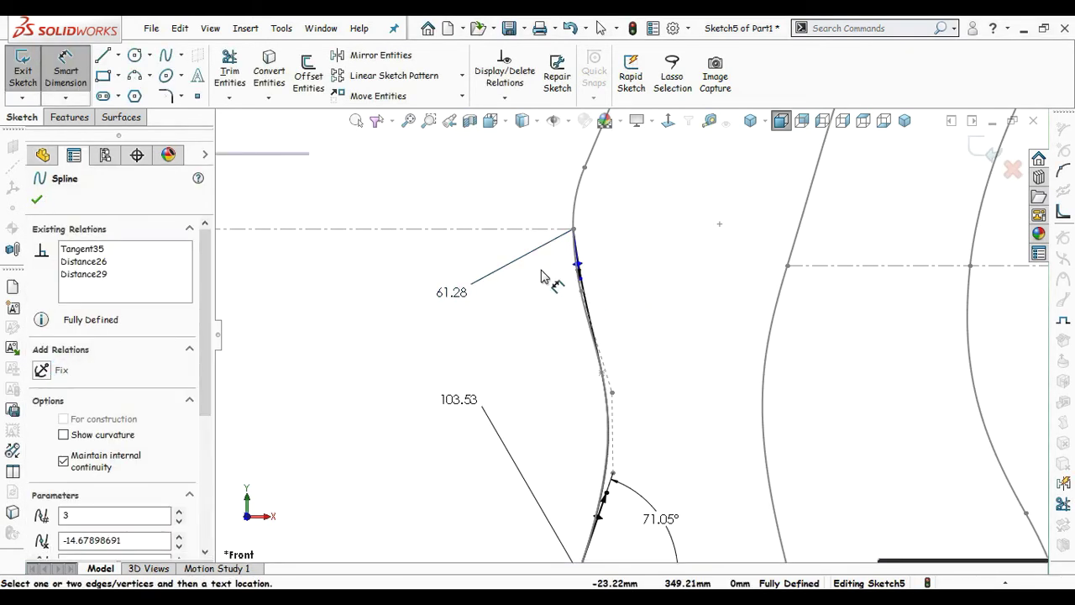
click(523, 229)
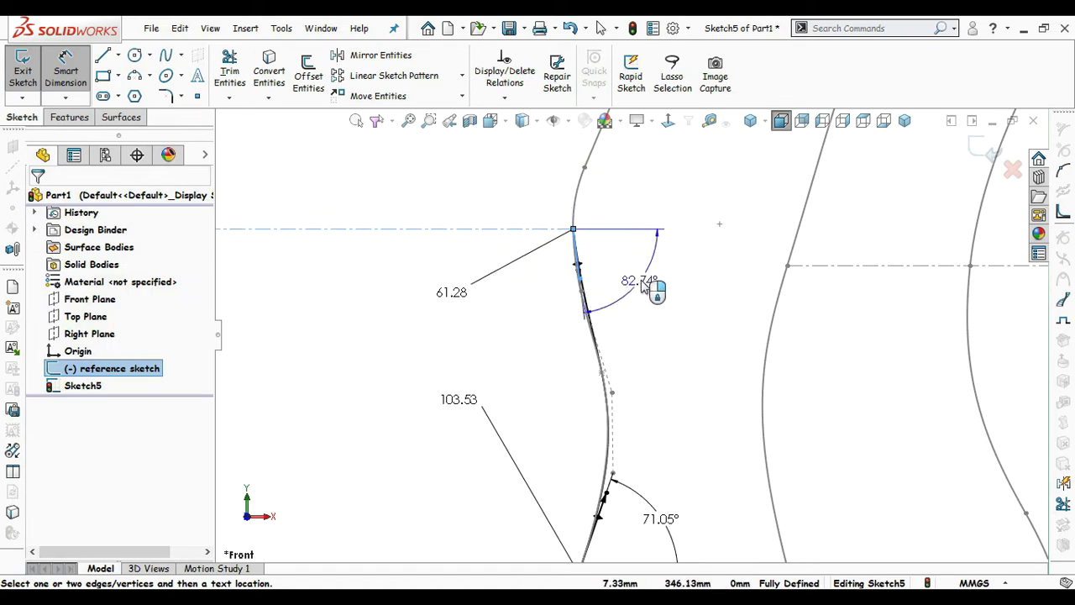
click(666, 336)
text(82.74412006deg)
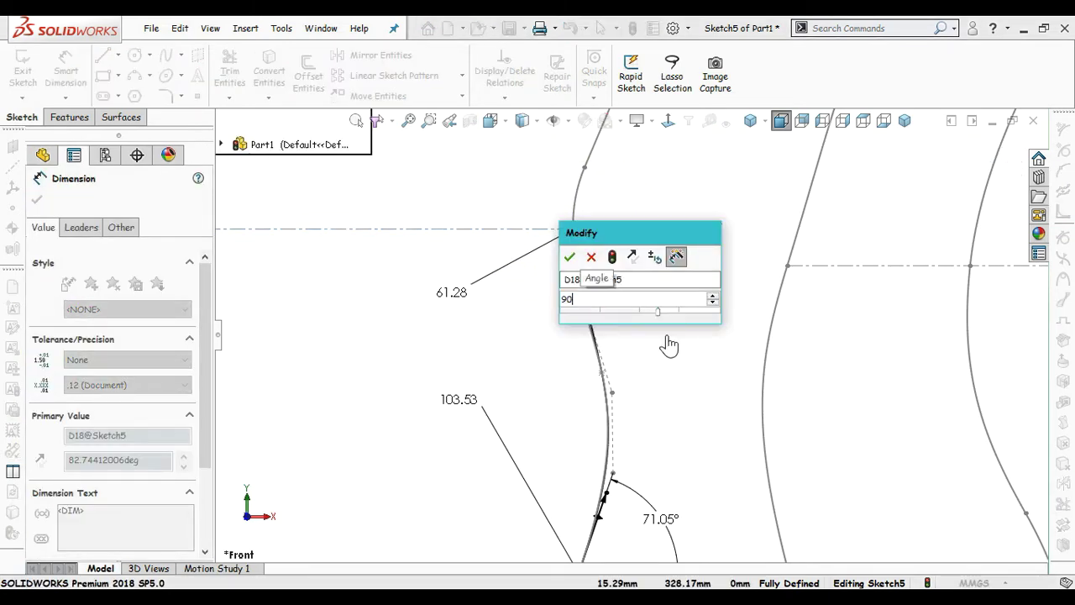
key(Return)
click(668, 344)
Step: Dimension the tangent handle at the third spline's middle point as 90.47 mm
scroll(660, 370, up, 5)
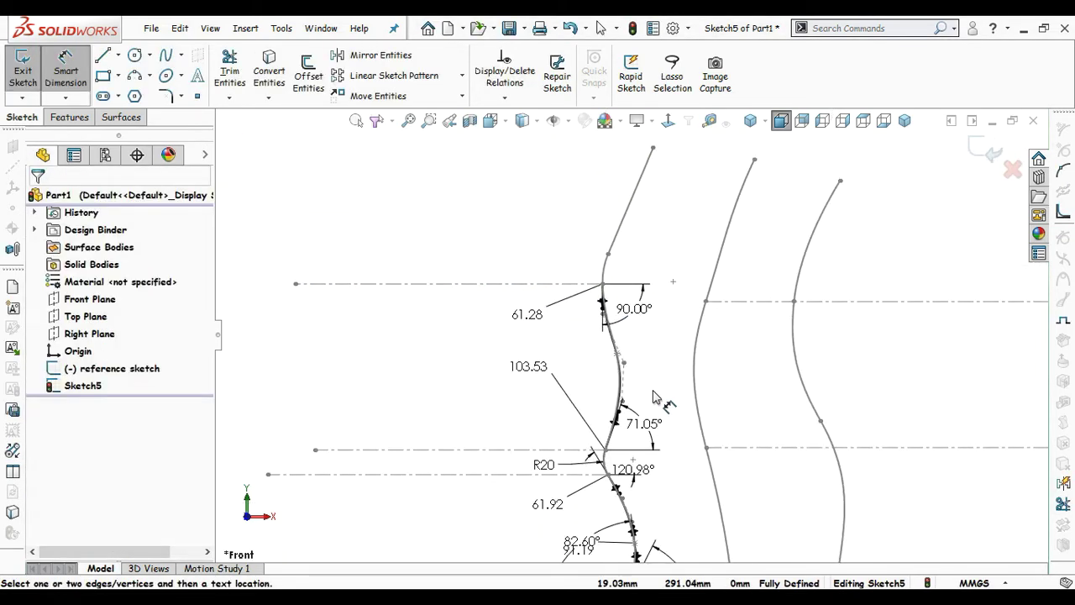
scroll(651, 385, down, 2)
click(605, 346)
scroll(605, 346, down, 4)
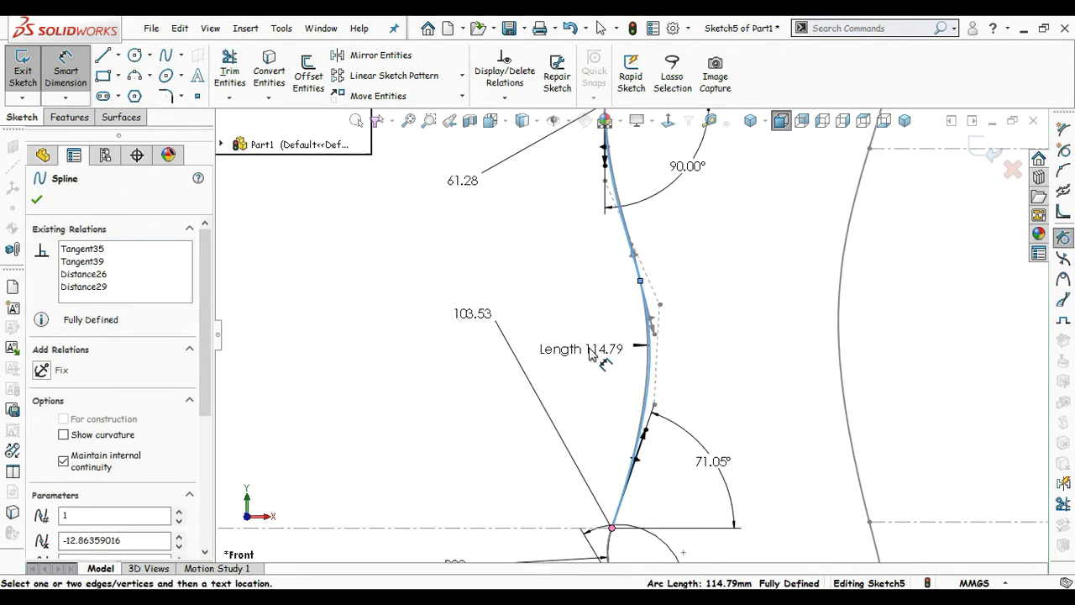
double_click(743, 351)
text(90.)
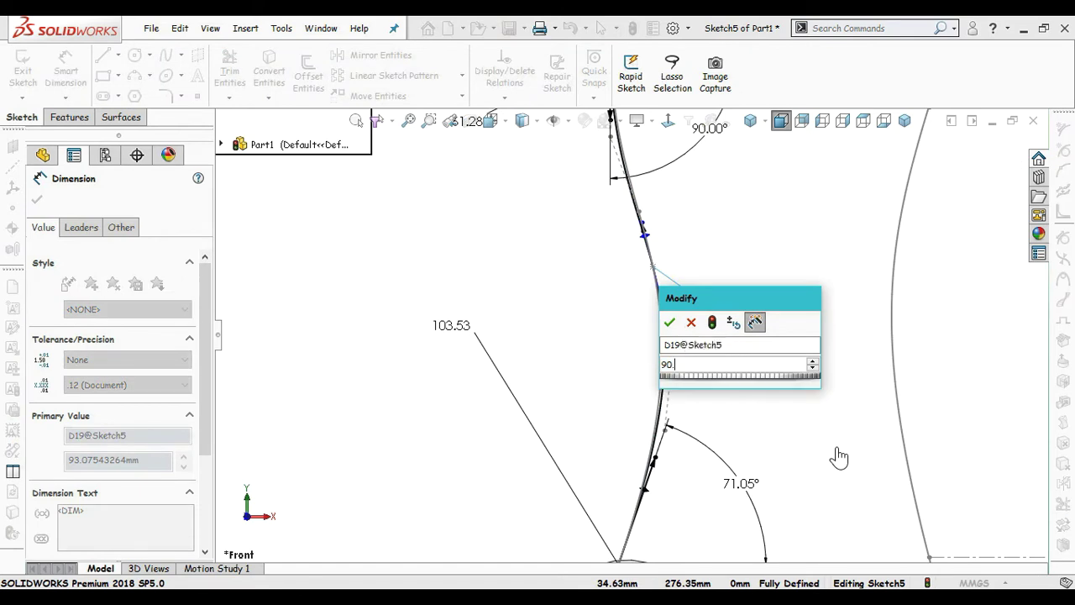
text(47)
key(Return)
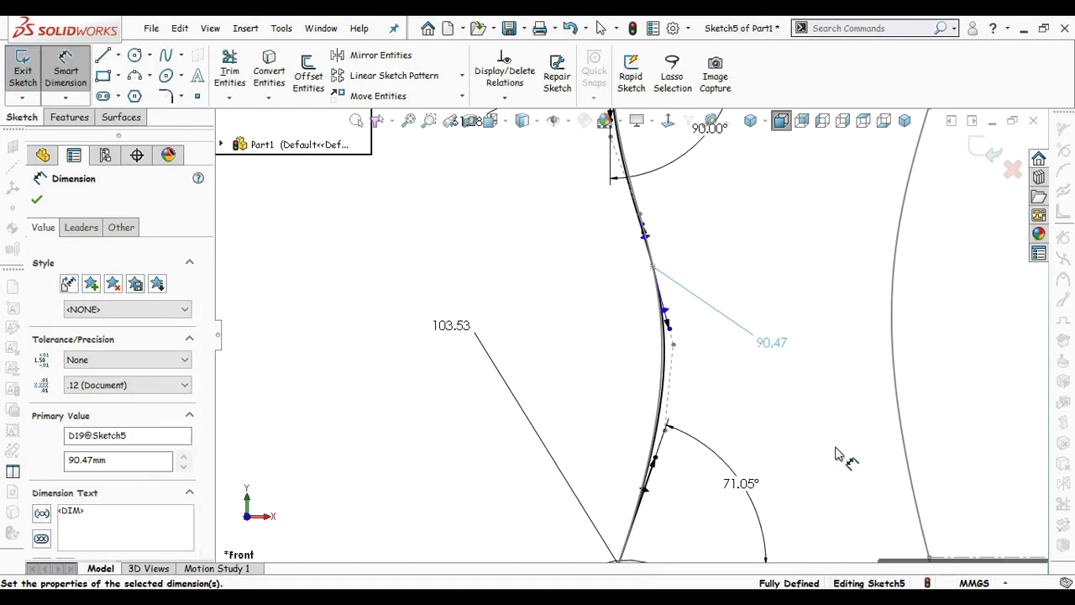
Step: Dimension the angle between the third spline's middle tangent handle and the horizontal centerline at its lower end as 77.22°
click(672, 334)
scroll(624, 364, up, 2)
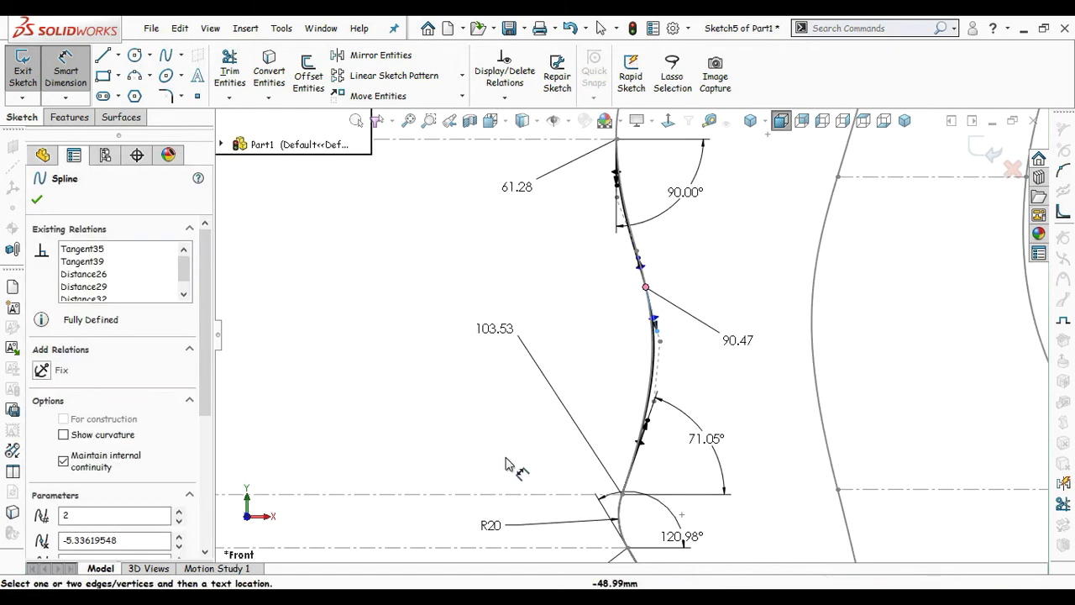
click(506, 500)
click(720, 272)
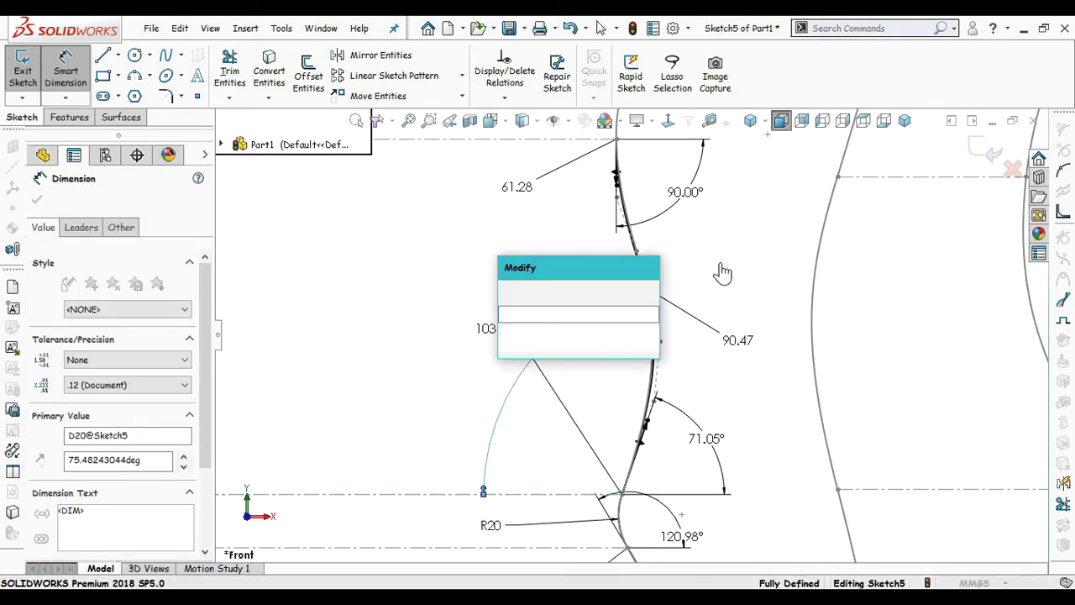
text(77.22)
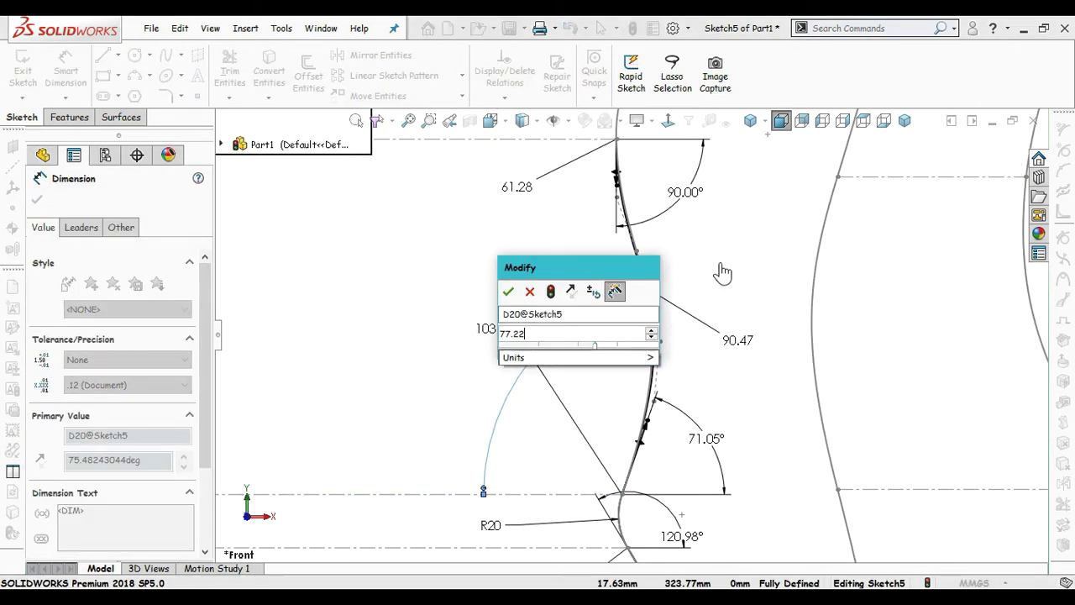
key(Return)
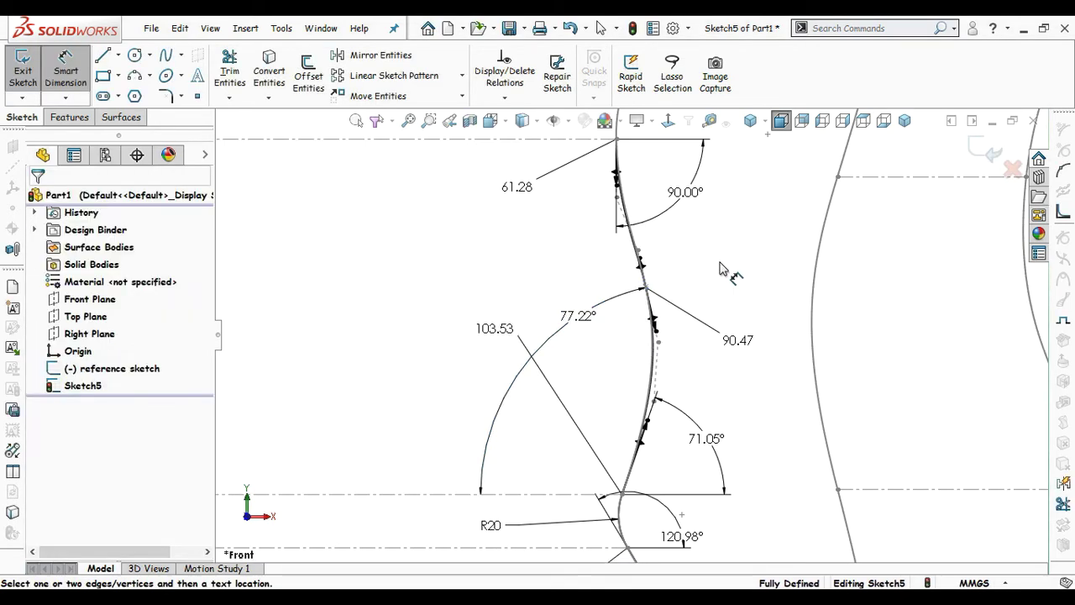
Step: Draw a three-point arc from the third spline's upper end to the next reference node above, following the reference curve
scroll(682, 180, up, 6)
scroll(681, 180, down, 8)
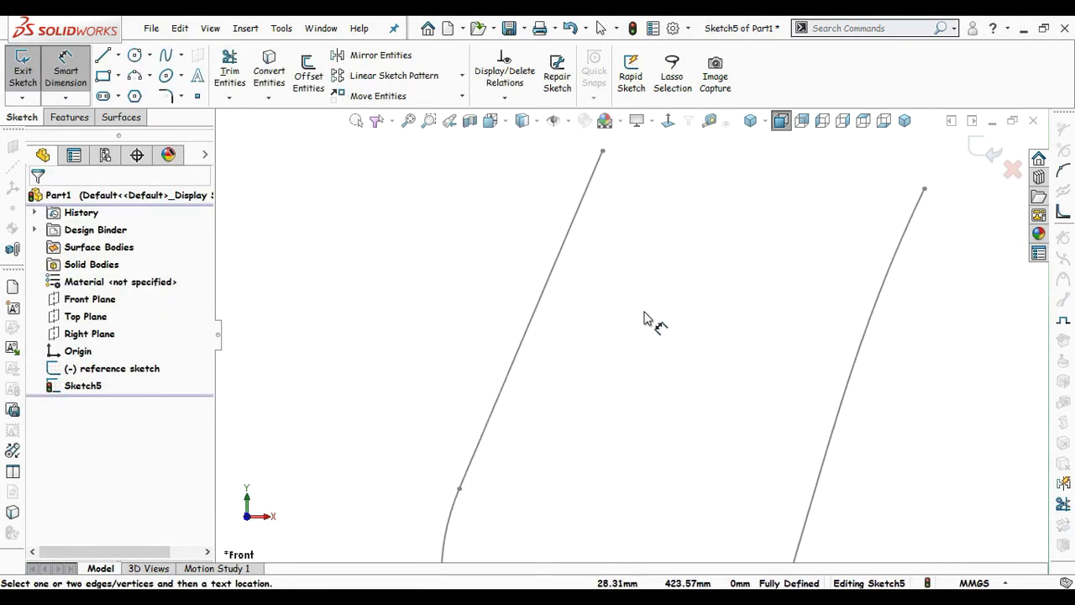
scroll(588, 411, up, 3)
scroll(579, 441, down, 1)
key(s)
click(643, 479)
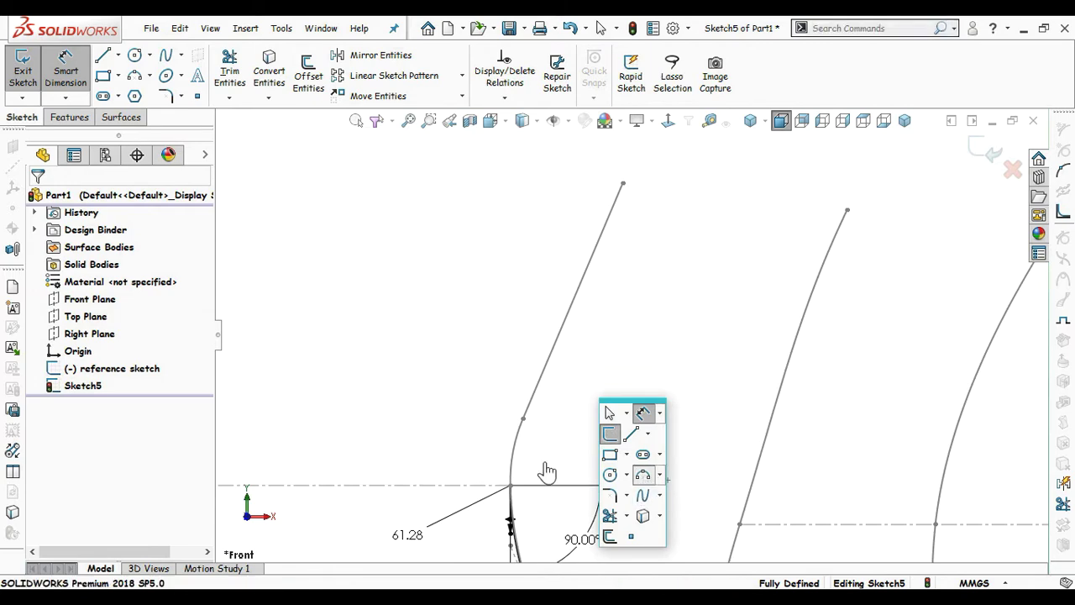
click(511, 487)
click(523, 418)
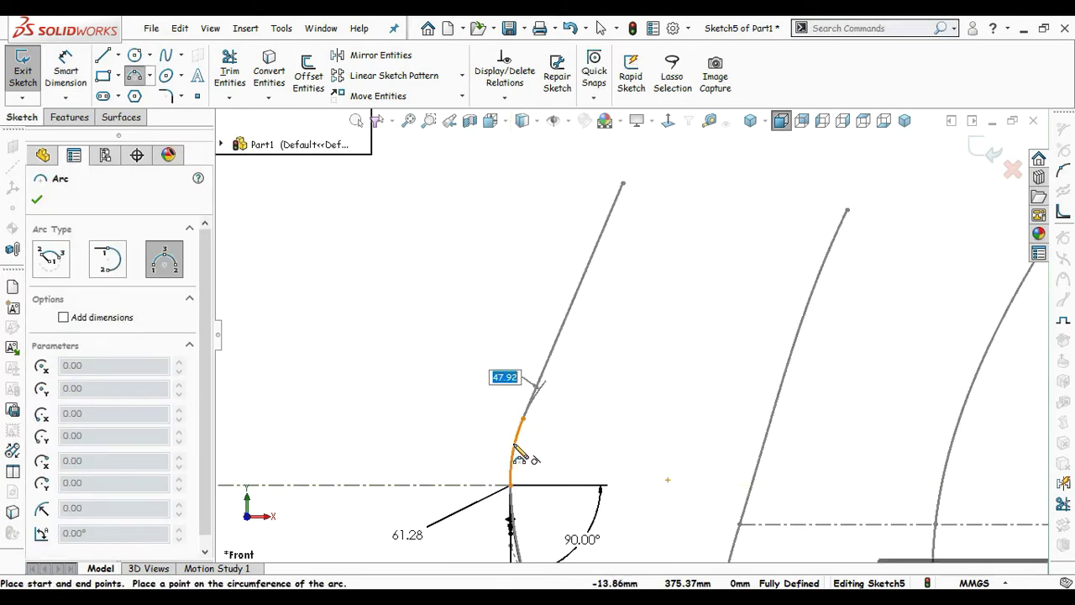
click(514, 451)
key(Escape)
Step: Draw a straight line from the new arc's upper end to the reference curve's top endpoint
key(s)
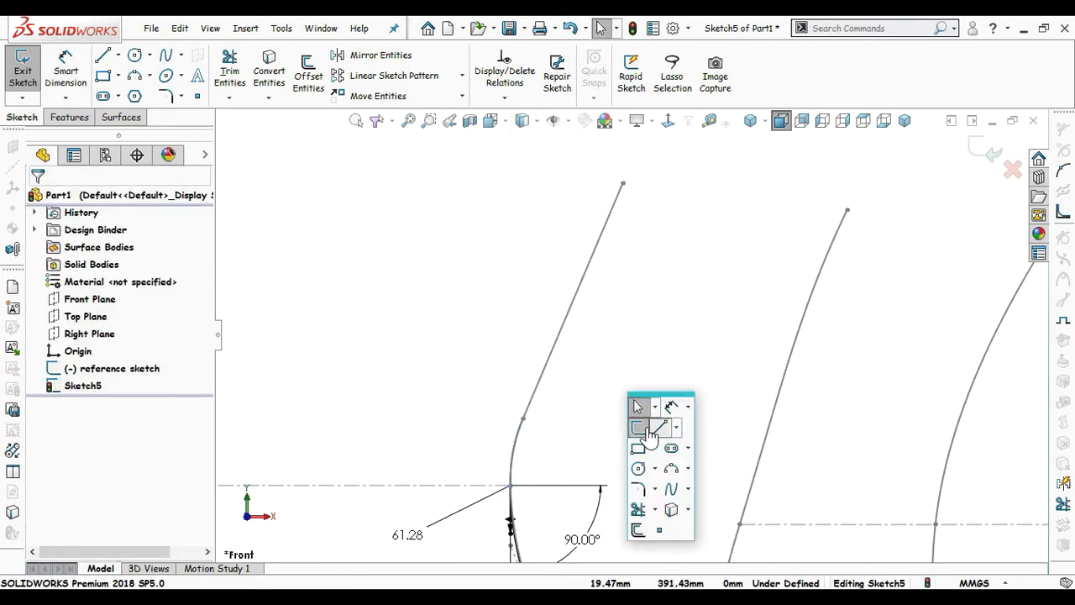
click(658, 427)
click(523, 418)
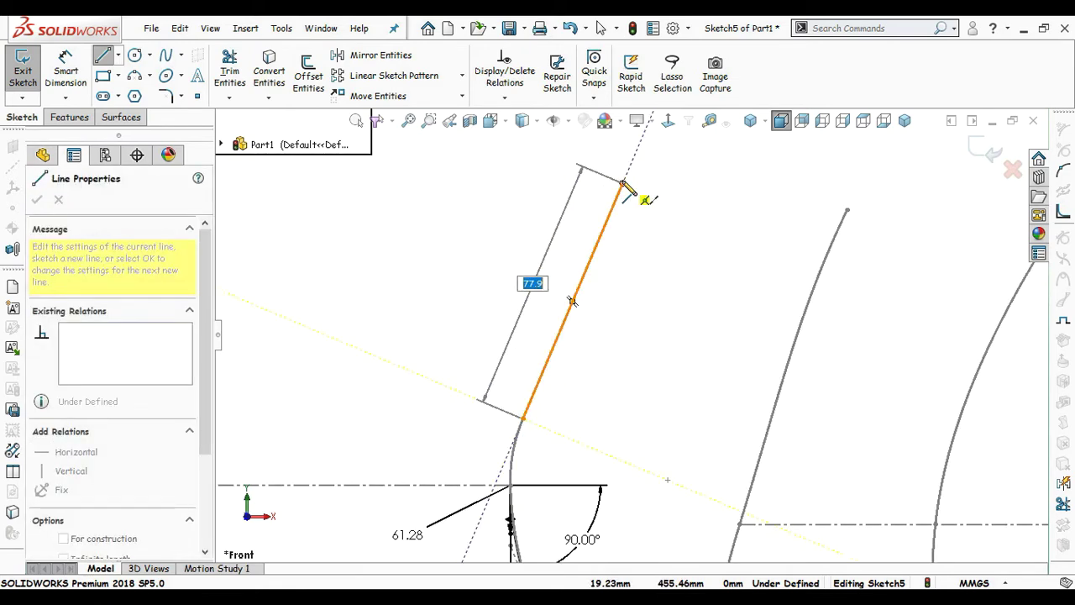
click(623, 186)
key(Escape)
Step: Dimension the radius of the arc above the third spline as 47.92 mm
scroll(635, 386, up, 2)
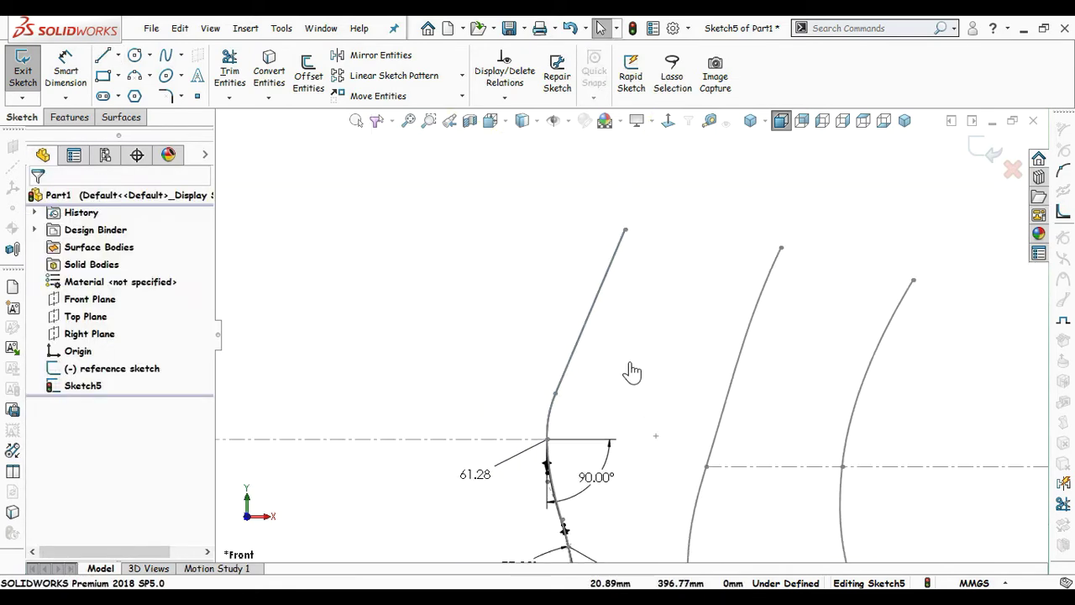
key(s)
click(677, 381)
click(551, 413)
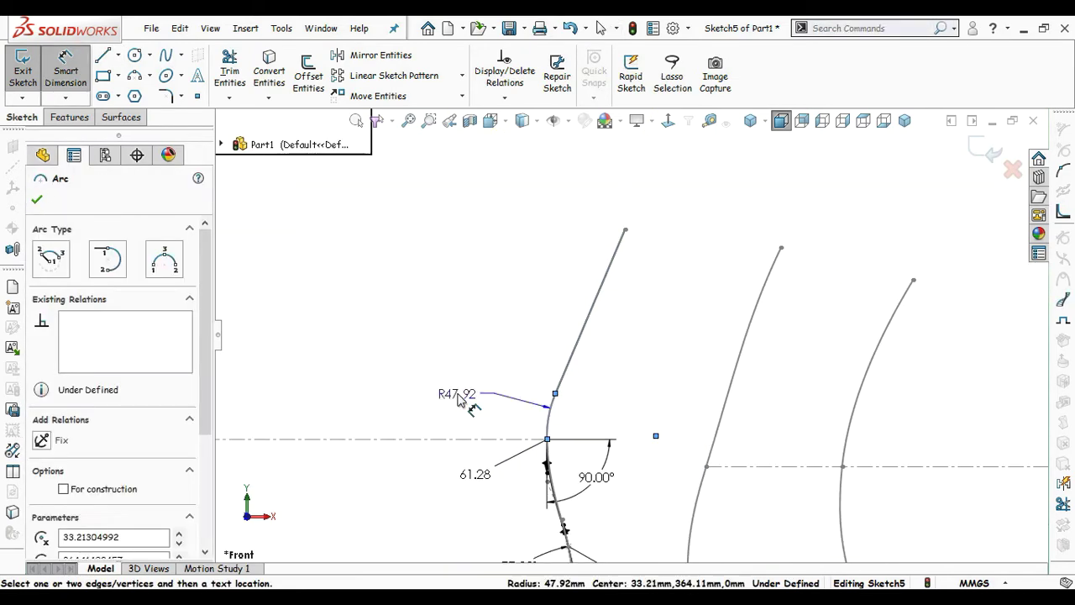
click(460, 401)
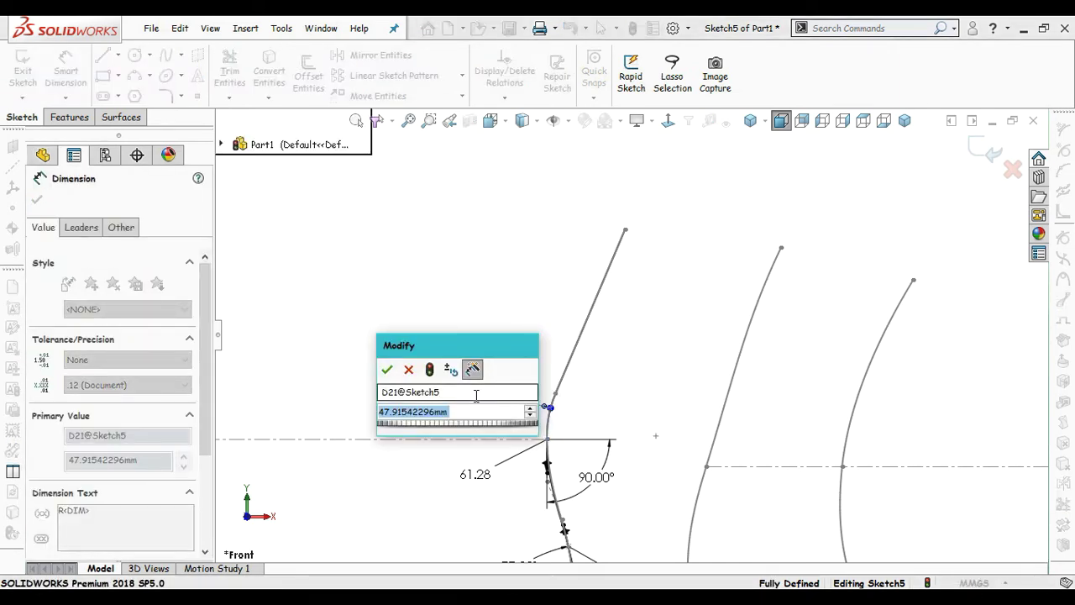
text(47)
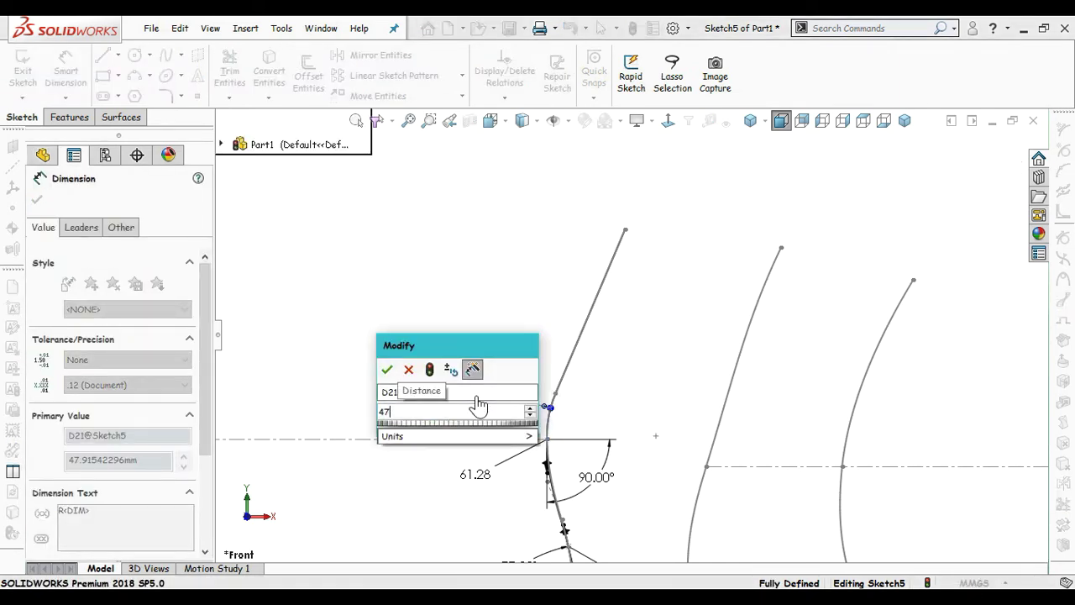
text(.92)
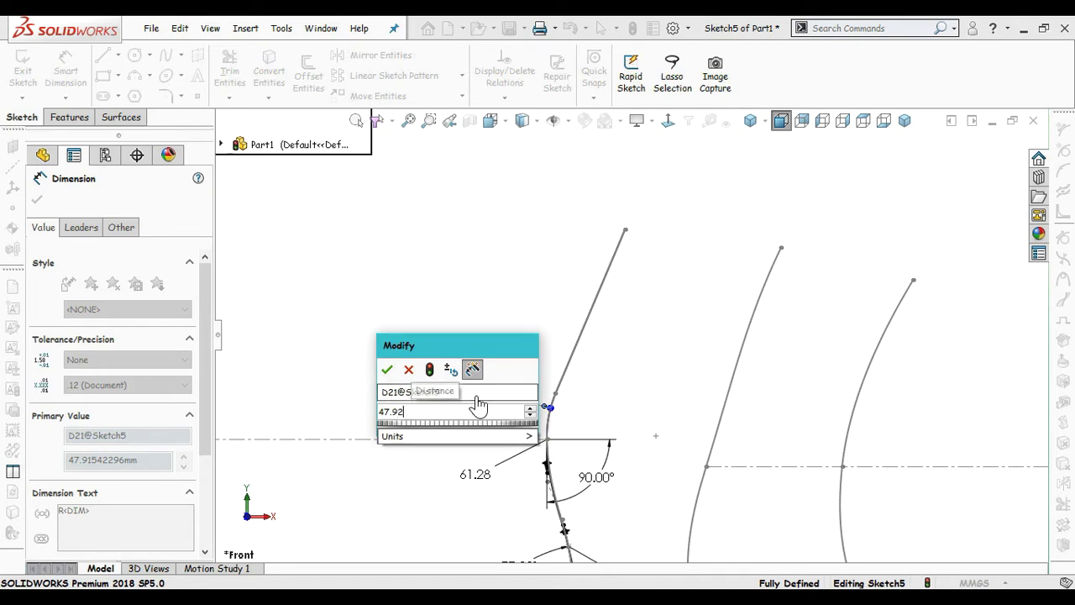
key(Return)
key(Escape)
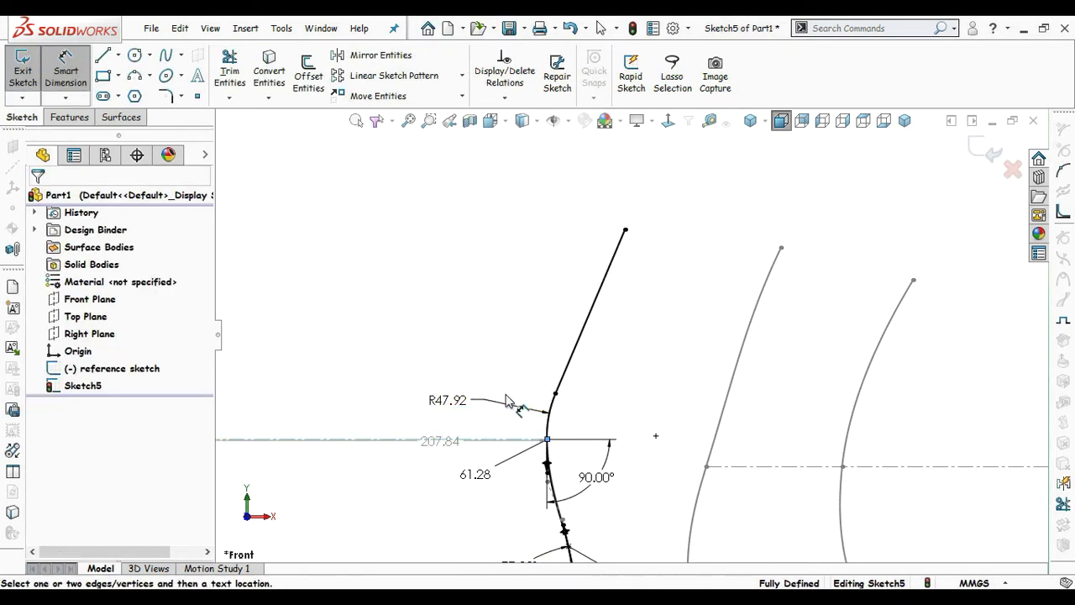
Step: Add a driven angle dimension between the top straight line and the uppermost horizontal centerline of the first profile
click(578, 345)
click(408, 343)
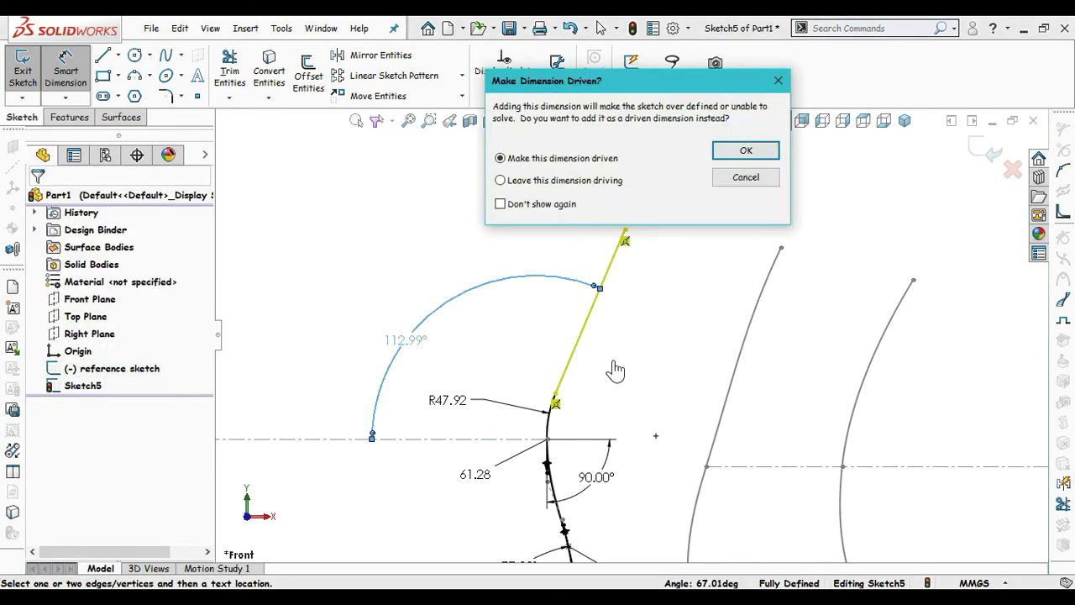
click(746, 151)
key(Escape)
key(Escape)
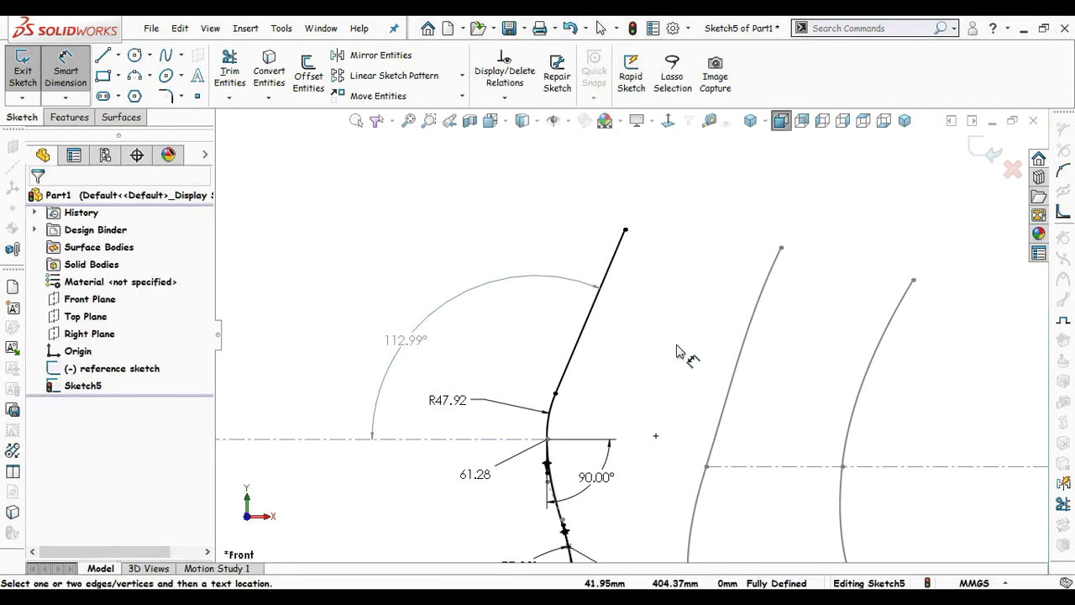
Step: Draw a five-point spline along the outermost reference curve, from its lower endpoint through its three intermediate nodes to its top endpoint
key(f)
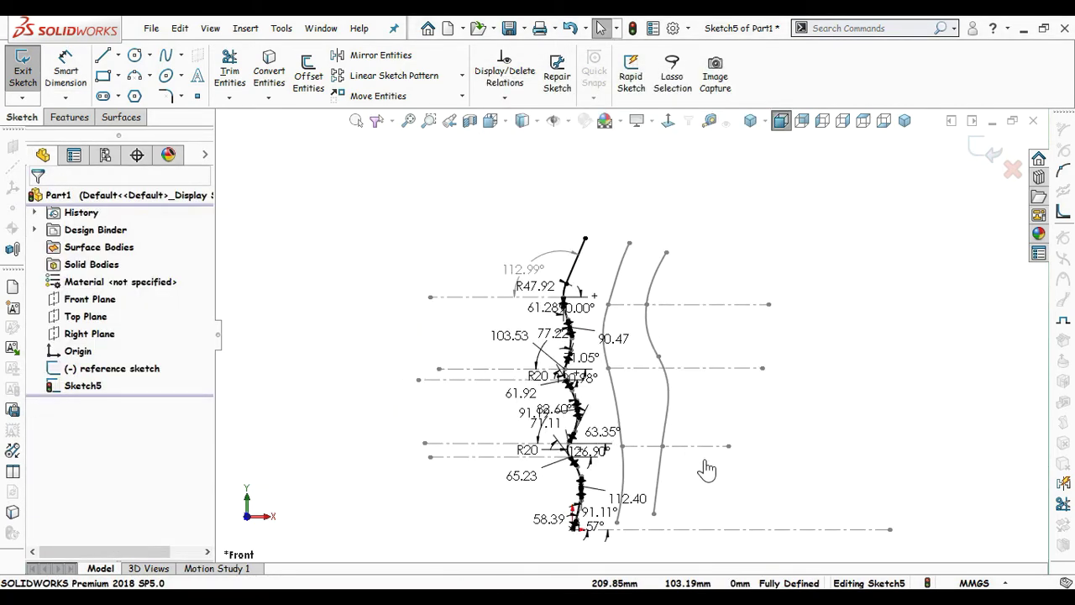
scroll(672, 495, down, 1)
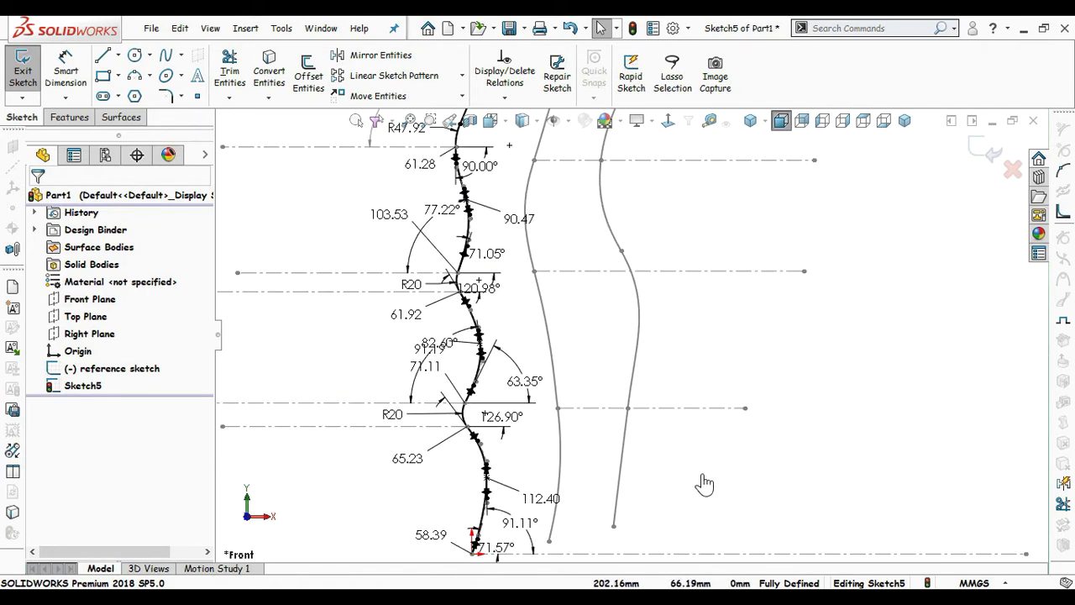
key(s)
click(748, 536)
scroll(711, 540, down, 2)
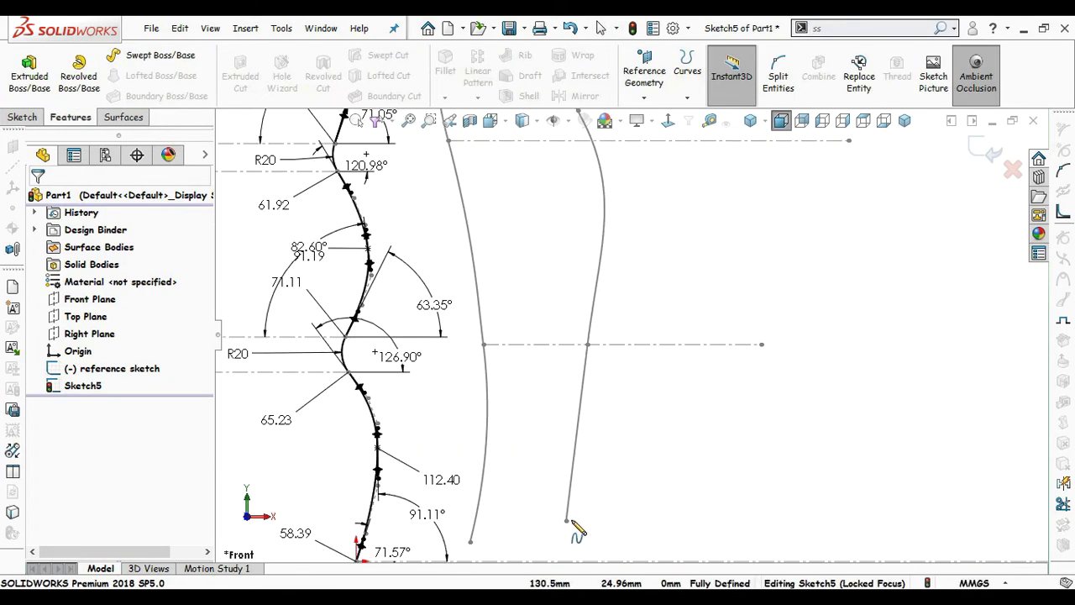
click(588, 345)
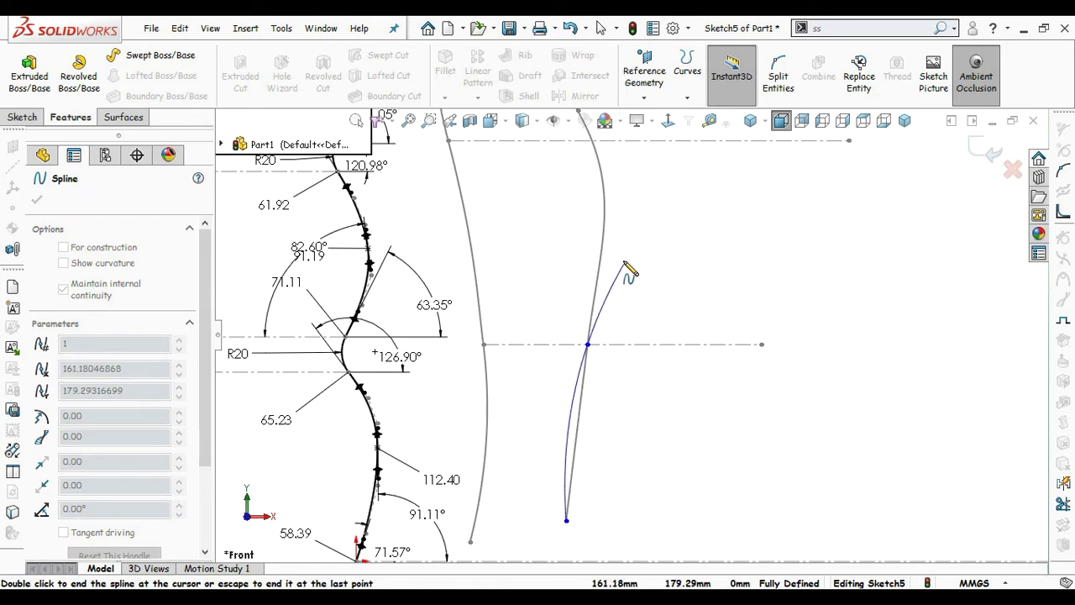
scroll(626, 277, up, 3)
scroll(610, 250, down, 2)
scroll(621, 223, up, 4)
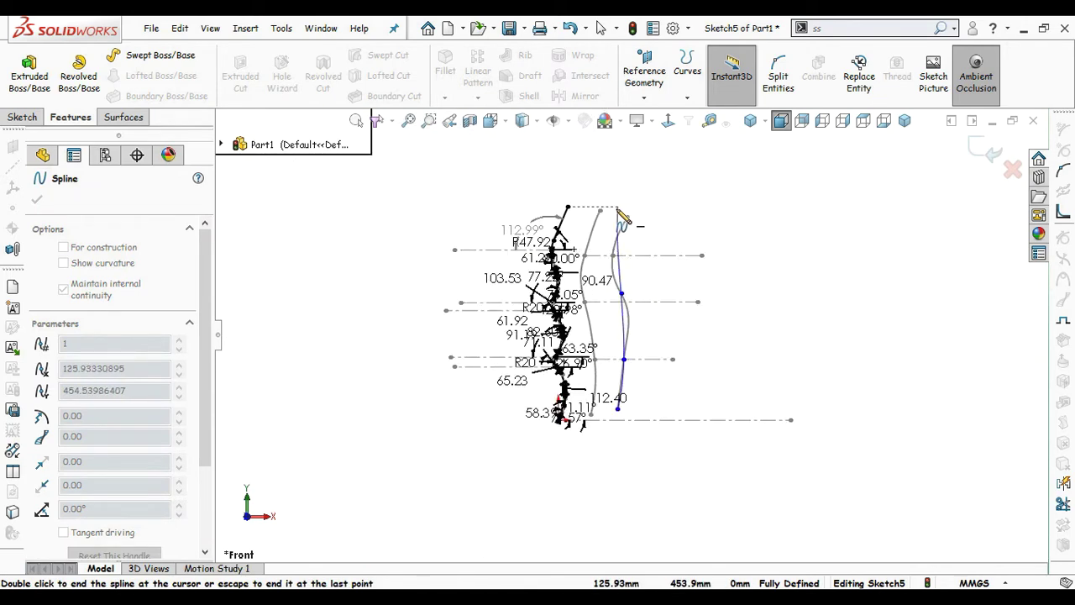
scroll(618, 290, down, 2)
click(613, 291)
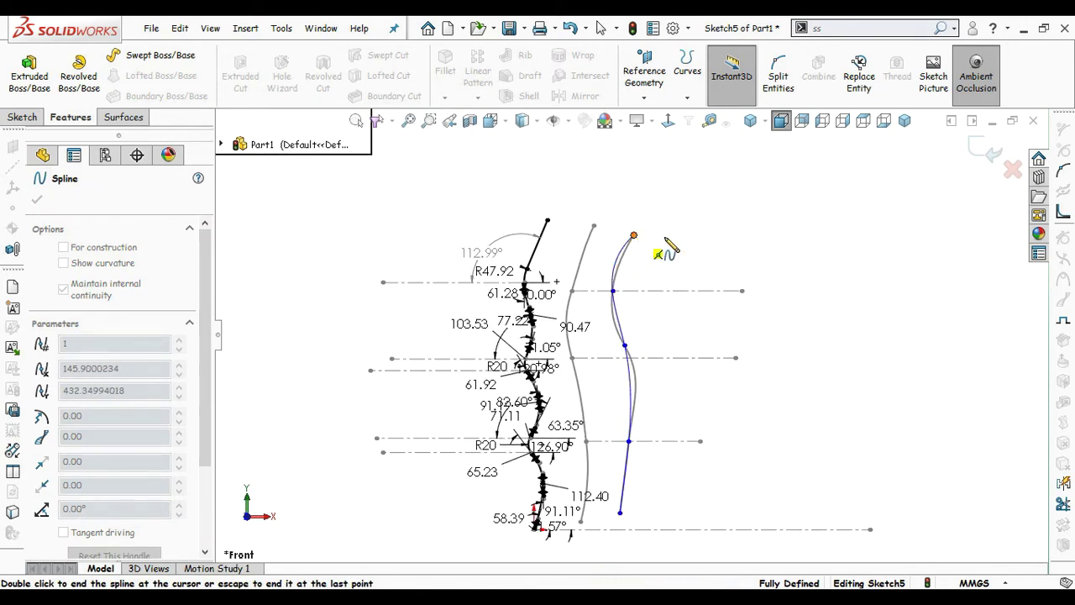
key(Escape)
Step: Dimension the tangent handle at the new spline's lower endpoint as 109.47 mm
scroll(626, 403, down, 4)
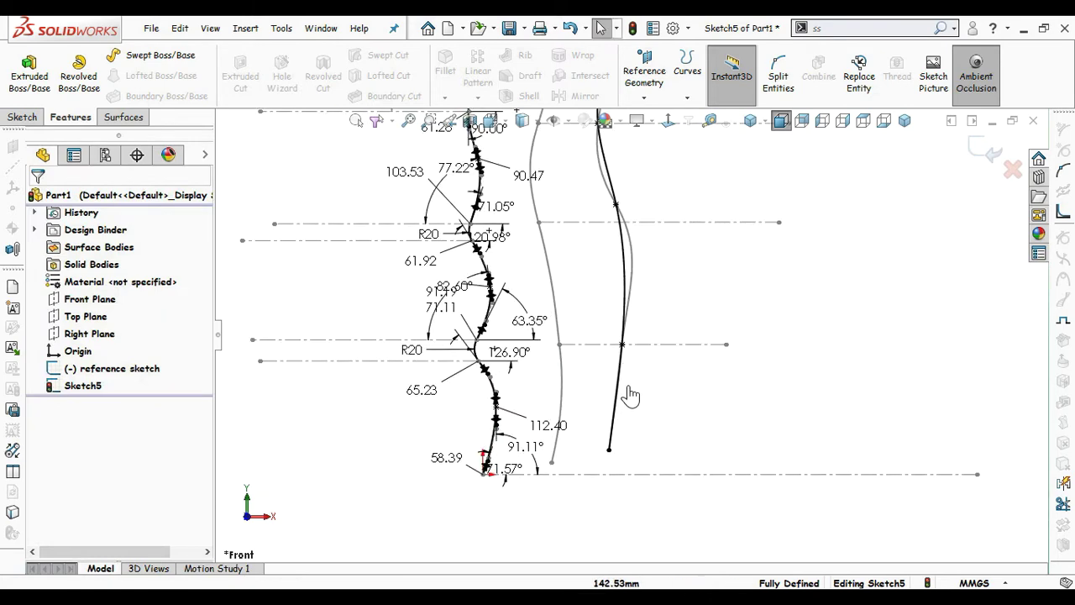
click(648, 439)
right_drag(730, 493, 722, 422)
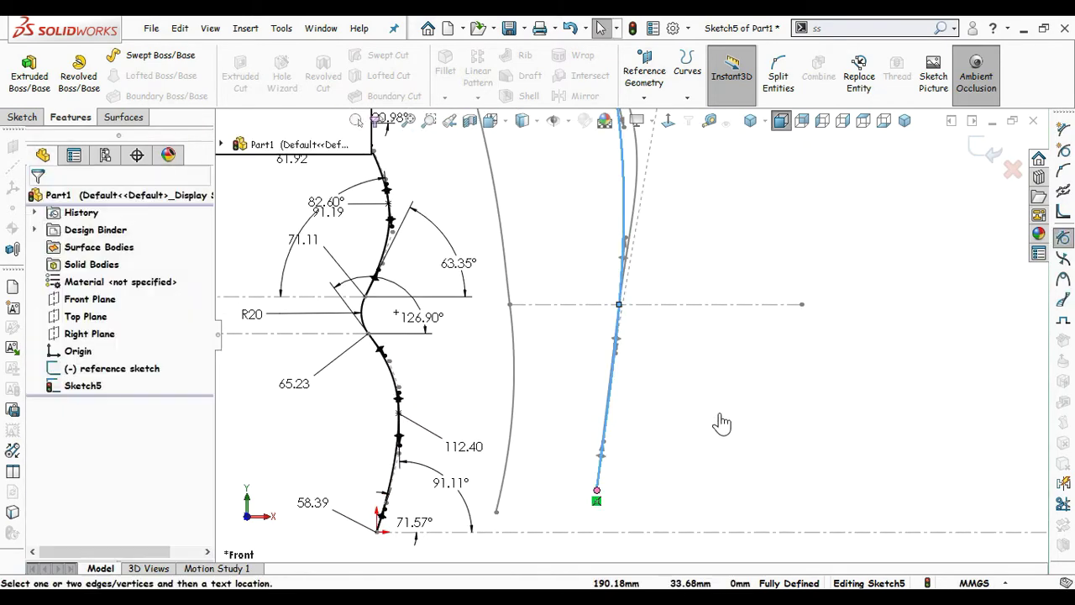
click(620, 460)
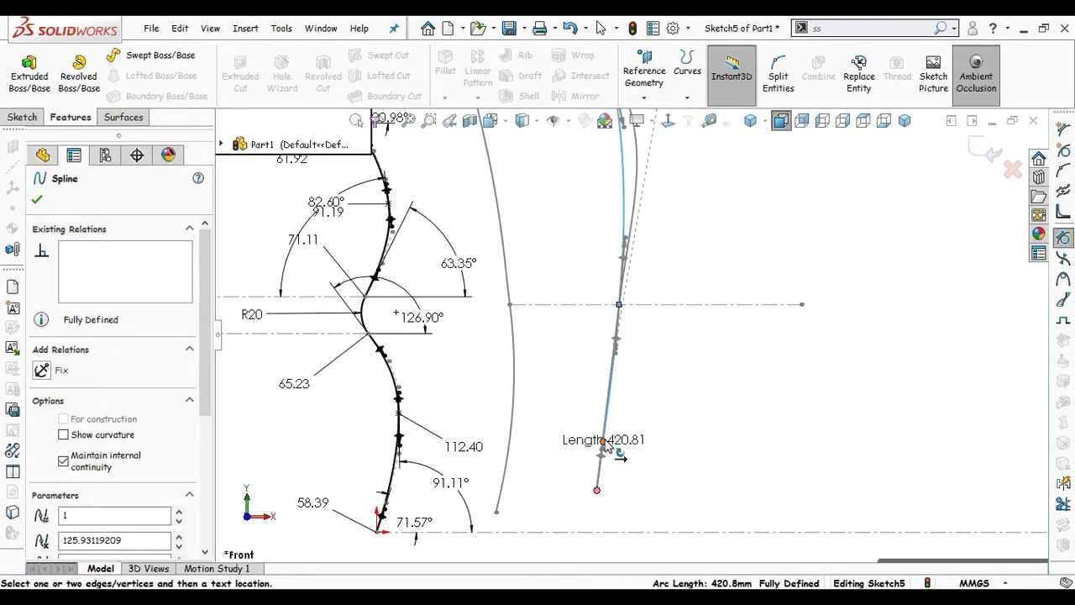
click(680, 433)
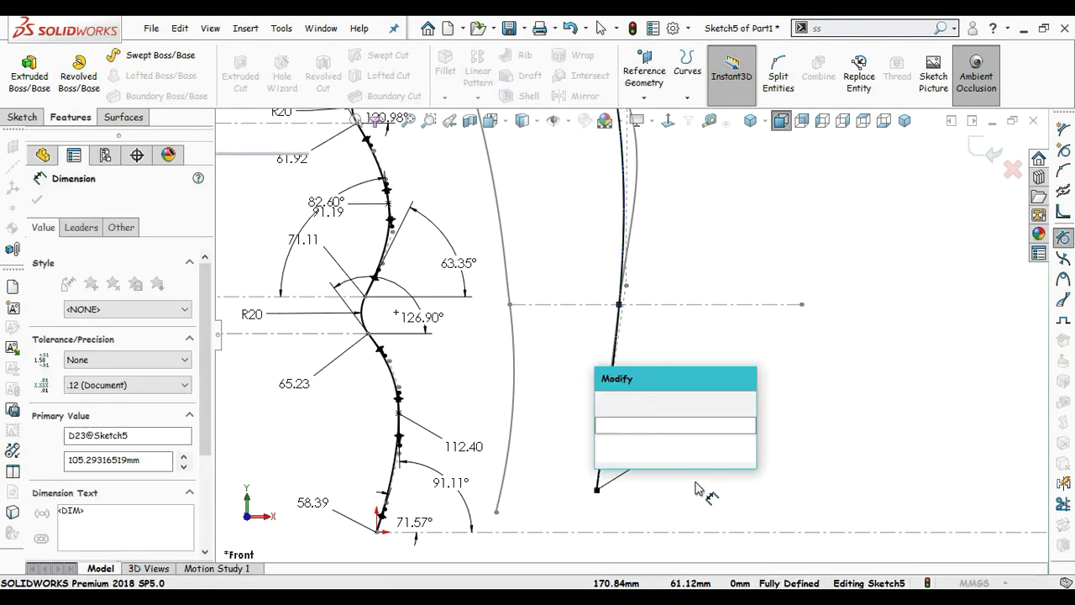
text(109.)
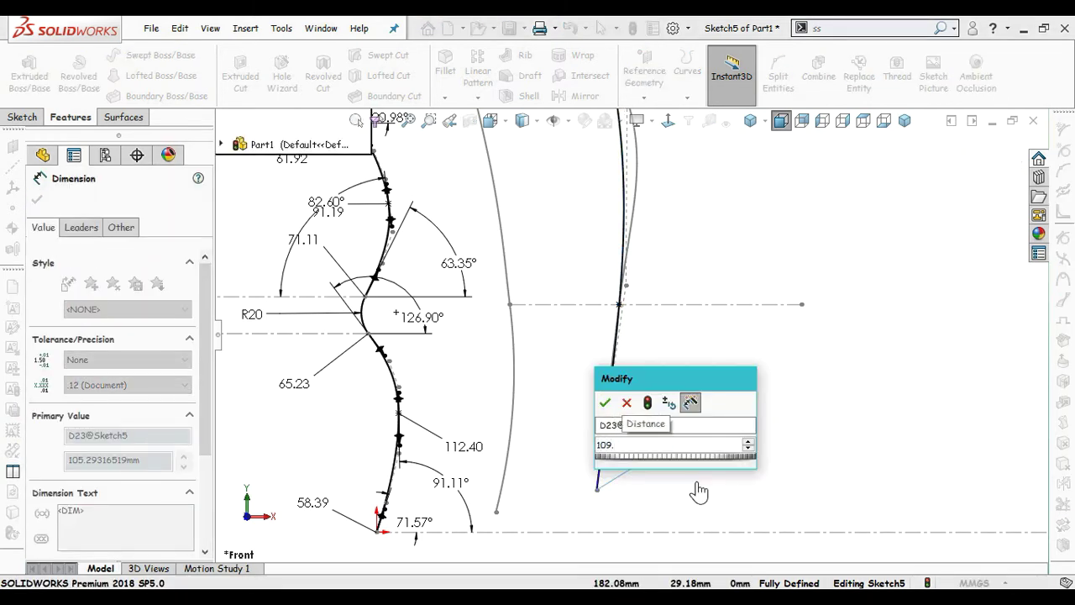
text(47)
key(Return)
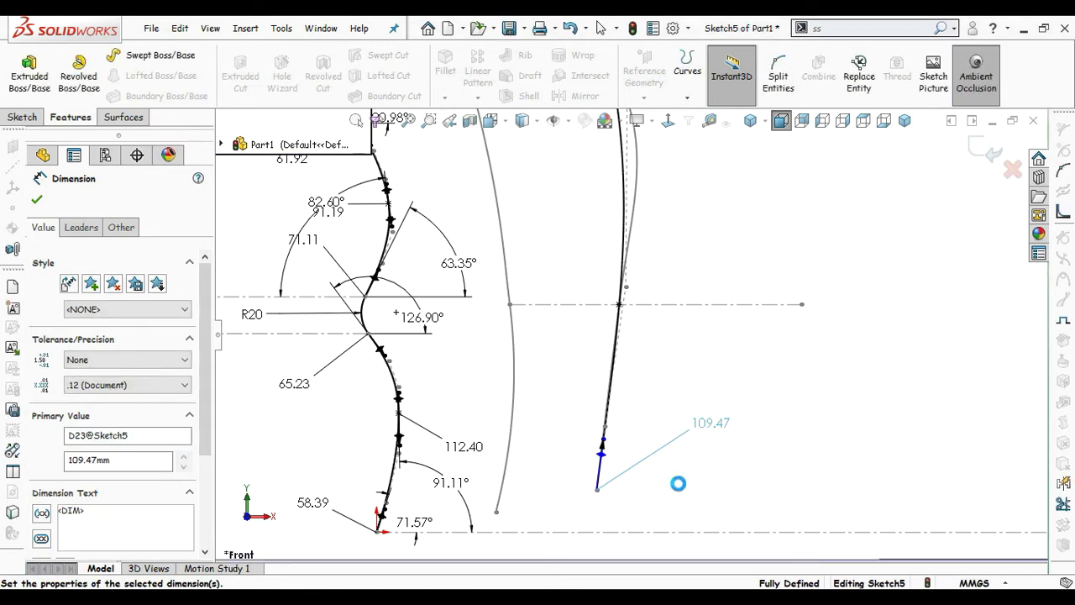
Step: Dimension the angle between the right spline's bottom endpoint handle and the horizontal base centerline, and set it to 83.13°
click(708, 531)
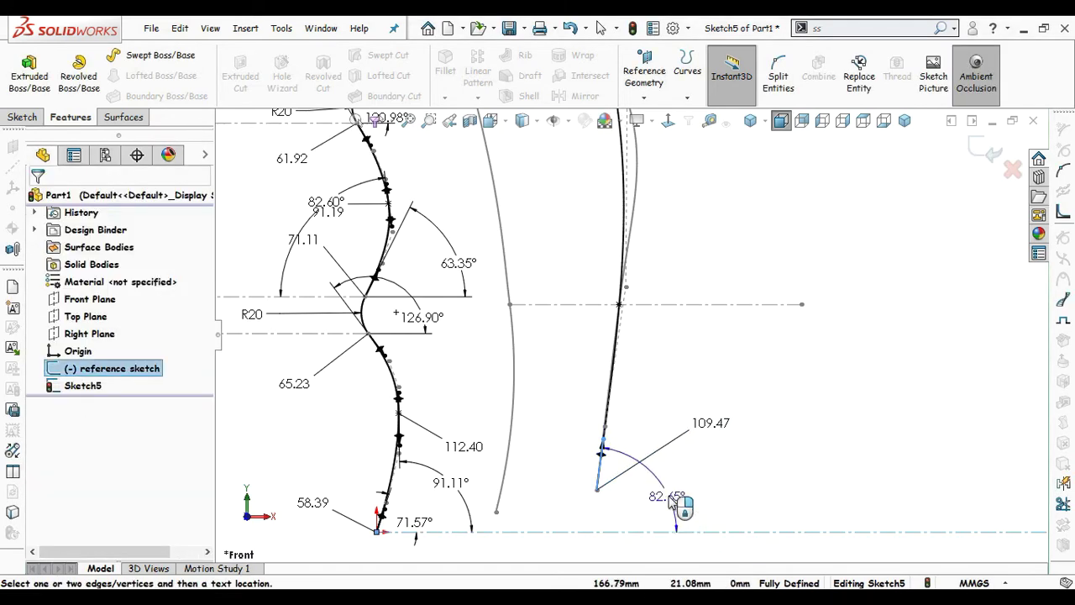
click(678, 501)
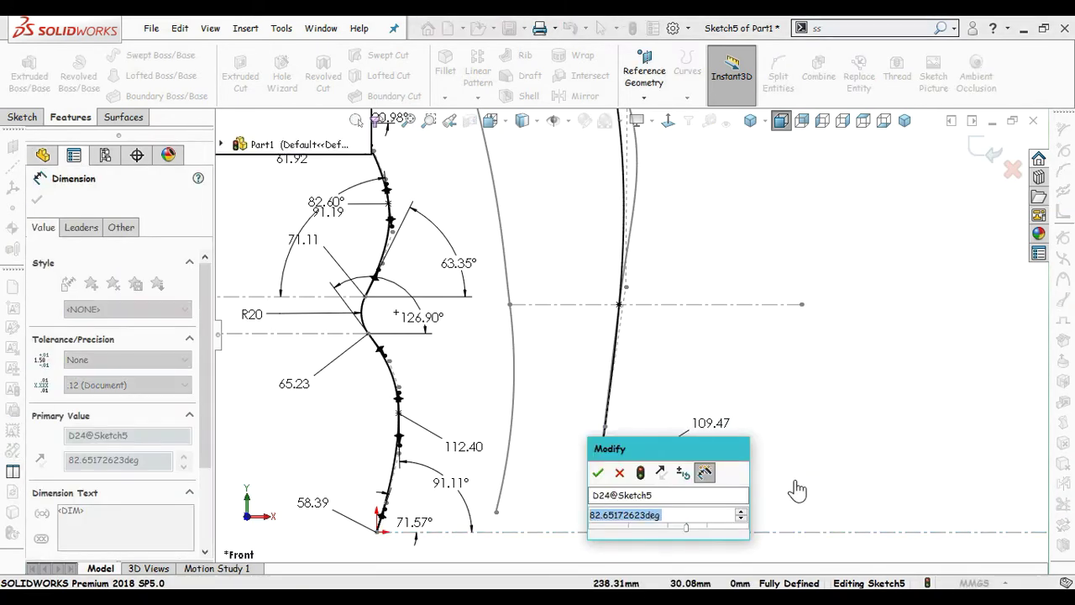
text(83.13)
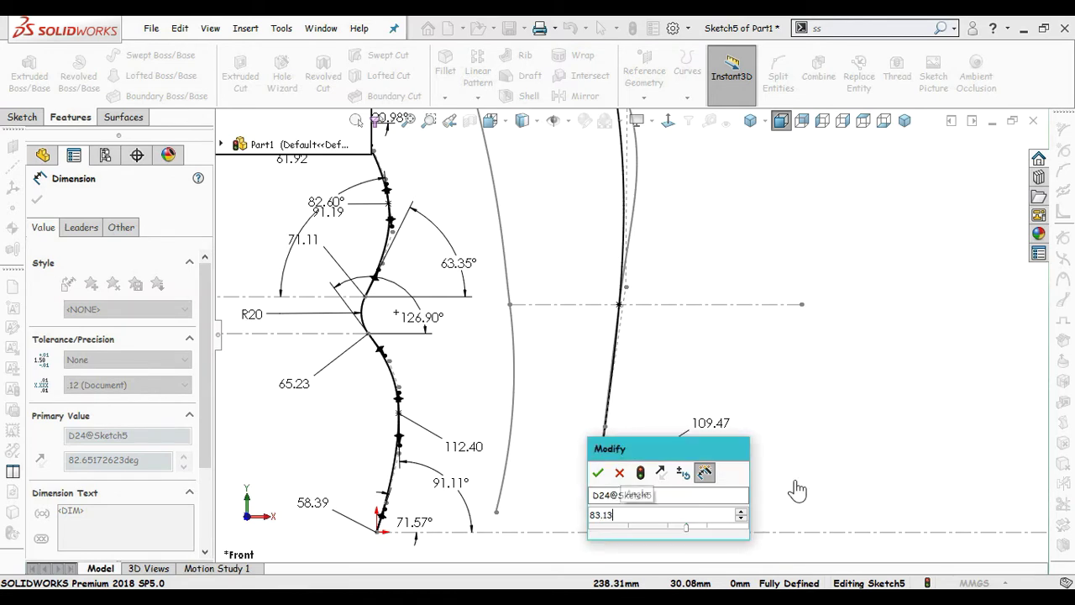
key(Return)
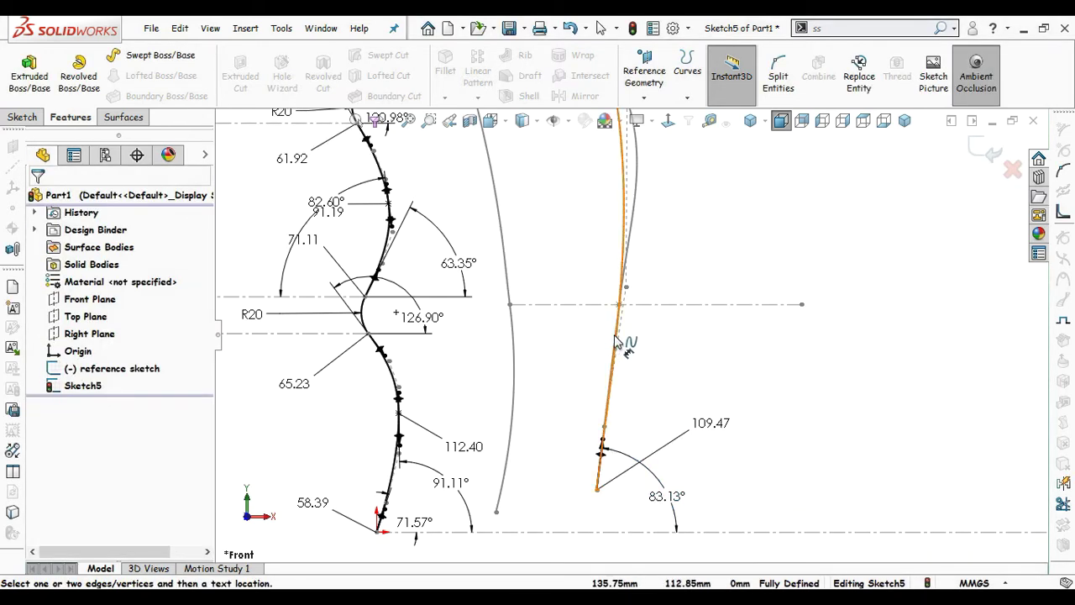
Step: Dimension the right spline's tangent handle at the point on the lower horizontal construction line, setting its tangent weight to 103.73
click(617, 342)
scroll(636, 353, down, 3)
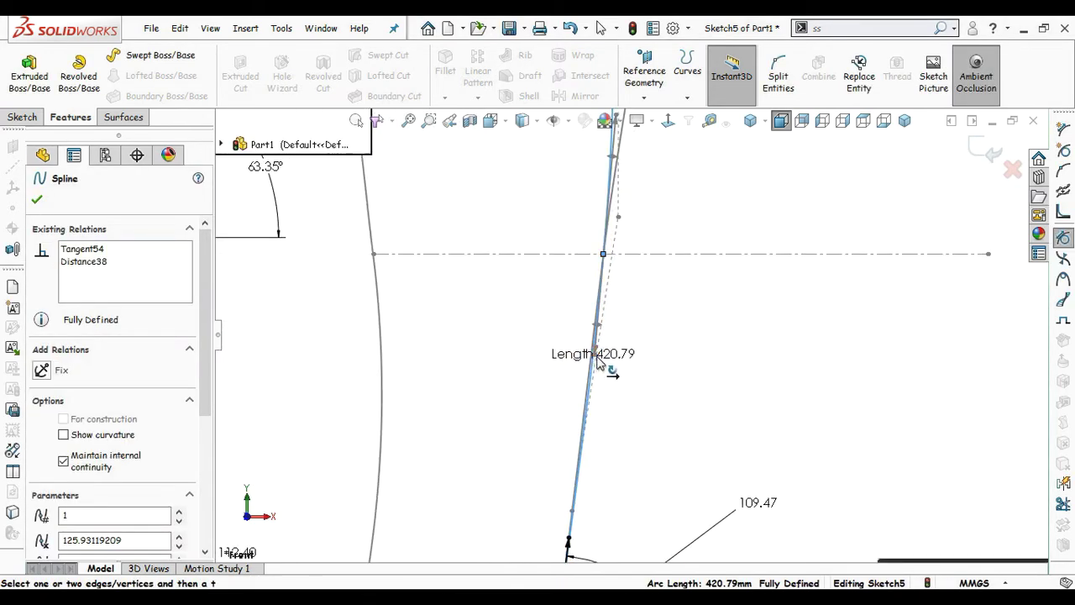
click(598, 360)
click(672, 378)
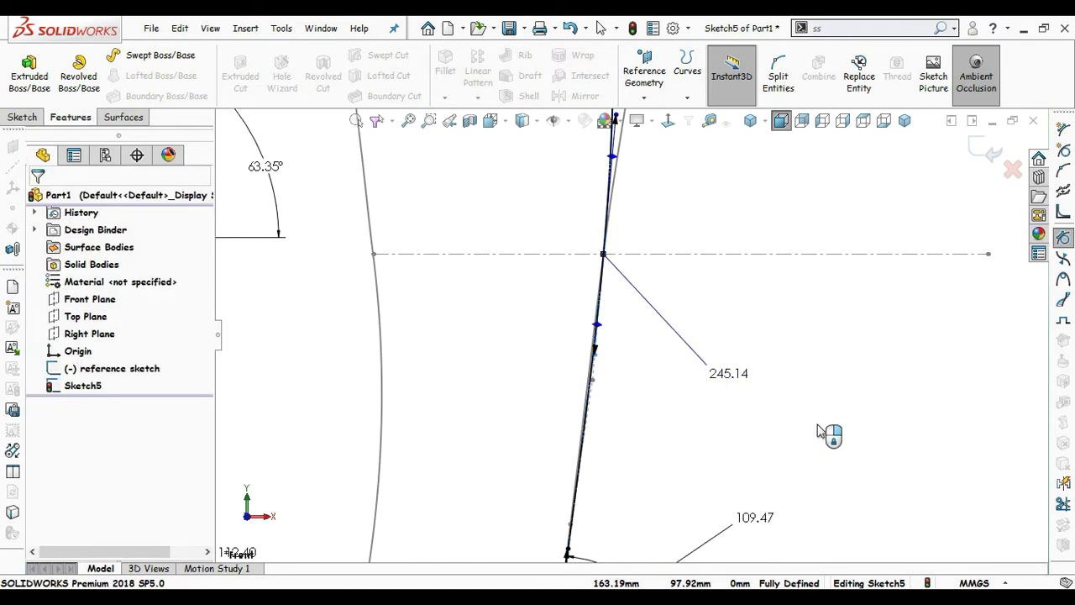
text(103.)
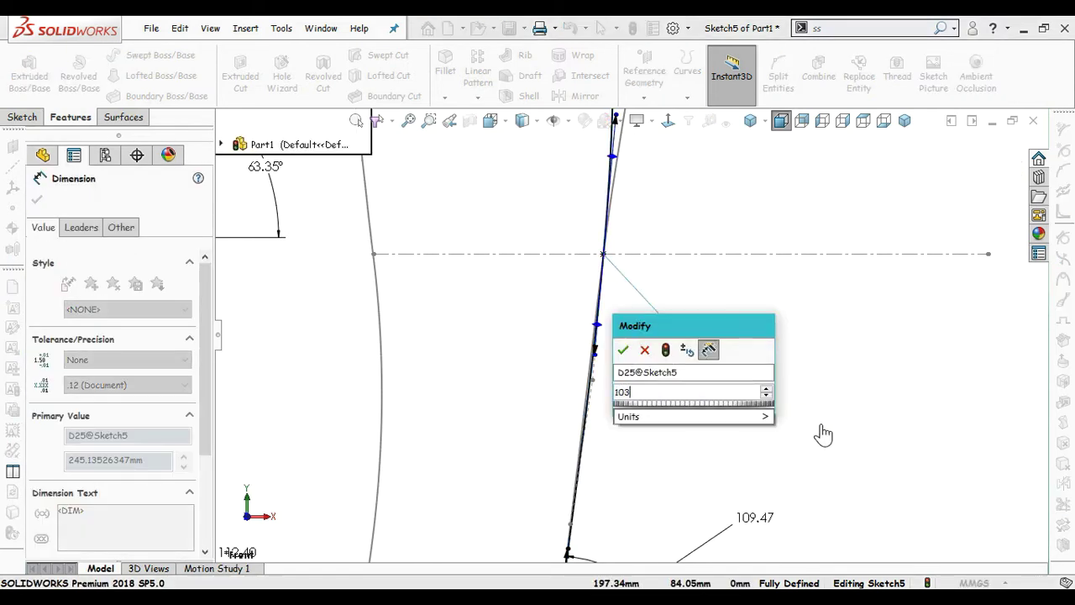
text(3)
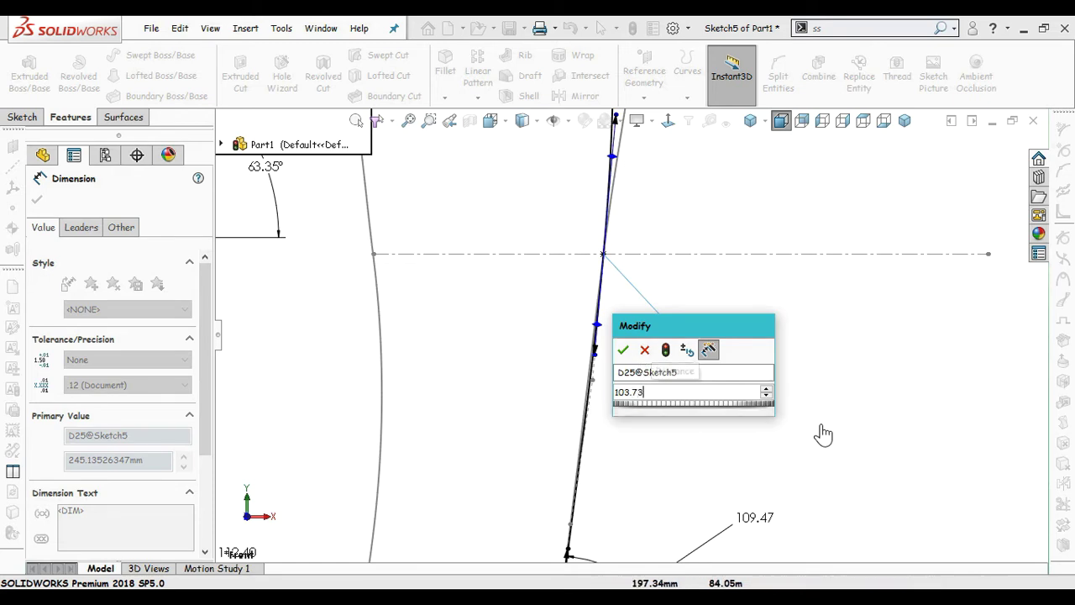
key(Return)
click(775, 390)
scroll(775, 390, up, 3)
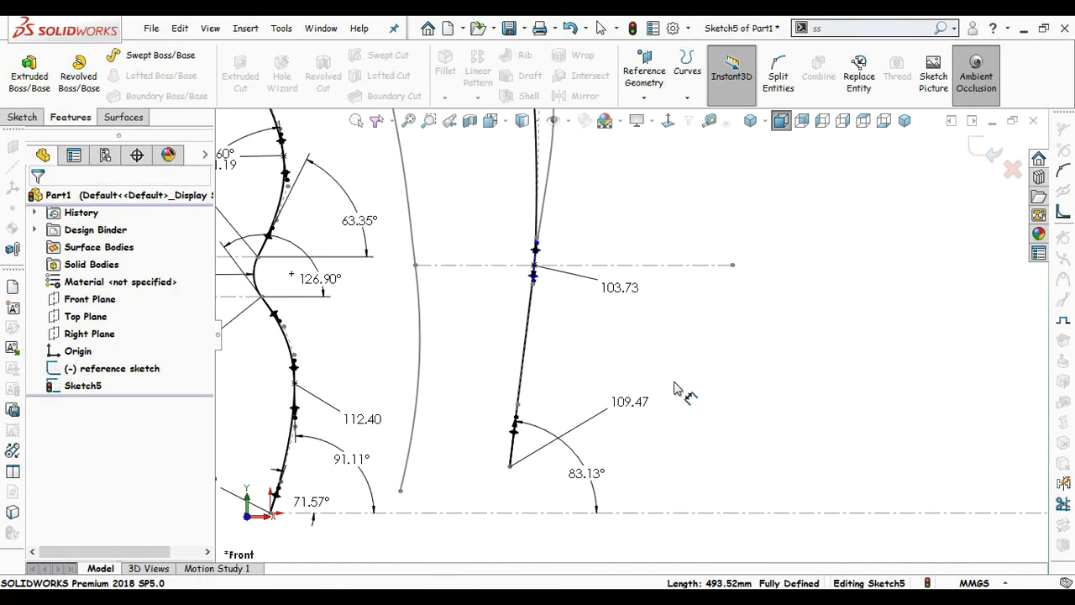
Step: Dimension the angle between the spline handle carrying the 103.73 weight and the base centerline, setting it to 82.99°
scroll(550, 285, down, 4)
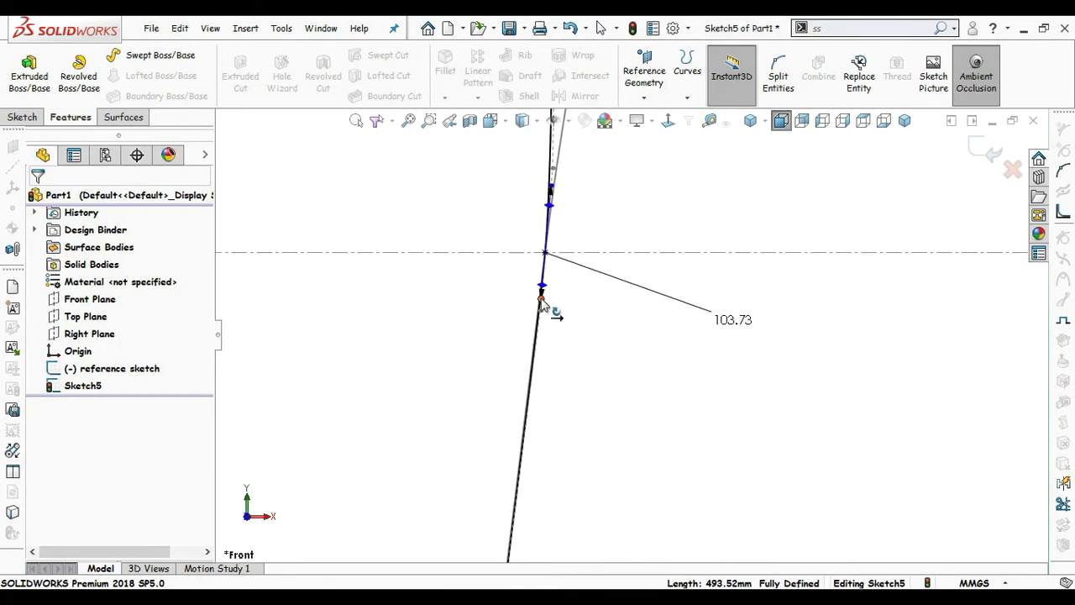
click(541, 304)
scroll(732, 392, up, 3)
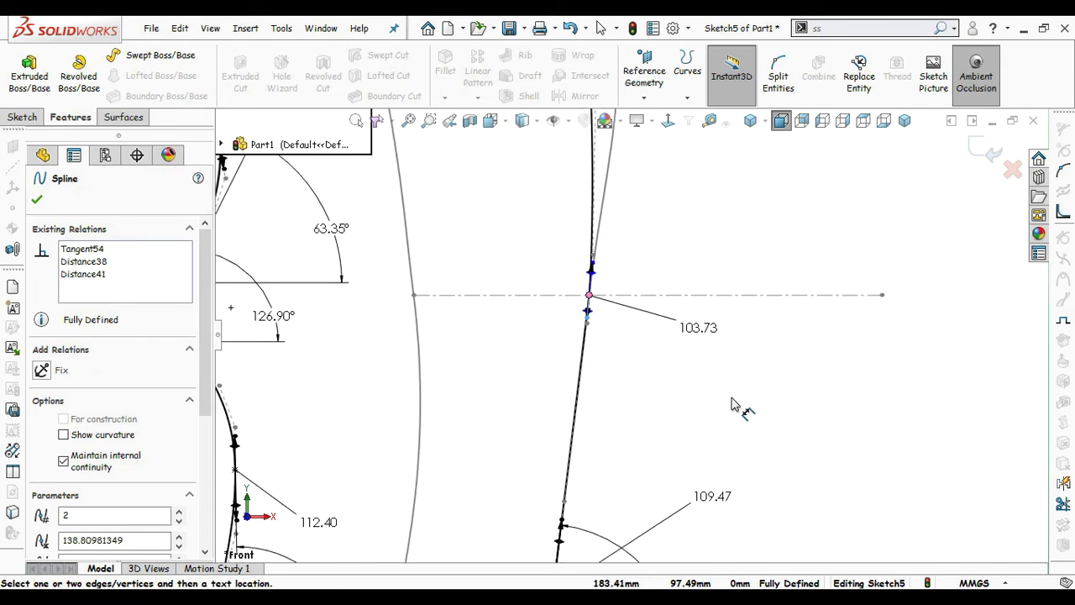
click(743, 562)
click(790, 354)
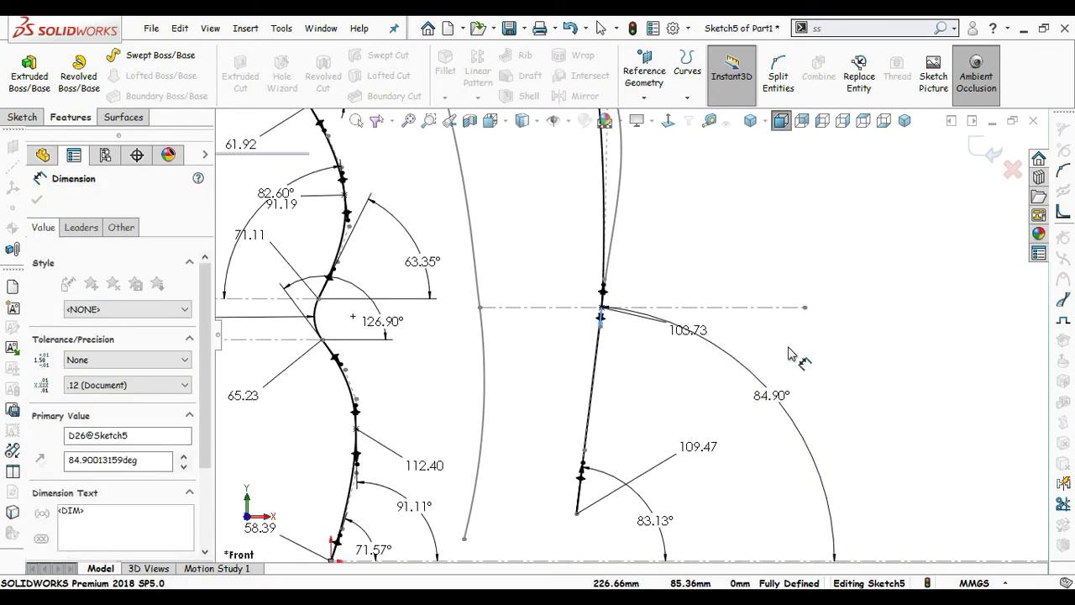
text(82.9)
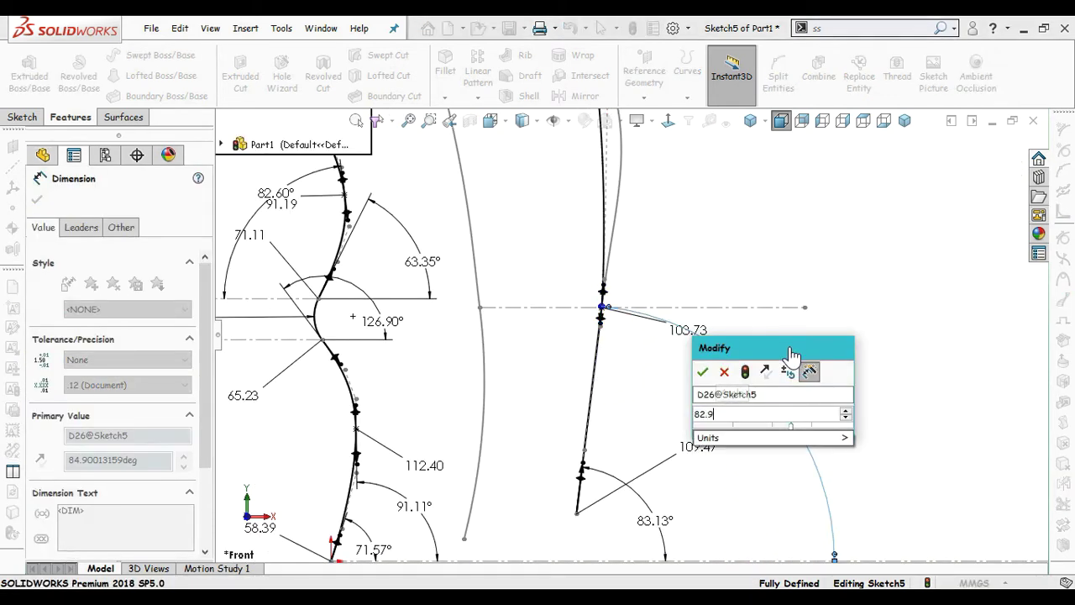
text(9)
key(Return)
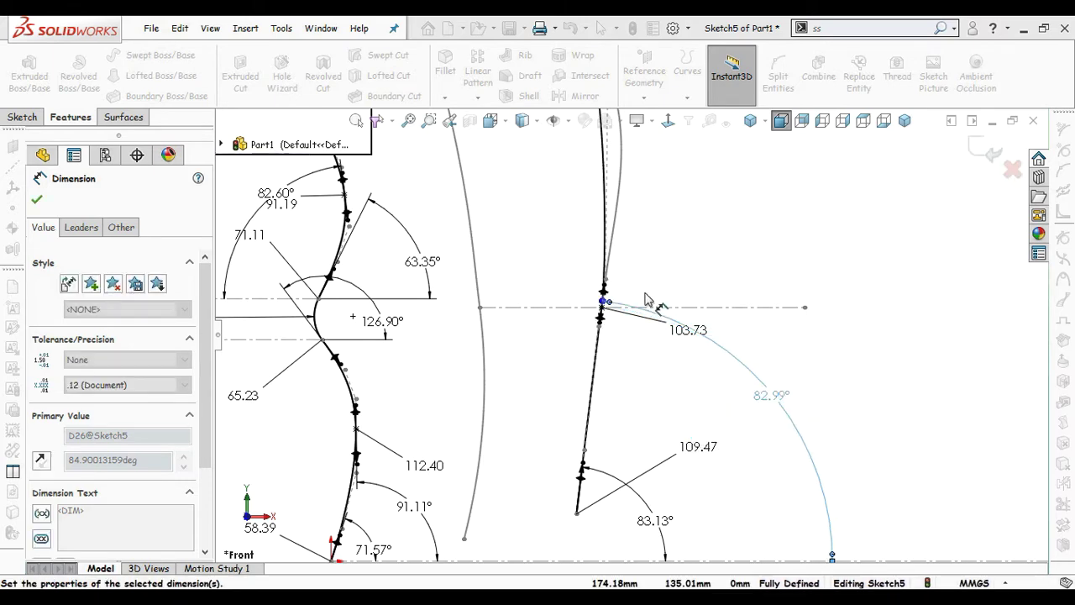
click(672, 254)
scroll(675, 246, up, 1)
scroll(677, 248, down, 3)
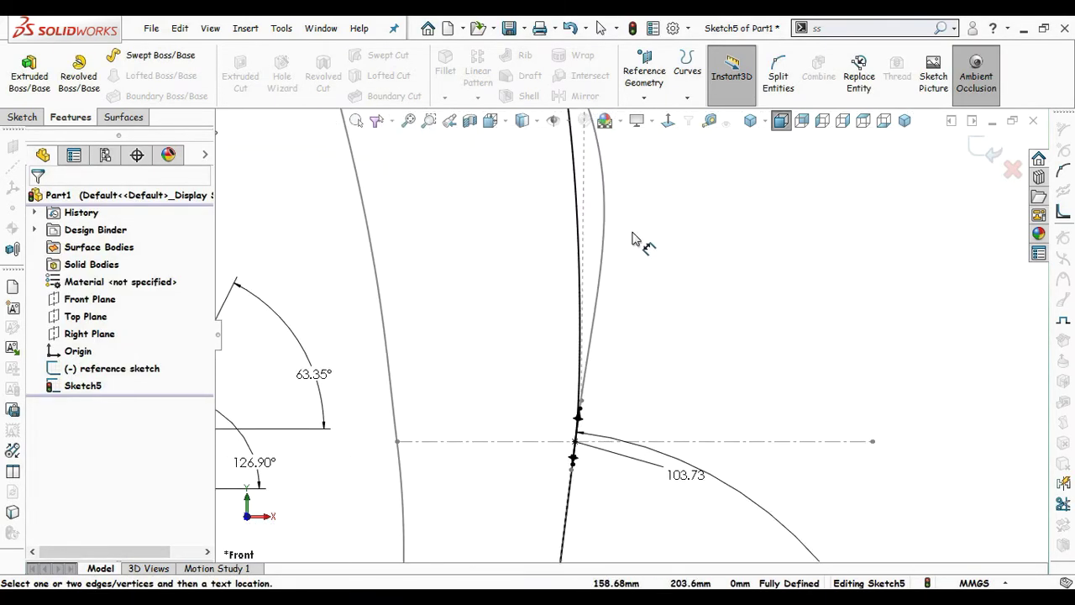
click(567, 254)
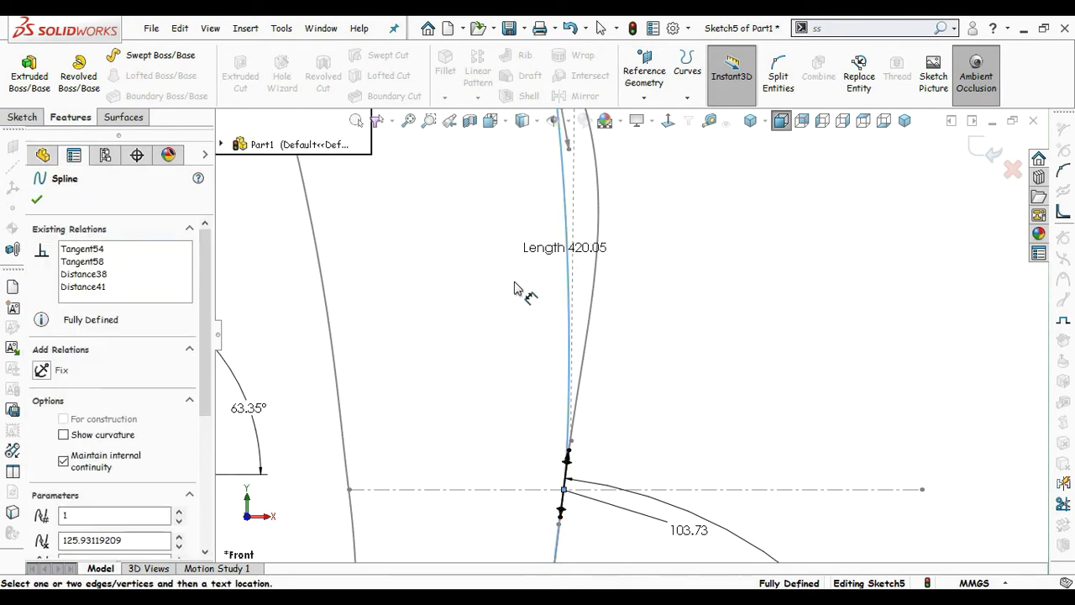
scroll(591, 433, down, 2)
key(Escape)
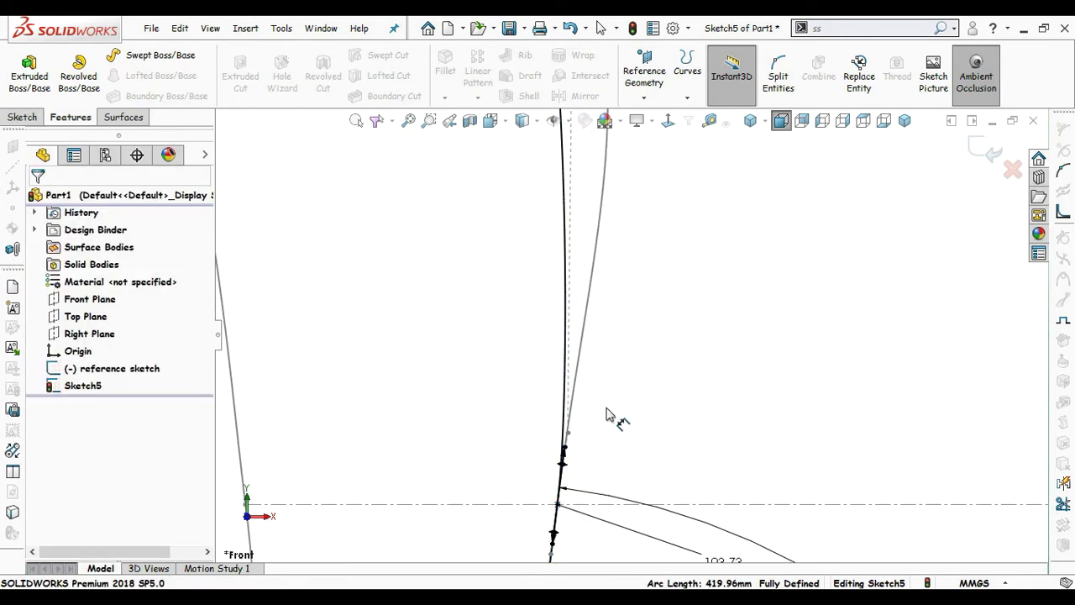
Step: Add a driven vertical dimension between the origin and the right spline's bottom endpoint
scroll(608, 408, up, 2)
scroll(590, 448, up, 7)
scroll(591, 455, down, 5)
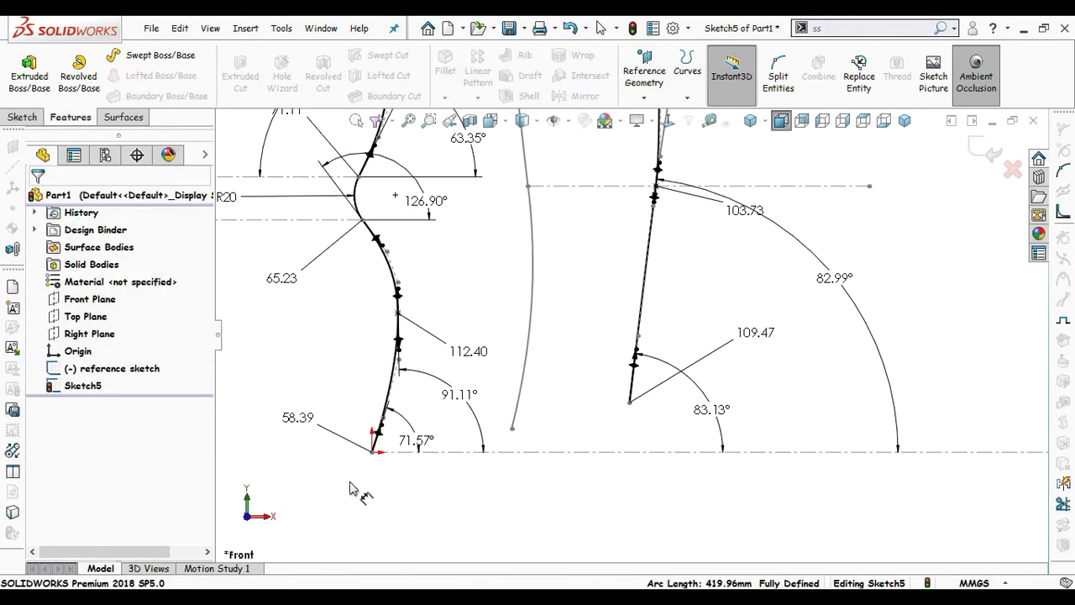
click(372, 452)
click(629, 402)
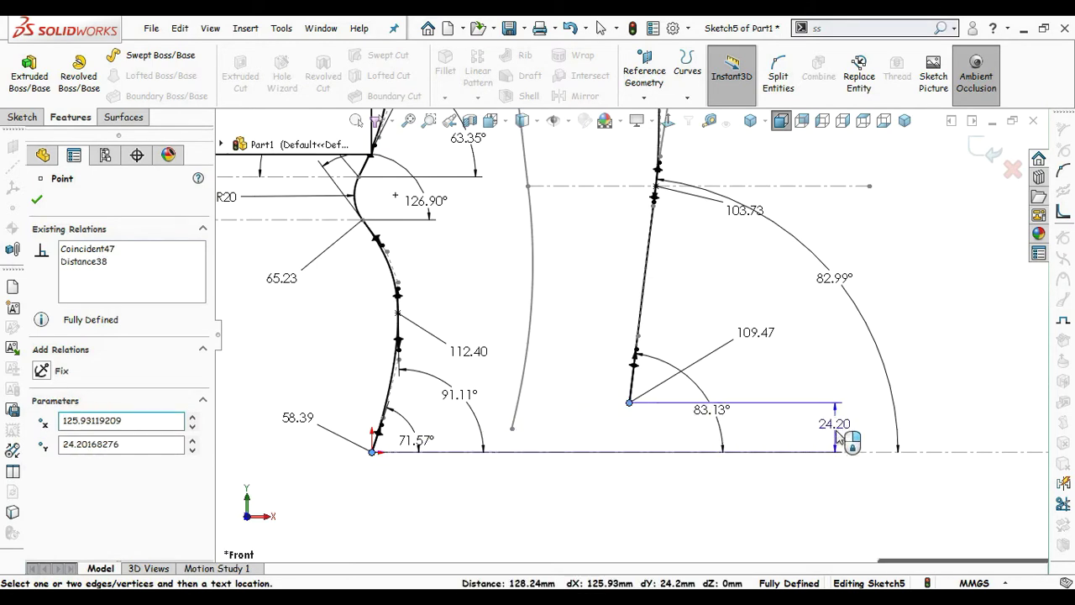
click(836, 434)
click(746, 151)
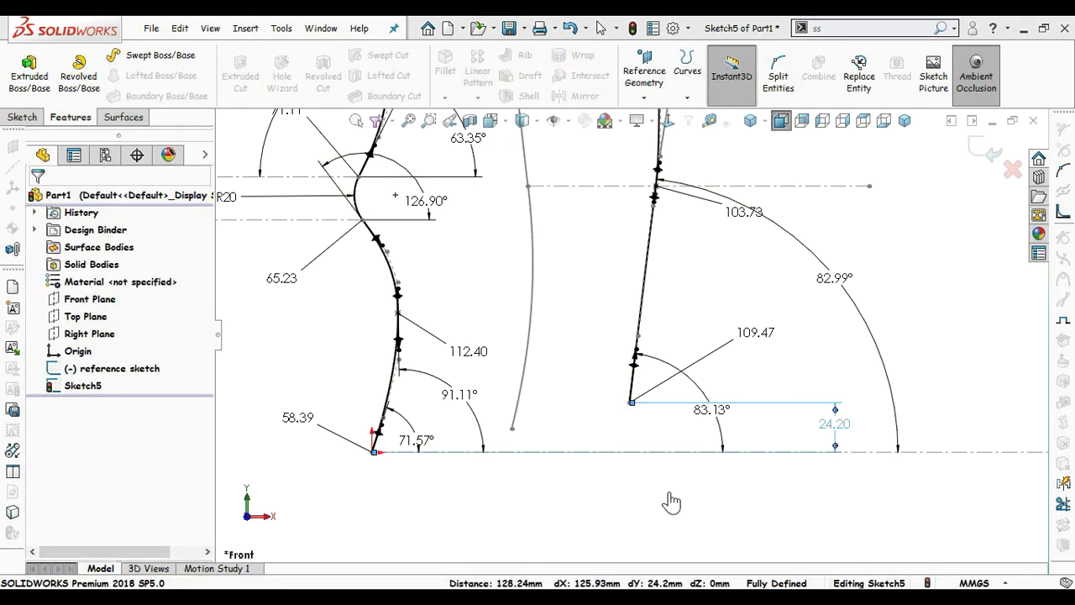
Step: Add a driven horizontal dimension between the origin and the right spline's bottom endpoint, placed below the base centerline
click(373, 453)
click(626, 405)
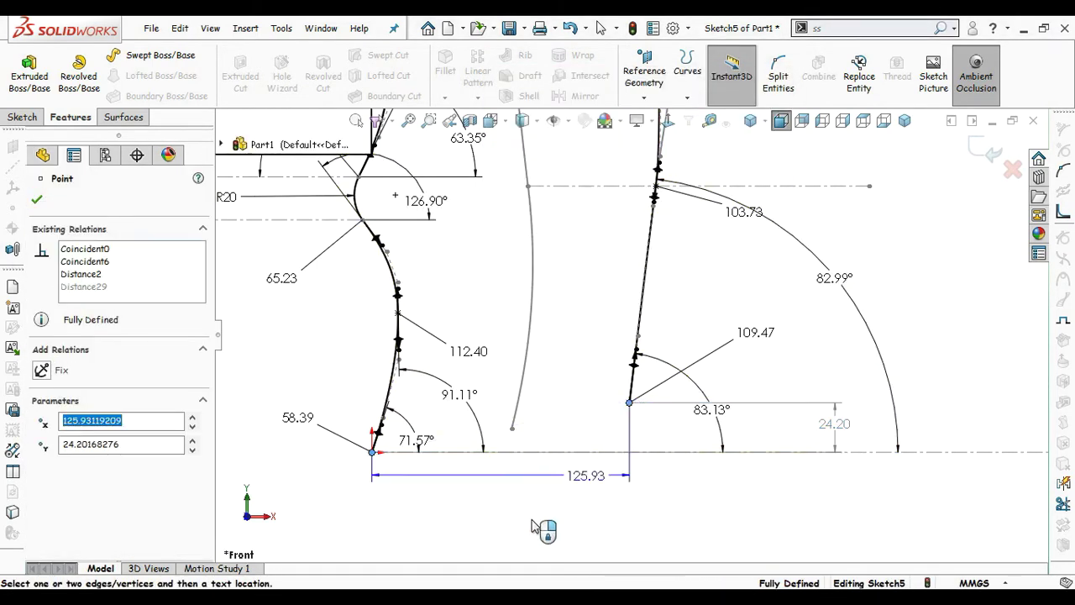
click(506, 544)
click(746, 154)
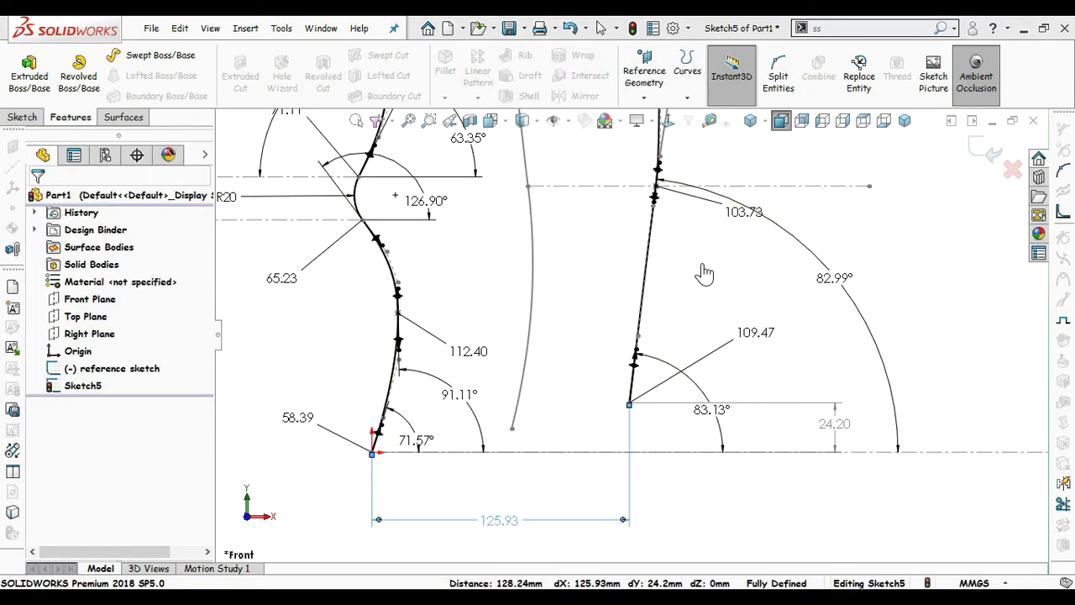
Step: Dimension the tangent handle at the right spline's next interior point up, setting its tangent weight to 165.72
scroll(720, 209, up, 3)
scroll(650, 242, down, 4)
scroll(649, 242, down, 1)
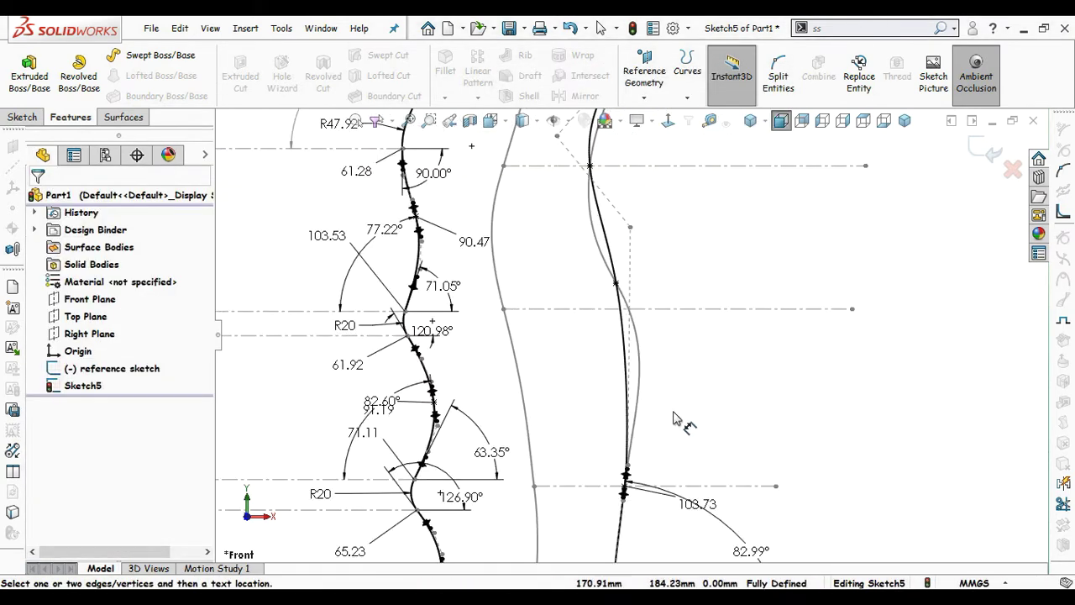
scroll(676, 420, down, 2)
click(625, 340)
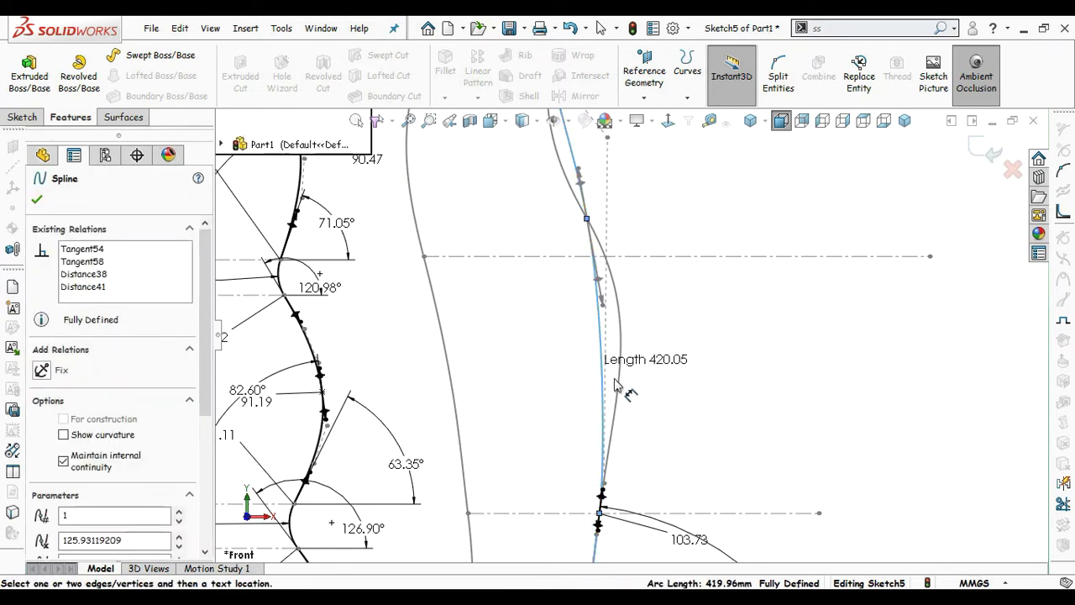
click(601, 300)
click(753, 361)
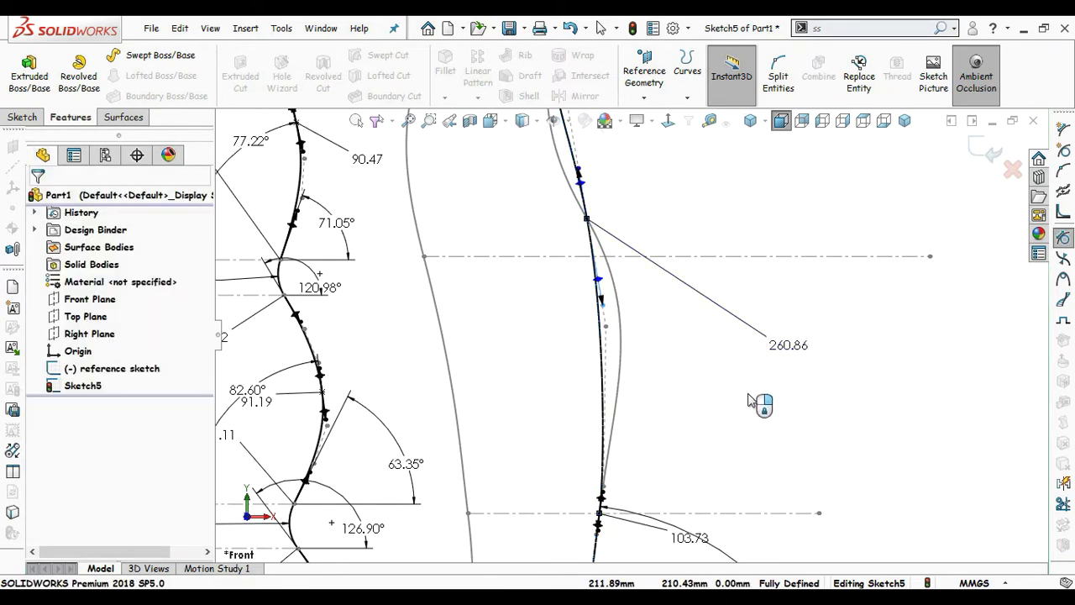
text(165)
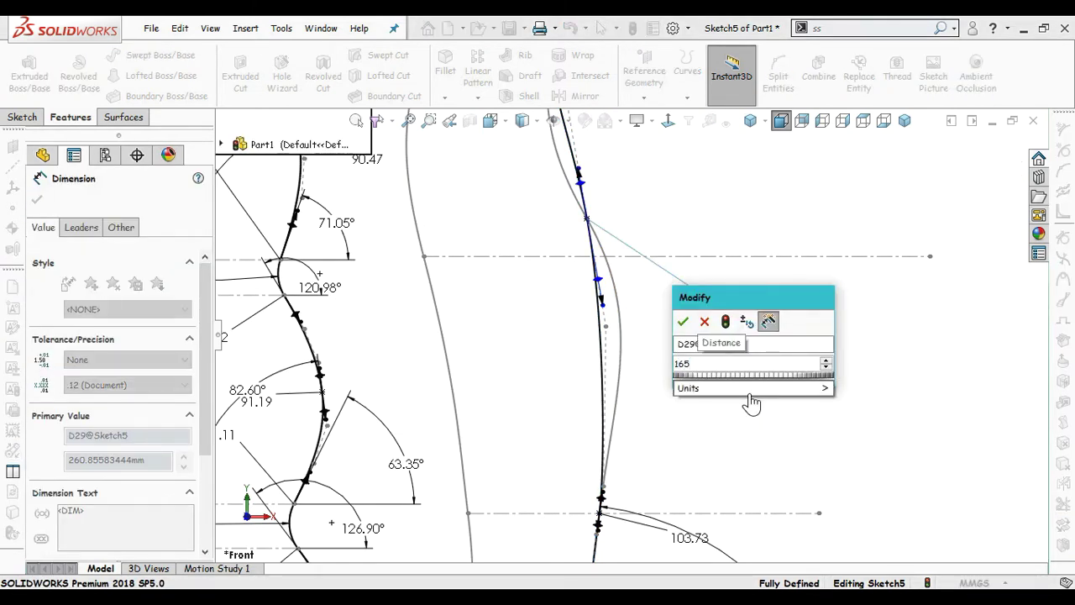
text(.72)
key(Return)
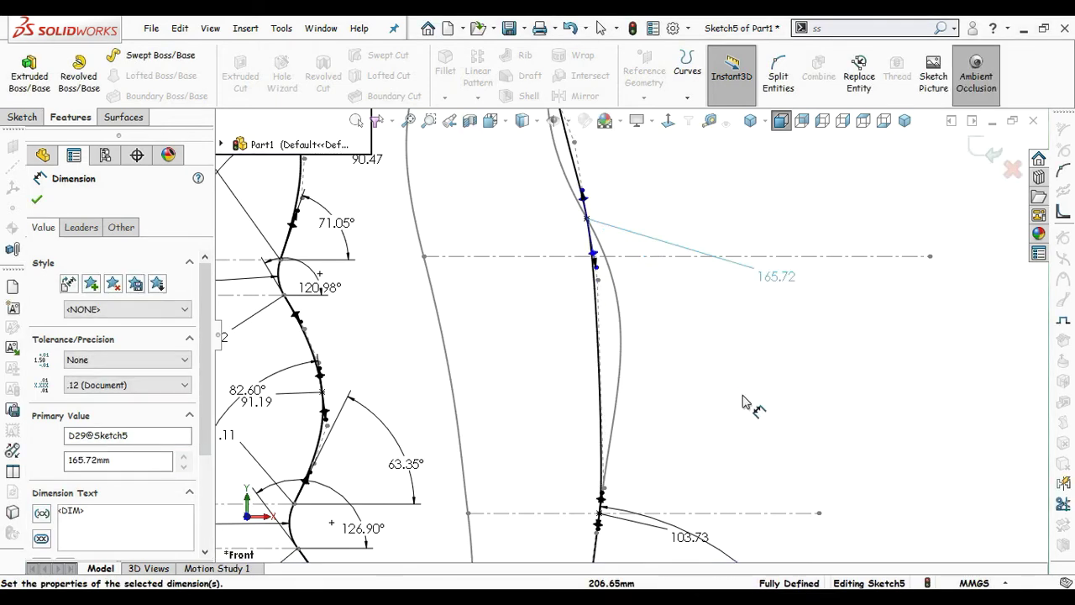
click(743, 402)
Step: Dimension the angle between the handle carrying the 165.72 weight and the nearby horizontal construction line, setting it to 119.52°
scroll(660, 278, down, 2)
click(564, 262)
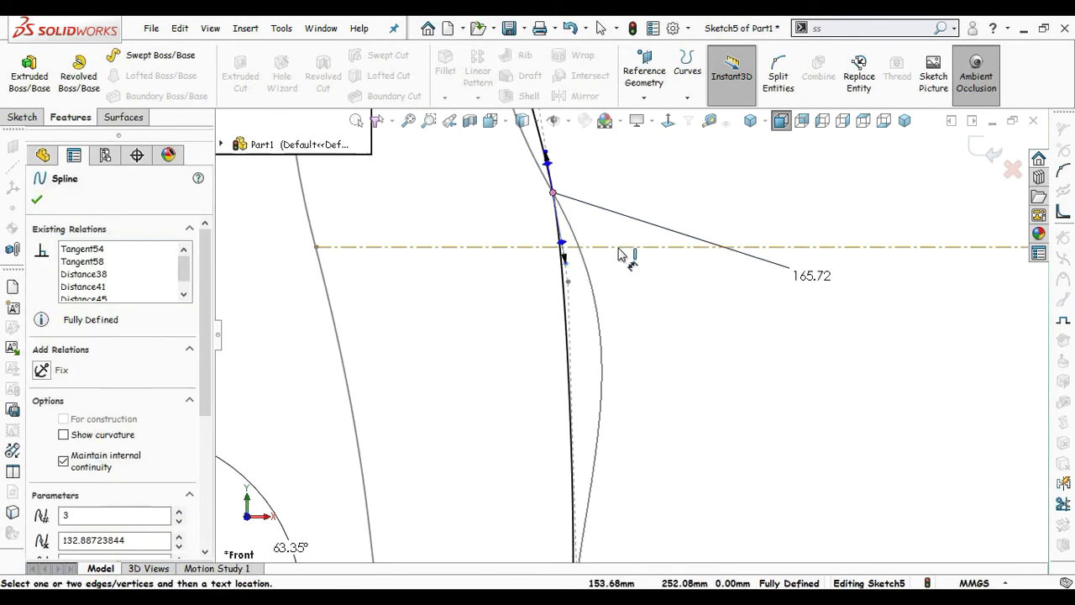
click(617, 248)
scroll(715, 204, up, 1)
click(713, 207)
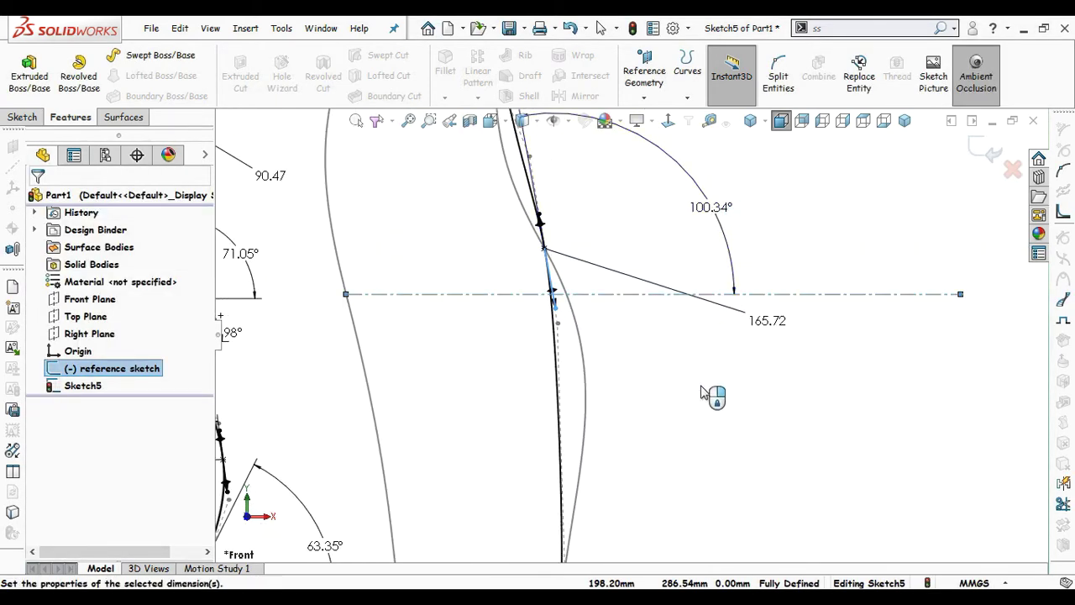
double_click(710, 206)
text(119.5)
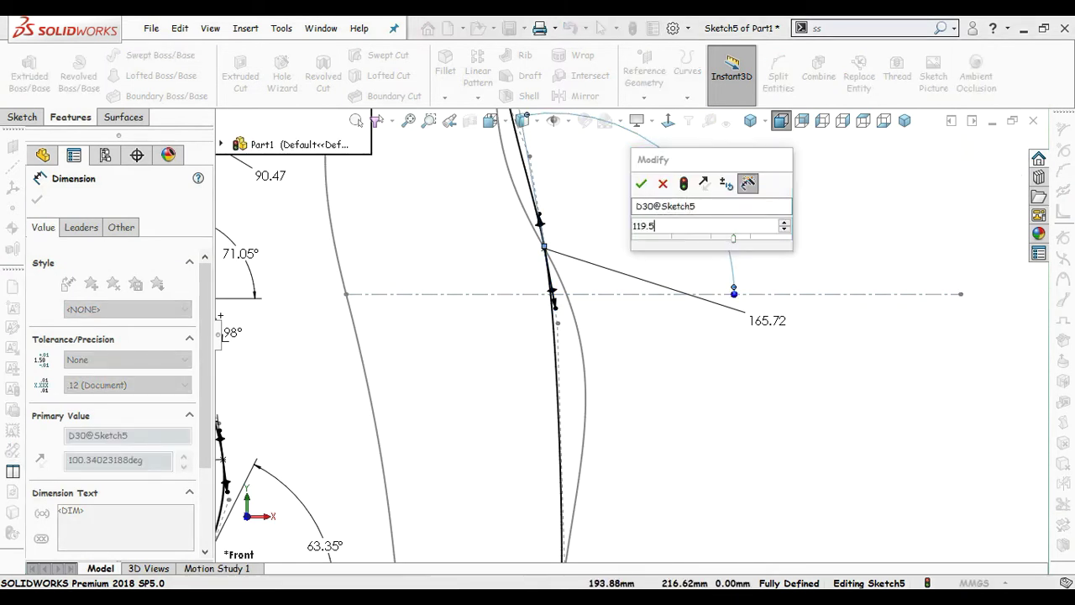
text(2)
key(Return)
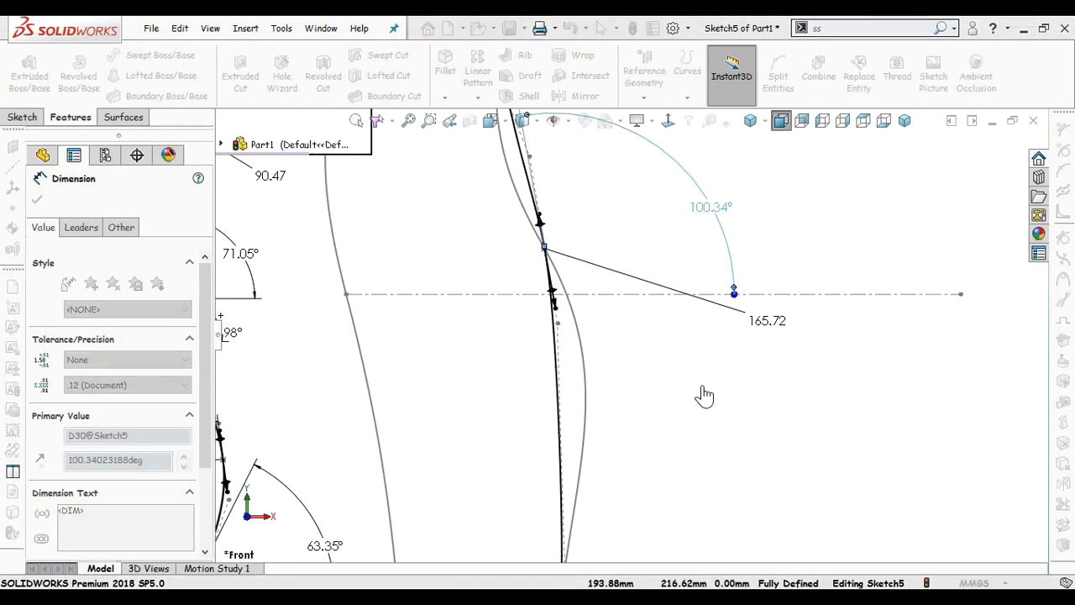
key(Escape)
key(Escape)
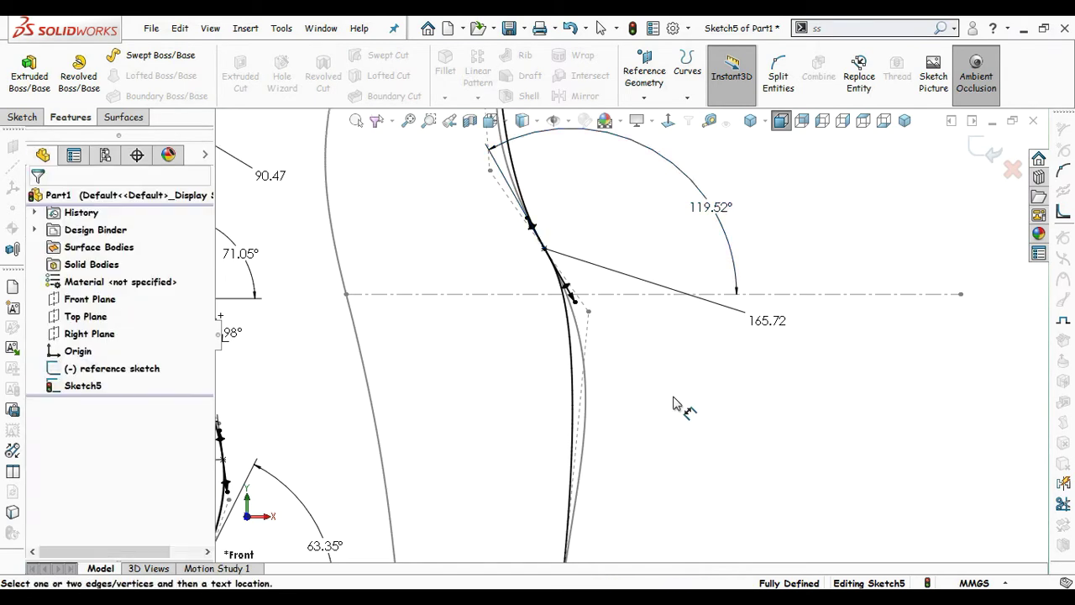
Step: Dimension the lower tangent handle at the spline point carrying the 119.52° angle, setting its tangent weight to 236
ctrl+middle_drag(708, 418, 712, 334)
right_drag(715, 431, 689, 361)
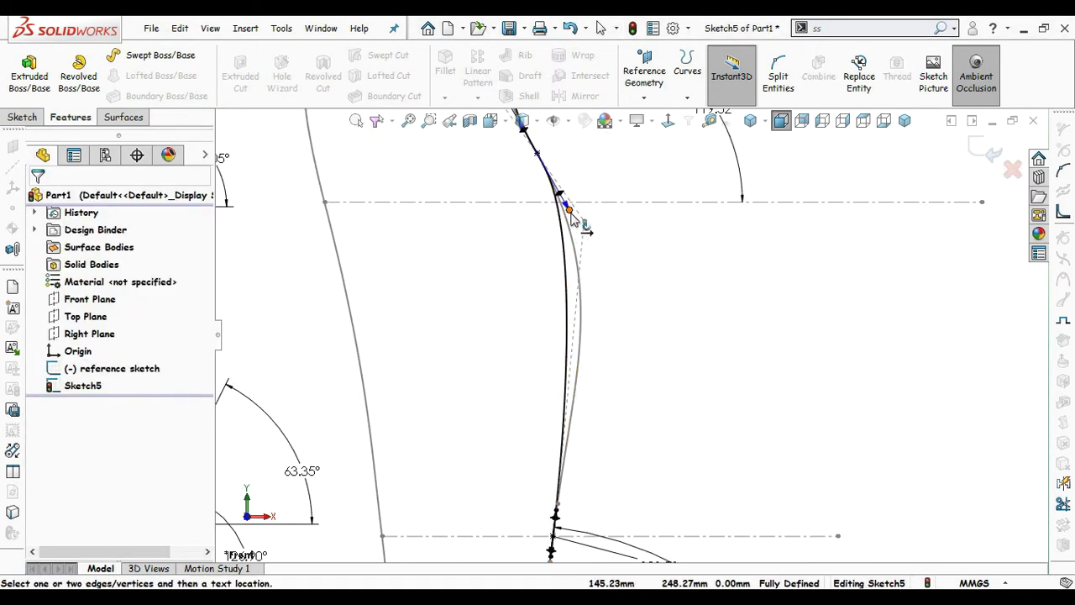
click(737, 390)
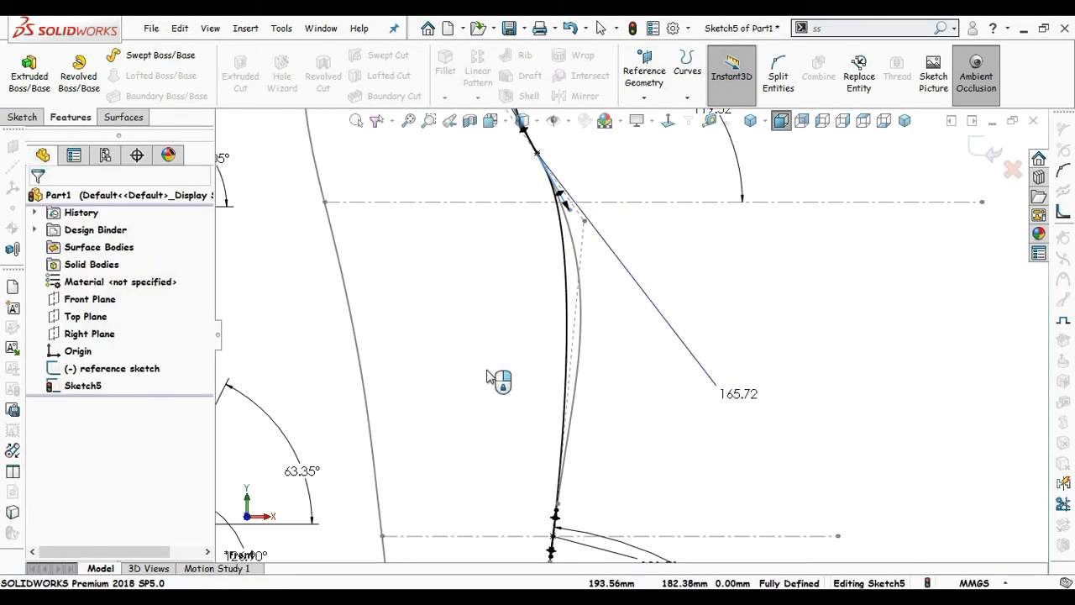
text(236)
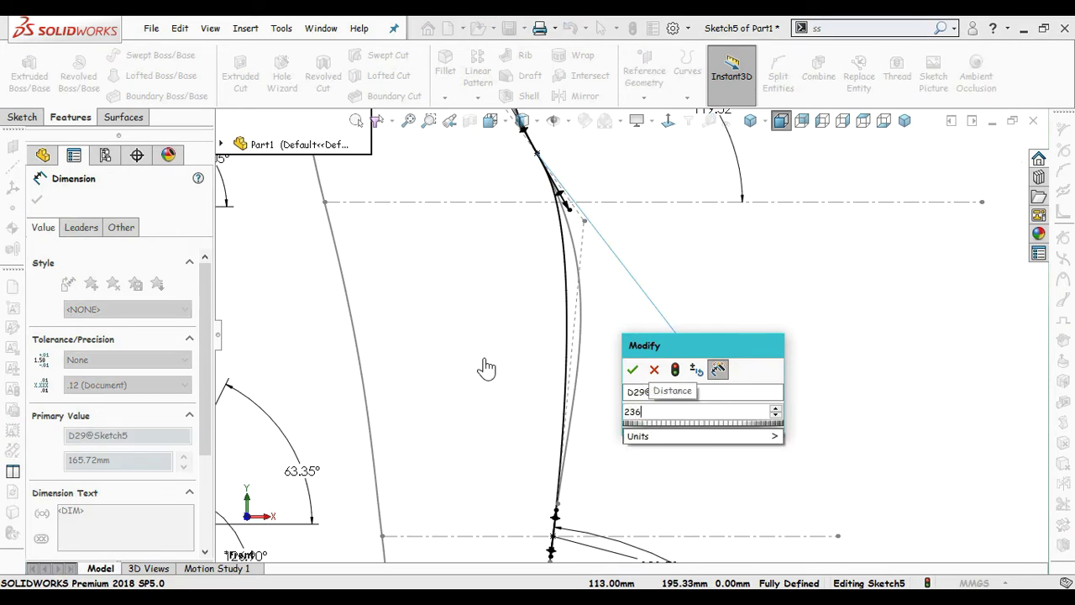
key(Return)
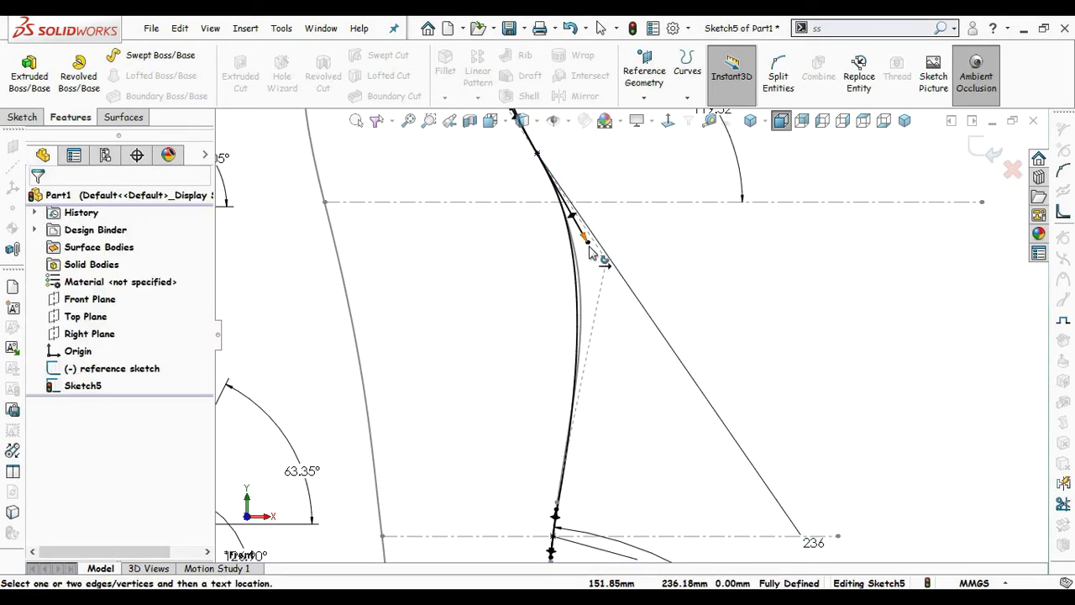
Step: Add a driven angle dimension between the handle weighted 236 and the nearby horizontal construction line
click(579, 228)
click(651, 203)
click(765, 310)
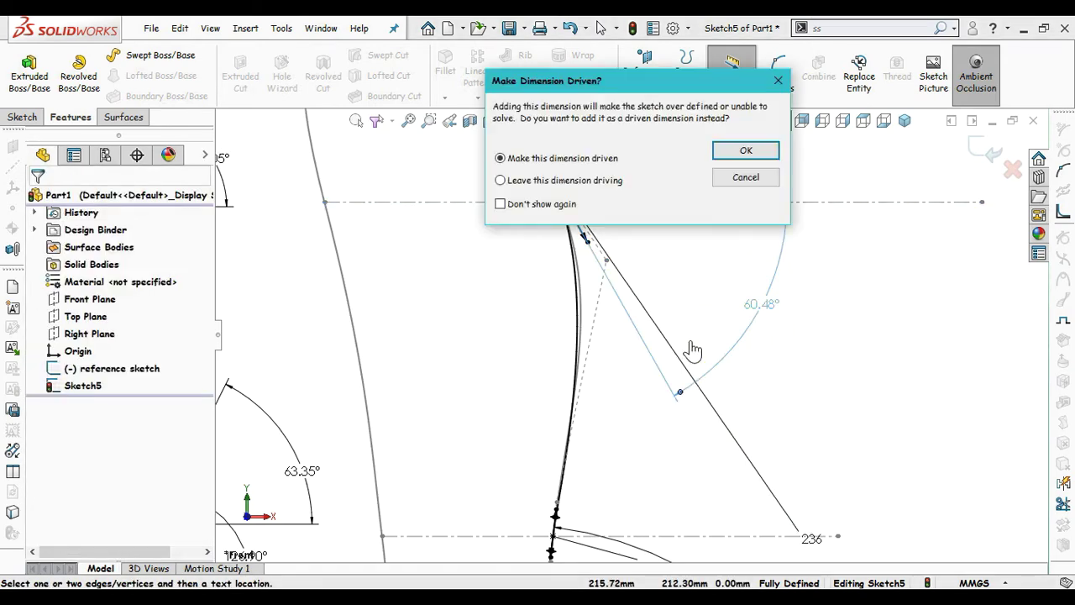
click(746, 154)
scroll(660, 215, up, 4)
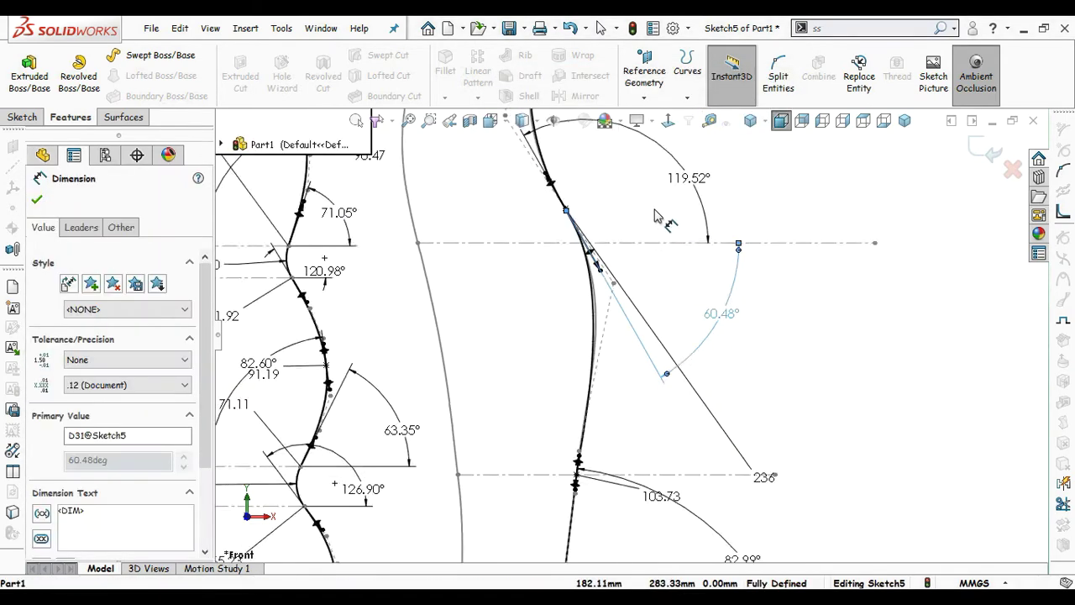
Step: Dimension the tangent handle where the right spline meets the uppermost right-hand construction line, setting its tangent weight to 148.89
scroll(636, 218, down, 3)
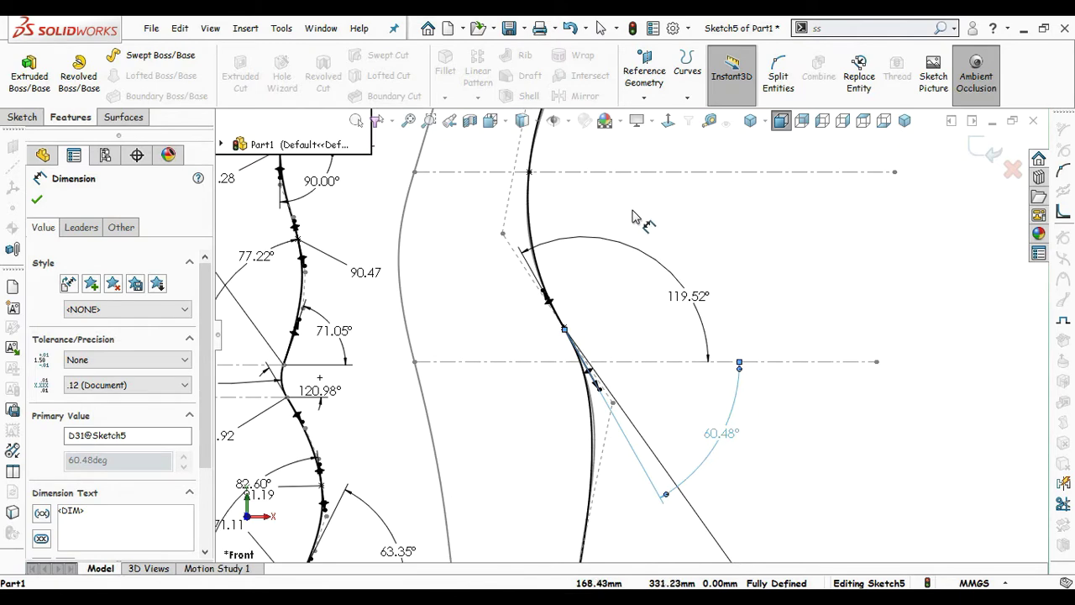
scroll(636, 217, down, 1)
mouse_move(674, 240)
ctrl+middle_down()
mouse_move(643, 409)
mouse_move(759, 403)
ctrl+middle_up()
scroll(704, 334, down, 2)
key(Escape)
scroll(523, 404, down, 2)
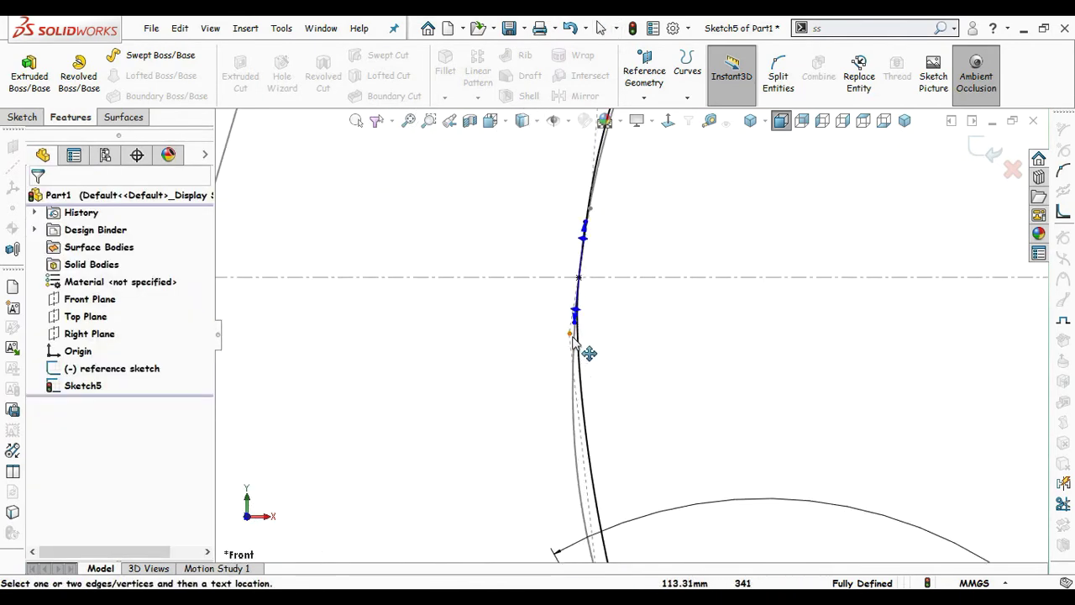
click(423, 393)
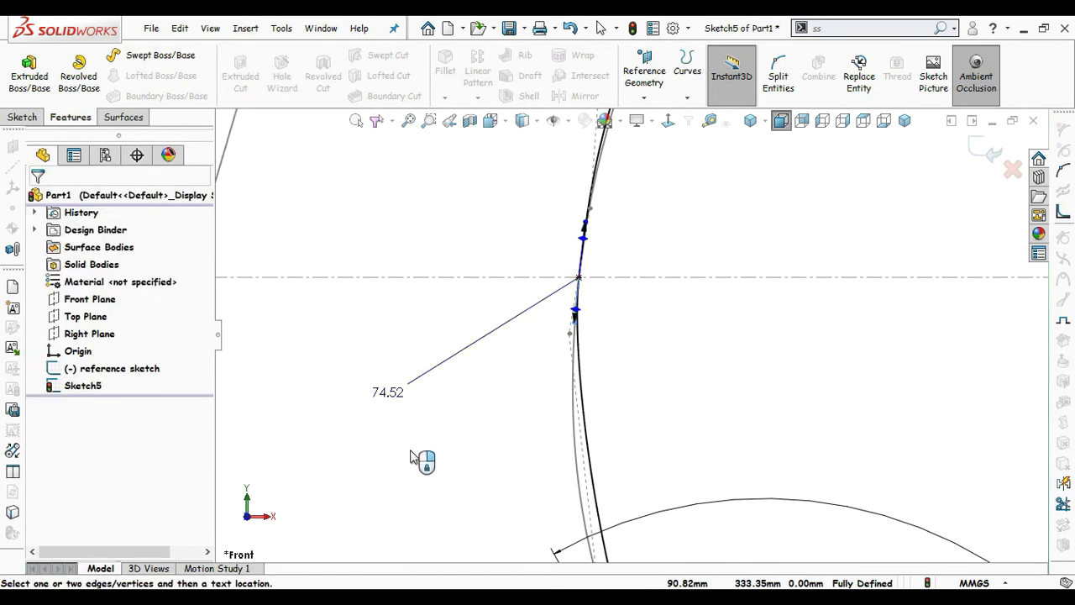
click(412, 460)
text(148)
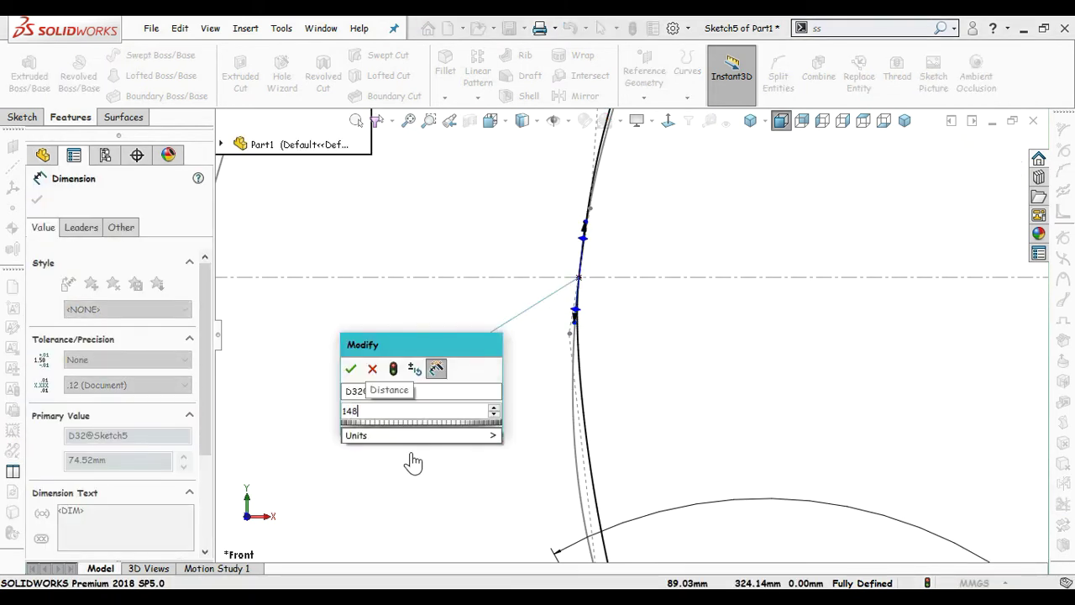
text(.89)
key(Return)
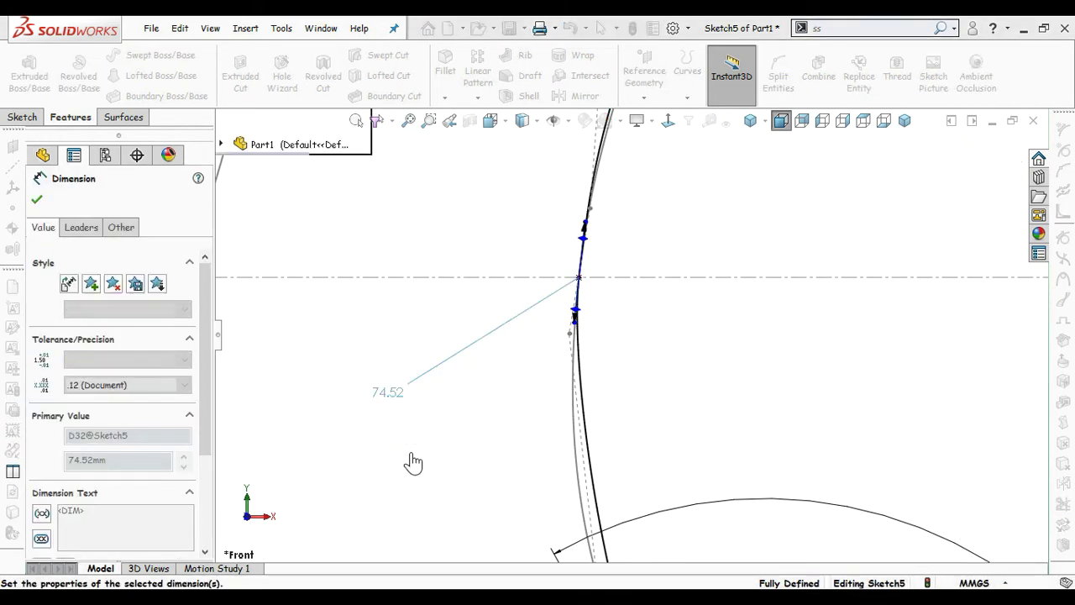
key(Escape)
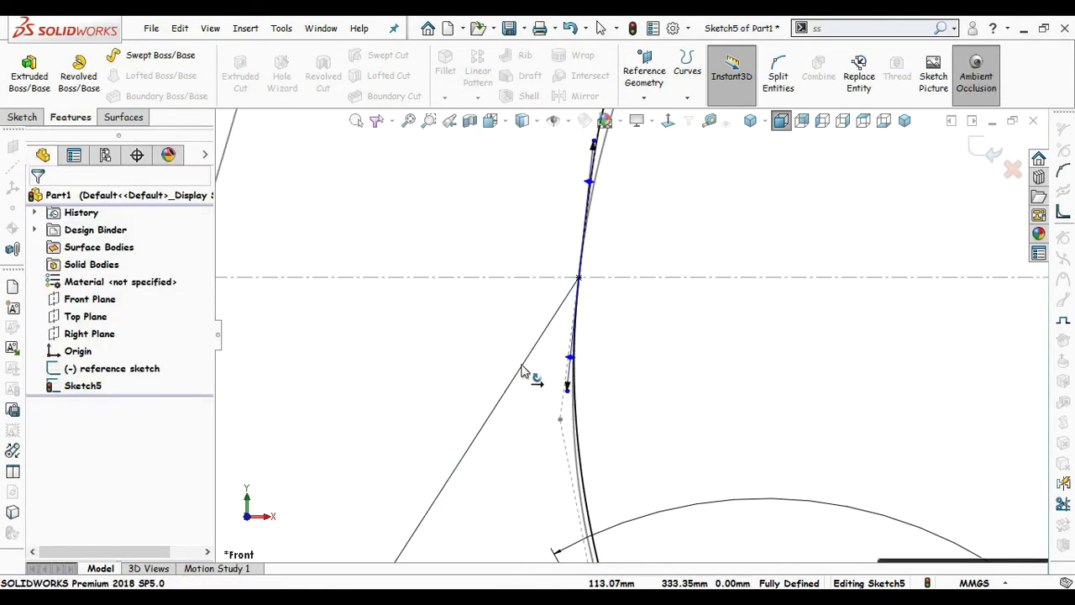
Step: Dimension the angle between the handle weighted 148.89 and the uppermost right-hand construction line, setting it to 85.48°
click(455, 278)
click(419, 347)
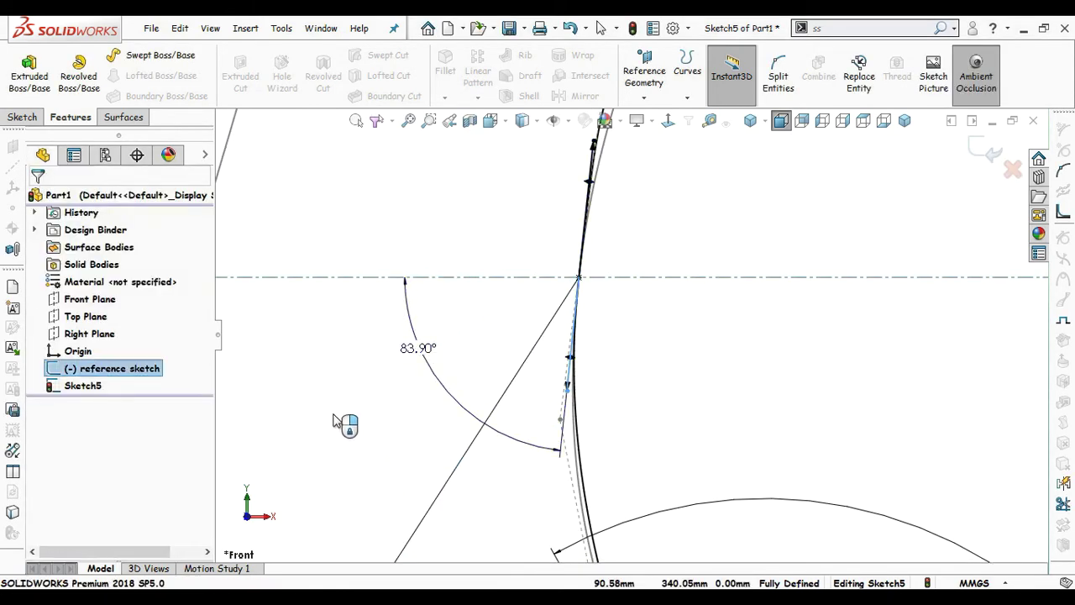
click(333, 420)
text(85)
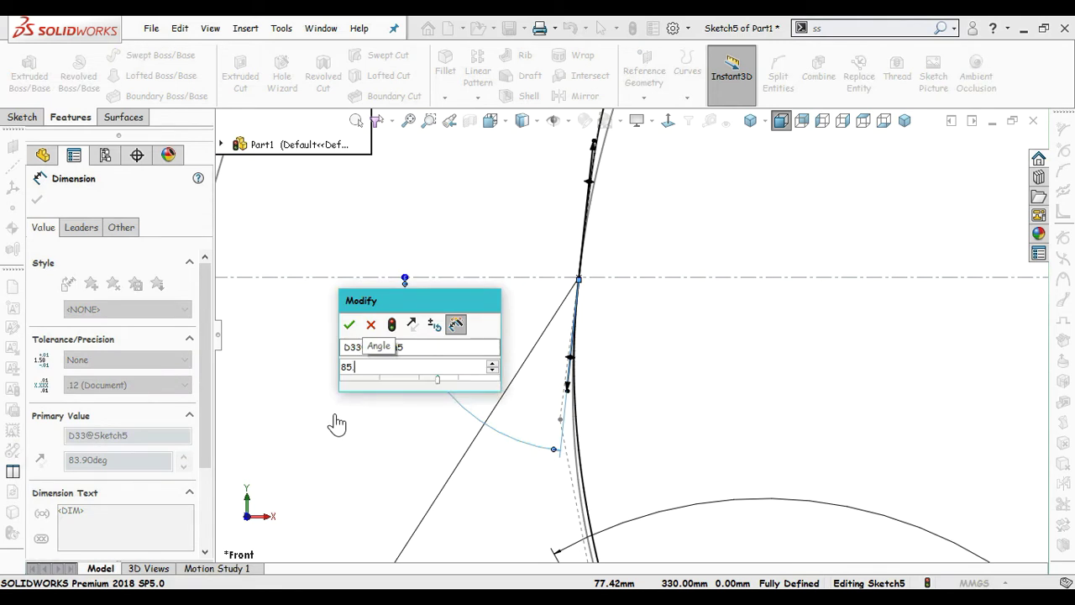
text(.48)
key(Return)
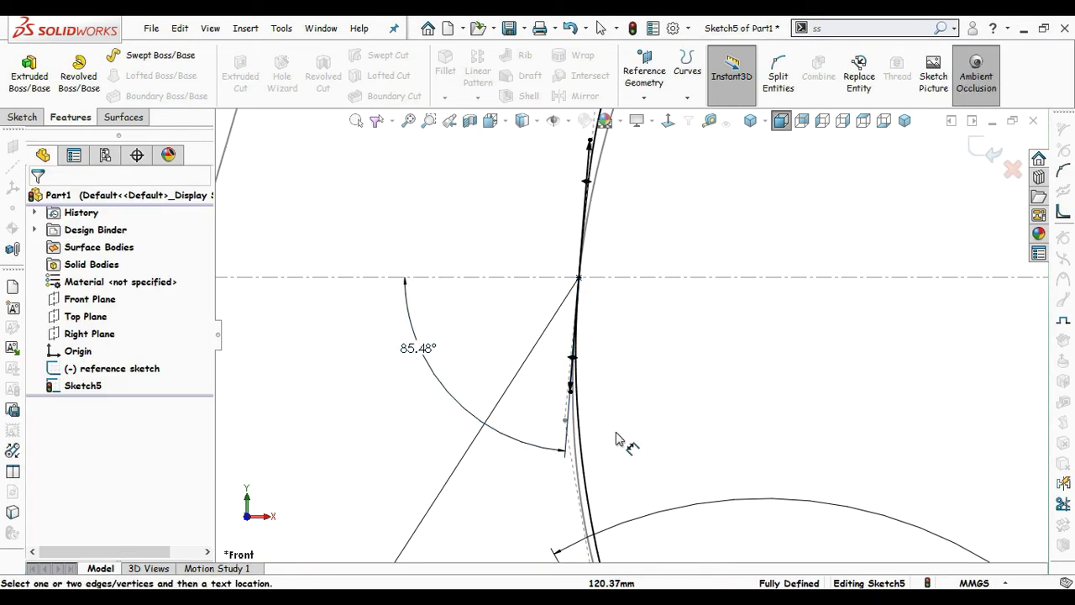
Step: Change the angle of the handle weighted 148.89 to 83.5°
scroll(619, 445, down, 3)
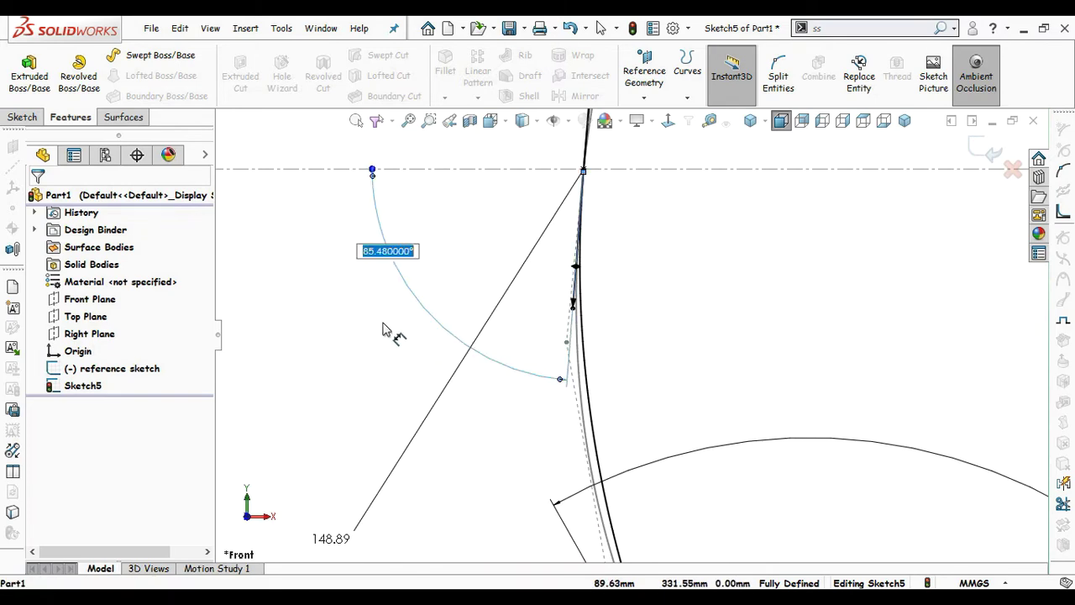
text(83.5)
key(Return)
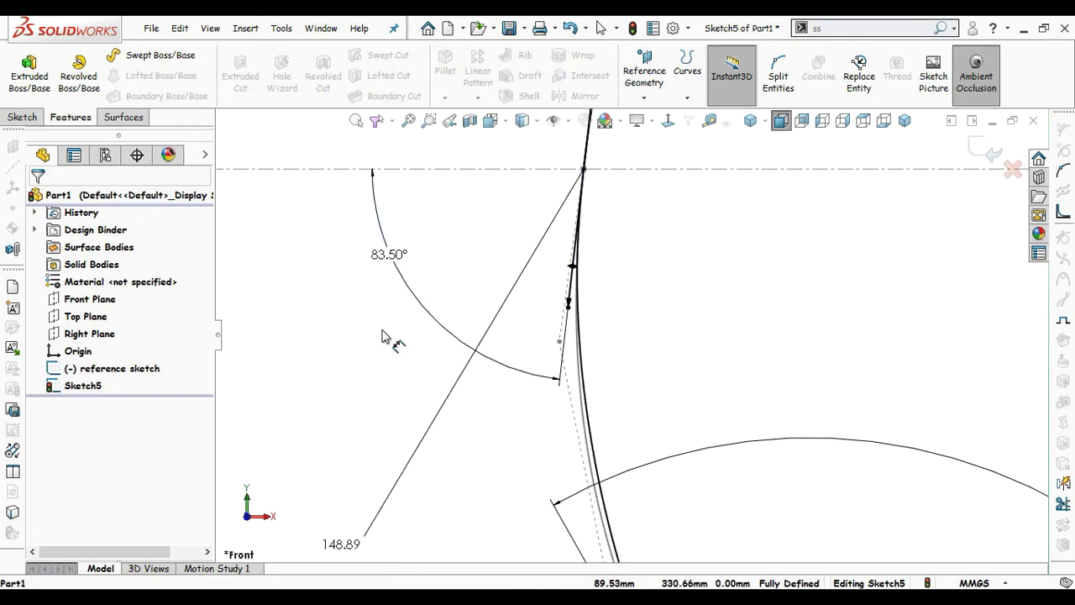
Step: Adjust the tangent handle at the right spline's top endpoint so the curve follows the reference profile more closely
scroll(648, 305, up, 5)
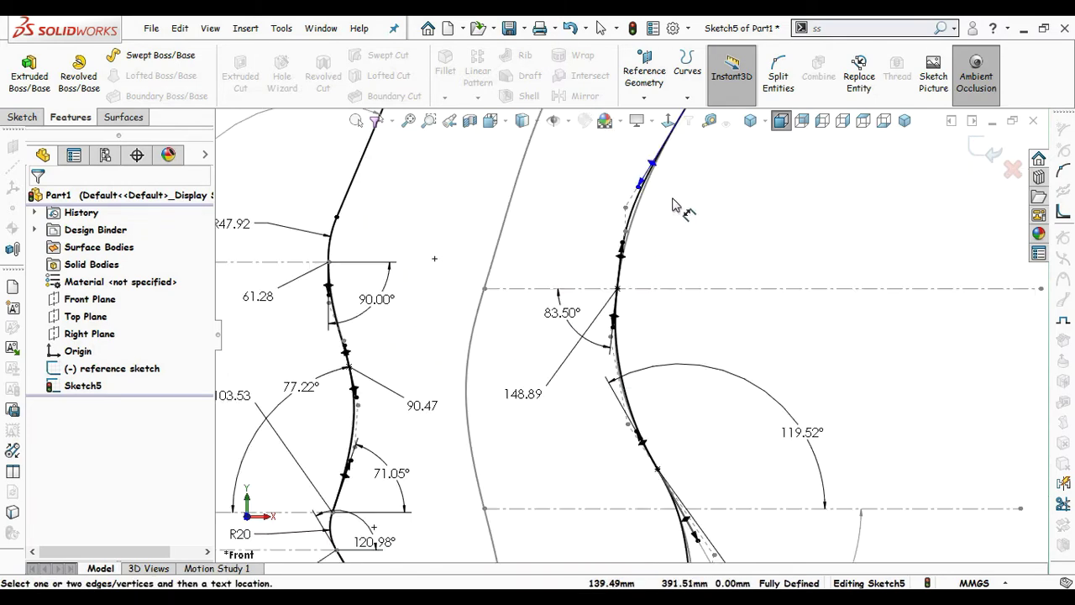
scroll(648, 327, down, 2)
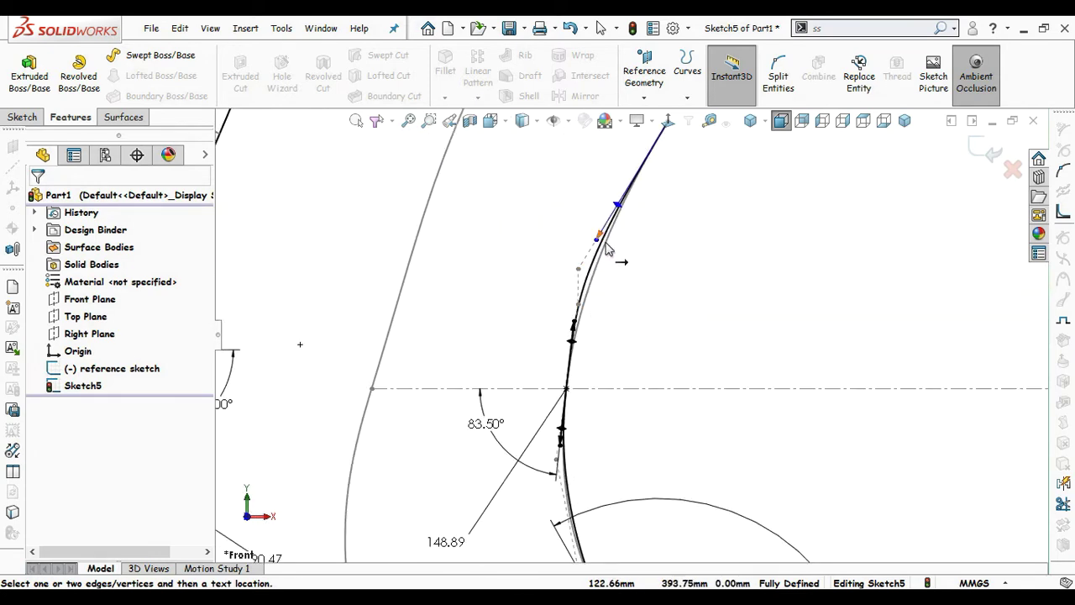
scroll(647, 263, down, 2)
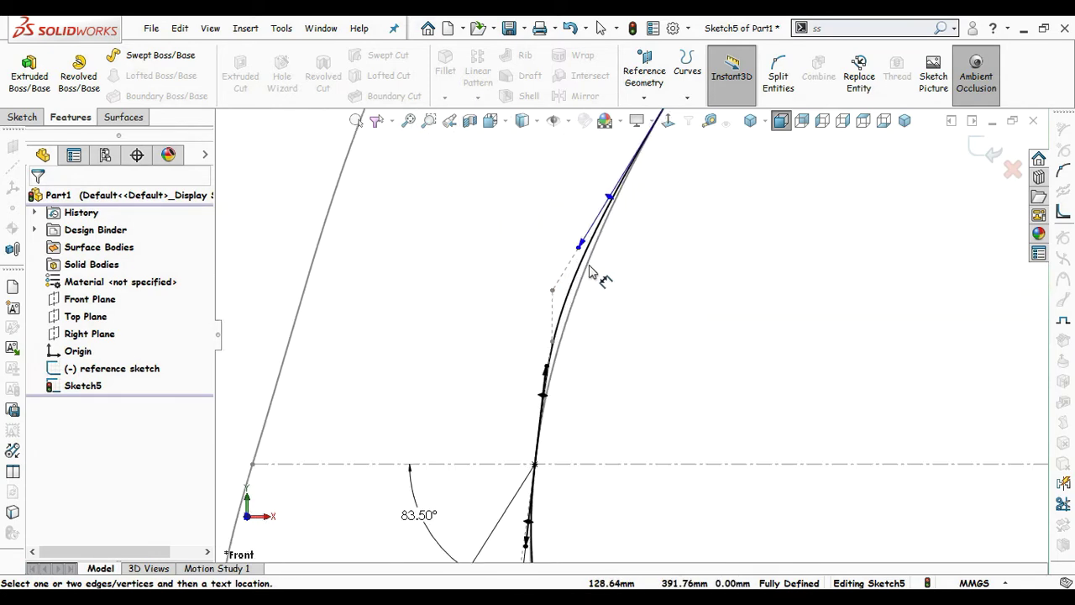
right_drag(834, 342, 607, 352)
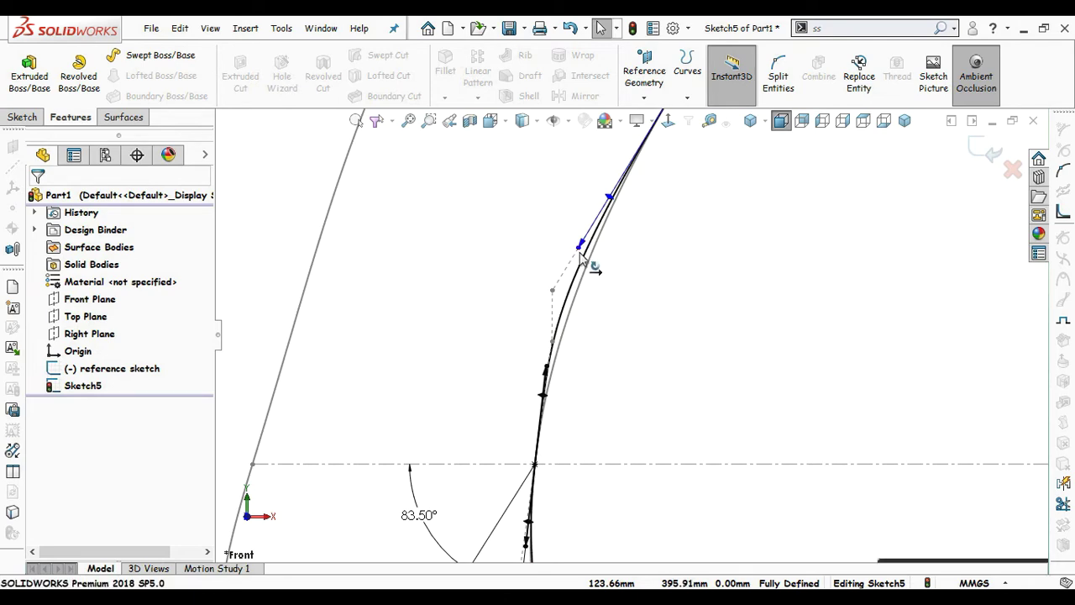
drag(581, 257, 588, 267)
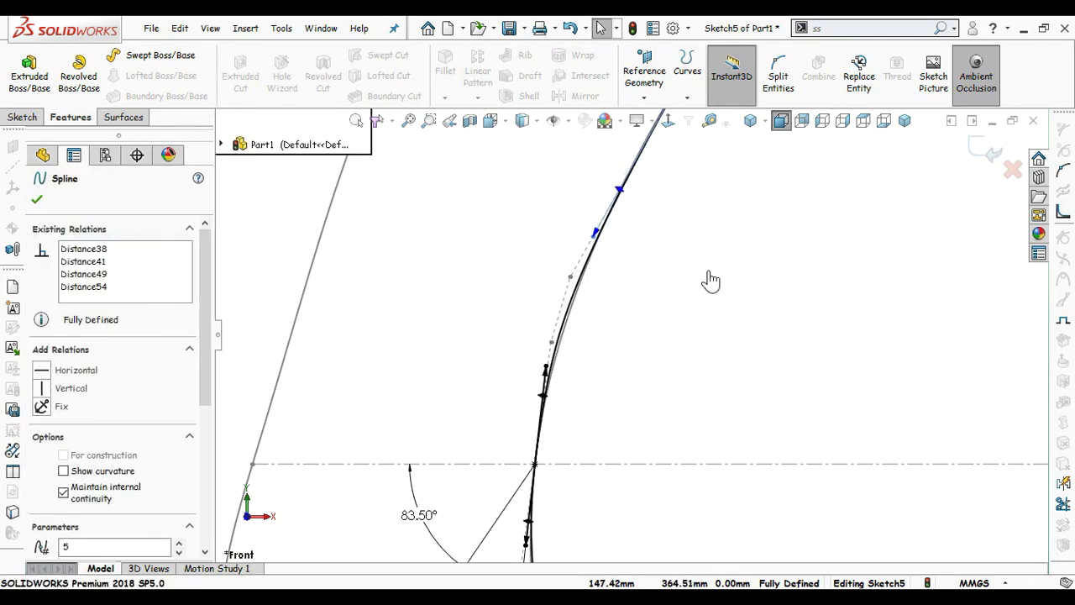
Step: Dimension the tangent weight of the handle at the right spline's top endpoint, accepting its current value
right_drag(711, 281, 592, 247)
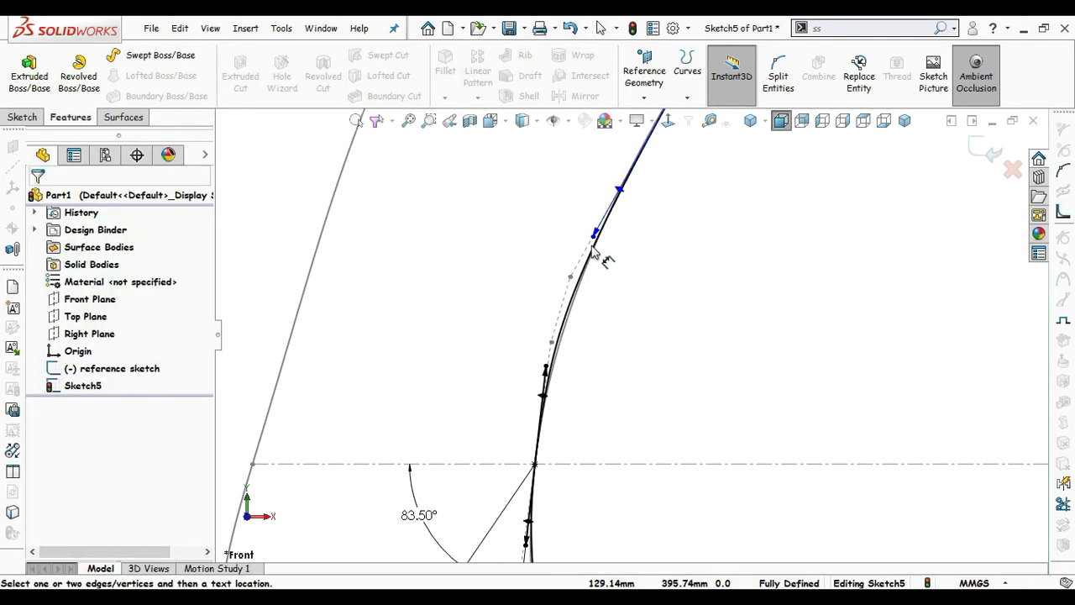
click(718, 280)
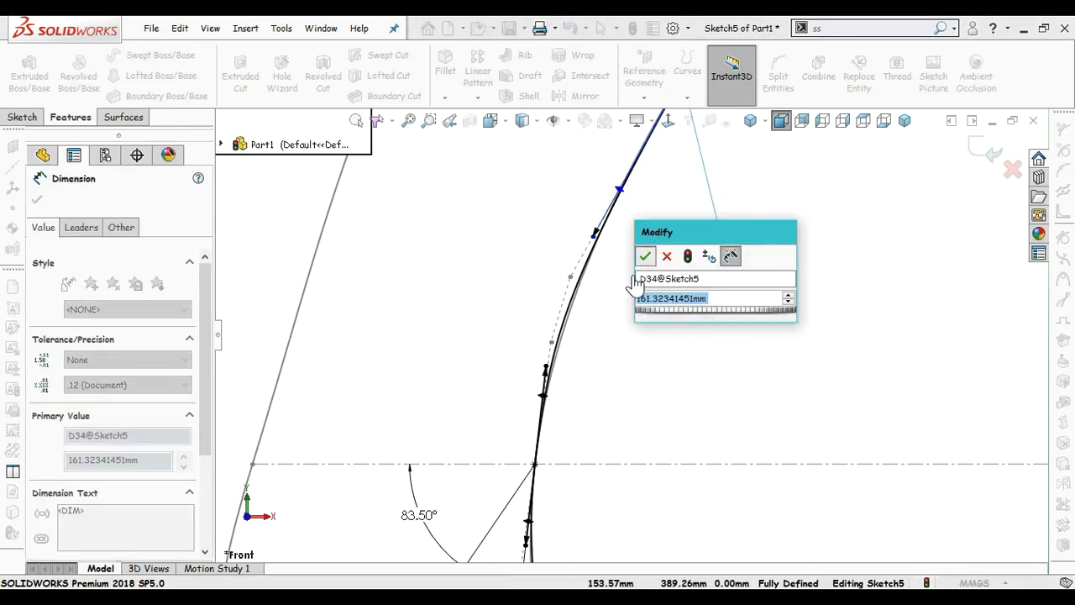
click(647, 257)
Step: Dimension the angle between the top endpoint's handle and the uppermost right-hand construction line, accepting its current value
click(546, 388)
click(599, 238)
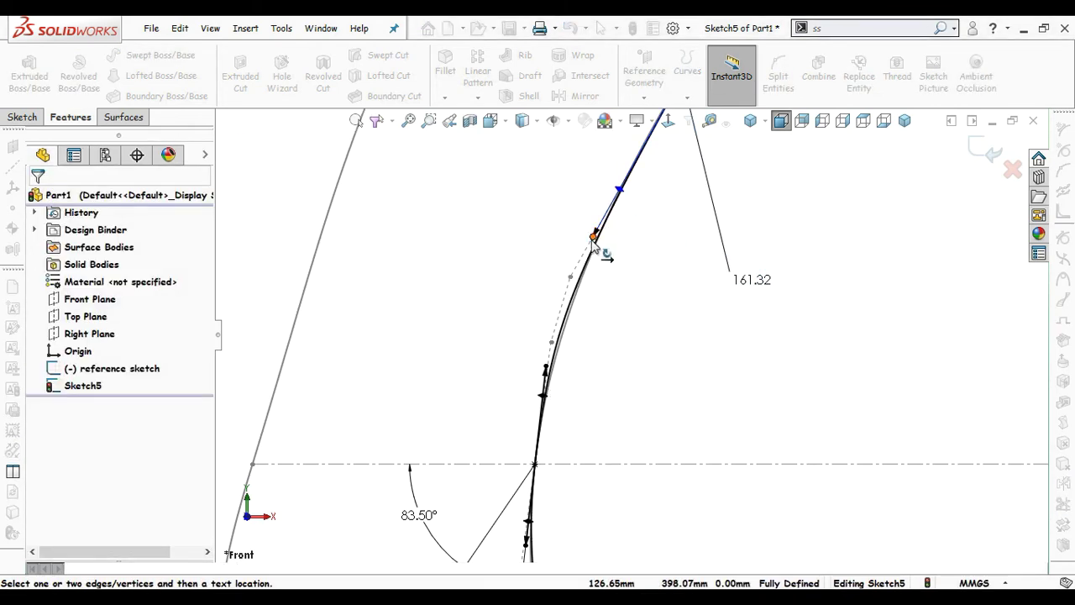
click(727, 464)
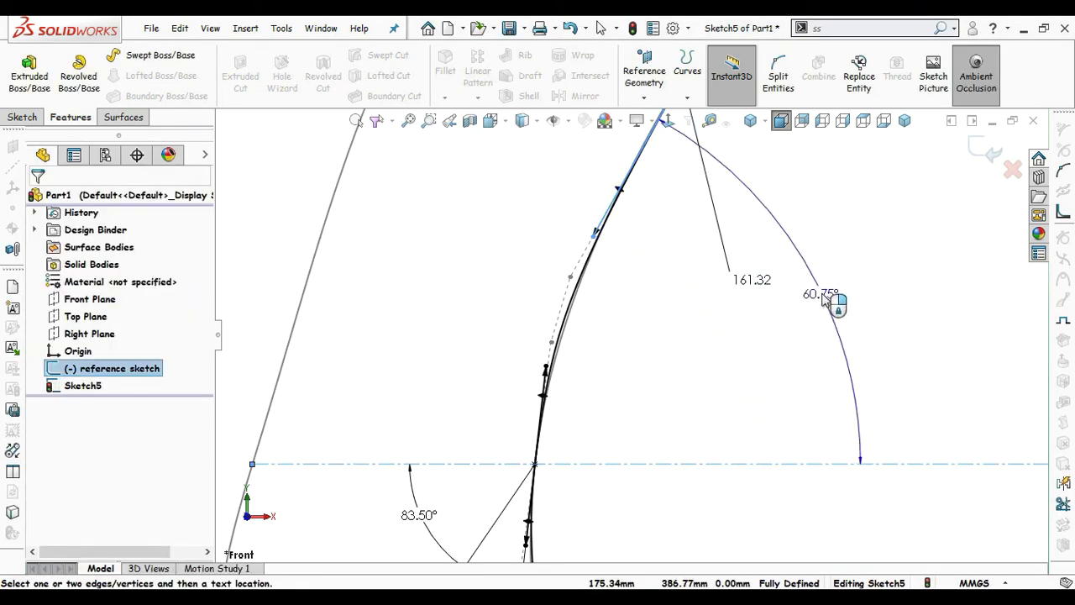
click(758, 376)
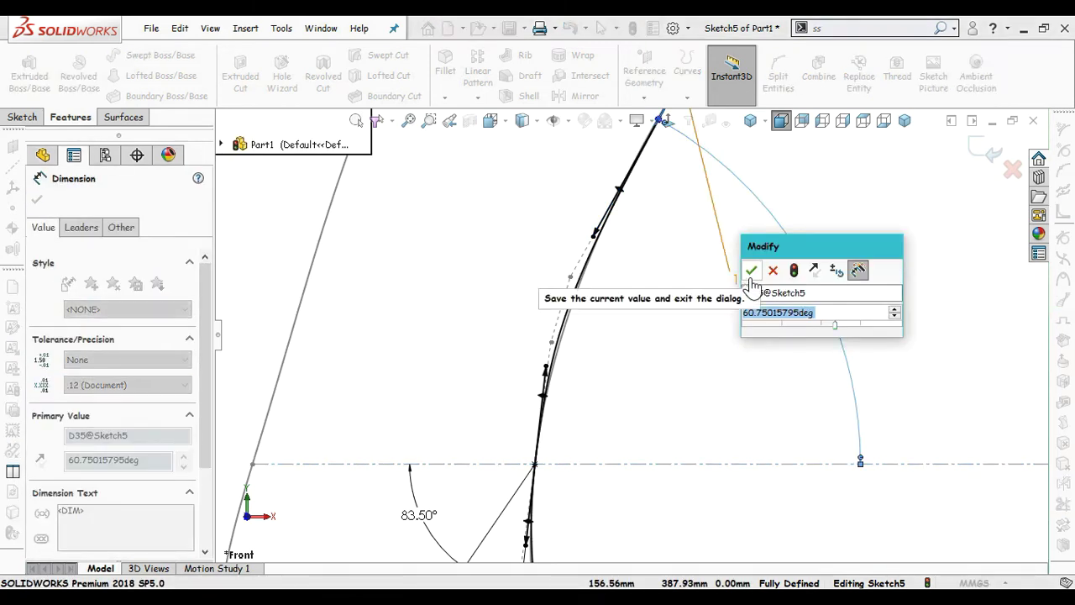
key(Return)
click(676, 352)
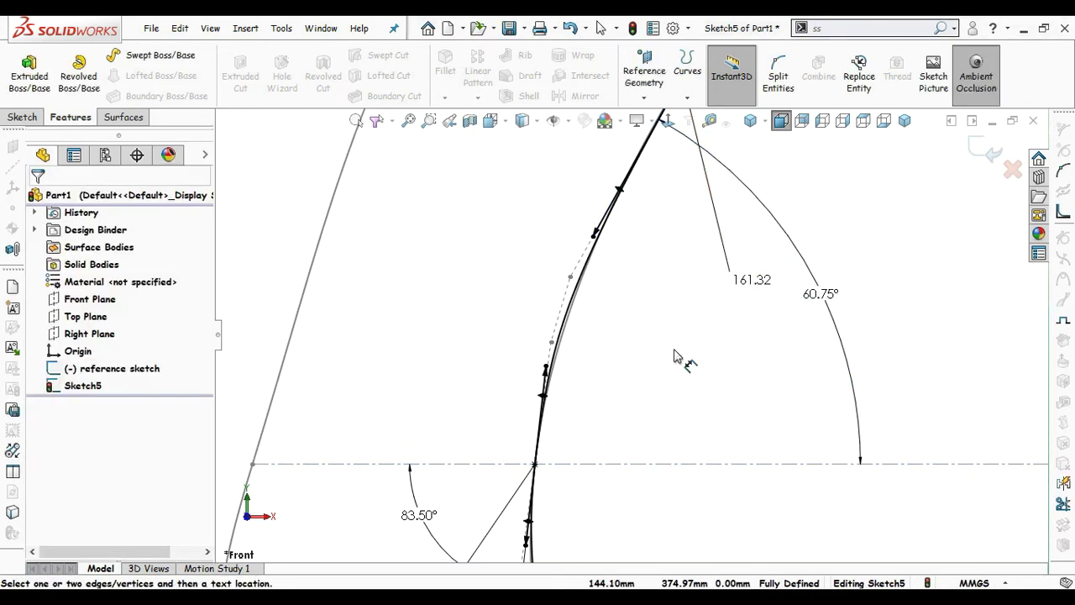
Step: Exit Sketch5, keeping the fully dimensioned profile splines, and clear any selection
scroll(673, 352, up, 2)
scroll(663, 363, up, 2)
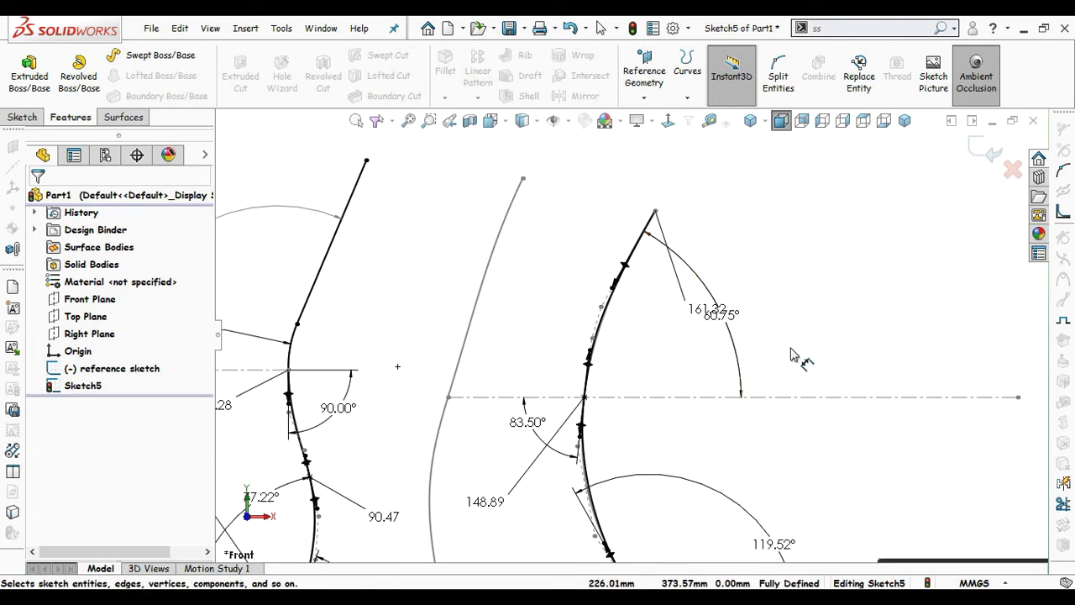
scroll(751, 409, up, 4)
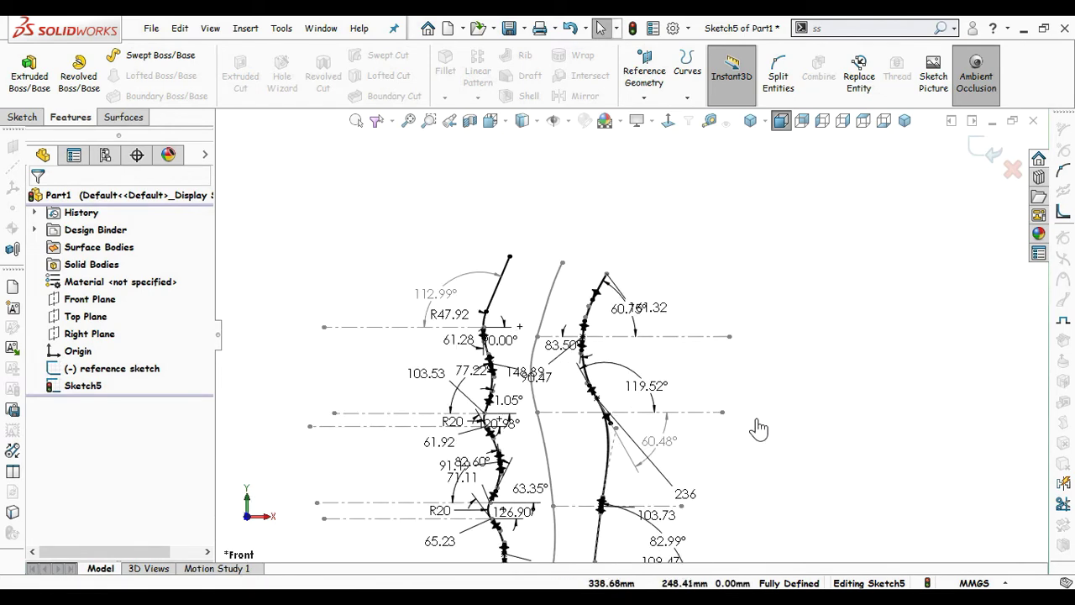
scroll(732, 462, up, 3)
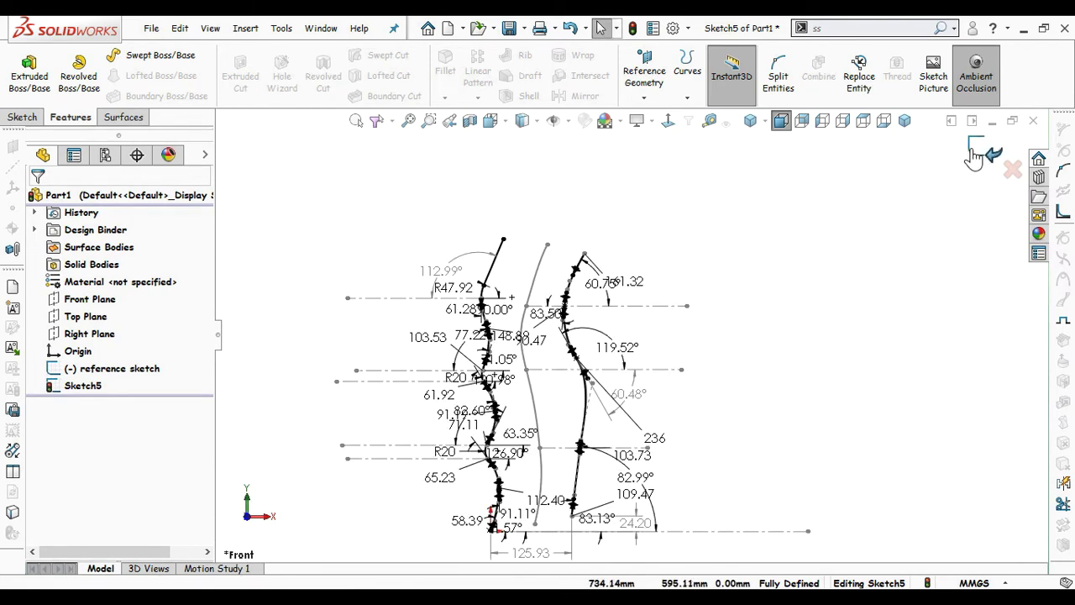
double_click(874, 273)
click(729, 332)
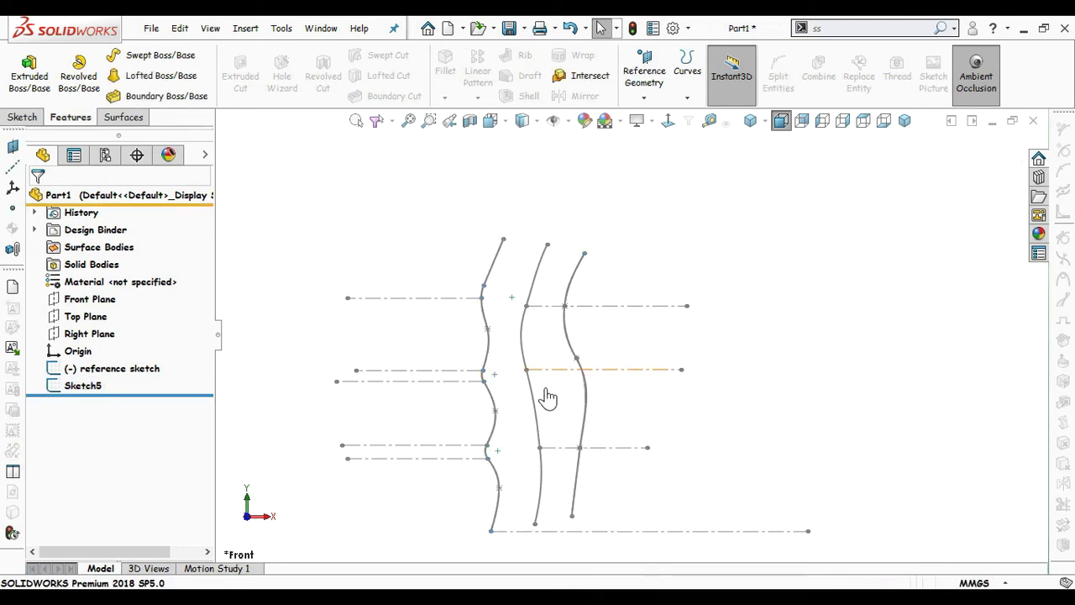
Step: Start a new sketch on the Front Plane
scroll(542, 399, down, 2)
click(78, 302)
click(94, 273)
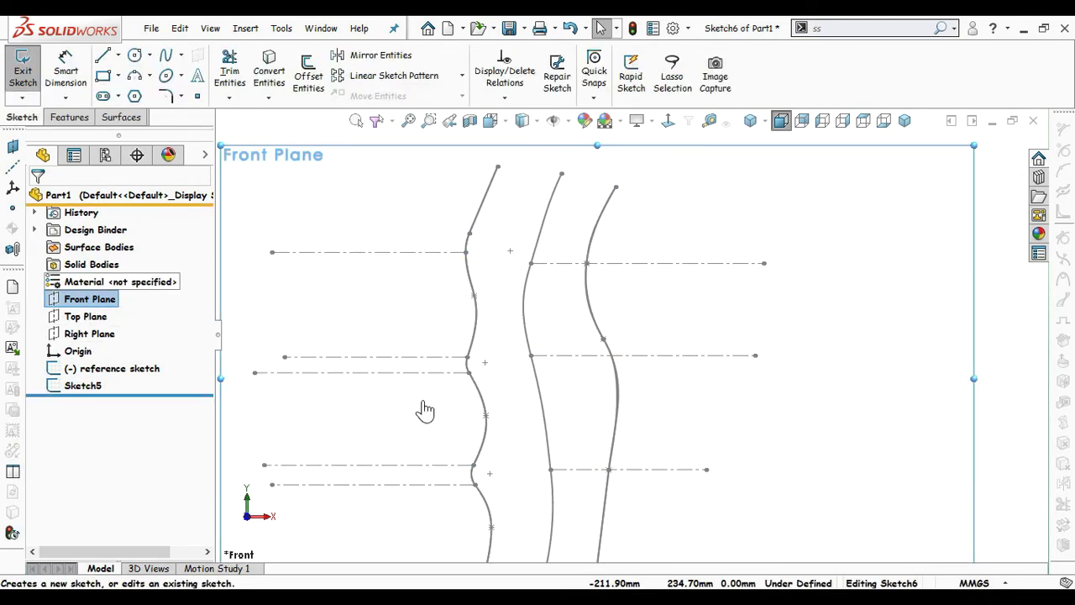
Step: Sketch a two-point spline from the middle reference curve's bottom endpoint to its intersection with the lowest right-hand construction line
scroll(633, 491, up, 1)
scroll(630, 498, down, 4)
key(s)
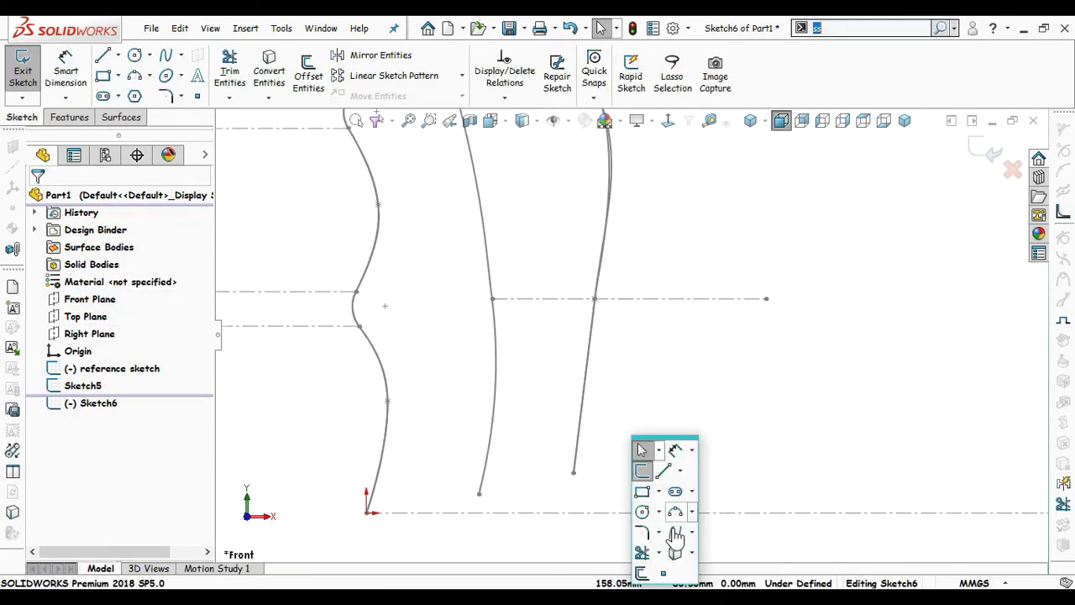
click(675, 535)
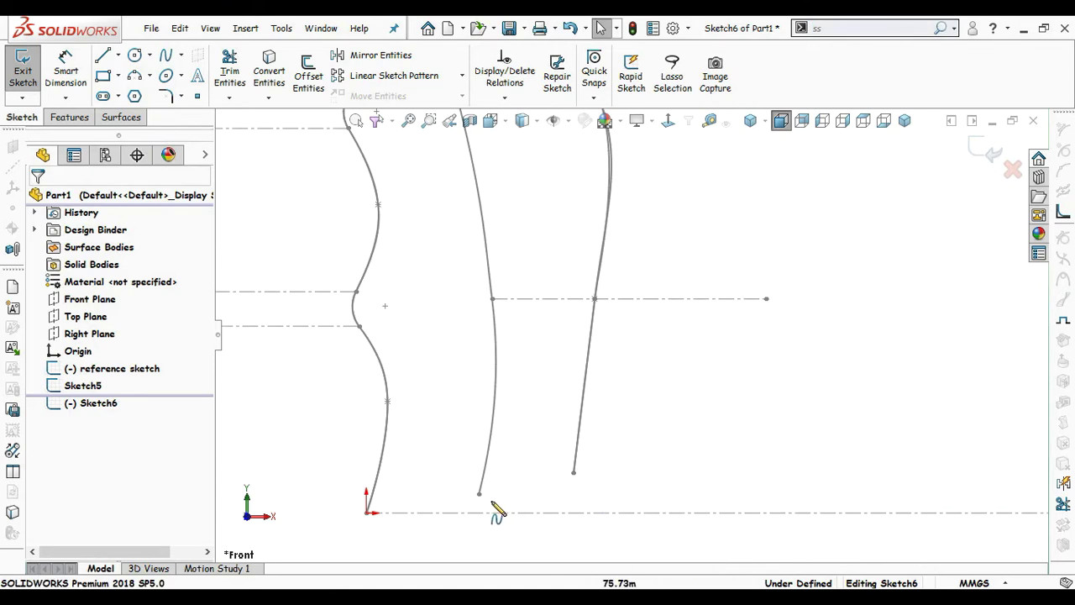
click(492, 299)
key(Escape)
Step: Sketch a two-point spline along the middle reference curve from the lowest to the middle right-hand construction line
ctrl+middle_drag(540, 122, 594, 228)
key(s)
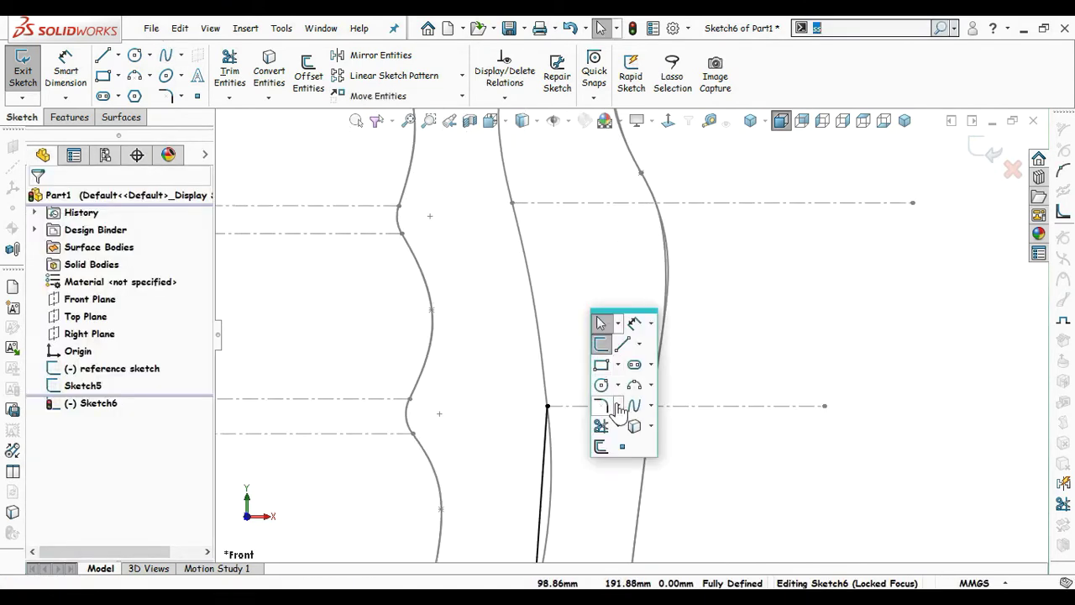
click(632, 407)
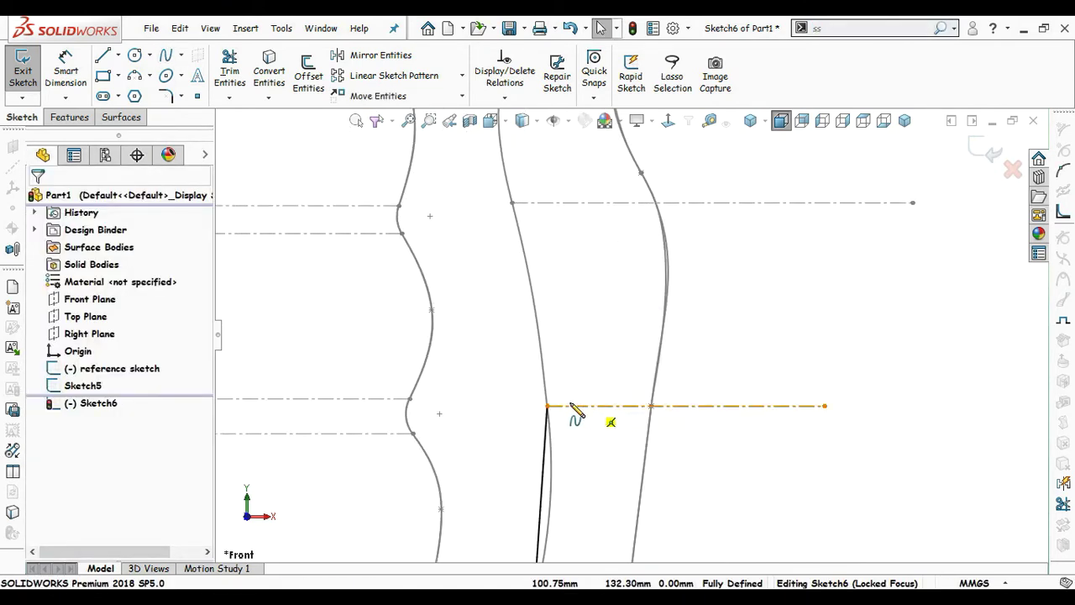
click(512, 203)
key(Escape)
Step: Sketch a two-point spline along the middle reference curve from the middle to the uppermost right-hand construction line
scroll(637, 331, up, 2)
ctrl+middle_drag(577, 117, 604, 228)
scroll(609, 235, down, 1)
key(s)
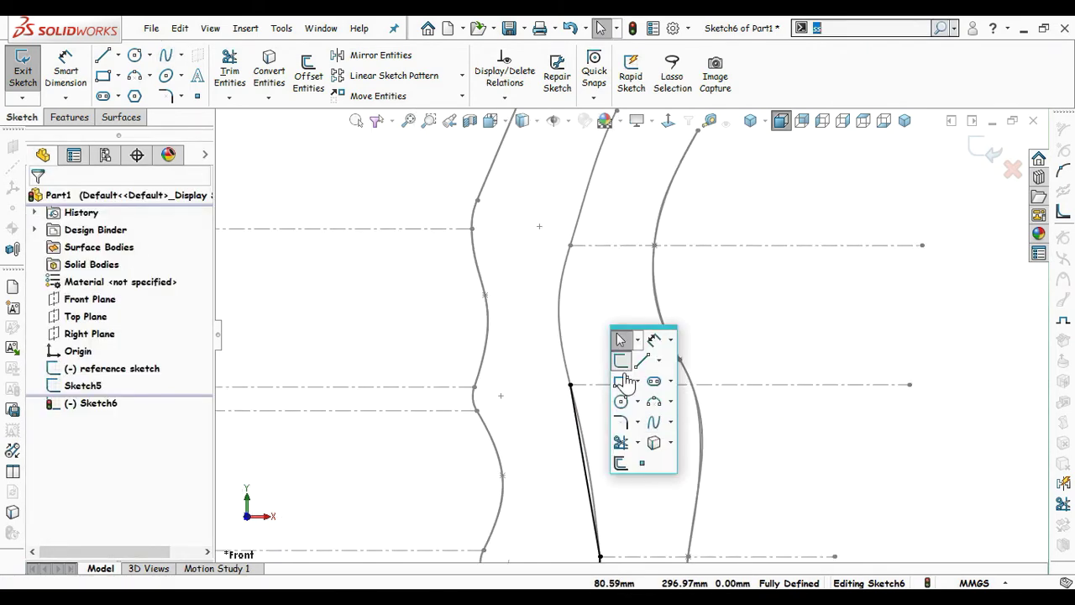
click(655, 423)
click(570, 385)
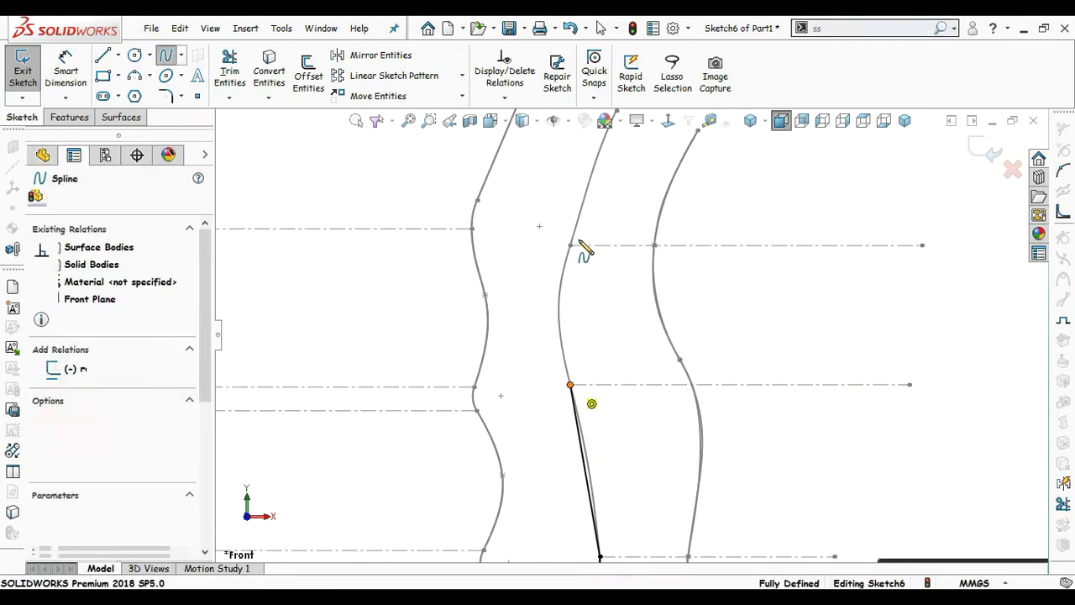
click(570, 246)
key(Escape)
Step: Draw a line from the curve's point on the uppermost right-hand construction line to the middle reference curve's top endpoint
scroll(634, 225, up, 2)
scroll(634, 224, down, 2)
key(s)
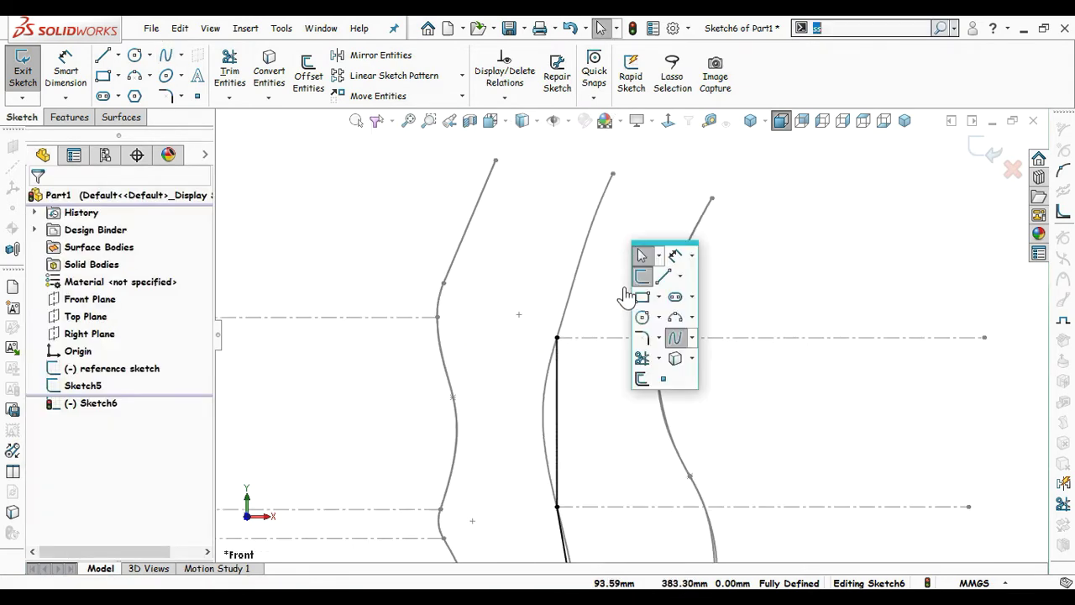
key(s)
click(759, 310)
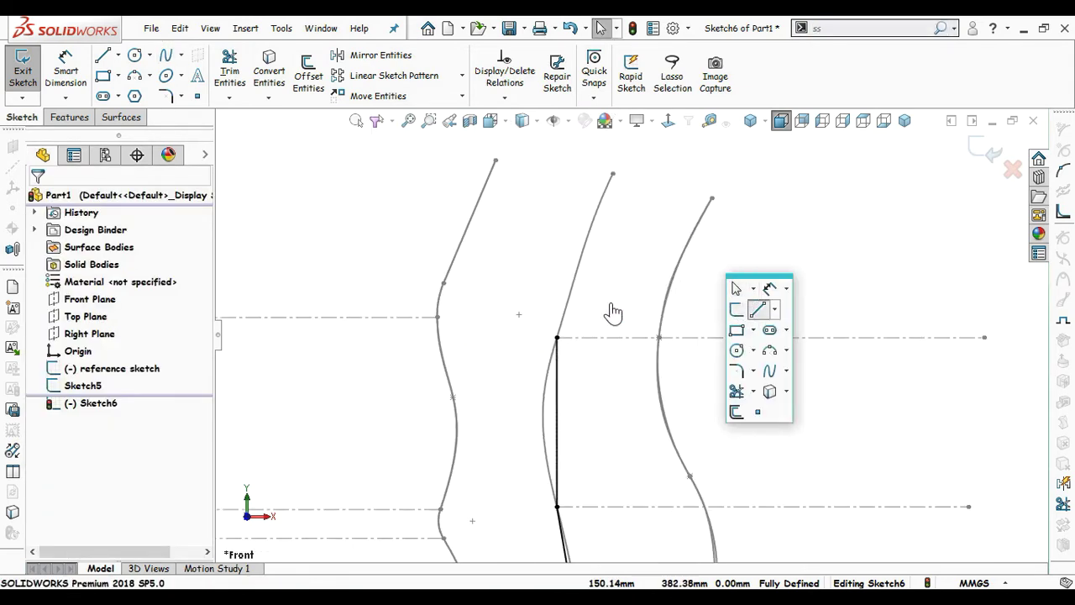
click(558, 337)
click(612, 174)
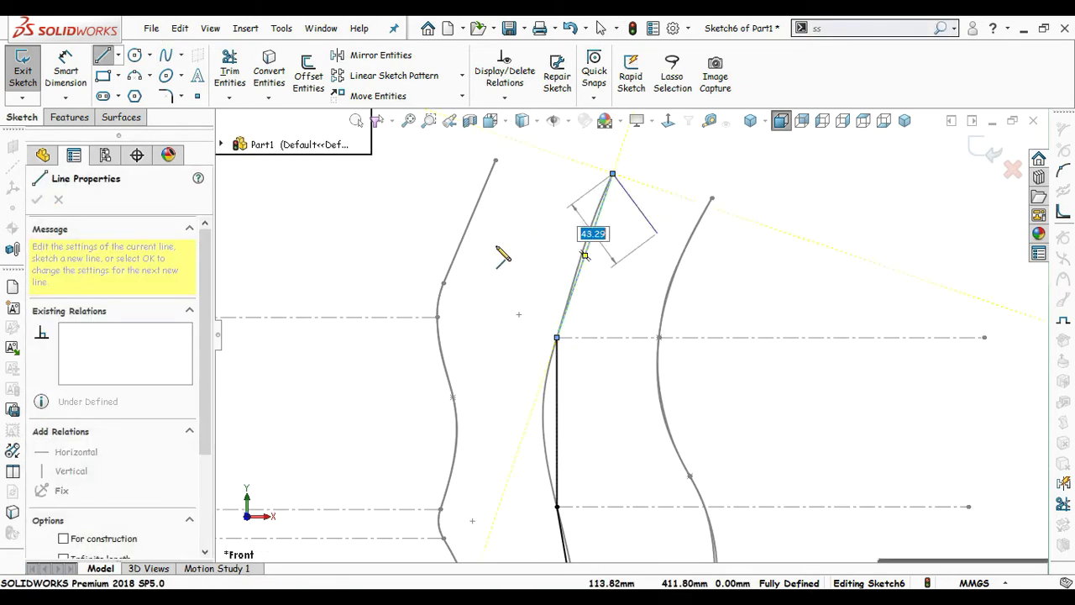
key(Escape)
Step: Bend the spline between the uppermost and middle right-hand construction lines with its tangent handles to follow the middle reference curve
scroll(605, 286, down, 2)
scroll(588, 264, up, 3)
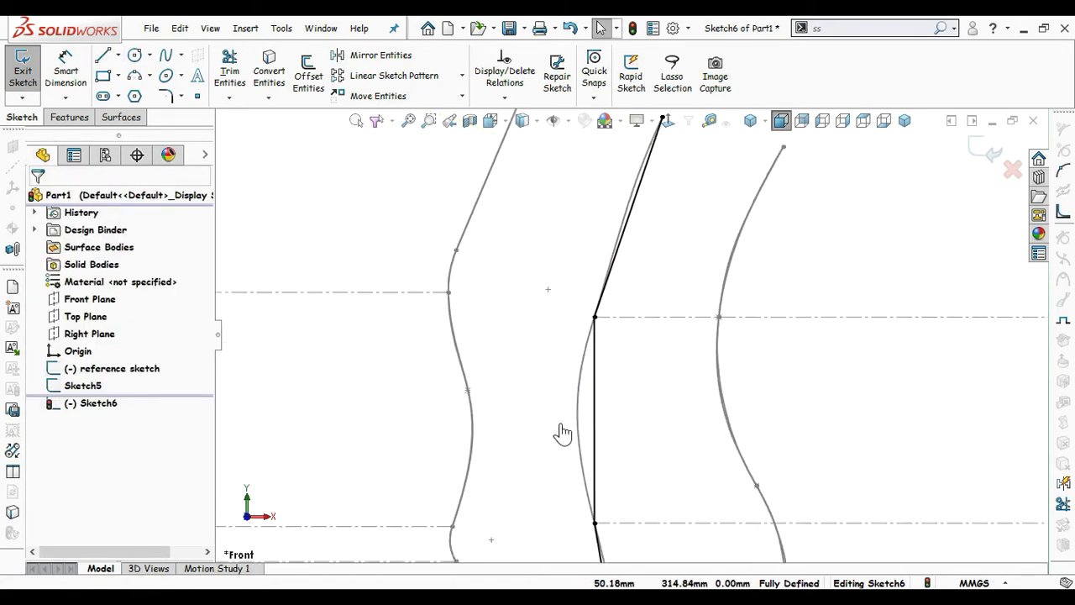
scroll(618, 407, down, 3)
click(606, 413)
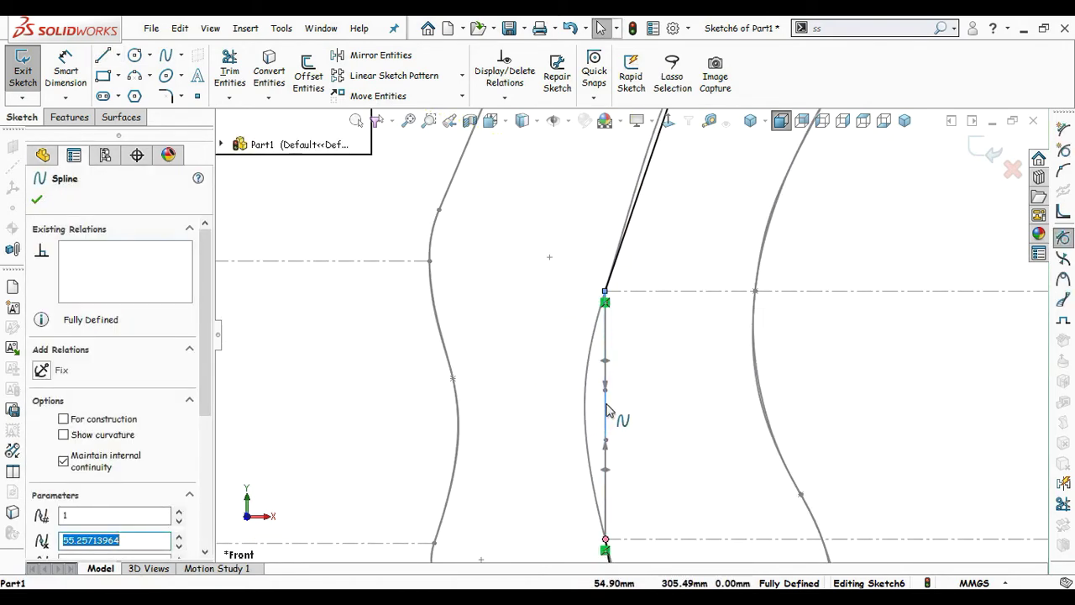
drag(606, 394, 576, 404)
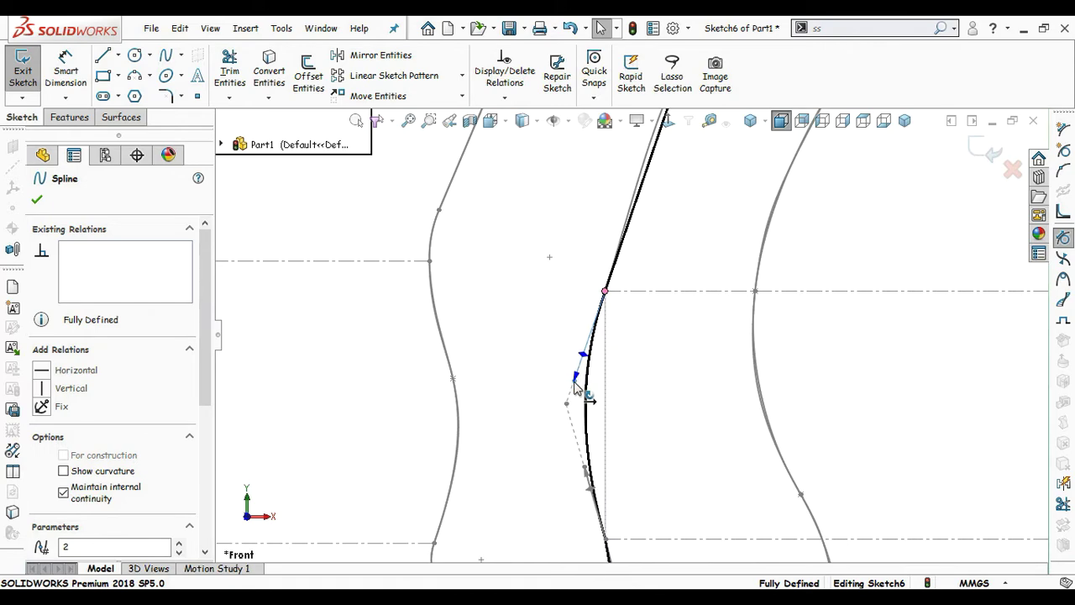
click(661, 486)
Step: Bend the spline between the middle and lowest right-hand construction lines with its tangent handles to match the reference curve
scroll(660, 504, up, 6)
scroll(650, 494, down, 6)
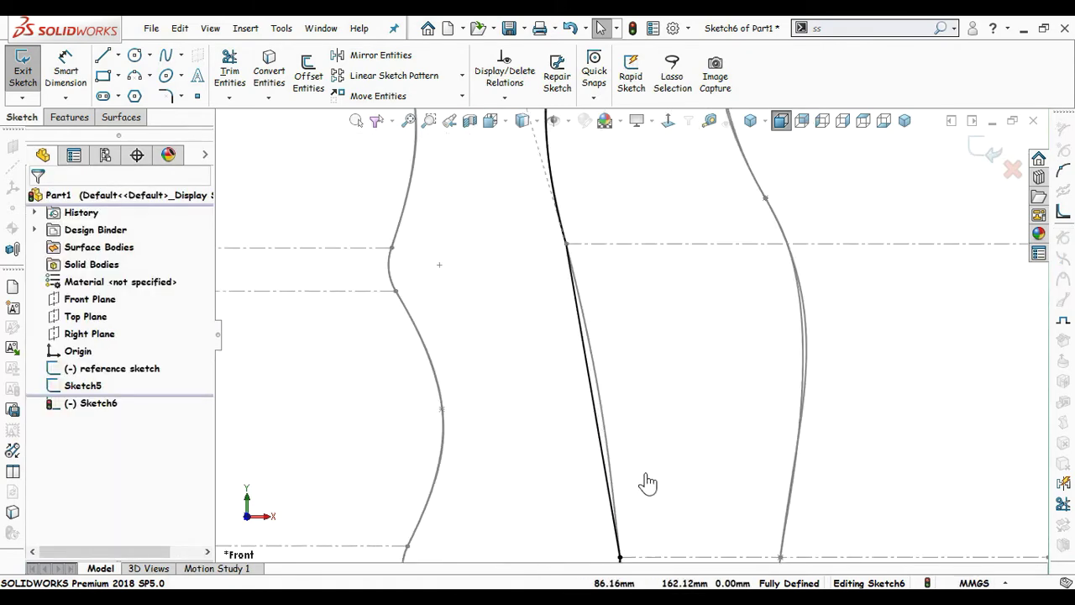
click(594, 411)
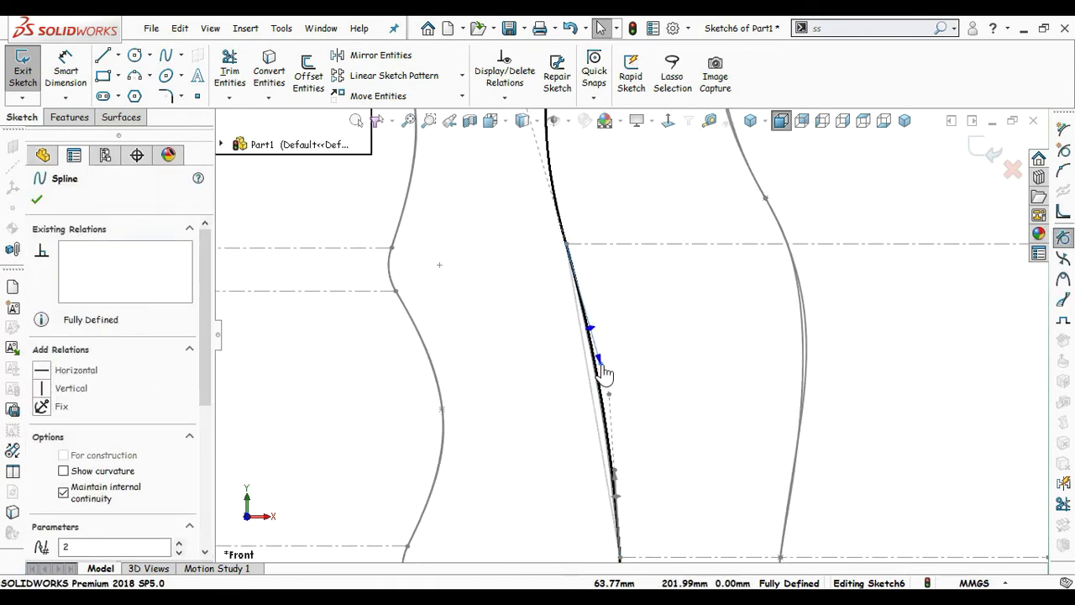
click(664, 454)
Step: Bend the bottom spline below the lowest right-hand construction line with its tangent handles to match the reference curve
scroll(646, 472, up, 2)
scroll(650, 362, down, 3)
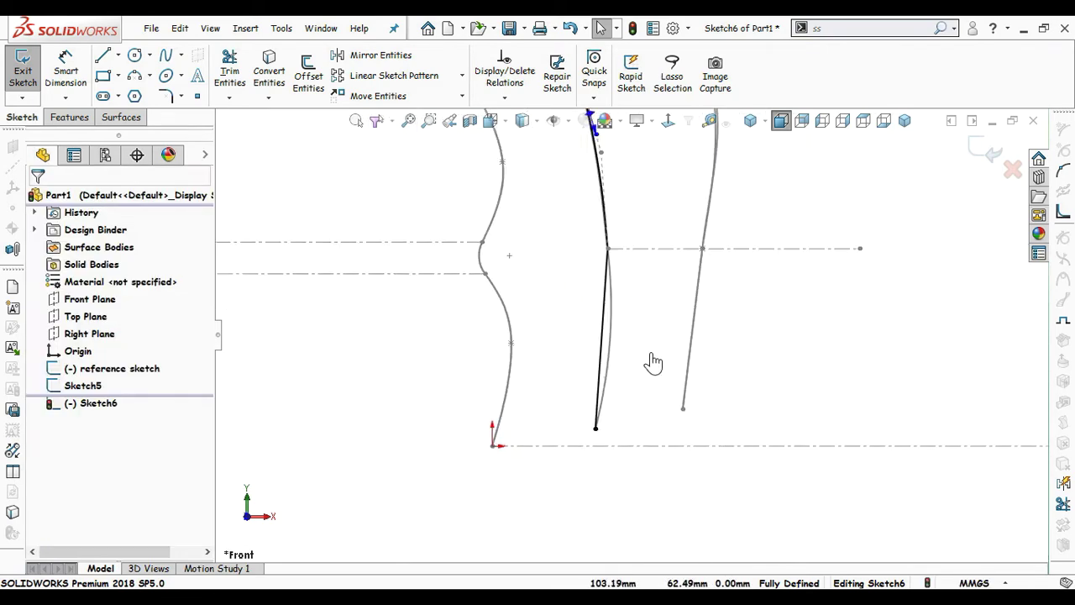
click(579, 348)
scroll(578, 342, down, 2)
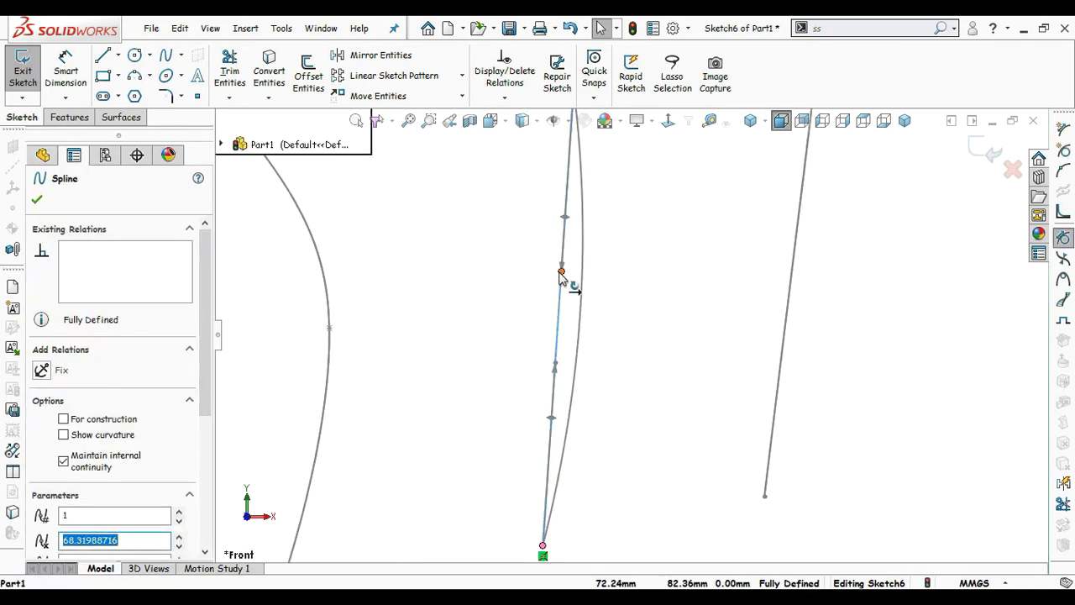
drag(561, 278, 593, 290)
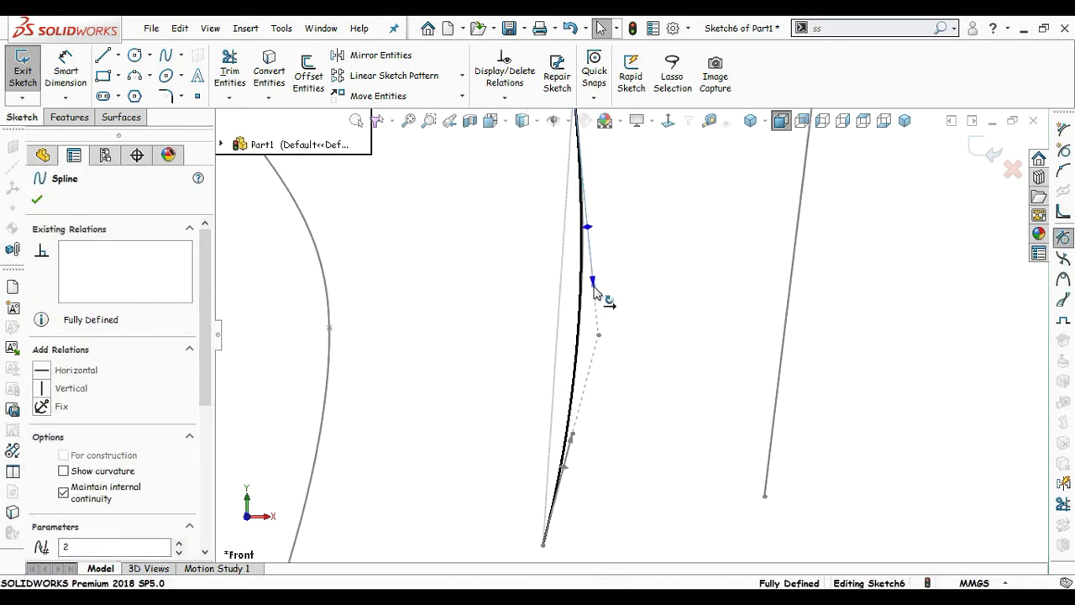
Step: Dimension the tangent weight of the handle at the bottom spline's lower endpoint, accepting its current value
right_drag(632, 429, 669, 355)
scroll(595, 468, up, 2)
scroll(588, 479, down, 3)
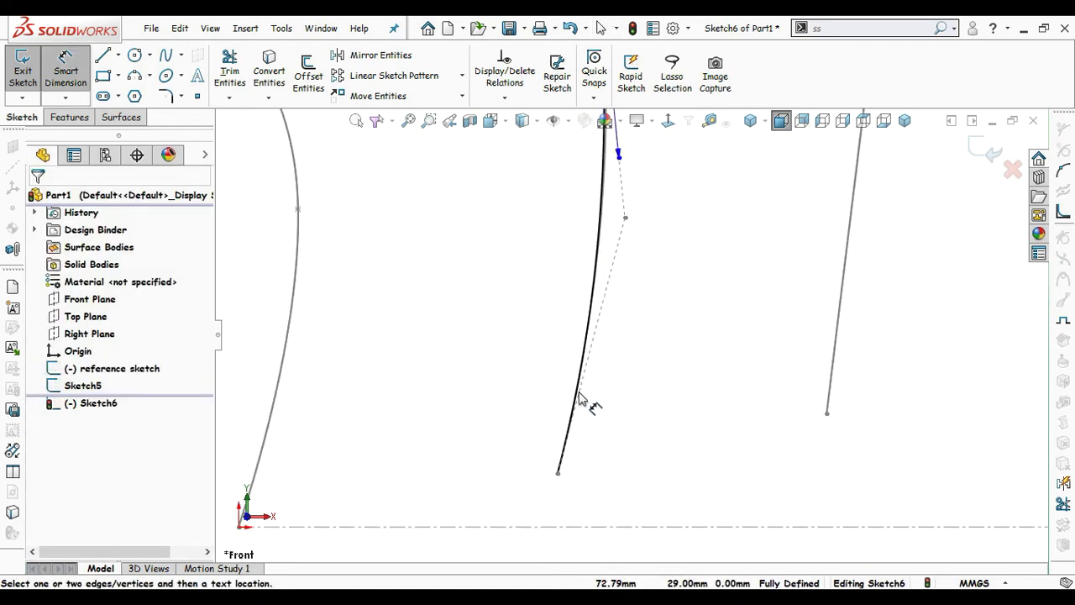
click(581, 394)
click(589, 357)
click(592, 336)
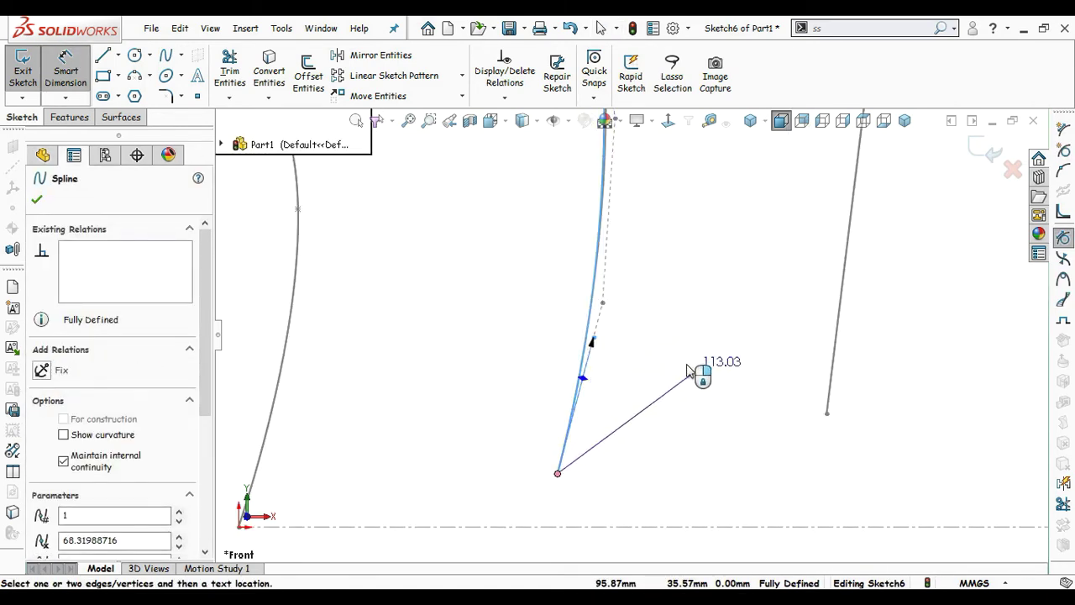
click(691, 369)
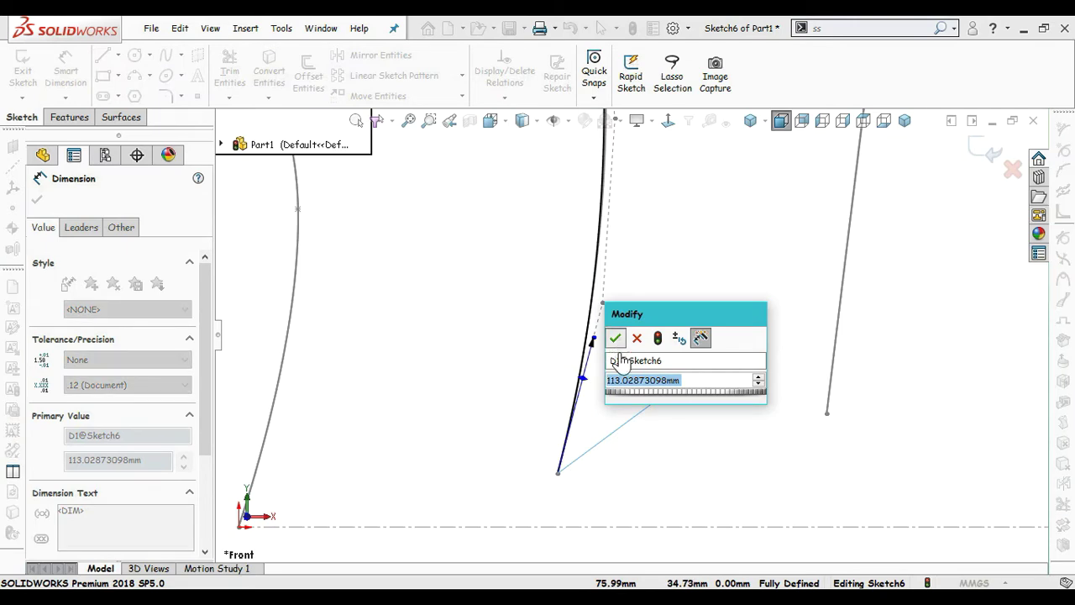
click(615, 338)
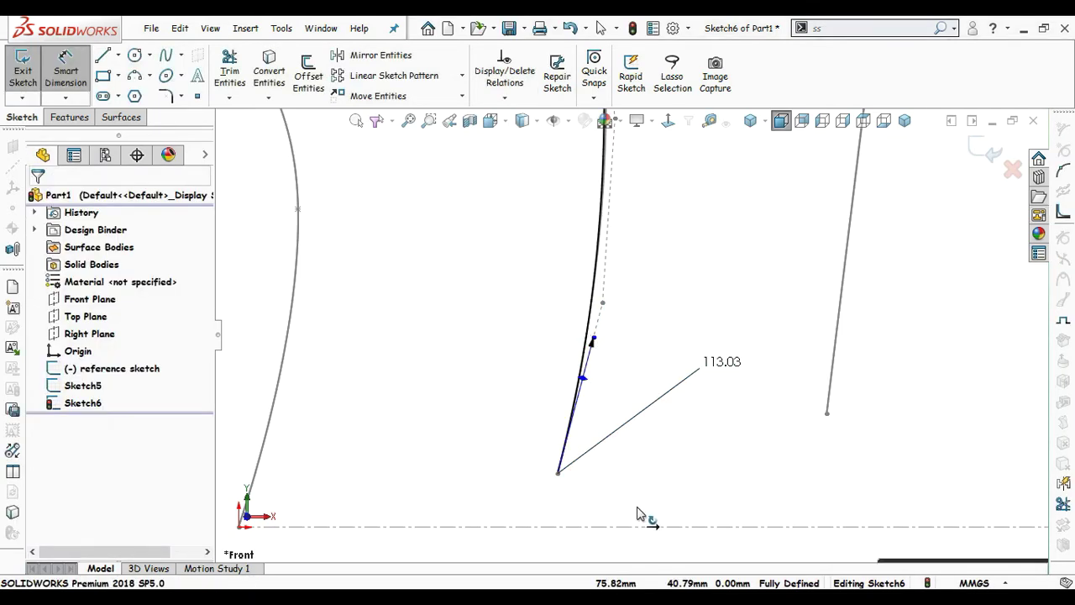
Step: Dimension the angle between the lower endpoint's handle and the horizontal construction line through the origin, accepting its current value
click(668, 527)
click(711, 498)
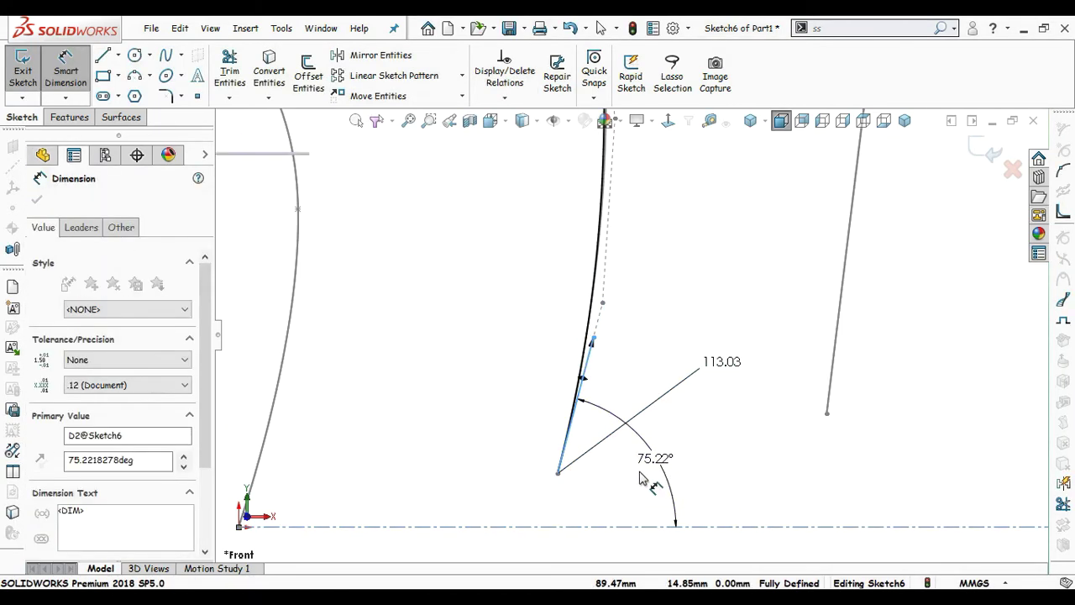
key(Return)
click(715, 454)
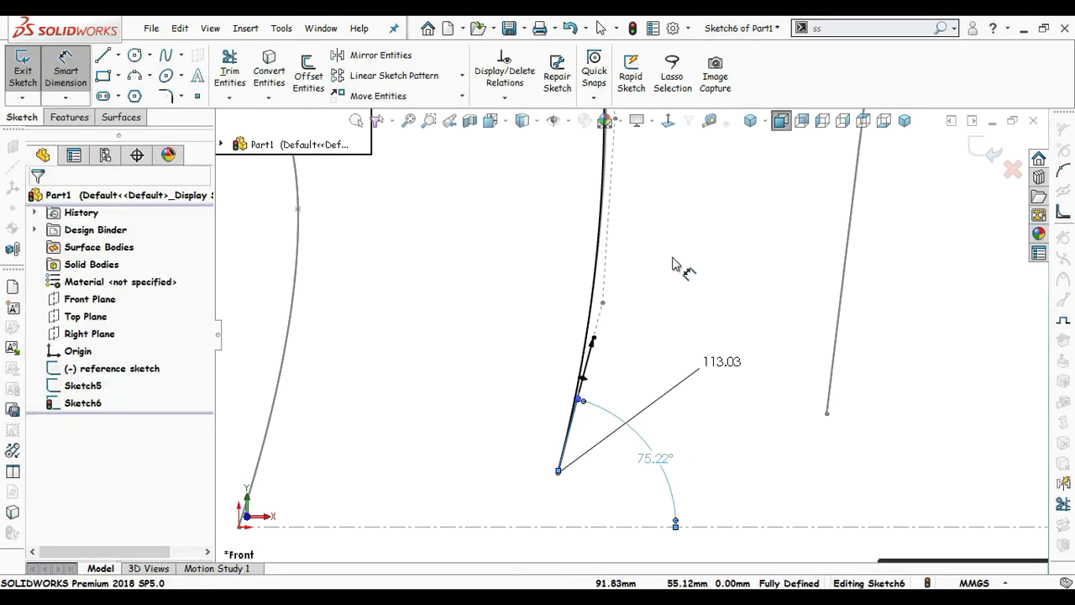
Step: Dimension the tangent weight of the handle at the bottom spline's upper endpoint, accepting its current value
scroll(672, 247, down, 5)
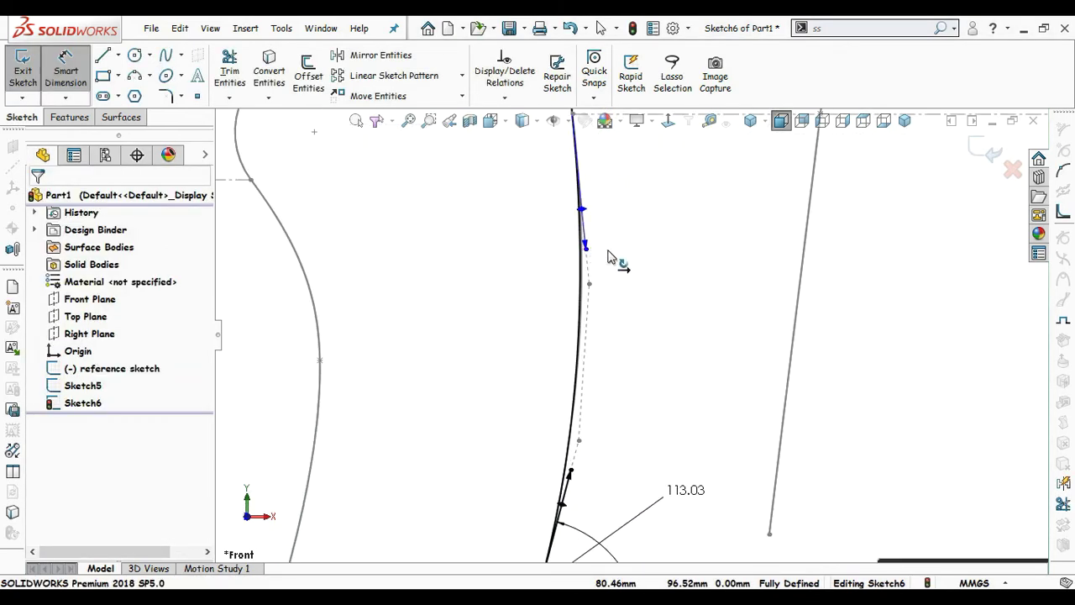
click(585, 252)
click(653, 282)
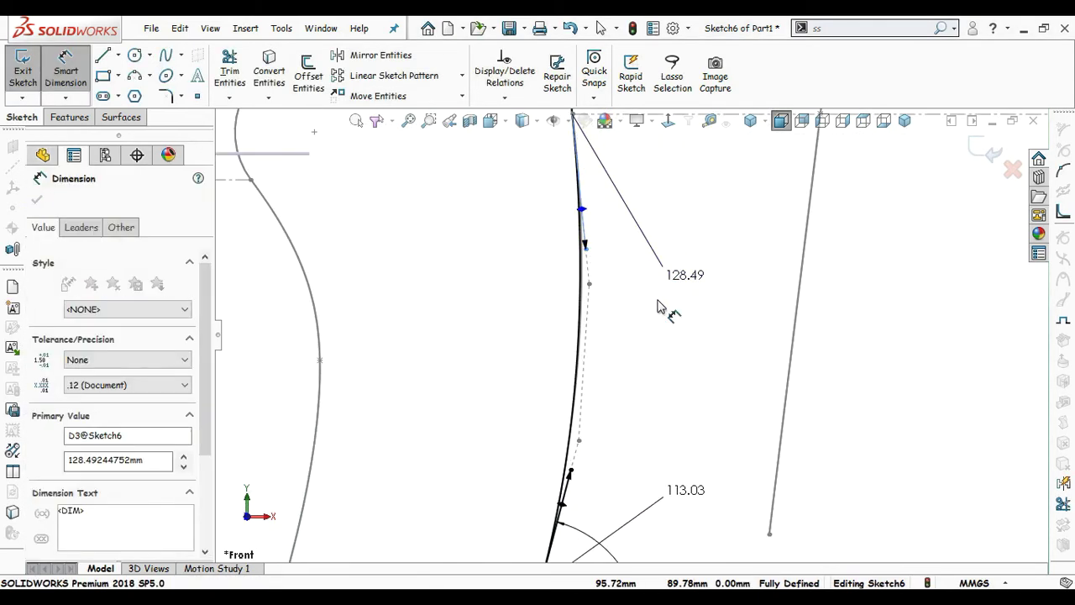
key(Return)
click(667, 347)
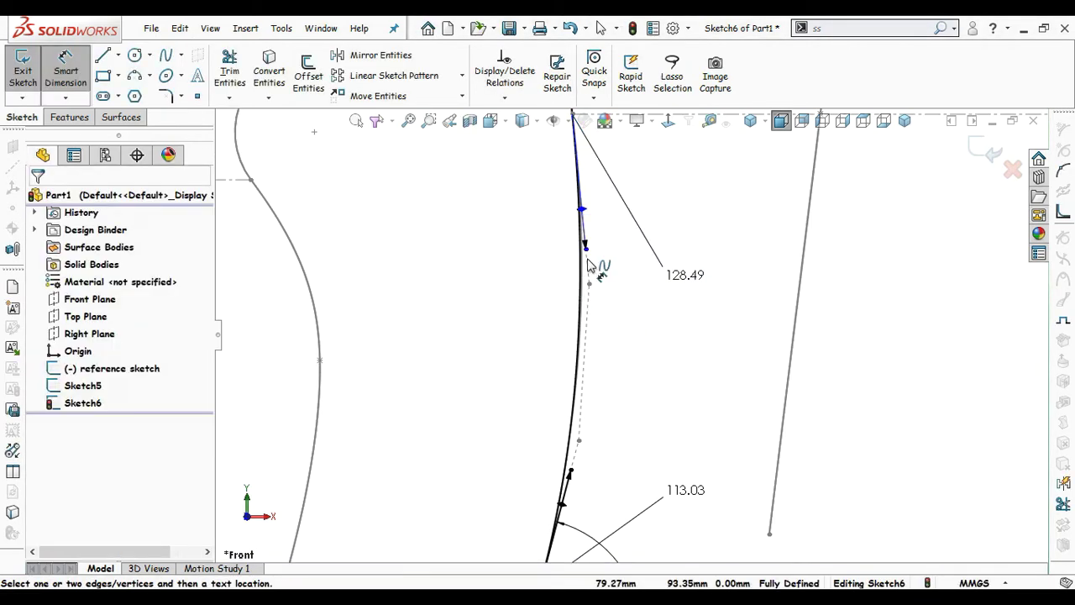
Step: Dimension the angle between the bottom spline's upper handle and the lowest right-hand construction line, accepting its current value
click(588, 251)
scroll(648, 211, up, 1)
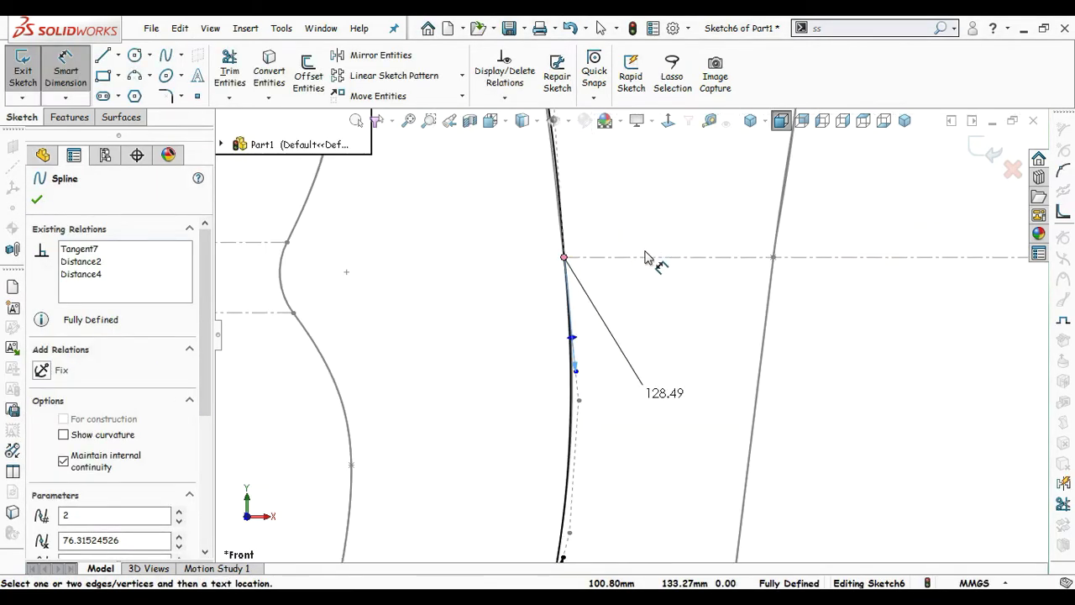
click(578, 370)
click(661, 258)
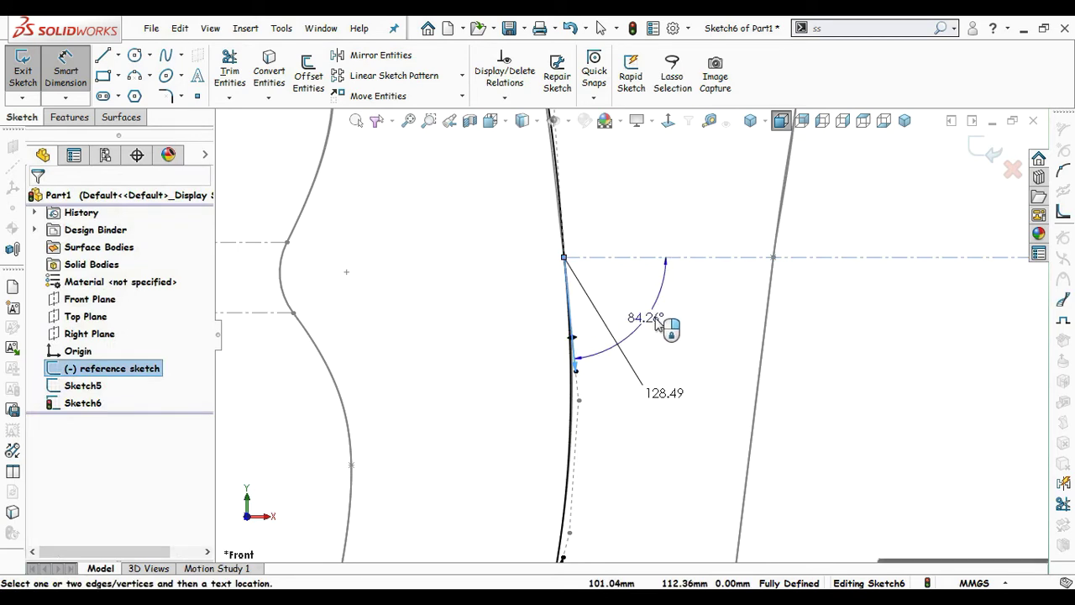
click(668, 340)
key(Return)
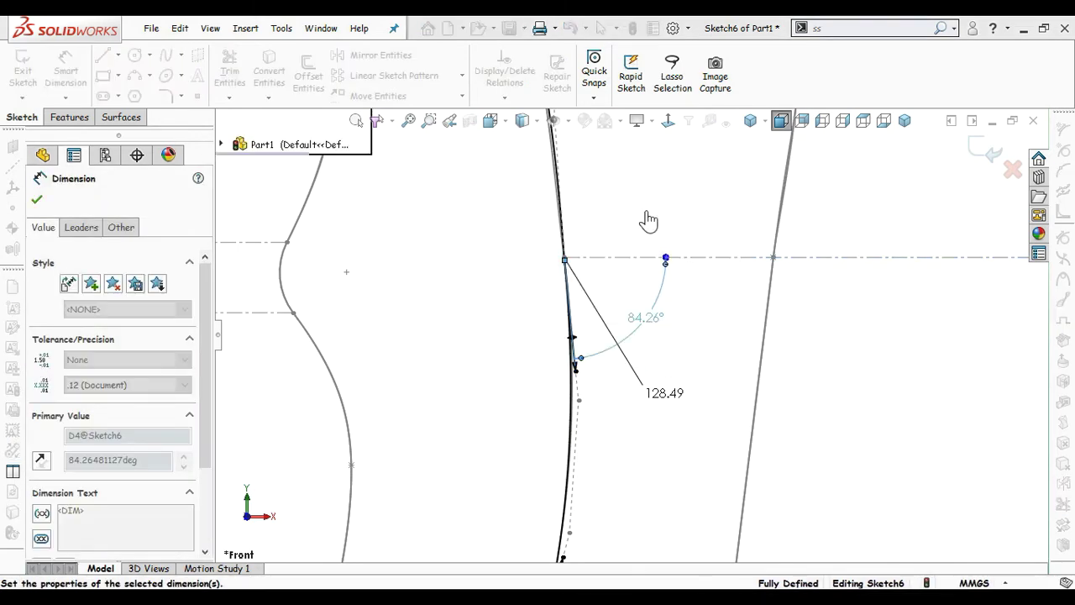
Step: Dimension the tangent weight of the downward handle at the middle right-hand construction line, accepting its current value
scroll(645, 220, up, 2)
scroll(642, 219, up, 4)
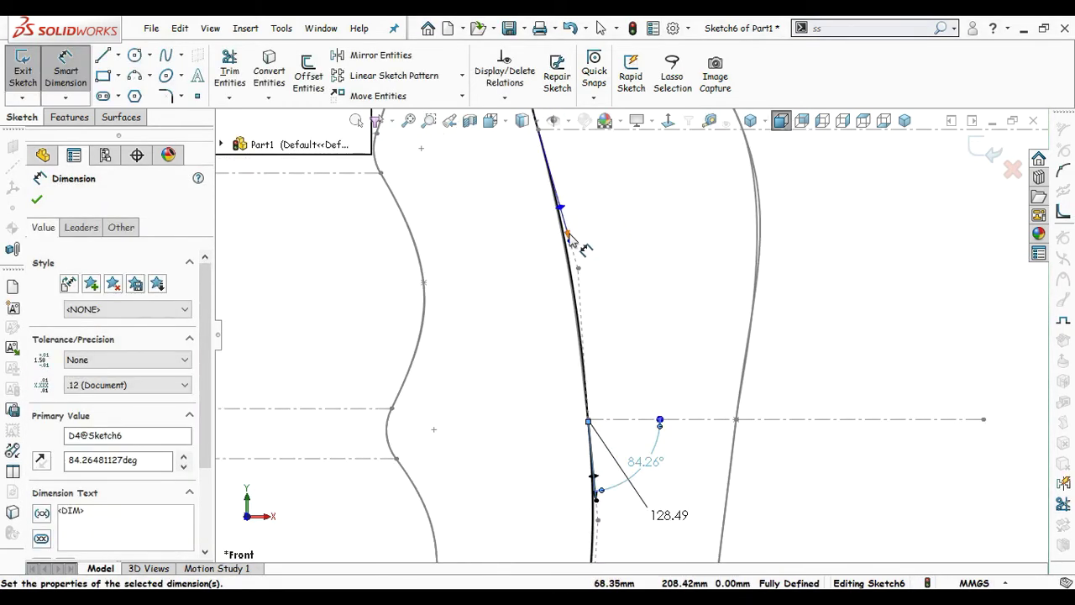
scroll(609, 209, down, 4)
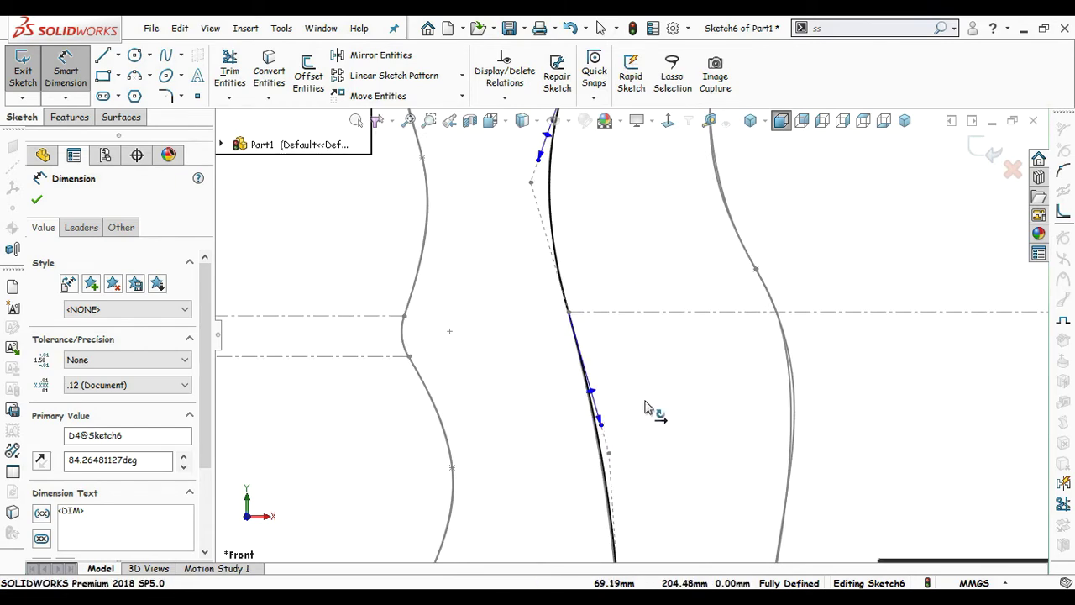
click(599, 420)
click(663, 467)
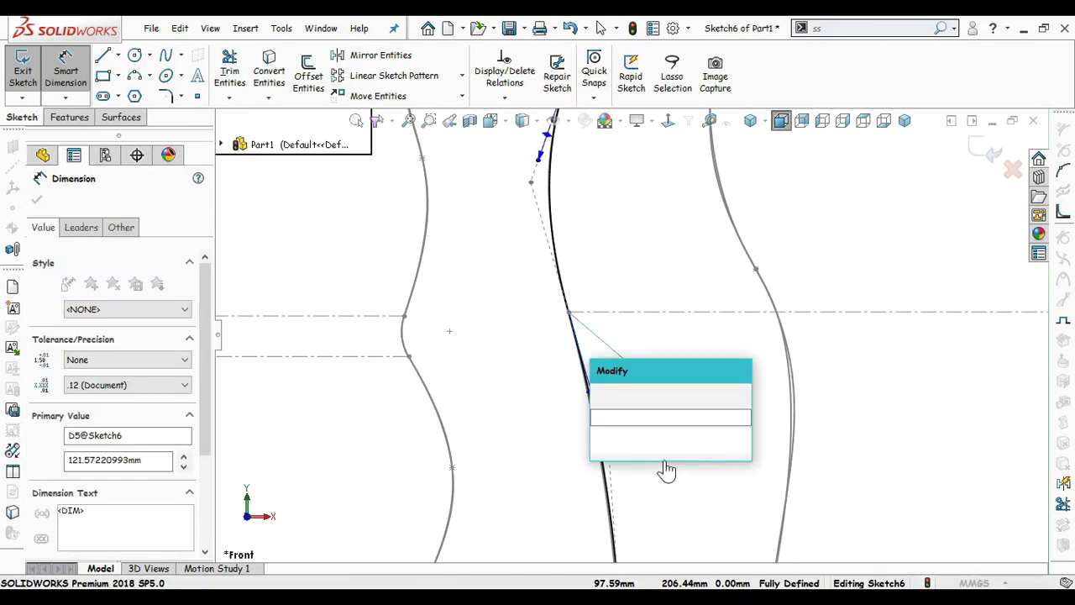
key(Return)
Step: Dimension the angle between that downward handle and the middle right-hand construction line, accepting its current value
click(601, 426)
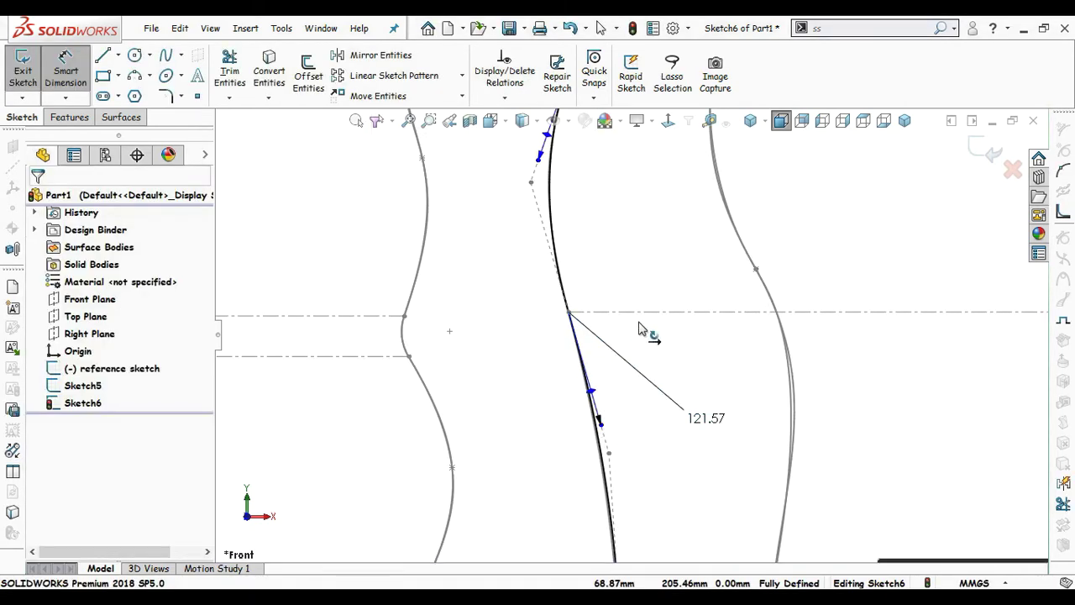
click(657, 313)
click(706, 372)
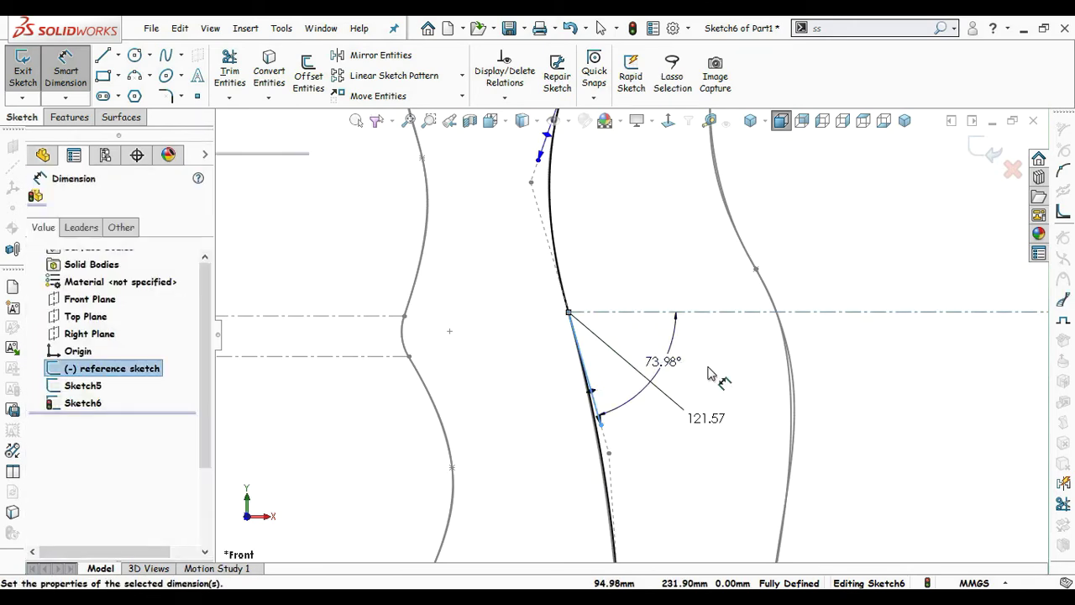
key(Return)
scroll(635, 245, up, 3)
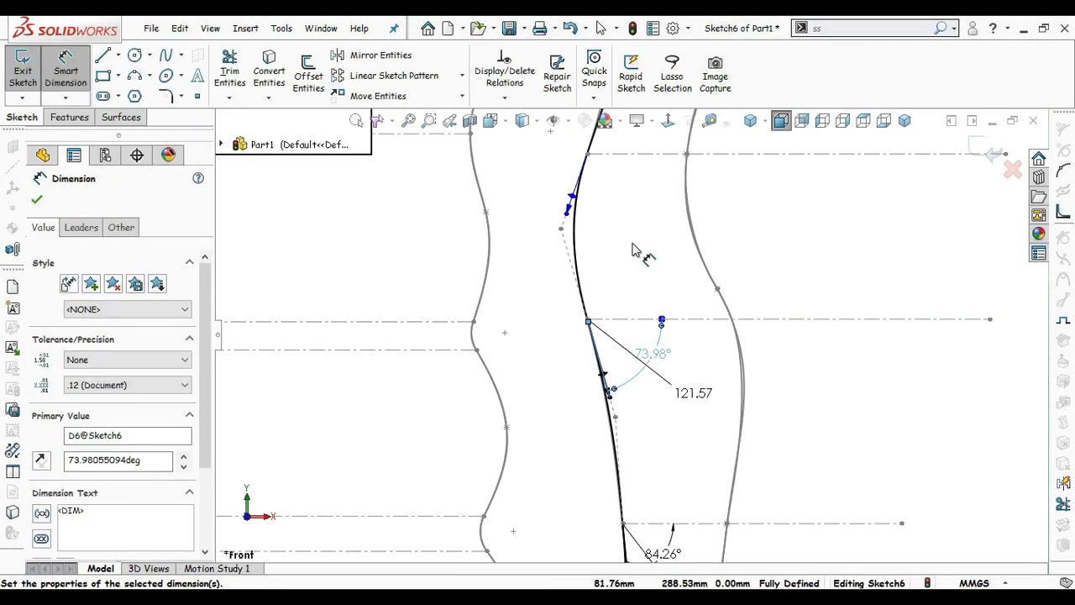
Step: Dimension the tangent weight of the downward handle at the highest right-hand construction line, accepting its current value
scroll(631, 243, down, 3)
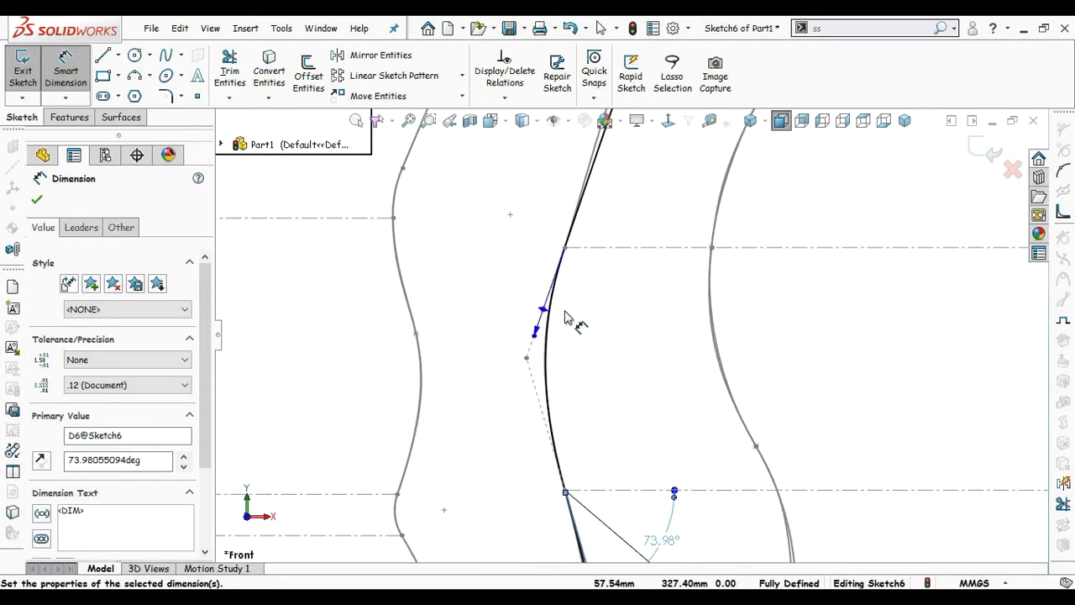
click(615, 379)
click(598, 417)
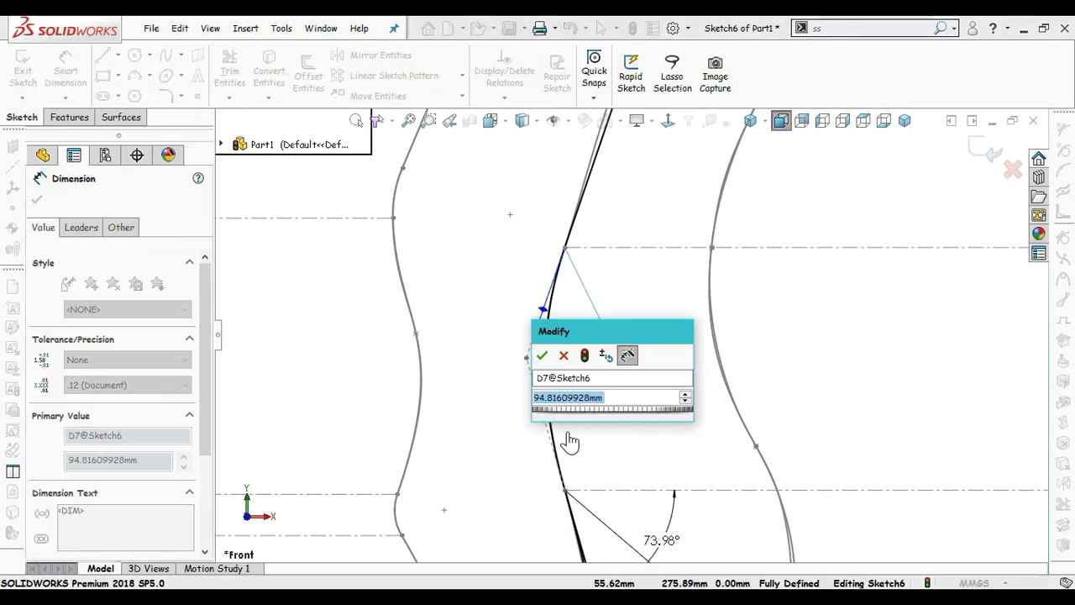
click(542, 351)
Step: Dimension the acute angle between that downward handle and the highest right-hand construction line, accepting its current value
click(628, 249)
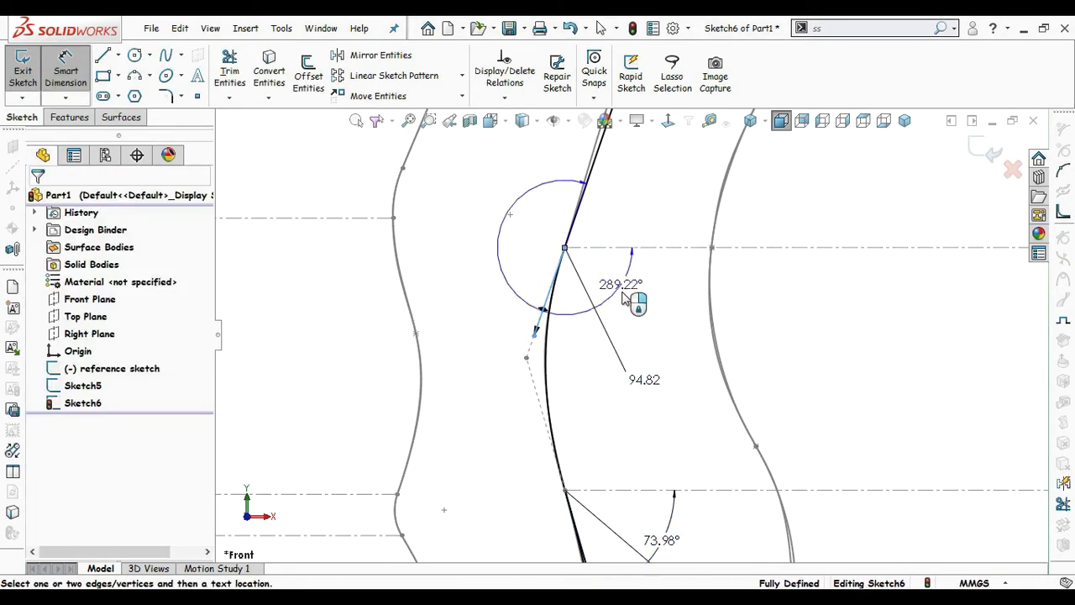
click(485, 312)
key(Return)
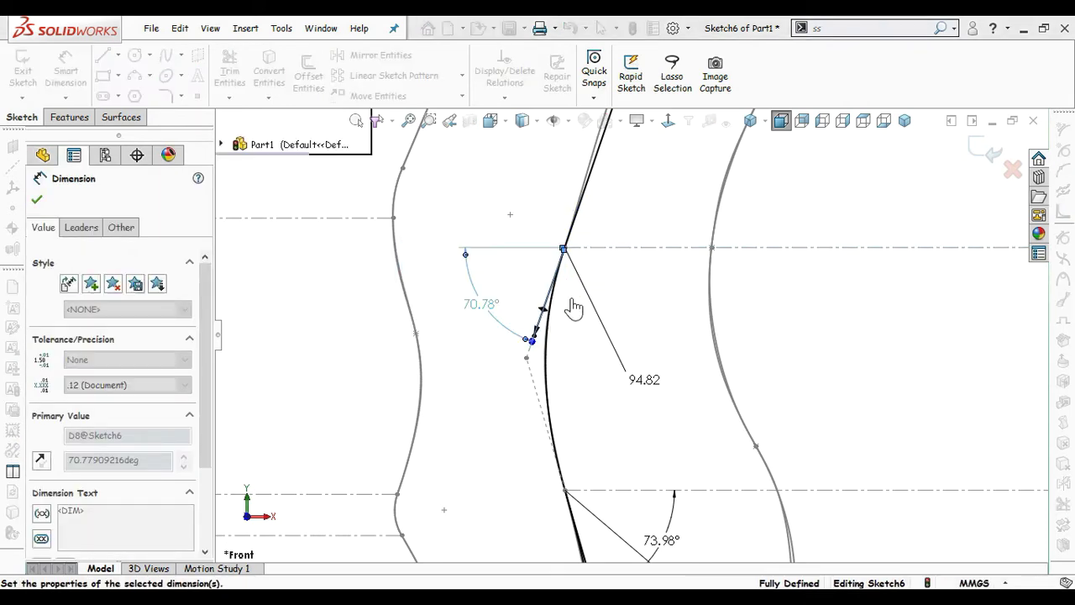
Step: Dimension the angle between the top straight segment of the middle curve and the highest right-hand construction line, accepting its current value
click(632, 209)
key(z)
key(z)
scroll(637, 205, down, 3)
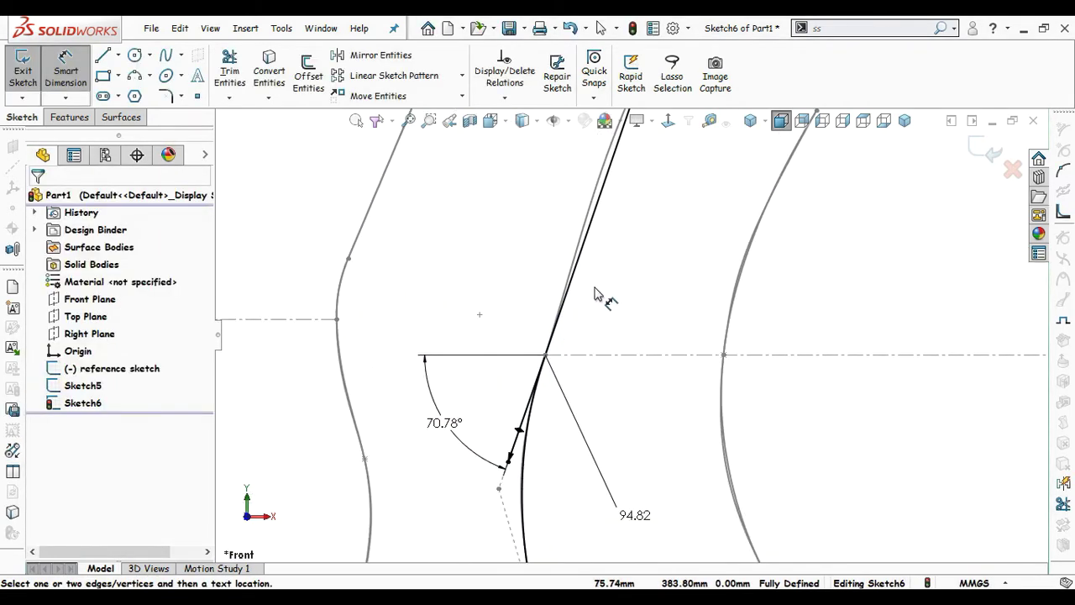
click(623, 357)
click(576, 260)
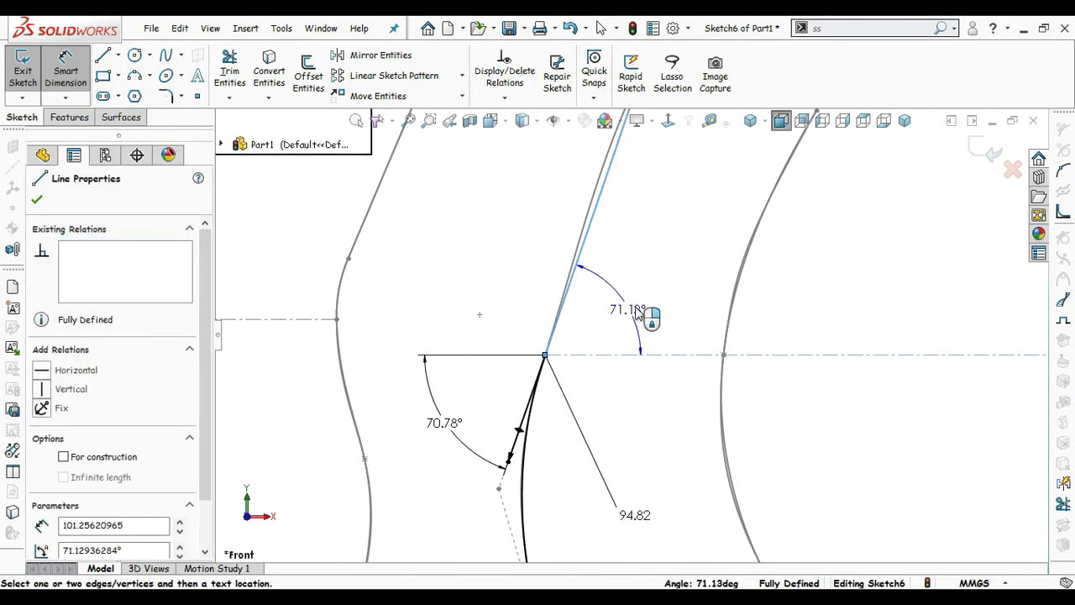
click(636, 306)
click(739, 151)
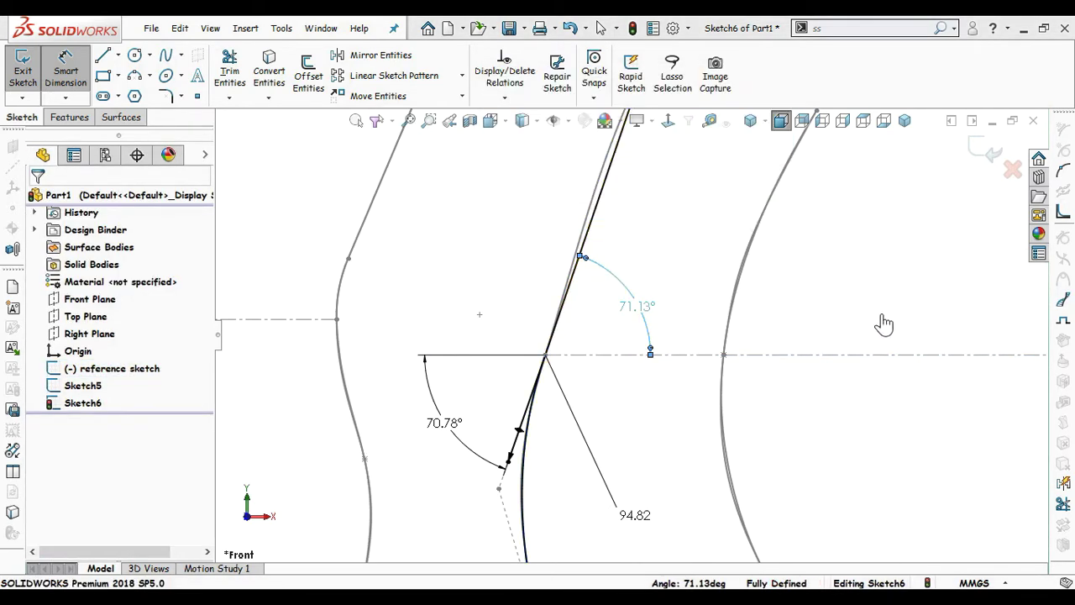
key(Escape)
Step: Exit Sketch6 and hide the reference sketch
scroll(798, 285, up, 2)
scroll(802, 263, up, 3)
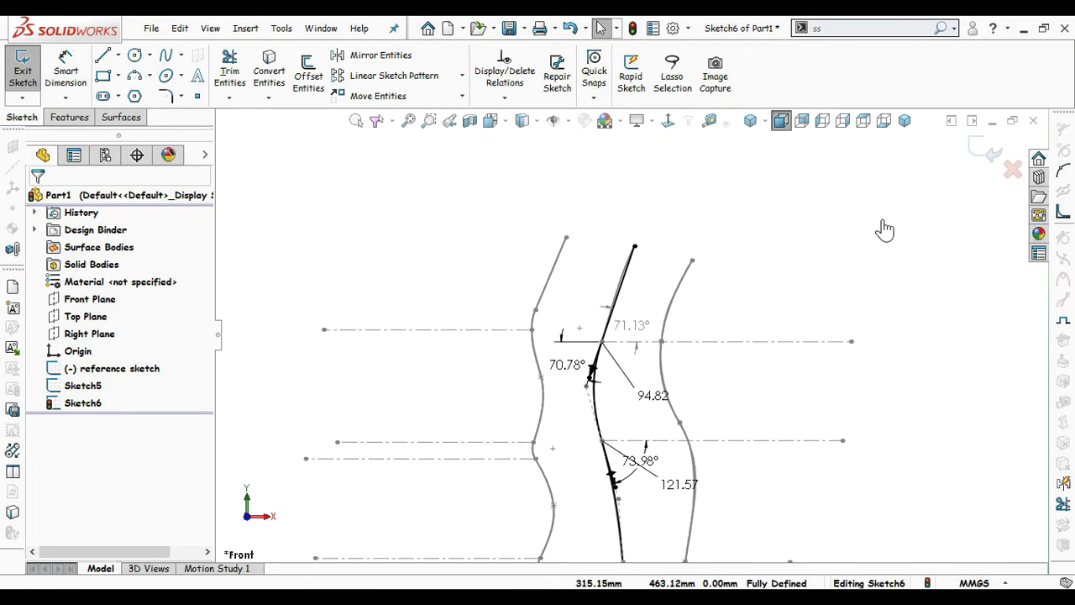
click(976, 152)
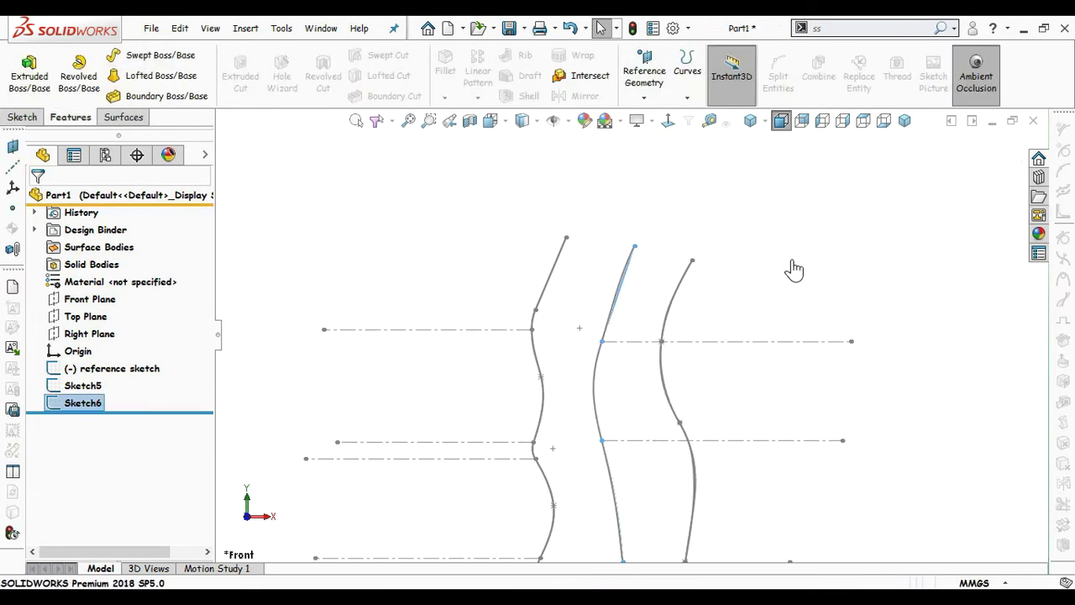
key(z)
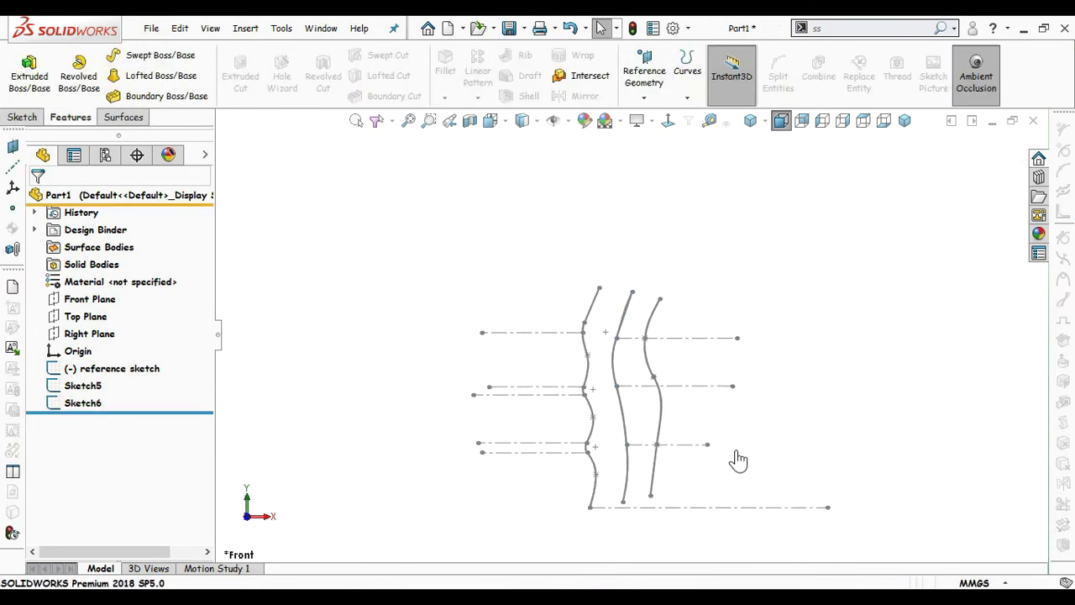
mouse_move(736, 460)
middle_down()
mouse_move(775, 377)
mouse_move(765, 307)
mouse_move(743, 337)
middle_up()
click(92, 369)
click(107, 347)
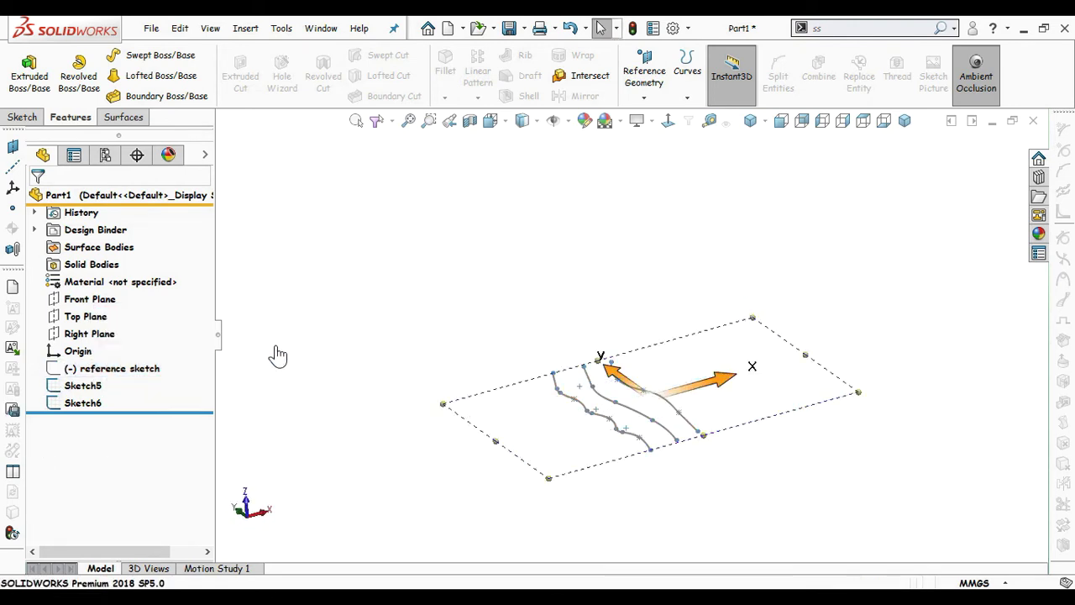
Step: Extrude the middle curve of Sketch6 as a blind surface about 94 mm high along its sketch plane's normal
scroll(522, 447, down, 3)
mouse_move(566, 437)
middle_down()
mouse_move(597, 442)
mouse_move(582, 458)
middle_up()
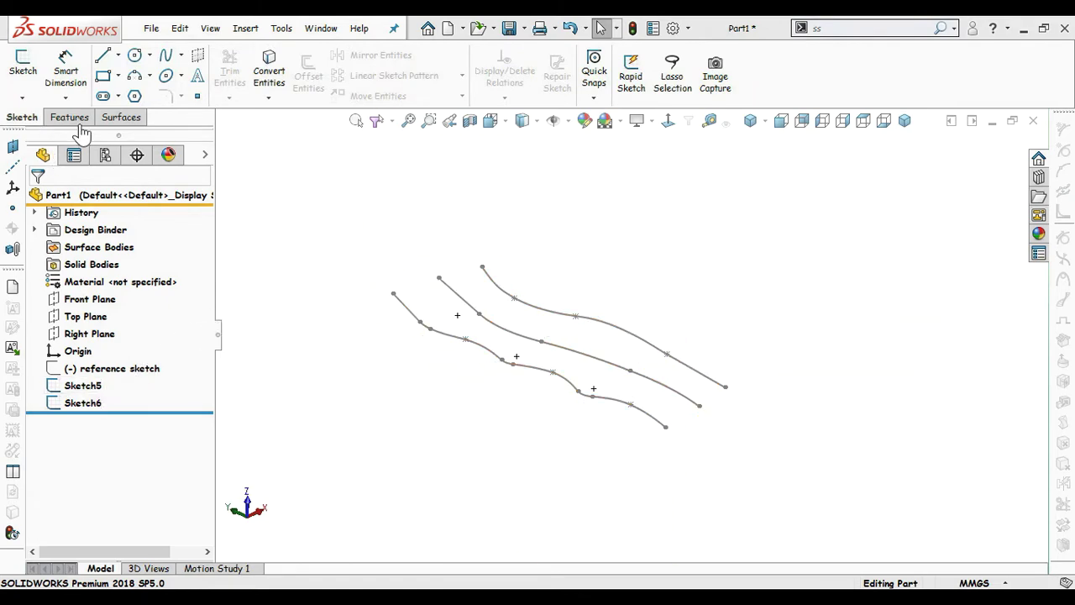
click(121, 116)
click(27, 76)
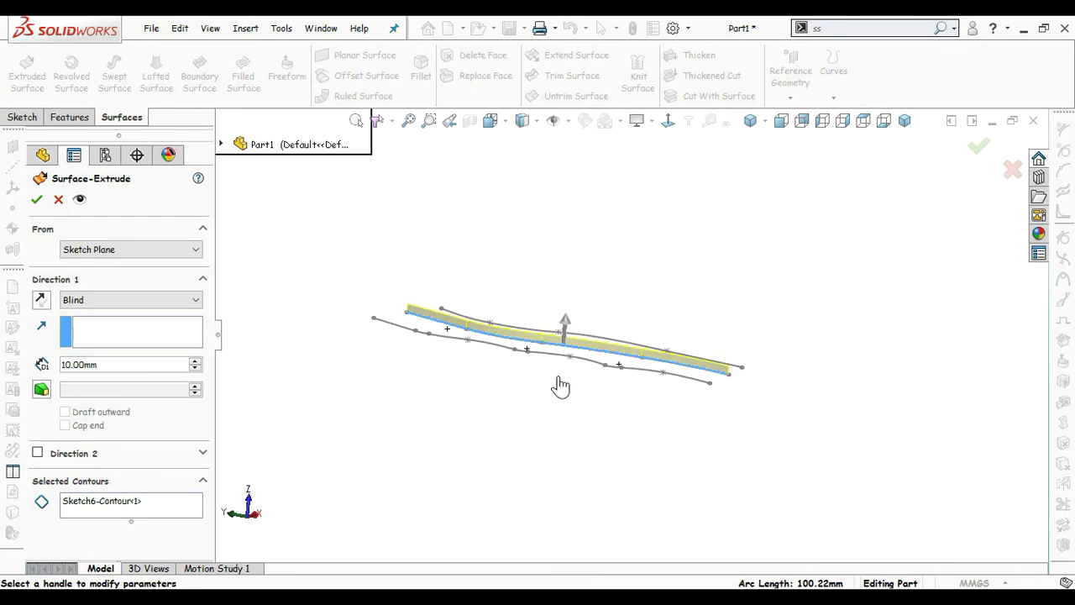
drag(568, 321, 576, 263)
right_click(720, 264)
middle_drag(787, 276, 636, 291)
key(Escape)
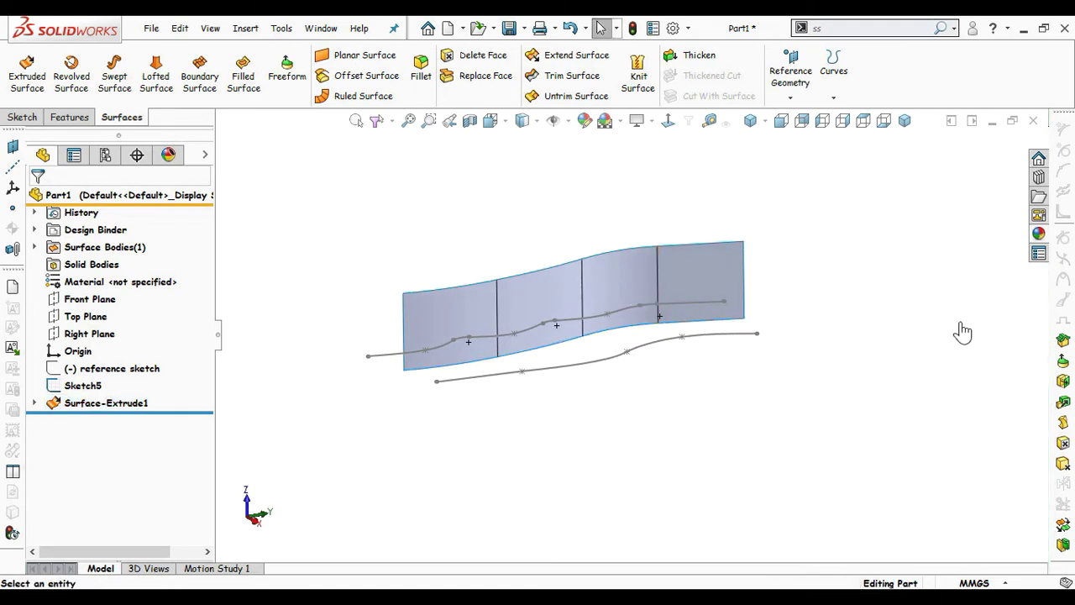
click(1038, 236)
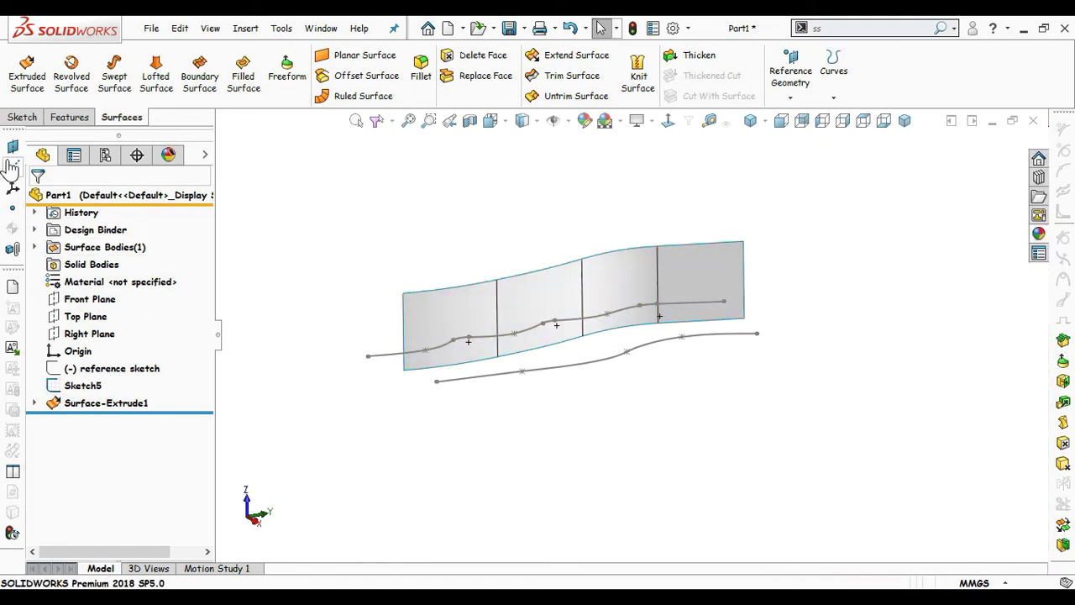
Step: Create a reference plane through both corner vertices of one end of the extruded surface and the upper corner of the other end
key(p)
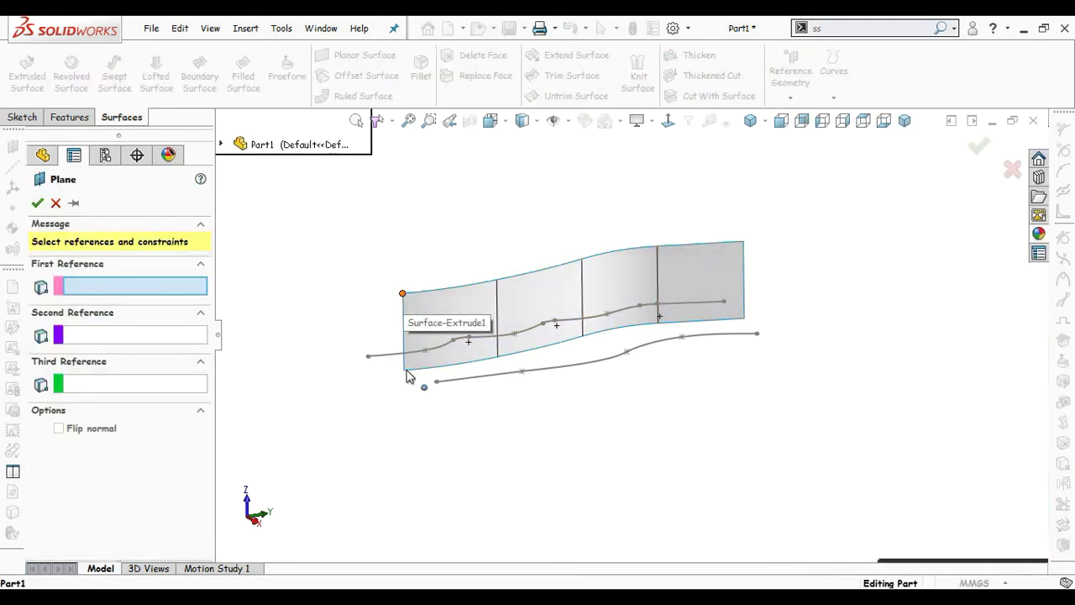
click(404, 370)
click(402, 293)
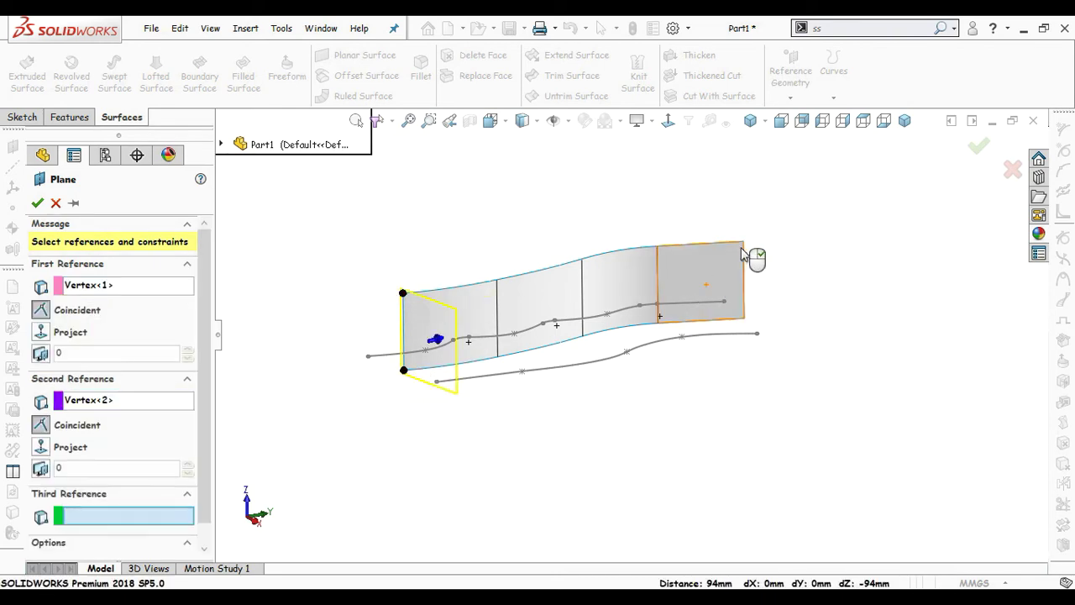
click(744, 243)
right_click(780, 298)
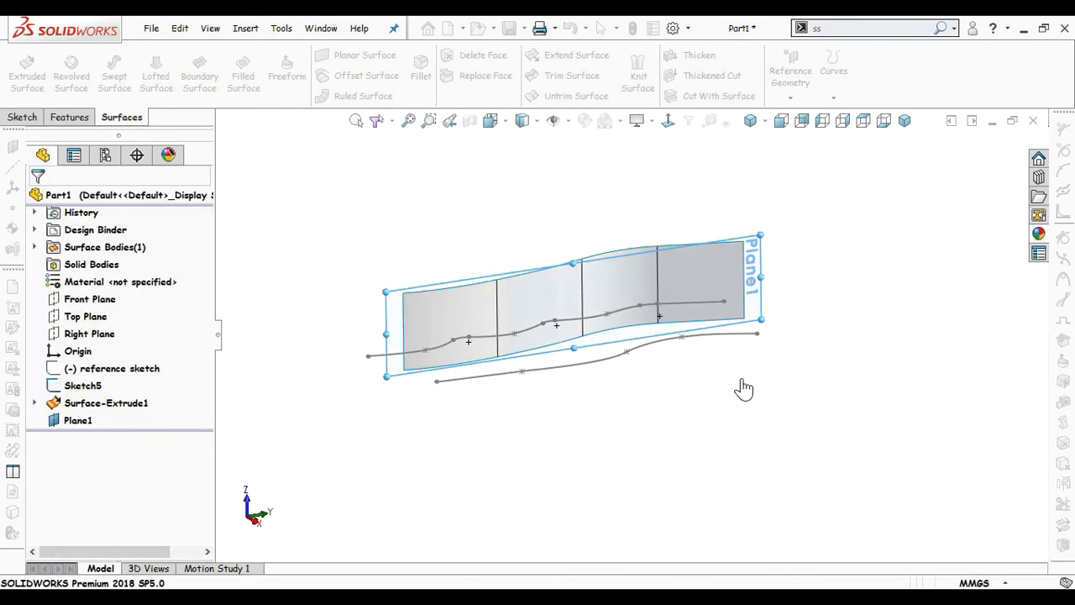
Step: Sketch an open five-point spline on Plane1 spanning the extruded surface end to end, peaking near the first face boundary, and exit the sketch
middle_drag(745, 388, 713, 377)
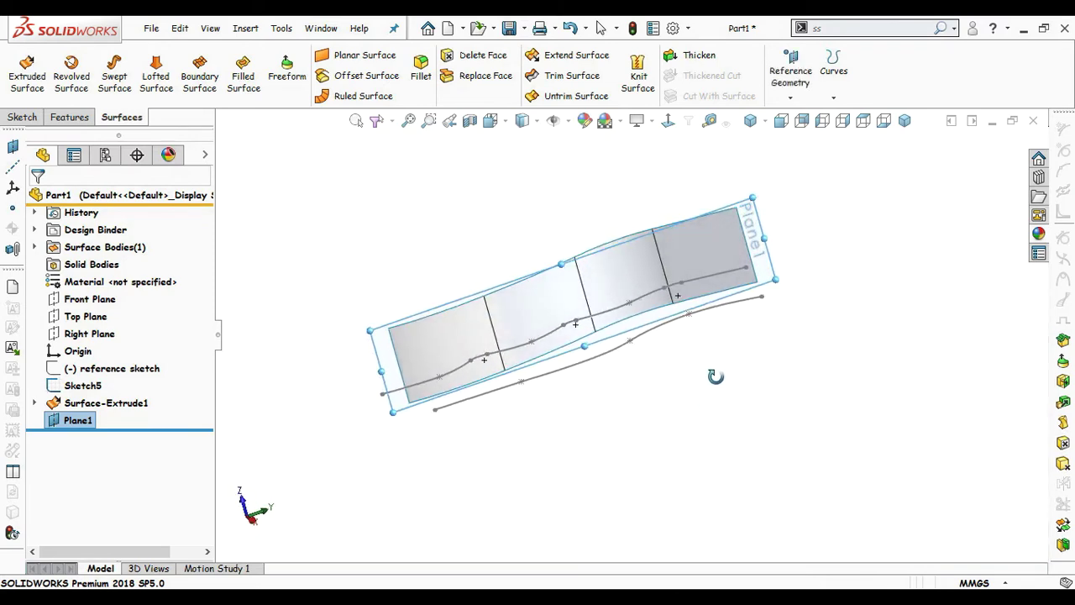
click(756, 233)
click(818, 178)
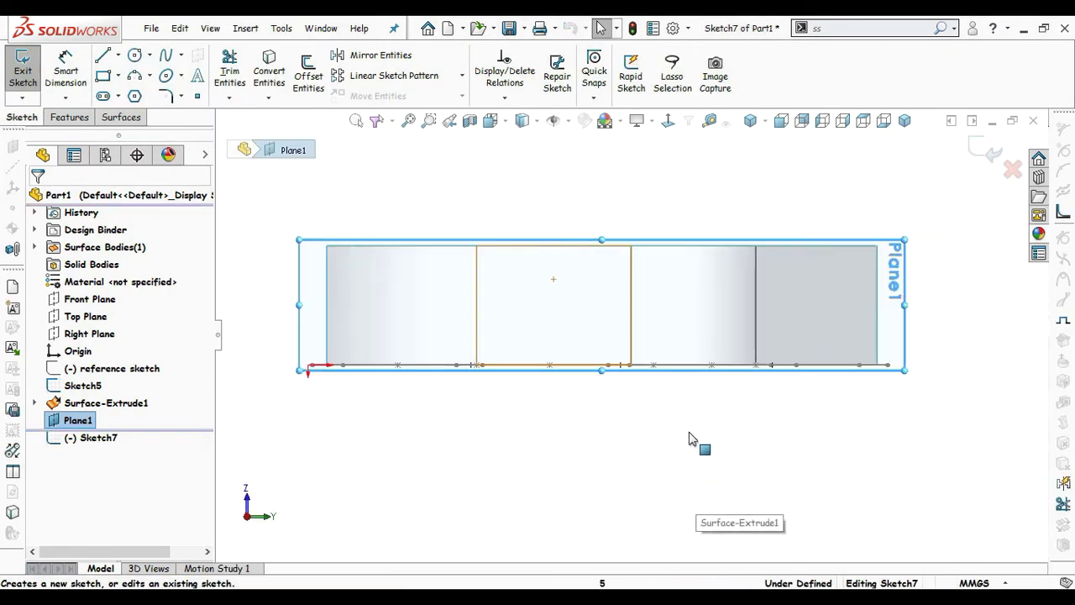
key(s)
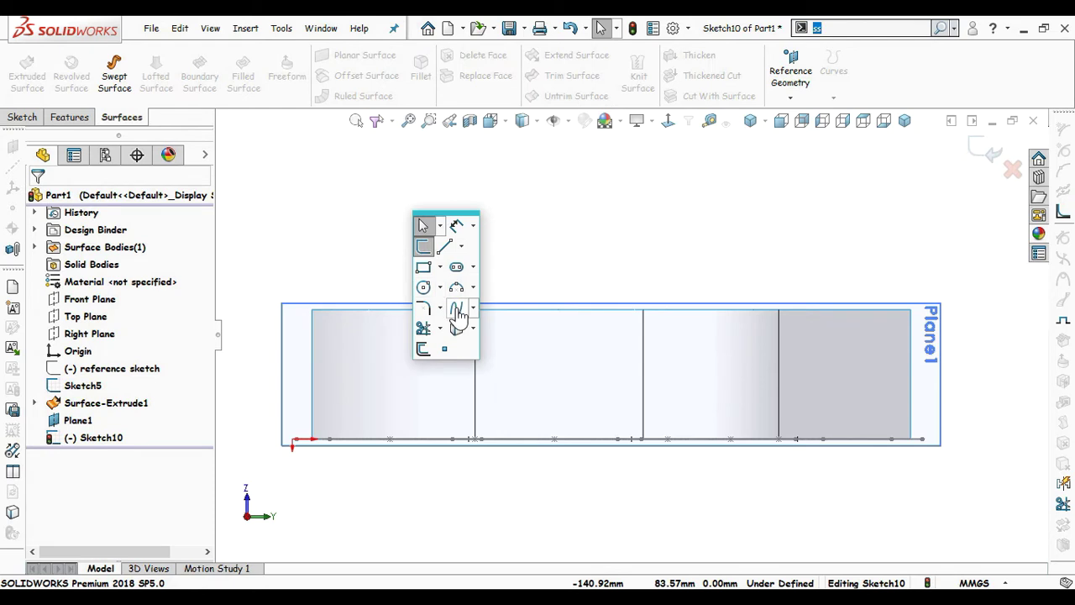
click(458, 311)
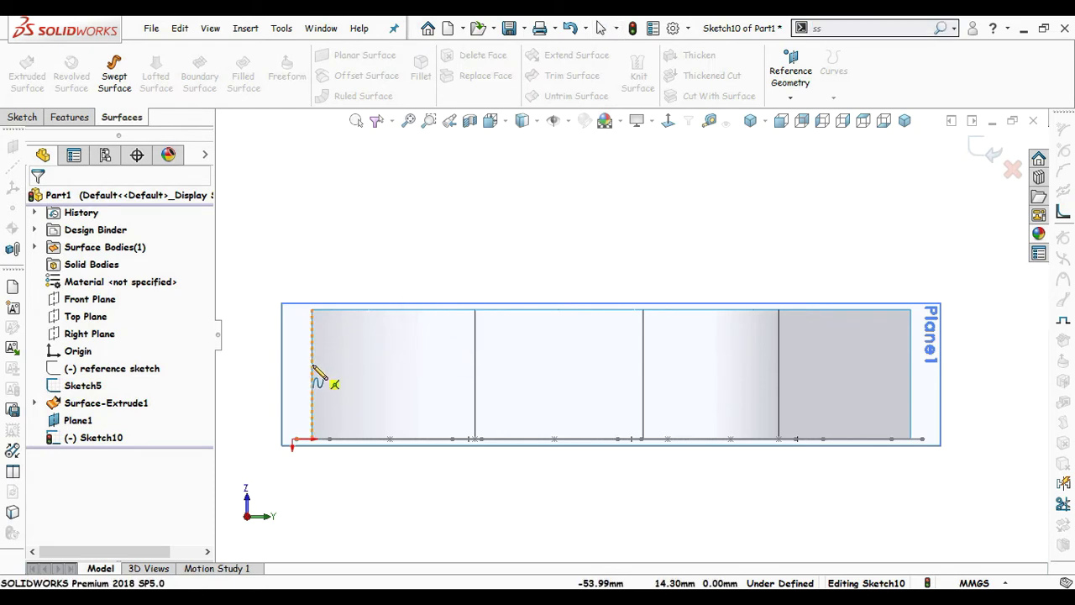
click(312, 366)
click(476, 334)
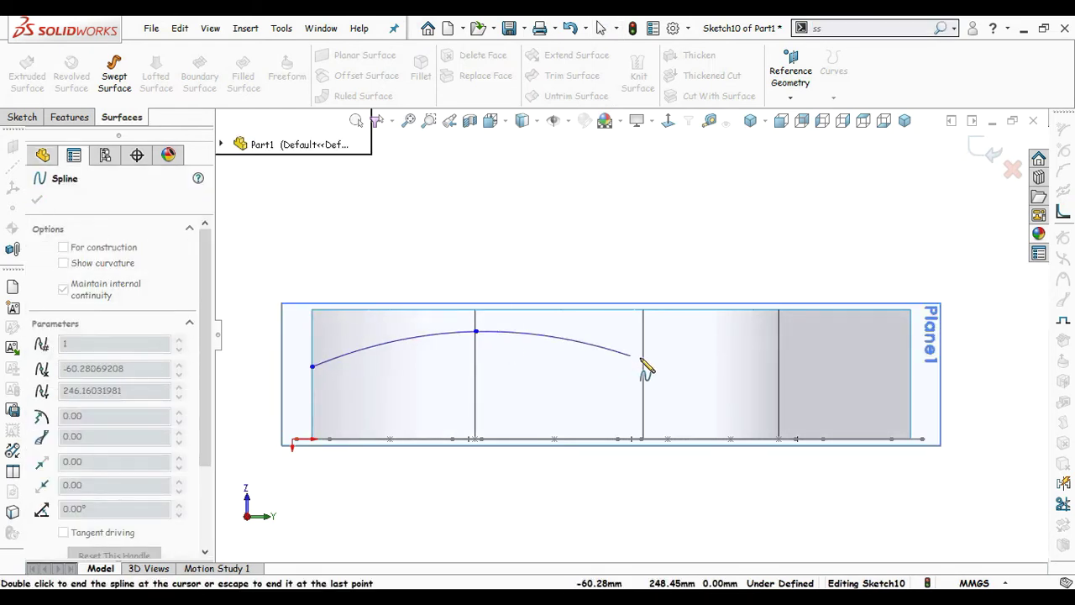
click(647, 358)
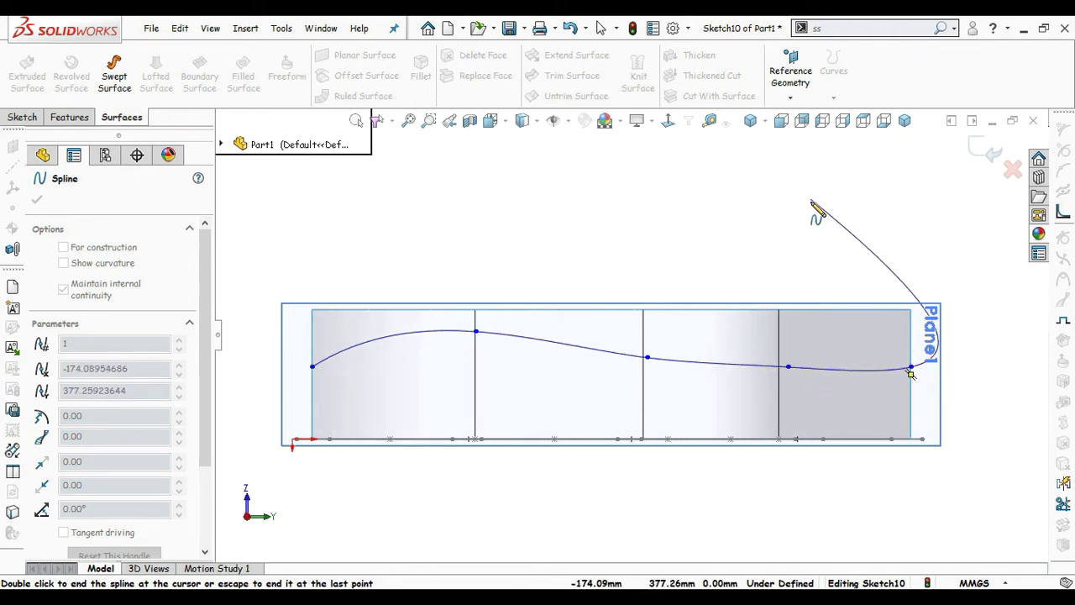
key(Escape)
ctrl+middle_drag(595, 273, 596, 289)
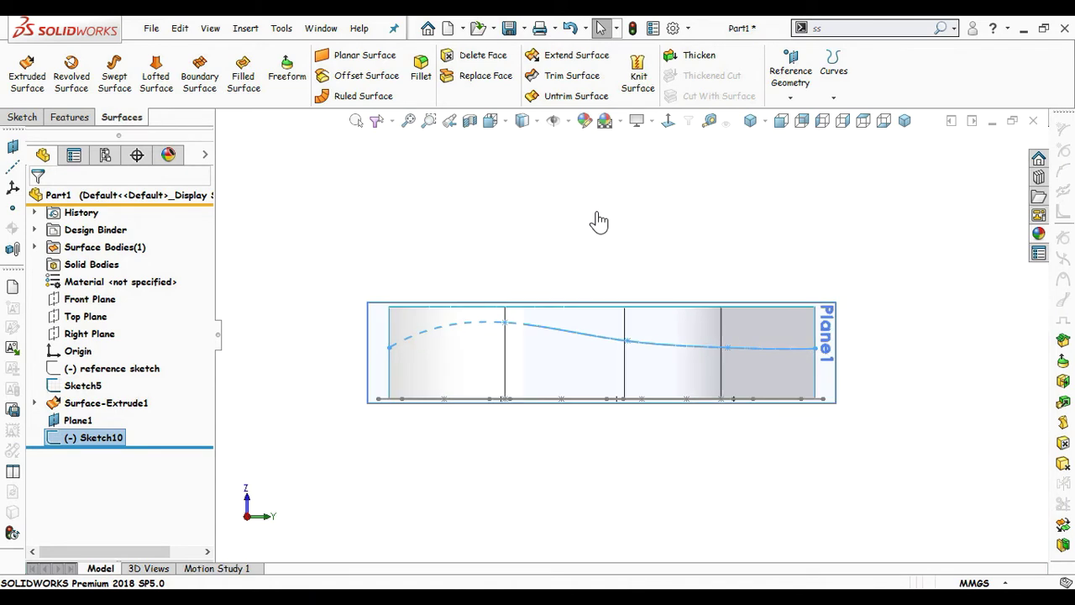
Step: Split all four faces of the extruded surface with a projection split line from the spline sketch
click(831, 74)
click(844, 112)
click(470, 361)
click(554, 370)
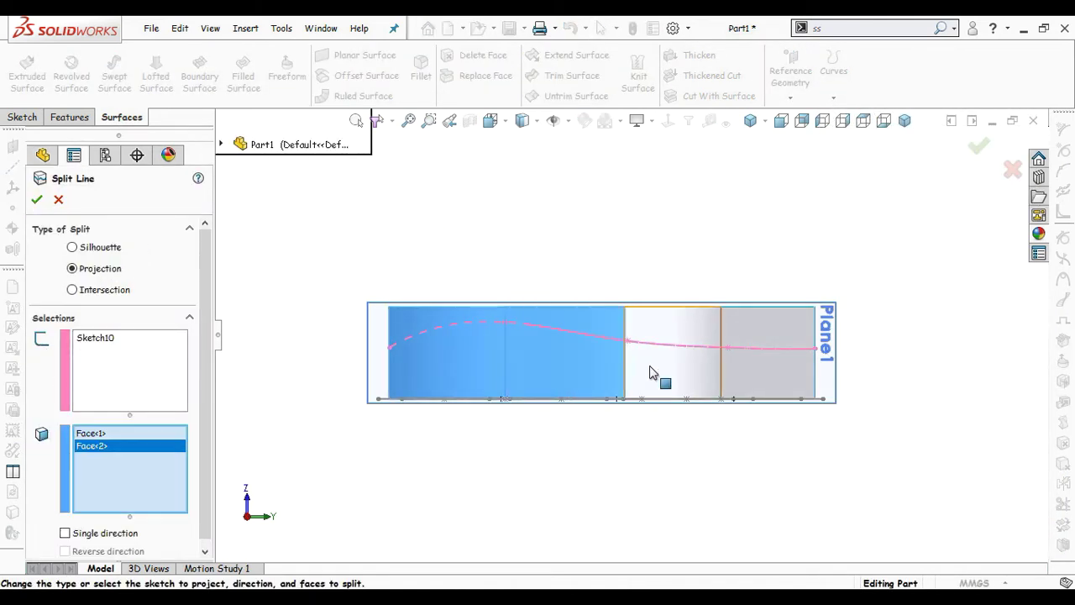
click(689, 378)
click(737, 378)
right_click(735, 375)
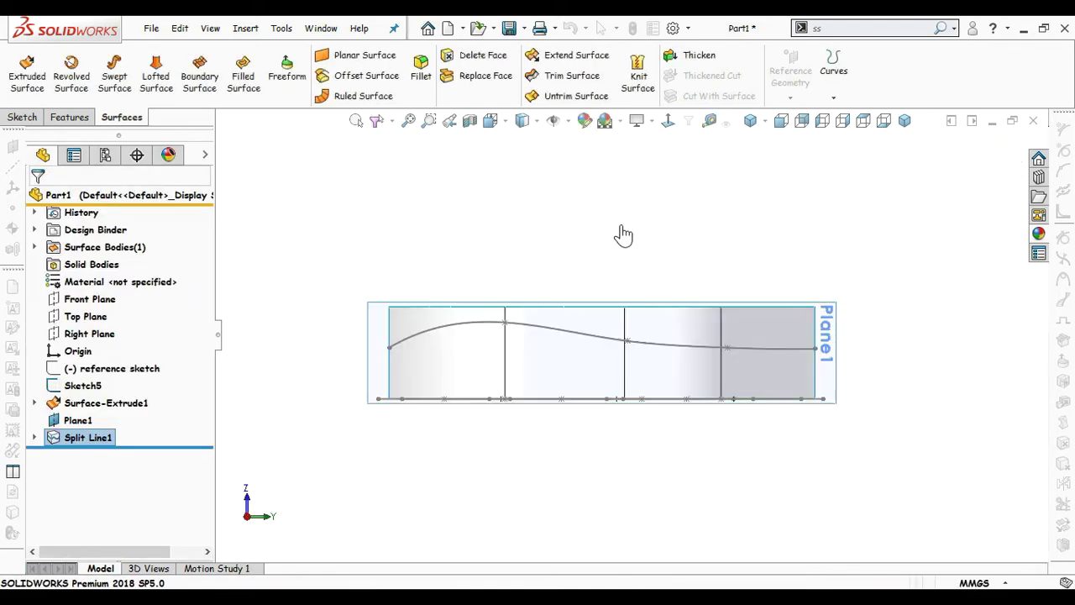
Step: Delete the four faces above the split line using Delete Face with the Delete option
scroll(639, 257, down, 2)
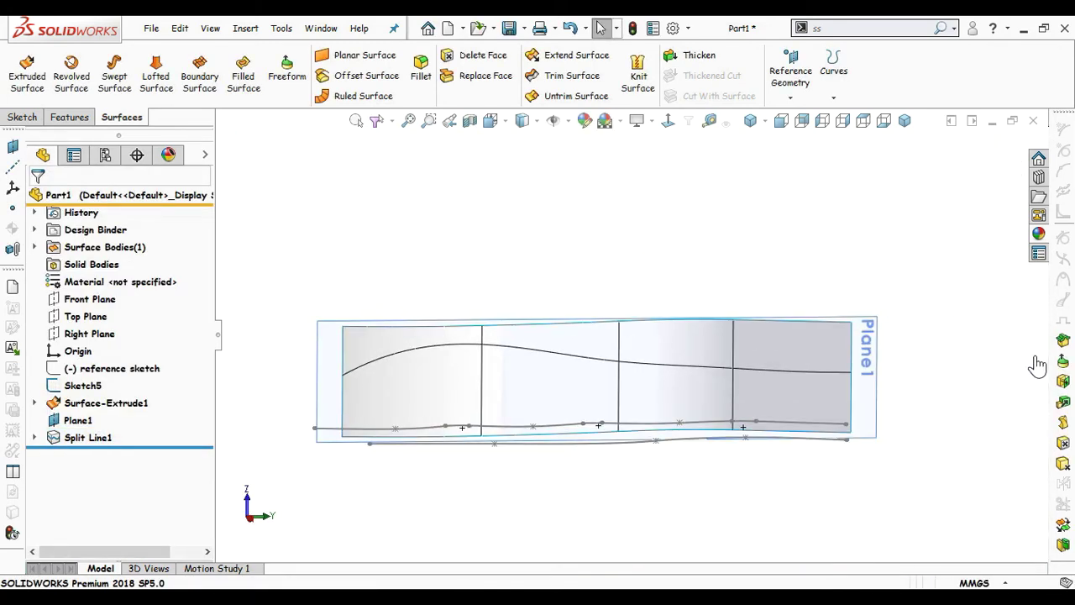
click(473, 55)
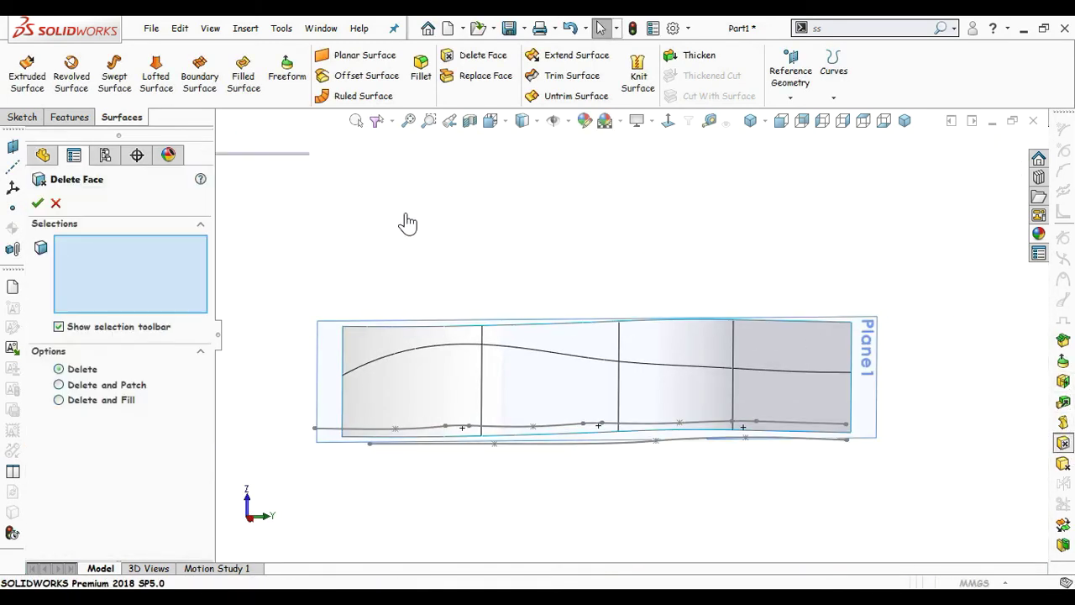
click(386, 340)
click(568, 350)
click(676, 352)
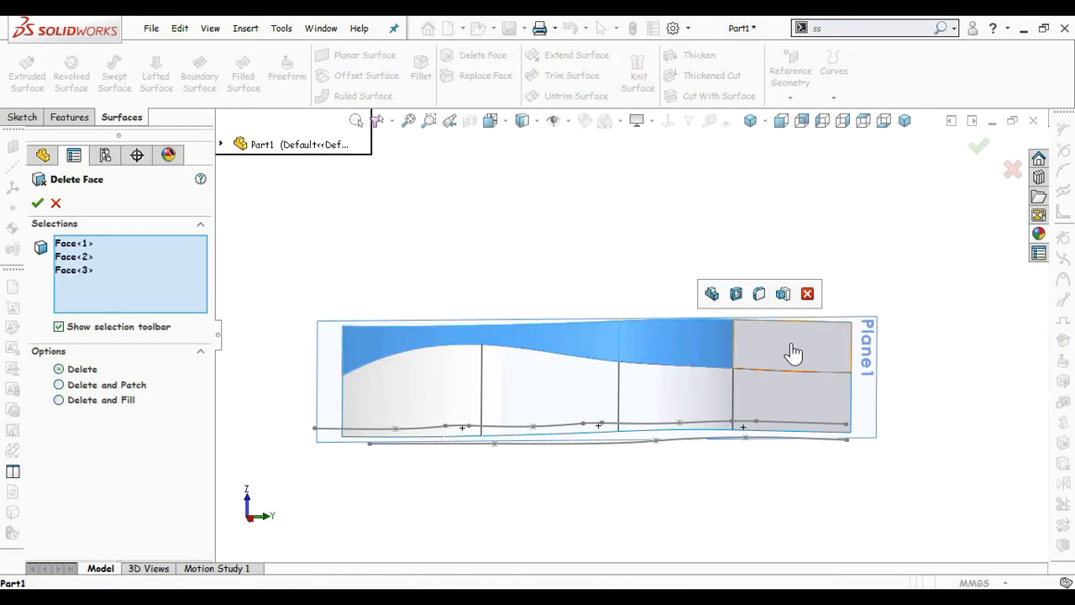
click(792, 356)
click(980, 150)
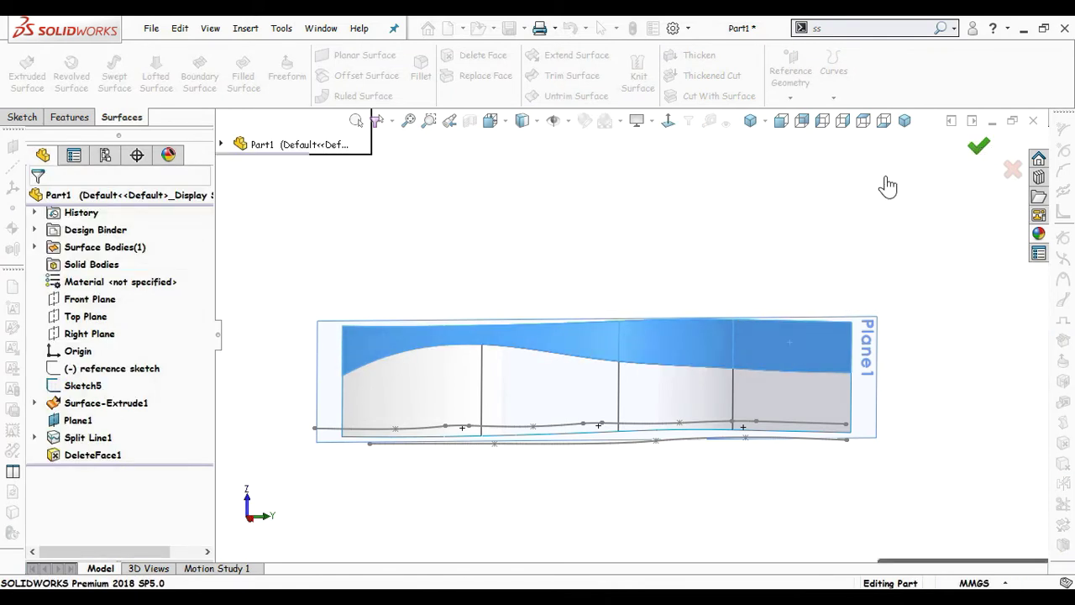
Step: Create a ruled surface normal to the trimmed surface, 70 mm long, from its four upper edges
scroll(511, 241, down, 1)
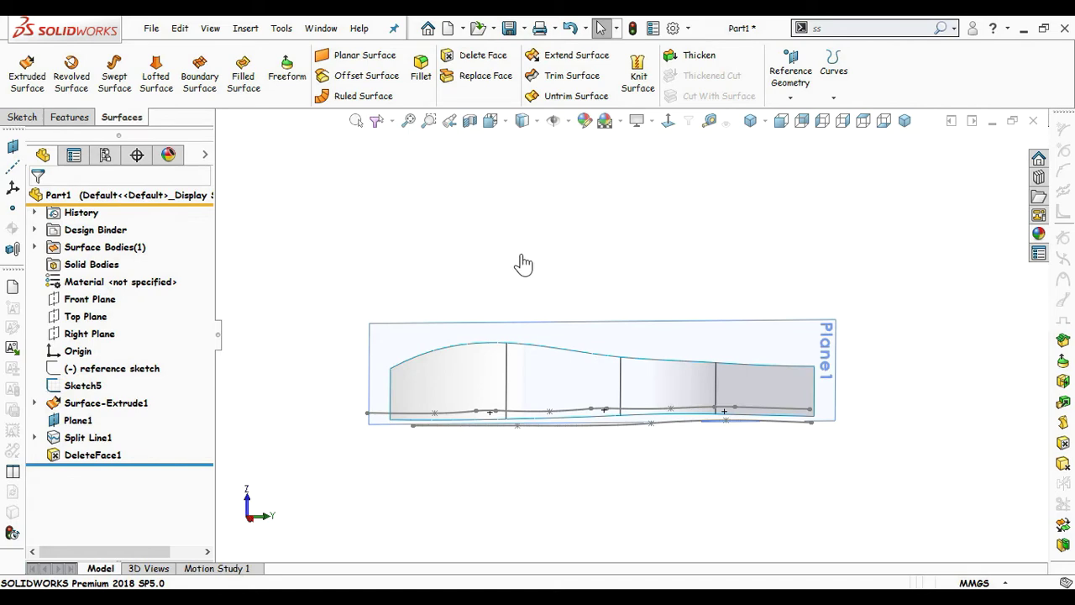
middle_drag(523, 264, 584, 346)
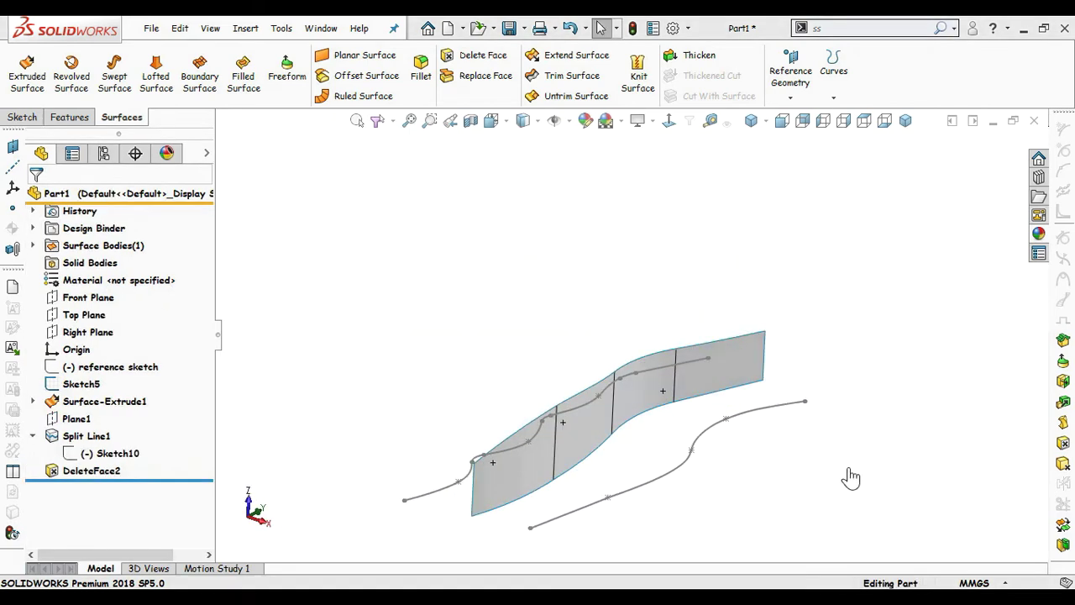
mouse_move(773, 460)
middle_down()
mouse_move(773, 430)
mouse_move(765, 454)
middle_up()
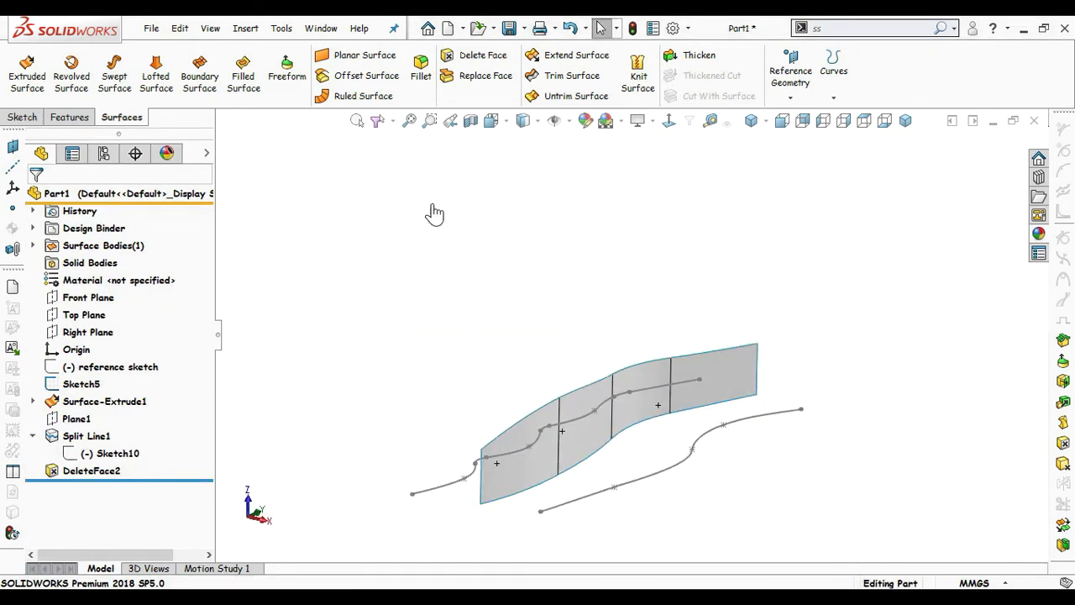
click(389, 96)
click(505, 435)
click(638, 370)
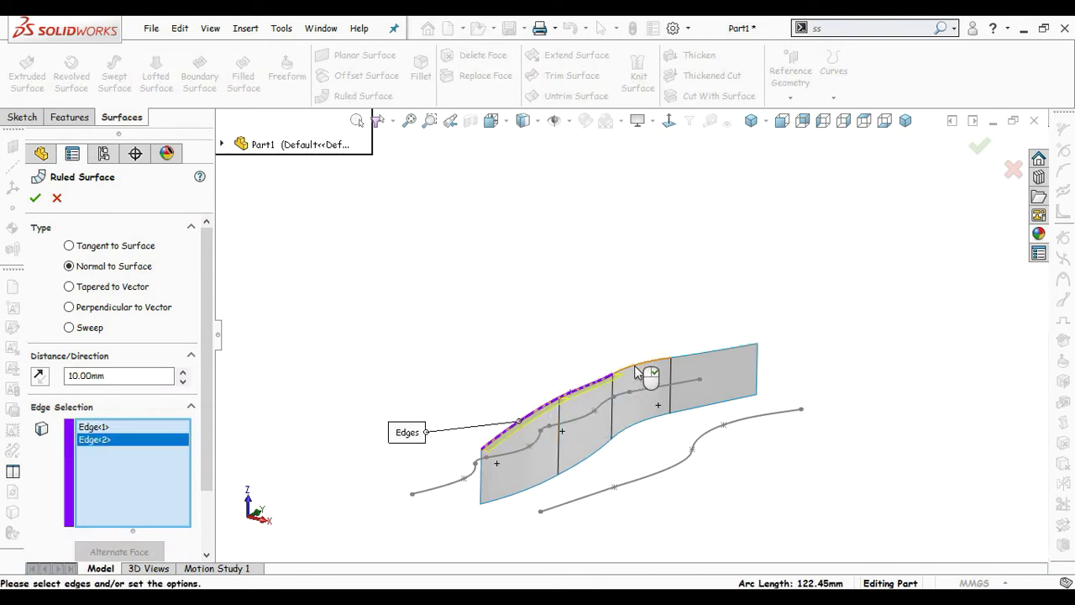
click(713, 364)
click(715, 359)
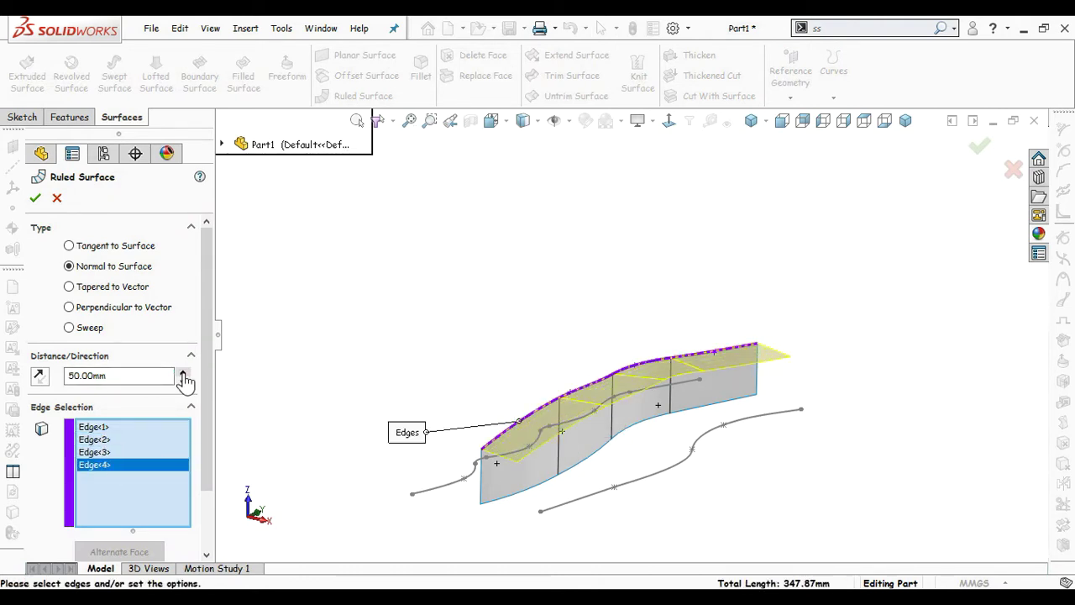
click(34, 198)
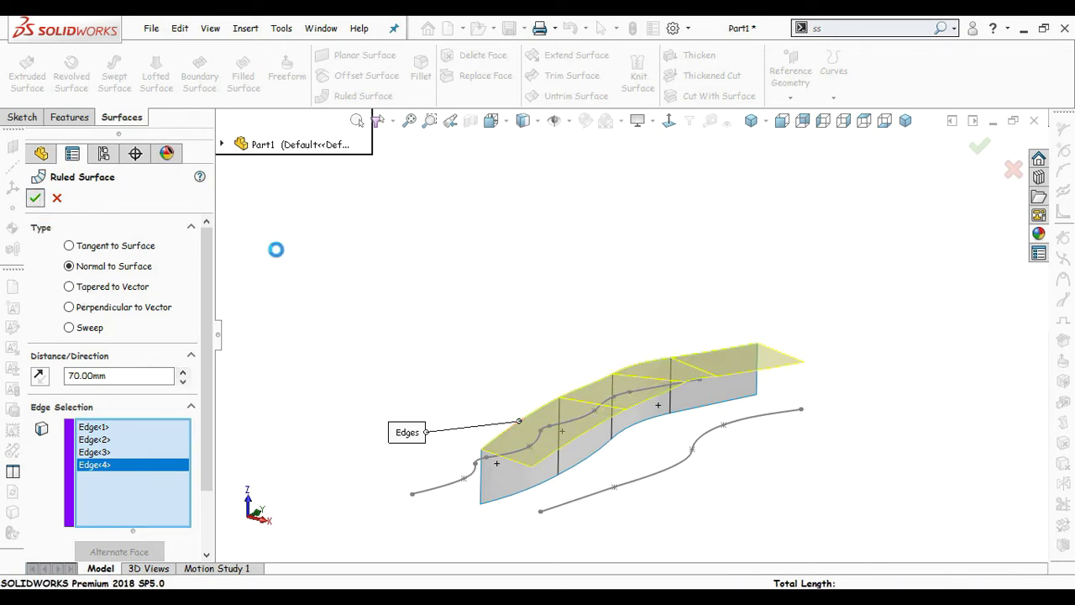
Step: Hide the trimmed Surface-Extrude1 body so only the ruled surface and sketch curves show
click(104, 401)
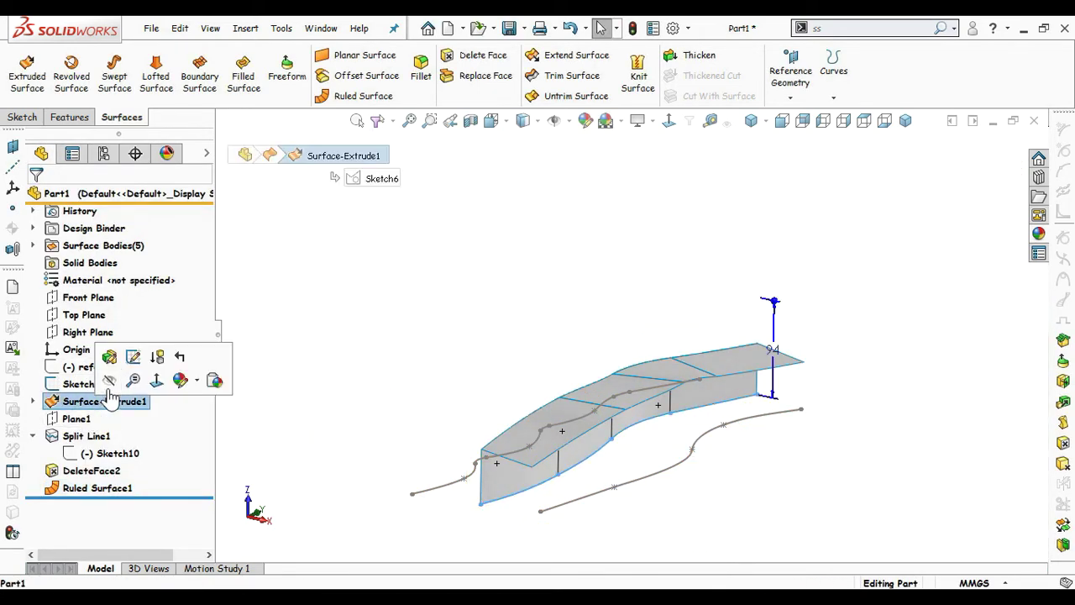
click(145, 360)
middle_drag(641, 470, 643, 498)
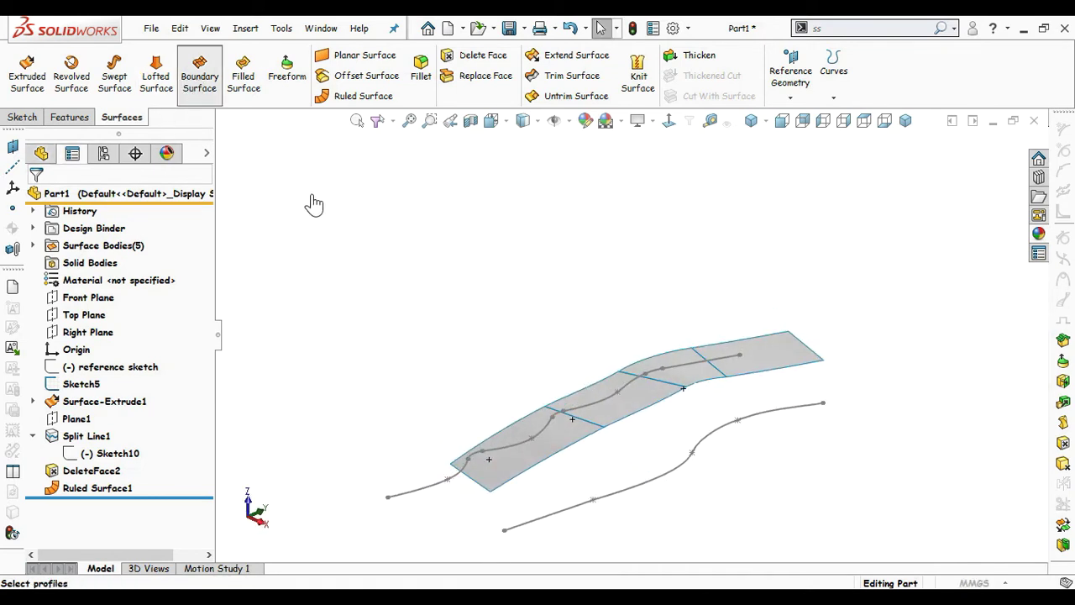
Step: Start a boundary surface with the ruled surface's long original edge chain and the nearby smooth curve of Sketch5 as Direction 1 profiles
right_click(327, 220)
click(369, 260)
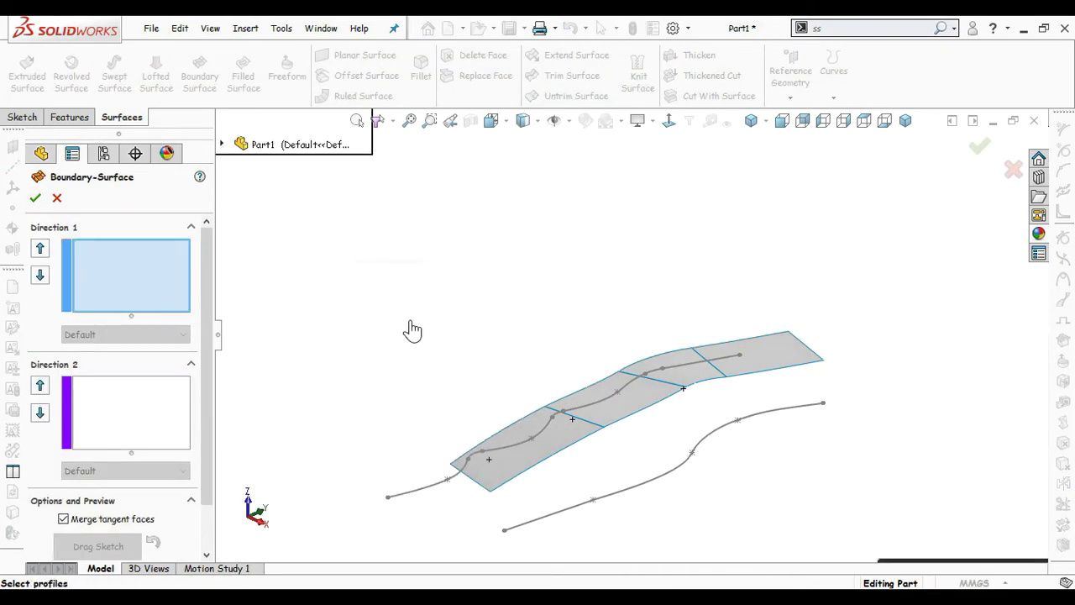
click(525, 420)
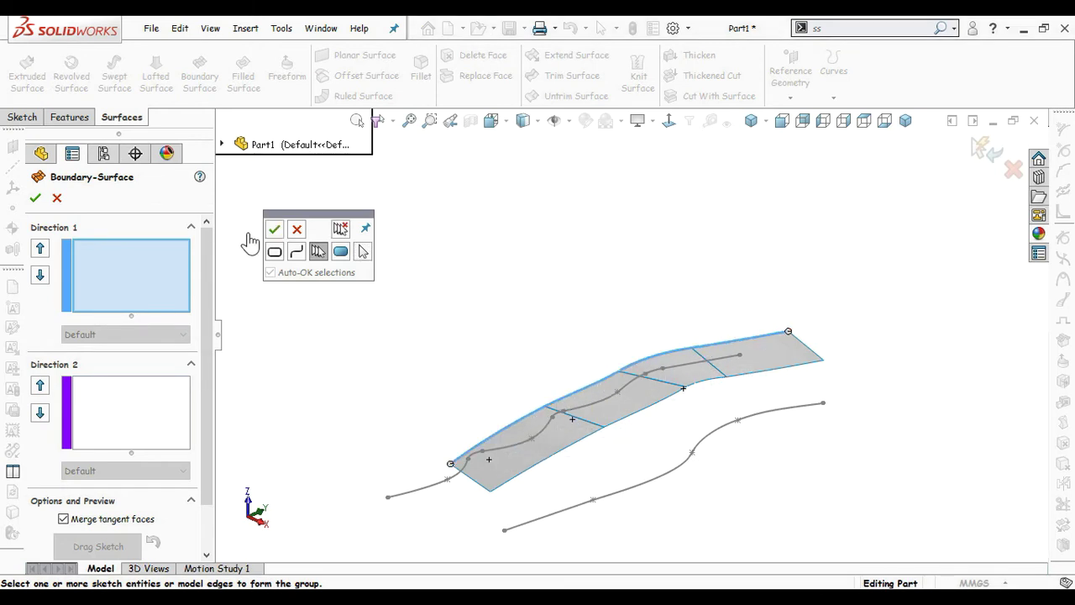
click(273, 234)
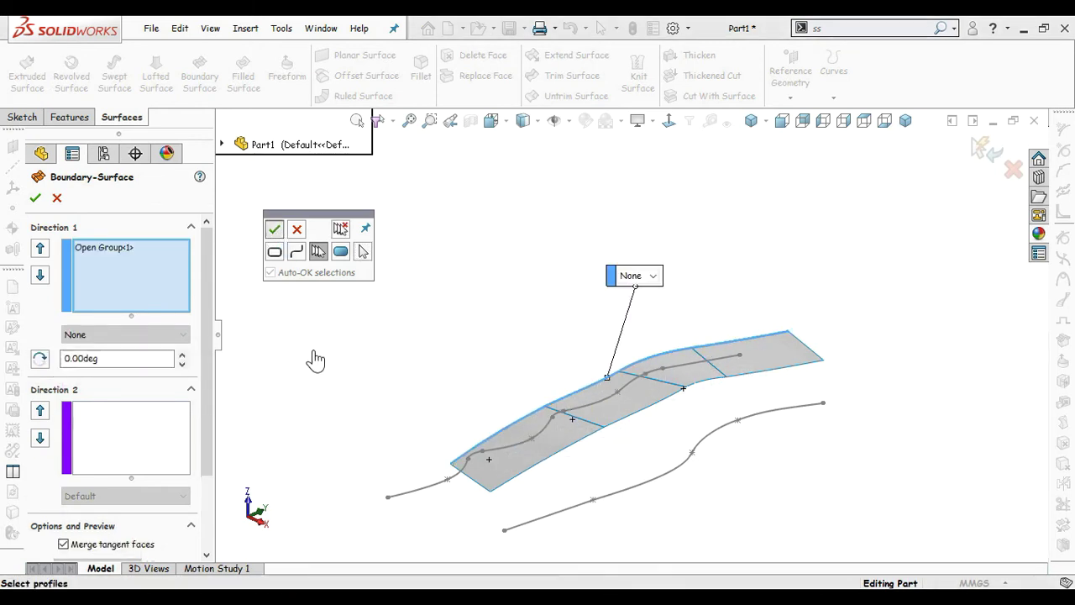
click(585, 514)
click(270, 235)
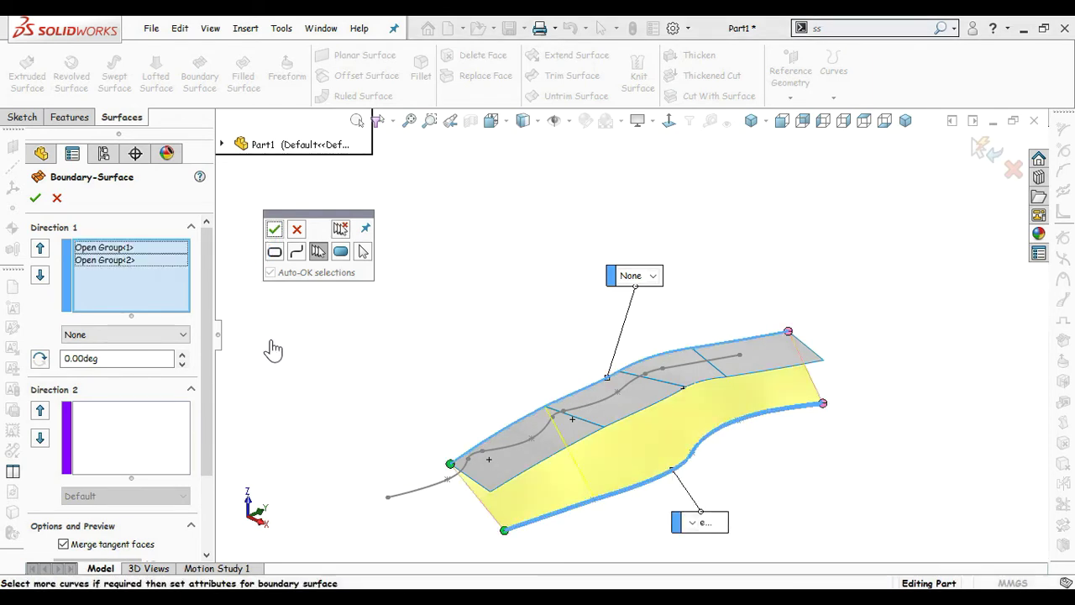
Step: Set the sketch curve to Normal To Profile and the ruled-surface edge to Tangency To Face, and create the boundary surface
click(138, 335)
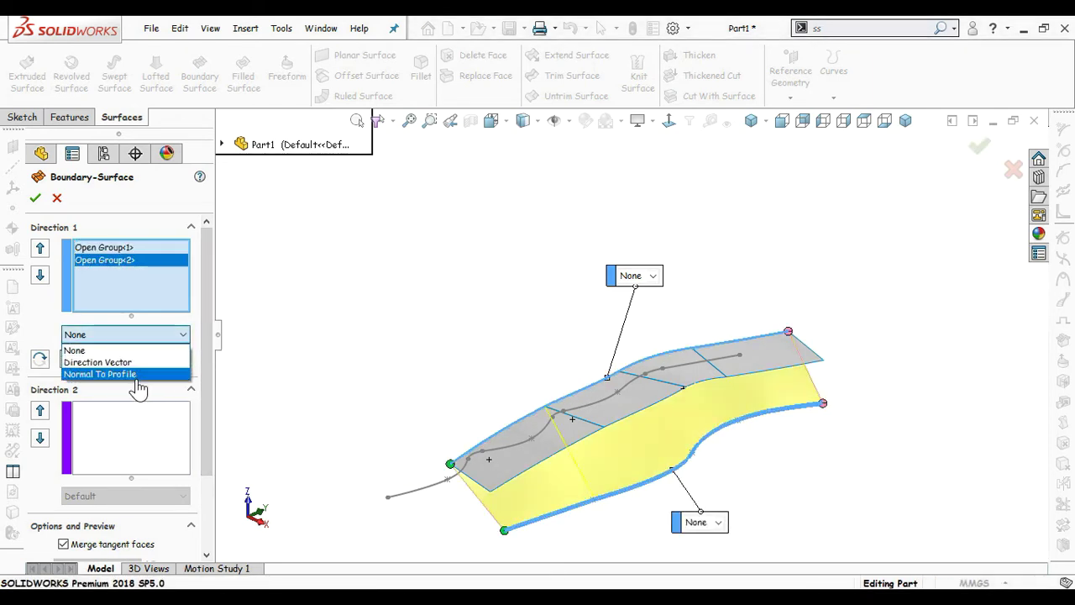
click(134, 375)
click(130, 247)
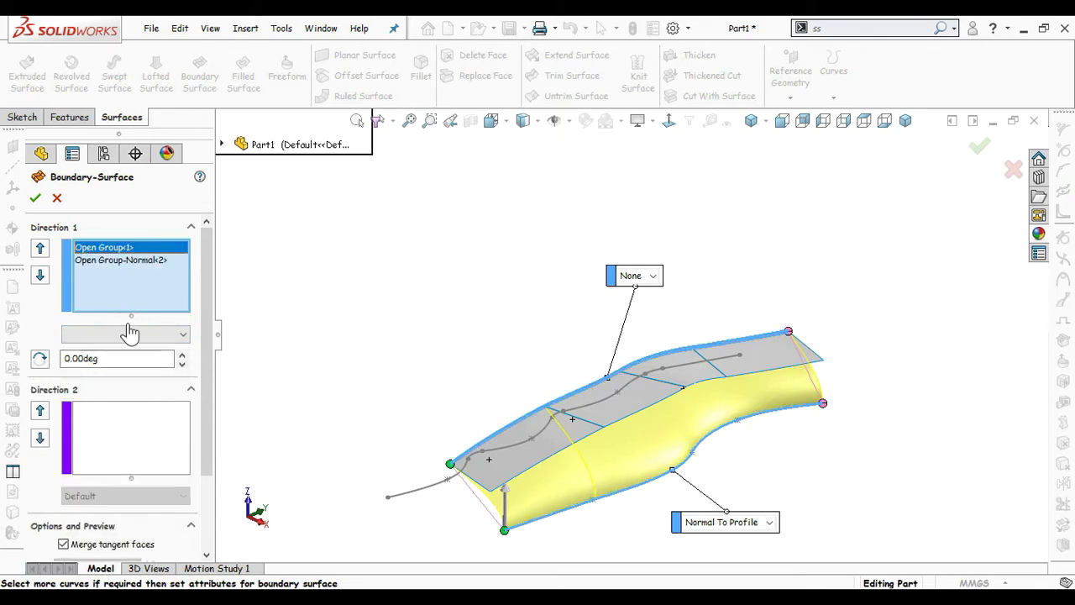
click(134, 336)
click(126, 375)
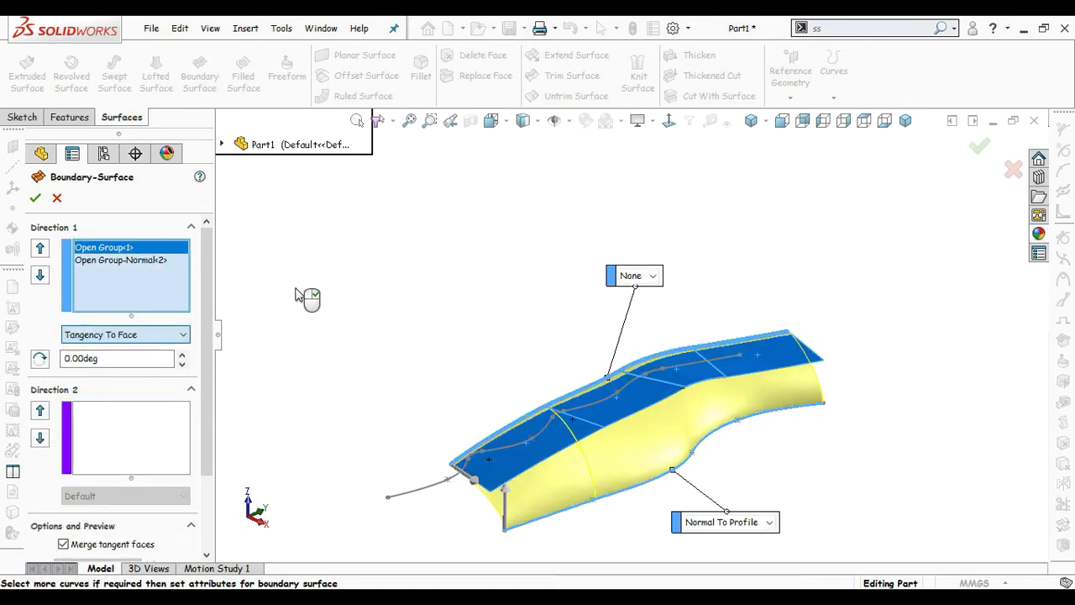
click(36, 202)
click(359, 356)
middle_drag(360, 357, 394, 357)
Step: Show Sketch6 from under Surface-Extrude1
click(35, 384)
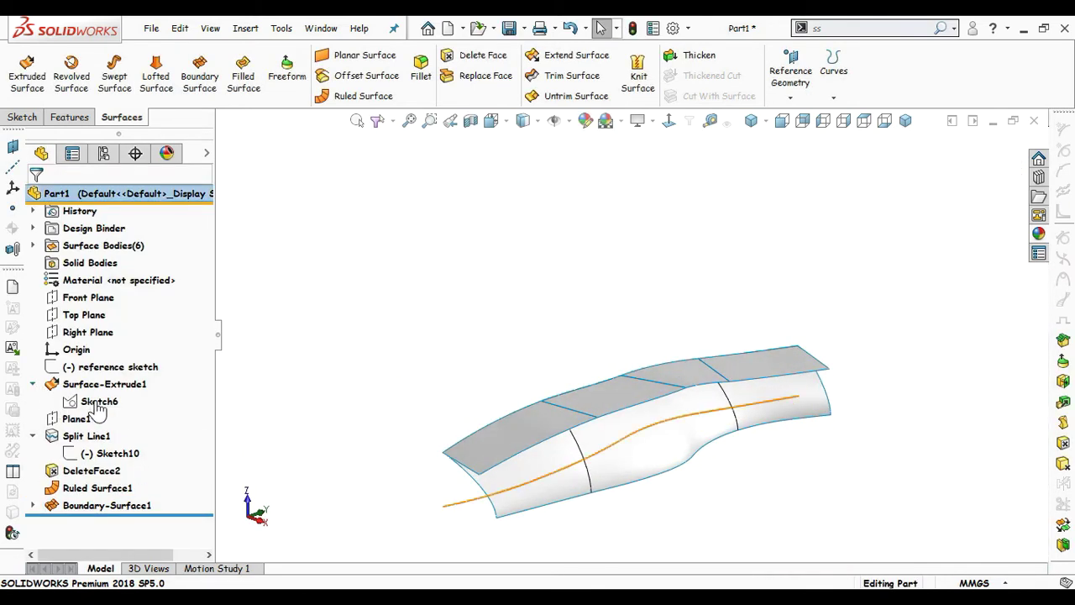
click(99, 401)
click(106, 373)
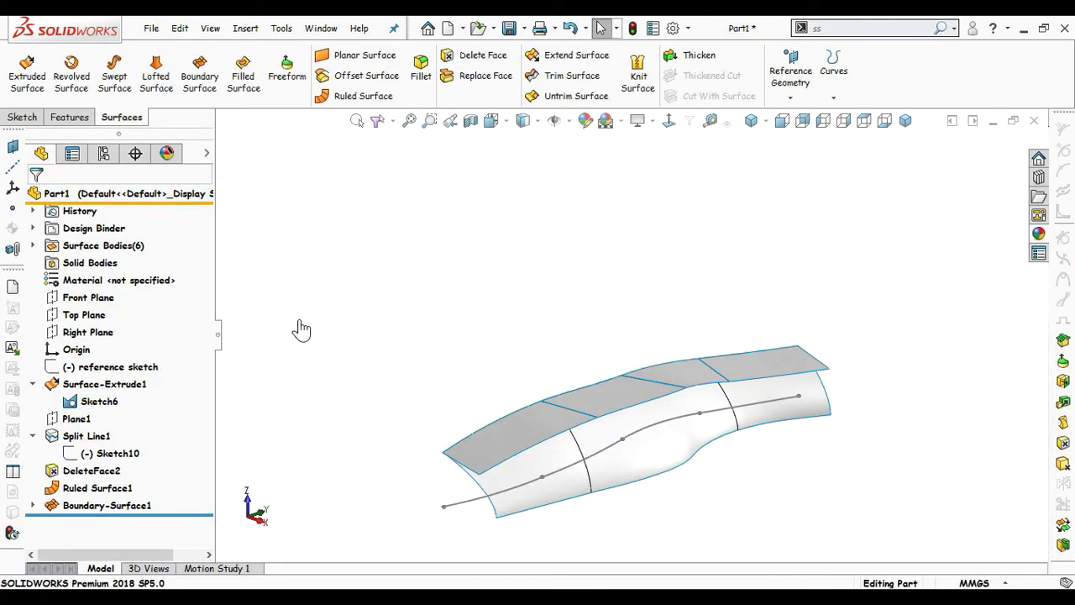
middle_drag(300, 328, 338, 359)
key(z)
key(z)
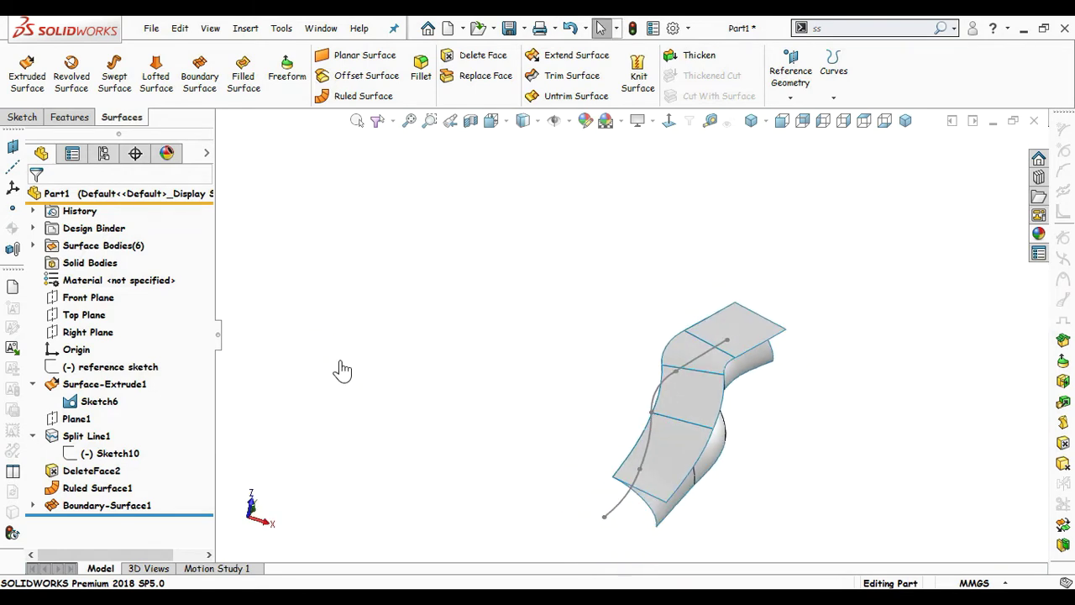
Step: Show Sketch5 from under Boundary-Surface1 and hide Sketch6
click(33, 505)
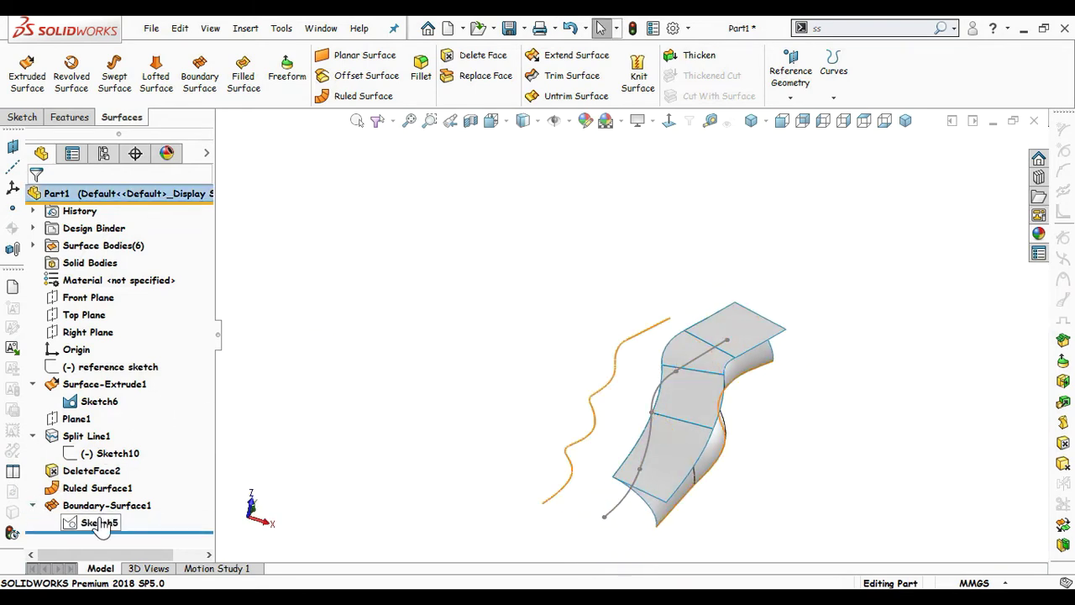
click(101, 524)
click(300, 360)
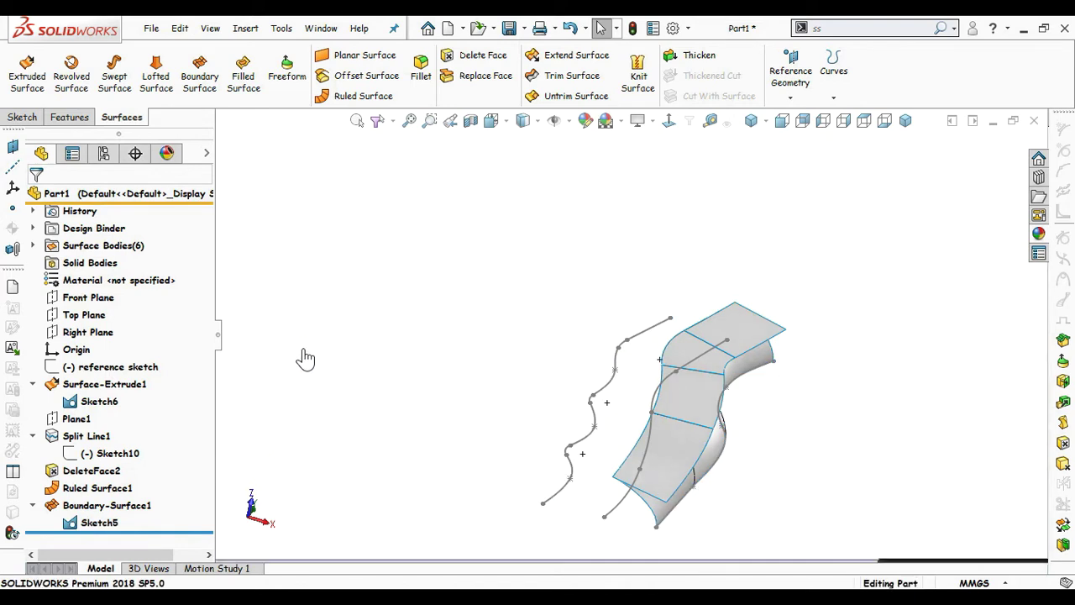
click(113, 402)
click(144, 380)
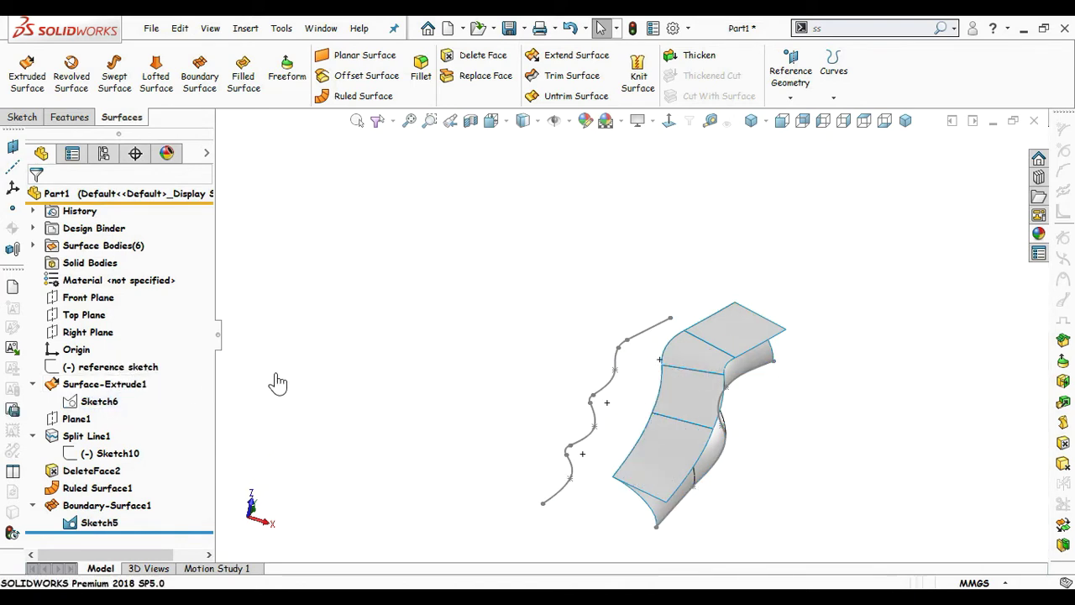
mouse_move(369, 396)
middle_down()
mouse_move(542, 431)
mouse_move(522, 519)
middle_up()
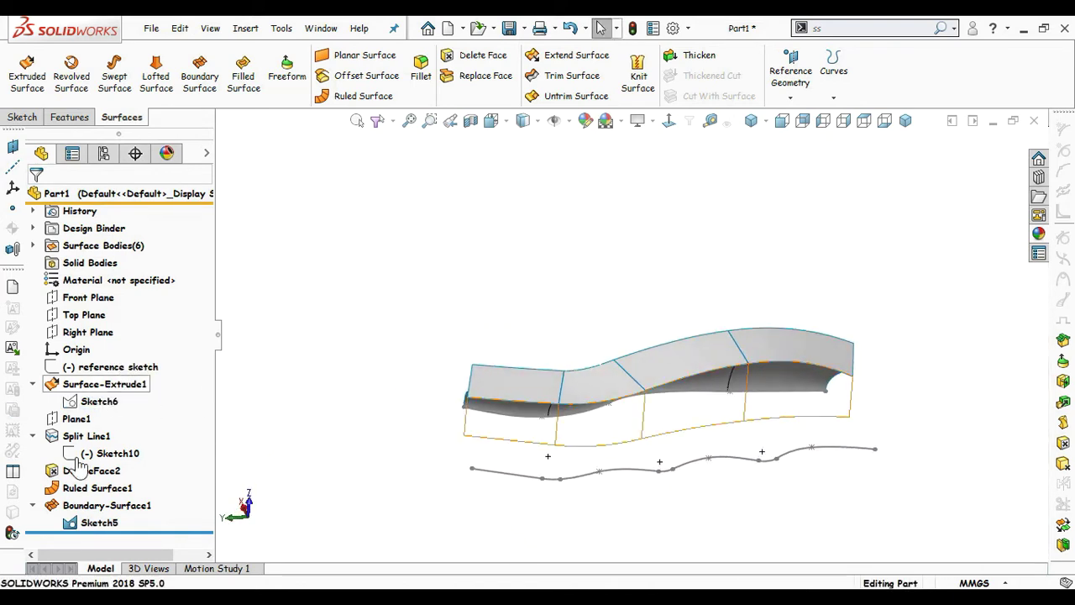
Step: Hide the Ruled Surface1 bodies
click(108, 490)
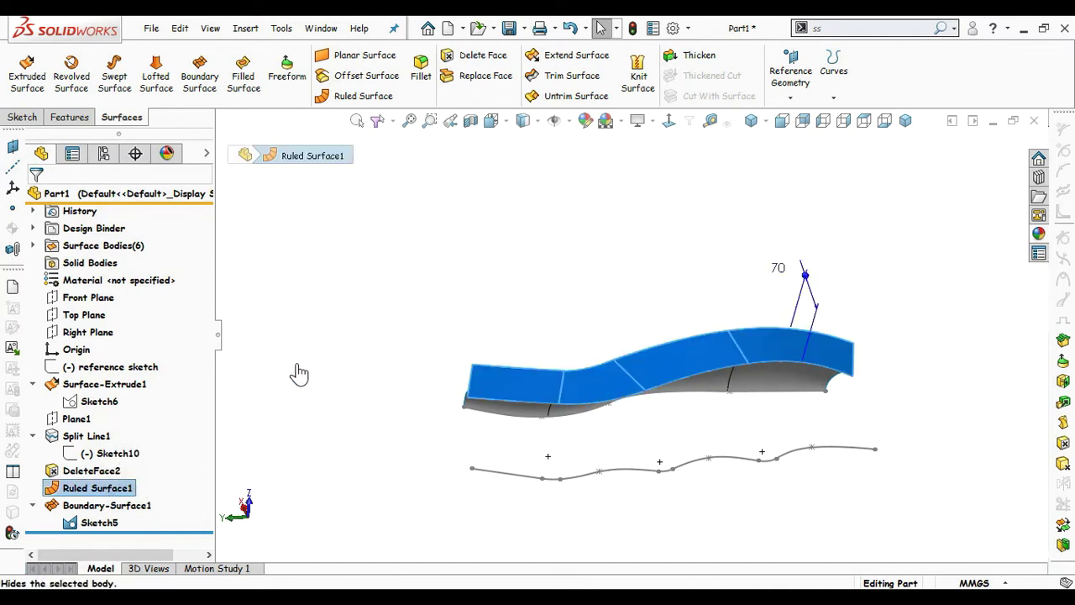
scroll(770, 387, down, 2)
middle_drag(770, 386, 366, 340)
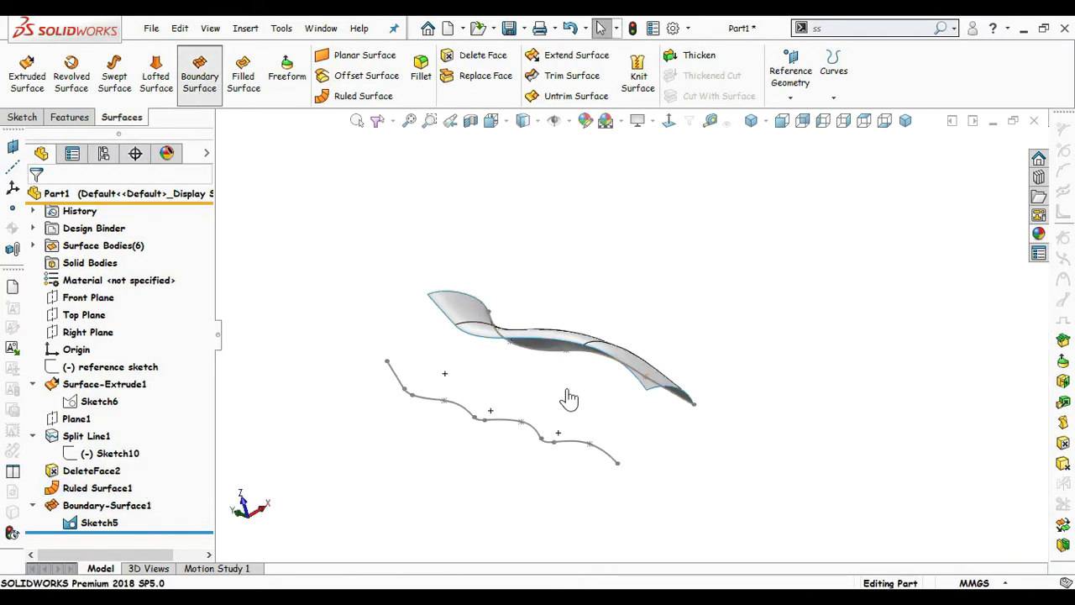
Step: Start a boundary surface between the boundary surface's end edge segment and the matching end arc of Sketch5's wavy curve
scroll(576, 402, down, 3)
middle_drag(577, 402, 591, 411)
drag(661, 435, 871, 283)
scroll(685, 352, down, 3)
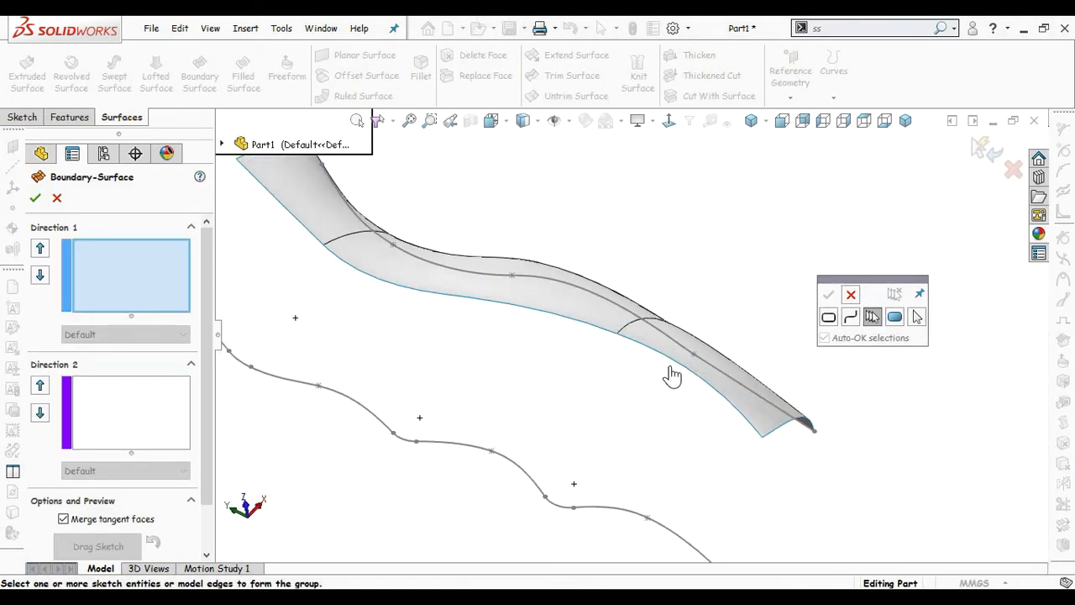
click(672, 367)
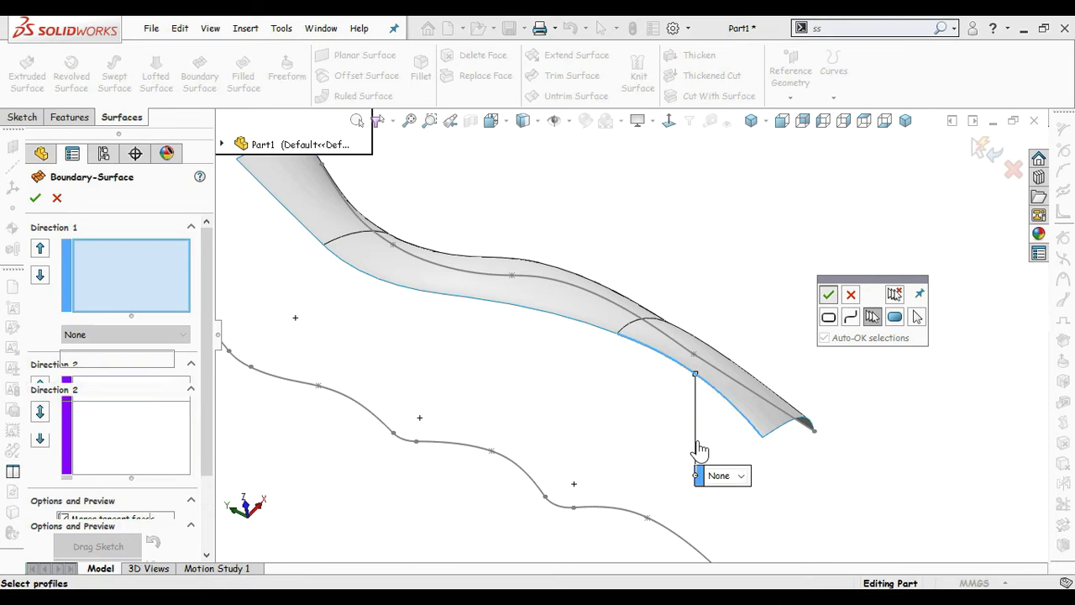
middle_drag(633, 463, 613, 448)
click(618, 446)
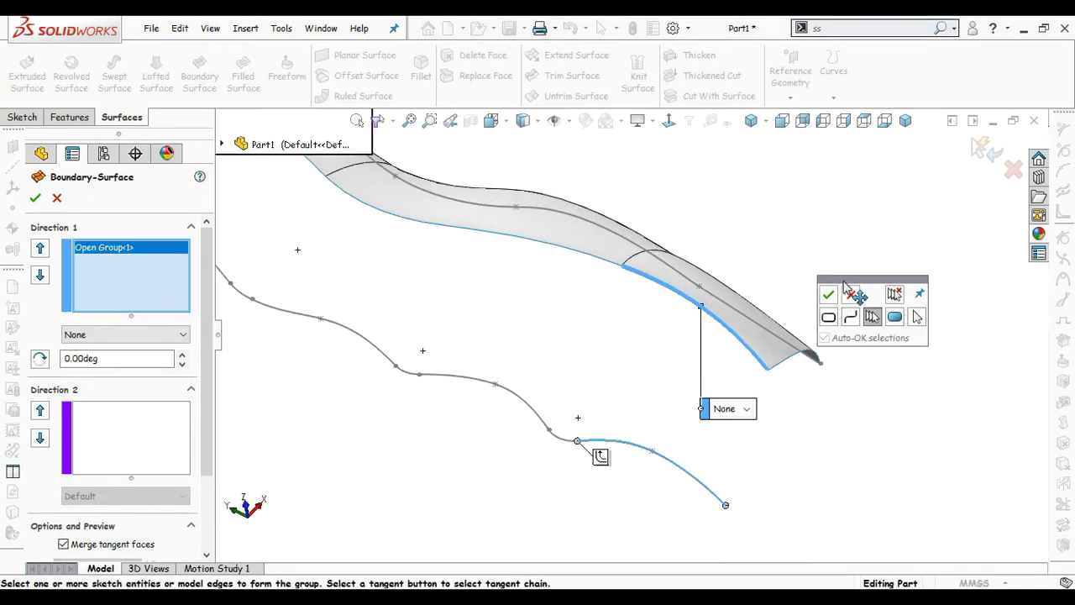
click(828, 300)
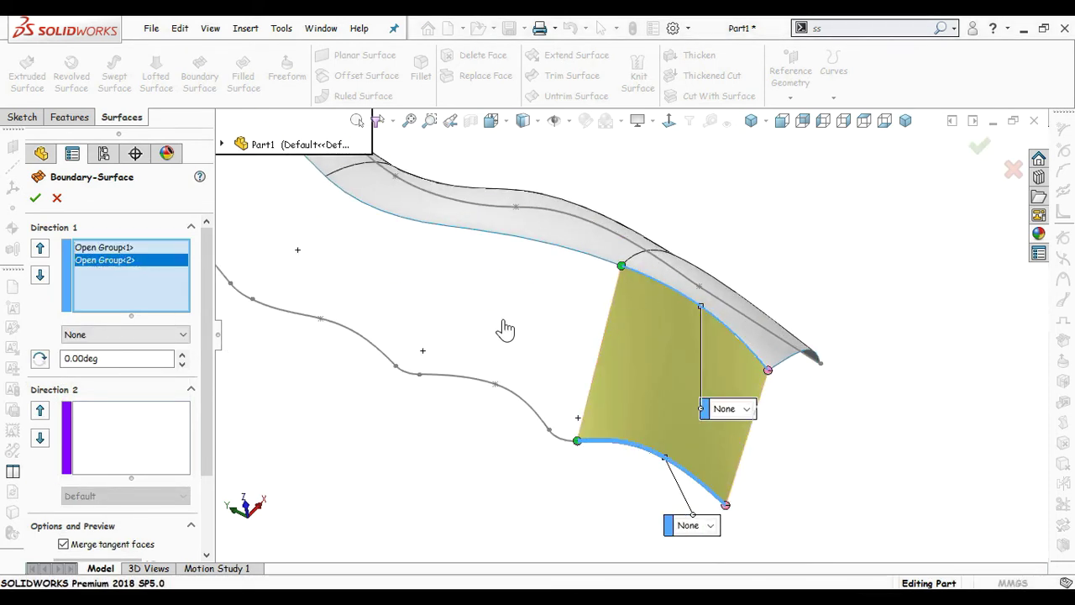
Step: Set the sketch arc to Normal To Profile and the surface edge to Tangency To Face, and create the second boundary surface
middle_drag(538, 302, 490, 300)
click(134, 336)
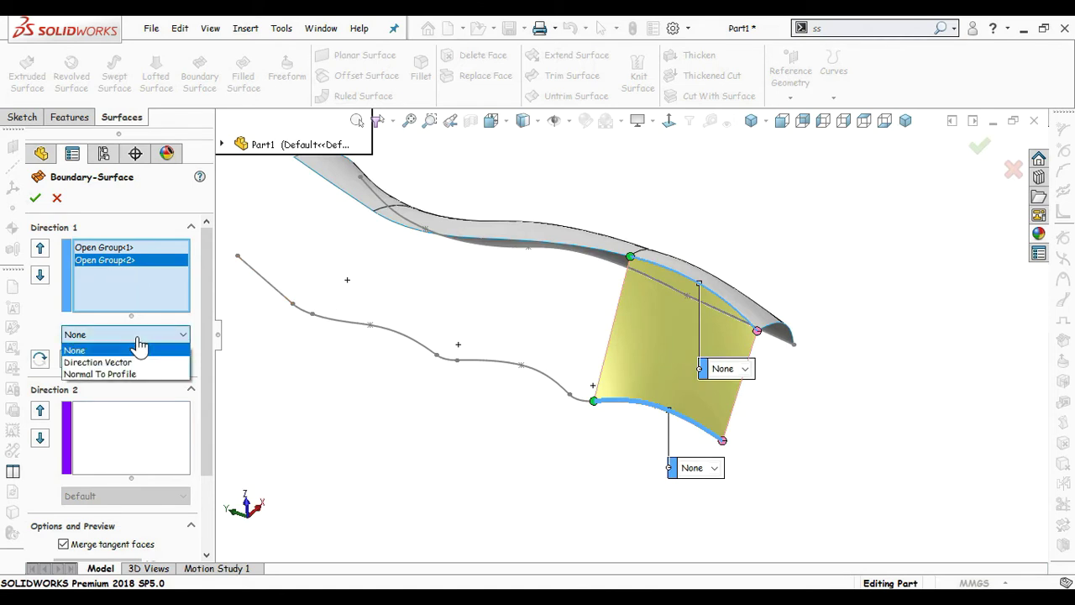
click(130, 376)
click(117, 248)
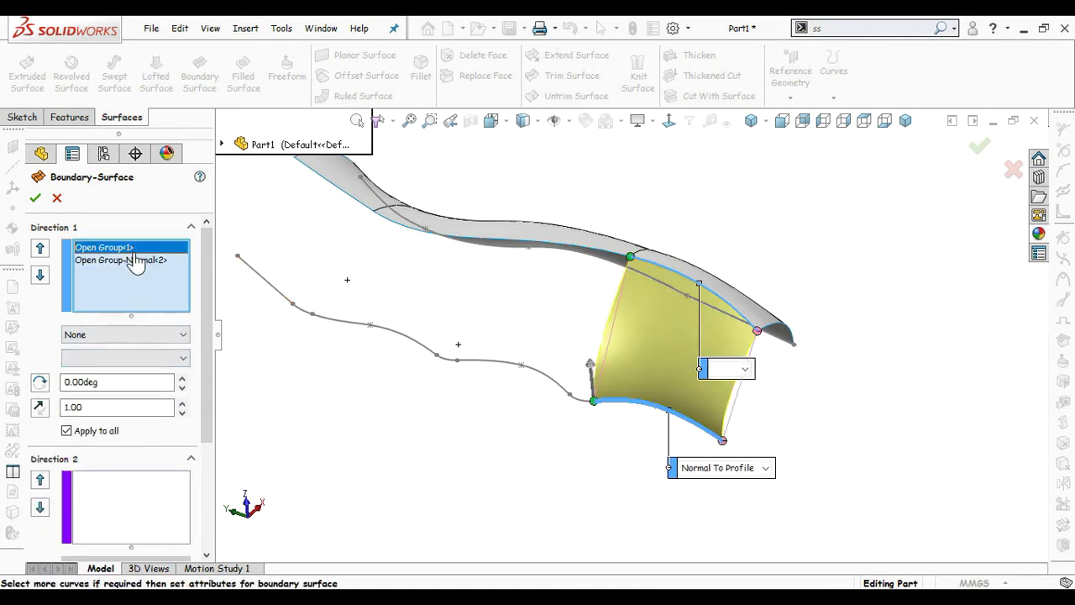
click(139, 334)
click(100, 373)
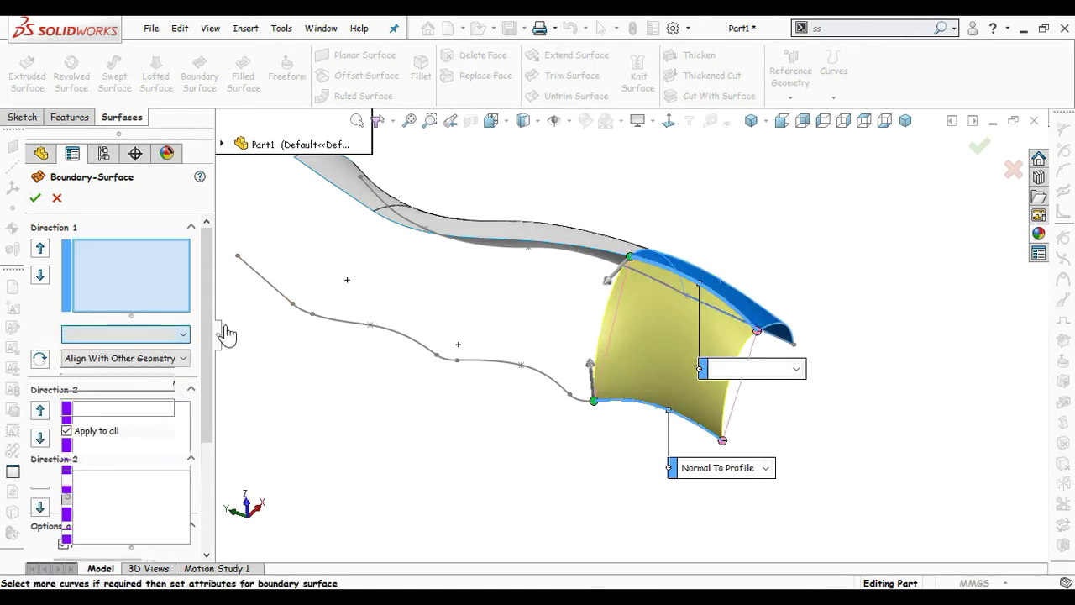
click(35, 198)
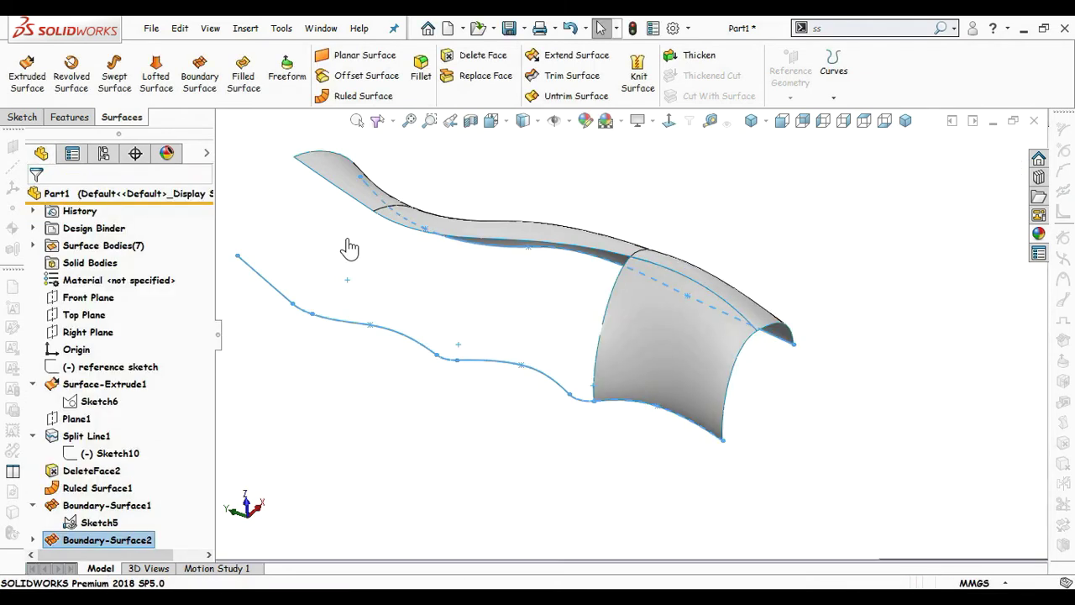
Step: Start a boundary surface between the middle surface's edge segment near the opposite end and the matching arc of Sketch5's wavy curve
key(f)
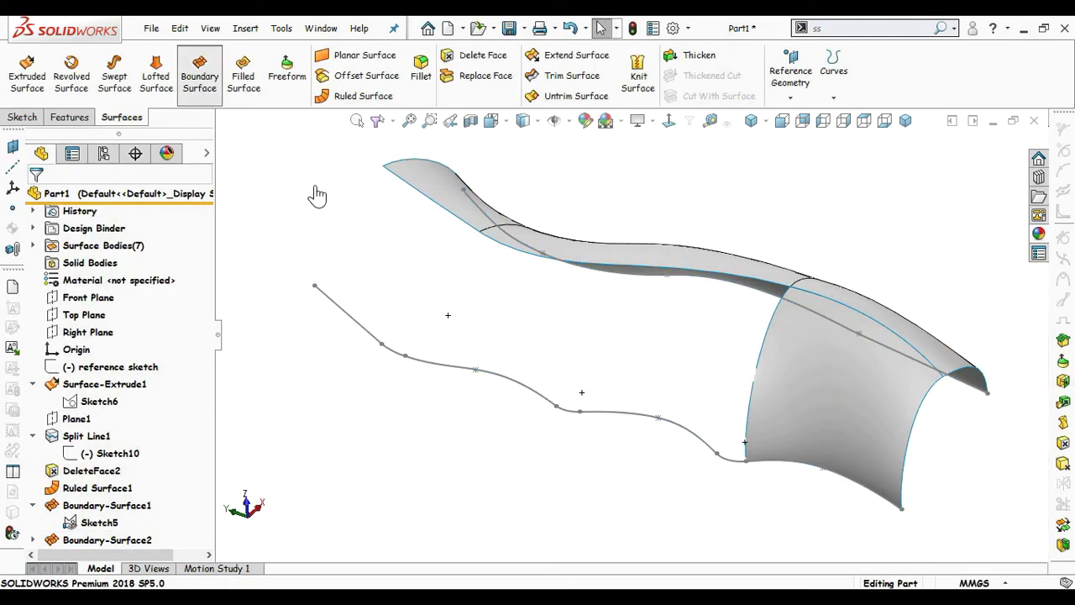
click(536, 253)
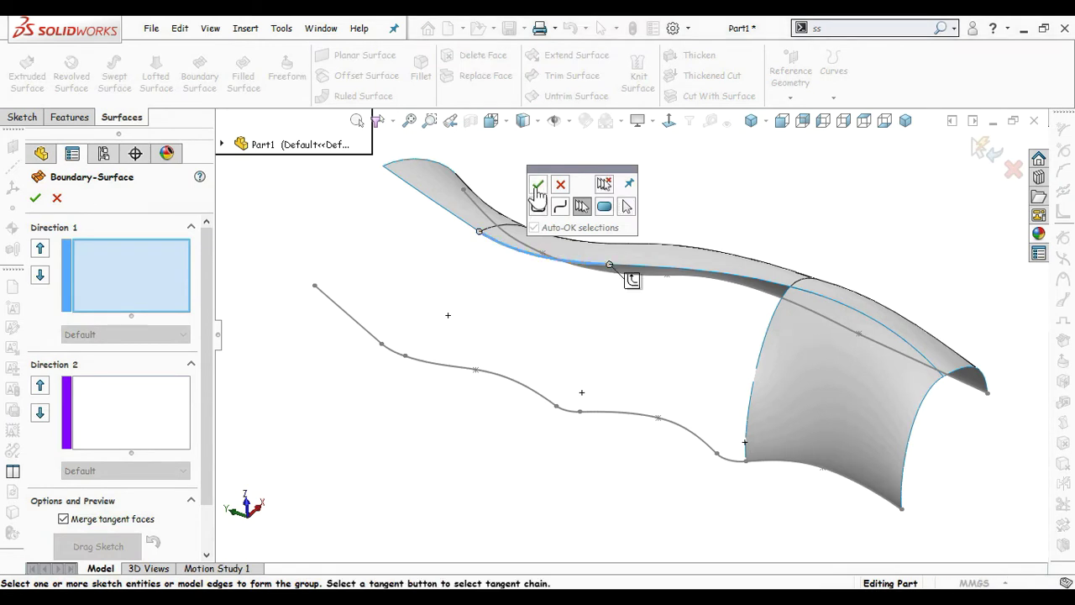
right_click(440, 252)
click(463, 373)
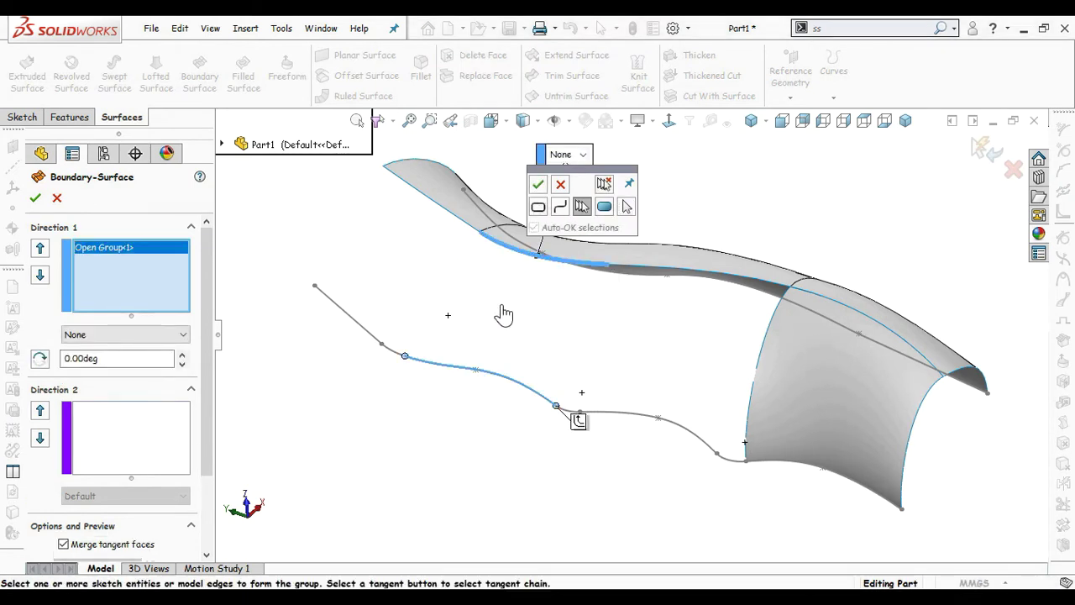
click(538, 184)
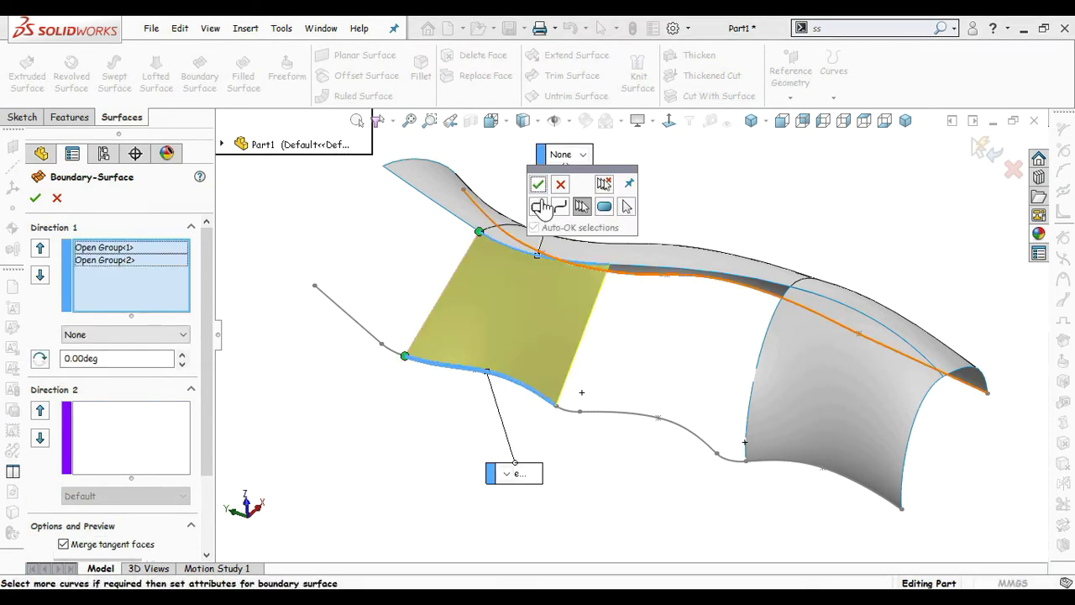
Step: Set the sketch arc to Normal To Profile and the surface edge to Tangency To Face, and create this boundary surface
click(139, 335)
click(138, 377)
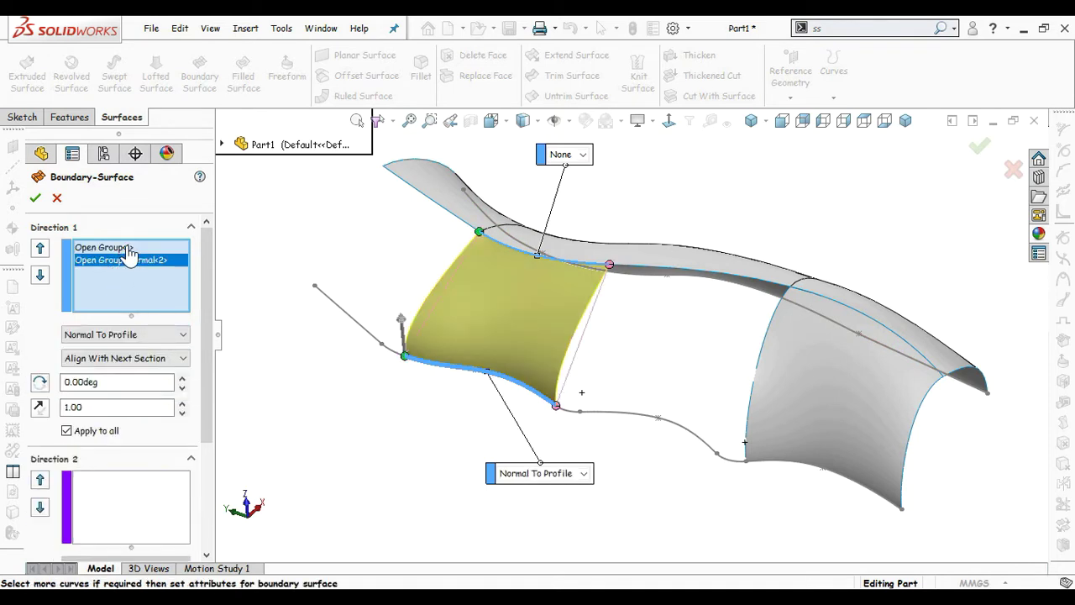
click(103, 247)
click(126, 335)
click(135, 374)
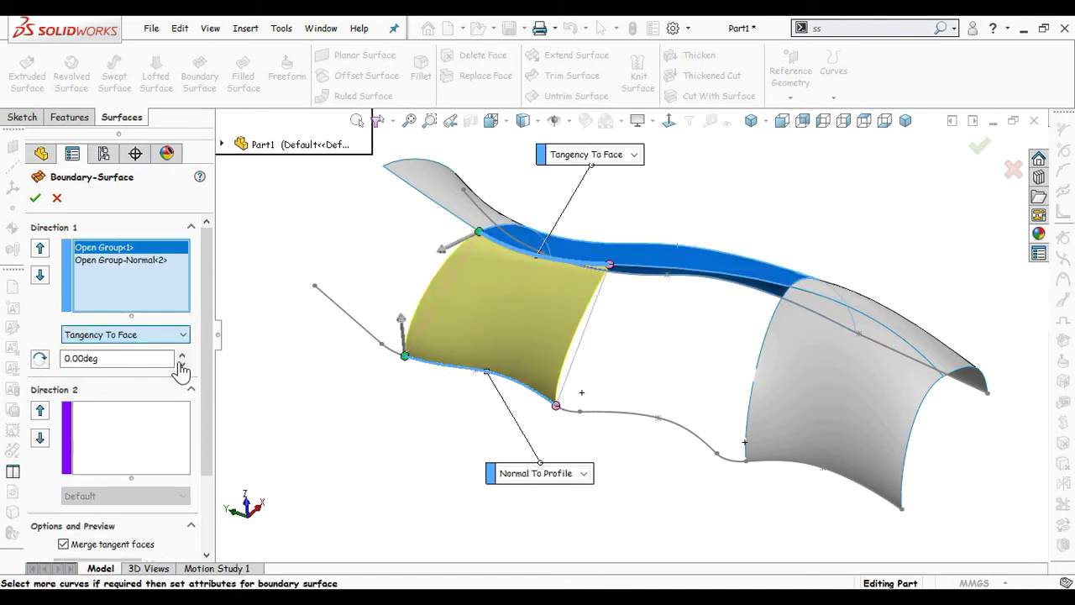
click(35, 200)
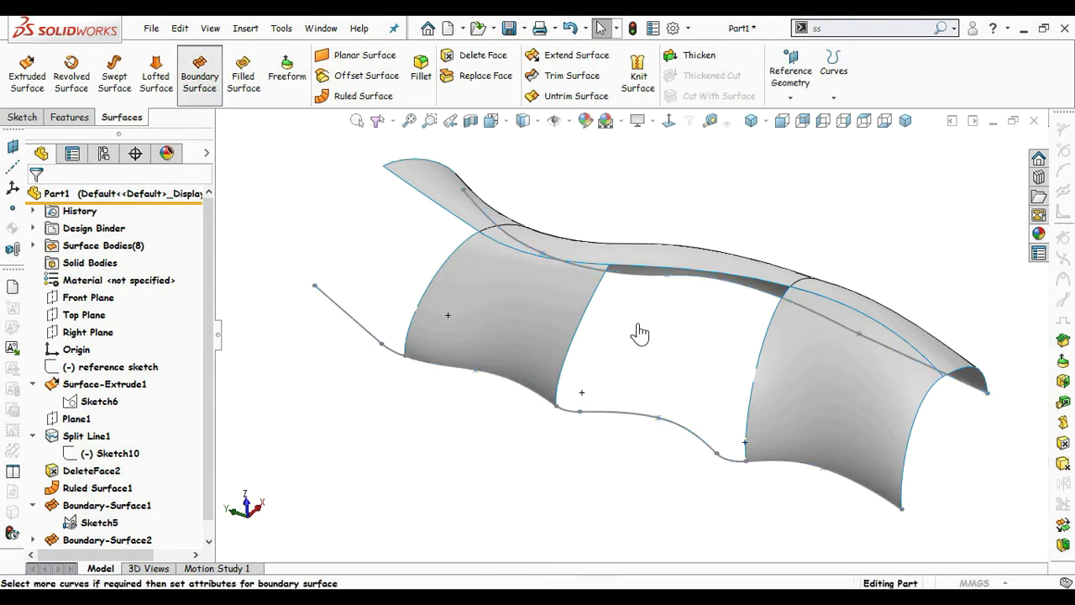
Step: Define a boundary surface filling the central gap, with the upper edge and wavy sketch curve as Direction 1 and both neighbouring side edges as Direction 2
click(665, 269)
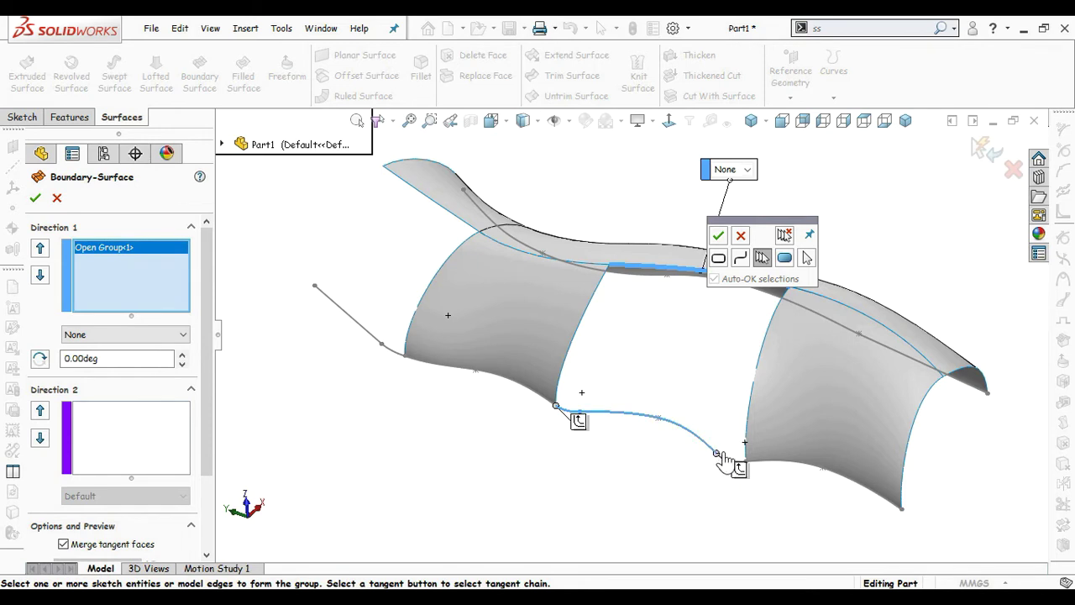
click(718, 235)
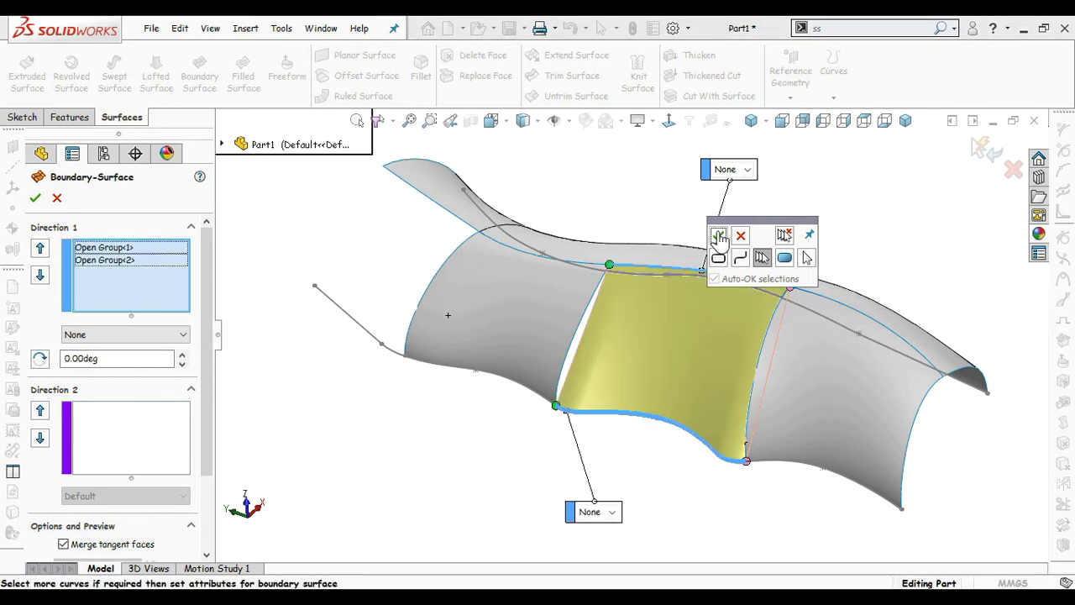
click(156, 426)
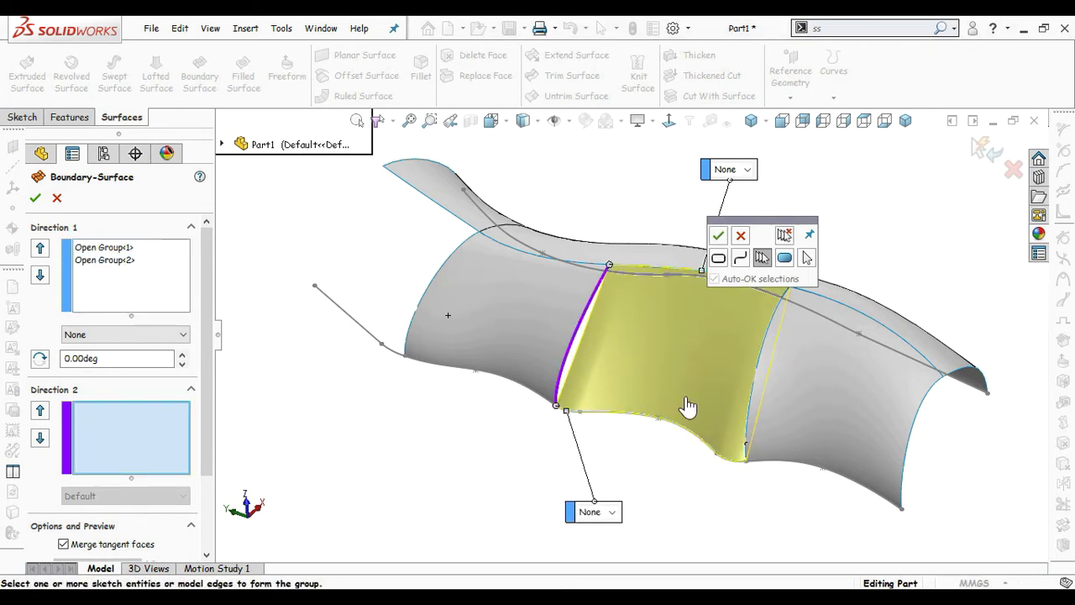
click(725, 257)
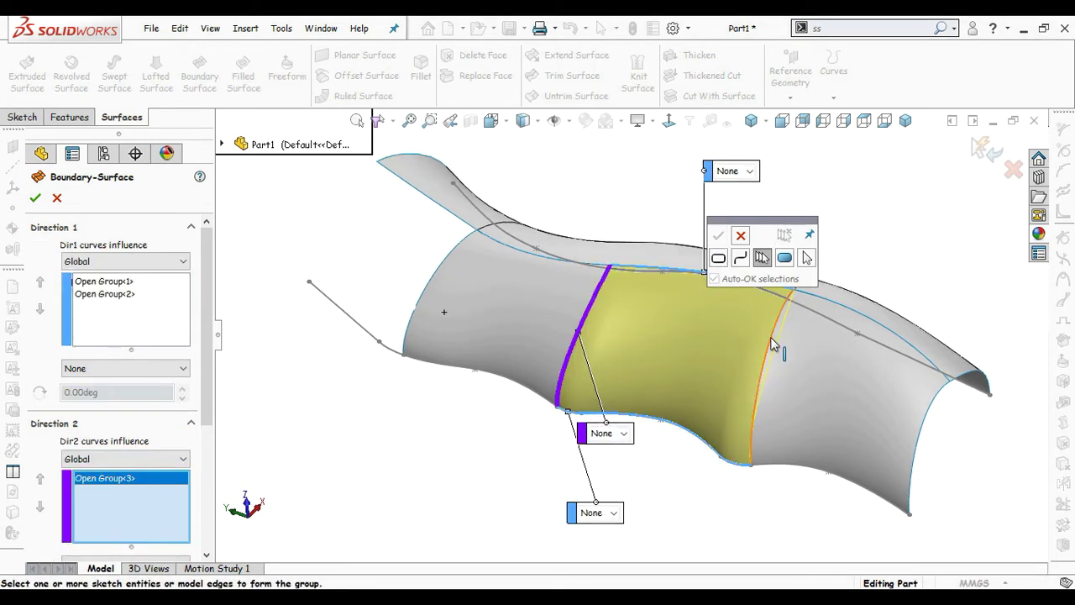
click(771, 336)
click(717, 236)
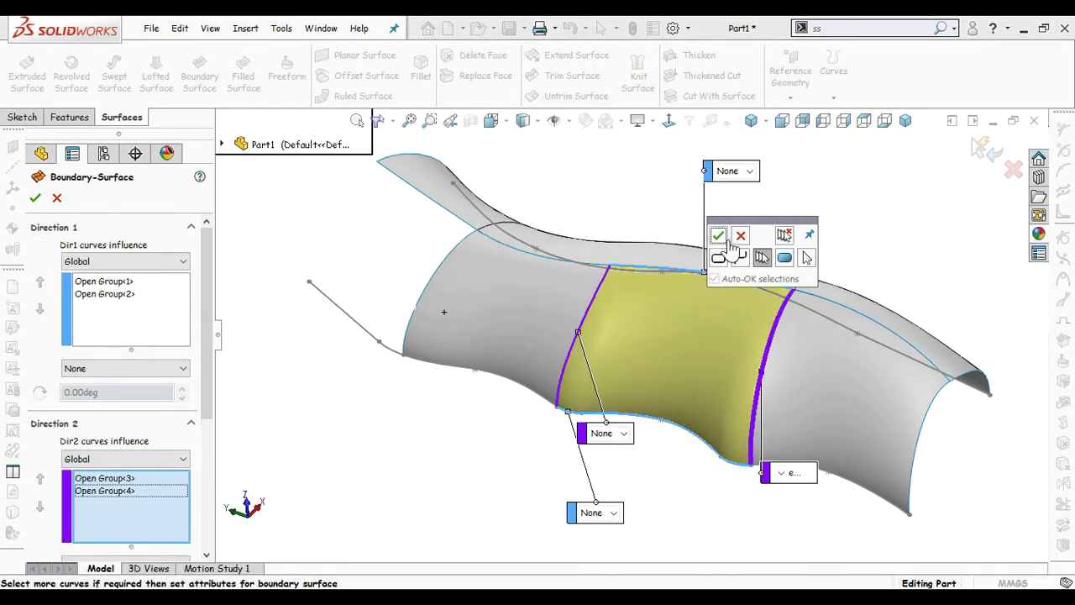
click(740, 239)
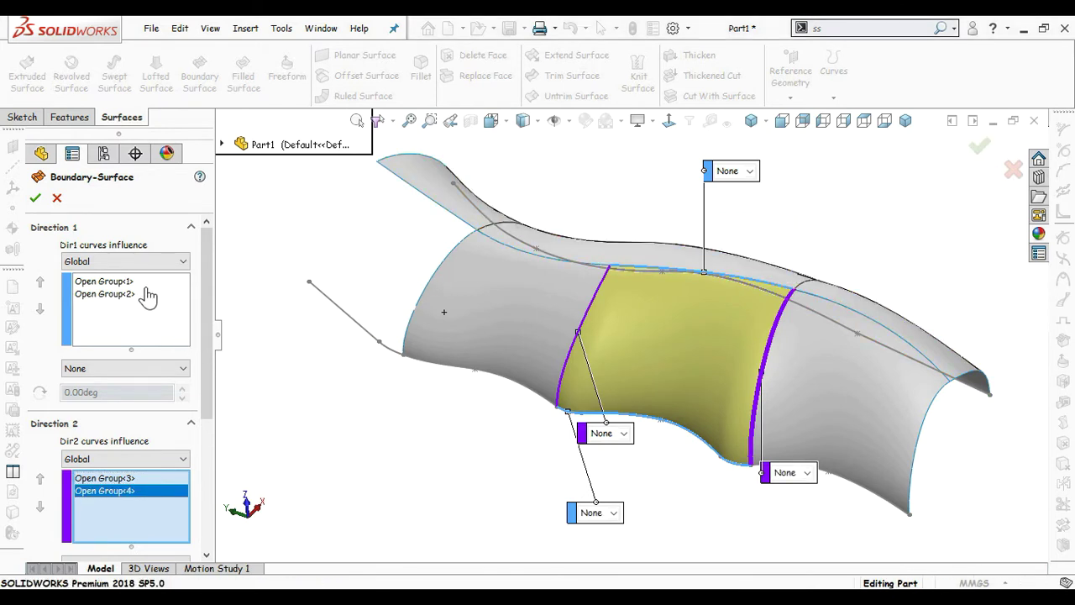
Step: Set the central patch's upper edge to Tangency To Face and its sketch curve to Normal To Profile, and create the surface
click(148, 334)
click(159, 370)
click(101, 405)
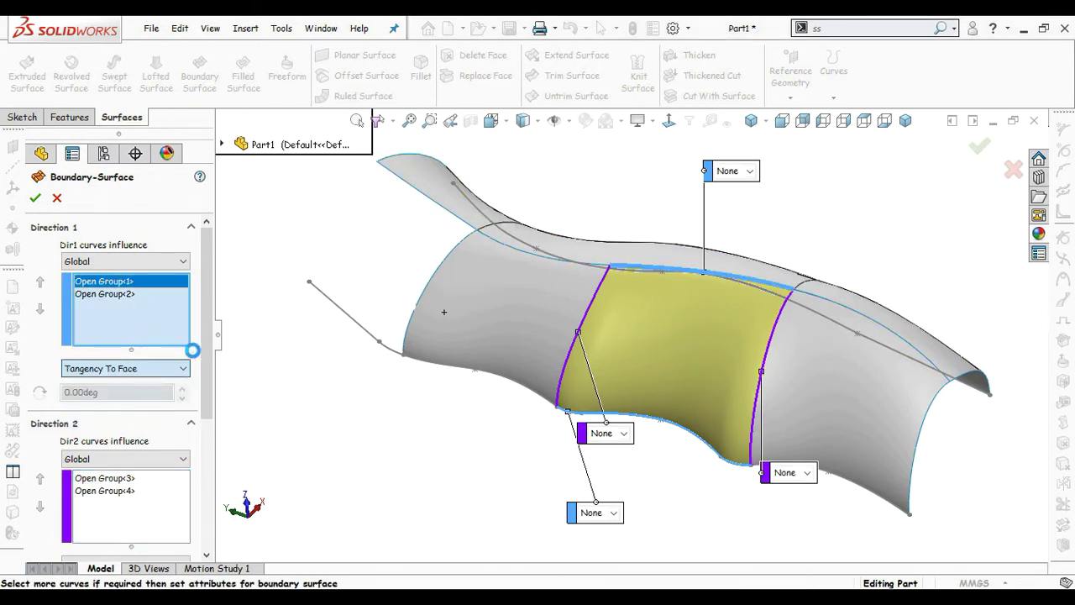
click(121, 295)
click(160, 368)
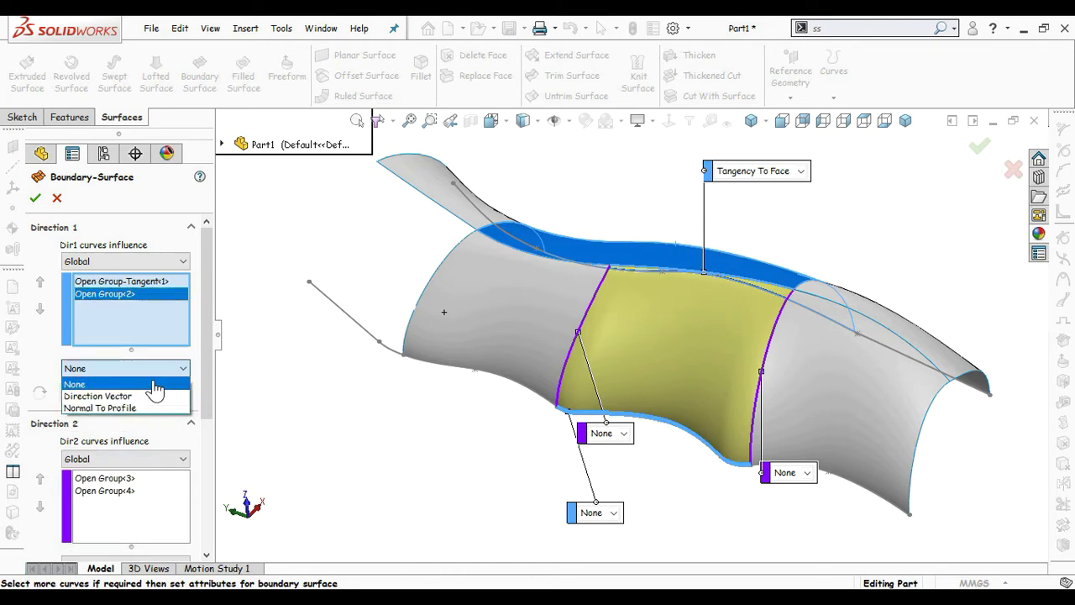
click(100, 404)
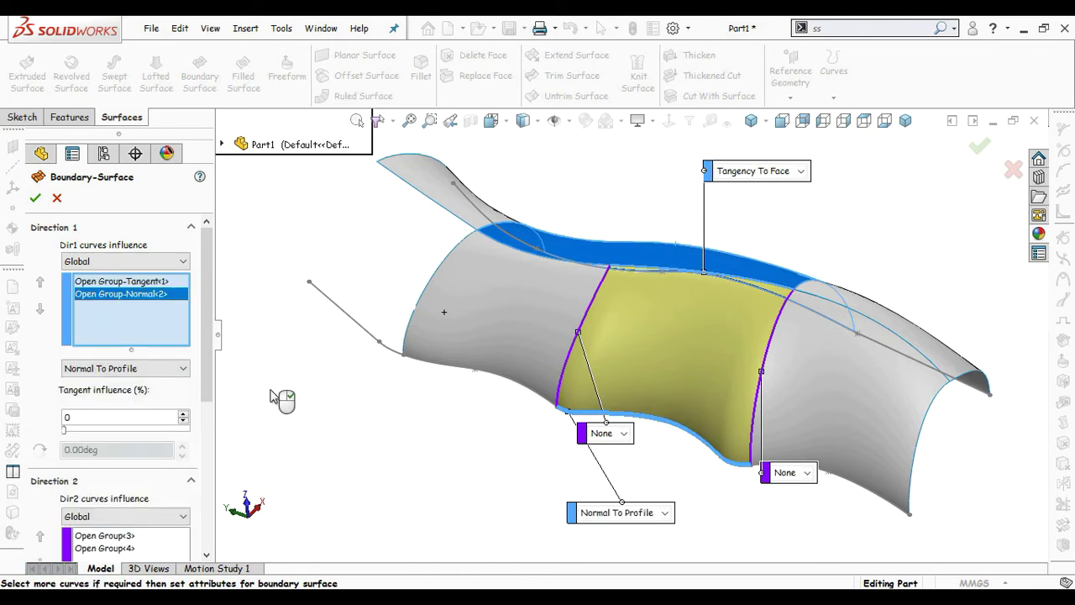
key(Return)
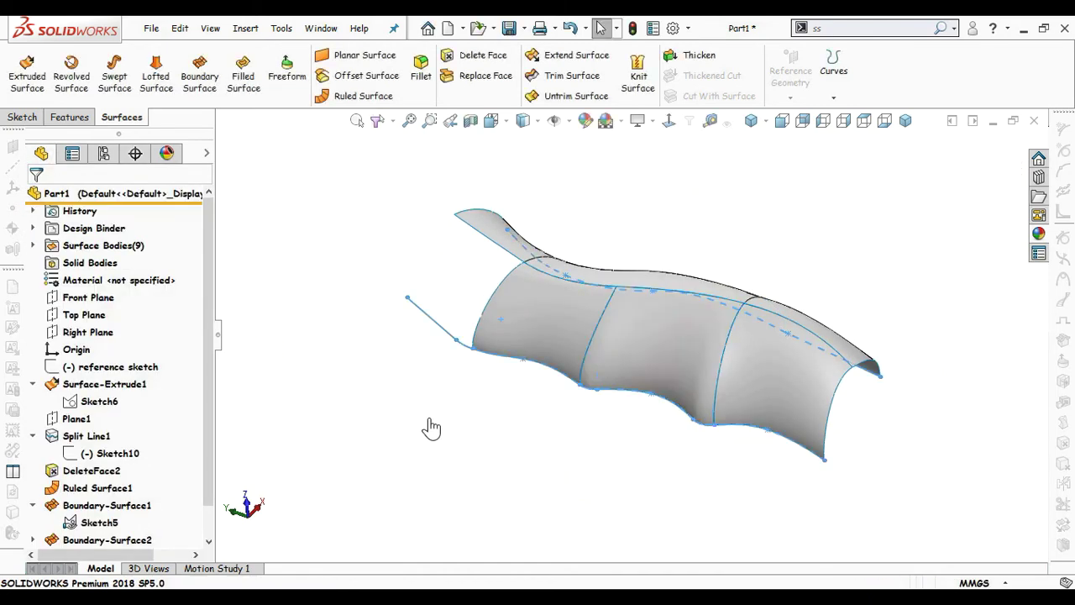
Step: Define a boundary surface at the open end from the ruled surface edge and Sketch5's end line and arc, with the adjacent side edge as Direction 2
middle_drag(545, 442, 588, 489)
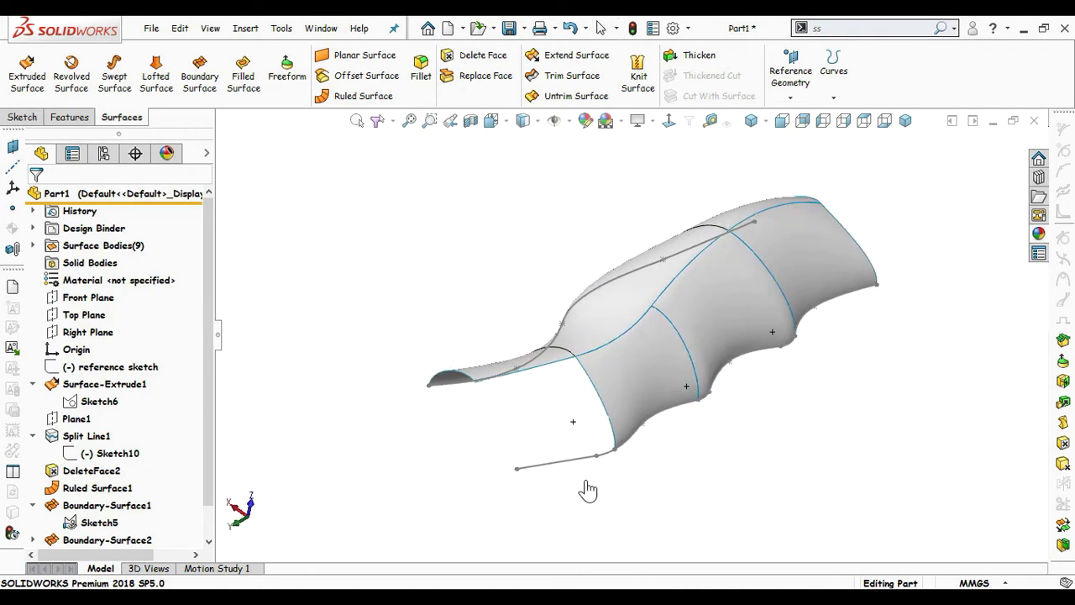
key(Return)
middle_drag(452, 283, 441, 296)
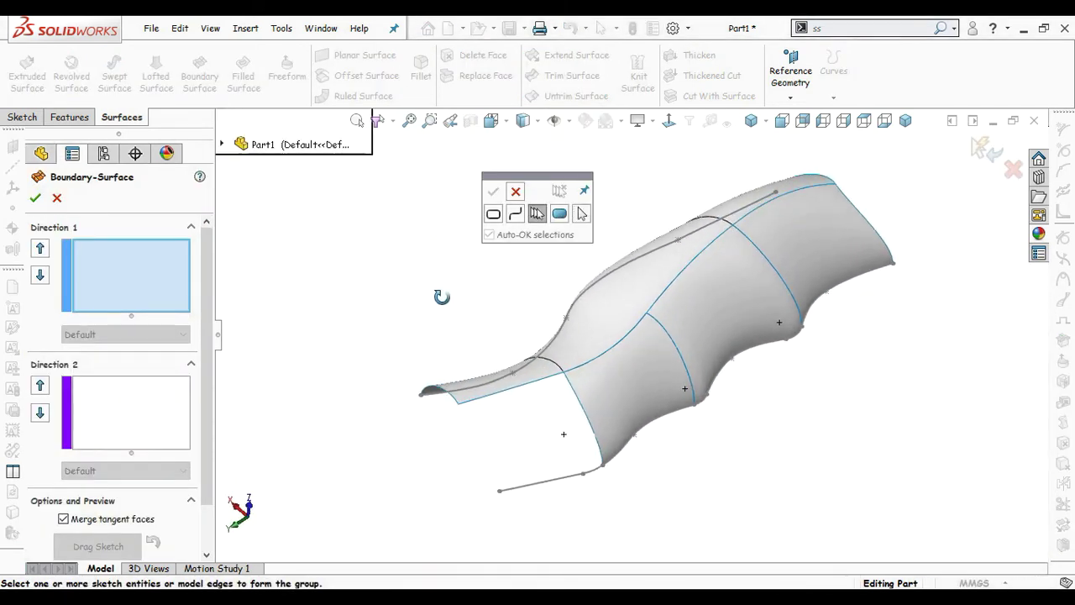
click(494, 193)
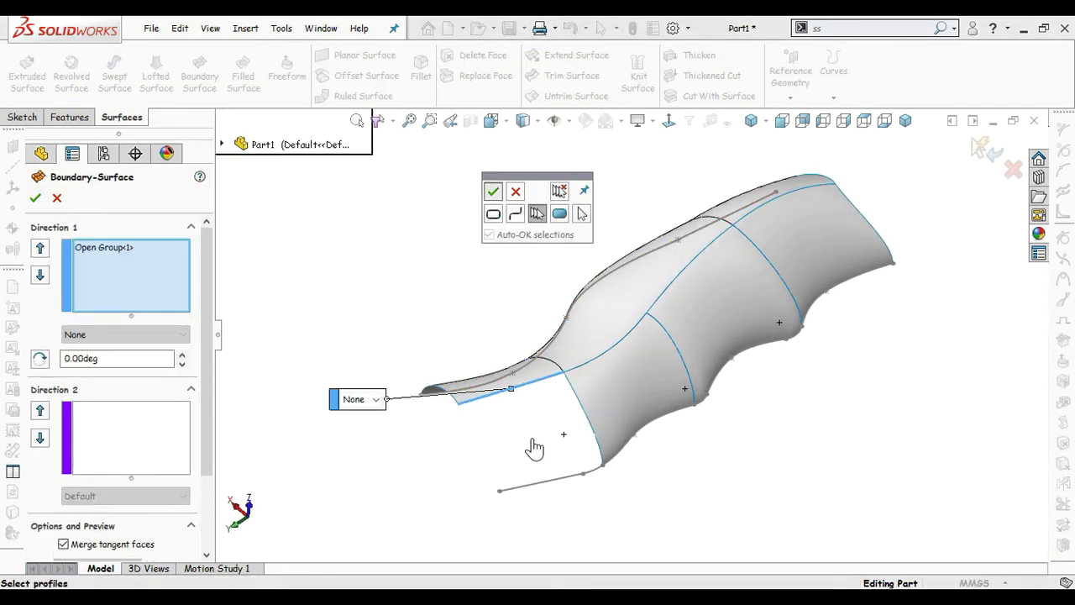
scroll(533, 446, down, 3)
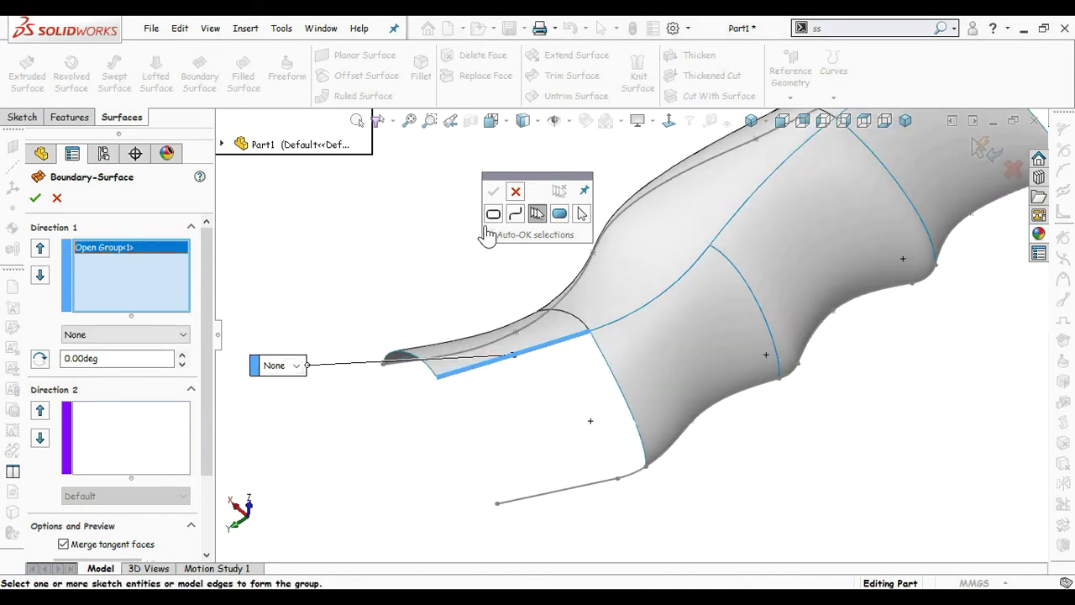
click(561, 496)
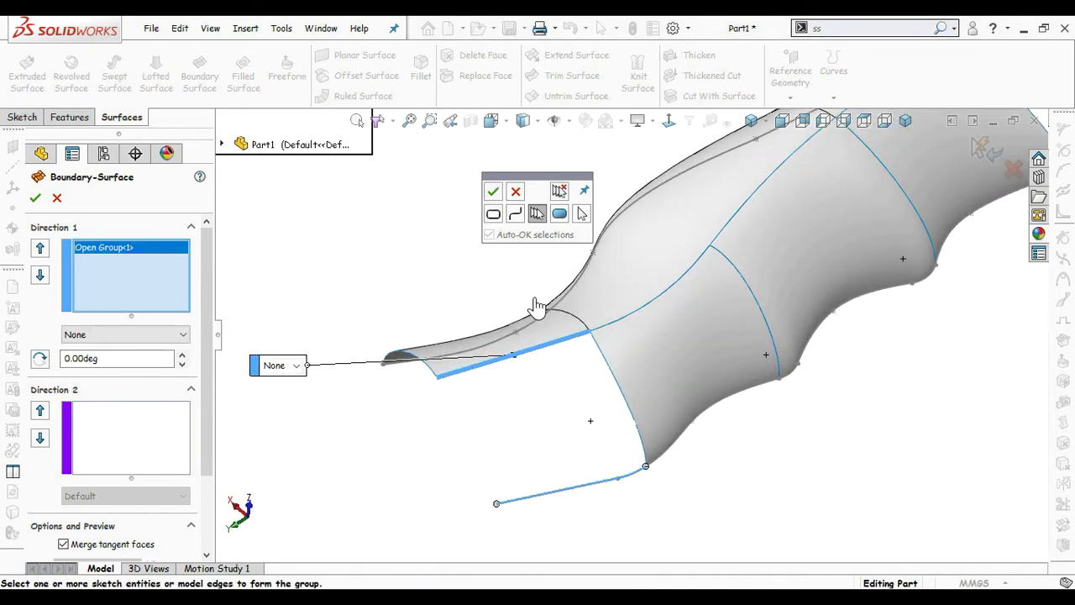
click(494, 192)
click(516, 193)
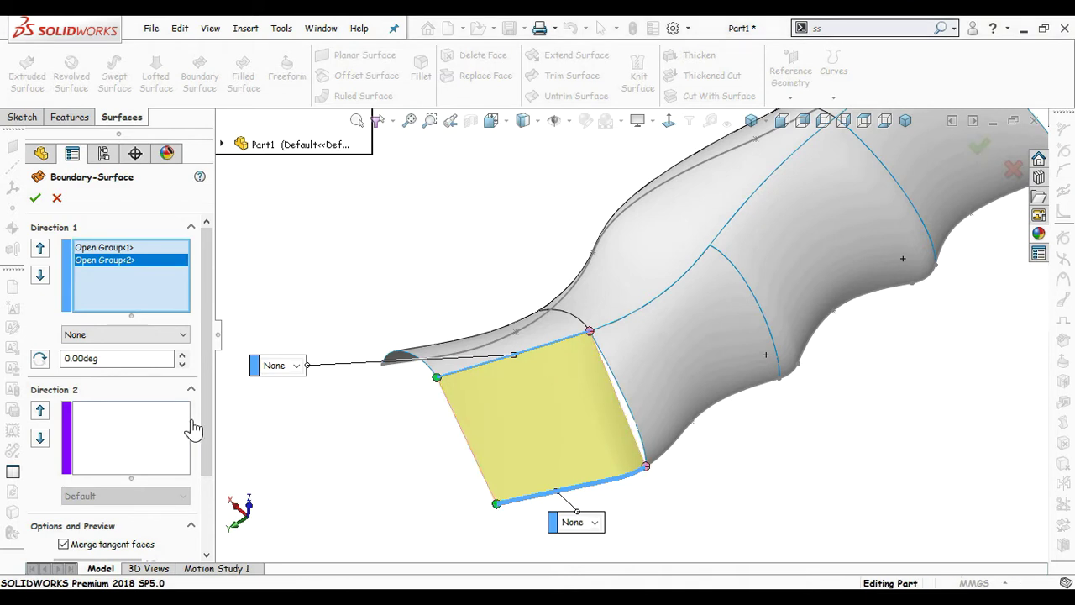
click(168, 434)
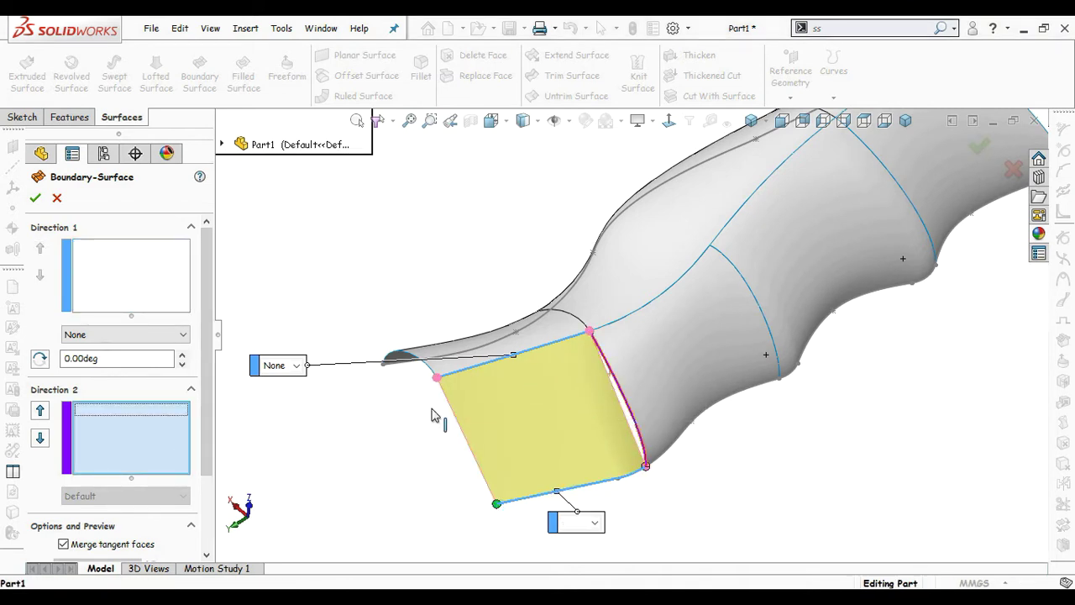
Step: Set the end patch's ruled surface edge to Tangency To Face and its sketch profile to Normal To Profile, and create the surface
click(109, 281)
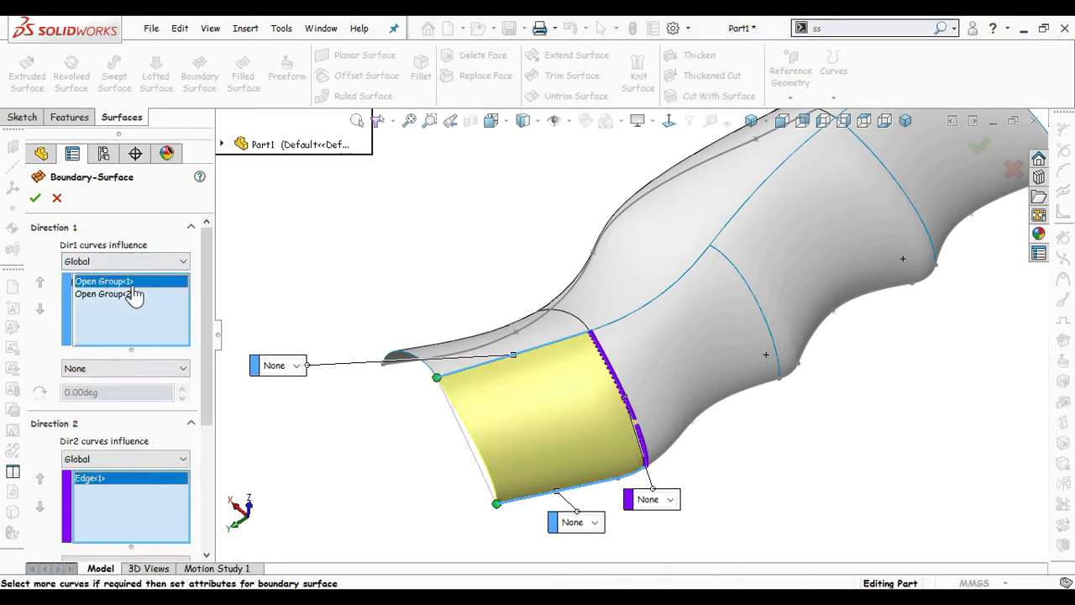
click(126, 368)
click(118, 409)
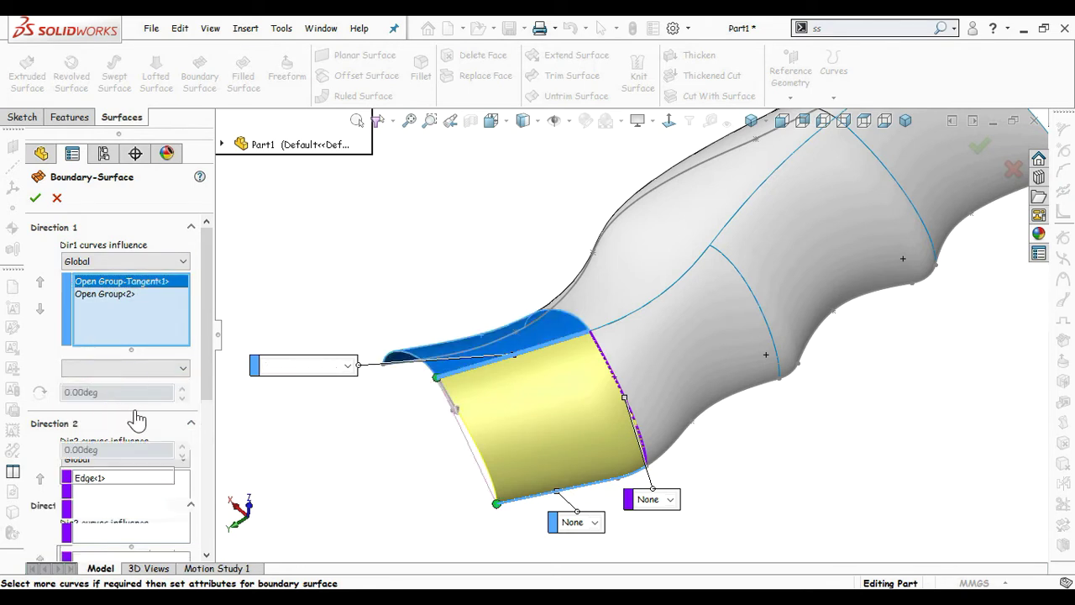
click(118, 295)
click(153, 372)
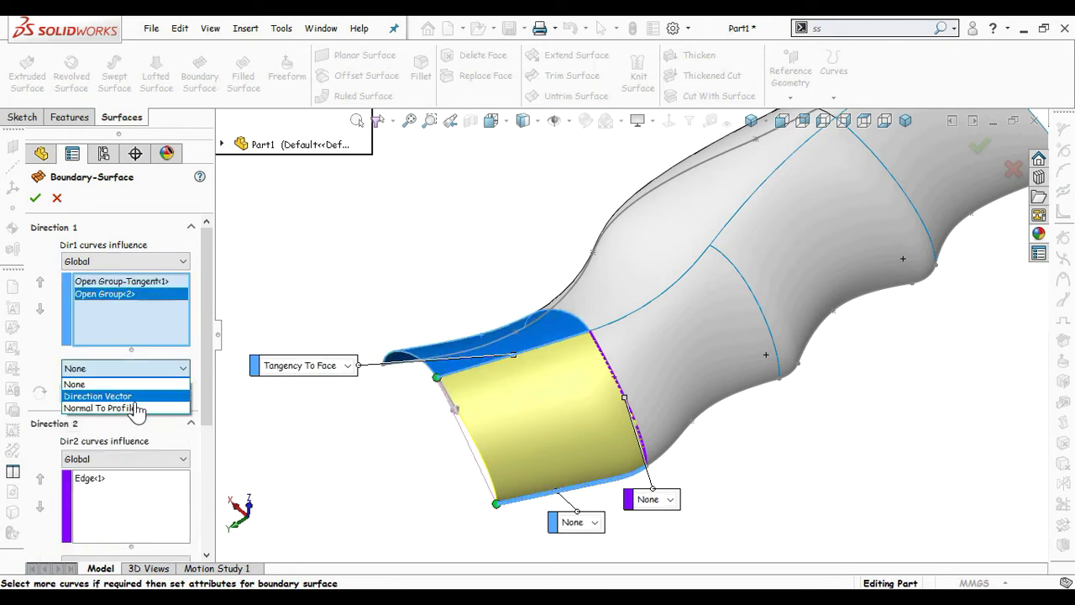
click(96, 407)
click(36, 198)
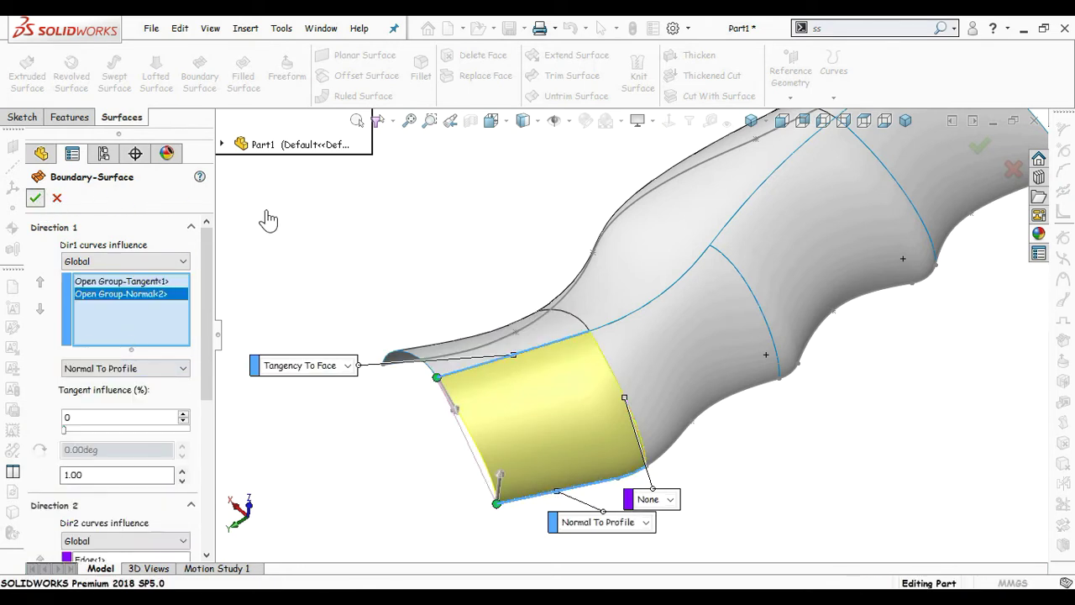
Step: Start a body mirror with the Front Plane as the mirror plane
scroll(521, 264, up, 5)
middle_drag(521, 264, 659, 273)
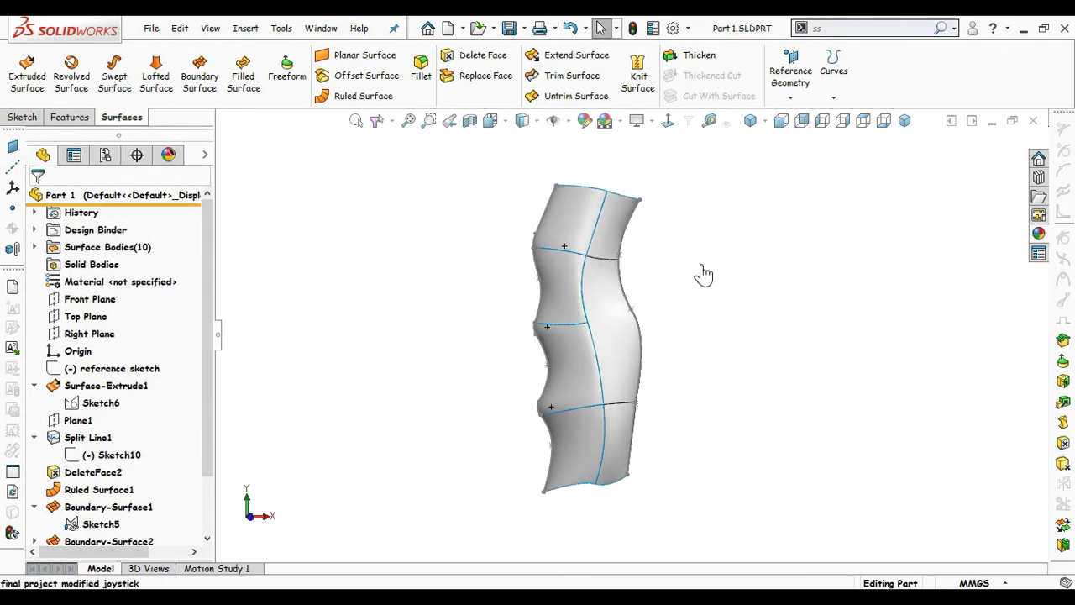
click(75, 303)
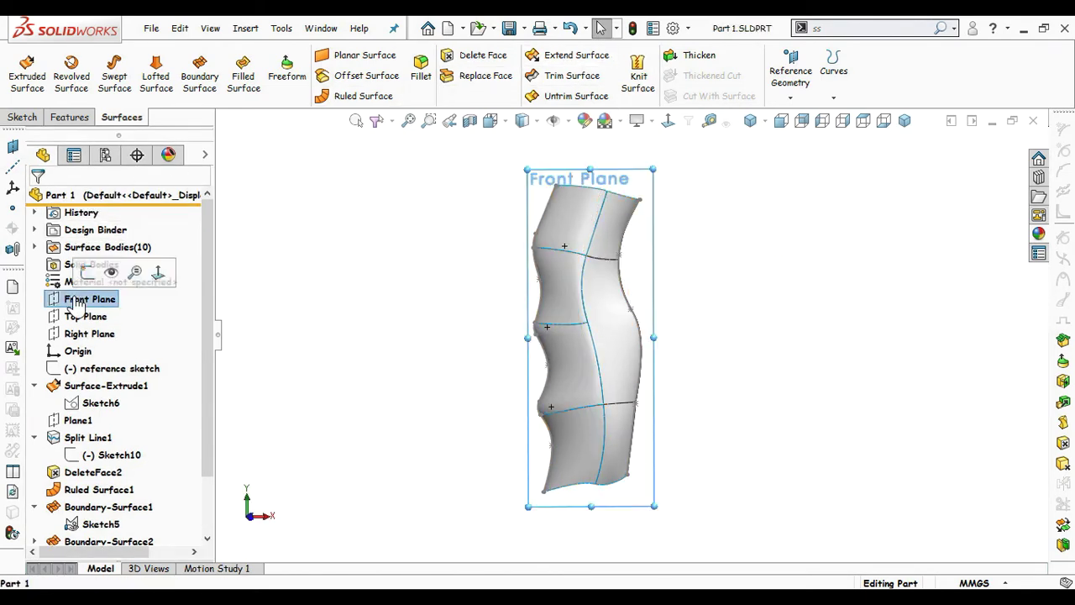
click(71, 116)
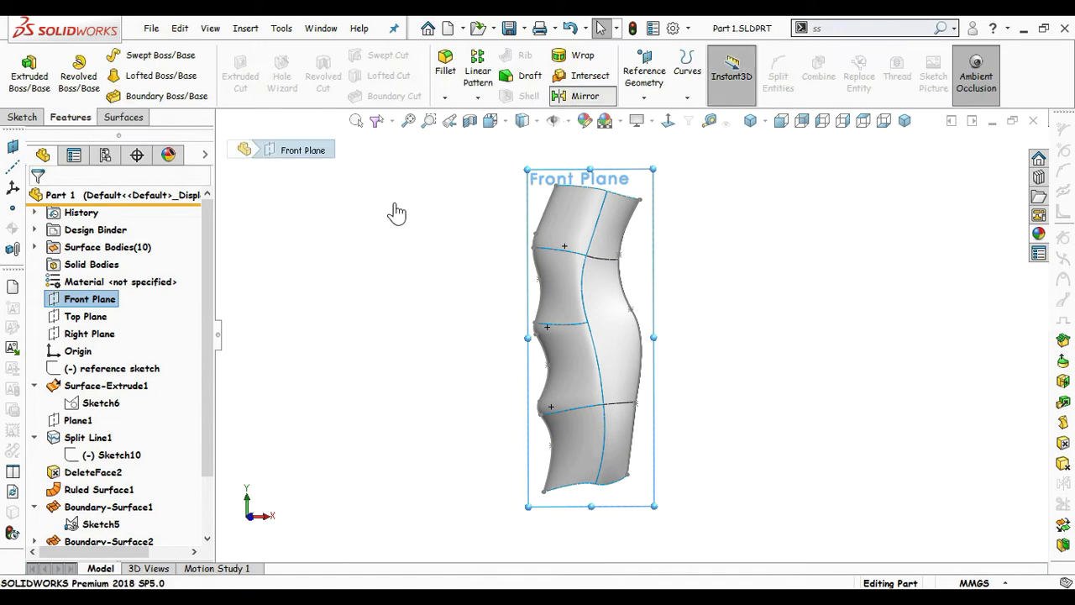
click(183, 372)
Step: Select the five boundary surface bodies for mirroring, without merging or knitting them, and create the mirrored half
click(561, 238)
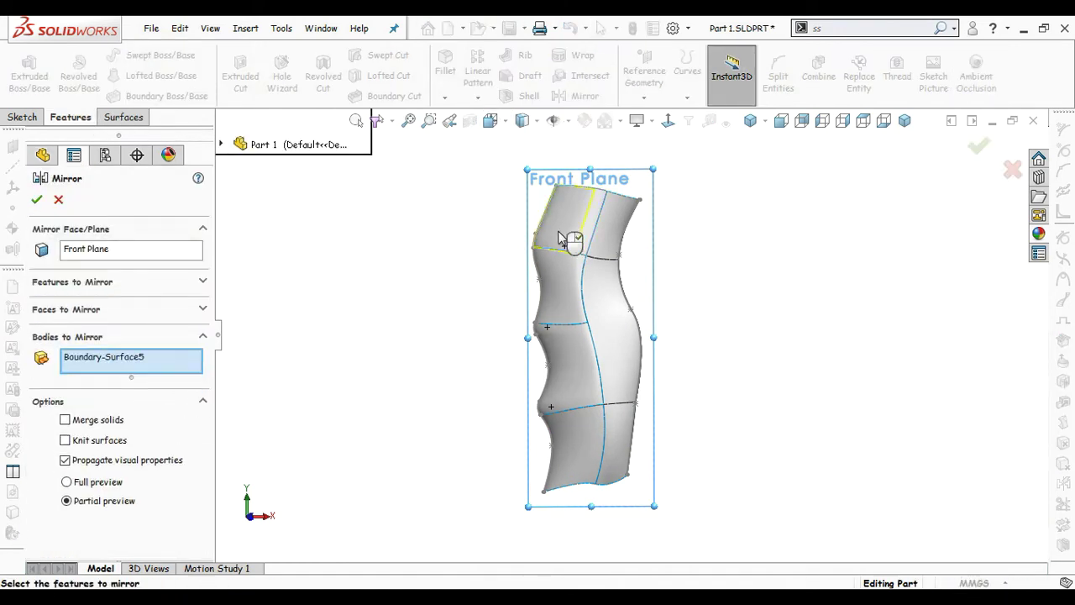
click(603, 257)
click(562, 298)
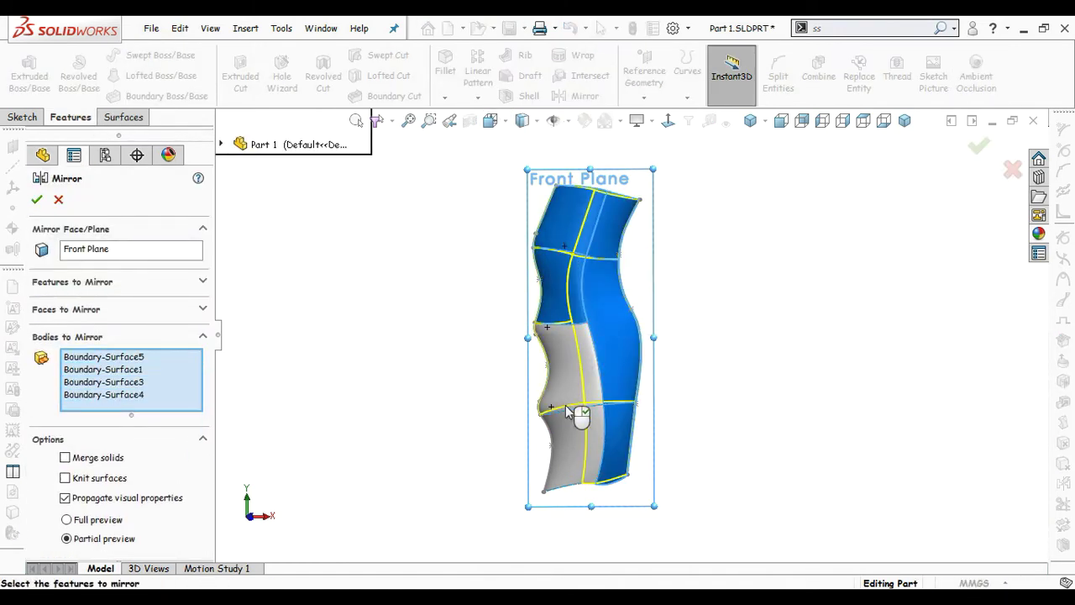
click(561, 369)
click(571, 442)
right_click(570, 443)
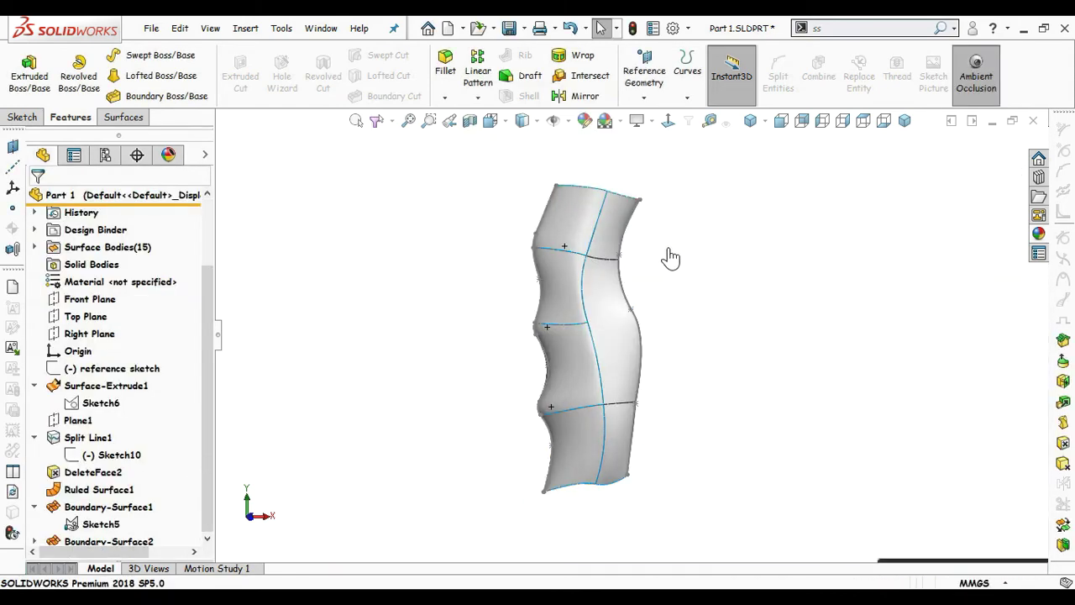
middle_drag(670, 340, 520, 338)
scroll(91, 346, up, 2)
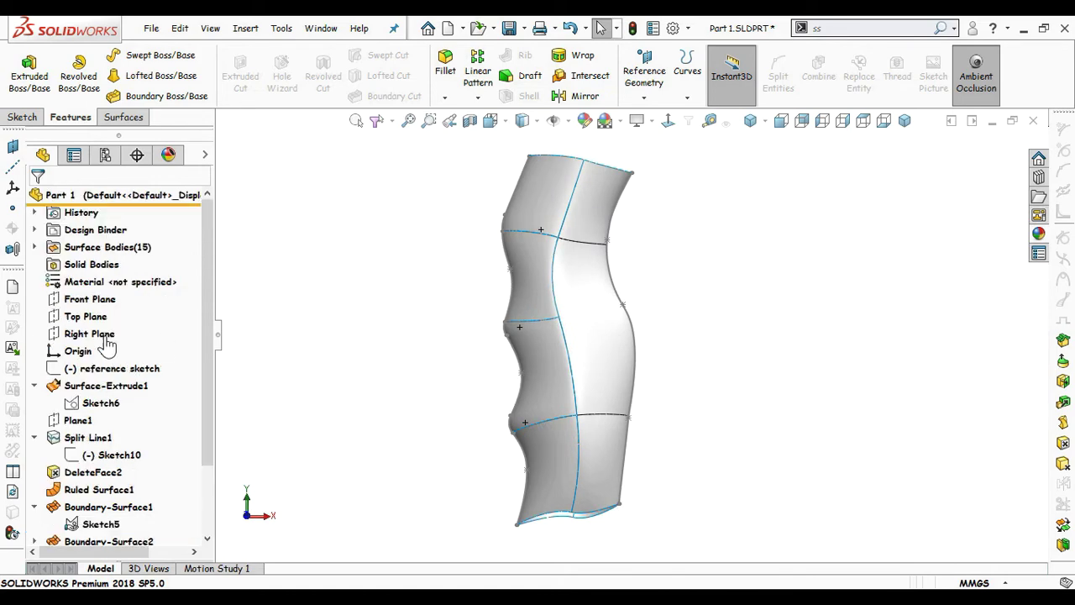
Step: Start a sketch on the Front Plane and draw a three-point arc across the grip's upper end, extending past both sides
click(94, 301)
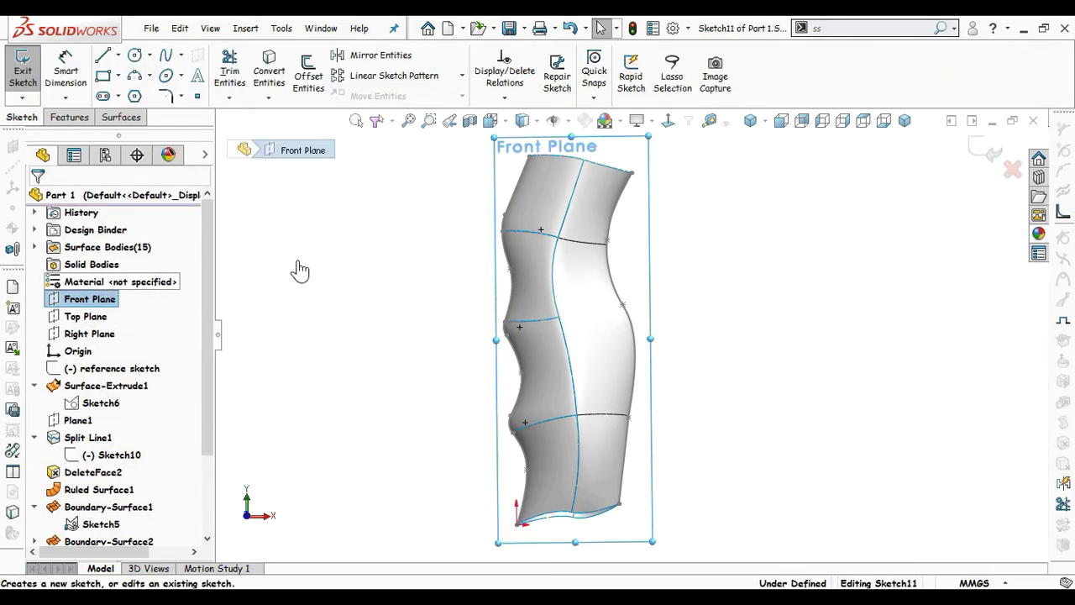
key(space)
click(531, 368)
scroll(531, 252, up, 3)
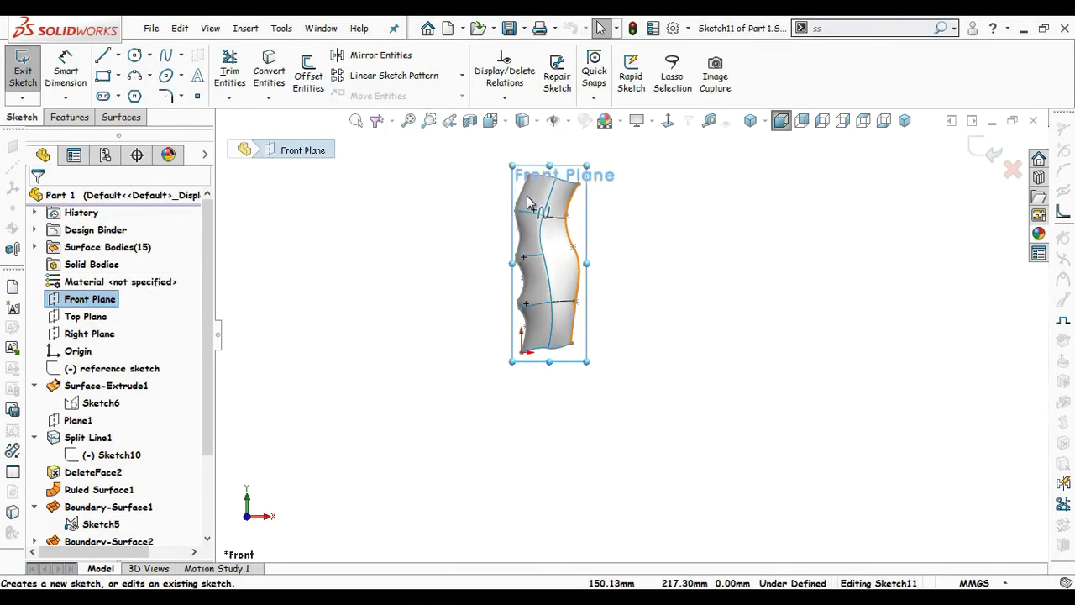
scroll(559, 198, down, 4)
key(s)
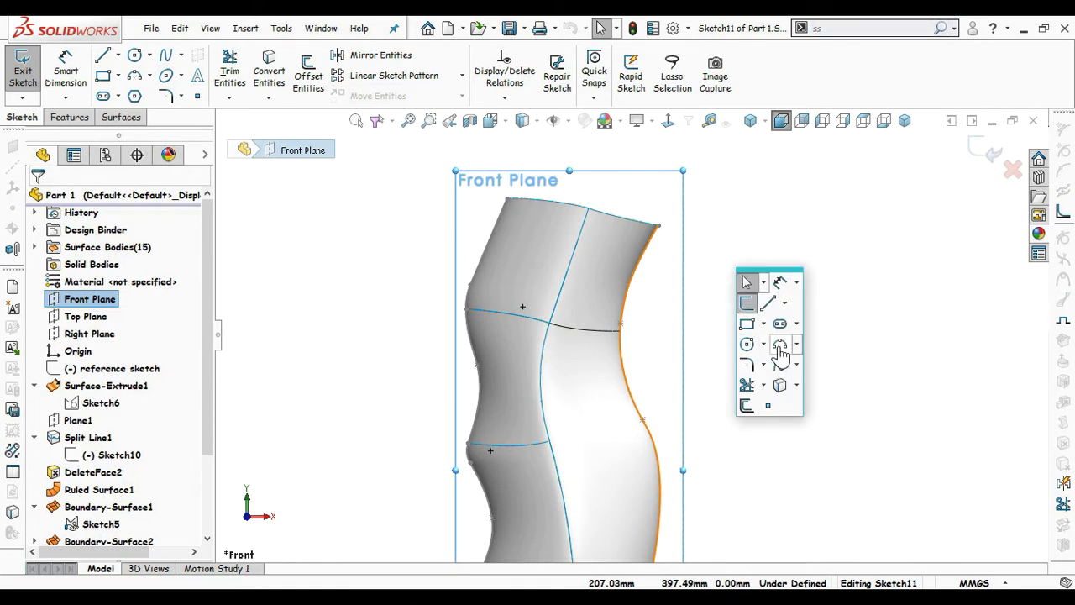
click(780, 347)
scroll(512, 227, down, 1)
click(440, 215)
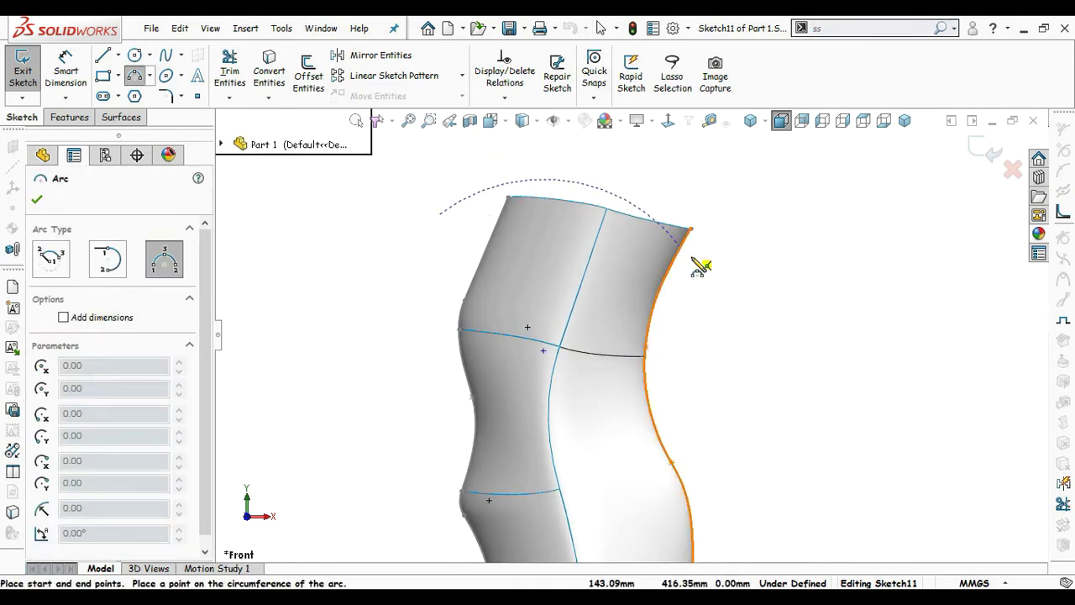
click(613, 216)
Step: Draw a shallow three-point arc across the grip's lower end, bowing downward and extending past both side edges
scroll(720, 352, up, 5)
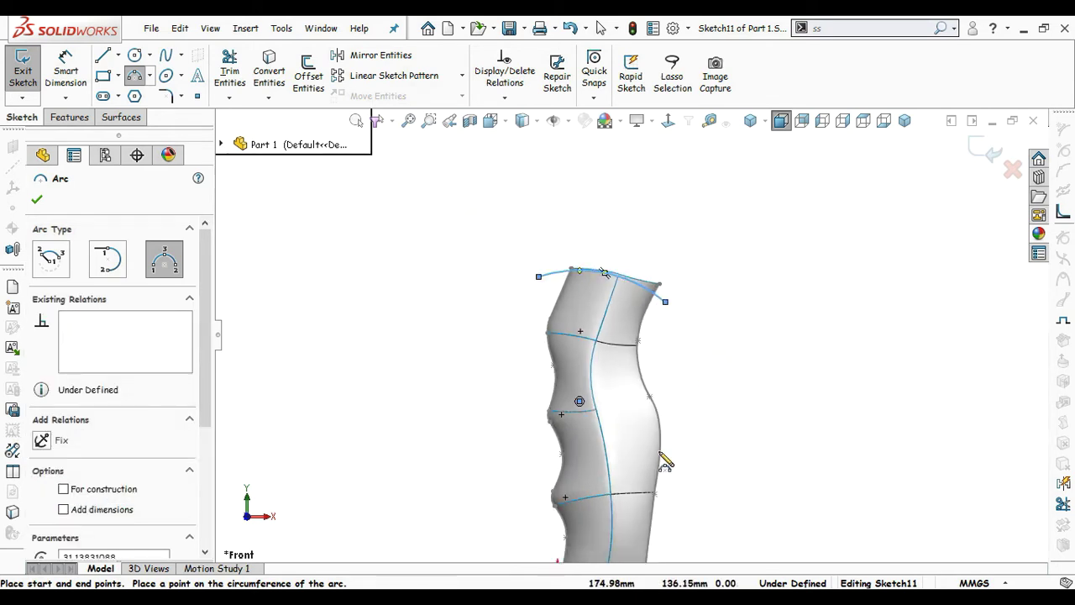
scroll(607, 476, down, 5)
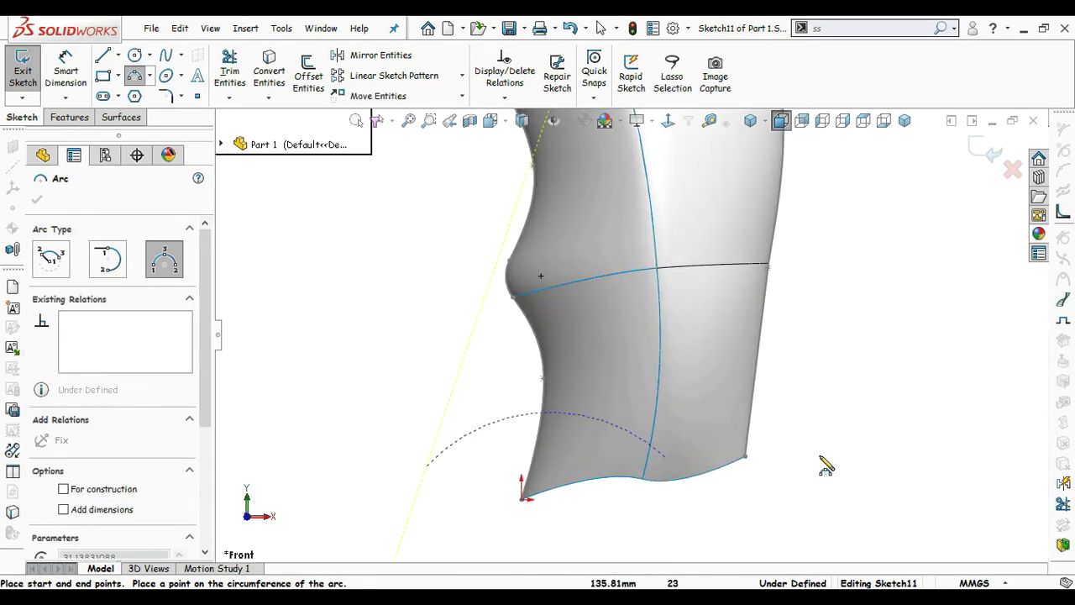
click(620, 473)
key(Escape)
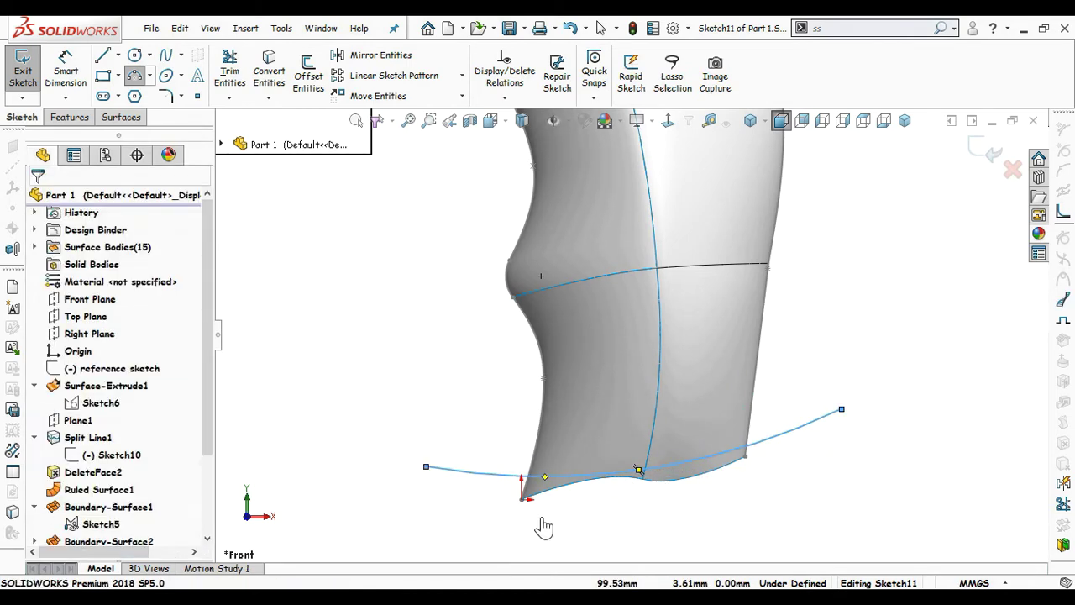
Step: Extend the upper arc's right endpoint farther beyond the grip and flatten the arc so it crosses just below the upper edge
scroll(666, 215, up, 4)
scroll(642, 183, up, 2)
scroll(641, 182, down, 3)
scroll(641, 182, up, 2)
scroll(642, 182, down, 5)
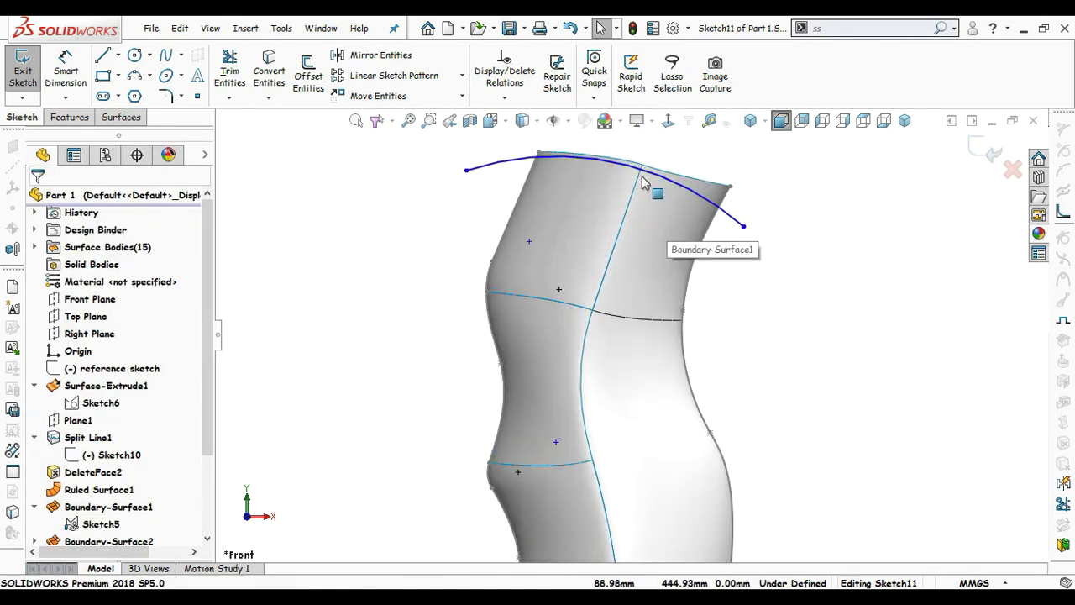
drag(794, 274, 877, 290)
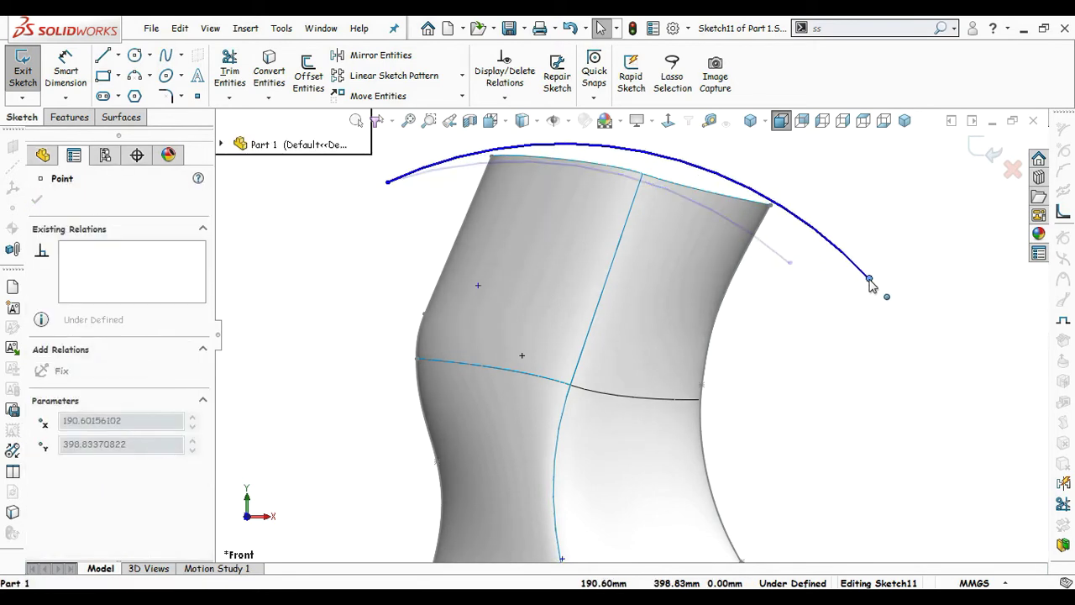
mouse_move(660, 161)
mouse_down()
mouse_move(643, 204)
mouse_move(639, 181)
mouse_up()
click(768, 296)
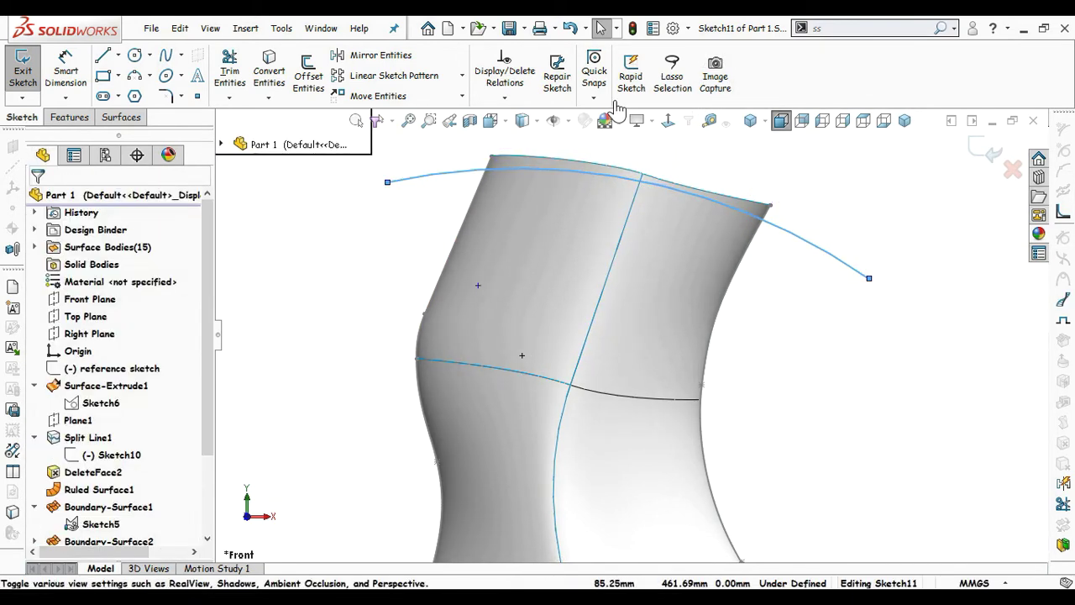
Step: Start a standard surface trim with Sketch11 as the trim tool and mark the four upper end pieces beyond the arc for removal
scroll(611, 90, down, 2)
click(600, 79)
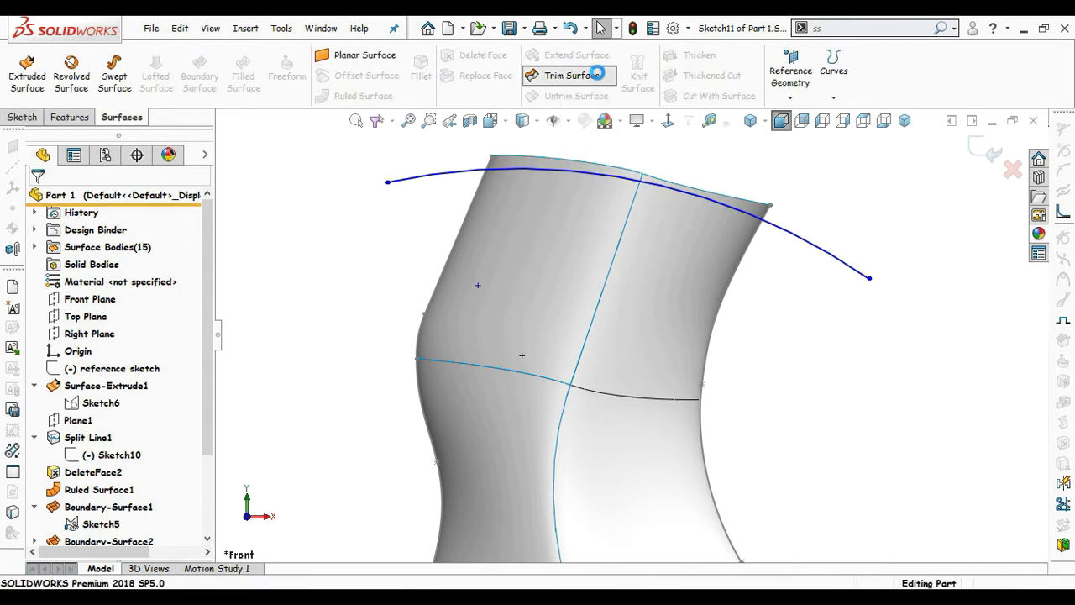
click(520, 160)
click(756, 204)
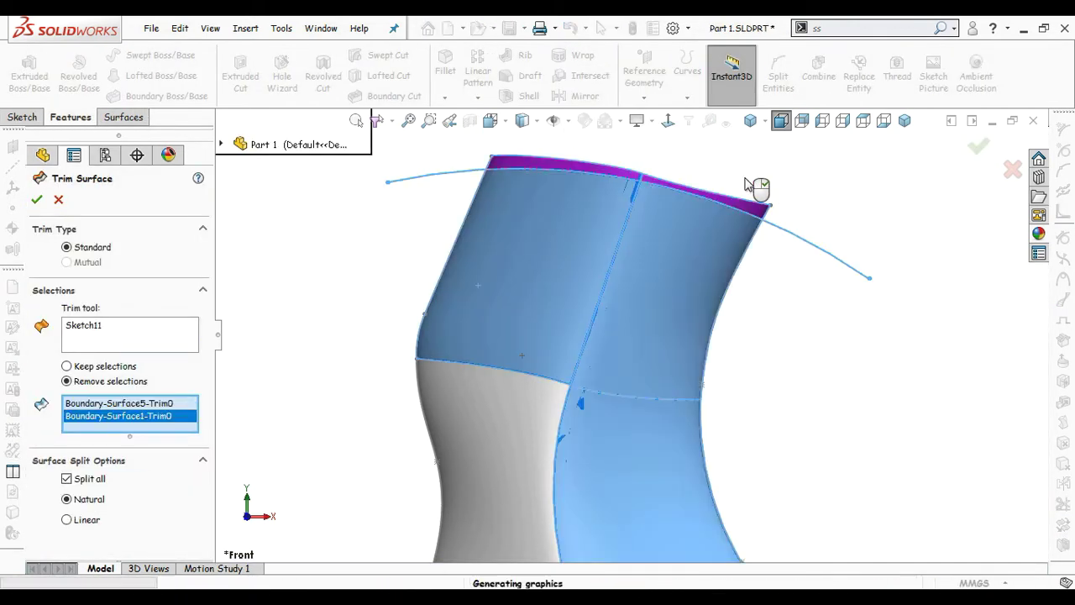
middle_drag(756, 187, 781, 362)
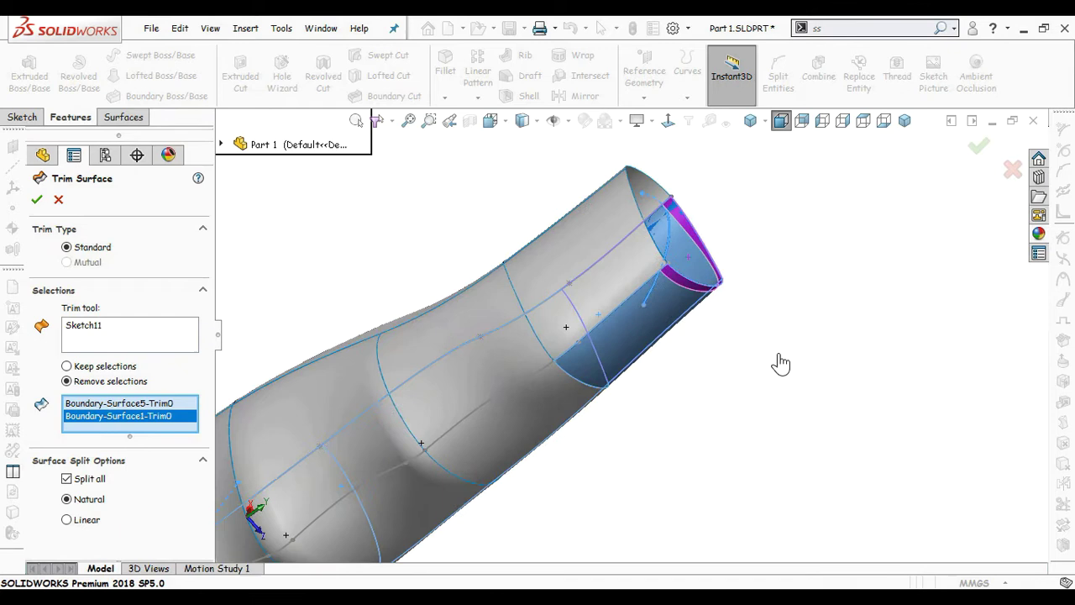
click(656, 254)
middle_drag(684, 187, 655, 229)
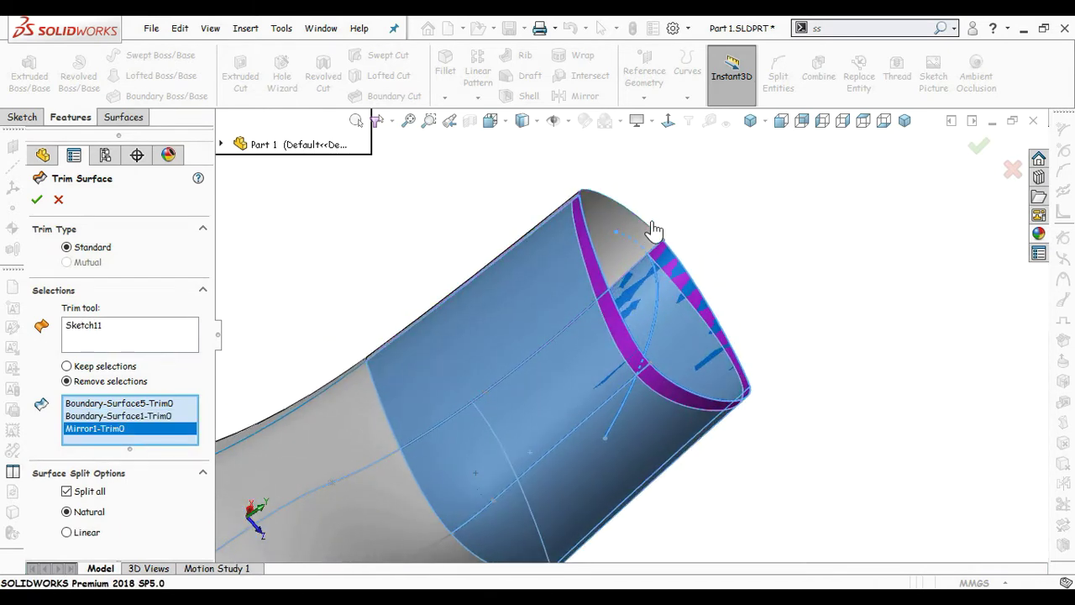
click(652, 243)
Step: Mark the four lower end pieces beyond the lower arc for removal and create the surface trim
middle_drag(775, 317, 588, 496)
click(588, 496)
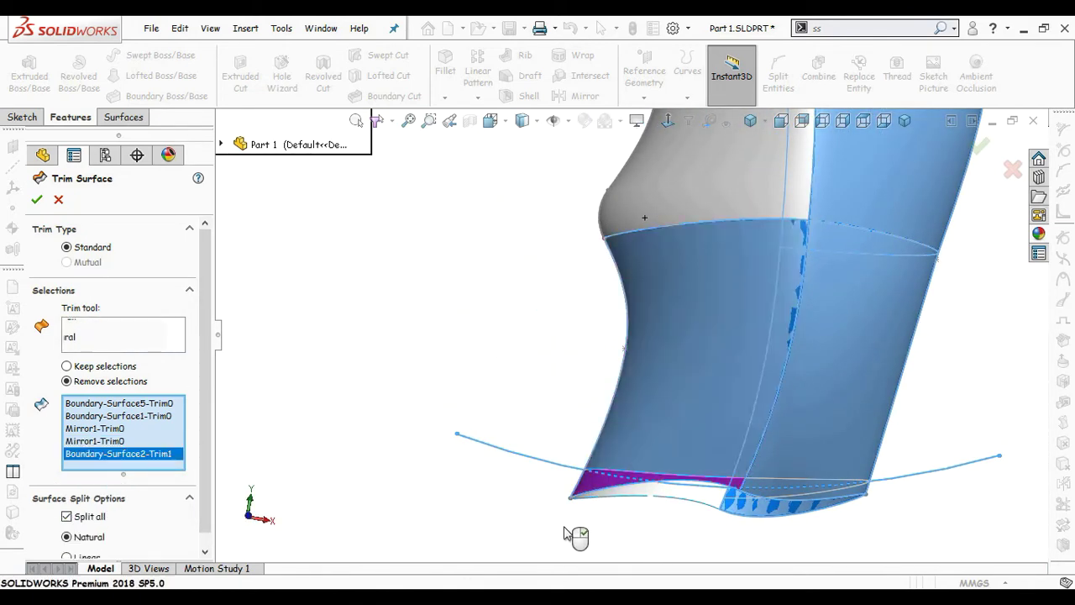
middle_drag(576, 538, 656, 553)
click(529, 487)
middle_drag(720, 526, 688, 499)
click(756, 485)
middle_drag(756, 486, 806, 508)
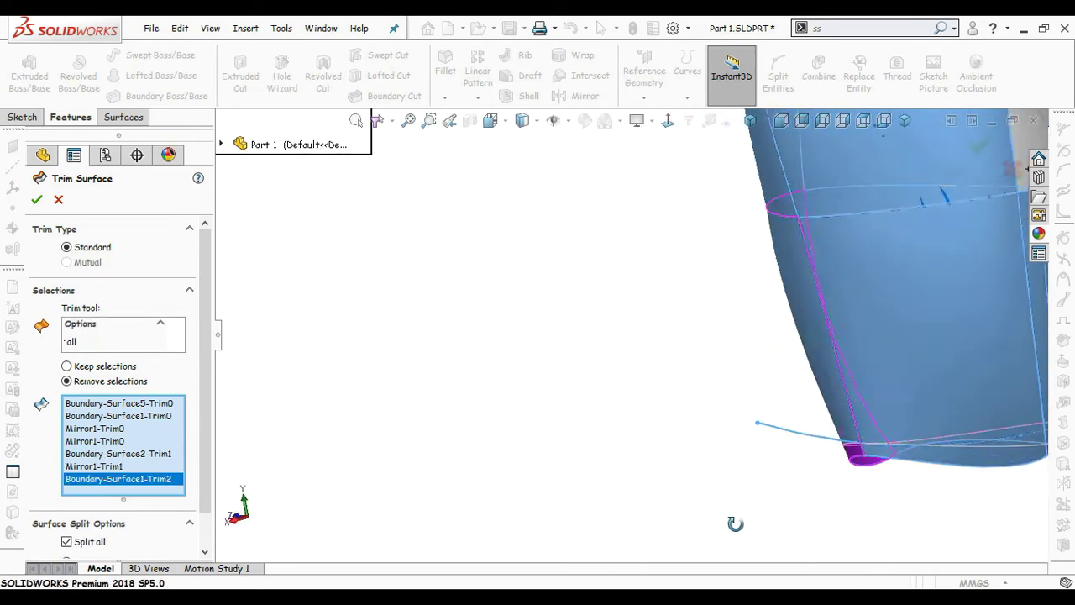
click(934, 460)
scroll(949, 403, up, 4)
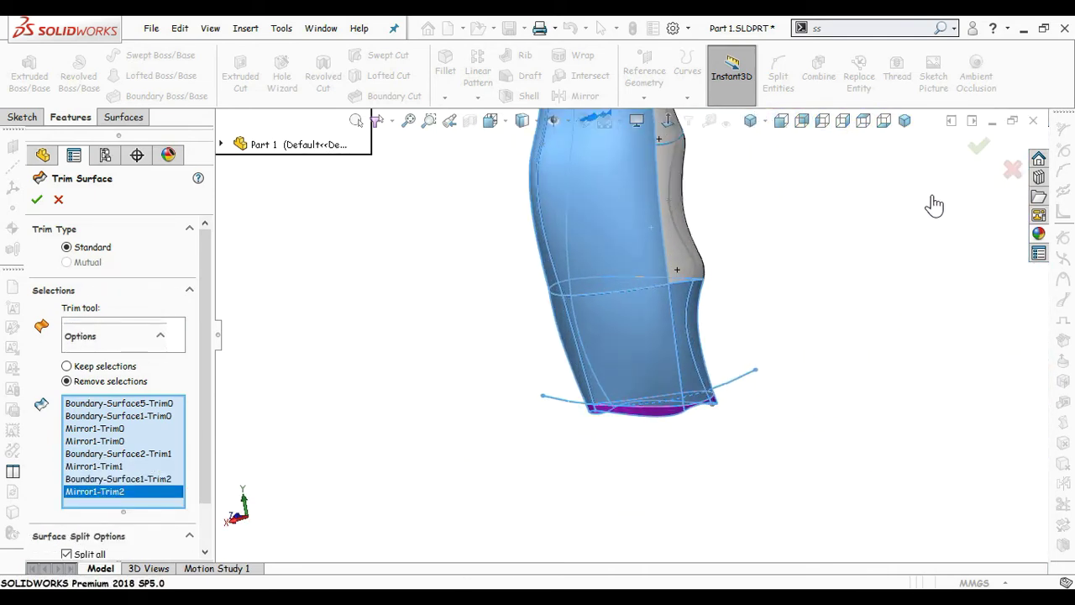
click(977, 146)
click(819, 276)
scroll(778, 264, up, 3)
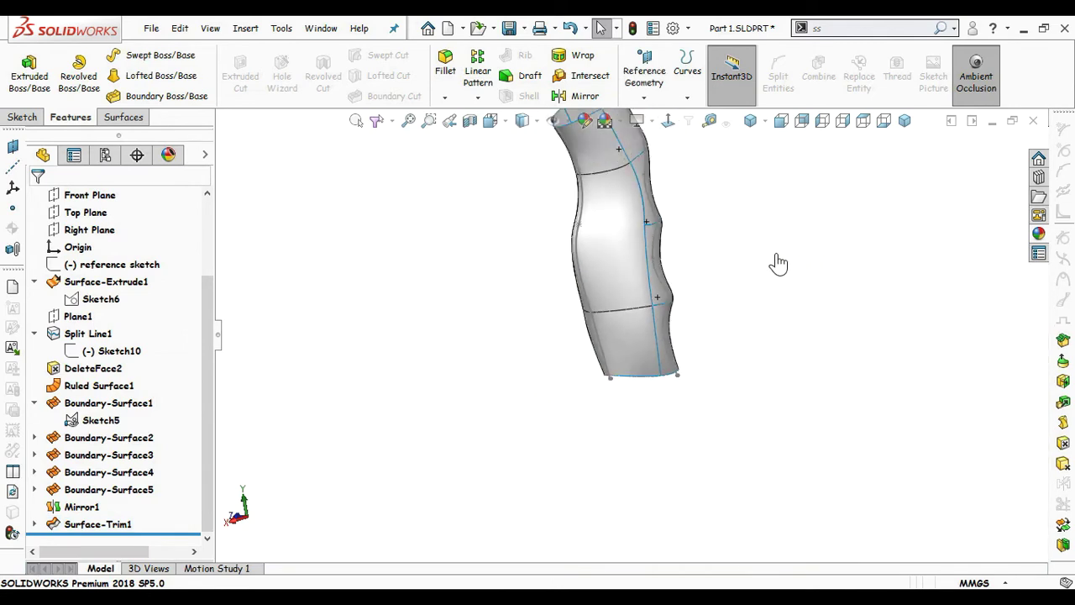
middle_drag(694, 237, 496, 250)
scroll(645, 215, up, 2)
scroll(645, 215, down, 3)
middle_drag(761, 285, 734, 328)
click(672, 252)
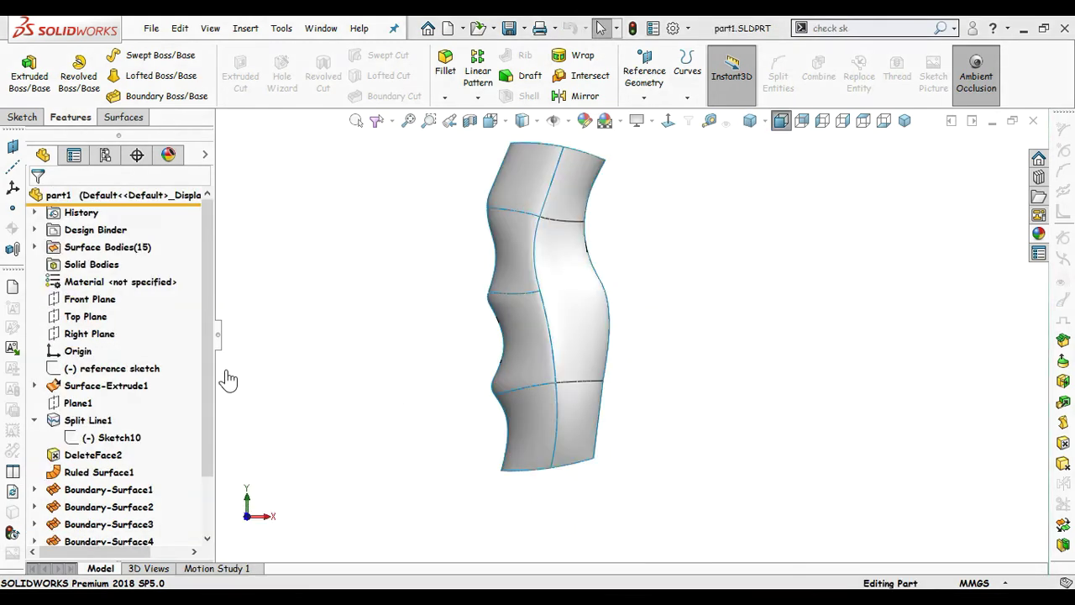
Step: Group Boundary-Surface1 through Boundary-Surface5 into a feature tree folder named "boundary surfaces"
scroll(214, 367, down, 2)
click(126, 422)
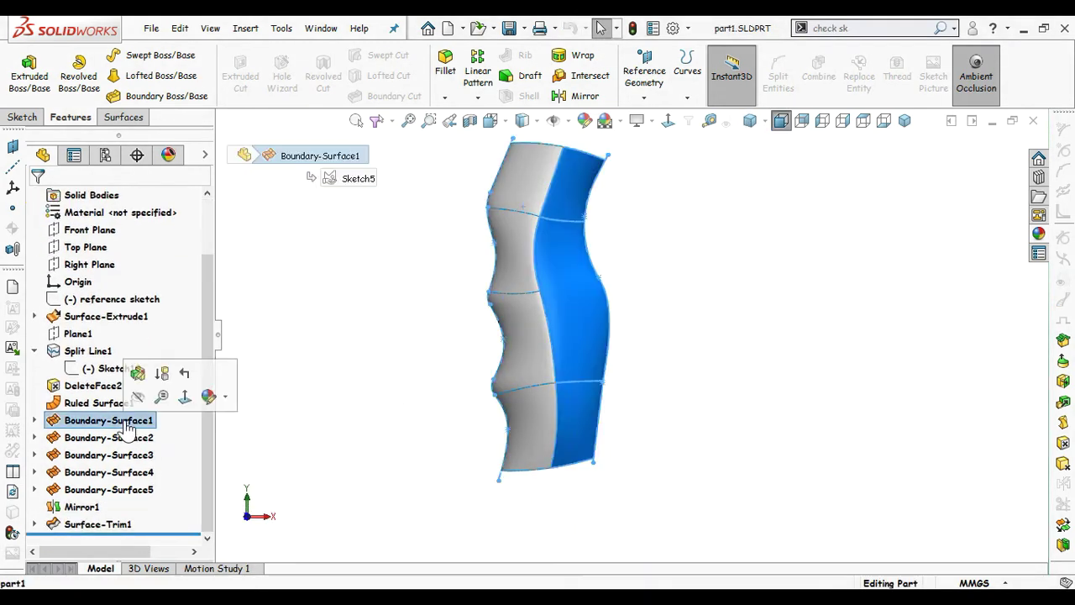
shift+click(124, 490)
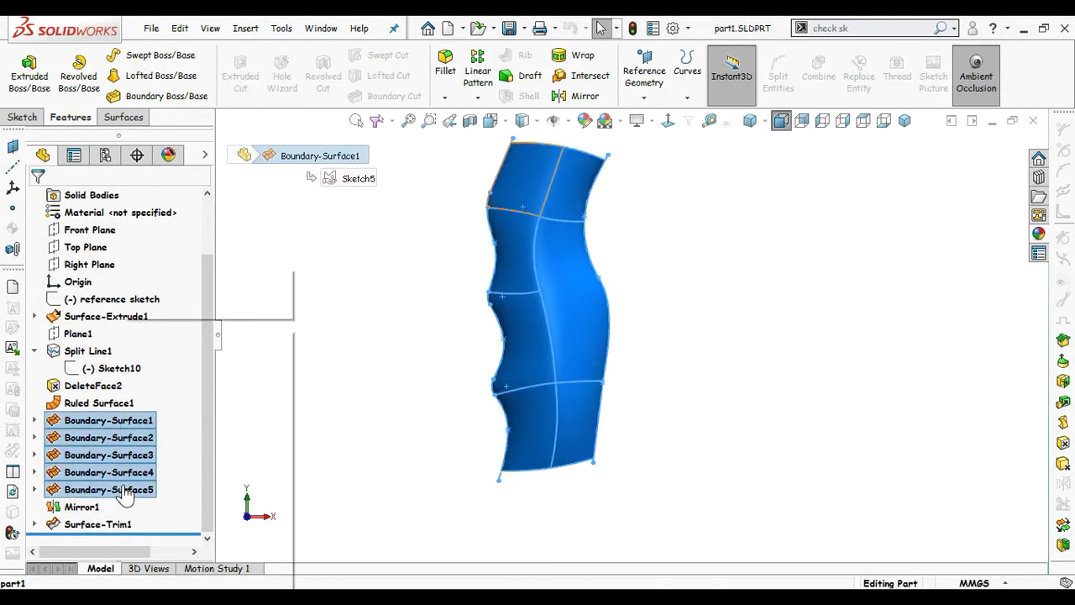
right_click(175, 479)
key(Escape)
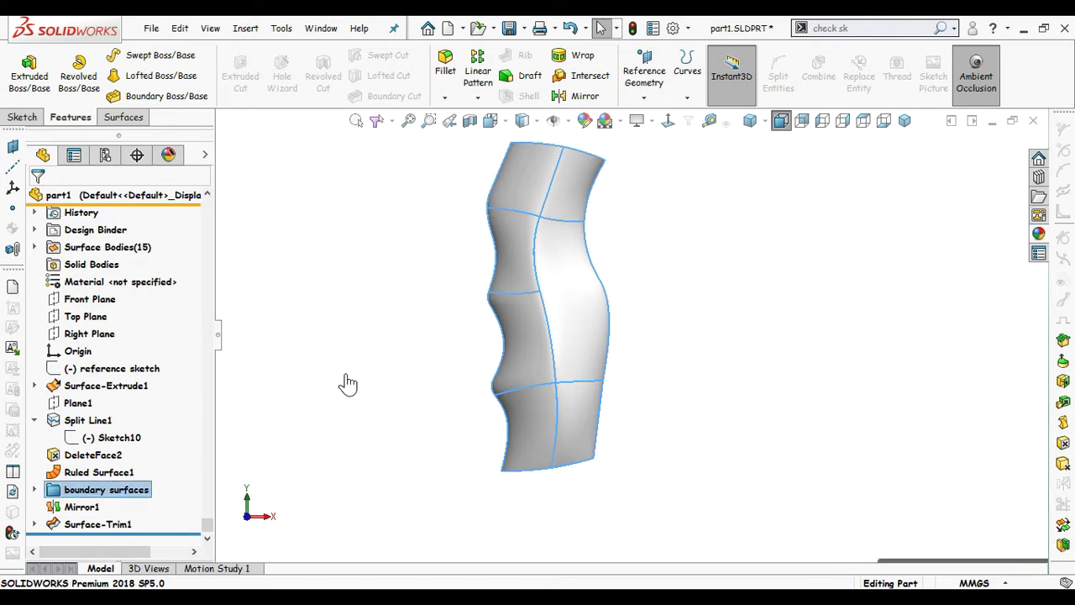
click(348, 383)
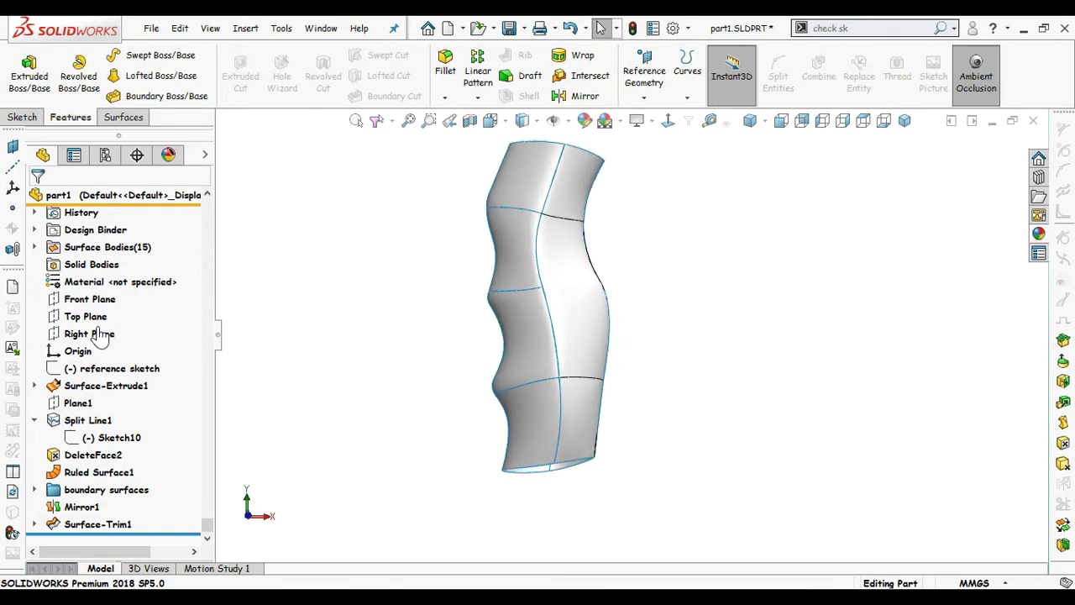
Step: Start a sketch on the Front Plane and draw a line from directly below the origin, sloping up to the right past the grip
click(86, 300)
click(99, 277)
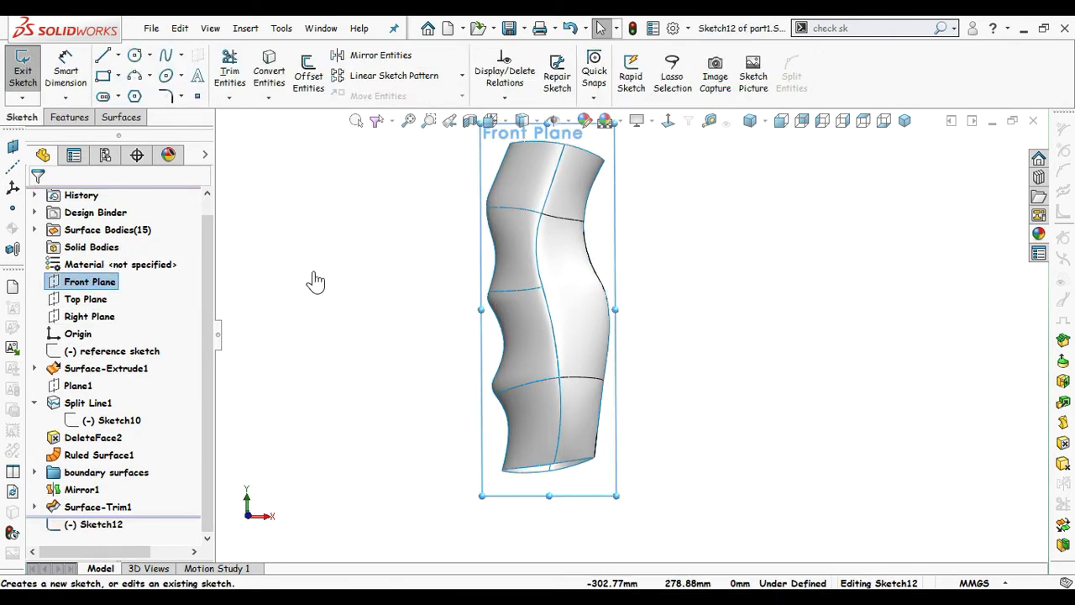
click(668, 121)
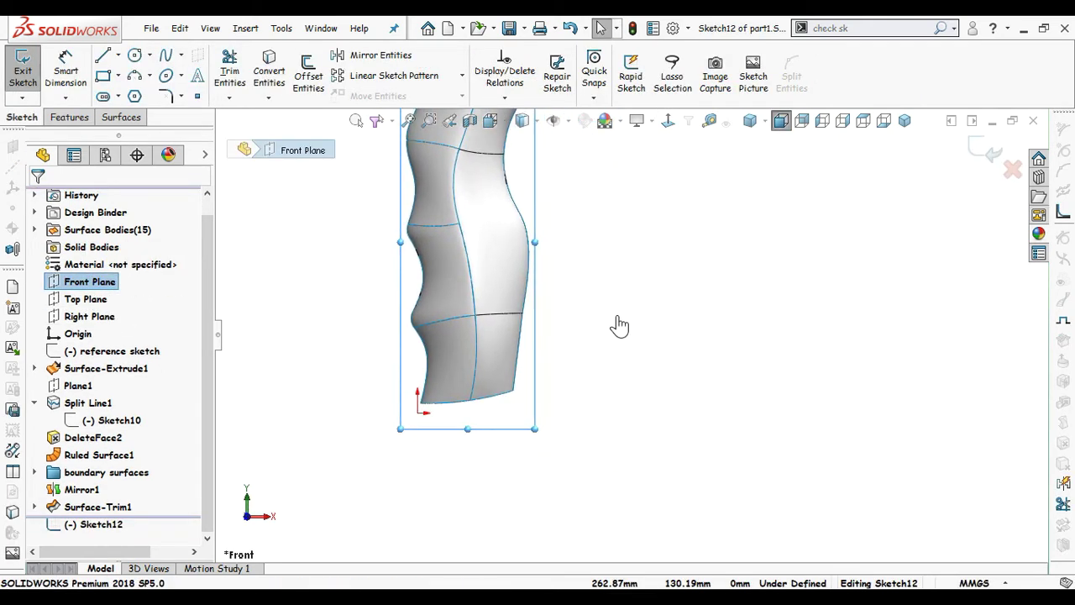
click(619, 326)
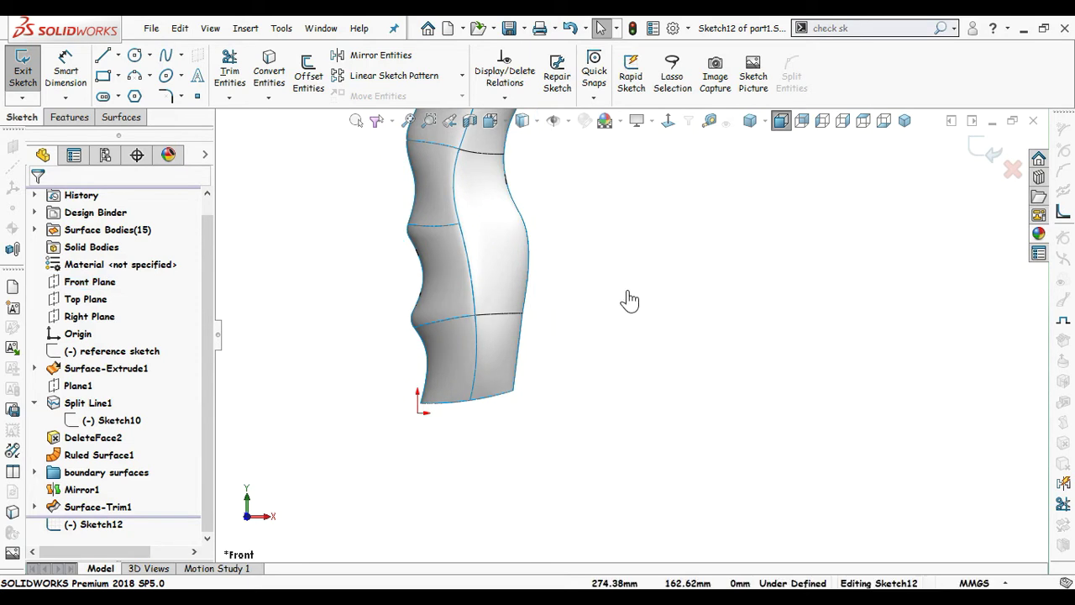
key(s)
click(667, 323)
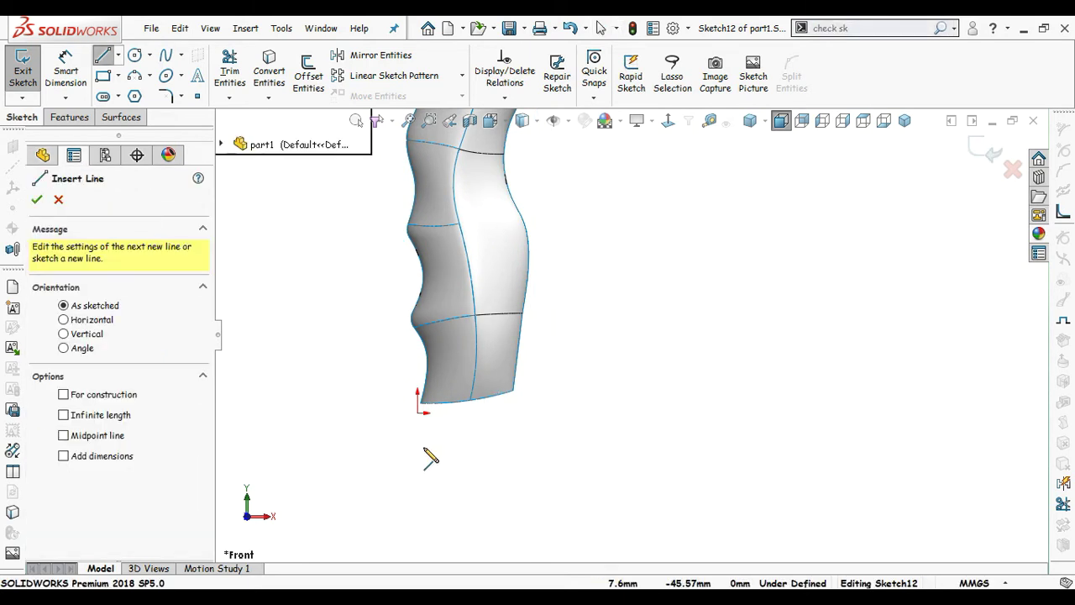
drag(418, 434, 658, 382)
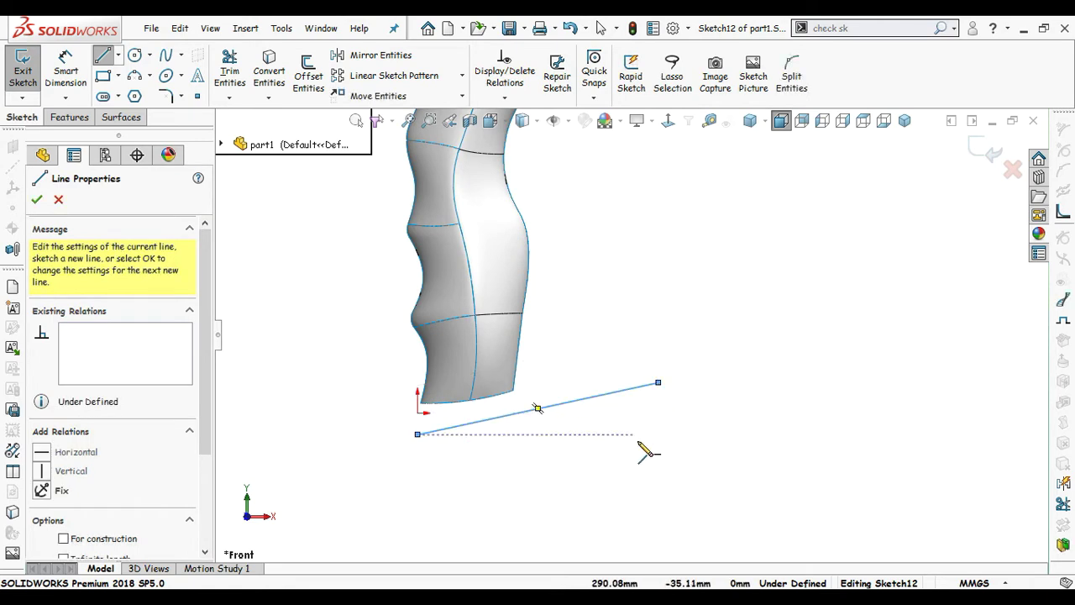
Step: Dimension the vertical distance from the origin to the sloped line's left endpoint as 10.9 mm
key(Escape)
key(d)
click(418, 434)
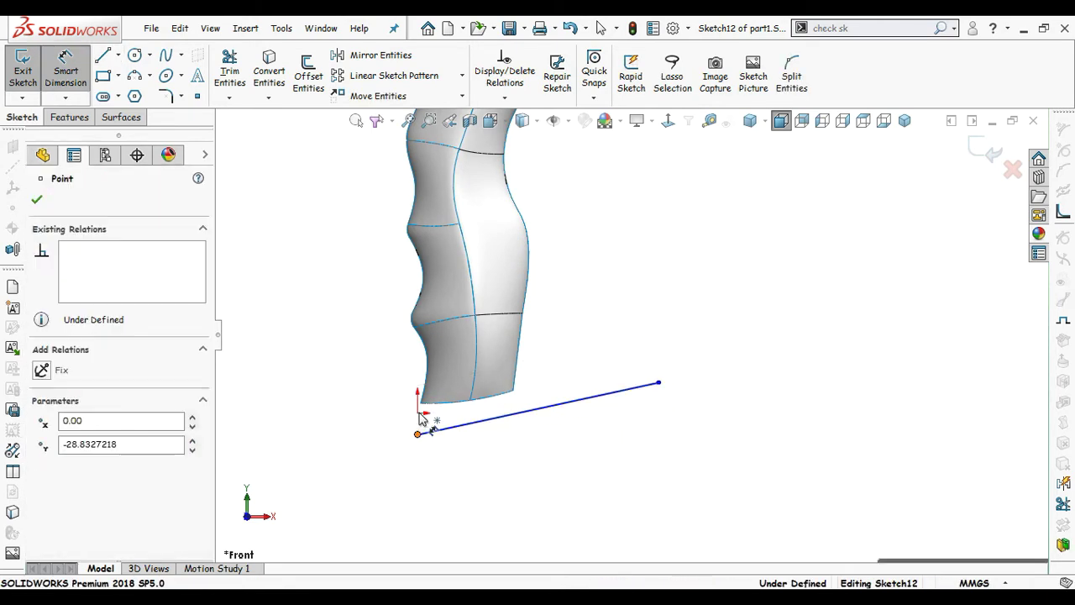
click(418, 412)
click(659, 437)
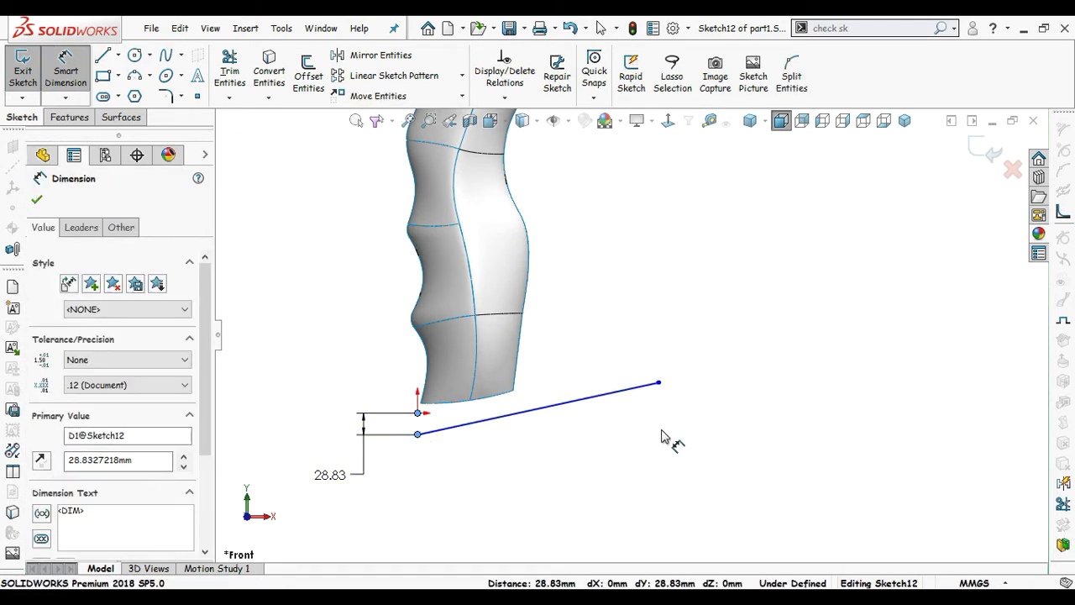
text(10.9)
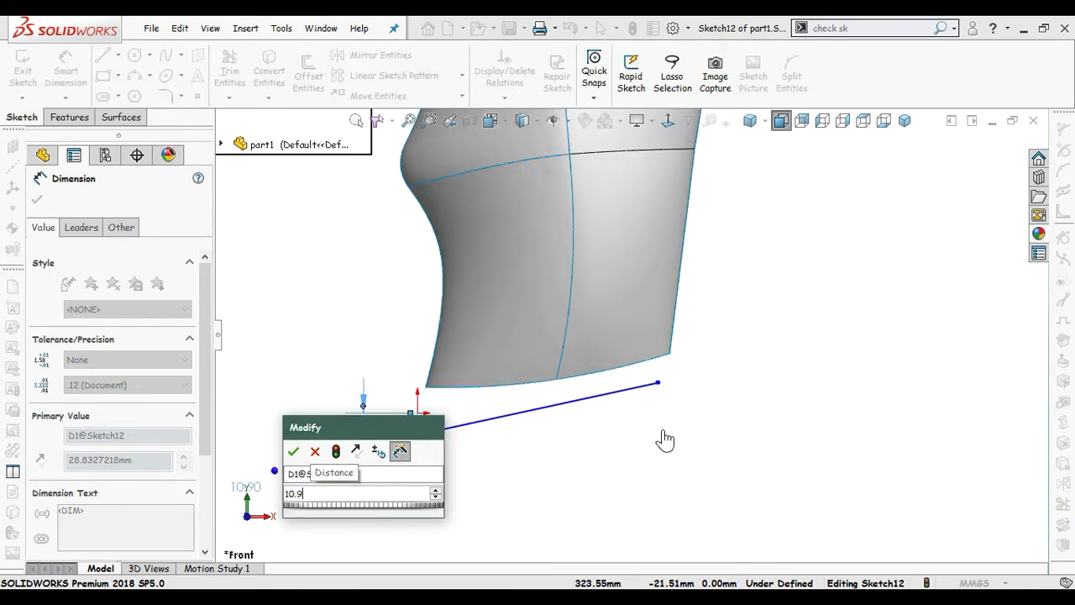
key(Return)
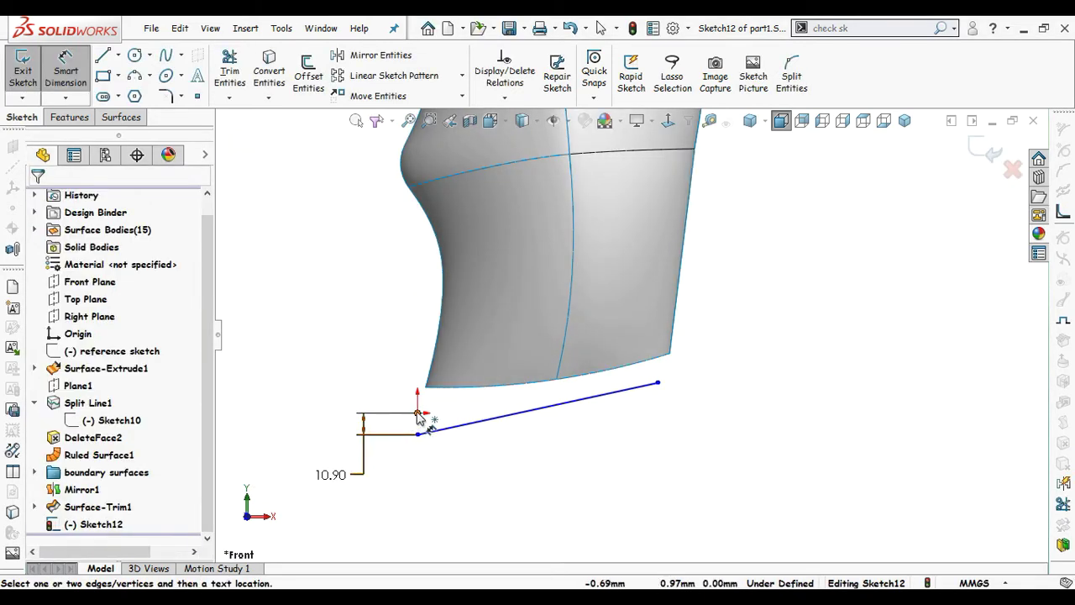
Step: Dimension the vertical distance from the origin to the sloped line's right endpoint as 22.35 mm
click(657, 382)
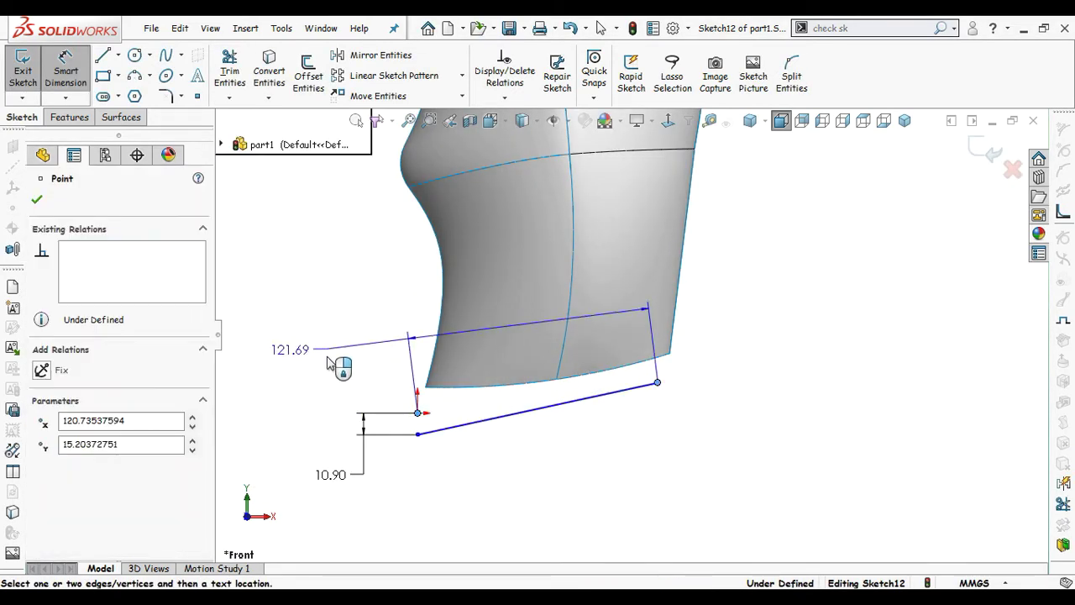
click(326, 339)
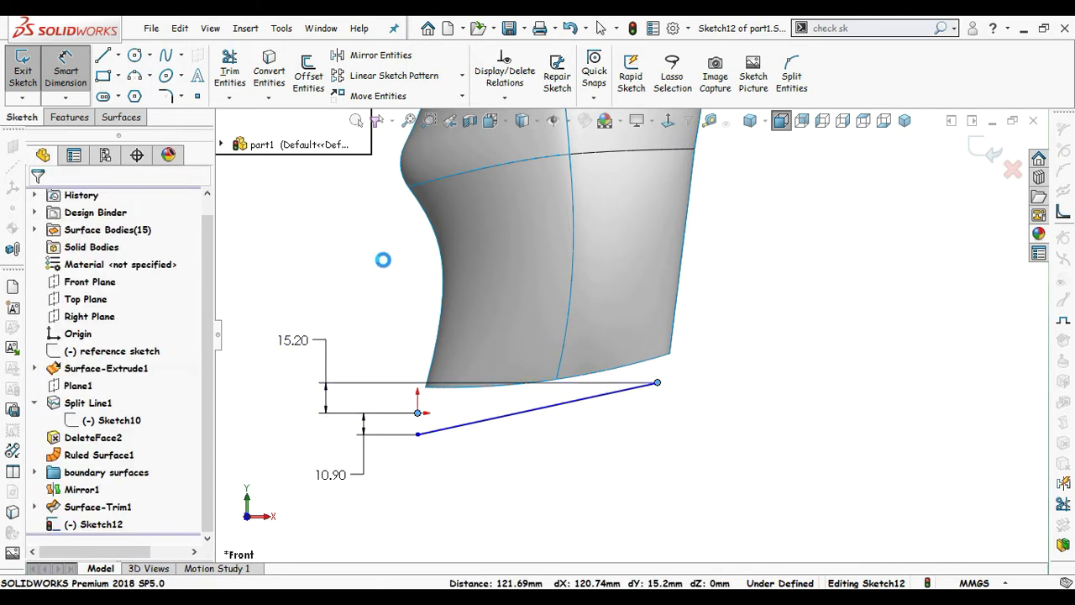
text(22.35)
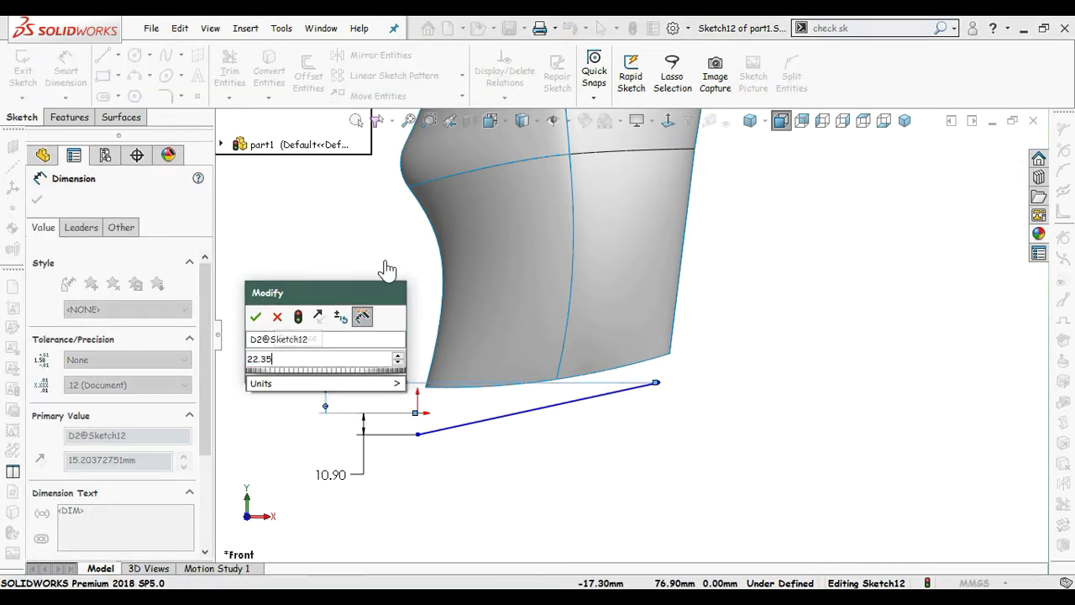
key(Return)
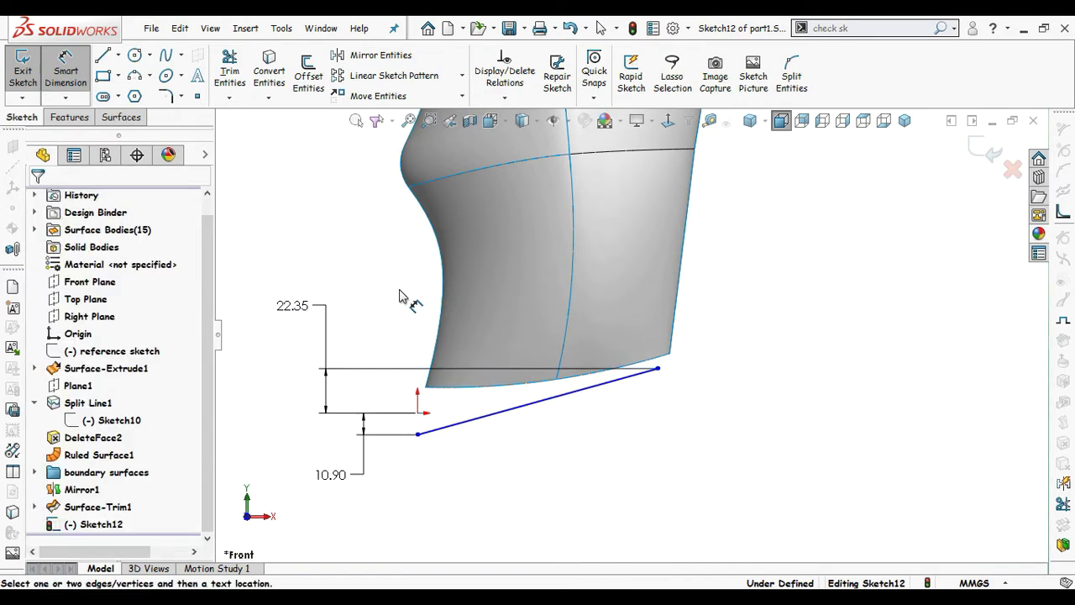
Step: Dimension the sloped line's length as 248.48 mm
click(577, 413)
click(590, 428)
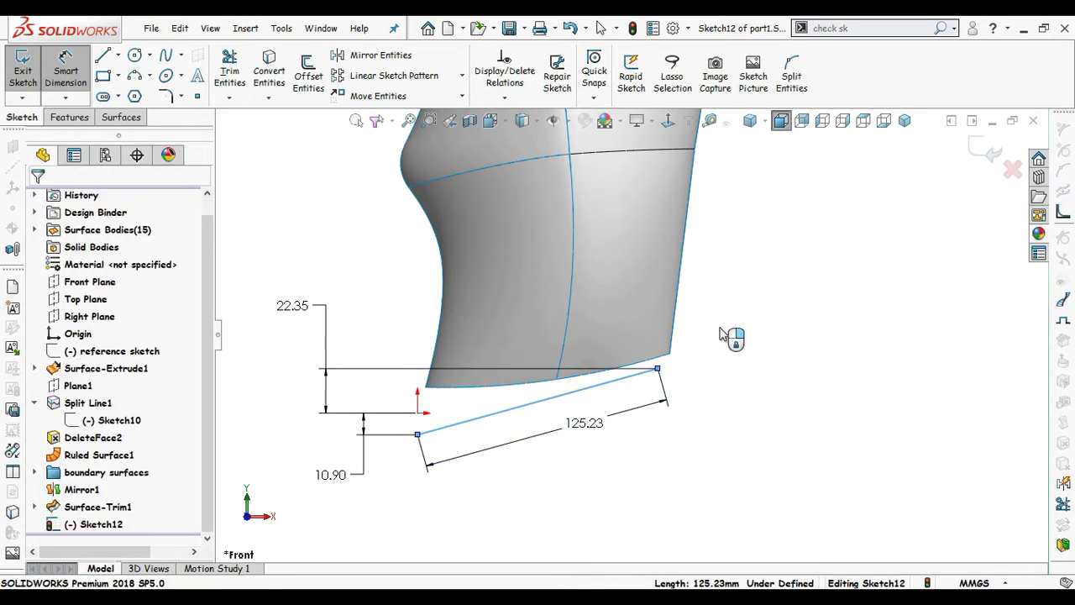
text(2)
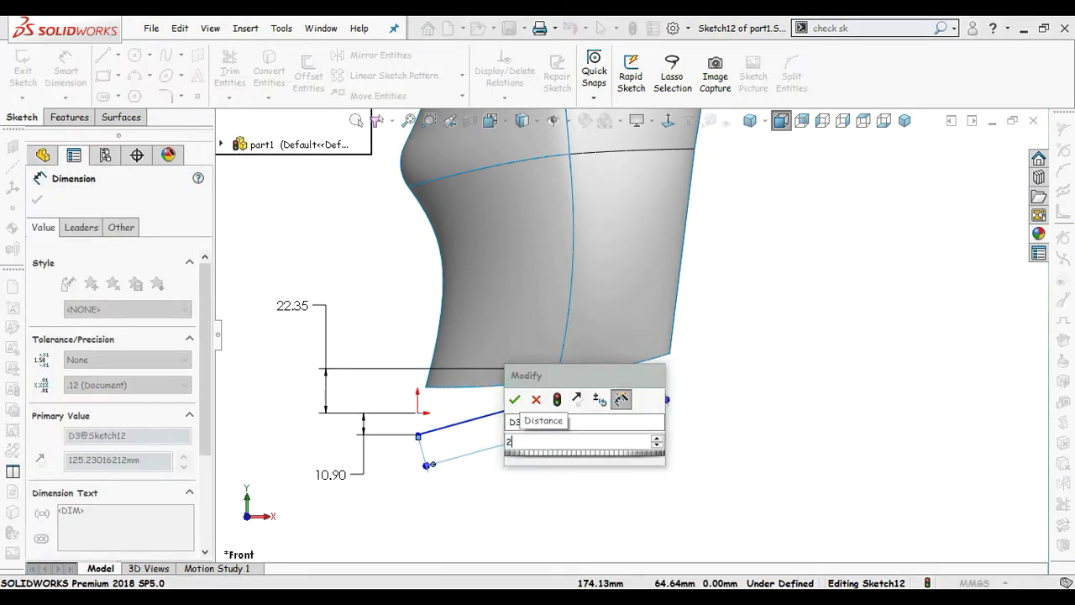
text(48.48)
key(Return)
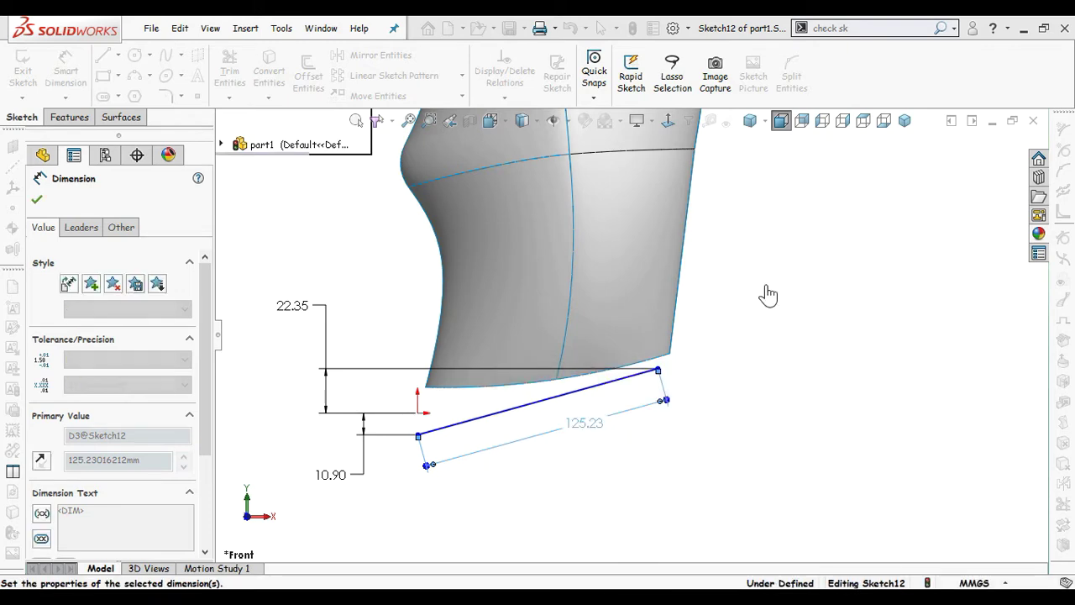
key(Escape)
scroll(799, 327, up, 2)
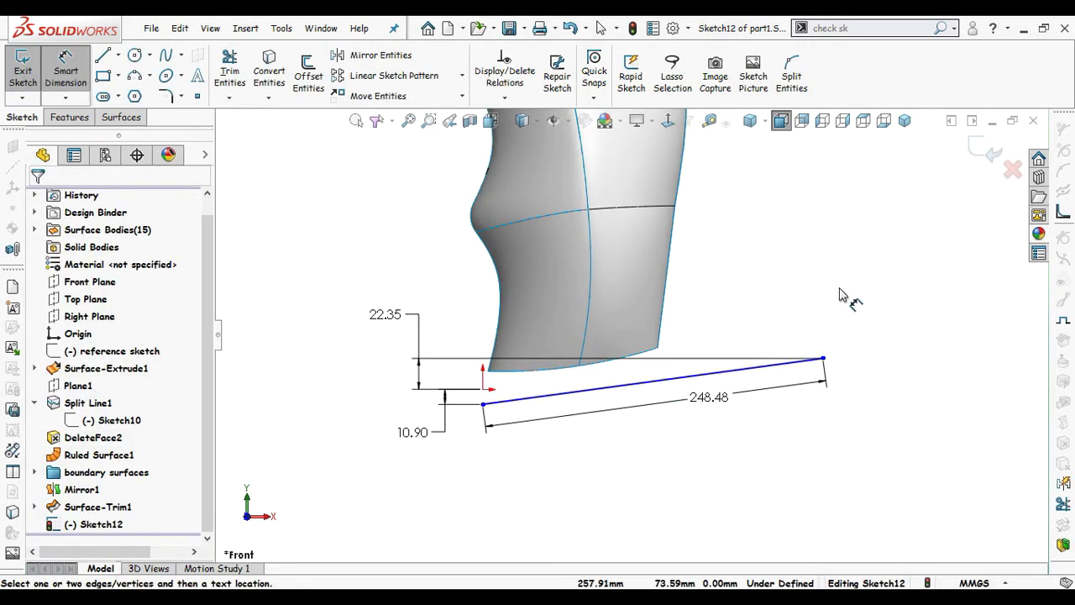
Step: Add a vertical relation between the sloped line's left endpoint and the origin
scroll(497, 420, down, 2)
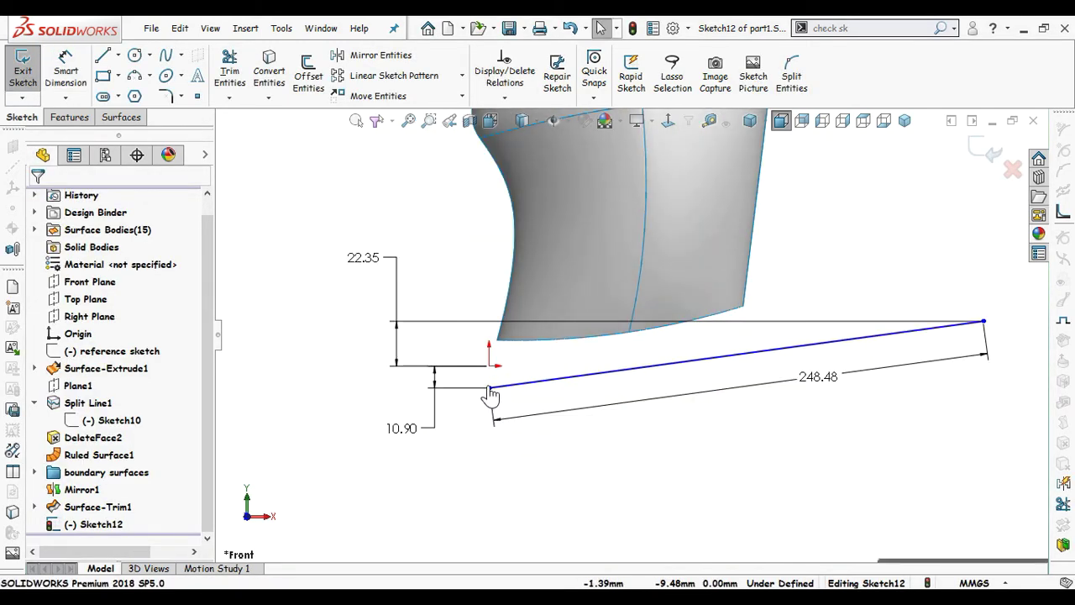
click(491, 388)
ctrl+click(489, 366)
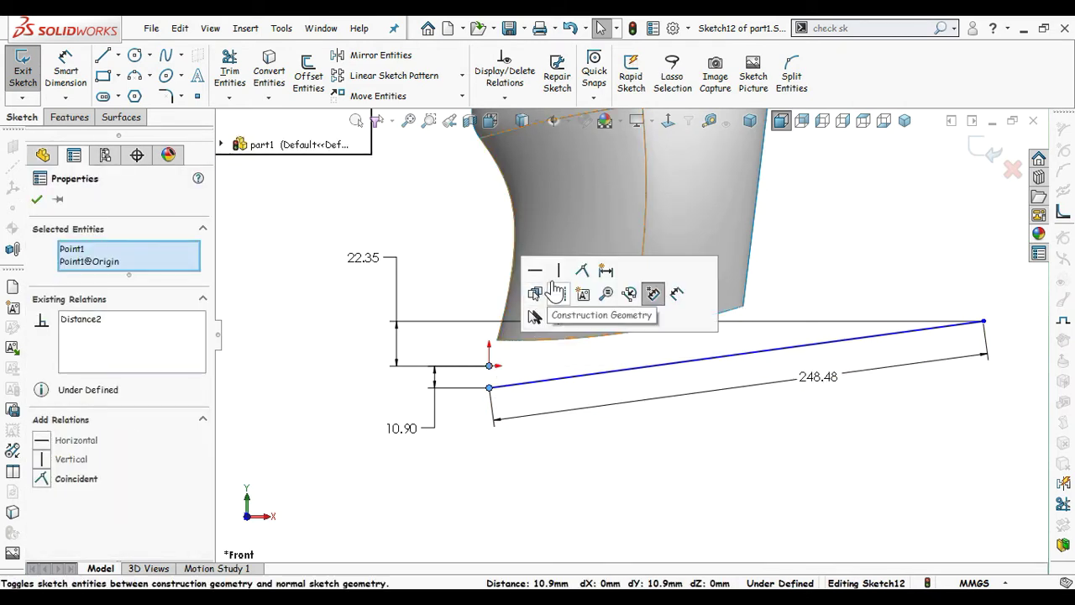
click(557, 270)
click(451, 252)
scroll(761, 233, up, 2)
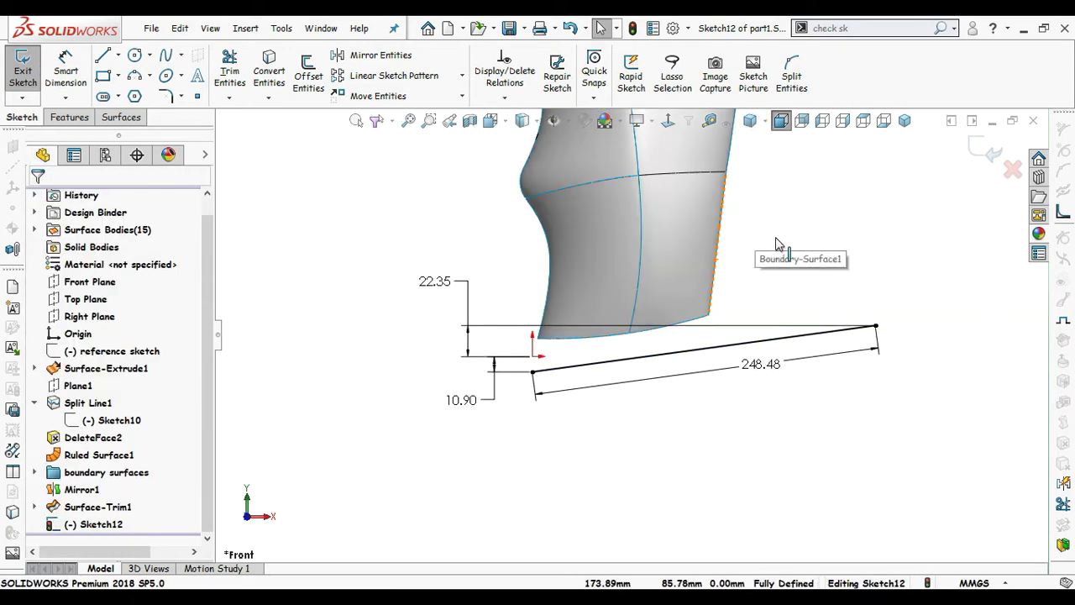
Step: Extrude the sloped line as a mid-plane surface about 187 mm wide beneath the grip
scroll(777, 244, up, 2)
click(123, 118)
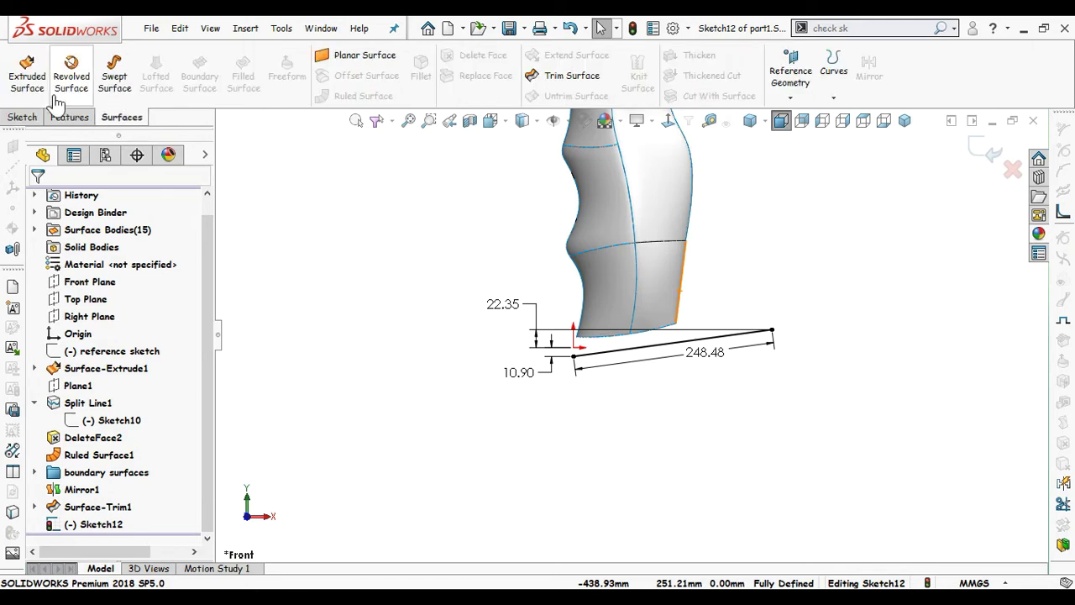
right_click(403, 275)
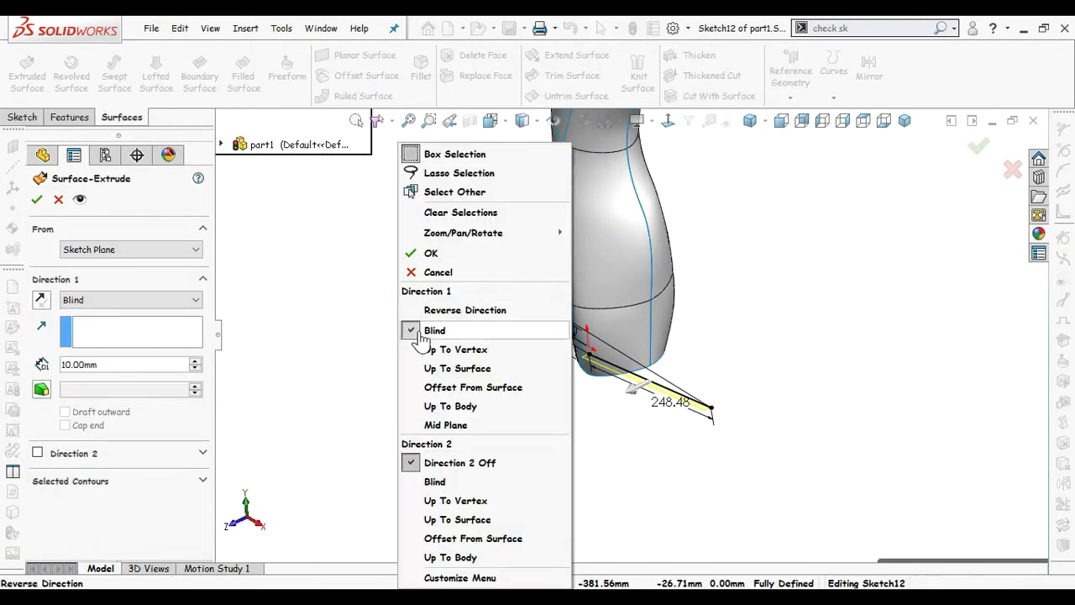
click(448, 424)
drag(634, 391, 588, 410)
right_click(630, 415)
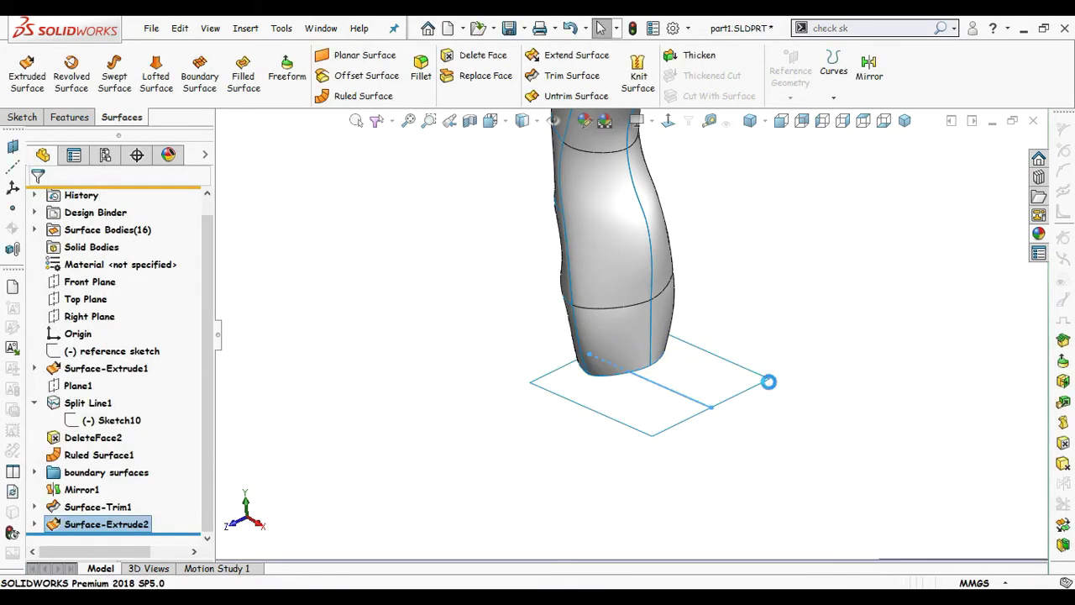
Step: Start a sketch on the flat extruded surface below the grip and view it face-on
middle_drag(769, 381, 785, 460)
middle_drag(704, 460, 713, 471)
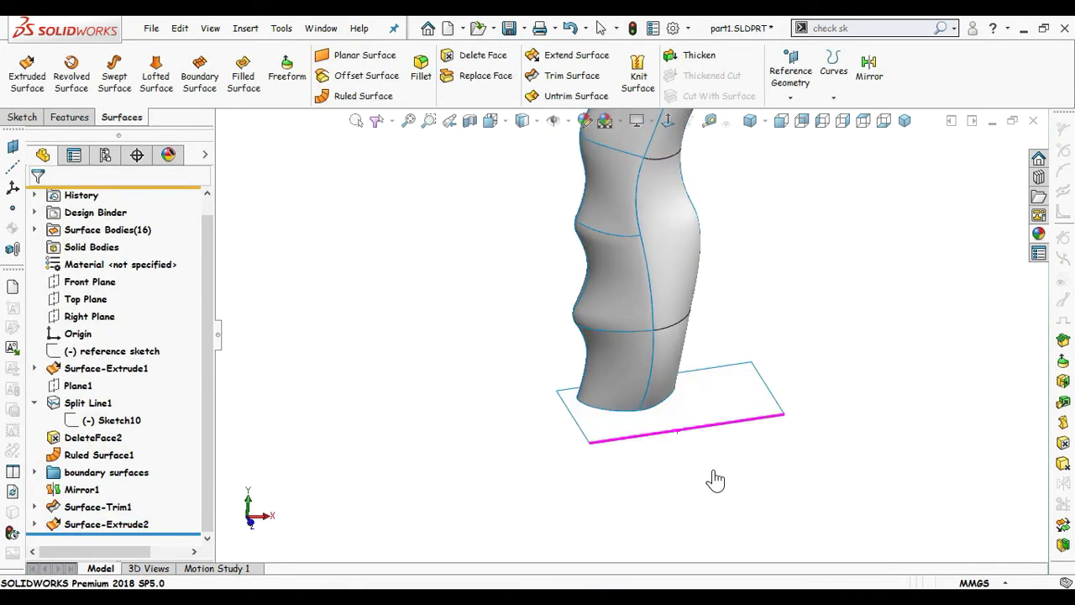
key(z)
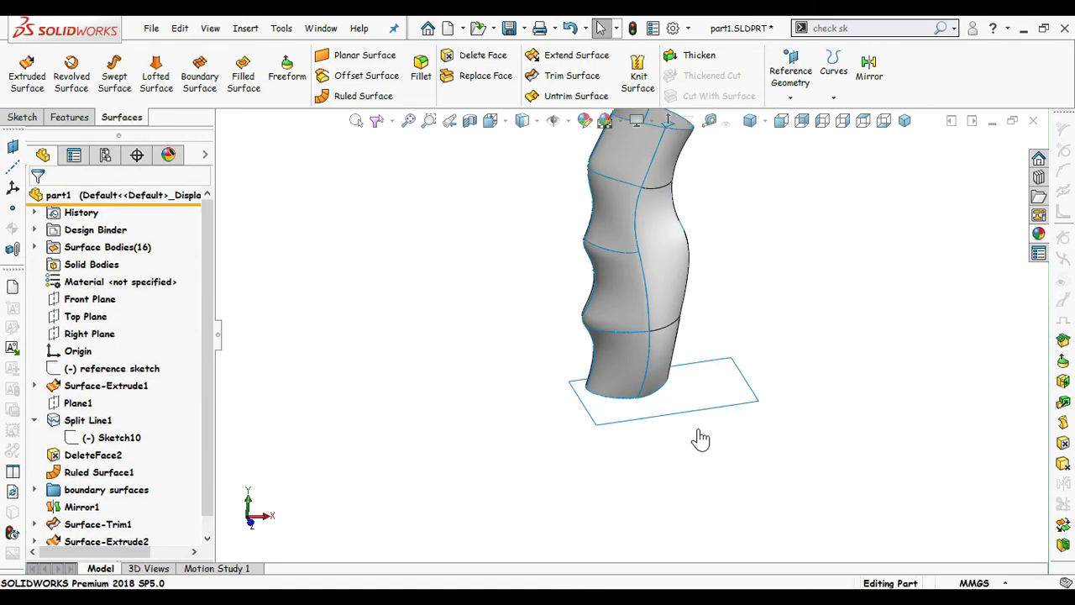
click(683, 392)
click(749, 321)
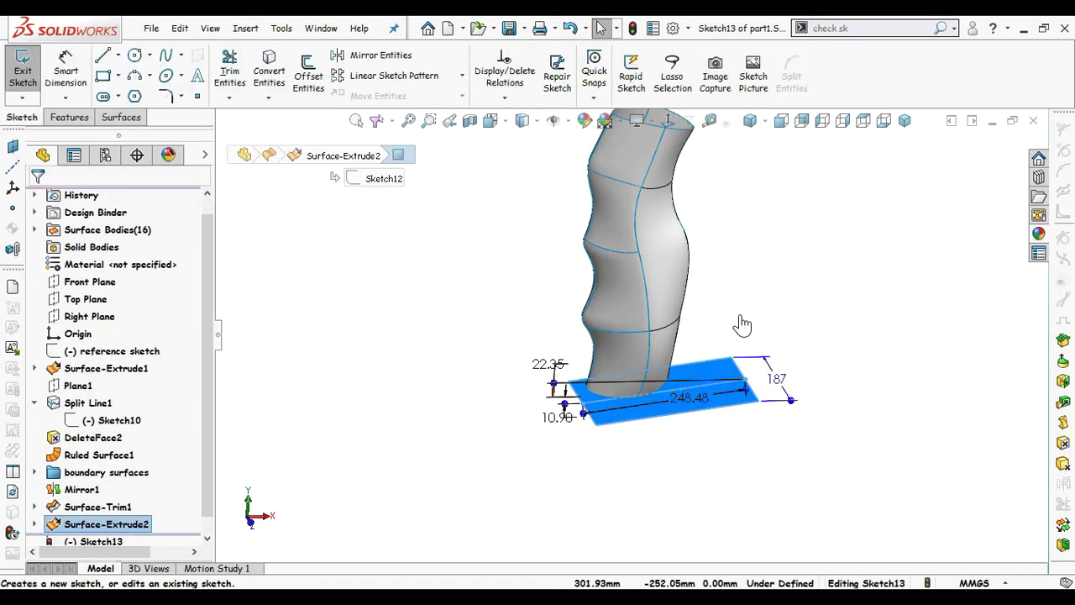
scroll(726, 321, down, 3)
mouse_move(712, 338)
middle_down()
mouse_move(715, 319)
mouse_move(713, 367)
middle_up()
click(711, 367)
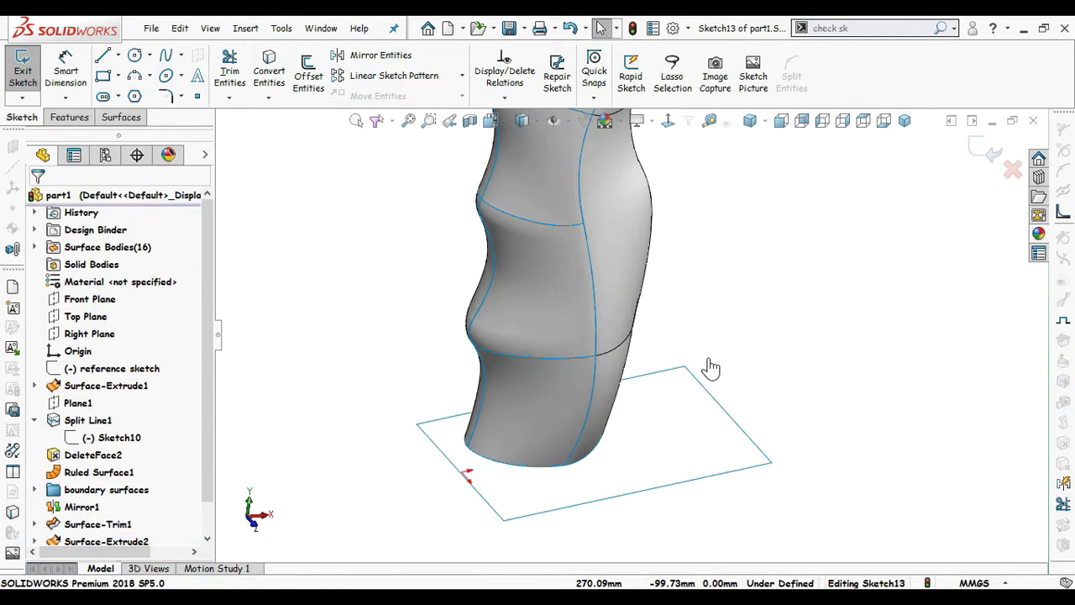
click(668, 120)
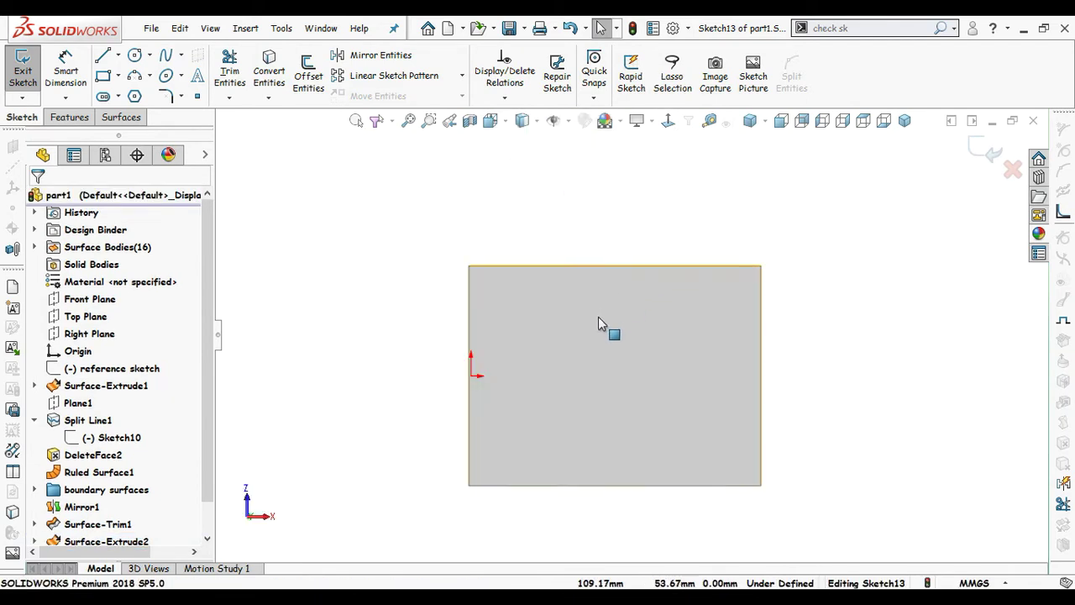
Step: Draw a circle about 108 mm in diameter, centred level with the origin and about 67 mm to its right
key(s)
click(618, 399)
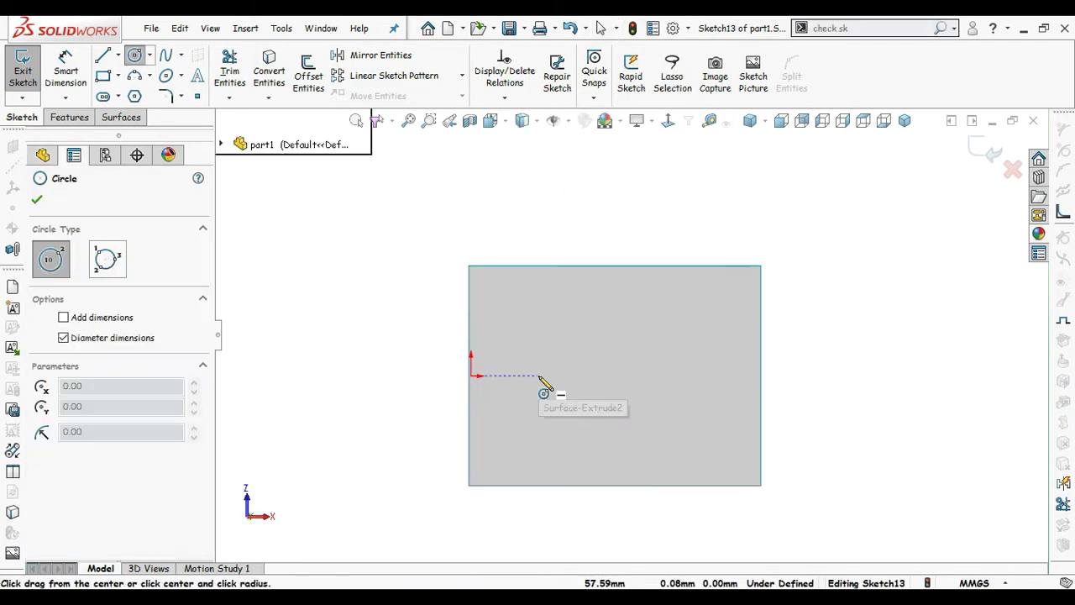
click(549, 375)
click(571, 319)
Step: Dimension the circle's diameter as 70 mm
right_drag(677, 439, 655, 295)
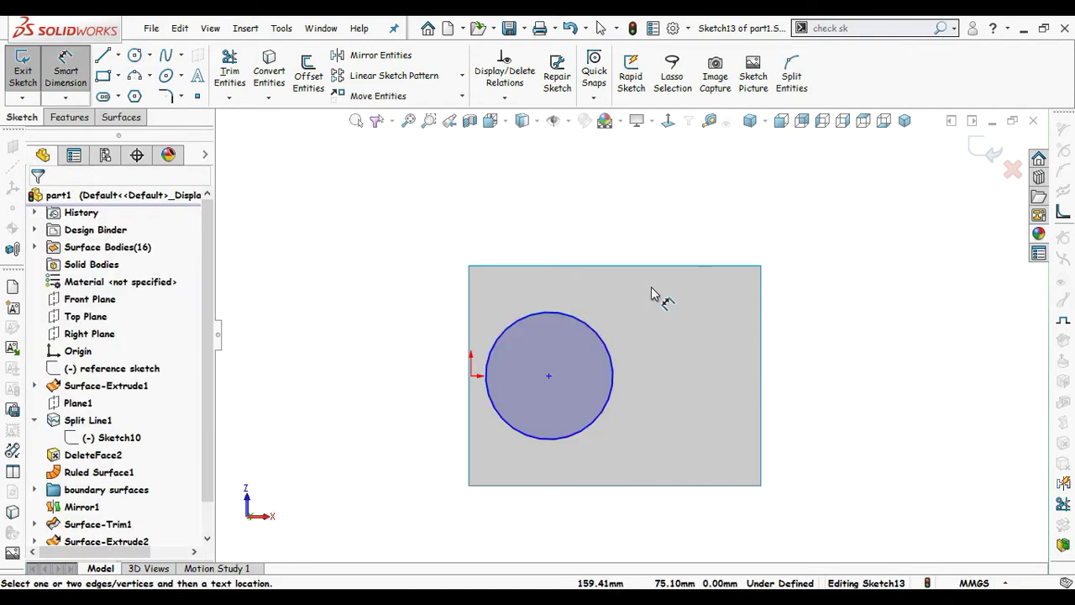
click(610, 349)
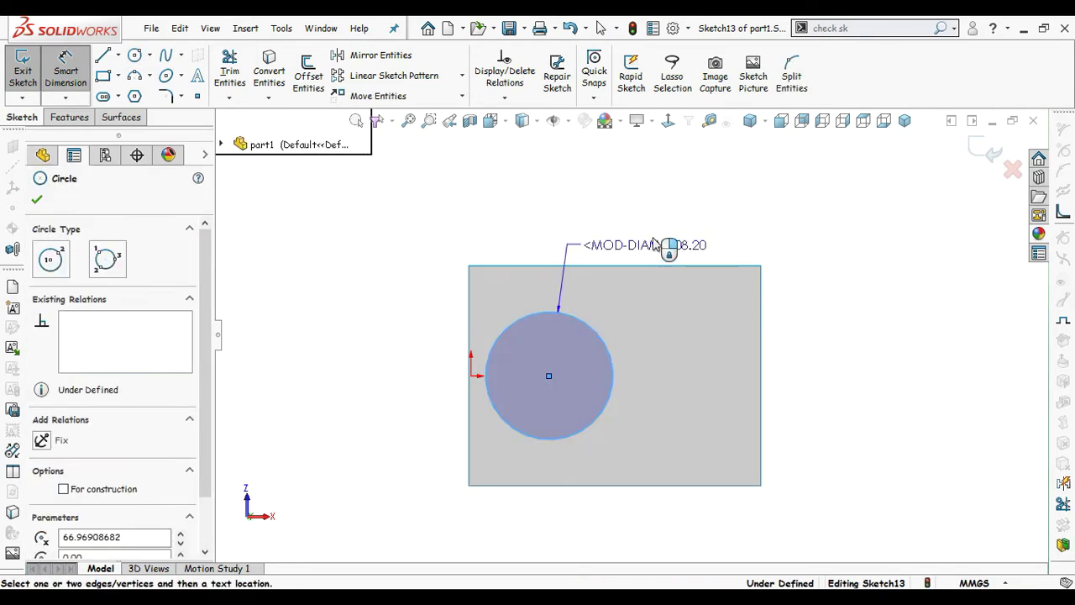
click(825, 320)
text(70)
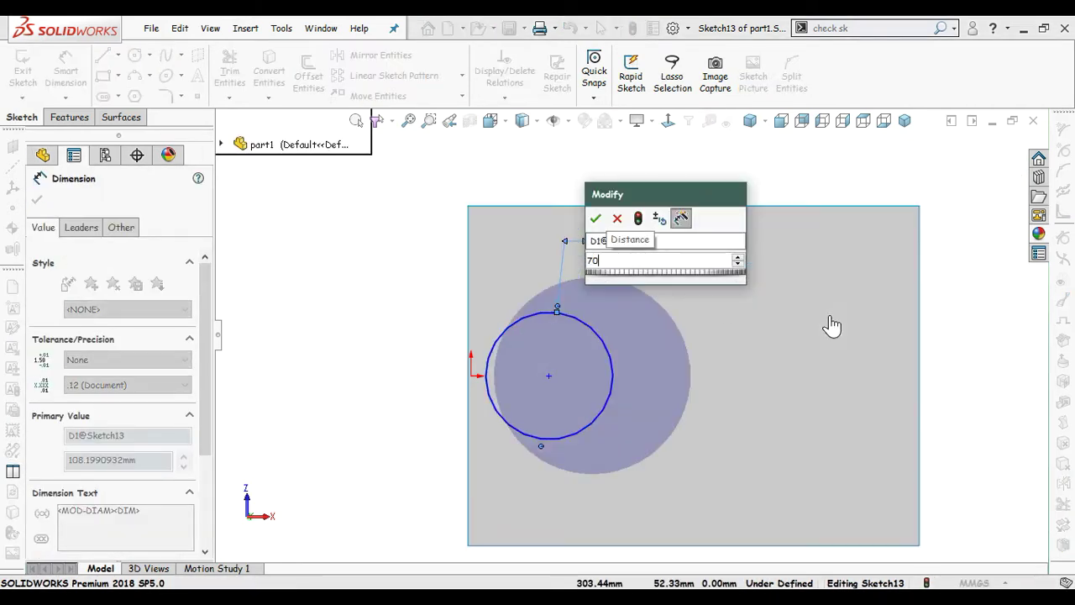
key(Return)
key(z)
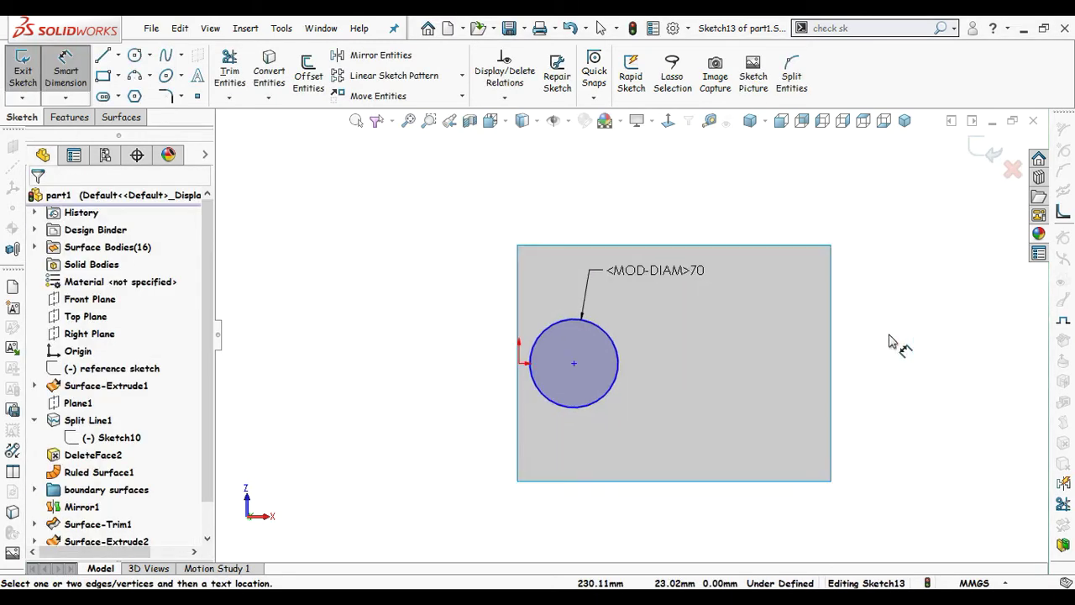
middle_drag(885, 372, 880, 365)
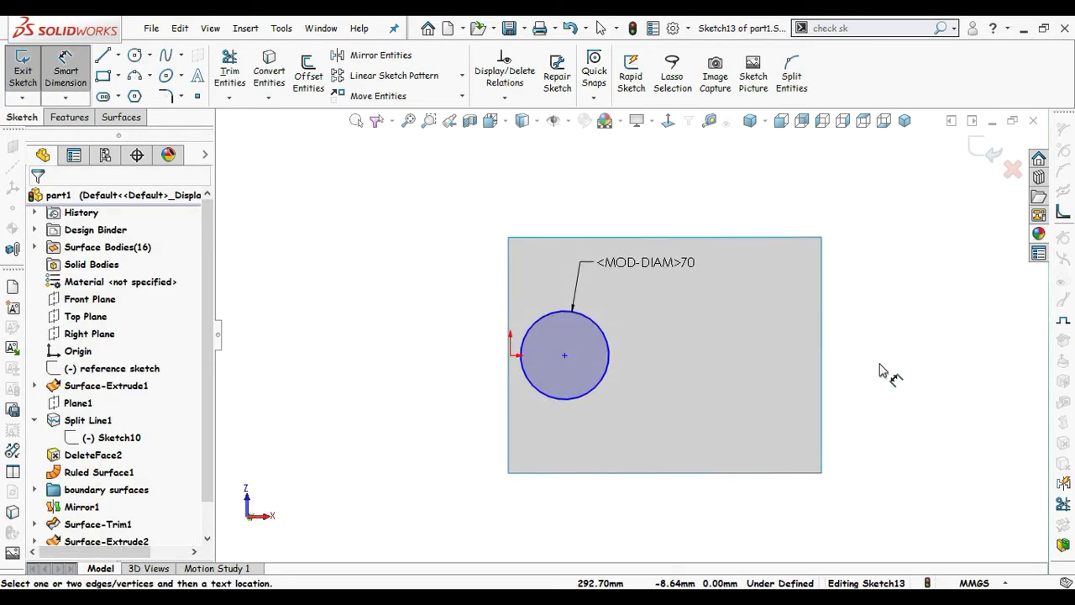
key(Escape)
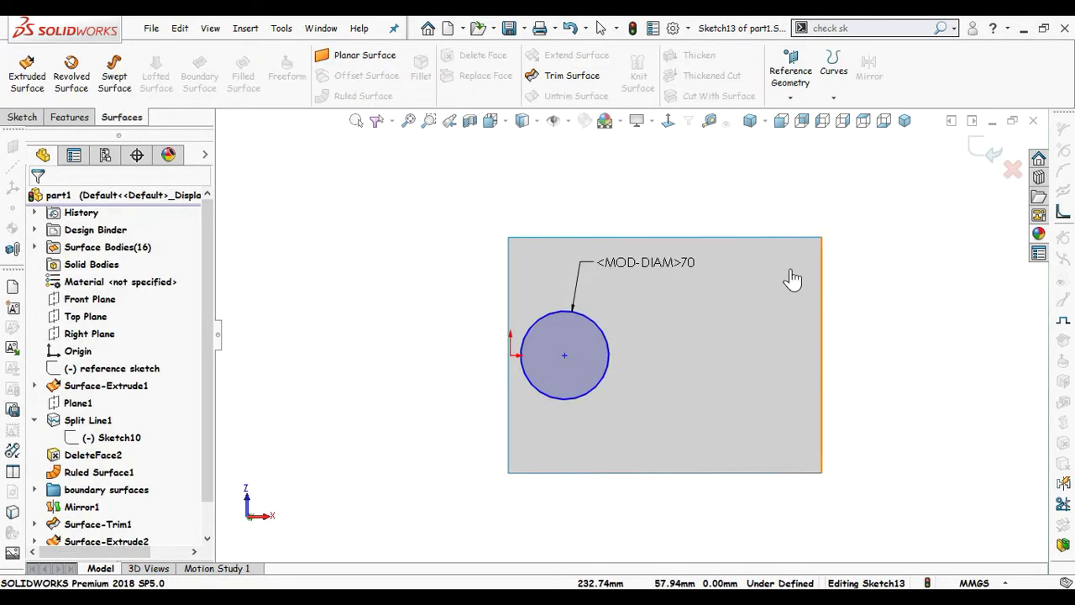
click(667, 123)
scroll(645, 400, down, 1)
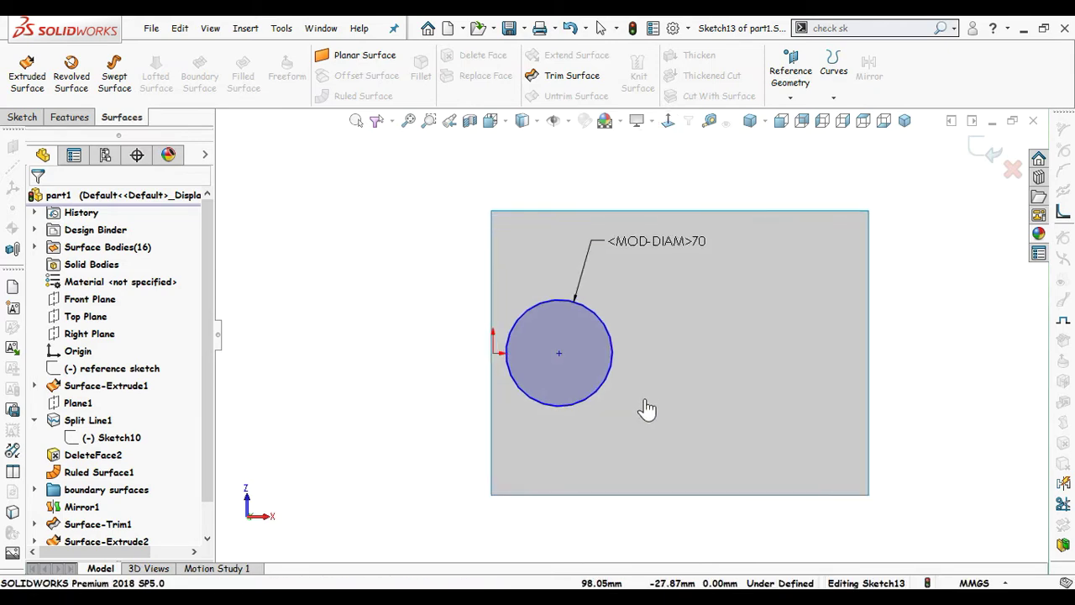
mouse_move(647, 409)
middle_down()
mouse_move(629, 211)
mouse_move(638, 209)
mouse_move(646, 278)
middle_up()
click(667, 123)
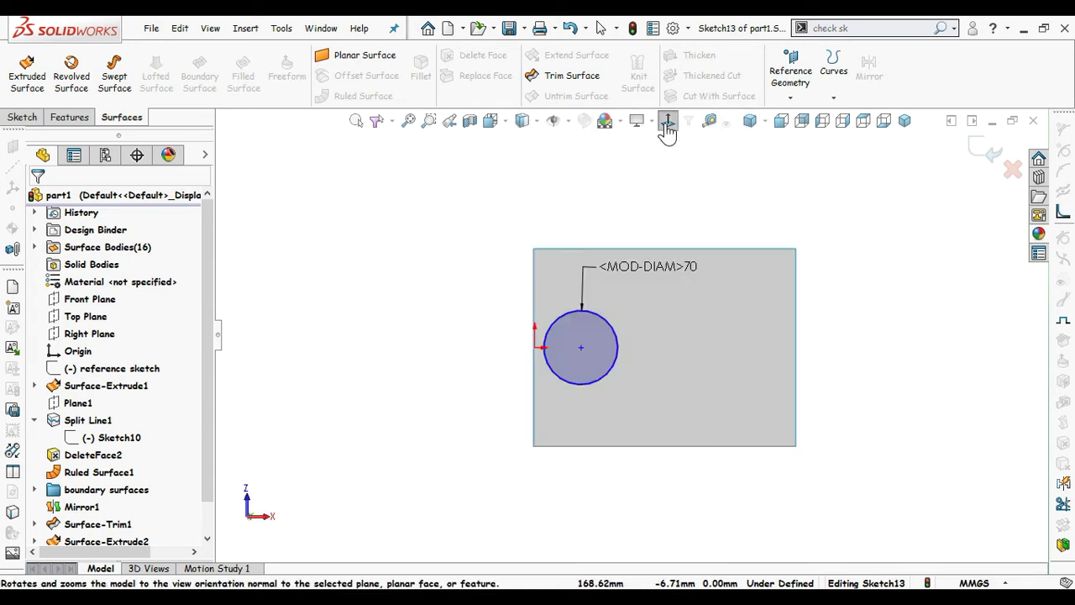
right_click(434, 272)
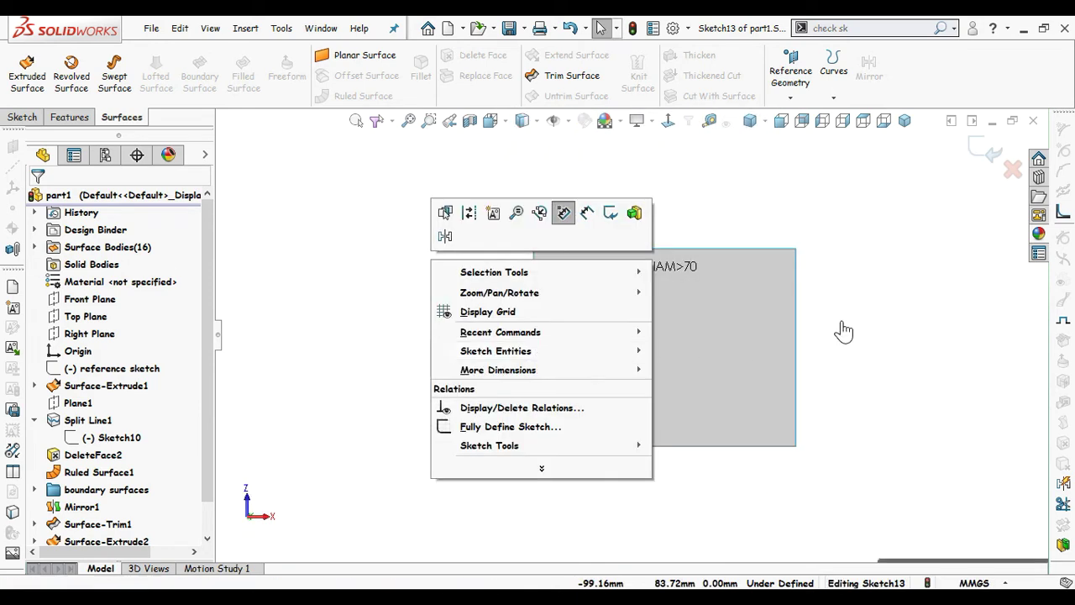
key(Escape)
Step: Dimension the horizontal distance from the origin to the circle's centre as 60.02 mm
key(s)
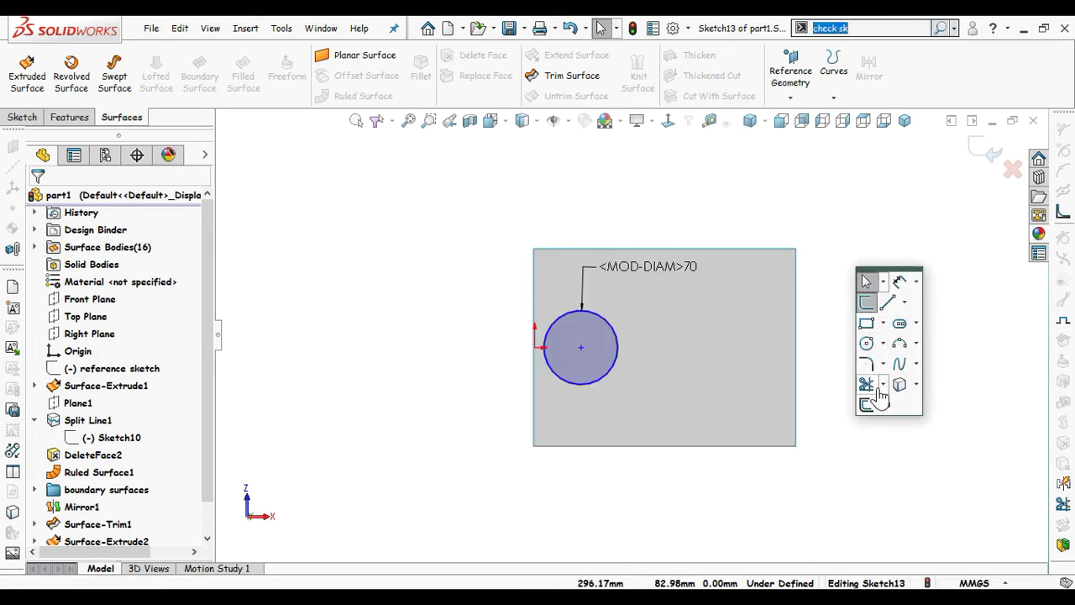
click(900, 284)
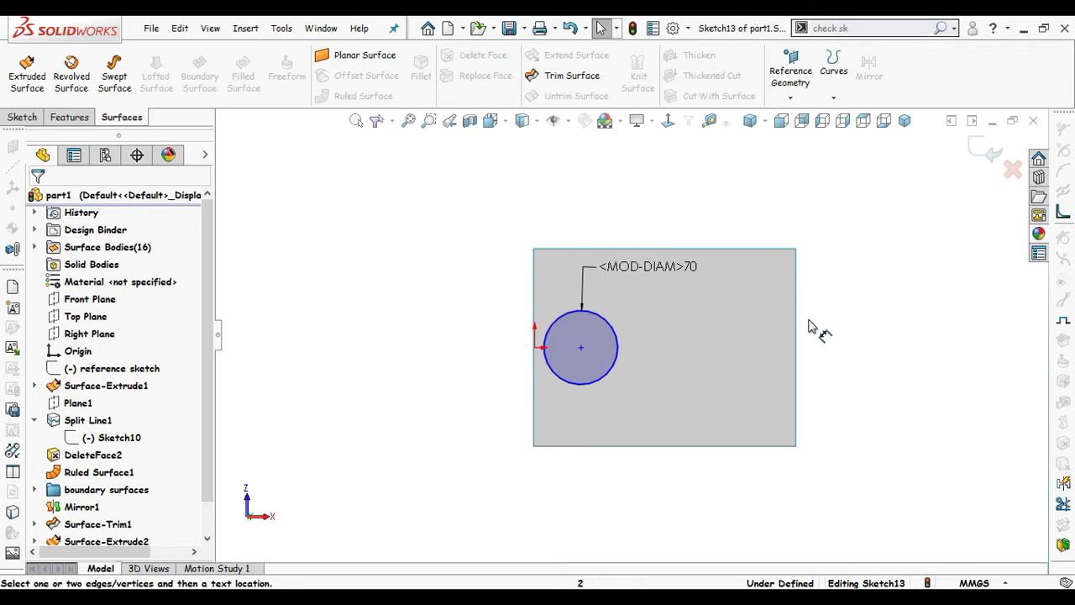
click(535, 347)
click(580, 347)
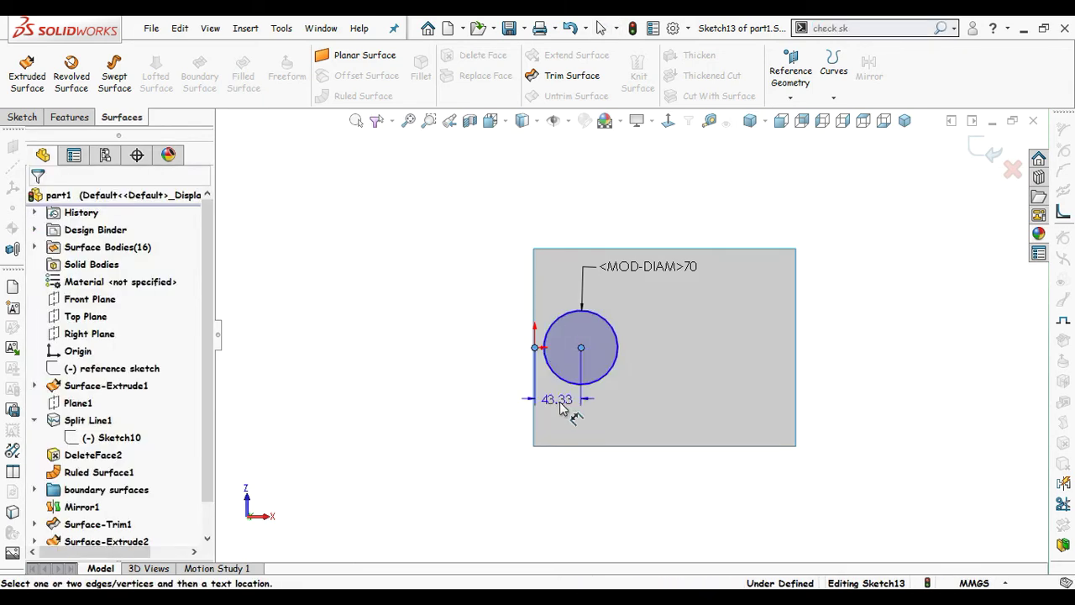
click(819, 284)
text(60)
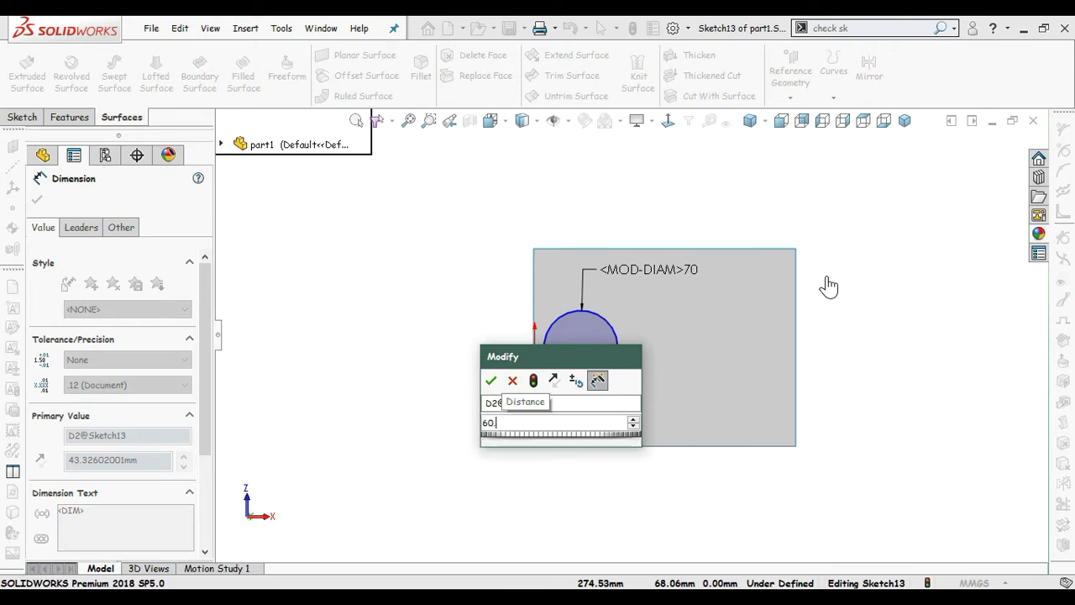
text(.02)
key(Return)
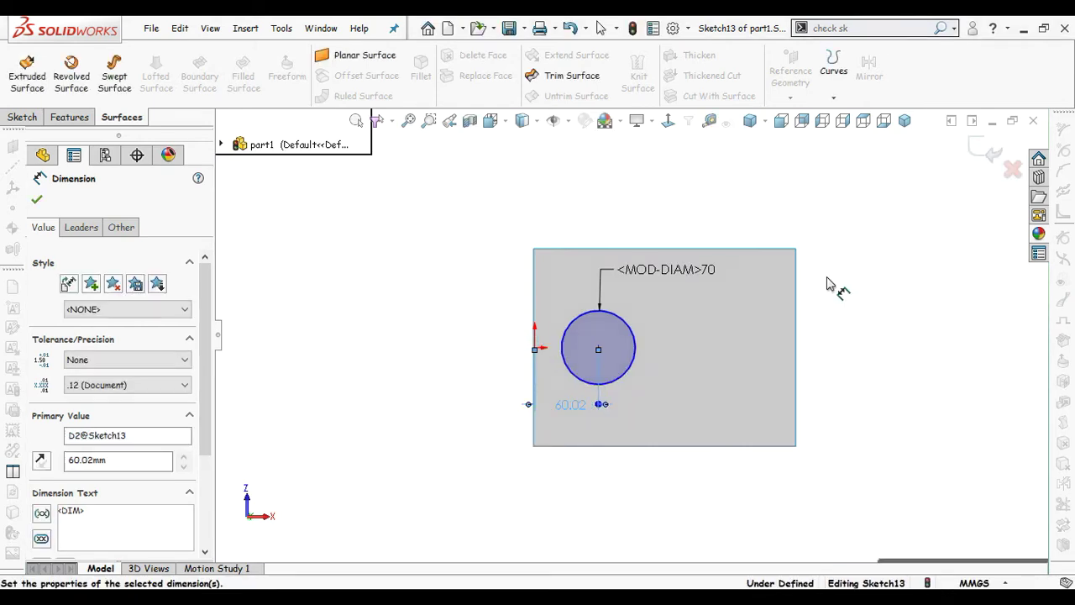
click(833, 295)
right_drag(835, 364, 756, 407)
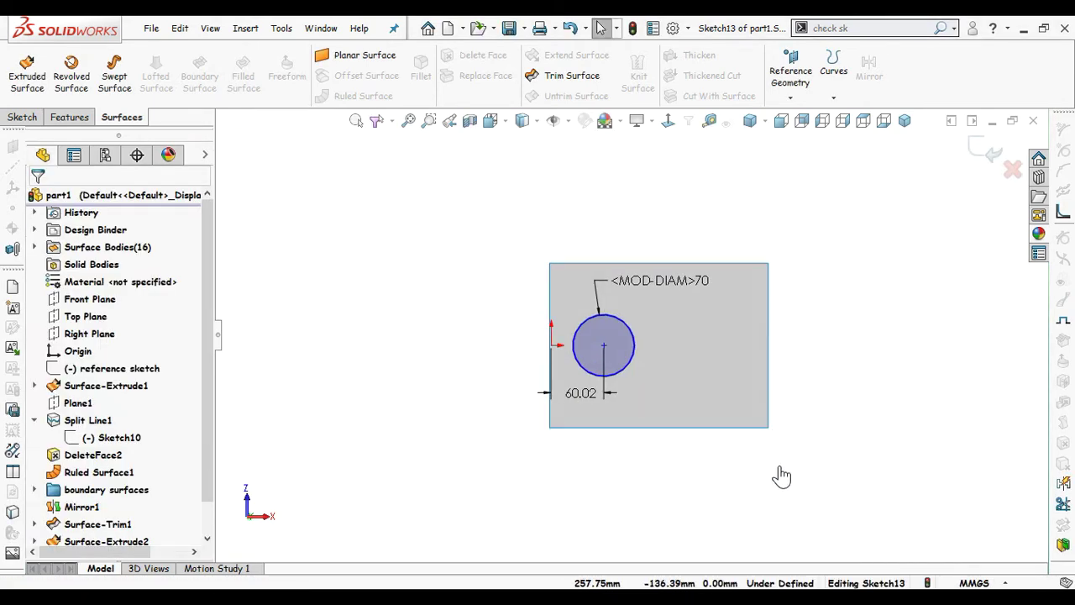
Step: Examine the circle's position relative to the grip's lower opening, and the sketch origin's position relative to the flat surface's edge
middle_drag(780, 473, 765, 264)
scroll(621, 206, down, 3)
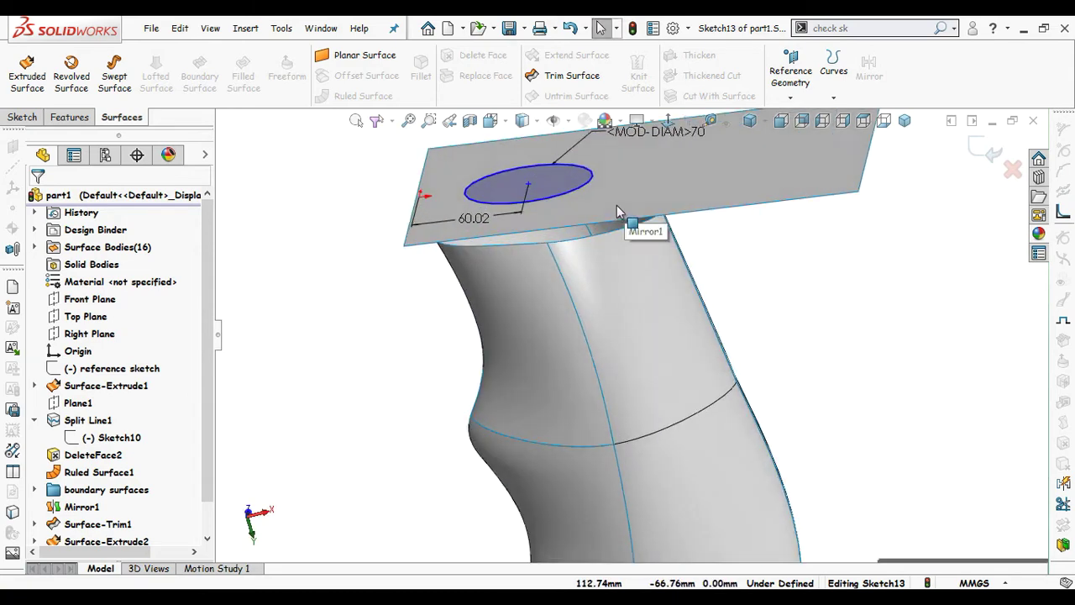
mouse_move(627, 211)
middle_down()
mouse_move(626, 155)
mouse_move(629, 215)
middle_up()
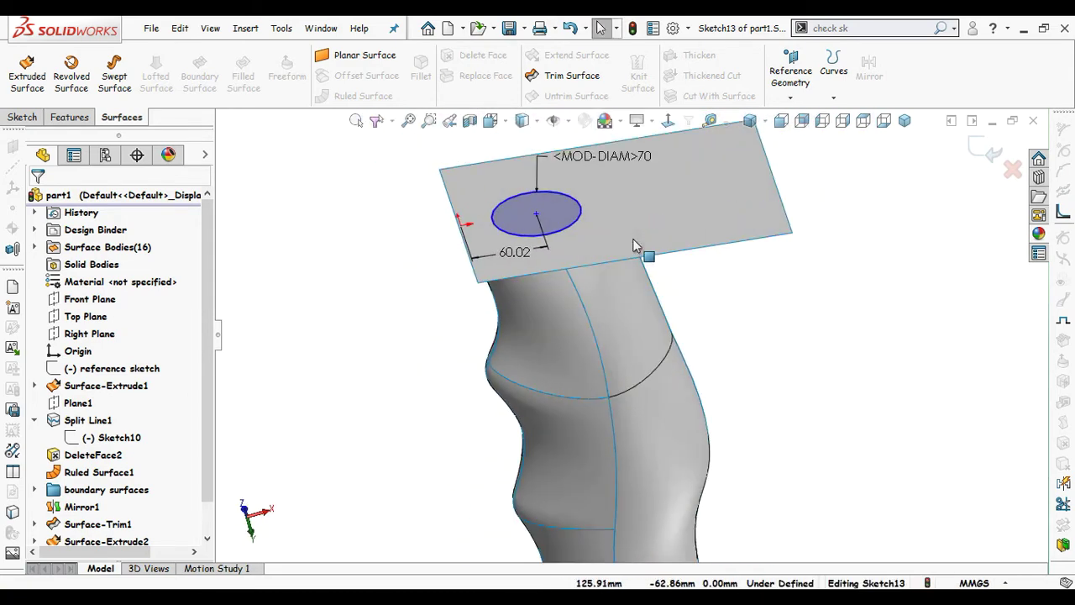
mouse_move(632, 239)
middle_down()
mouse_move(483, 243)
mouse_move(481, 267)
middle_up()
scroll(479, 267, down, 3)
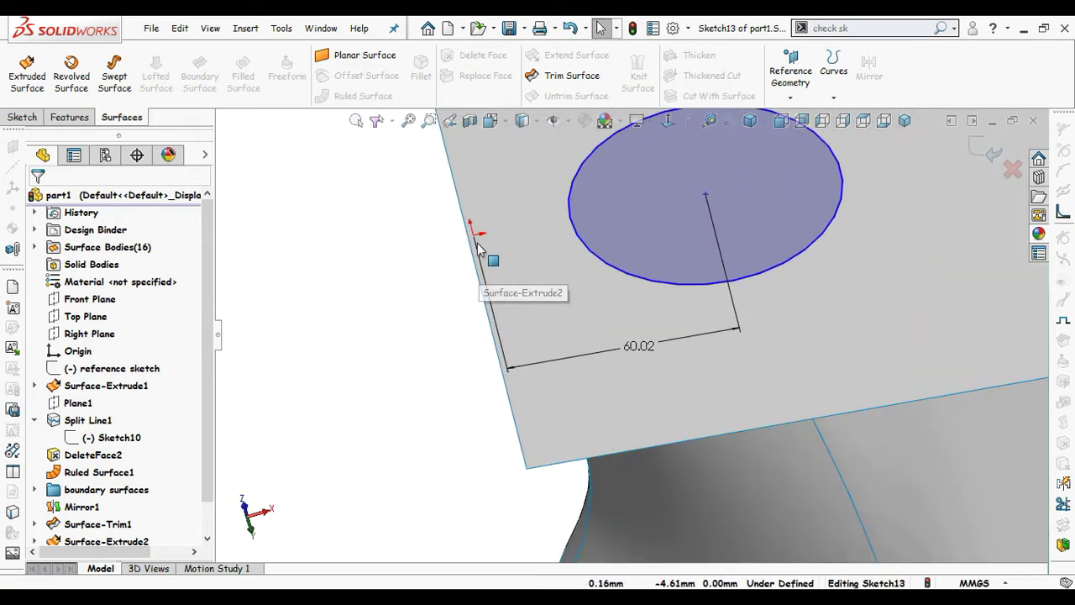
click(481, 263)
click(405, 277)
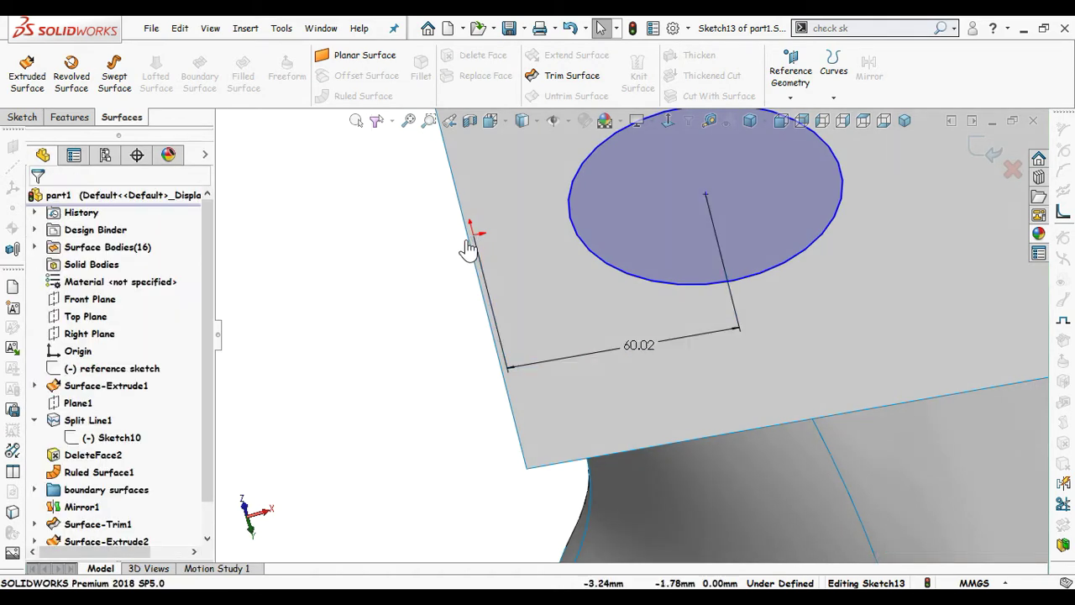
middle_drag(535, 239, 499, 274)
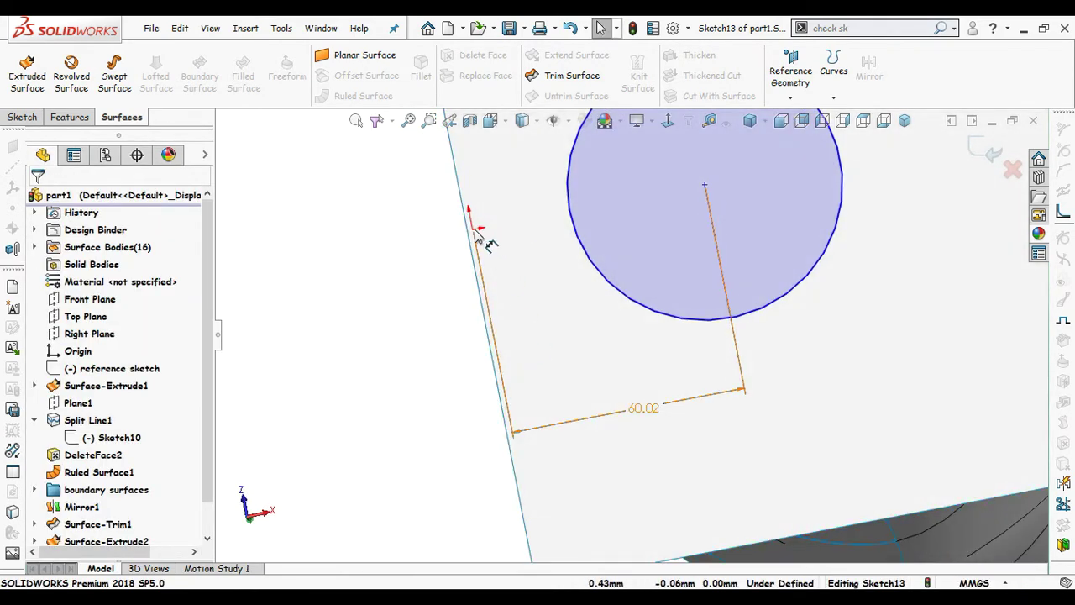
scroll(475, 238, down, 3)
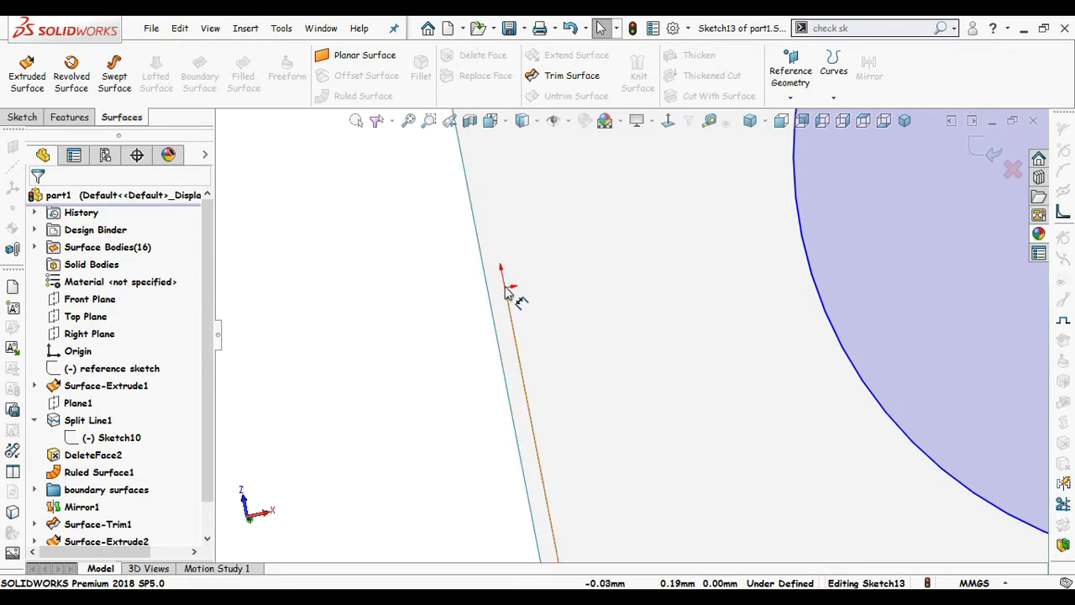
mouse_move(507, 292)
middle_down()
mouse_move(516, 297)
mouse_move(487, 299)
mouse_move(631, 305)
mouse_move(630, 355)
middle_up()
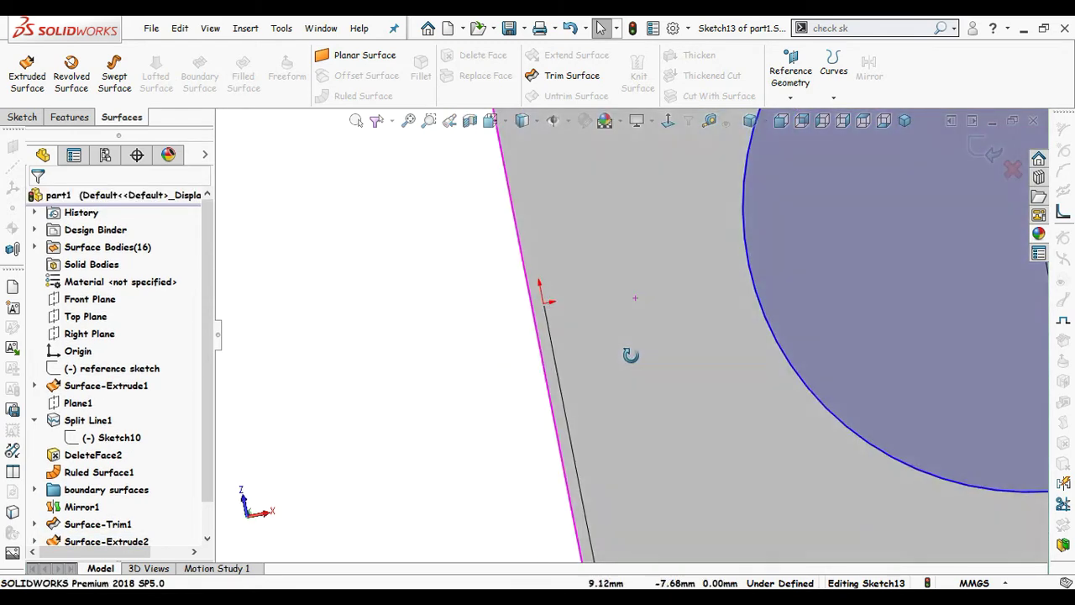
scroll(487, 310, up, 3)
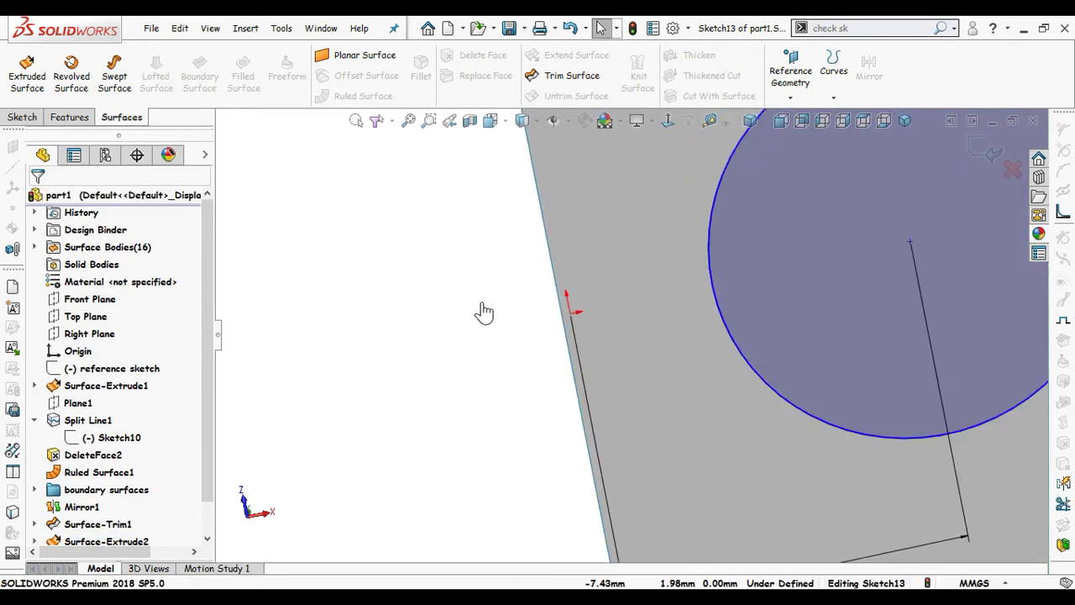
scroll(902, 210, up, 2)
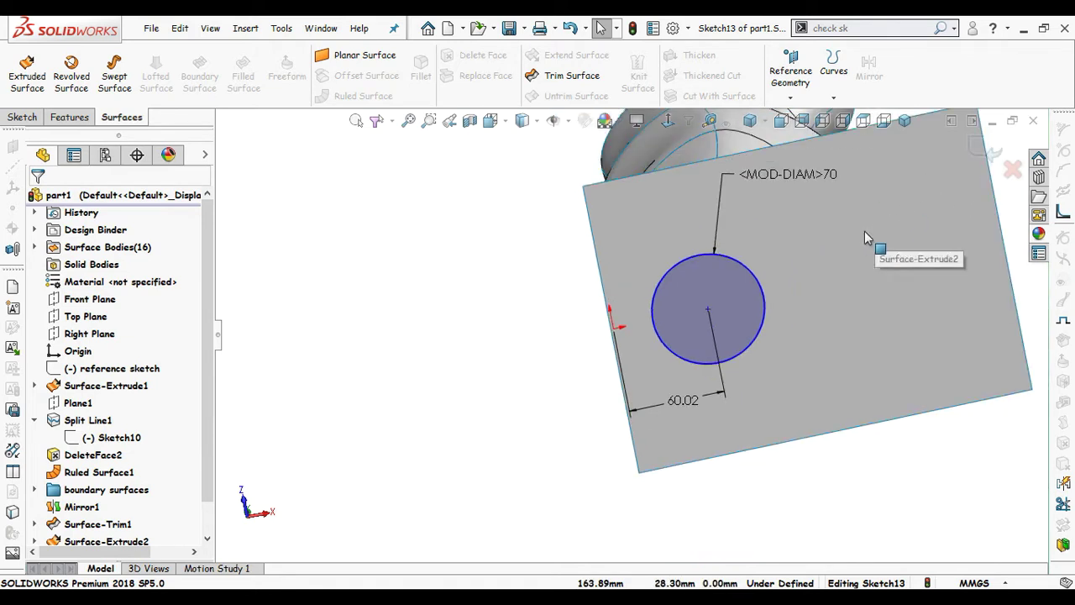
click(679, 319)
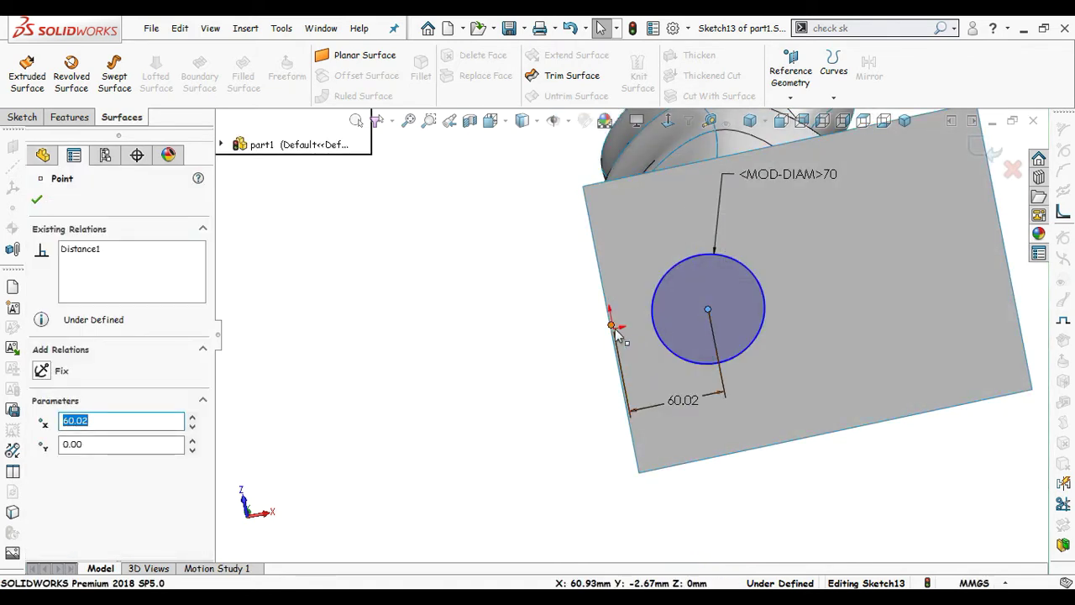
ctrl+click(617, 334)
scroll(646, 331, down, 4)
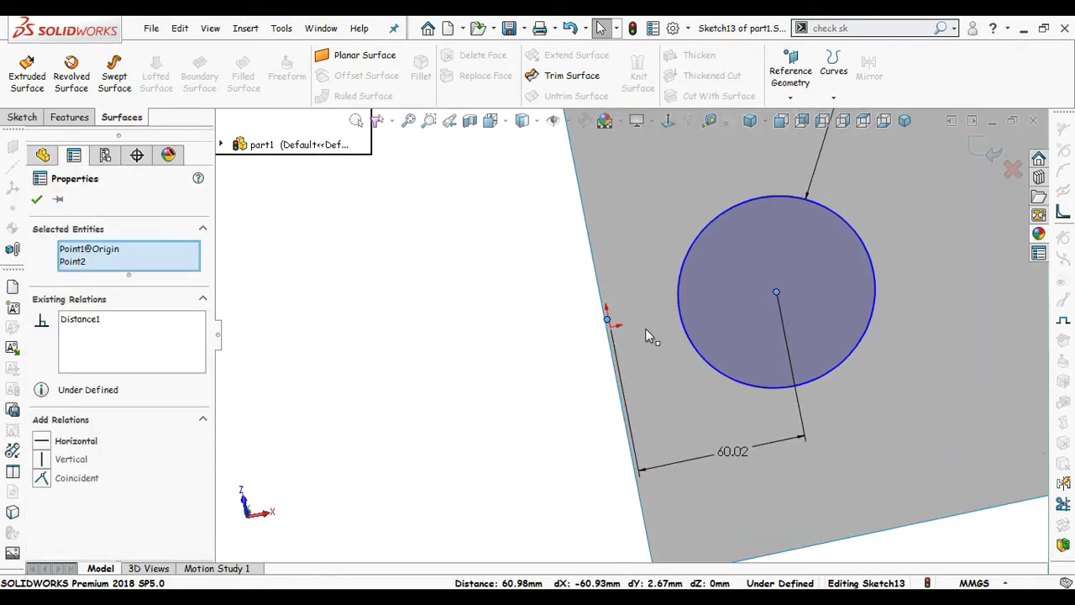
click(520, 370)
Step: Draw a horizontal construction line from the origin to the circle's centre and exit the sketch
key(s)
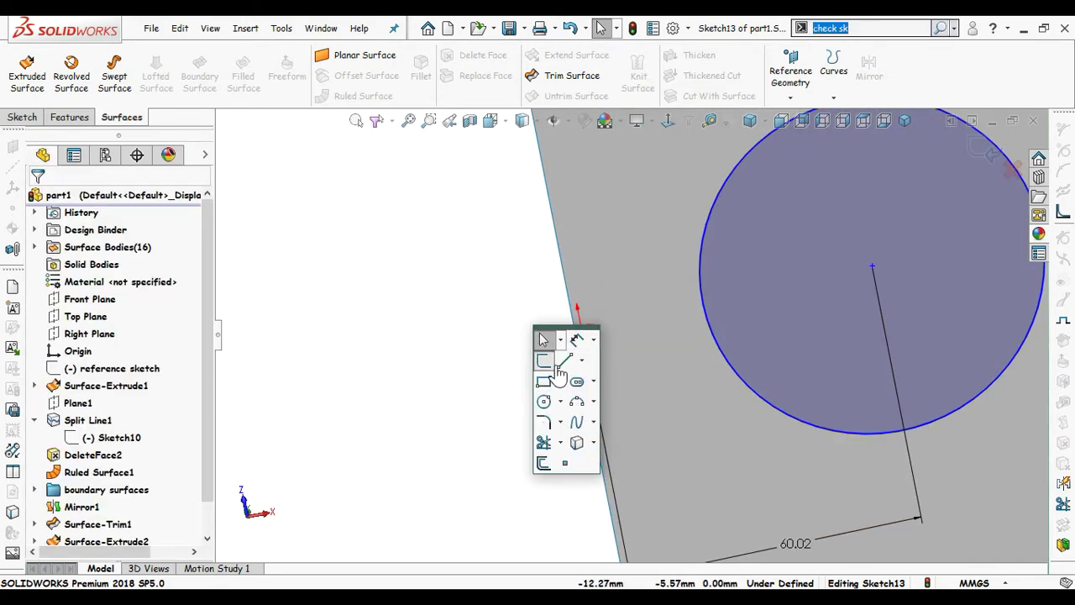
click(566, 361)
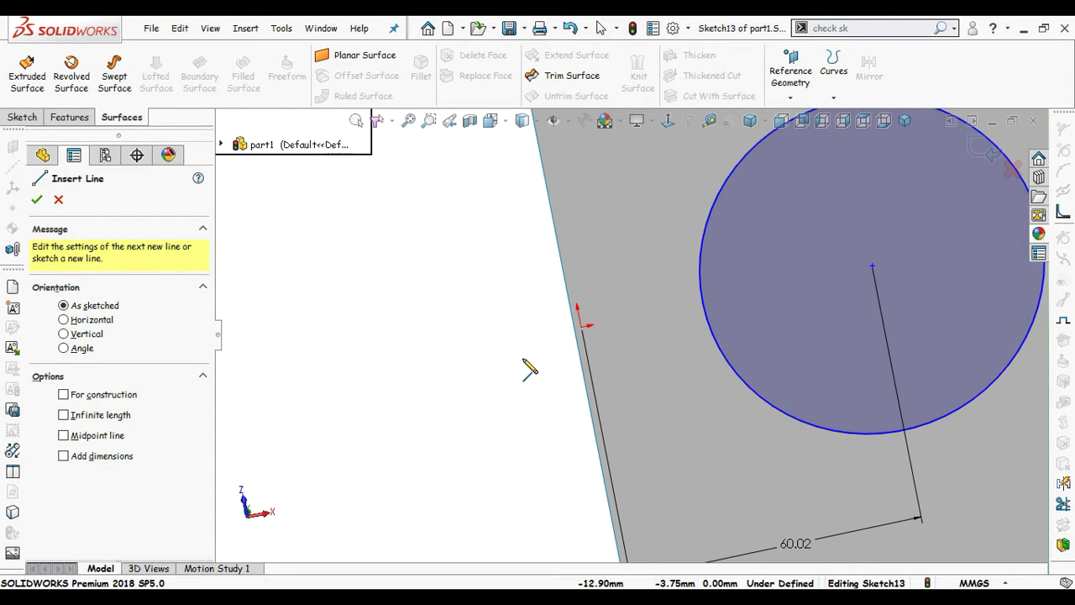
click(581, 326)
click(872, 266)
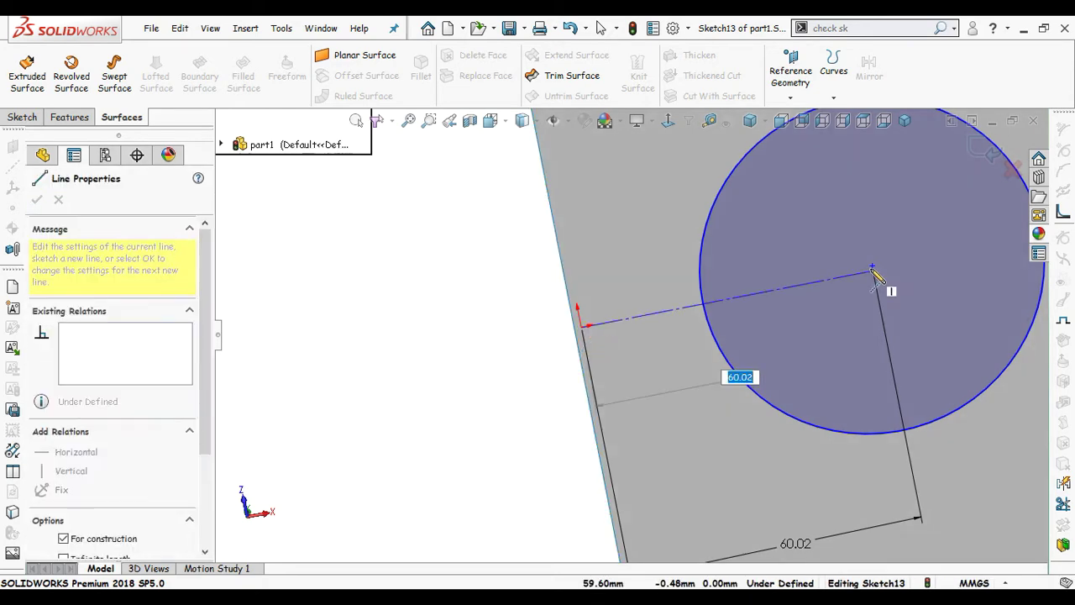
key(Escape)
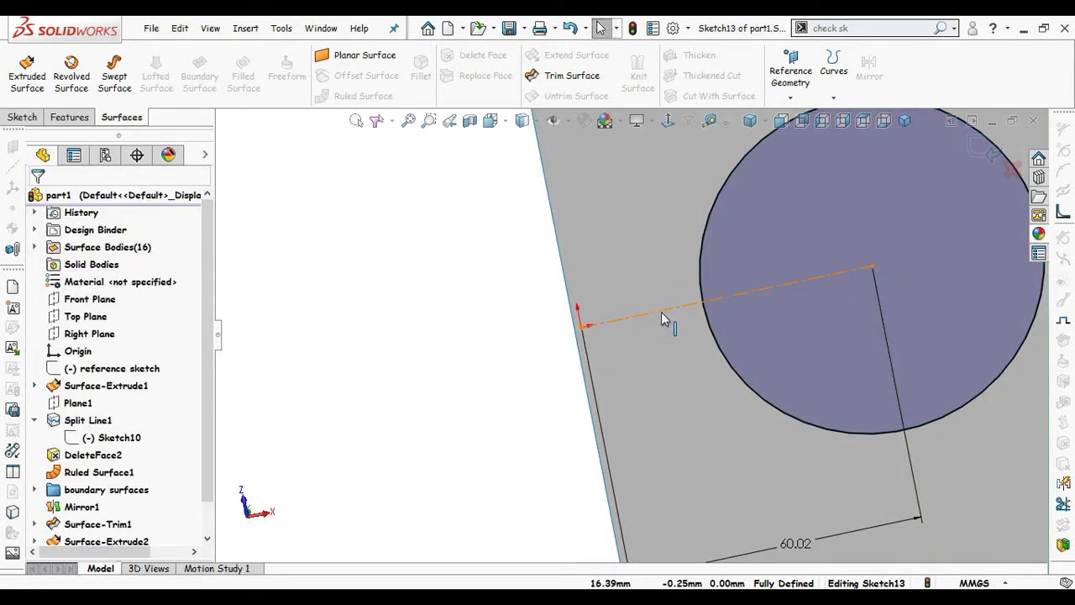
click(711, 277)
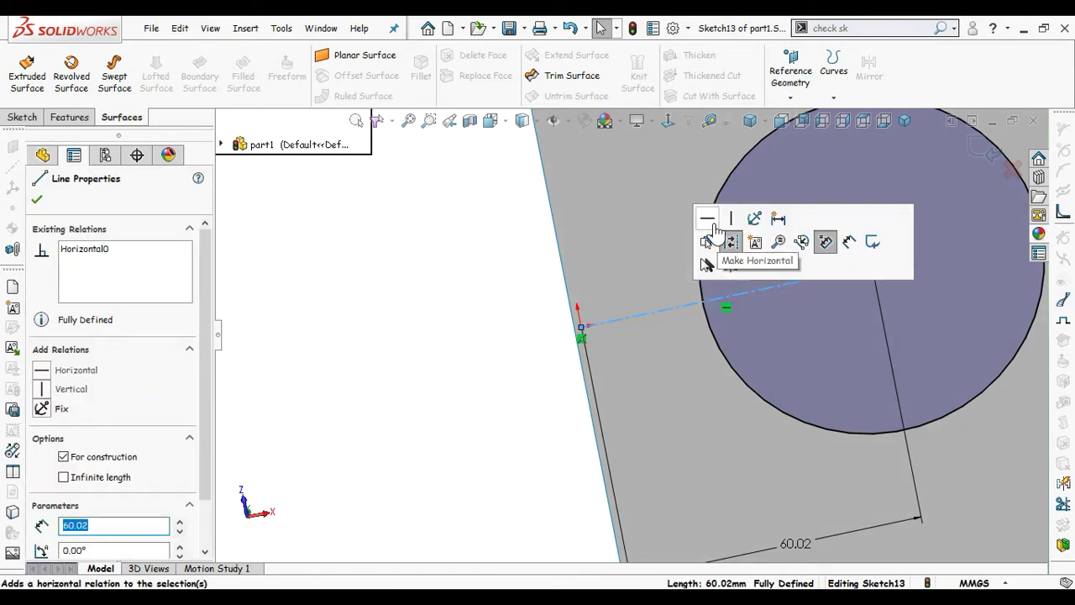
click(412, 311)
scroll(416, 311, up, 5)
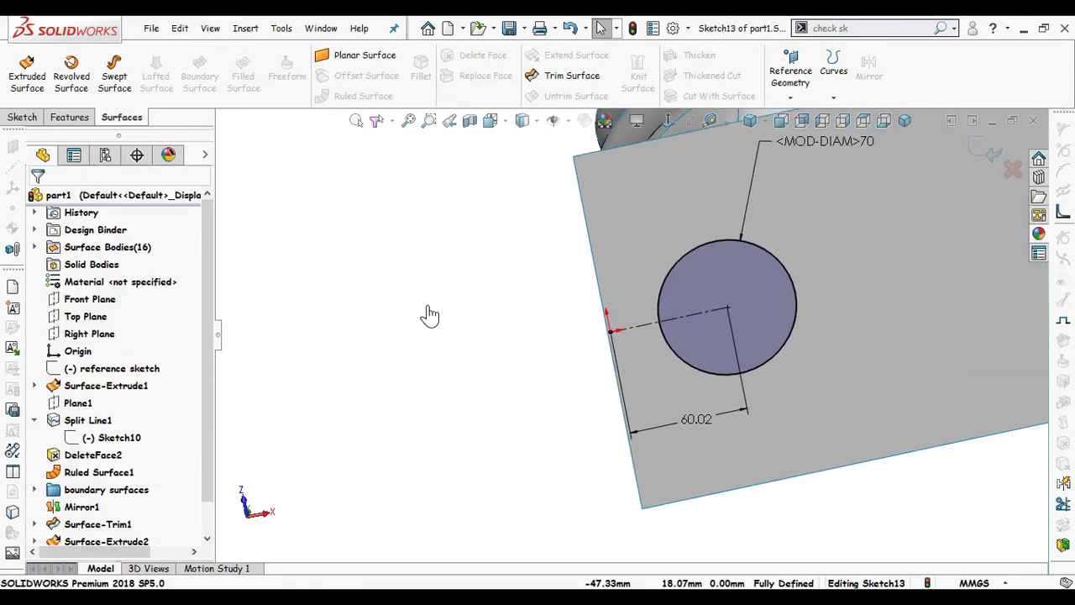
middle_drag(464, 292, 473, 288)
click(978, 150)
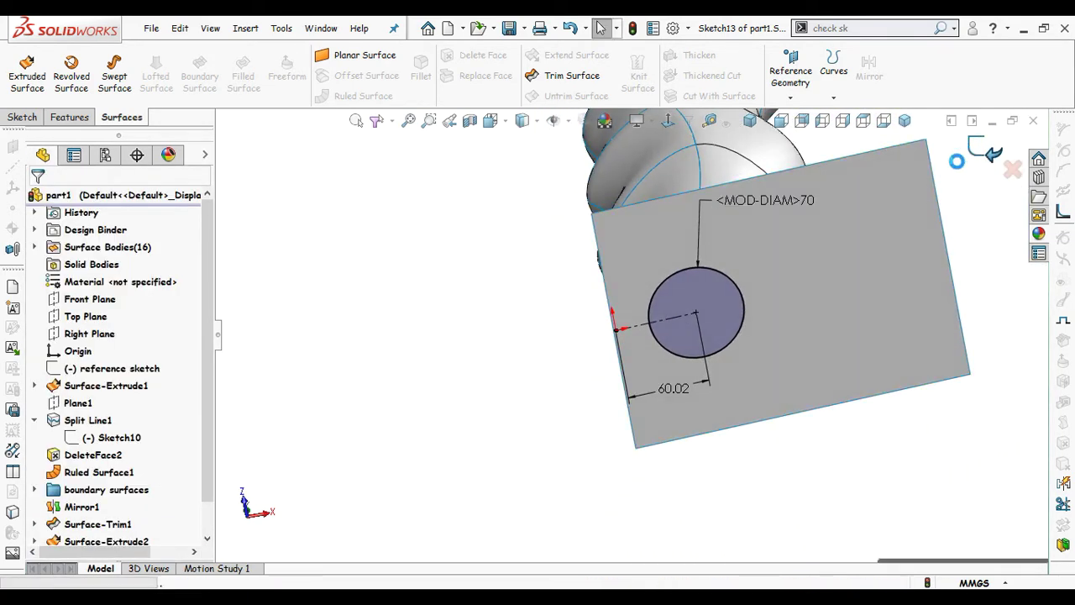
Step: Hide the flat extruded surface below the grip, leaving the circle sketch shown
middle_drag(803, 215, 847, 450)
click(848, 450)
click(817, 407)
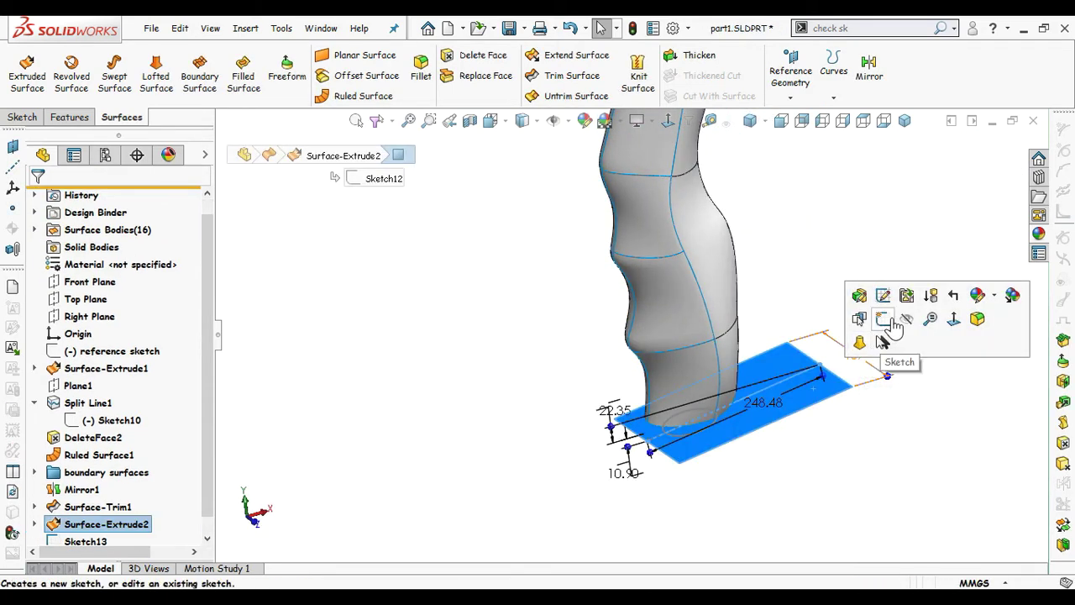
click(848, 306)
Step: Start a lofted surface with the circle sketch below the grip as the first profile
scroll(756, 431, down, 3)
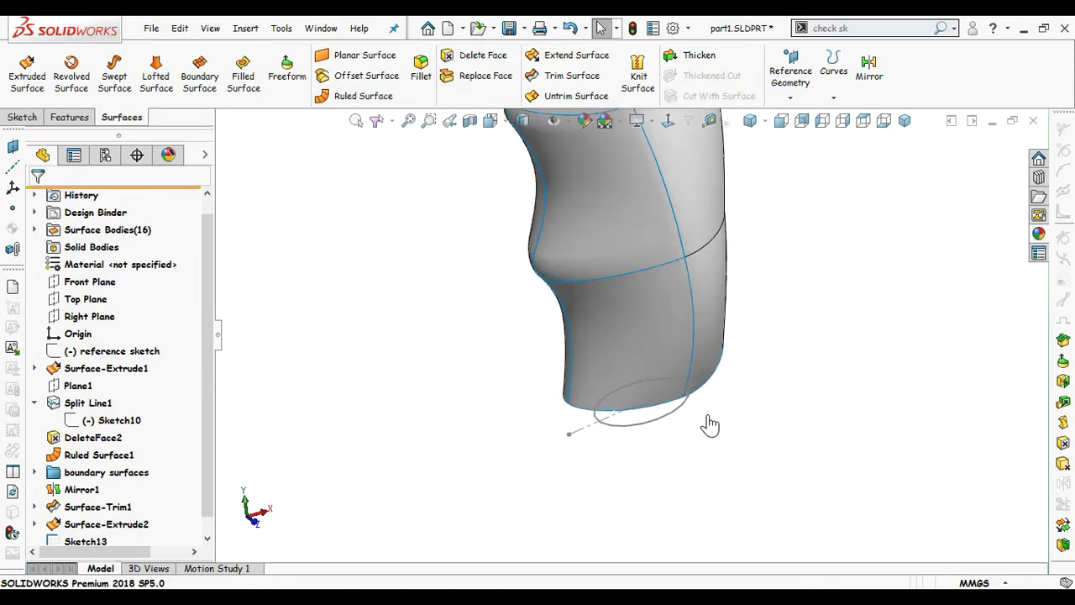
mouse_move(683, 403)
middle_down()
mouse_move(686, 341)
mouse_move(679, 383)
mouse_move(693, 370)
middle_up()
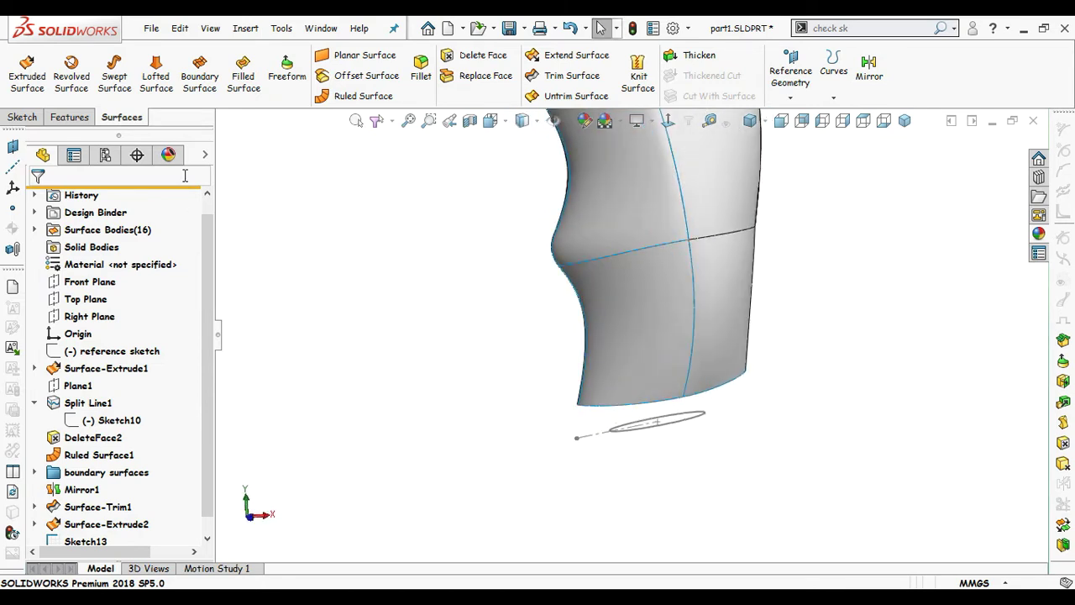
click(156, 92)
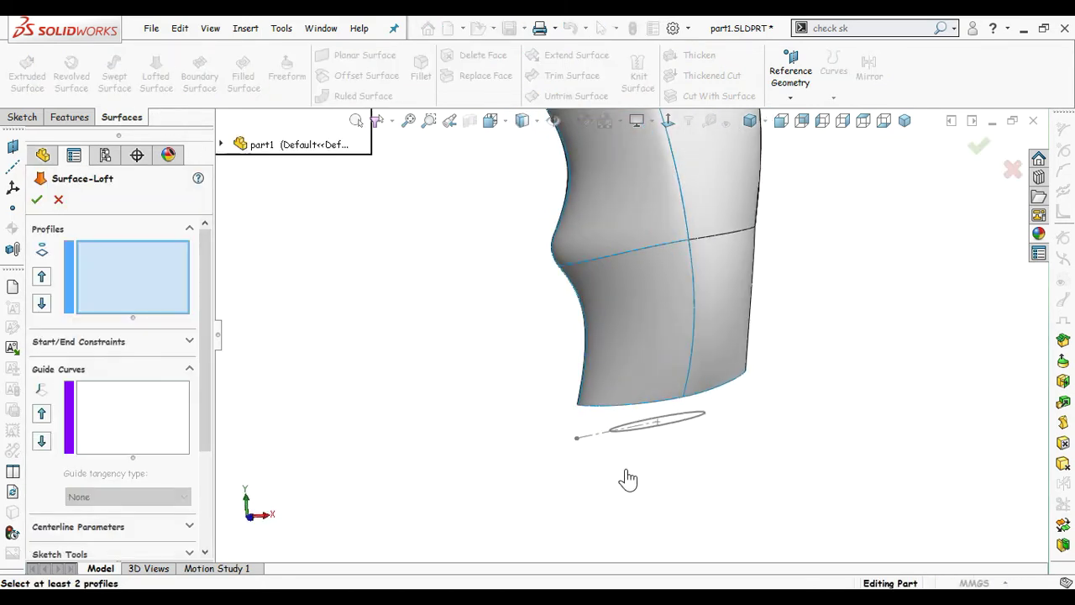
middle_drag(691, 441, 694, 410)
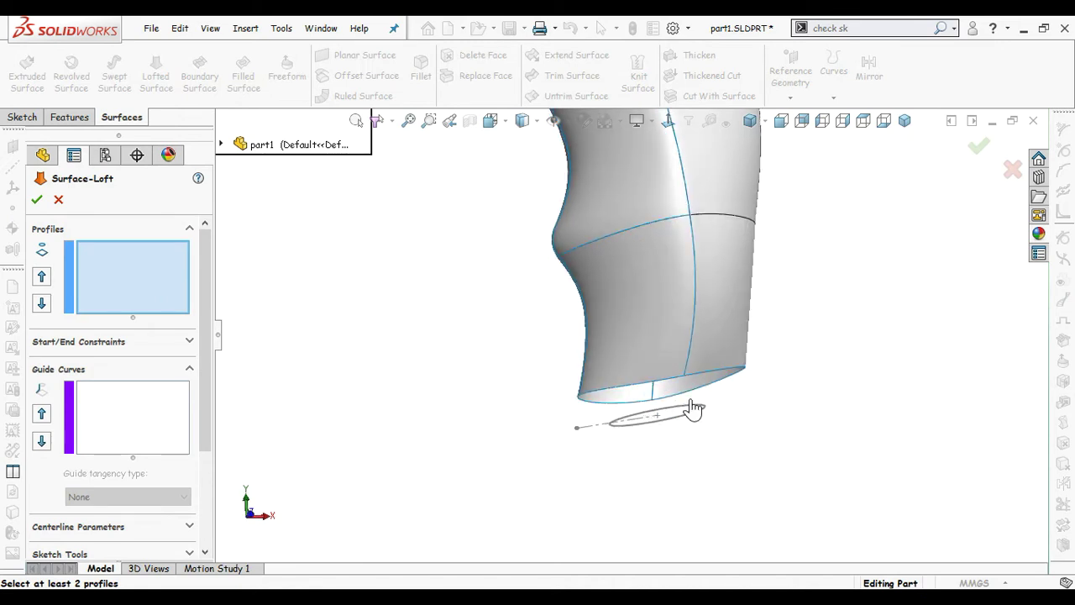
click(665, 412)
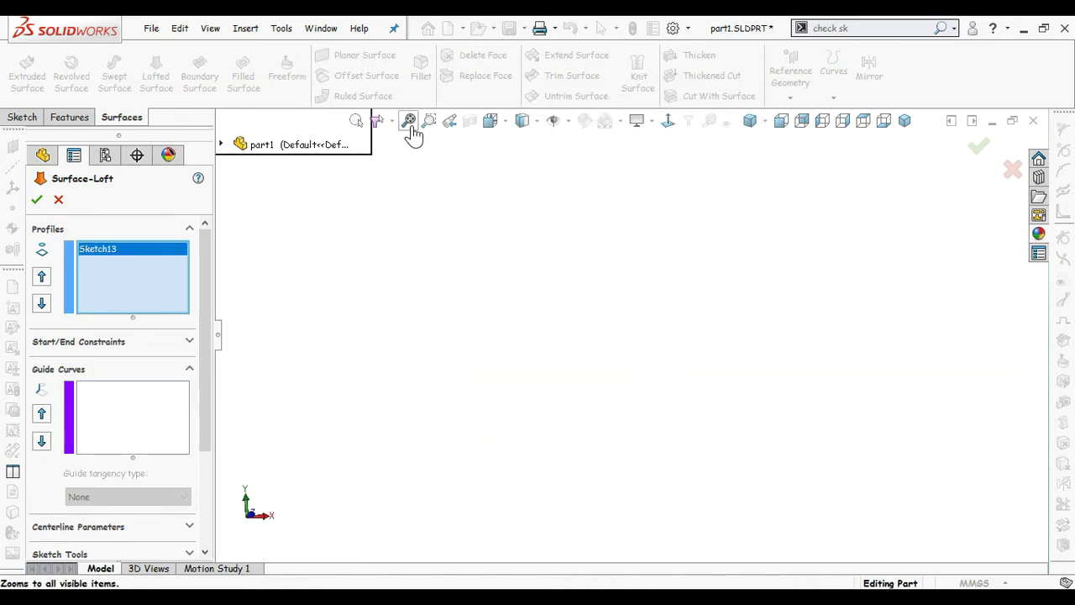
click(410, 126)
scroll(564, 481, down, 5)
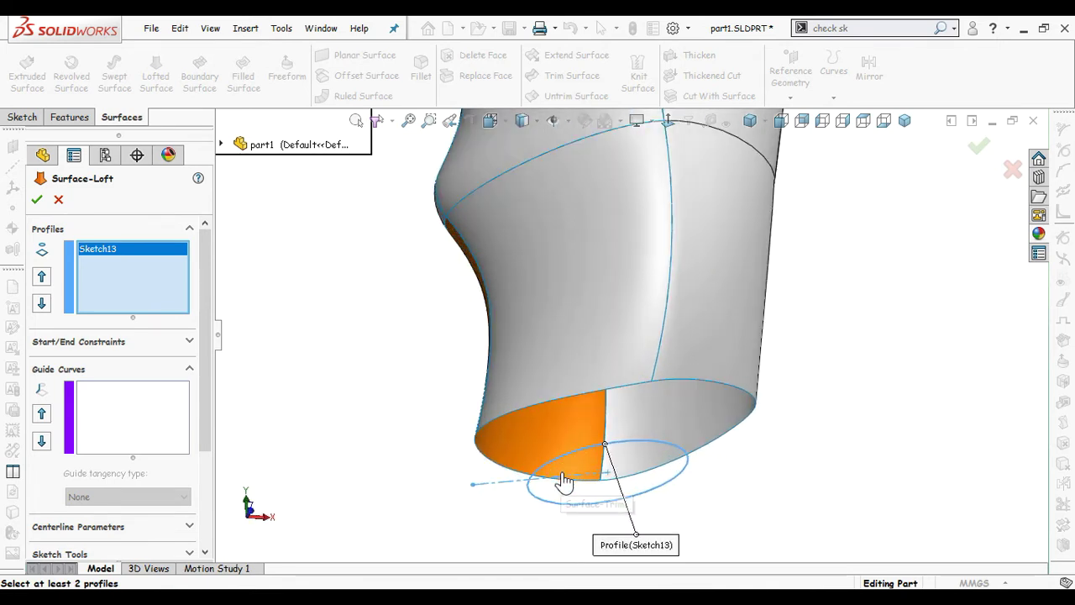
click(672, 408)
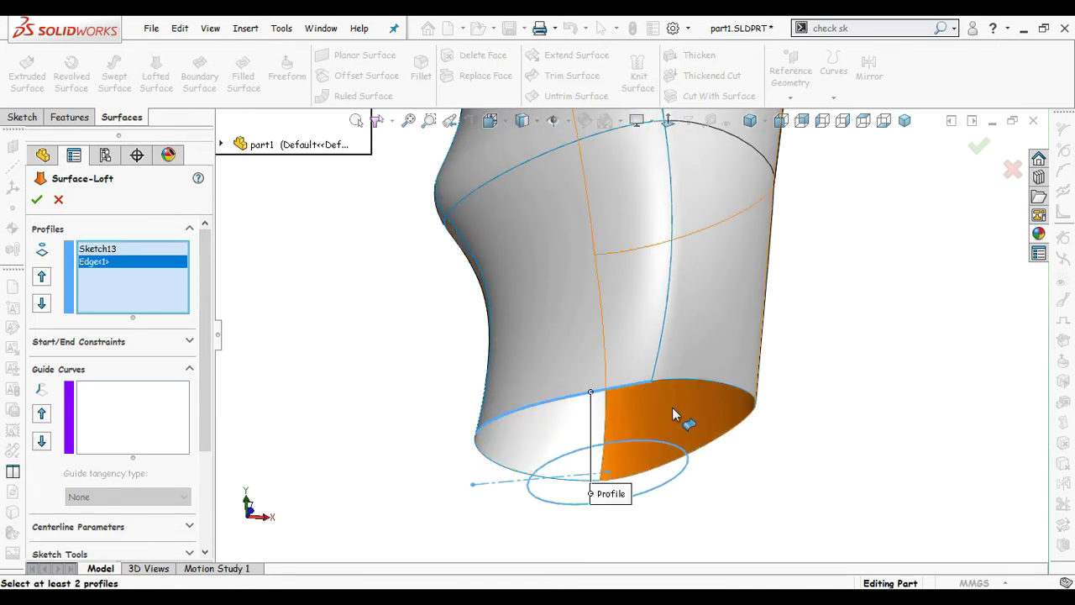
right_click(161, 268)
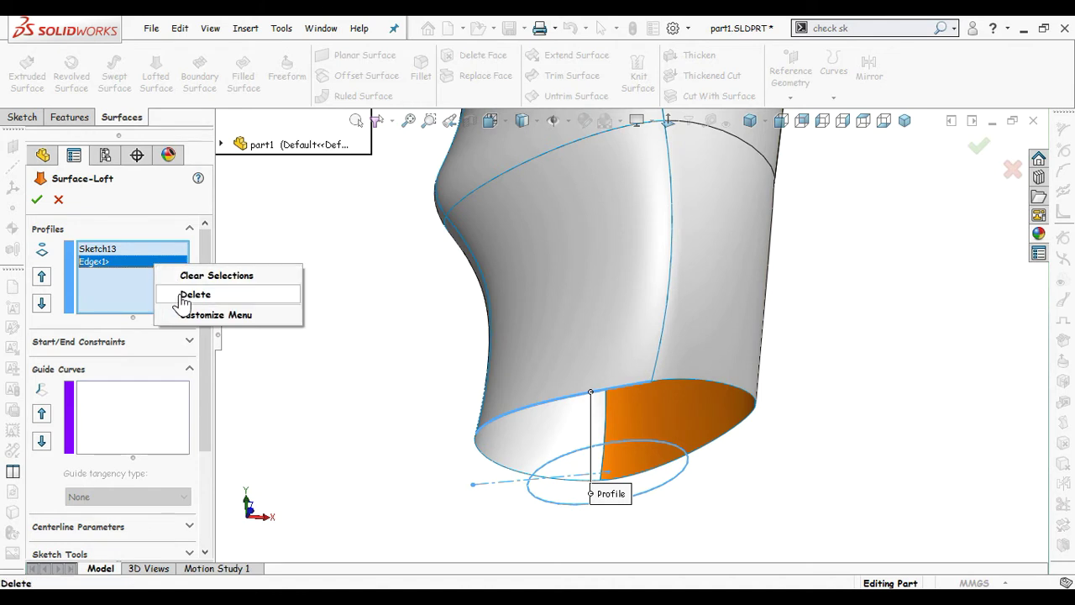
click(181, 293)
Step: Add the closed loop of edges around the grip's lower opening as the loft's second profile, using the SelectionManager
right_click(296, 215)
click(304, 259)
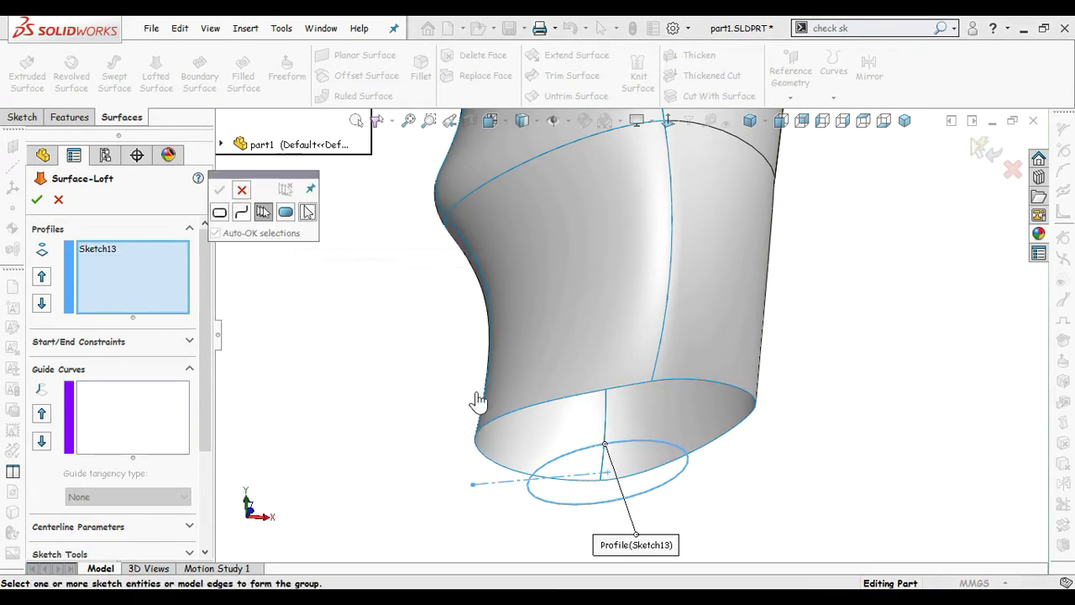
click(561, 401)
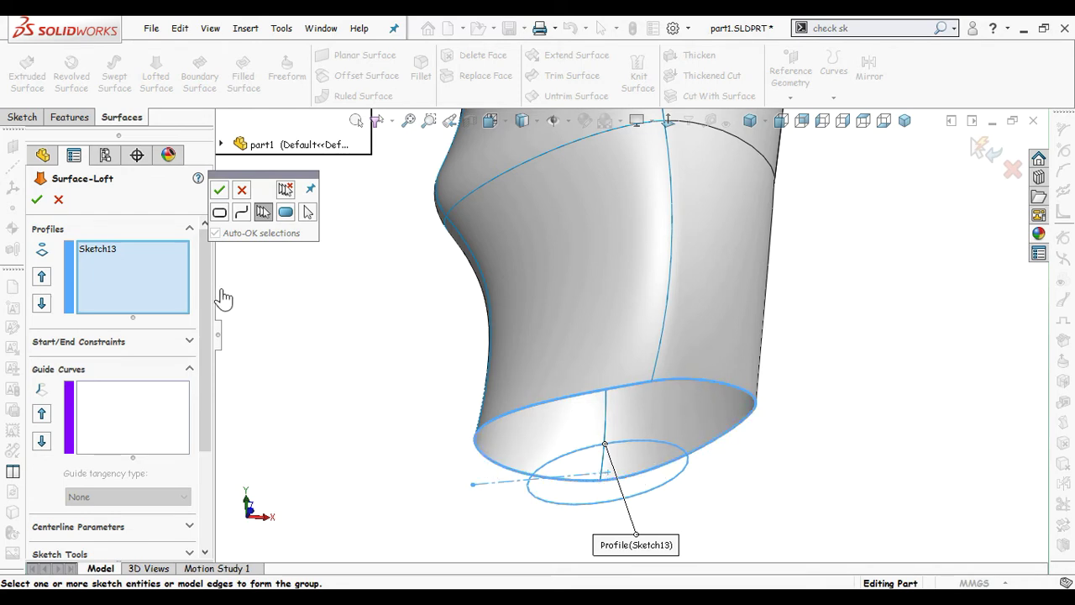
click(219, 189)
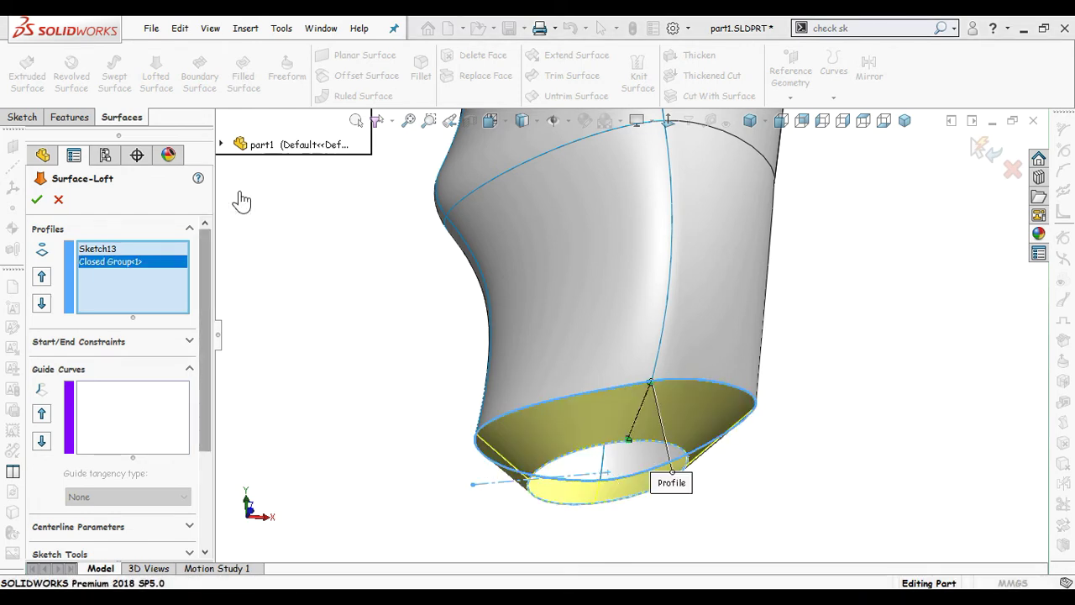
Step: Set the loft's end constraint at the grip's lower opening to Tangency To Face
click(164, 343)
click(168, 422)
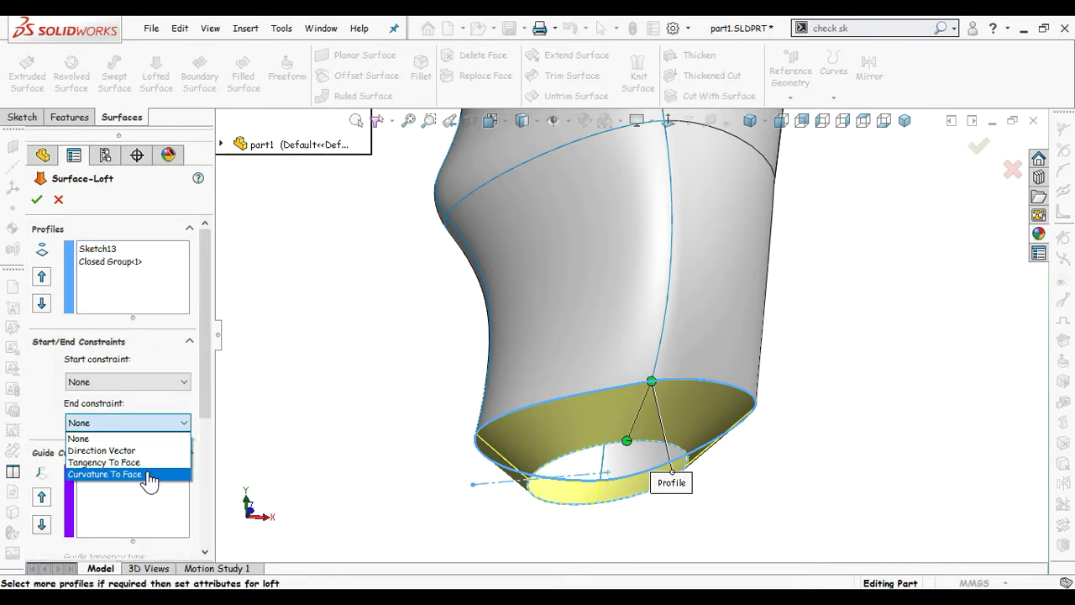
click(149, 475)
click(159, 423)
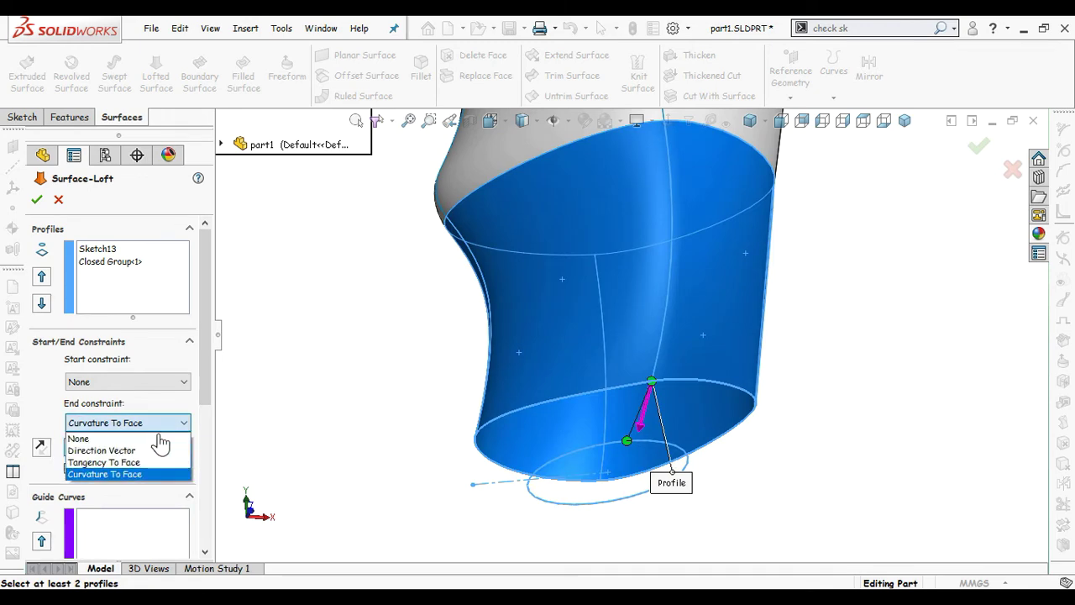
click(135, 462)
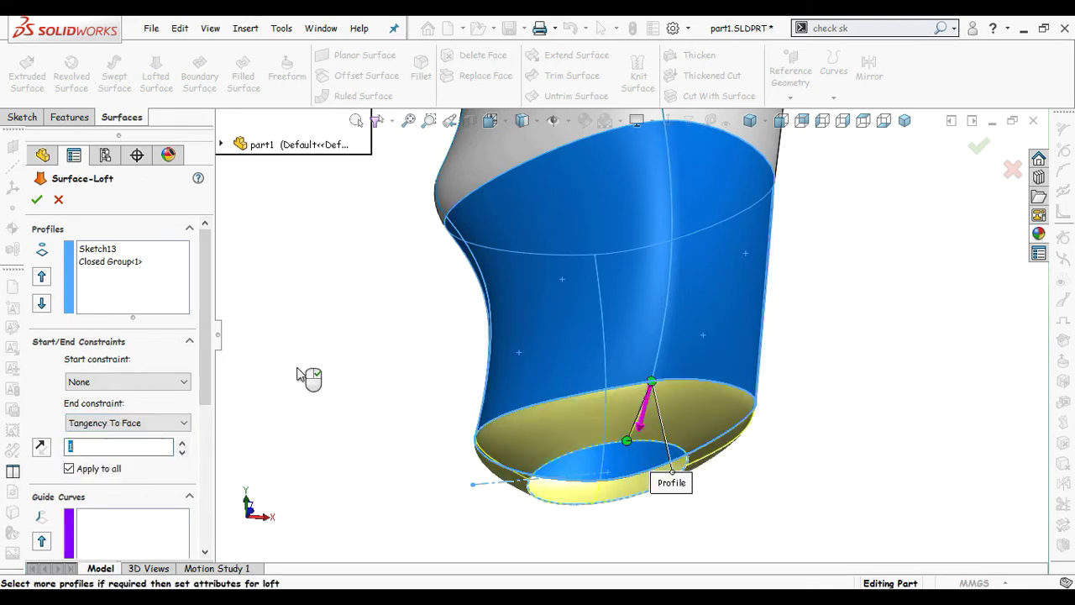
middle_drag(375, 432, 353, 496)
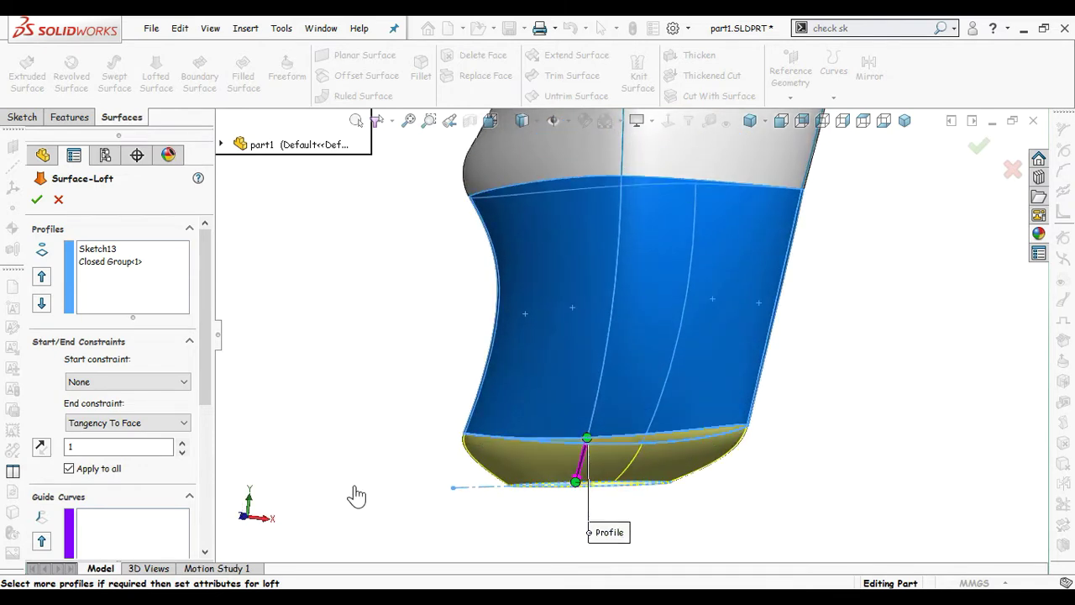
scroll(643, 491, down, 3)
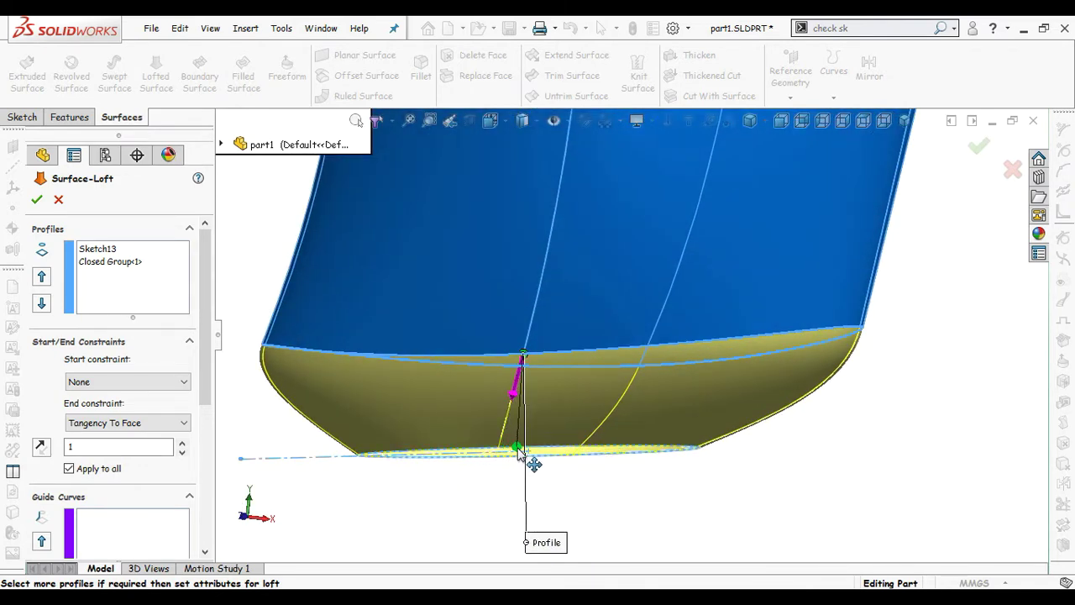
Step: Finish the lofted surface between the base circle and the grip's lower opening, and view the whole grip
mouse_move(482, 492)
middle_down()
mouse_move(473, 507)
mouse_move(556, 485)
mouse_move(608, 492)
mouse_move(591, 466)
mouse_move(593, 334)
mouse_move(584, 458)
mouse_move(490, 504)
mouse_move(488, 484)
middle_up()
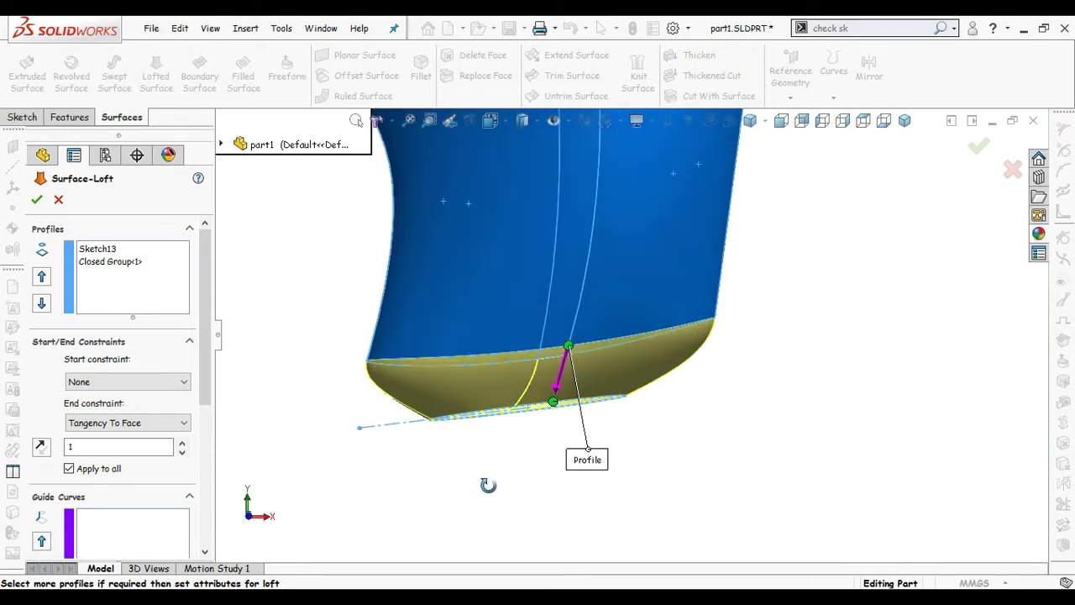
click(977, 150)
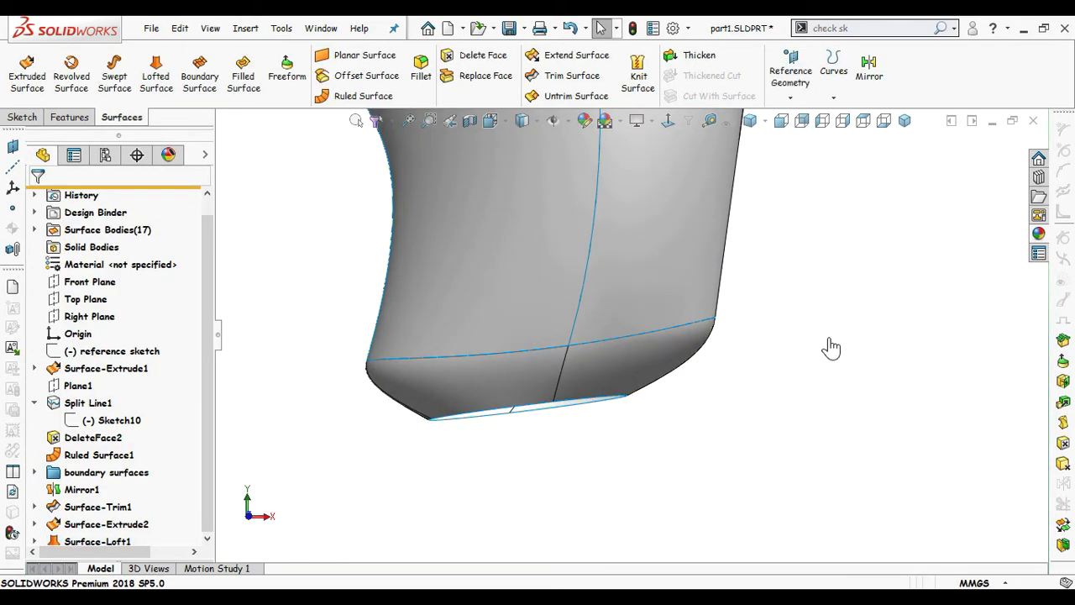
middle_drag(770, 377, 681, 289)
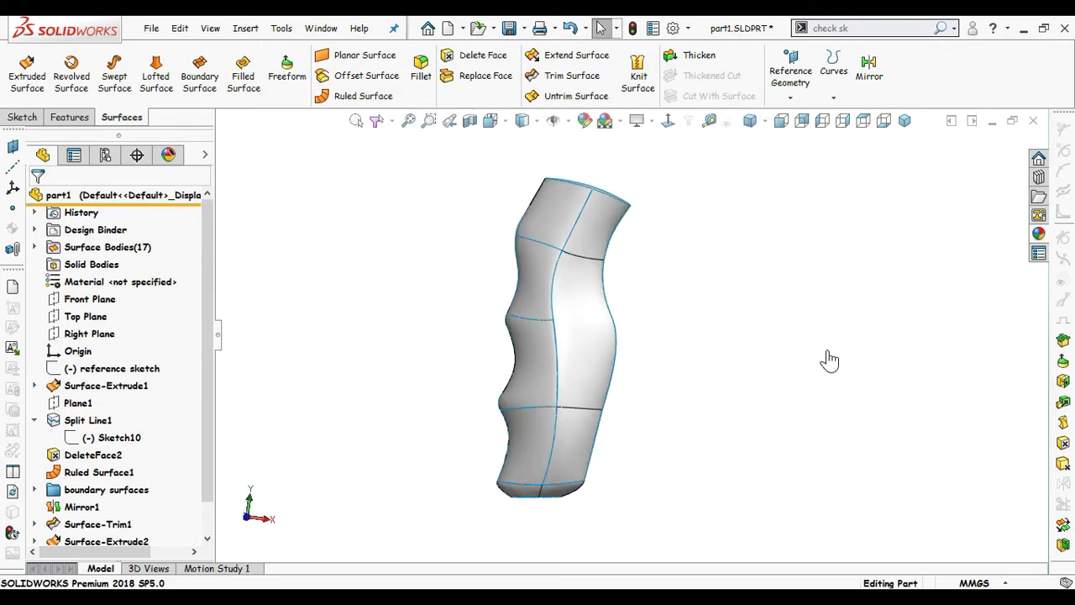
Step: Create a new part document and start a sketch on the Front Plane
click(12, 287)
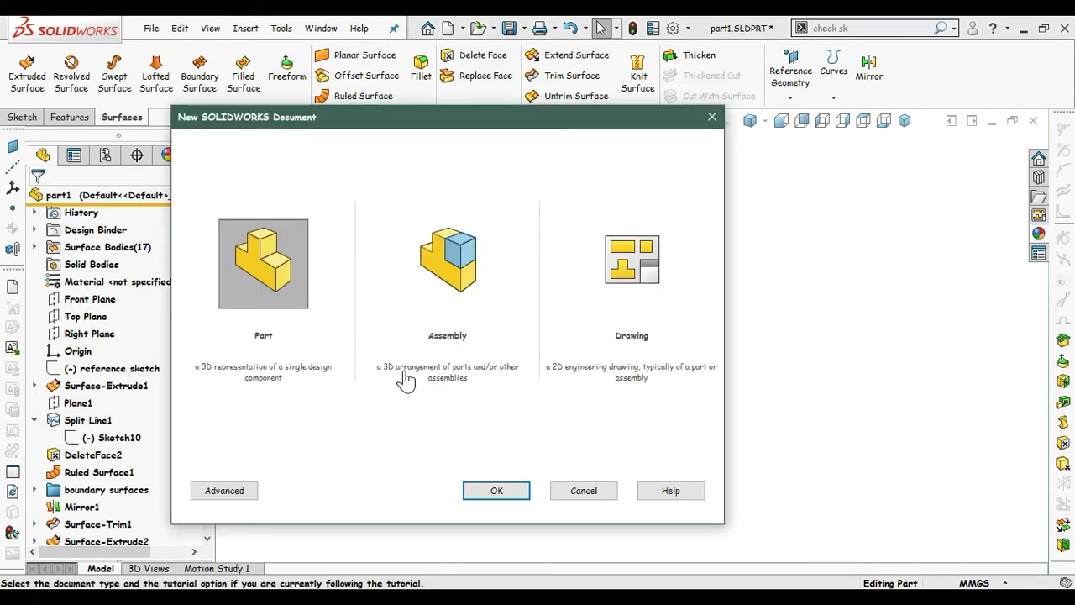
click(496, 491)
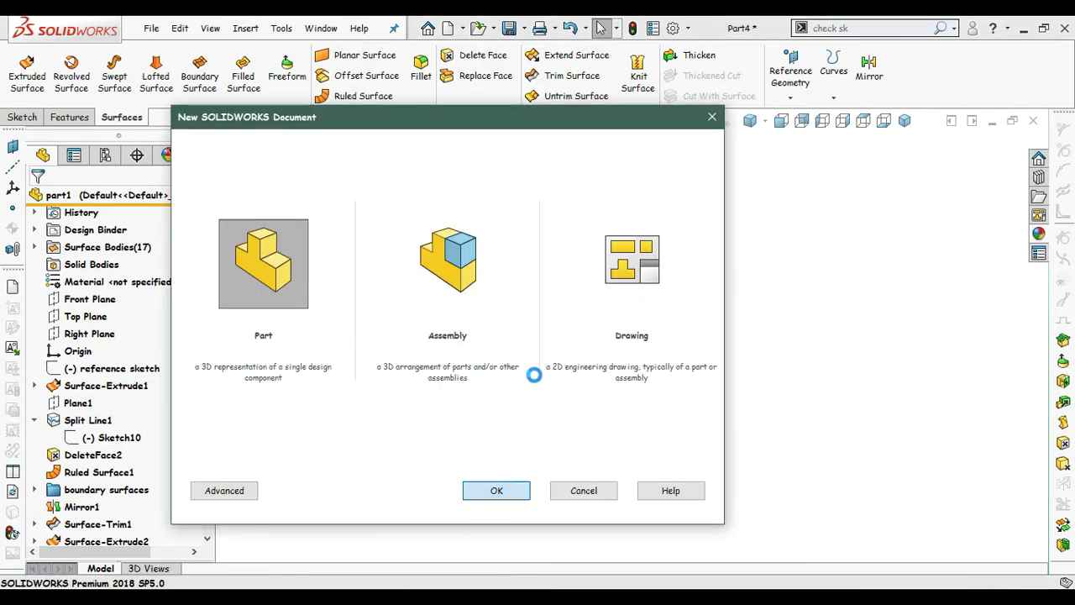
click(104, 299)
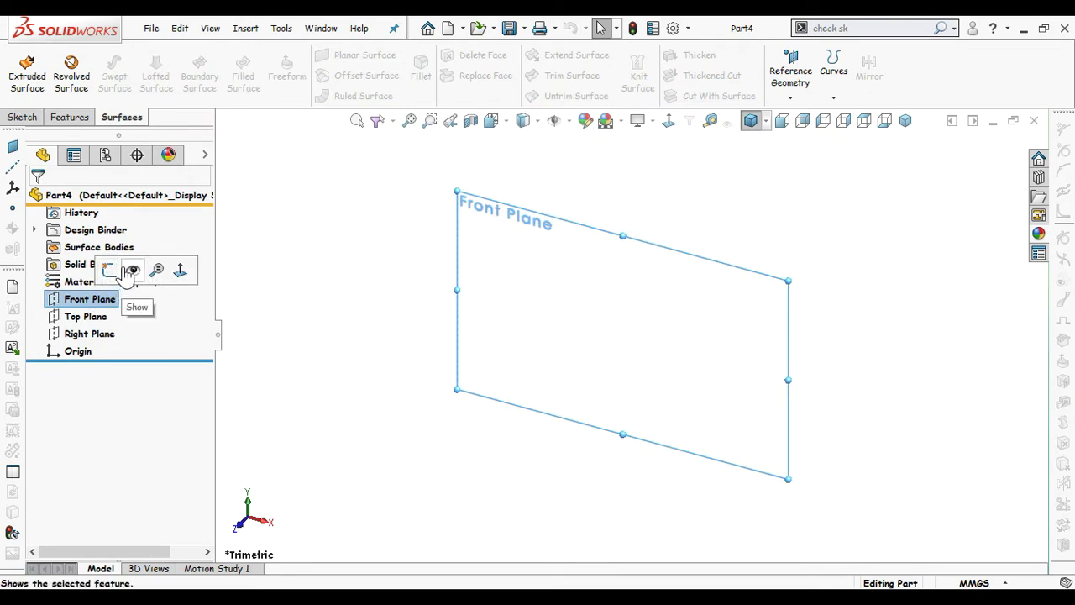
click(108, 269)
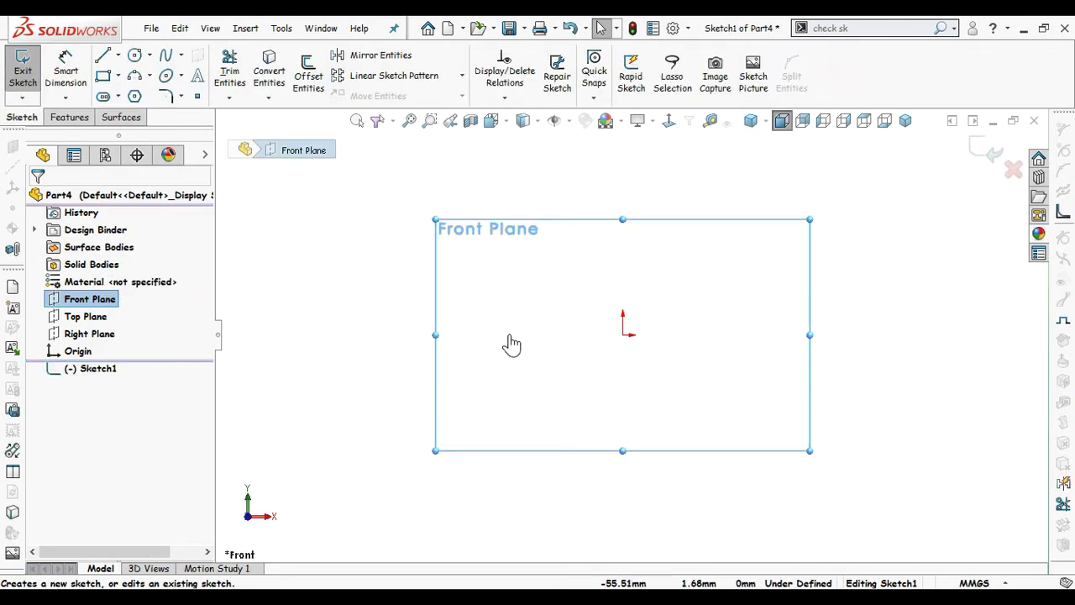
Step: Sketch three connected lines beside the origin: a vertical about 29 mm long, a horizontal leftward from its lower end, and a diagonal down to the right
ctrl+middle_drag(549, 355, 401, 311)
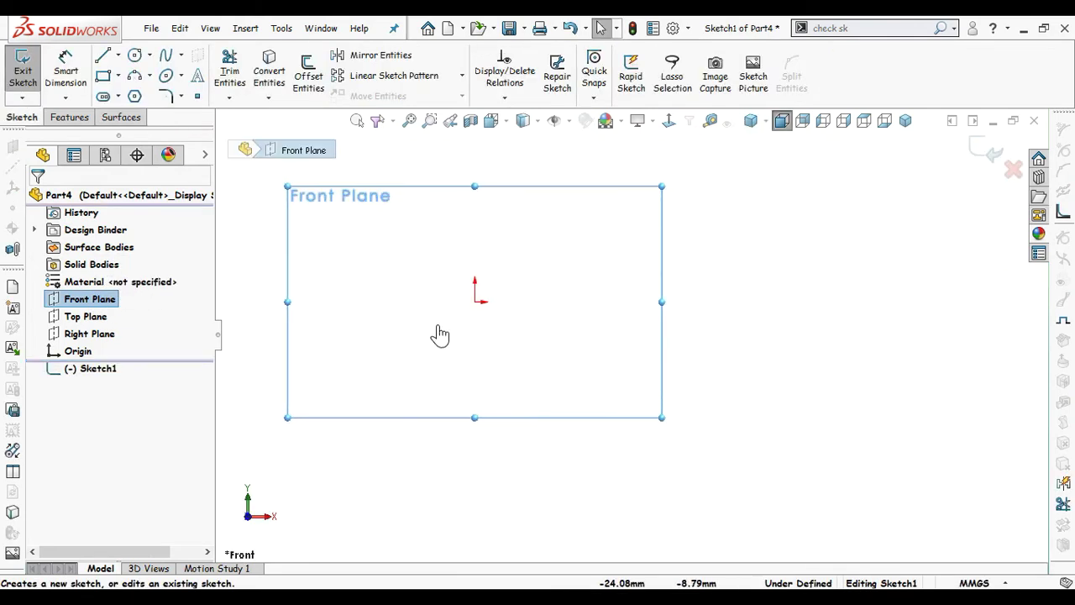
click(580, 315)
right_drag(576, 312, 650, 316)
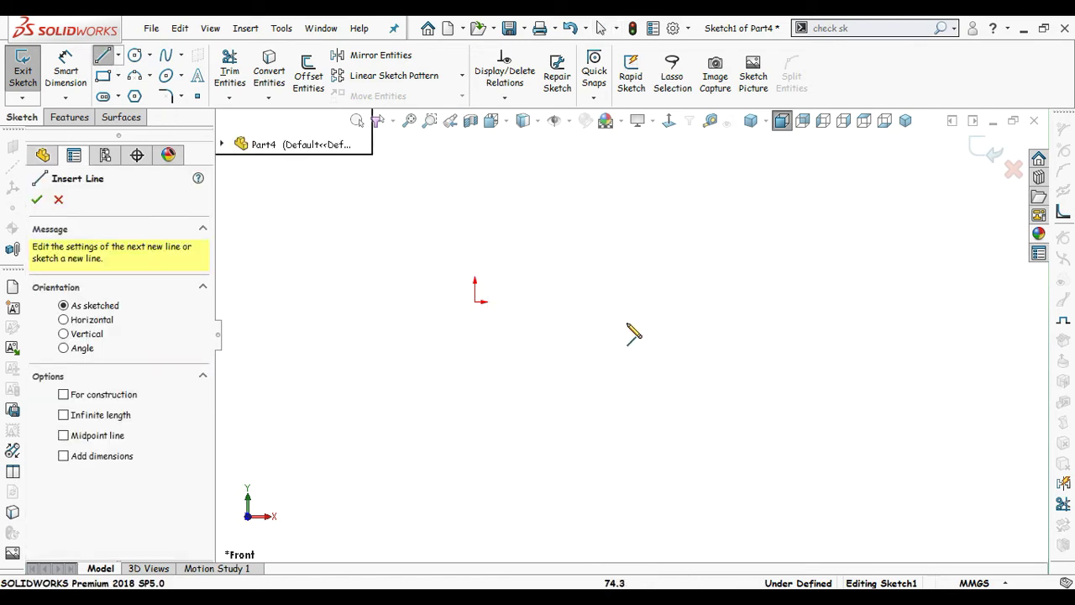
click(542, 302)
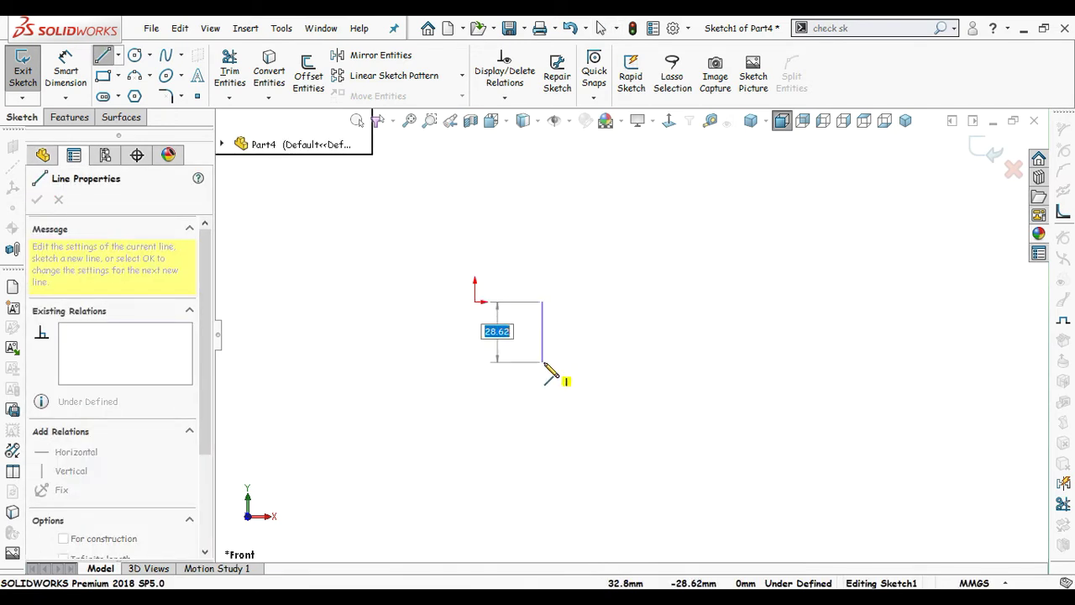
click(542, 362)
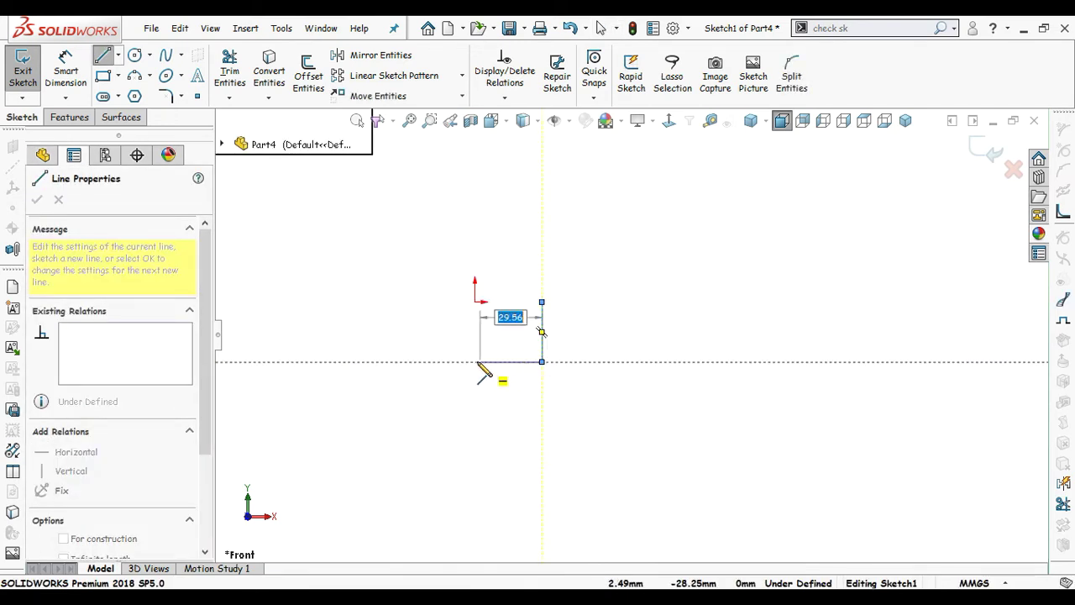
click(469, 362)
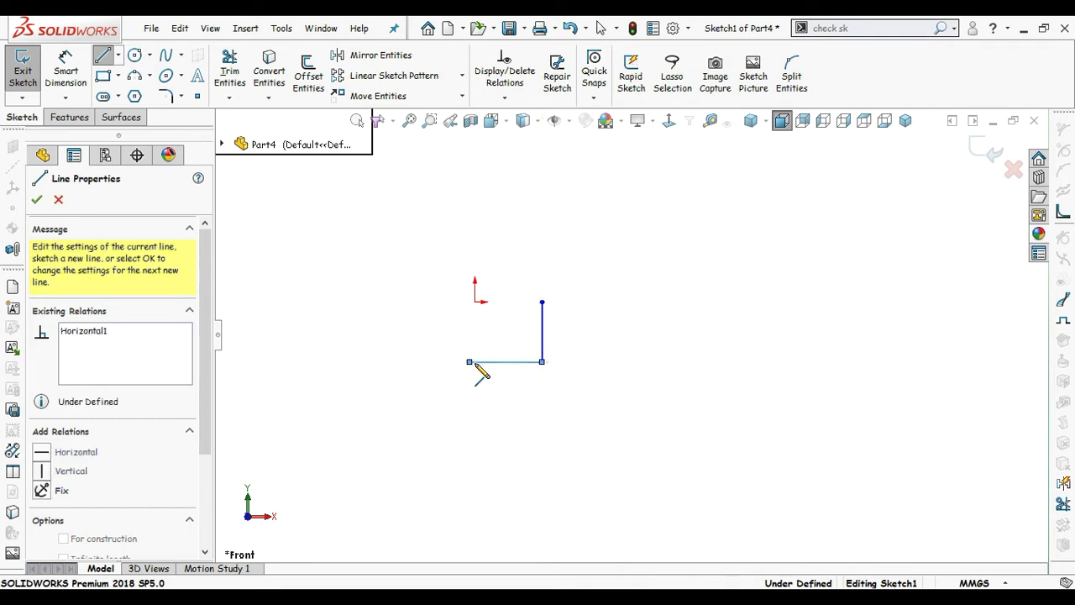
click(542, 444)
key(Escape)
key(Escape)
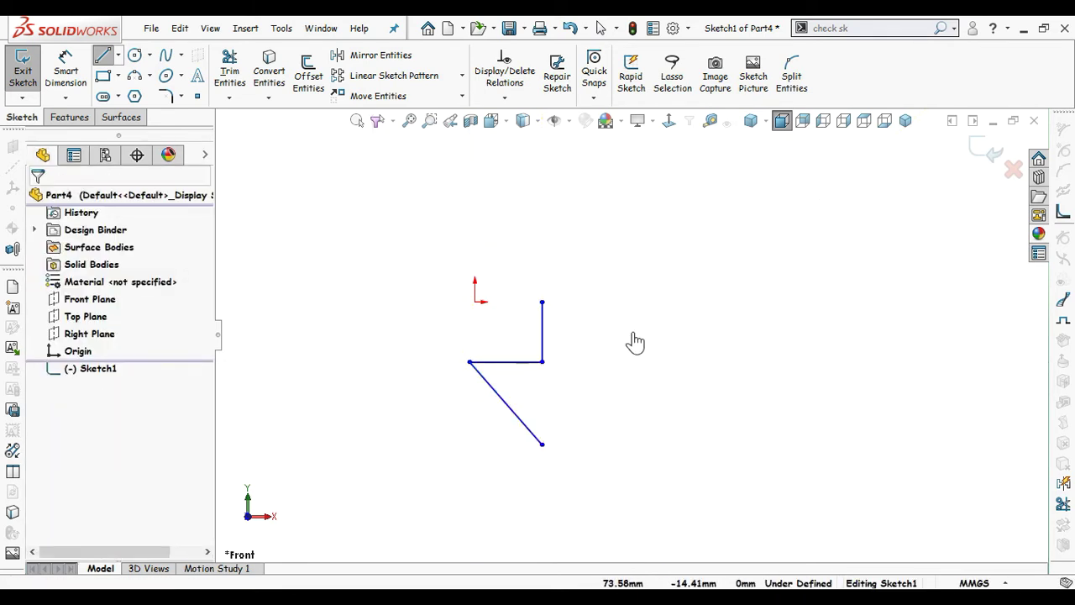
Step: Dimension the vertical line's length as 7.5 mm
right_drag(631, 392, 631, 280)
click(544, 332)
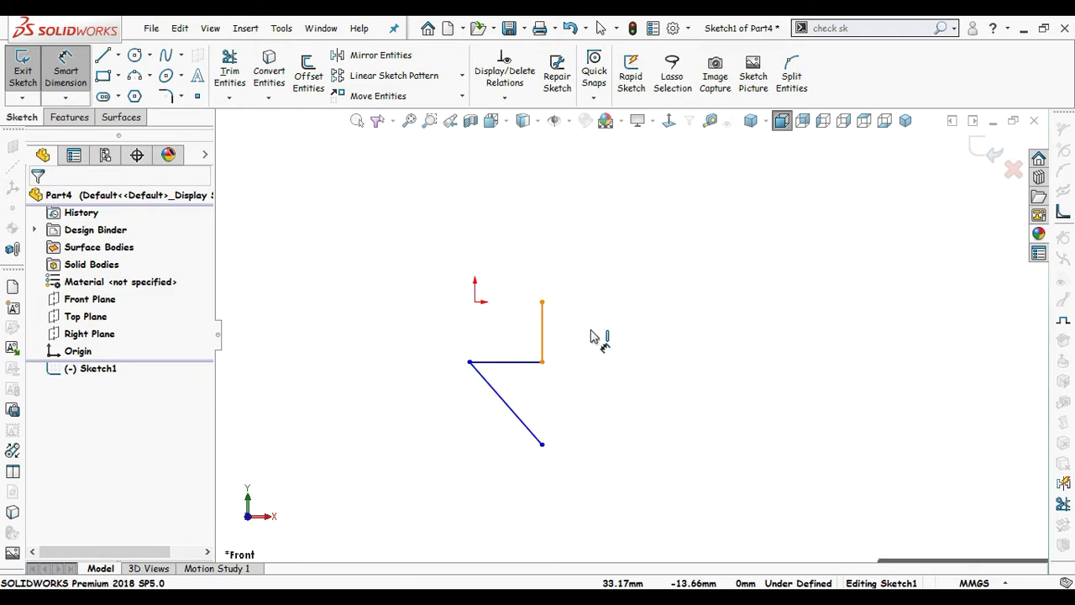
click(611, 336)
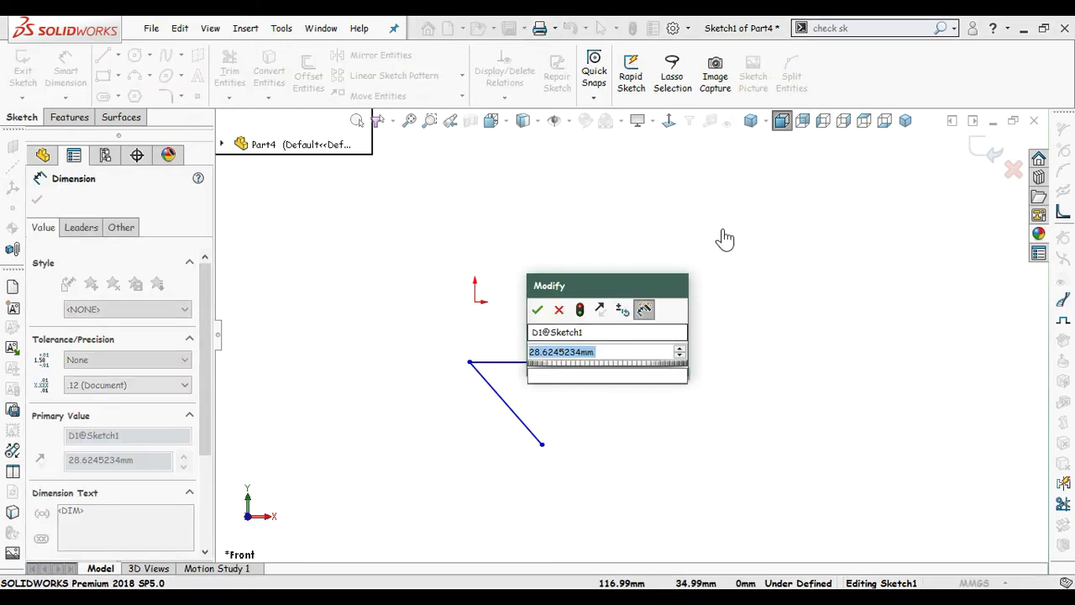
text(7.5)
key(Return)
key(Escape)
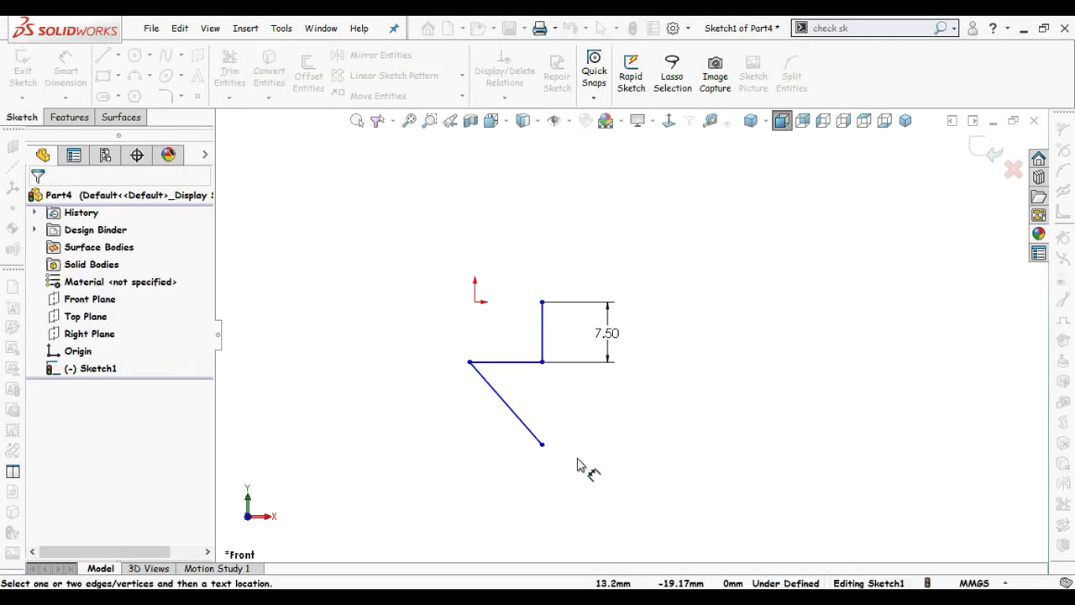
Step: Dimension the vertical distance from the vertical line's lower end to the diagonal's lower end as 7.5 mm
click(542, 446)
click(543, 362)
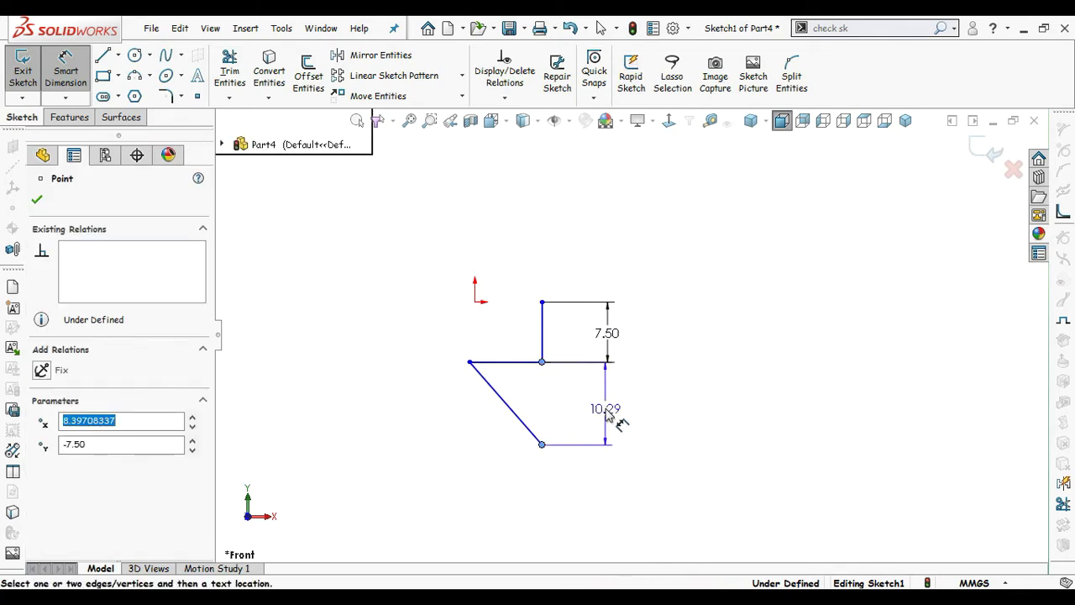
click(606, 410)
text(7.5)
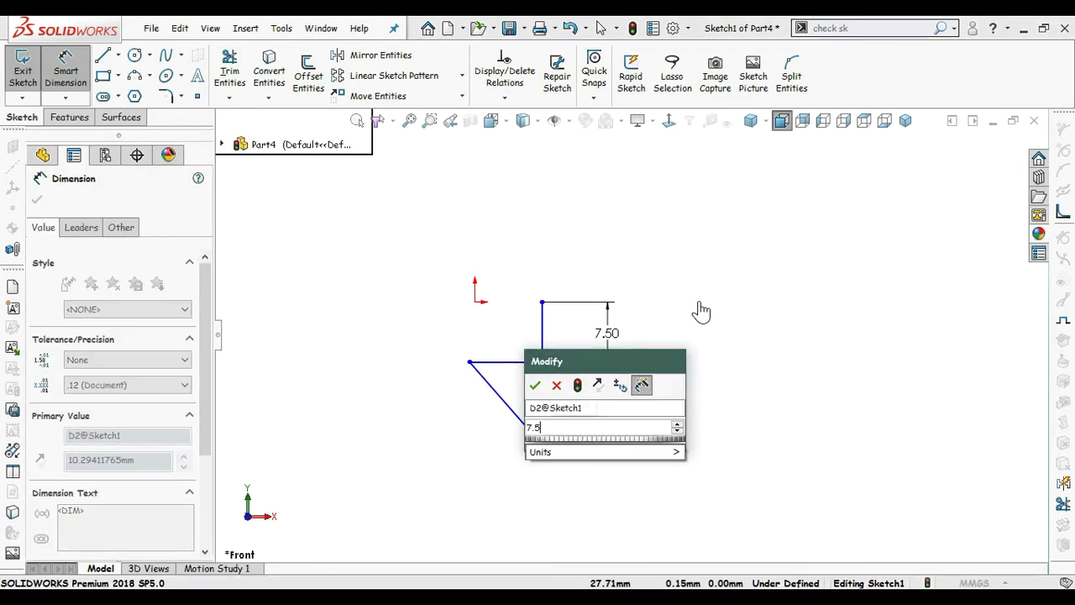
key(Return)
key(Escape)
scroll(516, 300, down, 1)
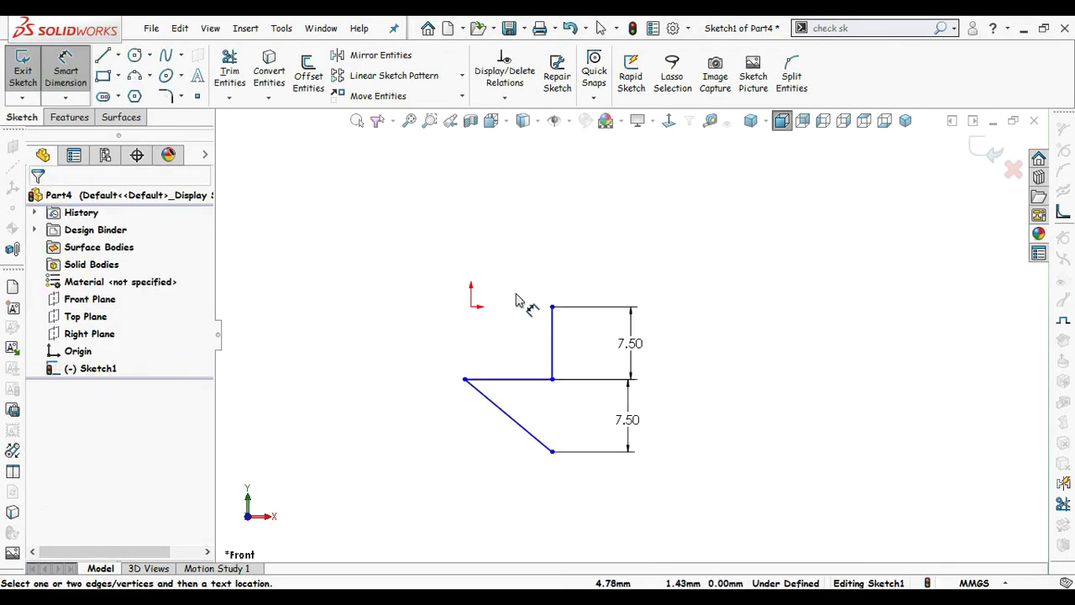
Step: Align the horizontal line's left endpoint vertically with the origin, and the vertical line's upper endpoint horizontally with the origin
key(Escape)
click(466, 378)
ctrl+click(471, 308)
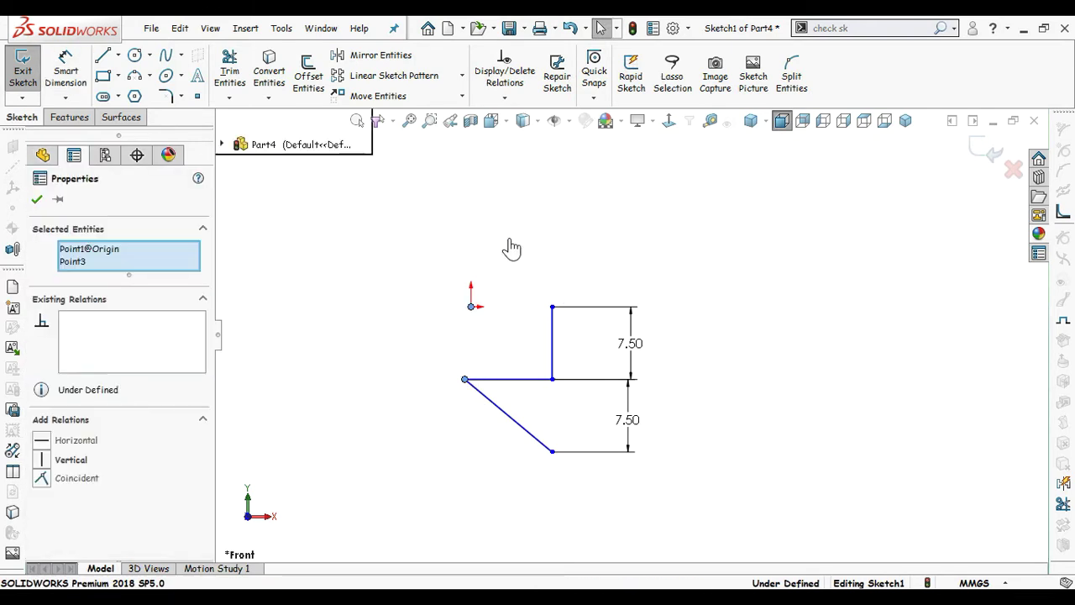
click(636, 240)
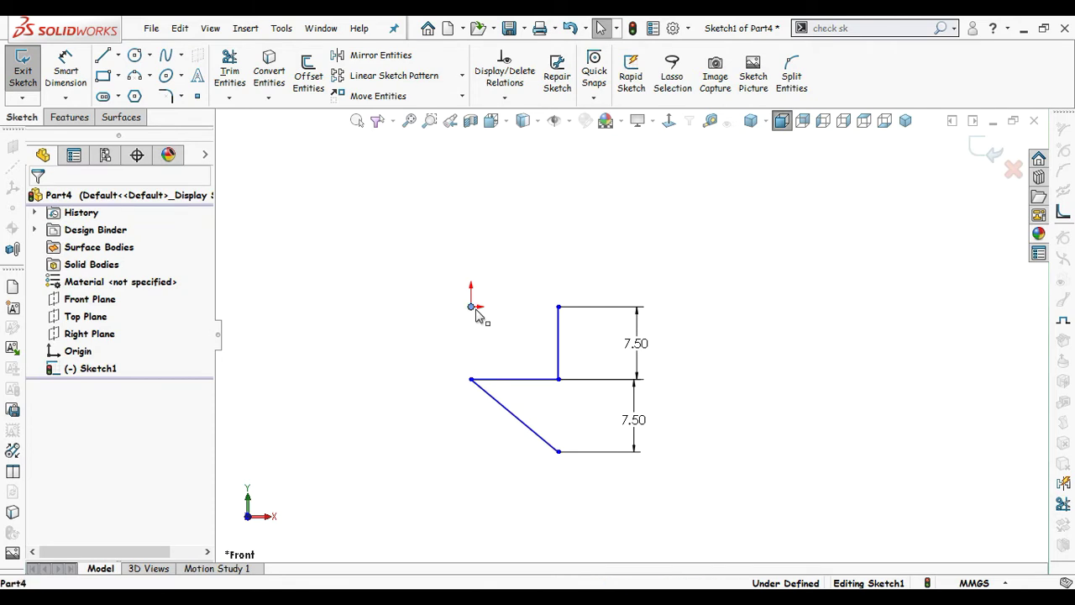
ctrl+click(559, 307)
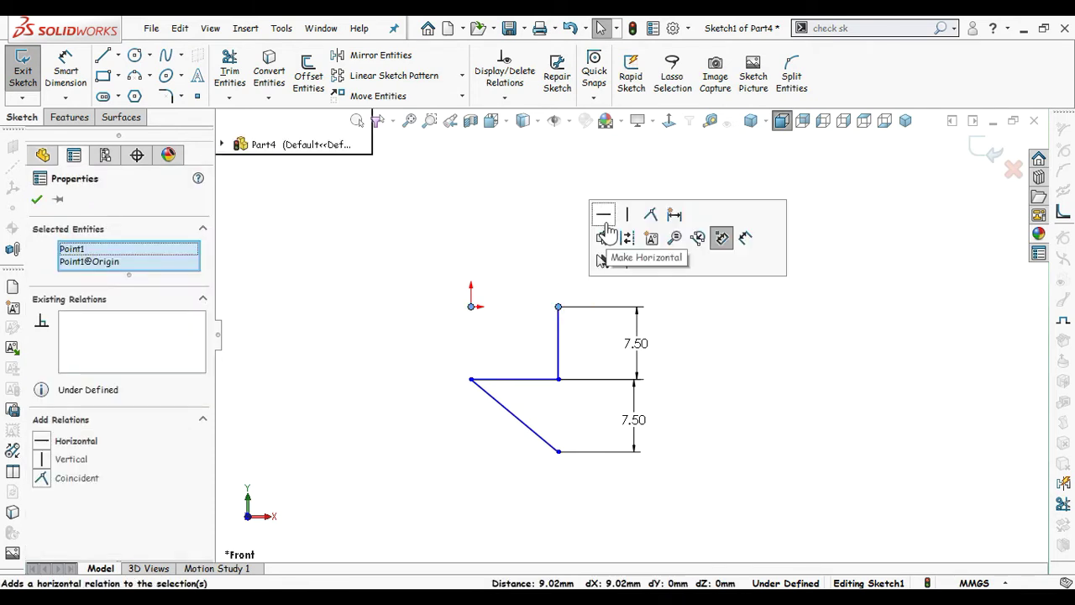
click(535, 225)
scroll(742, 318, up, 3)
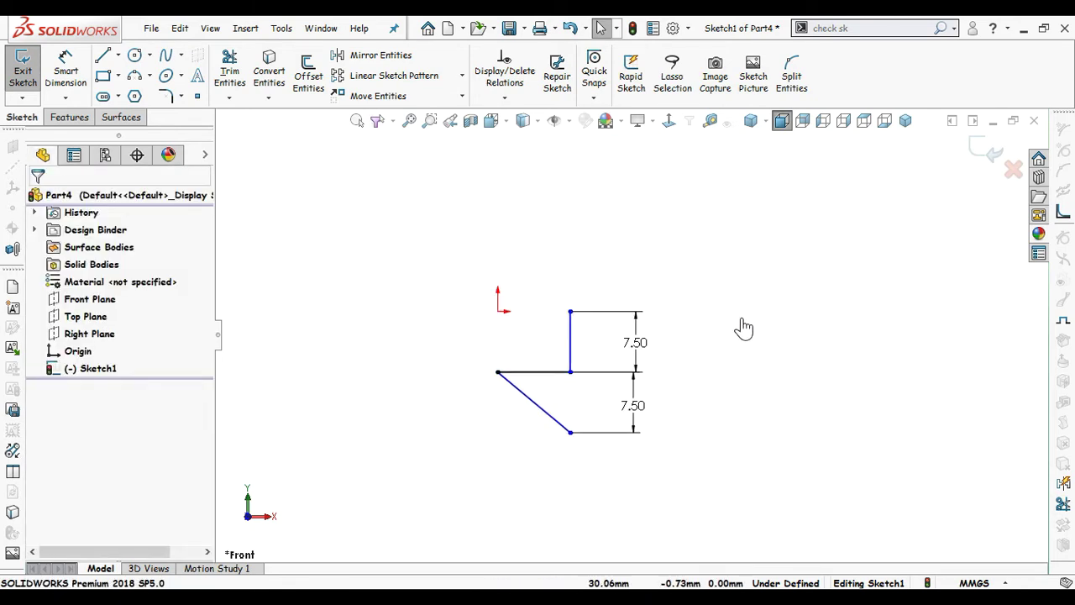
Step: Dimension the distance from the origin to the vertical line as 7.2 mm
right_drag(733, 397, 675, 247)
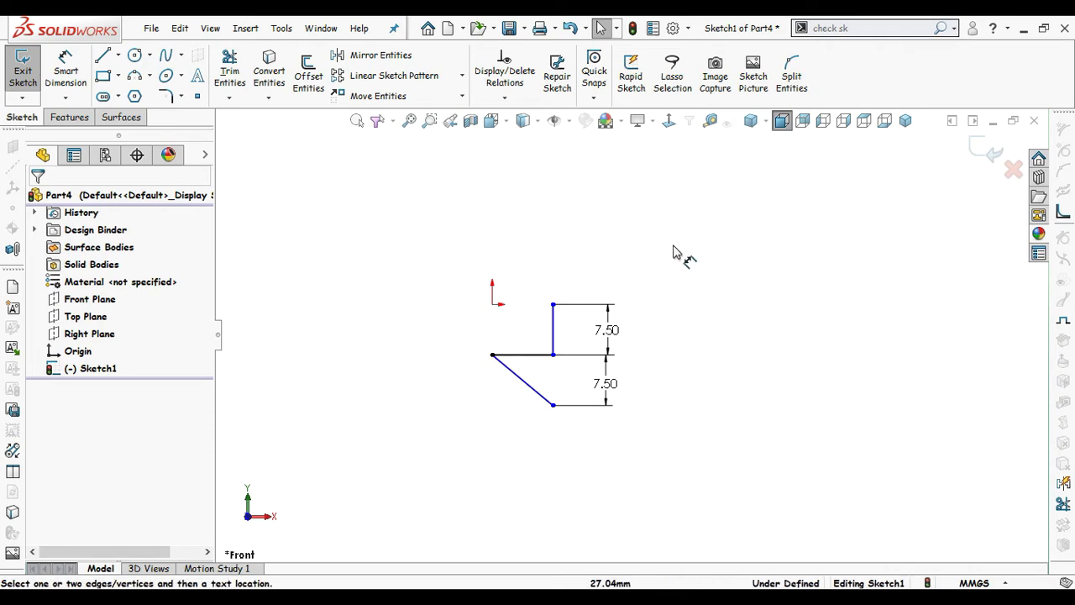
click(556, 336)
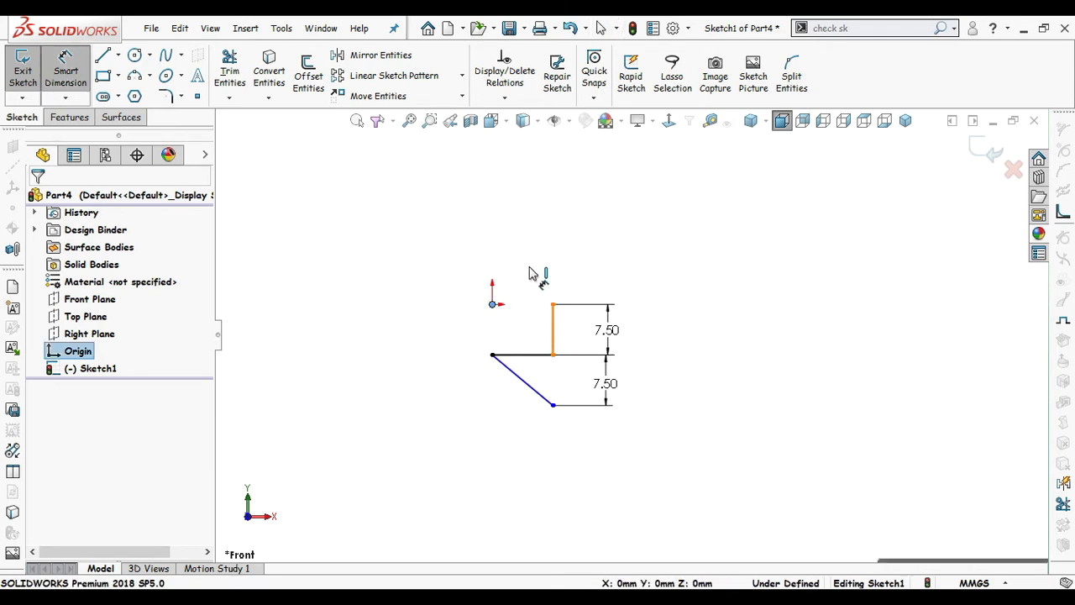
click(493, 304)
click(681, 290)
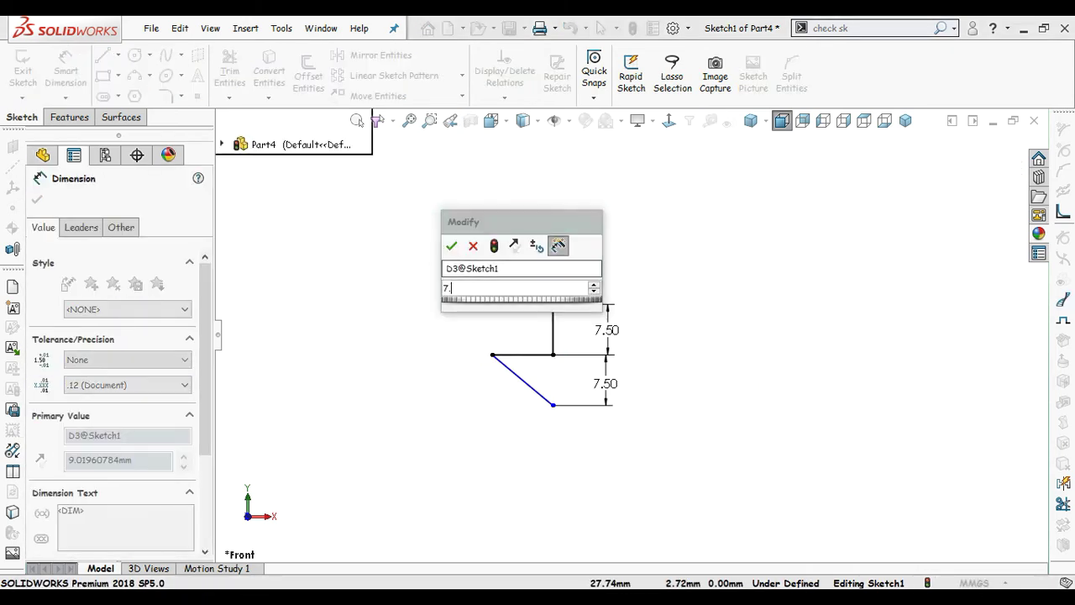
text(7.2)
key(Return)
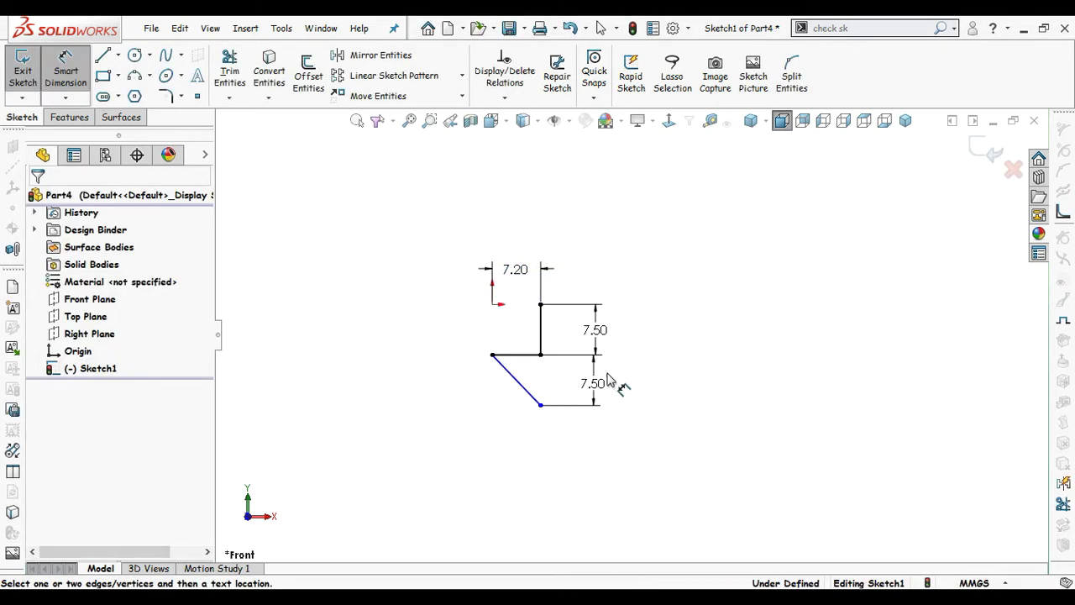
Step: Dimension the angle between the diagonal and the horizontal line as 46.18 degrees
scroll(546, 382, down, 3)
click(524, 381)
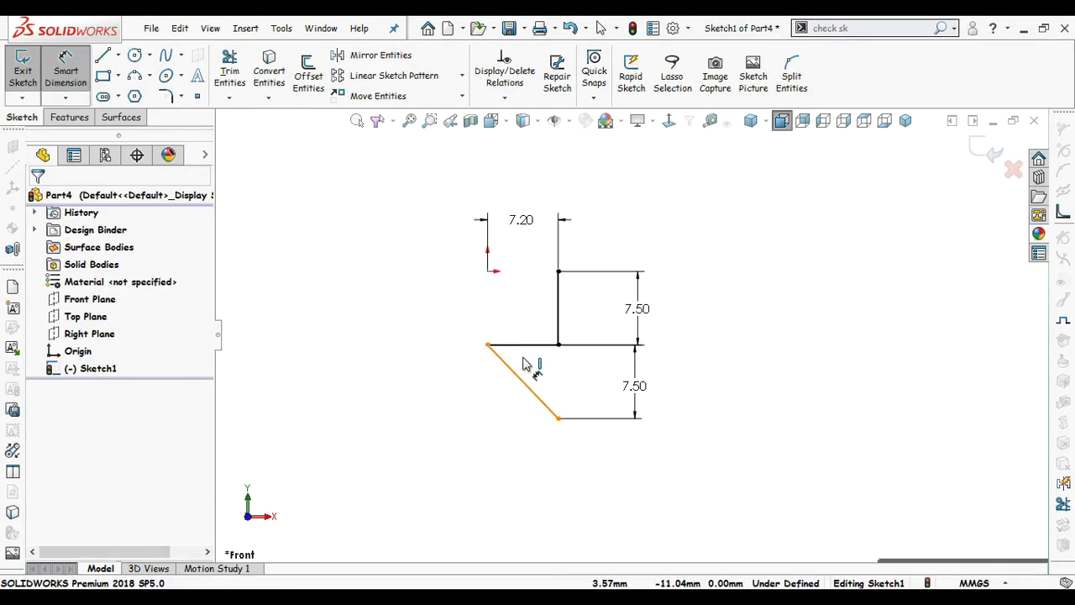
click(535, 346)
click(546, 380)
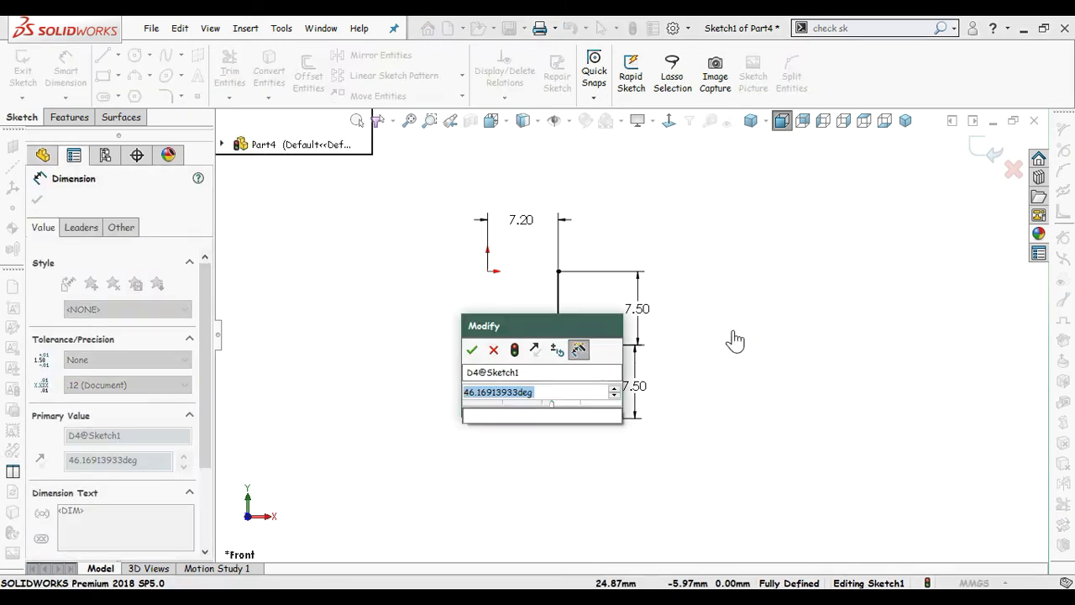
text(46.18)
key(Return)
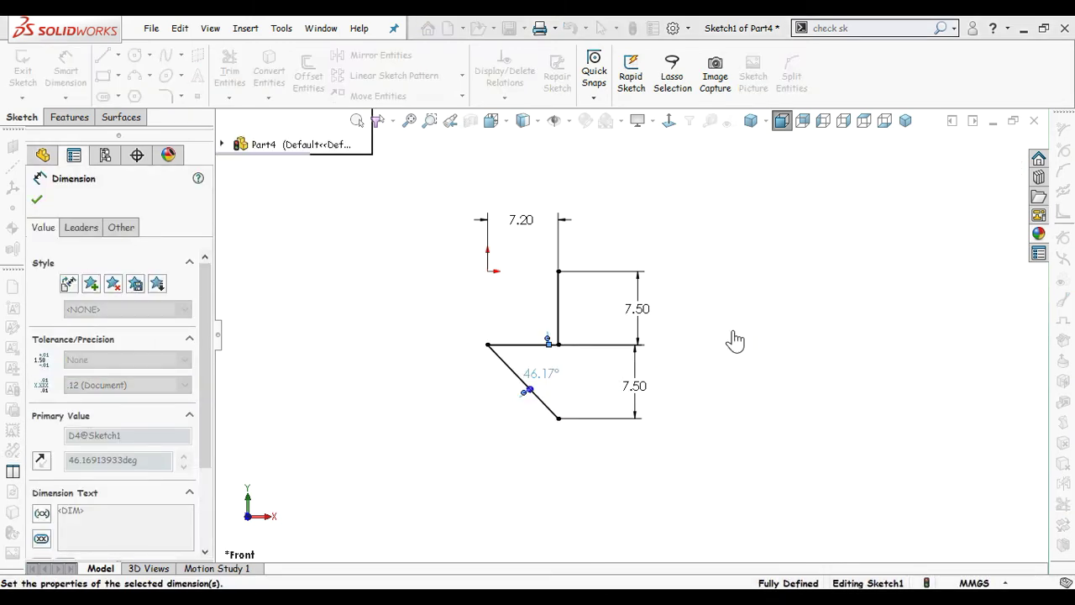
click(772, 325)
Step: Draw a vertical centerline to the right of the profile, starting level with the origin and extending downward
scroll(798, 335, up, 2)
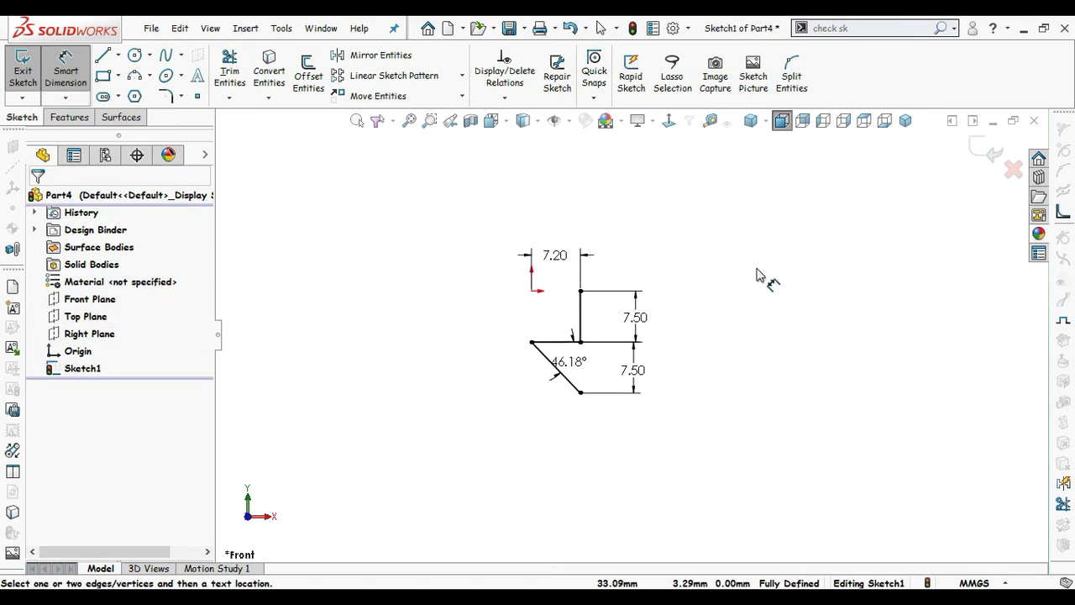
key(s)
click(799, 298)
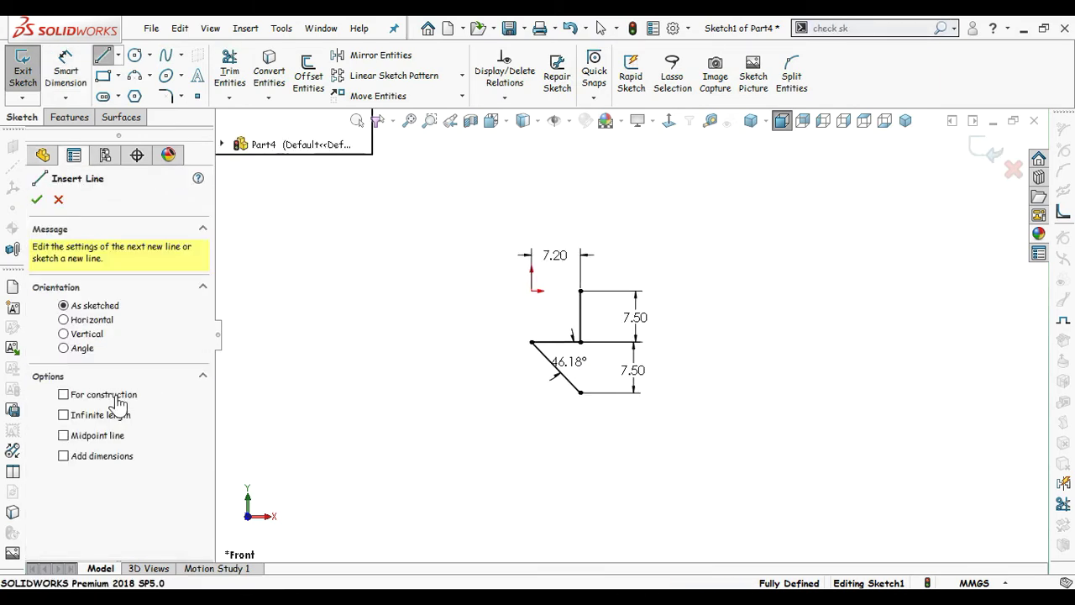
drag(743, 290, 743, 500)
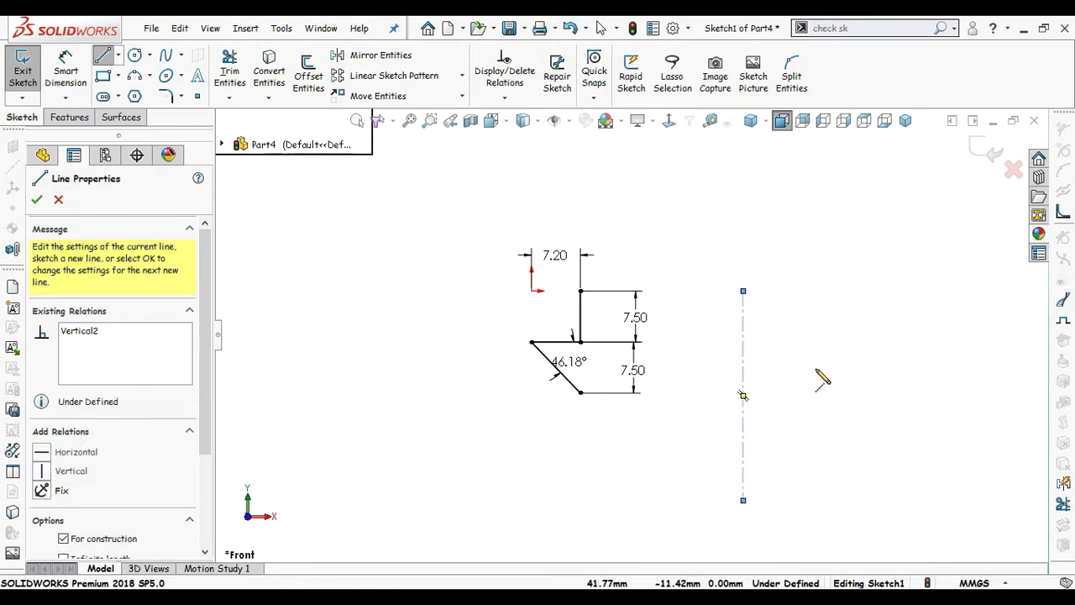
Step: Dimension the distance from the origin to the vertical centerline as 33.43 mm, and exit the sketch
ctrl+middle_drag(816, 369, 663, 368)
right_drag(662, 329, 660, 280)
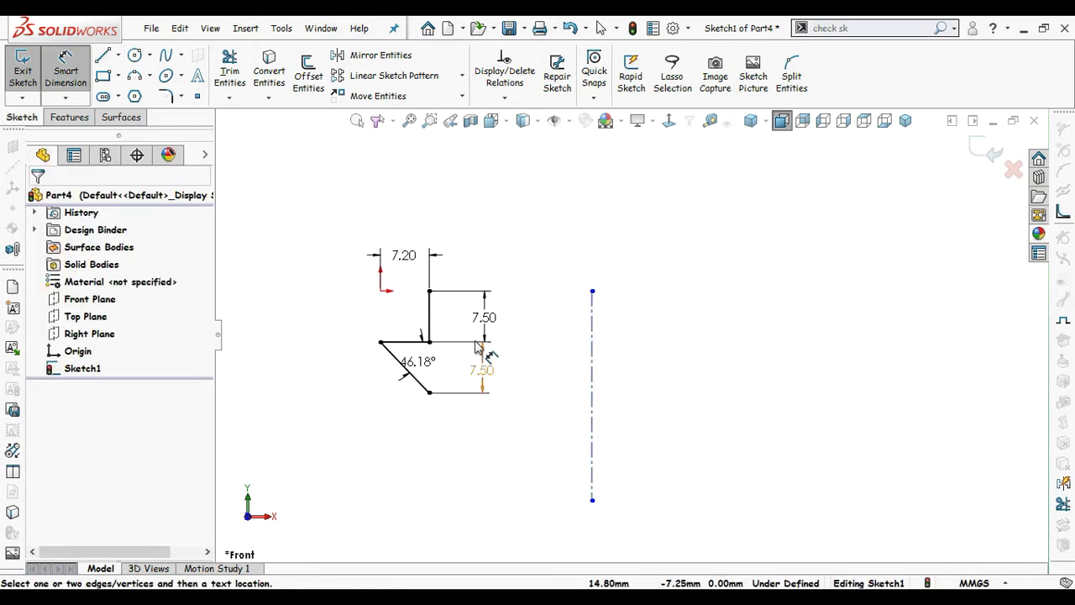
click(380, 293)
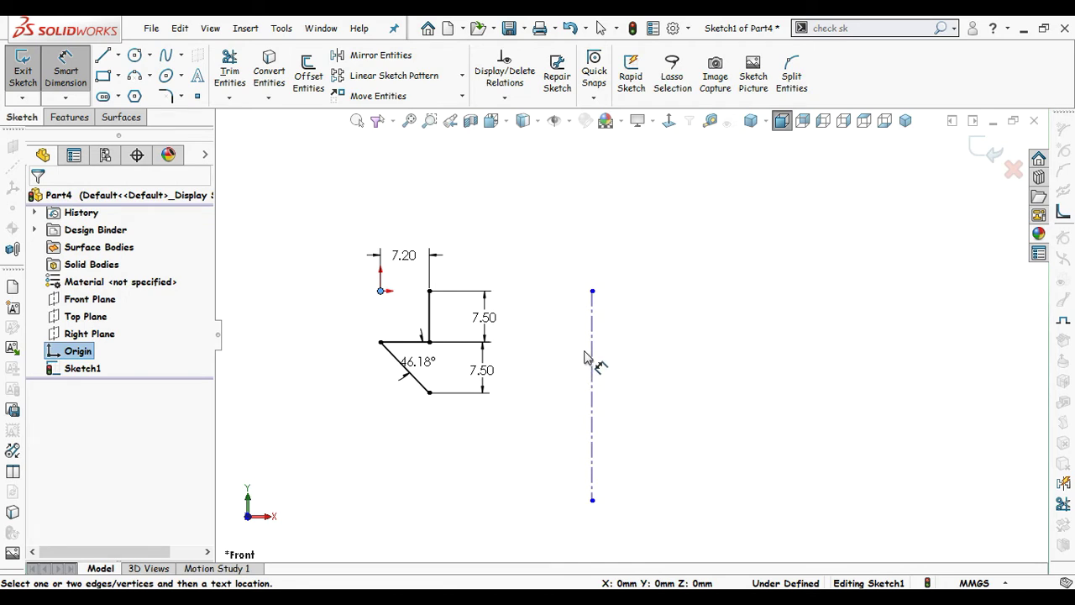
click(591, 355)
click(504, 210)
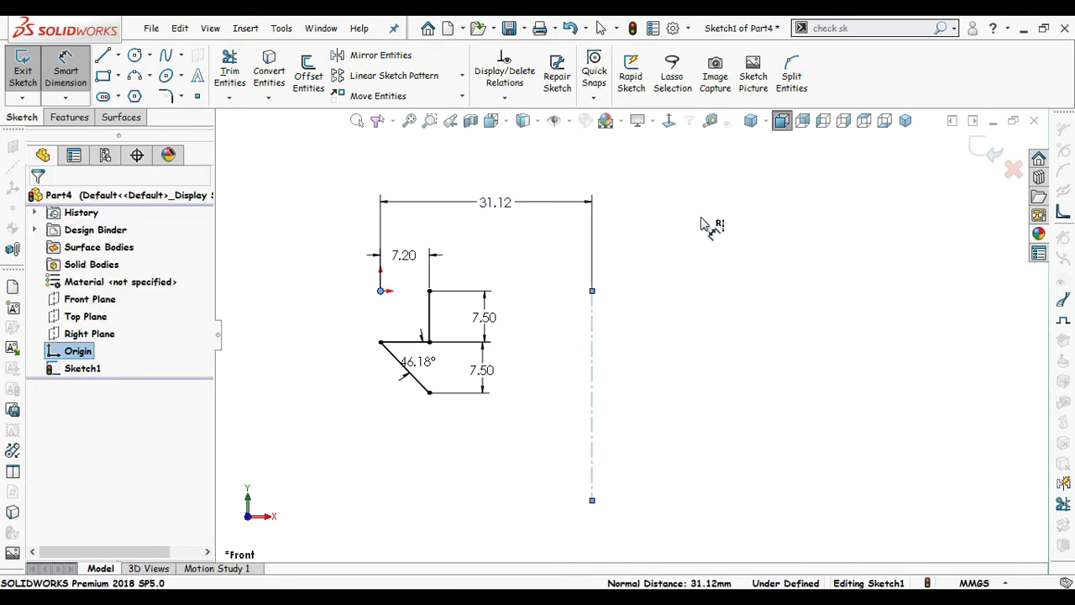
text(33.43)
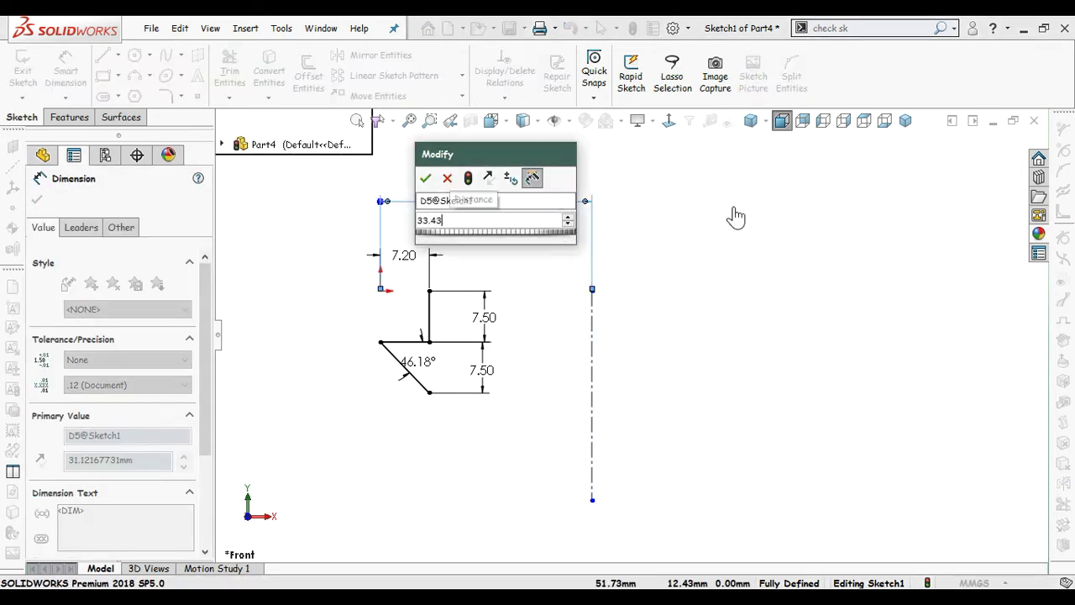
key(Return)
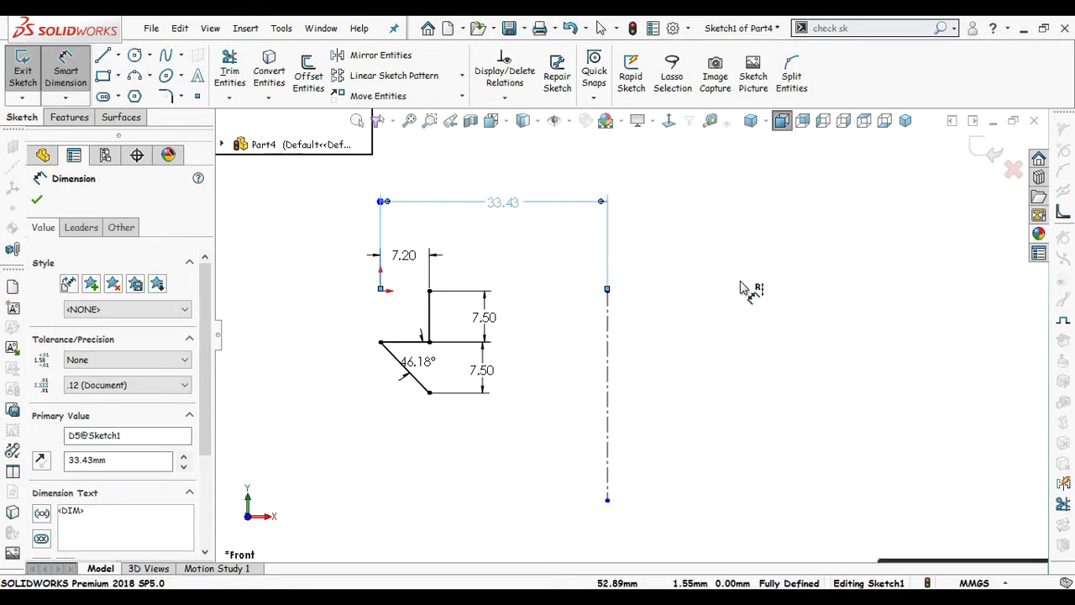
click(741, 287)
key(Escape)
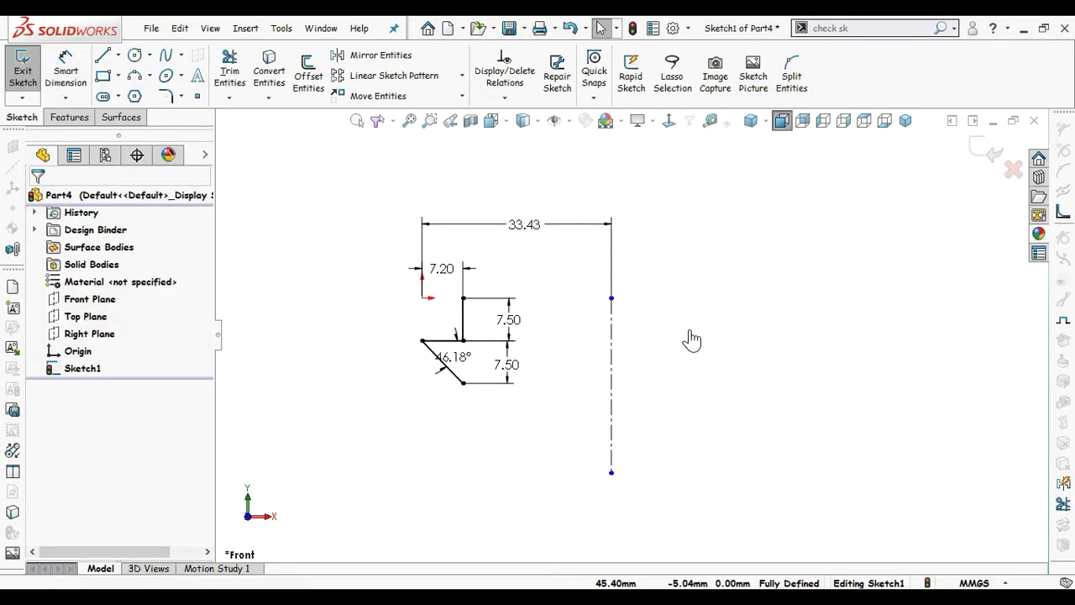
click(986, 155)
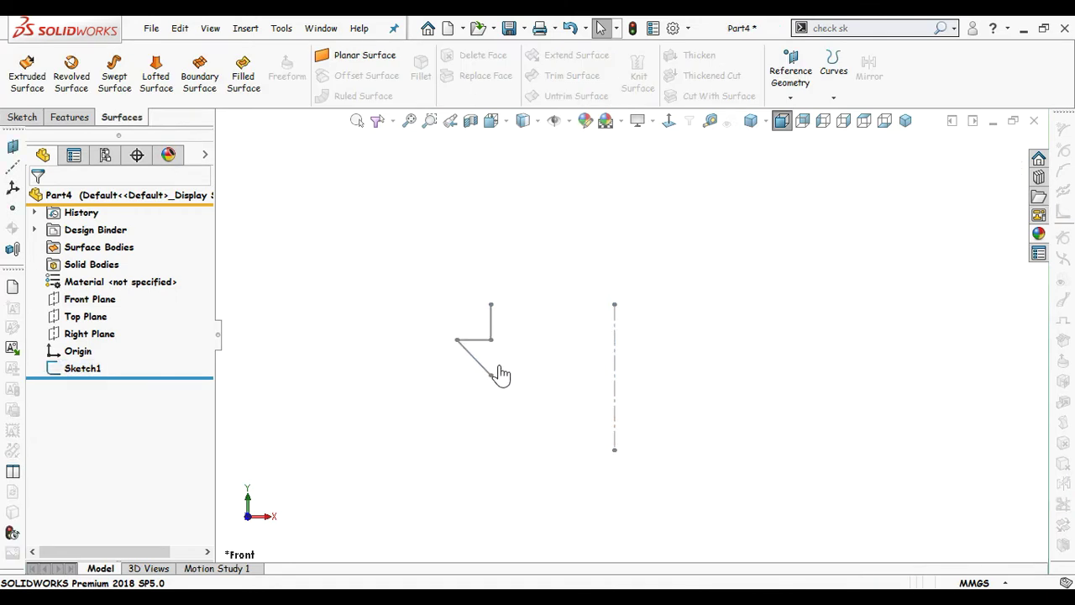
Step: Reopen the profile sketch and set up a linear sketch pattern of its three solid lines with one instance along the X-axis
click(491, 334)
click(540, 278)
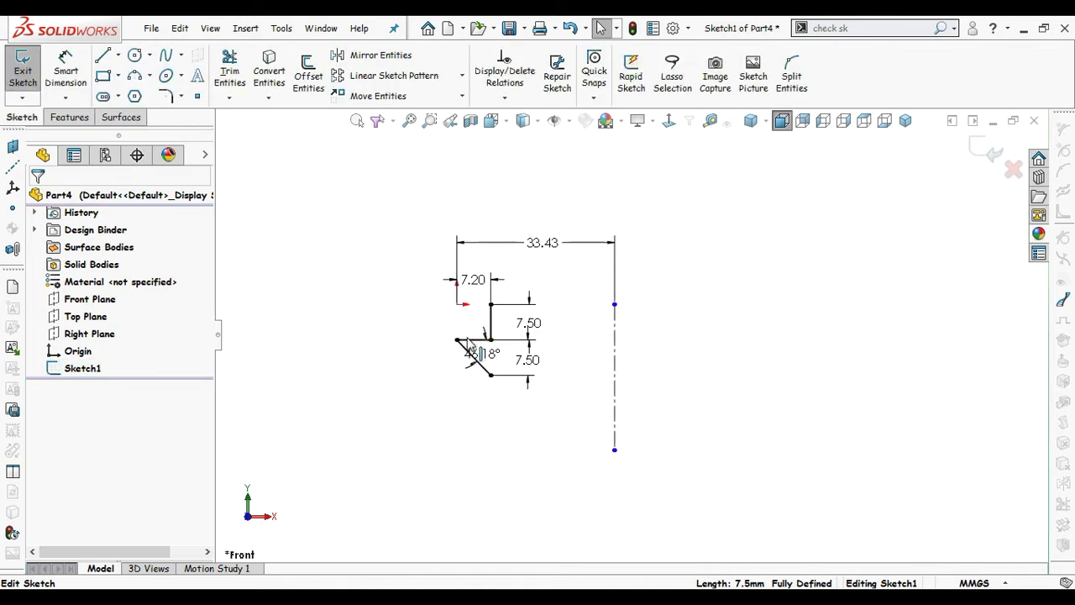
click(382, 76)
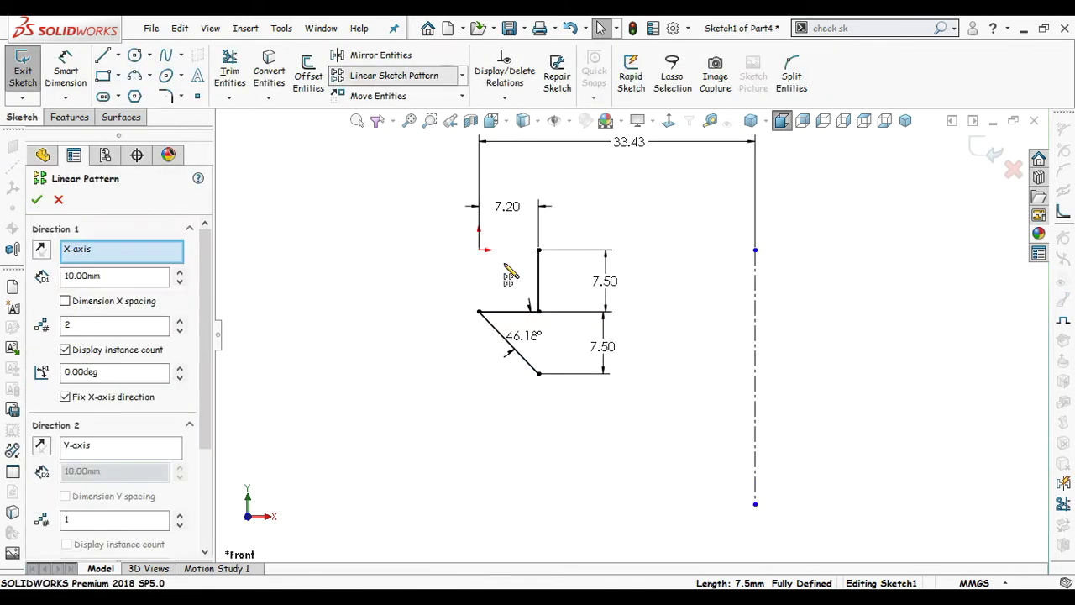
click(539, 286)
click(498, 314)
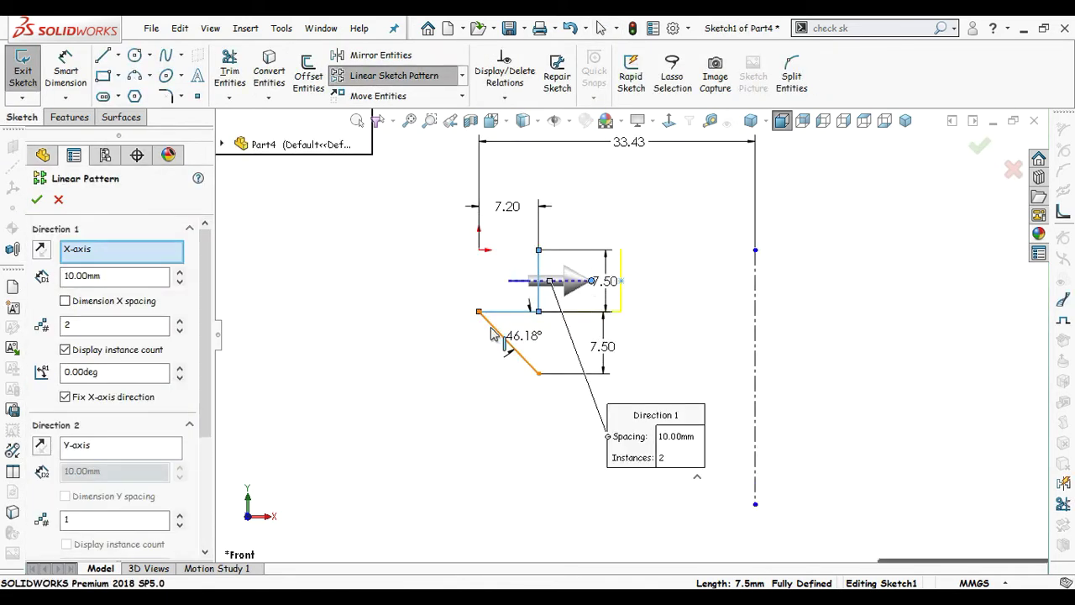
click(179, 332)
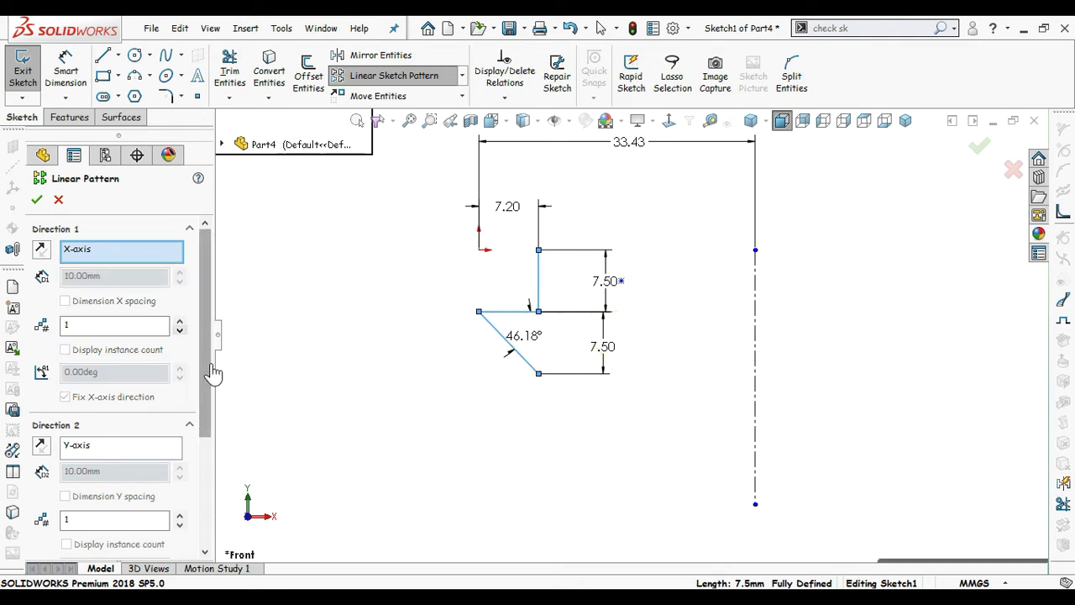
Step: Pattern the three profile lines downward along the Y-axis with 4 instances spaced 15 mm apart
scroll(182, 378, down, 3)
click(179, 411)
click(179, 413)
click(179, 413)
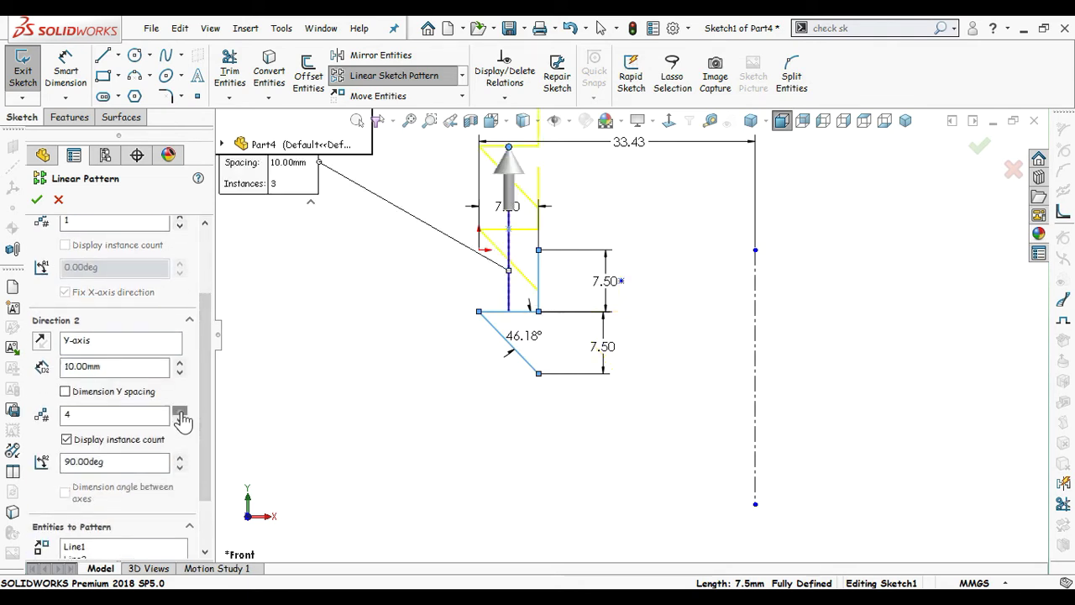
click(41, 341)
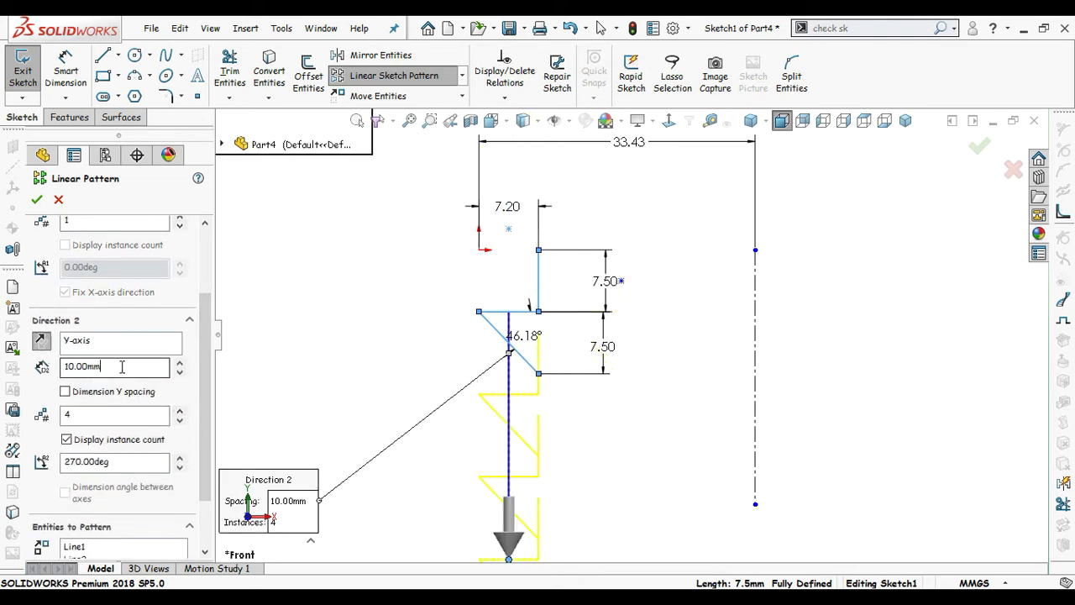
text(15)
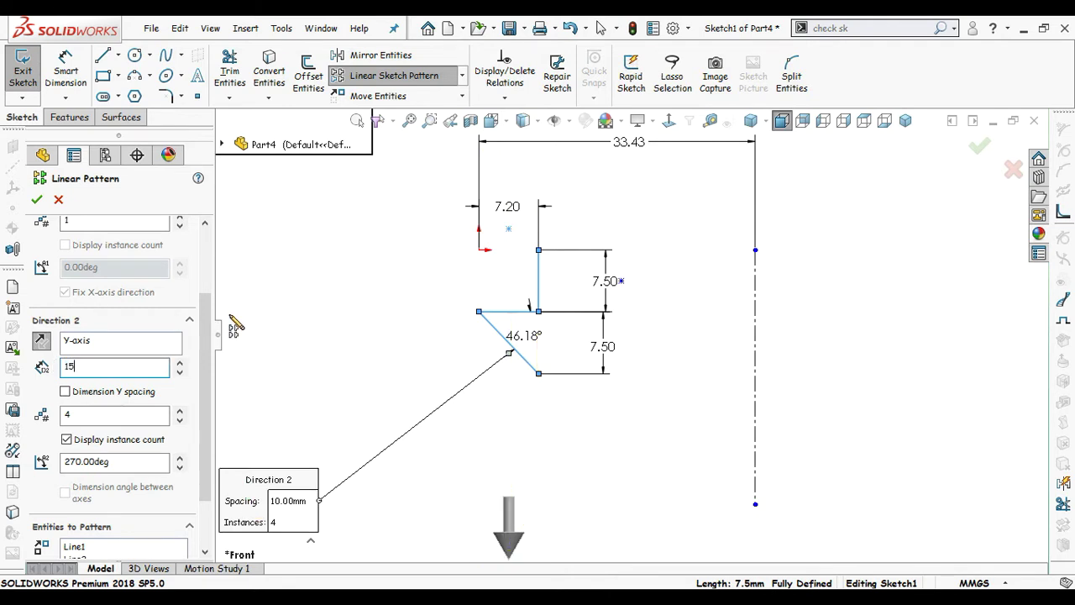
key(Return)
key(z)
key(z)
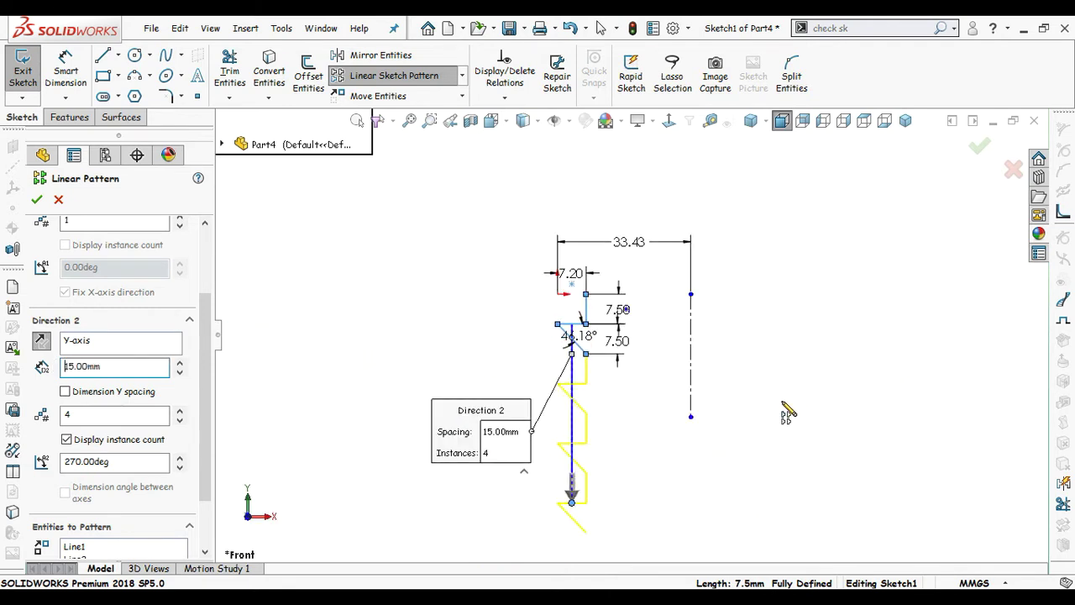
key(Escape)
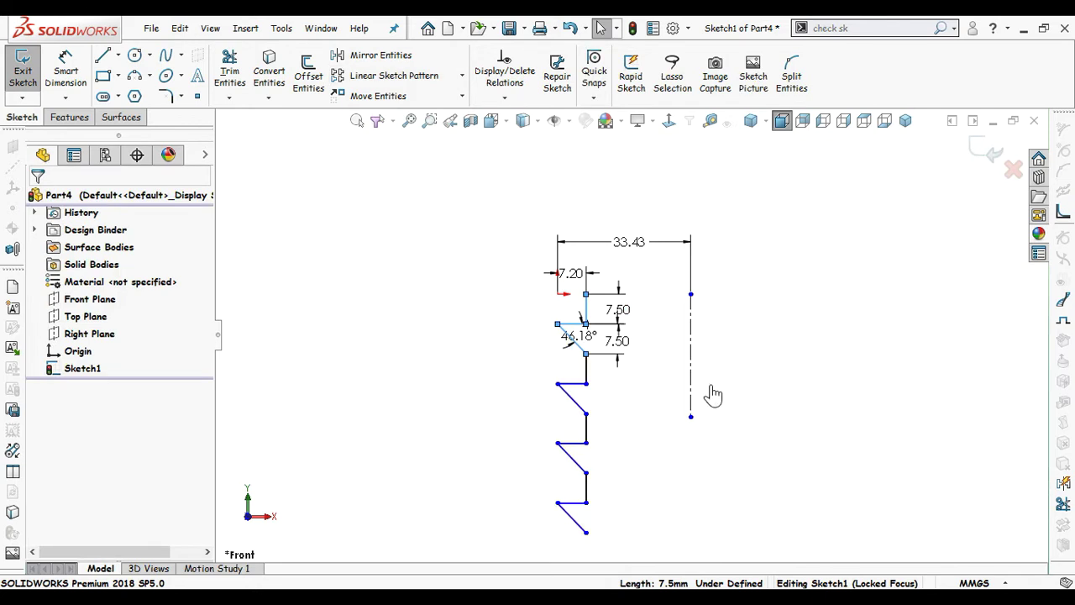
Step: Round the four pointed outer corners of the toothed profile with 0.50 mm sketch fillets, and exit the sketch
scroll(630, 462, down, 1)
scroll(618, 390, down, 2)
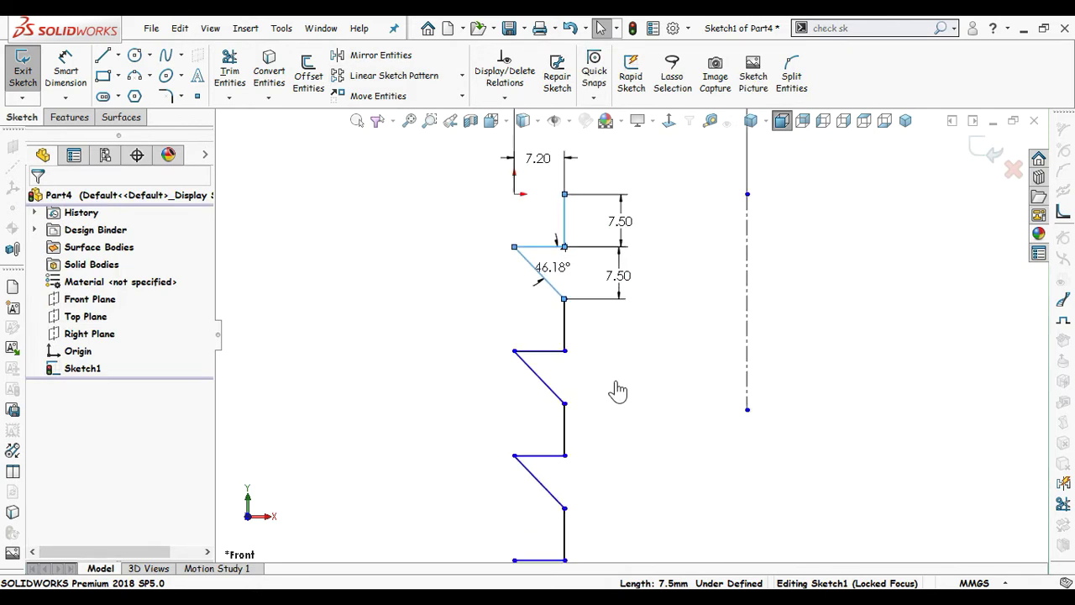
click(166, 98)
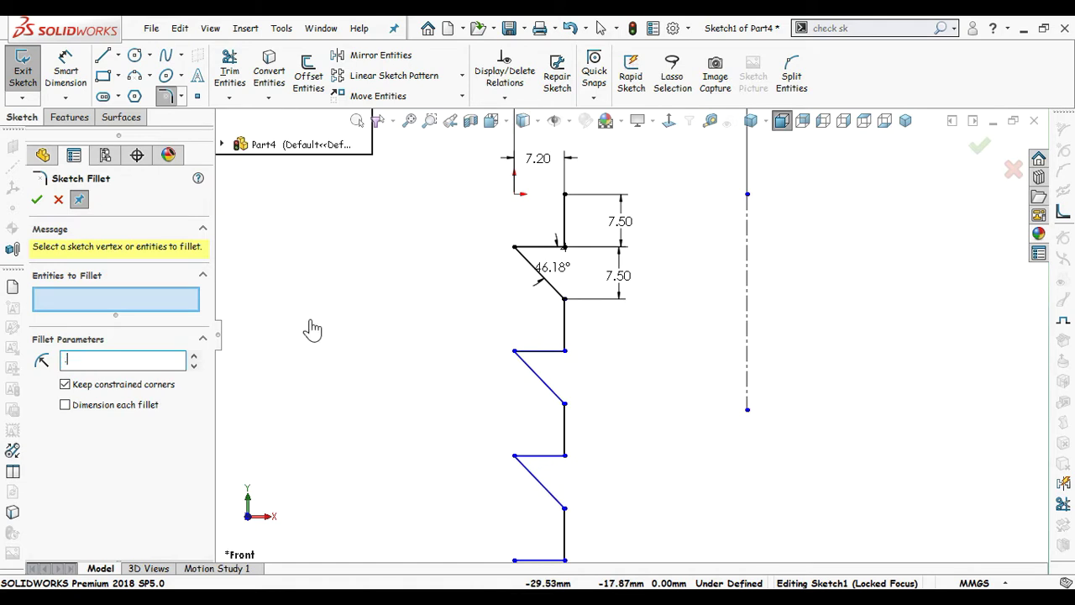
scroll(518, 307, up, 2)
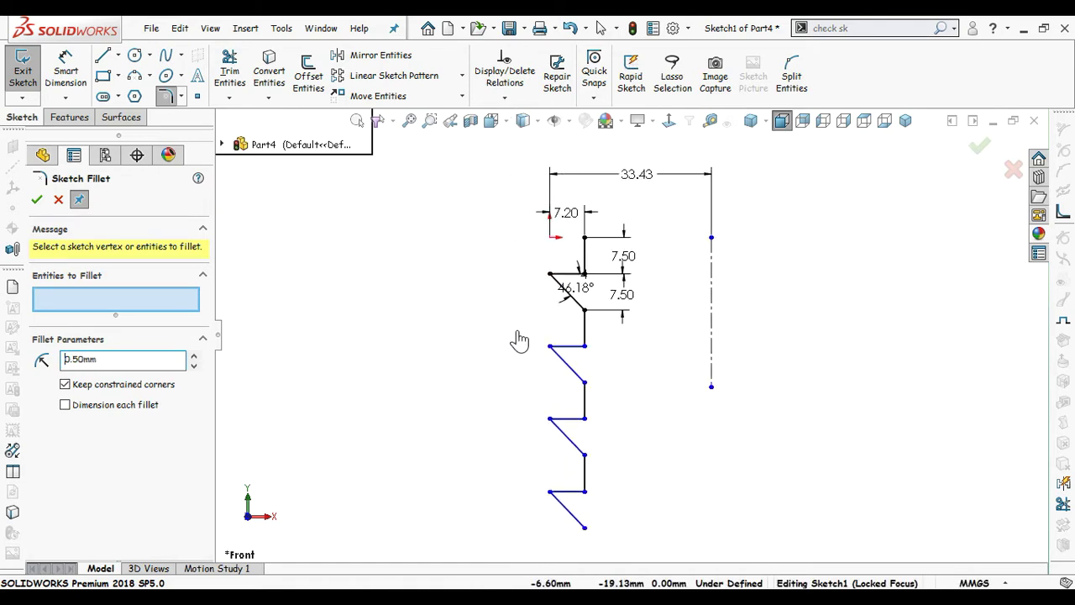
drag(559, 377, 569, 483)
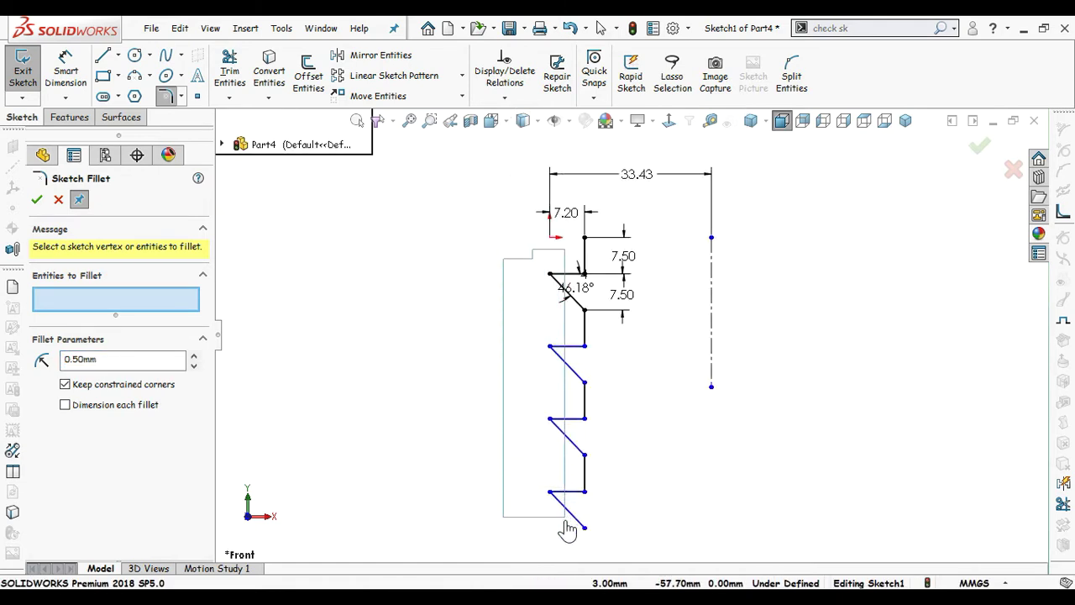
drag(568, 529, 565, 528)
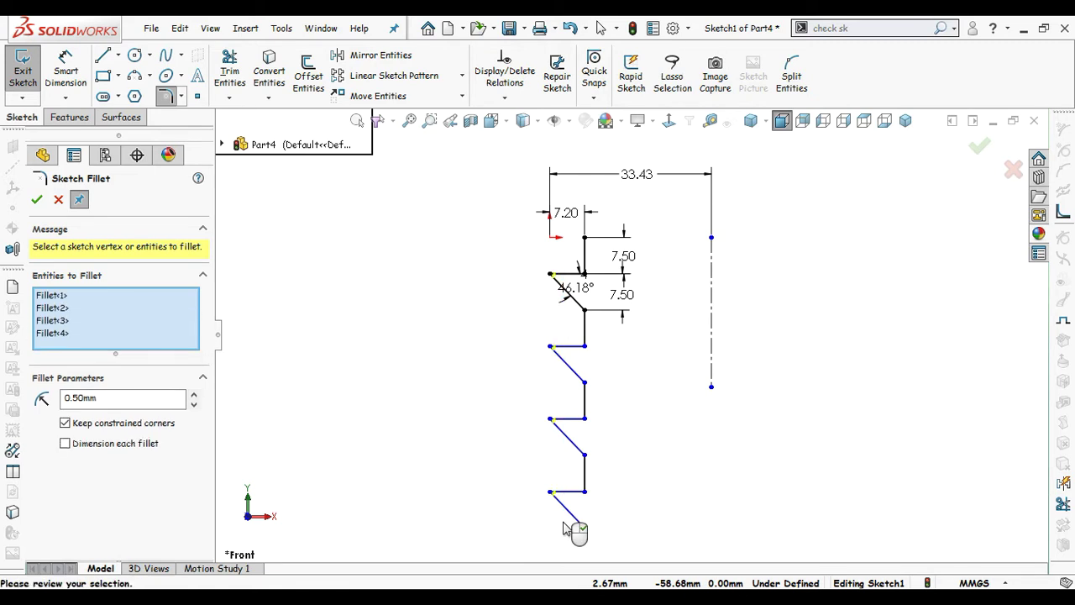
click(978, 153)
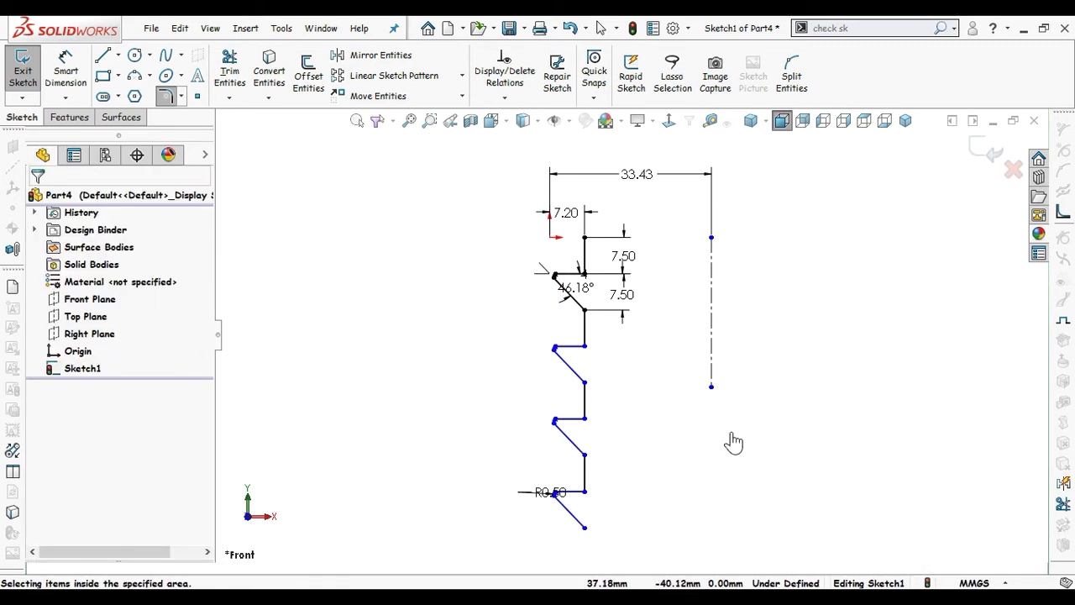
scroll(762, 407, down, 1)
click(983, 155)
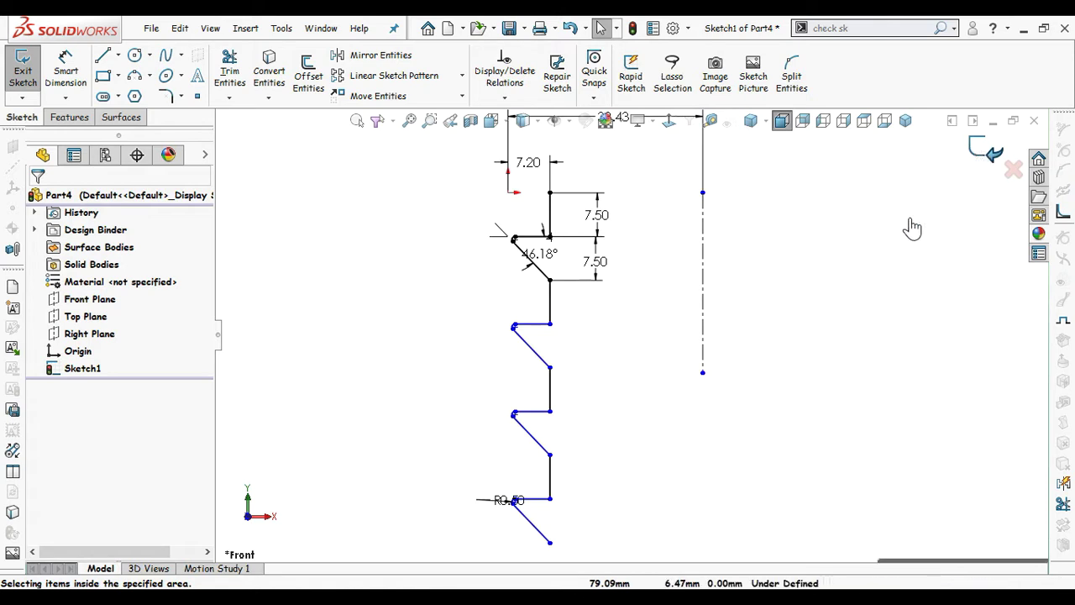
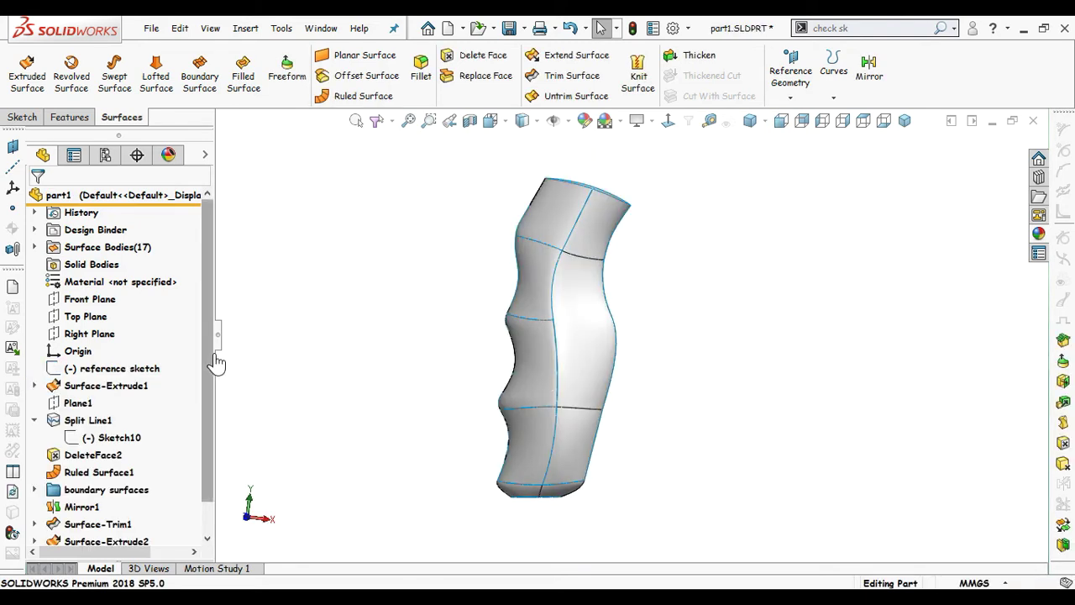
Step: Start a new sketch on the Front Plane of the grip part part1, viewed normal to the plane
scroll(211, 420, down, 2)
scroll(211, 328, up, 2)
click(110, 294)
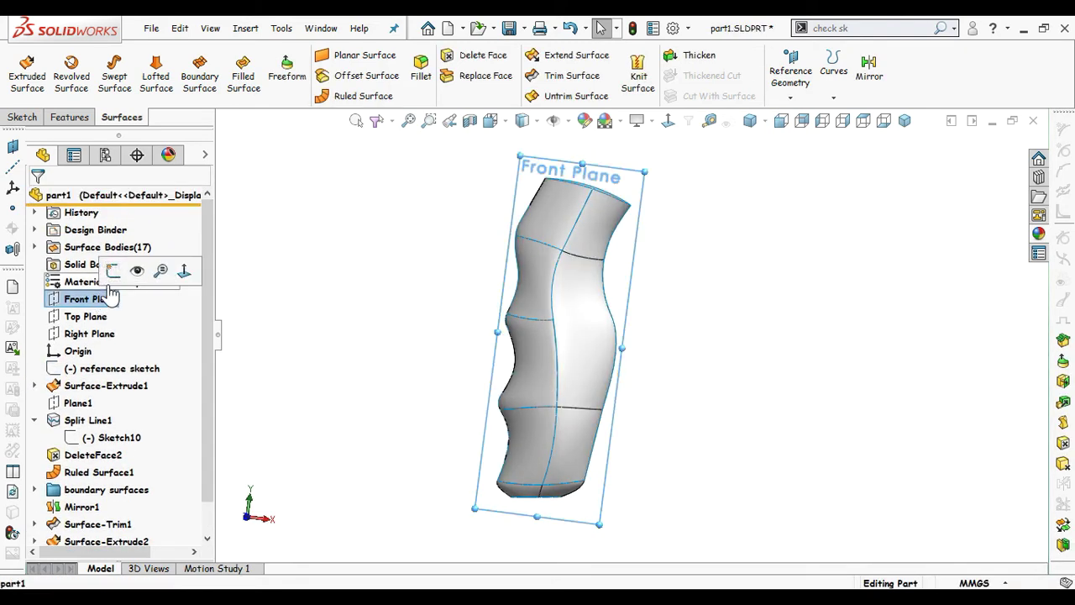
click(113, 270)
click(668, 120)
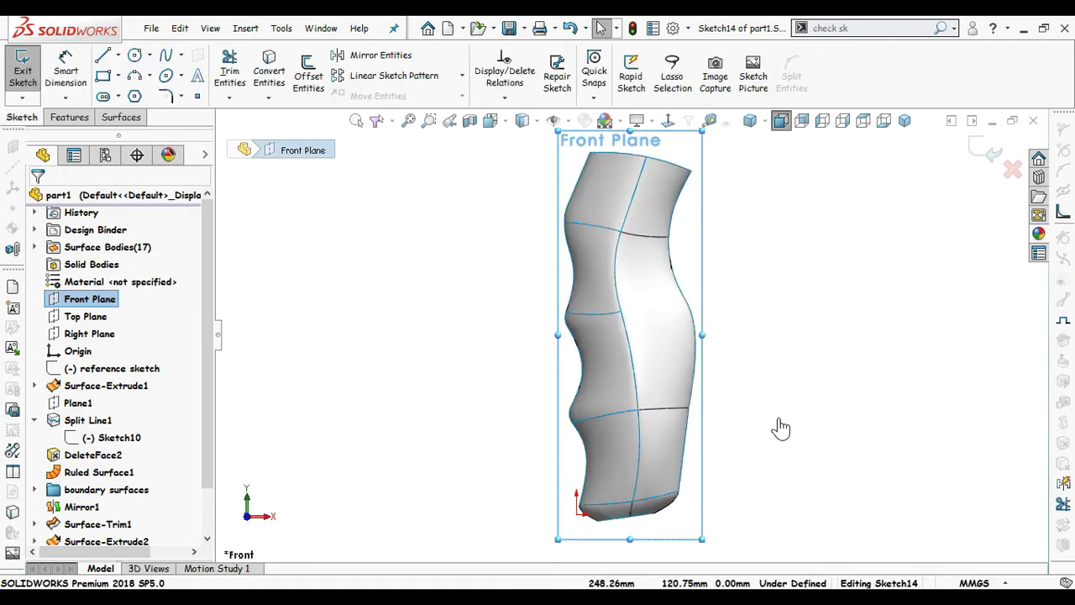
Step: Draw a horizontal construction line from the origin extending well past the grip's rear side
ctrl+middle_drag(757, 405, 633, 300)
click(663, 378)
key(w)
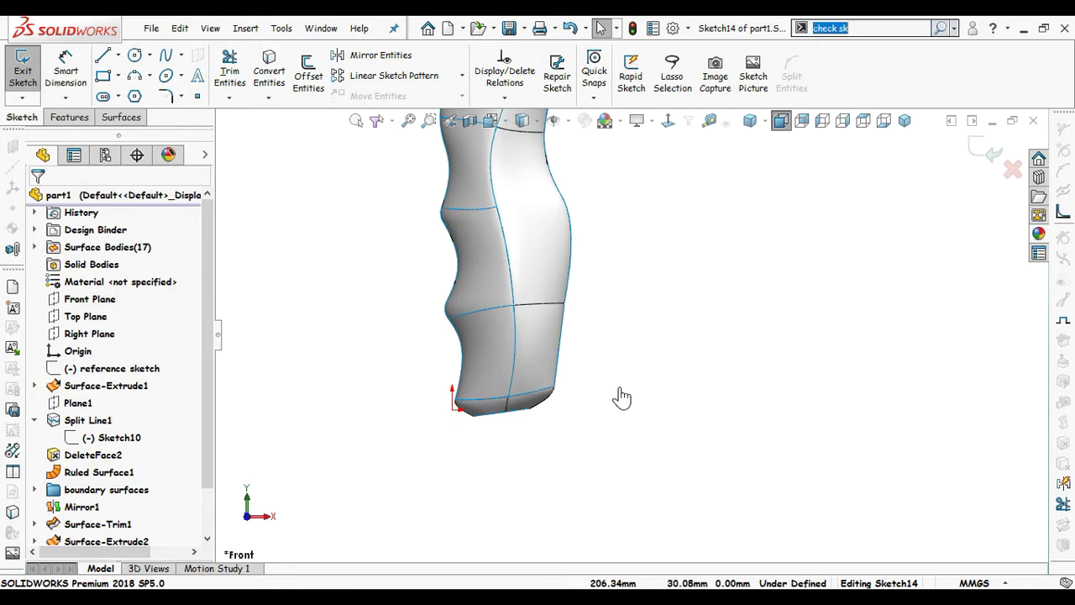
key(s)
click(652, 424)
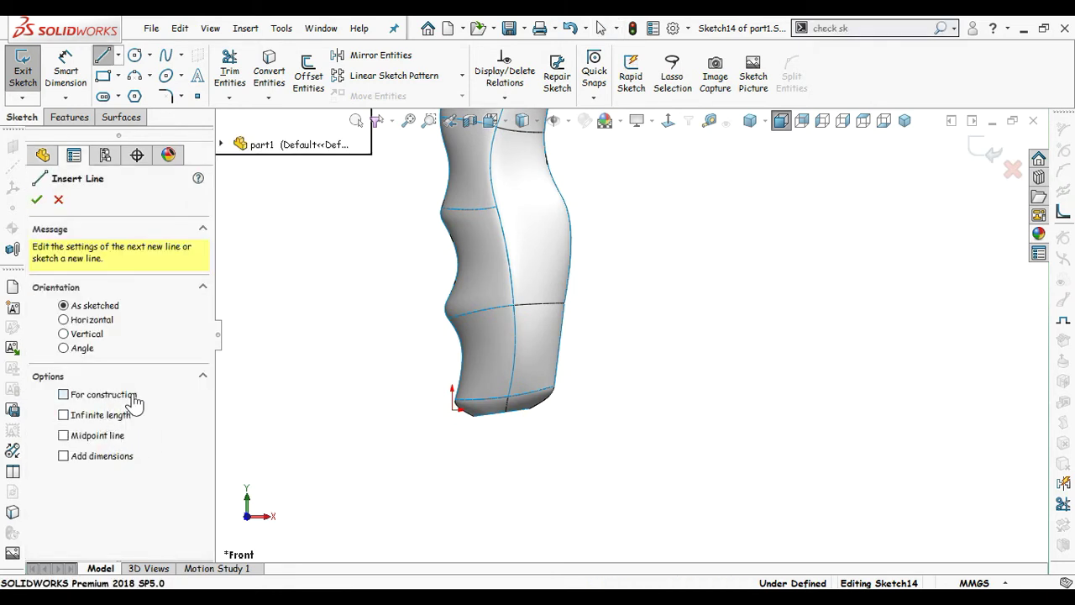
drag(453, 410, 855, 410)
scroll(527, 460, down, 3)
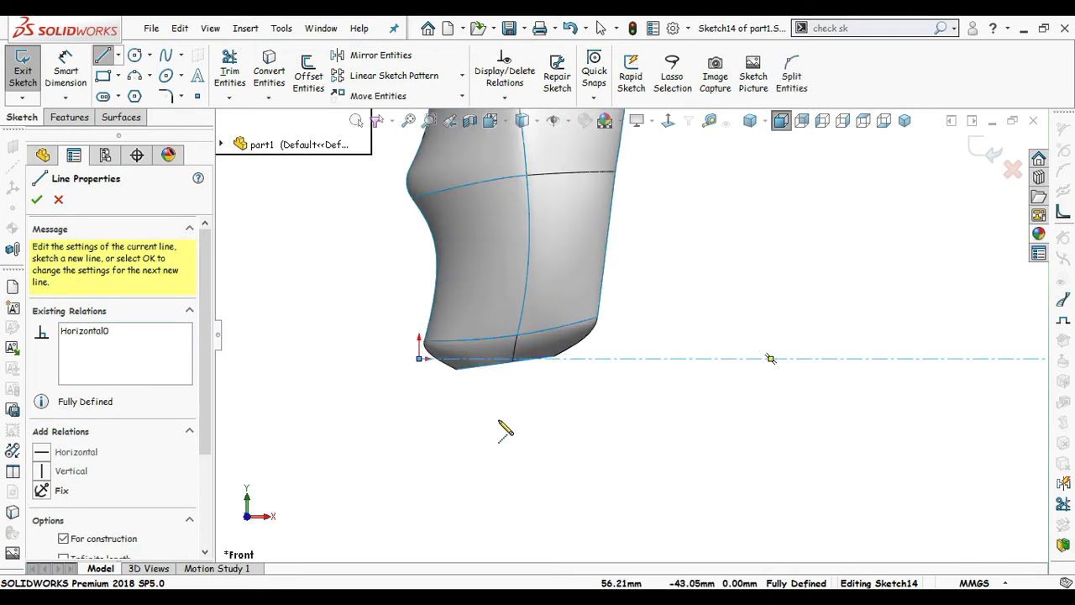
Step: Draw a slanted construction line about 27.7 mm long just below the lowest front corner of the grip's base
scroll(505, 430, down, 2)
scroll(483, 395, down, 3)
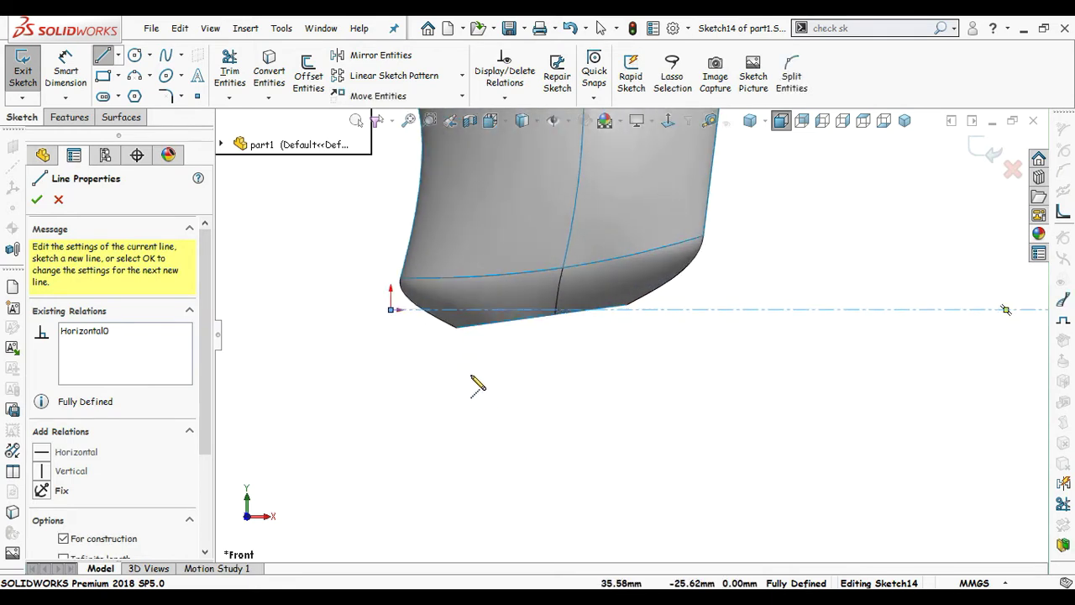
click(467, 327)
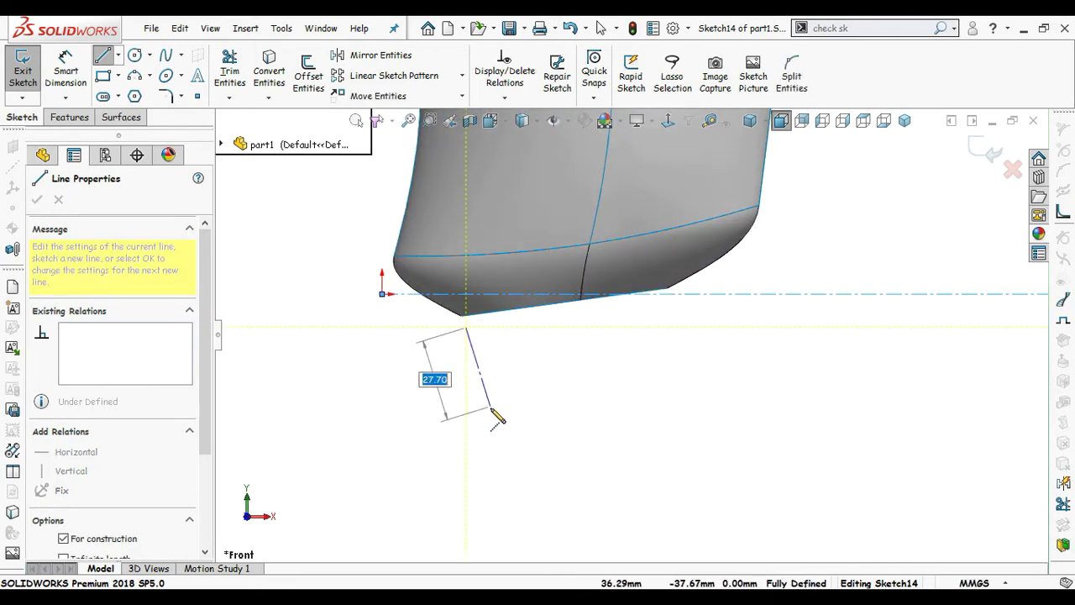
key(Escape)
click(483, 380)
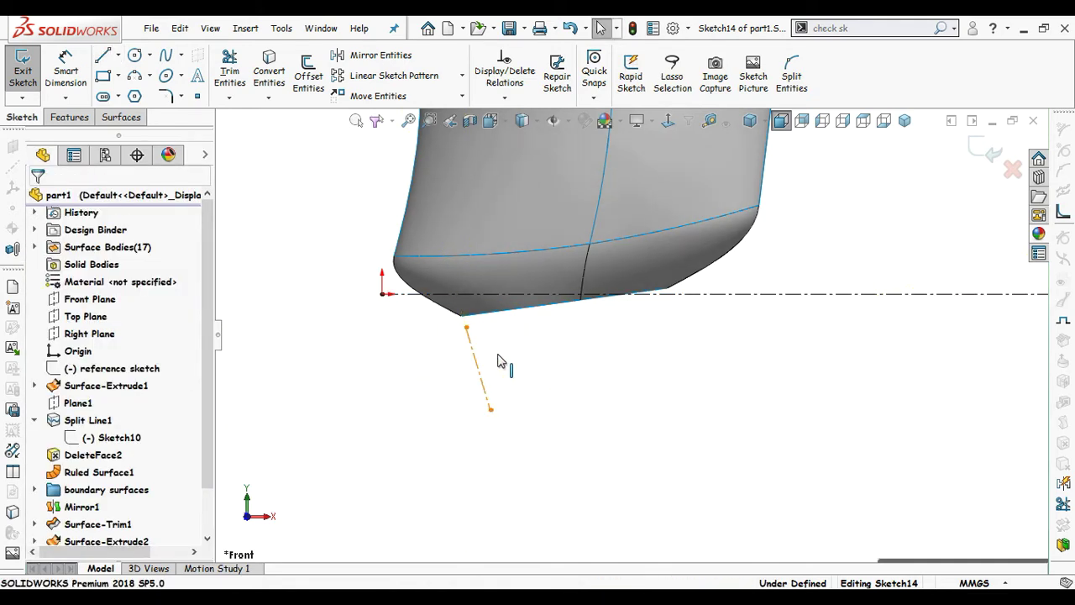
click(527, 375)
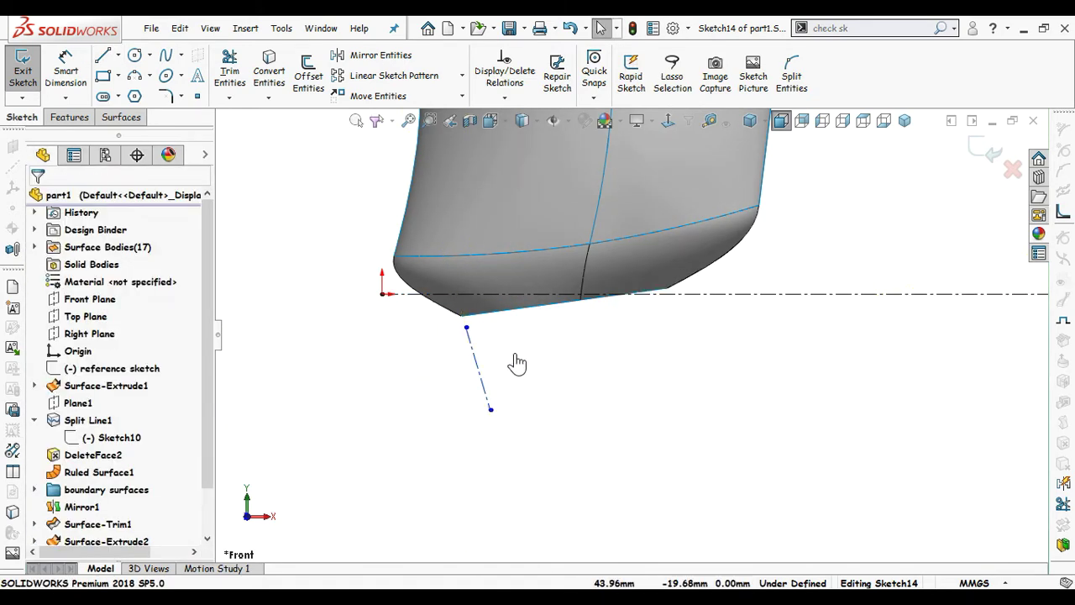
Step: Dimension the horizontal distance from the origin to the slanted construction line's upper endpoint as 30.33 mm
right_drag(374, 457, 371, 356)
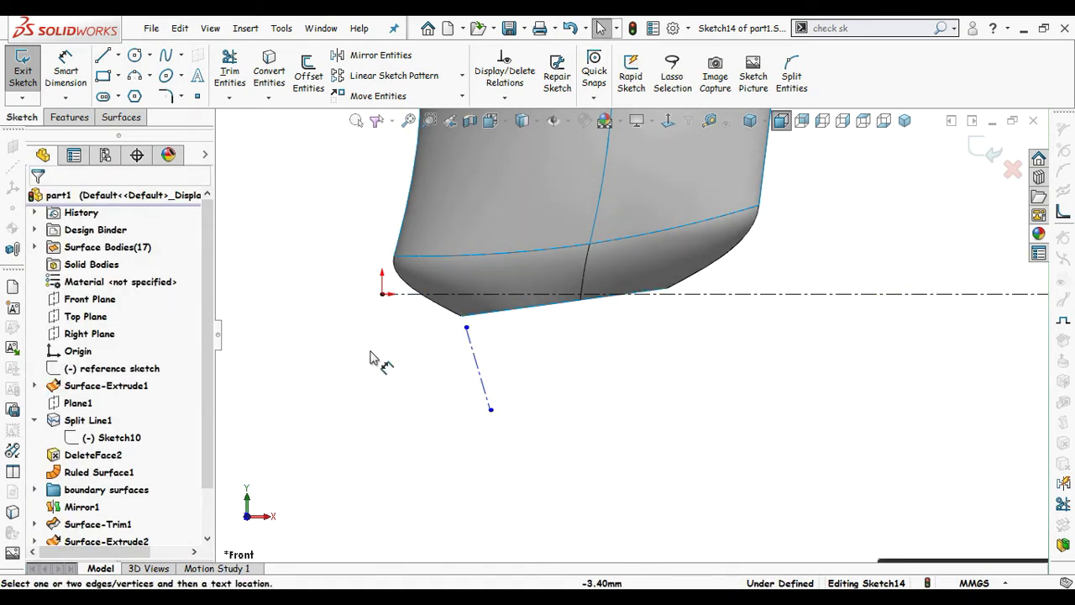
click(382, 295)
click(467, 328)
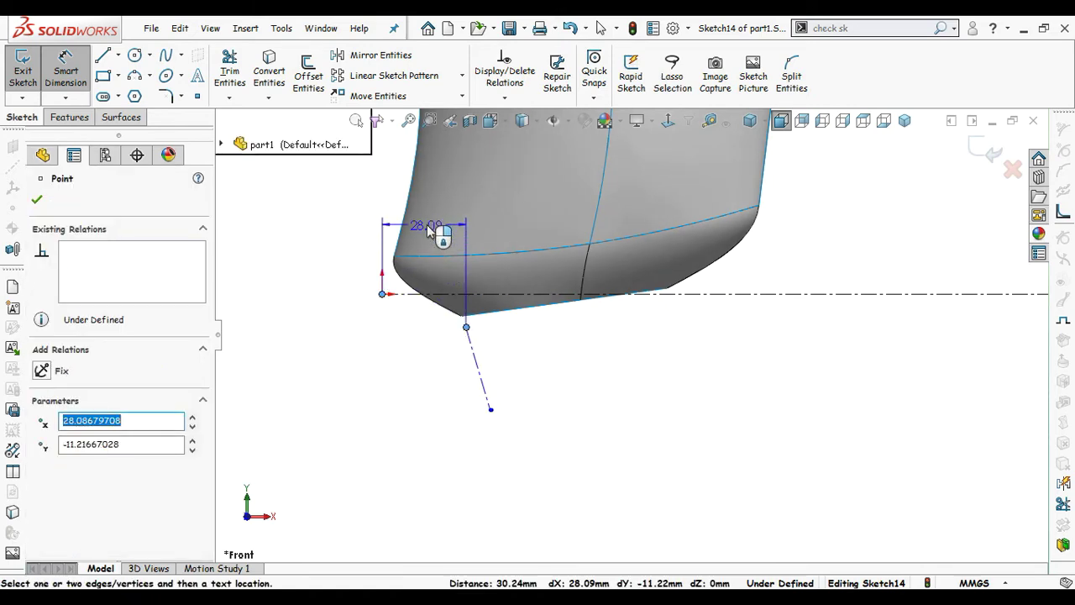
click(427, 224)
text(3)
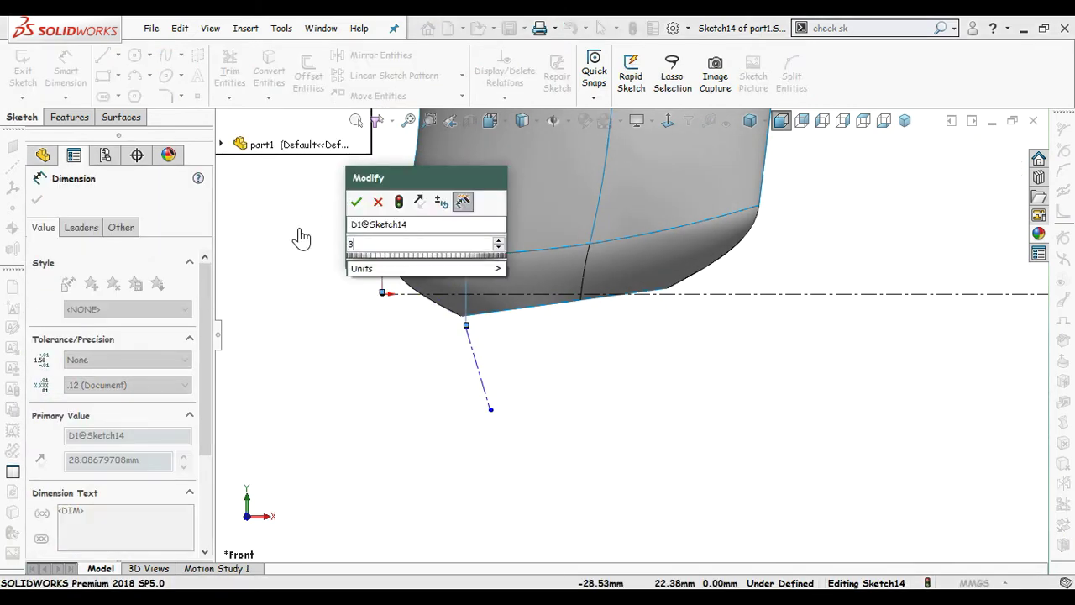
text(0.33)
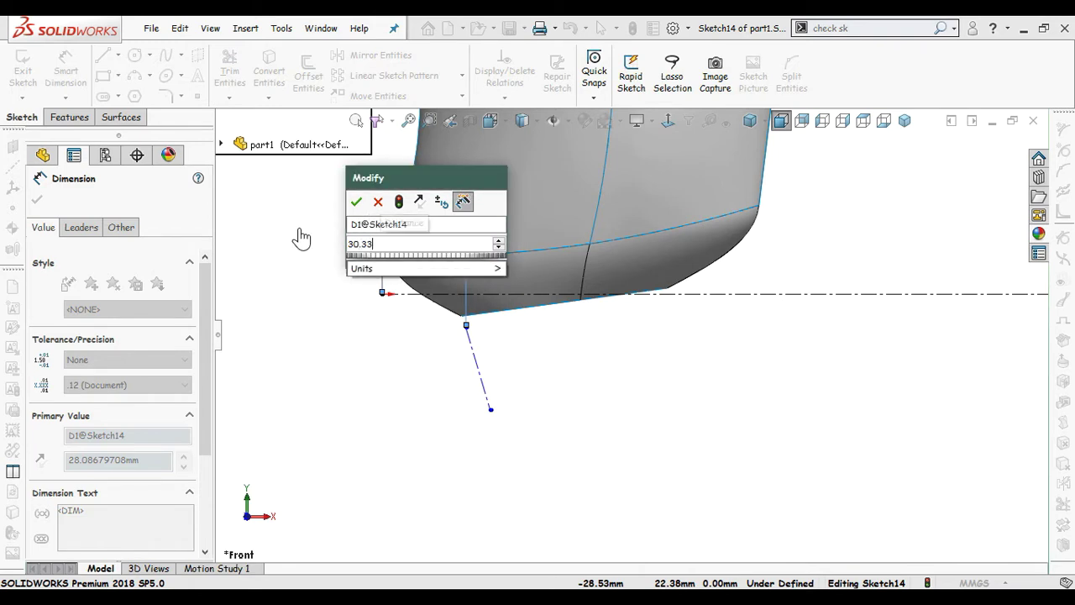
Step: Dimension the slanted centerline's upper endpoint 30.33 mm horizontally and 8.47 mm vertically from the origin
key(Return)
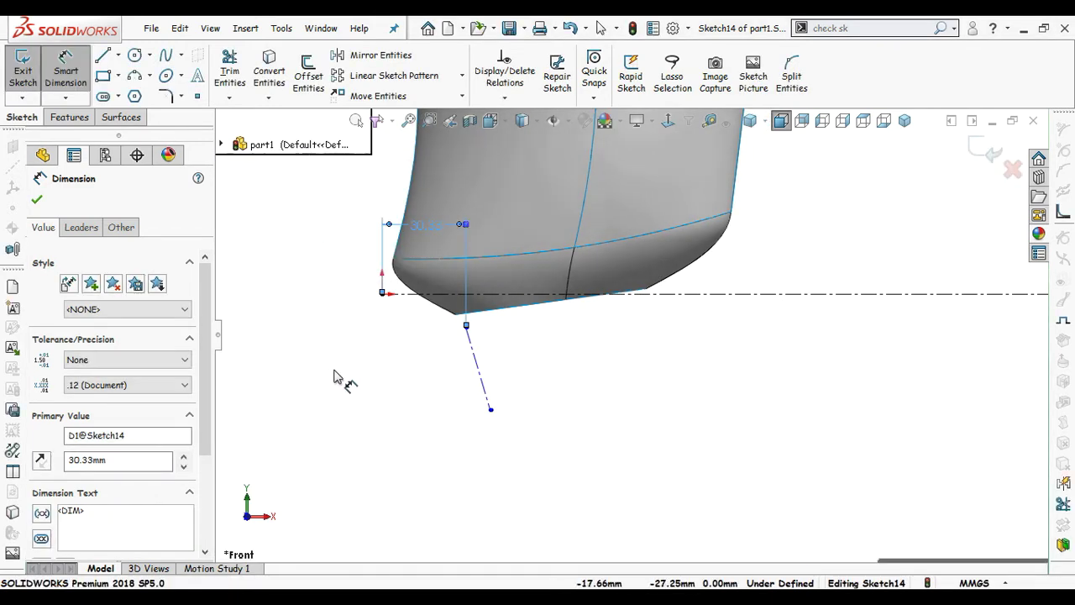
click(336, 378)
click(466, 326)
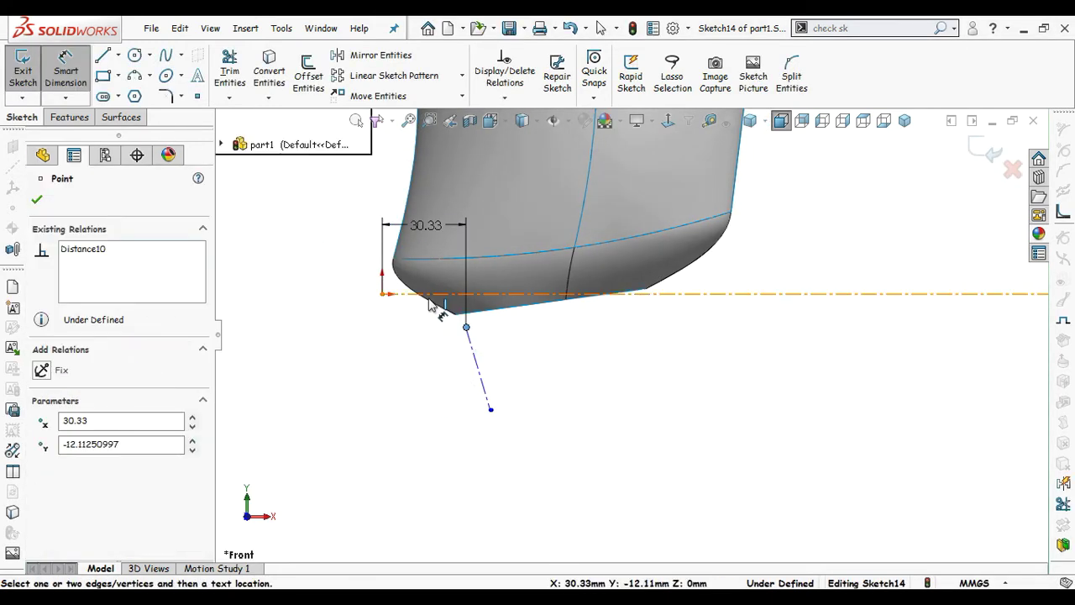
click(333, 294)
click(309, 324)
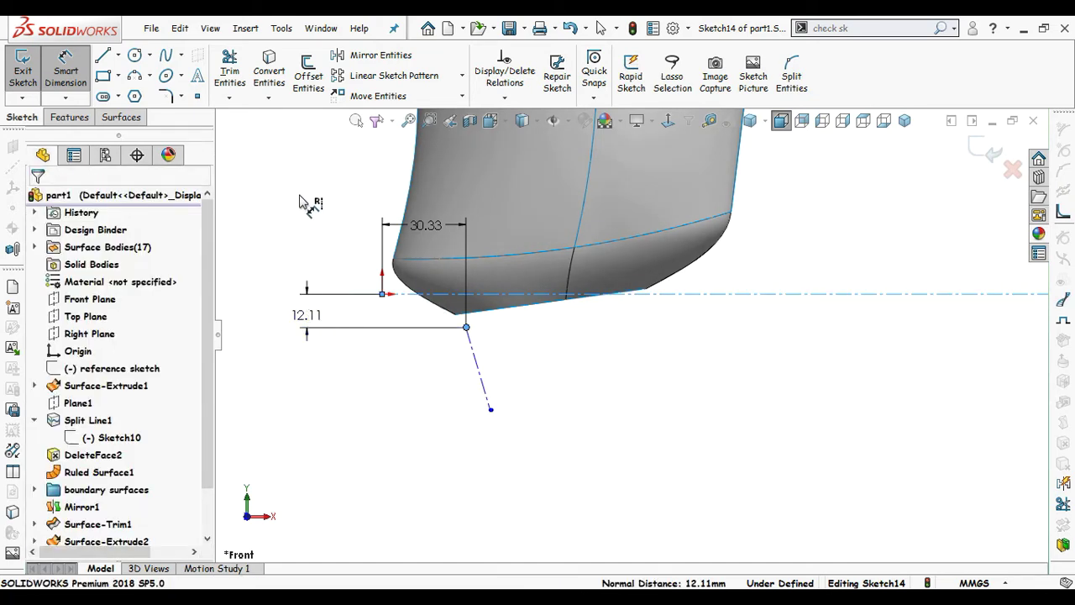
text(8.47)
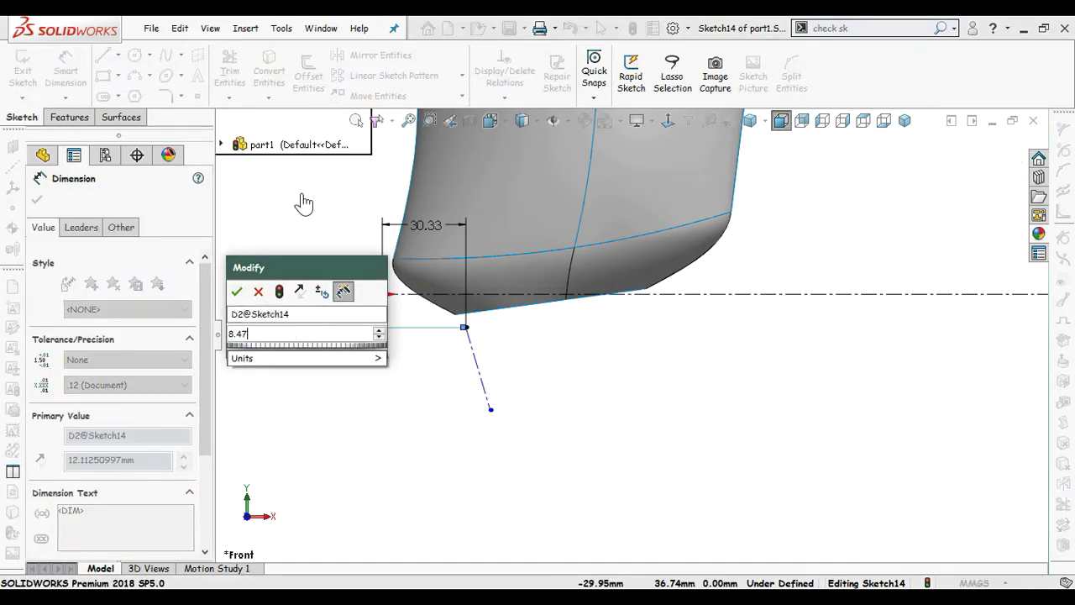
key(Return)
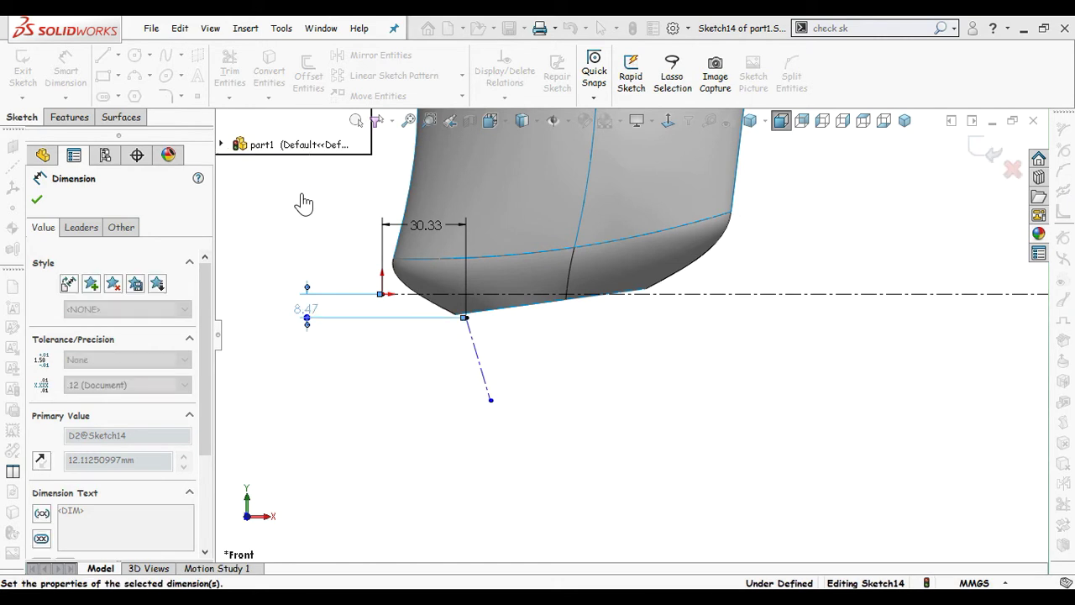
click(379, 360)
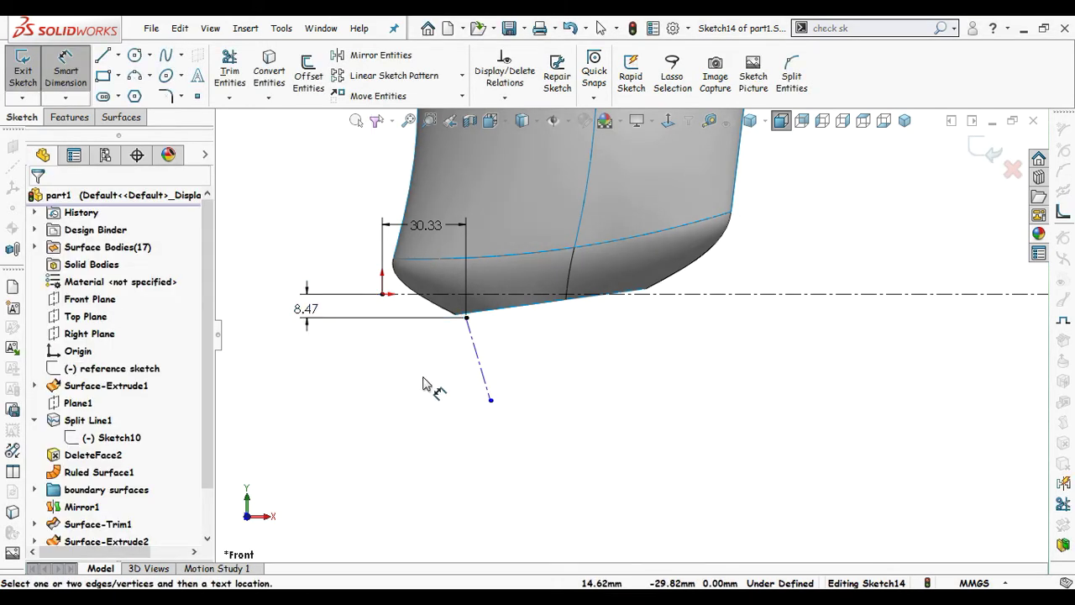
key(Escape)
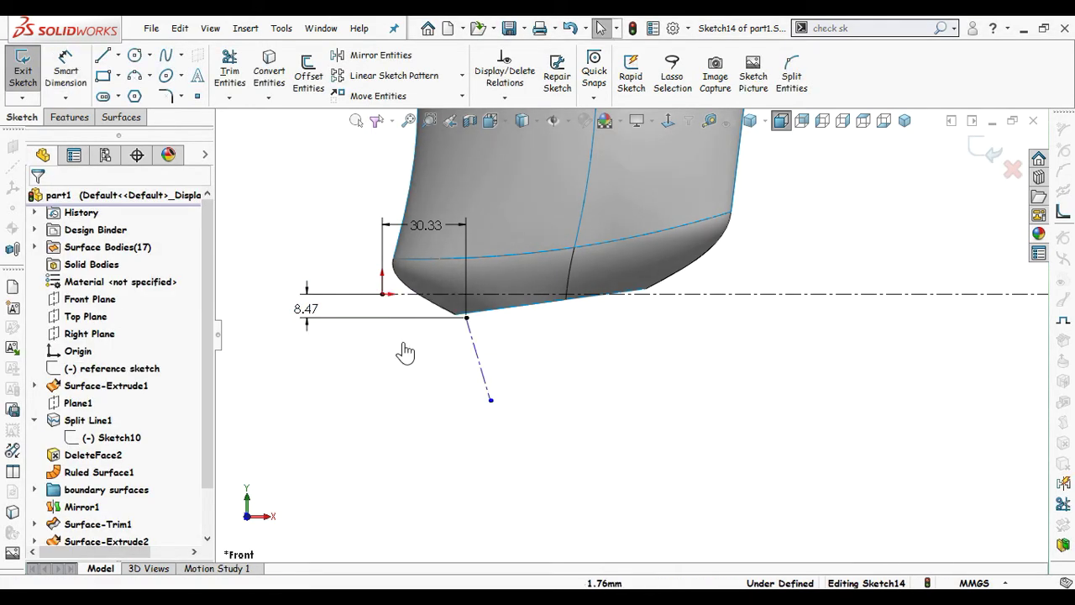
Step: Draw a vertical construction line downward from the origin
key(s)
click(431, 401)
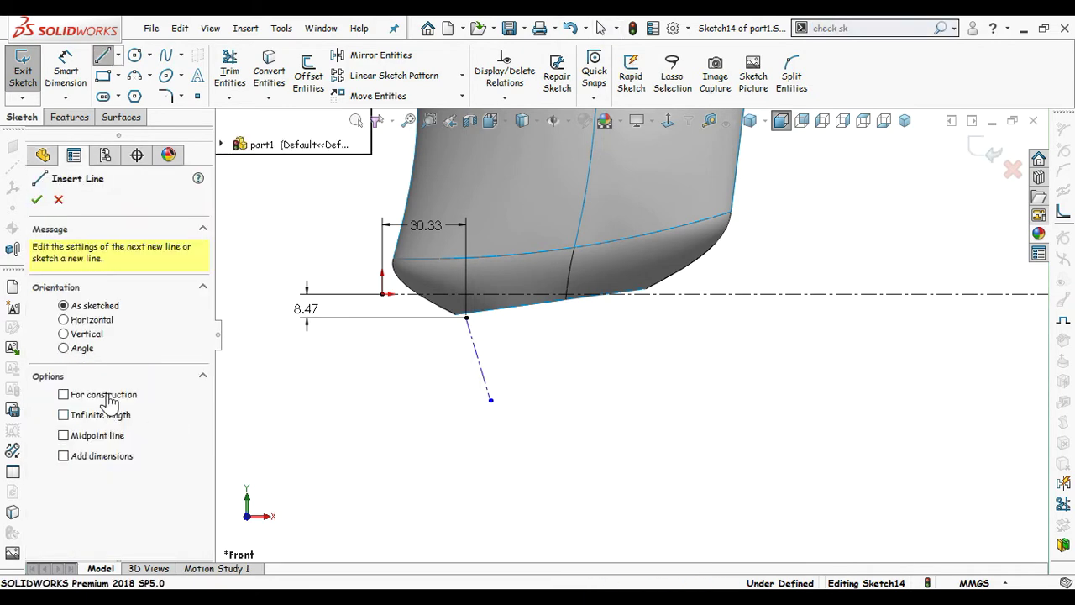
click(382, 294)
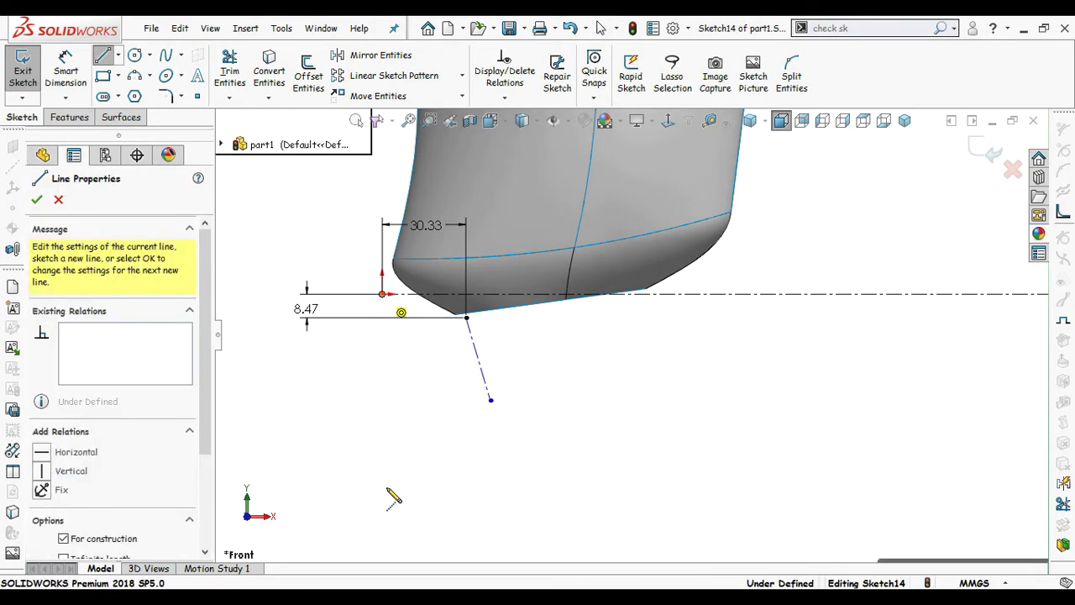
click(383, 514)
key(Escape)
Step: Set the angle between the vertical construction line and the slanted centerline to 7.47°
right_drag(386, 452, 413, 372)
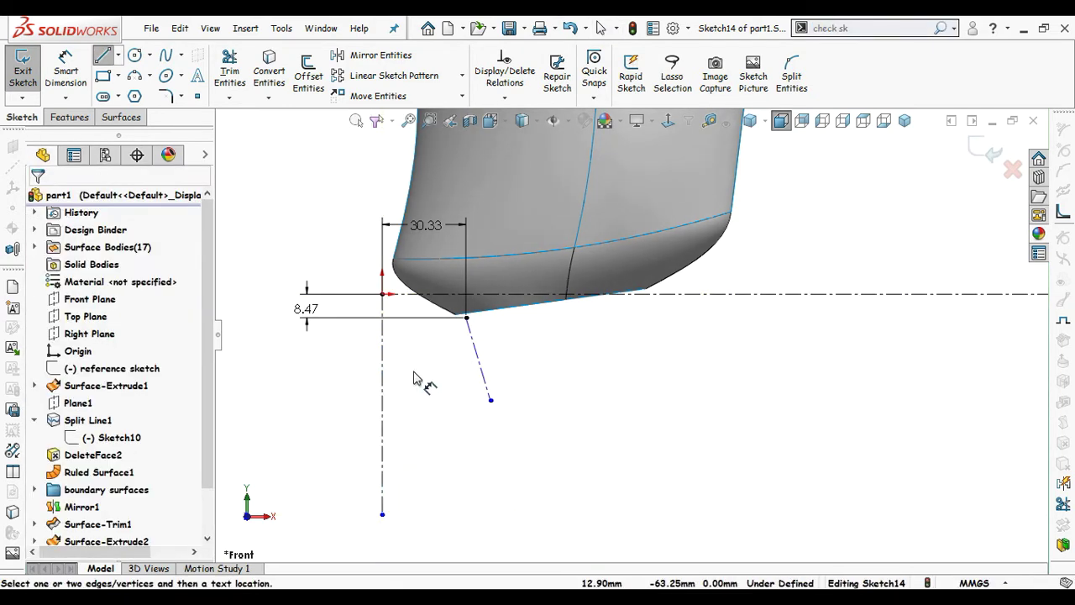
click(383, 378)
click(475, 353)
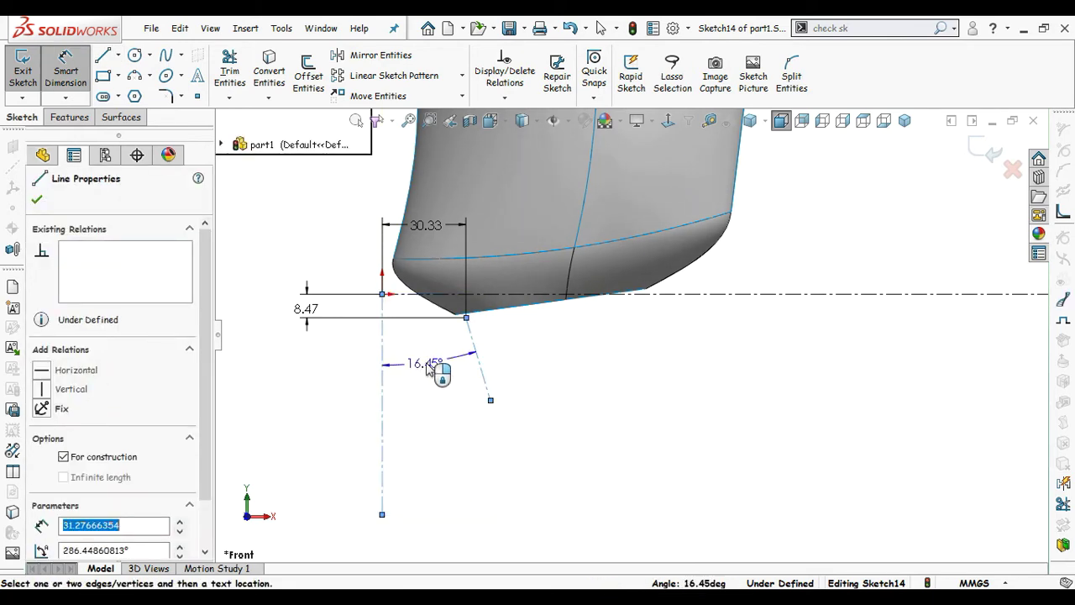
click(424, 362)
text(7.47)
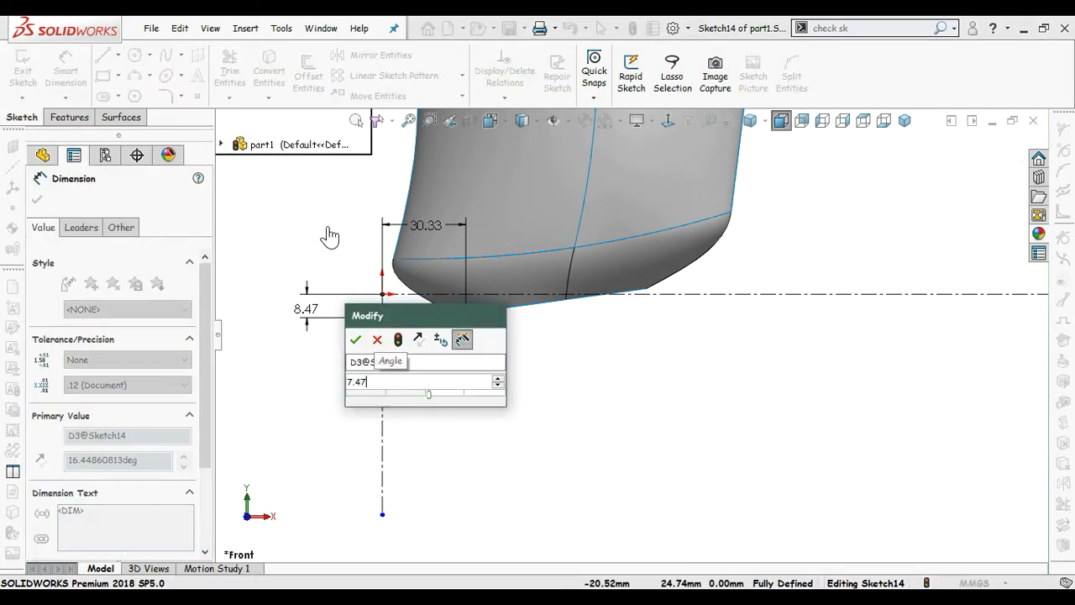
key(Return)
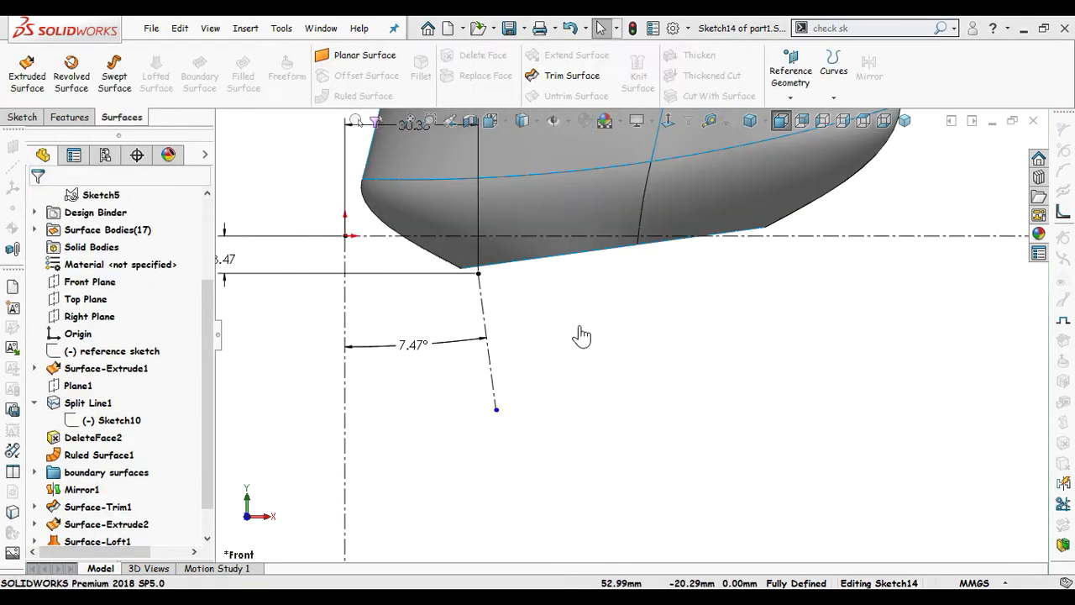
Step: Draw a line about 14 mm long down the slanted centerline from its upper endpoint, continued by a perpendicular line about 20 mm long
key(s)
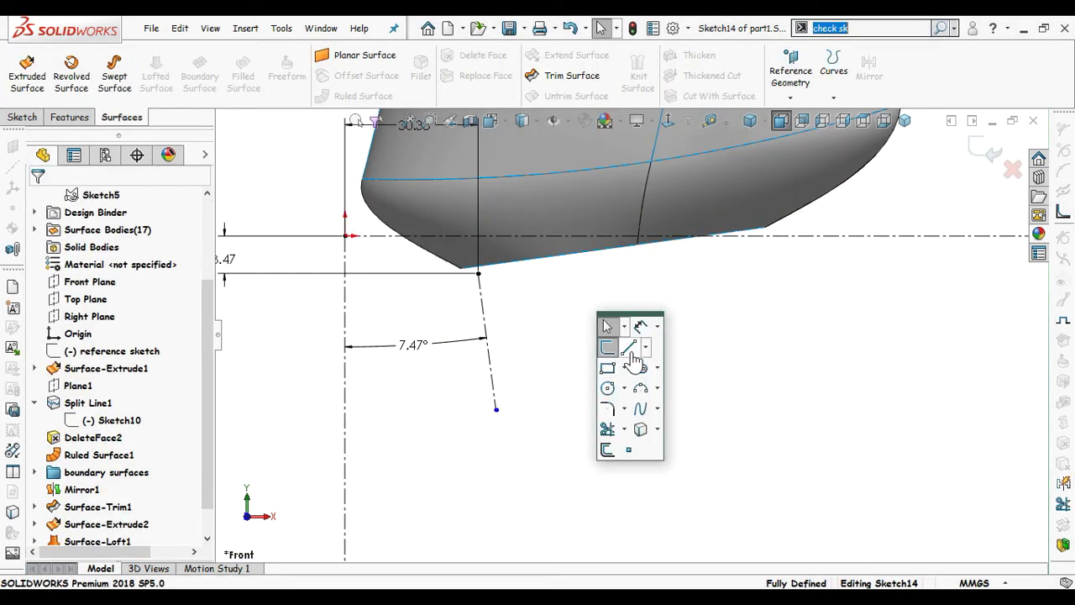
click(623, 347)
click(478, 274)
click(486, 333)
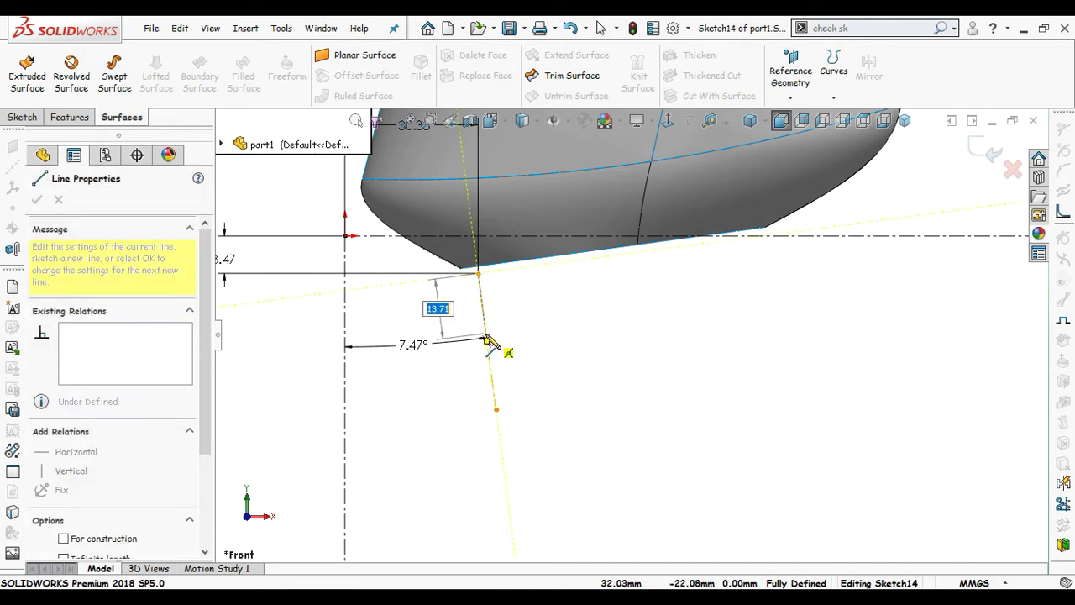
click(573, 323)
Step: Dimension the vertical extent of the solid line along the slanted centerline as 10.33 mm
right_drag(604, 364, 509, 365)
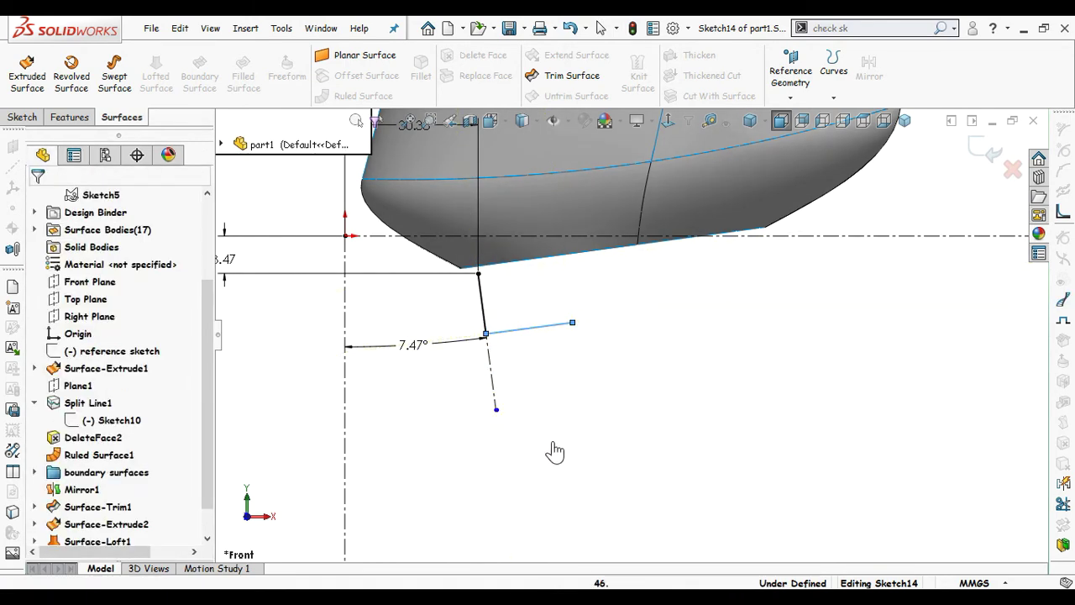
click(489, 307)
click(433, 311)
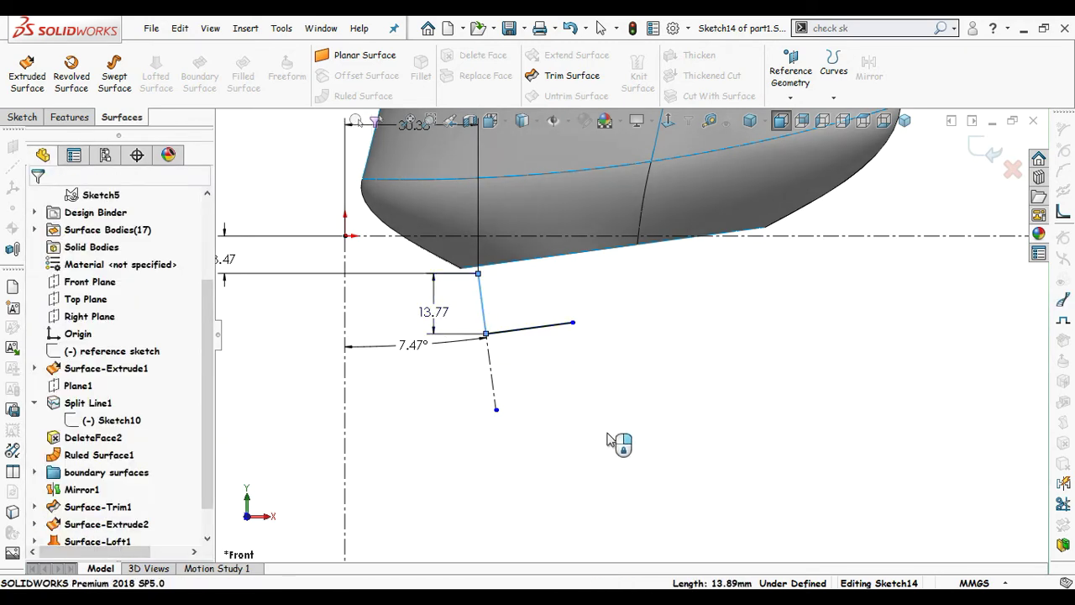
text(10.)
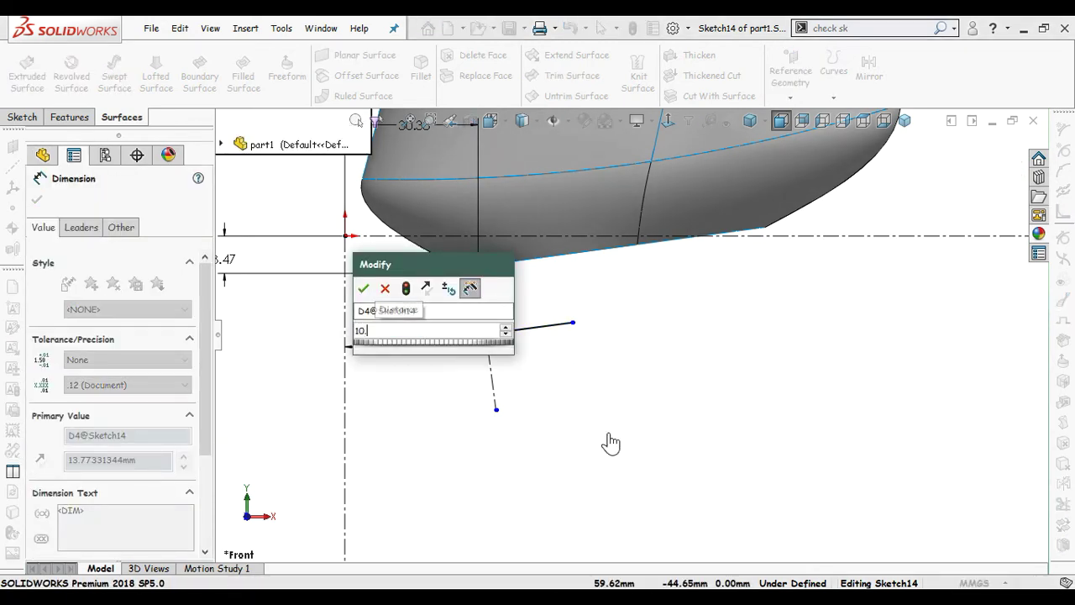
text(33)
key(Return)
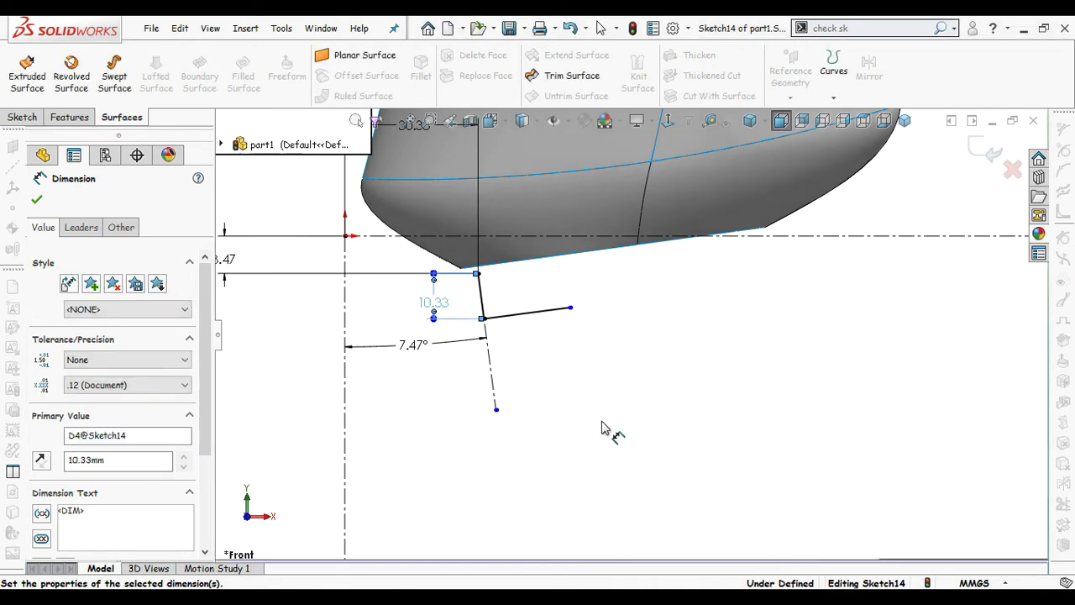
Step: Set the perpendicular line's horizontal dimension to 6.5 mm and exit the sketch
click(539, 311)
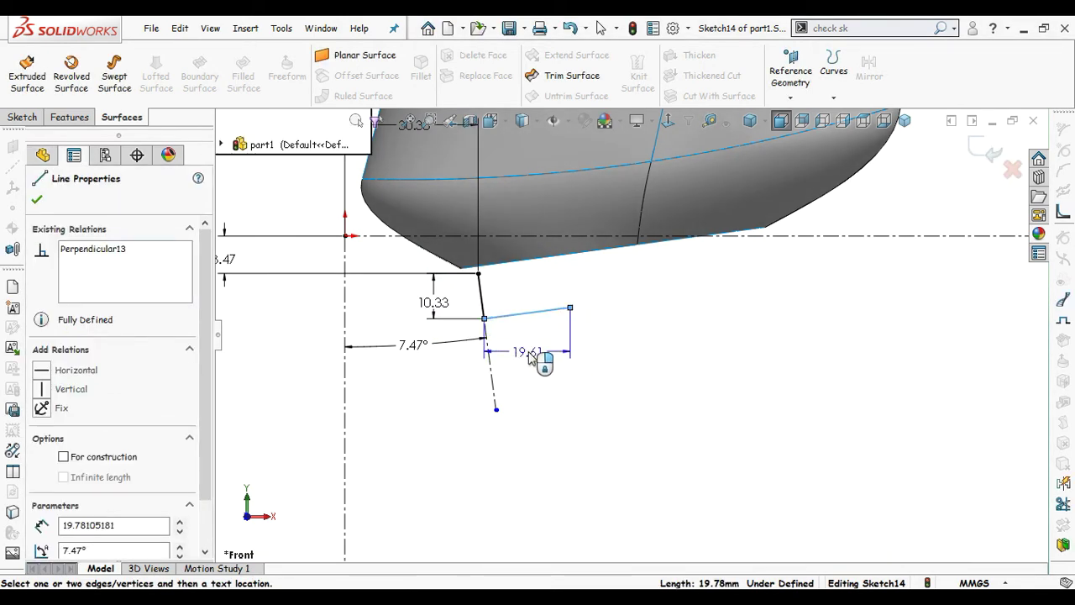
click(519, 292)
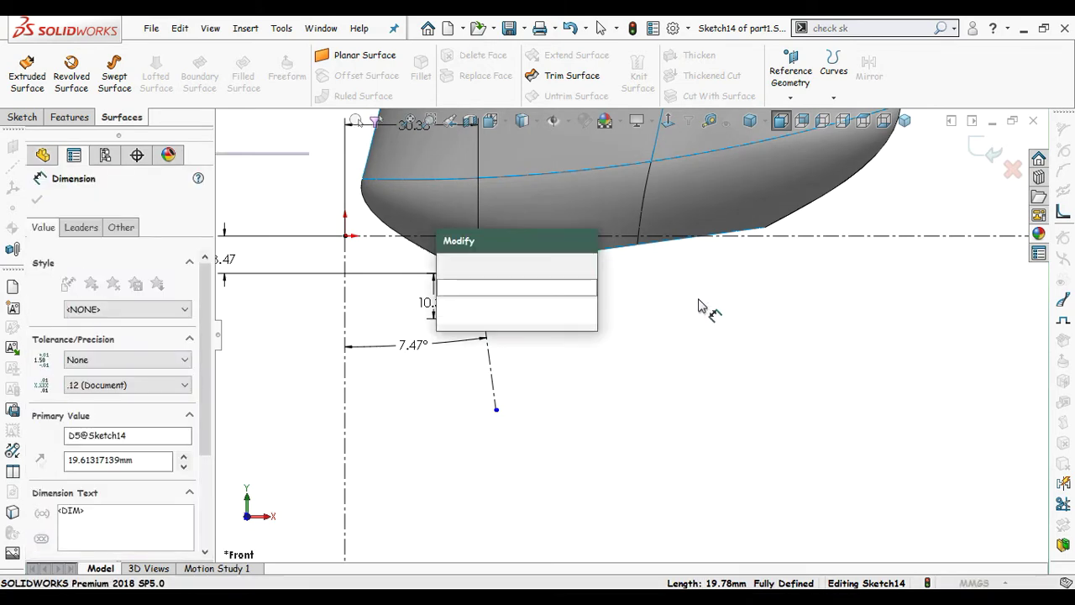
text(6.5)
key(Return)
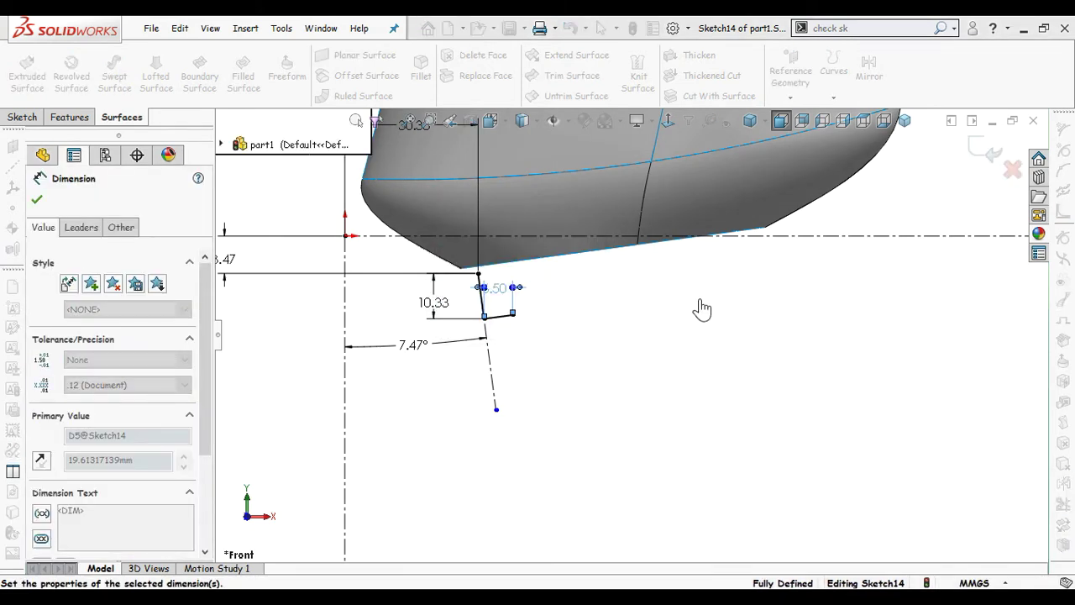
click(686, 318)
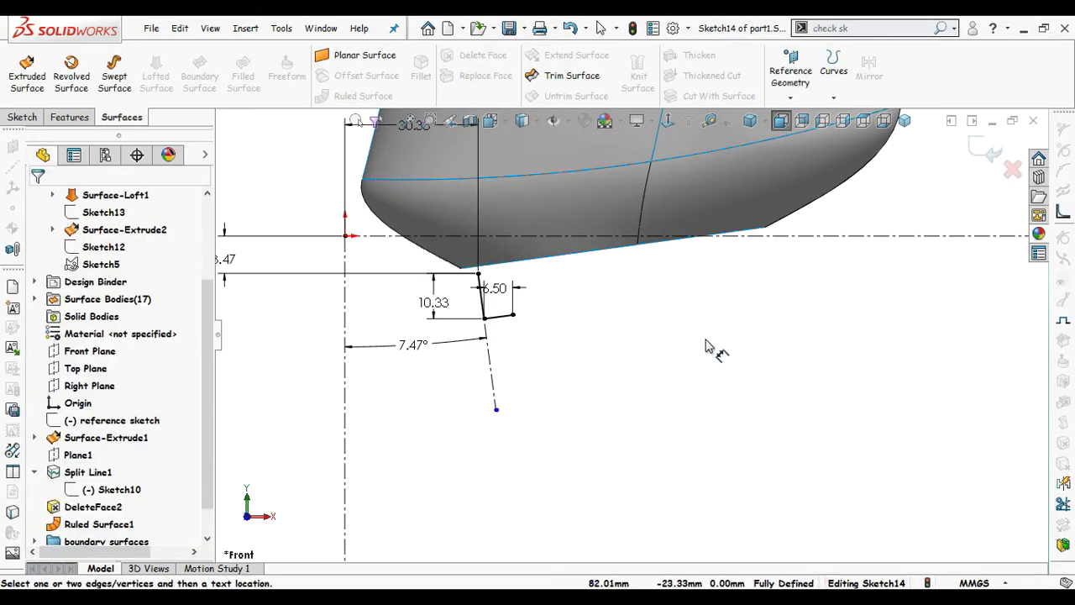
scroll(746, 393, up, 1)
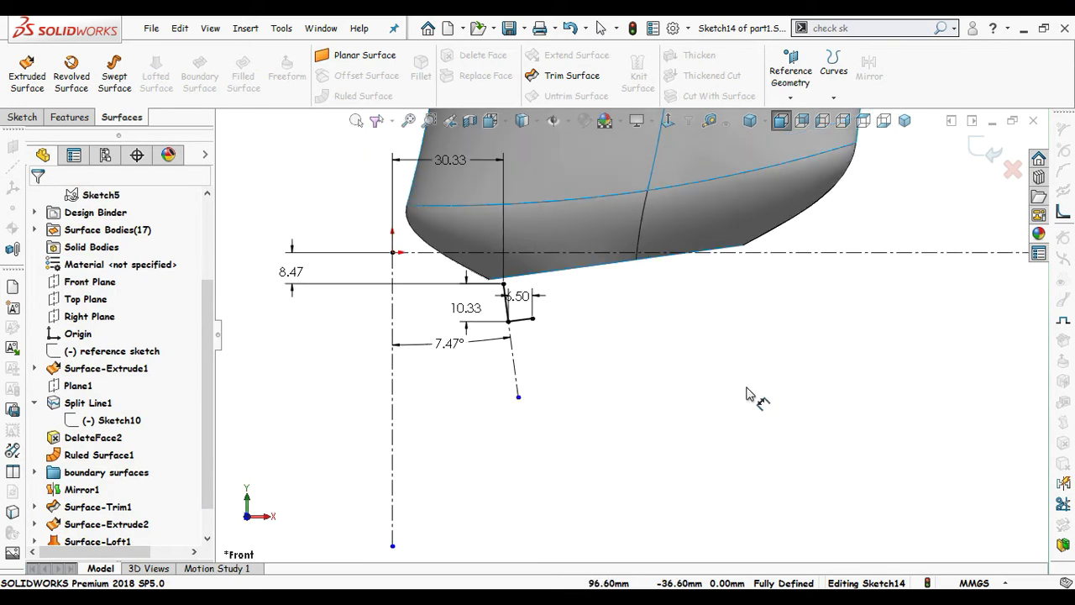
click(974, 161)
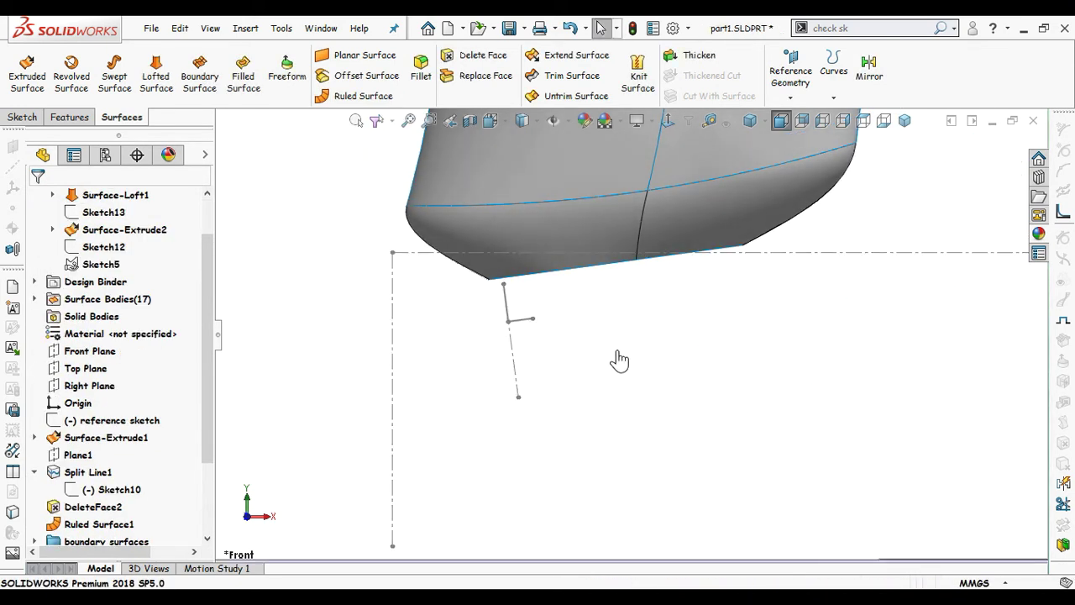
Step: Copy the sawtooth profile Sketch1 from Part4 and paste it into Sketch14 of part1, below and beside the handle
key(ctrl+Tab)
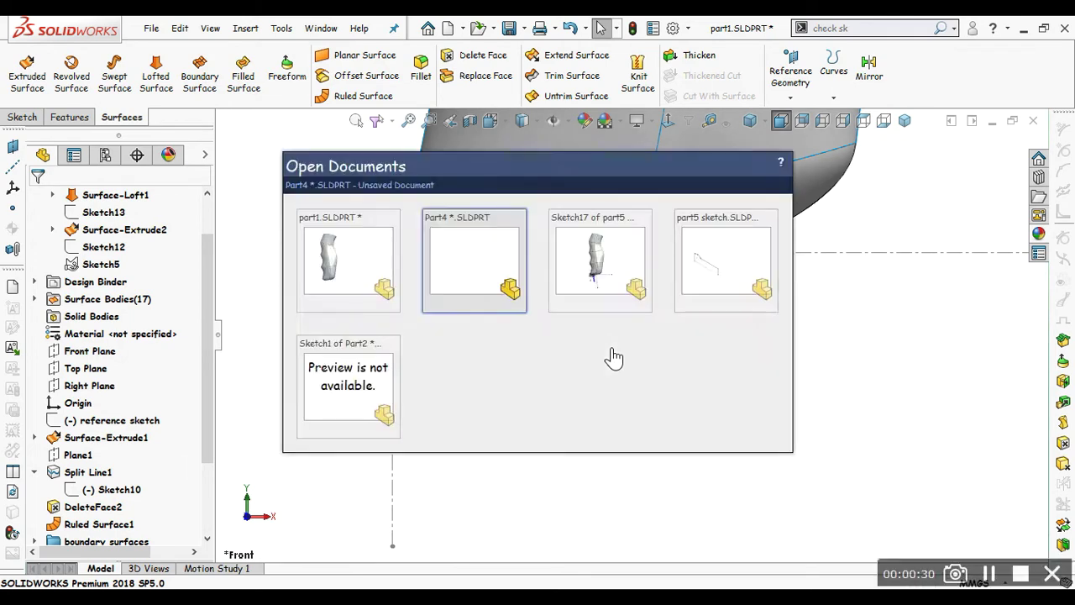
scroll(598, 347, up, 1)
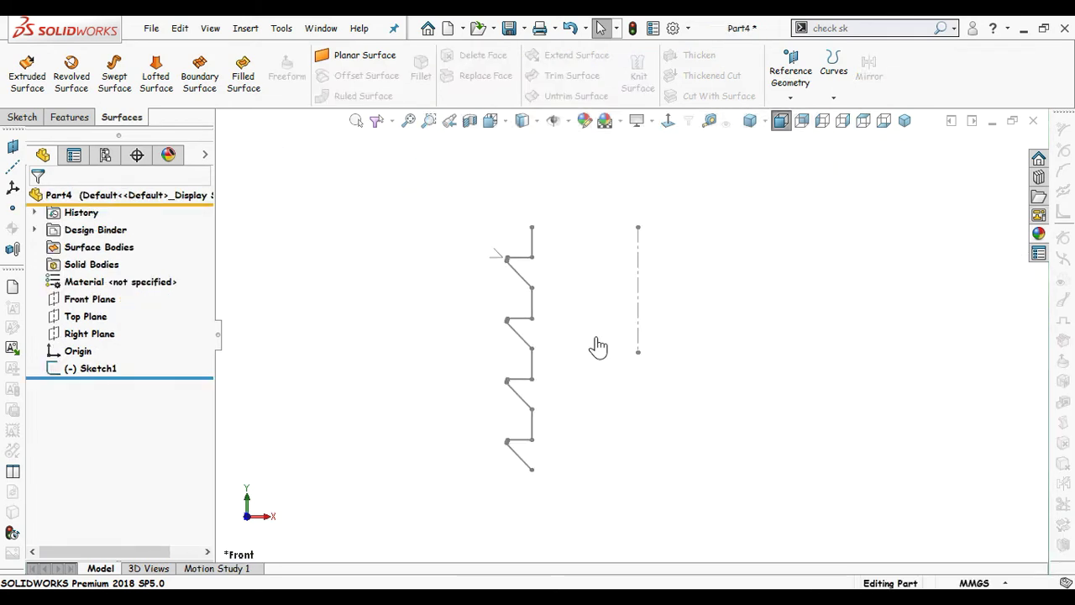
click(89, 372)
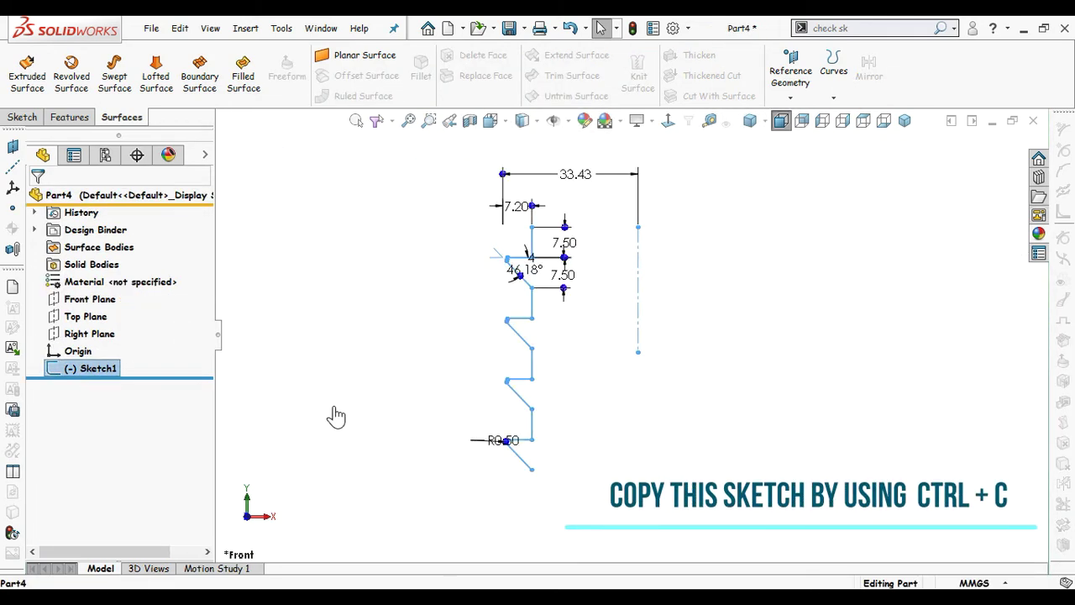
key(ctrl+Tab)
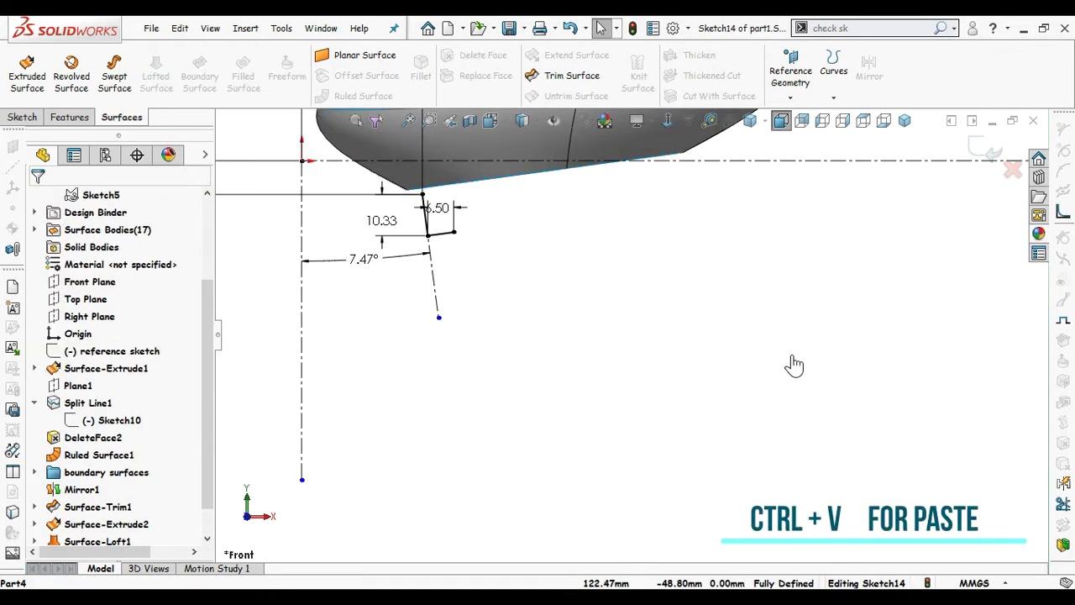
scroll(781, 388, up, 3)
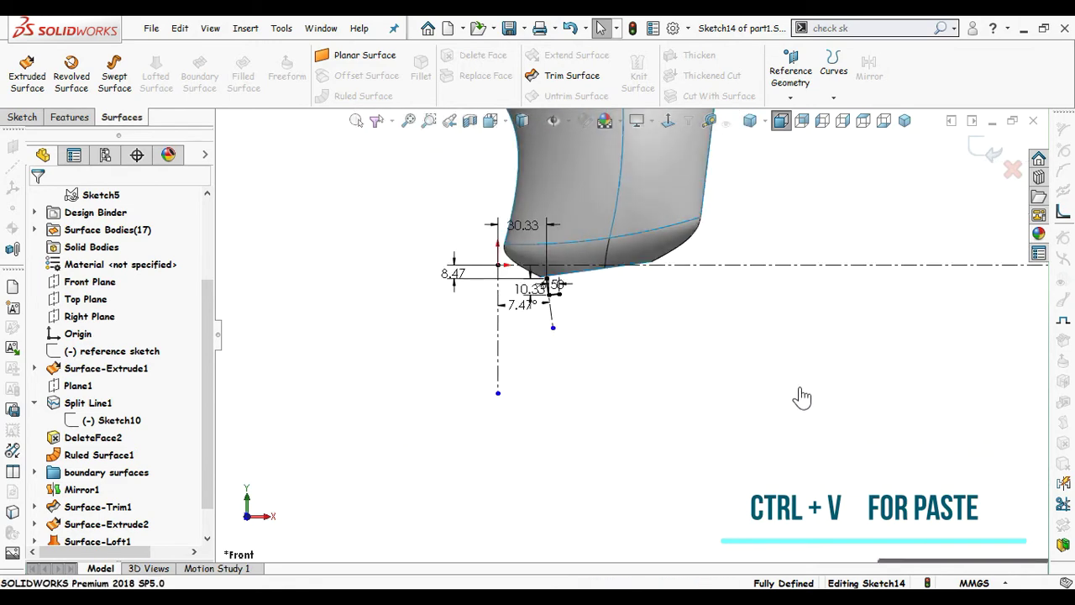
scroll(748, 396, down, 3)
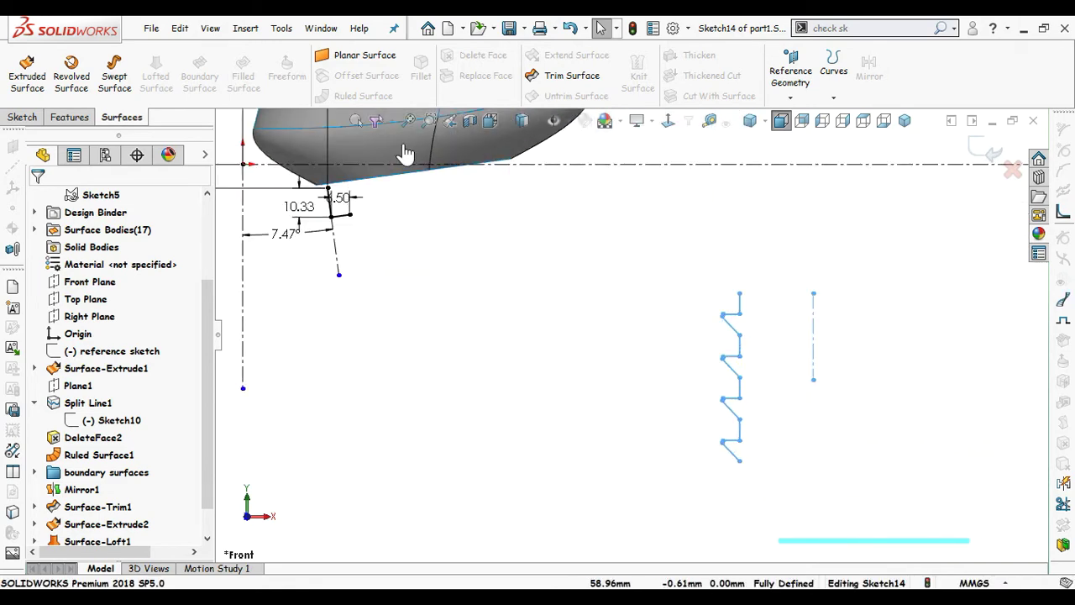
Step: Rotate the pasted sawtooth profile and its centerline by 7.47° about the profile's top endpoint
click(462, 99)
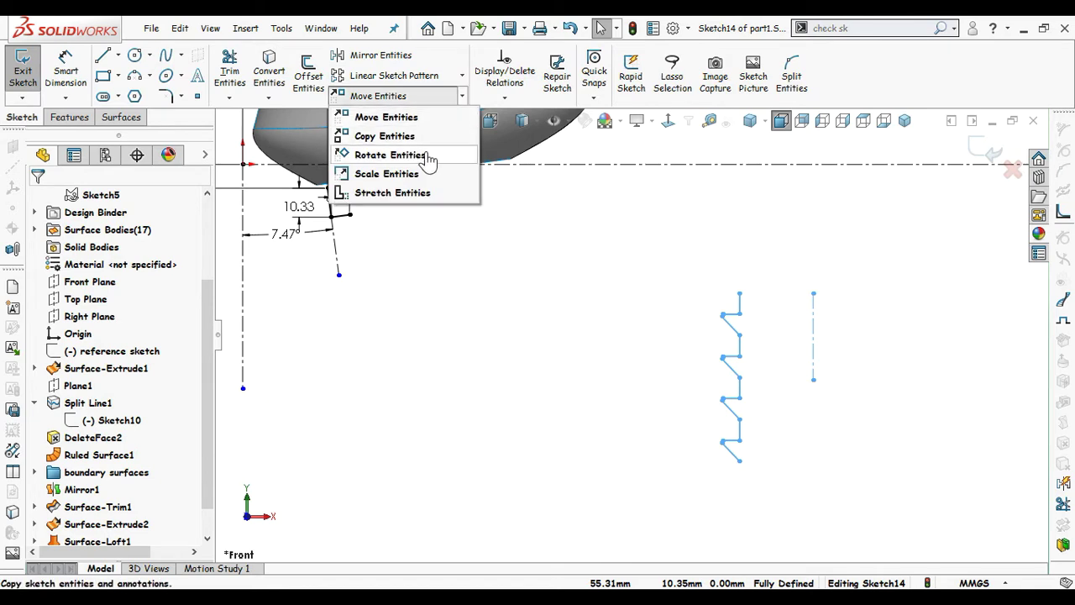
click(740, 293)
scroll(202, 391, down, 3)
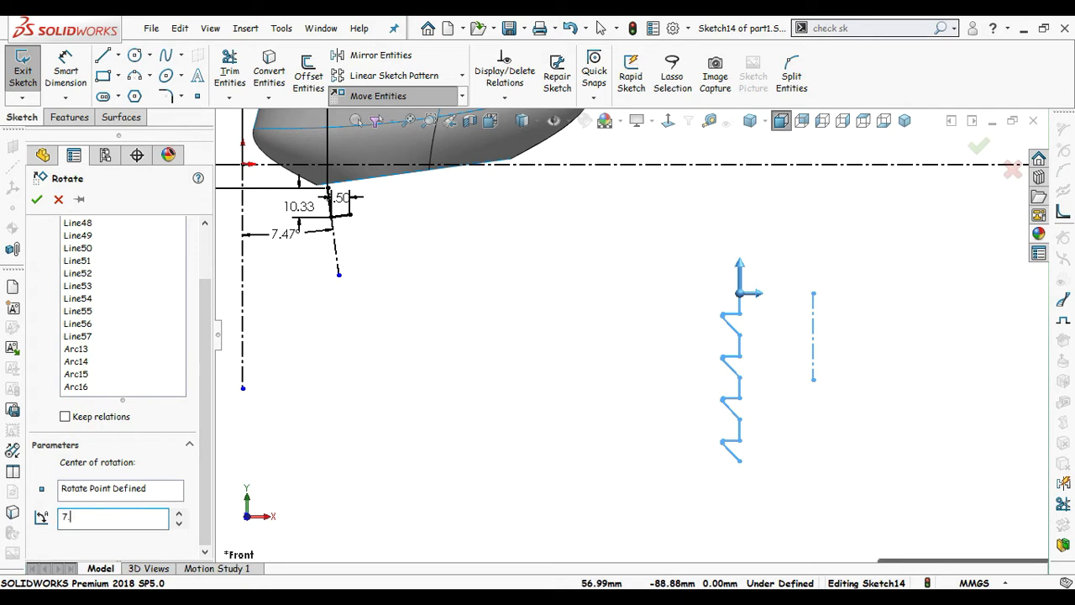
key(Return)
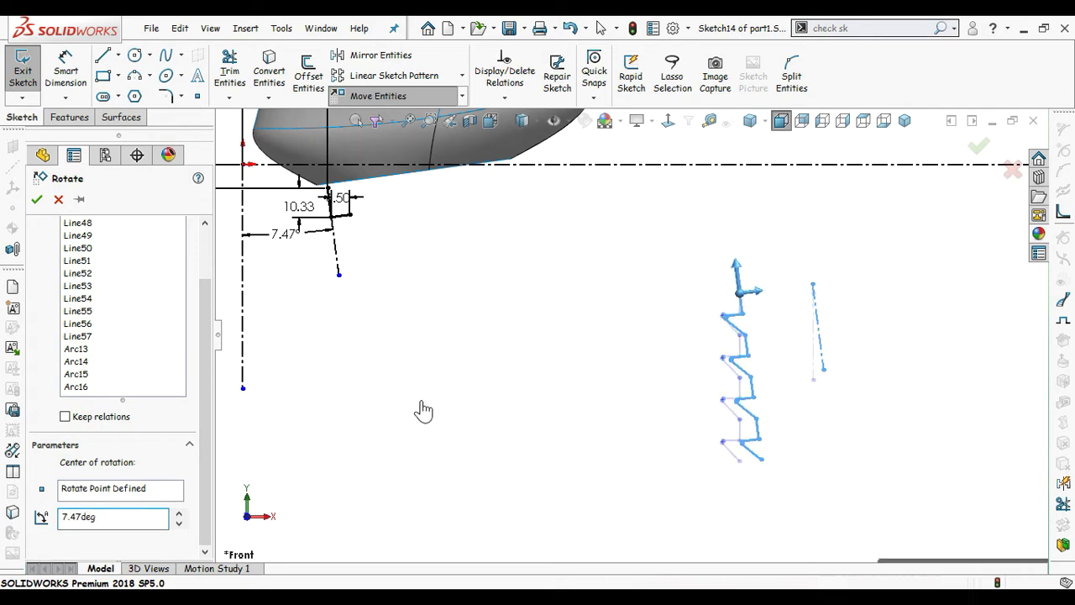
click(979, 147)
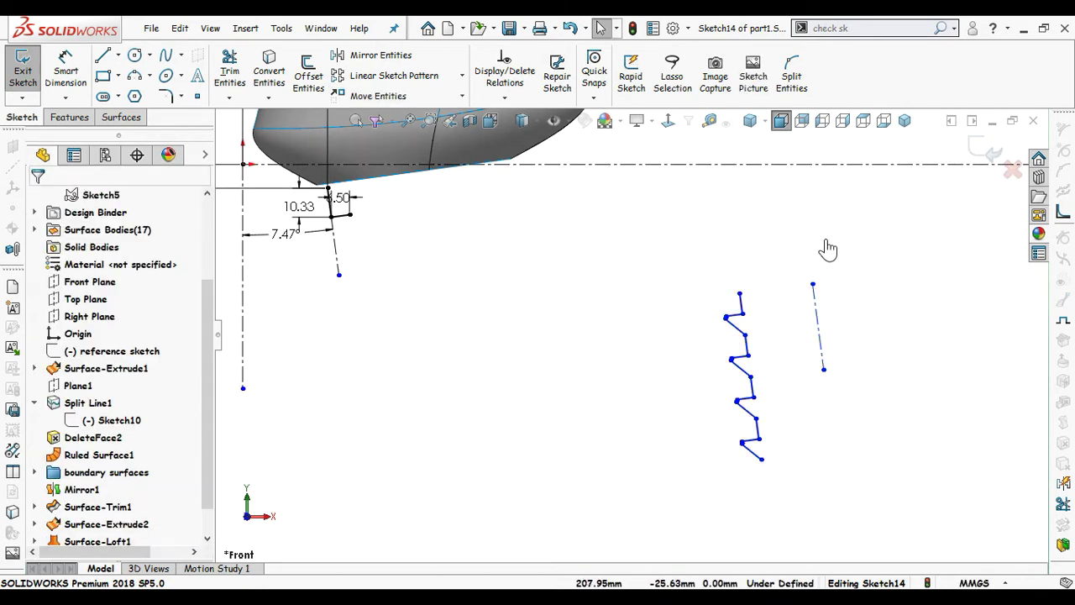
Step: Move the pasted sawtooth profile and its centerline from the profile's top endpoint to the free end of the 6.50 mm step line
scroll(617, 285, up, 2)
drag(595, 262, 835, 431)
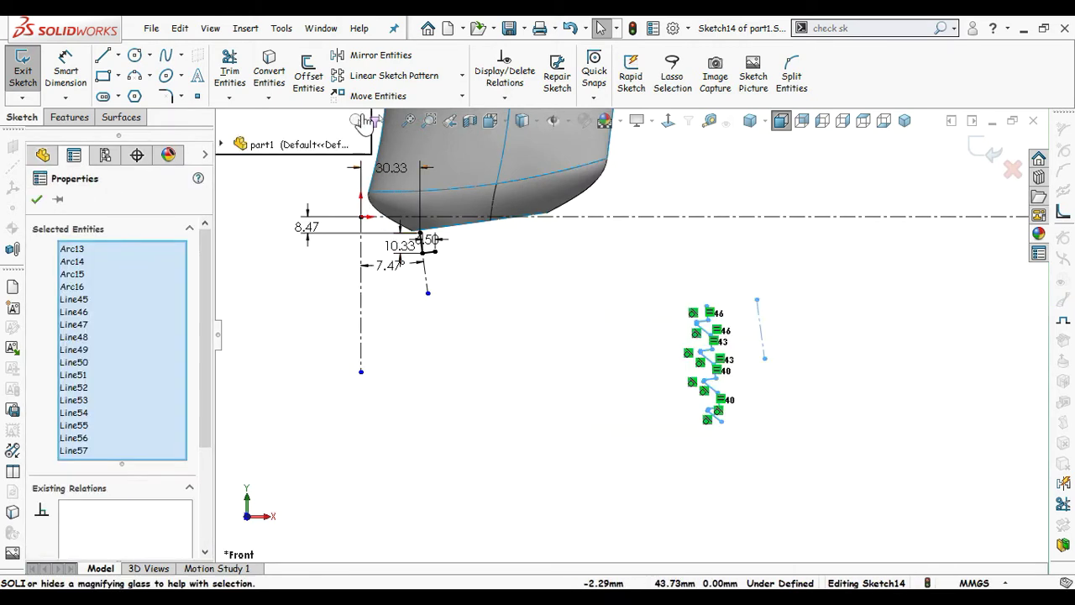
click(449, 100)
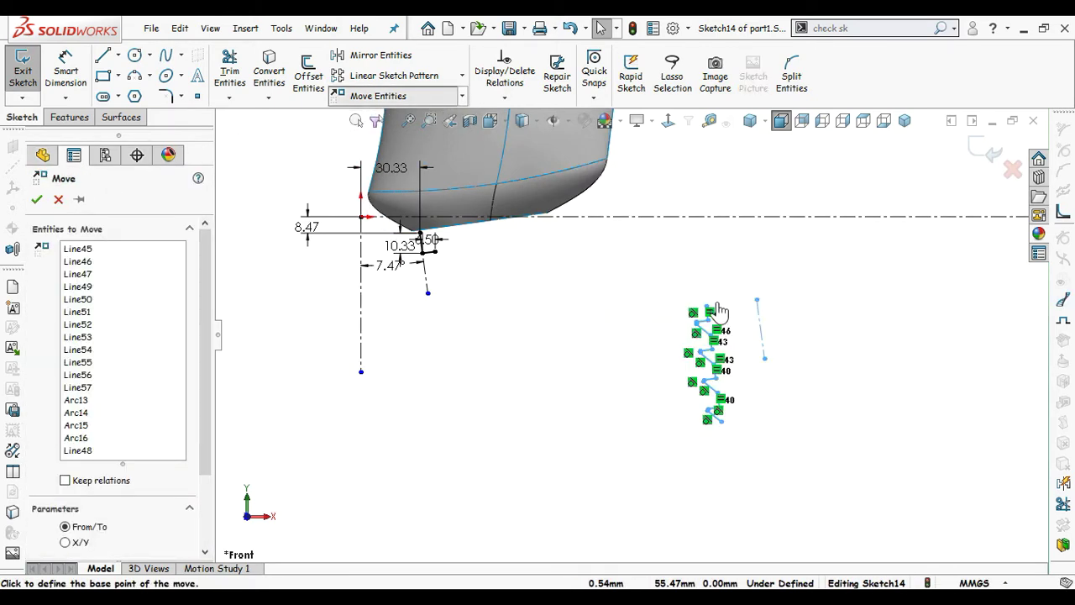
scroll(705, 311, up, 3)
click(669, 328)
scroll(540, 324, up, 3)
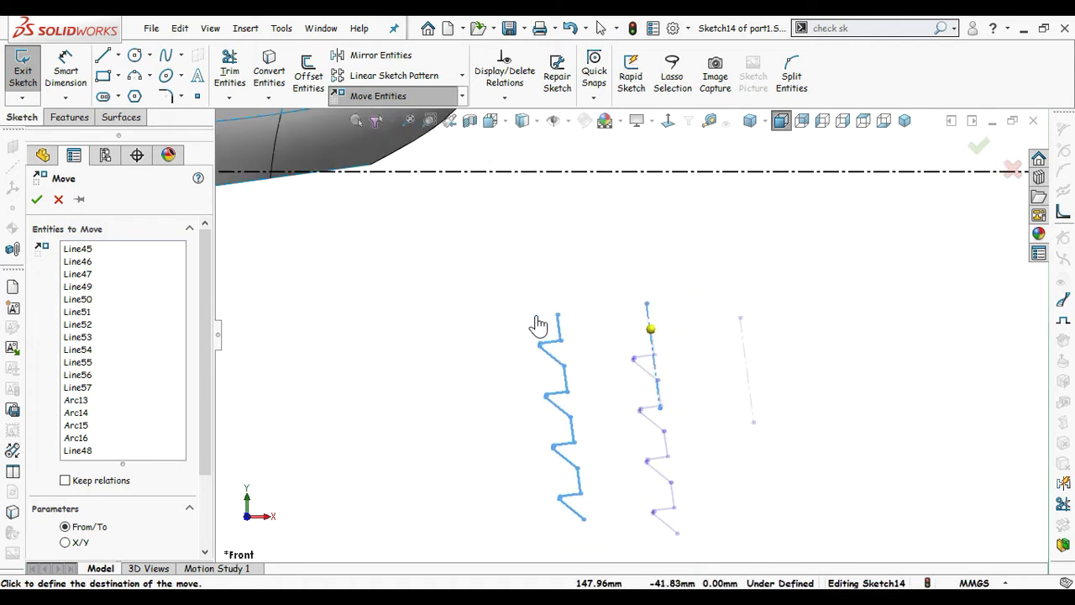
scroll(374, 283, down, 4)
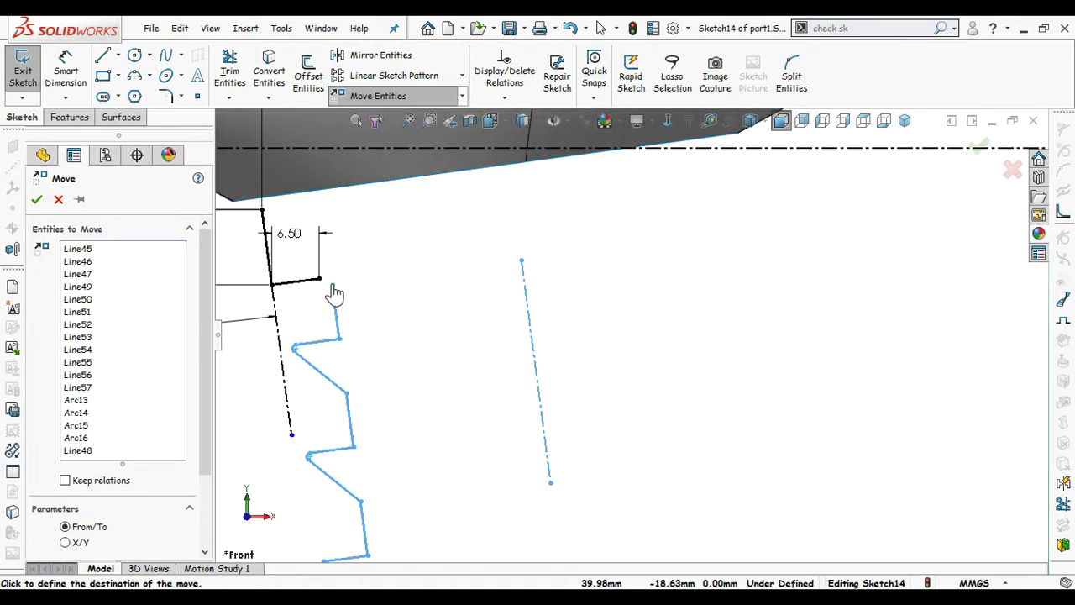
click(331, 291)
scroll(439, 328, up, 2)
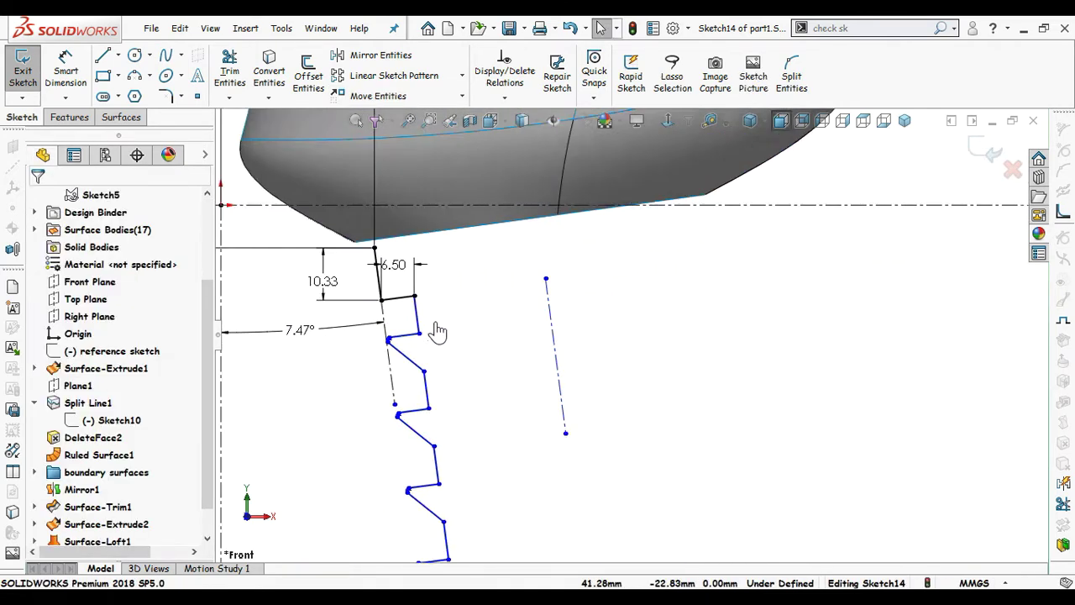
scroll(516, 349, up, 2)
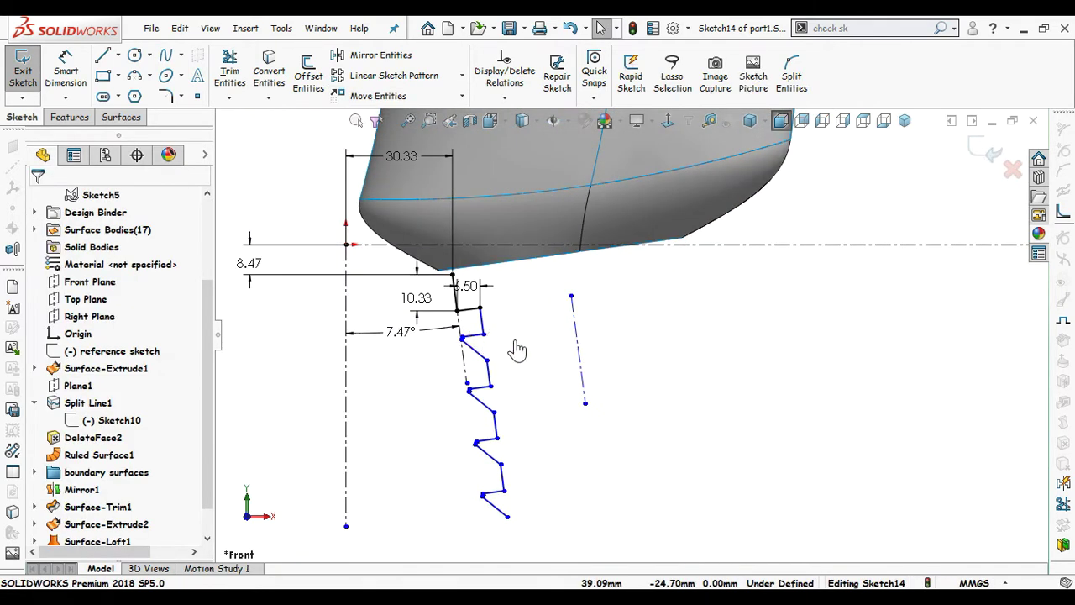
Step: Create a revolved surface from the sawtooth sketch, 360° blind about the pasted centerline
click(122, 118)
click(71, 76)
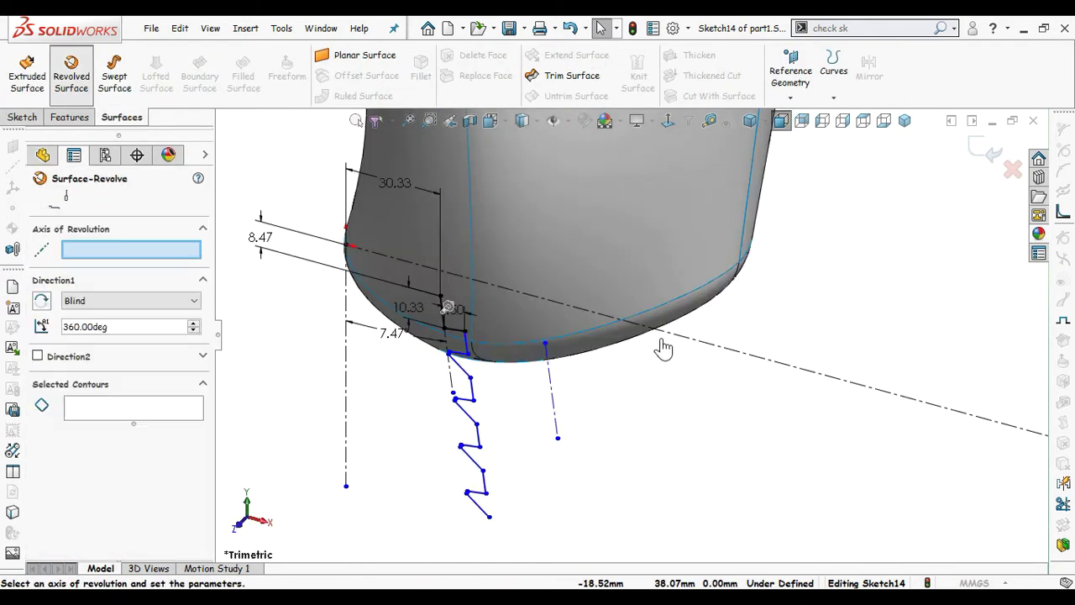
scroll(663, 348, up, 2)
click(577, 382)
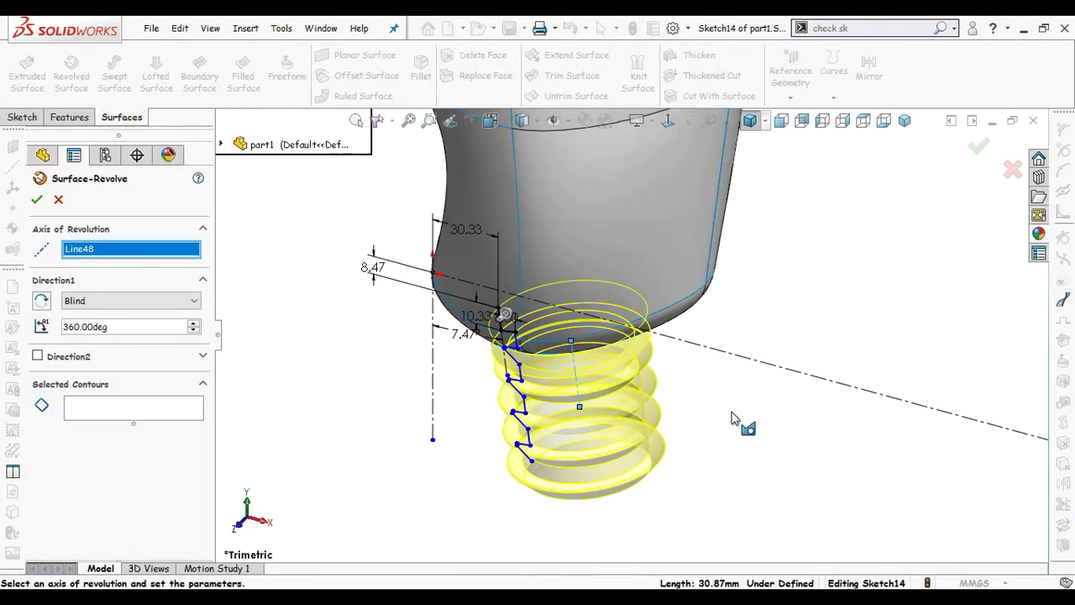
middle_drag(731, 420, 725, 349)
click(979, 148)
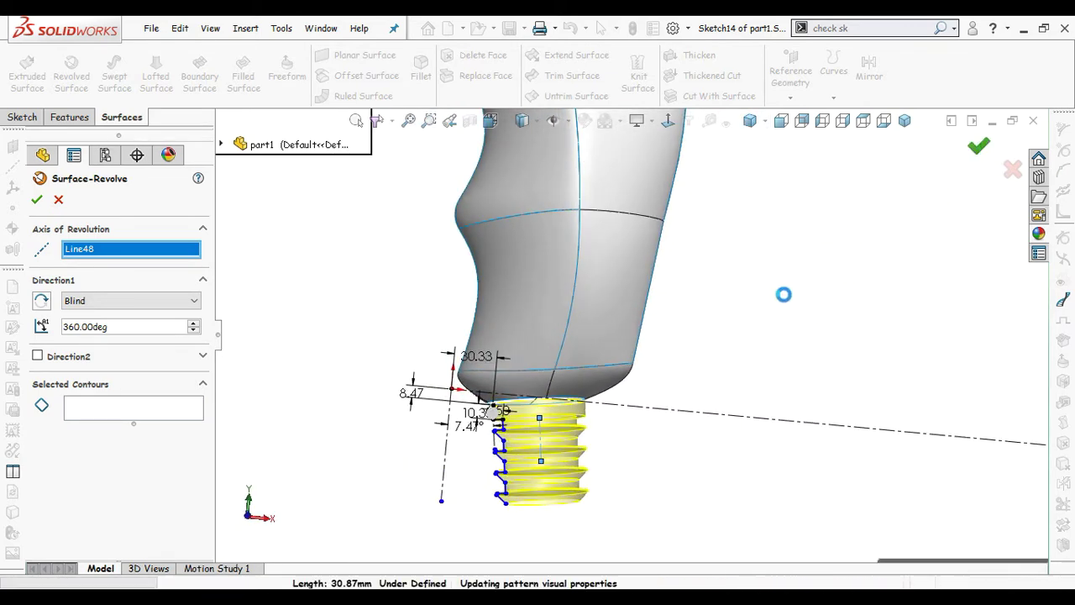
Step: Start a surface loft with the edges around the handle's open lower end as one closed-group profile
scroll(537, 412, down, 6)
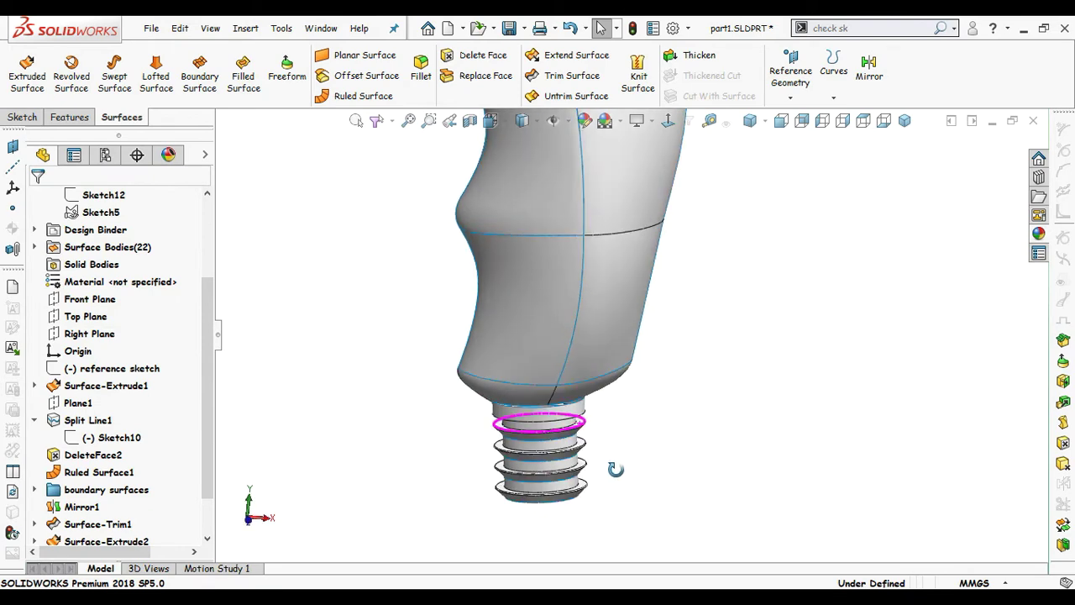
middle_drag(487, 394, 465, 367)
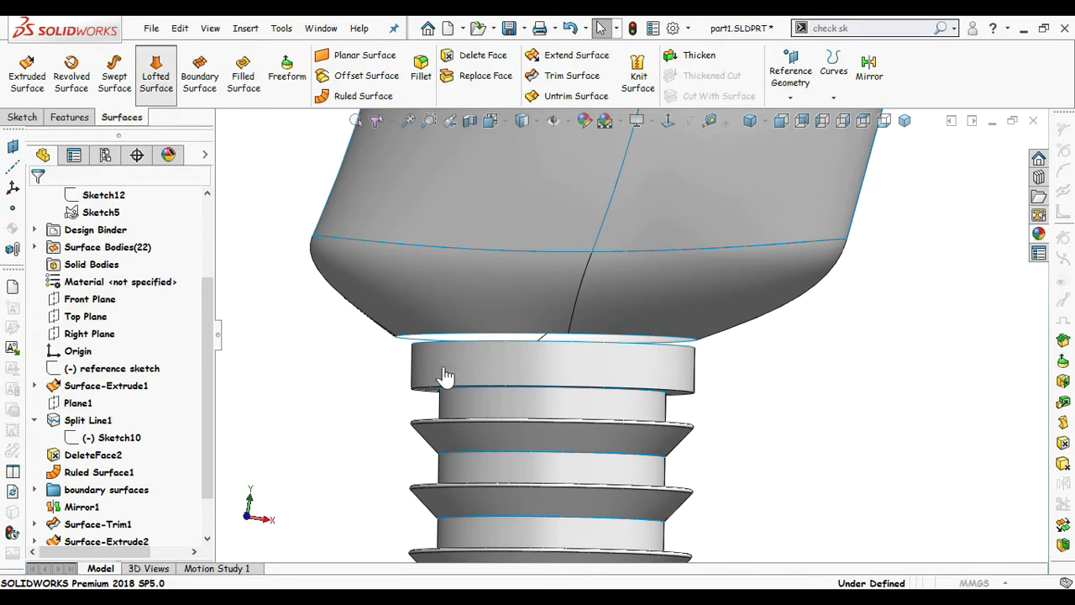
scroll(471, 369, down, 5)
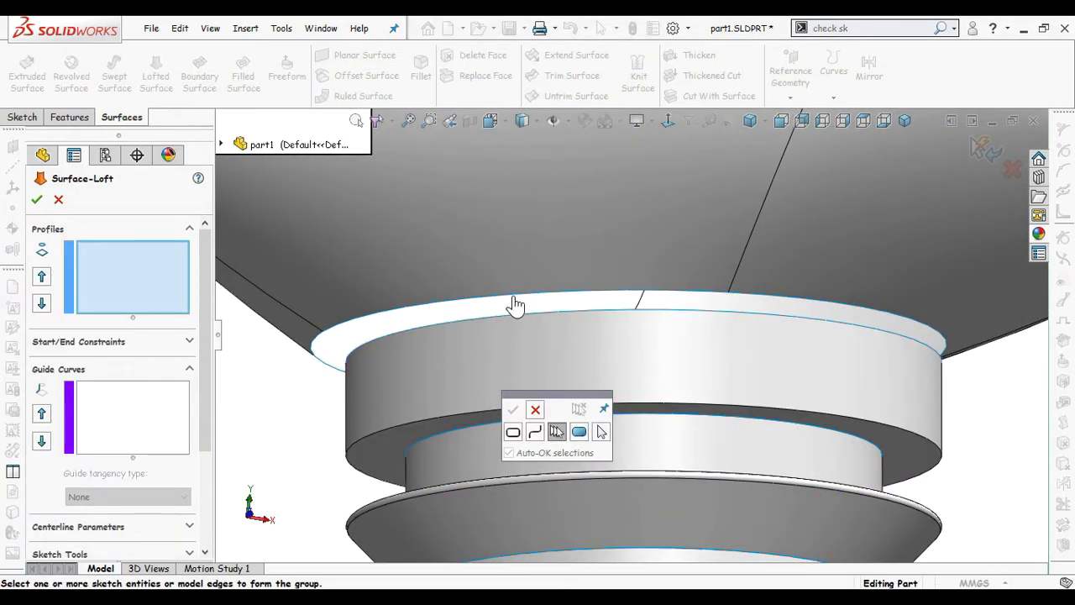
click(603, 308)
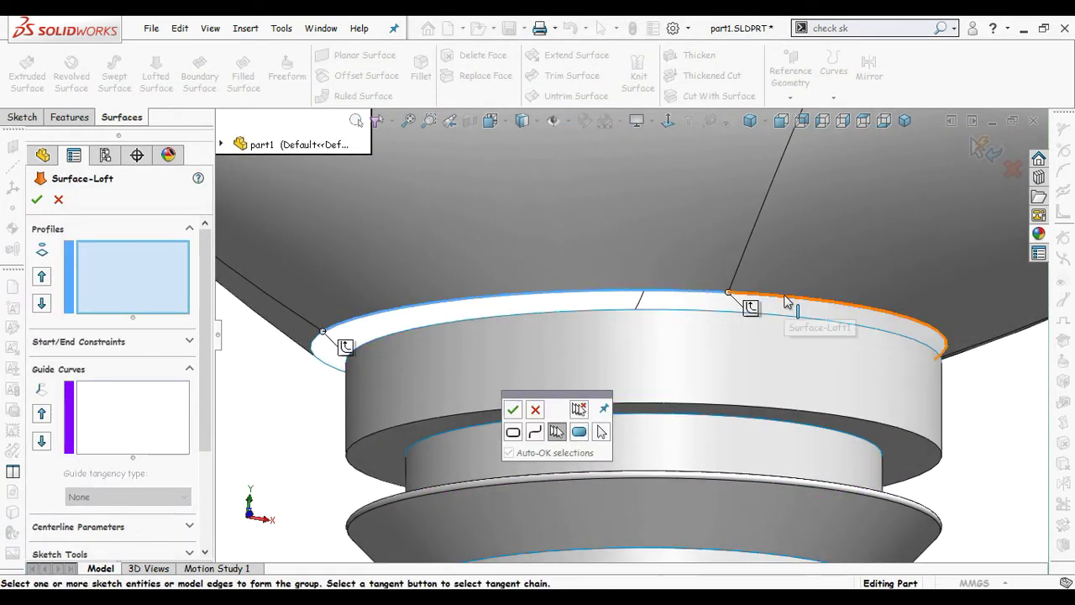
middle_drag(787, 300, 794, 387)
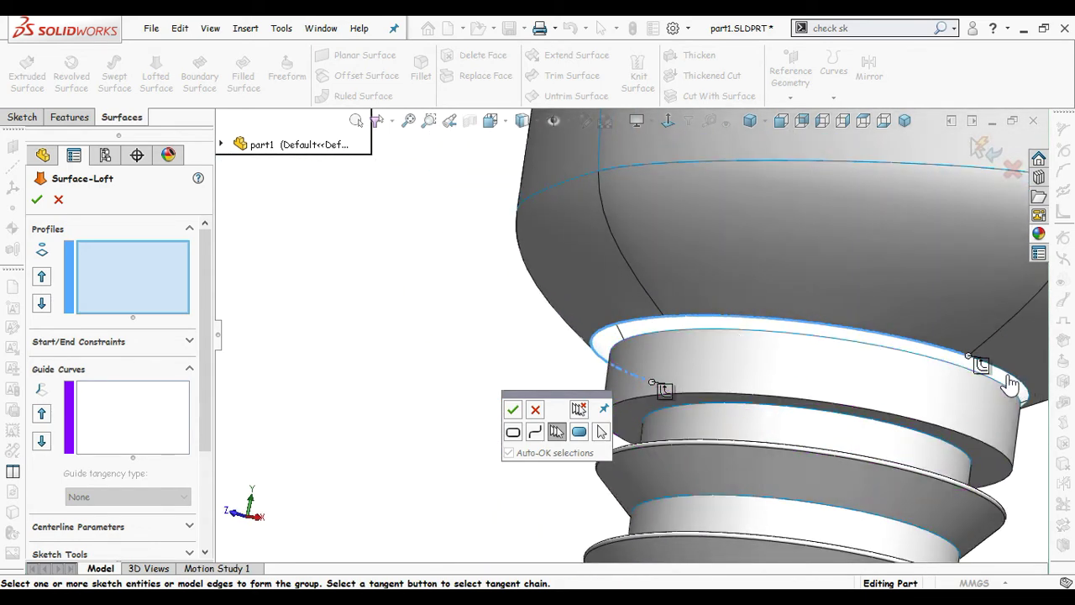
scroll(1006, 376, up, 2)
middle_drag(1008, 375, 837, 313)
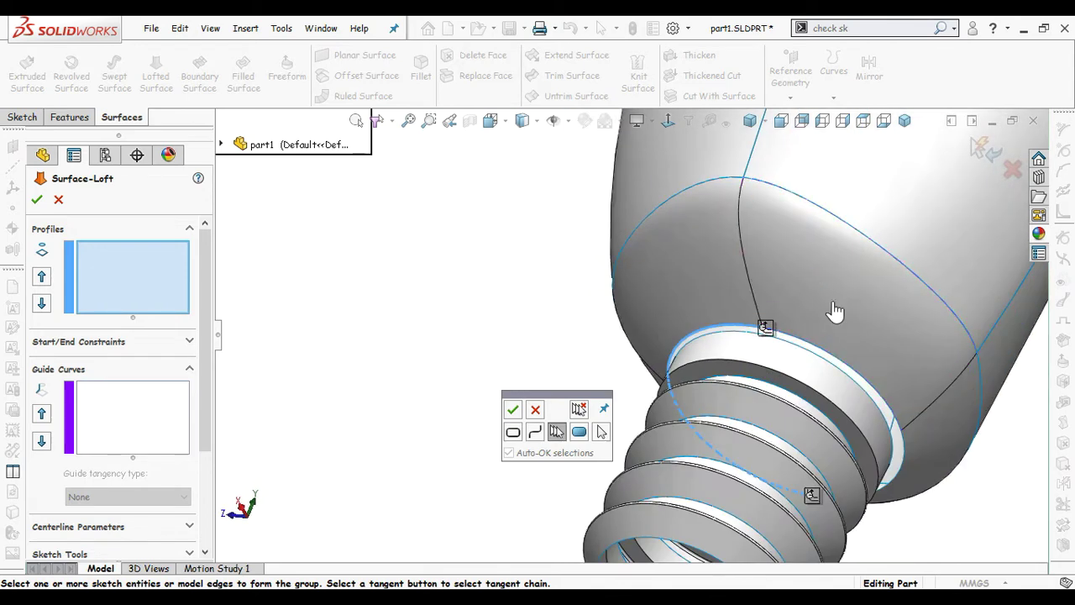
scroll(845, 325, down, 3)
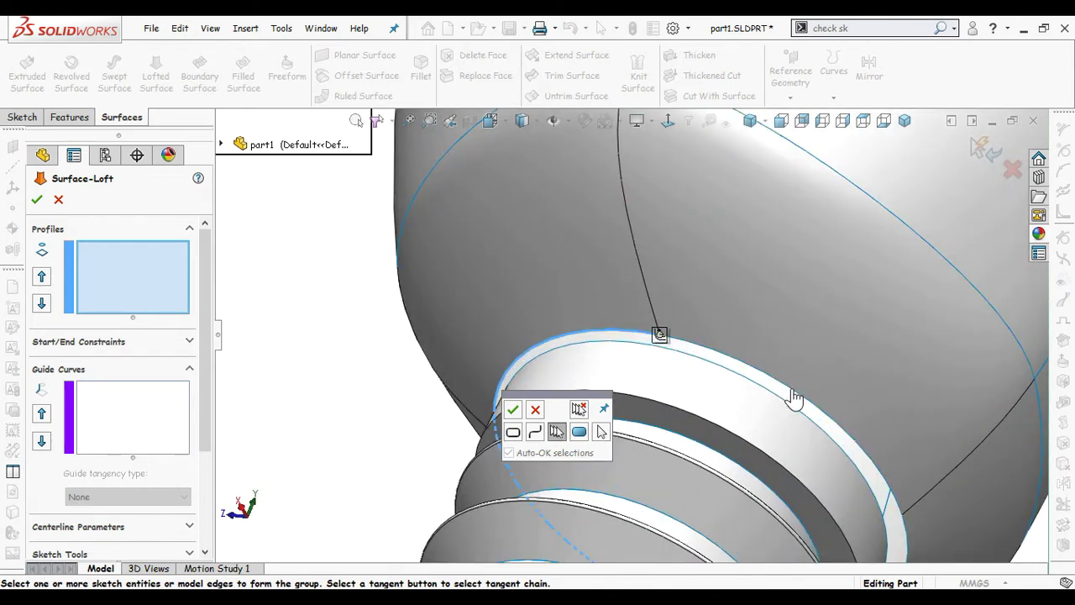
scroll(829, 440, up, 3)
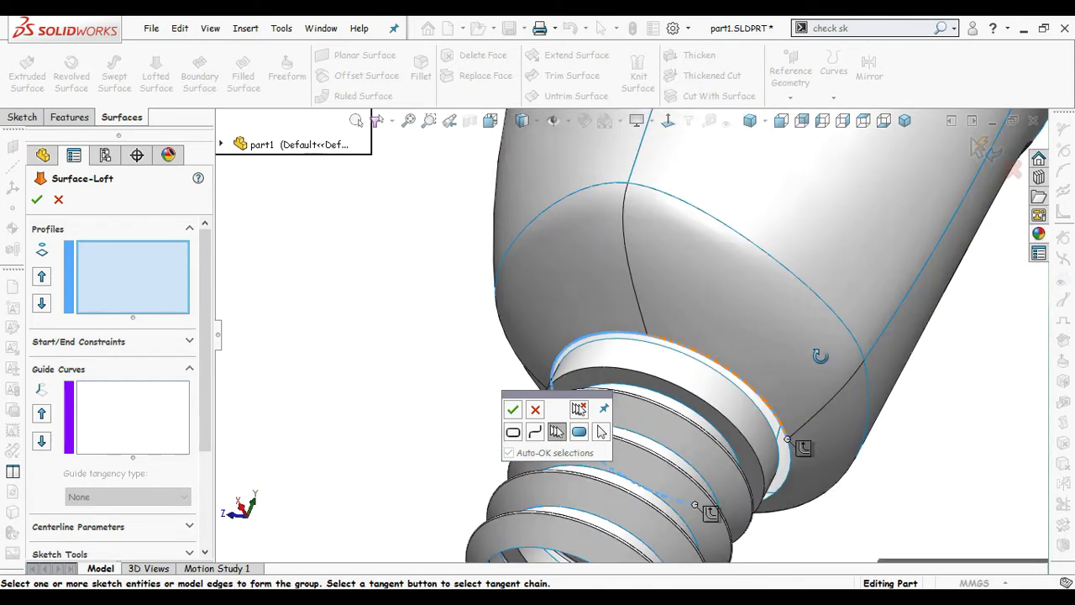
middle_drag(823, 356, 883, 456)
scroll(733, 456, down, 3)
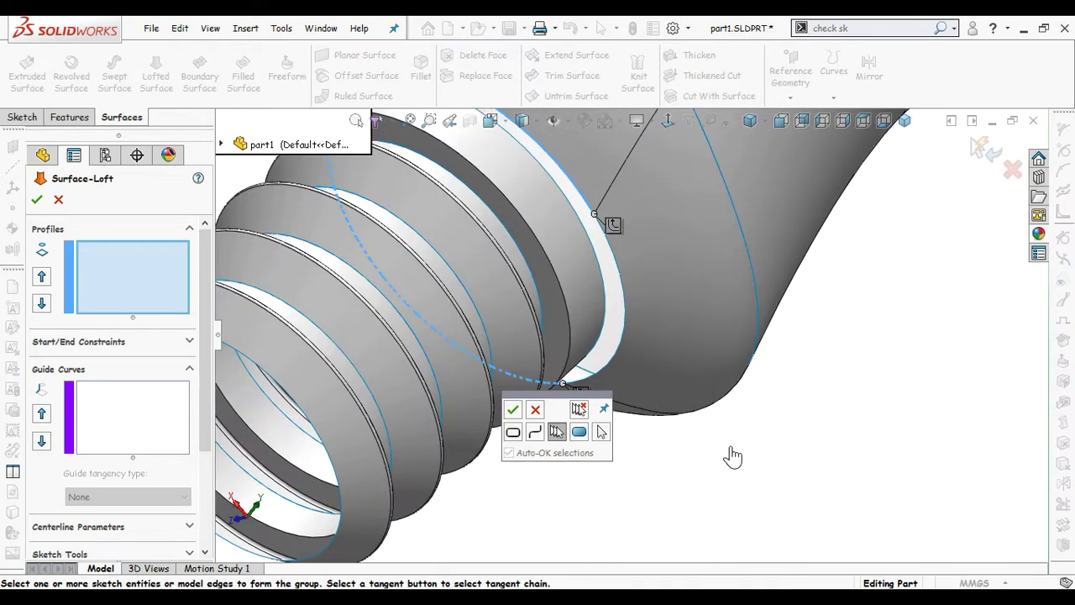
click(626, 327)
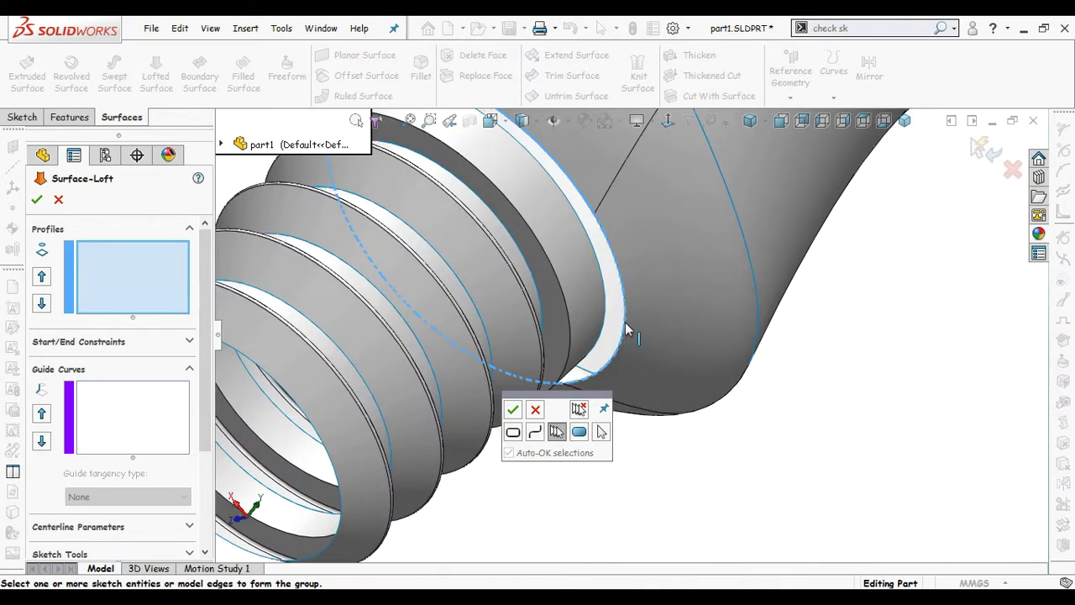
click(513, 412)
Step: Add the top circular edge of the revolved neck as the second loft profile
scroll(533, 412, up, 3)
scroll(452, 298, down, 2)
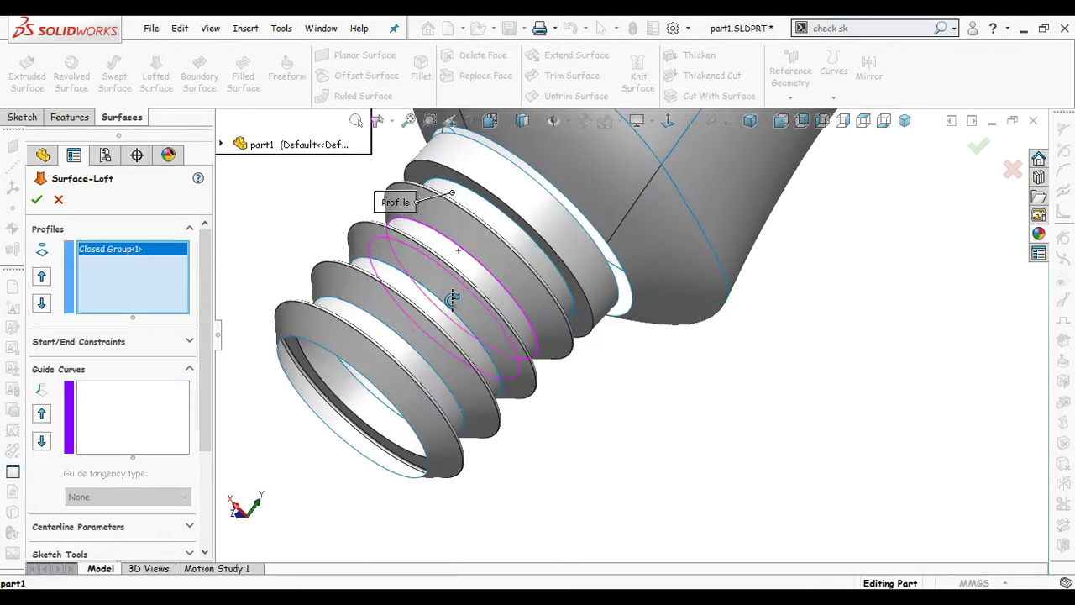
click(600, 254)
middle_drag(619, 347, 437, 212)
scroll(565, 323, down, 6)
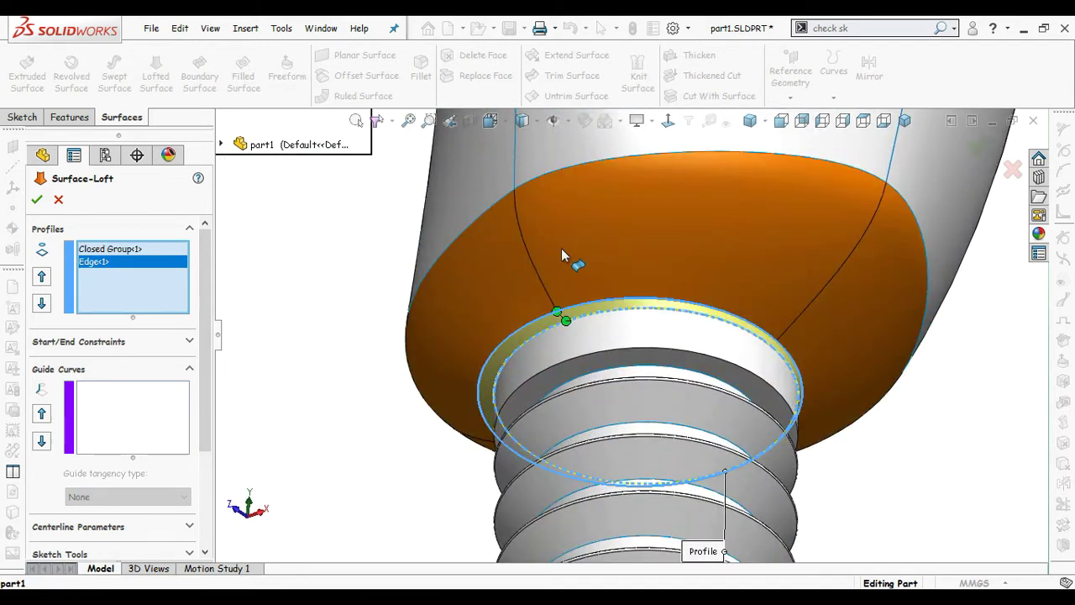
Step: Shift the loft connector on the neck edge to line up with the handle's seam and finish the lofted surface
middle_drag(603, 304, 558, 252)
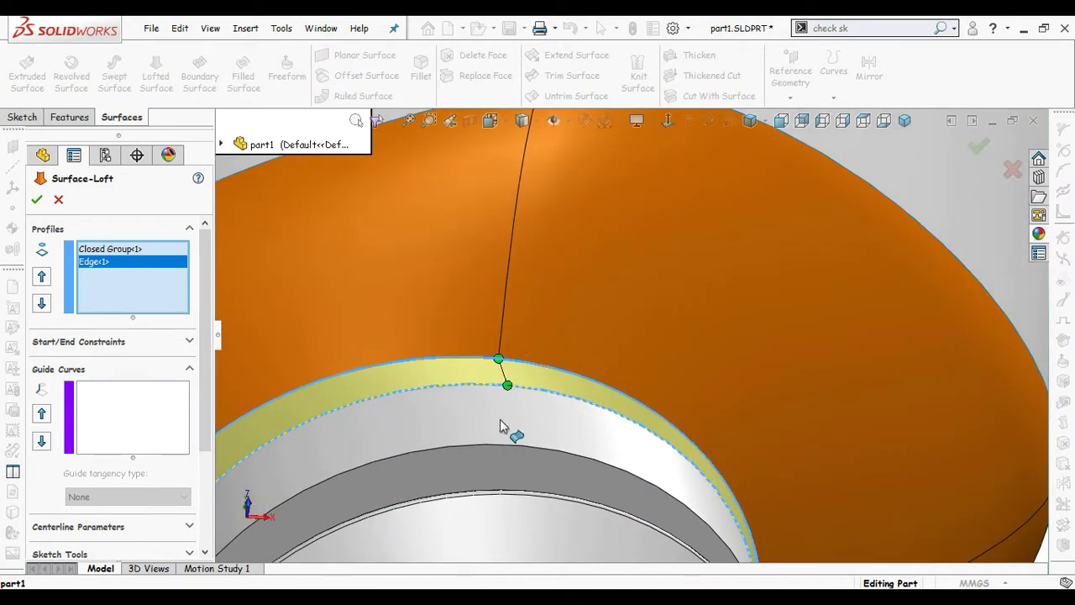
drag(510, 391, 492, 388)
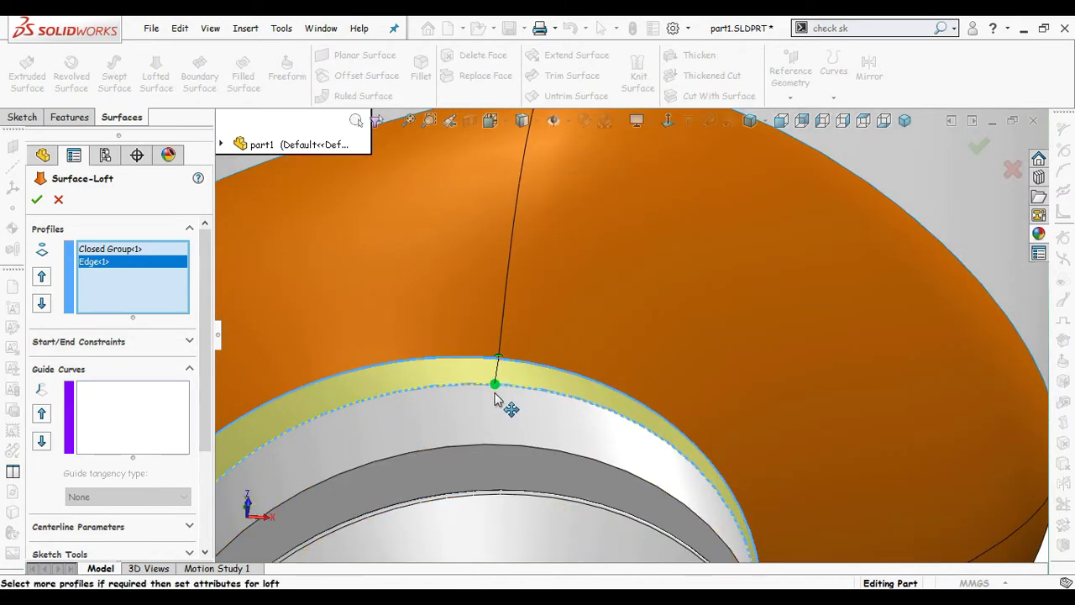
scroll(494, 411, up, 4)
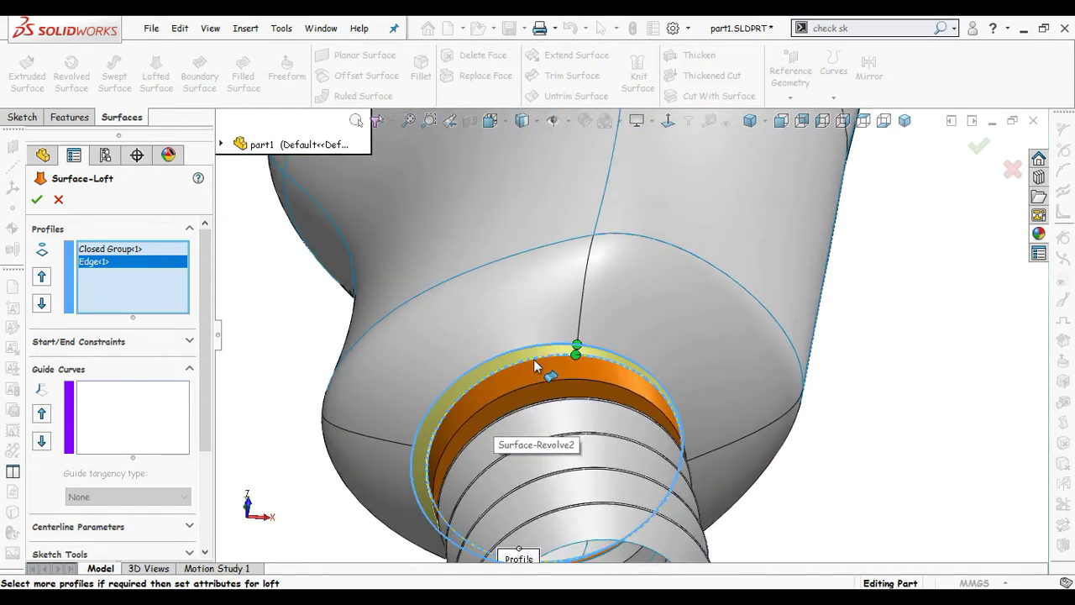
middle_drag(534, 360, 536, 463)
scroll(465, 462, up, 3)
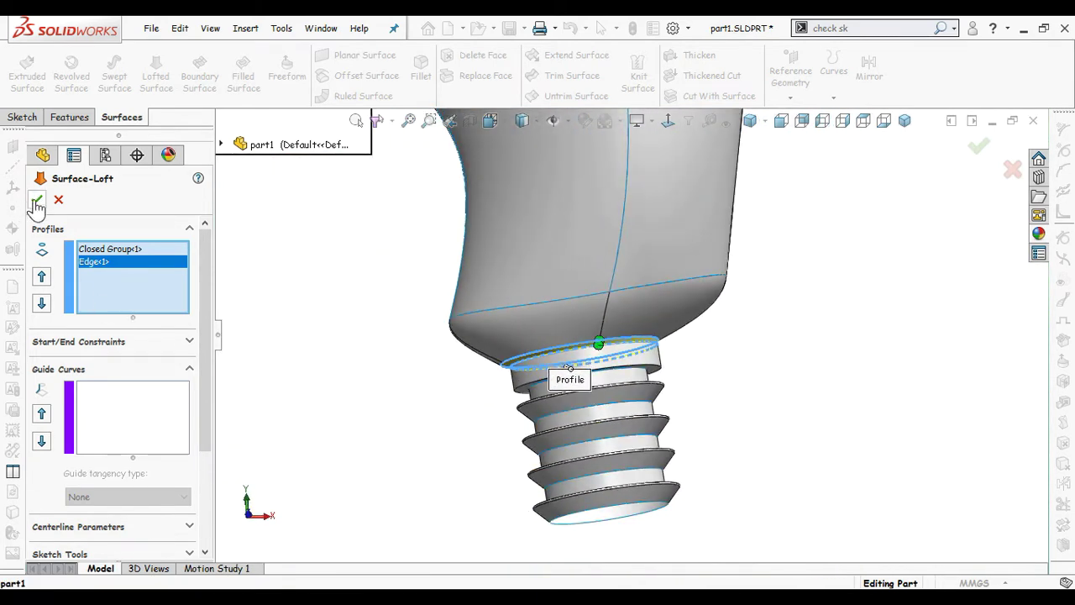
Step: Inspect the ribbed neck and its lofted transition to the handle, ending in the front view
scroll(717, 413, up, 3)
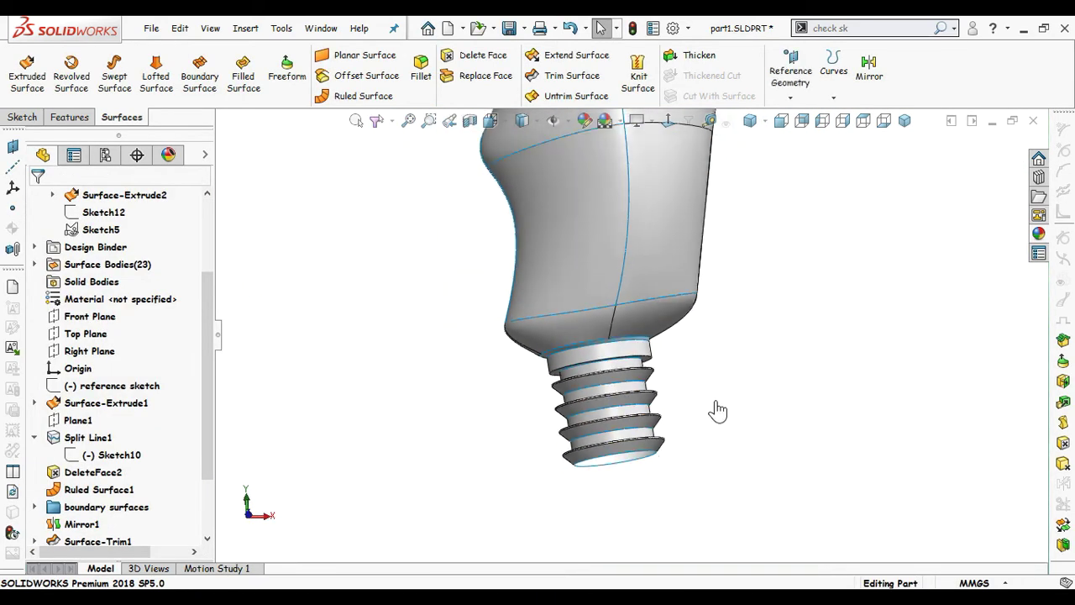
scroll(703, 377, down, 6)
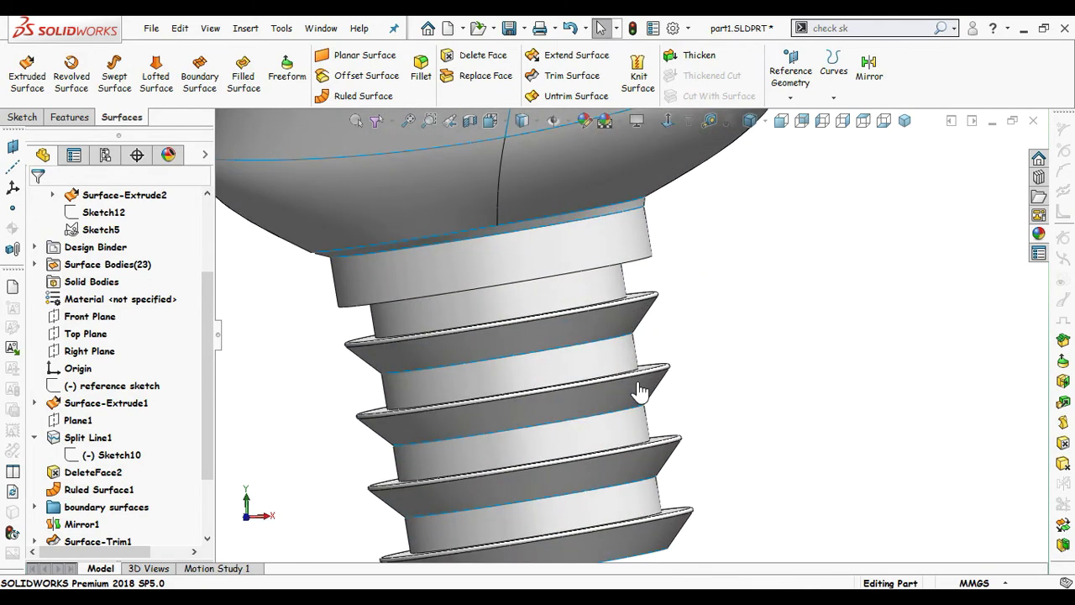
scroll(635, 342, up, 5)
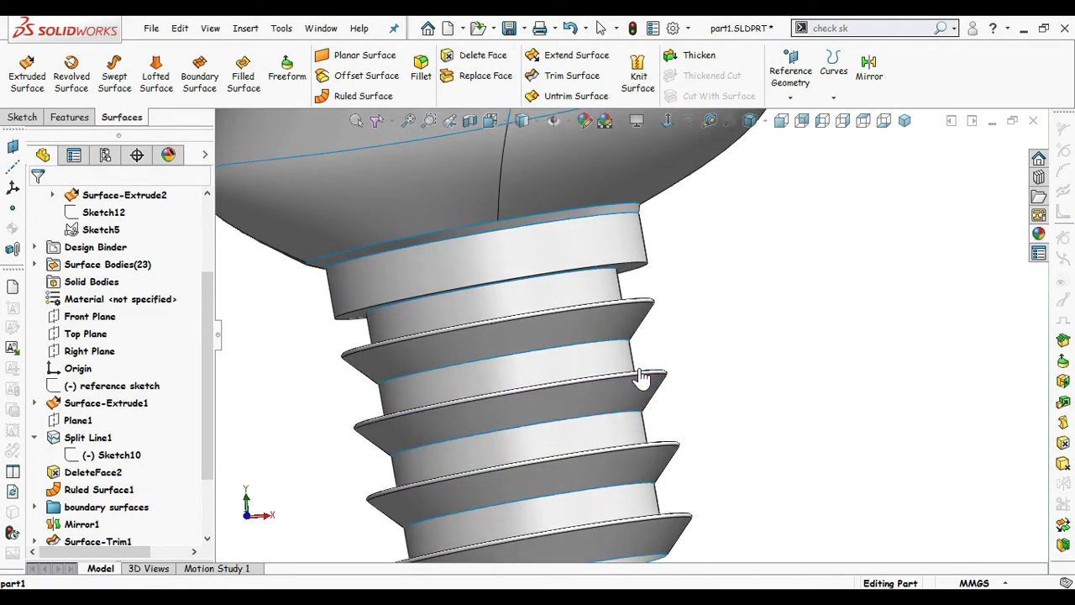
scroll(689, 319, up, 3)
scroll(693, 252, up, 3)
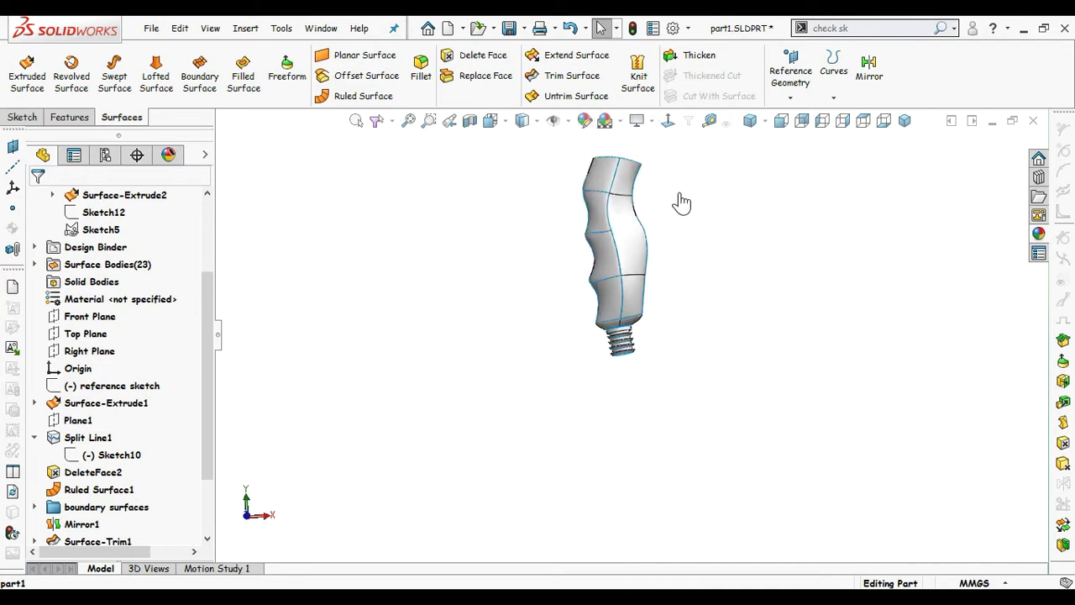
middle_drag(683, 205, 677, 233)
key(ctrl+1)
Step: Create a new part document and open a sketch on its Front Plane
click(12, 290)
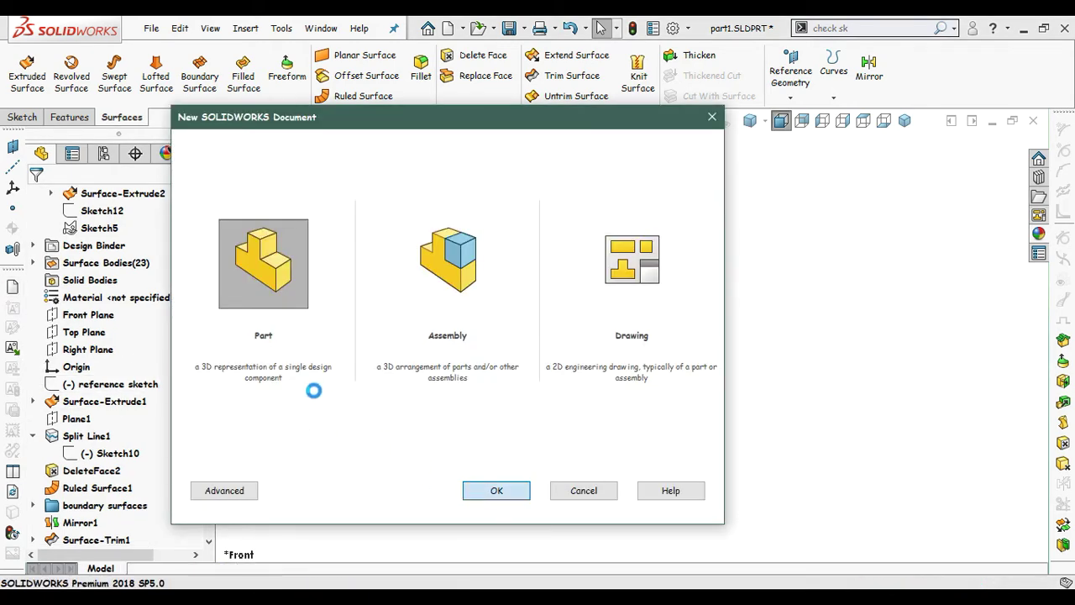
click(92, 299)
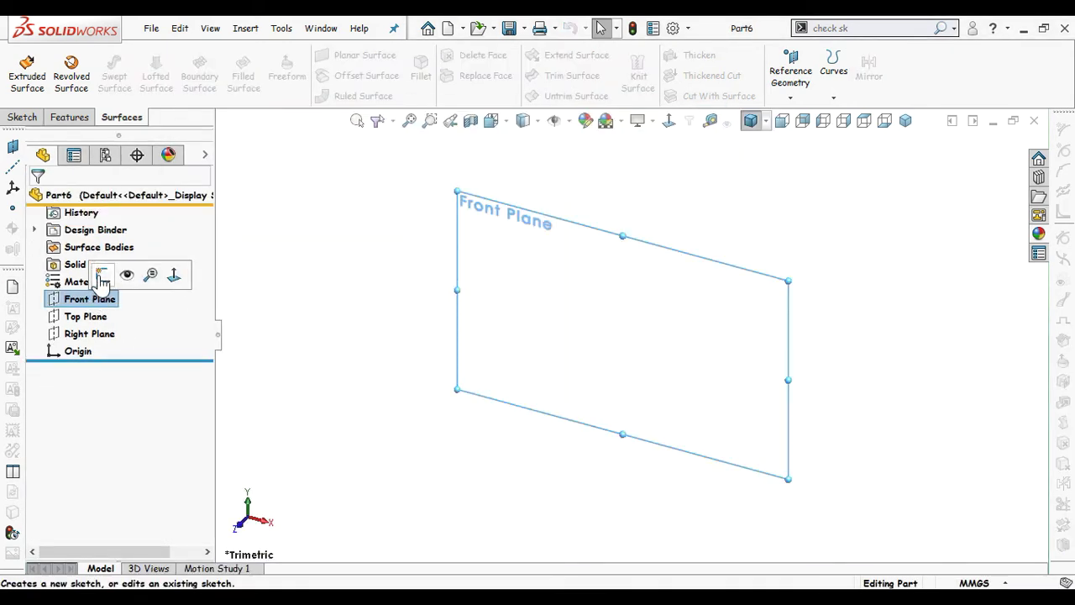
click(99, 275)
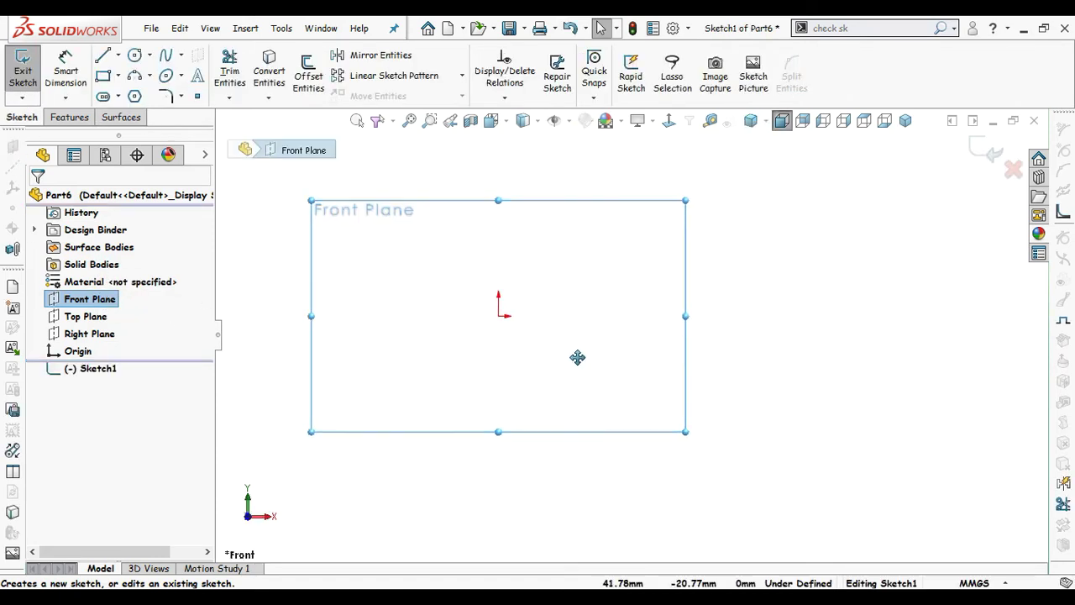
Step: Draw a horizontal construction centerline starting at the origin and extending along the positive X direction
key(s)
click(608, 358)
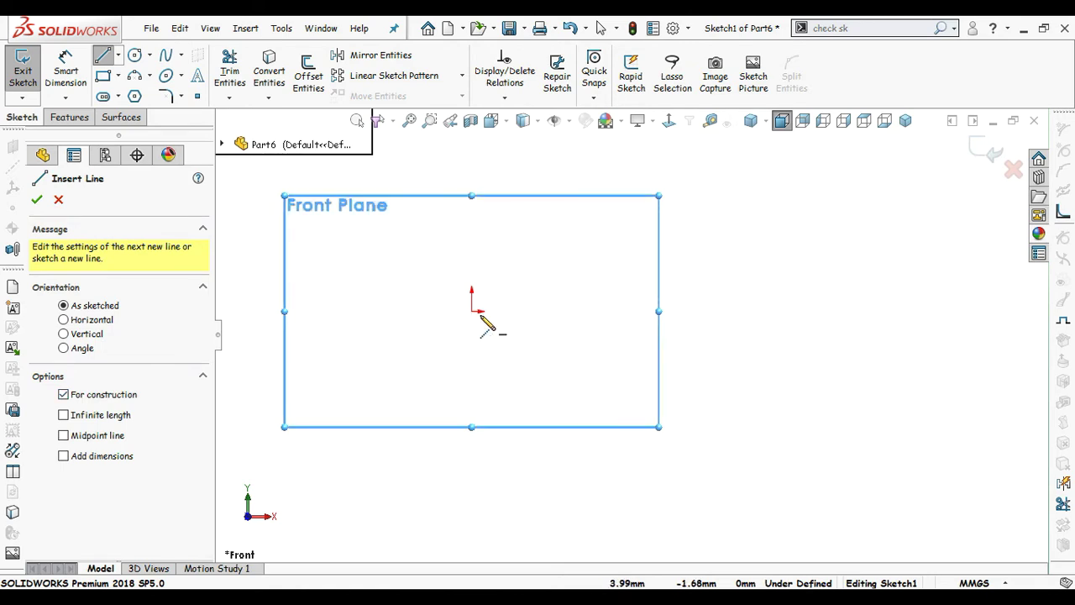
drag(472, 310, 951, 310)
ctrl+middle_drag(752, 255, 643, 350)
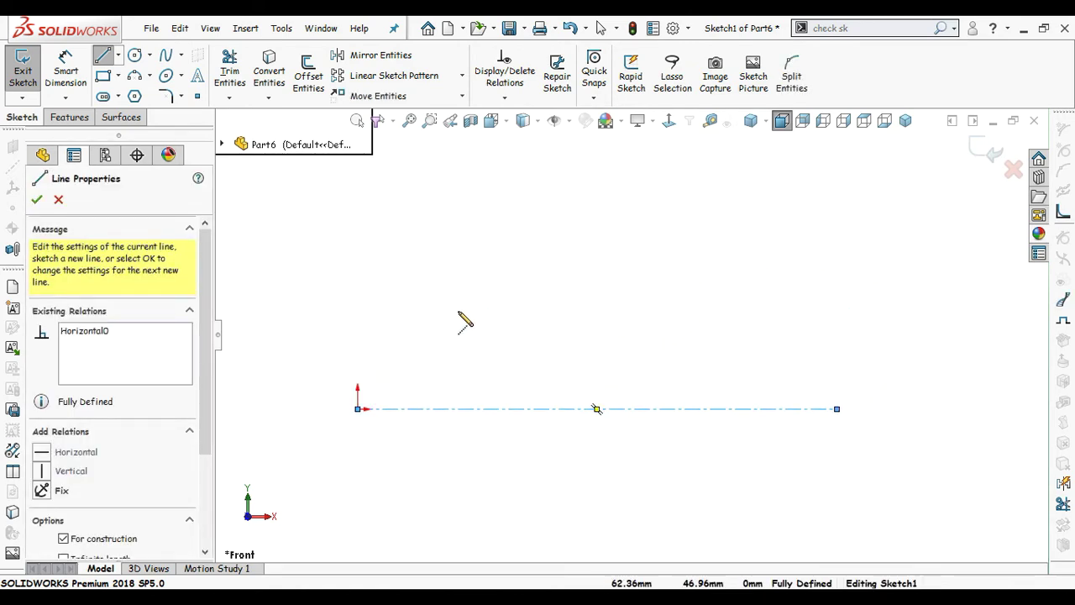
Step: Draw a stepped chain of three lines from the origin: vertical up, a shorter horizontal, and a short vertical up
click(358, 409)
click(358, 292)
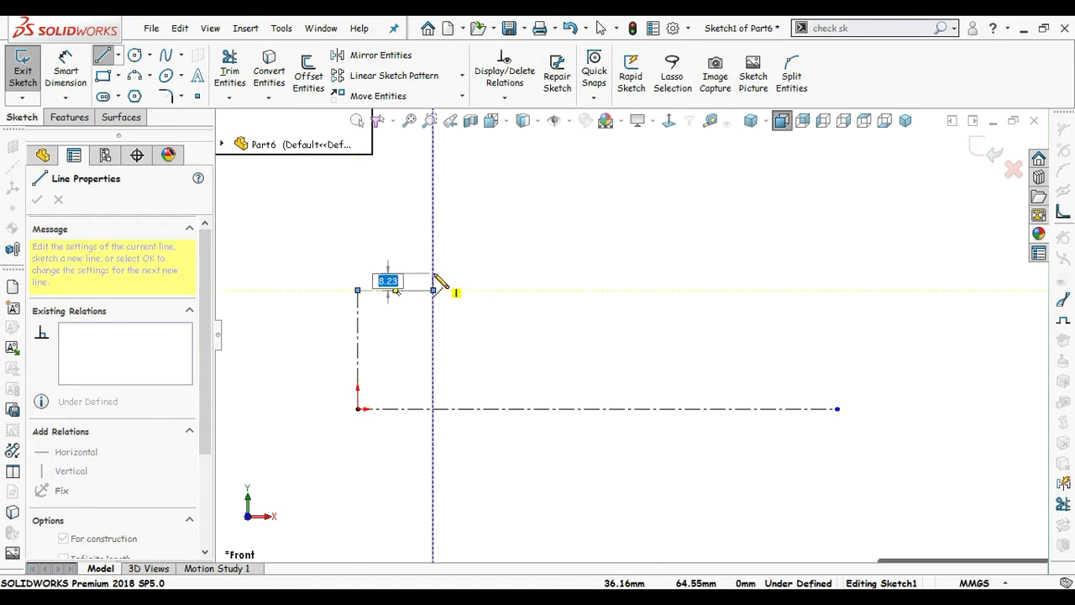
click(434, 290)
click(432, 273)
key(Escape)
scroll(541, 370, up, 2)
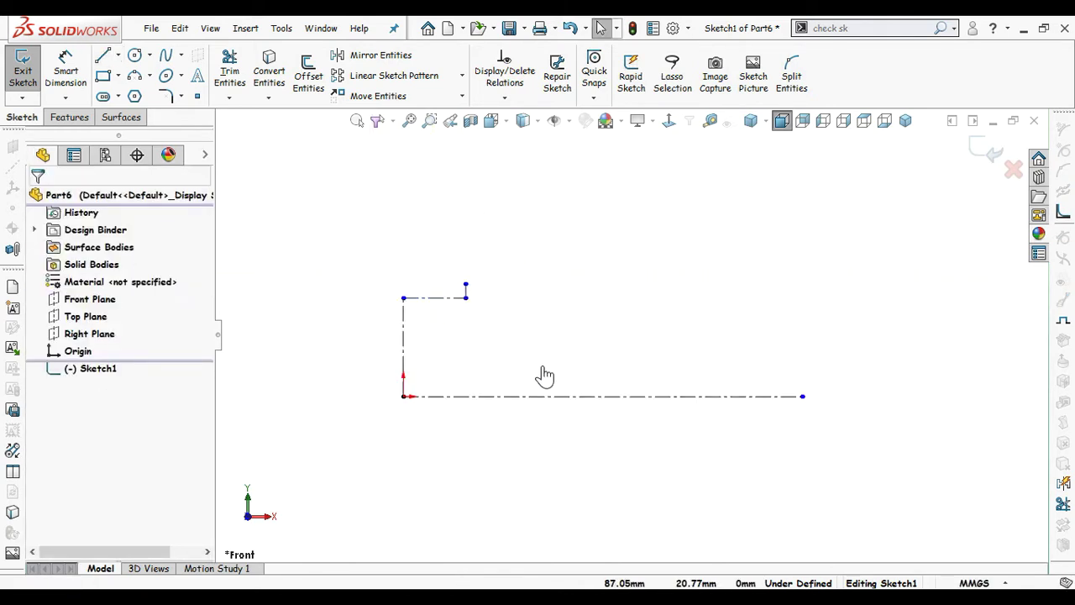
Step: Convert the three stepped lines above the centerline from construction to regular sketch geometry
scroll(524, 319, down, 1)
drag(526, 260, 391, 369)
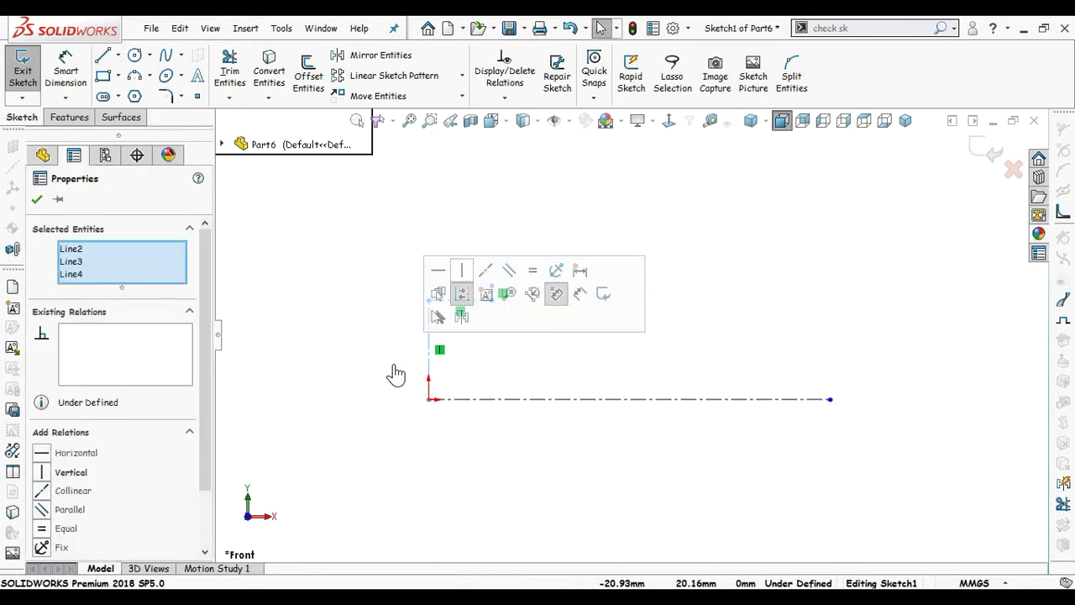
drag(209, 393, 205, 488)
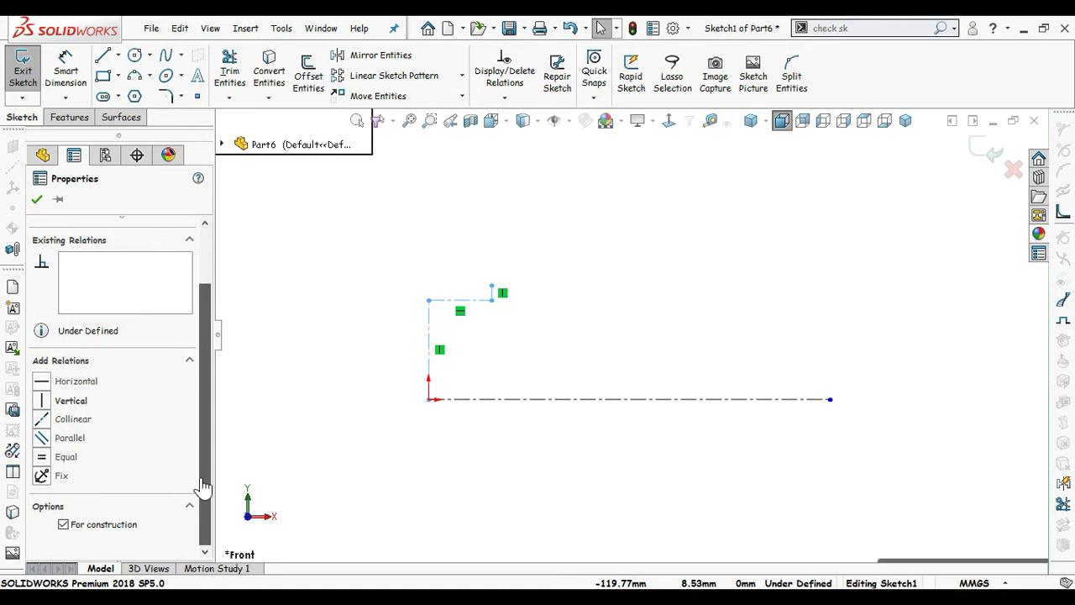
click(112, 525)
click(278, 418)
Step: Draw a three-point arc from the top of the short vertical line, bulging outward and down toward the centerline
key(s)
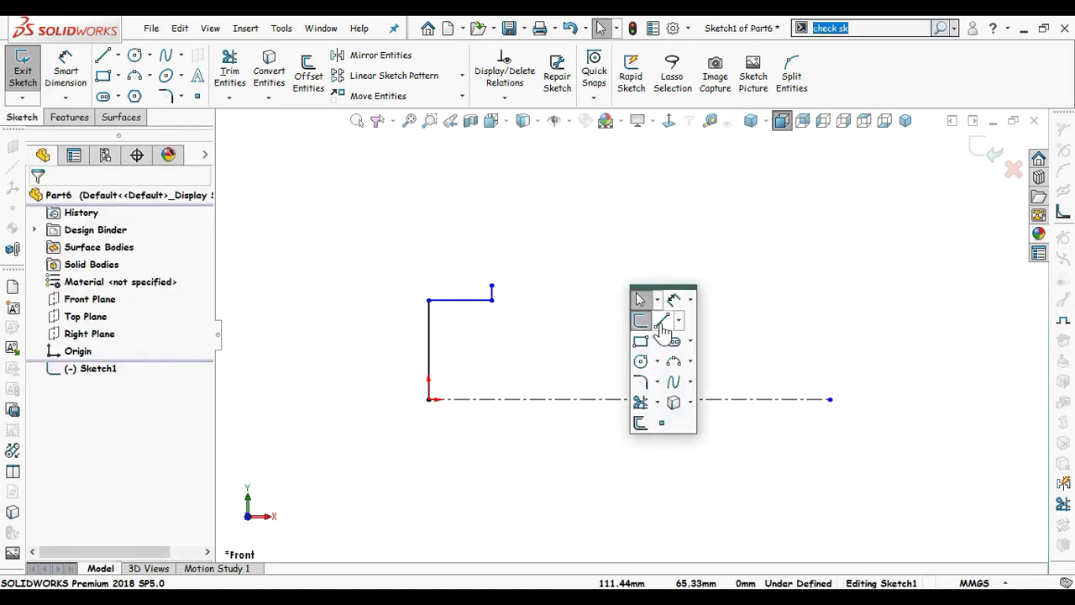
click(673, 364)
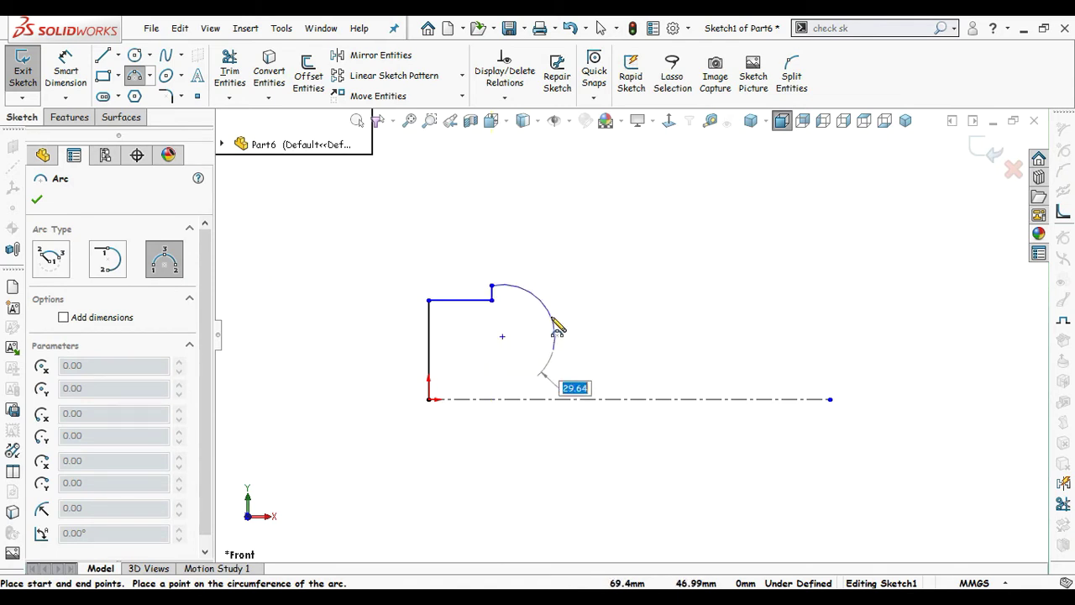
click(545, 322)
Step: Draw a horizontal line from the arc's lower end, ending about 217 mm from the vertical line at the origin
right_drag(640, 336, 739, 336)
click(553, 349)
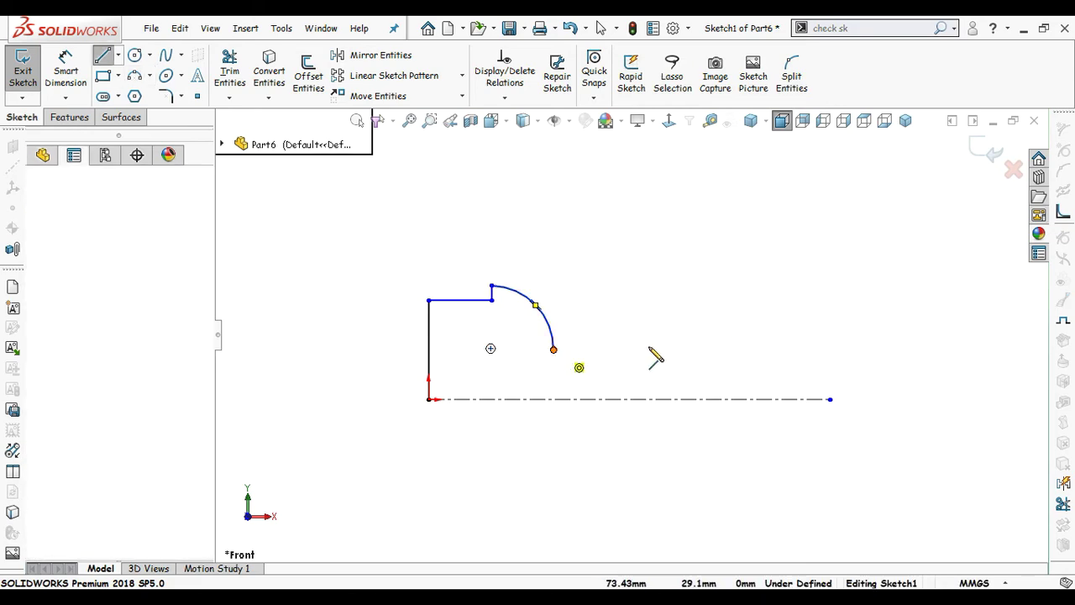
click(811, 306)
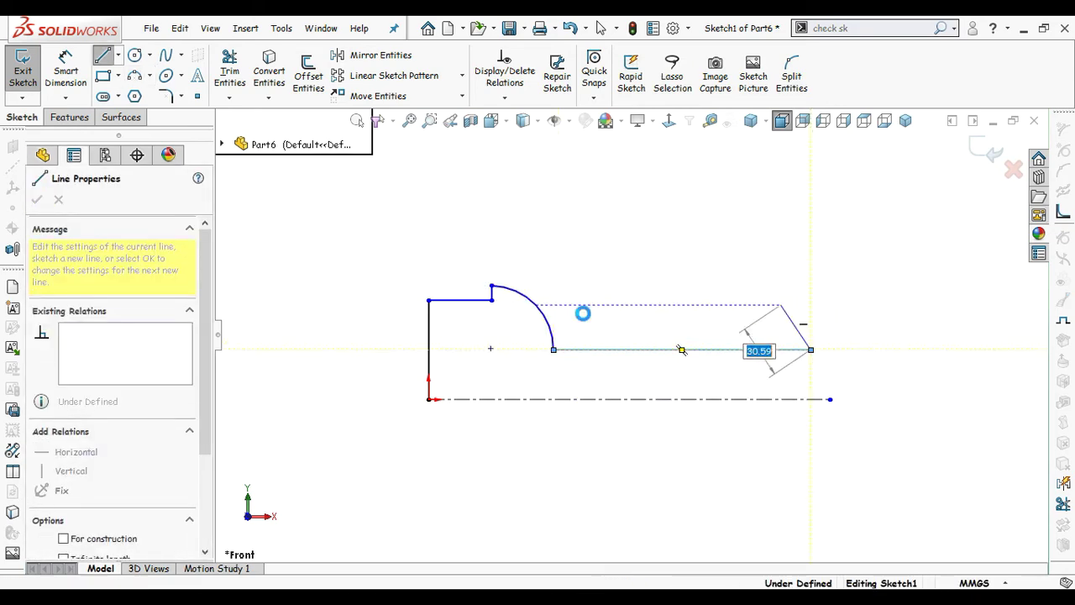
key(Escape)
Step: Dimension the profile's overall length from the vertical line at the origin to the long line's far endpoint as 245.72 mm
right_drag(640, 299, 647, 210)
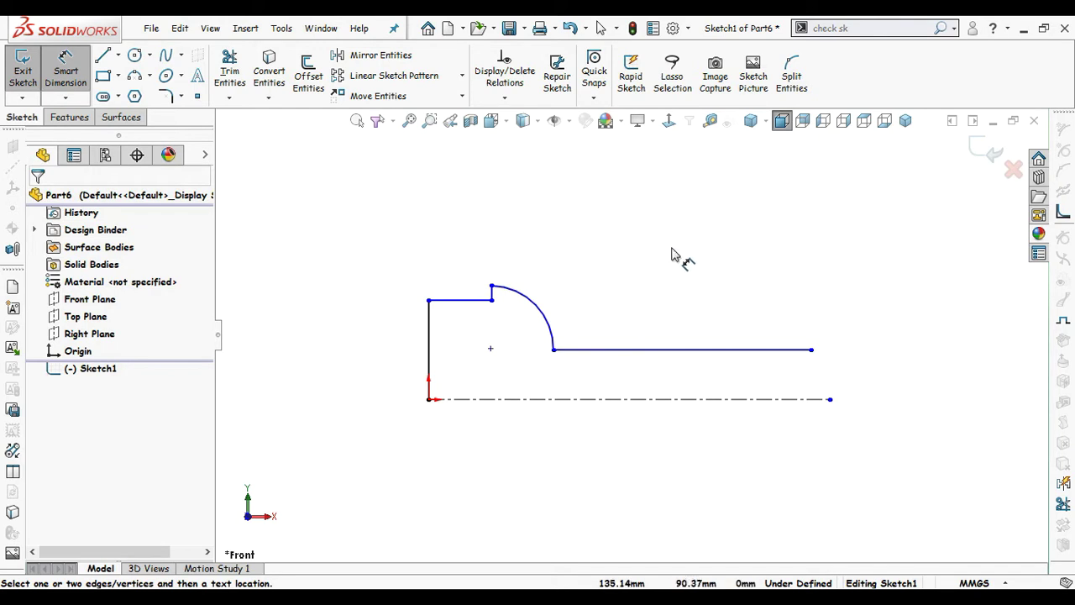
click(429, 367)
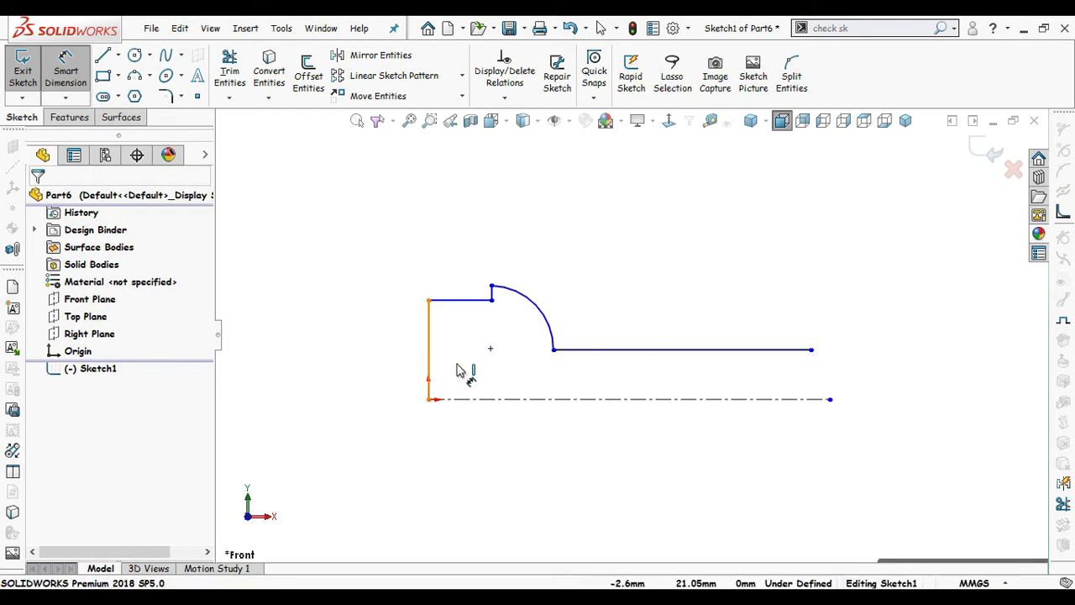
click(811, 351)
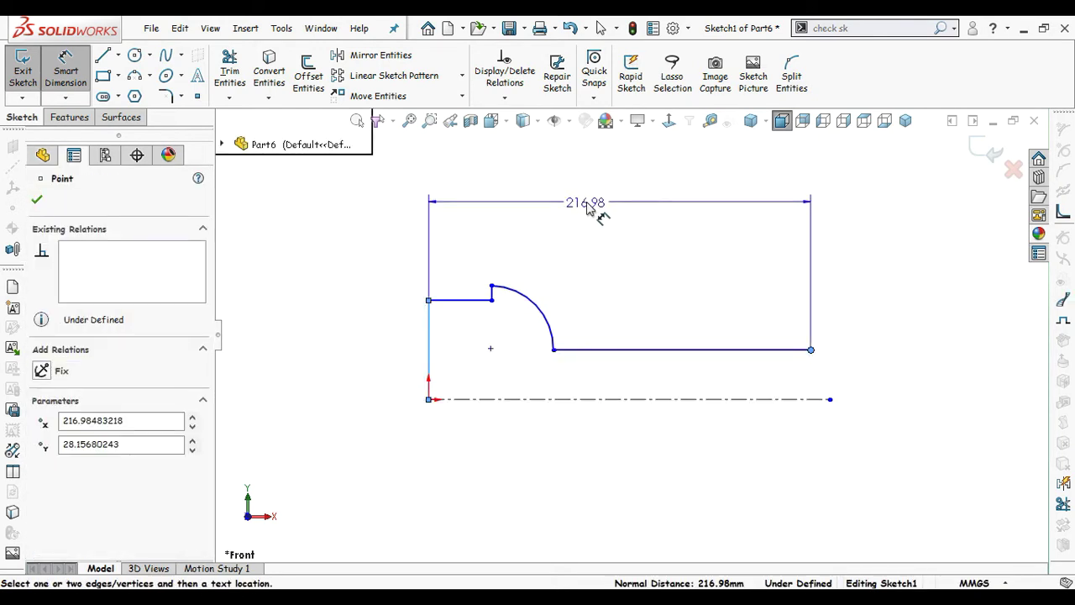
click(632, 208)
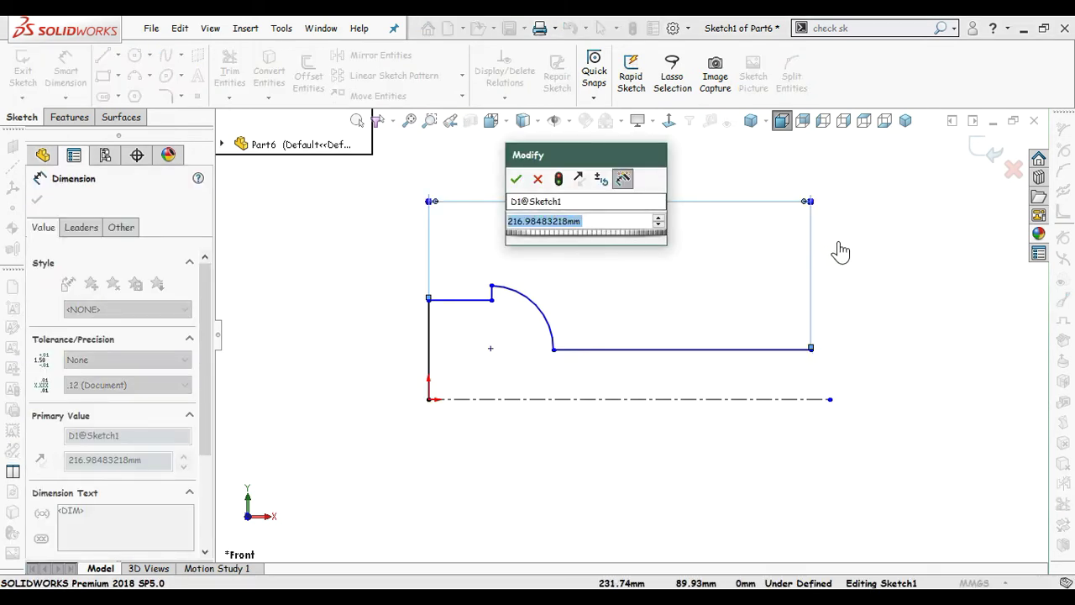
text(245)
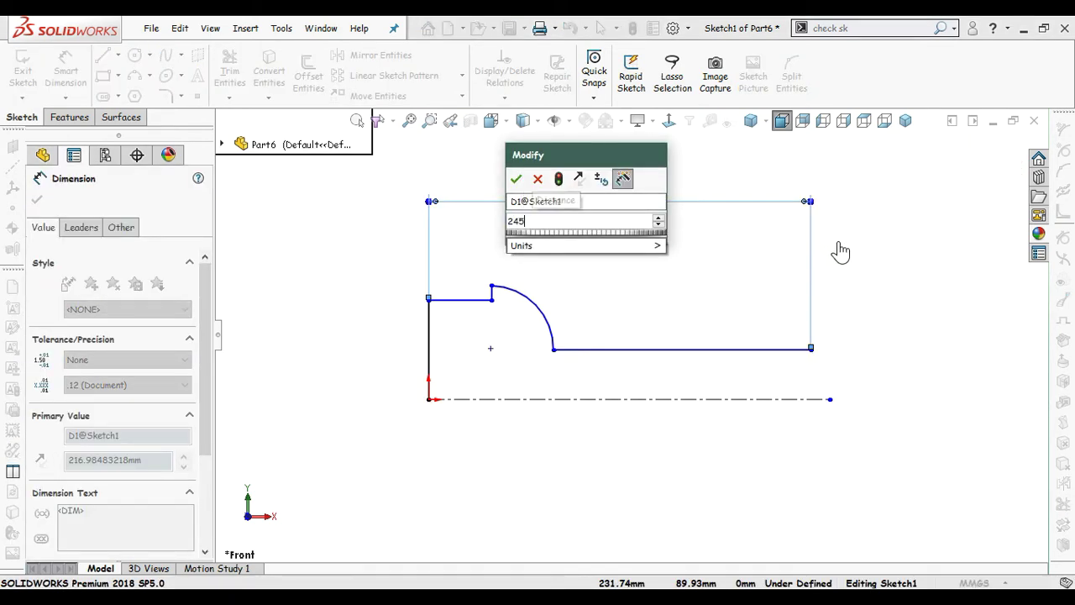
text(.72)
key(Return)
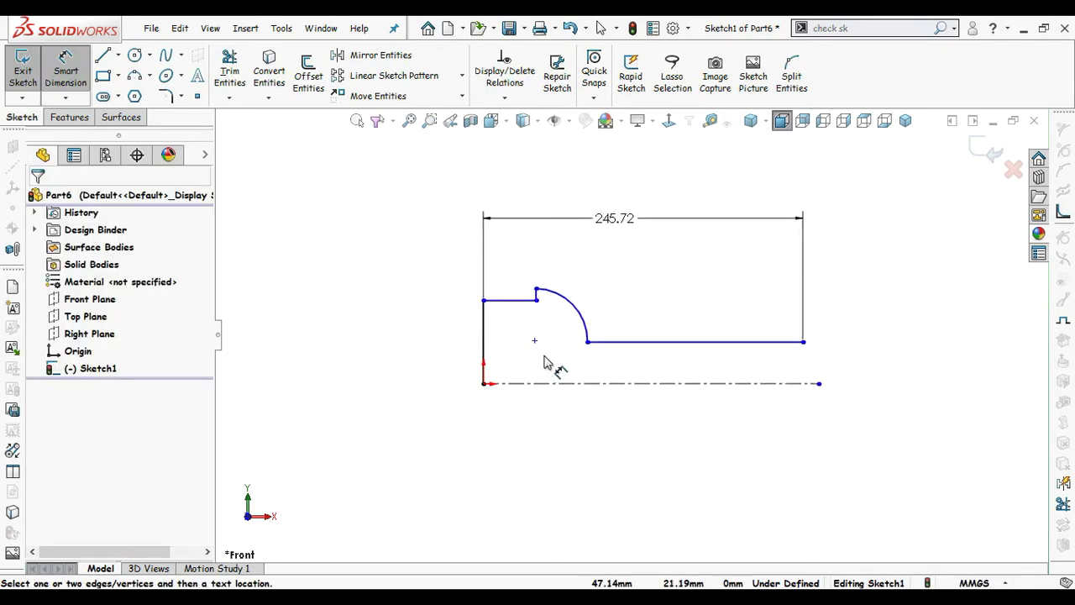
Step: Dimension the distance between the centerline and the short horizontal line as 73.65 mm
scroll(537, 365, down, 2)
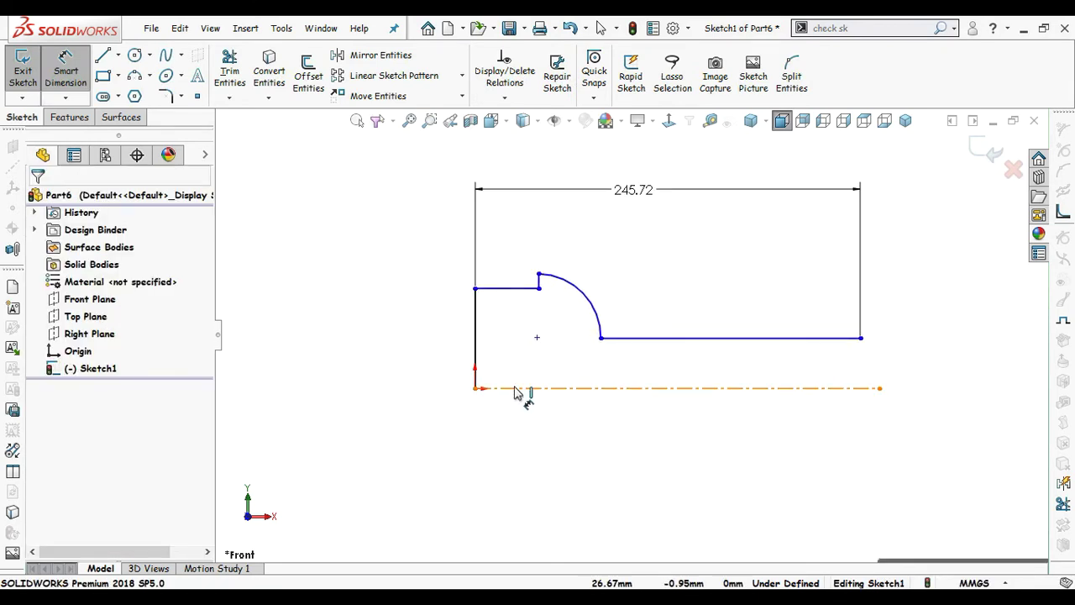
click(517, 388)
click(504, 288)
click(395, 324)
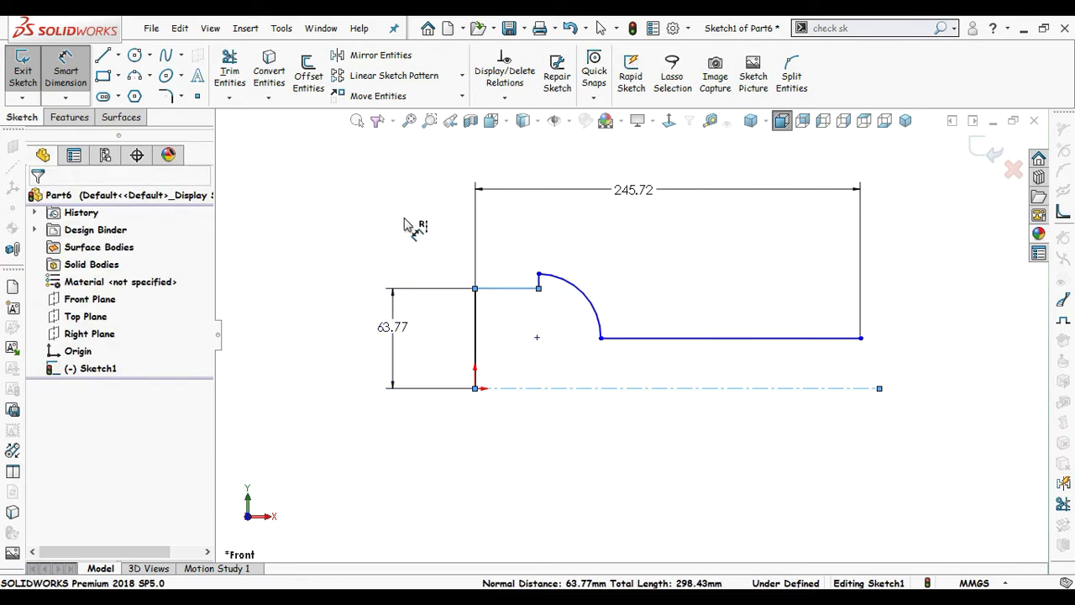
text(73.65)
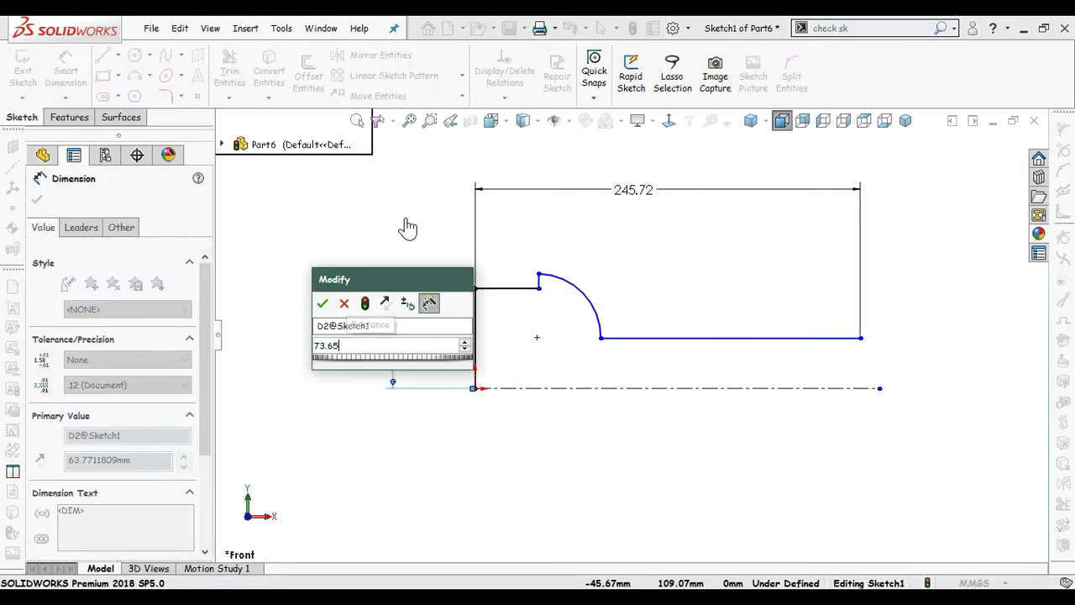
key(Return)
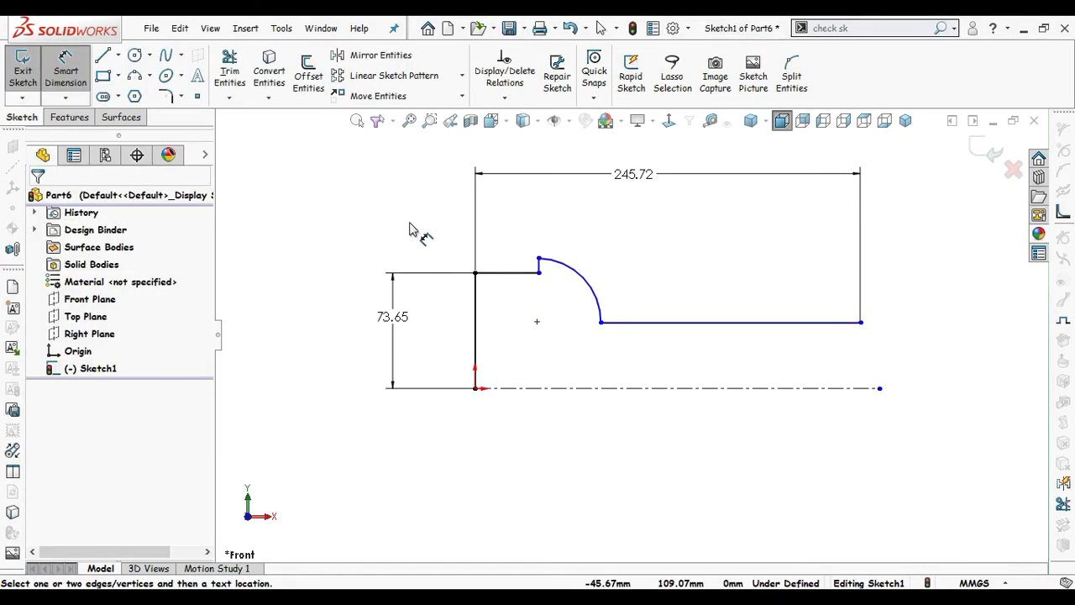
Step: Dimension the distance between the centerline and the long horizontal line as 55.65 mm
click(690, 387)
click(704, 323)
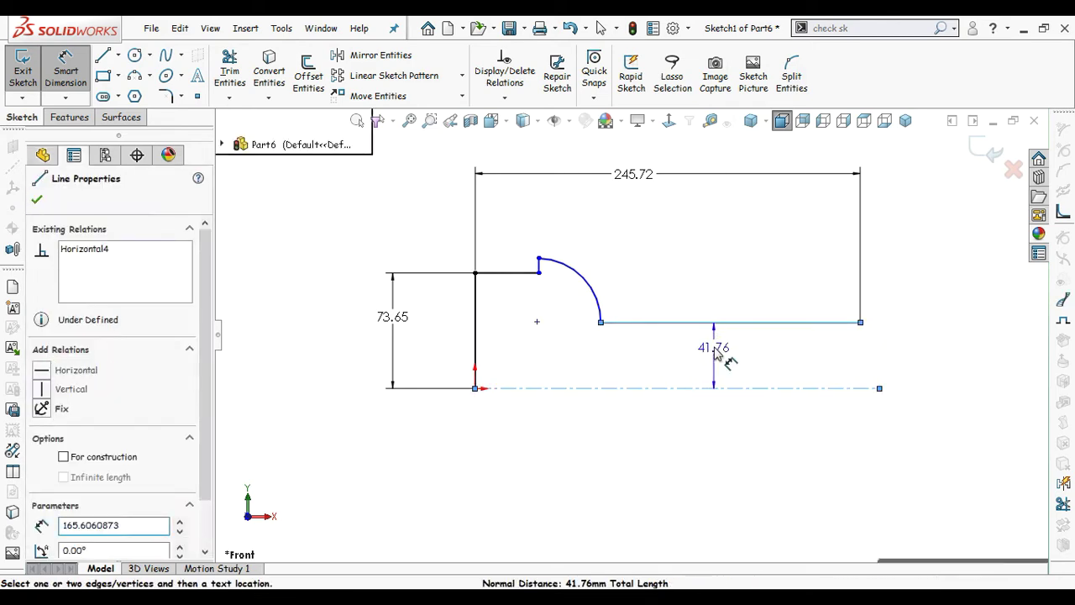
click(715, 353)
text(55.)
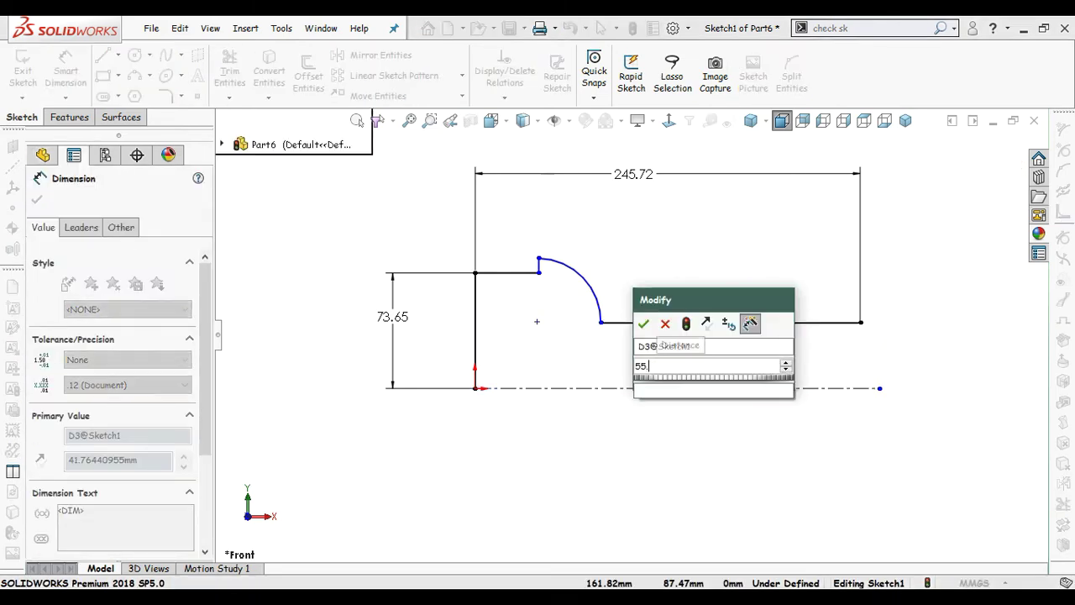
text(65)
key(Return)
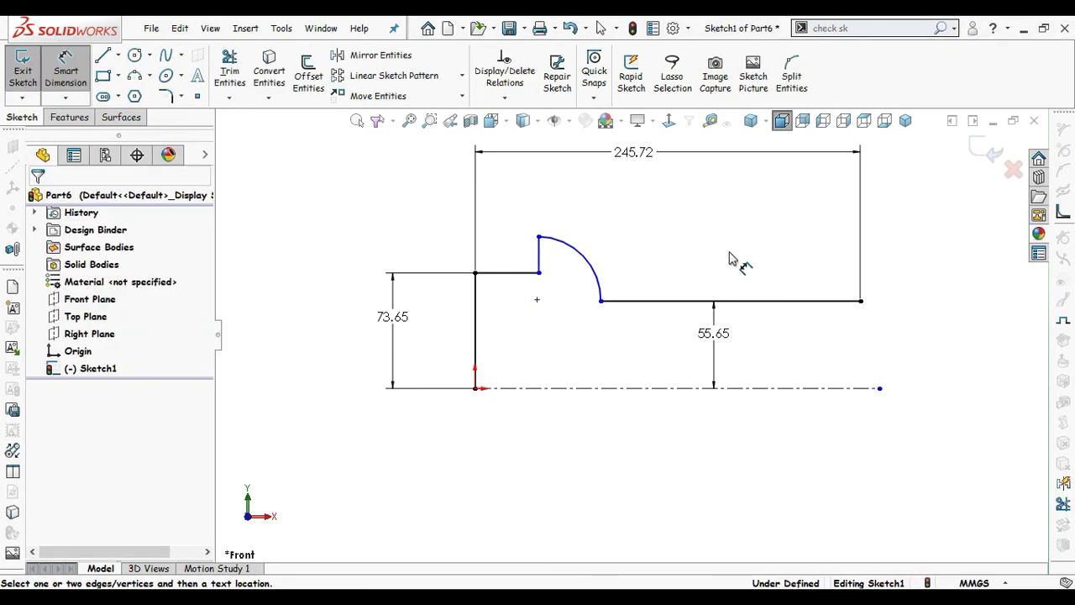
Step: Dimension the length of the short horizontal line as 31.86 mm
scroll(503, 302, down, 2)
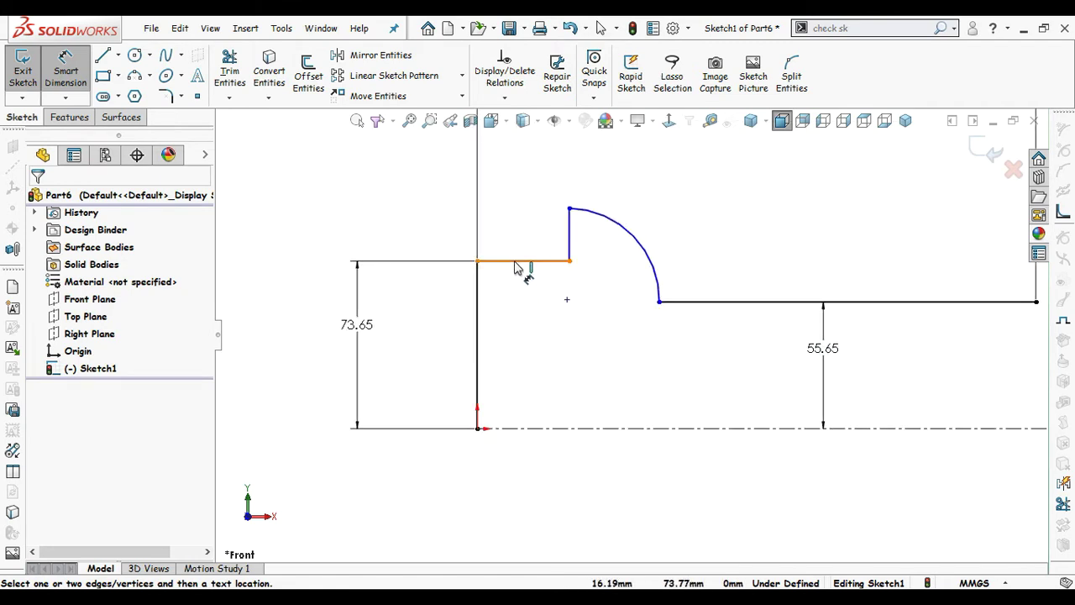
click(516, 267)
click(521, 314)
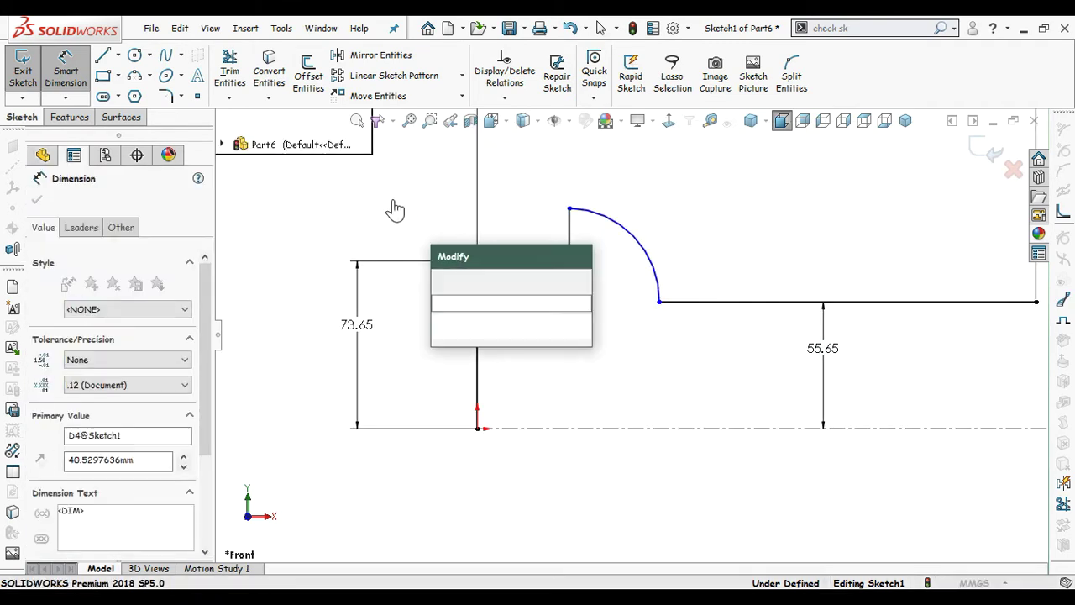
text(31.86)
key(Return)
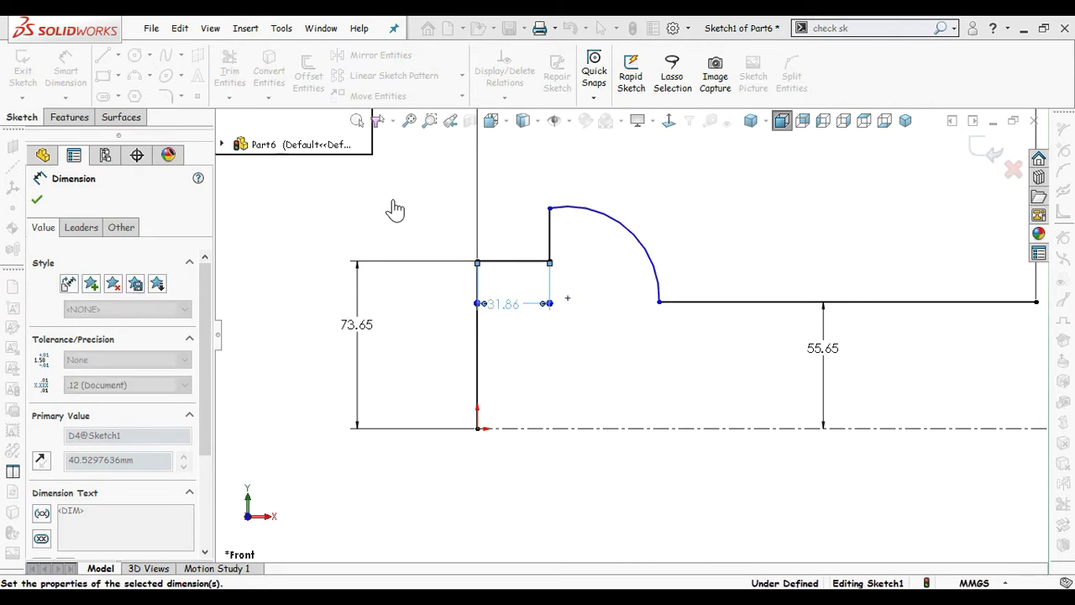
click(395, 209)
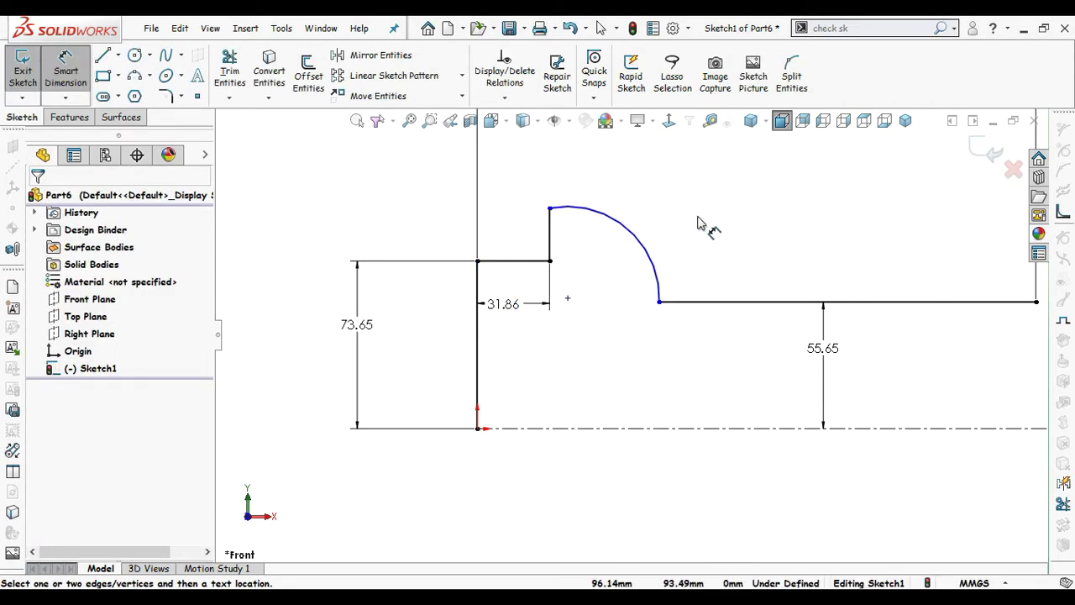
Step: Dimension the height of the short vertical step below the arc's start as 4.62 mm
scroll(698, 223, up, 3)
scroll(618, 269, down, 3)
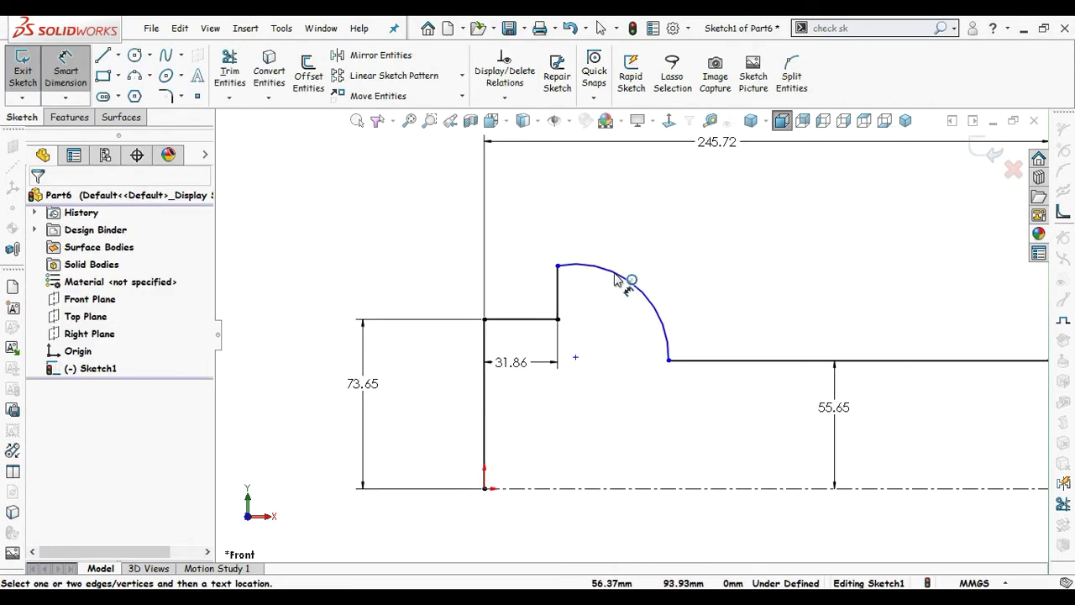
click(558, 296)
click(522, 294)
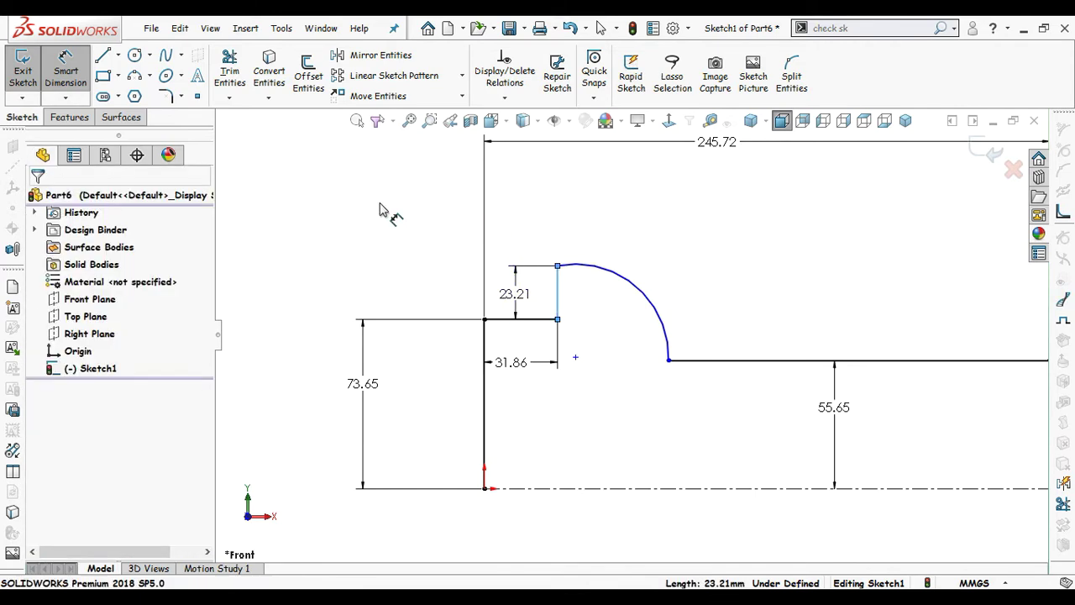
text(4.62)
key(Return)
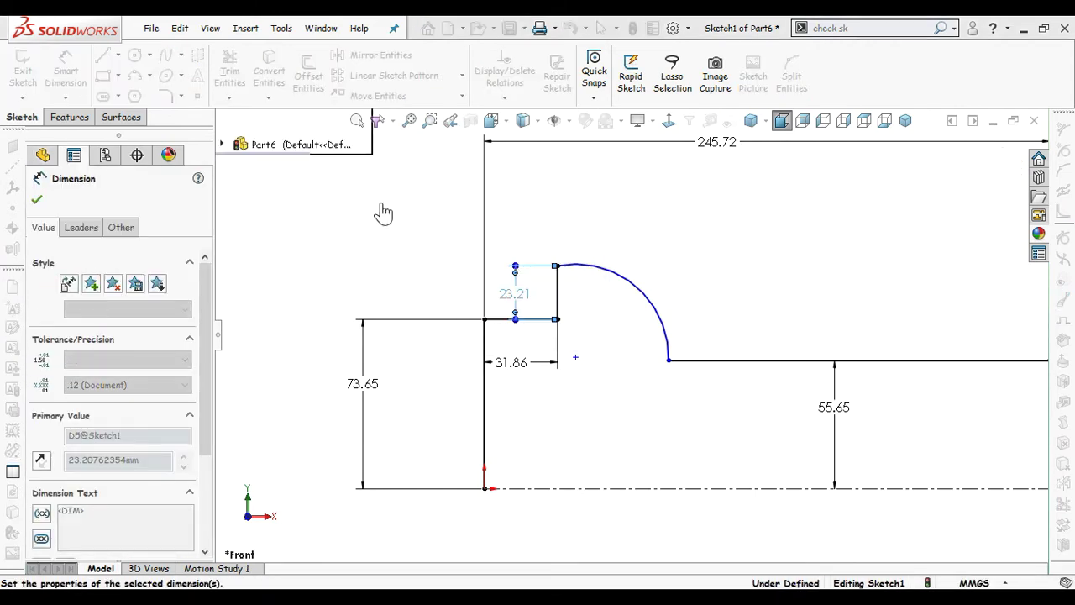
click(663, 267)
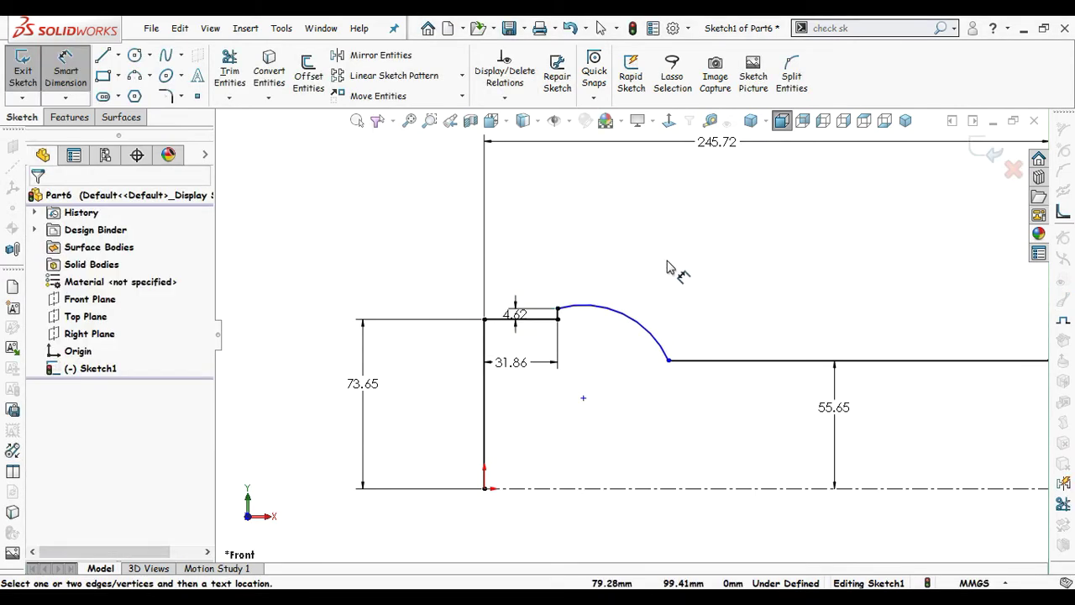
Step: Dimension the arc's radius as 39.21 mm and fit the whole profile in view
click(651, 318)
click(719, 287)
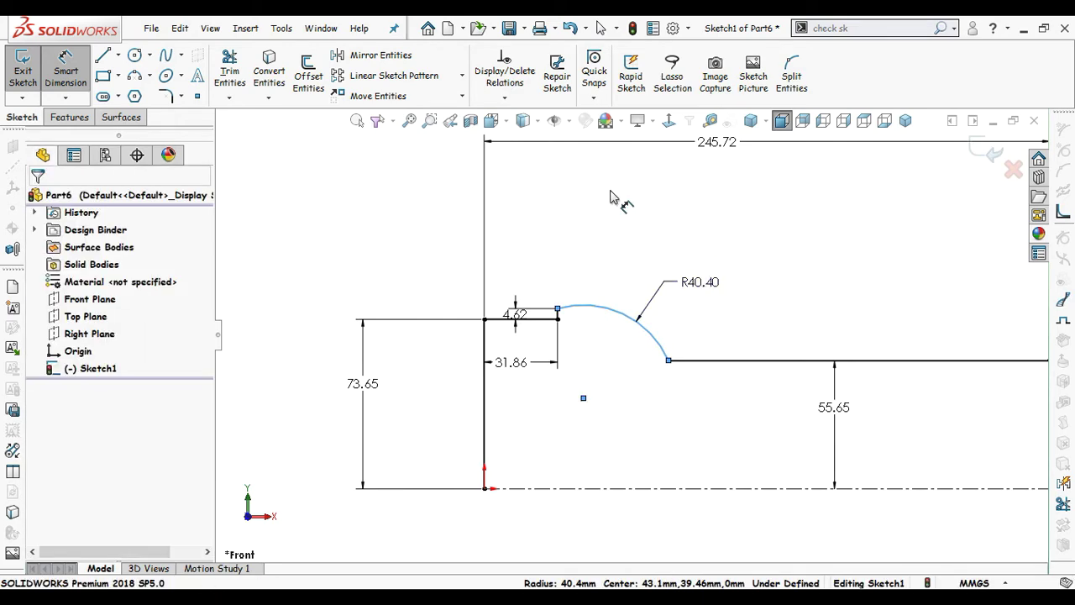
text(39.21)
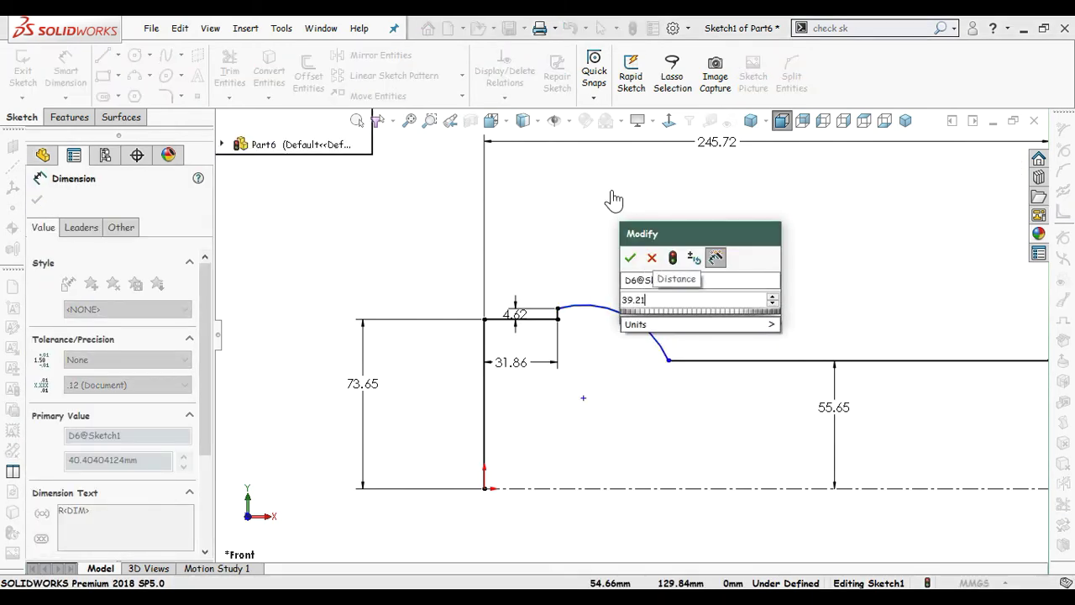
key(Return)
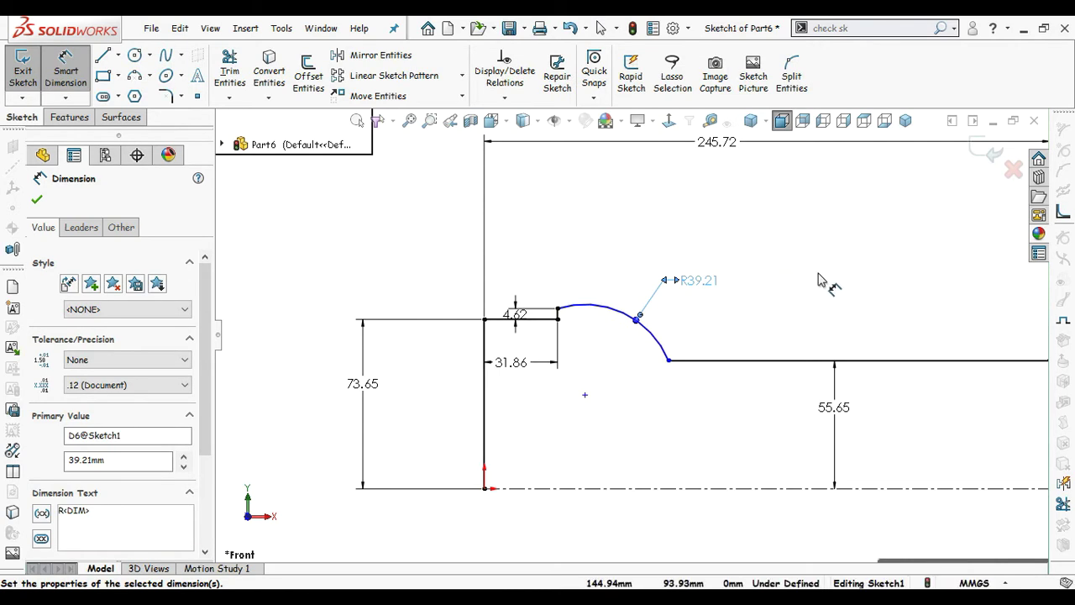
click(823, 281)
key(f)
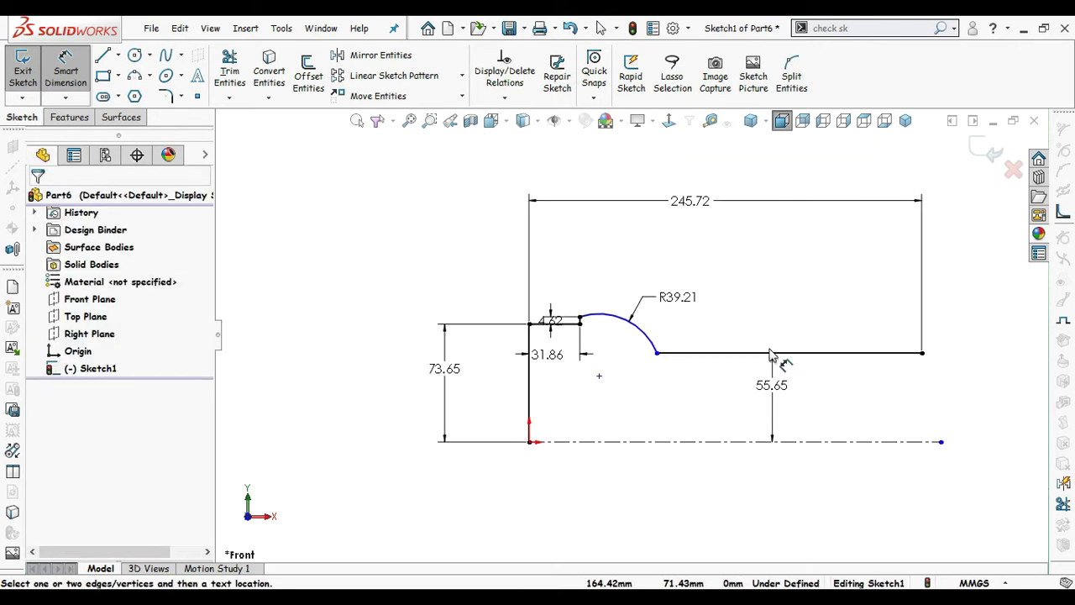
Step: Dimension the horizontal distance from the profile's vertical end line to the arc's center point as 23.84 mm
click(529, 412)
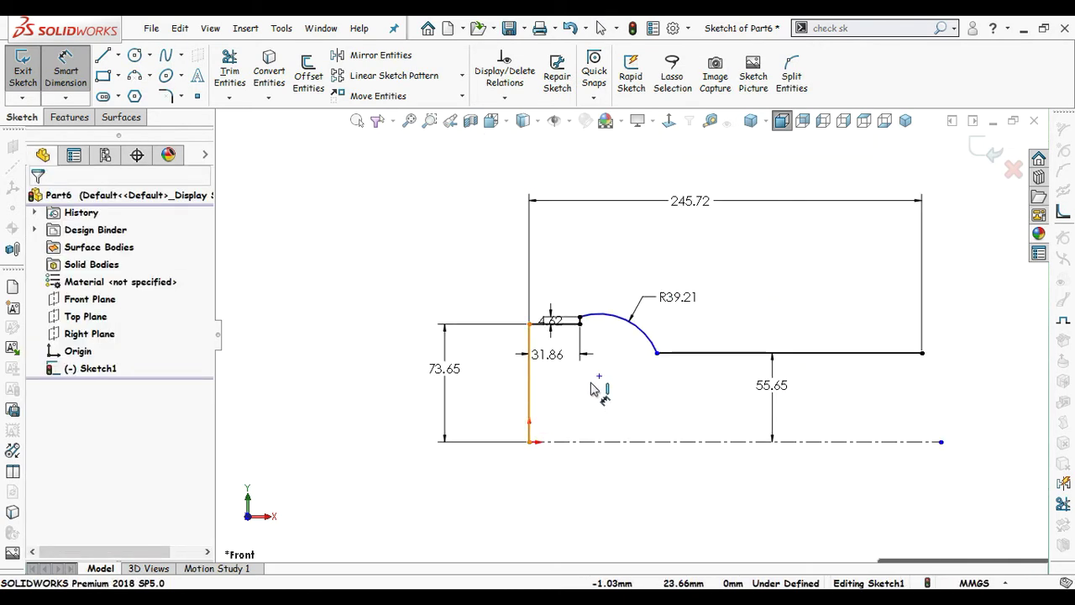
click(599, 376)
click(571, 495)
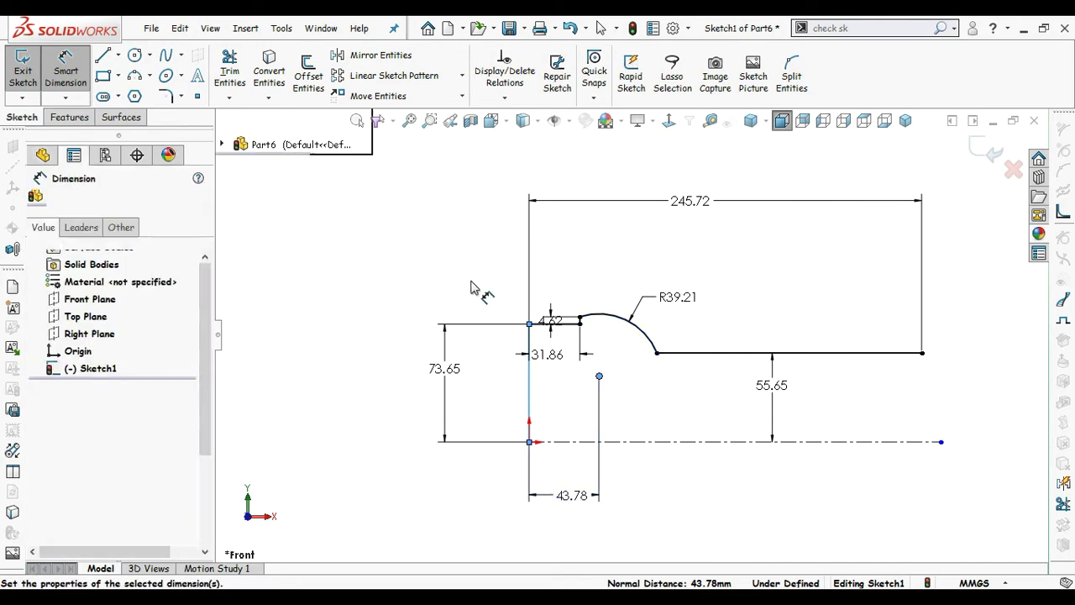
text(23.84)
key(Return)
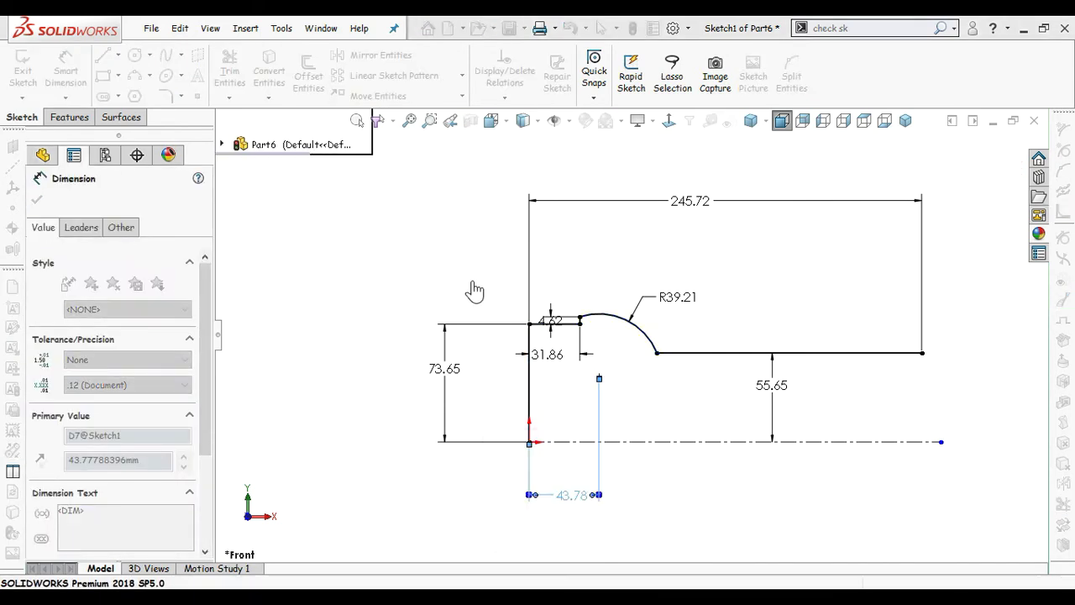
click(731, 313)
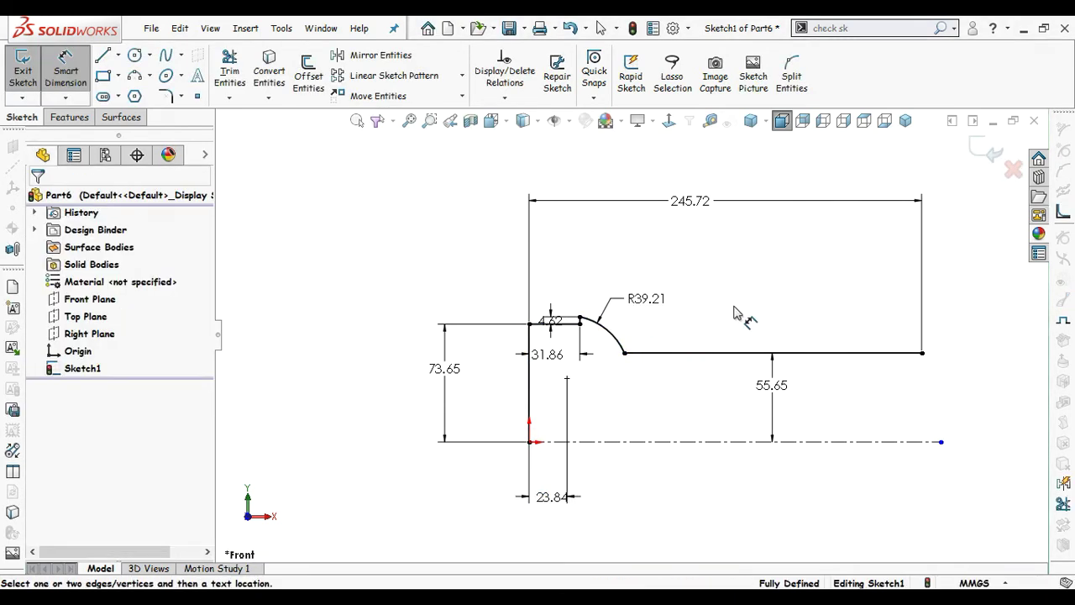
scroll(643, 328, down, 4)
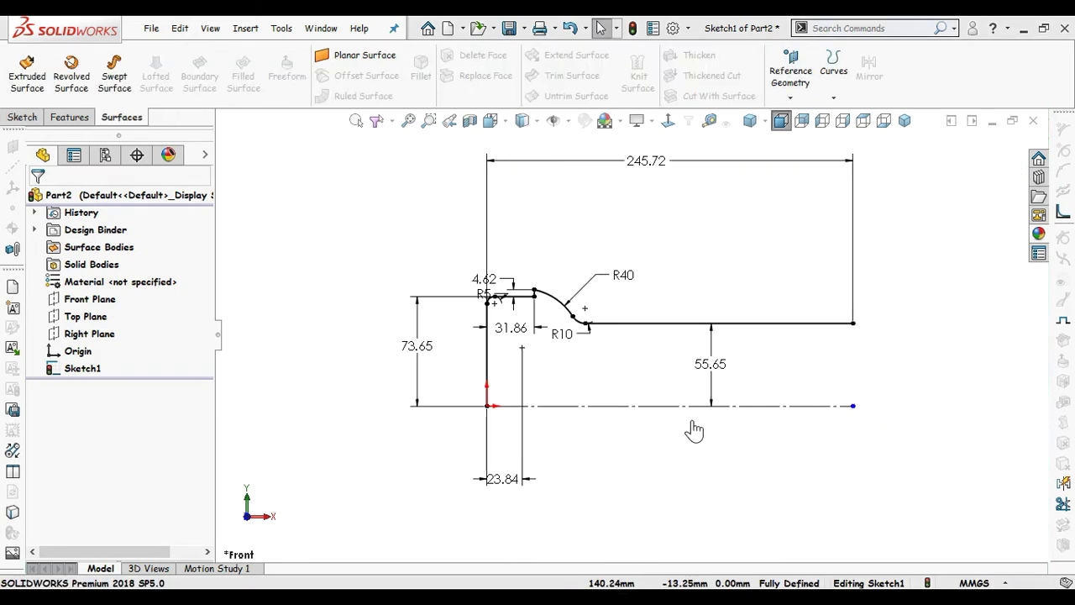
Step: In the Part2 sketch, set the long line's distance from the centerline to 62.50 mm and the end line's height dimension to 78.65 mm
double_click(711, 366)
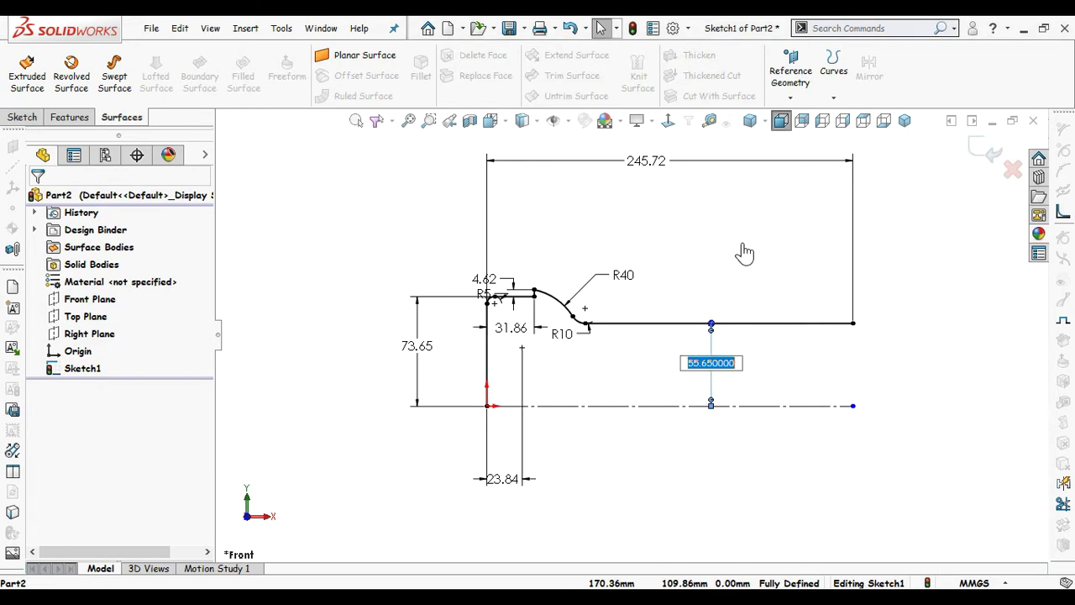
text(62.)
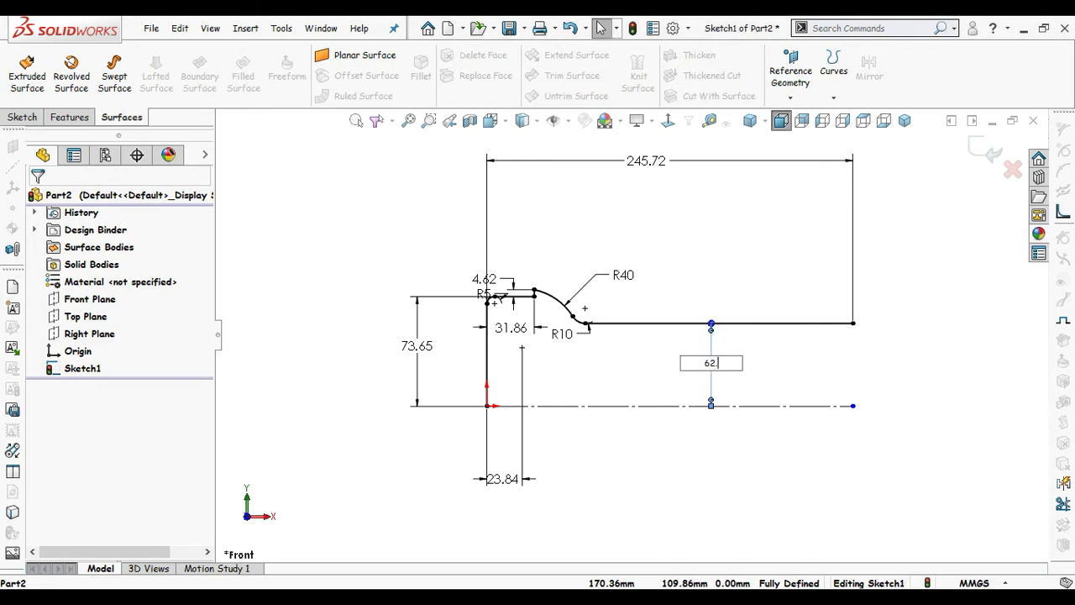
text(50)
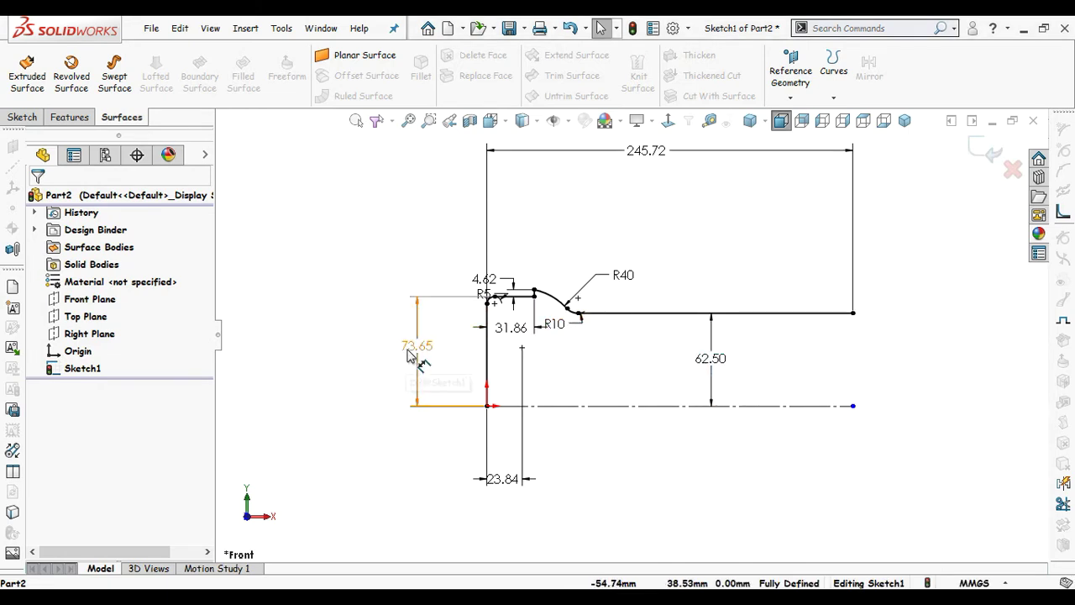
click(409, 354)
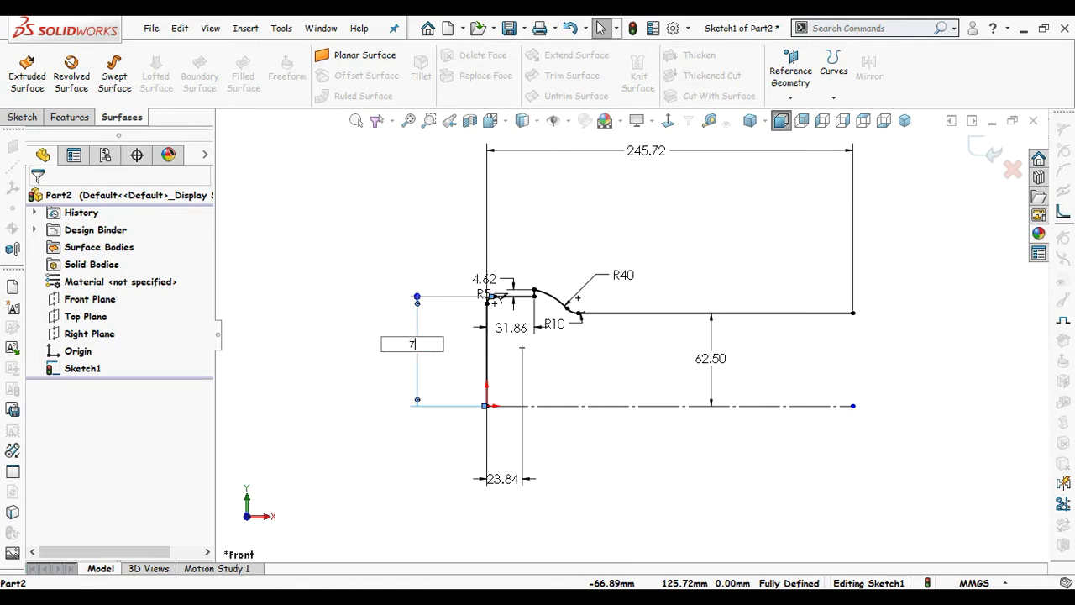
click(389, 223)
key(f)
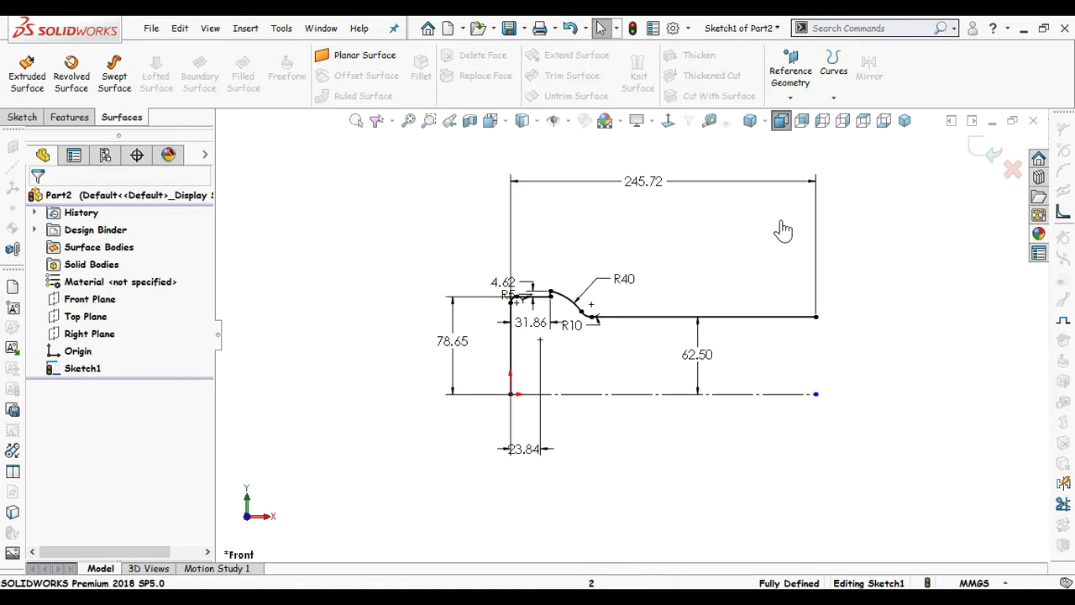
Step: Exit the Part2 sketch and copy its whole profile into the Front Plane sketch of part1
click(987, 153)
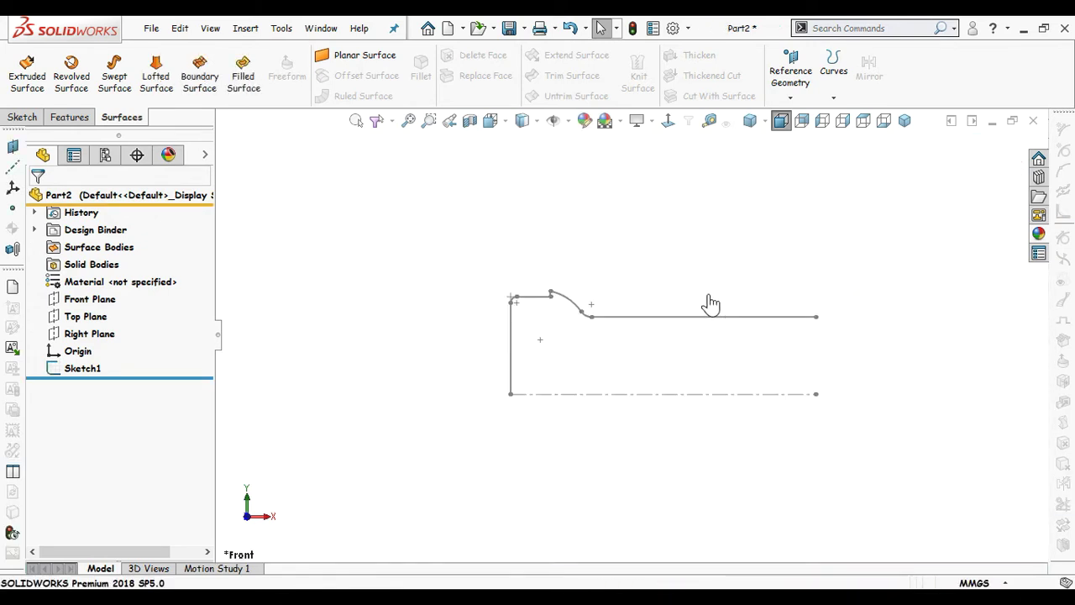
click(82, 369)
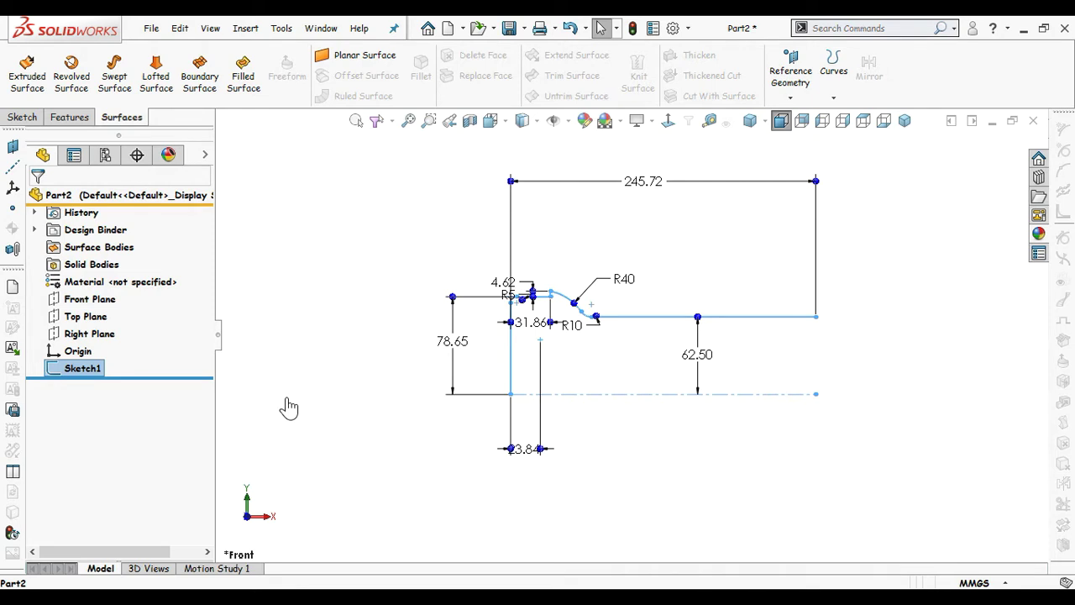
key(ctrl+Tab)
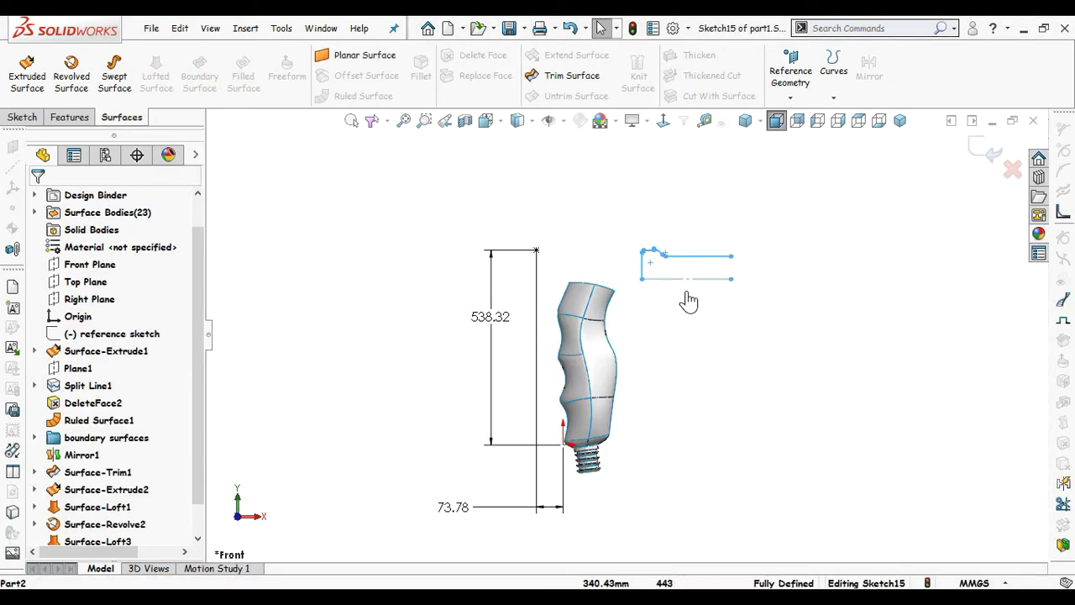
Step: Rotate the pasted profile by -20.36 degrees about the start point of its centerline, without keeping relations
scroll(682, 304, down, 1)
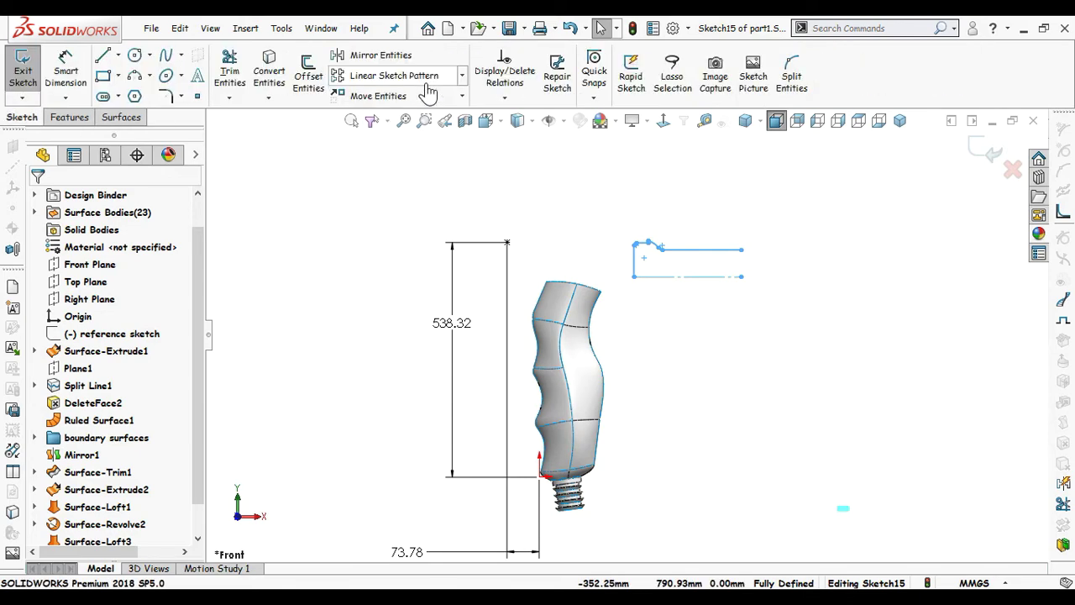
click(461, 95)
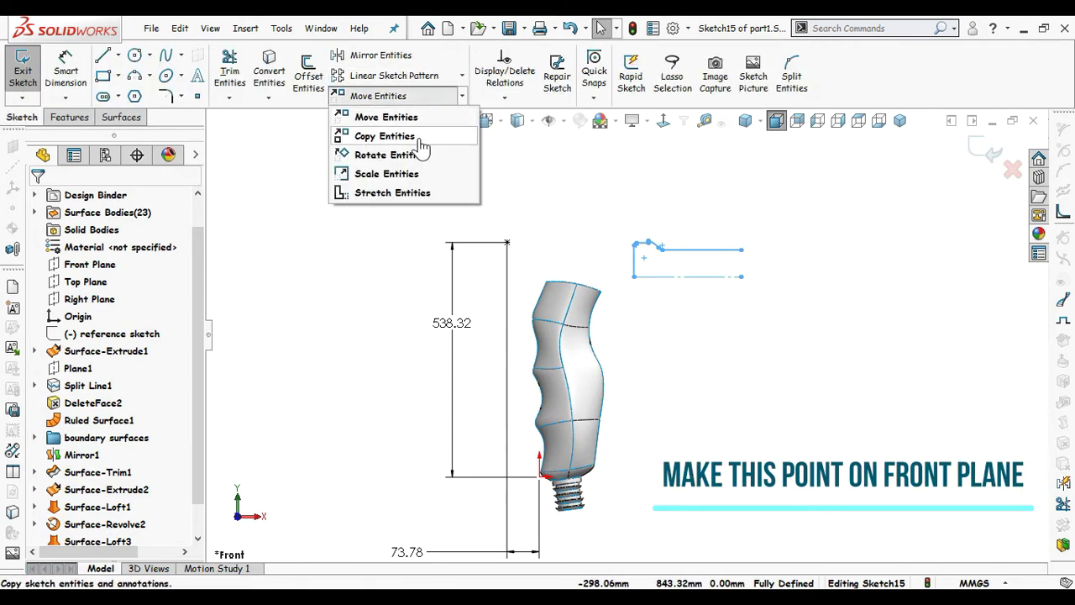
click(389, 154)
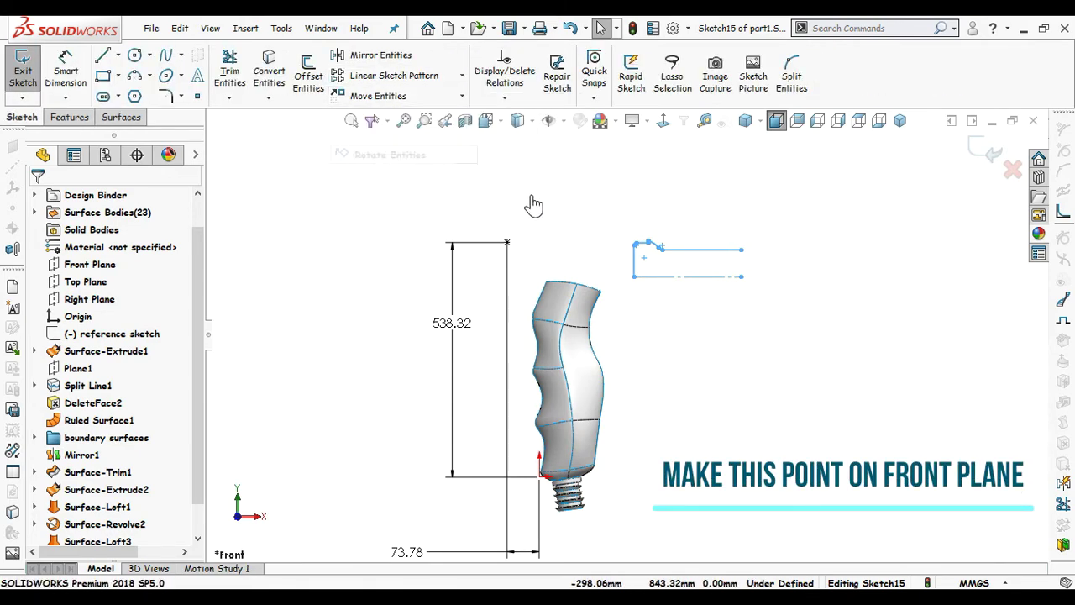
click(634, 279)
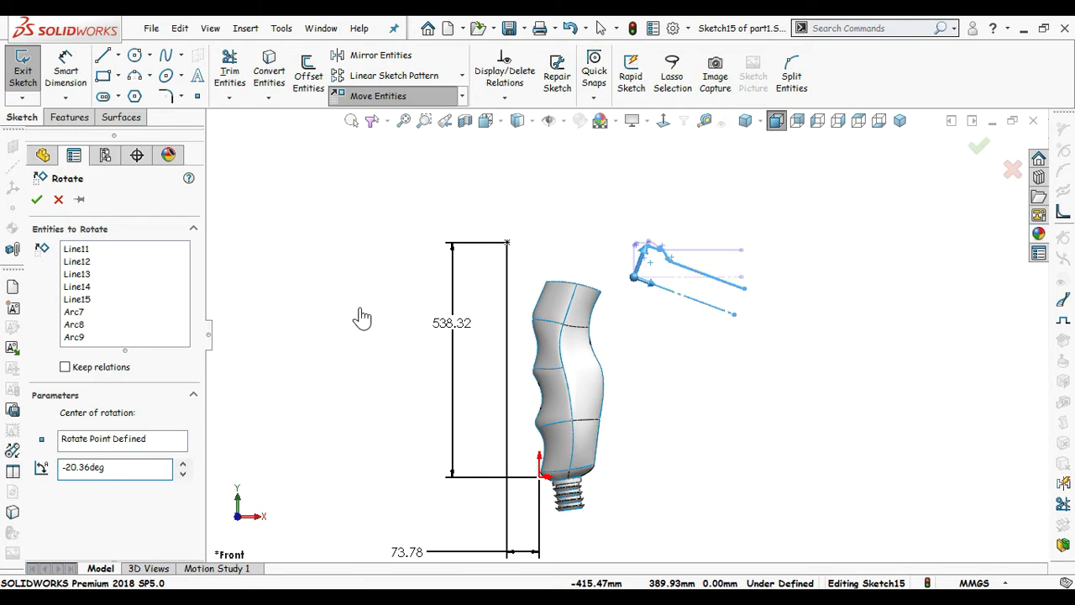
click(37, 201)
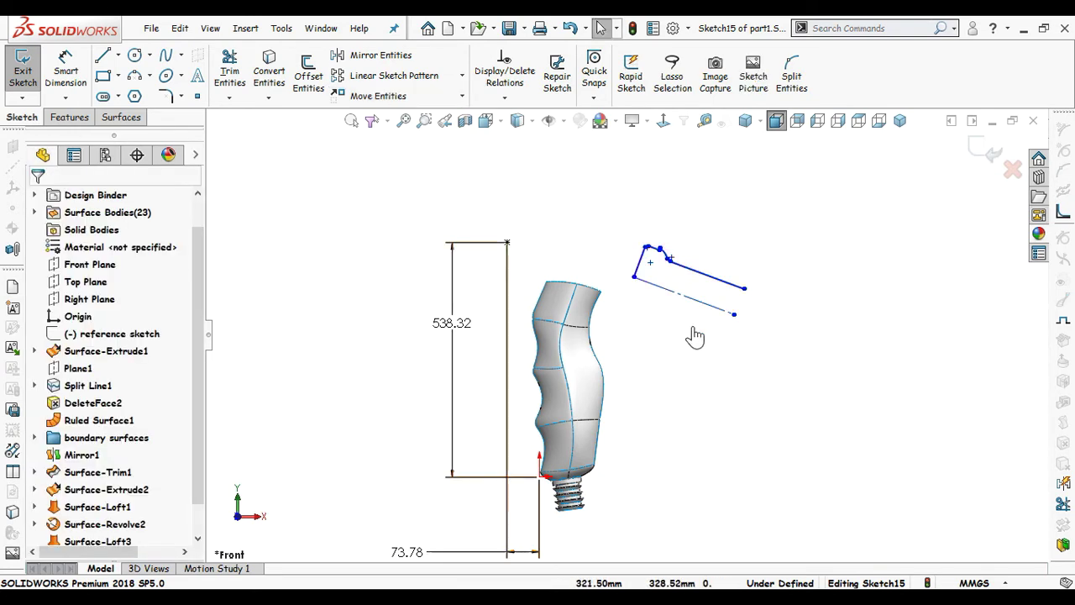
Step: Move the rotated profile from its centerline's start point onto the dimensioned sketch point above the handle
mouse_move(617, 202)
mouse_down()
mouse_move(717, 338)
mouse_move(694, 314)
mouse_up()
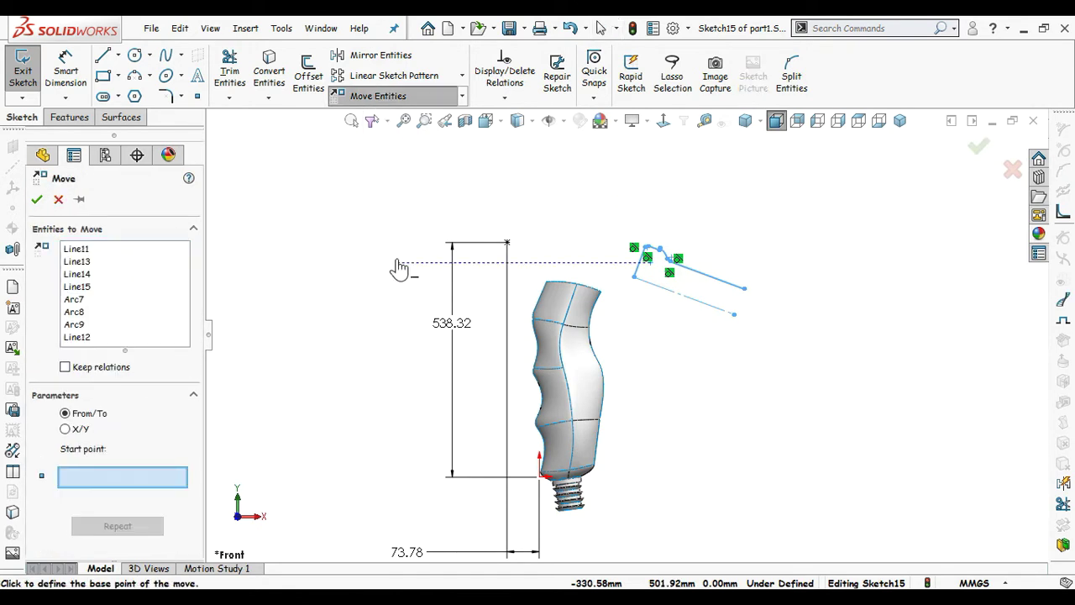
click(634, 278)
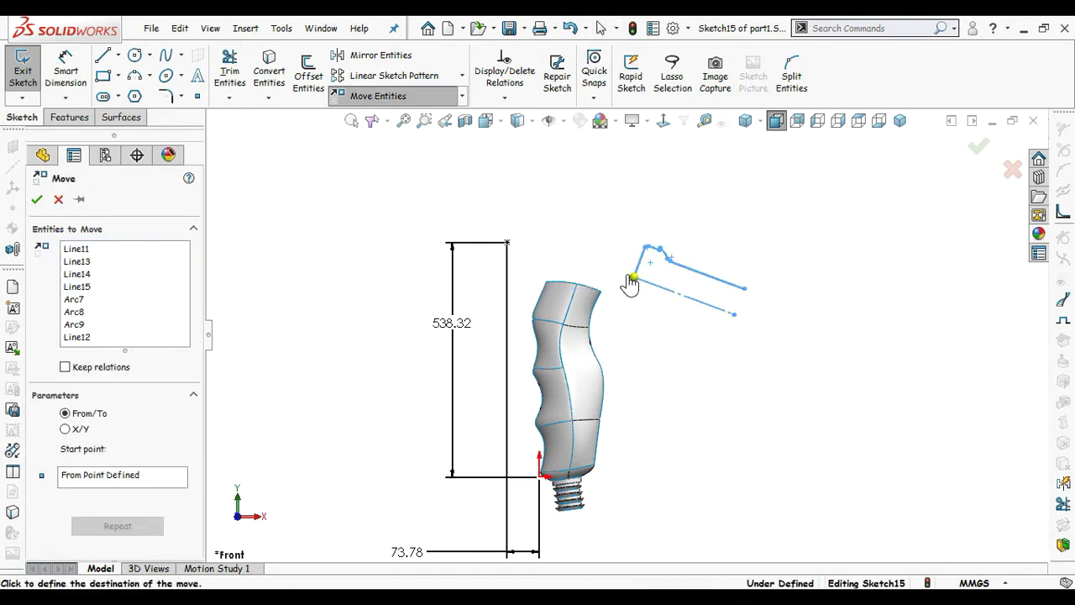
click(510, 254)
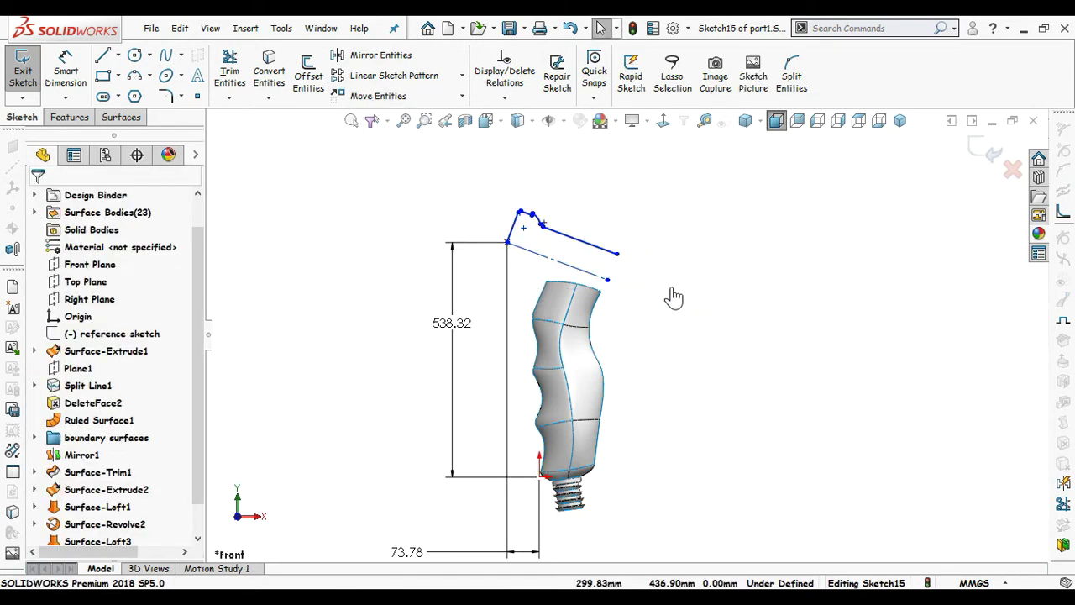
Step: Revolve the profile 360 degrees about its centerline as a surface to form the shower head body
click(126, 119)
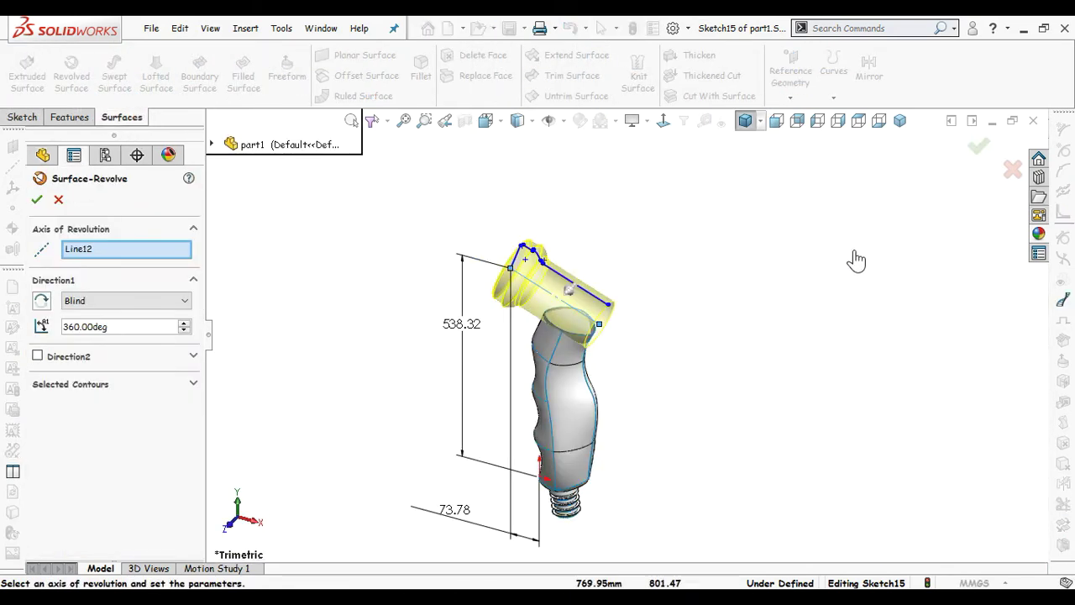
click(977, 155)
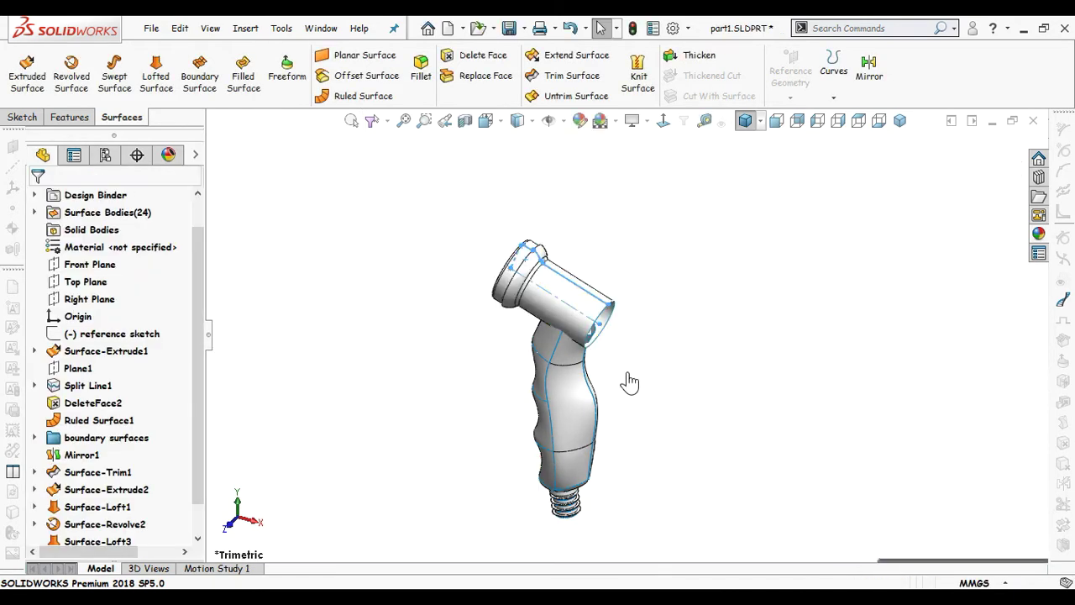
scroll(630, 379, down, 3)
middle_drag(620, 380, 890, 434)
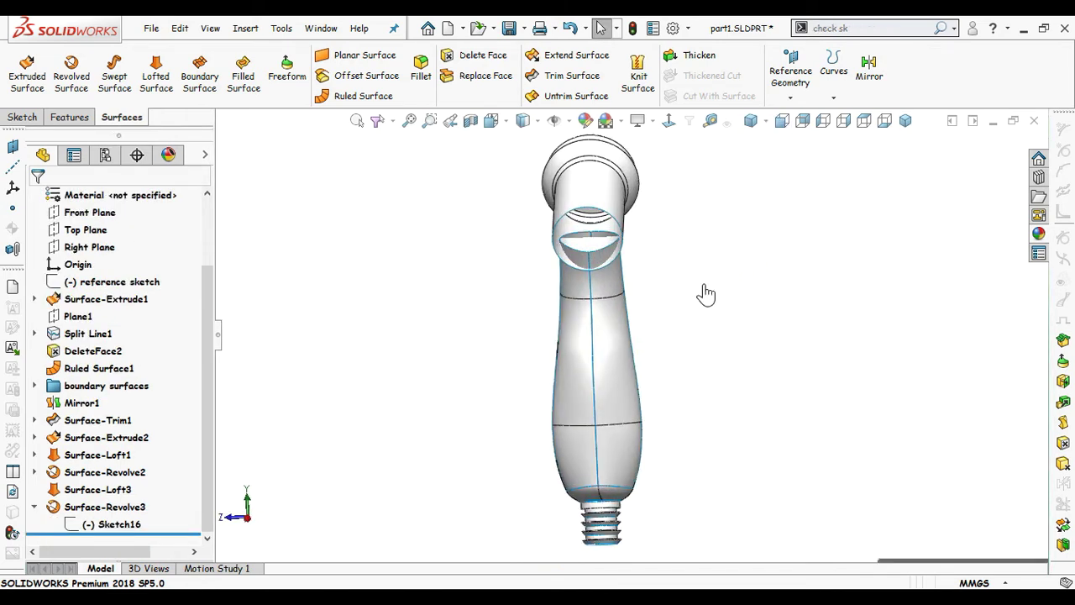
Step: Set up a mutual surface trim using the four upper handle surfaces and the revolved head surface
middle_drag(706, 294, 672, 273)
click(588, 84)
scroll(663, 230, down, 3)
click(84, 262)
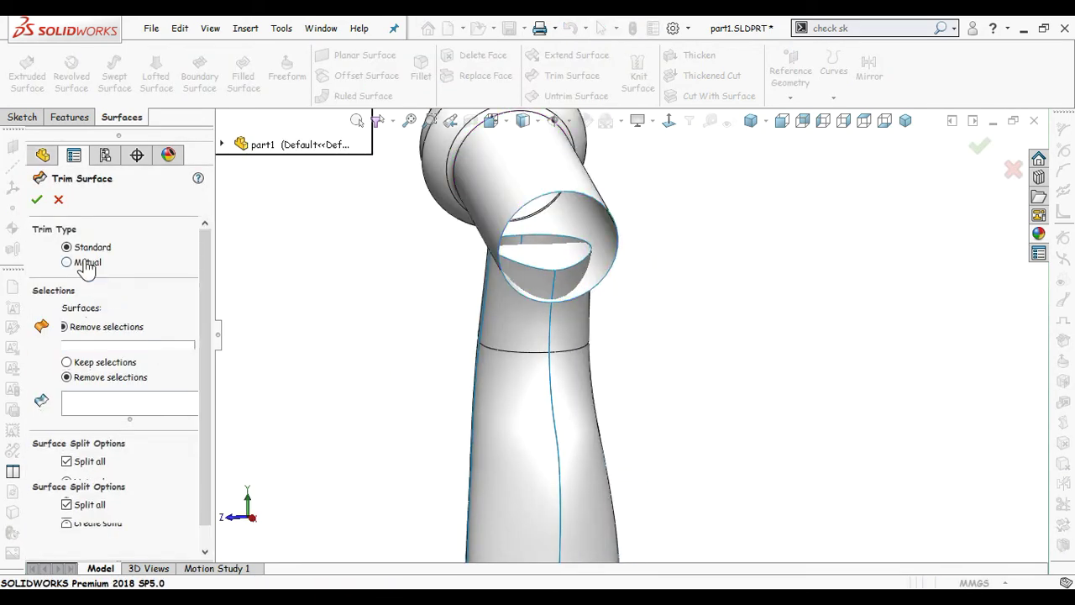
click(550, 294)
click(564, 285)
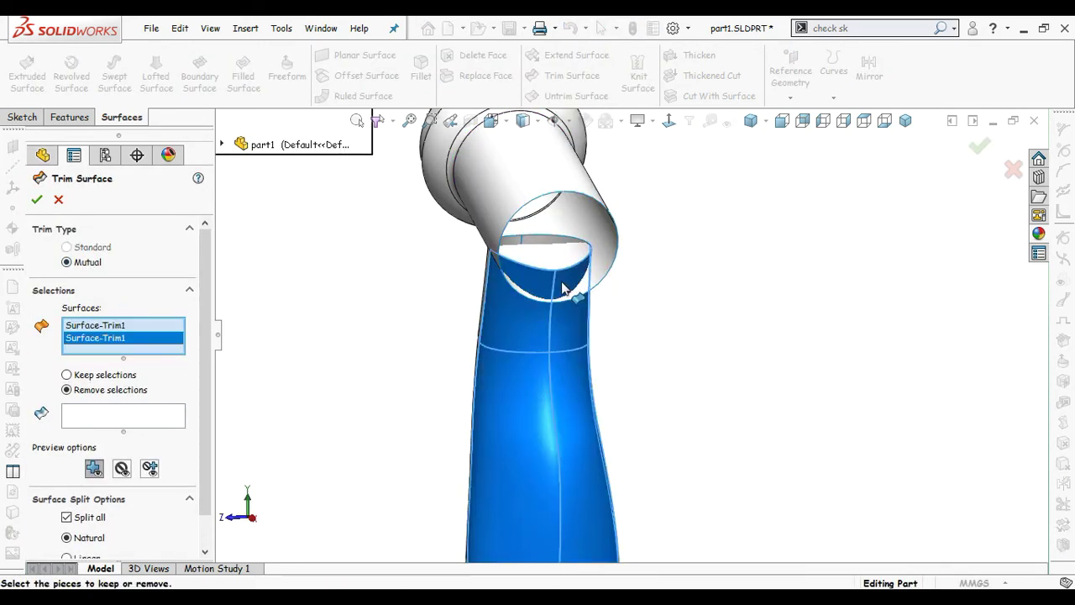
click(522, 244)
click(515, 241)
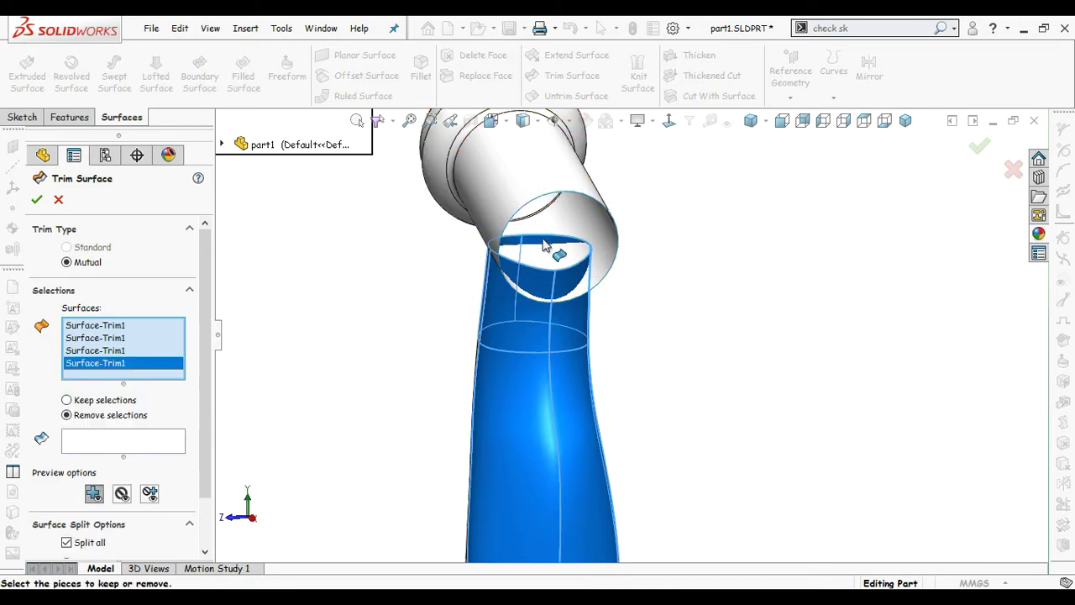
scroll(547, 242, down, 2)
middle_drag(552, 242, 543, 248)
click(586, 236)
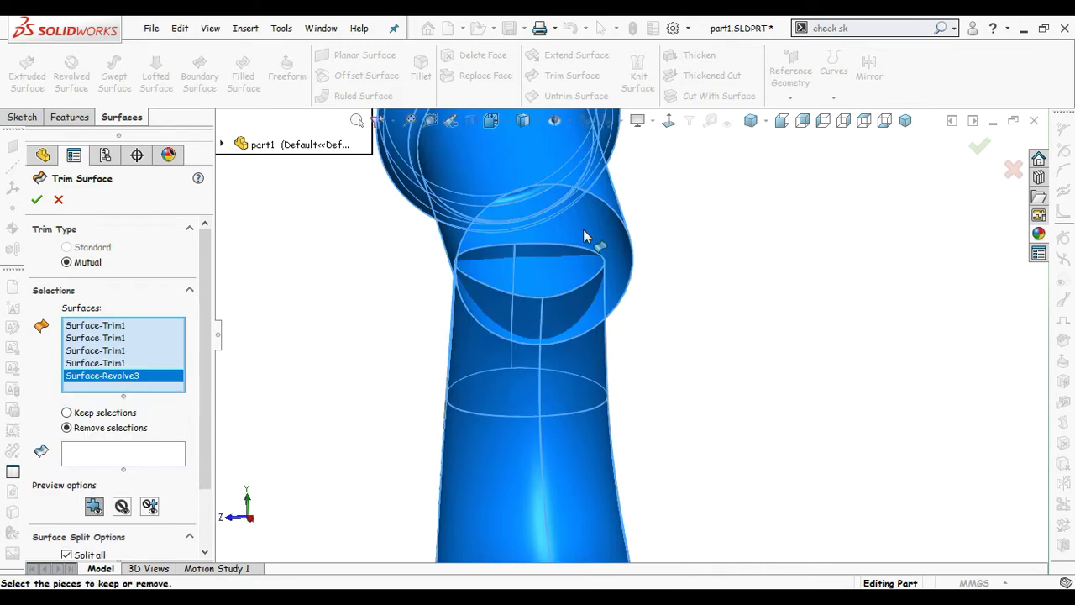
Step: Remove the four handle pieces inside the head and the head piece covering the handle's opening, completing the mutual trim
click(157, 458)
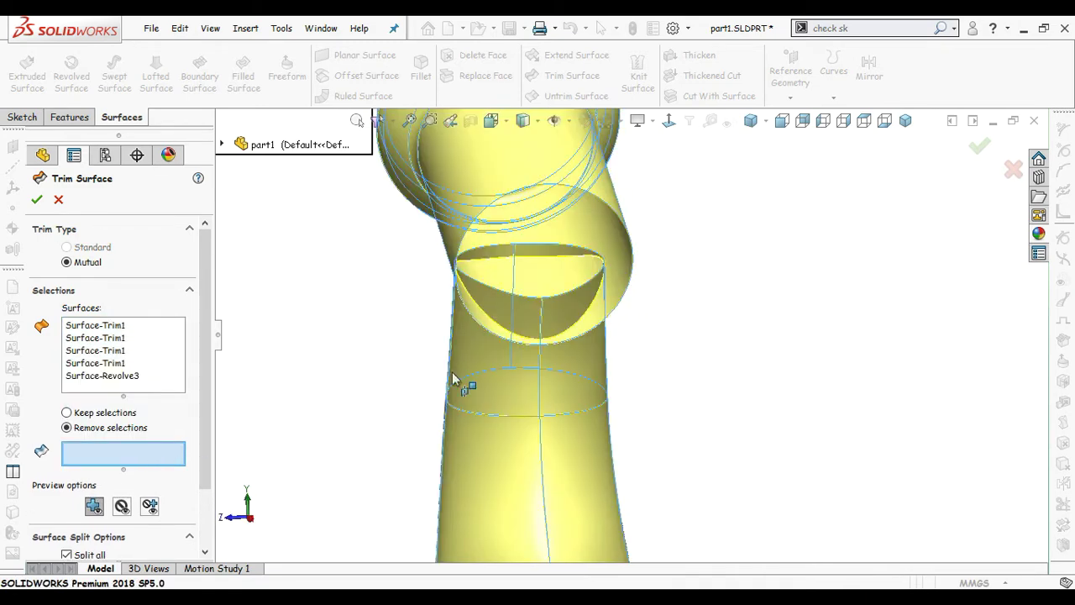
click(544, 313)
click(559, 306)
scroll(556, 303, down, 2)
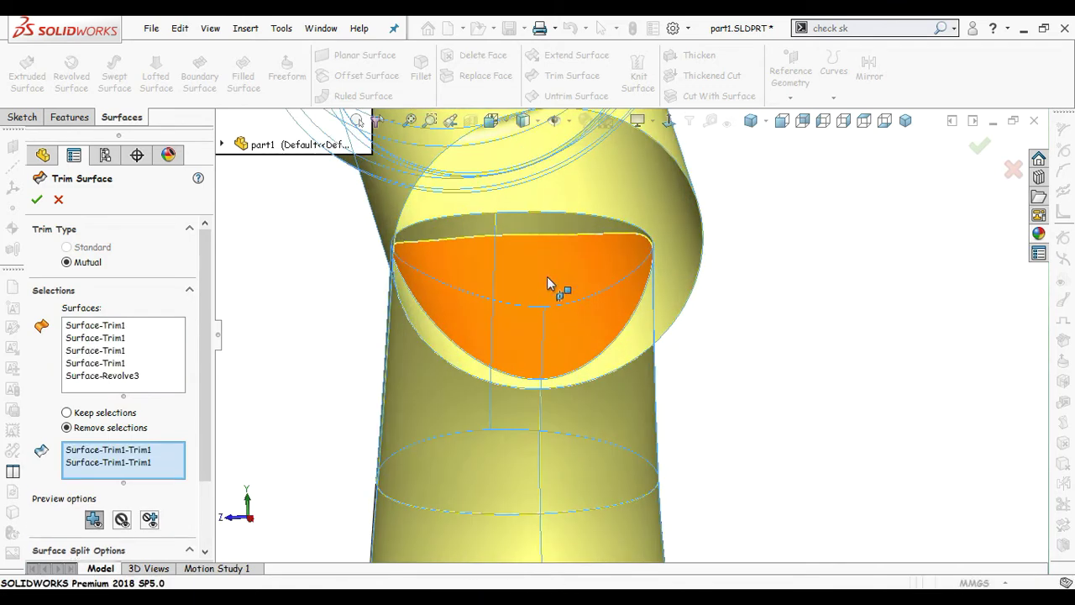
click(551, 233)
click(477, 224)
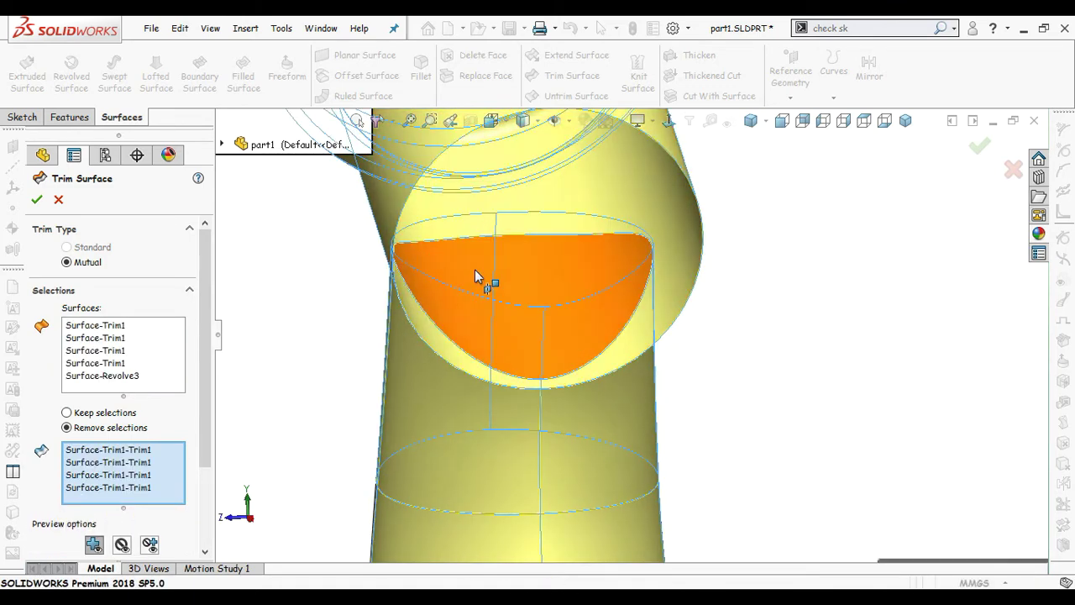
click(475, 271)
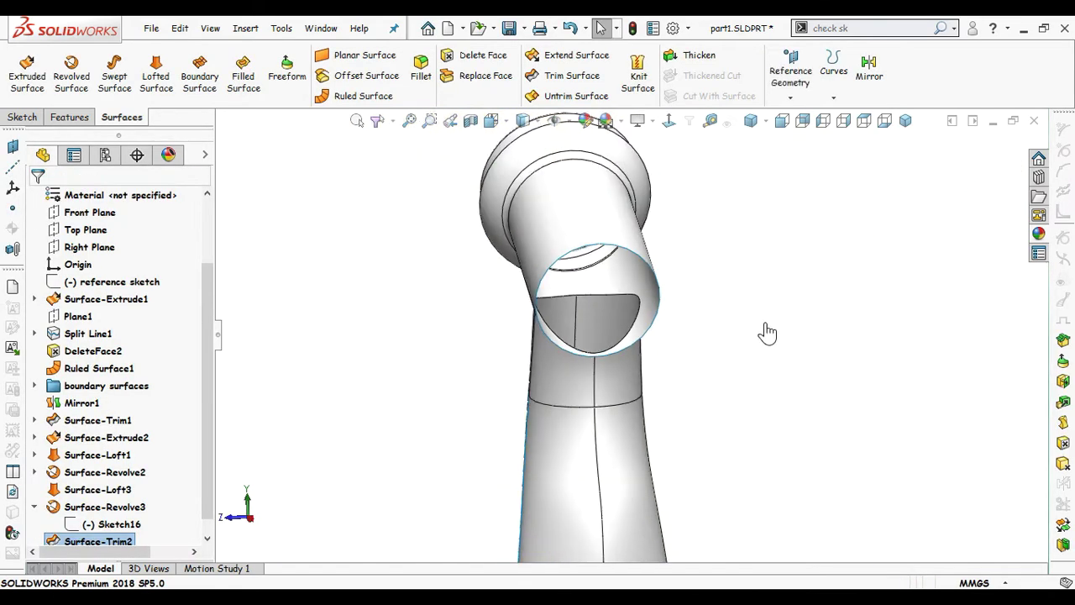
scroll(717, 412, up, 5)
middle_drag(710, 435, 696, 382)
scroll(696, 382, down, 2)
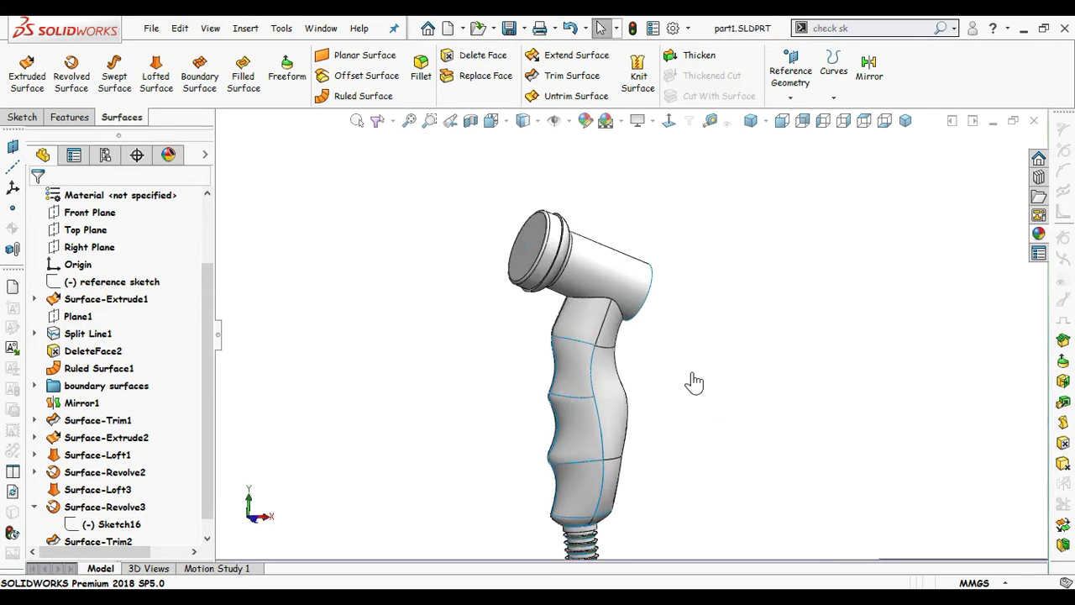
scroll(701, 311, down, 2)
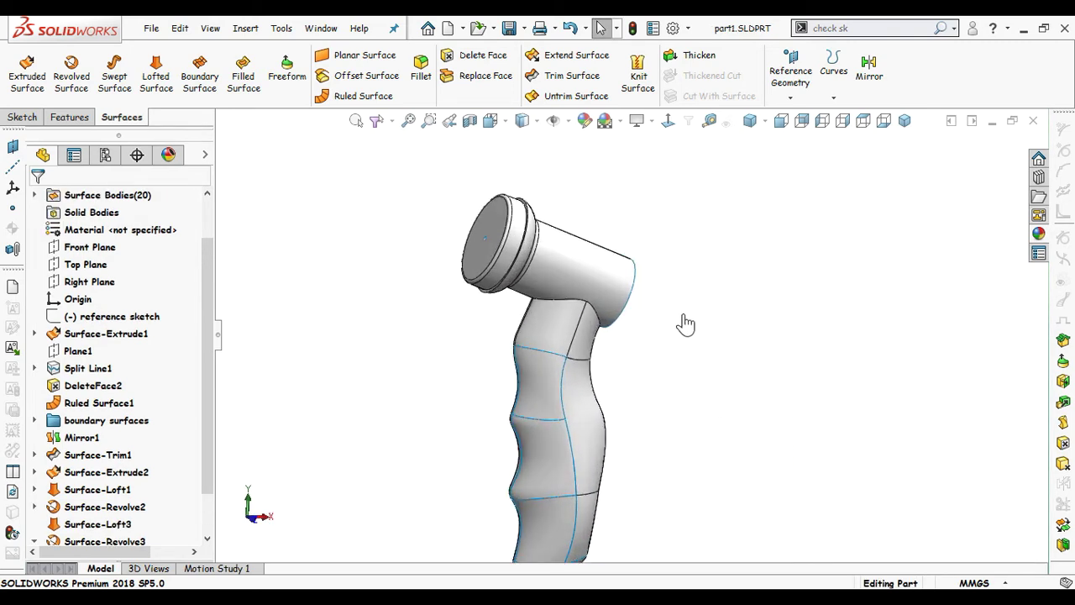
middle_drag(684, 324, 710, 326)
scroll(722, 332, down, 2)
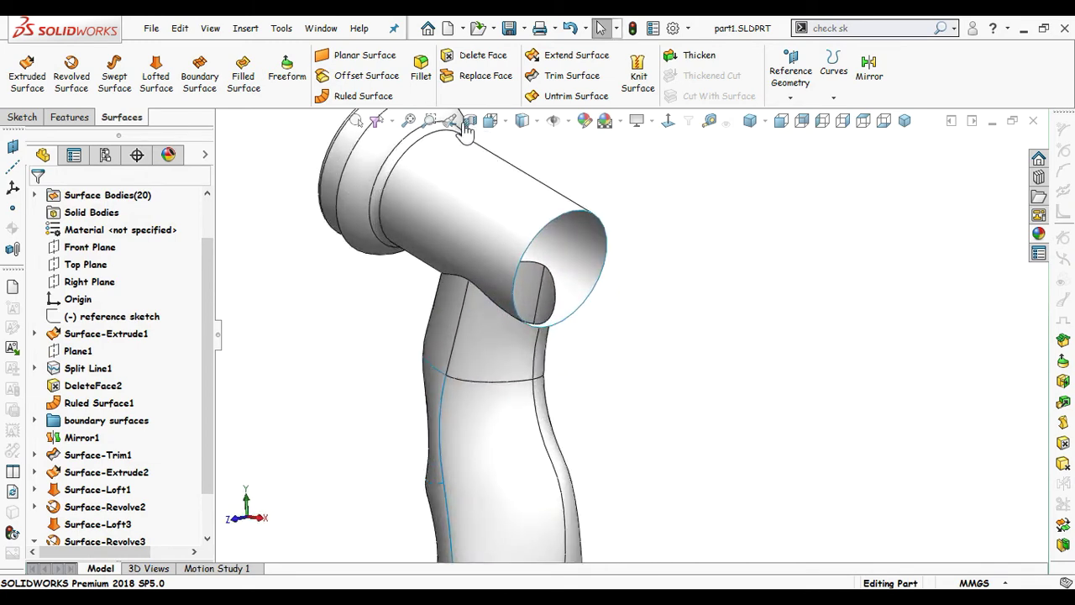
Step: Close the open circular end at the back of the shower head with a filled surface using a Contact boundary
click(244, 84)
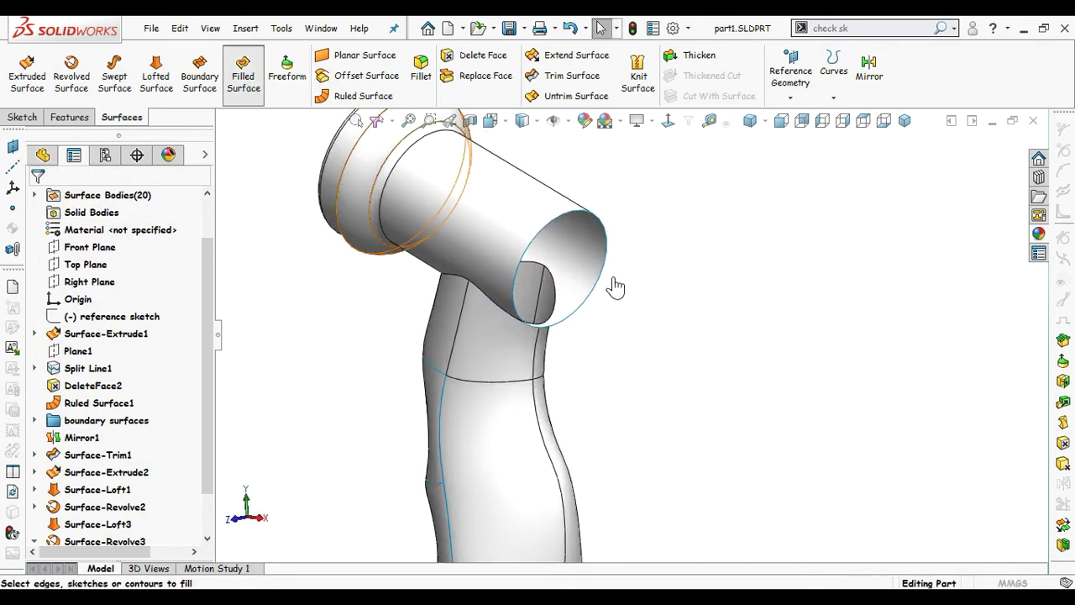
click(567, 221)
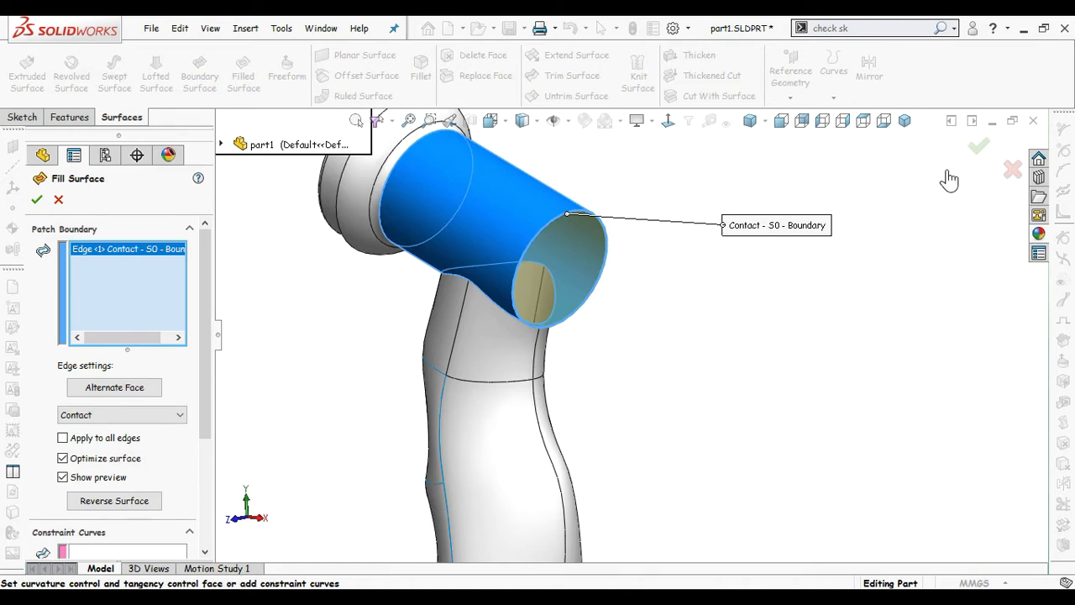
click(979, 147)
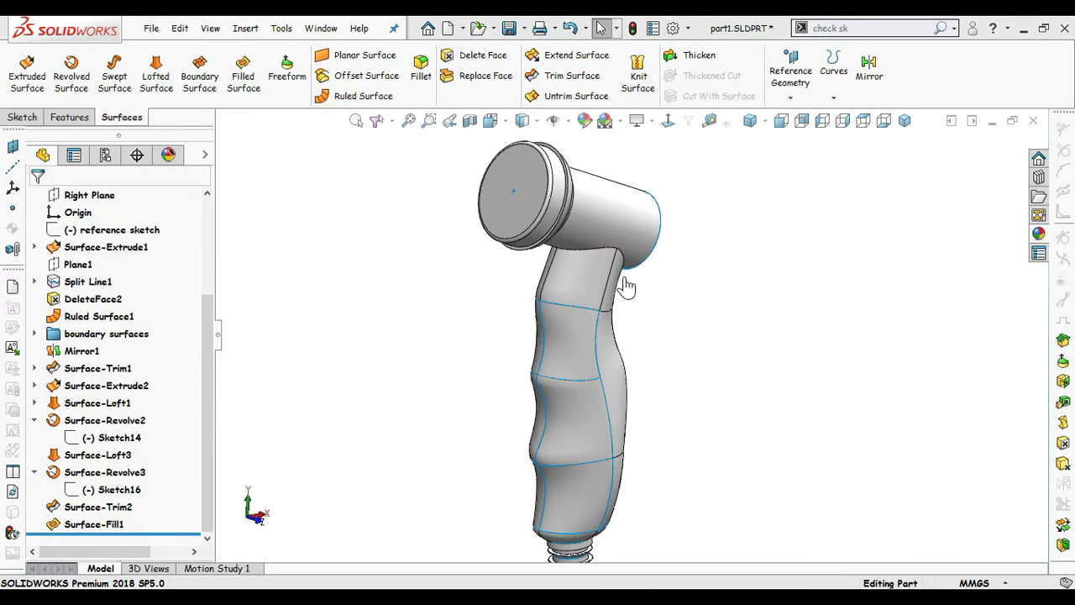
Step: Patch the small circular hole in the middle of the head's front face with a filled surface using a Contact boundary
scroll(699, 300, down, 2)
scroll(655, 299, up, 3)
scroll(523, 238, down, 3)
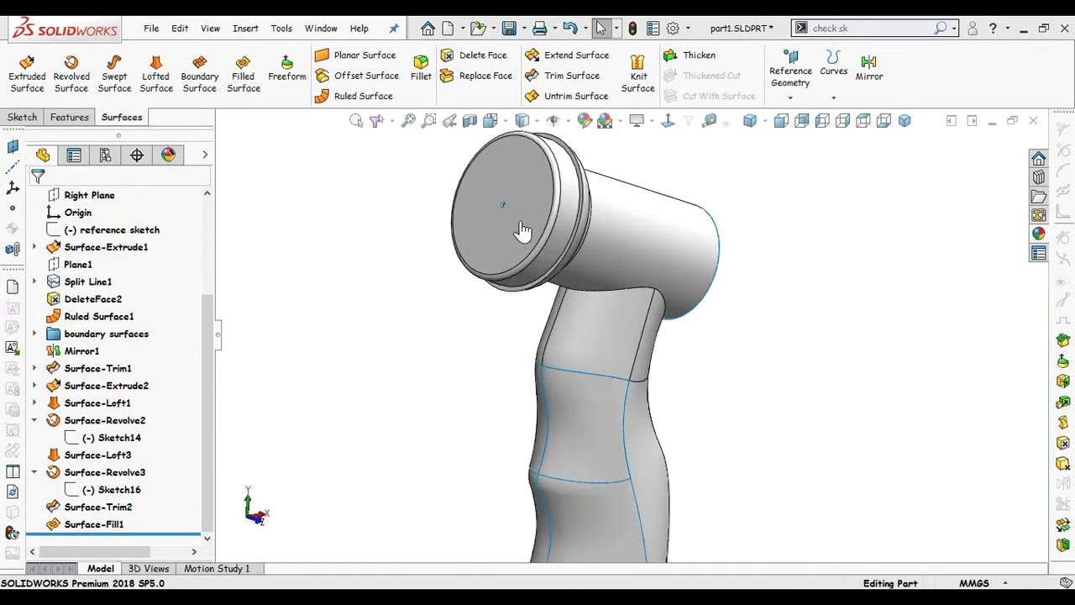
middle_drag(524, 215, 512, 180)
scroll(511, 180, down, 3)
scroll(518, 244, down, 3)
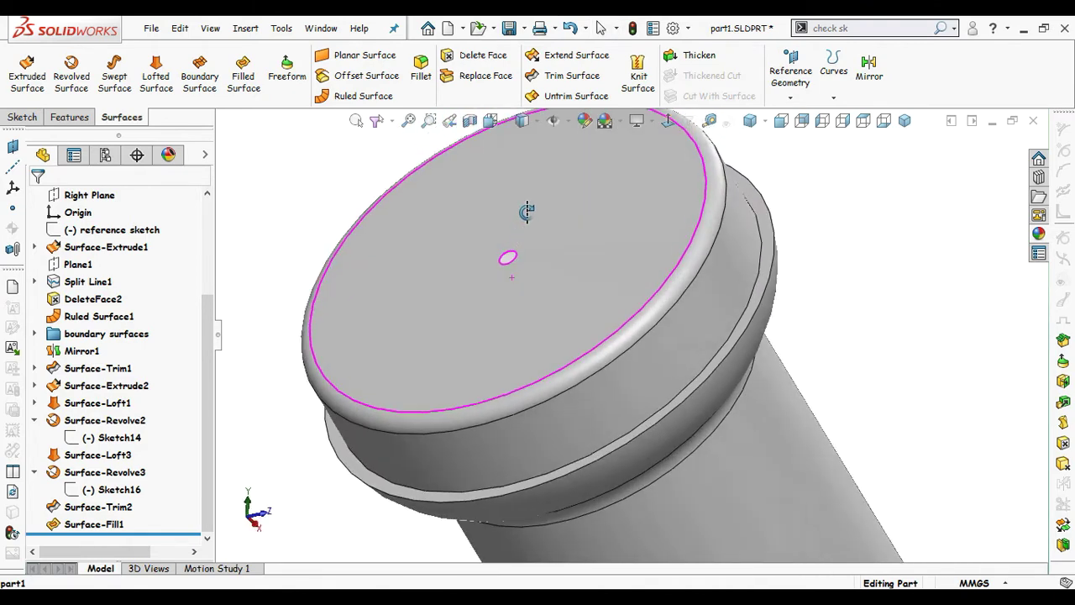
scroll(537, 250, down, 2)
scroll(537, 250, up, 3)
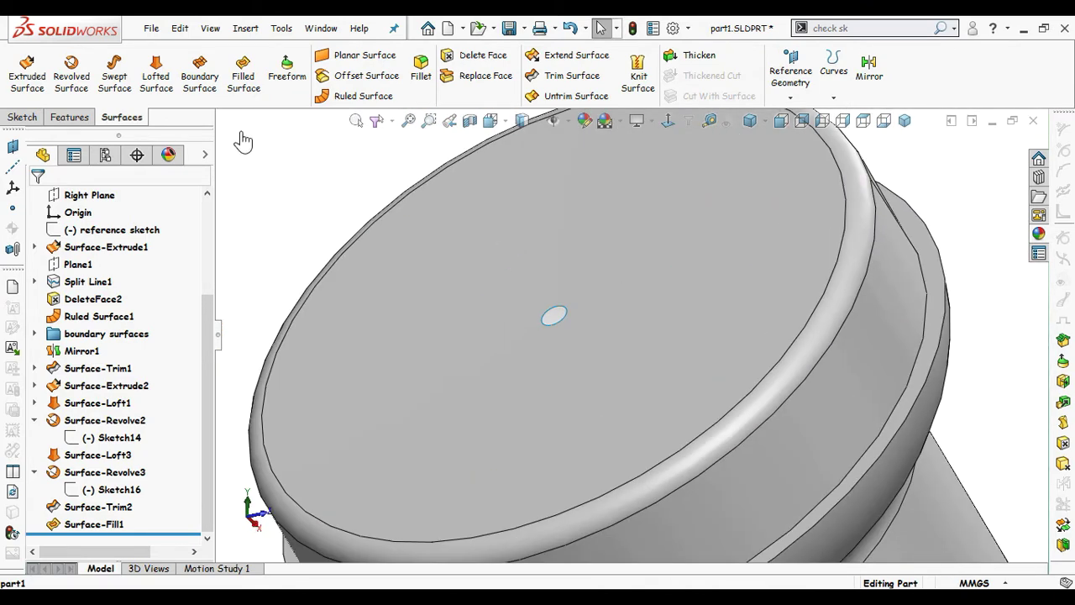
click(243, 74)
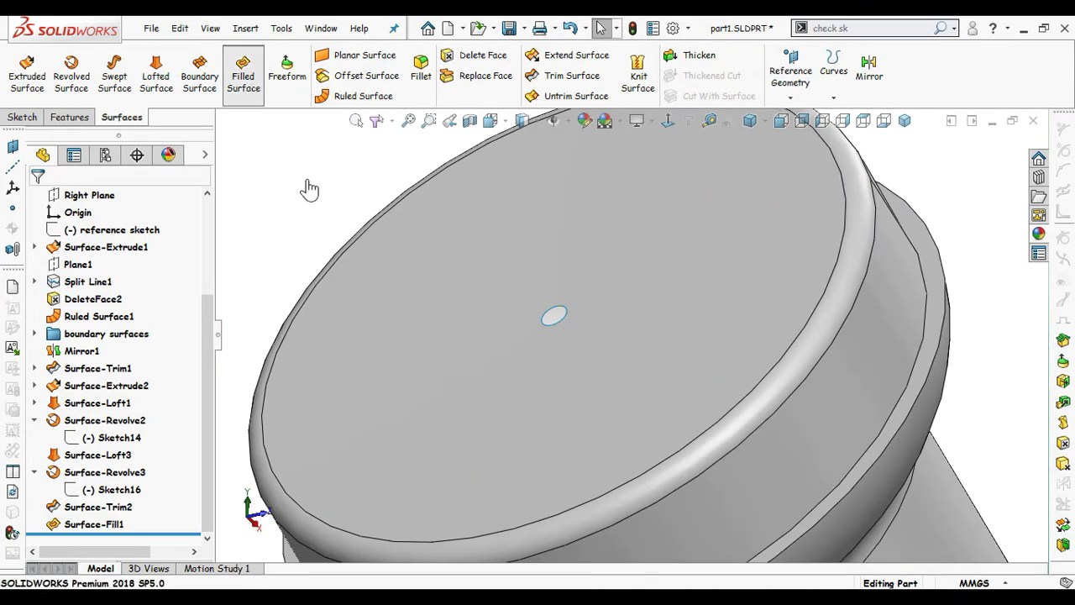
click(554, 314)
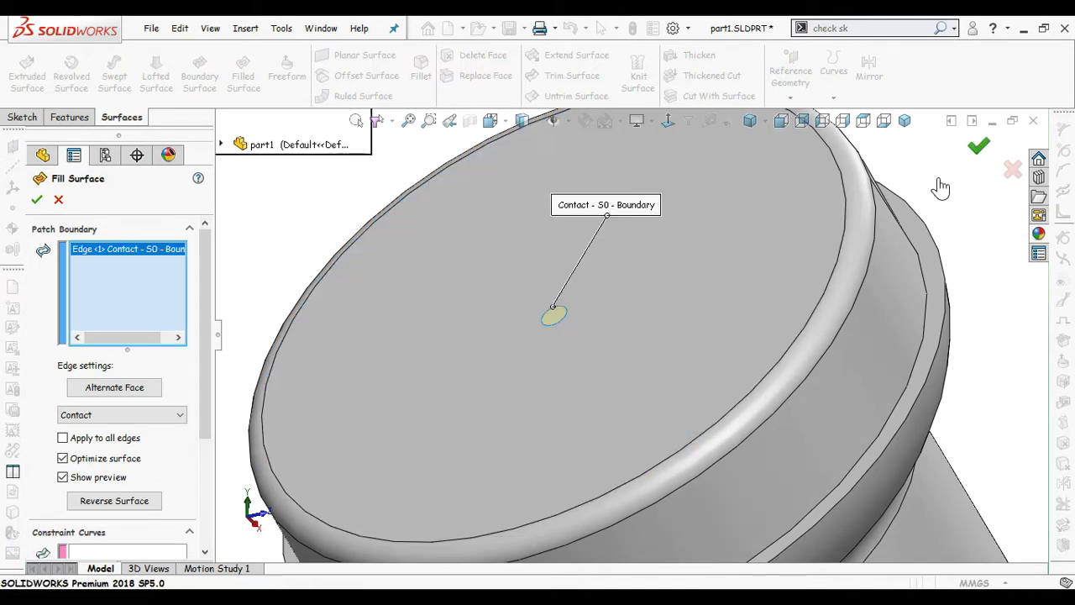
click(978, 147)
Step: Examine the front face of the head and the overall shape of the capped shower from several angles
scroll(815, 283, up, 4)
middle_drag(821, 265, 652, 283)
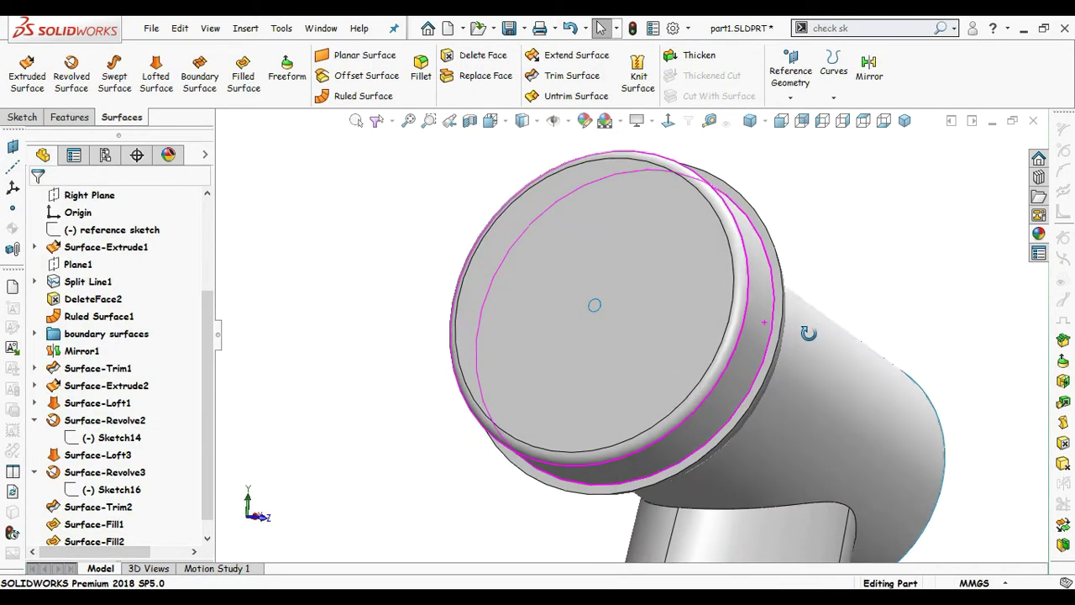
click(652, 283)
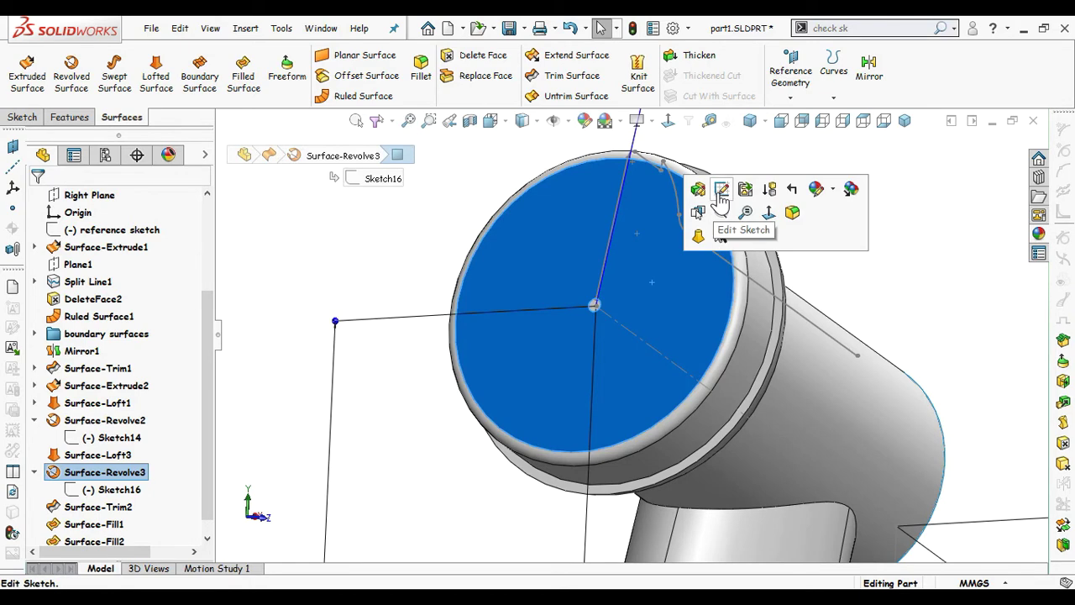
click(437, 252)
scroll(704, 294, up, 2)
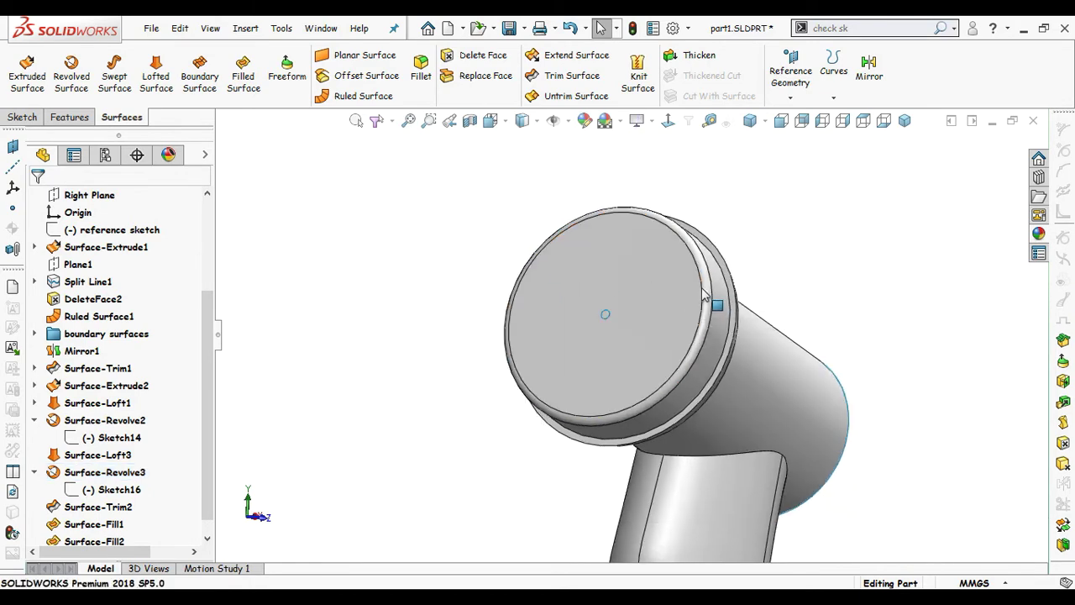
middle_drag(780, 264, 748, 305)
scroll(749, 305, up, 5)
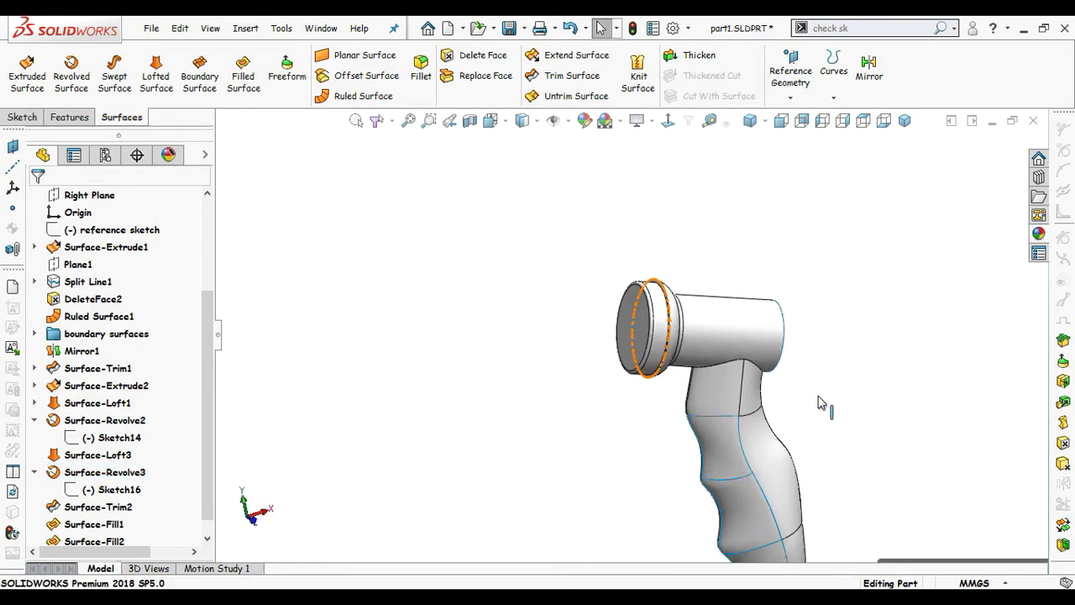
ctrl+middle_drag(820, 404, 667, 291)
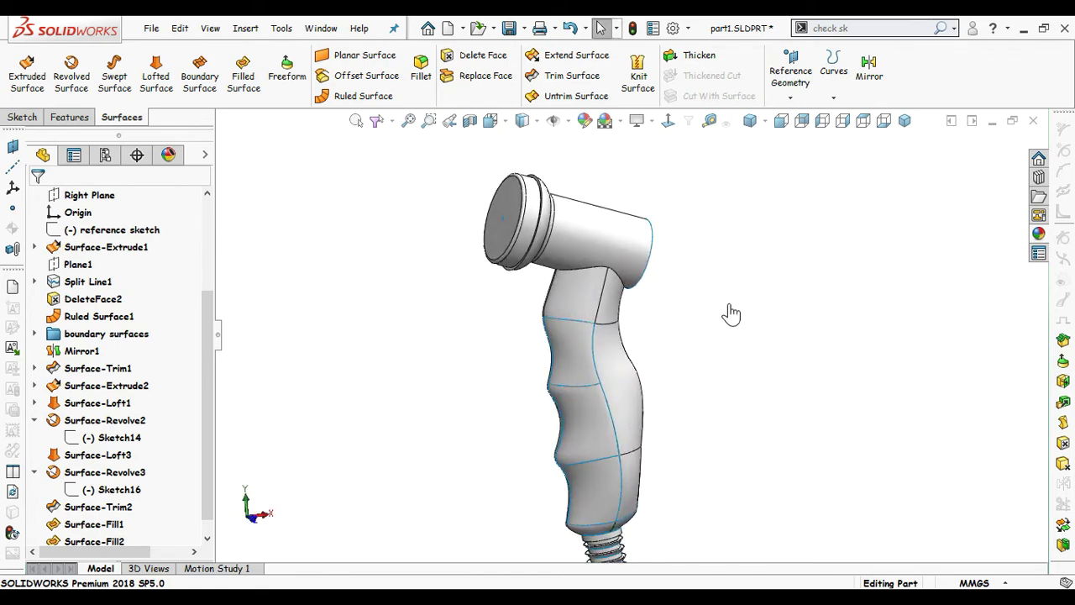
scroll(705, 340, up, 3)
Step: Knit all surfaces of the shower head, handle and threaded end together, with Merge entities and Gap Control enabled
click(637, 74)
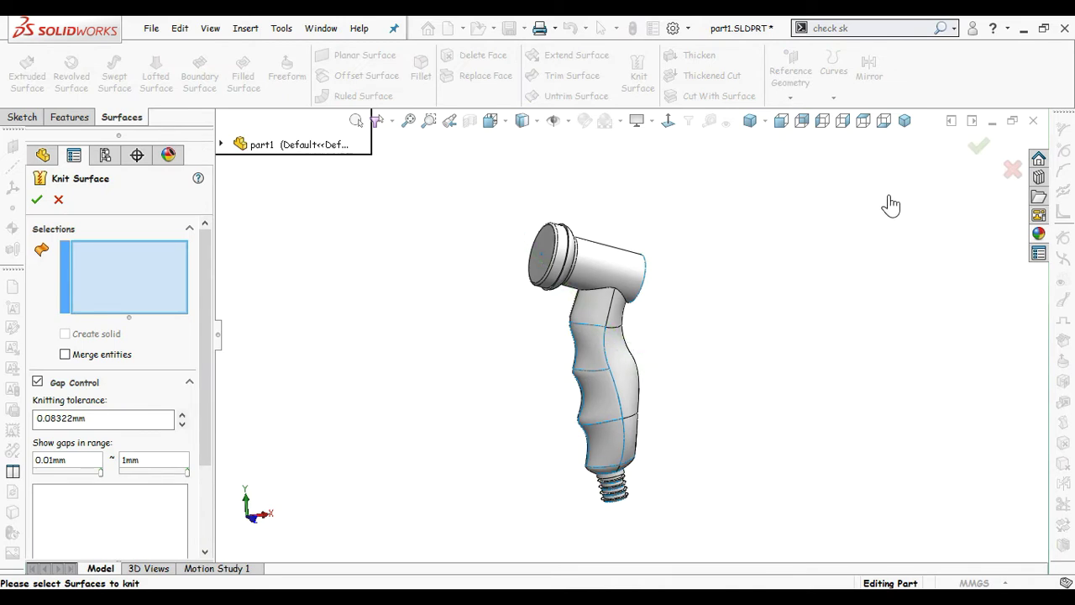
scroll(701, 86, up, 2)
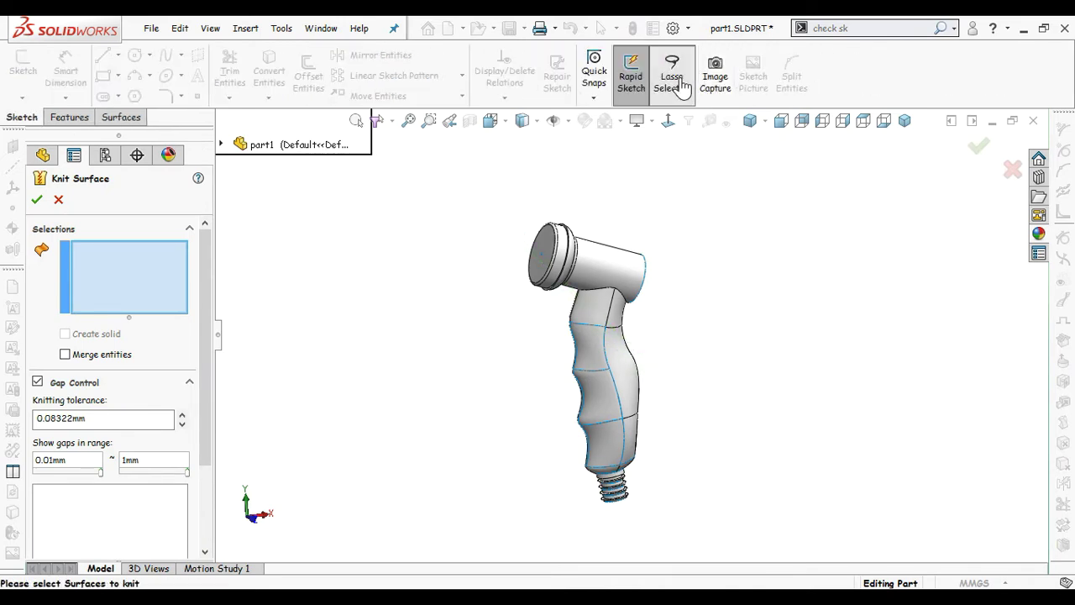
right_click(700, 184)
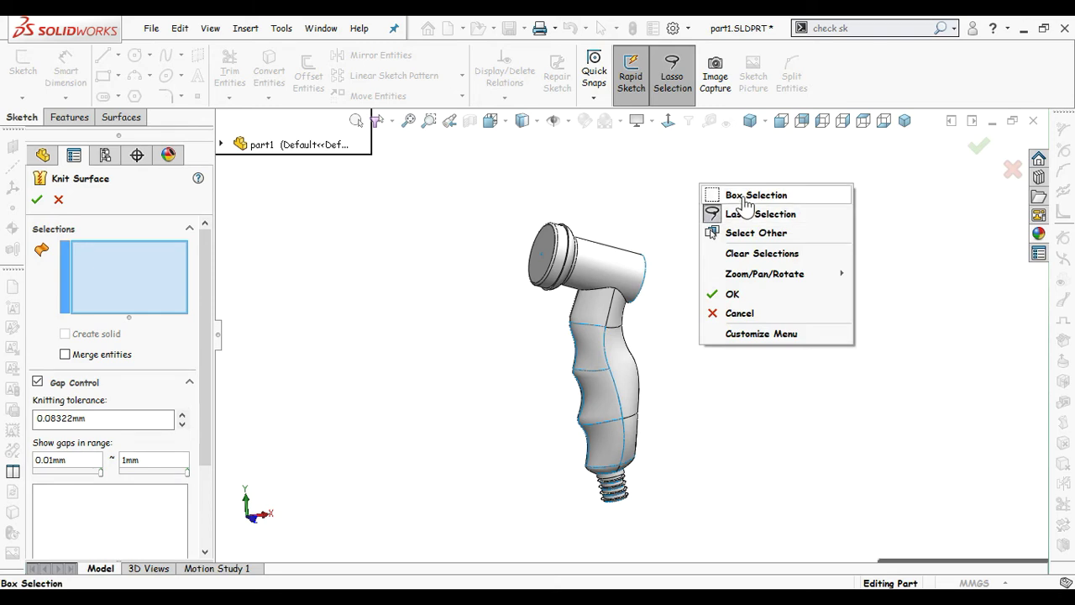
click(745, 197)
drag(691, 512, 705, 546)
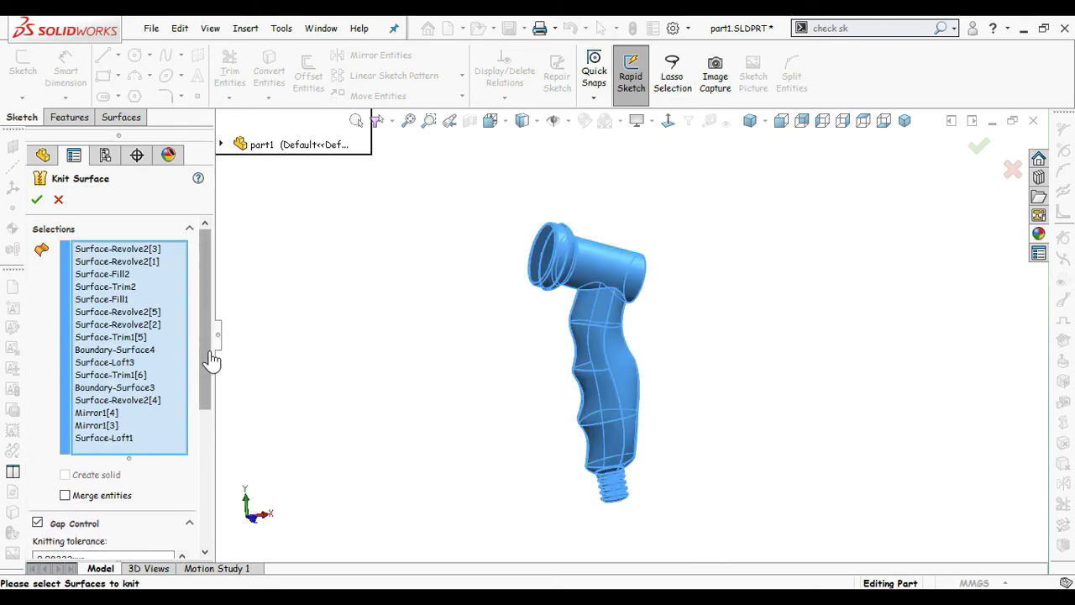
scroll(129, 414, down, 3)
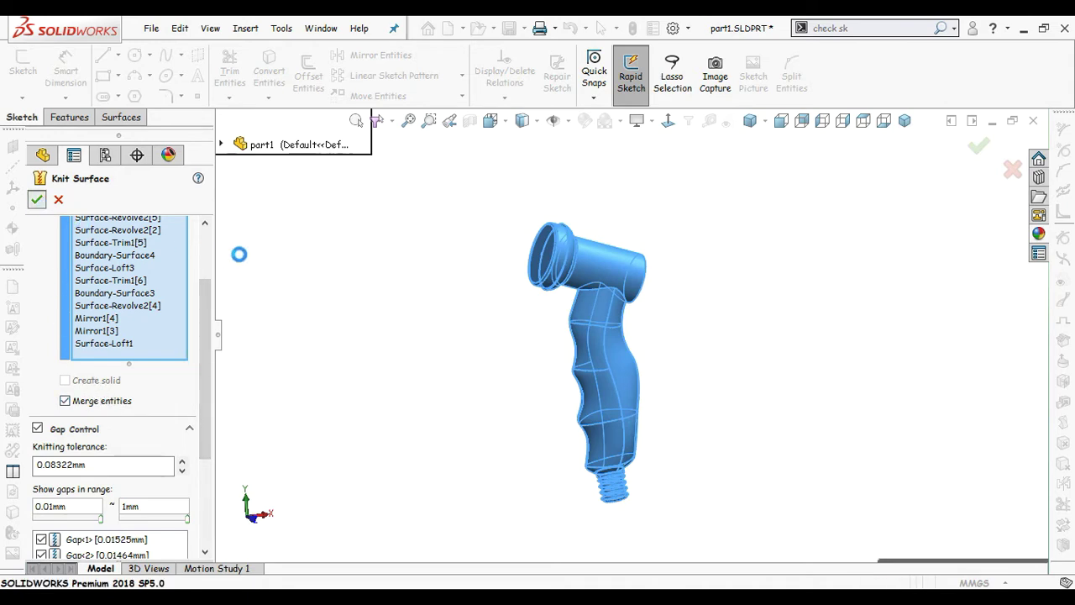
scroll(682, 319, down, 2)
Step: Fillet the edge where the handle meets the shower head with a symmetric 10 mm radius
middle_drag(644, 306, 601, 279)
click(538, 234)
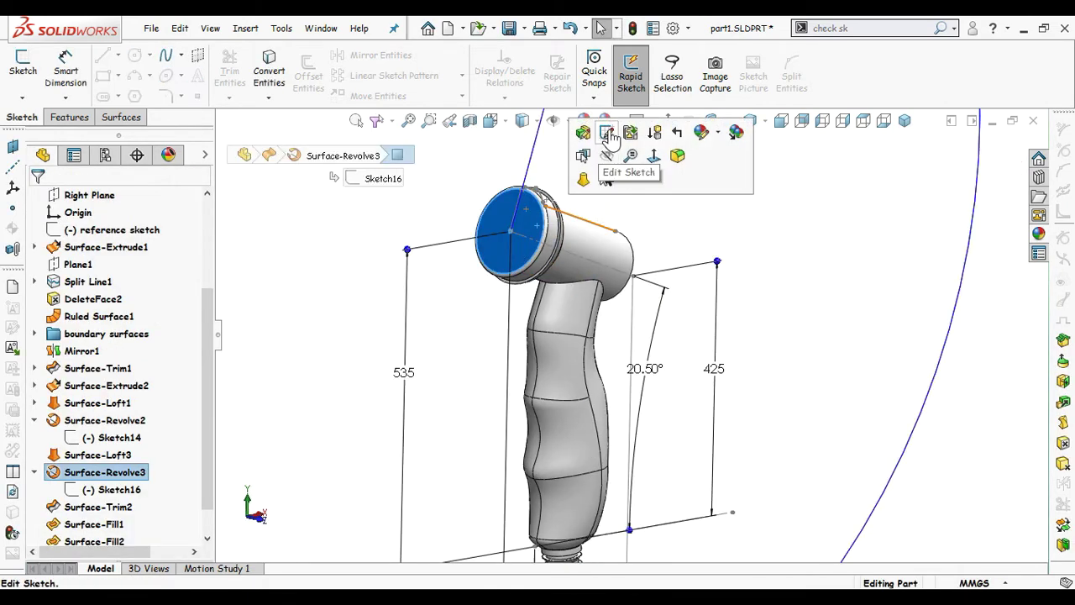
click(698, 271)
mouse_move(698, 271)
middle_down()
mouse_move(552, 233)
mouse_move(654, 260)
mouse_move(658, 271)
middle_up()
scroll(655, 273, down, 2)
scroll(505, 69, up, 2)
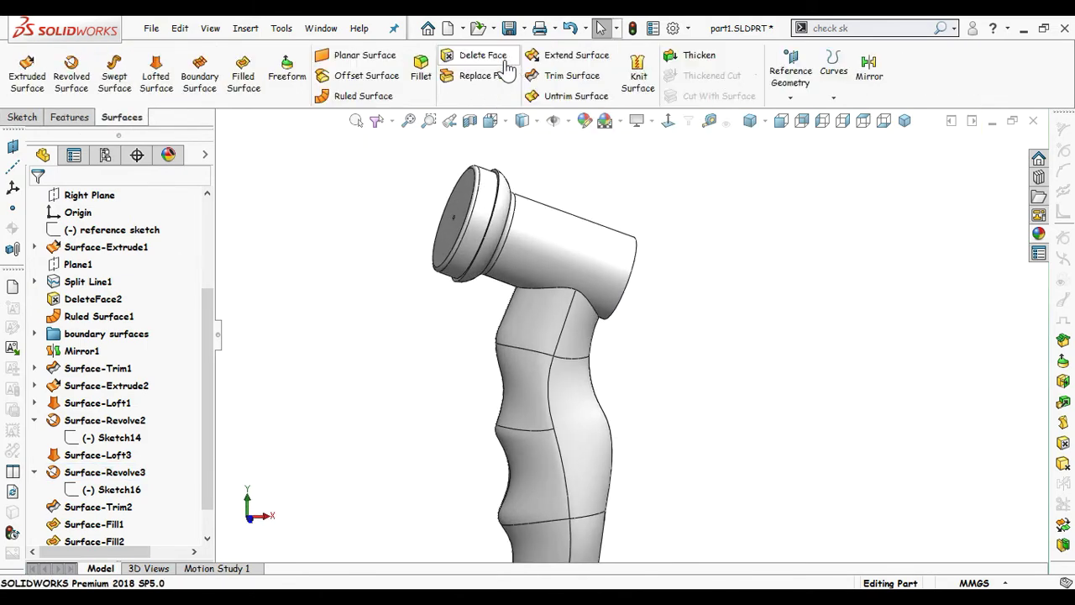
click(452, 84)
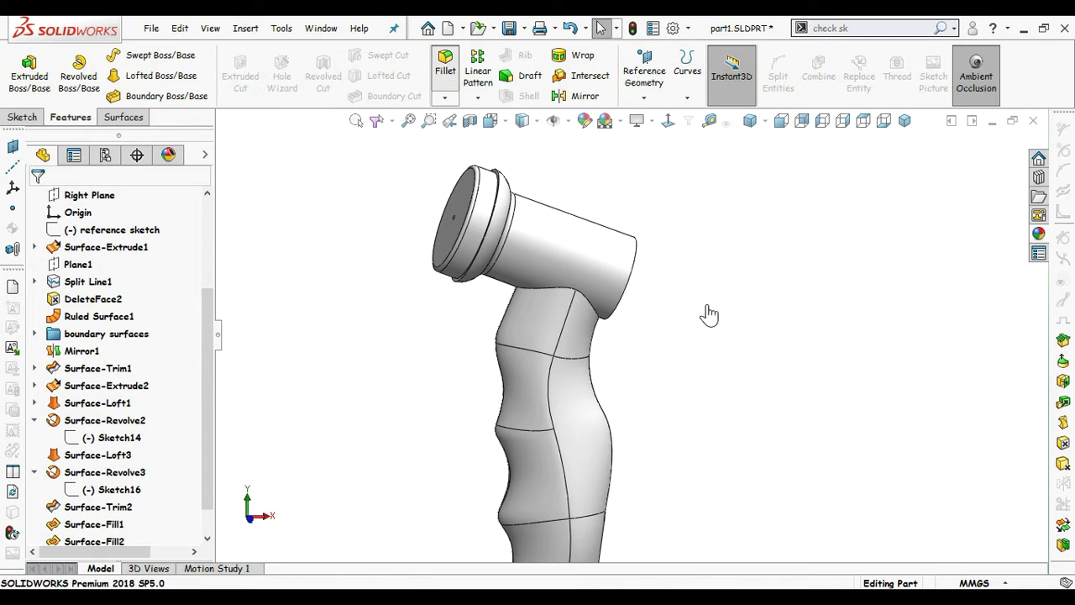
click(563, 294)
middle_drag(647, 373, 631, 334)
scroll(643, 345, down, 3)
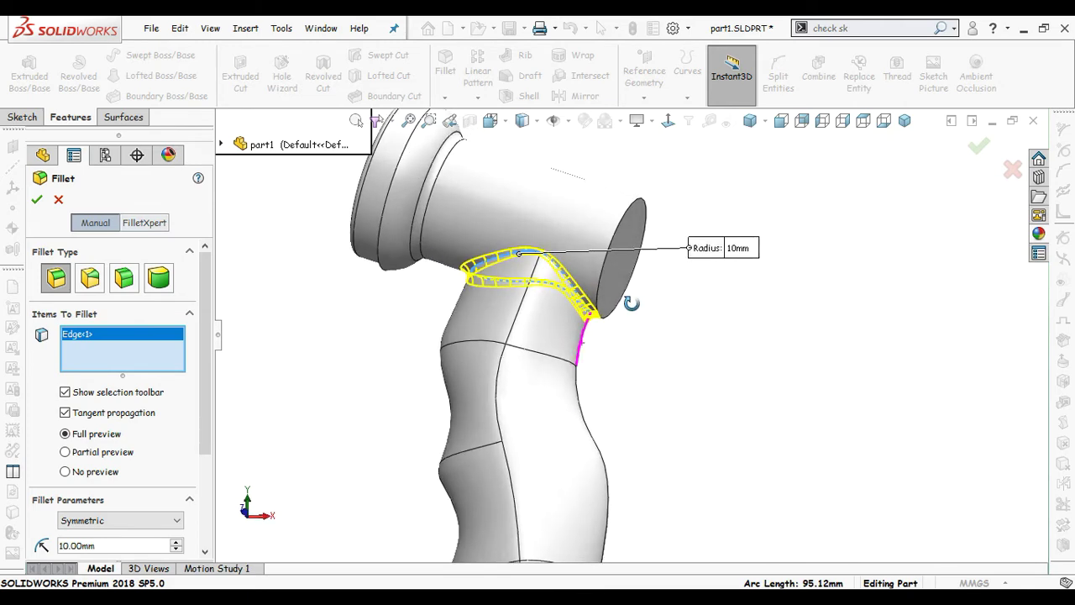
scroll(608, 328, down, 3)
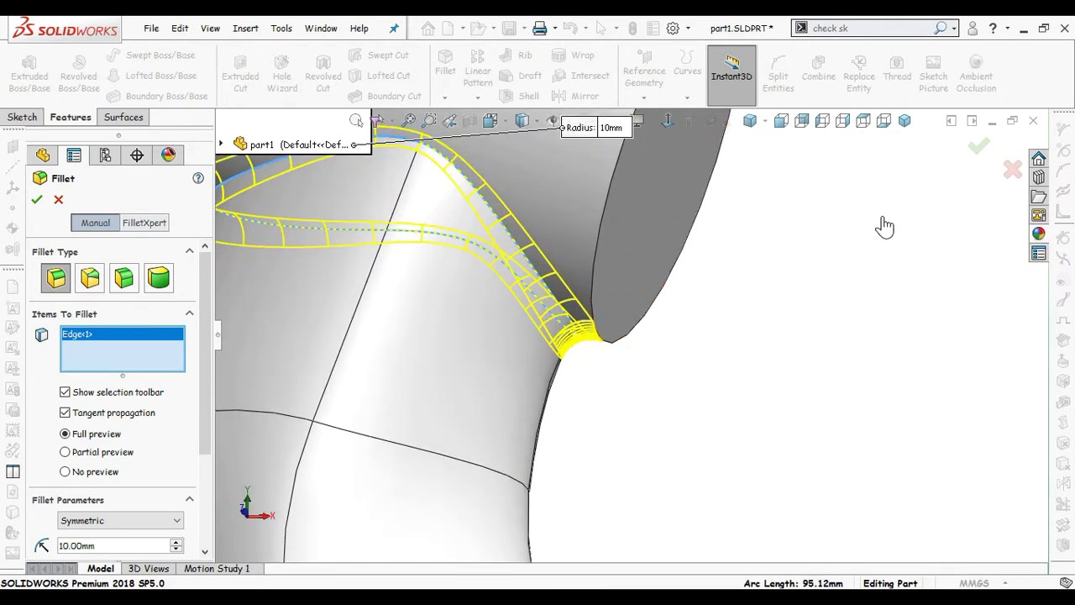
scroll(718, 370, up, 4)
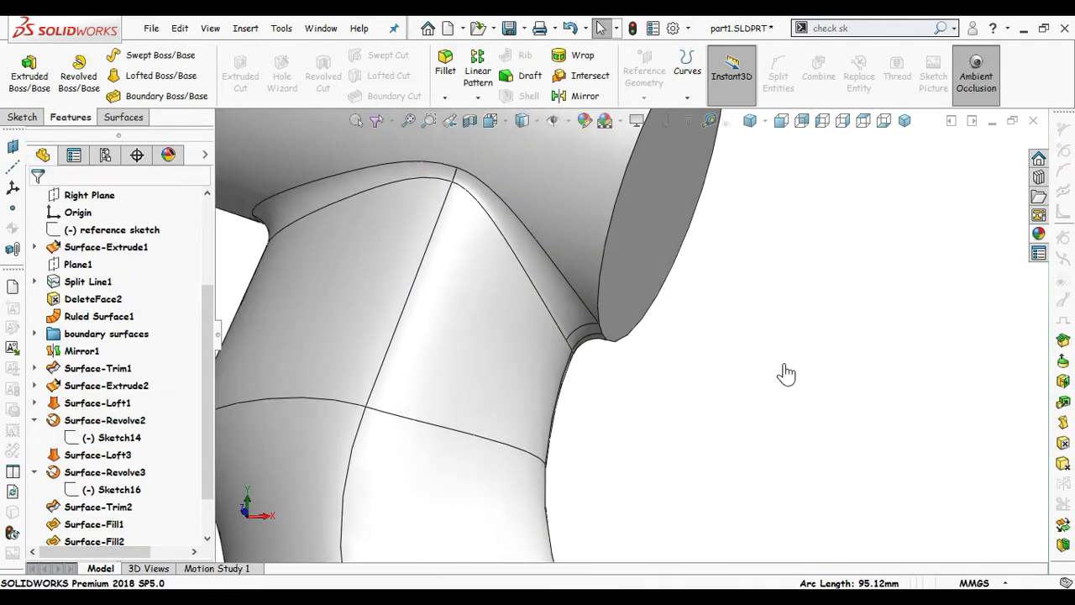
middle_drag(720, 353, 662, 288)
click(661, 287)
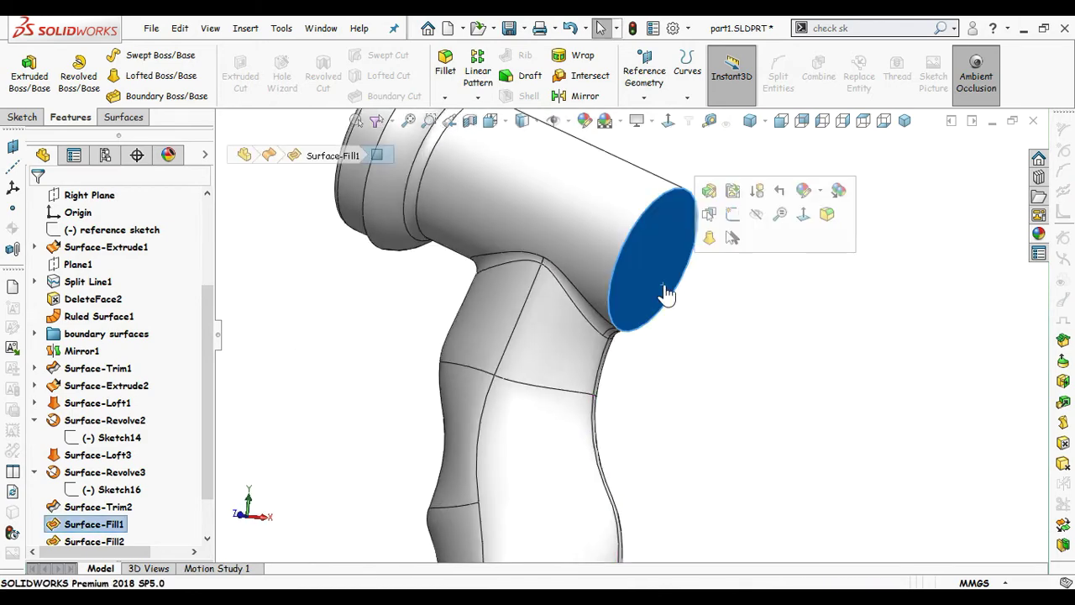
mouse_move(698, 346)
middle_down()
mouse_move(669, 365)
mouse_move(550, 231)
middle_up()
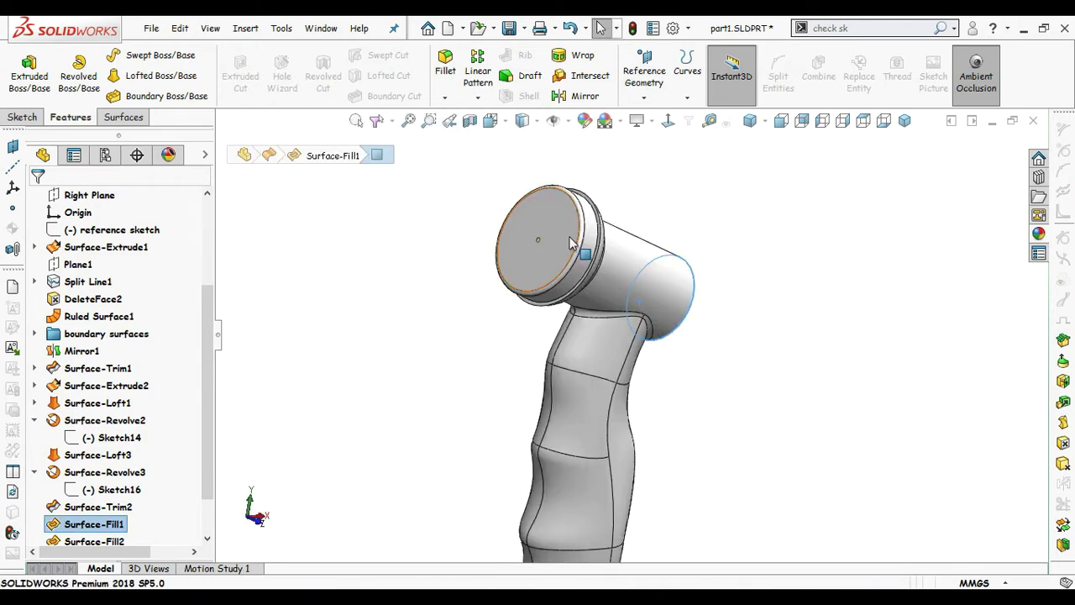
click(550, 231)
click(755, 277)
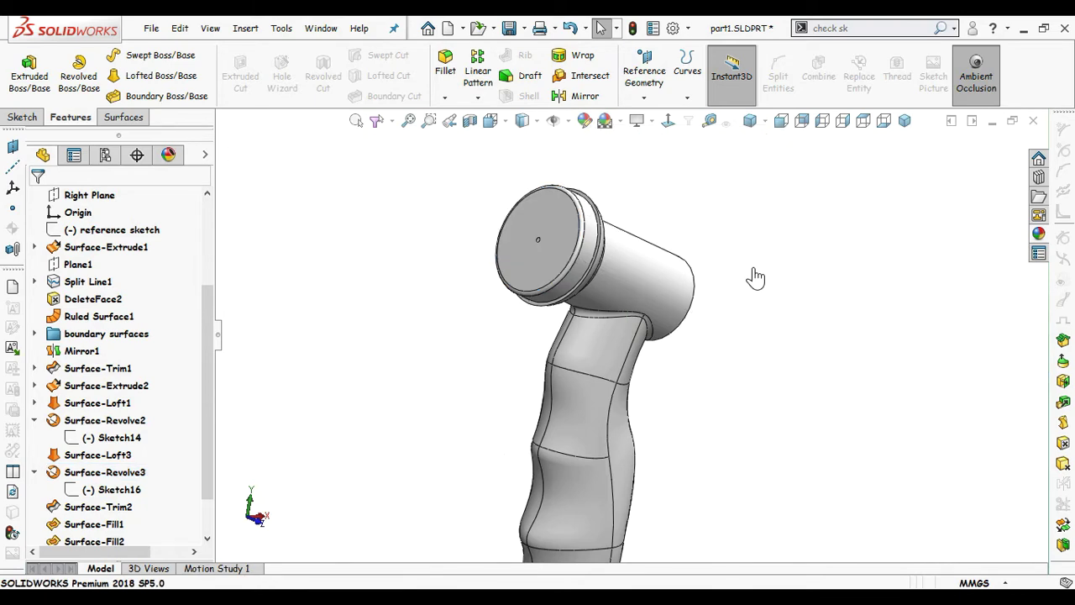
middle_drag(781, 320, 758, 305)
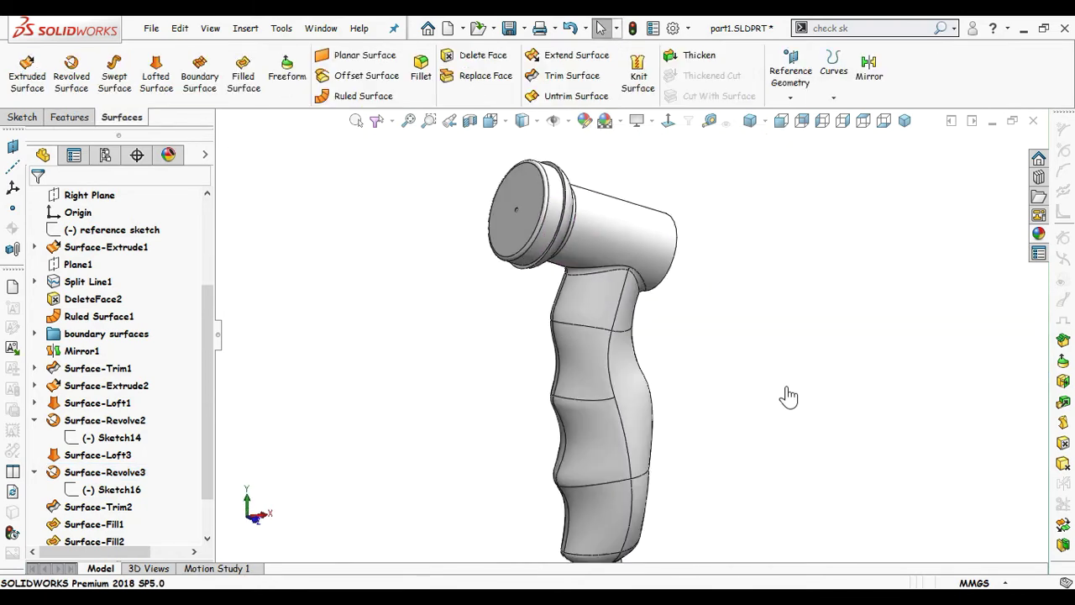
Step: Start a sketch on the flat back face of the shower head and orient the view normal to that face
middle_drag(720, 361, 626, 267)
click(626, 267)
click(692, 193)
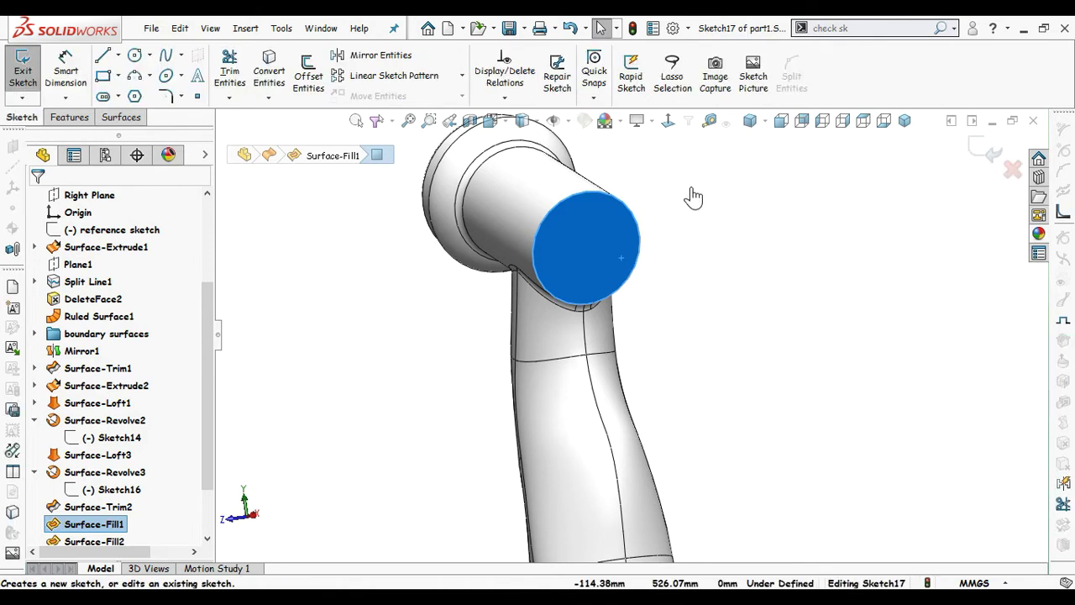
click(669, 121)
click(698, 210)
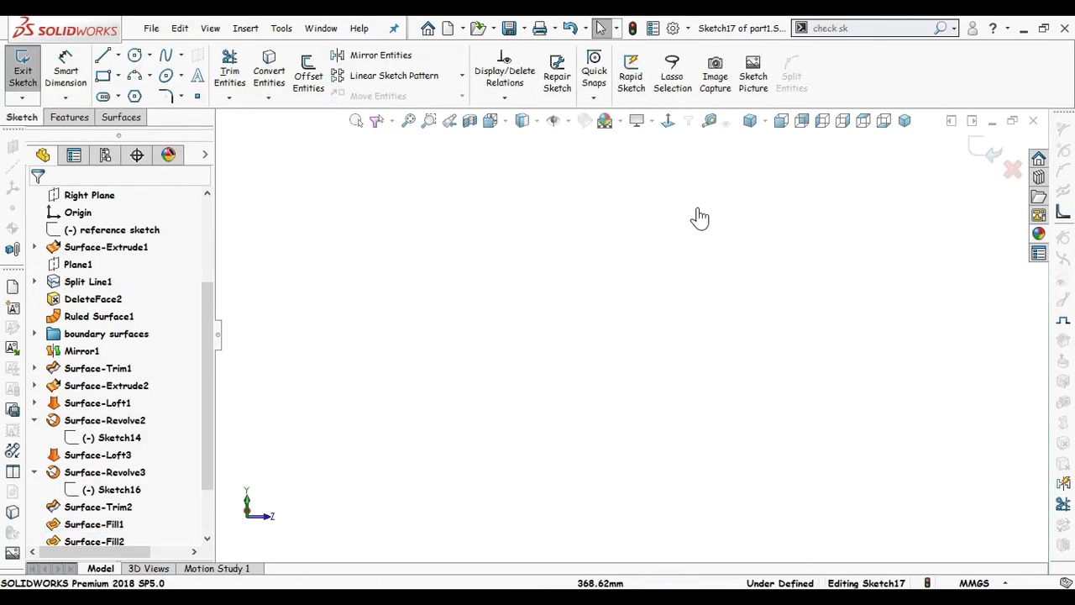
click(409, 121)
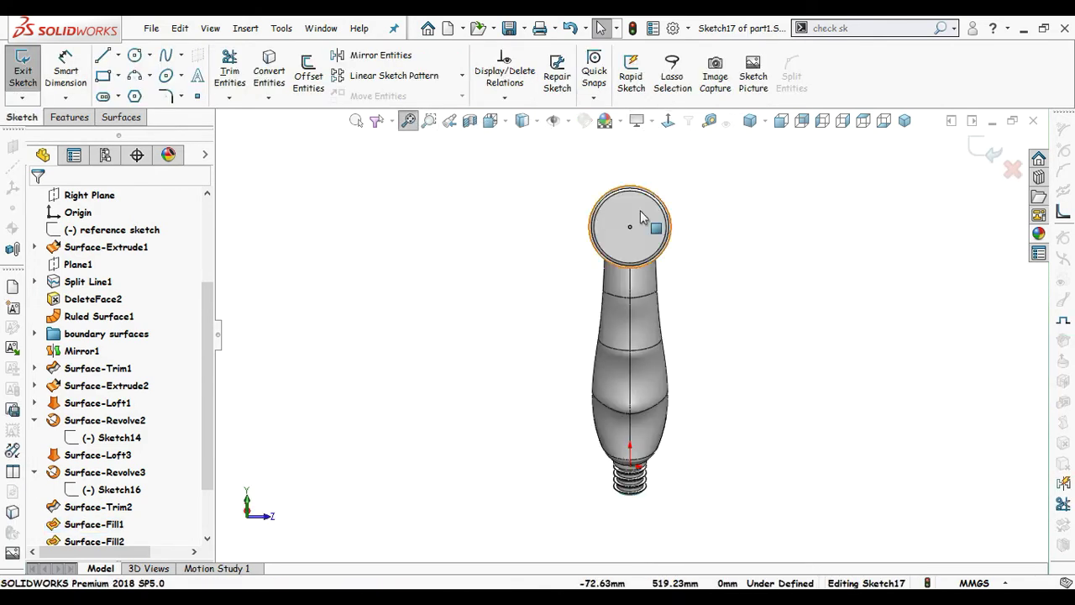
click(670, 120)
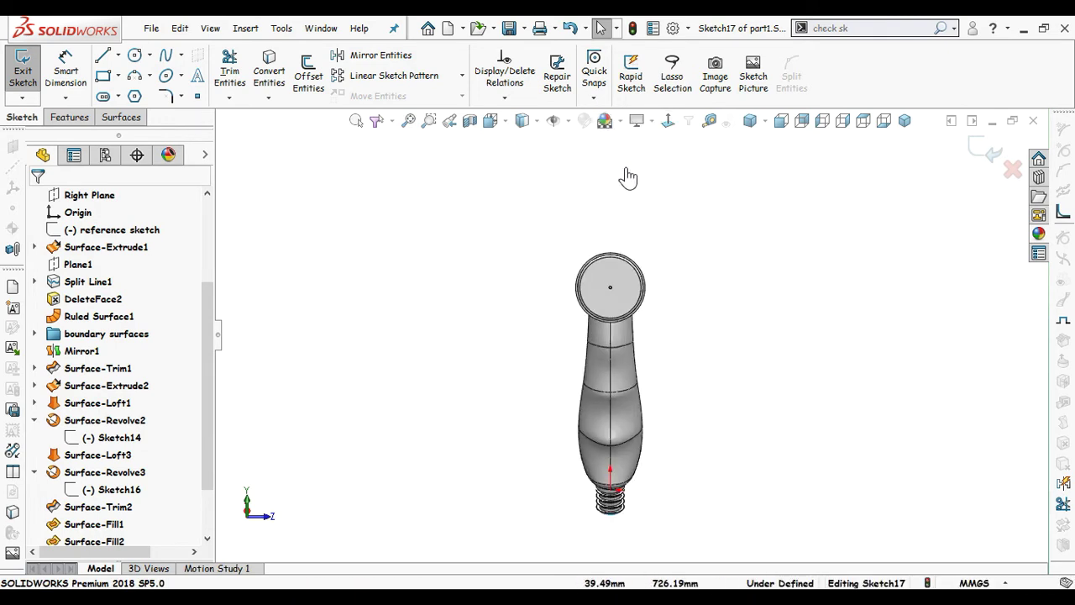
click(669, 120)
Step: Sketch a circle on the head's back face, concentric with the face's outline and well inside it
key(s)
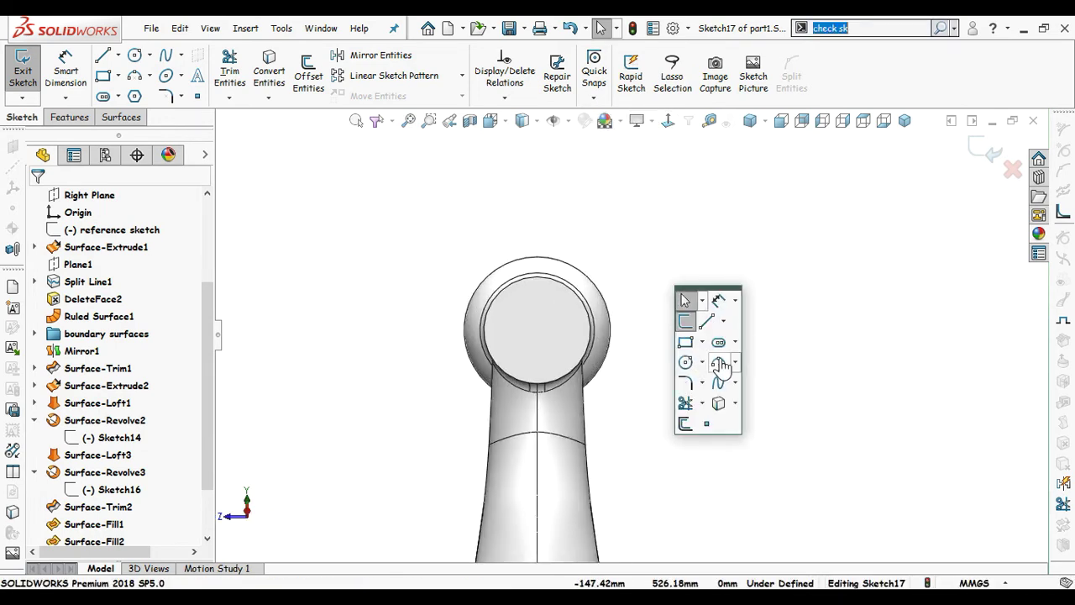
click(687, 362)
scroll(547, 340, down, 1)
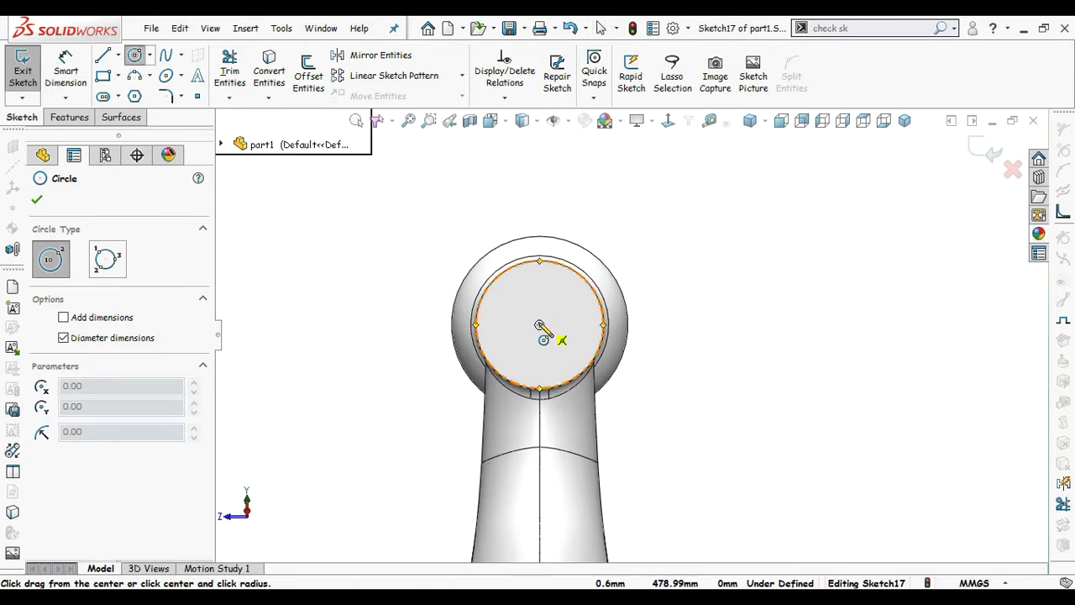
click(540, 325)
click(567, 320)
scroll(567, 321, down, 5)
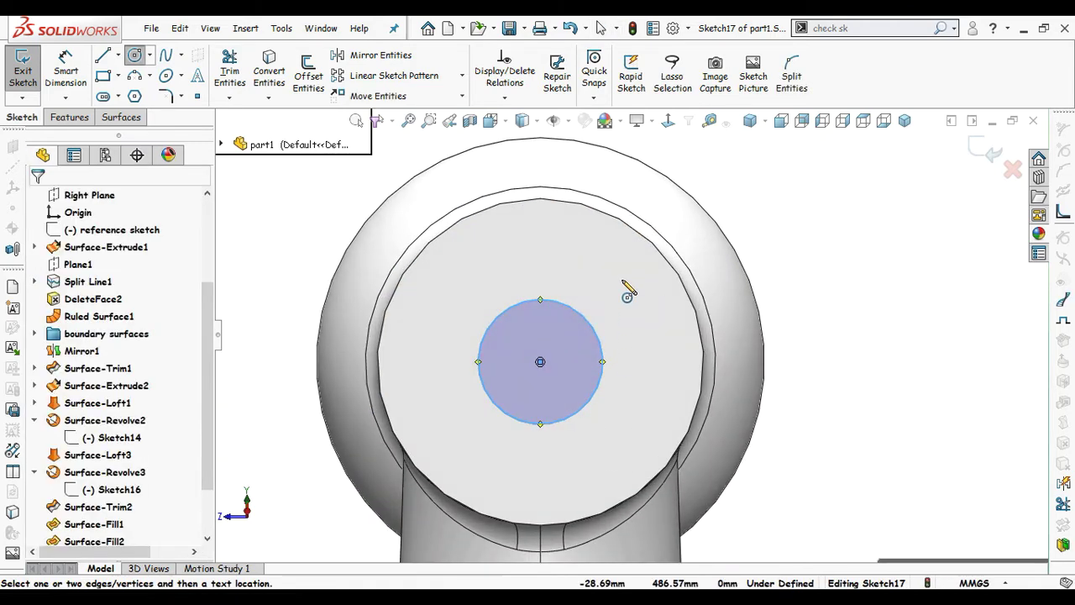
Step: Dimension the diameter of the concentric circle sketched on the head's back face
click(598, 334)
click(592, 296)
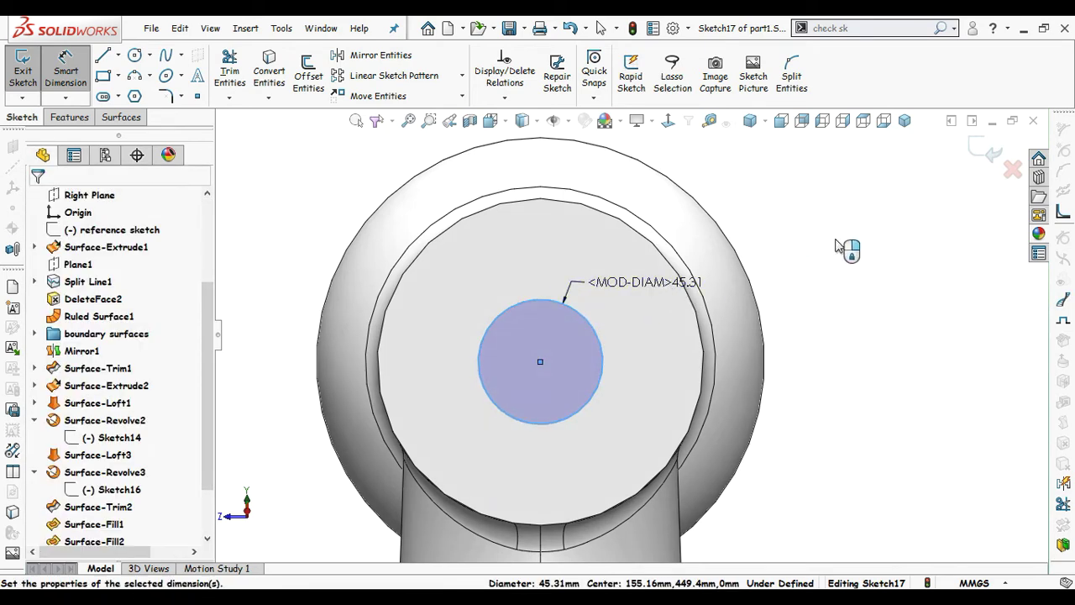
key(Return)
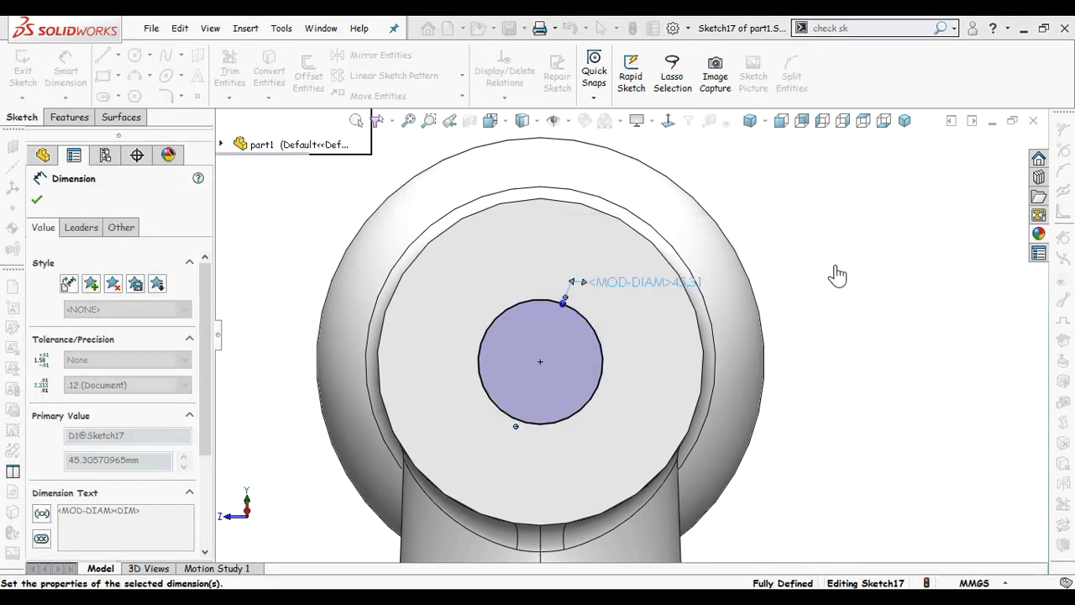
scroll(614, 91, down, 2)
Step: Trim the back face with the circle sketch as a standard trim tool, removing the circular piece inside it
click(589, 78)
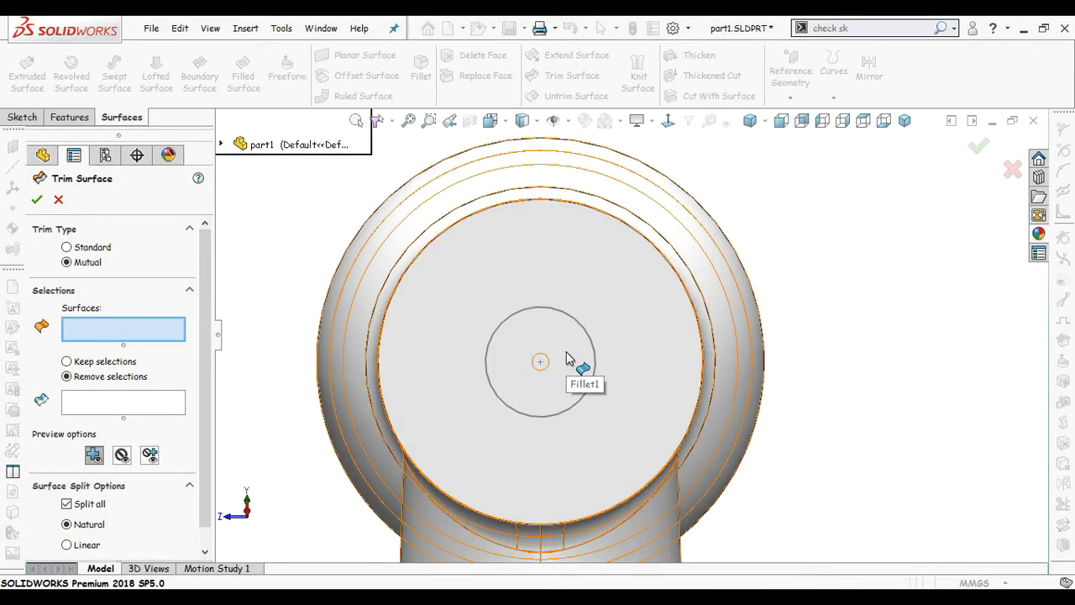
click(81, 247)
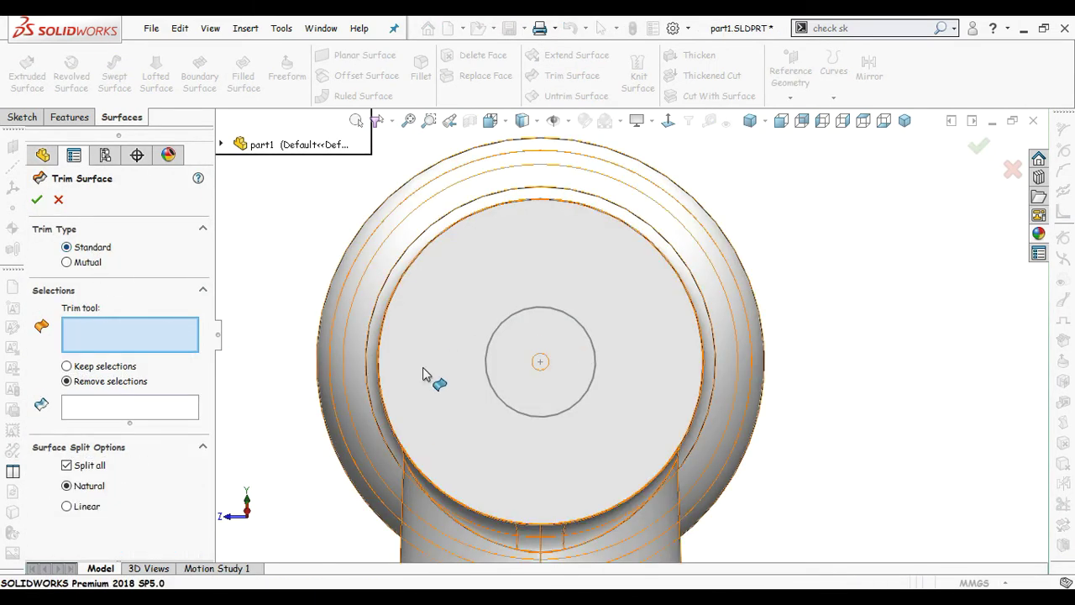
click(518, 326)
click(542, 357)
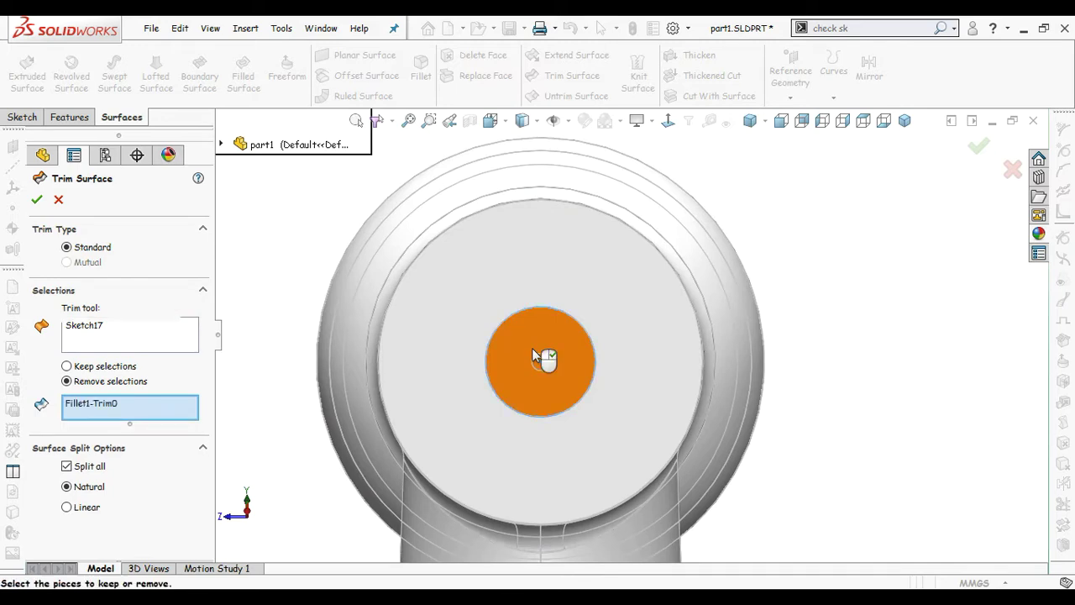
click(977, 149)
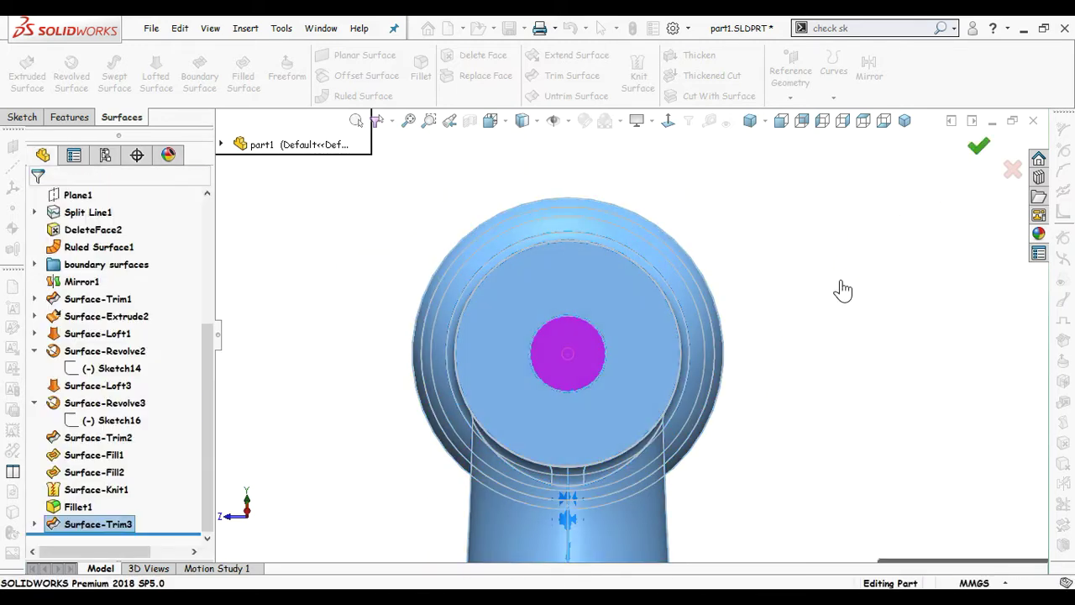
click(802, 344)
Step: Start a sketch on the ring-shaped back face and convert the circle of the trim sketch into it
middle_drag(802, 344, 799, 438)
scroll(823, 402, up, 3)
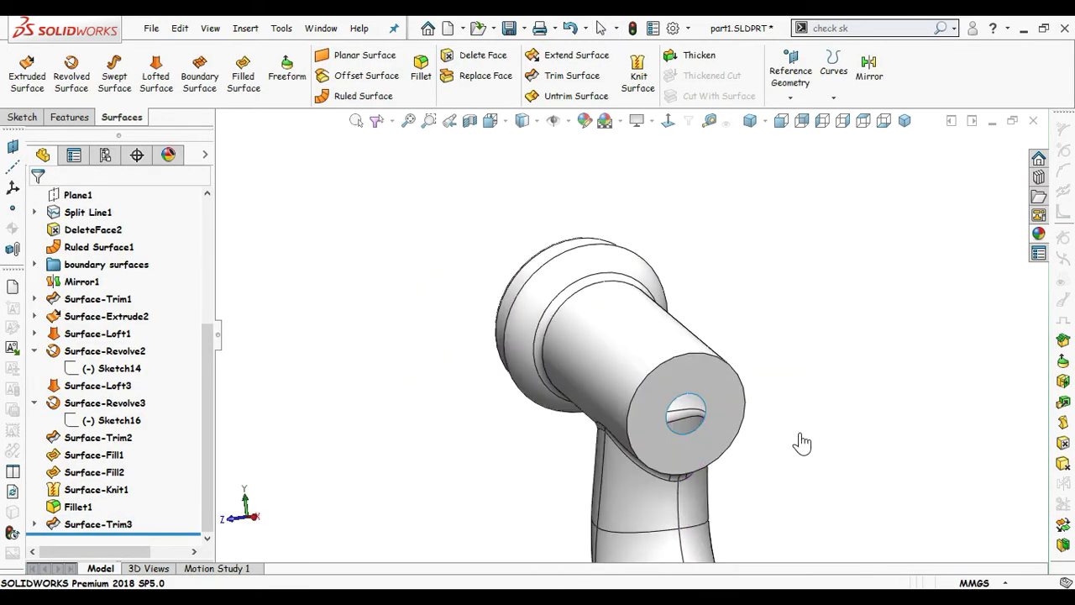
scroll(800, 439, down, 3)
click(656, 382)
click(697, 309)
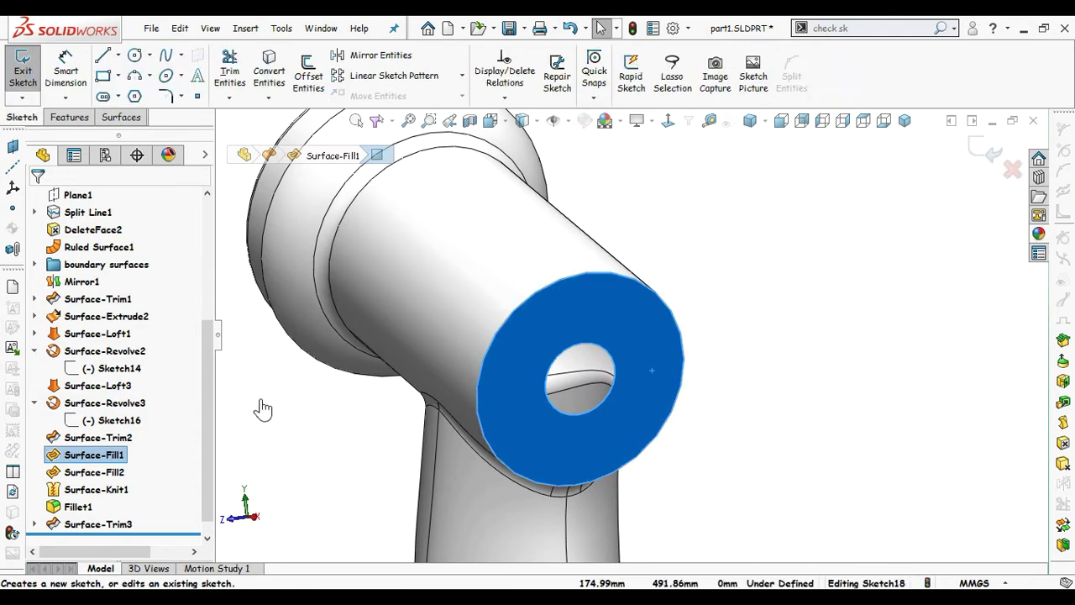
scroll(89, 492, down, 1)
click(34, 506)
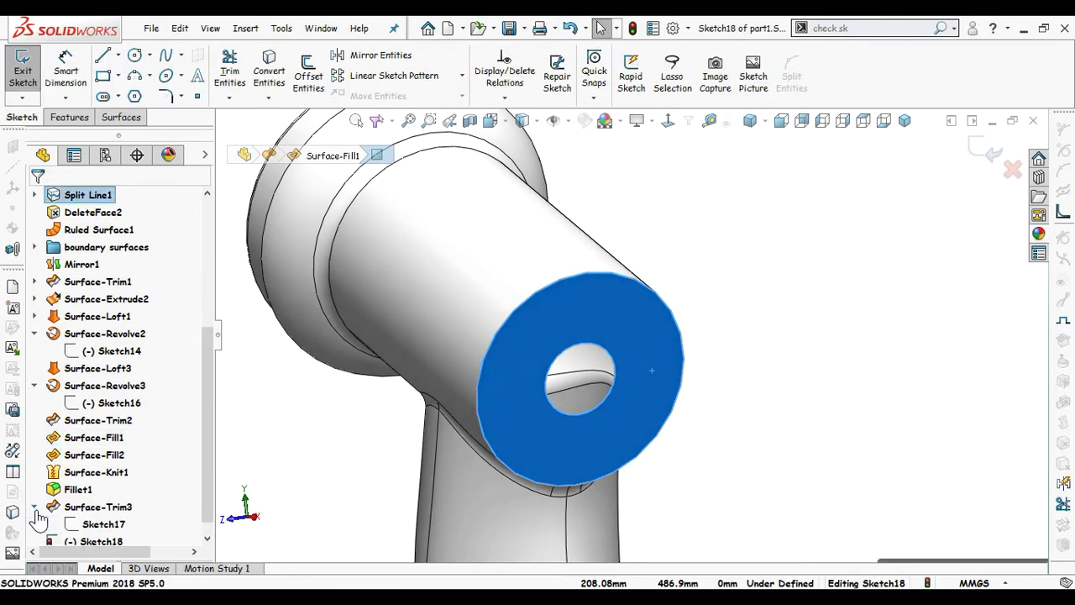
click(104, 524)
click(267, 91)
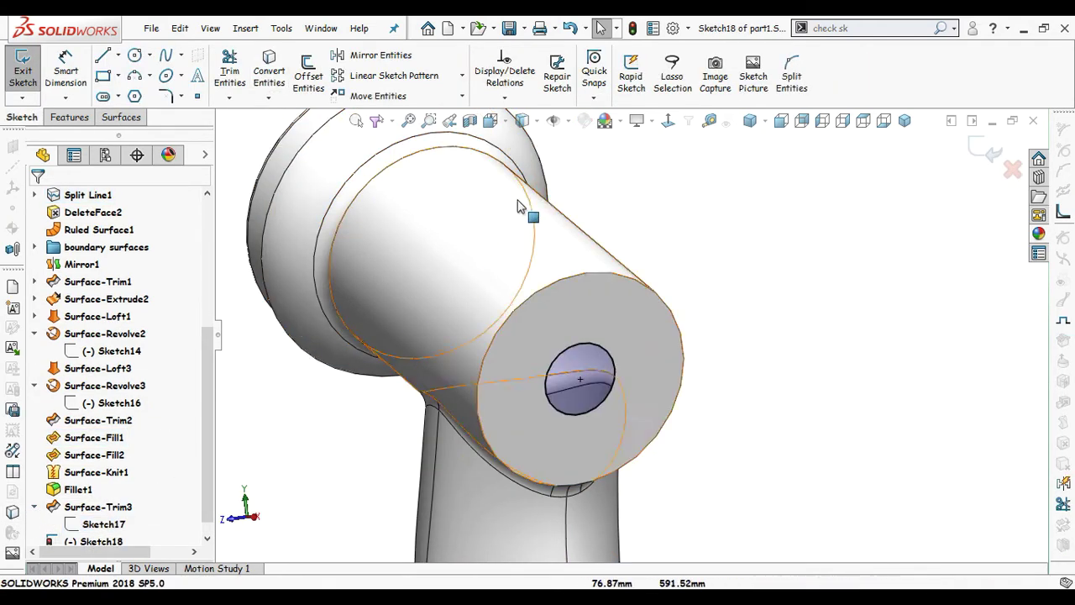
Step: Extrude the converted circle as a blind 5 mm boss with a one-direction thin wall of 5 mm
click(69, 118)
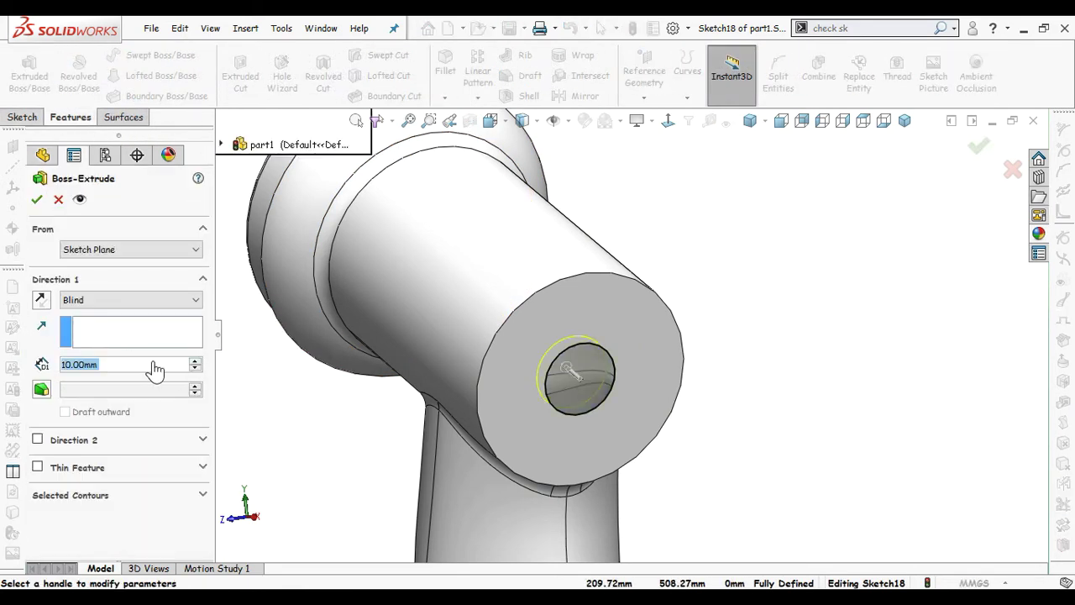
text(5)
mouse_move(189, 394)
key(Return)
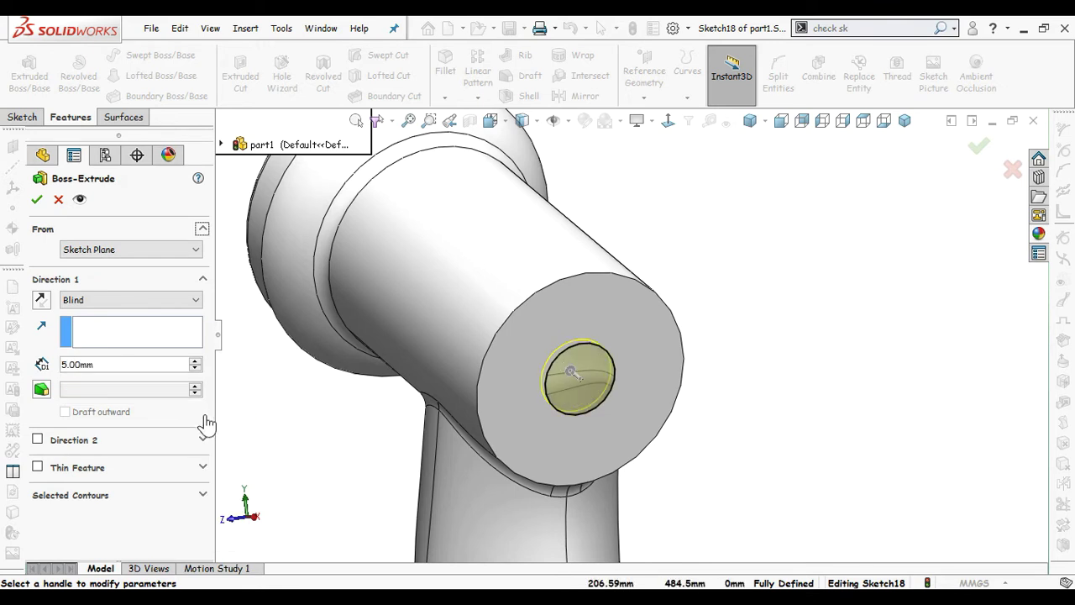
click(37, 468)
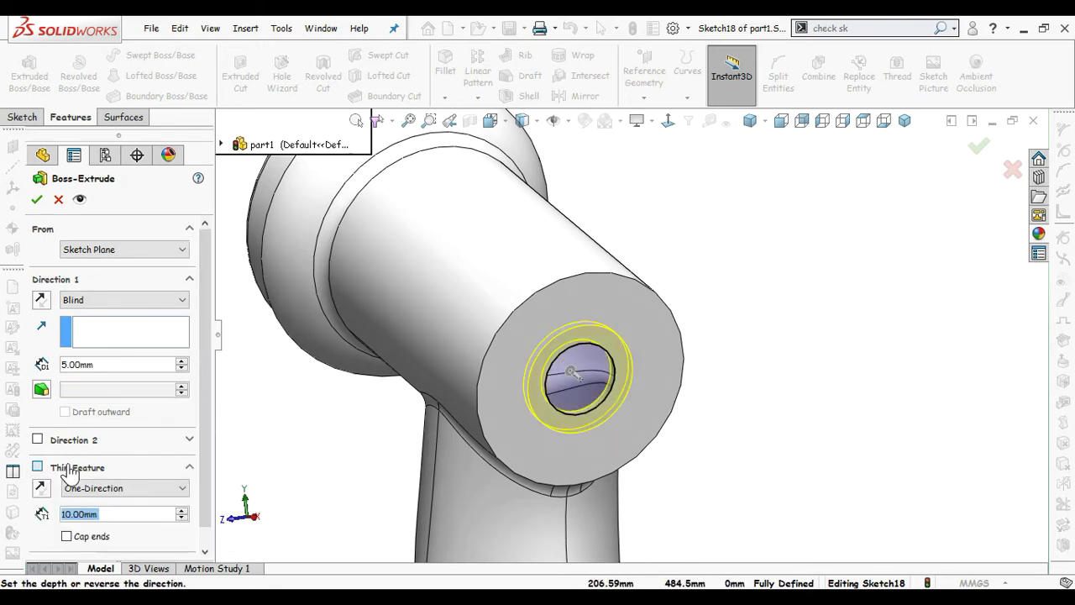
scroll(203, 464, down, 1)
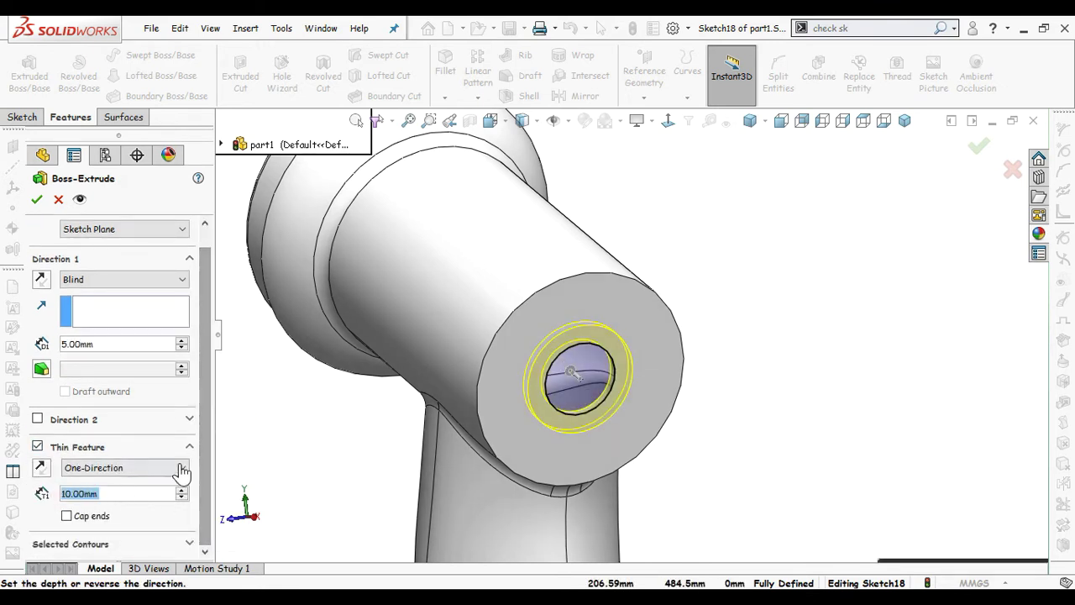
text(5)
key(Return)
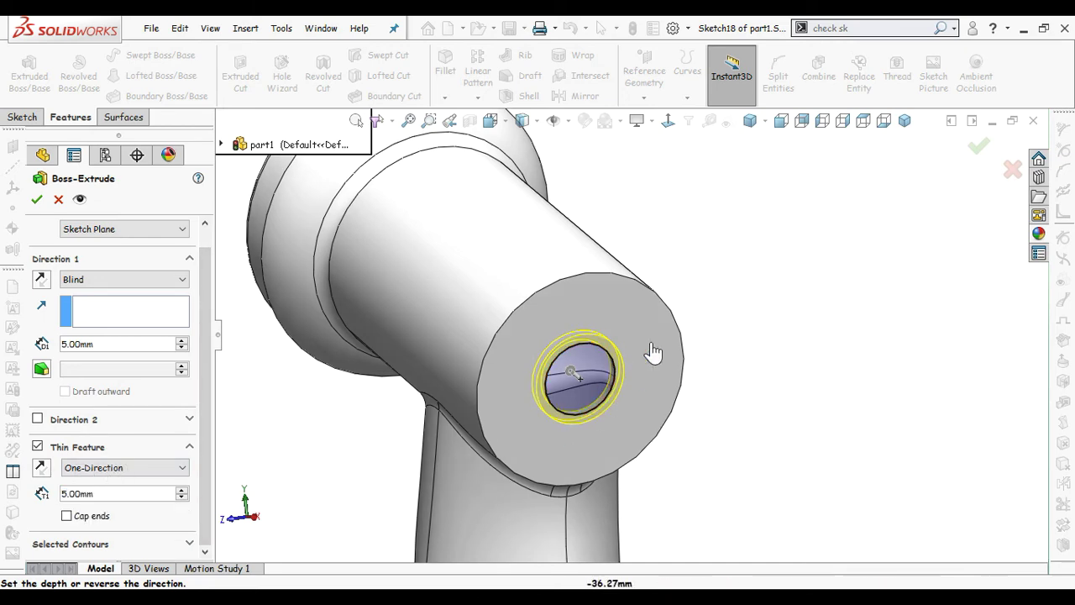
mouse_move(654, 353)
middle_down()
mouse_move(684, 391)
mouse_move(686, 448)
mouse_move(660, 344)
middle_up()
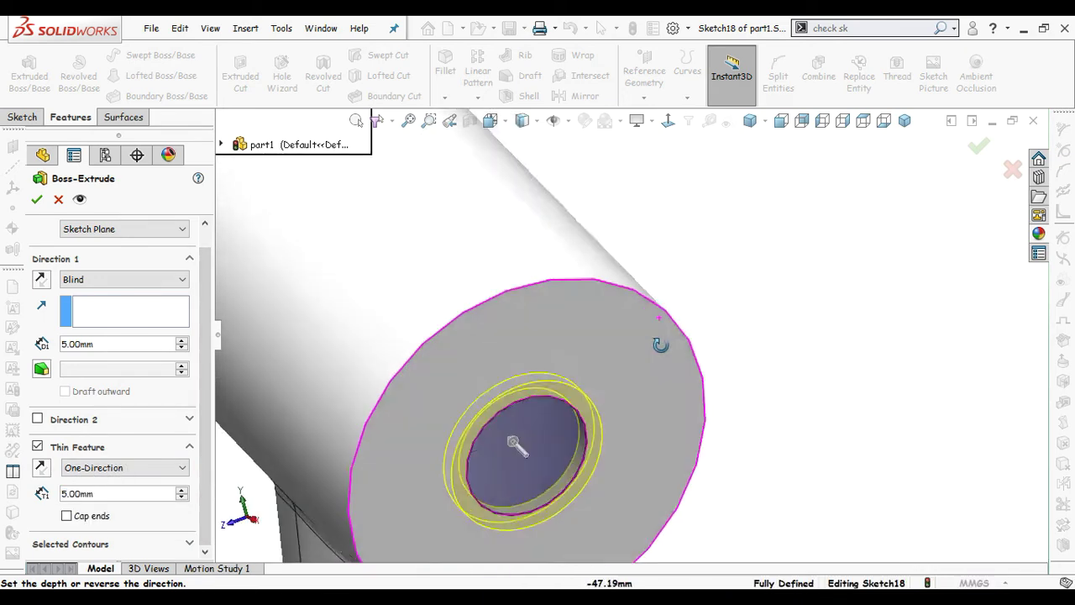
scroll(662, 342, up, 3)
click(979, 151)
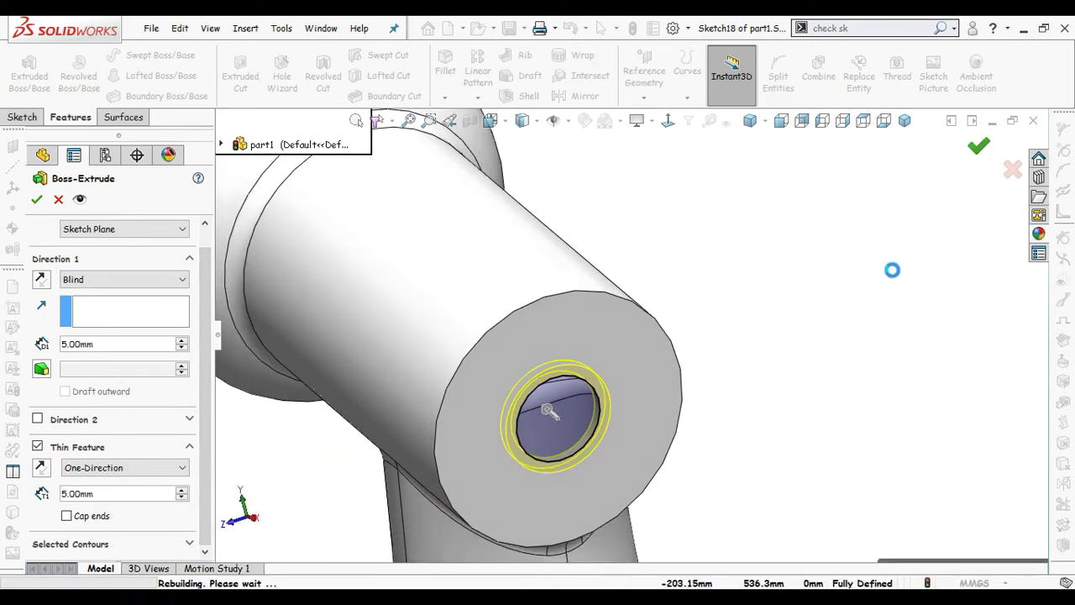
Step: Start a sketch on the small circular face at the centre of the head's front side and view it face-on
middle_drag(727, 424, 764, 380)
middle_drag(451, 388, 412, 392)
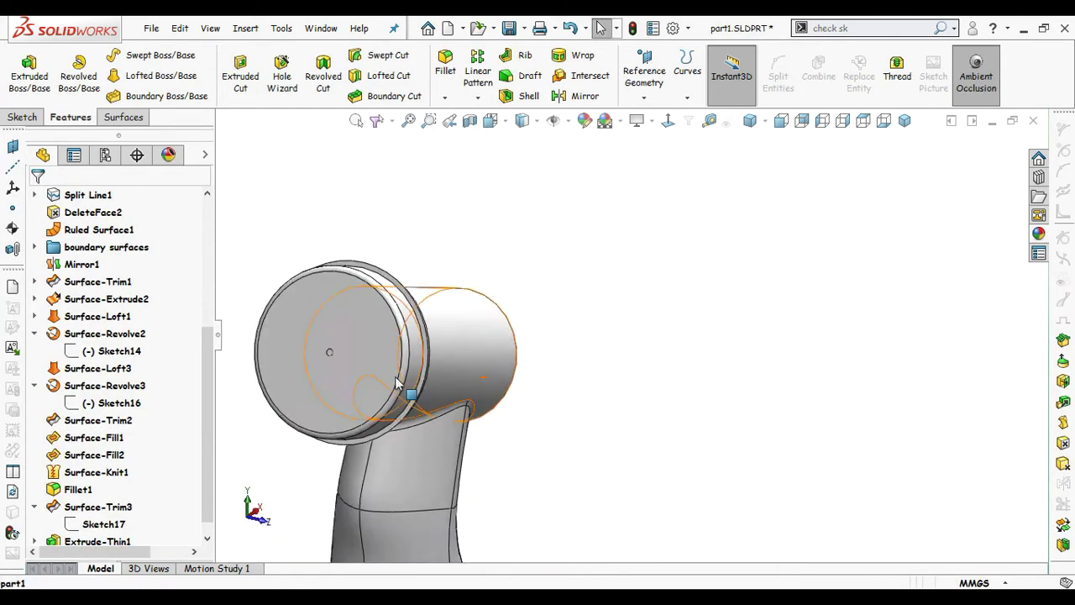
scroll(476, 327, down, 5)
click(545, 313)
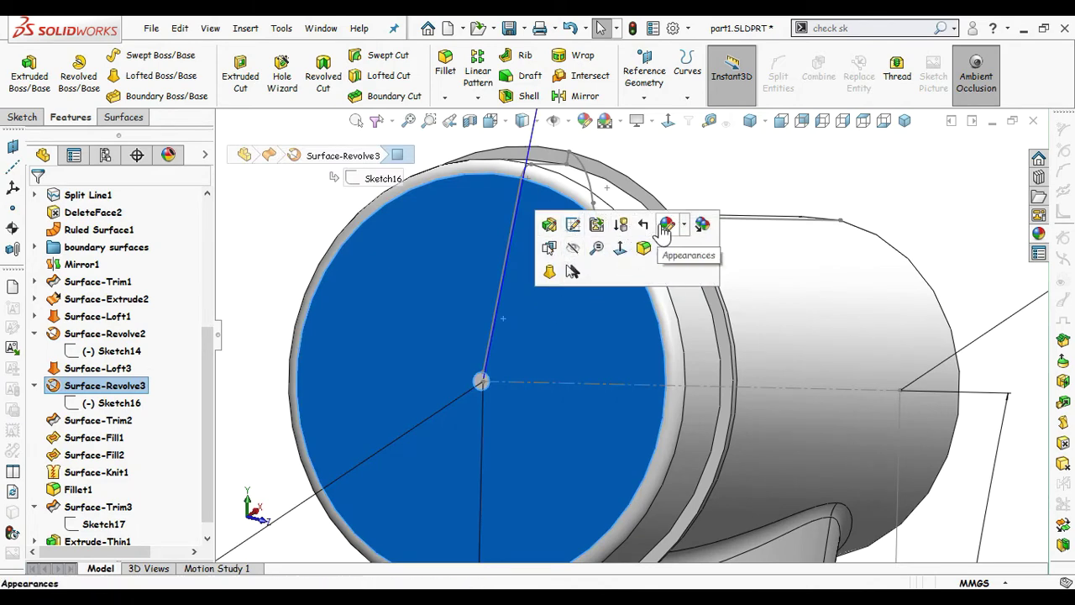
click(261, 233)
scroll(514, 378, down, 4)
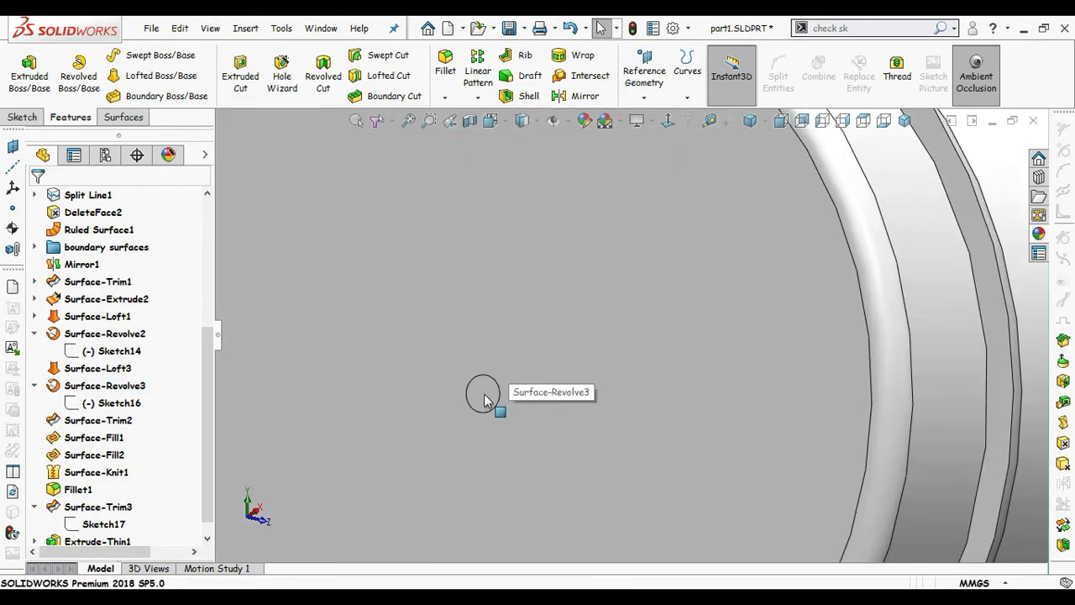
click(484, 395)
click(557, 327)
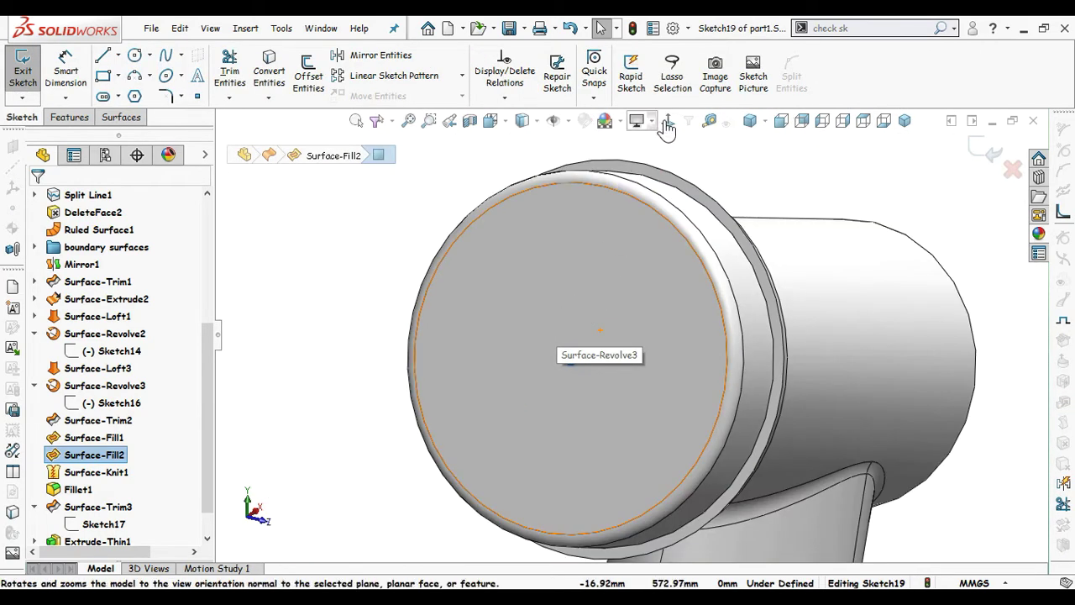
click(668, 122)
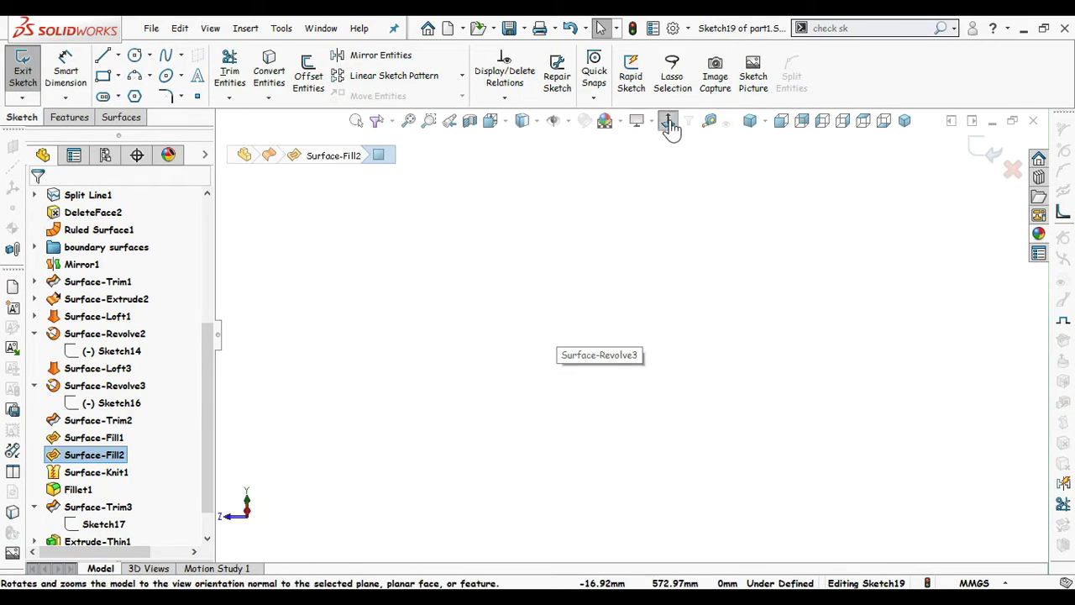
click(408, 120)
scroll(685, 264, down, 2)
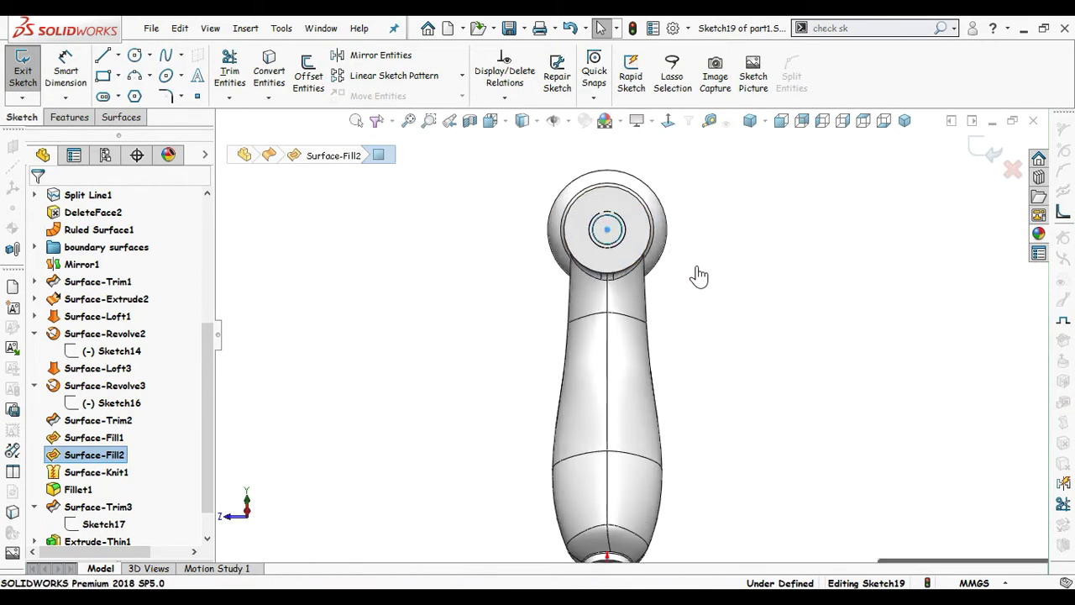
click(667, 122)
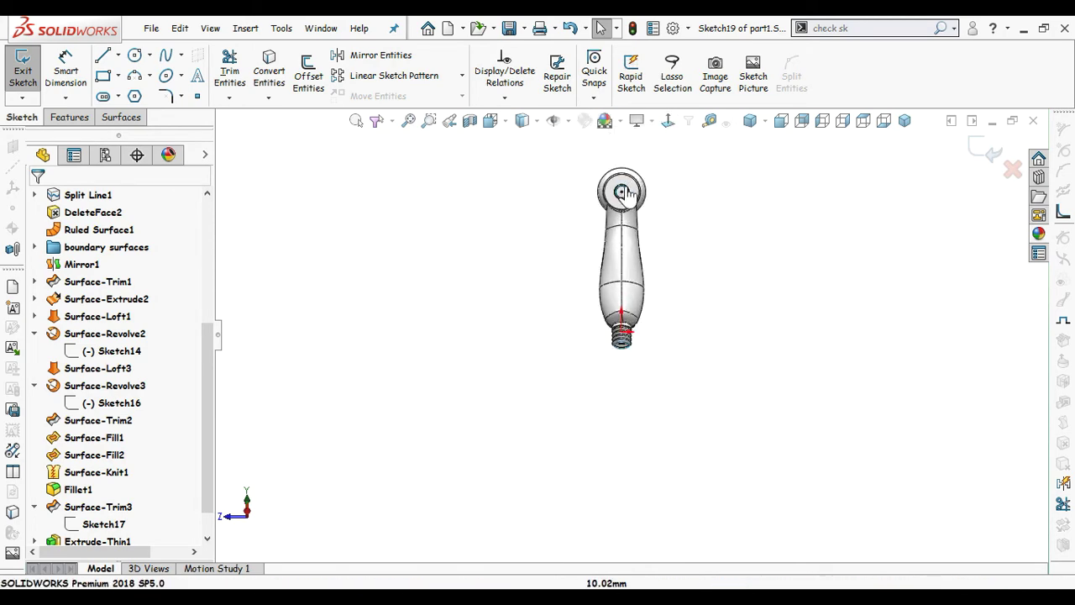
scroll(626, 192, down, 3)
click(668, 121)
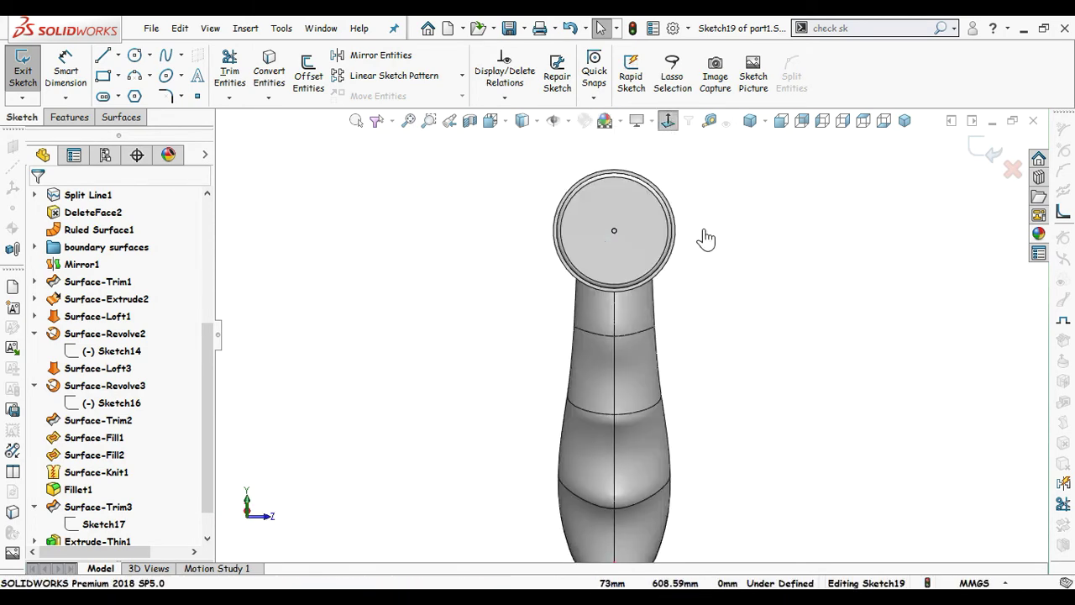
Step: Draw a vertical construction line from the centre of the small circular face up past the head's outer rim
scroll(636, 197, down, 2)
scroll(626, 310, down, 3)
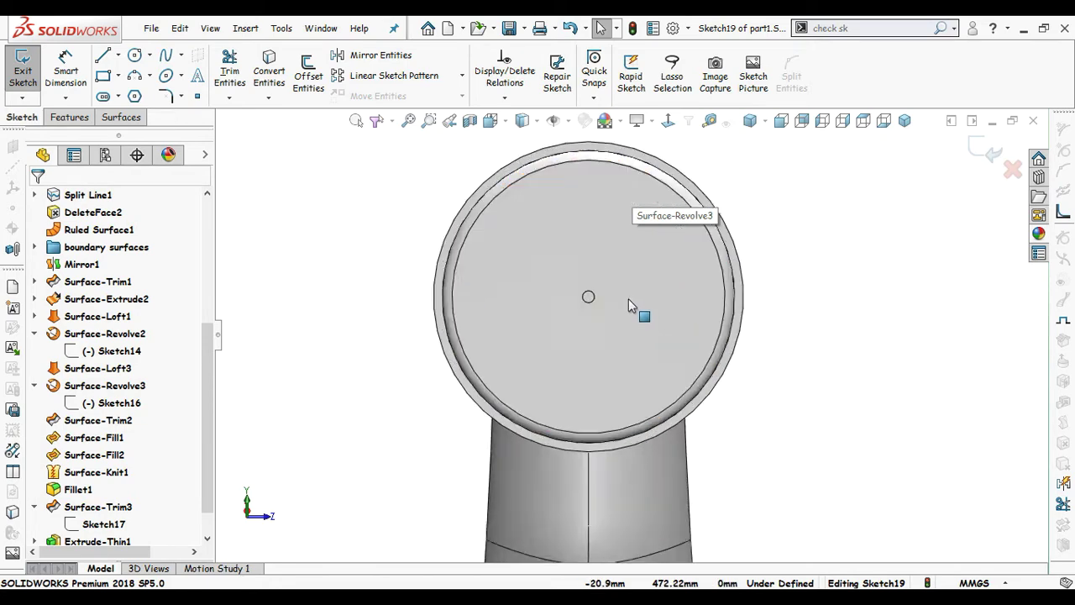
key(s)
click(669, 314)
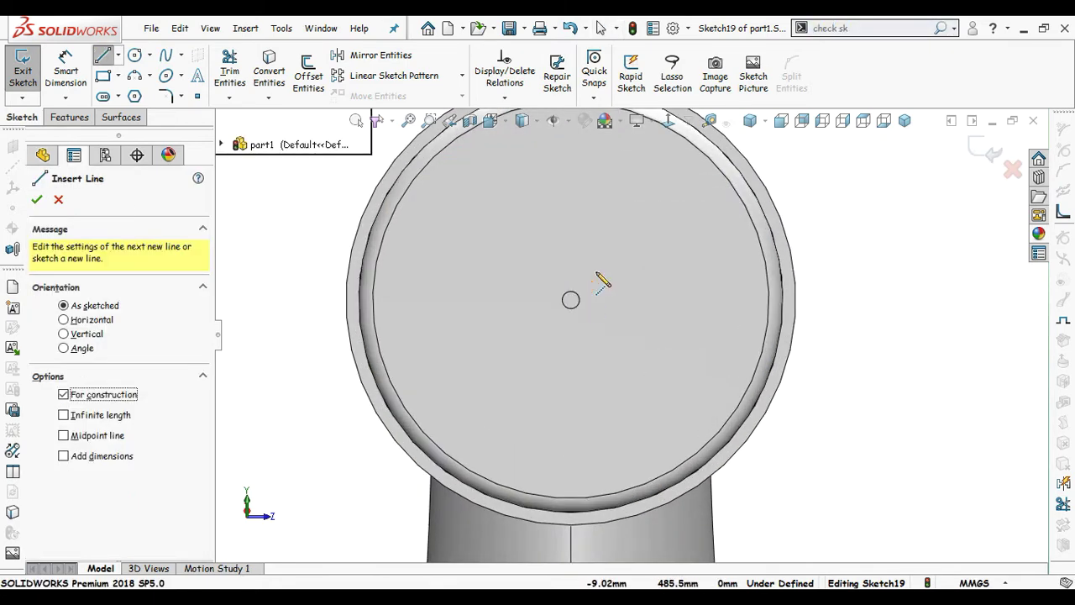
scroll(604, 283, down, 3)
click(546, 368)
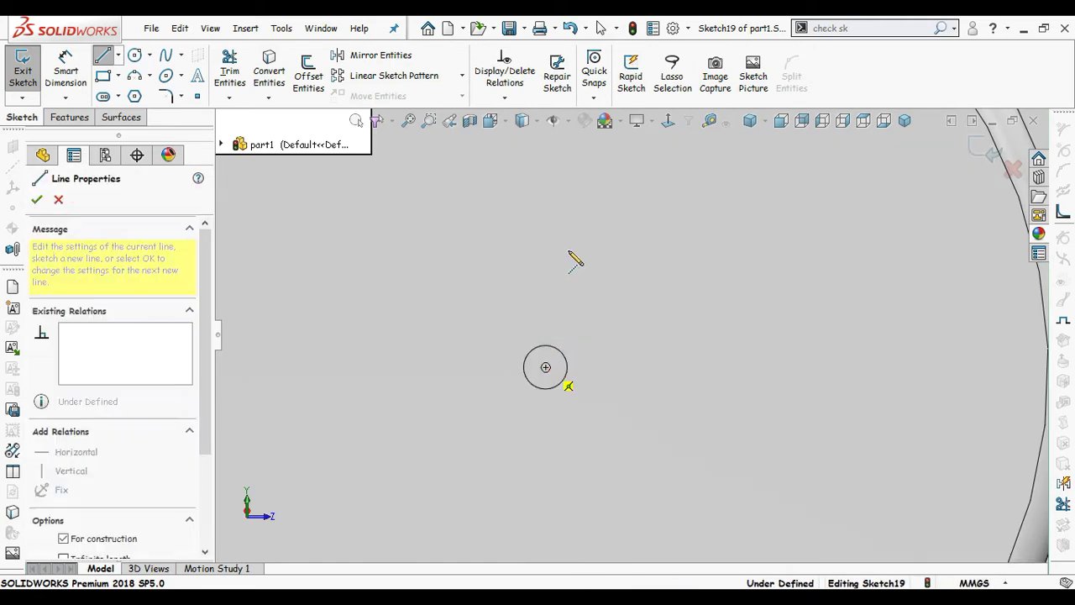
scroll(619, 245, up, 5)
click(613, 197)
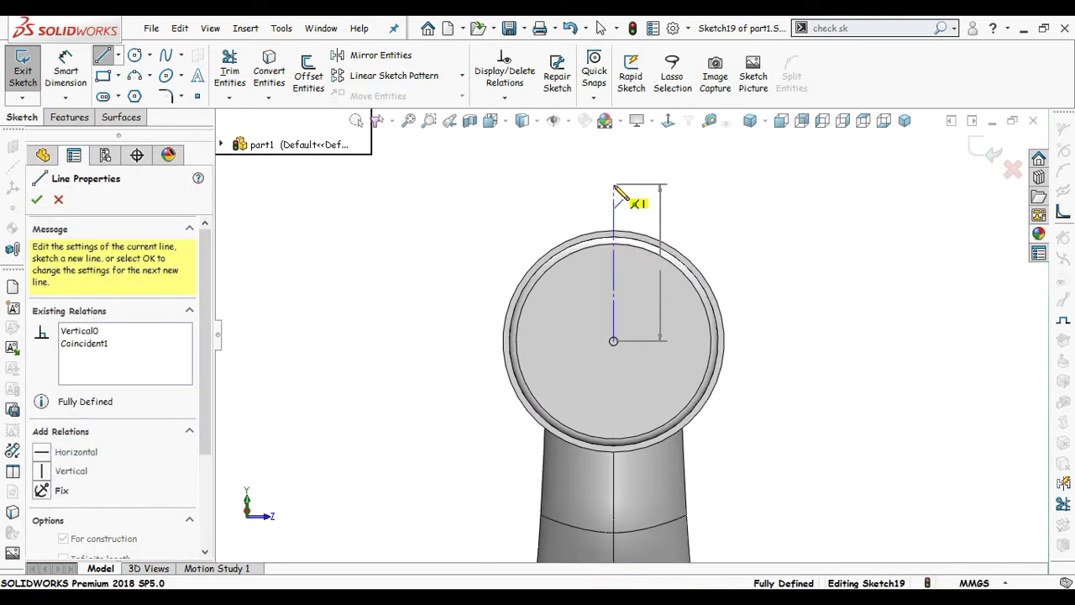
scroll(676, 197, down, 2)
key(Escape)
Step: Sketch a circle centred on the vertical construction line, between the head's centre and its upper rim
scroll(684, 244, down, 2)
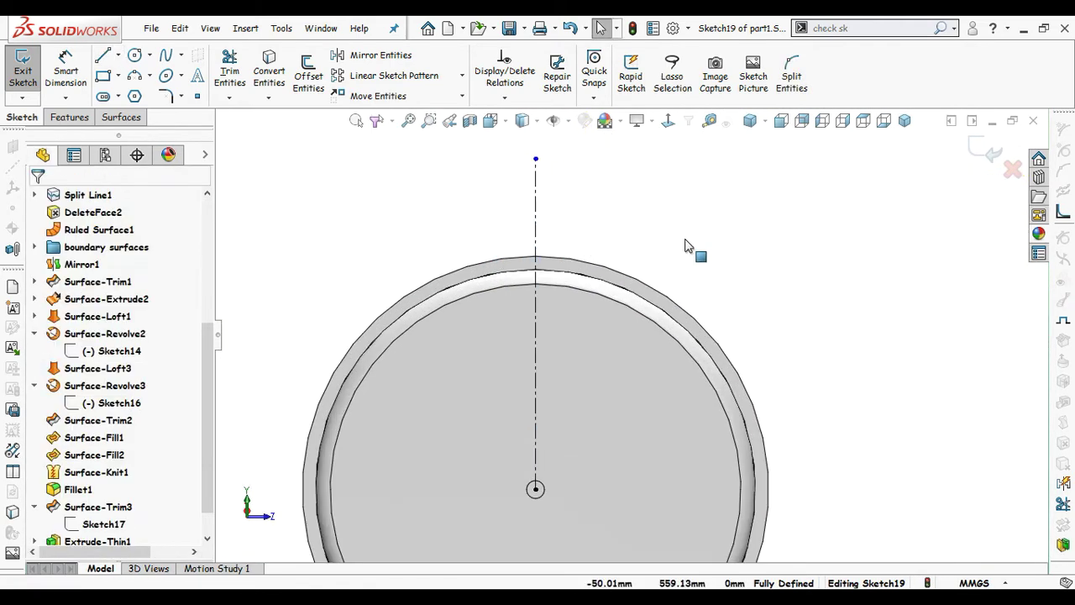
key(s)
click(703, 316)
click(536, 366)
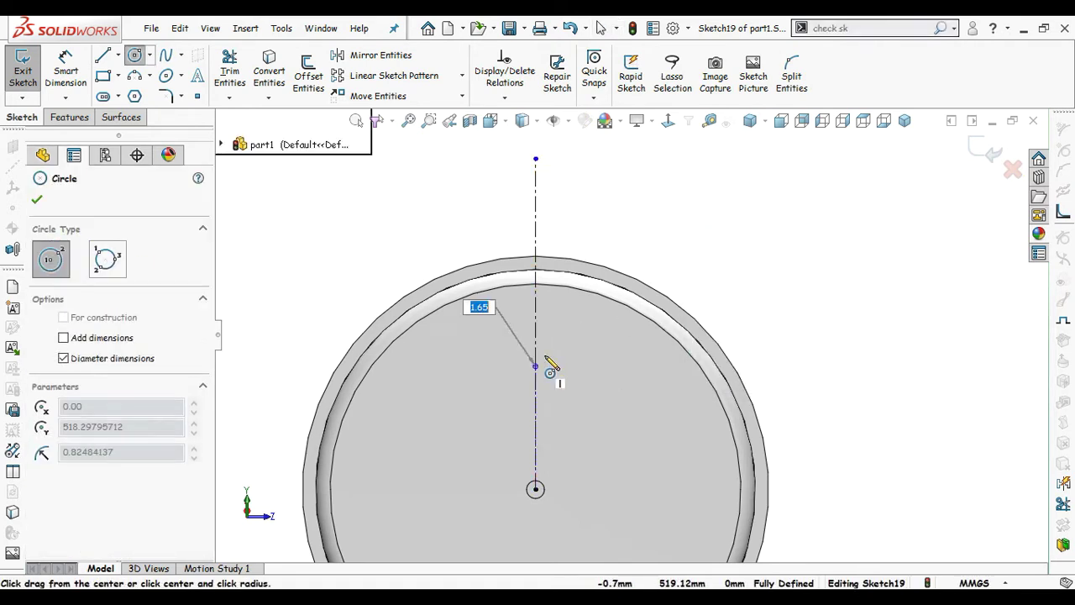
click(560, 359)
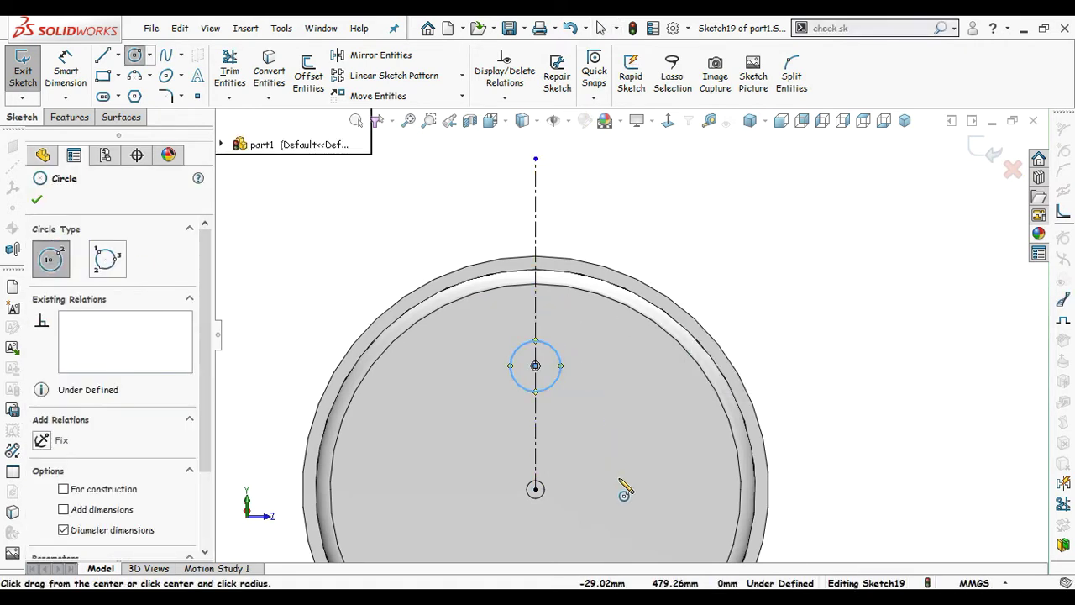
Step: Dimension the vertical distance between the head's centre point and the sketched circle's centre as 32.7 mm
right_drag(621, 486, 576, 428)
scroll(544, 490, down, 3)
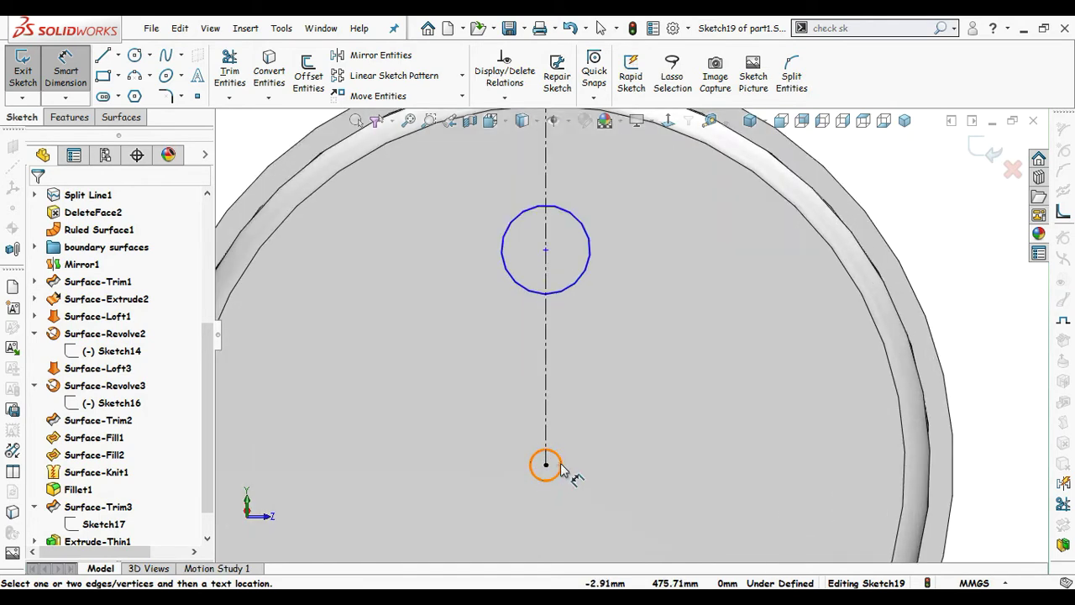
scroll(546, 466, down, 3)
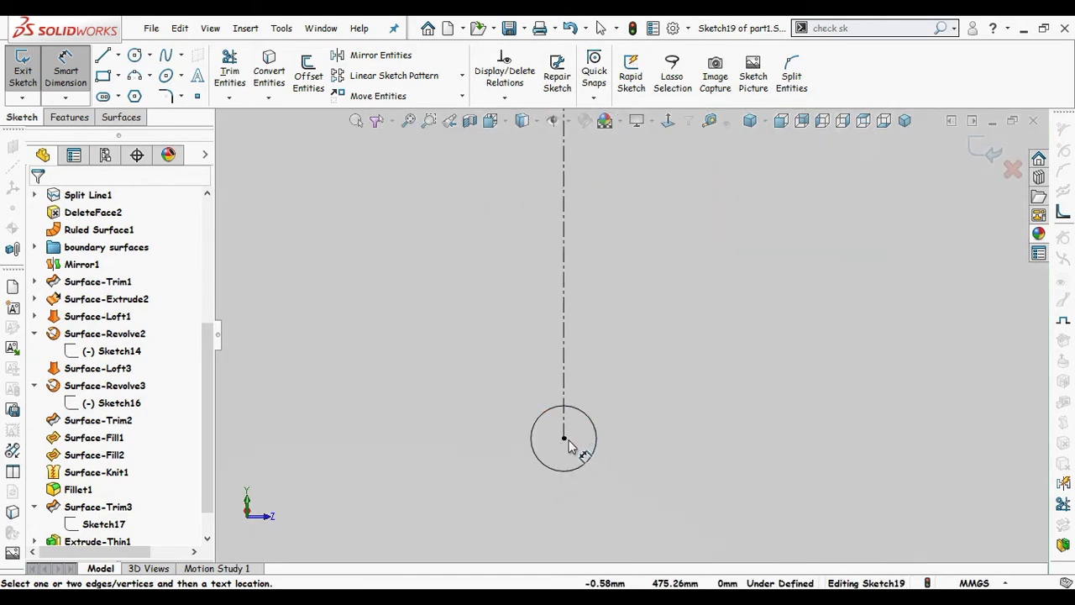
click(564, 439)
scroll(696, 324, up, 5)
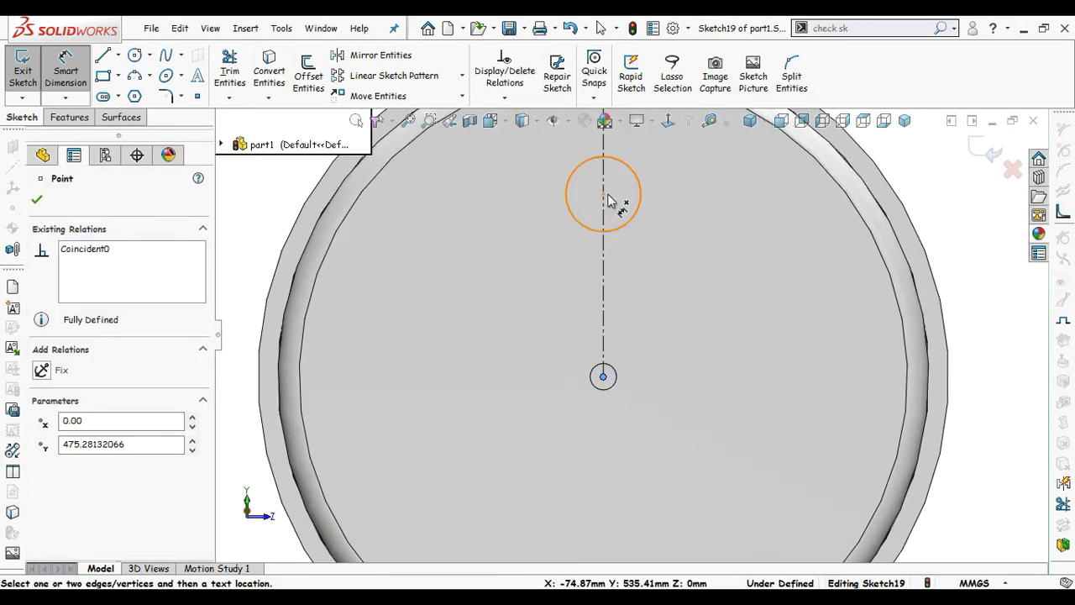
click(610, 202)
click(704, 262)
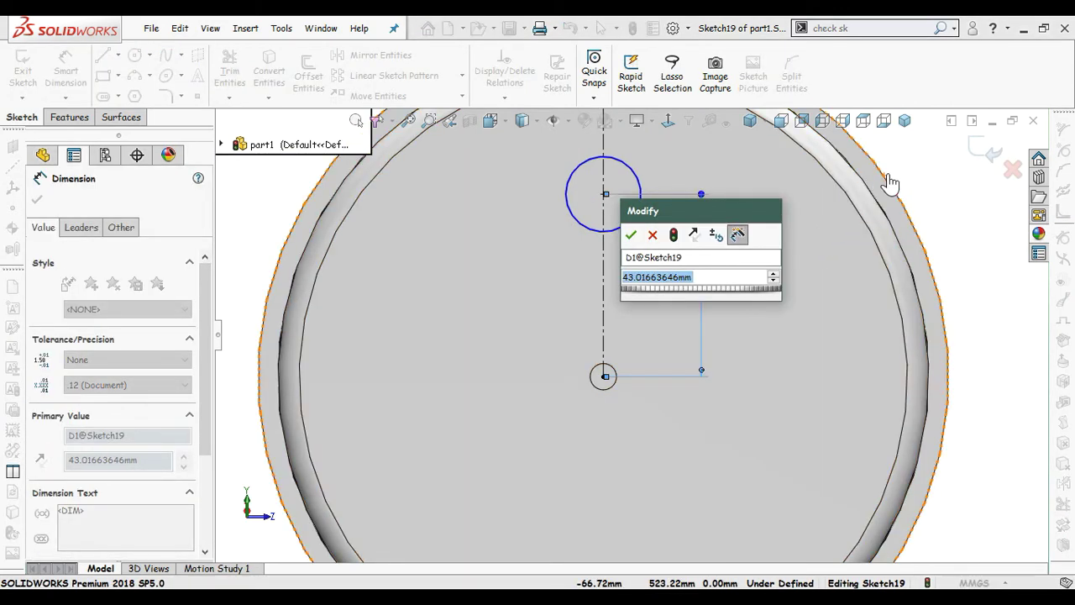
text(32.7)
key(Return)
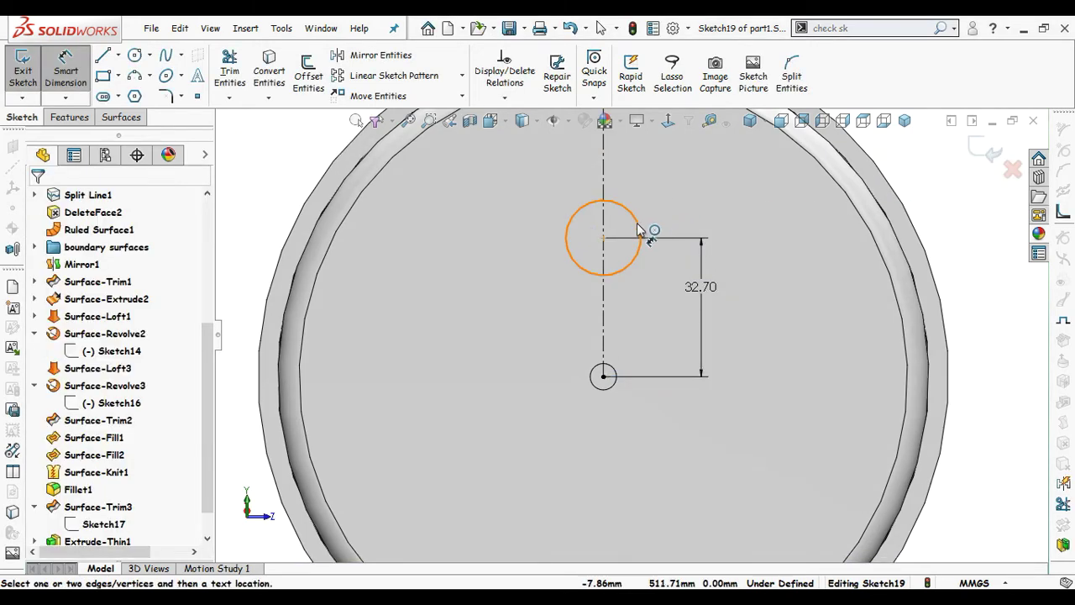
Step: Set the diameter of the circle on the vertical construction line to 23.03 mm
click(638, 230)
click(839, 216)
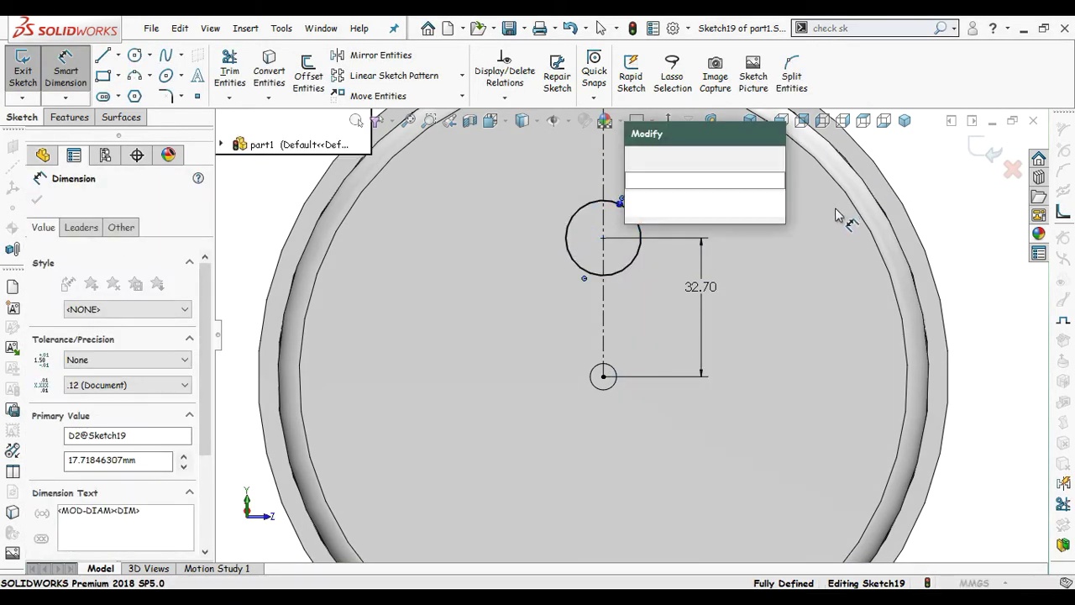
text(z)
text(23.03)
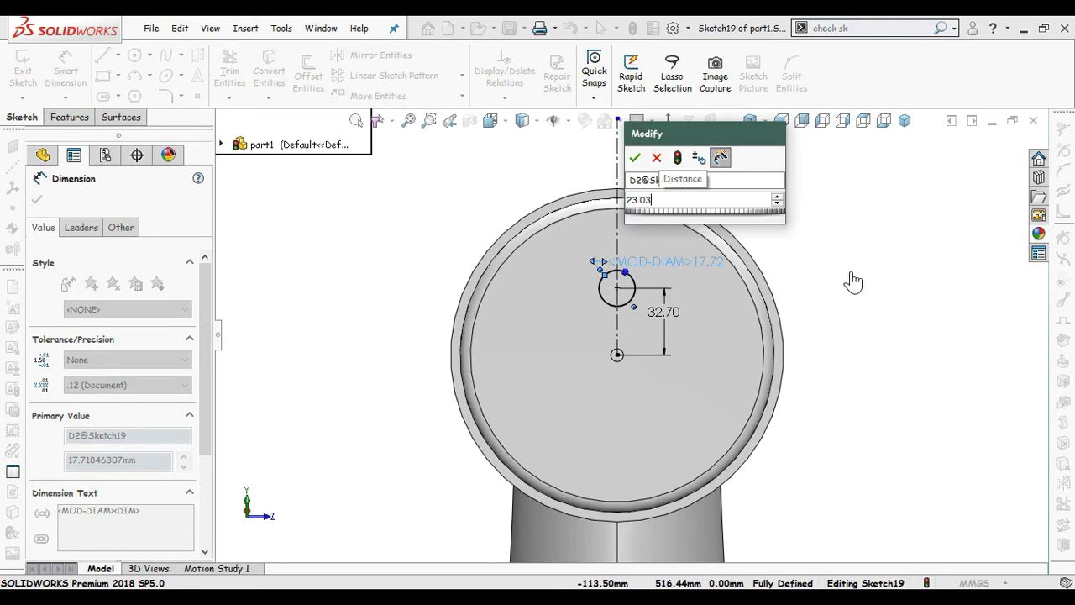
key(Return)
key(z)
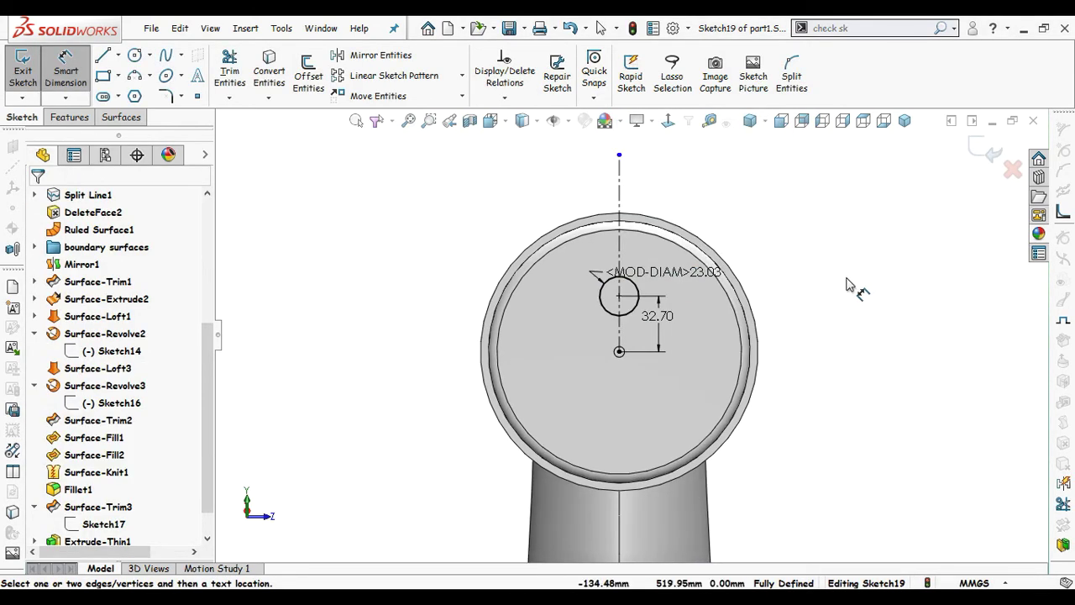
key(Escape)
Step: Trim the head's front surface with the circle sketch, removing the circular region inside it
middle_drag(778, 287, 748, 287)
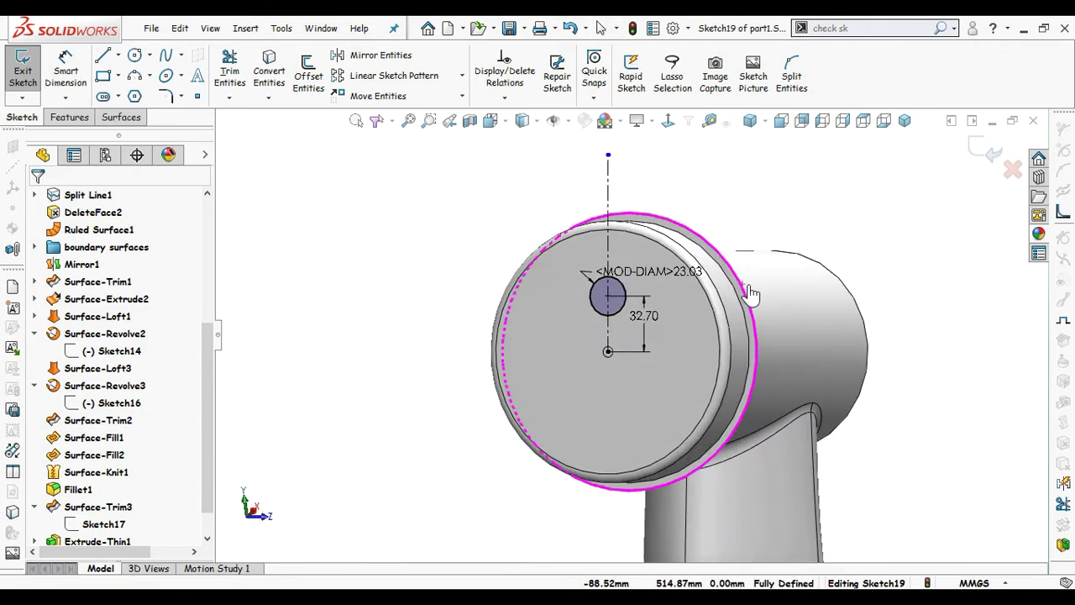
scroll(748, 288, down, 3)
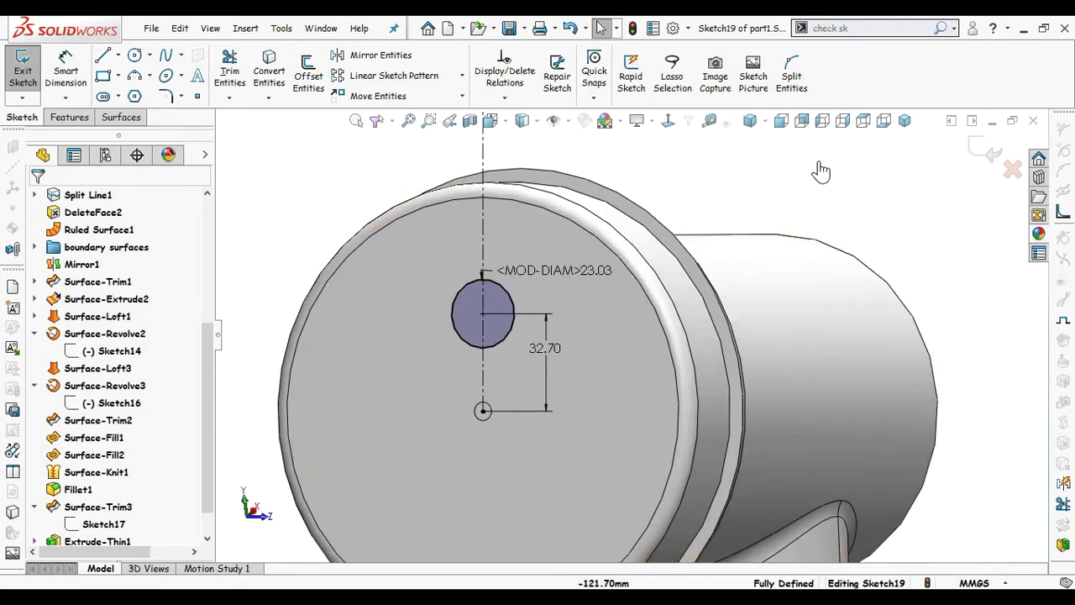
scroll(527, 81, down, 2)
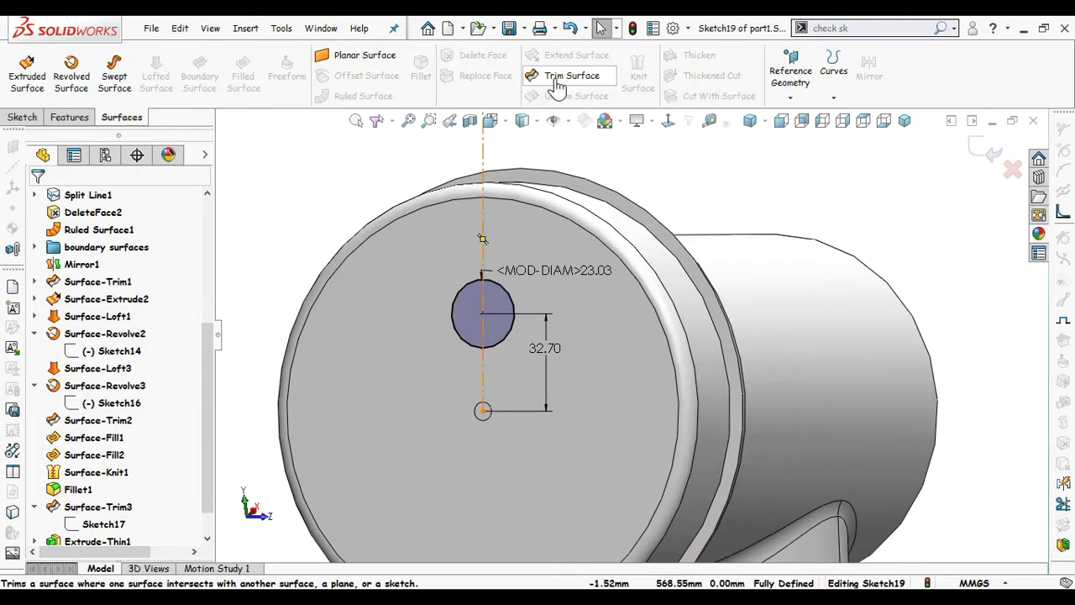
click(554, 81)
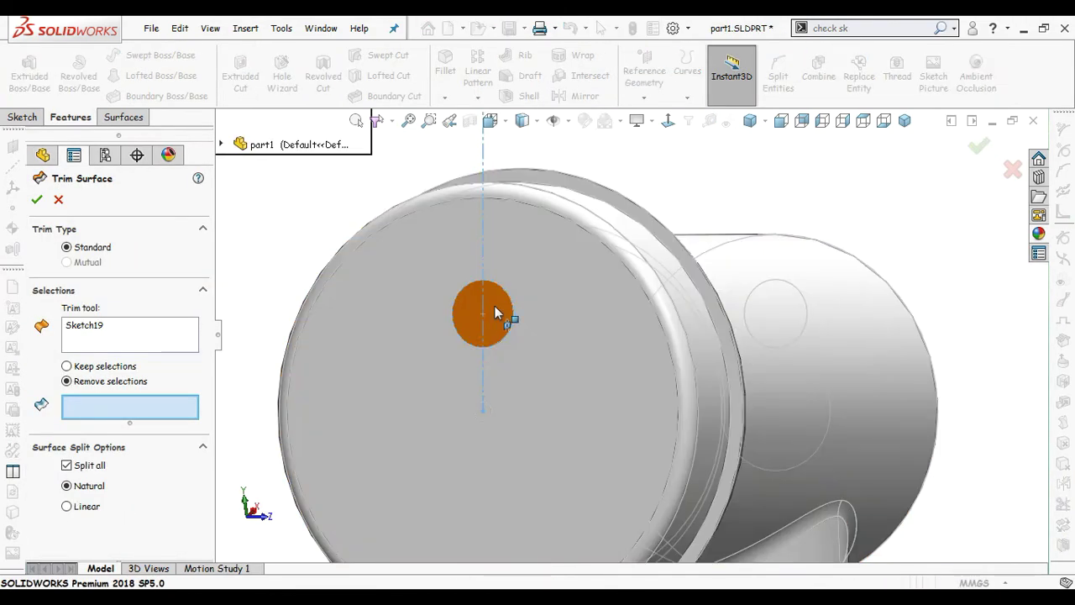
click(496, 313)
middle_drag(593, 256, 658, 244)
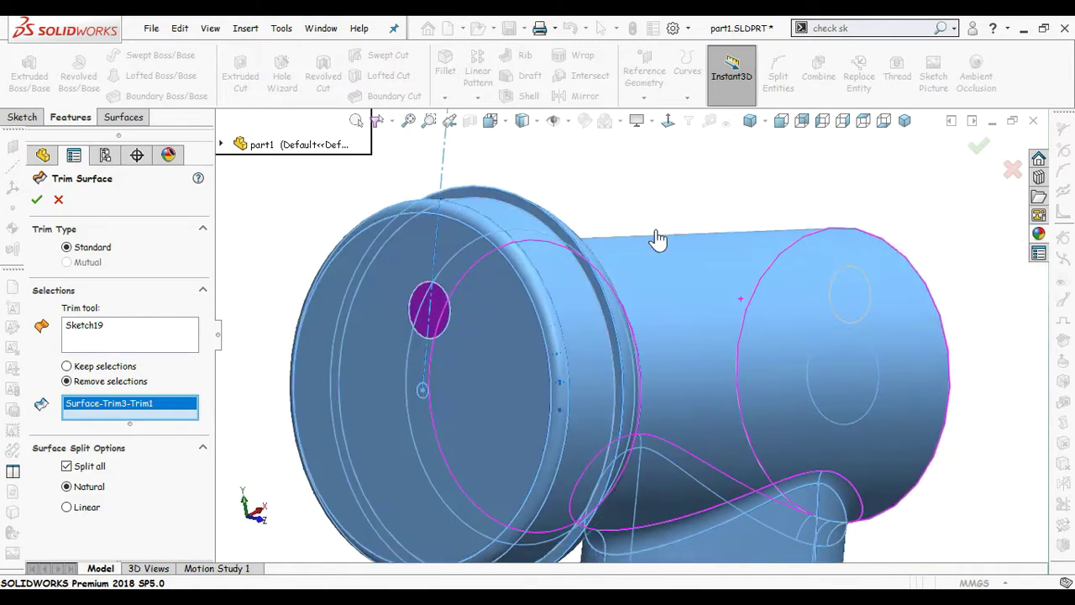
key(Return)
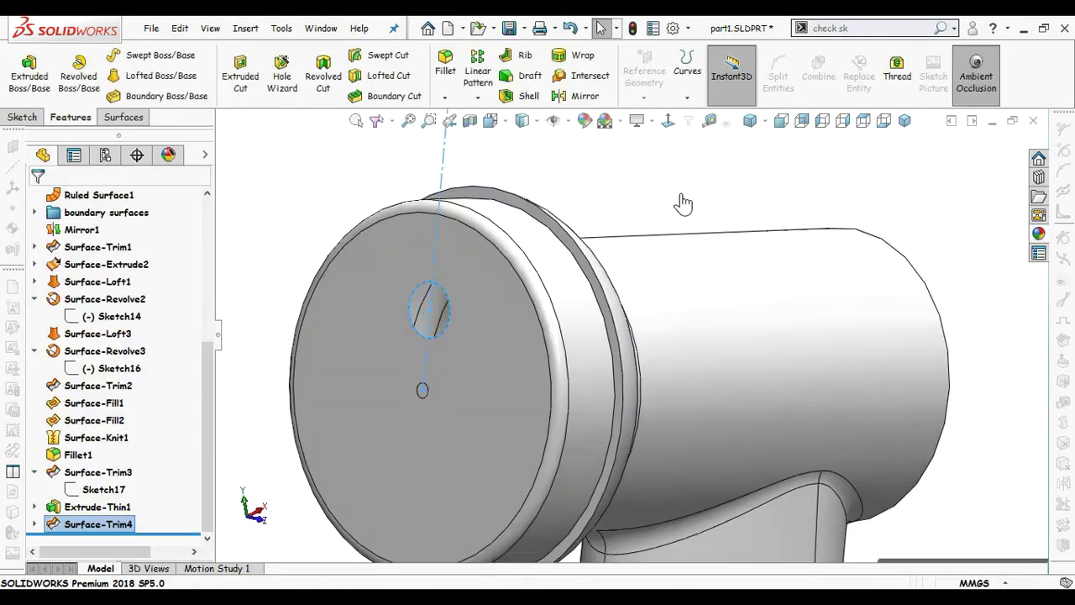
Step: Extrude the trim's circle sketch as a blind 2.5 mm boss with a one-direction thin wall of 1 mm
middle_drag(682, 200, 605, 239)
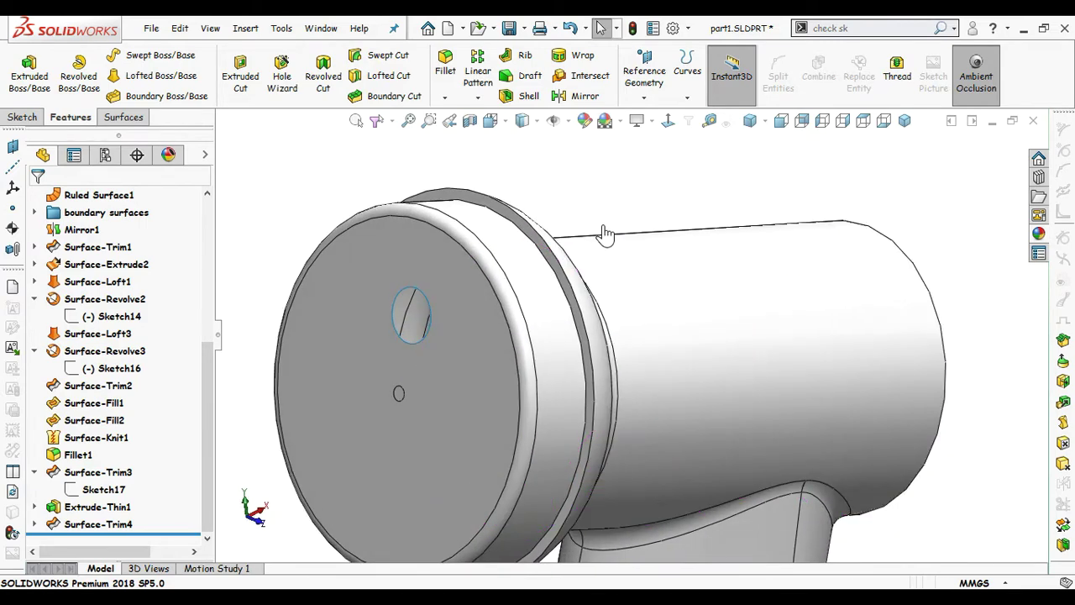
scroll(381, 385, up, 1)
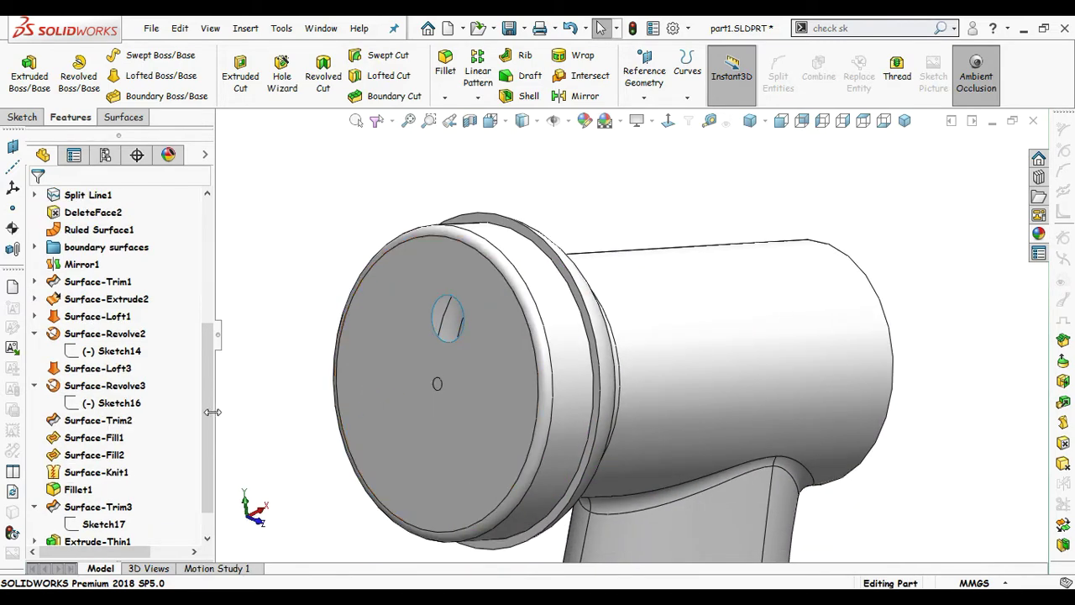
scroll(210, 397, down, 1)
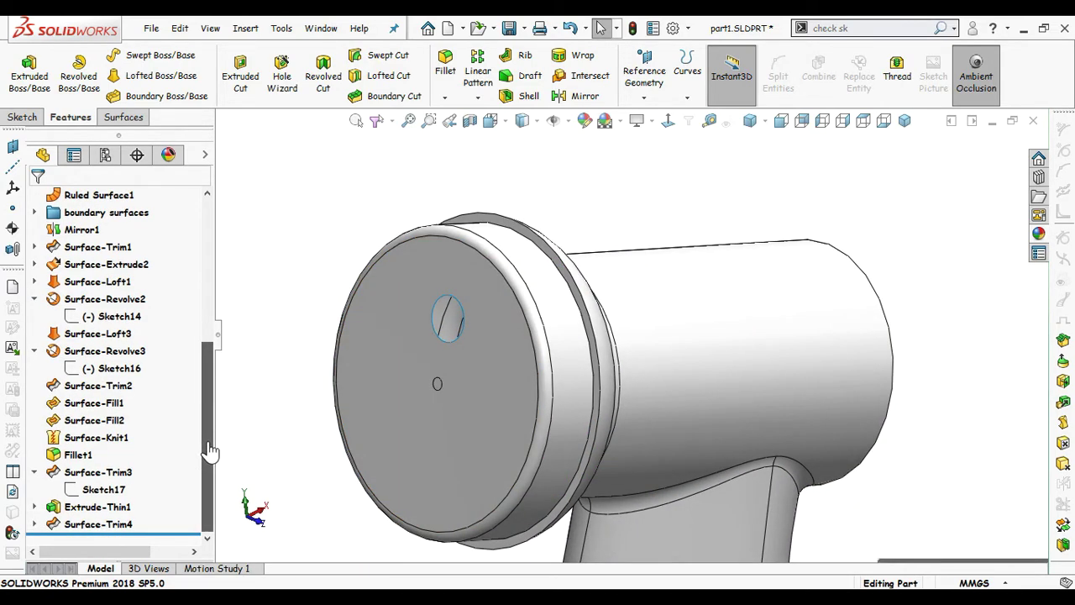
click(34, 524)
click(104, 526)
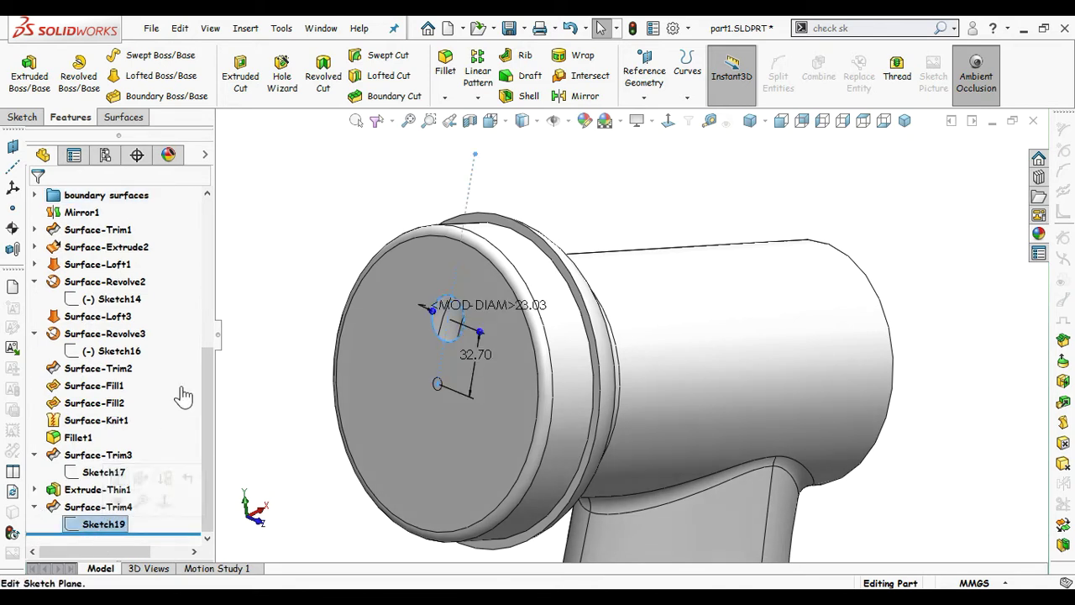
click(39, 95)
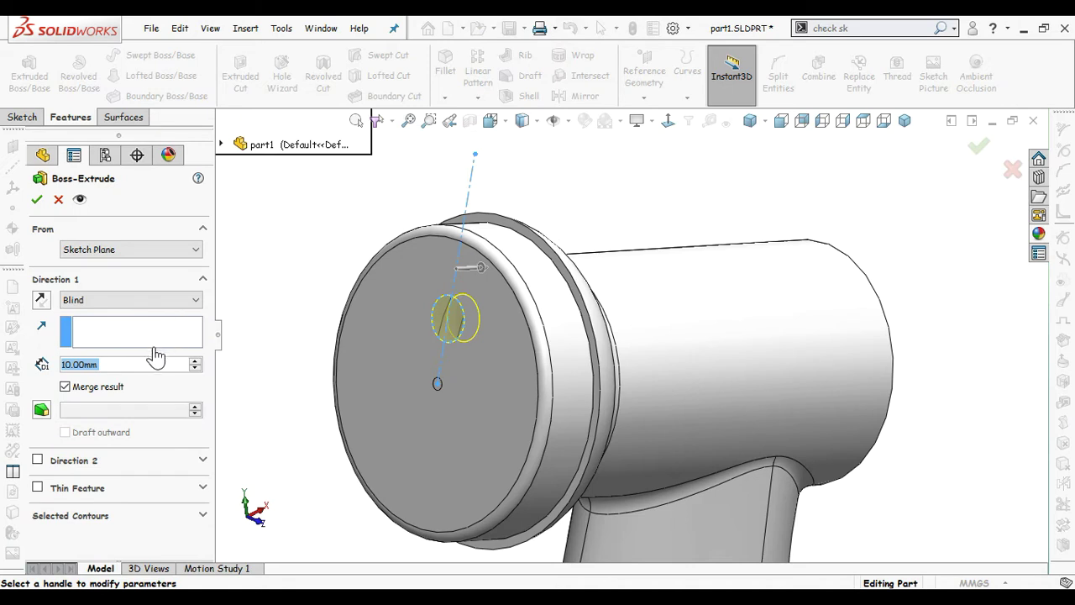
text(2.5)
key(Return)
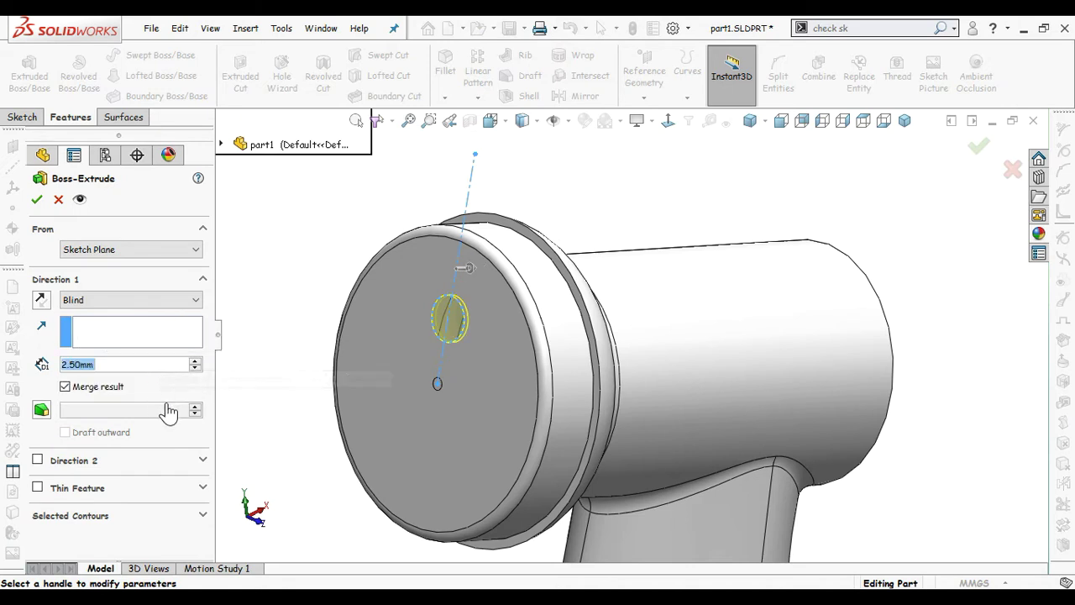
click(37, 489)
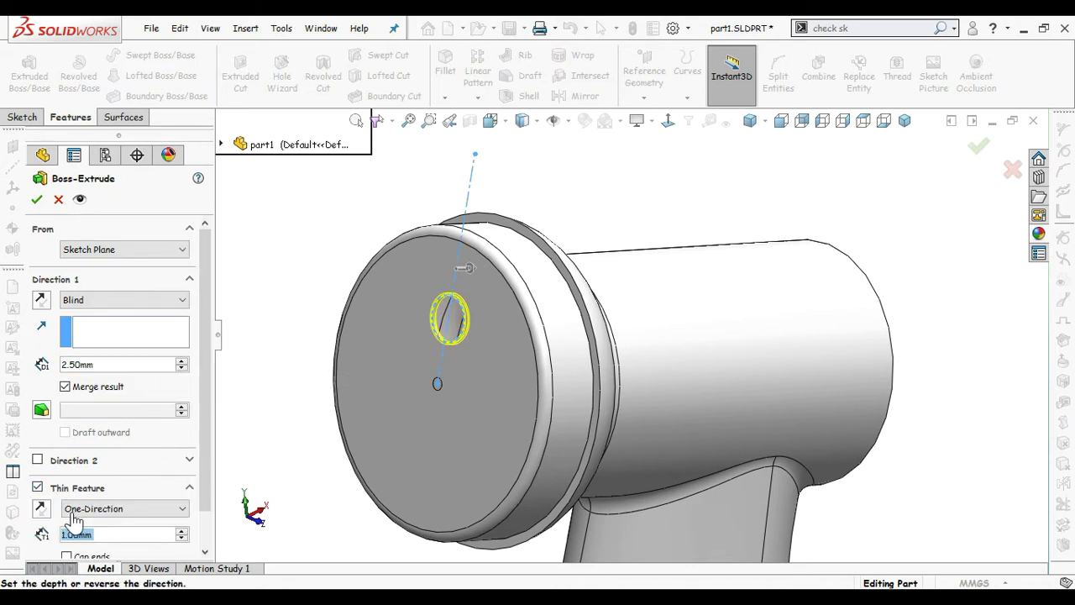
scroll(492, 311, down, 10)
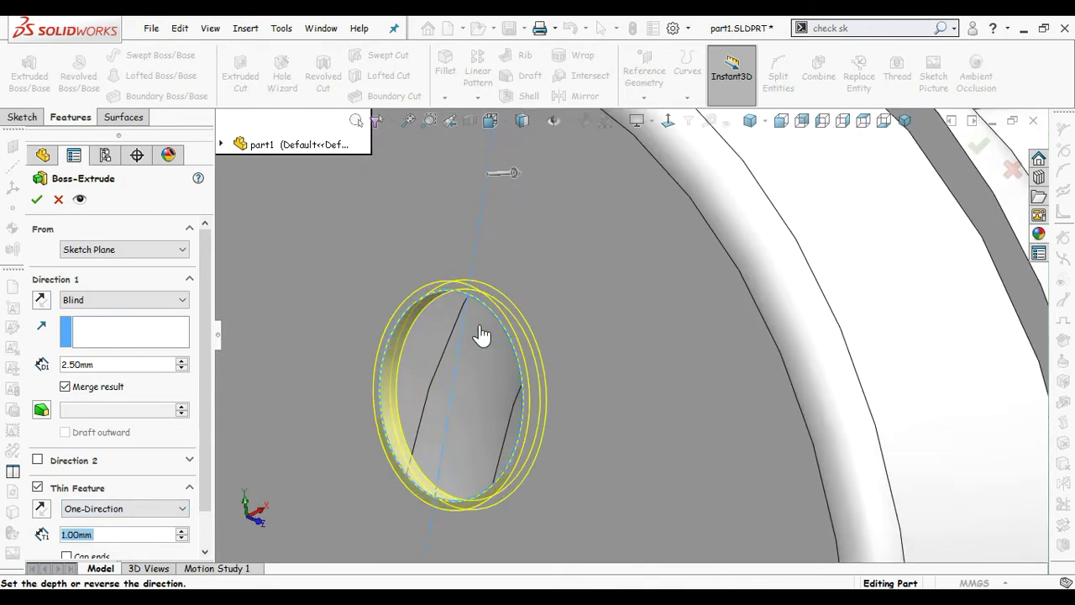
scroll(498, 312, up, 10)
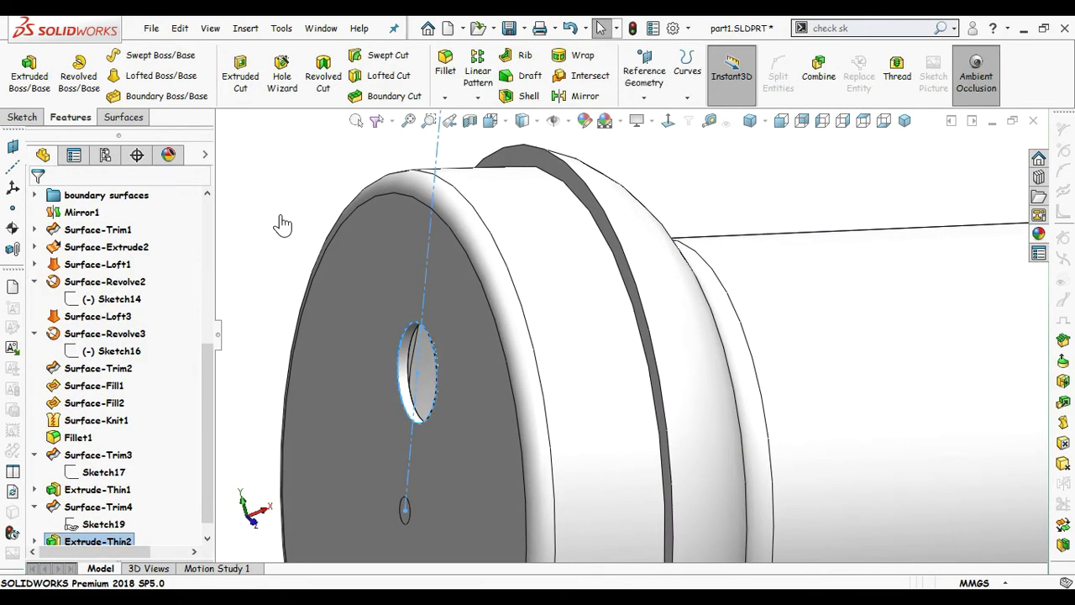
Step: Thicken the handheld shower's surface body into a solid
scroll(767, 391, up, 5)
scroll(766, 392, up, 5)
scroll(764, 438, down, 2)
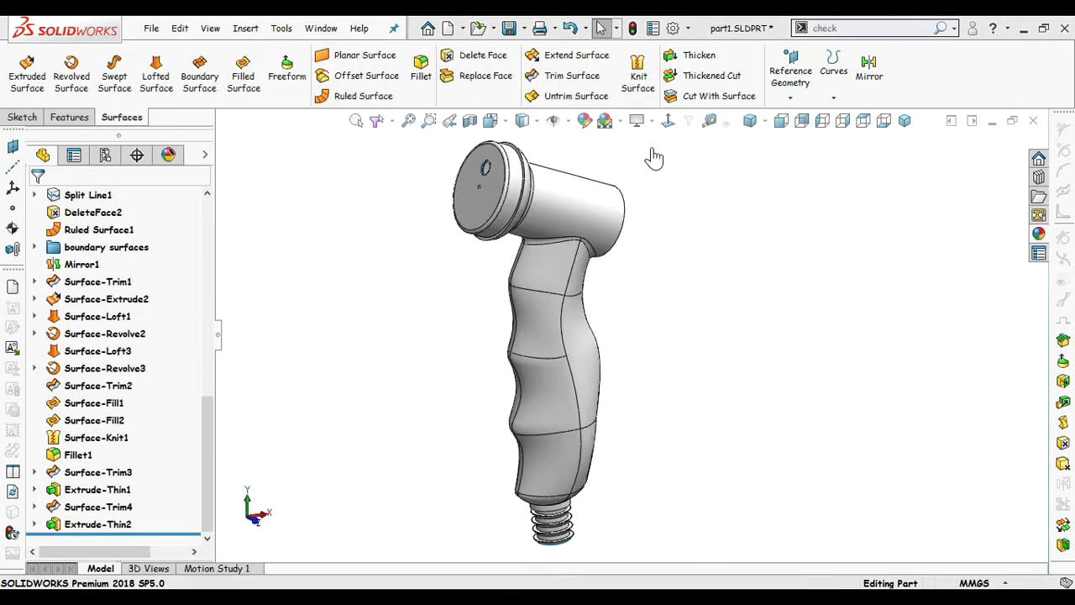
click(698, 61)
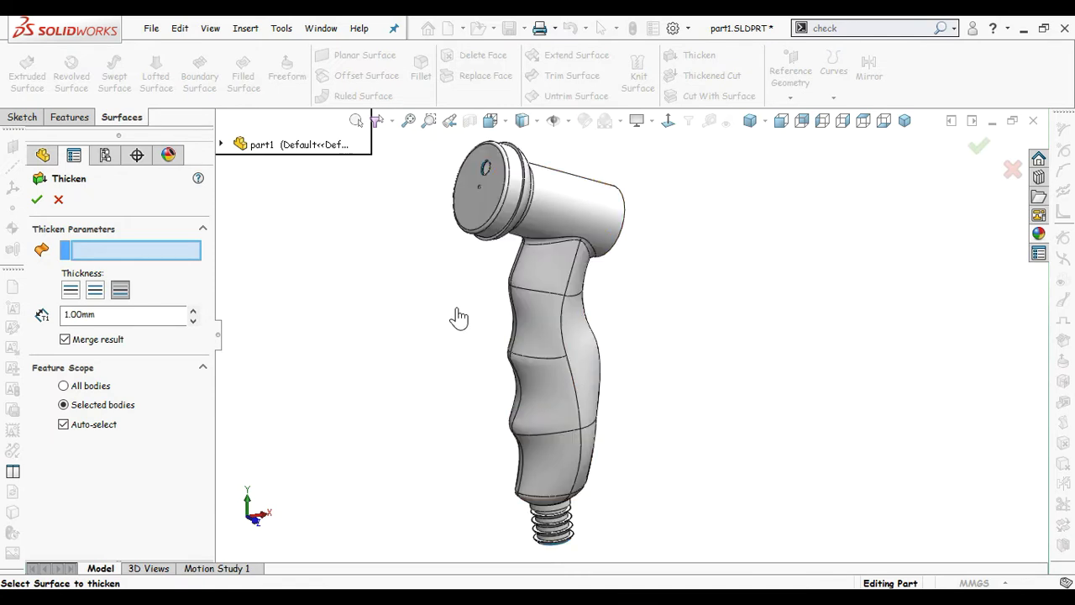
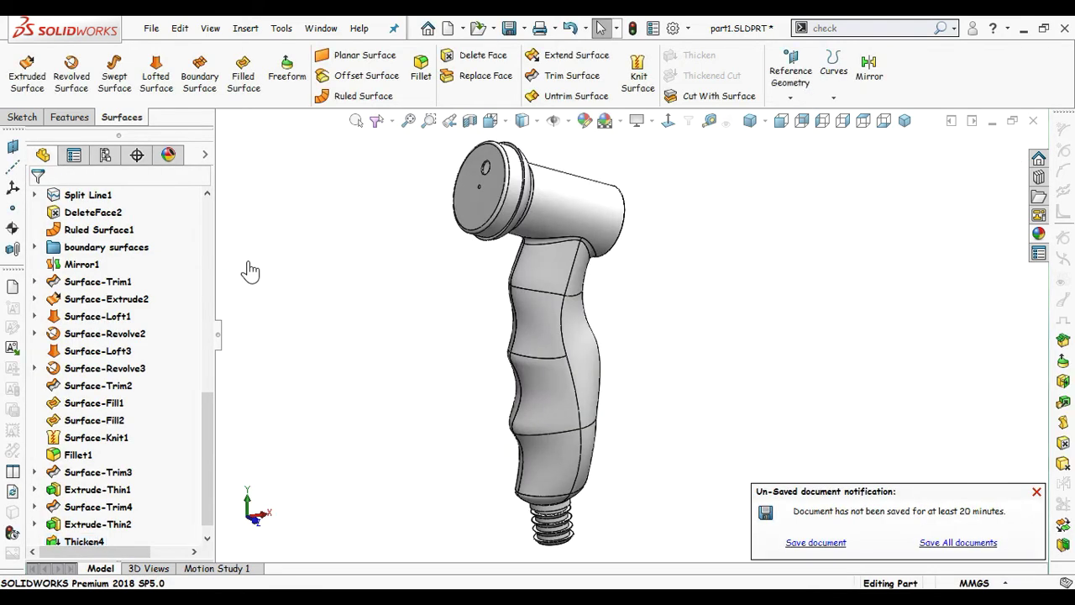
Step: Inspect the head's wall and opening rims in a section view on the Front Plane, and restore the full model view
click(471, 124)
scroll(575, 184, down, 3)
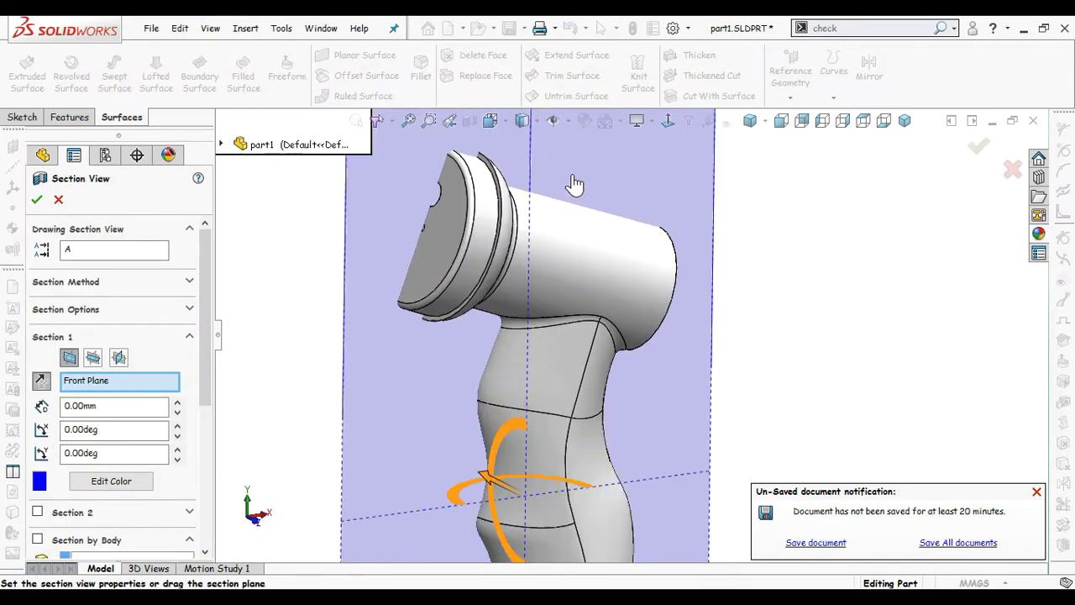
click(37, 199)
scroll(487, 181, down, 3)
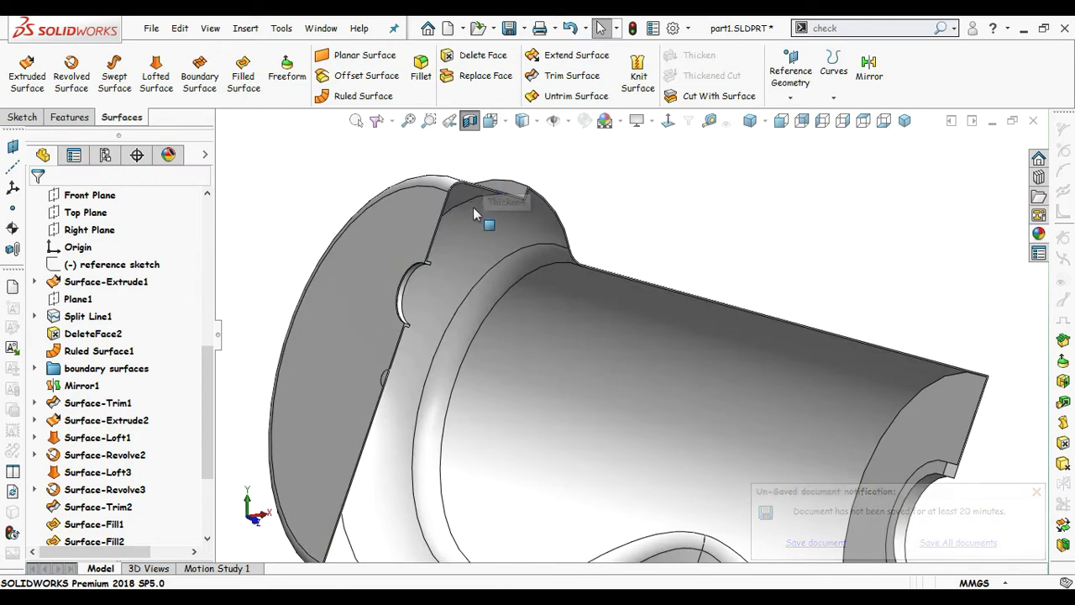
scroll(467, 201, down, 3)
middle_drag(456, 190, 465, 226)
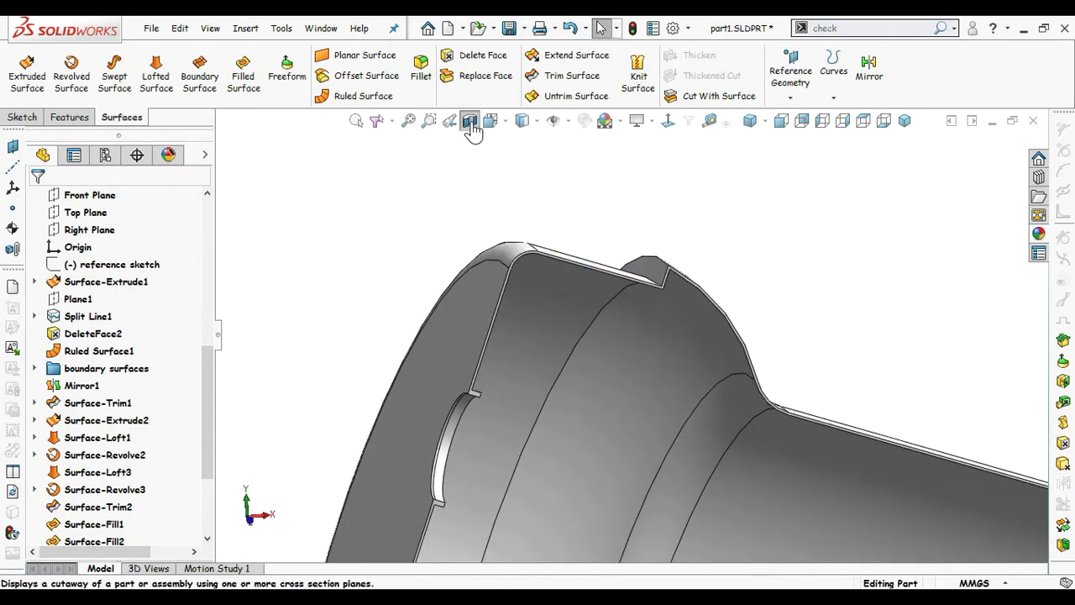
click(470, 121)
scroll(776, 438, up, 5)
middle_drag(775, 439, 714, 429)
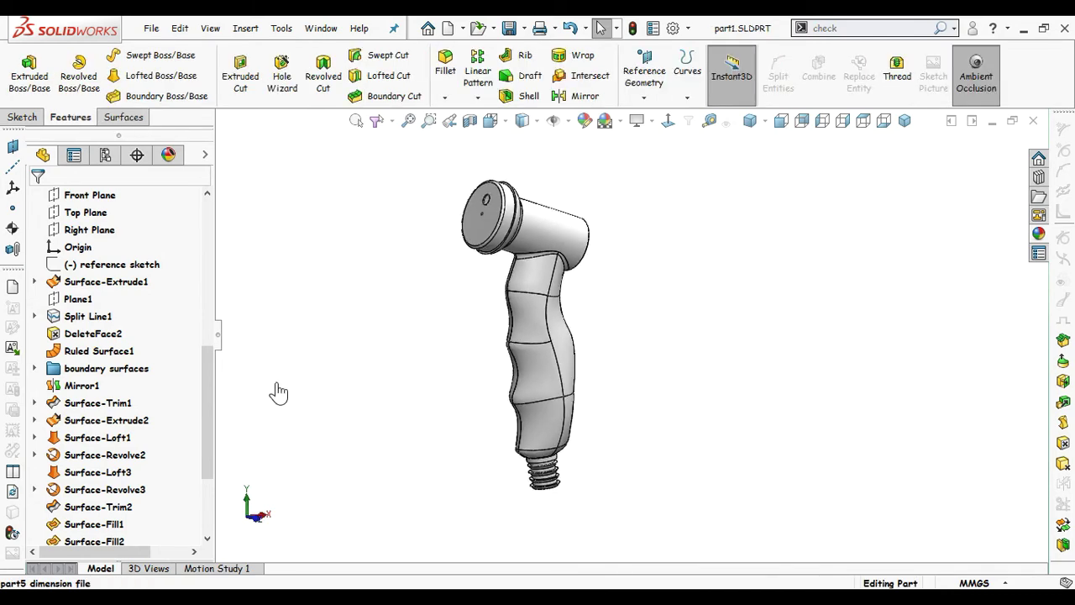
Step: Start a sketch on the Front Plane and view it face-on
scroll(160, 369, up, 7)
key(shift+c)
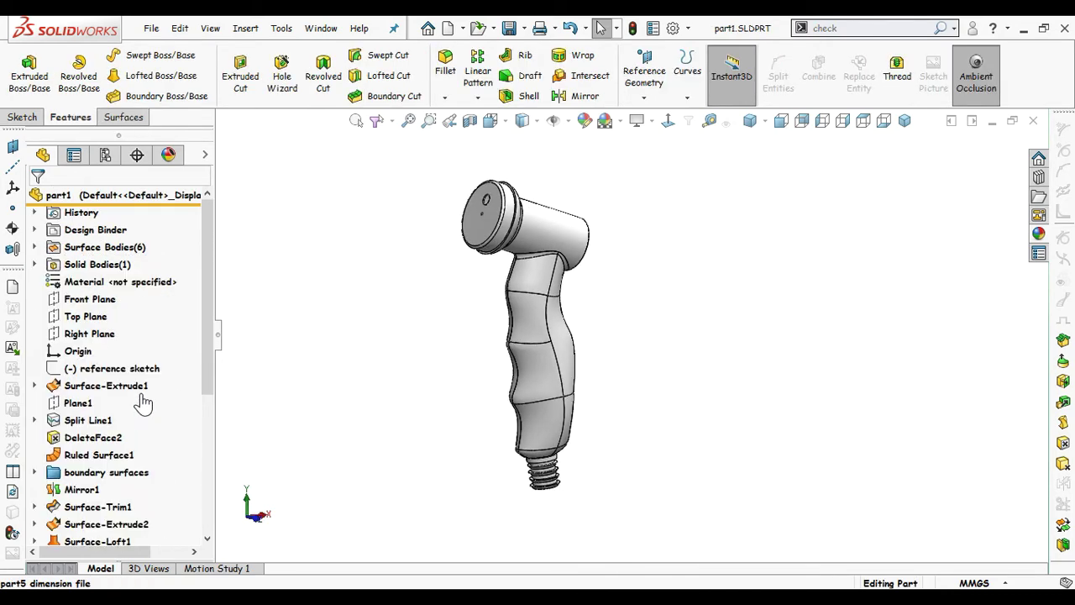
click(90, 299)
click(87, 279)
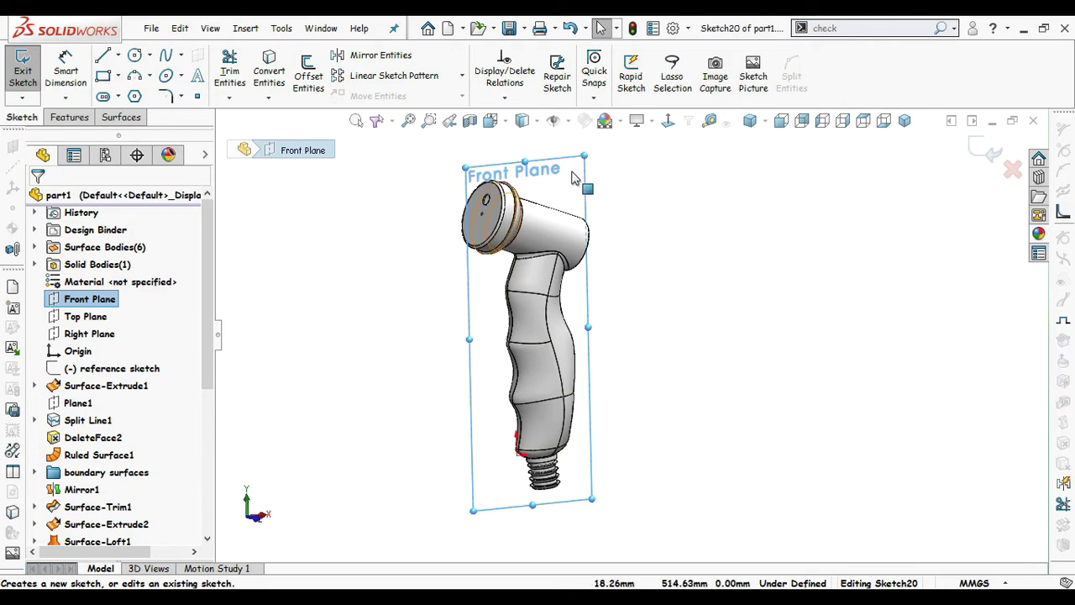
click(668, 121)
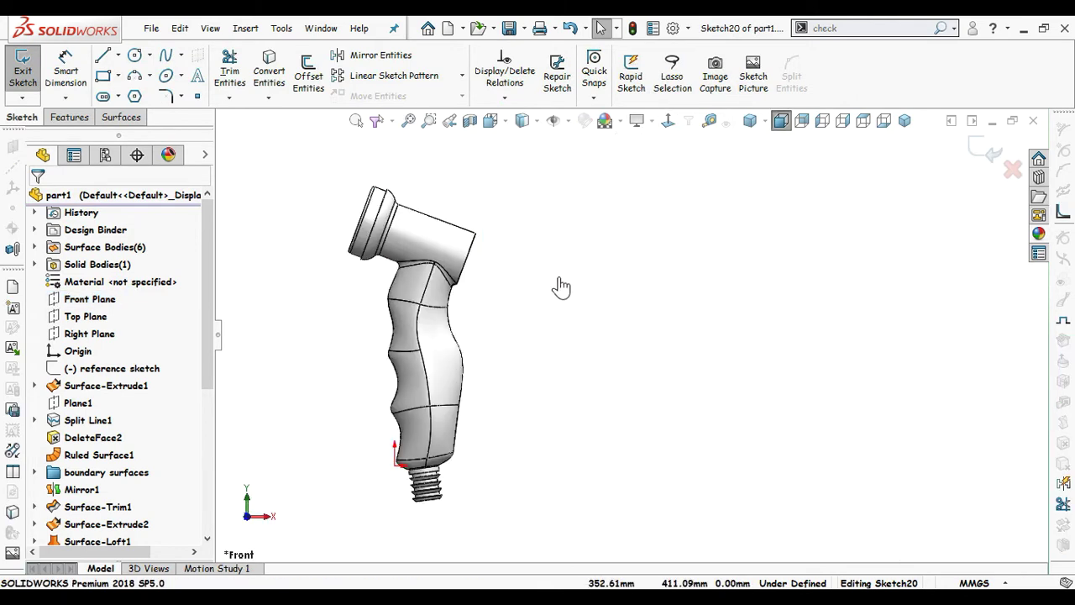
Step: Sketch two construction lines from the origin: a vertical one about 659 mm long and a horizontal one about 611 mm long
key(s)
click(624, 303)
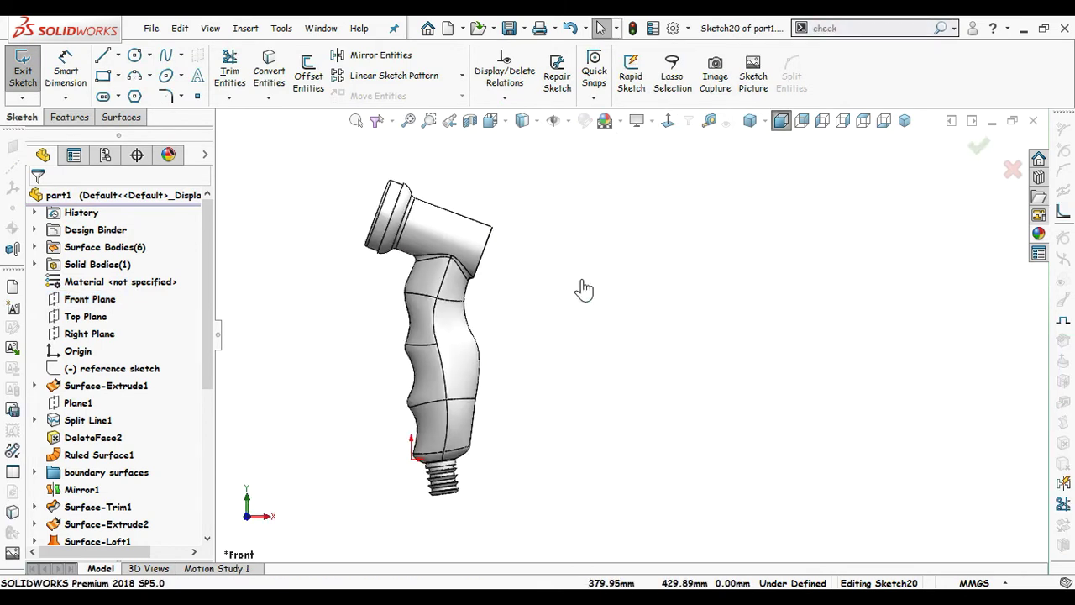
click(411, 156)
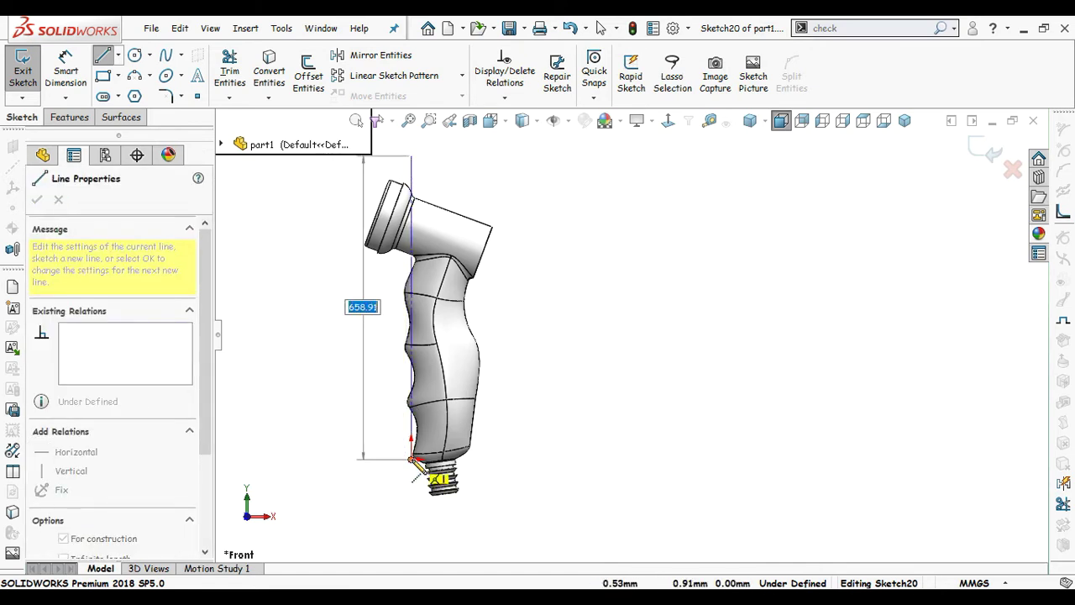
click(412, 459)
click(693, 461)
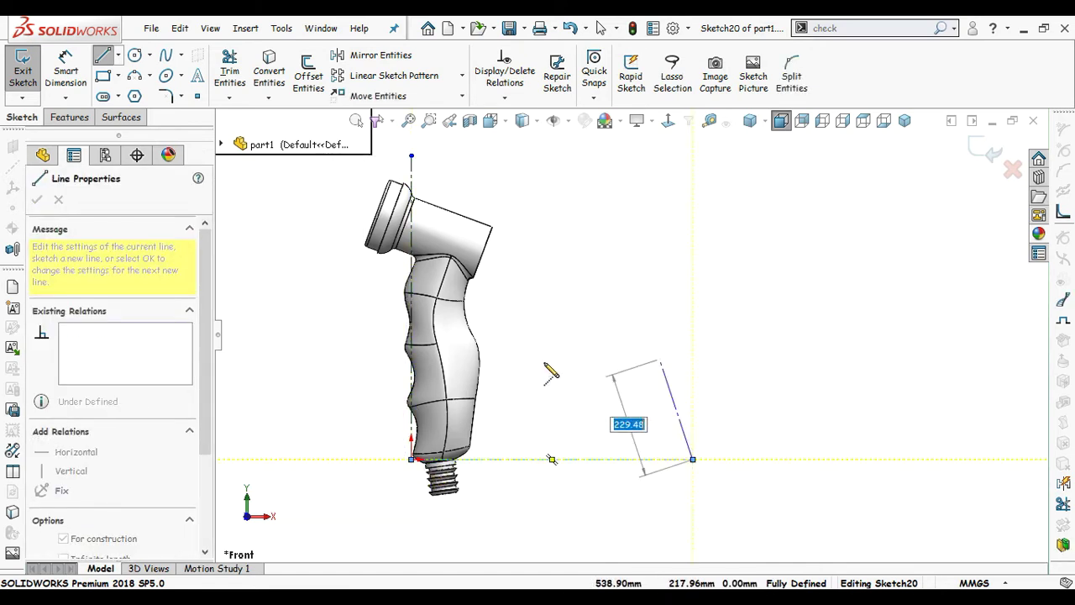
key(Escape)
Step: Draw a slanted solid line about 560 mm long from the vertical construction line down to the horizontal one
key(s)
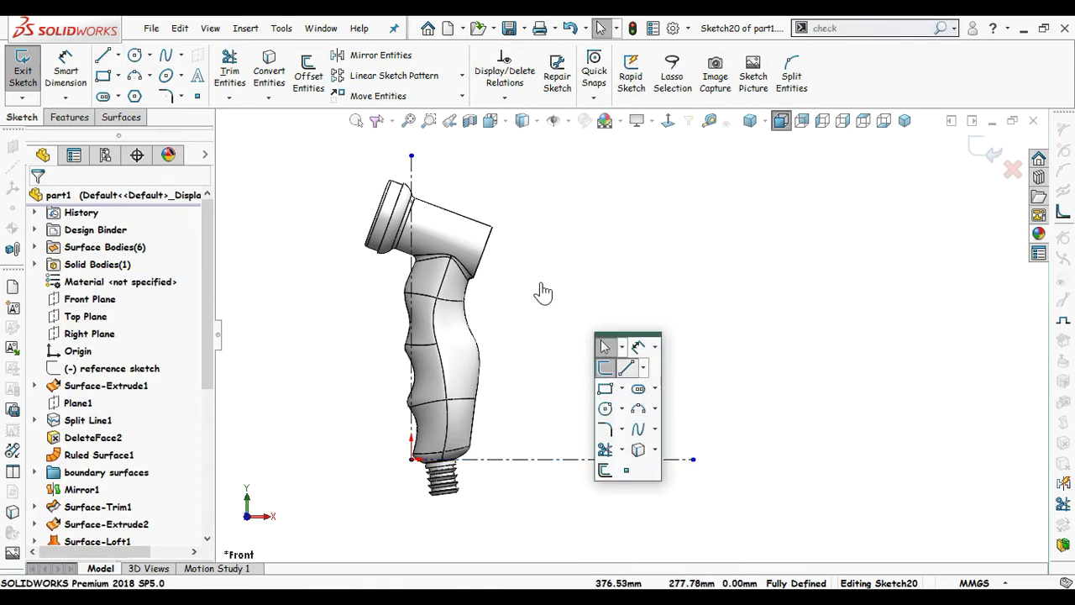
click(625, 363)
click(508, 459)
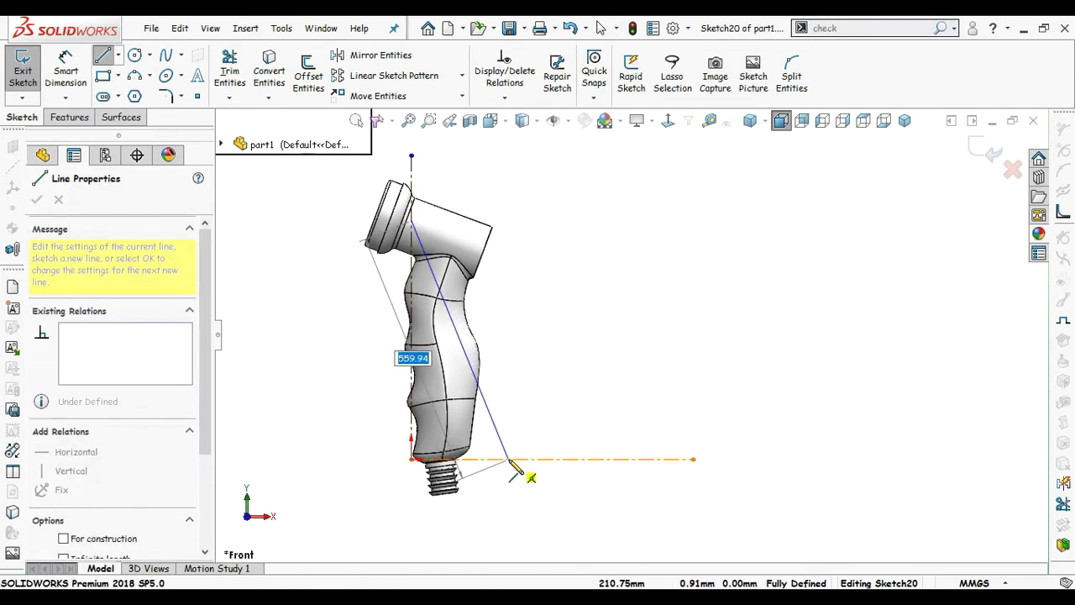
key(Escape)
Step: Dimension the angle between the slanted line and the horizontal construction line as 75 degrees
scroll(586, 380, up, 3)
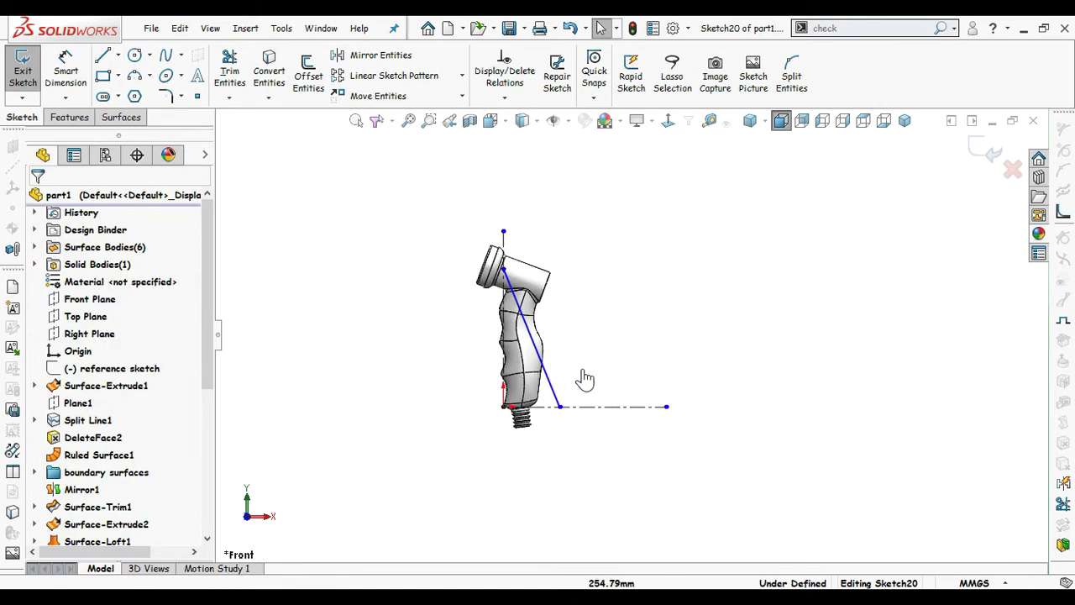
right_drag(623, 382, 619, 271)
scroll(595, 288, down, 2)
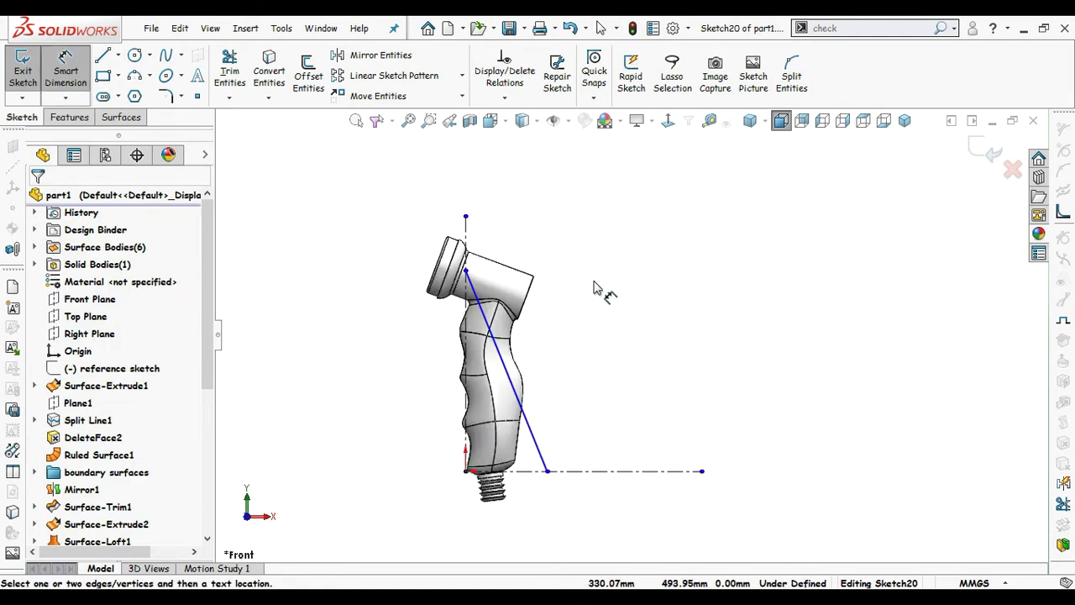
click(529, 430)
click(508, 471)
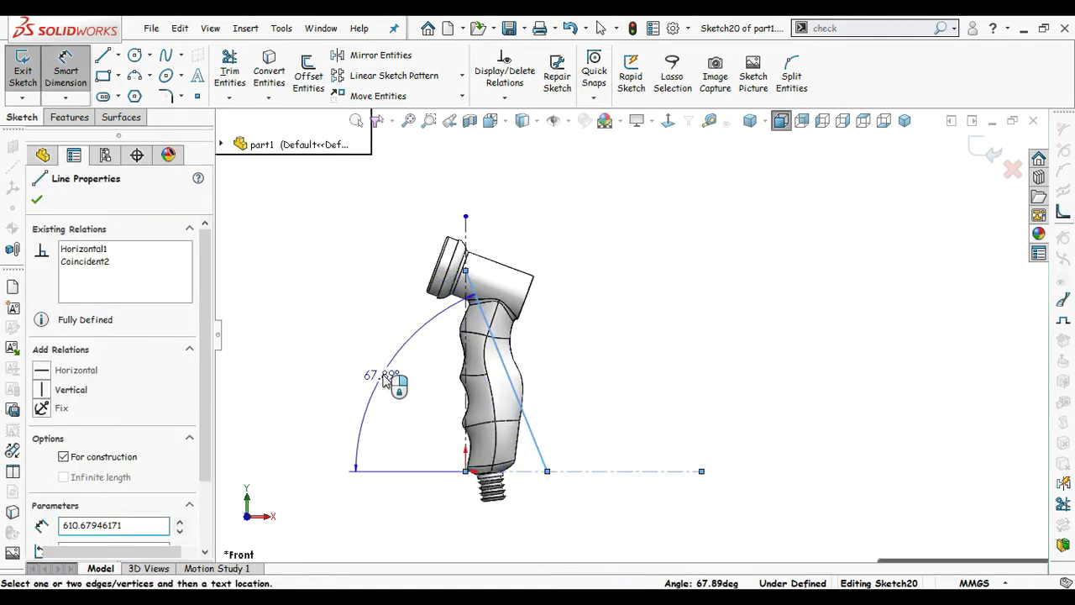
click(374, 376)
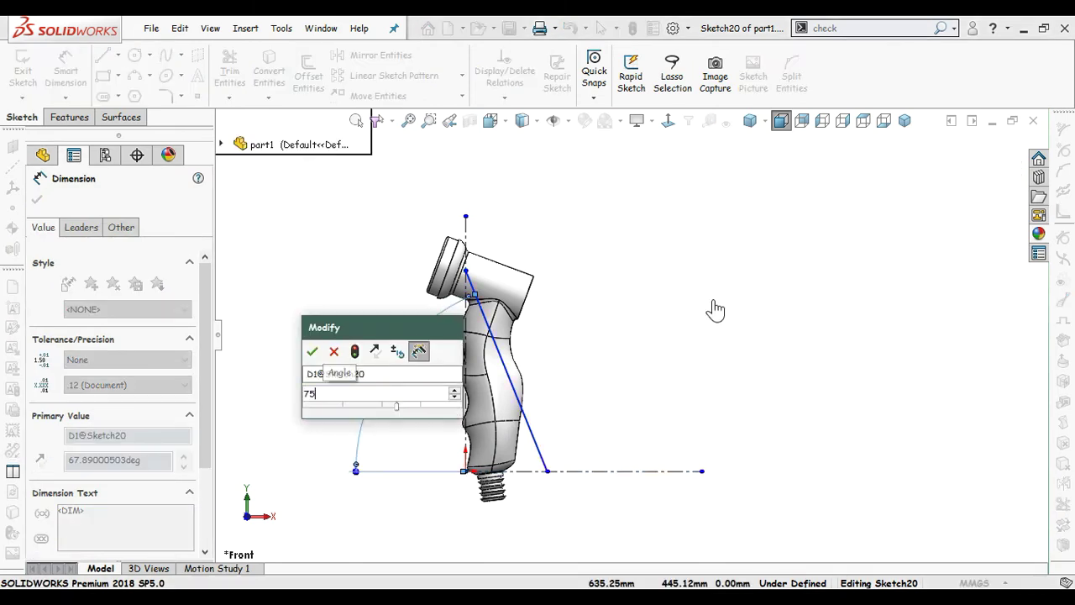
key(Return)
click(667, 341)
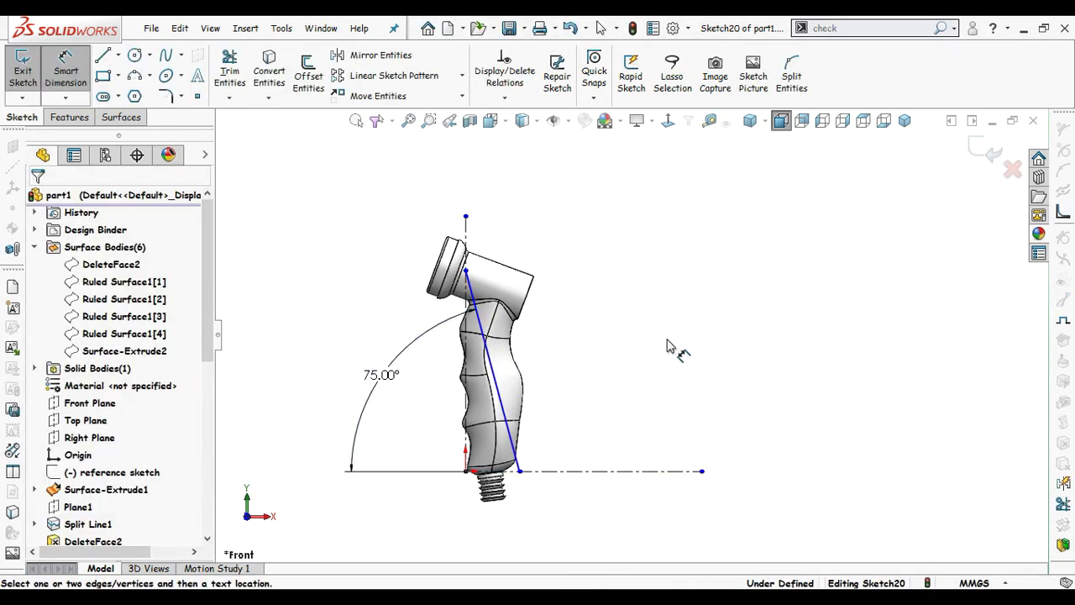
Step: Dimension the slanted line's vertical height as 650.6 mm
click(494, 369)
click(643, 377)
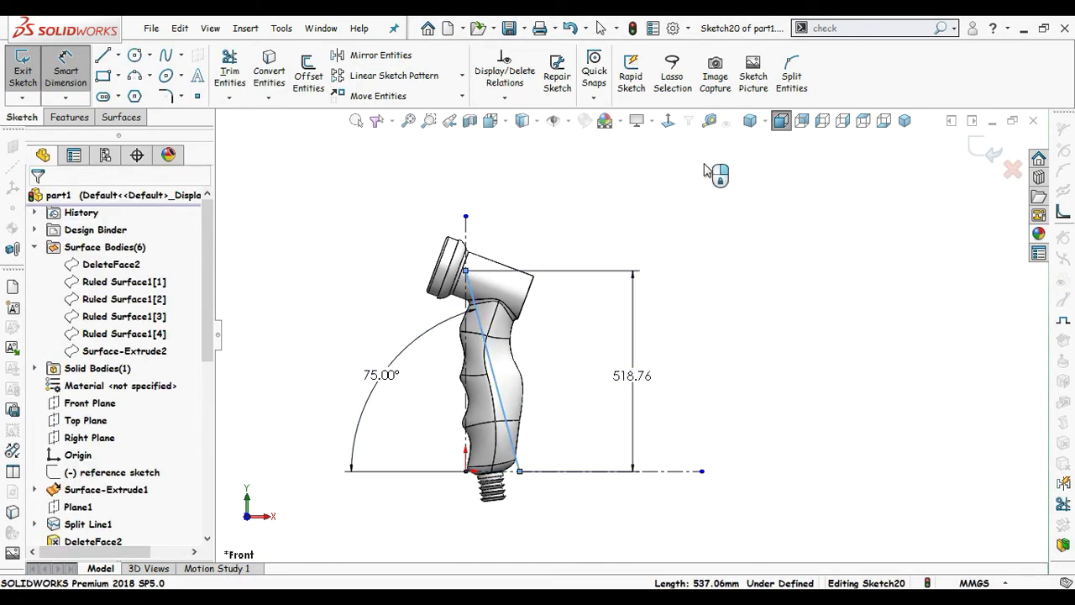
text(650.6)
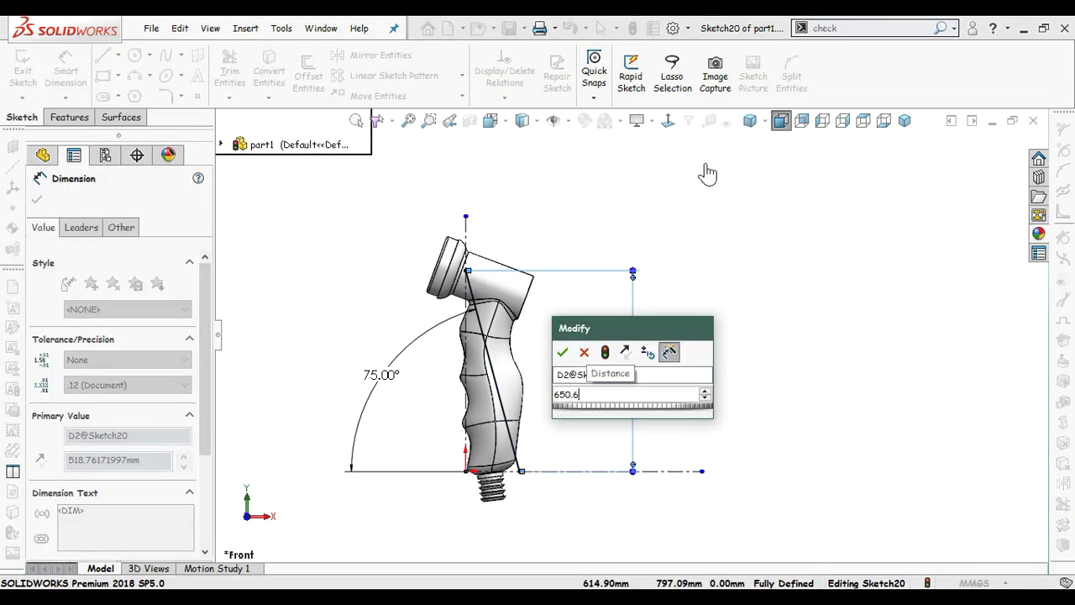
key(Return)
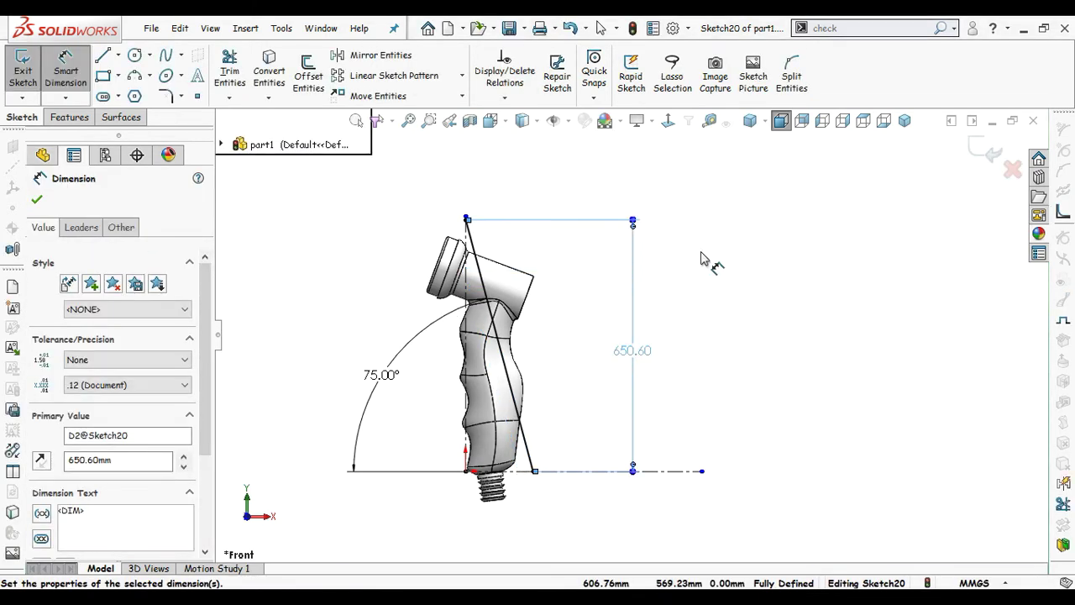
click(712, 267)
key(Escape)
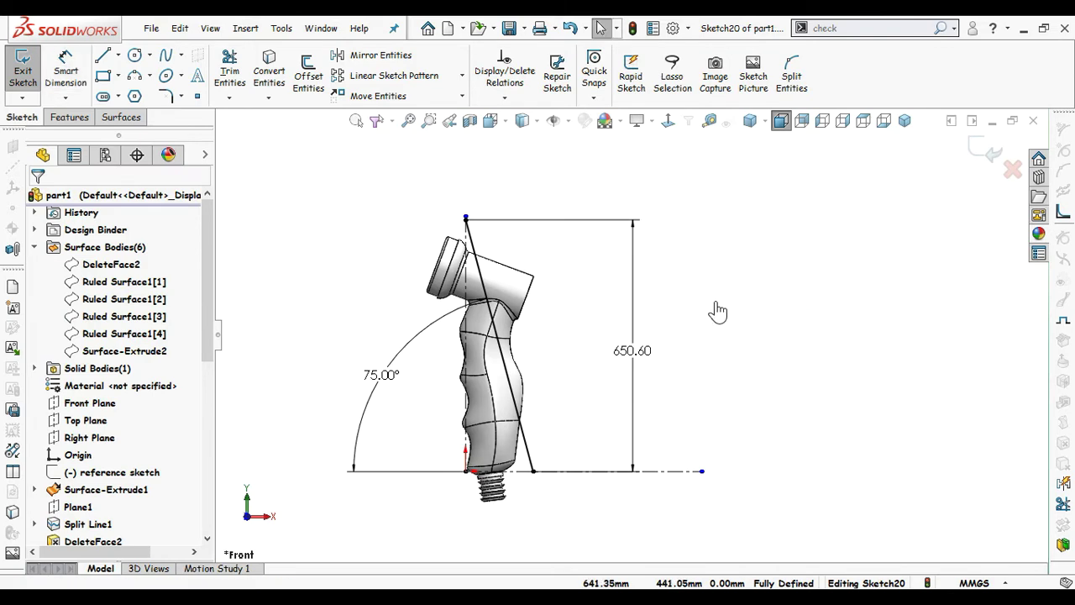
Step: Extrude the slanted line as a Mid Plane surface that extends beyond both sides of the shower
scroll(624, 307, up, 1)
click(121, 117)
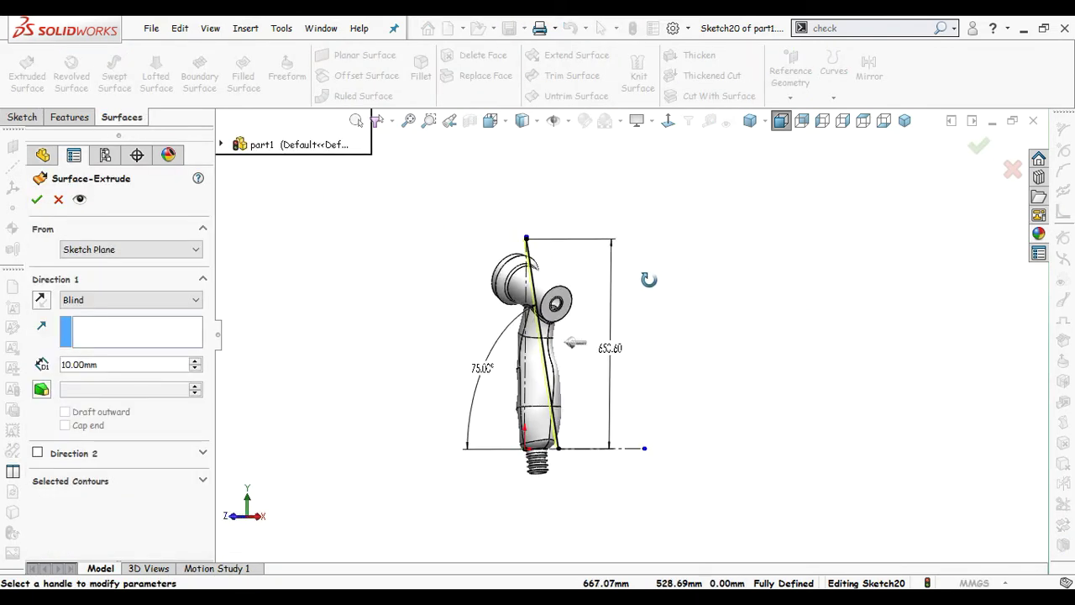
right_click(691, 240)
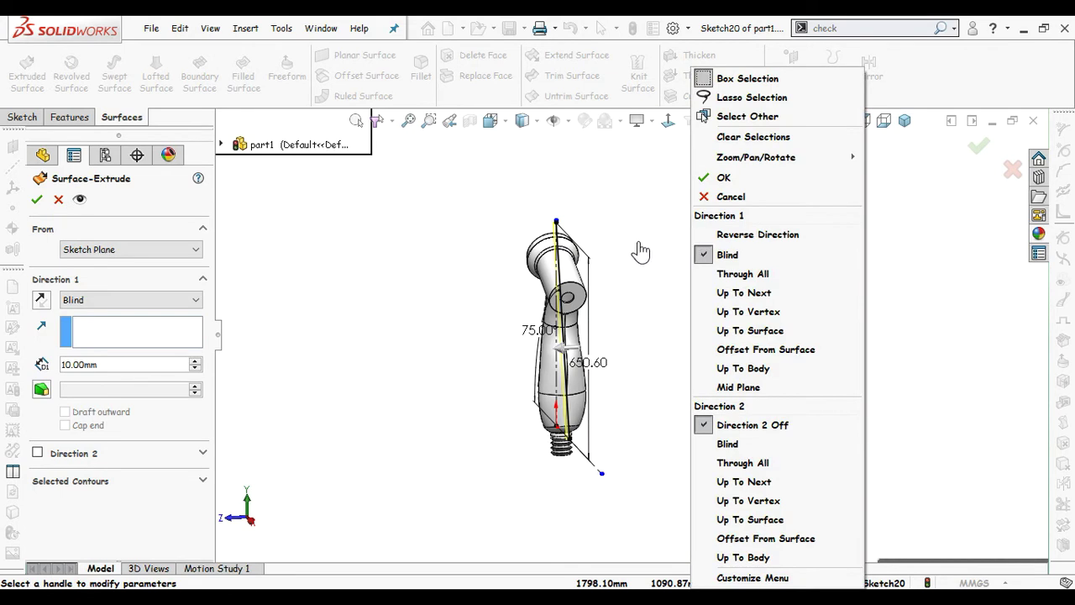
click(704, 387)
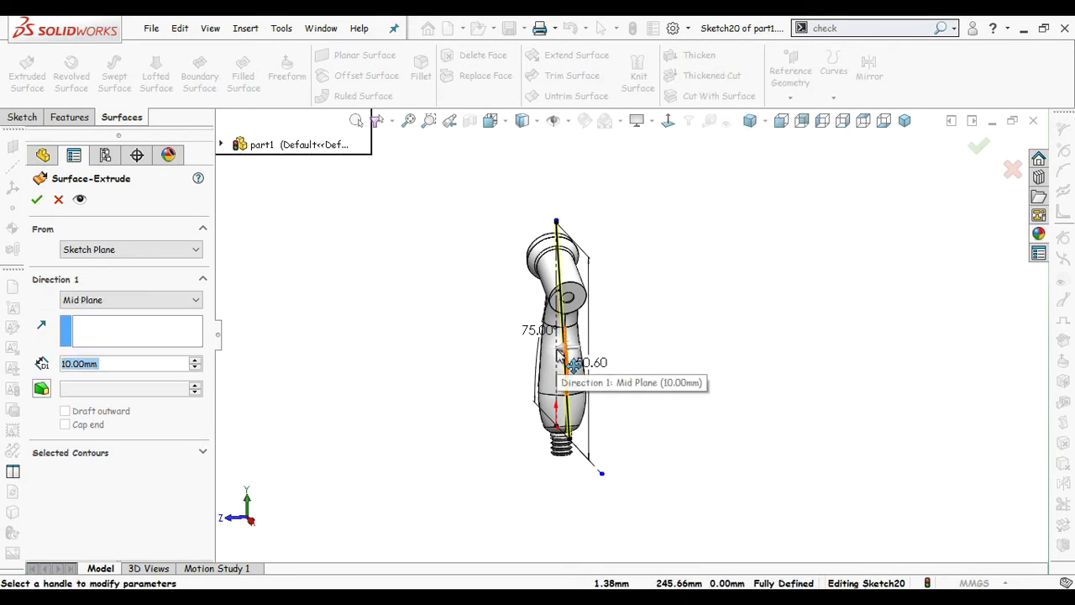
scroll(571, 356, down, 3)
click(588, 345)
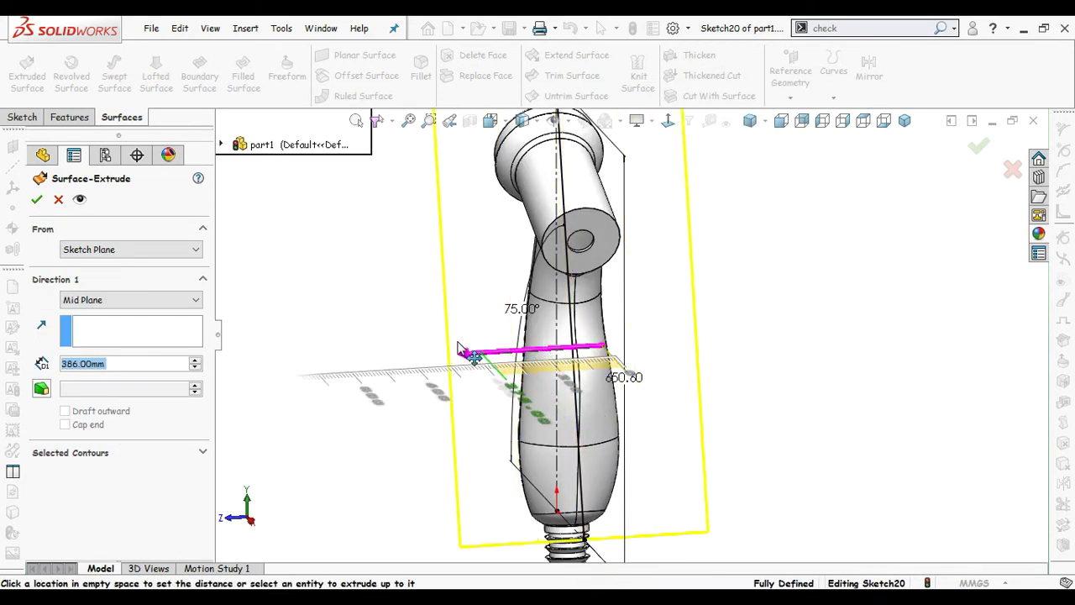
click(708, 362)
click(979, 147)
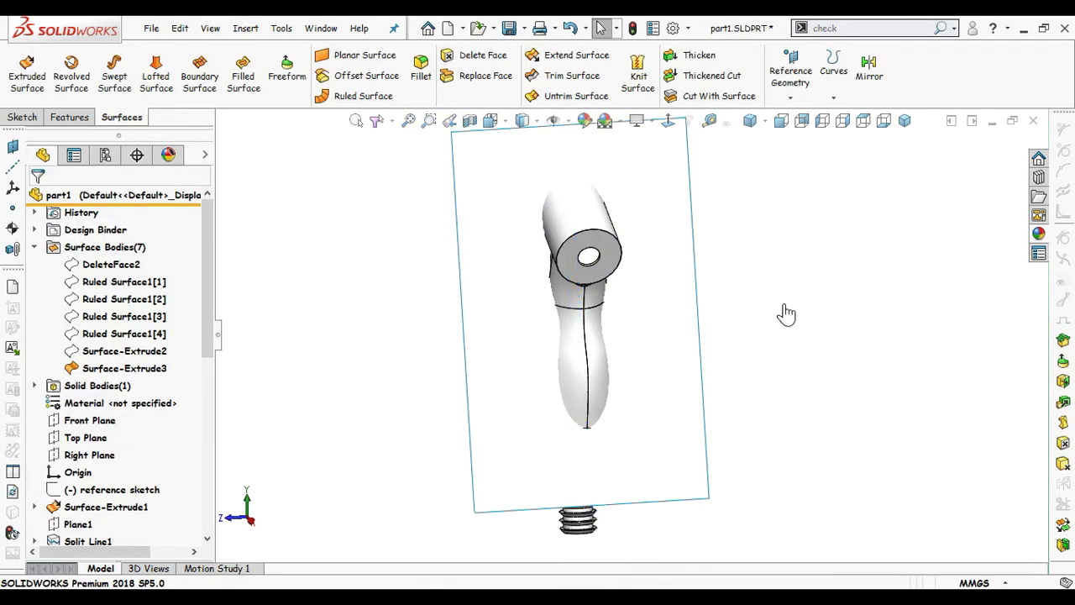
Step: Start a sketch on the new slanted surface and view it face-on from the rear of the shower
scroll(787, 314, up, 2)
click(672, 340)
click(729, 272)
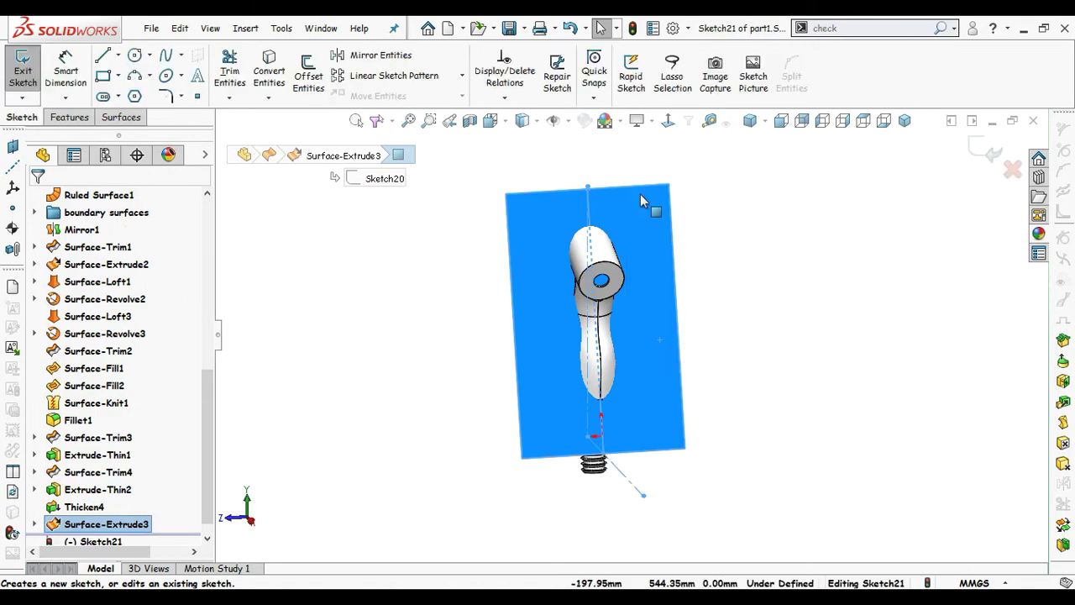
click(668, 121)
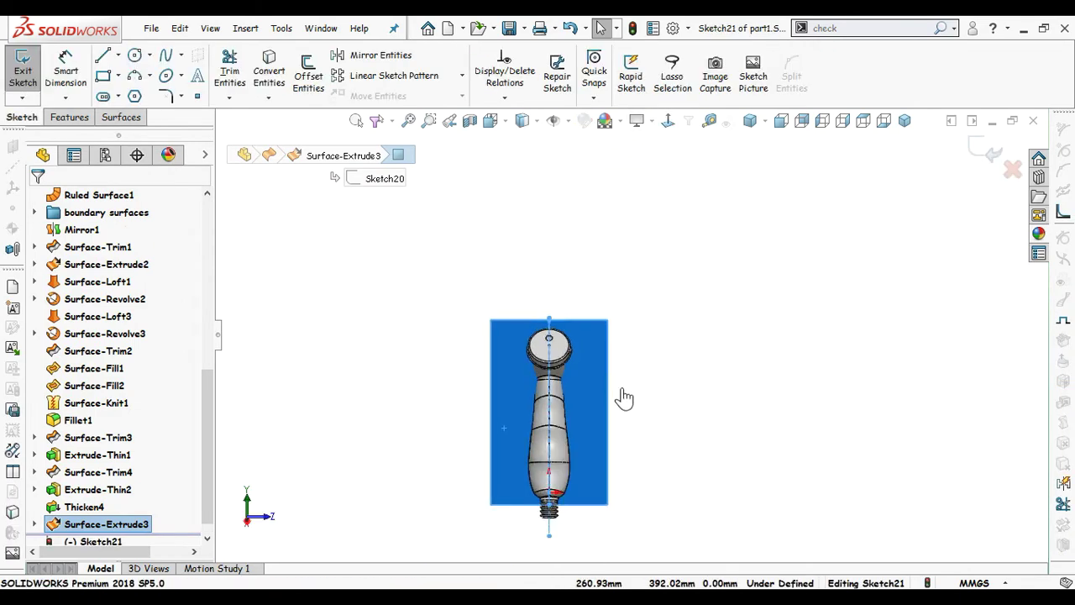
click(668, 383)
click(668, 122)
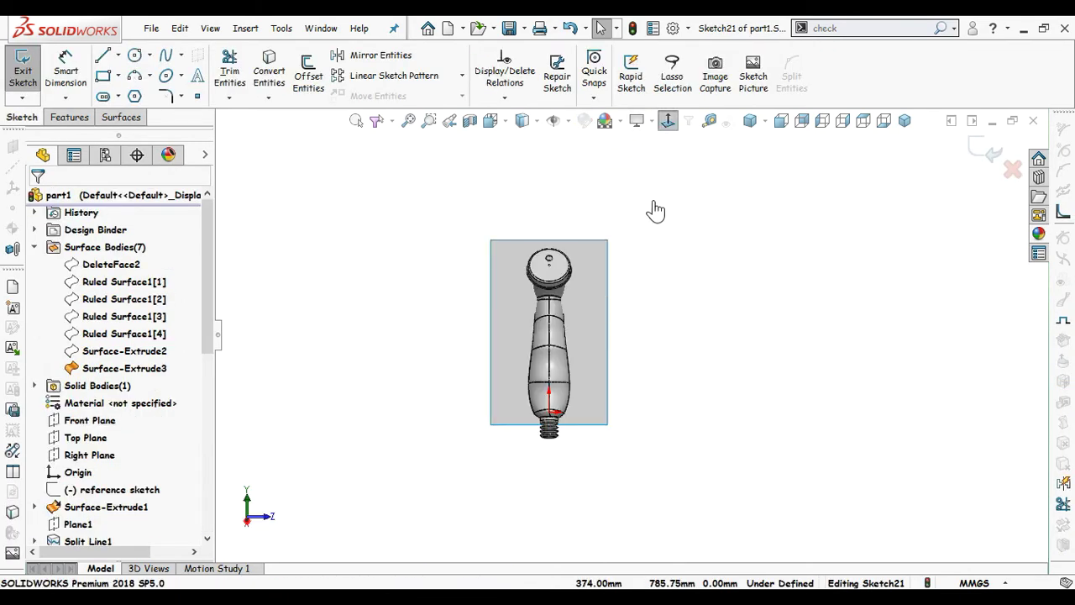
click(668, 121)
scroll(617, 362, down, 3)
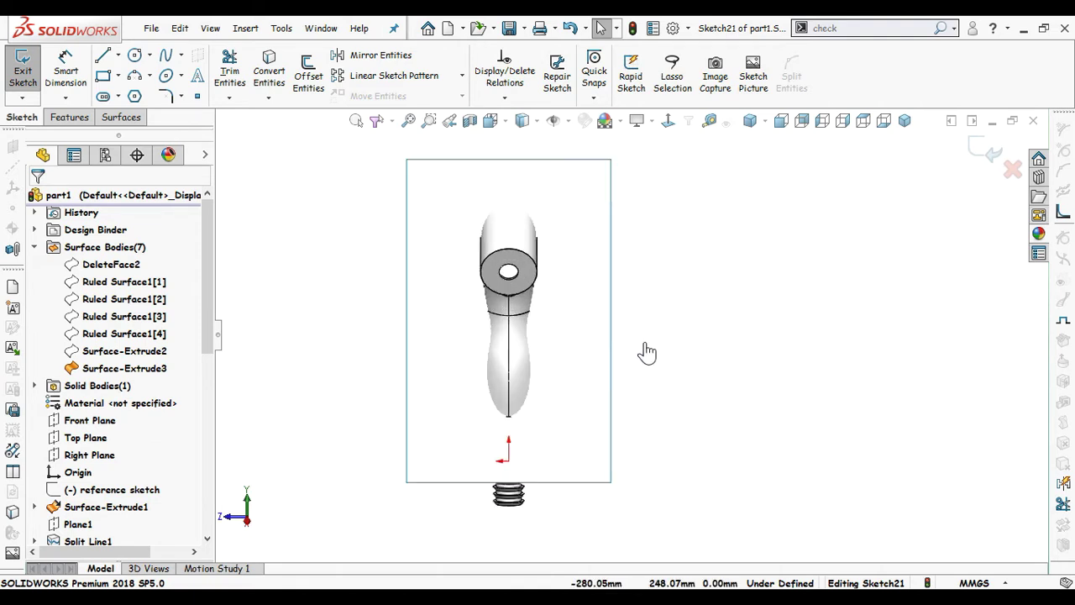
scroll(647, 353, down, 2)
Step: Sketch a vertical construction line from the origin up along the middle of the handle
key(s)
click(682, 380)
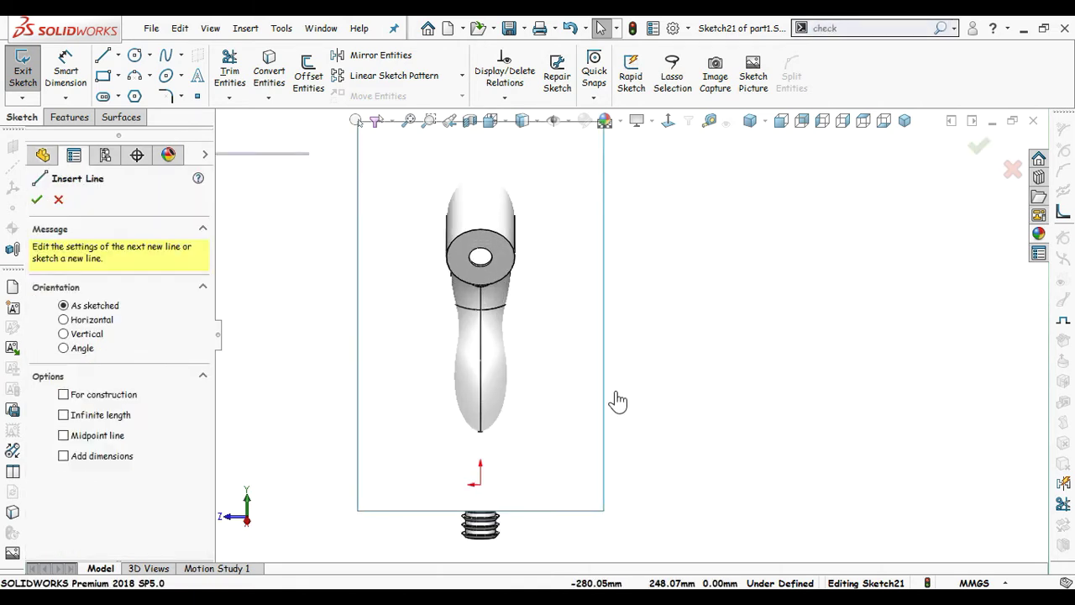
click(480, 483)
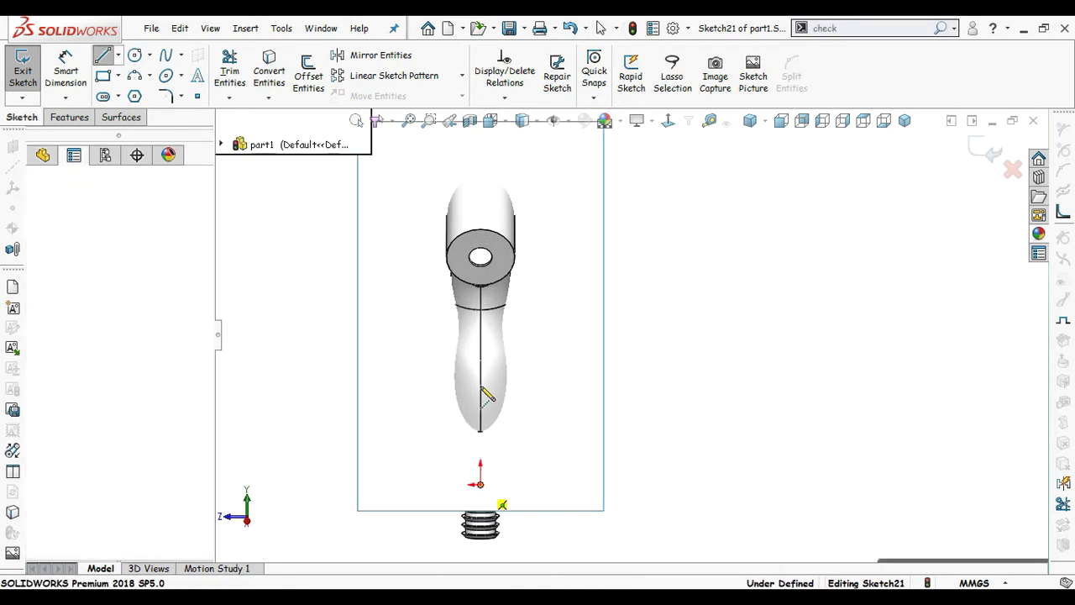
click(494, 154)
scroll(523, 268, down, 2)
Step: Sketch a corner rectangle about 54 mm tall across the construction line on the handle's neck, just below the head
key(s)
click(585, 381)
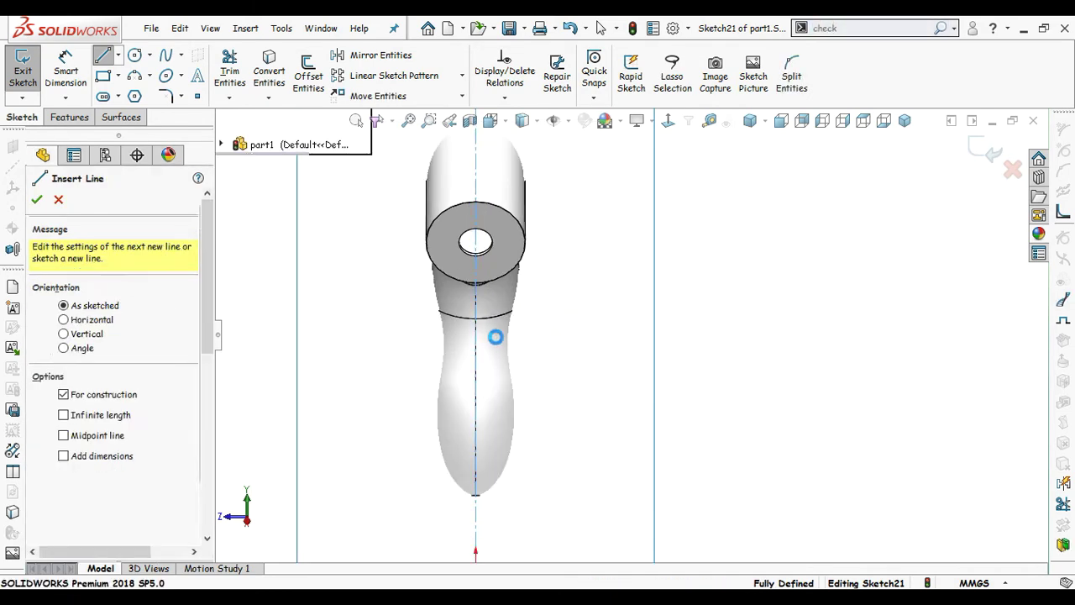
scroll(492, 335, down, 4)
click(488, 242)
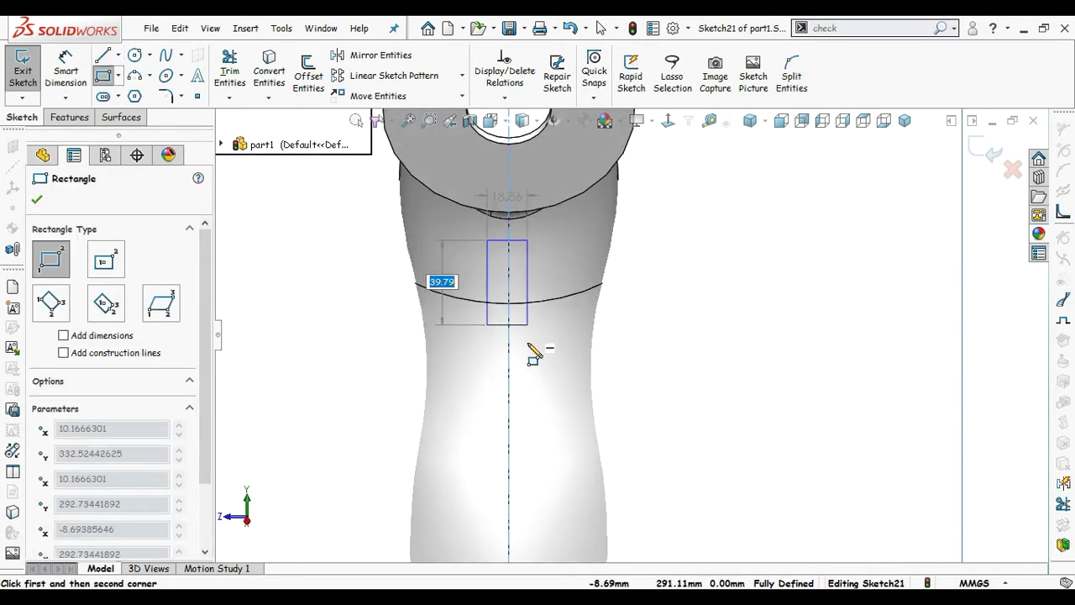
click(539, 354)
key(Escape)
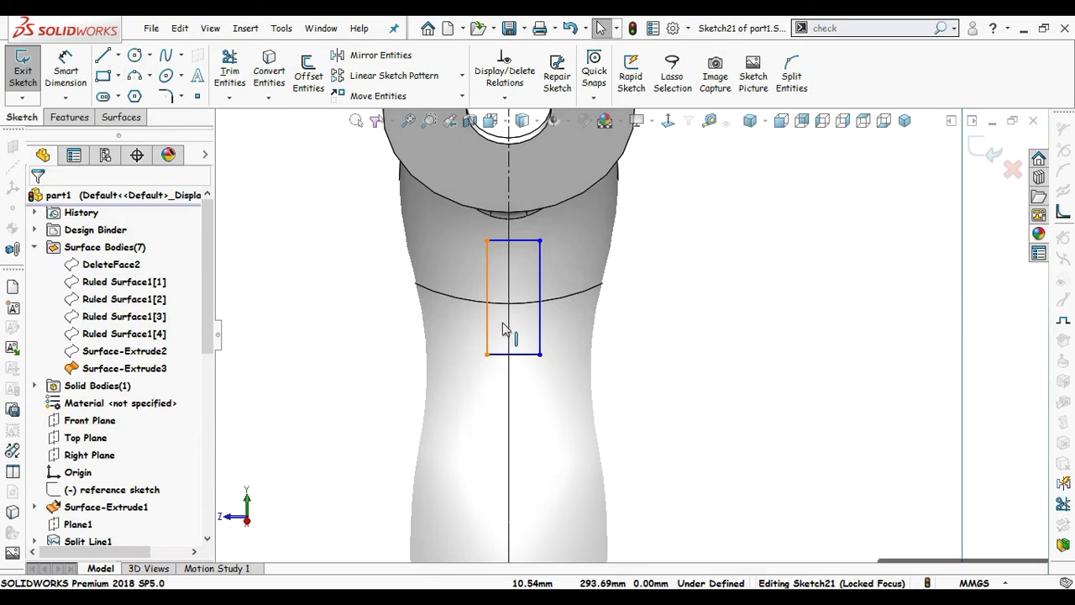
Step: Make the rectangle's two vertical sides symmetric about the vertical construction line
click(487, 330)
ctrl+click(541, 329)
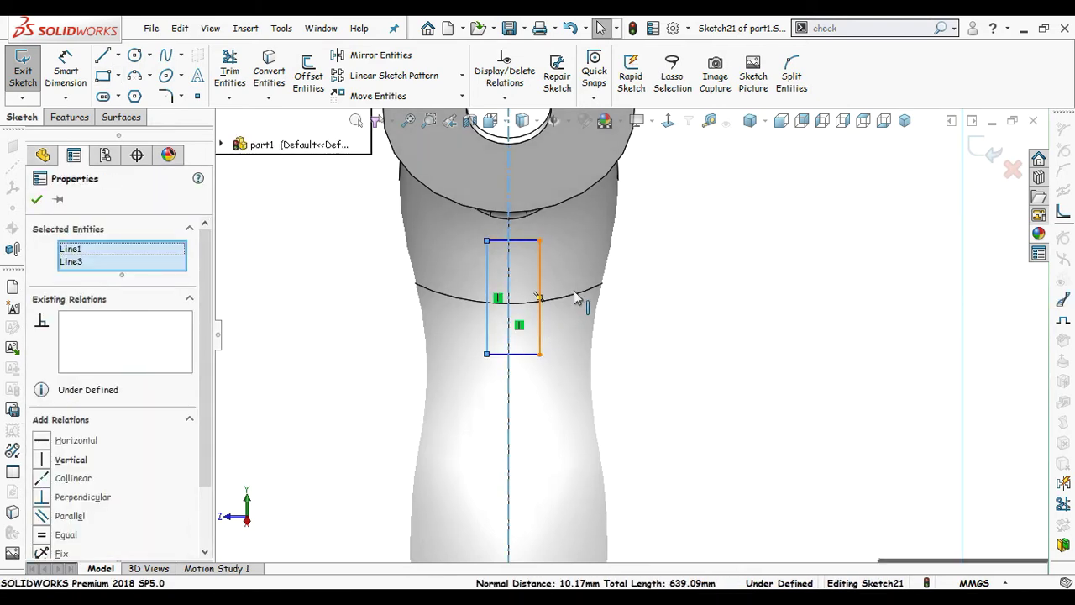
ctrl+click(508, 252)
click(706, 250)
click(689, 336)
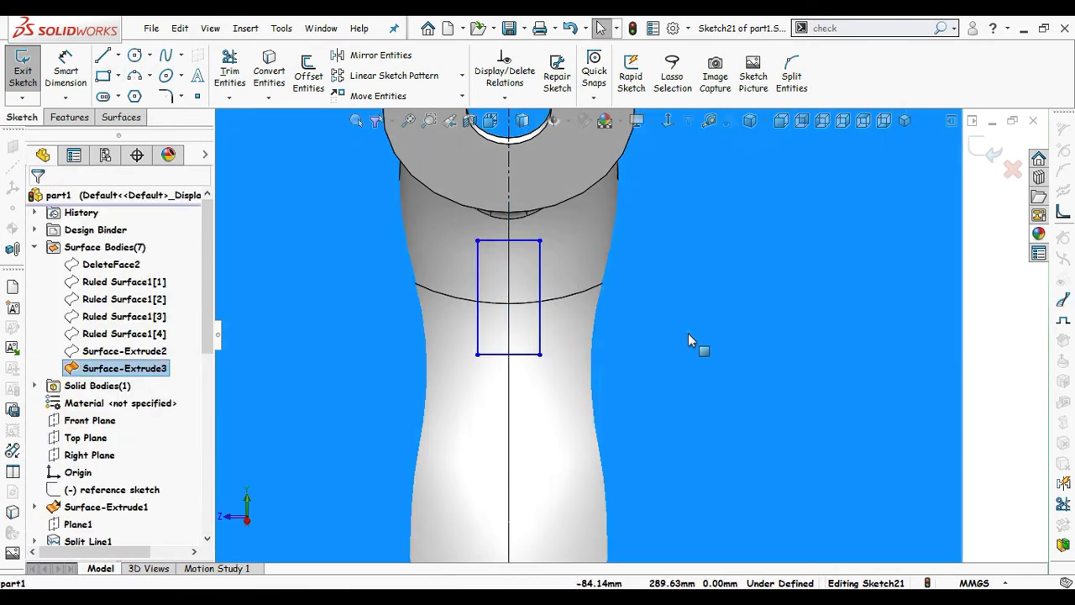
Step: Dimension the rectangle's width between its vertical sides as 19.61 mm
scroll(691, 337, up, 4)
double_click(821, 343)
right_drag(816, 395, 816, 327)
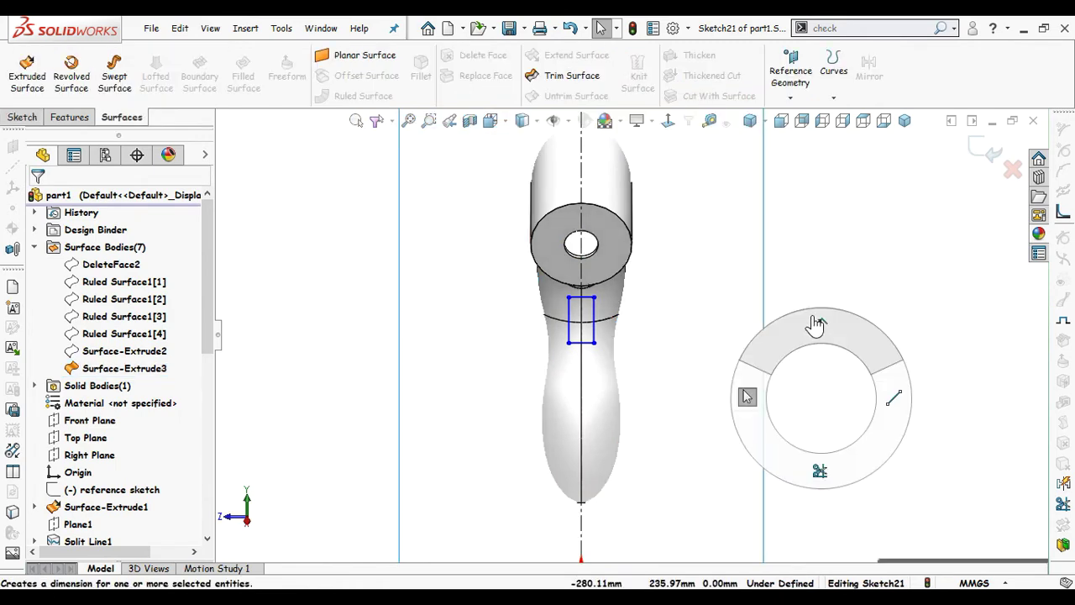
scroll(578, 320, up, 2)
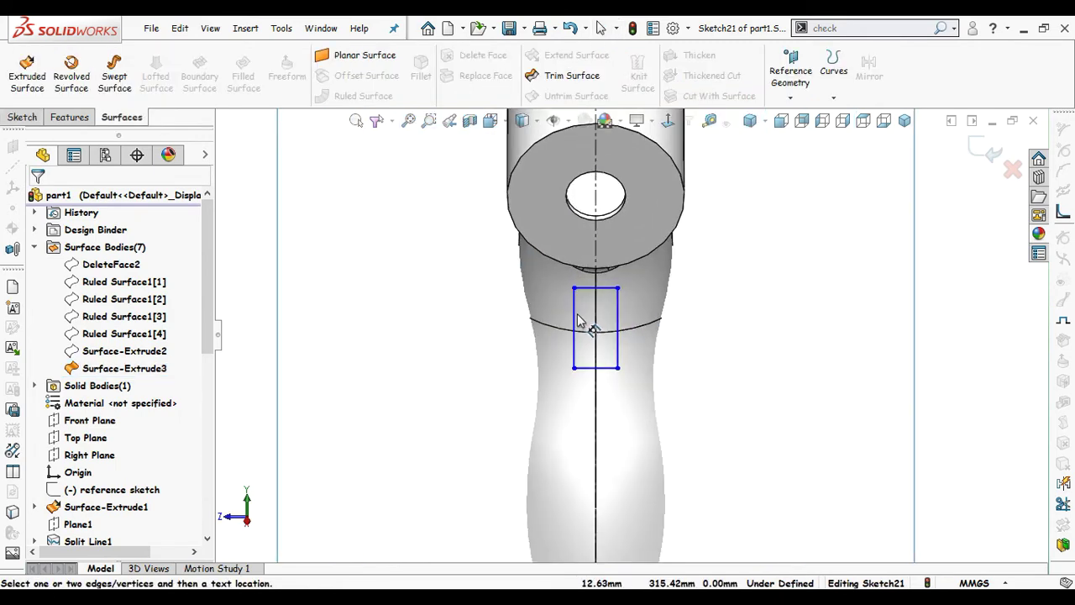
click(618, 328)
click(696, 357)
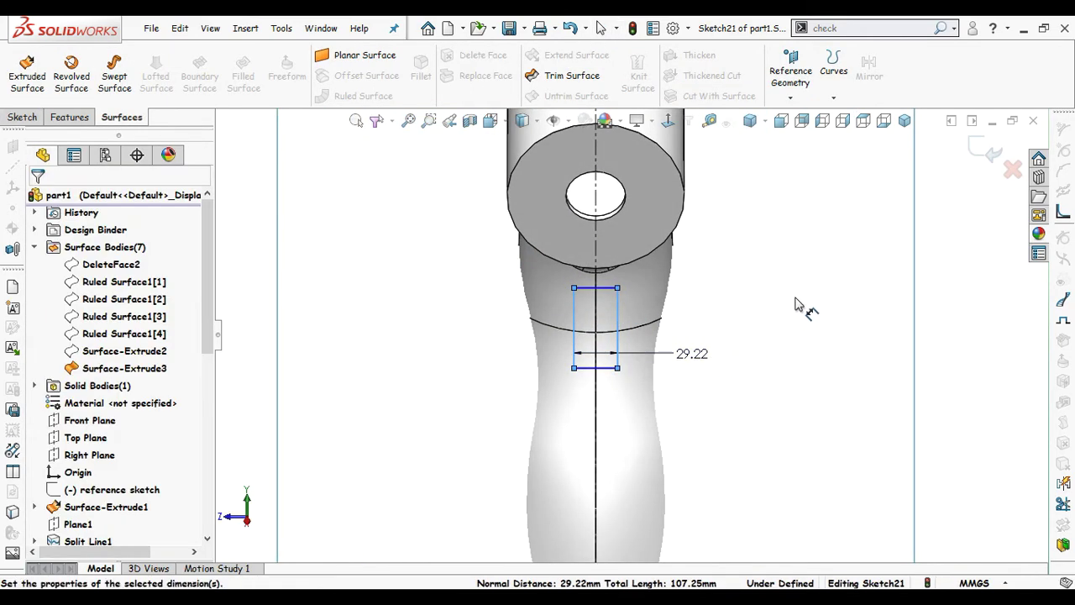
key(Return)
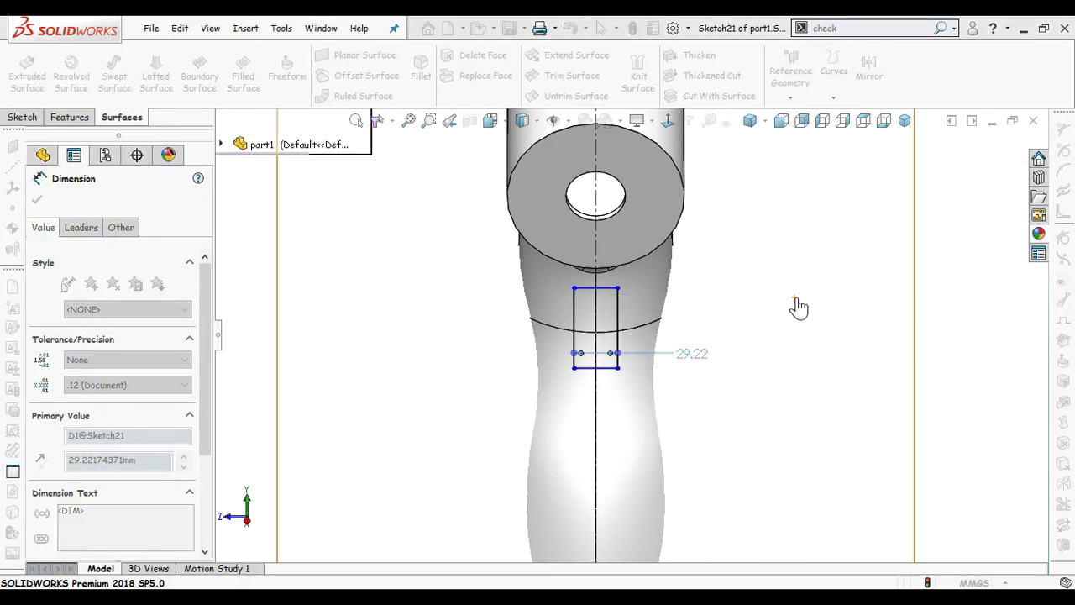
scroll(586, 391, down, 4)
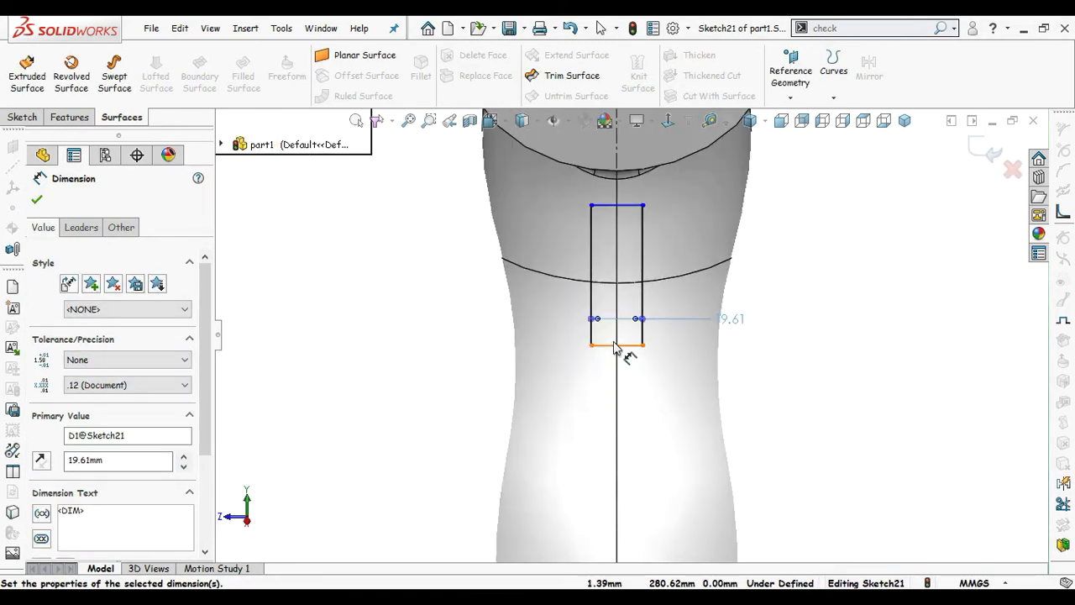
Step: Dimension the rectangle's height between its horizontal sides as 25.46 mm
click(612, 353)
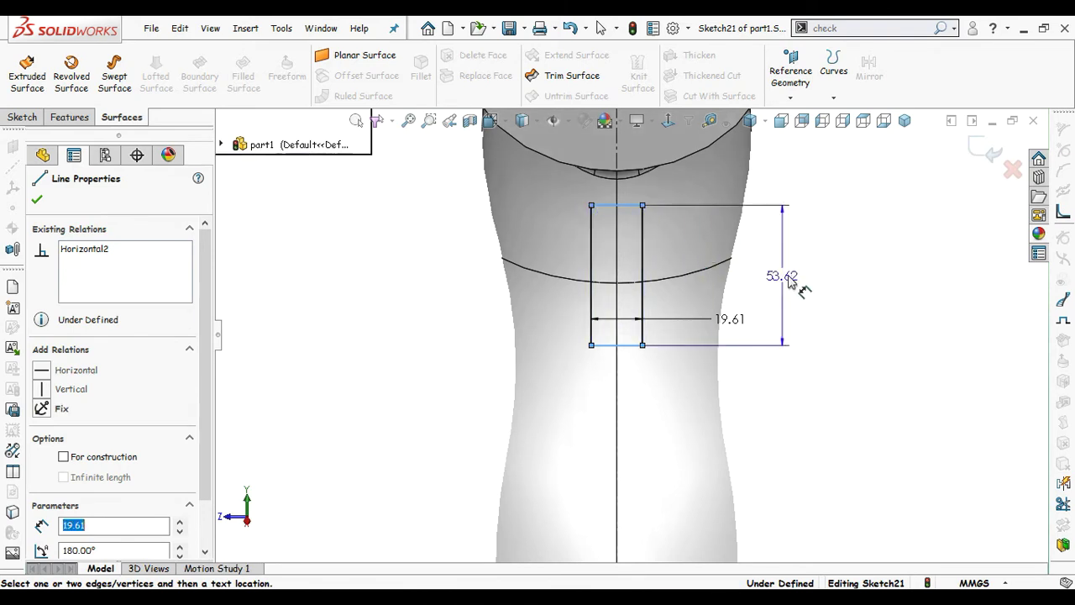
click(833, 276)
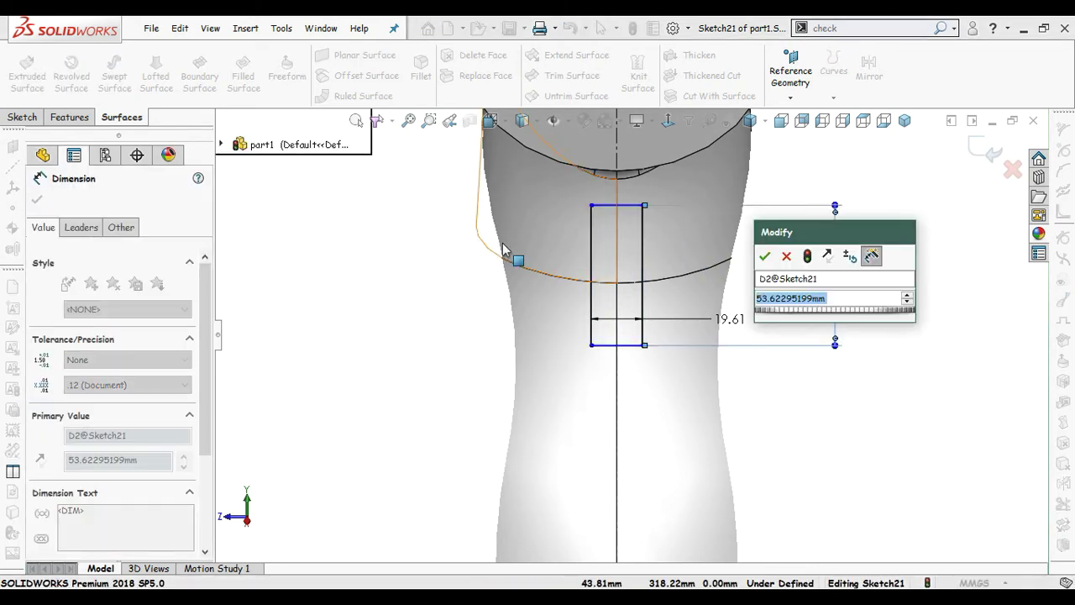
text(55.46)
key(Return)
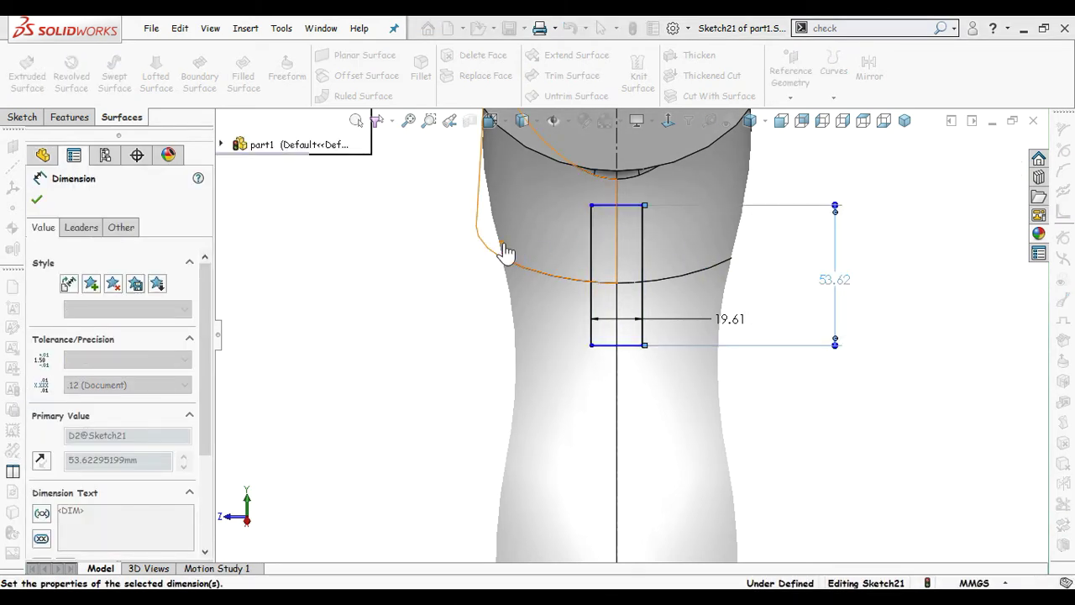
click(442, 360)
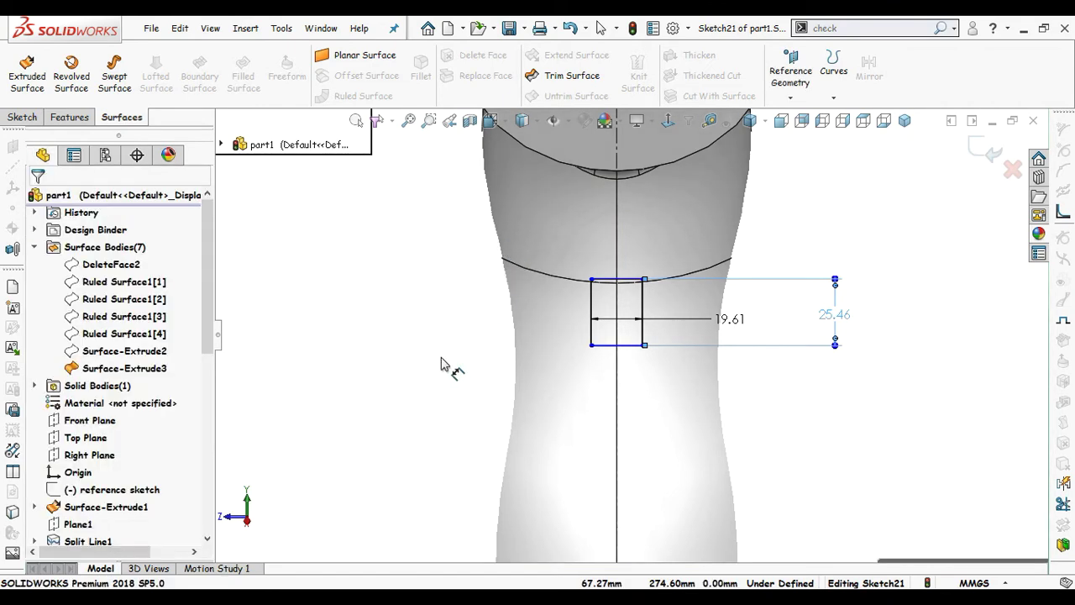
Step: Dimension the rectangle's lower side at 305.83 mm above the origin and exit the sketch
click(615, 345)
scroll(696, 476, up, 5)
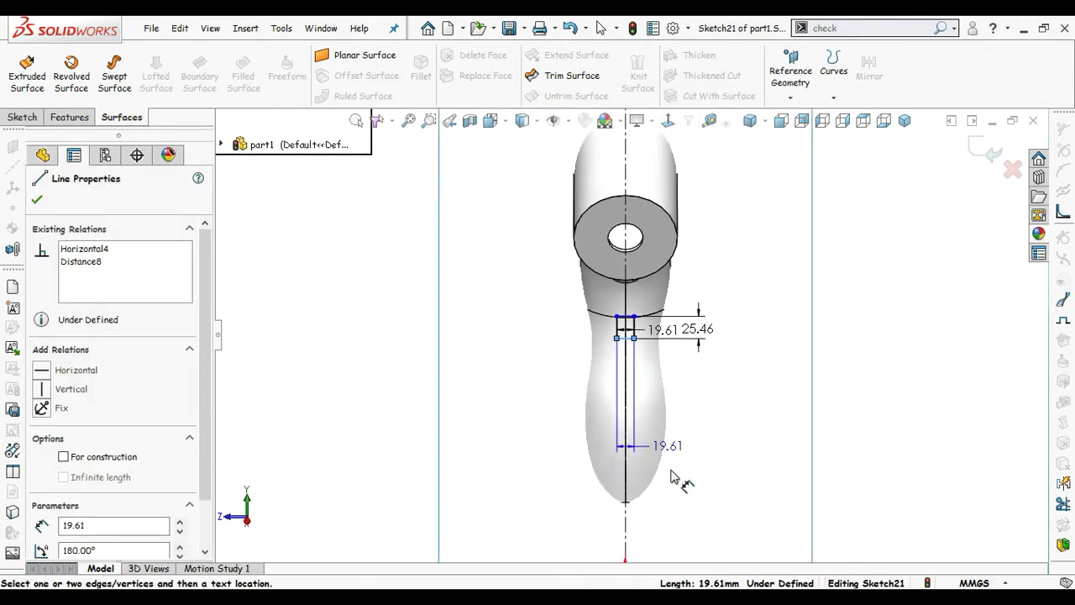
scroll(663, 475, up, 2)
click(618, 508)
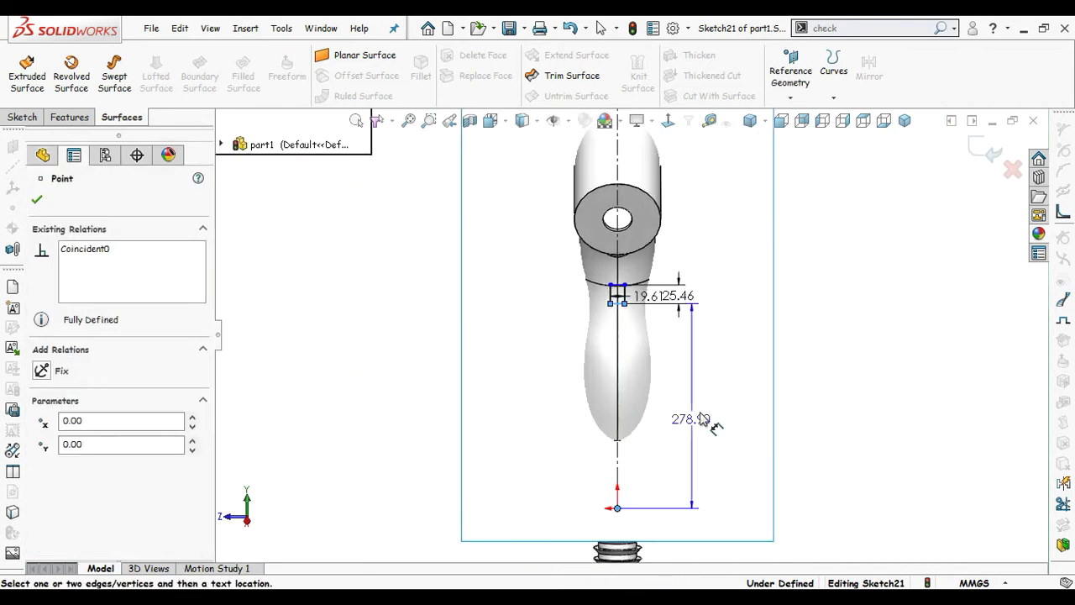
click(817, 266)
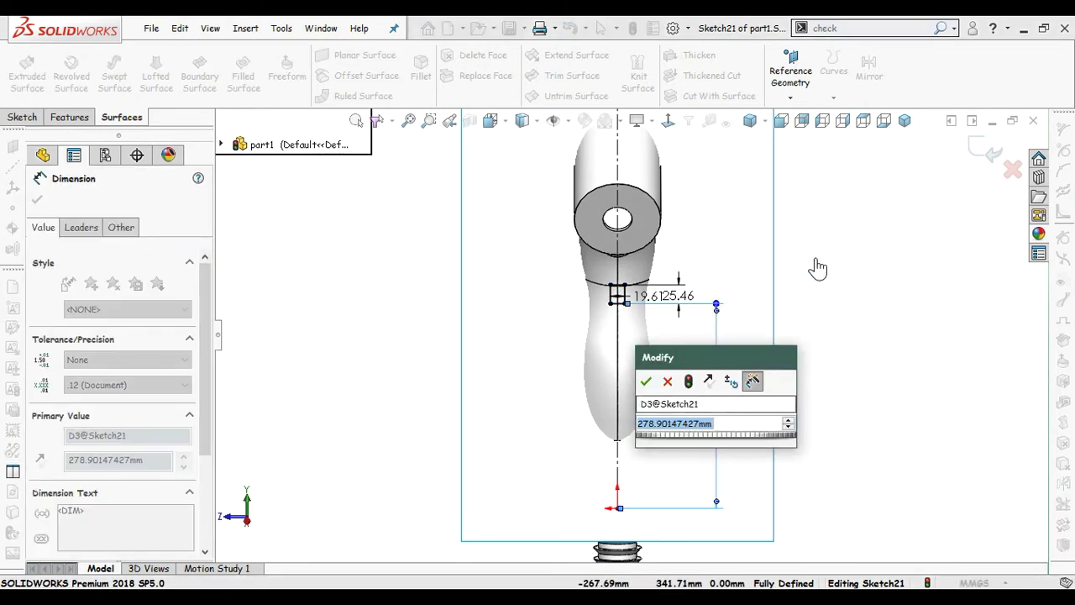
text(305.83)
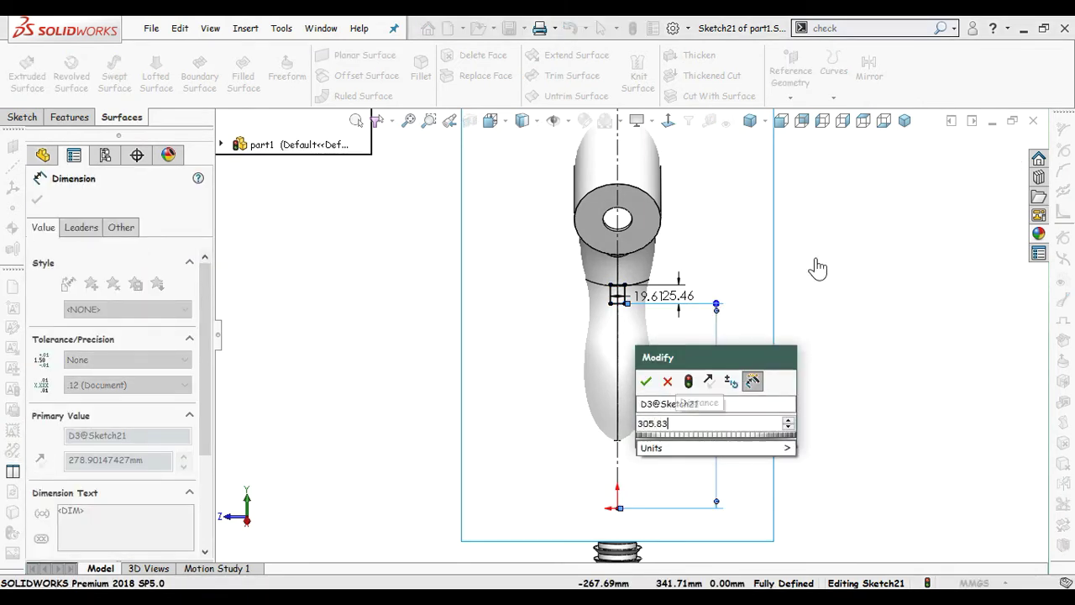
key(Return)
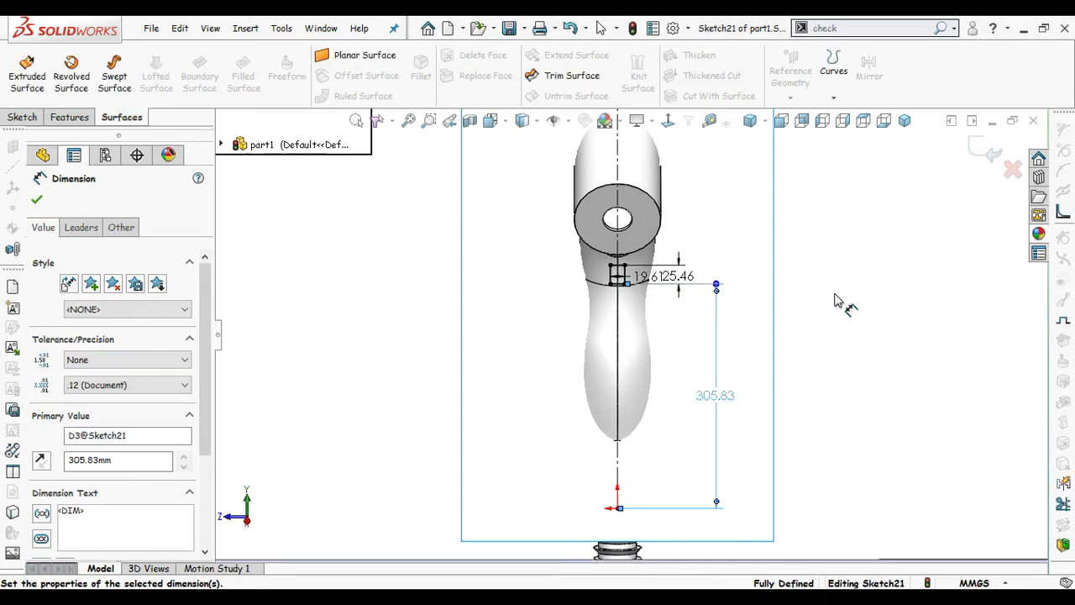
click(835, 297)
mouse_move(901, 323)
right_down()
mouse_move(864, 342)
mouse_move(825, 322)
right_up()
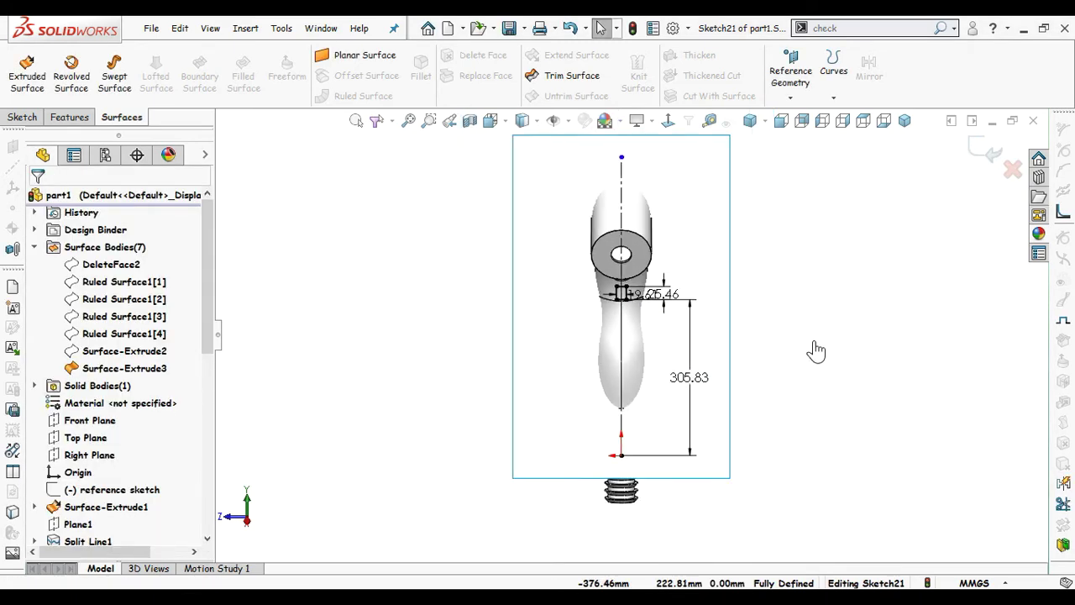
click(987, 153)
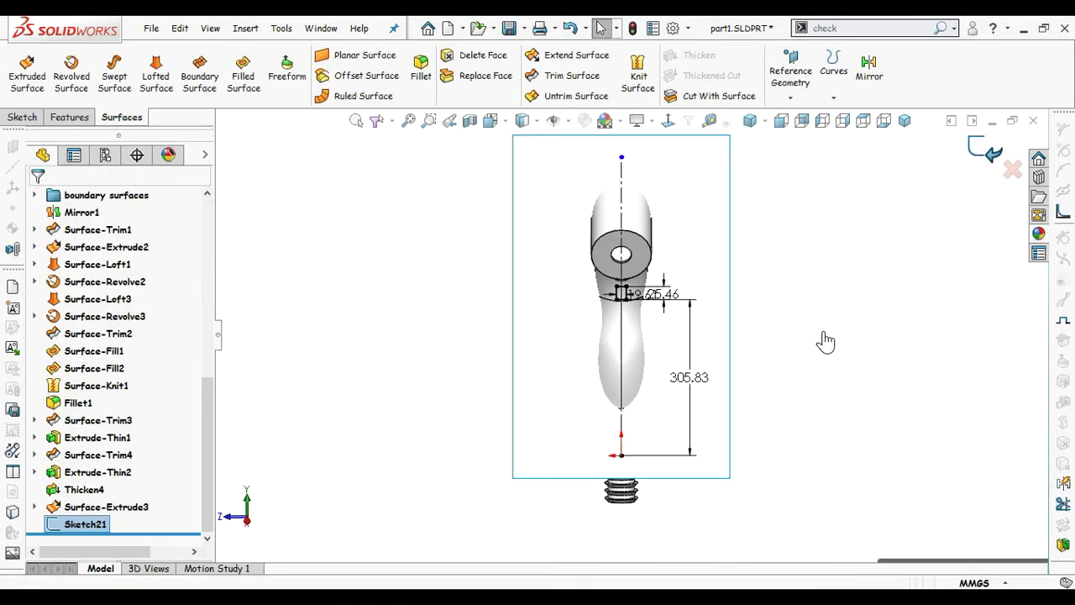
Step: Start a boss extrusion of the rectangle sketch from a 100 mm offset, reversed to lie behind the handle
middle_drag(793, 313, 820, 319)
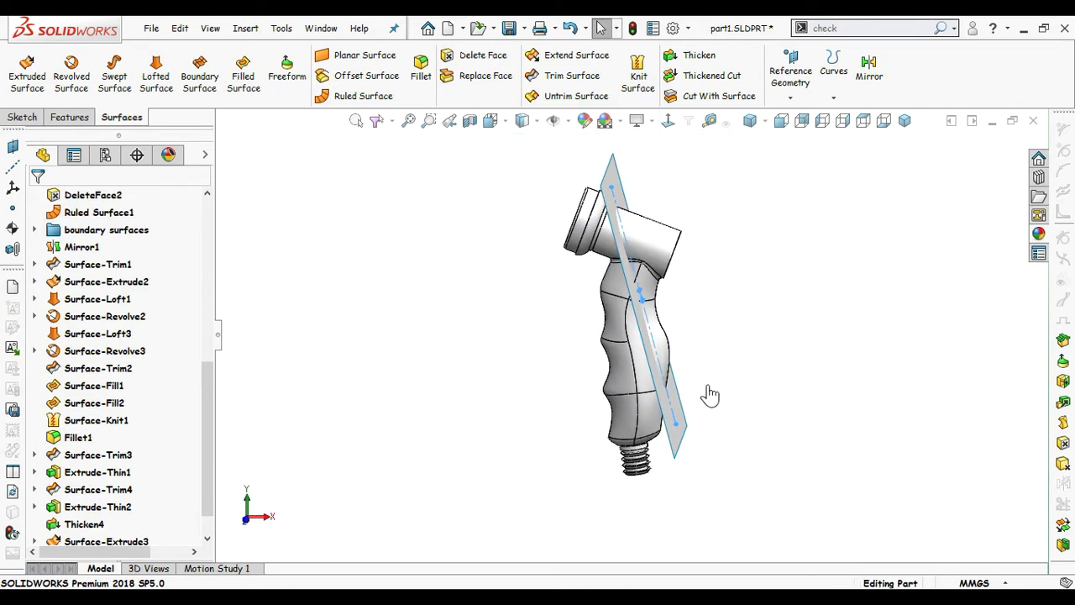
scroll(689, 319, down, 4)
middle_drag(687, 316, 647, 325)
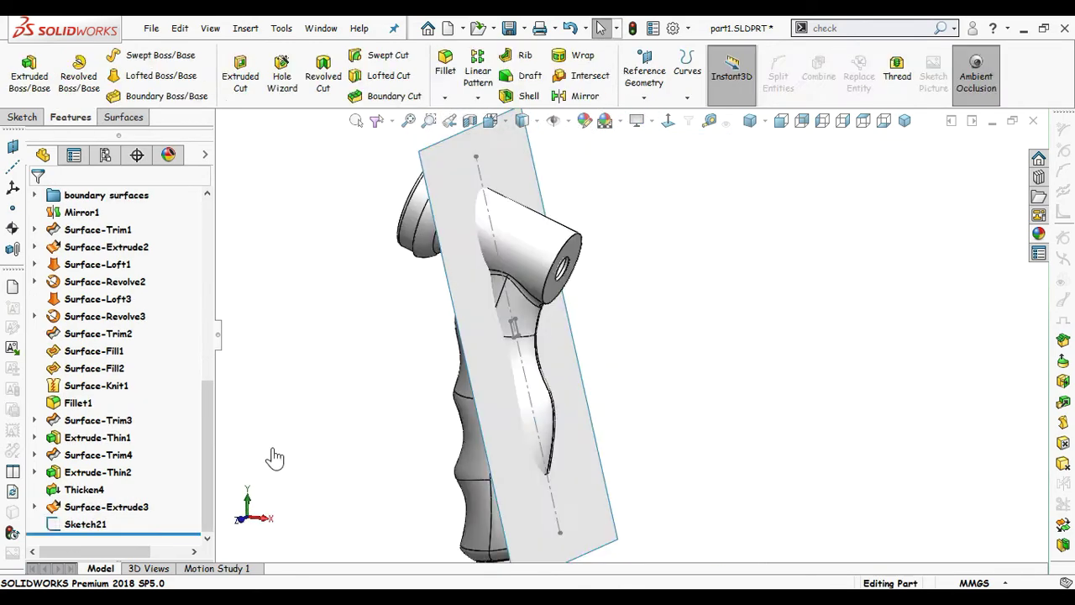
click(86, 526)
click(29, 86)
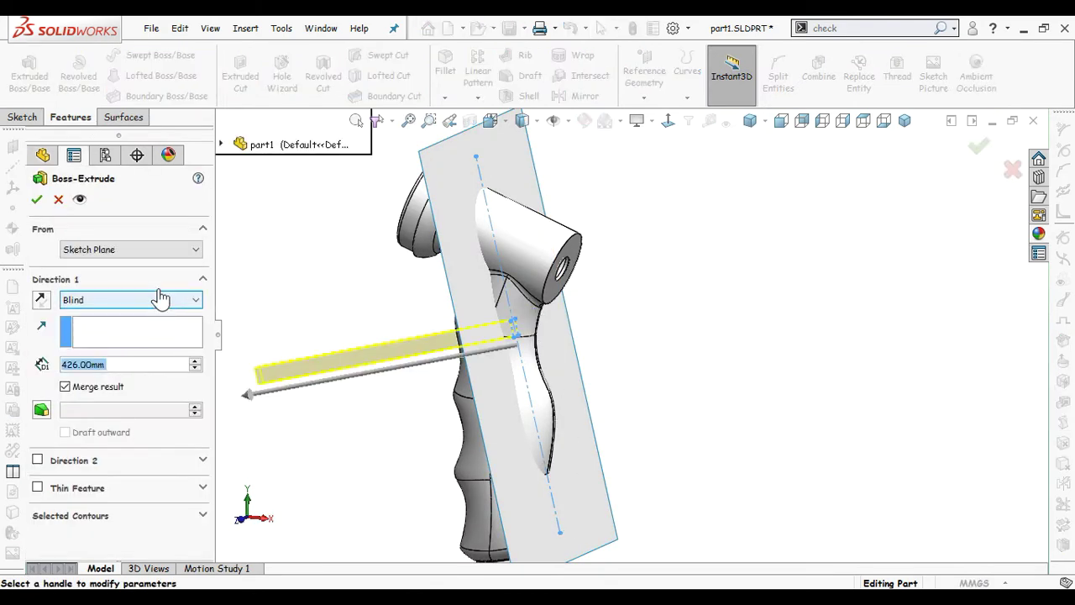
click(168, 249)
click(93, 300)
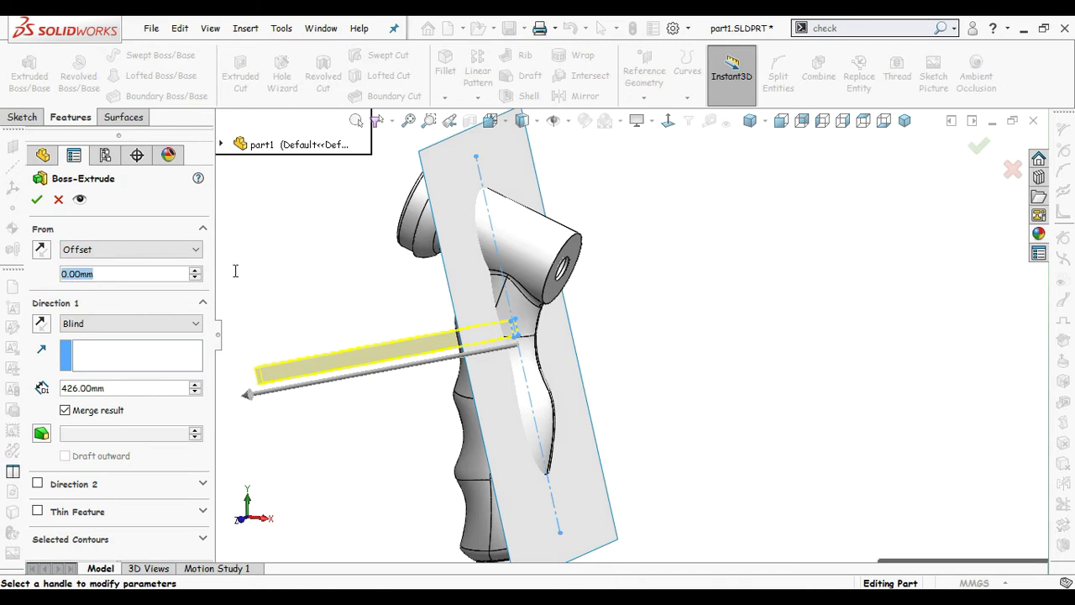
text(100)
key(Return)
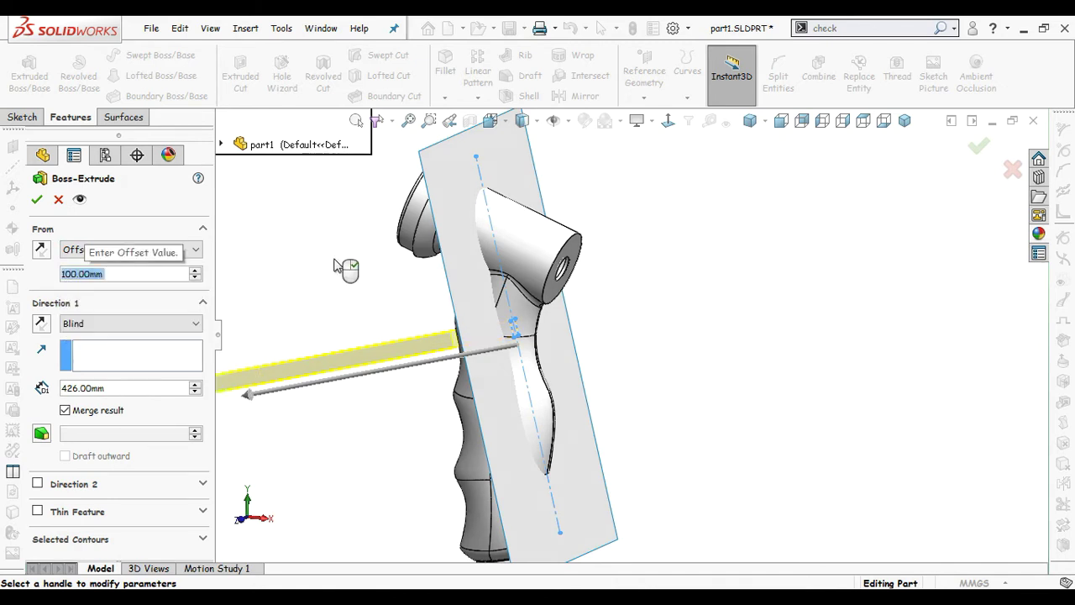
click(41, 251)
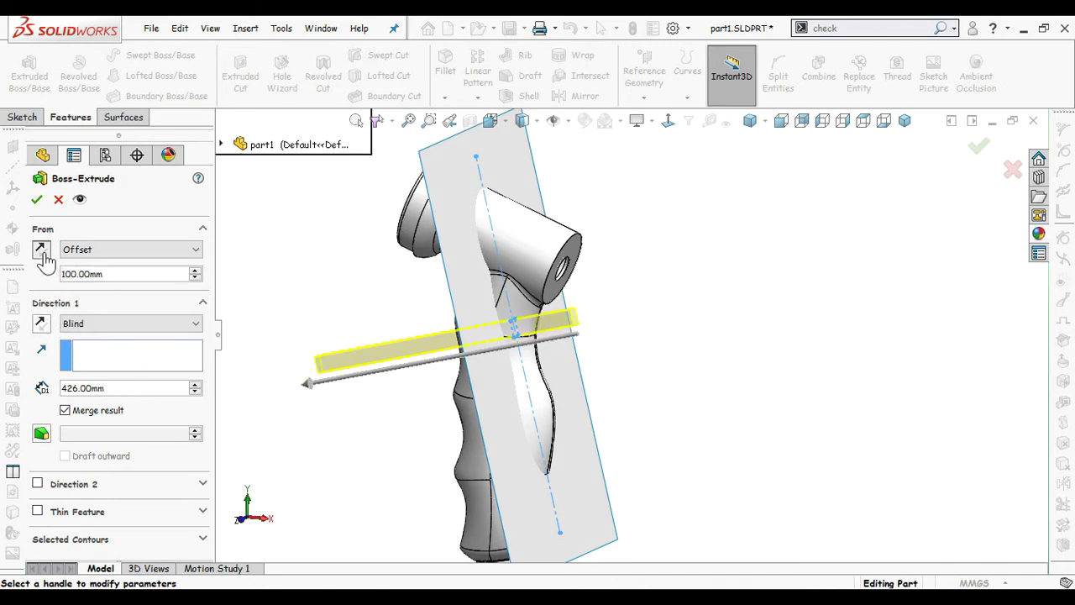
Step: Set the extrusion to end Up To Next, directed toward the handle, and create the block
click(41, 324)
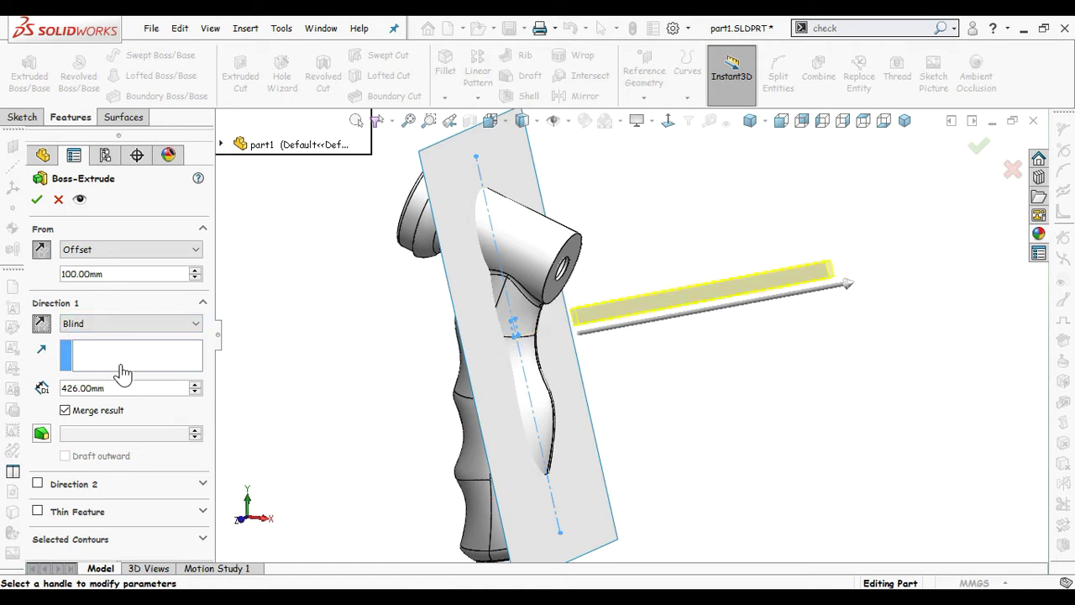
click(139, 324)
click(126, 366)
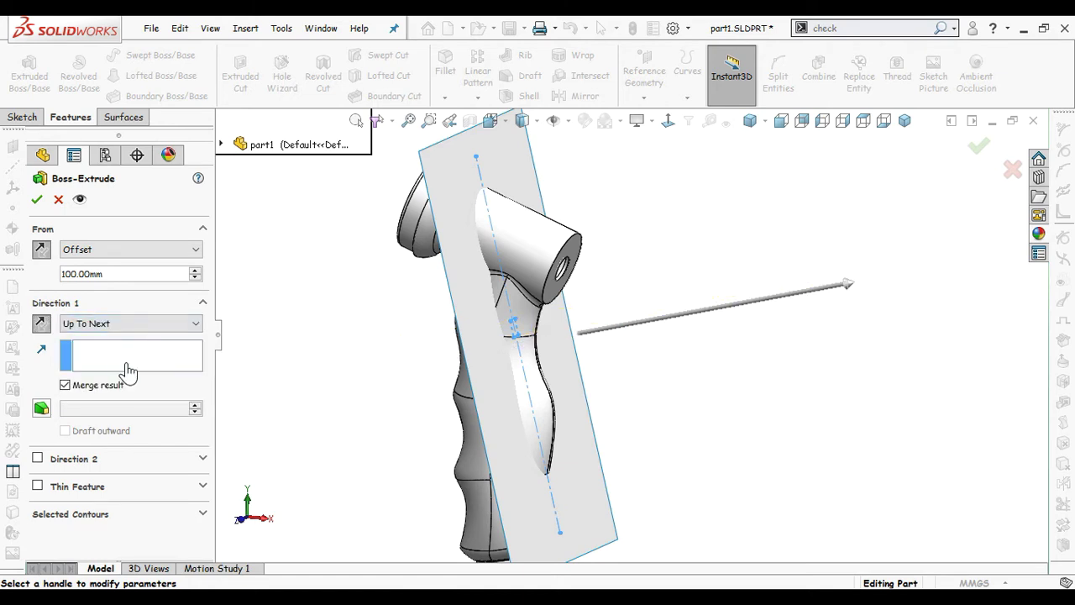
click(41, 324)
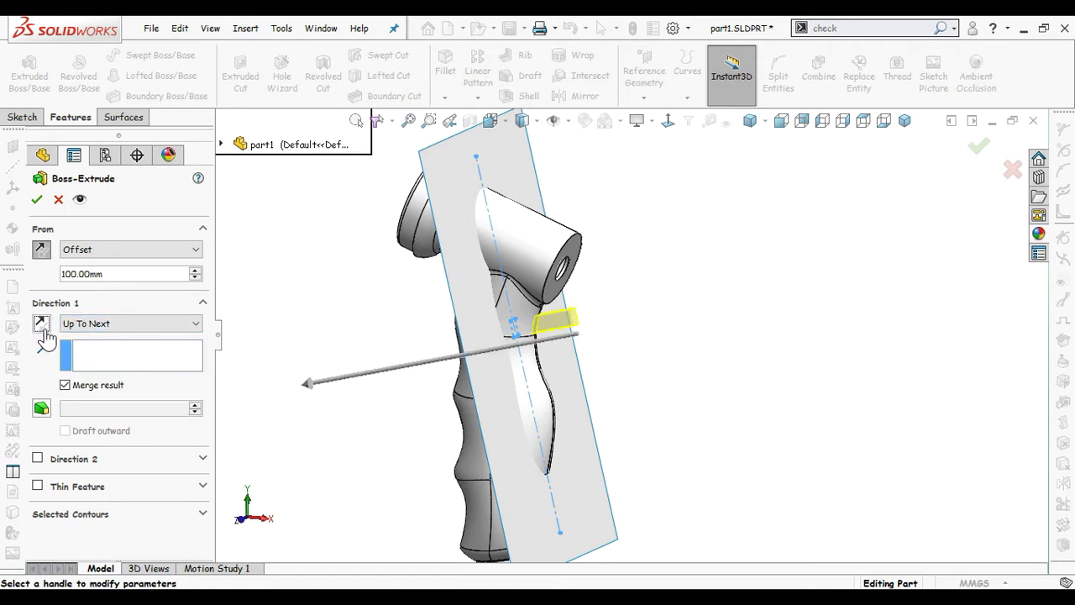
key(Return)
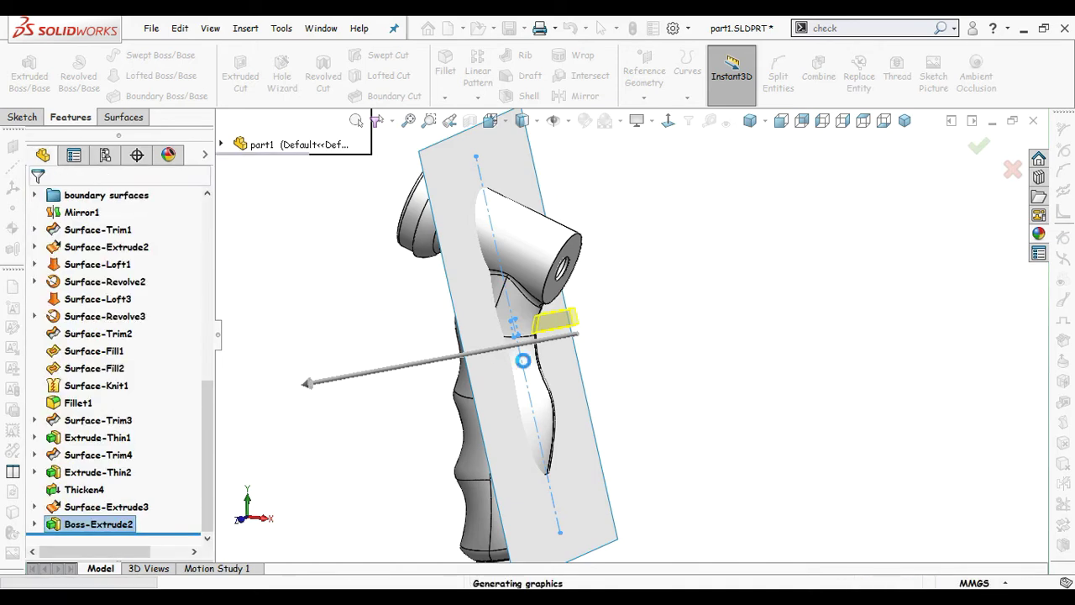
Step: Hide the slanted reference surface that crosses the handle
click(476, 336)
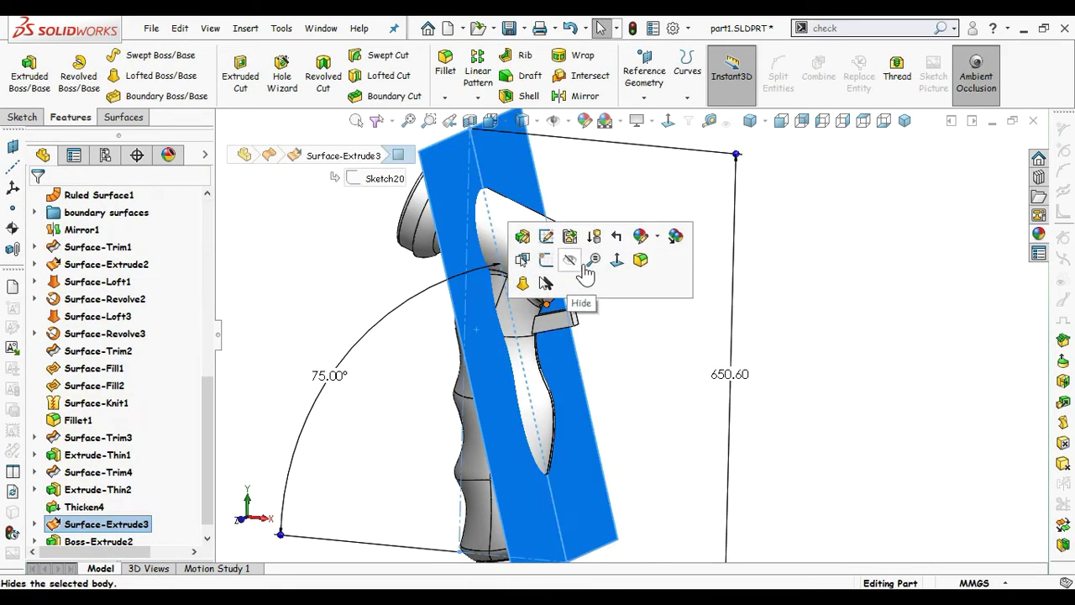
click(593, 294)
middle_drag(604, 347, 617, 312)
scroll(559, 346, down, 3)
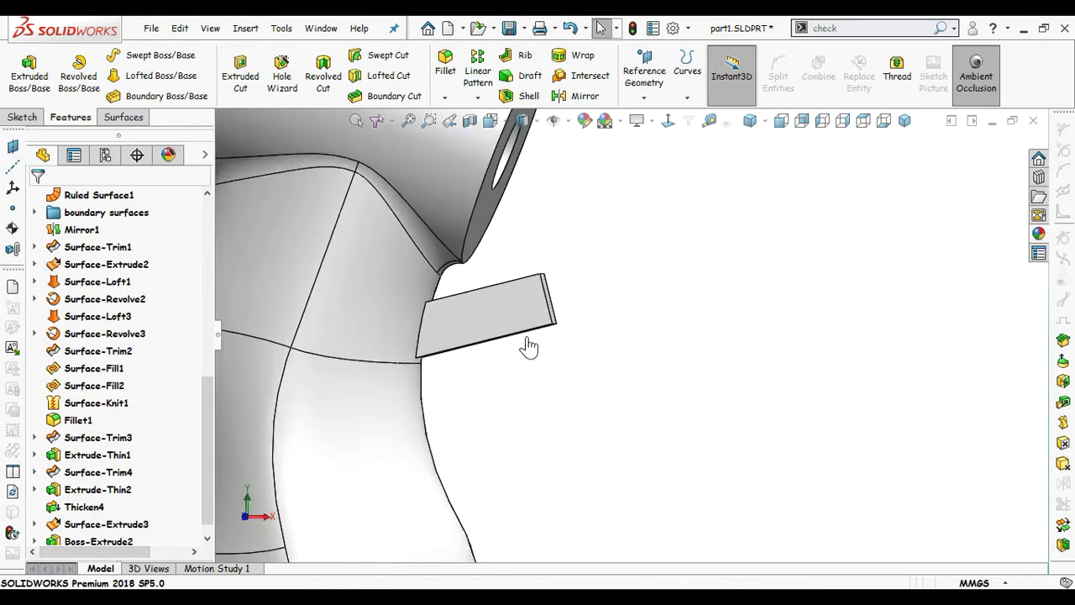
Step: Start a sketch on the side face of the extruded block, viewed straight on
click(528, 347)
click(586, 254)
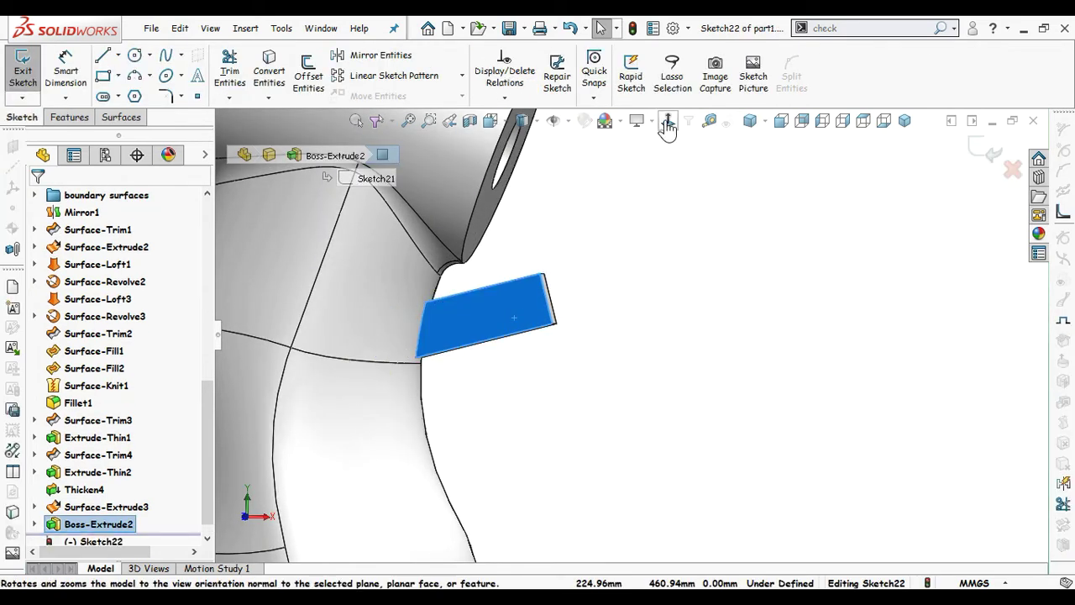
click(409, 121)
scroll(714, 294, down, 6)
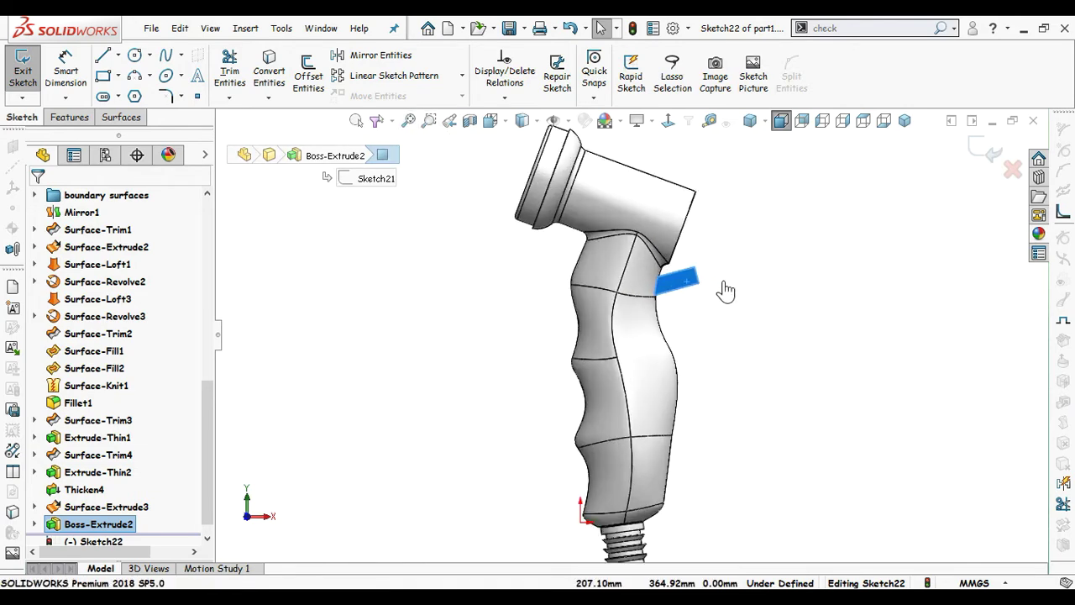
Step: Sketch a construction line from the midpoint of the block's outer end edge inward along the block's middle
key(s)
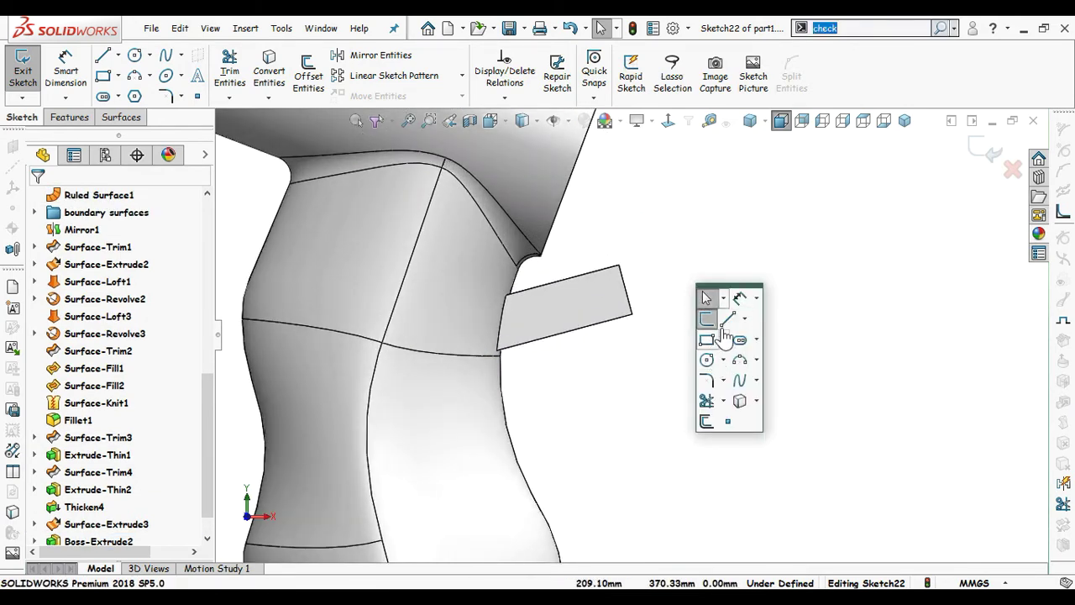
key(l)
scroll(657, 306, down, 2)
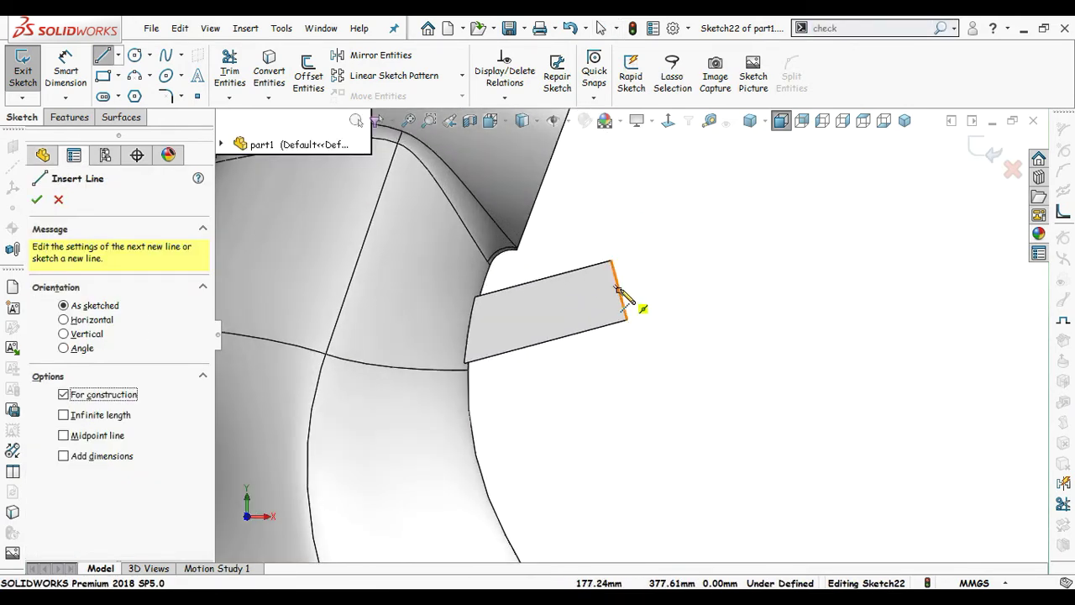
click(618, 290)
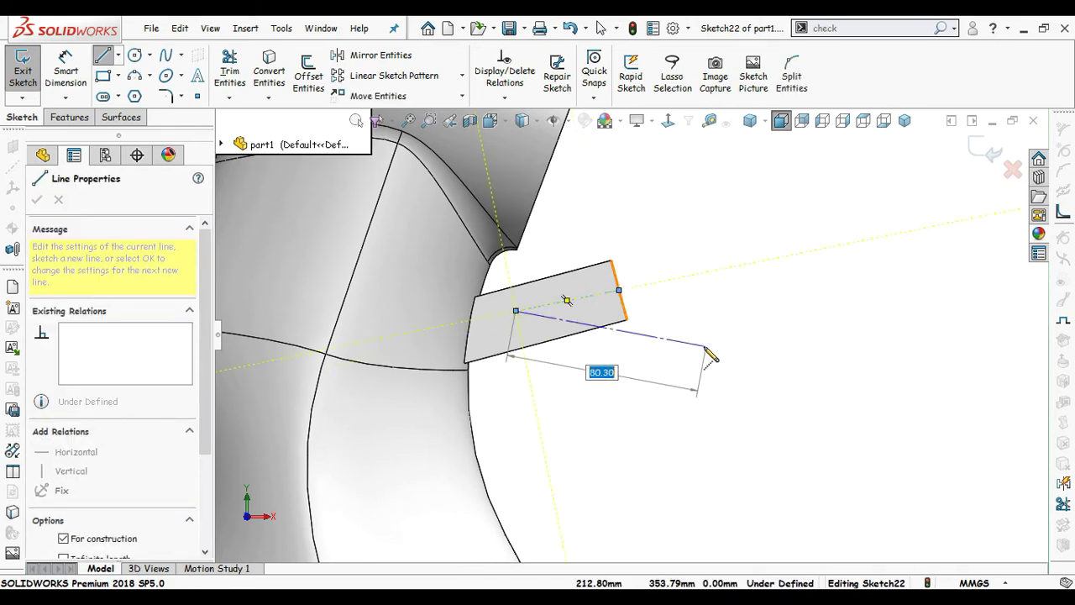
click(515, 311)
key(Escape)
scroll(511, 323, down, 1)
key(Escape)
Step: Make the block's upper and lower edges symmetric about the construction line
click(581, 264)
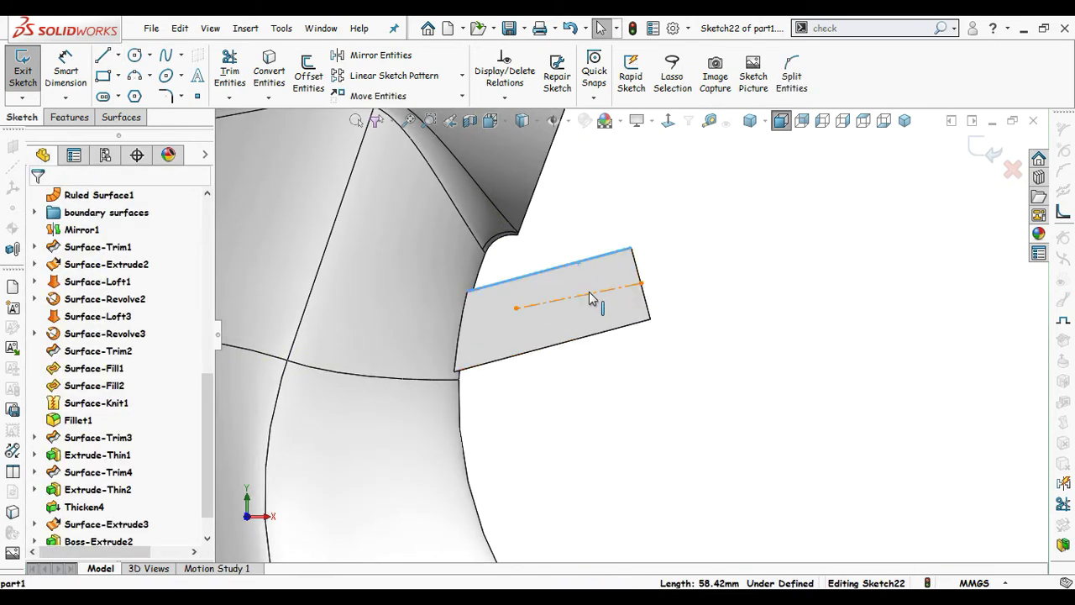
ctrl+click(595, 336)
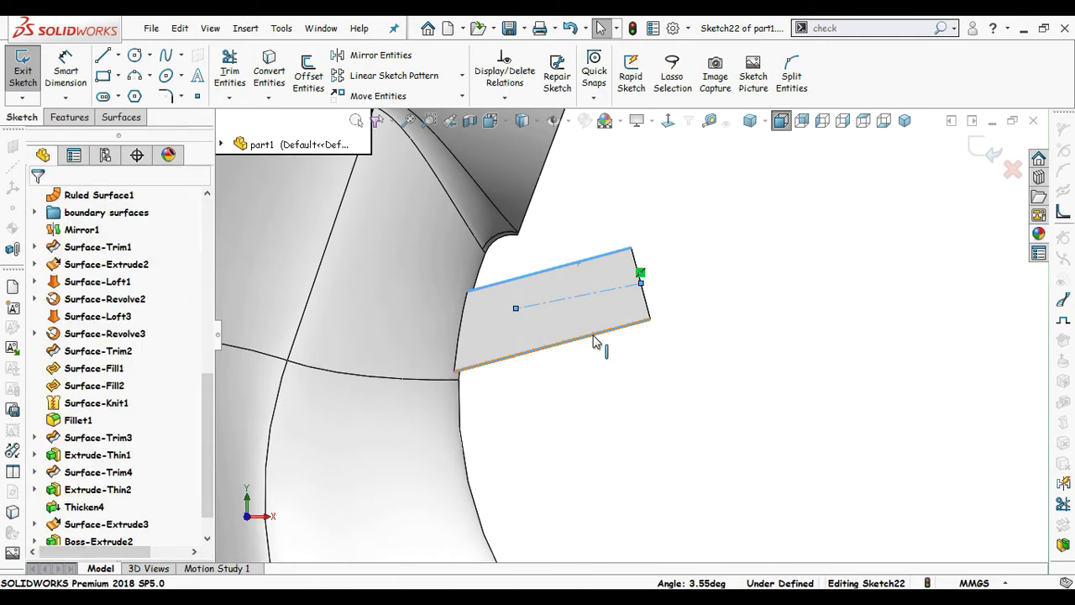
ctrl+click(631, 277)
click(639, 242)
Step: Sketch a circle about 19 mm in diameter centred on the construction line in the block's side face
key(s)
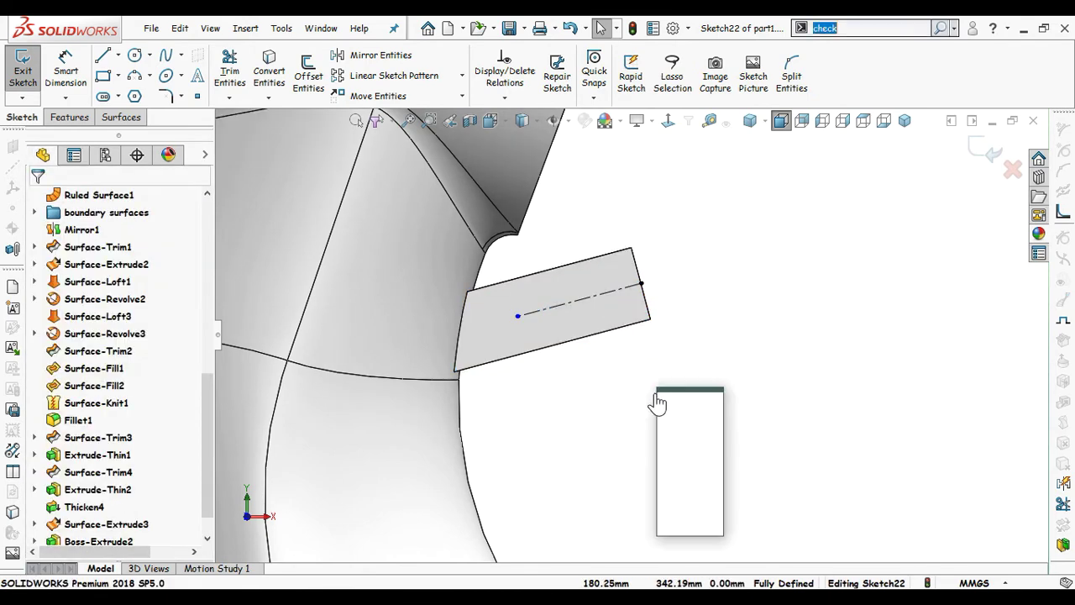
click(668, 464)
scroll(588, 307, down, 3)
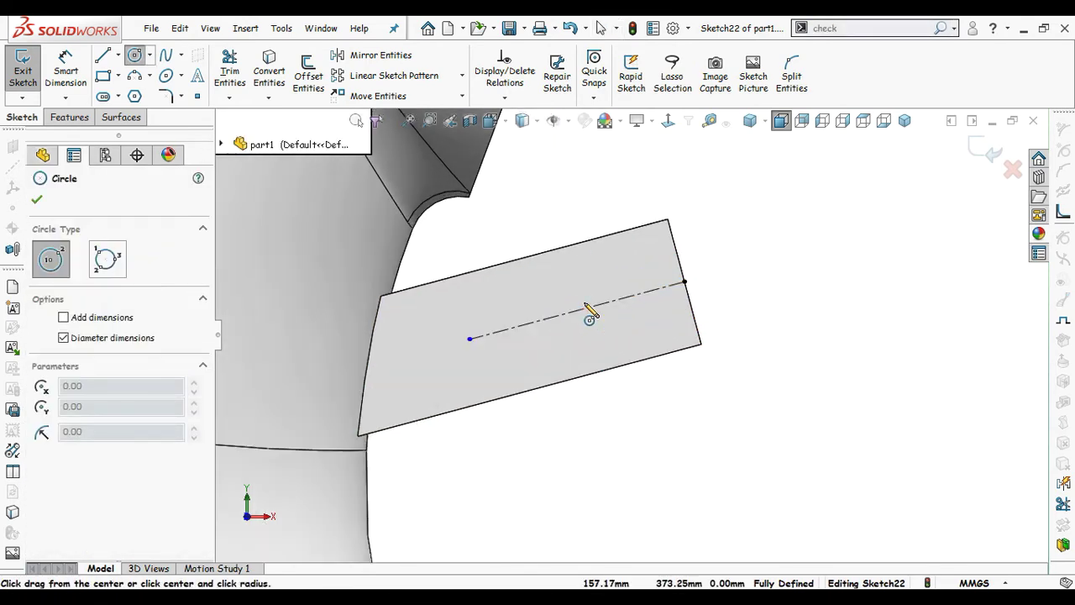
click(577, 310)
click(607, 268)
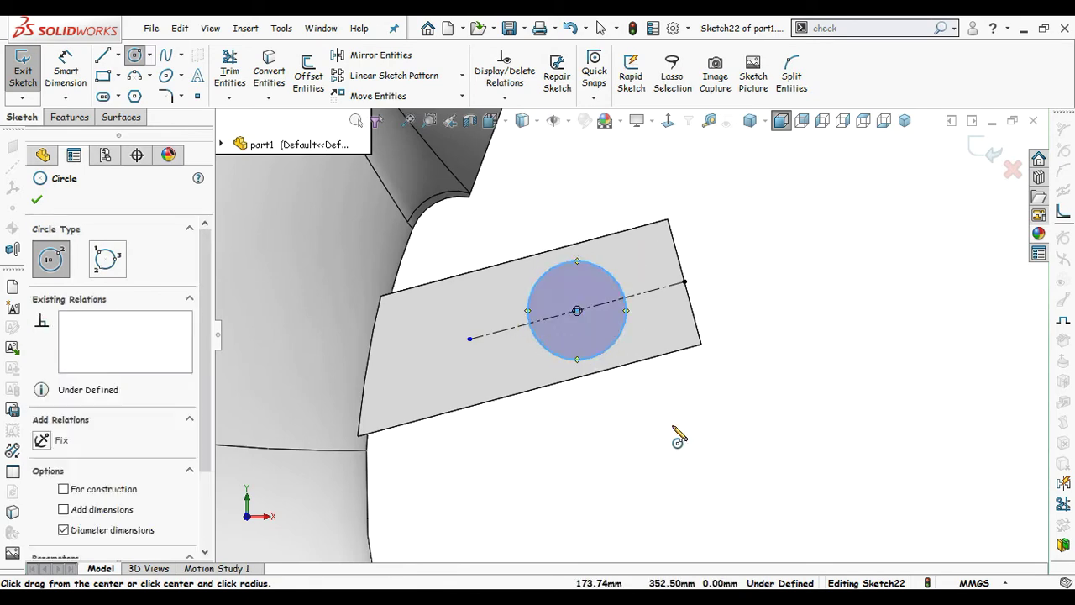
Step: Dimension the circle on the block's side face with a diameter of 17.68 mm
right_drag(675, 430, 678, 369)
scroll(678, 355, down, 2)
scroll(684, 369, up, 2)
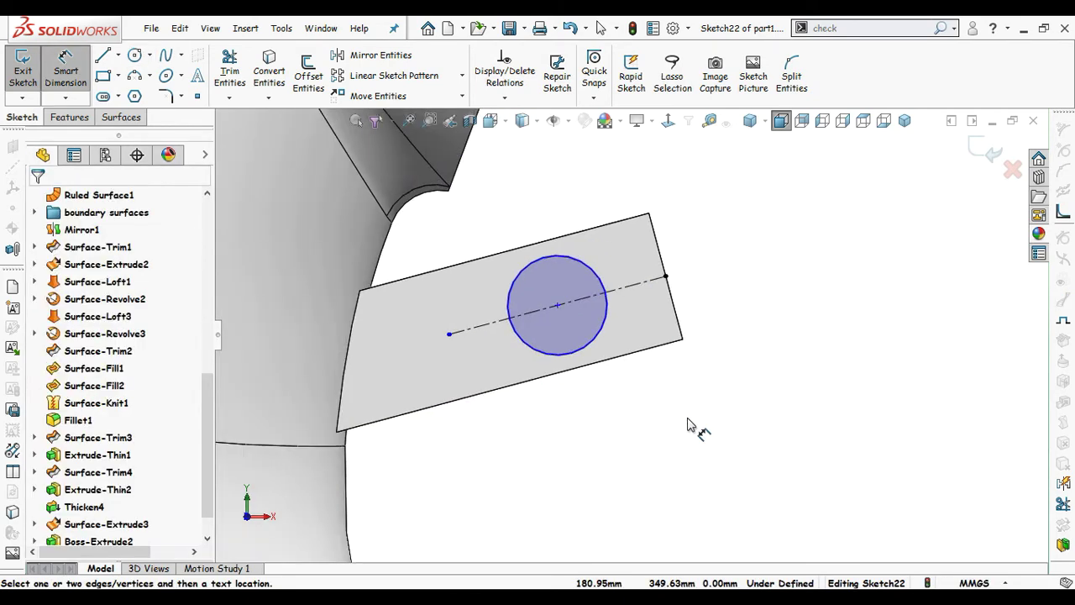
click(605, 336)
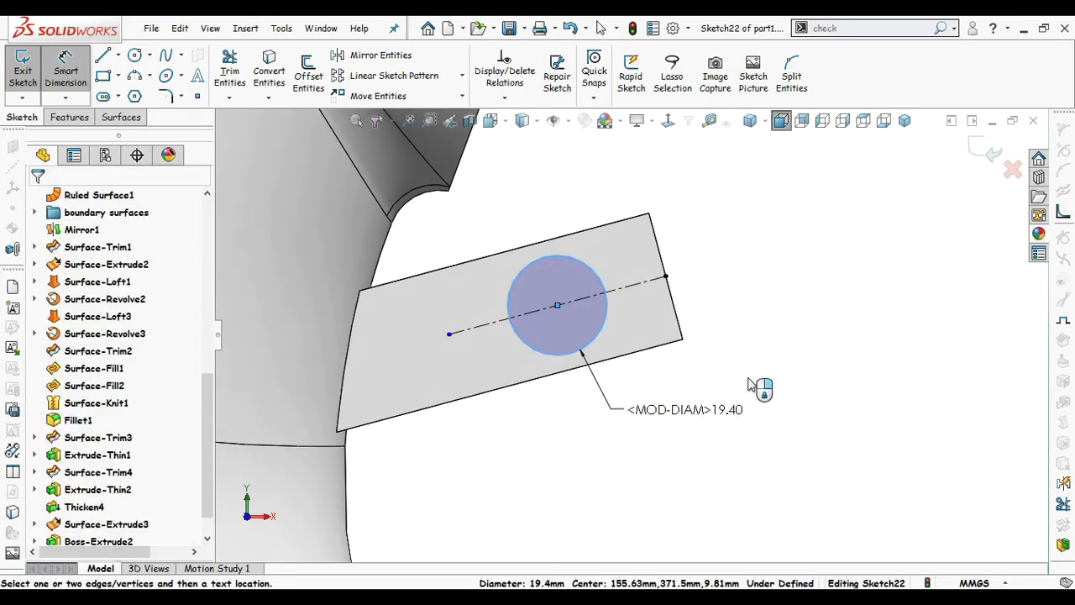
click(783, 292)
text(17.68)
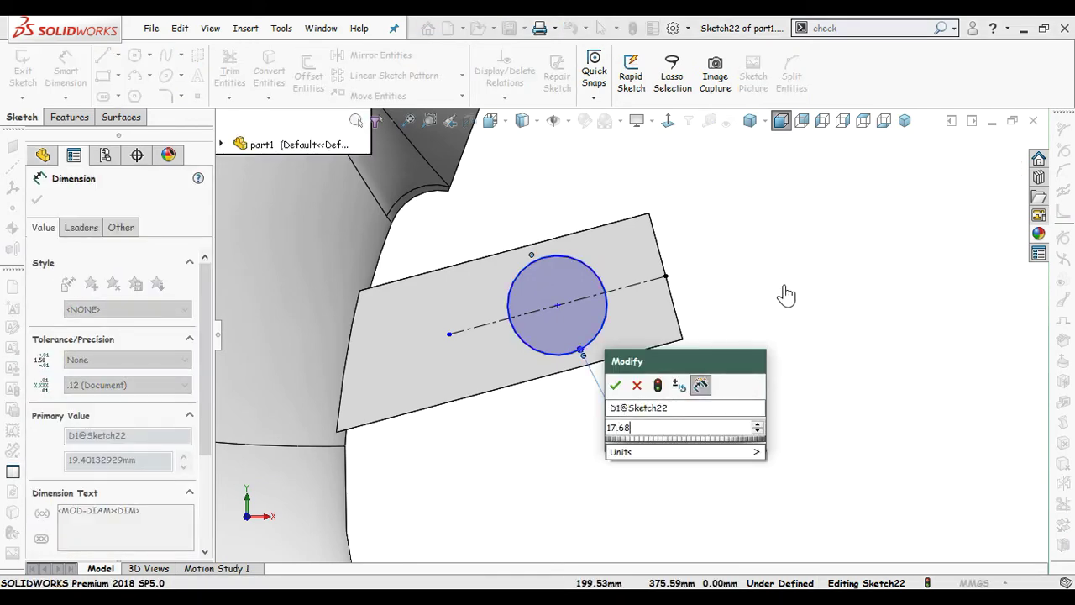
key(Return)
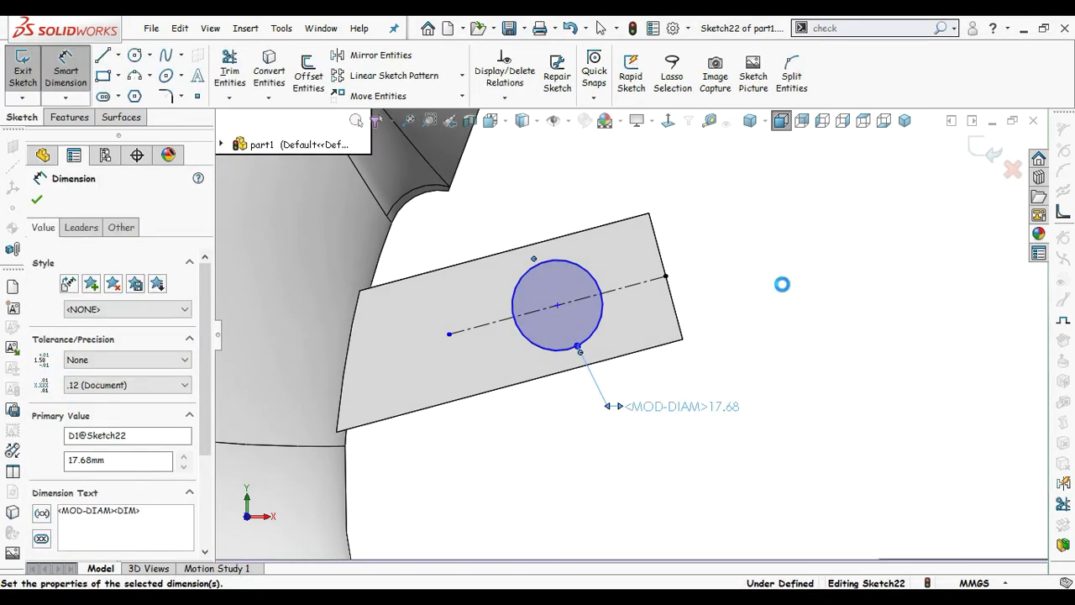
Step: Set the distance from the circle's centre to the block's outer end edge to 19.3 mm
click(559, 306)
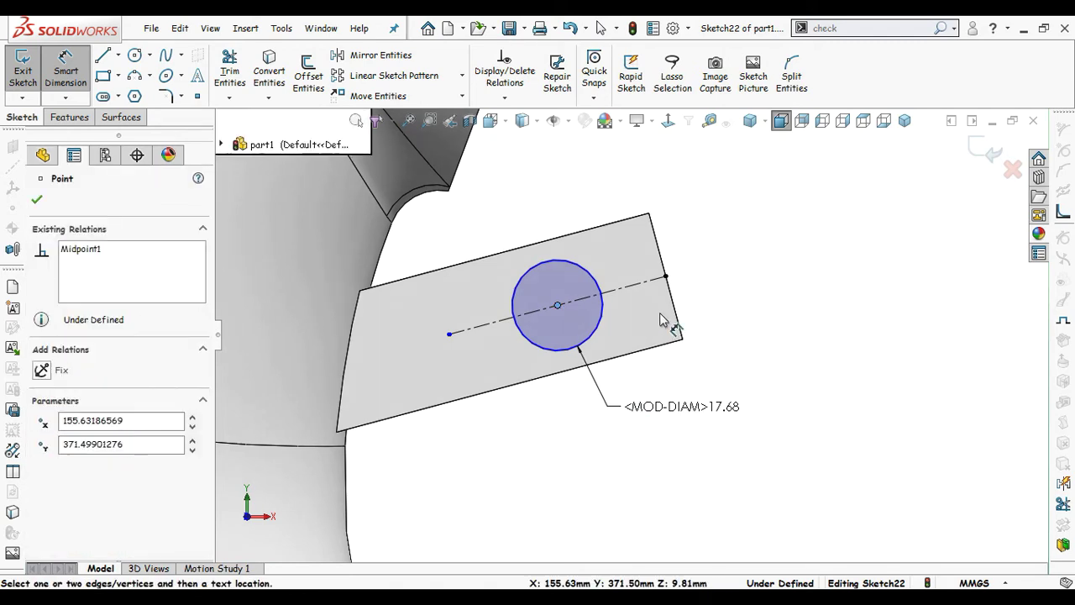
click(678, 311)
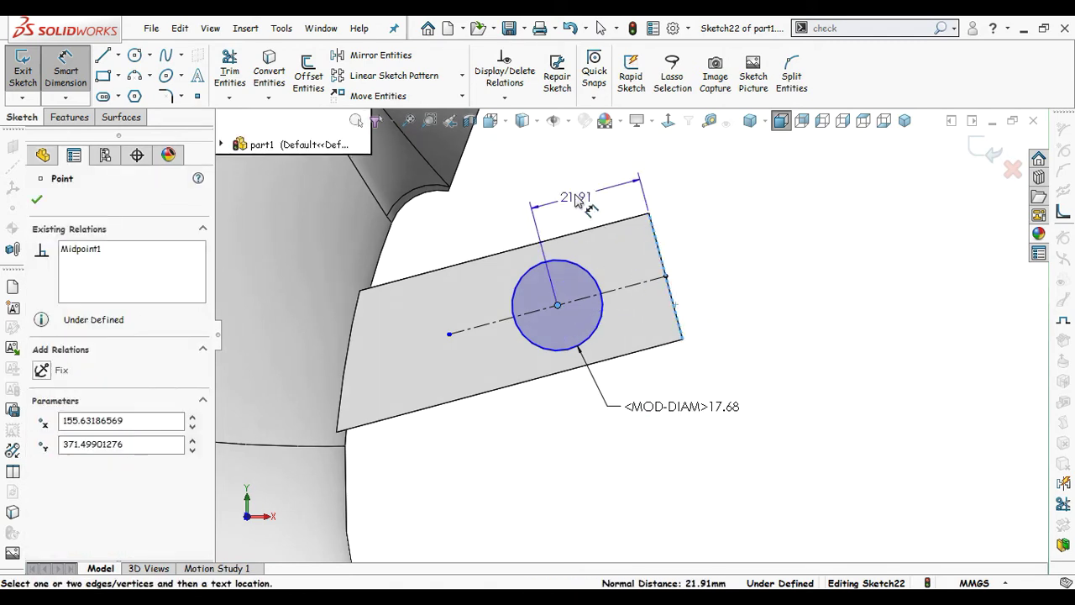
click(746, 229)
text(19.3)
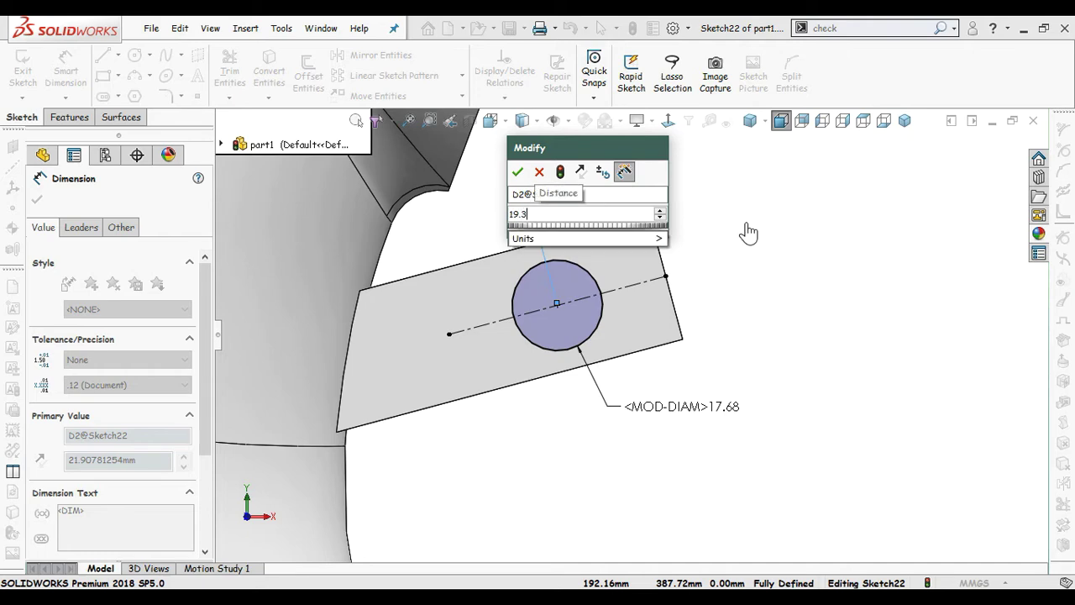
key(Return)
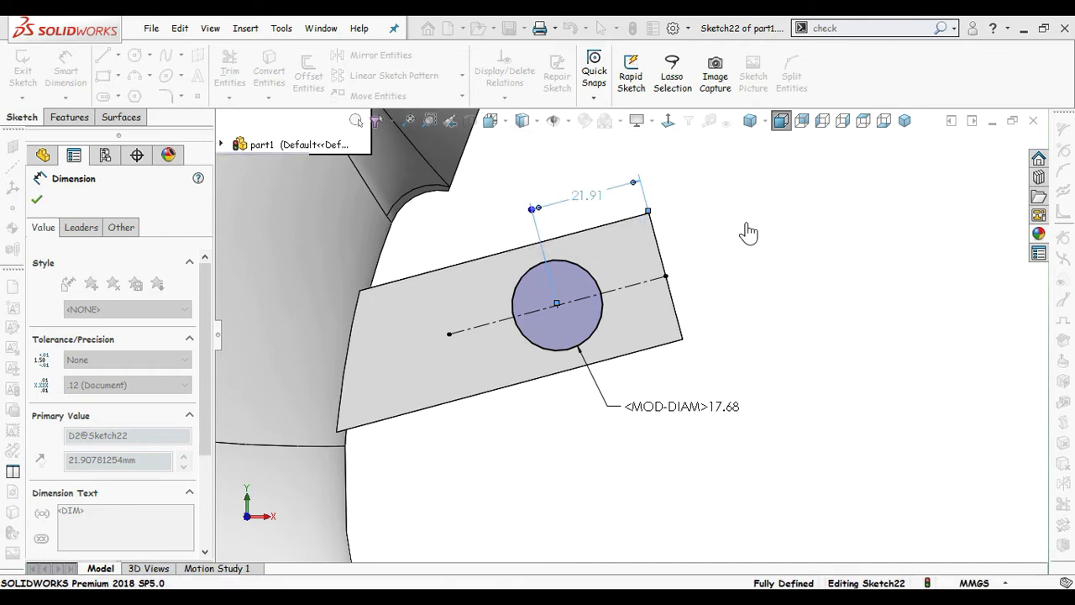
scroll(780, 261, up, 3)
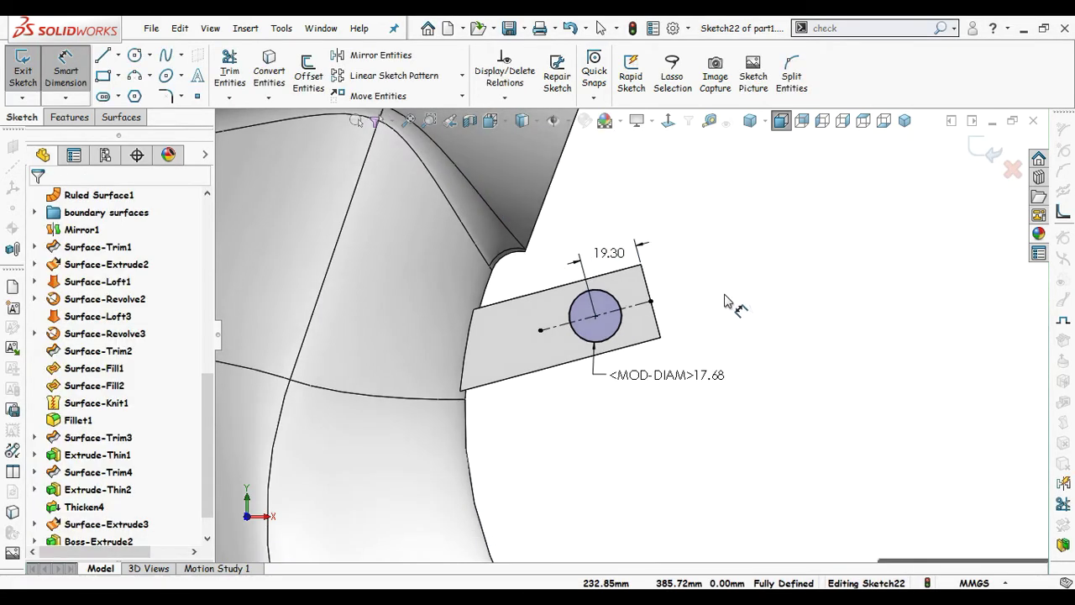
Step: Cut the circle through the block with a blind extruded cut 426 mm deep
key(Escape)
click(69, 117)
click(240, 76)
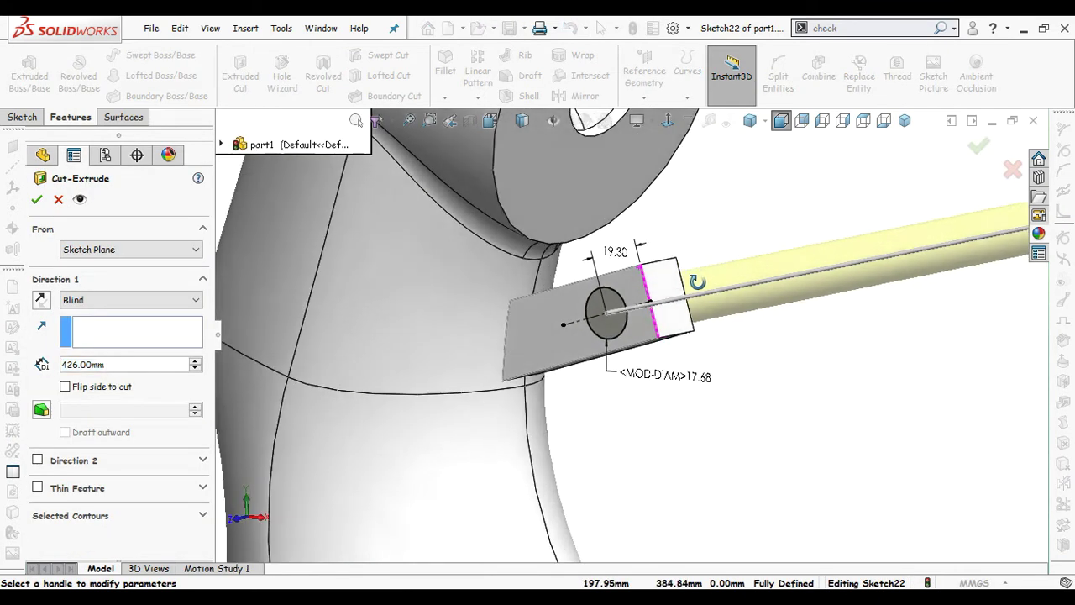
click(36, 199)
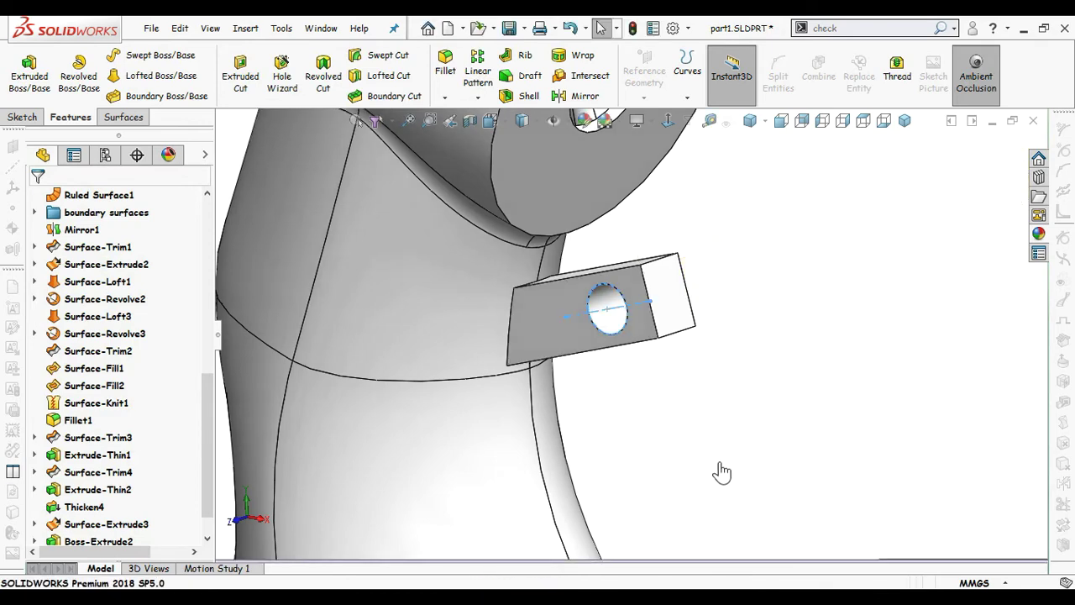
Step: In a new sketch on the block's side face, draw a three-point arc around the hole from the upper to the lower edge, radius about 12.7 mm
middle_drag(689, 427, 725, 375)
mouse_move(753, 340)
middle_down()
mouse_move(741, 267)
mouse_move(713, 325)
middle_up()
click(713, 324)
click(777, 254)
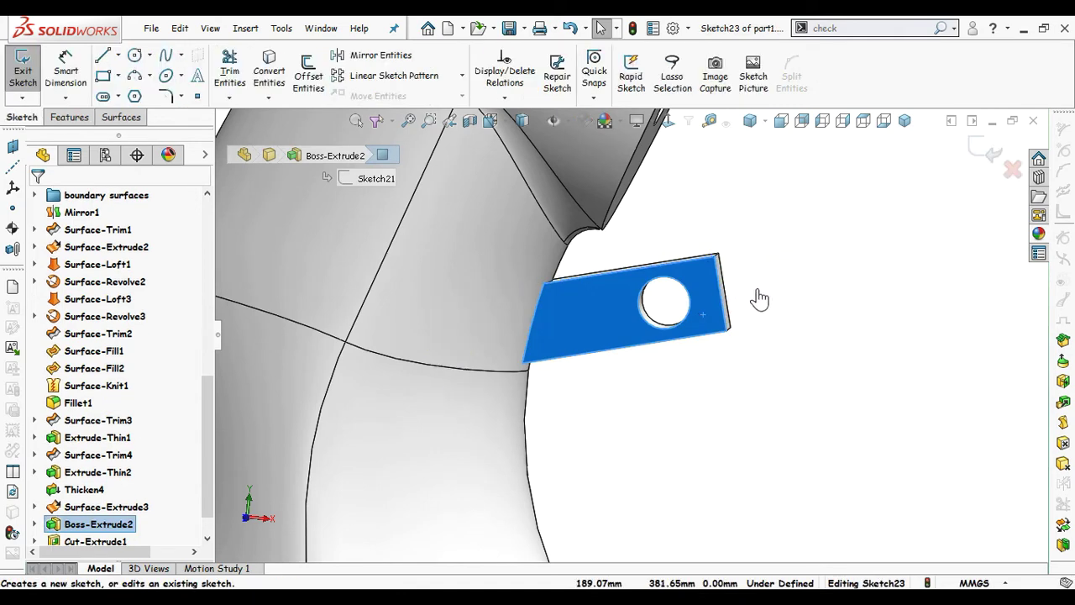
key(s)
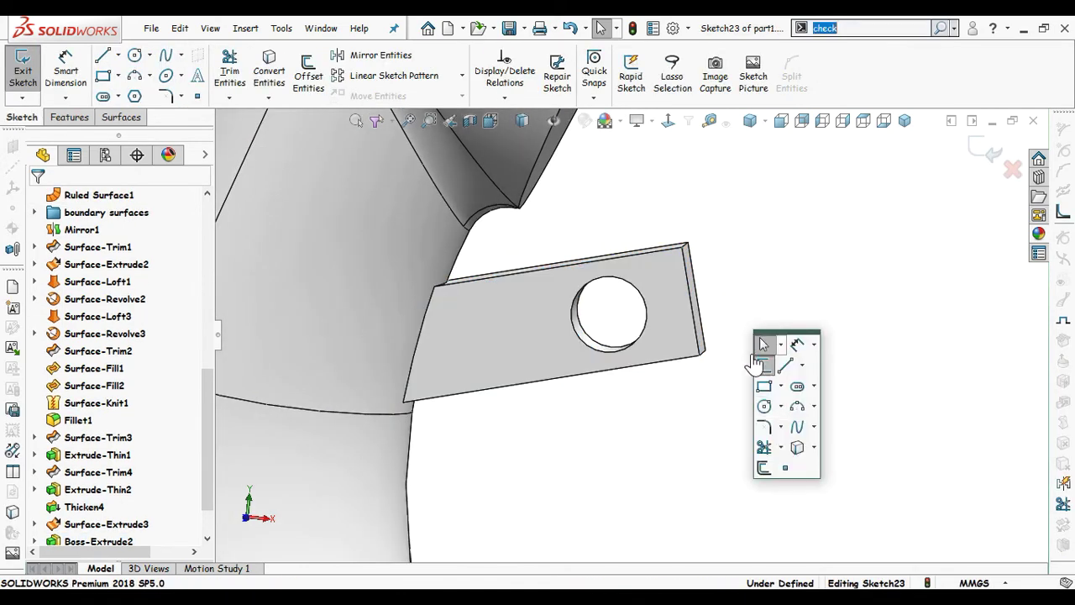
click(797, 406)
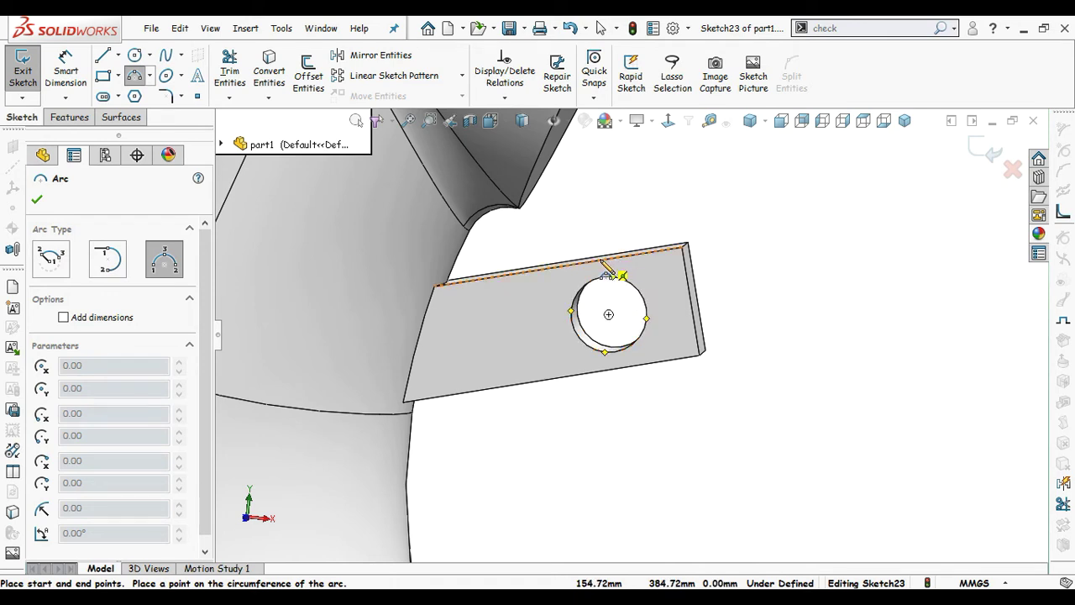
click(620, 372)
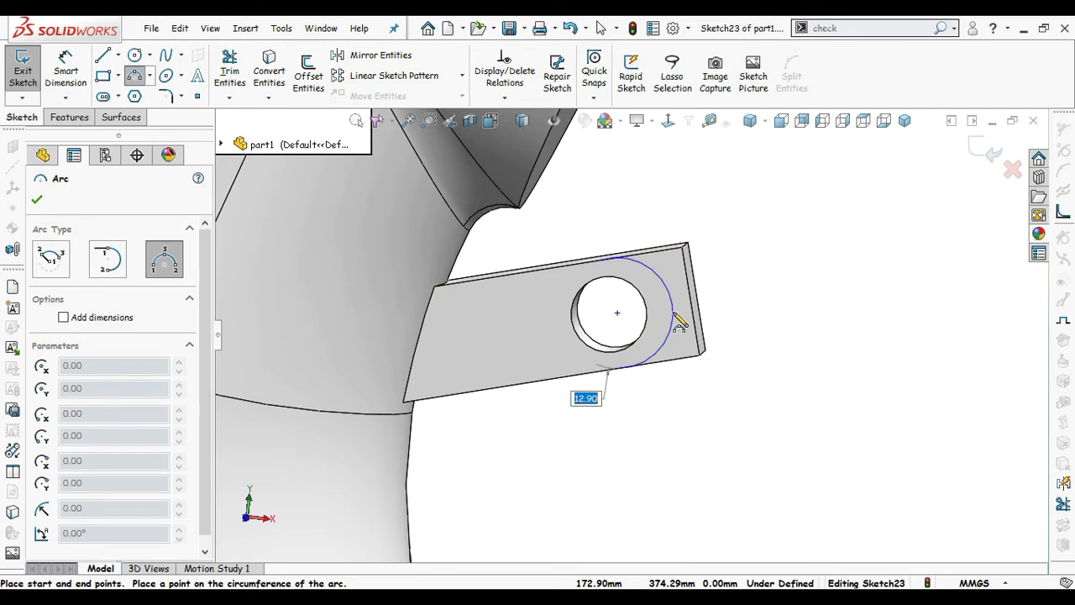
click(663, 316)
right_drag(777, 315, 679, 316)
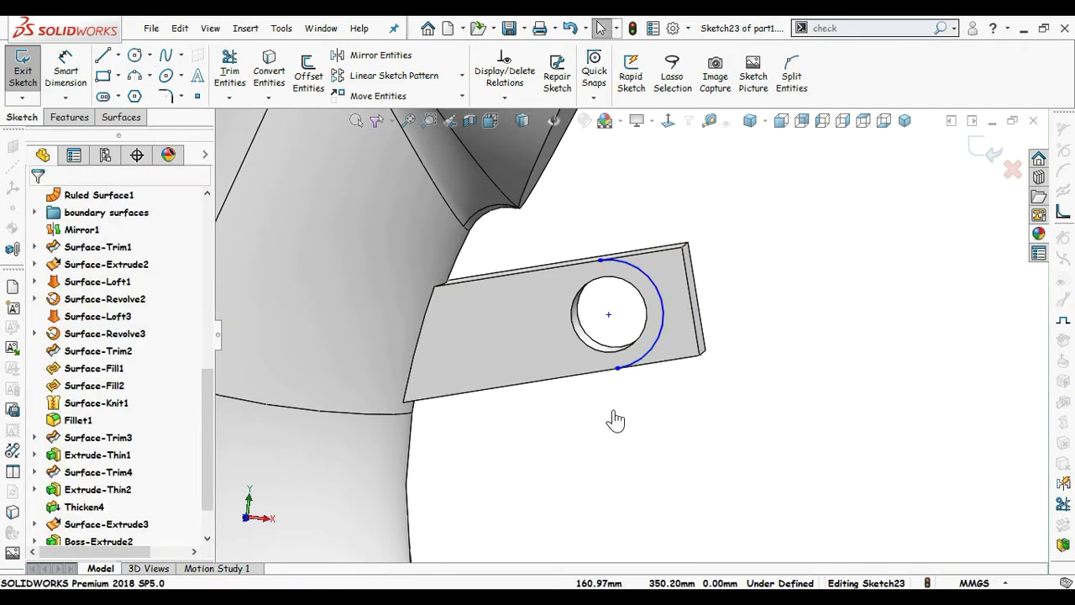
Step: Make the arc concentric with the circular edge of the block's hole
middle_drag(614, 416, 618, 396)
scroll(617, 397, down, 1)
click(679, 281)
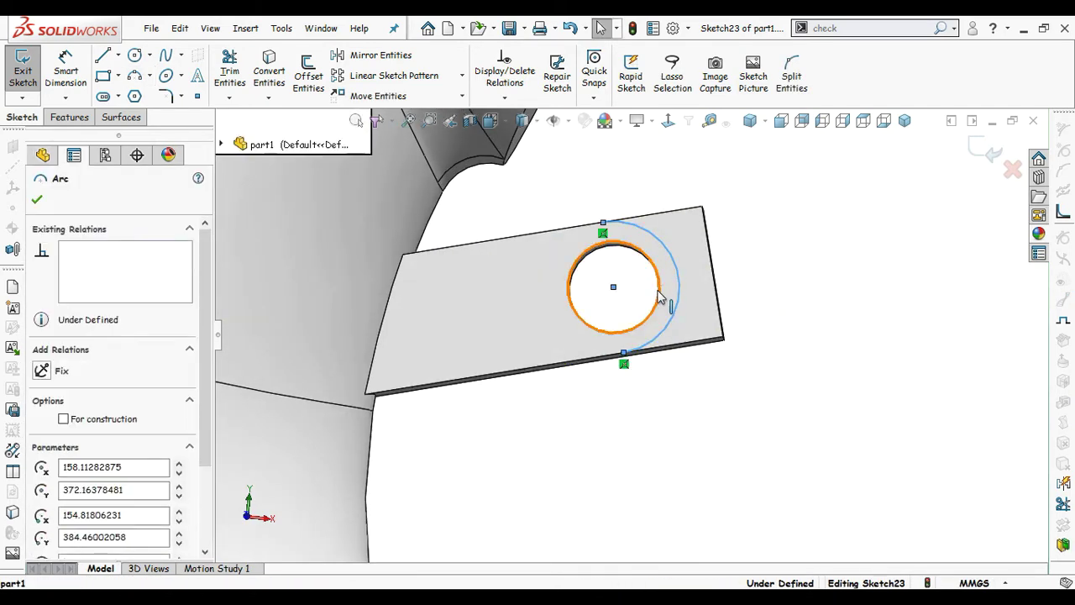
ctrl+click(658, 281)
click(752, 198)
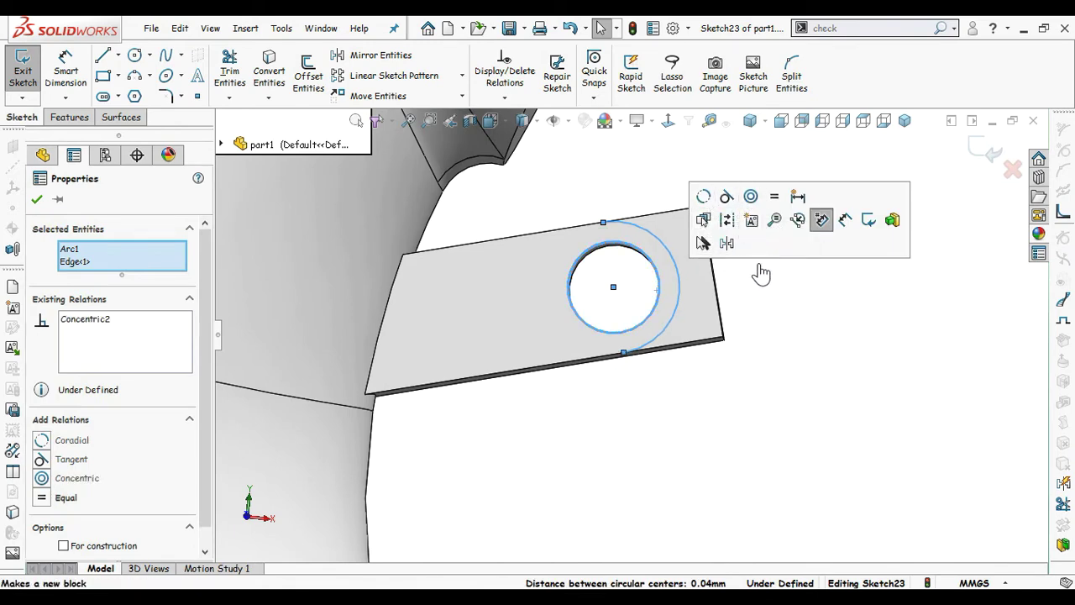
Step: Dimension the arc's radius, accepting its size as drawn
click(765, 403)
right_drag(765, 403, 729, 256)
click(682, 297)
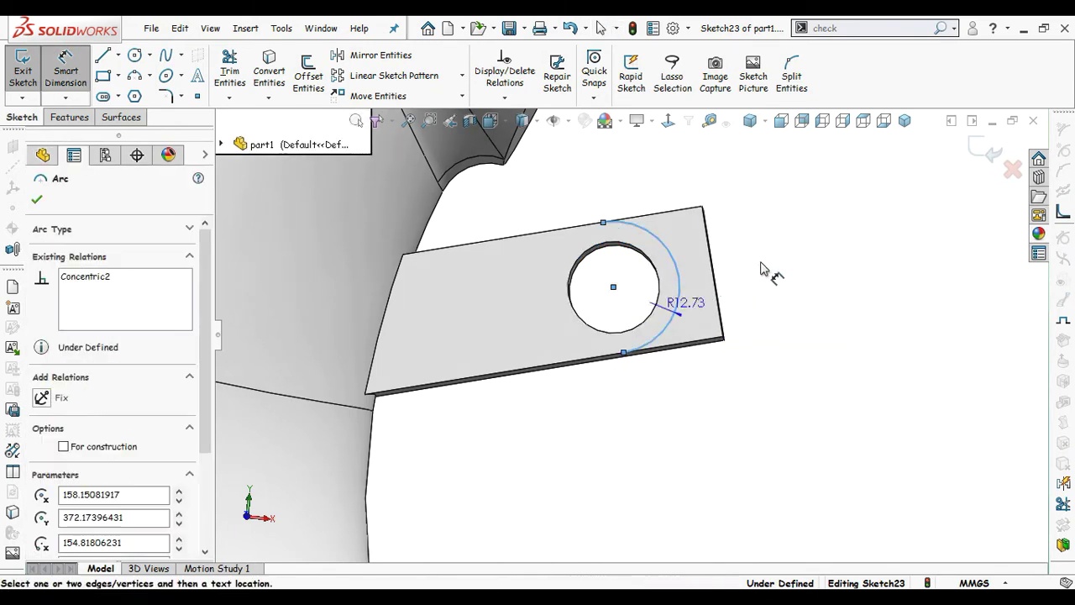
click(781, 265)
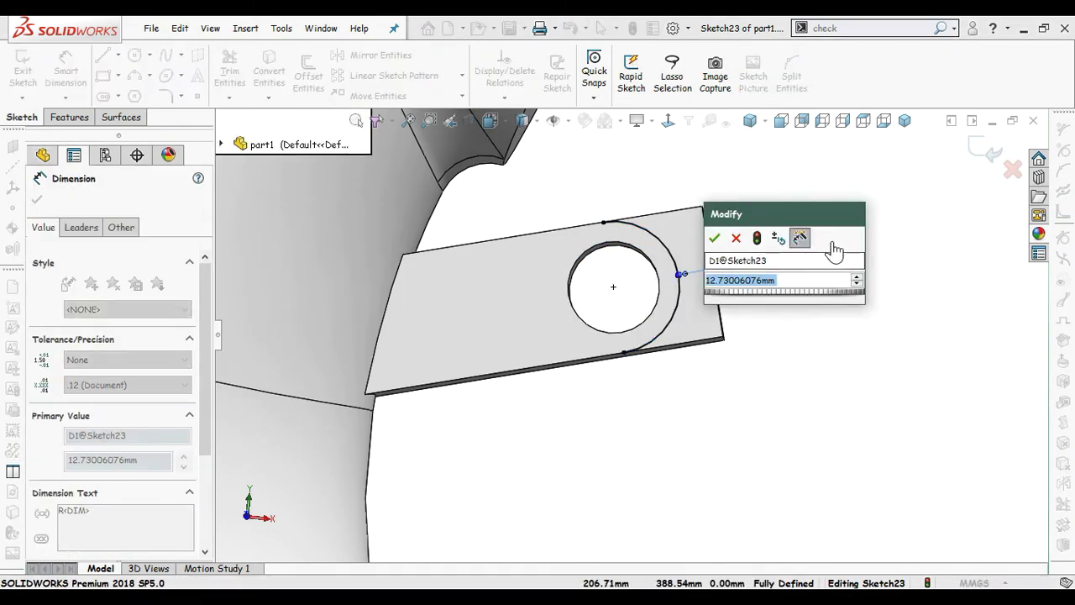
click(715, 240)
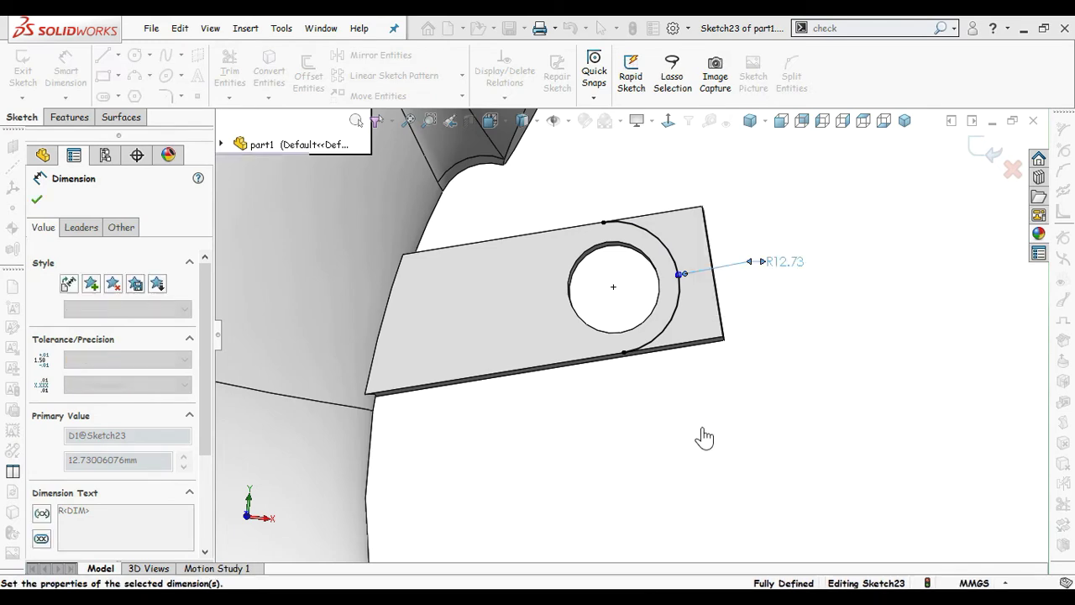
middle_drag(701, 428, 644, 404)
key(Escape)
Step: Cut away the block's outer end along the arc with an extruded cut set to Through All - Both
key(space)
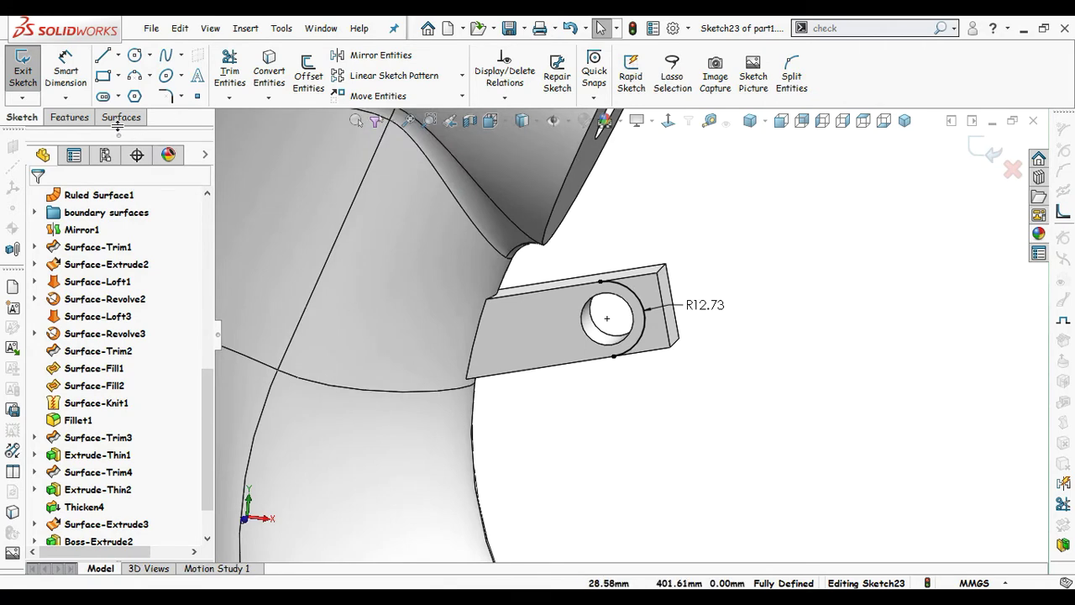
click(71, 118)
click(240, 74)
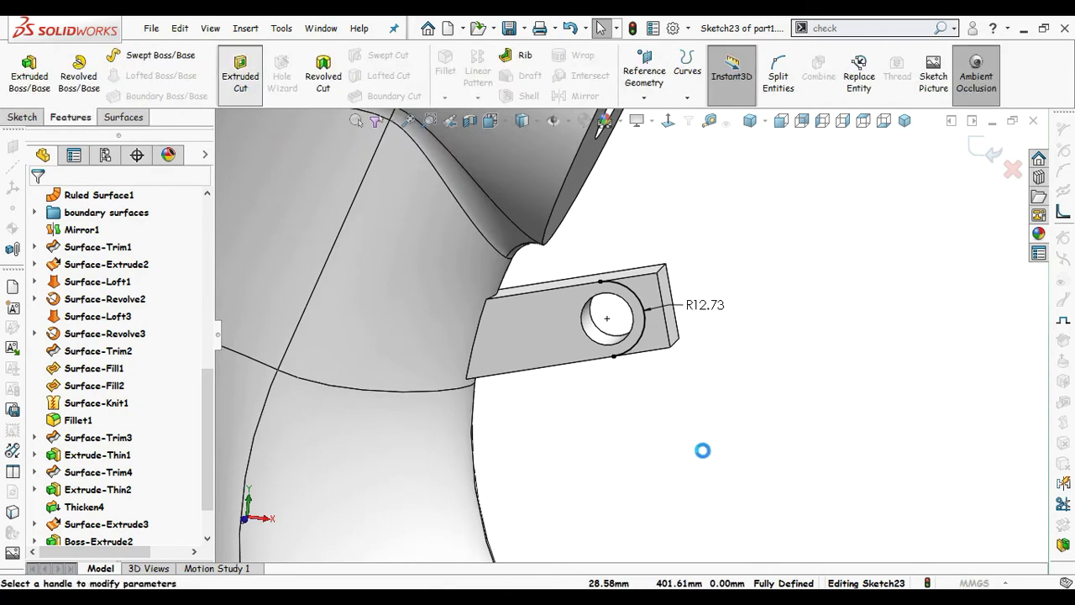
click(98, 300)
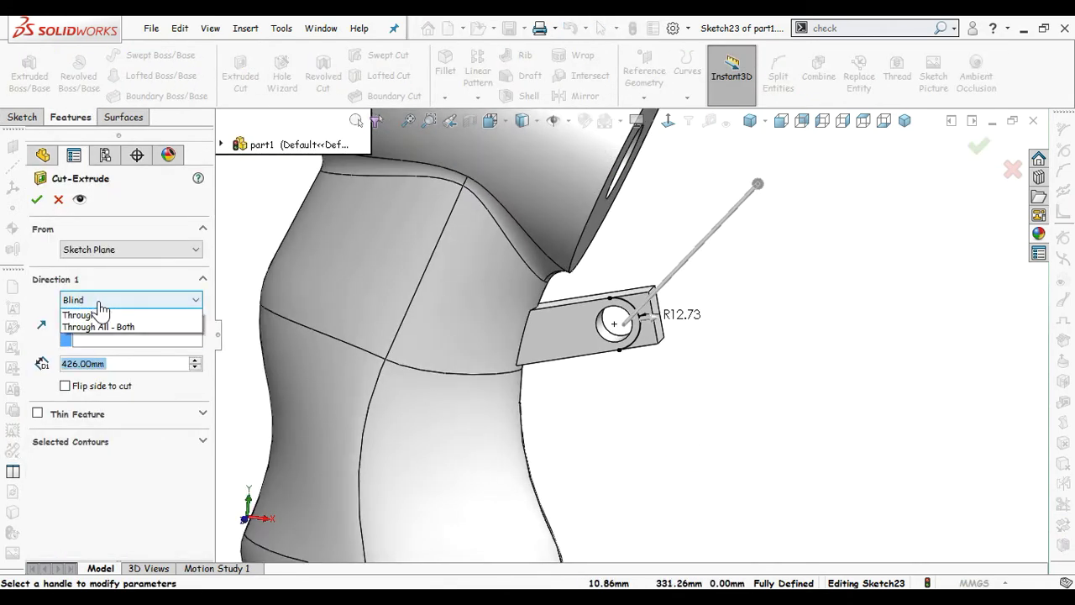
click(98, 340)
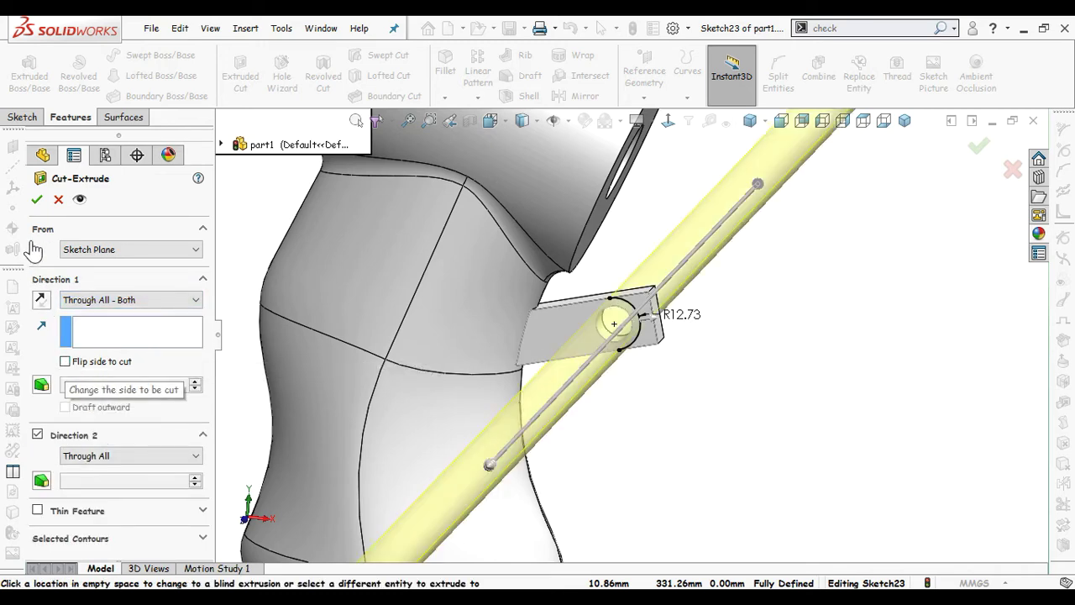
click(36, 199)
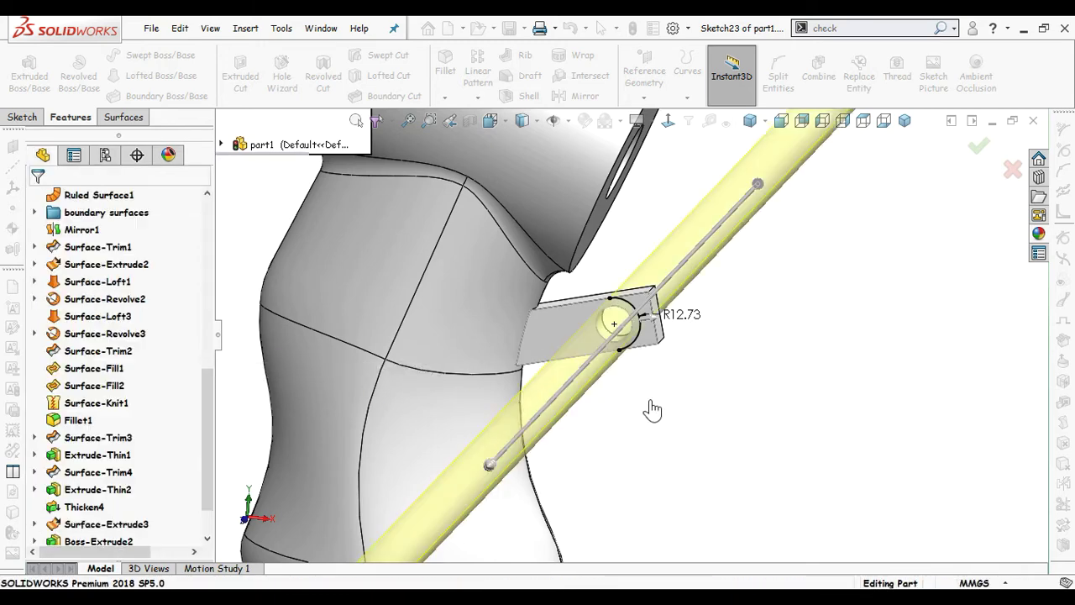
Step: View the whole hand shower with shadows in shaded mode switched on, and switch the shadows off again
mouse_move(653, 410)
middle_down()
mouse_move(643, 303)
mouse_move(571, 336)
mouse_move(480, 352)
mouse_move(614, 353)
middle_up()
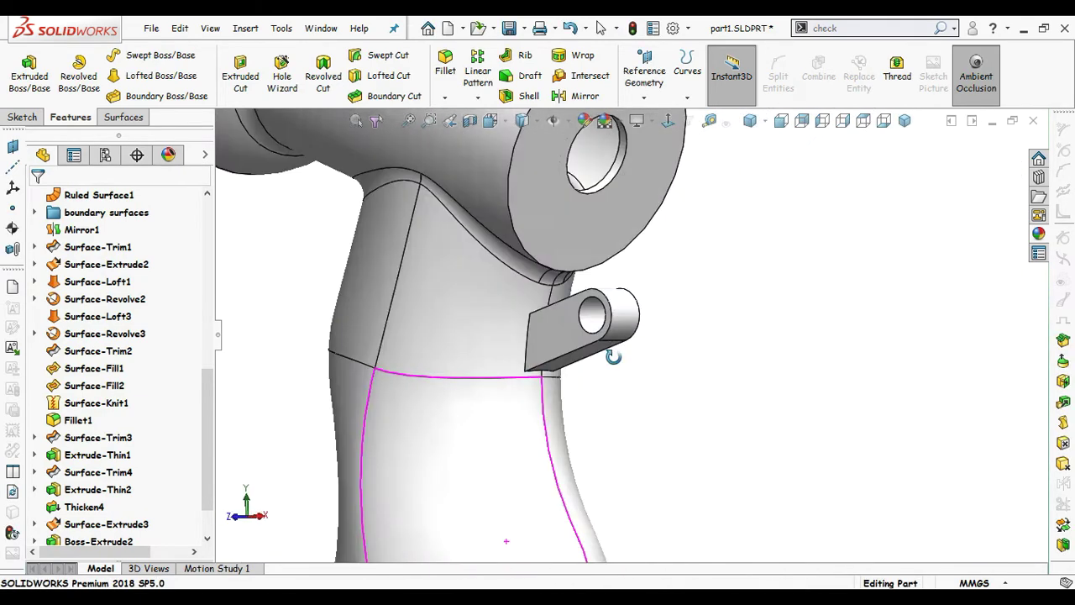
scroll(653, 383, up, 10)
mouse_move(657, 443)
middle_down()
mouse_move(684, 432)
mouse_move(772, 436)
mouse_move(897, 458)
mouse_move(638, 454)
mouse_move(662, 485)
mouse_move(643, 263)
middle_up()
click(638, 123)
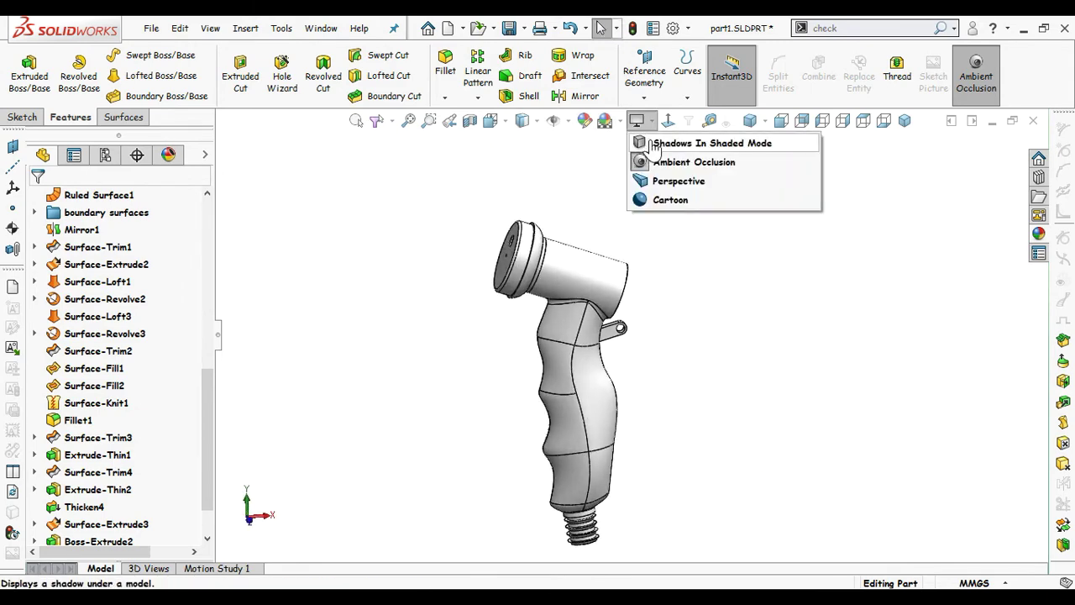
click(664, 141)
mouse_move(652, 412)
middle_down()
mouse_move(679, 420)
mouse_move(681, 454)
middle_up()
scroll(668, 428, down, 2)
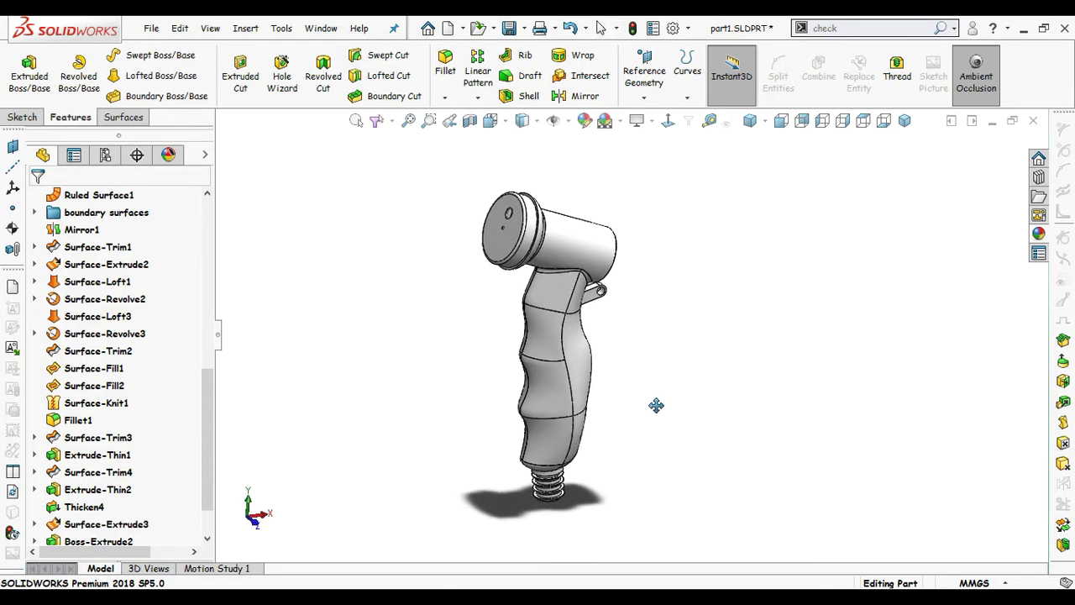
scroll(746, 317, up, 1)
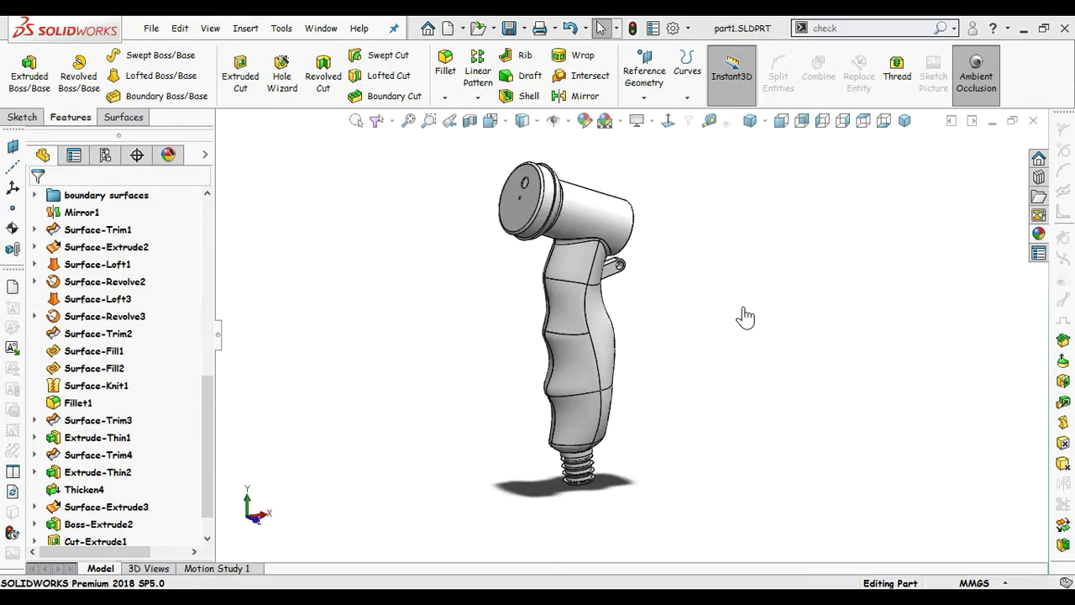
mouse_move(651, 303)
middle_down()
mouse_move(644, 328)
mouse_move(648, 302)
middle_up()
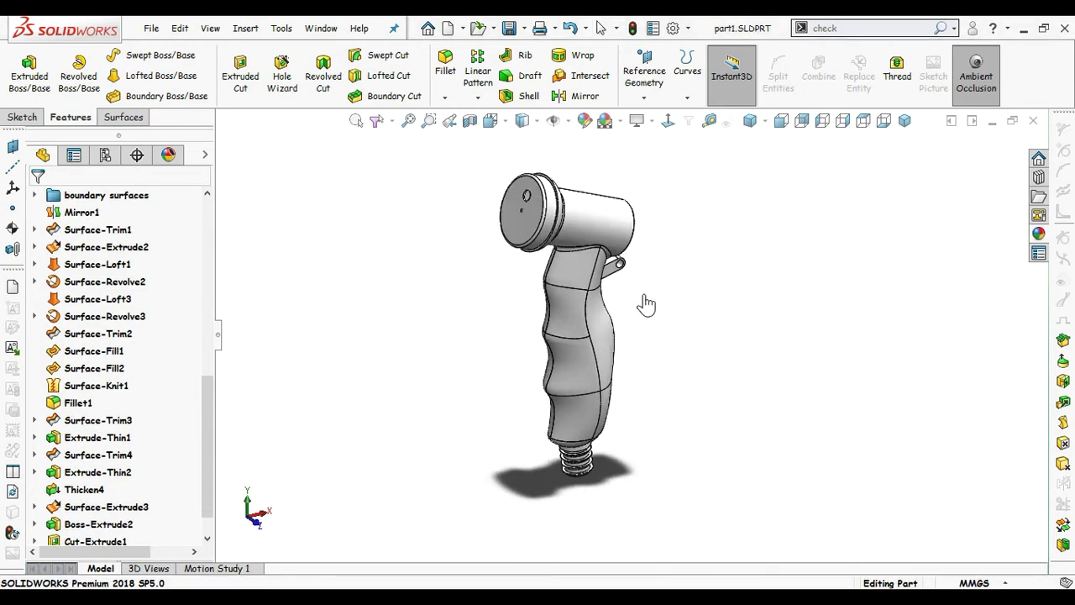
click(639, 123)
click(656, 145)
Step: Set up a Split with the Front Plane as the trim tool and the whole hand shower solid as the target body
scroll(147, 325, up, 8)
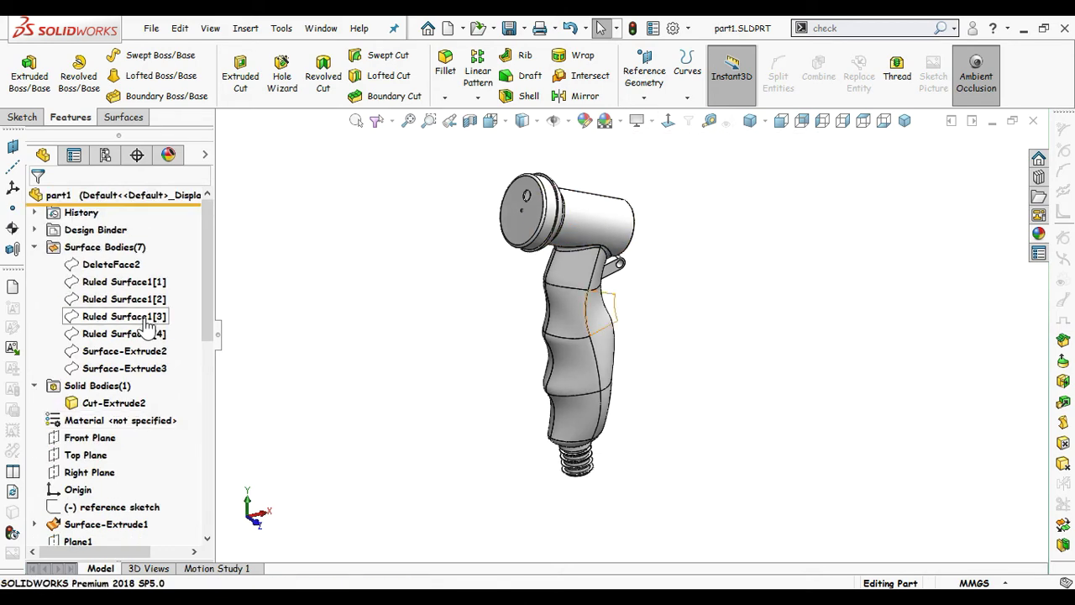
key(shift+c)
click(92, 299)
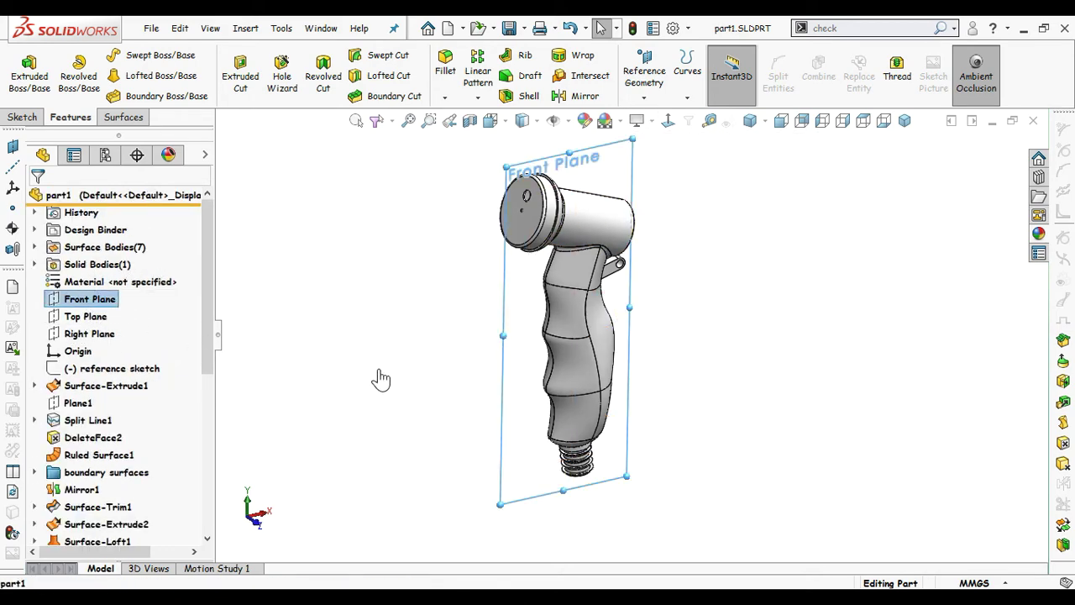
middle_drag(381, 378, 370, 344)
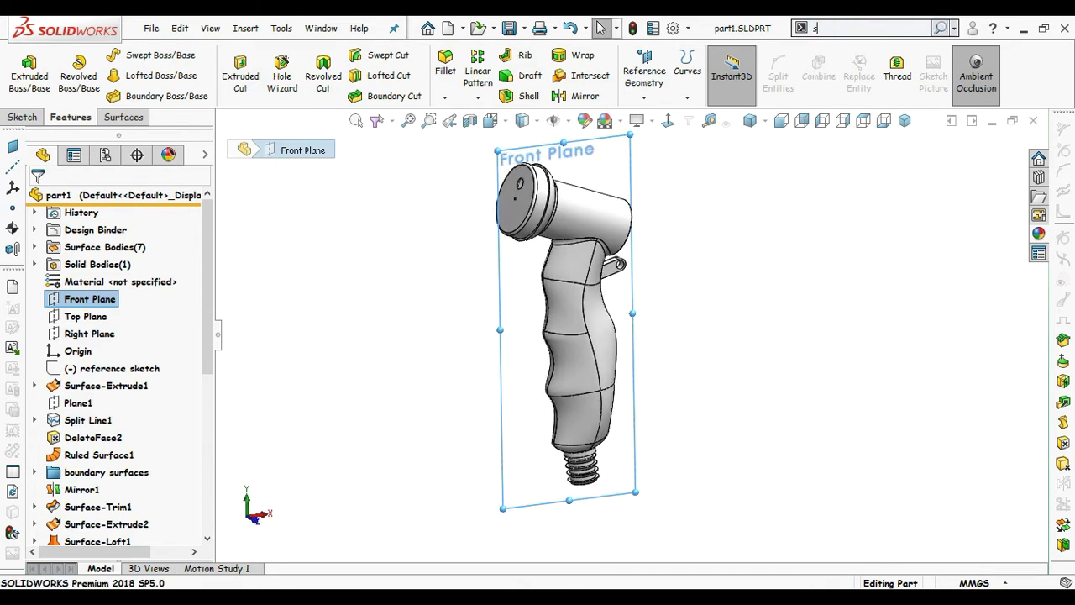
text(spli)
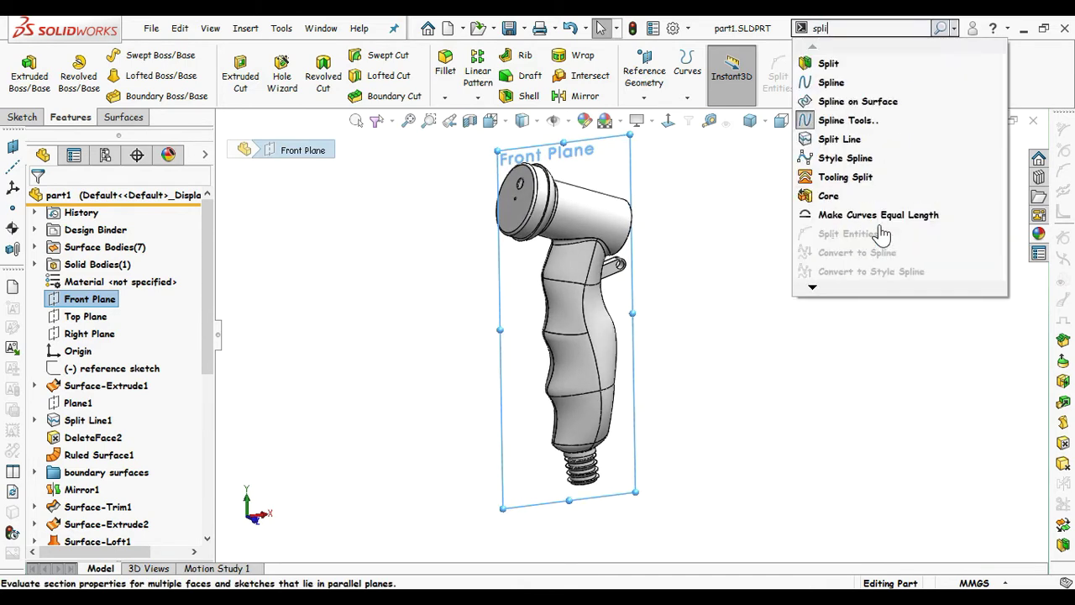
click(861, 67)
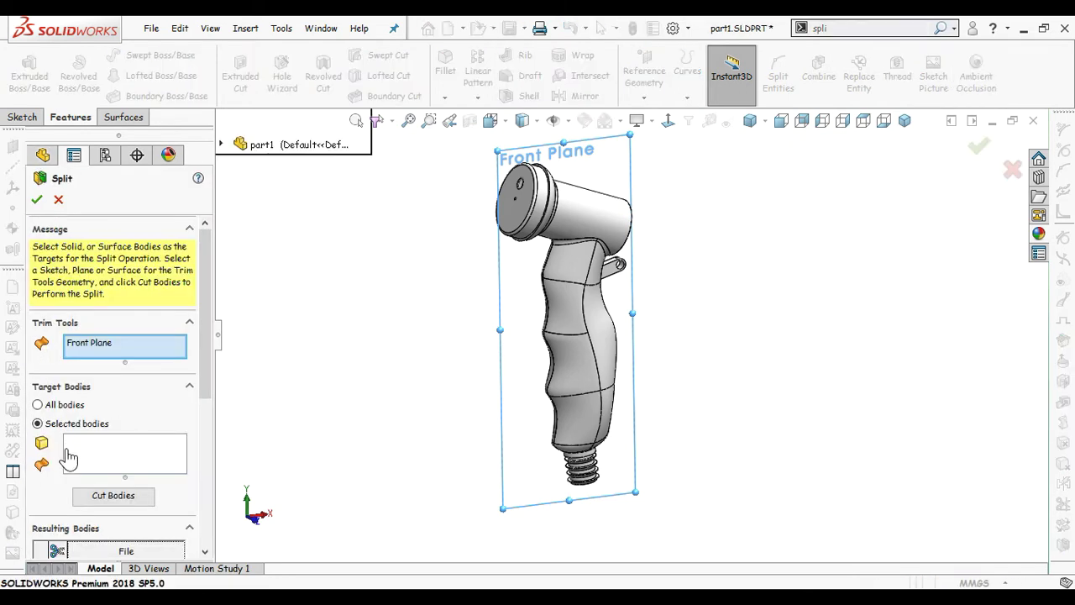
click(108, 461)
click(559, 251)
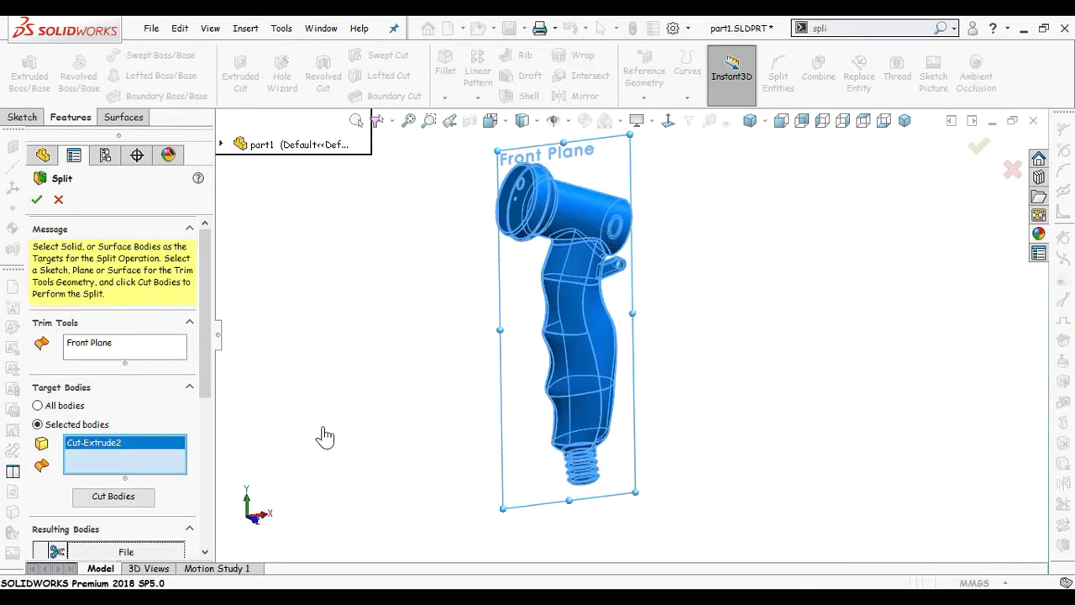
Step: Cut the target body, select resulting body 1, and complete the split along the Front Plane
drag(206, 382, 199, 432)
click(135, 404)
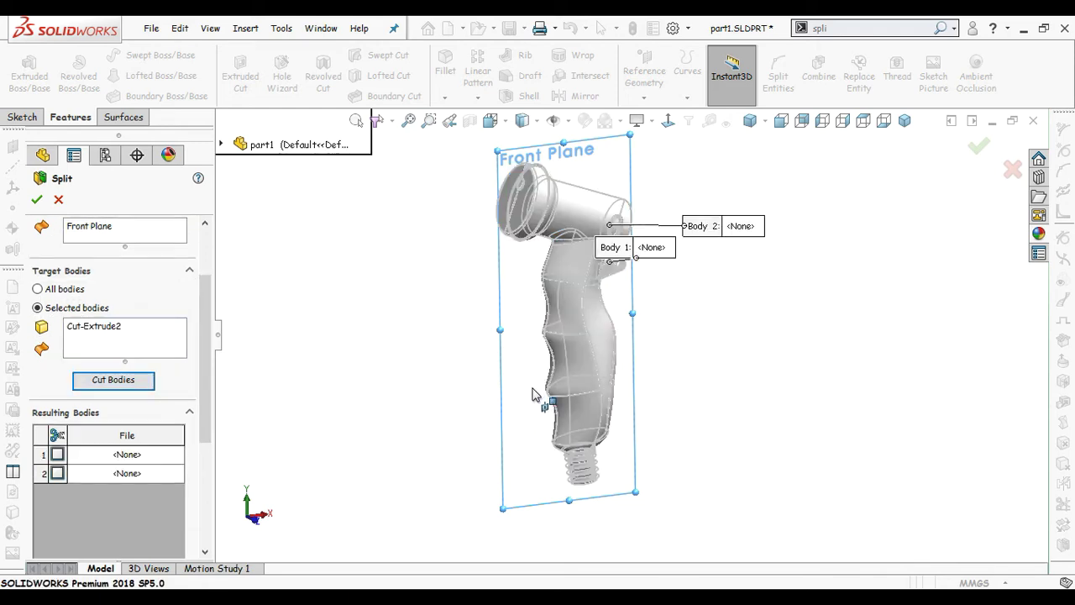
click(581, 333)
middle_drag(711, 418, 796, 367)
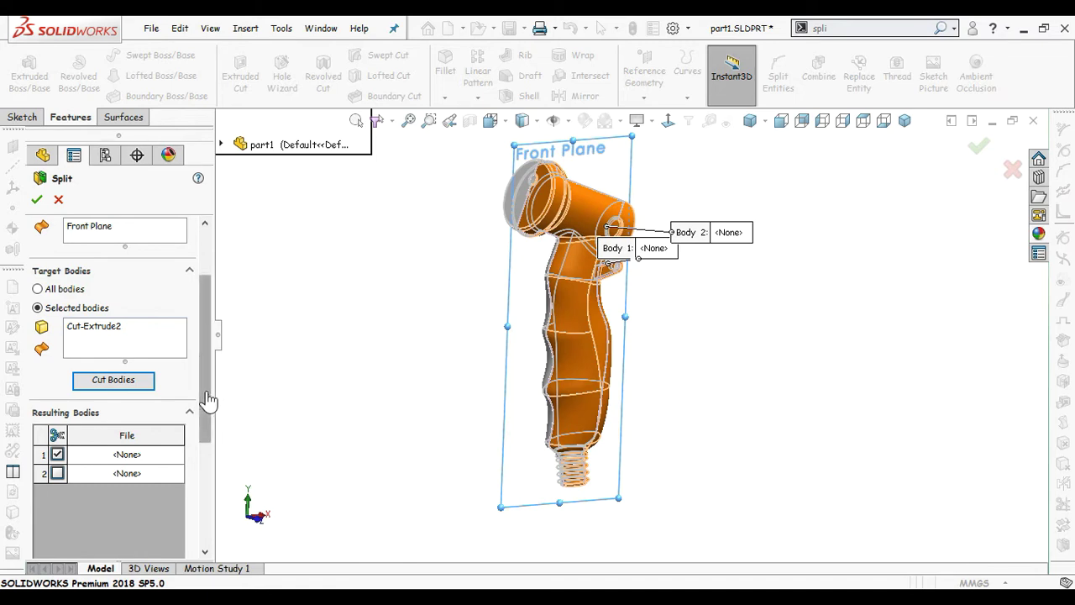
mouse_move(208, 401)
mouse_down()
mouse_move(199, 463)
mouse_move(205, 393)
mouse_up()
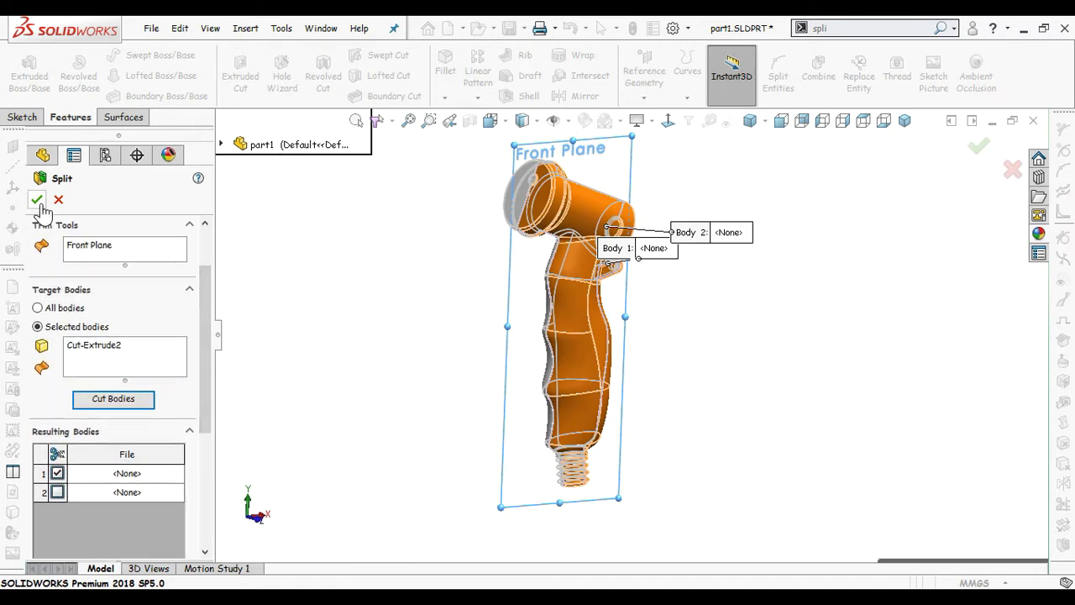
key(Return)
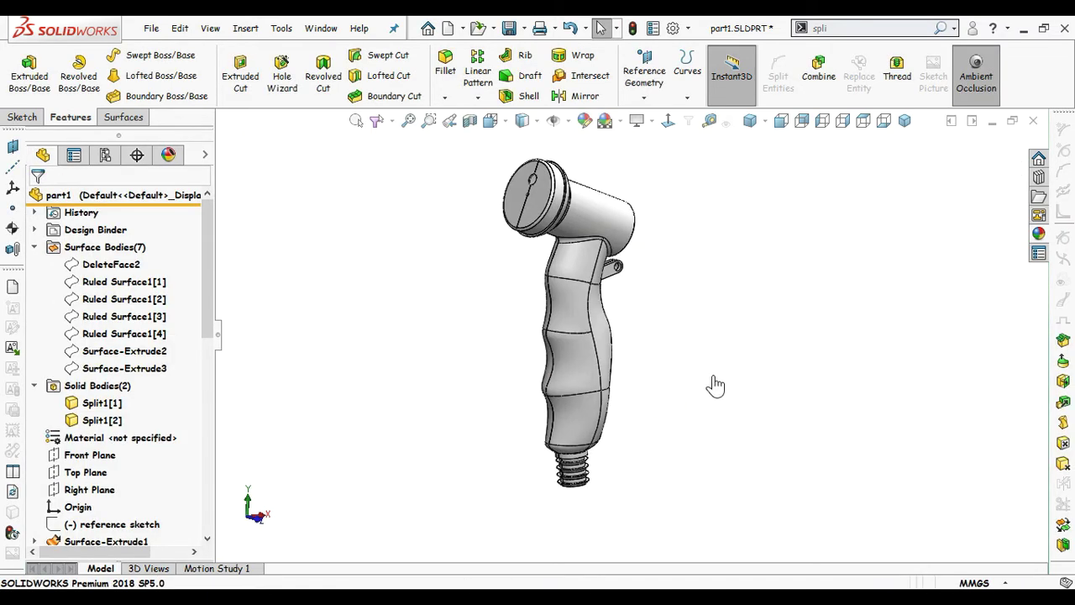
Step: Sketch a circle about 79 mm in diameter on the Front Plane, centred on the lengthwise edge in the middle of the handle
middle_drag(714, 384, 672, 360)
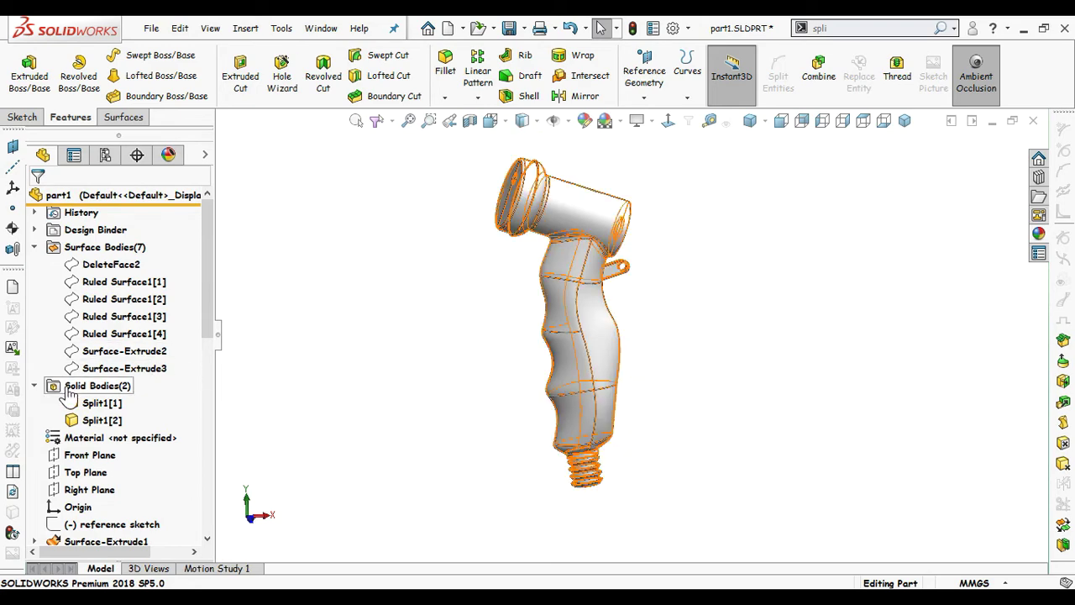
click(123, 369)
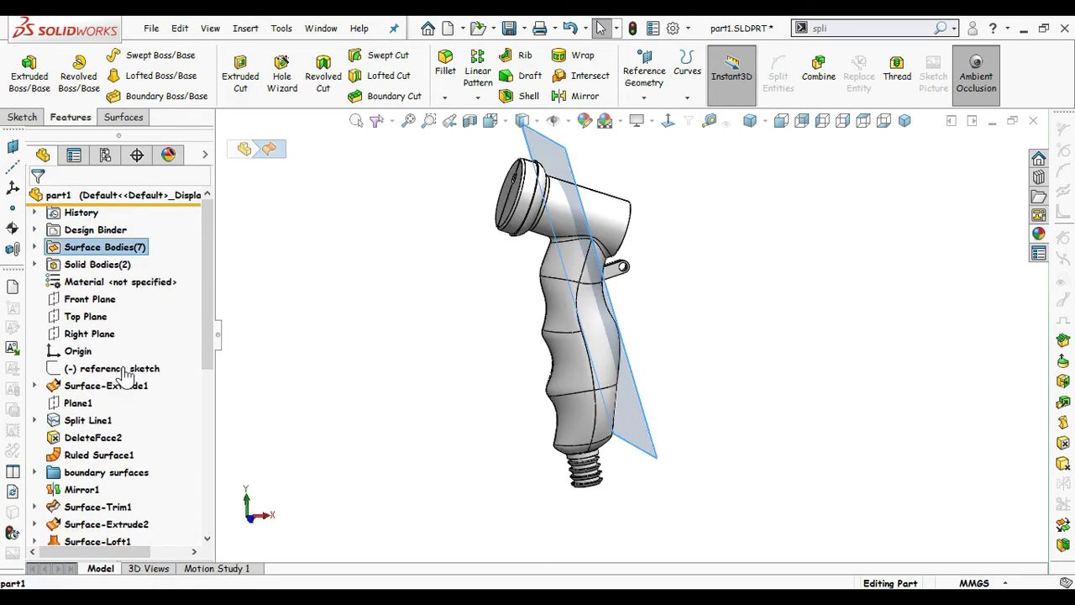
click(89, 299)
click(106, 277)
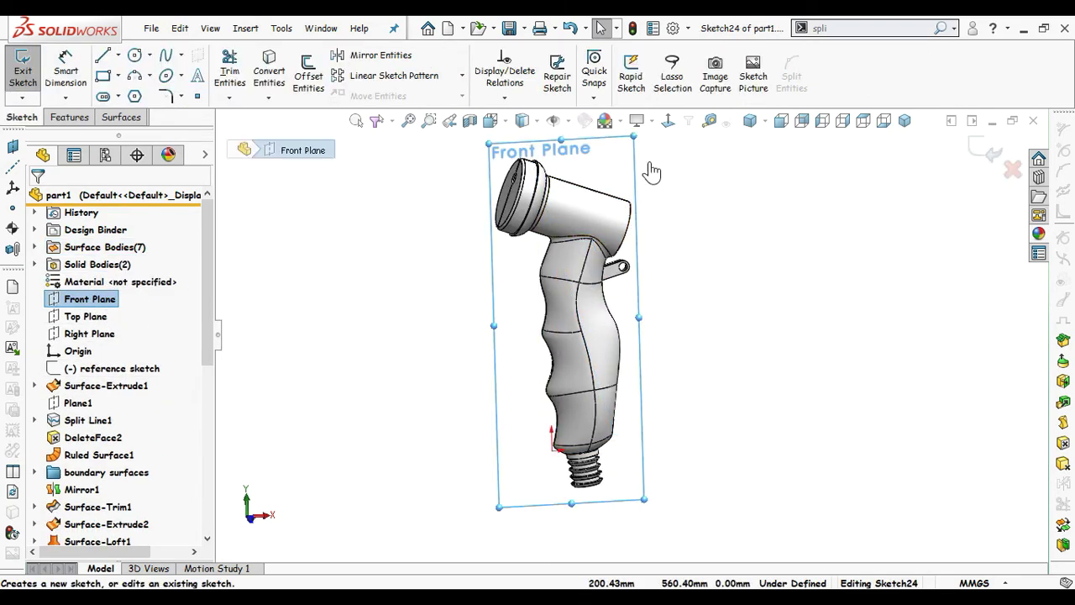
click(669, 122)
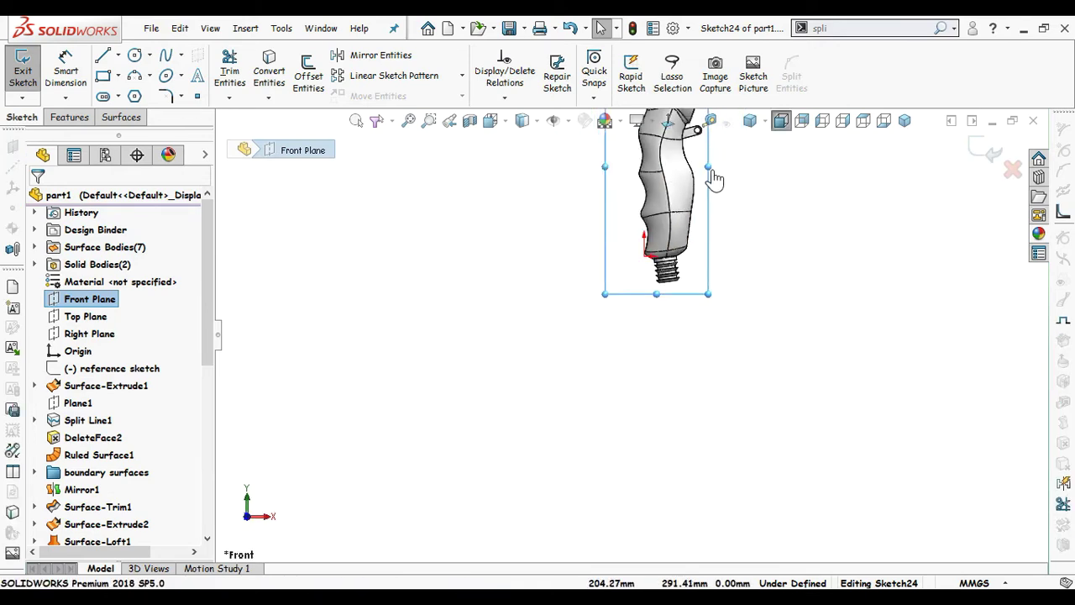
scroll(714, 180, down, 5)
key(s)
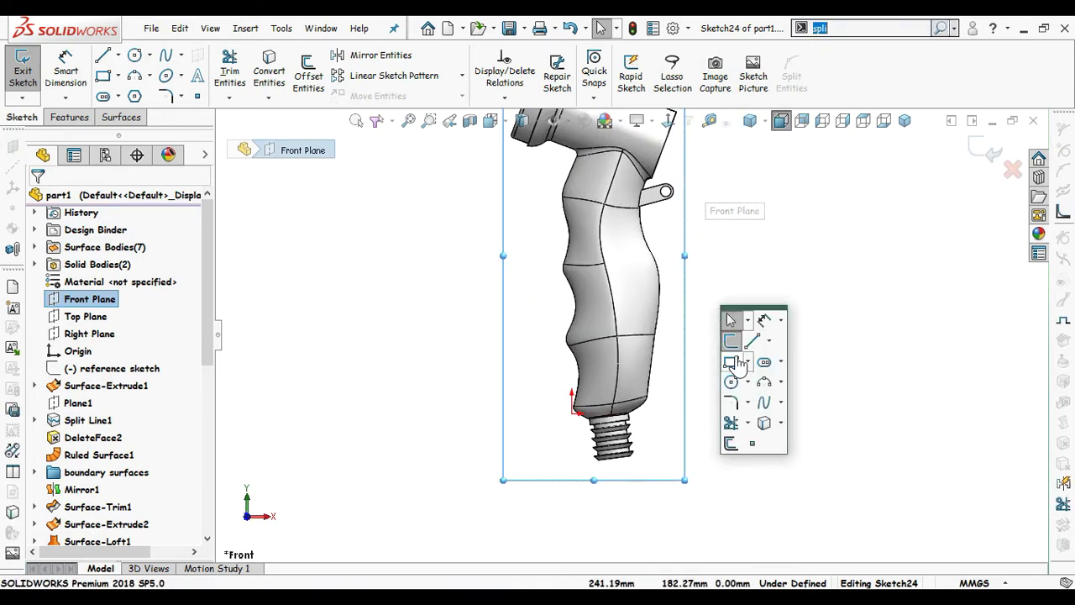
click(731, 382)
scroll(579, 277, down, 4)
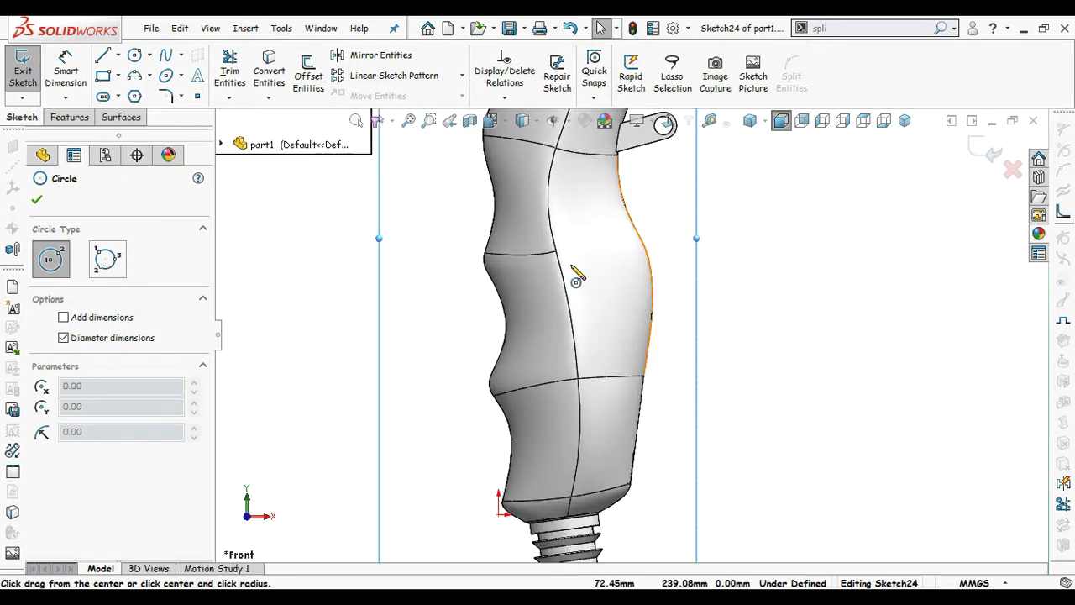
click(594, 250)
scroll(657, 314, up, 2)
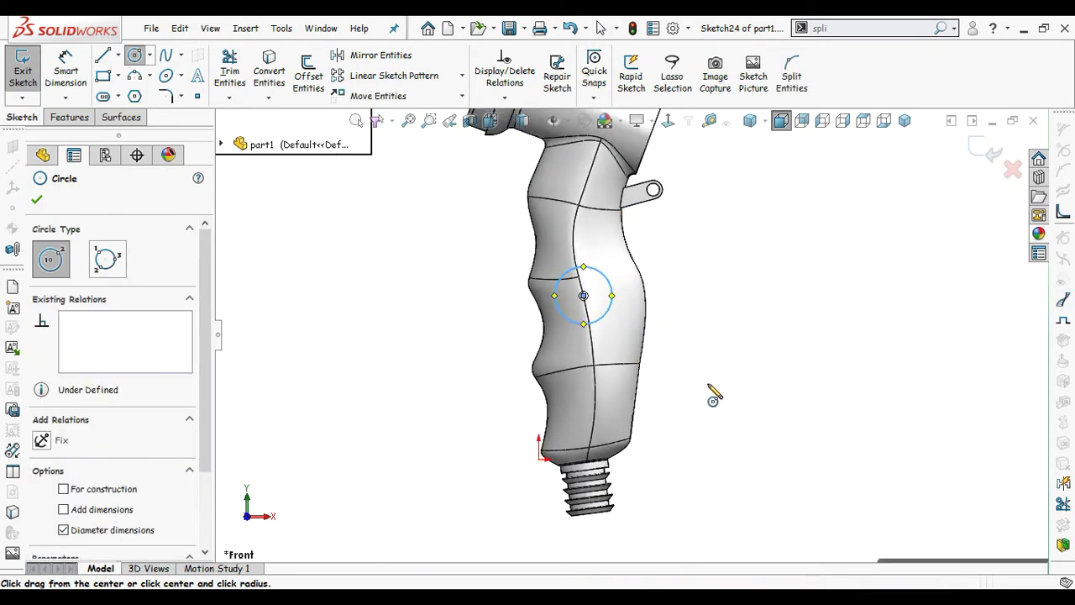
Step: Dimension the vertical distance from the circle's centre to the origin as 198.24 mm
right_drag(708, 384, 712, 291)
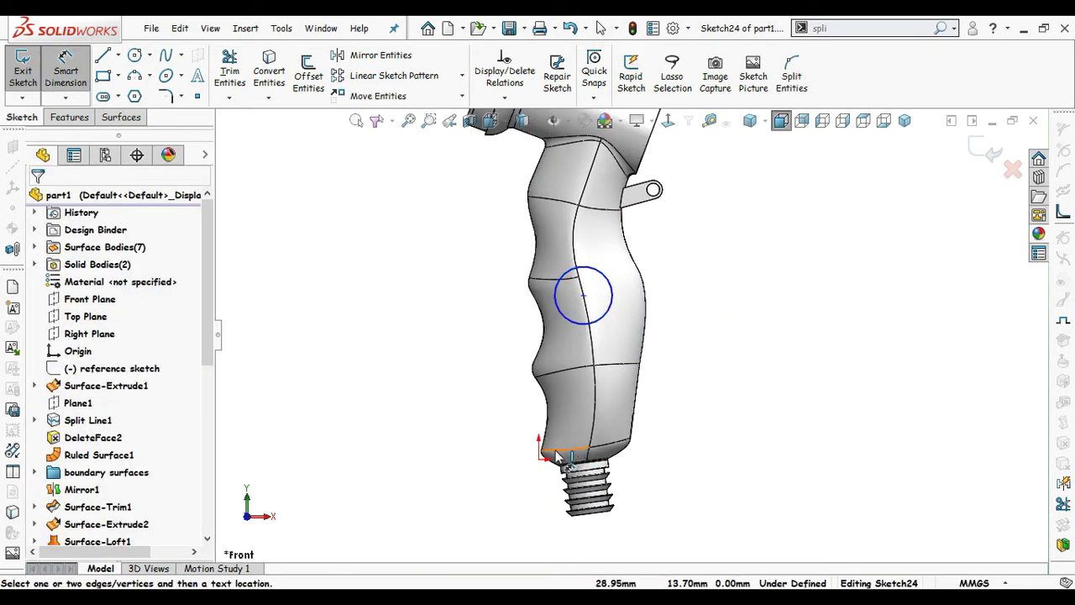
click(583, 295)
click(538, 458)
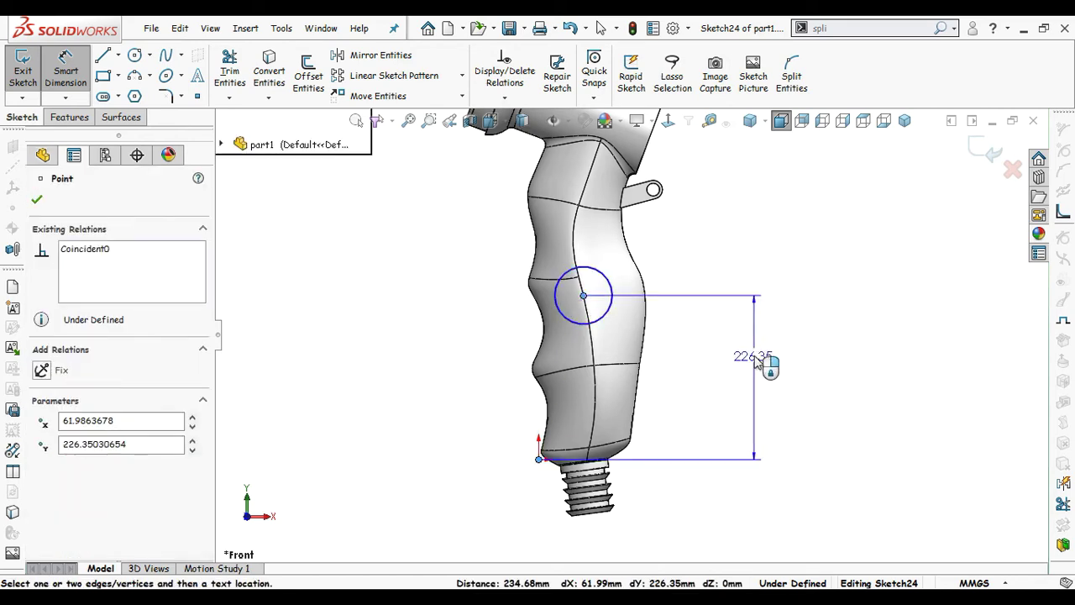
click(762, 356)
text(198.26)
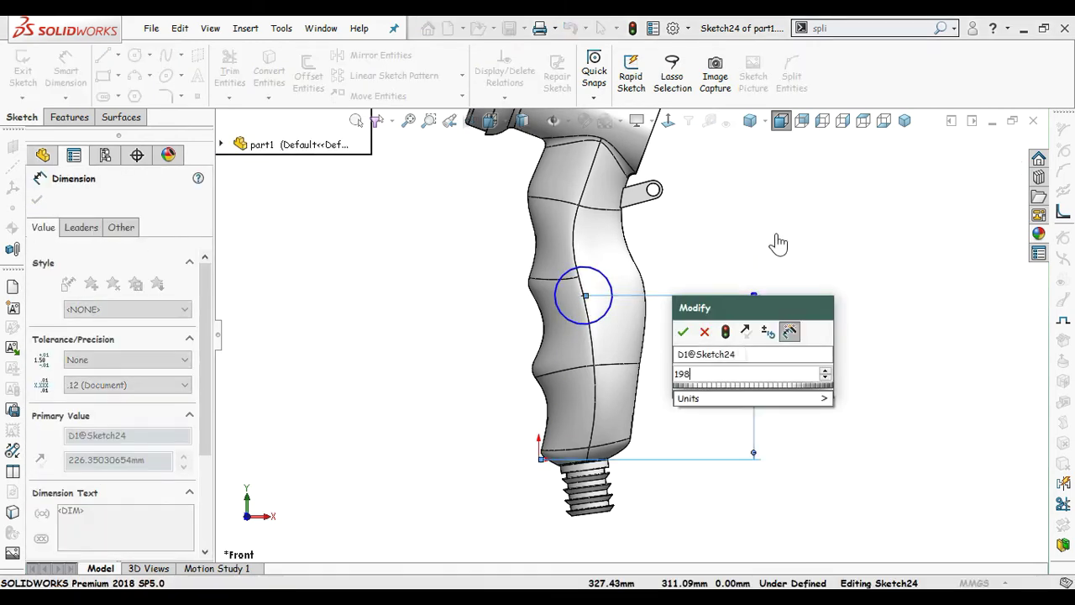
key(Return)
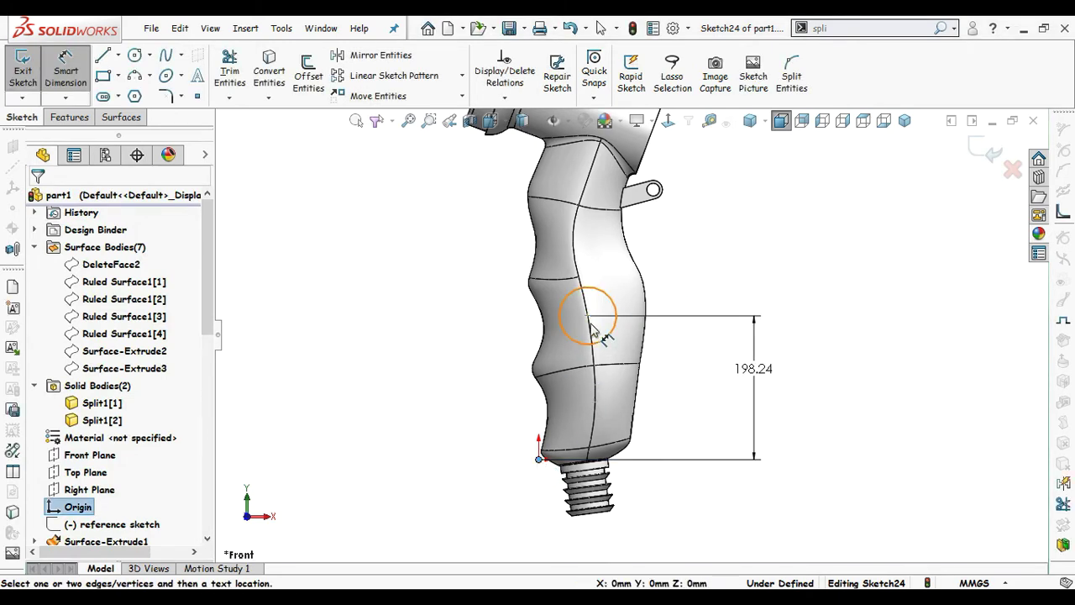
Step: Dimension the horizontal distance between the circle's centre and the origin as a driven dimension
click(588, 317)
scroll(603, 441, up, 2)
click(588, 504)
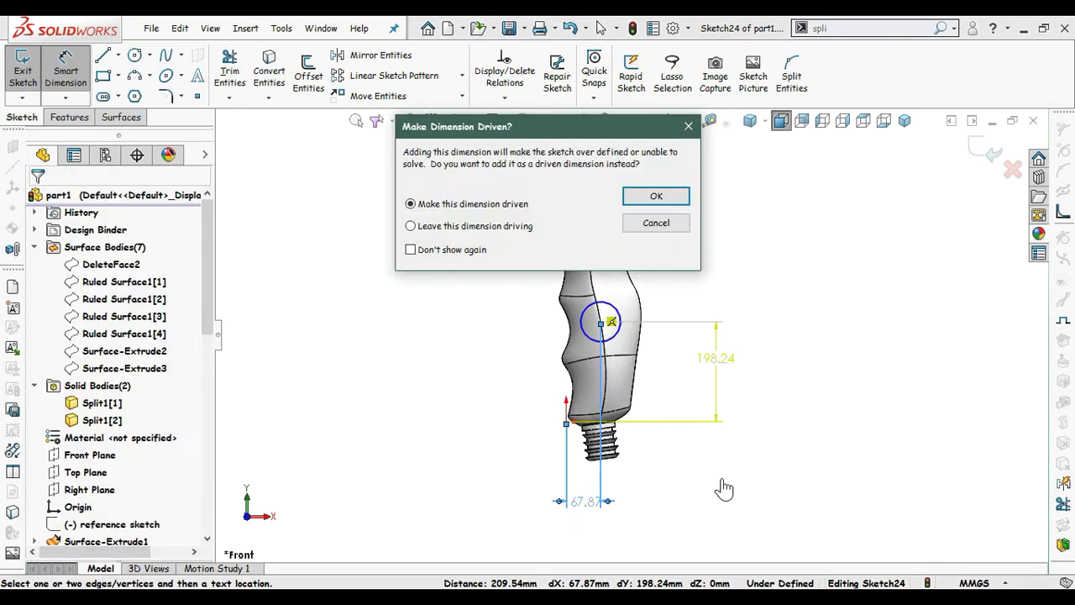
click(663, 202)
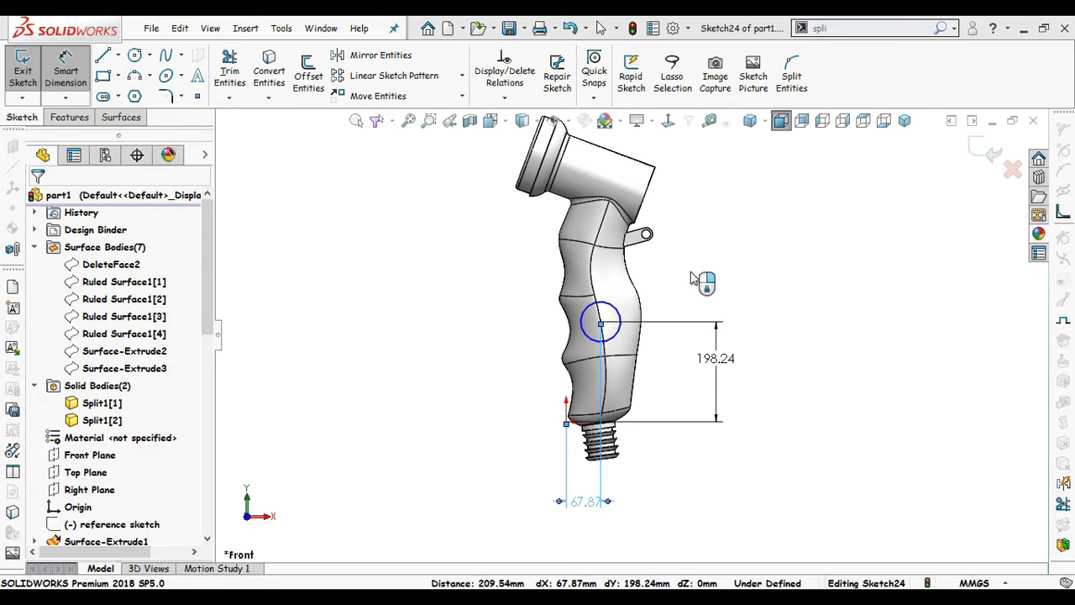
Step: Set the circle's diameter to 54.6 mm
scroll(577, 310, down, 2)
click(579, 331)
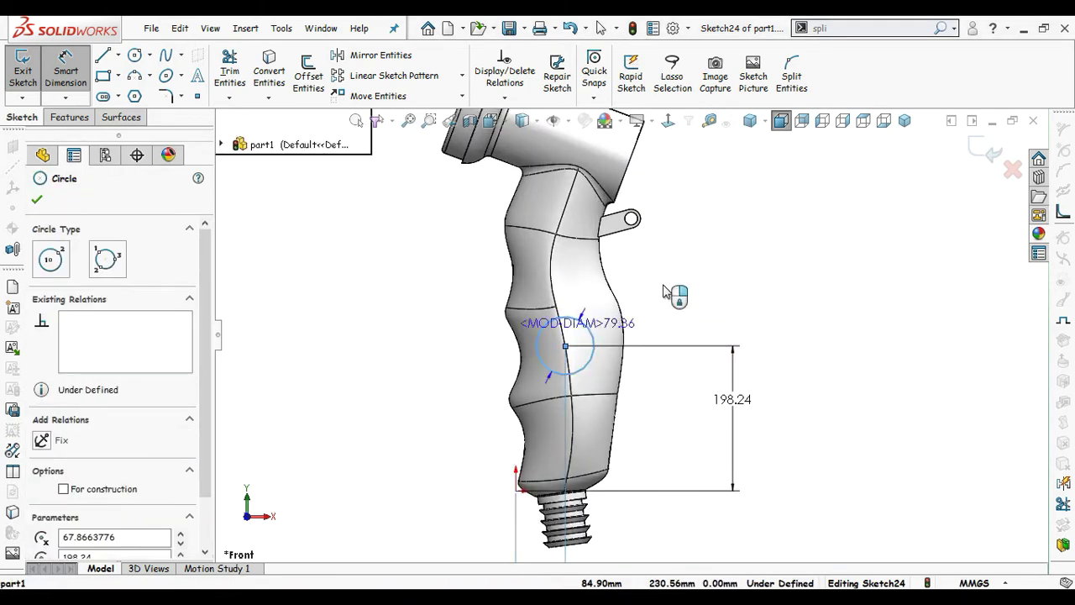
click(677, 292)
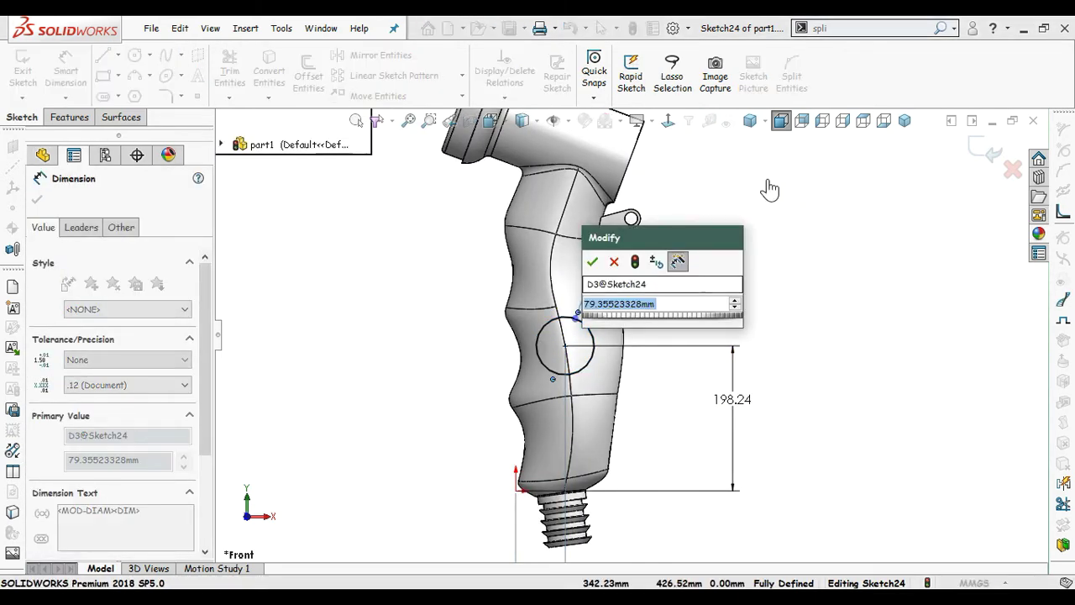
text(54.6)
key(Return)
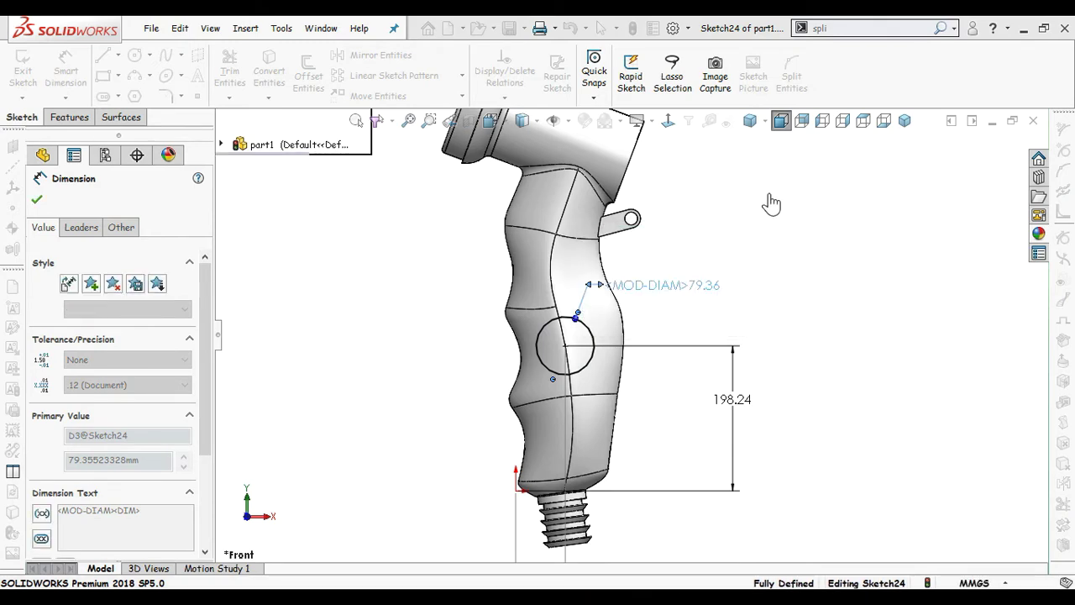
key(Escape)
key(Escape)
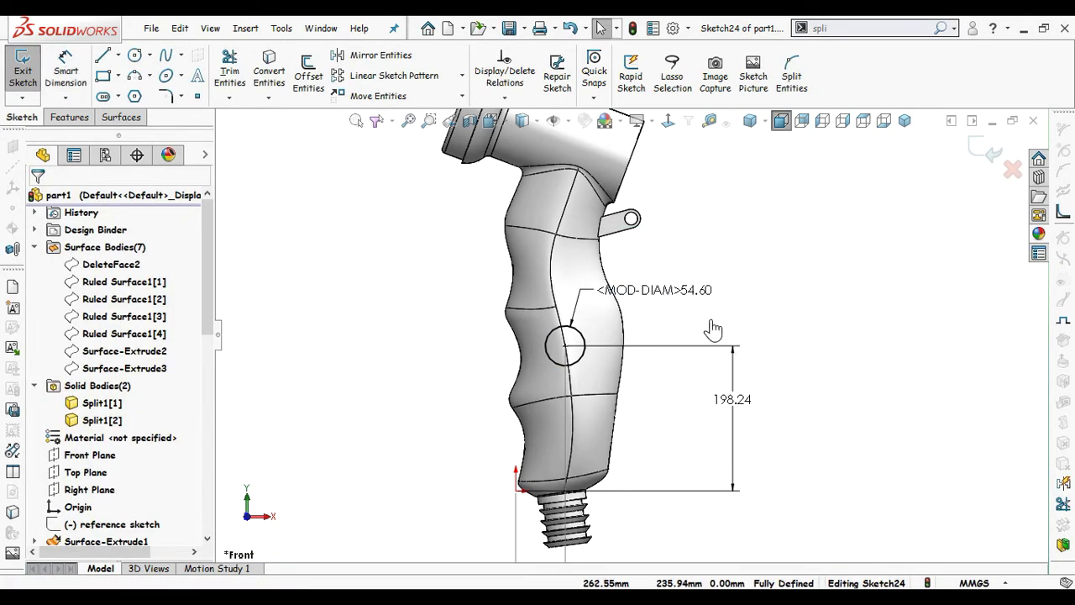
Step: Exit the sketch and hide the split half of the hand shower behind the Front Plane
middle_drag(714, 328, 824, 344)
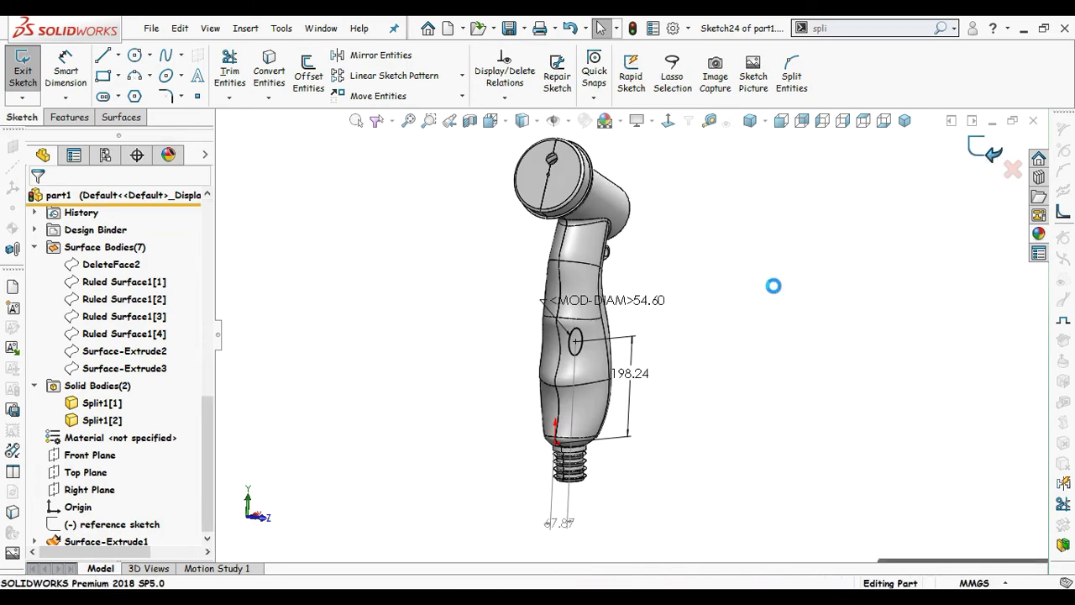
middle_drag(731, 336, 681, 326)
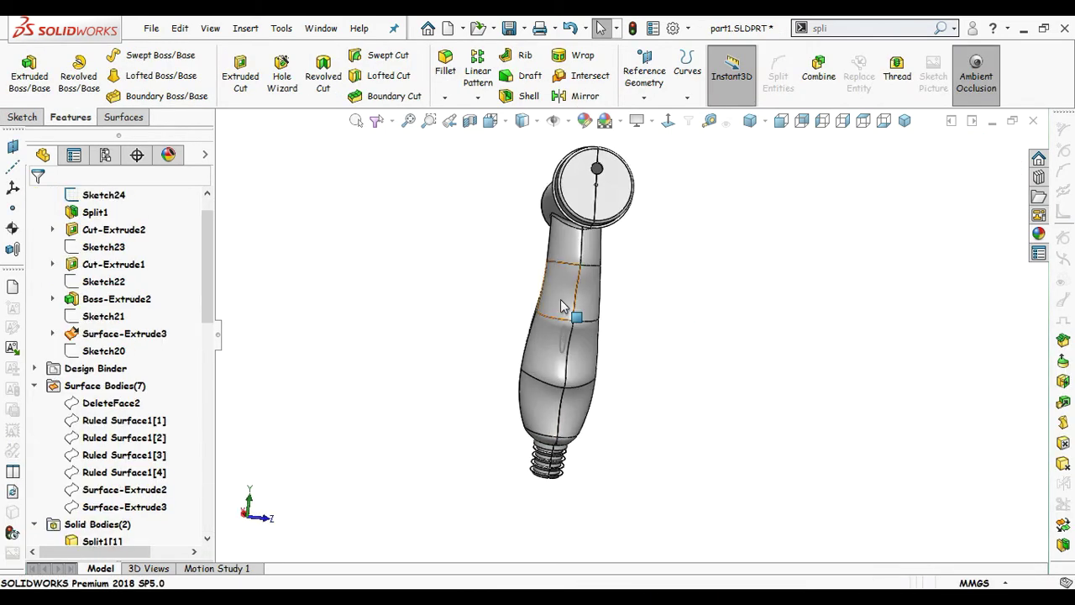
click(575, 298)
click(671, 263)
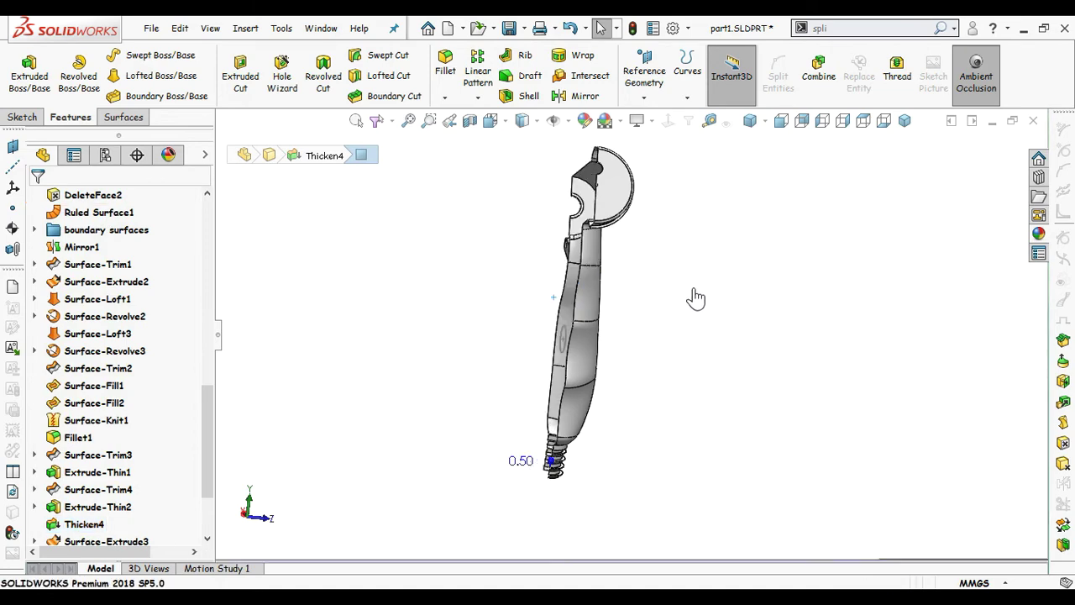
scroll(604, 345, down, 3)
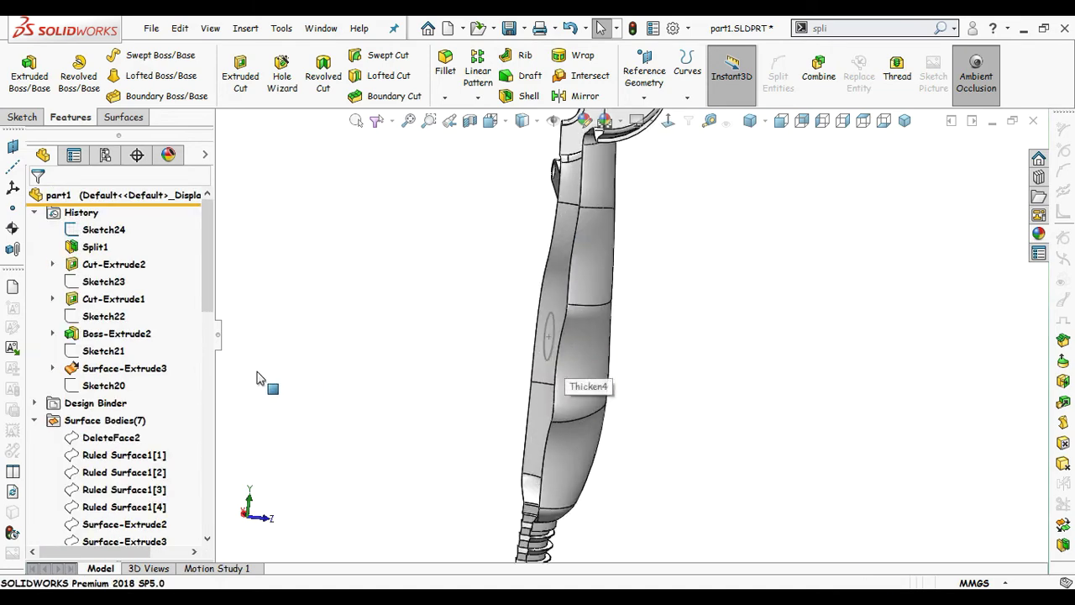
Step: Start a boss extrusion of the handle's circle sketch with the start condition set to Offset
click(546, 357)
scroll(425, 334, down, 3)
middle_drag(425, 333, 441, 324)
click(32, 85)
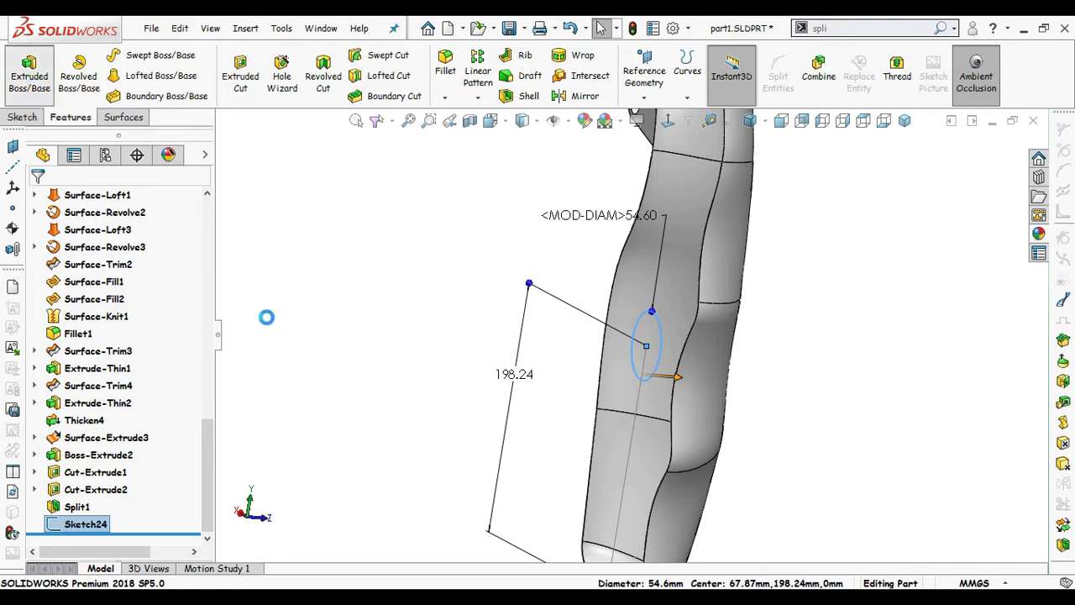
click(175, 249)
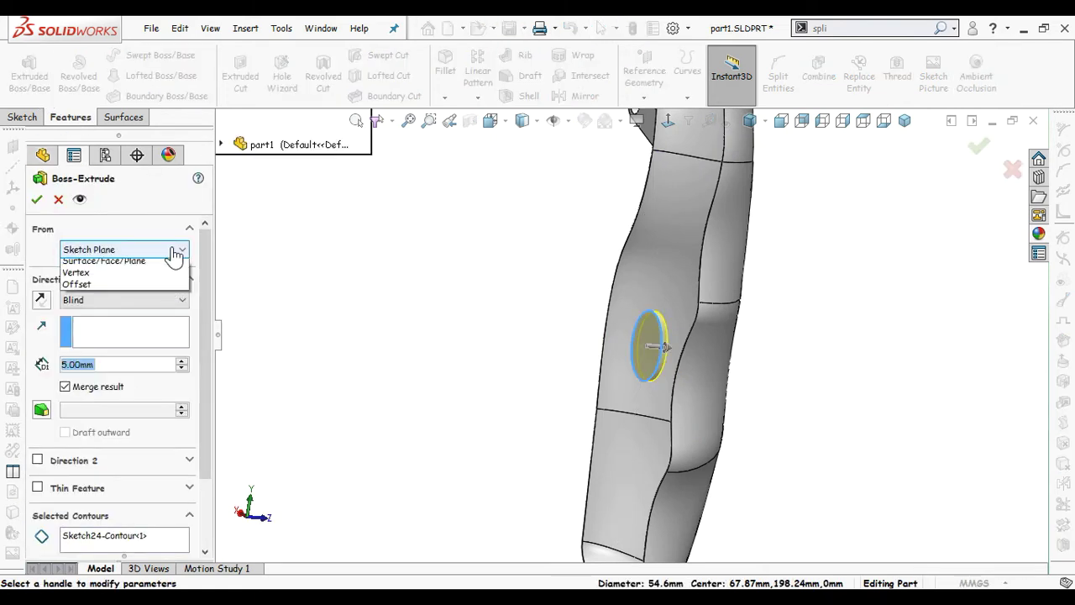
click(141, 300)
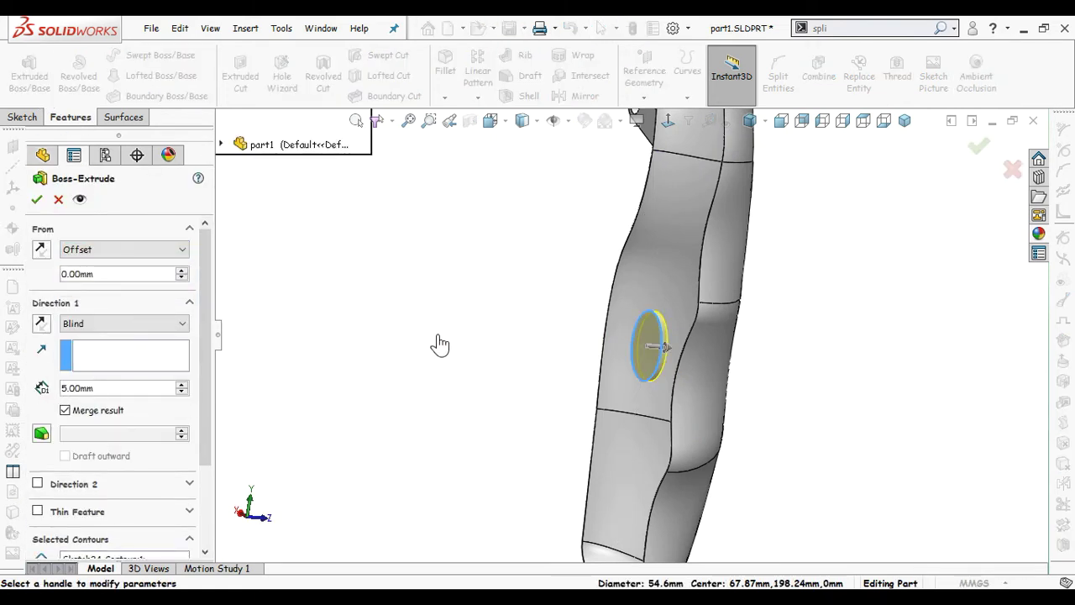
Step: Extrude the circular sketch inside the handle from a 50 mm start offset, using the Up To Next end condition
ctrl+middle_drag(485, 344, 336, 320)
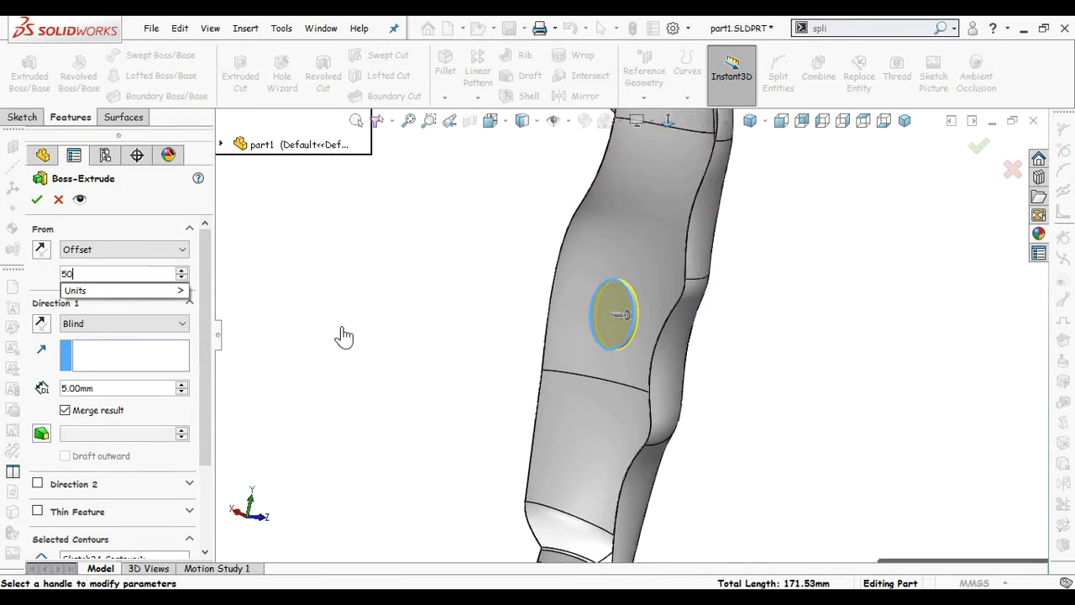
key(Return)
middle_drag(388, 353, 401, 393)
click(182, 323)
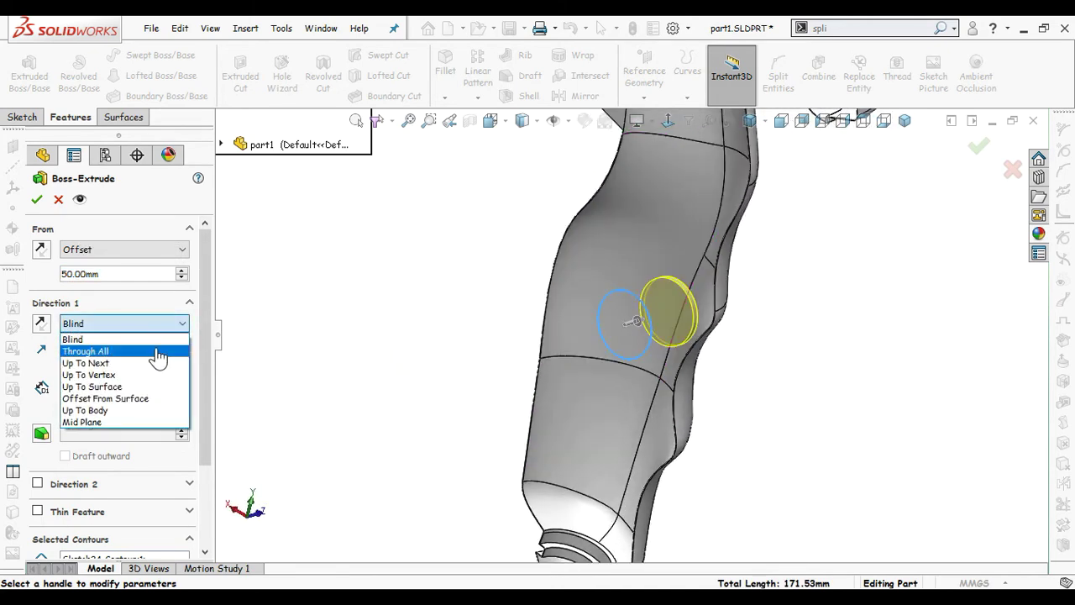
click(148, 366)
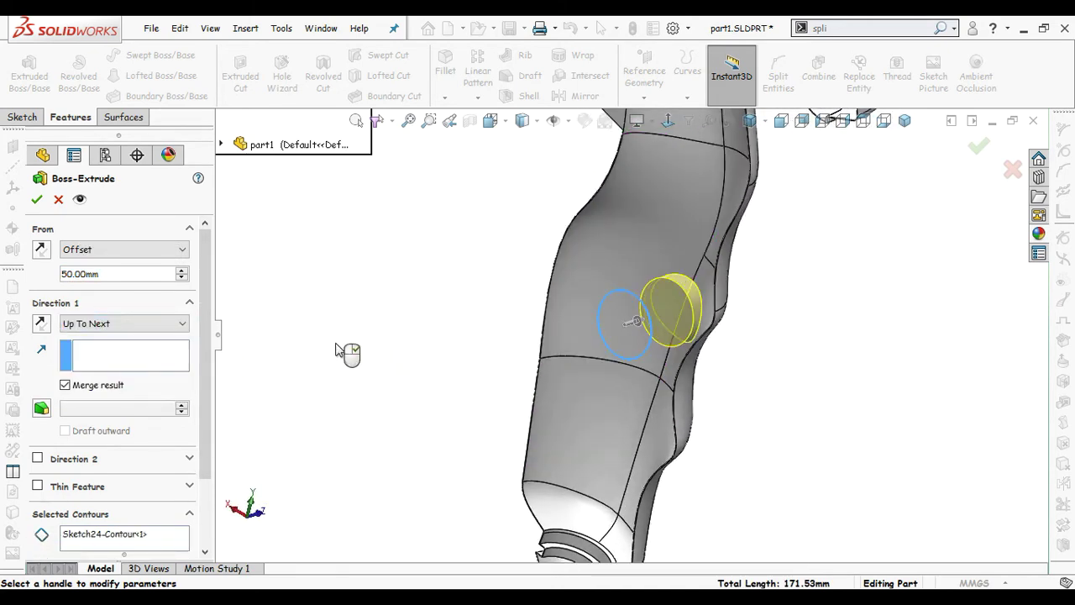
middle_drag(350, 355, 240, 272)
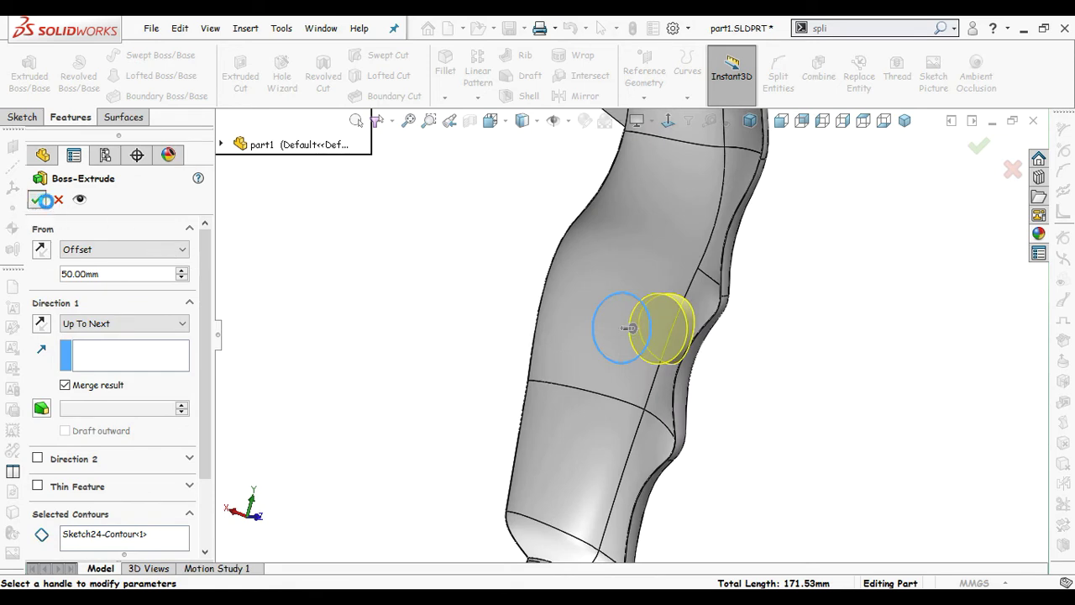
click(40, 200)
middle_drag(420, 325, 454, 328)
click(458, 330)
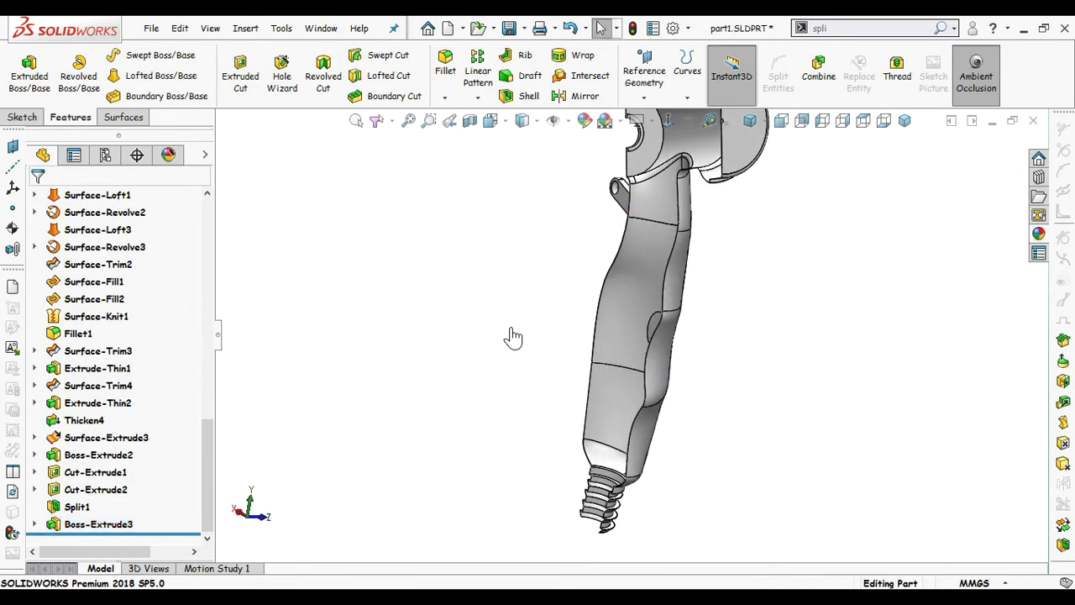
Step: Hide the large flat surface body that runs through the middle of the handle
middle_drag(571, 238, 649, 267)
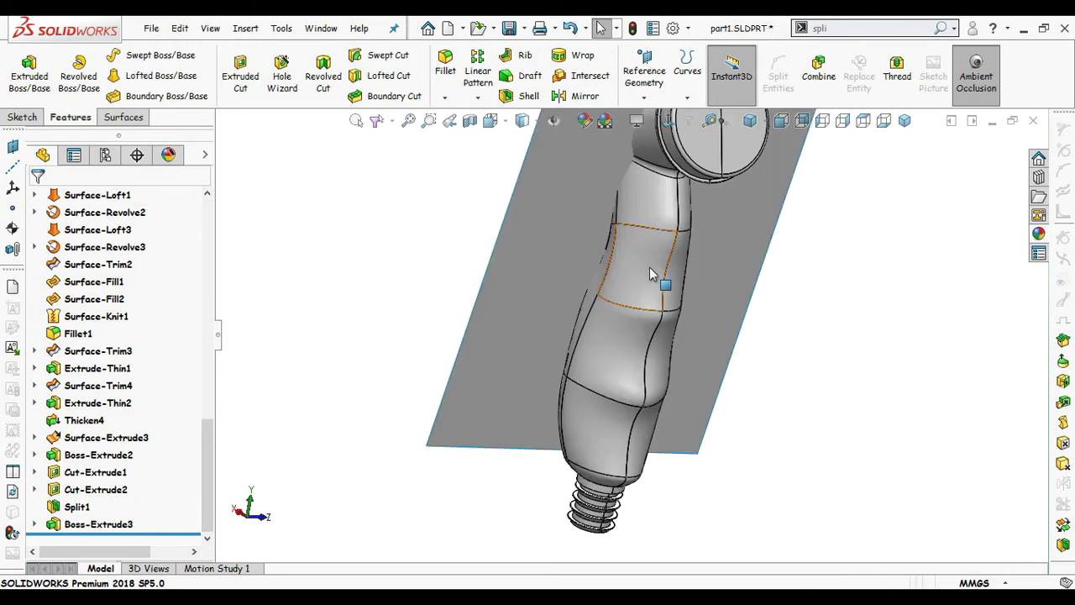
middle_drag(776, 336, 720, 264)
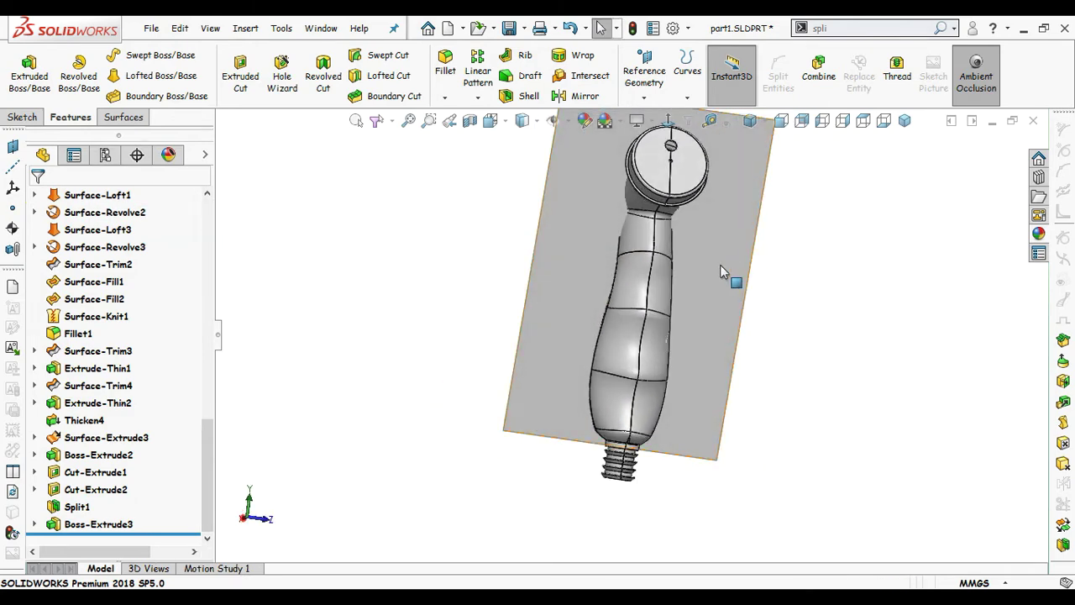
click(720, 264)
click(813, 196)
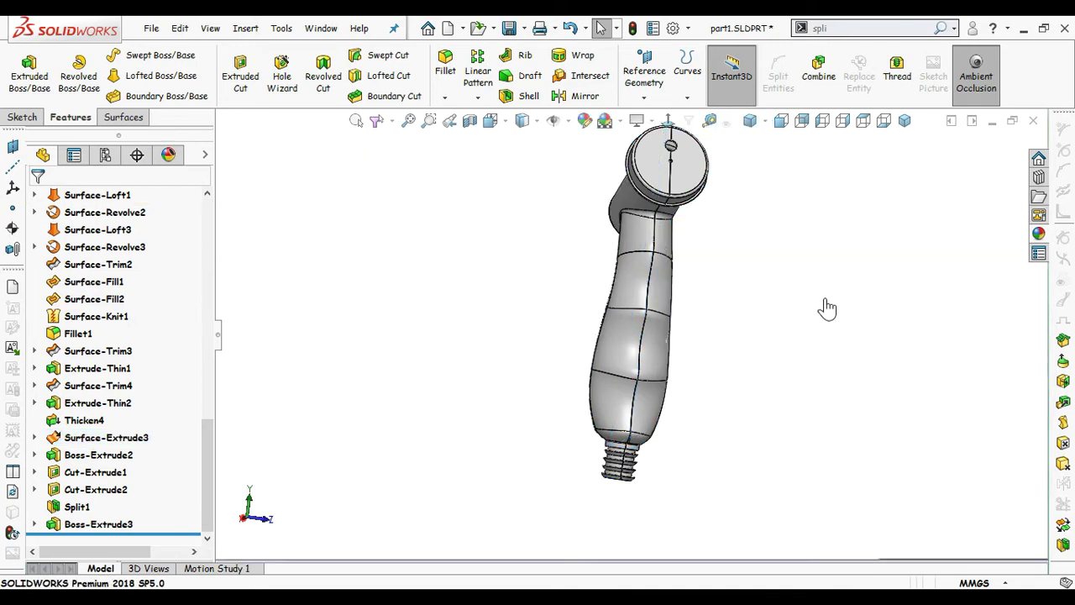
Step: Hide the solid body of the handle half that carries the new circular boss
middle_drag(823, 308, 587, 312)
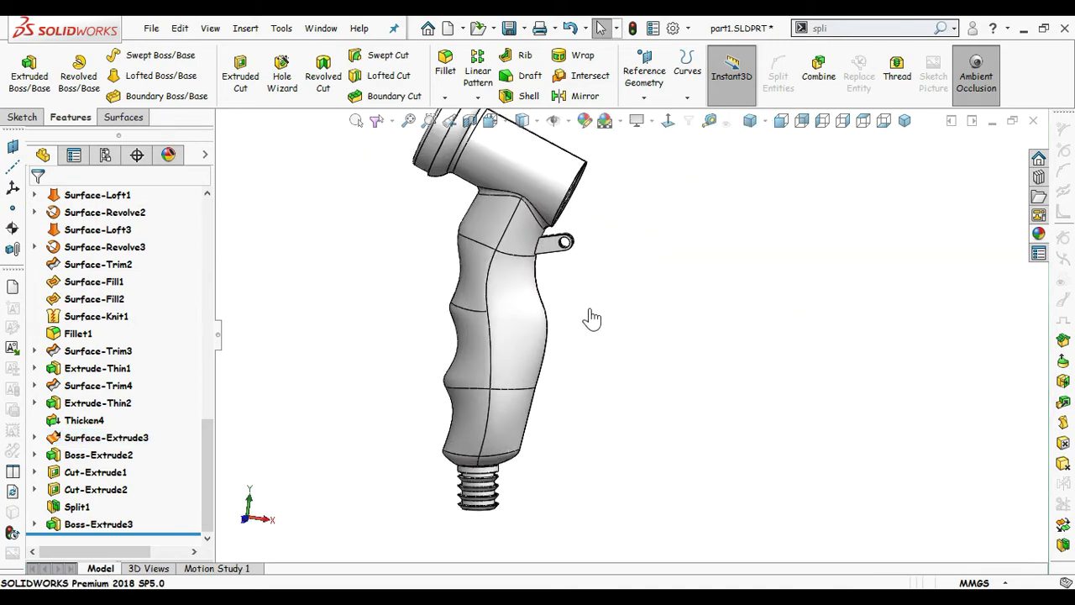
click(516, 310)
click(587, 238)
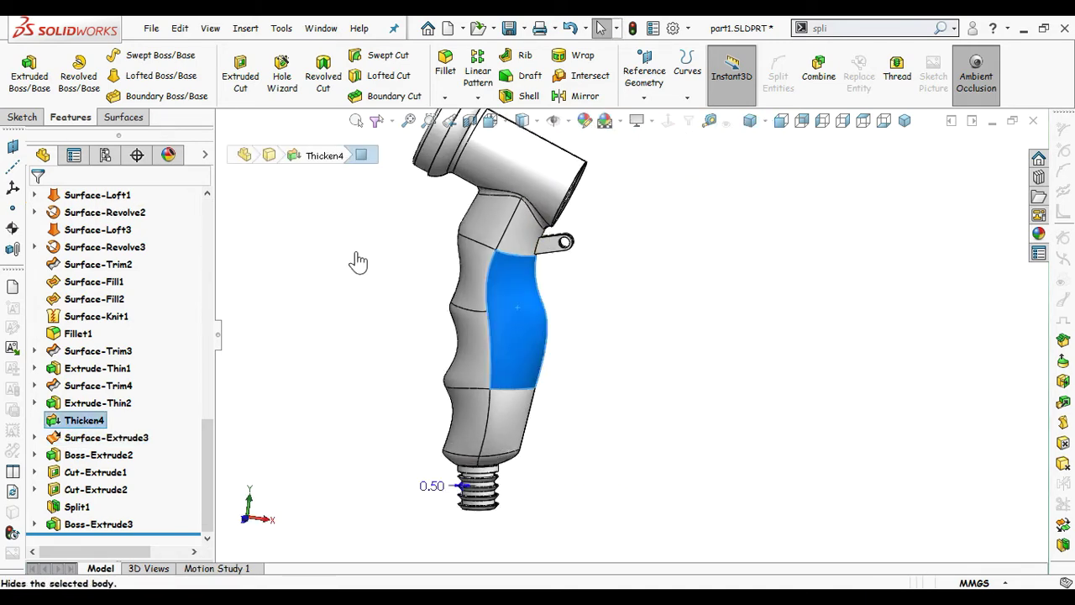
click(535, 279)
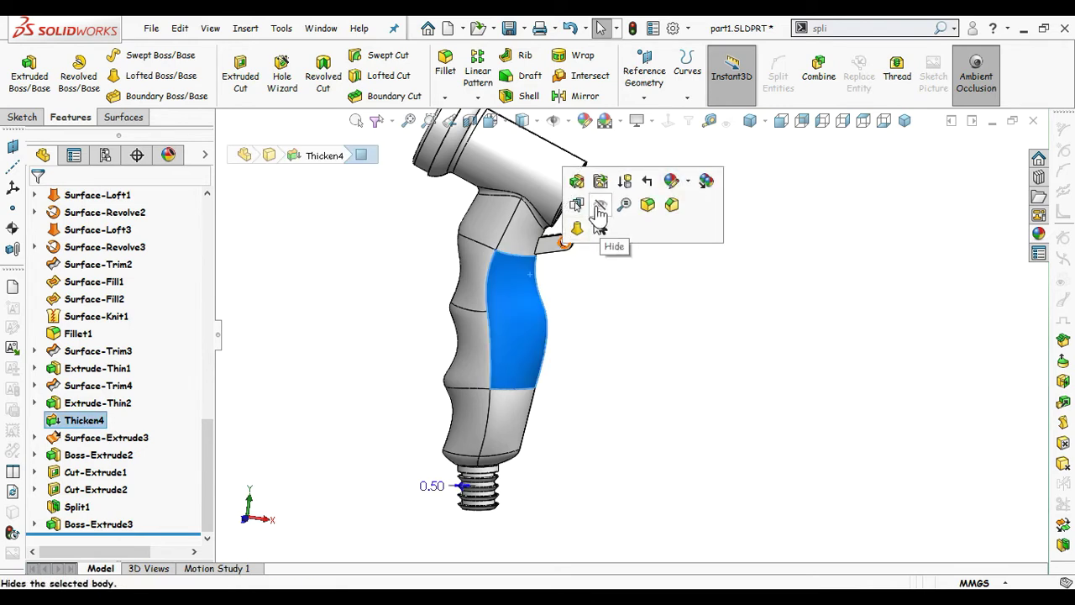
click(597, 209)
click(616, 300)
middle_drag(615, 300, 586, 334)
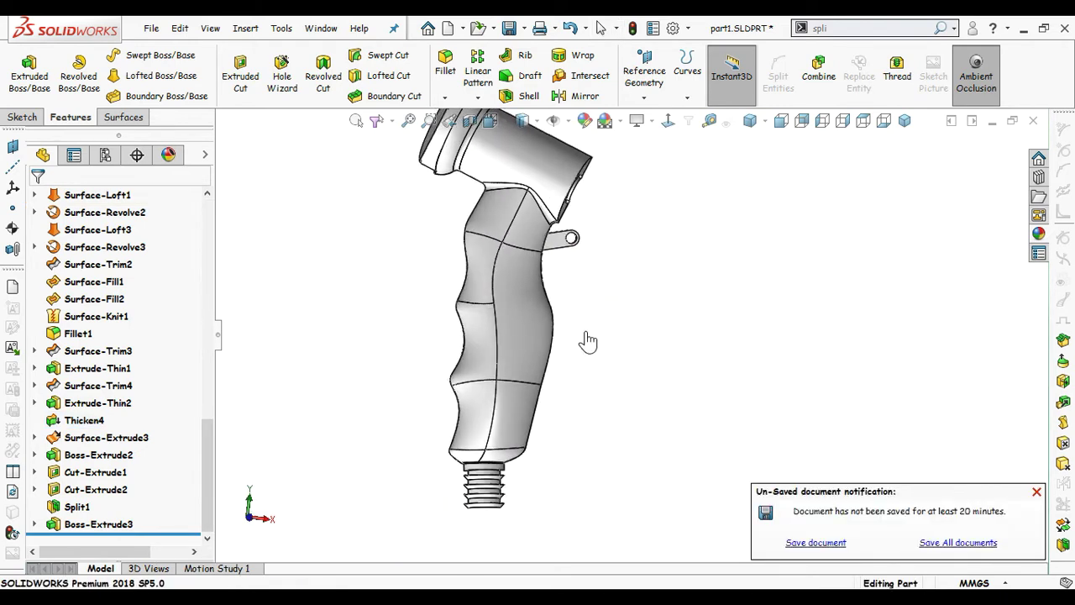
Step: Set up a second boss extrusion of Sketch24 starting at a 40 mm offset, with the offset direction reversed
click(34, 523)
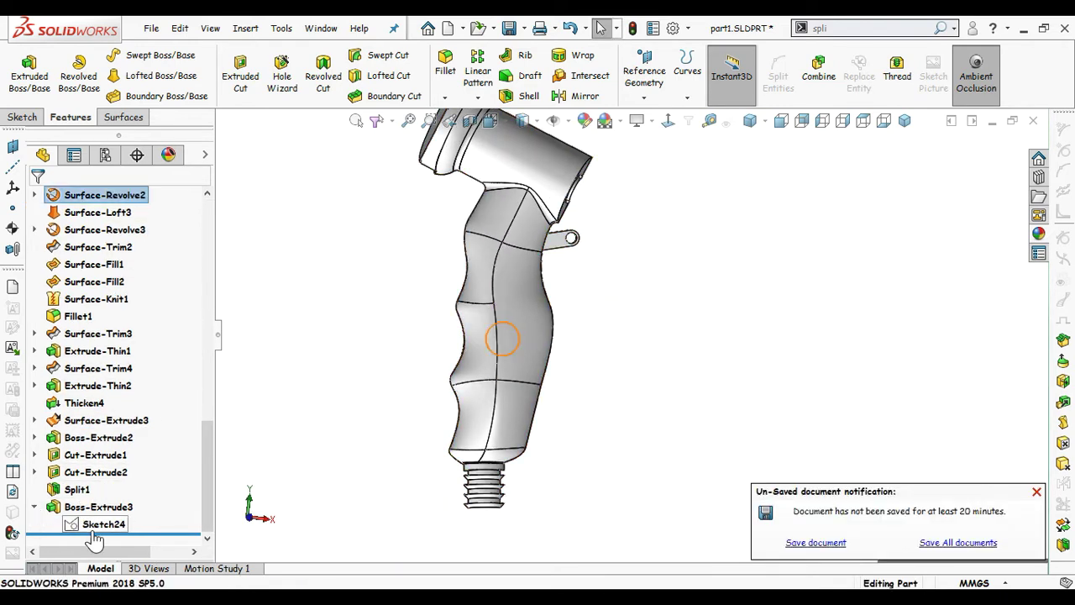
click(97, 525)
click(30, 72)
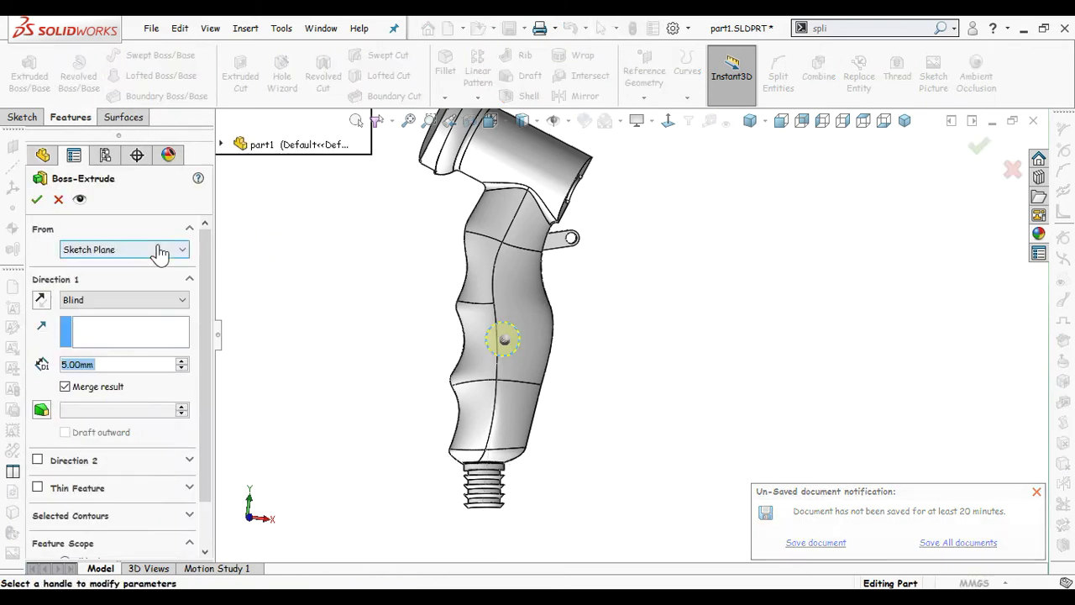
click(159, 249)
click(130, 301)
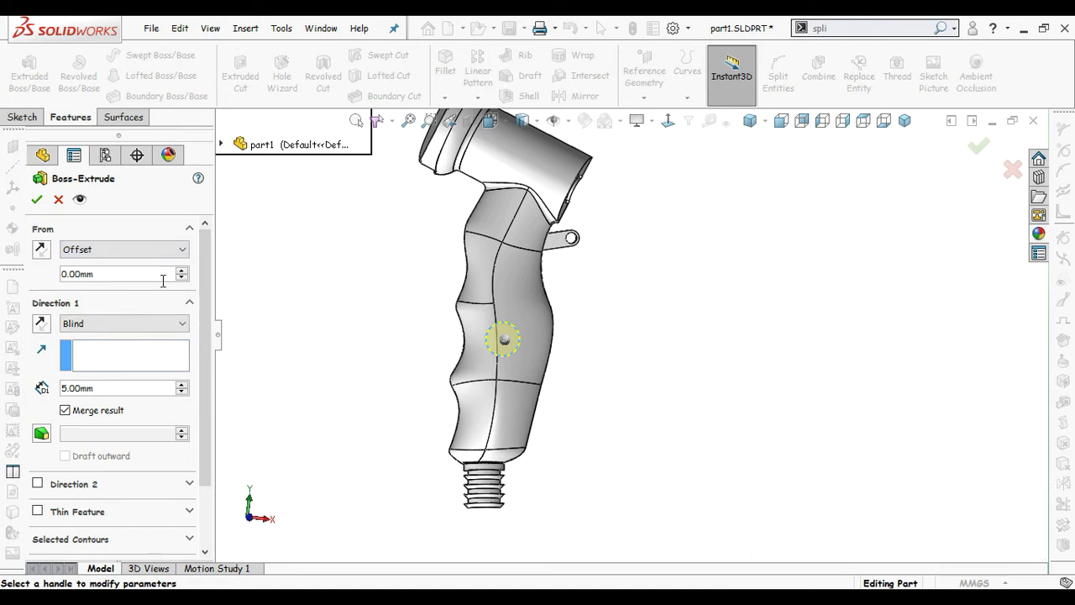
click(111, 277)
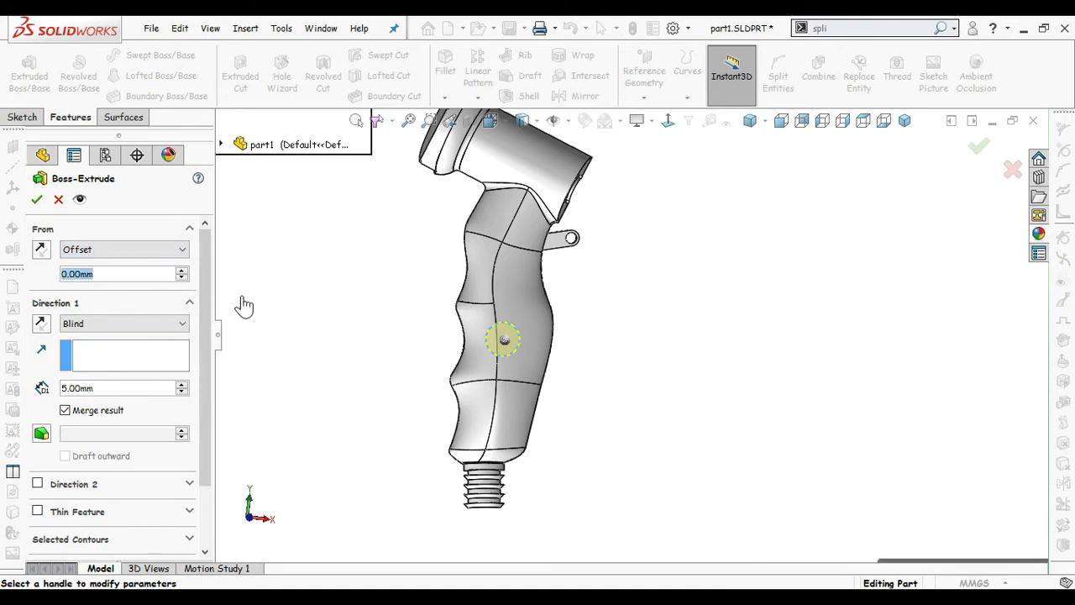
text(40)
key(Return)
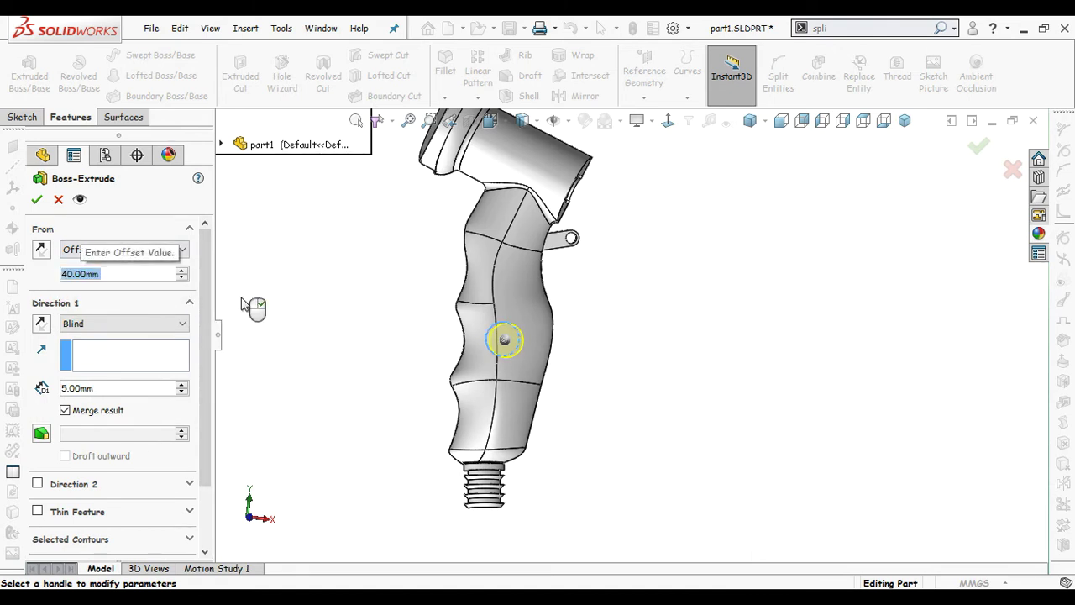
scroll(451, 355, down, 3)
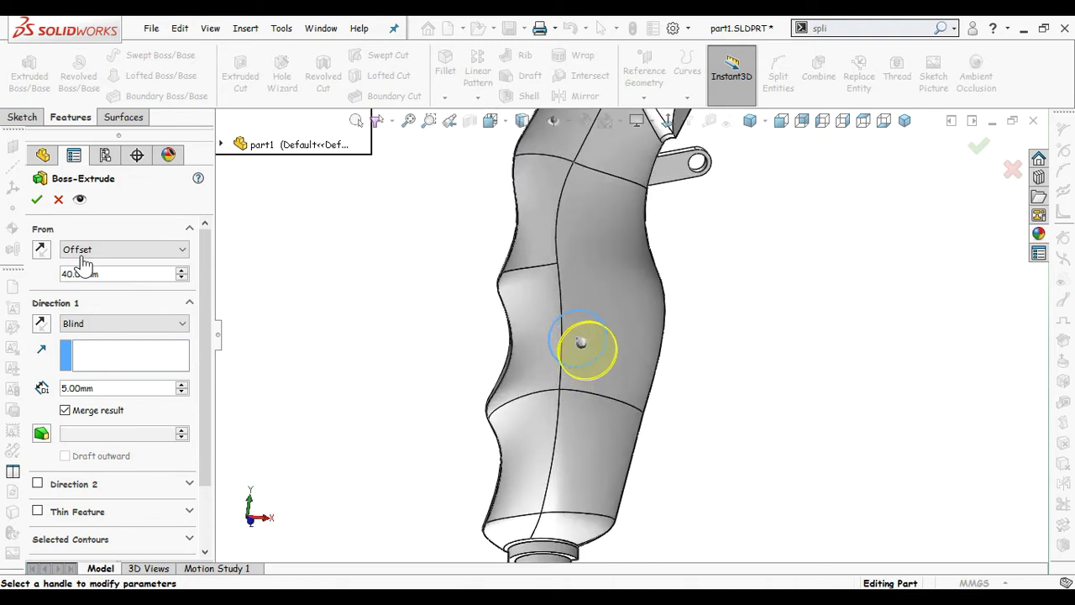
click(41, 249)
Step: Try ending the boss extrusion Up To Surface at the finger-grip face beside the circle
click(134, 323)
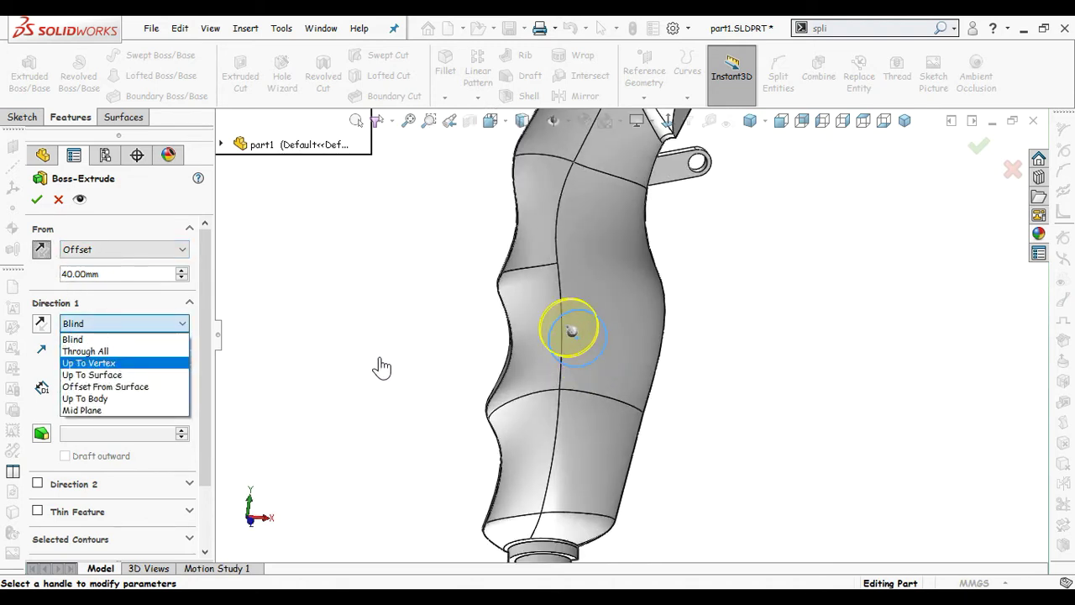
click(92, 375)
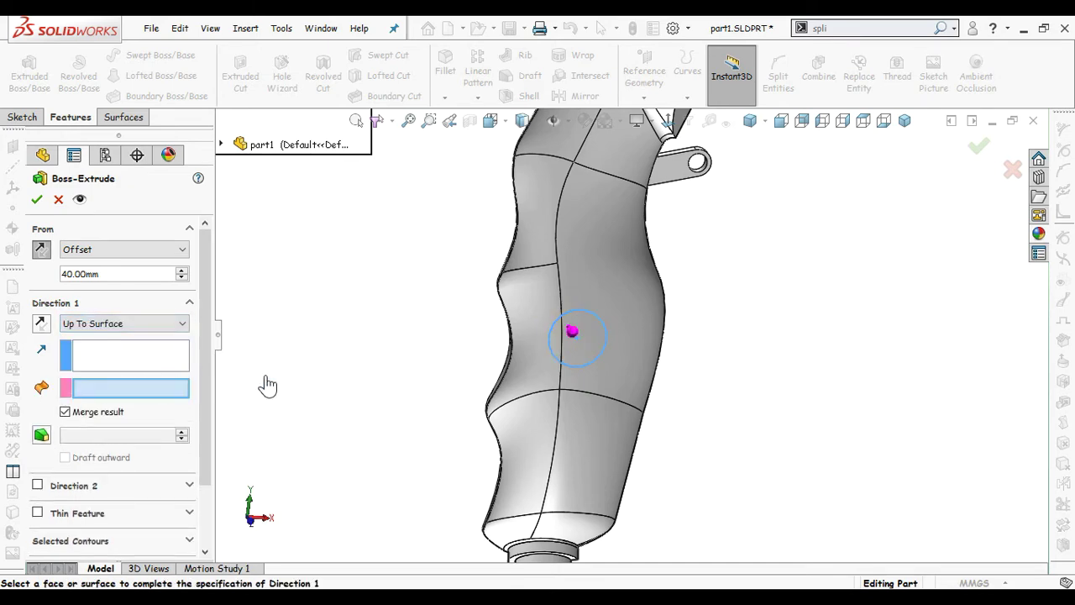
click(559, 311)
mouse_move(710, 319)
middle_down()
mouse_move(703, 379)
mouse_move(724, 307)
middle_up()
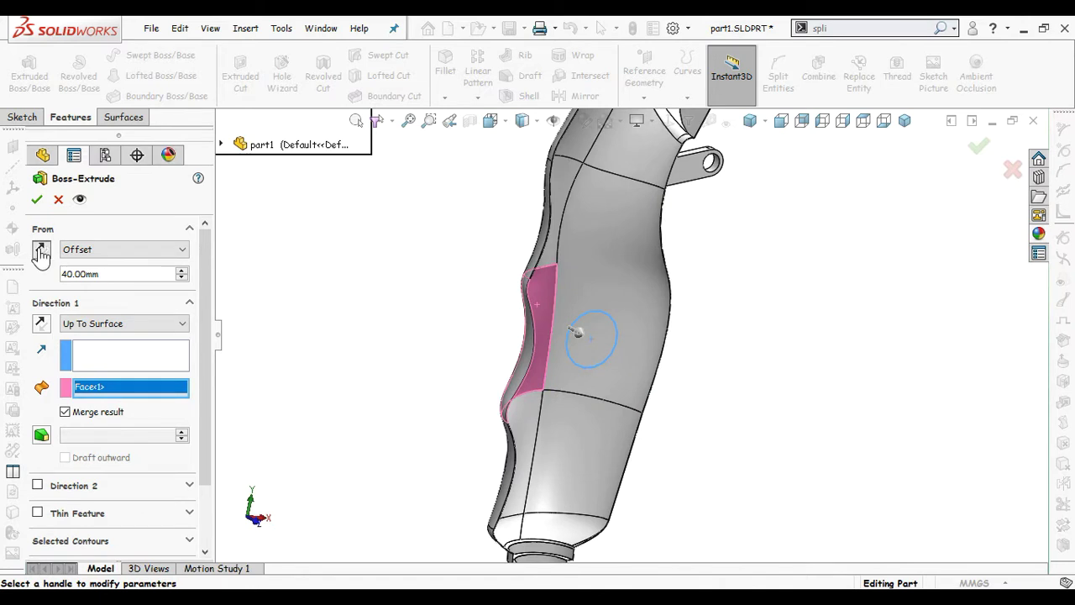
Step: Reverse the extrusion and offset directions, end the boss Up To Next, and create it in the other handle half
click(40, 324)
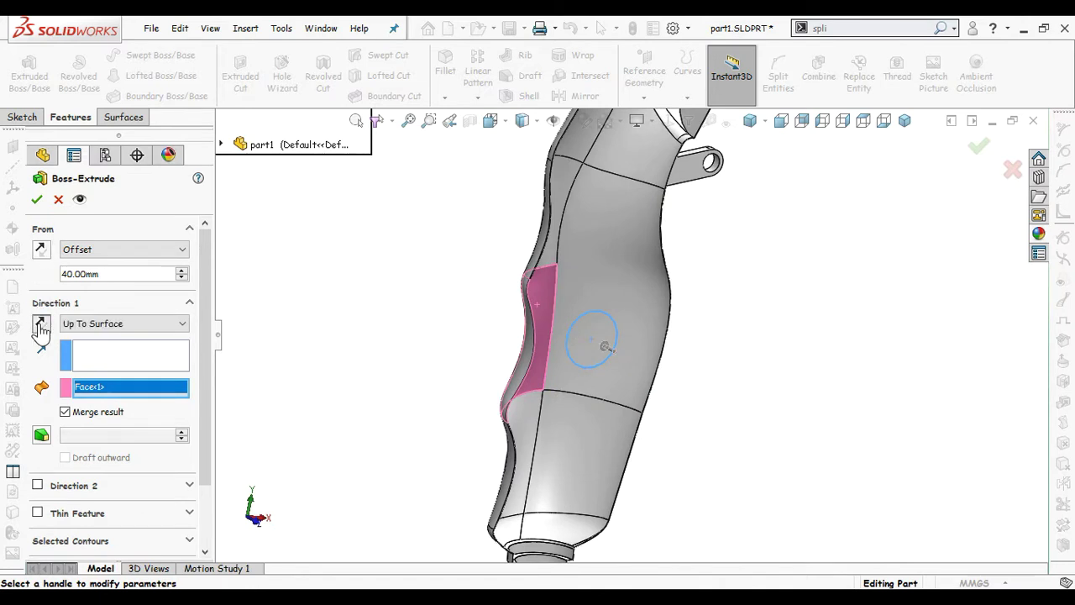
click(40, 252)
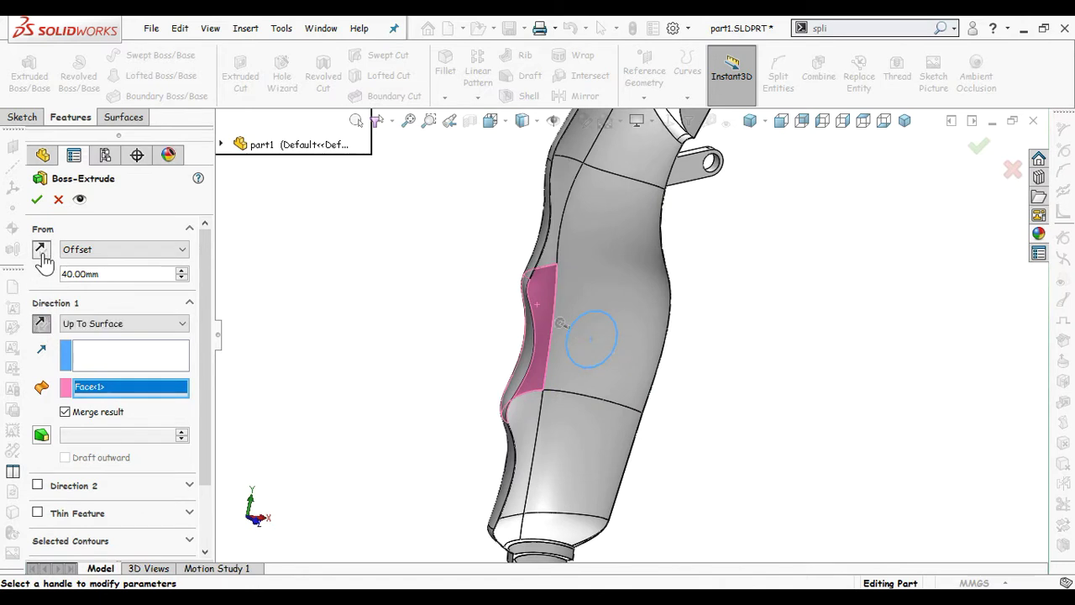
click(149, 326)
click(135, 363)
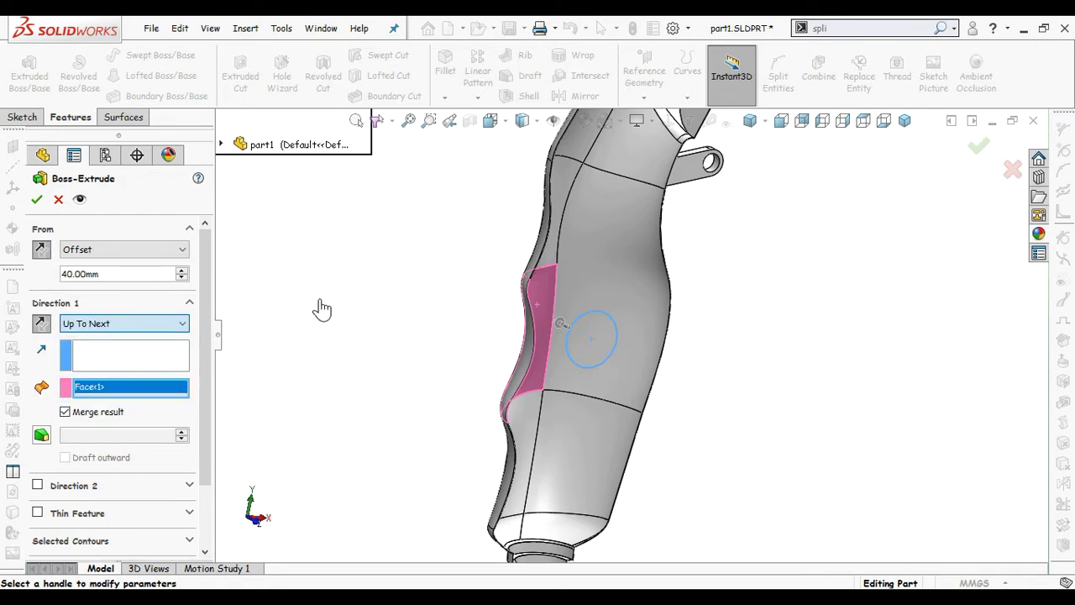
middle_drag(327, 310, 353, 313)
click(36, 199)
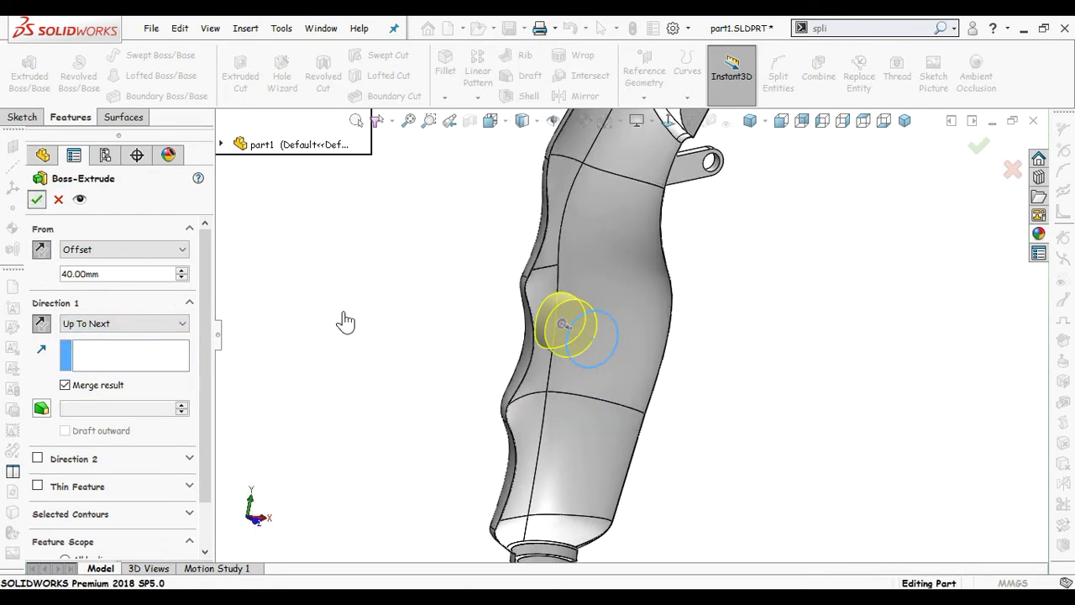
middle_drag(655, 432, 697, 311)
scroll(745, 346, up, 3)
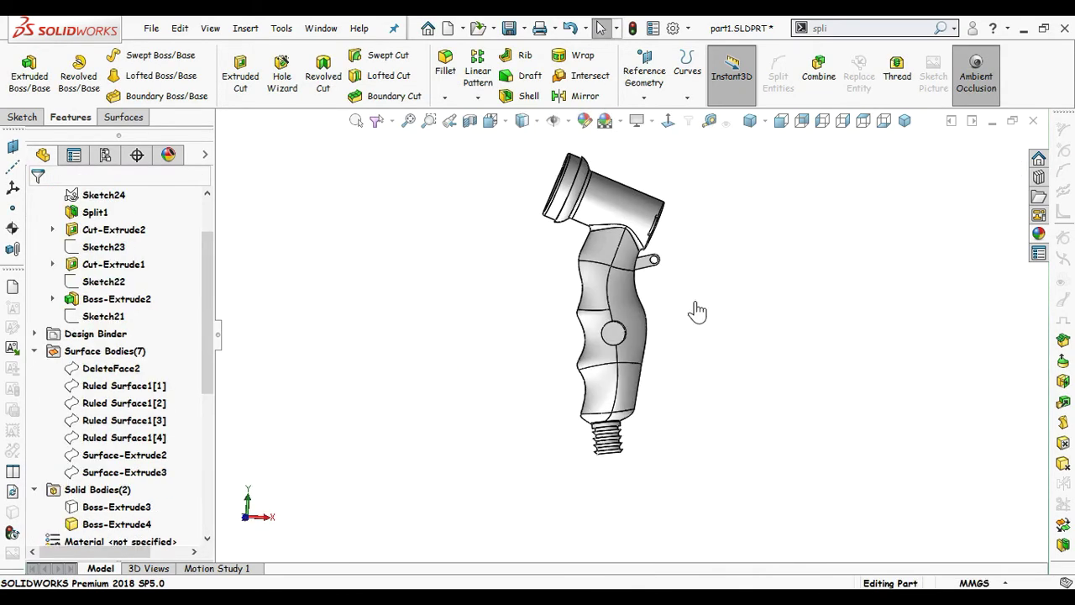
Step: Show the hidden Boss-Extrude3 solid body again so both handle halves are displayed
scroll(101, 286, up, 2)
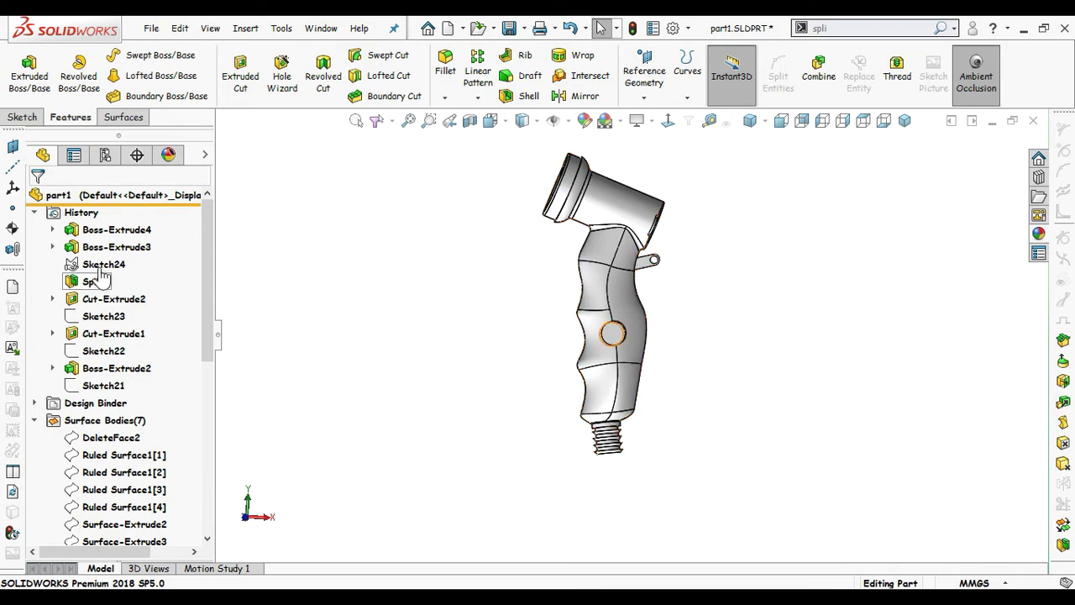
scroll(114, 274, down, 7)
scroll(131, 346, up, 7)
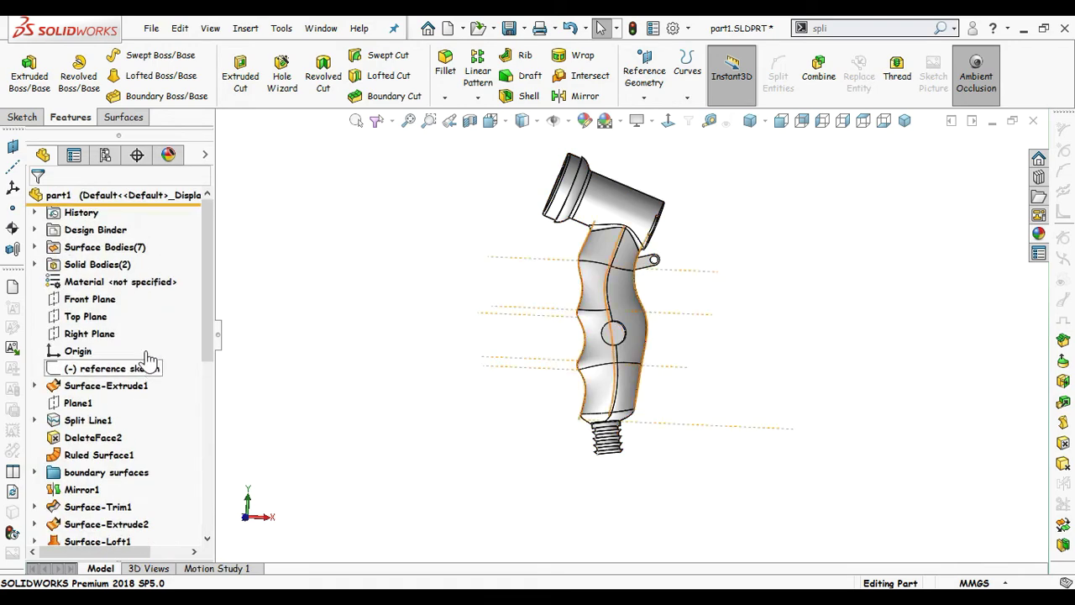
click(36, 265)
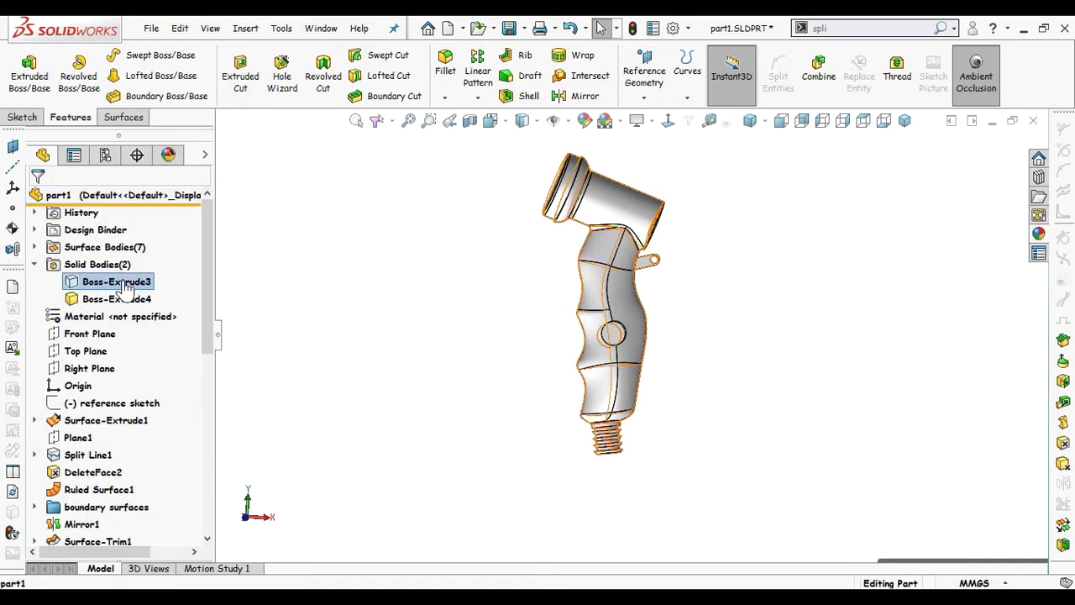
click(113, 281)
click(388, 321)
middle_drag(445, 341, 502, 358)
ctrl+middle_drag(737, 343, 711, 379)
scroll(683, 379, down, 1)
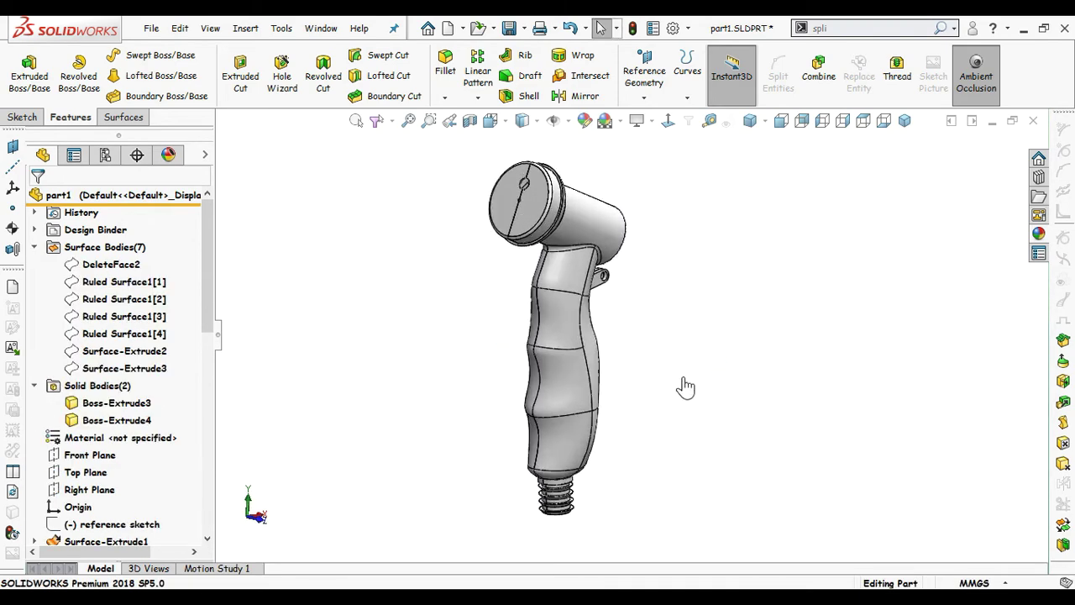
Step: Hide the opposite handle half to expose the first circular boss inside the handle
middle_drag(627, 357, 608, 370)
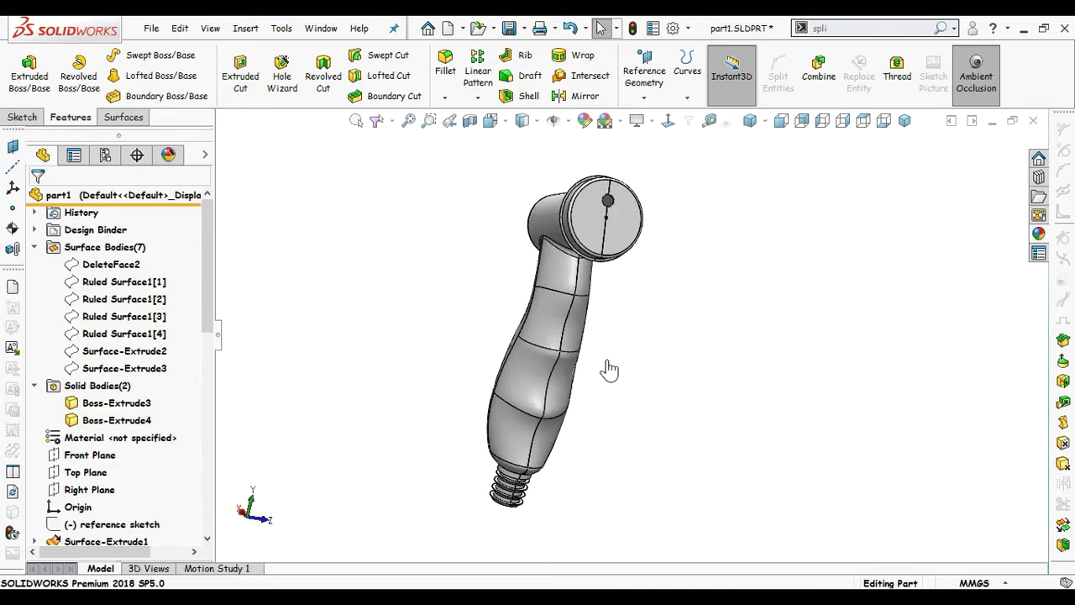
click(569, 336)
click(623, 256)
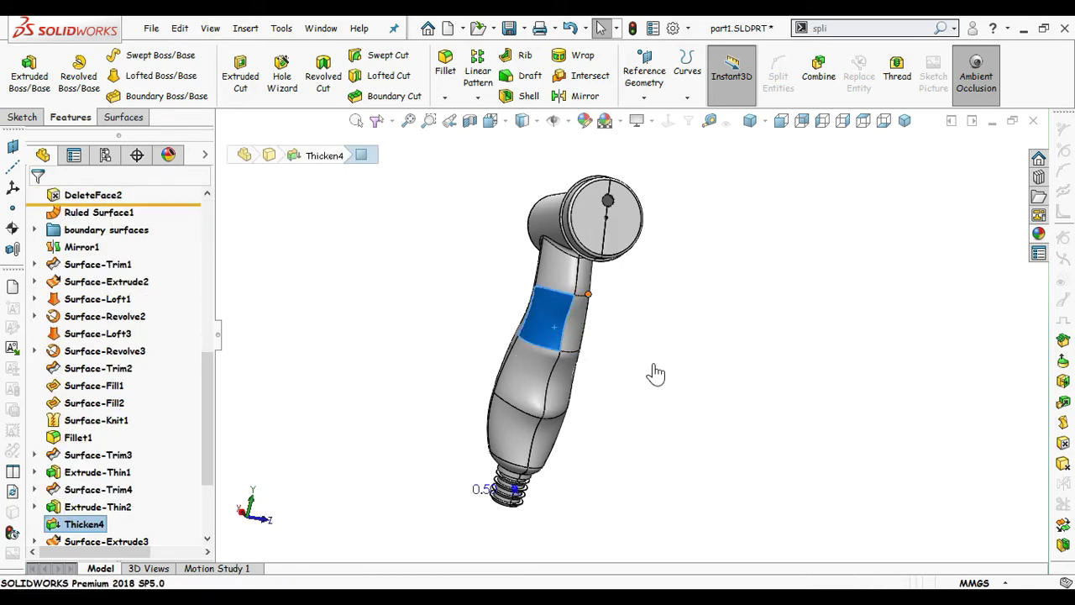
scroll(611, 402, down, 2)
middle_drag(611, 402, 697, 432)
scroll(605, 366, down, 4)
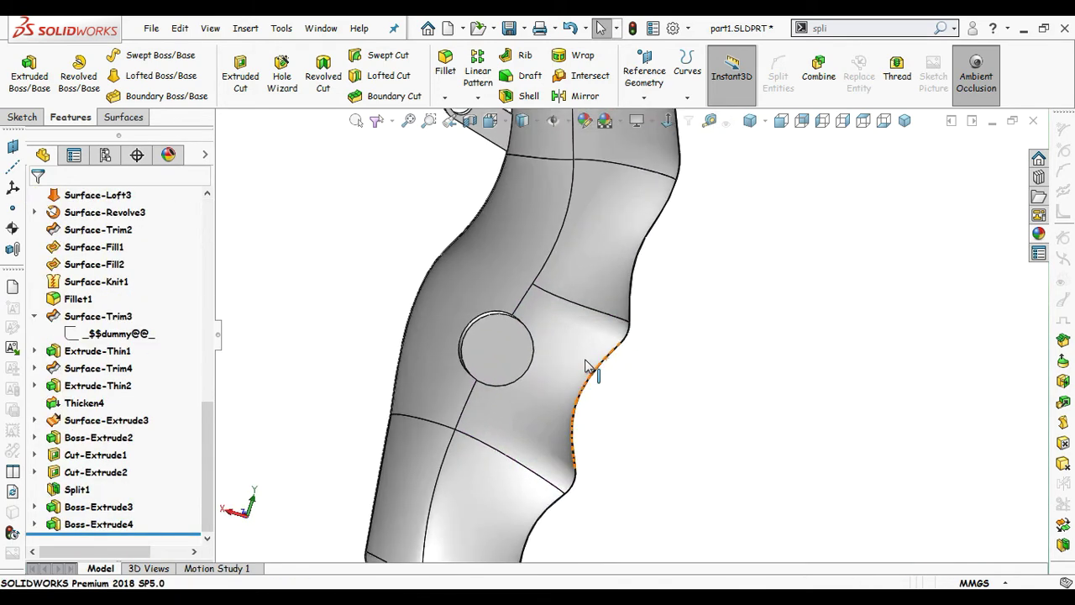
middle_drag(520, 363, 519, 307)
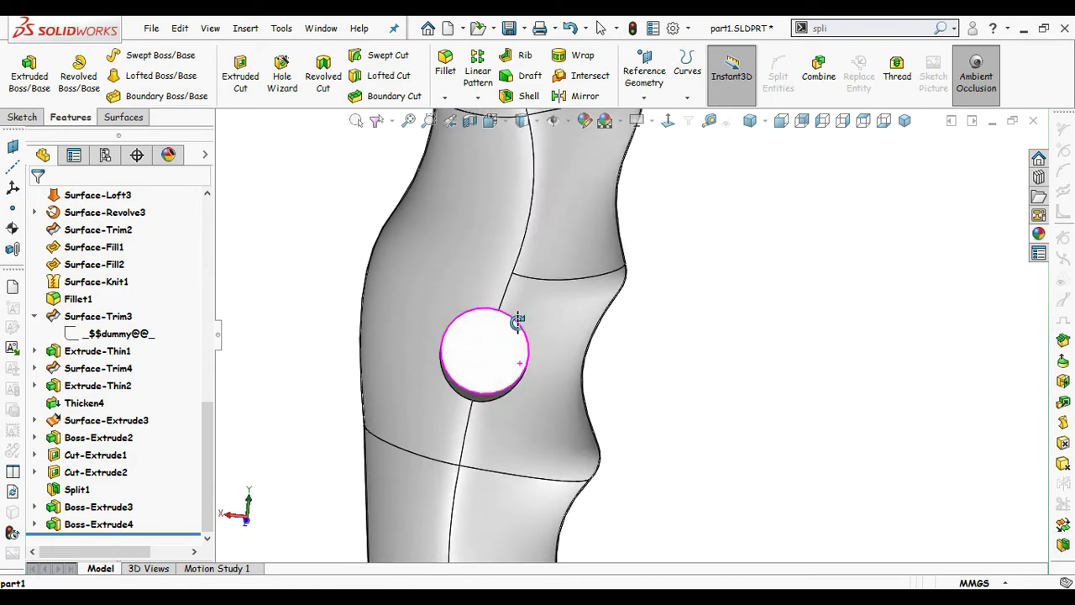
click(245, 29)
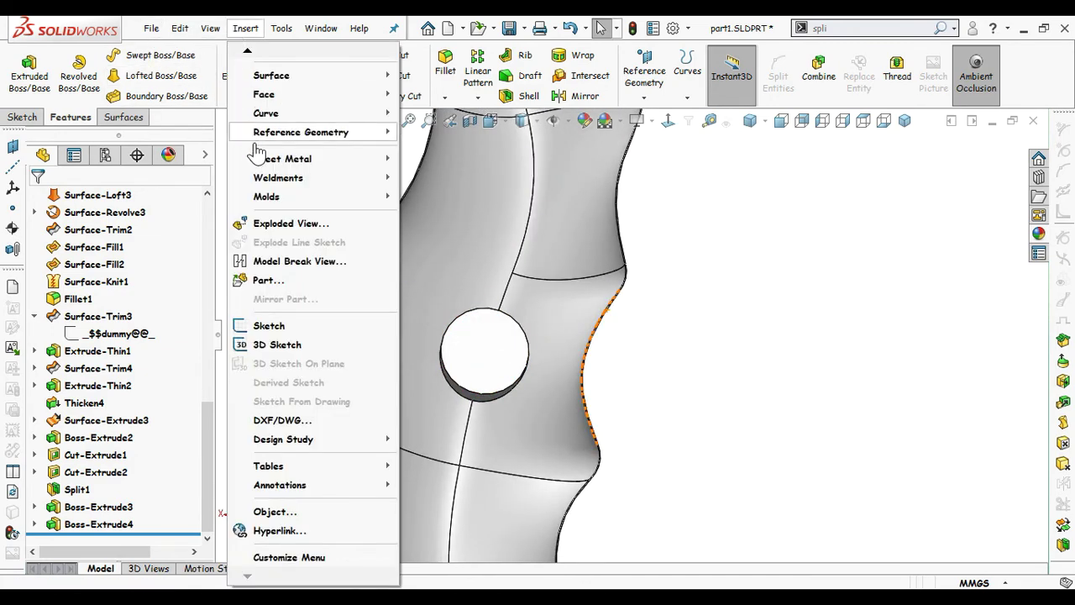
mouse_move(286, 142)
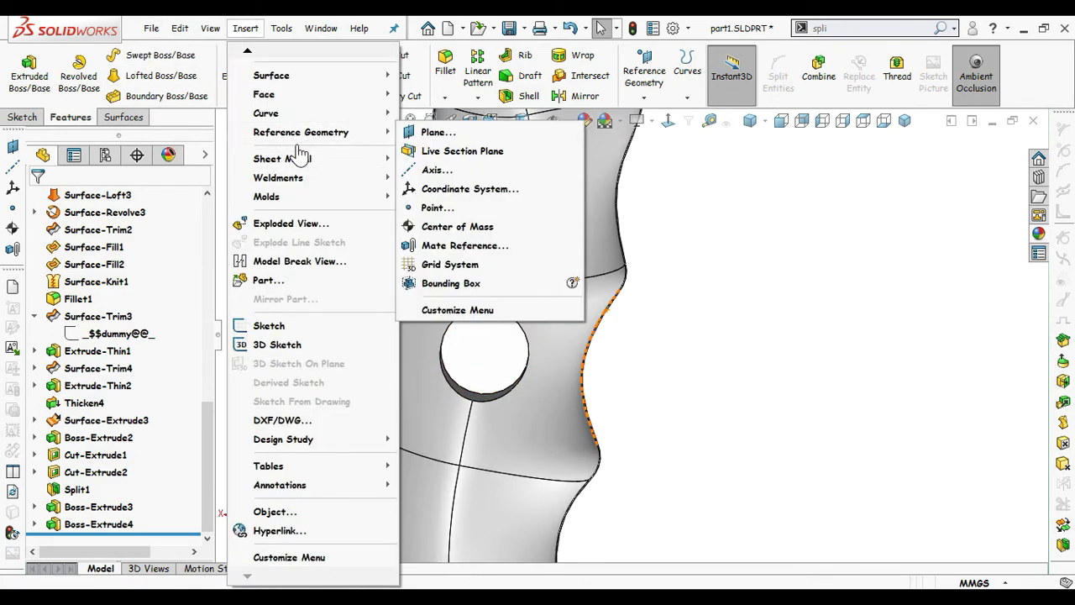
mouse_move(280, 35)
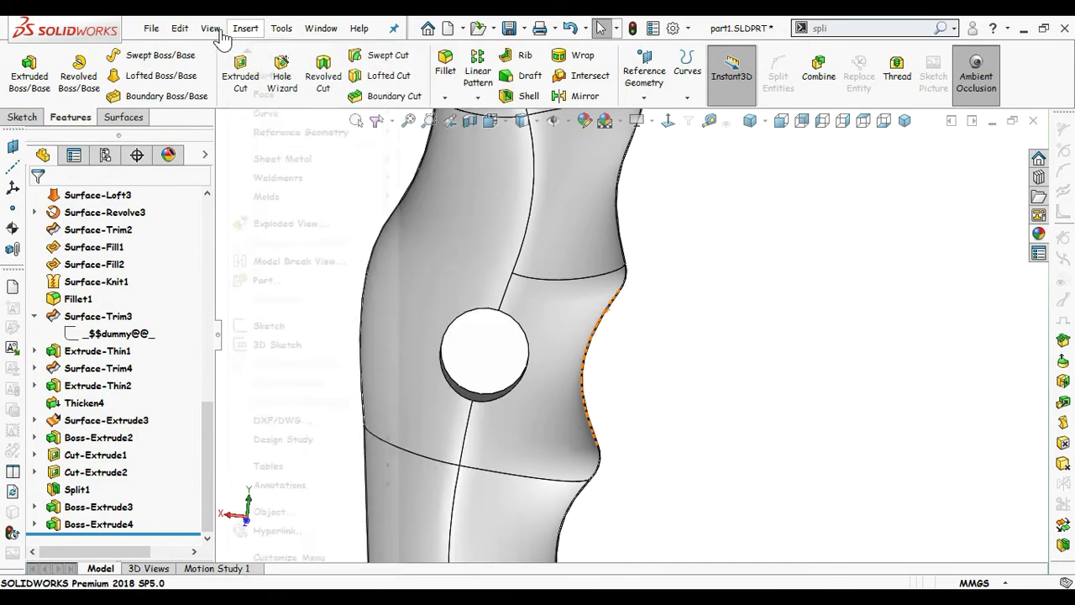
click(716, 207)
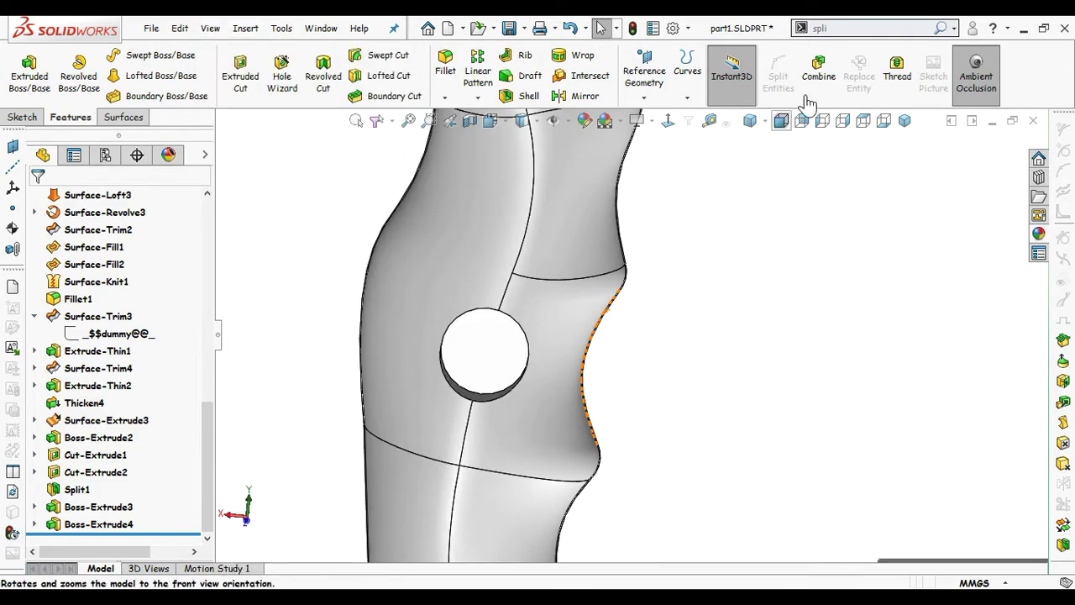
Step: Start a Mounting Boss on the circular boss's flat end face and centre it on that face's circular edge
click(850, 30)
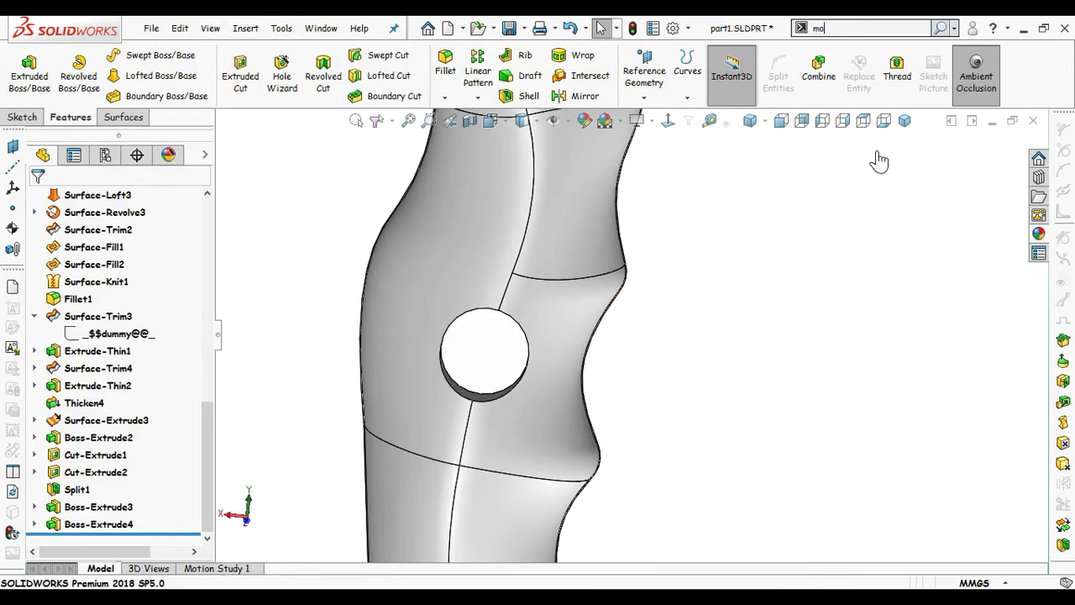
text(u)
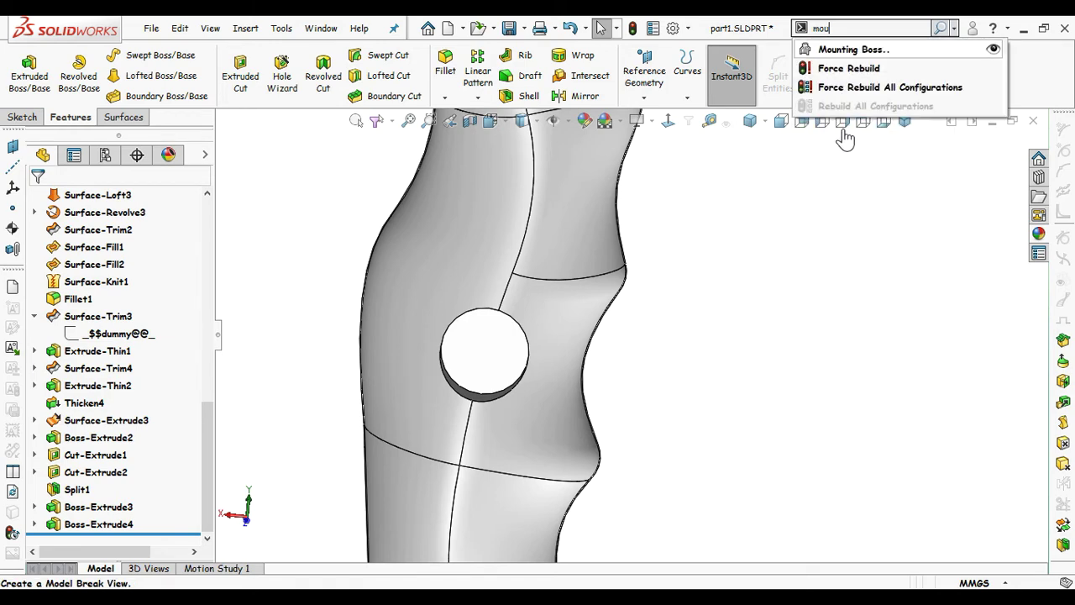
click(851, 49)
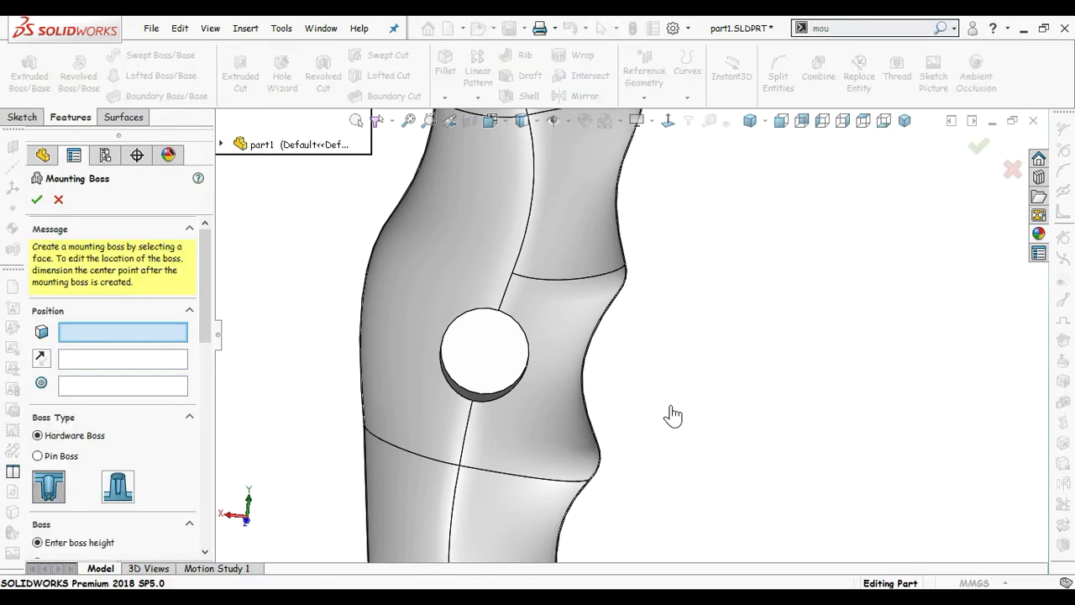
click(459, 388)
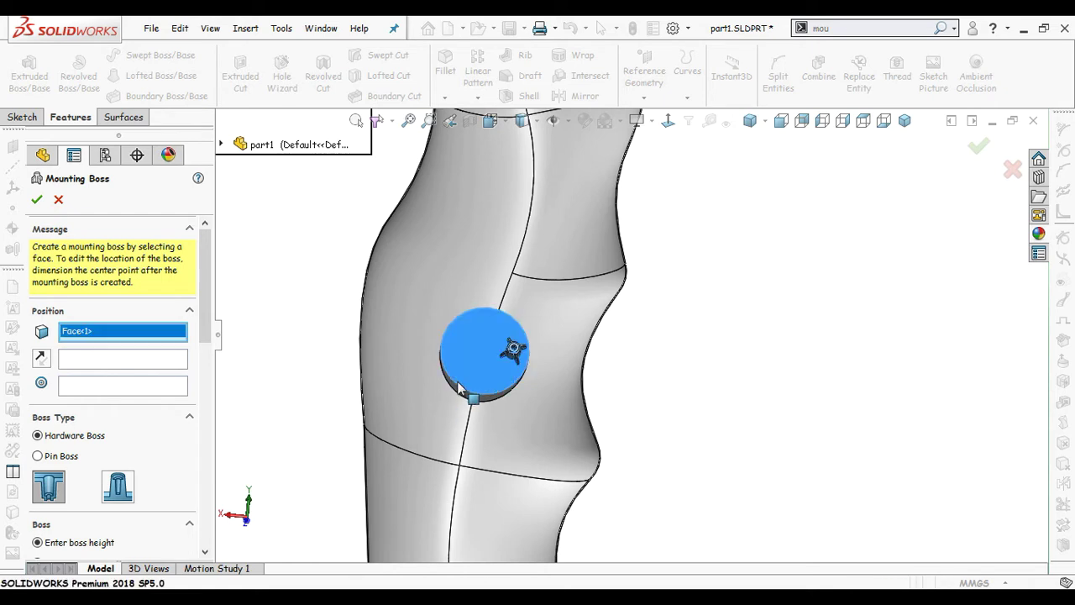
click(143, 387)
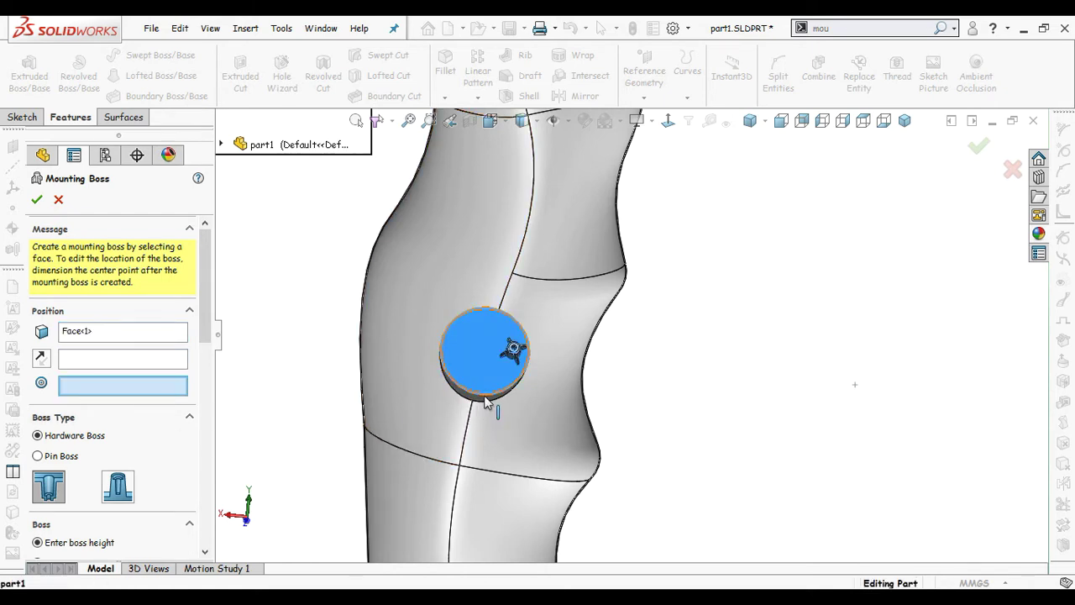
click(659, 415)
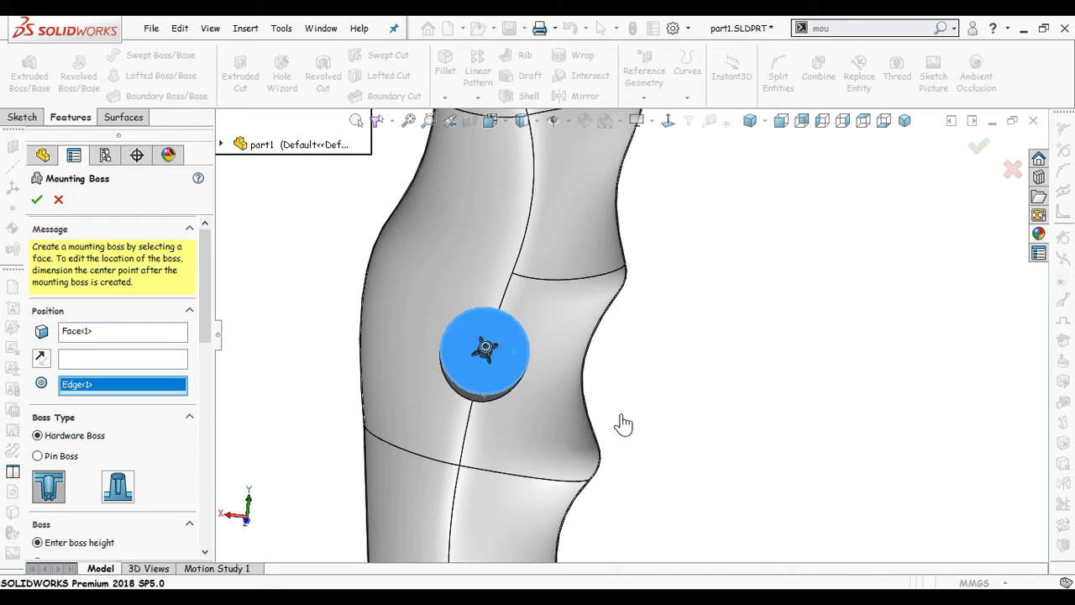
Step: Set the mounting boss height (A) to 25 mm, boss diameter (B) to 28 mm and step diameter (C) to 15 mm
drag(210, 335, 210, 425)
drag(219, 347, 250, 348)
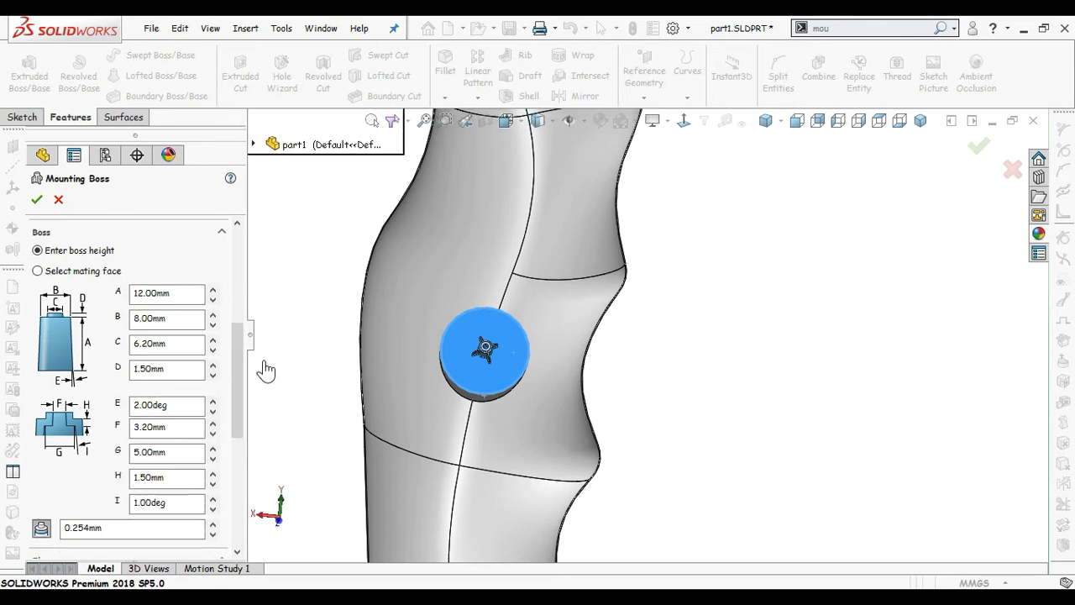
double_click(182, 293)
text(25)
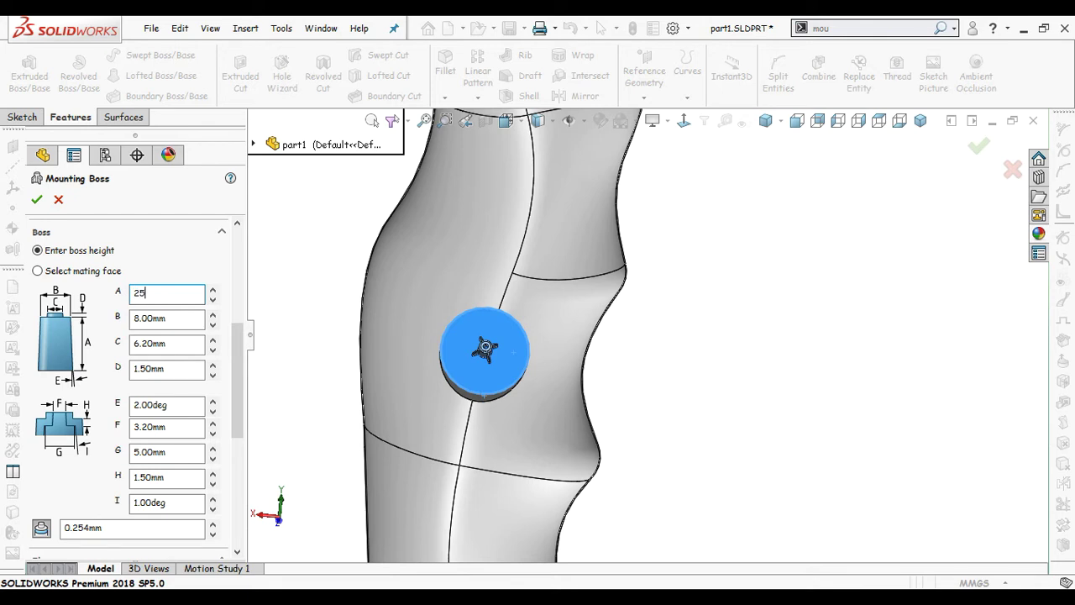
key(Return)
drag(179, 319, 120, 319)
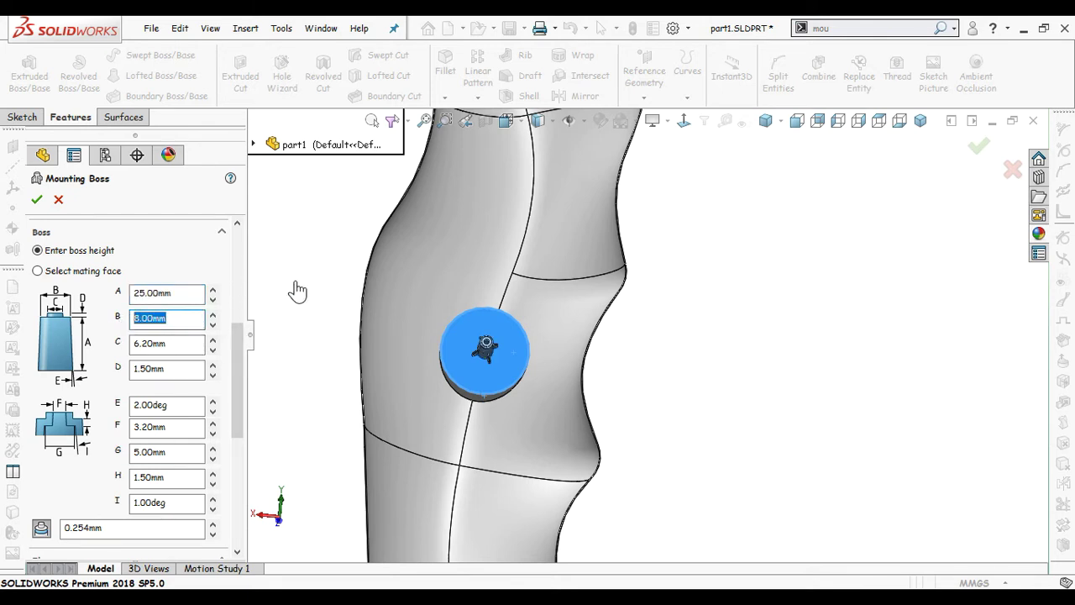
text(28)
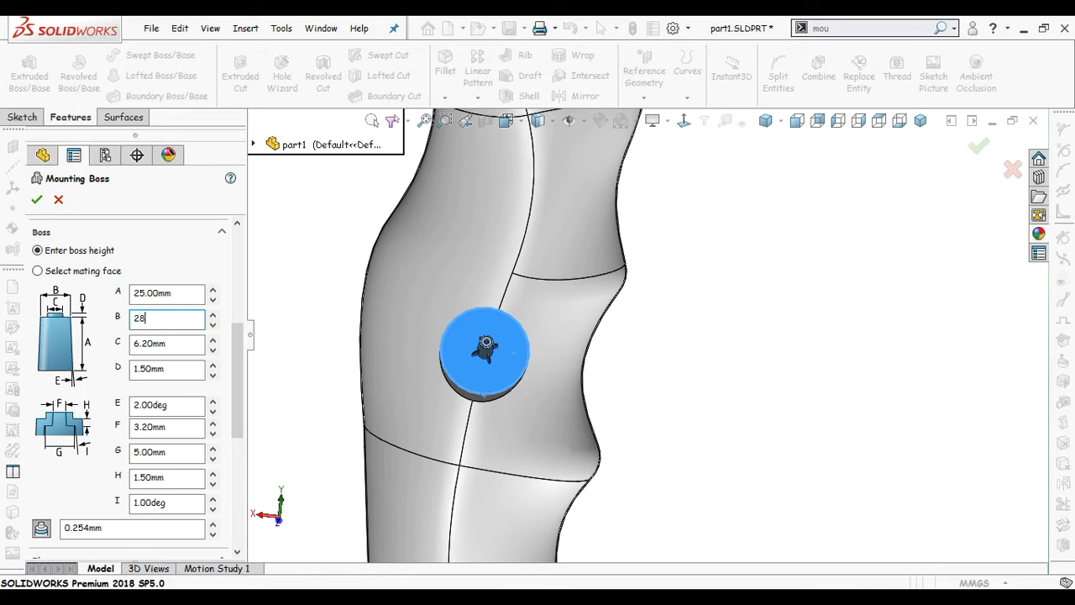
key(Return)
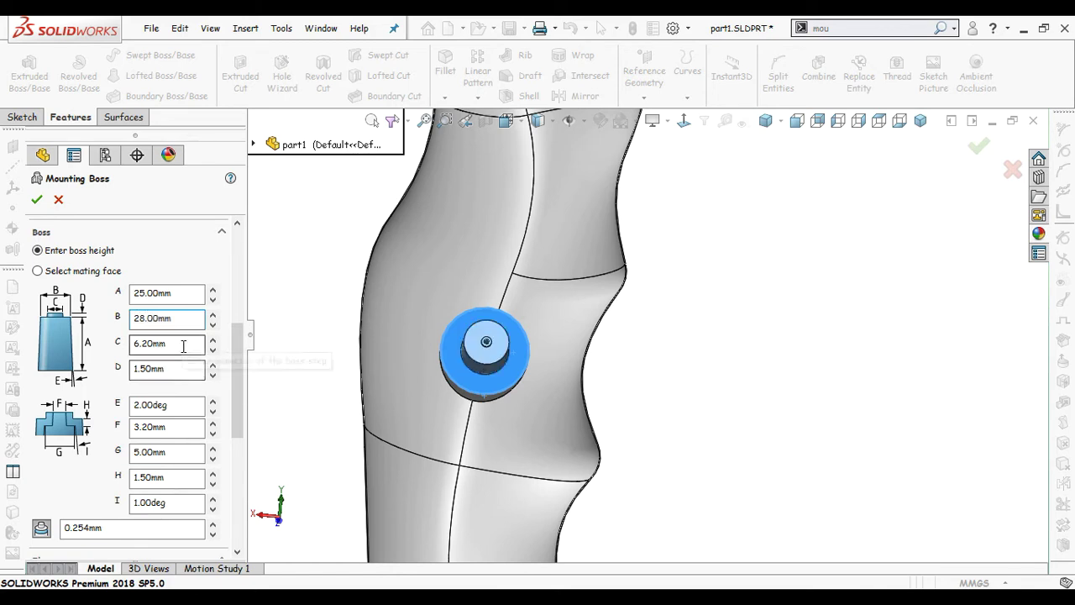
drag(185, 344, 120, 343)
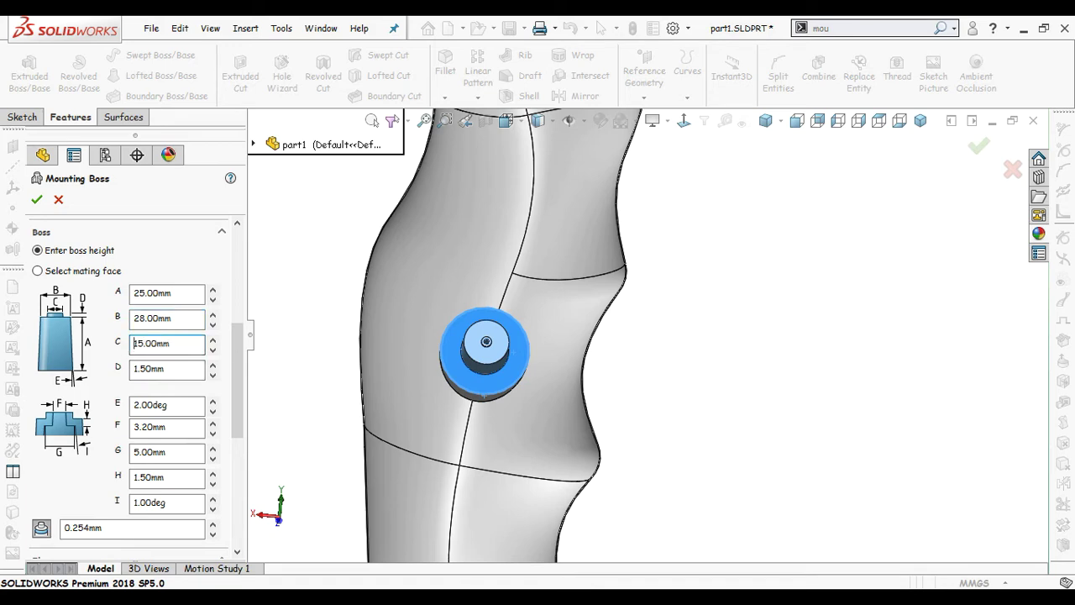
Step: Set the mounting boss's inside hole diameter (F) to 8 mm and dimension H to 21.5 mm
middle_drag(617, 389, 575, 335)
scroll(572, 405, down, 4)
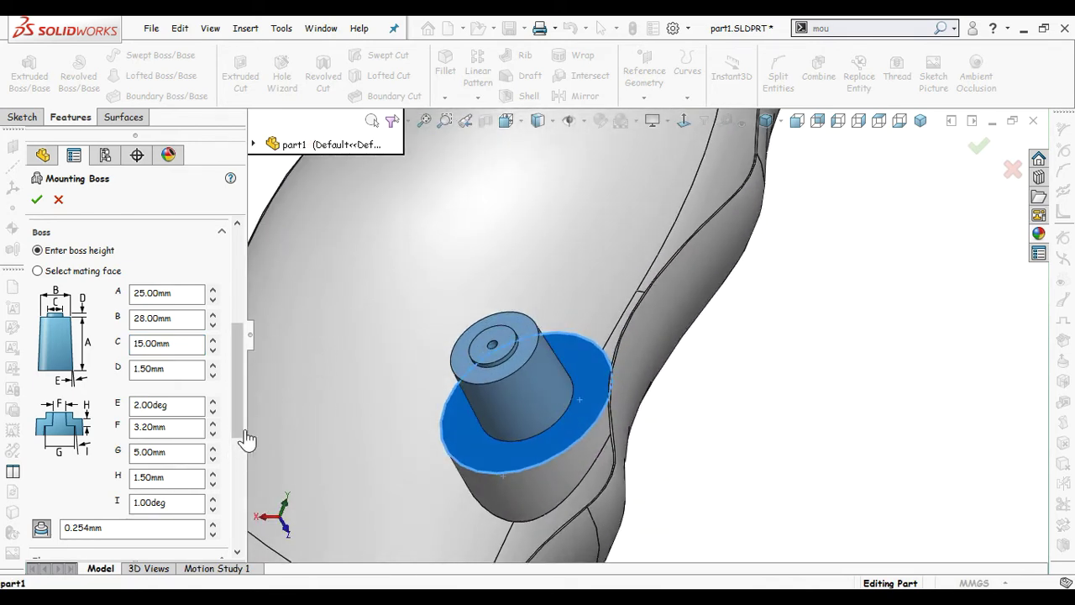
scroll(242, 441, down, 2)
scroll(242, 441, down, 1)
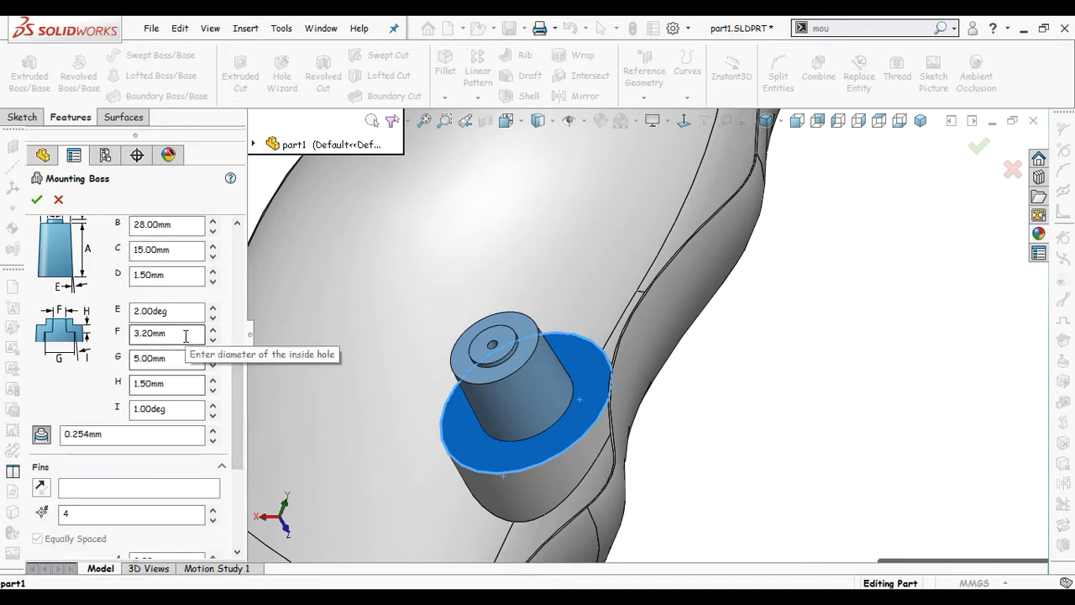
click(153, 334)
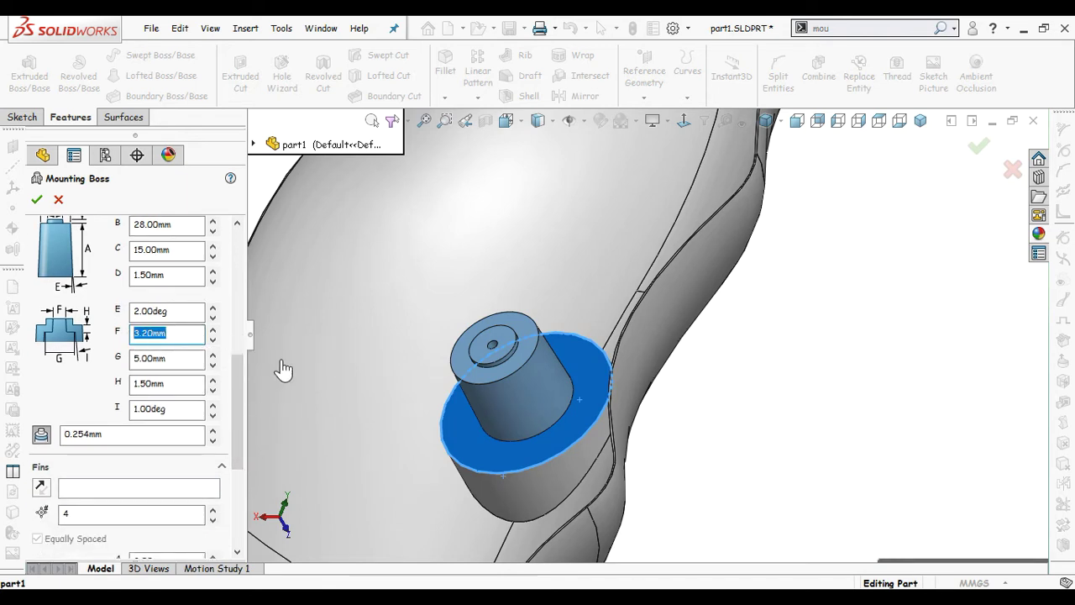
text(8)
key(Return)
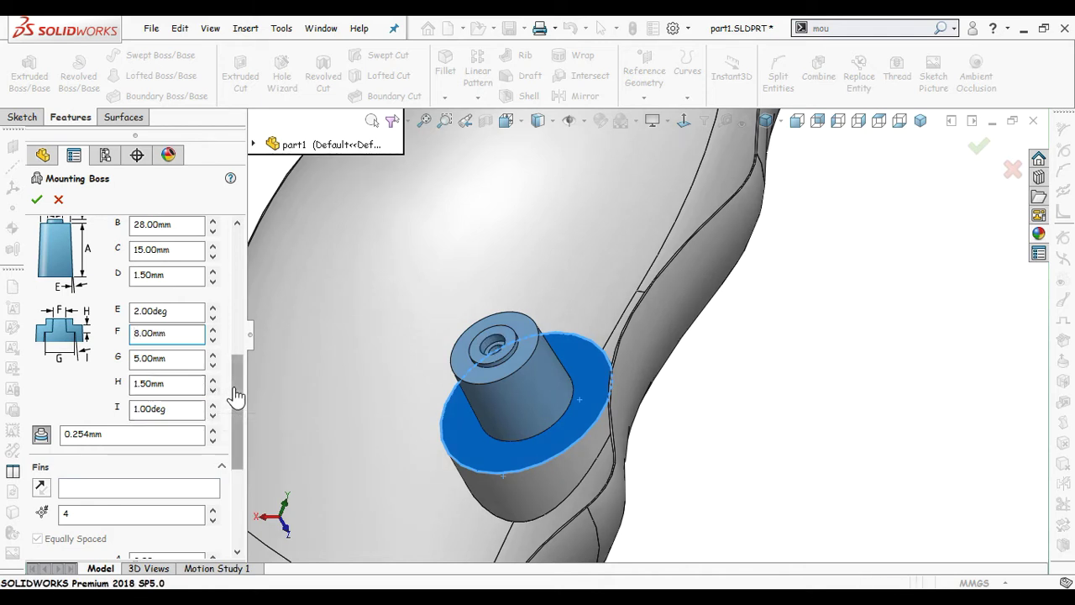
scroll(231, 403, down, 2)
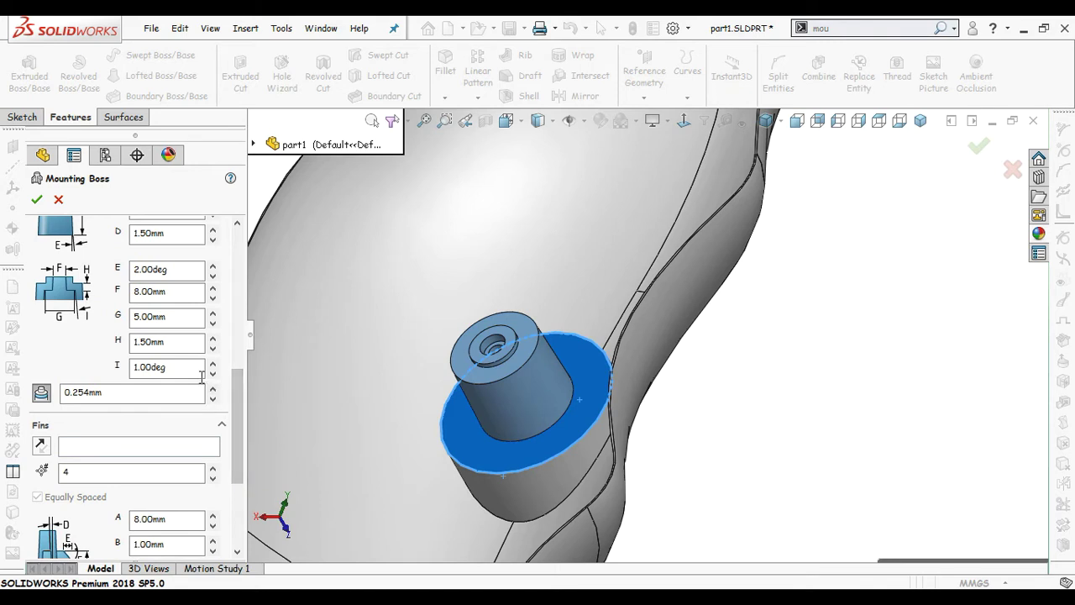
click(159, 343)
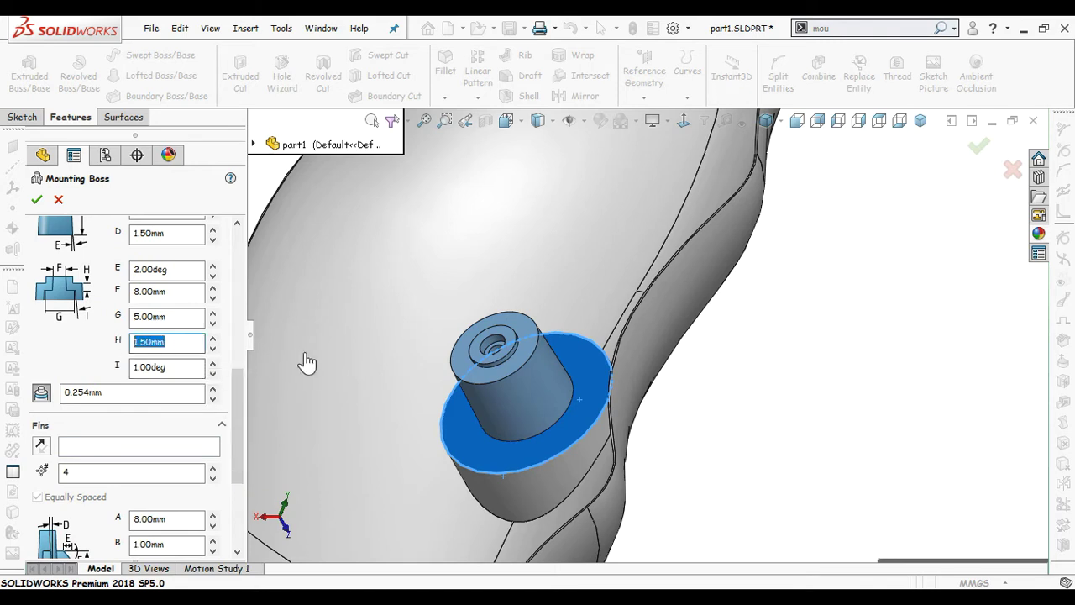
text(21)
key(Return)
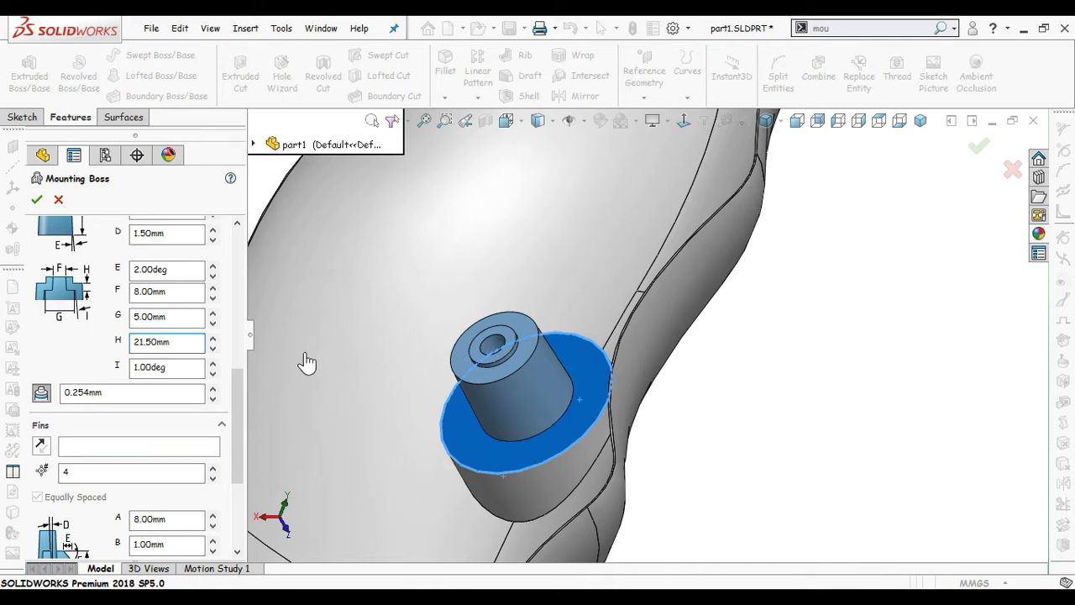
Step: Set the mounting boss fins' dimension A to 25 mm and dimension B to 5 mm
mouse_move(373, 329)
middle_down()
mouse_move(379, 408)
mouse_move(395, 437)
mouse_move(384, 350)
mouse_move(360, 365)
middle_up()
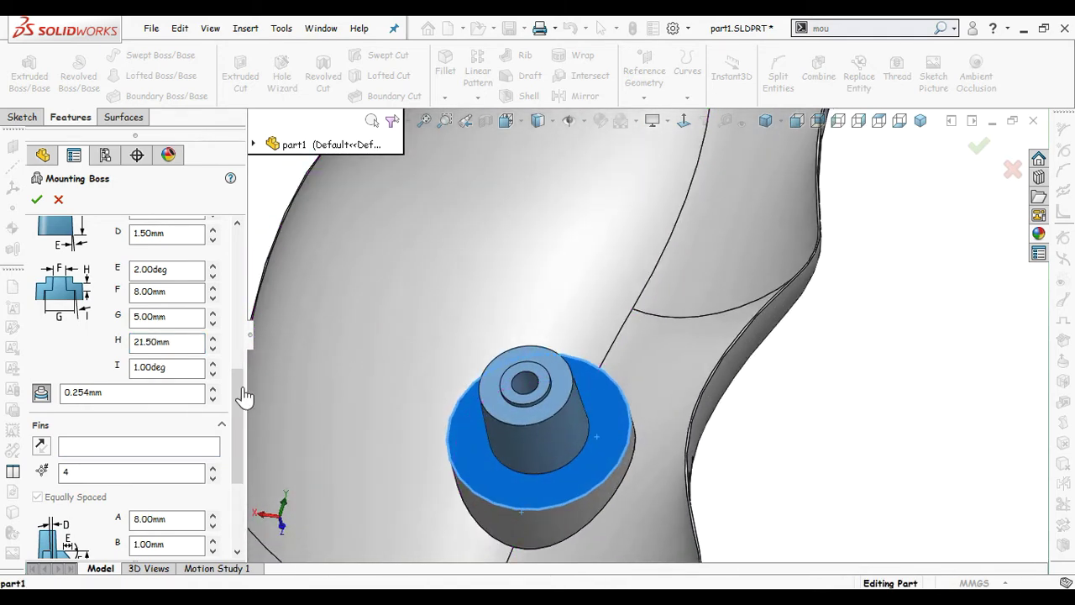
drag(244, 395, 271, 466)
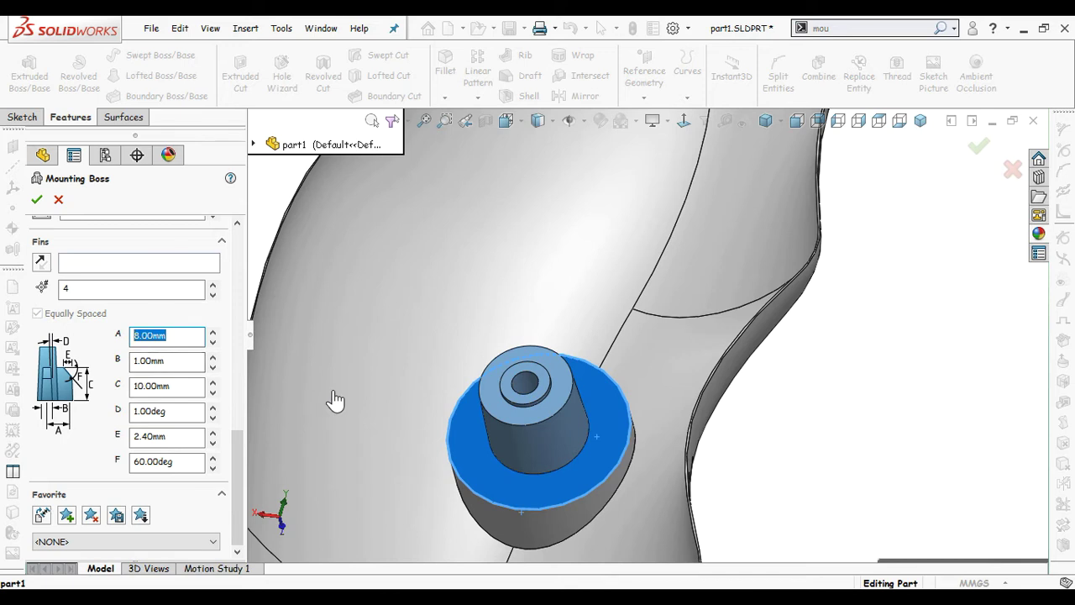
text(25)
key(Return)
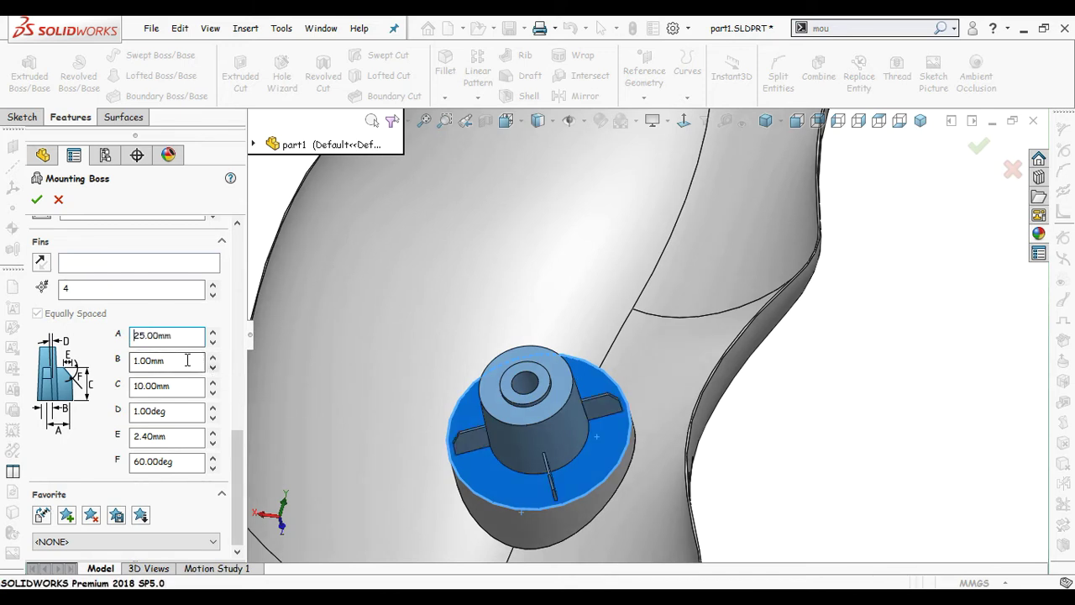
drag(187, 360, 142, 361)
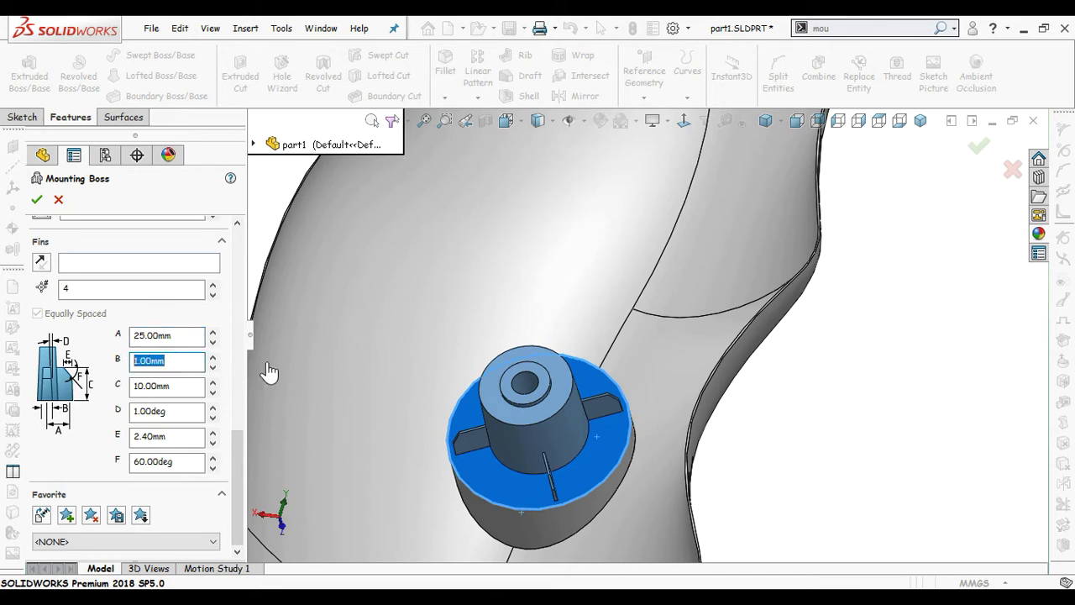
text(5)
key(Return)
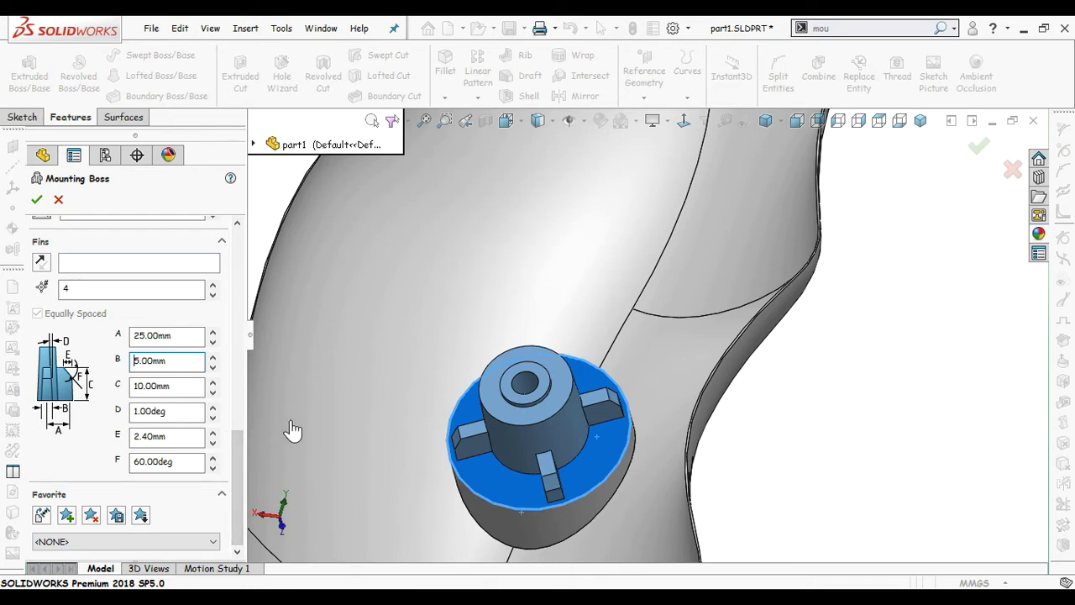
Step: Enter 30 mm as the fins' height (C) and reduce it to 20 mm
drag(191, 391, 147, 383)
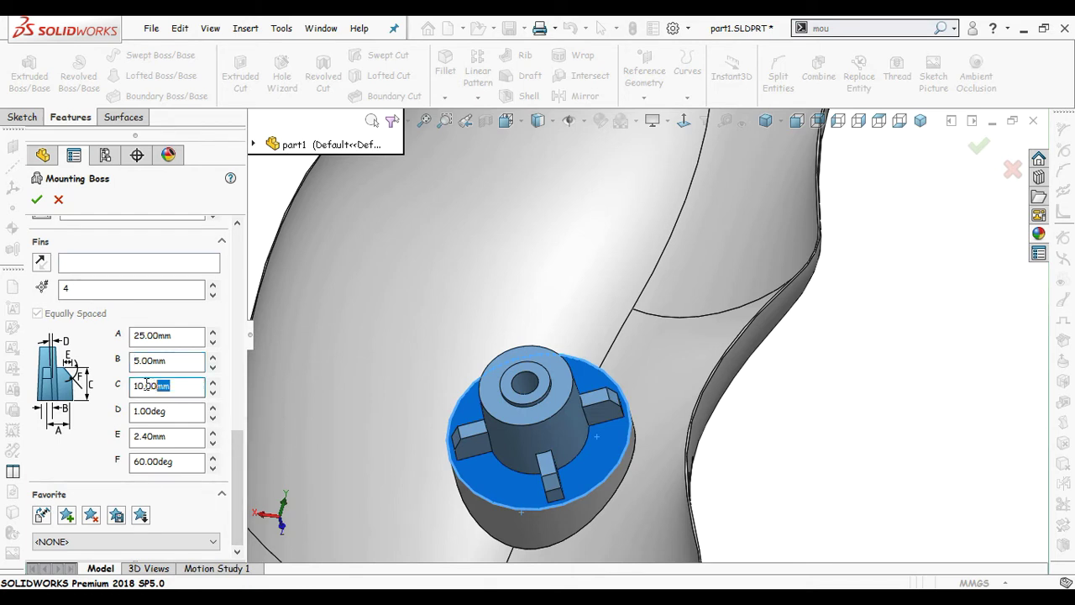
text(30)
key(Return)
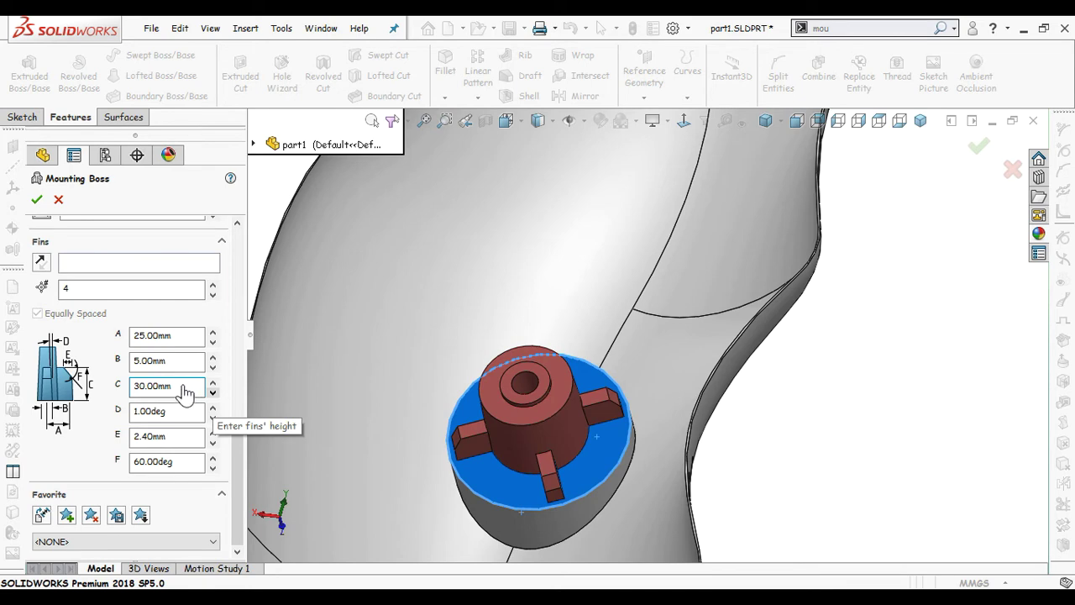
click(213, 392)
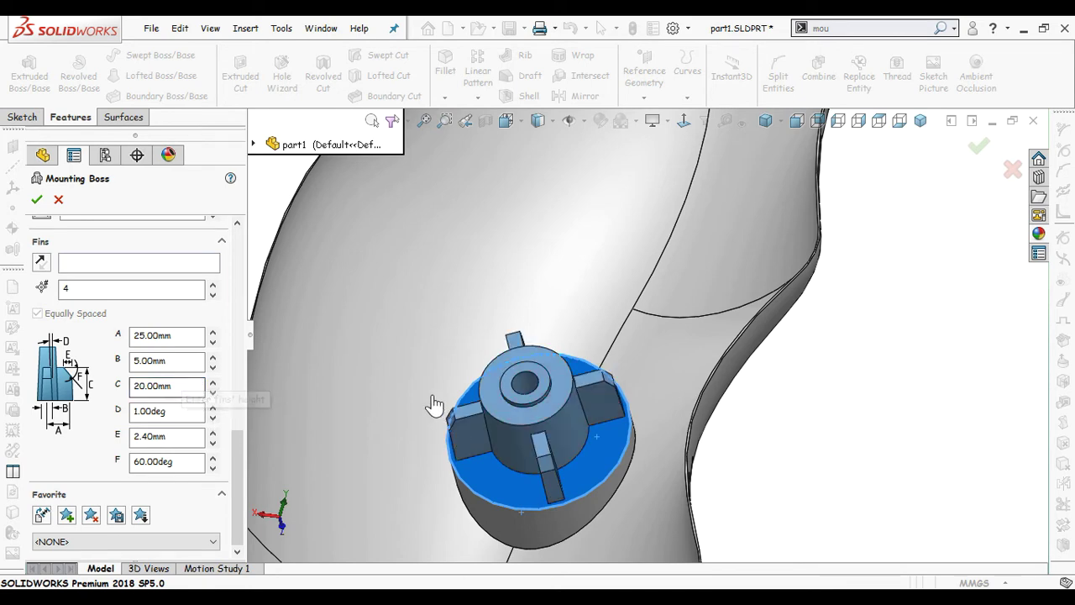
middle_drag(432, 405, 436, 316)
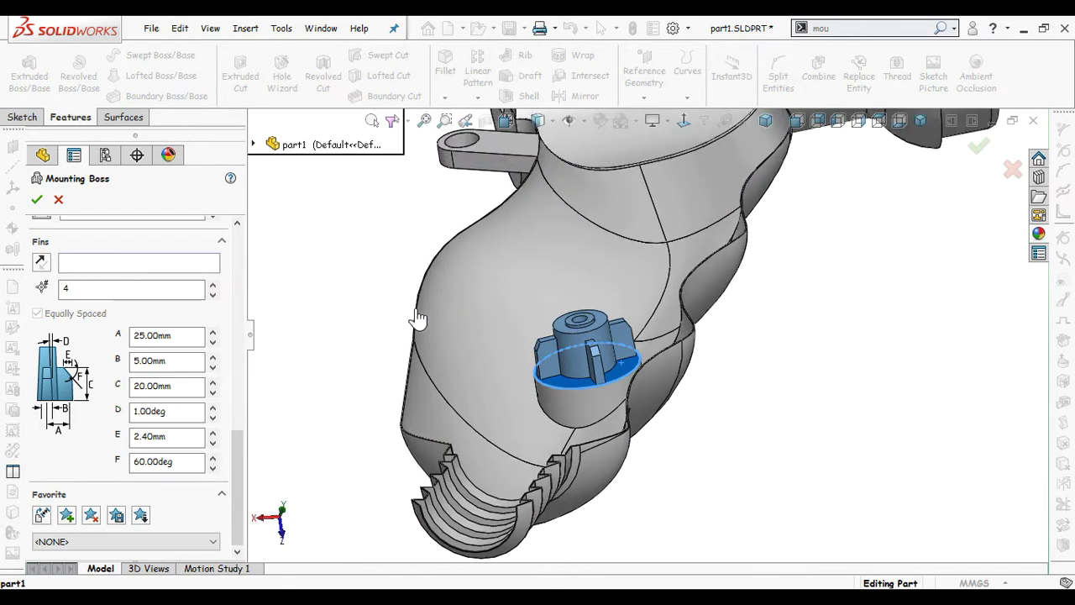
middle_drag(384, 280, 379, 299)
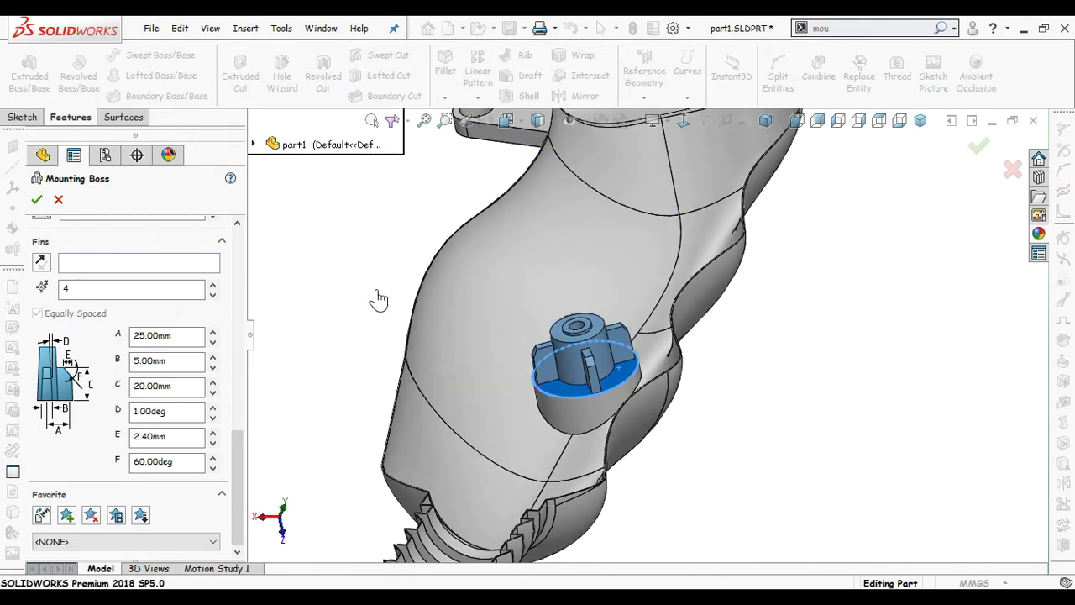
drag(241, 446, 269, 353)
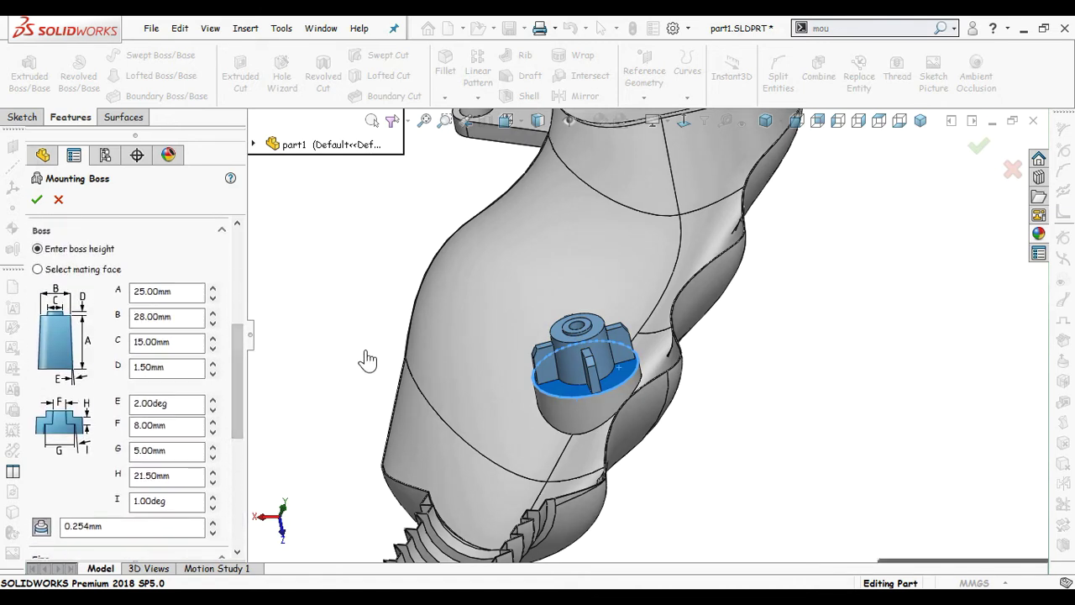
Step: Set the mounting boss height (A) to 50 mm and the fins' height (C) to 30 mm
drag(198, 292, 131, 292)
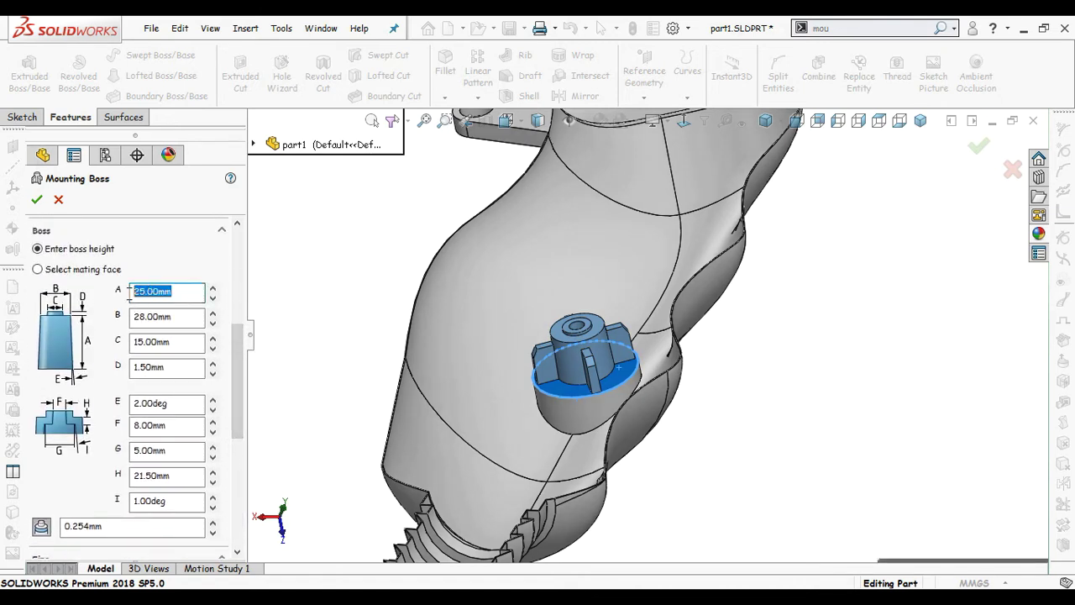
text(50)
key(Return)
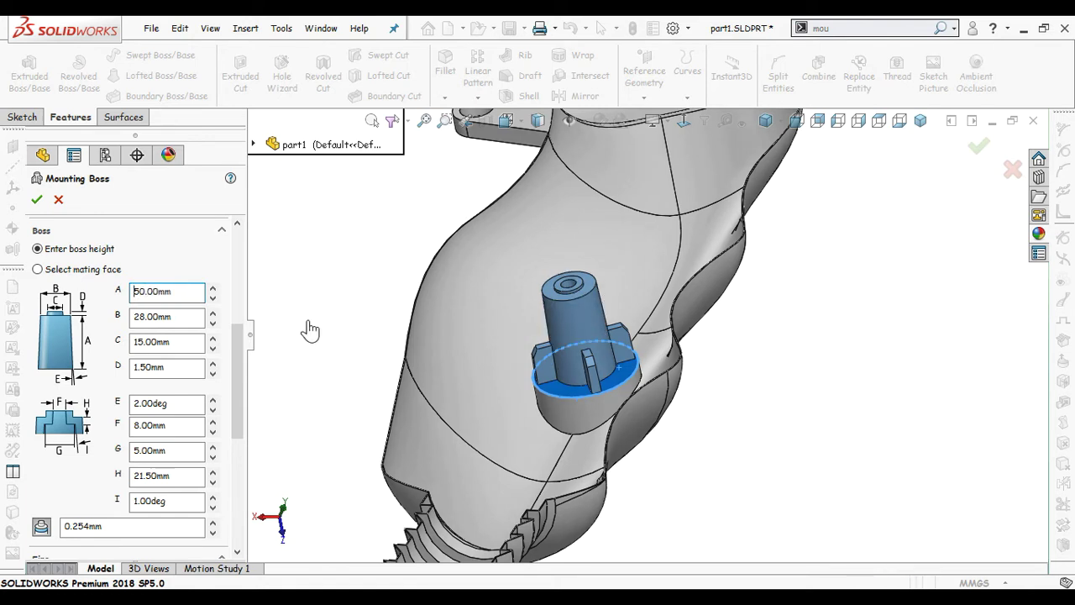
drag(240, 357, 234, 452)
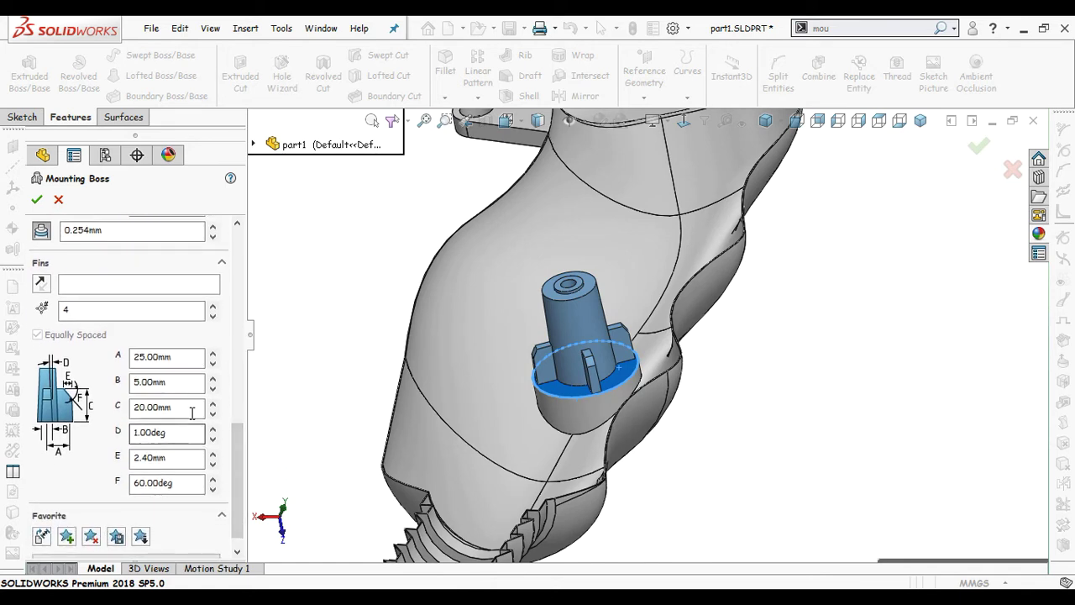
drag(186, 408, 139, 408)
text(30)
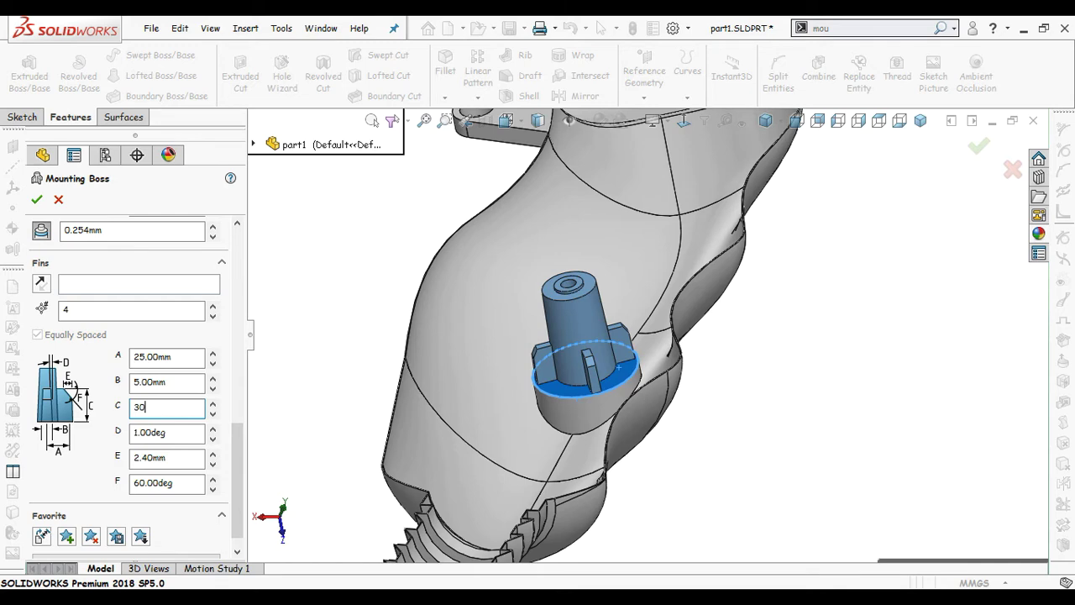
key(Return)
Step: Inspect the boss hole and fins up close and accept the hardware mounting boss
middle_drag(357, 302, 689, 456)
scroll(608, 375, down, 3)
scroll(608, 375, down, 3)
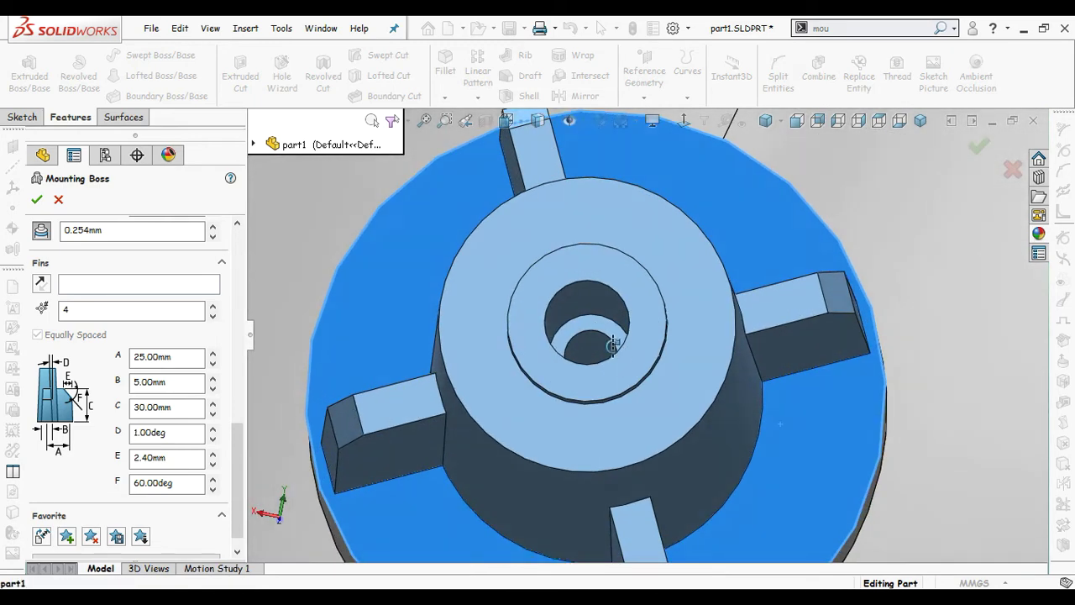
middle_drag(617, 356, 634, 277)
scroll(621, 310, up, 3)
scroll(646, 316, up, 3)
scroll(634, 277, up, 3)
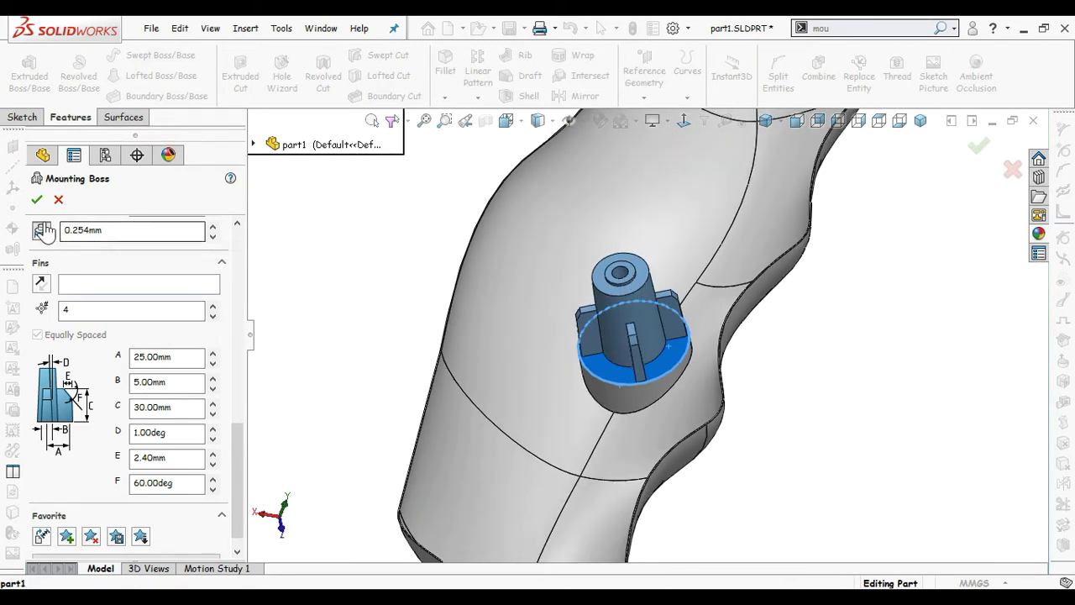
click(36, 199)
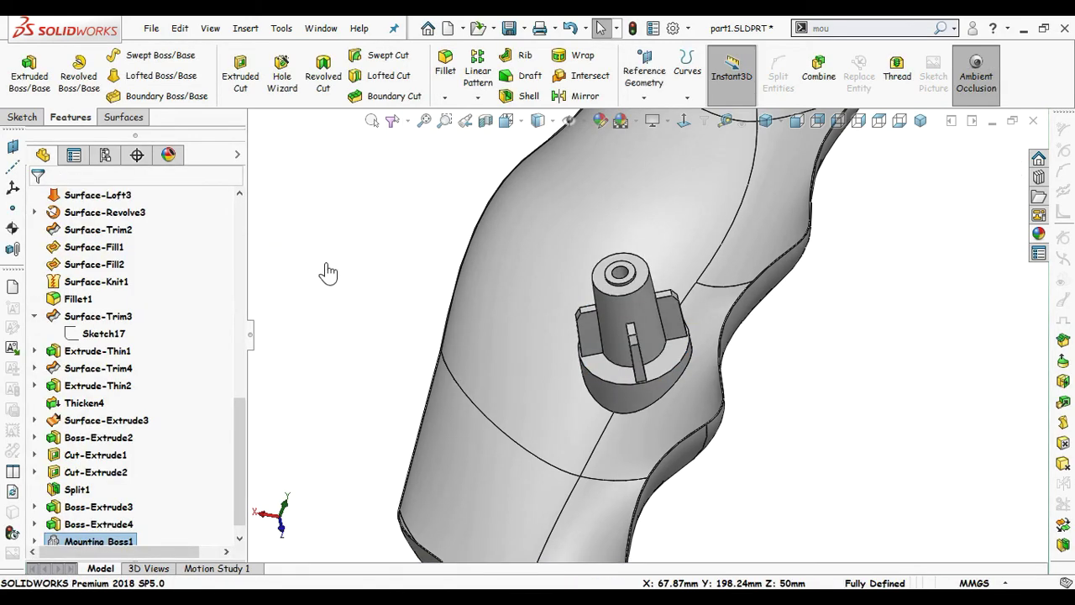
Step: Show the Boss-Extrude4 solid body and hide the handle half carrying the finished mounting boss
key(z)
key(z)
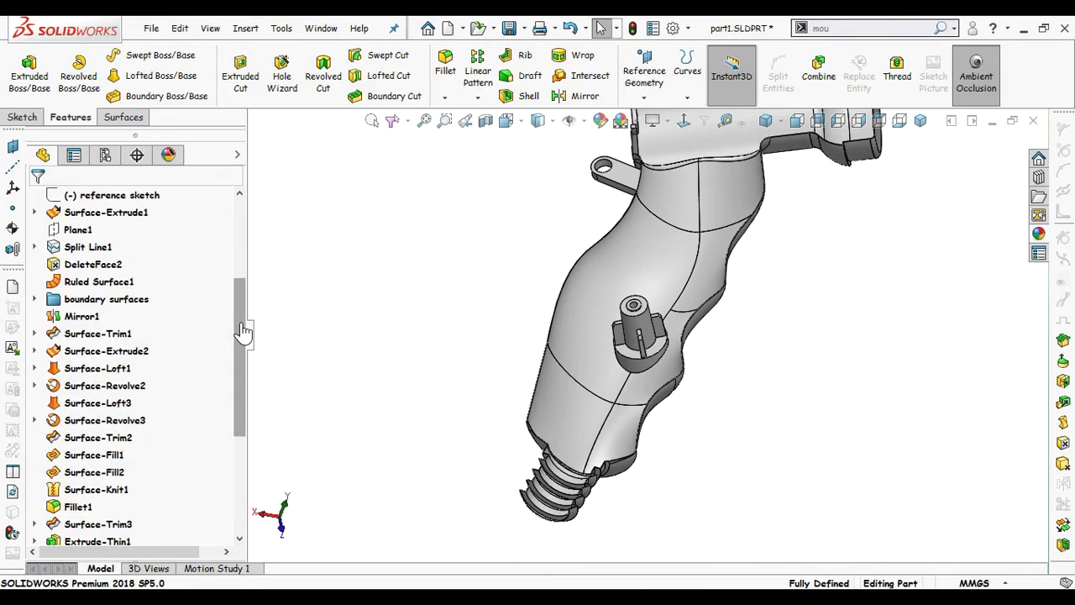
drag(241, 326, 245, 217)
click(37, 264)
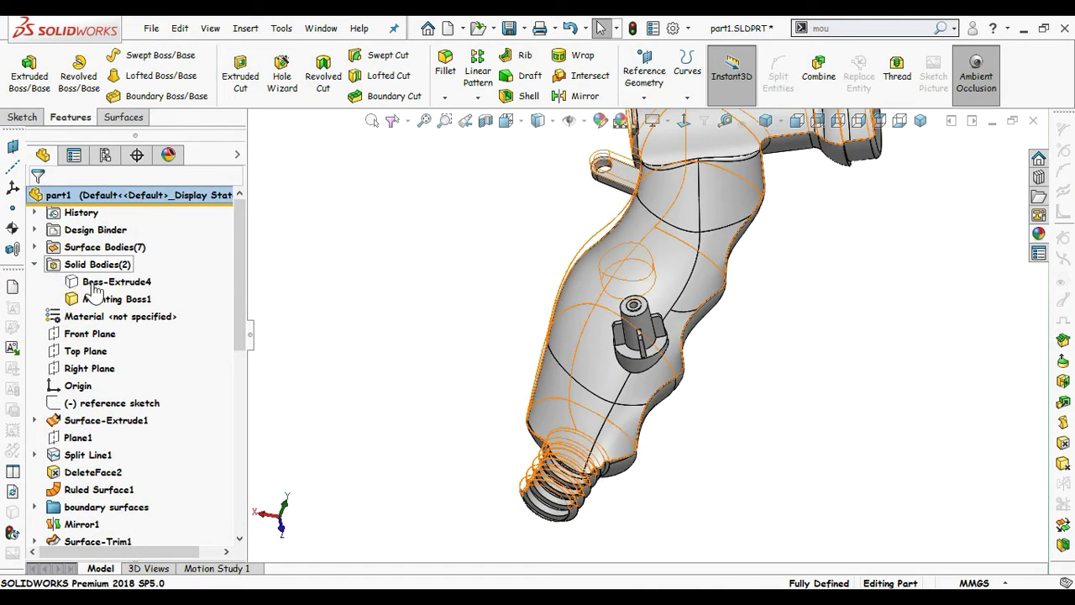
click(105, 280)
click(792, 252)
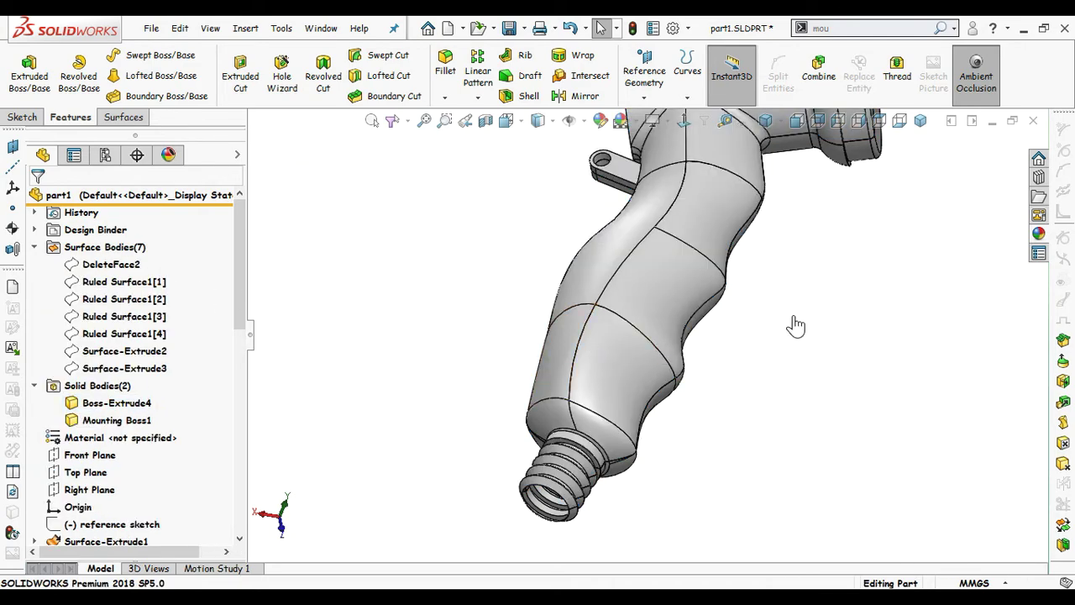
middle_drag(792, 252, 677, 293)
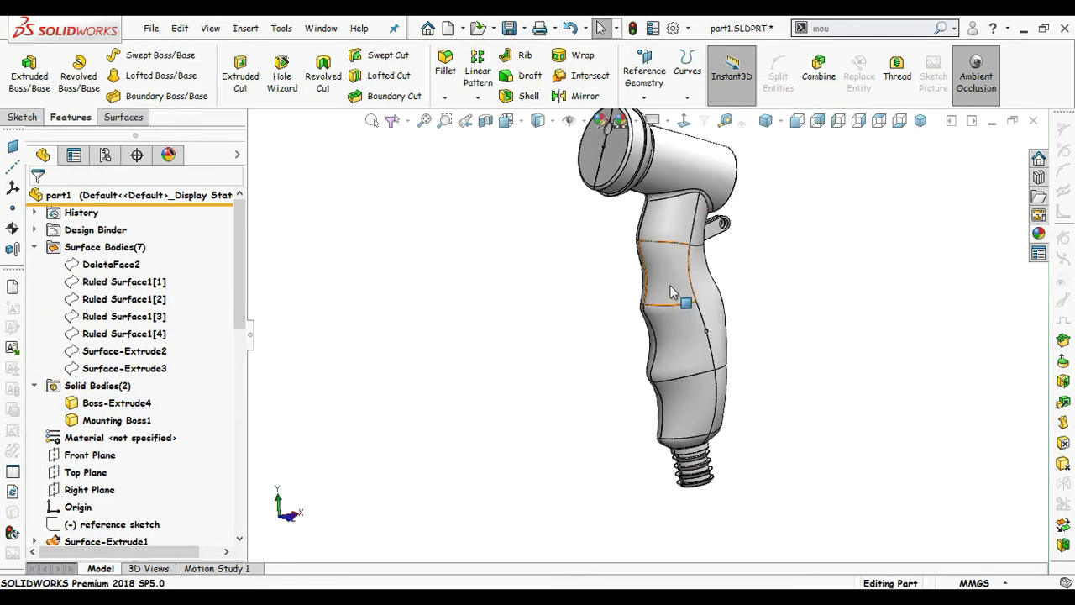
click(677, 293)
click(739, 221)
scroll(760, 307, down, 4)
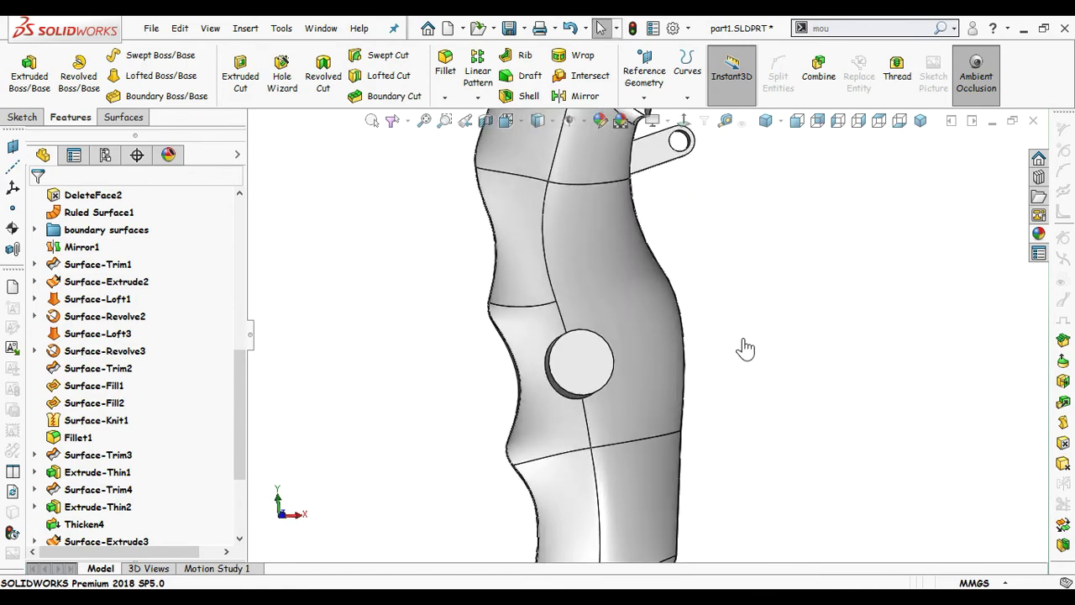
Step: Start a mounting boss on the circular boss face of the visible half, centred on its circular edge, using the Pin Boss type
click(245, 31)
mouse_move(286, 150)
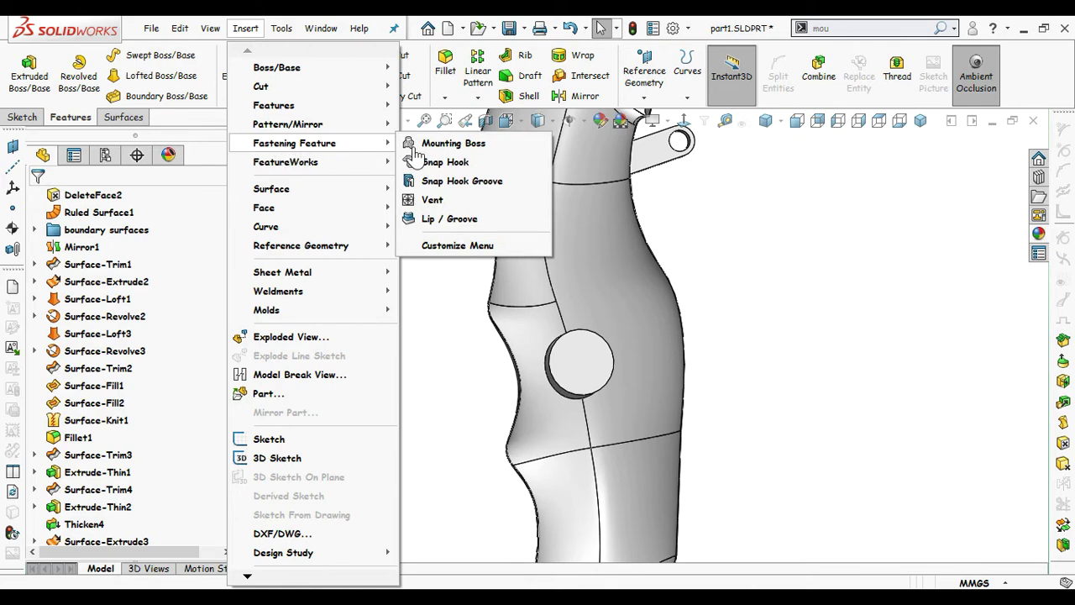
click(458, 143)
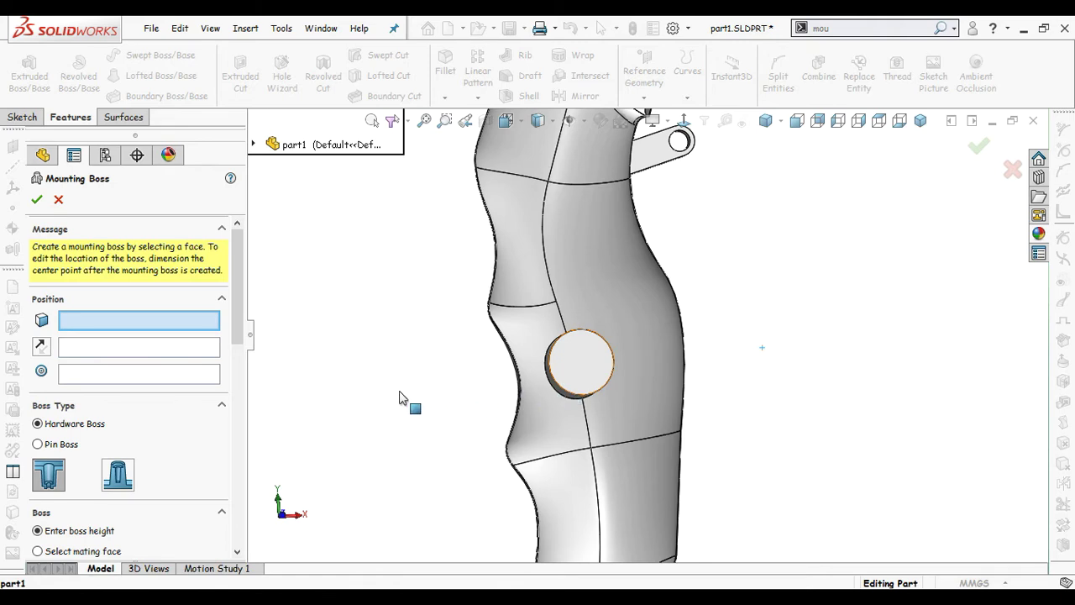
scroll(235, 340, down, 1)
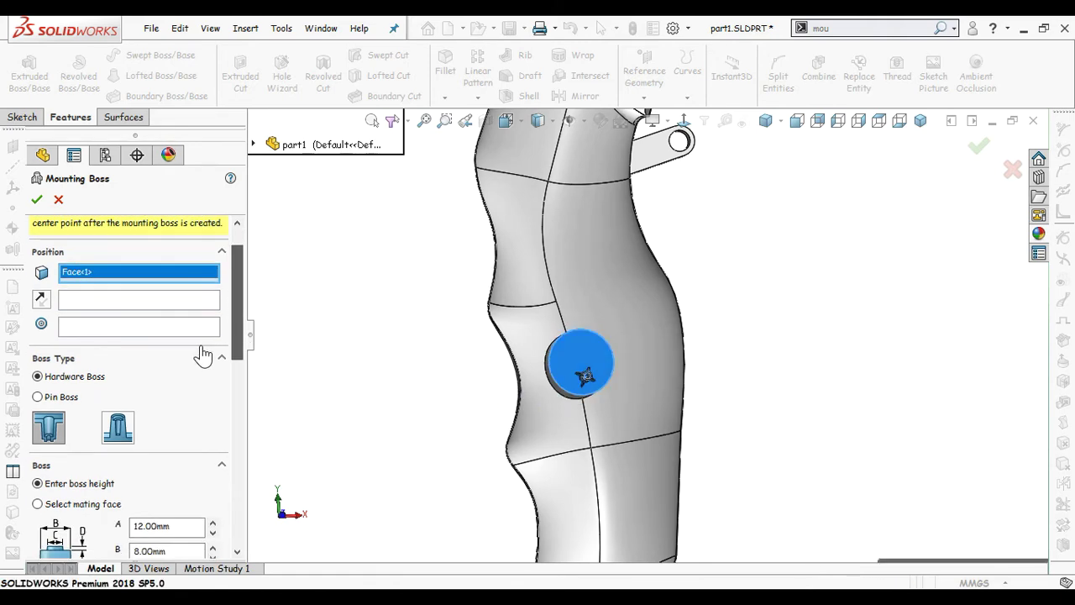
click(192, 327)
scroll(661, 384, down, 5)
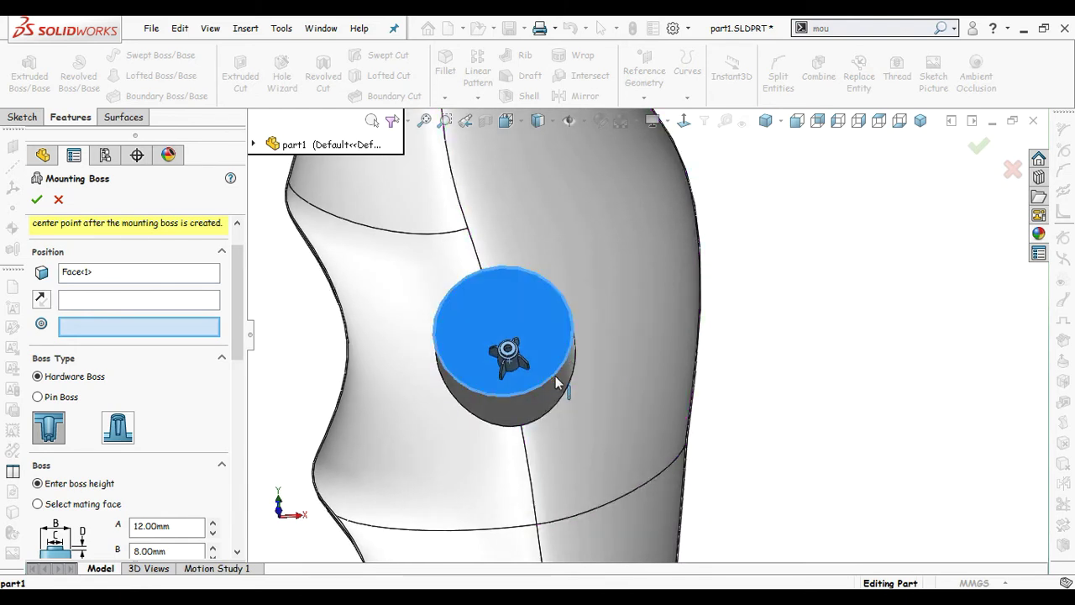
click(555, 384)
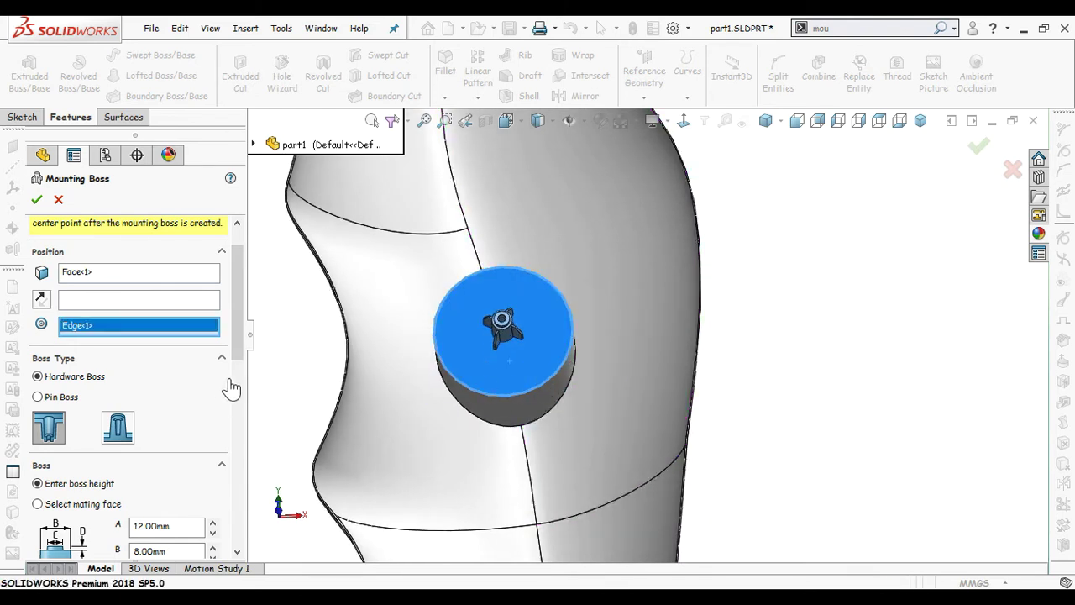
drag(242, 340, 236, 380)
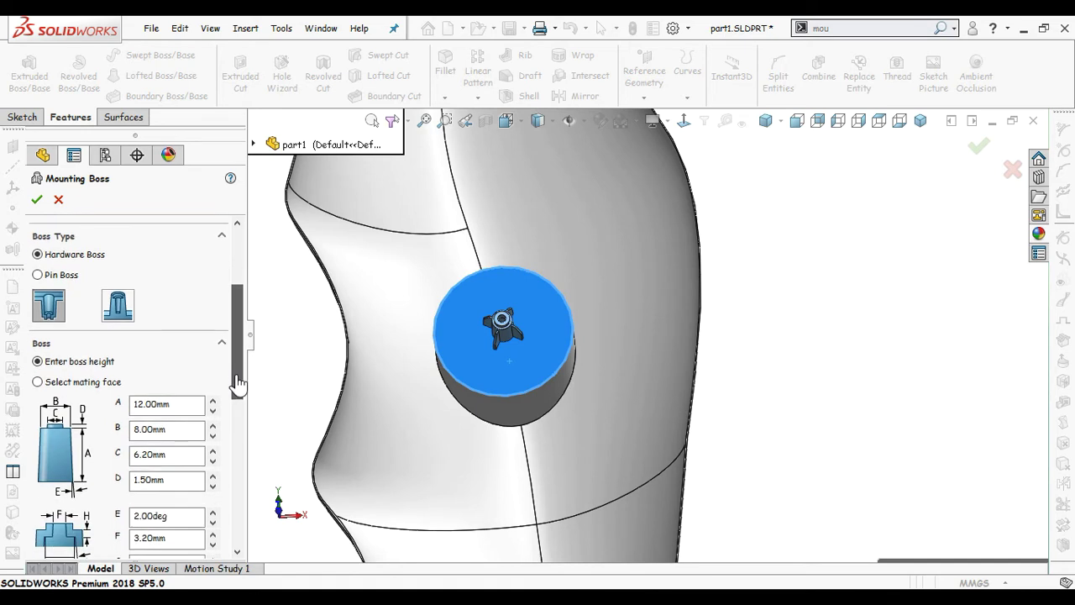
click(112, 305)
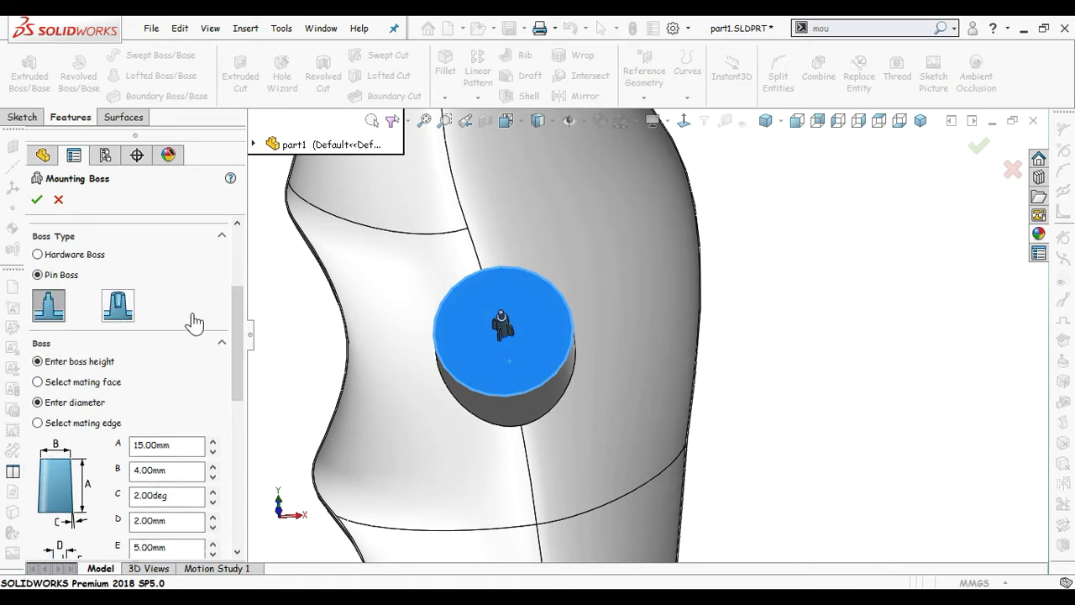
middle_drag(356, 353, 353, 328)
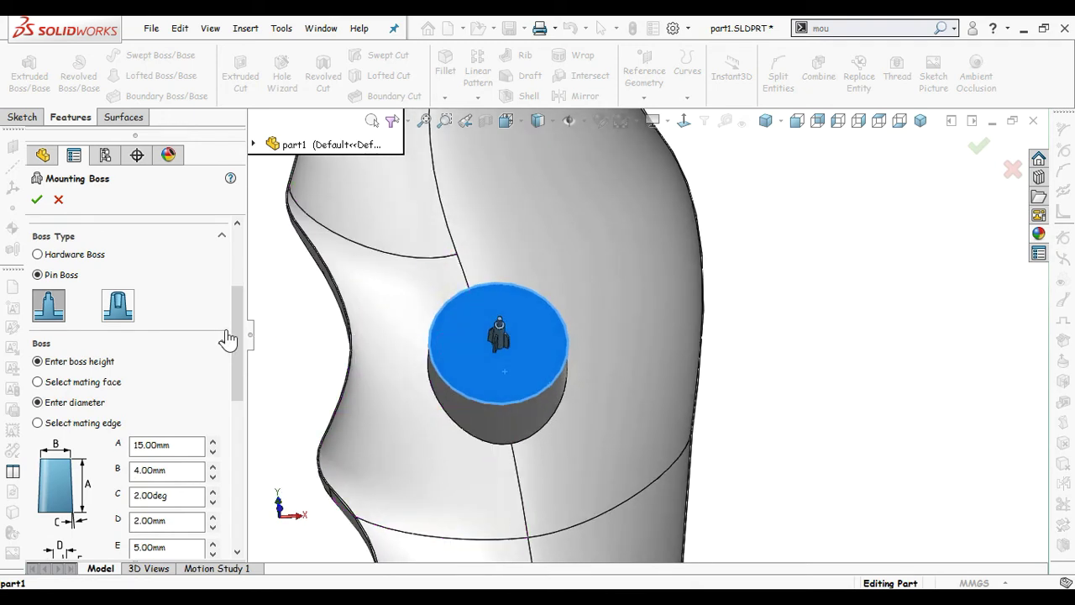
Step: Set the pin boss height (A) to 39 mm and its diameter (B) to 28 mm
drag(239, 319, 240, 372)
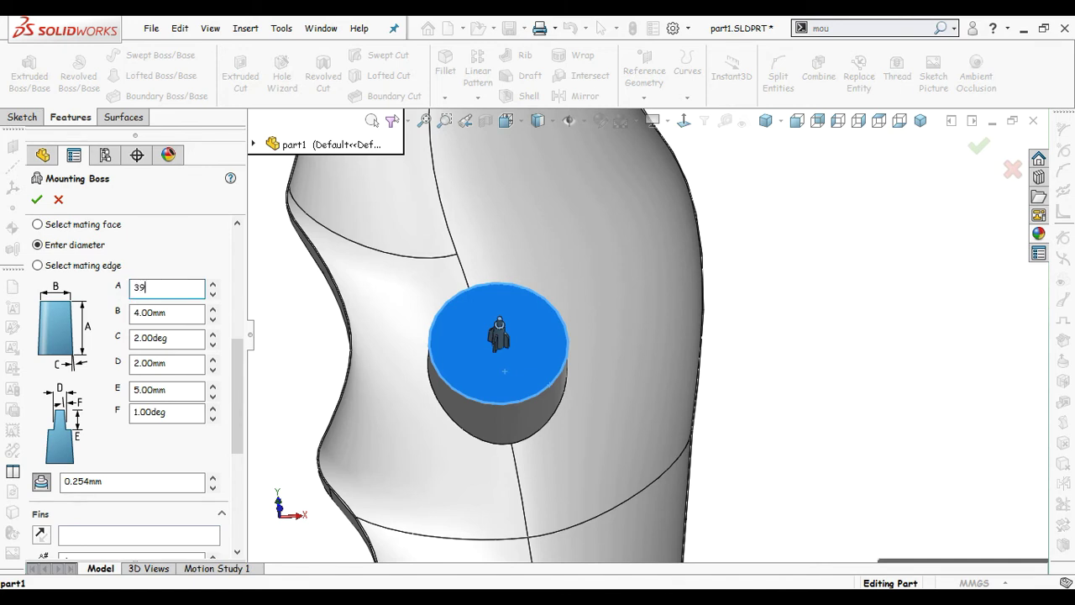
key(Return)
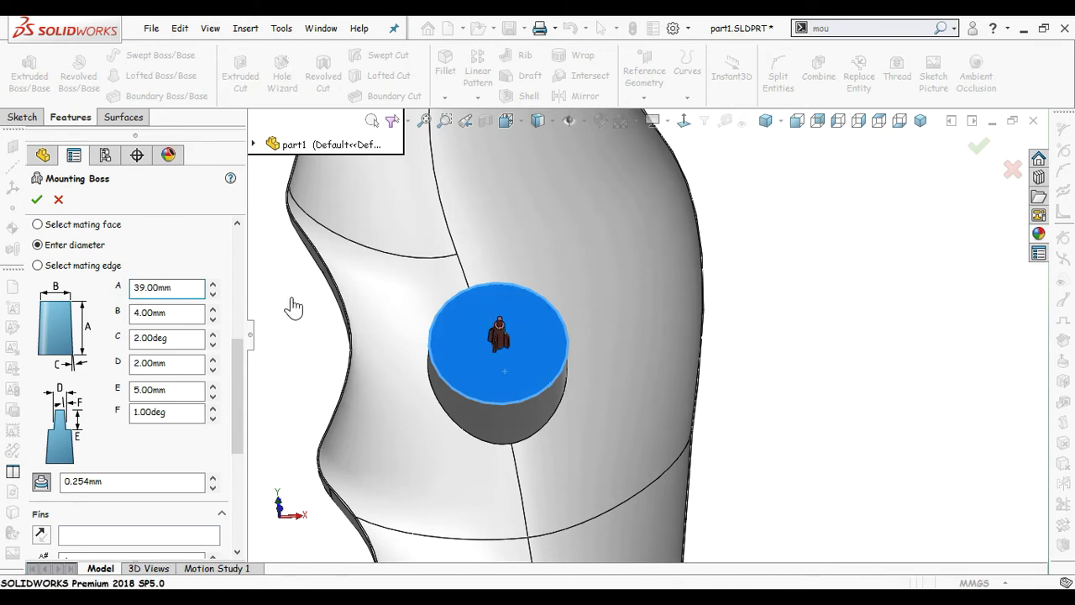
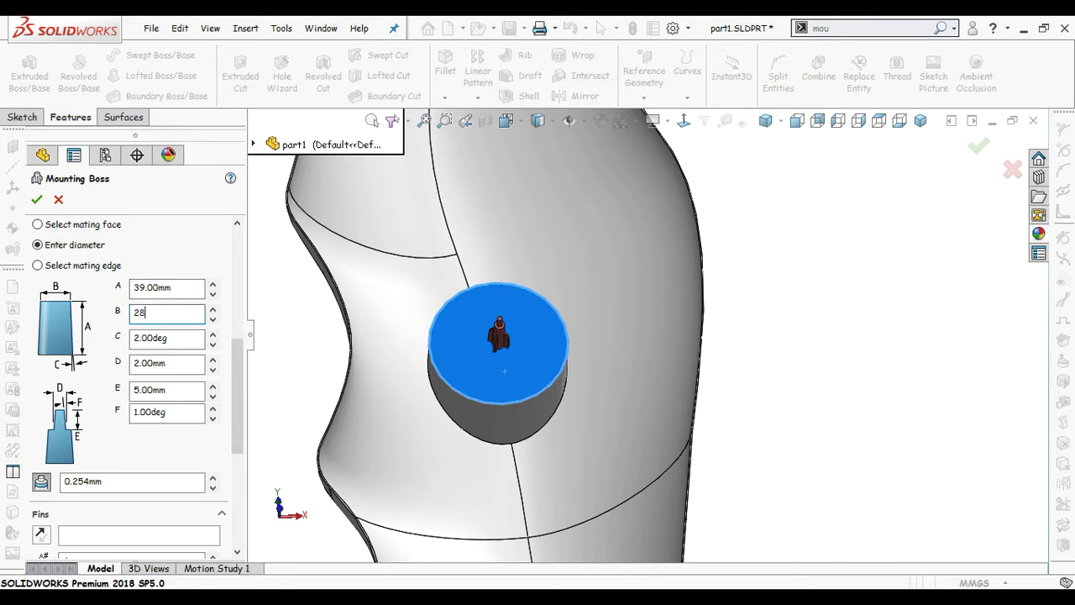
text(28)
key(Return)
middle_drag(333, 357, 330, 338)
scroll(330, 338, up, 1)
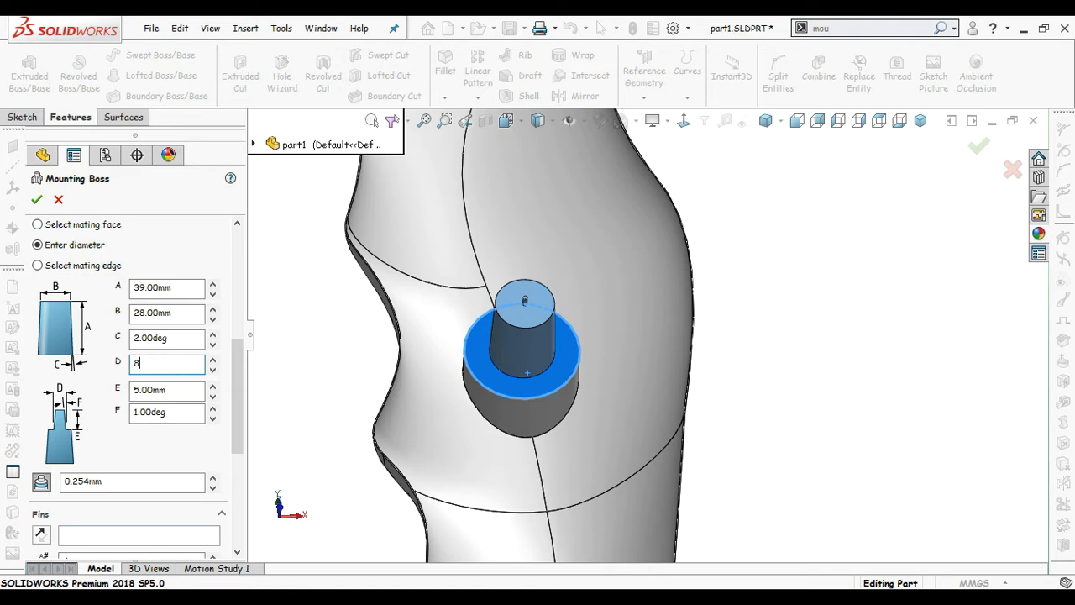
Step: Set the pin's diameter (D) to 8 mm, height (E) to 20 mm and draft angle (F) to 4 degrees
key(Return)
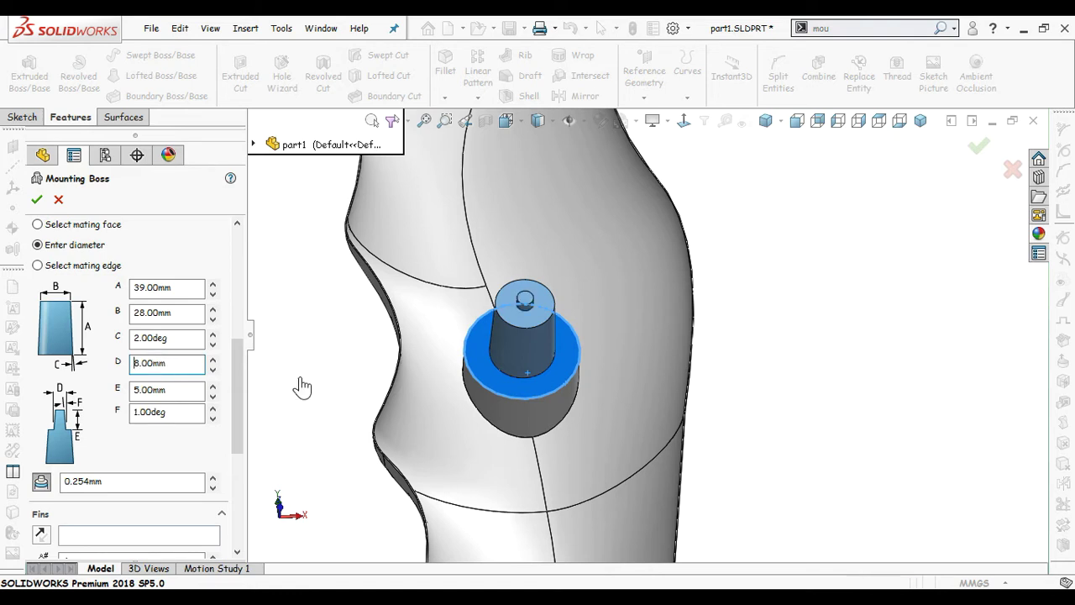
click(183, 388)
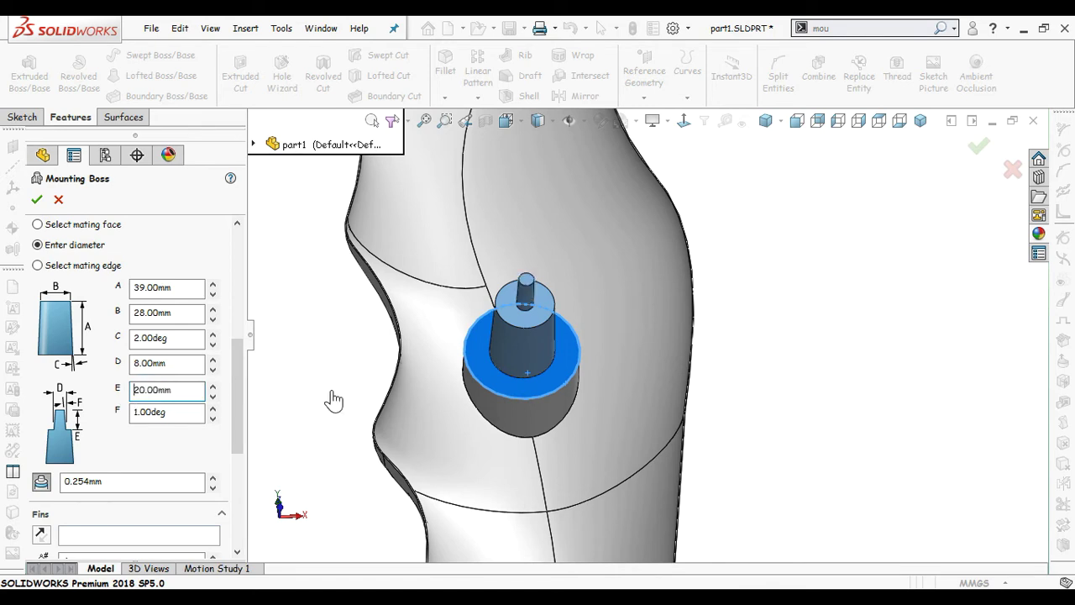
middle_drag(334, 400, 339, 358)
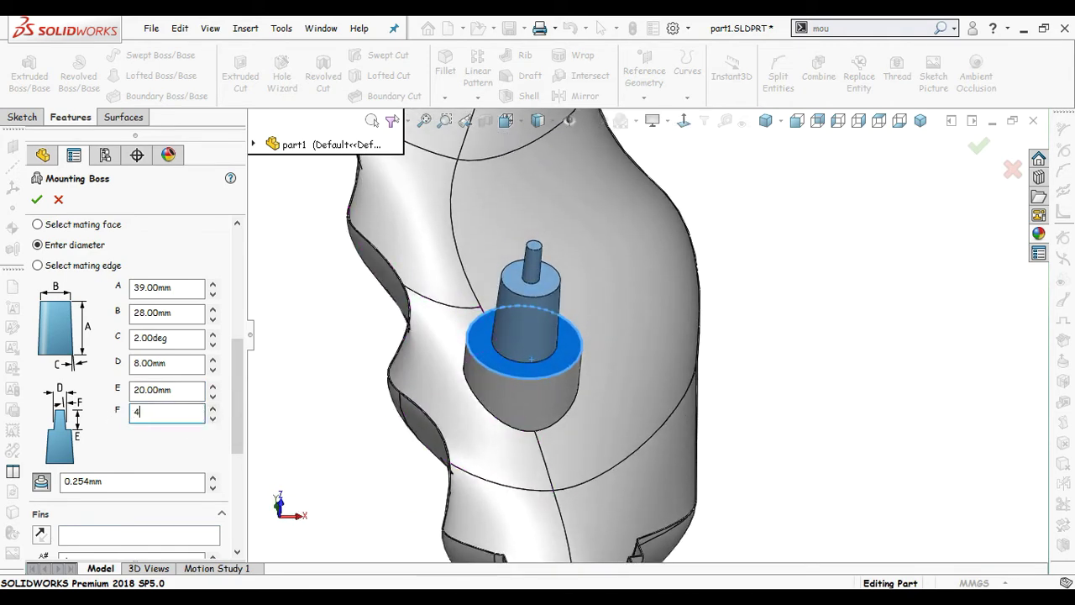
key(Return)
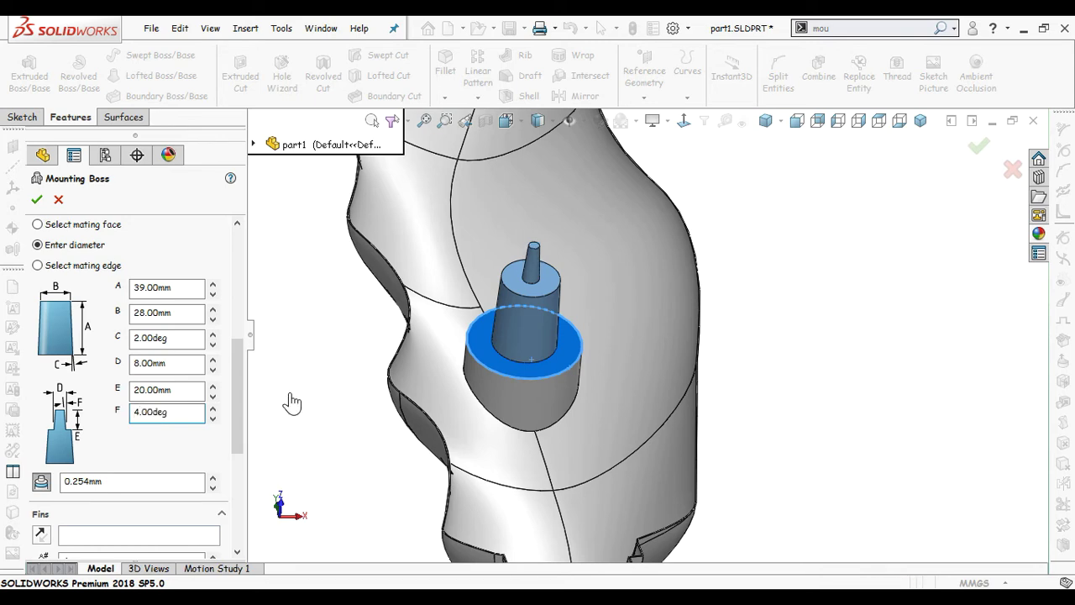
middle_drag(297, 400, 289, 370)
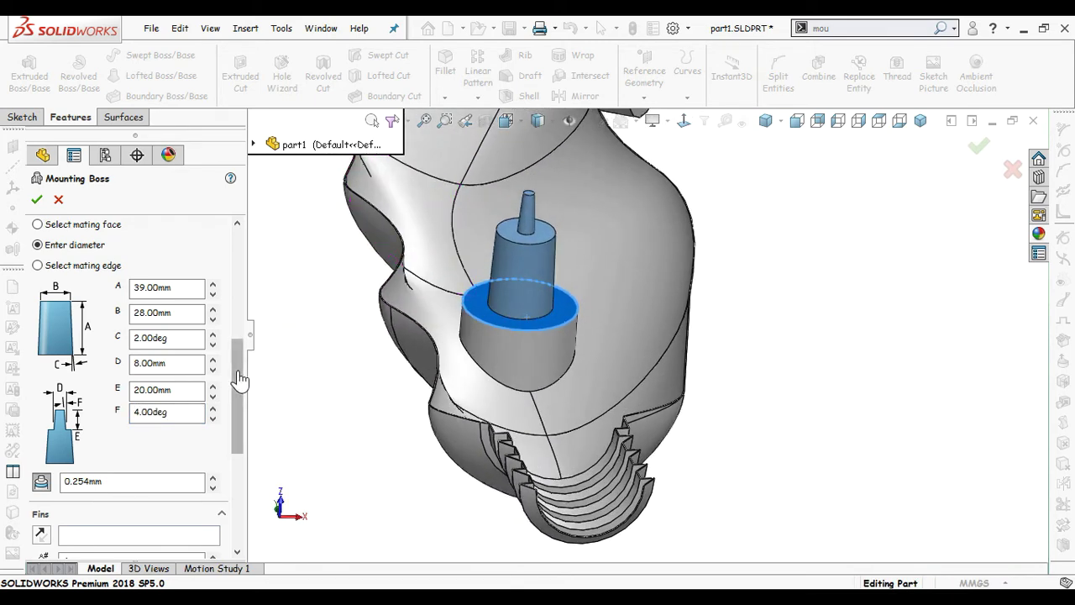
Step: Set the pin boss fins' dimension A to 24 mm, dimension B to 5 mm and height (C) to 20 mm
drag(241, 363, 242, 462)
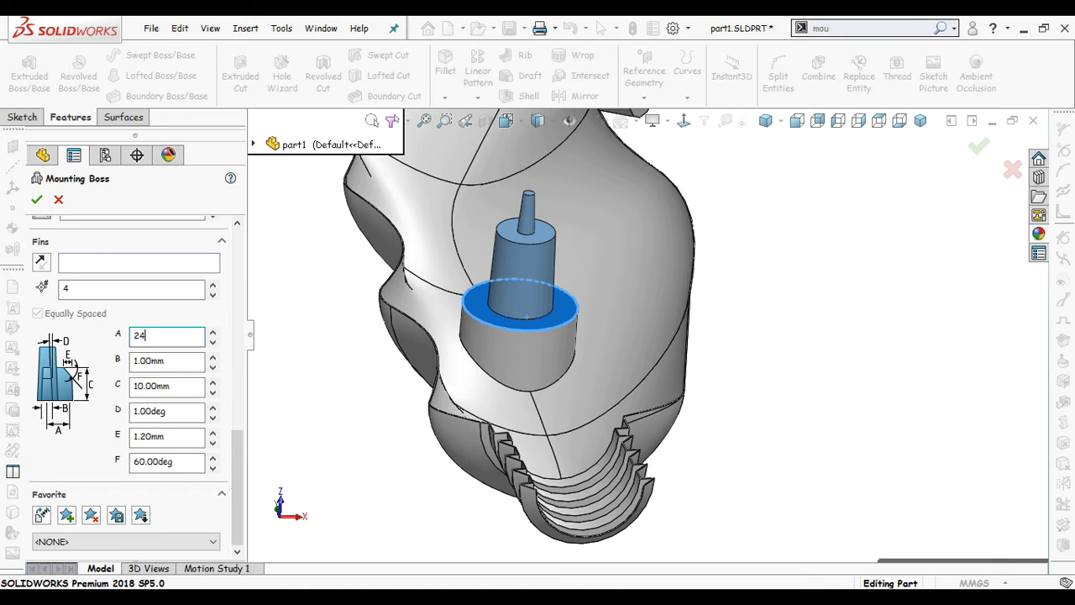
key(Return)
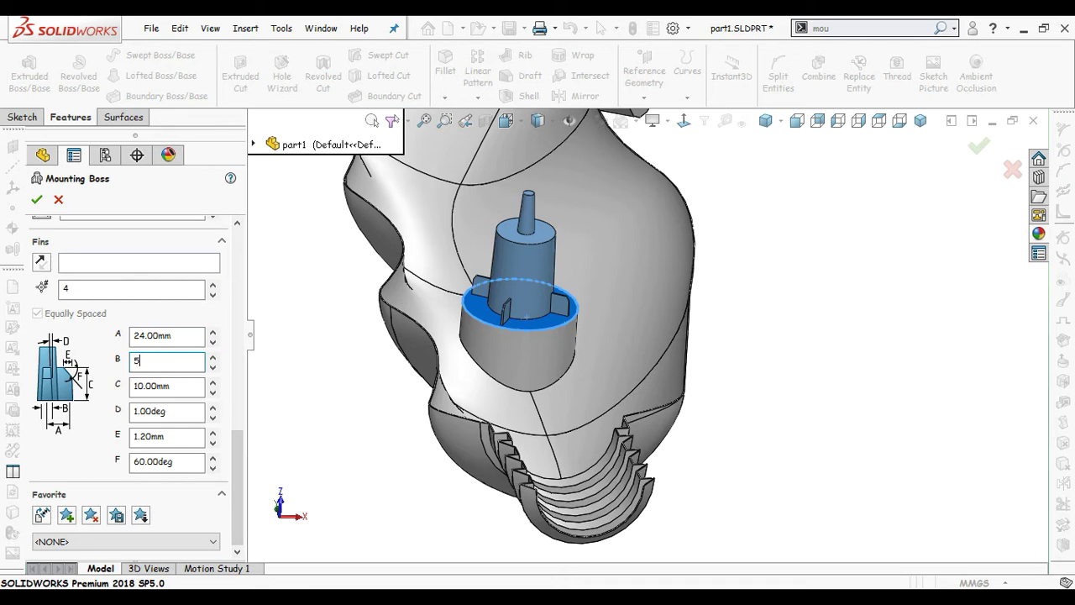
text(5)
key(Return)
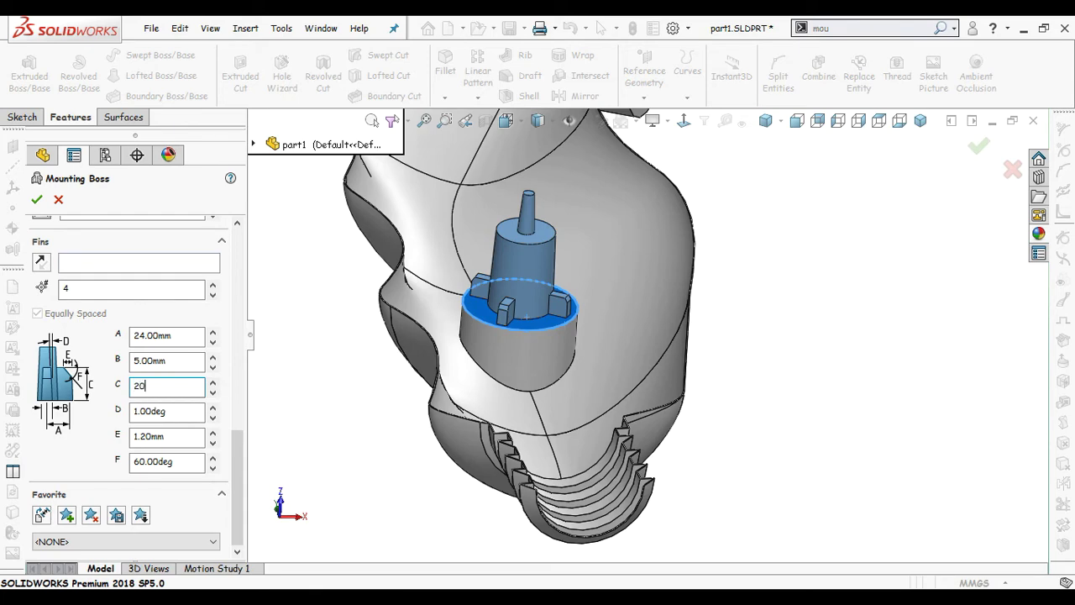
key(Return)
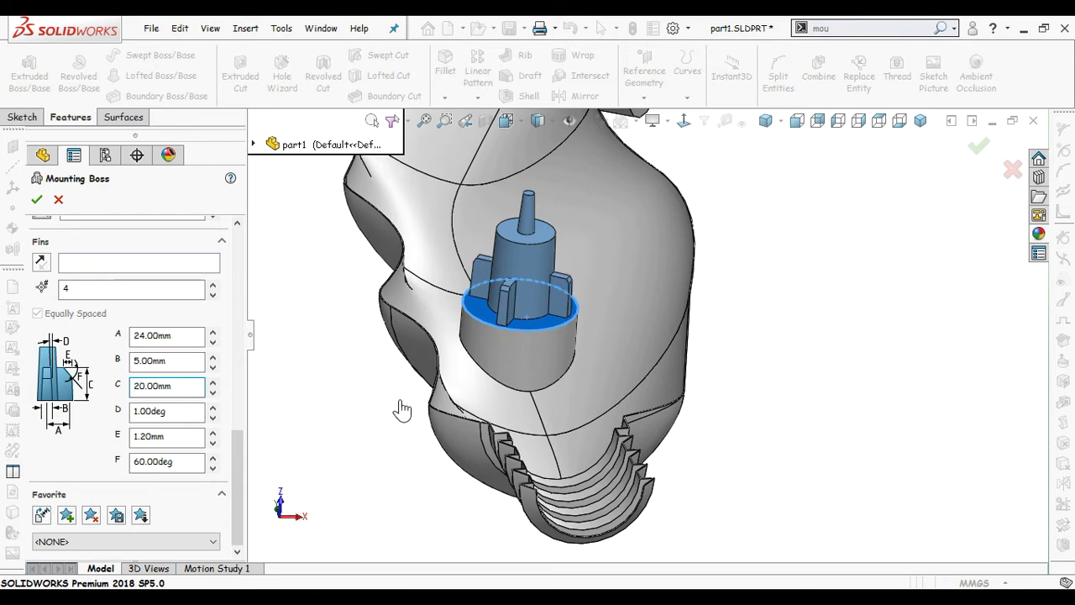
mouse_move(377, 377)
middle_down()
mouse_move(375, 350)
mouse_move(381, 399)
middle_up()
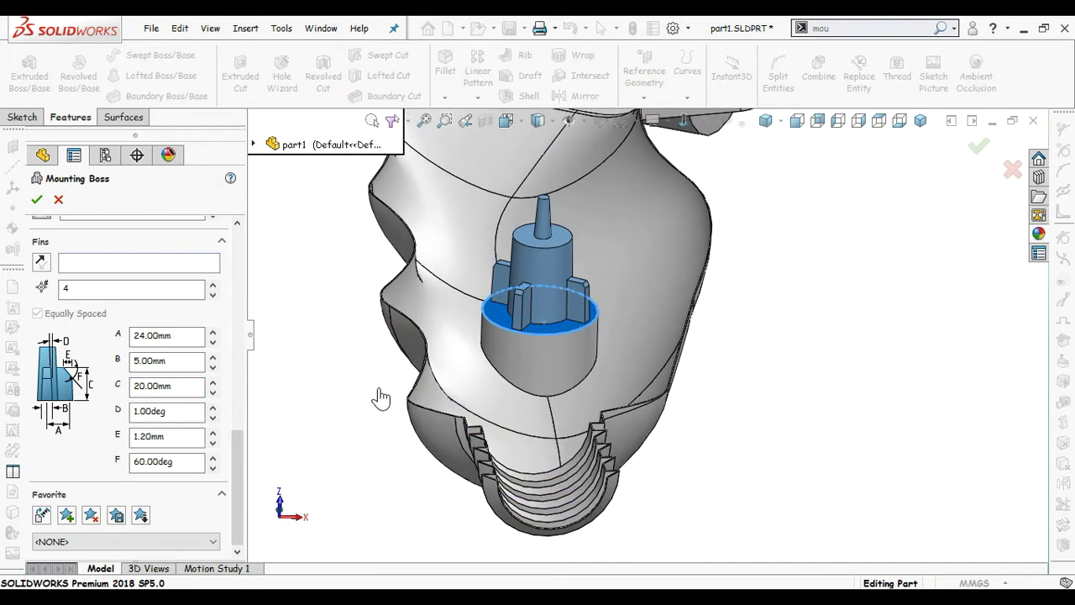
scroll(380, 390, up, 2)
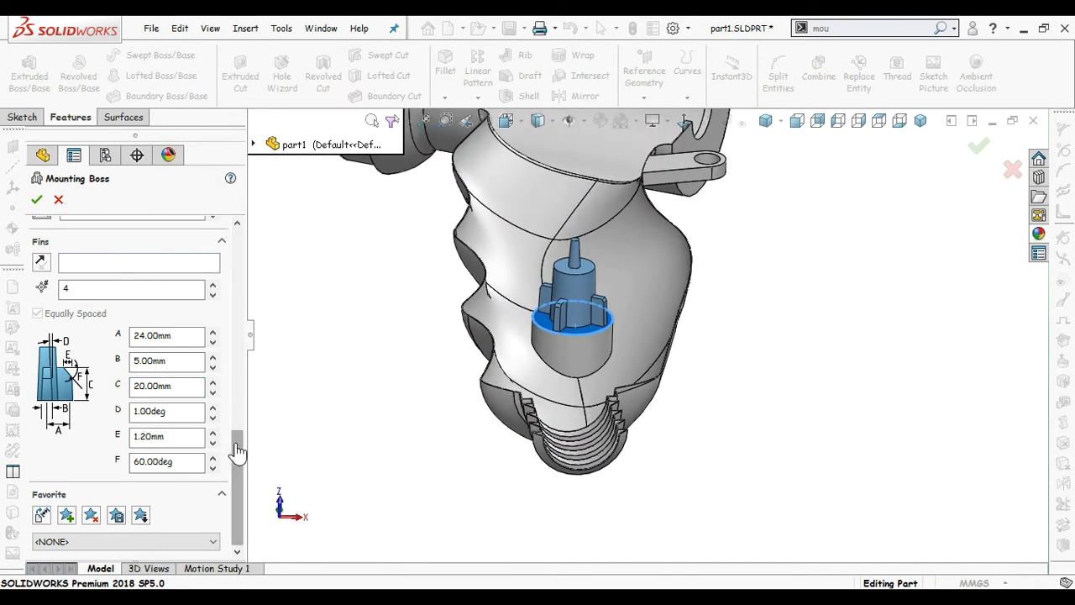
Step: Complete the finned pin boss on the circular boss face with the settings entered
drag(236, 446, 237, 231)
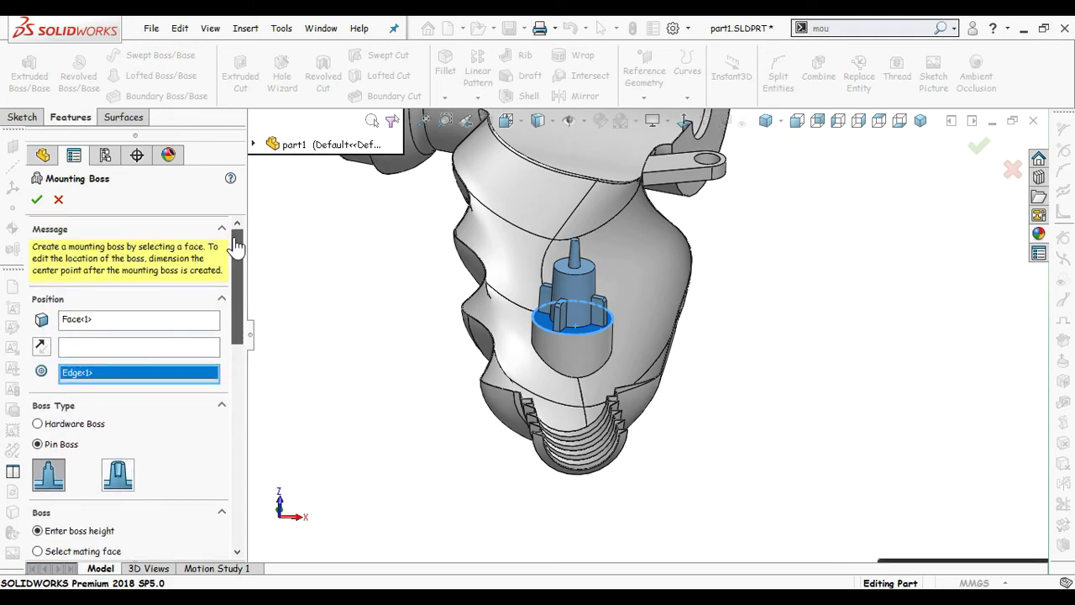
click(37, 199)
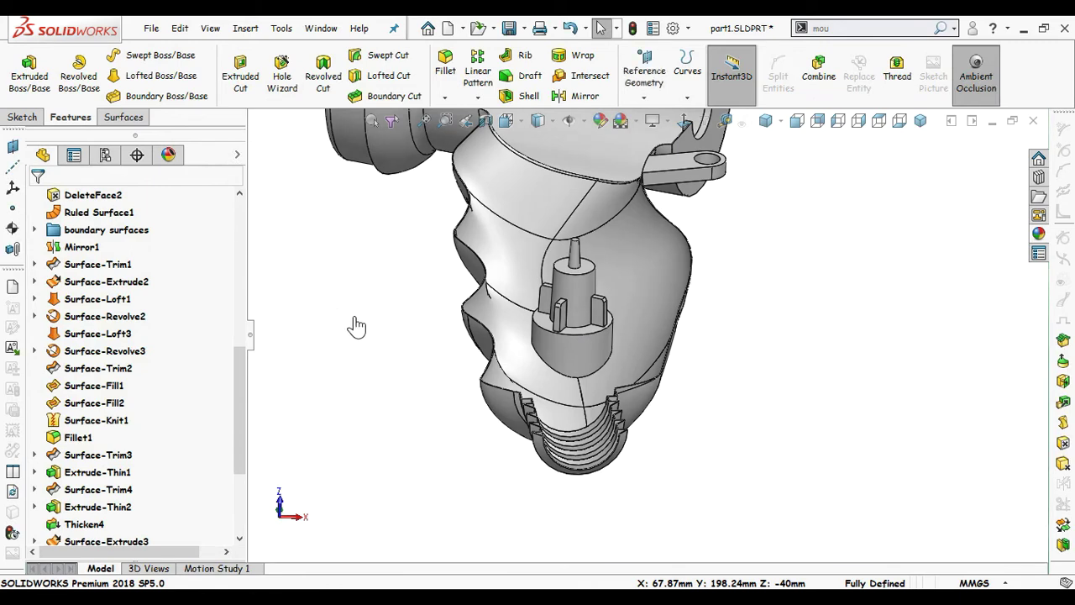
middle_drag(356, 325, 739, 340)
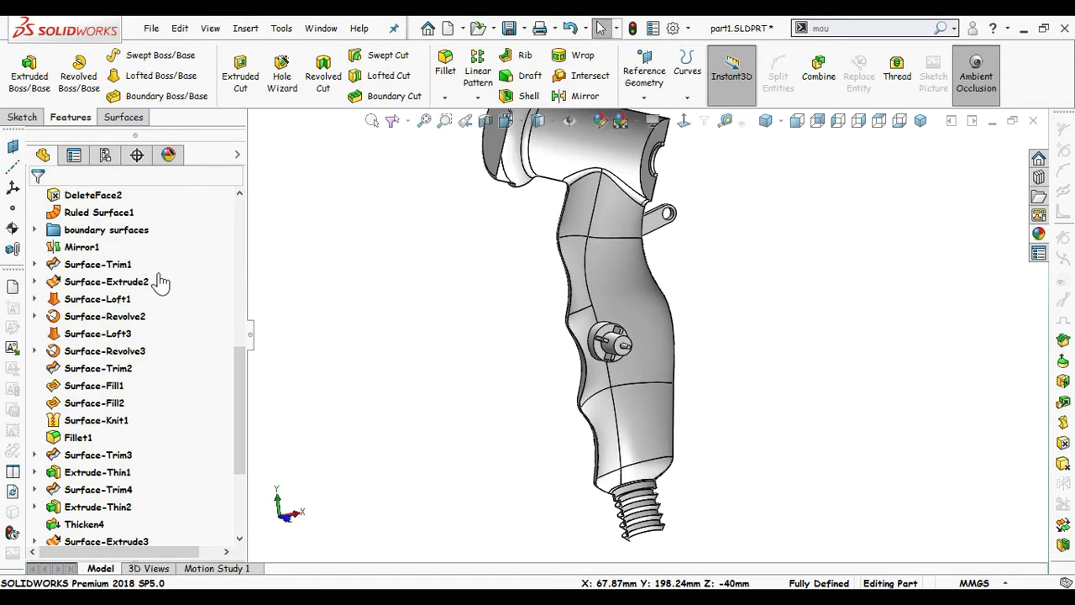
Step: Show the hidden Mounting Boss1 solid body so that both handle halves are displayed
scroll(160, 283, up, 10)
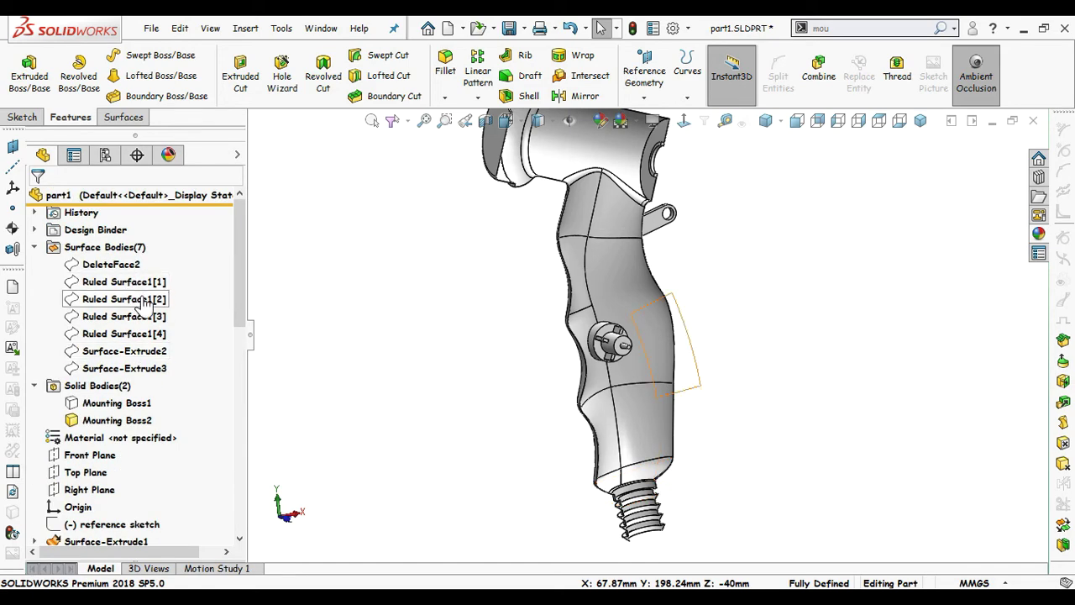
click(142, 306)
click(33, 247)
click(34, 264)
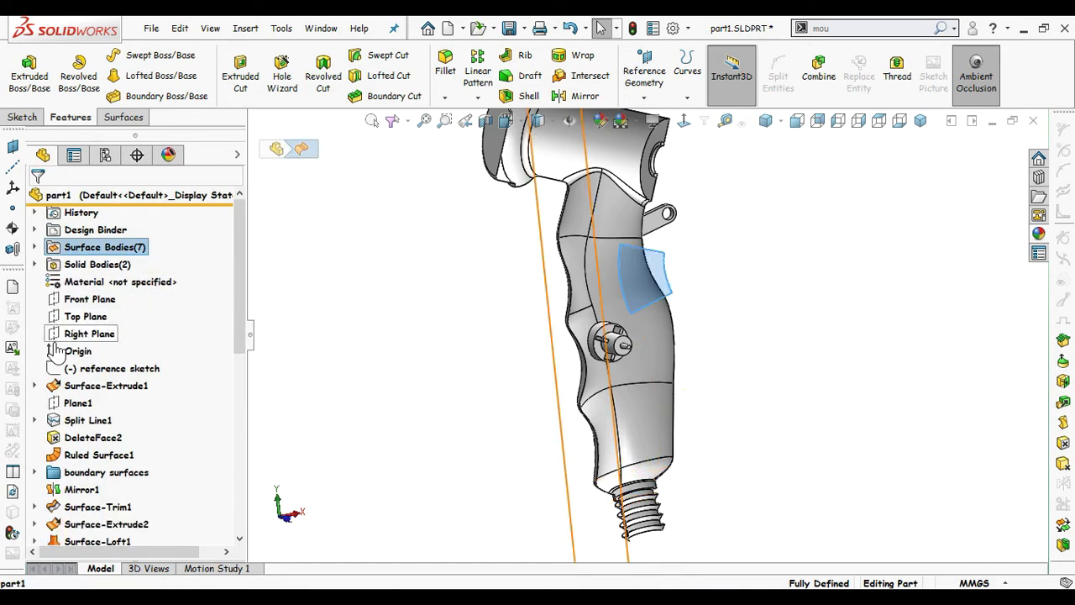
click(35, 265)
click(126, 282)
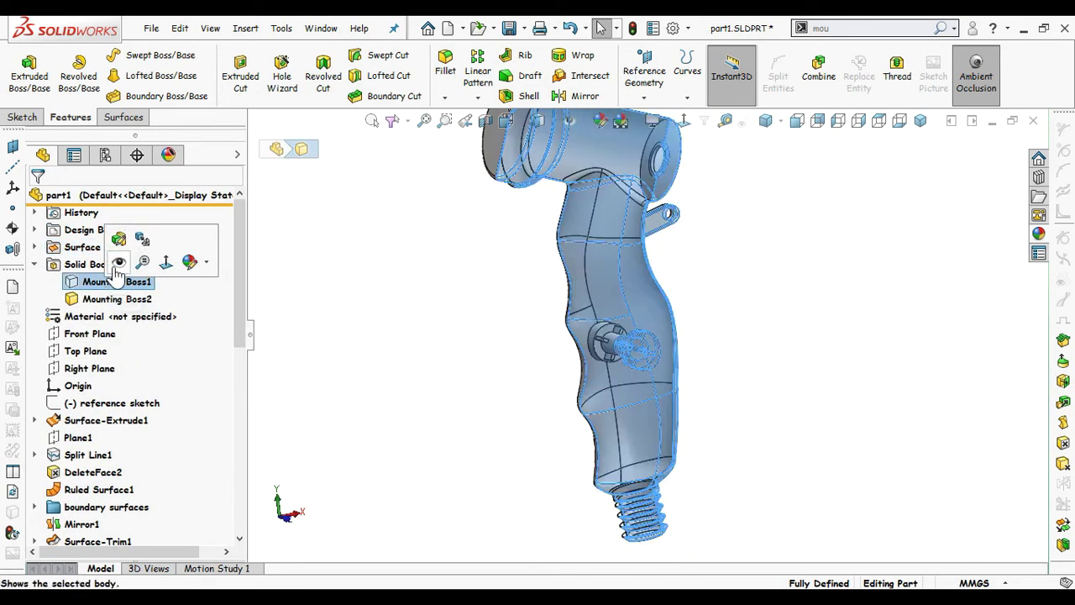
click(471, 331)
scroll(751, 315, up, 3)
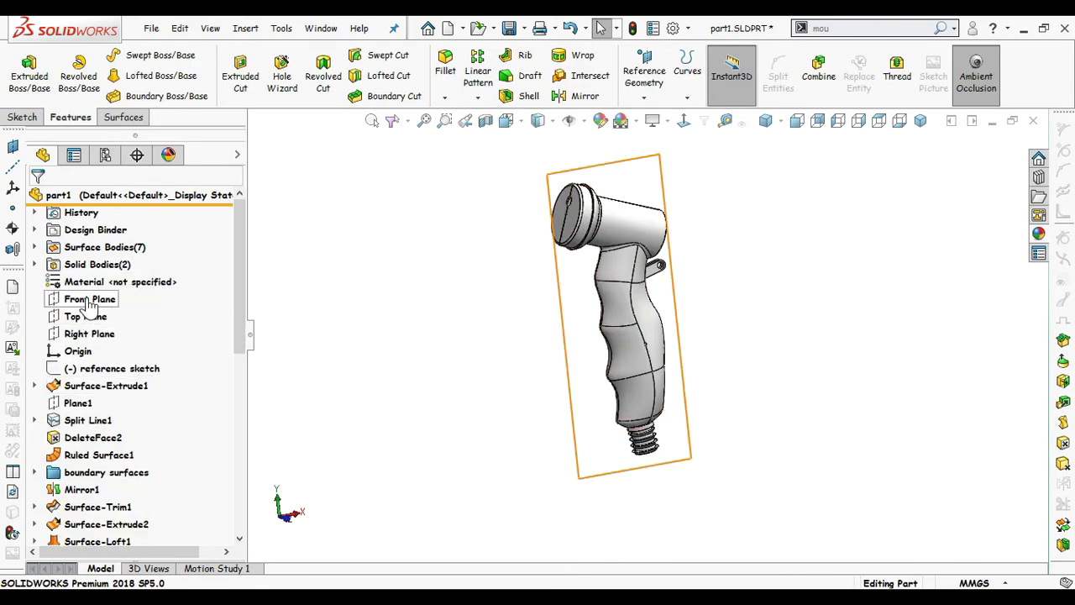
Step: Section the model parallel to the Top Plane, offset about 199 mm and tilted about 5.5 degrees about X, through the mounting bosses
click(86, 316)
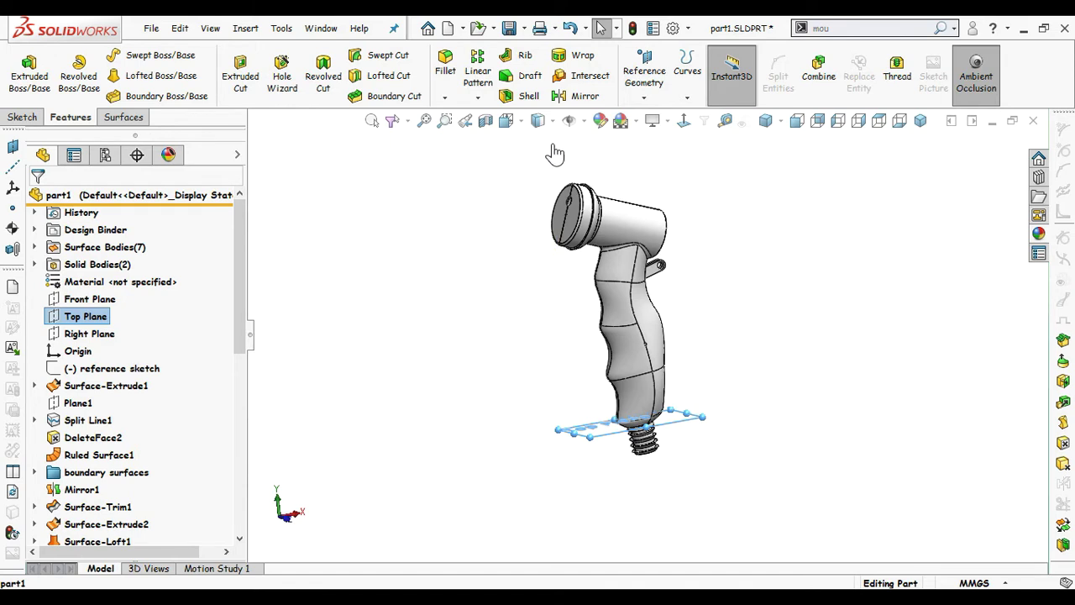
click(505, 121)
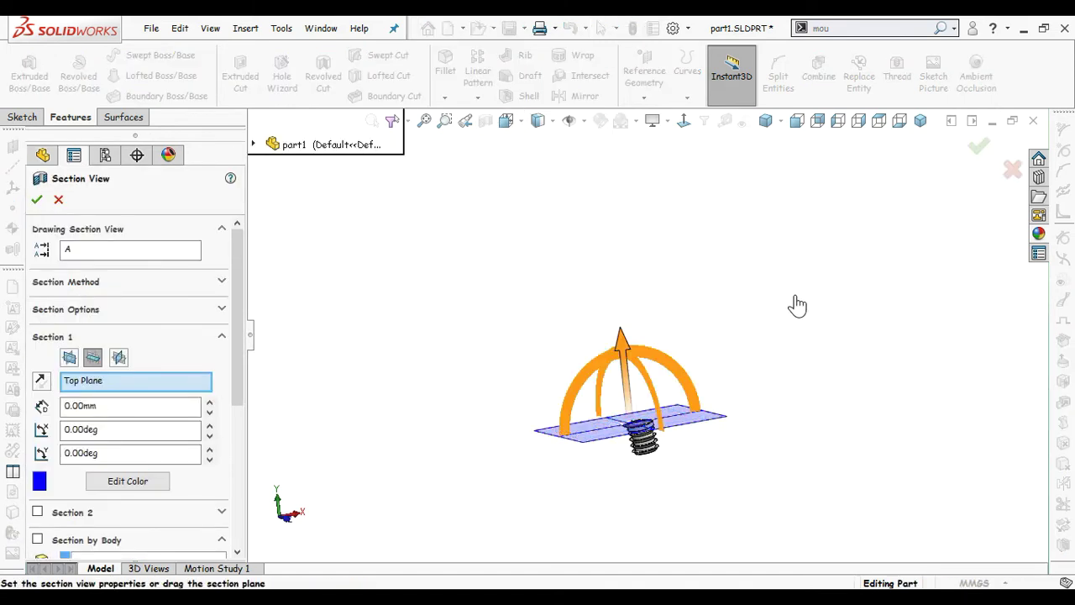
middle_drag(797, 305, 770, 351)
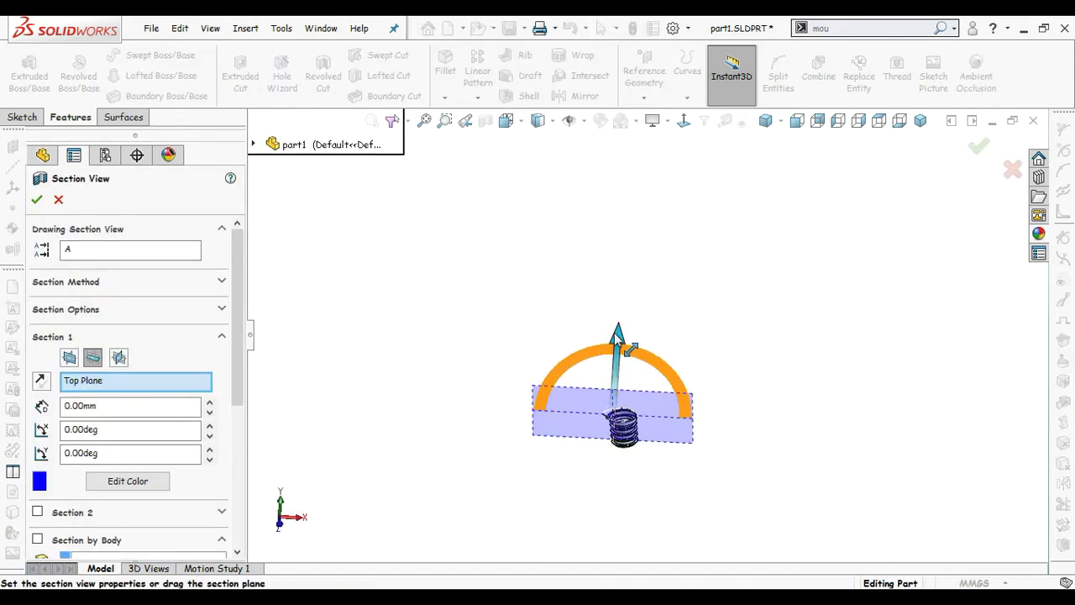
drag(614, 333, 636, 260)
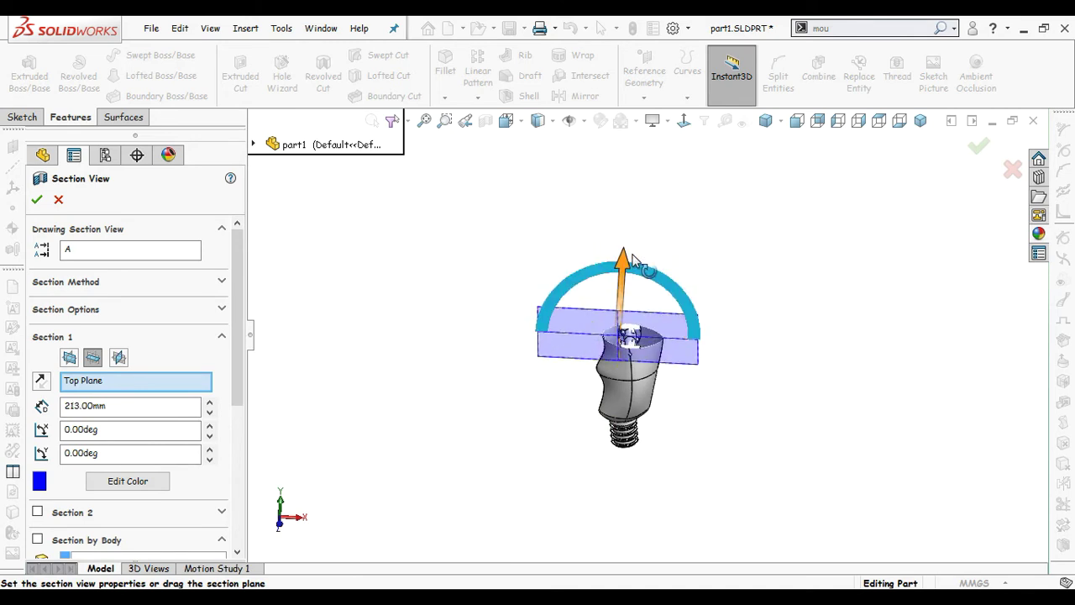
scroll(702, 299, down, 2)
middle_drag(702, 298, 689, 341)
scroll(689, 343, down, 2)
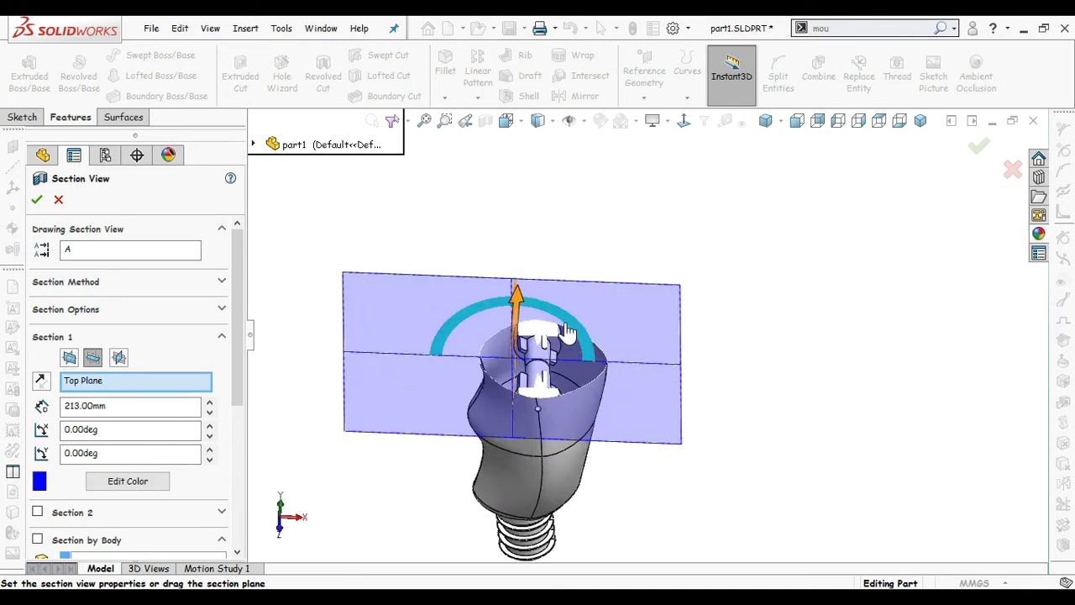
drag(528, 302, 564, 323)
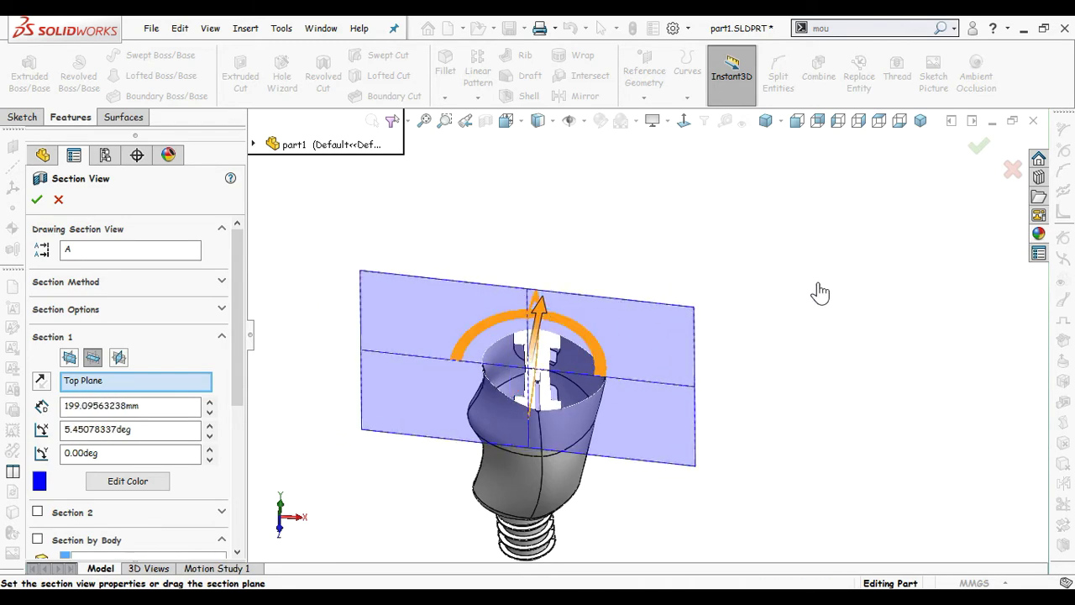
click(973, 159)
Step: Examine how the pin fits into the mating hardware boss in the sectioned handle, and turn the section view off
scroll(546, 393, down, 5)
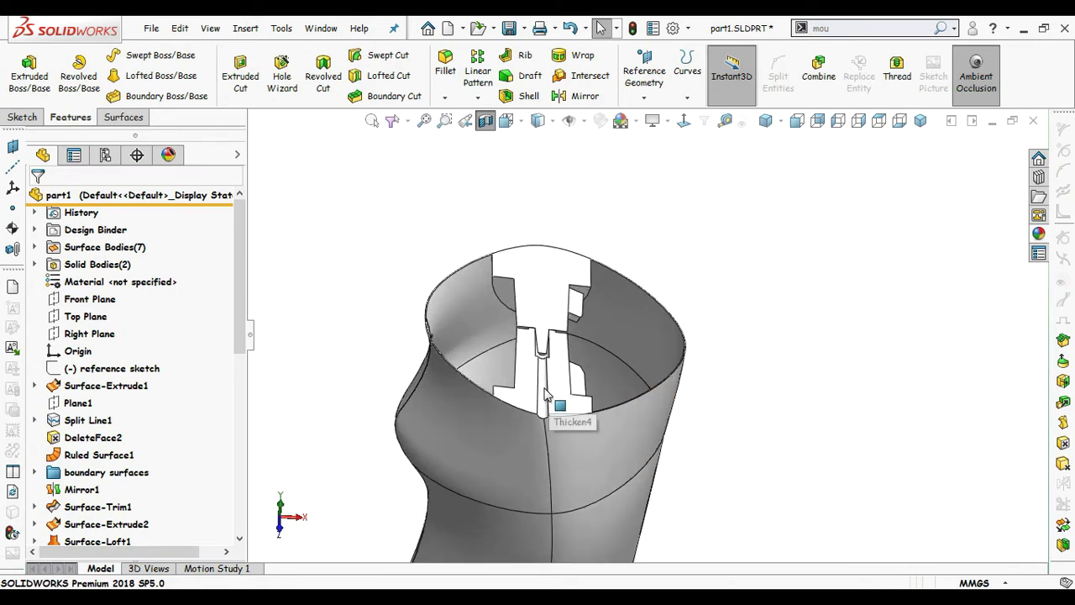
middle_drag(546, 393, 496, 427)
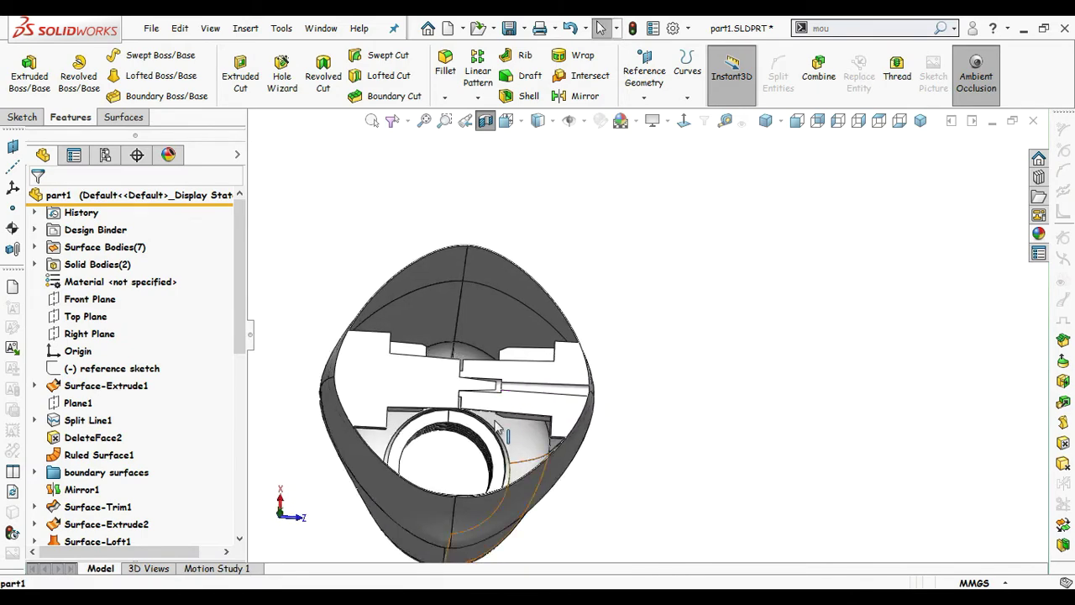
scroll(497, 427, down, 5)
scroll(560, 367, down, 4)
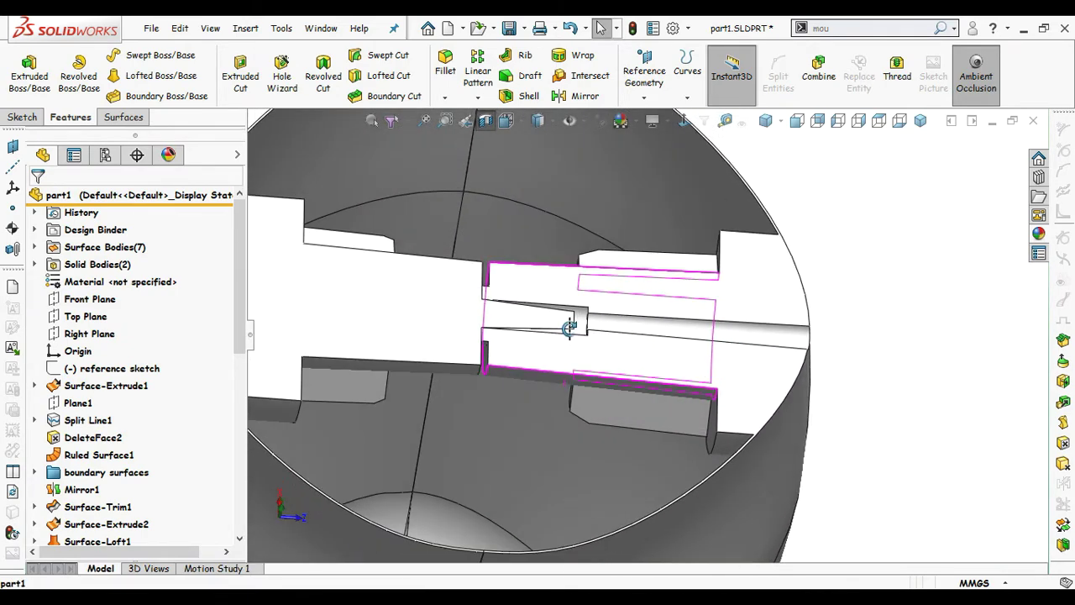
middle_drag(570, 329, 537, 280)
scroll(568, 330, up, 3)
scroll(568, 334, up, 3)
scroll(537, 280, up, 3)
click(486, 123)
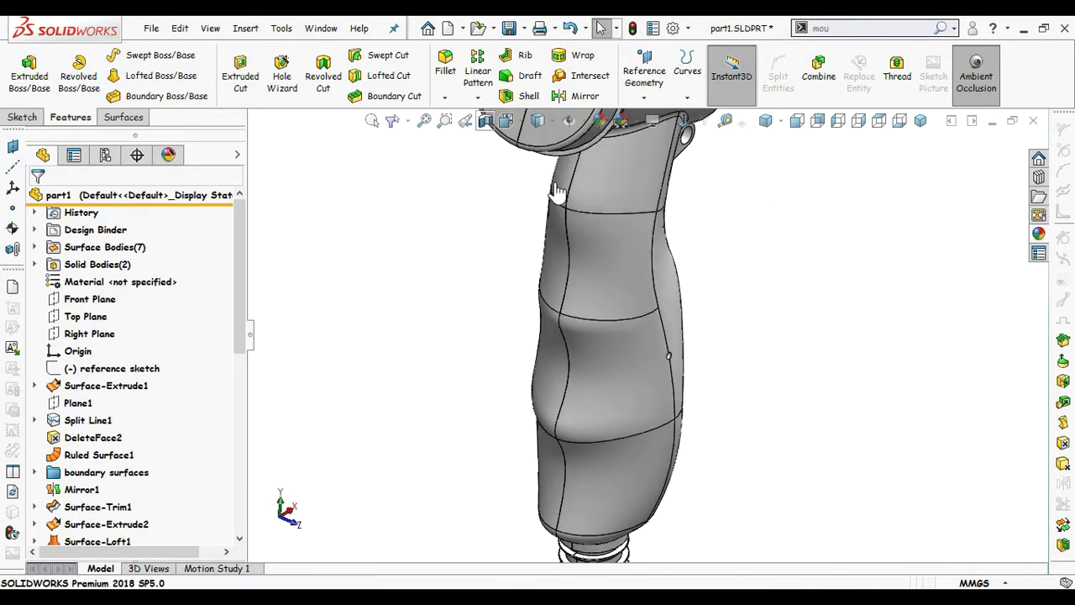
scroll(761, 367, up, 4)
middle_drag(760, 367, 664, 358)
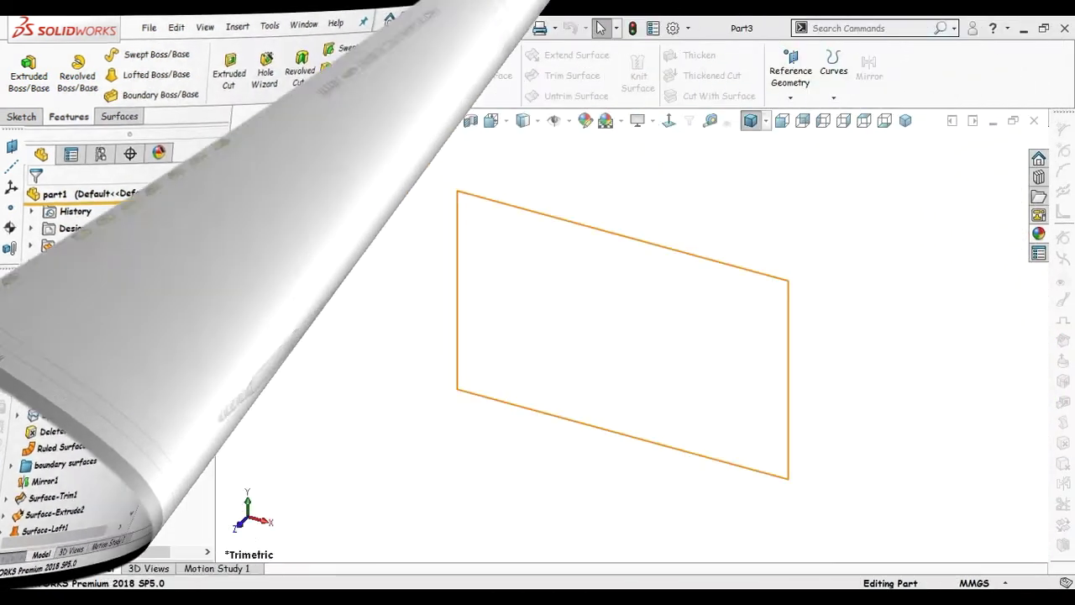
Step: Start a sketch on the new part's Front Plane and draw a horizontal construction line from the origin towards positive X
click(126, 284)
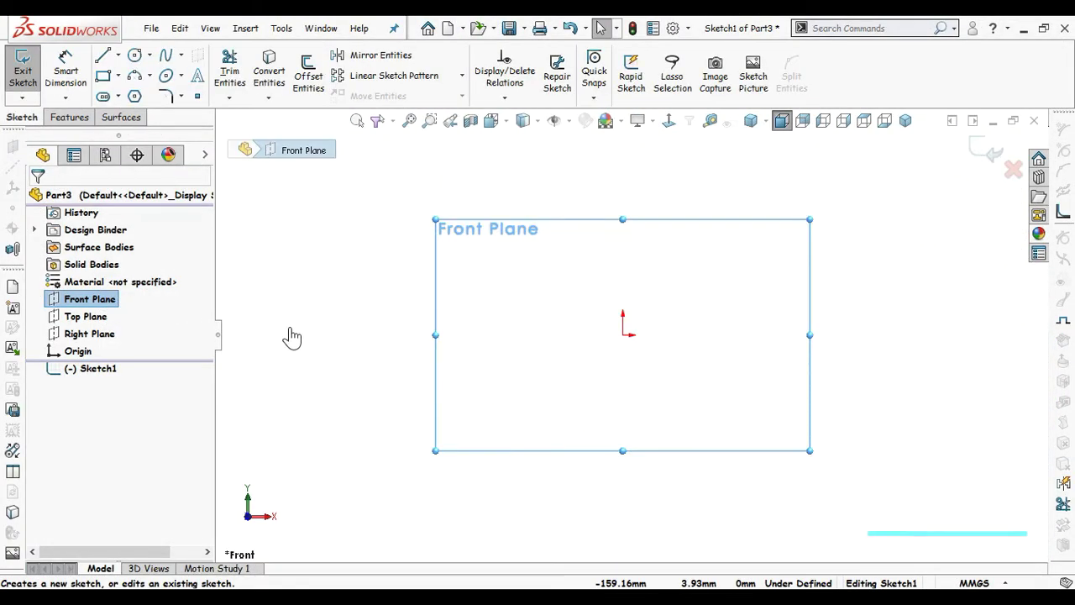
mouse_move(536, 387)
ctrl+middle_down()
mouse_move(439, 351)
mouse_move(391, 361)
ctrl+middle_up()
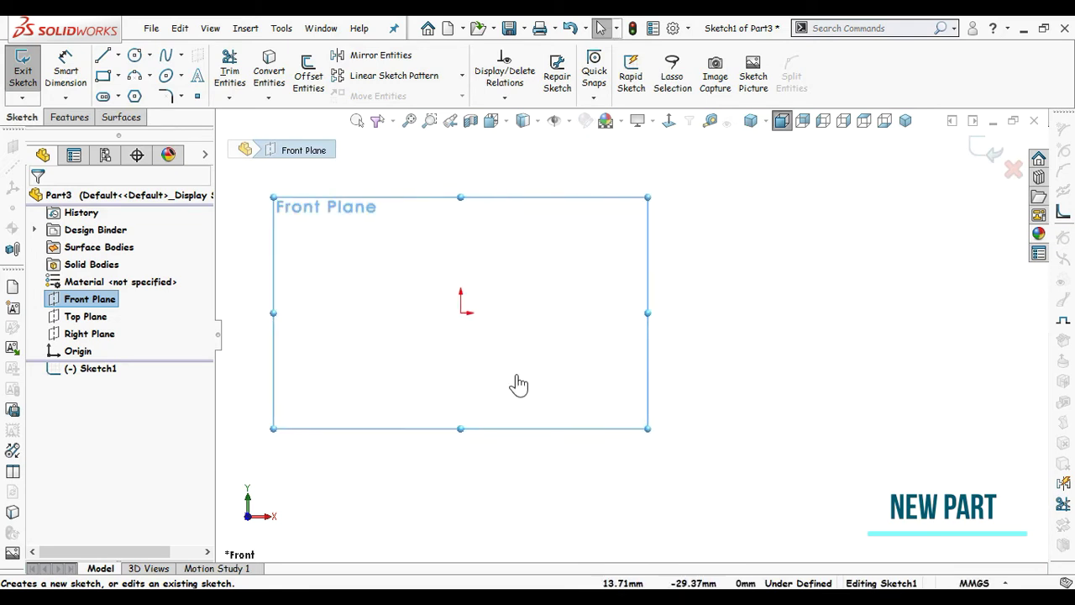
key(s)
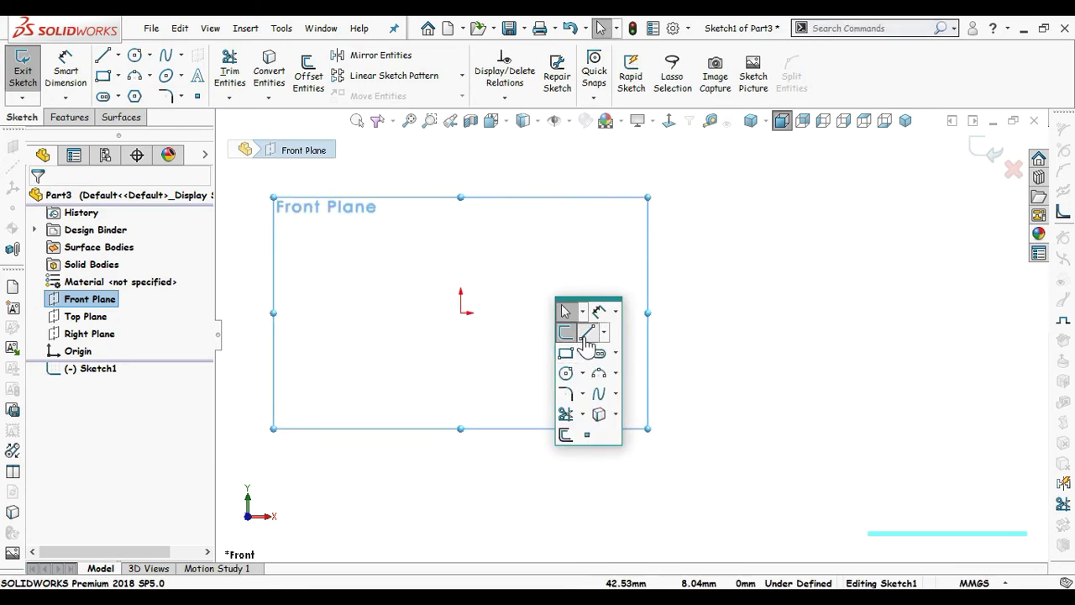
click(587, 333)
click(465, 312)
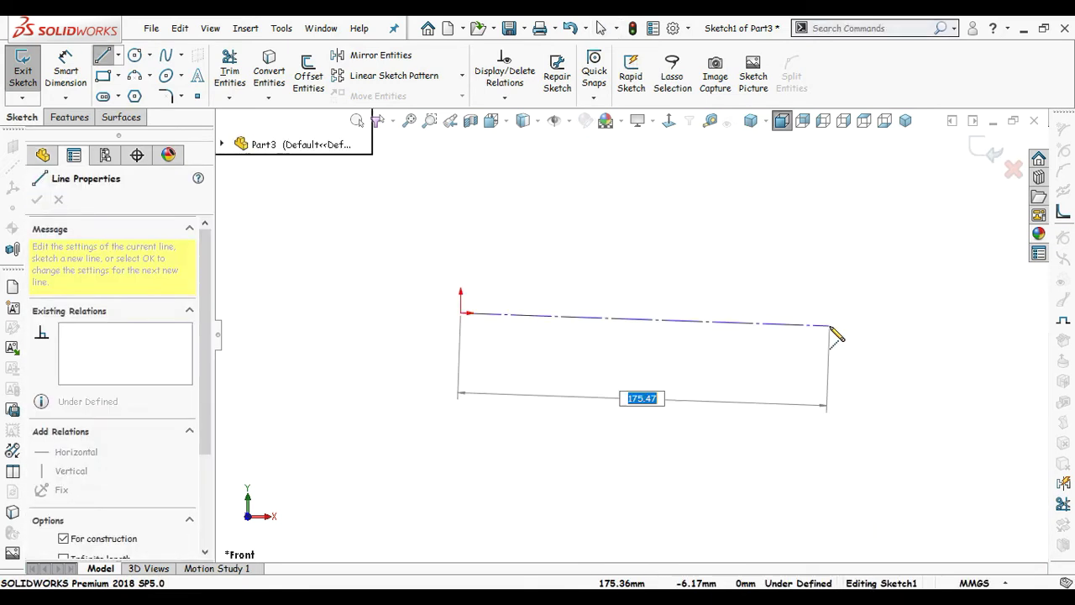
click(856, 313)
key(Escape)
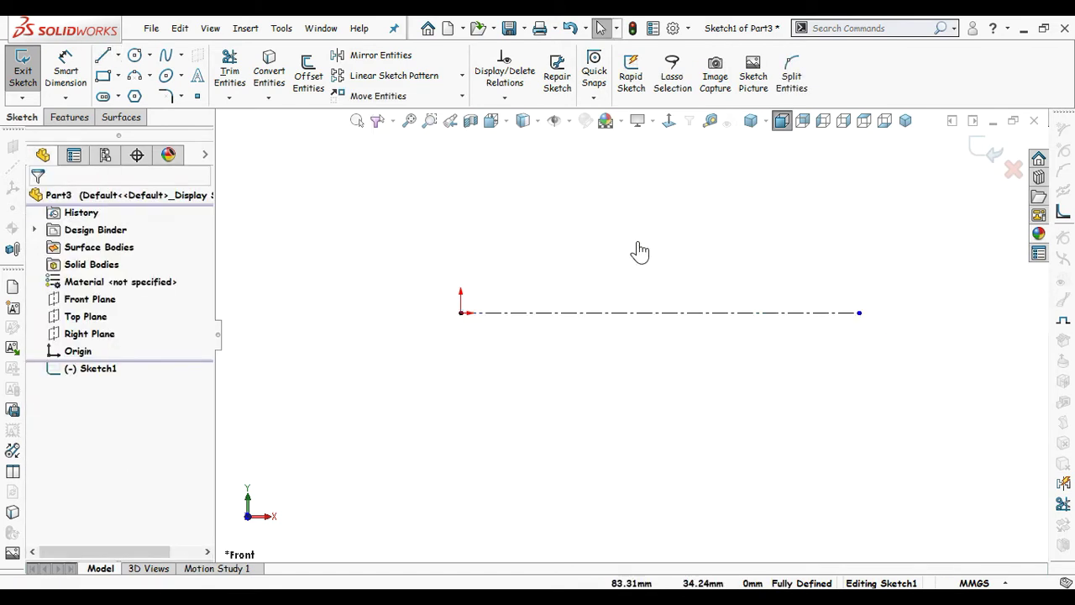
Step: Sketch a horizontal line about 67 mm long, starting about 59 mm above the origin, a line sloping towards the centreline, and one to the centreline's end
ctrl+middle_drag(640, 252, 576, 343)
right_drag(471, 295, 571, 297)
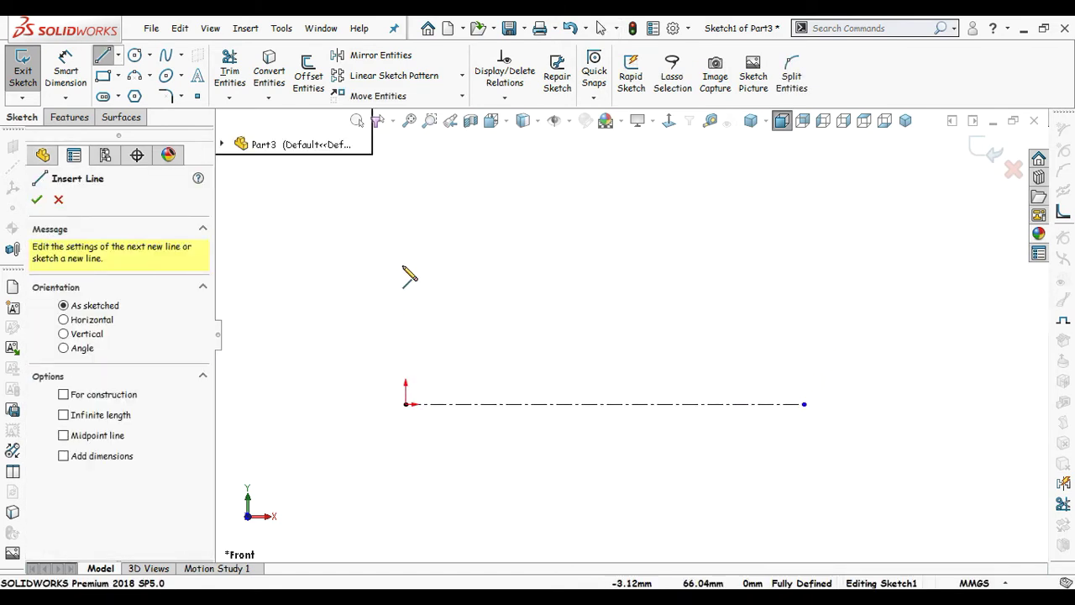
click(406, 281)
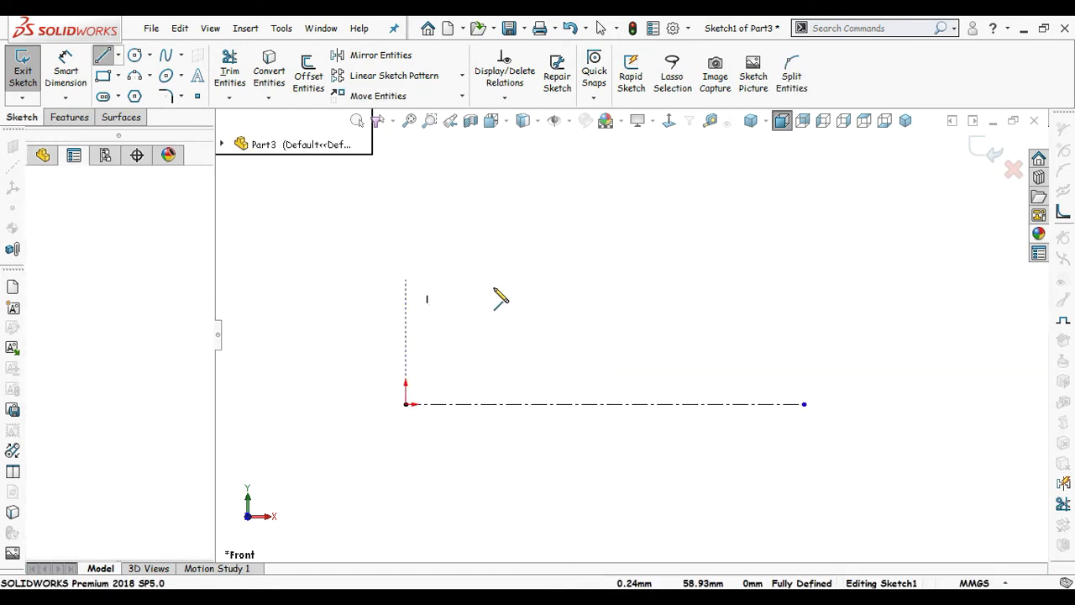
click(547, 279)
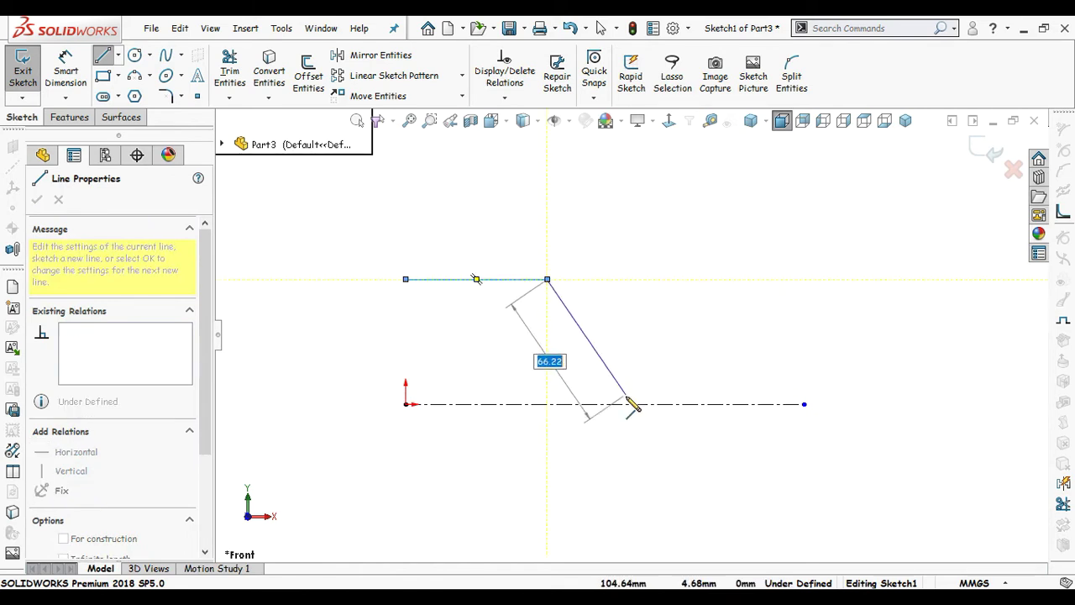
click(625, 400)
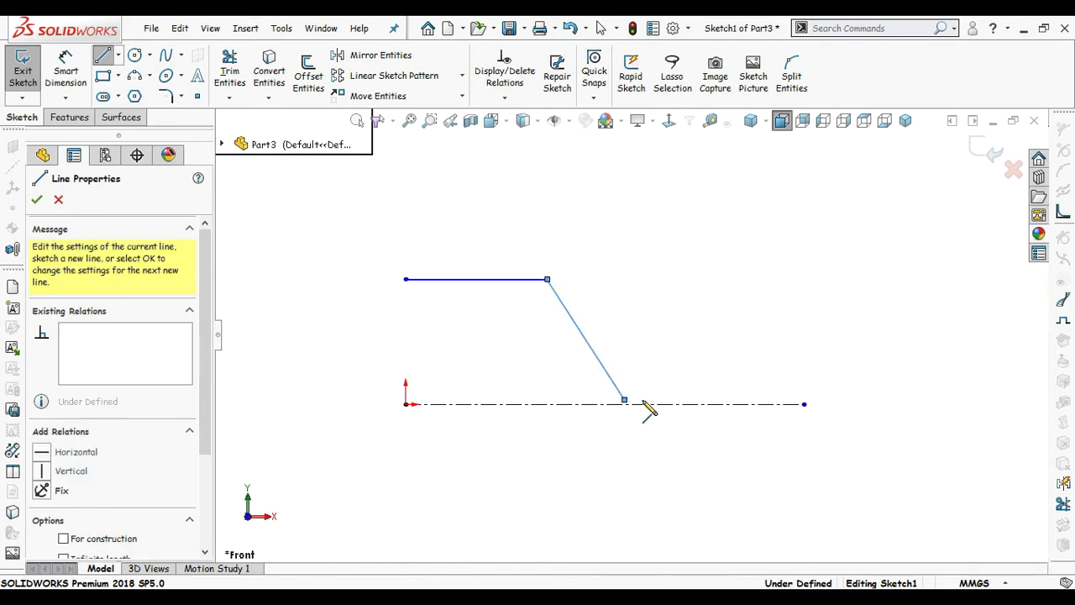
click(804, 404)
key(Escape)
Step: Trim away the sloped line that joins the upper and lower lines
scroll(626, 357, down, 1)
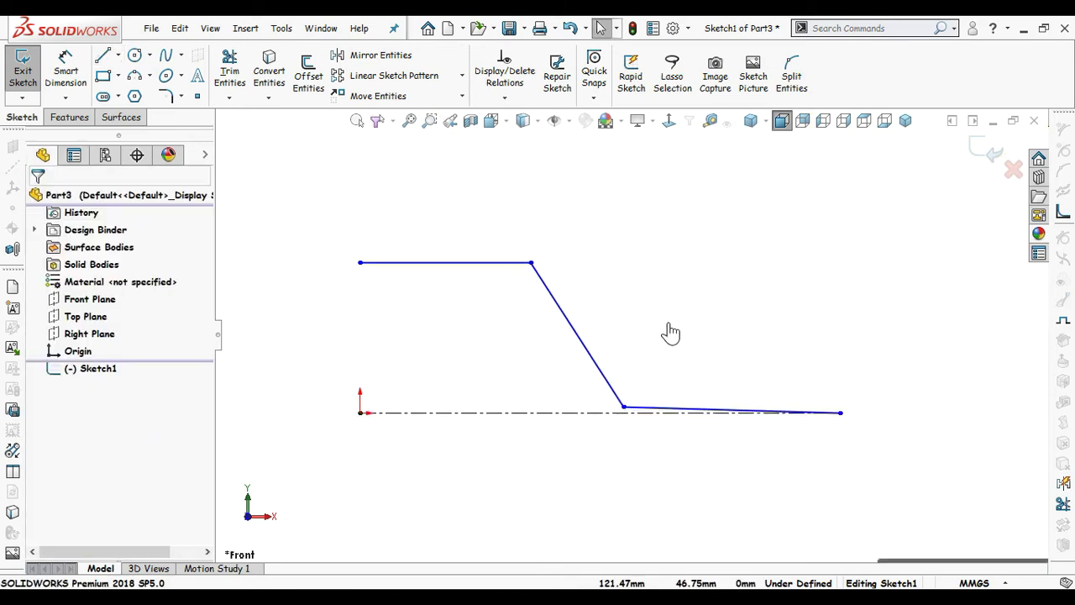
key(t)
drag(670, 326, 517, 365)
key(Escape)
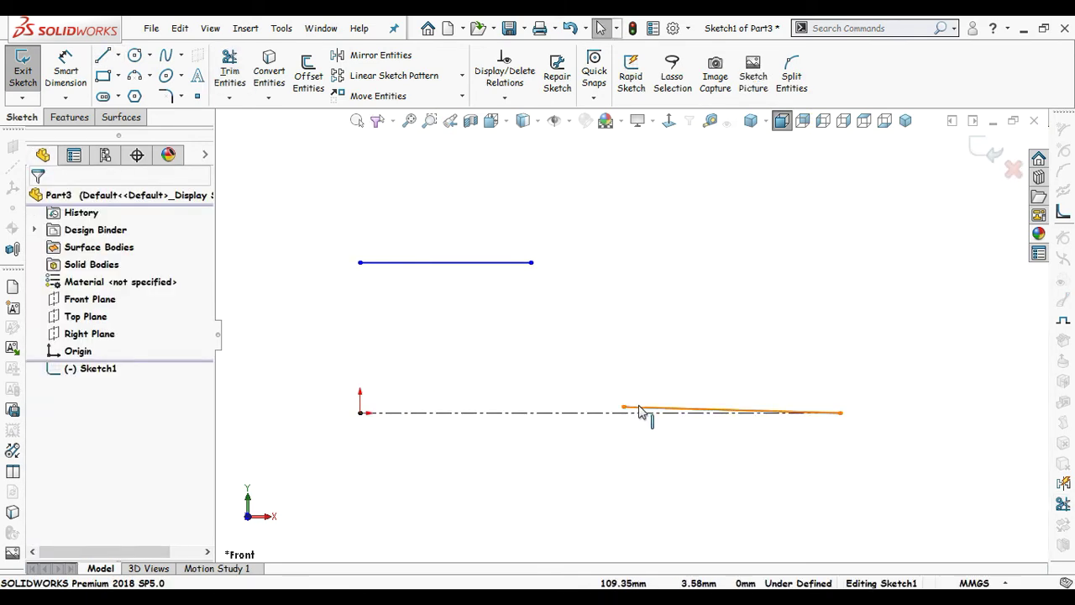
Step: Place the lower line's free endpoint on the construction line at about X 103 mm
click(646, 407)
click(638, 395)
scroll(632, 404, down, 2)
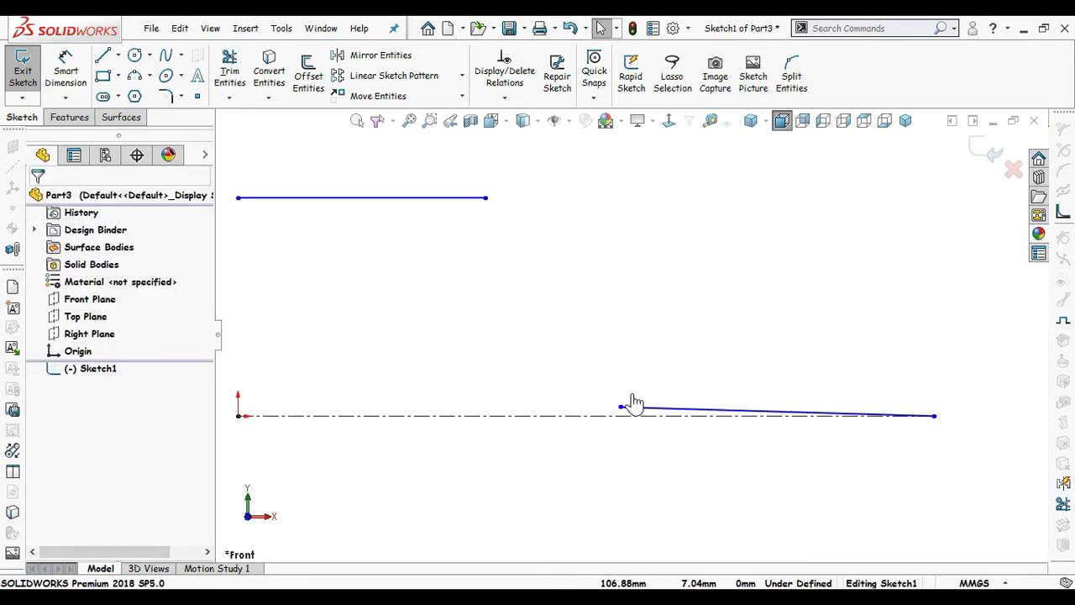
click(620, 408)
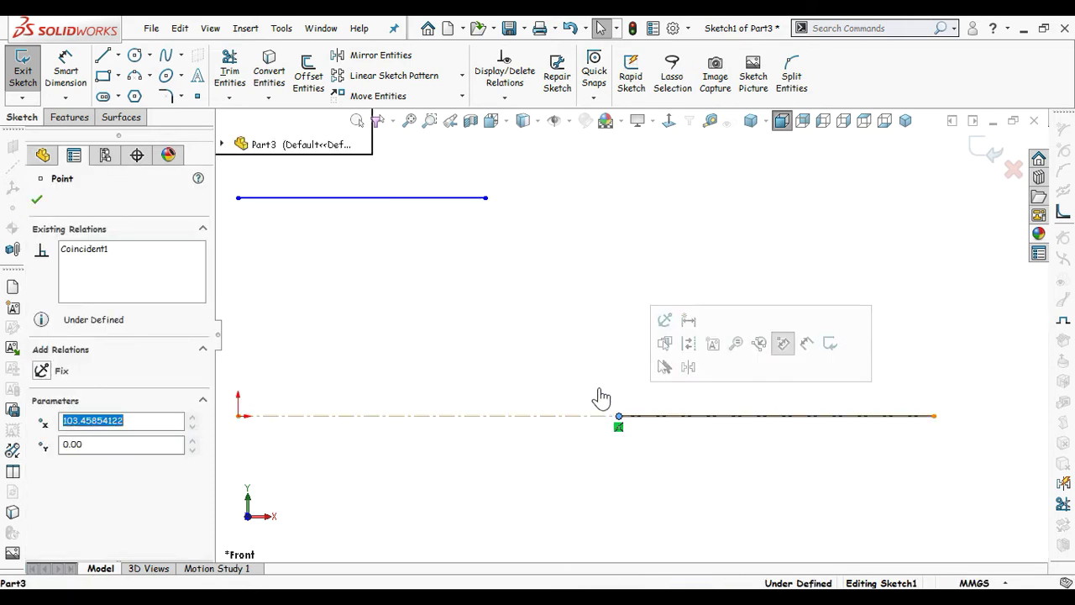
scroll(588, 374, up, 2)
key(Escape)
Step: Join the facing ends of the upper and lower lines with a two-point spline, and shorten the upper line from that end
key(s)
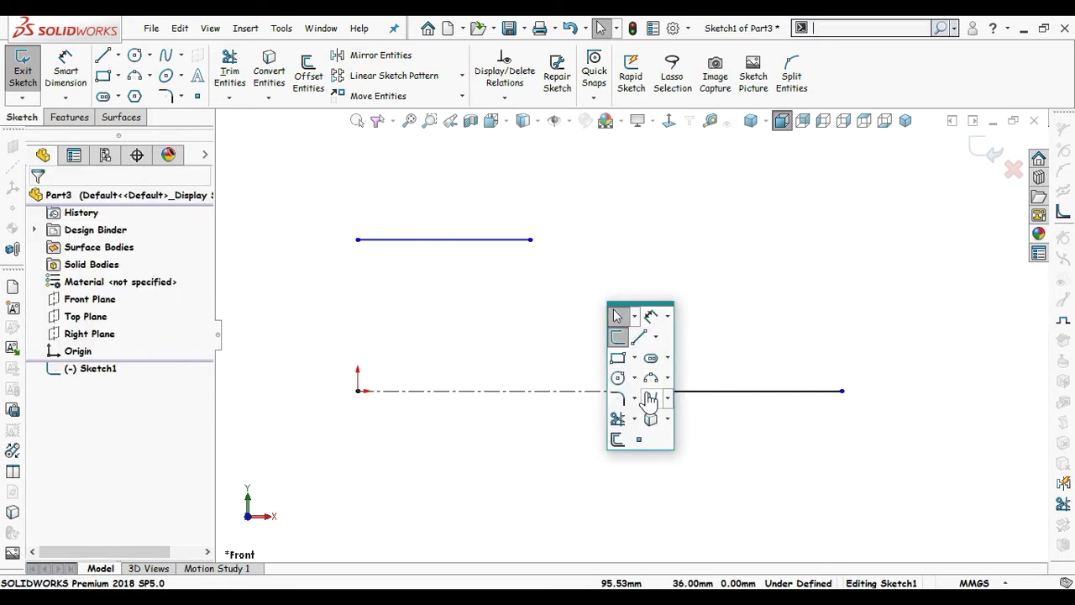
click(645, 398)
click(531, 239)
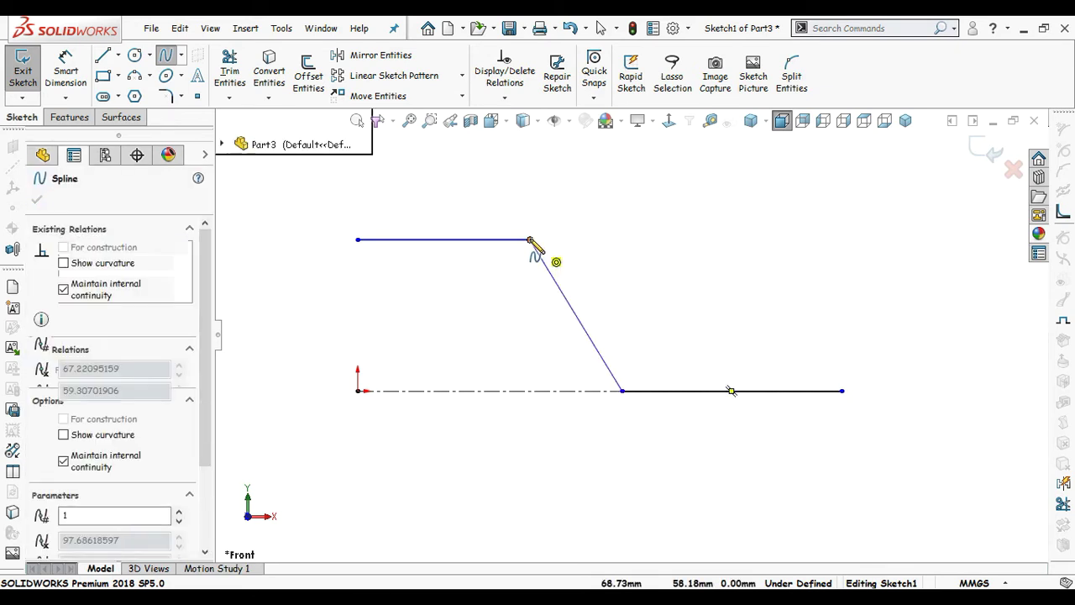
key(Escape)
key(Escape)
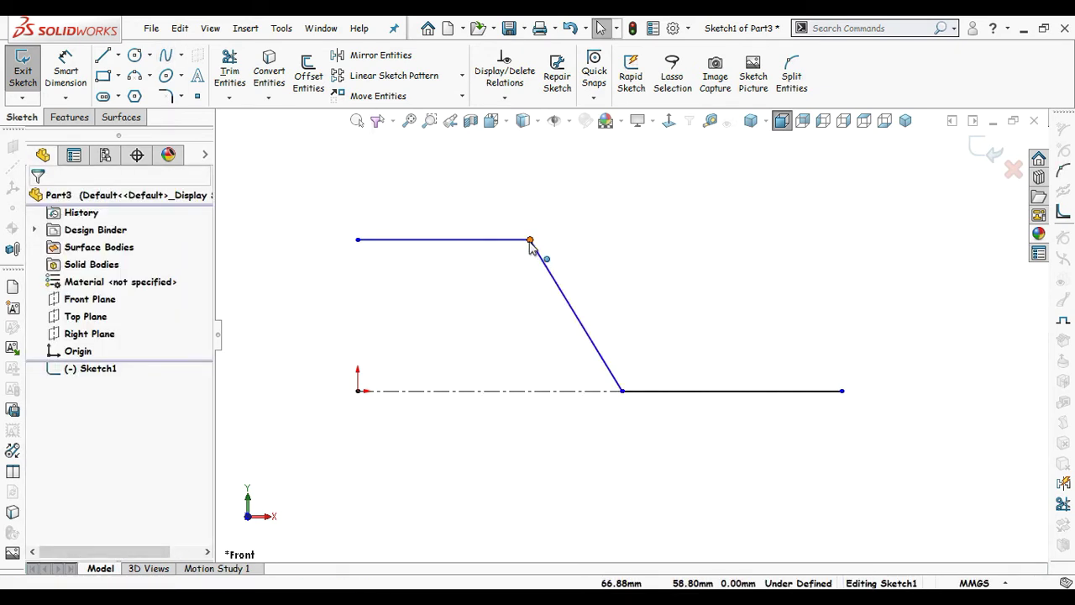
drag(530, 240, 478, 242)
click(497, 348)
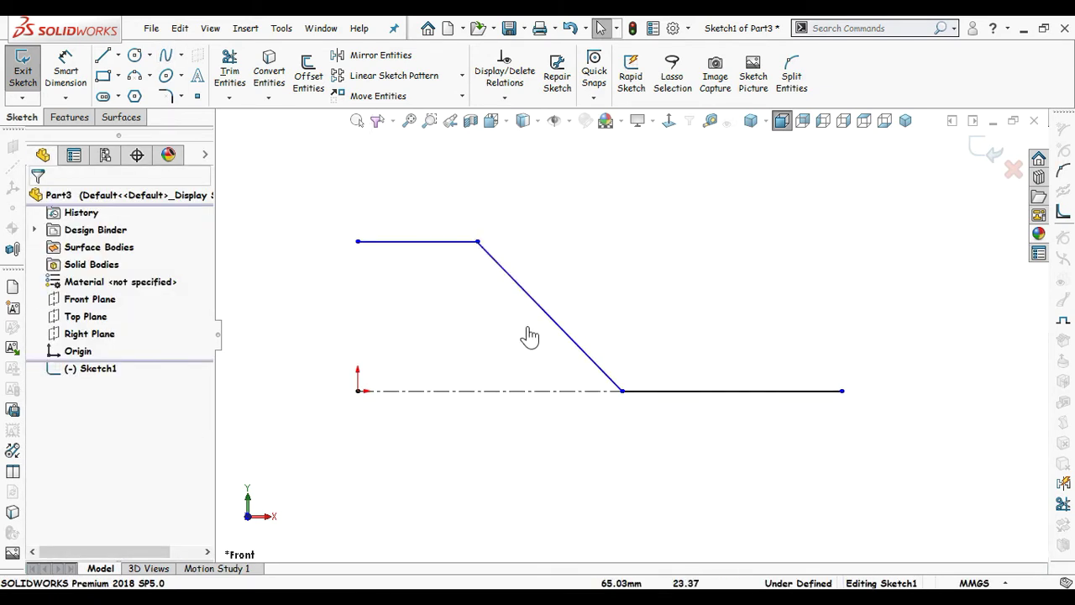
Step: Shape the spline into an S-curve by making the tangent handles at both its ends horizontal
click(542, 315)
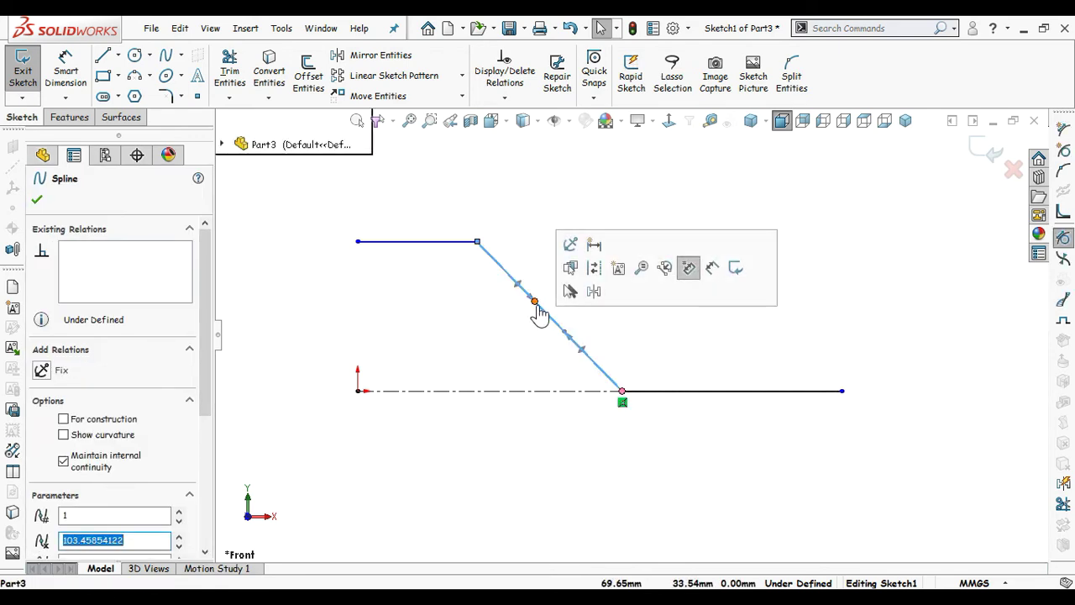
drag(540, 312, 552, 243)
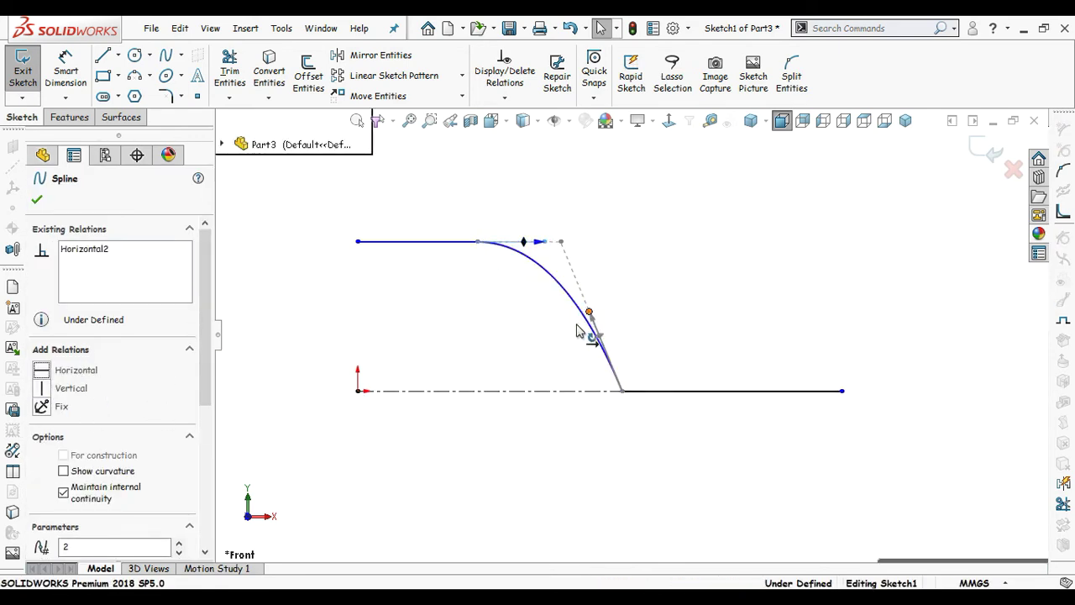
drag(577, 330, 562, 399)
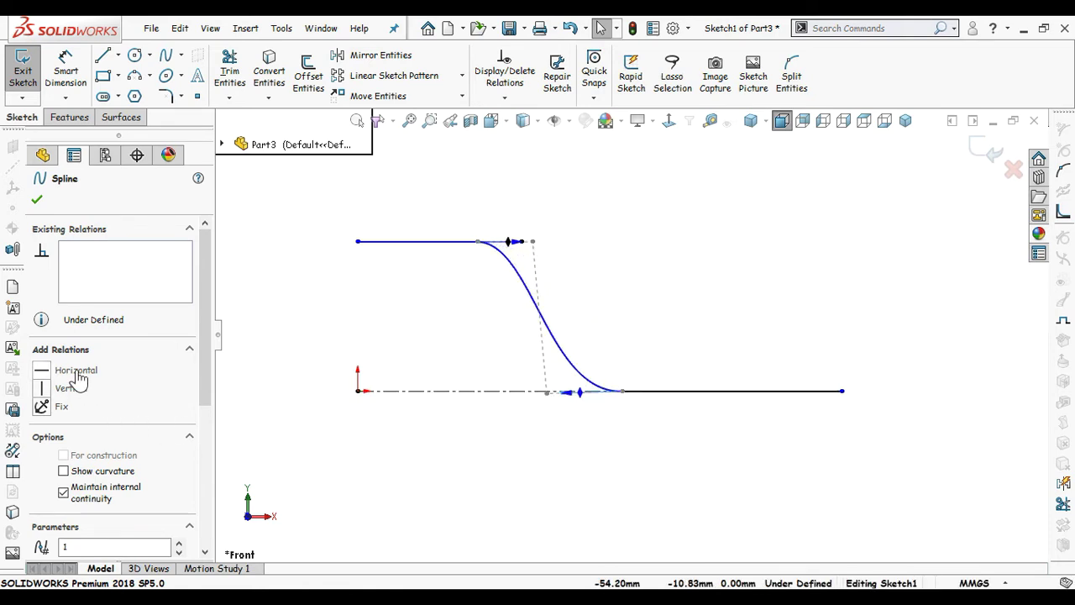
Step: Dimension the profile's overall horizontal length, from the upper line's free end to the lower line's outer end, as 124.47 mm
right_drag(676, 402, 658, 335)
scroll(632, 334, up, 3)
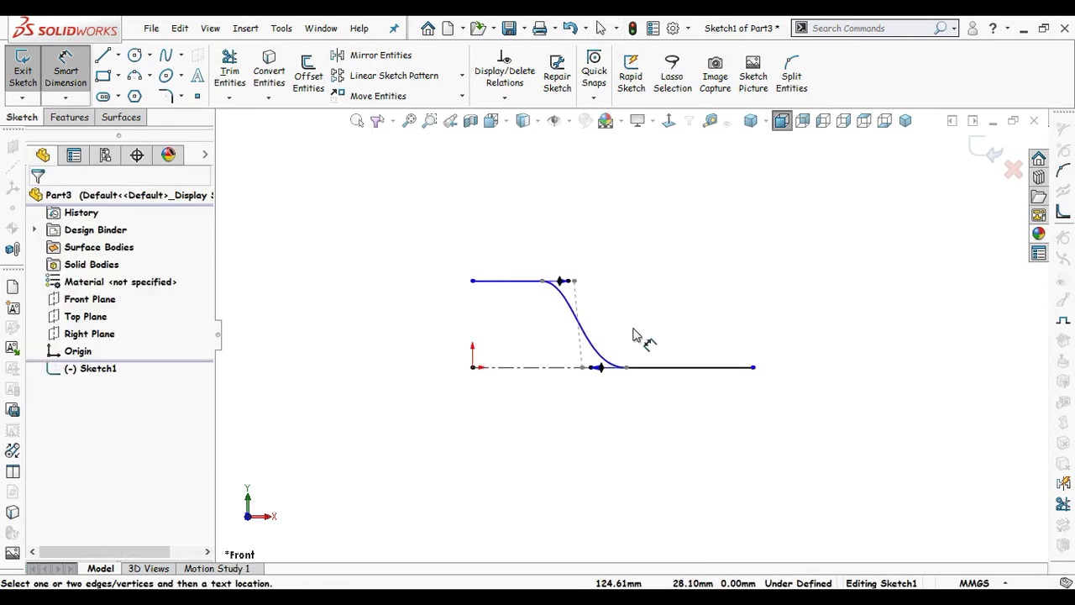
click(473, 283)
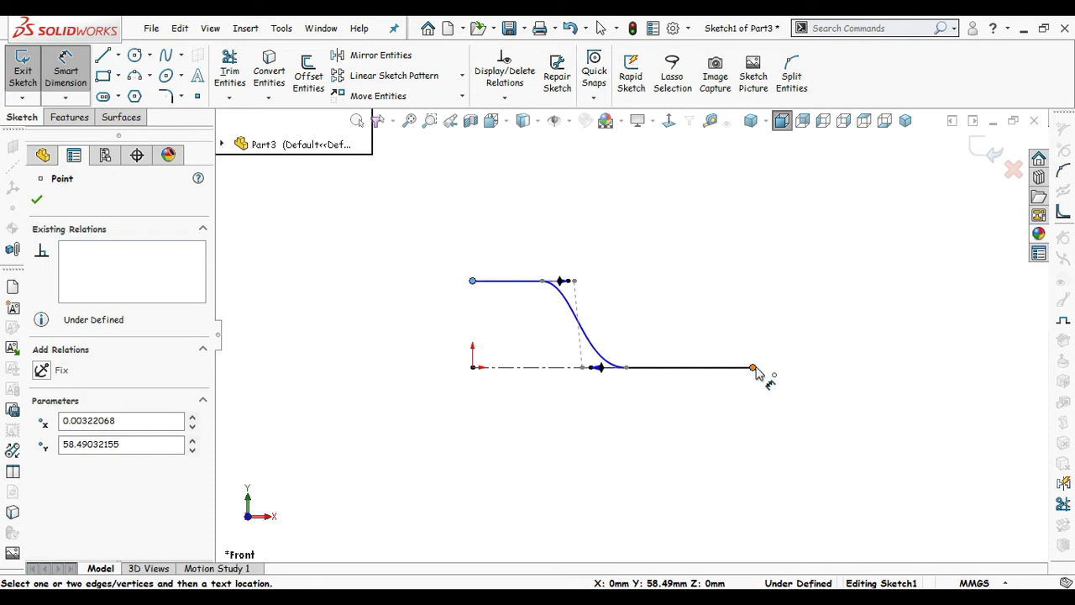
click(754, 367)
click(681, 223)
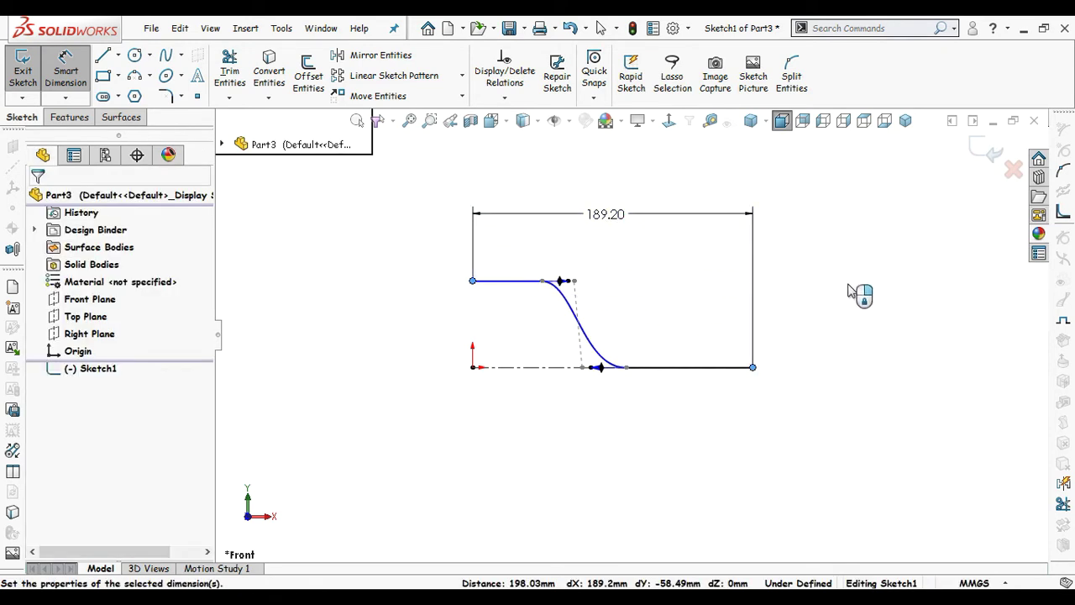
text(124.4)
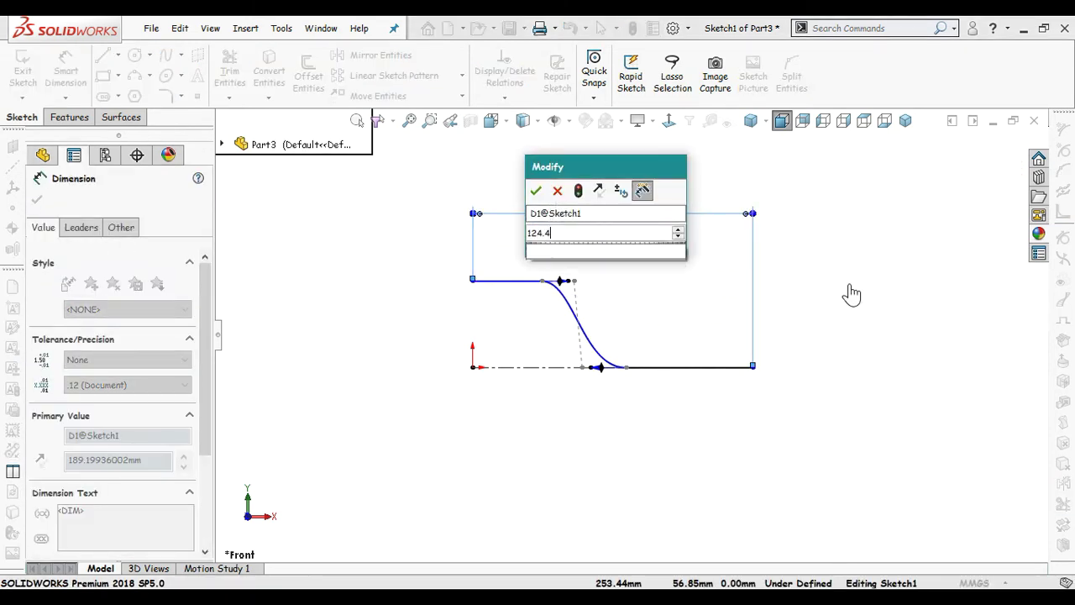
text(7)
key(Return)
click(823, 315)
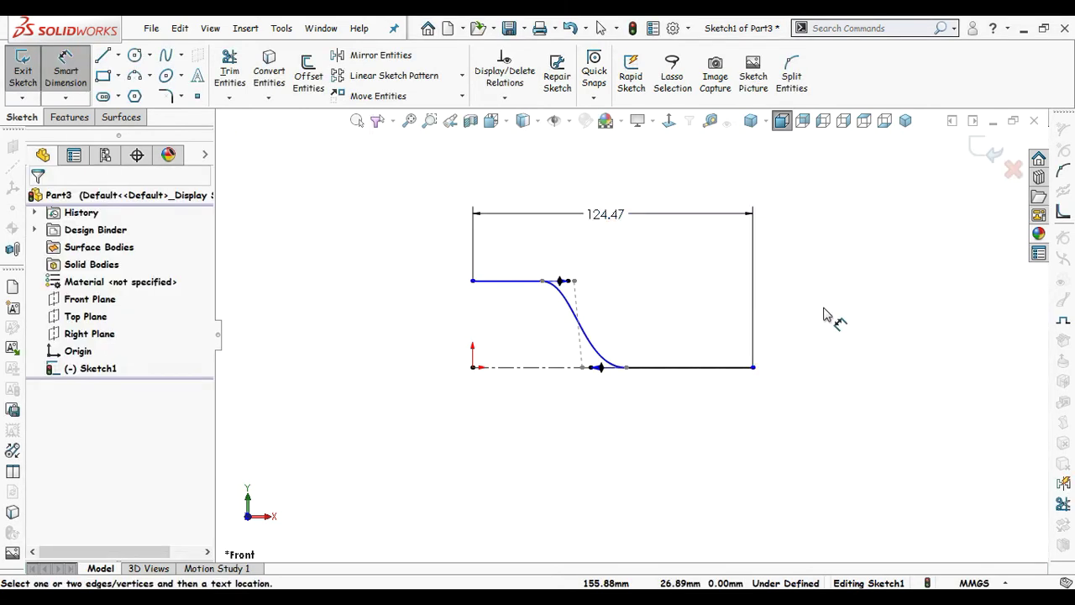
Step: Set the vertical distance between the construction line and the upper horizontal line to 29 mm
scroll(640, 322, down, 1)
click(482, 378)
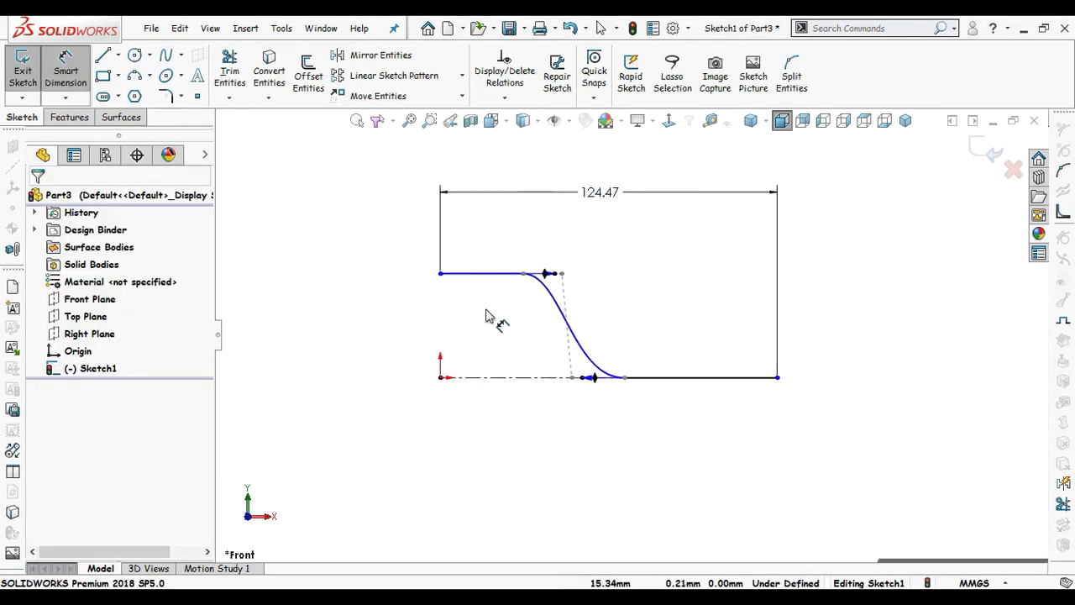
click(497, 274)
click(351, 334)
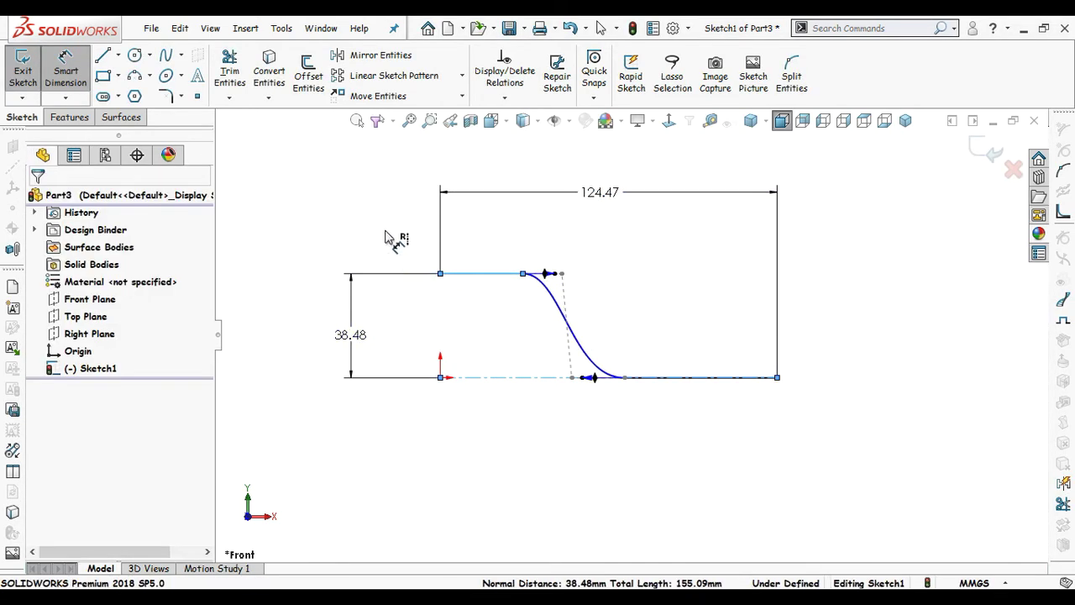
text(29)
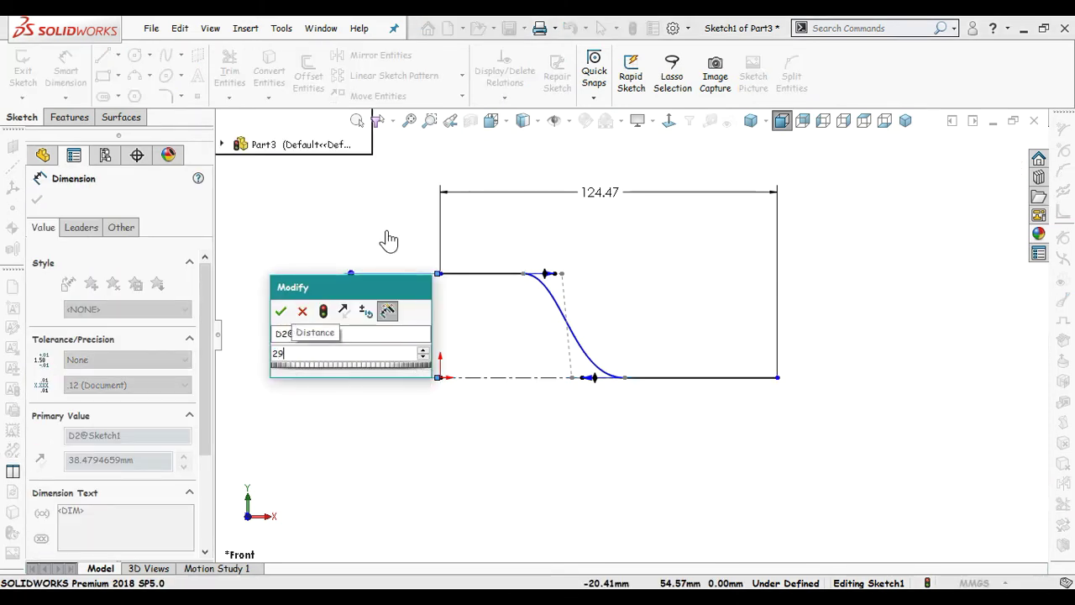
key(Return)
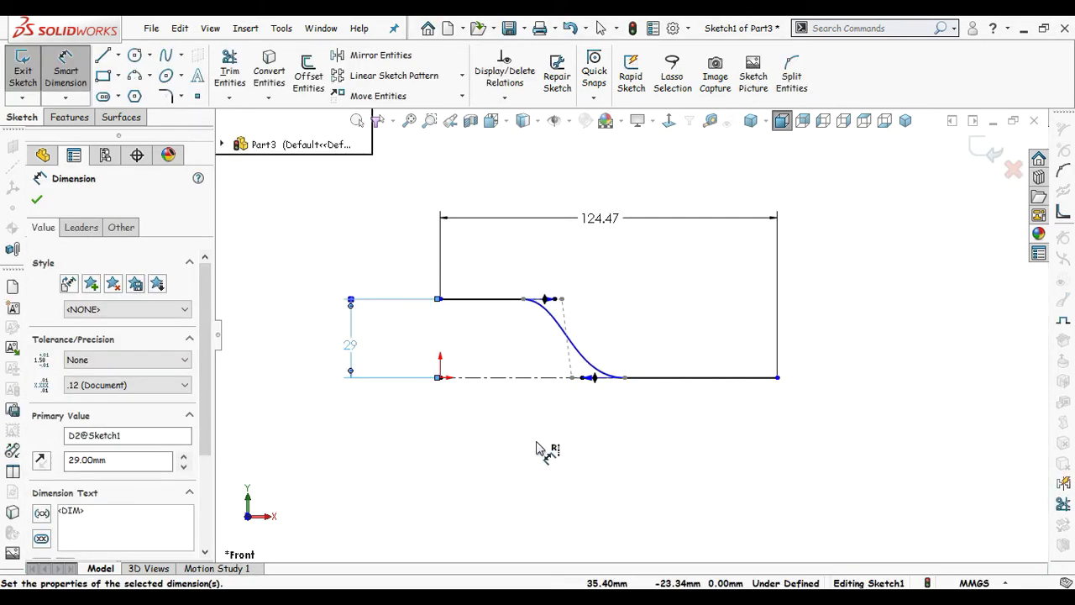
click(539, 442)
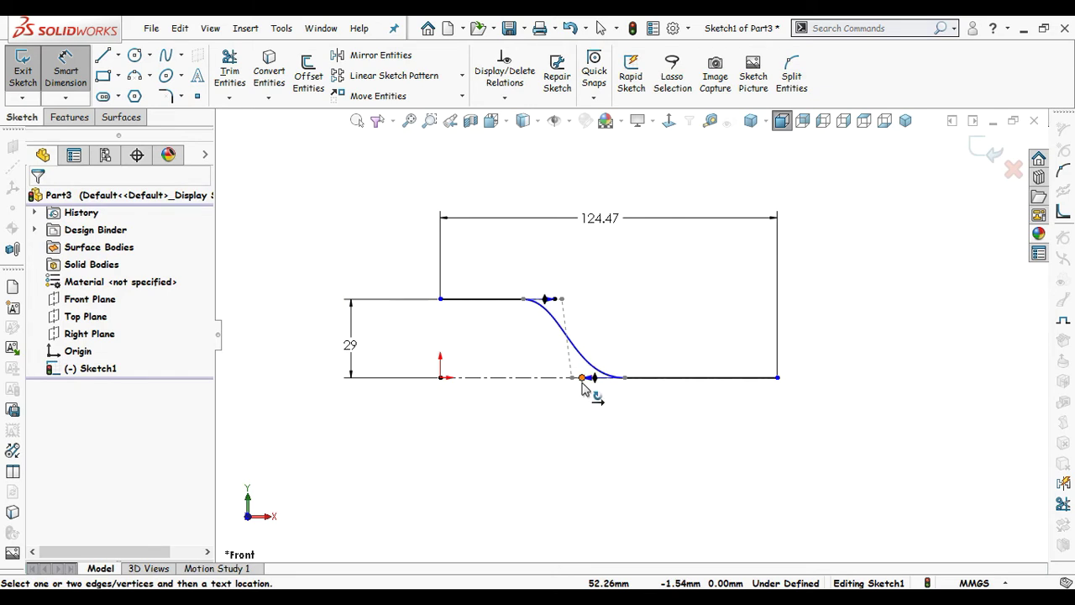
Step: Dimension the tangent handle at the spline's lower end with a value of 87.56
click(582, 381)
click(549, 427)
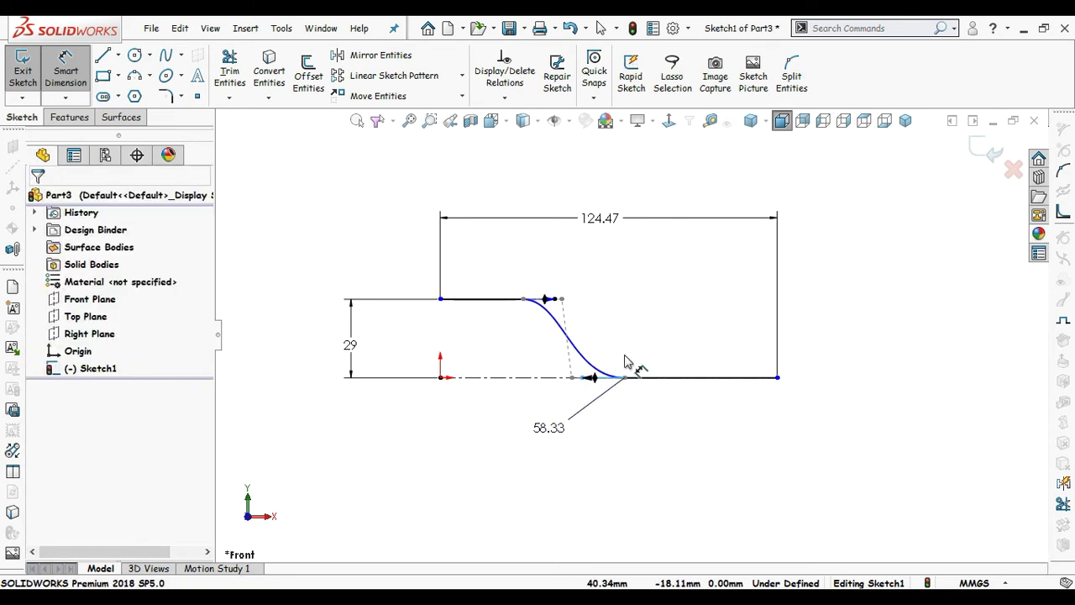
click(691, 281)
text(87)
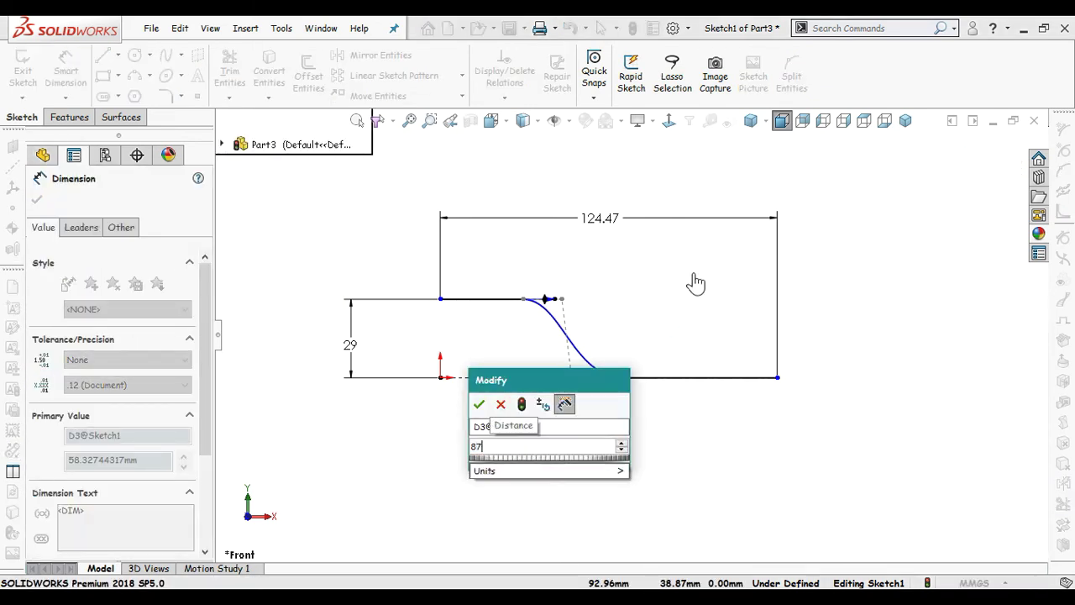
text(.56)
key(Return)
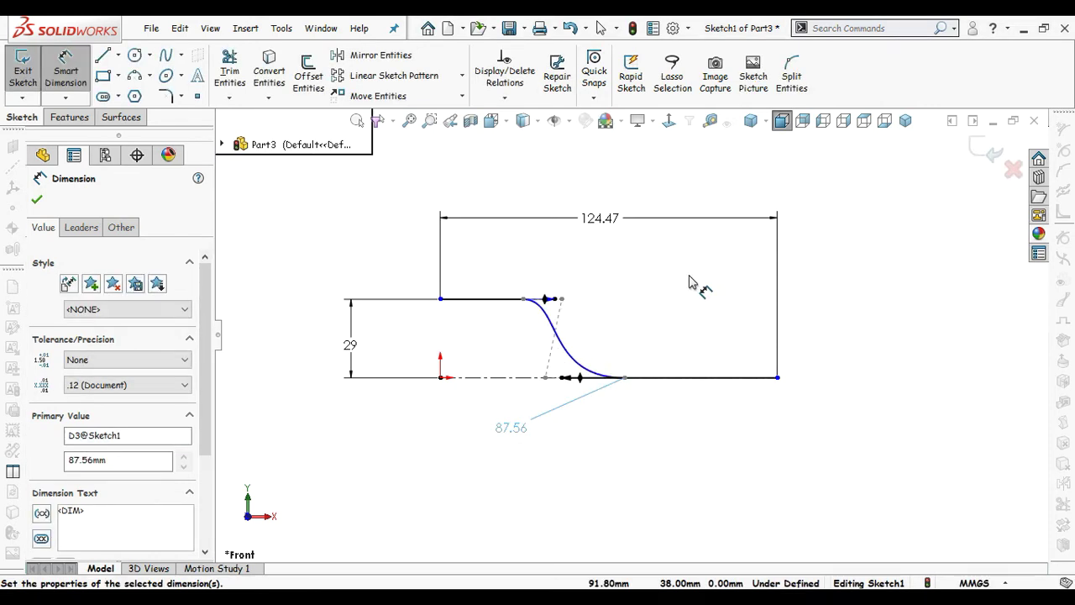
click(575, 336)
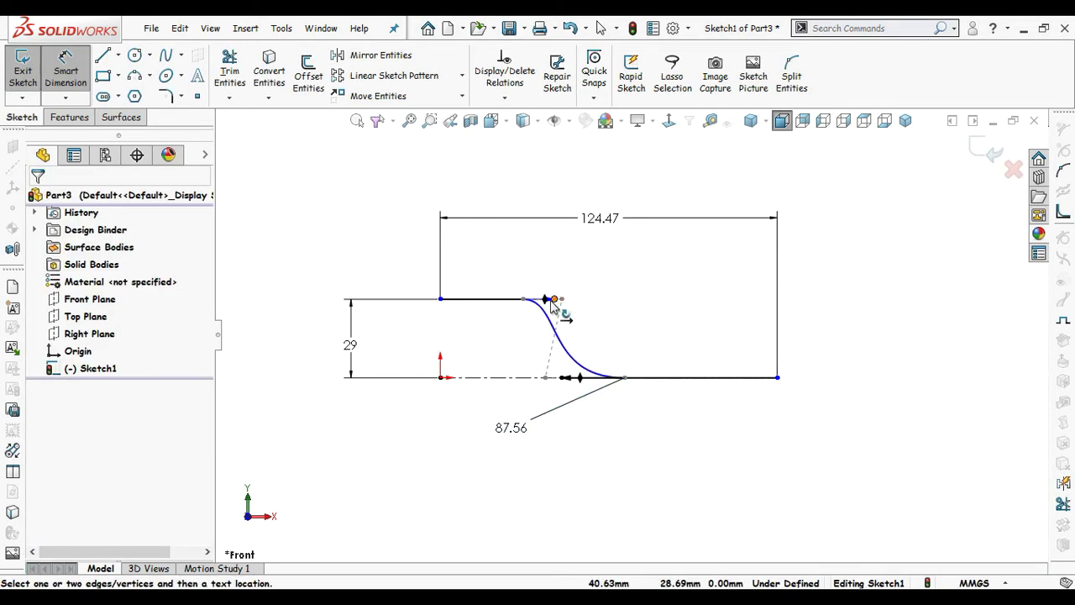
Step: Dimension the tangent handle at the spline's upper end with a value of 72.5
click(552, 305)
click(619, 271)
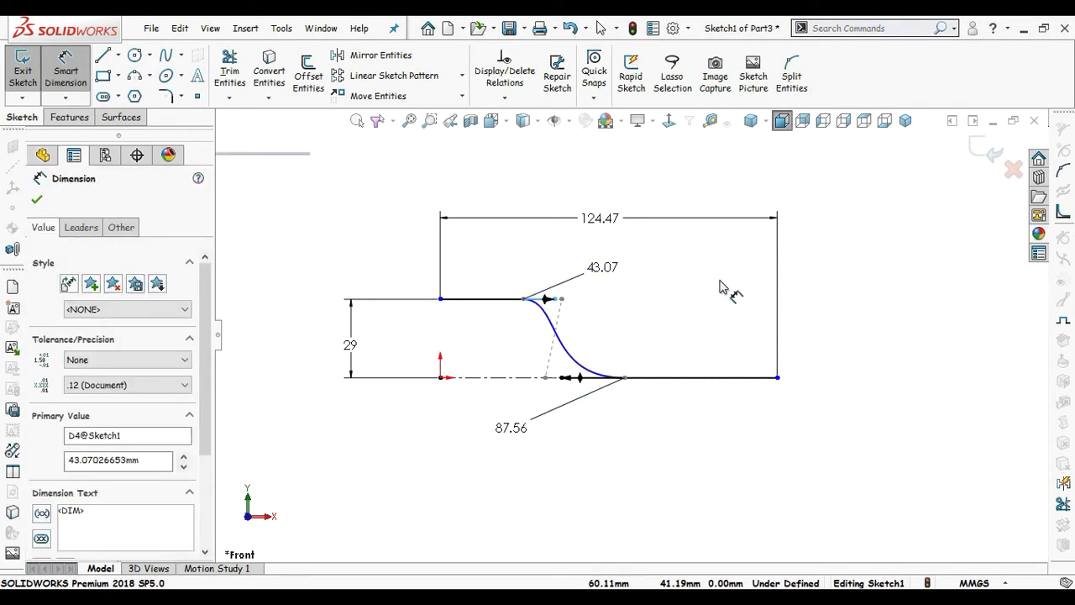
text(72)
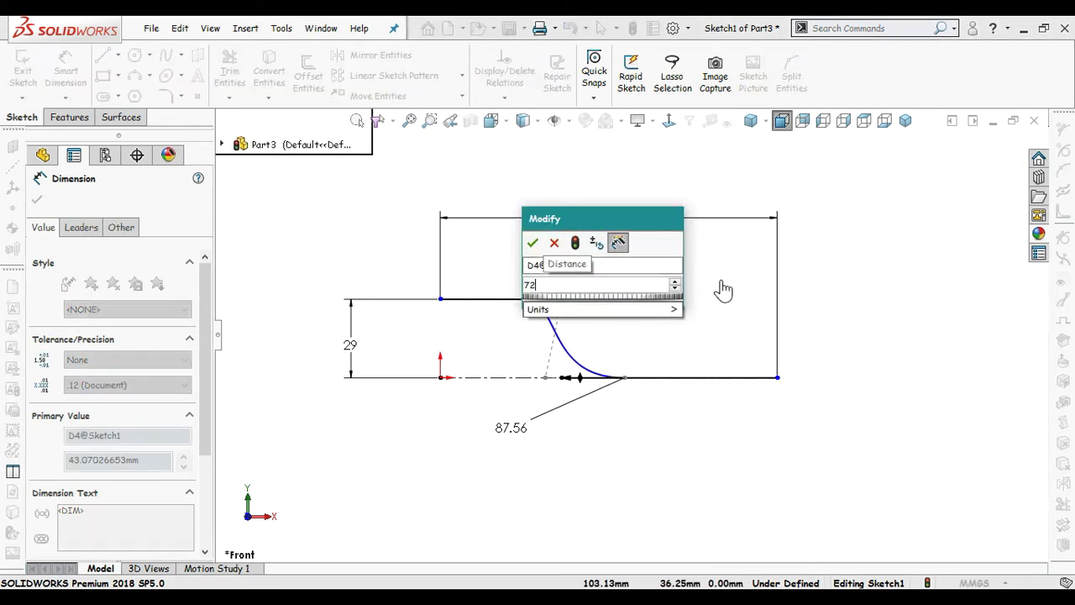
text(.5)
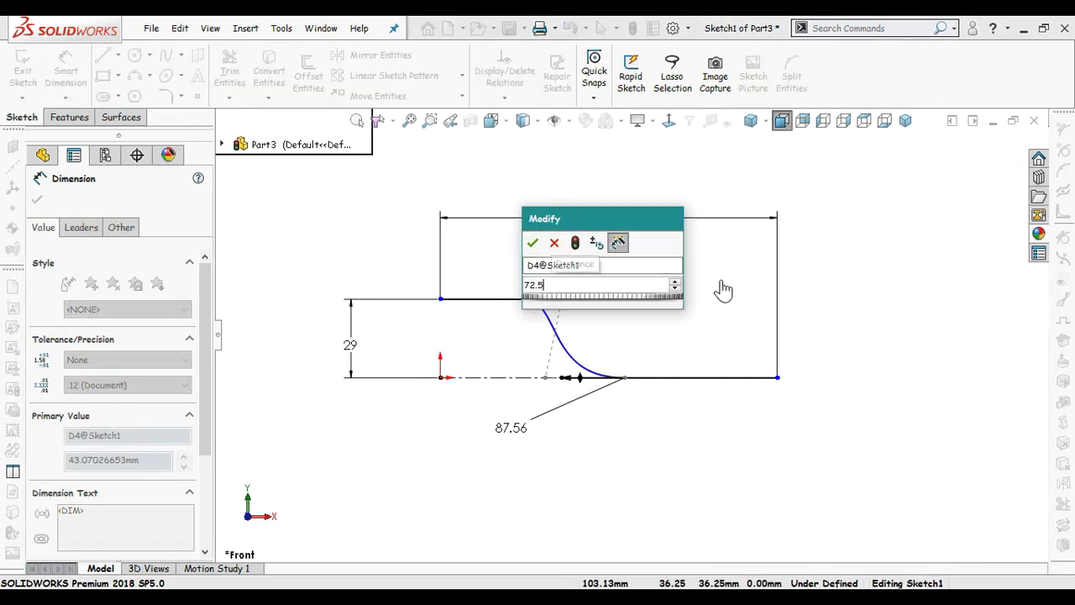
key(Return)
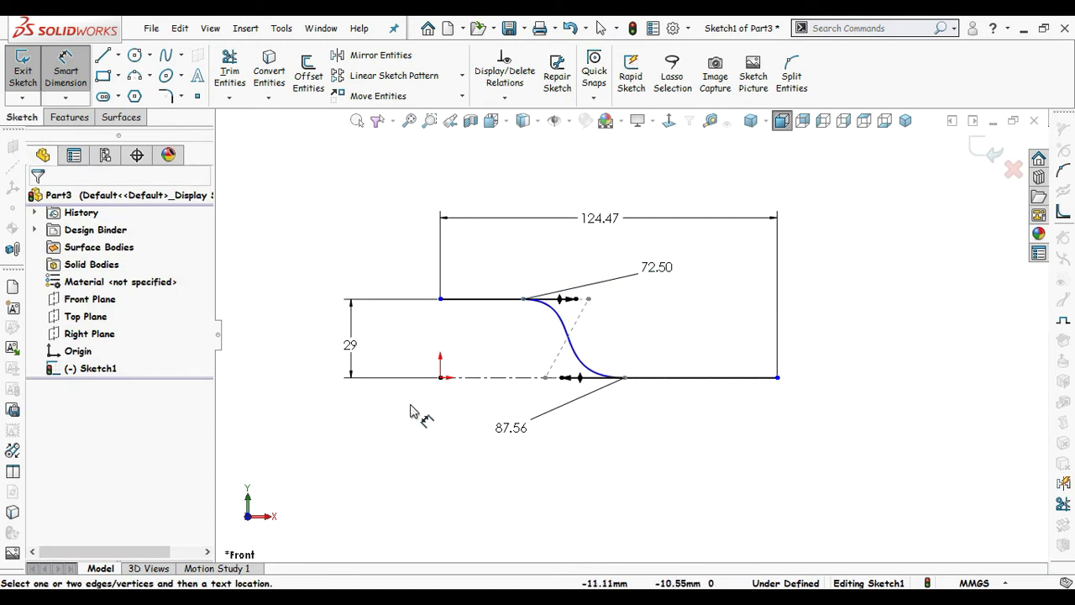
Step: Set the horizontal distance from the origin to the spline's upper endpoint to 20.82 mm
click(440, 377)
click(522, 299)
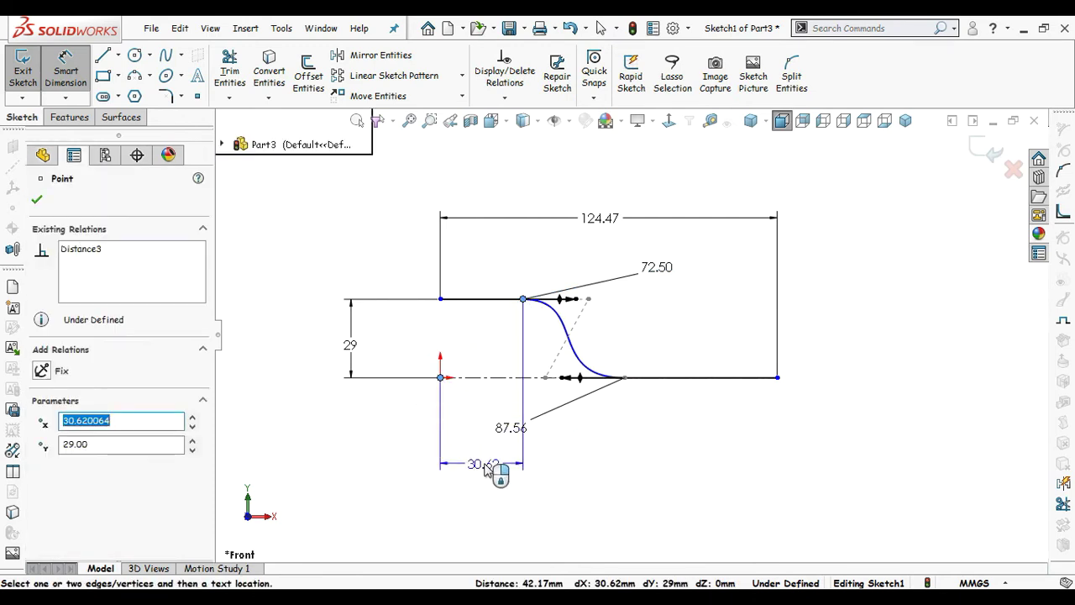
click(486, 469)
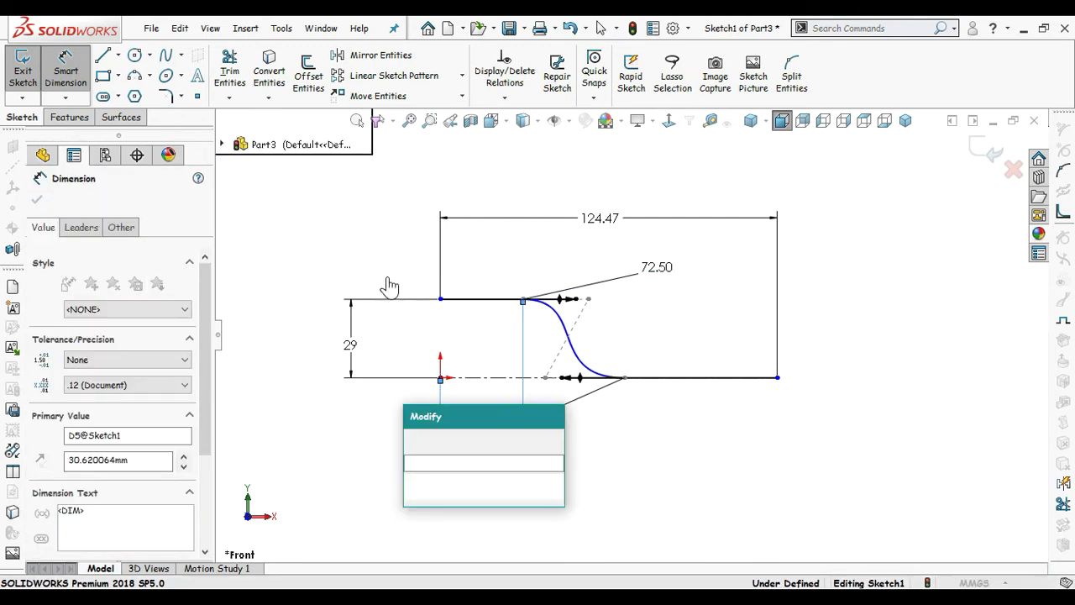
text(20.82)
key(Return)
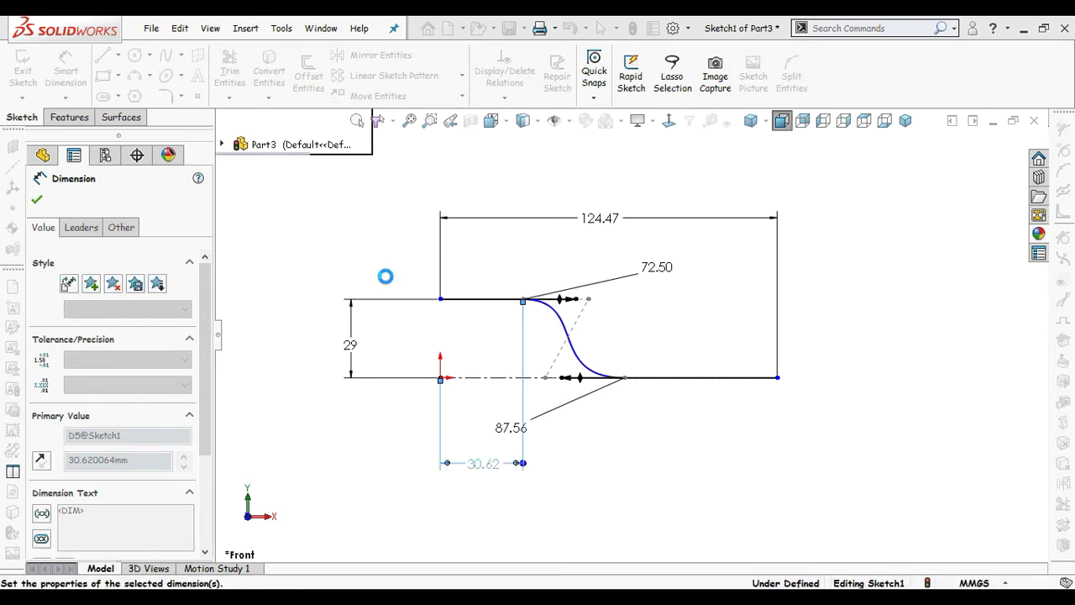
Step: Set the horizontal distance from the origin to the spline's lower endpoint to 76.95 mm, and exit the sketch
click(441, 378)
click(625, 377)
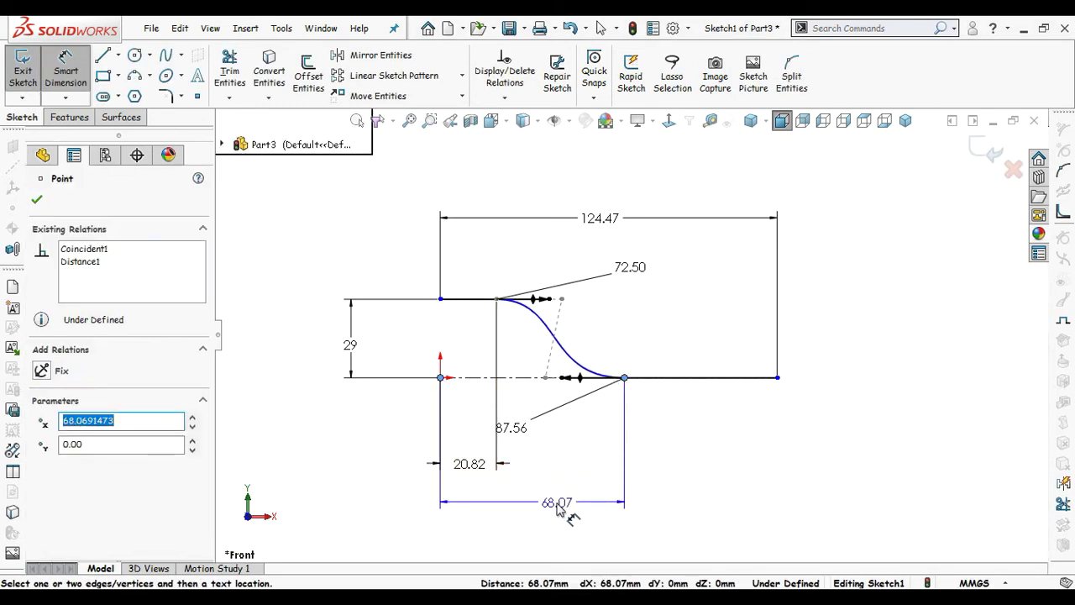
click(557, 503)
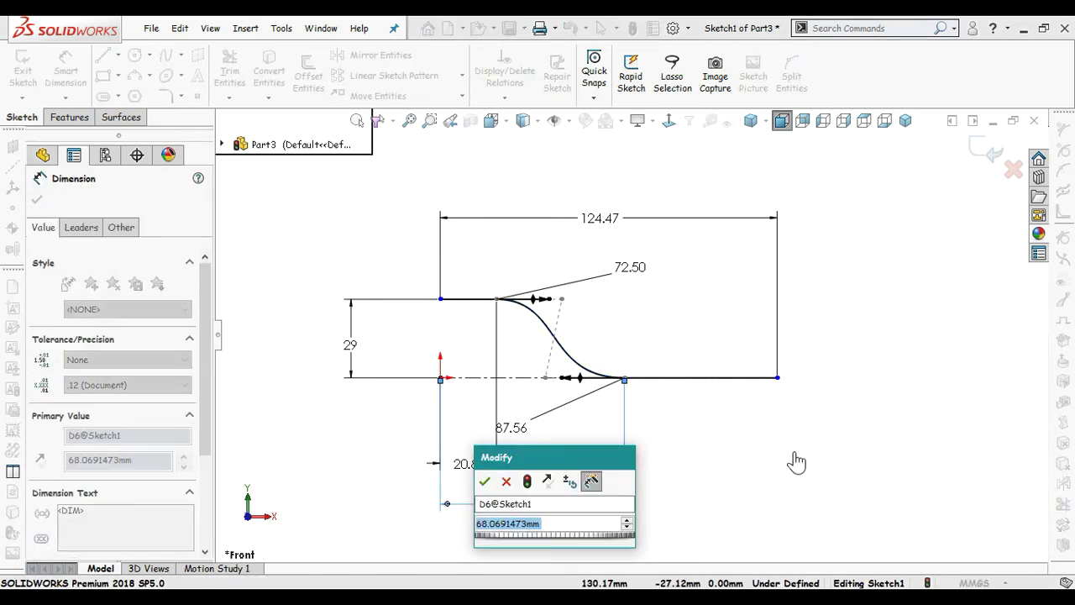
text(76.95)
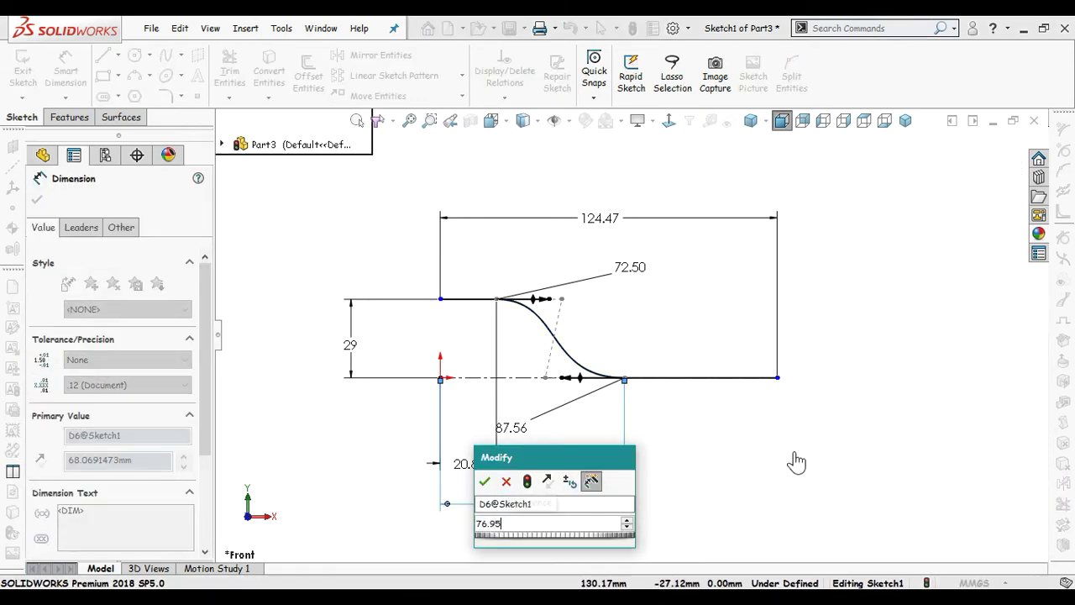
key(Return)
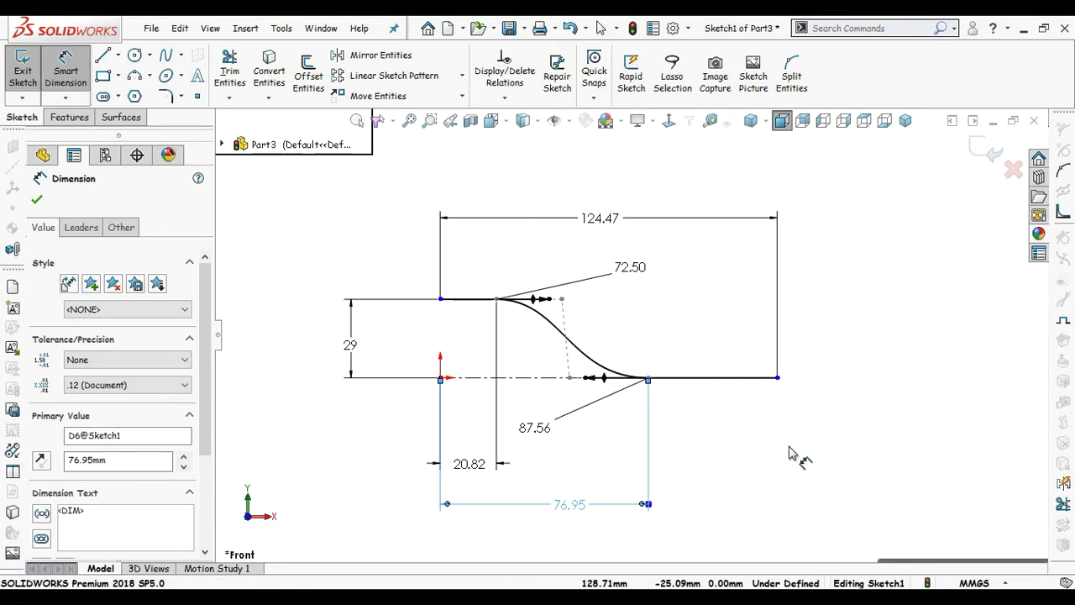
key(Escape)
right_drag(862, 446, 927, 216)
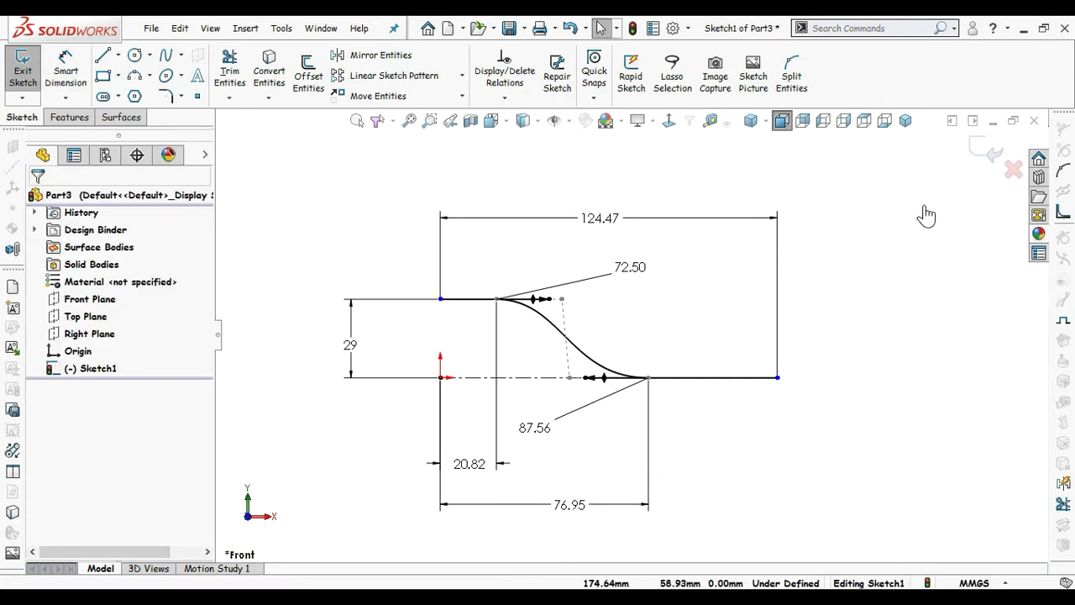
click(981, 151)
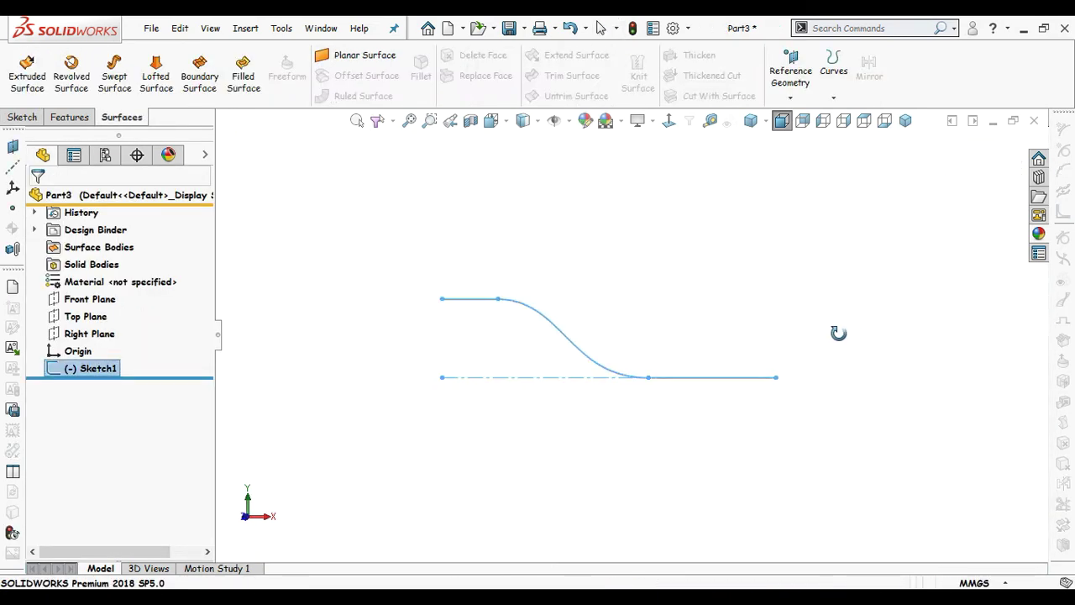
Step: Create a reference plane perpendicular to the lower line through its outer endpoint, and start a sketch on that plane
middle_drag(838, 333, 799, 368)
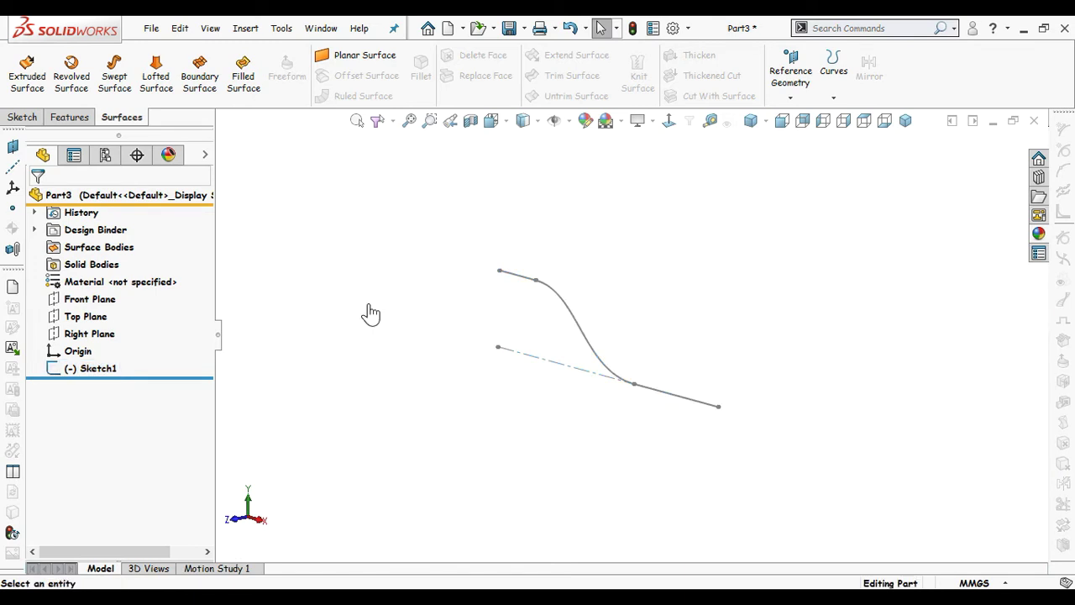
click(14, 149)
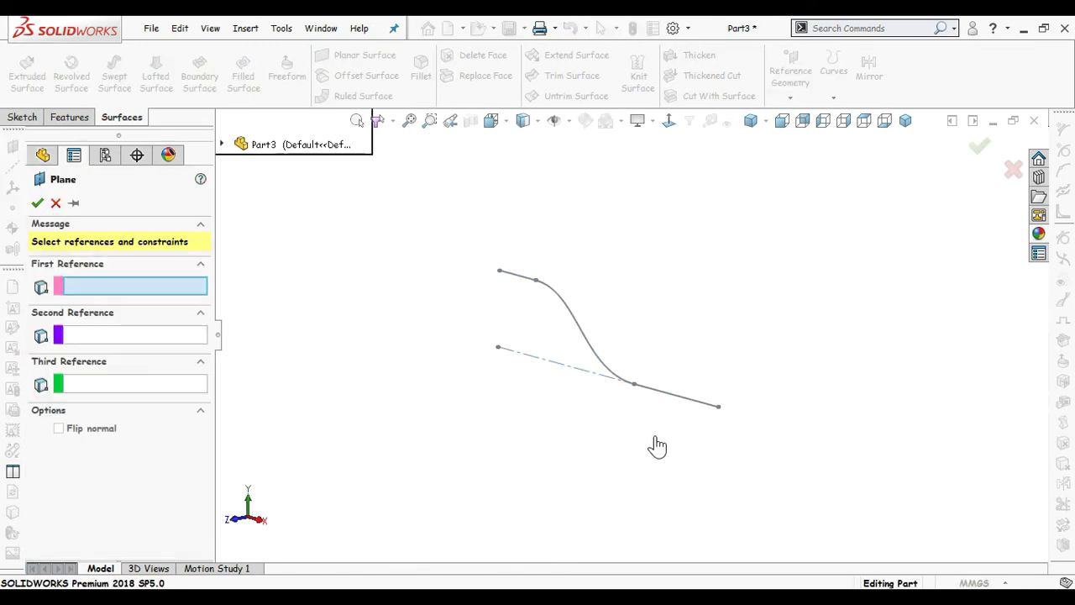
click(708, 403)
click(719, 408)
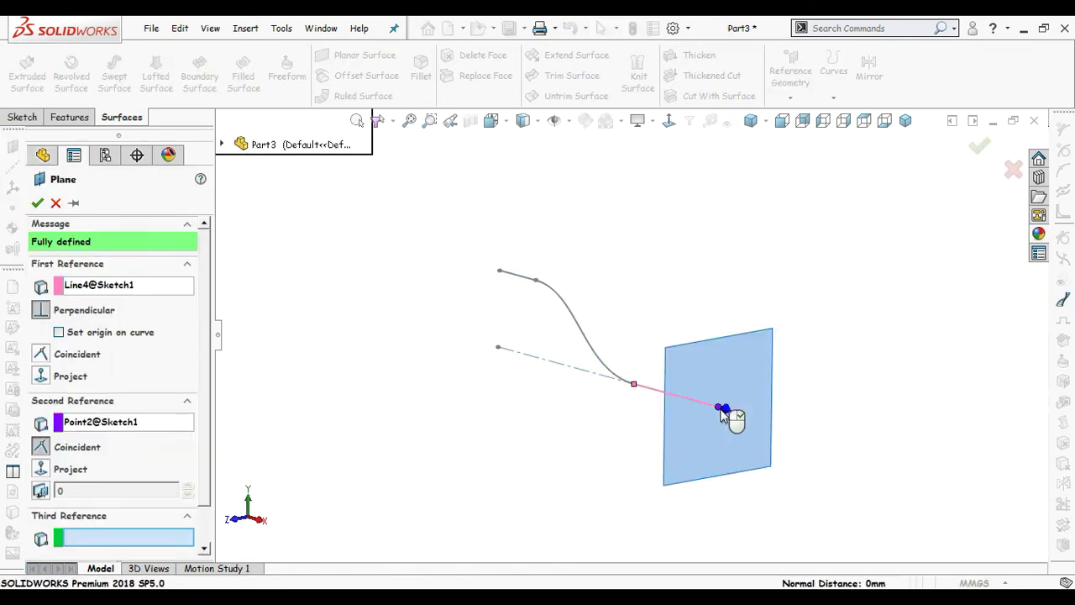
right_click(744, 433)
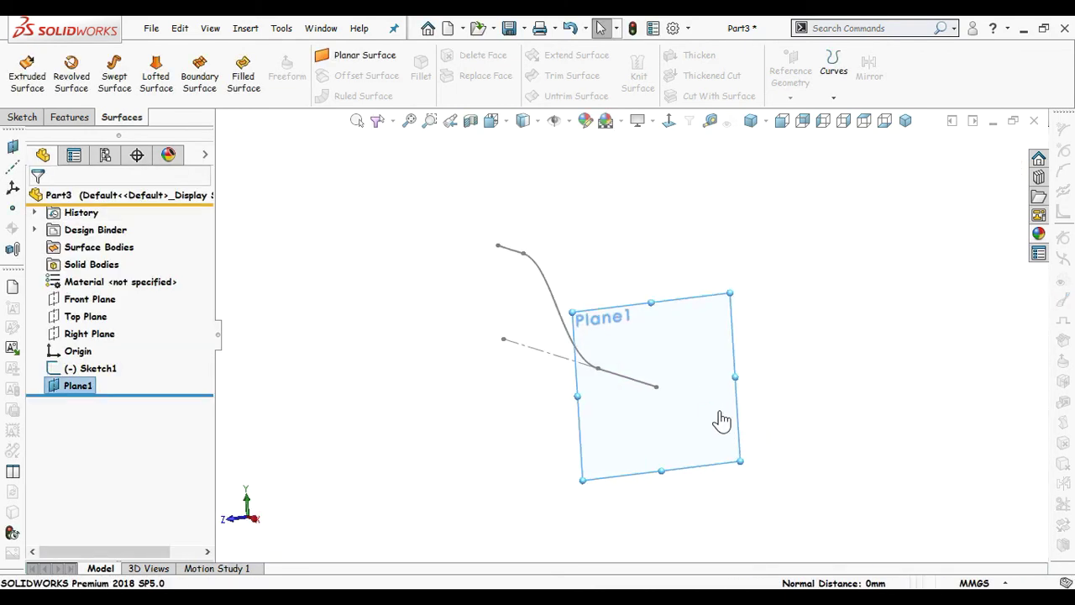
click(778, 348)
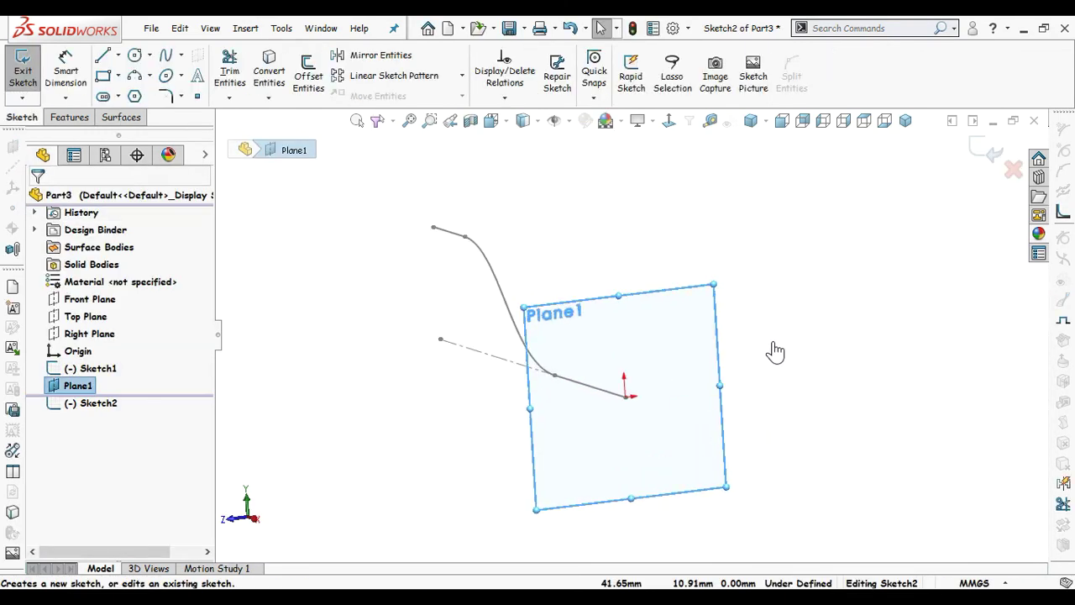
Step: Sketch a circle about 18 mm in diameter centred on the path's lower endpoint at the sketch origin
key(s)
click(790, 420)
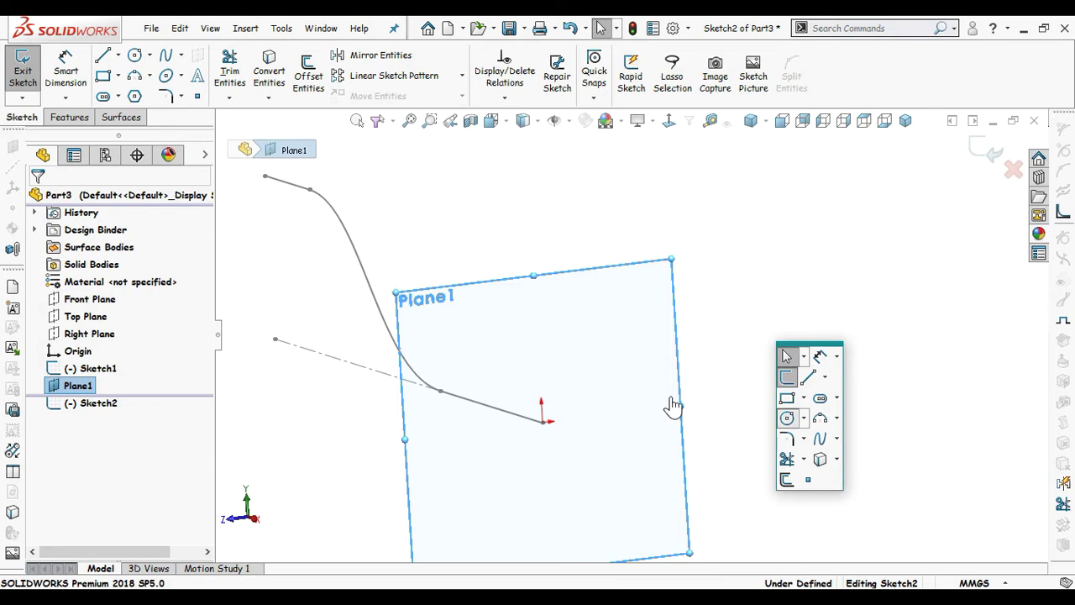
click(544, 421)
click(558, 376)
Step: Dimension the circle's diameter at 25.12 mm
right_drag(611, 411, 610, 324)
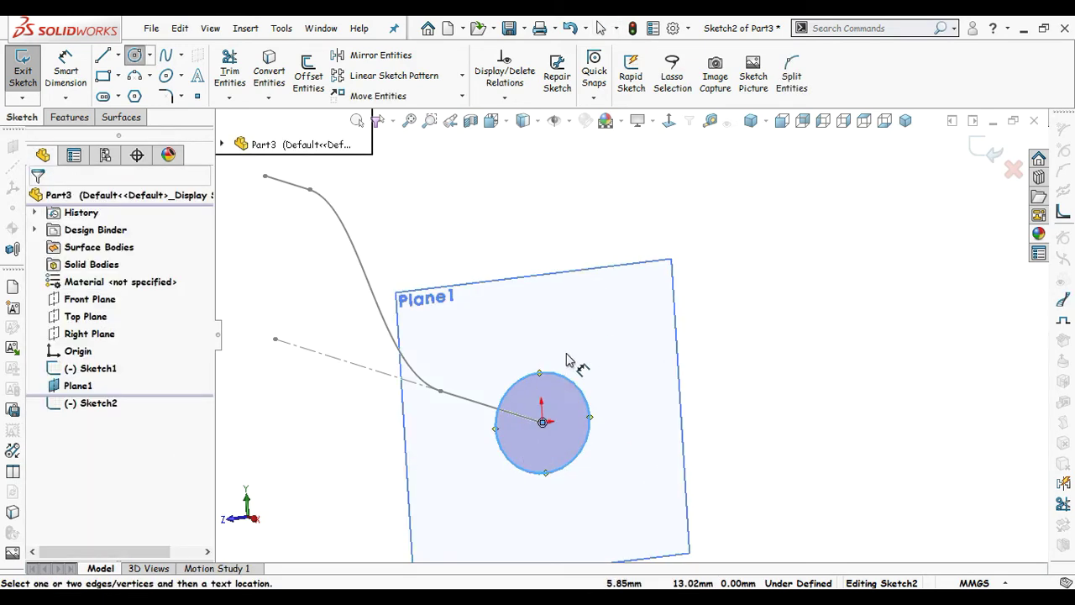
click(564, 371)
click(613, 334)
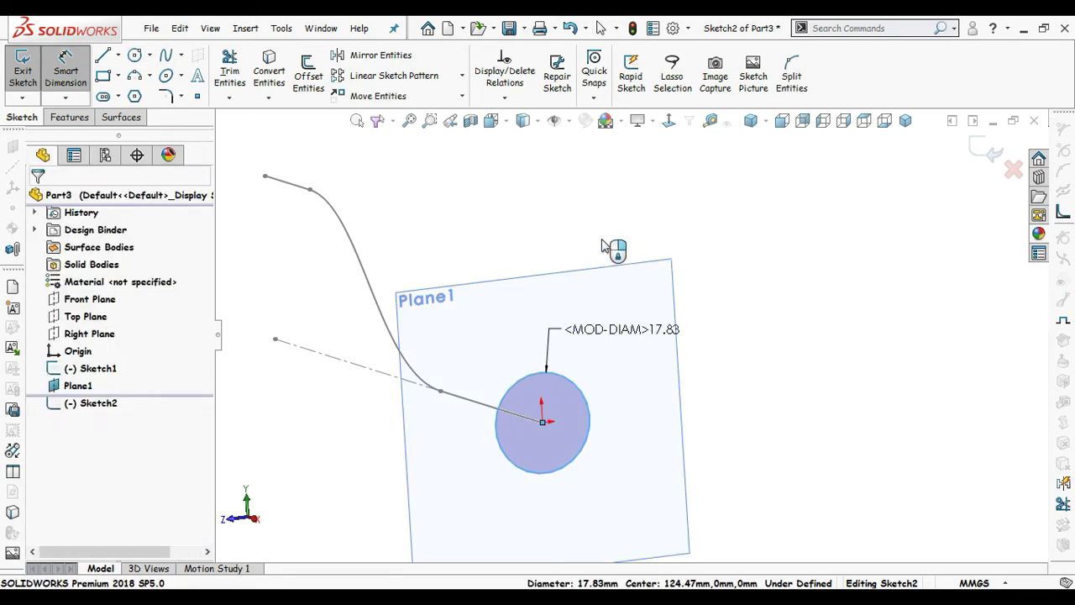
text(25.12)
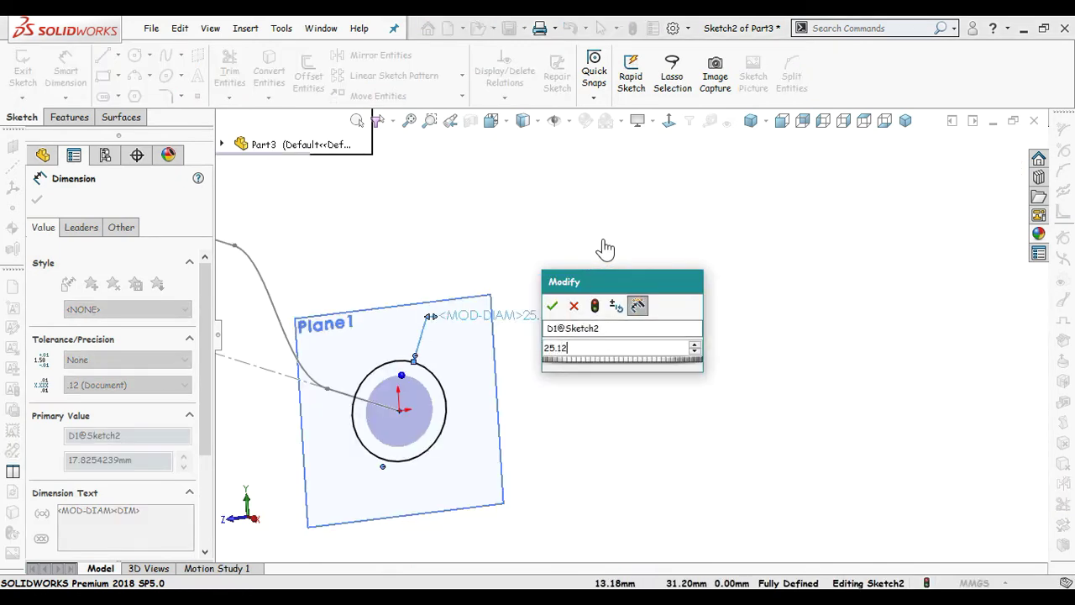
key(Return)
click(654, 241)
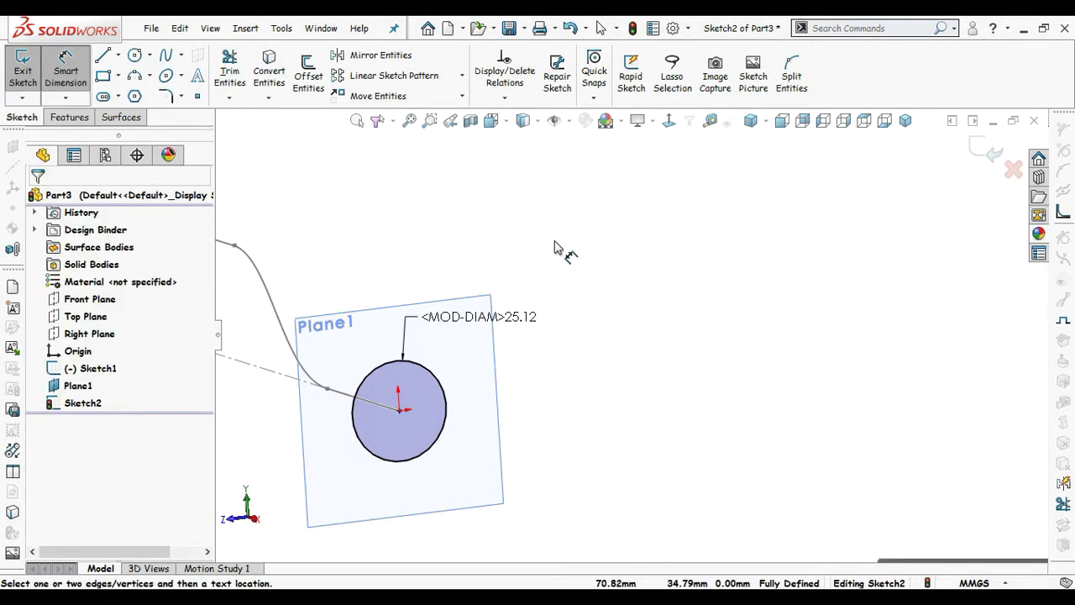
key(Escape)
Step: Sweep the circle along the line-and-spline path as a thin feature
ctrl+middle_drag(437, 258, 588, 277)
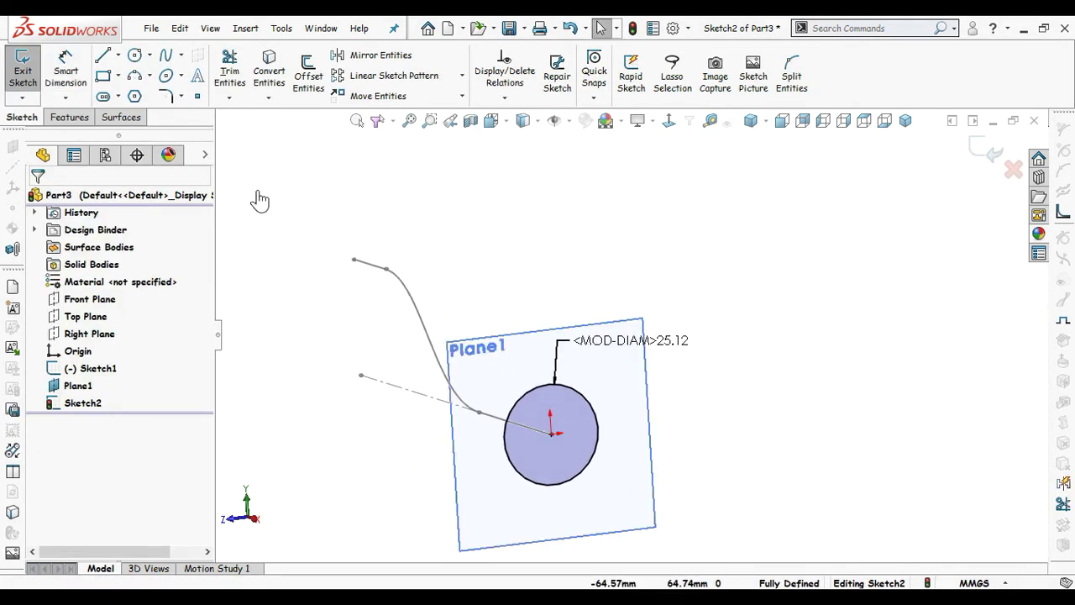
click(69, 117)
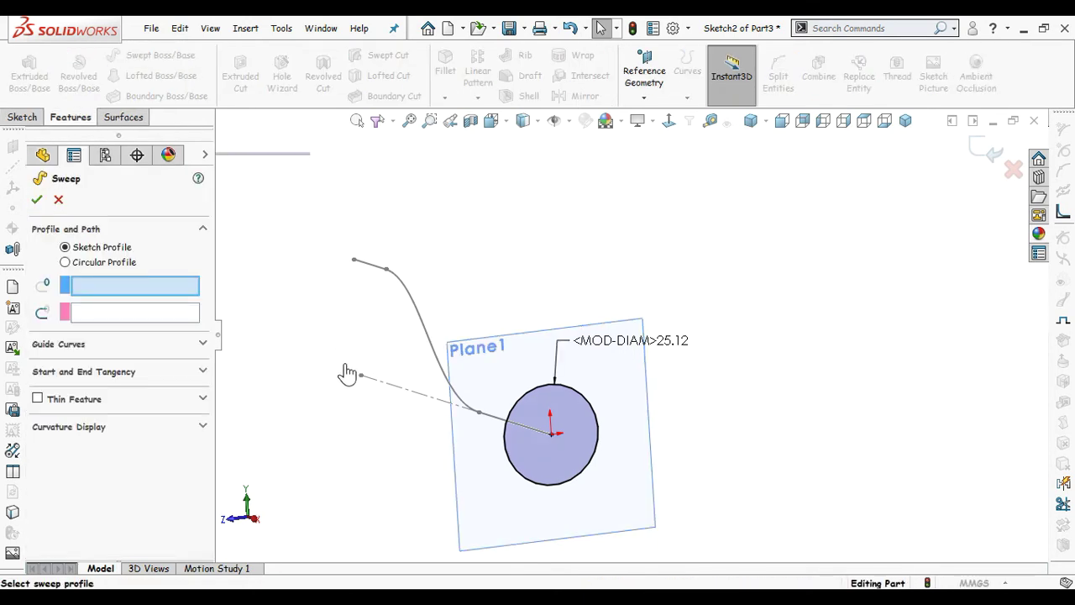
click(523, 406)
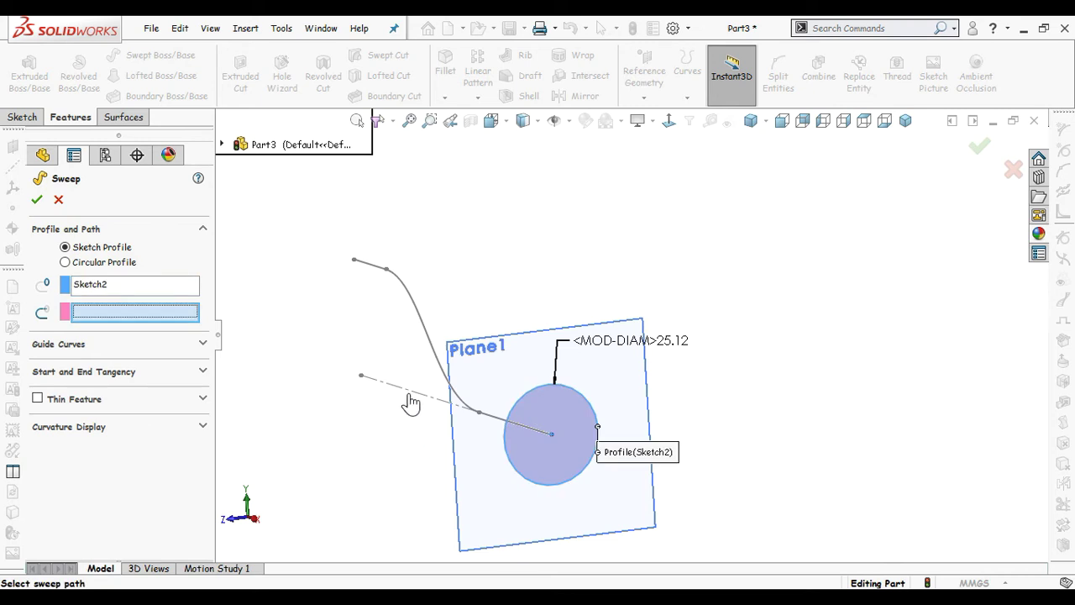
click(434, 353)
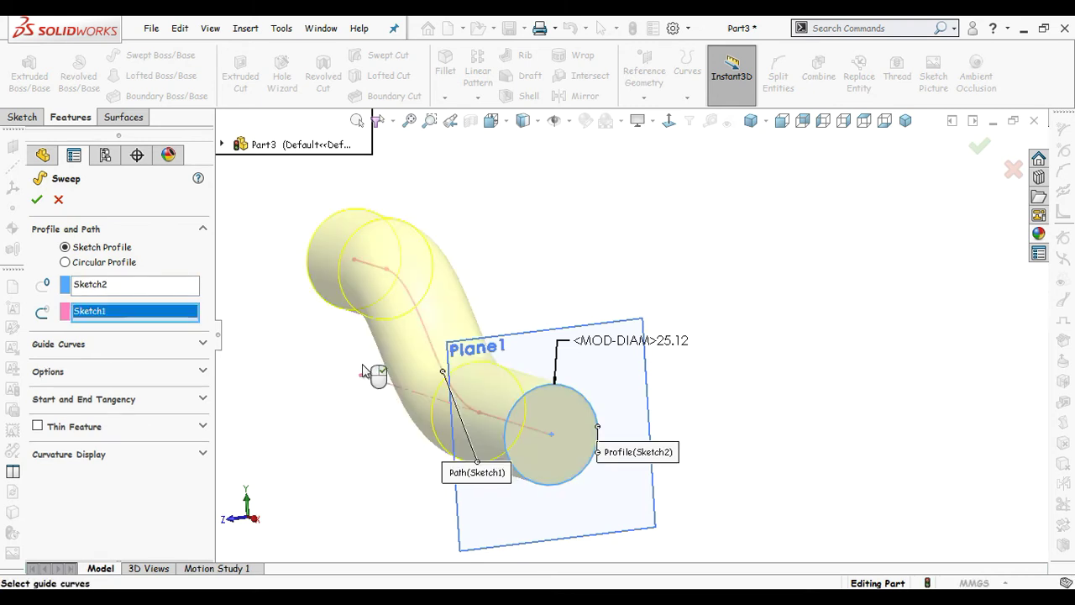
scroll(332, 409, up, 3)
middle_drag(332, 437, 382, 449)
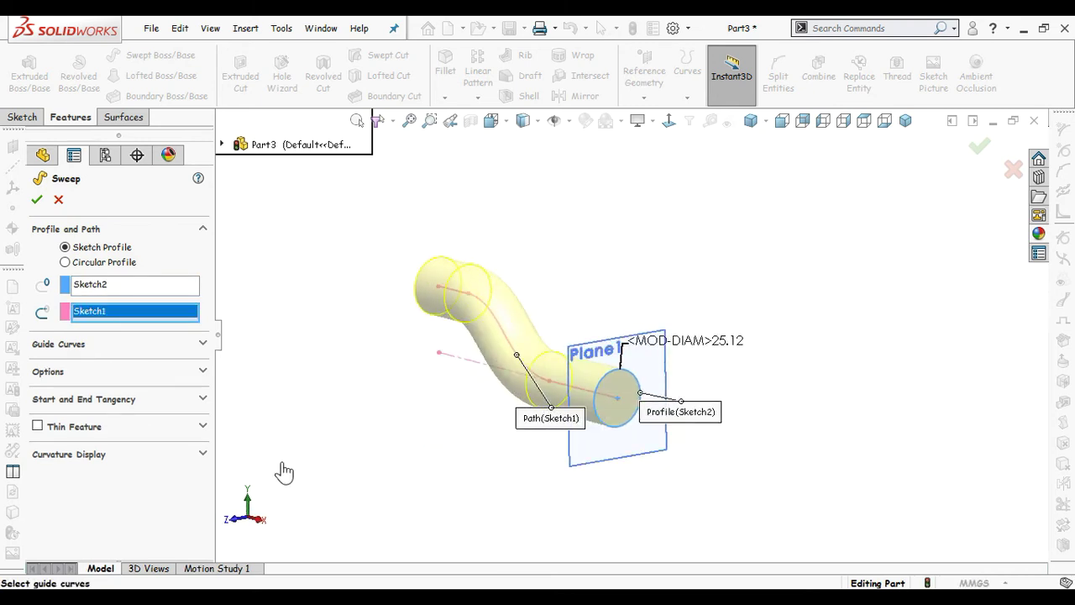
click(38, 427)
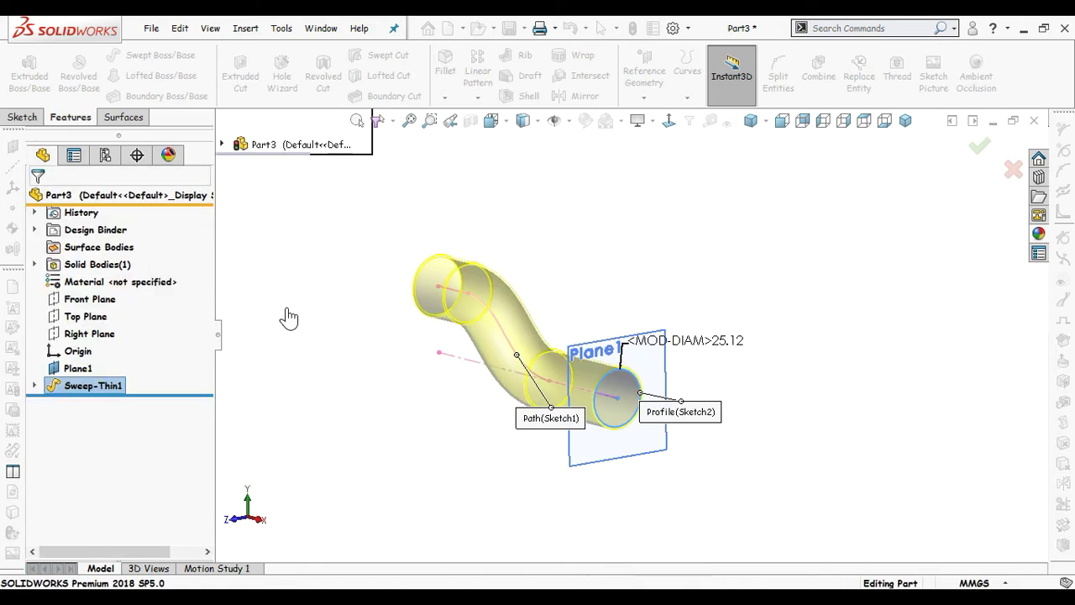
Step: Hide the reference plane at the tube's end and turn on shadows for the shaded model
click(659, 441)
click(737, 362)
middle_drag(406, 429, 468, 438)
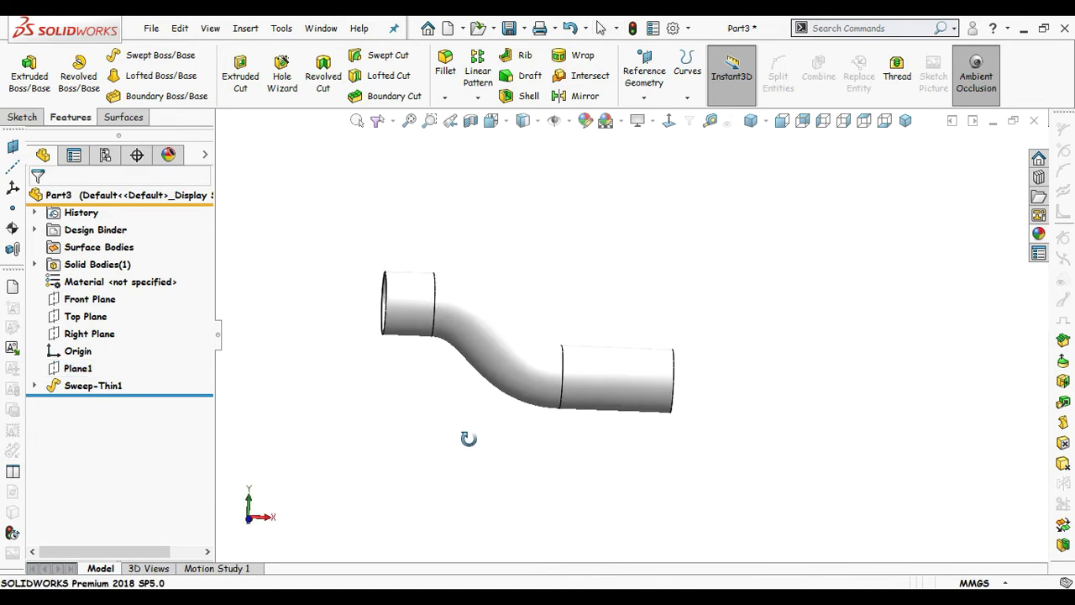
click(638, 121)
click(672, 137)
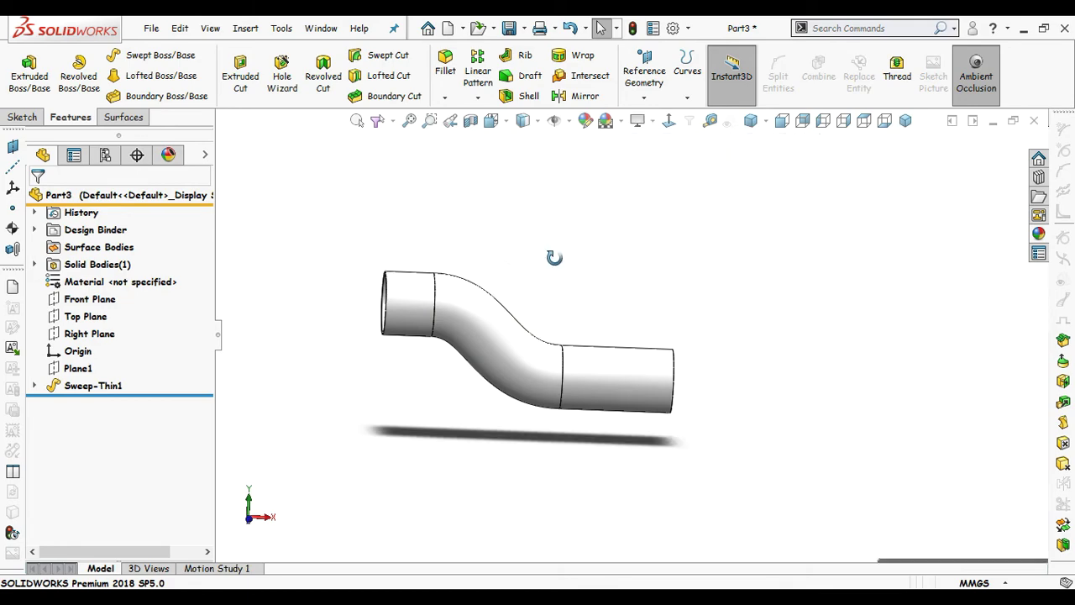
middle_drag(554, 257, 563, 331)
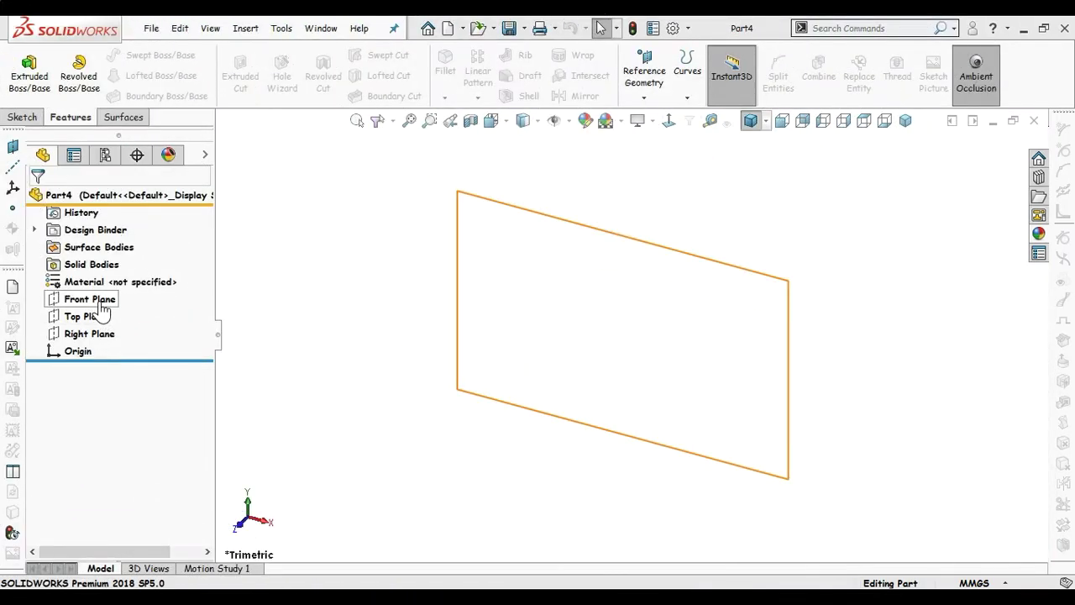
Step: In the new part, sketch on the Front Plane a vertical line about 20 mm high and a horizontal baseline about 218 mm long from the origin
click(99, 303)
click(109, 284)
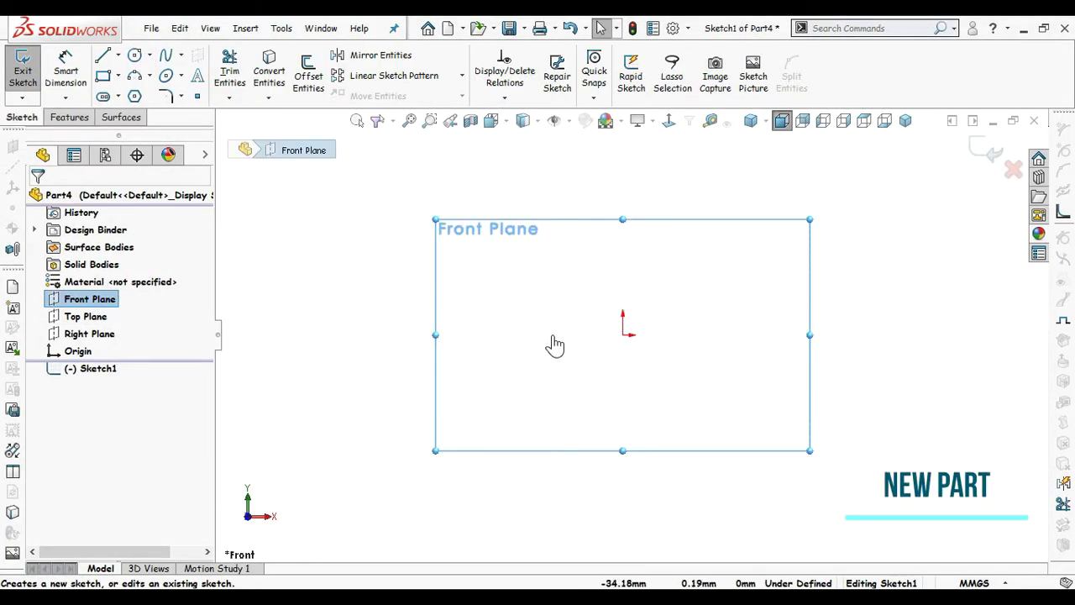
ctrl+middle_drag(556, 344, 383, 346)
key(s)
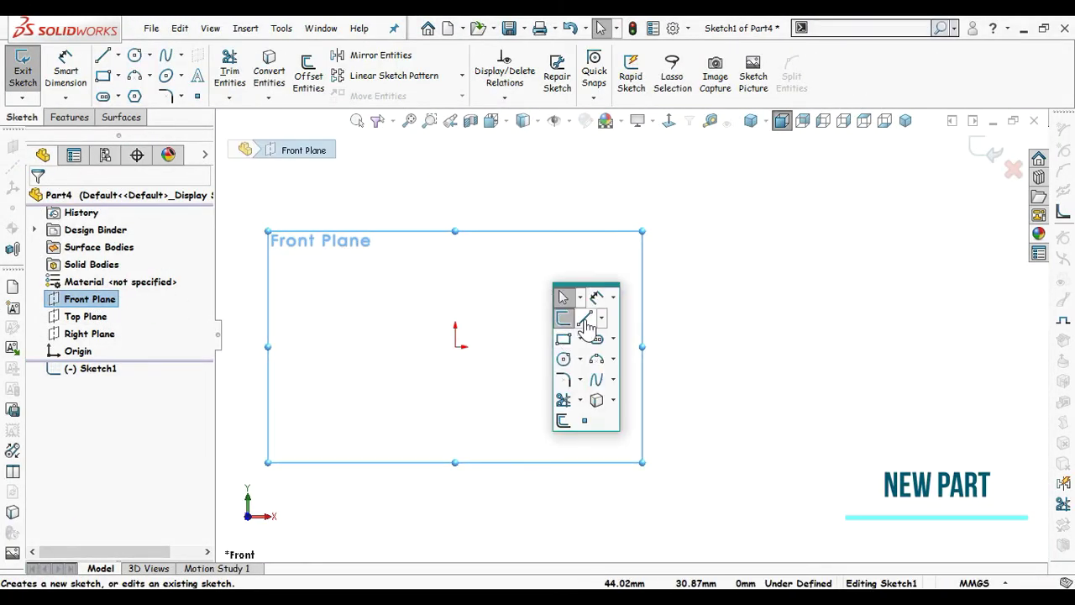
click(586, 323)
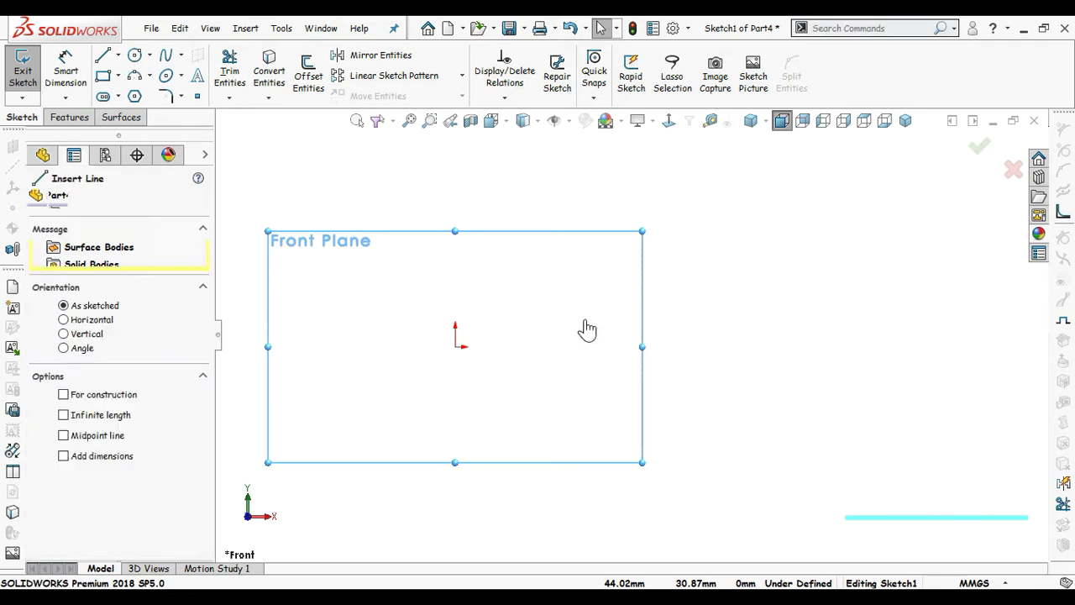
click(455, 346)
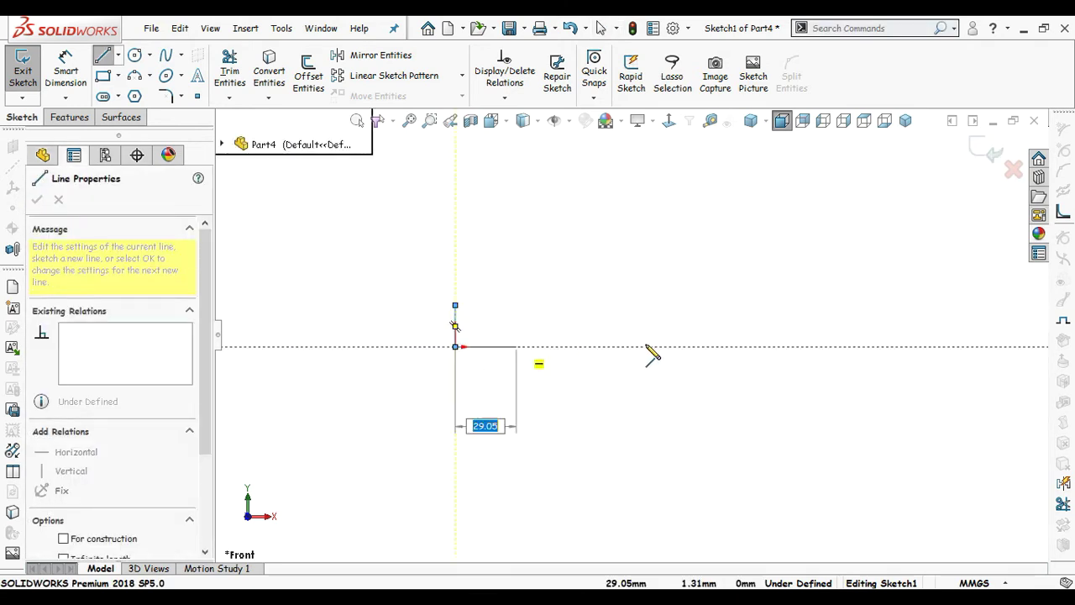
click(916, 346)
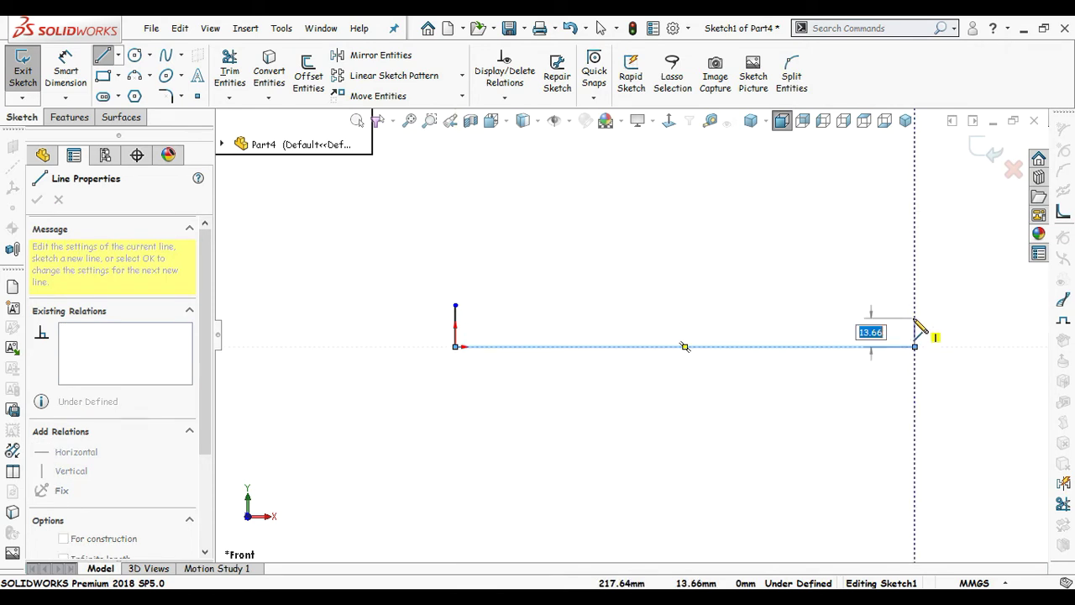
Step: Close the profile with a stepped upper edge, a raised rectangular block and a sloped corner joined to the short vertical line at the origin
click(915, 326)
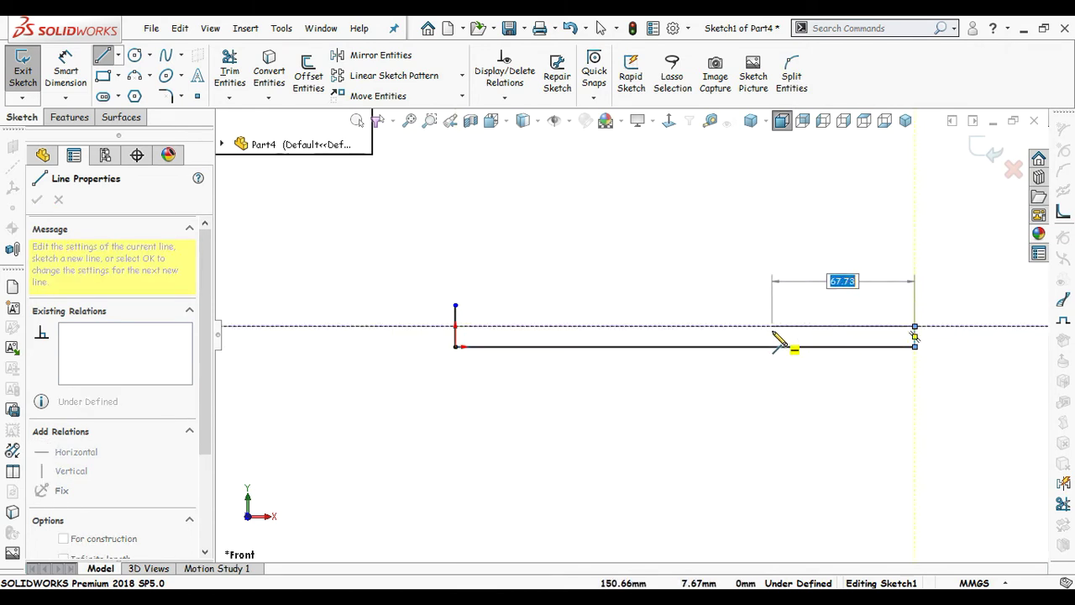
click(771, 326)
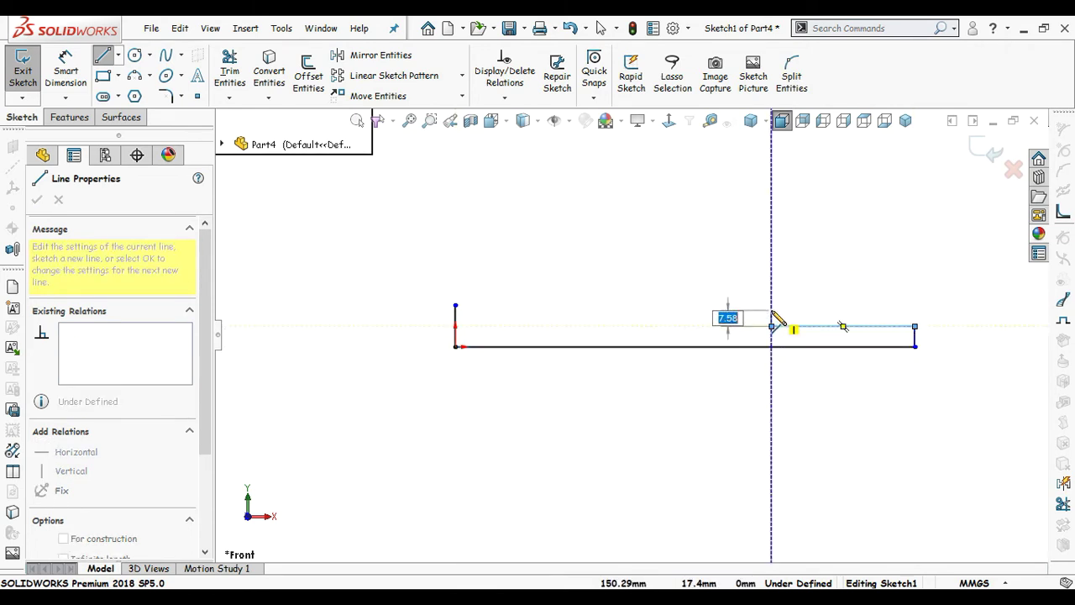
click(771, 310)
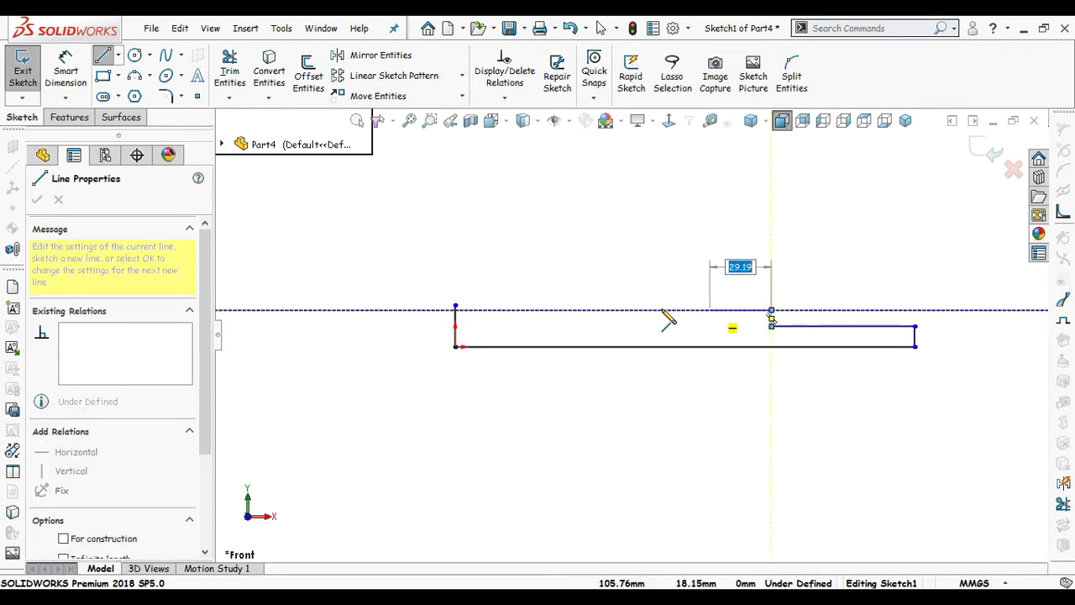
click(562, 310)
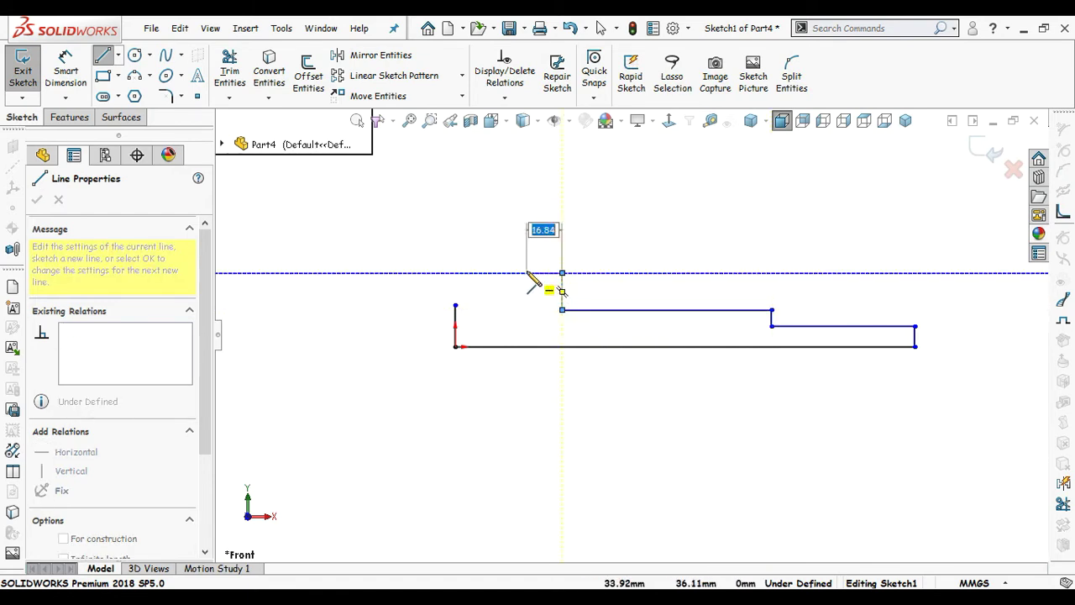
click(528, 273)
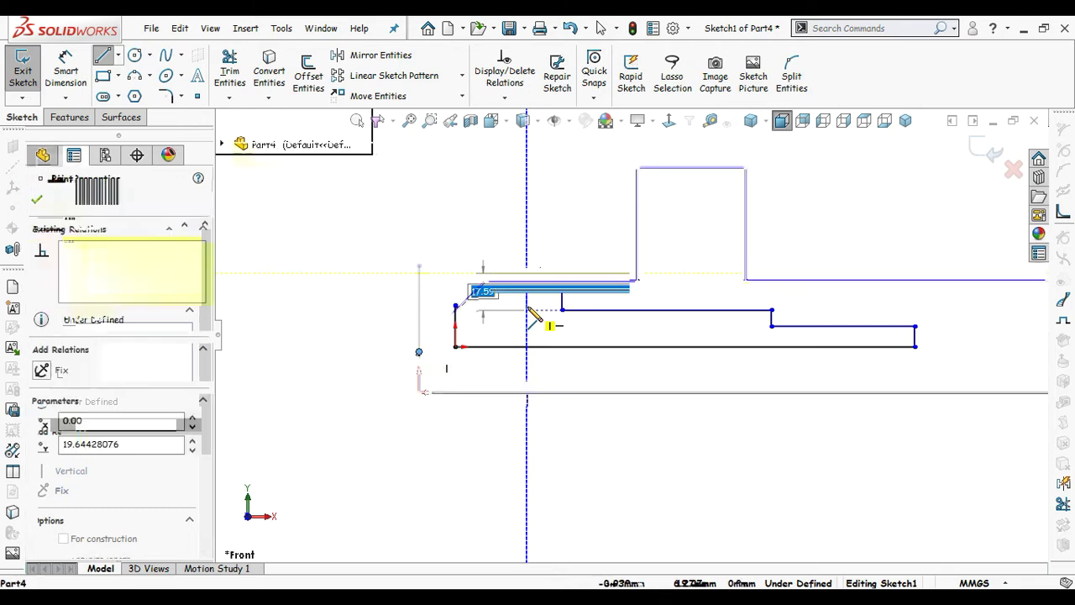
click(451, 315)
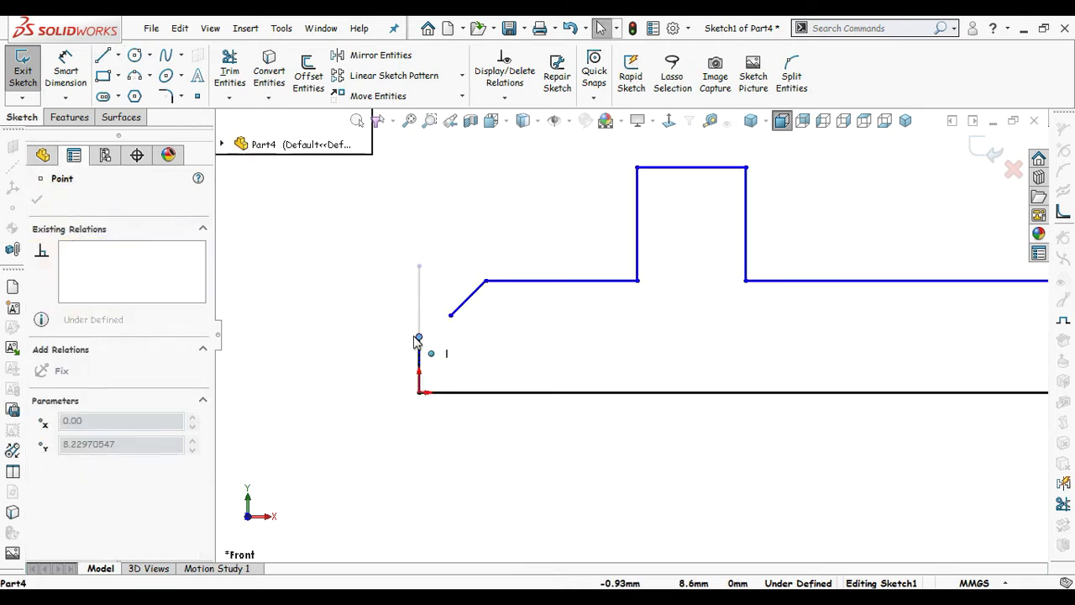
click(454, 328)
drag(446, 324, 439, 346)
Step: Dimension the profile's overall length at 240 mm, from the vertical line at the origin to the baseline's far end
scroll(664, 328, up, 4)
ctrl+middle_drag(739, 416, 470, 372)
right_drag(550, 451, 530, 334)
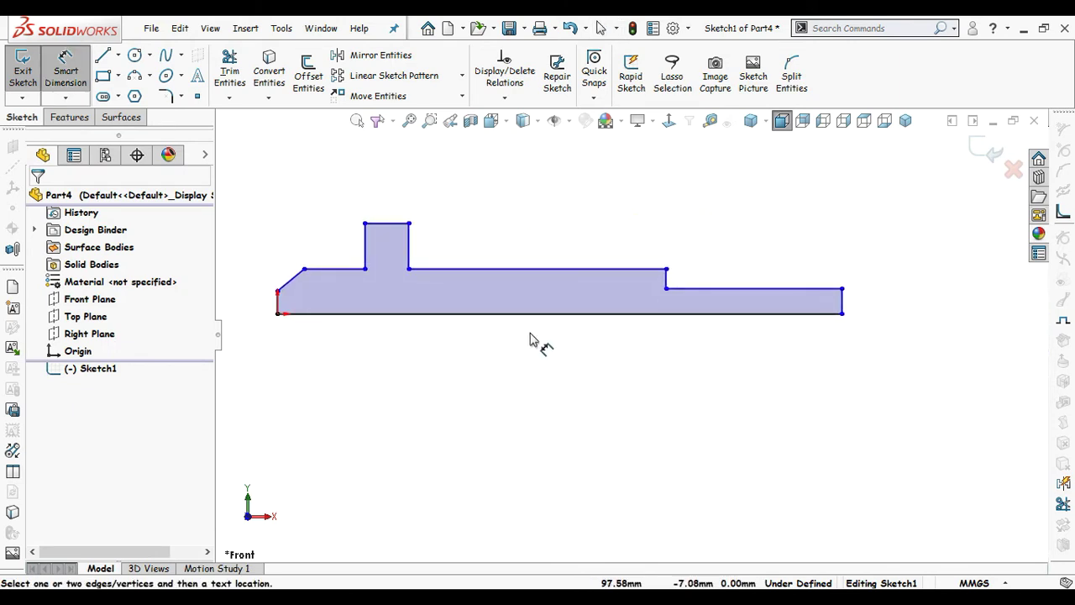
click(280, 304)
click(842, 313)
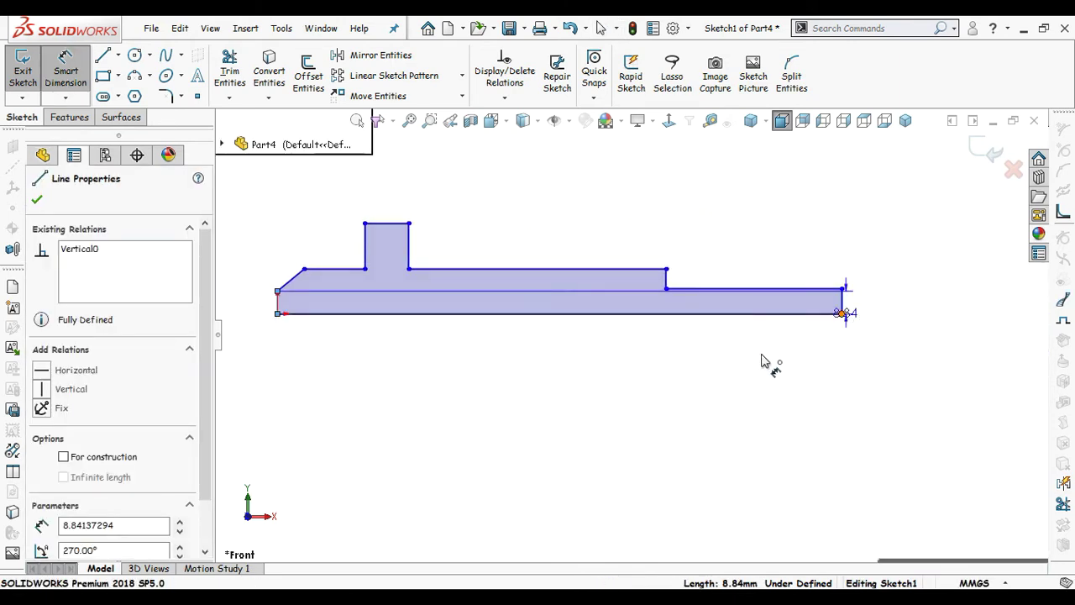
click(546, 430)
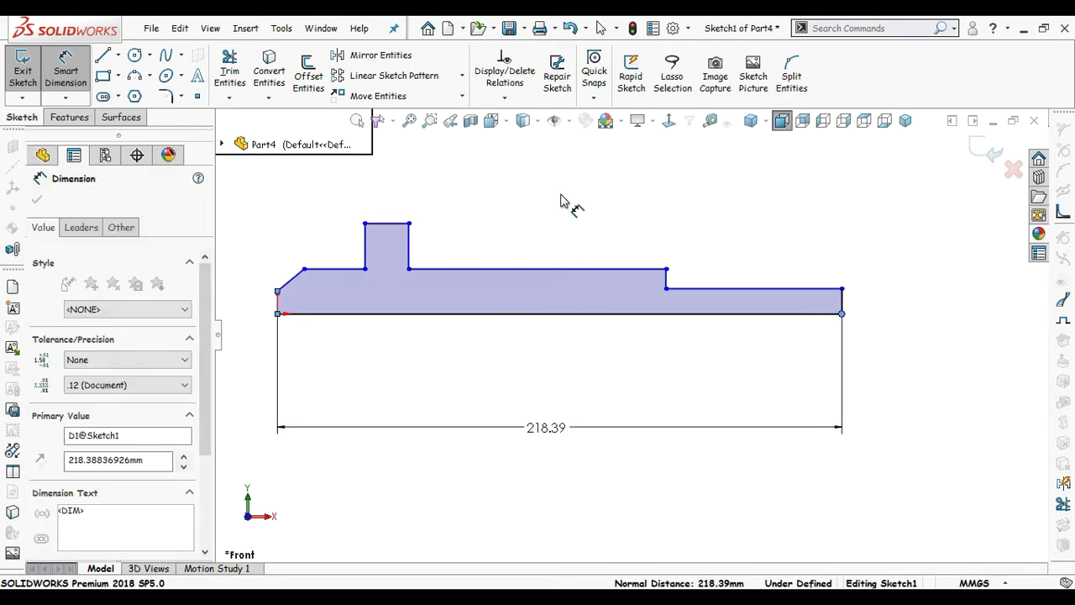
text(240)
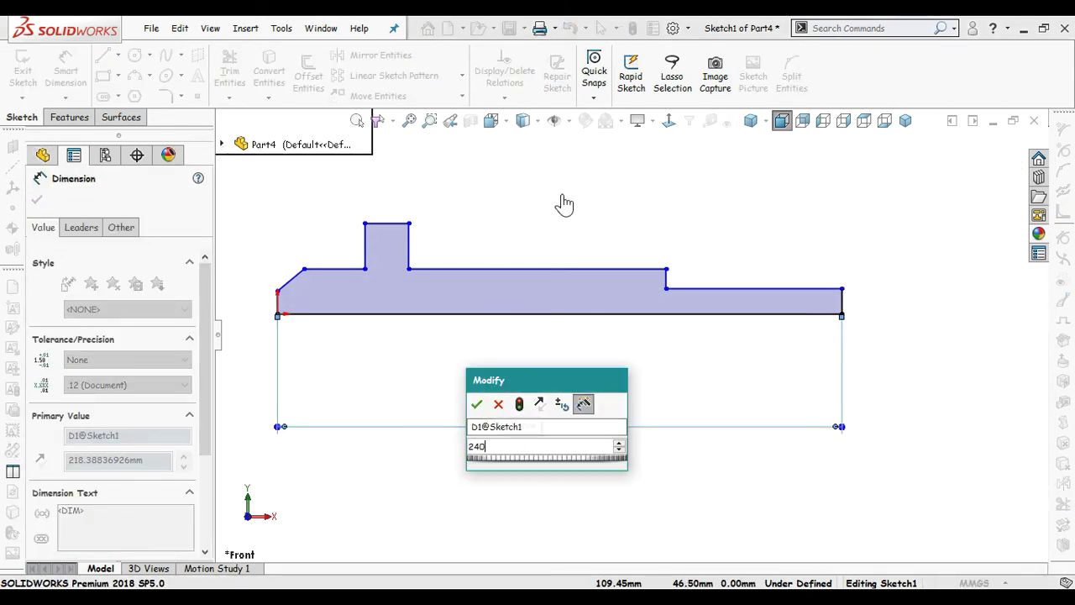
key(Return)
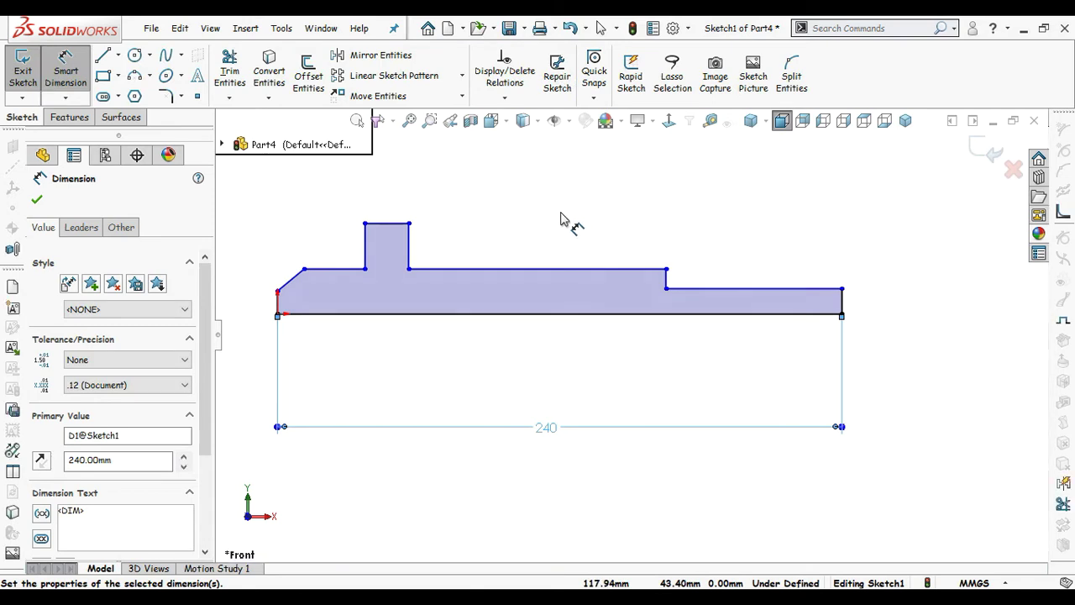
click(609, 199)
Step: Dimension the height from the baseline to the sloped line's lower endpoint at 5.62 mm
ctrl+middle_drag(496, 189, 606, 219)
scroll(370, 325, down, 3)
click(455, 363)
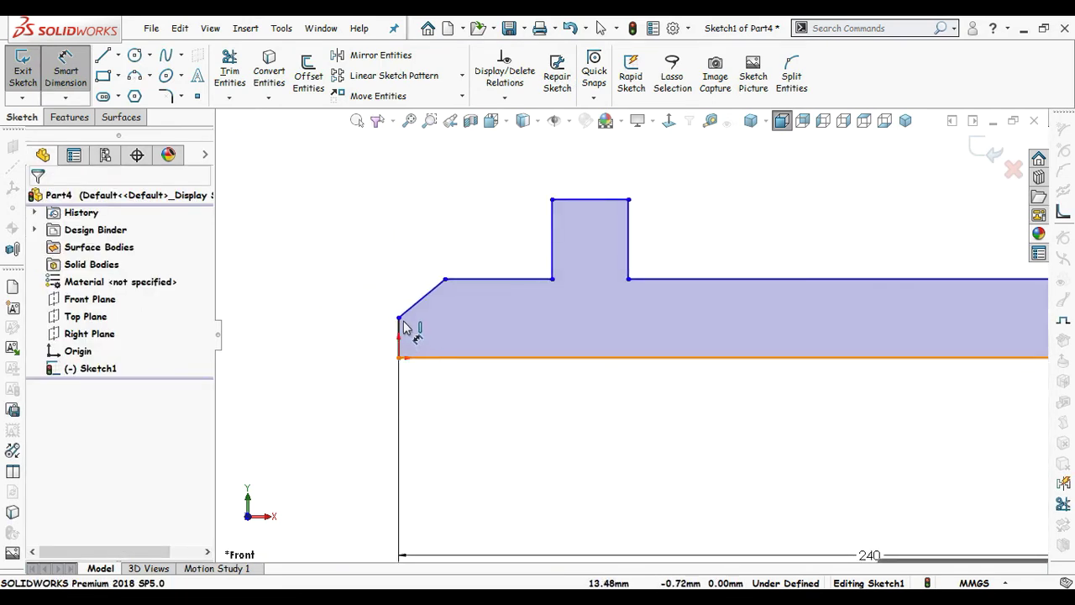
click(398, 317)
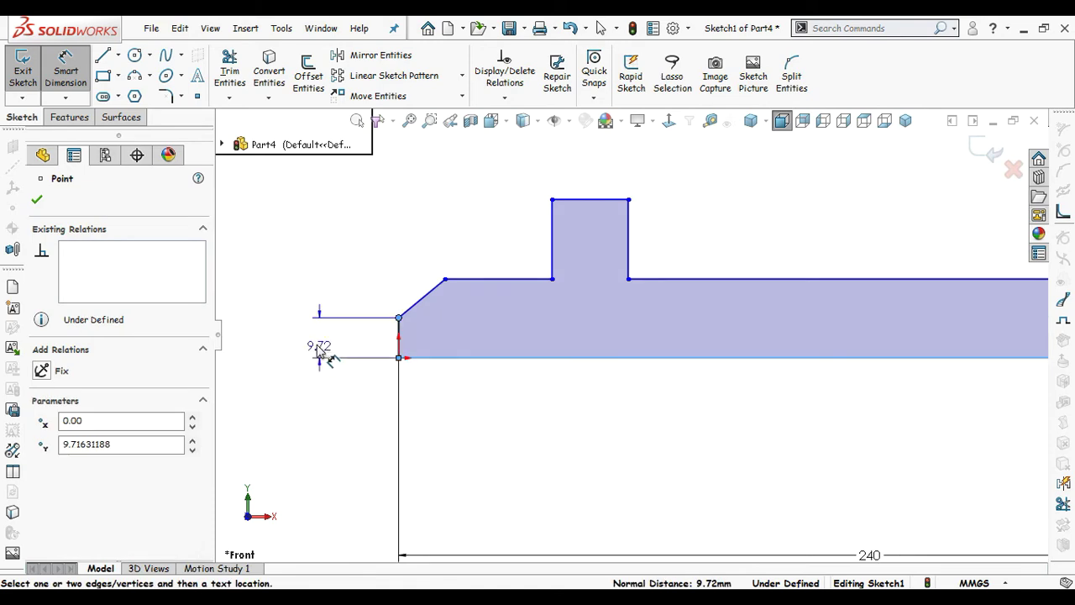
click(387, 277)
text(5.6)
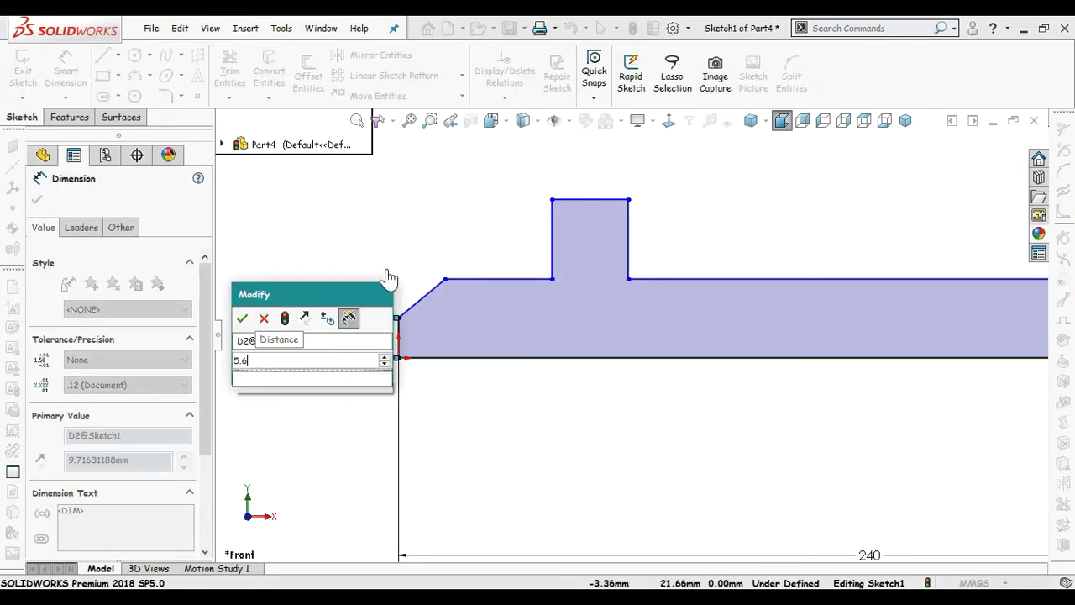
text(2)
key(Return)
click(445, 393)
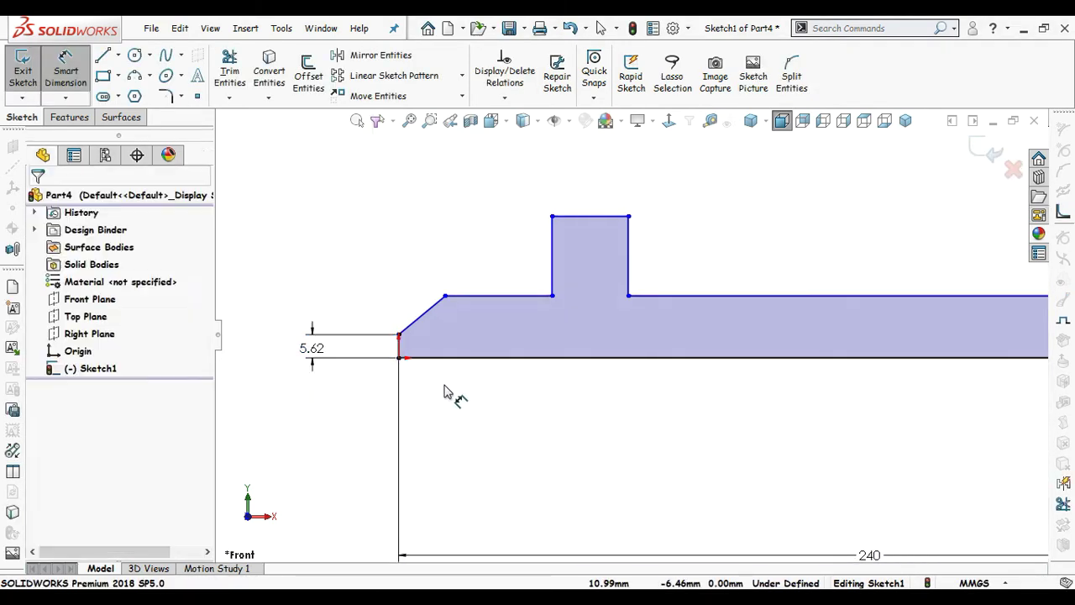
Step: Dimension the height from the baseline to the upper edge beside the sloped corner at 12.5 mm
click(463, 359)
click(461, 297)
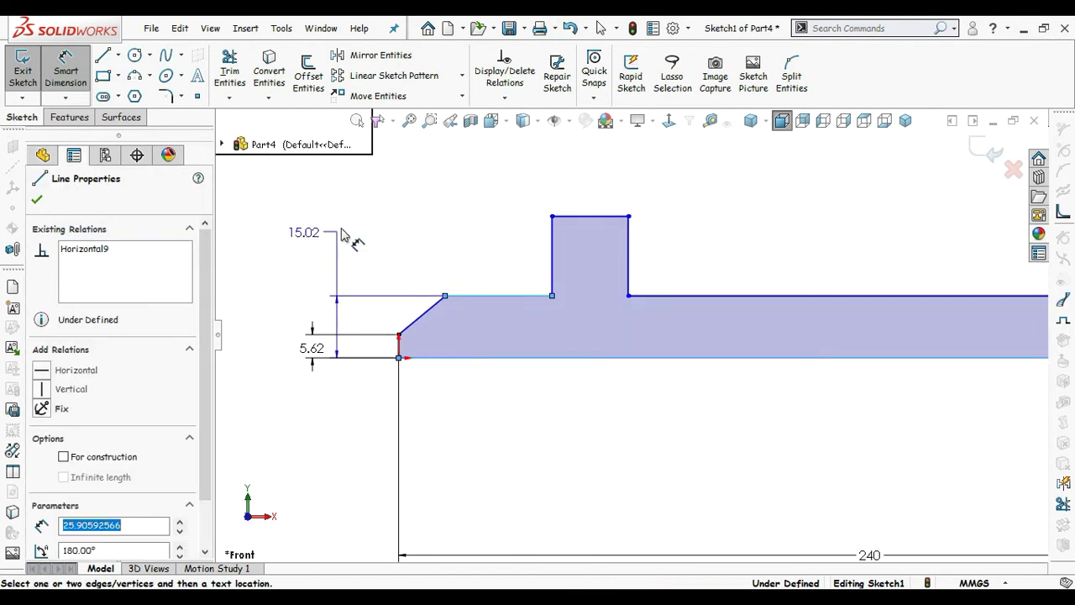
click(347, 234)
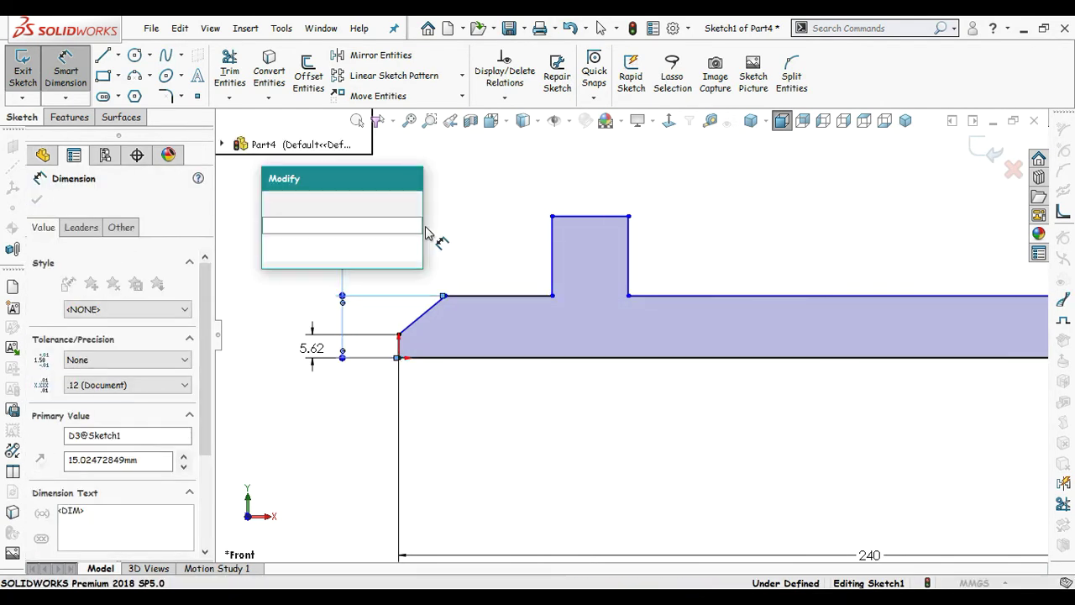
text(12.5)
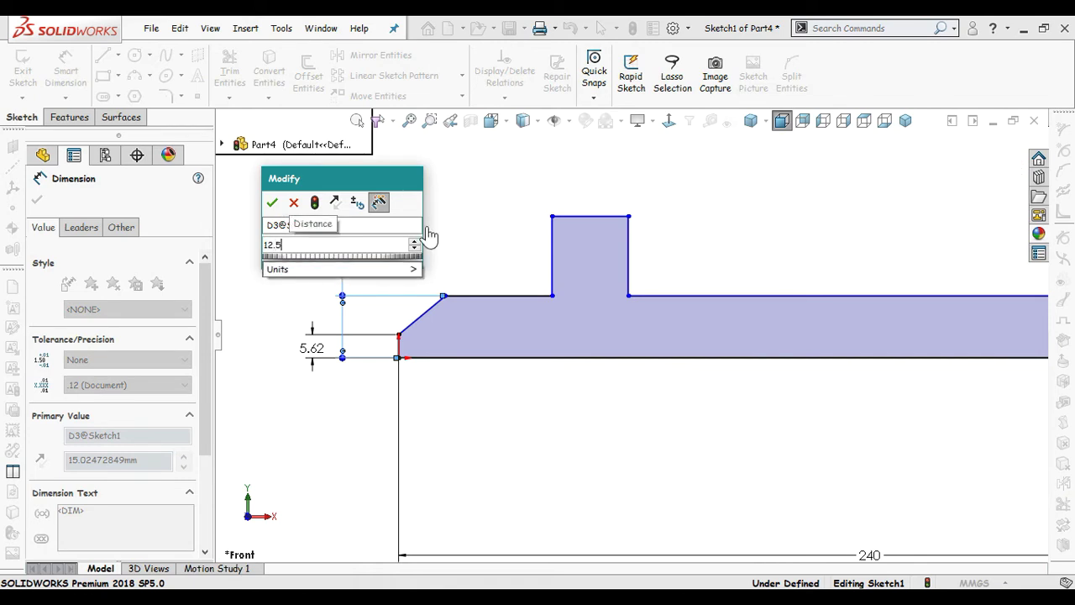
key(Return)
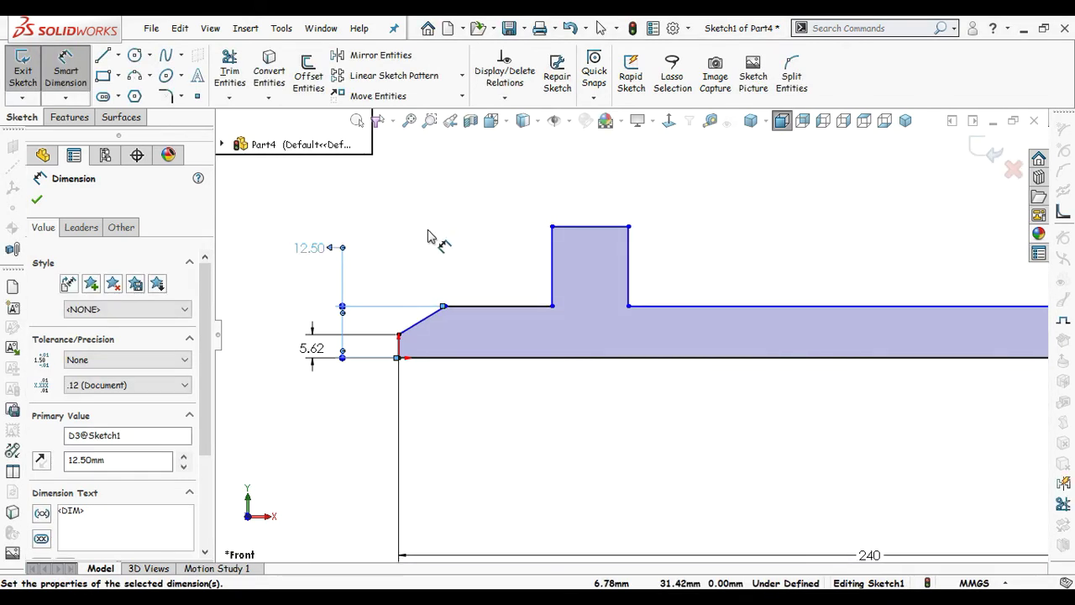
click(430, 231)
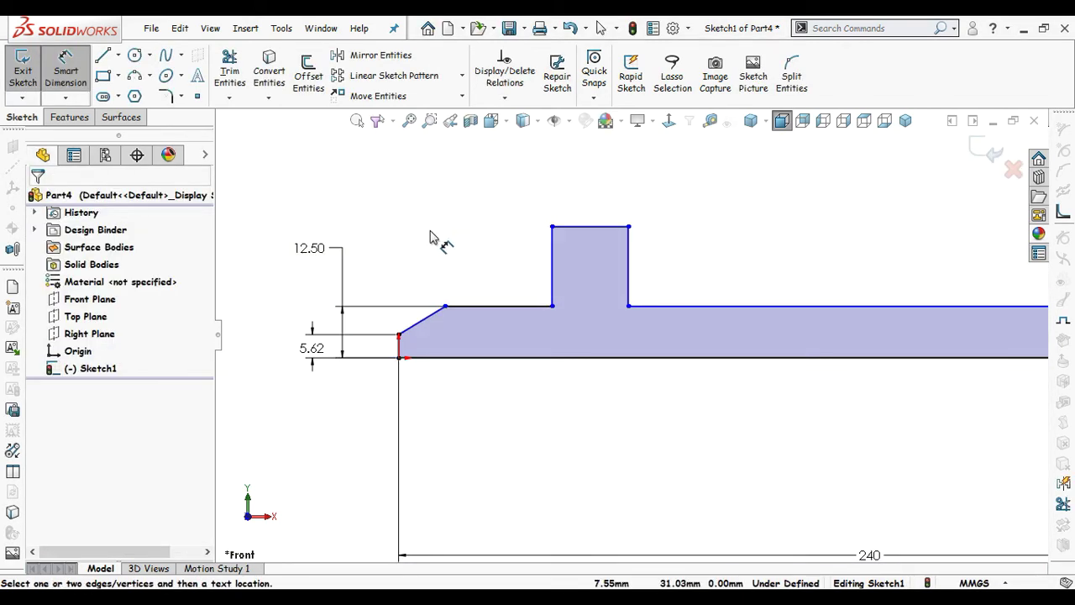
Step: Dimension the horizontal distance from the origin to the raised block's nearer vertical side at 31.83 mm
click(400, 358)
click(552, 244)
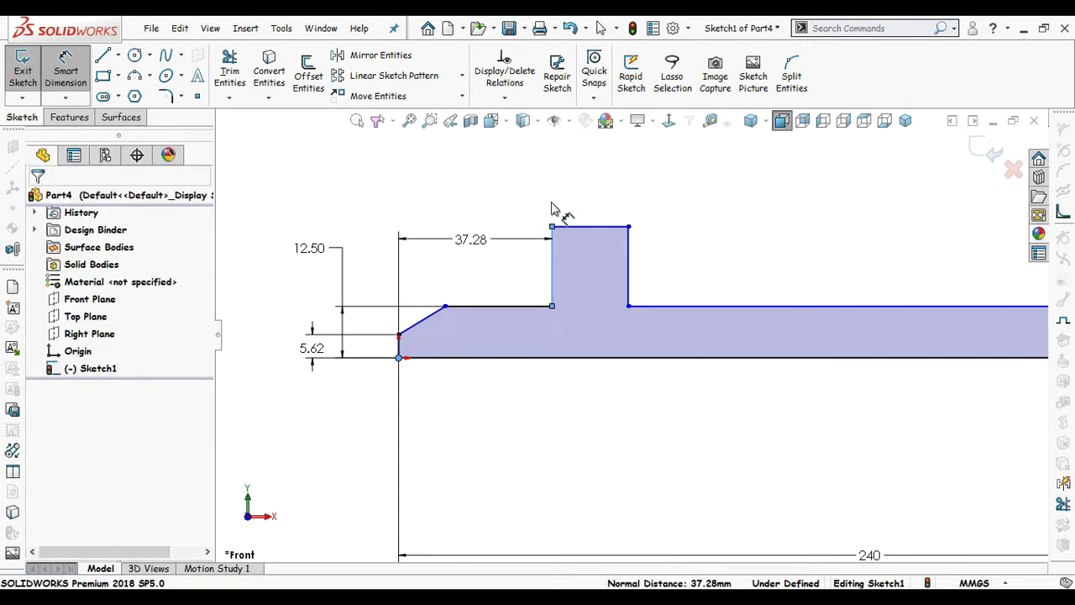
click(704, 229)
text(31.8)
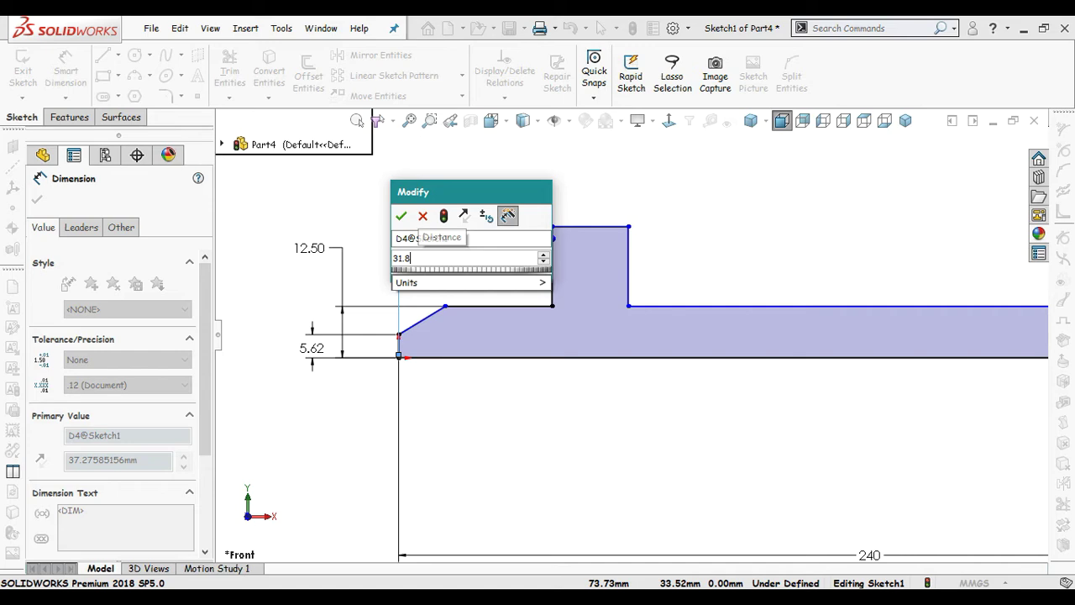
text(3)
key(Return)
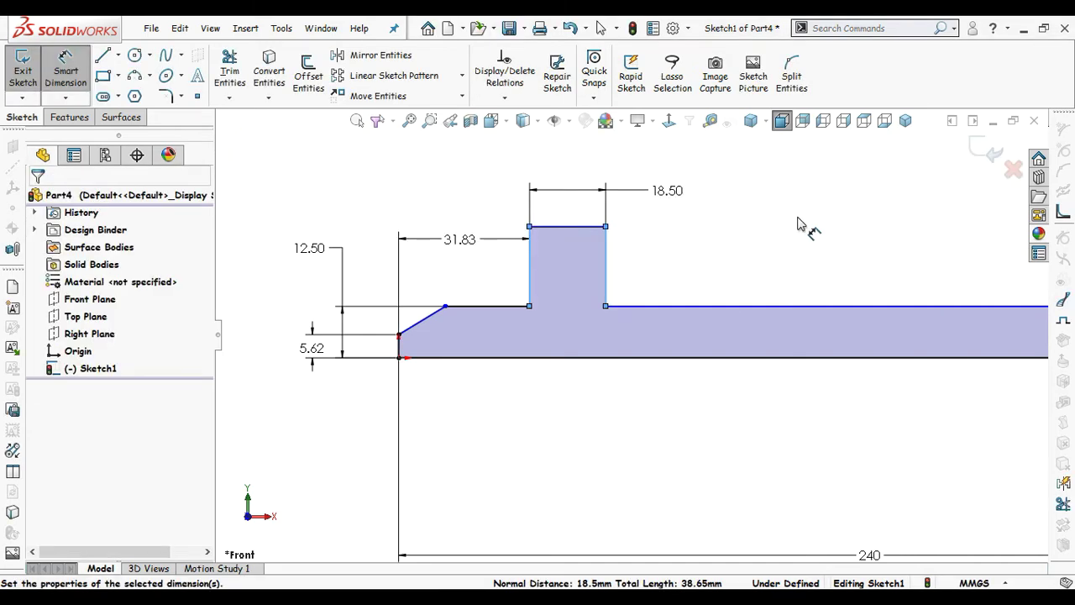
Step: Dimension the raised block's width between its two vertical sides at 8 mm
click(799, 225)
text(8.00mm)
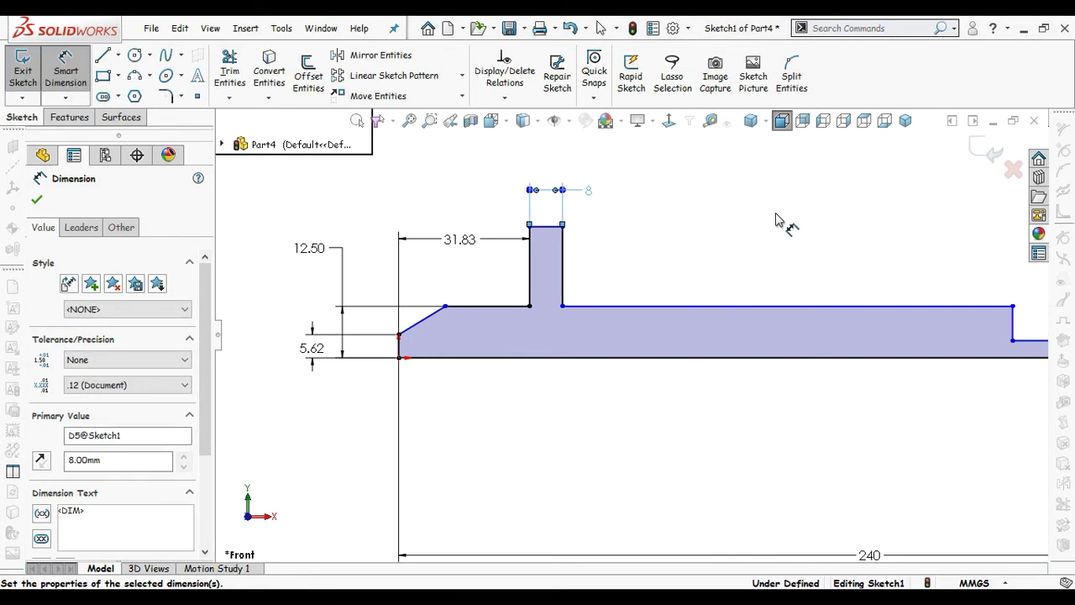
click(707, 250)
Step: Dimension the height of the small step between the profile's two long upper edges at 3.28 mm
key(f)
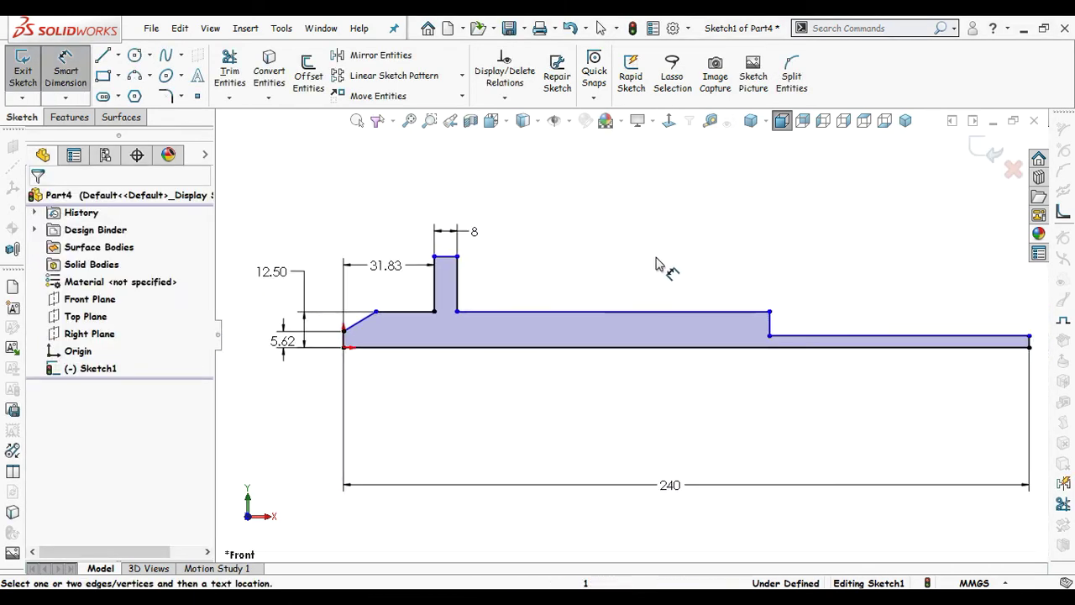
ctrl+middle_drag(799, 282, 605, 265)
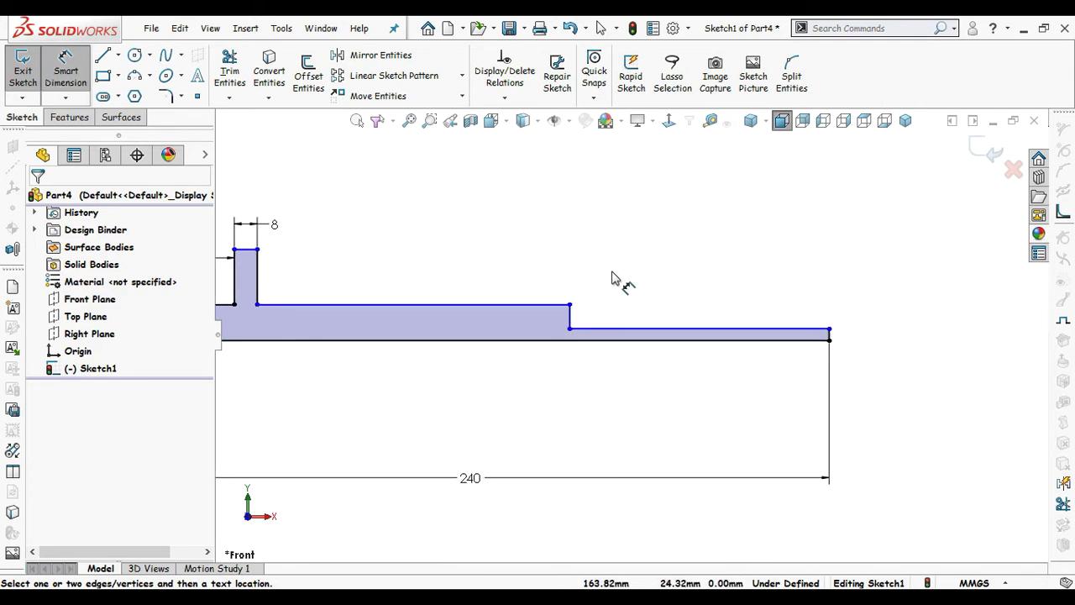
scroll(593, 307, down, 3)
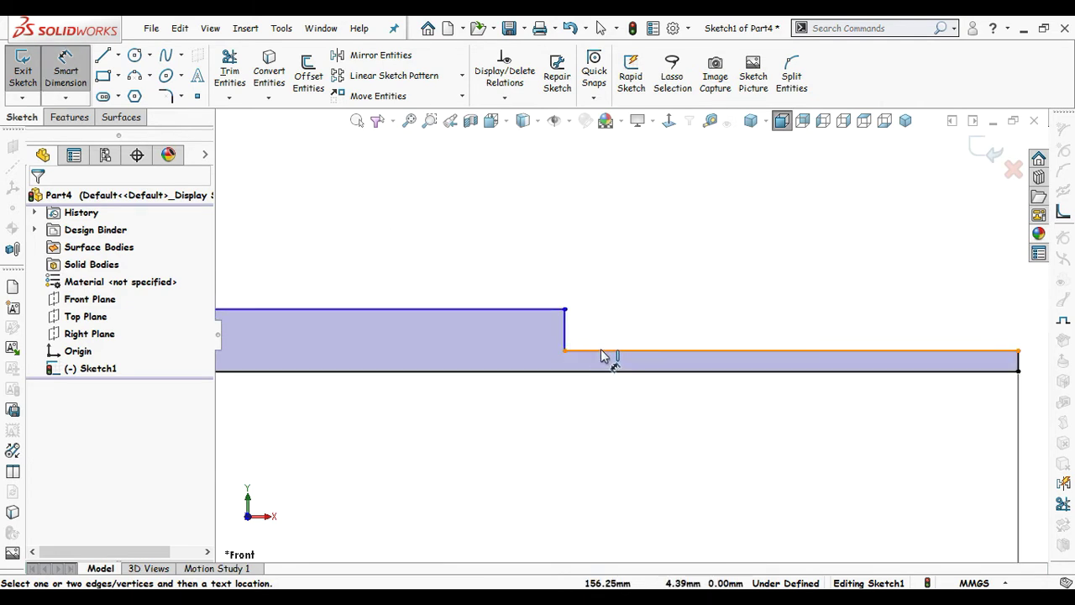
click(601, 353)
click(532, 310)
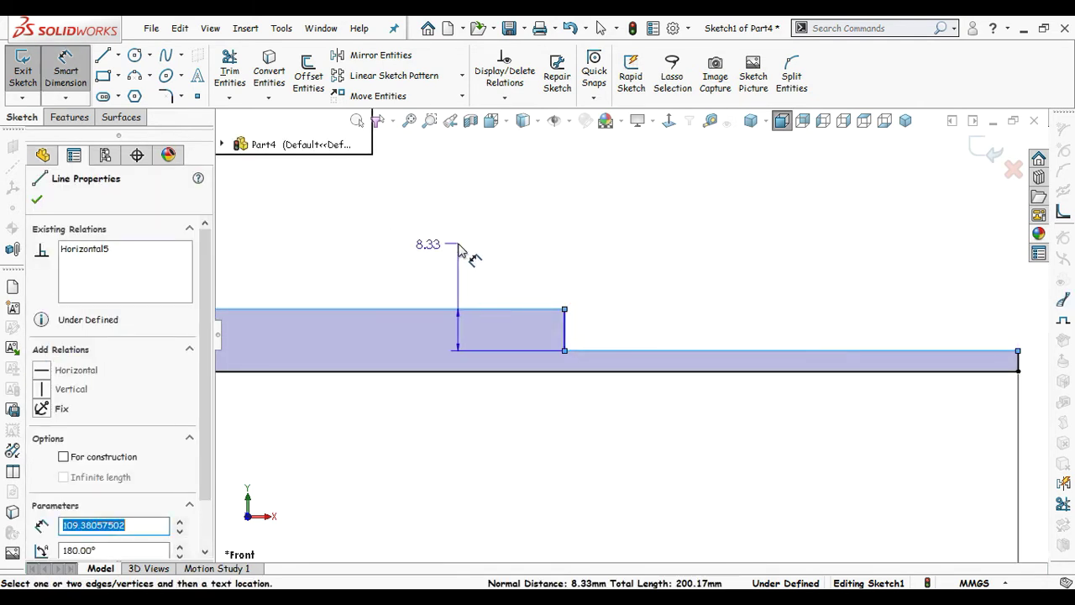
click(628, 257)
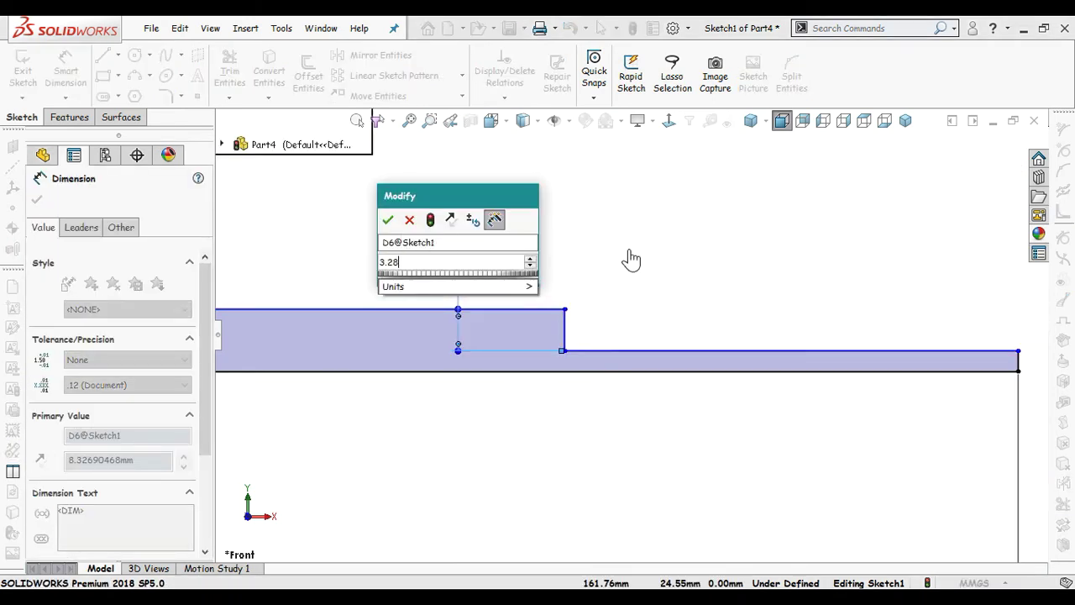
key(Return)
click(634, 252)
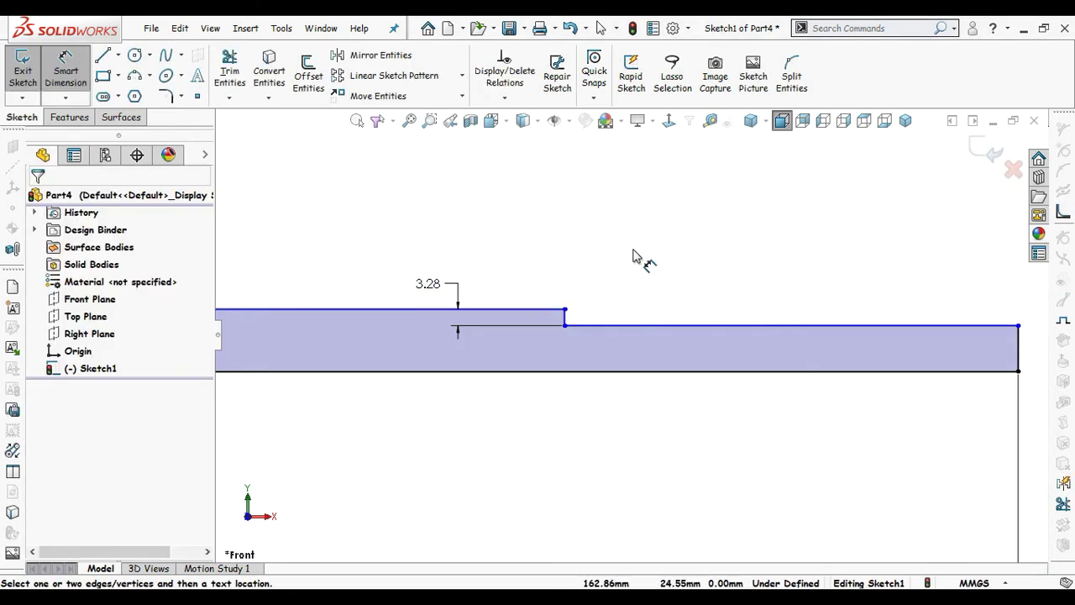
Step: Dimension the length of the stepped-down section, from the step's vertical line to the profile's far end, at 82.14 mm
click(568, 324)
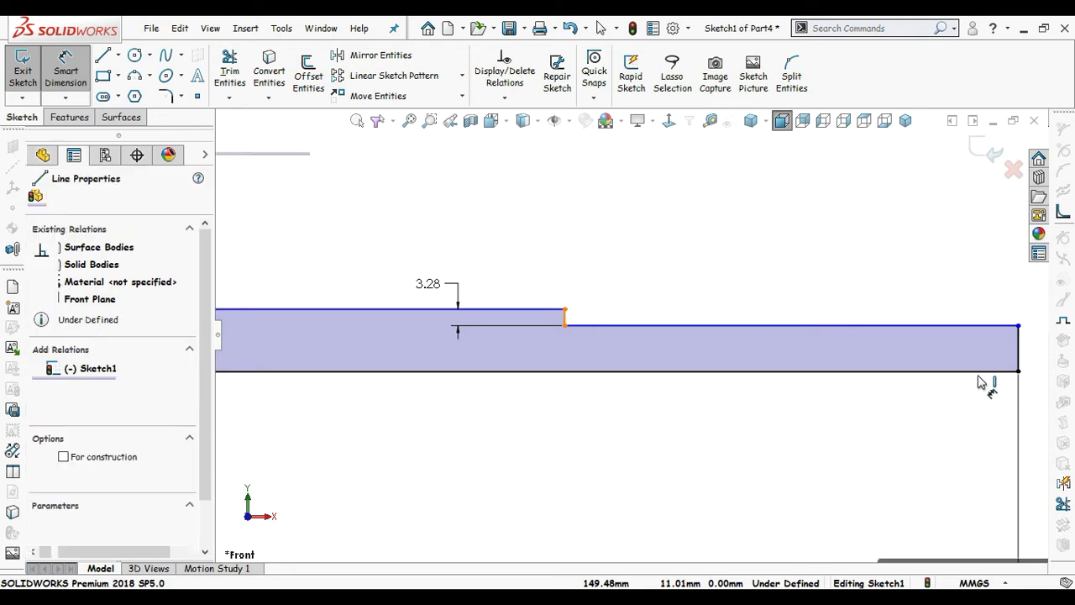
click(1019, 357)
click(774, 259)
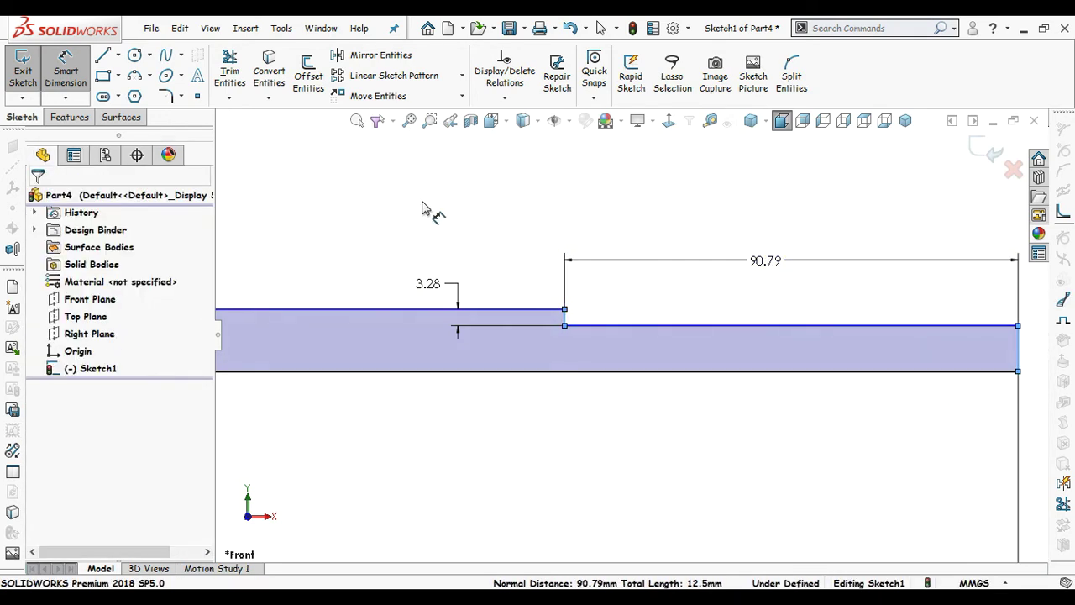
text(82.14)
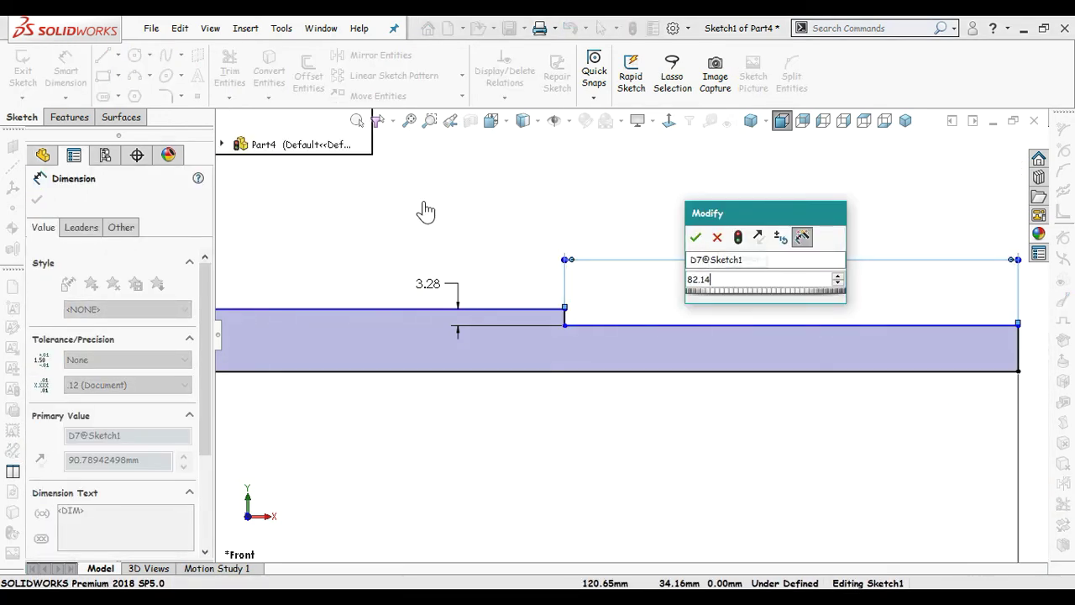
key(Return)
click(422, 208)
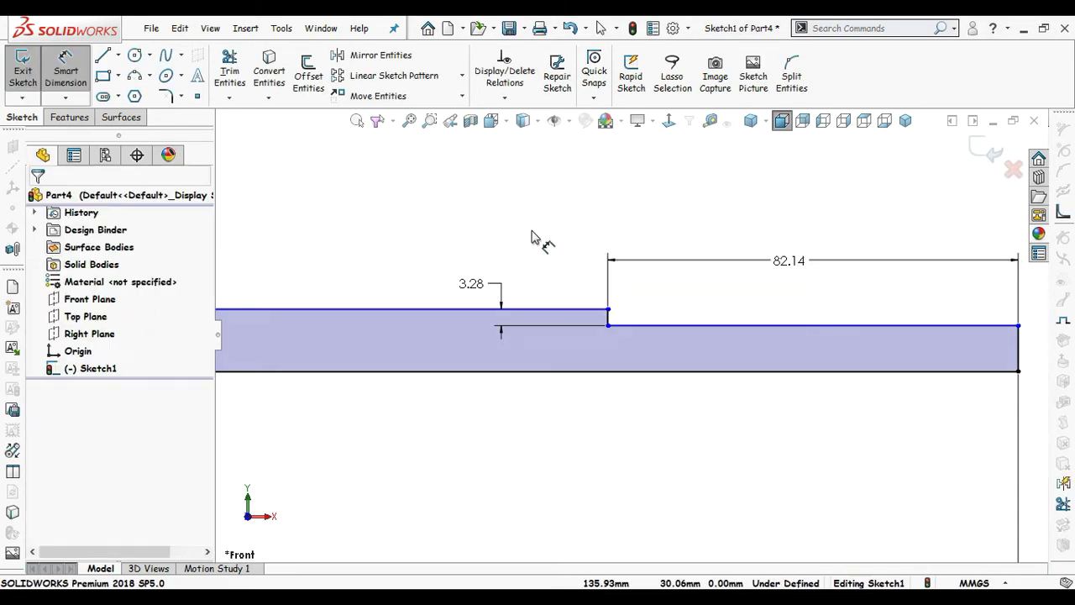
Step: Dimension the height of the stepped-down section from the baseline to its upper edge, accepting the proposed value
scroll(839, 301, up, 2)
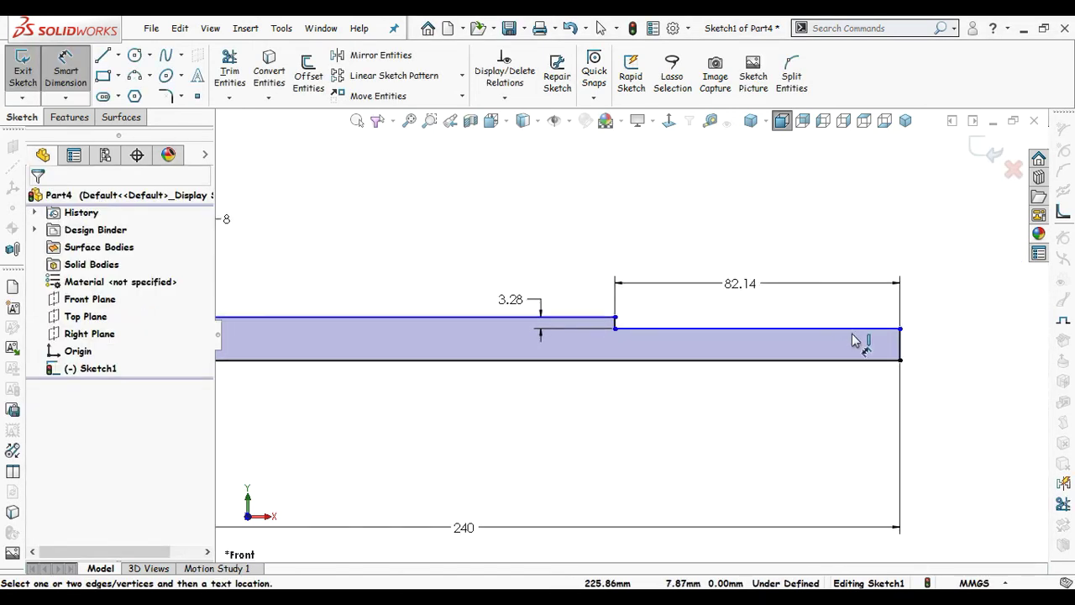
click(834, 329)
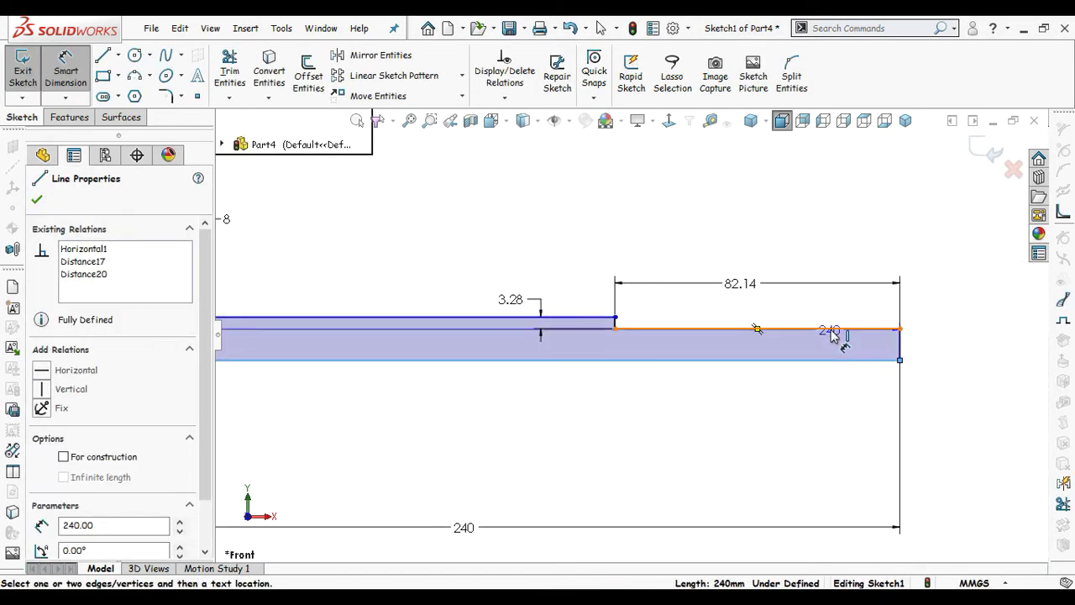
click(965, 285)
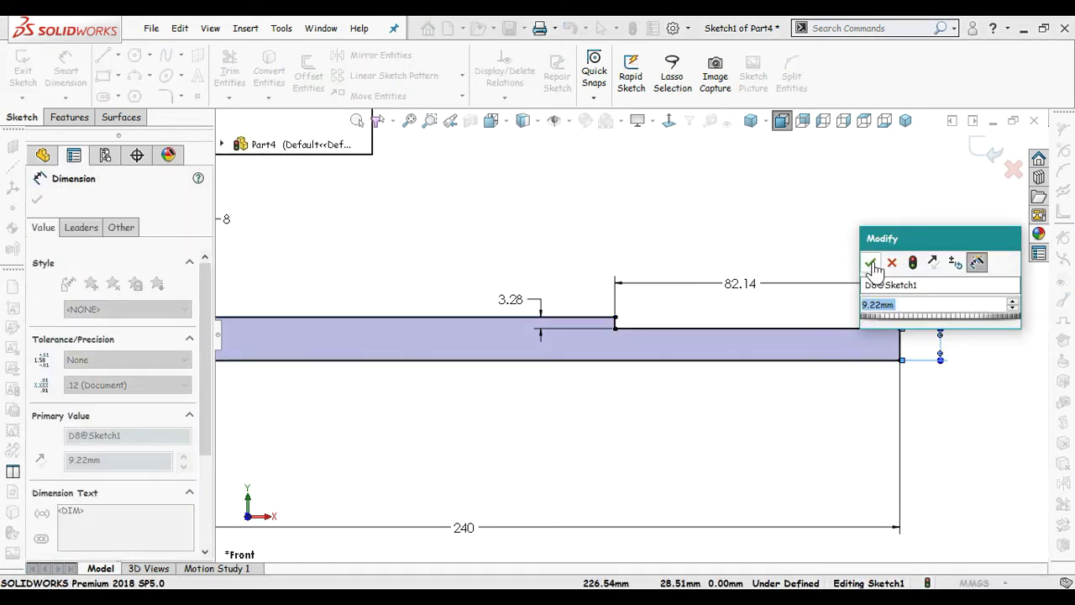
key(Return)
click(539, 234)
Step: Dimension the angle between the short vertical line at the origin and the sloped line at 120°
scroll(540, 235, up, 4)
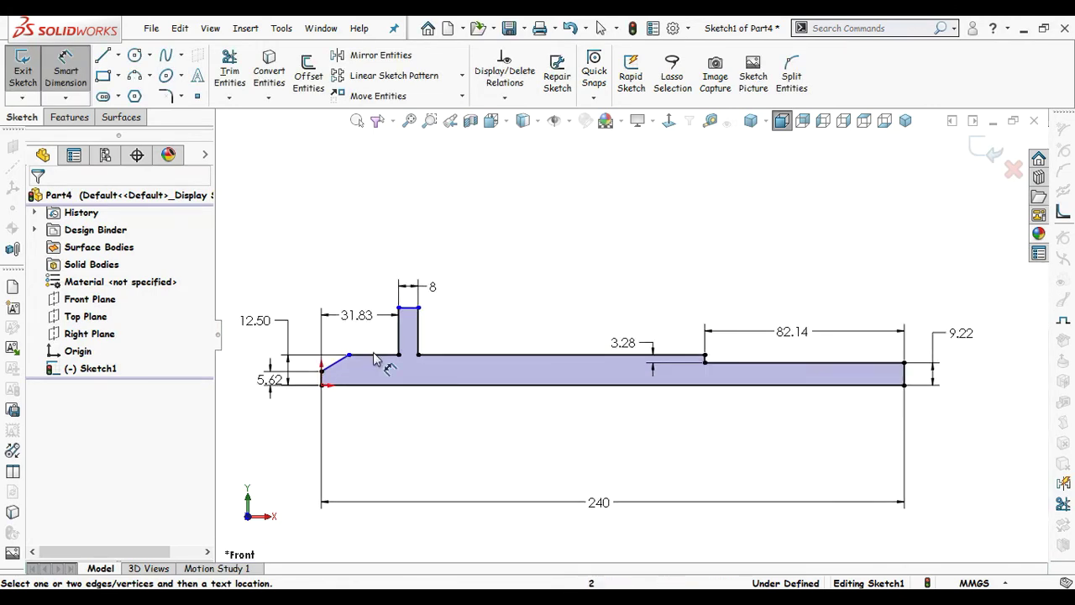
scroll(375, 358, down, 5)
click(433, 382)
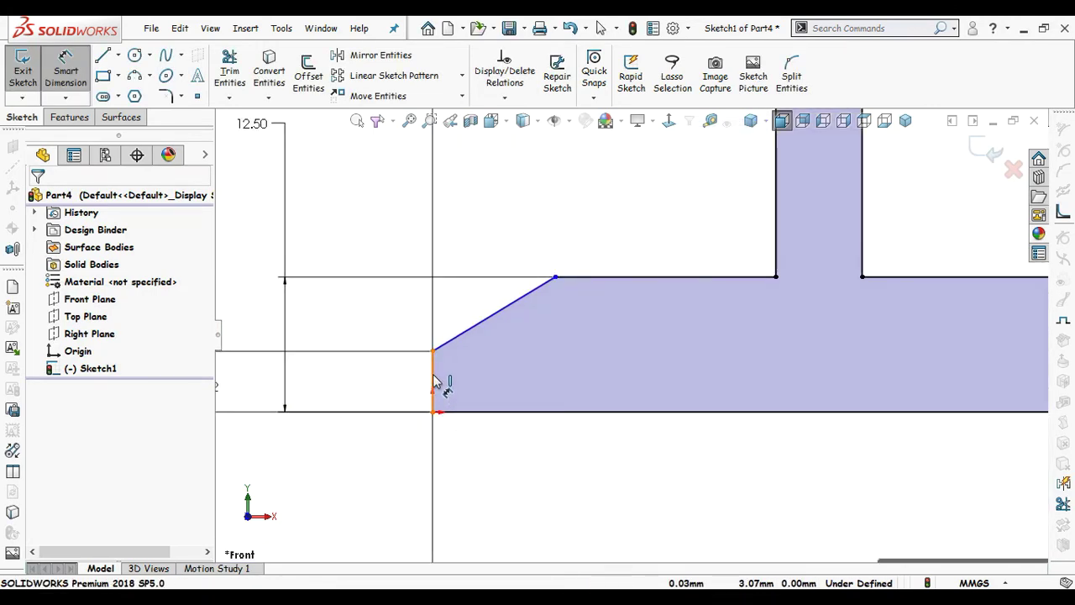
click(476, 326)
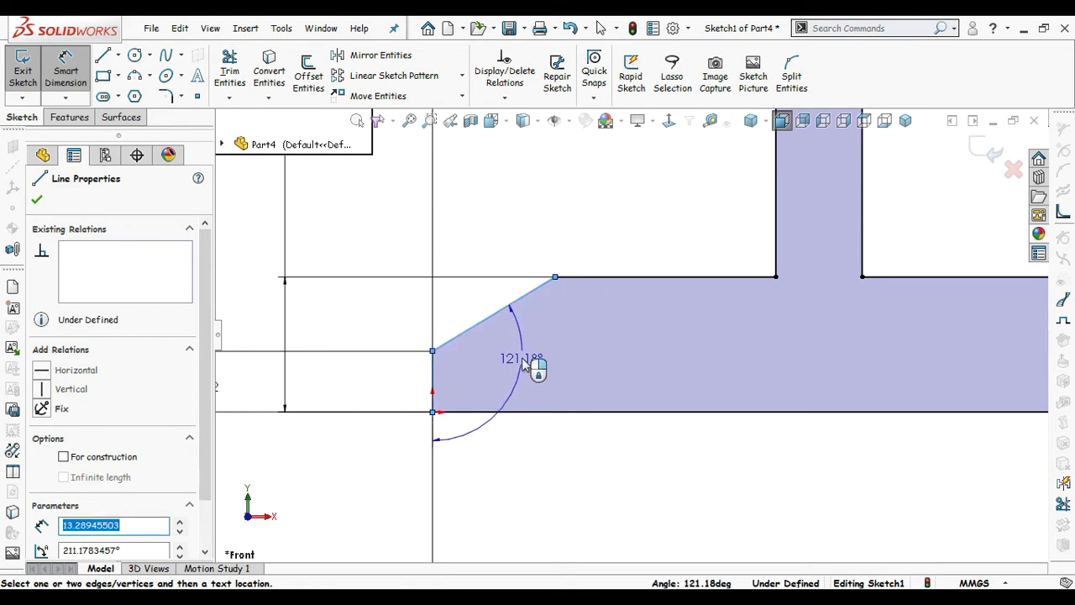
click(523, 362)
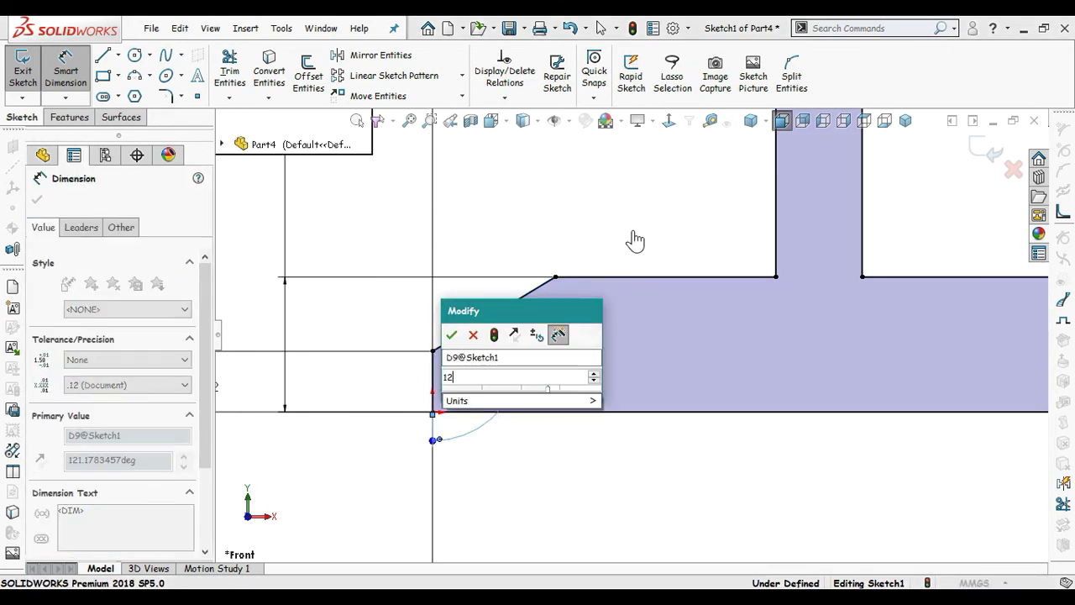
key(Return)
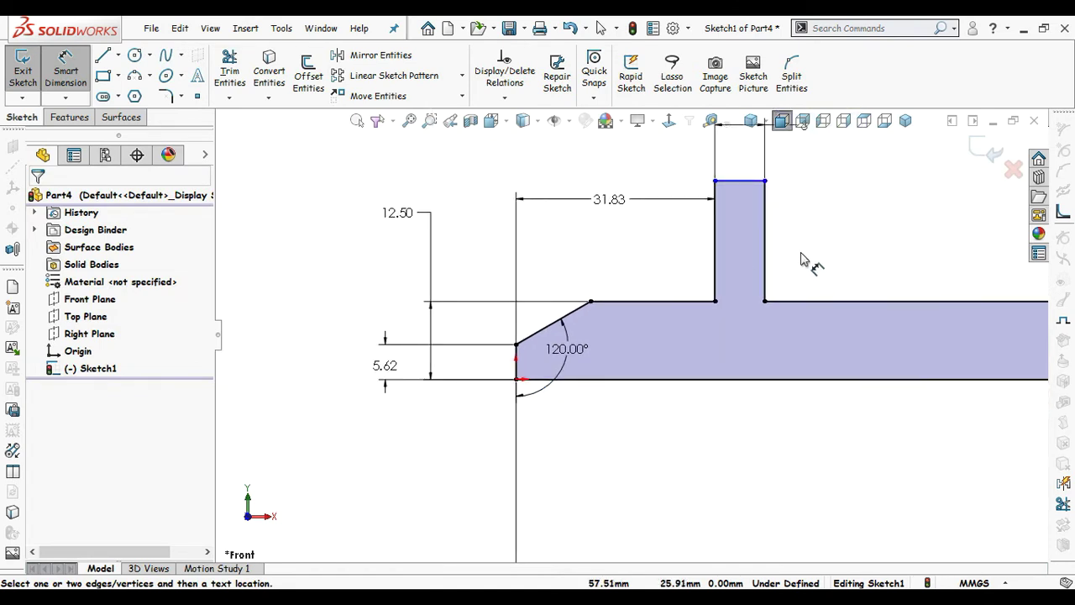
scroll(802, 260, up, 1)
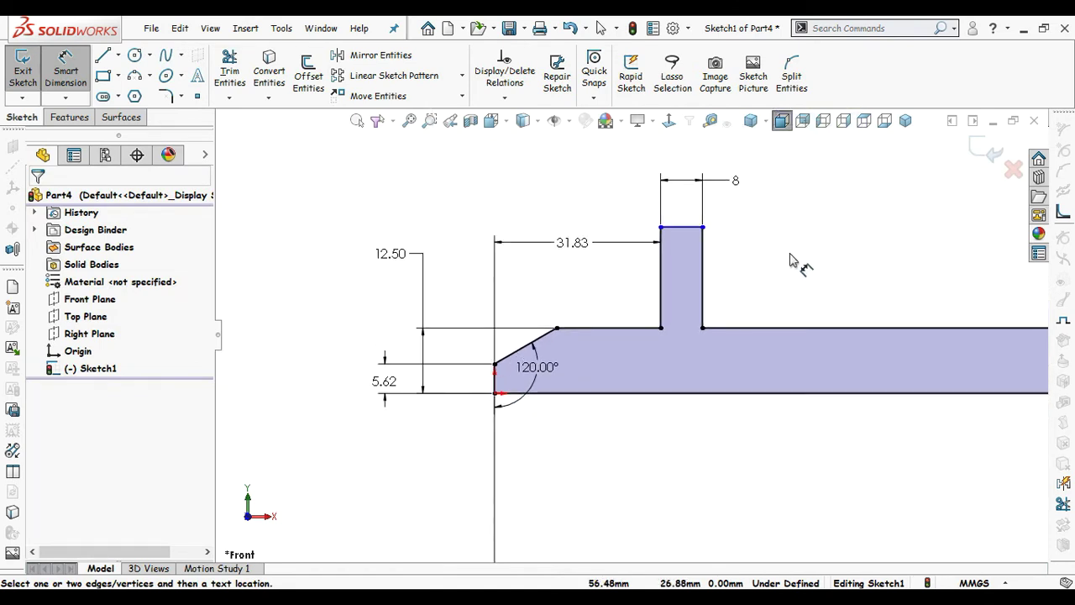
key(Escape)
Step: Round both top corners of the raised block with 2 mm sketch fillets
ctrl+middle_drag(805, 271, 659, 295)
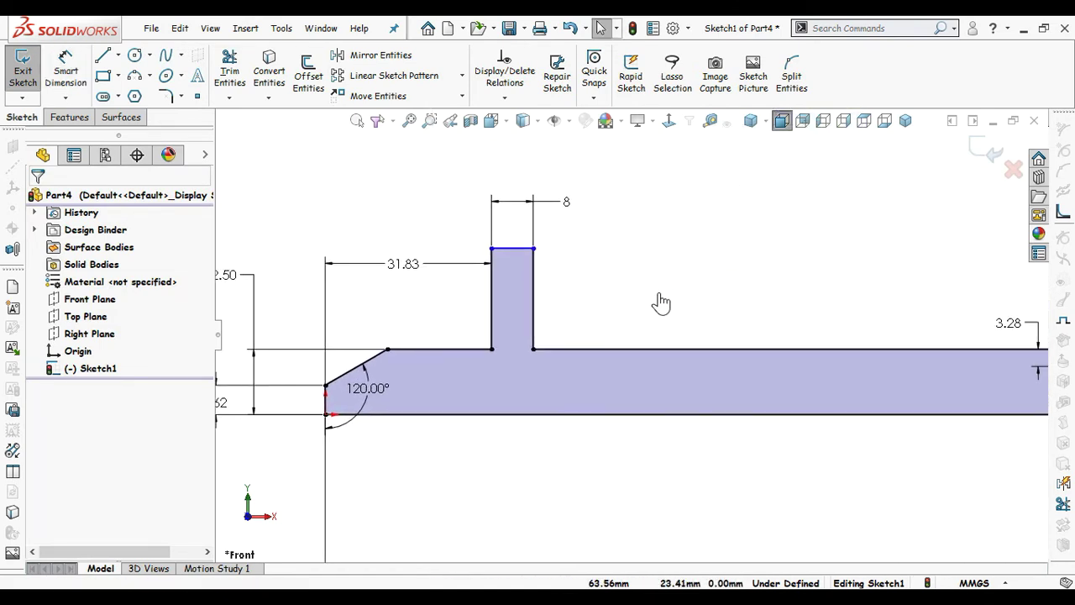
scroll(659, 295, up, 2)
scroll(660, 295, down, 1)
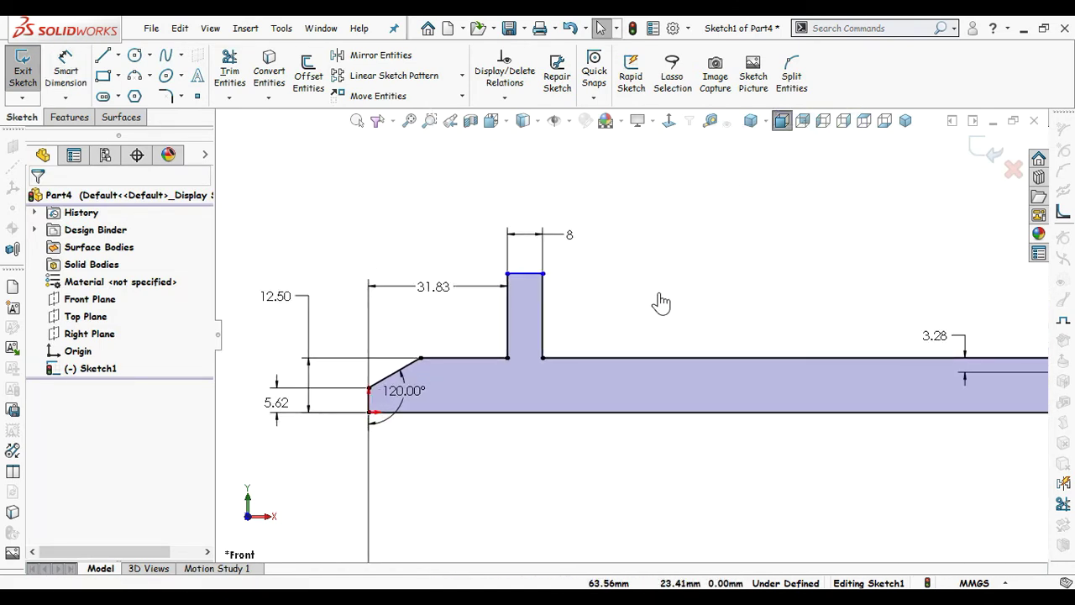
click(166, 99)
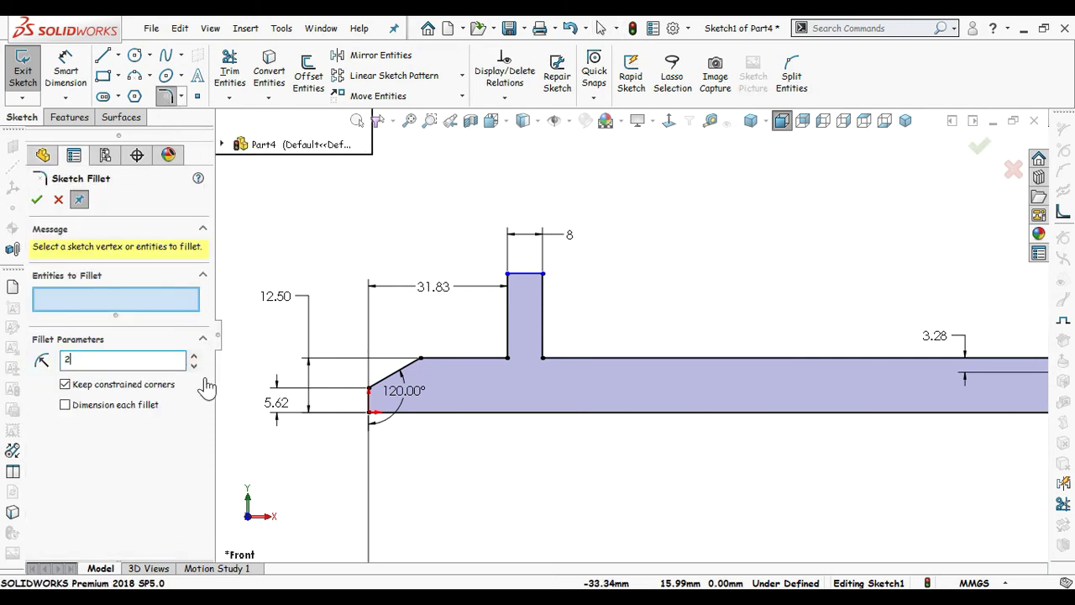
scroll(491, 273, down, 2)
click(546, 283)
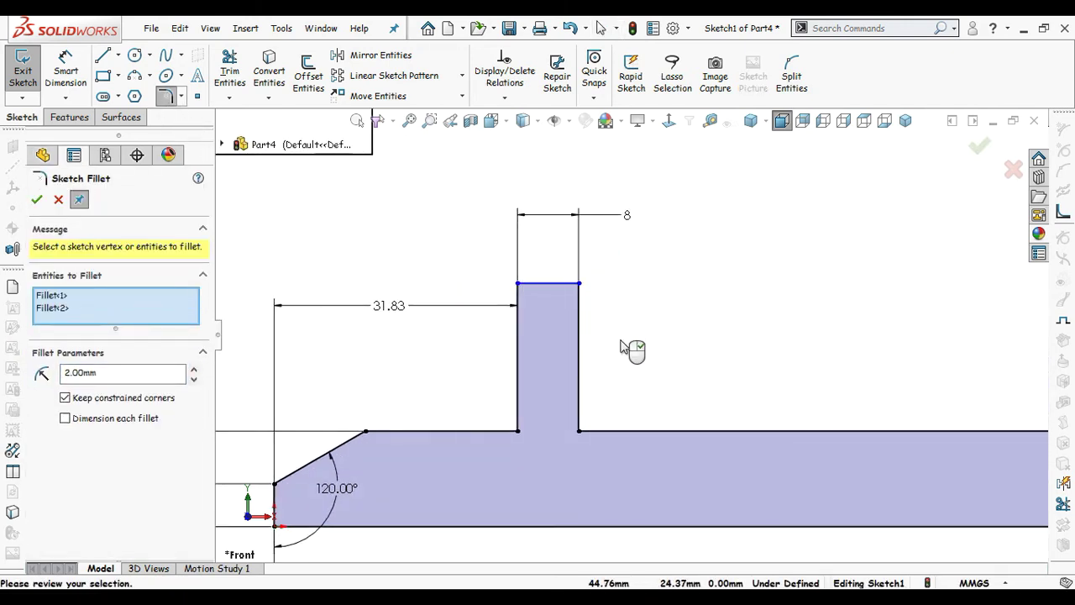
right_click(621, 340)
scroll(839, 296, up, 2)
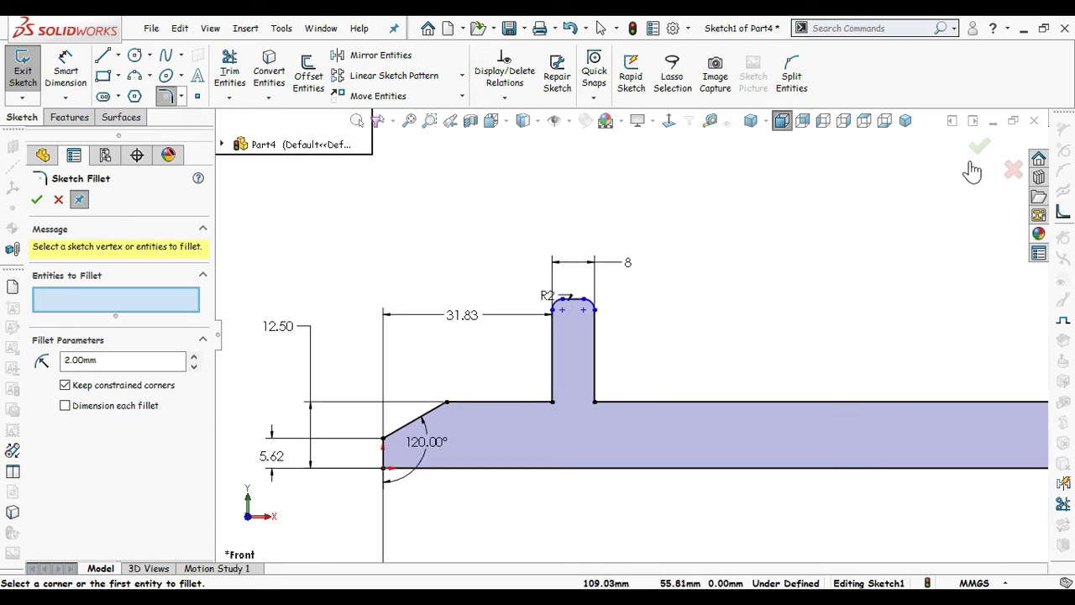
click(980, 147)
scroll(834, 286, up, 1)
scroll(819, 304, up, 3)
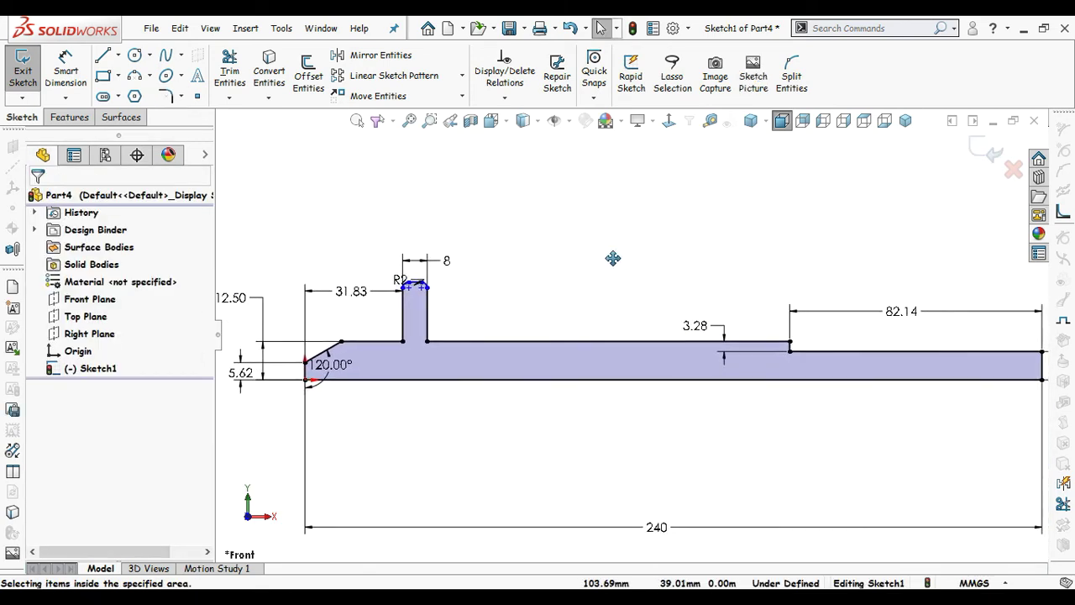
scroll(598, 261, down, 1)
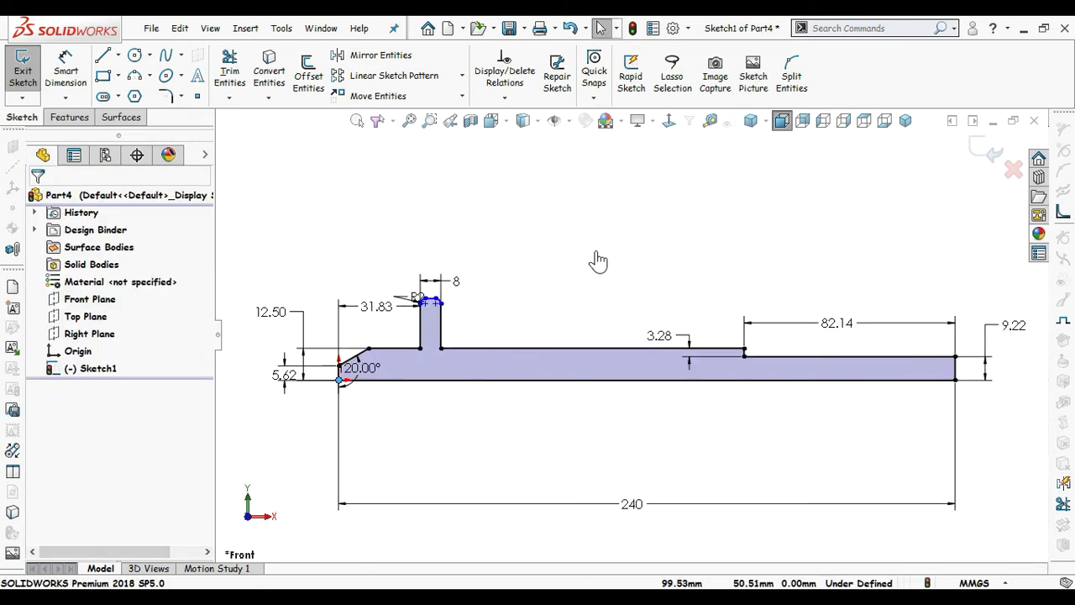
Step: Revolve the stepped profile 360° about its long 240 mm baseline
click(72, 118)
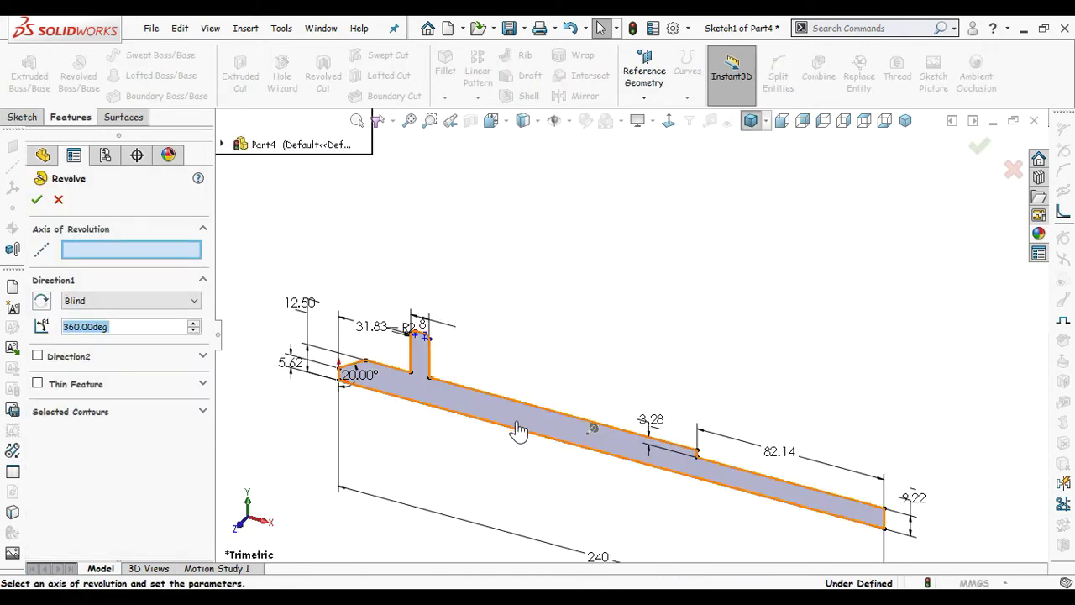
click(513, 427)
right_click(512, 427)
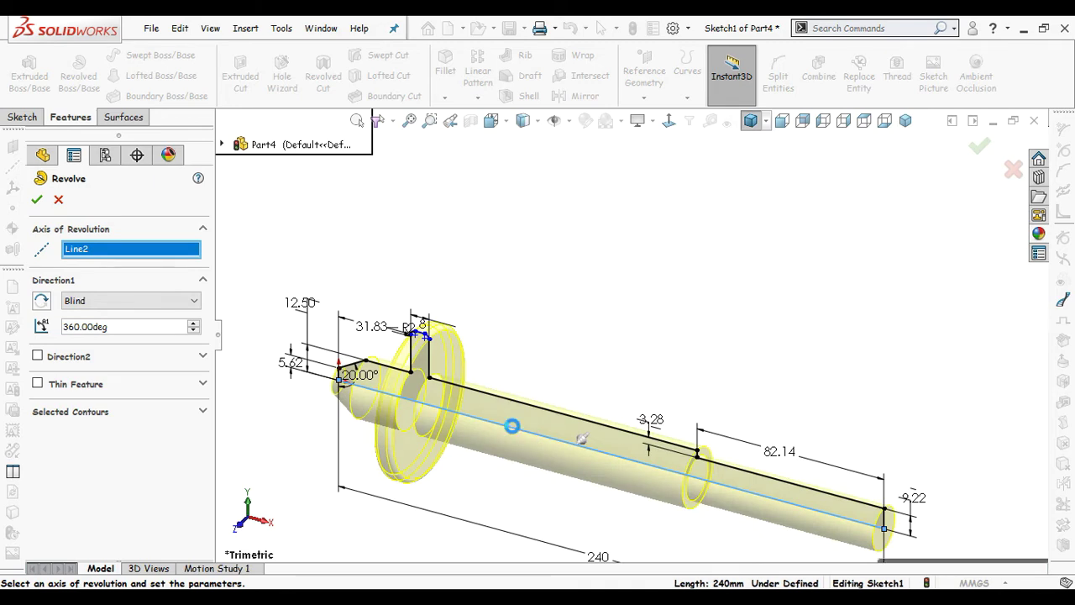
middle_drag(588, 353, 620, 335)
scroll(749, 434, up, 3)
scroll(798, 466, down, 2)
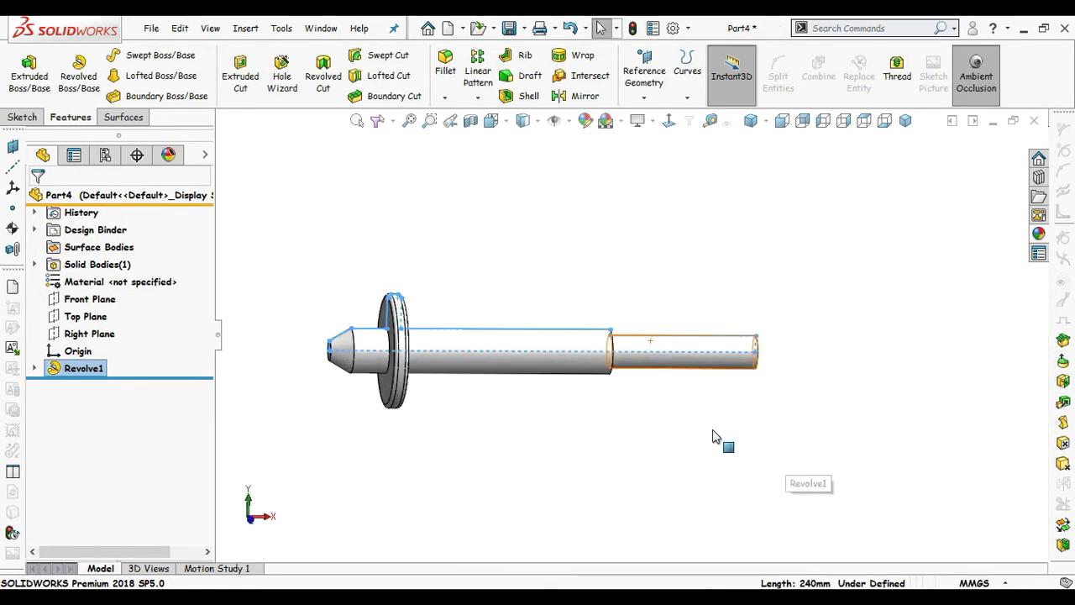
click(715, 420)
Step: Start a sketch on the flat end face of the stepped-down section, using its circular edge as the helix's base circle
scroll(771, 373, down, 4)
middle_drag(772, 372, 662, 396)
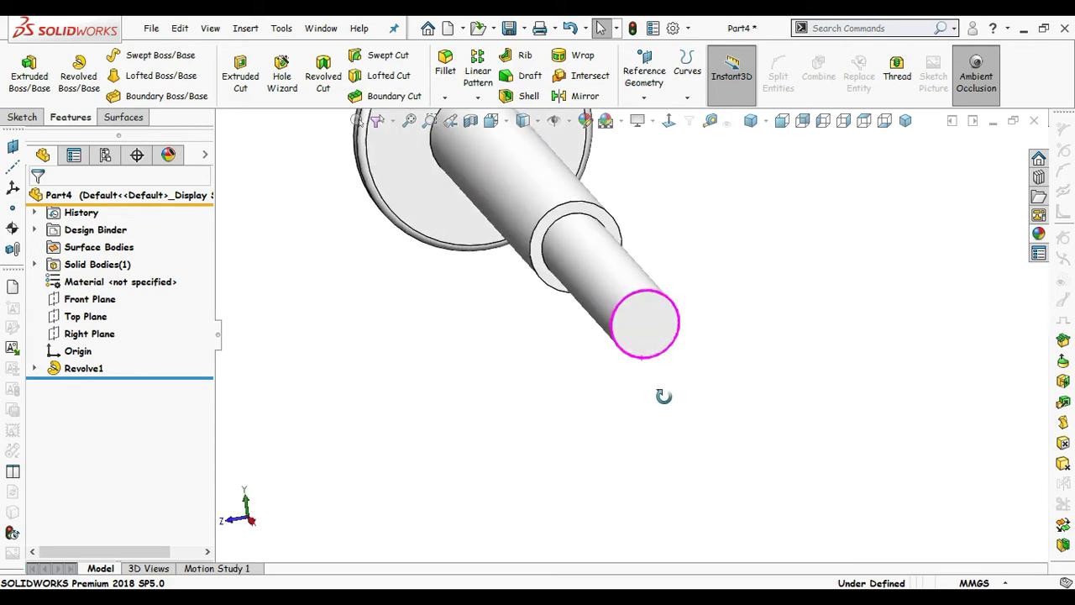
click(660, 334)
click(726, 267)
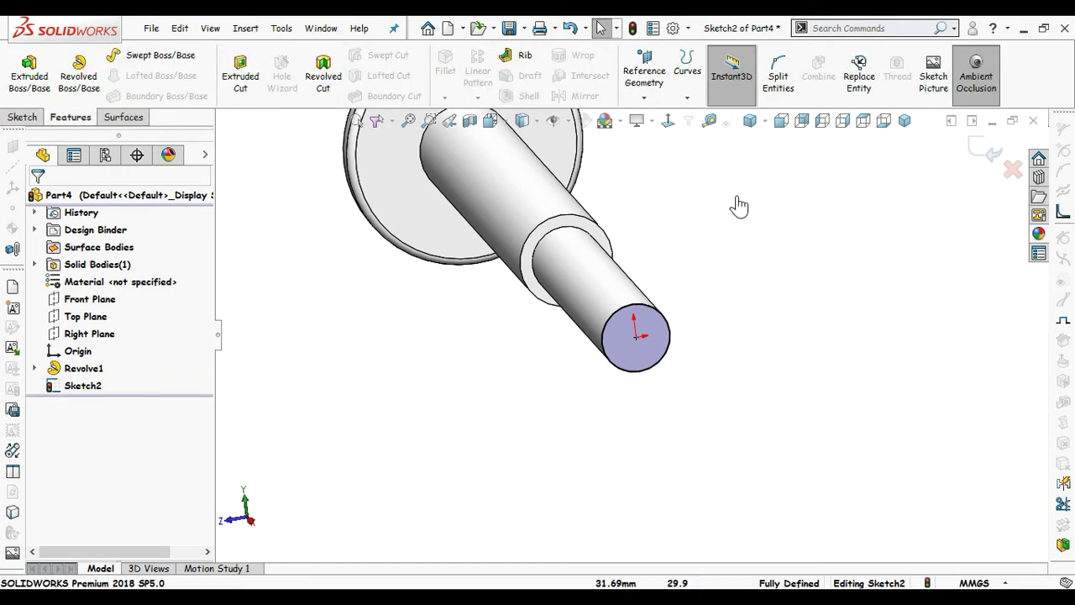
Step: Create a constant-pitch clockwise helix from the circle with 3.5 mm pitch, 22 revolutions, reversed direction and 180° start angle
click(685, 100)
click(706, 137)
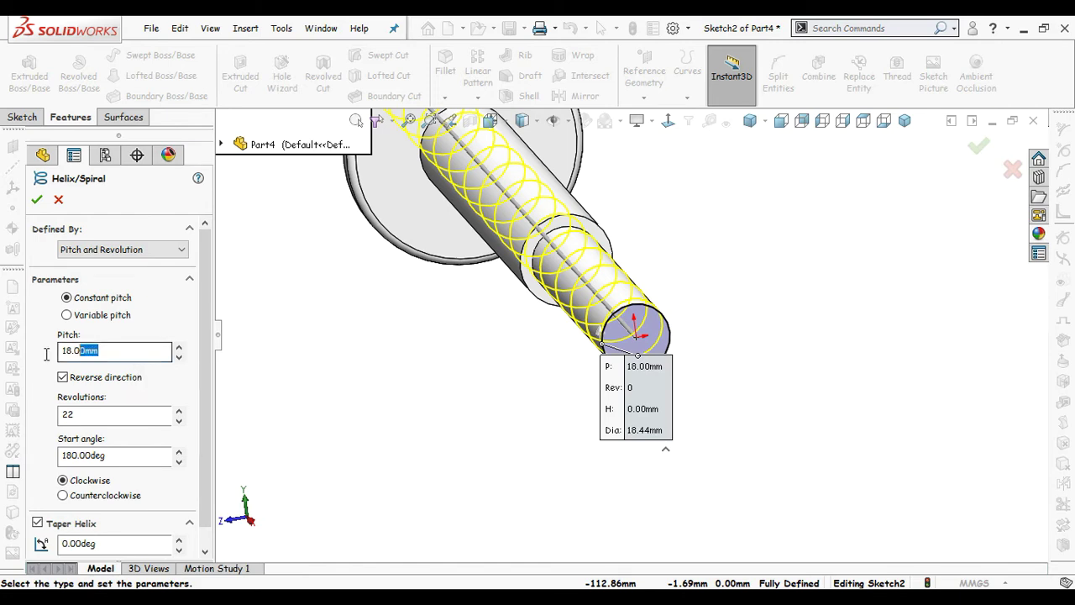
text(3.5)
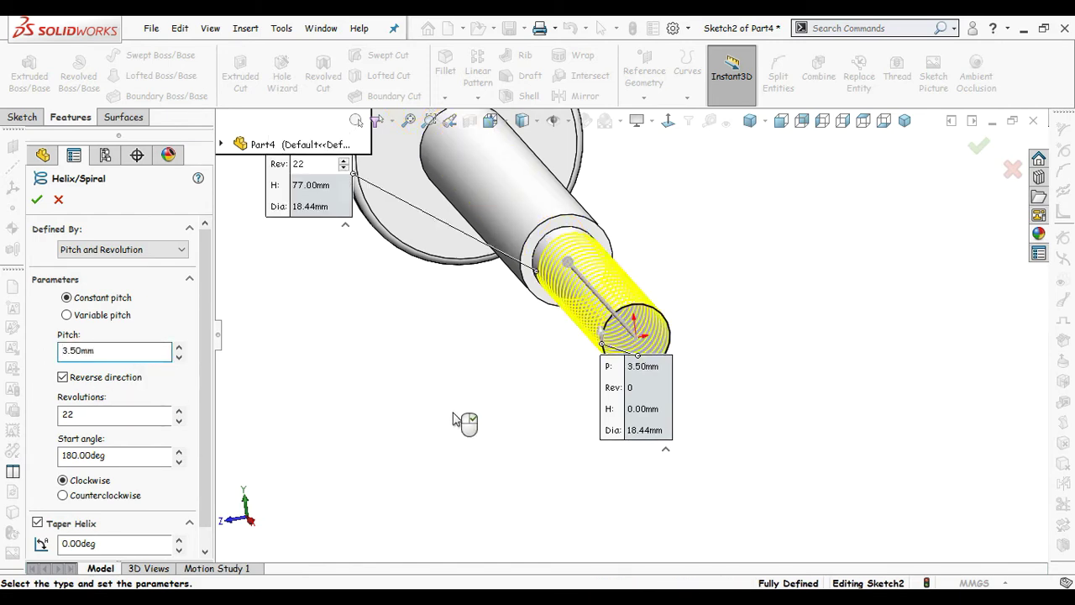
middle_drag(463, 425, 565, 341)
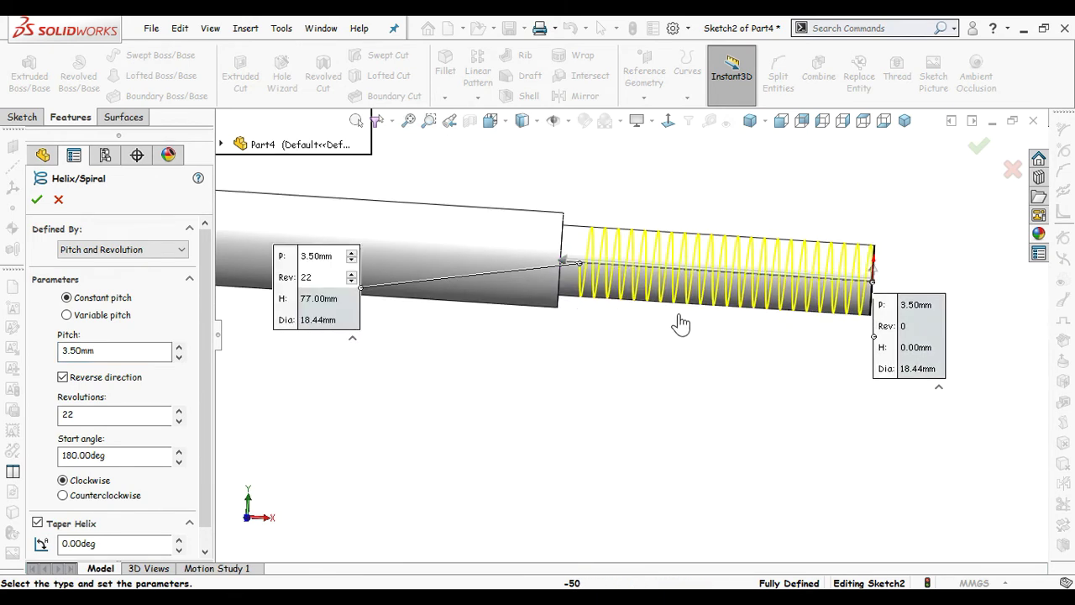
scroll(252, 446, up, 1)
drag(208, 386, 211, 350)
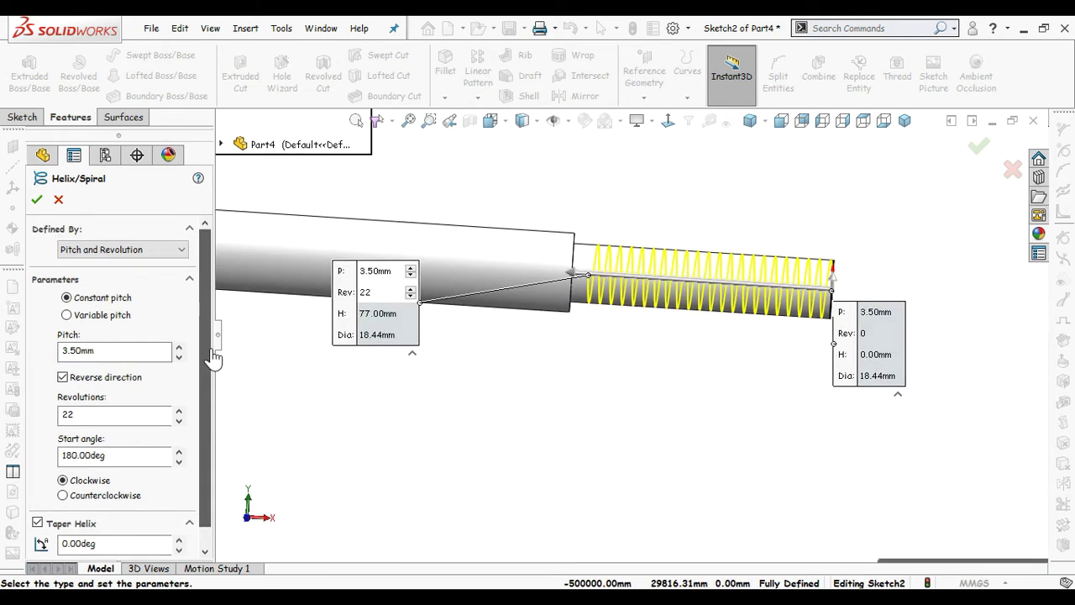
click(39, 199)
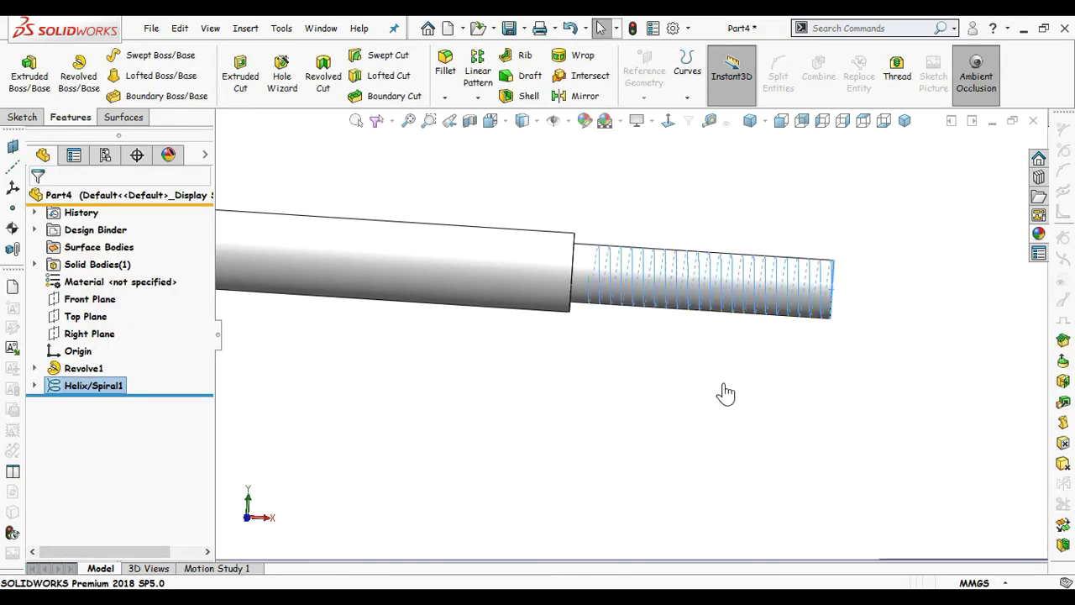
Step: Start a sketch on the Front Plane and face it straight on at the helix's starting end
scroll(817, 342, down, 5)
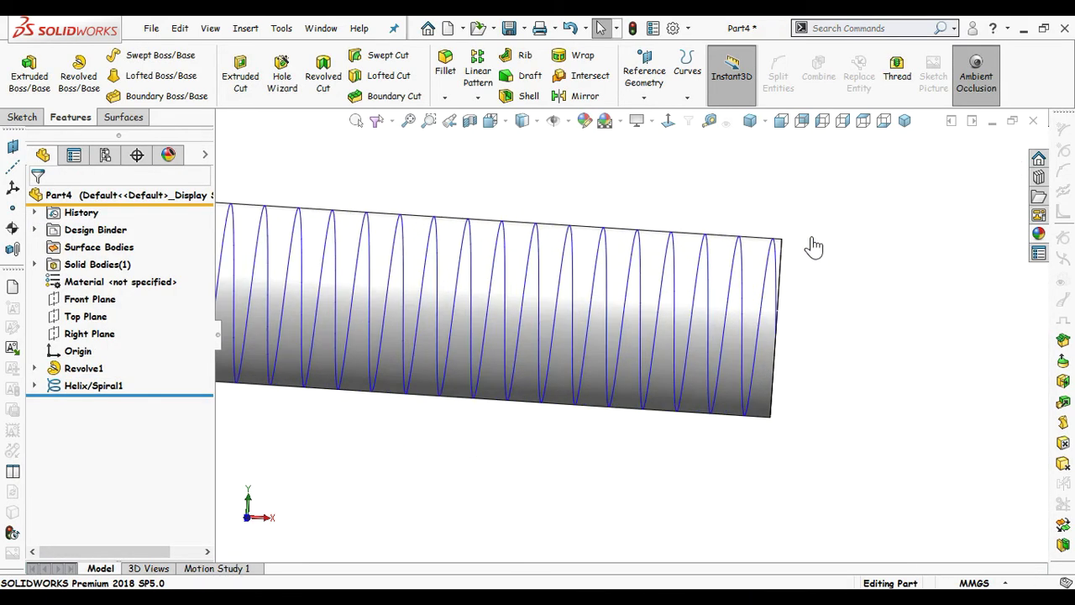
scroll(813, 277, up, 5)
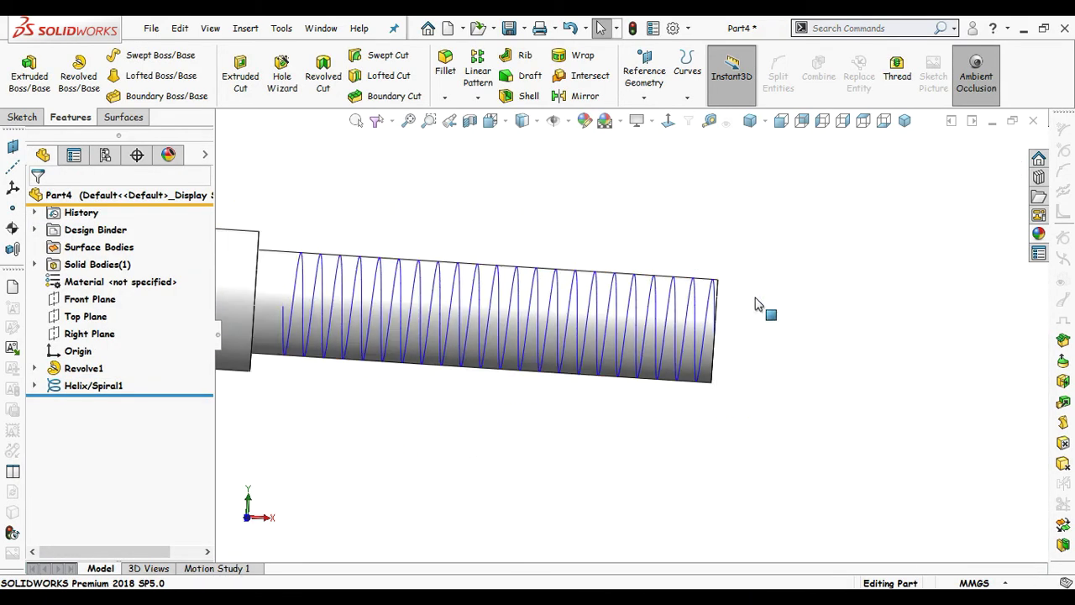
click(89, 299)
click(92, 279)
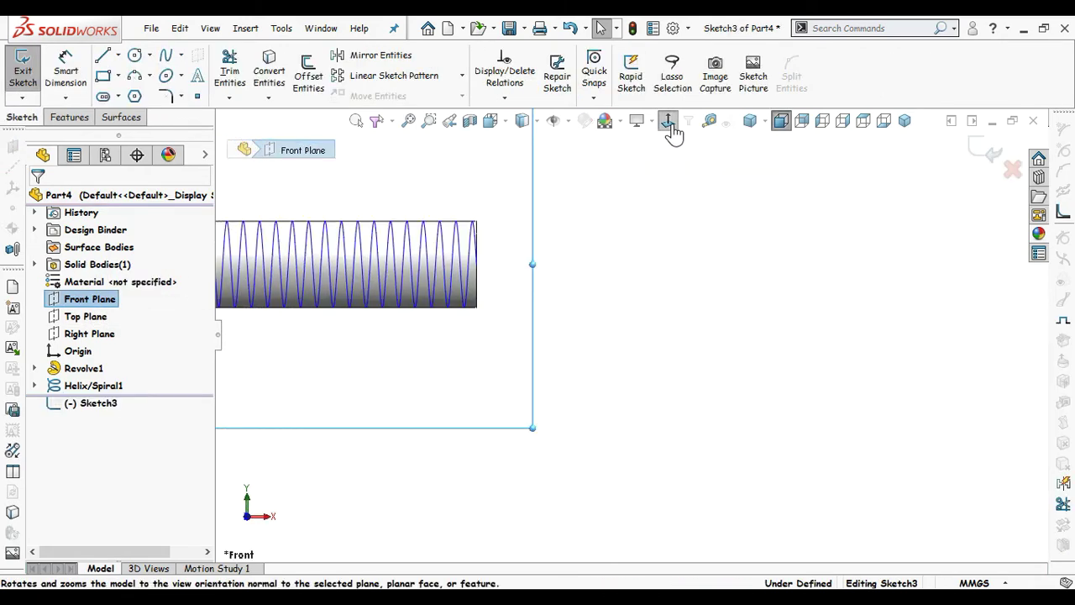
scroll(493, 211, down, 2)
click(577, 297)
scroll(568, 298, down, 4)
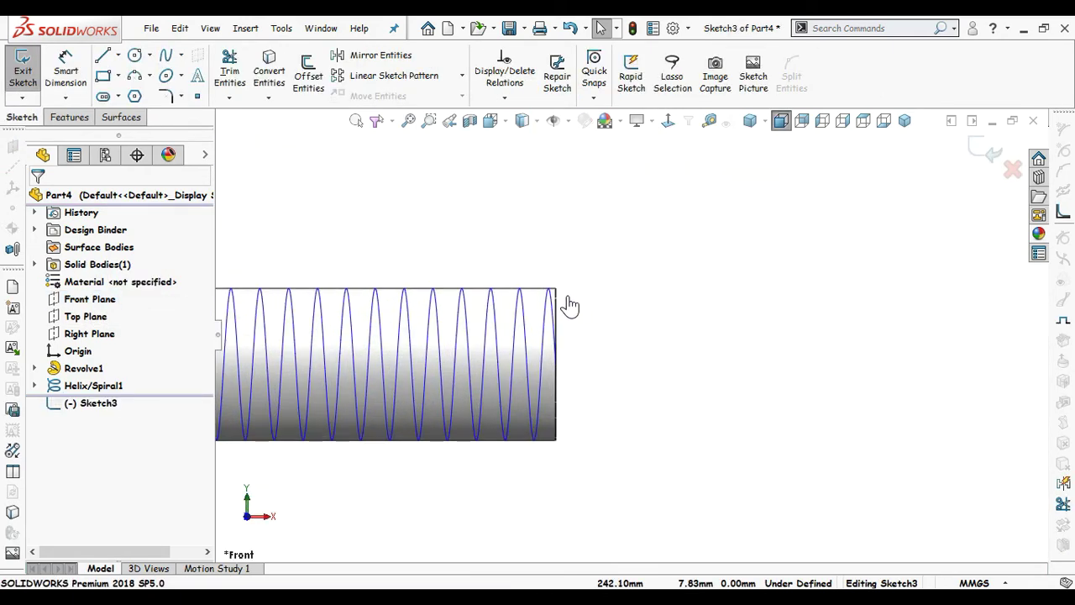
Step: Draw a vertical construction line above the shaft, in line with the helix crest nearest the shaft's end
key(s)
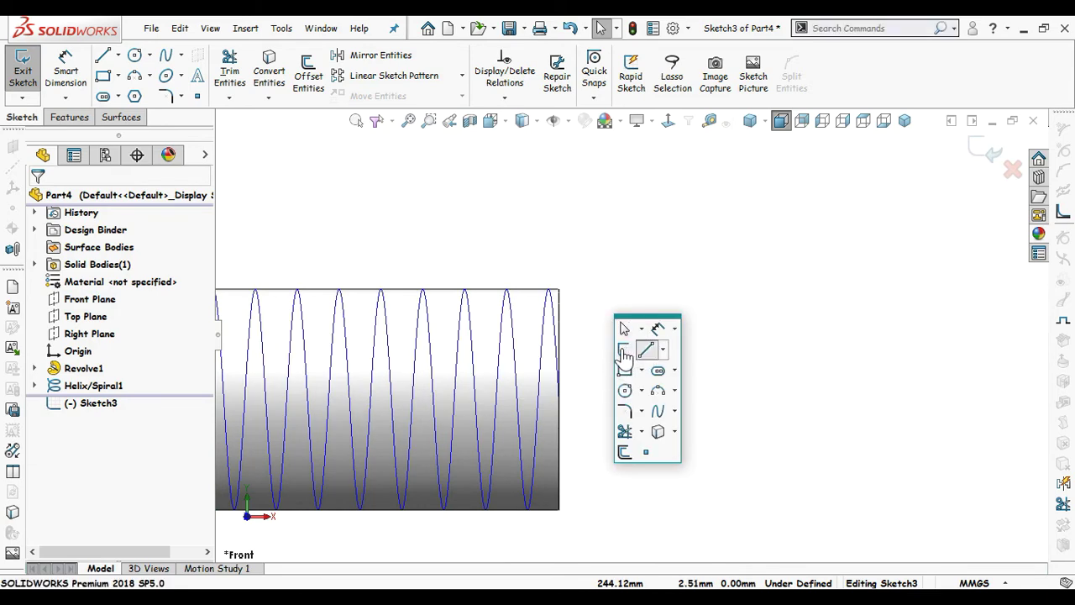
click(645, 352)
click(550, 283)
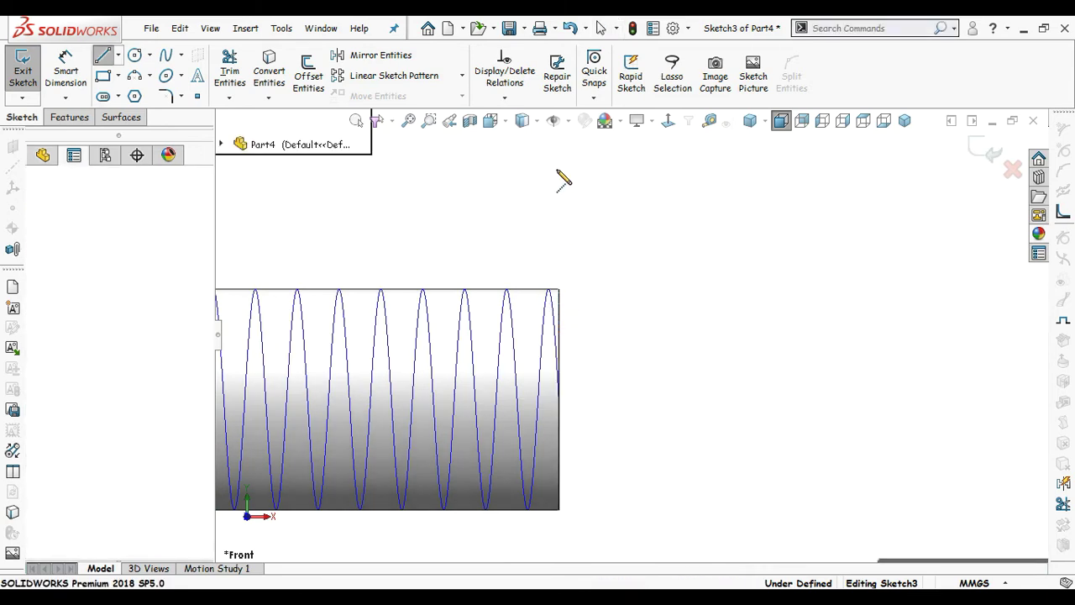
click(549, 160)
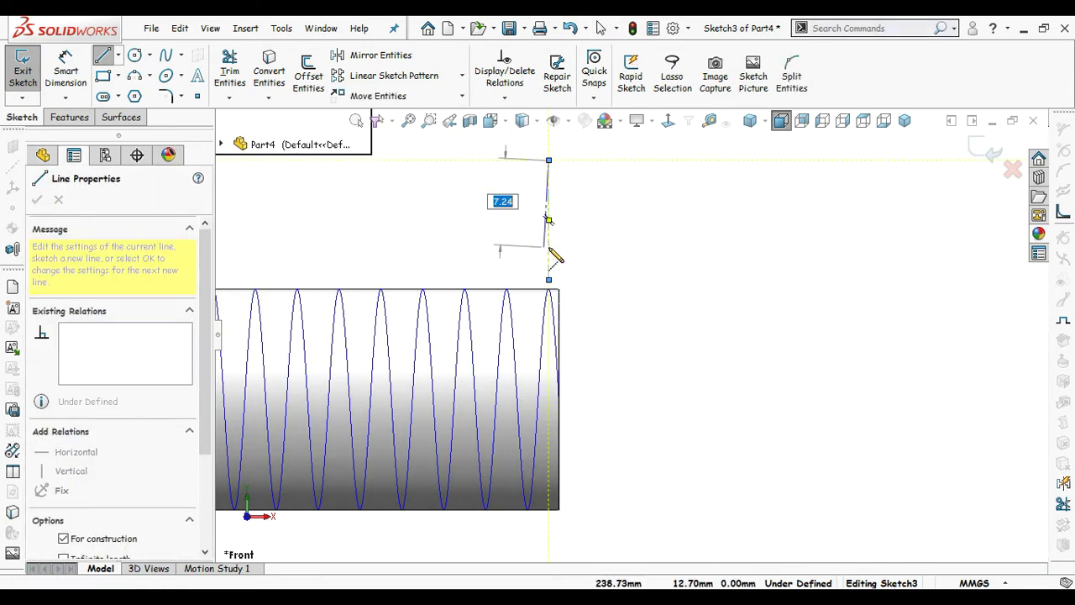
scroll(550, 255, down, 3)
key(Escape)
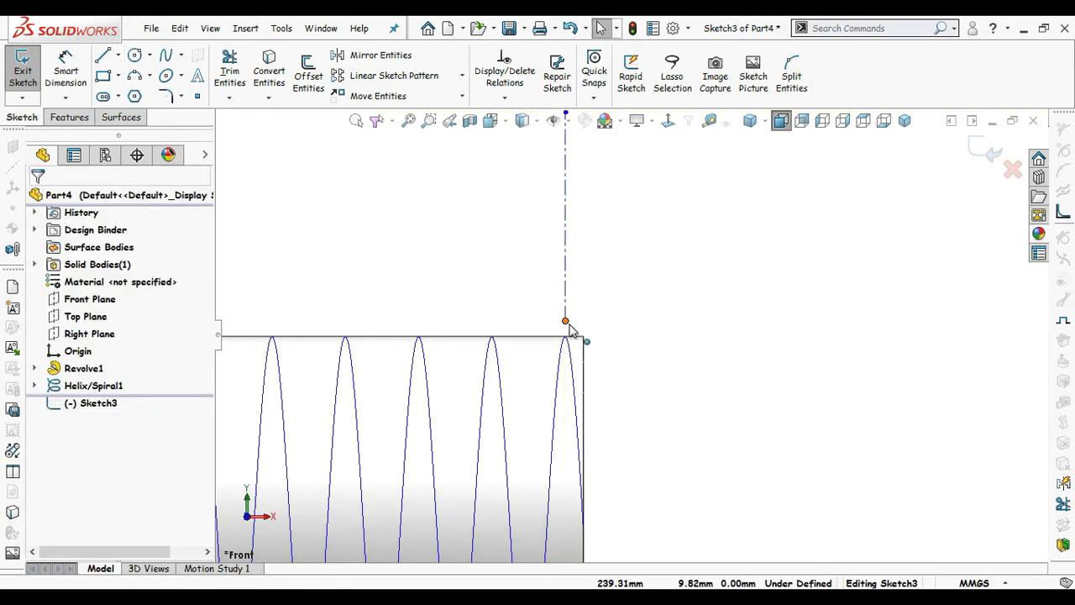
Step: Constrain the construction line's lower endpoint onto the helix at the crest nearest the shaft's end
click(566, 320)
ctrl+click(572, 370)
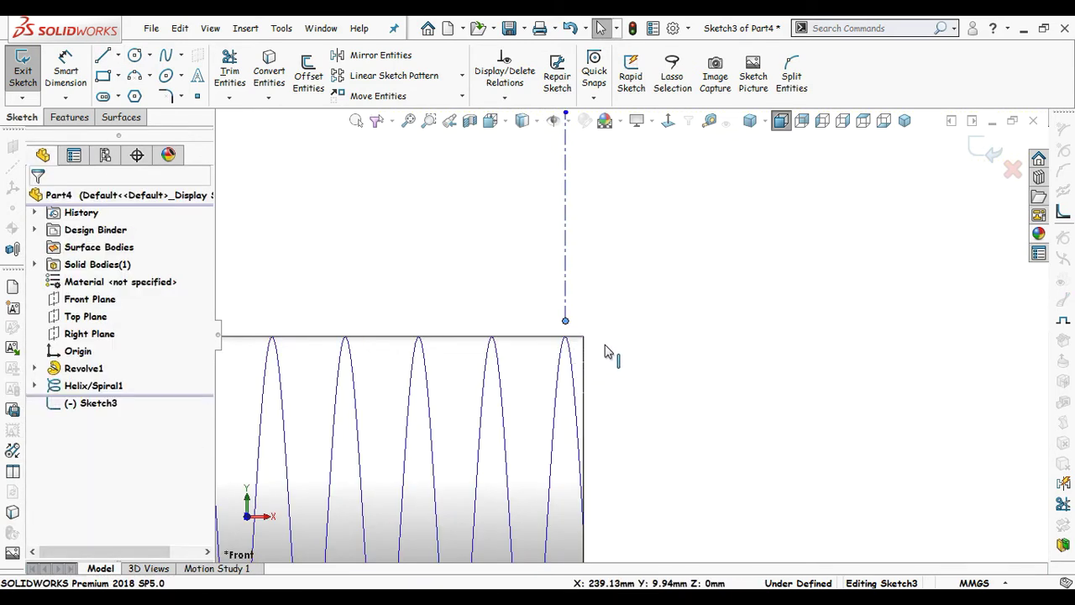
click(641, 270)
click(628, 228)
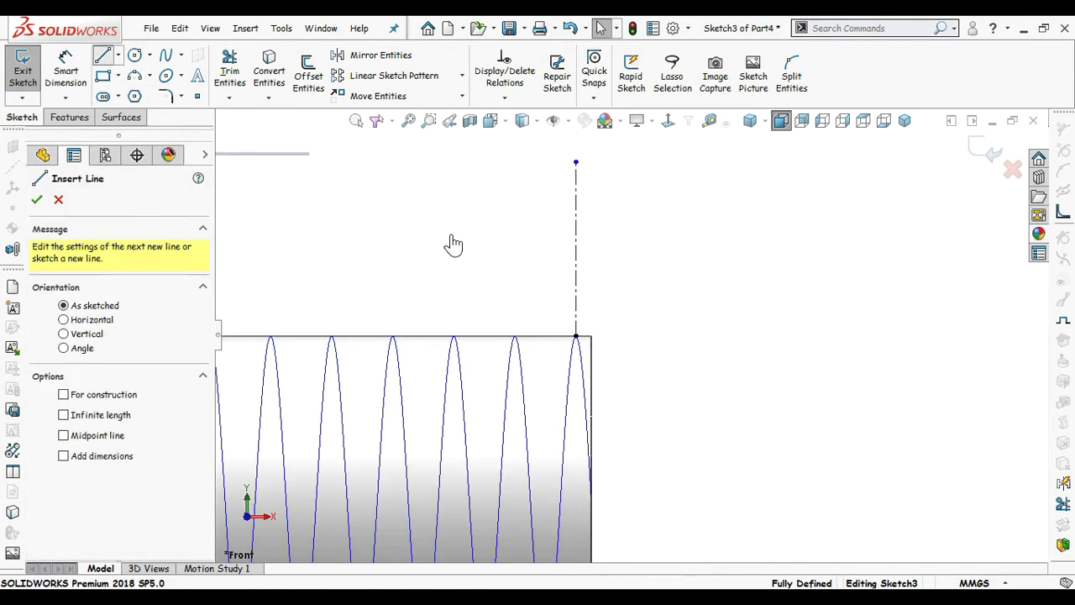
Step: Sketch a closed trapezoid standing on the shaft's upper edge around the construction line, with sloped sides about 4.7 and 4.8 mm long
click(543, 336)
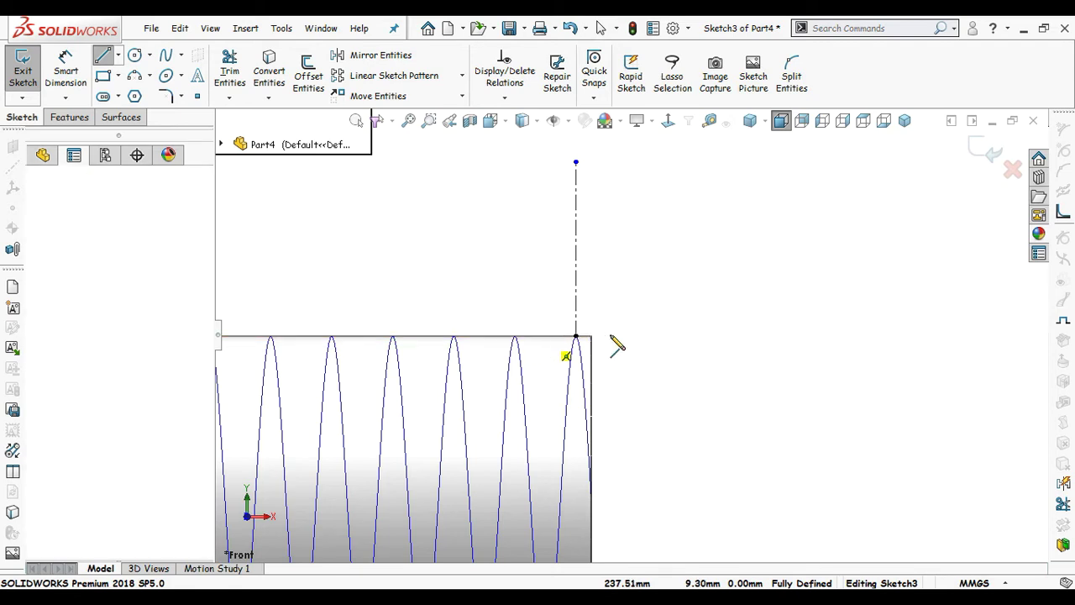
click(630, 336)
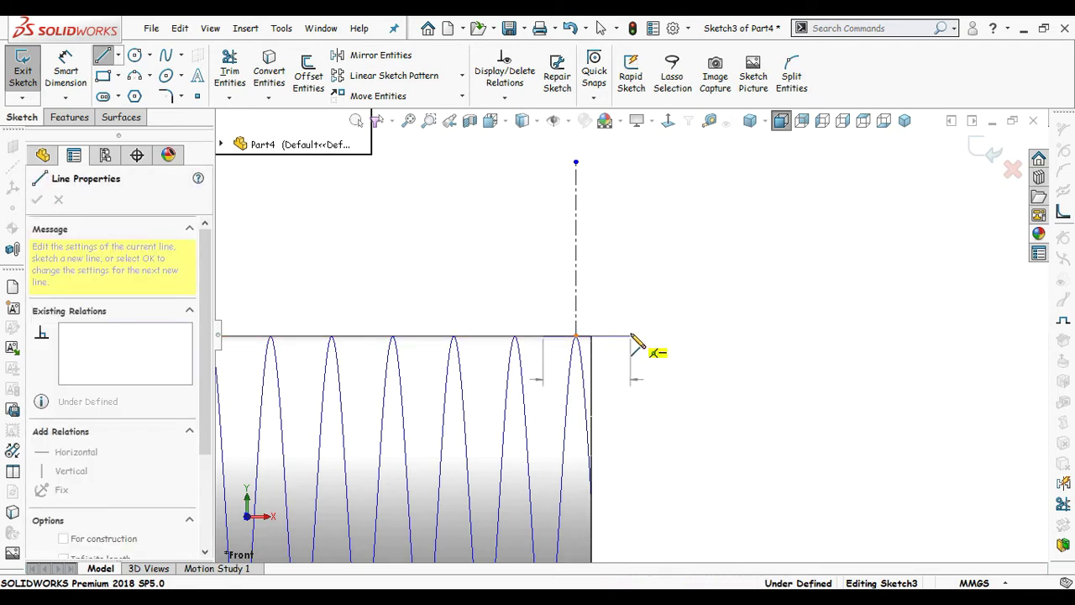
click(605, 254)
click(556, 255)
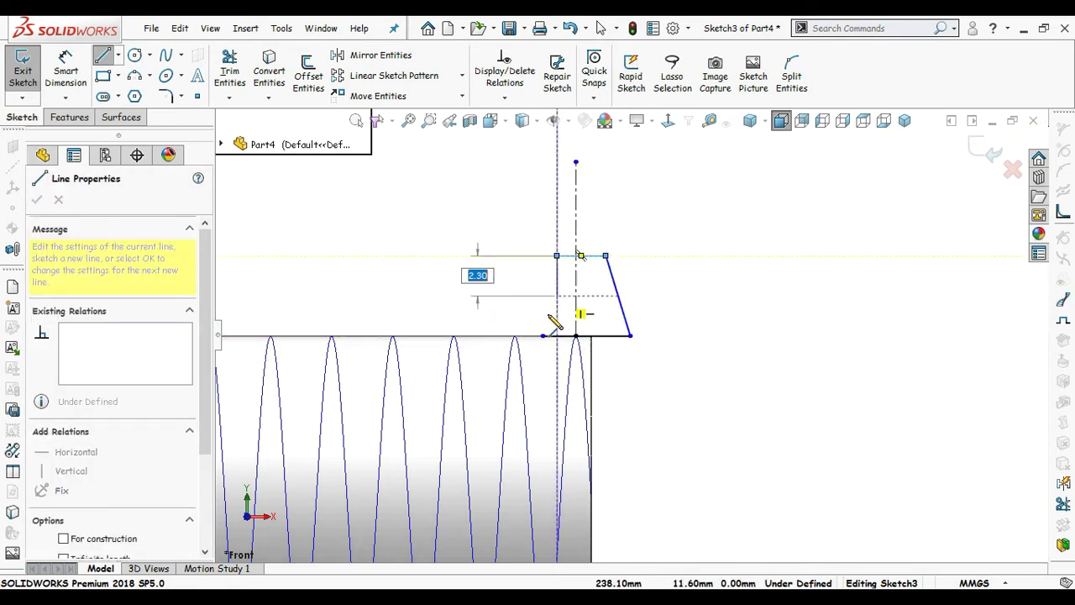
click(543, 336)
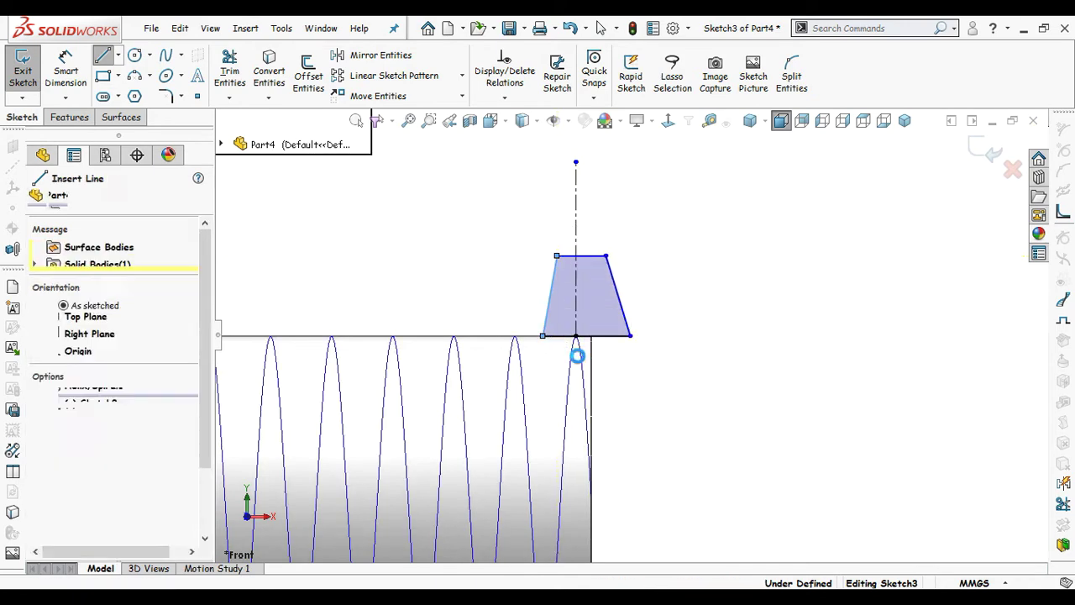
key(Escape)
Step: Make the trapezoid's two sloped sides symmetric about the vertical construction line
click(549, 304)
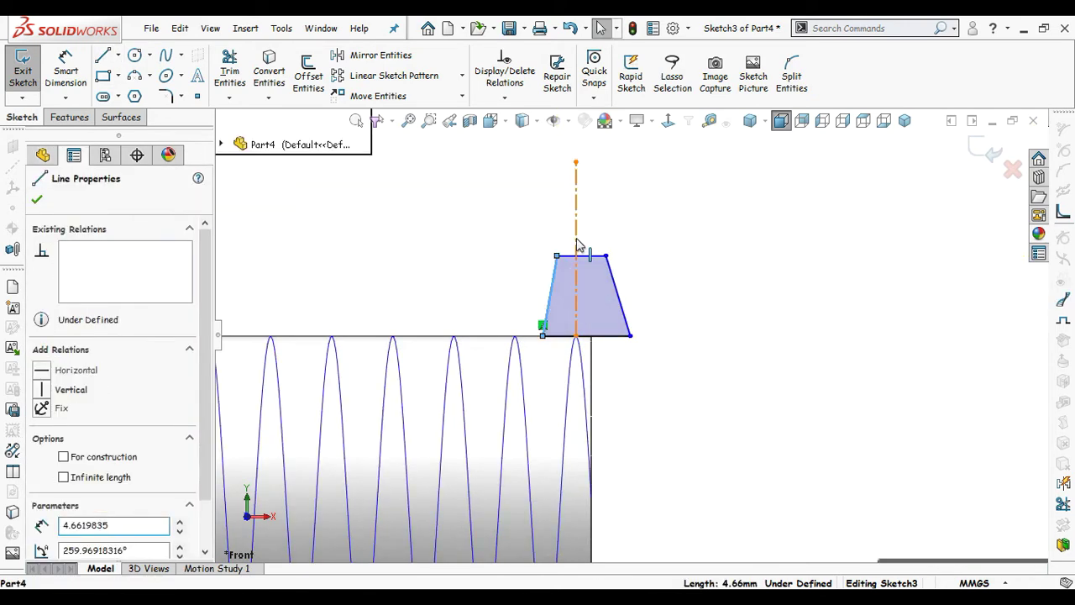
ctrl+click(620, 301)
ctrl+click(575, 206)
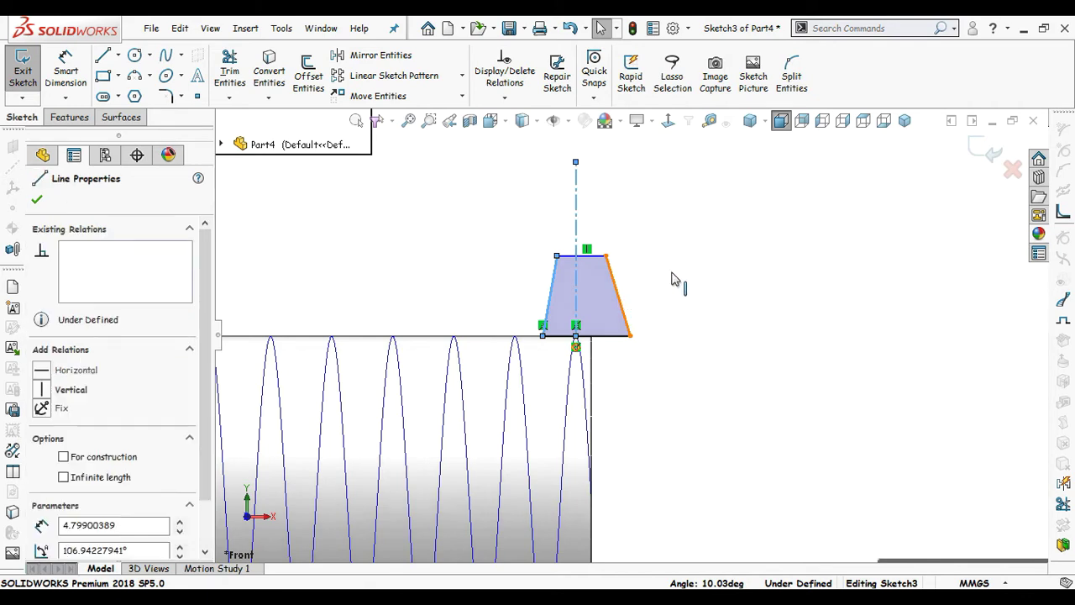
click(781, 204)
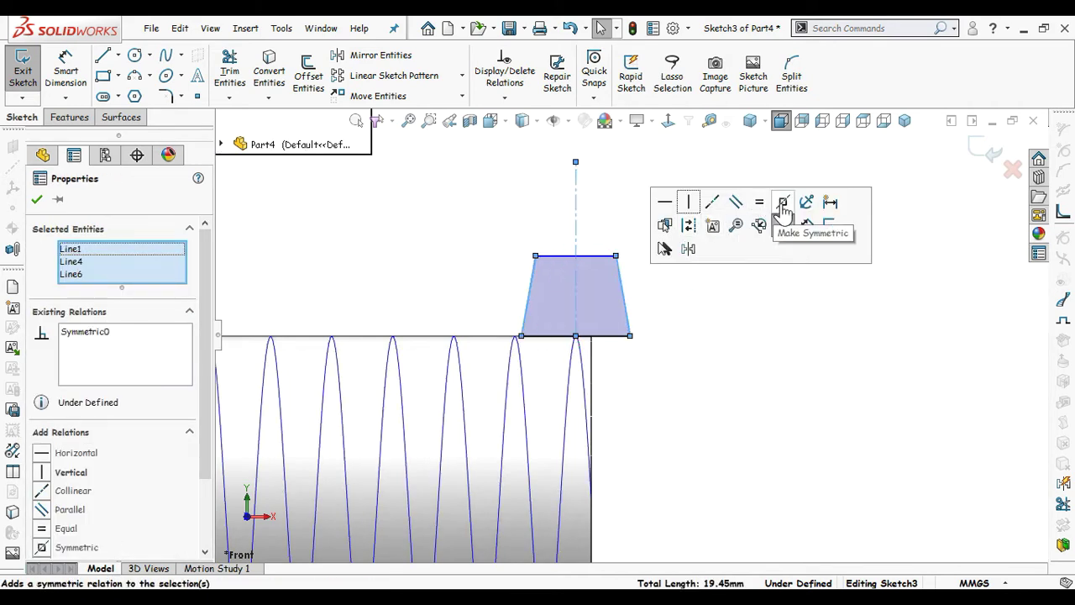
click(728, 344)
Step: Dimension the trapezoid's short upper edge at 1.13 mm
right_drag(728, 391, 728, 285)
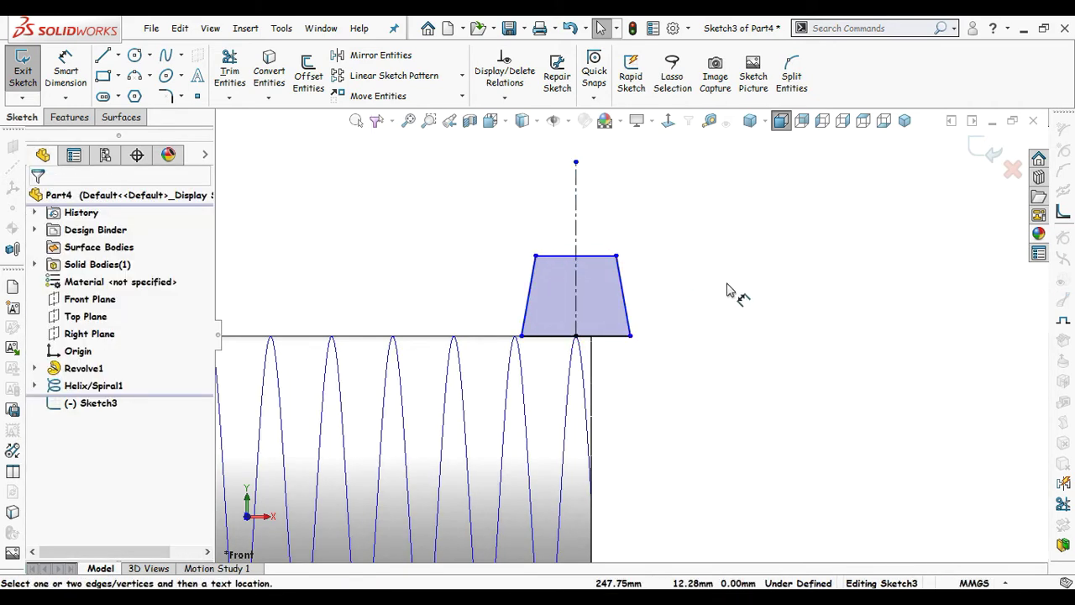
click(605, 255)
click(672, 220)
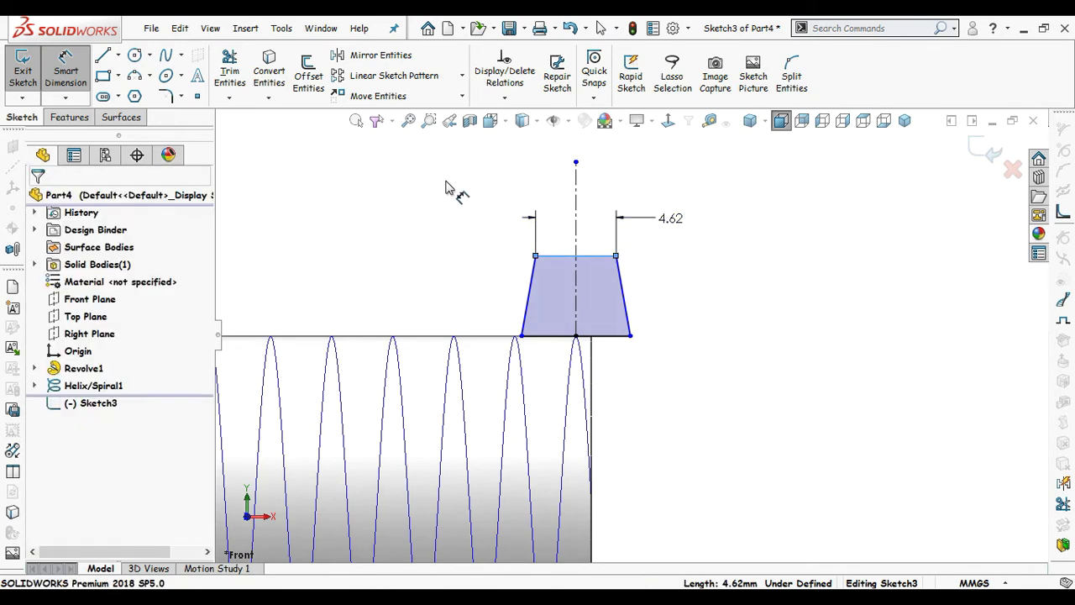
text(1.13)
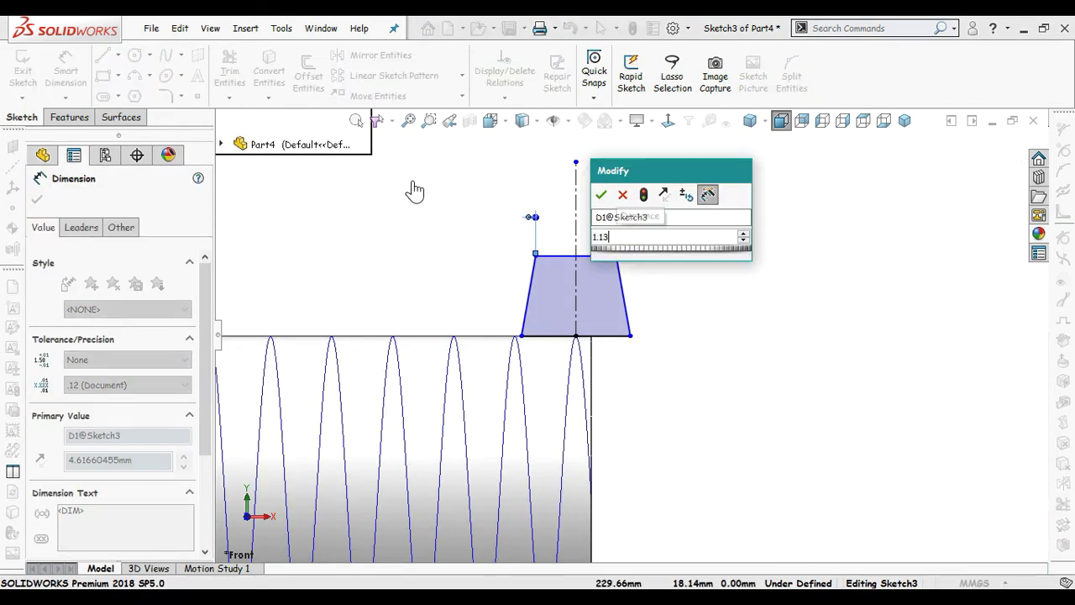
key(Return)
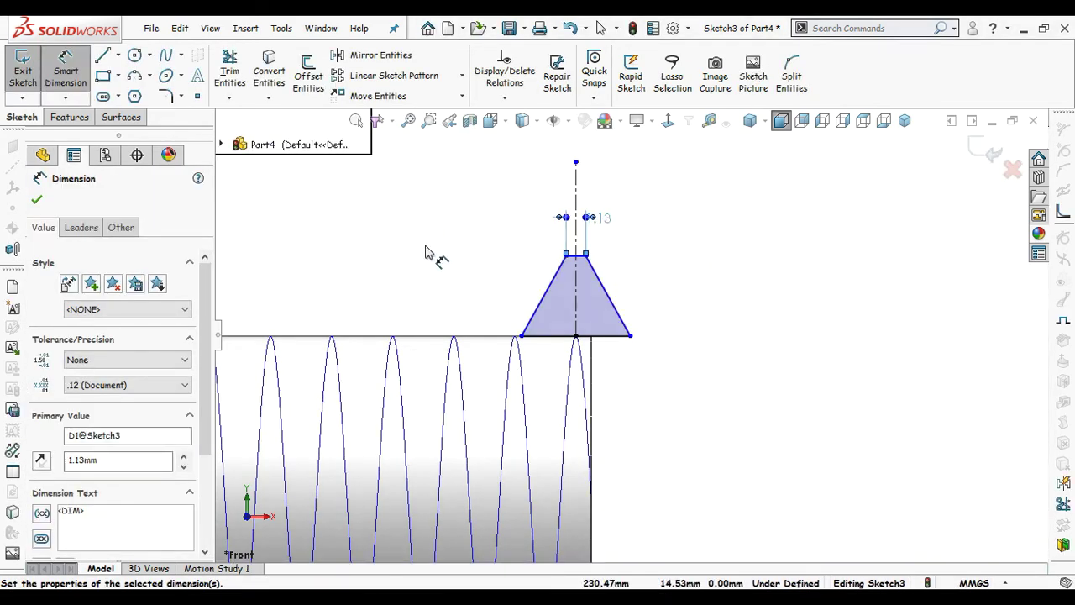
click(445, 290)
Step: Dimension the trapezoid's base on the shaft's edge at 2.56 mm
click(543, 345)
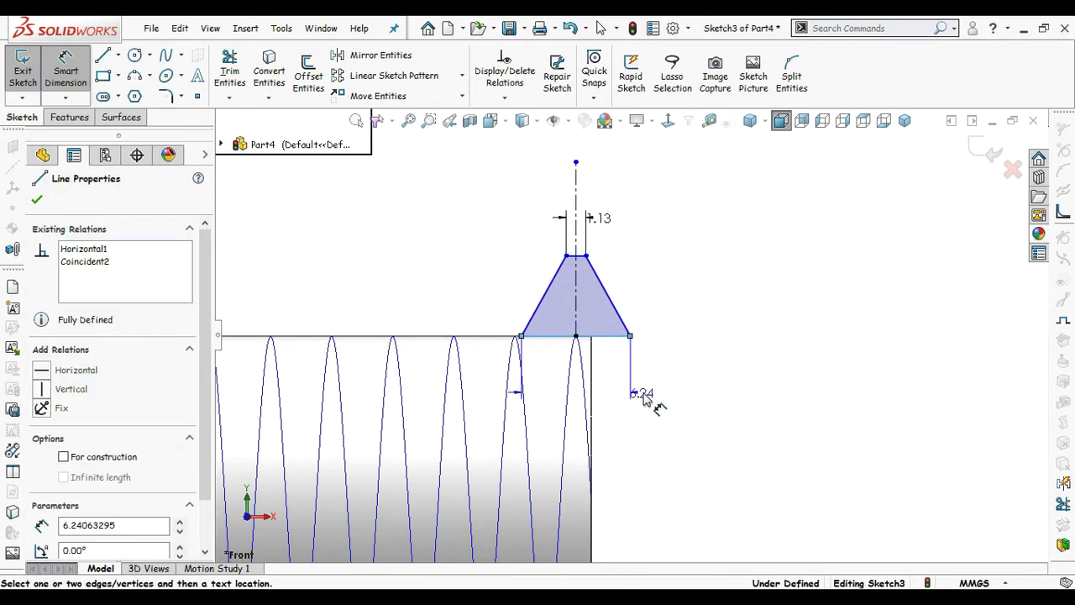
click(566, 382)
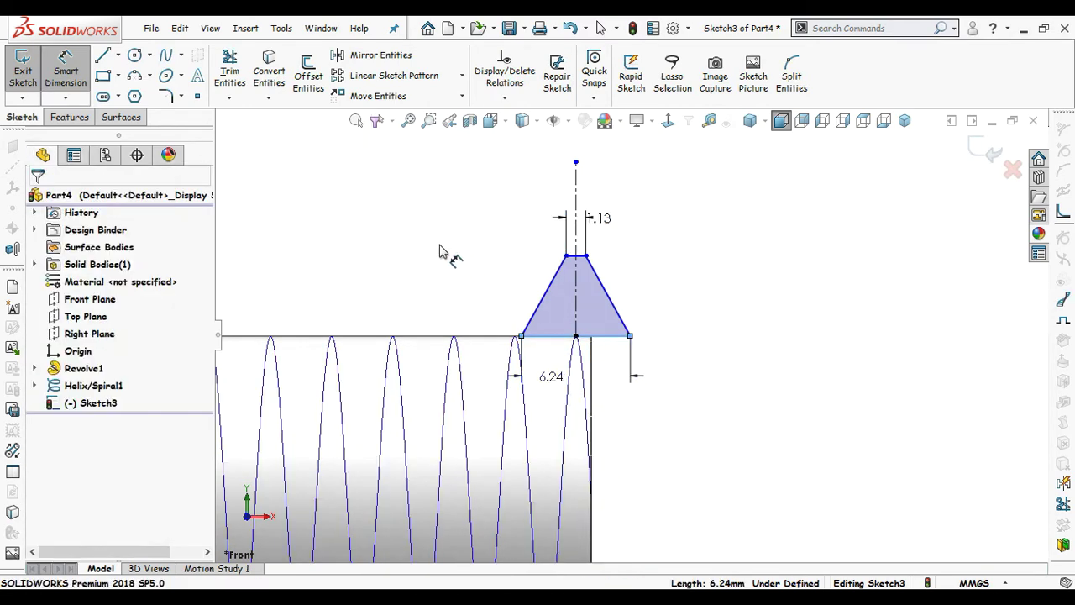
text(2.56)
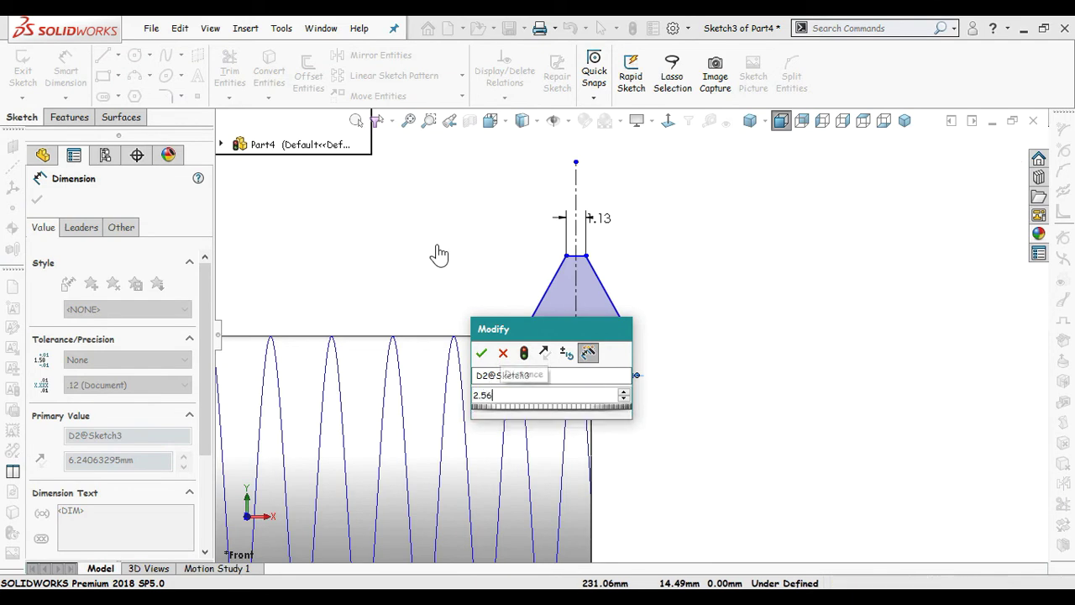
key(Return)
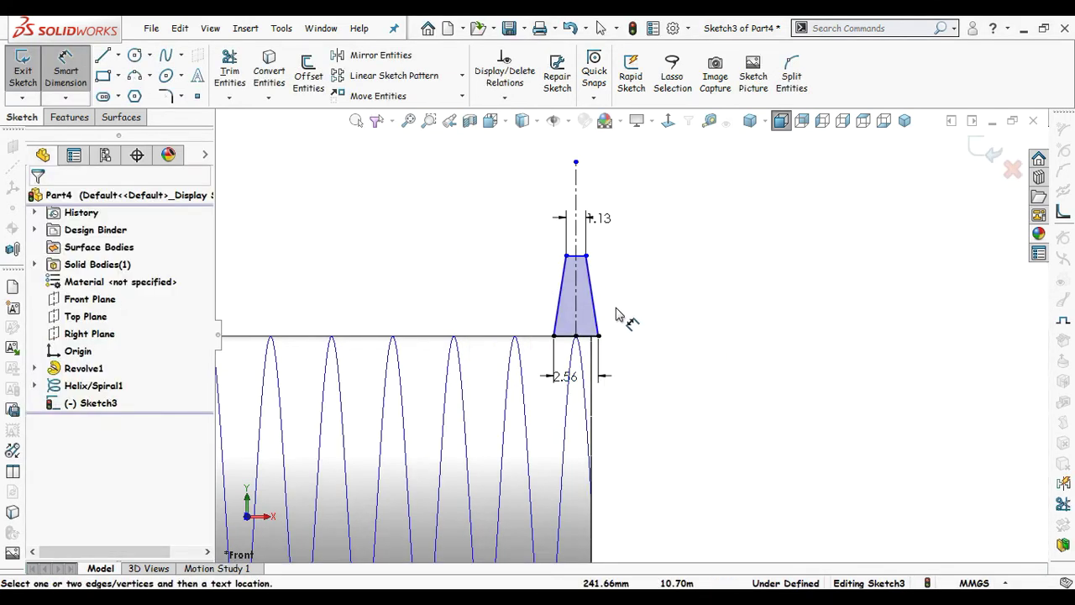
scroll(586, 267, down, 2)
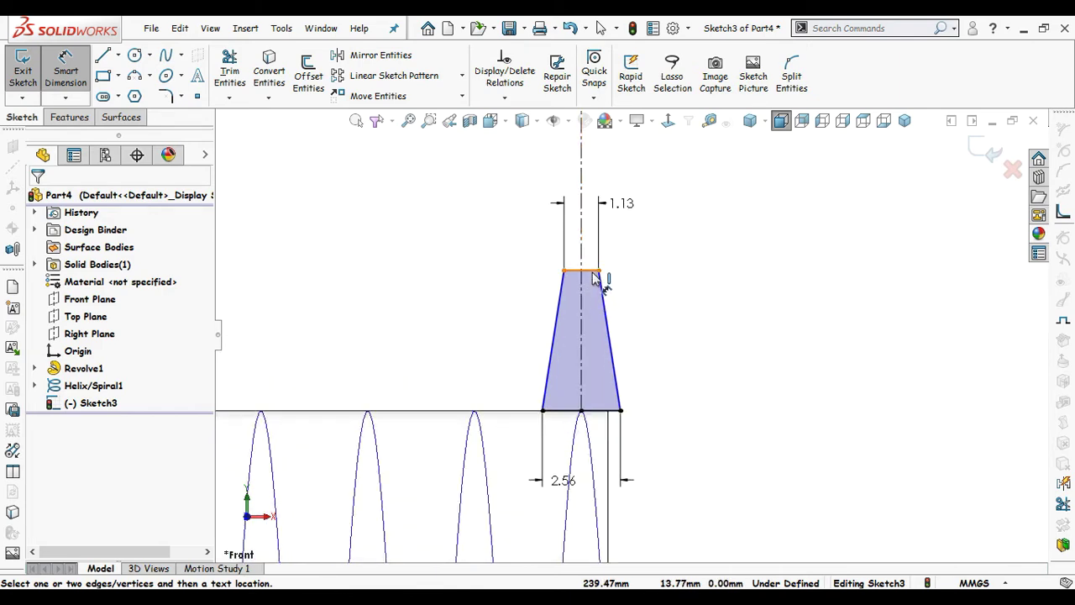
click(594, 273)
scroll(676, 415, up, 5)
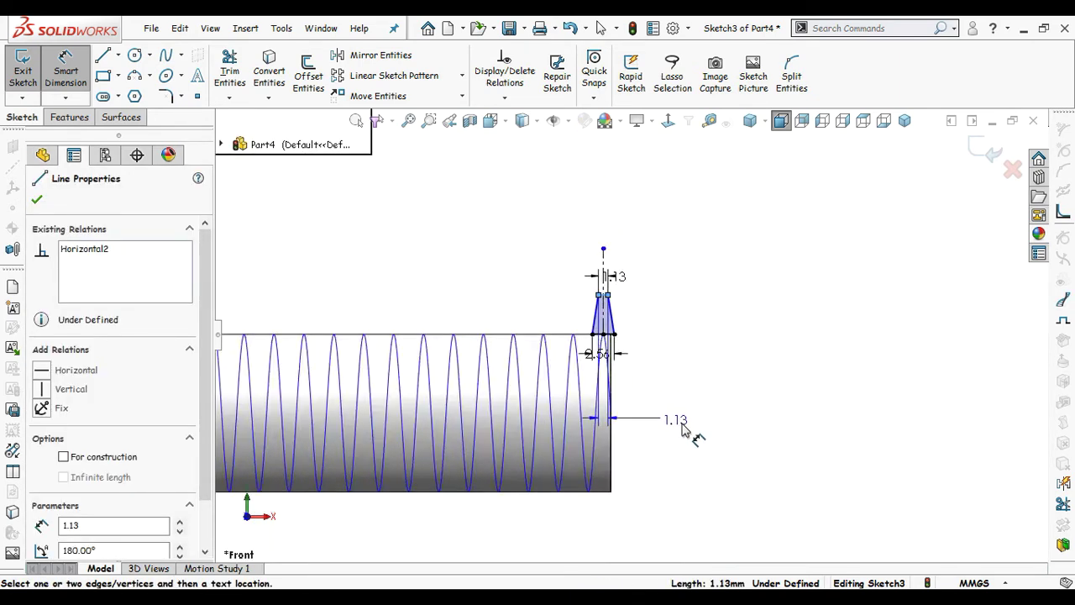
scroll(682, 429, down, 2)
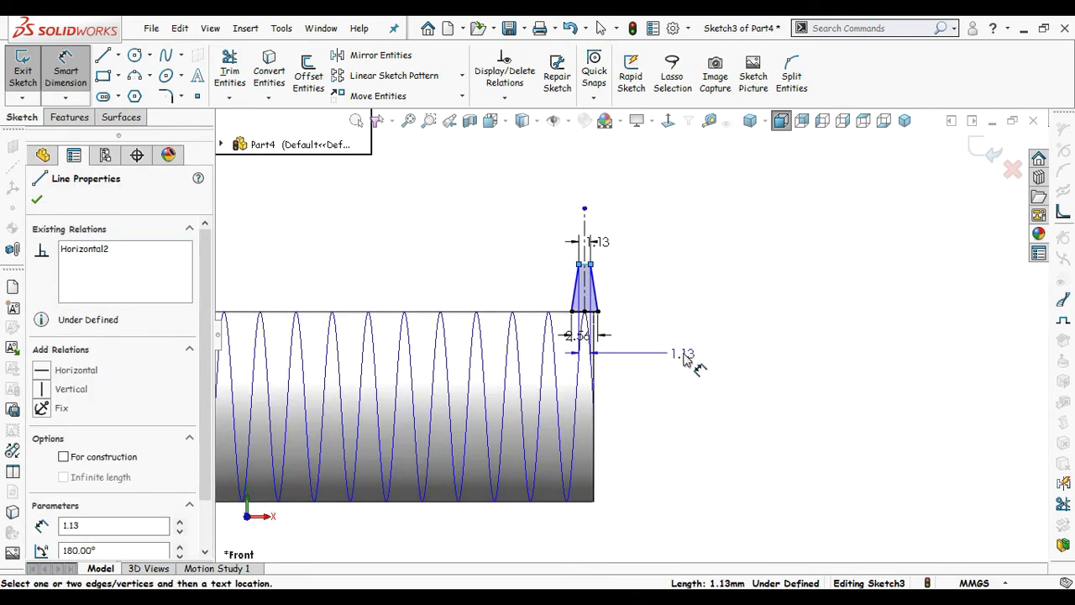
key(Escape)
scroll(683, 356, up, 3)
right_drag(765, 381, 673, 400)
scroll(571, 373, up, 2)
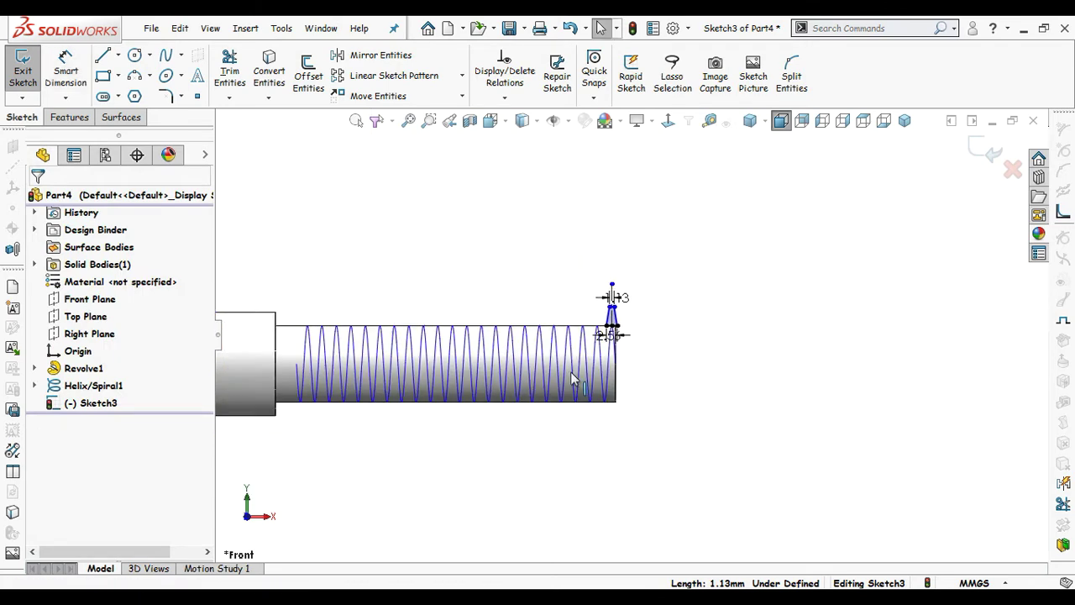
Step: Sketch a horizontal construction line about 25 mm long, outward from the midpoint of the threaded end's vertical edge
scroll(555, 374, up, 2)
scroll(638, 357, down, 4)
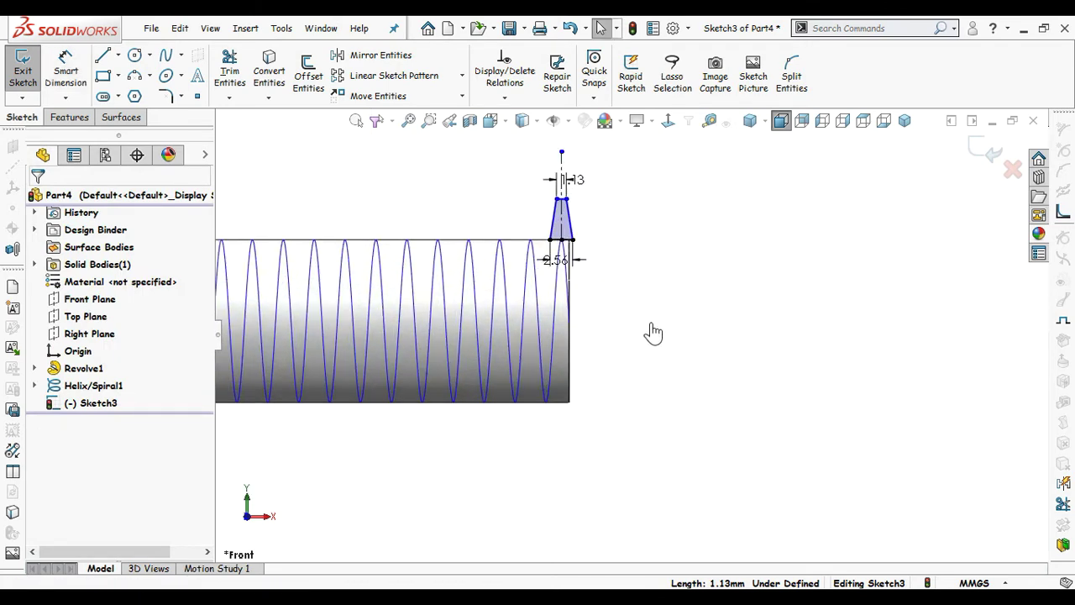
key(s)
click(669, 352)
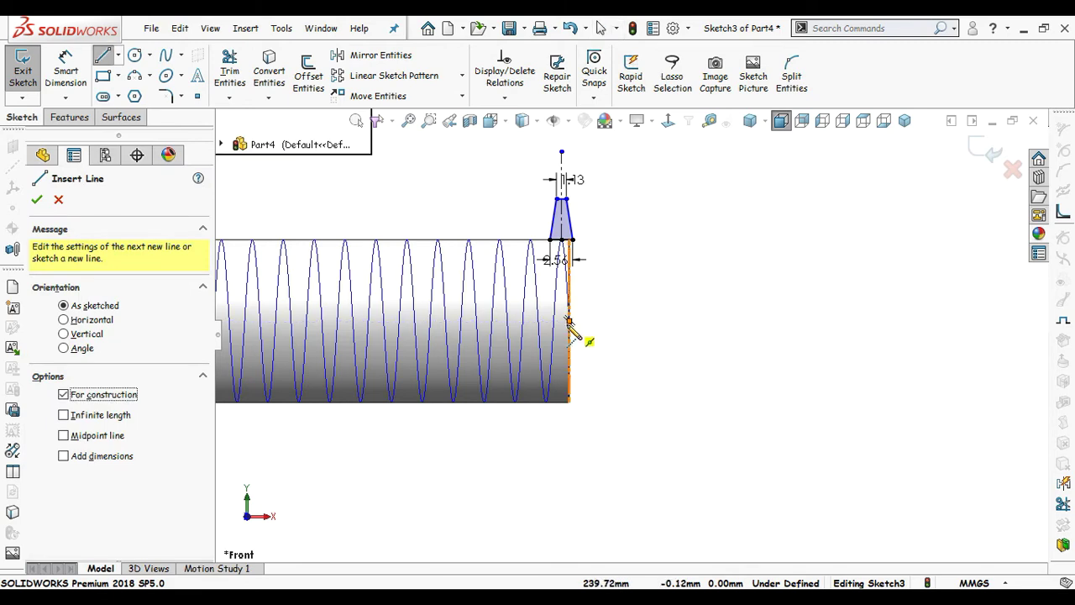
click(568, 320)
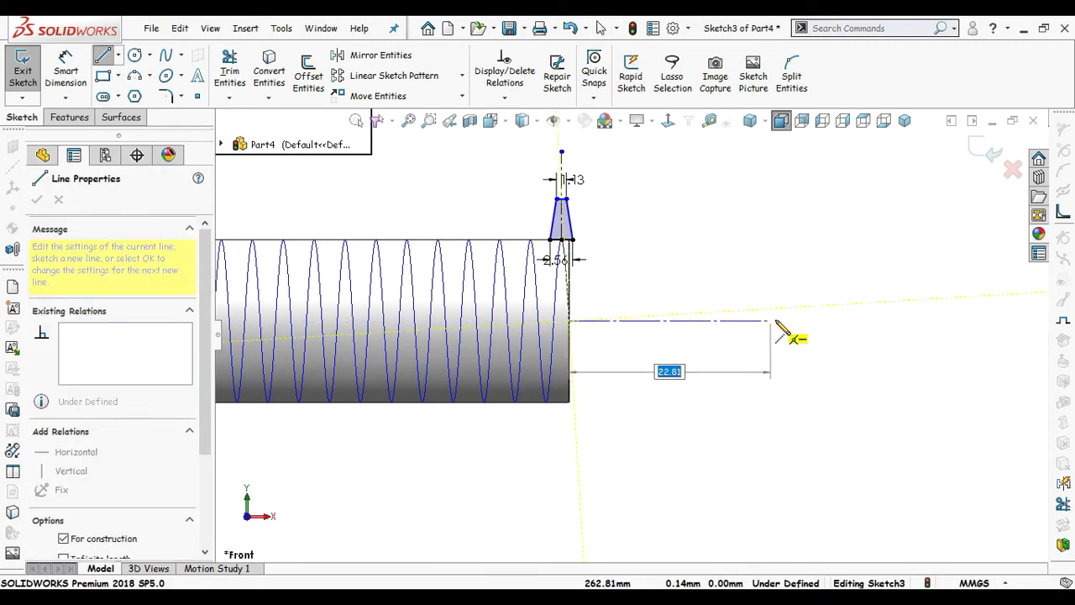
click(791, 320)
key(Escape)
key(Escape)
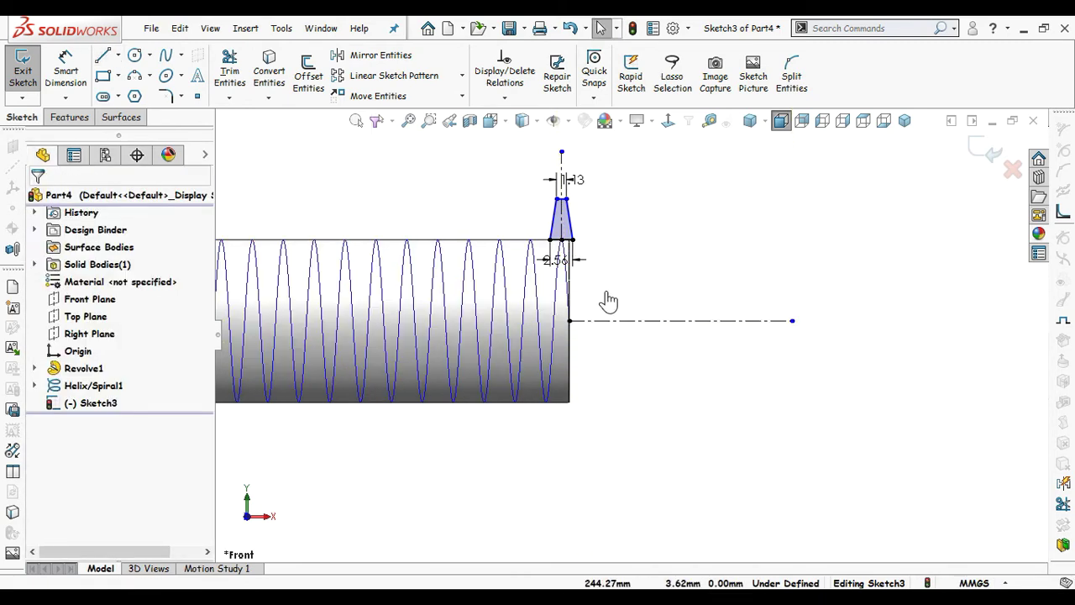
Step: Dimension the trapezoid's short upper edge at 12.14 mm above the horizontal construction line
scroll(606, 304, down, 2)
right_drag(679, 312, 677, 277)
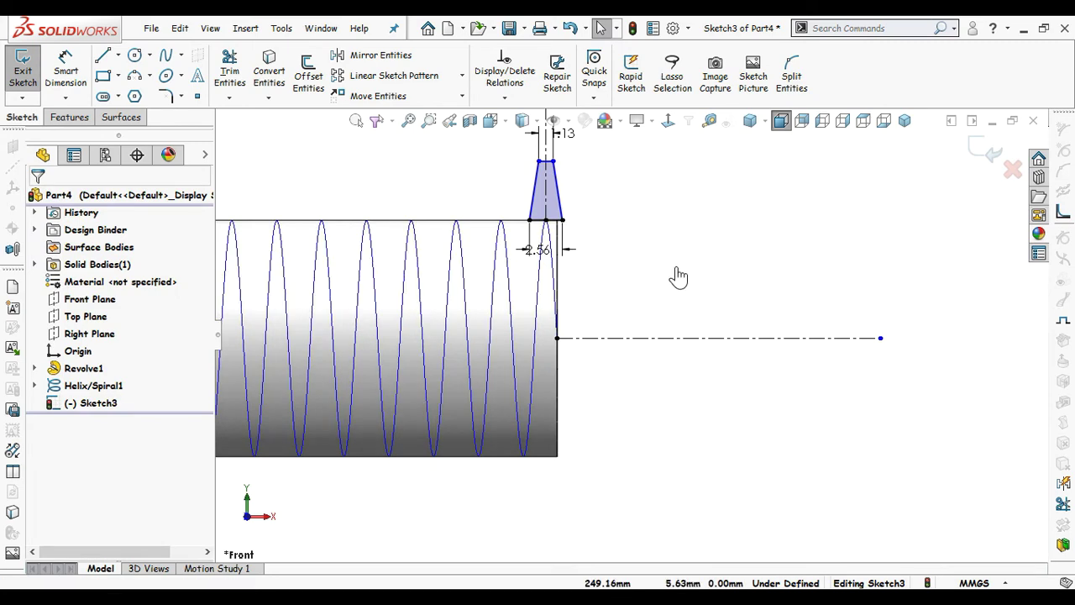
scroll(559, 187, down, 3)
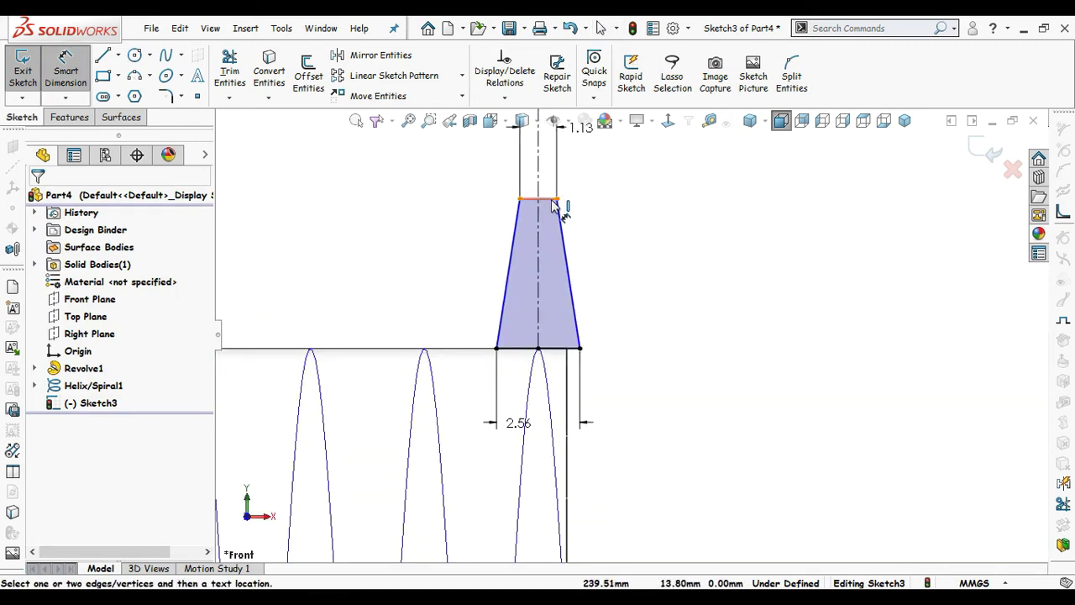
click(553, 206)
scroll(593, 379, up, 3)
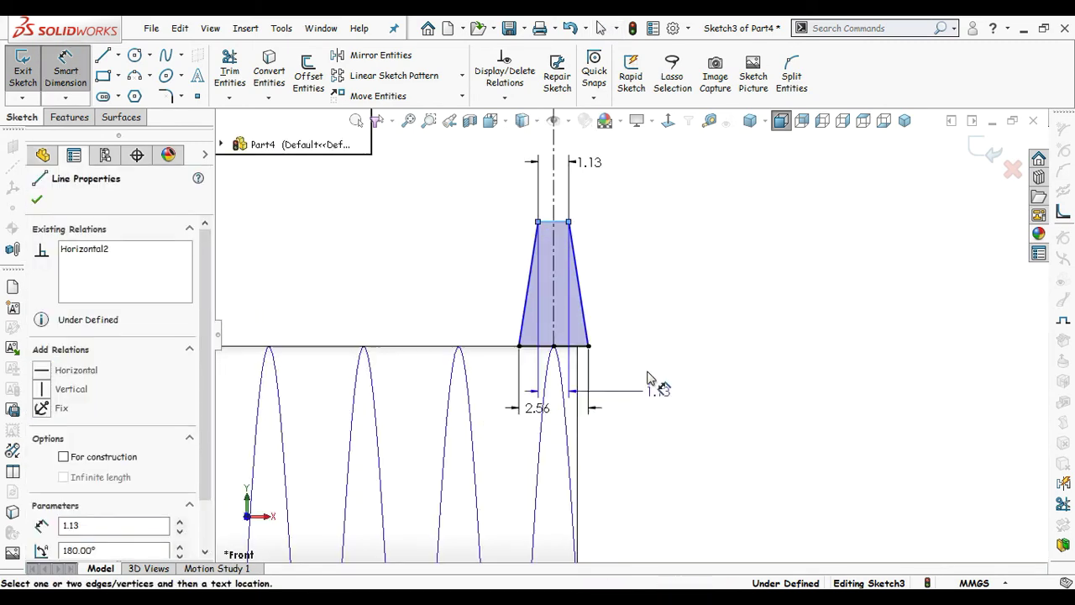
click(673, 516)
click(710, 372)
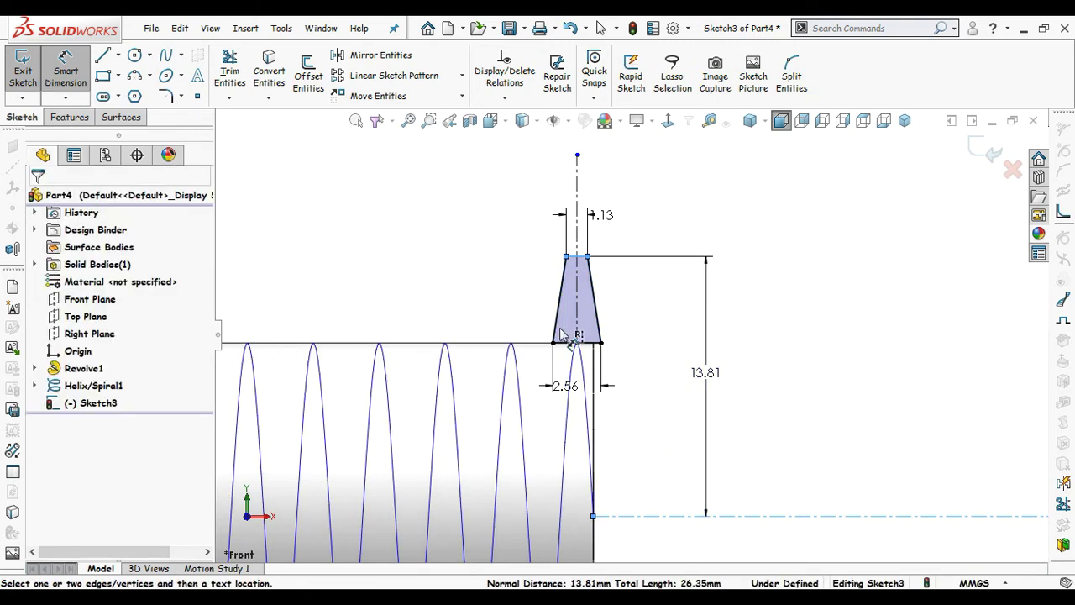
text(12.)
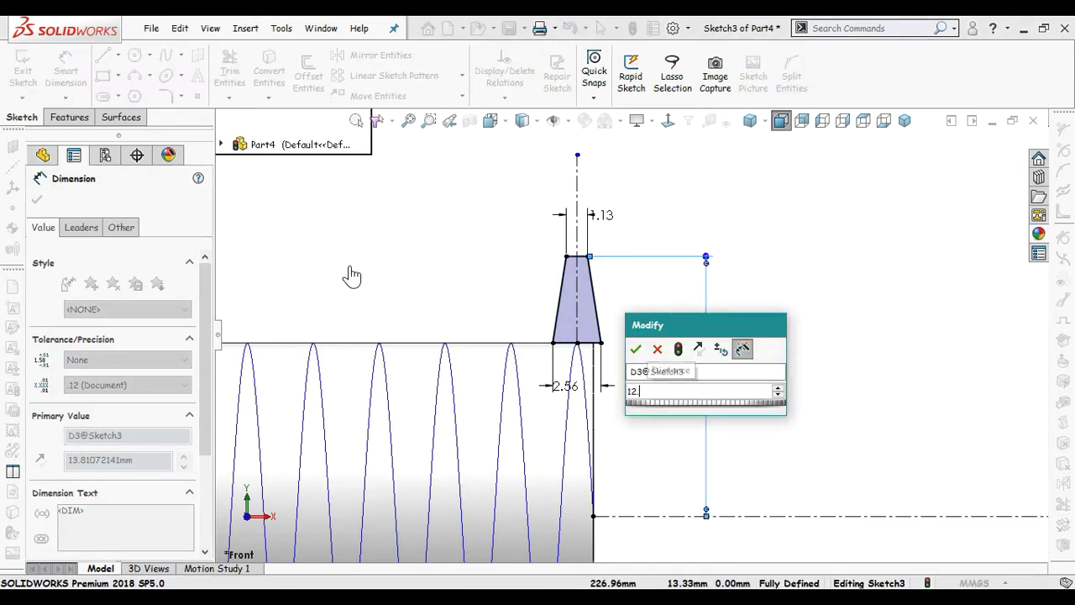
text(14)
key(Return)
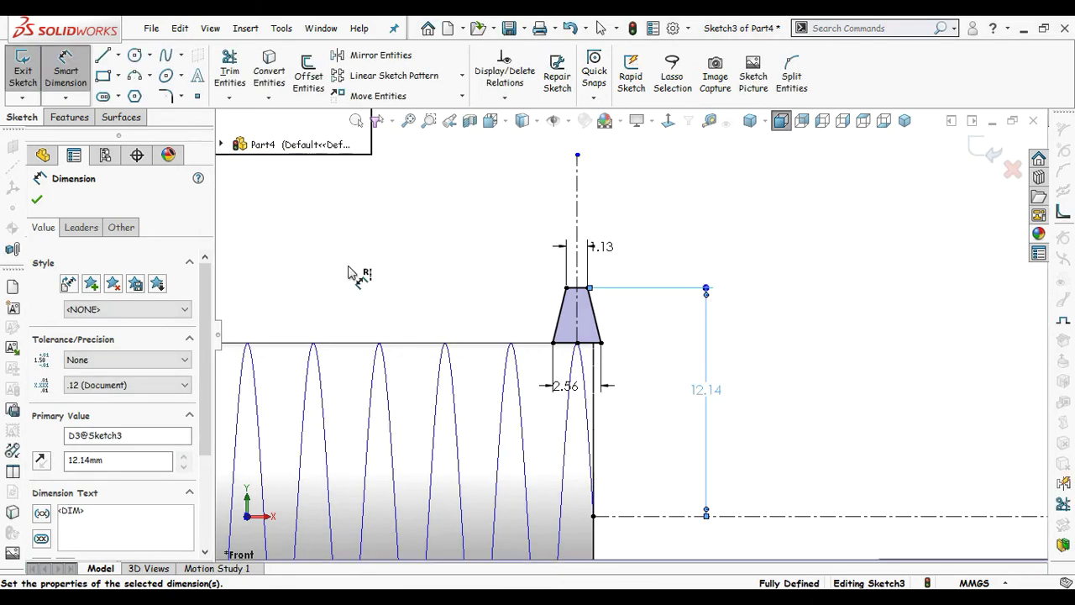
click(347, 267)
scroll(378, 261, up, 3)
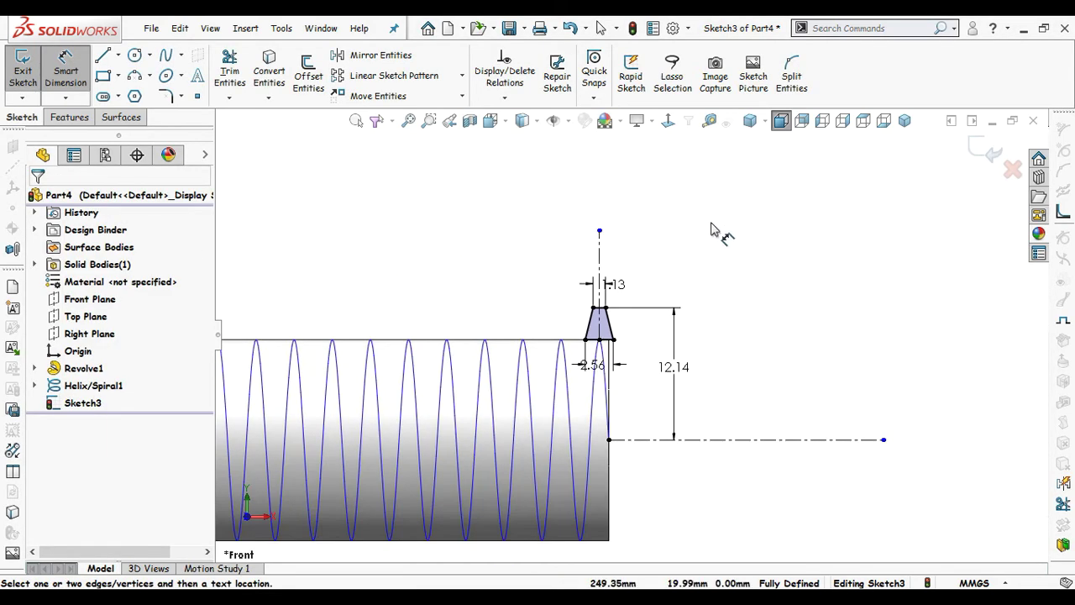
key(Escape)
Step: Create a Swept Boss/Base using the trapezoid sketch as the profile and the helix as the path
scroll(567, 233, down, 2)
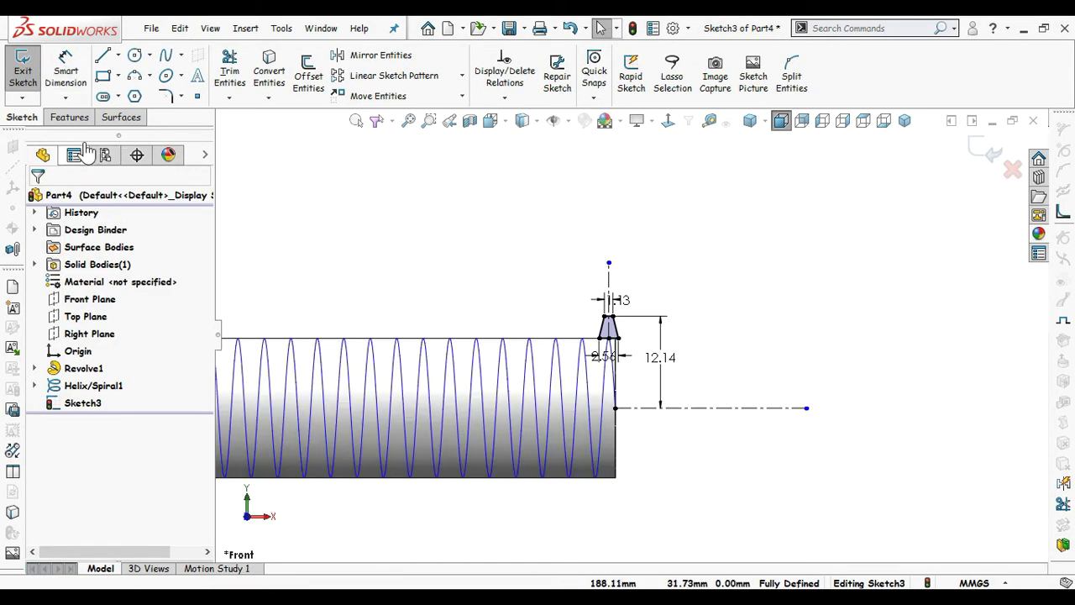
click(70, 118)
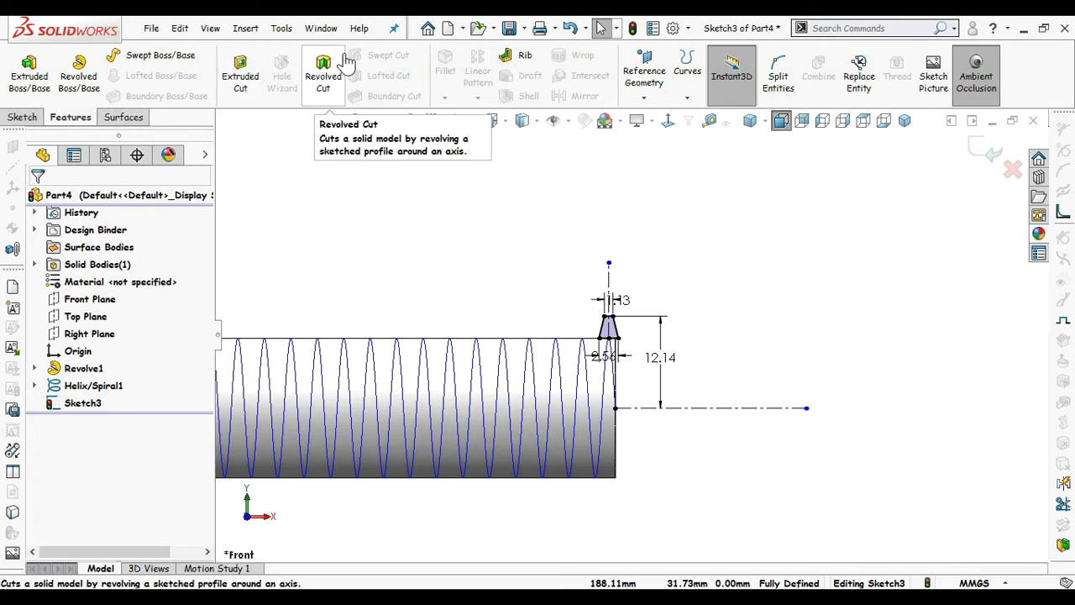
click(187, 54)
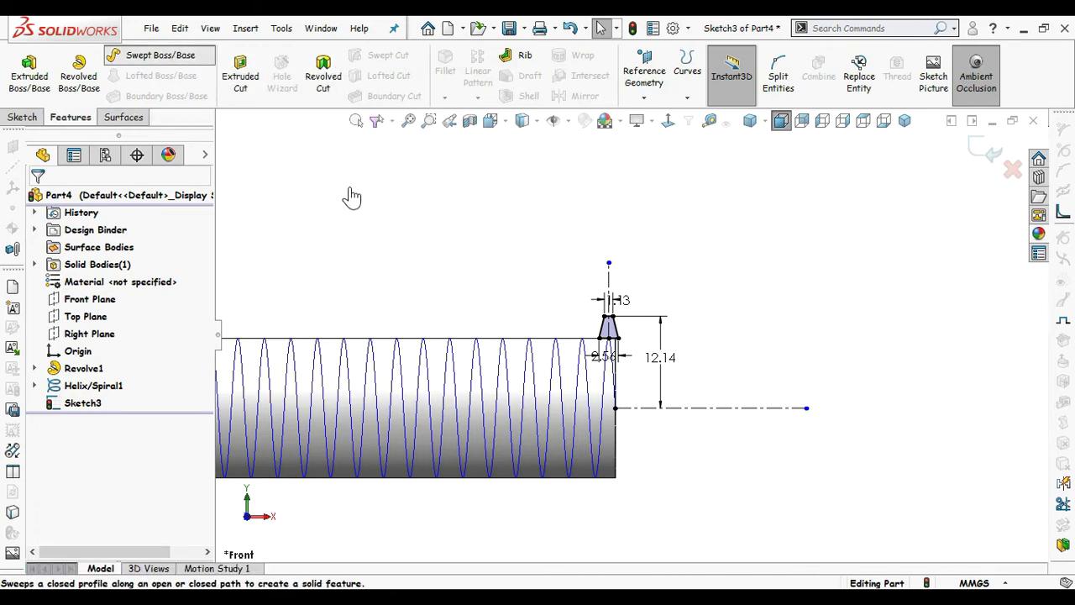
scroll(630, 307, down, 3)
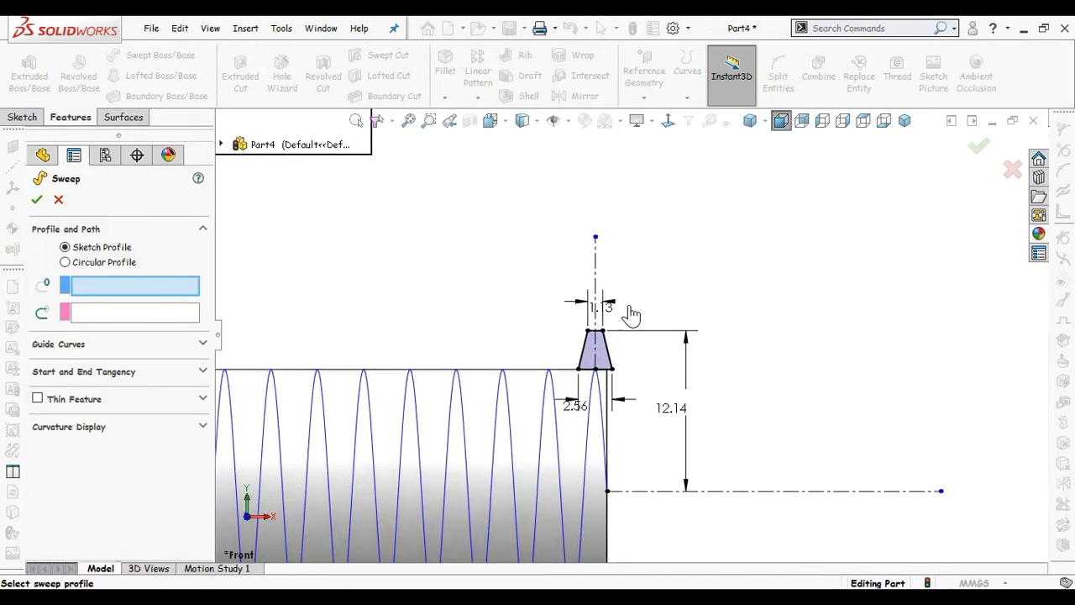
scroll(639, 312, down, 3)
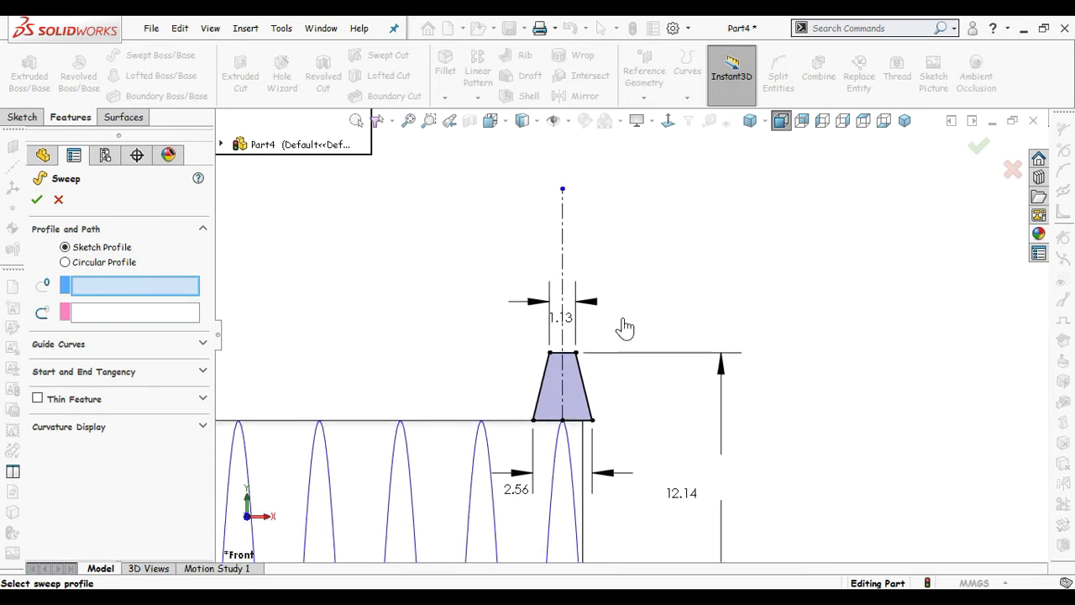
click(586, 398)
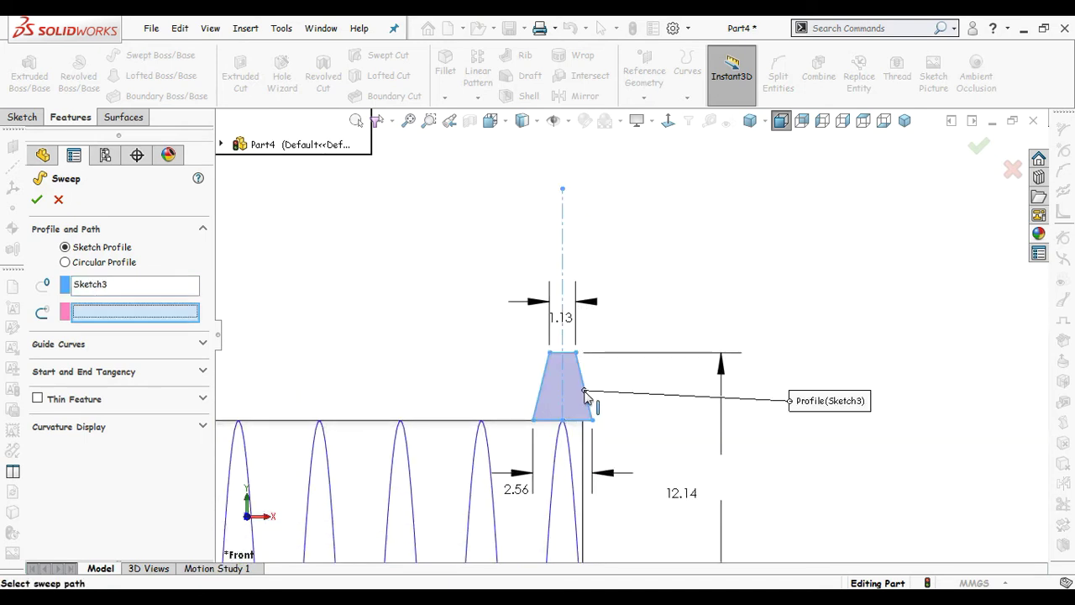
click(490, 447)
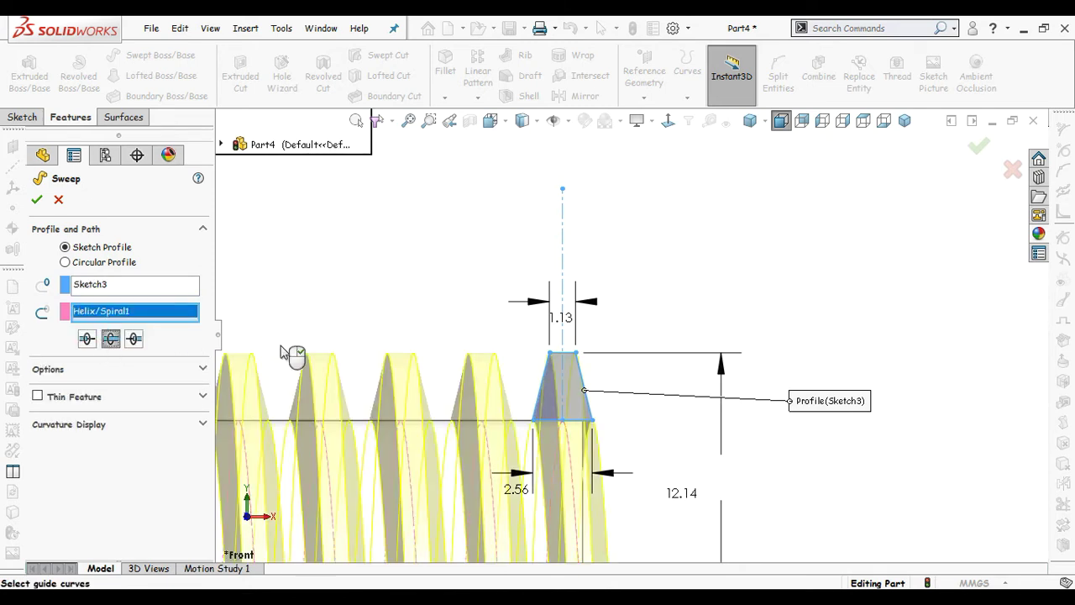
scroll(331, 341, up, 6)
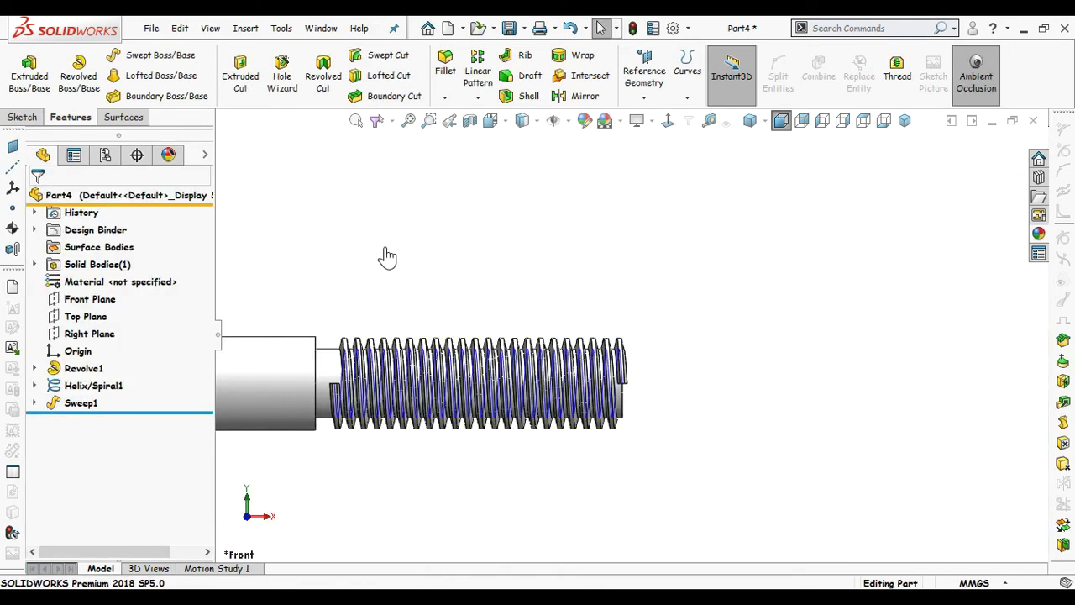
Step: Hide the helix curve and inspect the swept thread from several angles
scroll(714, 357, down, 1)
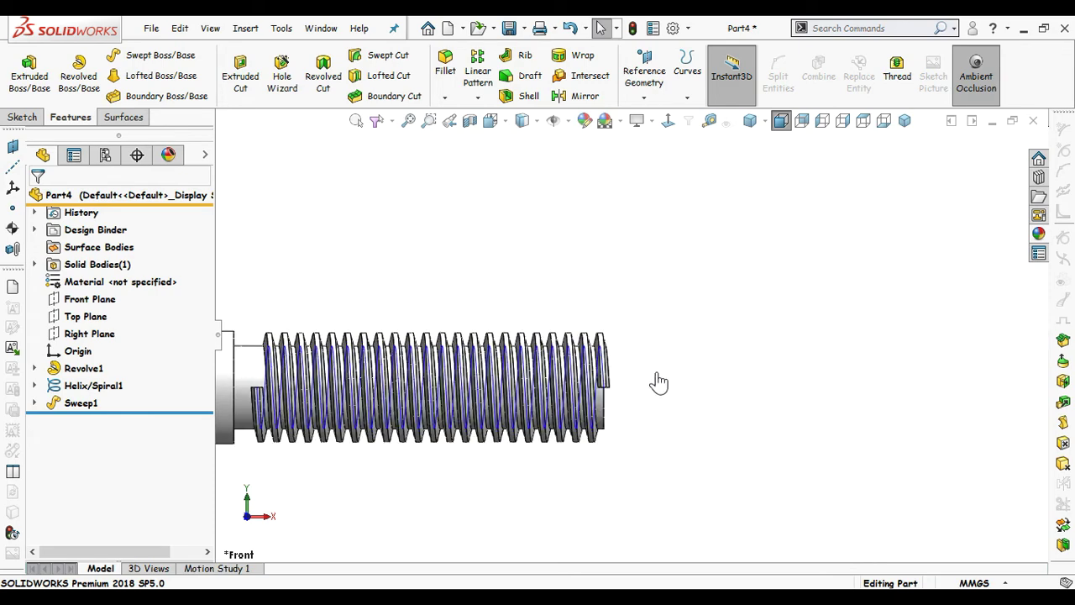
click(74, 388)
click(103, 342)
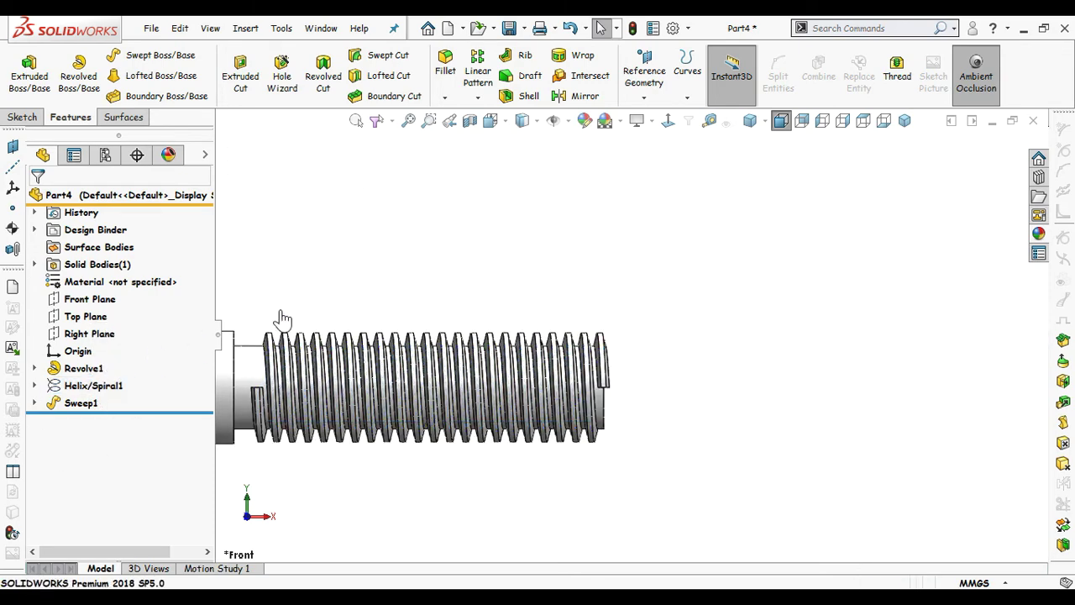
middle_drag(477, 304, 651, 357)
scroll(652, 430, down, 5)
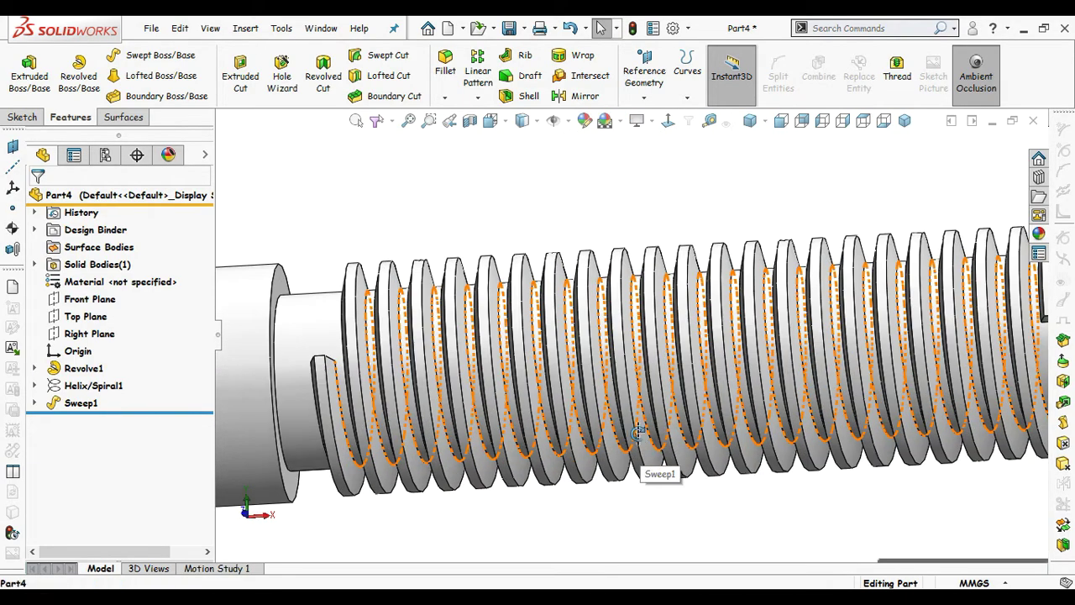
scroll(652, 430, up, 6)
middle_drag(723, 279, 523, 266)
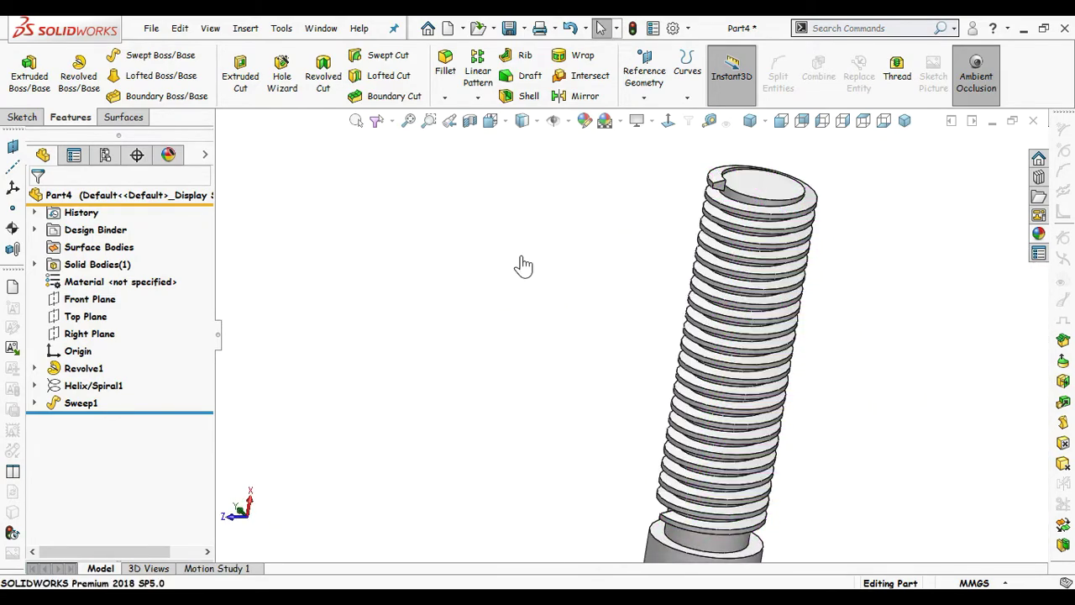
Step: On the Front Plane, sketch a corner rectangle from the shaft end's lower corner to beyond and above the overhanging thread end
click(84, 300)
click(105, 280)
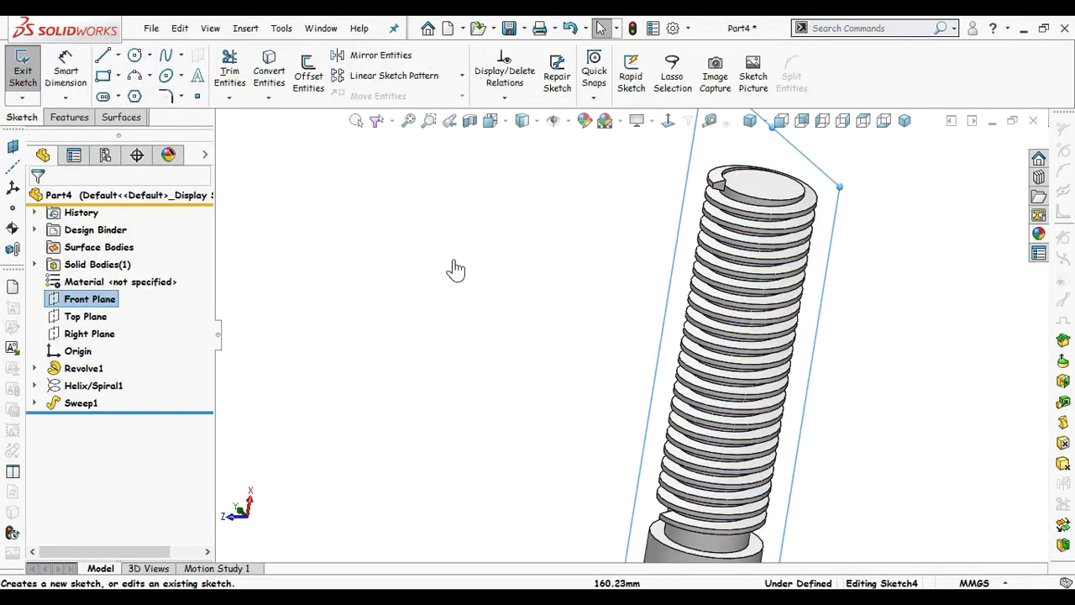
click(668, 120)
scroll(631, 239, down, 3)
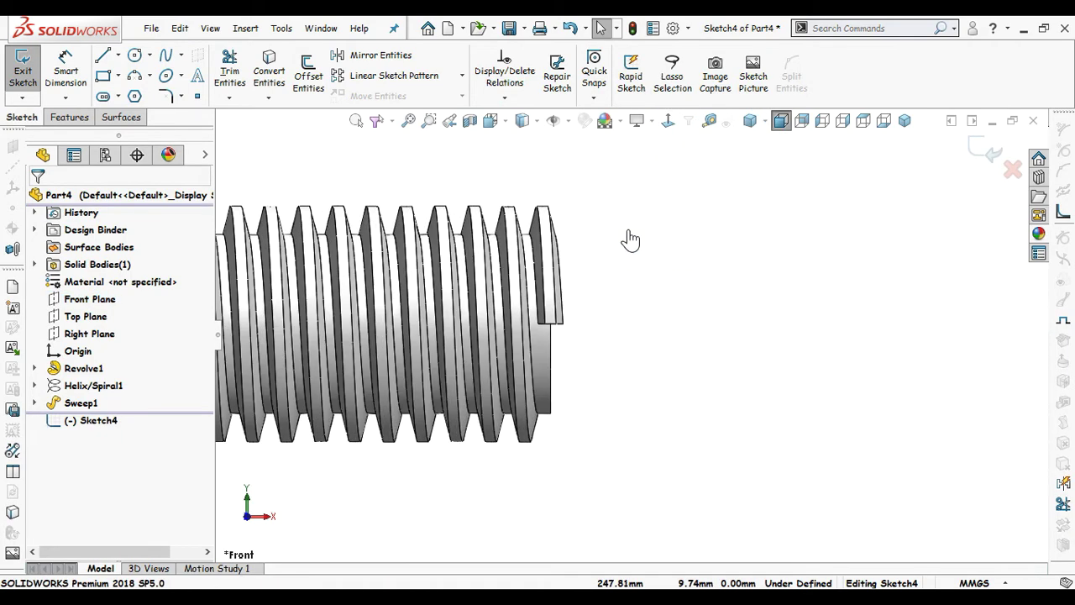
key(s)
click(662, 299)
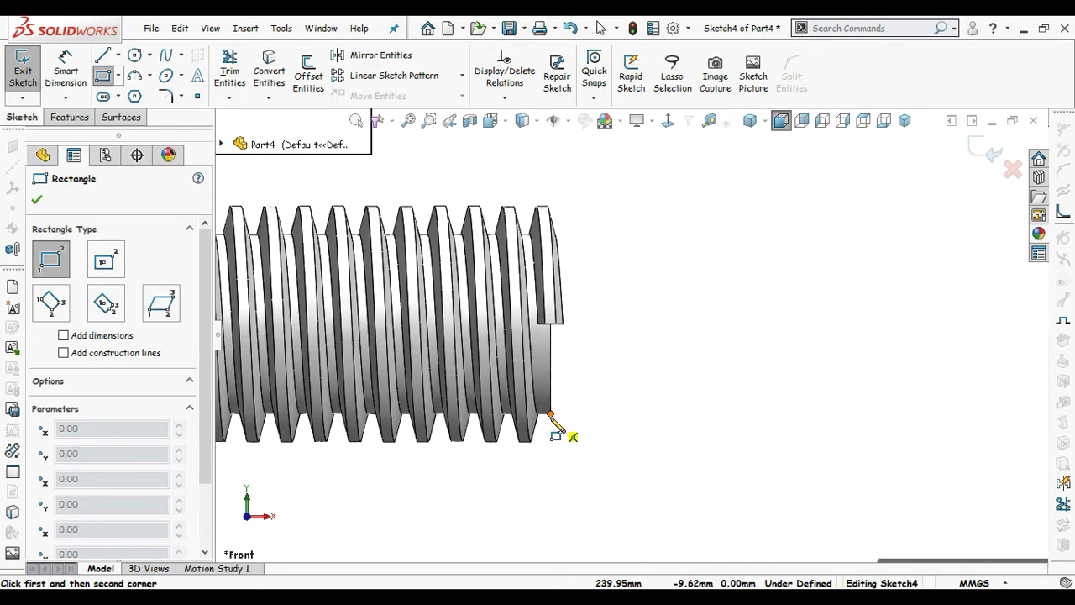
click(551, 414)
click(632, 168)
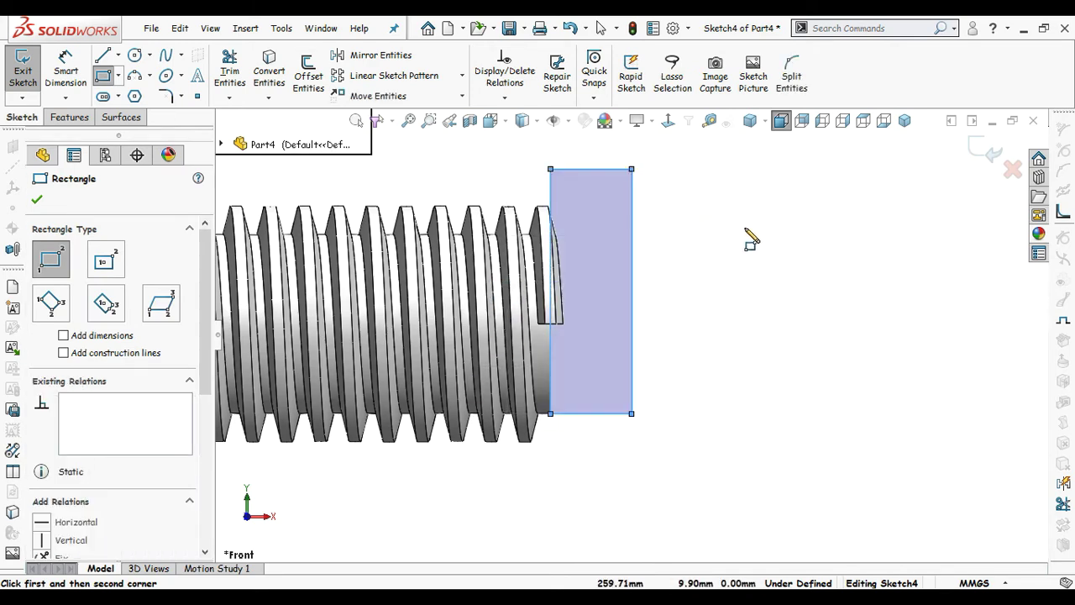
key(Escape)
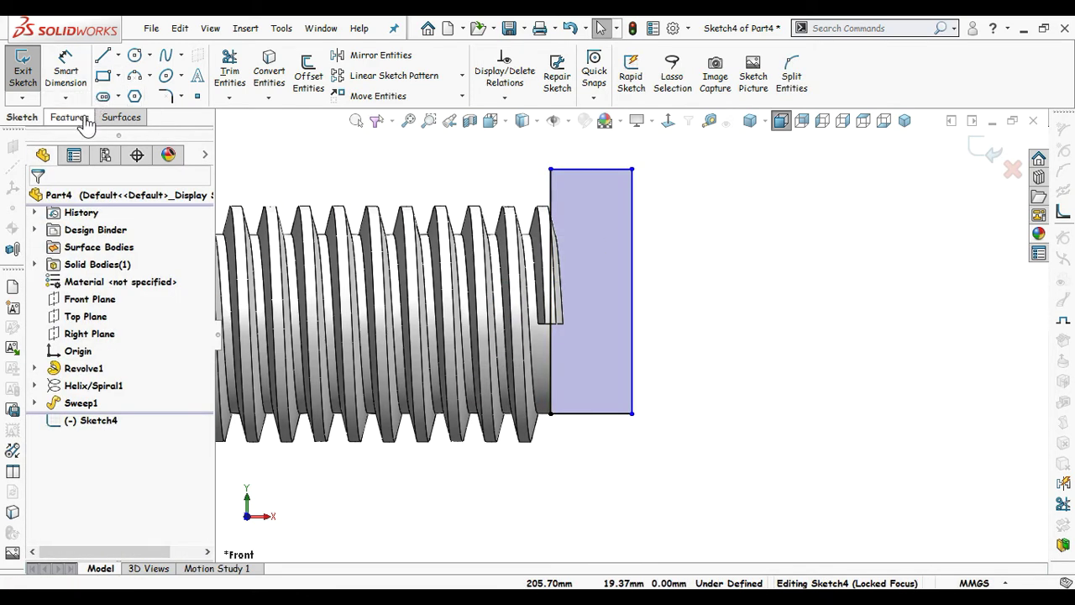
Step: Cut-extrude the rectangle with a Mid Plane depth of 36 mm to trim the overhanging thread end
click(70, 117)
click(240, 76)
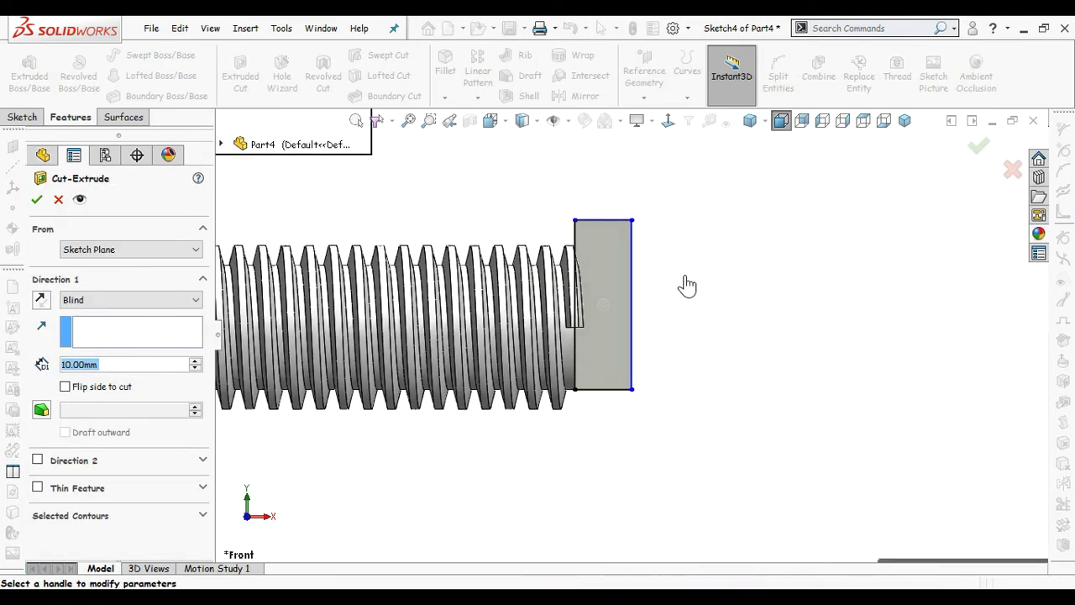
right_click(804, 209)
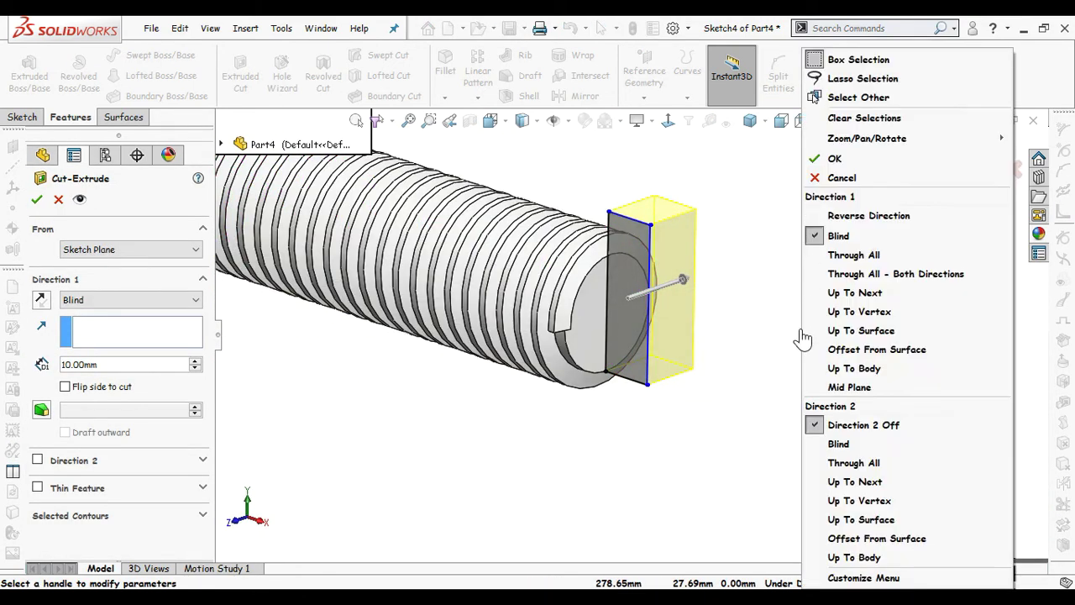
click(828, 384)
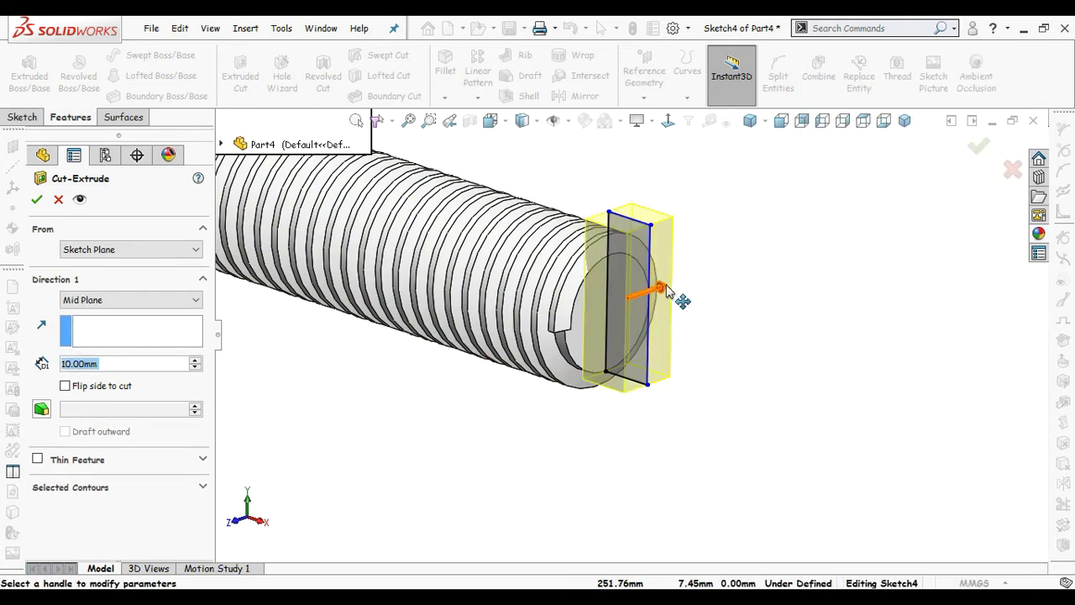
drag(664, 290, 721, 270)
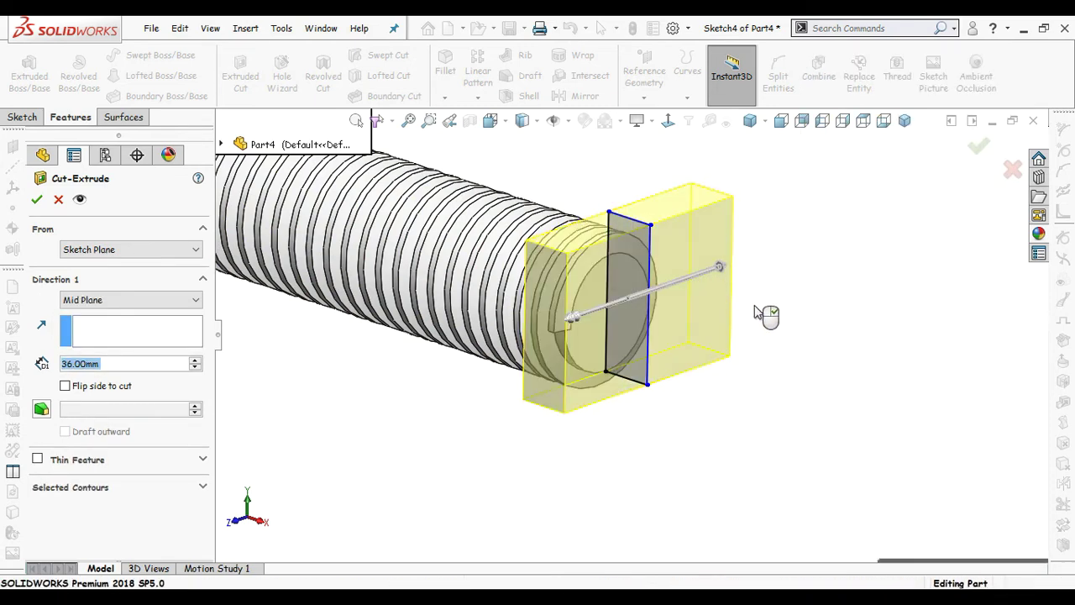
right_click(760, 312)
Step: Start a sketch on the shaft's round end face and draw a circle about 18.4 mm in diameter centred on the origin
middle_drag(732, 328, 679, 357)
click(671, 355)
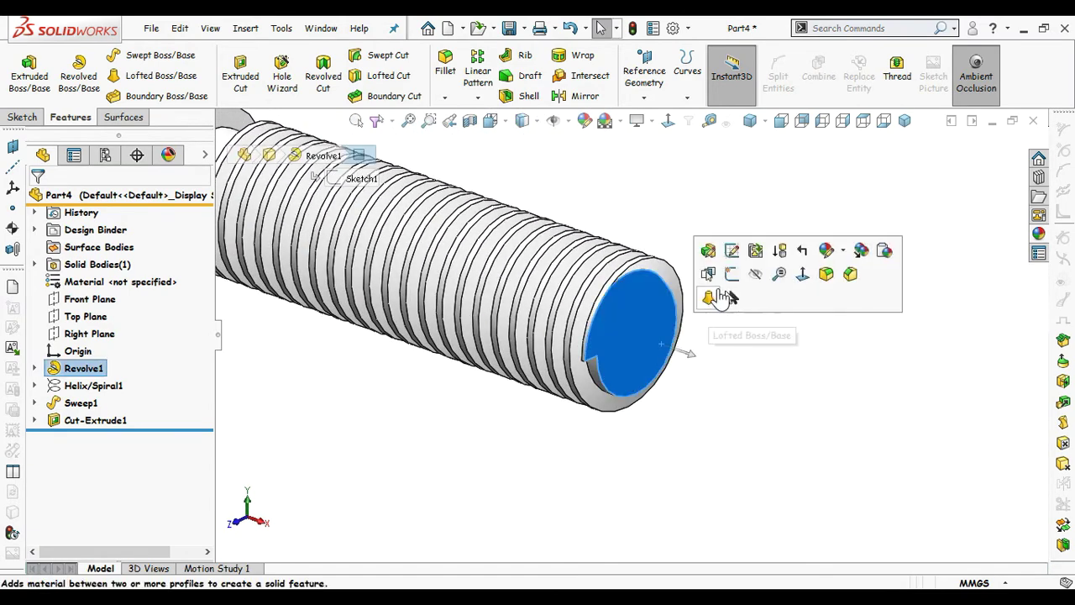
click(732, 274)
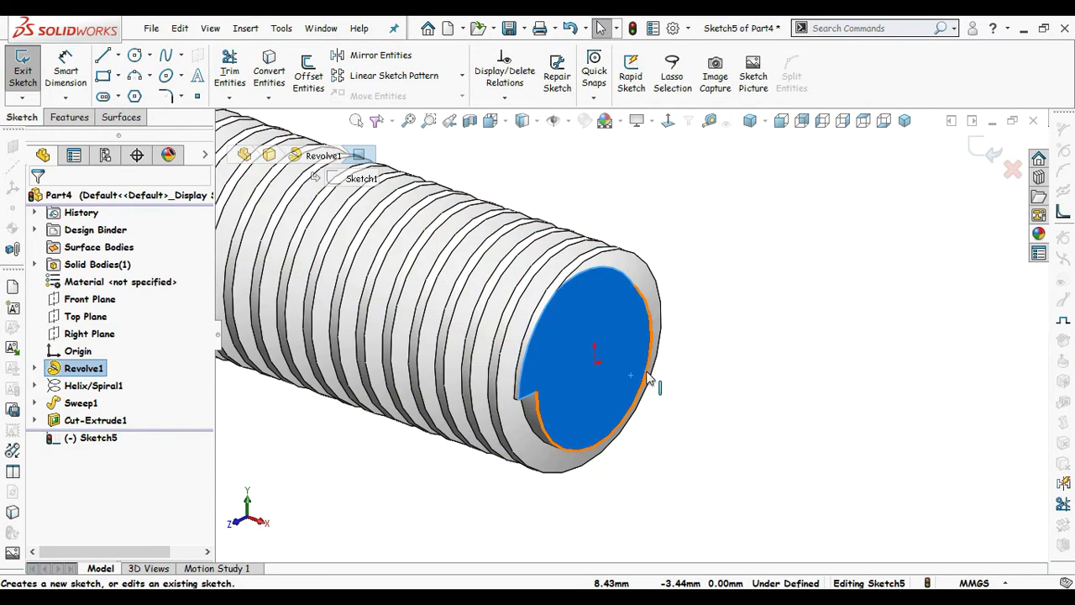
click(649, 378)
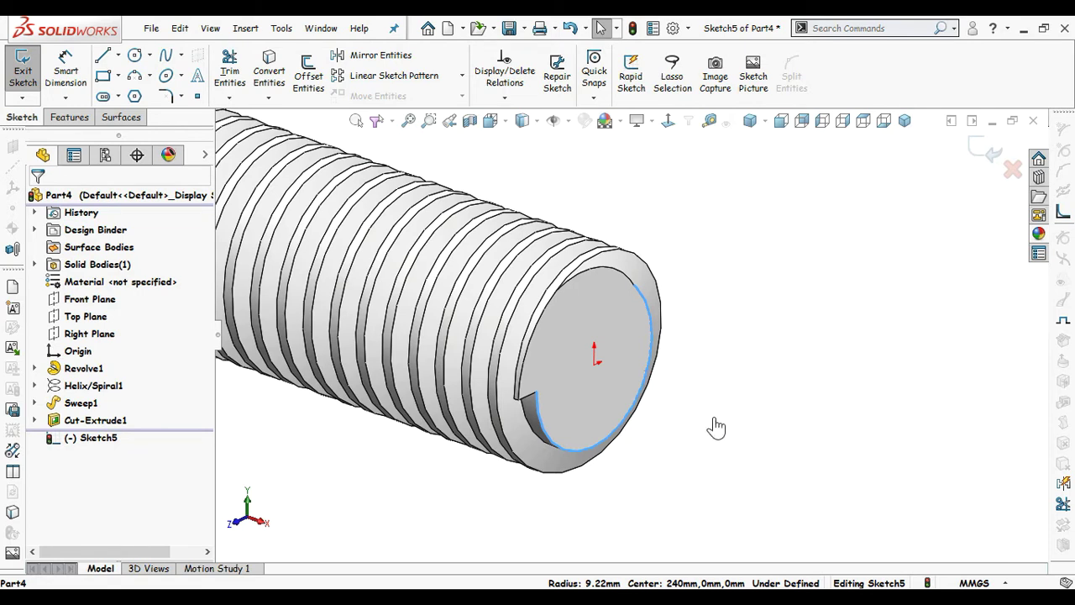
click(769, 376)
key(s)
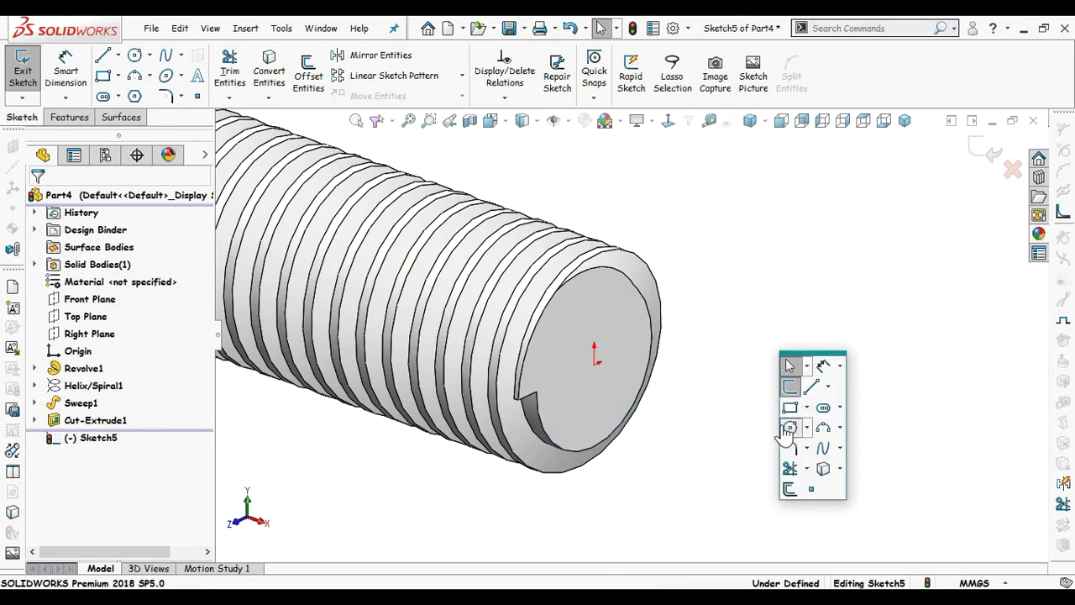
click(785, 427)
click(594, 365)
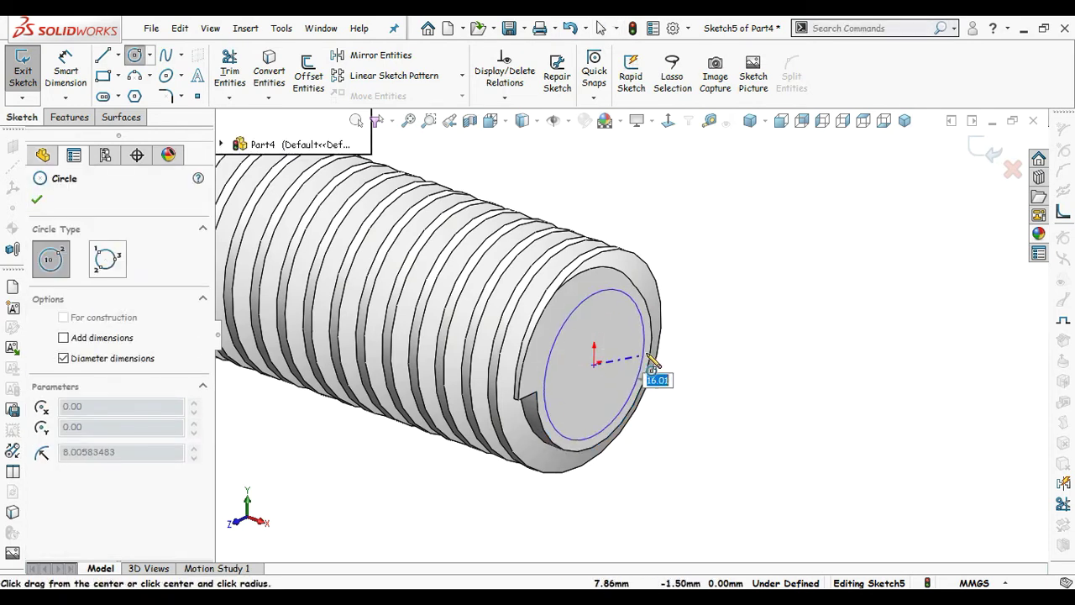
click(652, 351)
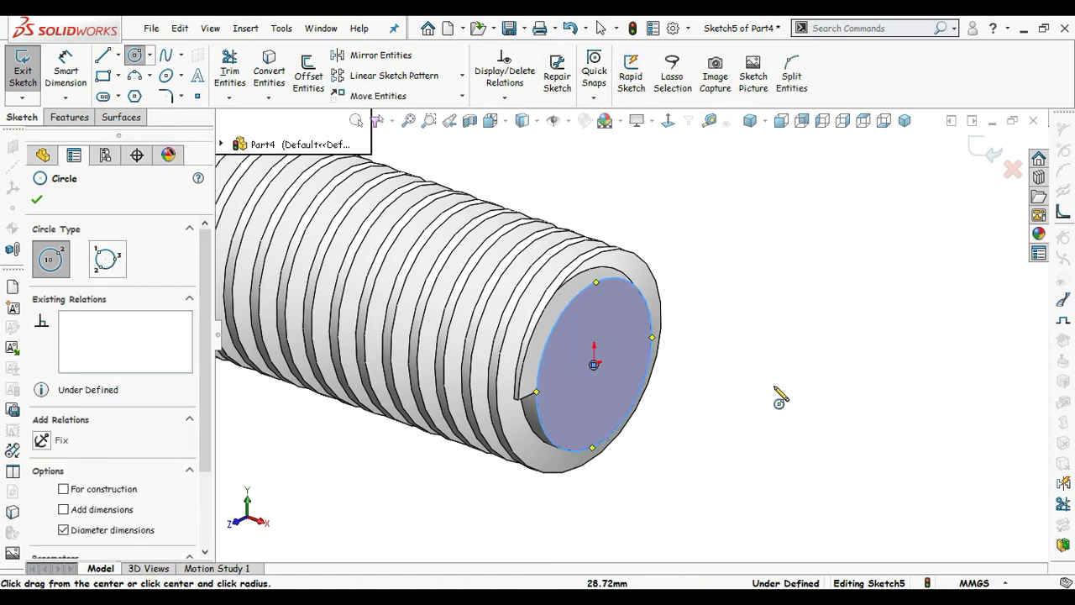
Step: Dimension the end-face circle's diameter at 18.44 mm
right_drag(774, 388, 785, 273)
click(615, 278)
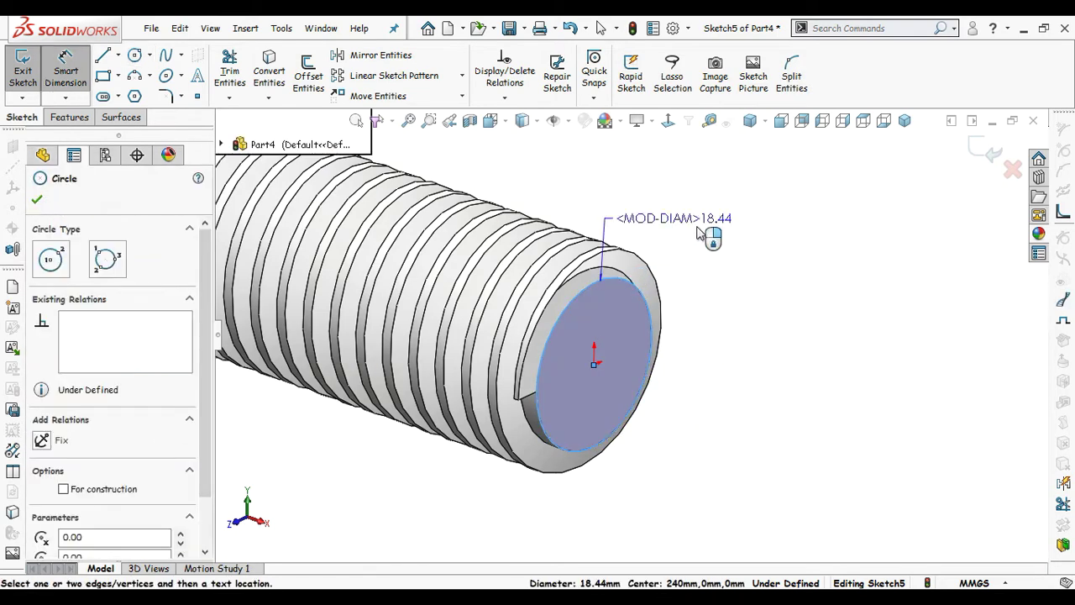
click(743, 280)
key(Return)
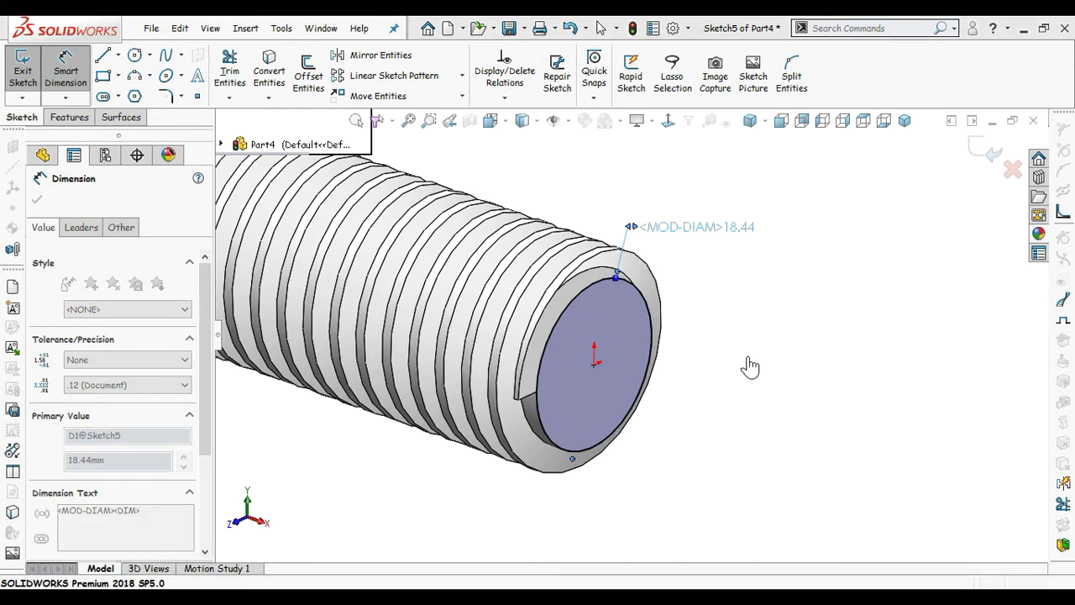
key(Escape)
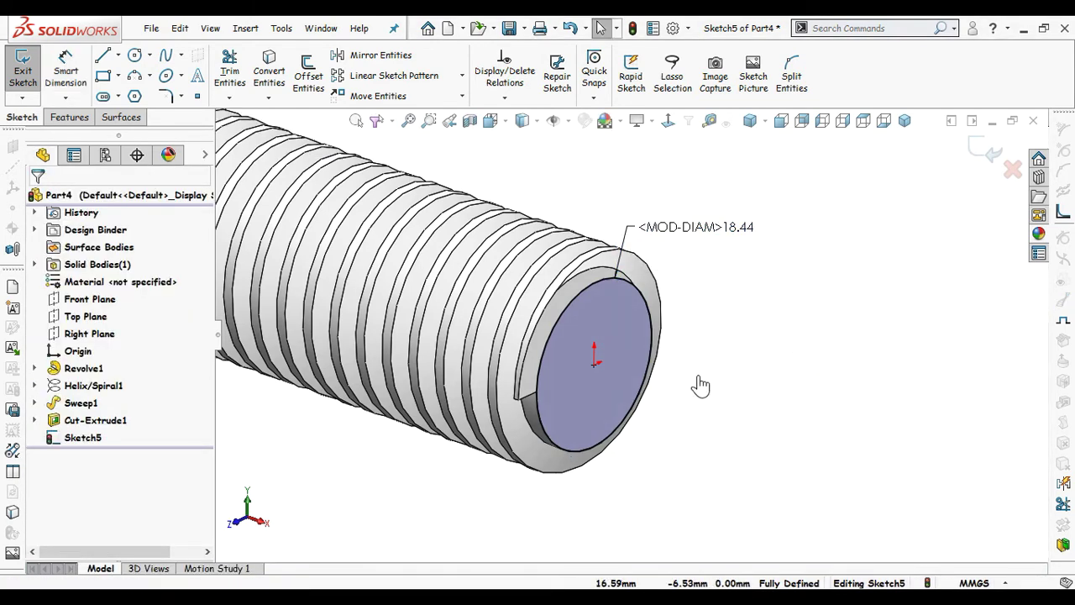
Step: Extrude the end-face circle 5 mm outward from the shaft with a 45-degree inward draft as a tapered tip
scroll(628, 336, up, 1)
click(68, 118)
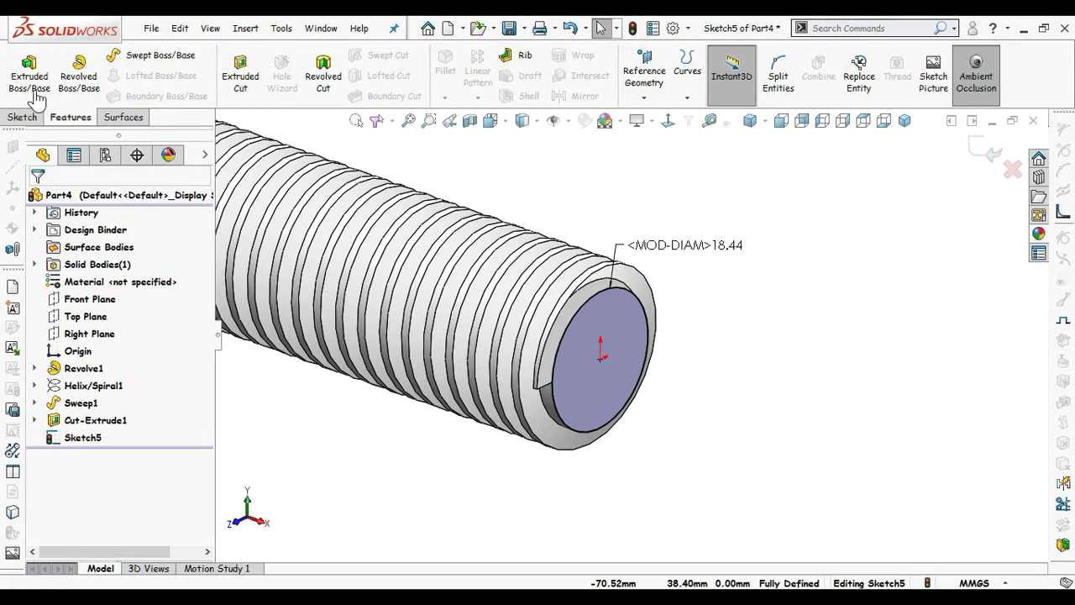
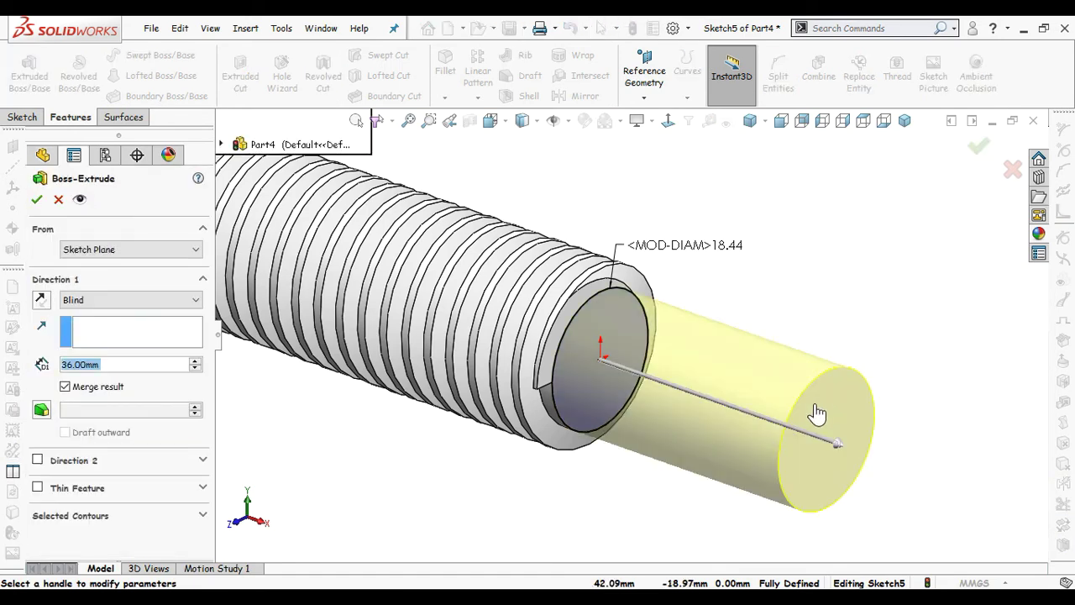
text(5)
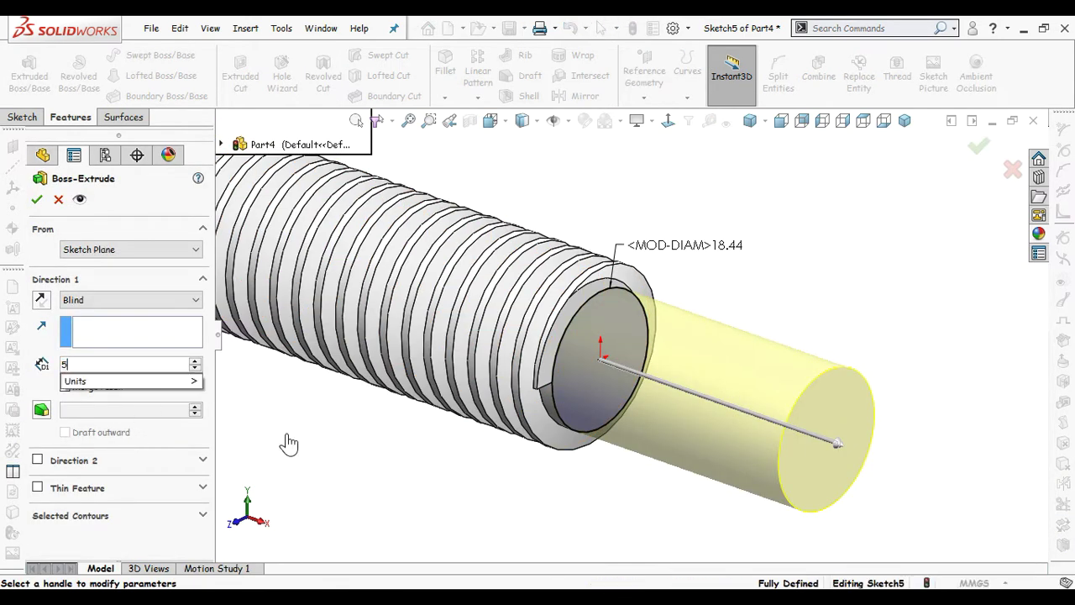
key(Return)
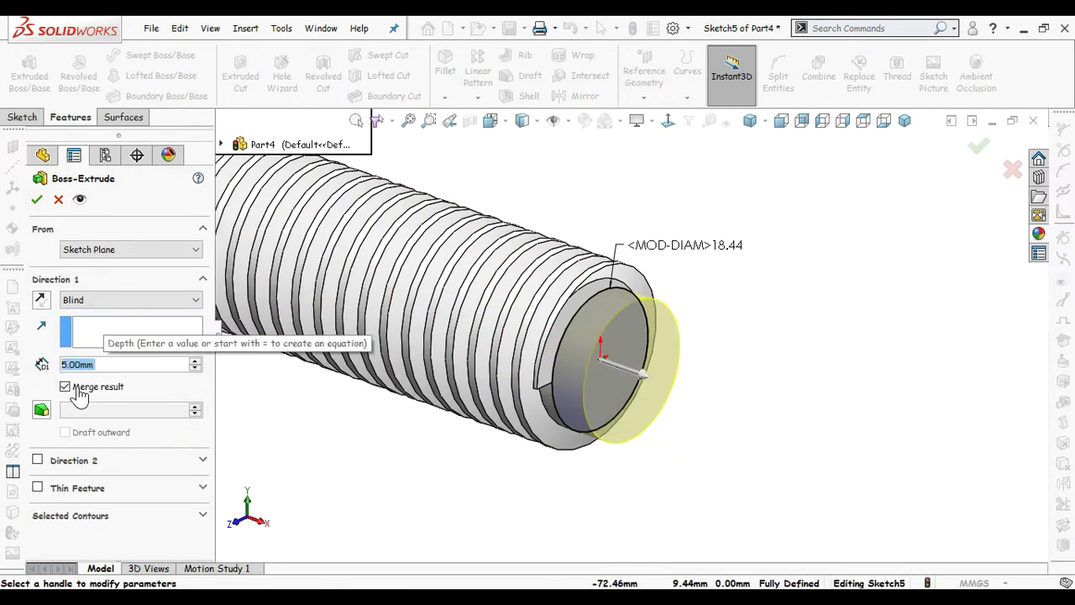
click(42, 409)
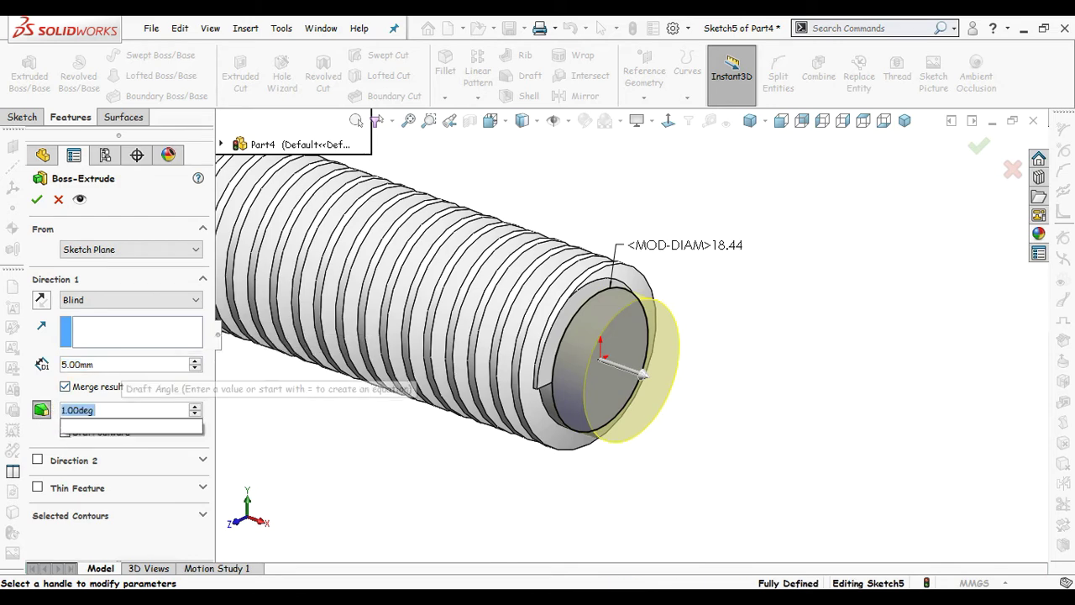
text(45)
key(Return)
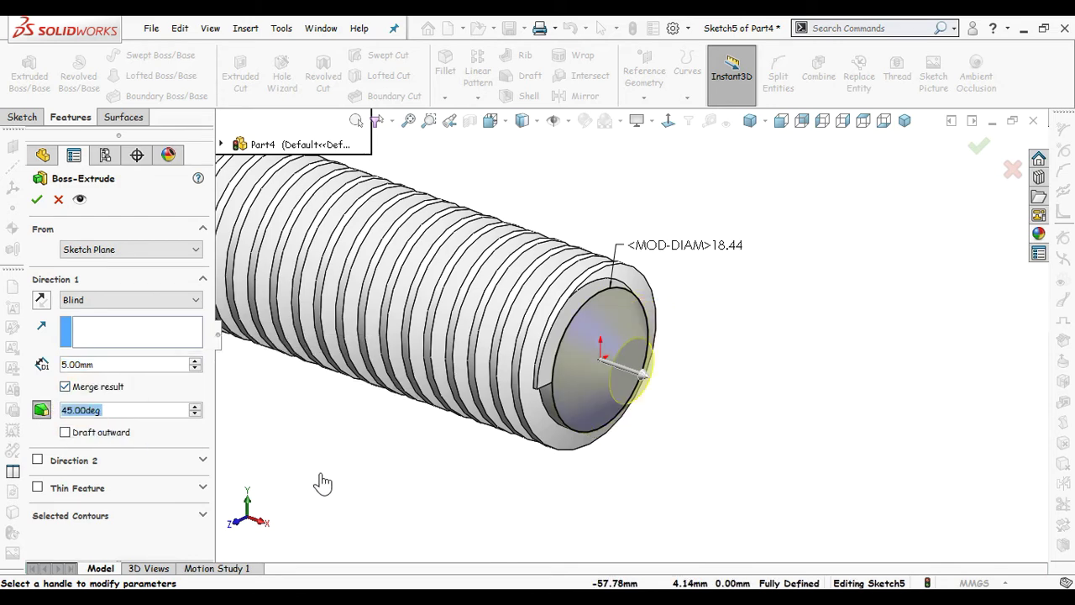
middle_drag(384, 478, 423, 456)
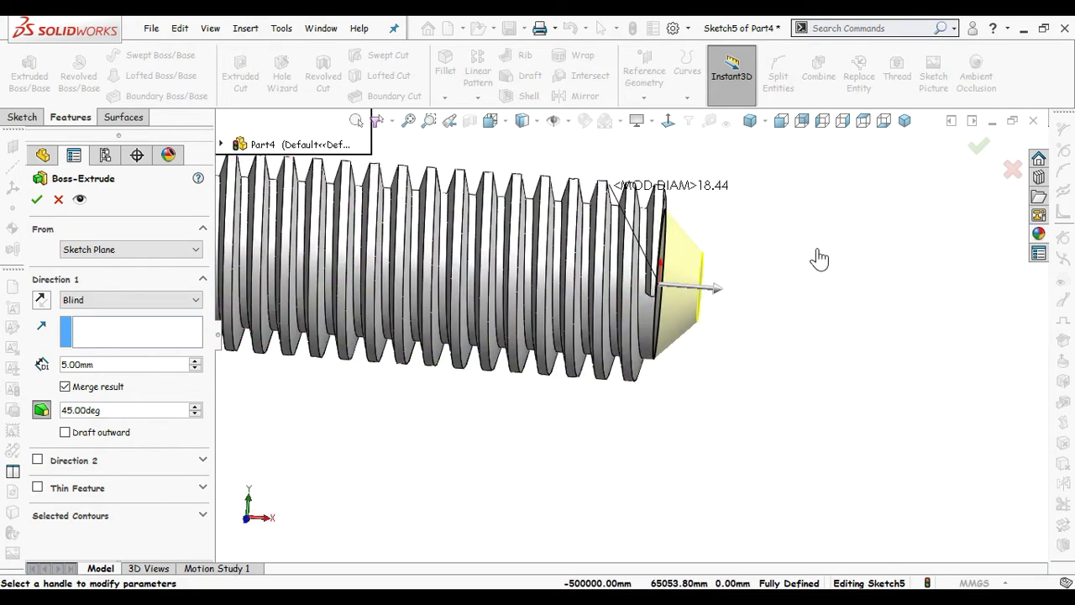
scroll(816, 251, up, 2)
click(983, 150)
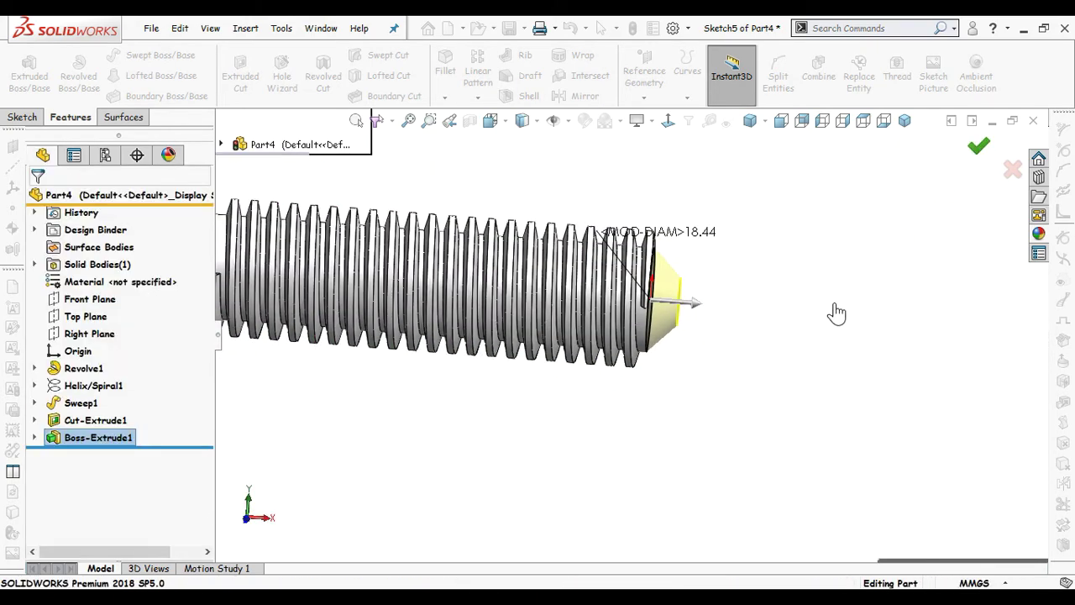
Step: Turn on shadows in the view and inspect the complete threaded shaft from an angle
scroll(751, 353, up, 4)
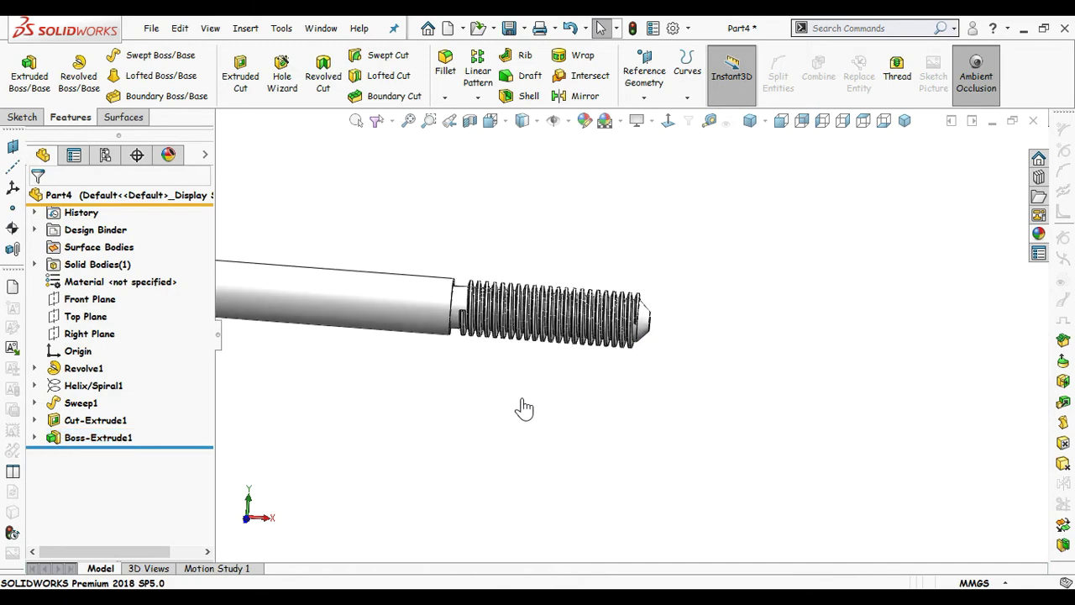
middle_drag(413, 351, 434, 420)
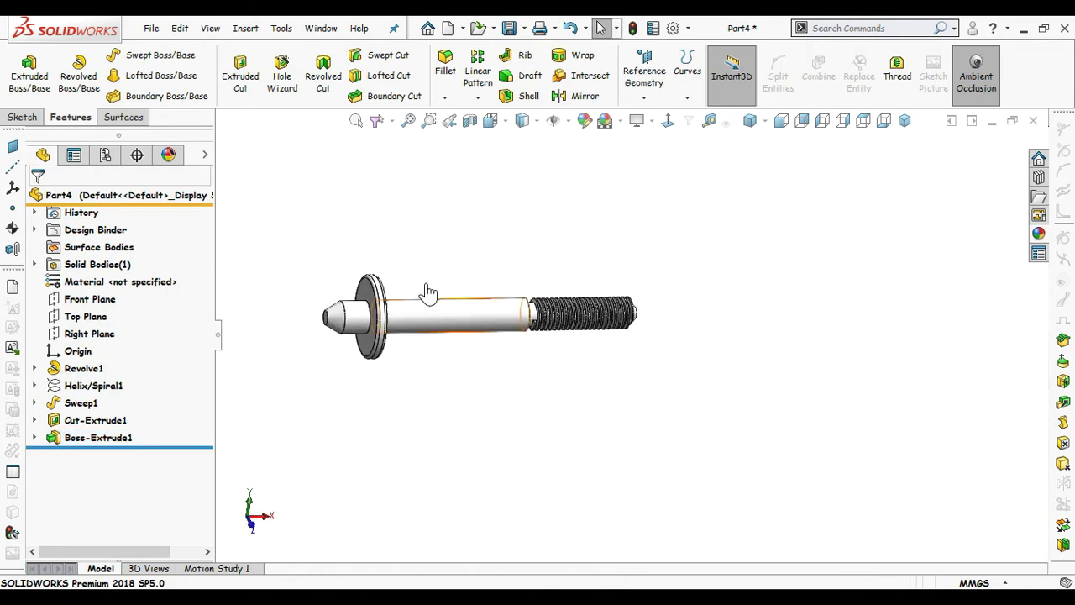
scroll(428, 291, down, 1)
click(645, 126)
click(672, 139)
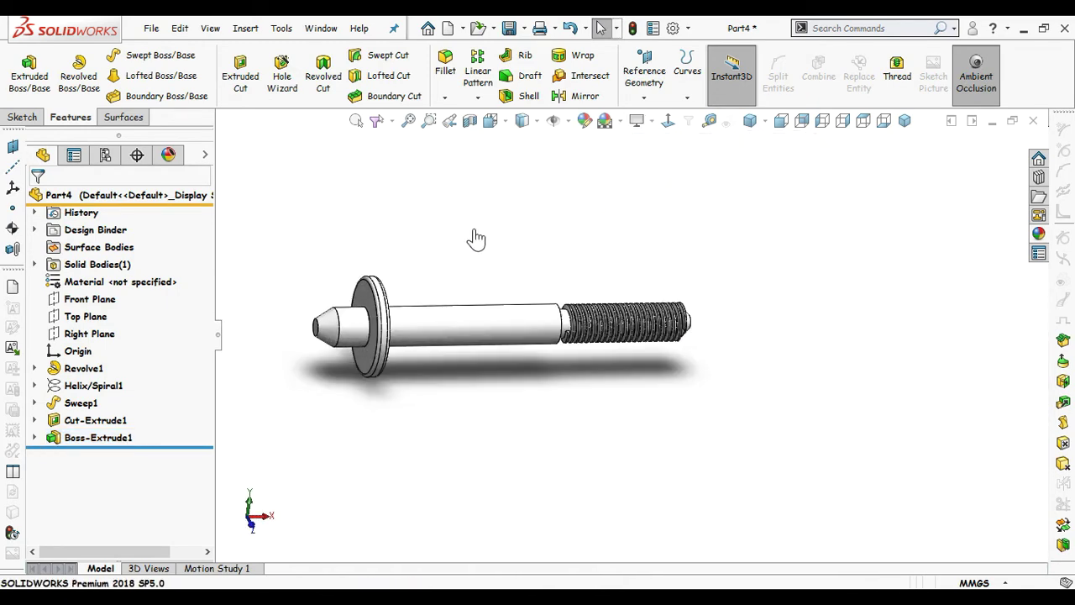
mouse_move(473, 238)
middle_down()
mouse_move(545, 290)
mouse_move(466, 267)
mouse_move(524, 274)
middle_up()
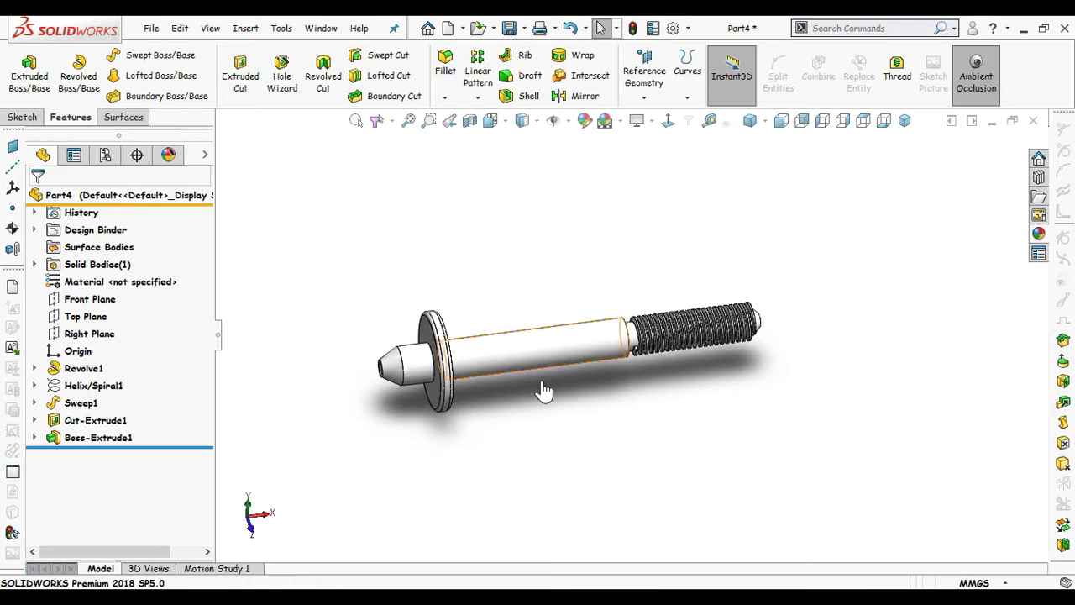
scroll(552, 428, down, 2)
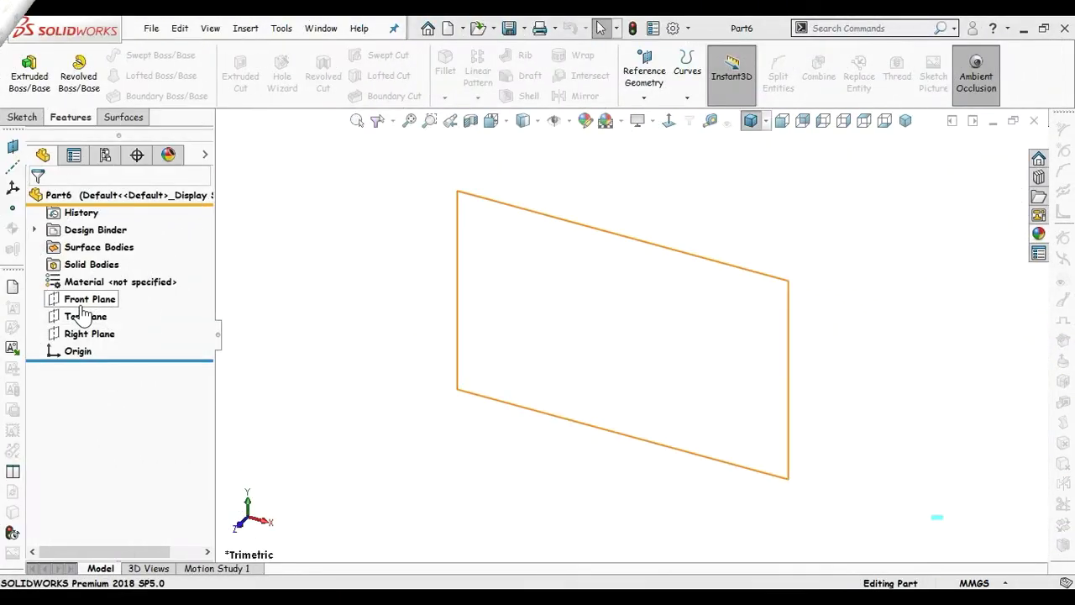
Step: On the new part's Front Plane, sketch an open profile: a vertical line about 43 mm down to the origin, a horizontal line about 105 mm, and a shorter upward line
click(84, 301)
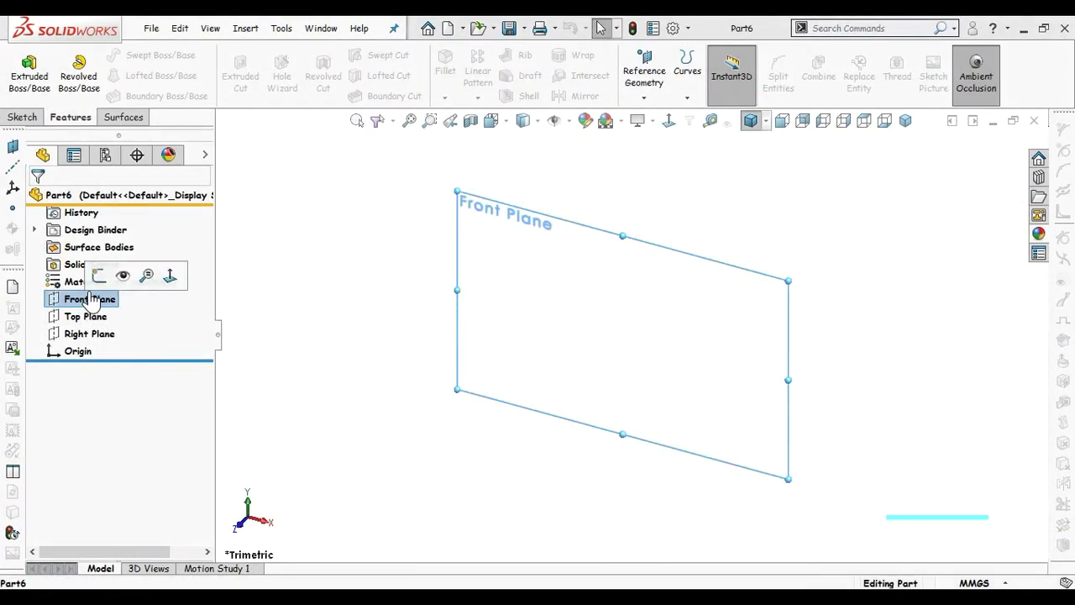
click(94, 278)
key(s)
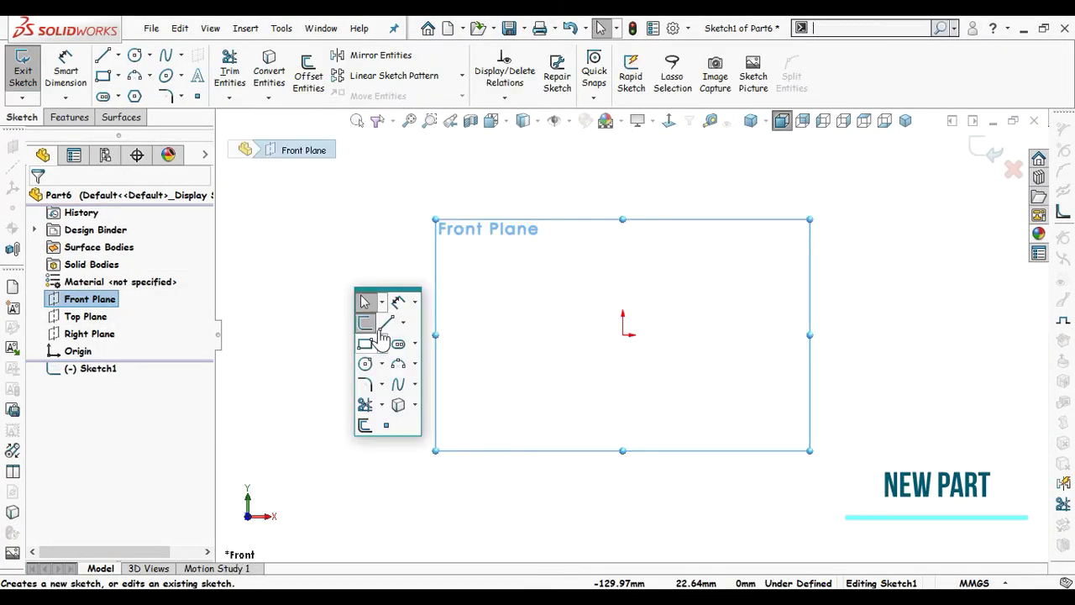
click(383, 324)
click(622, 245)
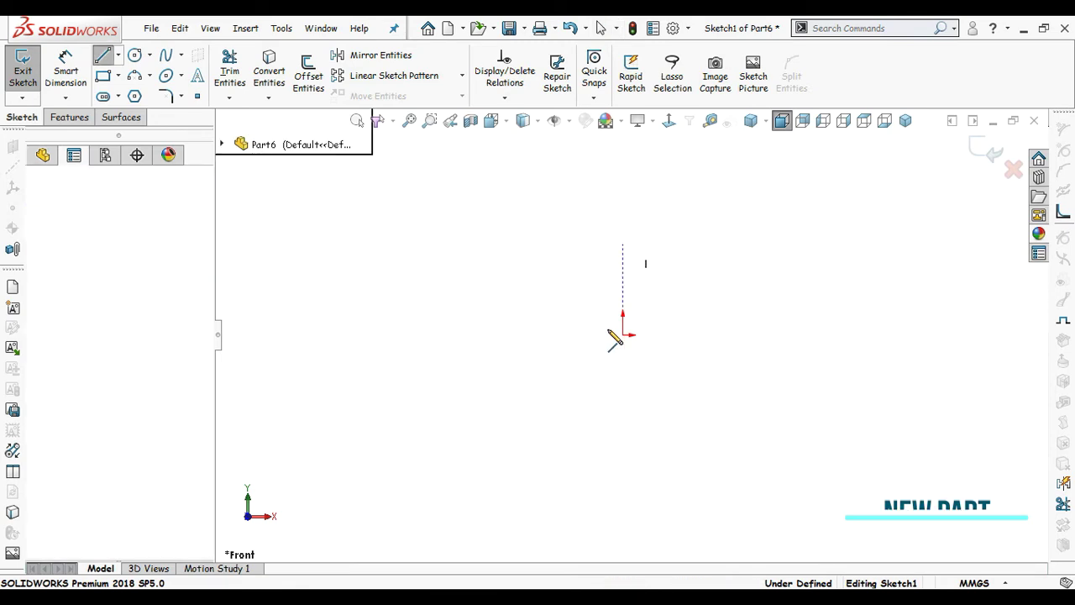
click(623, 334)
click(843, 334)
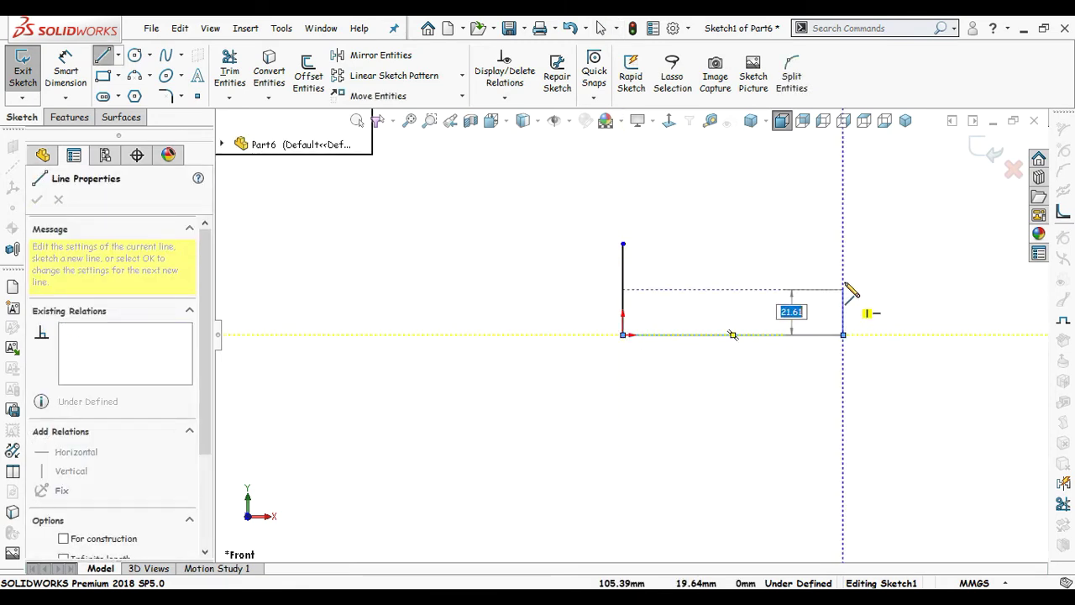
click(844, 273)
key(Escape)
Step: Sketch a rounded corner arc of about 12 mm radius from the left line's upper end and a long shallow arc continuing toward the right line
ctrl+middle_drag(747, 270, 534, 285)
key(s)
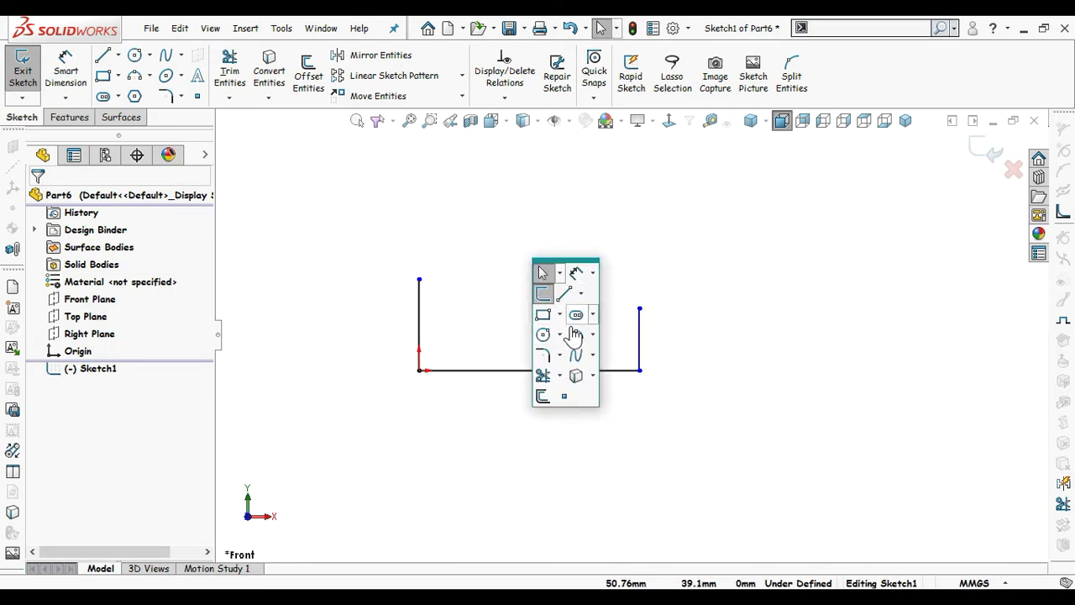
click(542, 354)
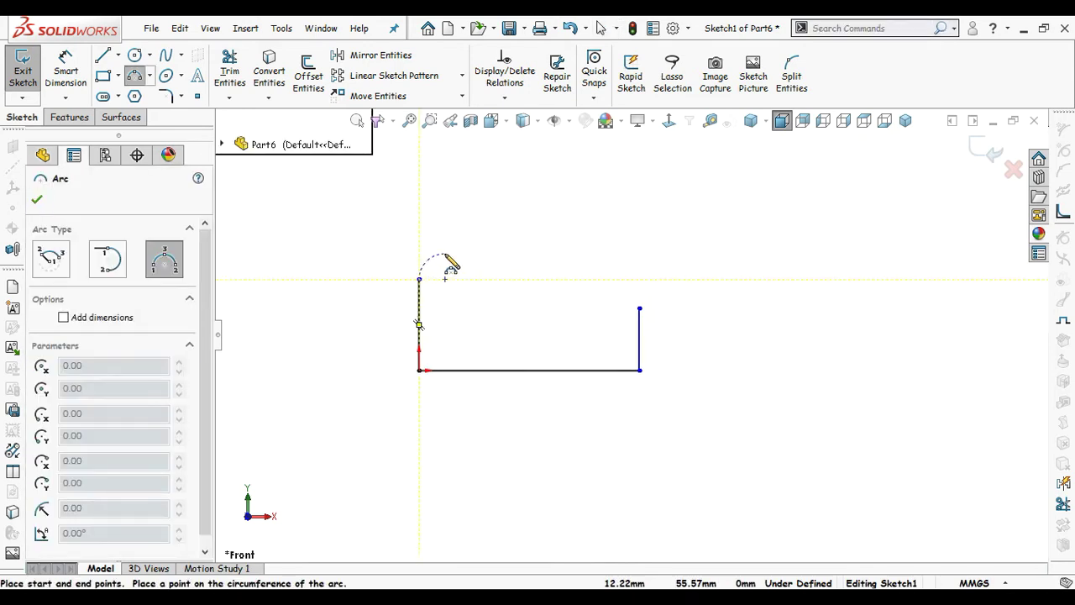
click(430, 258)
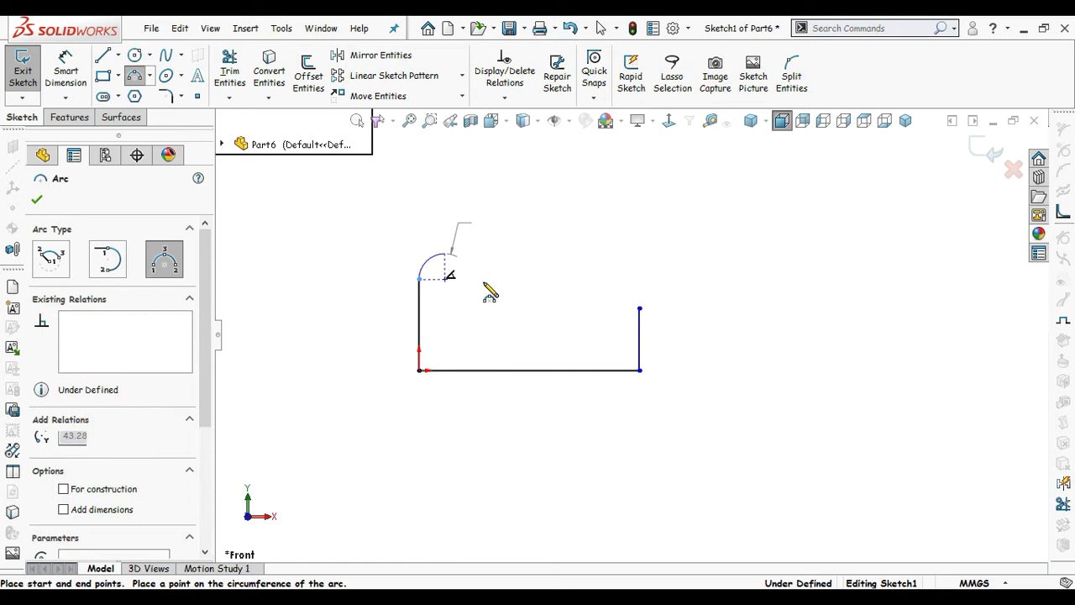
click(445, 253)
click(621, 298)
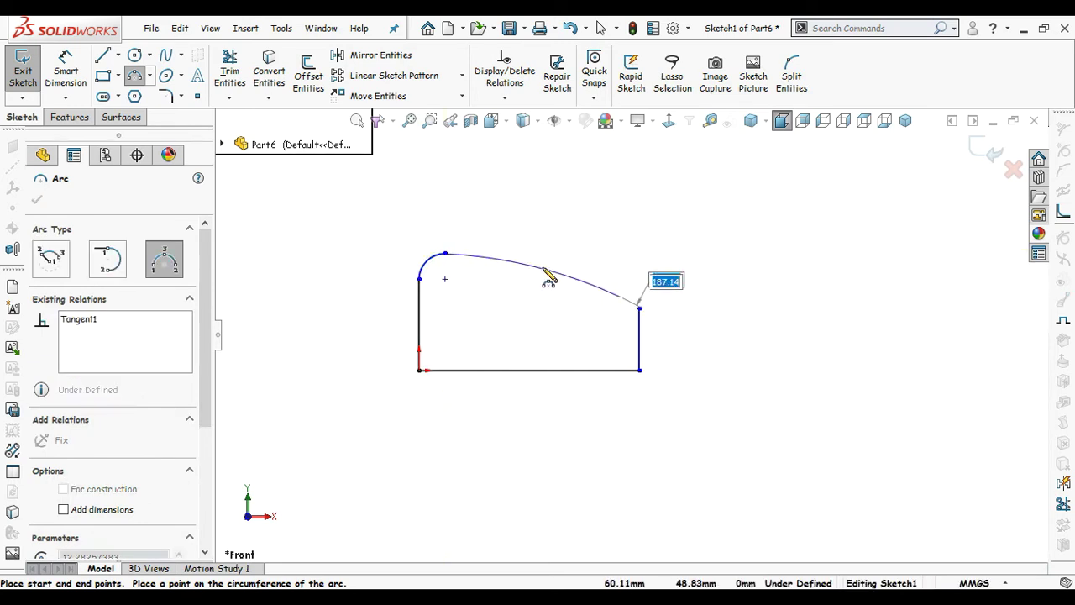
click(540, 266)
Step: Close the profile with a short outward-curved arc from the long arc's end to the right vertical line's upper end
scroll(636, 310, down, 3)
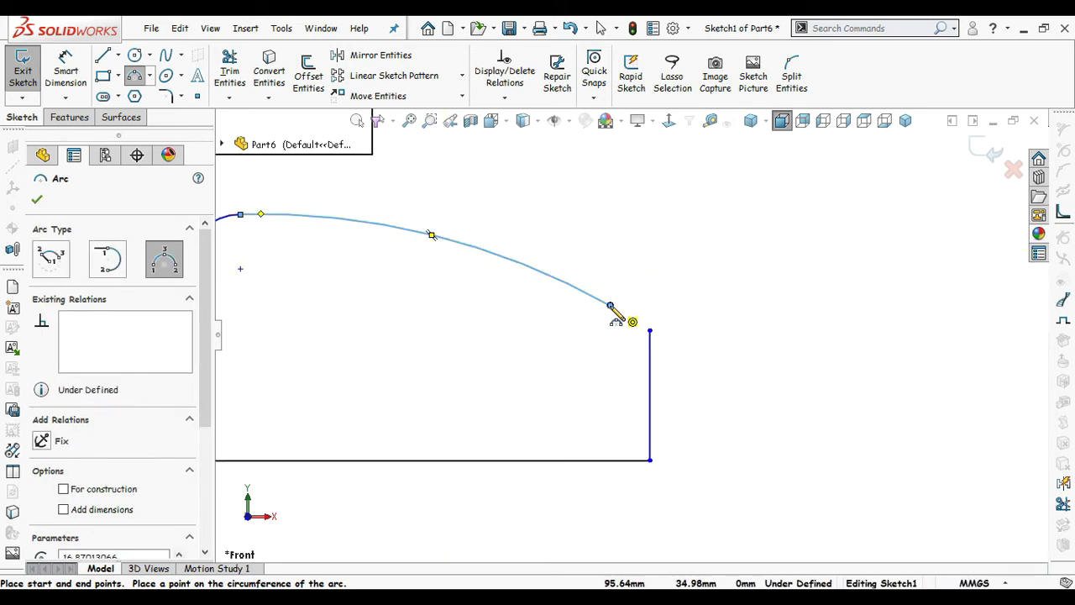
click(611, 305)
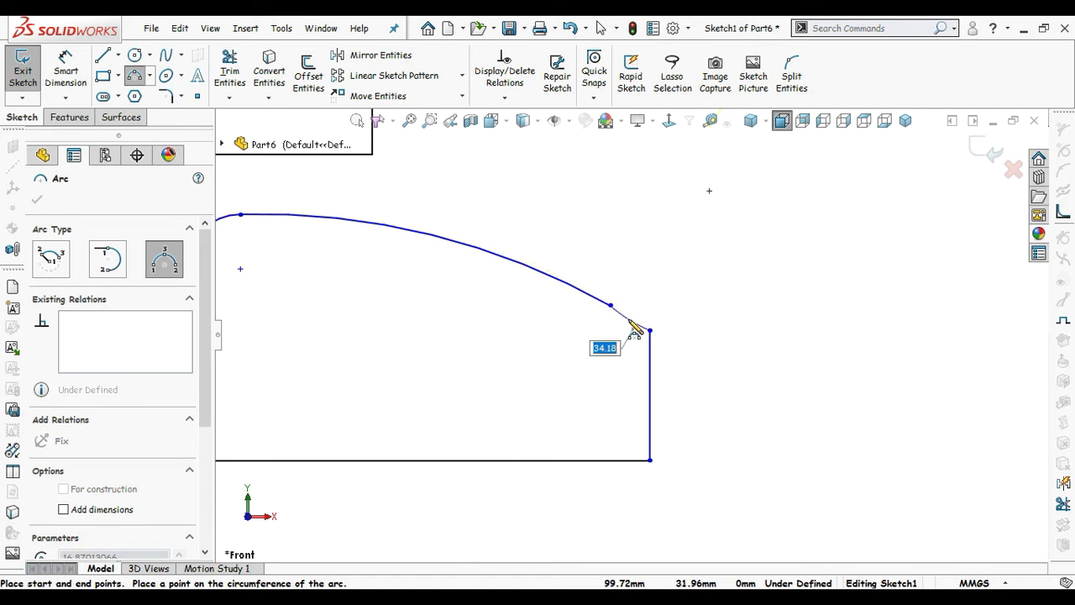
click(648, 330)
click(636, 316)
scroll(634, 331, up, 3)
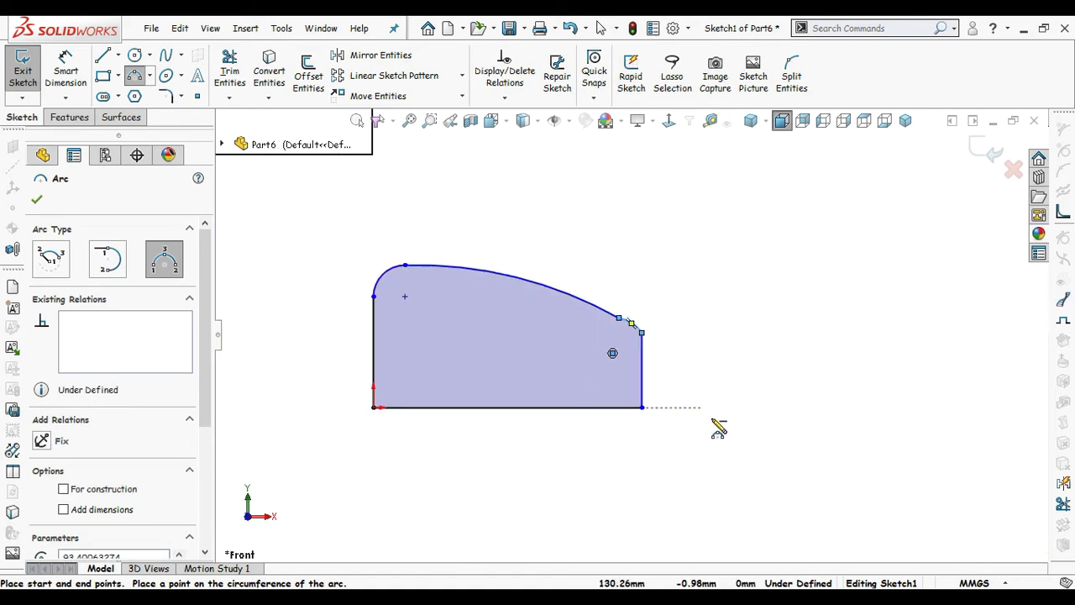
Step: Dimension the distance between the two vertical lines as 69.5 mm
right_drag(720, 431, 713, 300)
click(376, 380)
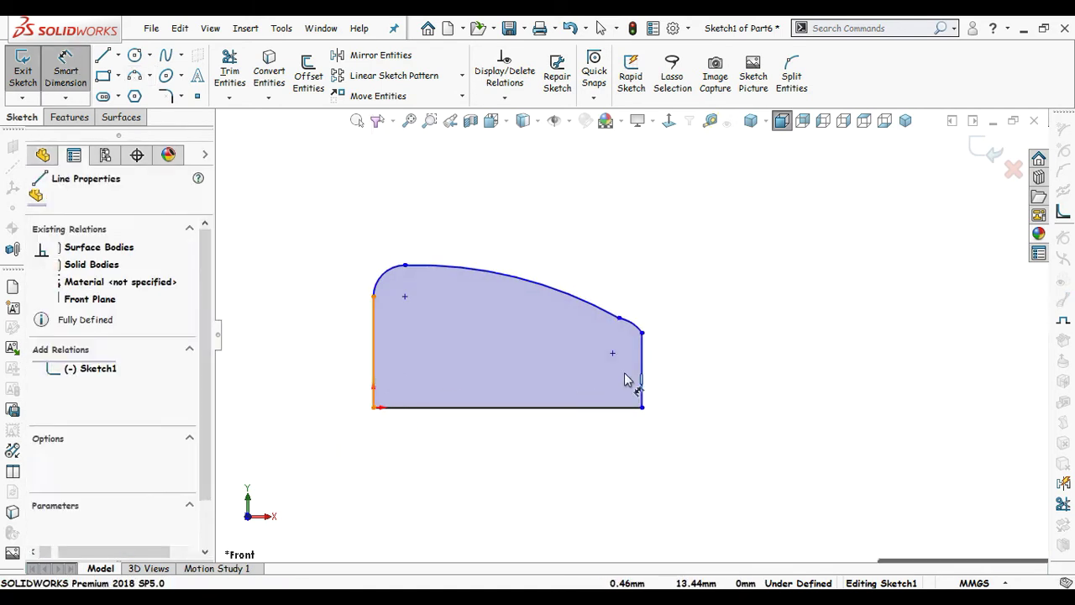
click(643, 370)
click(537, 460)
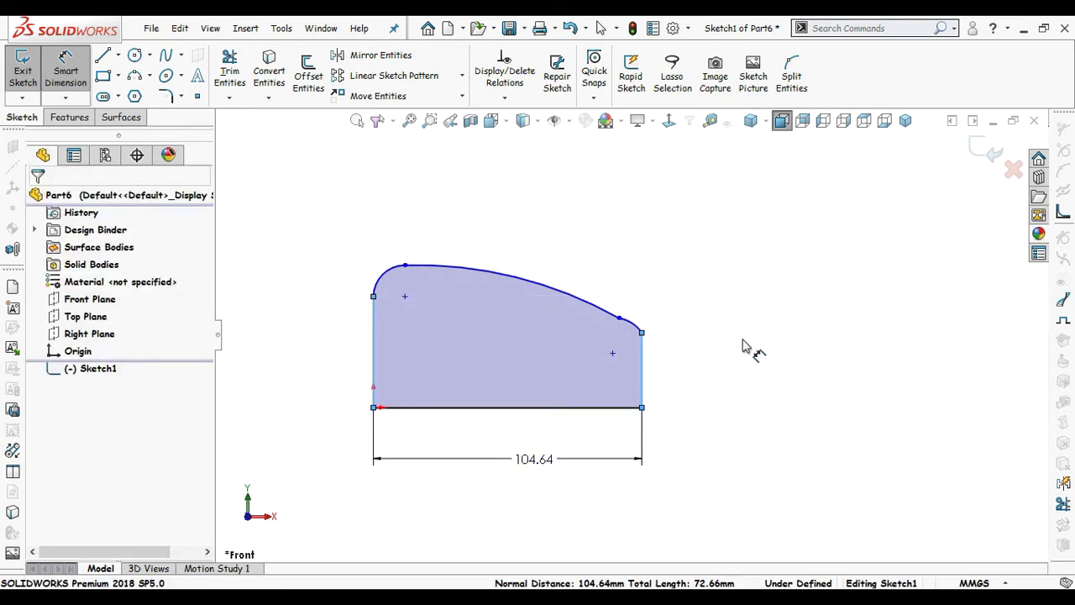
text(7)
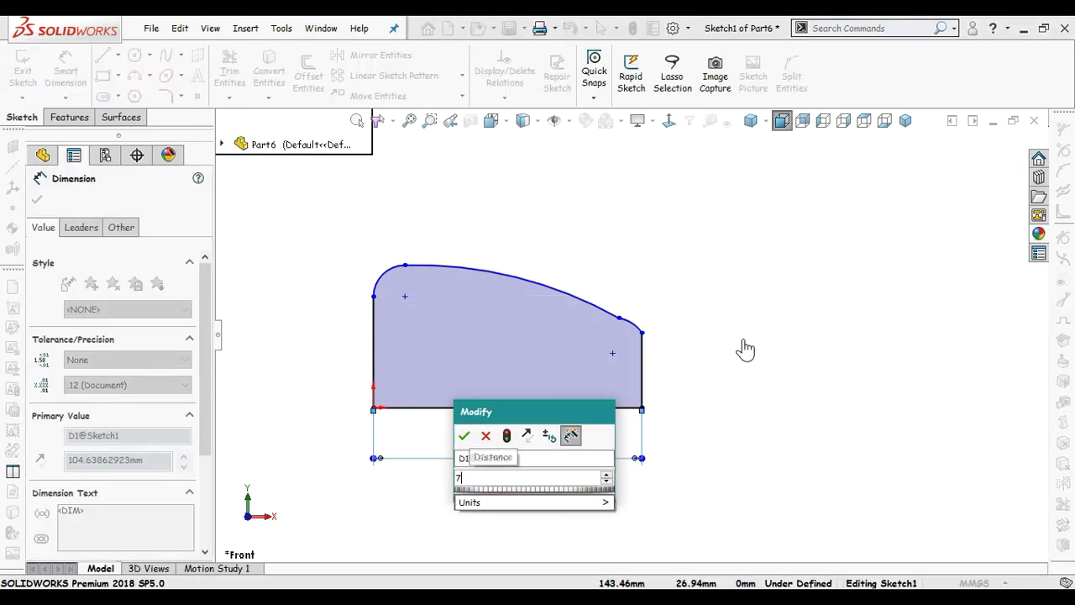
text(0)
key(BackSpace)
key(BackSpace)
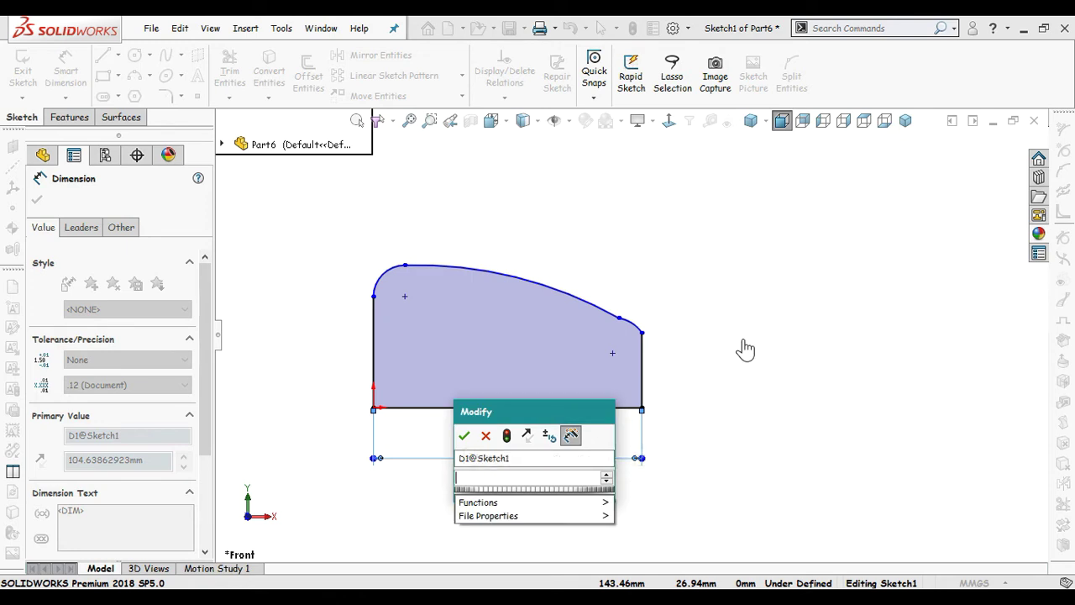
text(69.5)
key(Return)
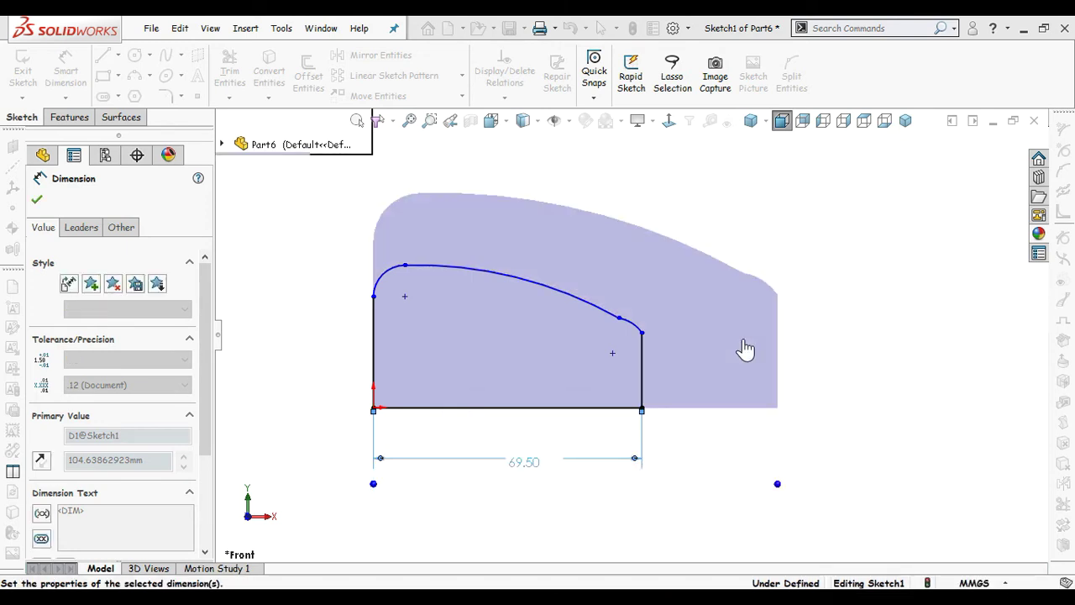
click(713, 376)
Step: Dimension the left vertical line's length as 19.4 mm
click(373, 345)
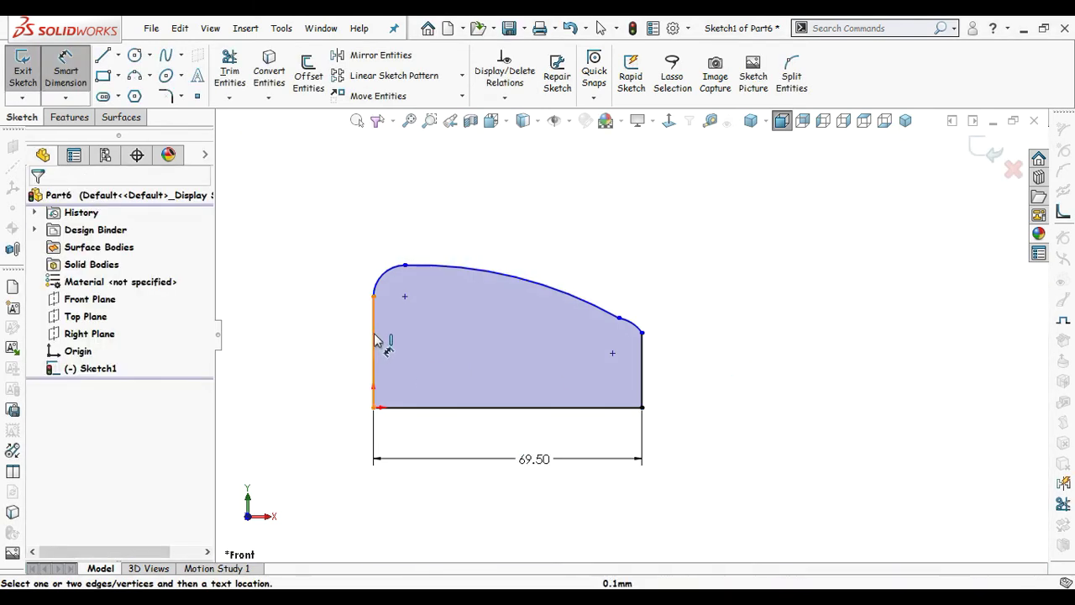
click(316, 351)
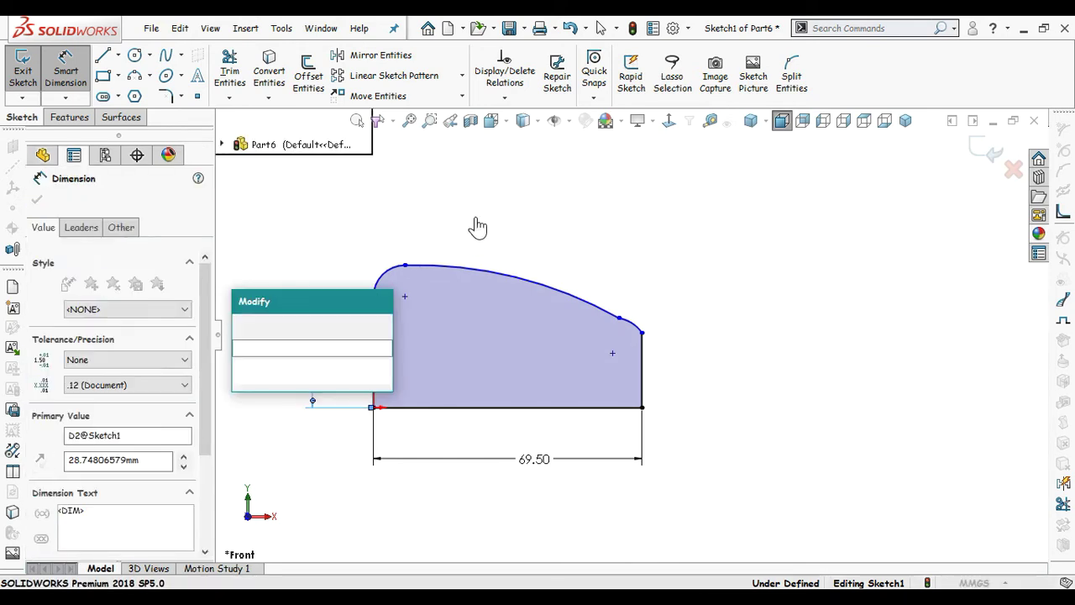
text(19.4)
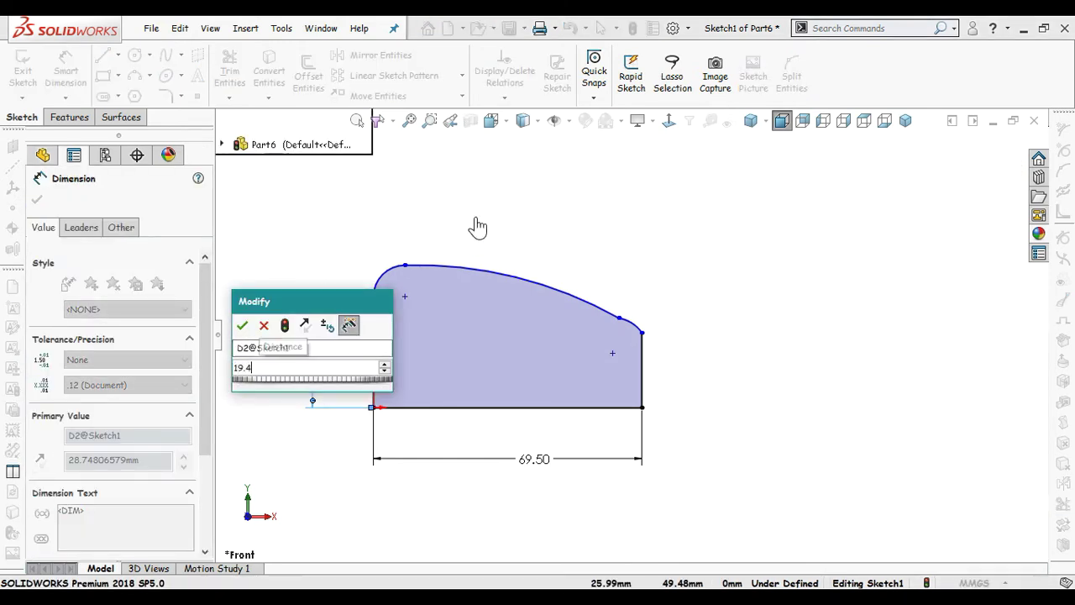
key(Return)
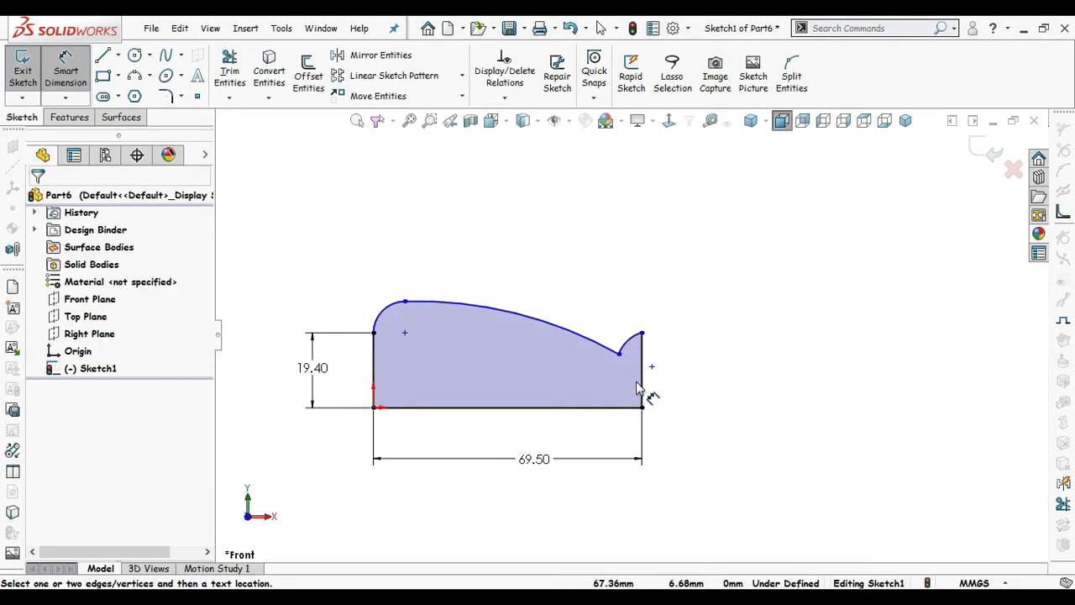
Step: Dimension the right vertical line's length as 13.74 mm
click(642, 370)
click(704, 380)
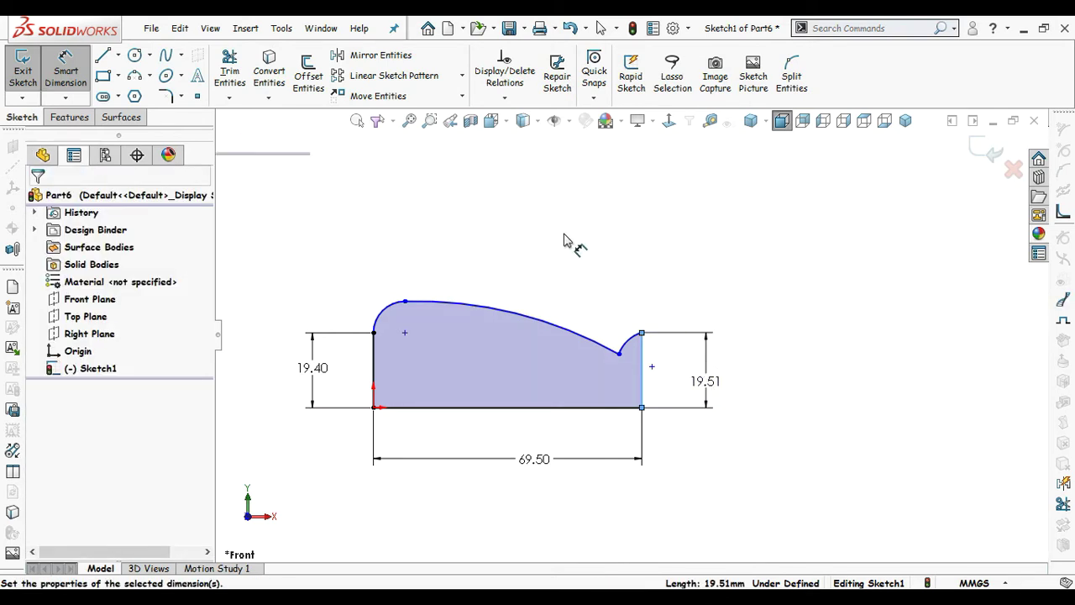
text(13.74)
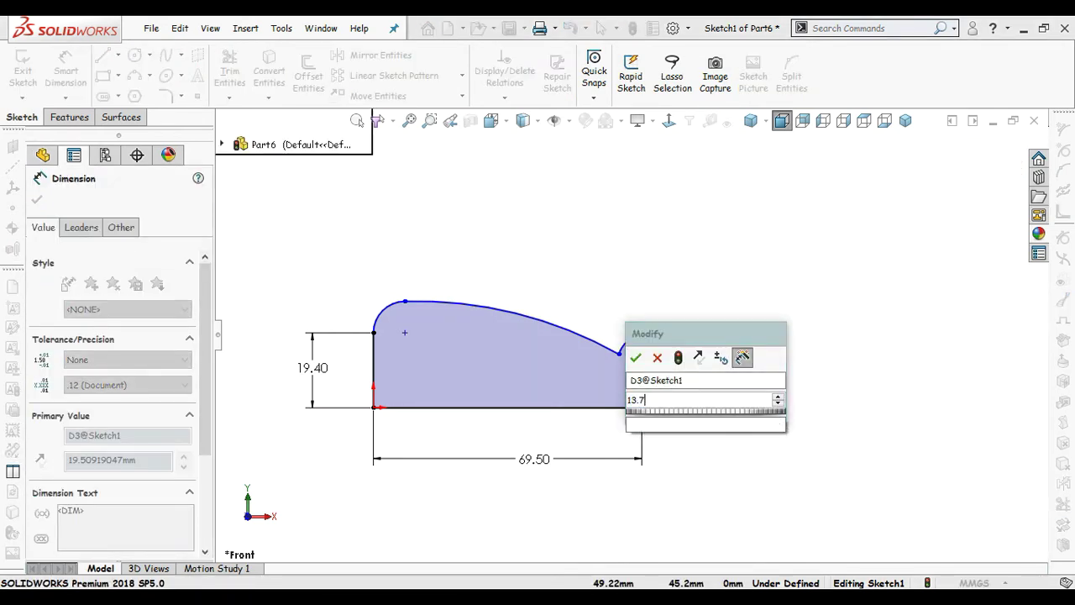
key(Return)
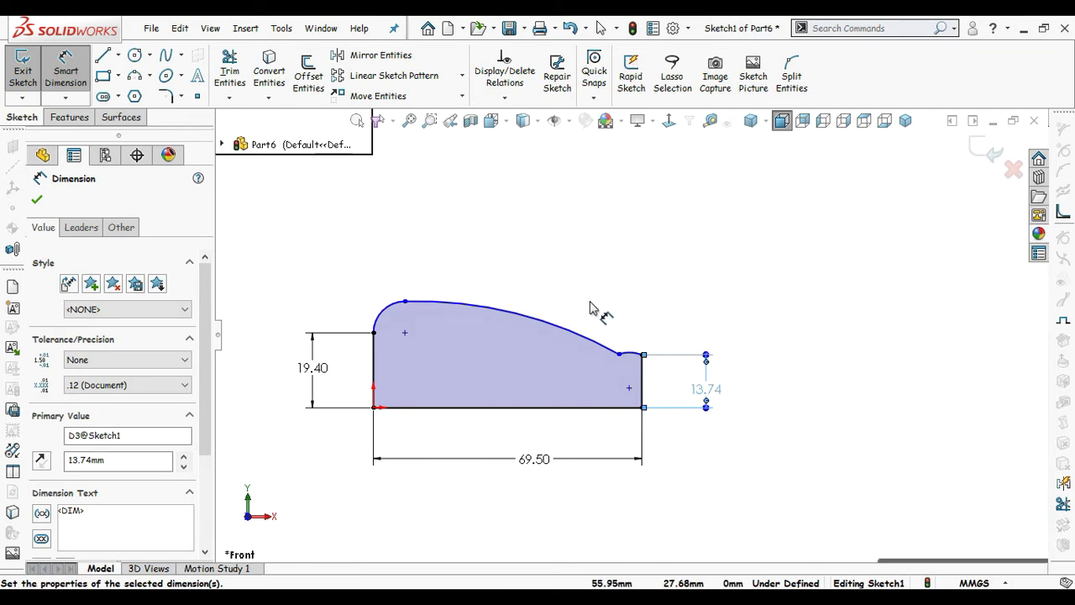
click(591, 308)
Step: Move the junction of the long arc and the short end arc slightly up and toward the right edge for a rounded corner
scroll(591, 311, down, 2)
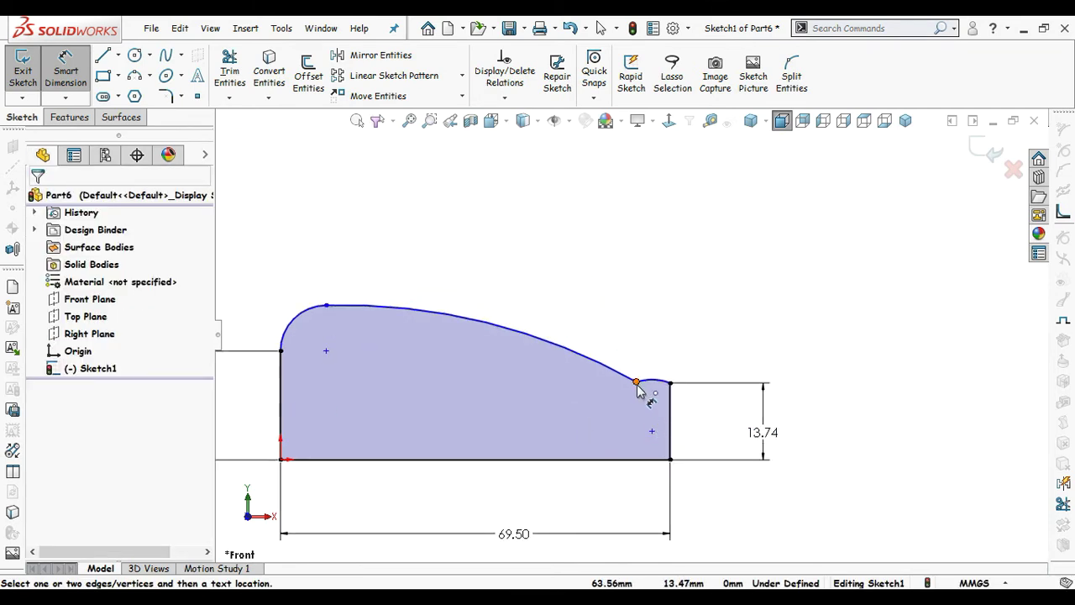
right_drag(661, 311, 614, 301)
drag(637, 382, 655, 368)
click(593, 302)
scroll(546, 296, up, 2)
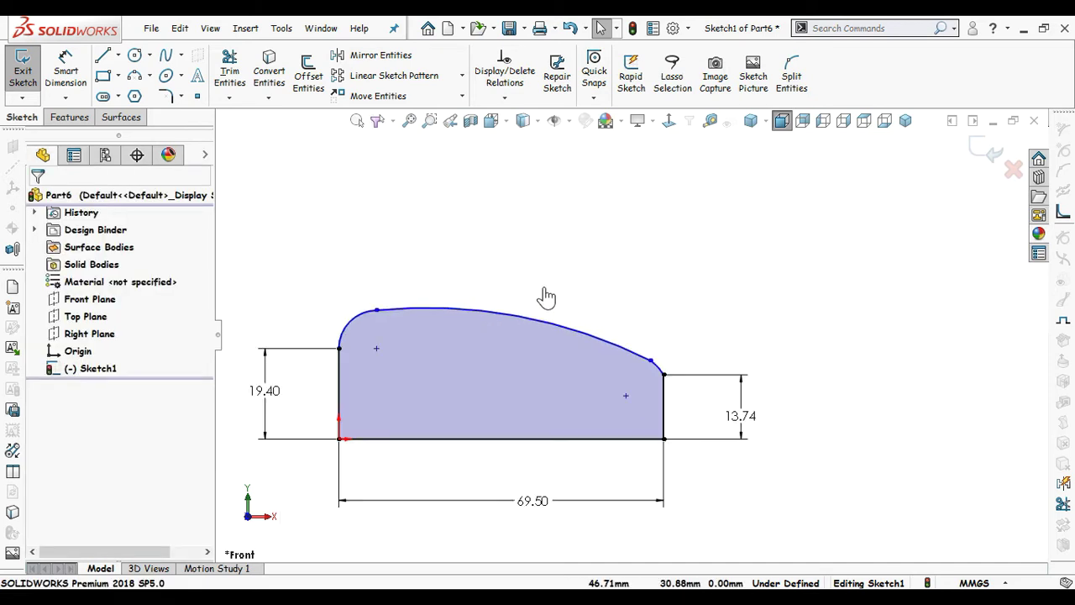
Step: Dimension the long top arc's radius as 225.61 mm
right_drag(688, 229, 687, 218)
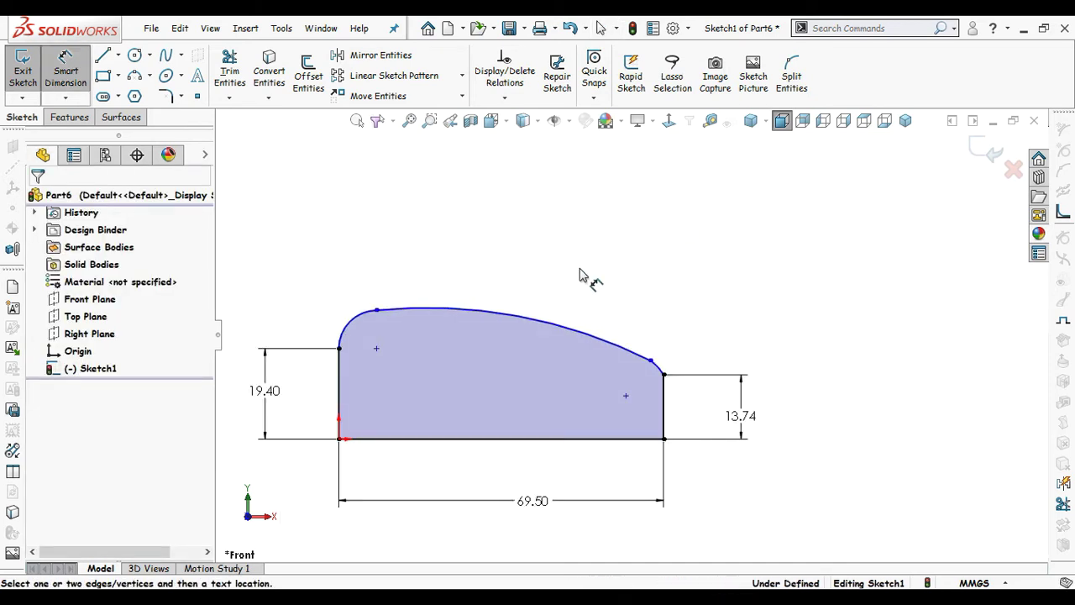
click(572, 323)
click(621, 281)
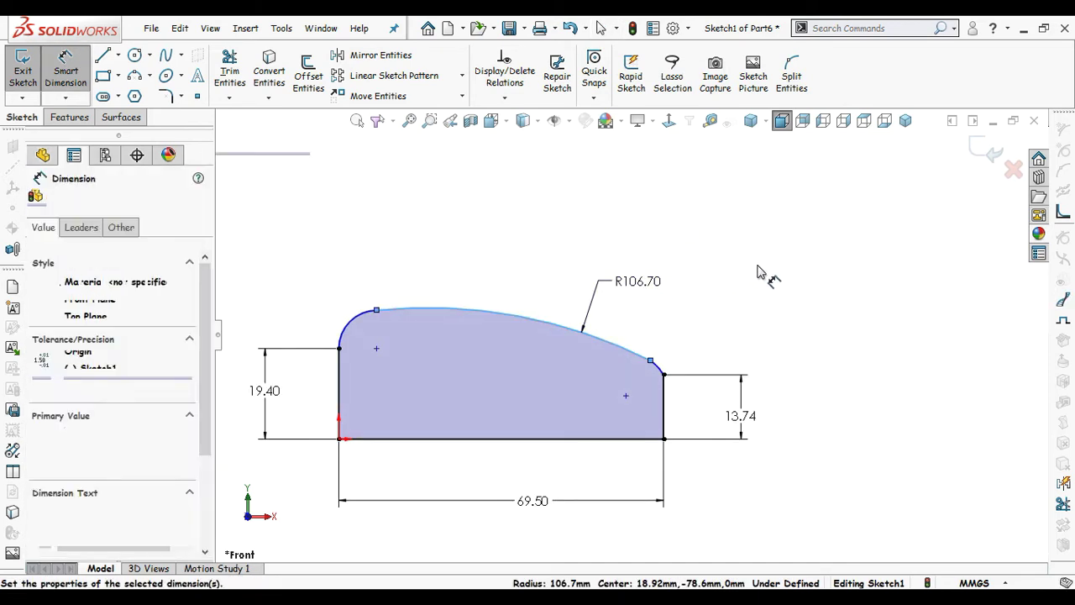
text(225.6)
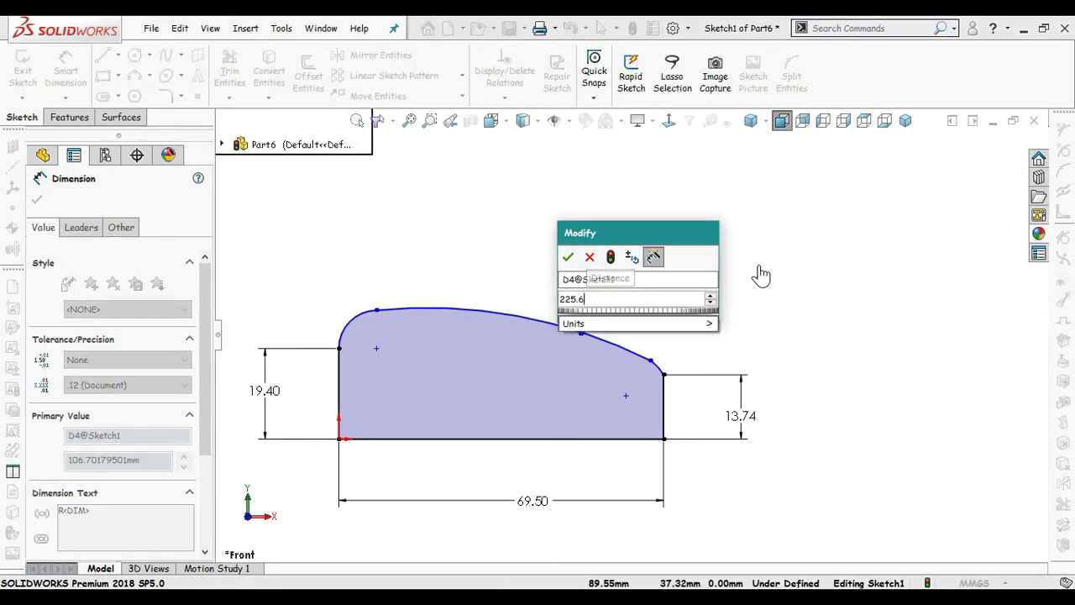
text(1)
key(Return)
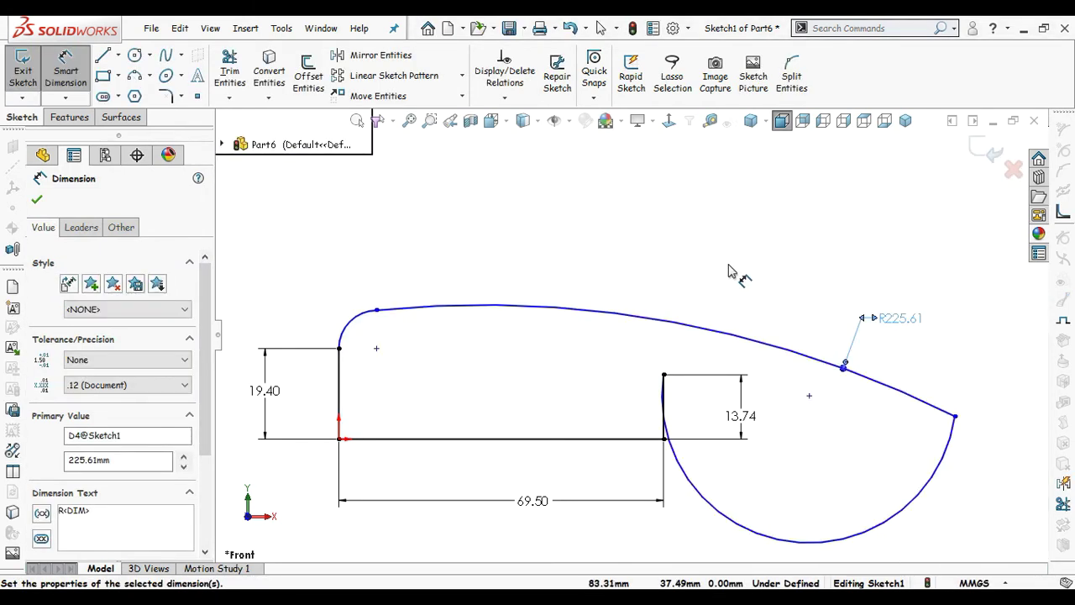
key(Escape)
key(Escape)
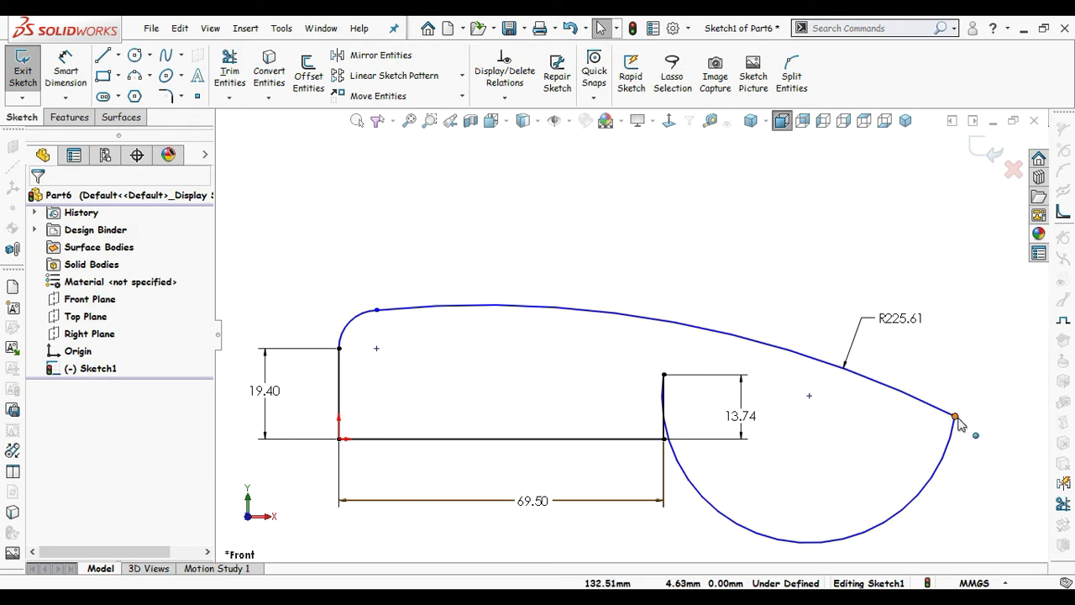
Step: Move the long arc's far end back to about X 58.5, Y 20.6 mm and reshape the end arc into a short convex curve
mouse_move(955, 416)
mouse_down()
mouse_move(679, 344)
mouse_move(535, 335)
mouse_move(619, 340)
mouse_up()
scroll(619, 340, up, 3)
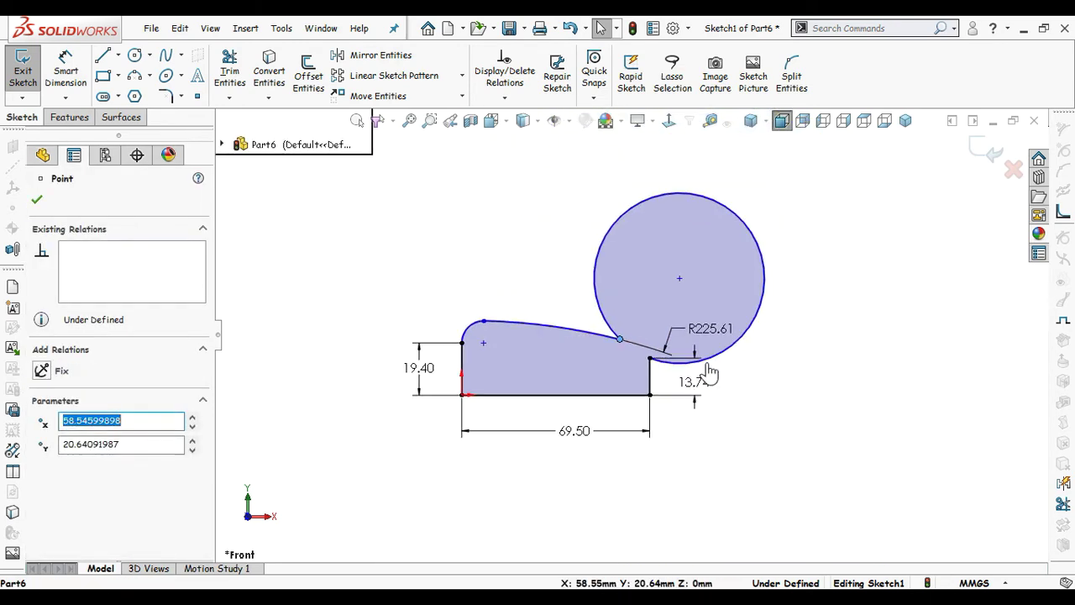
click(737, 383)
drag(745, 225, 636, 351)
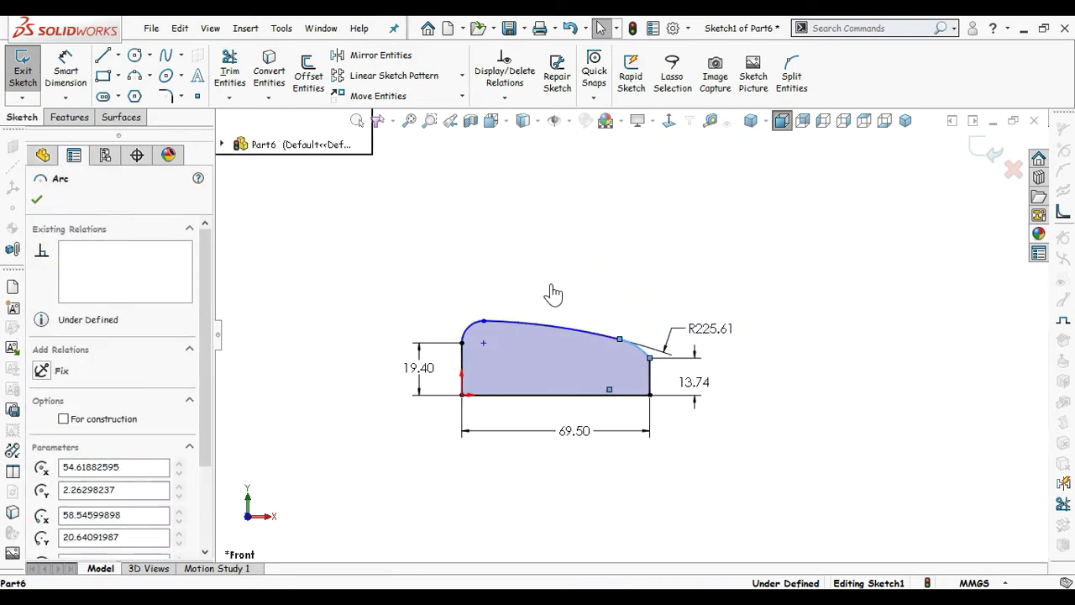
key(Escape)
Step: Dimension the horizontal distance between the profile's lower right corner and the junction of the long and short arcs
scroll(693, 364, up, 4)
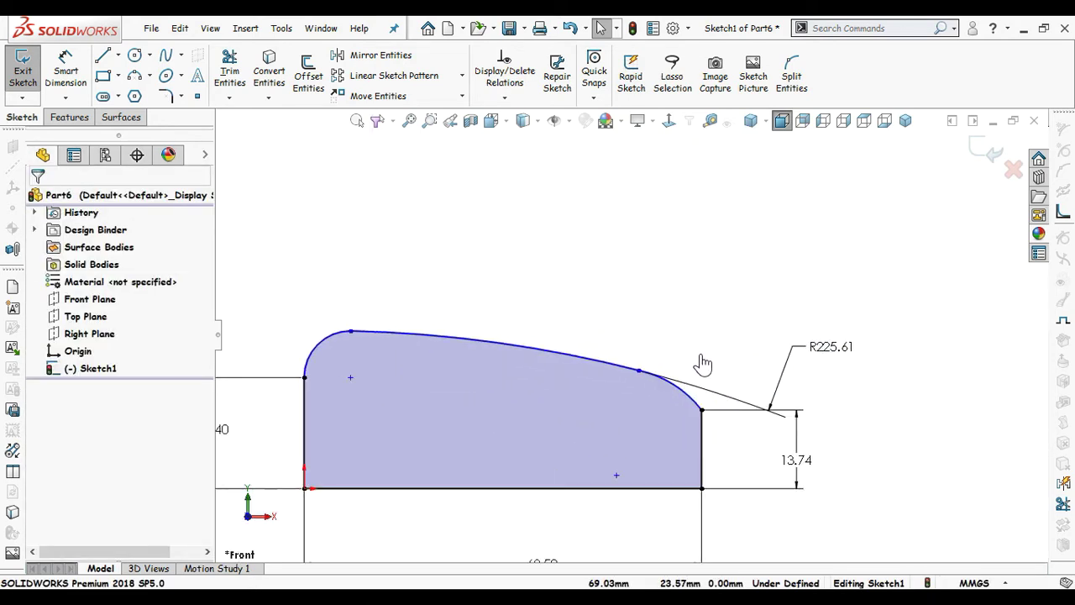
right_drag(701, 364, 703, 228)
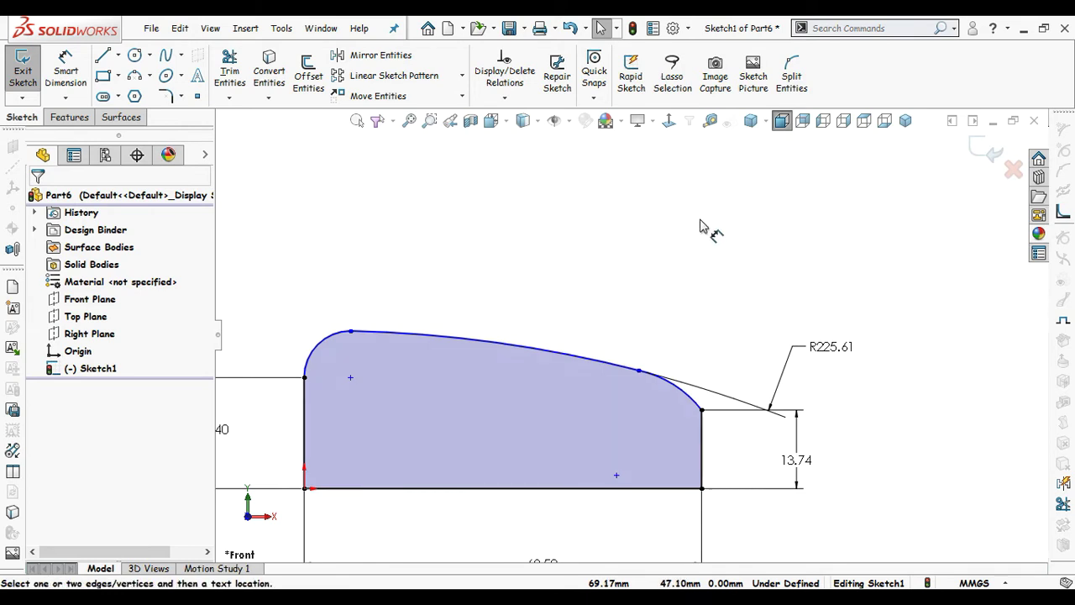
click(702, 489)
click(639, 371)
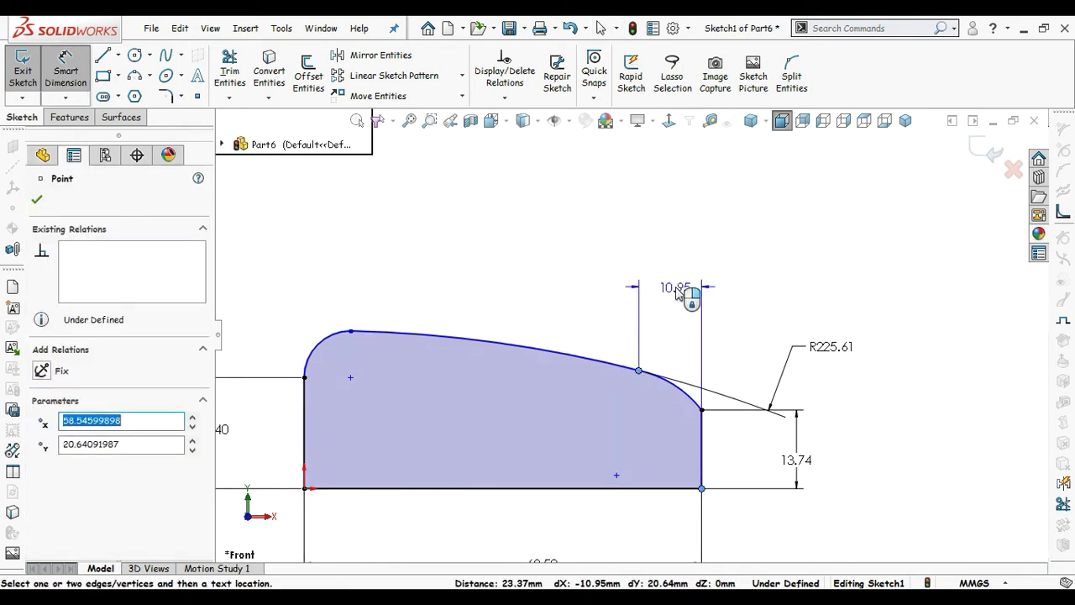
click(677, 252)
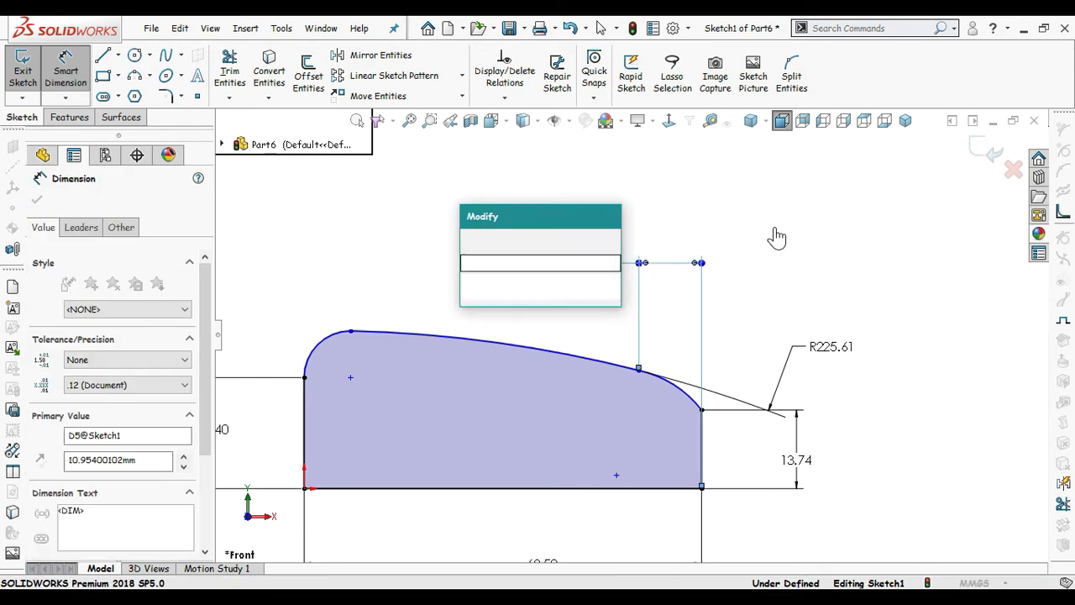
Step: Set the horizontal distance between the profile's right edge and the upper end of its right corner arc to 3.26 mm
text(3.26)
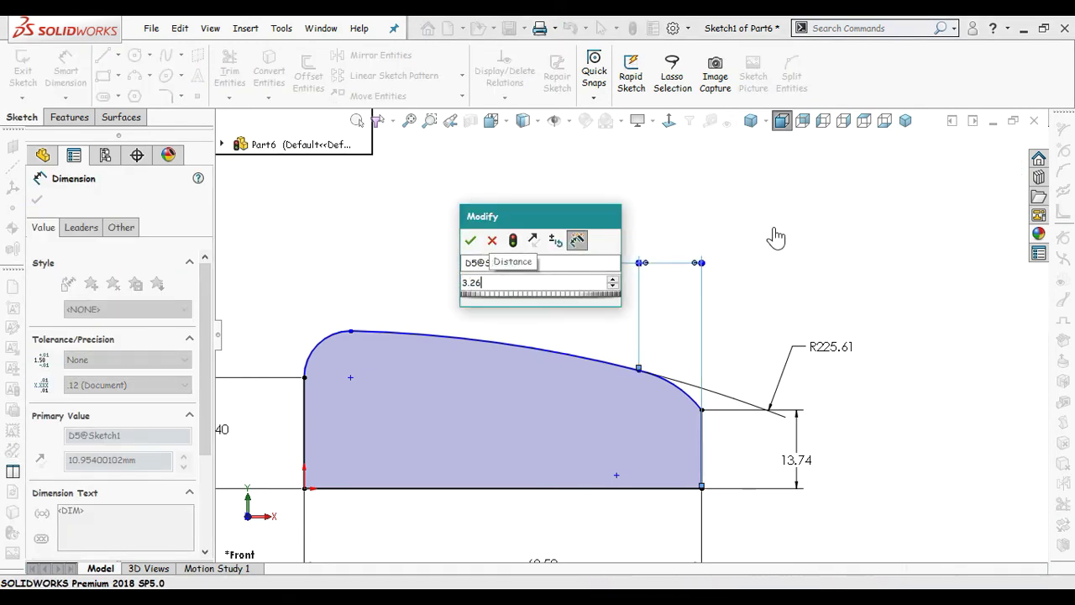
key(Return)
click(779, 305)
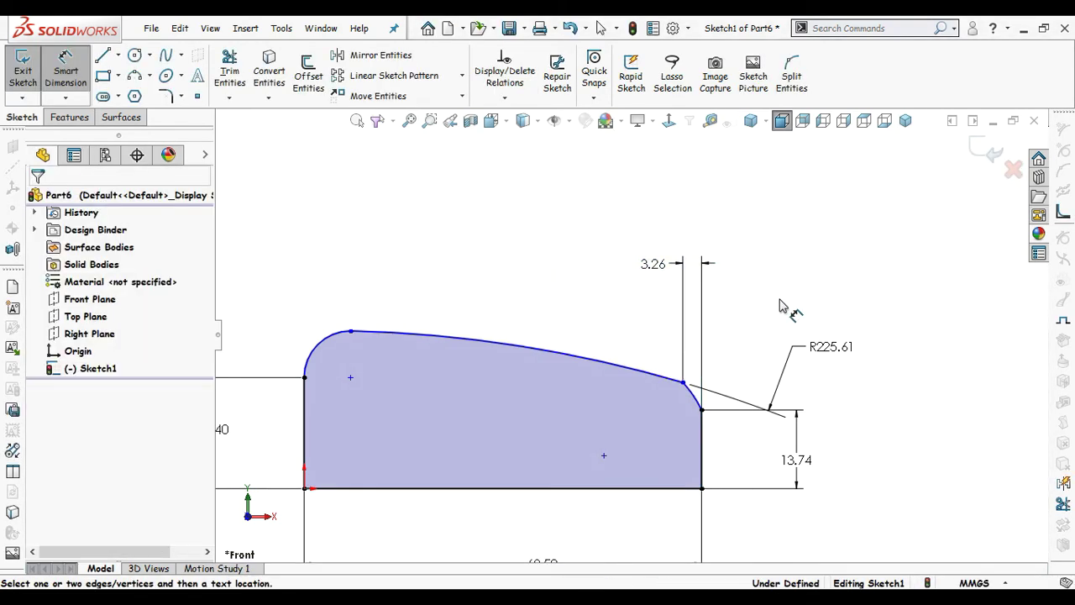
right_drag(788, 284, 537, 283)
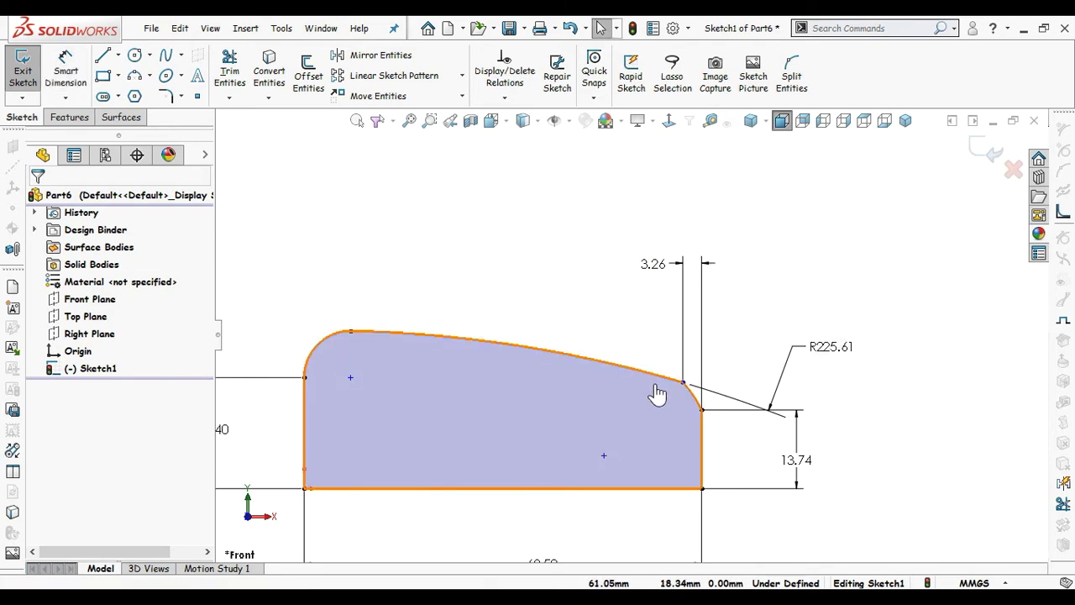
Step: Make the long top arc tangent to both corner arcs, pulling the upper-left junction point back down near the left edge
scroll(658, 394, down, 3)
click(702, 373)
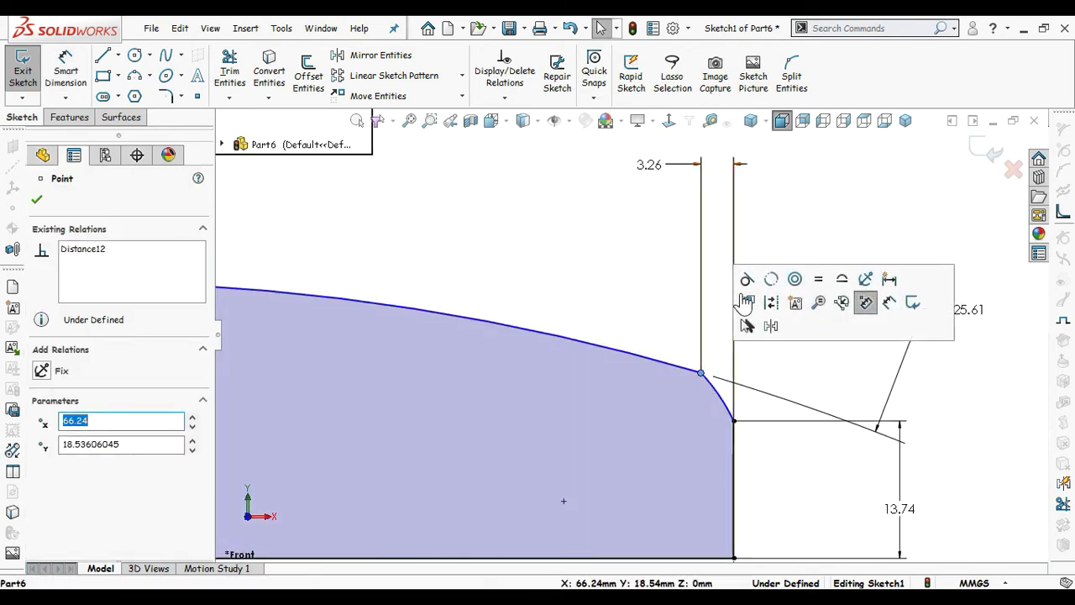
click(748, 279)
click(644, 288)
scroll(522, 262, up, 2)
scroll(504, 267, up, 1)
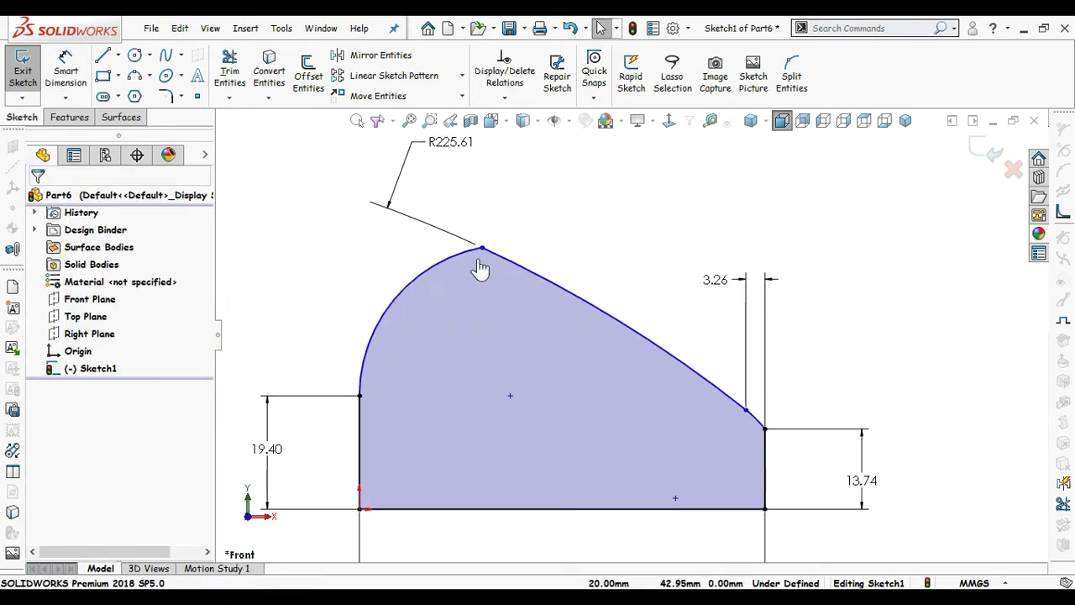
drag(482, 248, 410, 349)
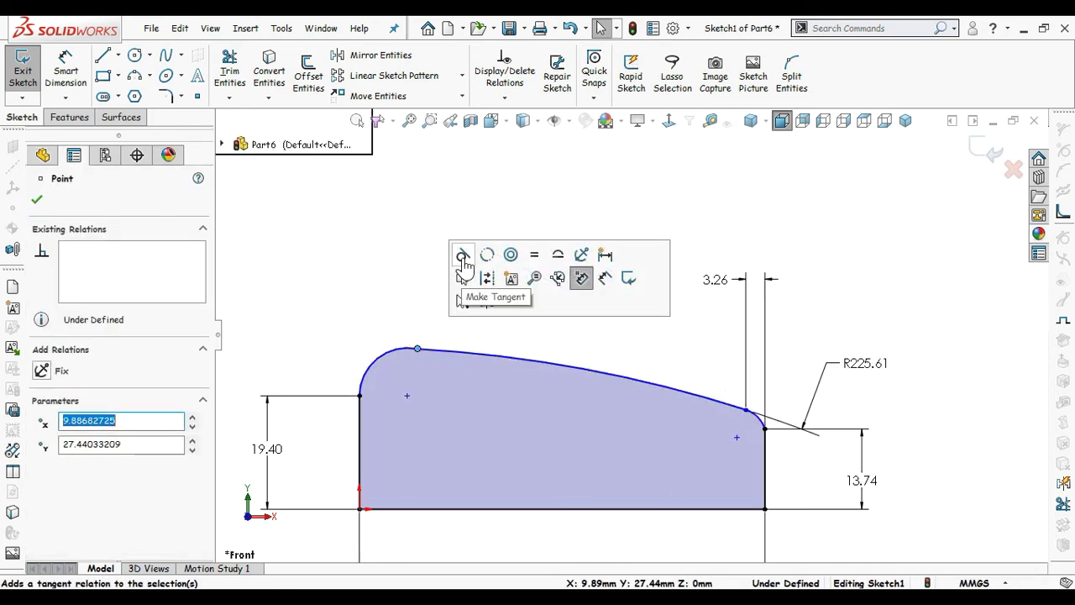
click(362, 273)
Step: Dimension the horizontal distance from the left vertical edge to the left corner arc's upper end as 7 mm
right_drag(421, 316, 427, 233)
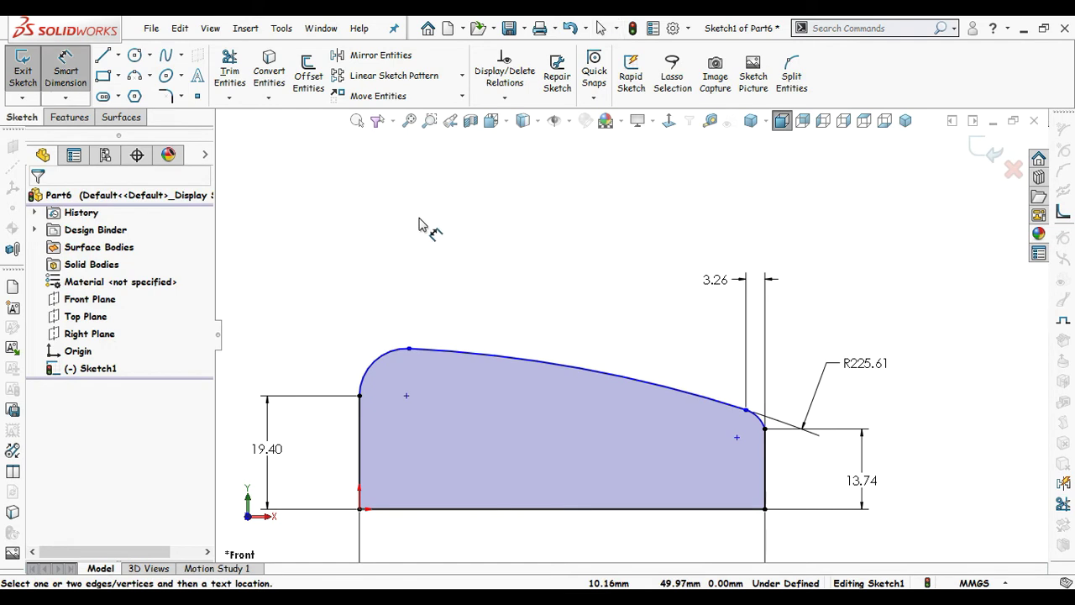
click(360, 473)
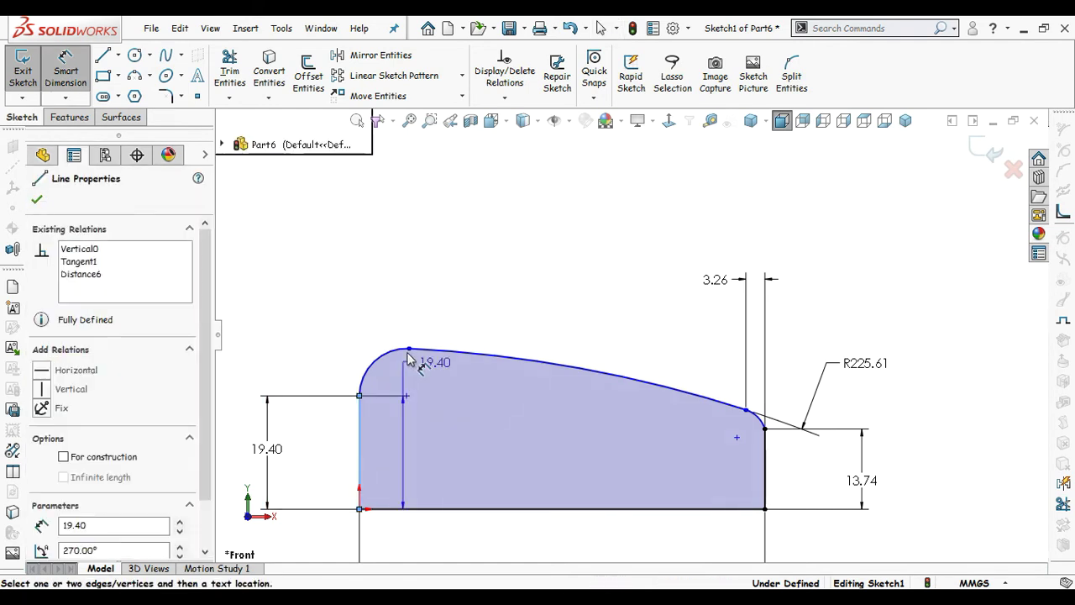
click(409, 348)
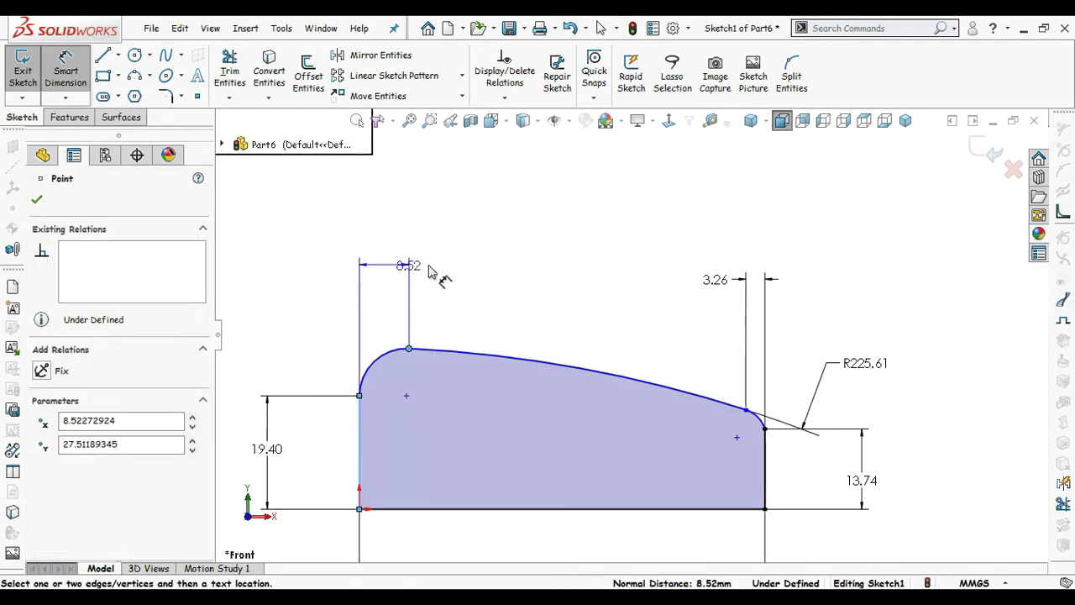
click(463, 264)
click(320, 207)
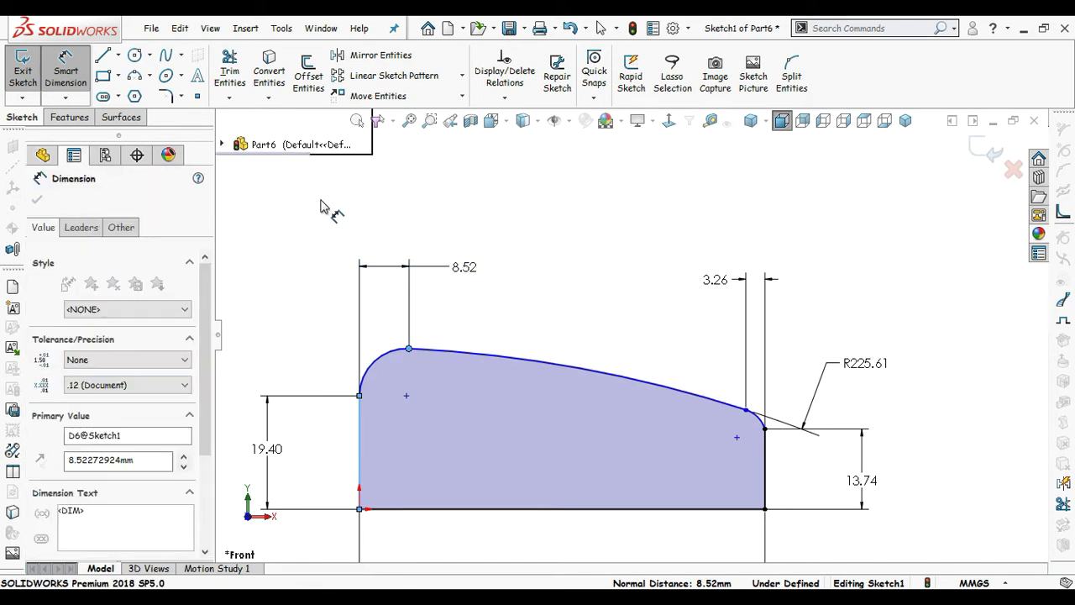
text(1)
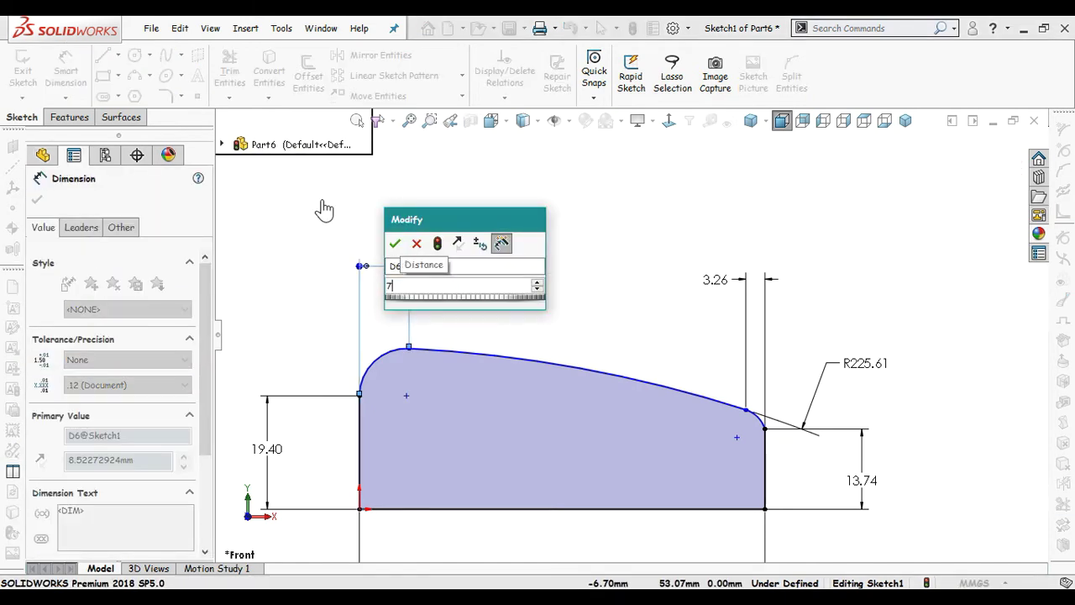
key(Escape)
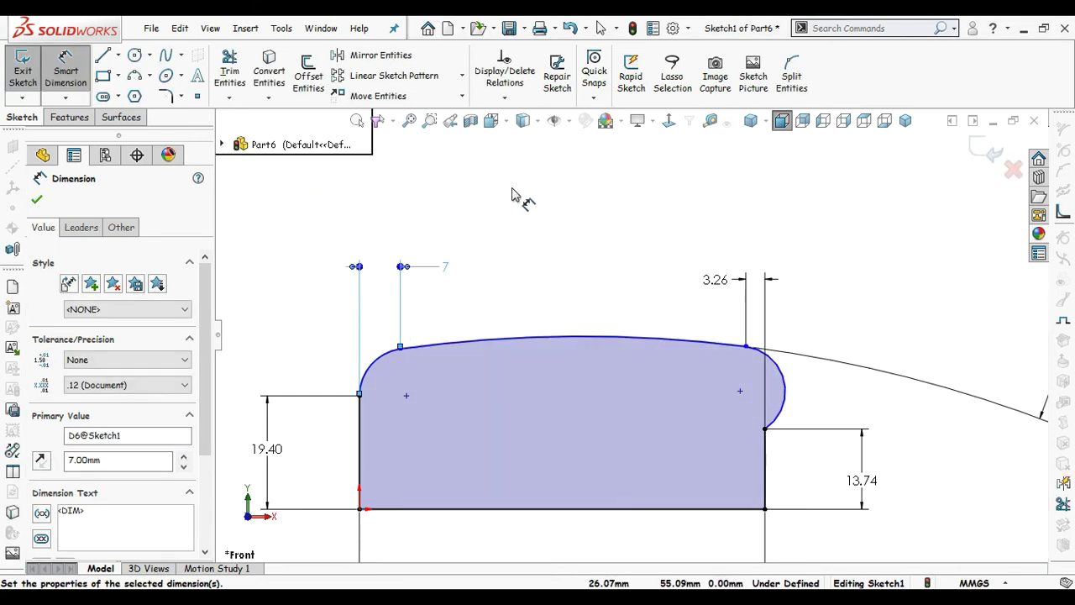
key(Escape)
key(Escape)
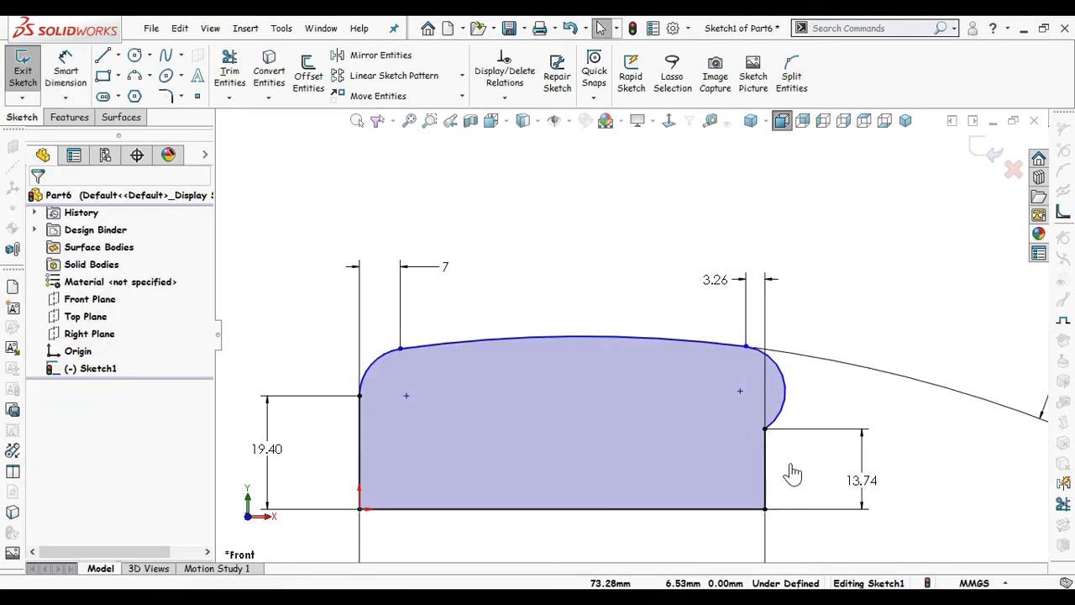
Step: Make the right corner arc tangent to the right vertical edge at their shared endpoint
click(767, 431)
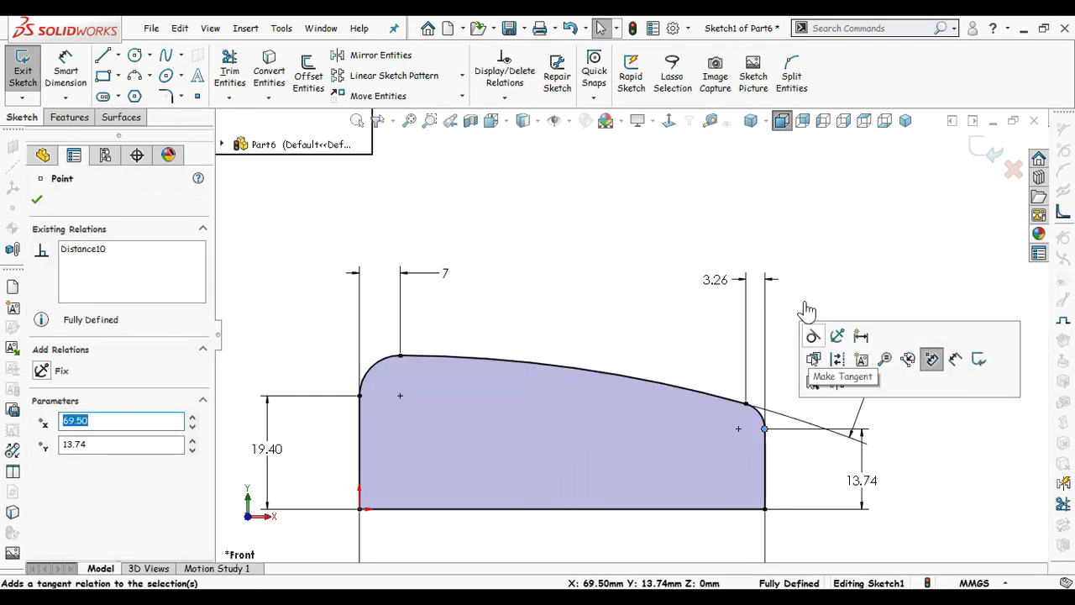
click(814, 273)
key(z)
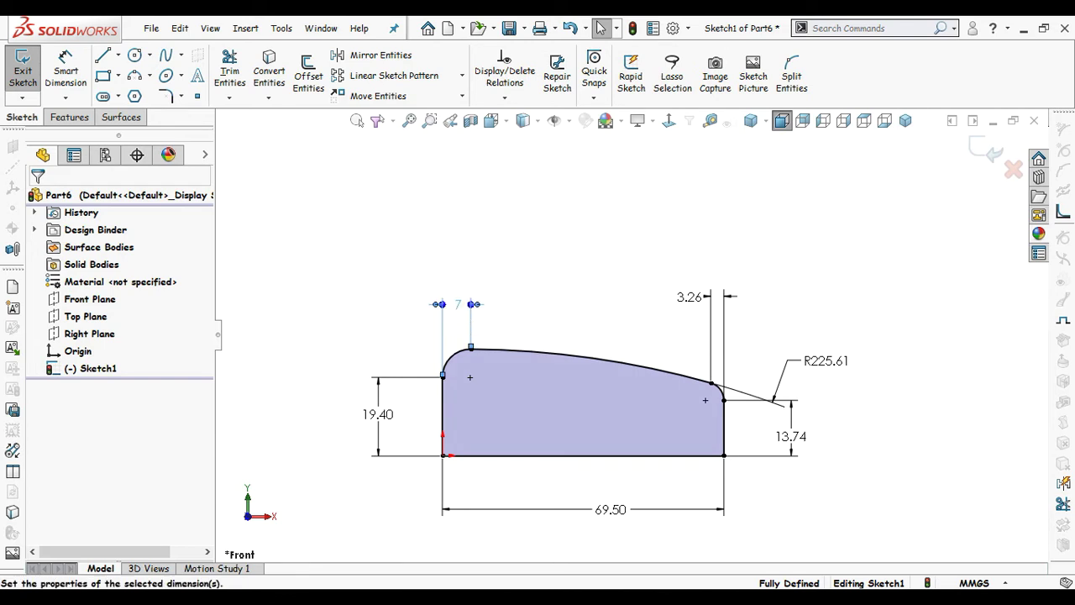
Step: Tidy the 3.26 mm dimension's placement above the profile
click(669, 326)
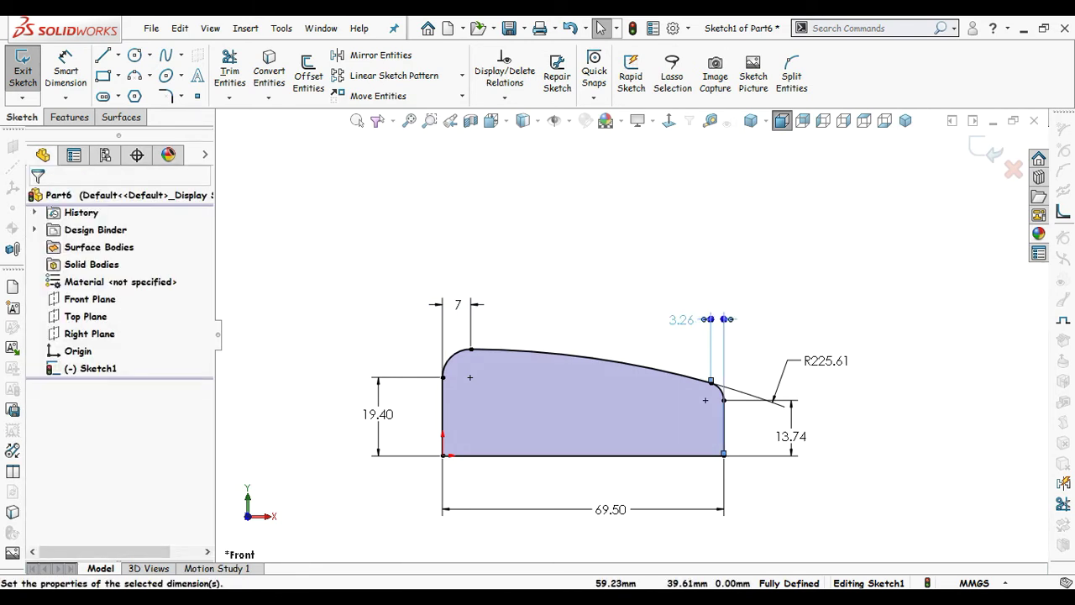
click(577, 312)
ctrl+middle_drag(613, 301, 531, 227)
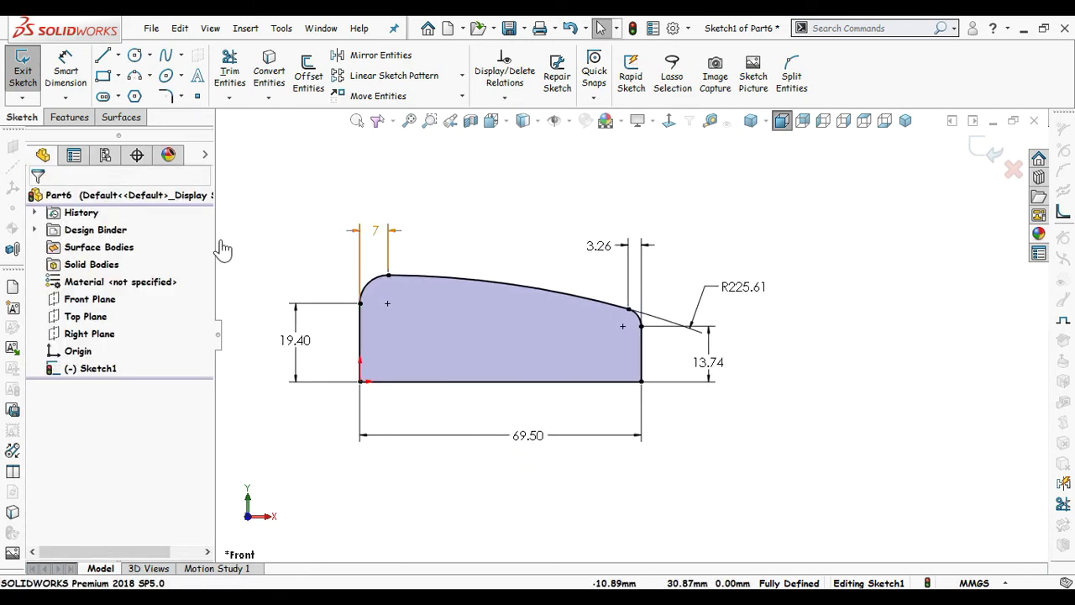
Step: Sketch a horizontal line about 117 mm long just below the profile, starting in line with its left edge, and convert it to construction geometry
click(71, 117)
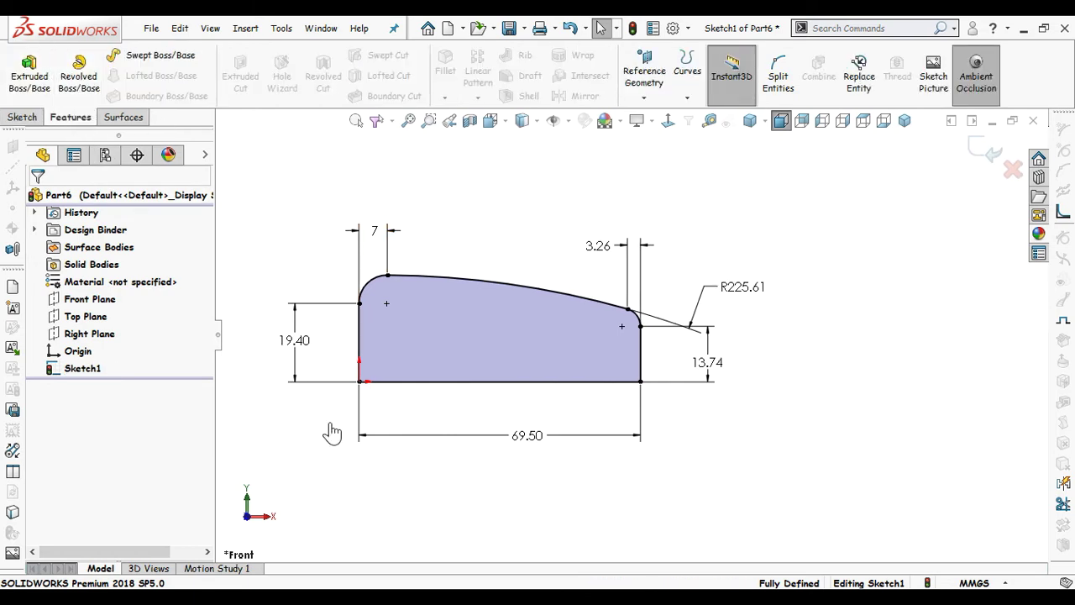
key(l)
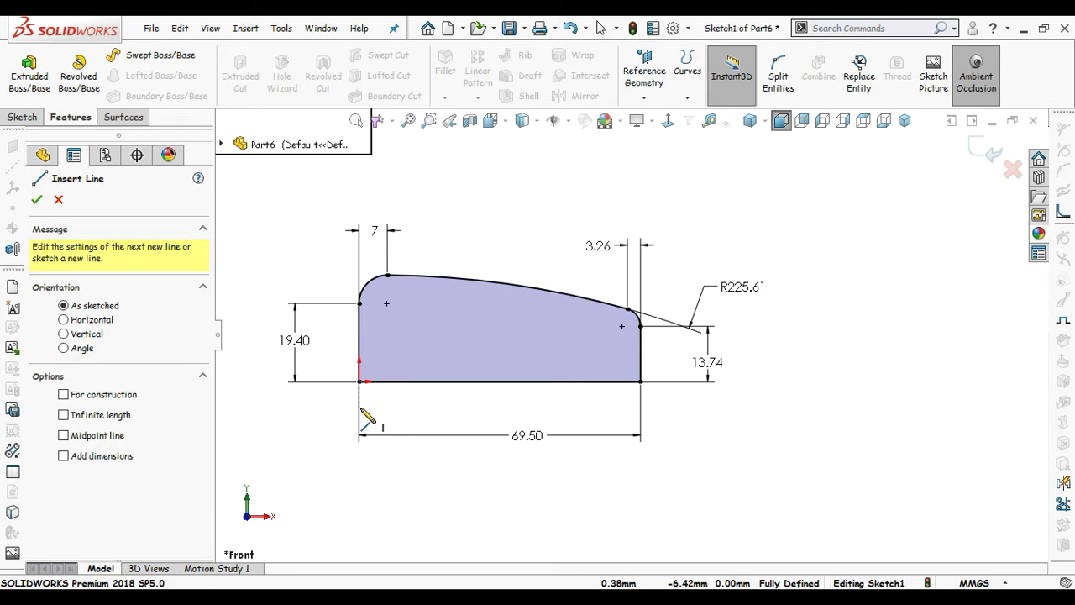
click(359, 408)
click(831, 408)
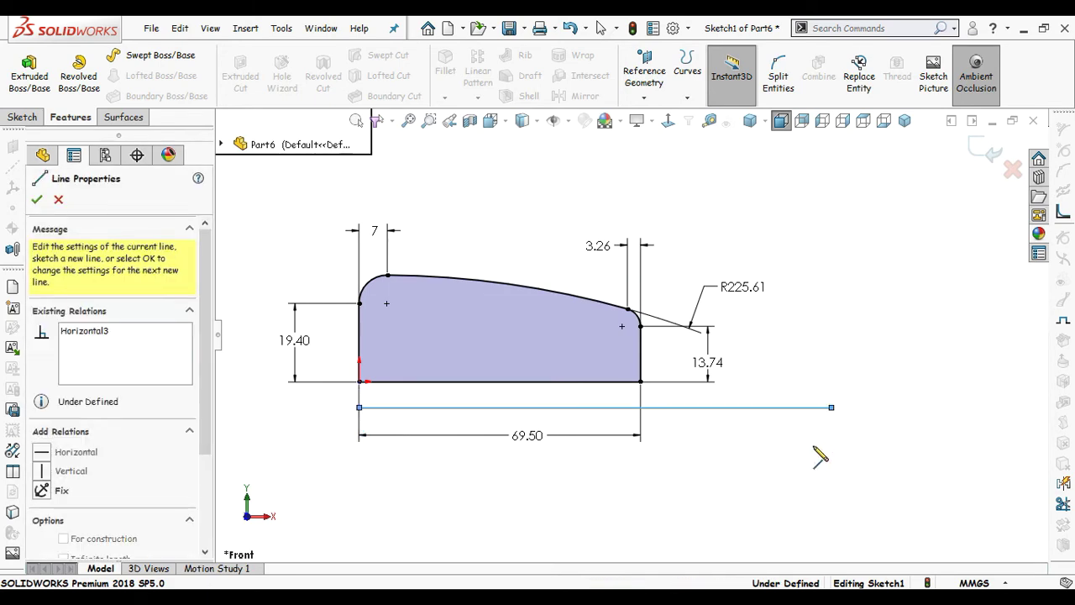
key(Escape)
key(Escape)
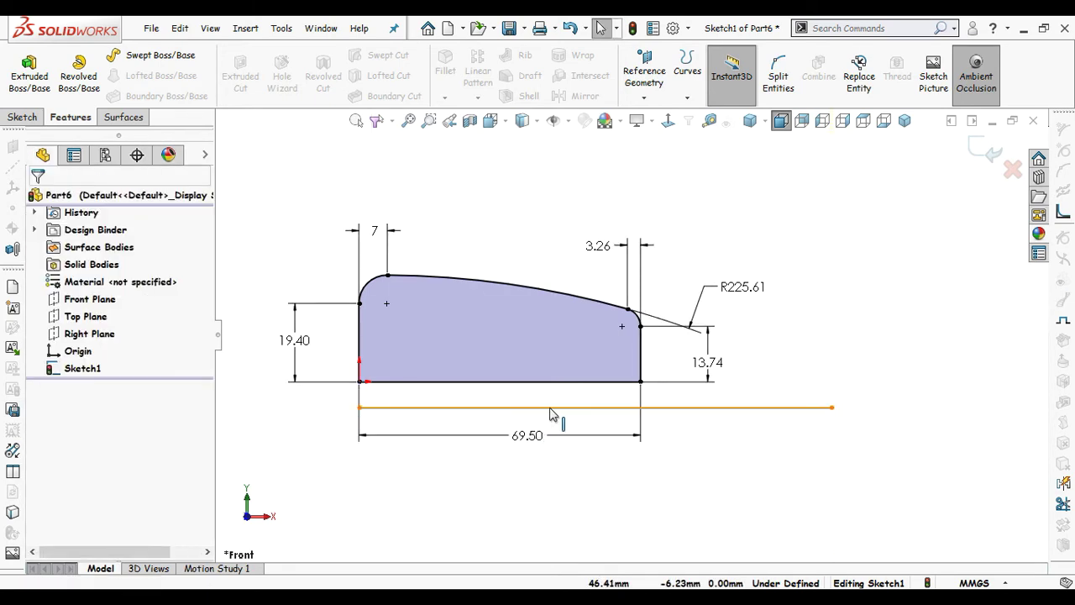
click(581, 407)
click(619, 336)
click(772, 483)
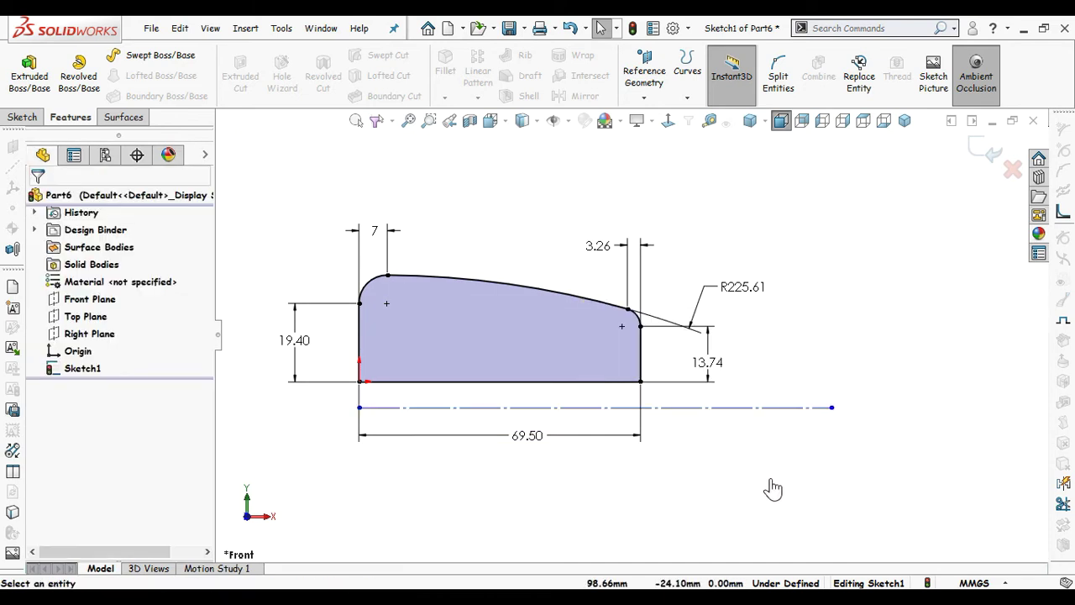
click(595, 408)
click(593, 382)
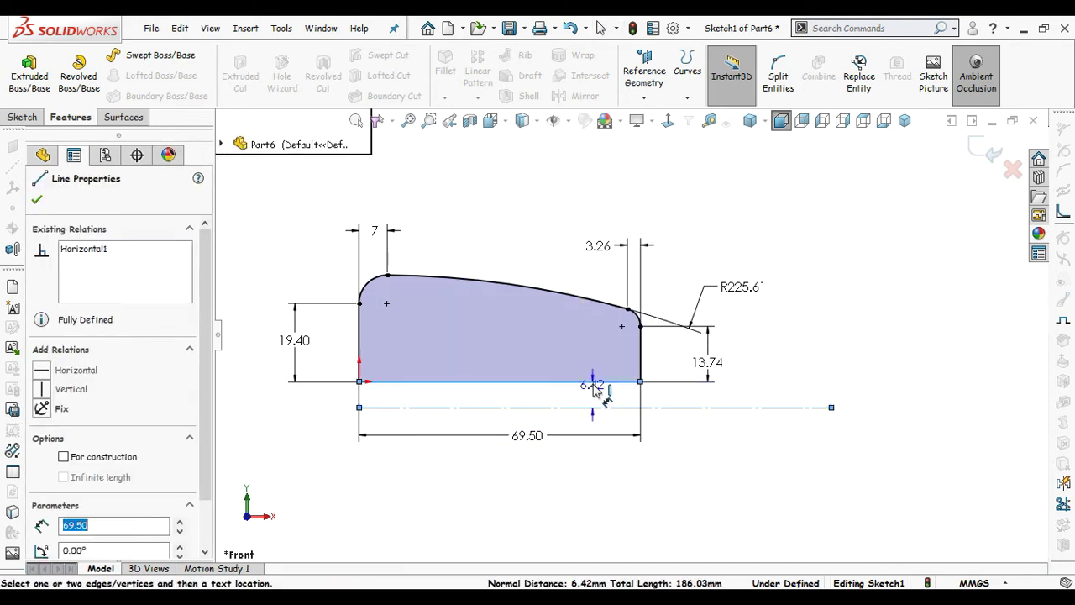
click(626, 482)
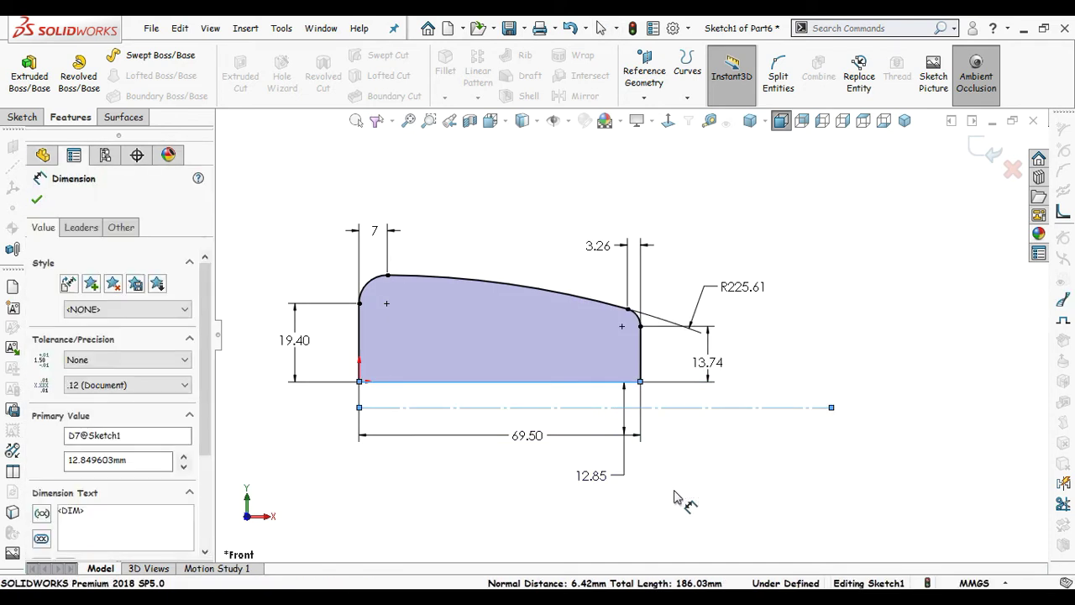
key(Escape)
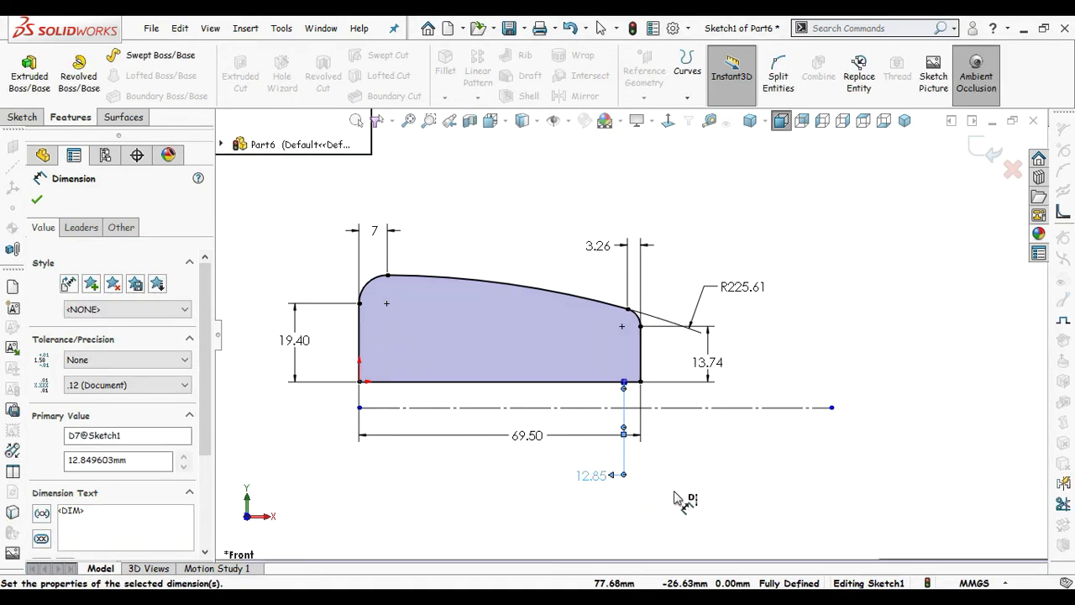
key(Delete)
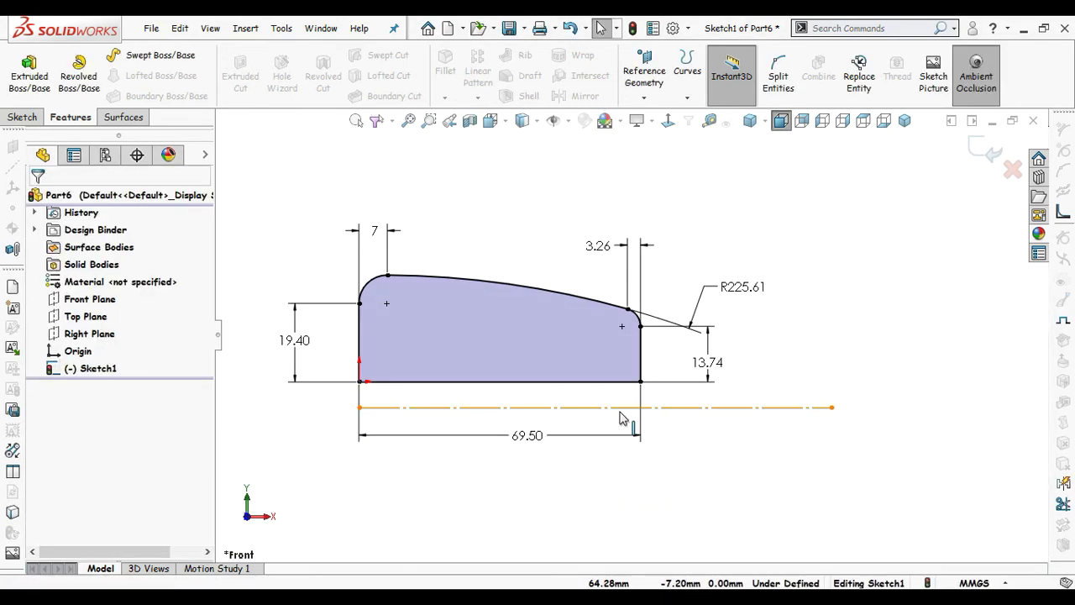
Step: Dimension the distance between the profile's bottom edge and the construction line below it as 10 mm
click(620, 383)
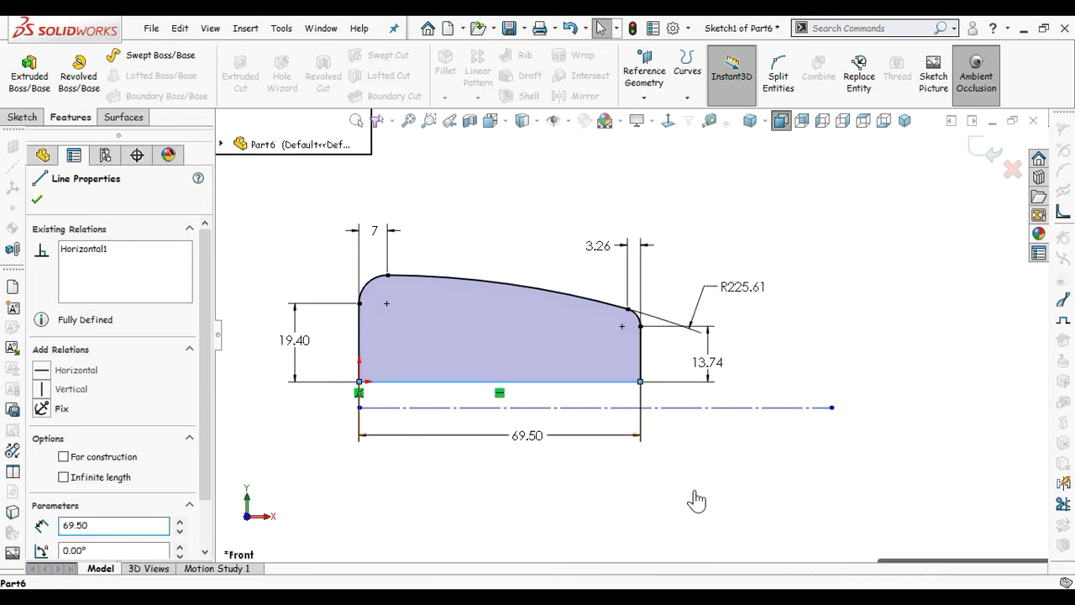
right_drag(695, 492, 677, 408)
click(605, 409)
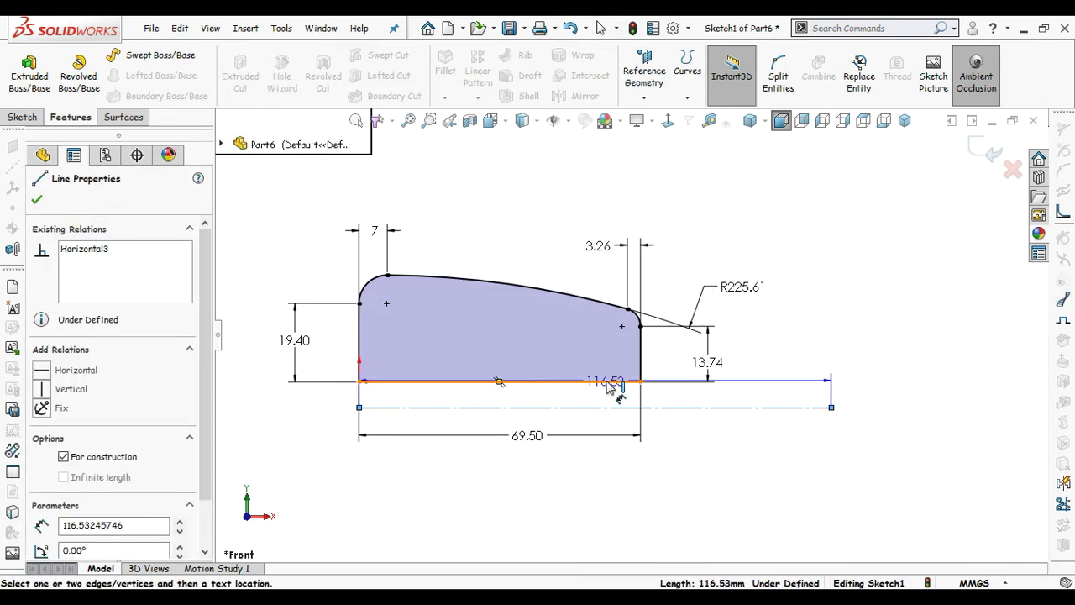
click(598, 382)
click(574, 353)
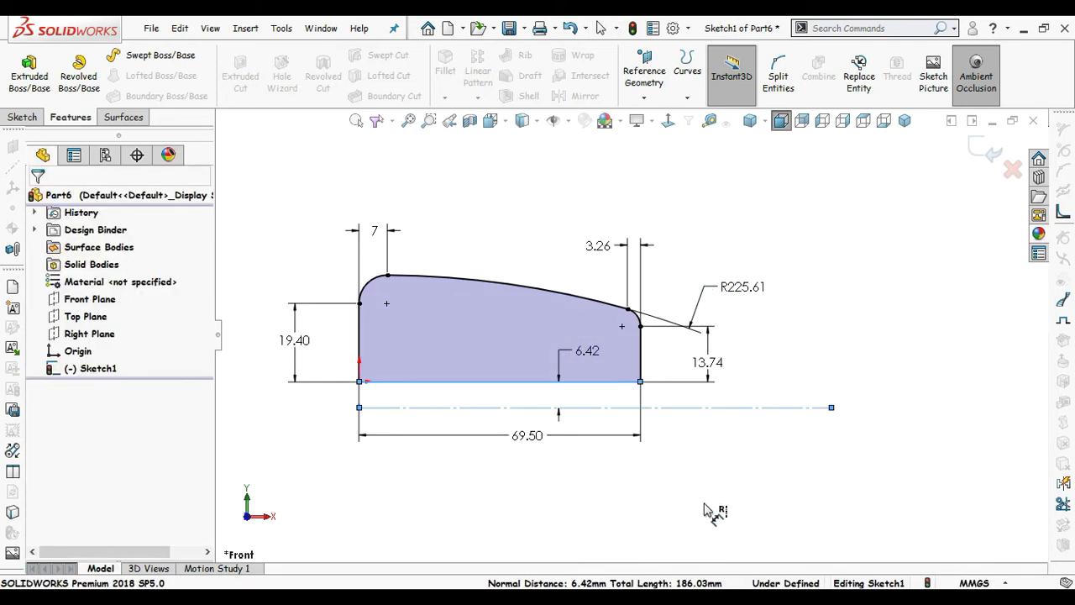
text(10)
key(Return)
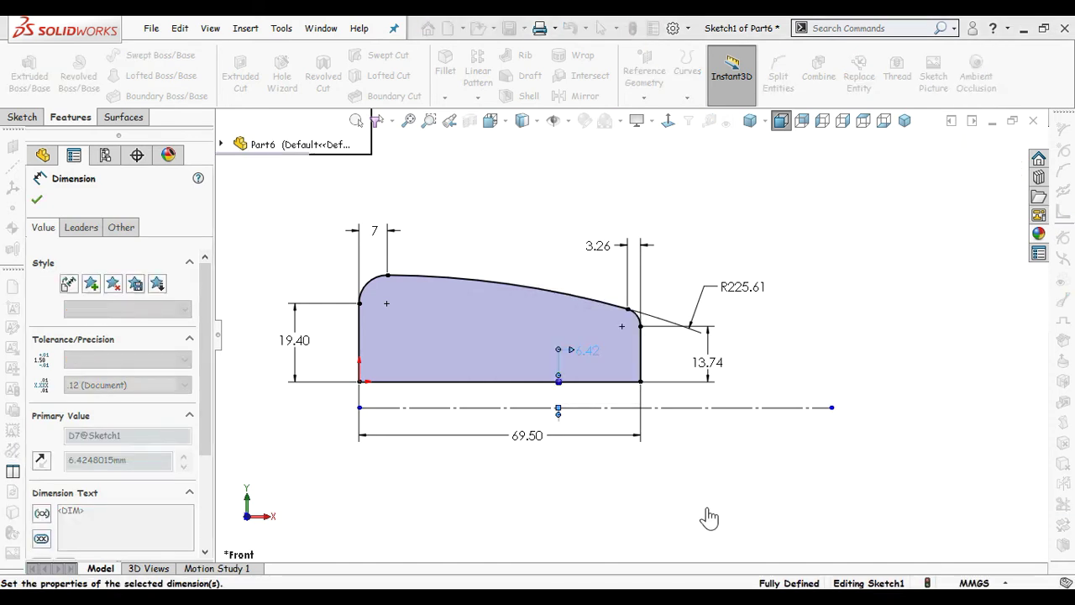
click(729, 487)
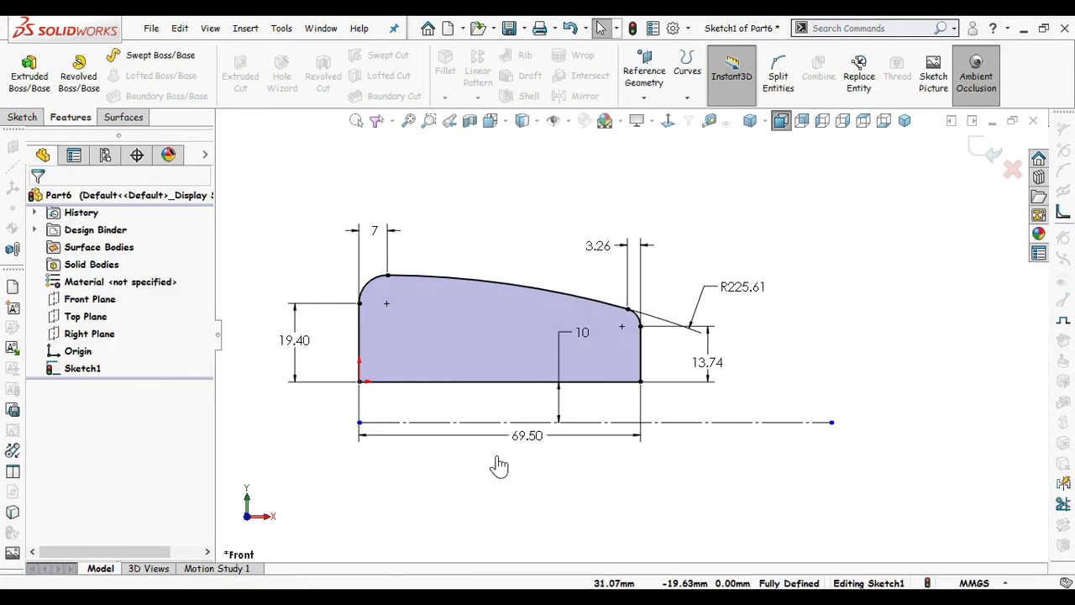
Step: Move the overall width dimension above the profile and revolve the profile 360 degrees about the construction line
click(531, 178)
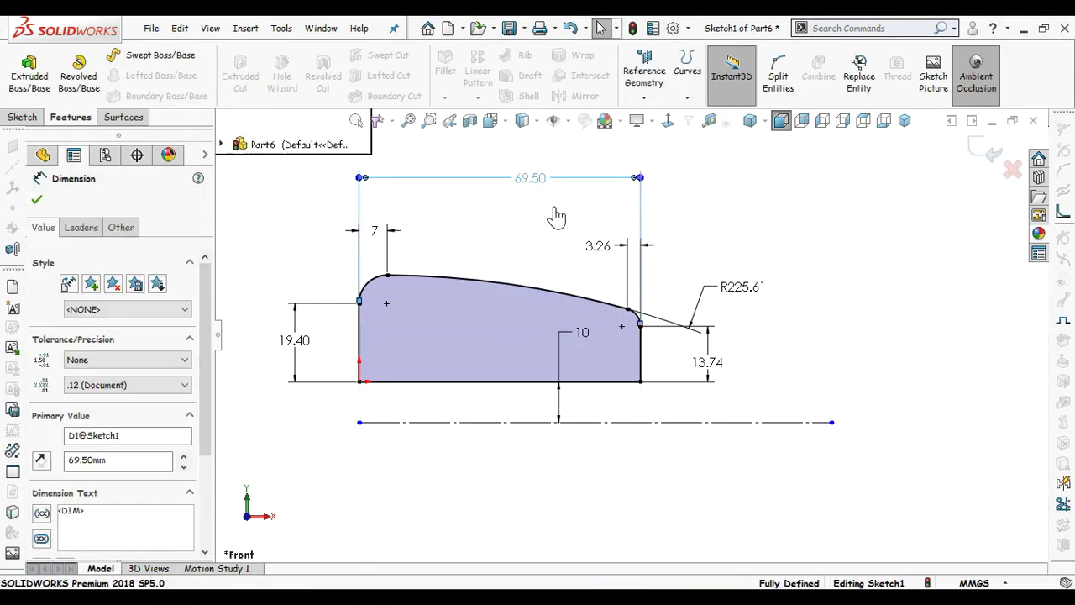
click(542, 237)
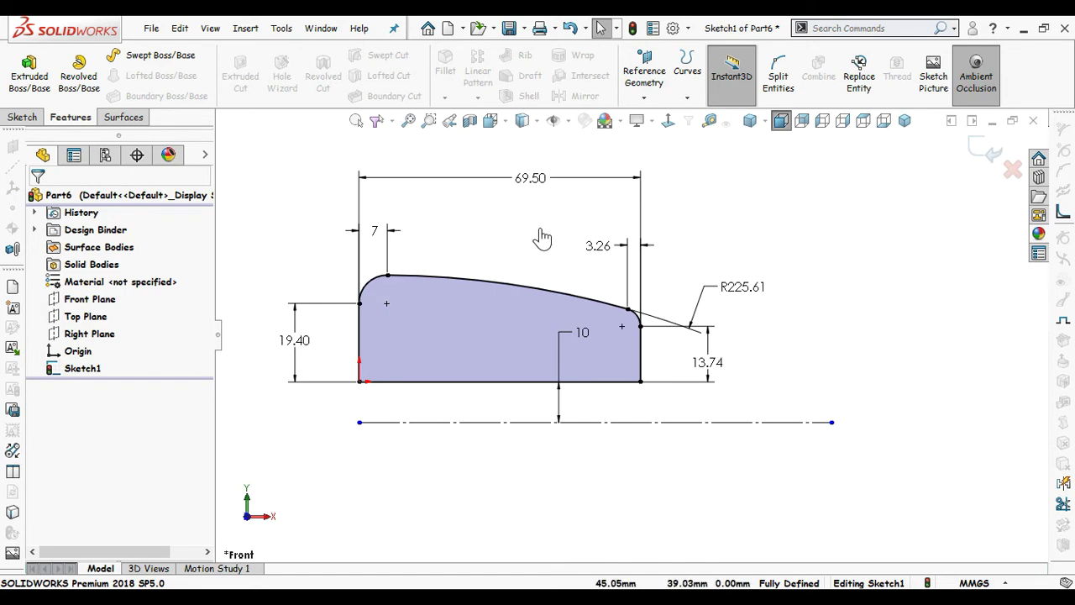
click(90, 94)
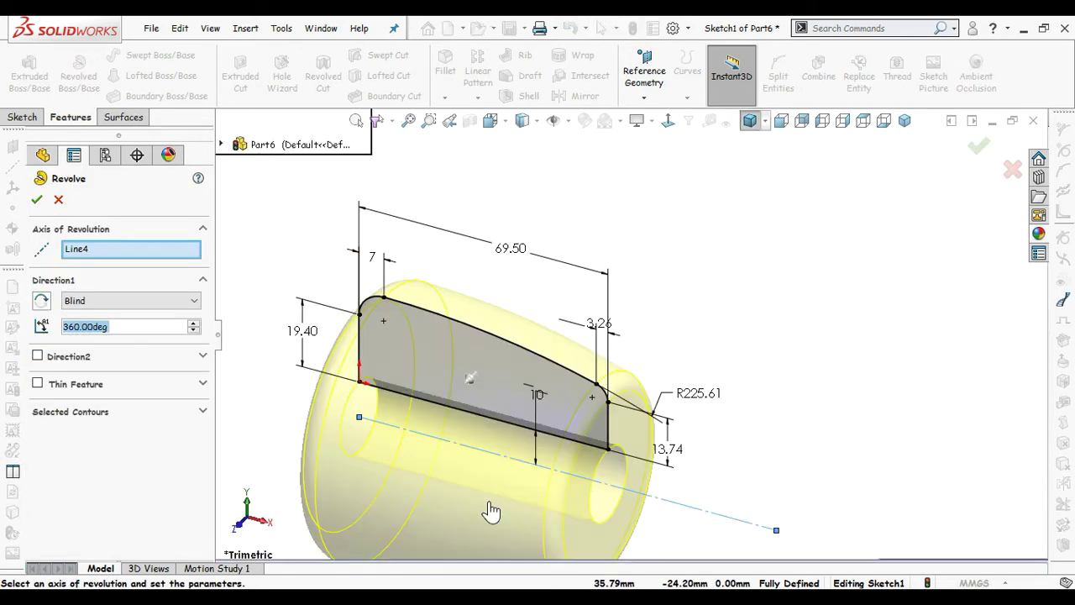
click(974, 154)
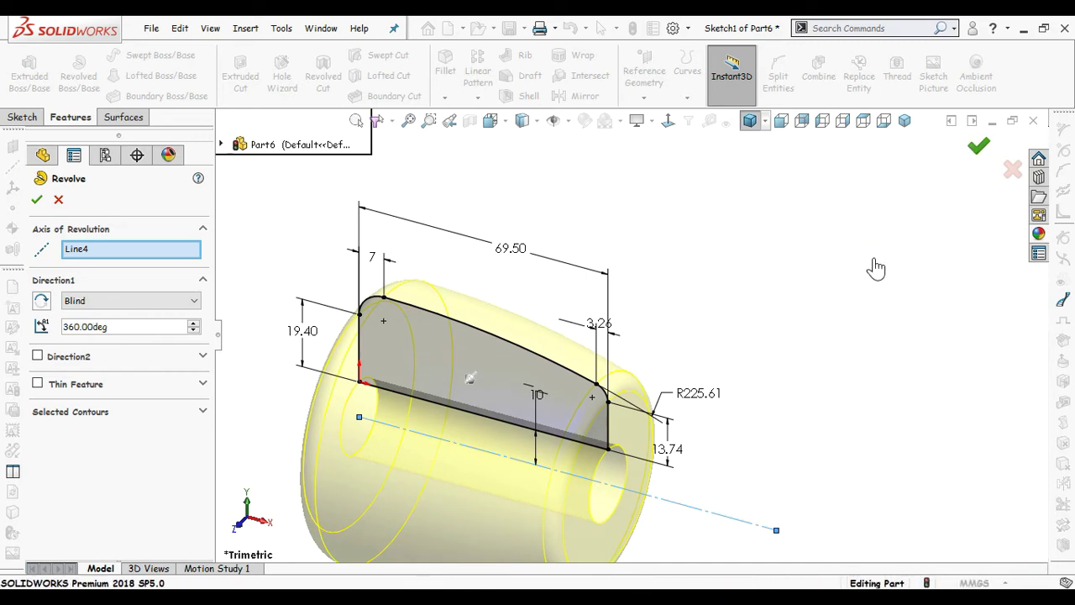
mouse_move(717, 401)
middle_down()
mouse_move(766, 359)
mouse_move(762, 370)
middle_up()
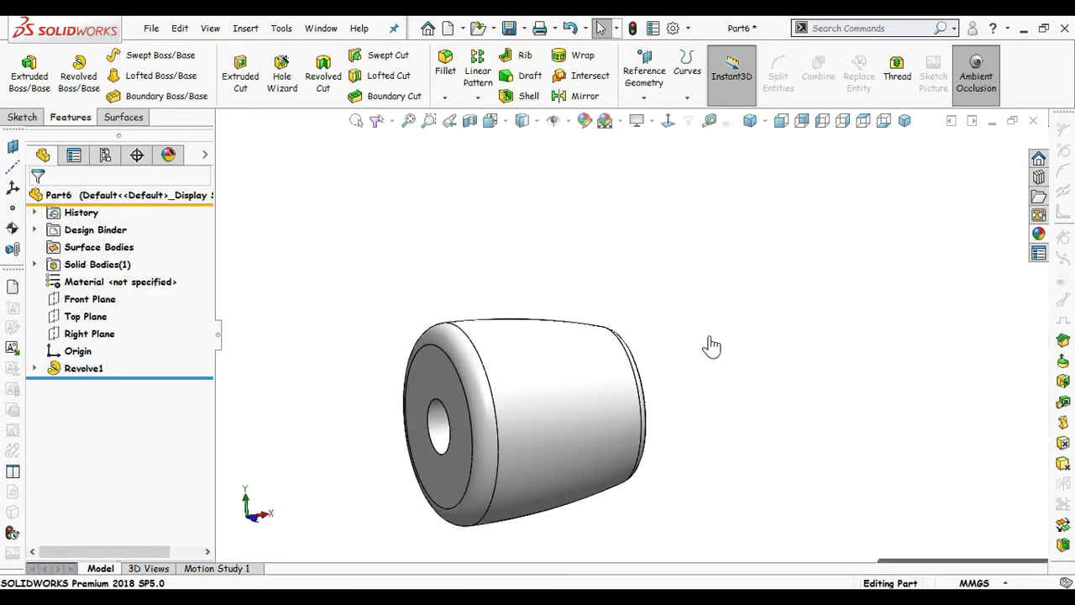
middle_drag(711, 346, 504, 395)
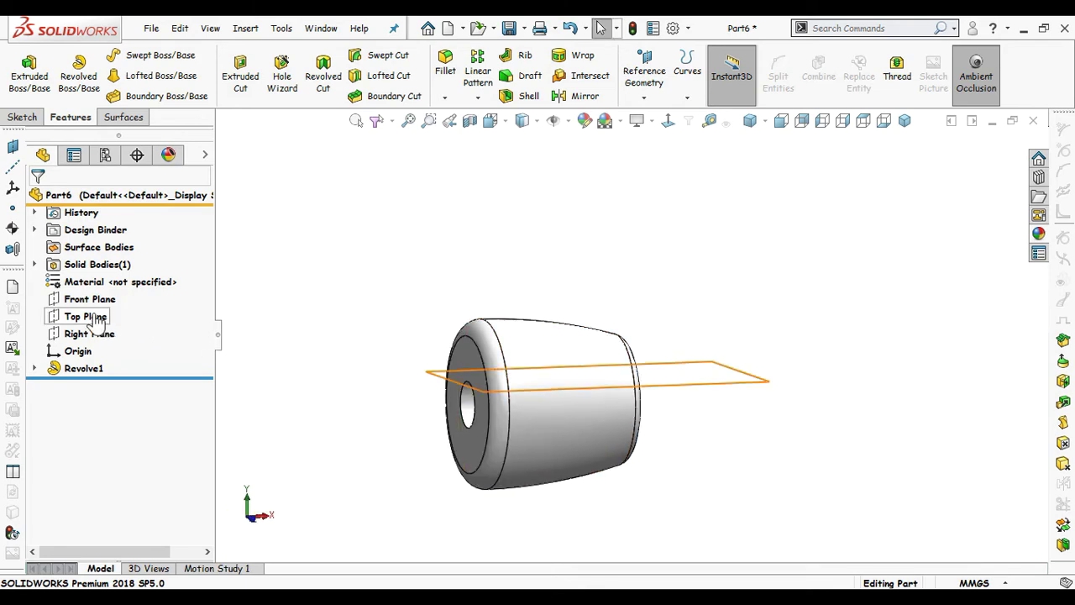
click(90, 299)
click(99, 281)
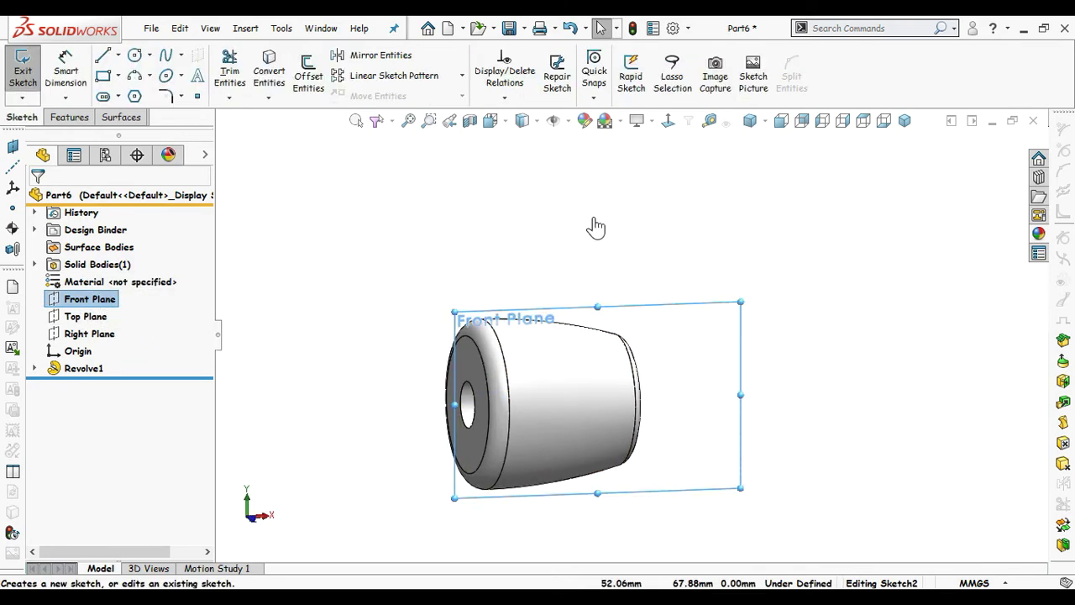
click(667, 122)
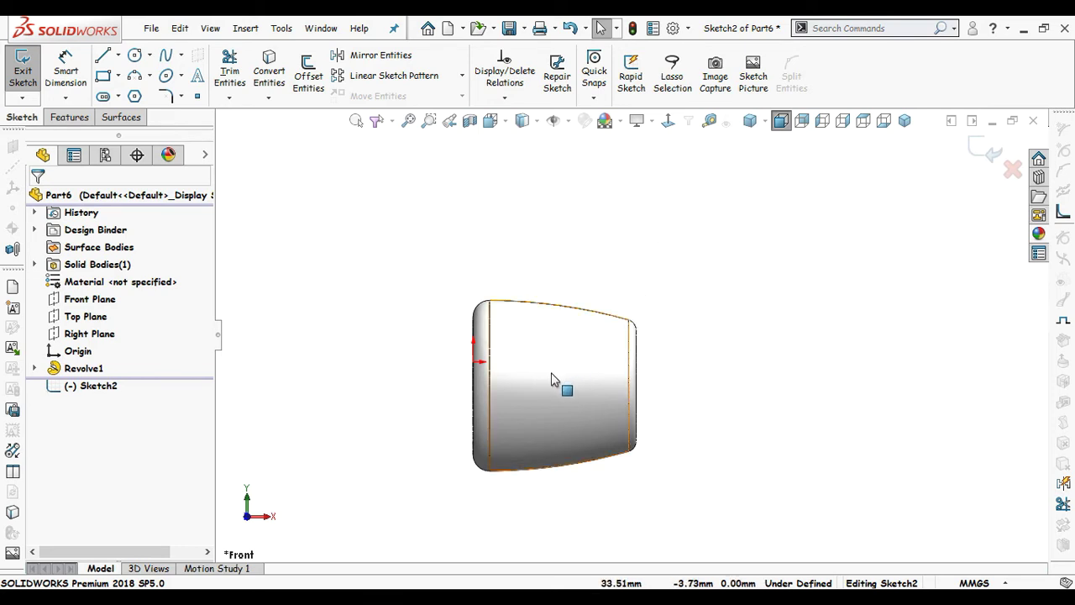
middle_drag(552, 378, 629, 375)
scroll(509, 403, down, 2)
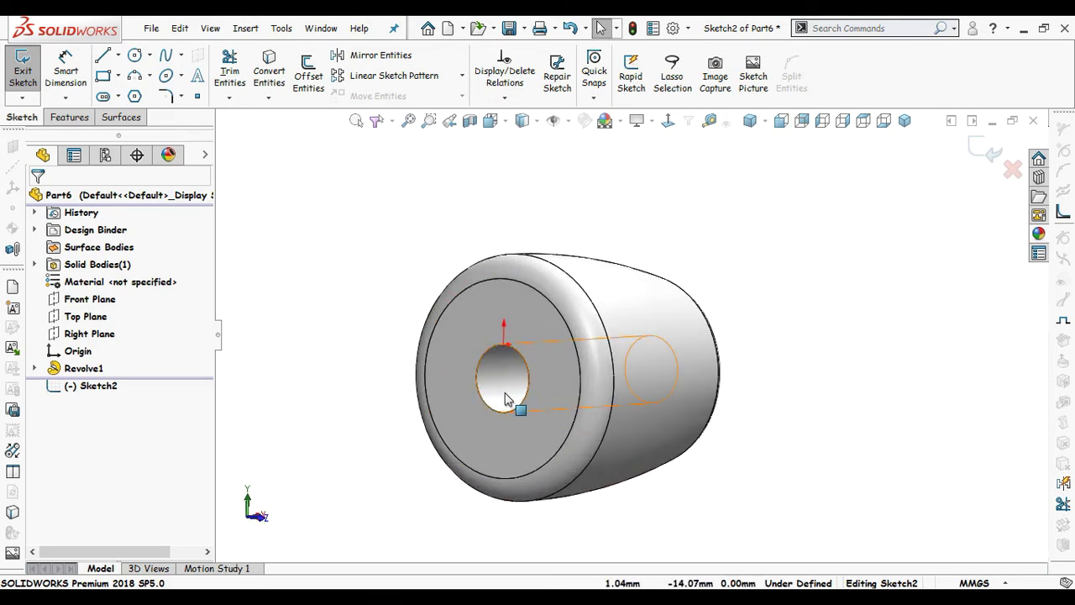
click(1012, 168)
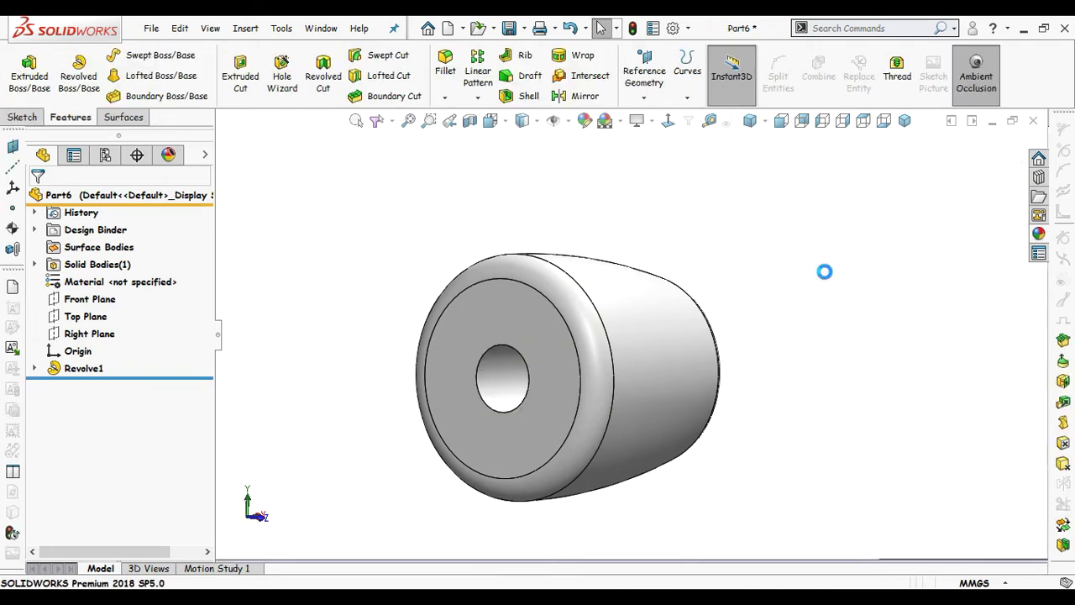
Step: Delete the revolve feature but keep its profile sketch
click(34, 368)
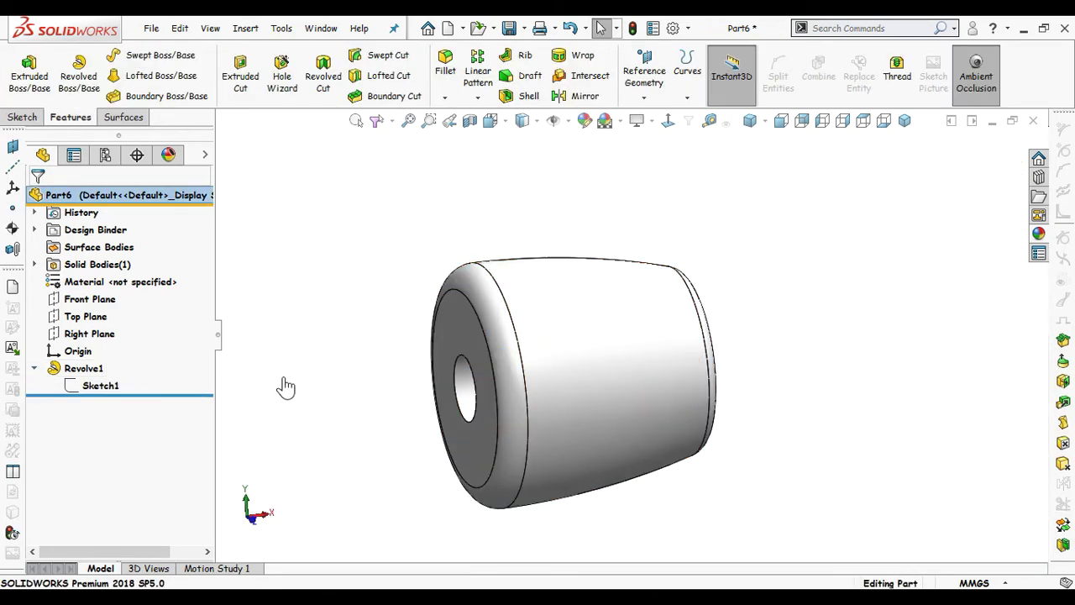
right_click(84, 368)
click(171, 383)
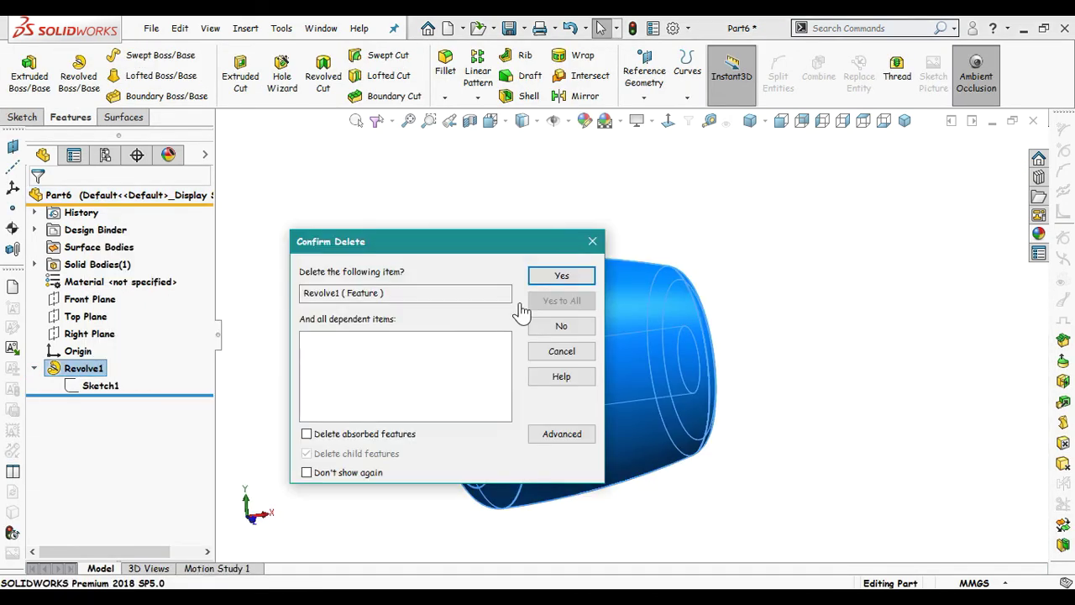
key(Return)
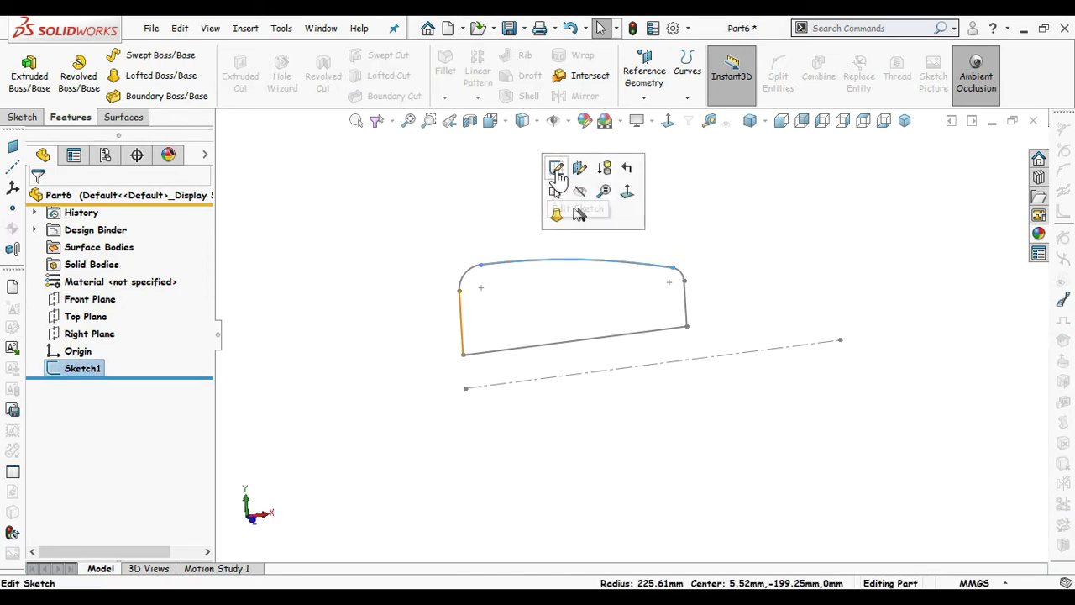
Step: Reopen the profile sketch and delete the construction line below the profile
click(557, 168)
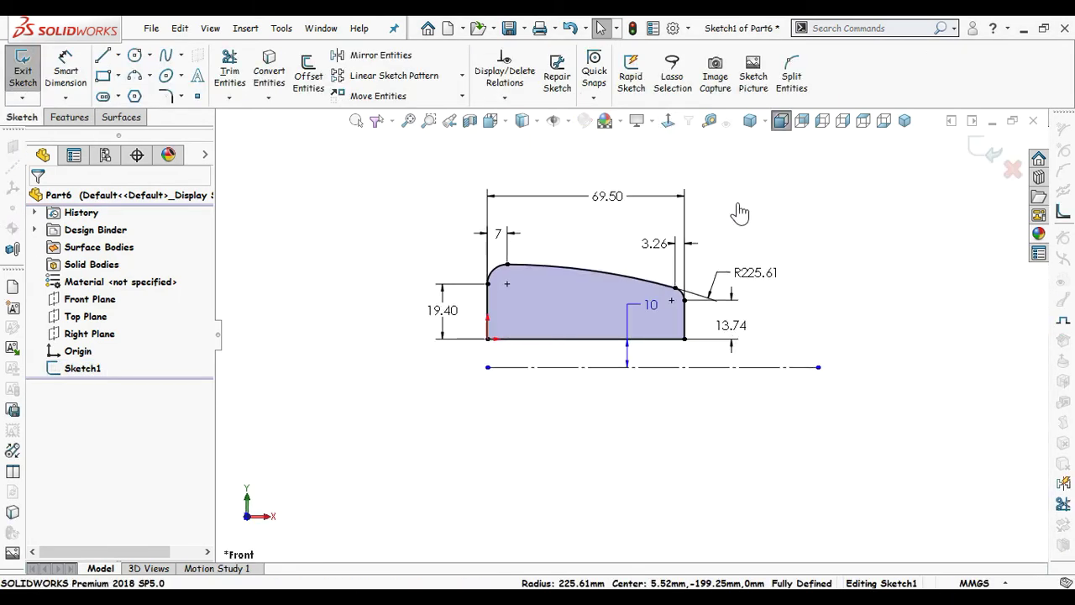
click(703, 370)
key(Delete)
click(477, 471)
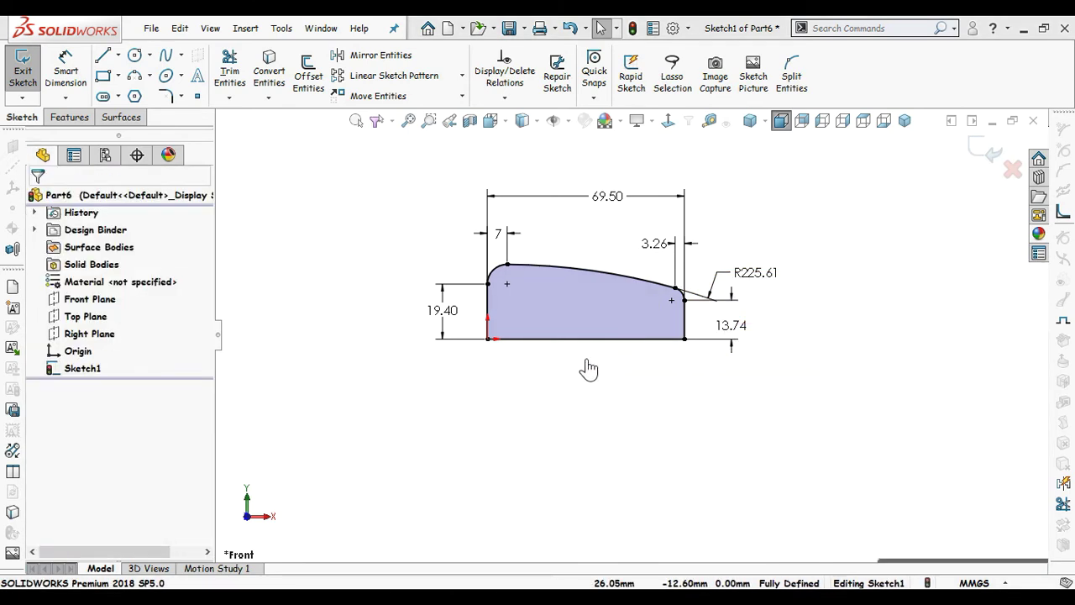
Step: Move the entire profile about 12 mm straight up from the origin, using its bottom-left corner as the base point
scroll(592, 361, down, 2)
mouse_move(374, 192)
mouse_down()
mouse_move(700, 365)
mouse_move(815, 375)
mouse_up()
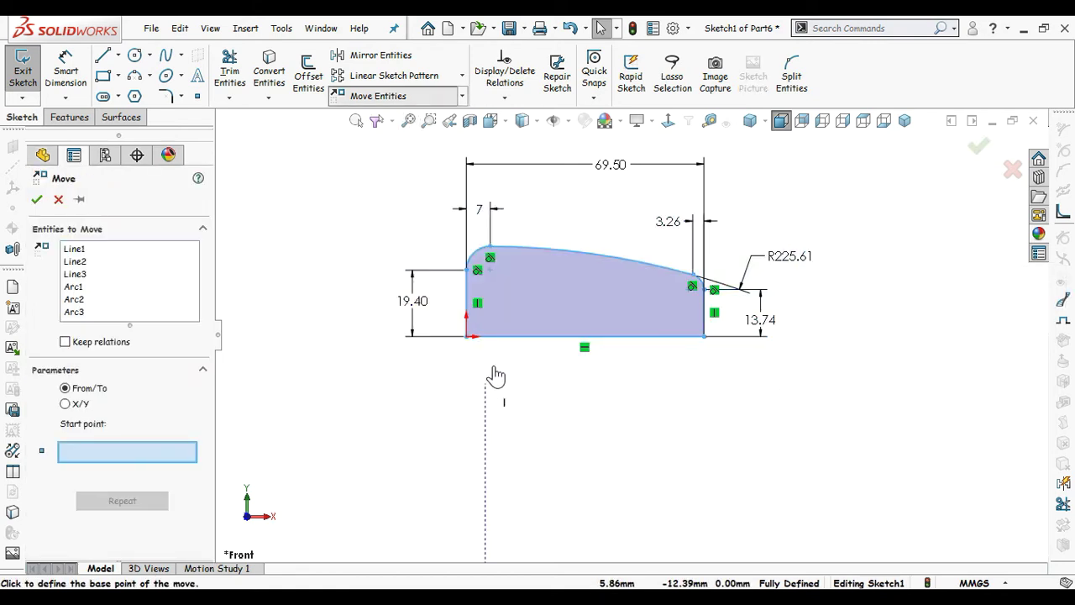
scroll(492, 353, down, 2)
click(470, 325)
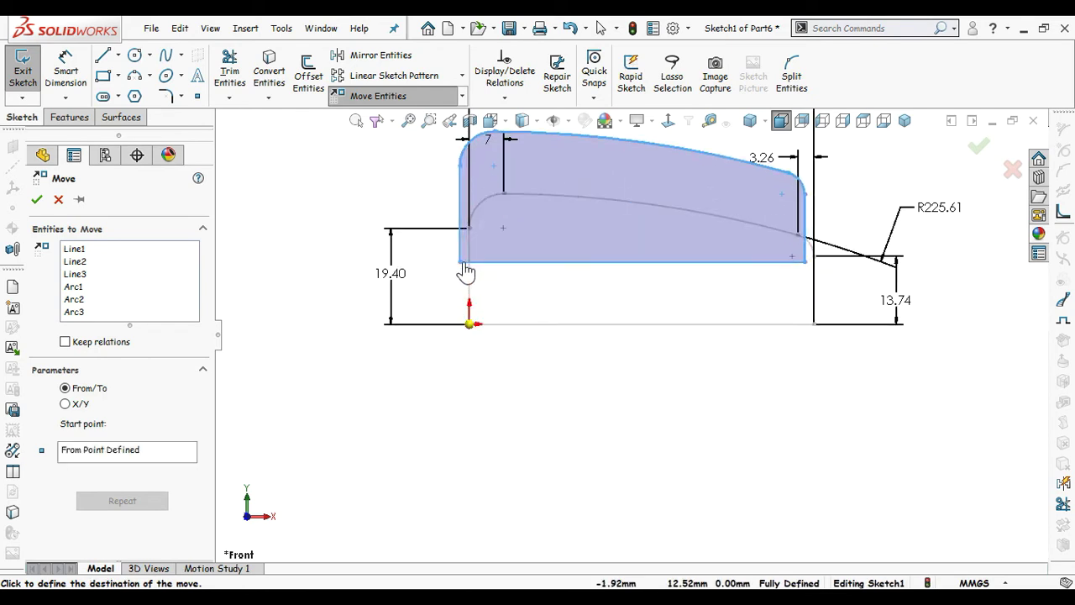
click(470, 266)
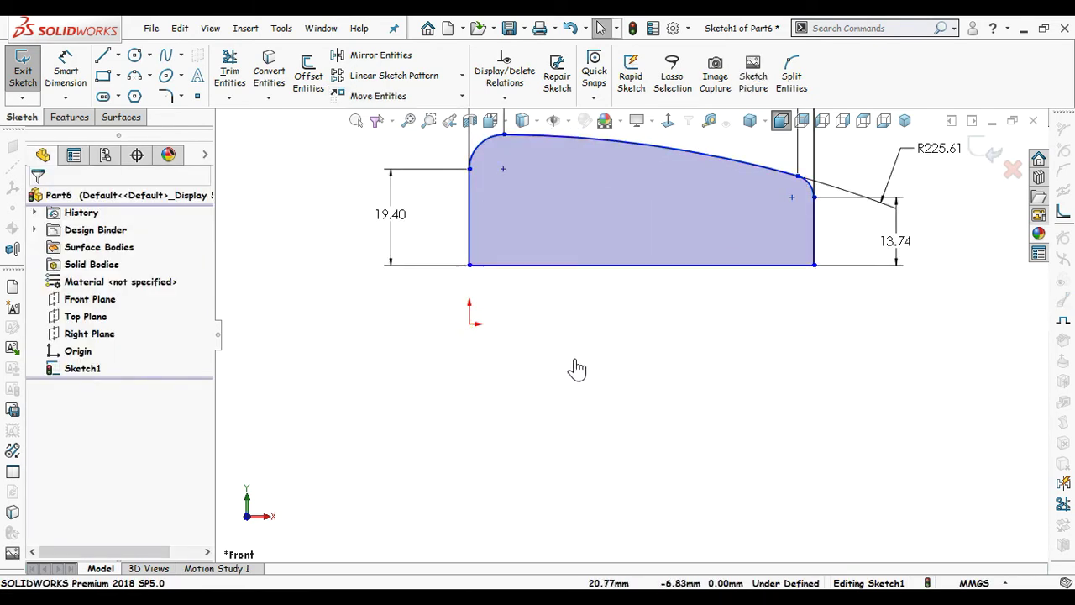
Step: Sketch a horizontal construction line below the profile, from beside the origin to well past the profile's right end
key(s)
click(616, 411)
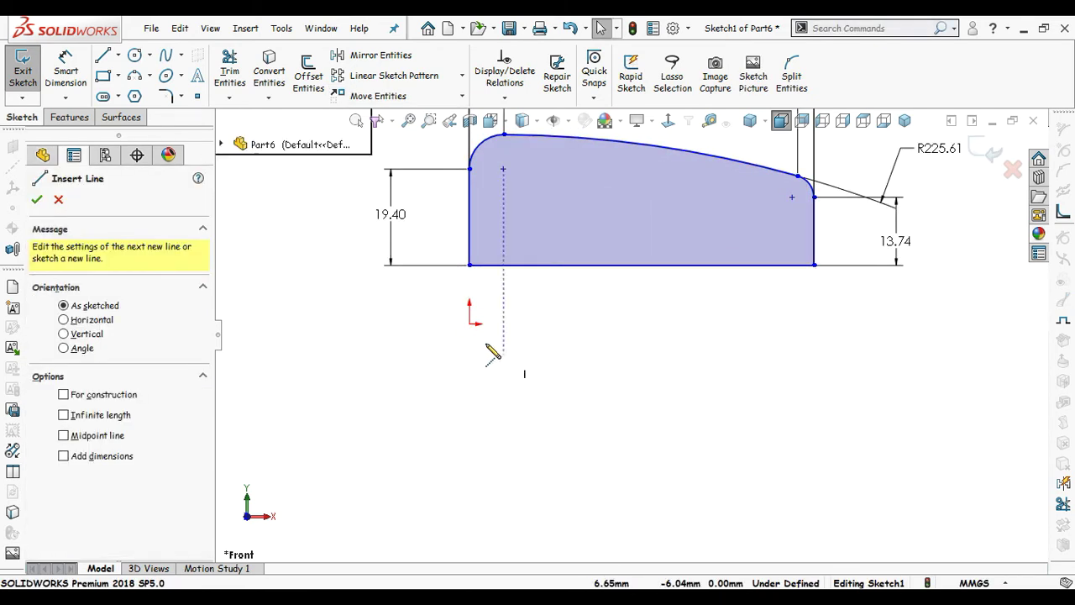
drag(475, 323, 957, 323)
key(Escape)
scroll(538, 326, down, 3)
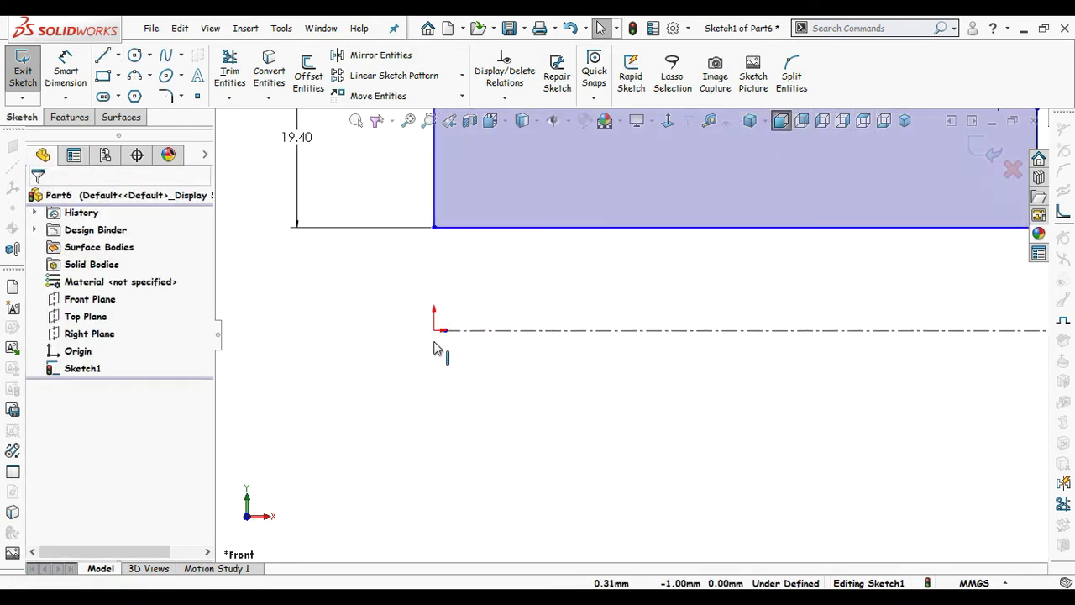
Step: Attach the construction line's left endpoint to the origin
drag(445, 333, 506, 336)
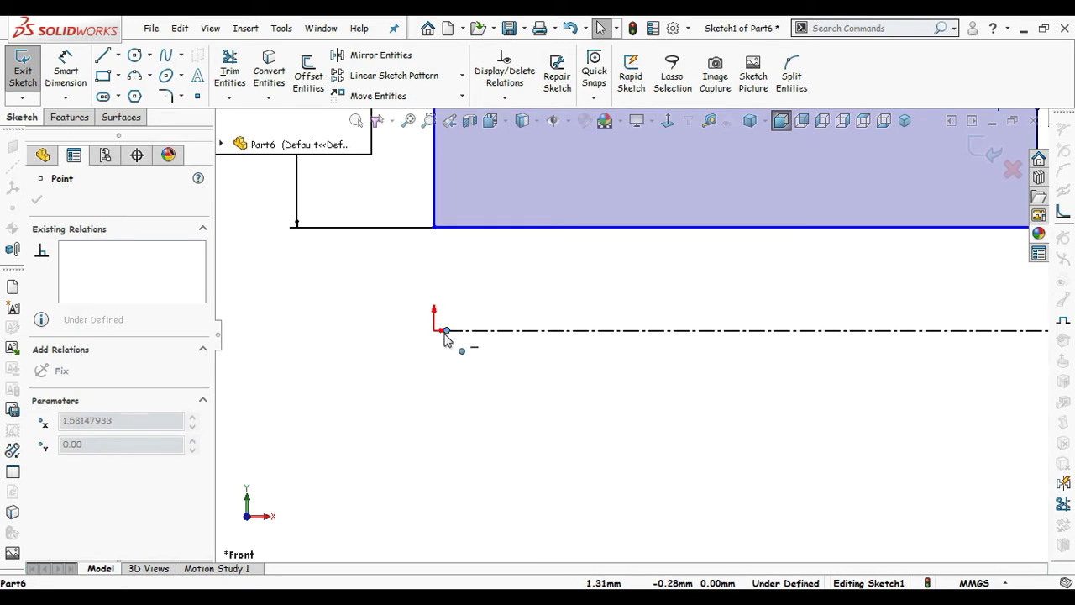
drag(436, 335, 434, 331)
scroll(636, 410, up, 2)
click(653, 411)
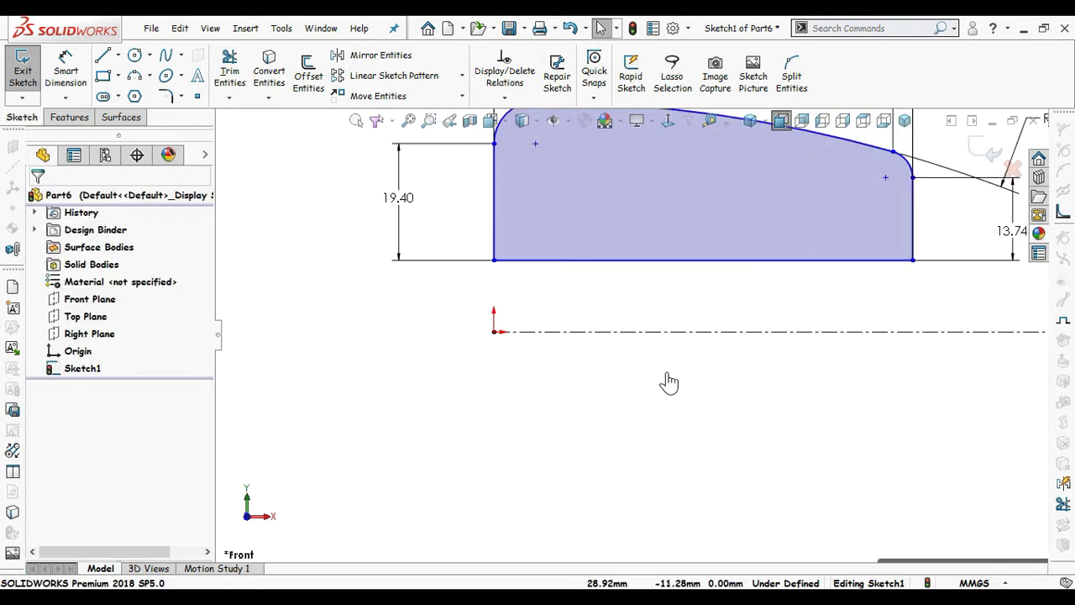
Step: Dimension the distance between the construction line and the profile's bottom edge as 10 mm
right_drag(669, 378, 664, 336)
click(674, 332)
click(674, 259)
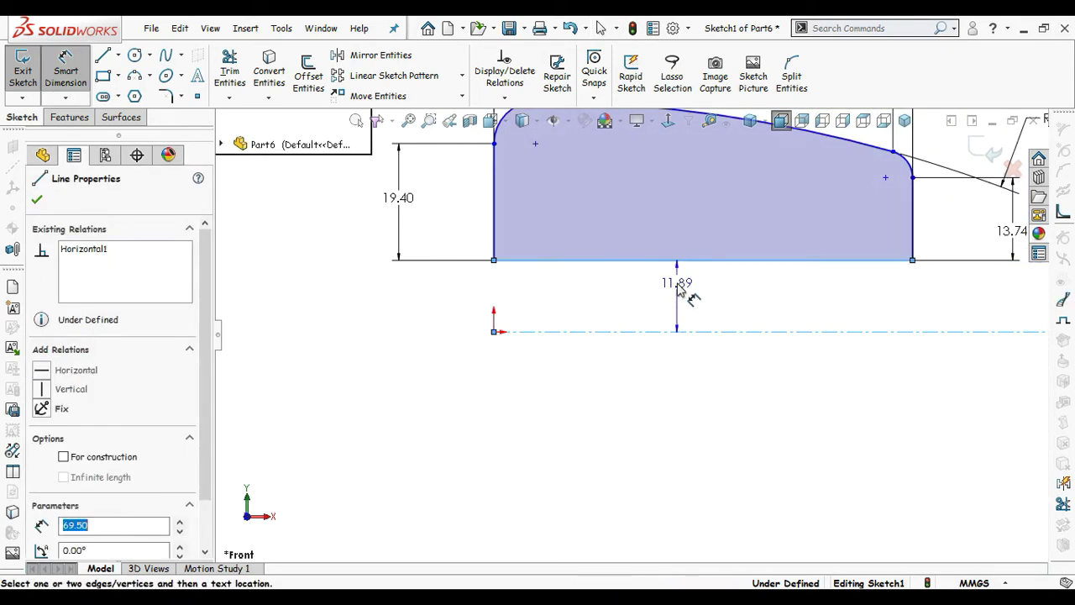
click(677, 285)
text(10)
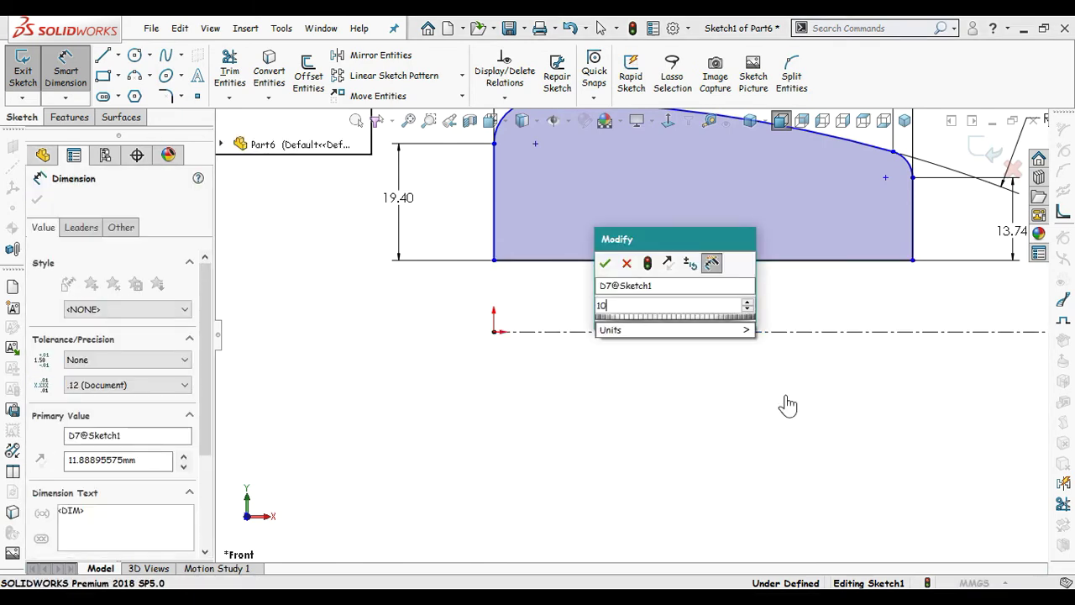
key(Return)
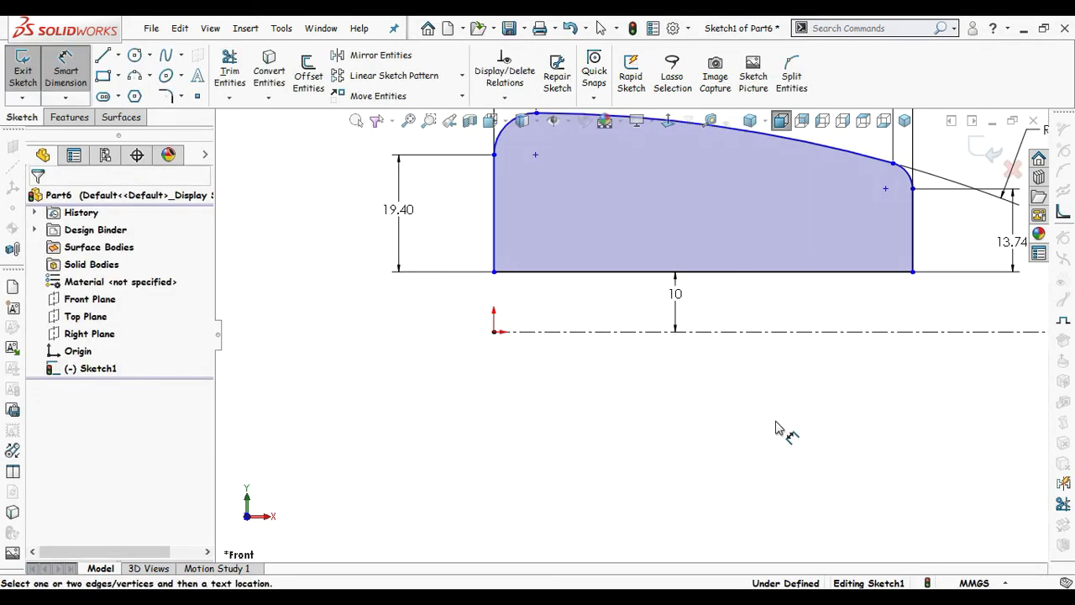
scroll(616, 390, up, 2)
scroll(588, 378, down, 3)
key(Escape)
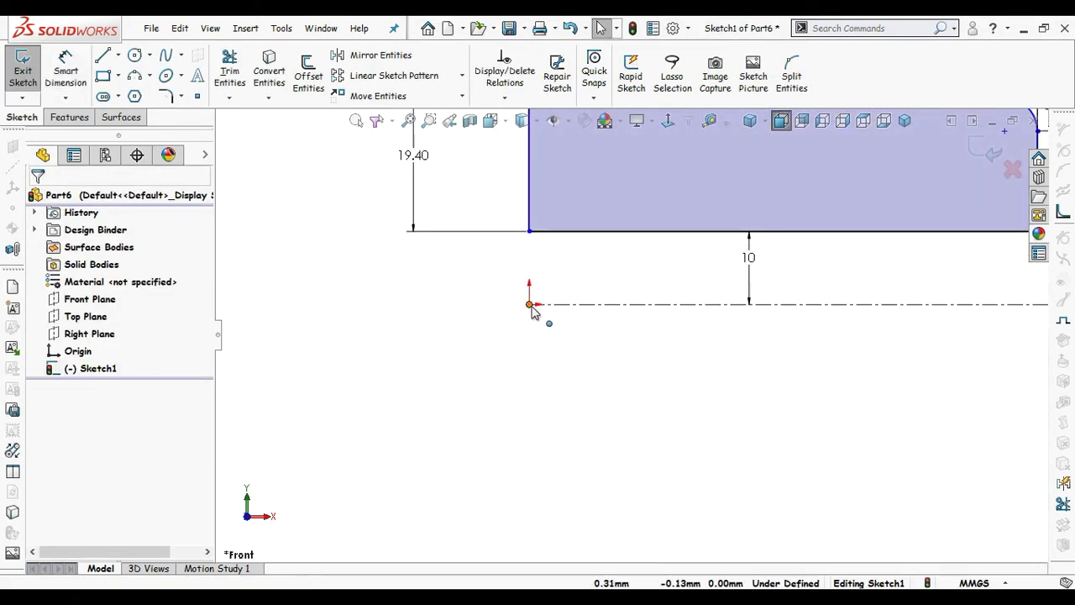
Step: Add a Vertical relation between the origin and the profile's bottom-left corner
click(529, 230)
ctrl+click(529, 223)
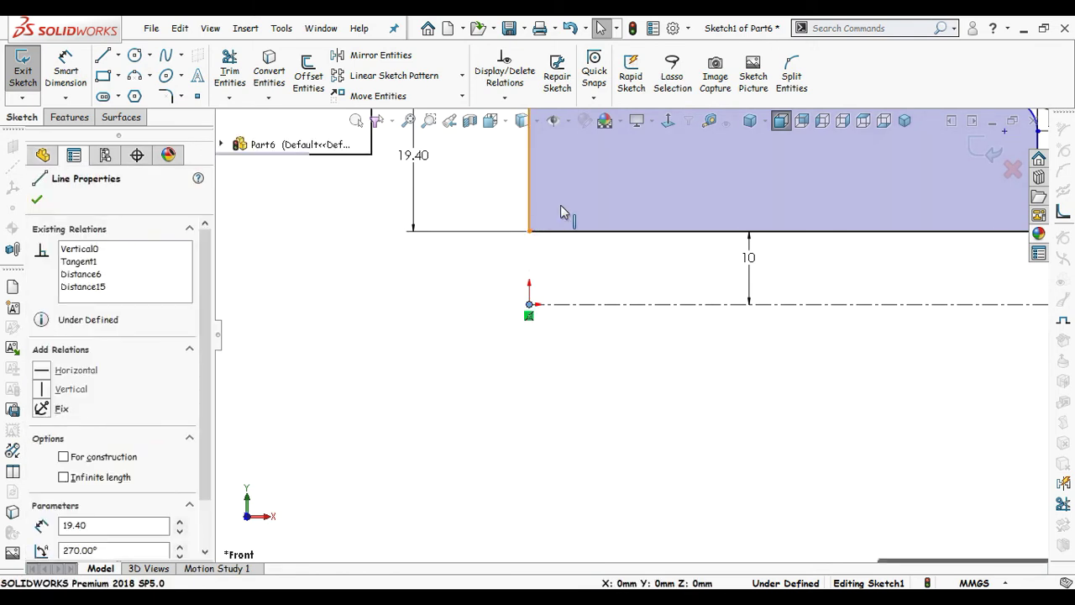
click(571, 264)
click(529, 304)
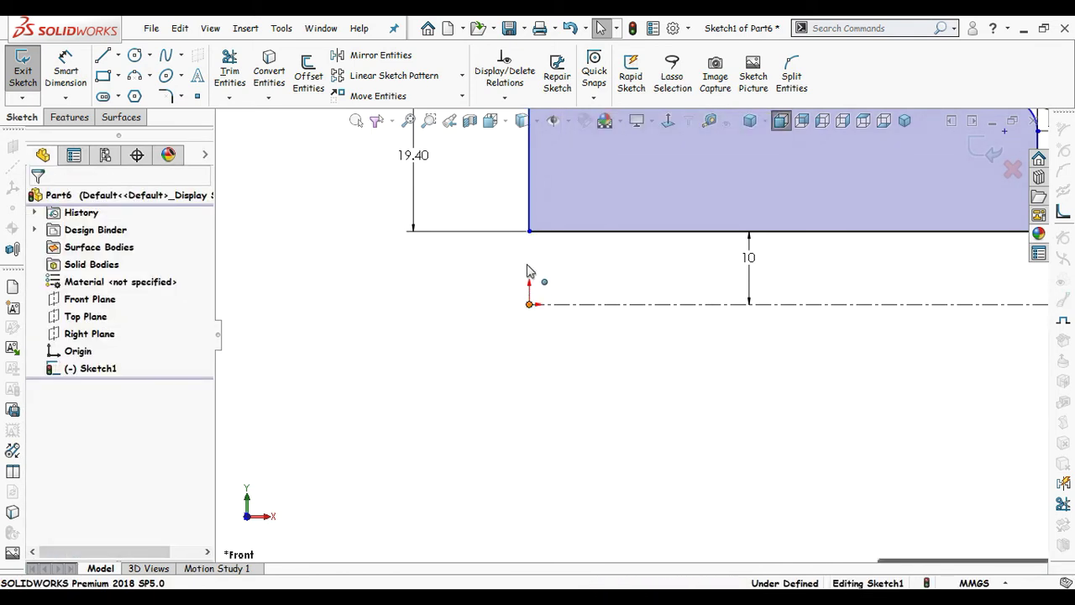
ctrl+click(529, 230)
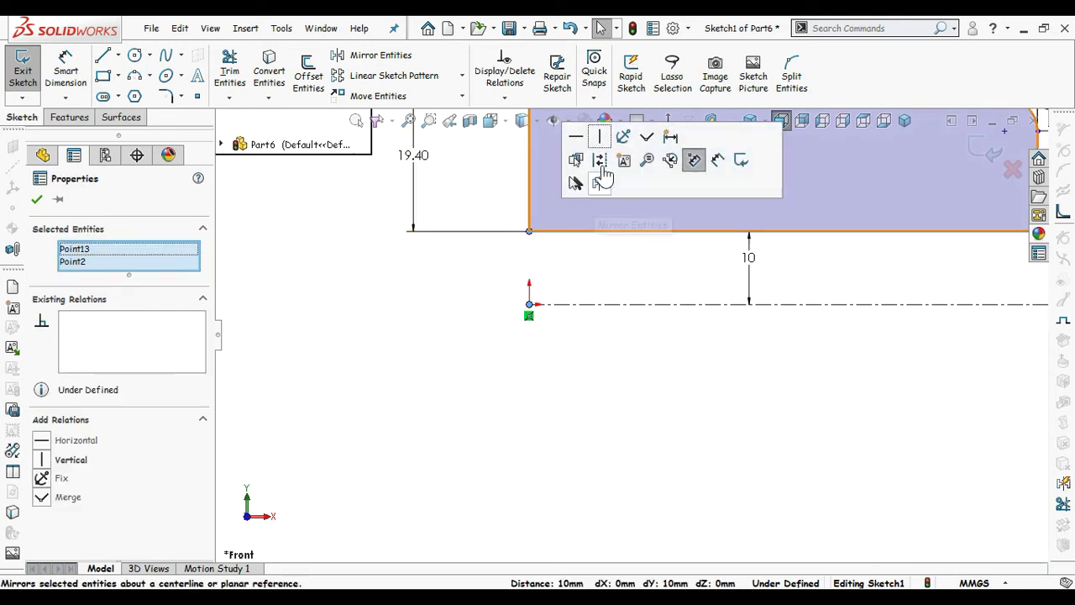
click(600, 136)
click(603, 268)
scroll(720, 269, up, 5)
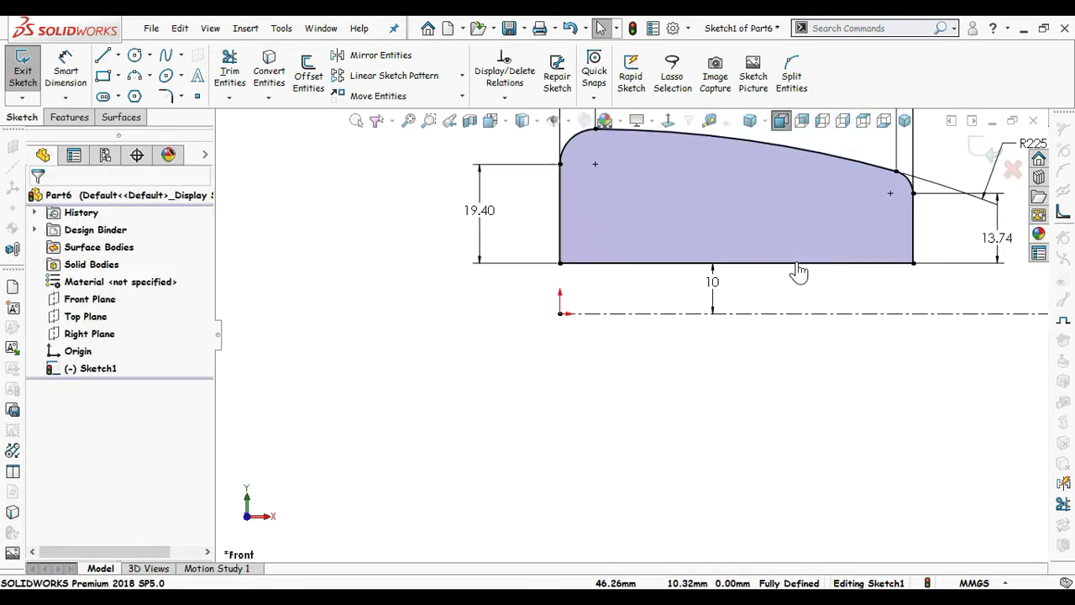
Step: Exit the sketch and revolve the repositioned profile about the construction line through the origin
click(981, 158)
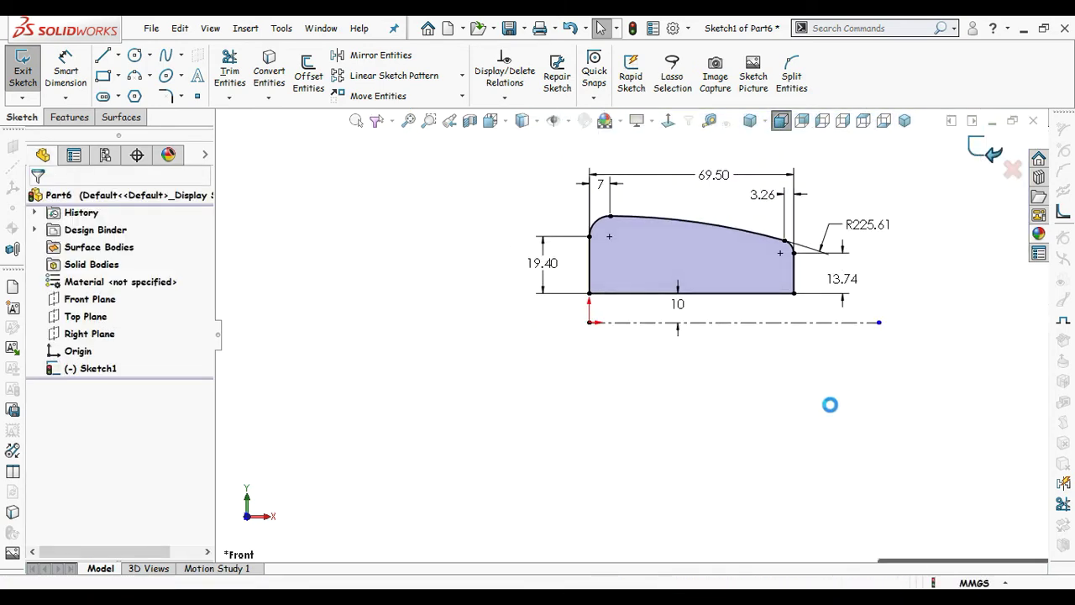
click(80, 369)
click(78, 80)
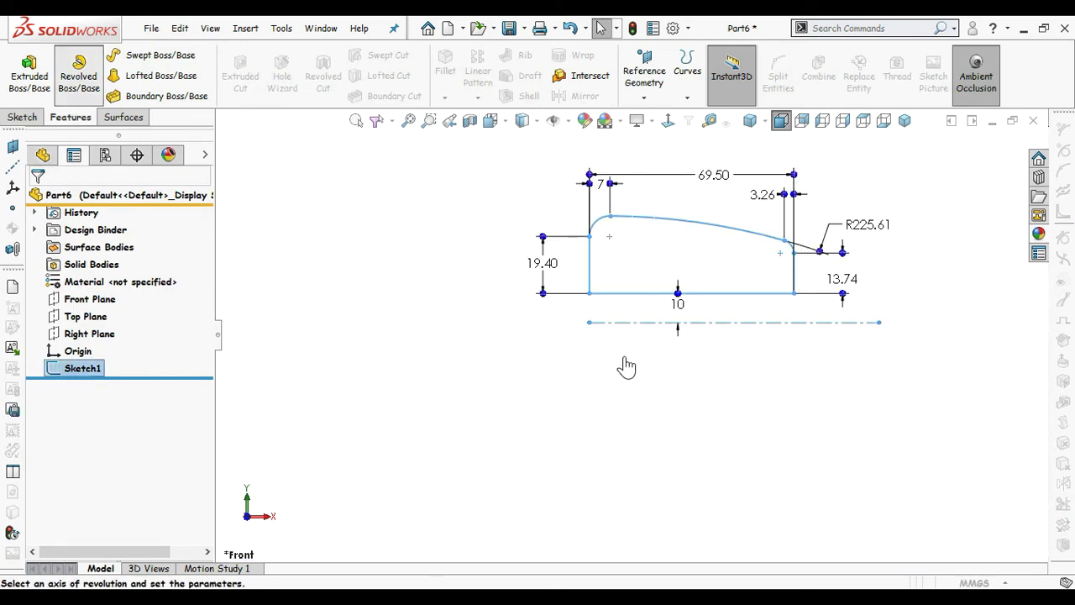
click(975, 158)
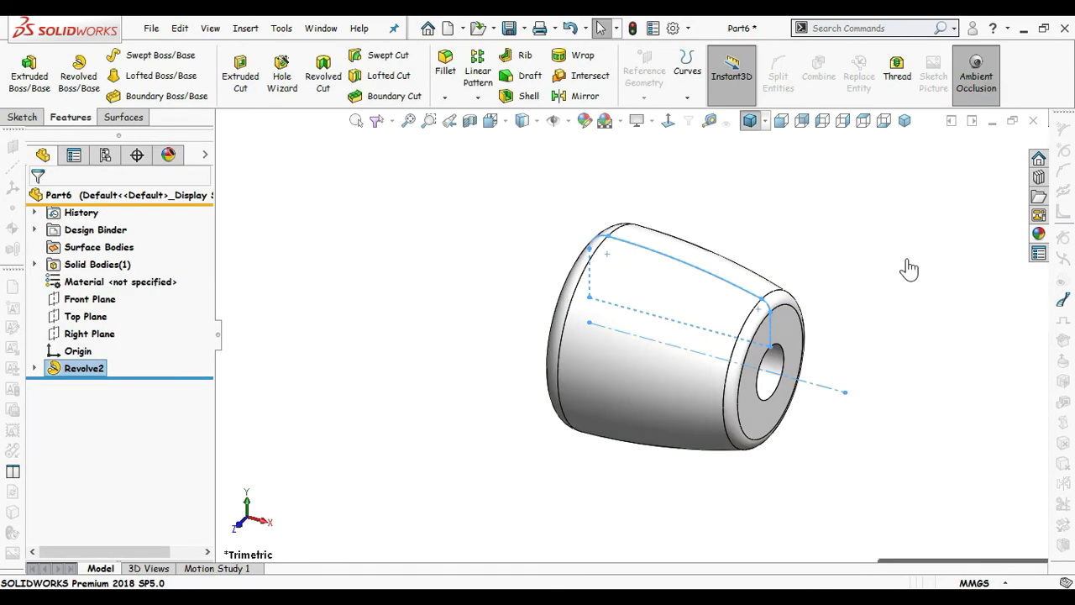
Step: Sketch a line on the Front Plane sloping down from above the solid's larger end to beyond its smaller end
click(90, 299)
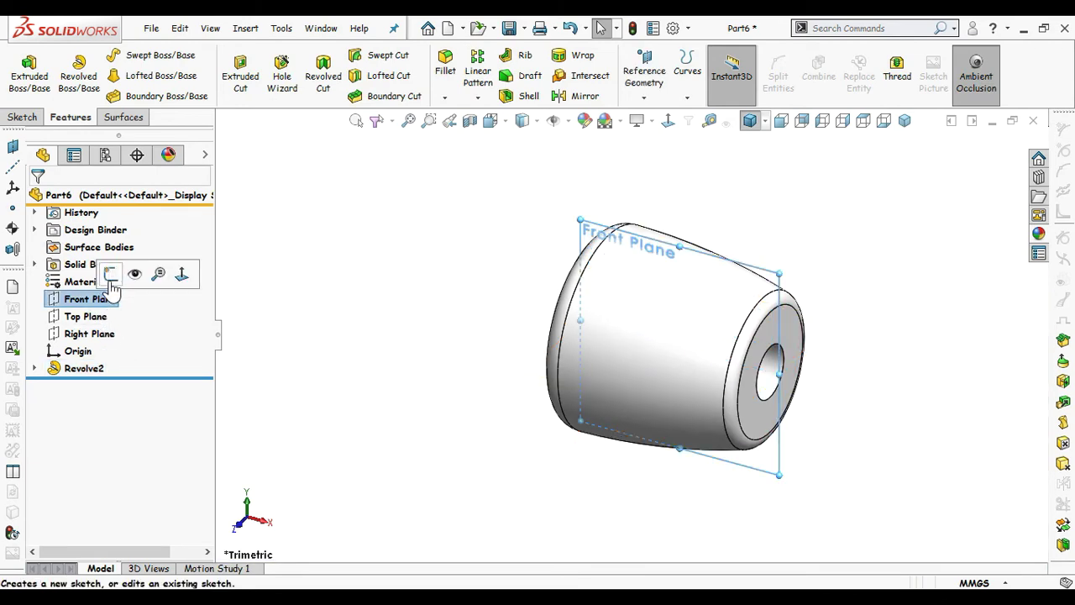
click(108, 280)
click(669, 122)
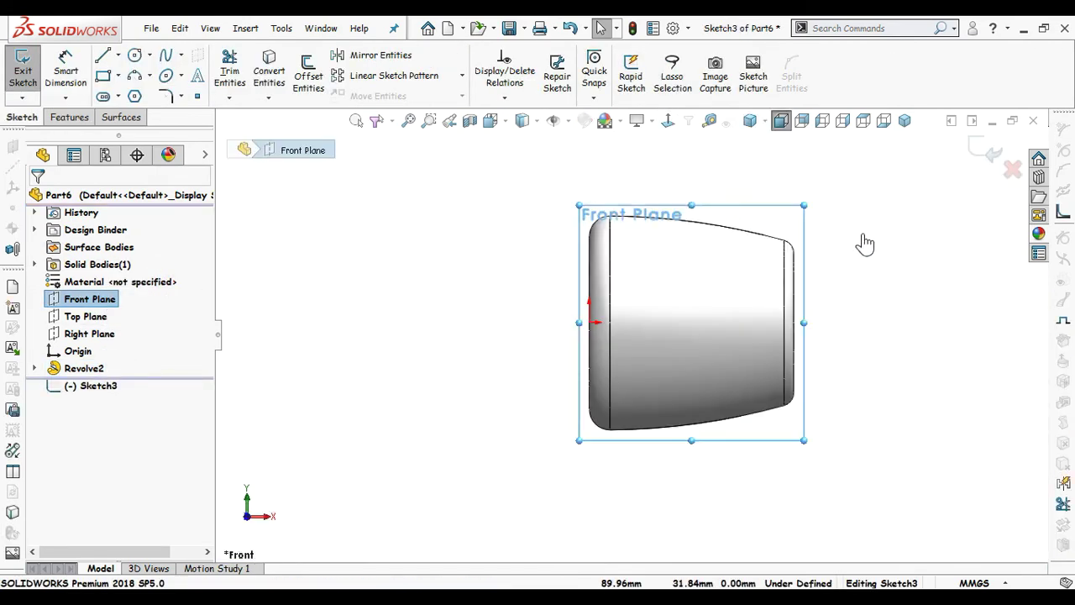
click(879, 252)
middle_drag(875, 304, 694, 168)
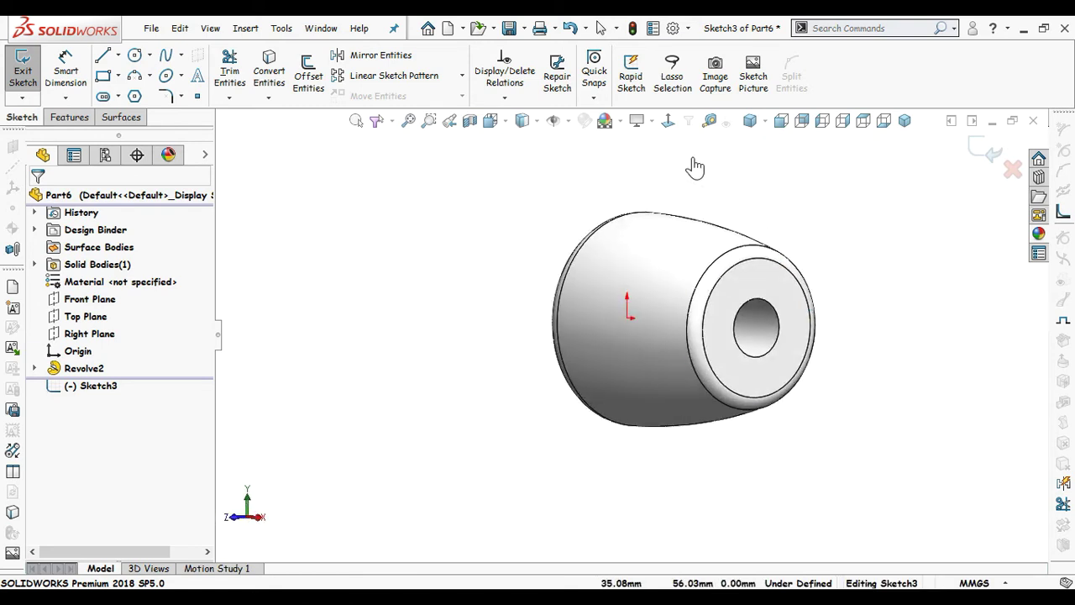
click(669, 120)
ctrl+middle_drag(837, 309, 667, 333)
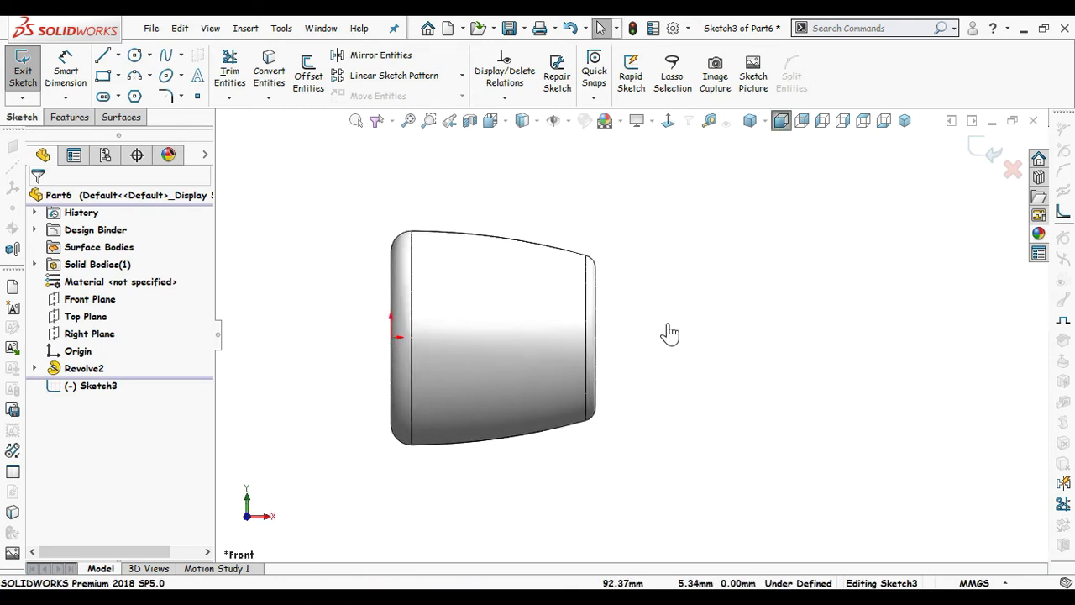
key(s)
click(706, 361)
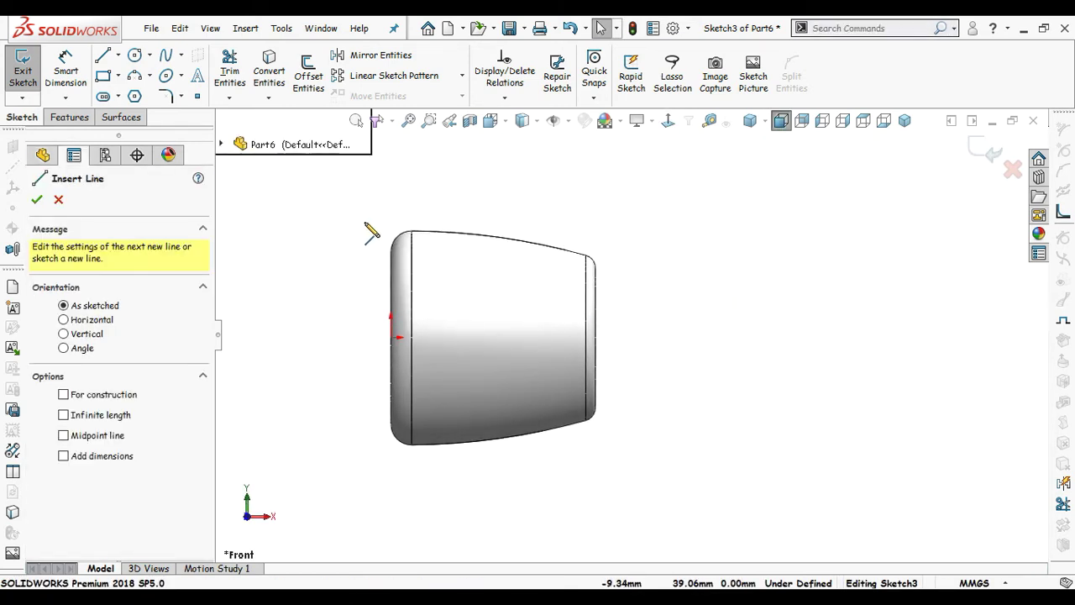
drag(391, 221, 757, 282)
Step: Dimension the vertical distance between the origin and the sloped line's upper endpoint as 33.83 mm
right_drag(723, 369, 719, 238)
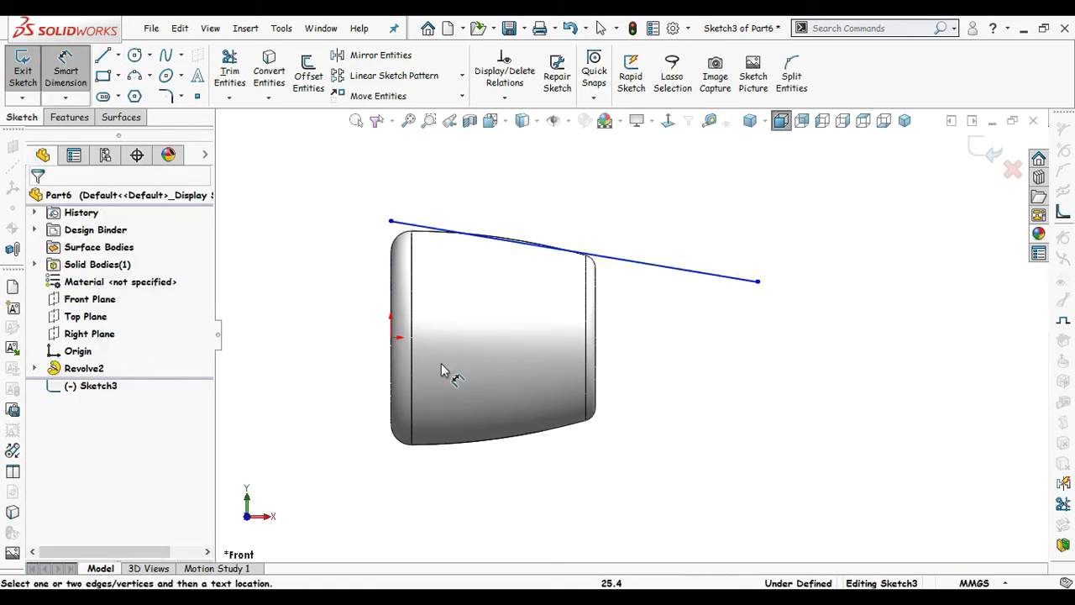
click(390, 222)
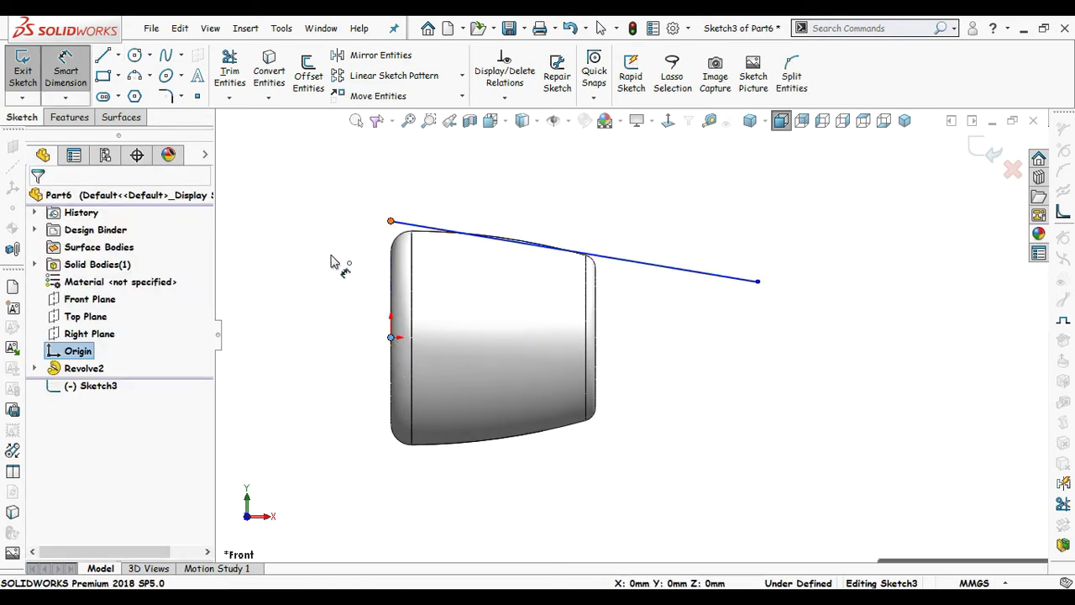
click(336, 285)
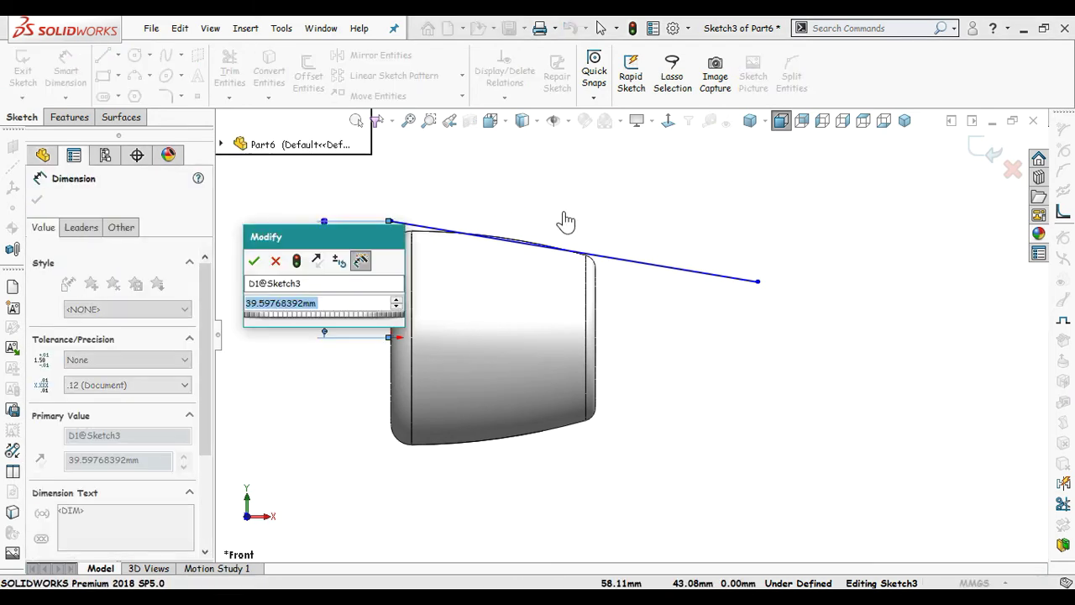
text(33.83)
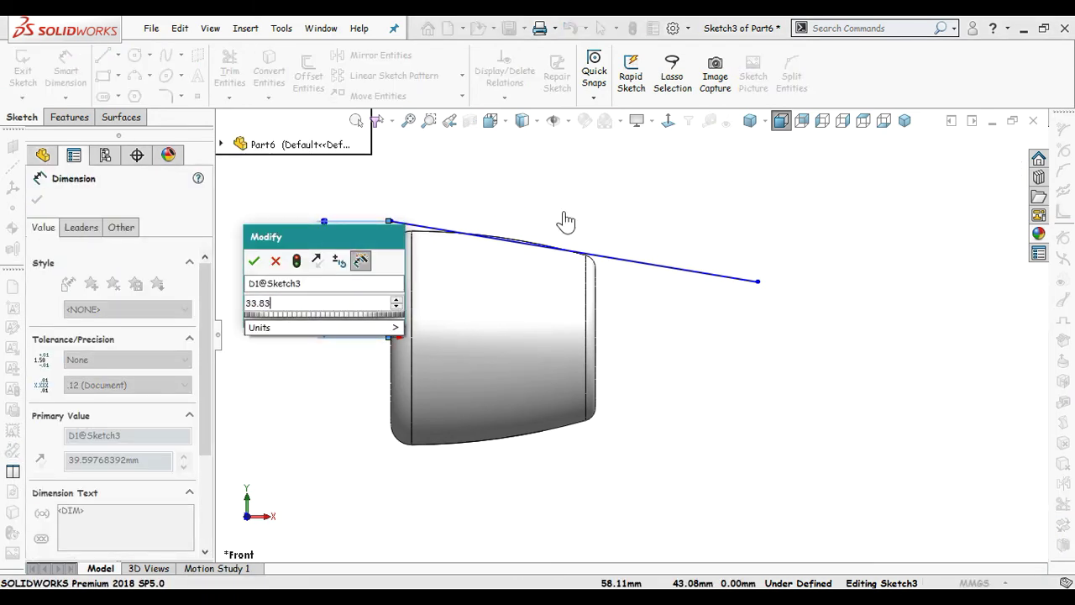
key(Return)
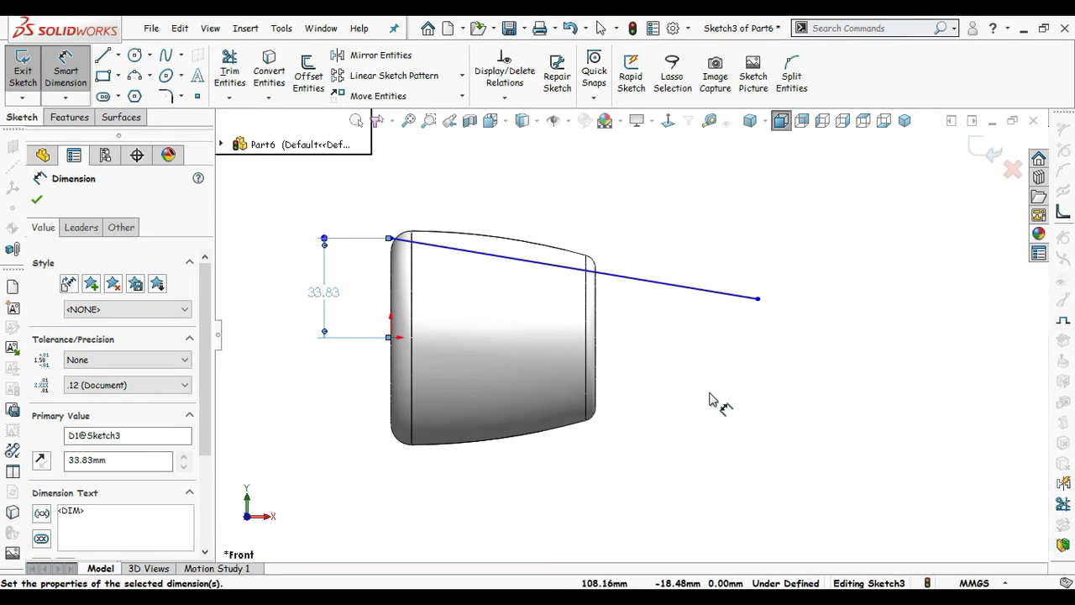
click(355, 378)
Step: Dimension the vertical distance between the origin and the sloped line's far, lower endpoint as 23.92 mm
click(391, 337)
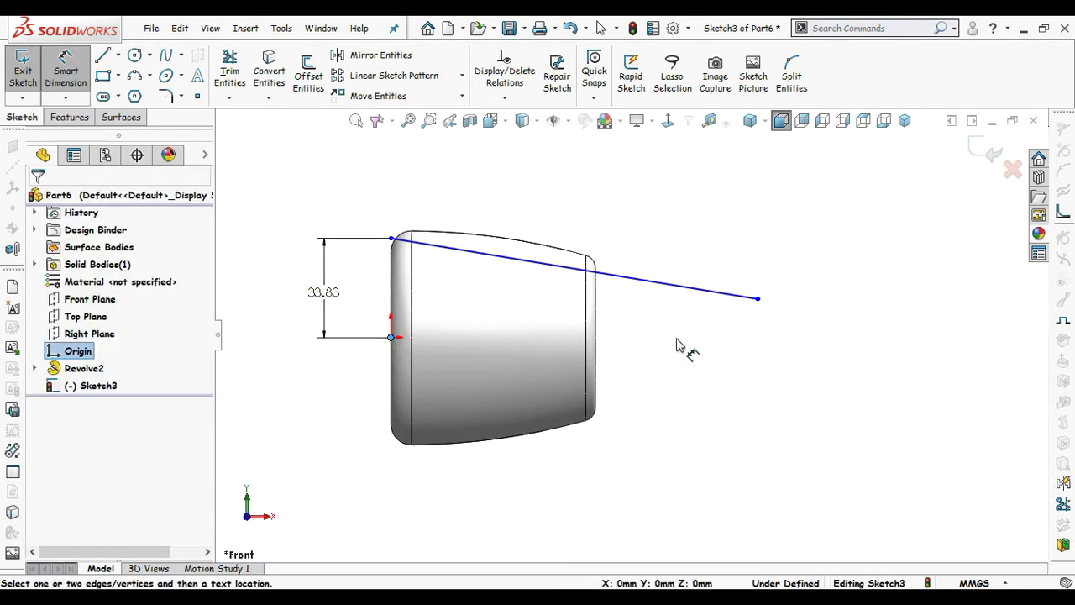
click(757, 299)
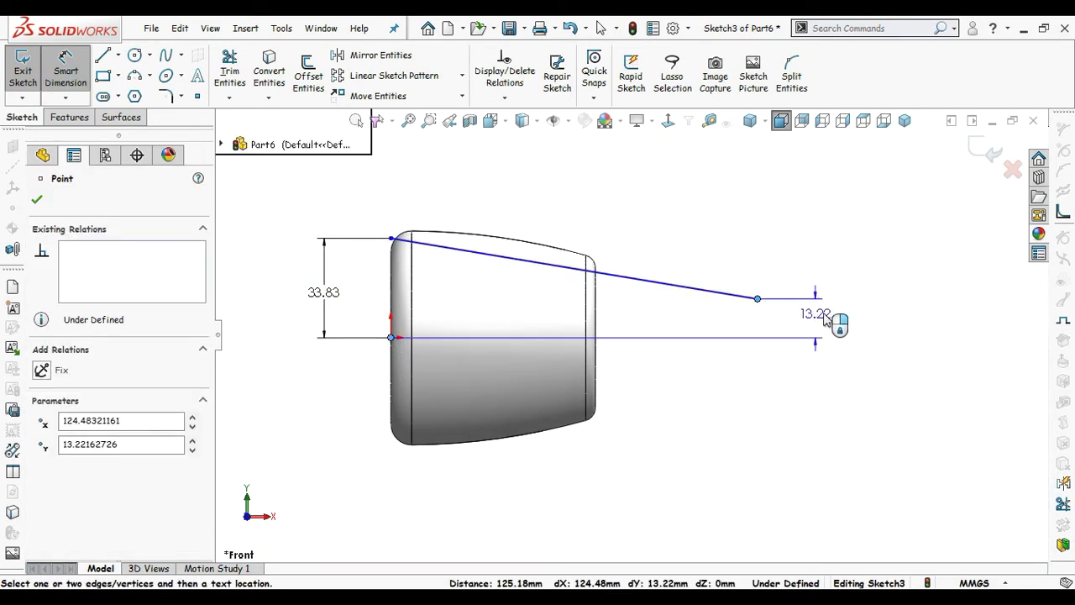
click(738, 204)
text(23)
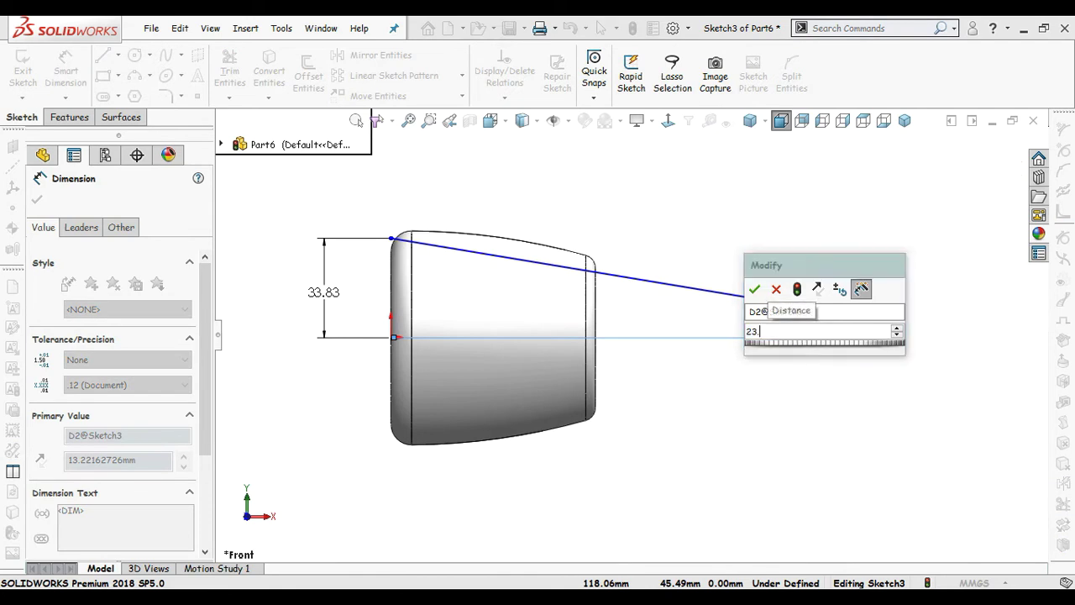
text(.92)
key(Return)
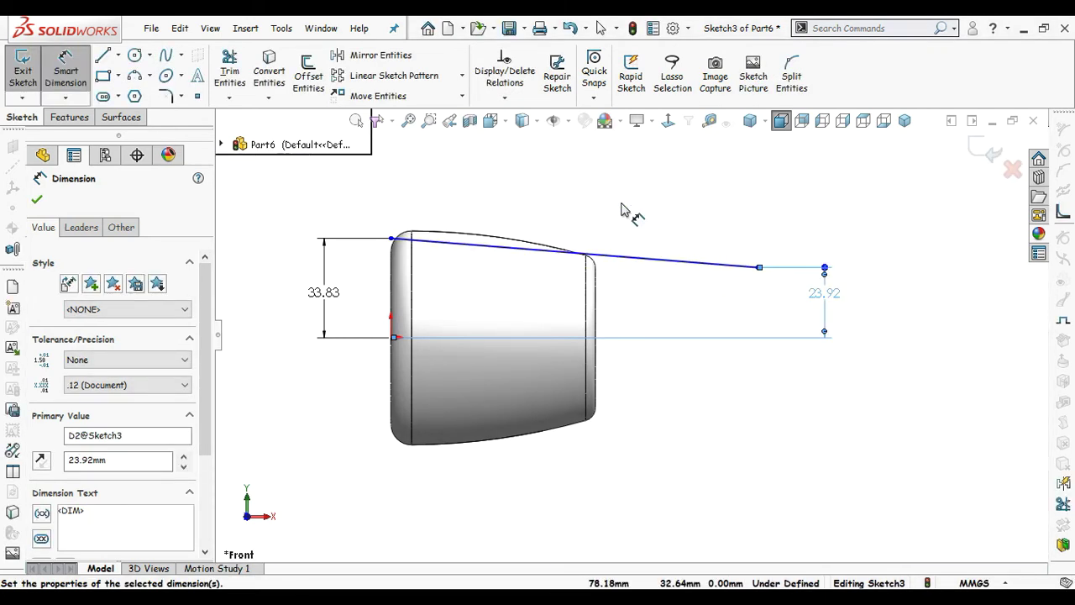
click(625, 189)
key(Escape)
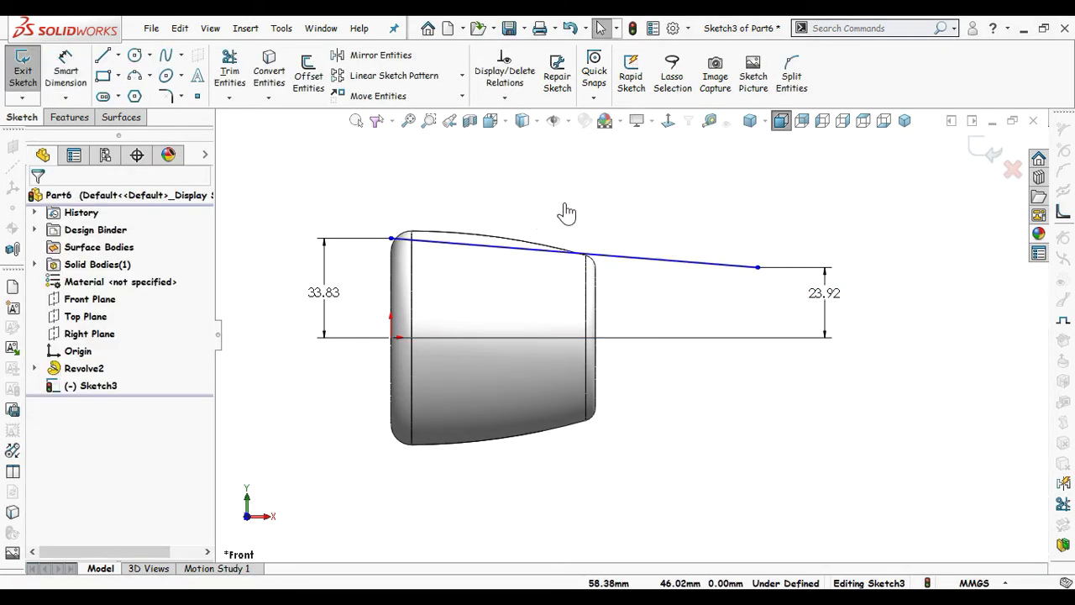
Step: Sketch a horizontal construction line from the origin along the solid's axis to beyond its smaller end
key(s)
click(628, 220)
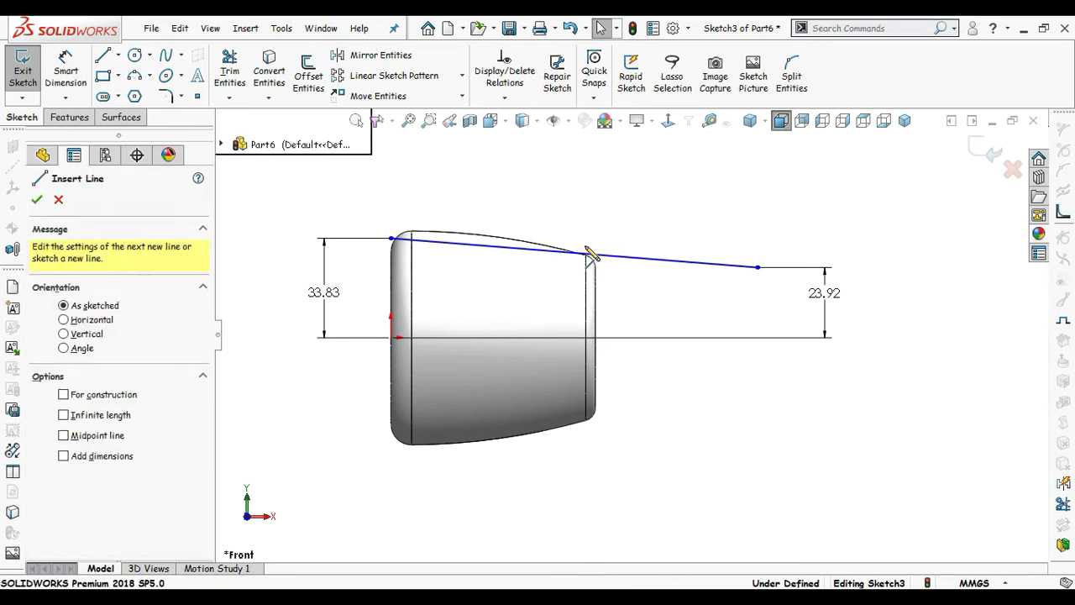
click(391, 337)
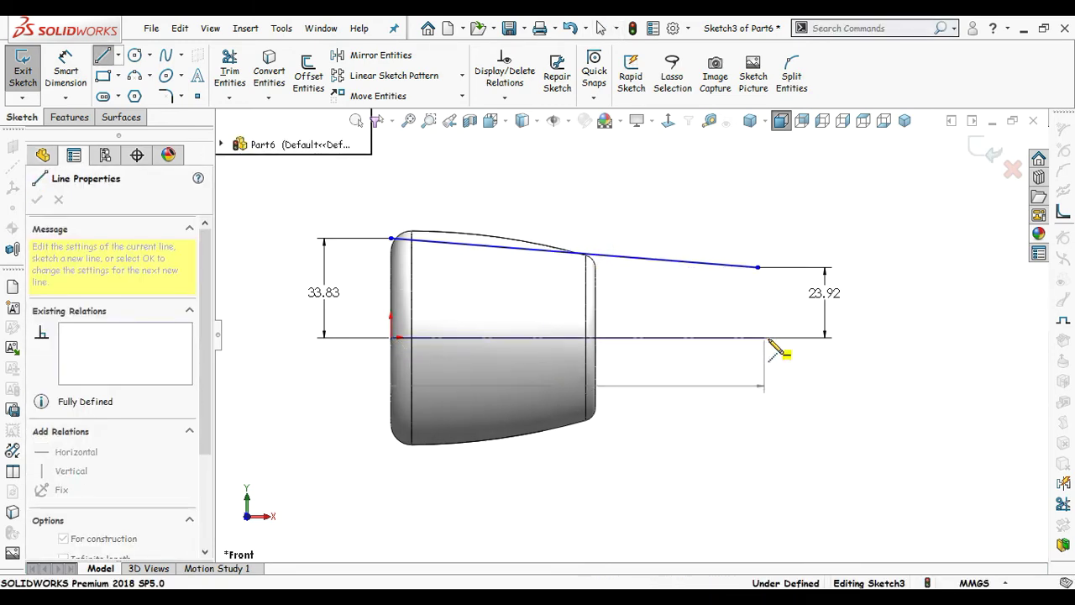
click(764, 337)
Step: Dimension the angle between the sloped line and the horizontal construction line as 5.71°
right_drag(749, 470, 739, 319)
click(698, 338)
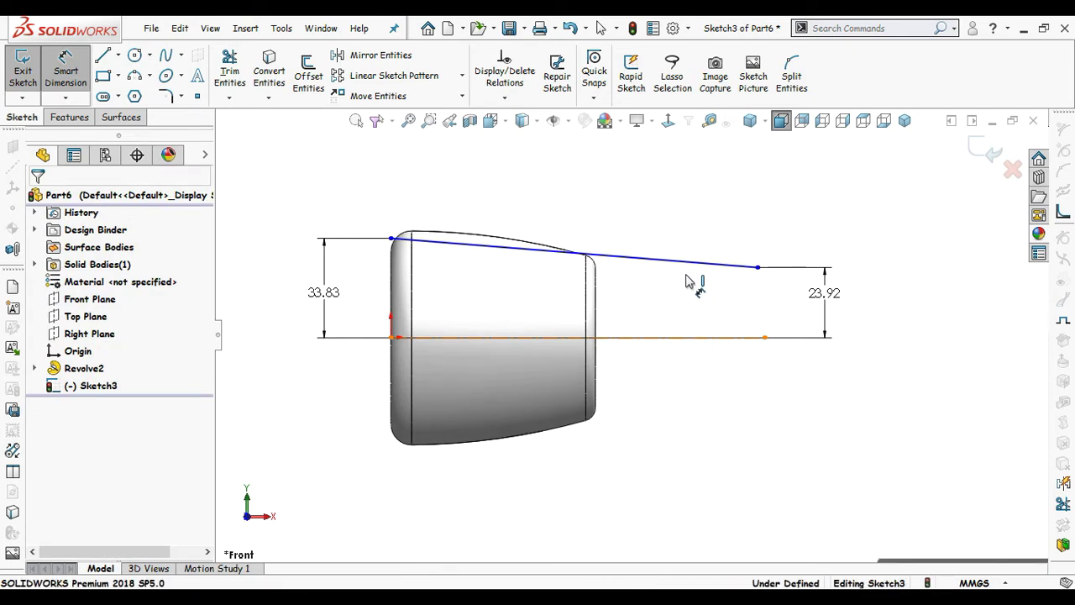
click(677, 337)
click(660, 298)
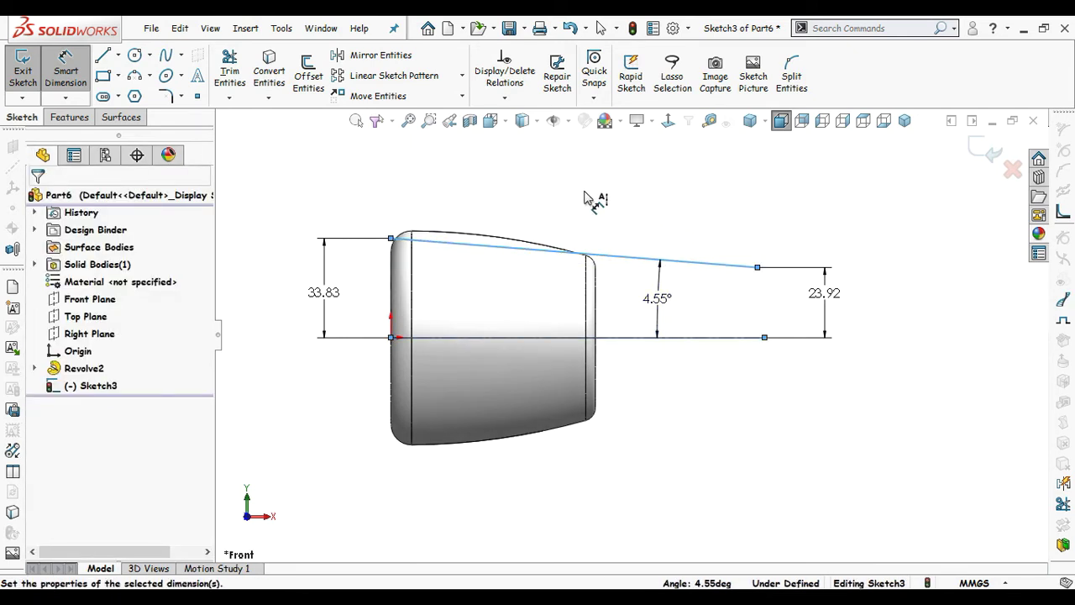
key(BackSpace)
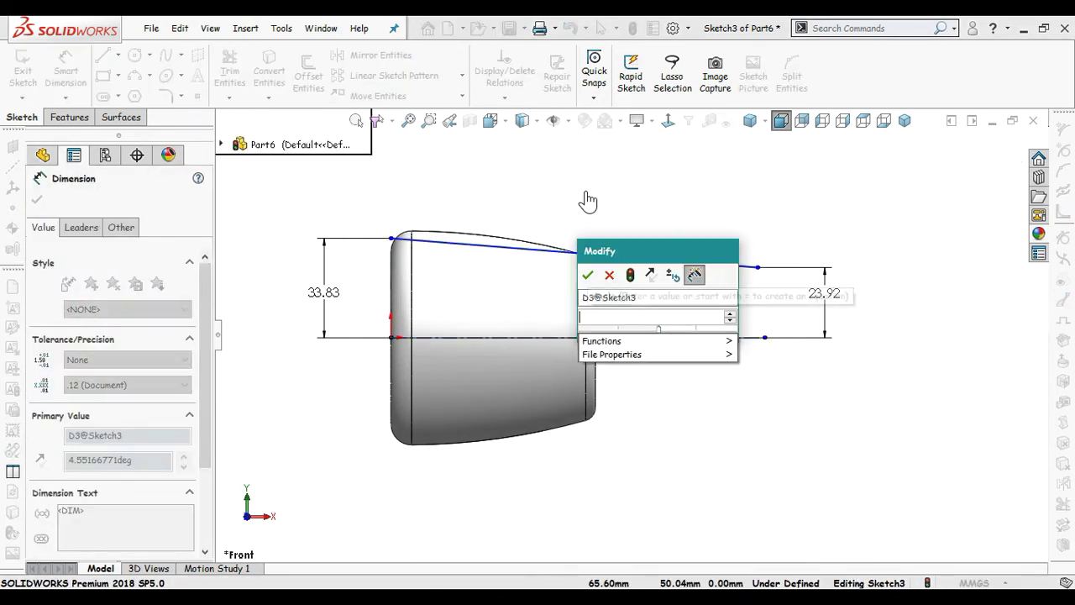
text(5.71)
key(Return)
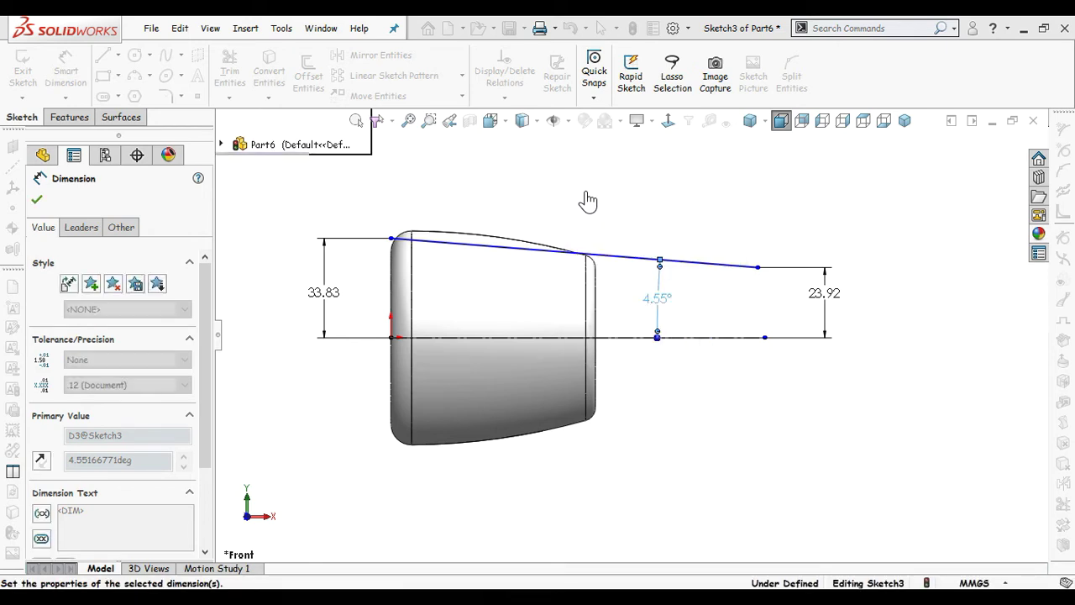
click(589, 208)
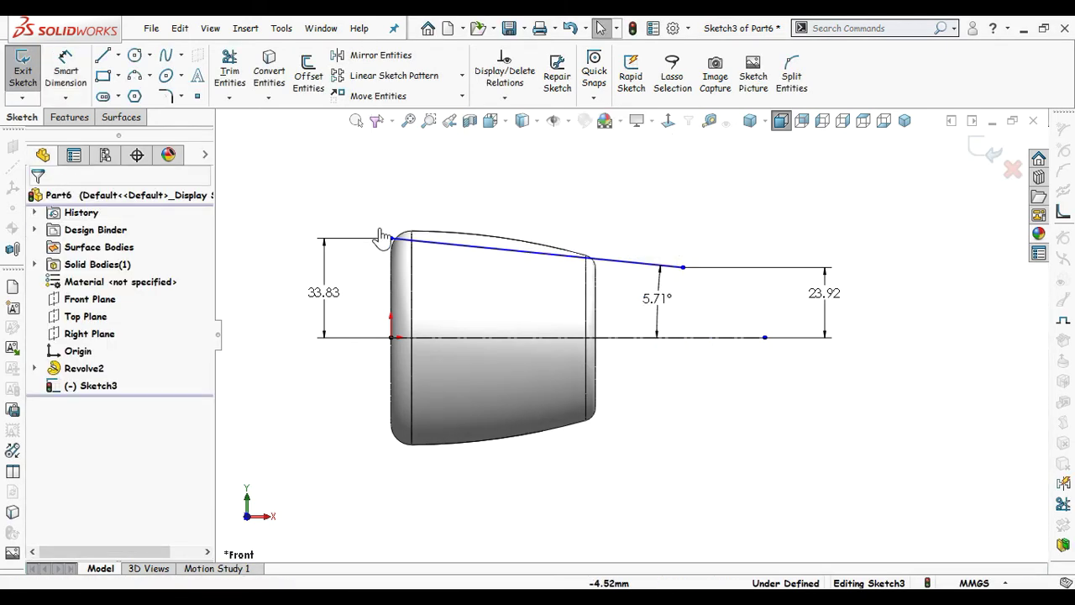
Step: Add a Vertical relation between the origin and the sloped line's upper endpoint, and exit the sketch
click(393, 336)
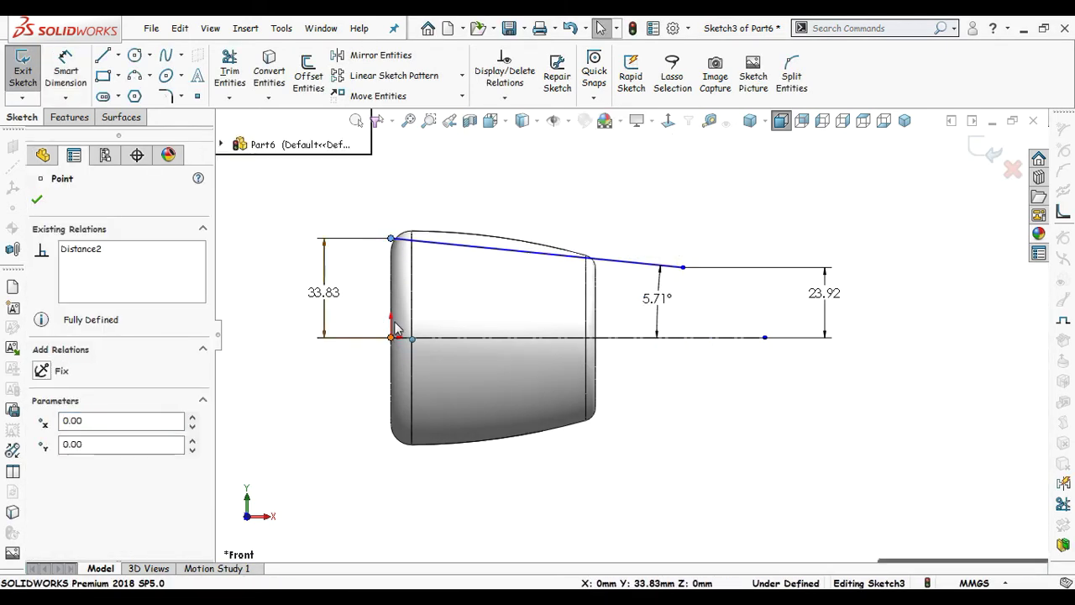
ctrl+click(391, 239)
click(460, 249)
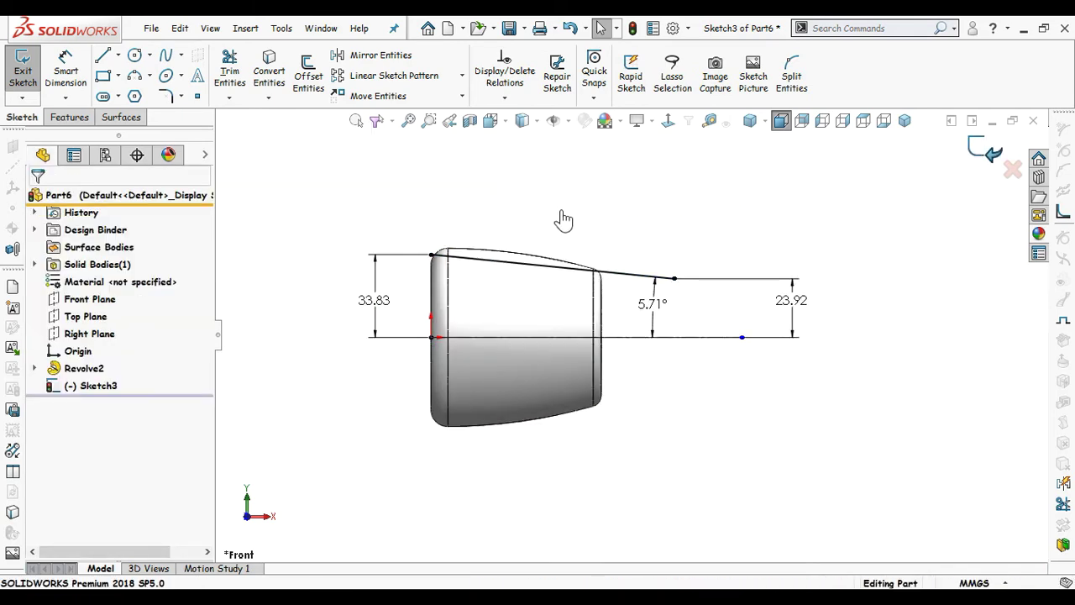
Step: Start a new sketch on the flat ring-shaped face at the solid's larger end
middle_drag(546, 228, 612, 253)
scroll(574, 271, down, 2)
click(517, 302)
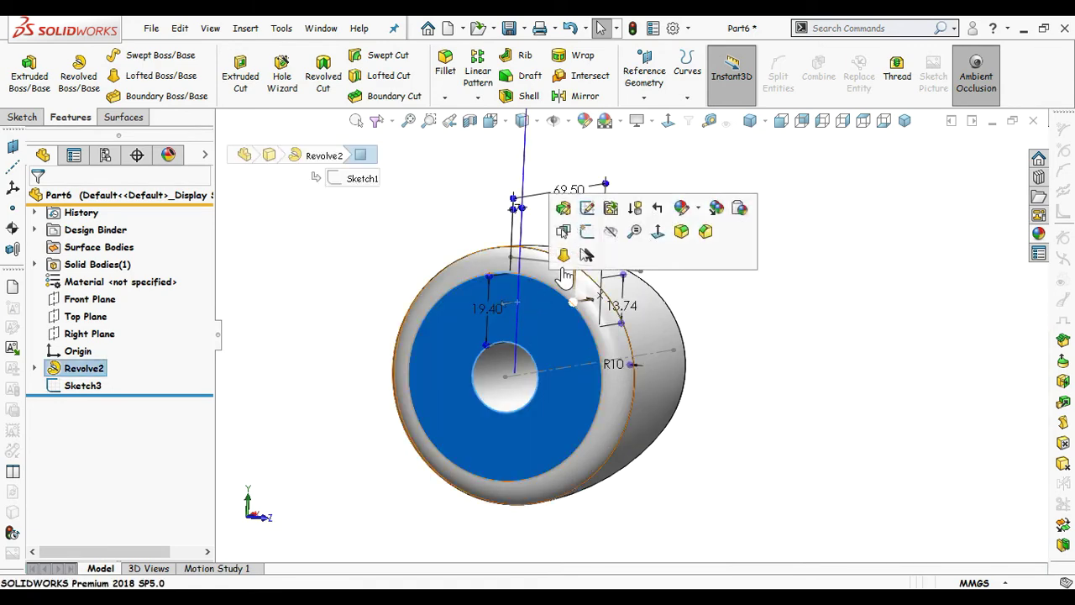
click(586, 232)
click(668, 120)
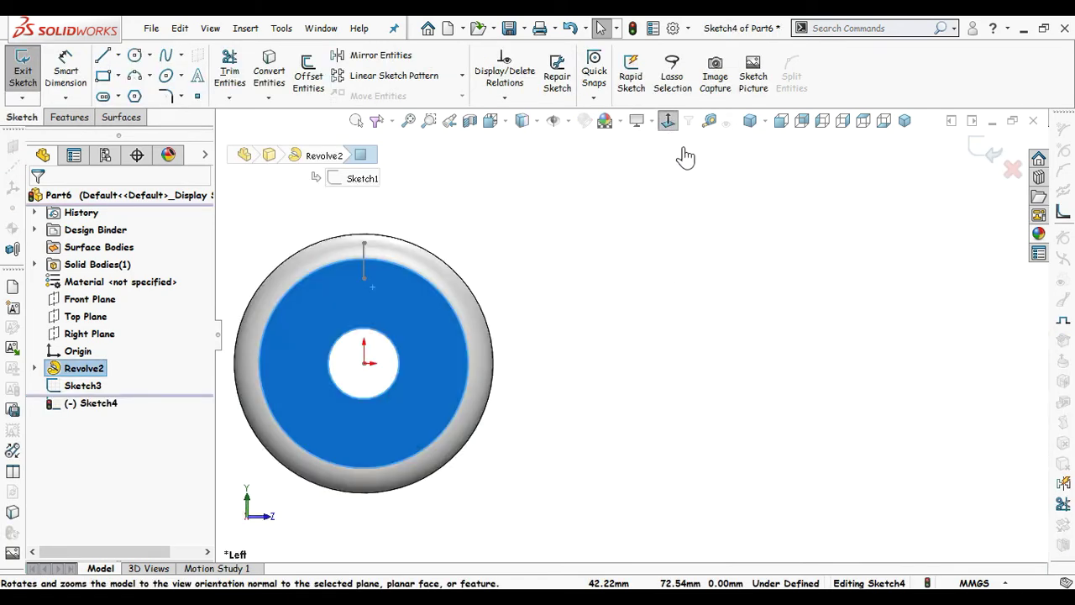
Step: Sketch a circle about 15 mm in diameter directly above the origin, overlapping the solid's outer edge
key(Escape)
scroll(468, 276, up, 2)
scroll(476, 282, down, 2)
key(s)
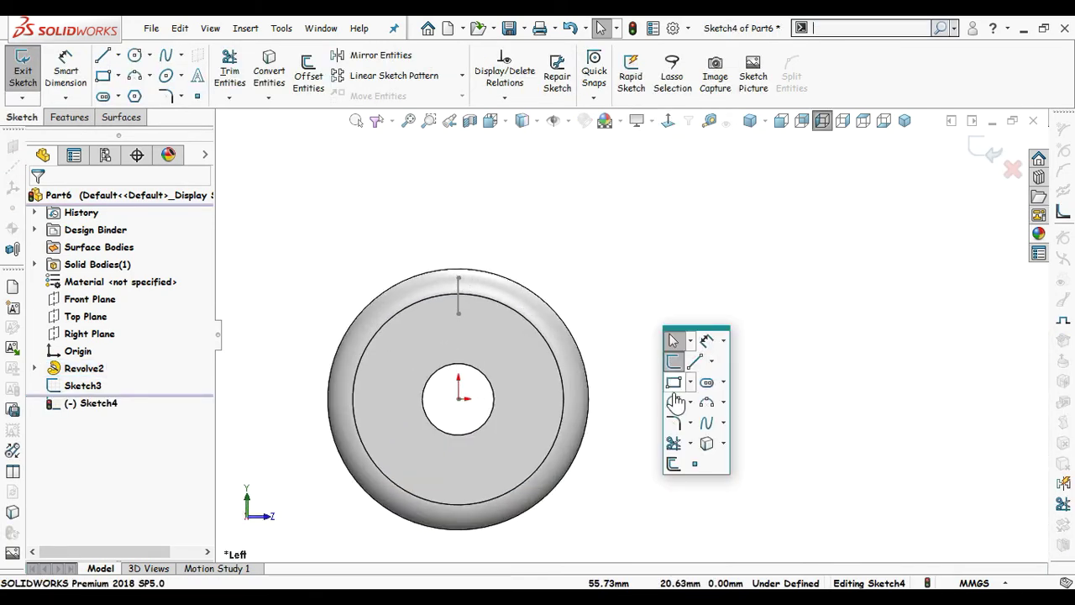
click(675, 403)
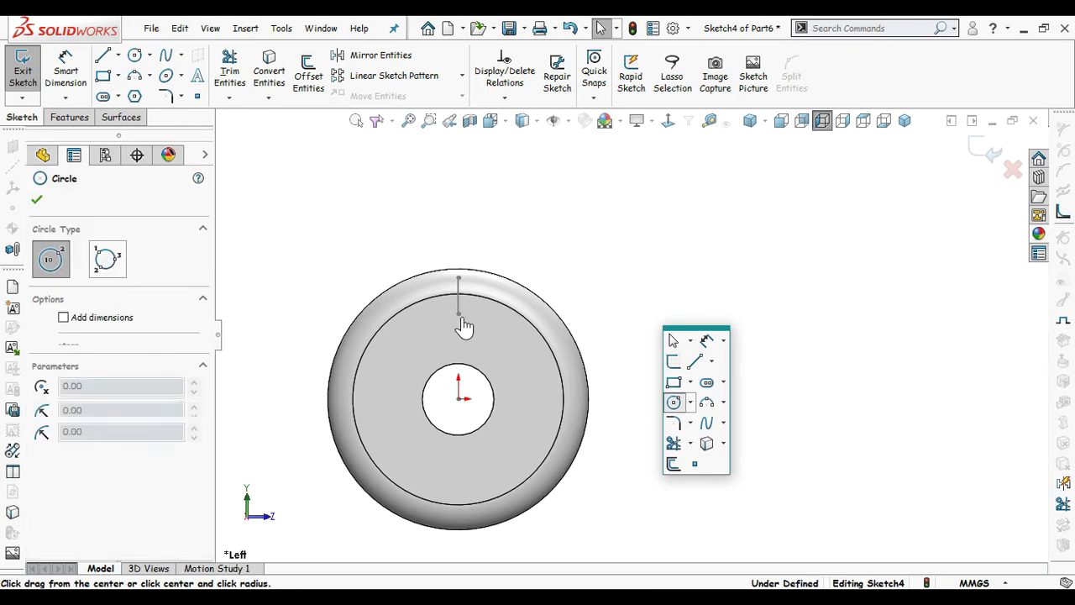
click(458, 261)
click(486, 254)
Step: Dimension the small circle's diameter as 7.12 mm
key(d)
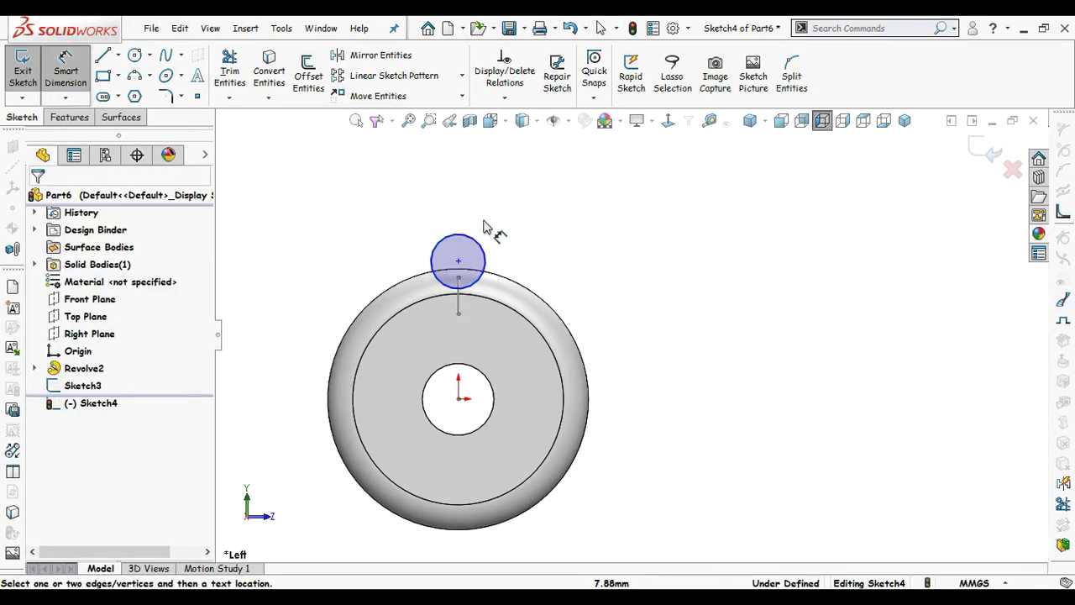
click(481, 252)
click(516, 224)
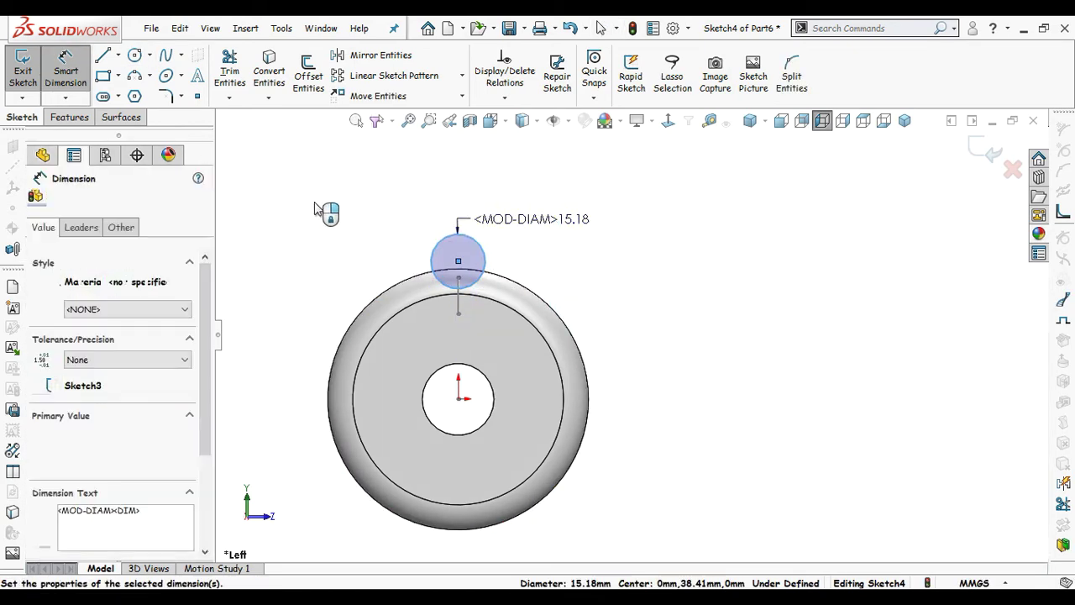
text(7)
key(Return)
text(.)
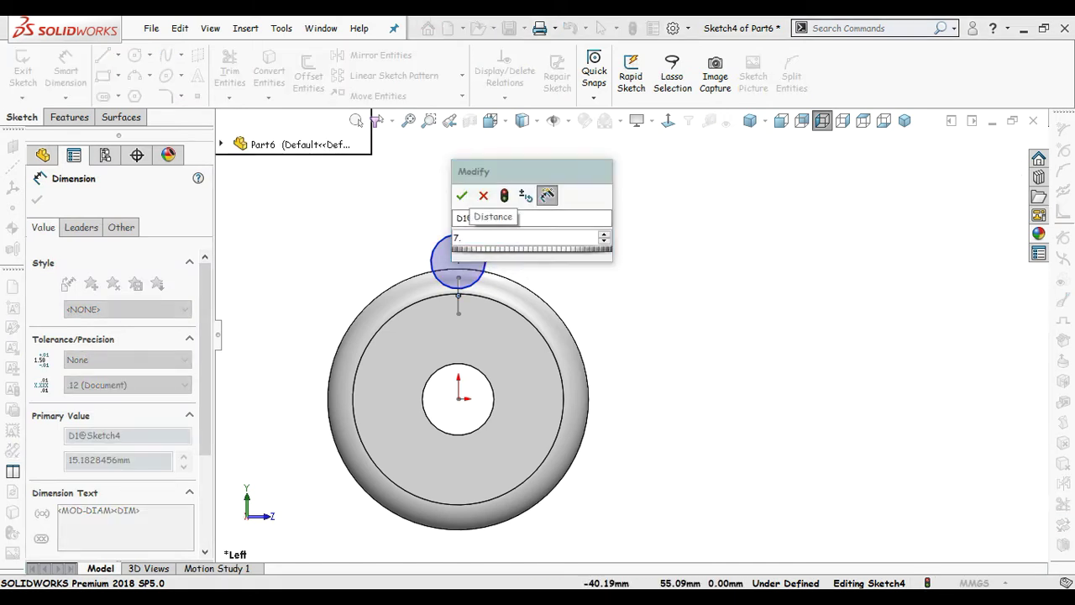
text(12)
key(Return)
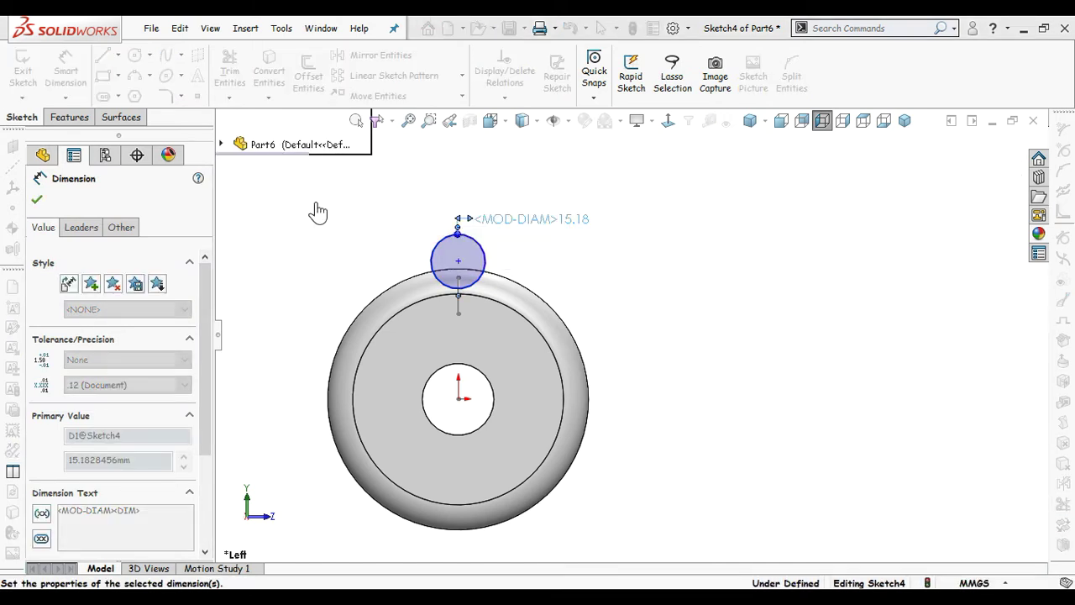
click(639, 322)
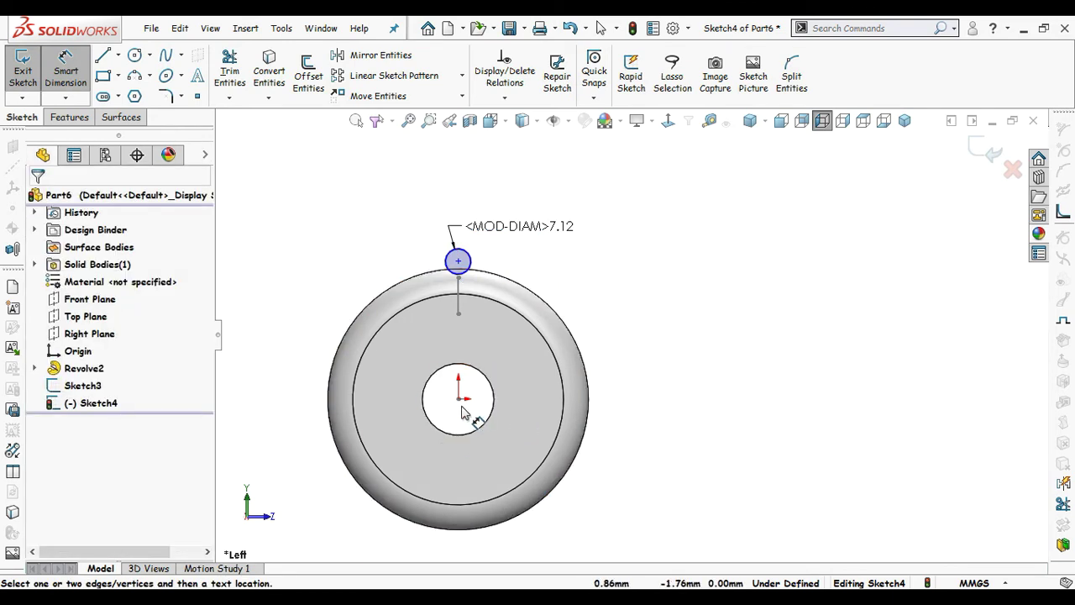
Step: Dimension the vertical distance between the origin and the small circle's centre as 36.4 mm
click(459, 262)
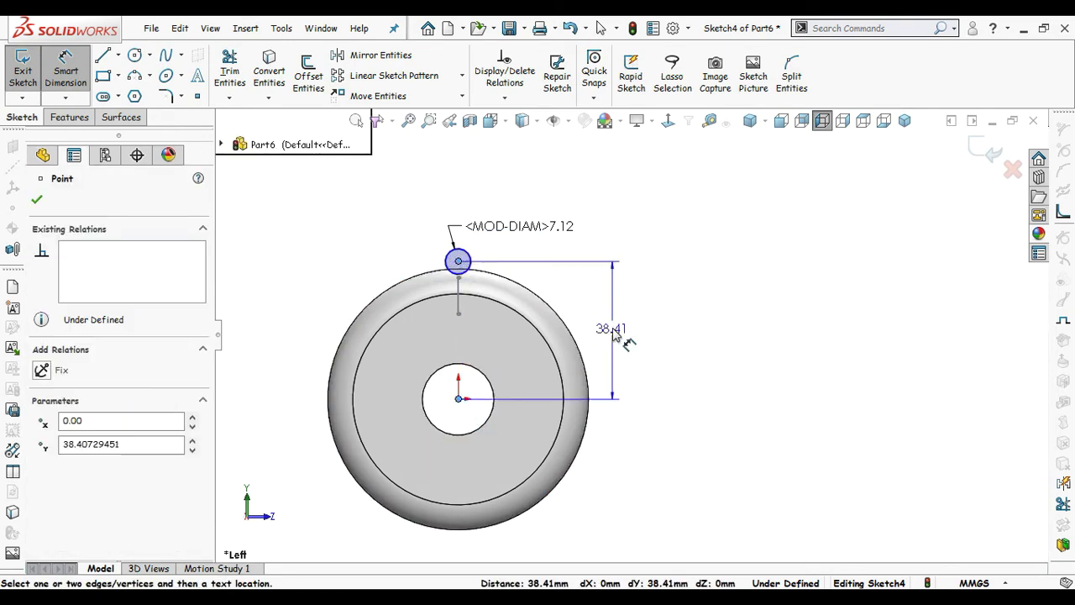
click(613, 330)
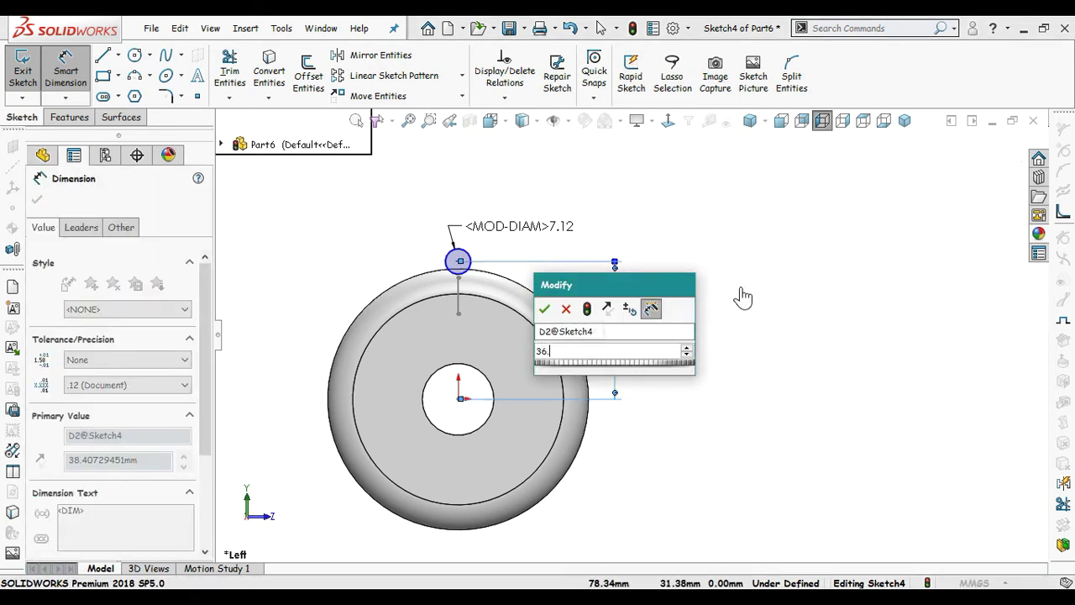
text(36.4)
click(743, 299)
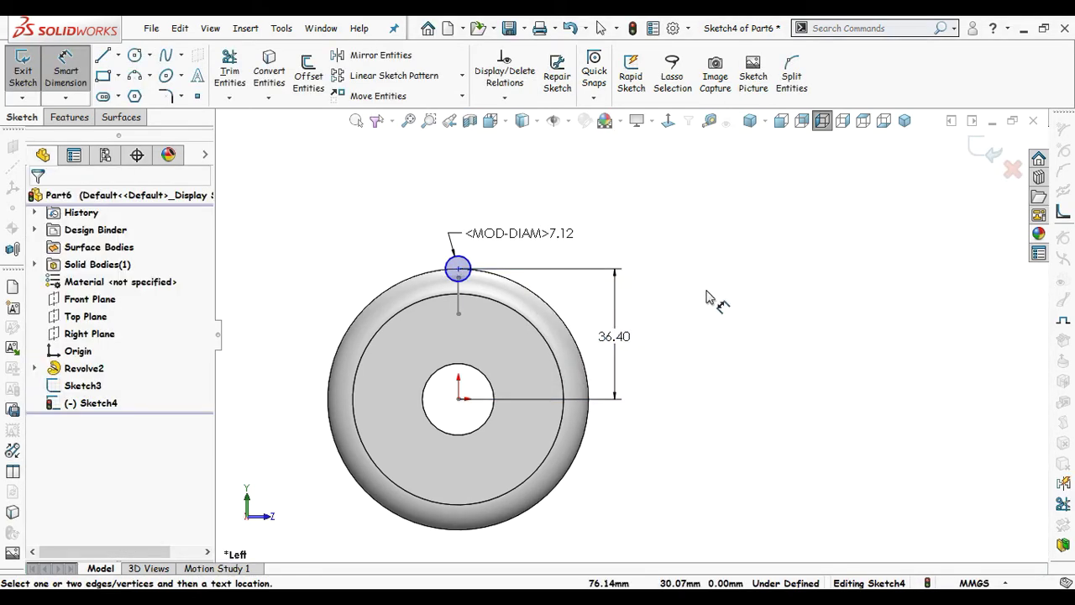
Step: Add a Vertical relation between the origin and the small circle's centre
scroll(512, 284, down, 2)
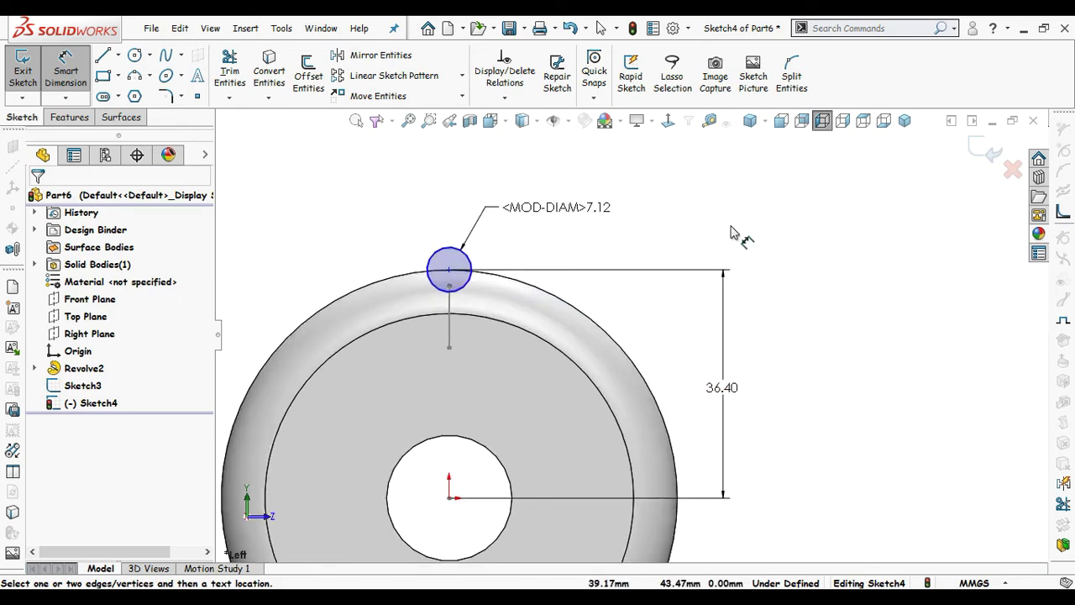
click(448, 499)
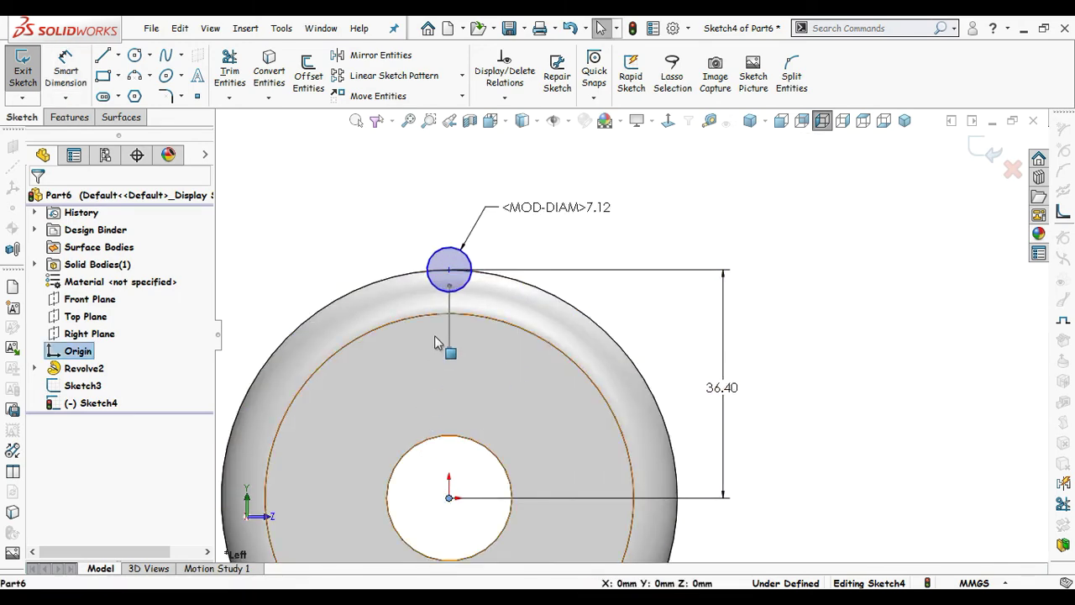
ctrl+click(448, 272)
click(515, 186)
click(692, 252)
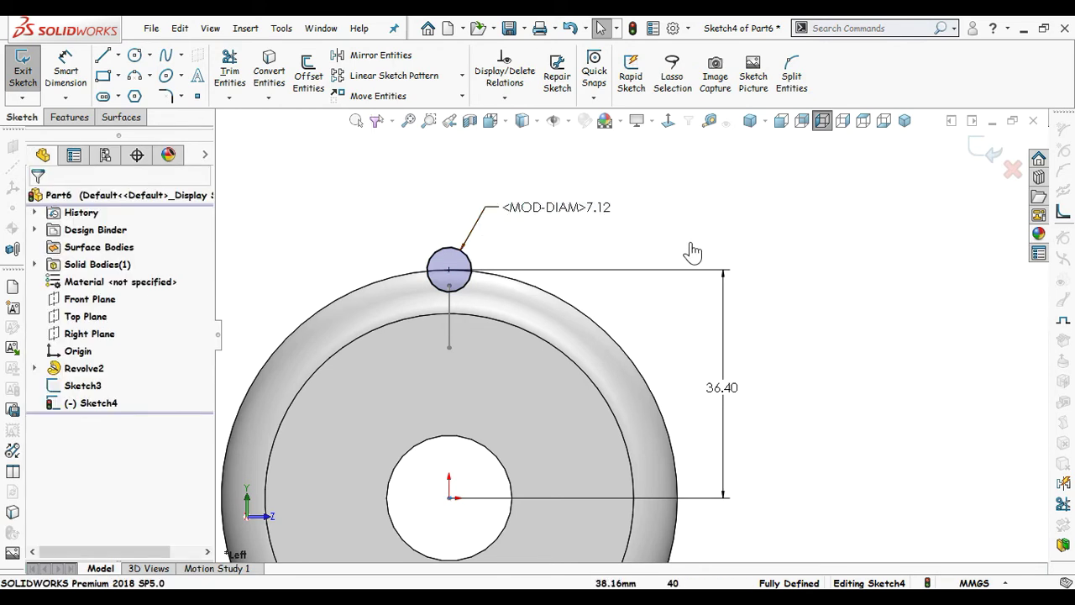
scroll(691, 245, up, 1)
middle_drag(733, 245, 672, 283)
scroll(672, 283, up, 3)
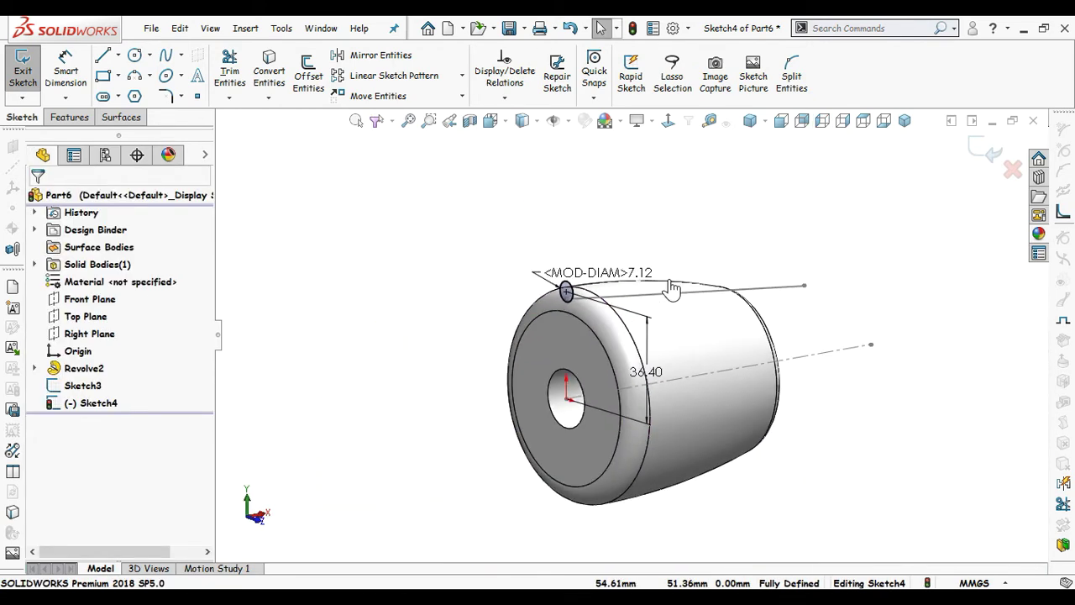
Step: Cut the small circle through all of the solid, using the sloped sketch line as the extrusion direction
click(72, 120)
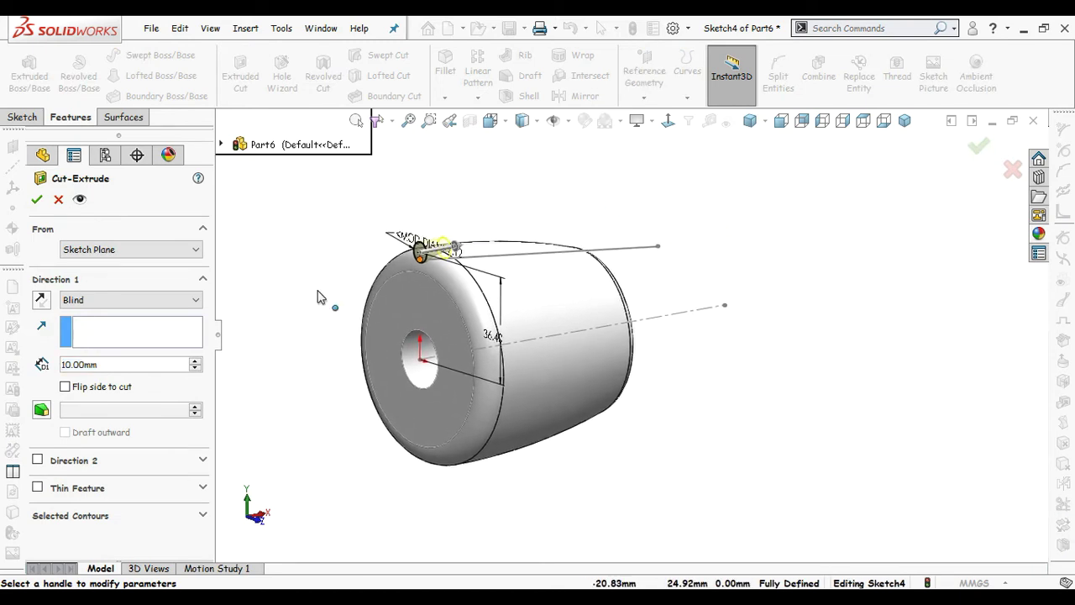
click(523, 251)
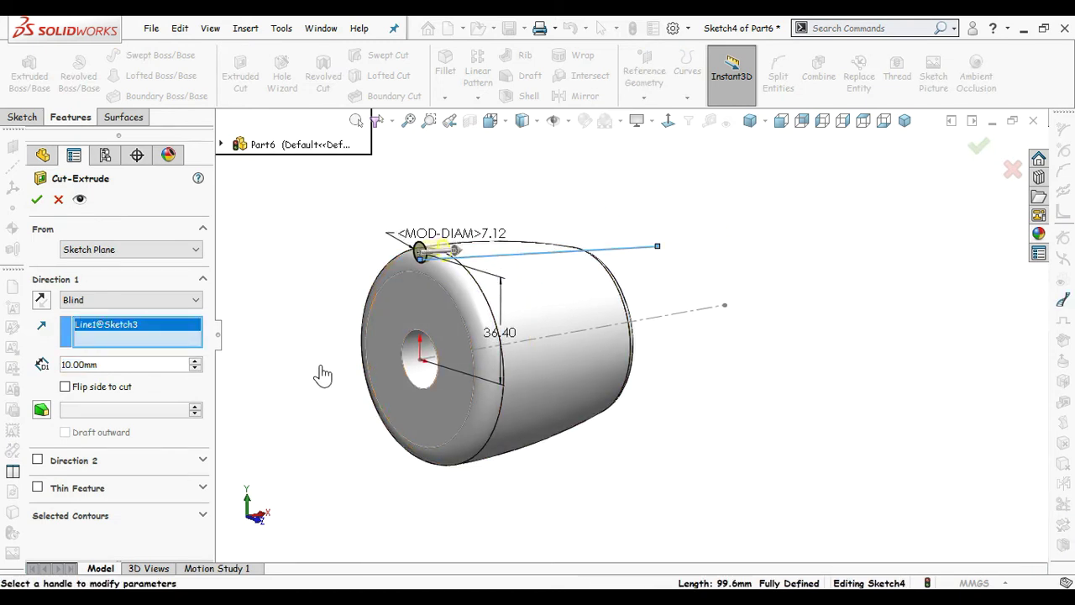
click(160, 300)
click(156, 327)
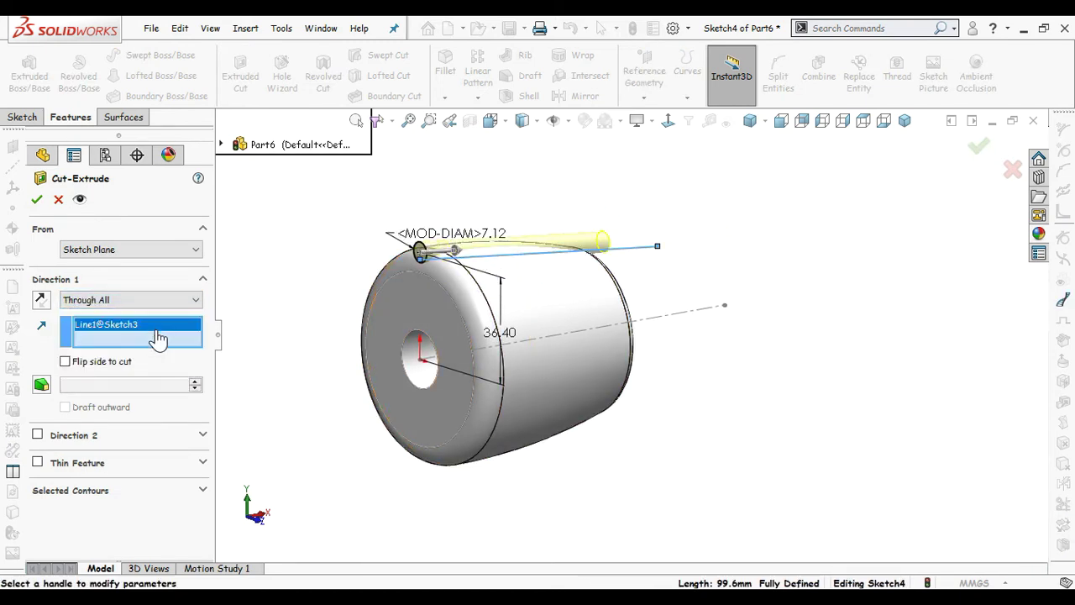
click(37, 200)
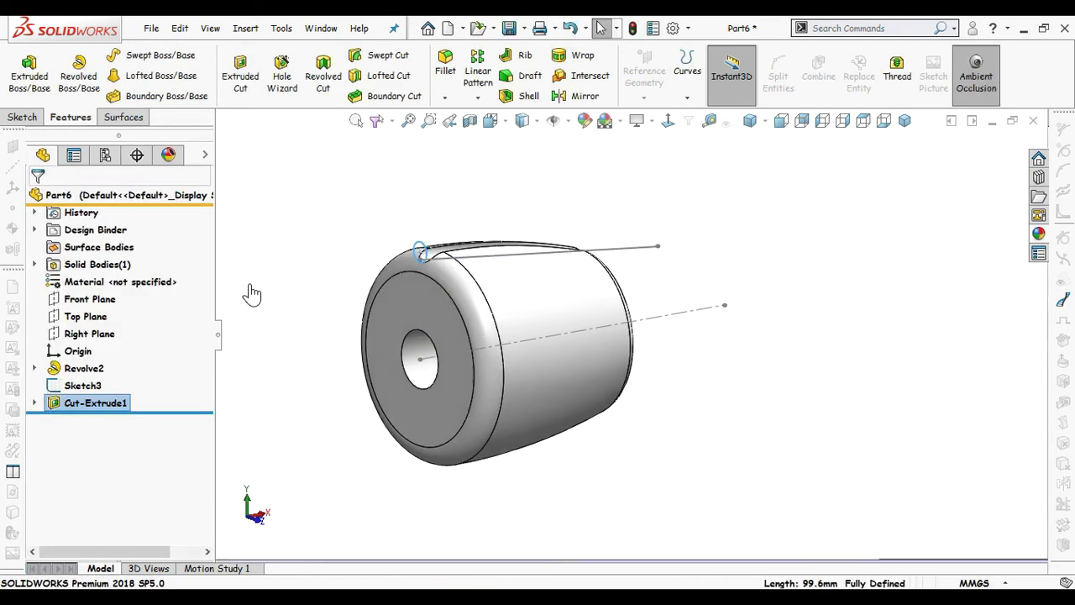
Step: Hide the sketch containing the sloped path line and the dash-dot axis line
middle_drag(329, 288, 643, 311)
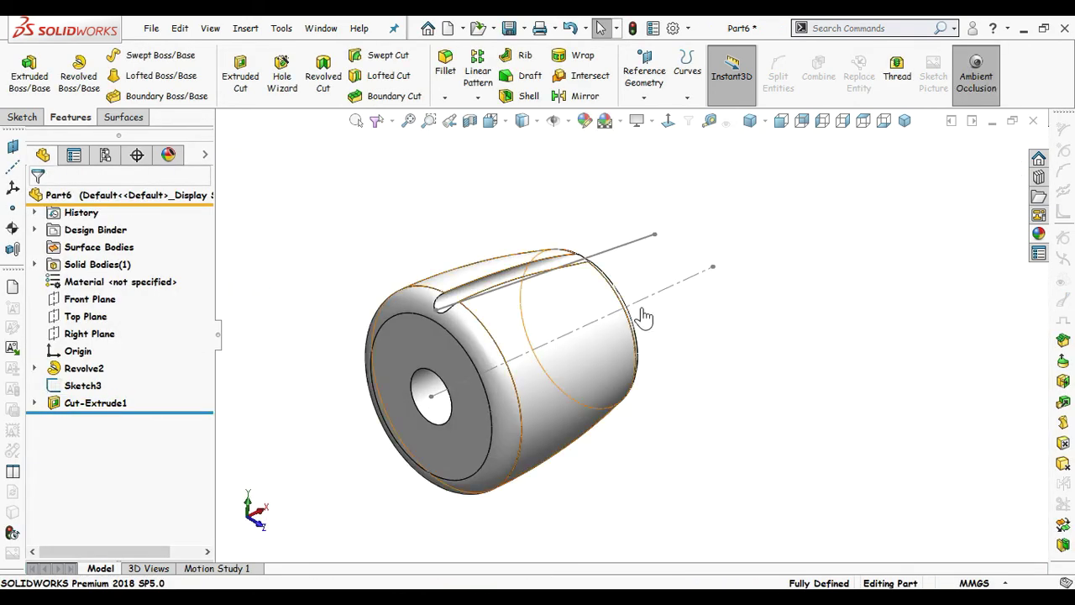
click(626, 246)
click(688, 173)
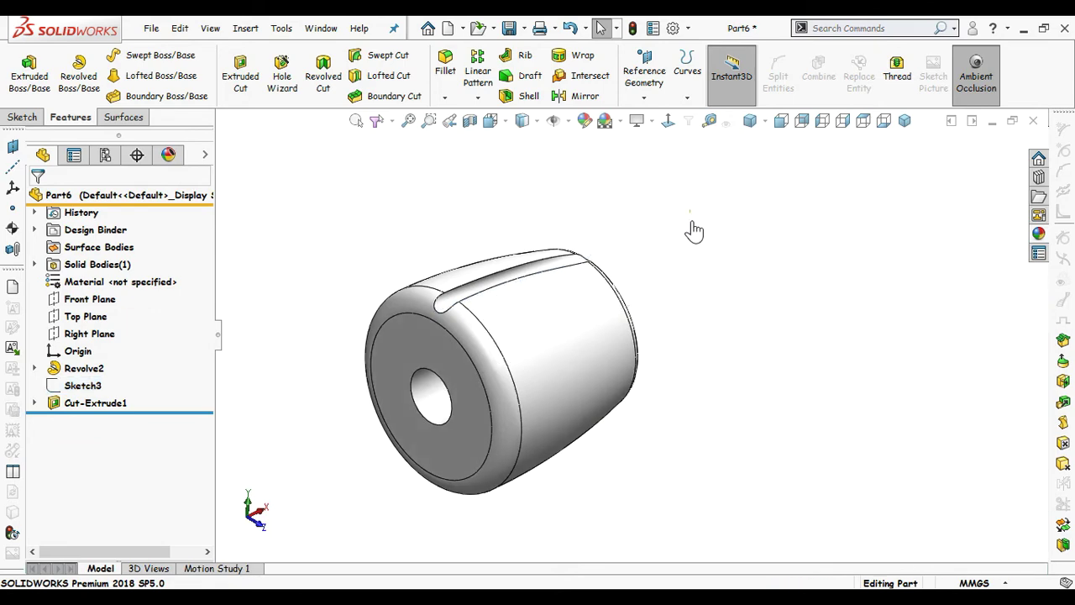
Step: Circular-pattern the groove cut around the end face's circular edge with 8 equally spaced instances over 360 degrees
mouse_move(704, 230)
middle_down()
mouse_move(662, 279)
mouse_move(691, 285)
mouse_move(605, 218)
middle_up()
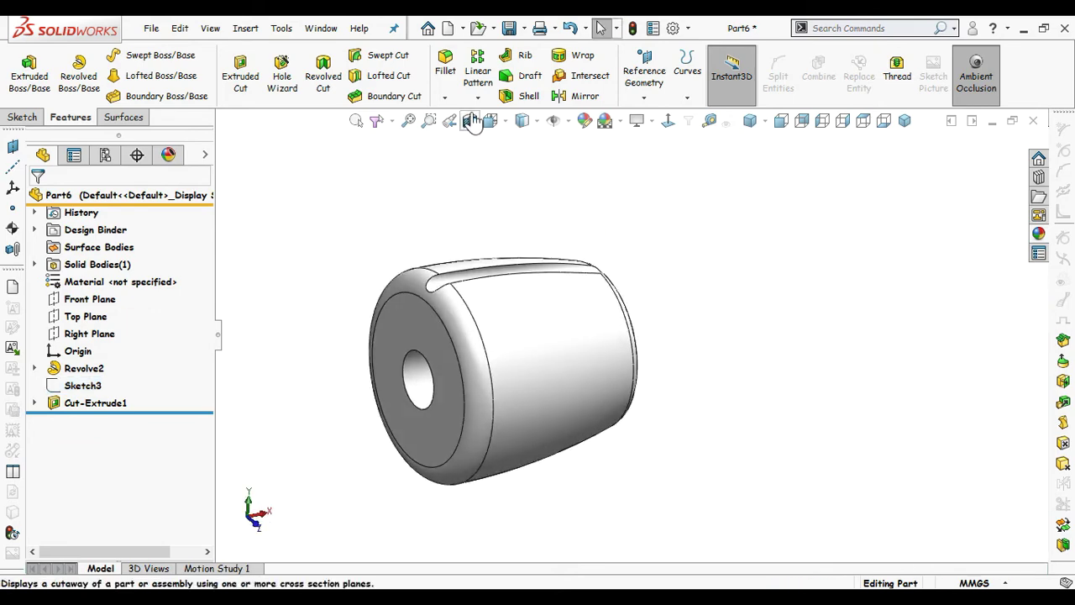
click(477, 98)
click(496, 135)
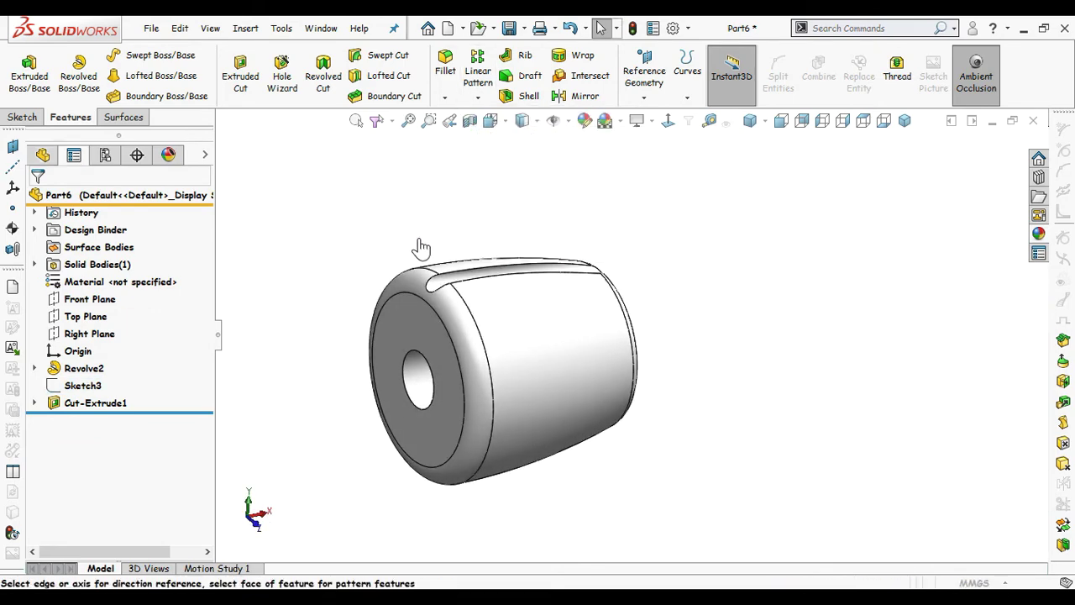
scroll(430, 265, down, 5)
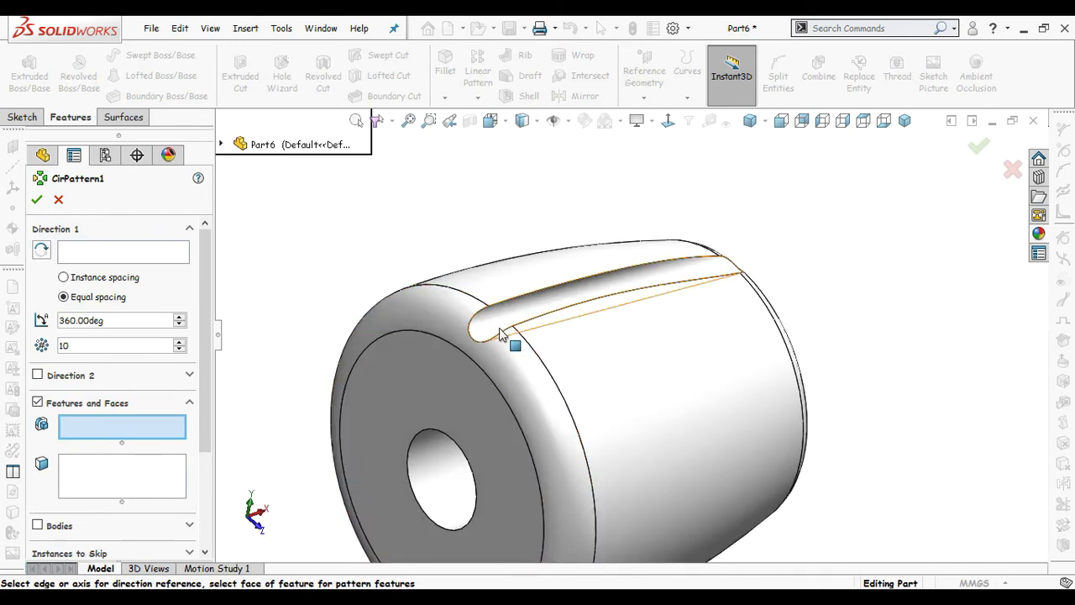
click(499, 327)
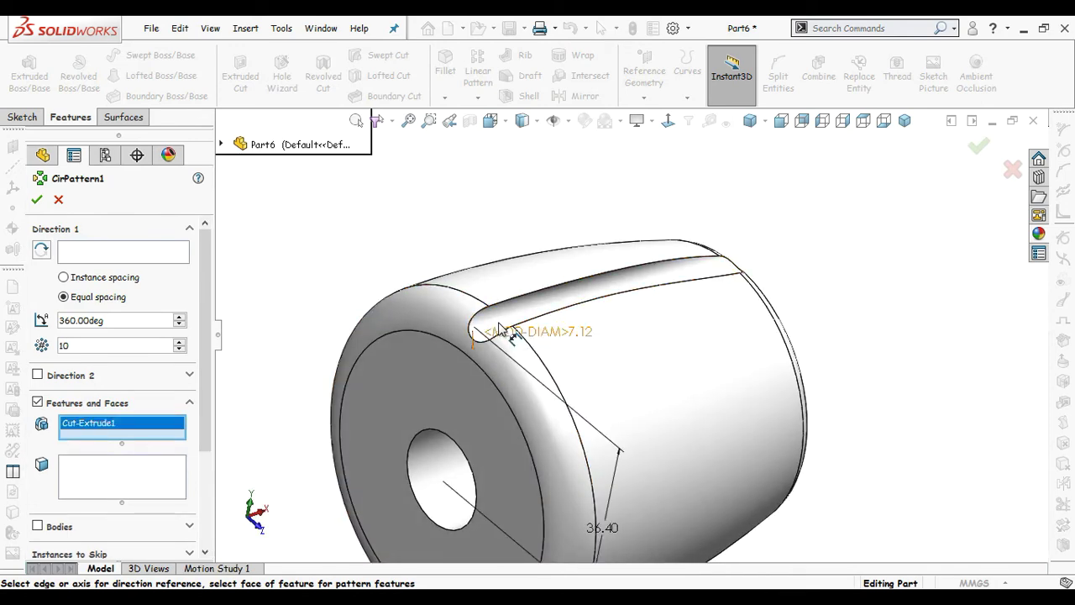
click(163, 258)
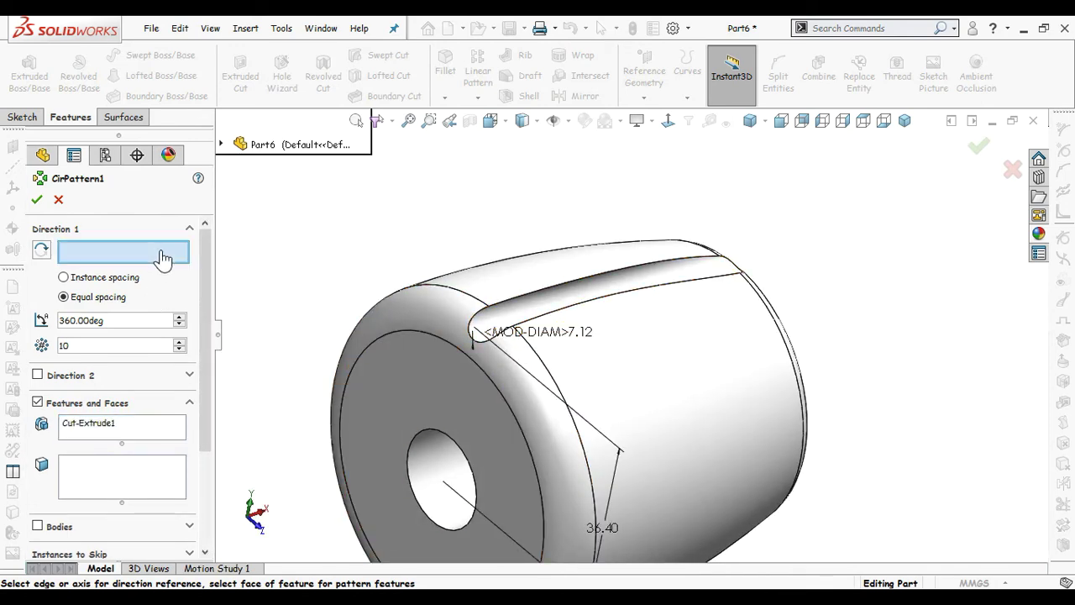
click(397, 335)
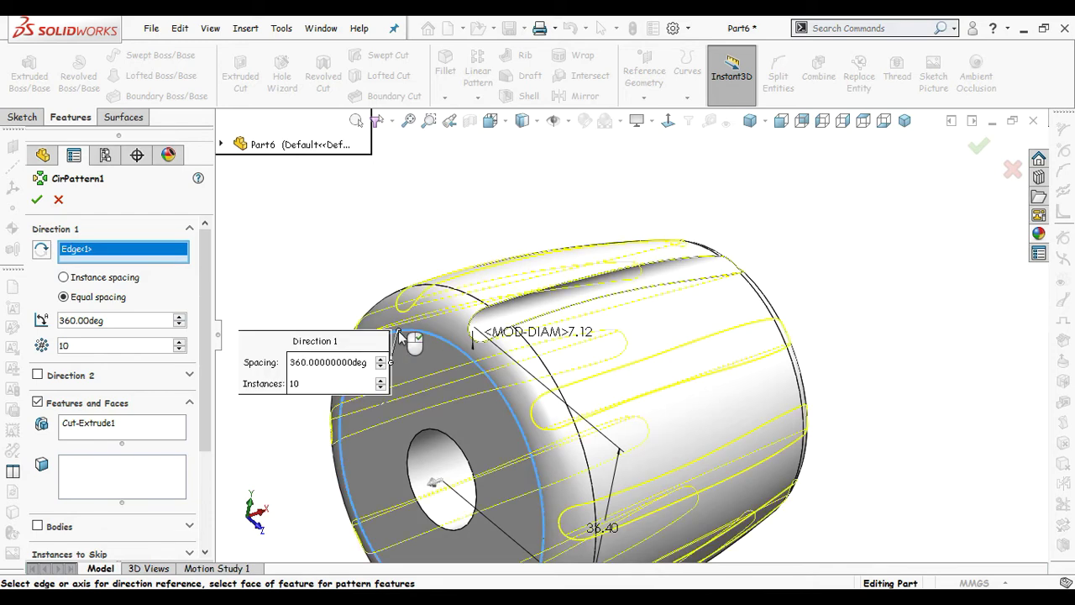
click(179, 349)
click(179, 349)
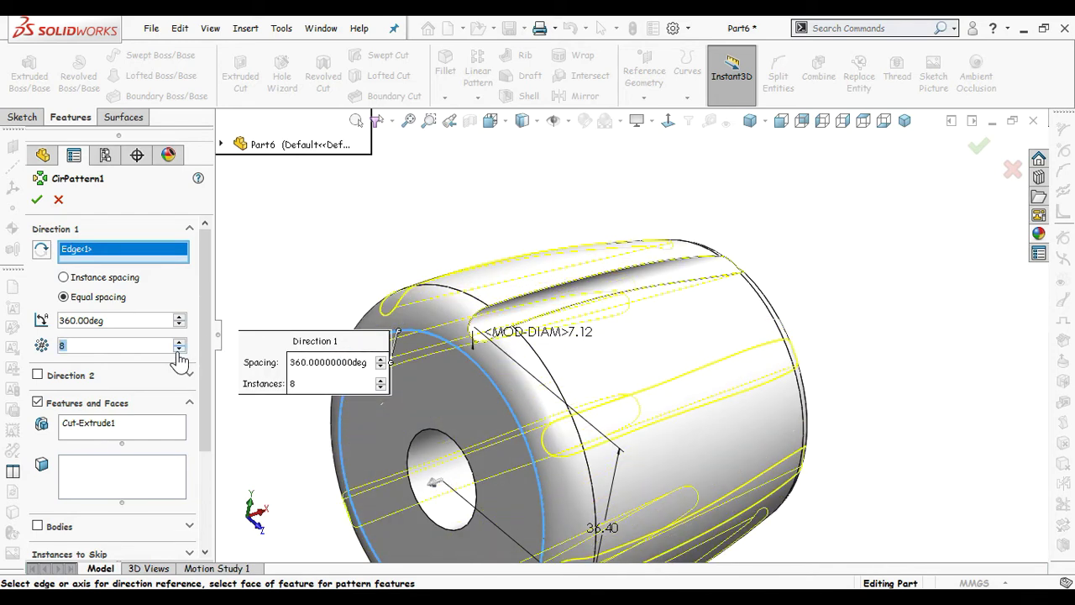
click(37, 204)
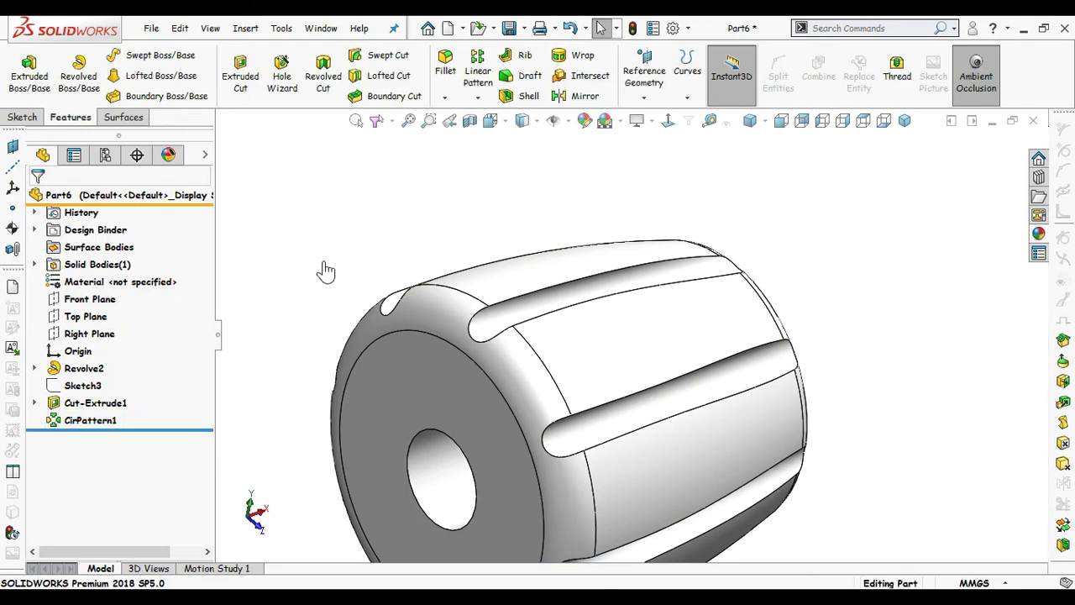
Step: Start a sketch on the larger end face and convert the centre hole's edge into a sketch circle
scroll(463, 417, up, 2)
middle_drag(464, 416, 506, 385)
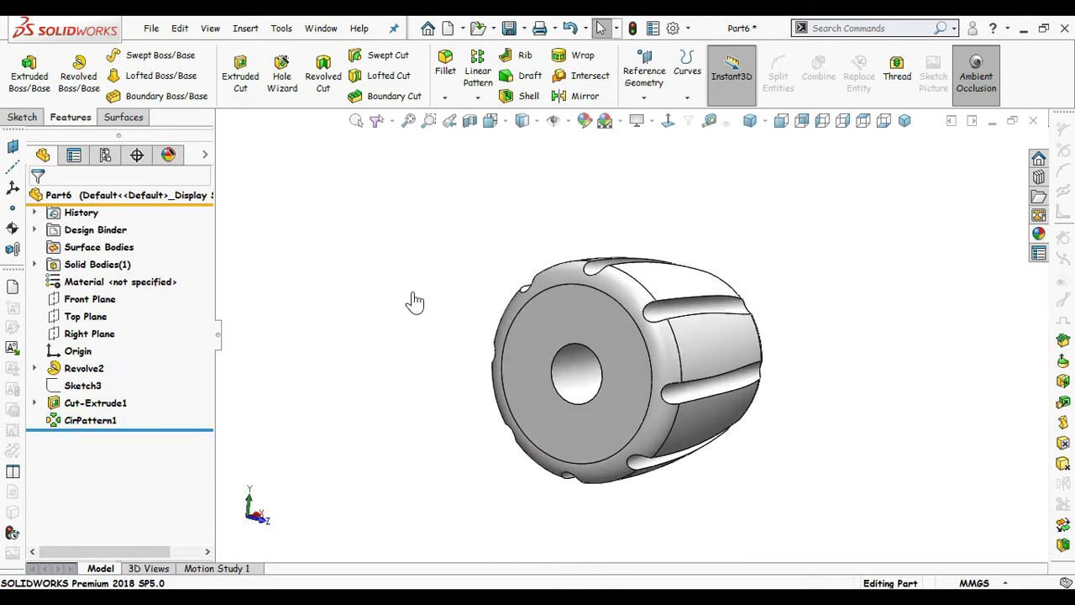
scroll(642, 415, down, 2)
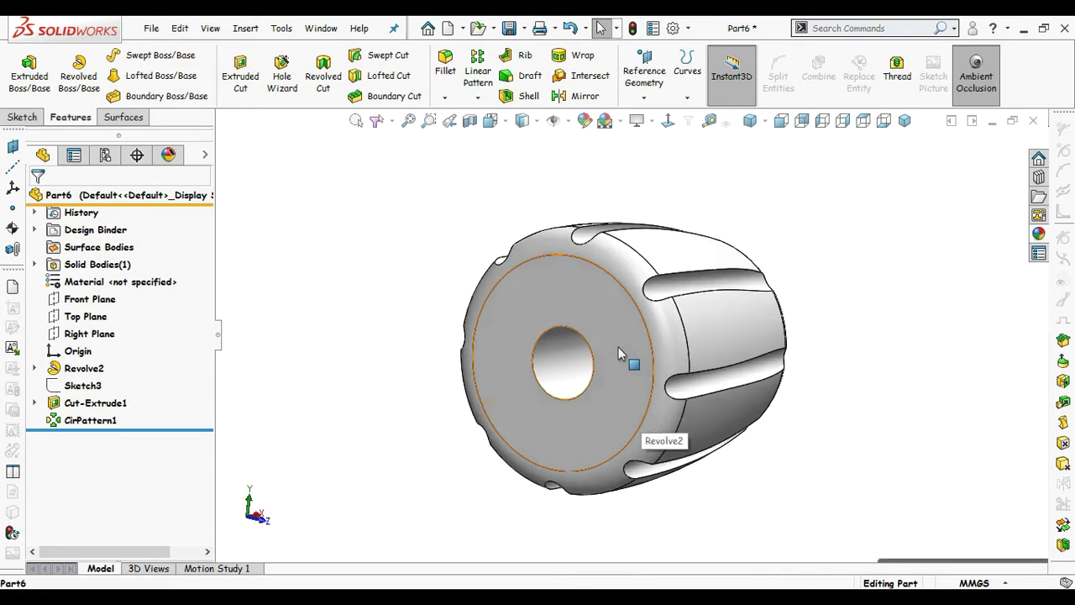
click(618, 353)
click(691, 294)
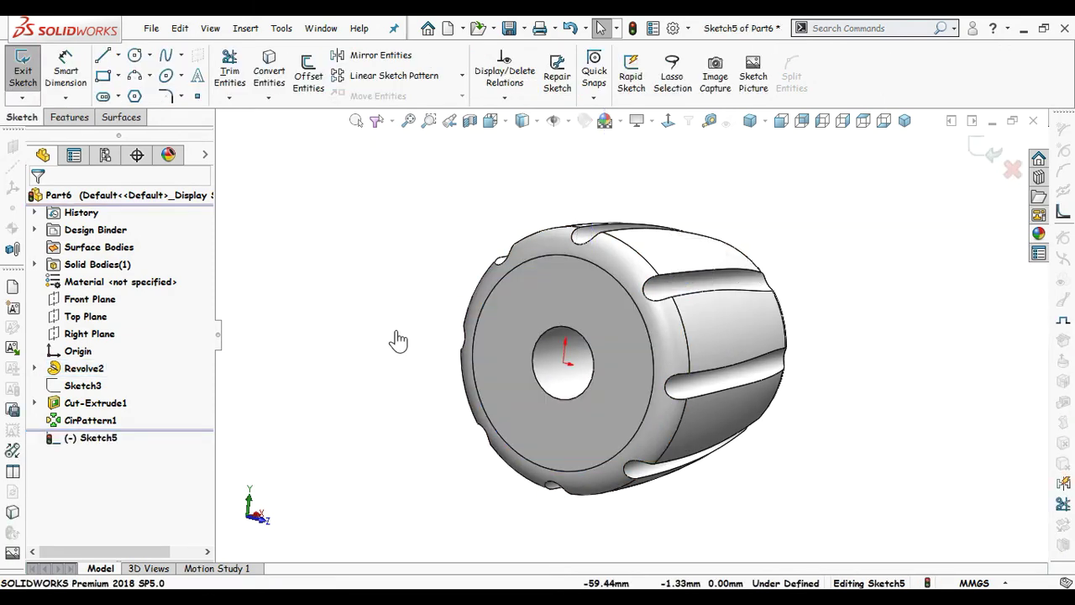
click(541, 337)
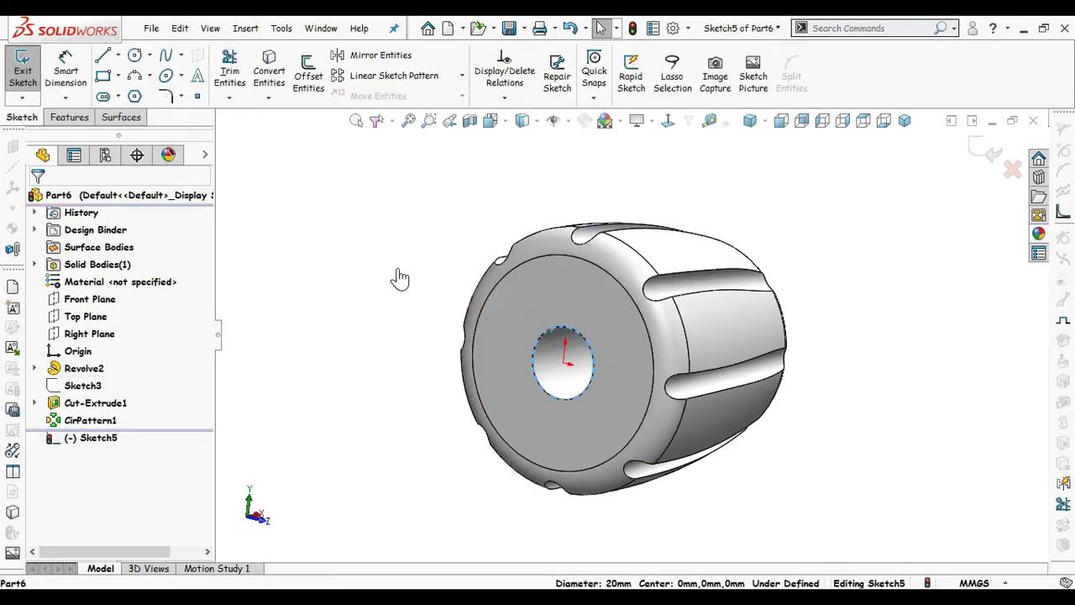
click(269, 81)
Step: Create a clockwise helix from the hole circle with 3.50 mm constant pitch, 20.75 revolutions, 180-degree start angle and reversed direction
scroll(625, 77, up, 2)
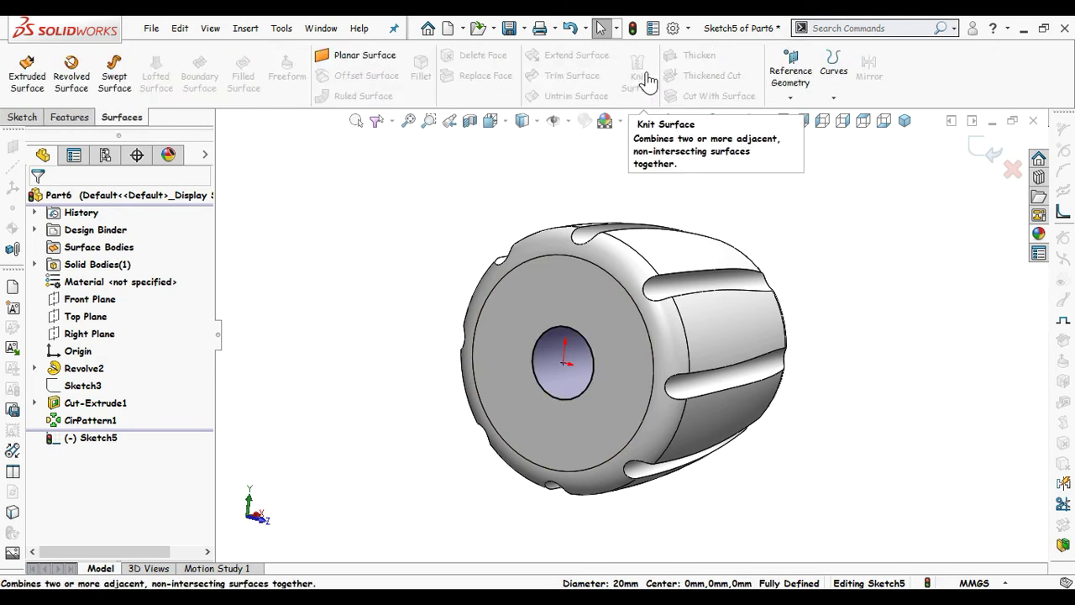
click(687, 97)
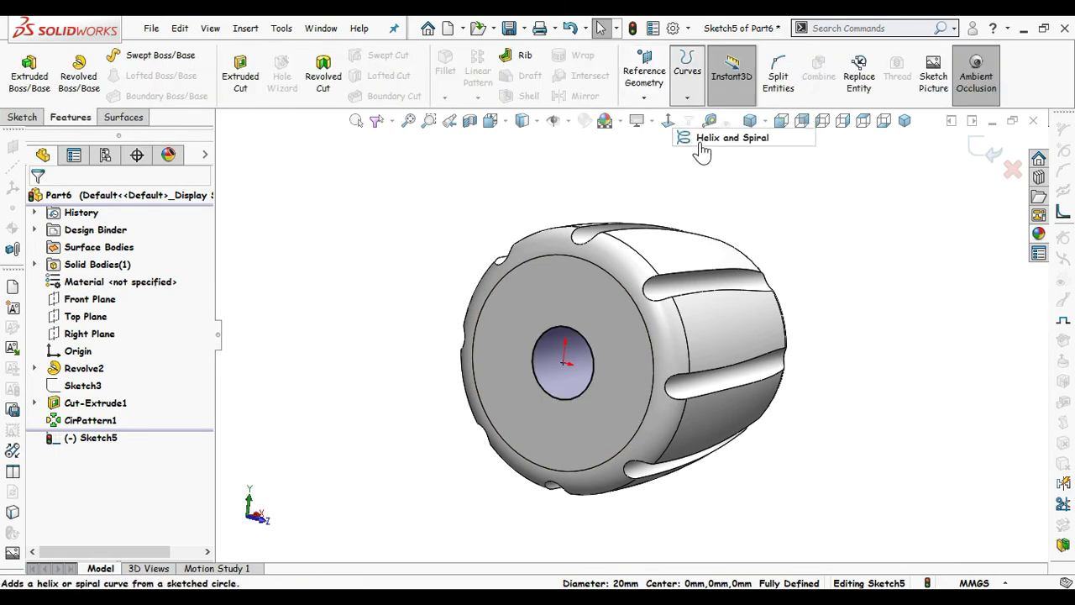
click(682, 138)
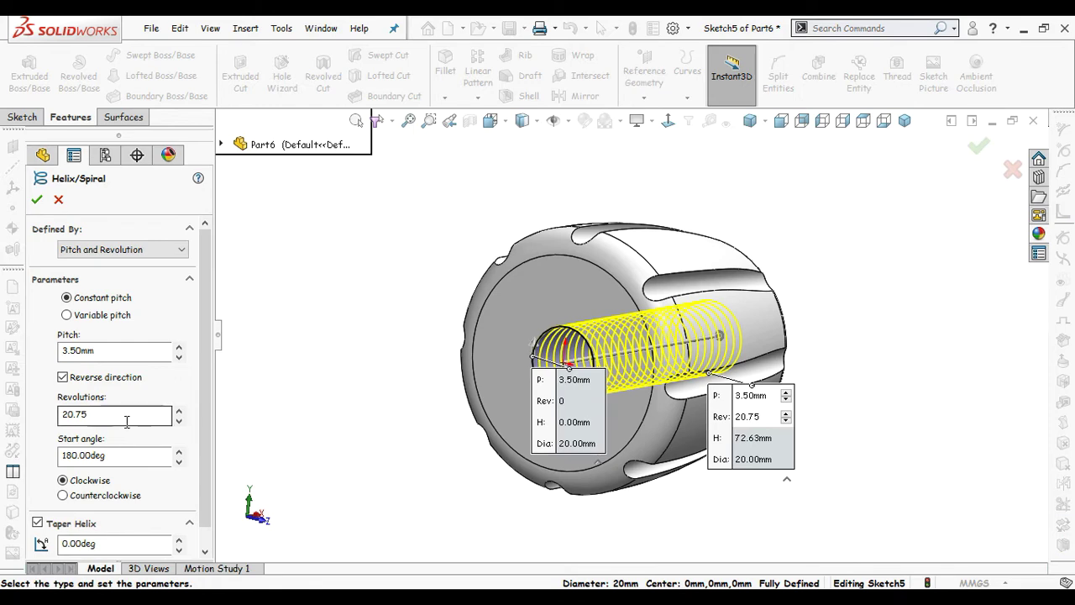
middle_drag(370, 417, 294, 403)
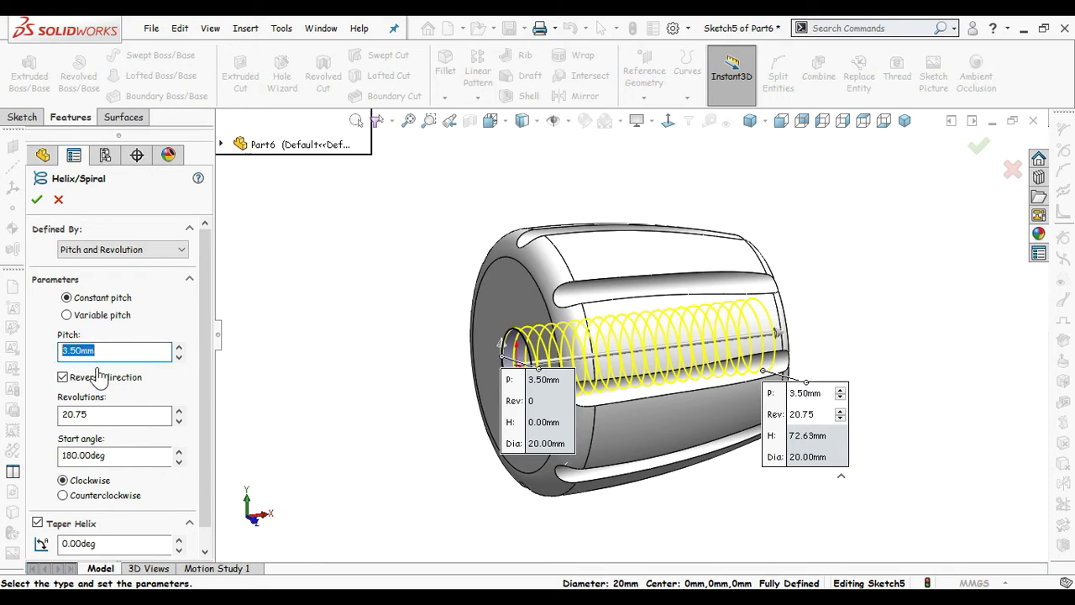
drag(202, 400, 210, 376)
click(37, 199)
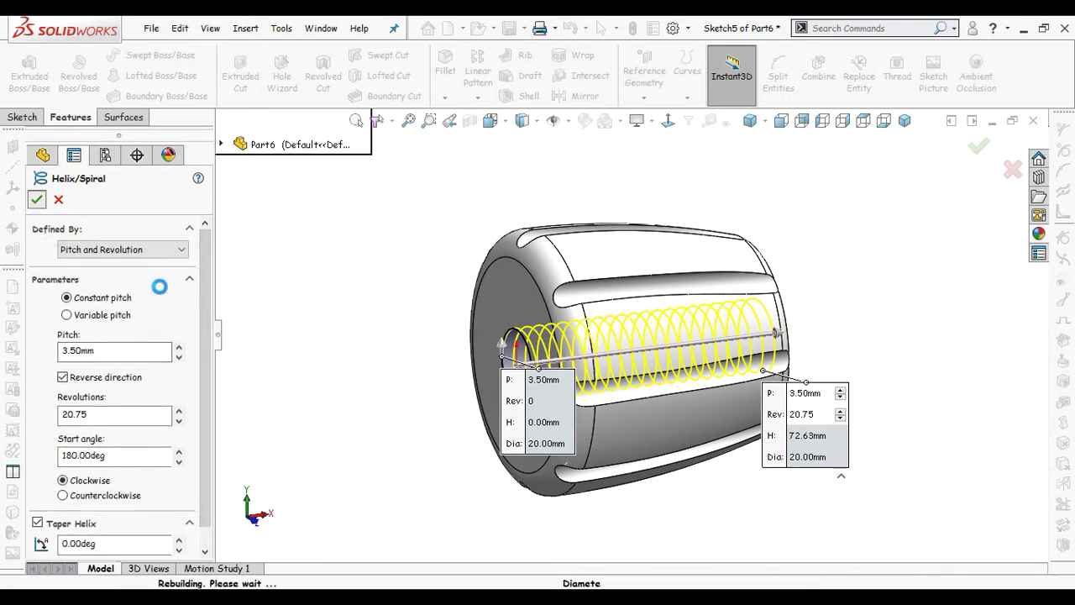
click(402, 383)
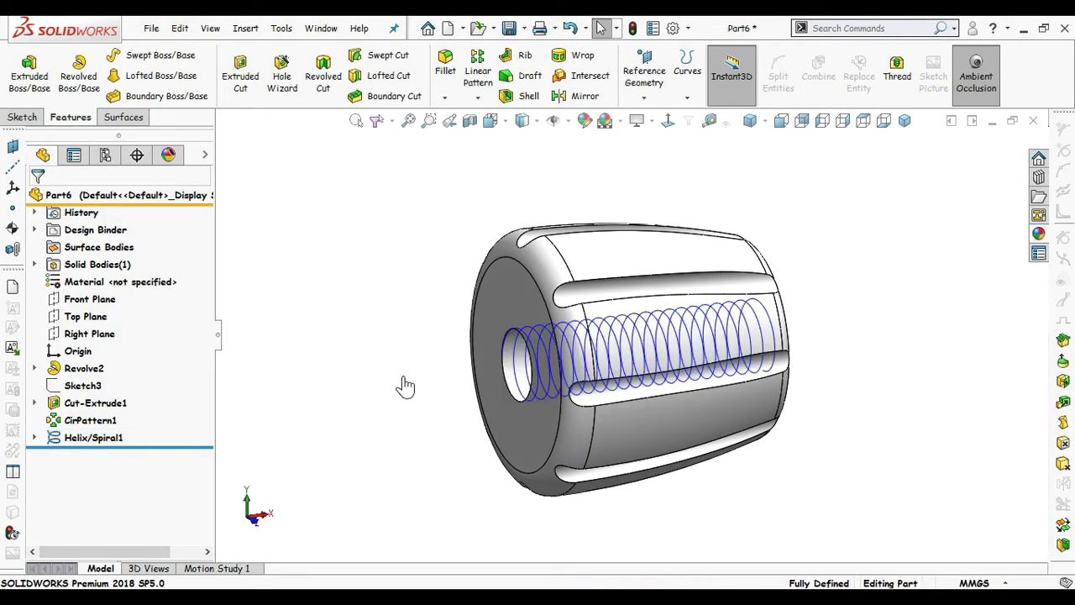
Step: Start a new sketch on the Front Plane and view it face-on
scroll(688, 387, down, 4)
scroll(676, 387, up, 5)
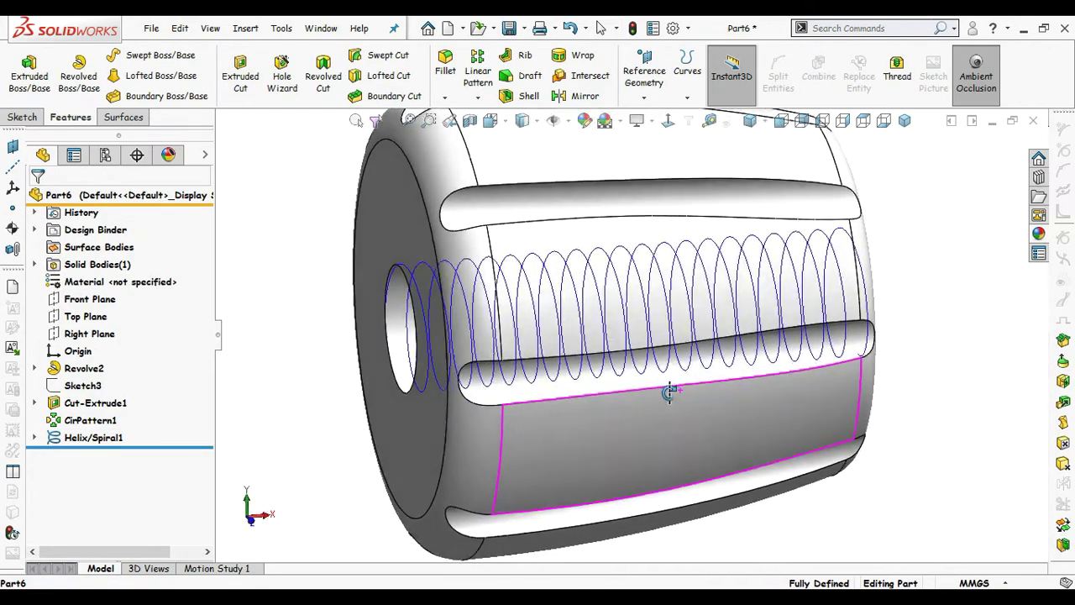
key(d)
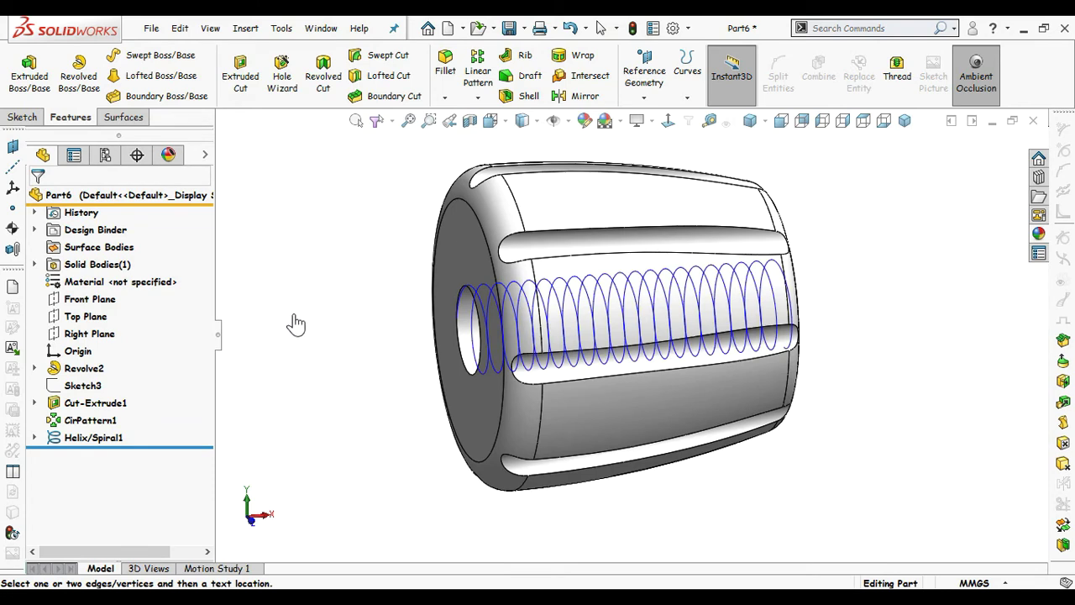
key(Escape)
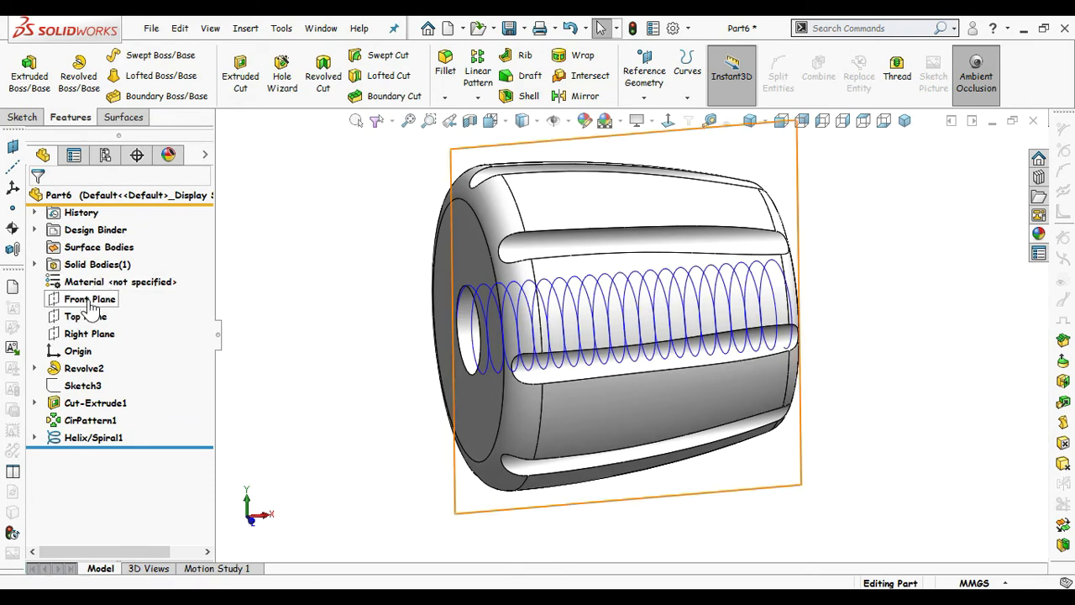
click(90, 299)
click(109, 274)
click(667, 122)
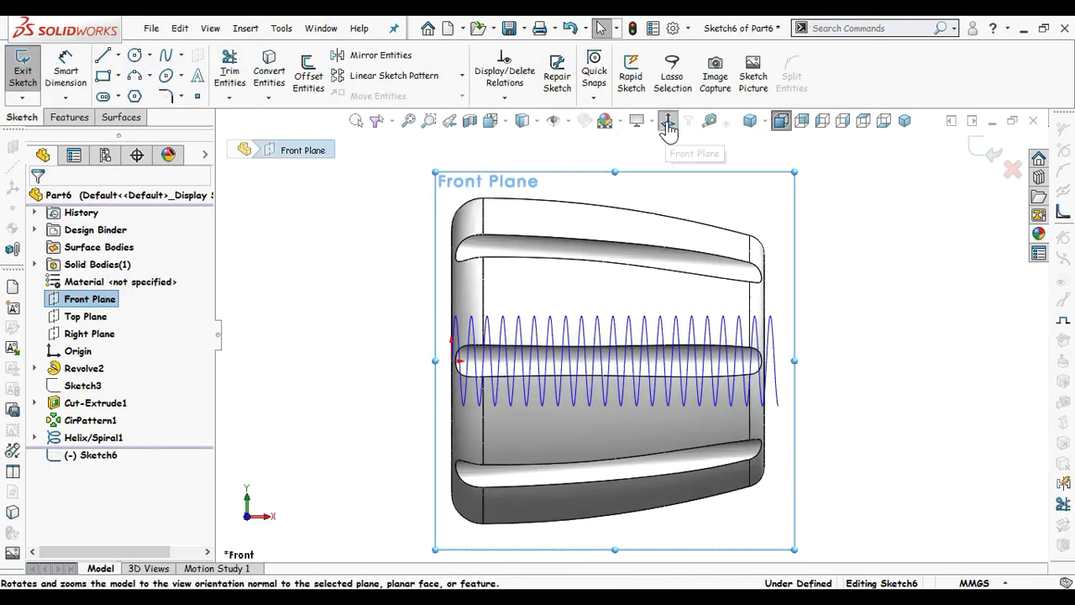
click(391, 303)
Step: Sketch a vertical construction line about 7.56 mm long just above the helix's first turn
scroll(491, 298, down, 2)
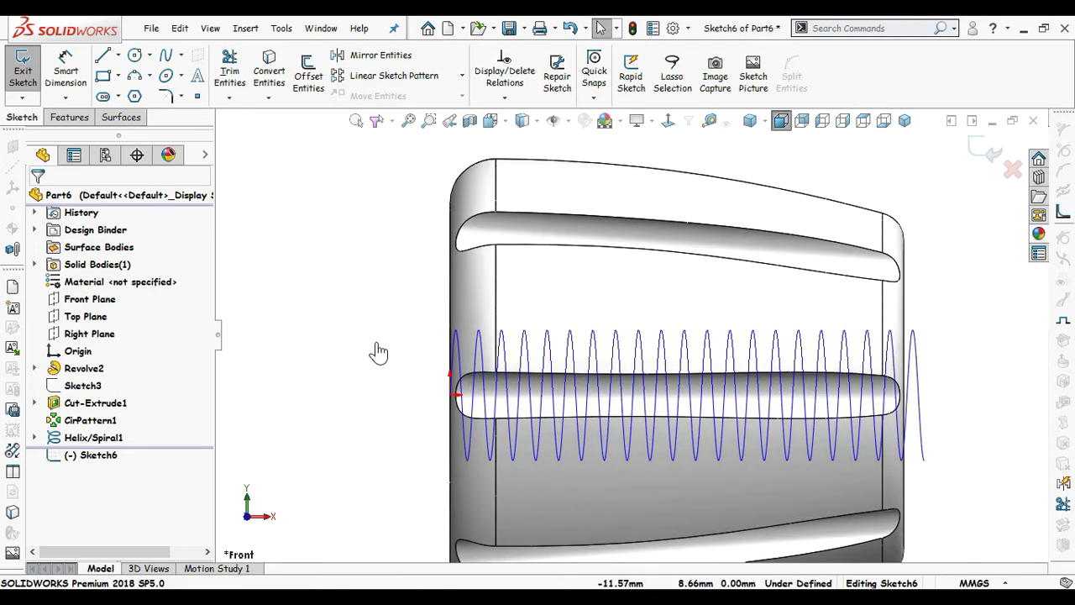
scroll(441, 350, down, 2)
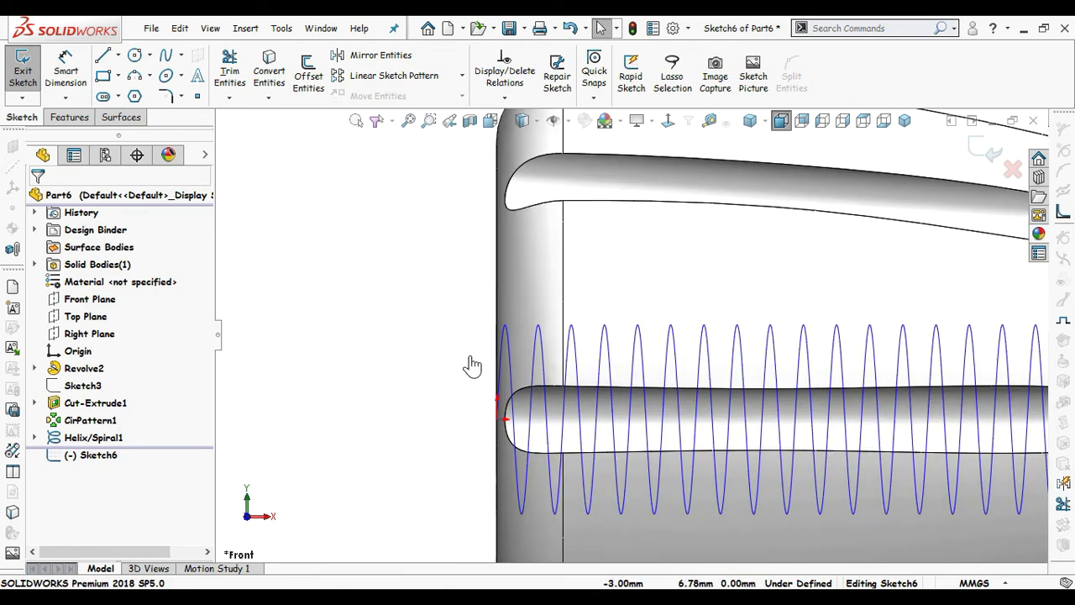
key(s)
click(507, 389)
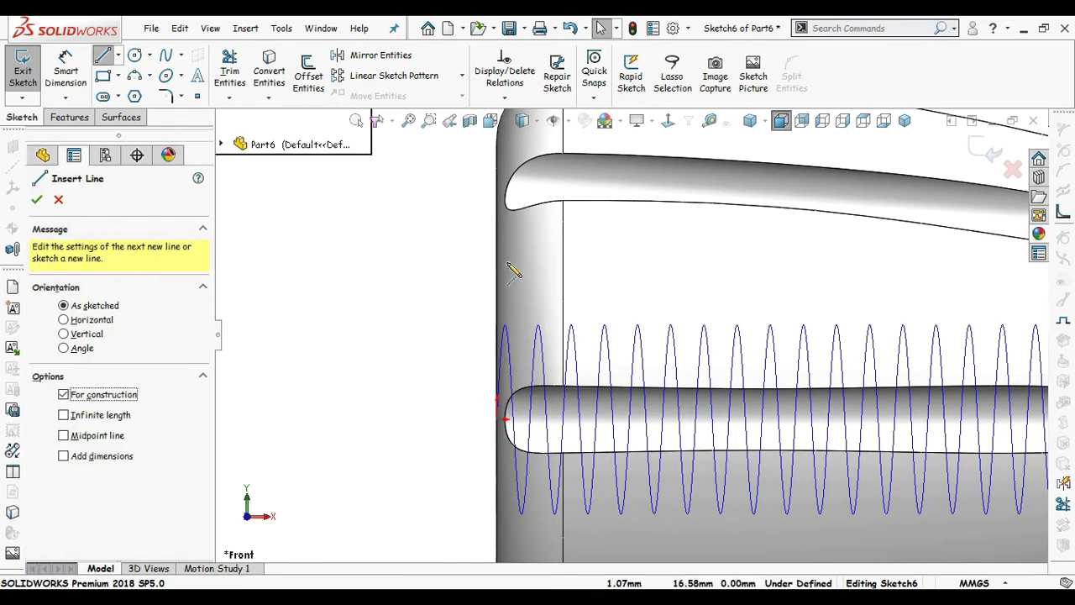
click(509, 239)
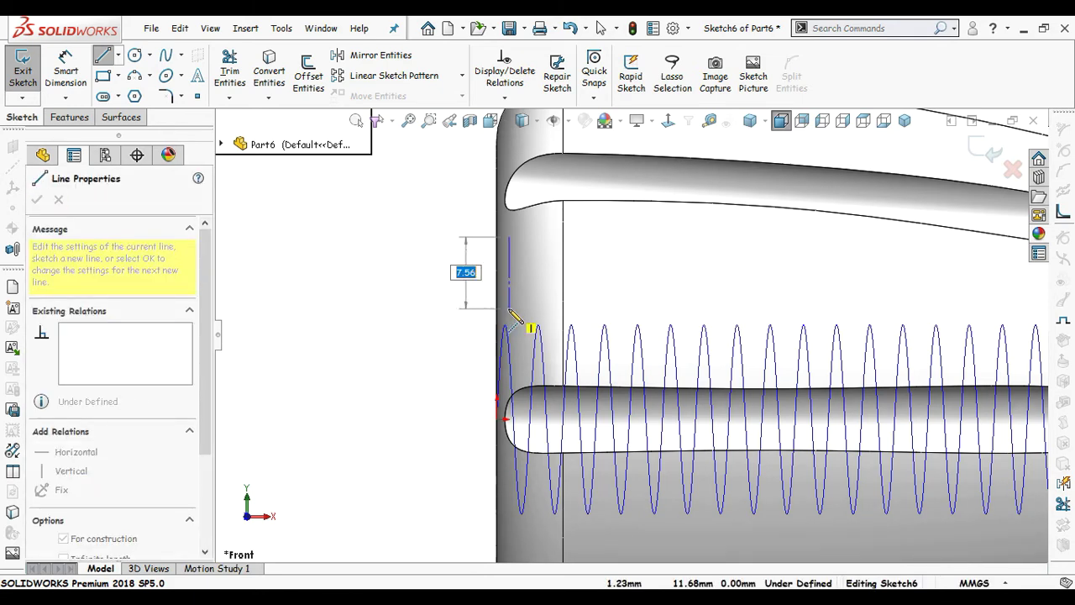
click(509, 309)
key(Escape)
key(Escape)
Step: Attach the construction line's lower endpoint to the crest of the helix's first turn with a Pierce relation
scroll(525, 311, down, 3)
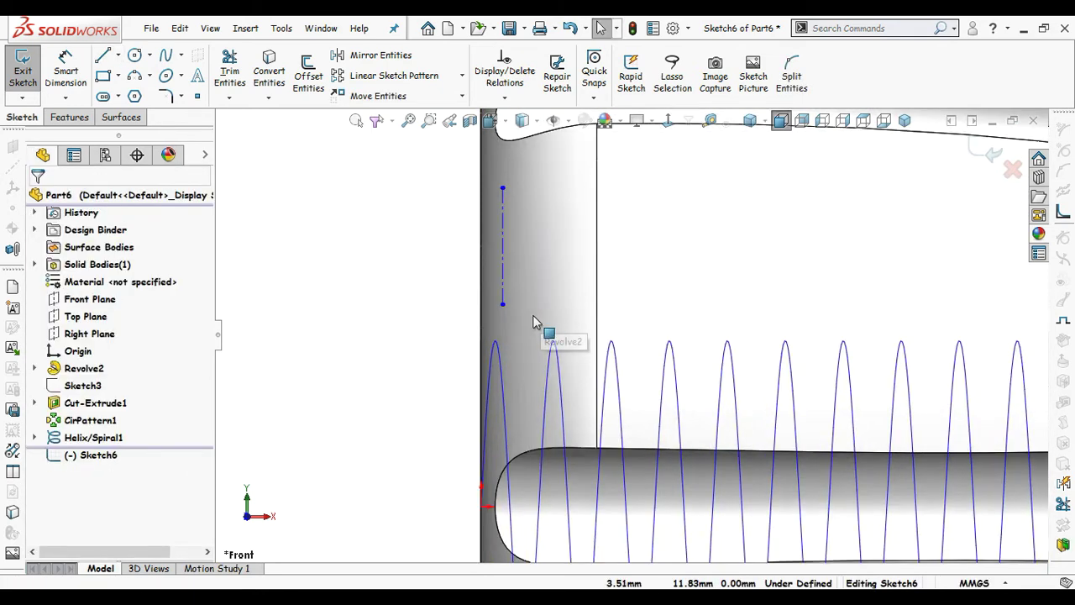
click(501, 307)
ctrl+click(501, 363)
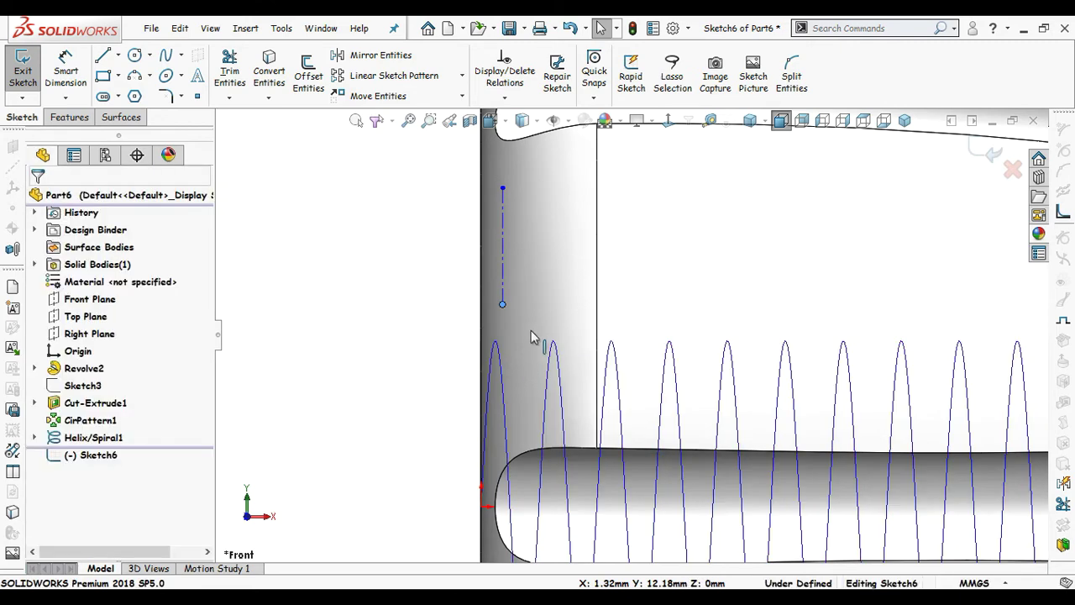
click(571, 269)
click(406, 341)
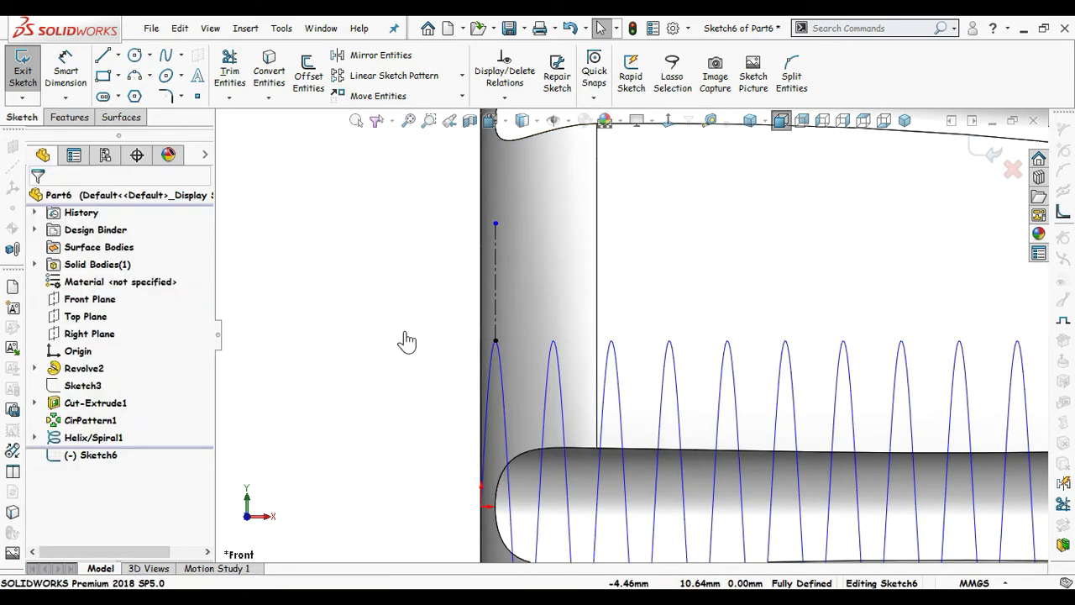
Step: Sketch a closed trapezoid with a base about 5.05 mm wide across the construction line, just above the helix's first turn
key(s)
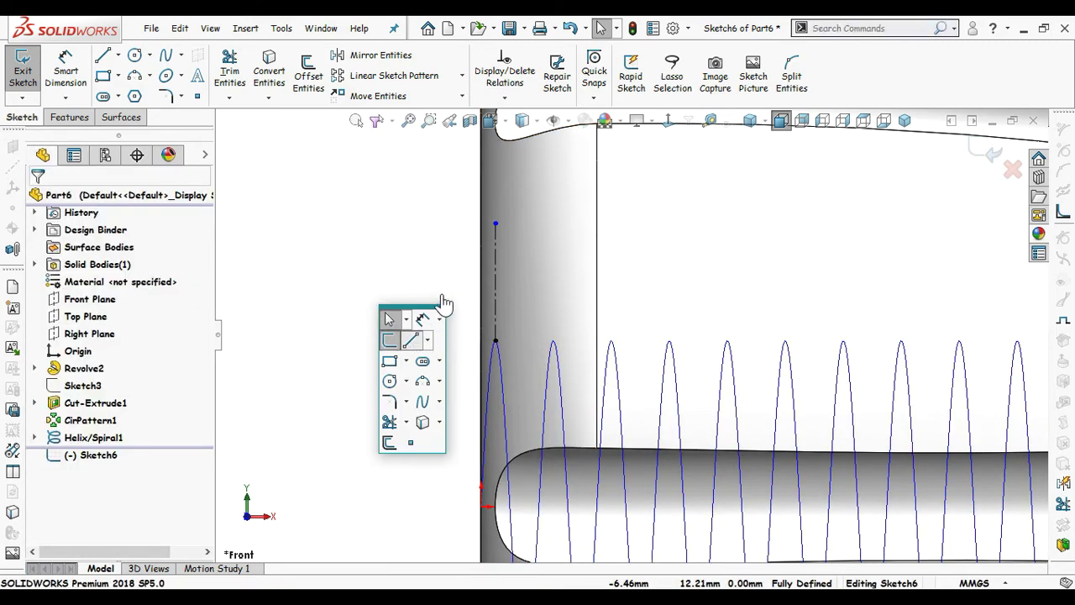
key(l)
key(ctrl+b)
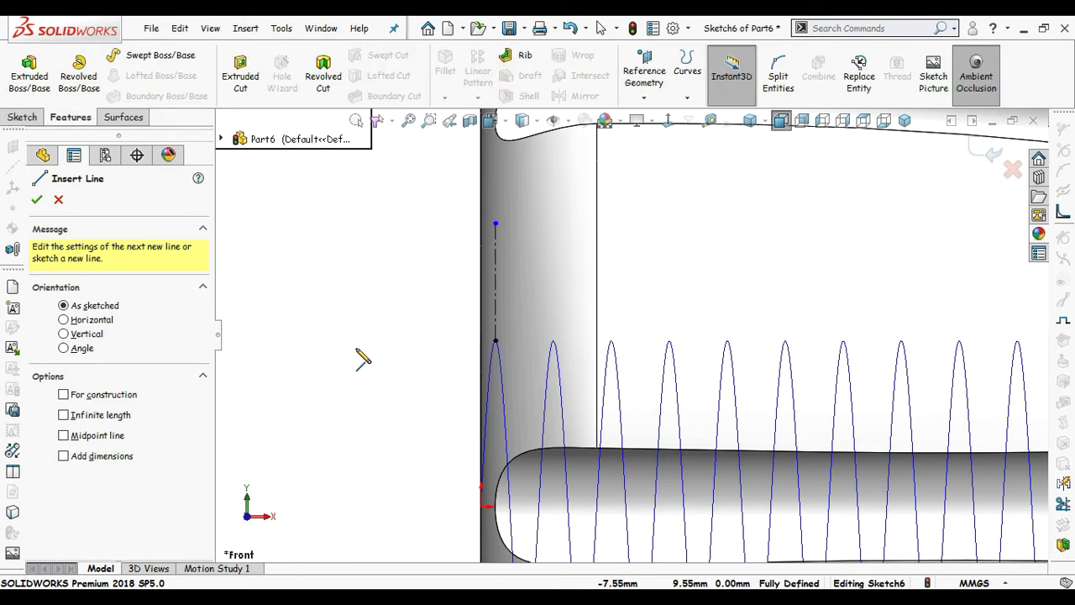
scroll(491, 340, down, 1)
click(463, 258)
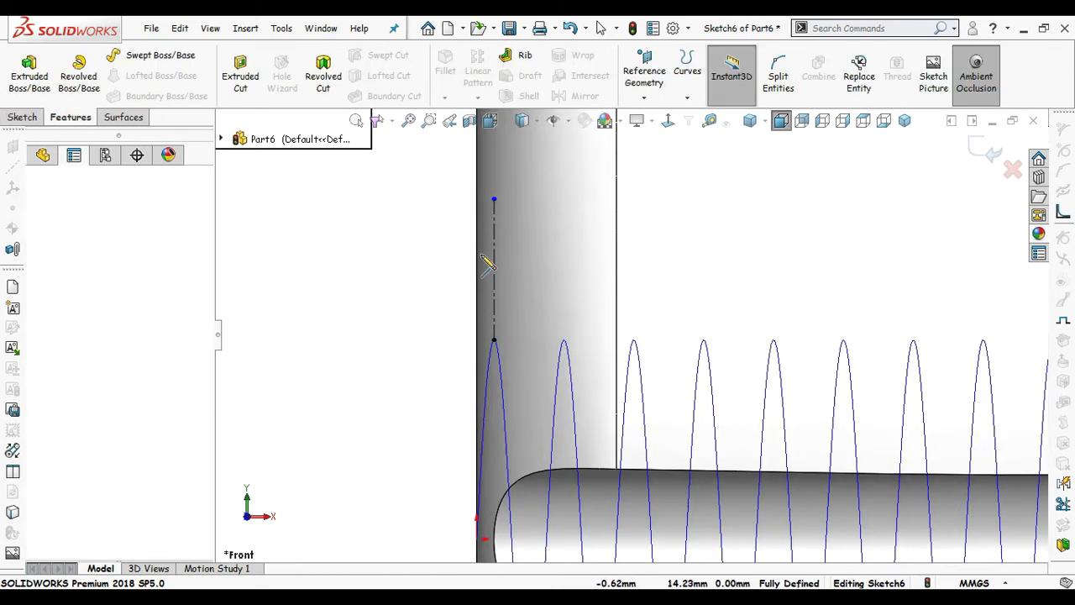
click(516, 257)
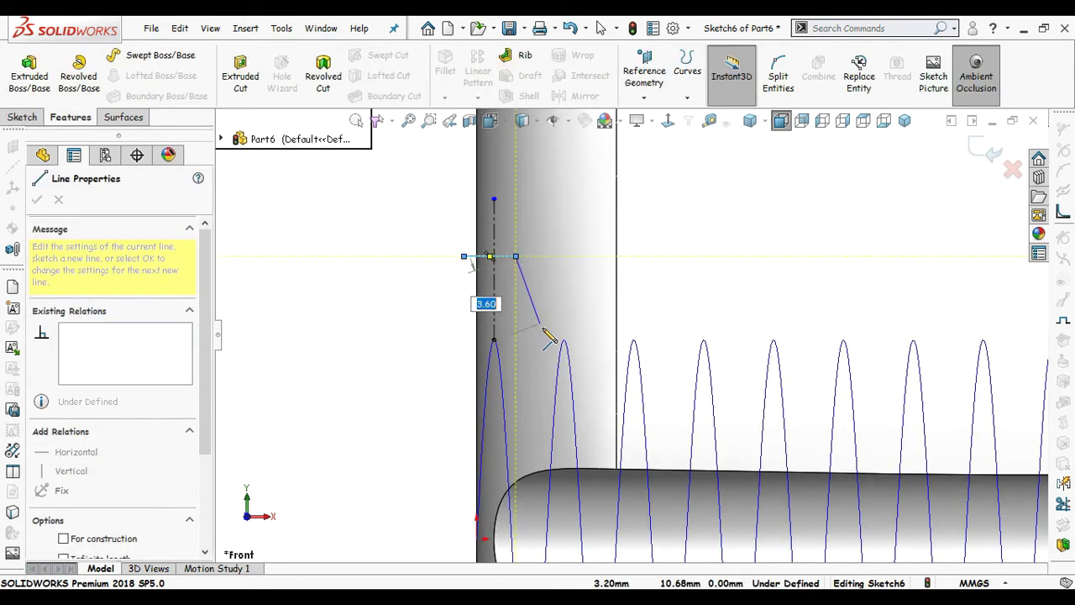
click(543, 328)
click(441, 328)
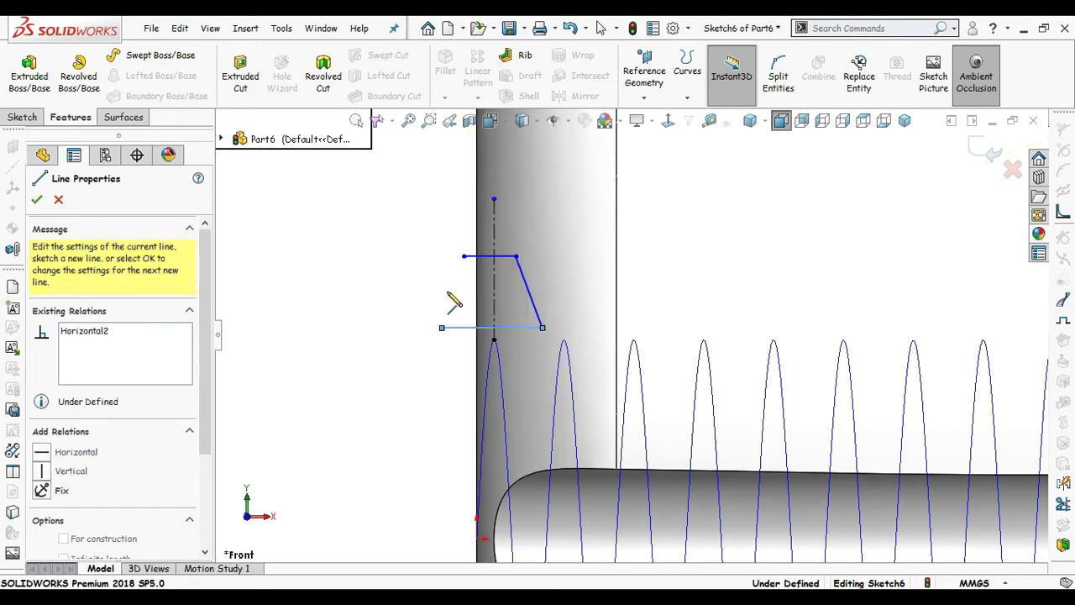
click(463, 257)
key(Escape)
Step: Add a Midpoint relation between the trapezoid's base and the construction line's lower endpoint
scroll(470, 378, down, 2)
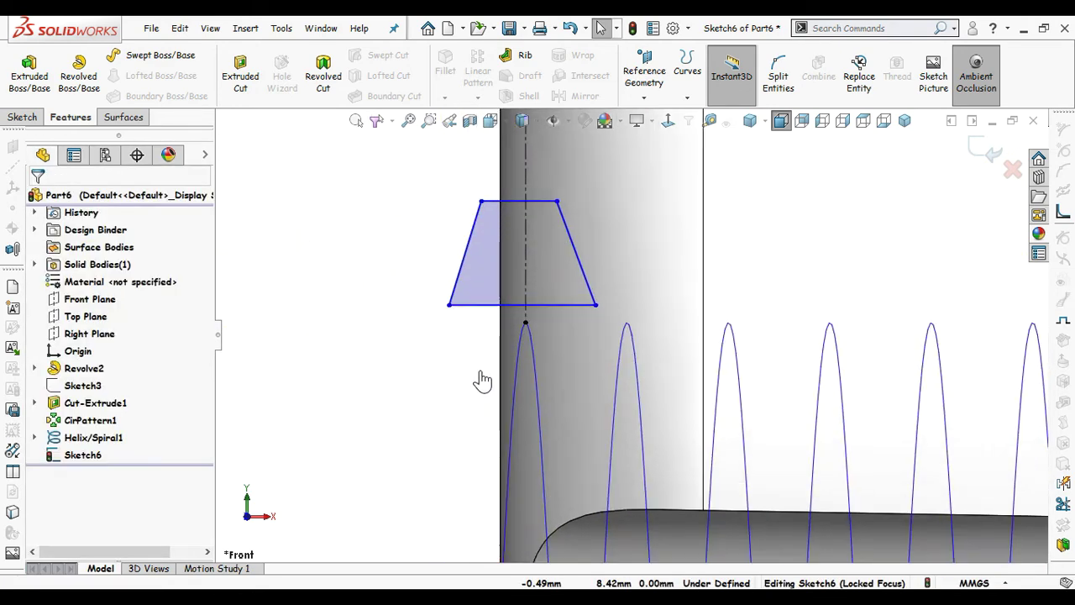
click(526, 326)
ctrl+click(570, 305)
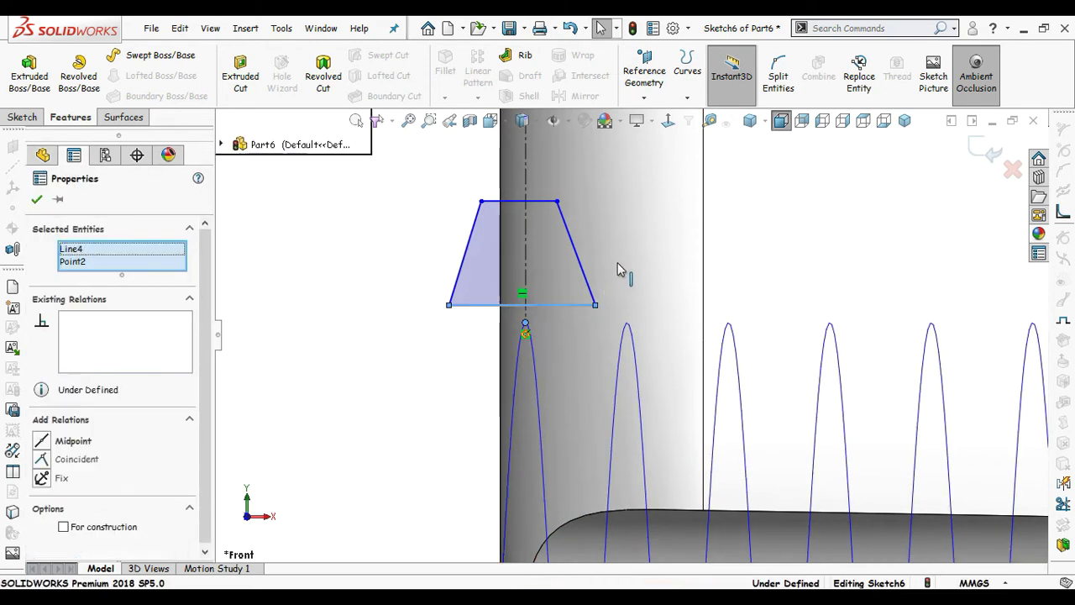
click(621, 211)
click(327, 237)
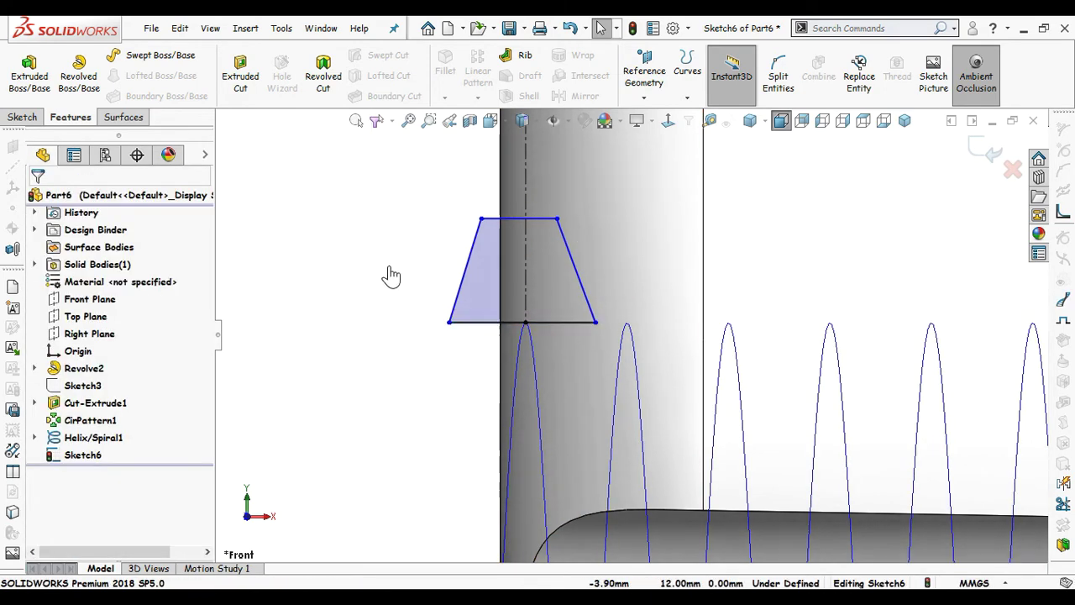
Step: Dimension the width of the trapezoid's base
scroll(391, 277, up, 1)
right_drag(407, 404, 409, 309)
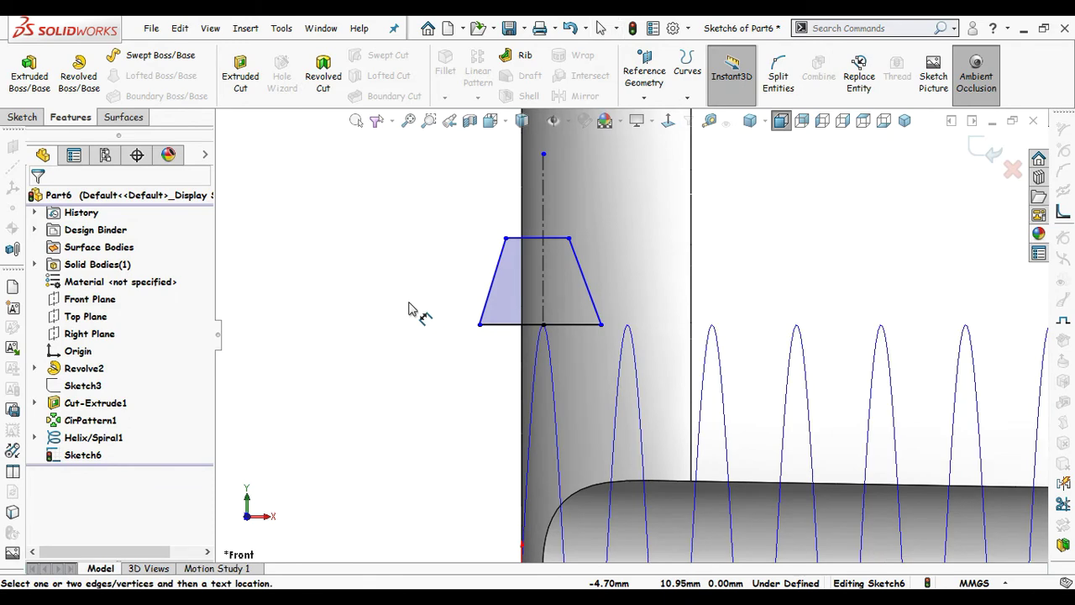
click(508, 327)
click(412, 354)
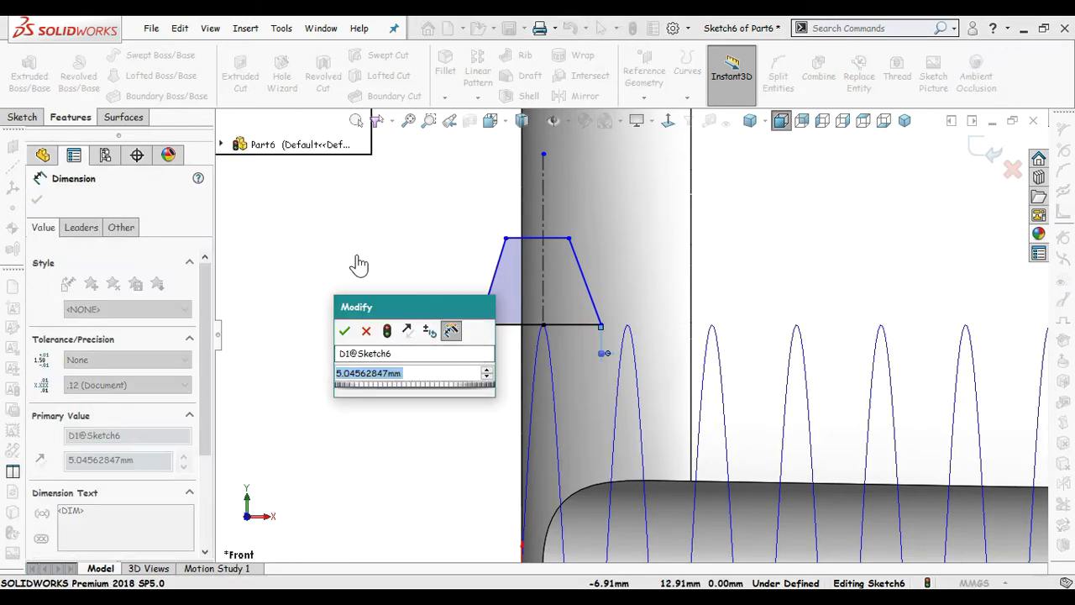
Step: Try to set the trapezoid's base width to 2.56 mm and undo the change
text(2.56)
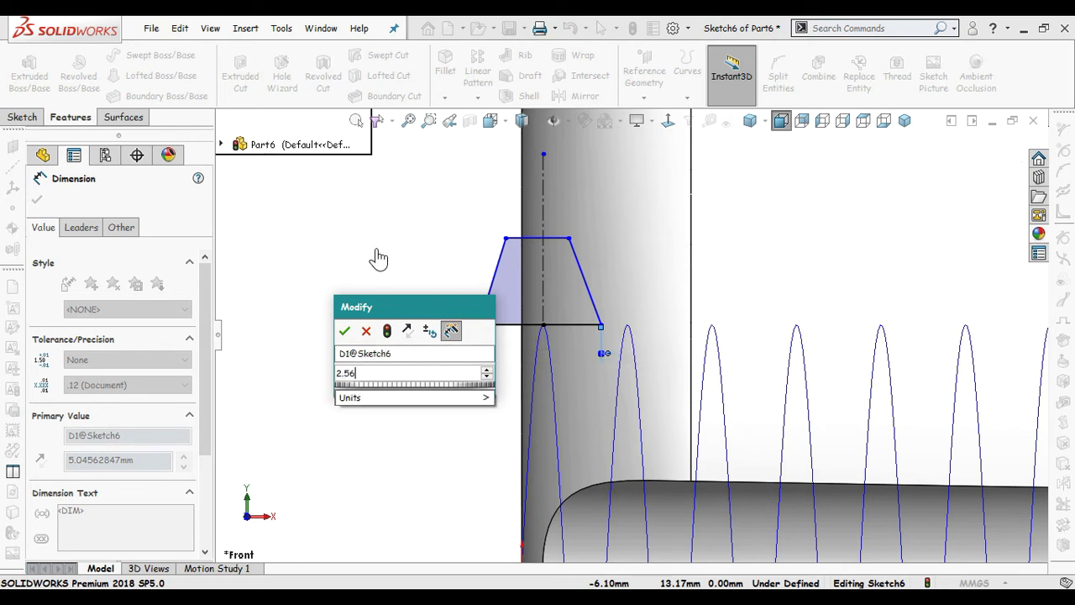
key(Return)
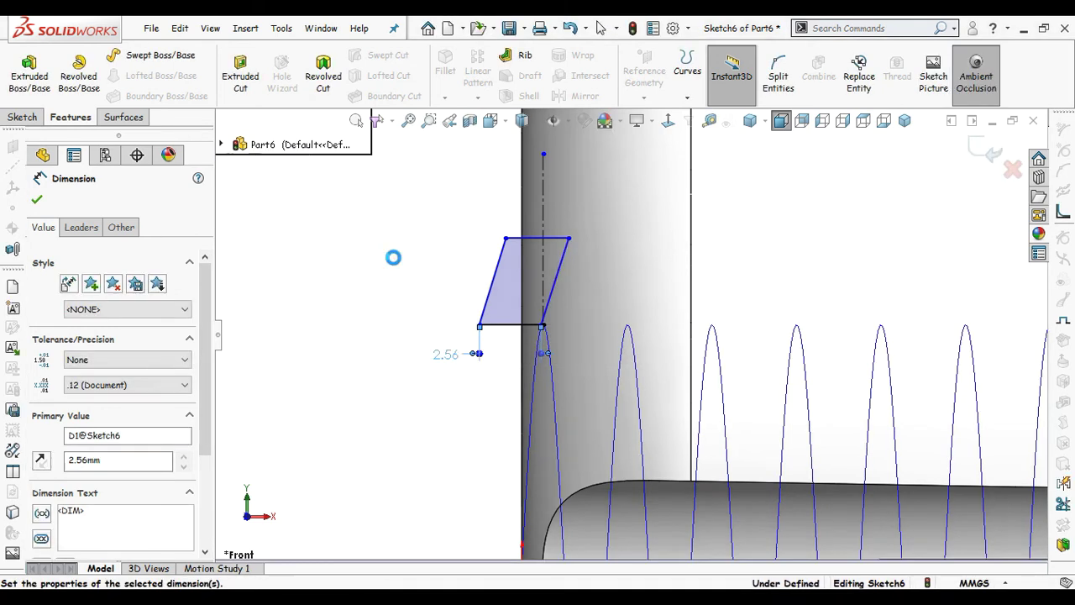
key(Escape)
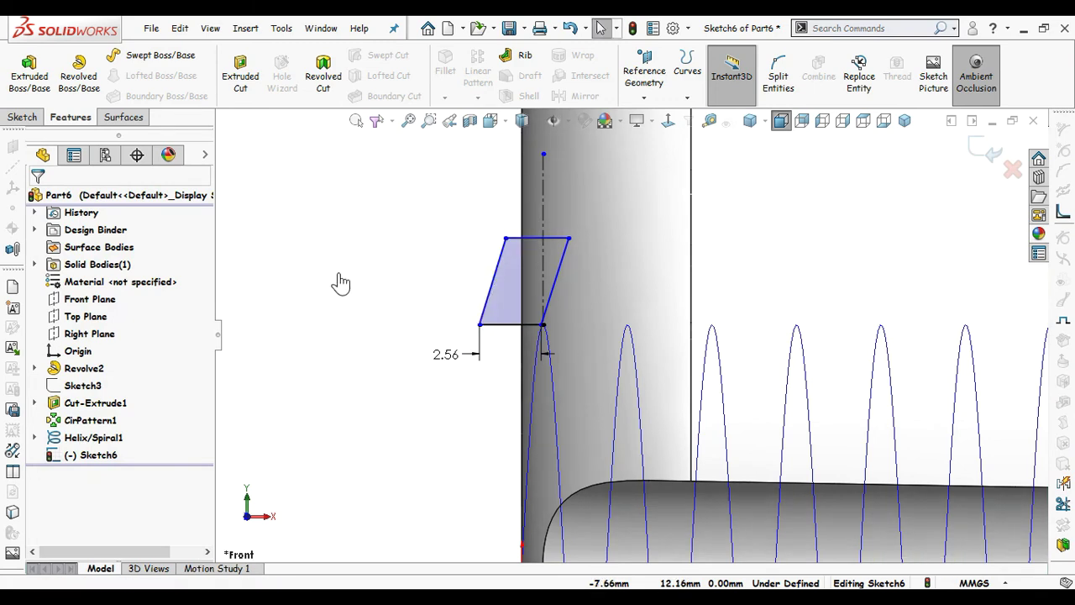
key(ctrl+z)
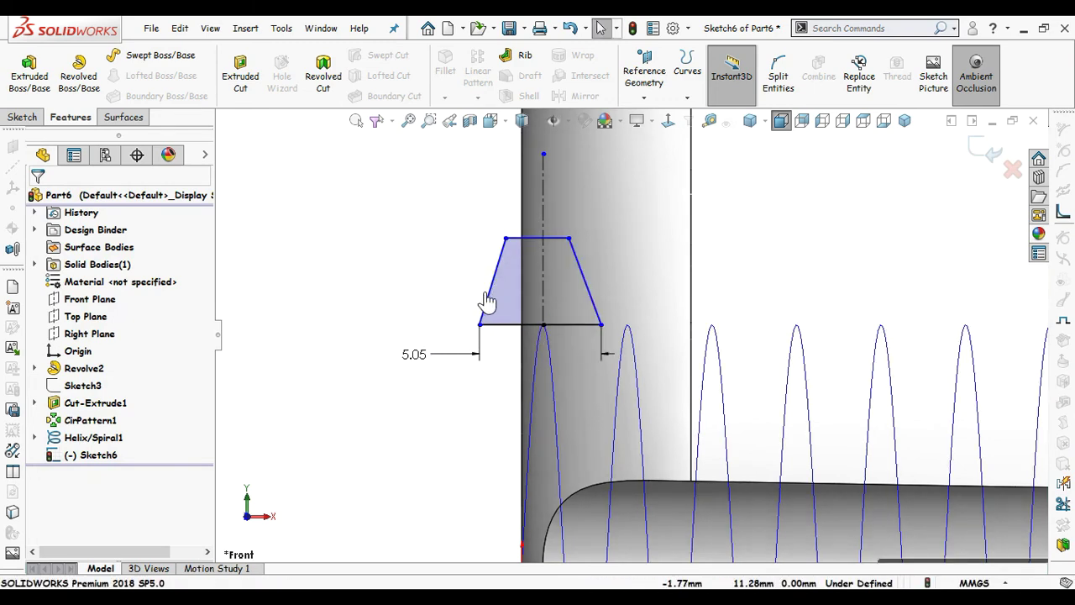
Step: Make the trapezoid's two slanted sides symmetric about the vertical construction line
click(519, 297)
click(544, 273)
ctrl+click(584, 288)
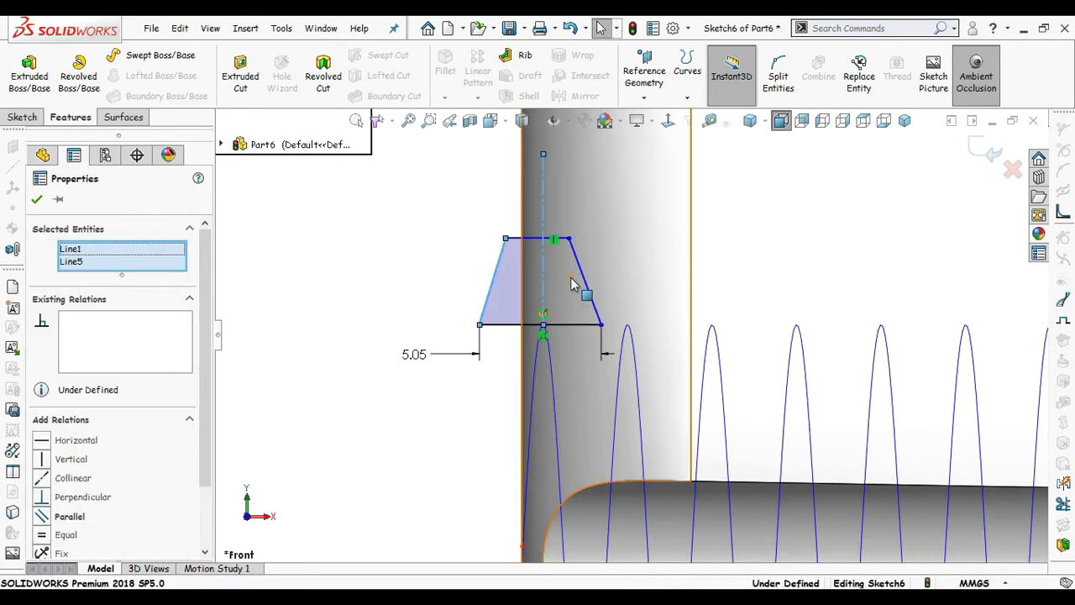
ctrl+click(587, 294)
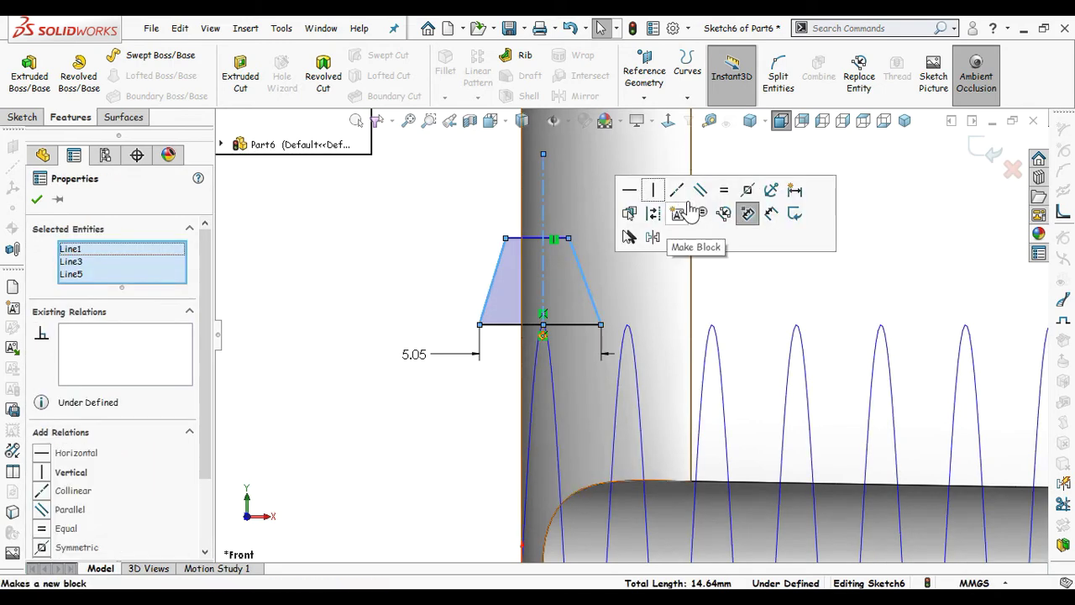
click(748, 193)
key(Escape)
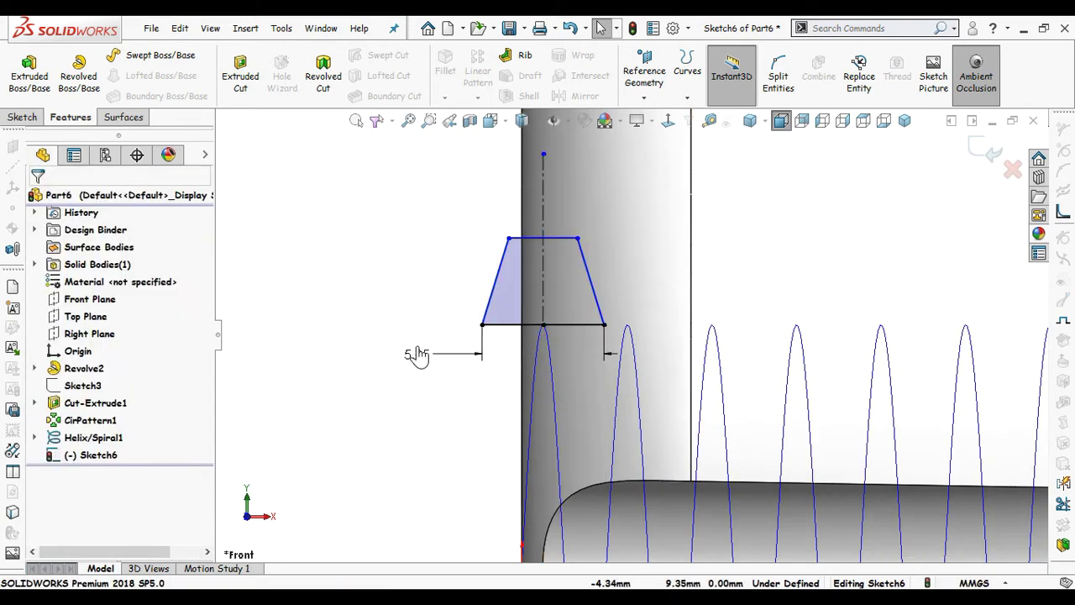
Step: Set the symmetric trapezoid's base width to 2.56 mm
text(2.5)
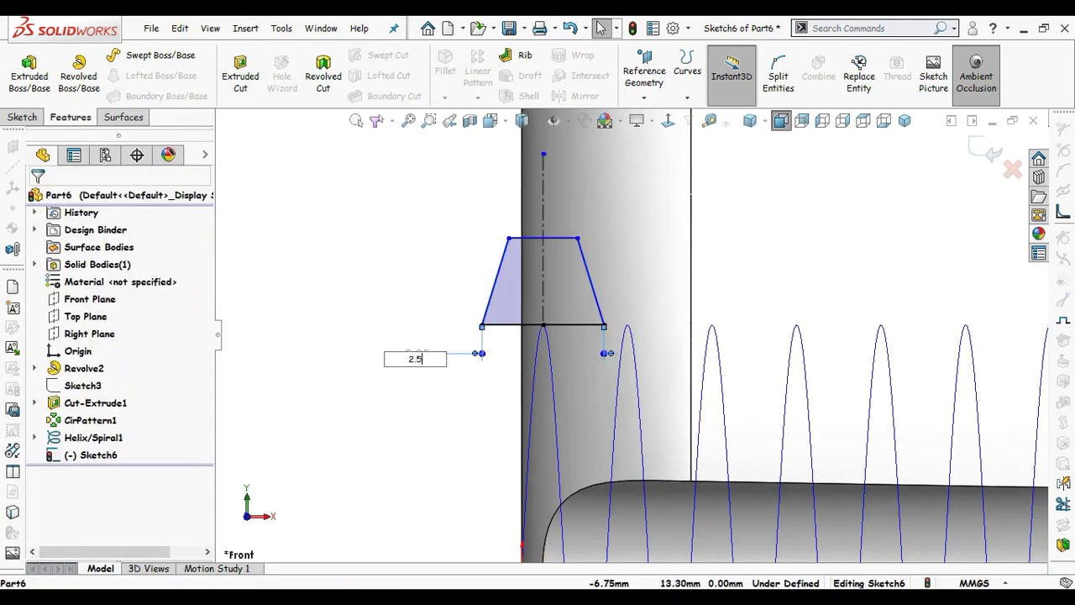
text(6)
key(Return)
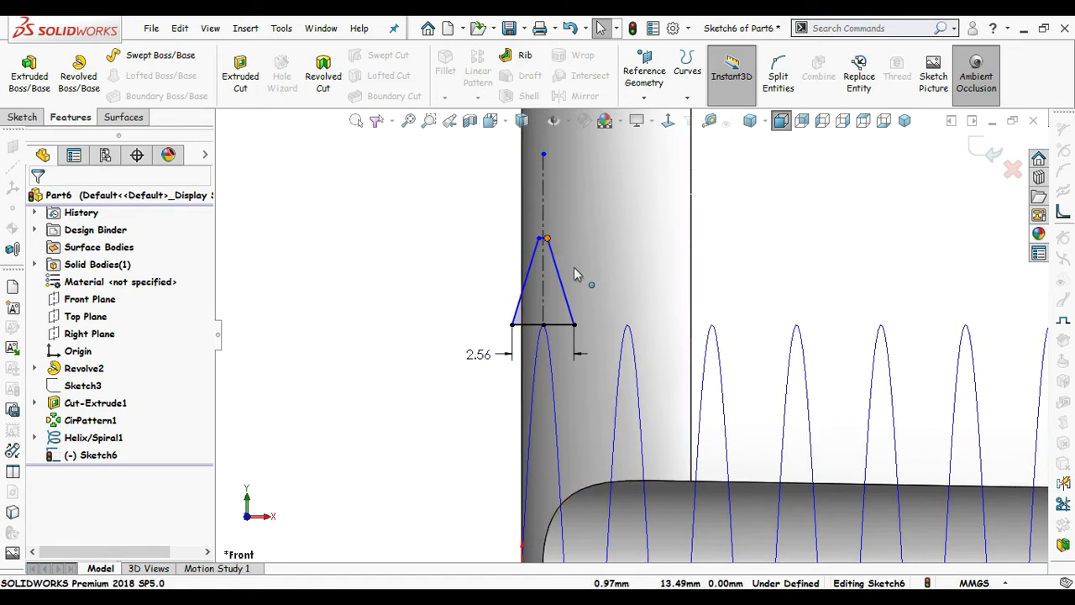
Step: Dimension the trapezoid's short top edge to 1.13 mm
scroll(563, 265, down, 5)
click(511, 194)
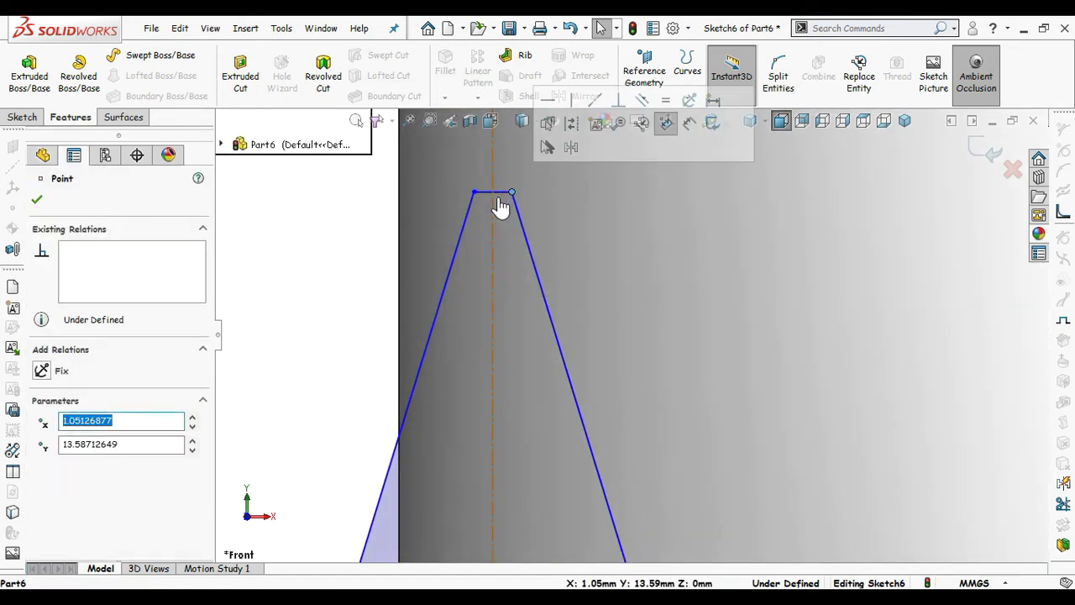
right_drag(324, 304, 289, 225)
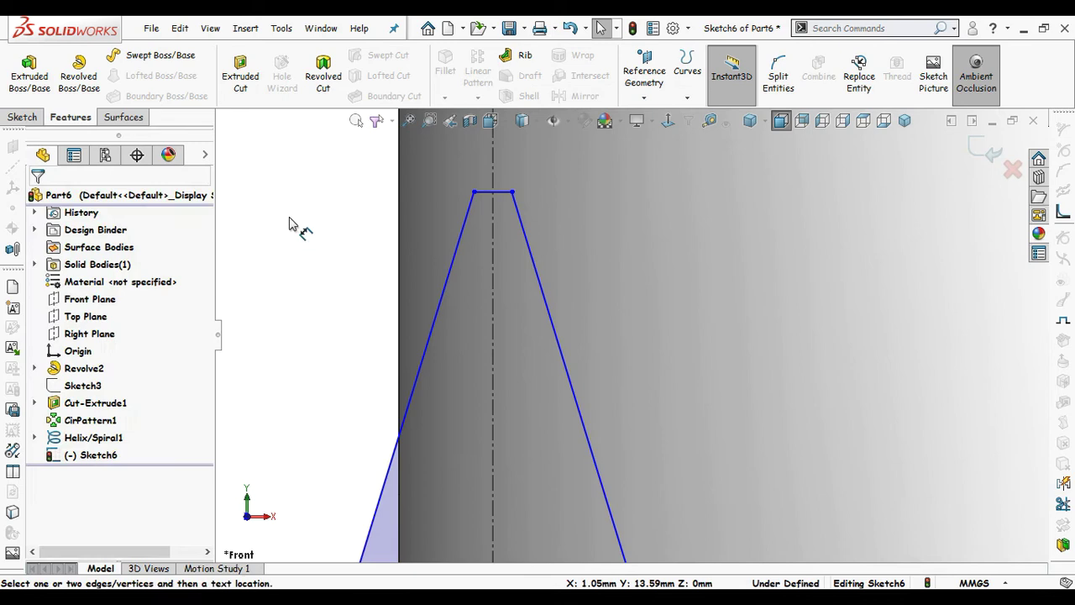
click(485, 201)
click(594, 191)
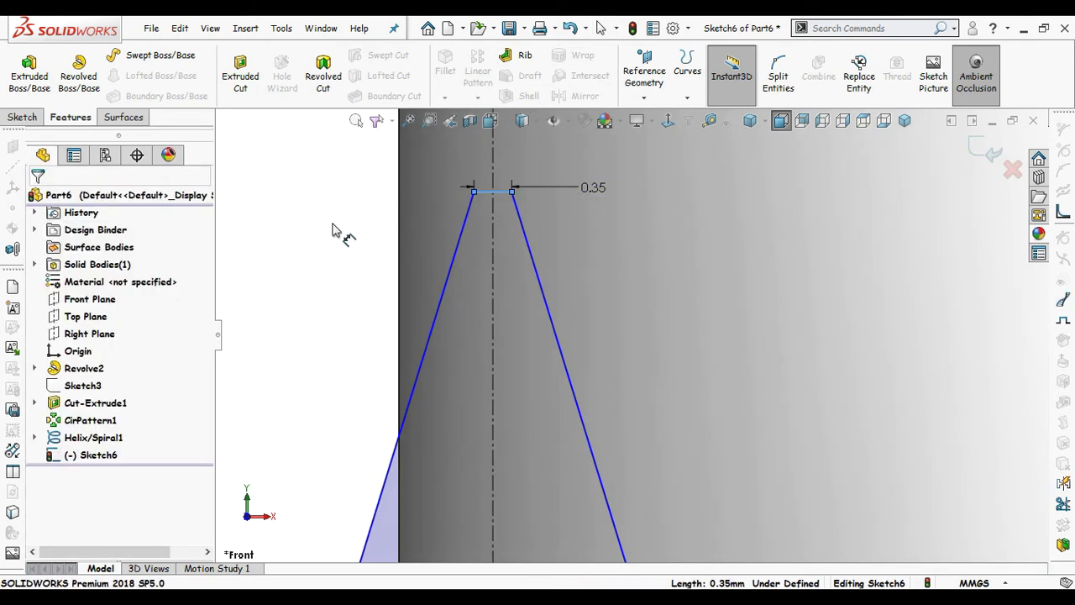
text(1.10)
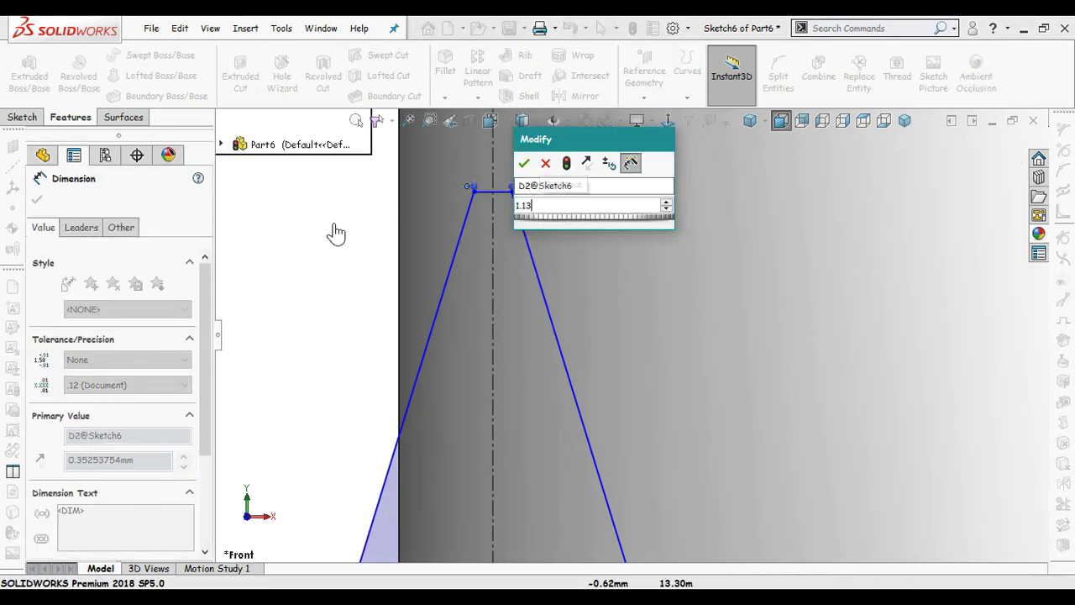
key(Return)
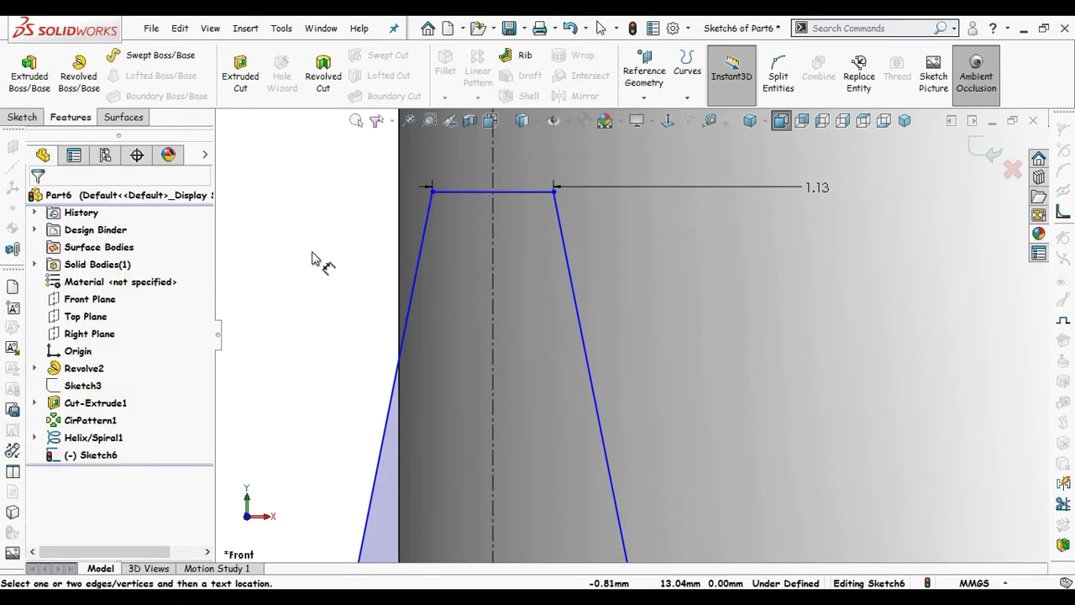
Step: Dimension the vertical distance from the origin to the trapezoid's top edge as 12.92 mm
scroll(316, 259, up, 3)
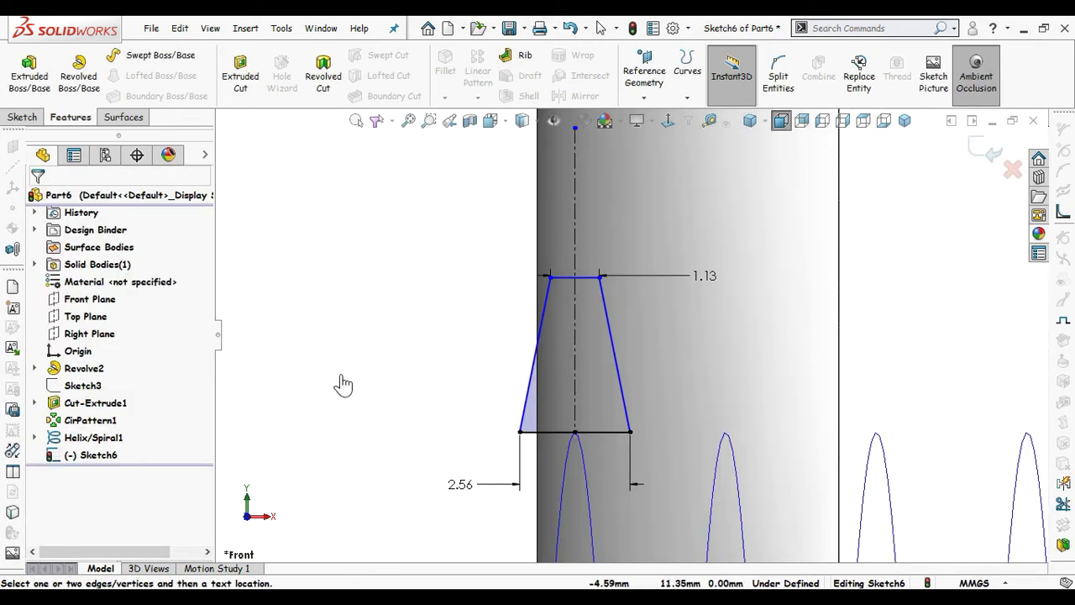
scroll(550, 363, up, 3)
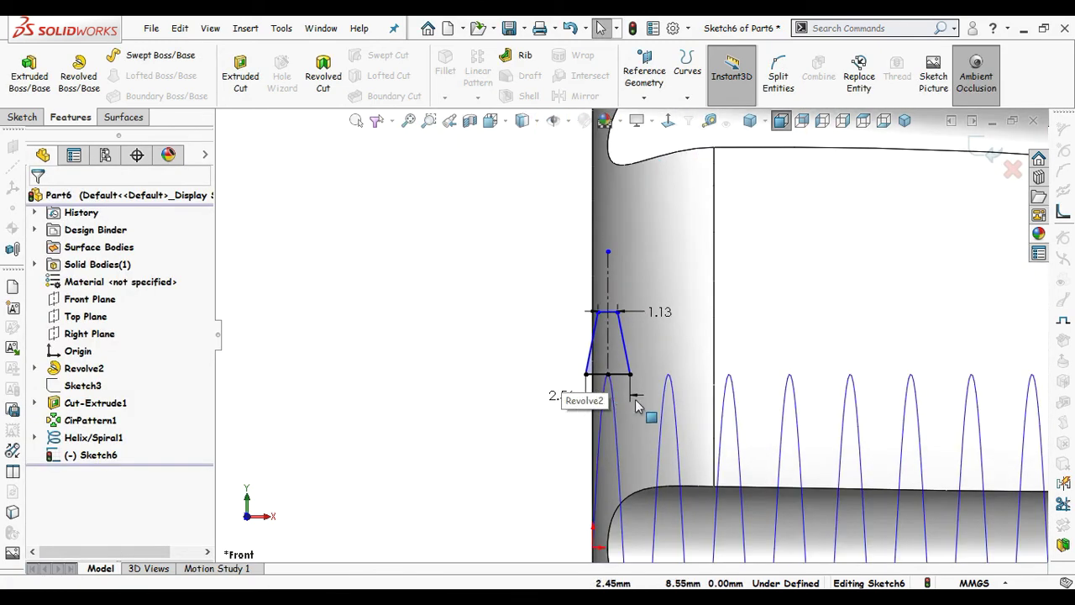
click(594, 551)
scroll(593, 315, down, 3)
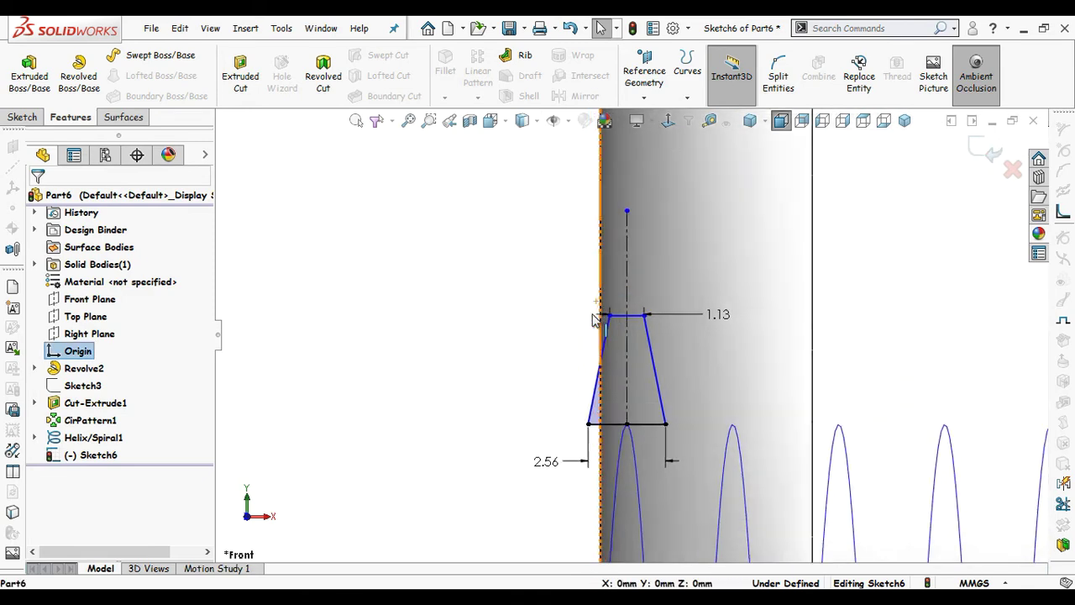
click(630, 320)
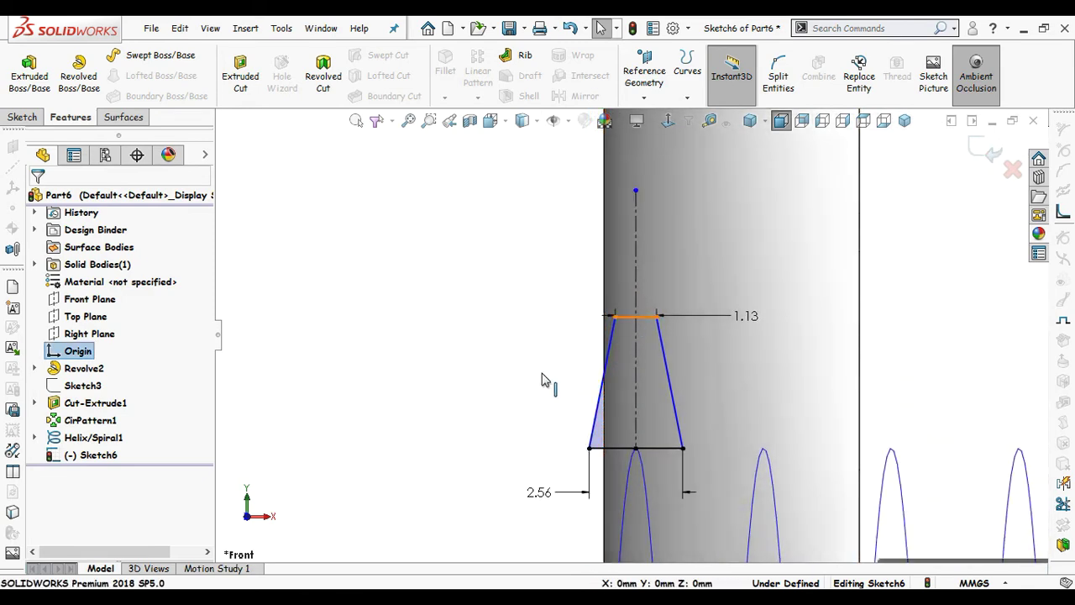
right_drag(419, 459, 417, 306)
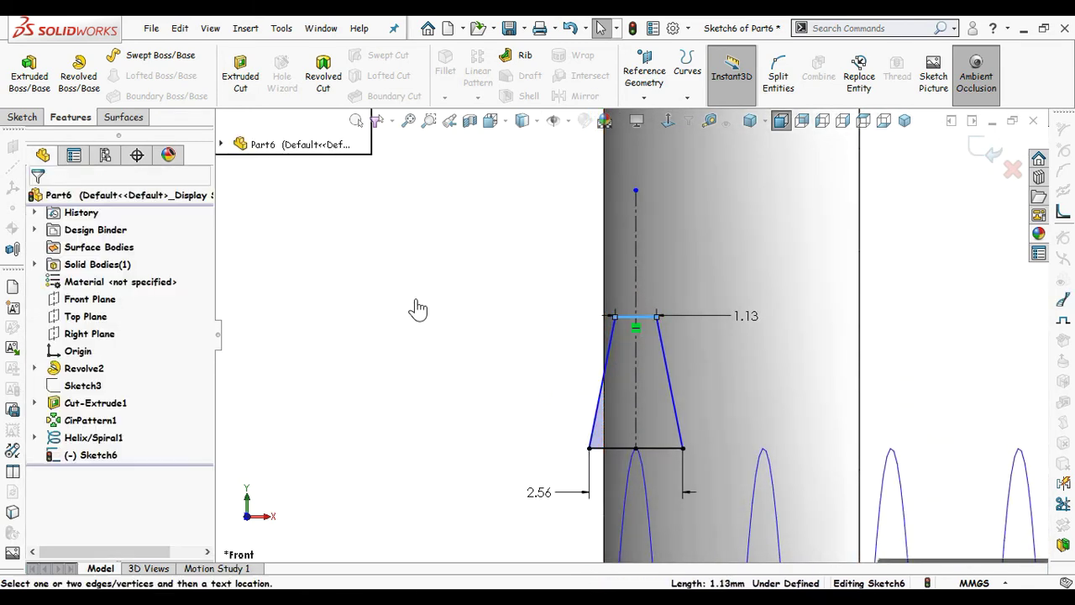
click(636, 326)
scroll(635, 327, up, 5)
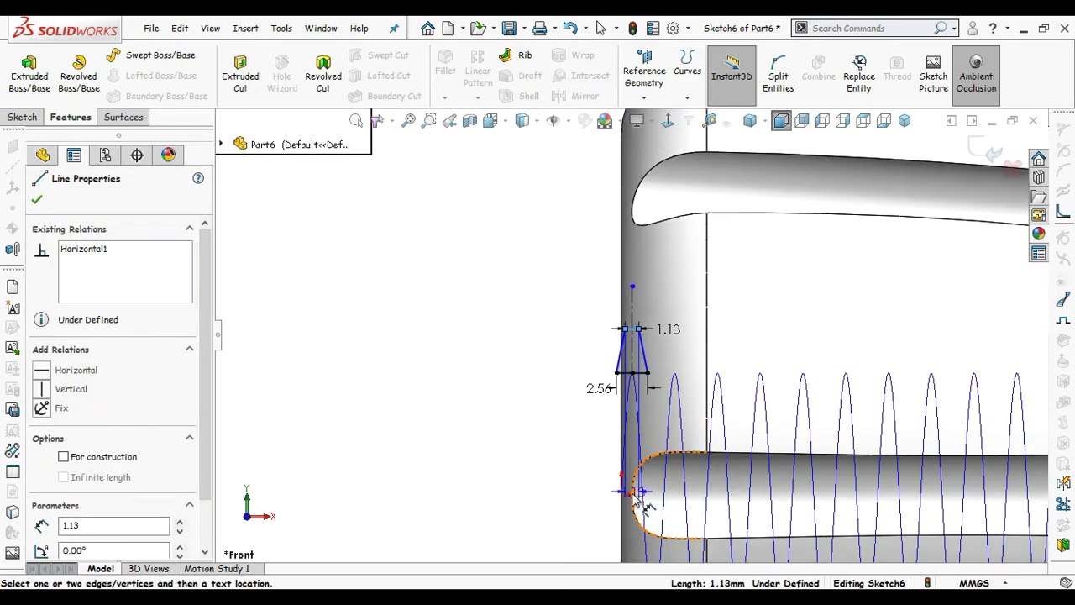
click(623, 495)
click(536, 386)
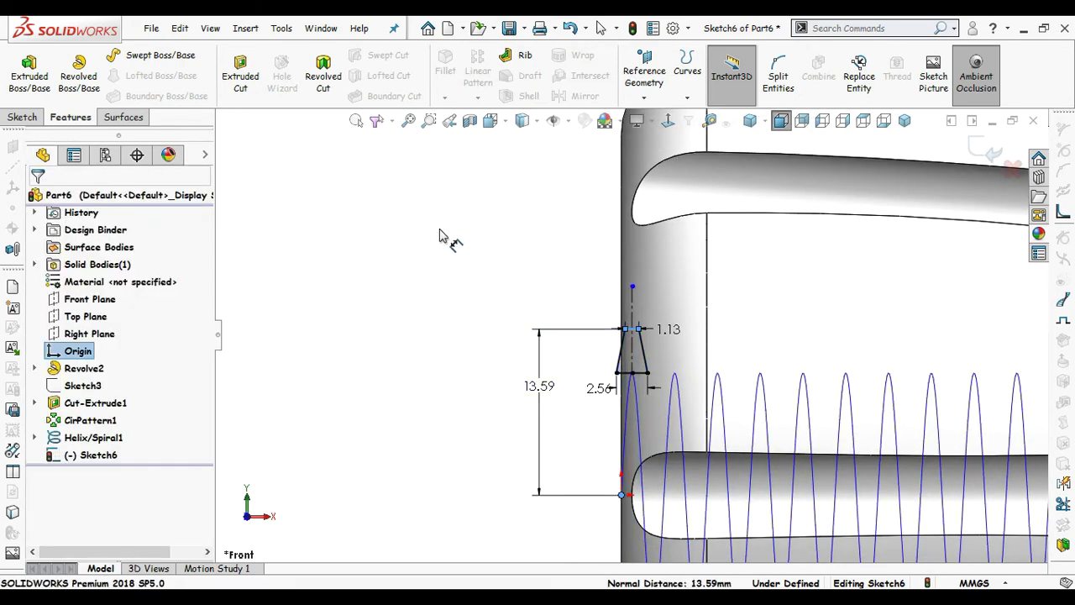
text(12.9)
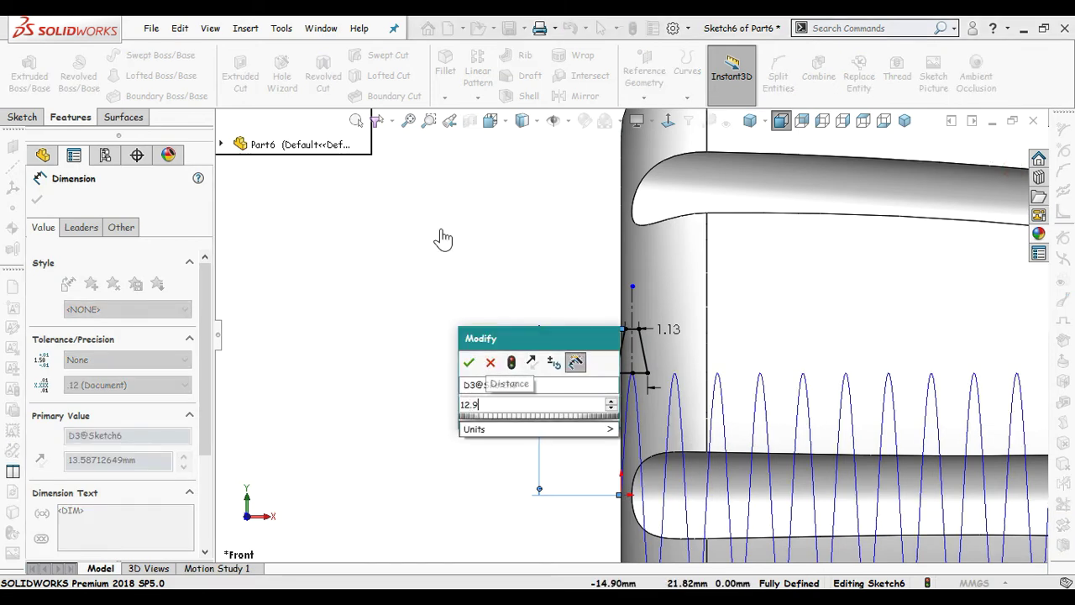
text(2)
key(Return)
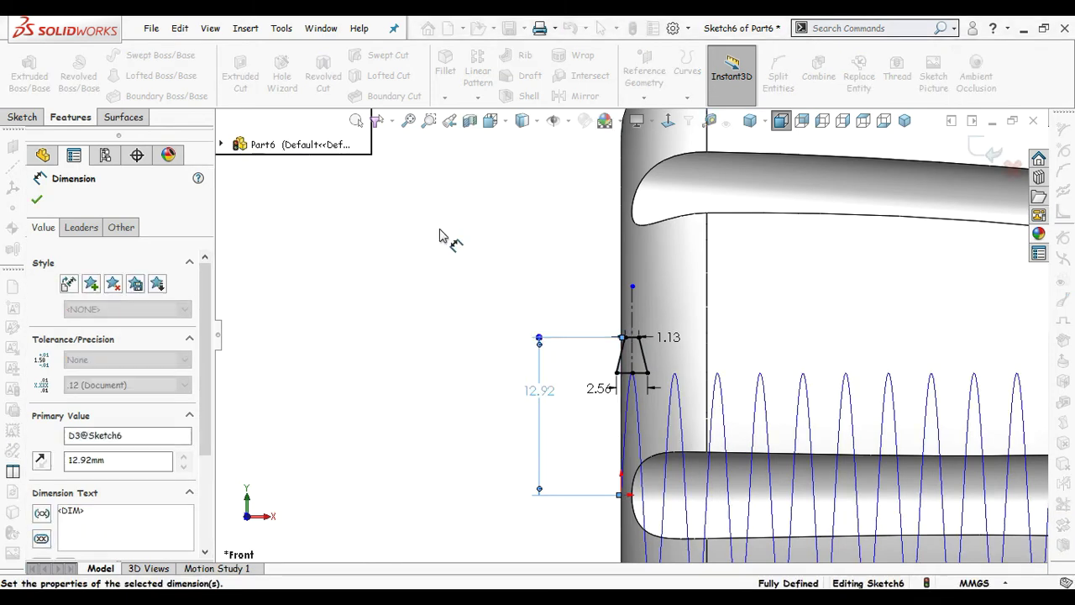
click(459, 263)
key(Escape)
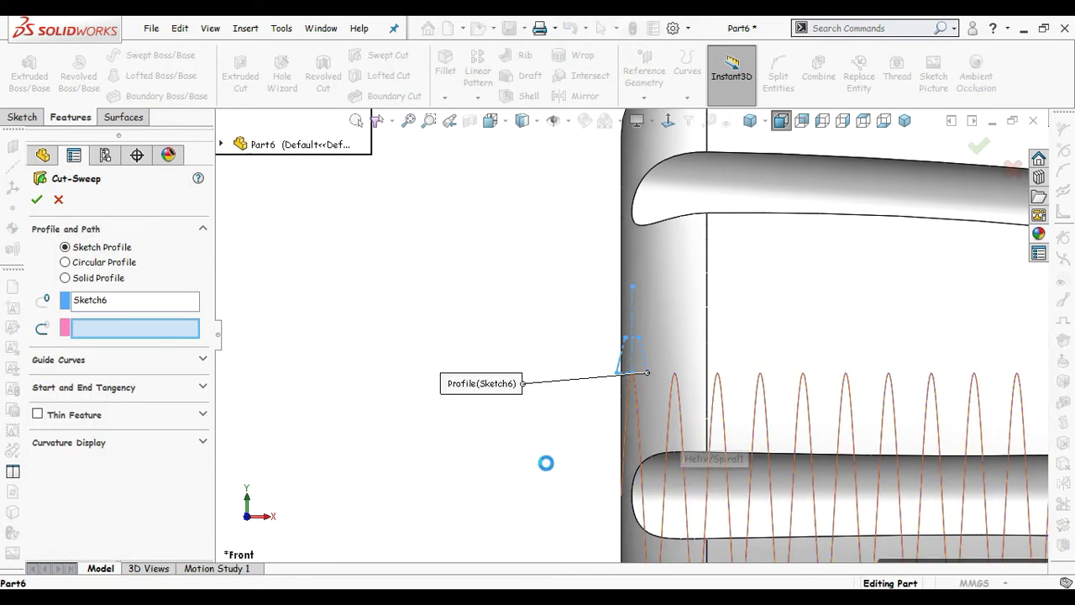
Step: Cut the internal thread by sweeping the trapezoidal sketch profile along the helix through the knob's bore
click(538, 467)
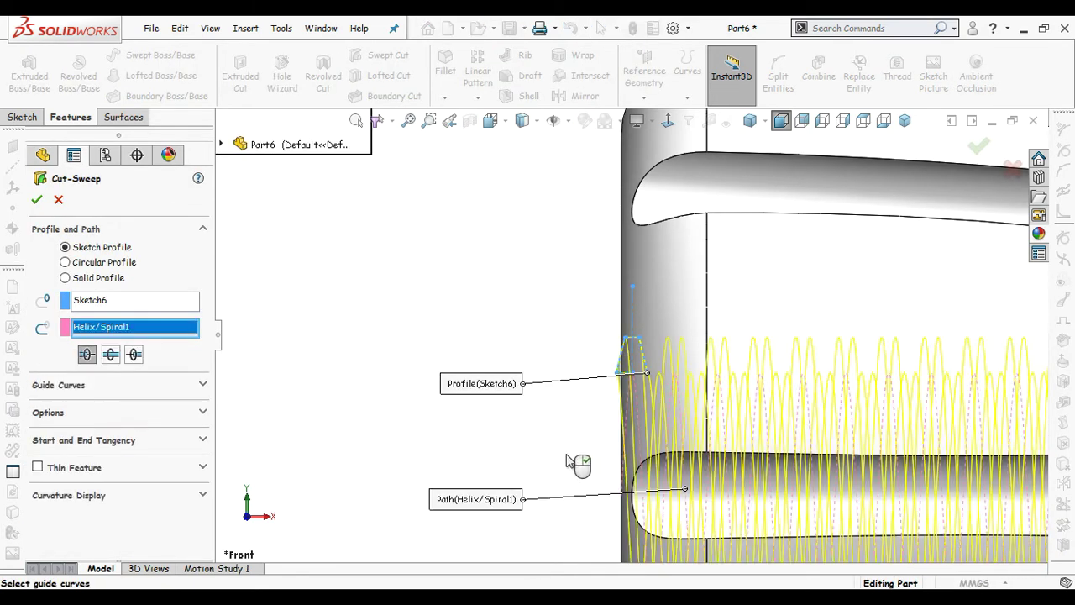
mouse_move(567, 461)
middle_down()
mouse_move(561, 444)
mouse_move(575, 439)
mouse_move(578, 451)
middle_up()
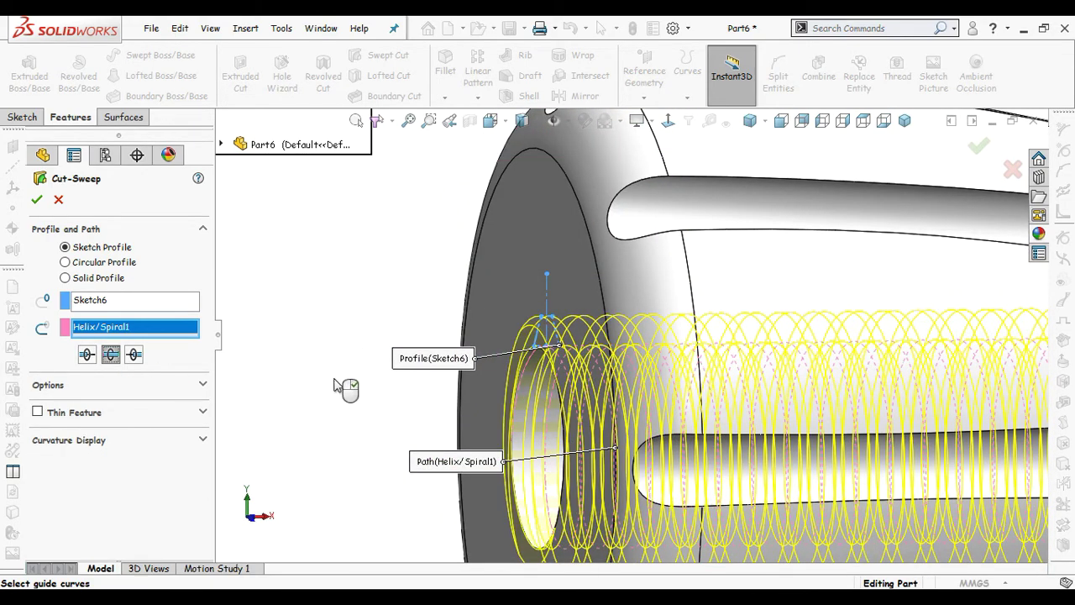
scroll(345, 342, up, 2)
mouse_move(350, 340)
middle_down()
mouse_move(374, 346)
mouse_move(344, 346)
middle_up()
scroll(397, 339, up, 4)
scroll(819, 326, up, 1)
middle_drag(826, 334, 809, 360)
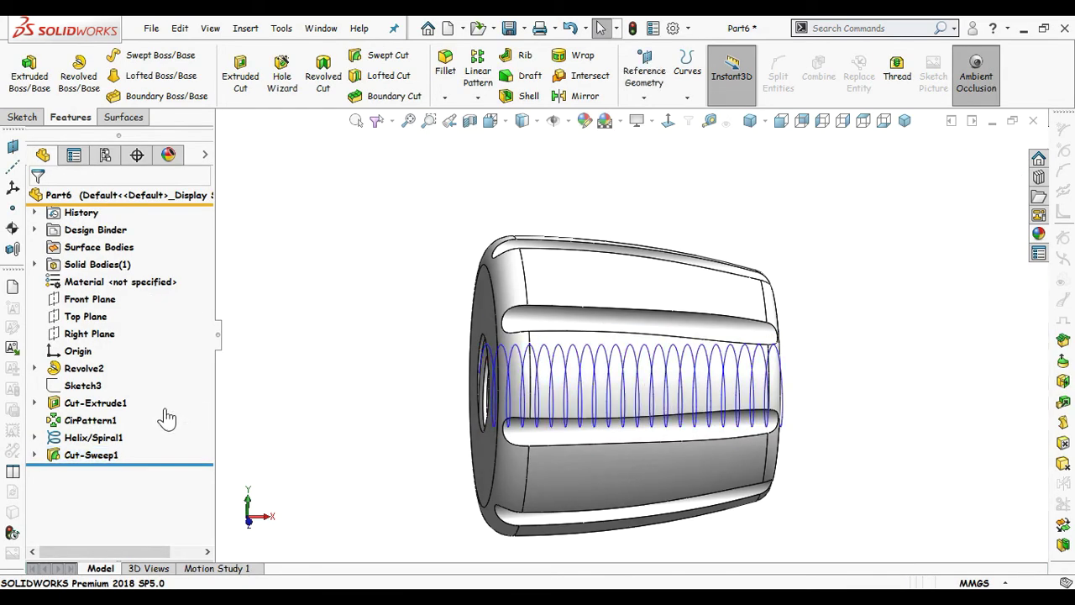
Step: Hide the helix curve used as the thread's sweep path
click(122, 437)
click(372, 351)
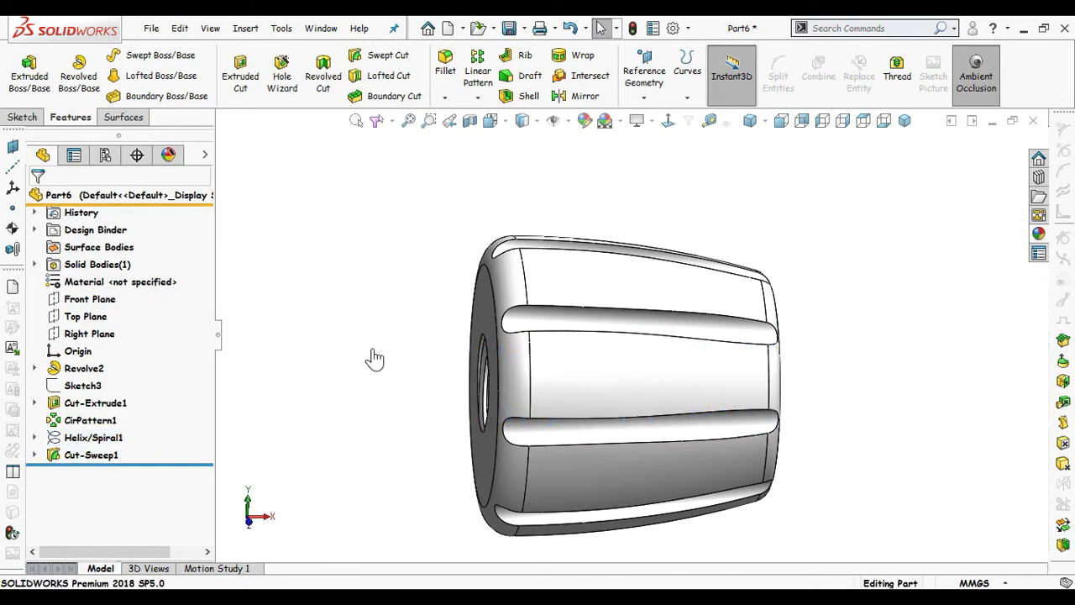
middle_drag(372, 351, 427, 350)
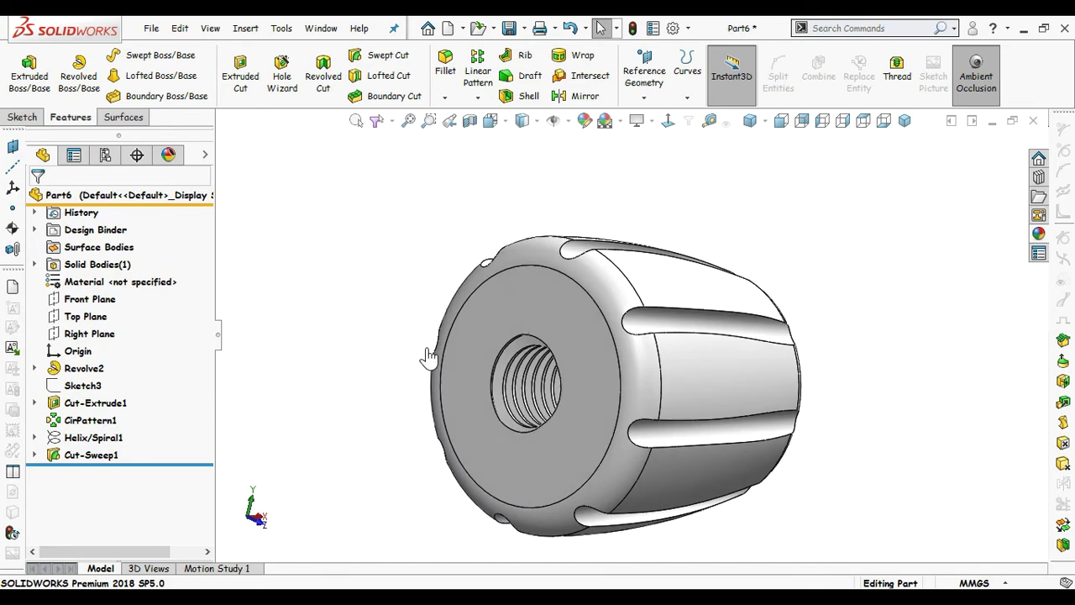
Step: Section the knob at the Front Plane to examine the internal thread profile, and turn the section view off again
click(470, 121)
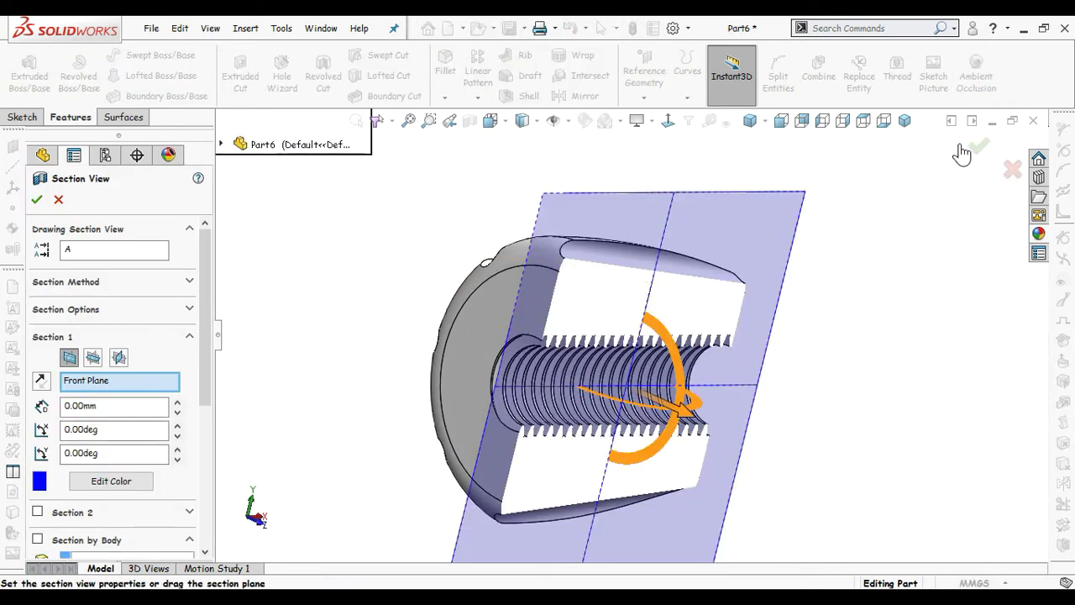
click(977, 148)
middle_drag(747, 379, 706, 310)
scroll(705, 310, down, 2)
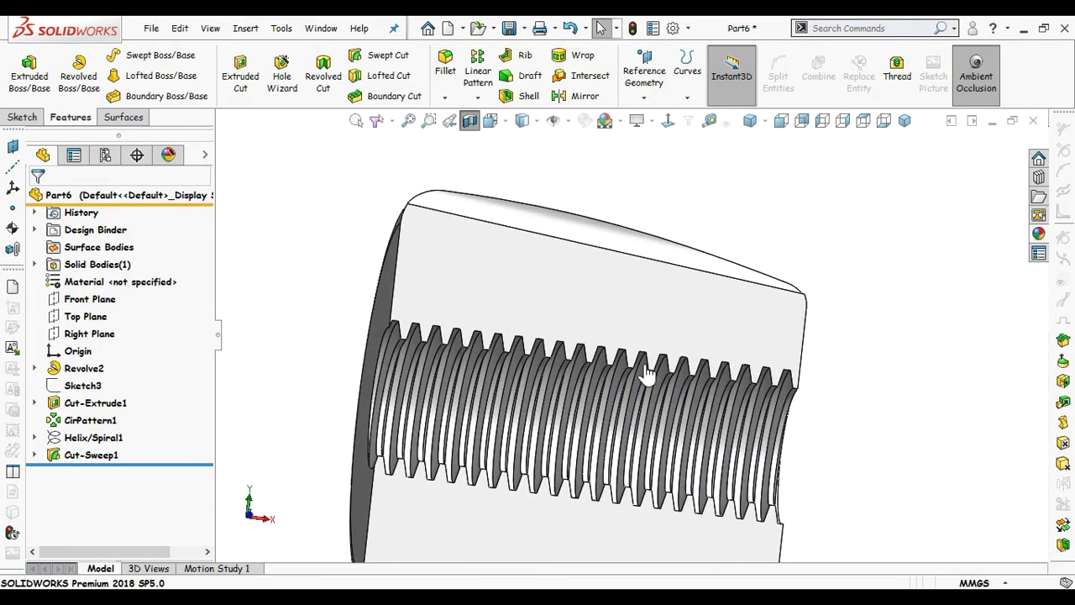
mouse_move(645, 367)
middle_down()
mouse_move(648, 271)
mouse_move(646, 351)
middle_up()
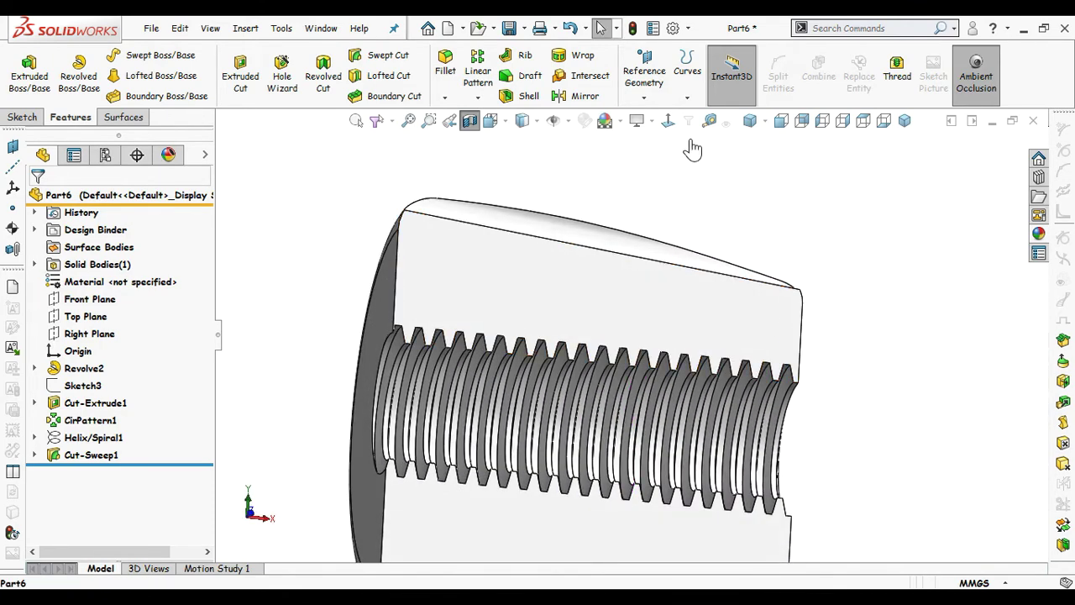
click(470, 122)
Step: Turn on Shadows In Shaded Mode for the finished knob
click(639, 122)
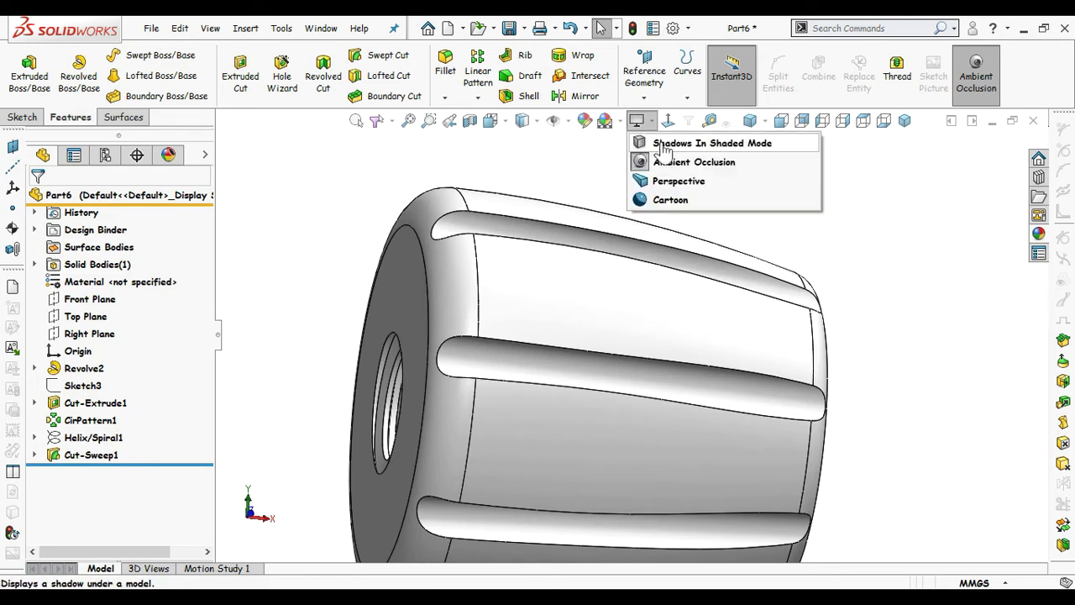
click(662, 145)
scroll(747, 225, up, 2)
middle_drag(675, 252, 686, 327)
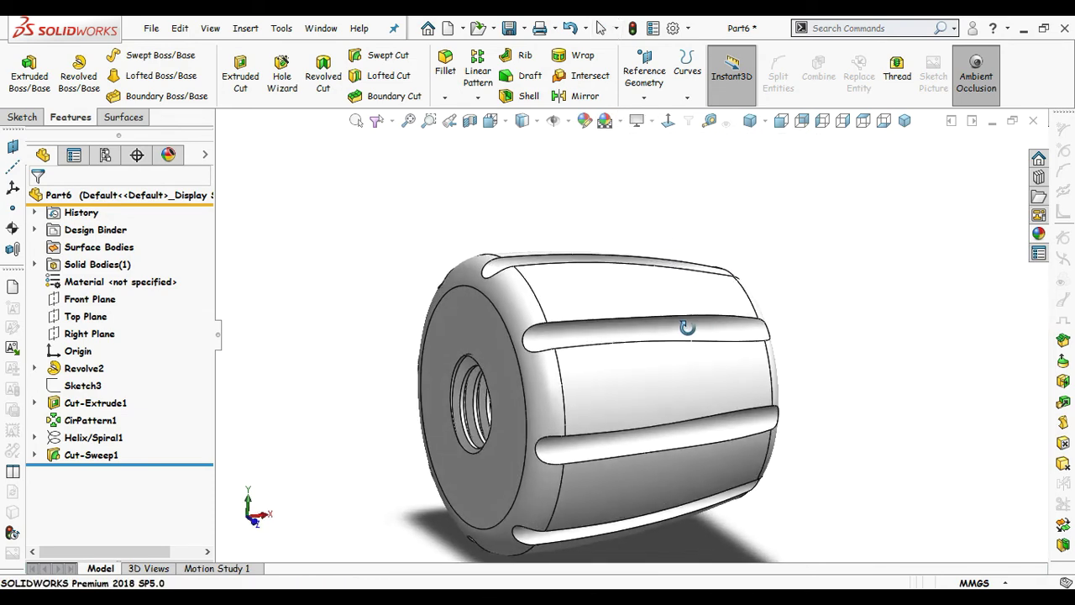
scroll(691, 341, up, 3)
middle_drag(677, 415, 595, 460)
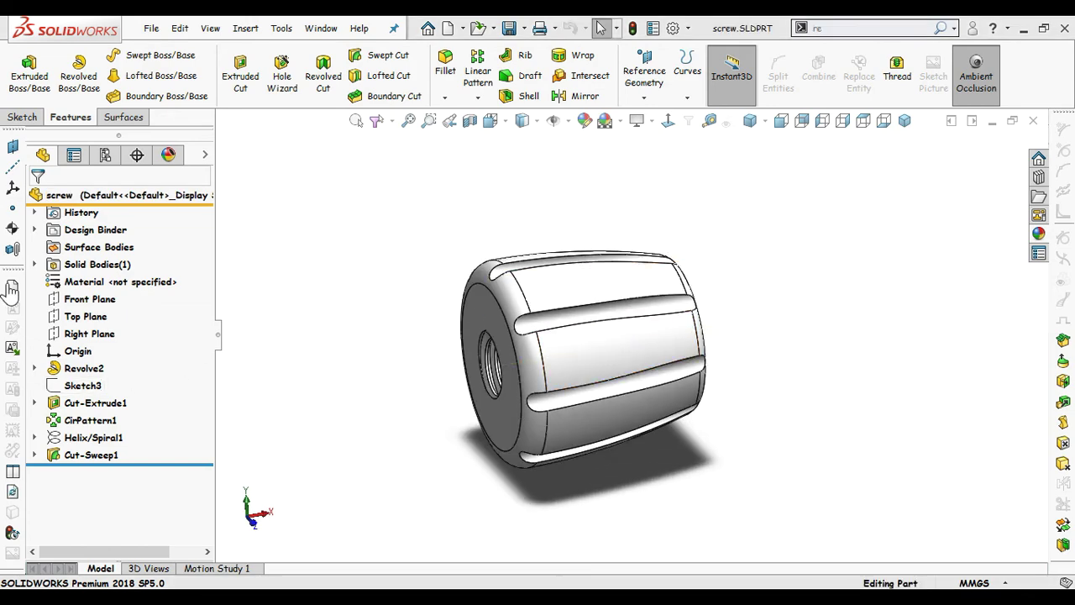
Step: Create a new assembly and place the handle body, part 1, as its first component
click(11, 288)
click(483, 492)
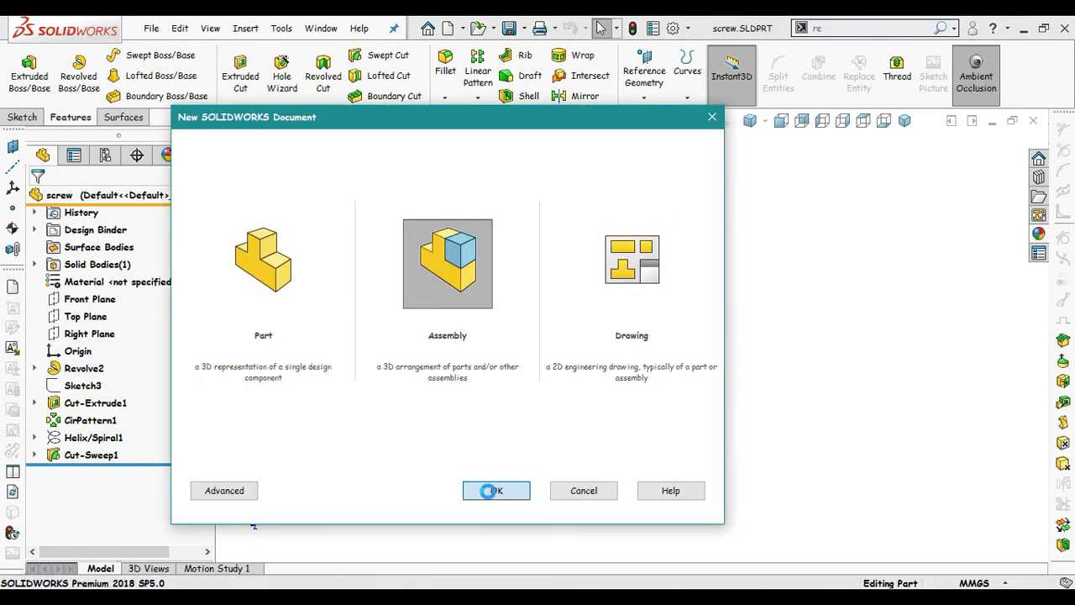
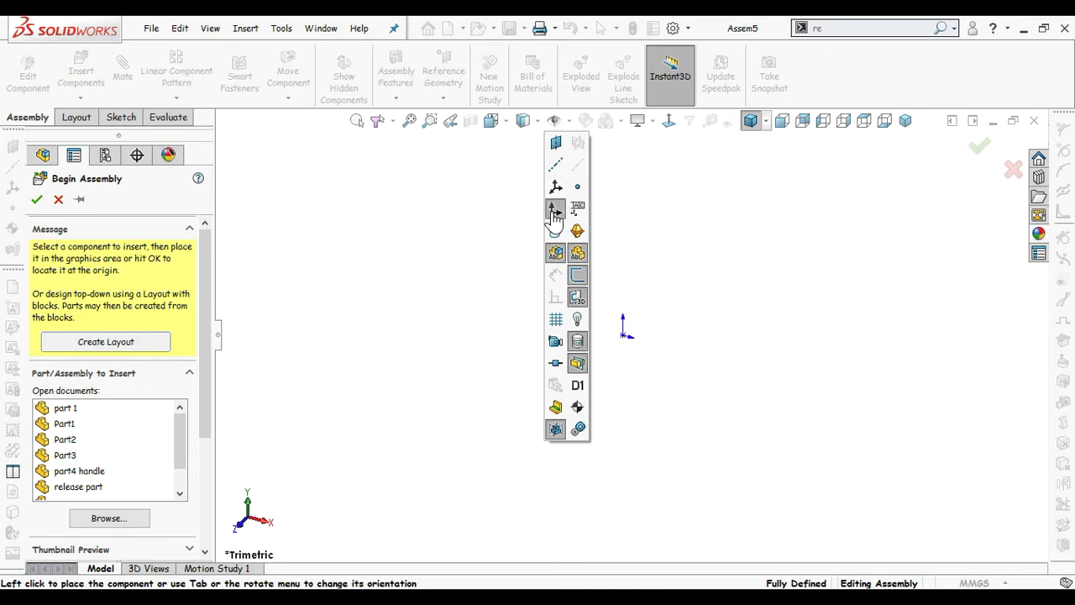
click(74, 409)
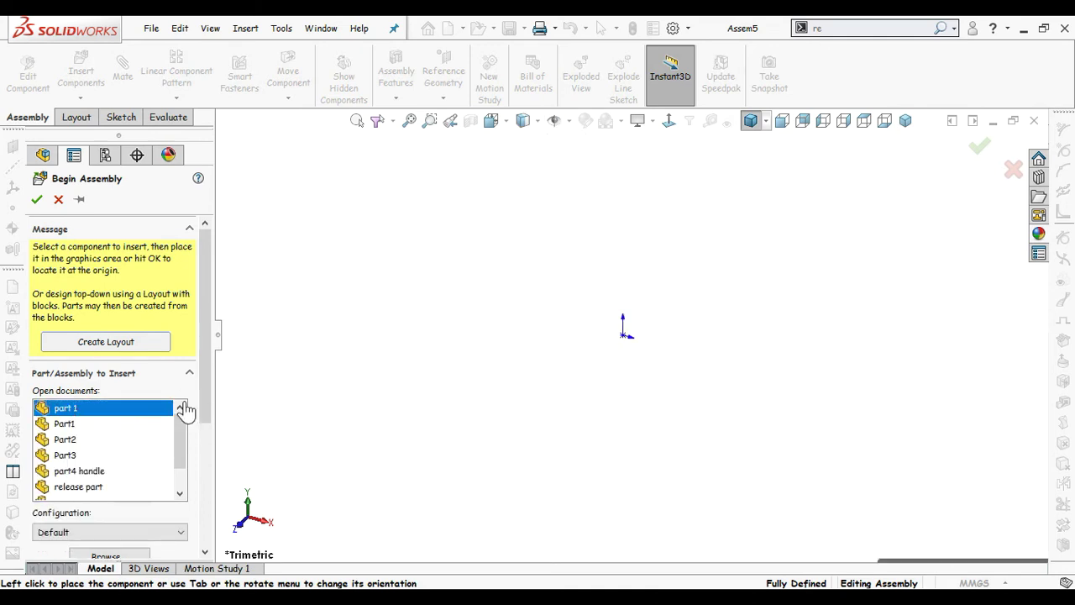
click(636, 337)
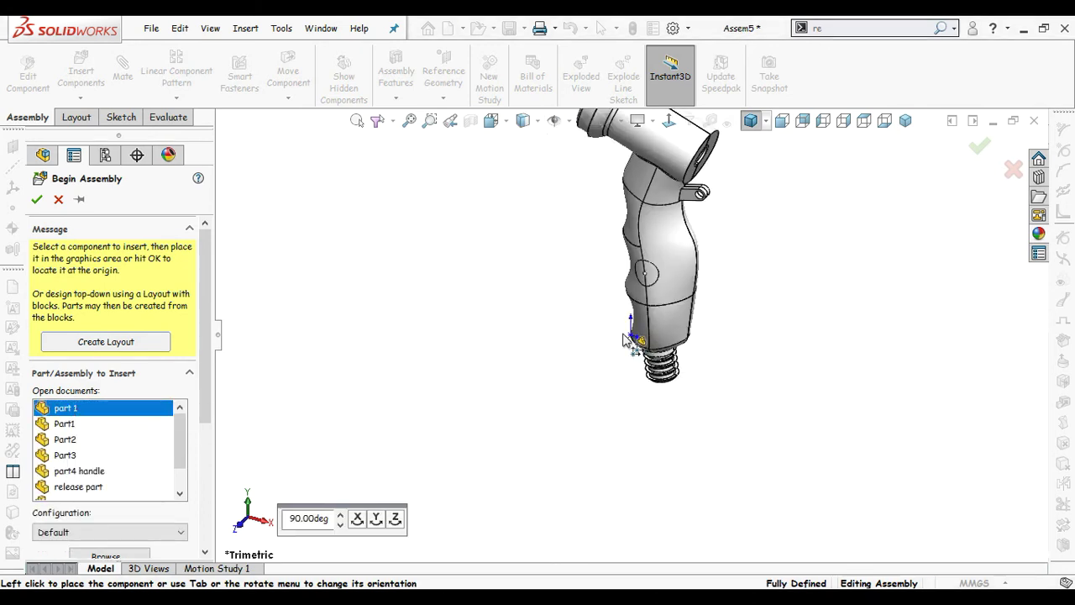
middle_drag(568, 360, 626, 363)
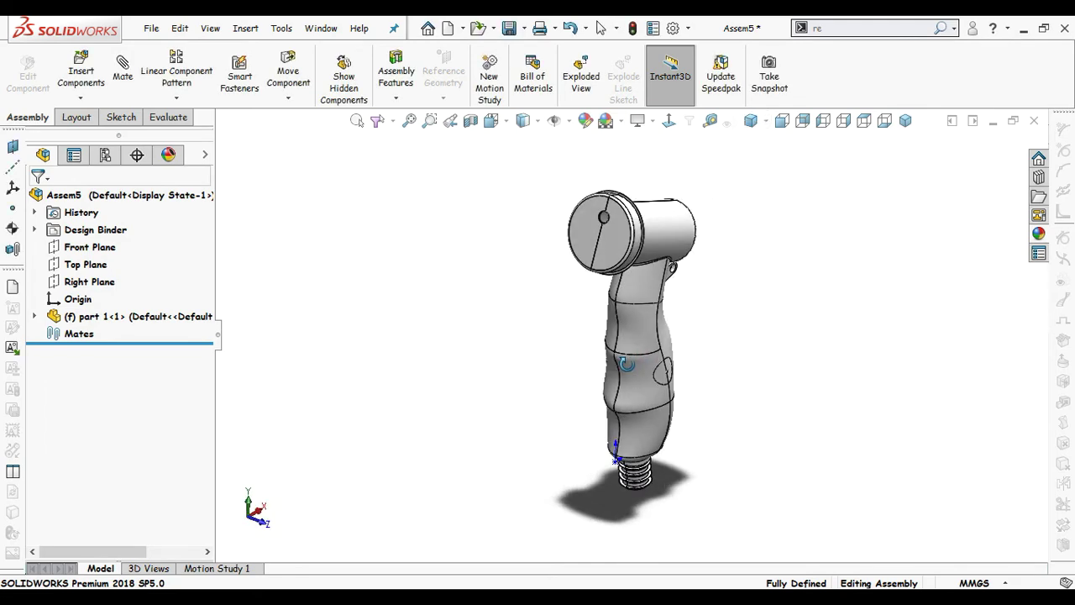
Step: Turn off the model shadow and hide the origins in the assembly view
click(651, 123)
click(672, 140)
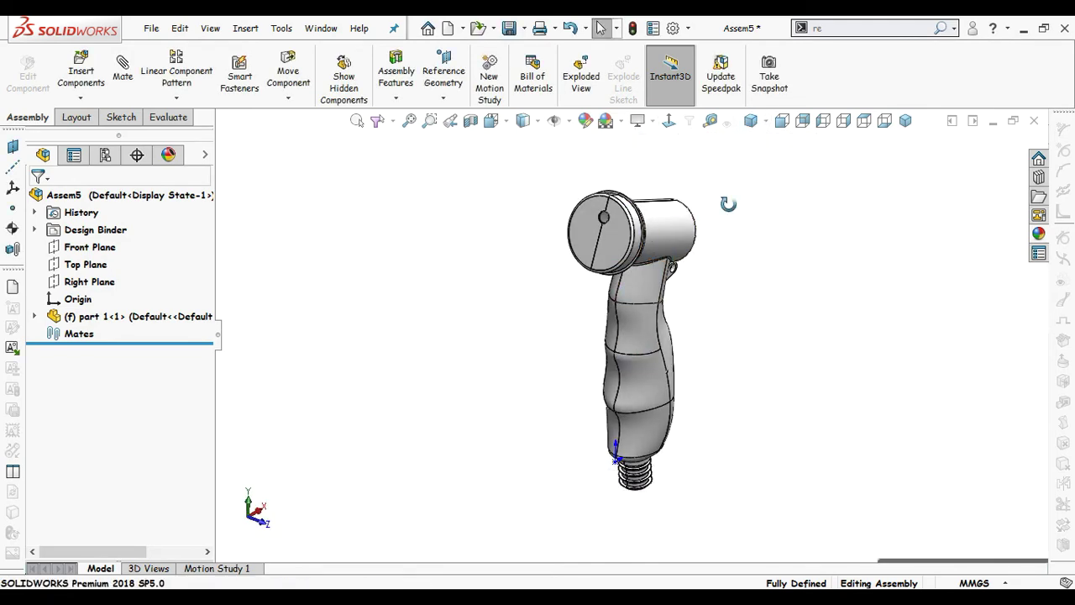
click(569, 123)
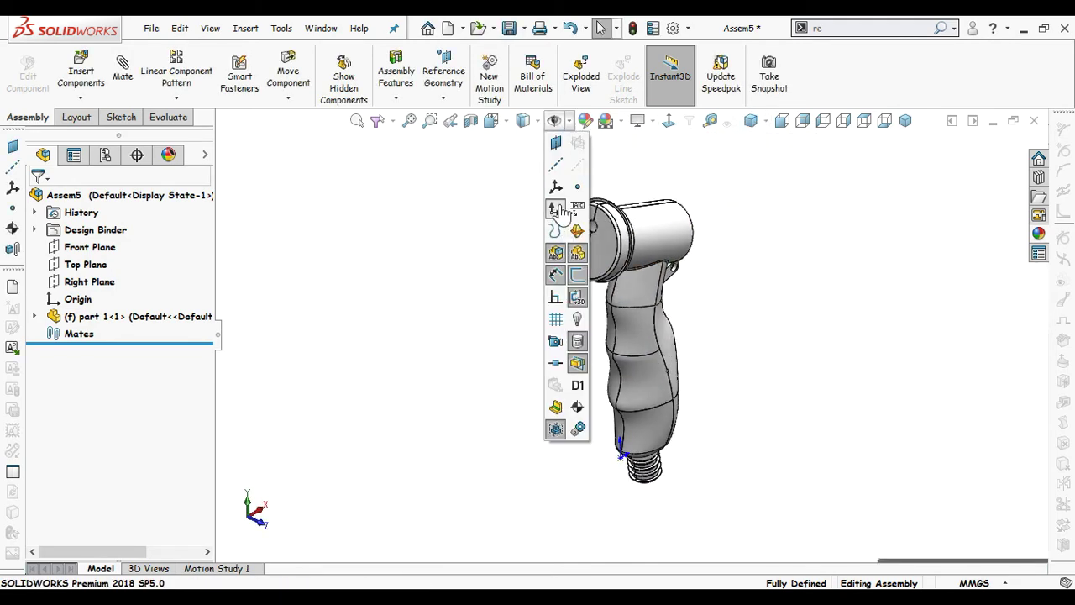
click(508, 250)
middle_drag(751, 363, 681, 331)
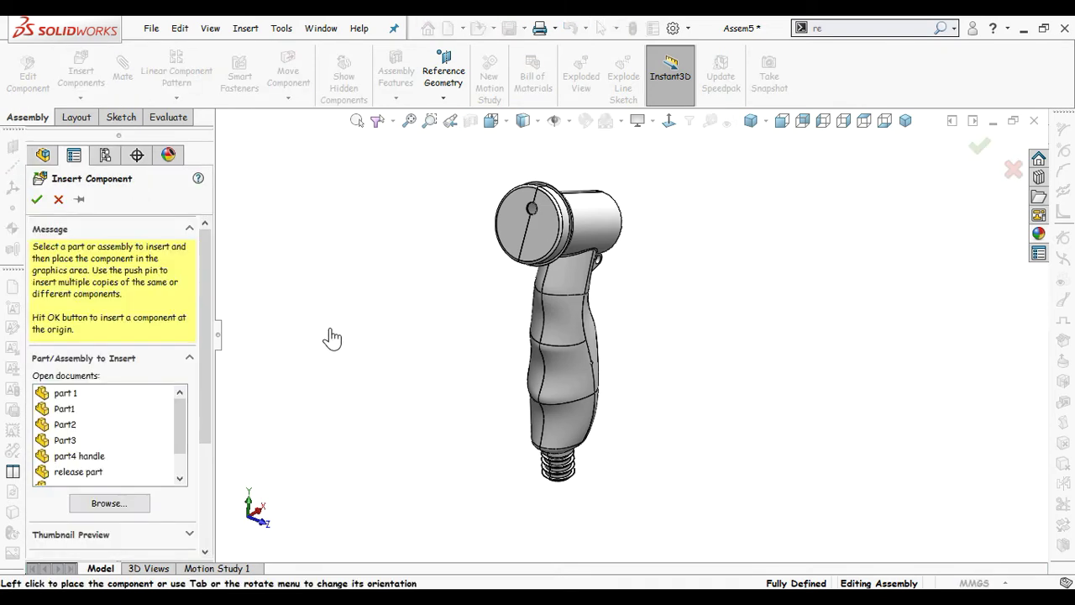
Step: Insert the grooved ring Part1 beside the handle's head and the collar Part2 below that ring
click(82, 409)
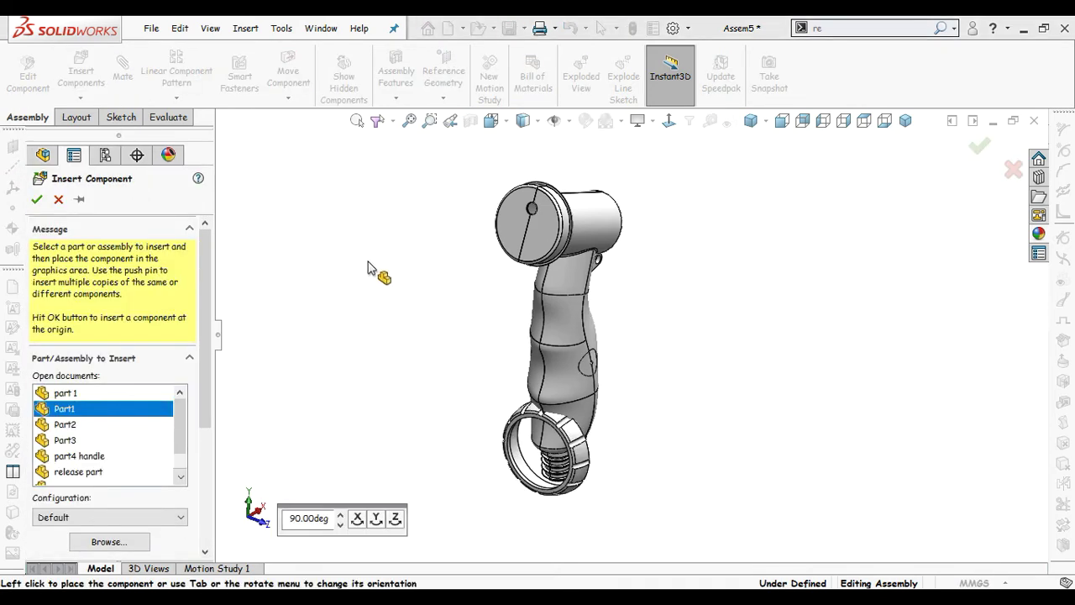
click(427, 267)
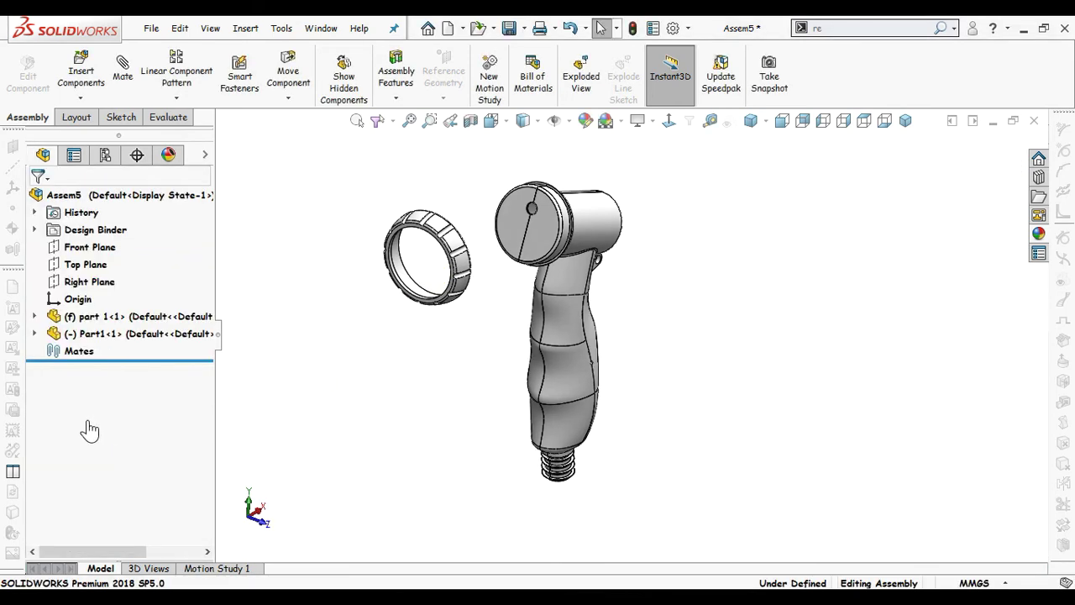
click(317, 292)
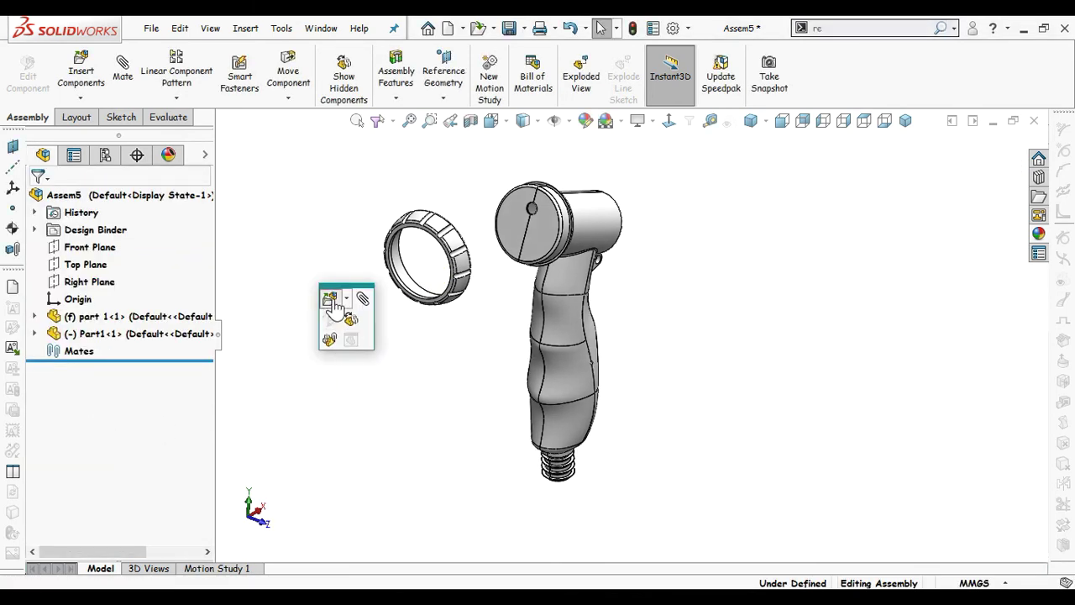
click(329, 299)
click(78, 425)
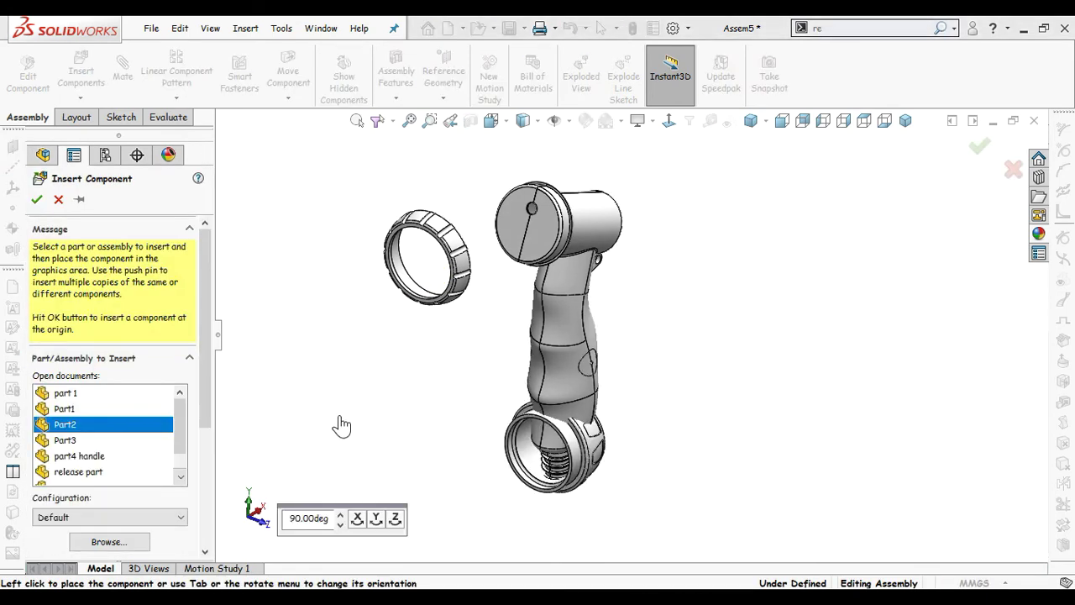
click(437, 373)
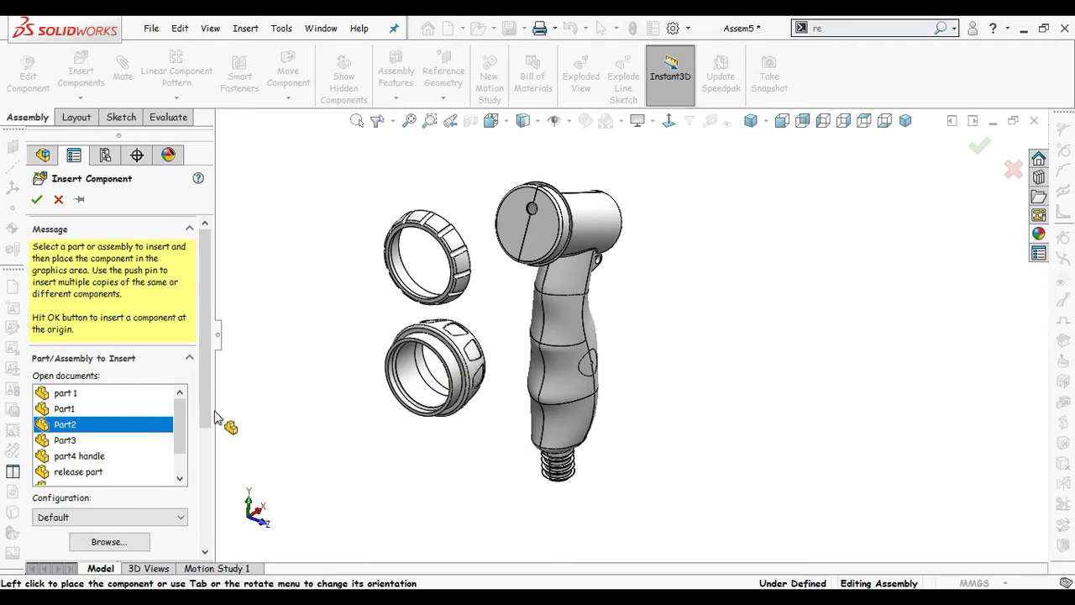
Step: Insert the perforated nozzle plate Part3 into the assembly near the ring and collar
click(278, 358)
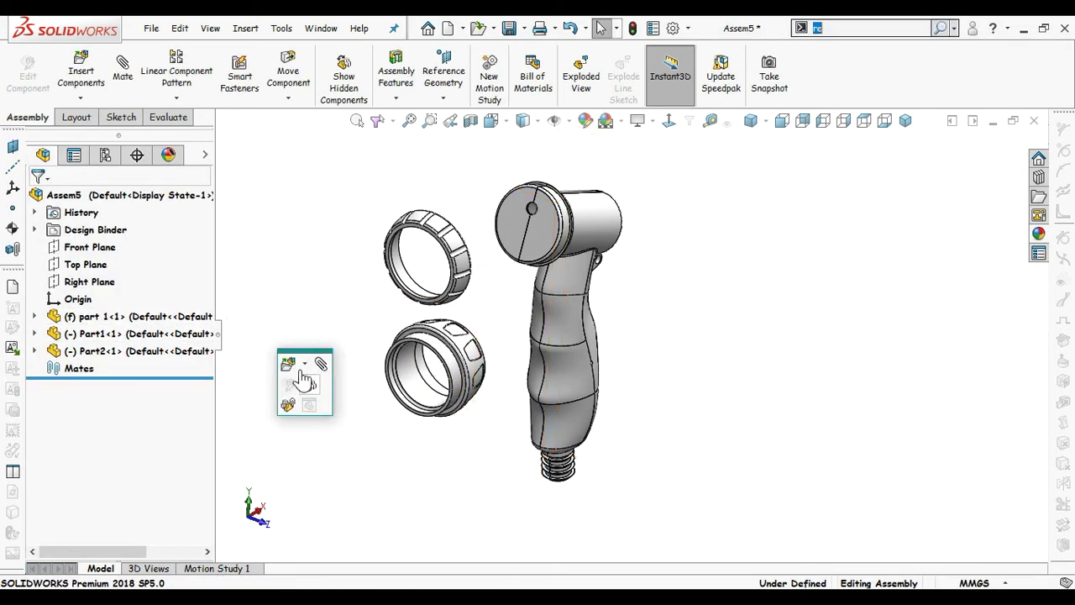
click(67, 440)
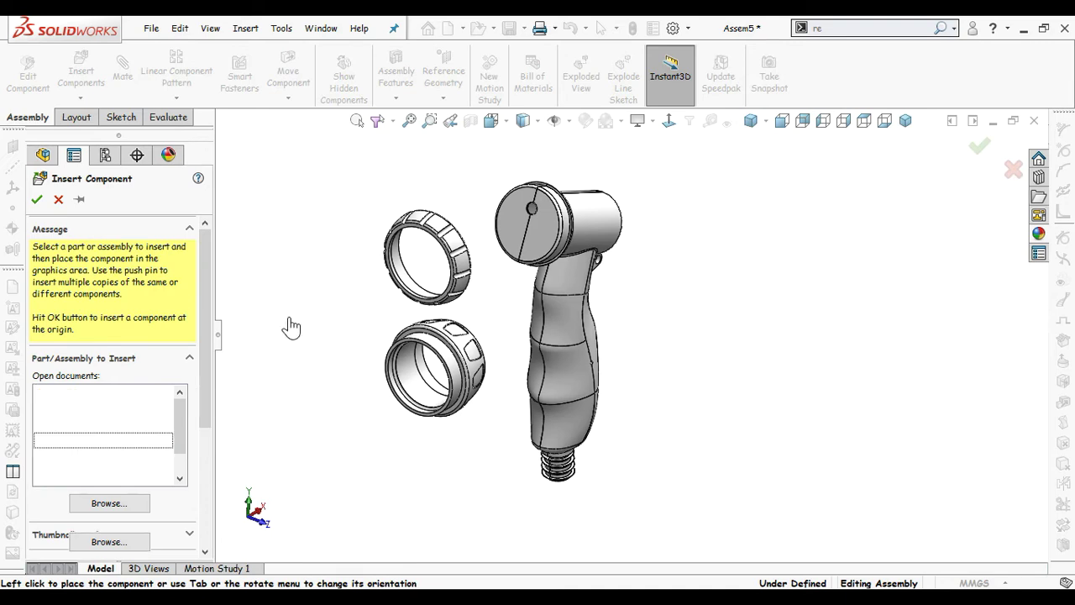
click(504, 312)
scroll(386, 309, down, 5)
scroll(382, 288, up, 2)
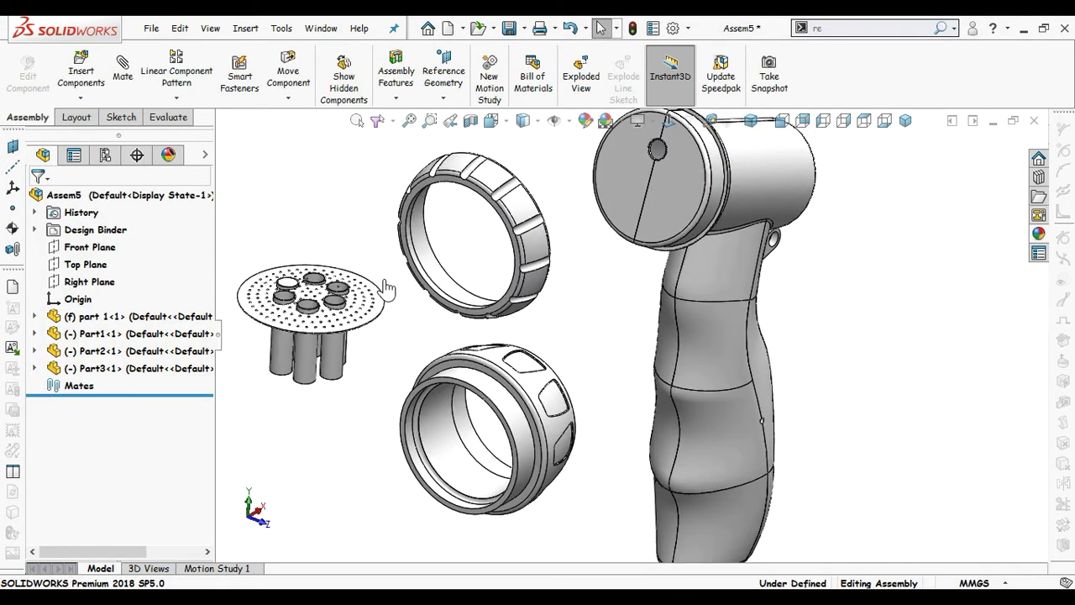
Step: Mate the outer circular edge of the perforated plate concentric with the inner circular edge of the grooved ring
click(126, 80)
scroll(405, 283, down, 2)
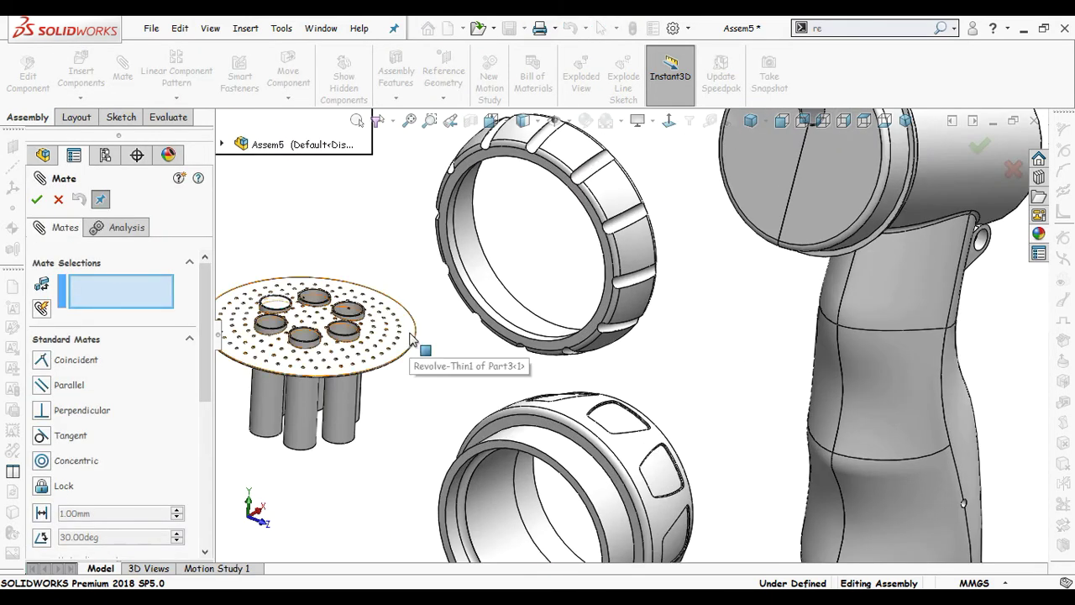
right_drag(410, 333, 374, 292)
click(330, 353)
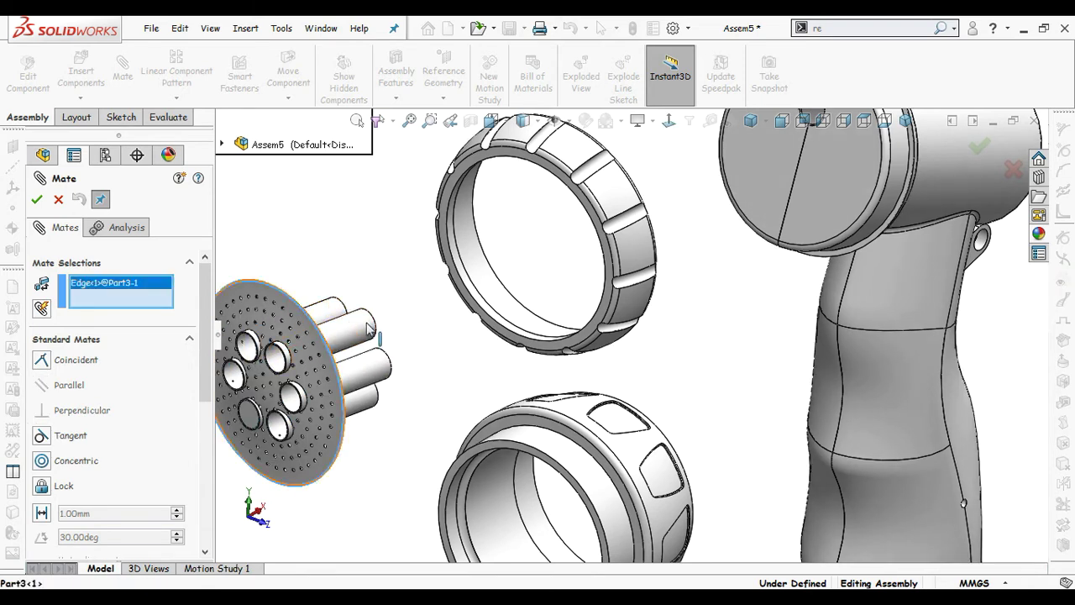
scroll(530, 267, down, 4)
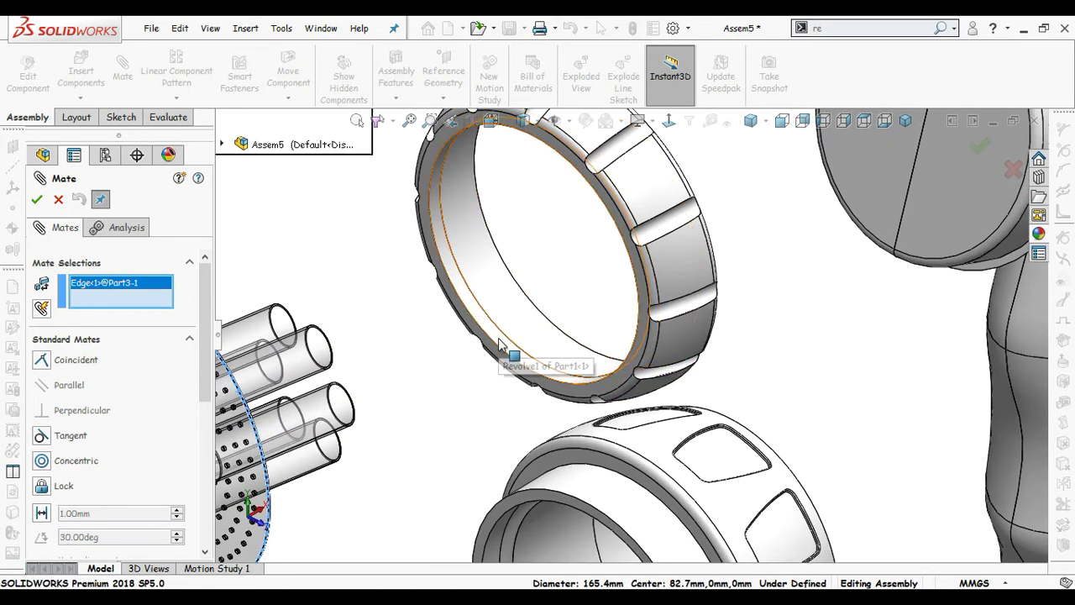
click(504, 357)
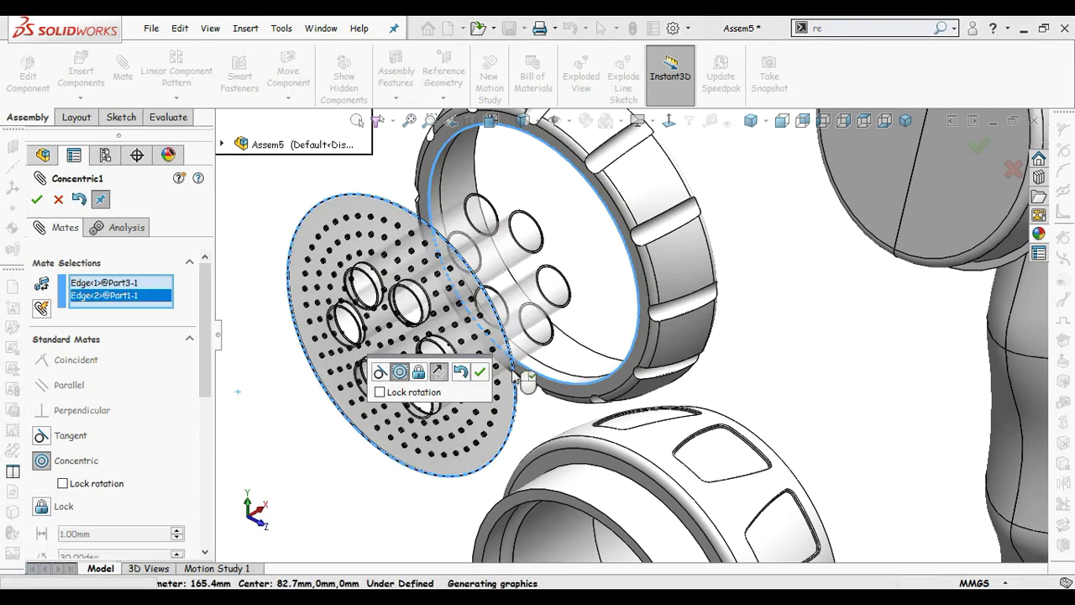
click(481, 373)
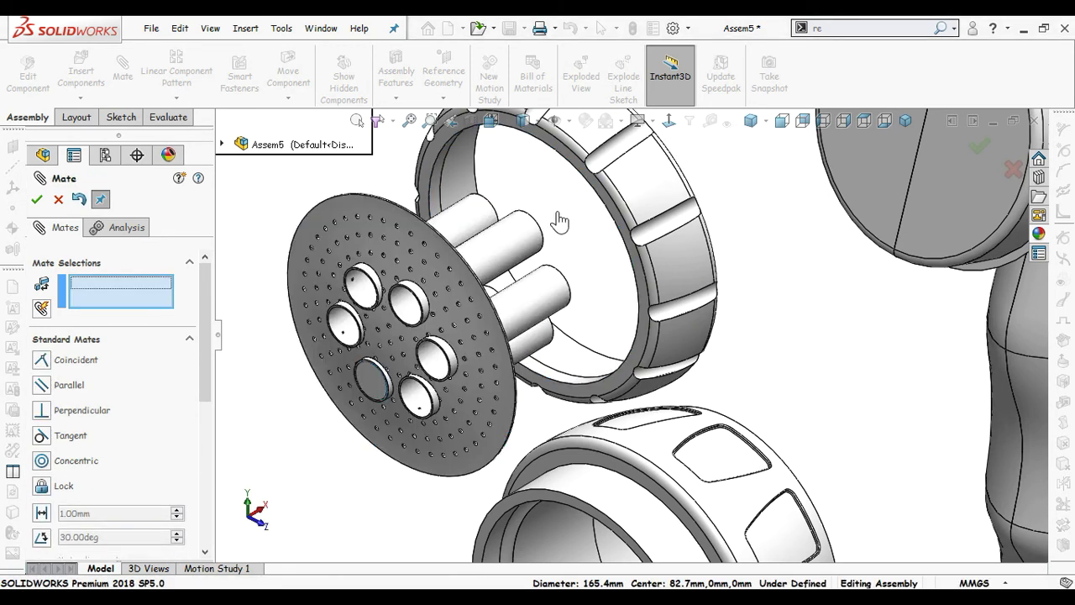
Step: Mate the perforated plate's front face tangent to the inner face behind the grooved ring's front rim, picked through Select Other
scroll(538, 235, down, 4)
middle_drag(611, 278, 557, 250)
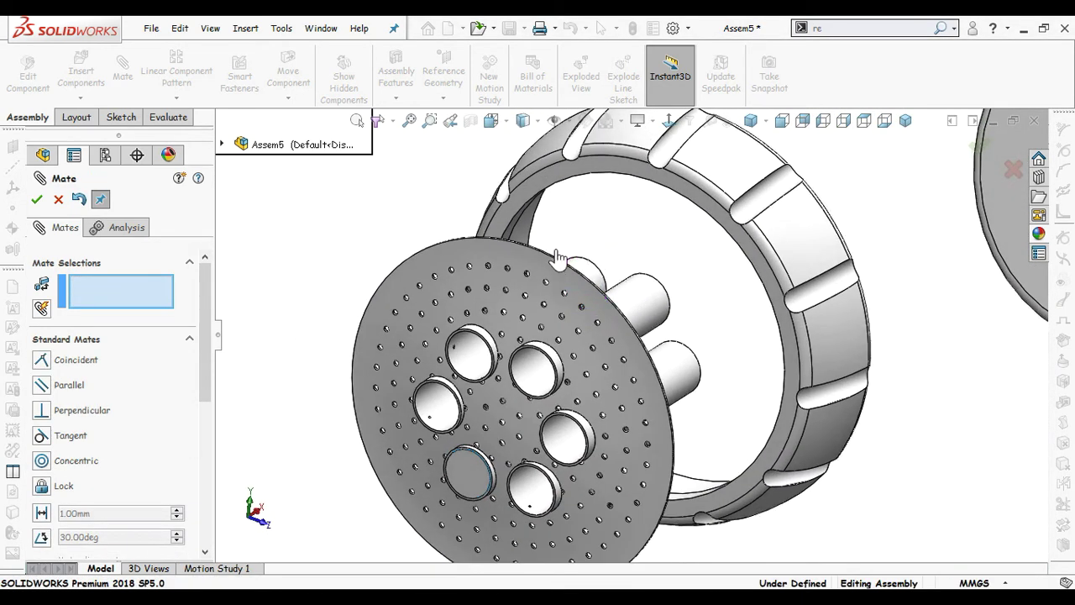
click(548, 282)
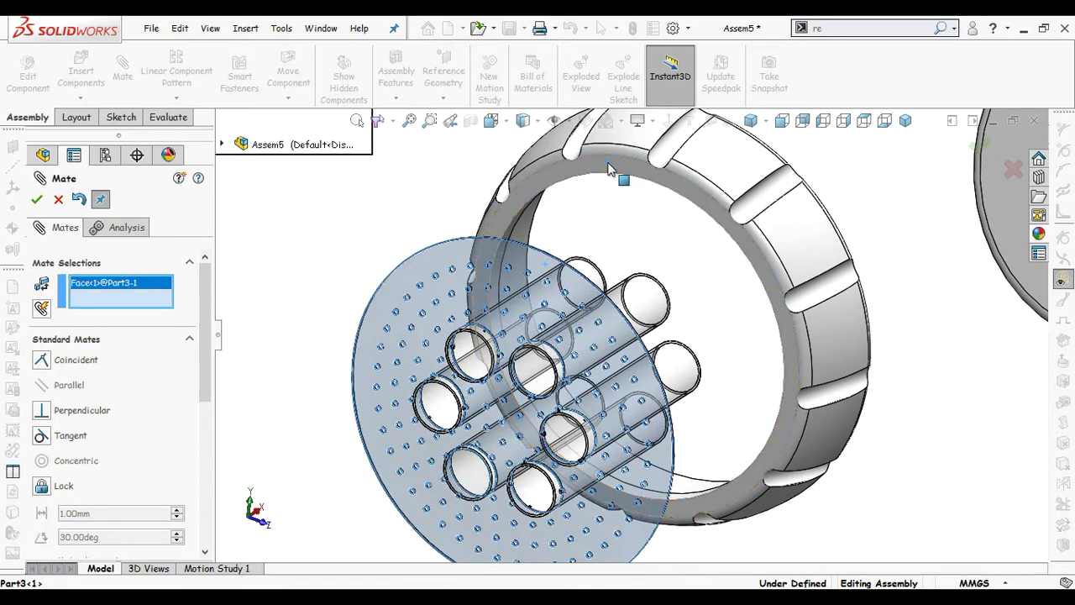
right_click(611, 167)
click(649, 239)
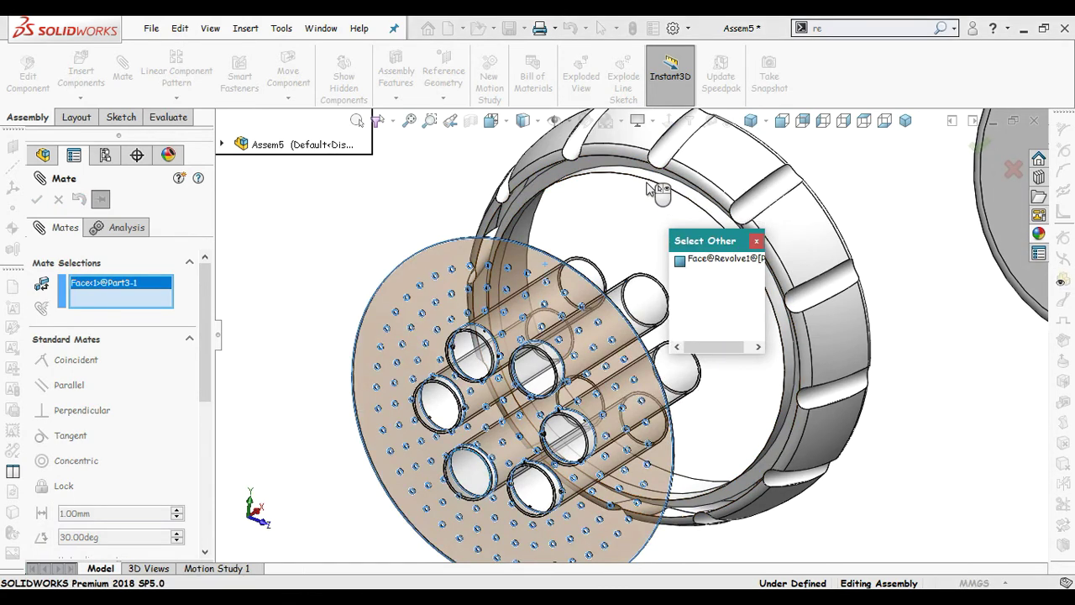
scroll(601, 183, down, 3)
click(575, 180)
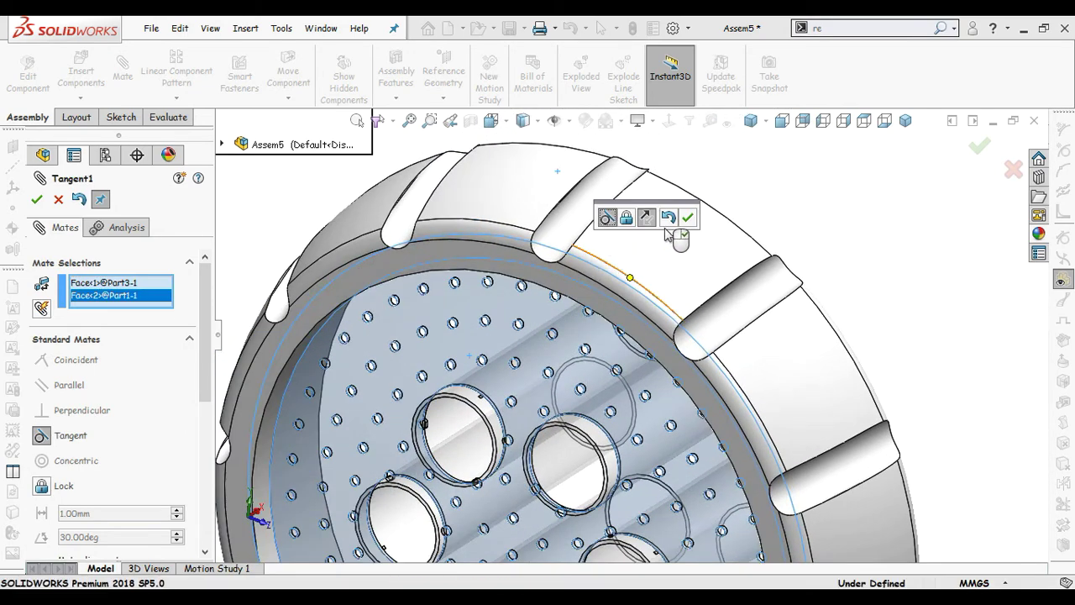
click(690, 221)
scroll(701, 242, up, 5)
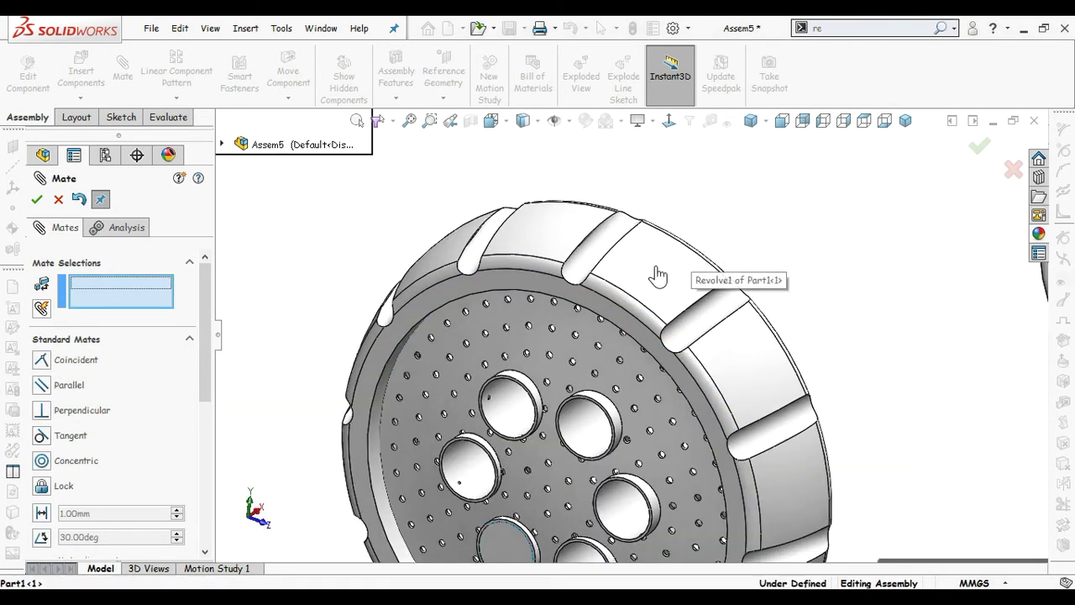
Step: Mate the collar's front circular edge concentric with the inner circular edge at the back of the grooved ring
scroll(664, 264, up, 7)
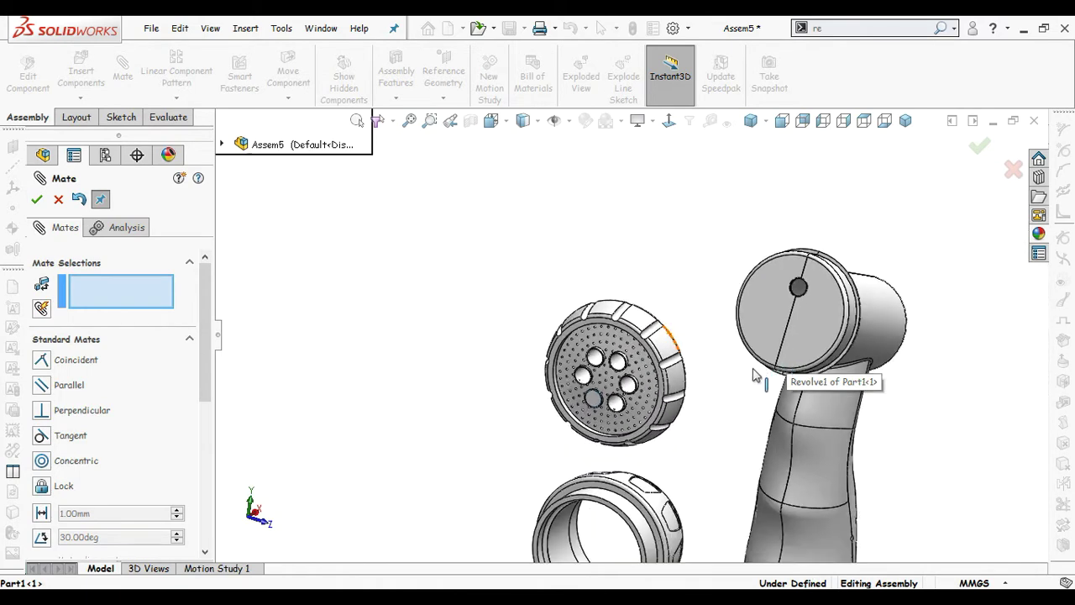
ctrl+middle_drag(713, 363, 639, 384)
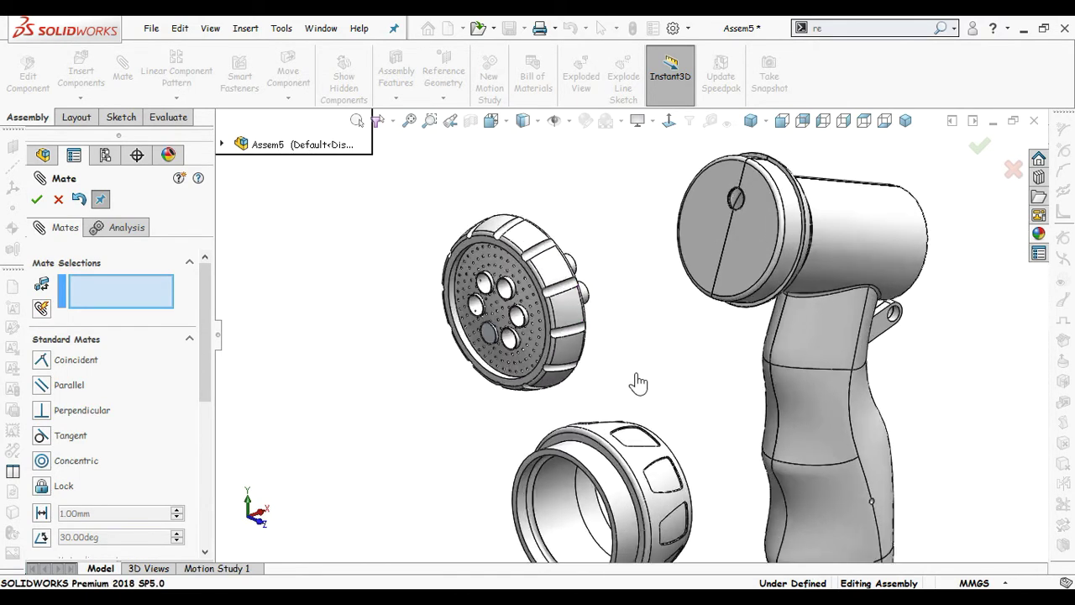
scroll(638, 384, down, 3)
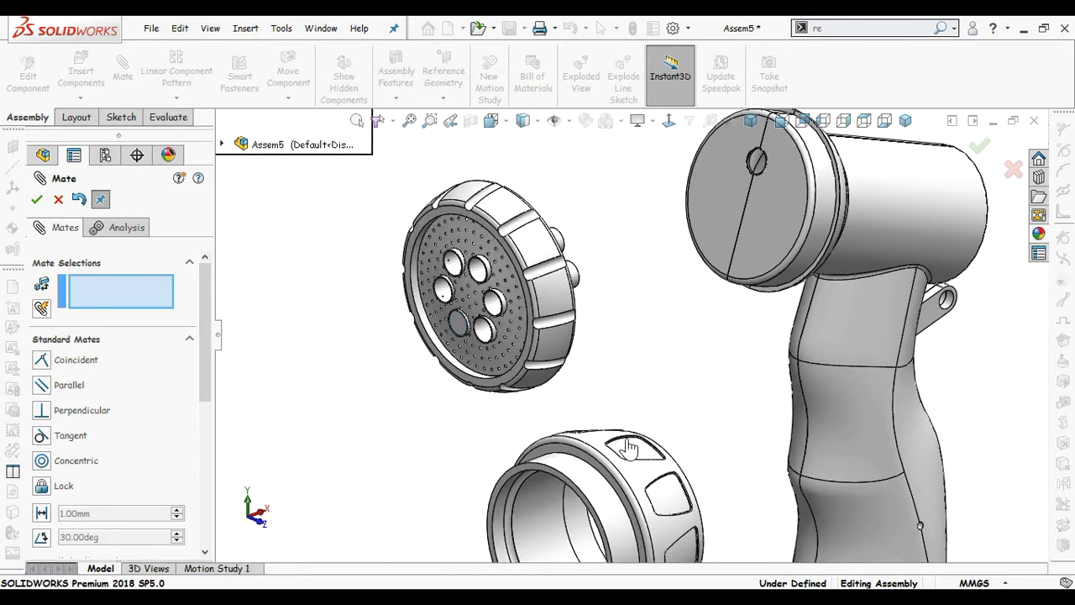
click(609, 489)
middle_drag(625, 295, 593, 312)
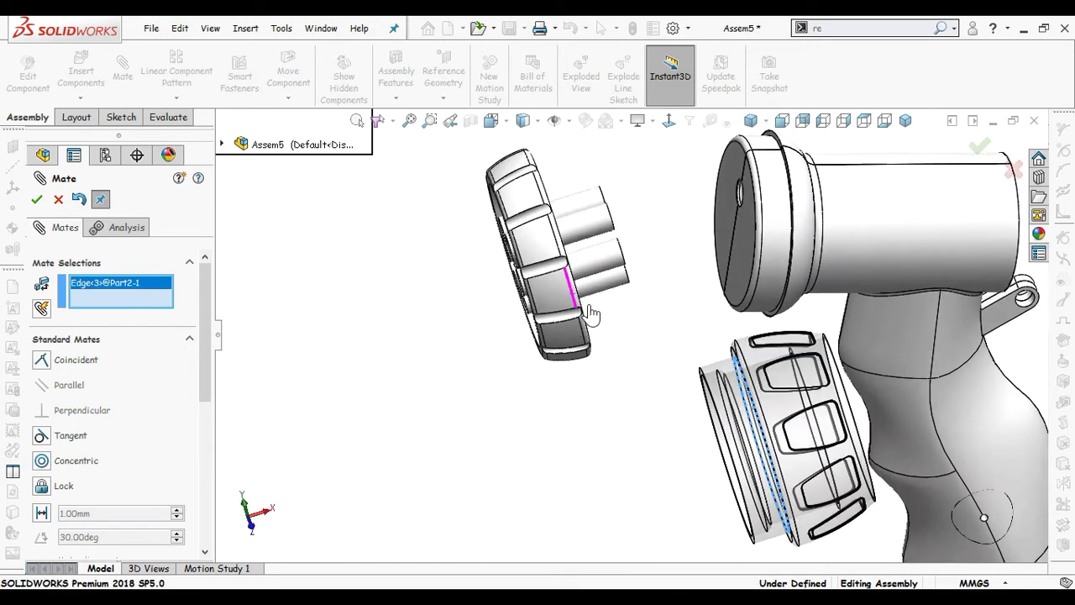
scroll(583, 217, down, 3)
middle_drag(582, 217, 516, 218)
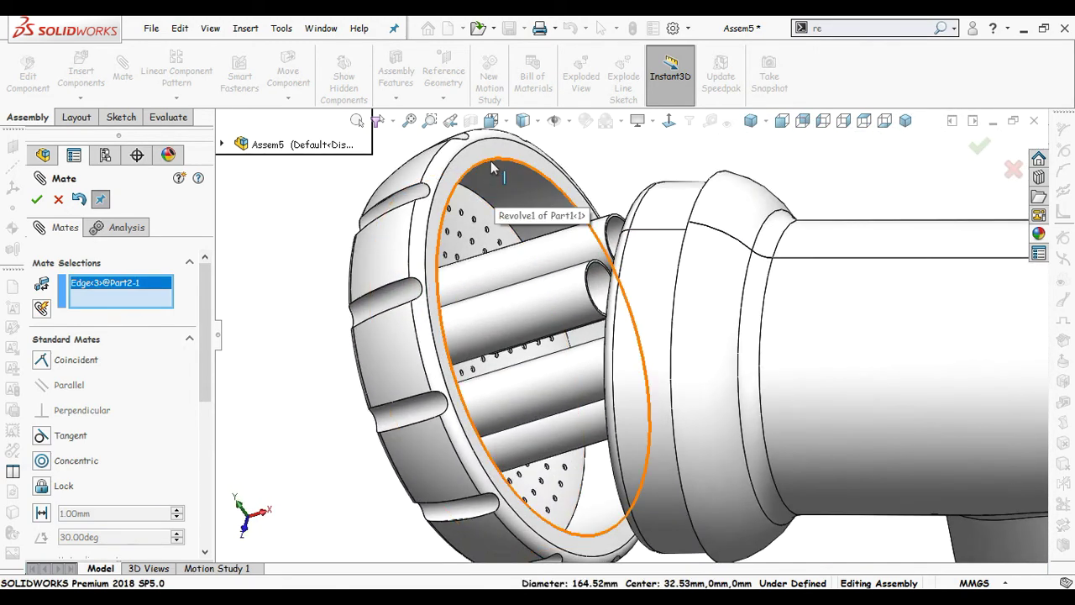
click(492, 164)
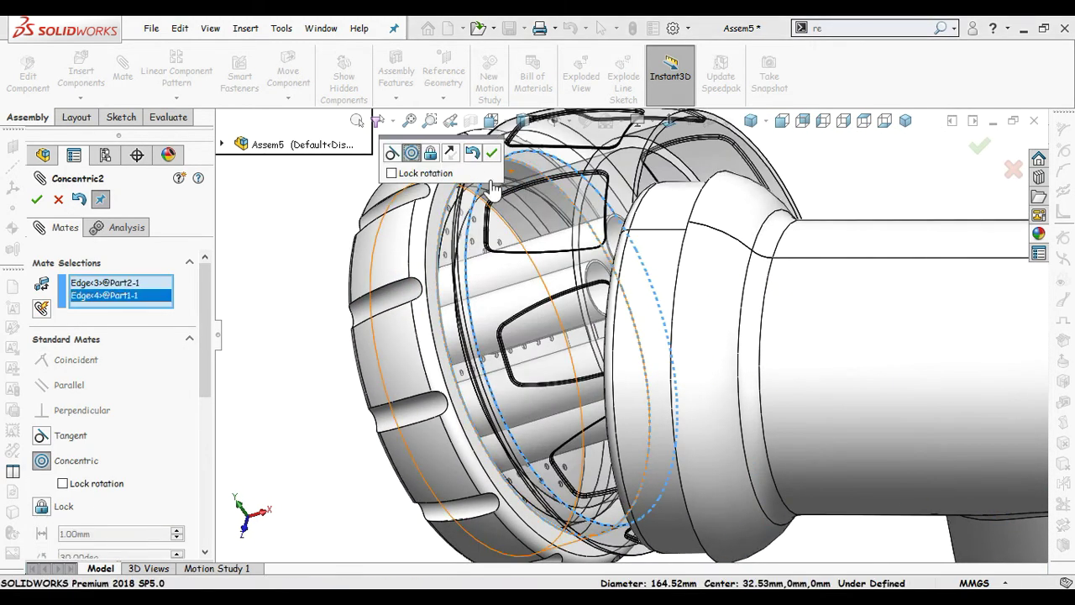
click(493, 154)
Step: Mate the flat rear face of the grooved ring coincident with the collar's front annular face
middle_drag(547, 314, 550, 252)
scroll(461, 194, down, 3)
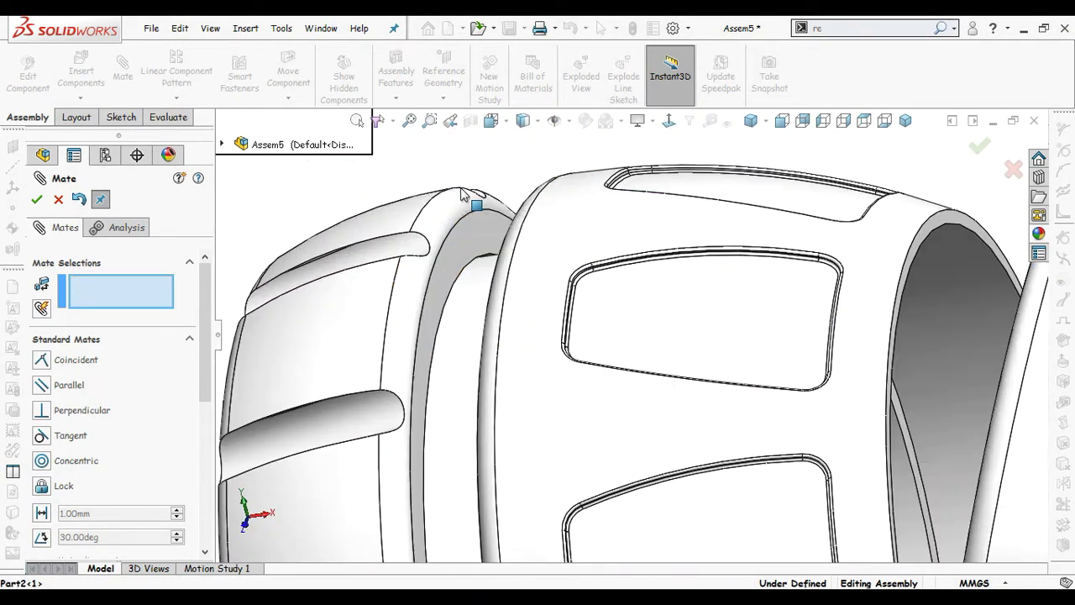
click(460, 246)
middle_drag(461, 248, 428, 258)
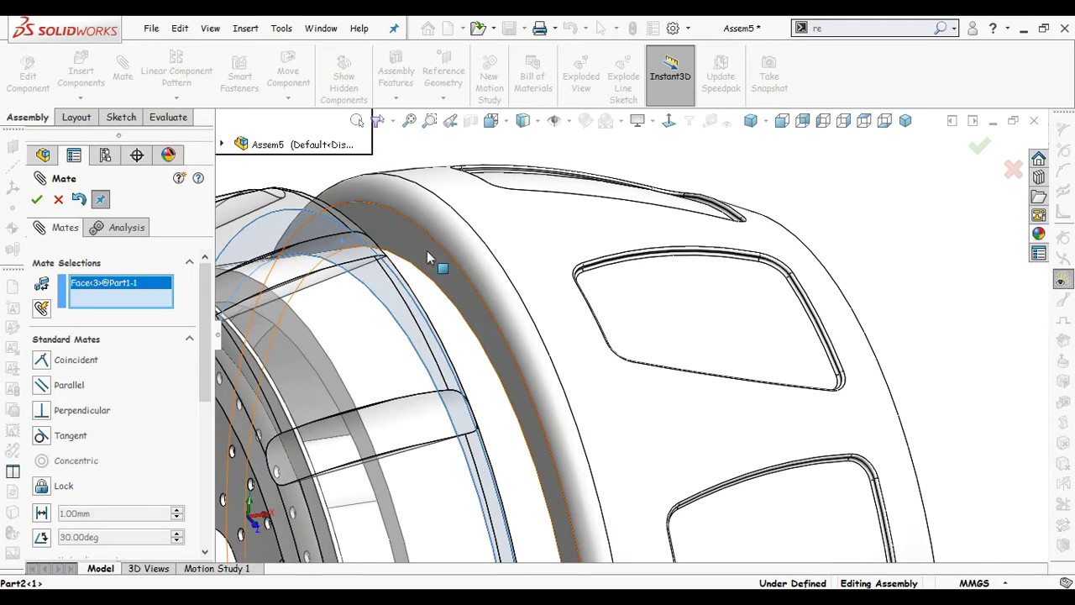
click(429, 258)
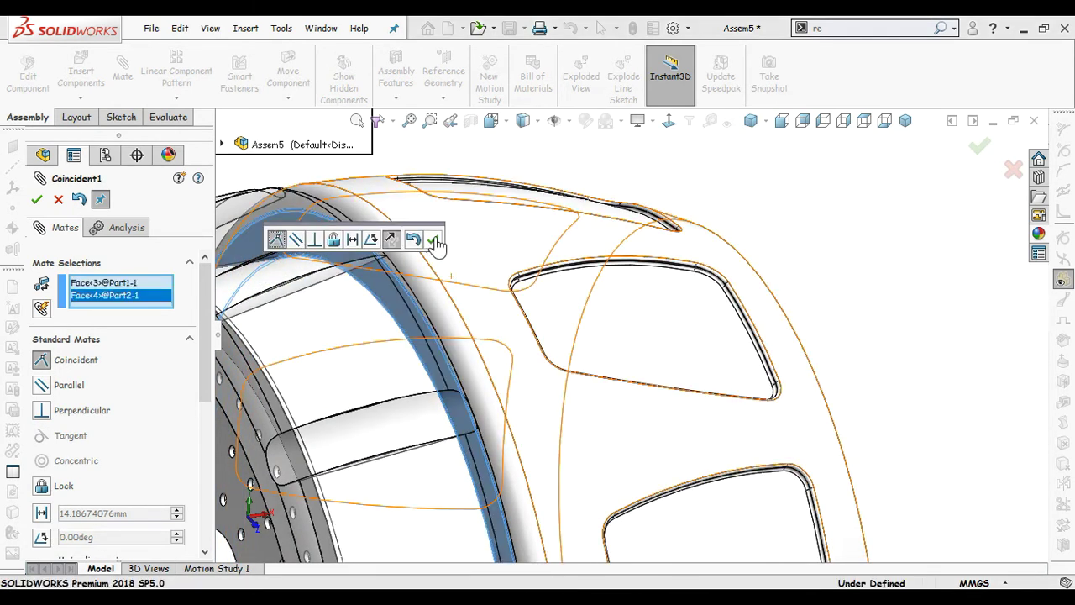
click(436, 244)
Step: Mate the collar's rear circular edge concentric with the circular front edge of the handle's head
scroll(636, 291, up, 5)
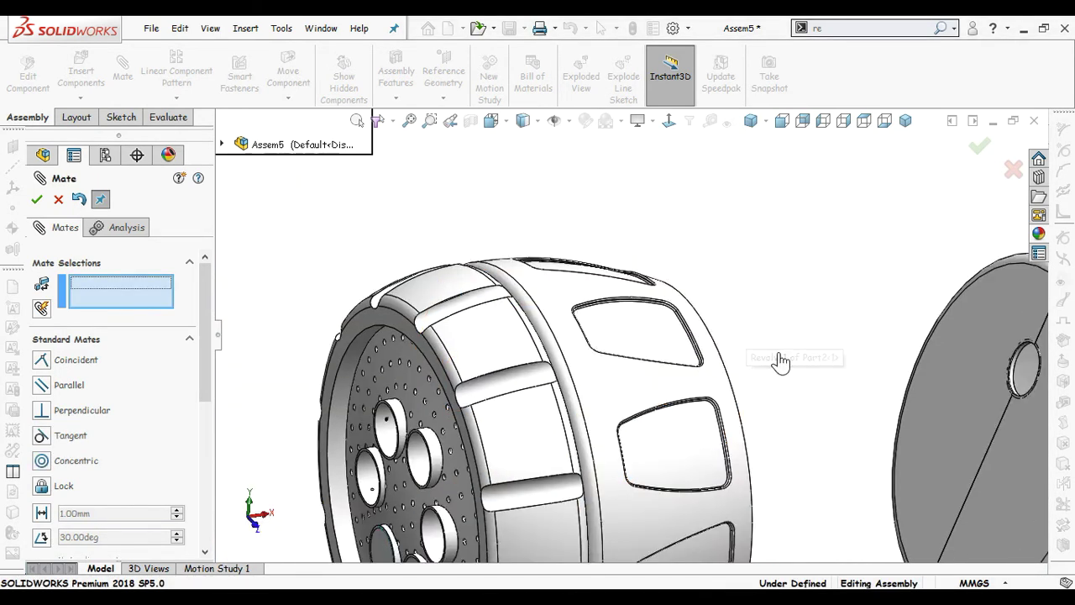
scroll(780, 354, down, 1)
middle_drag(771, 348, 716, 354)
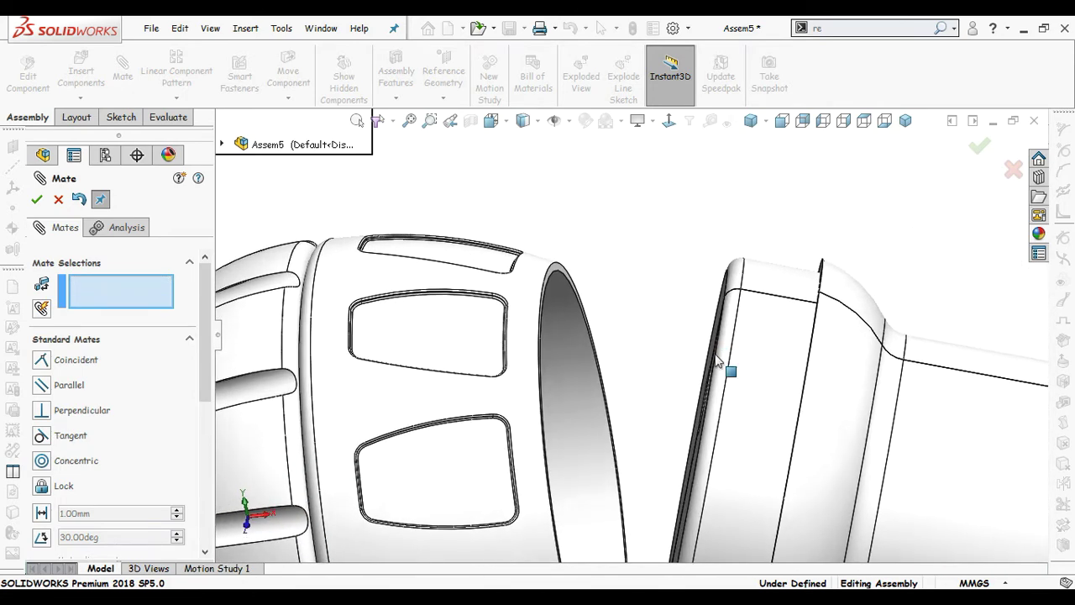
click(557, 279)
scroll(644, 304, up, 3)
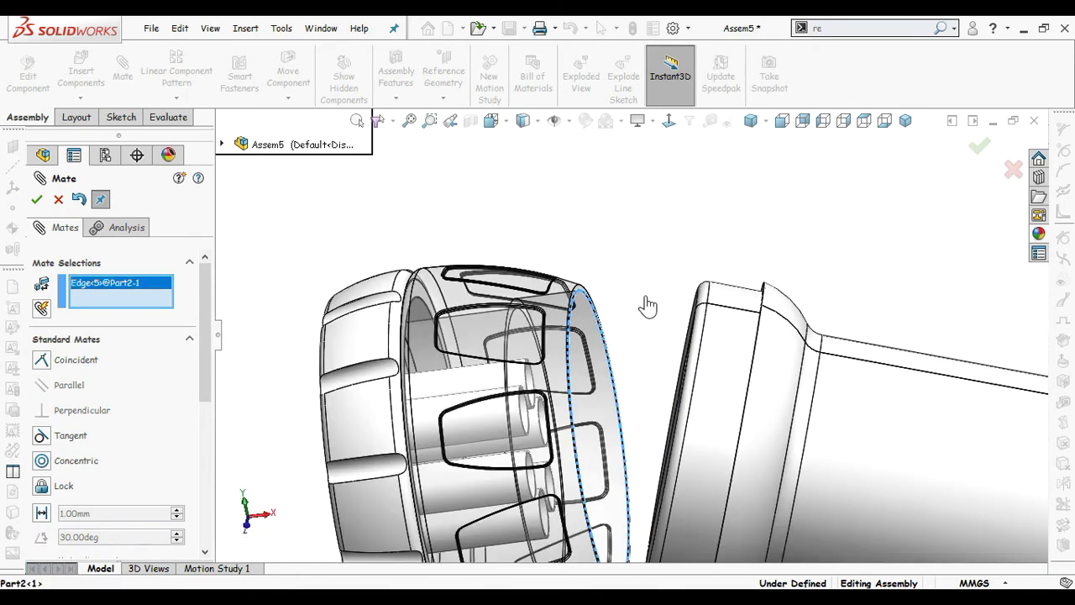
scroll(647, 308, up, 2)
click(687, 347)
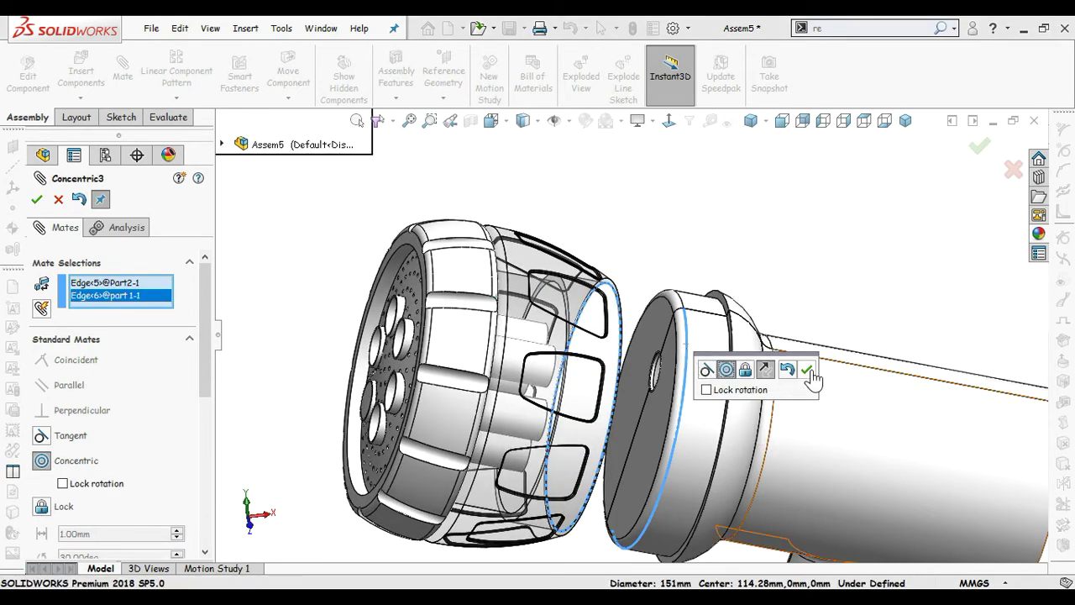
click(807, 370)
Step: Mate the shoulder face of the handle's head coincident with the collar's rear rim face
scroll(775, 307, up, 2)
middle_drag(775, 307, 731, 366)
scroll(722, 353, down, 5)
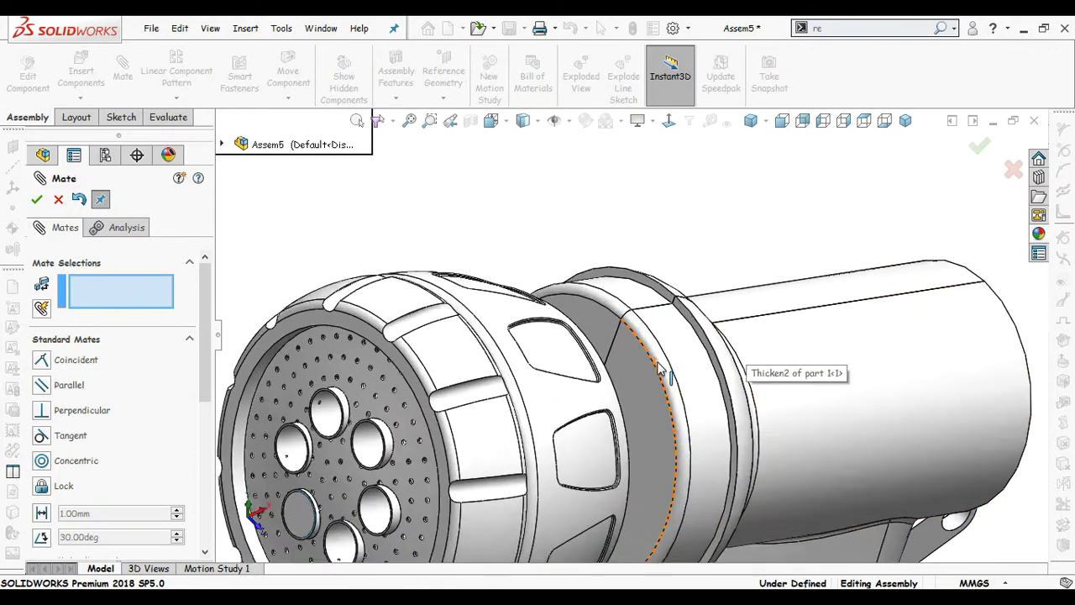
scroll(714, 328, down, 3)
click(662, 316)
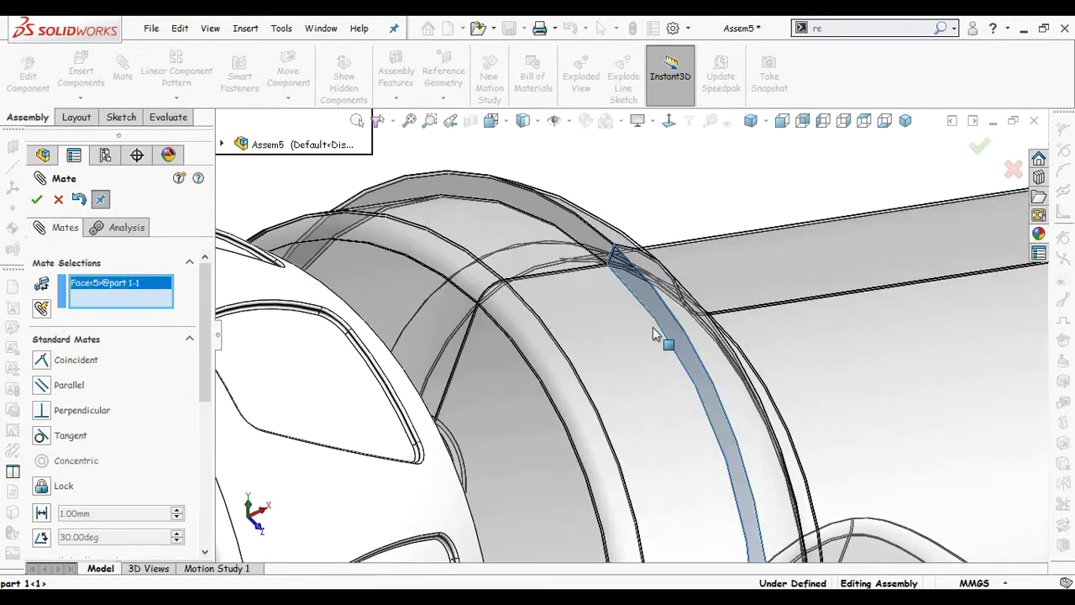
middle_drag(556, 370, 448, 293)
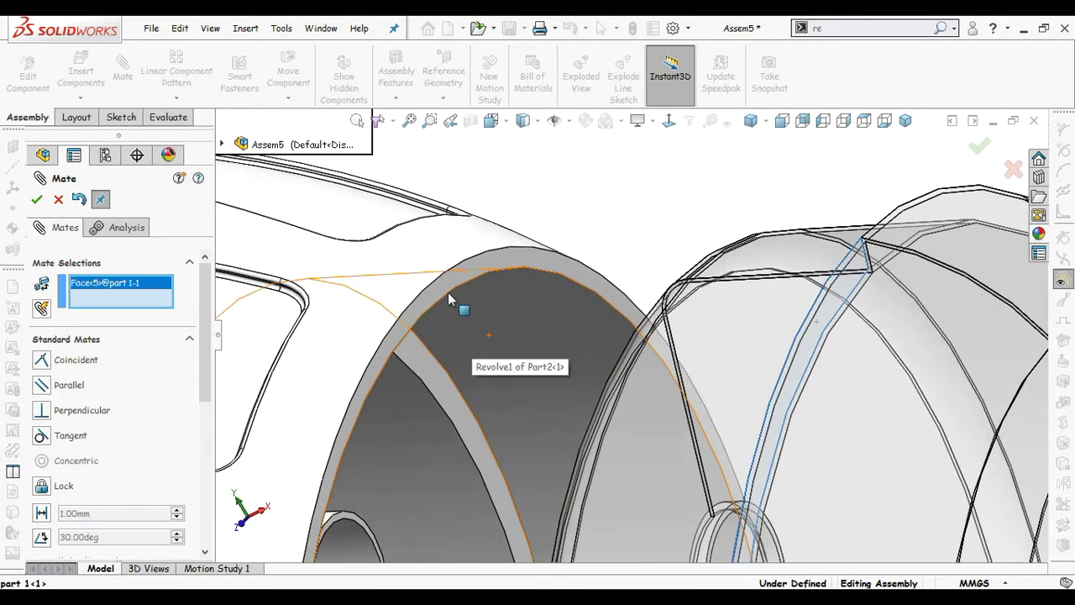
click(449, 281)
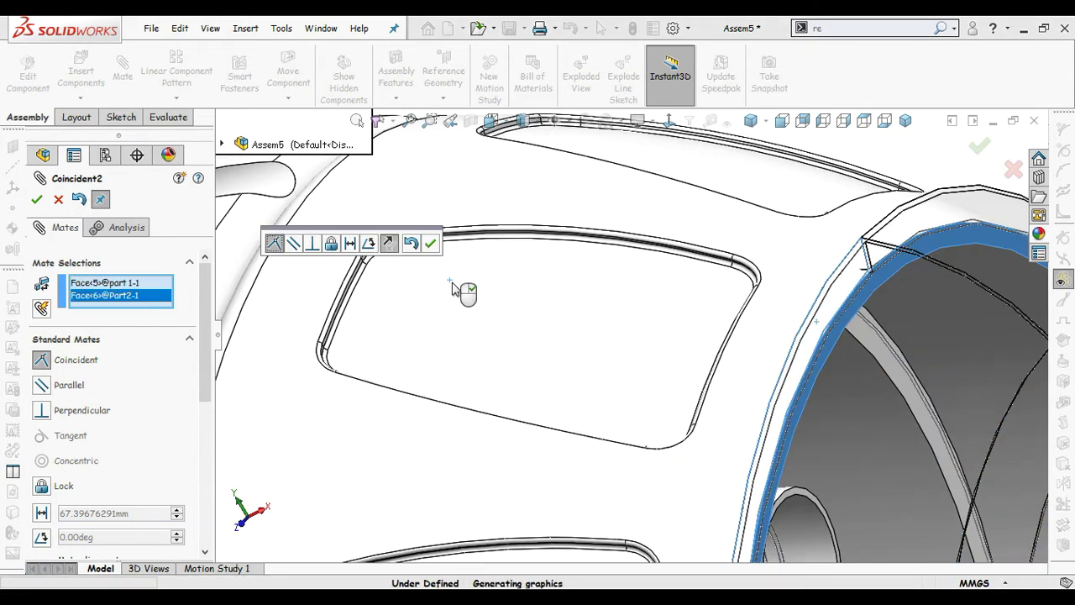
click(431, 245)
Step: Examine the assembled nozzle head from several angles, checking the fit of the collar, grooved ring and perforated plate
scroll(495, 324, up, 7)
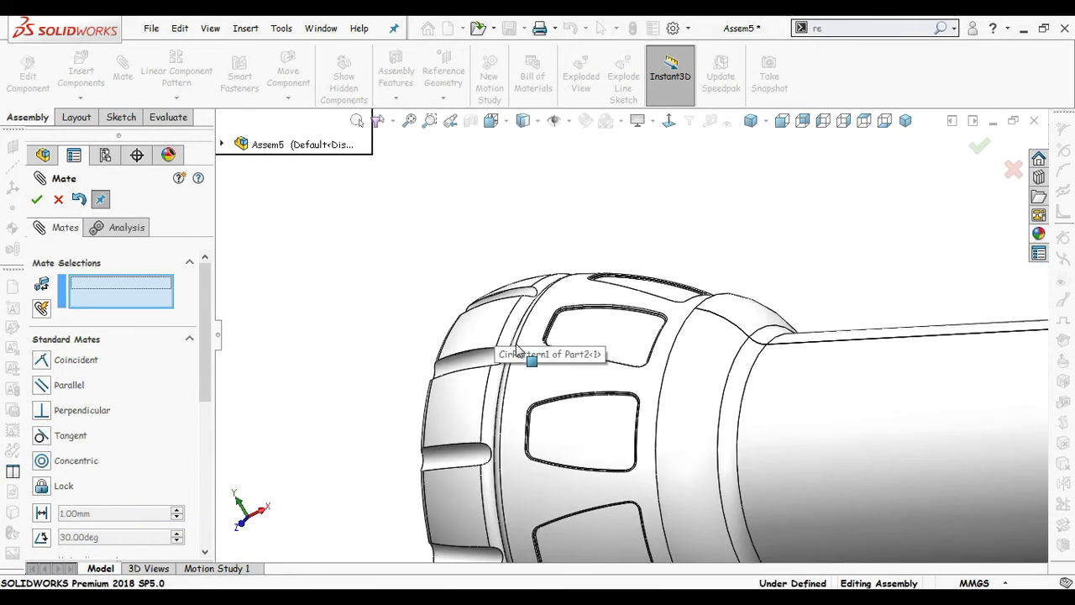
mouse_move(598, 402)
middle_down()
mouse_move(634, 402)
mouse_move(704, 440)
mouse_move(599, 338)
mouse_move(596, 386)
middle_up()
scroll(704, 440, up, 2)
scroll(651, 420, down, 2)
scroll(420, 364, up, 3)
mouse_move(420, 365)
middle_down()
mouse_move(432, 396)
mouse_move(423, 379)
middle_up()
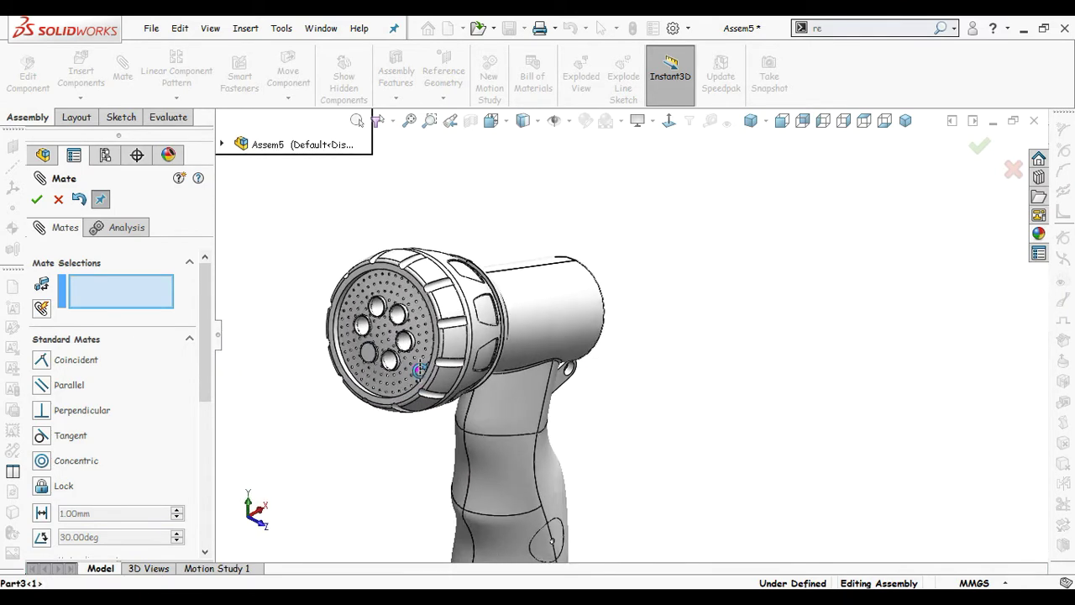
scroll(429, 378, down, 3)
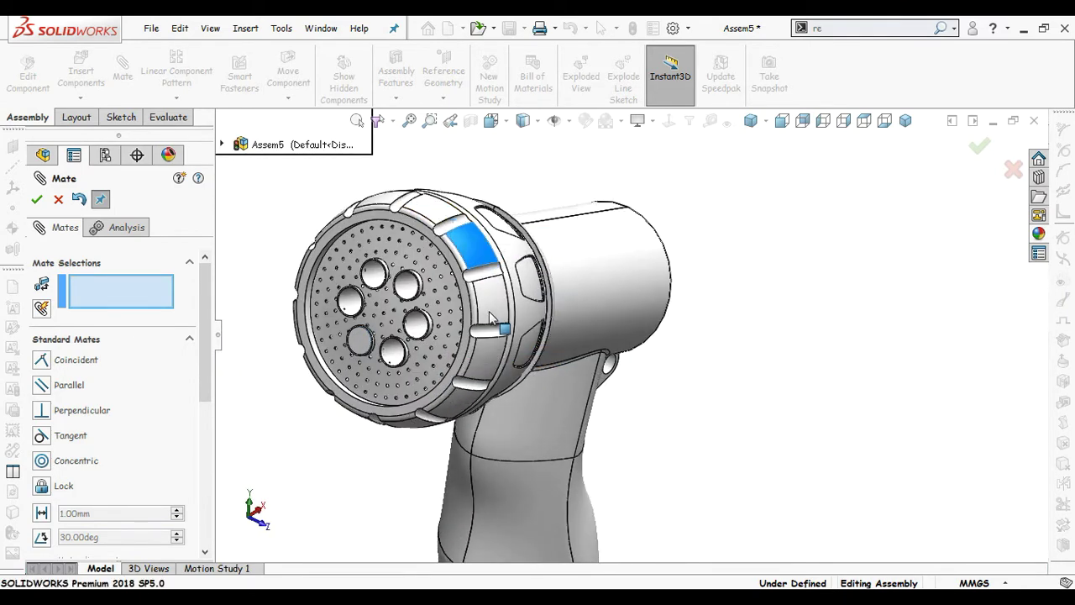
scroll(402, 254, down, 2)
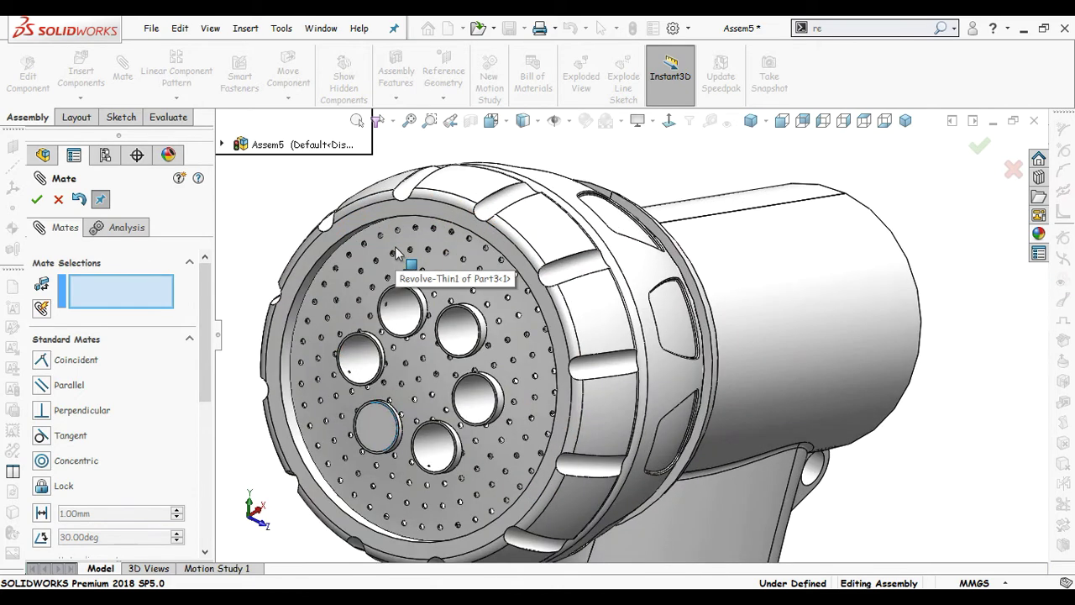
scroll(445, 252, down, 2)
scroll(456, 254, up, 1)
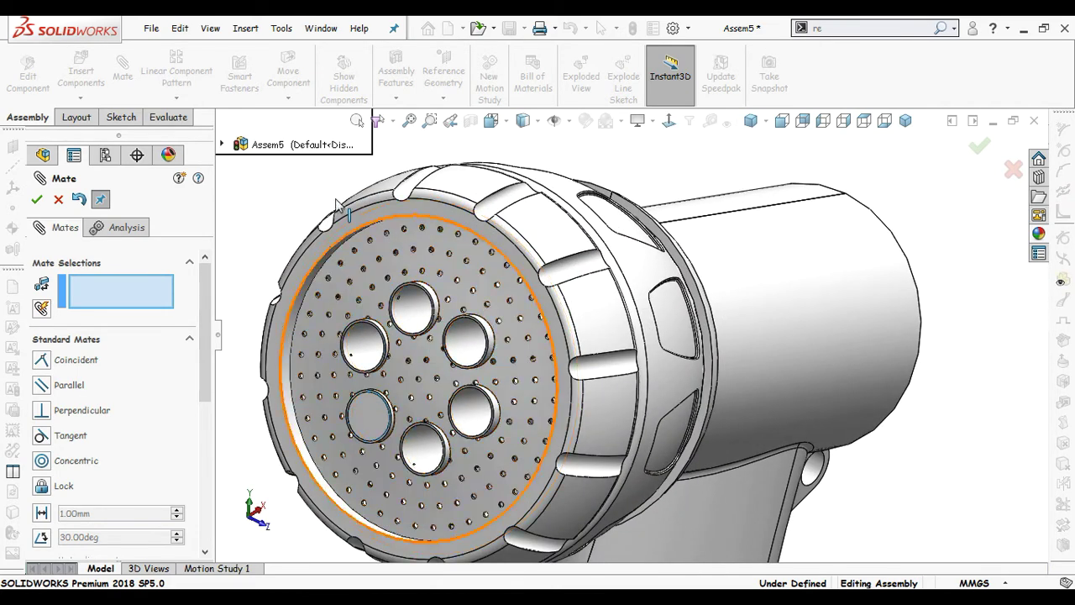
scroll(447, 274, down, 3)
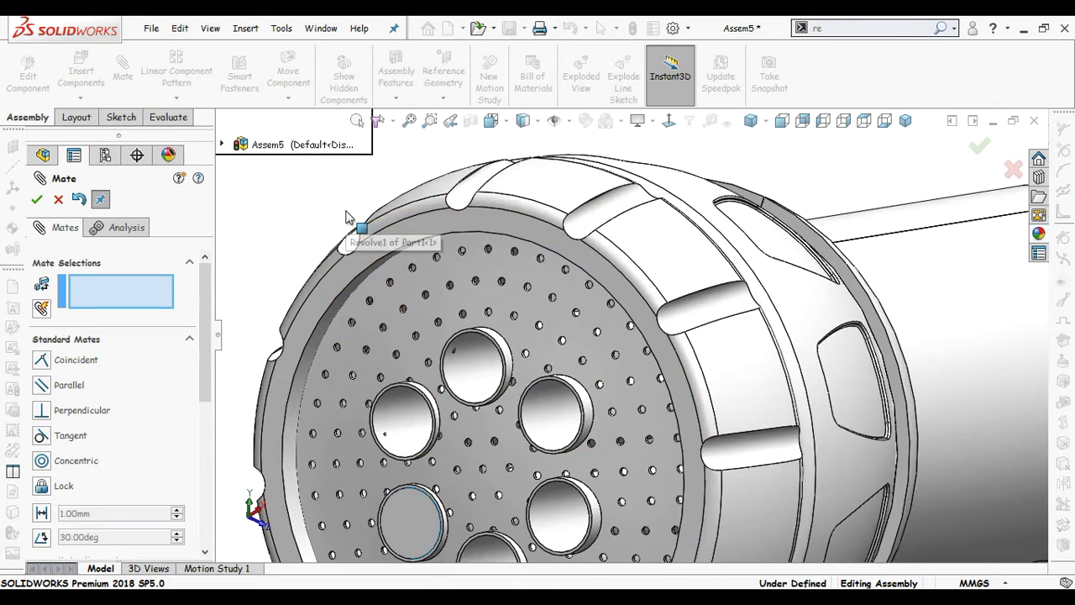
Step: Add a Lock mate between the perforated plate's front face and the grooved ring's inner face, picked through Select Other
click(445, 282)
right_click(462, 231)
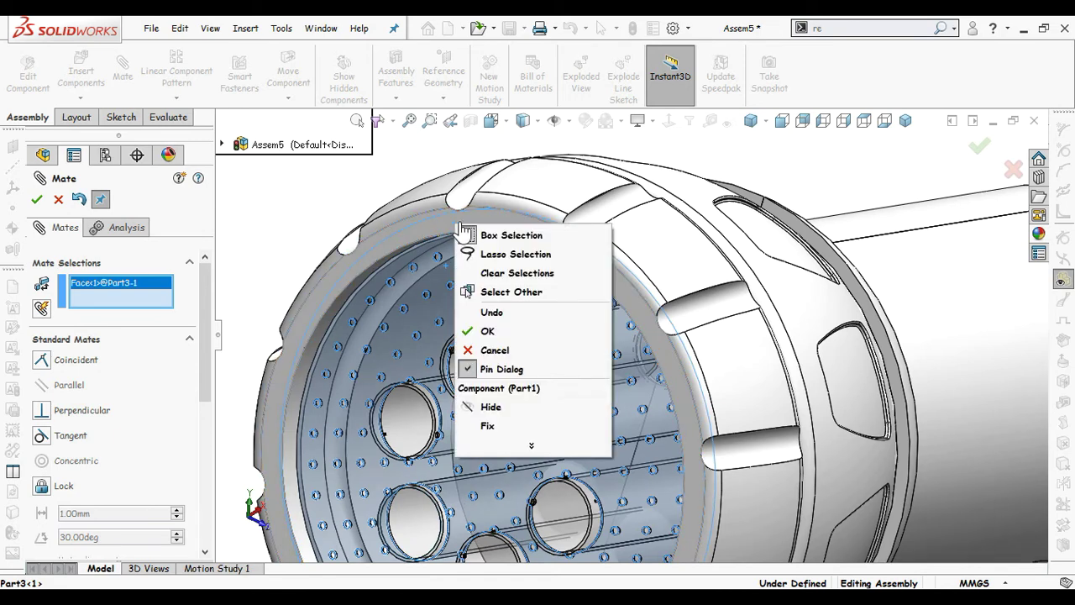
click(487, 293)
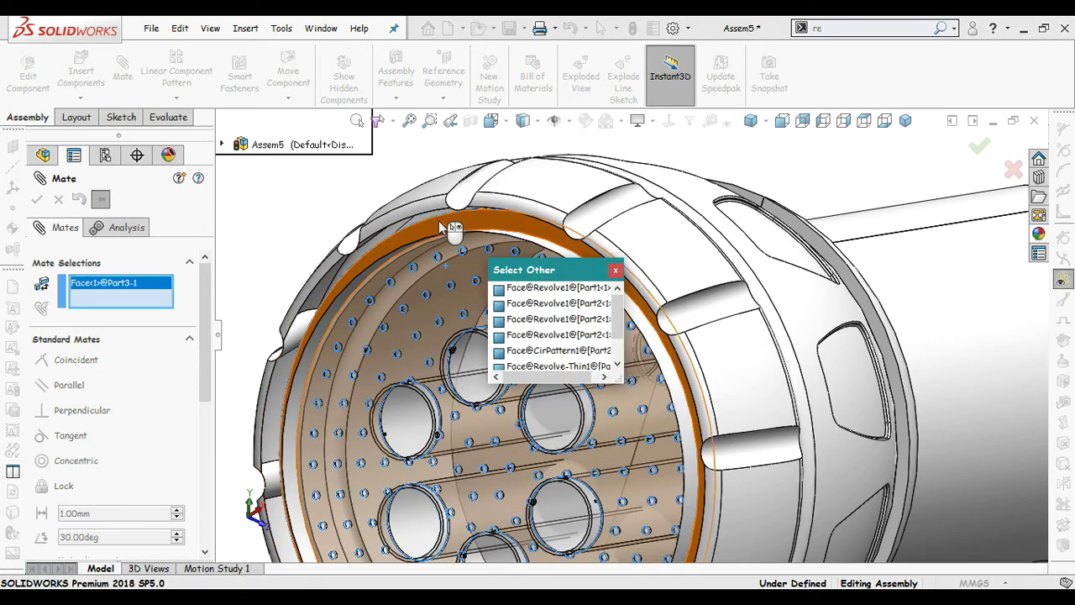
scroll(439, 221, down, 3)
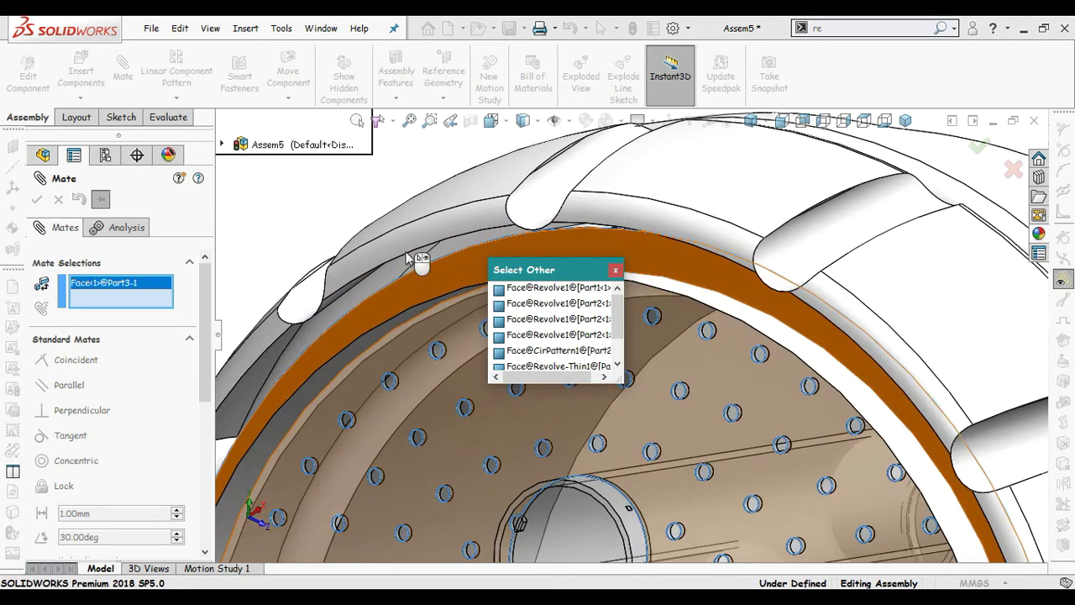
click(436, 285)
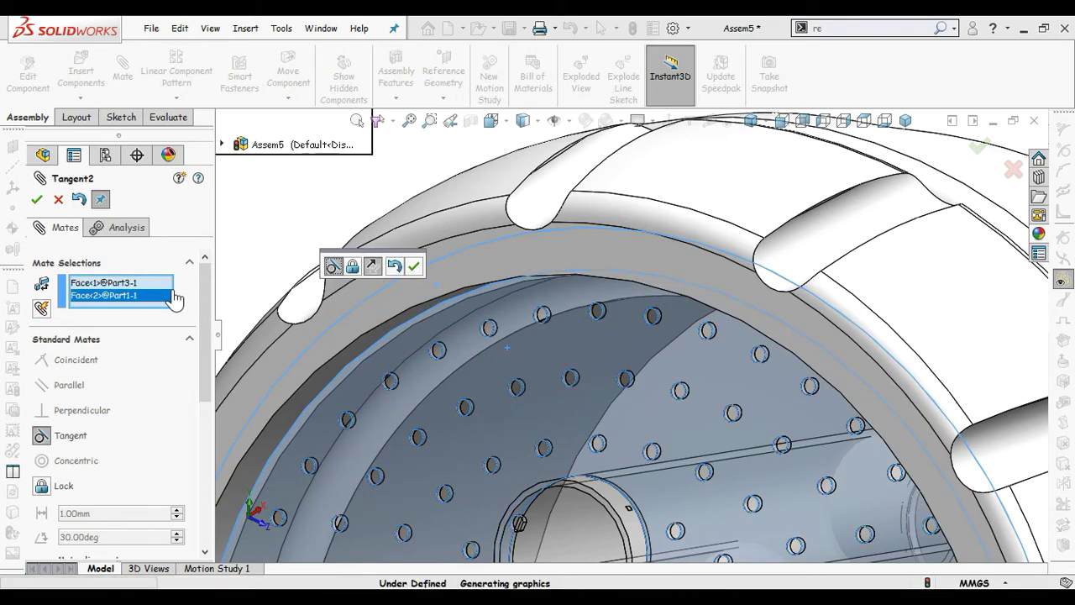
scroll(313, 215, up, 2)
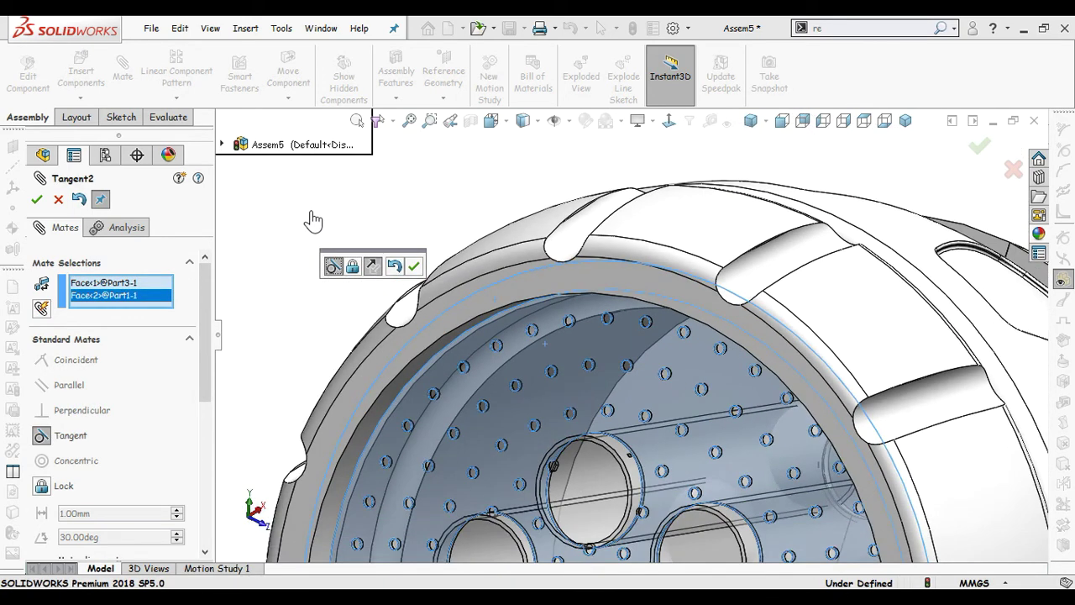
click(42, 487)
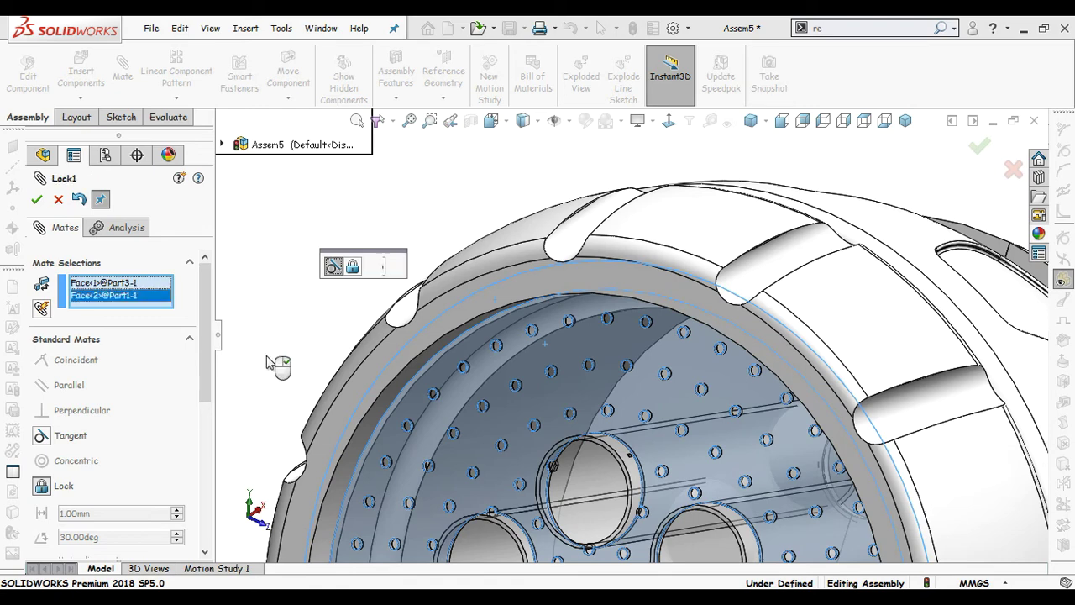
click(37, 201)
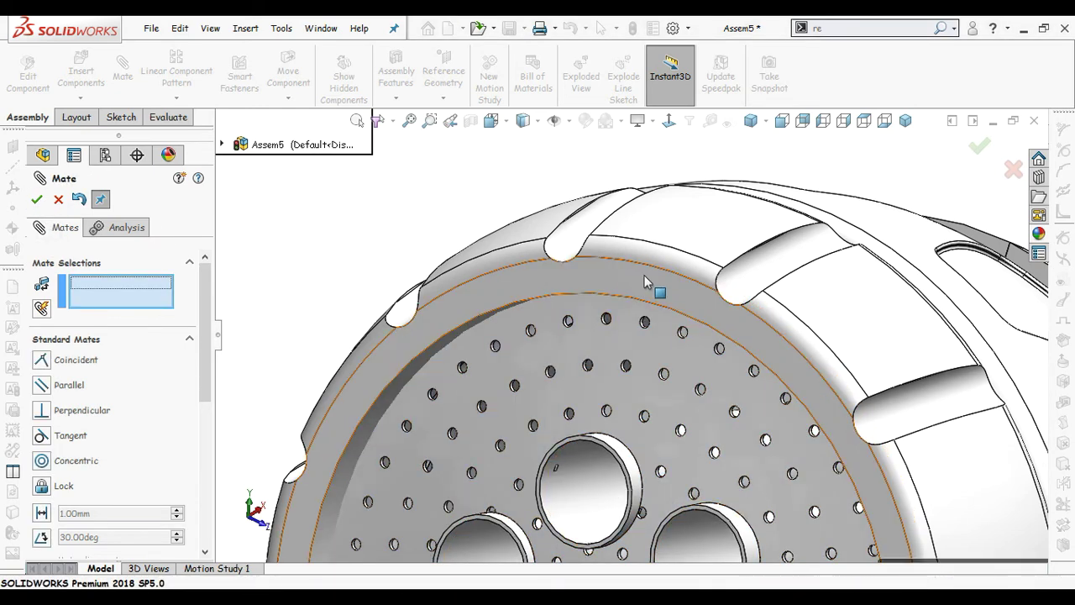
Step: Add a Lock mate between the grooved ring's rear face, picked through Select Other, and the collar's adjoining face, and finish mating
drag(645, 282, 715, 305)
scroll(817, 282, up, 3)
middle_drag(816, 282, 796, 292)
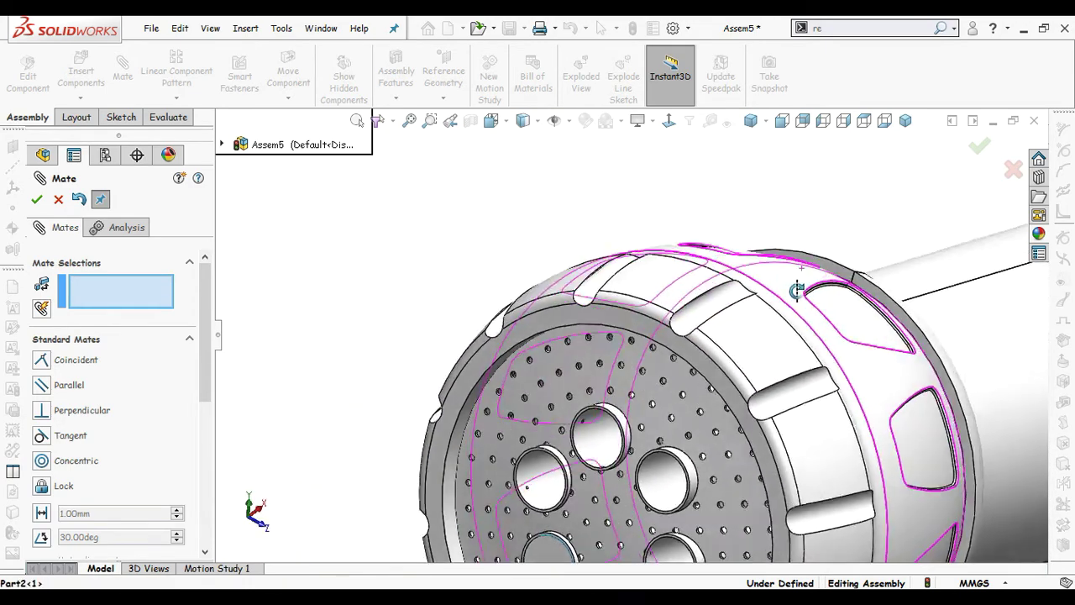
scroll(796, 289, down, 5)
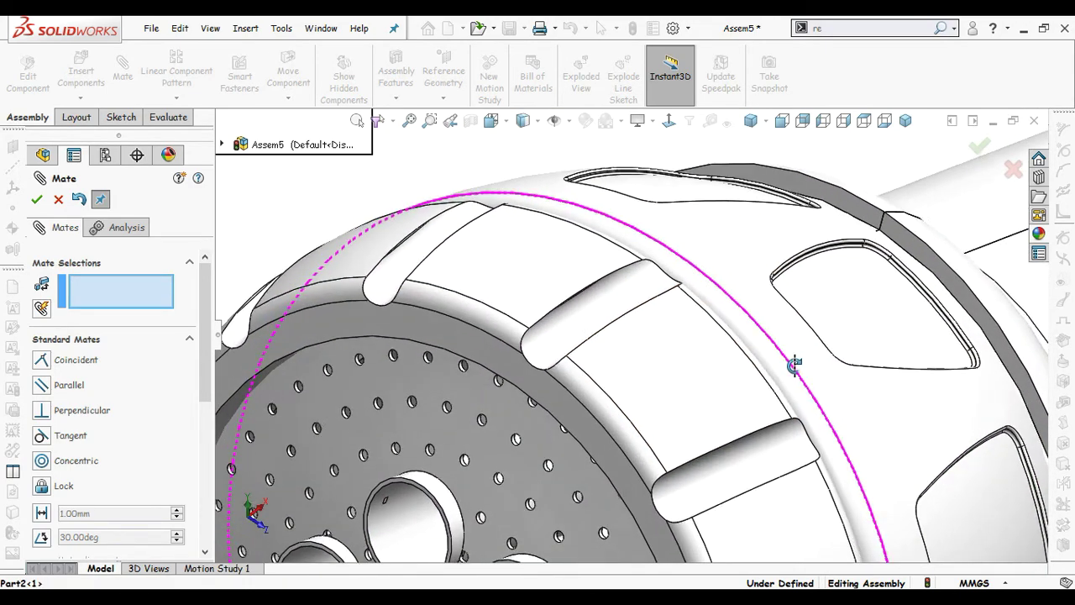
middle_drag(795, 366, 790, 359)
right_click(715, 356)
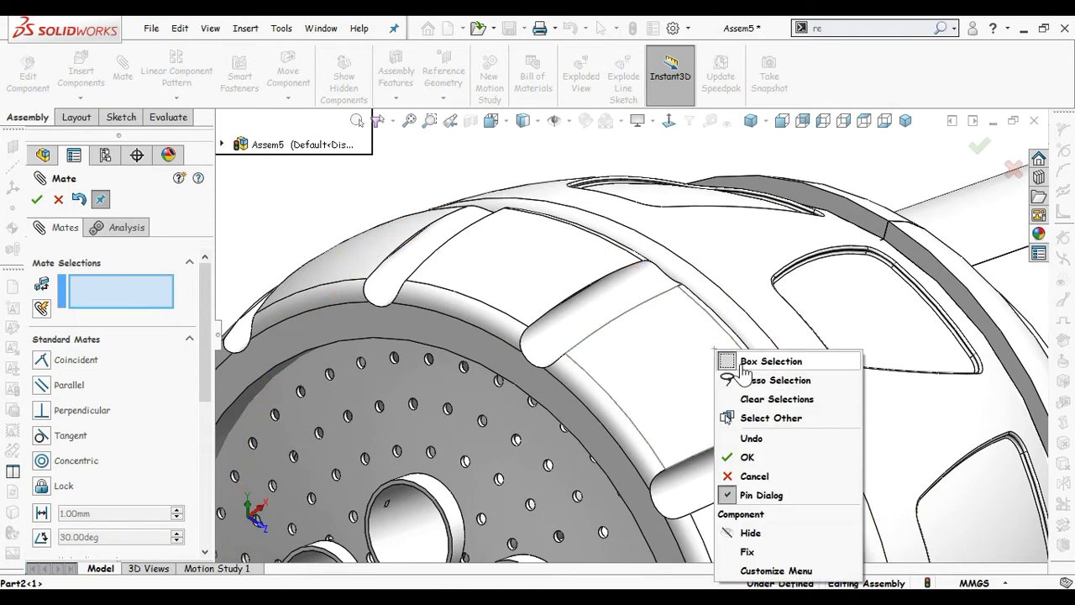
click(771, 420)
scroll(737, 333, down, 3)
scroll(714, 333, down, 2)
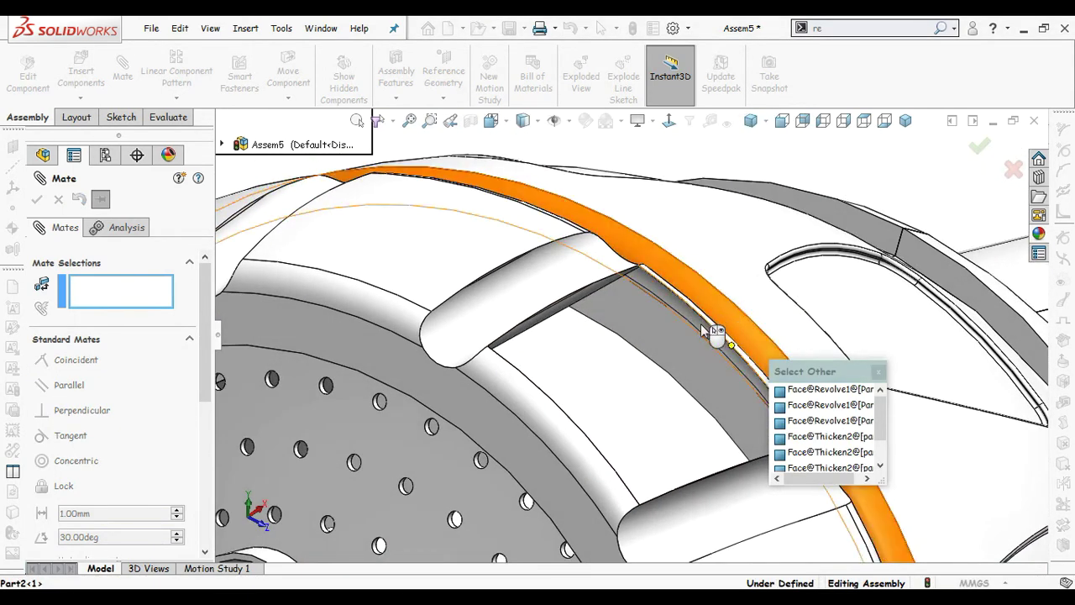
middle_drag(663, 347, 708, 367)
click(703, 367)
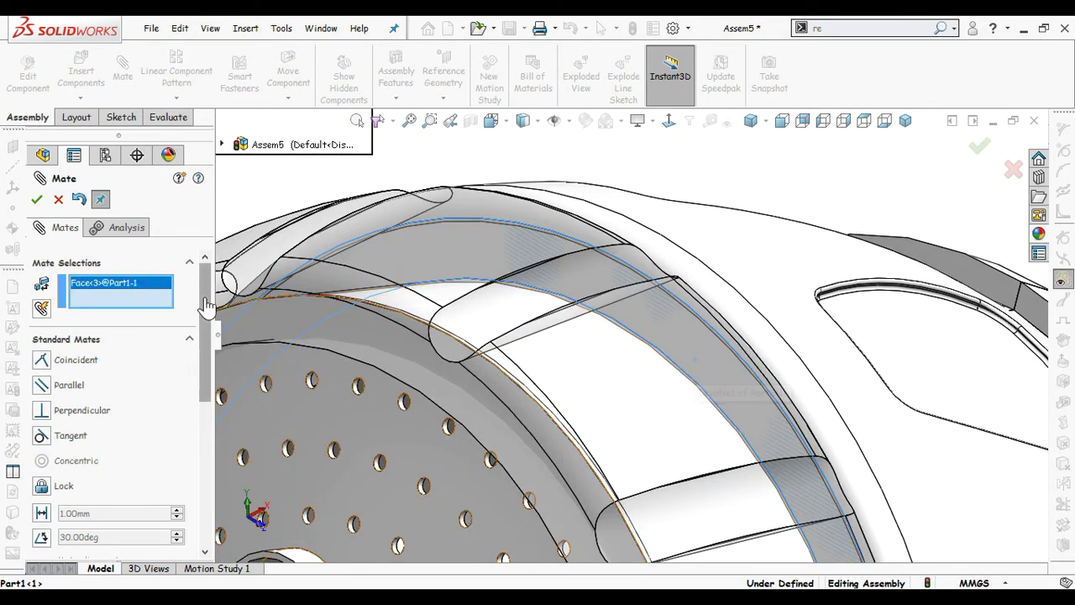
drag(206, 292, 212, 476)
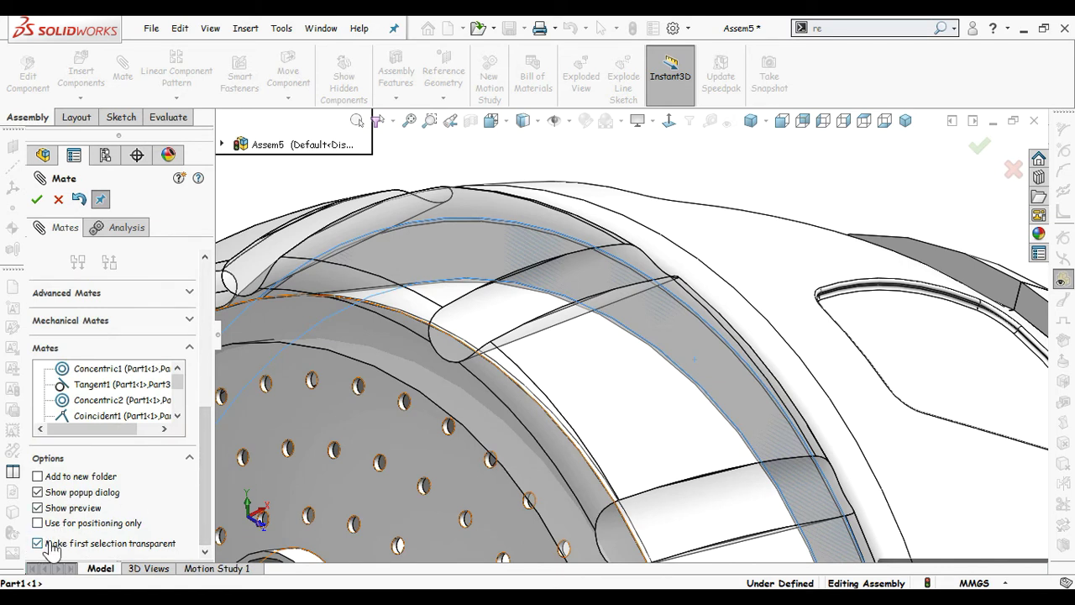
drag(209, 503, 217, 336)
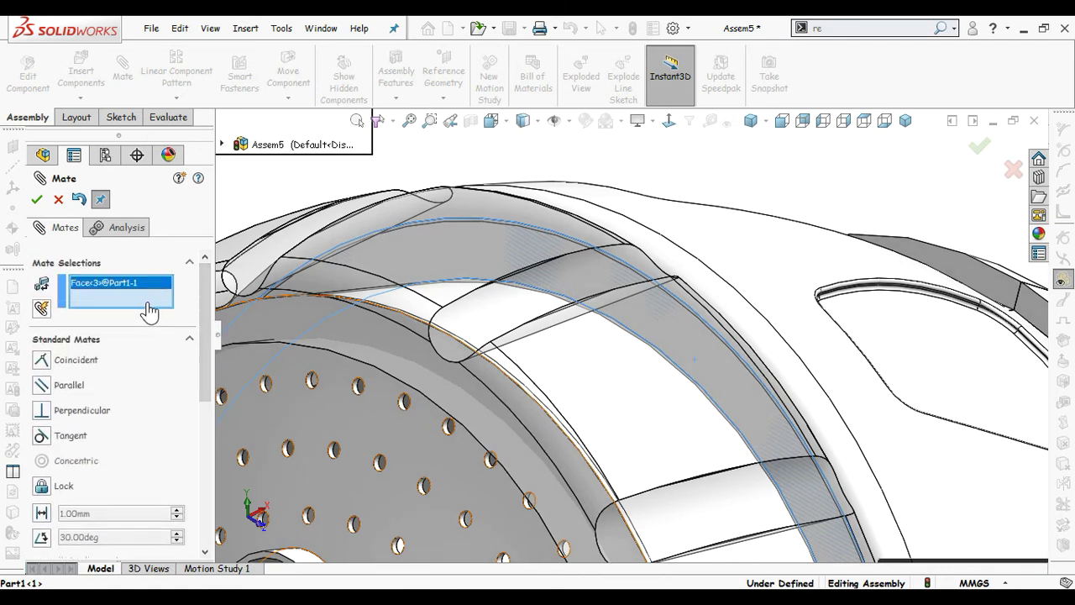
click(698, 336)
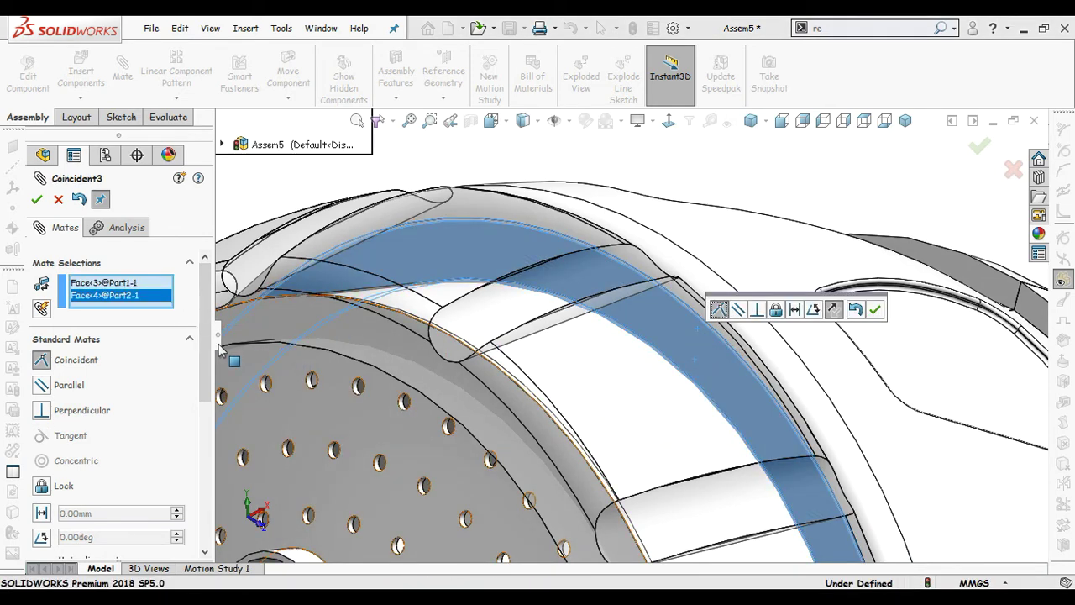
click(42, 486)
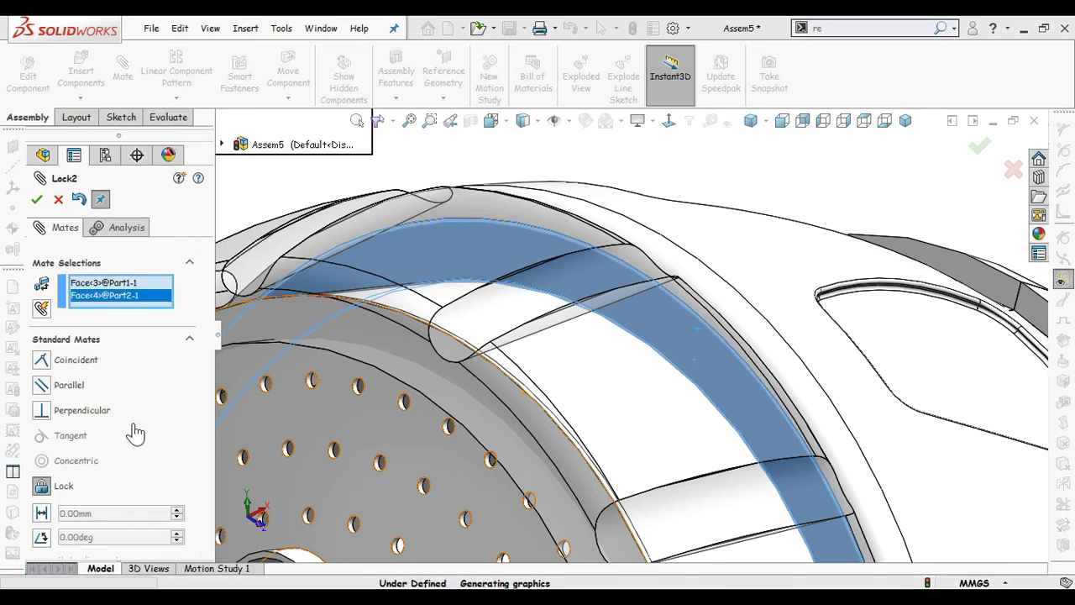
click(37, 200)
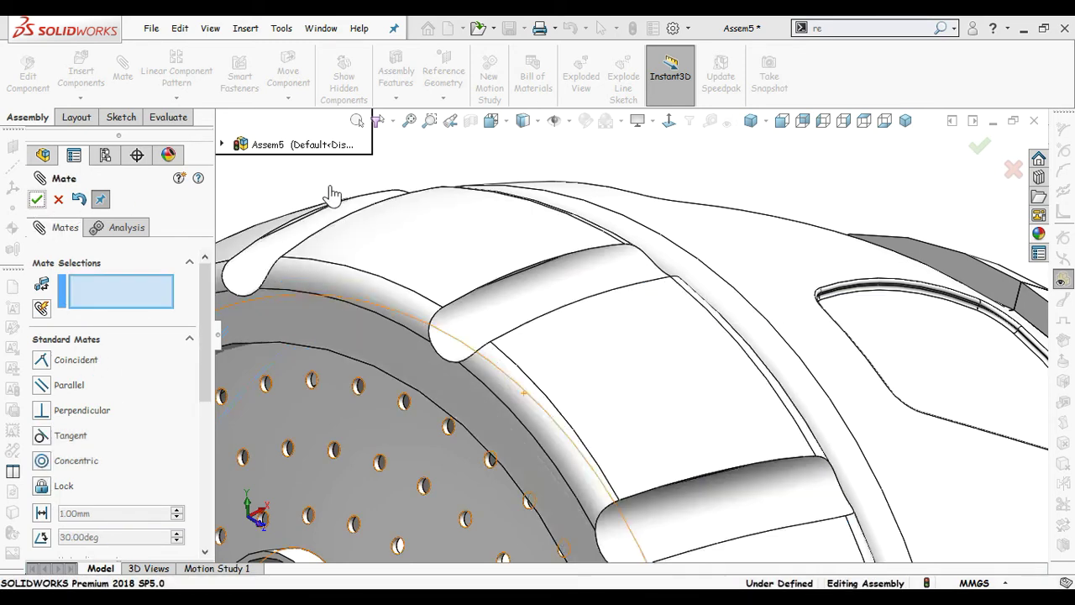
scroll(538, 289, up, 4)
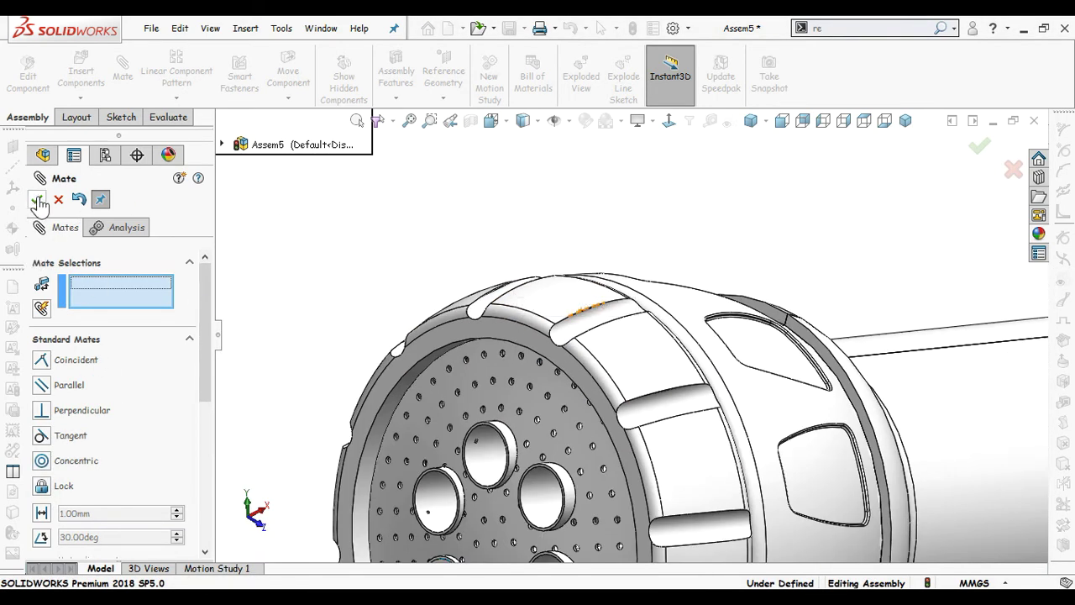
key(Escape)
Step: Examine the joined nozzle head from several angles, checking the transition between the collar's rear rim and the handle's head
scroll(816, 339, up, 3)
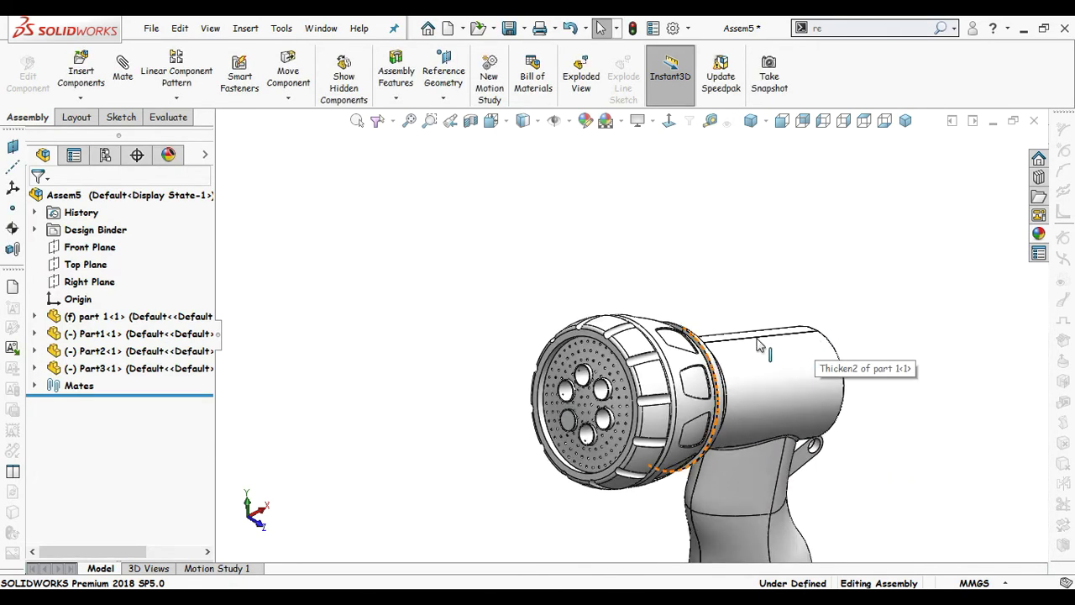
middle_drag(757, 339, 769, 363)
scroll(792, 441, up, 3)
scroll(729, 444, down, 3)
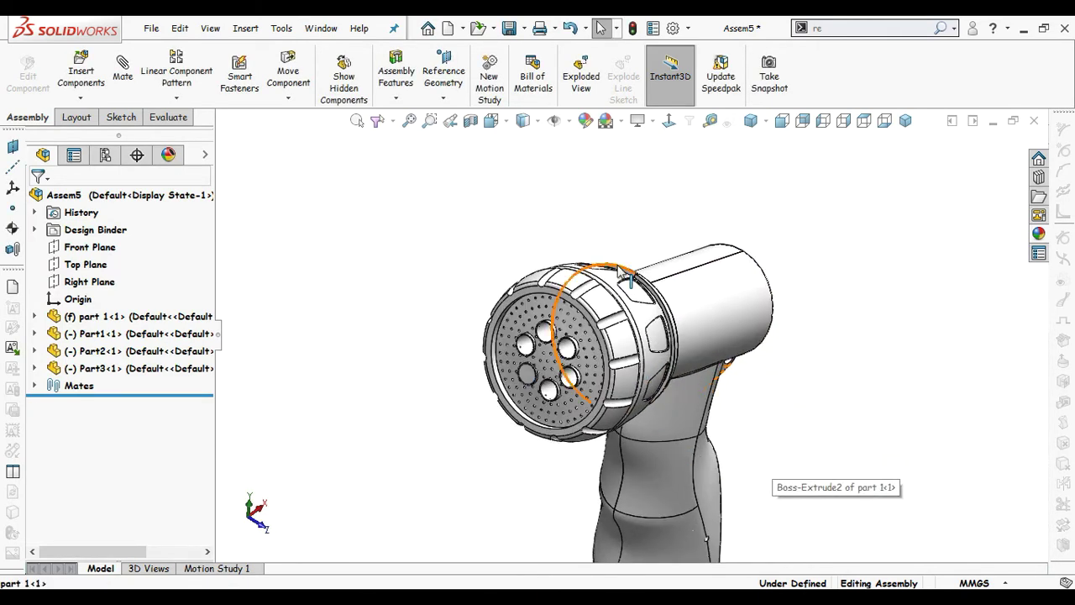
scroll(618, 276, down, 2)
drag(606, 290, 520, 319)
click(439, 235)
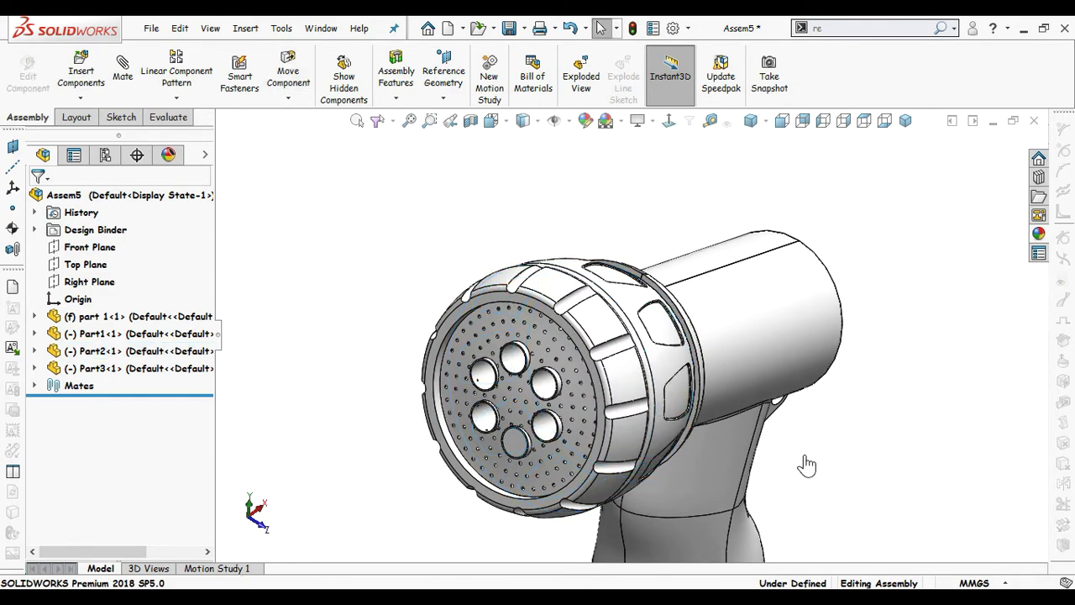
middle_drag(806, 463, 754, 394)
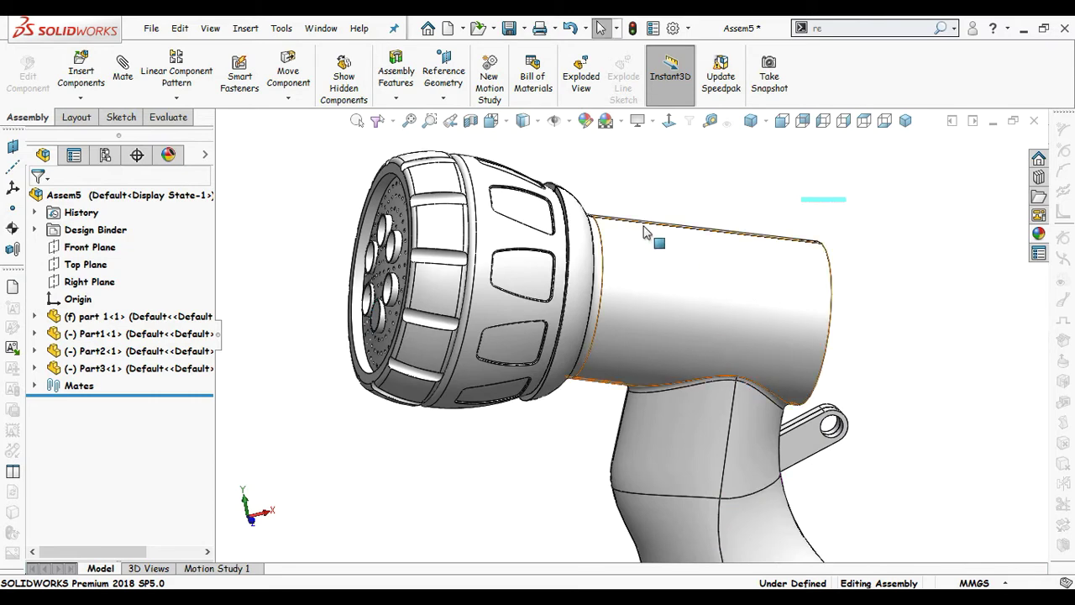
scroll(588, 225, down, 6)
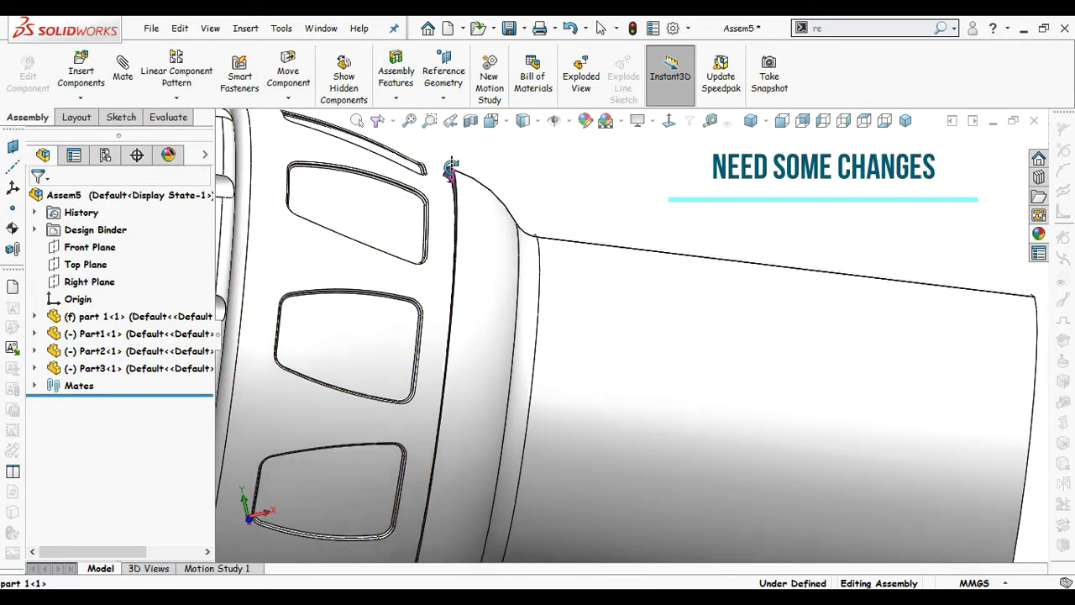
scroll(460, 180, down, 2)
scroll(655, 302, up, 5)
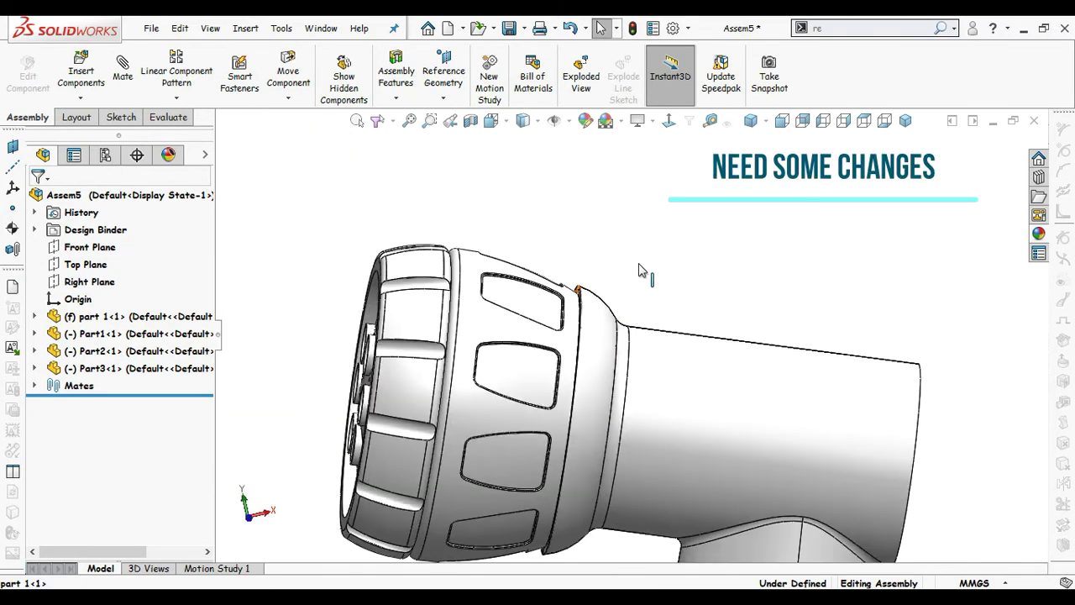
middle_drag(681, 319, 682, 295)
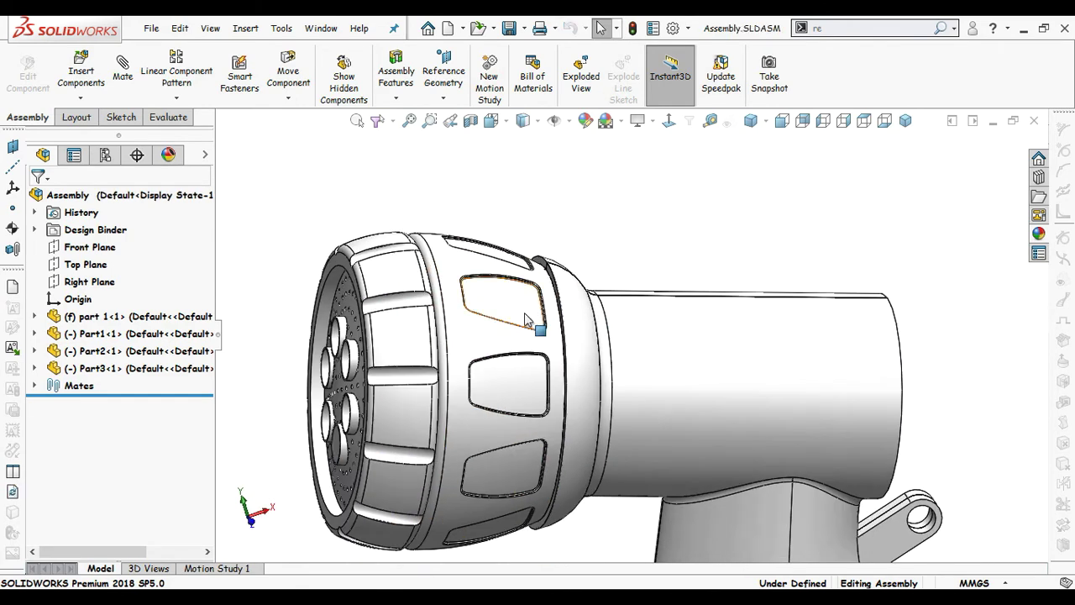
Step: Edit the collar in the context of the assembly and open the sketch of its revolve feature for editing
click(526, 320)
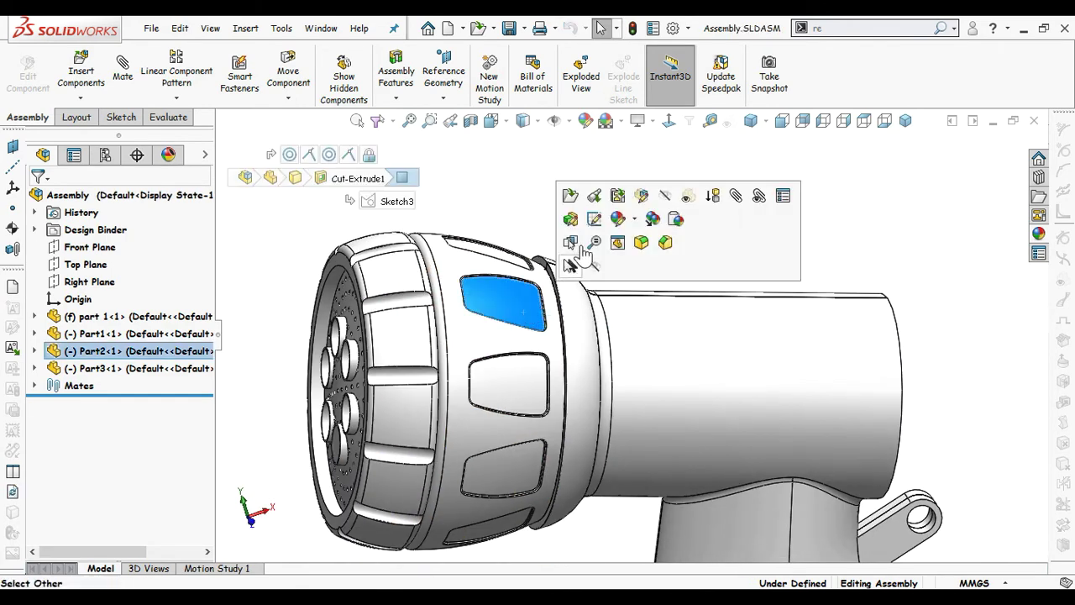
click(636, 197)
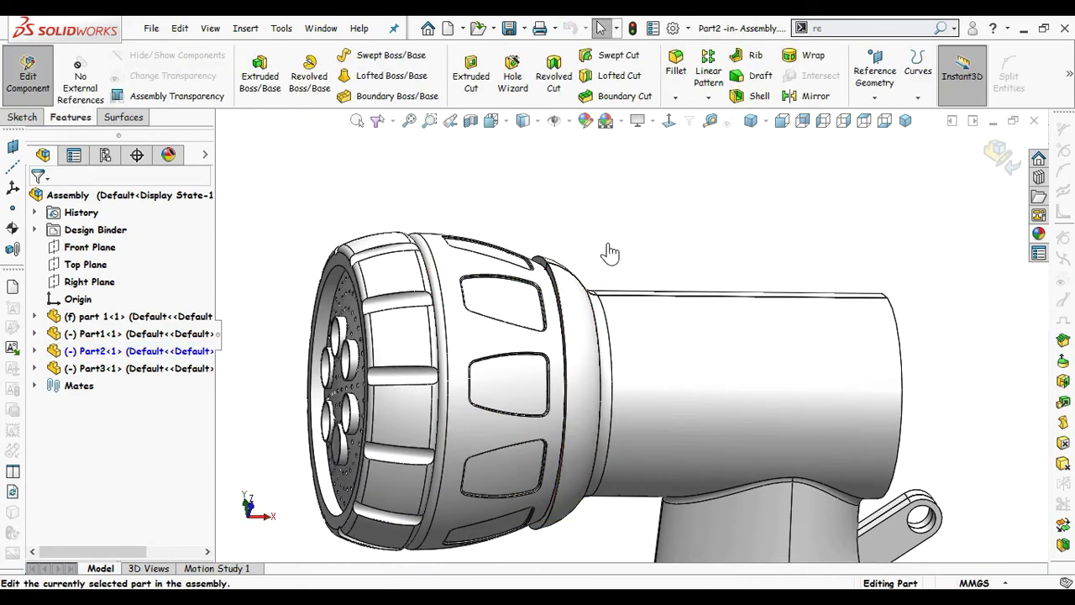
middle_drag(609, 252, 546, 227)
click(34, 351)
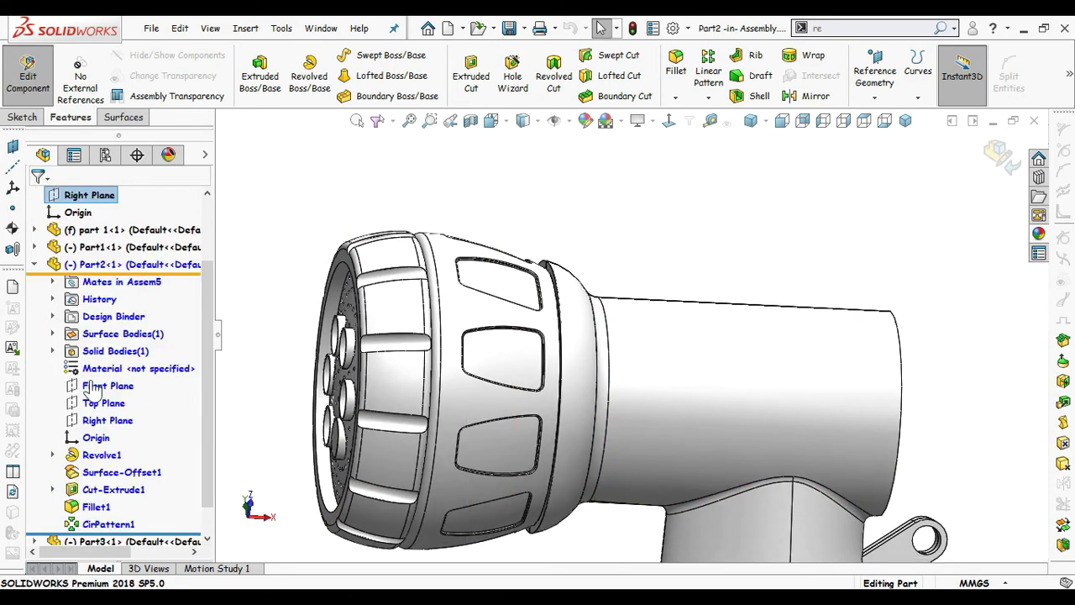
click(52, 454)
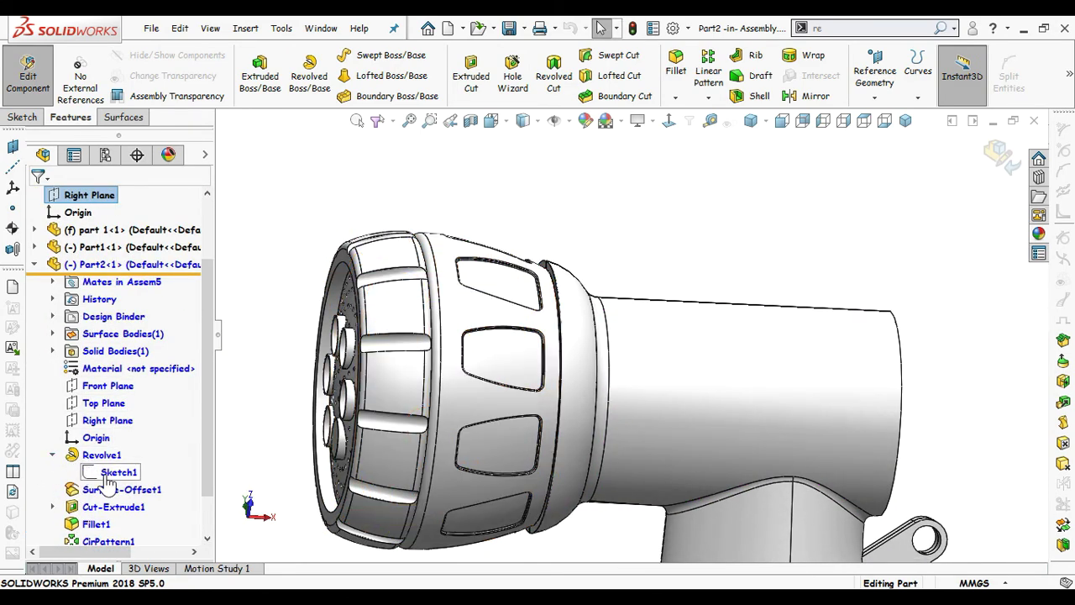
click(108, 474)
click(113, 427)
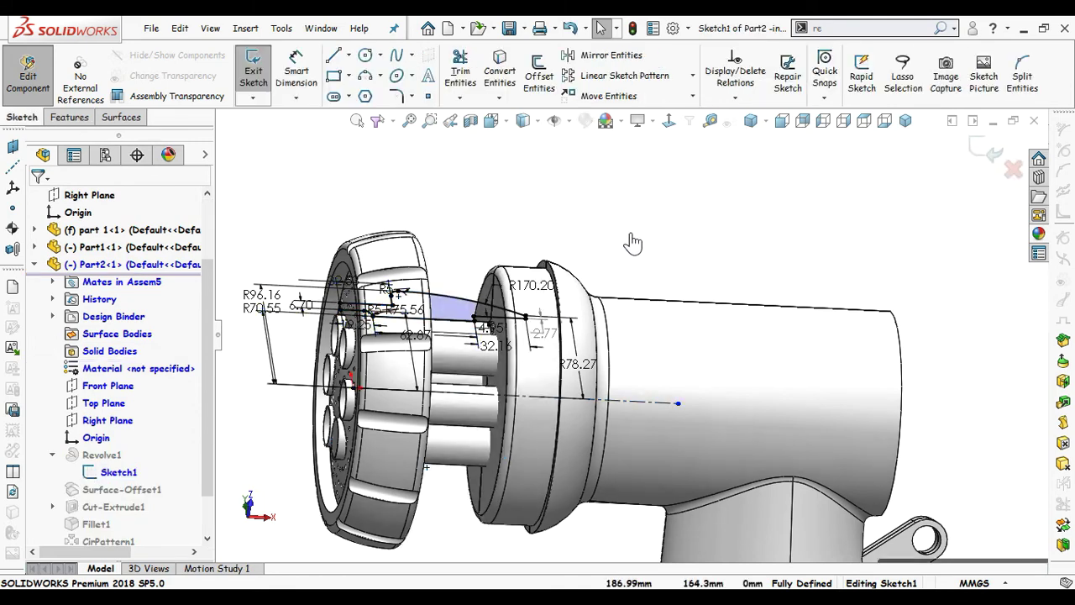
Step: View the collar profile face-on and delete the 4.95 and 2.77 dimensions beside the step at its rear end
click(669, 122)
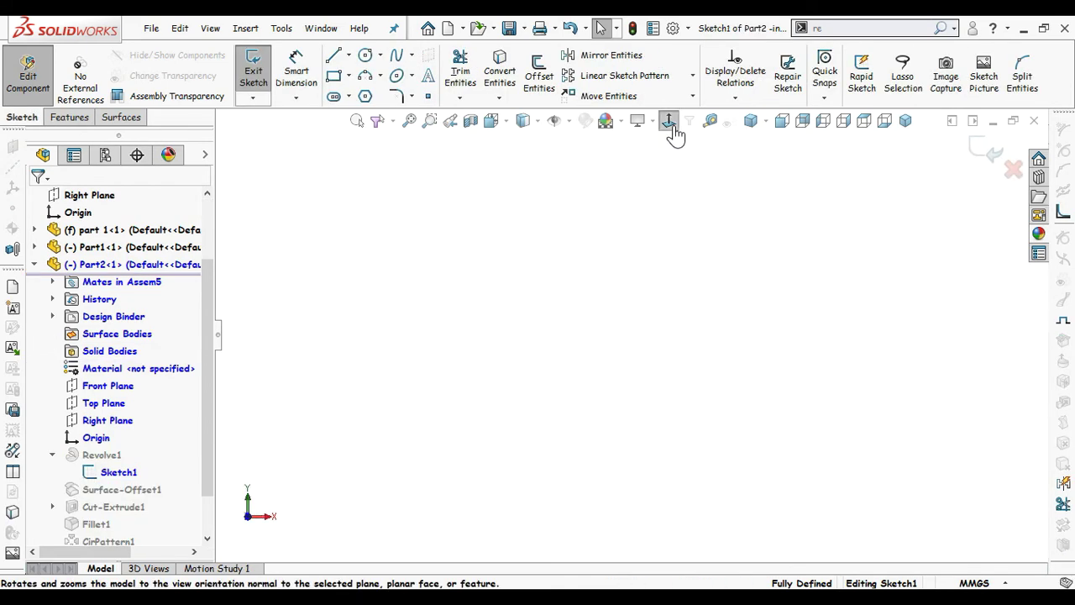
click(409, 126)
scroll(594, 317, down, 6)
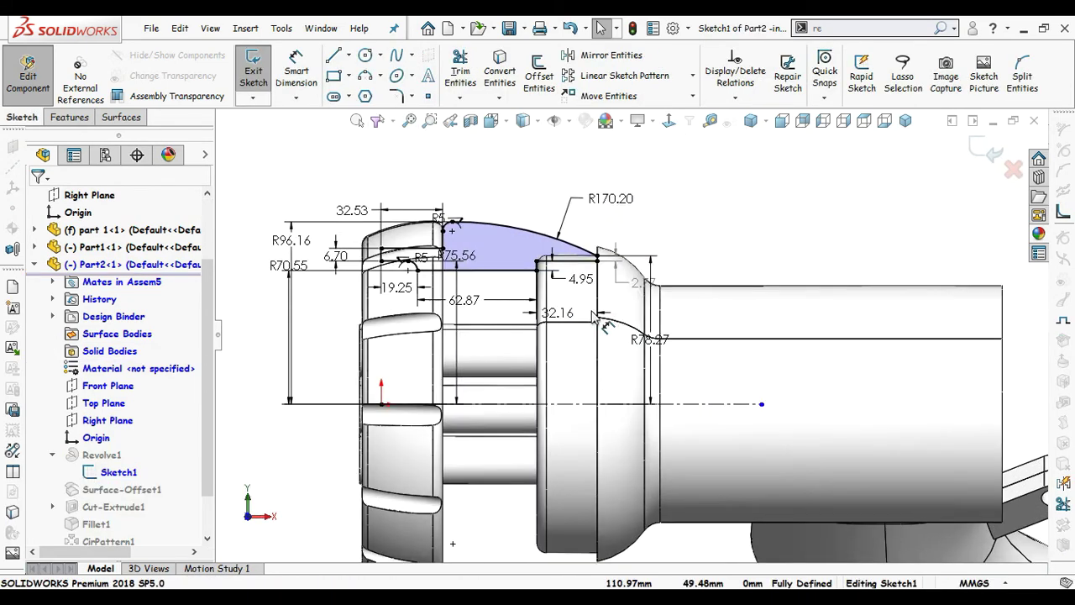
scroll(594, 316, down, 2)
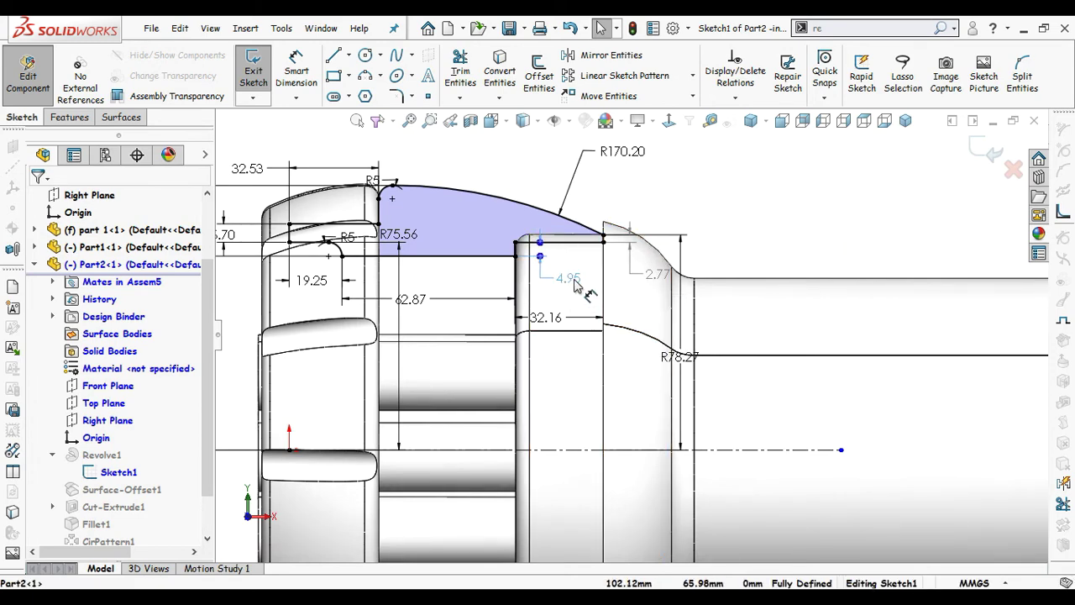
key(Delete)
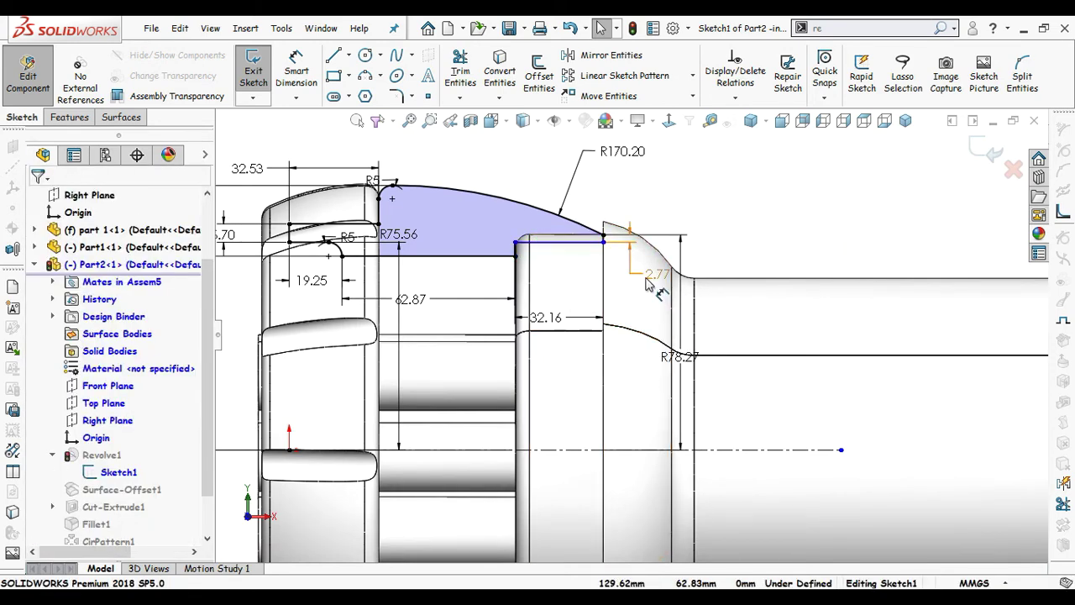
key(Delete)
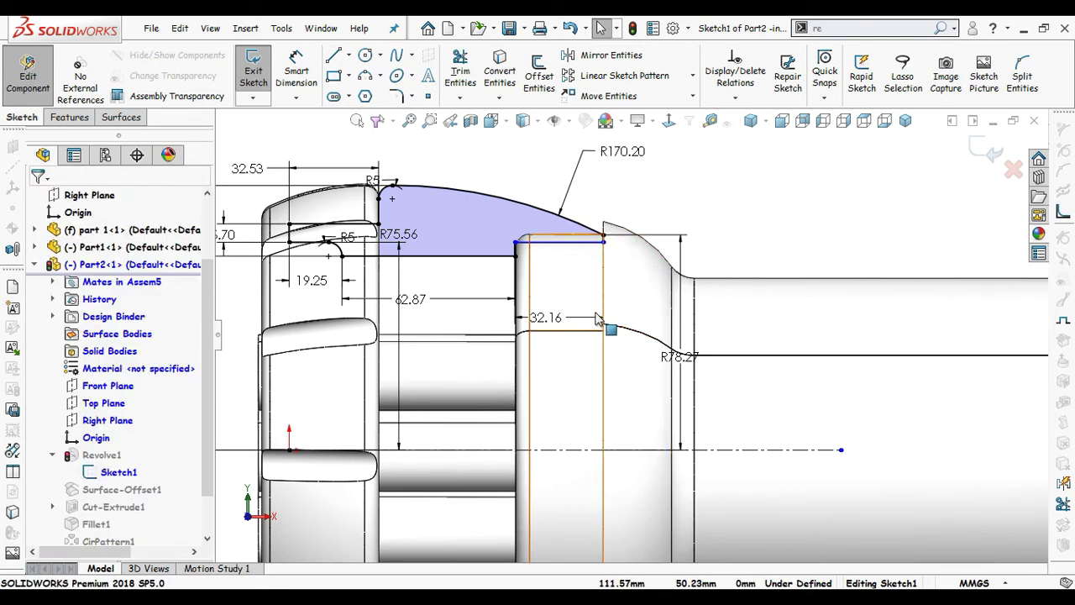
Step: Reposition the radius dimension of the collar profile's outer rear corner and set it to 83.25 mm
drag(684, 359, 677, 329)
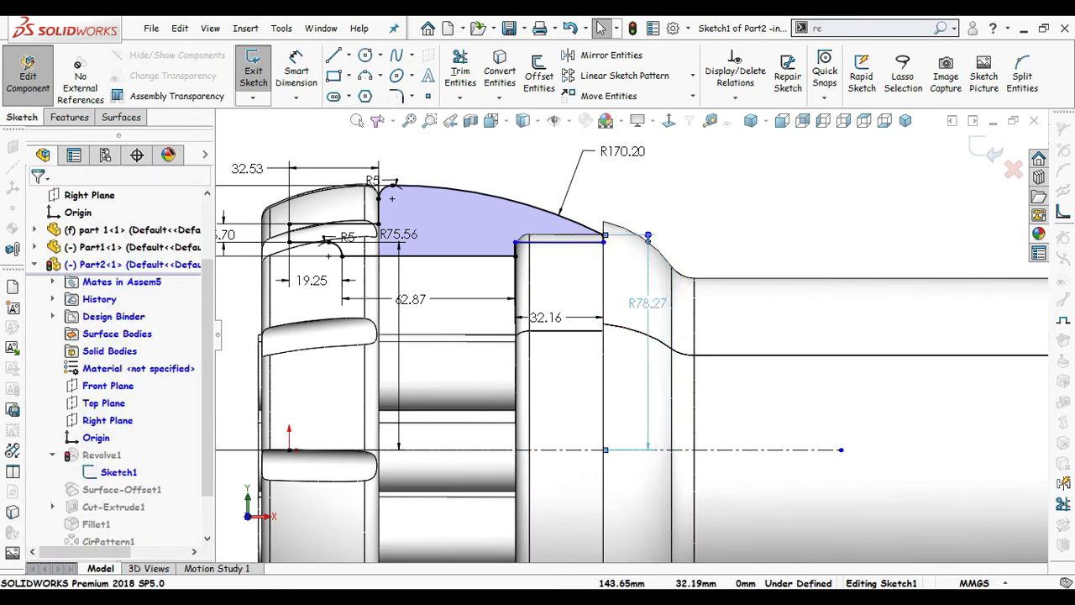
key(Delete)
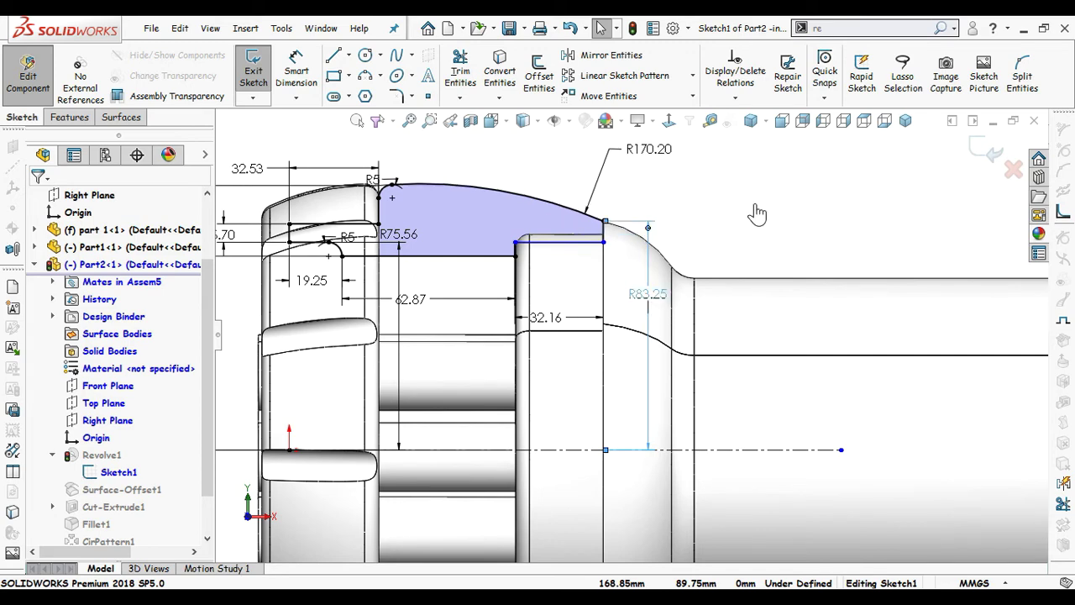
click(771, 238)
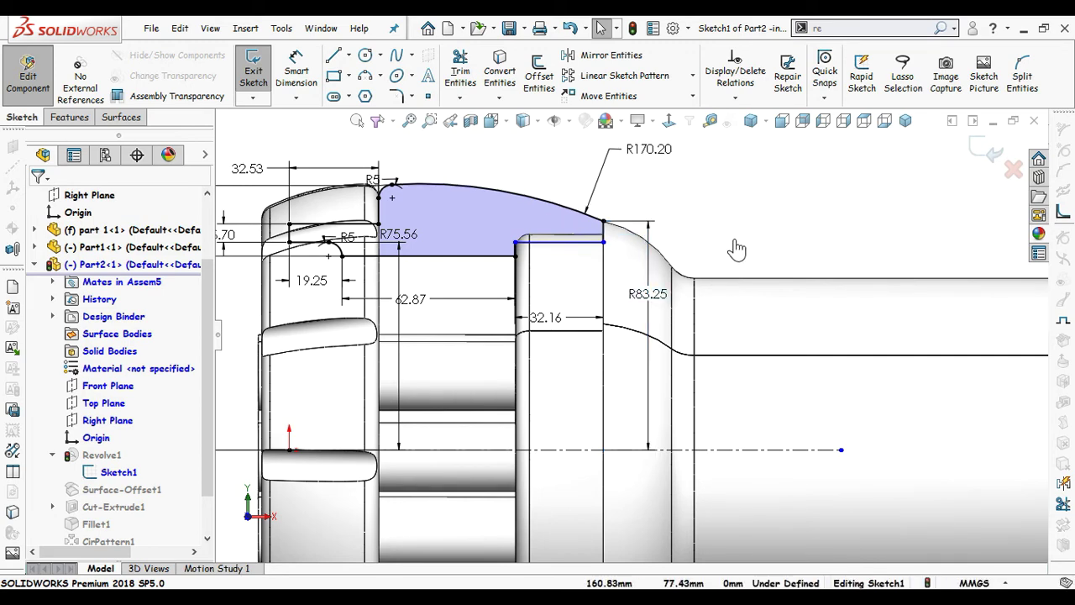
Step: Dimension the wall thickness between the collar profile's inner step line and its outer rear corner, and set it to 4.13 mm
scroll(504, 219, down, 1)
right_drag(737, 248, 799, 154)
scroll(733, 152, down, 2)
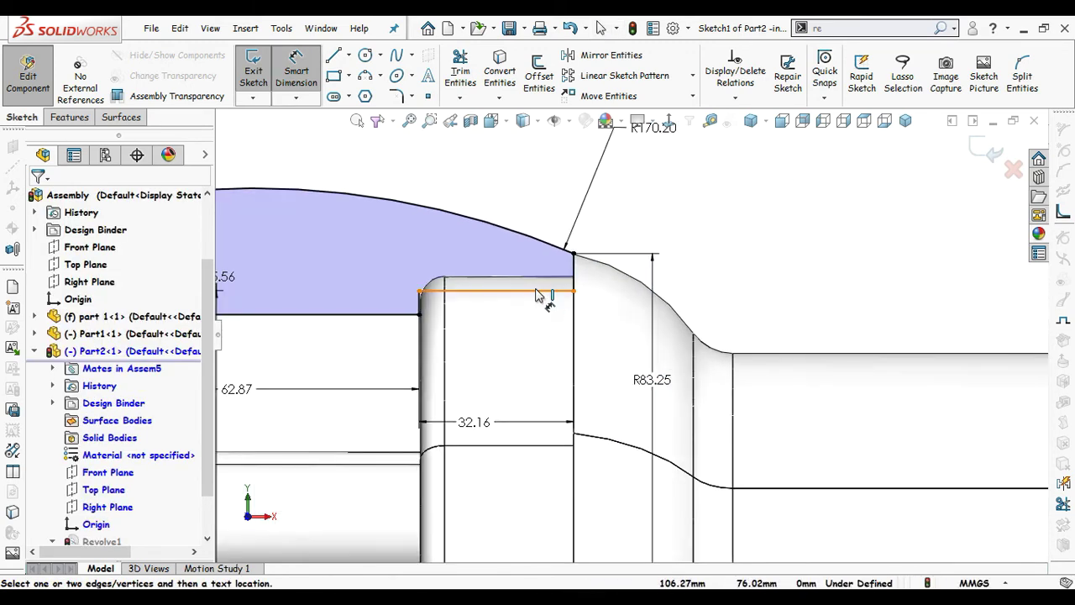
click(538, 292)
click(574, 253)
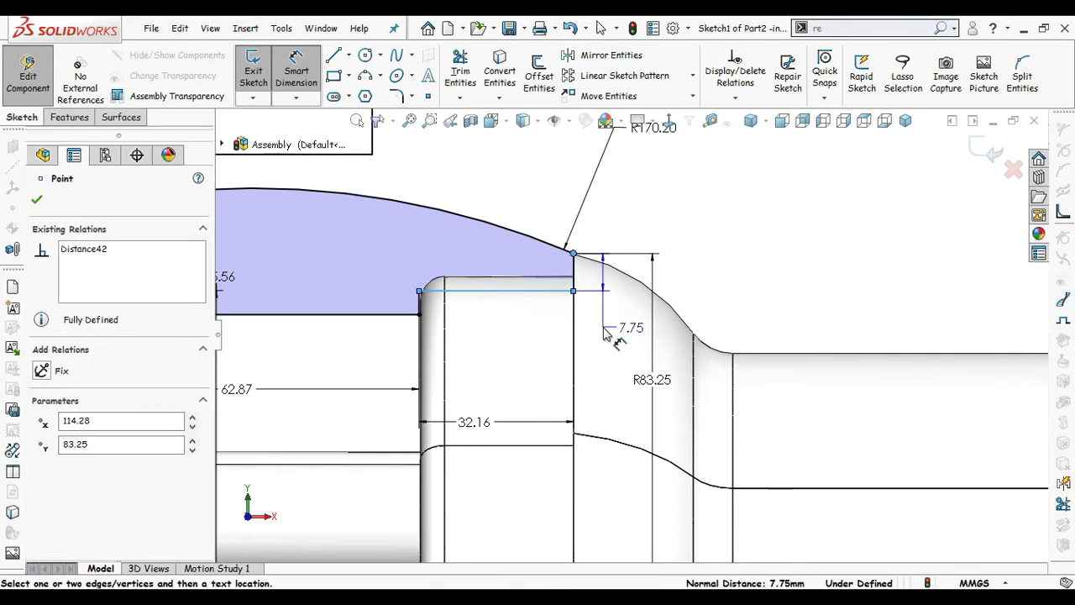
click(521, 339)
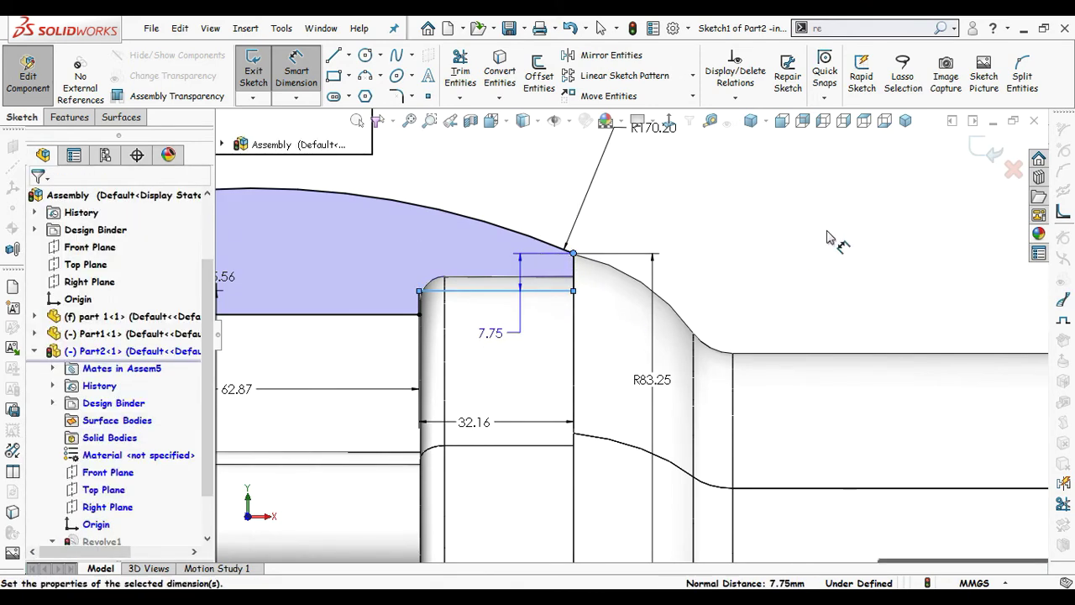
text(4.13)
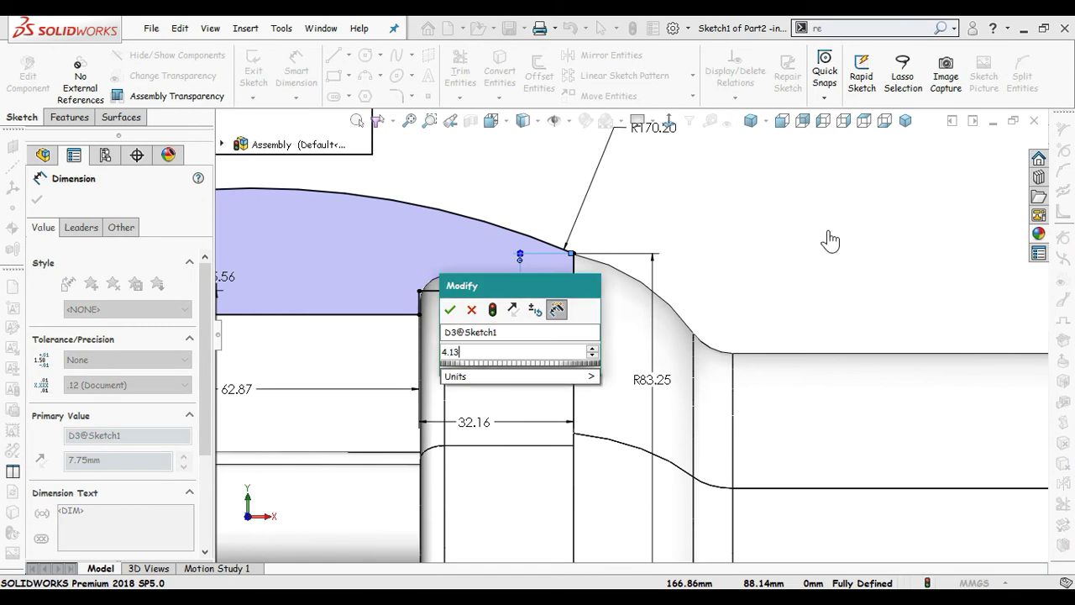
key(Return)
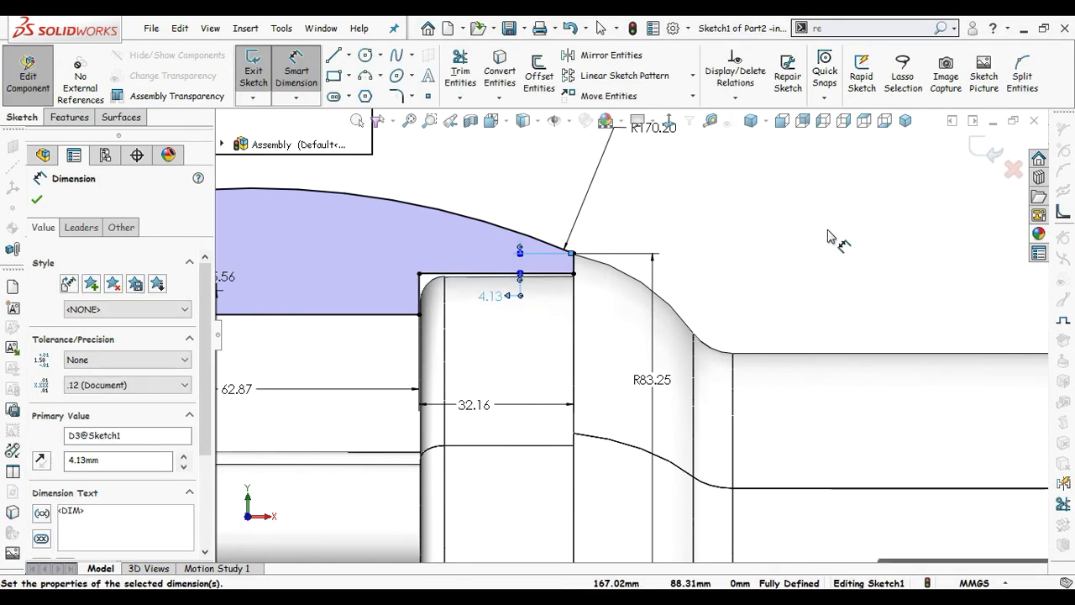
click(760, 258)
scroll(788, 257, up, 2)
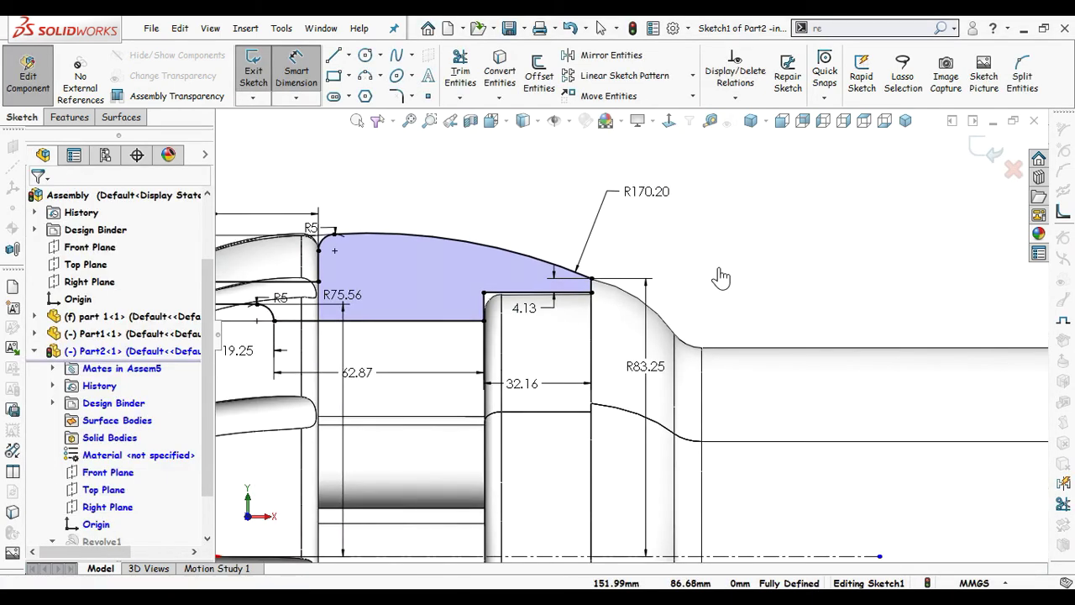
Step: Close the collar sketch, leave in-context part editing, and turn the front spray ring while viewing the whole nozzle
key(Escape)
key(z)
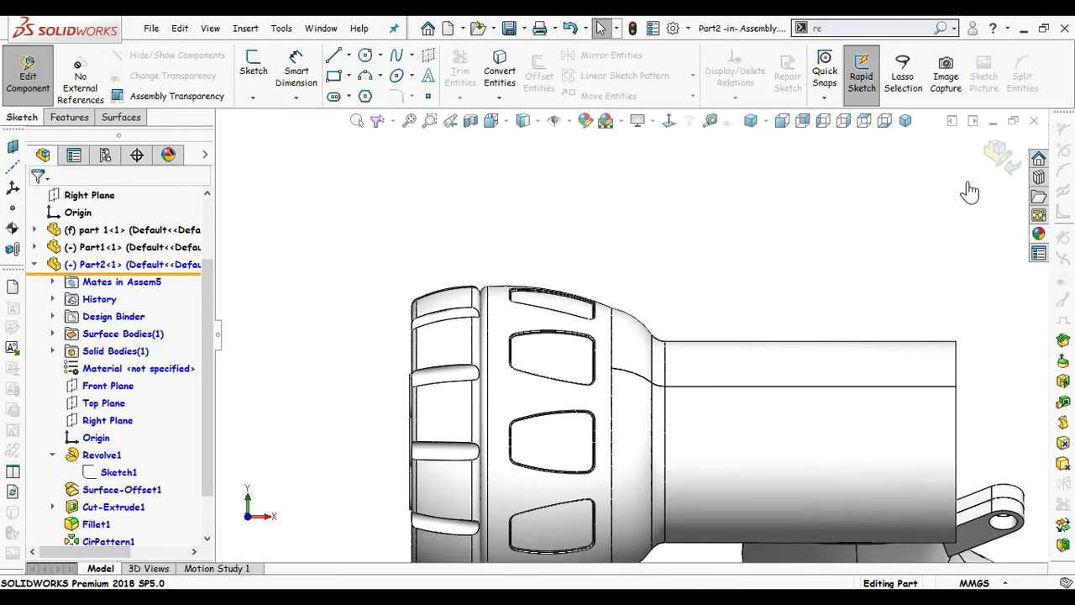
key(z)
key(z)
key(z)
middle_drag(660, 278, 748, 247)
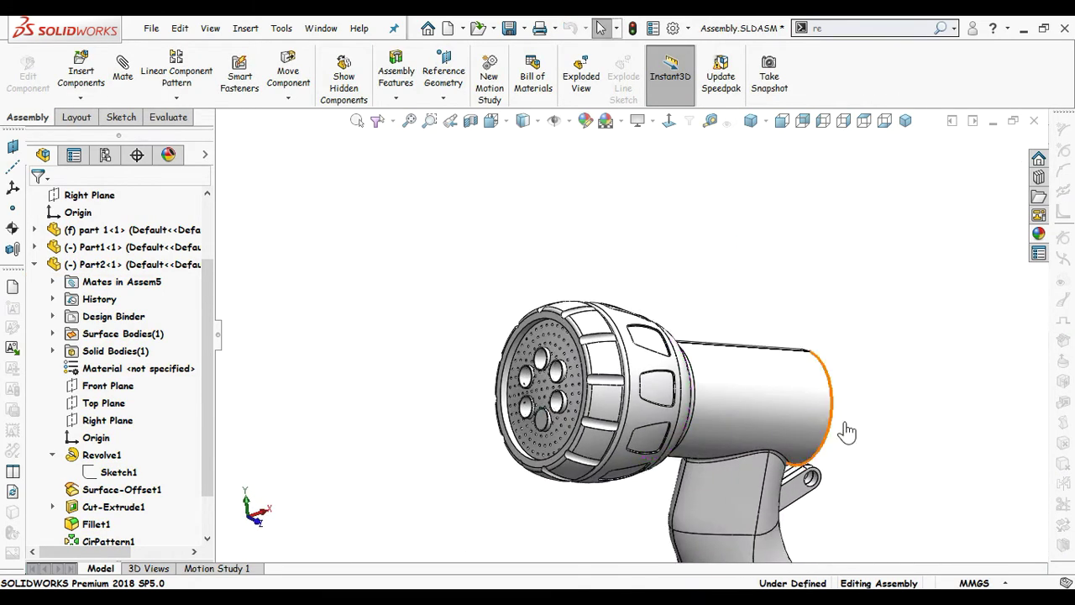
ctrl+middle_drag(858, 472, 782, 352)
drag(522, 217, 470, 442)
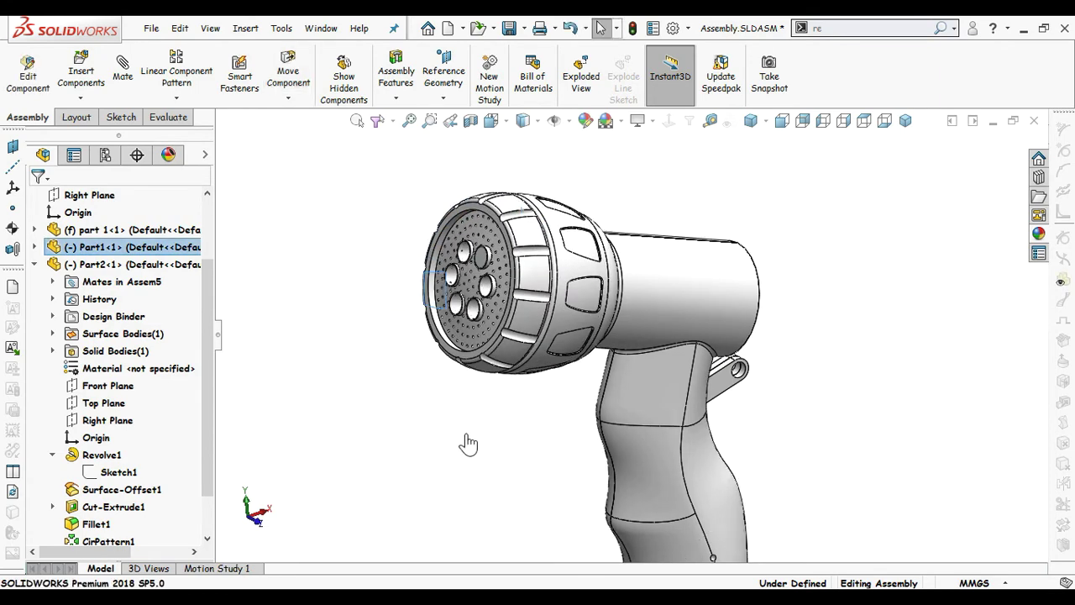
middle_drag(792, 427, 652, 408)
Step: Insert the open sweep pipe part into the assembly and place it just behind the handle's head
key(shift+c)
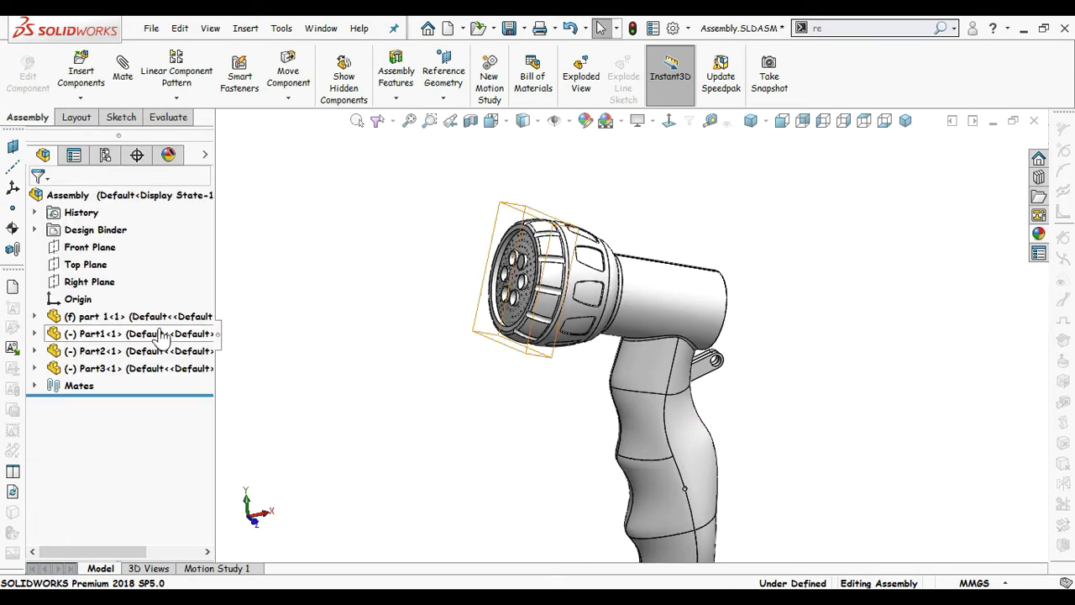
click(81, 70)
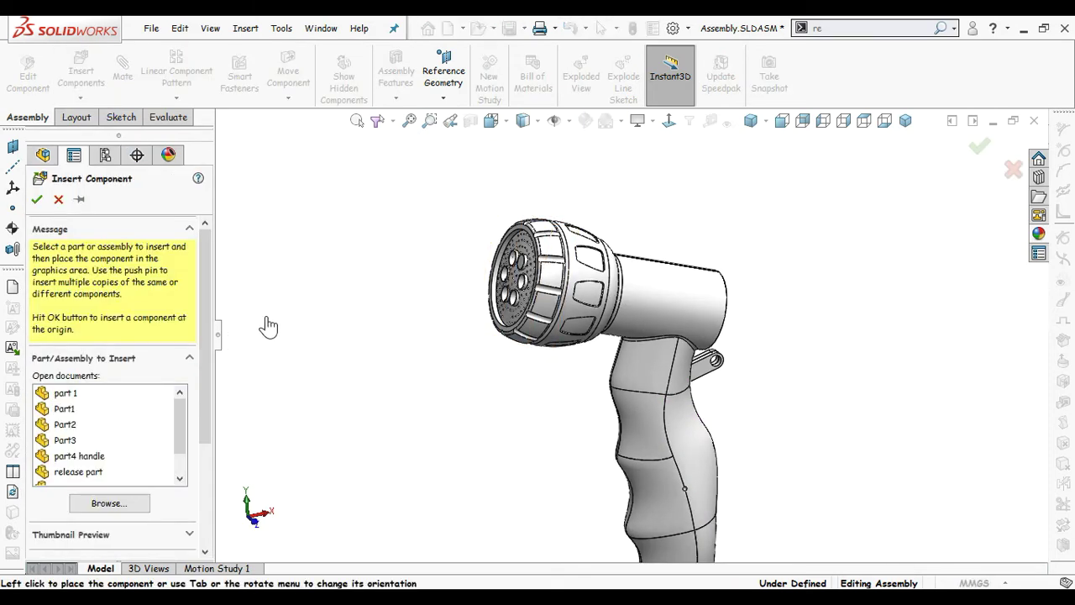
scroll(209, 353, down, 2)
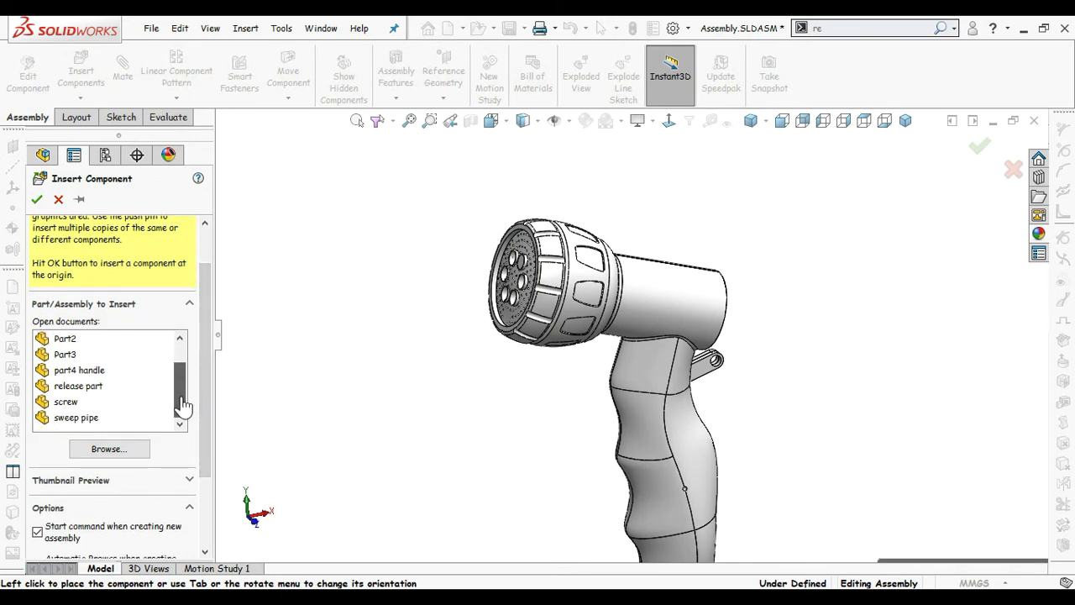
click(94, 419)
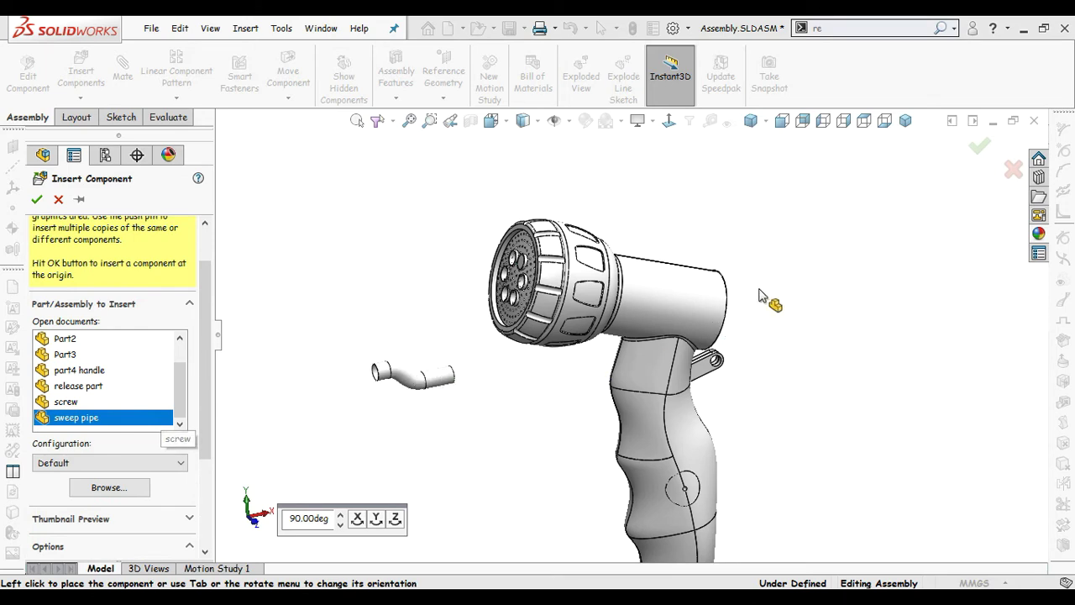
click(781, 303)
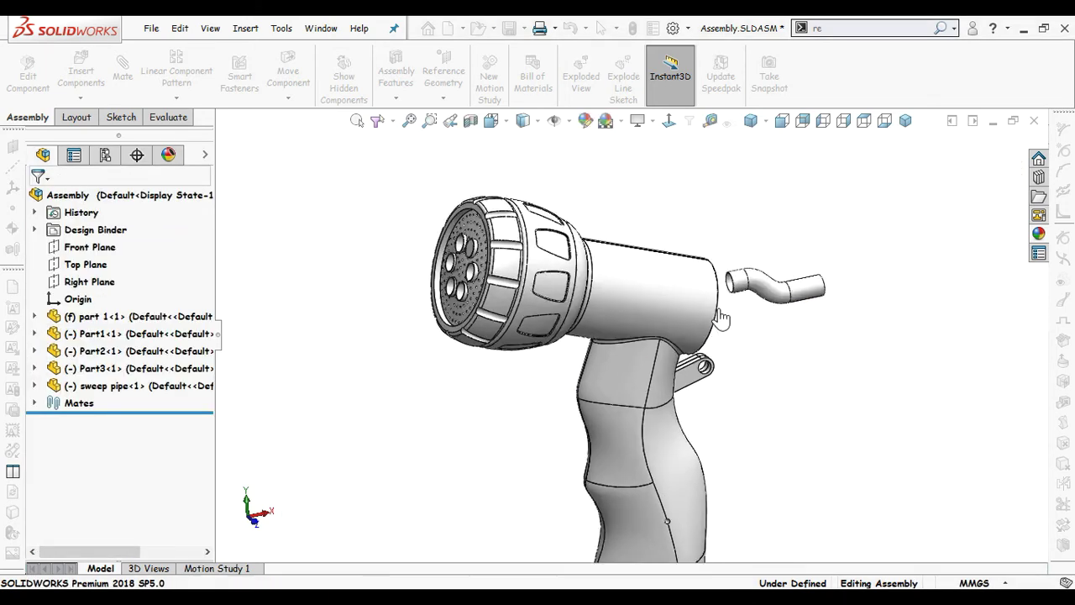
Step: Make part 1, the handle body, transparent in the assembly
scroll(720, 318, down, 5)
middle_drag(684, 294, 412, 240)
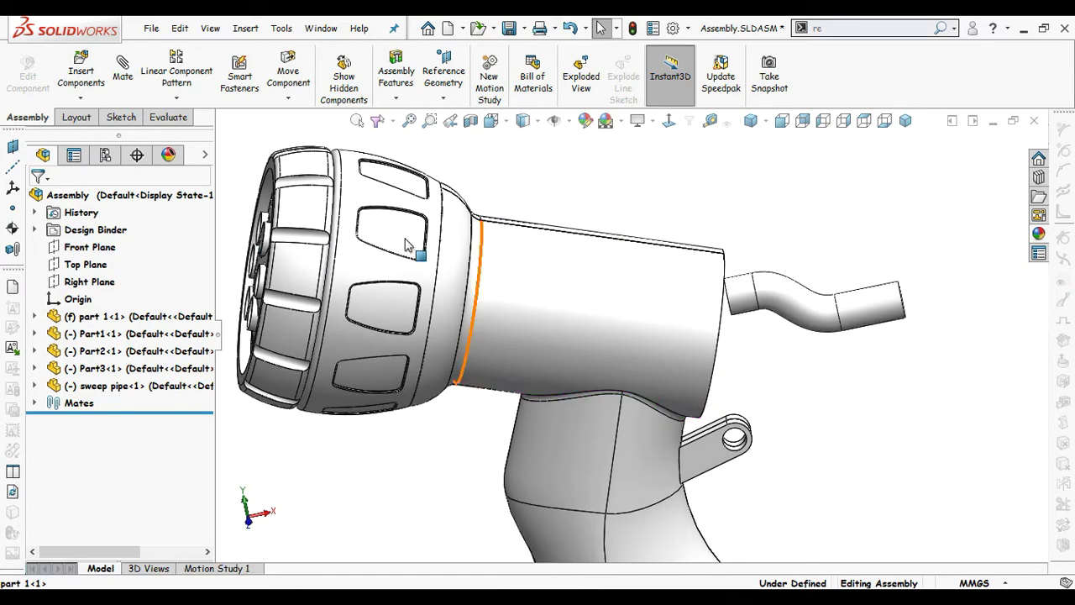
click(206, 156)
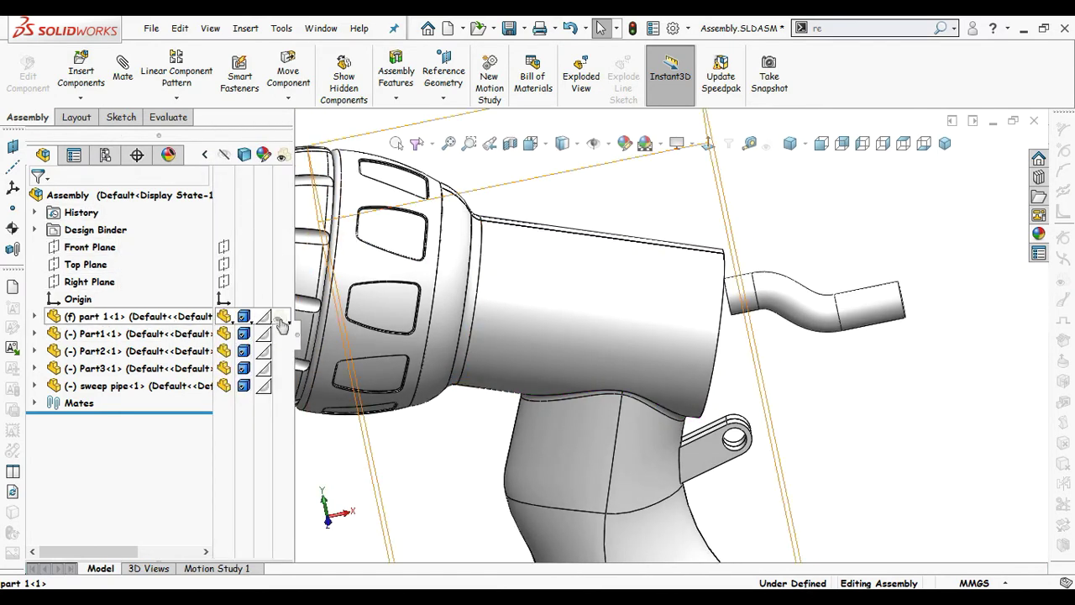
click(281, 319)
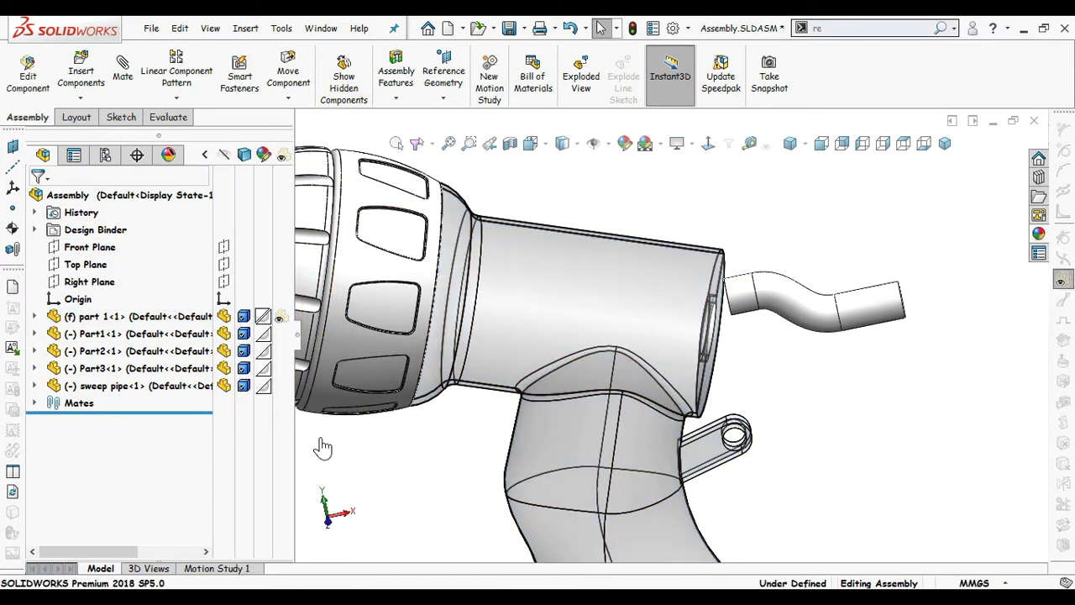
click(207, 156)
Step: Hide Part1, Part2 and Part3 so that only the transparent handle body and the sweep pipe are shown
middle_drag(519, 193, 461, 185)
scroll(484, 252, down, 3)
scroll(462, 255, down, 3)
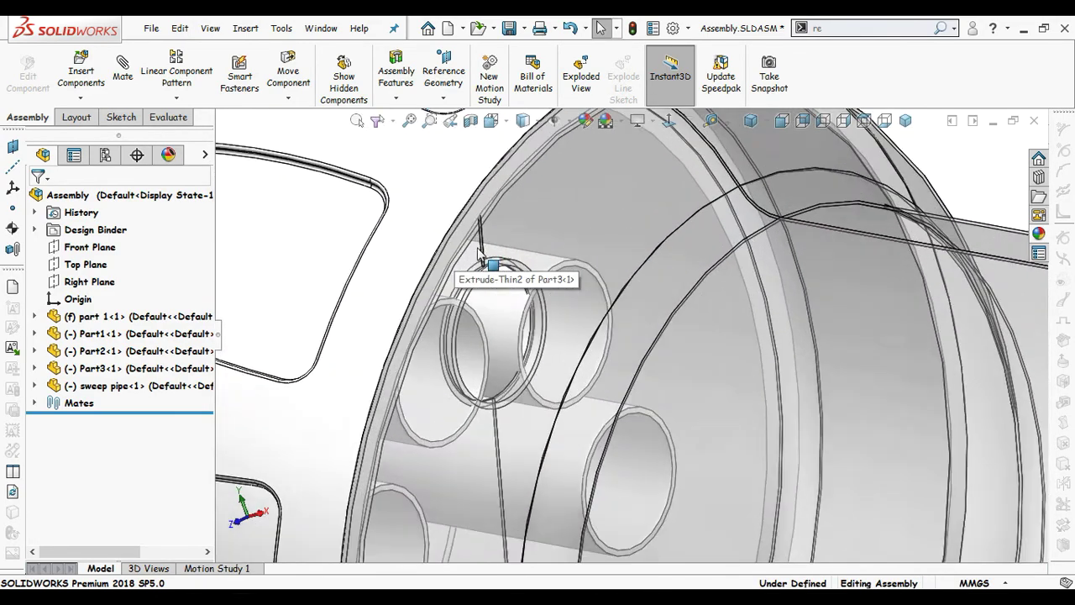
scroll(504, 298, down, 2)
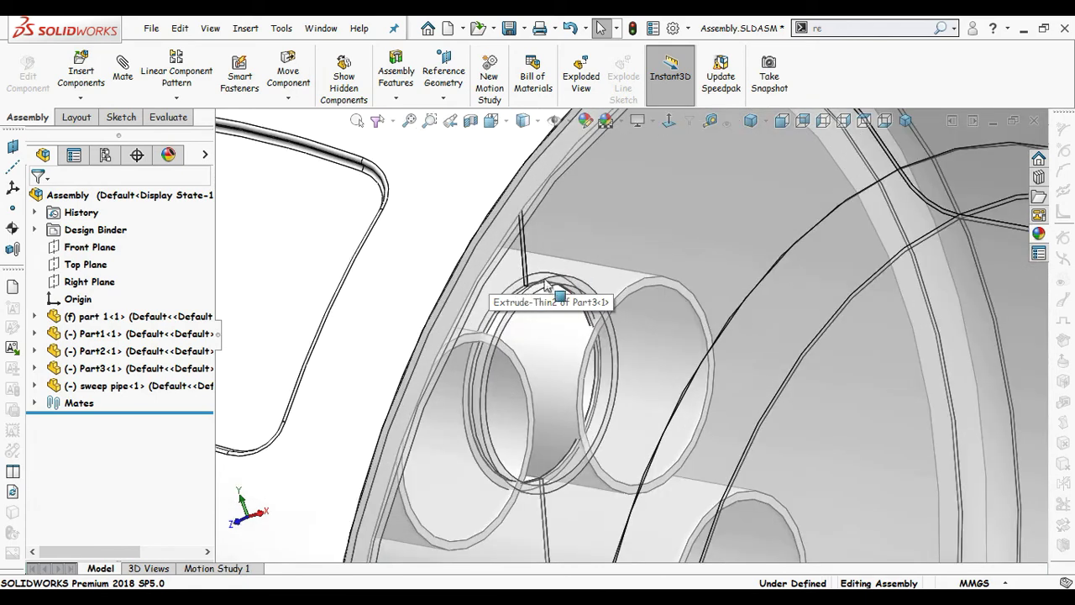
scroll(559, 286, up, 8)
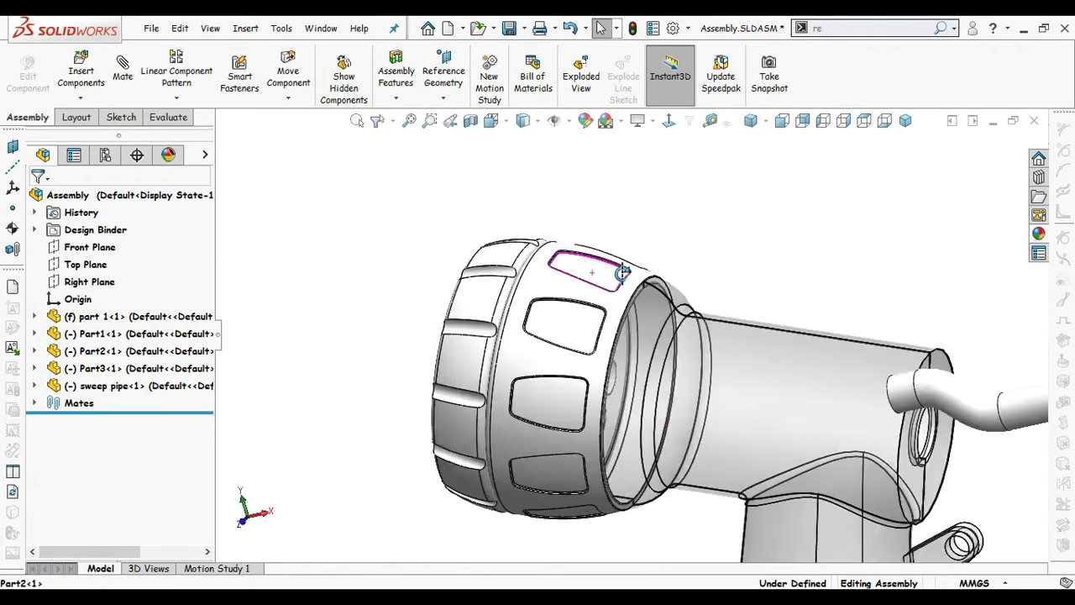
click(204, 156)
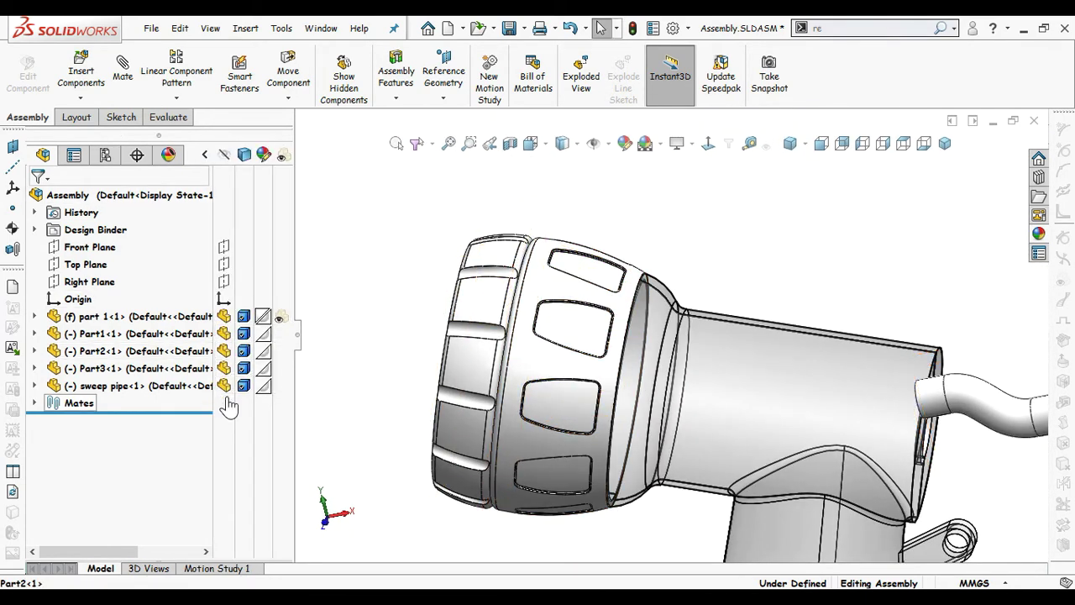
click(226, 352)
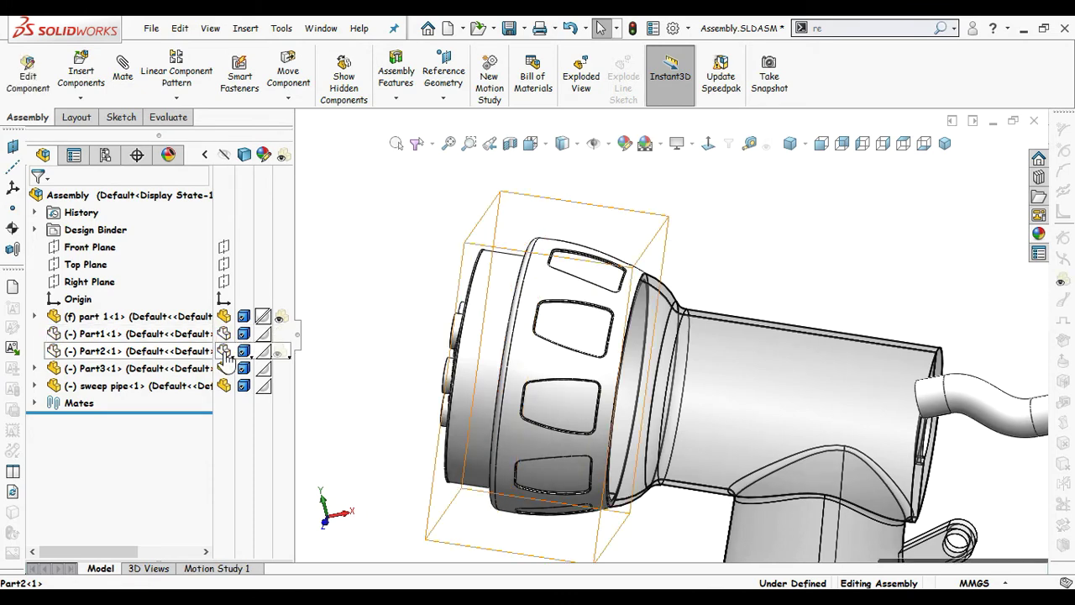
click(224, 352)
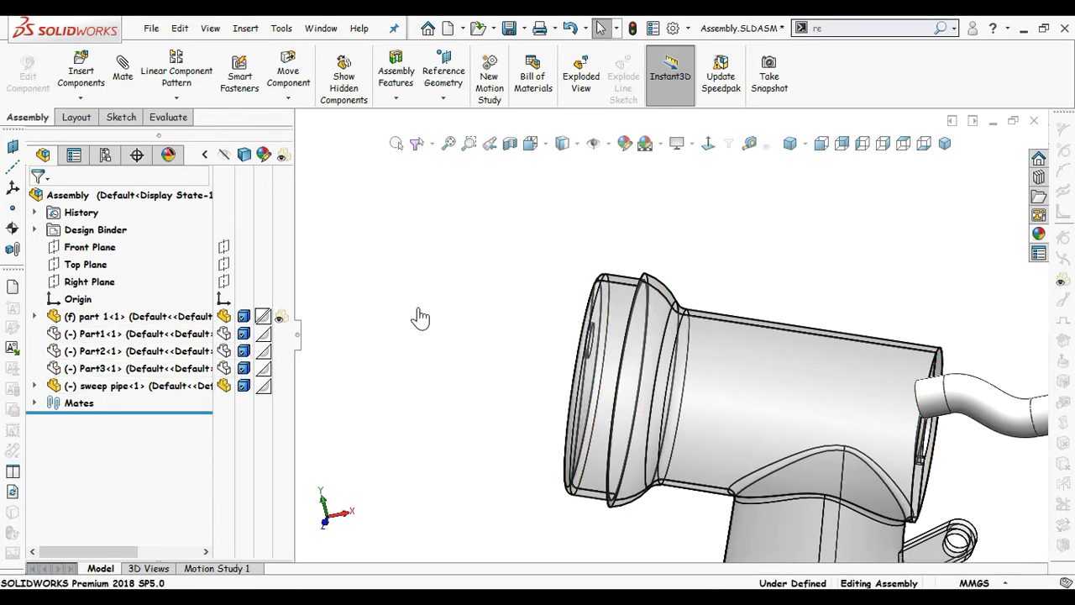
mouse_move(468, 324)
middle_down()
mouse_move(493, 319)
mouse_move(484, 334)
middle_up()
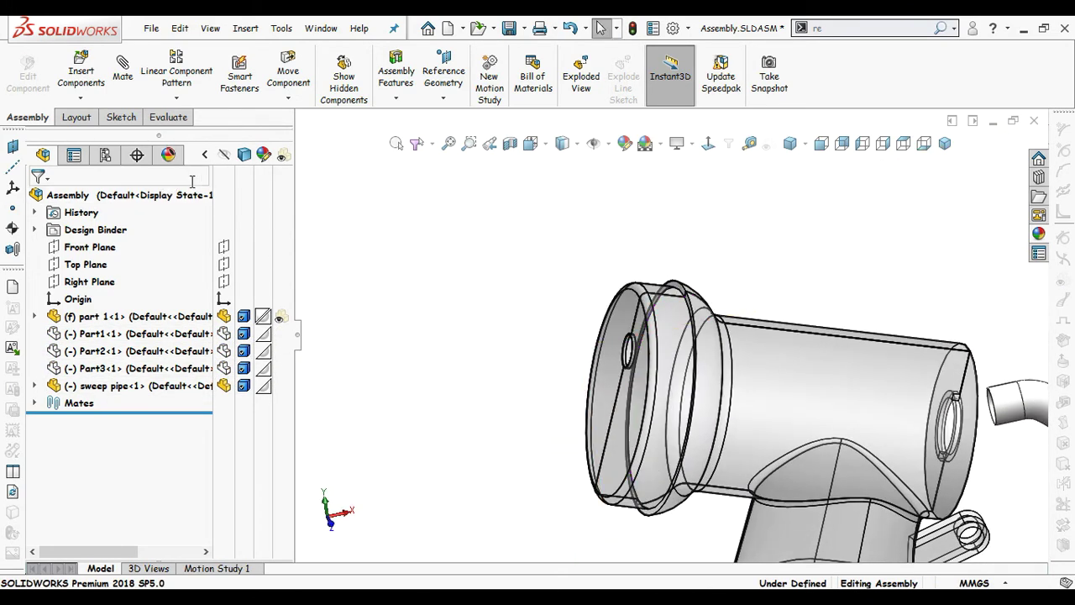
click(206, 156)
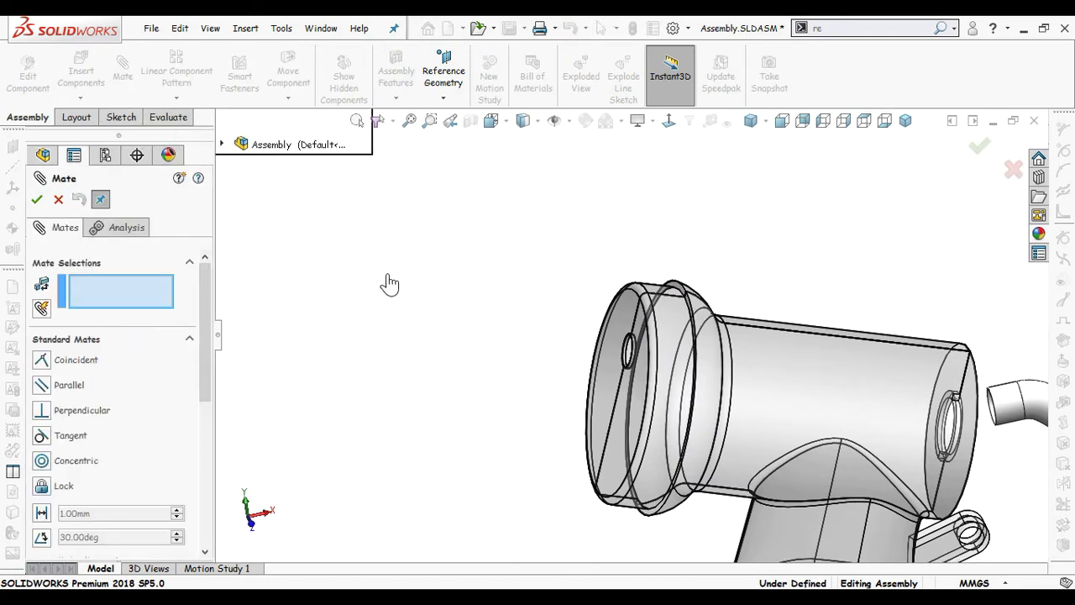
Step: Add a concentric mate between the small hole's edge in the handle head's front wall and the sweep pipe's front end edge
scroll(650, 359, down, 8)
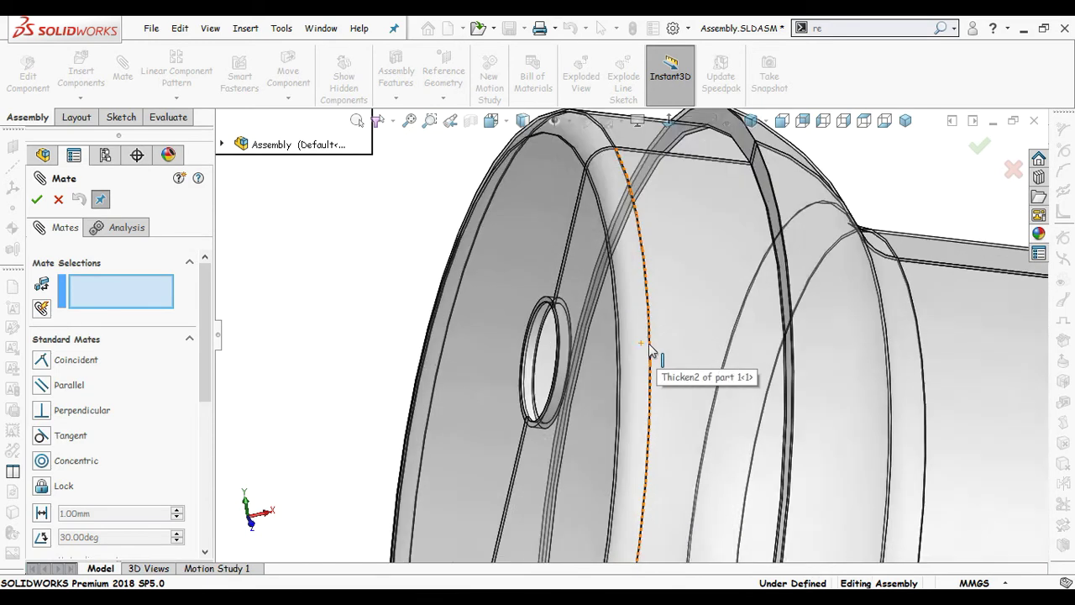
middle_drag(614, 322, 729, 360)
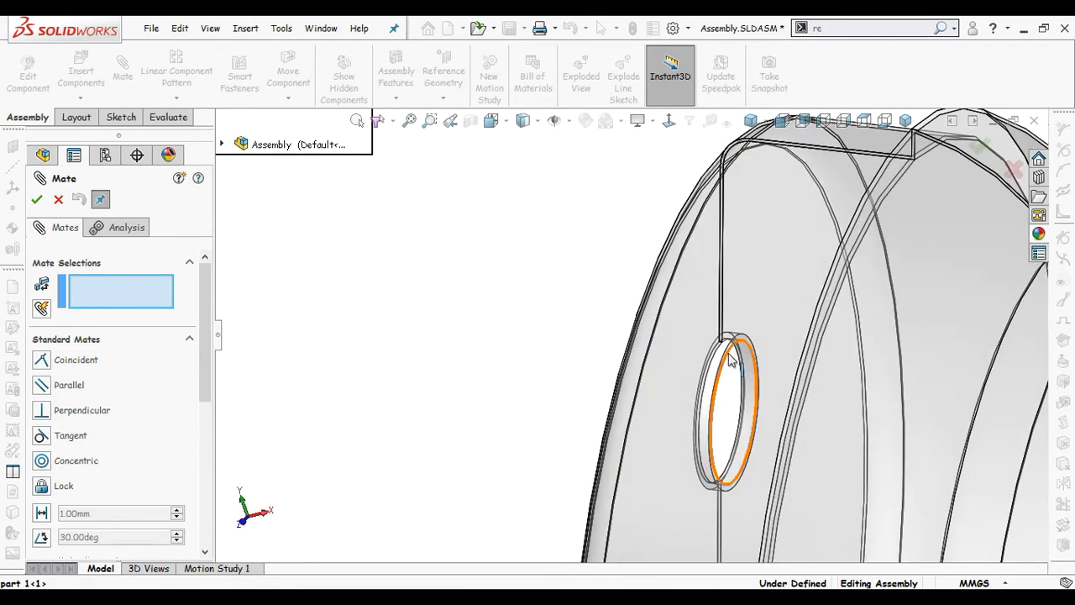
click(730, 359)
scroll(893, 412, up, 6)
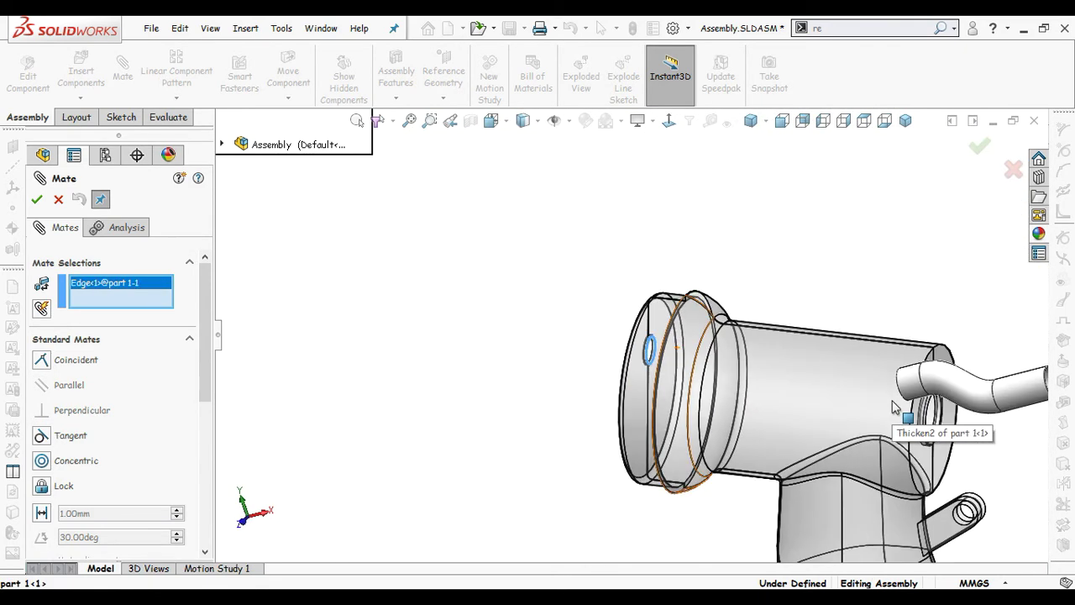
middle_drag(910, 402, 935, 401)
scroll(907, 412, down, 5)
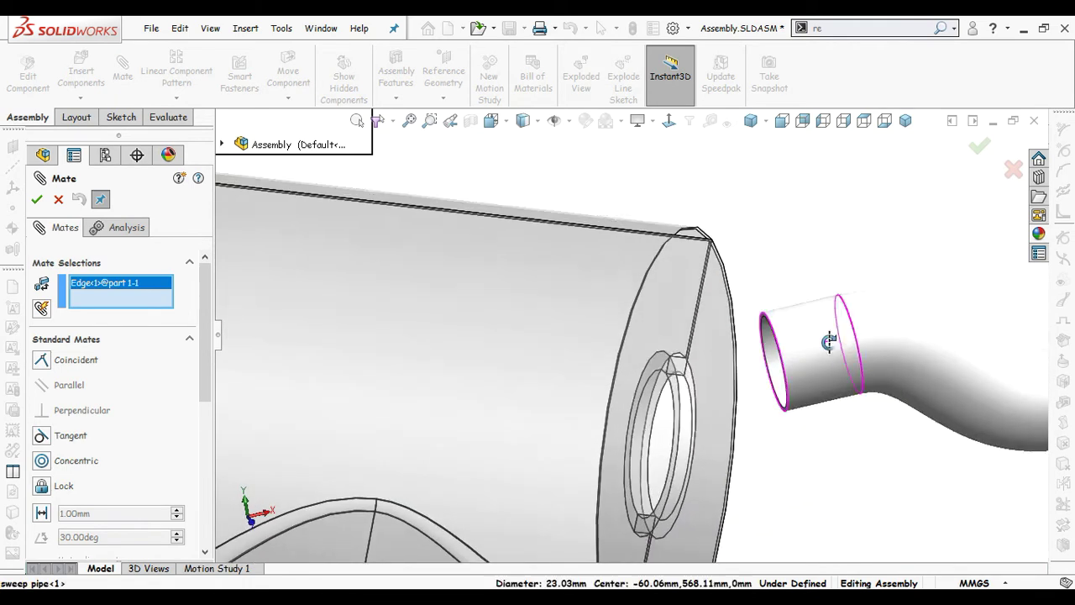
scroll(863, 353, down, 2)
scroll(863, 352, down, 2)
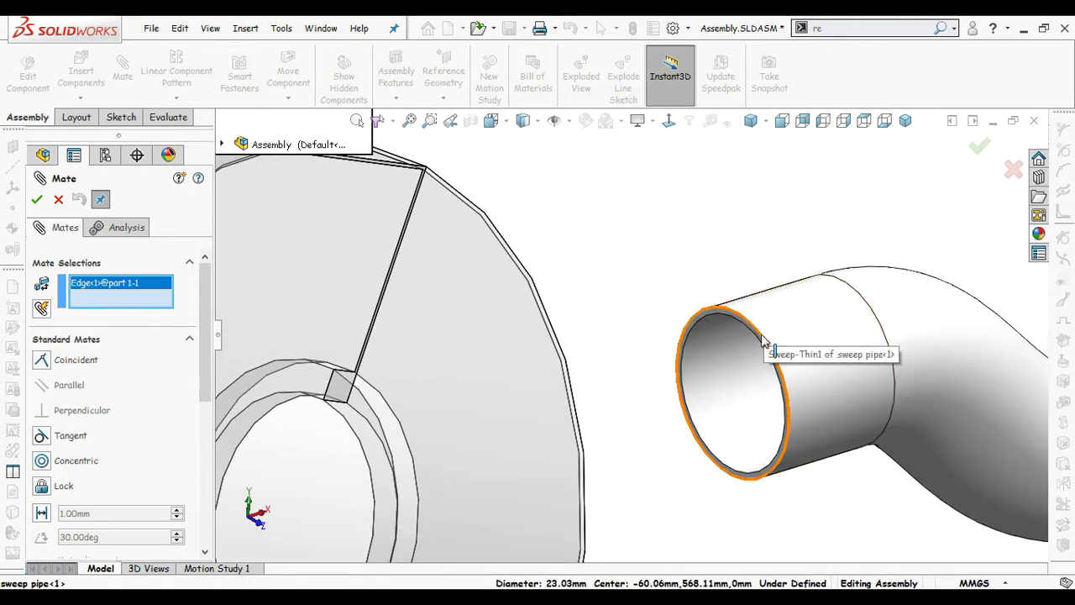
click(748, 344)
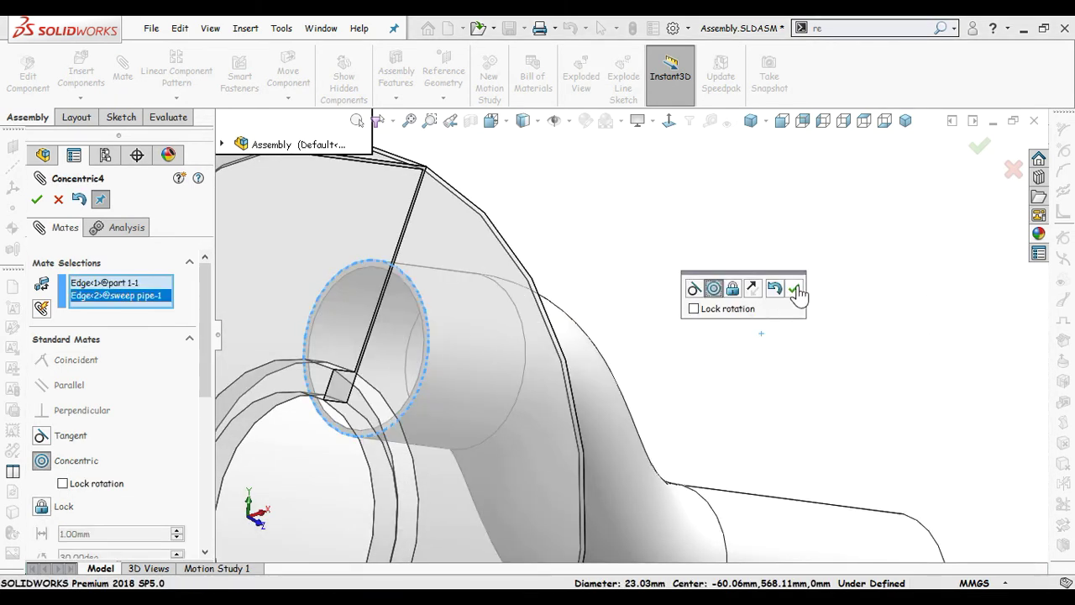
click(794, 290)
scroll(416, 281, down, 2)
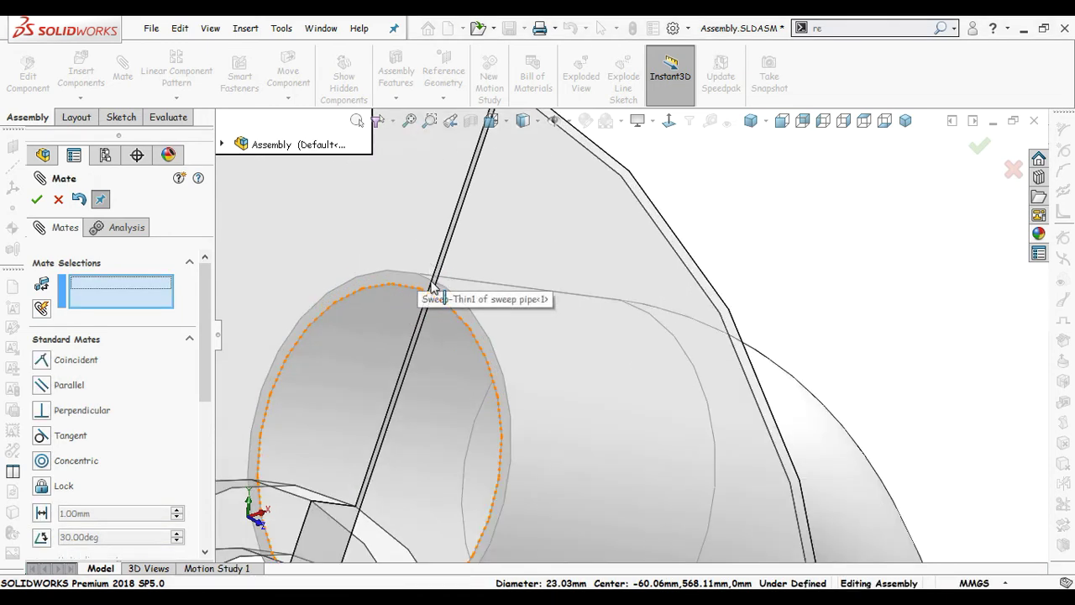
click(480, 343)
scroll(480, 343, up, 4)
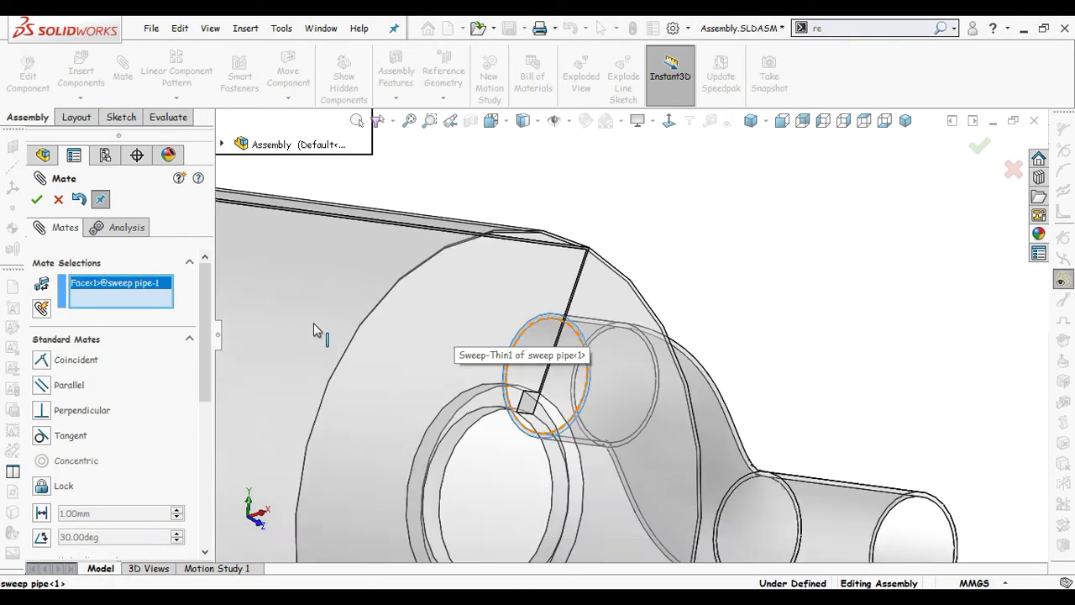
scroll(314, 330, up, 4)
middle_drag(314, 330, 221, 325)
scroll(405, 301, down, 1)
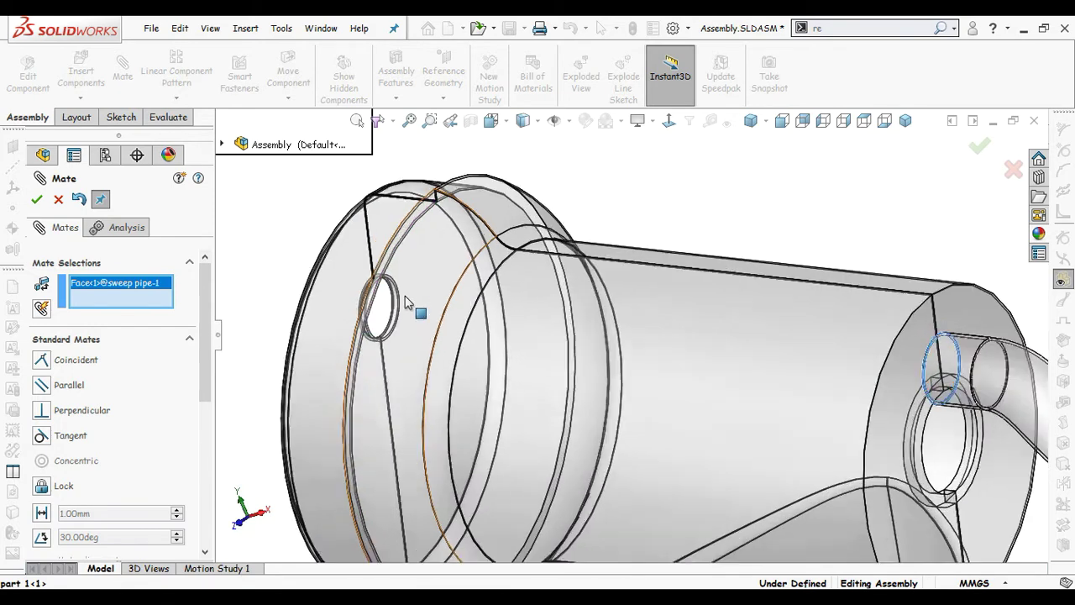
scroll(405, 303, down, 5)
click(423, 273)
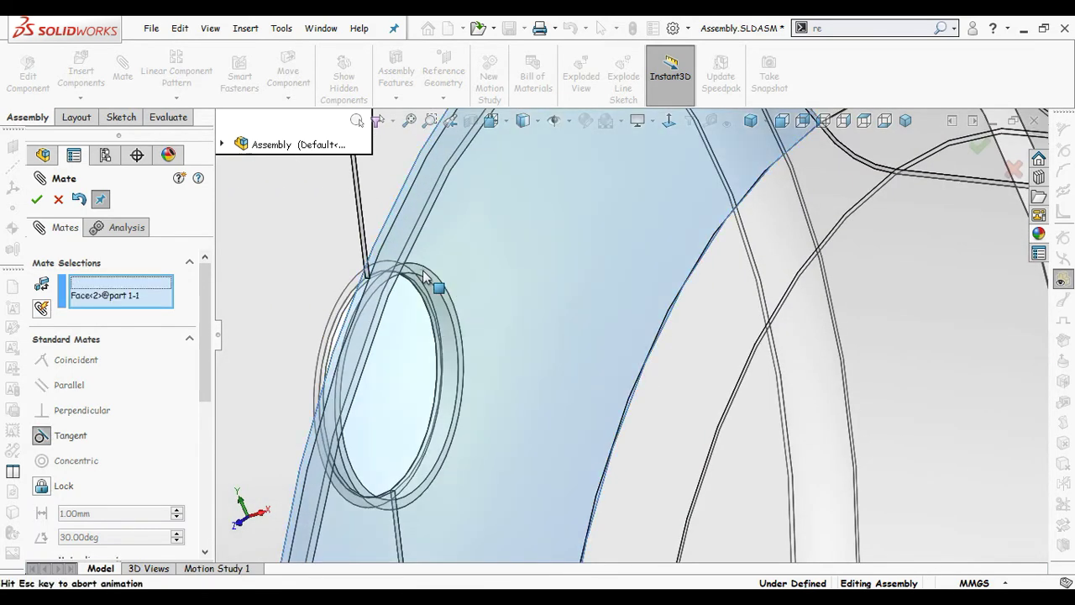
click(57, 201)
middle_drag(517, 336, 546, 321)
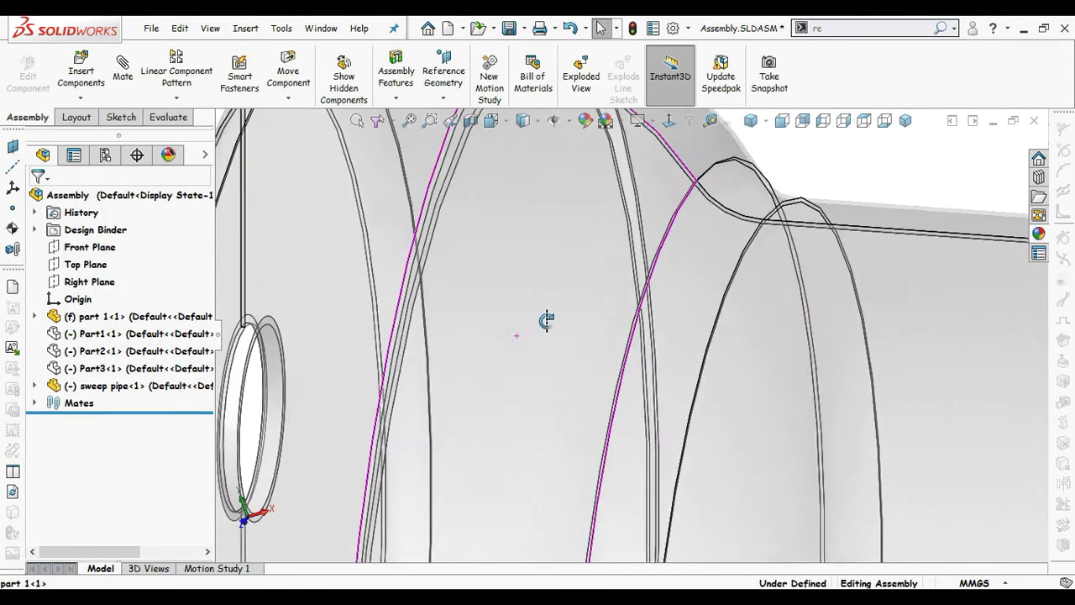
scroll(508, 335, up, 4)
middle_drag(430, 346, 339, 357)
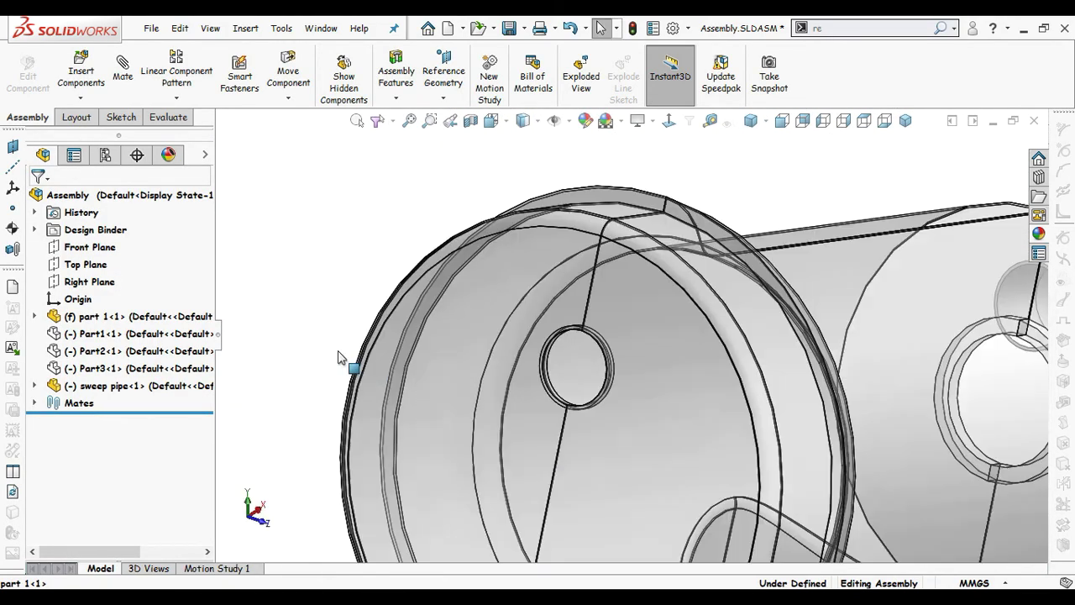
scroll(643, 343, down, 5)
scroll(422, 342, down, 3)
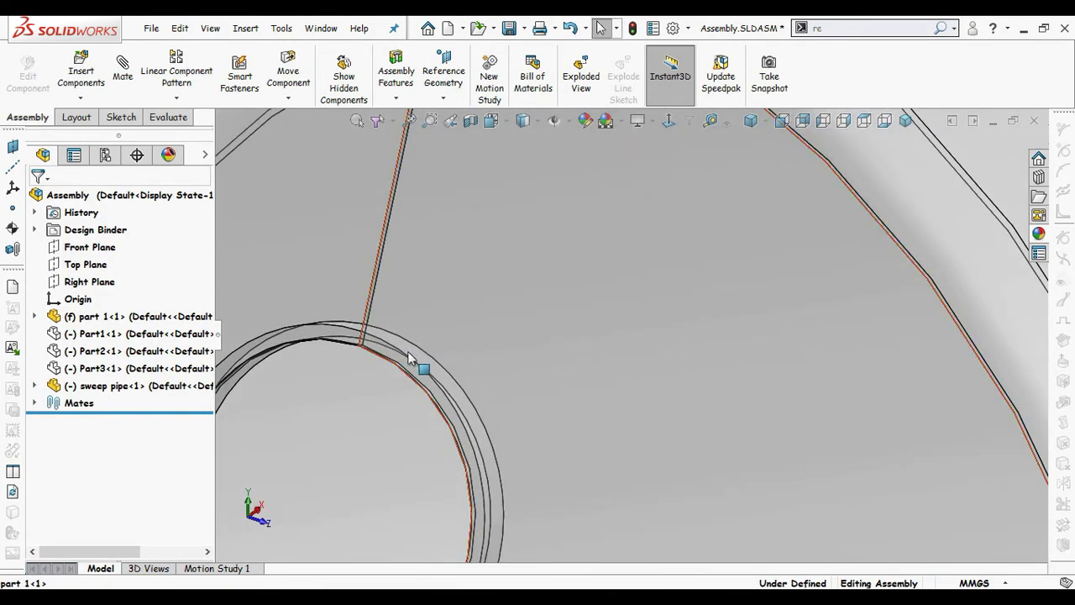
click(412, 372)
right_click(413, 375)
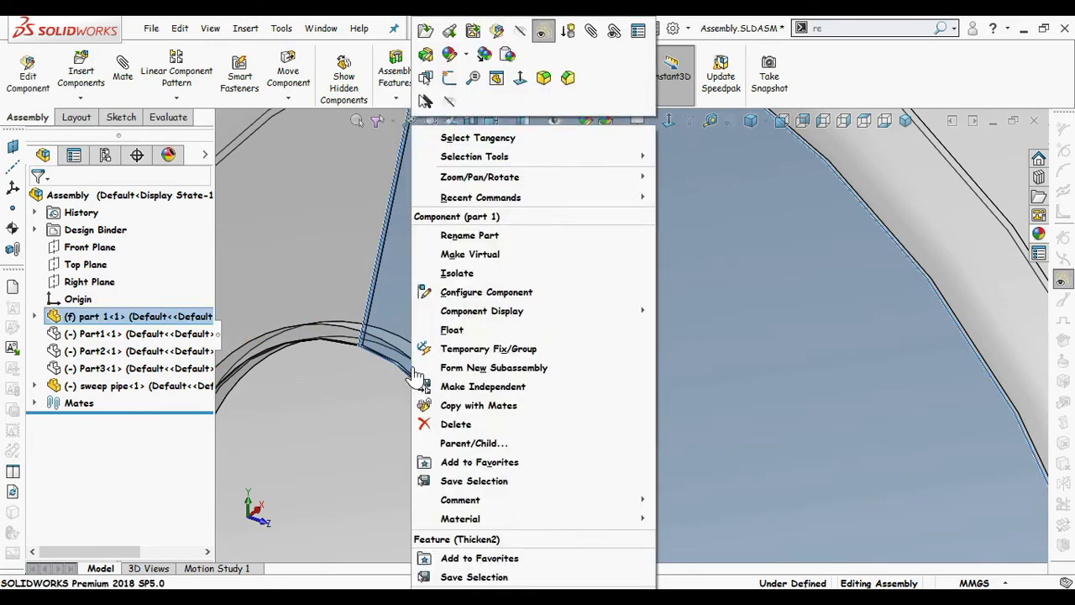
click(353, 400)
scroll(349, 390, up, 10)
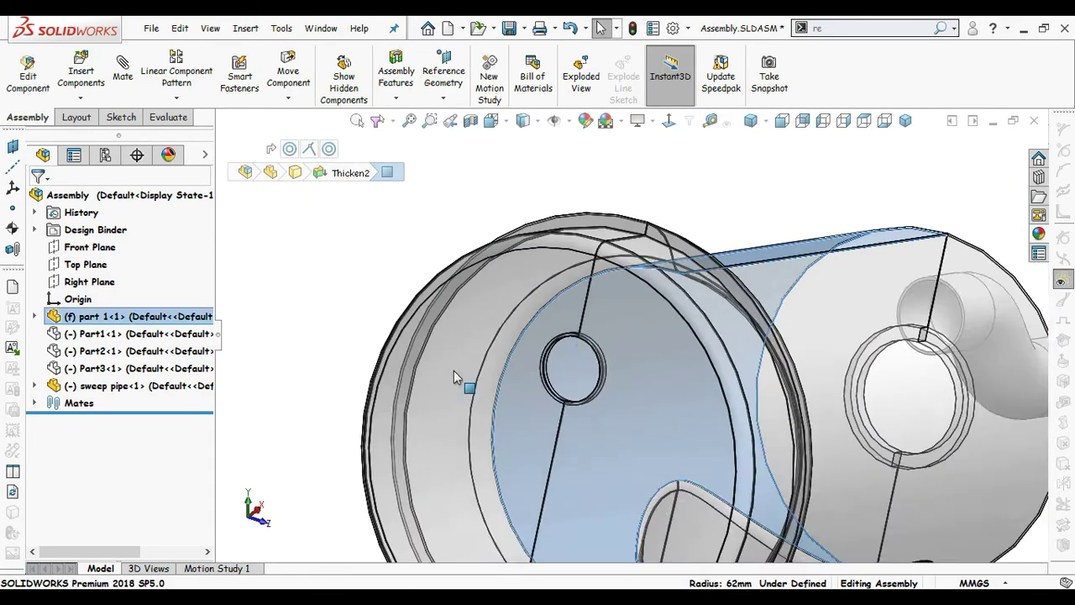
Step: Section the assembly view along the Front Plane to expose the inside of the handle's head
middle_drag(385, 289, 697, 263)
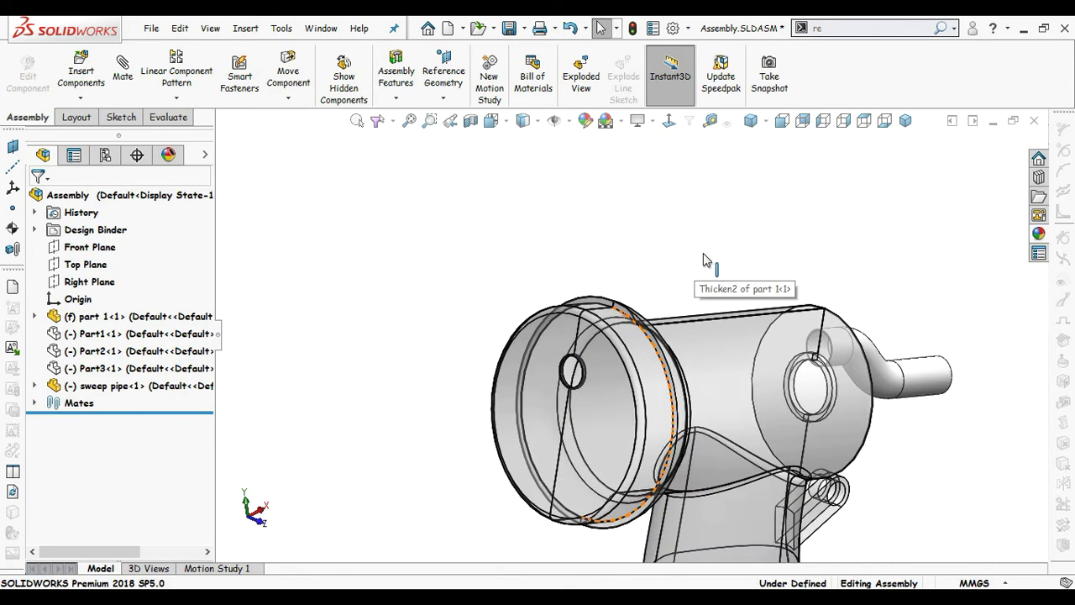
click(472, 122)
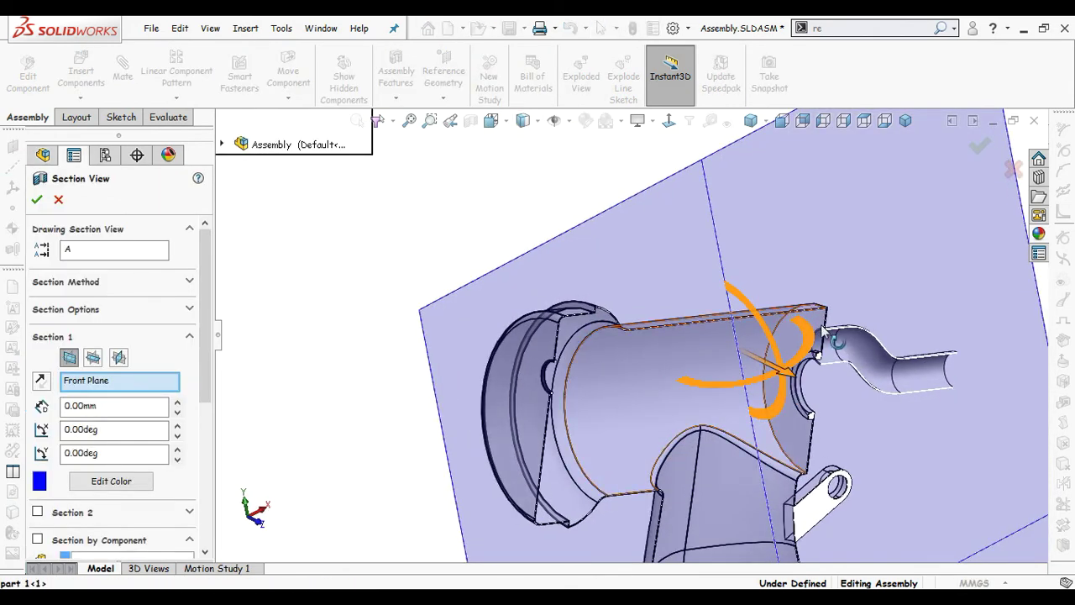
click(980, 146)
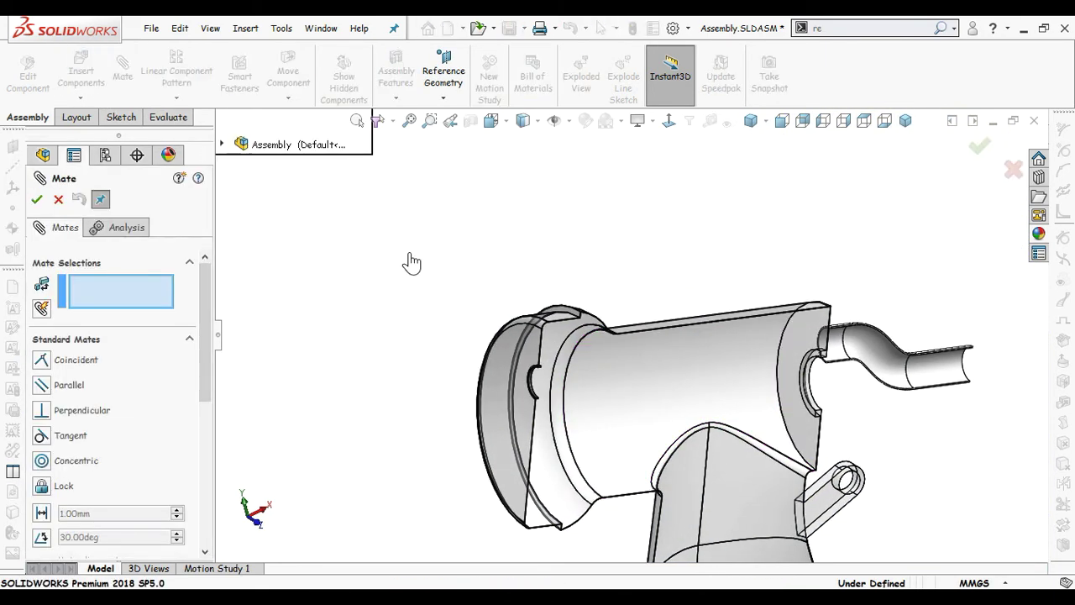
Step: Add a coincident mate between the ring face around the small hole in the head's front wall and the sweep pipe's front end face
middle_drag(559, 409, 470, 408)
scroll(459, 317, down, 6)
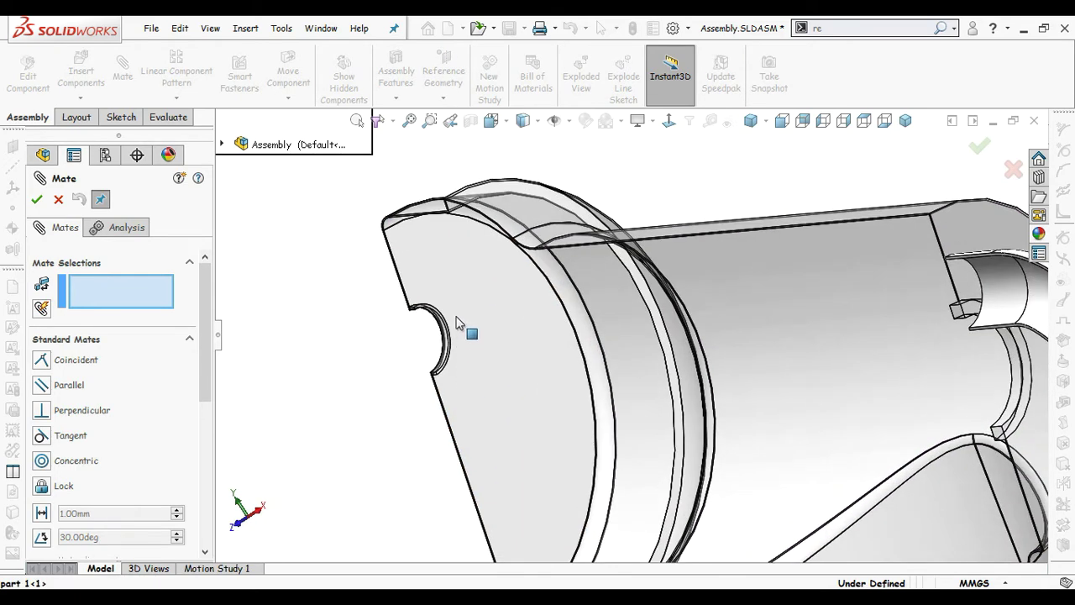
scroll(522, 305, down, 2)
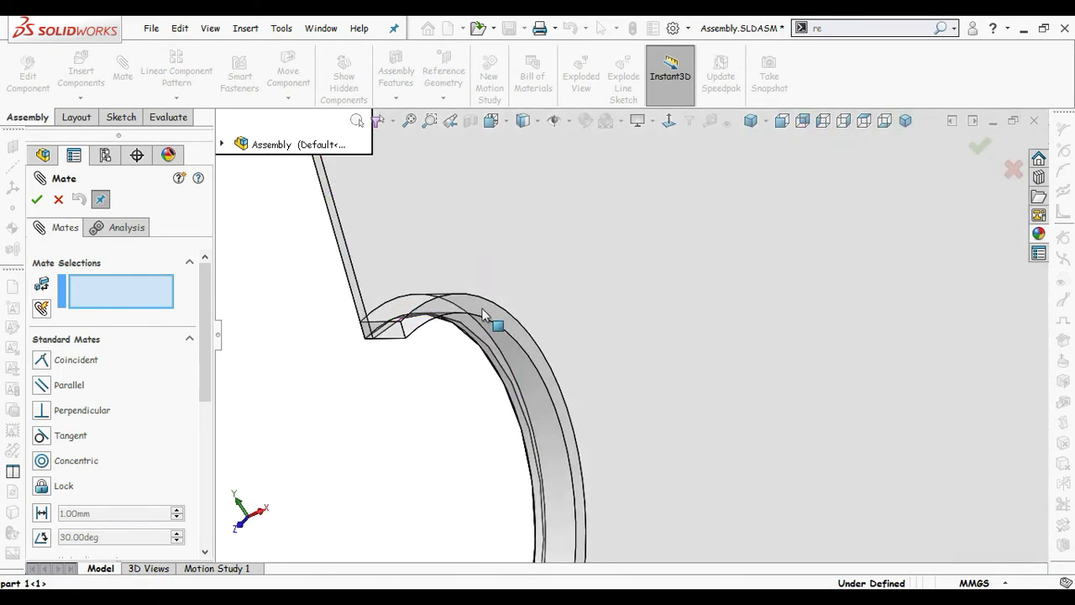
click(493, 313)
scroll(680, 369, up, 2)
scroll(705, 361, up, 2)
middle_drag(738, 350, 914, 344)
scroll(909, 334, down, 4)
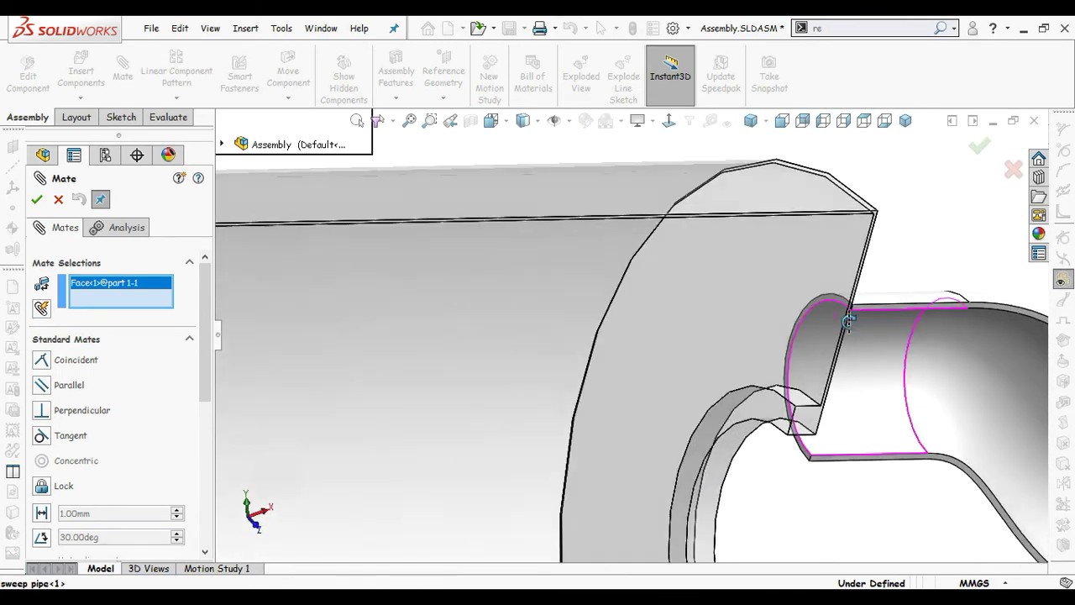
scroll(729, 435, down, 2)
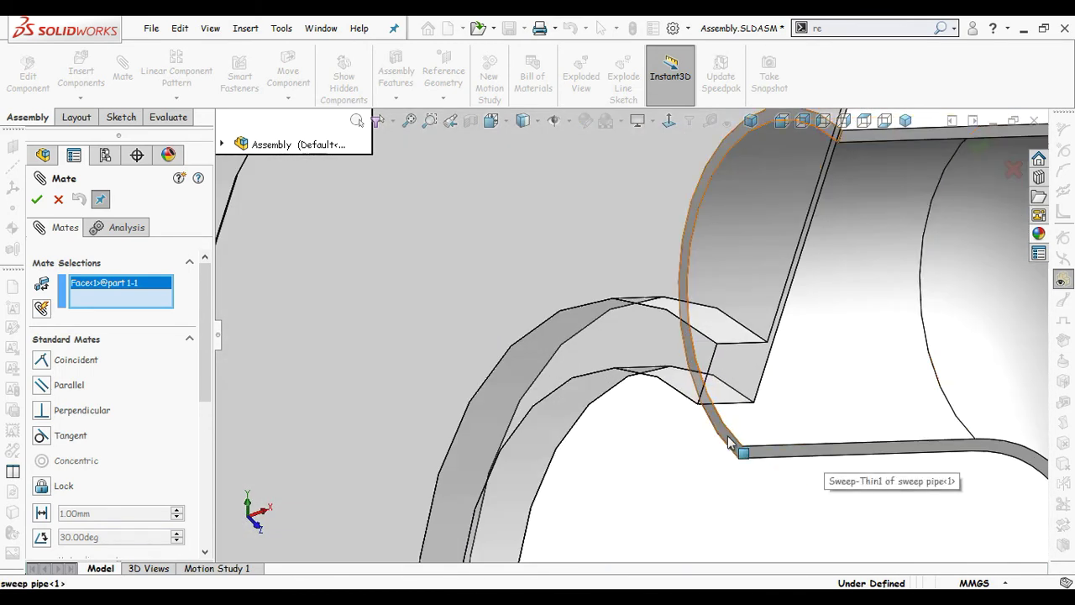
click(729, 444)
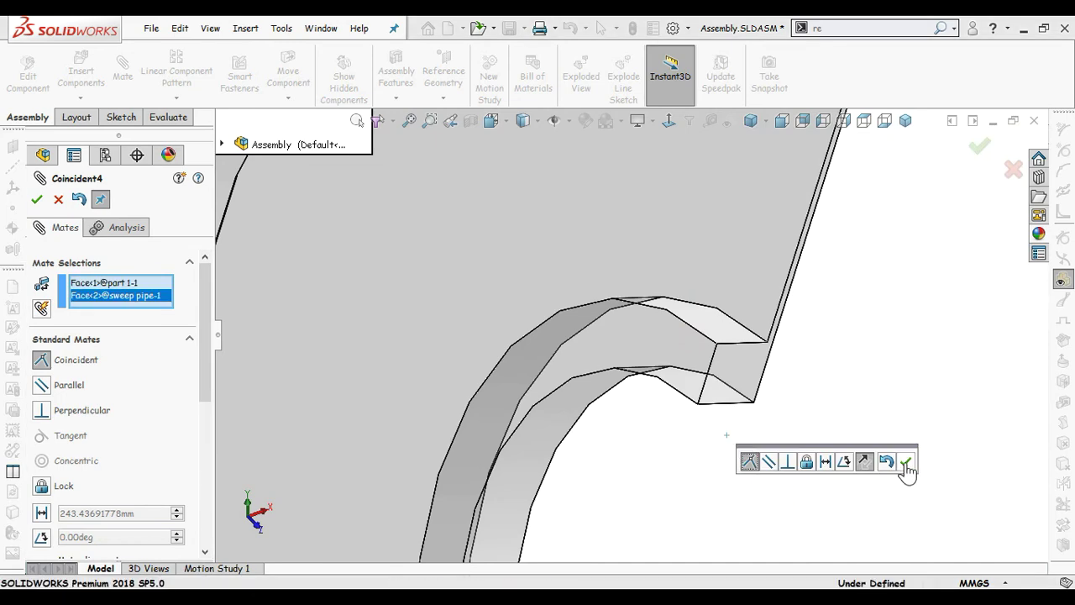
click(906, 462)
scroll(524, 336, up, 5)
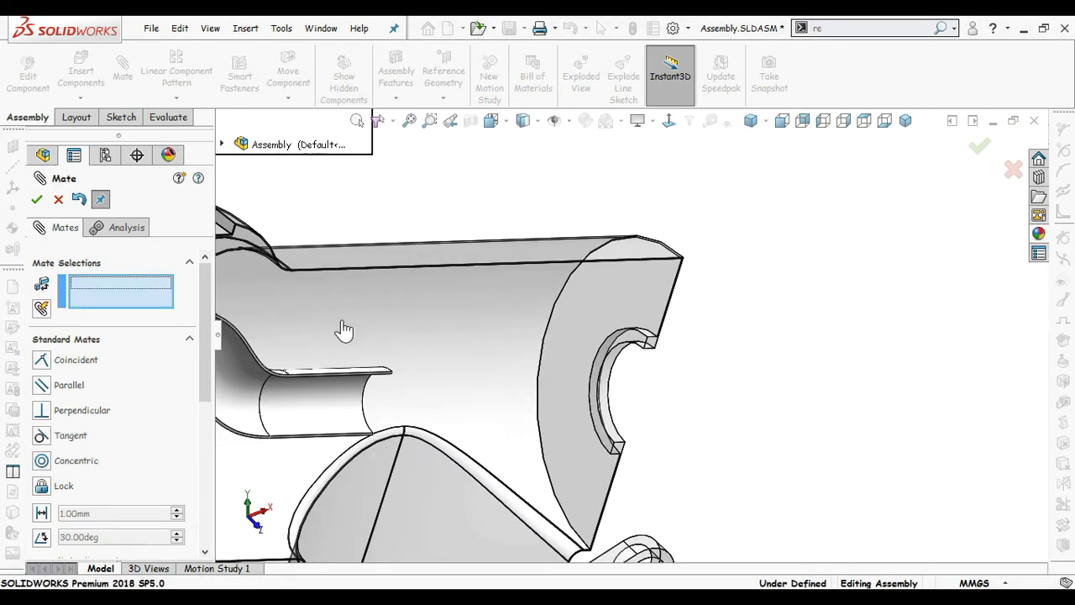
scroll(323, 328, up, 2)
middle_drag(324, 324, 297, 314)
scroll(297, 314, up, 3)
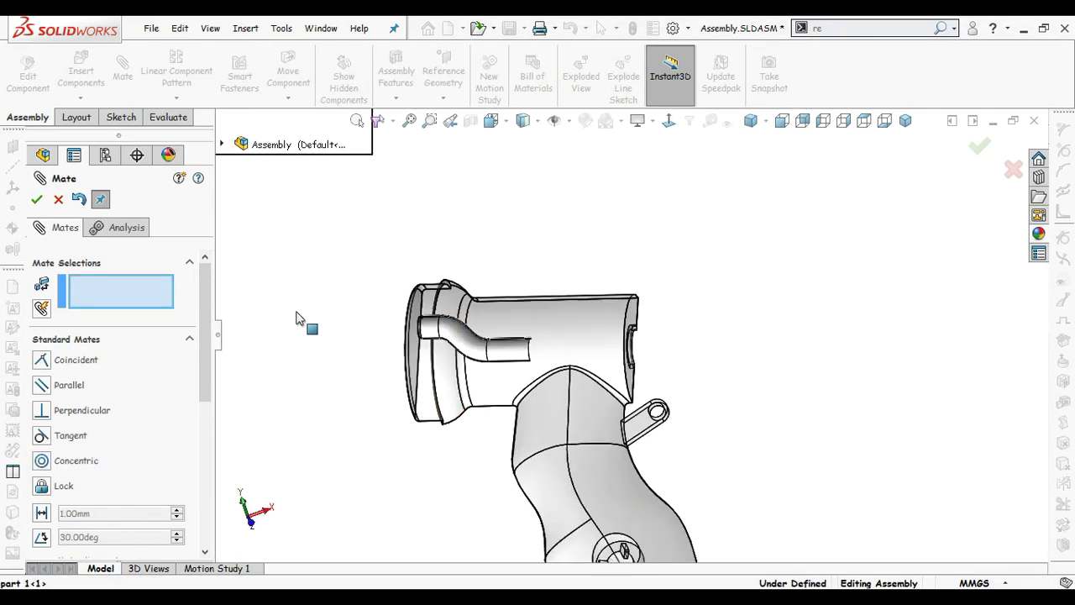
scroll(293, 323, down, 2)
key(Escape)
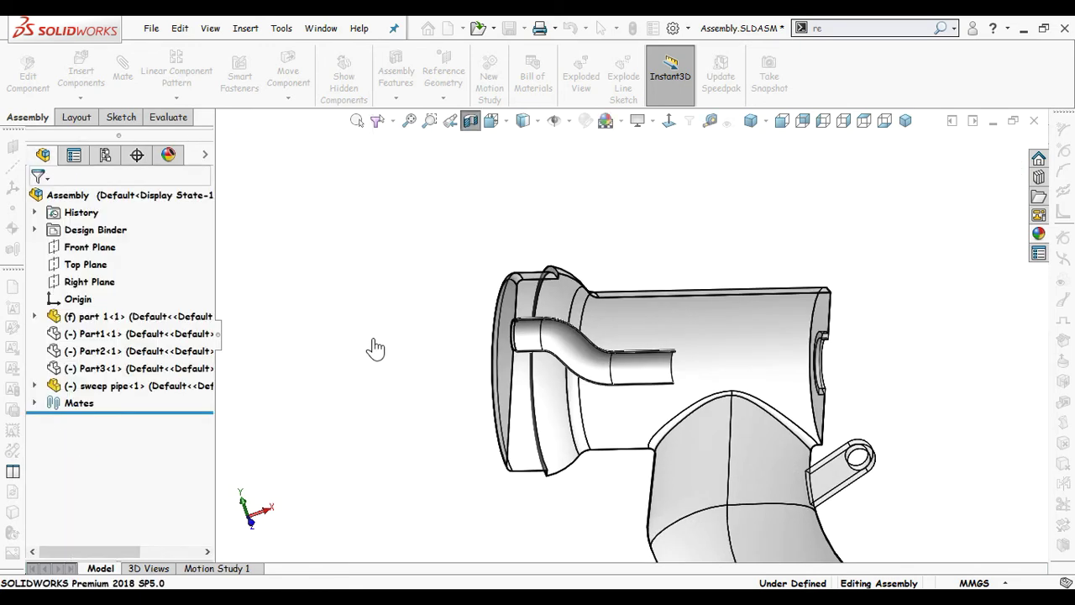
Step: Add a coincident mate between the sweep pipe's Front Plane and part 1's Front Plane
click(35, 387)
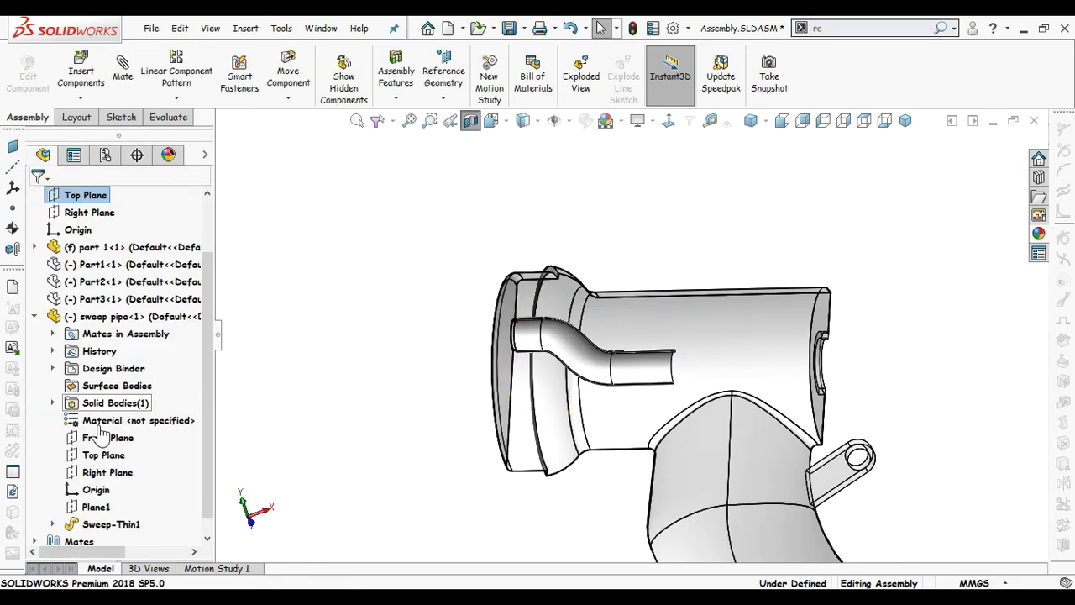
click(113, 444)
middle_drag(350, 474, 356, 370)
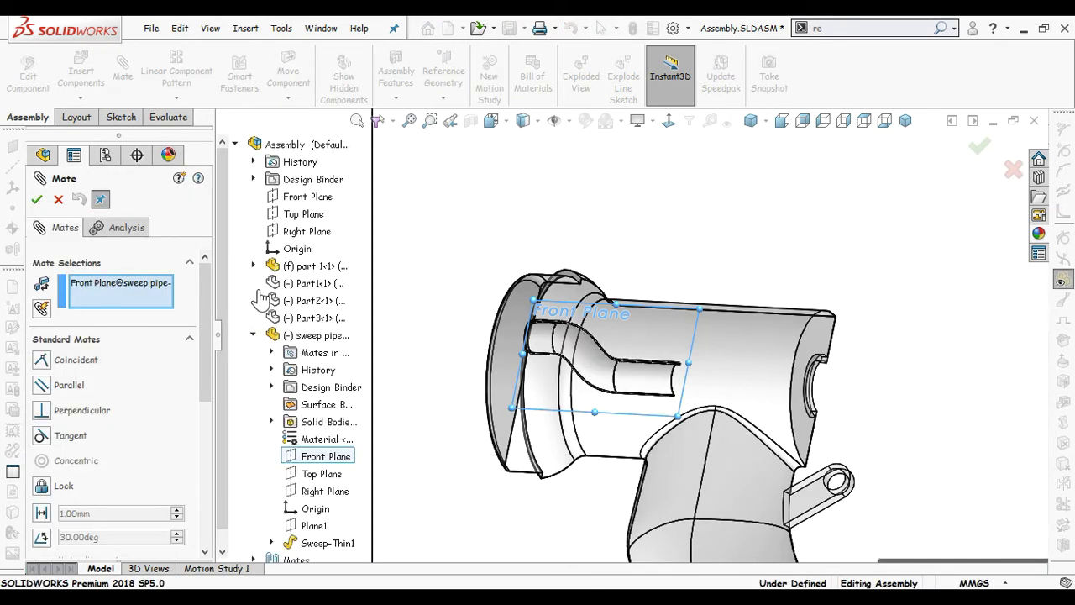
click(253, 265)
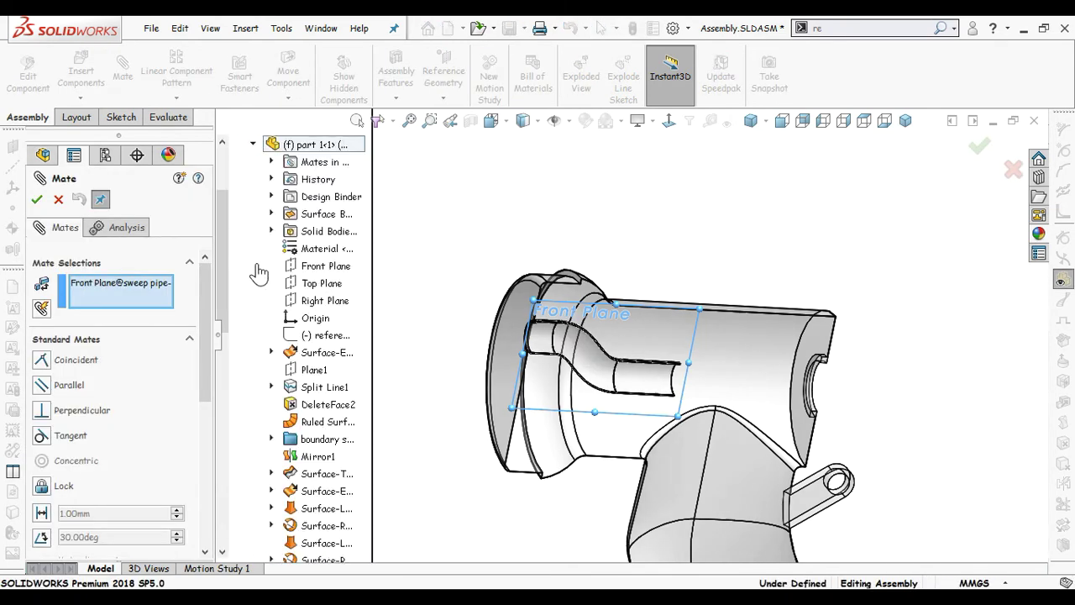
click(310, 273)
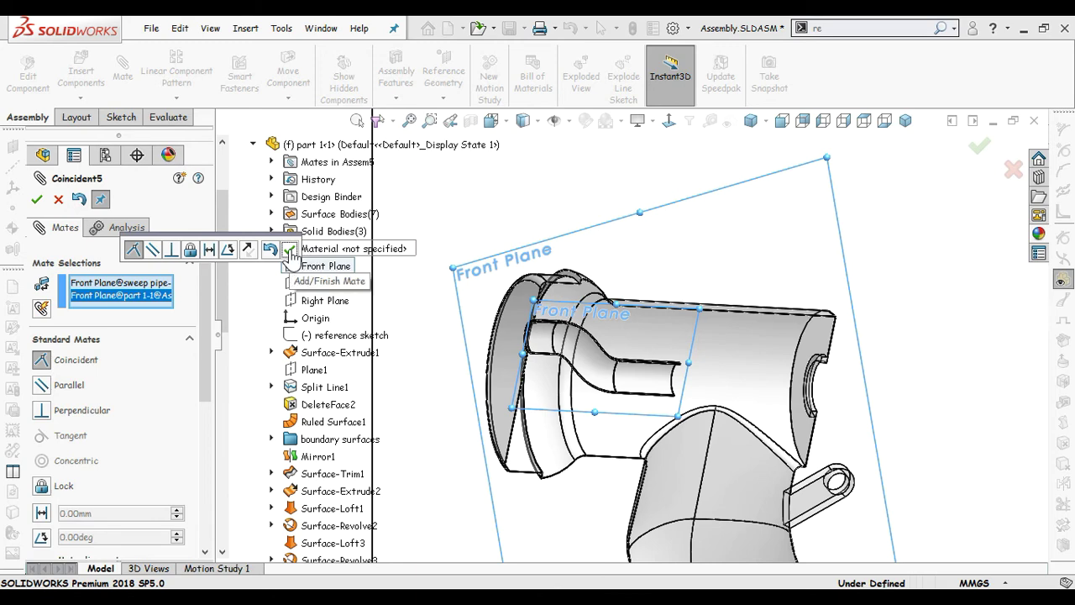
click(290, 251)
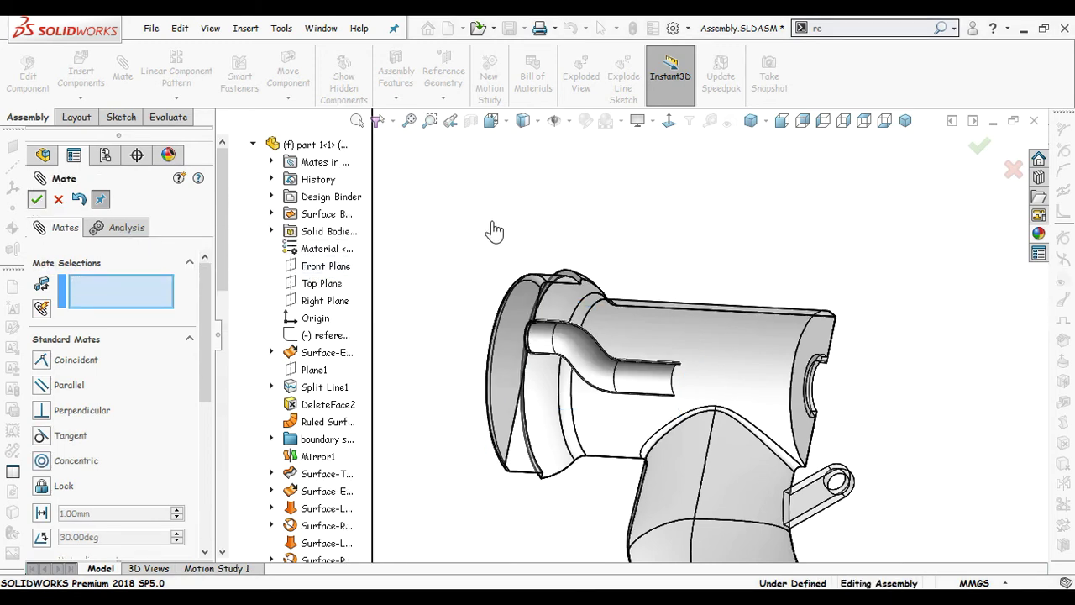
key(Escape)
Step: Turn off the section view and show the hidden Part1, Part2 and Part3 in the assembly
middle_drag(611, 267, 692, 226)
click(472, 122)
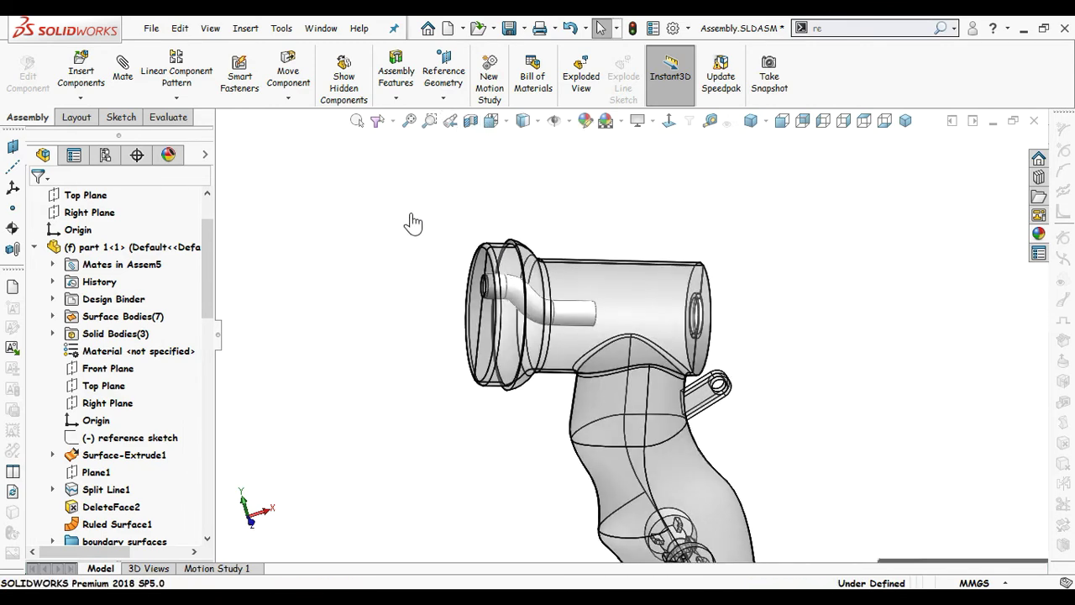
click(203, 156)
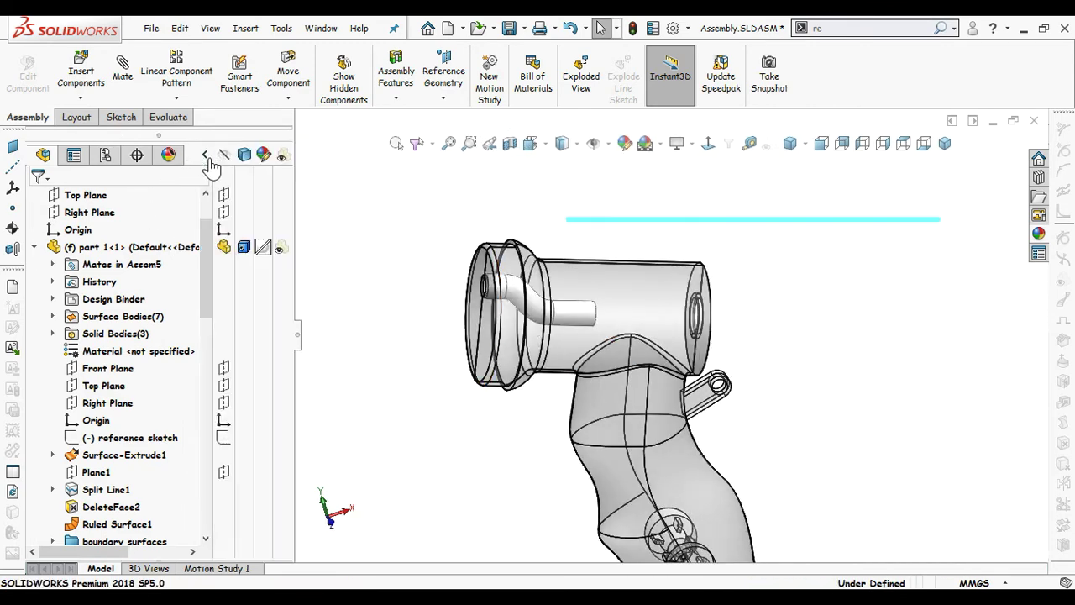
key(shift+c)
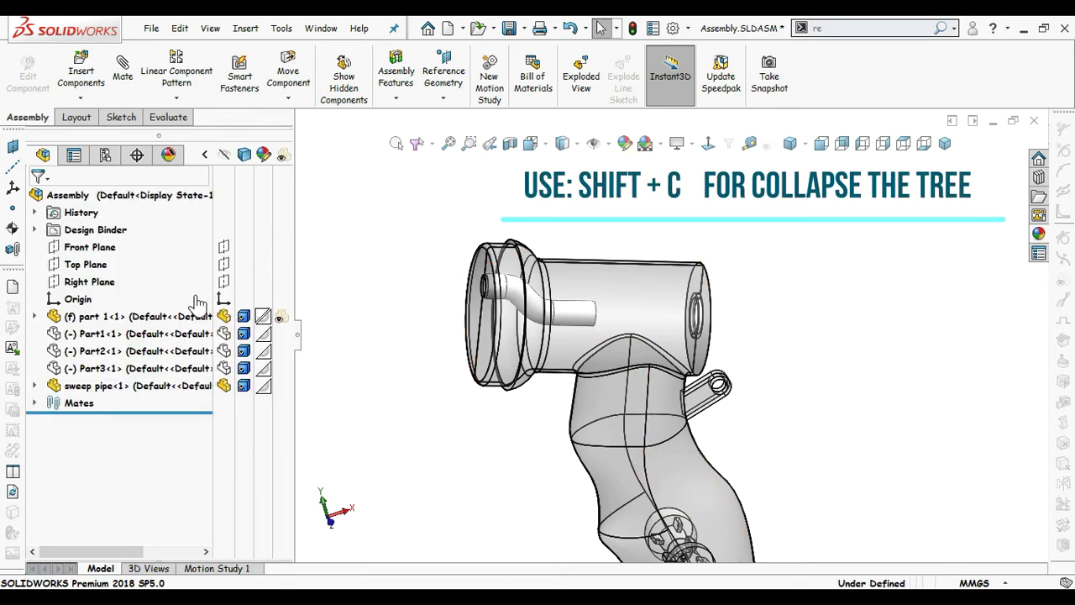
click(224, 334)
click(224, 351)
click(224, 368)
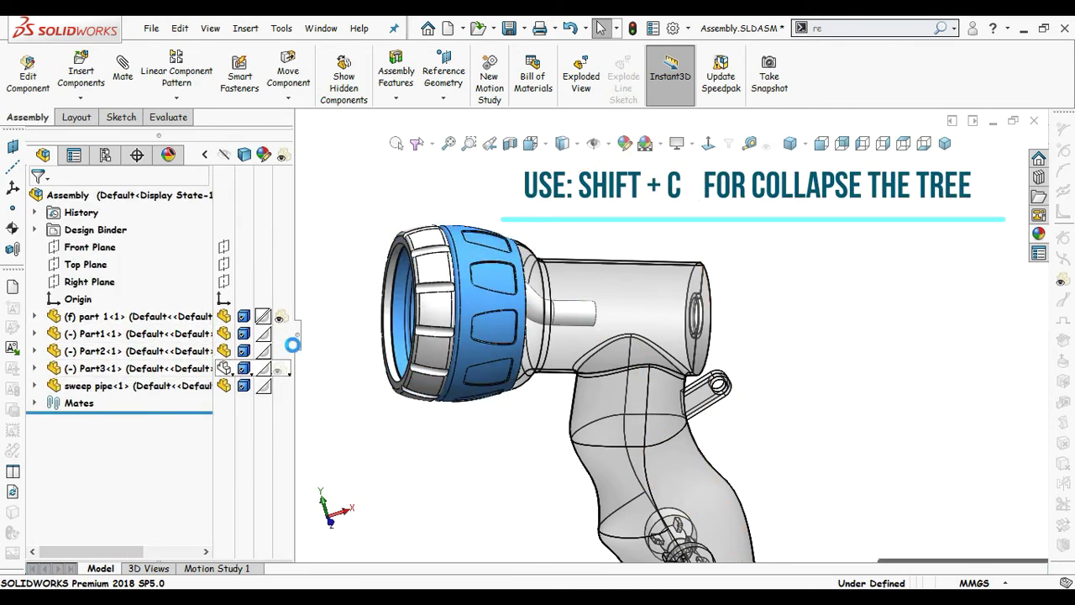
click(341, 321)
click(206, 156)
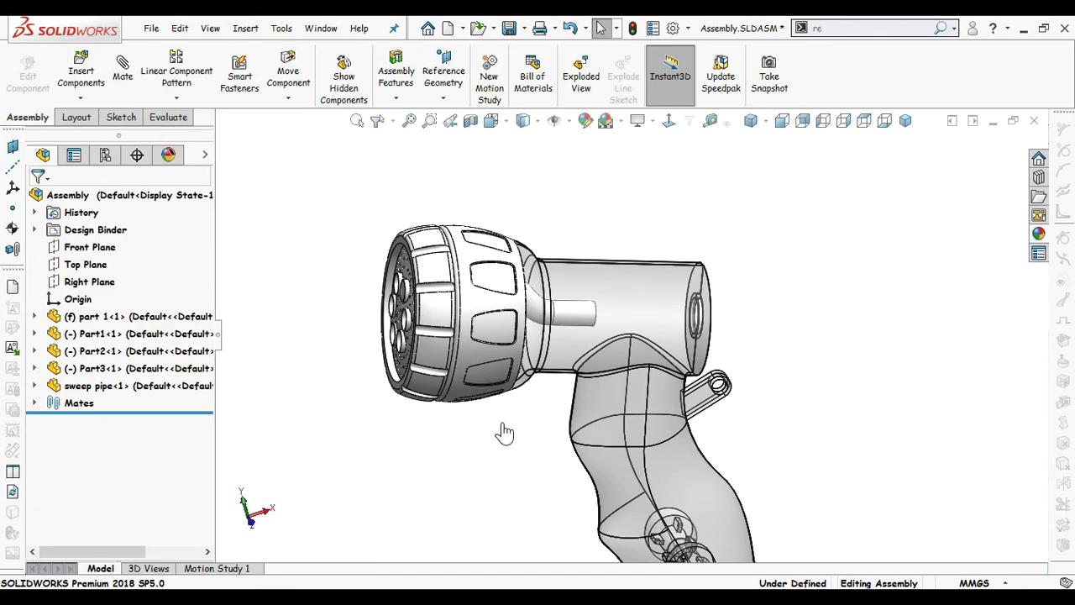
Step: Insert the open release part into the assembly and place it just behind the hole in the head's rear wall
mouse_move(501, 432)
middle_down()
mouse_move(445, 409)
mouse_move(513, 423)
middle_up()
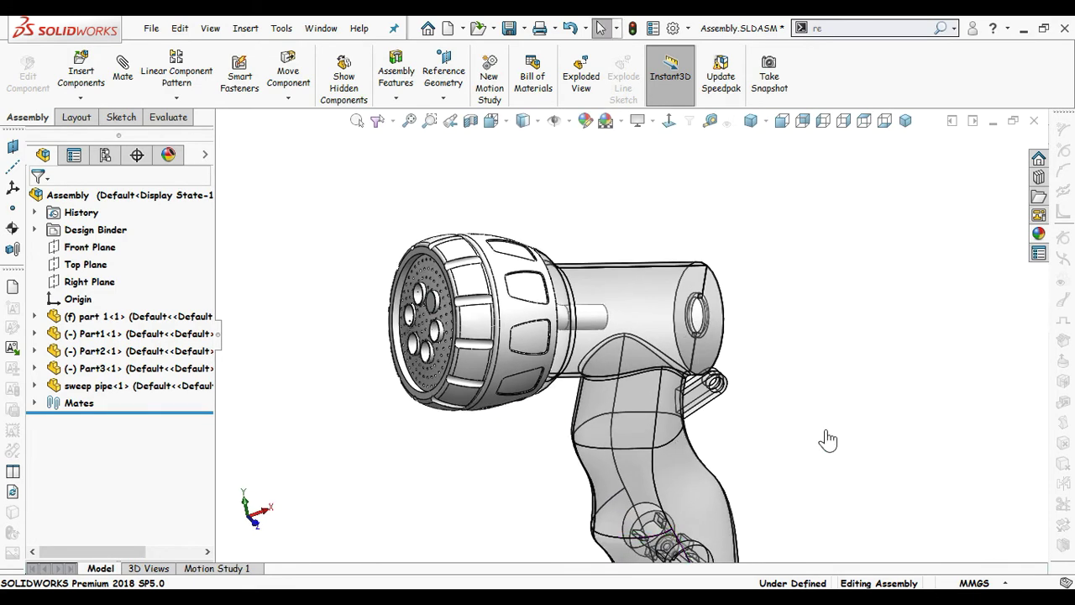
middle_drag(828, 440, 750, 345)
click(81, 76)
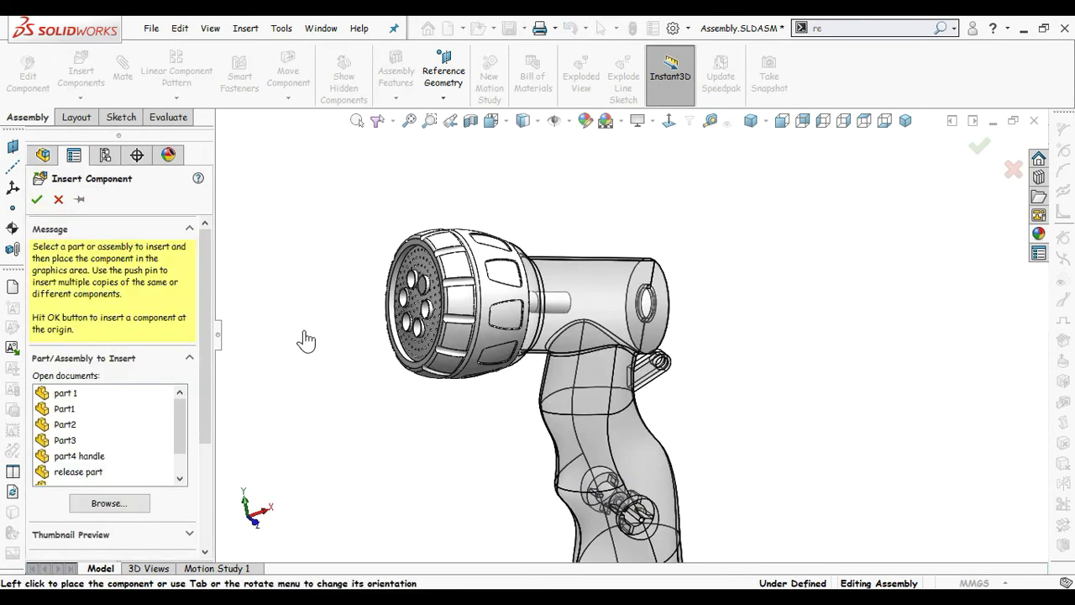
scroll(182, 428, down, 1)
click(118, 456)
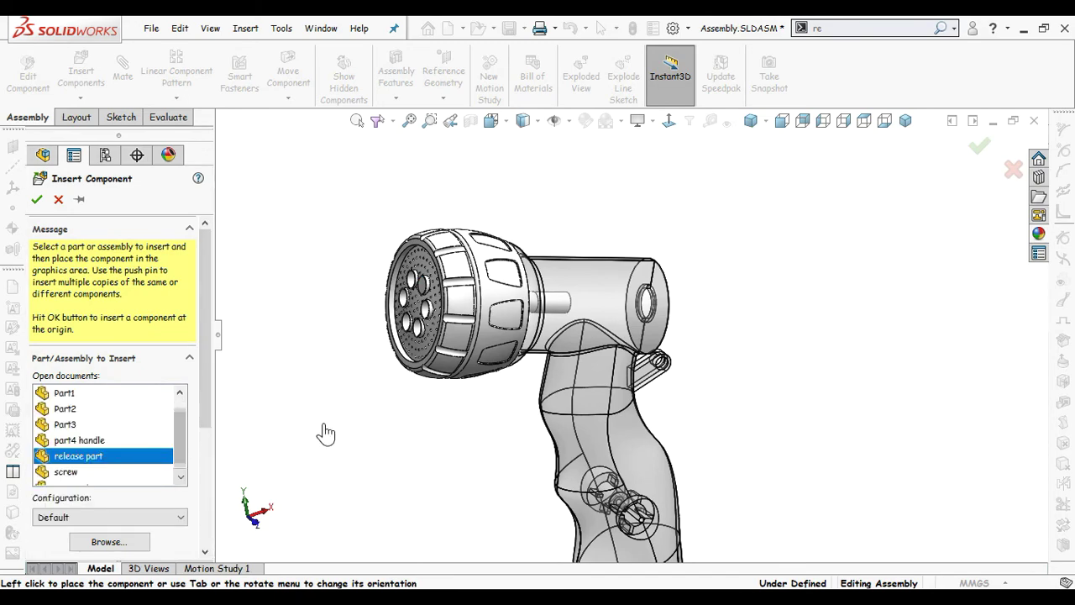
click(743, 309)
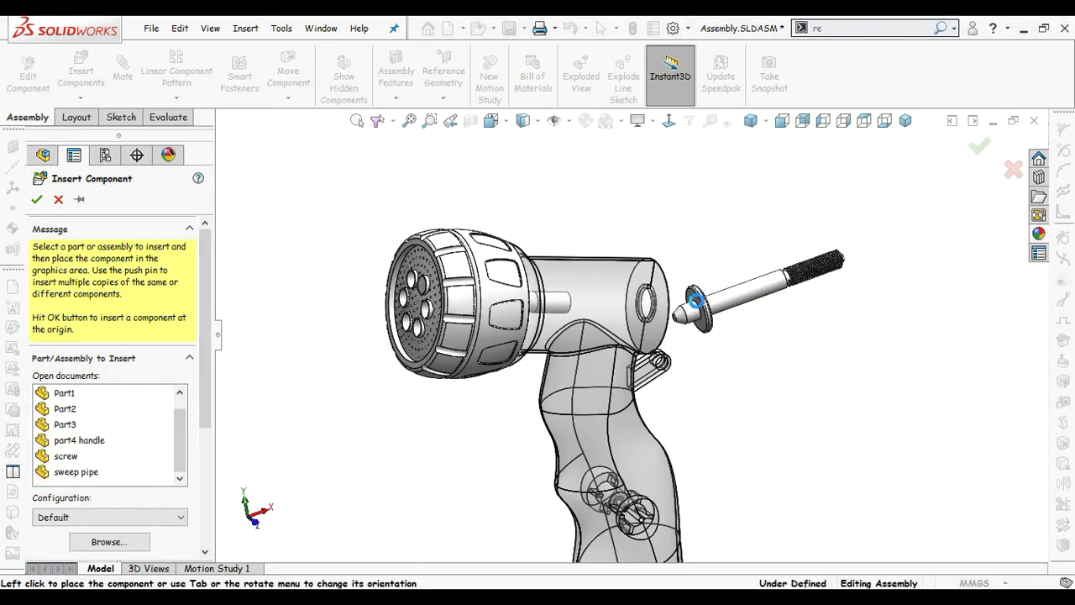
scroll(591, 316, down, 8)
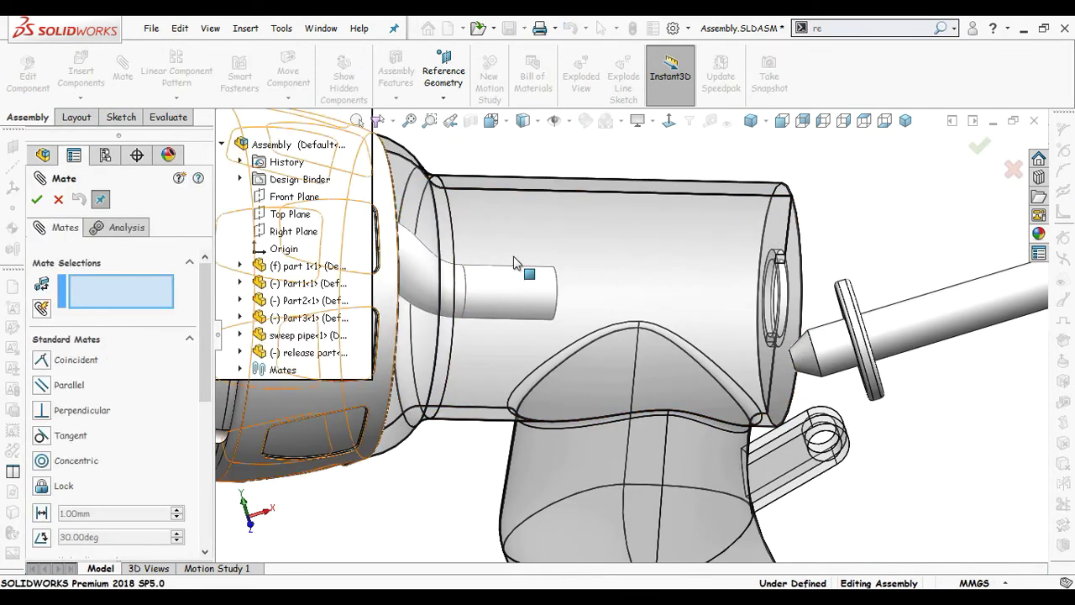
Step: Add a concentric mate between the sweep pipe's rear cylindrical face and the release part's short cylinder behind its conical tip
scroll(622, 286, down, 3)
click(638, 323)
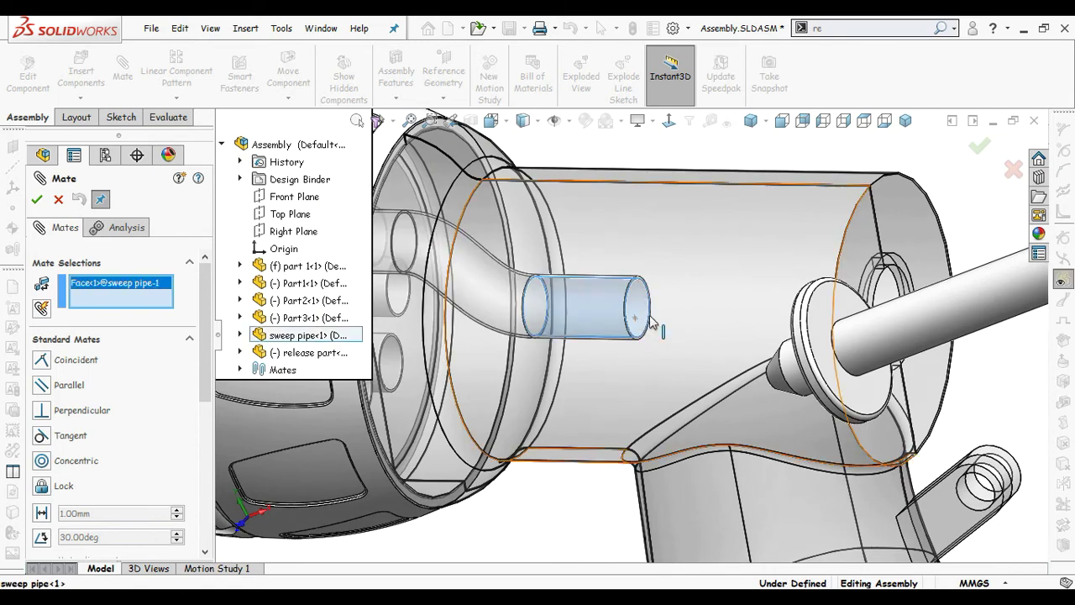
middle_drag(704, 316, 790, 339)
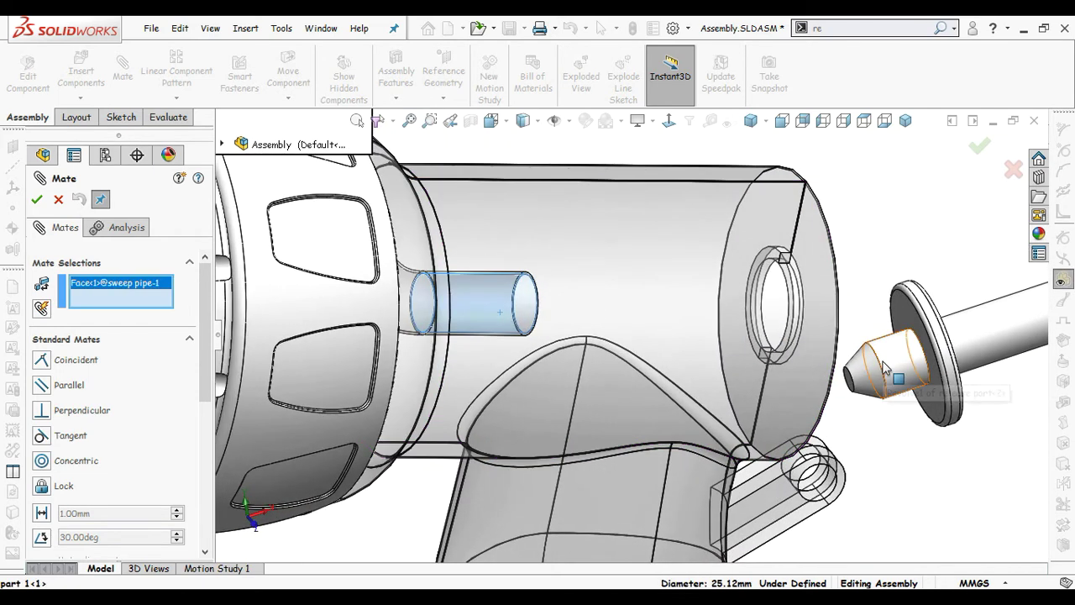
click(889, 367)
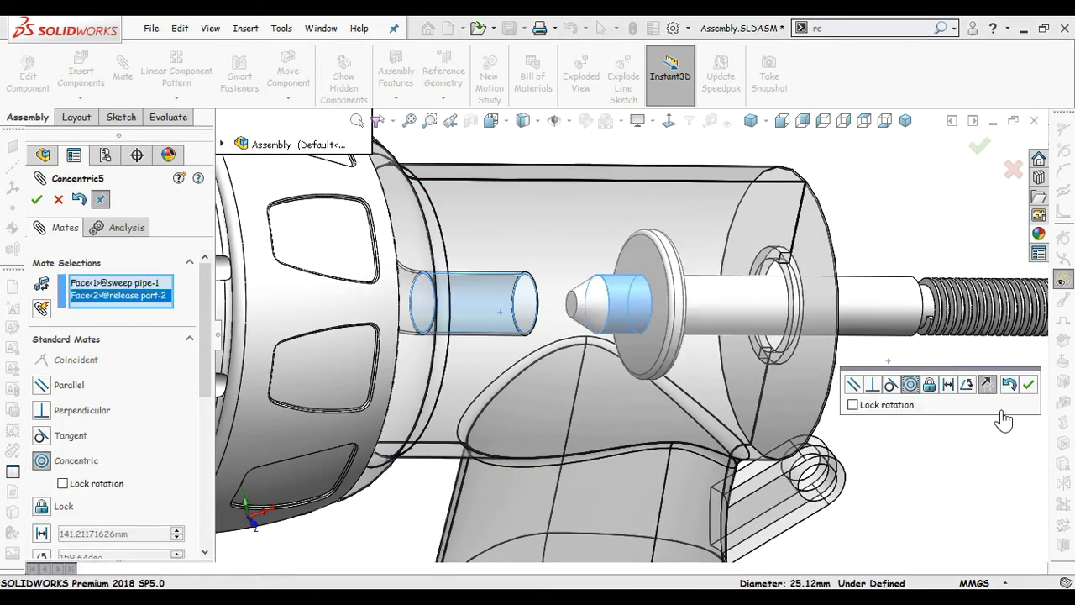
click(1030, 385)
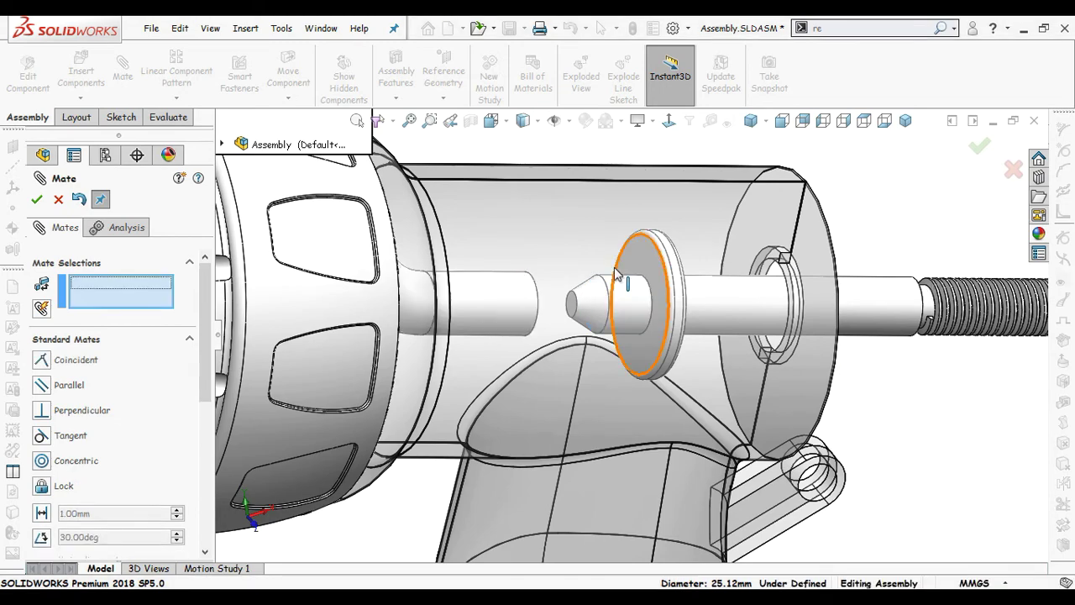
Step: Slide the release part forward so its conical tip enters the sweep pipe's rear end, and finish mating
middle_drag(616, 274, 595, 247)
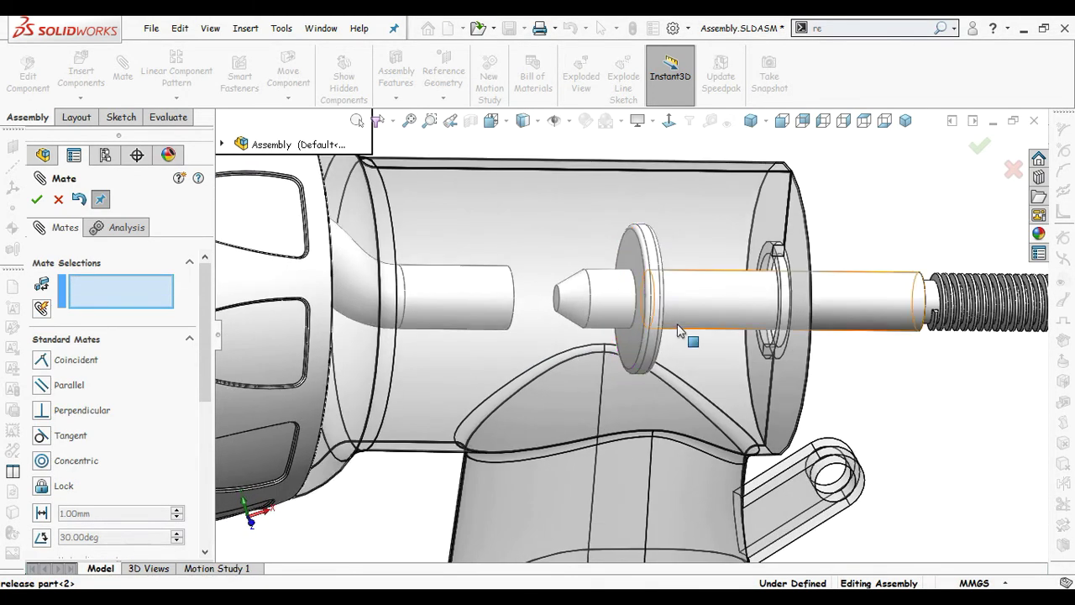
drag(639, 309, 536, 303)
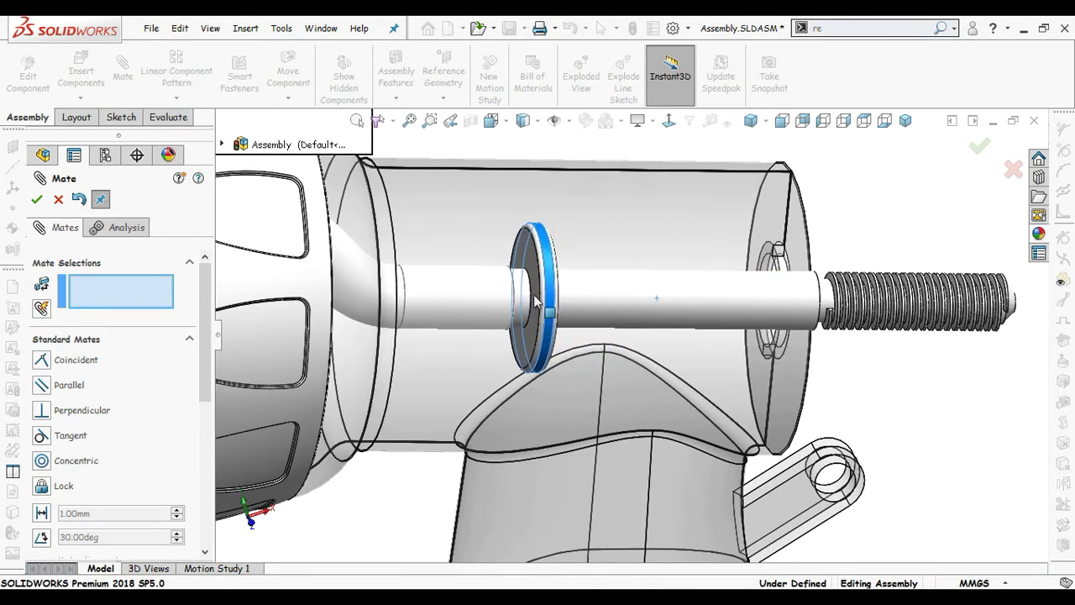
scroll(745, 252, down, 3)
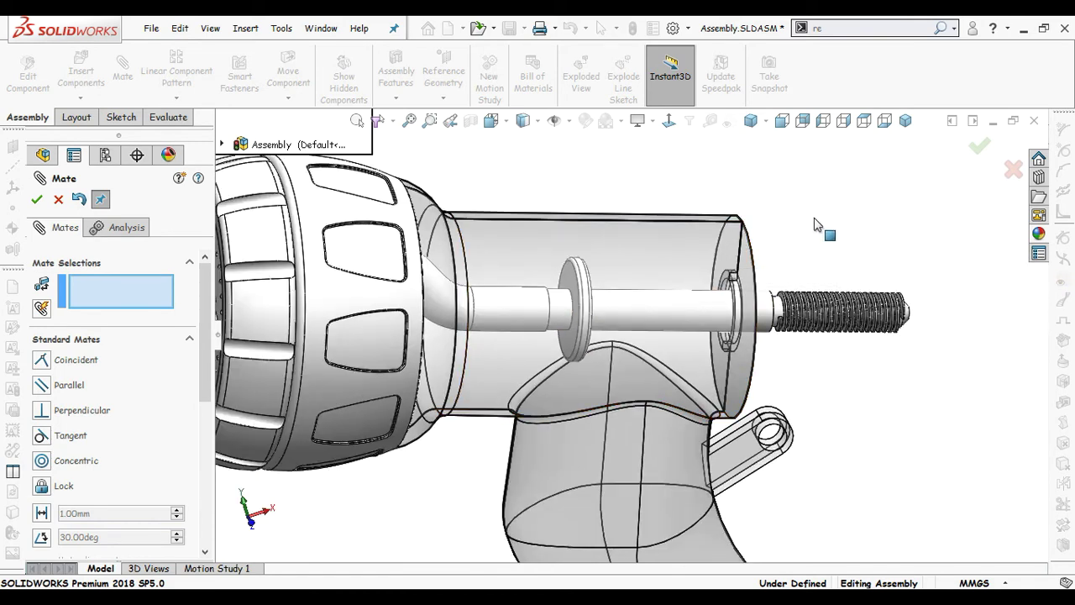
click(980, 150)
scroll(868, 221, down, 3)
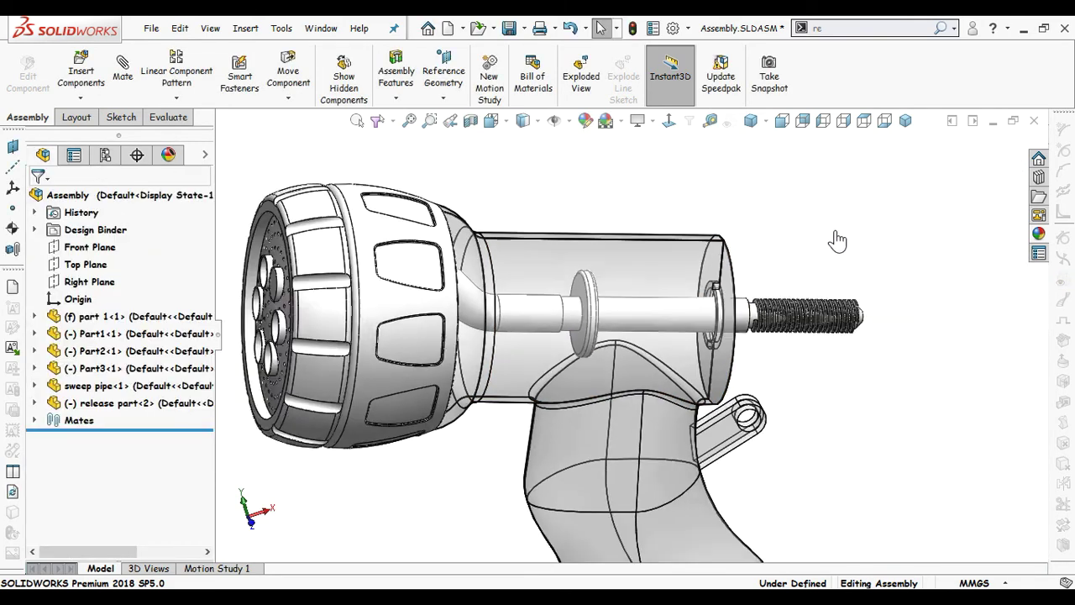
Step: Move the release part further forward until its disc meets the sweep pipe's rear end, and clear the selection
middle_drag(798, 255, 782, 233)
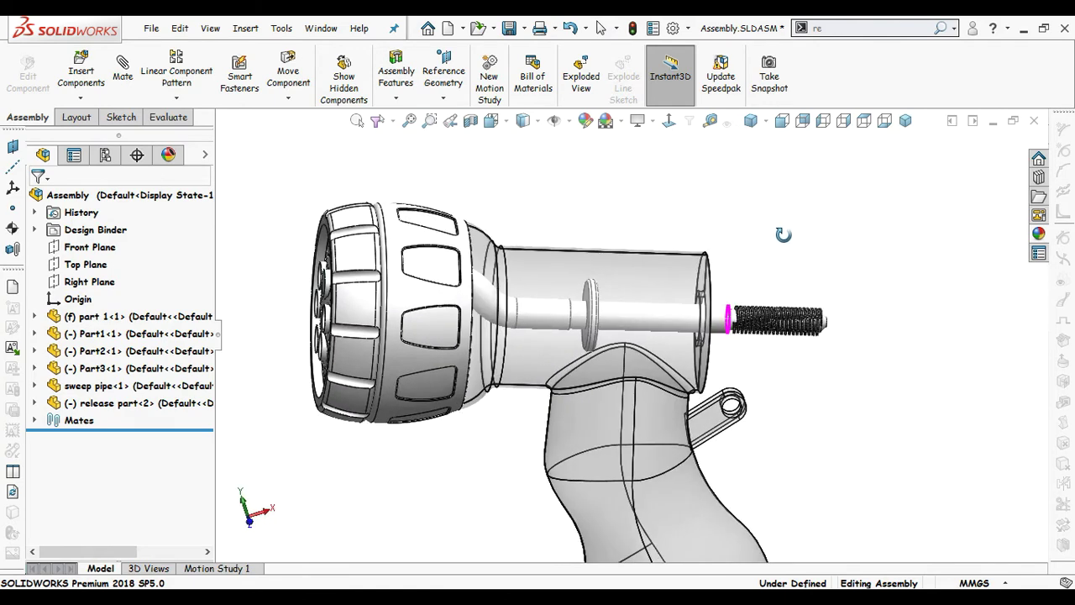
scroll(741, 234, up, 3)
scroll(744, 246, down, 3)
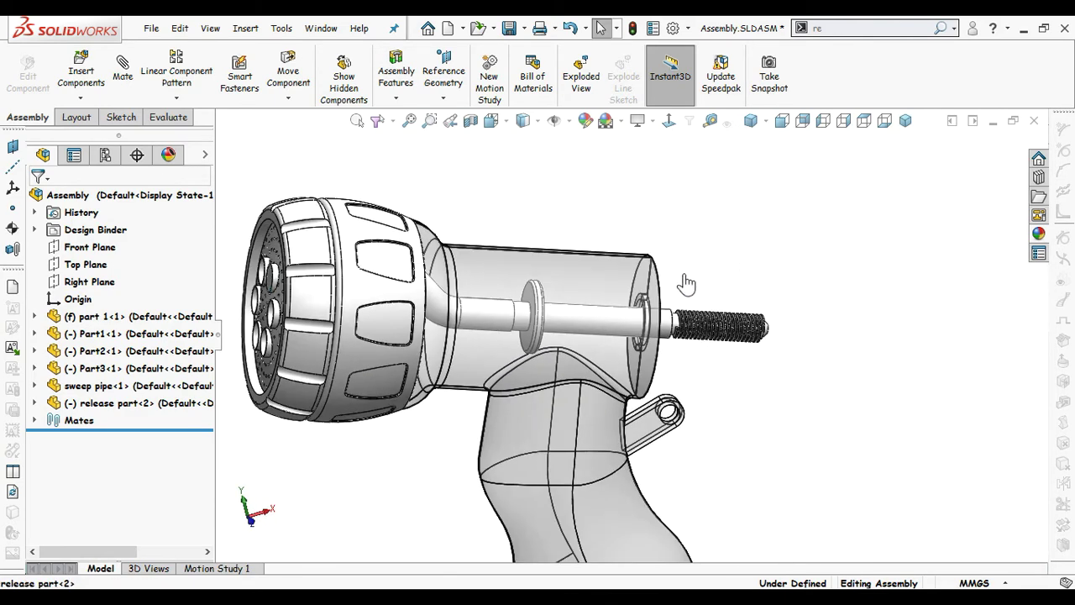
scroll(588, 311, up, 3)
mouse_move(502, 328)
mouse_down()
mouse_move(604, 336)
mouse_move(491, 336)
mouse_move(499, 315)
mouse_up()
key(Escape)
scroll(498, 334, up, 6)
scroll(627, 269, up, 3)
click(686, 173)
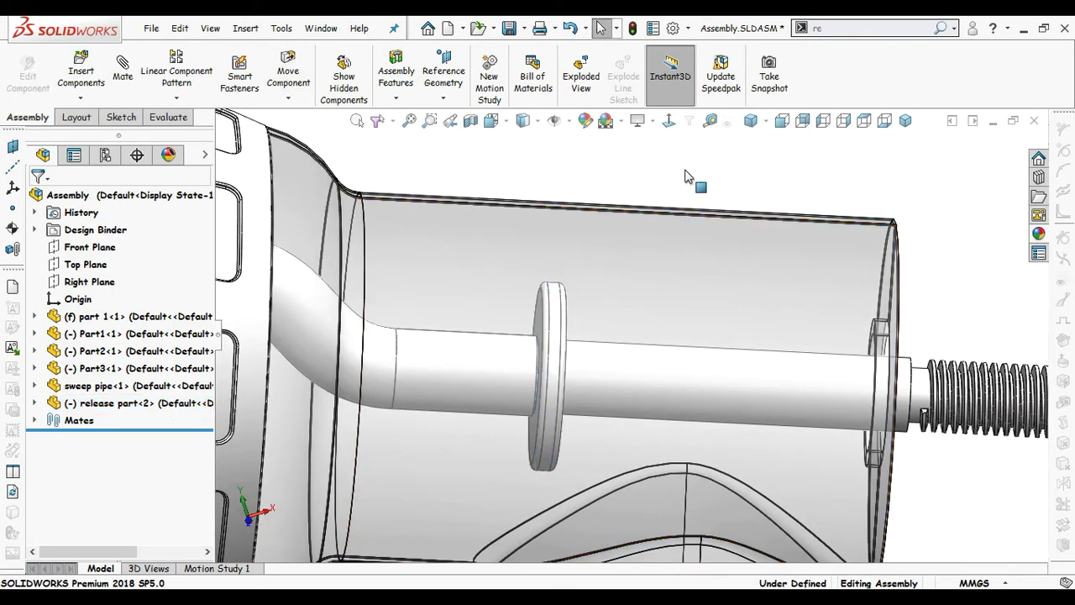
Step: Try to measure from the disc's rear face to the head's rear wall, and drop the head's shell face from the selection
click(710, 121)
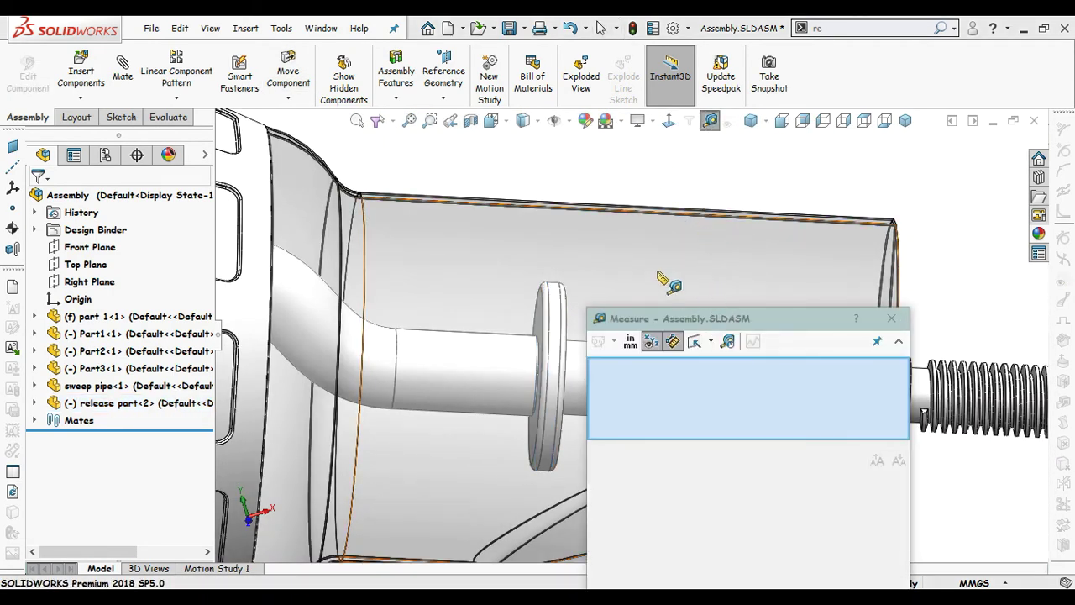
middle_drag(658, 273, 507, 199)
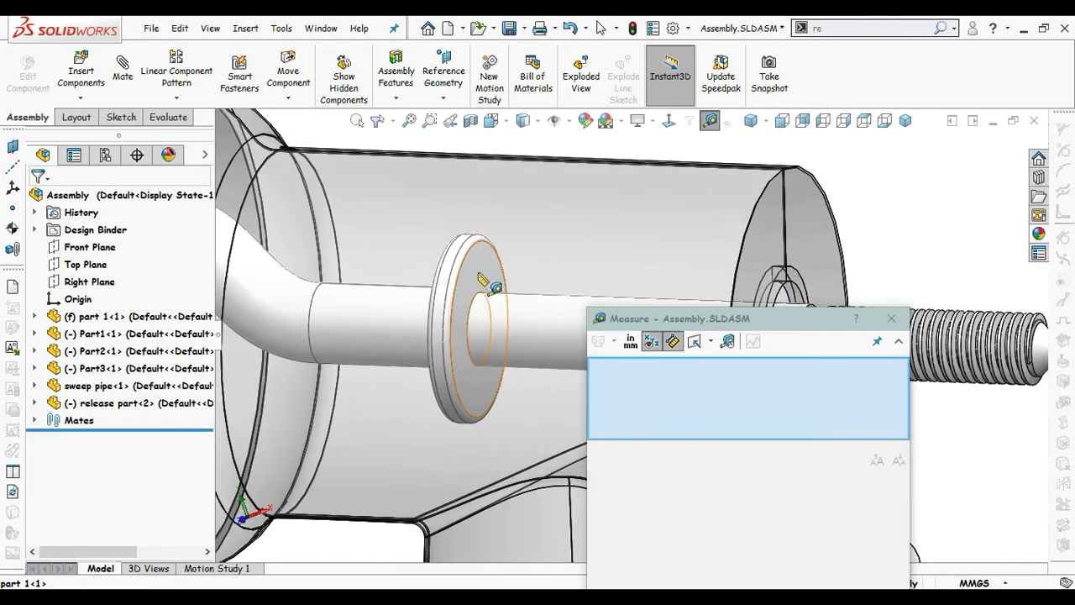
click(481, 276)
middle_drag(540, 247, 632, 227)
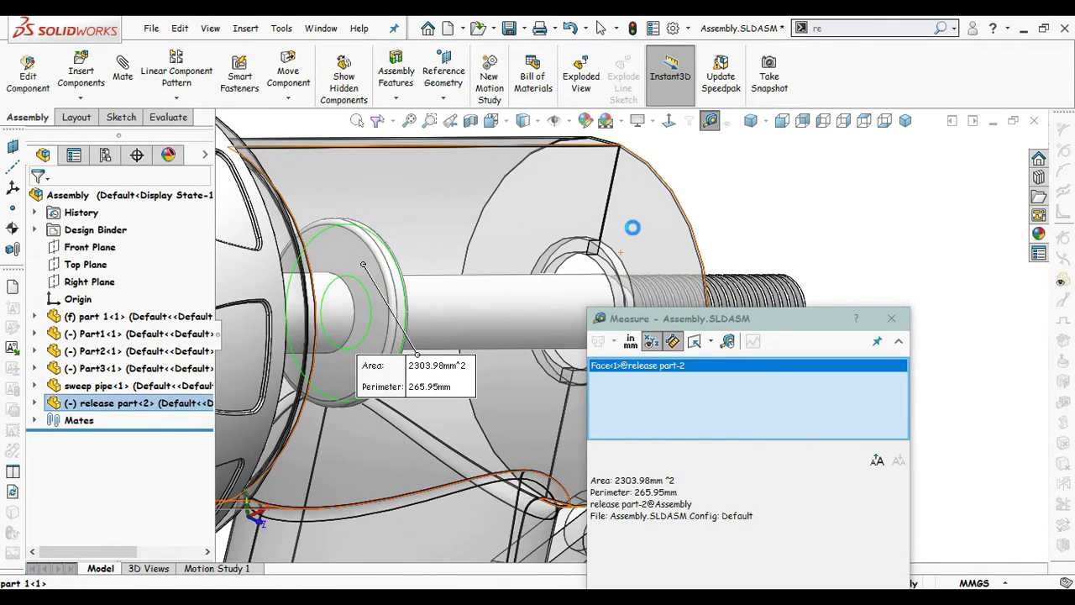
click(653, 227)
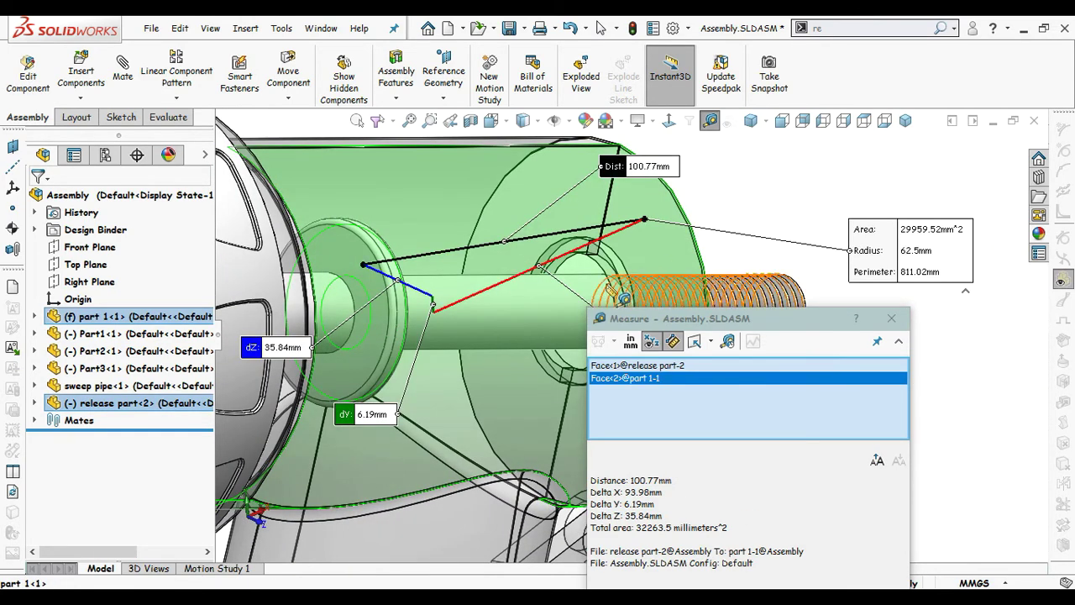
middle_drag(547, 286, 538, 281)
right_click(676, 378)
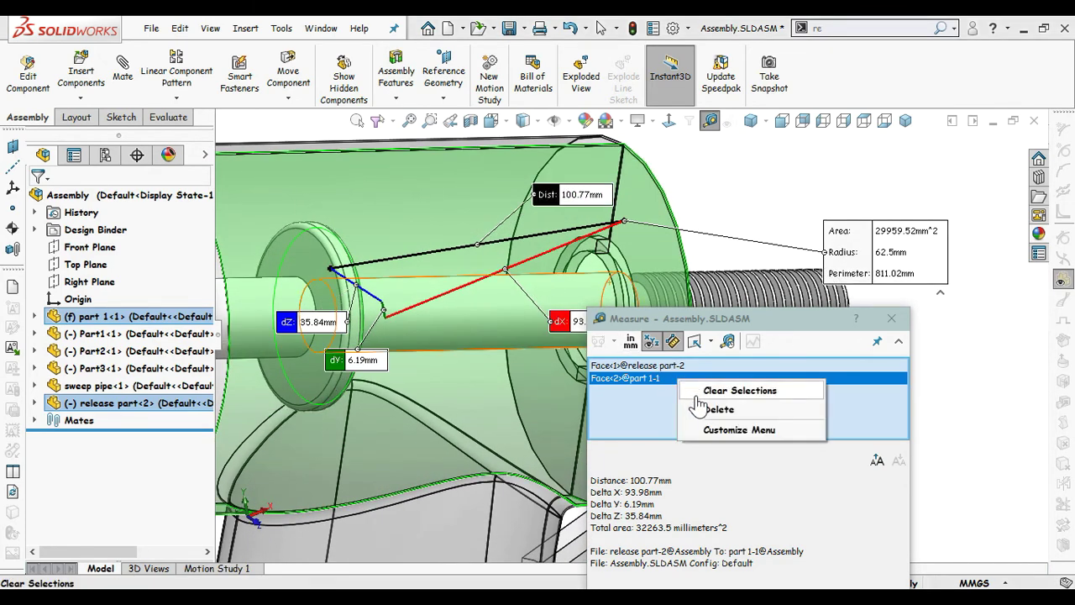
click(709, 410)
Step: Retry the disc measurement by picking the head's shell near the rear hole, and clear both measured faces
scroll(647, 248, down, 4)
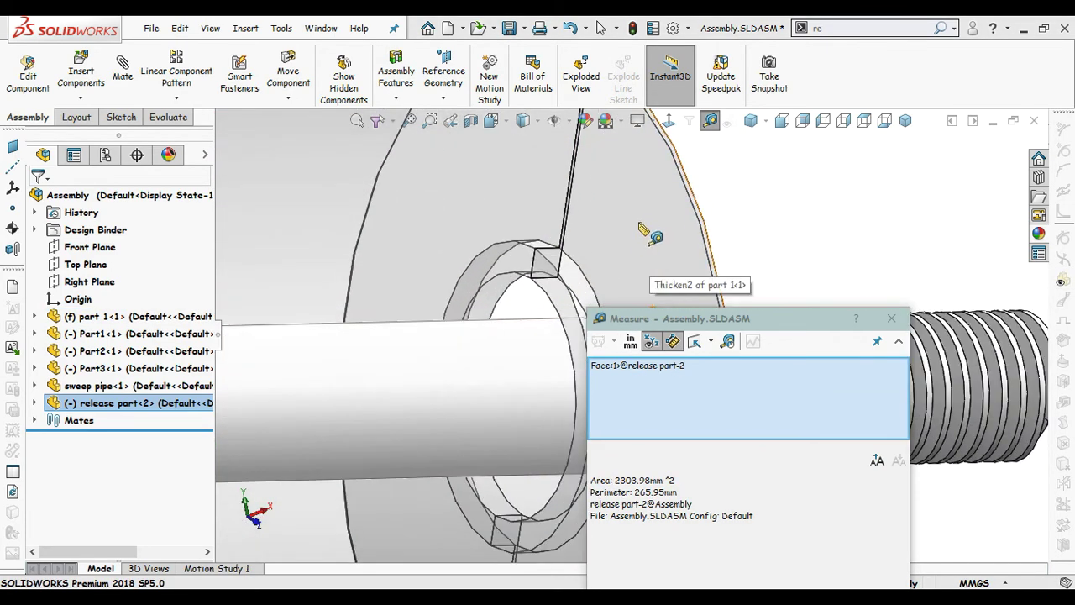
click(644, 242)
scroll(639, 241, up, 4)
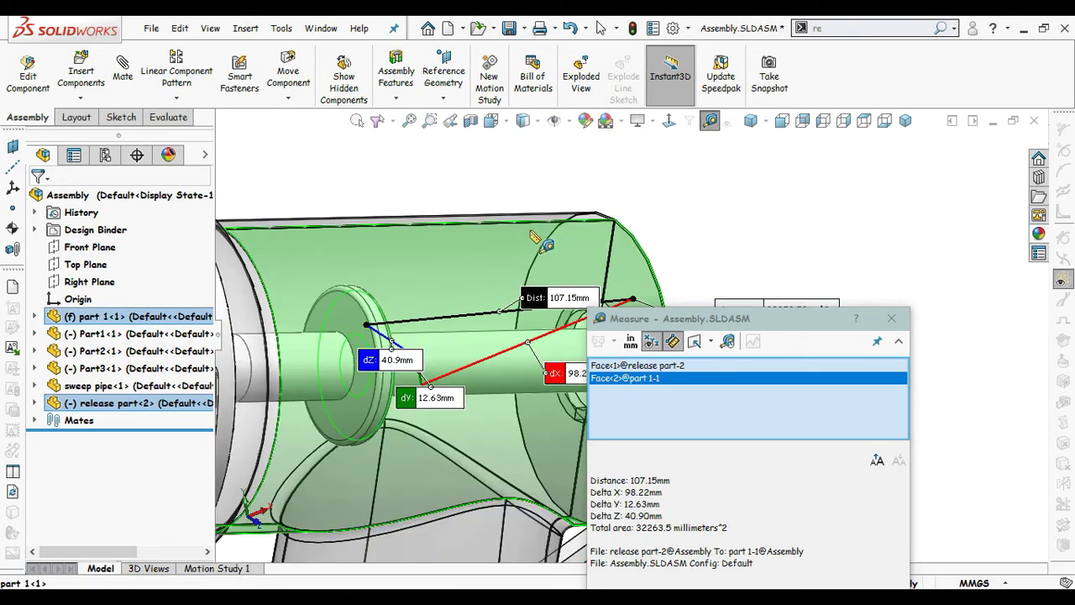
middle_drag(531, 233, 565, 244)
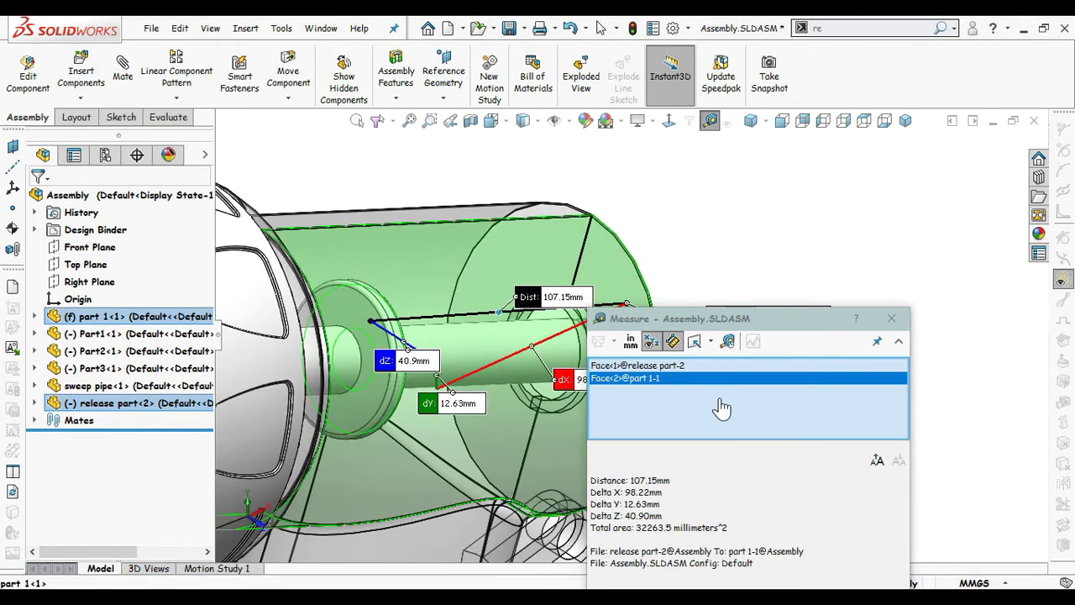
right_click(722, 409)
click(752, 412)
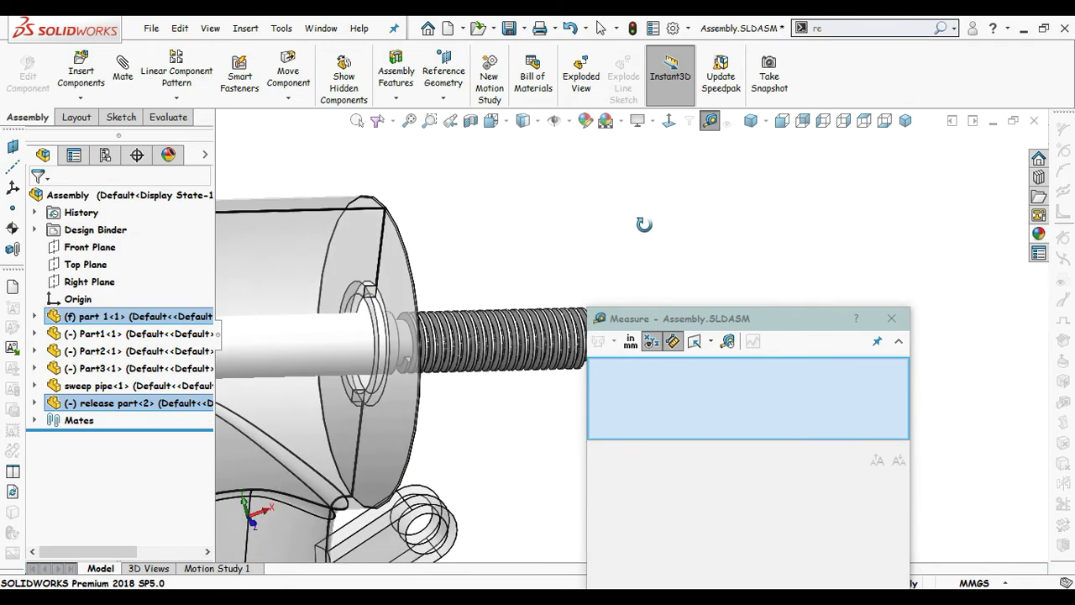
Step: Measure the normal distance between the head's rear wall face and the front face of the release part's disc
middle_drag(541, 228, 453, 254)
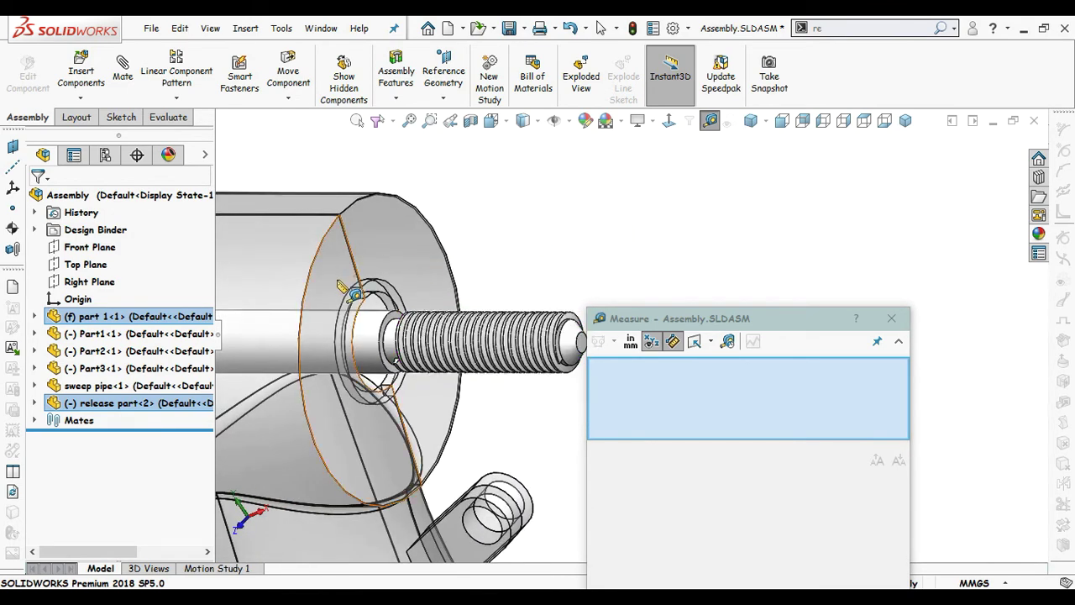
click(339, 281)
scroll(402, 261, up, 4)
scroll(307, 312, down, 4)
scroll(610, 313, up, 2)
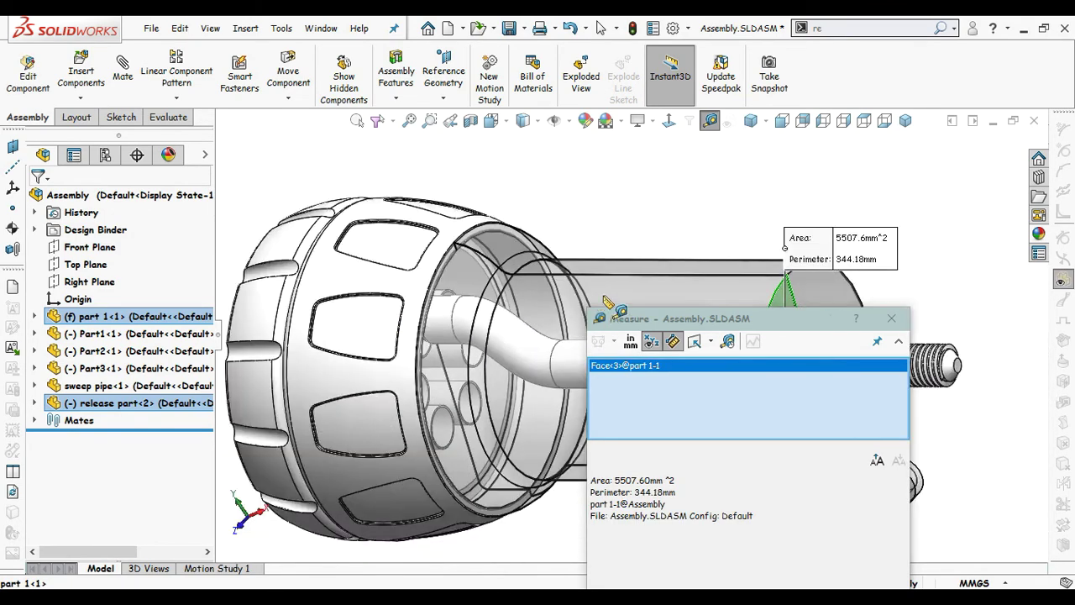
scroll(630, 290, down, 1)
ctrl+middle_drag(579, 272, 397, 204)
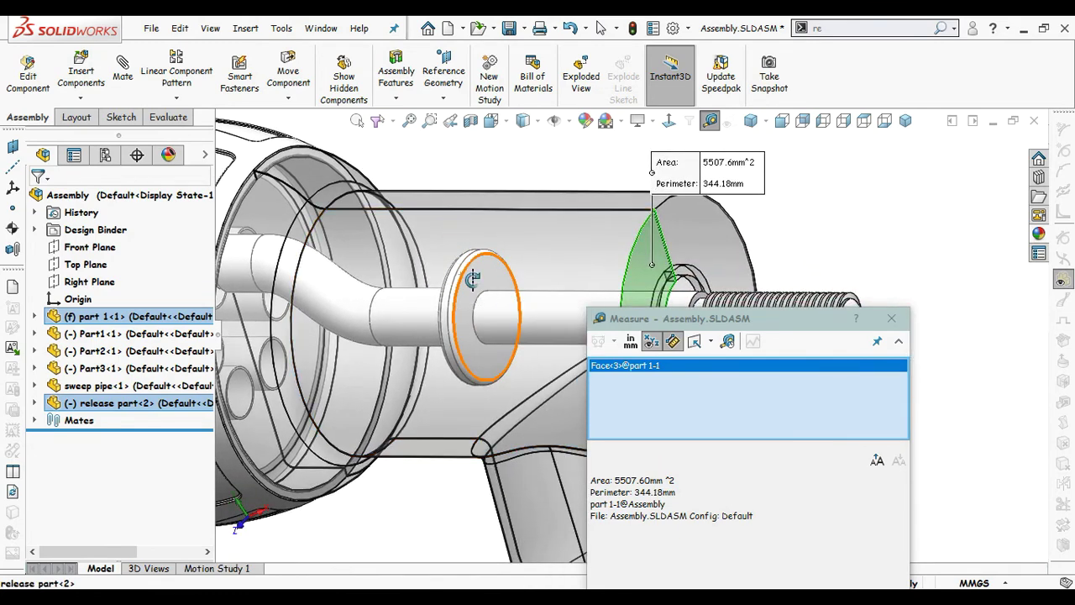
scroll(458, 281, down, 4)
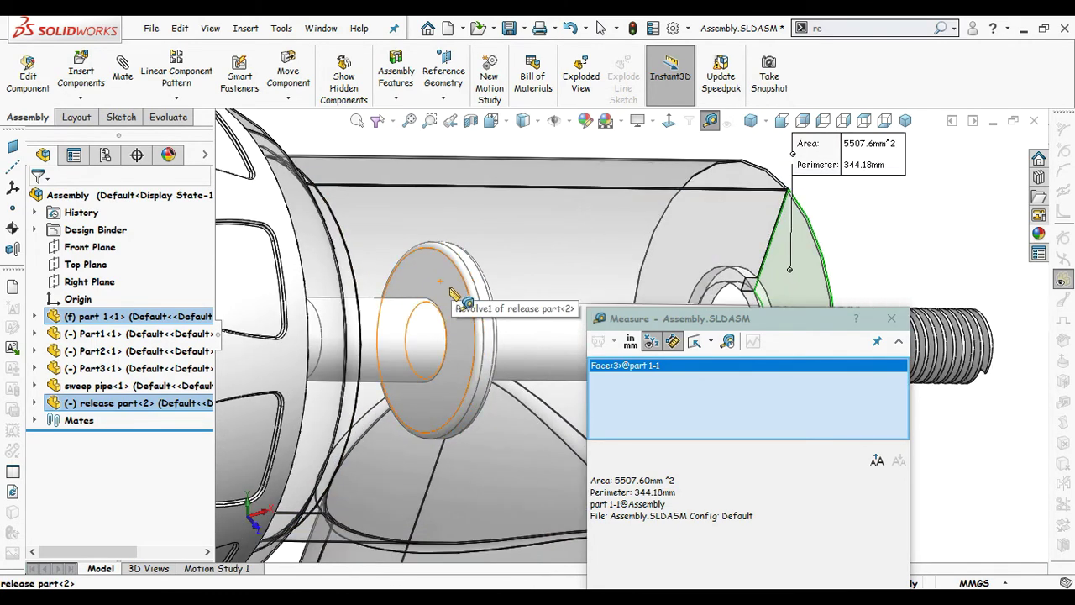
click(454, 290)
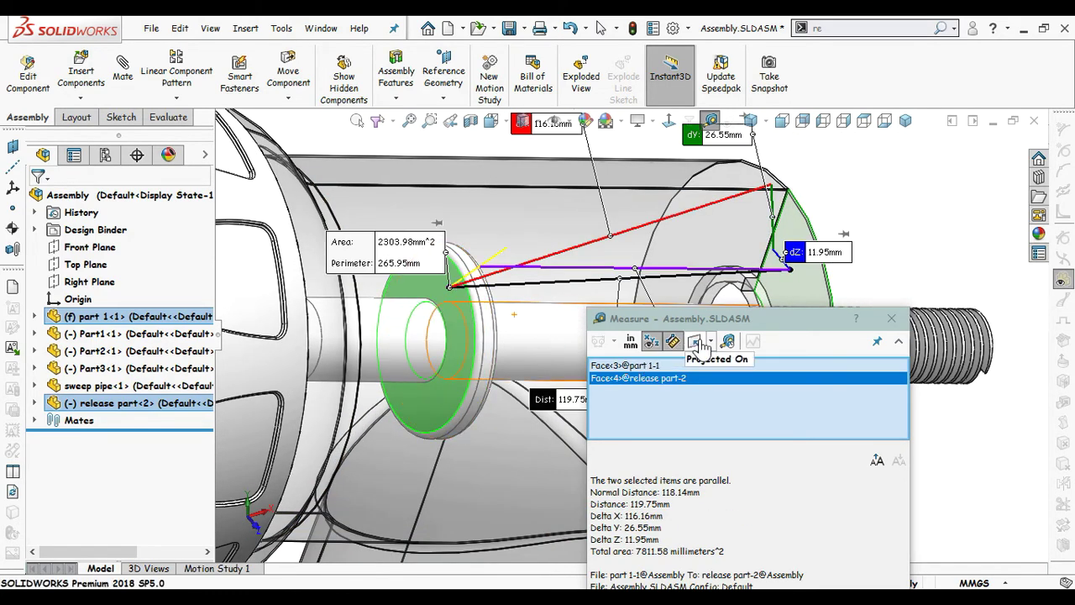
drag(760, 326, 738, 217)
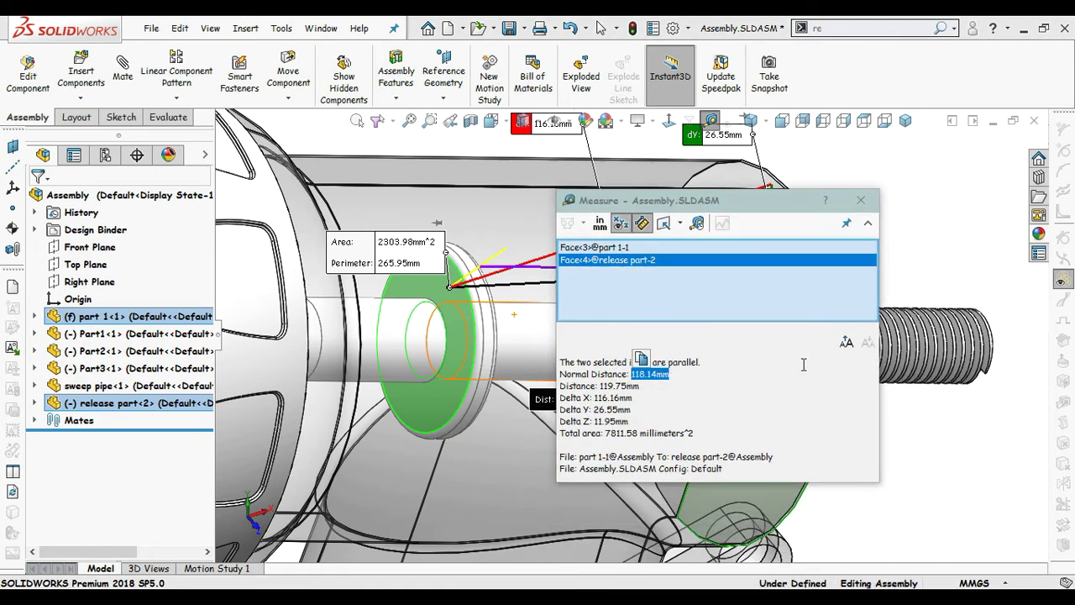
click(861, 201)
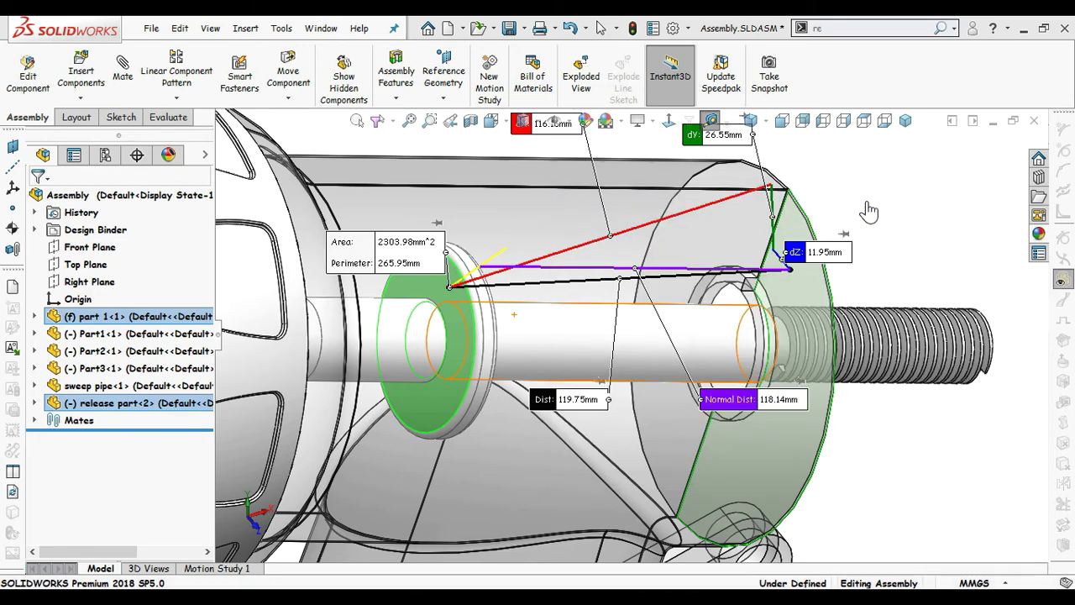
Step: Slide the release part backward along its axis until its conical tip clears the sweep pipe, and deselect it
scroll(676, 266, down, 5)
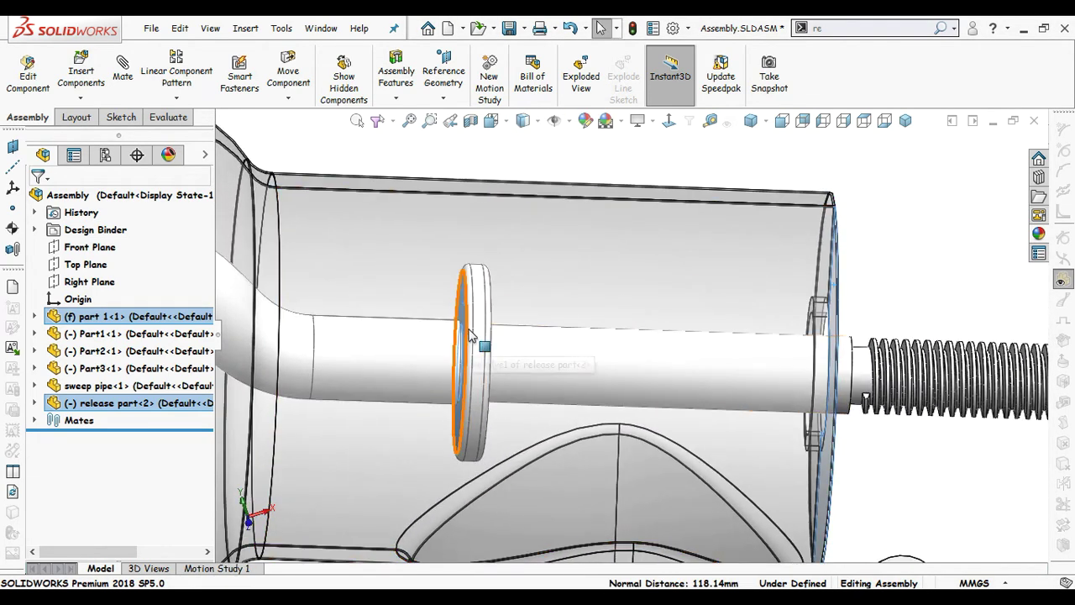
drag(481, 290, 712, 326)
scroll(712, 325, up, 3)
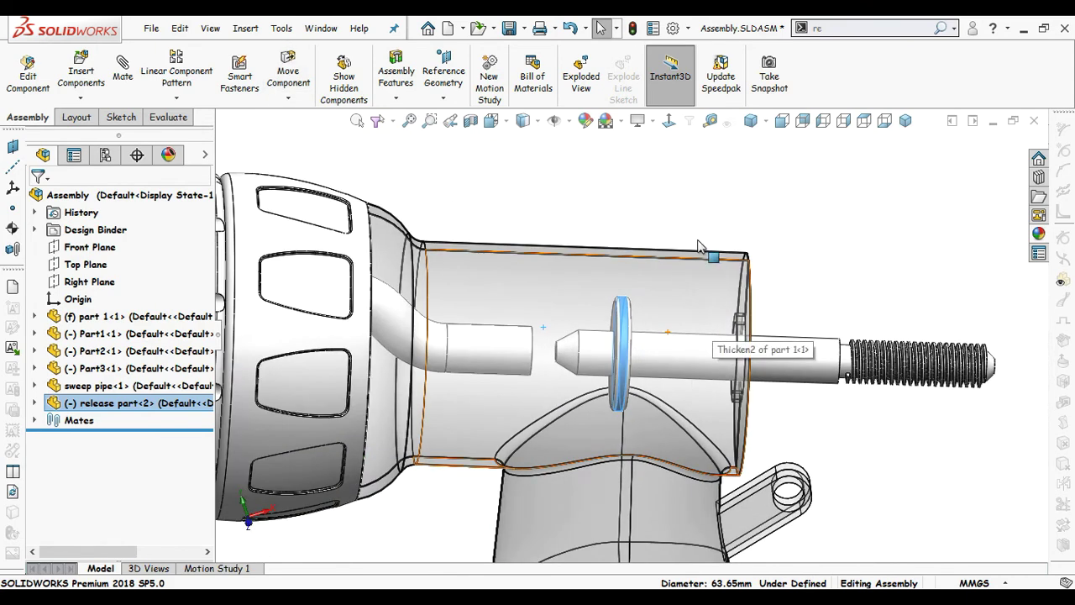
click(643, 228)
scroll(670, 321, down, 2)
Step: Start a measurement from the front face of the release part's disc, keeping the model's rear end in view
middle_drag(649, 357, 601, 336)
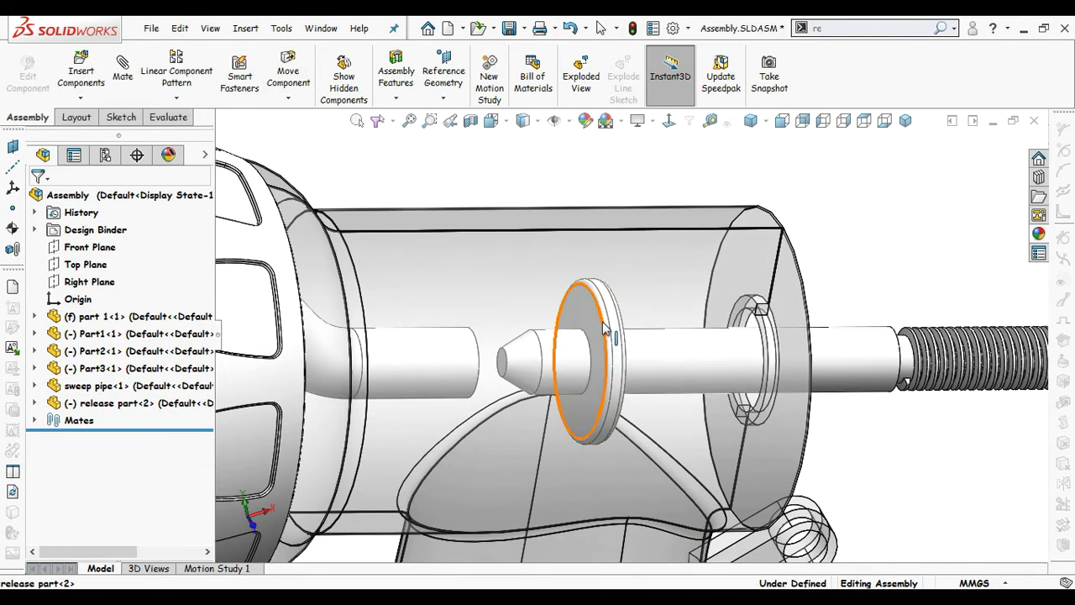
click(598, 335)
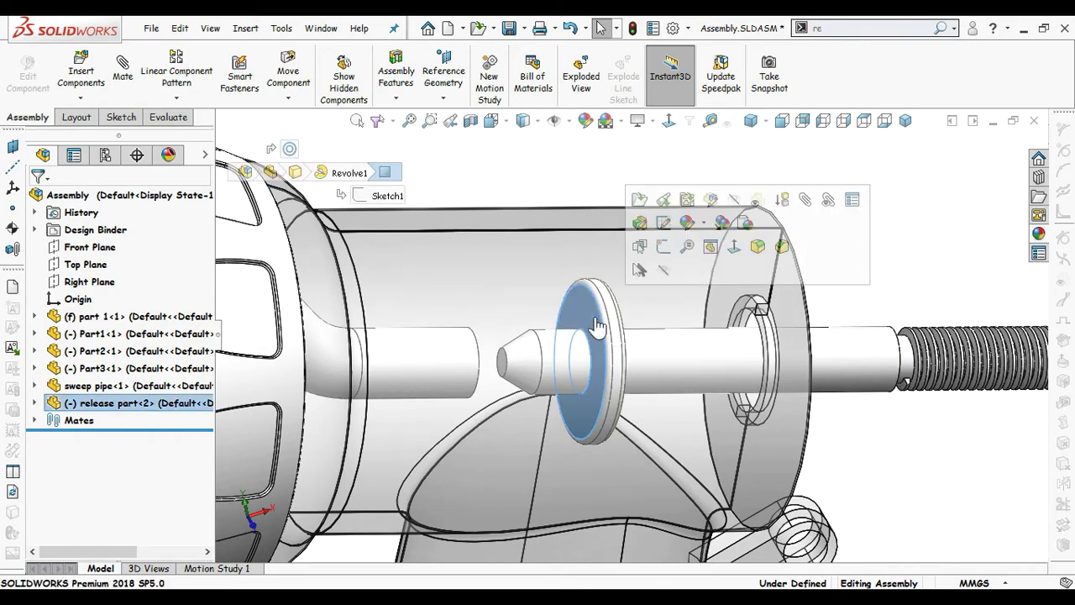
click(709, 120)
middle_drag(805, 184, 727, 212)
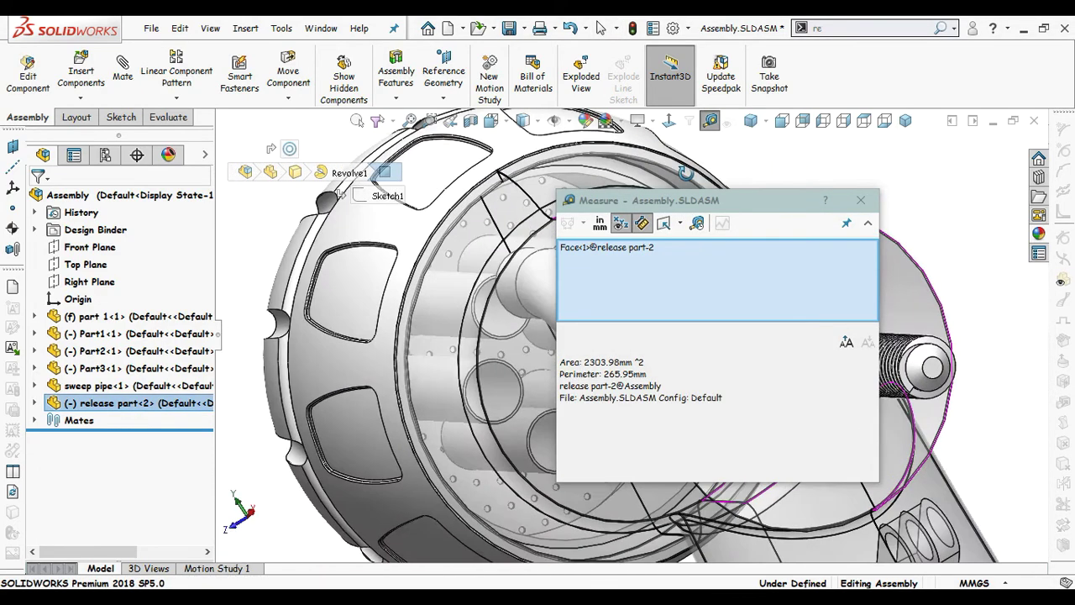
drag(729, 206, 462, 175)
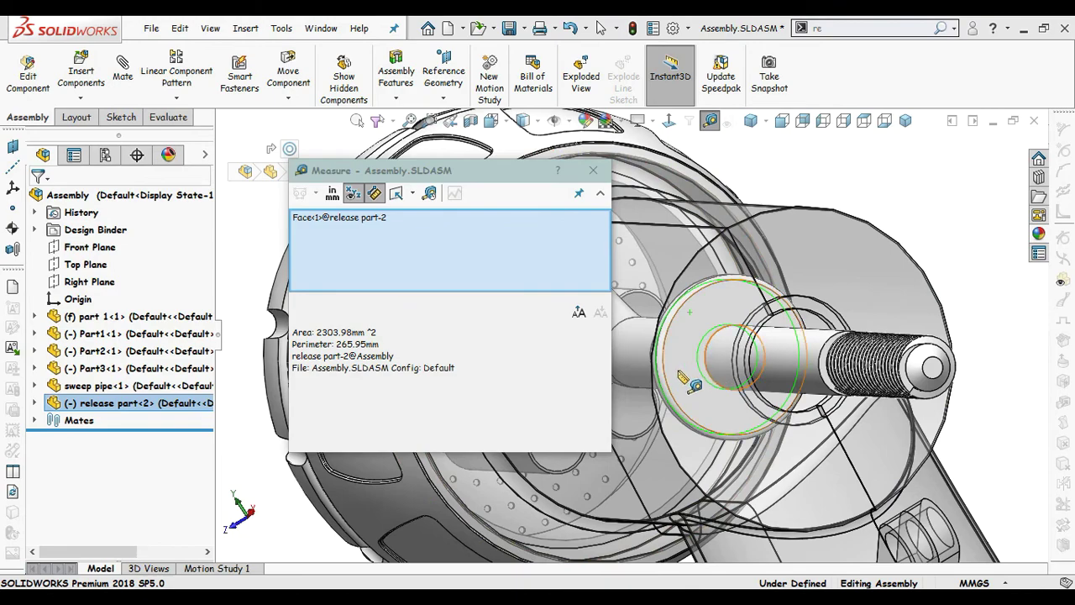
Step: Measure the distance between the release part's disc face and the flat end face of part 1
click(857, 280)
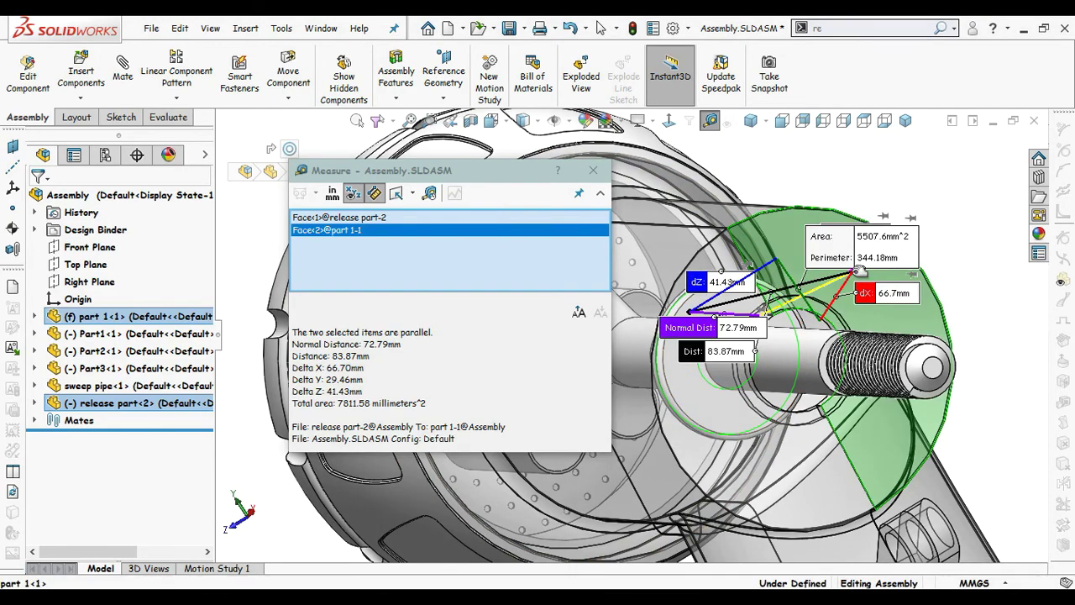
middle_drag(756, 440, 559, 308)
double_click(346, 356)
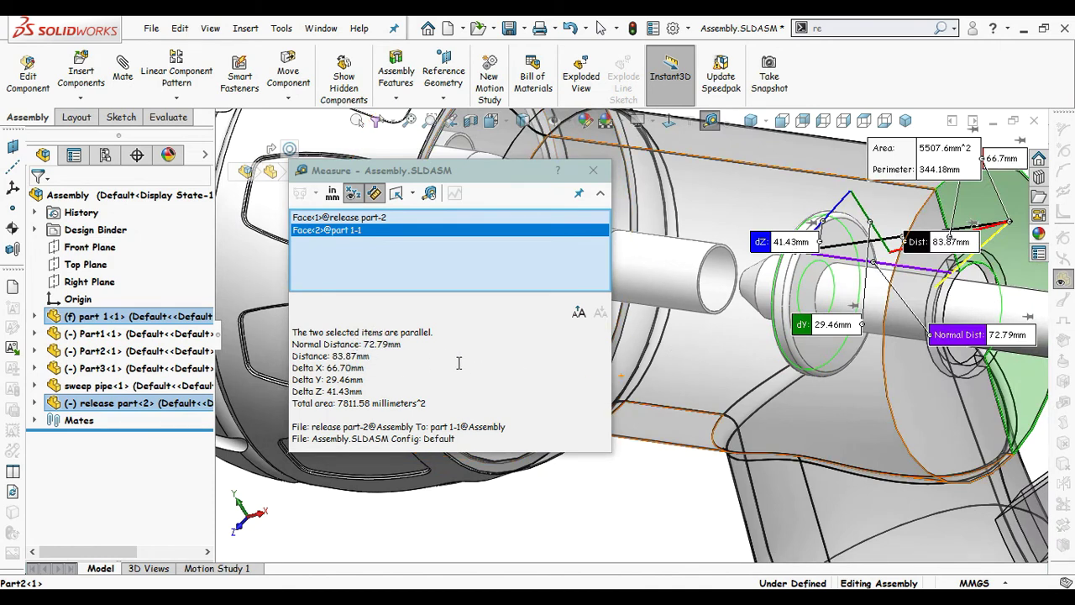
click(594, 172)
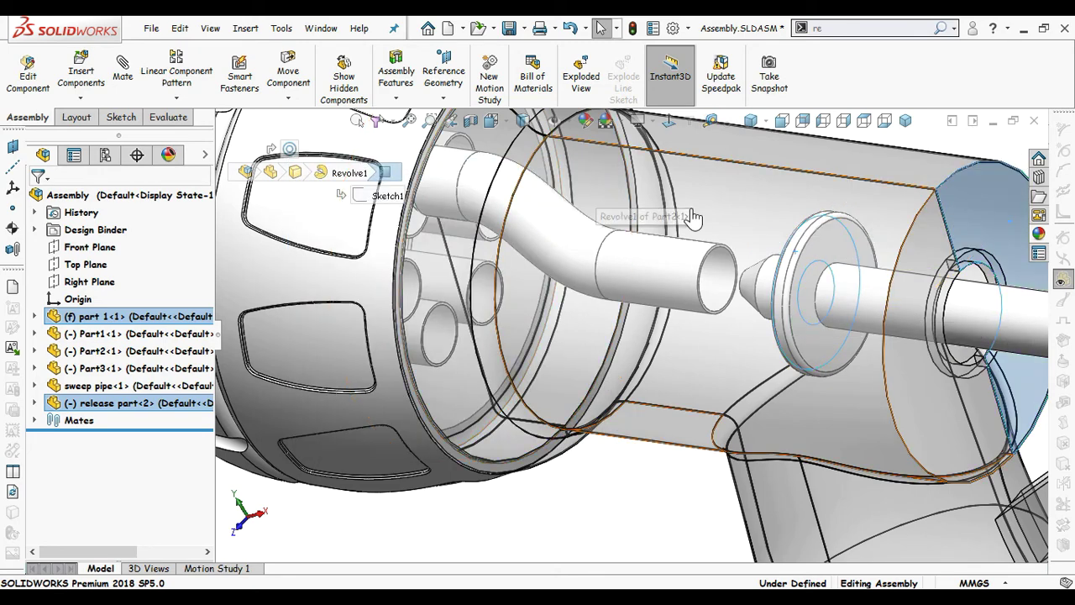
Step: Start a mate between the release part's front disc face and the flat end face inside part 1
scroll(736, 181, up, 4)
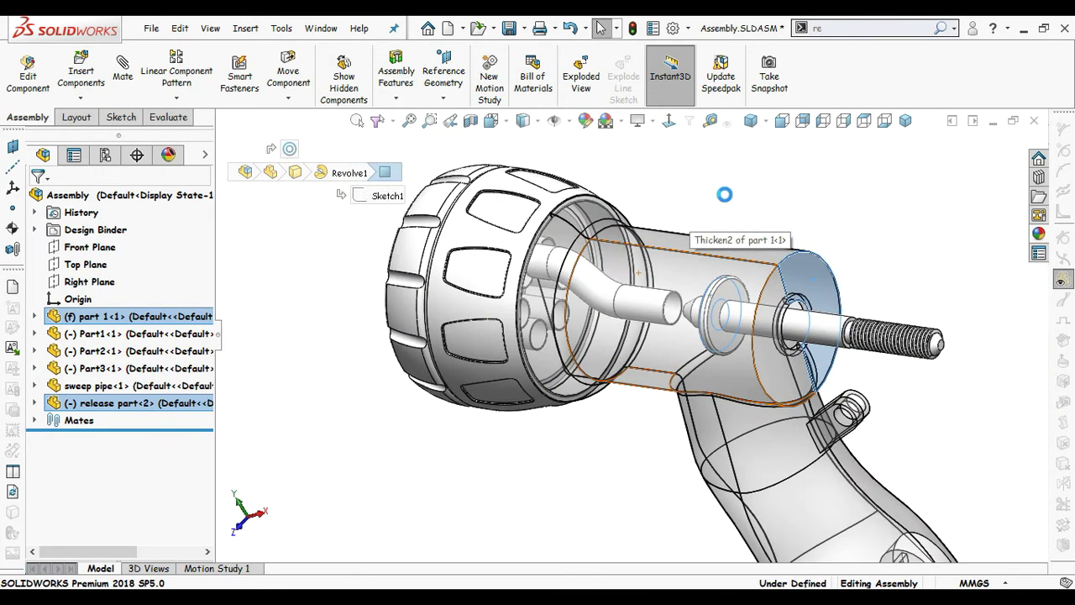
mouse_move(725, 194)
middle_down()
mouse_move(756, 207)
mouse_move(729, 190)
mouse_move(730, 211)
middle_up()
scroll(730, 210, down, 2)
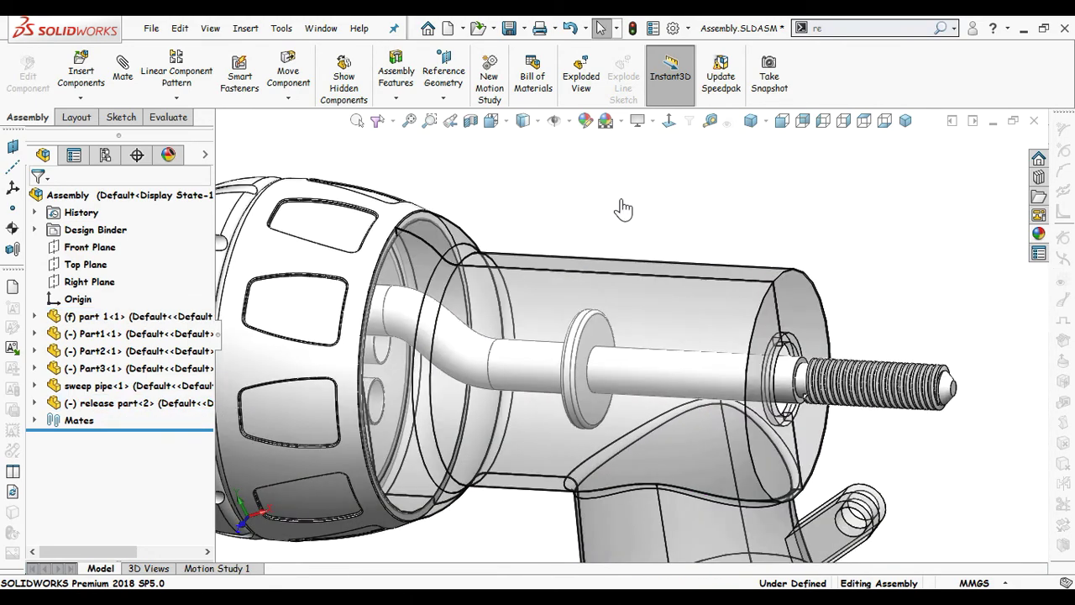
middle_drag(621, 209, 649, 215)
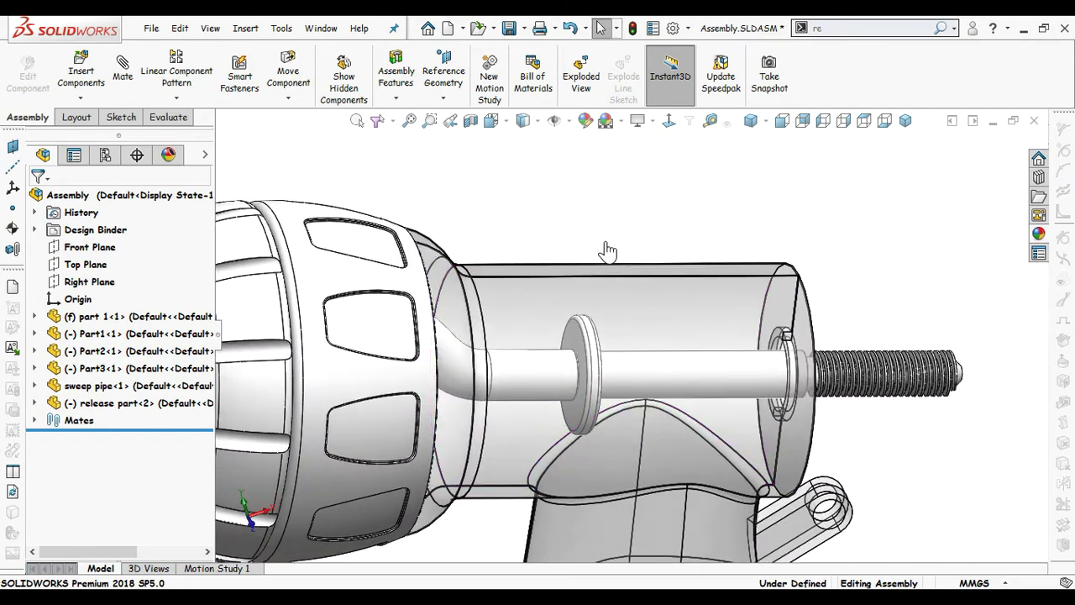
scroll(608, 247, down, 5)
click(578, 420)
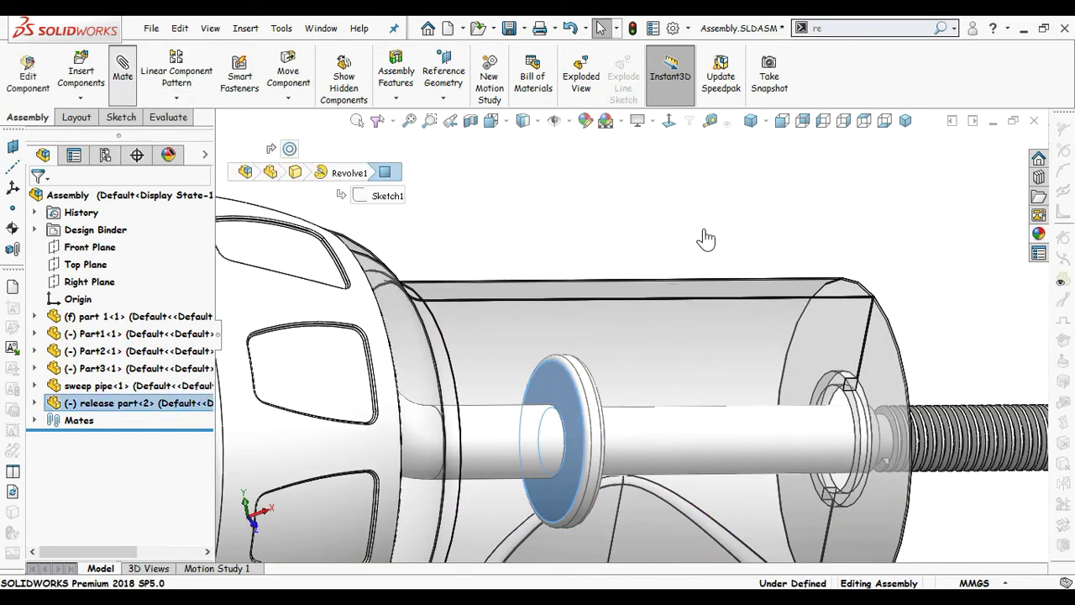
middle_drag(719, 244, 893, 418)
click(873, 366)
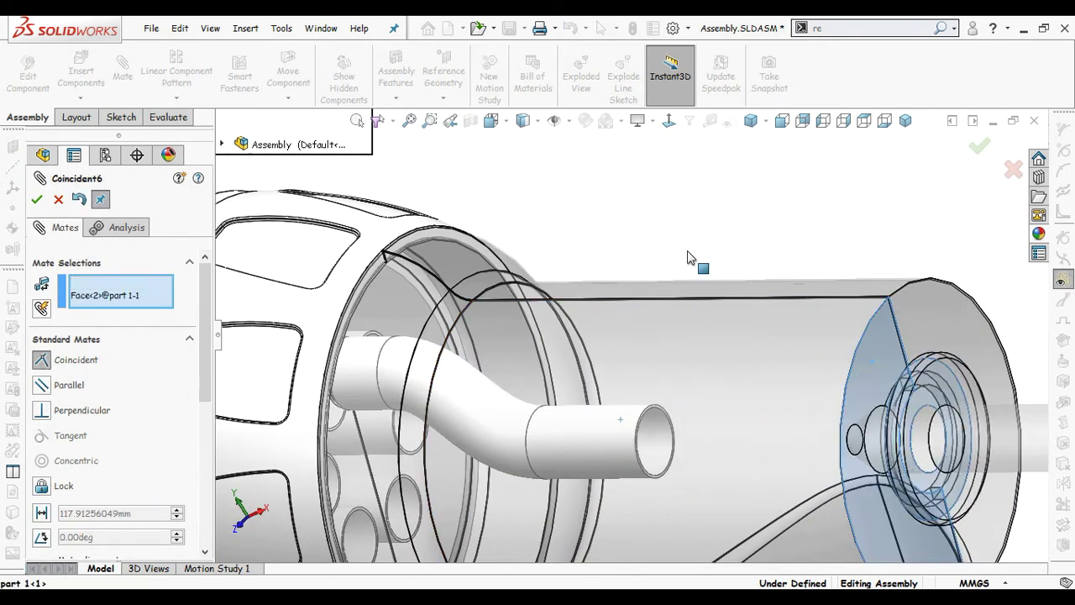
Step: Apply an advanced distance mate to the two faces with flipped dimension, 117.91256049 mm maximum and 72 mm minimum
drag(204, 291, 212, 381)
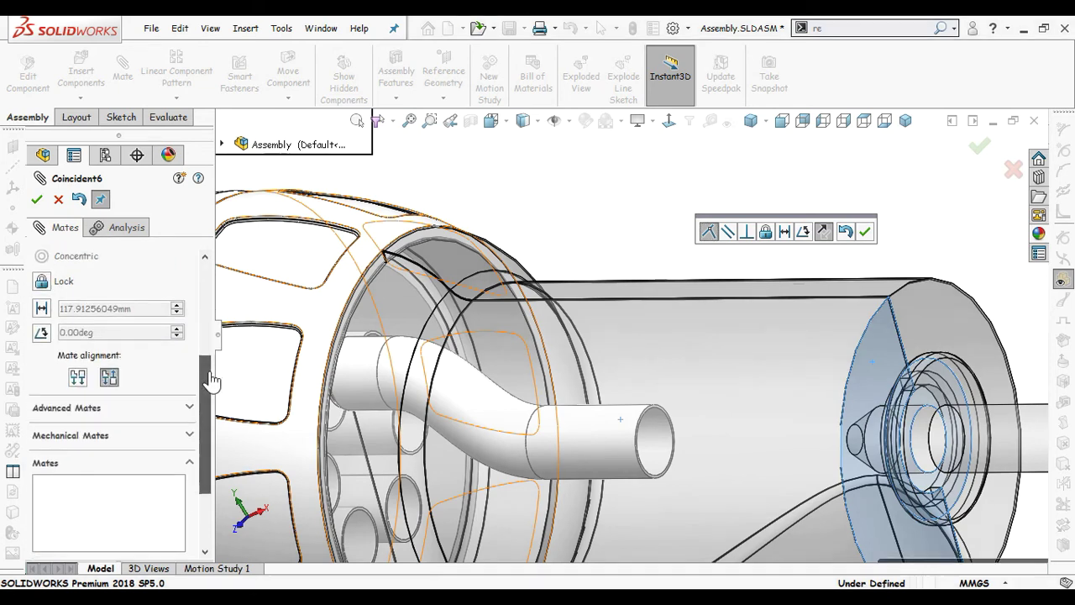
click(170, 417)
drag(206, 425, 199, 346)
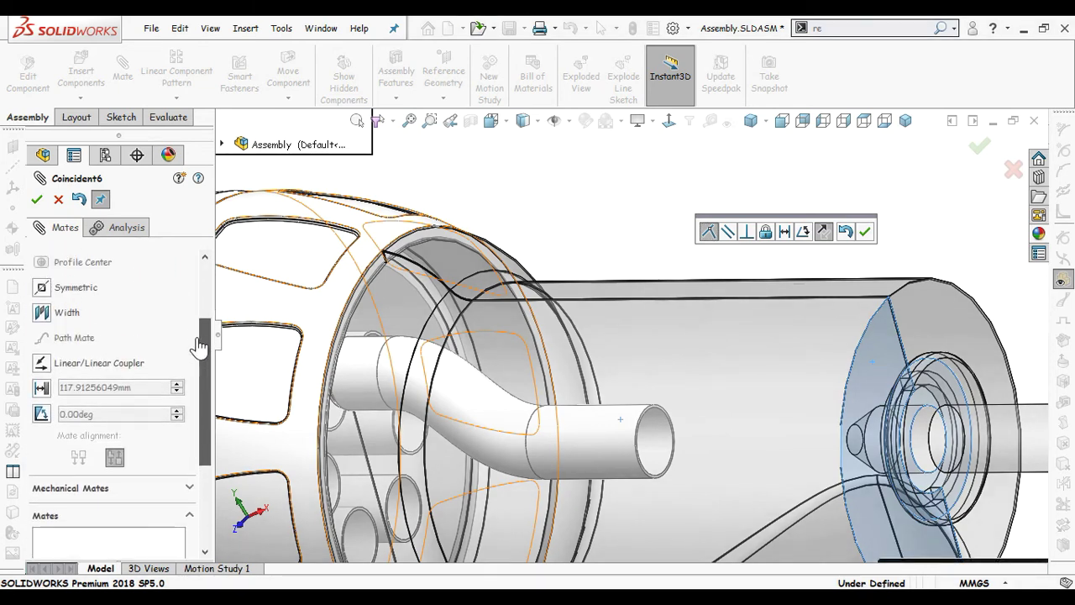
click(41, 387)
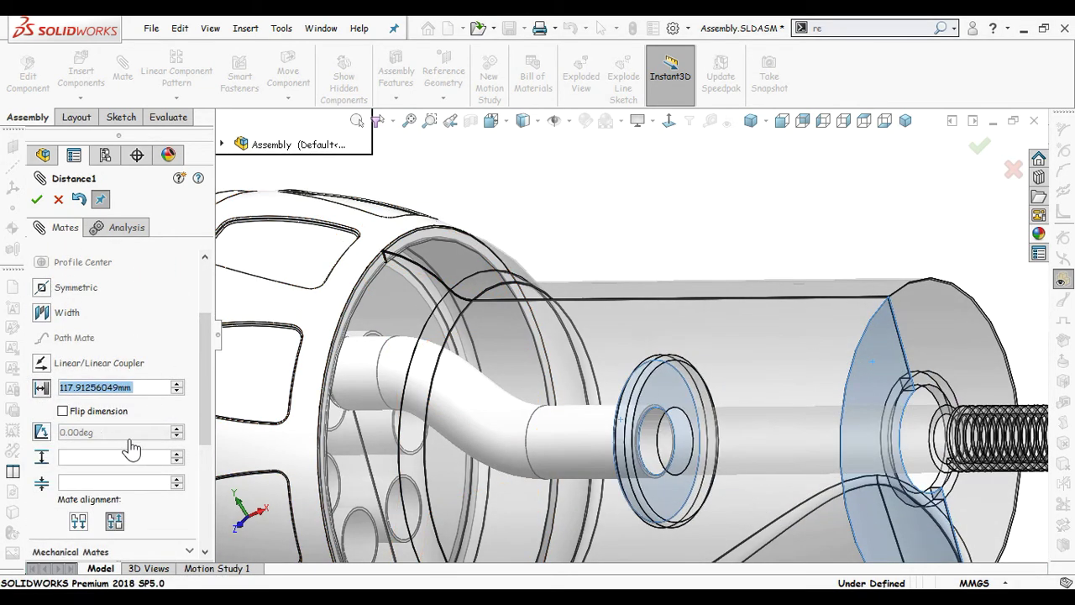
drag(206, 392, 202, 428)
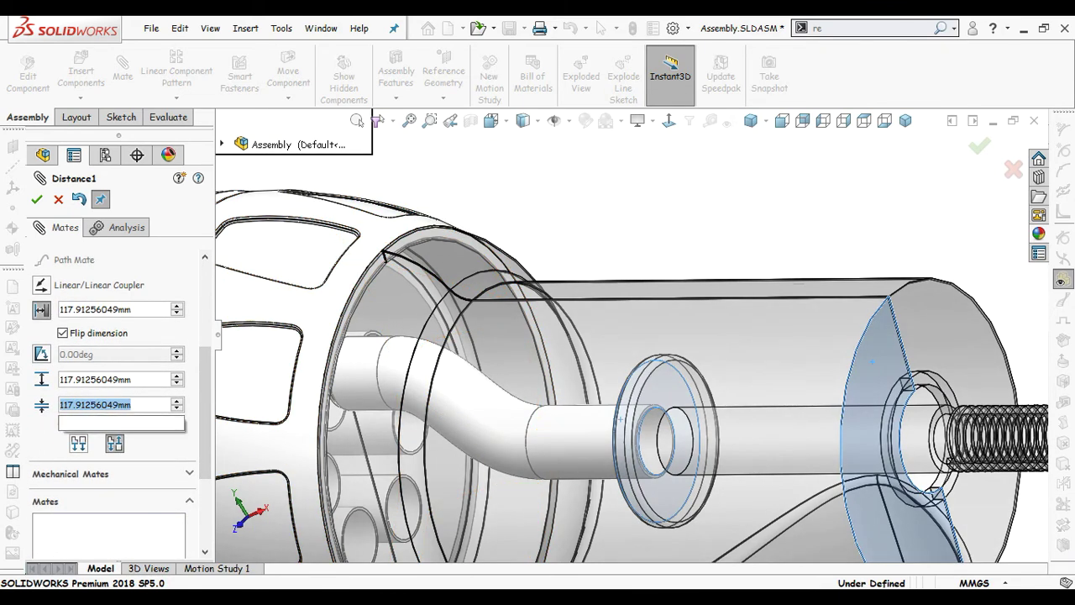
text(72)
key(Return)
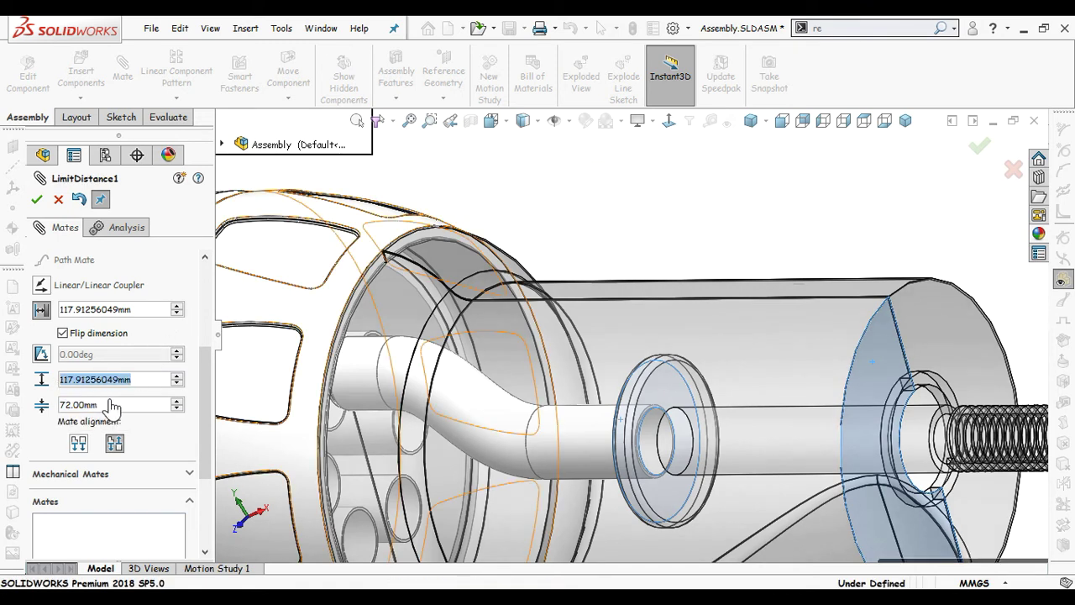
click(37, 201)
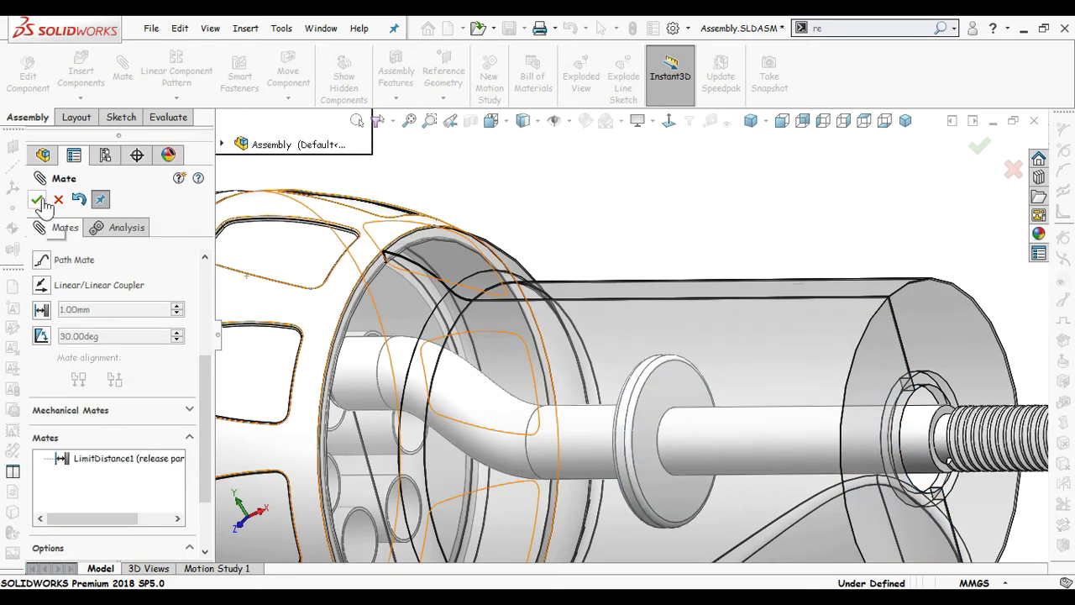
click(37, 201)
Step: Move the release part back and forth along its axis to test its limited travel inside part 1
mouse_move(619, 233)
middle_down()
mouse_move(684, 249)
mouse_move(631, 363)
middle_up()
click(606, 395)
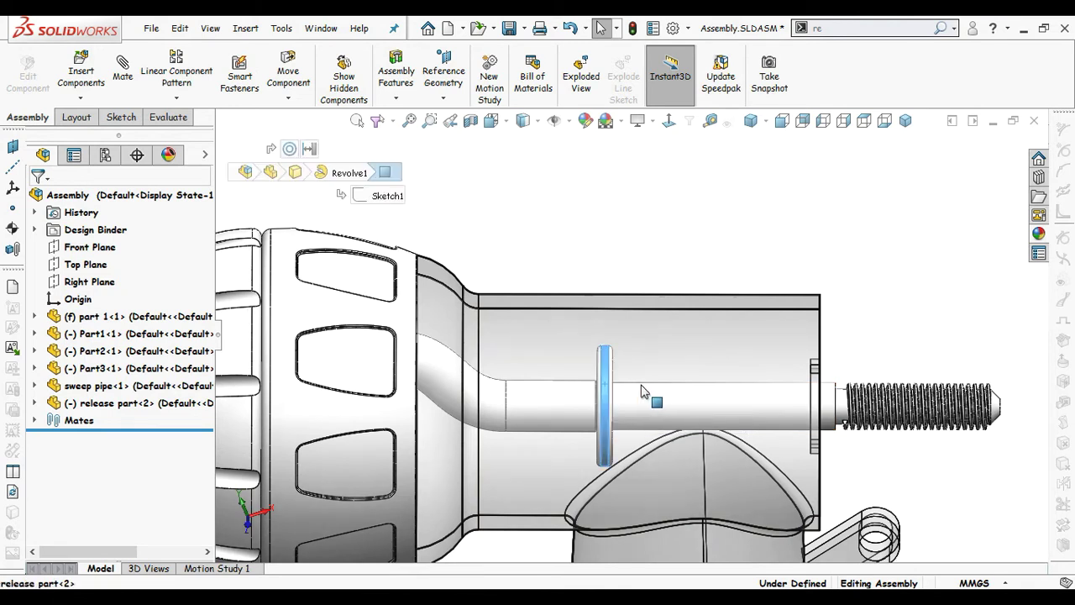
drag(643, 392, 819, 396)
drag(731, 397, 548, 390)
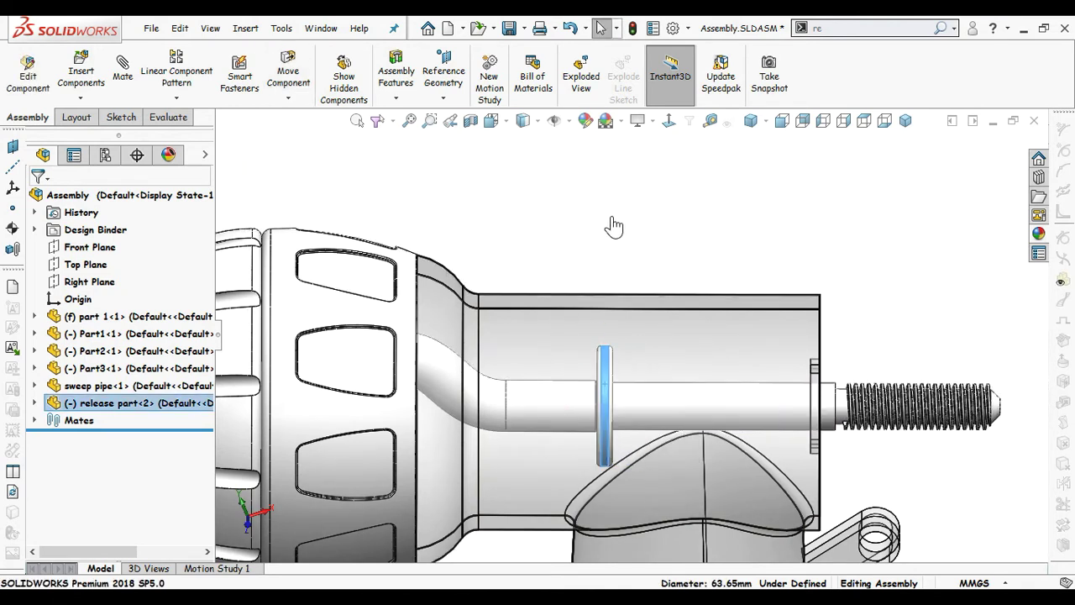
click(615, 217)
Step: Insert the part4 handle component beside the nozzle body and turn off the transparency of part 1
scroll(765, 257, up, 2)
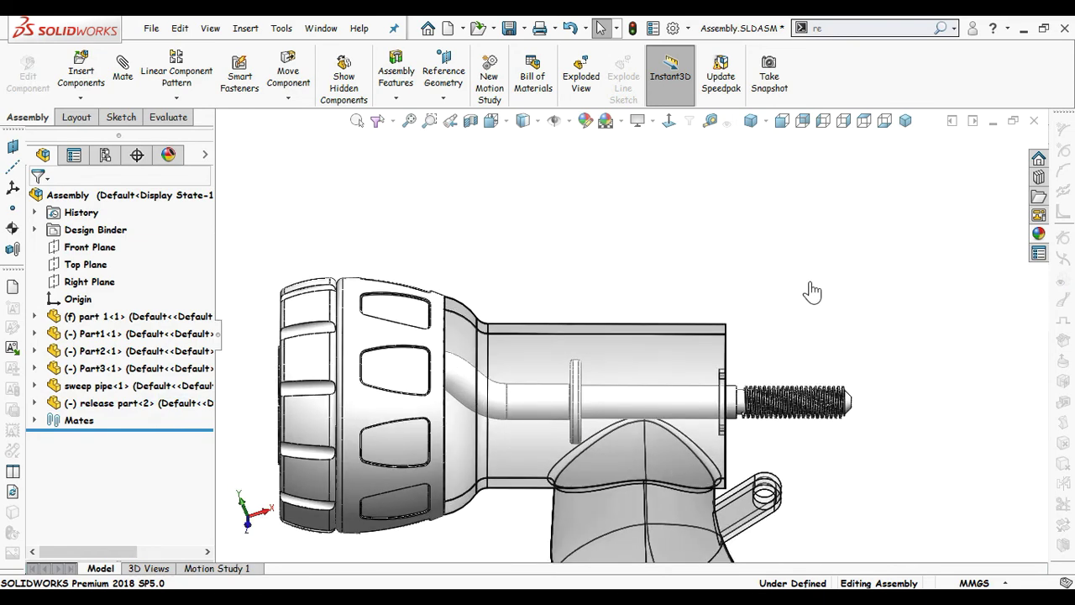
scroll(817, 294, up, 2)
middle_drag(810, 465, 833, 352)
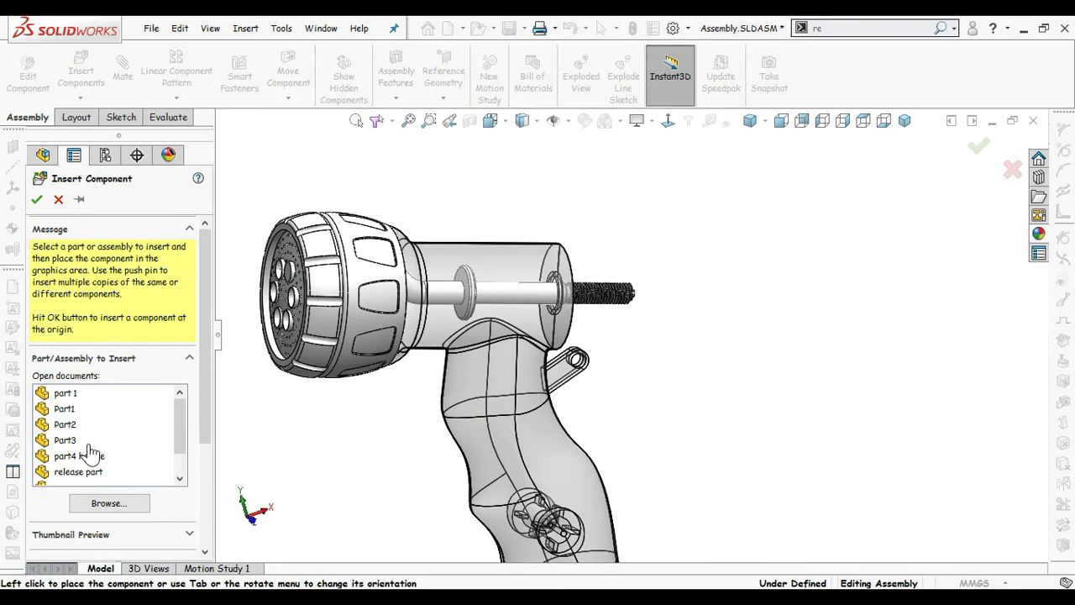
click(91, 454)
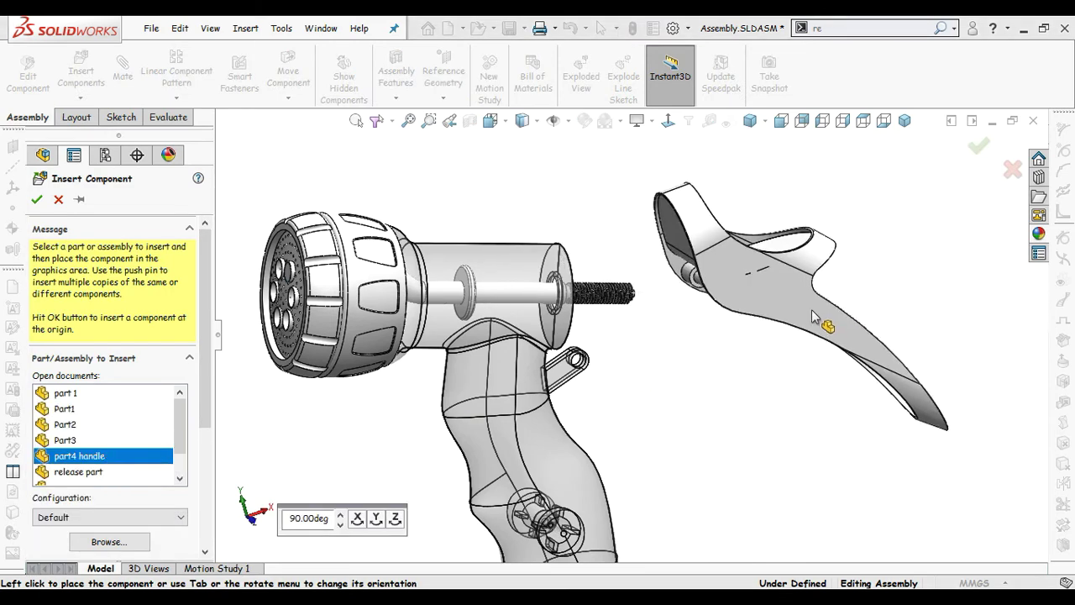
click(812, 318)
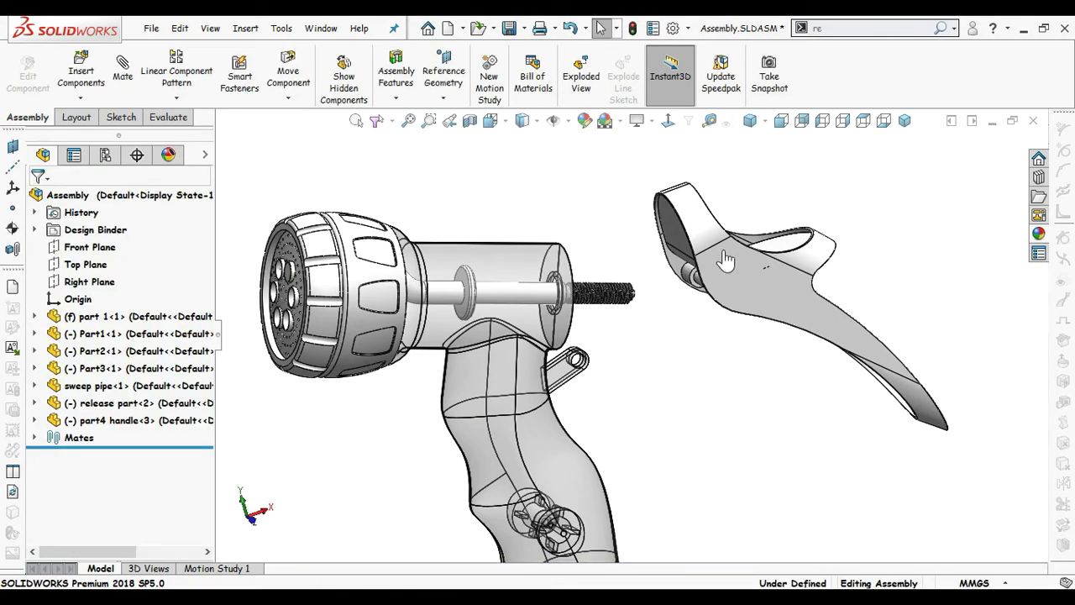
click(205, 156)
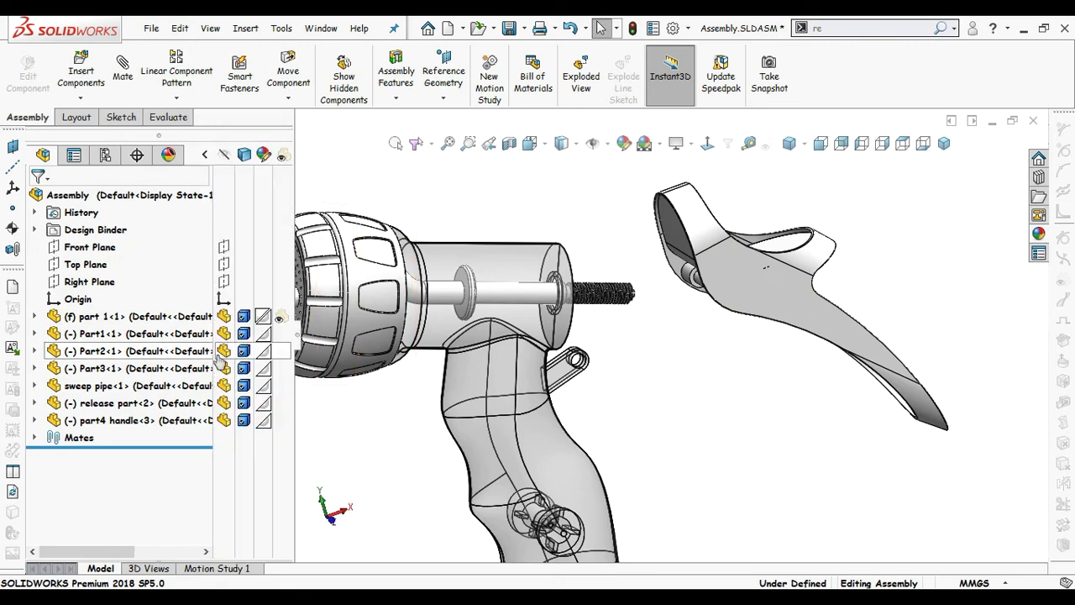
click(207, 157)
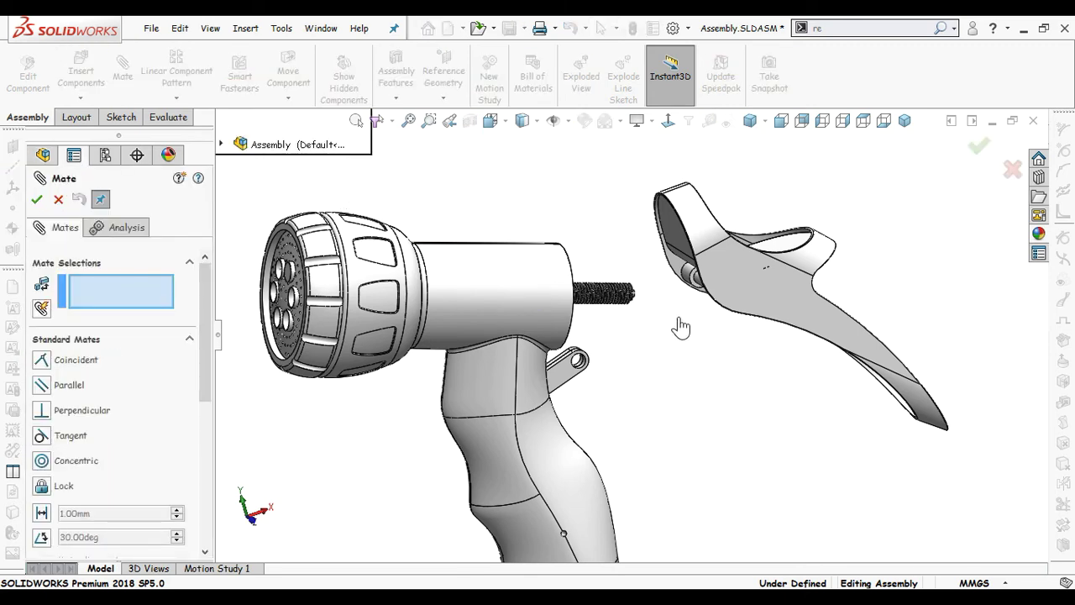
Step: Try to mate the handle's thin pin face with the inner hole face of part 1's rear lug
scroll(677, 319, down, 4)
middle_drag(586, 376, 705, 326)
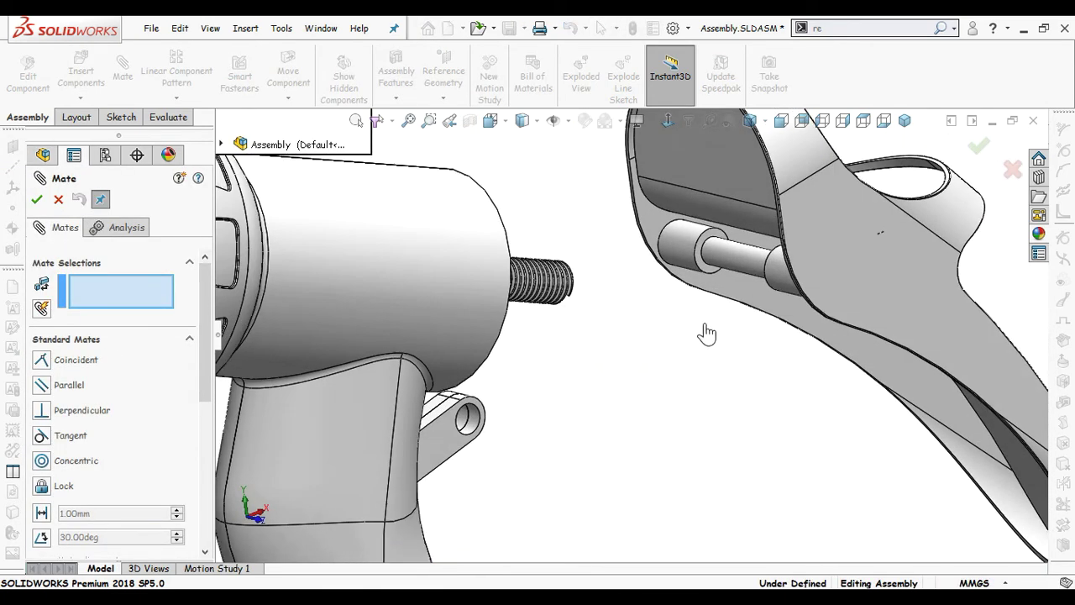
click(730, 268)
middle_drag(729, 268, 488, 415)
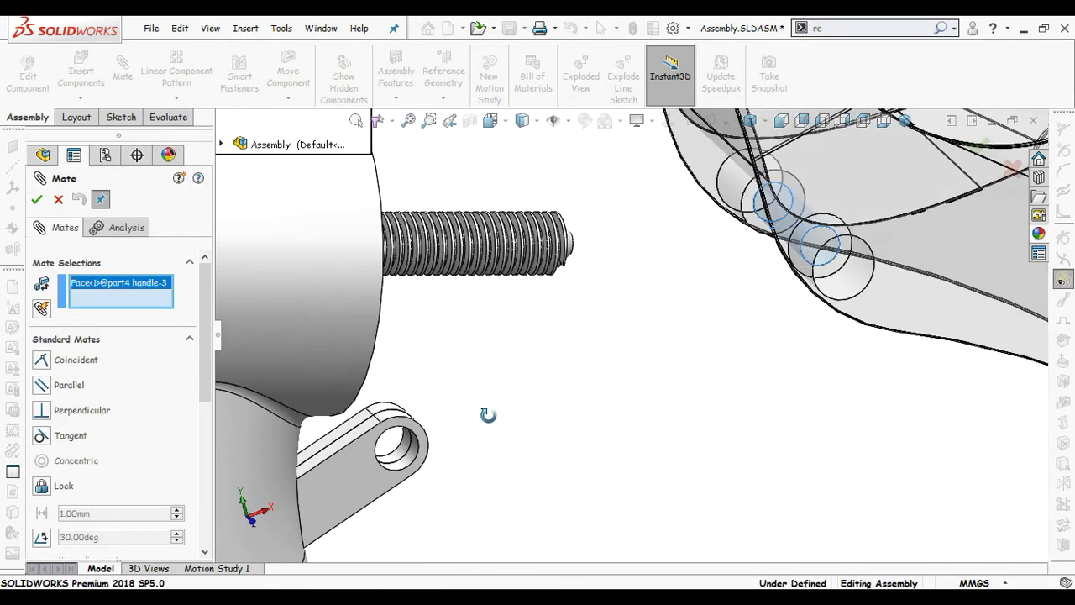
click(411, 455)
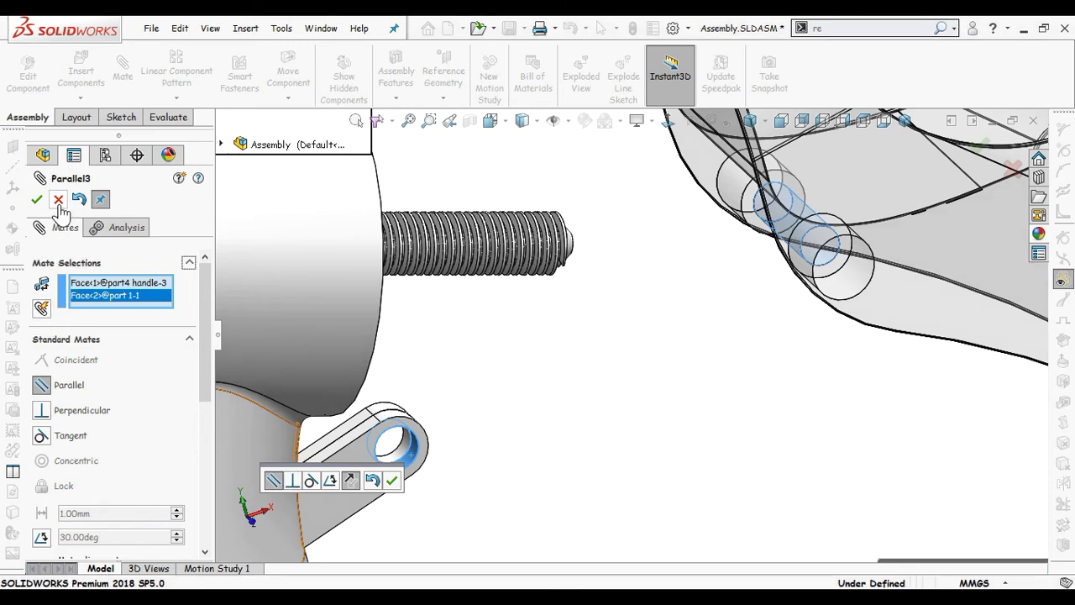
key(Escape)
key(Escape)
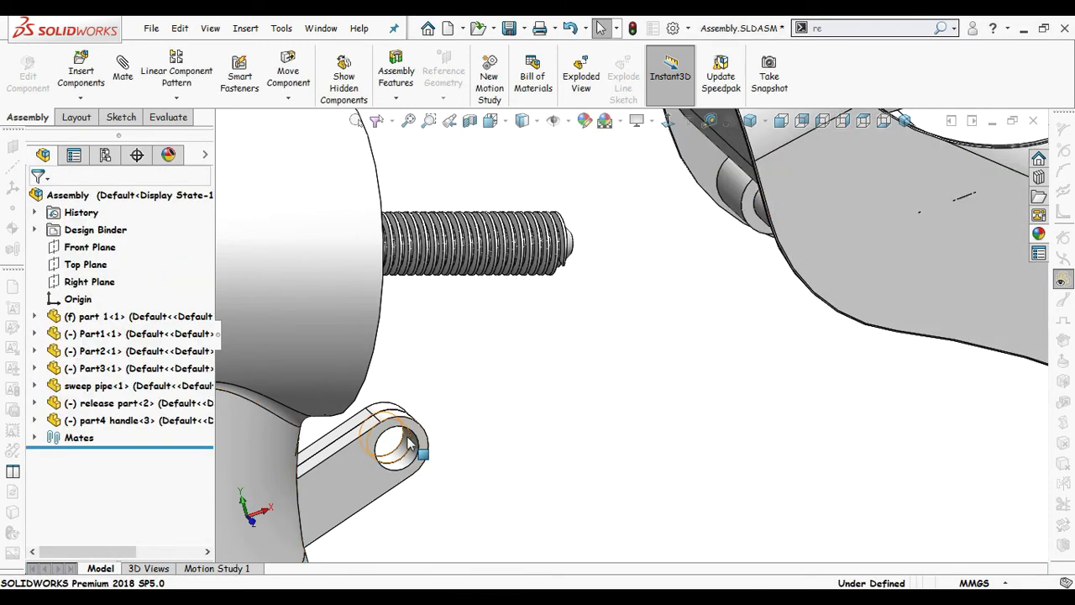
Step: Try to mate the circular hole edge of part 1's lug with the round boss edge inside part4 handle
click(415, 447)
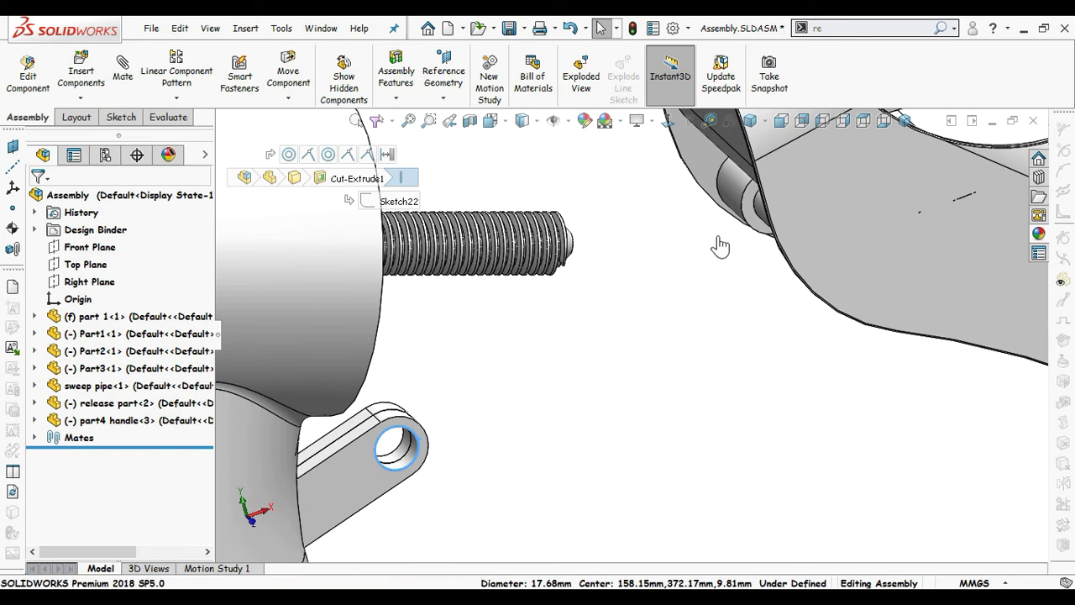
key(Return)
middle_drag(730, 329, 745, 310)
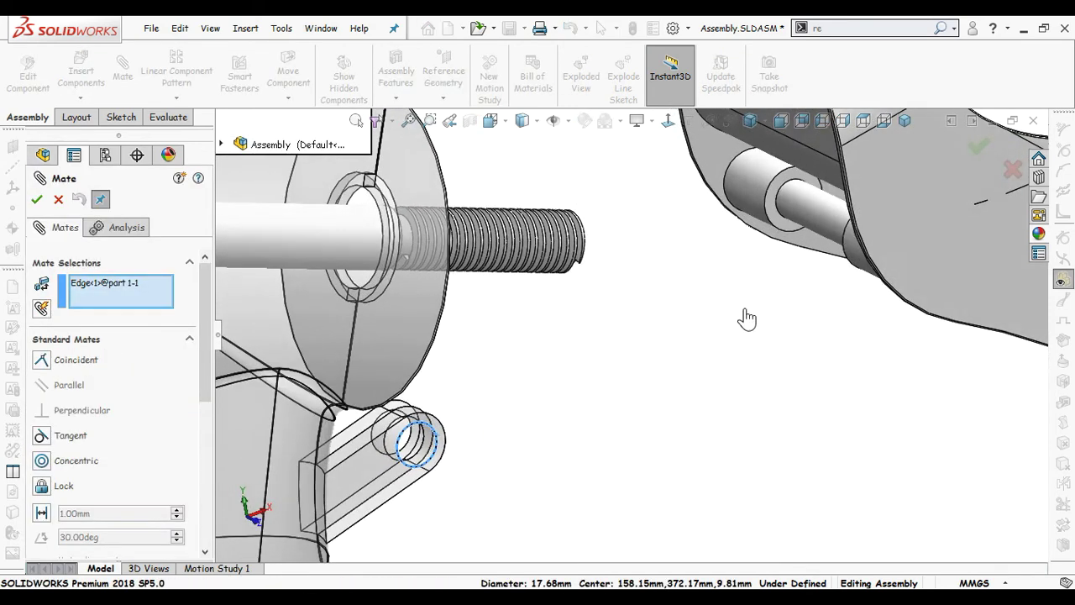
click(773, 193)
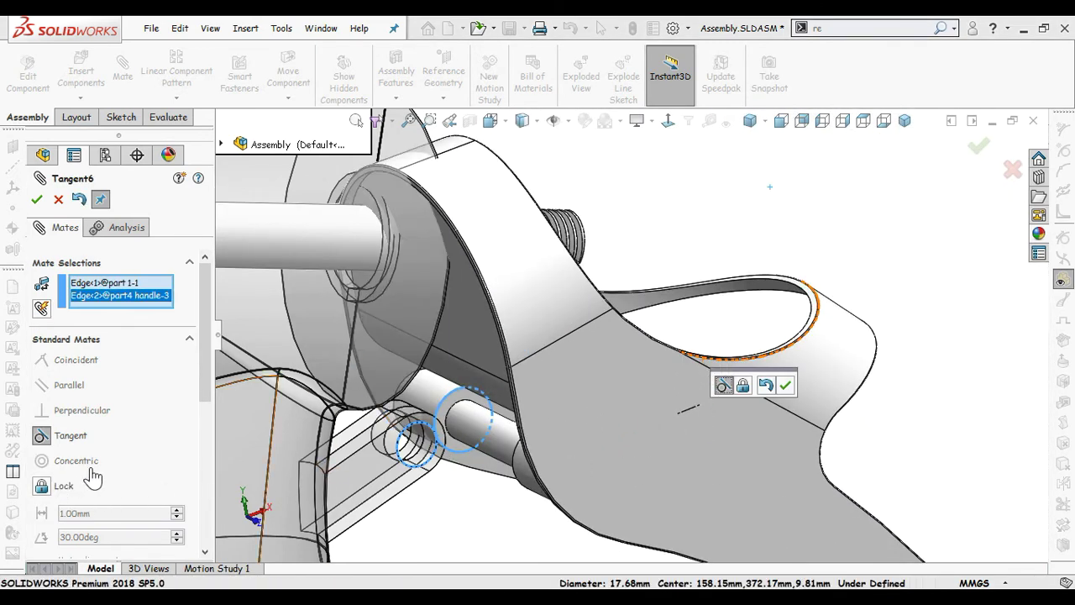
click(58, 200)
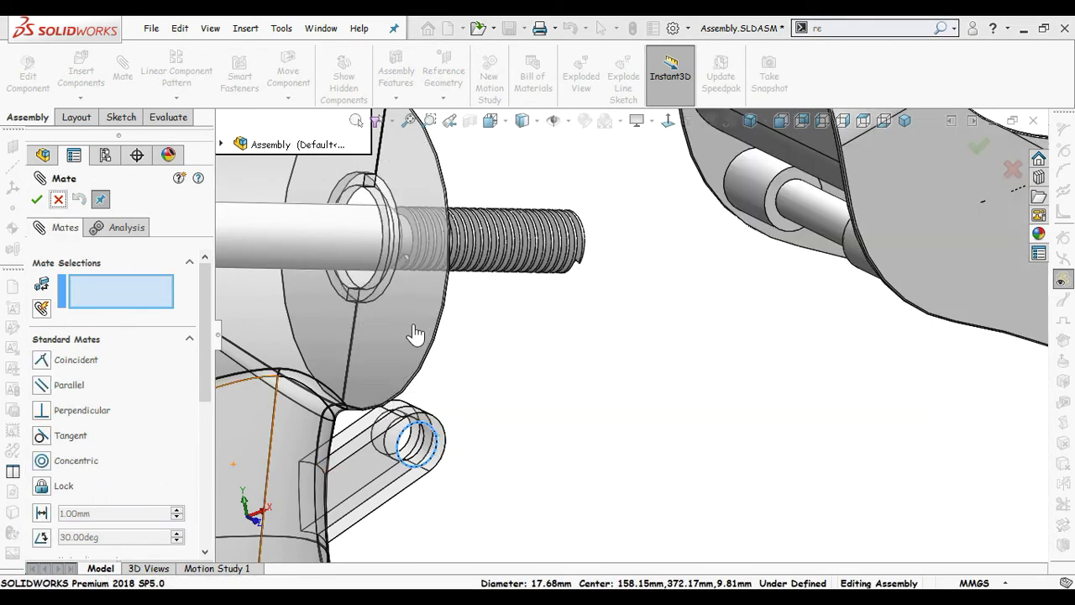
Step: Open the part4 handle component in its own window and show Sketch5 under Boss-Extrude4
scroll(727, 334, up, 7)
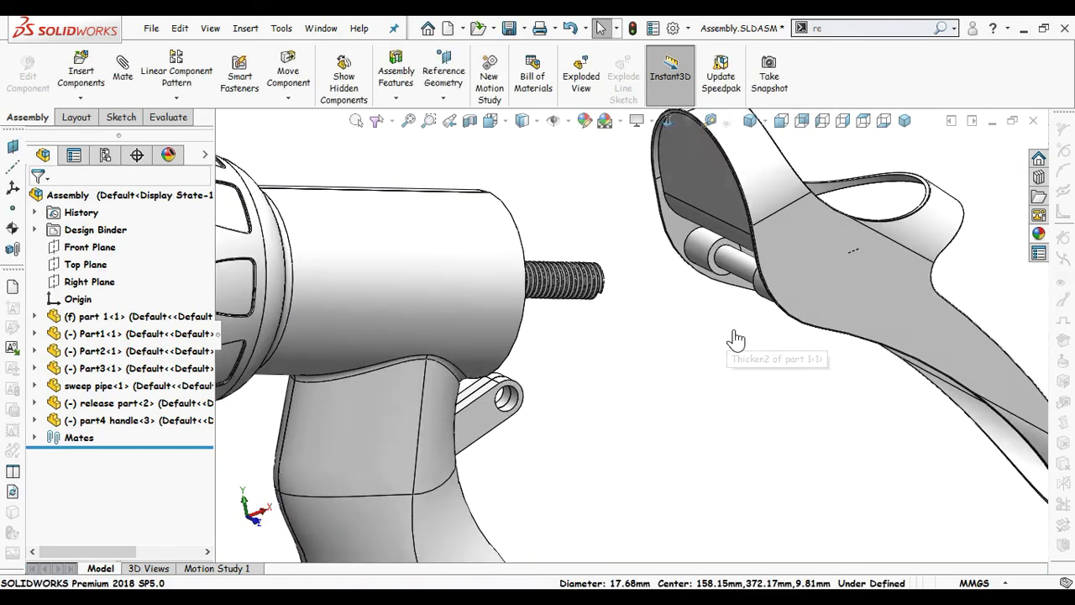
click(777, 289)
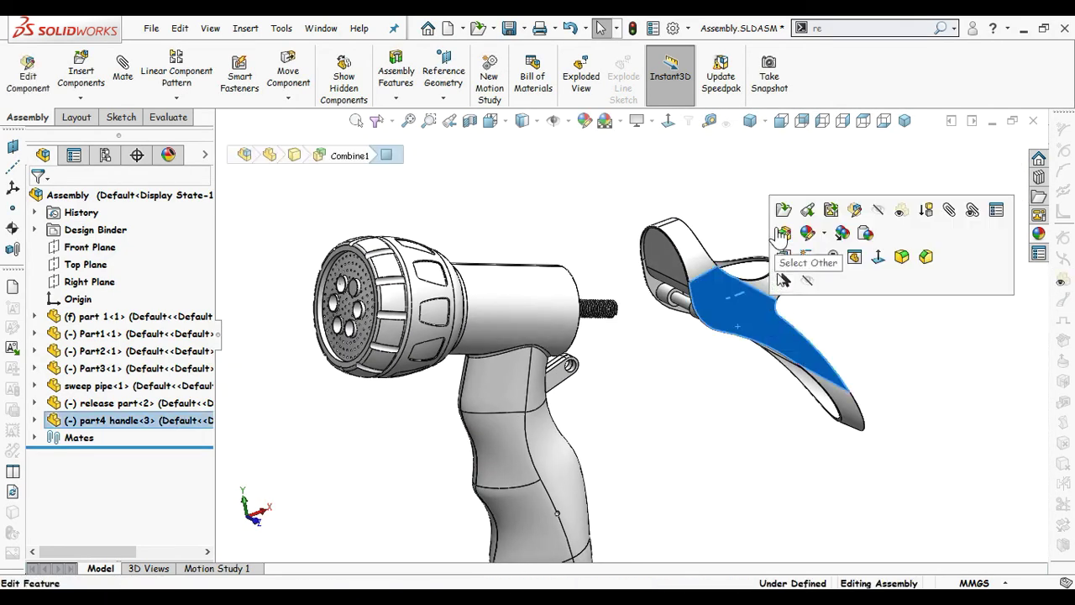
click(775, 221)
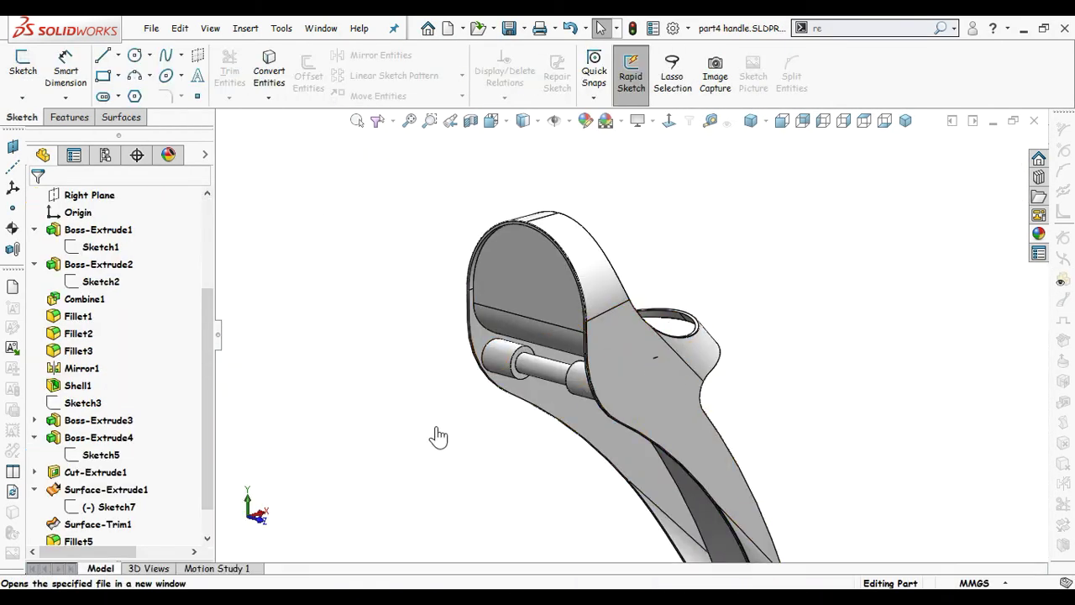
scroll(42, 471, down, 1)
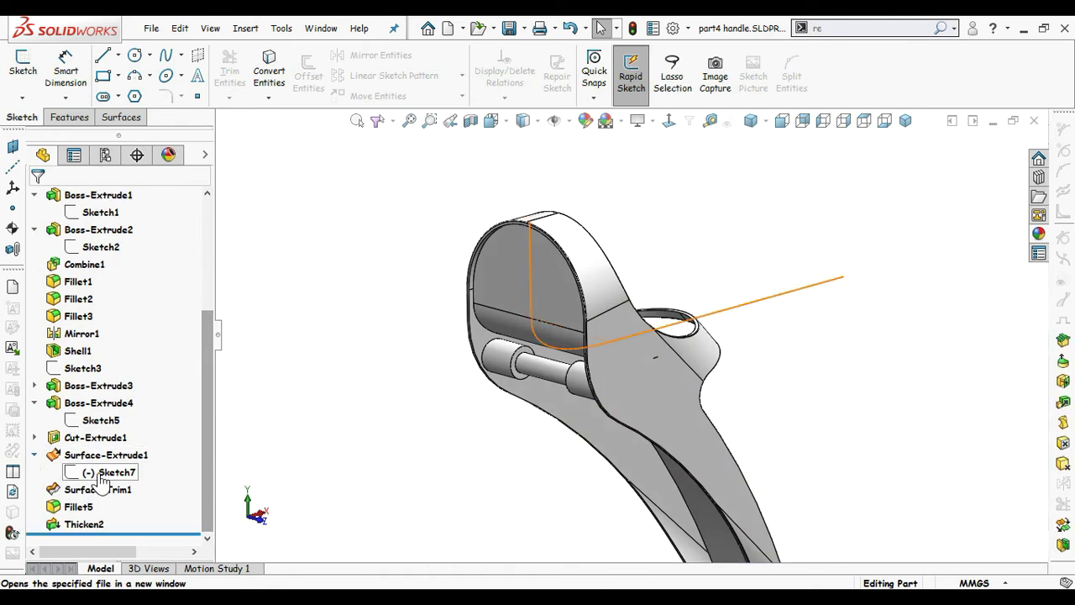
click(101, 420)
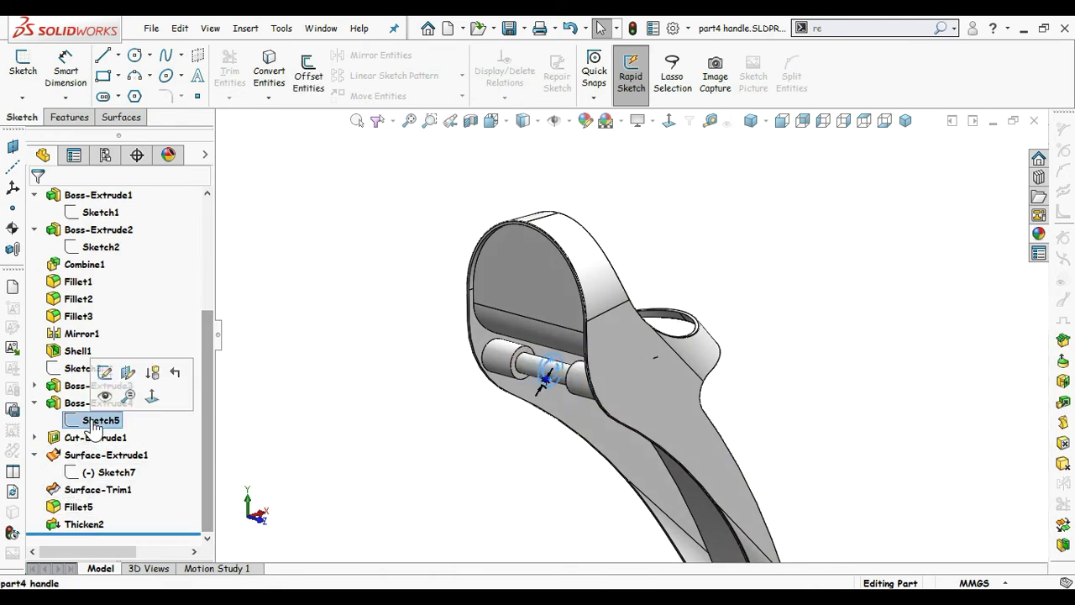
click(105, 397)
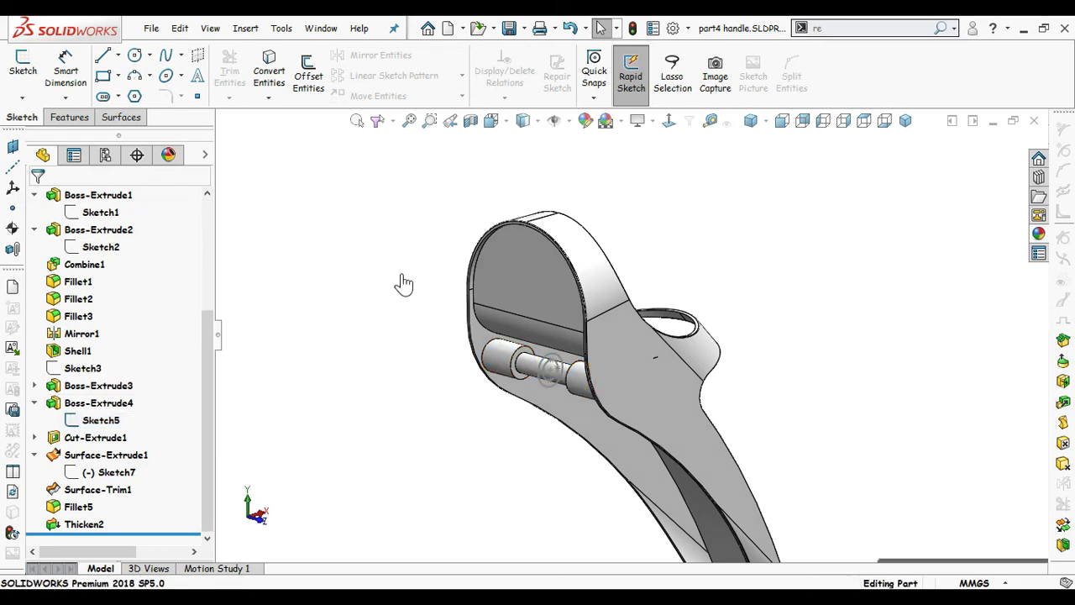
Step: Create a reference axis through Sketch5's circle centre point, normal to the Front Plane, along the handle's pin
middle_drag(398, 280, 395, 296)
scroll(196, 283, up, 4)
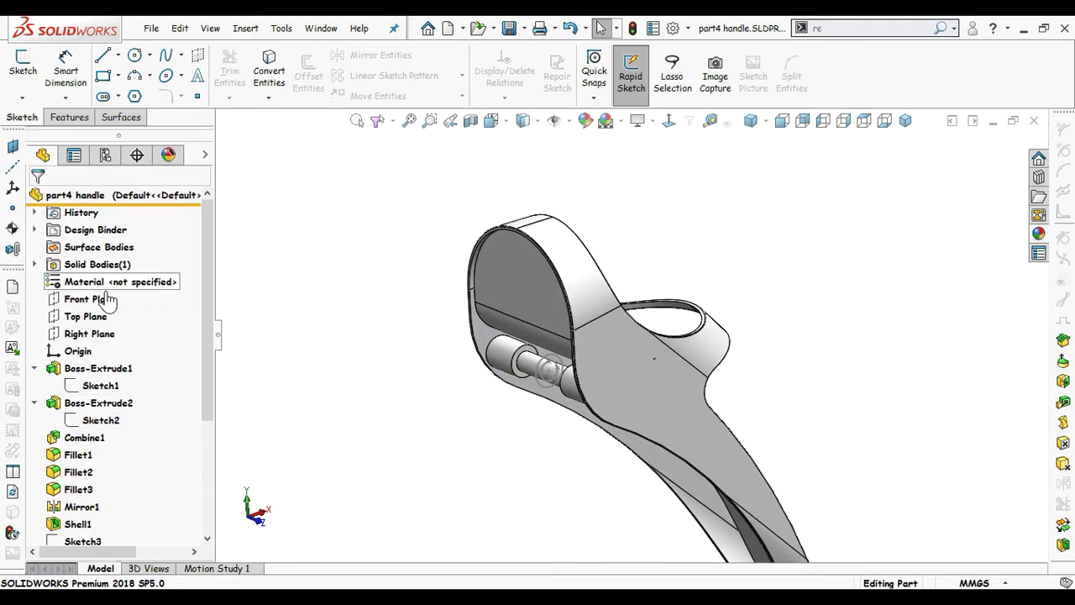
click(91, 304)
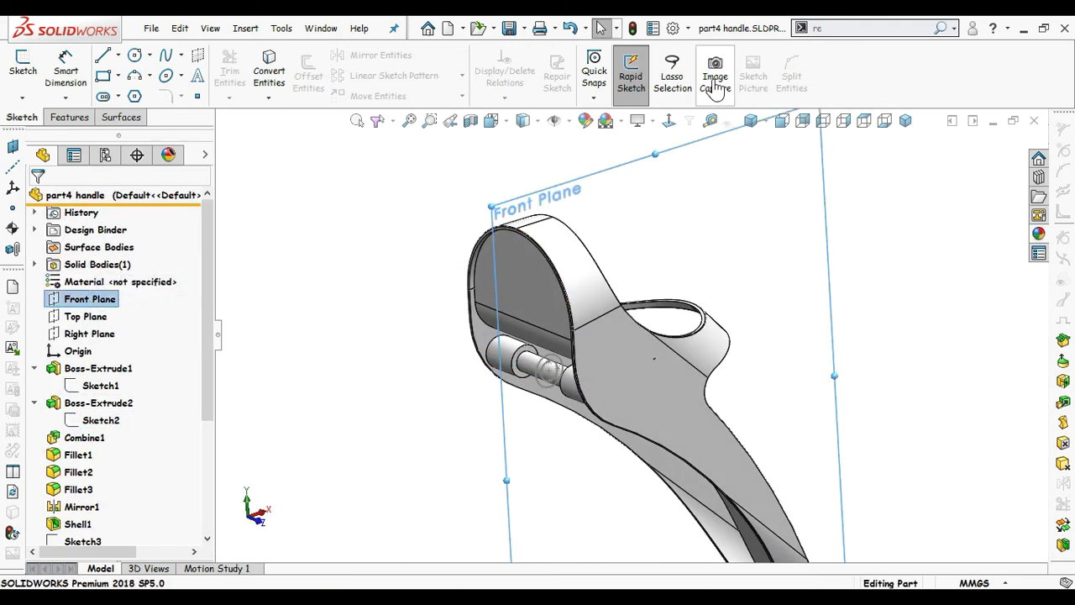
click(647, 91)
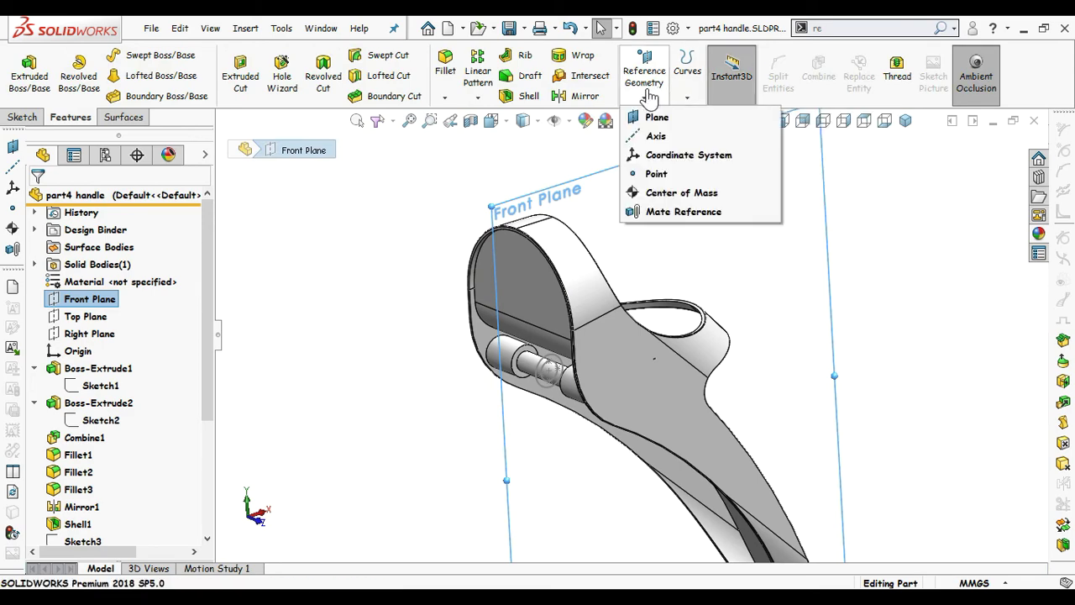
click(648, 98)
click(648, 98)
click(663, 137)
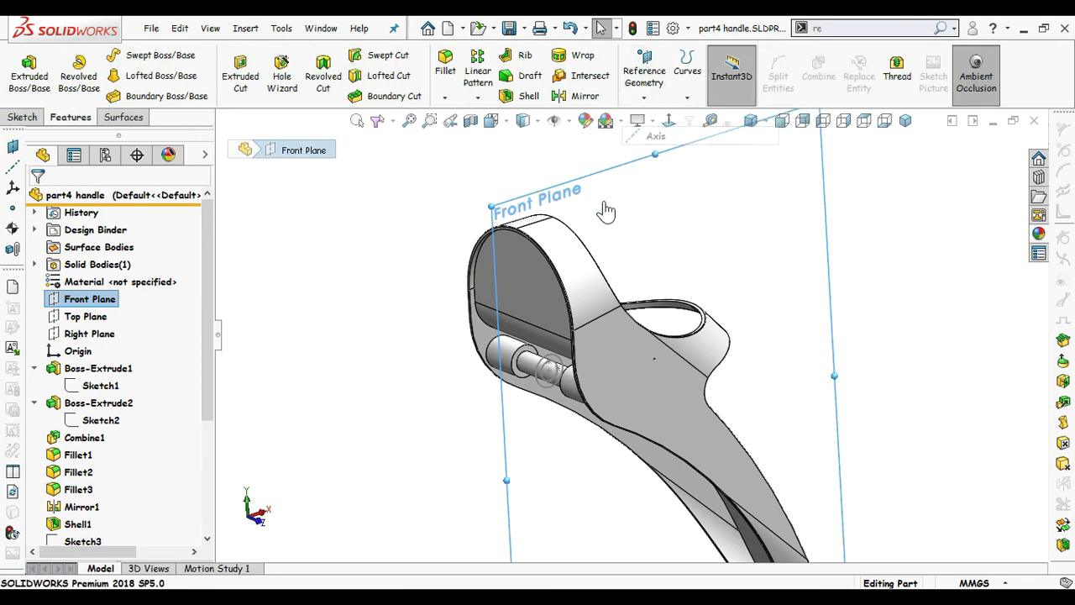
scroll(582, 406, down, 3)
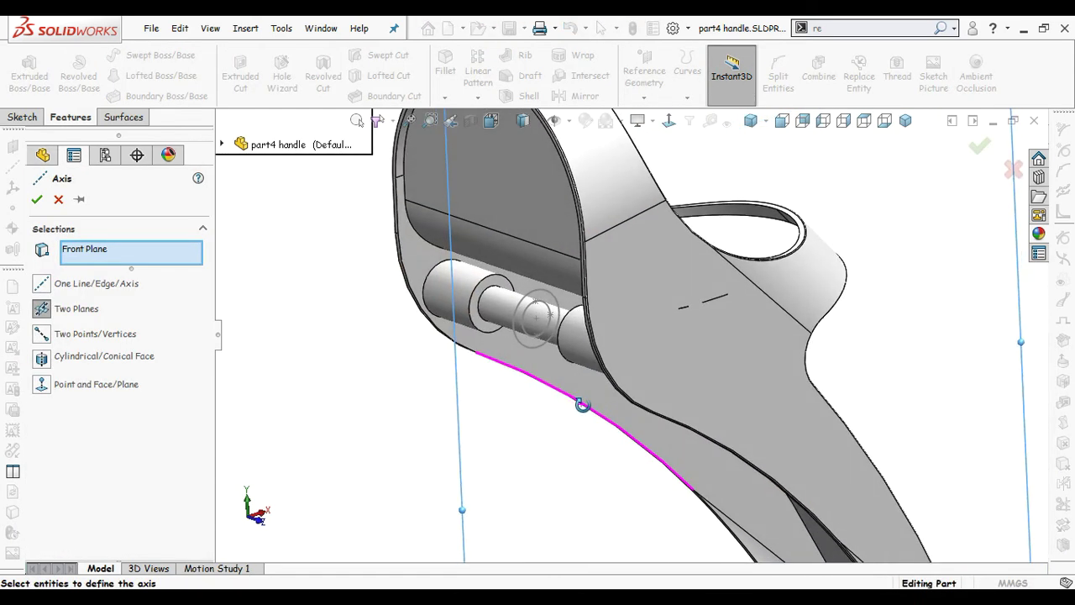
click(537, 320)
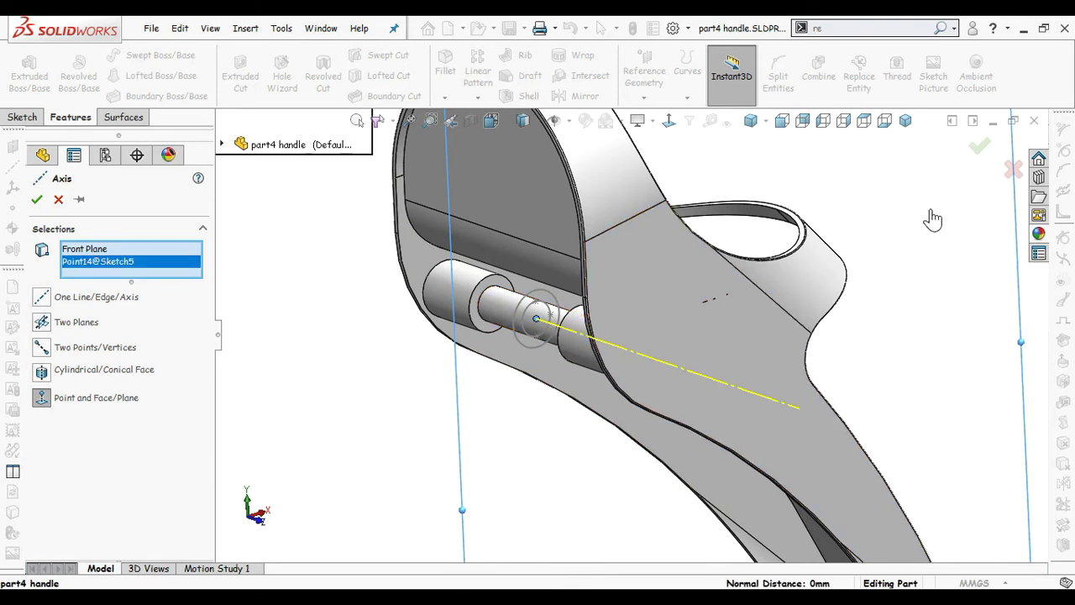
click(983, 147)
scroll(859, 314, up, 3)
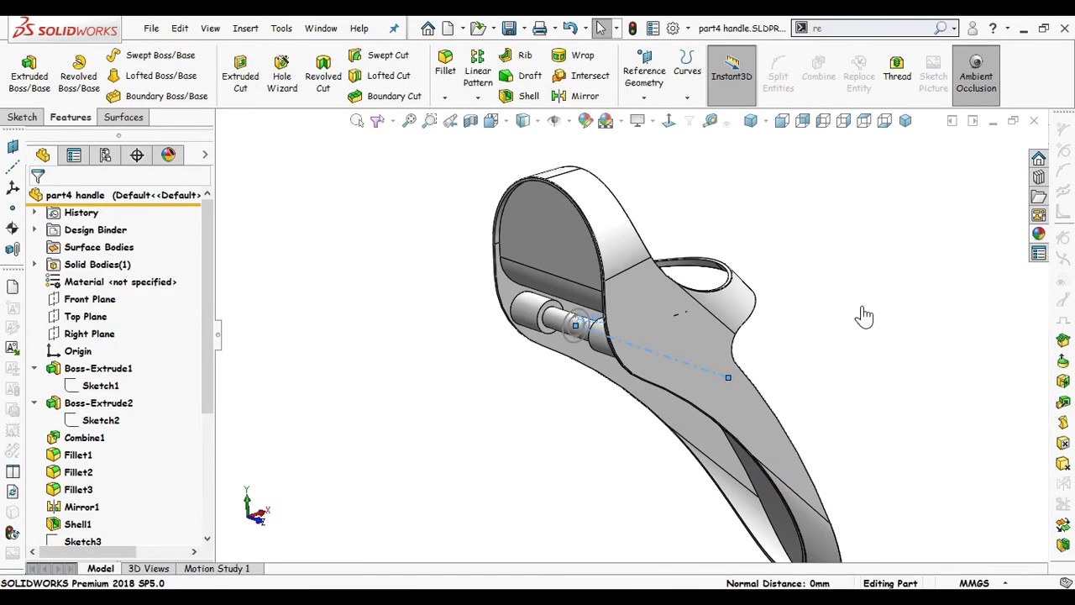
Step: Return to the Assembly document and rebuild it with the changed handle part
key(ctrl+Tab)
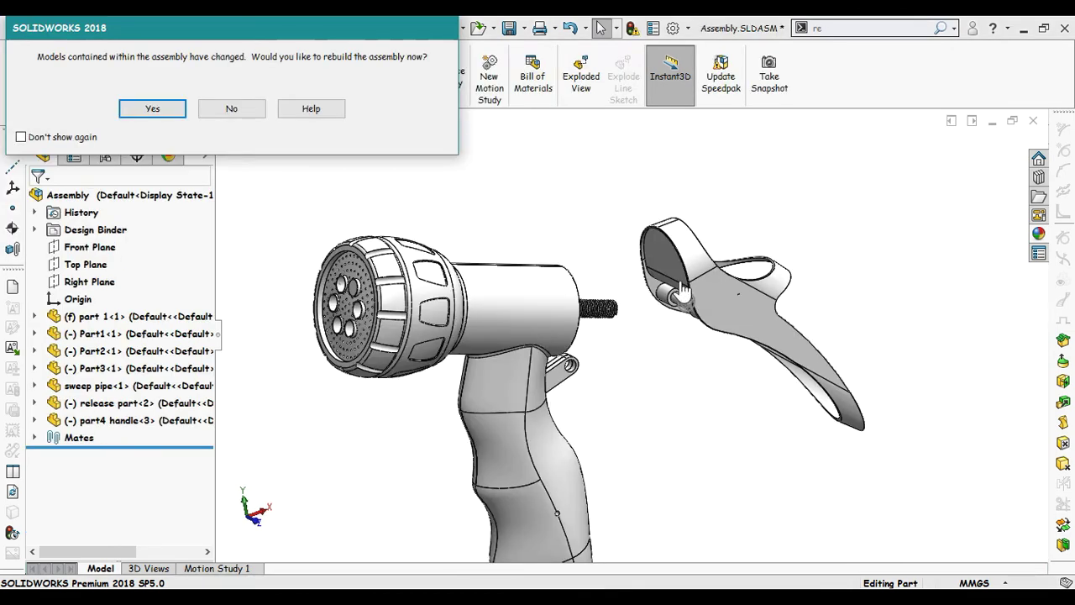
click(153, 110)
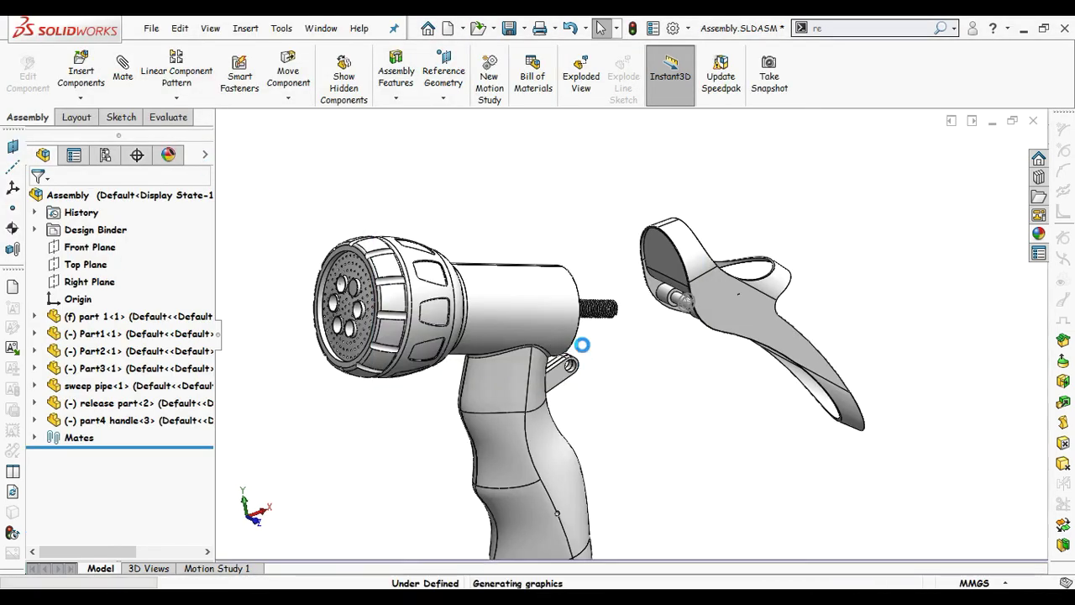
scroll(681, 363, down, 2)
scroll(664, 370, down, 2)
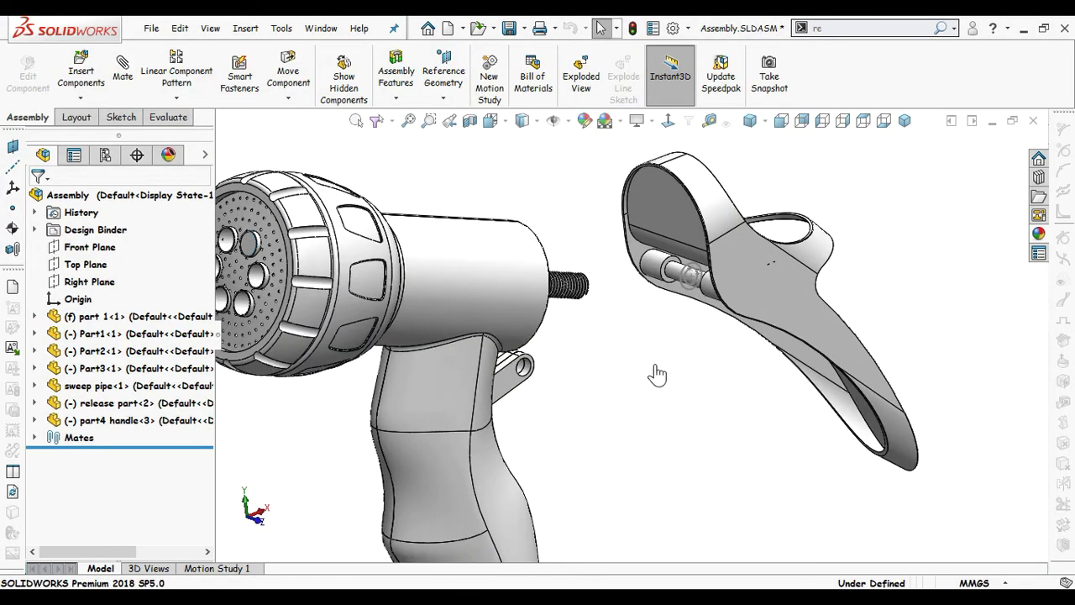
Step: Show Axis2 of the part4 handle and turn on the display of axes and temporary axes in the assembly
click(33, 420)
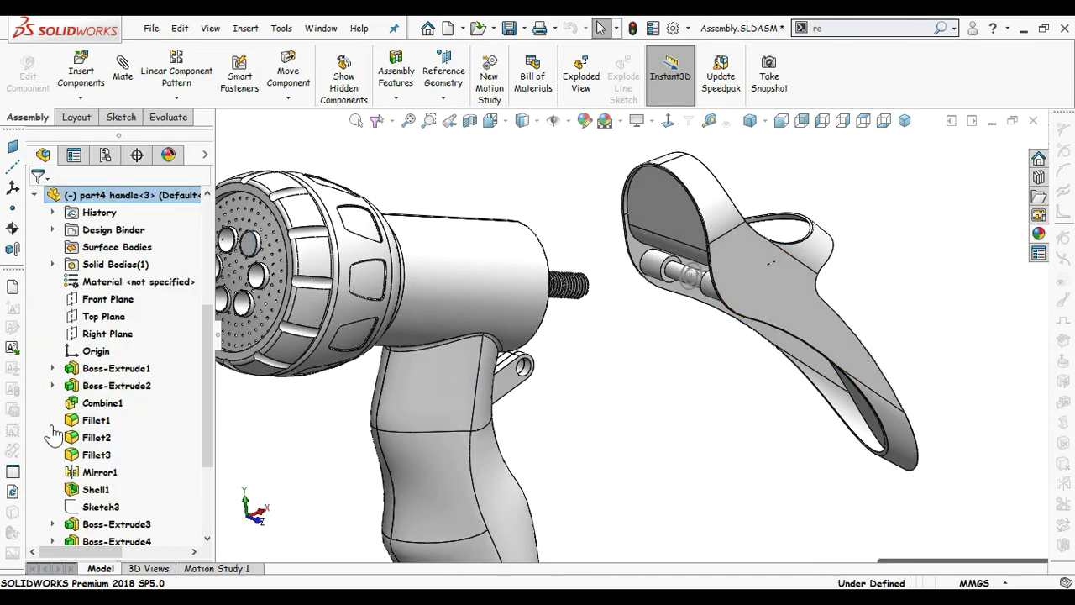
scroll(211, 414, down, 3)
click(95, 507)
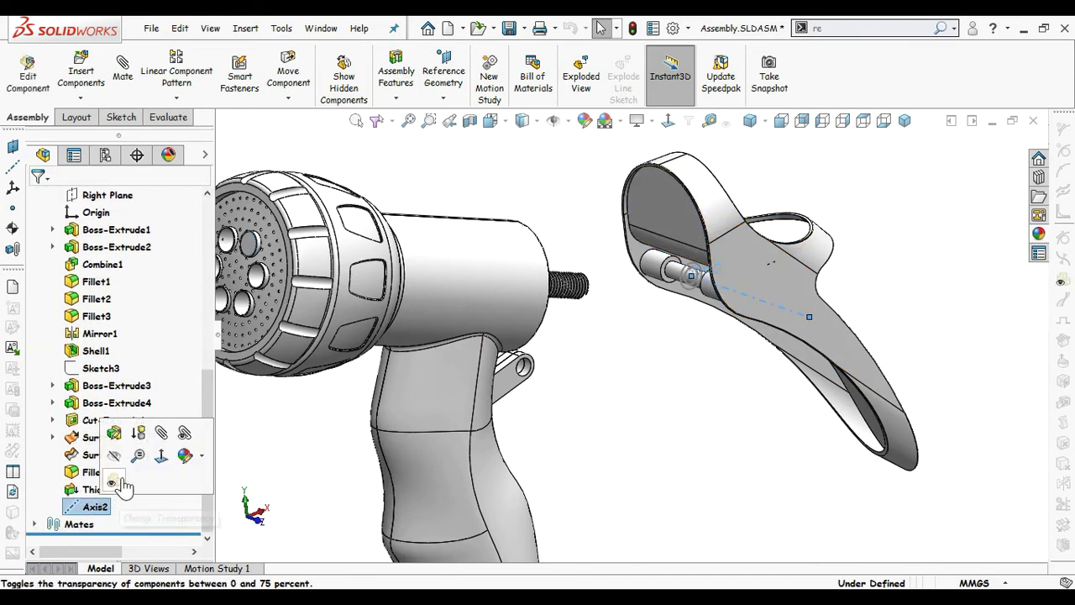
click(115, 460)
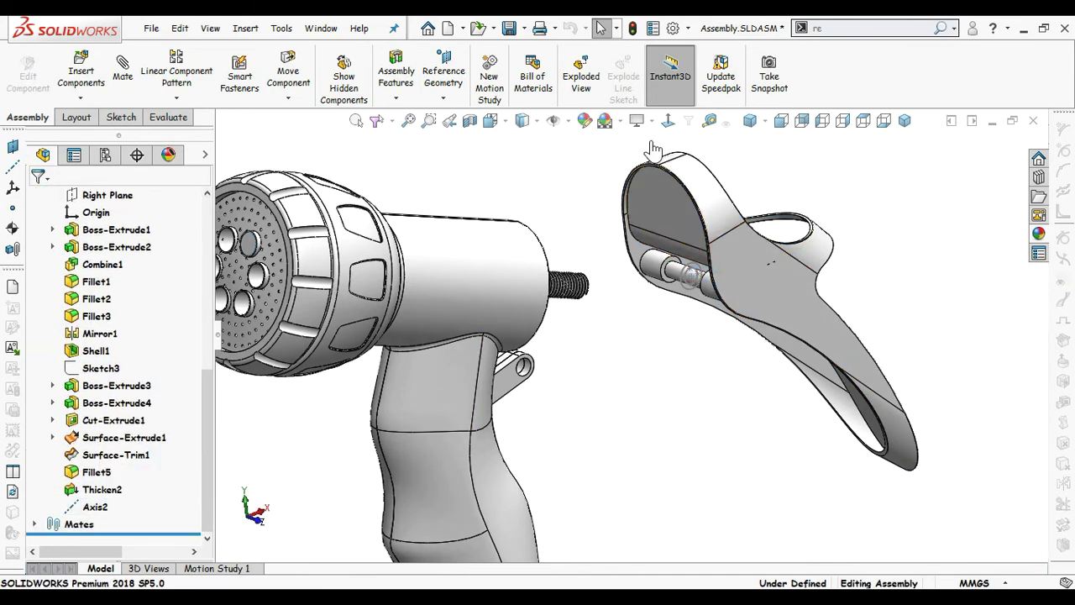
click(568, 122)
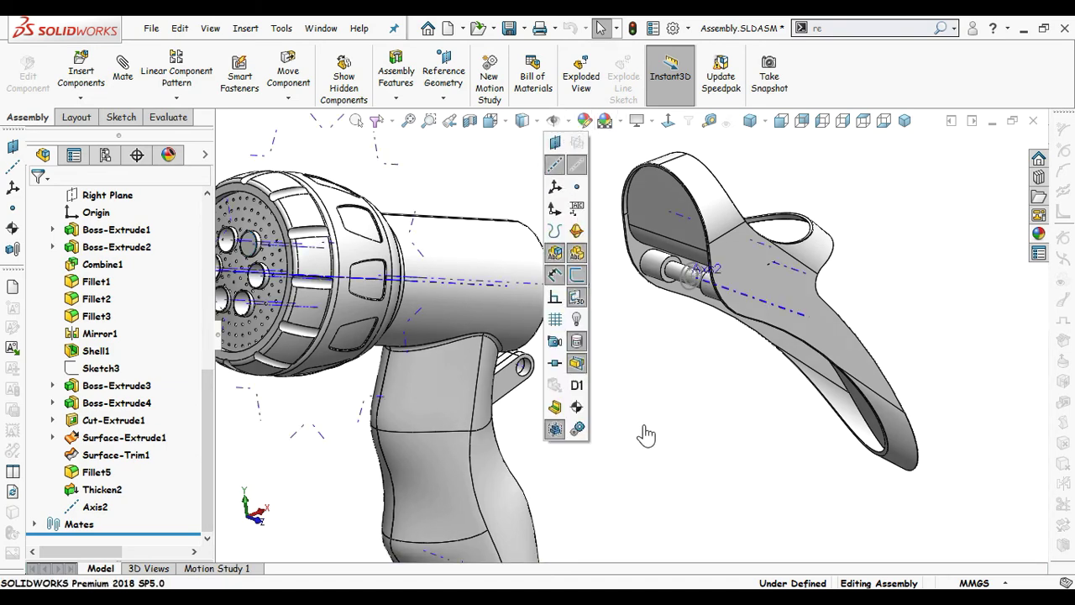
Step: Add a coincident mate between the temporary axis of part 1's lug hole and Axis2 of the part4 handle
scroll(533, 391, down, 6)
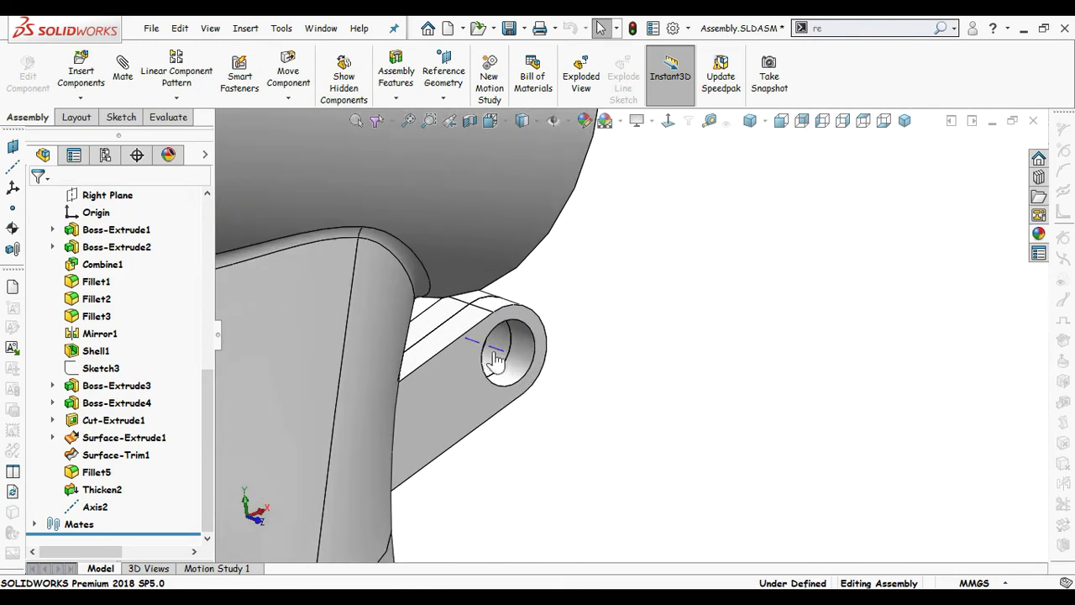
scroll(762, 362, up, 8)
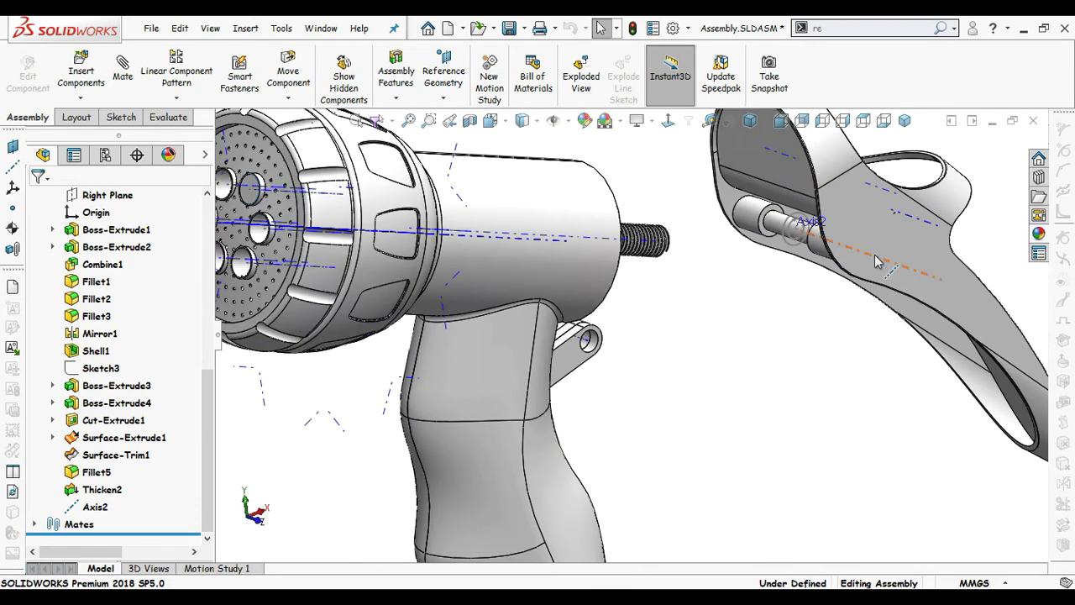
scroll(844, 315, up, 3)
scroll(773, 327, down, 1)
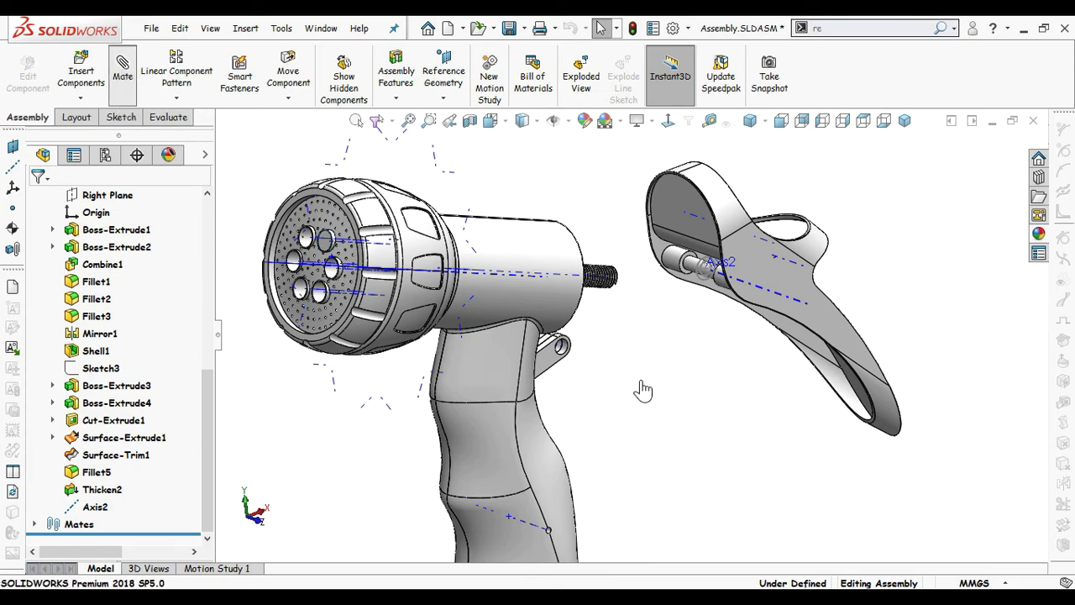
scroll(593, 365, down, 4)
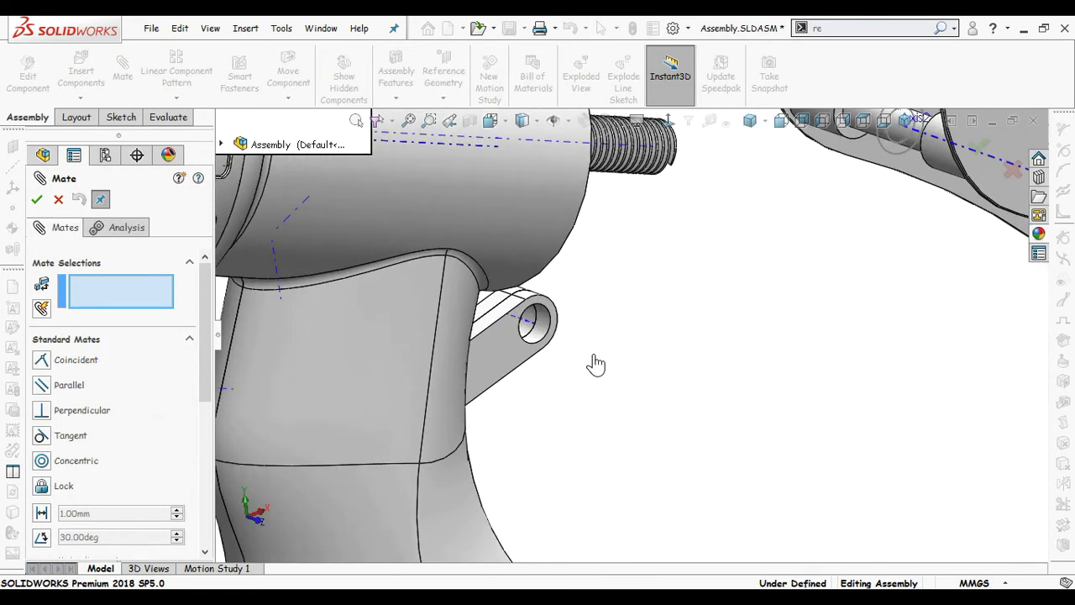
scroll(596, 365, down, 2)
scroll(514, 318, down, 2)
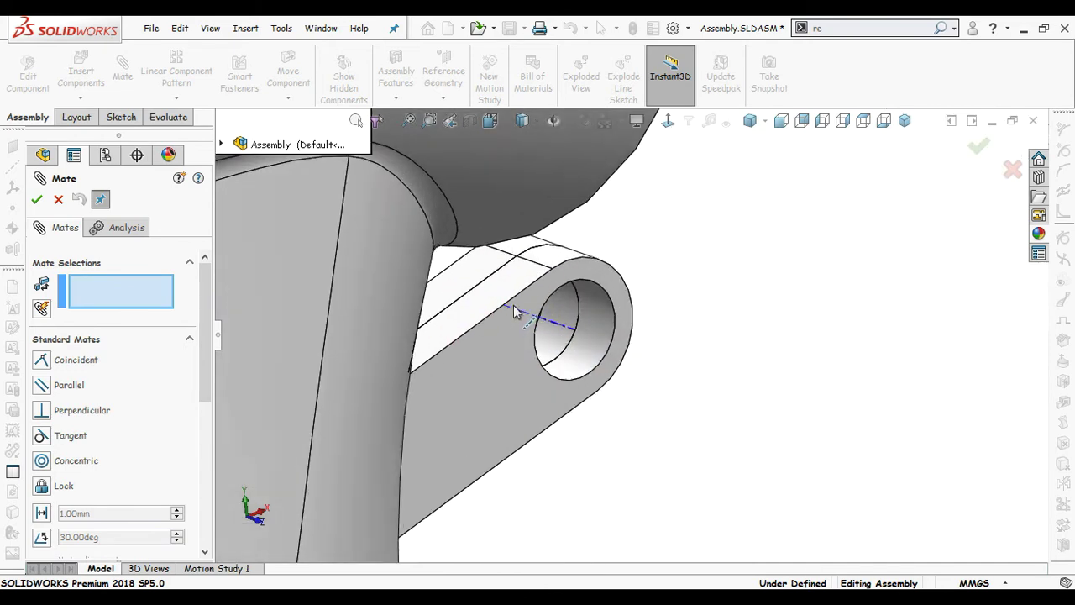
click(515, 309)
scroll(648, 403, up, 5)
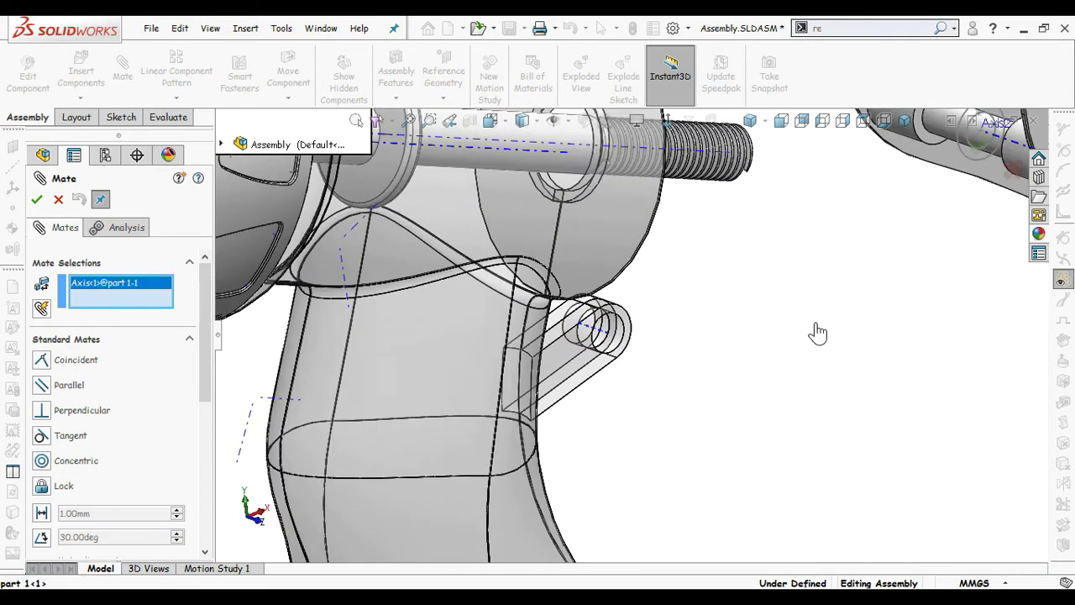
scroll(819, 333, up, 5)
scroll(768, 296, down, 5)
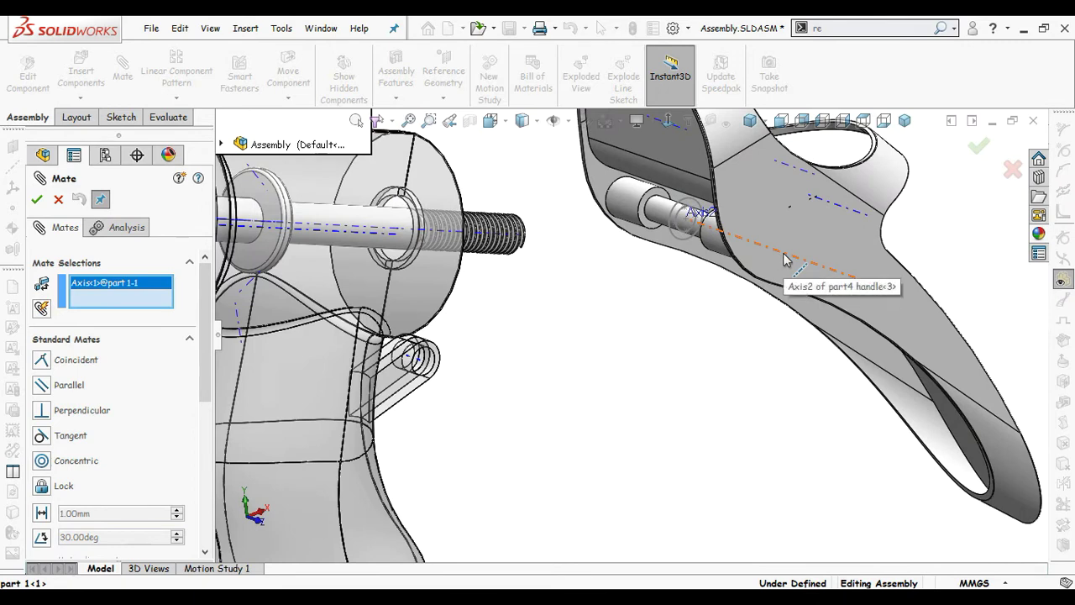
click(783, 260)
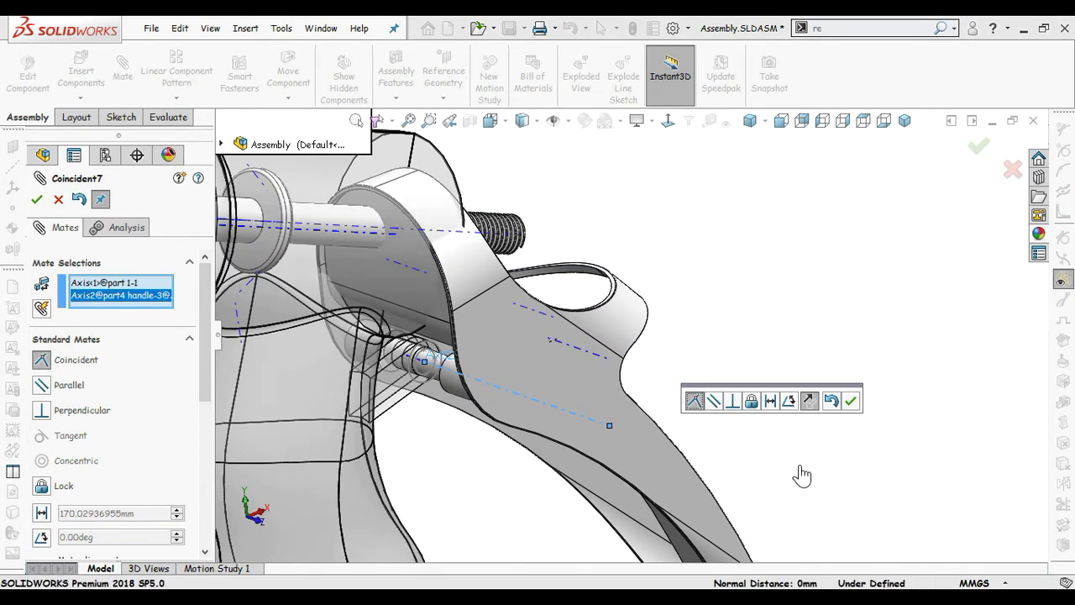
click(852, 404)
Step: Turn off the display of axes in the assembly view
scroll(544, 454, up, 3)
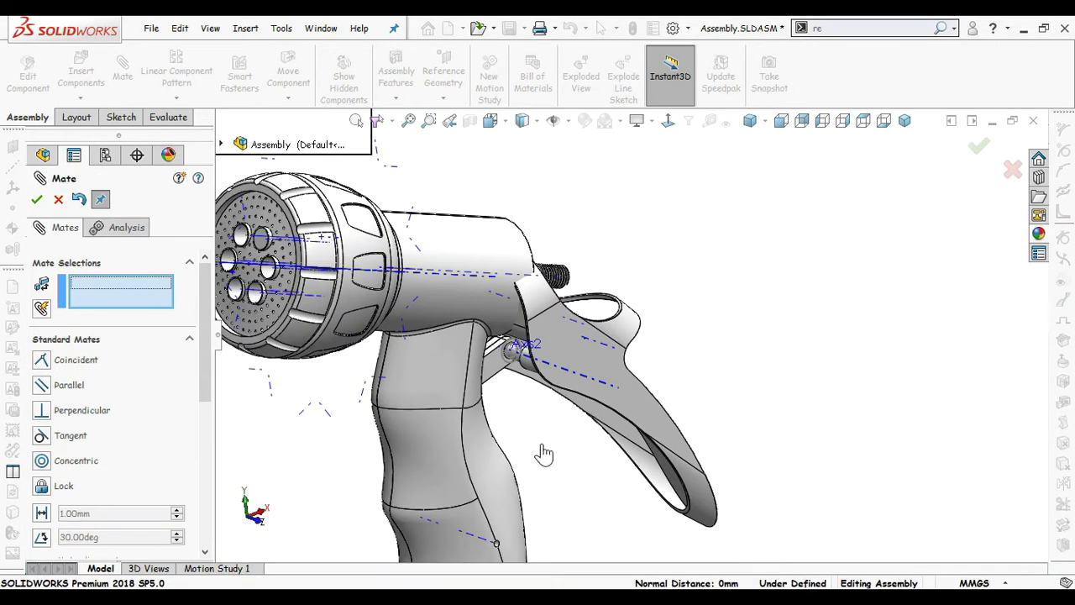
click(554, 120)
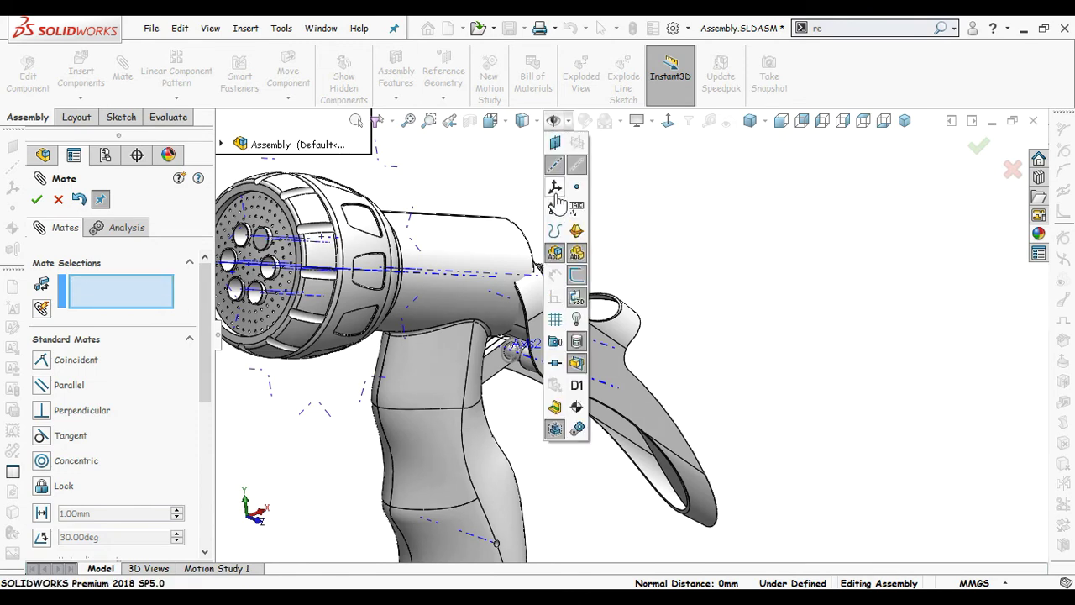
click(557, 174)
Step: Move the handle along its hinge axis to test its remaining freedom on part 1's lug
middle_drag(672, 305, 585, 351)
scroll(533, 340, down, 3)
scroll(585, 351, up, 3)
mouse_move(692, 349)
mouse_down()
mouse_move(759, 297)
mouse_move(695, 333)
mouse_up()
middle_drag(695, 340, 572, 360)
scroll(627, 335, down, 3)
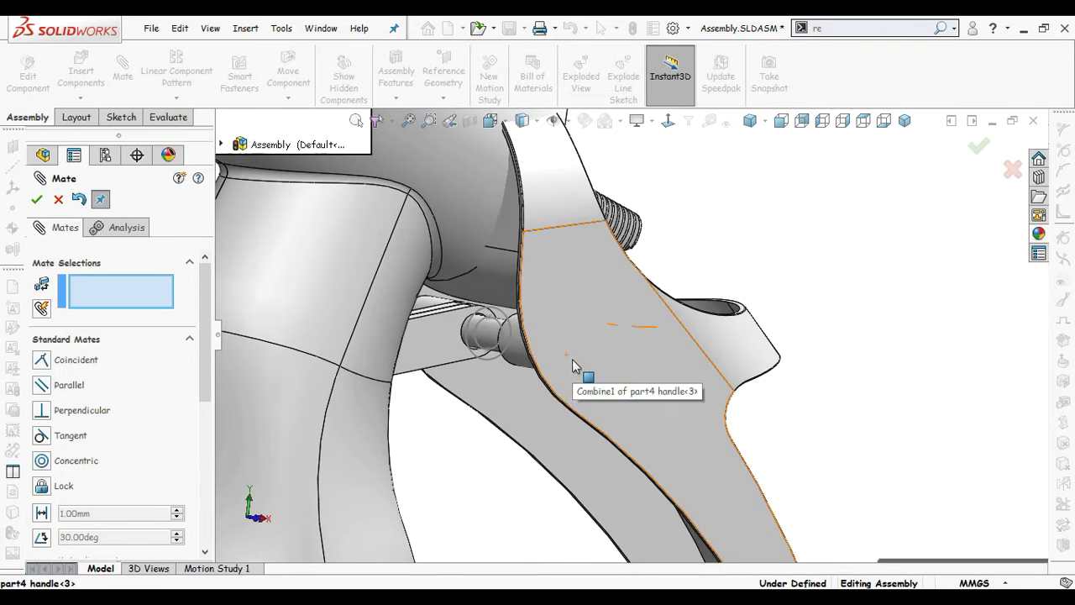
drag(572, 360, 523, 363)
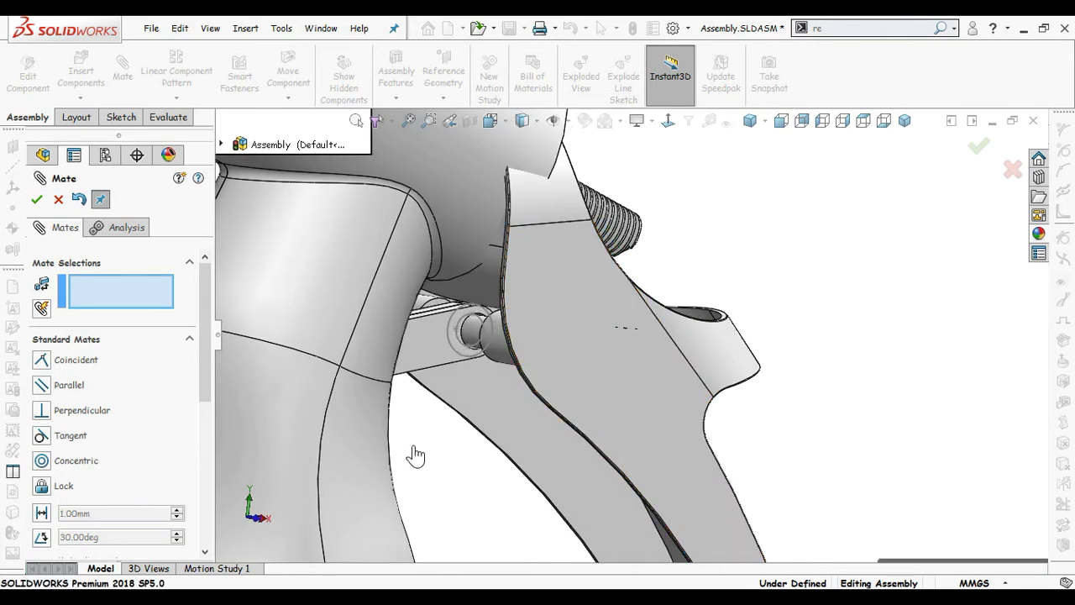
mouse_move(415, 456)
middle_down()
mouse_move(382, 483)
mouse_move(411, 446)
mouse_move(399, 458)
middle_up()
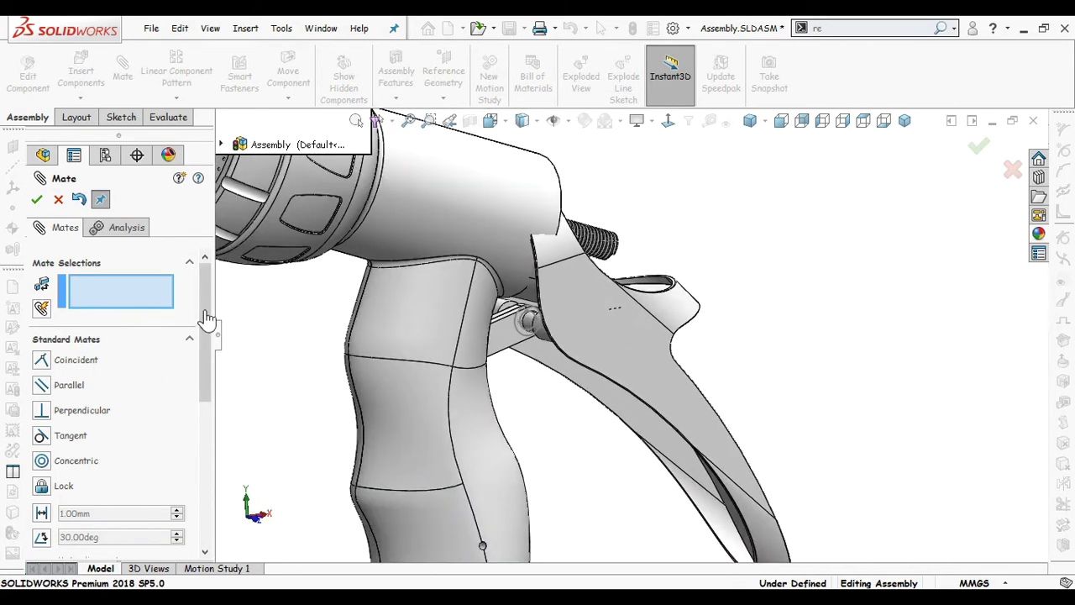
Step: Start a centered Width mate and choose the two facing hinge boss end faces of the part4 handle as width selections
scroll(206, 317, down, 6)
click(172, 379)
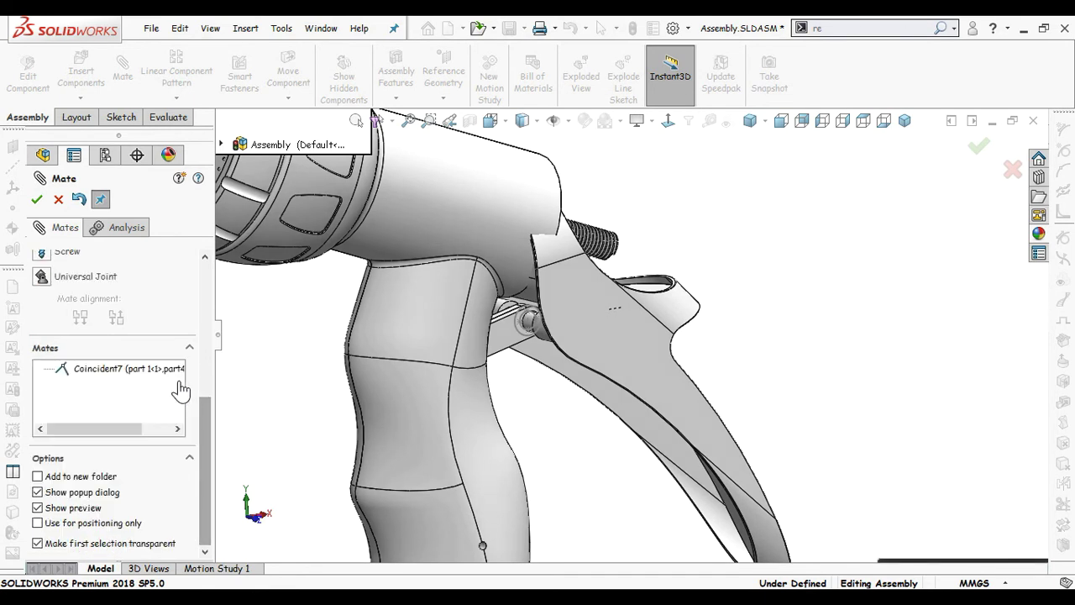
drag(206, 451, 220, 317)
click(191, 358)
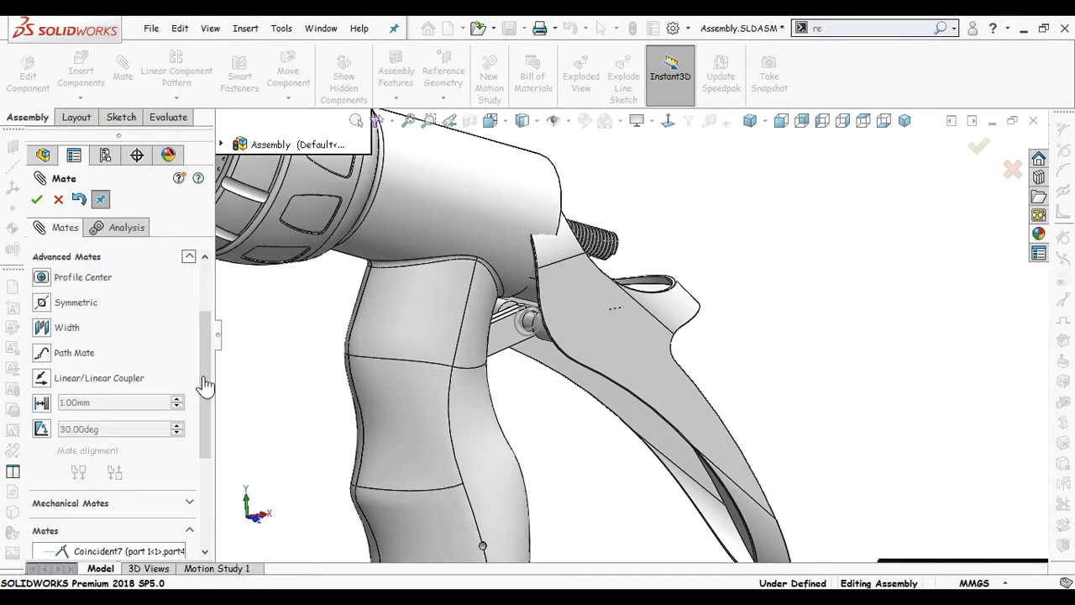
click(41, 351)
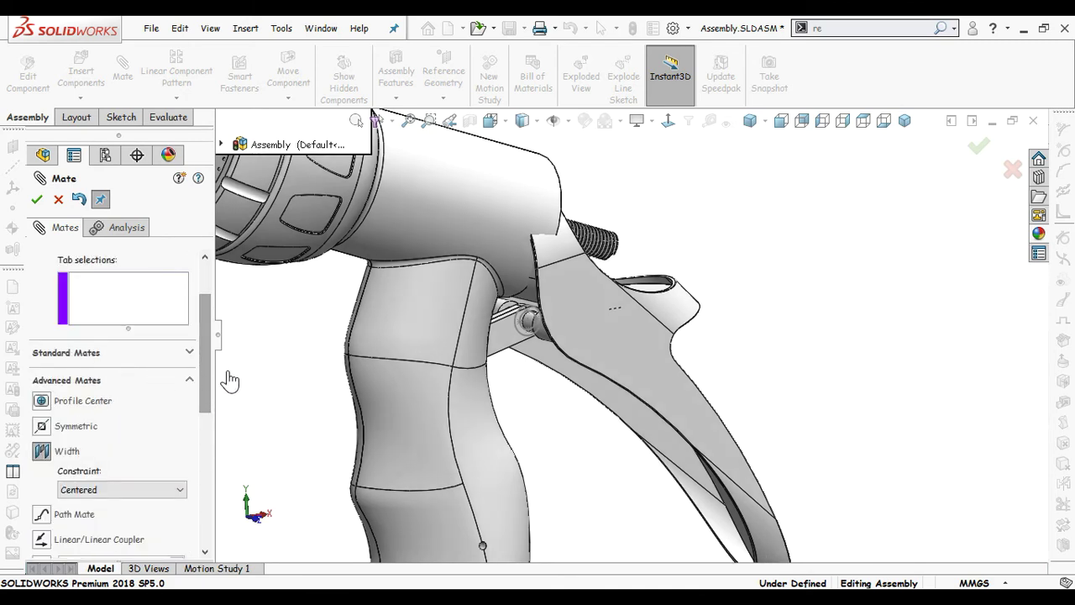
scroll(207, 367, up, 3)
scroll(529, 327, down, 10)
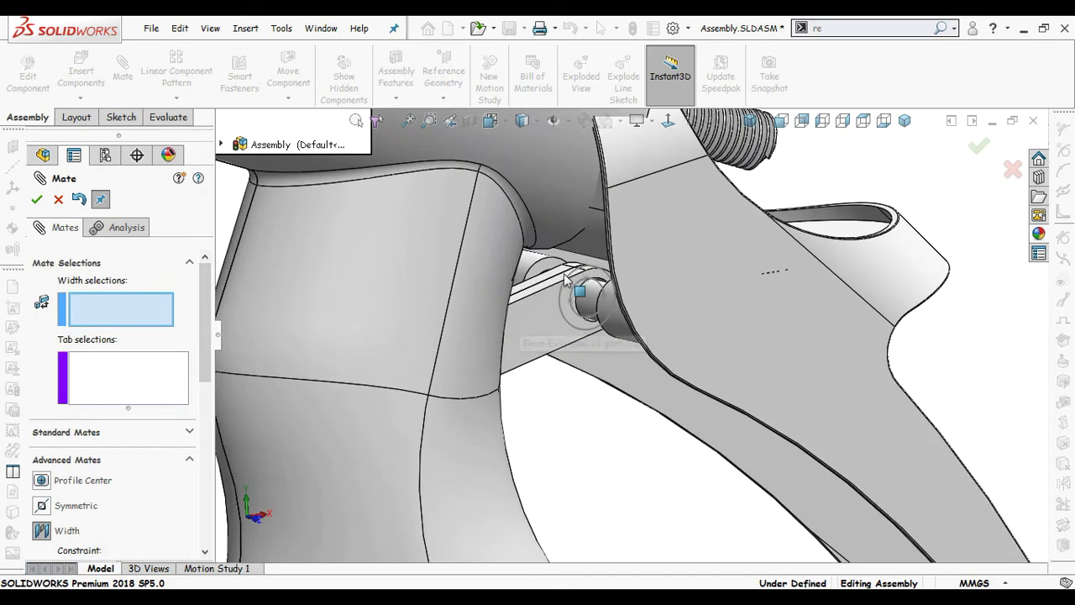
click(540, 290)
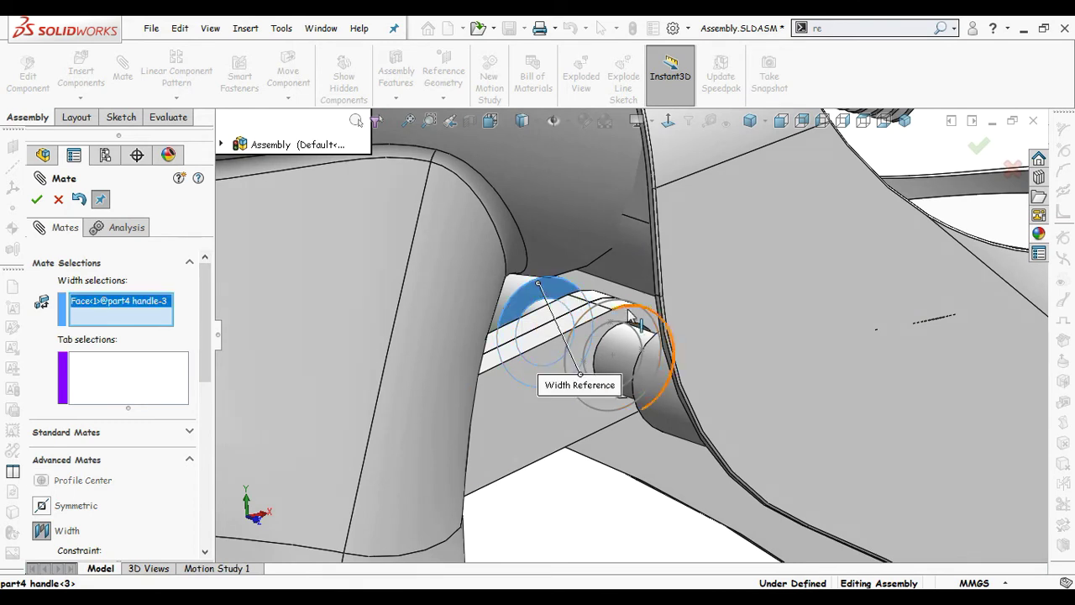
right_click(655, 361)
click(676, 419)
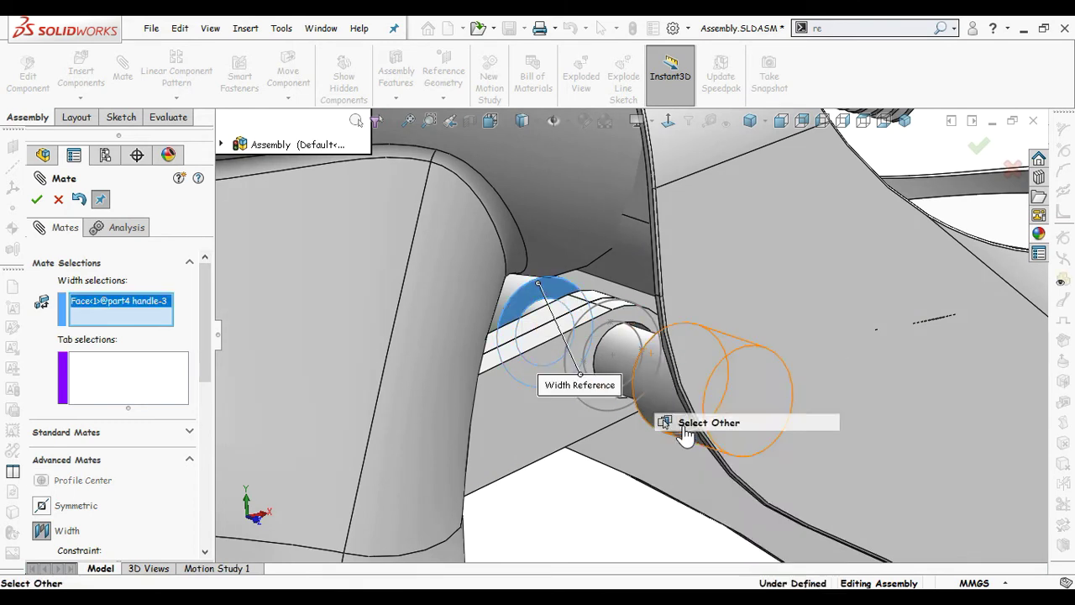
click(651, 361)
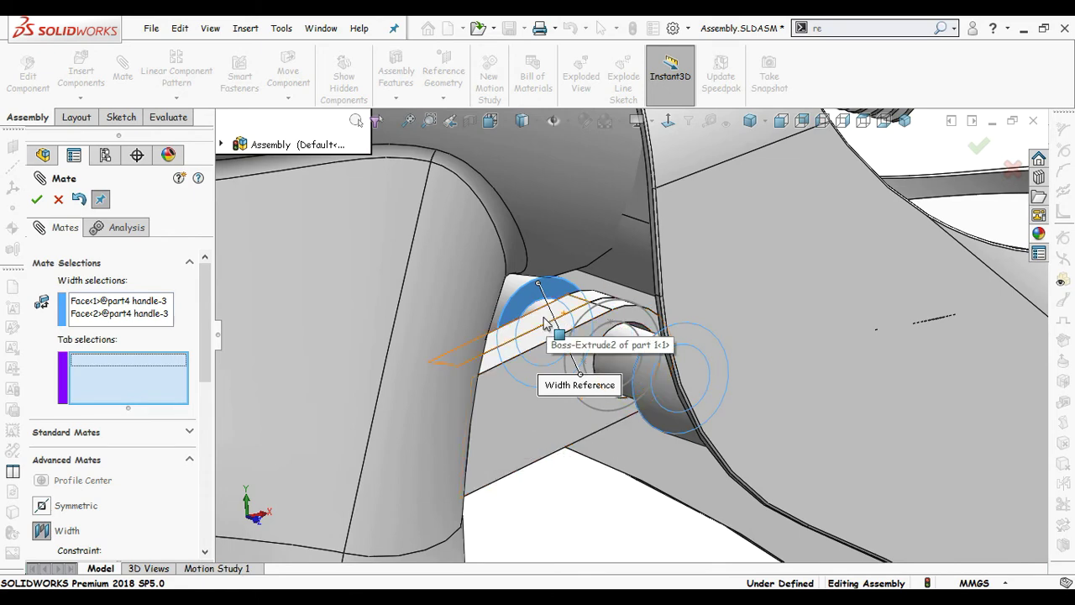
middle_drag(576, 318, 555, 378)
right_click(506, 380)
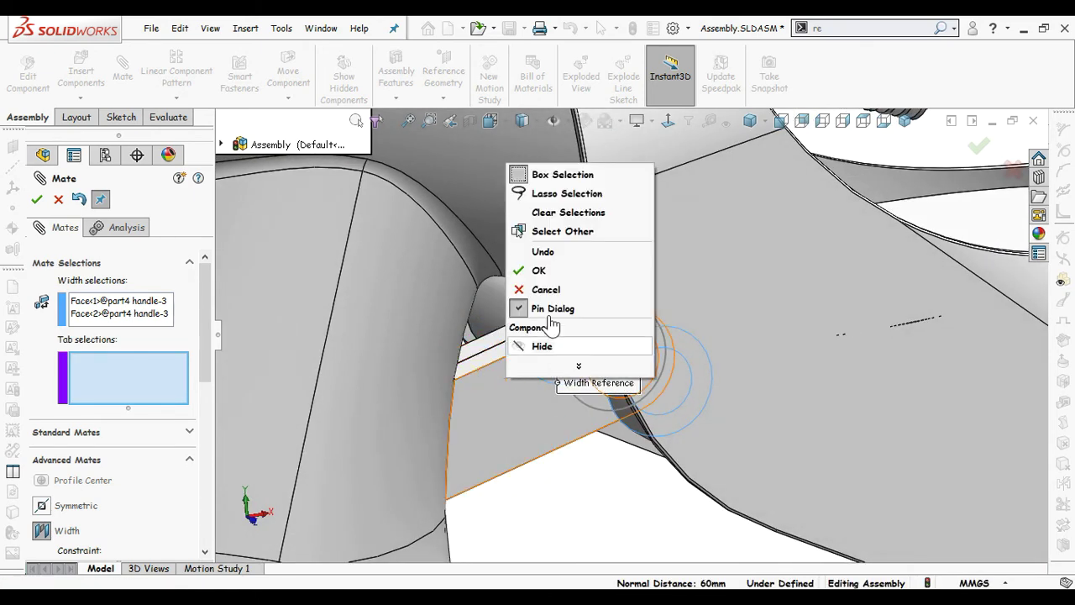
click(574, 233)
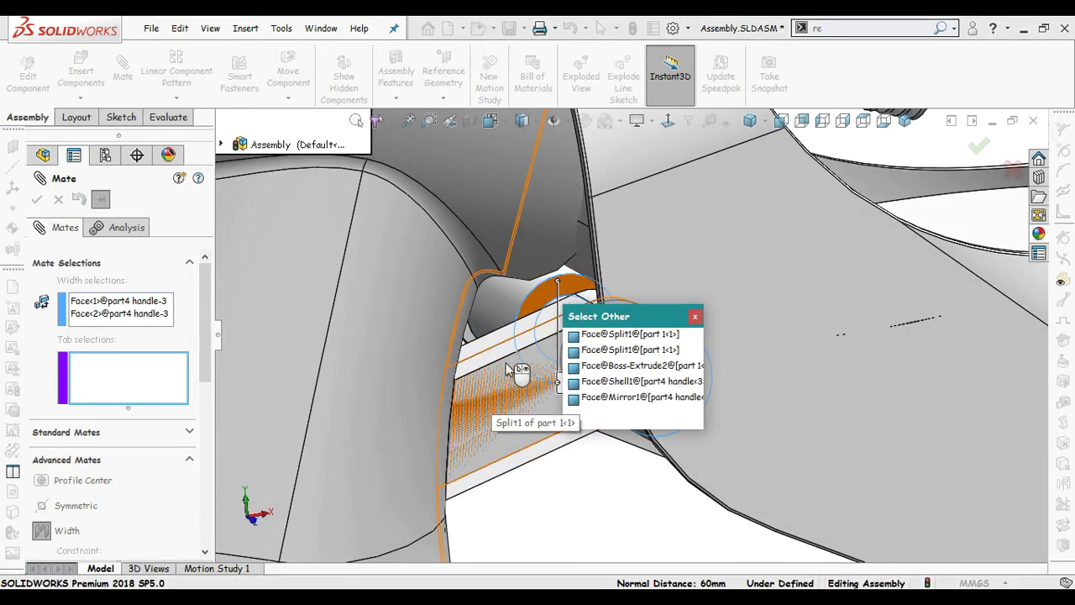
scroll(508, 362, down, 4)
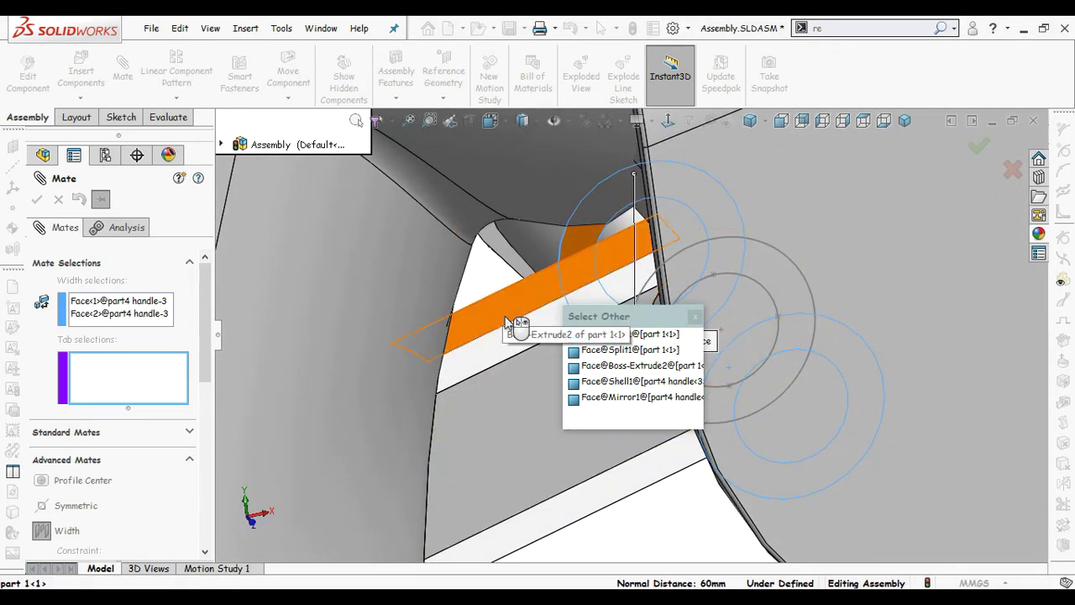
click(694, 317)
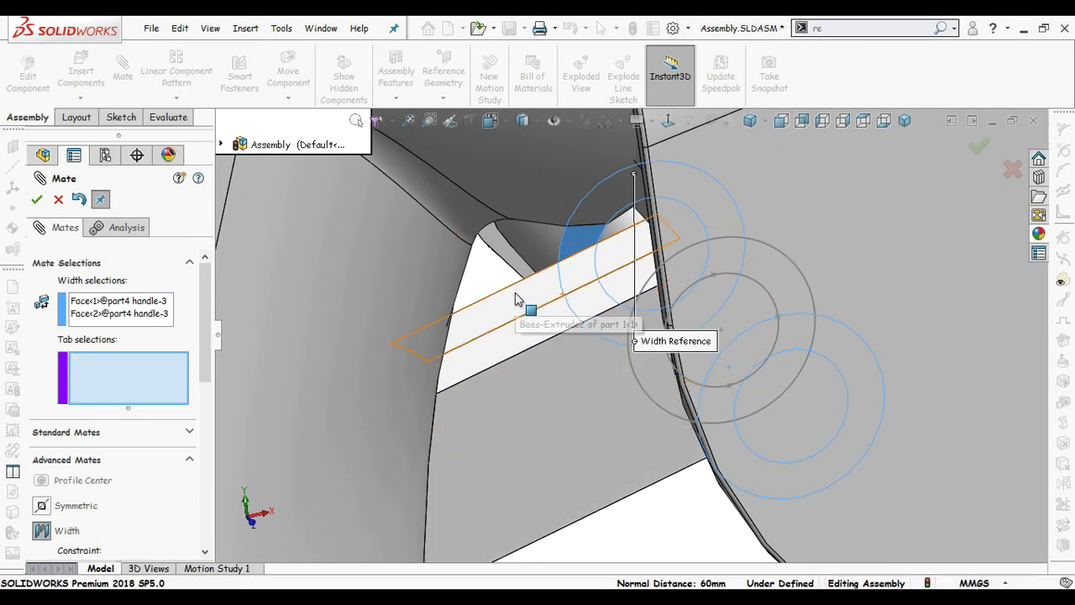
Step: Choose both side faces of part 1's lug as tab selections, accept the width mate, and leave the Mate command
right_click(518, 299)
click(564, 361)
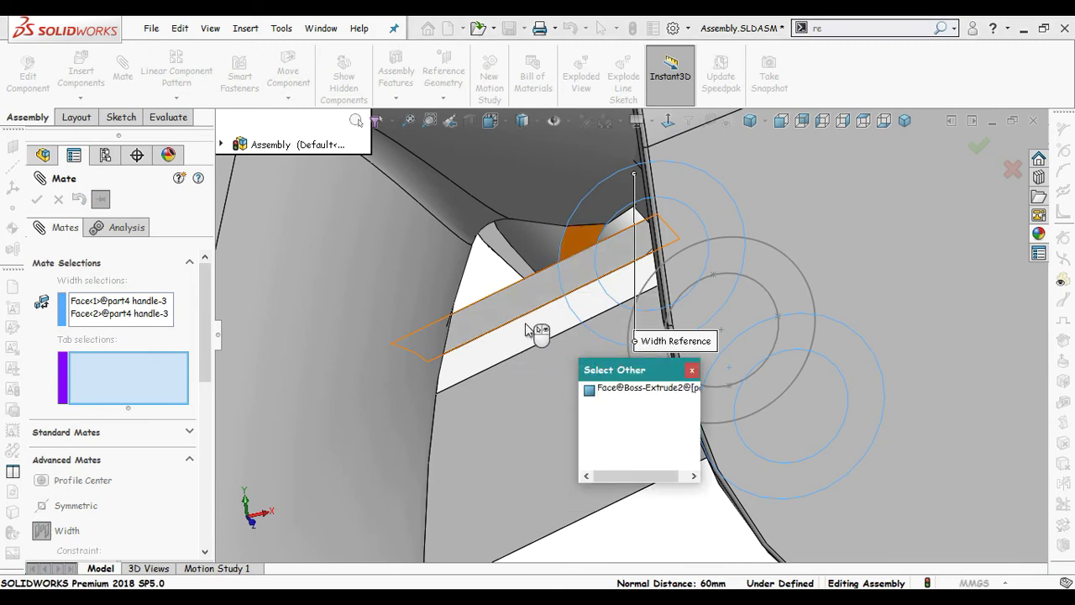
click(521, 304)
click(512, 296)
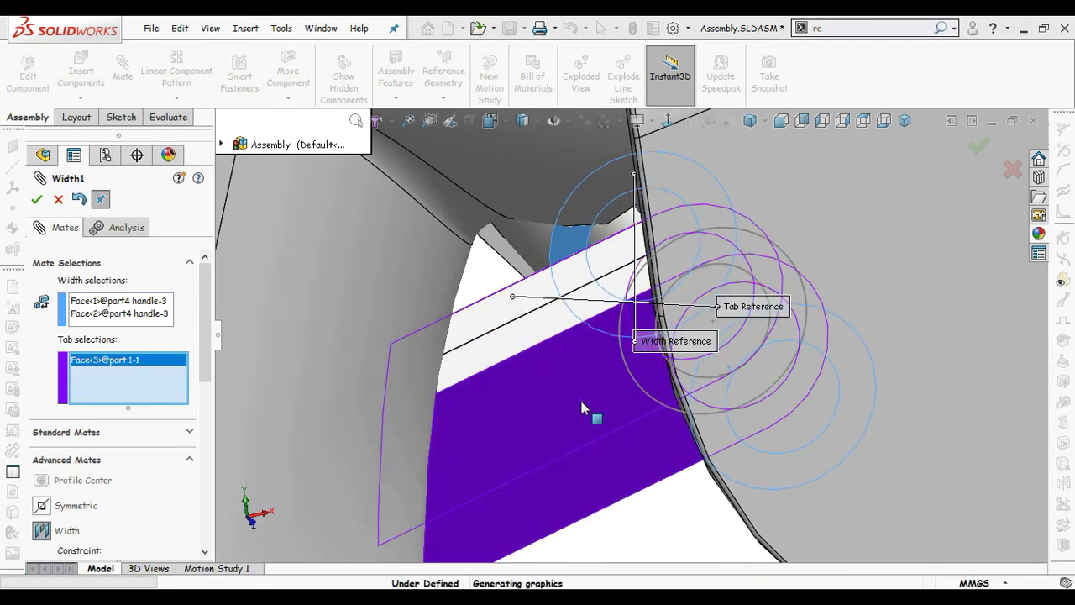
click(586, 408)
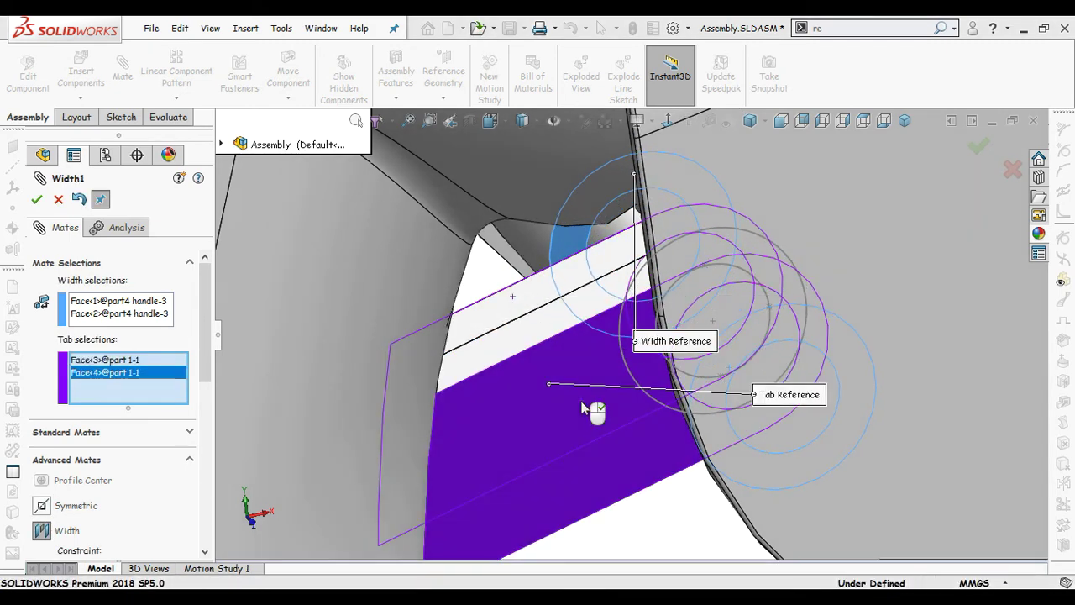
click(37, 201)
scroll(462, 260, up, 10)
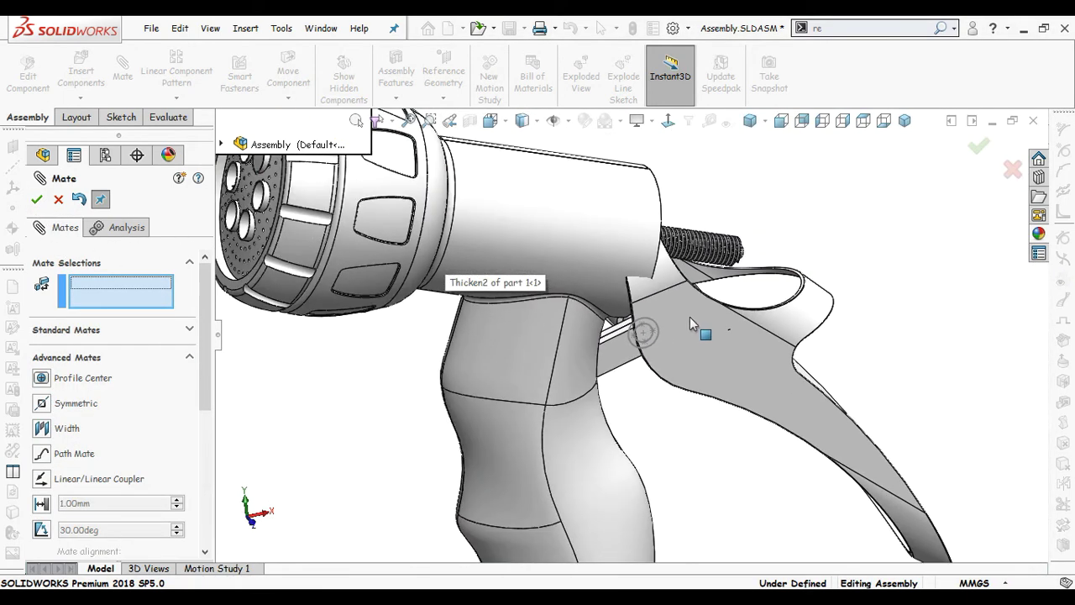
key(Escape)
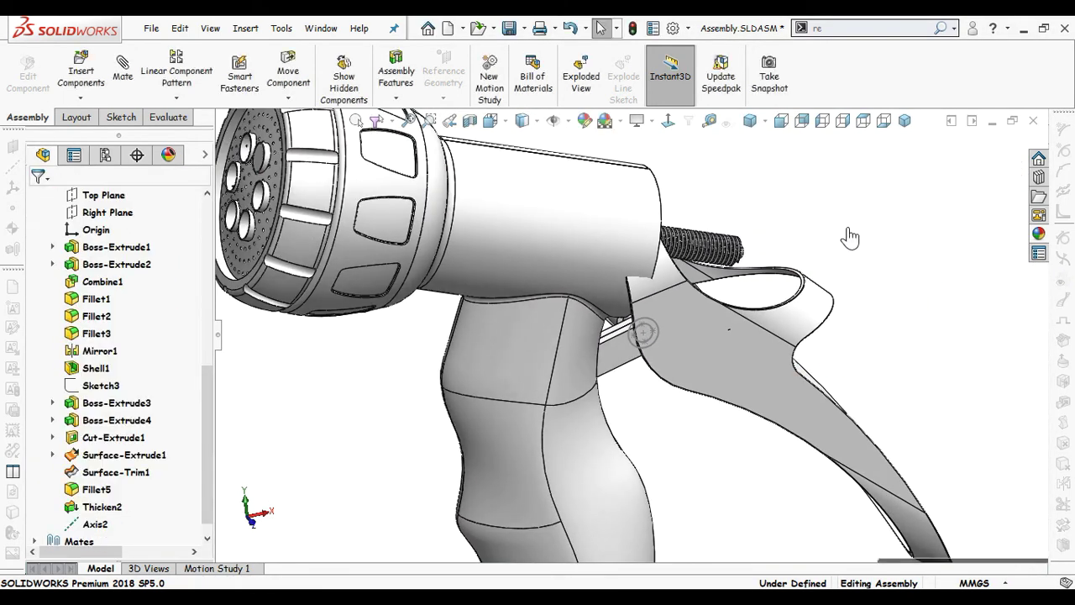
Step: Swing the handle about its hinge toward part 1's grip to test its movement
mouse_move(815, 273)
middle_down()
mouse_move(806, 221)
mouse_move(813, 294)
middle_up()
scroll(813, 294, up, 2)
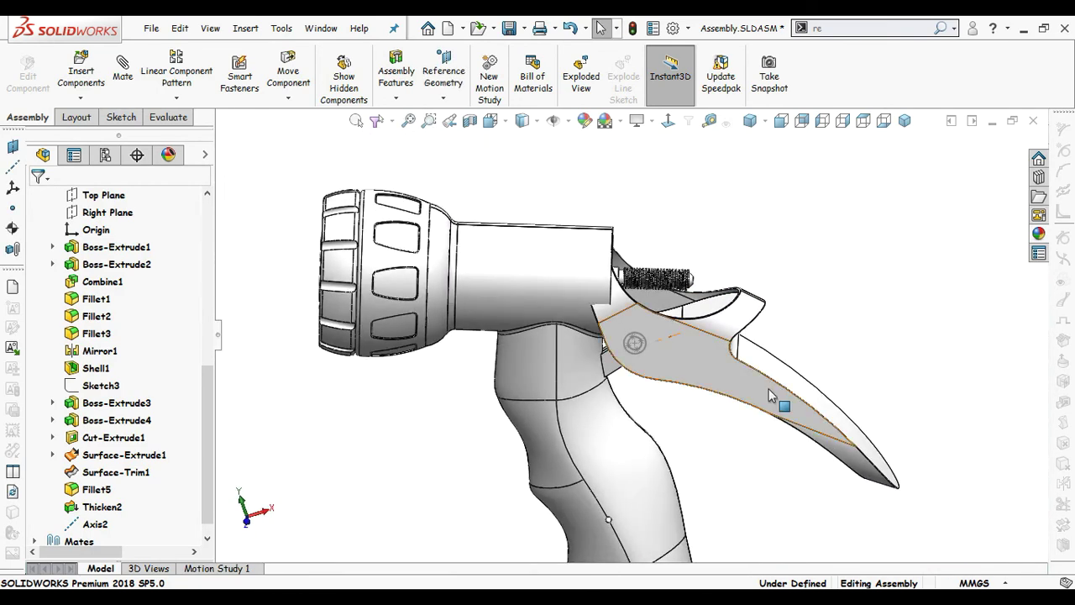
drag(768, 395, 718, 435)
mouse_move(756, 281)
middle_down()
mouse_move(781, 277)
mouse_move(759, 278)
middle_up()
scroll(672, 316, down, 3)
click(805, 276)
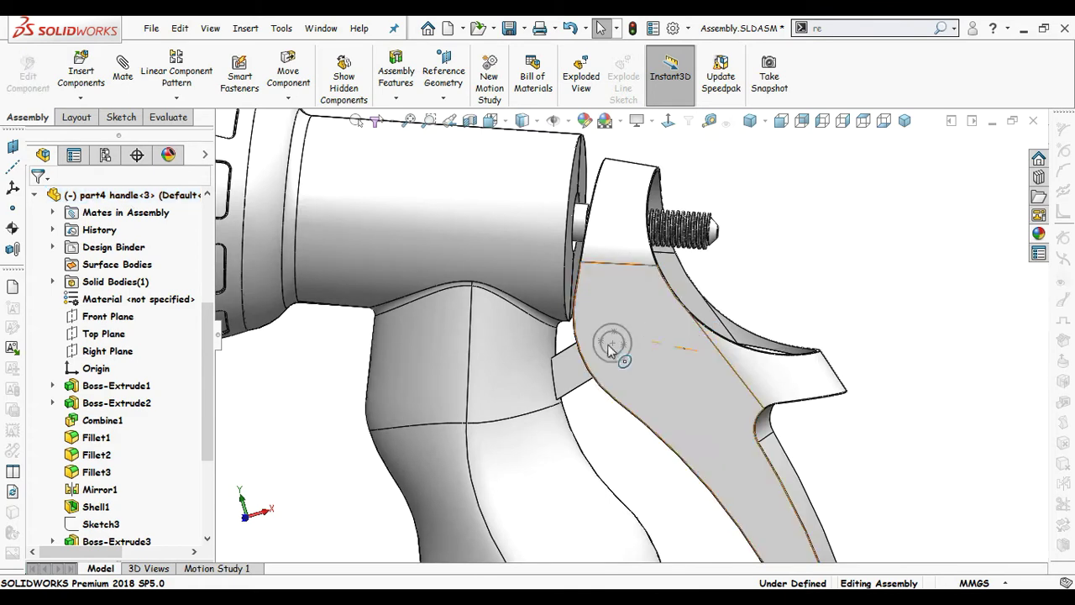
Step: Hide the circle sketch shown at the hinge on the side of the part4 handle
click(624, 357)
click(694, 312)
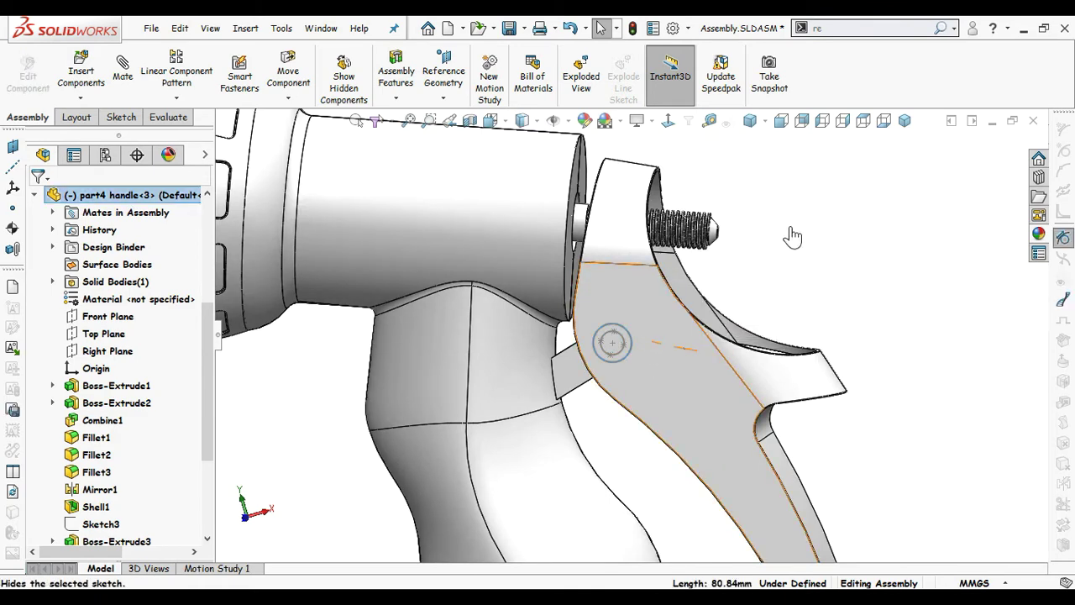
scroll(744, 269, up, 5)
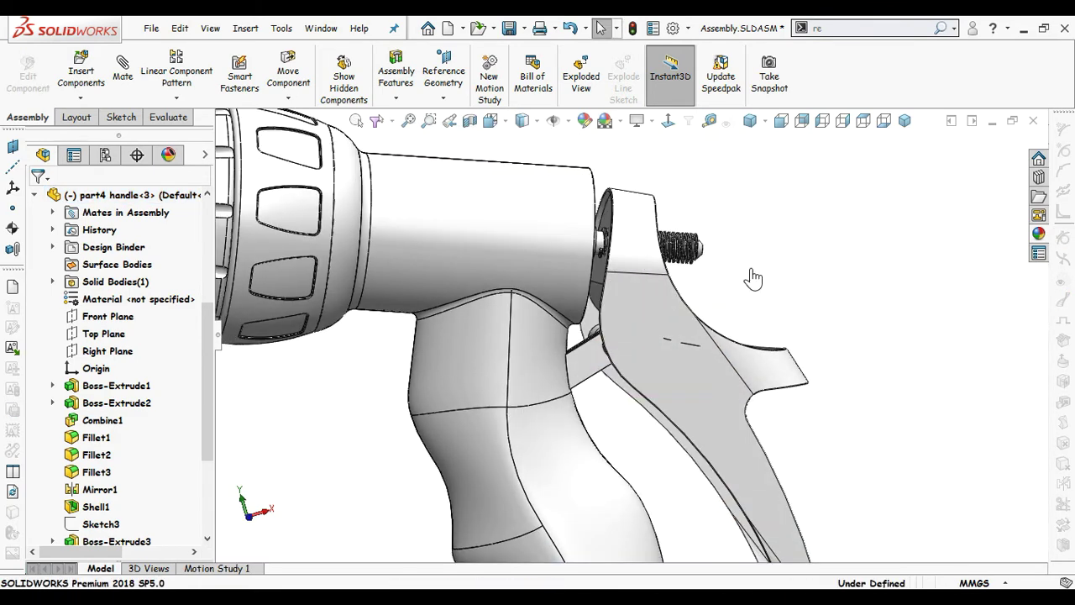
Step: Examine how the handle fits against part 1's barrel, lug and the threaded rod, including a view normal to its side face
click(679, 361)
click(818, 298)
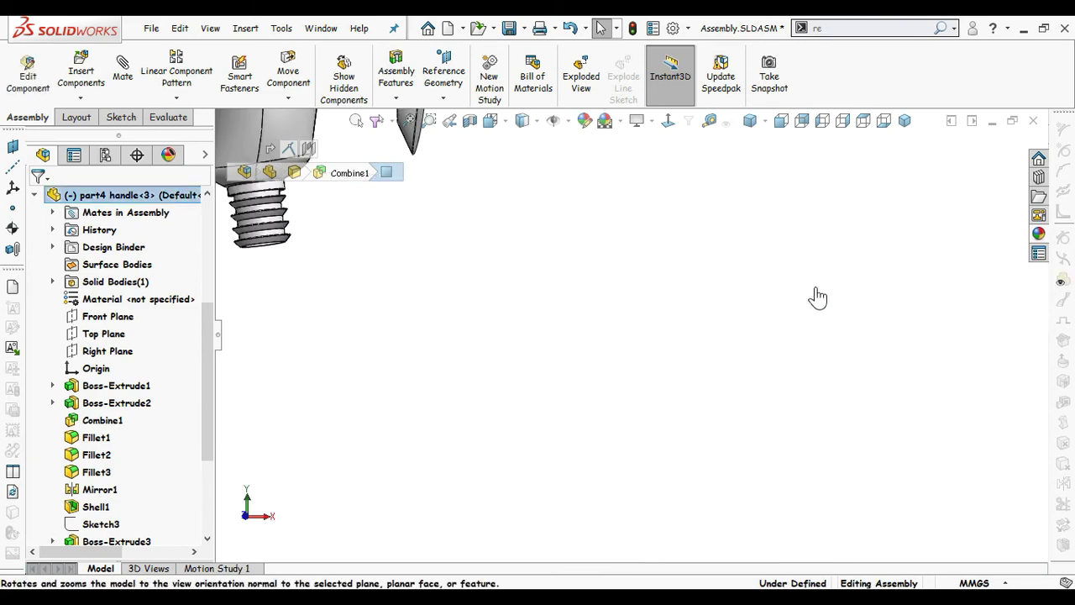
click(410, 120)
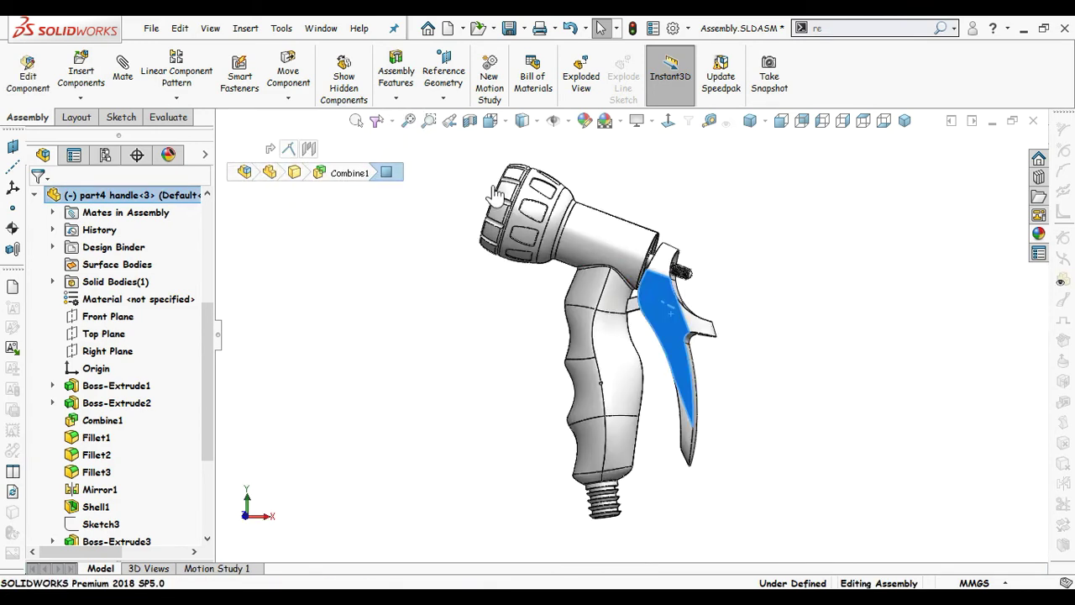
scroll(660, 312, up, 2)
scroll(722, 310, down, 1)
click(720, 310)
scroll(716, 309, down, 1)
scroll(693, 310, down, 2)
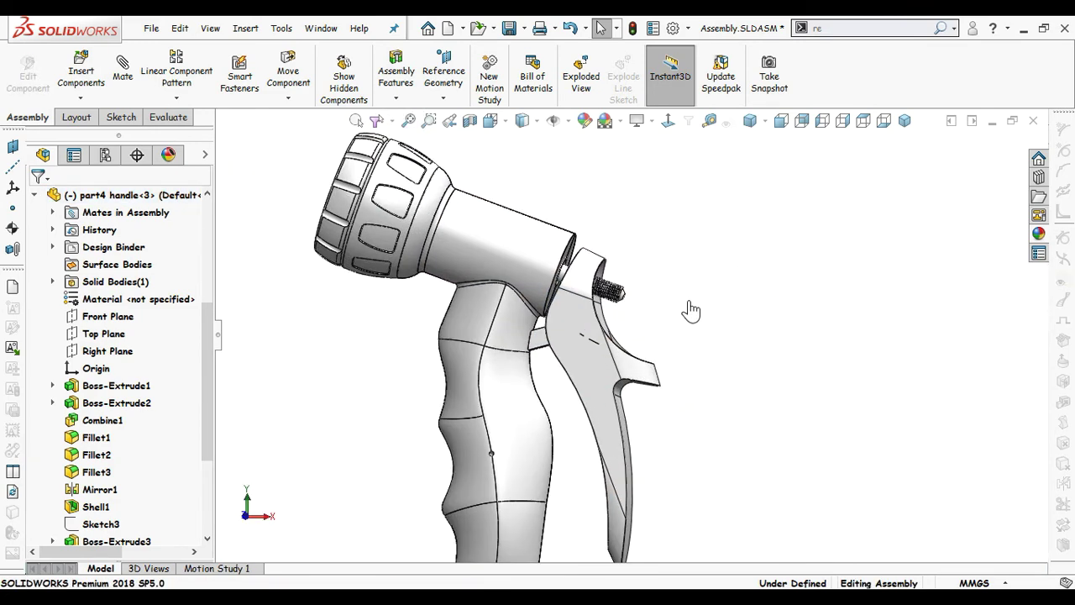
mouse_move(691, 310)
middle_down()
mouse_move(694, 300)
mouse_move(697, 348)
mouse_move(718, 272)
mouse_move(691, 333)
middle_up()
scroll(554, 267, down, 2)
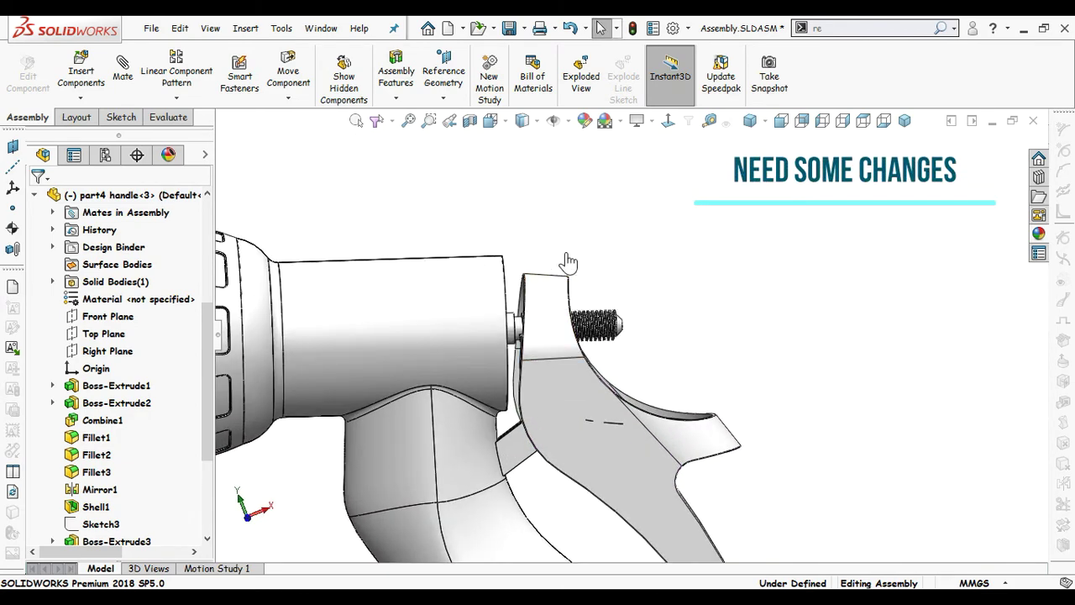
scroll(688, 316, up, 2)
click(632, 441)
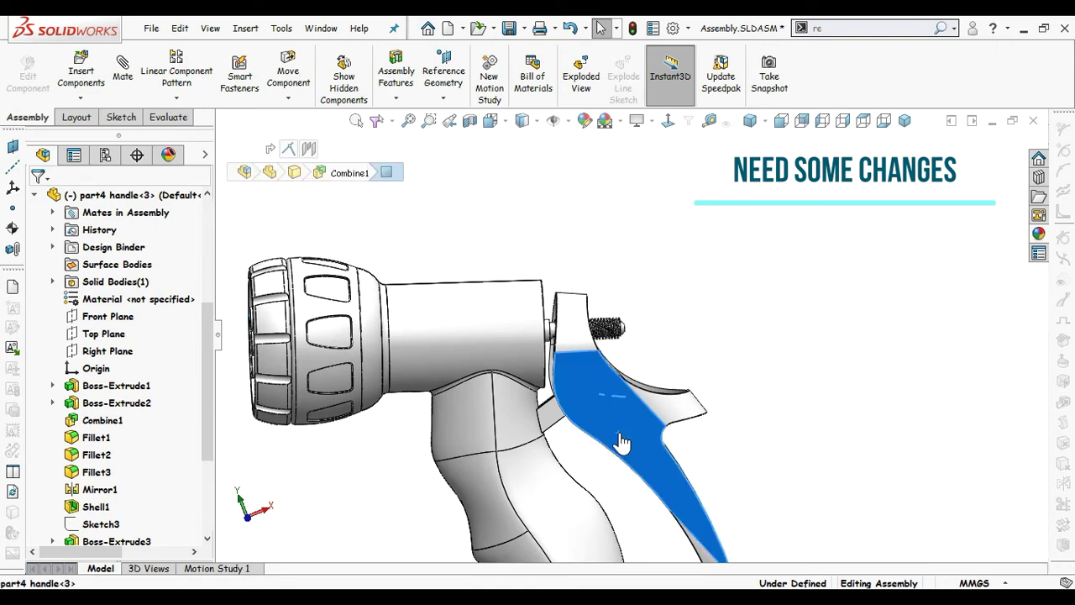
click(724, 340)
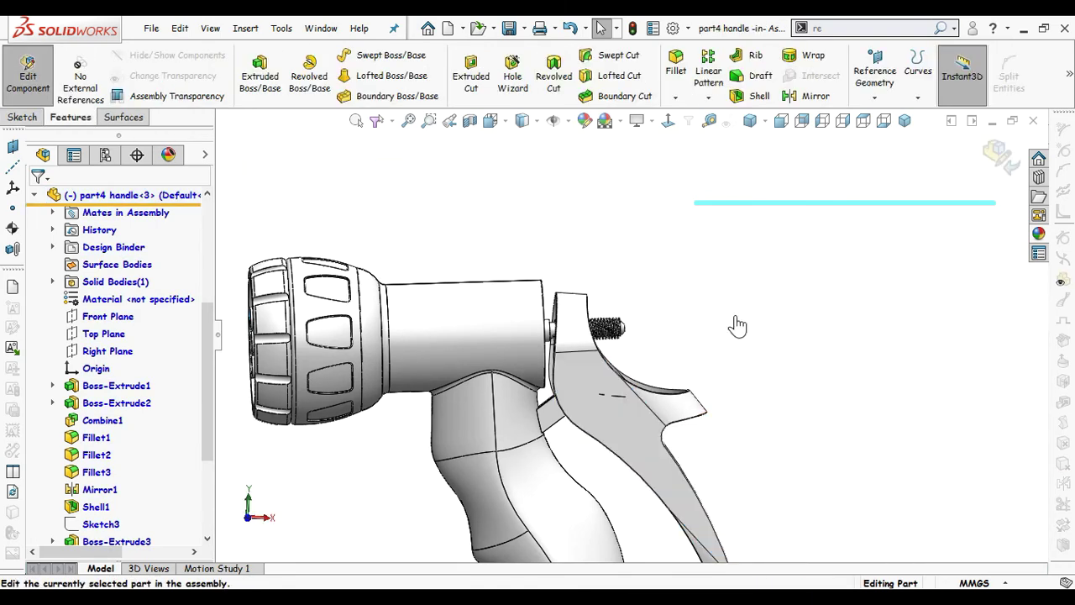
scroll(719, 331, up, 1)
middle_drag(683, 336, 653, 361)
scroll(649, 363, down, 2)
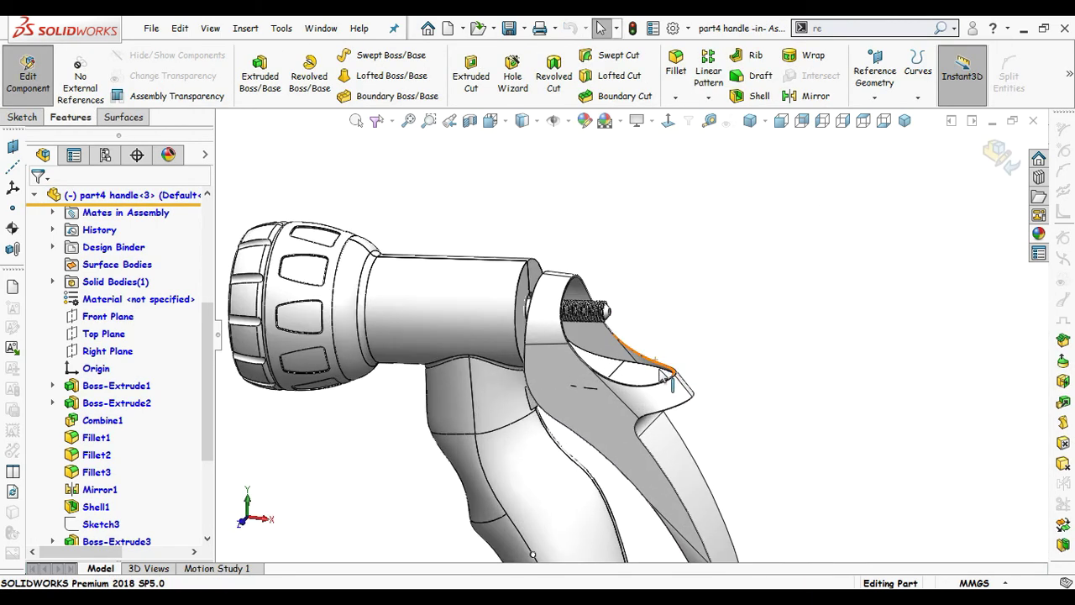
scroll(611, 419, down, 3)
middle_drag(611, 419, 627, 386)
scroll(622, 395, up, 5)
mouse_move(568, 408)
middle_down()
mouse_move(580, 403)
mouse_move(553, 400)
middle_up()
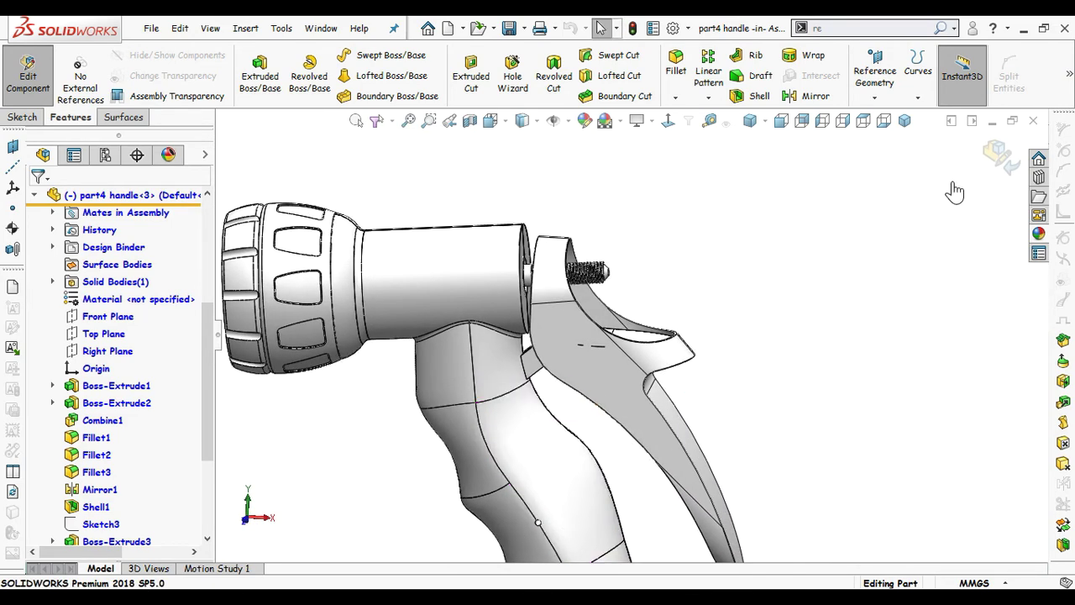
click(998, 156)
Step: Open part 1 for editing in the context of the assembly
middle_drag(718, 292, 733, 292)
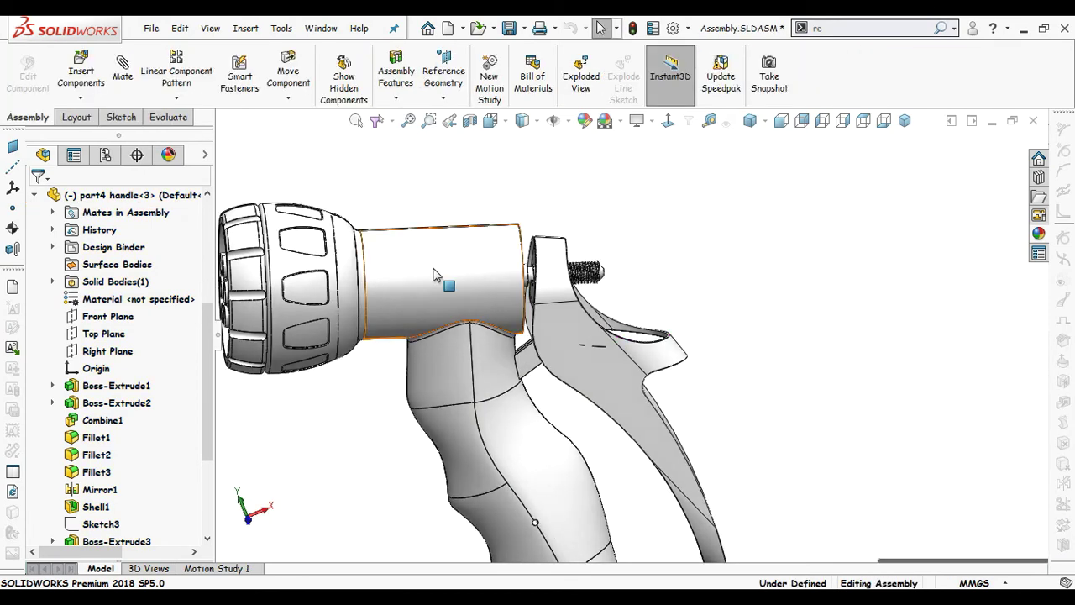
click(444, 266)
click(549, 152)
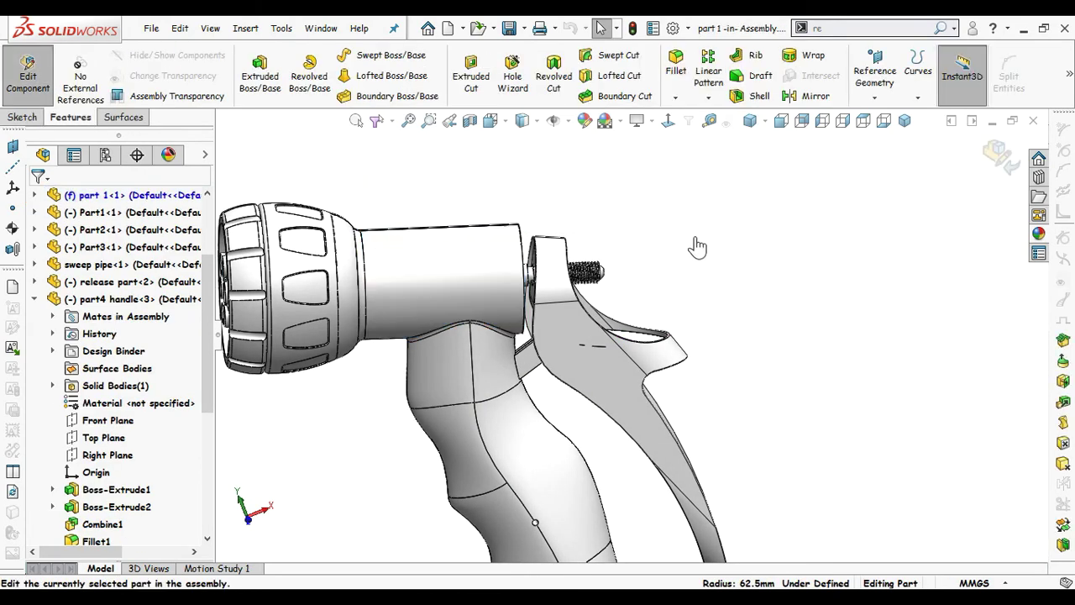
scroll(693, 239, up, 2)
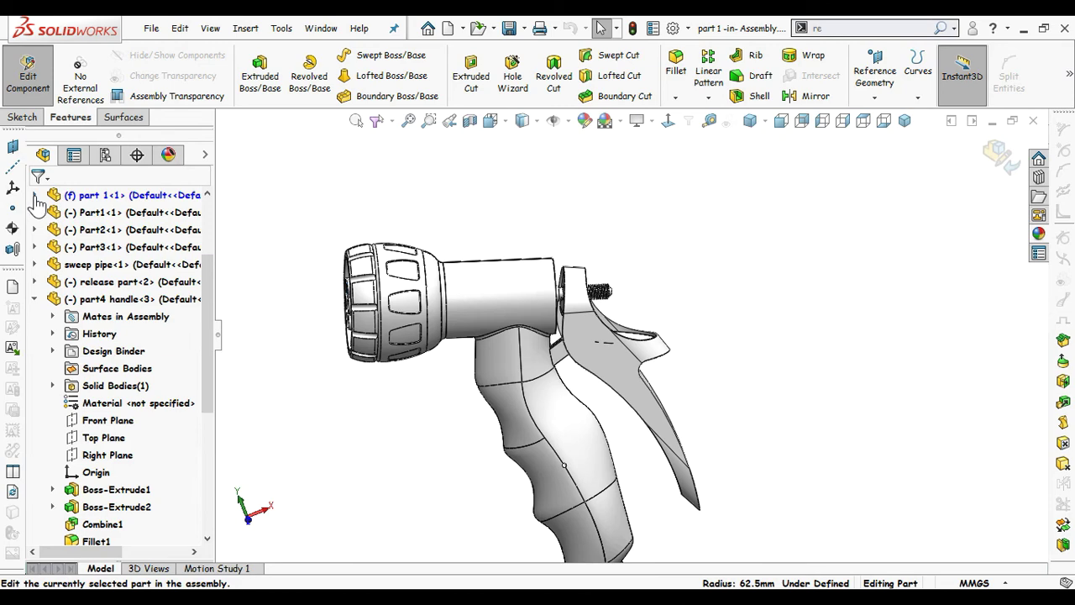
Step: Expand part 1's features to the lug extrusion Boss-Extrude2 and display the dimensions of its Sketch21
click(35, 197)
drag(212, 271, 209, 336)
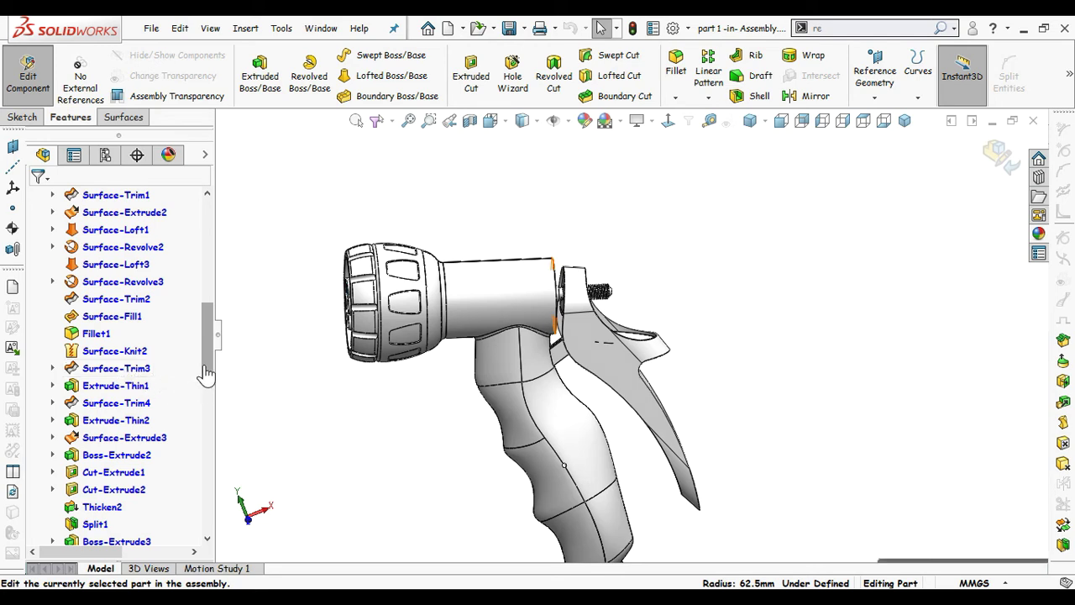
drag(206, 372, 168, 388)
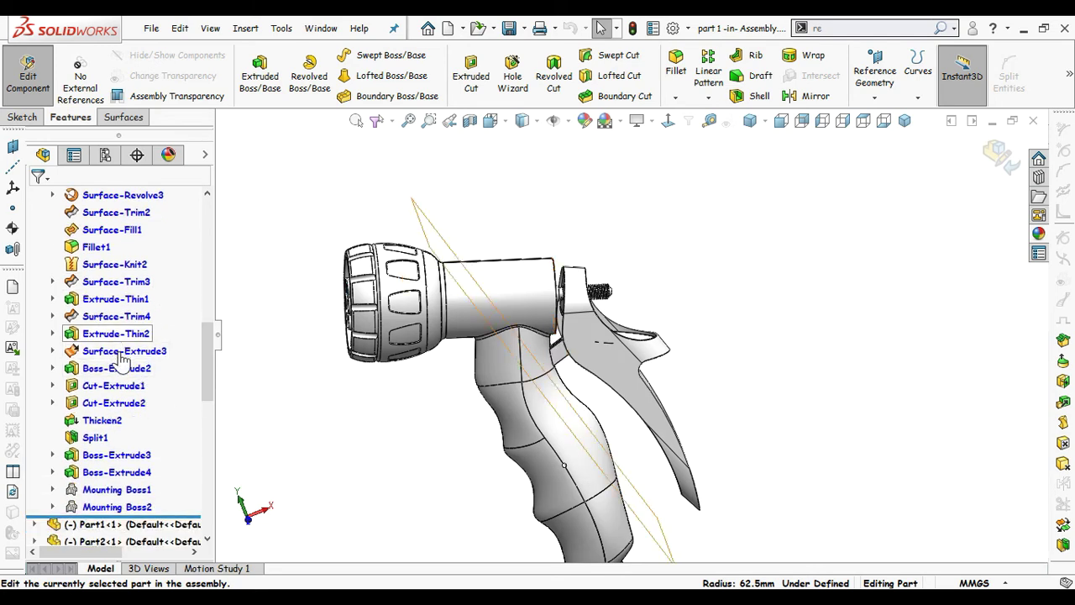
click(53, 369)
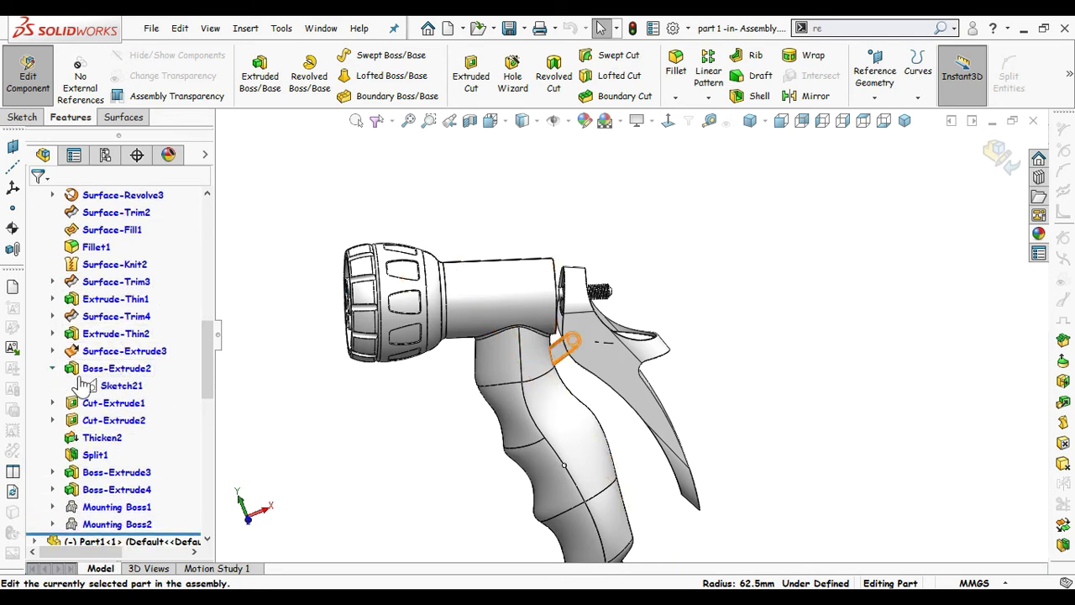
click(117, 388)
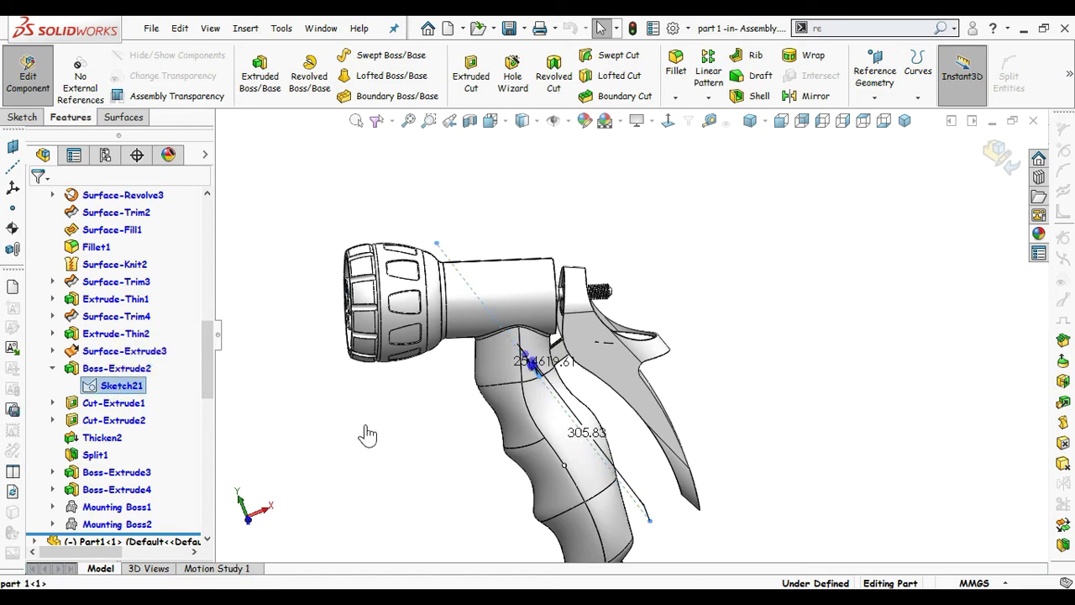
Step: Set the distance from the construction line's lower end to the lug rectangle in Sketch21 to 315 mm
scroll(630, 337, up, 2)
middle_drag(712, 331, 689, 394)
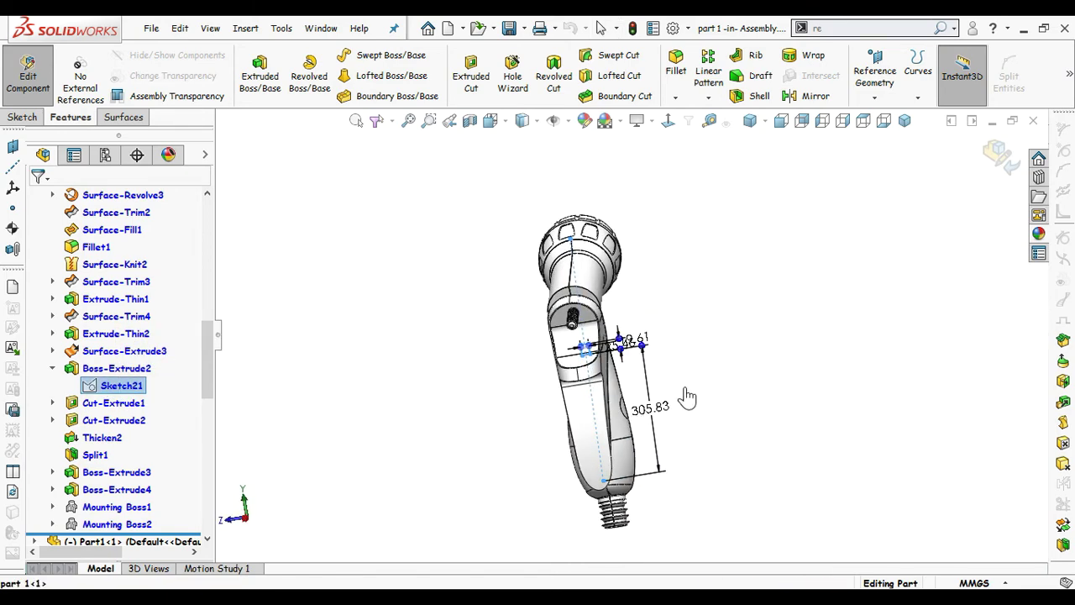
scroll(689, 393, down, 5)
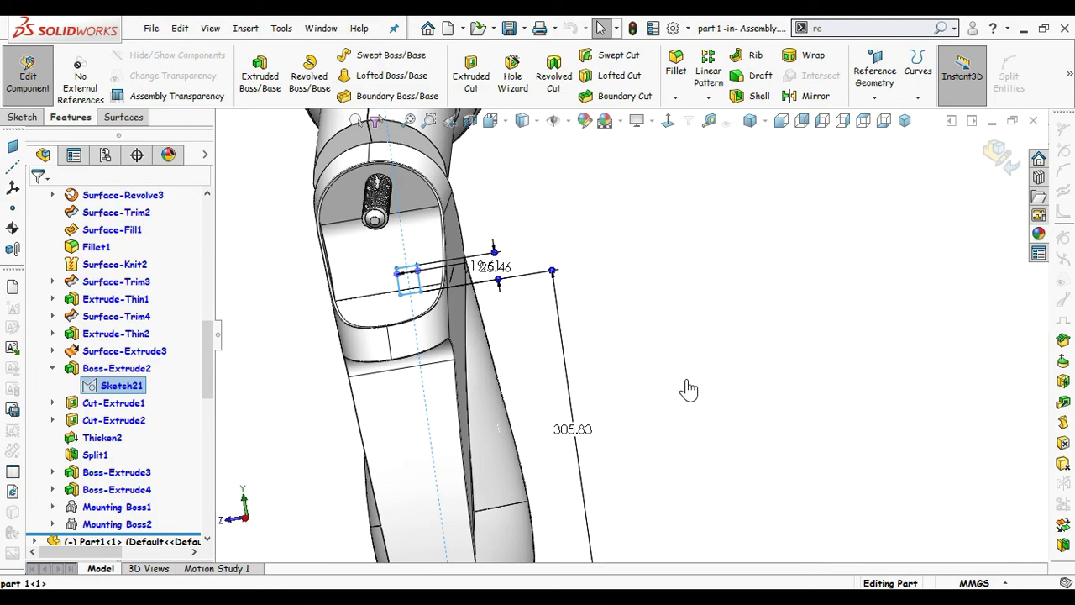
click(598, 341)
mouse_move(597, 341)
middle_down()
mouse_move(509, 276)
mouse_move(502, 294)
middle_up()
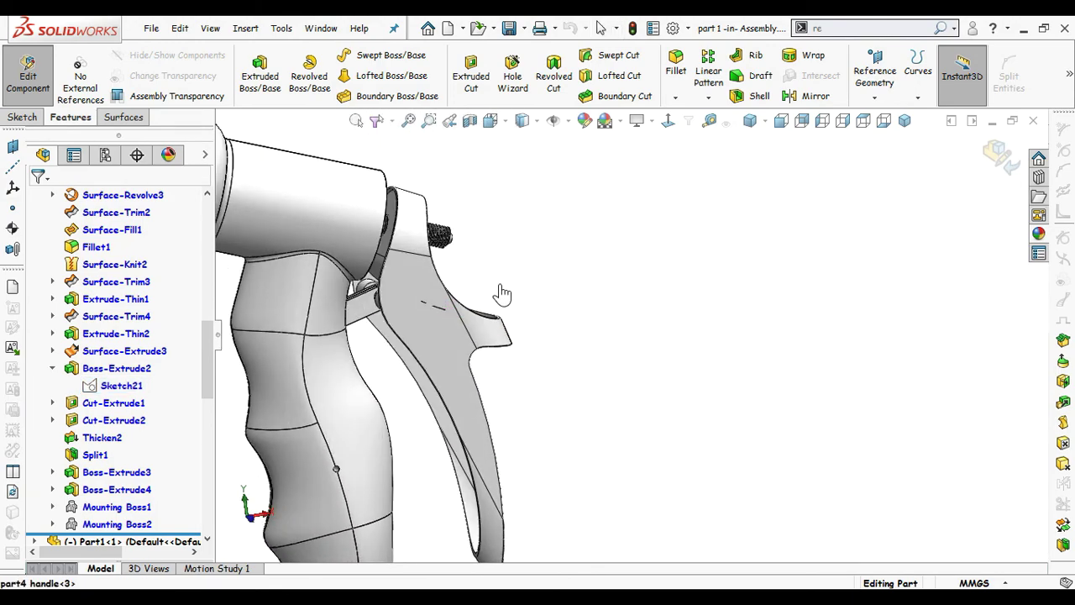
scroll(309, 254, down, 4)
mouse_move(370, 308)
middle_down()
mouse_move(273, 304)
mouse_move(643, 392)
mouse_move(485, 432)
middle_up()
click(122, 386)
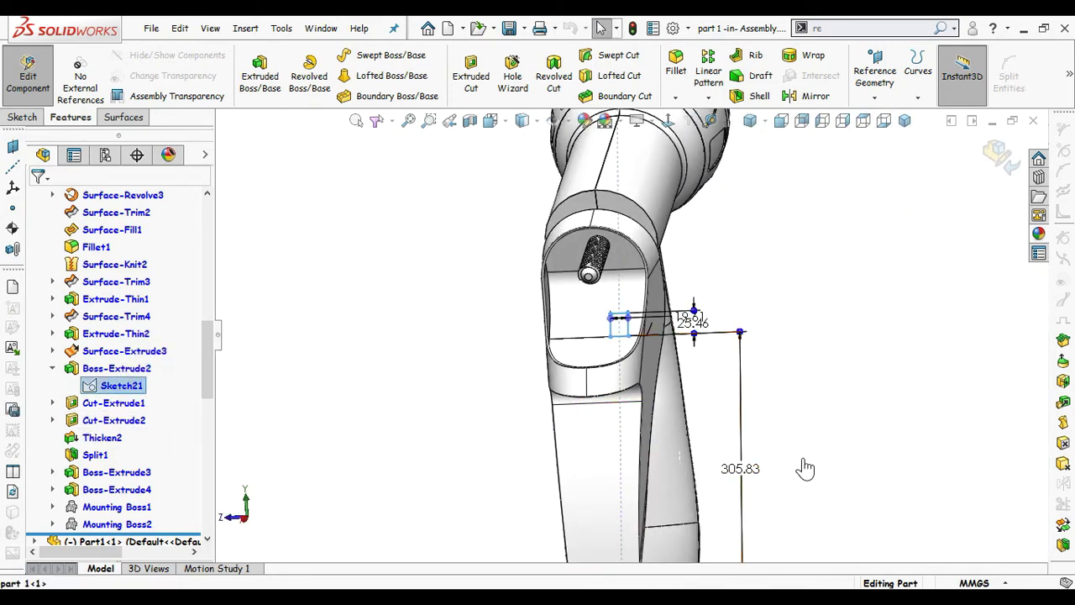
scroll(793, 463, up, 1)
middle_drag(792, 463, 844, 461)
scroll(678, 452, down, 1)
click(678, 452)
text(315)
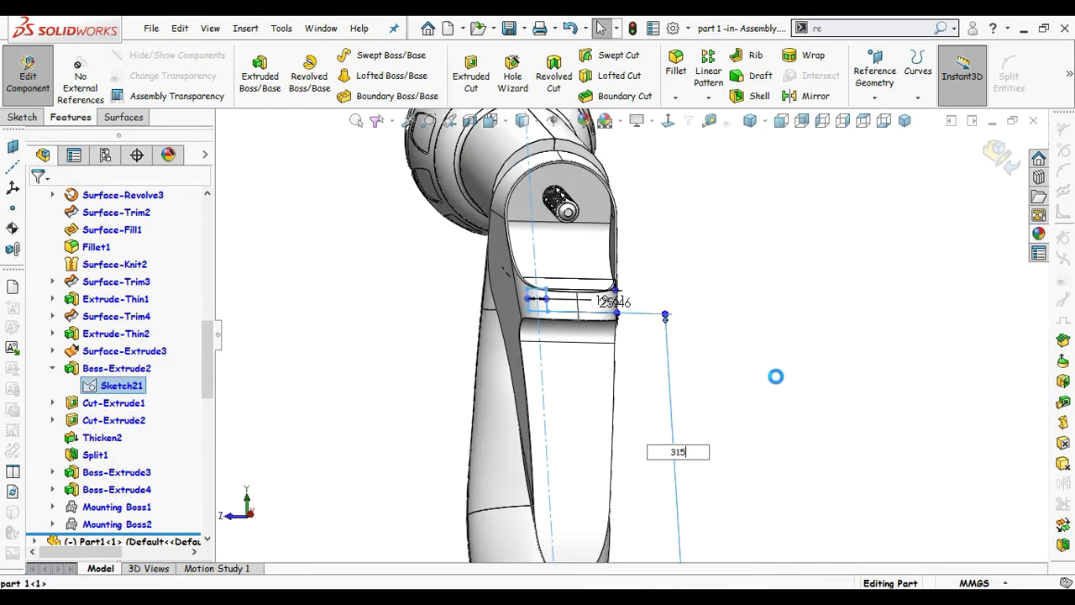
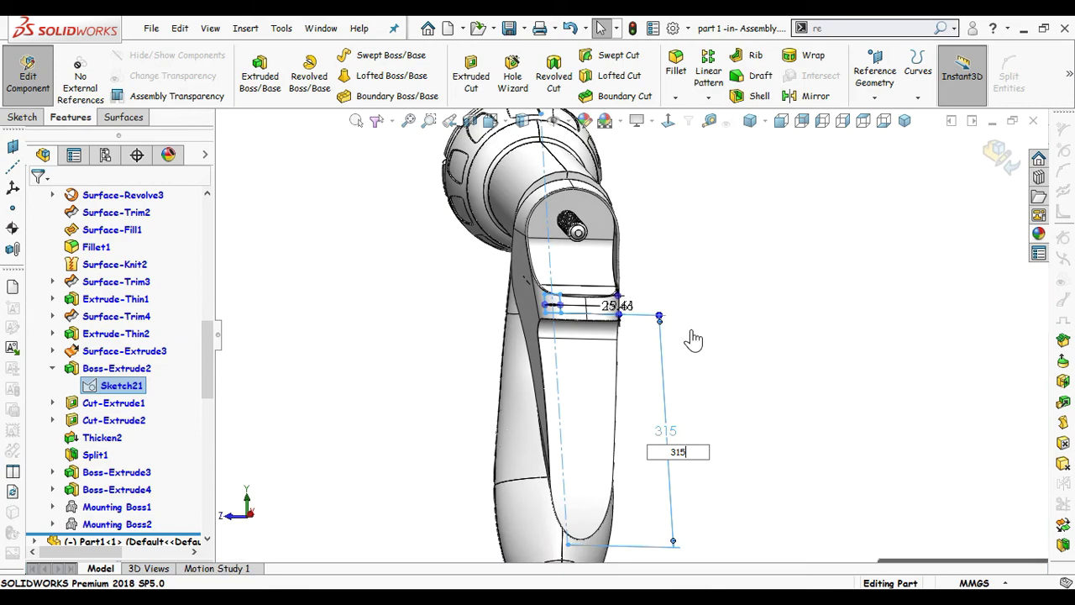
Step: Check the lug from the side, then set its distance from the construction line's lower end to 318 mm in Sketch21
click(693, 338)
middle_drag(693, 338, 811, 326)
scroll(512, 307, down, 3)
mouse_move(511, 308)
middle_down()
mouse_move(503, 250)
mouse_move(489, 330)
middle_up()
scroll(530, 316, down, 2)
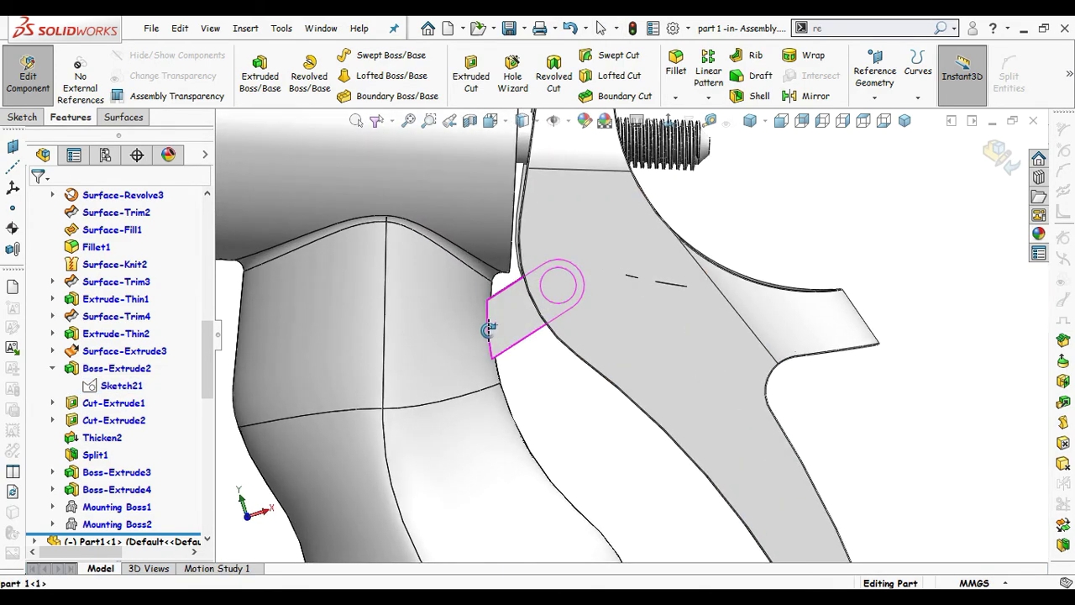
key(Escape)
scroll(490, 333, up, 3)
middle_drag(763, 298, 708, 367)
scroll(761, 346, up, 3)
click(119, 388)
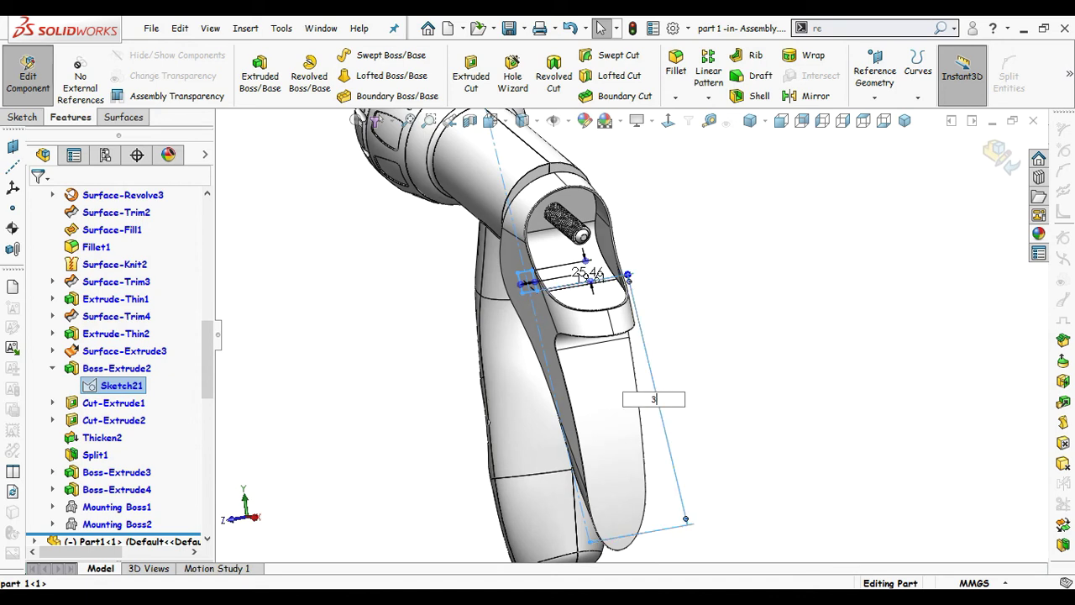
key(Return)
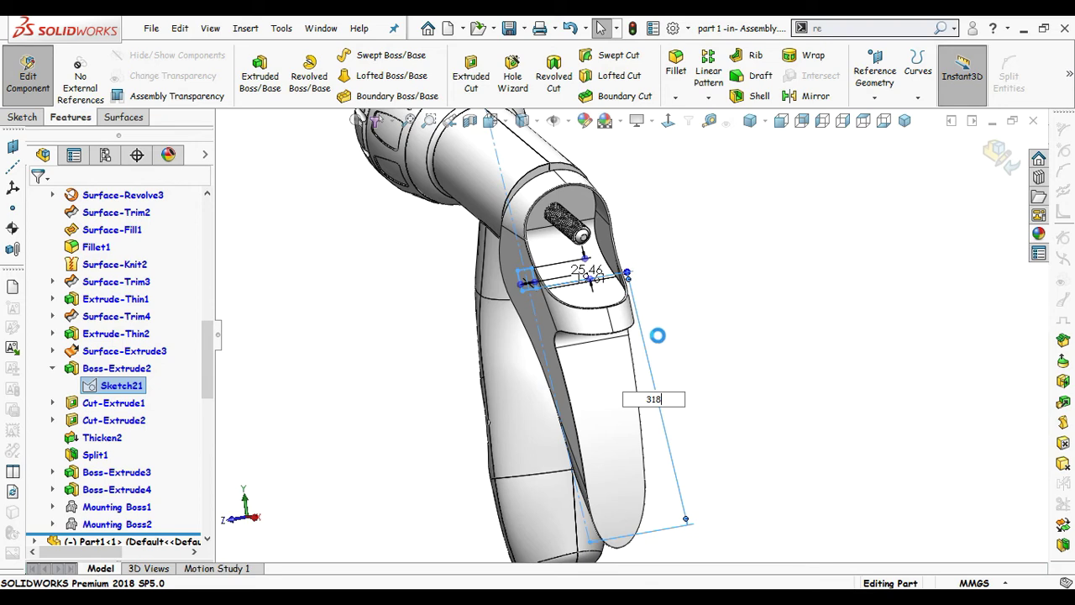
Step: Return to editing the assembly and swing the part4 handle up against the end face of part 1's barrel
scroll(670, 342, down, 1)
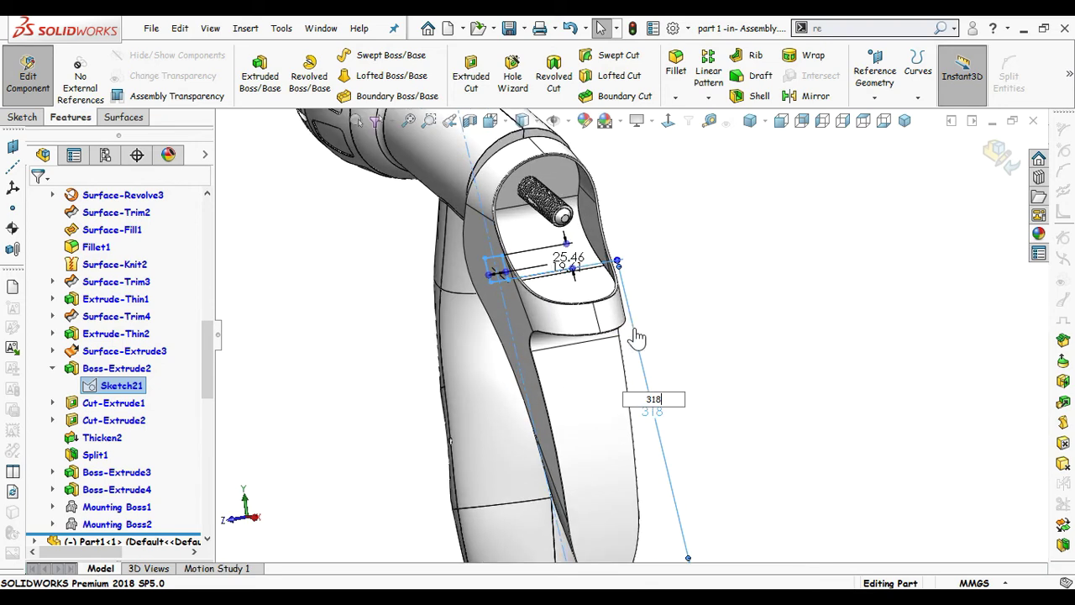
middle_drag(485, 332, 559, 297)
scroll(508, 250, down, 4)
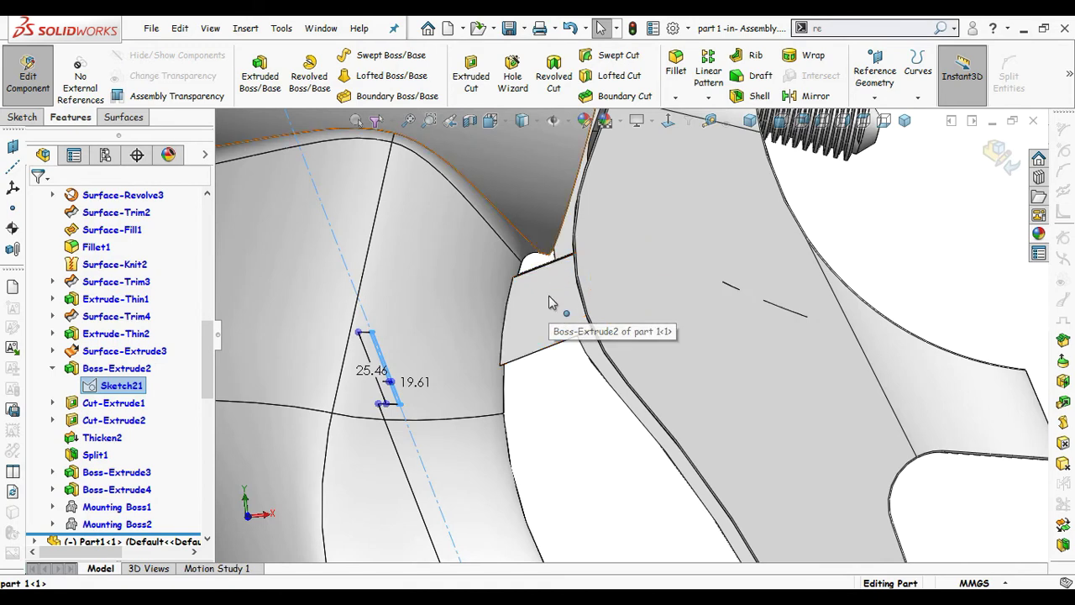
scroll(567, 369, up, 3)
scroll(756, 252, up, 2)
middle_drag(706, 242, 688, 235)
click(1000, 161)
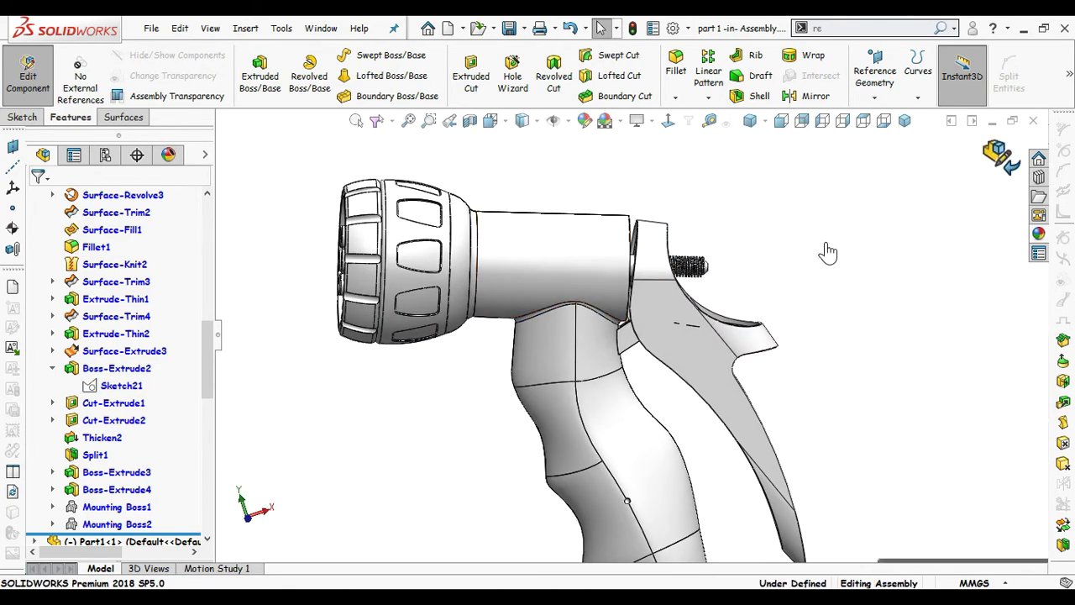
click(676, 233)
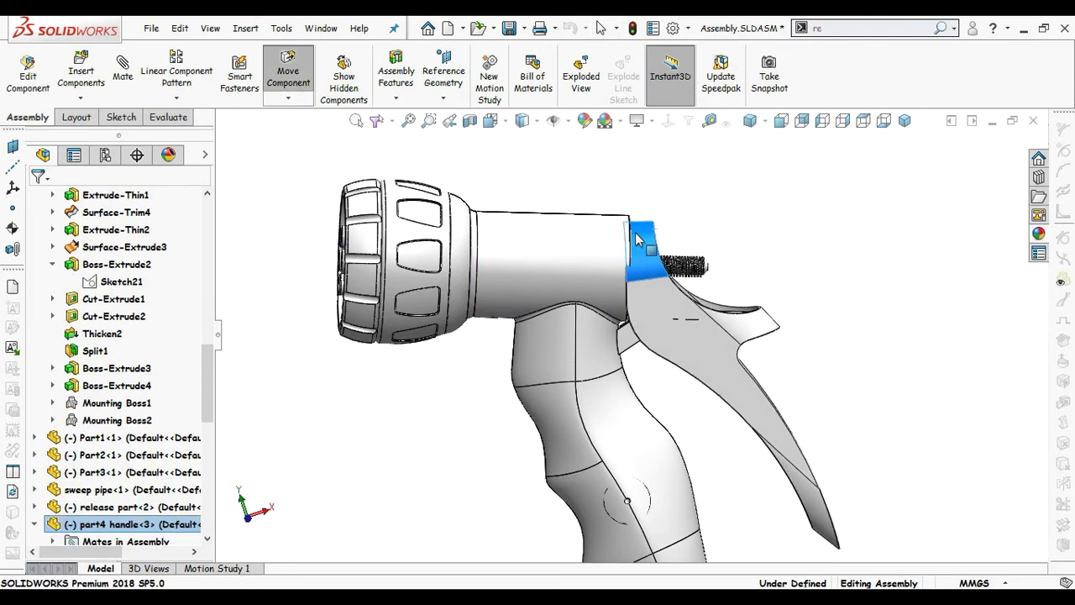
click(682, 206)
mouse_move(655, 222)
middle_down()
mouse_move(636, 384)
mouse_move(649, 440)
mouse_move(663, 274)
middle_up()
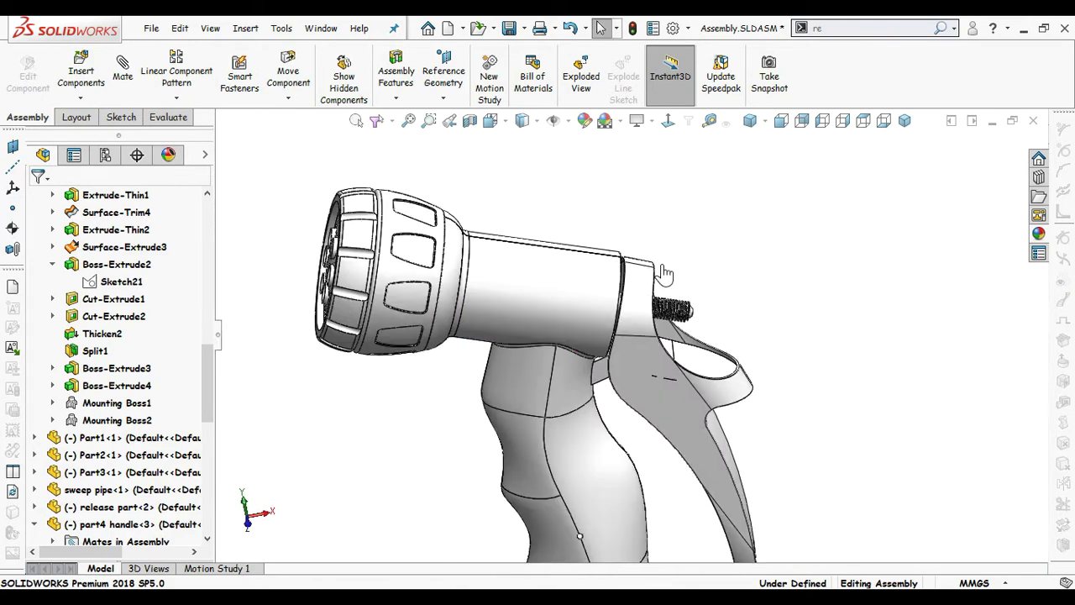
Step: Open the part4 handle for editing in the assembly and reveal the sketches under its Boss-Extrude1 and Boss-Extrude2
click(684, 430)
click(802, 307)
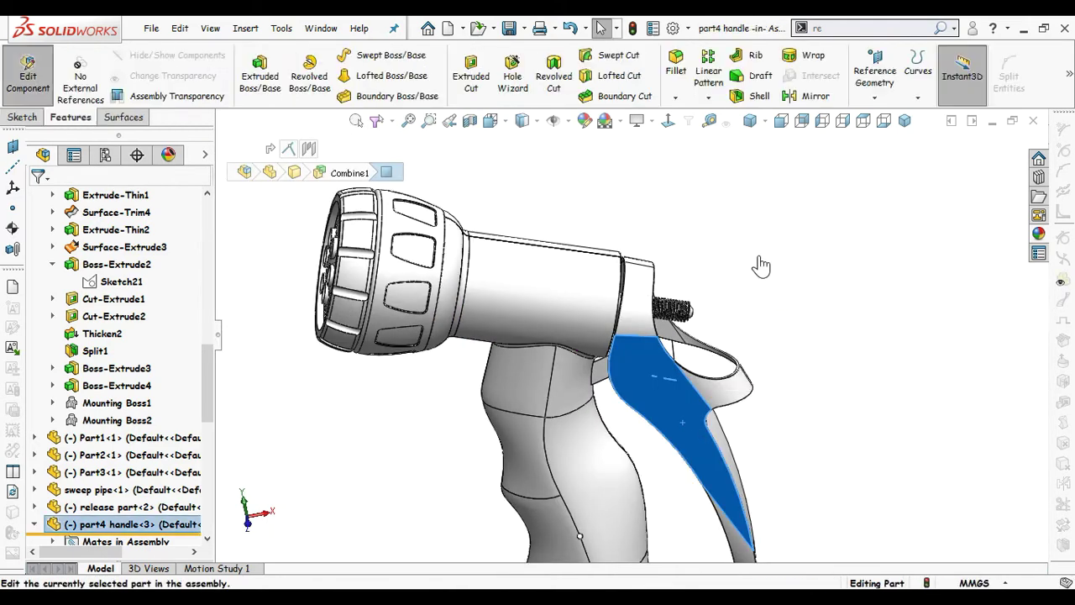
scroll(694, 256, up, 3)
mouse_move(694, 255)
middle_down()
mouse_move(697, 322)
mouse_move(685, 262)
middle_up()
scroll(646, 420, up, 2)
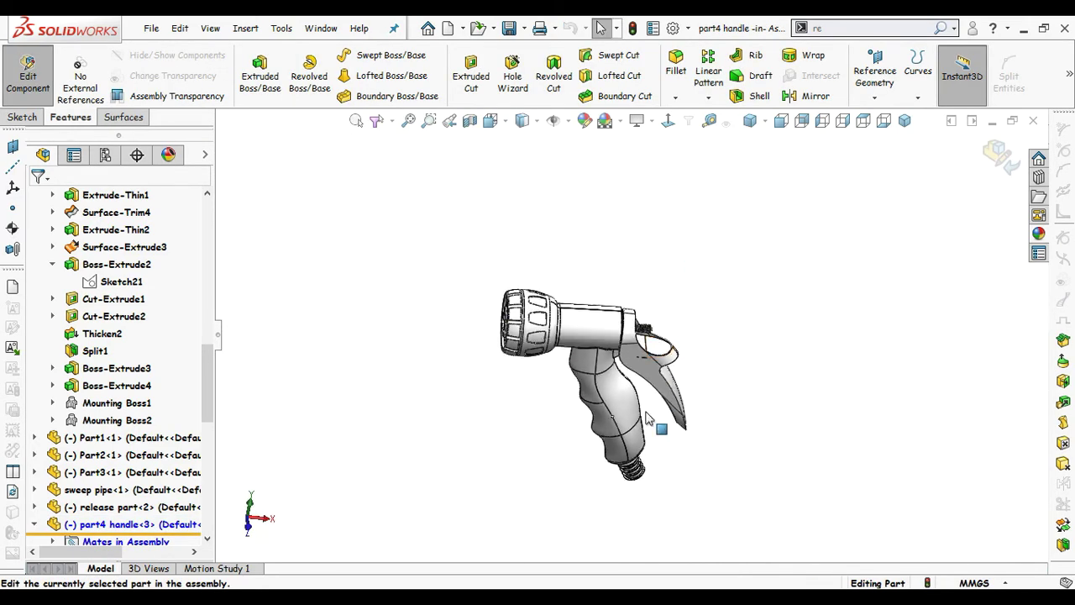
scroll(621, 437, down, 3)
scroll(33, 357, down, 4)
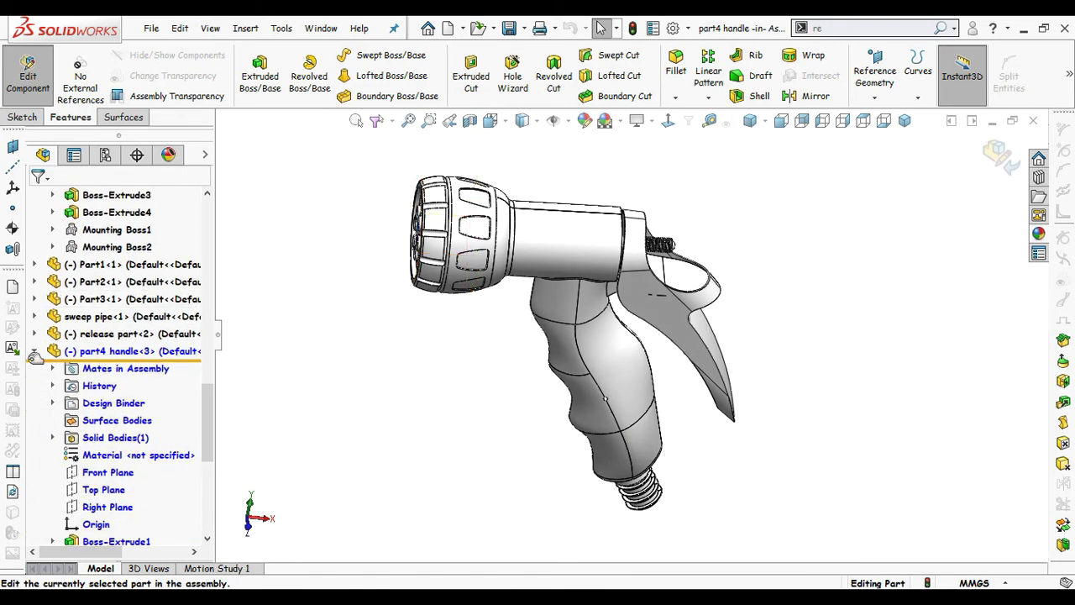
drag(203, 400, 203, 438)
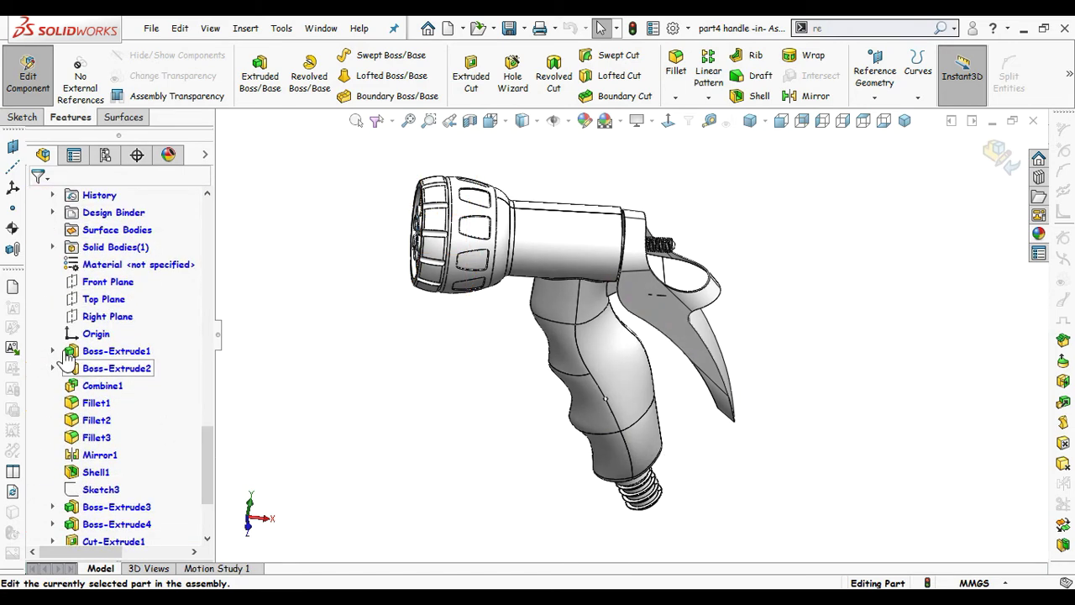
click(52, 351)
click(52, 386)
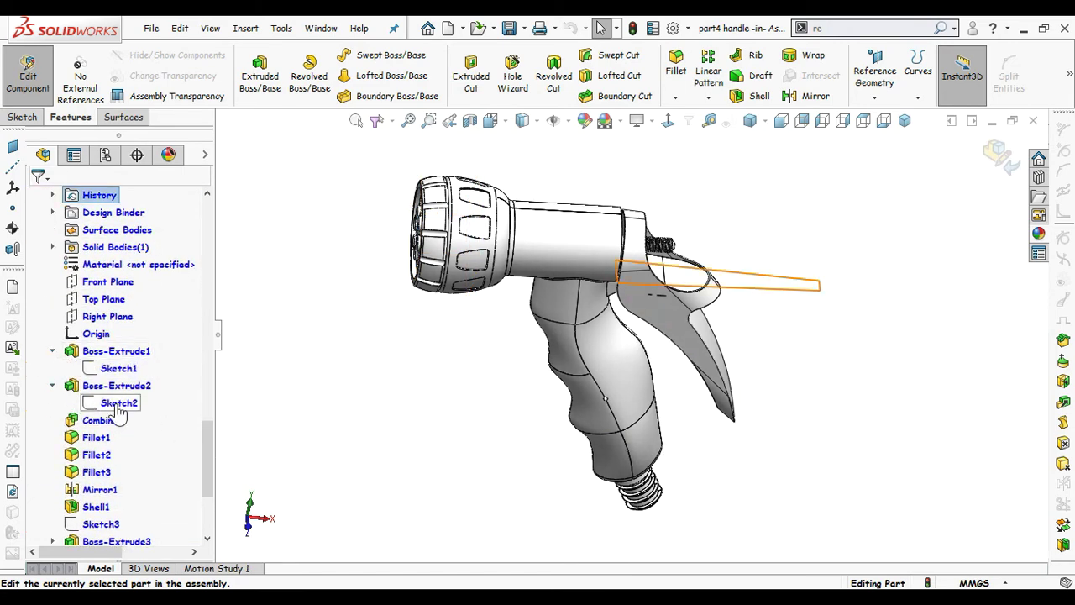
click(118, 405)
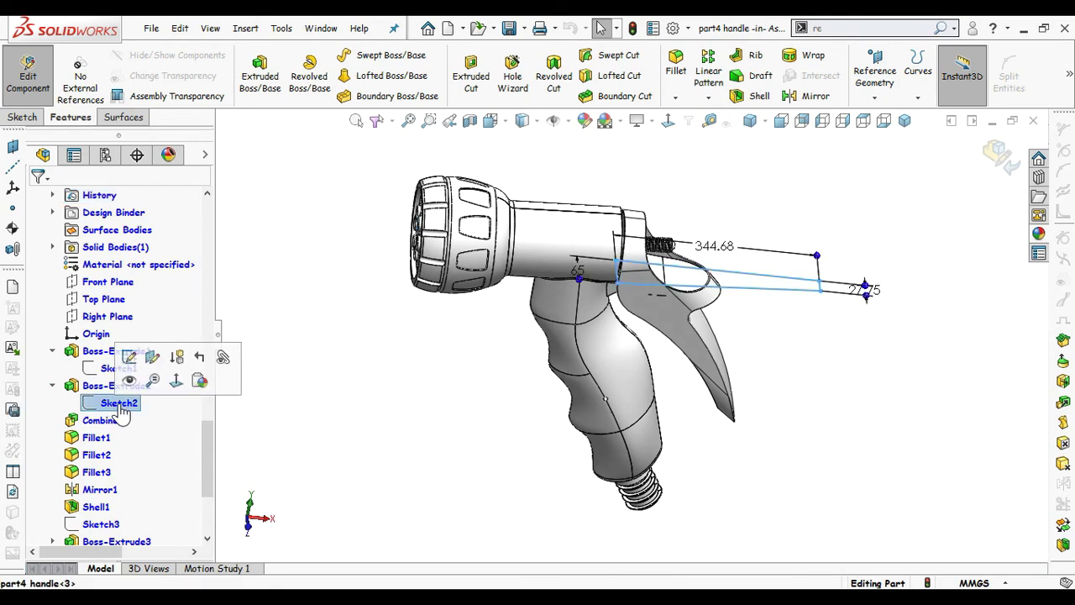
click(129, 357)
scroll(654, 325, down, 6)
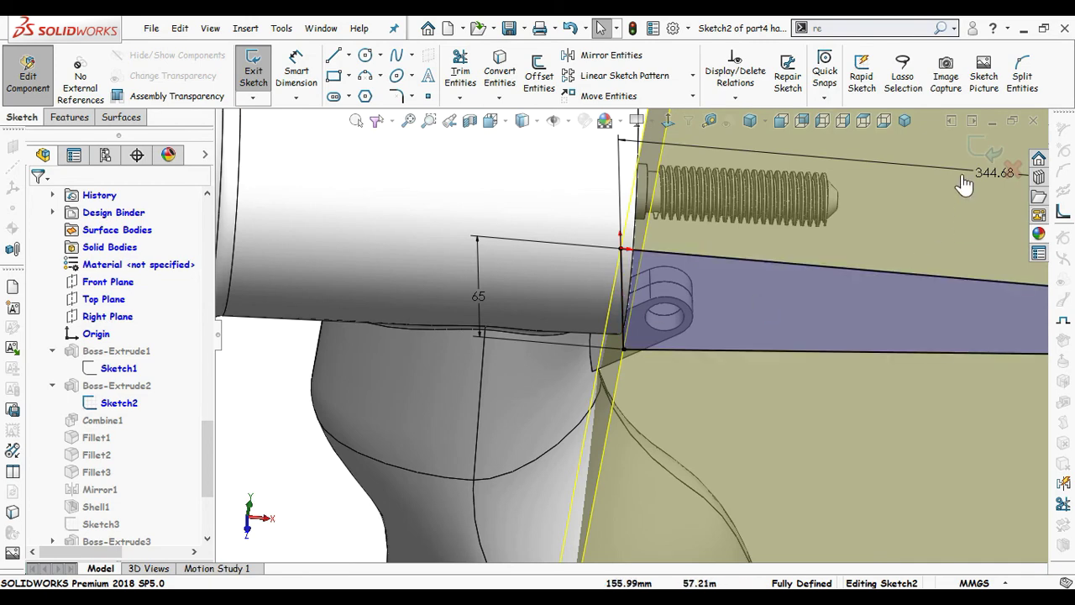
key(ctrl+b)
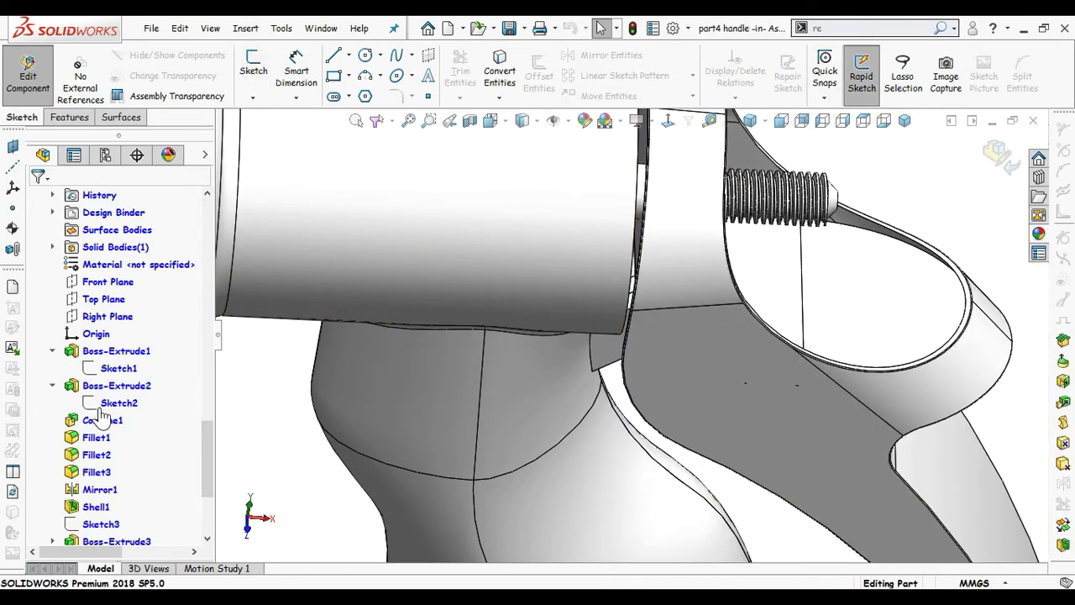
Step: Set the wide-end height of the handle's tapered Sketch2 profile to 72 mm and return to editing the assembly
click(118, 403)
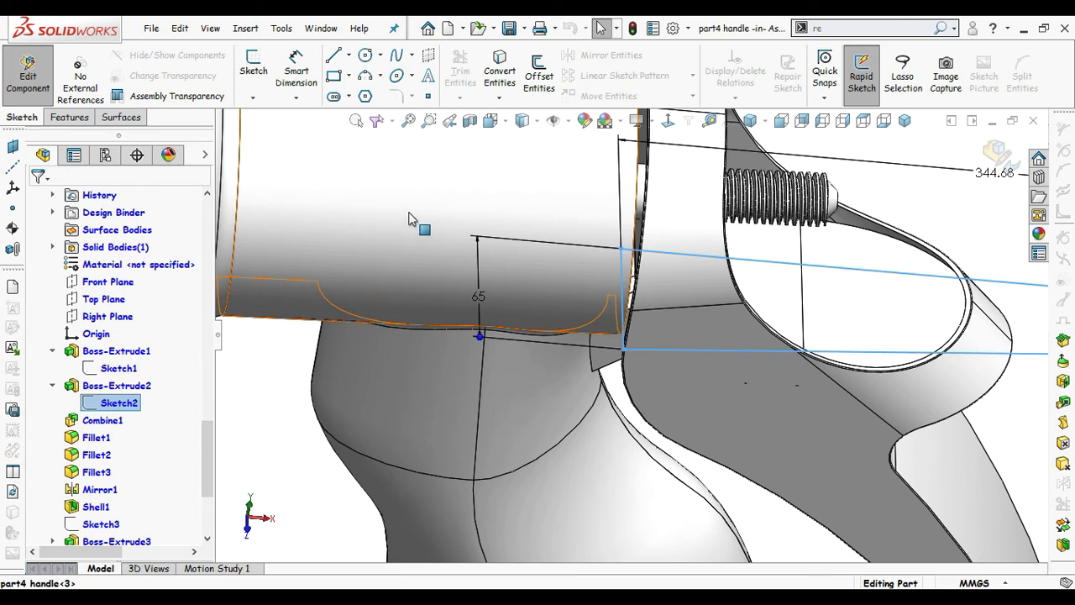
click(483, 299)
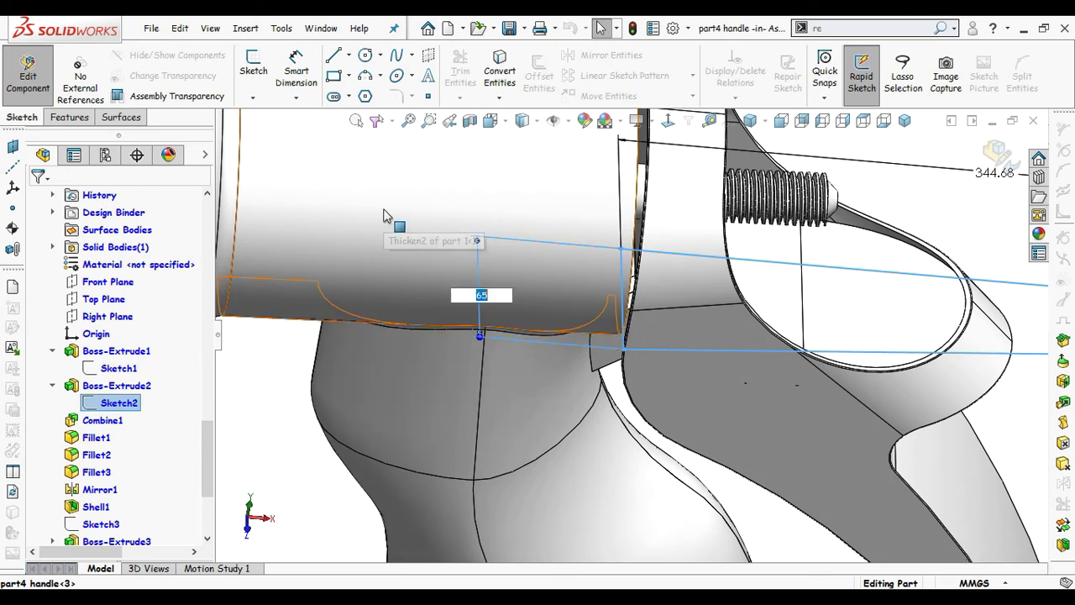
key(Return)
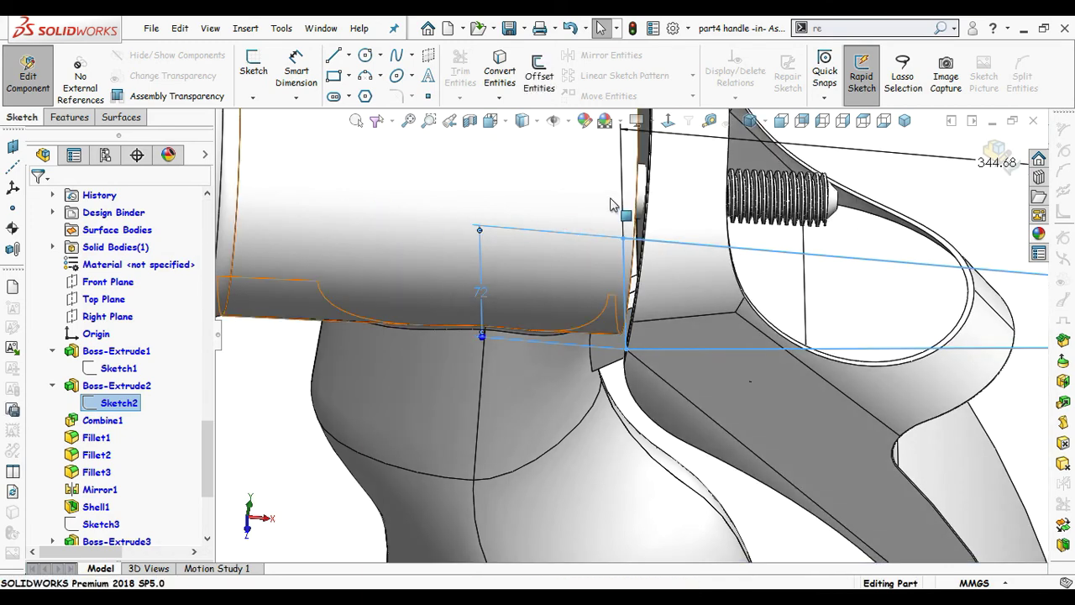
scroll(586, 202, up, 6)
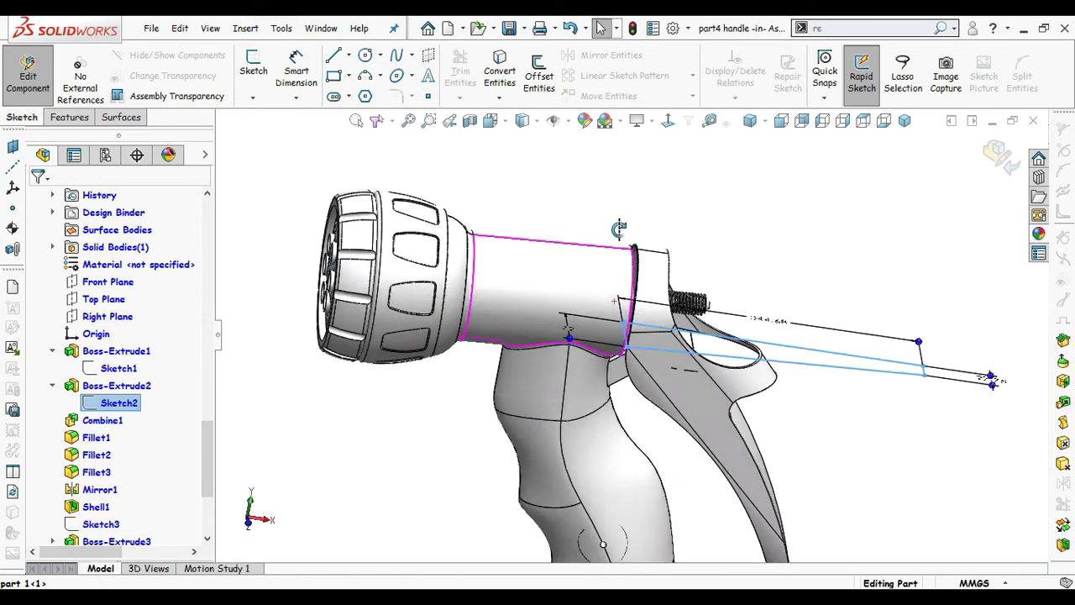
scroll(688, 289, down, 3)
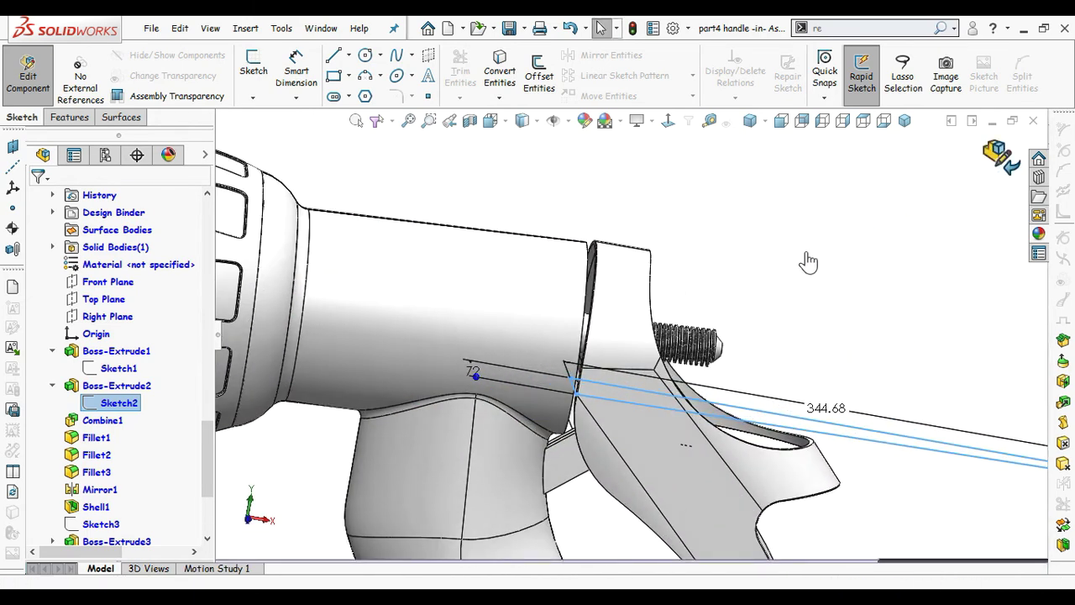
key(Escape)
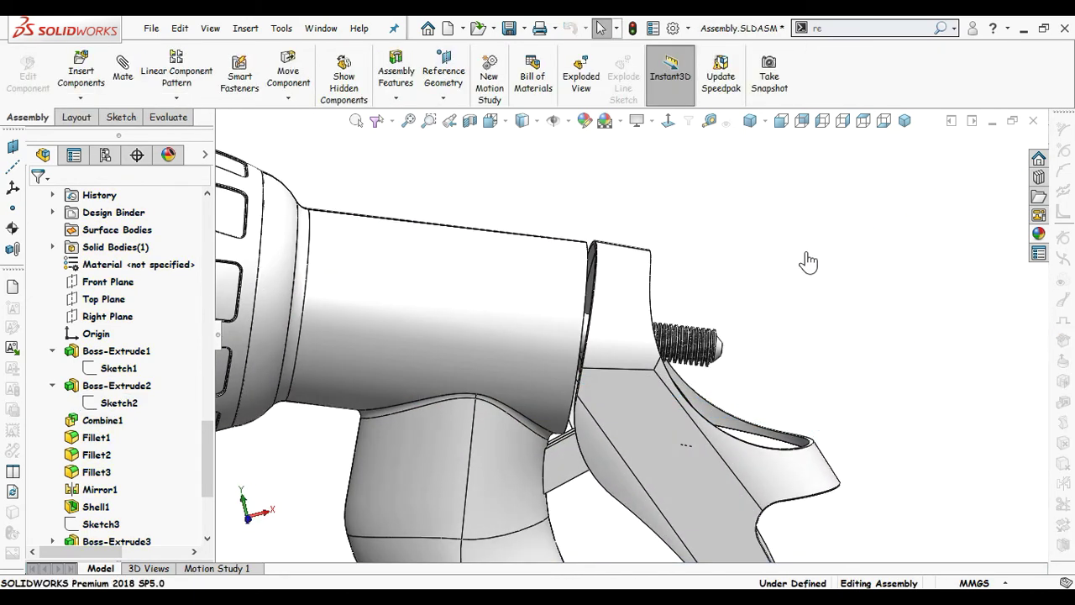
Step: Swing the handle against the barrel's end face and back toward part 1's grip to test the modified fit
click(626, 302)
scroll(597, 296, up, 3)
click(725, 299)
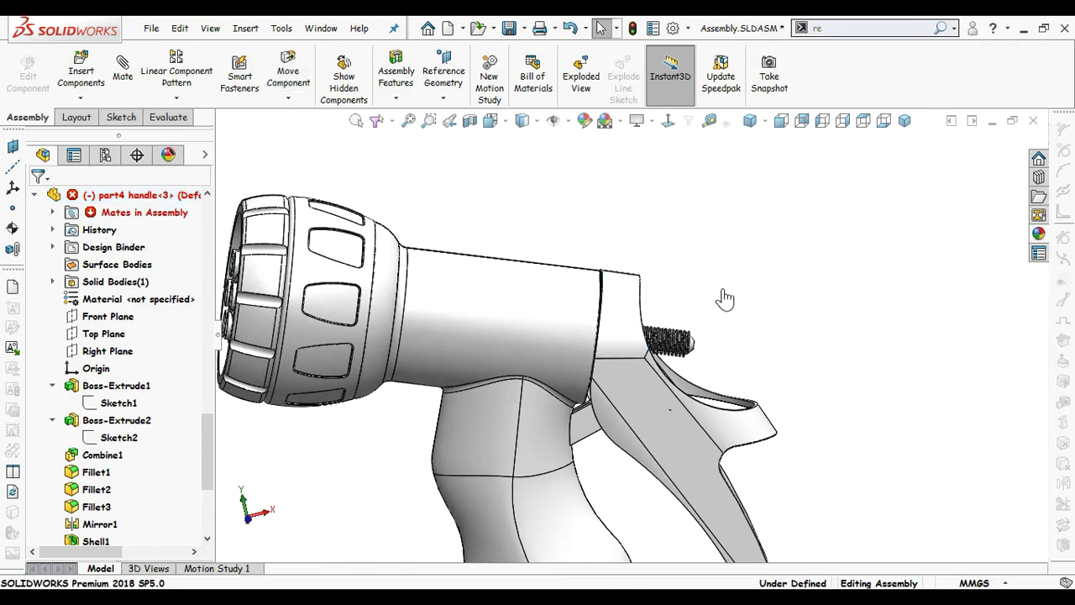
middle_drag(725, 298, 663, 417)
scroll(723, 330, up, 2)
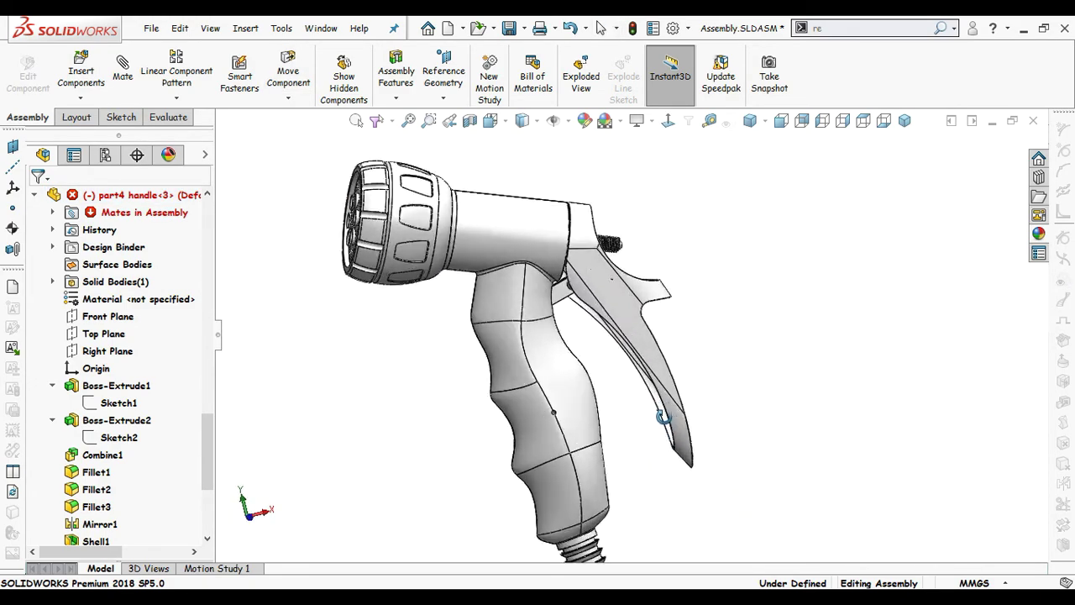
scroll(668, 431, down, 1)
drag(658, 354, 627, 412)
middle_drag(692, 379, 680, 361)
click(680, 363)
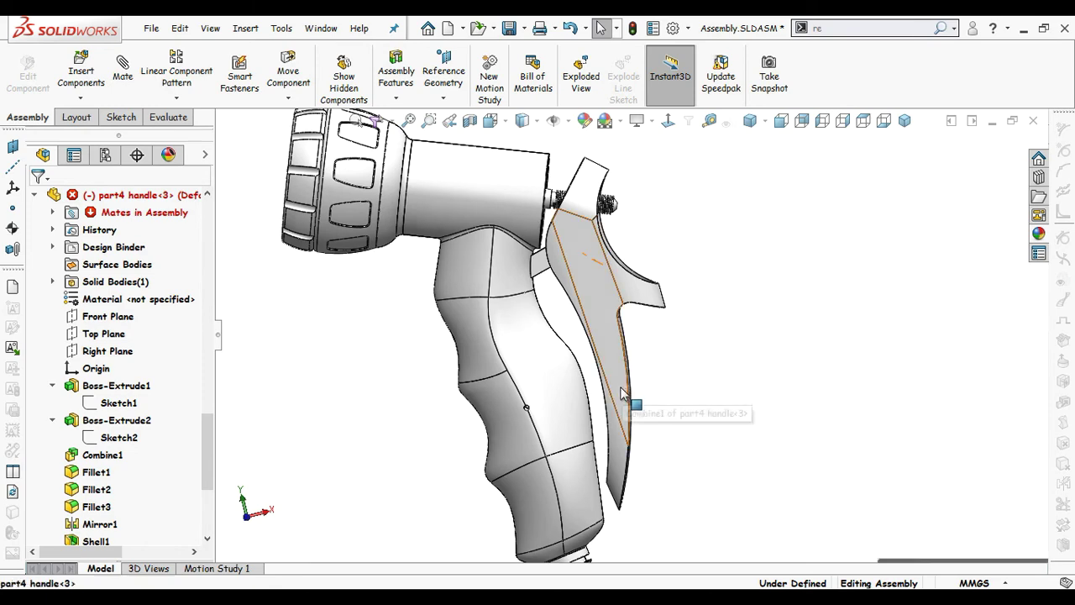
Step: Measure the angle between the end face of part 1's barrel and the facing inner face of the handle
drag(625, 408, 629, 408)
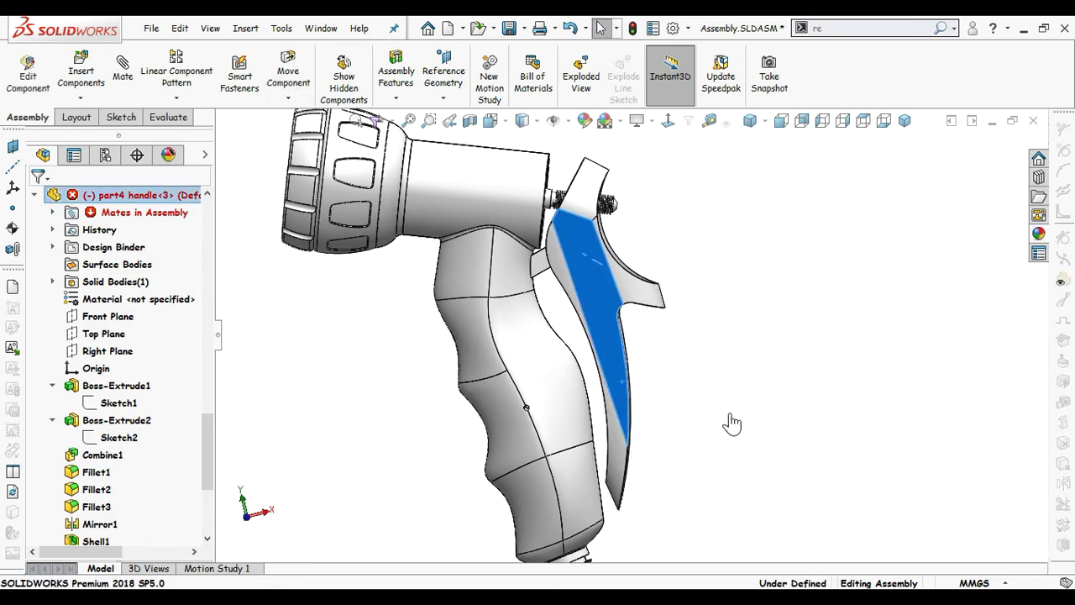
click(660, 423)
scroll(654, 198, down, 2)
scroll(654, 199, down, 4)
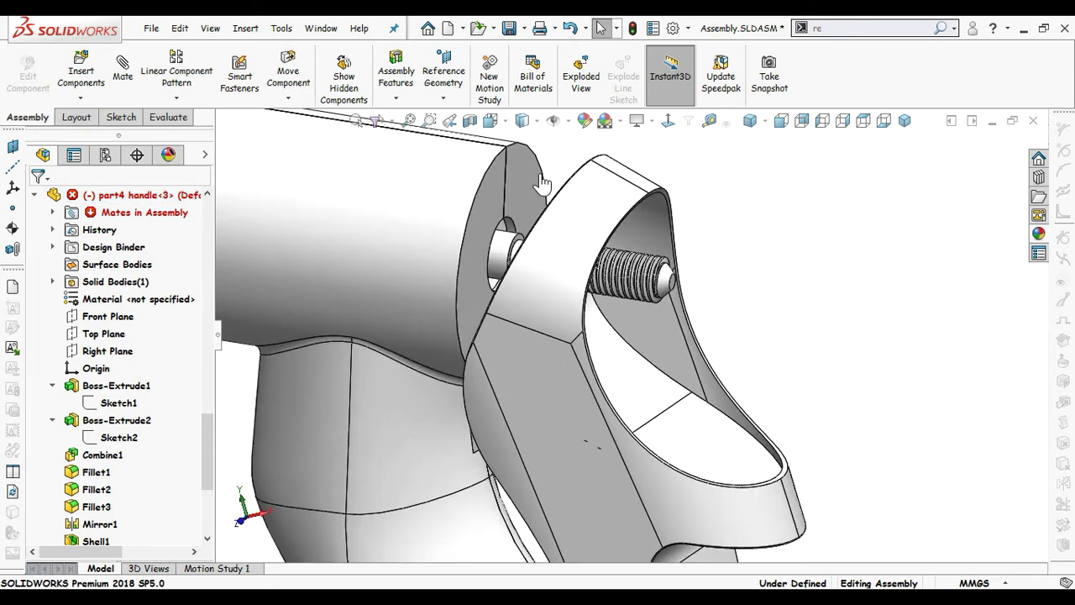
click(487, 204)
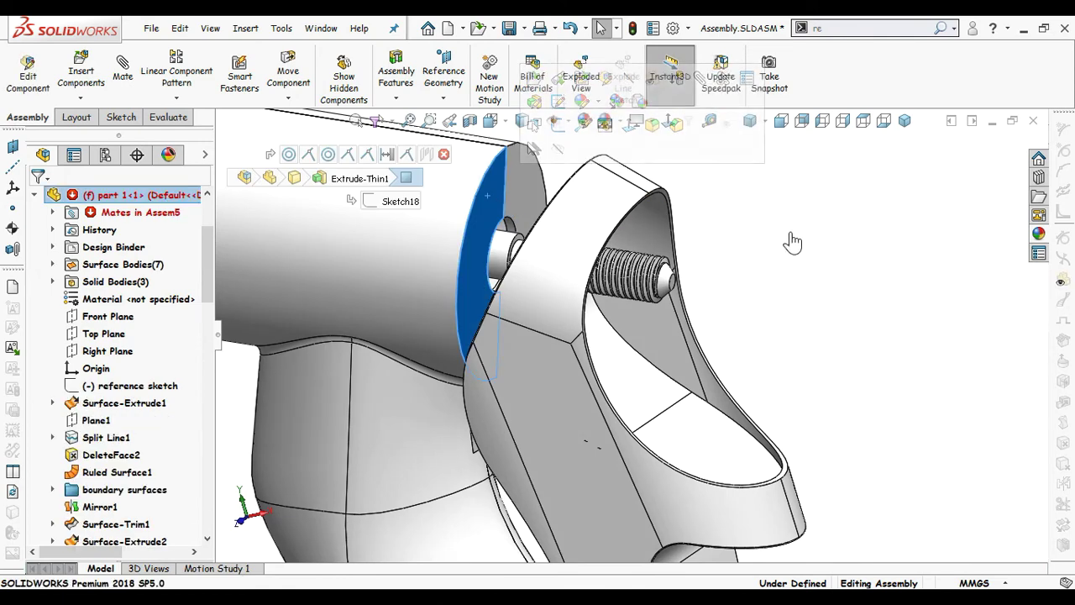
click(709, 120)
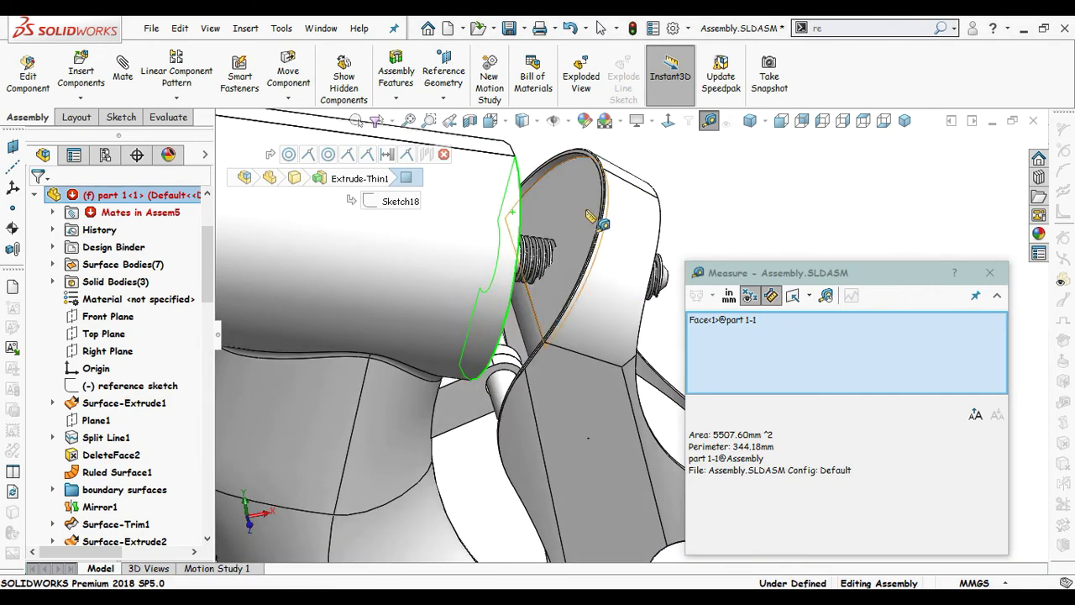
click(509, 202)
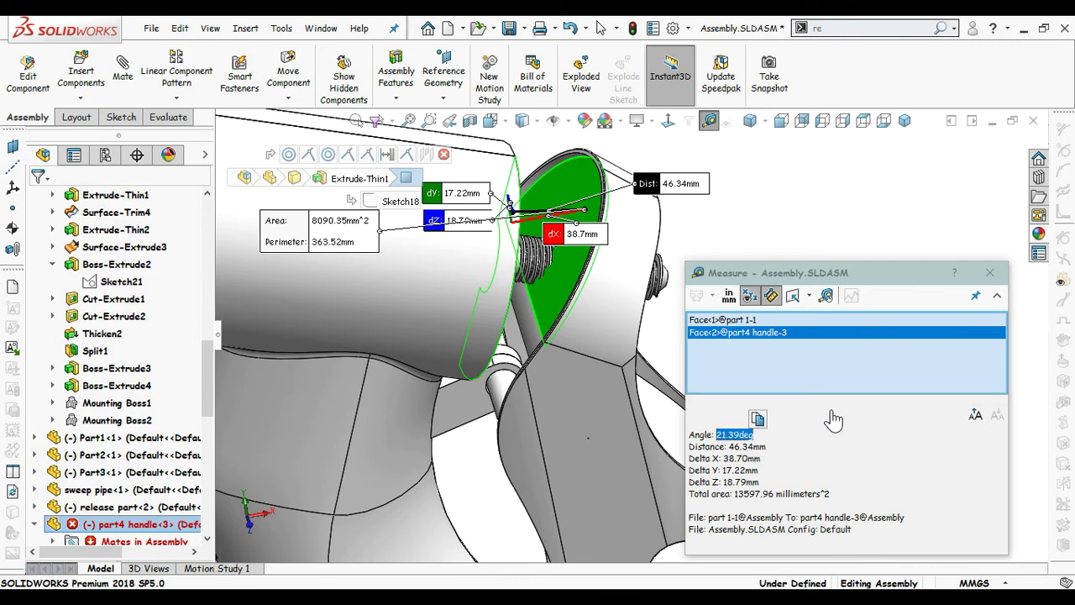
click(990, 272)
middle_drag(975, 281, 739, 261)
scroll(753, 340, up, 3)
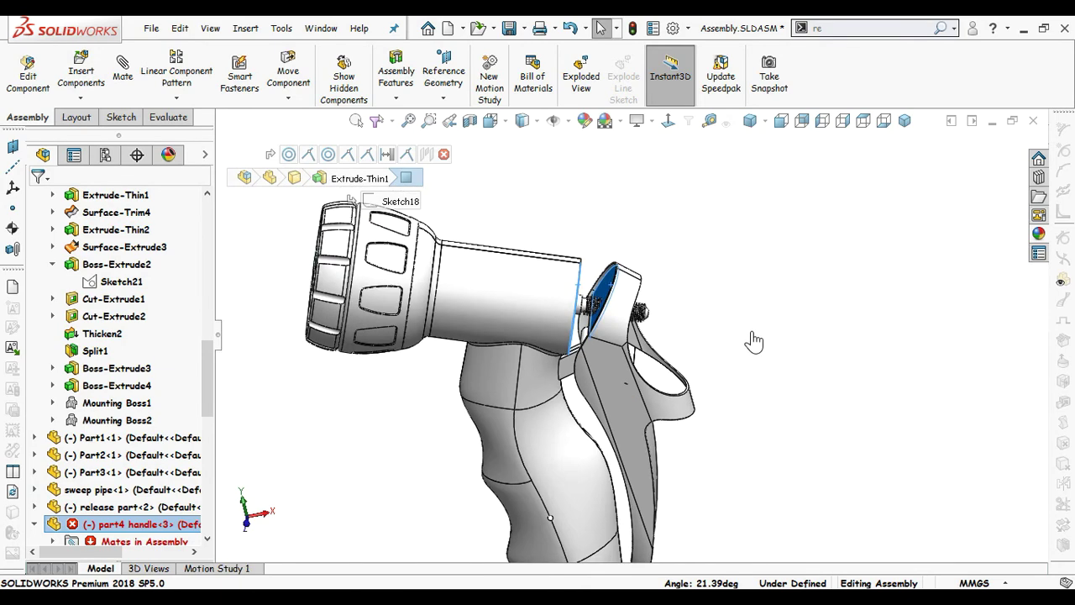
click(556, 380)
Step: Edit Sketch5 of the handle's Boss-Extrude4, set the spacing between its two concentric circles to 3 mm, and return to the assembly
drag(212, 320, 204, 523)
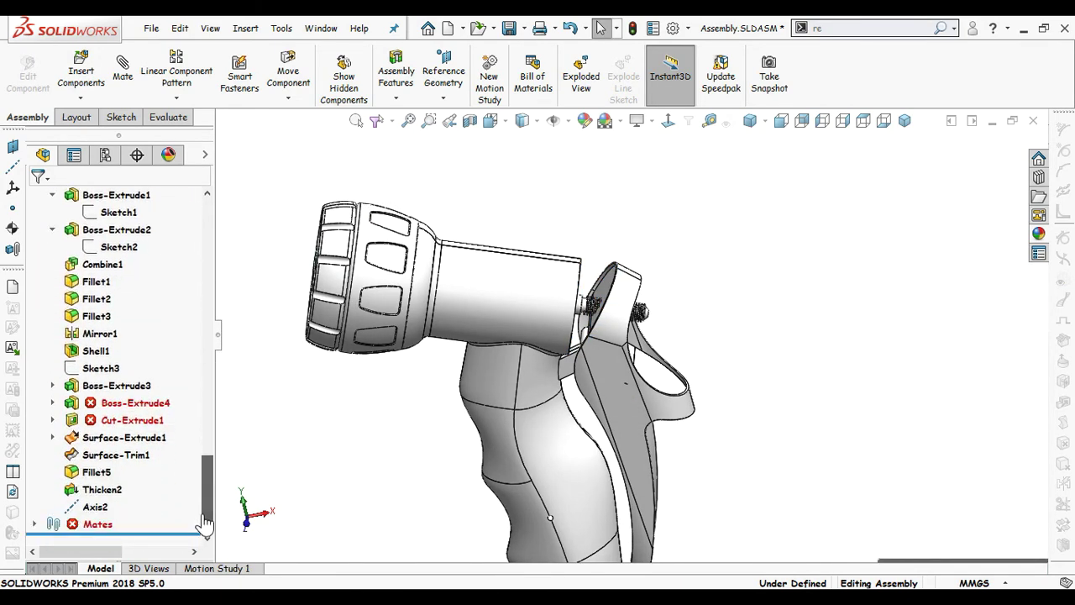
click(52, 403)
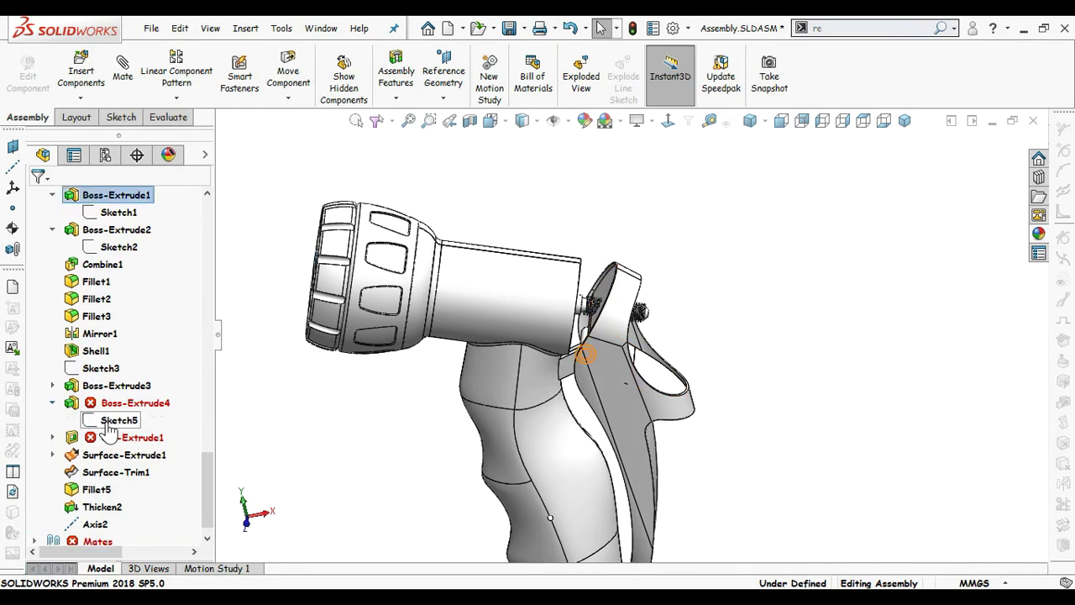
click(113, 420)
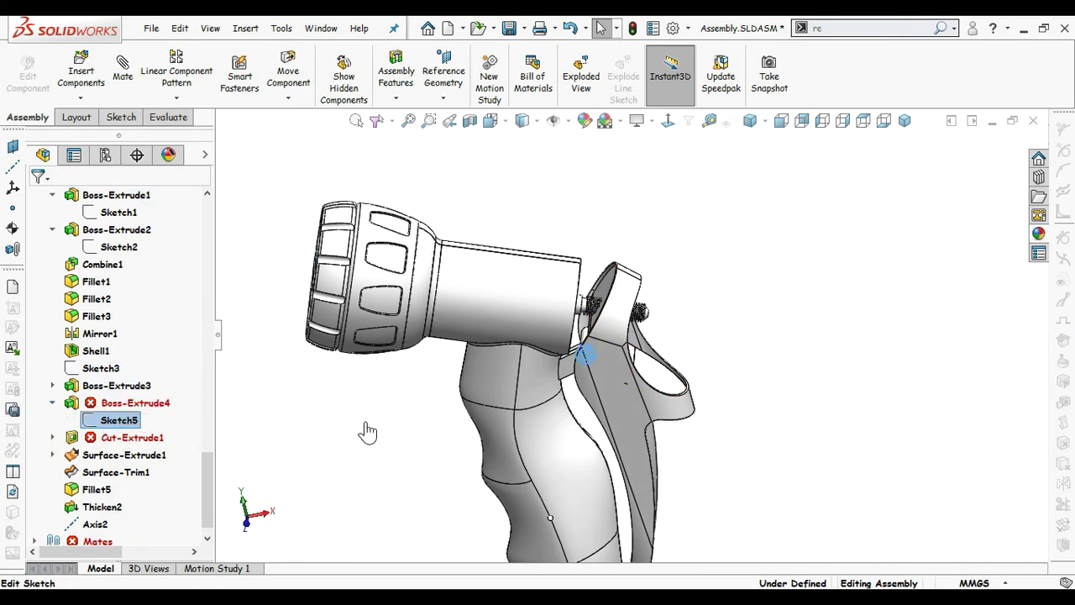
click(283, 421)
click(126, 420)
click(133, 367)
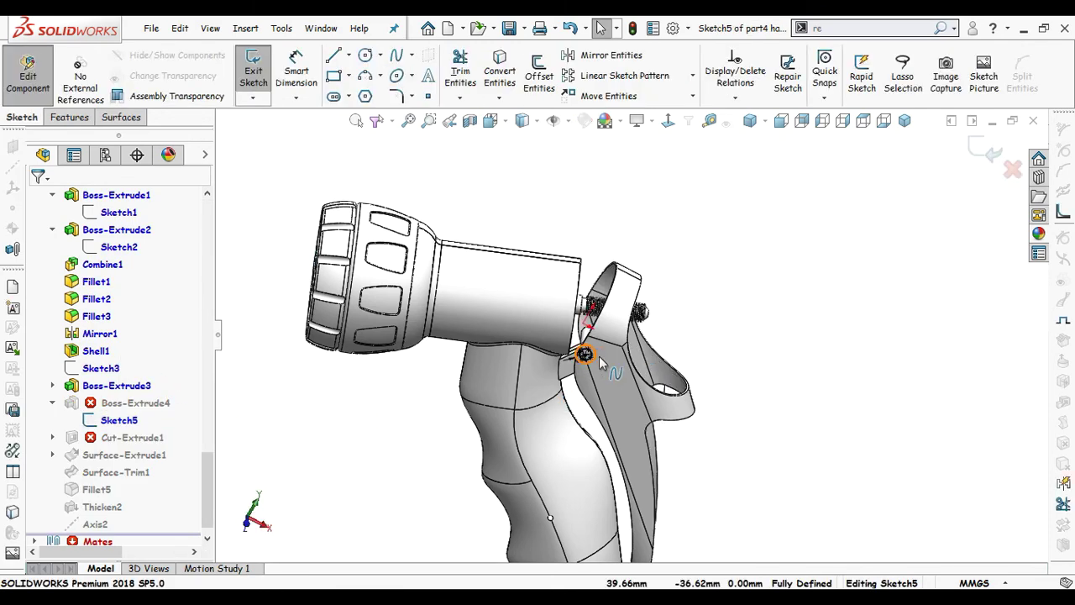
scroll(600, 359, down, 8)
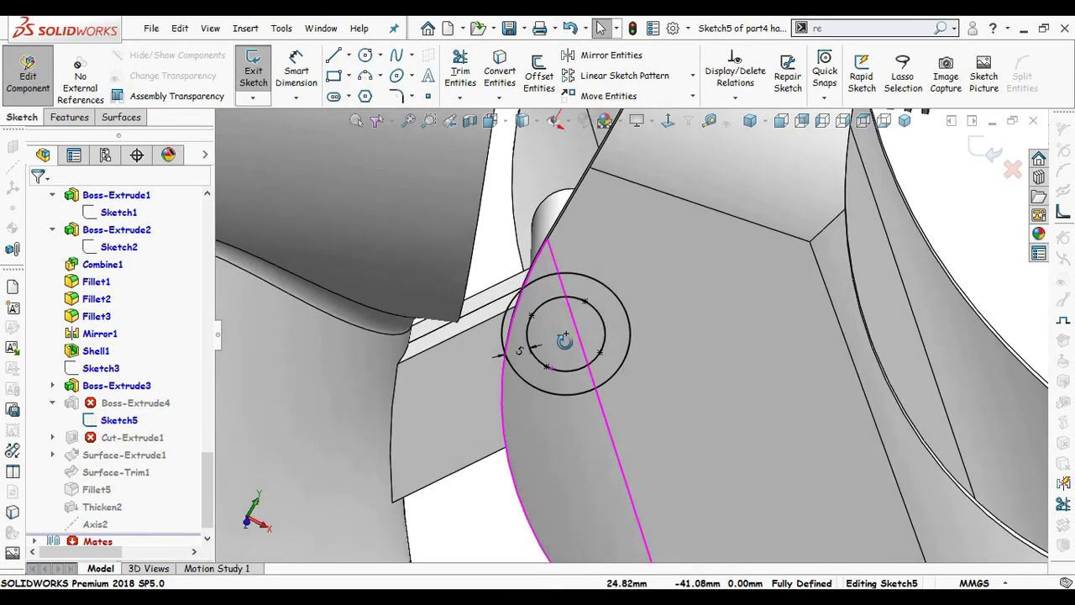
mouse_move(564, 339)
middle_down()
mouse_move(588, 349)
mouse_move(568, 360)
middle_up()
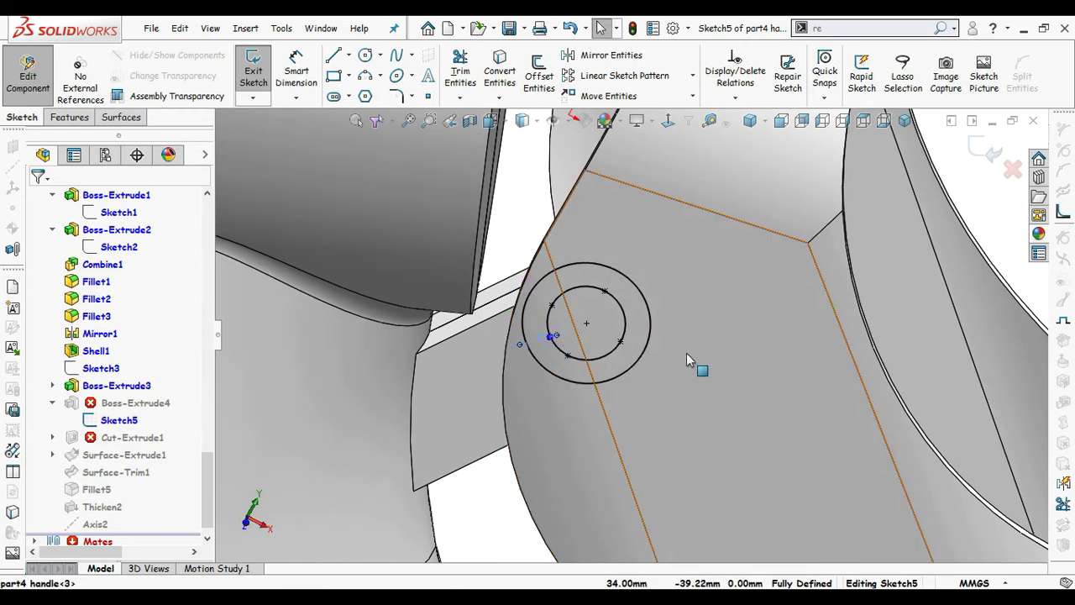
text(3)
key(Return)
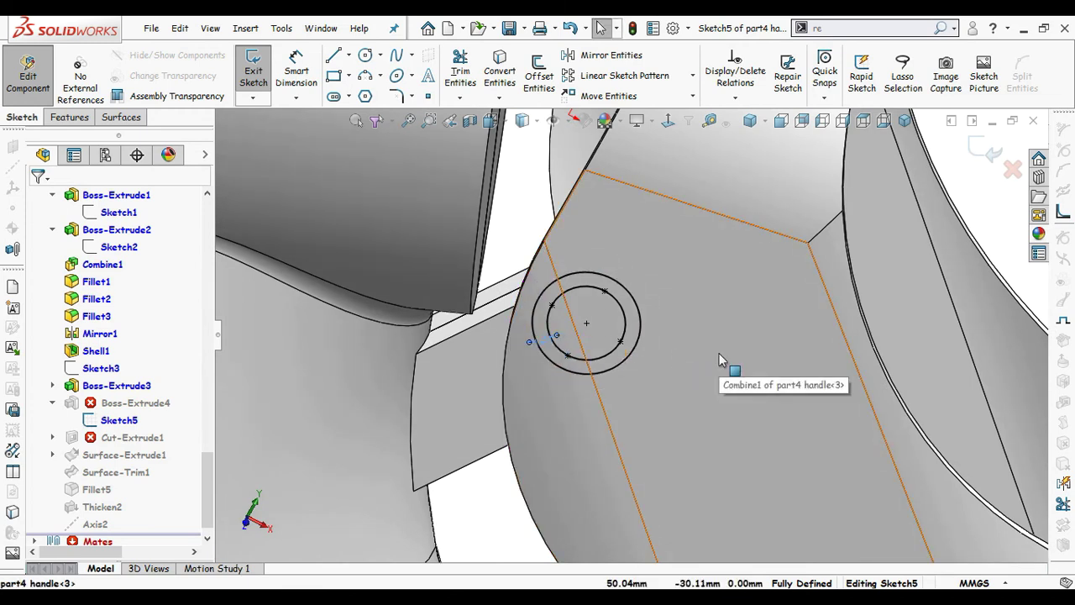
key(ctrl+b)
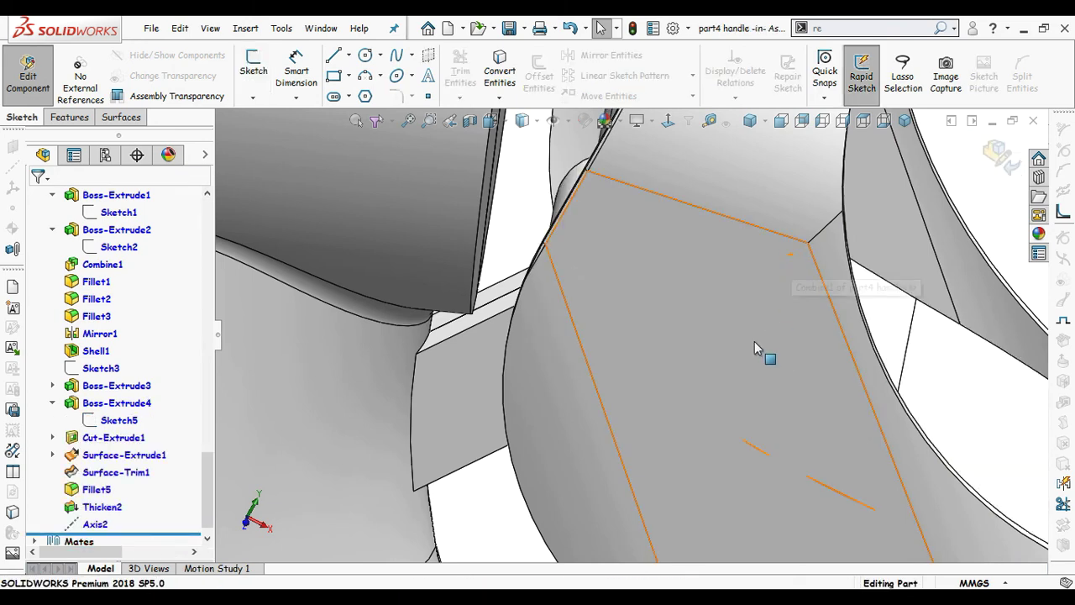
scroll(755, 341, up, 8)
scroll(669, 370, up, 4)
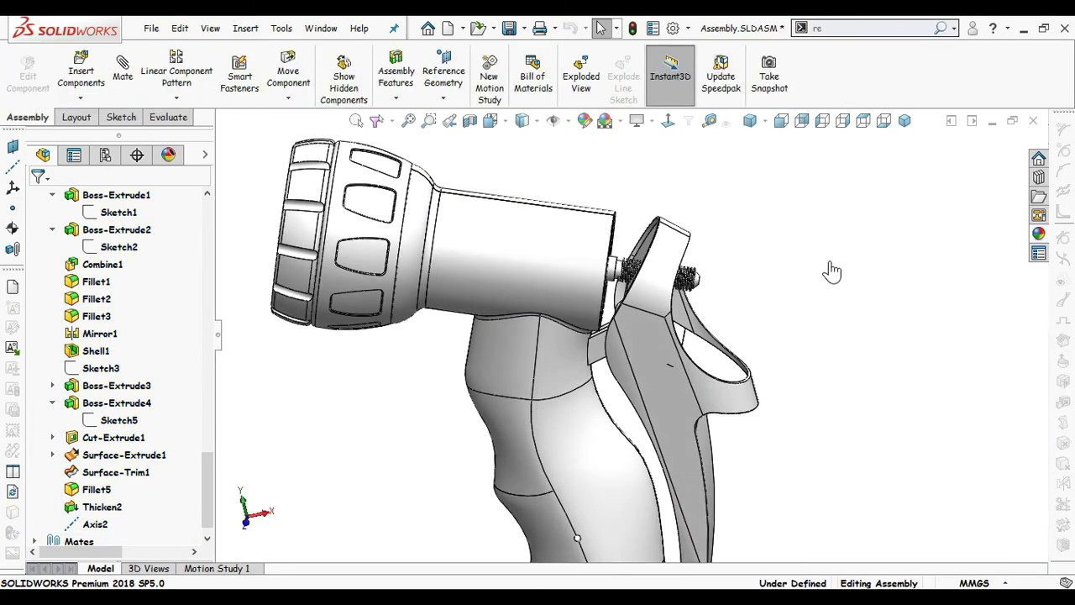
Step: Set up an advanced angle mate between the end face of part 1's barrel and the handle's inner face
scroll(781, 286, up, 2)
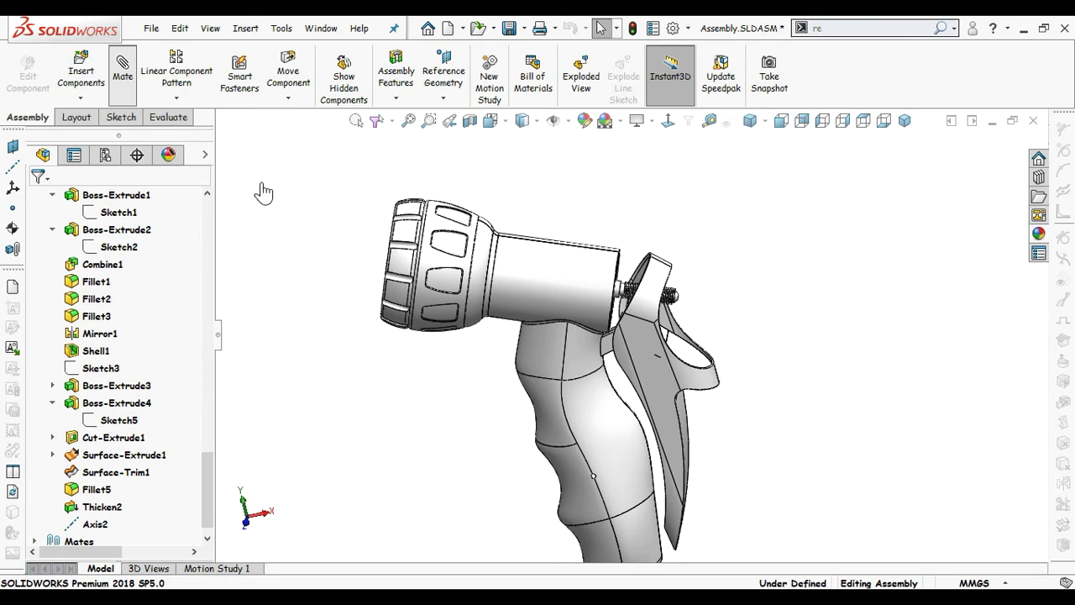
mouse_move(210, 284)
mouse_down()
mouse_move(206, 420)
mouse_move(207, 269)
mouse_up()
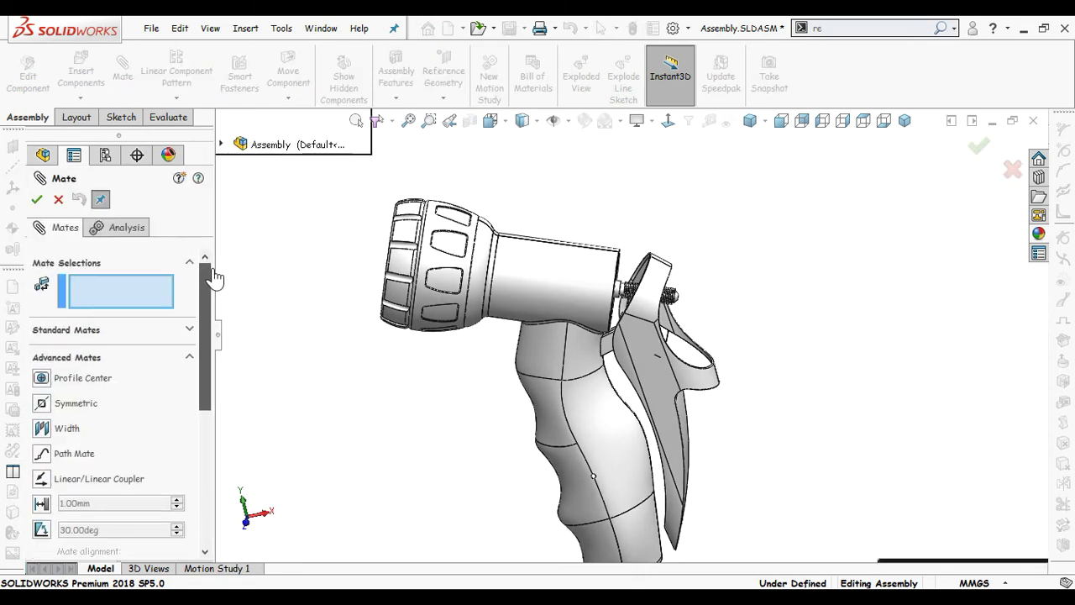
scroll(634, 277, down, 5)
middle_drag(634, 277, 635, 304)
click(486, 324)
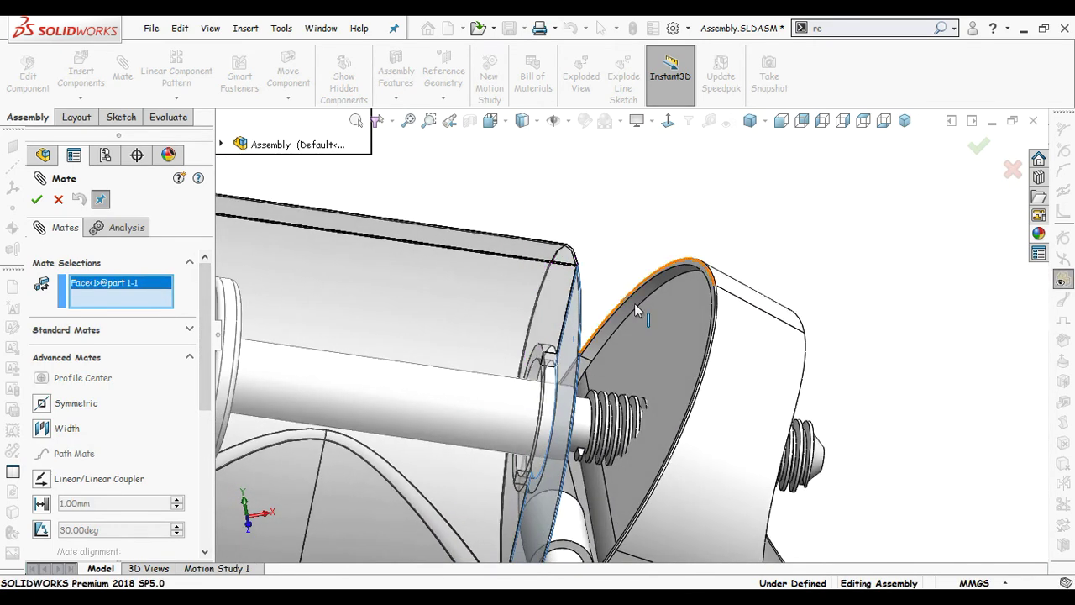
click(663, 340)
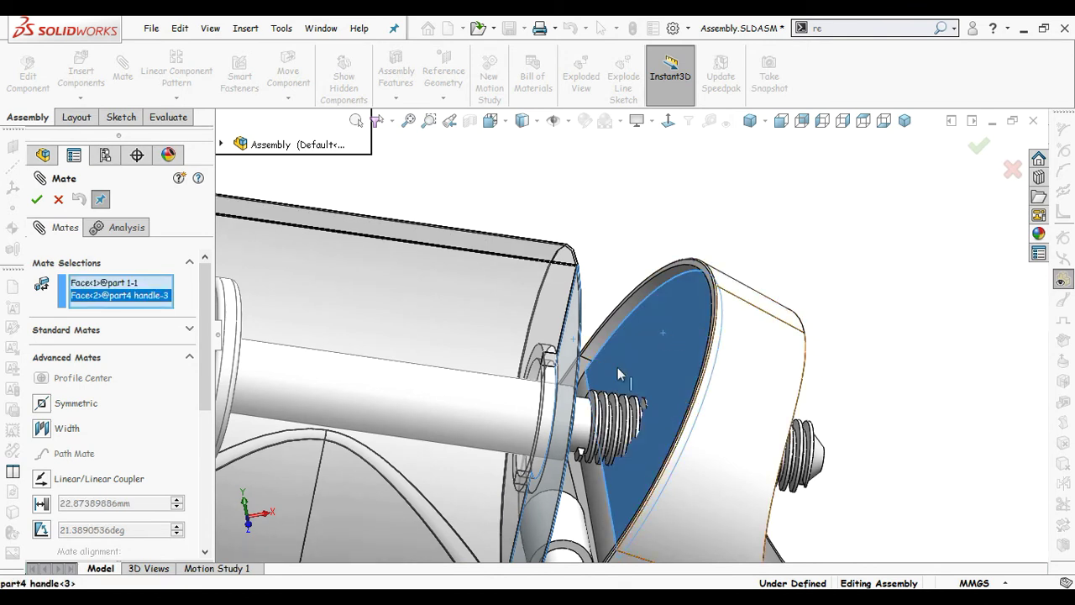
drag(207, 313, 204, 398)
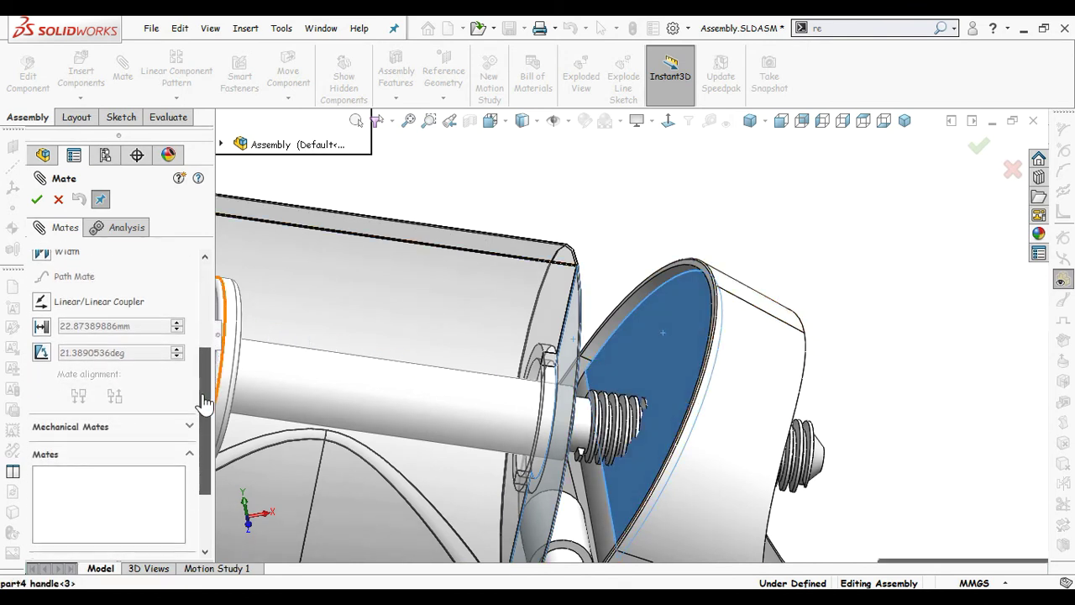
click(40, 355)
click(94, 419)
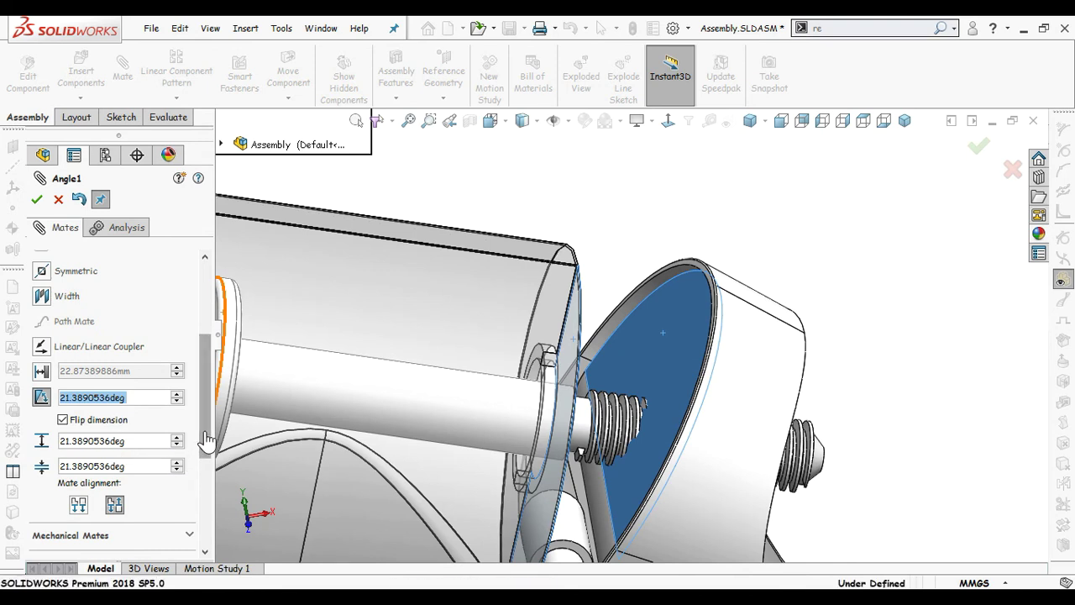
Step: Set the angle mate's minimum value to 0° and accept the limit mate
drag(205, 437, 197, 456)
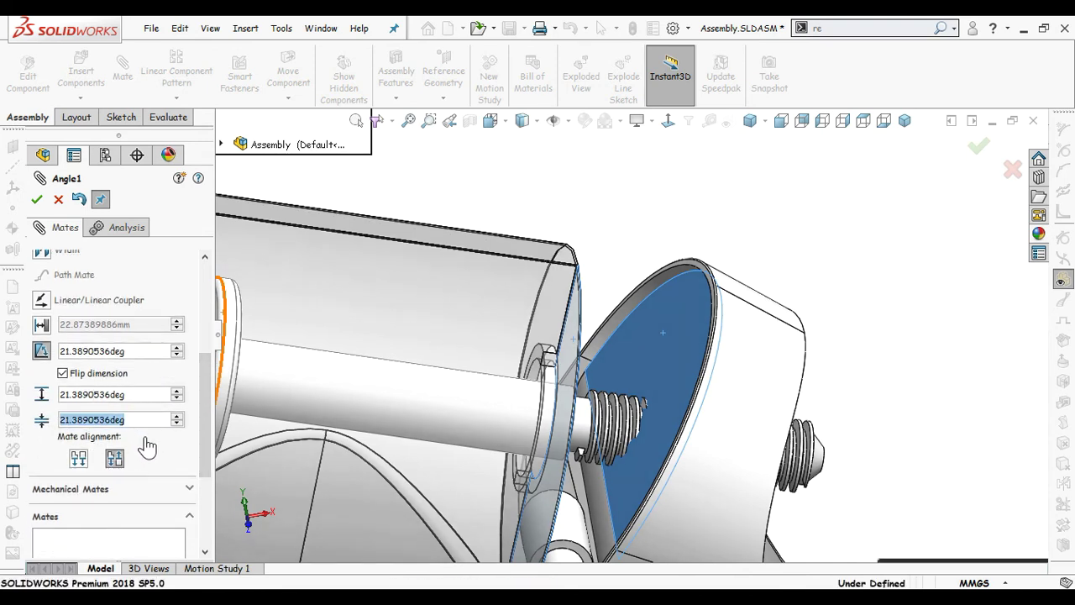
text(0)
key(Return)
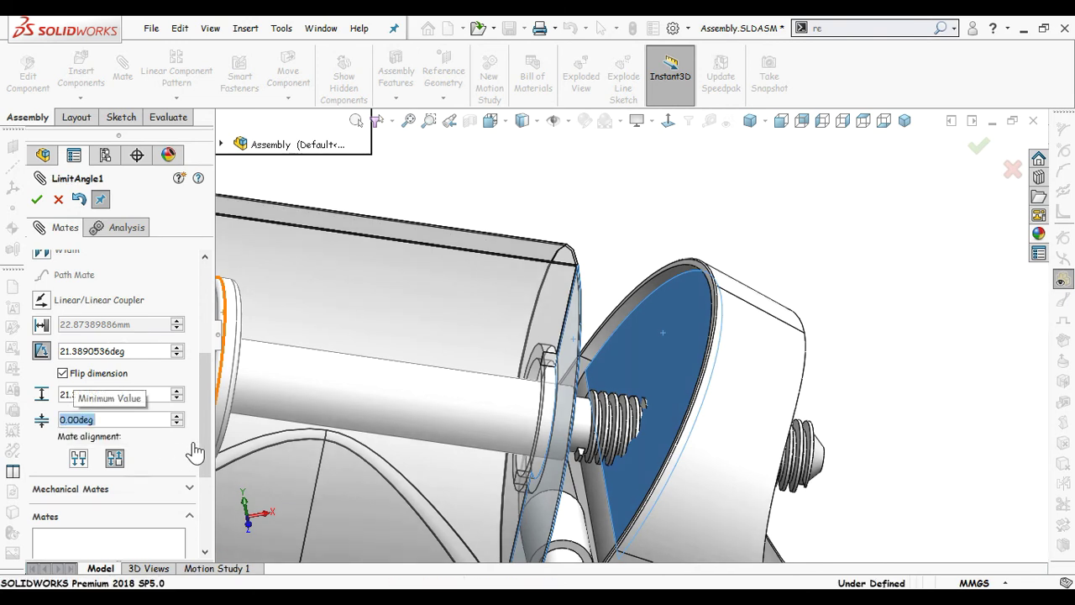
drag(206, 437, 205, 395)
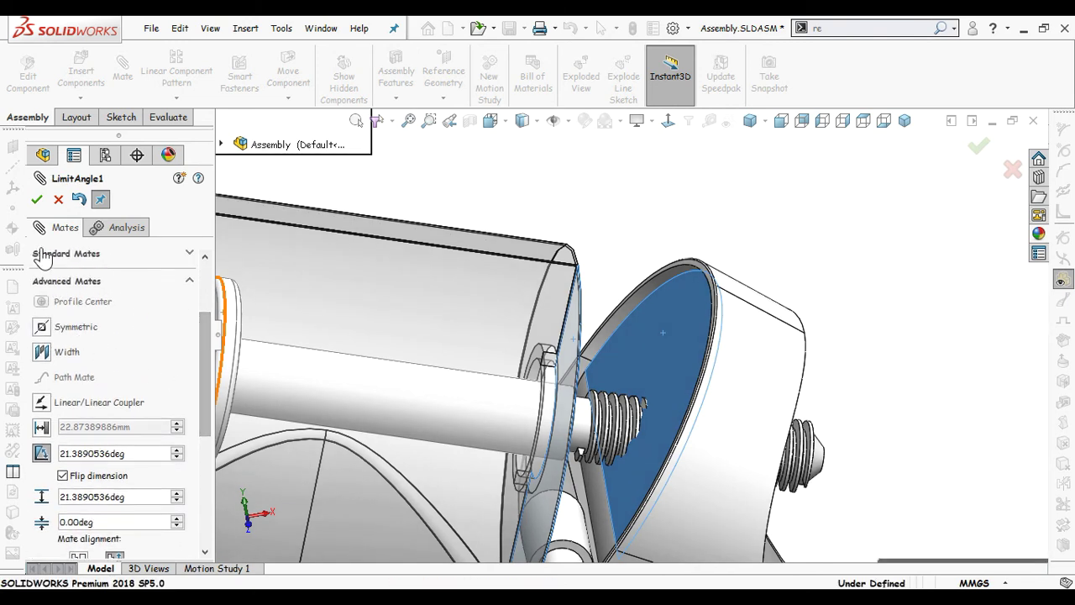
click(37, 200)
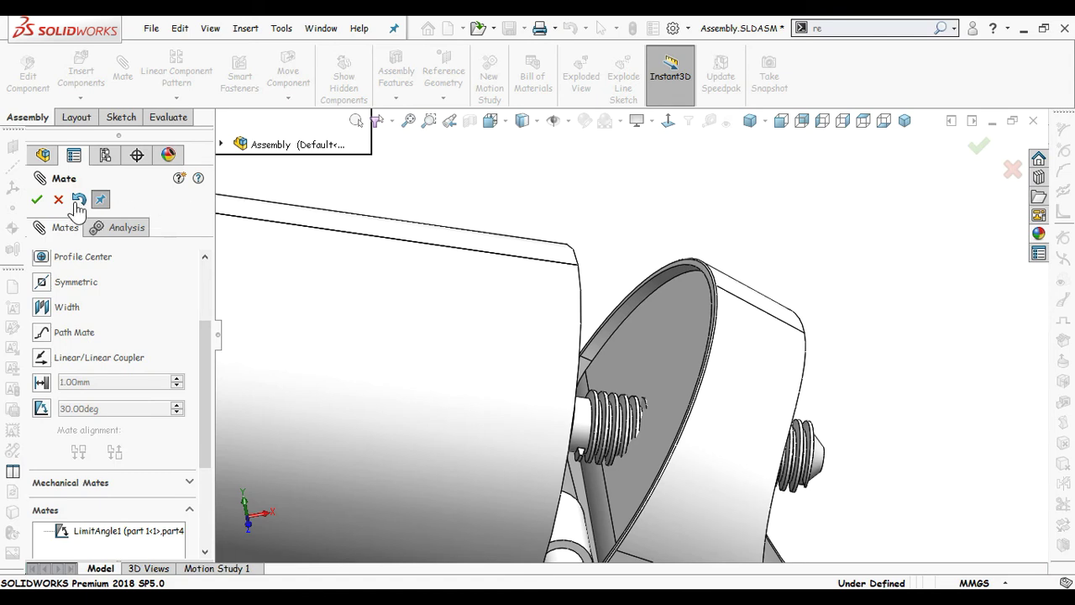
key(Escape)
Step: Swing the part4 handle away from the grip until it closes against the barrel's end face
scroll(799, 266, up, 5)
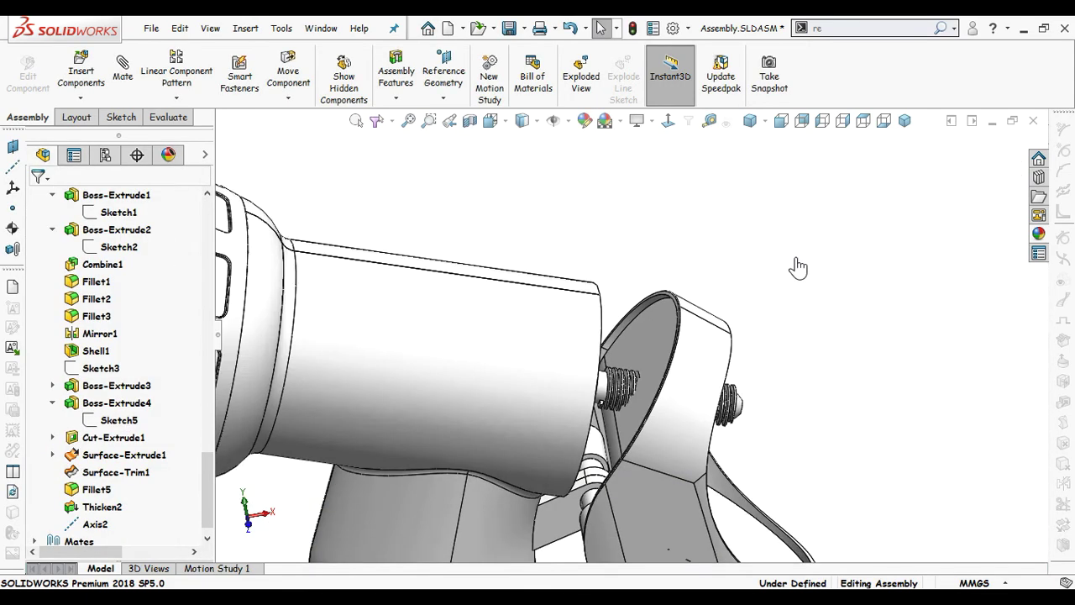
scroll(737, 352, up, 4)
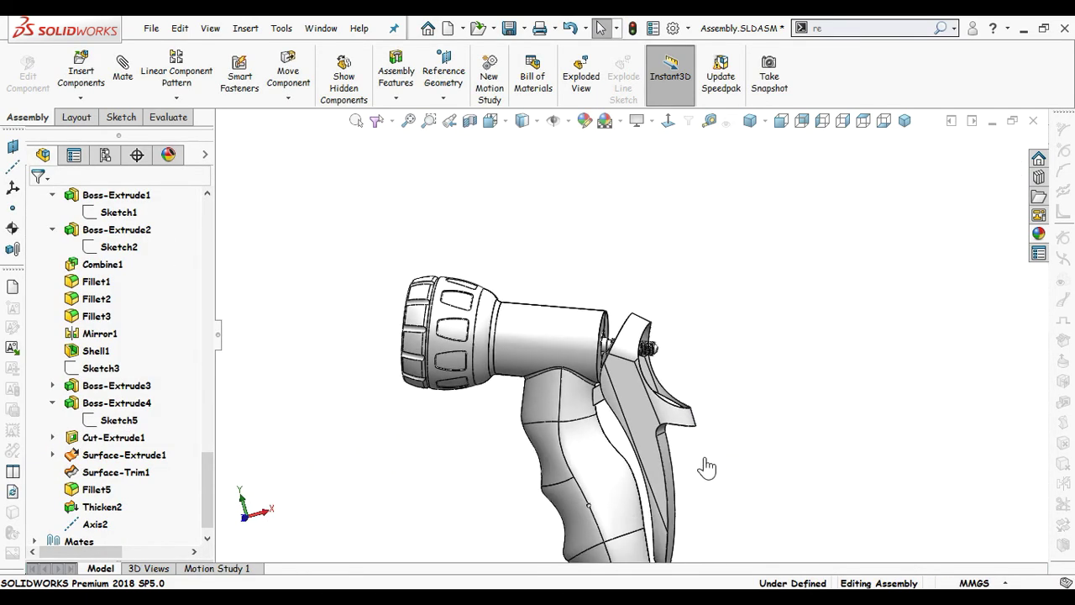
middle_drag(700, 463, 680, 473)
click(637, 396)
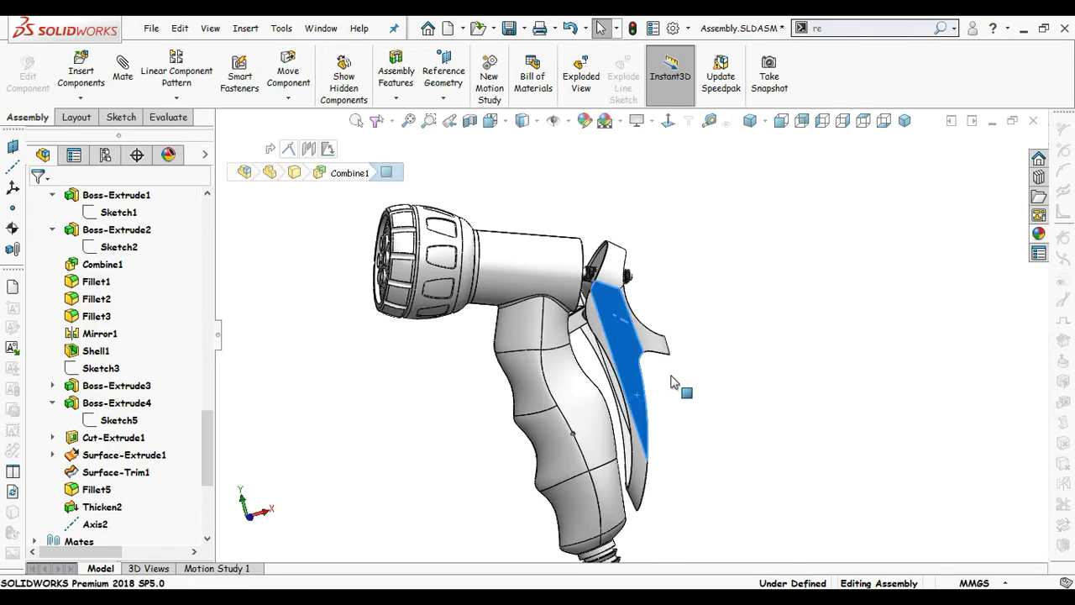
middle_drag(728, 403, 735, 407)
click(735, 407)
click(647, 414)
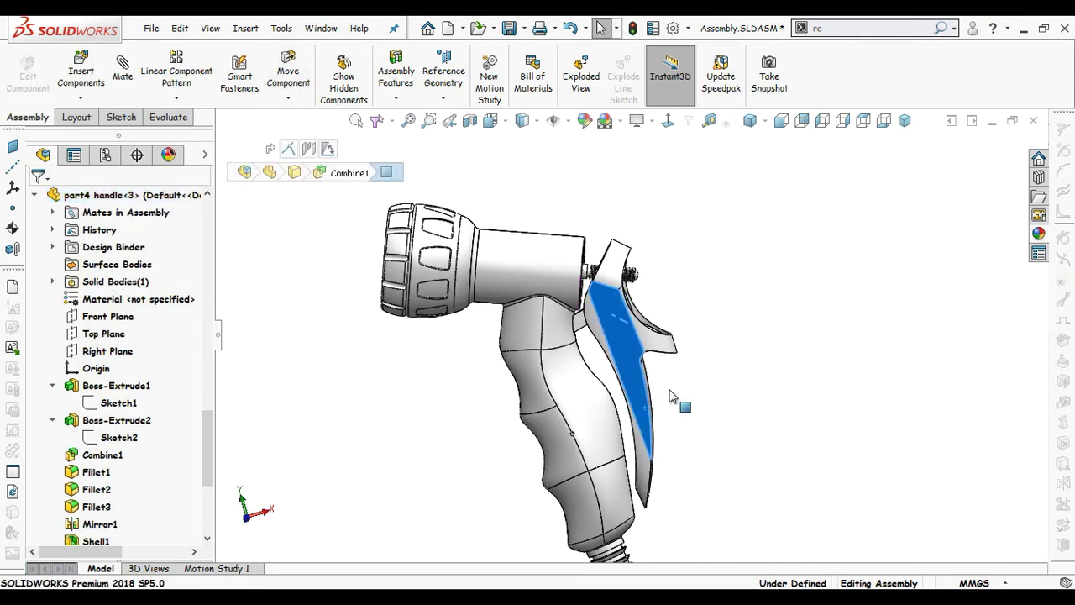
drag(647, 434, 705, 329)
scroll(619, 245, down, 4)
middle_drag(619, 259, 638, 249)
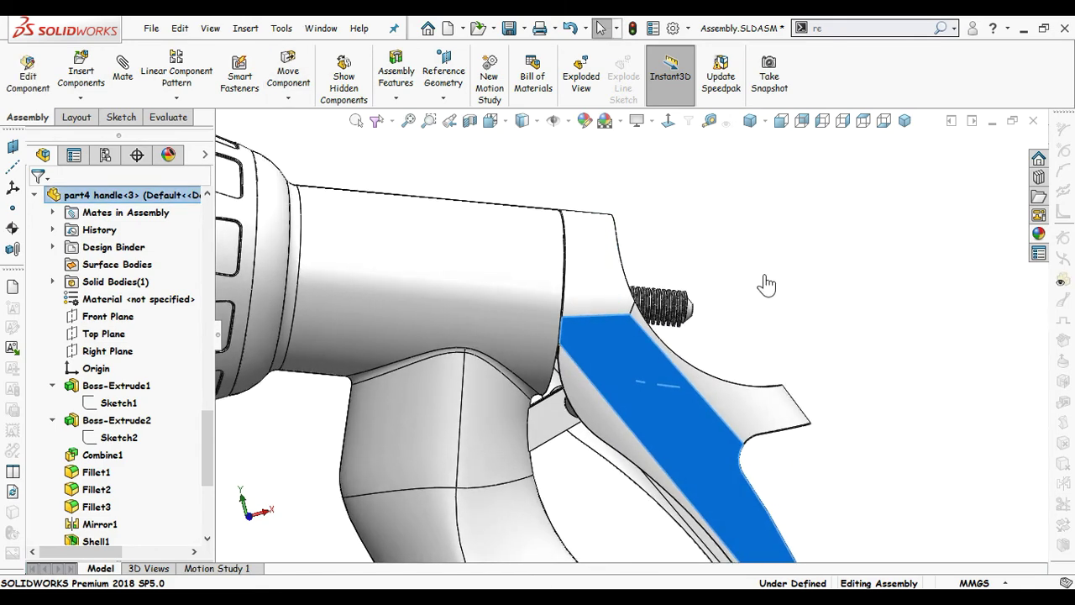
Step: Try to swing the handle beyond the barrel's end face to test the limit angle mate
click(765, 284)
drag(734, 524, 823, 425)
drag(689, 495, 751, 481)
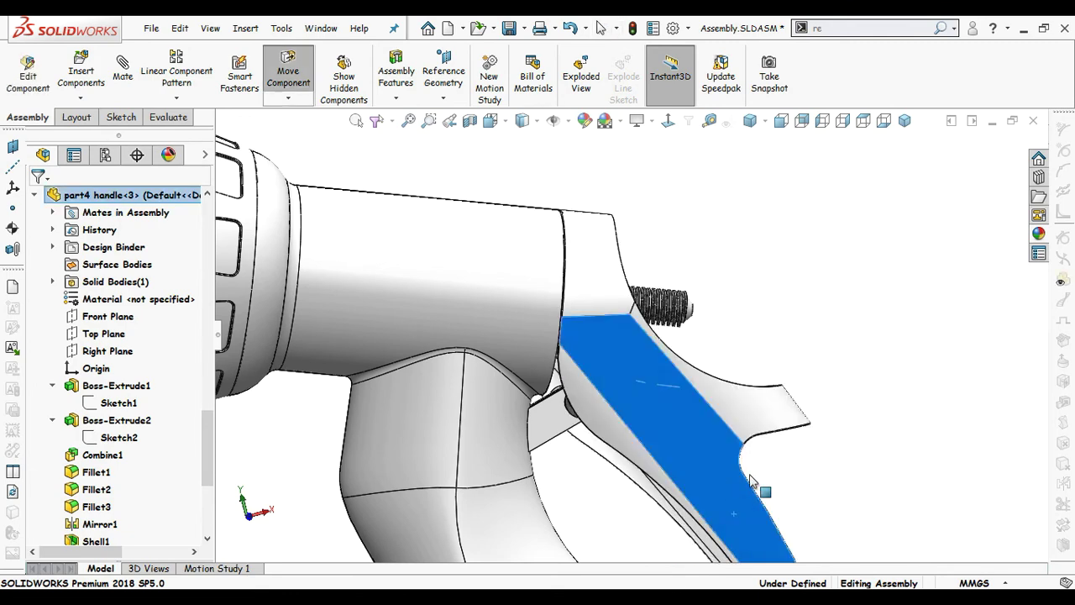
click(769, 257)
scroll(749, 261, up, 5)
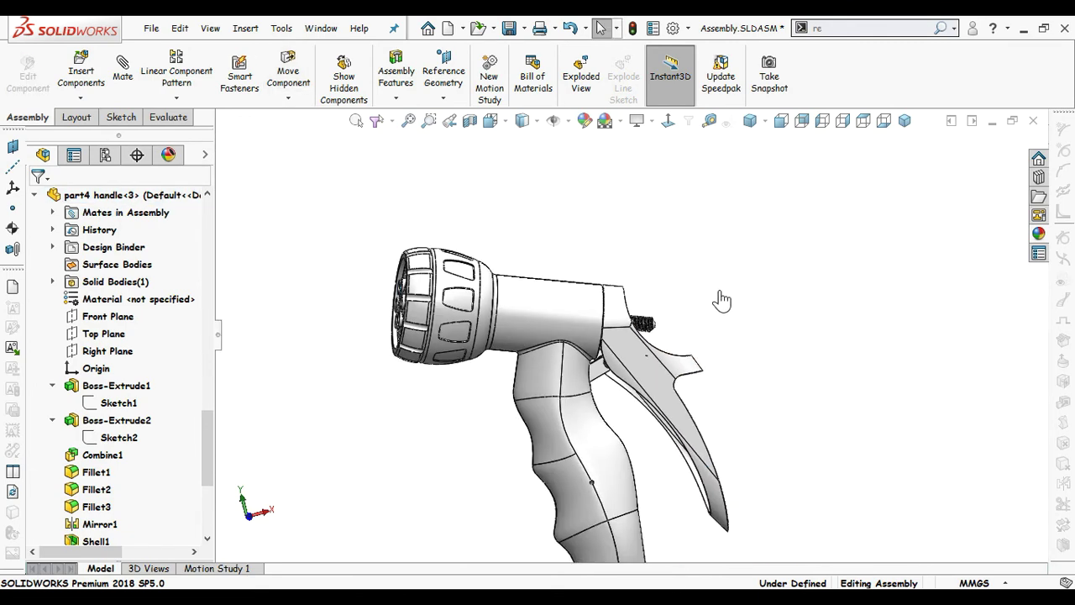
Step: Insert the screw part into the assembly and place it just beyond the release part's threaded end
mouse_move(692, 297)
middle_down()
mouse_move(715, 347)
mouse_move(630, 316)
mouse_move(720, 300)
mouse_move(701, 336)
middle_up()
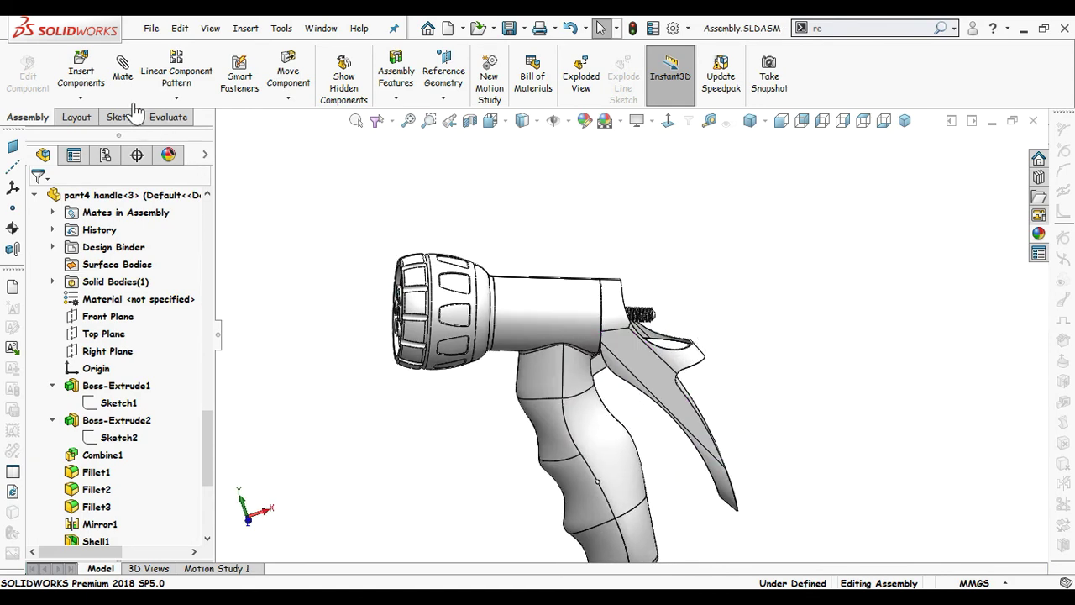
click(81, 74)
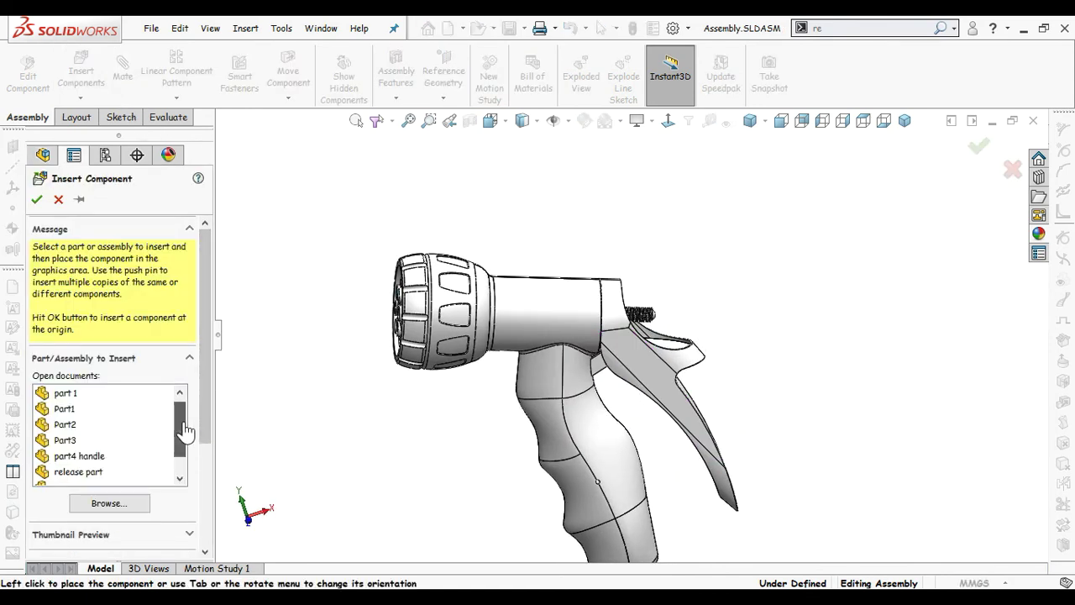
click(117, 457)
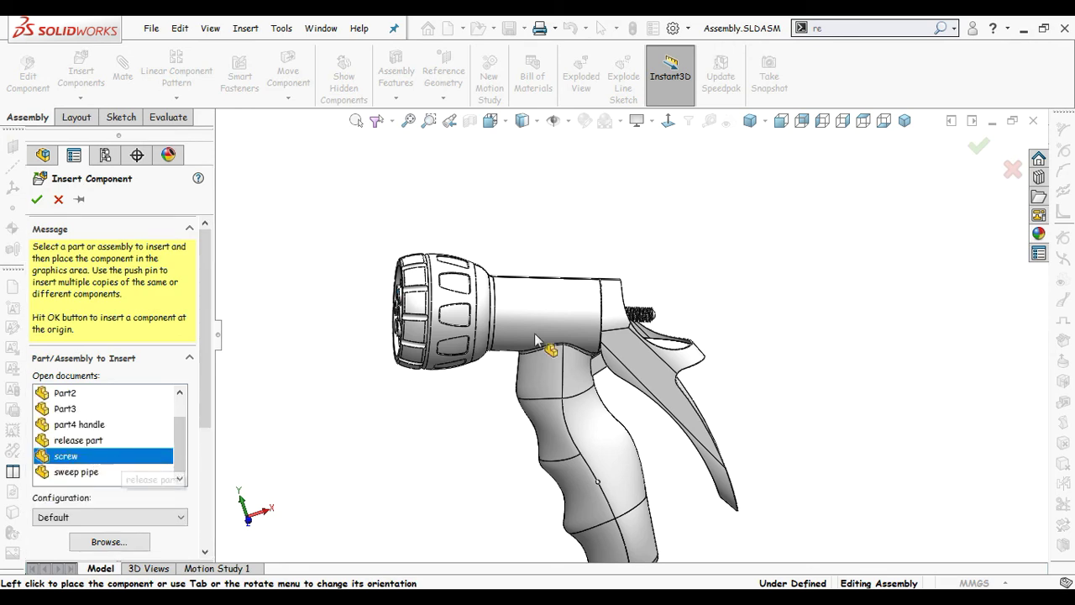
click(709, 307)
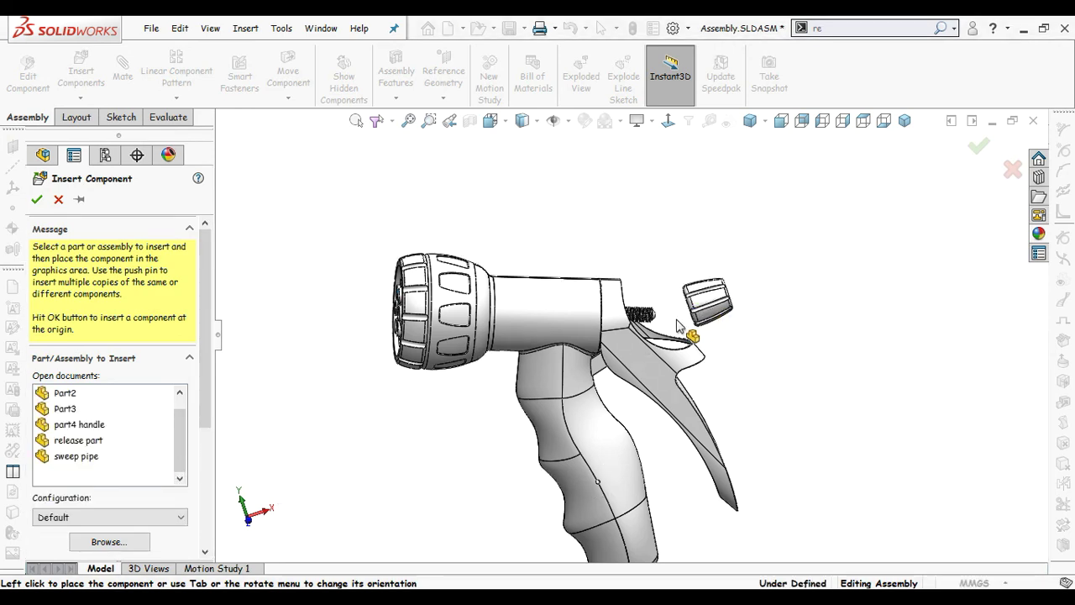
Step: Rotate the loose screw component until its threaded hole faces the release part's threaded end
scroll(659, 326, down, 5)
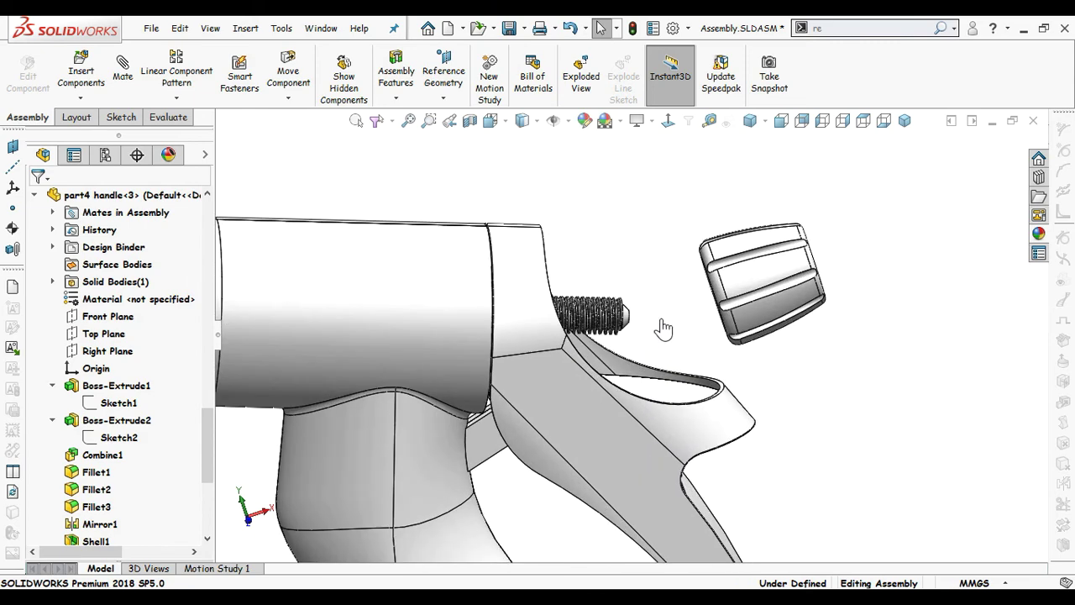
middle_drag(658, 330, 648, 351)
right_drag(753, 289, 837, 232)
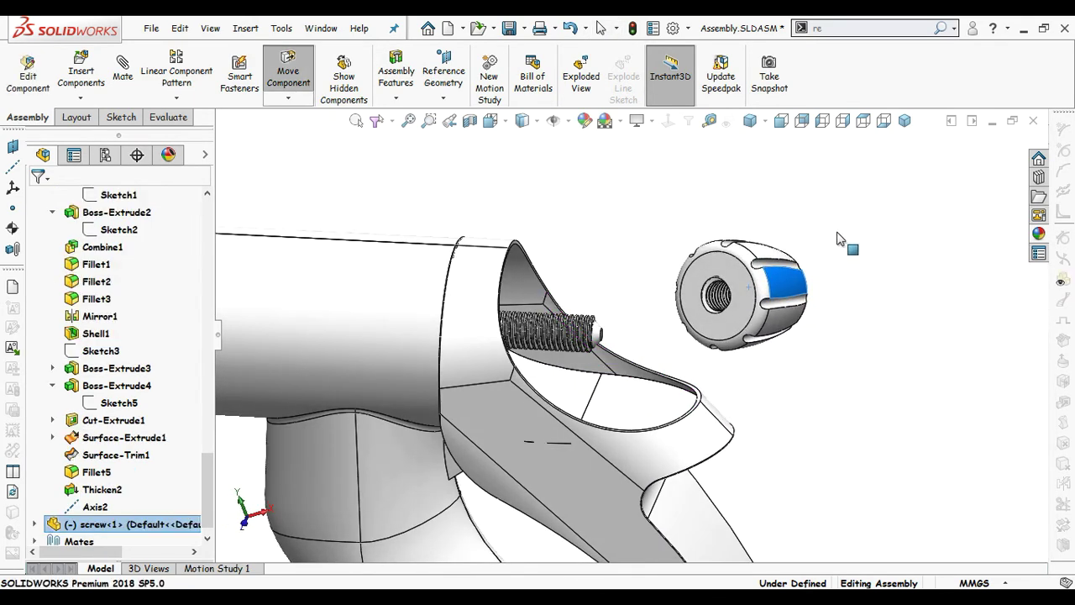
scroll(755, 283, down, 4)
click(528, 239)
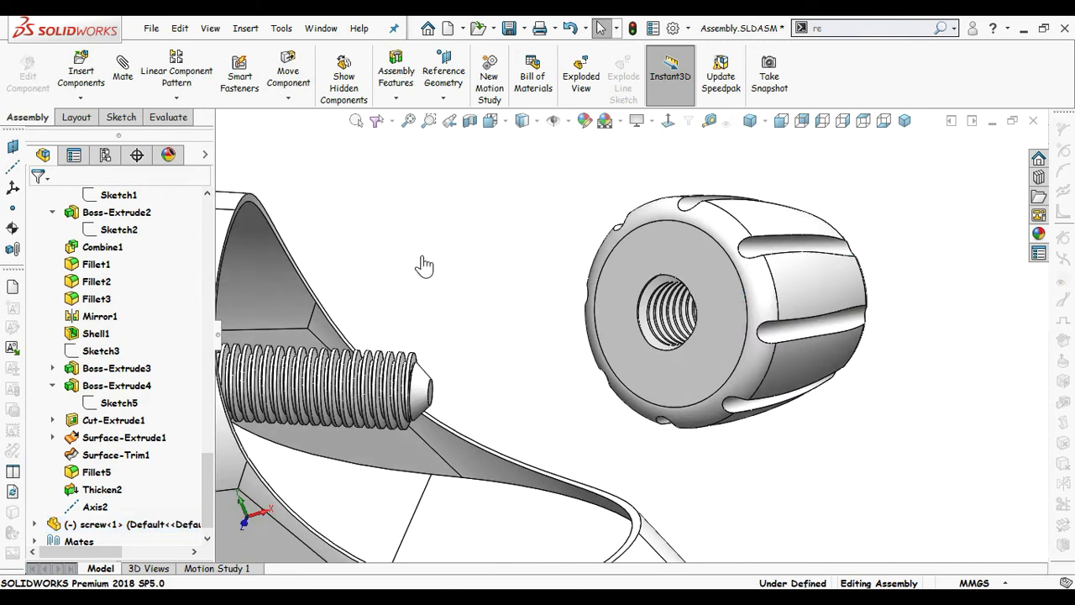
Step: Add a concentric mate between the screw's circular end-face edge and the circular edge at the base of the release part's thread
click(123, 87)
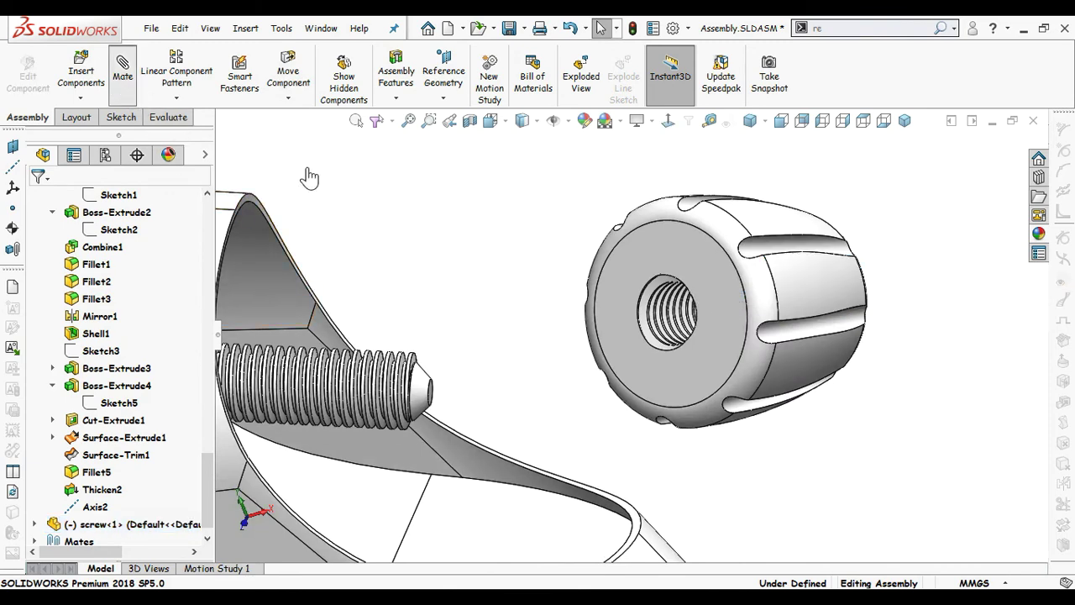
click(722, 251)
scroll(499, 290, up, 2)
middle_drag(392, 295, 289, 338)
scroll(289, 338, down, 2)
scroll(289, 344, down, 3)
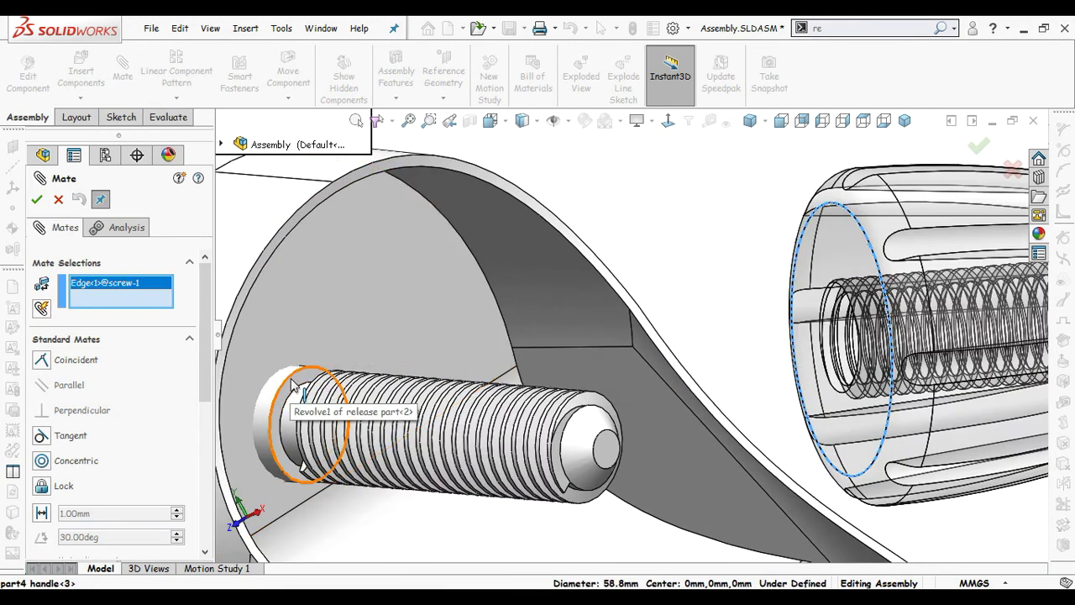
click(294, 383)
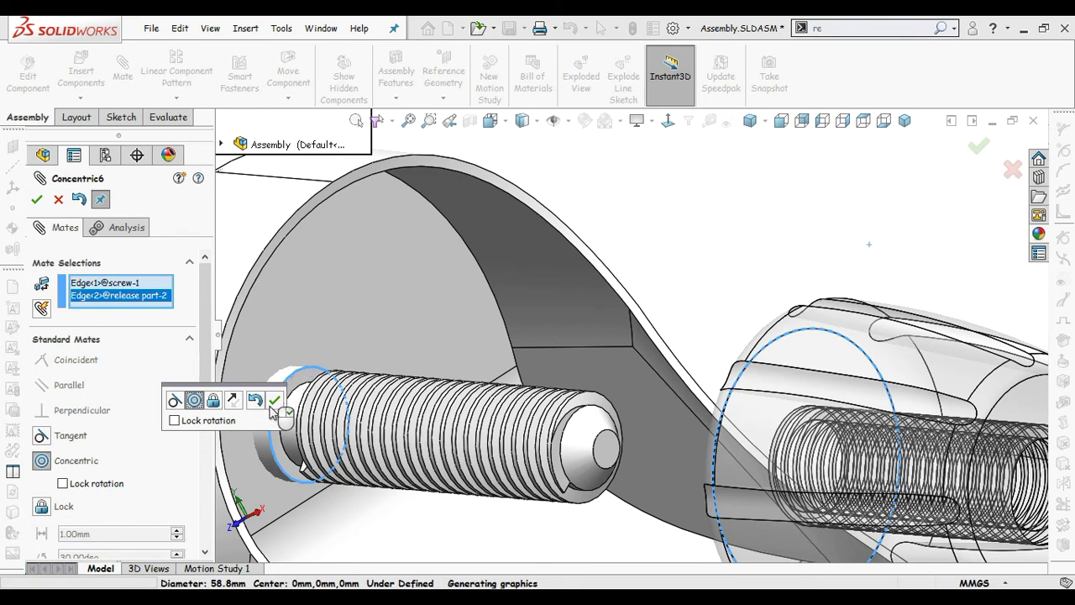
click(275, 400)
Step: Slide the screw onto the release part's thread until the threaded tip sticks out, and finish mating
middle_drag(462, 314, 553, 351)
drag(878, 403, 367, 396)
scroll(694, 310, up, 4)
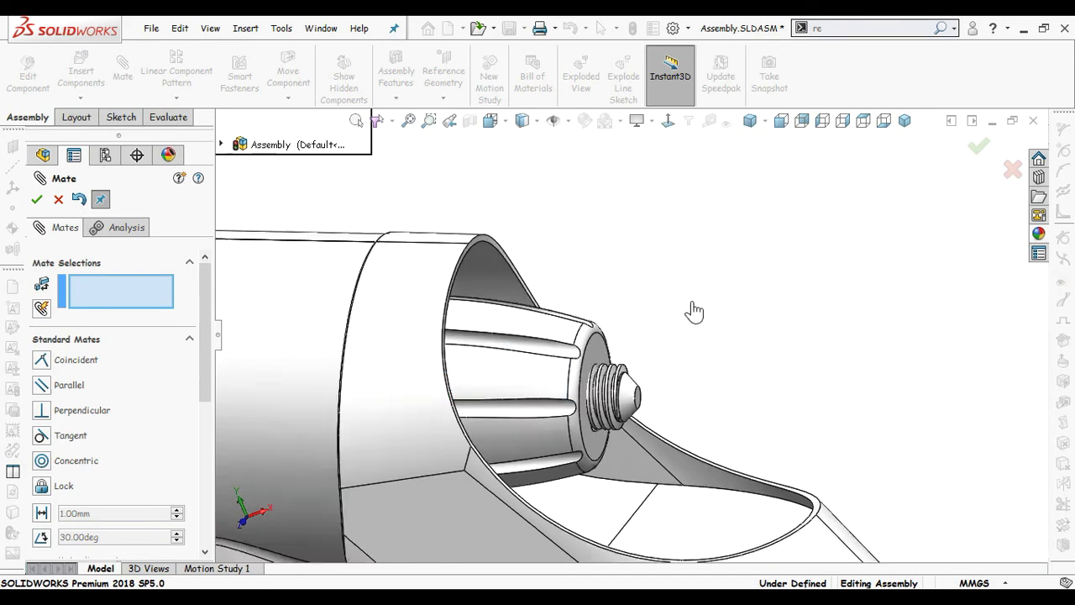
middle_drag(694, 311, 783, 289)
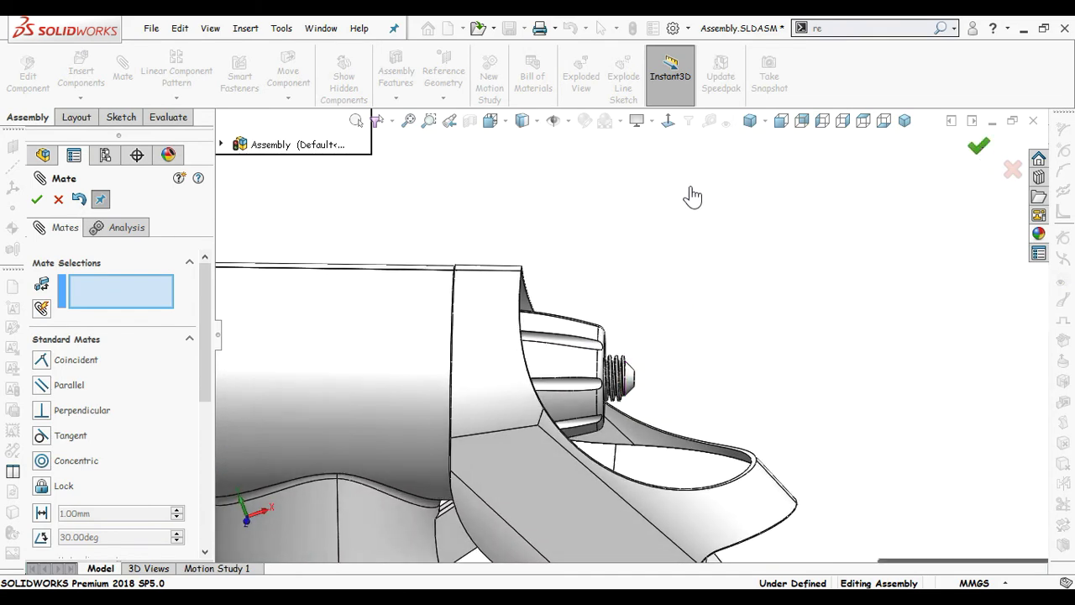
key(Escape)
Step: Cut the assembly with a lengthwise section view that exposes the threads of the screw and release part
click(469, 120)
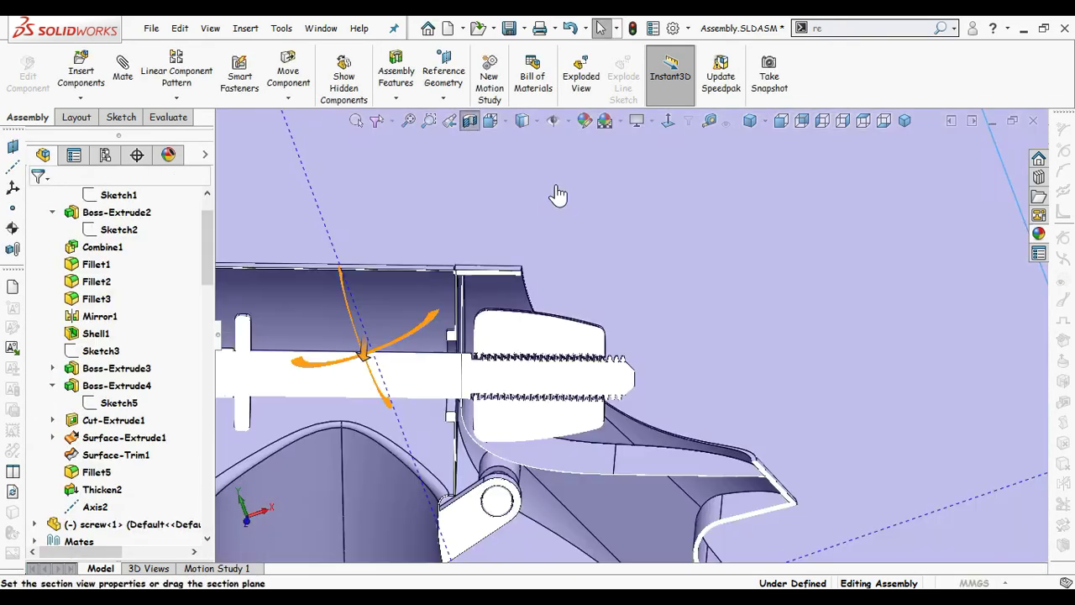
click(979, 147)
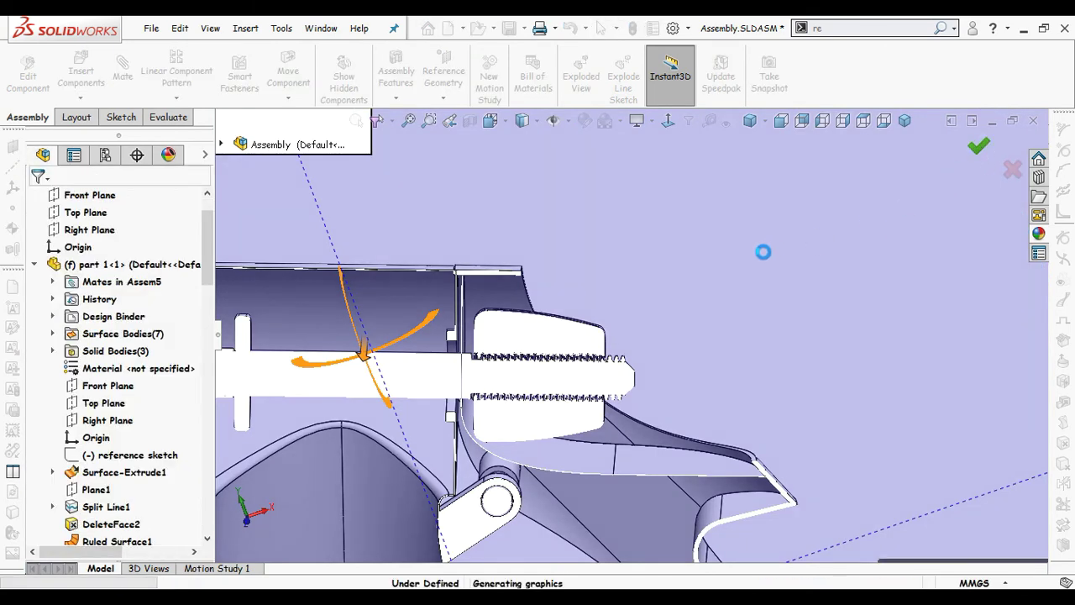
scroll(538, 387, up, 5)
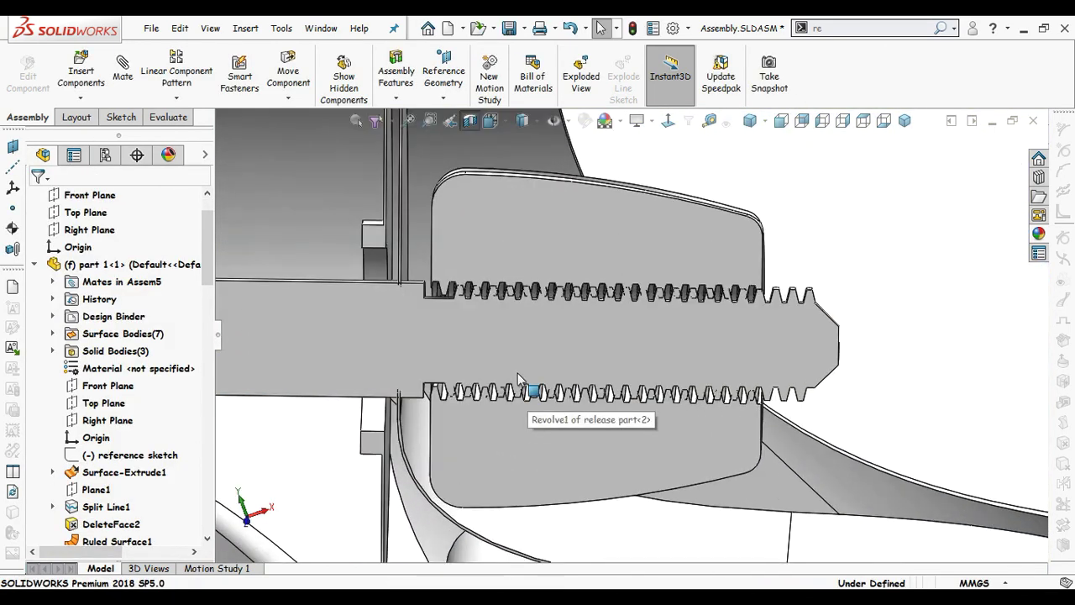
scroll(507, 311, up, 3)
Step: Slide the screw outward along the release part until their threads mesh, leaving about two threads exposed at the inner end
click(537, 251)
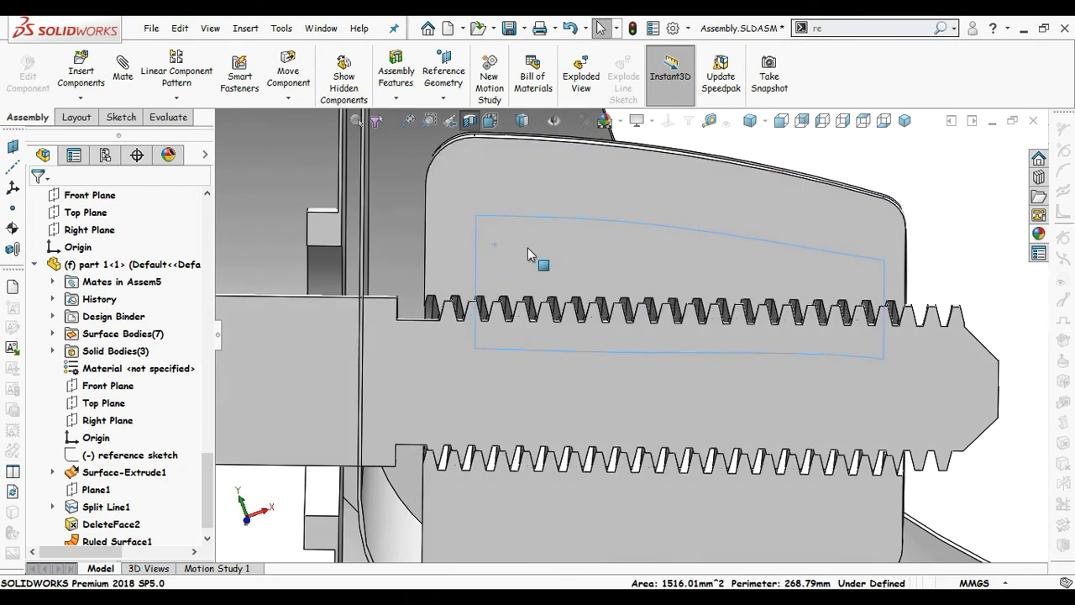
drag(540, 250, 545, 250)
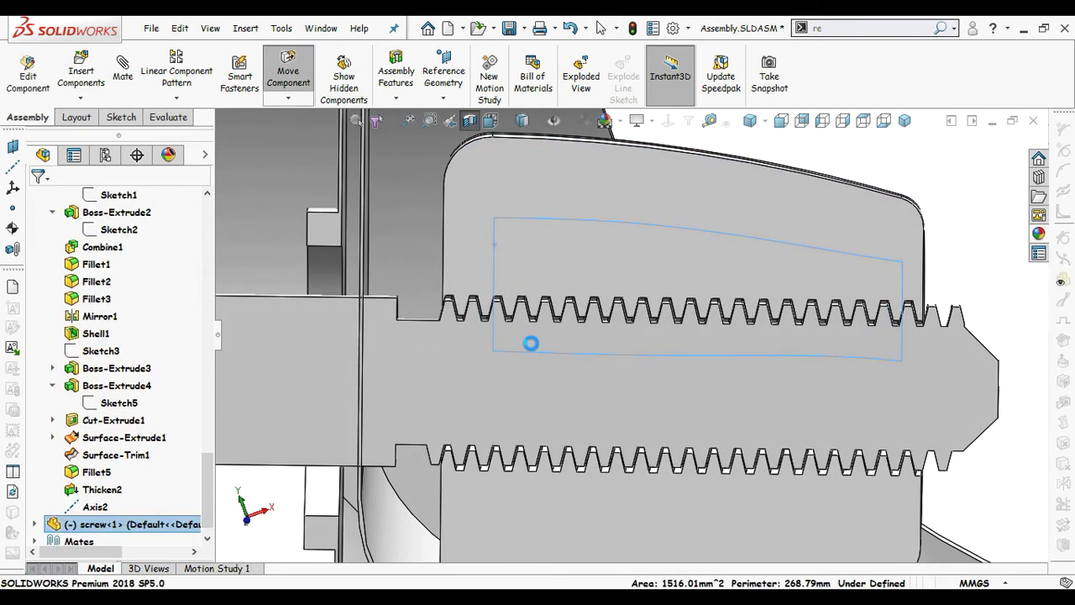
scroll(526, 357, down, 2)
middle_drag(527, 358, 528, 337)
scroll(646, 306, up, 3)
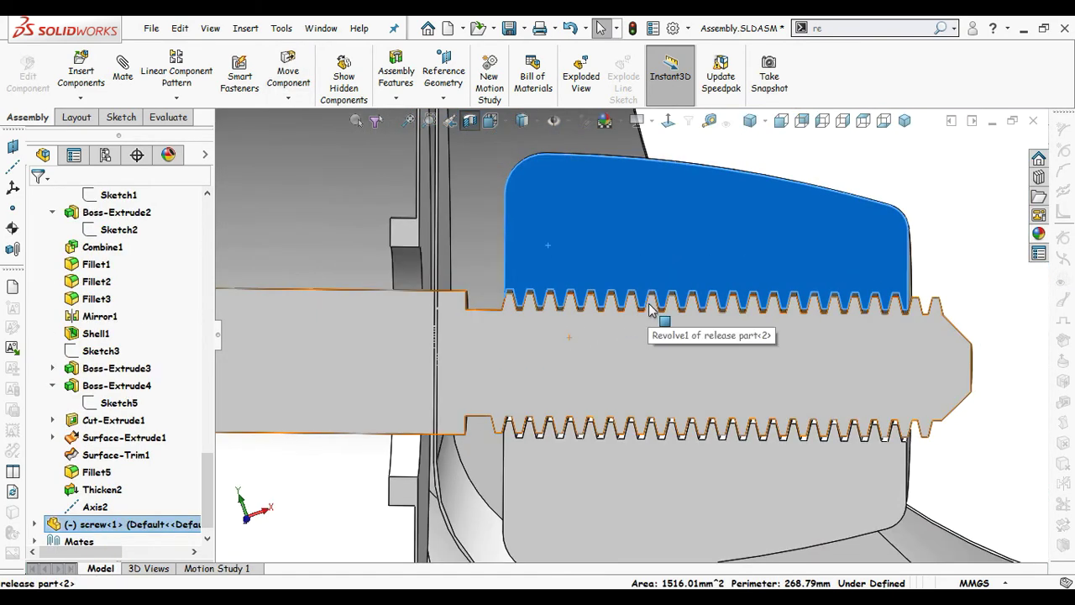
click(876, 176)
scroll(708, 247, down, 2)
drag(558, 280, 653, 282)
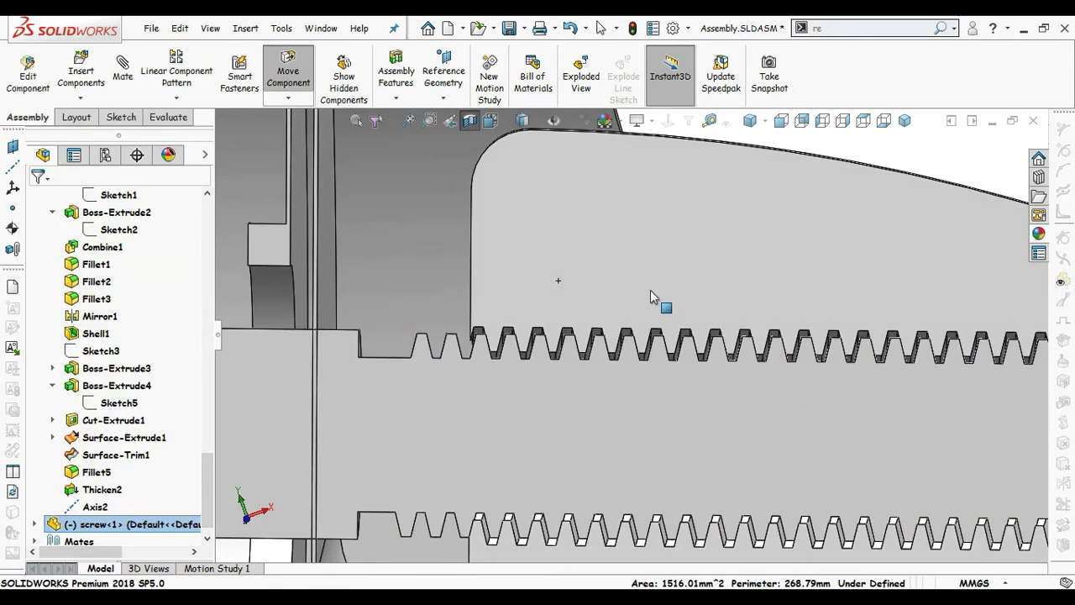
key(Escape)
scroll(657, 297, down, 2)
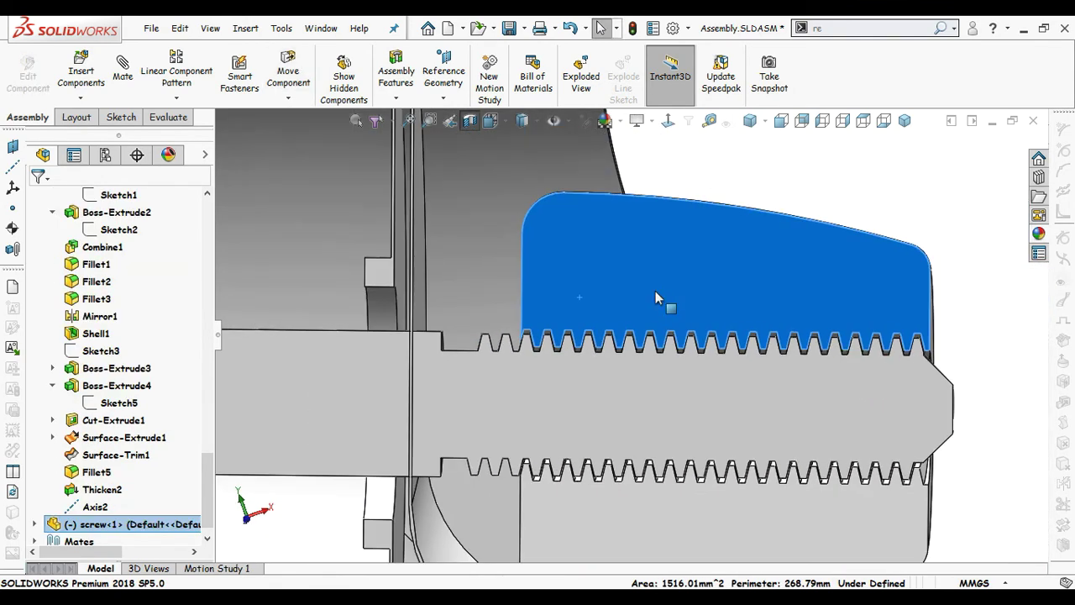
click(757, 184)
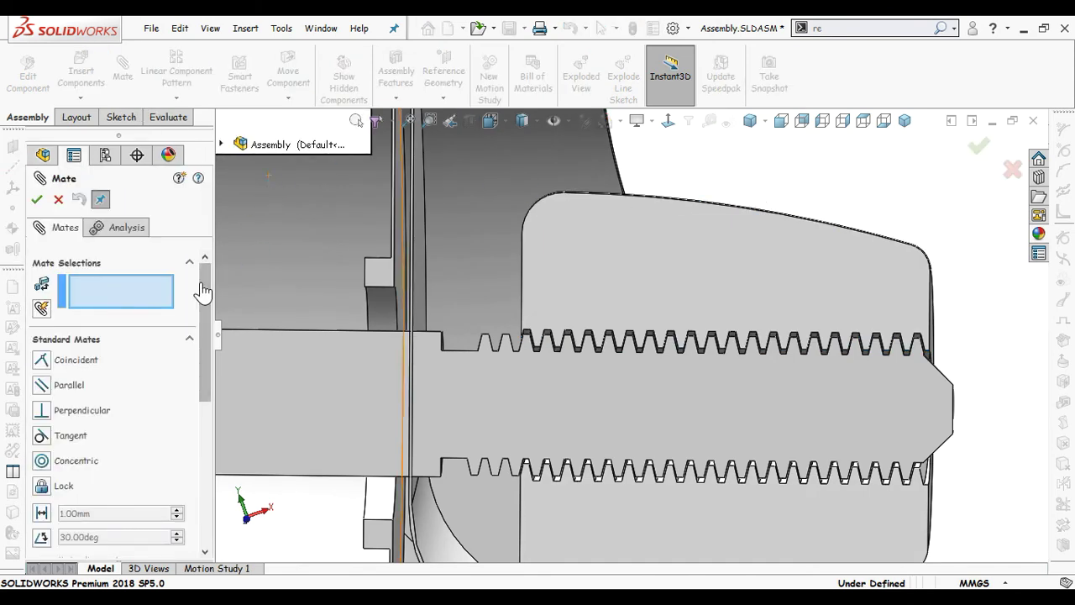
Step: Set up a mechanical Screw mate defined by a distance per revolution of 3.50 mm
drag(202, 290, 212, 357)
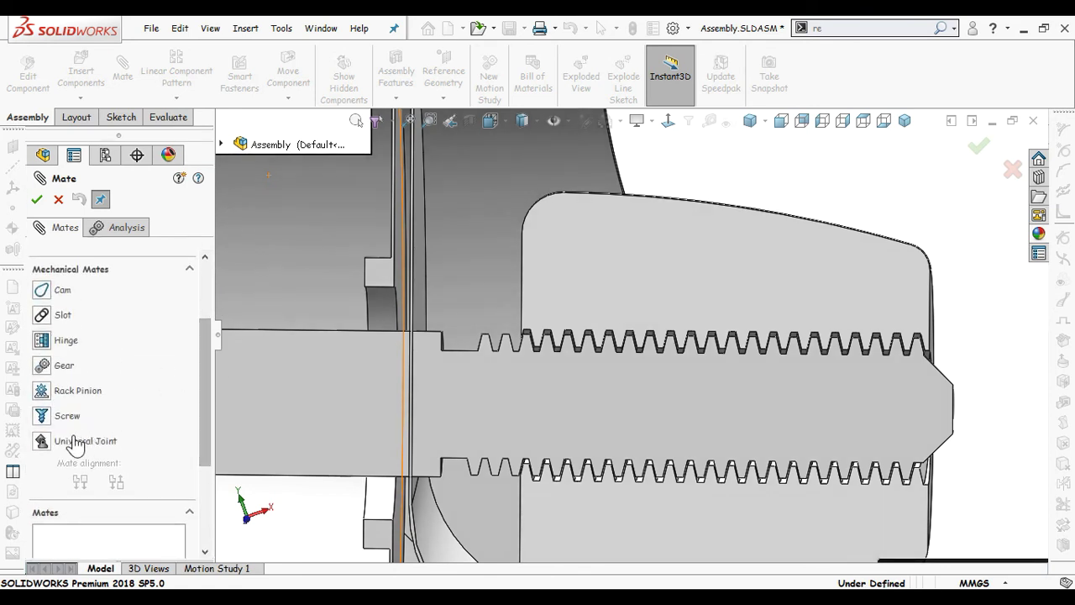
click(43, 414)
drag(206, 429, 199, 461)
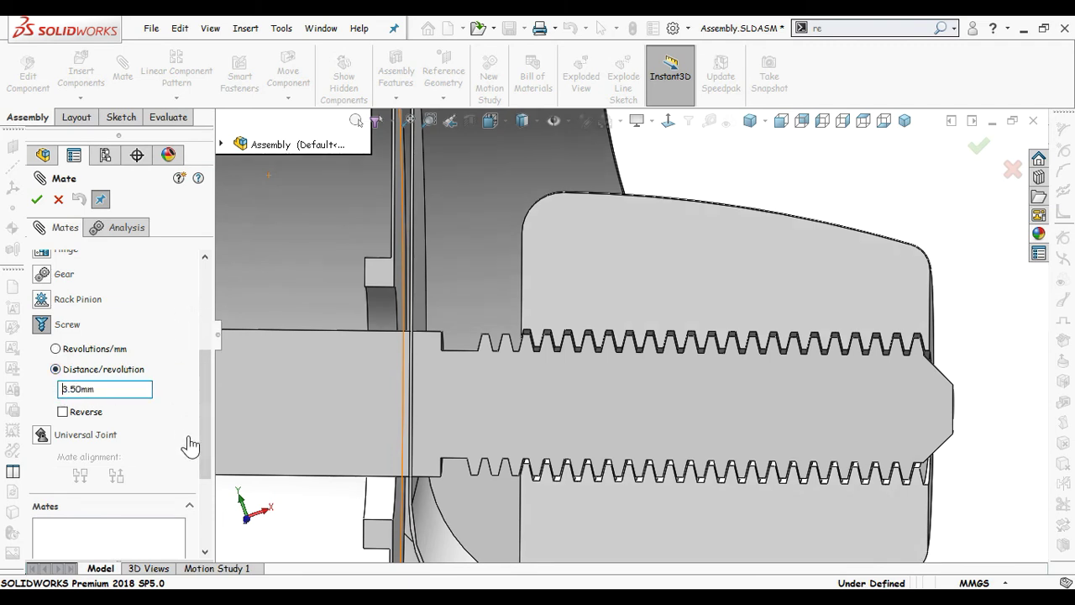
drag(210, 442, 207, 352)
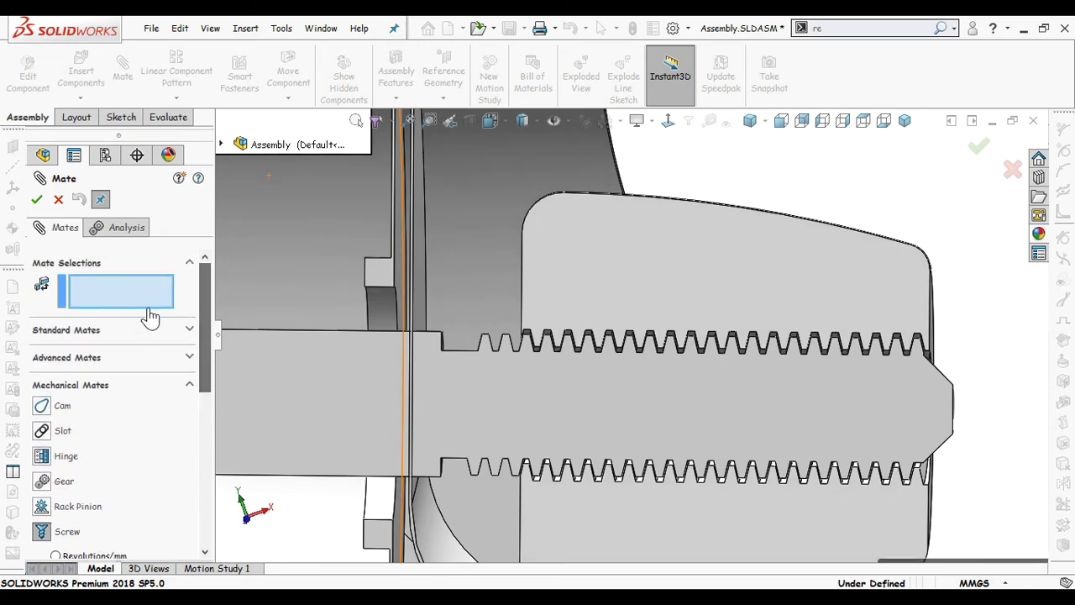
Step: Apply the screw mate between a thread face of the release part and a thread face of the screw, and finish mating
scroll(546, 336, down, 10)
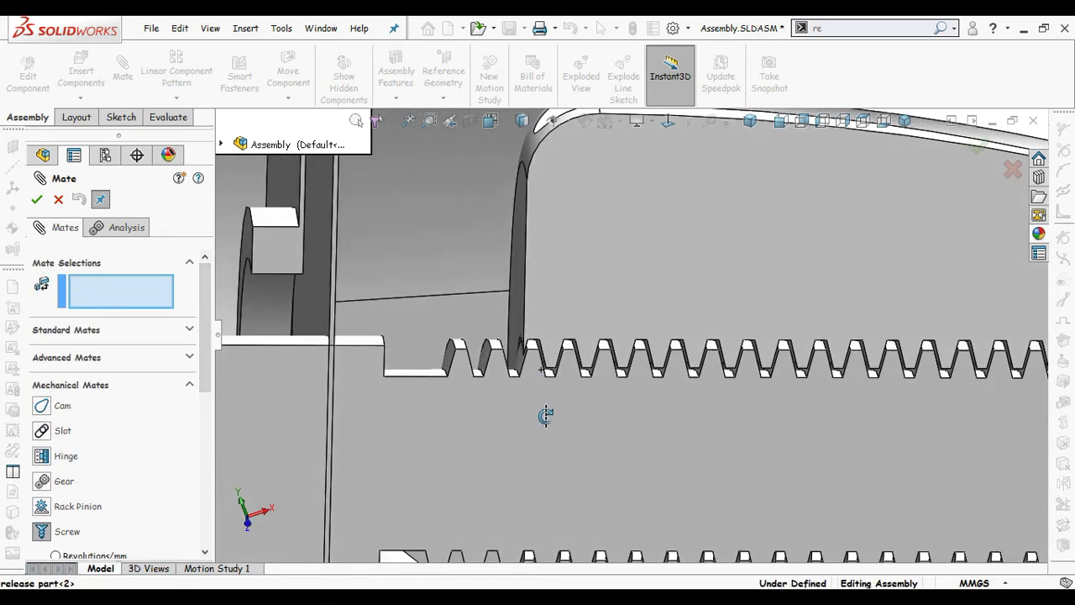
click(501, 349)
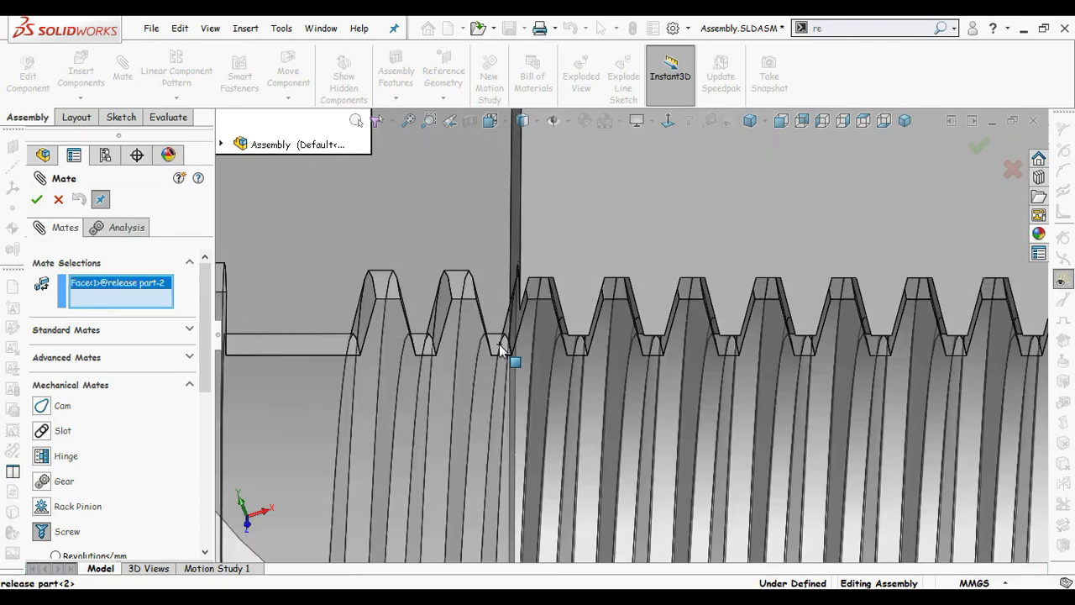
middle_drag(618, 368, 603, 231)
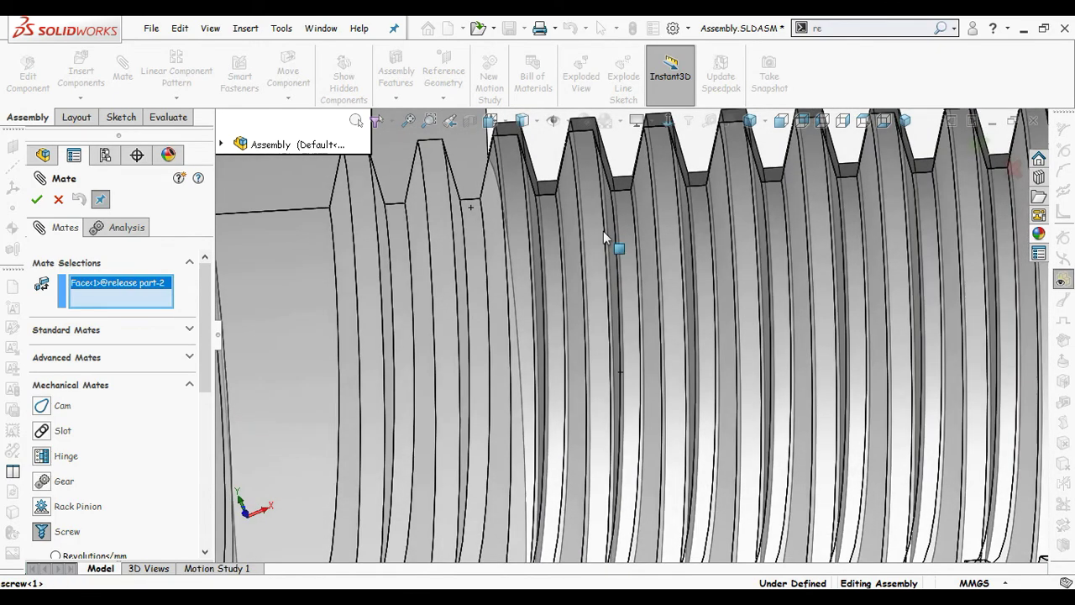
scroll(588, 194, down, 2)
click(549, 252)
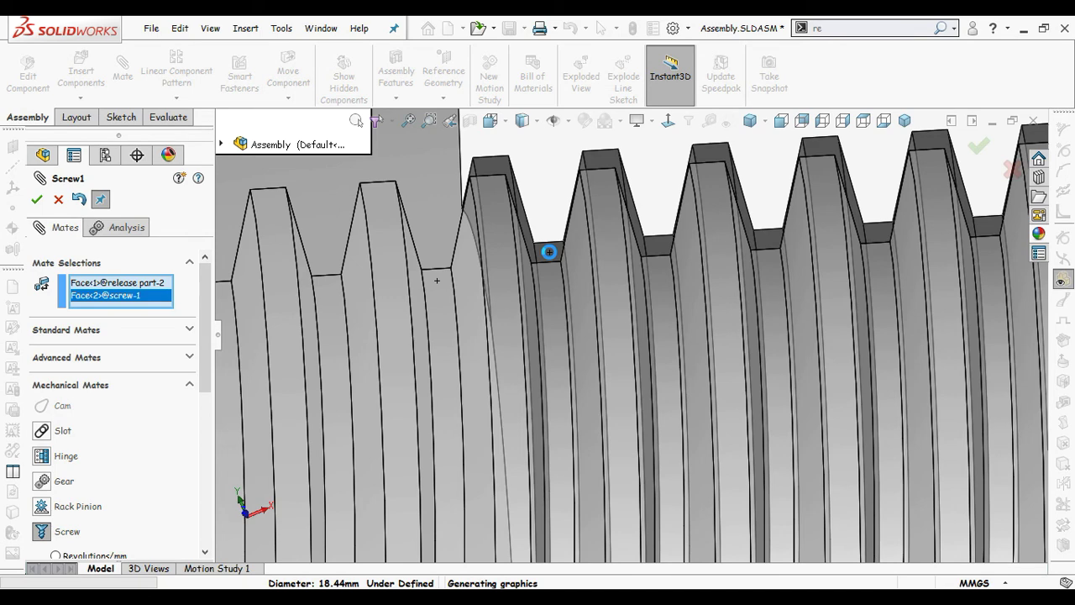
click(37, 199)
scroll(561, 290, up, 3)
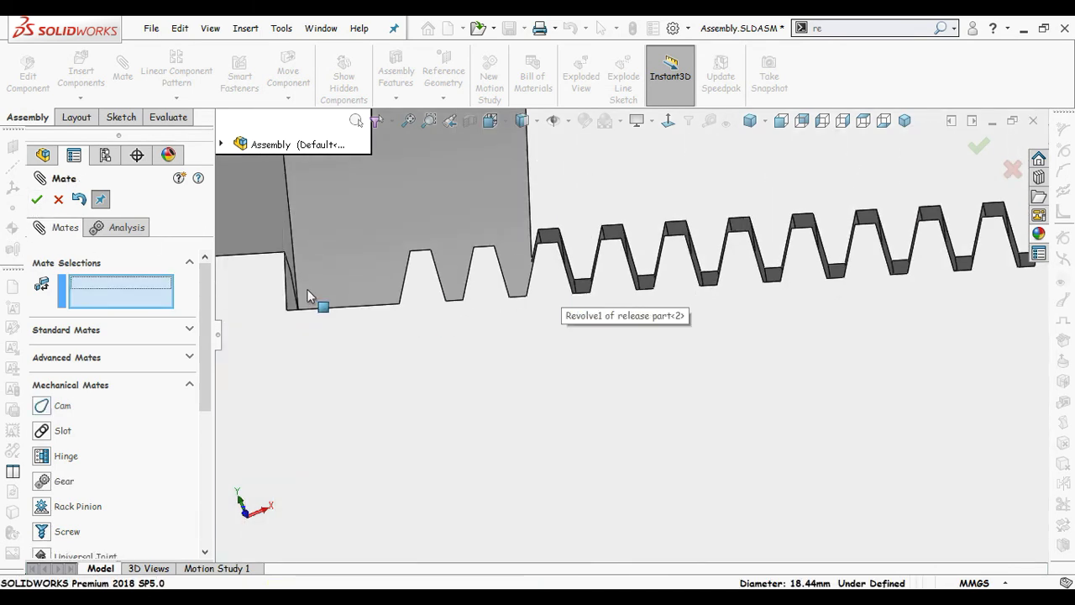
key(Escape)
Step: Move and turn the screw by its outer end to test the screw mate with the release part
scroll(694, 304, up, 10)
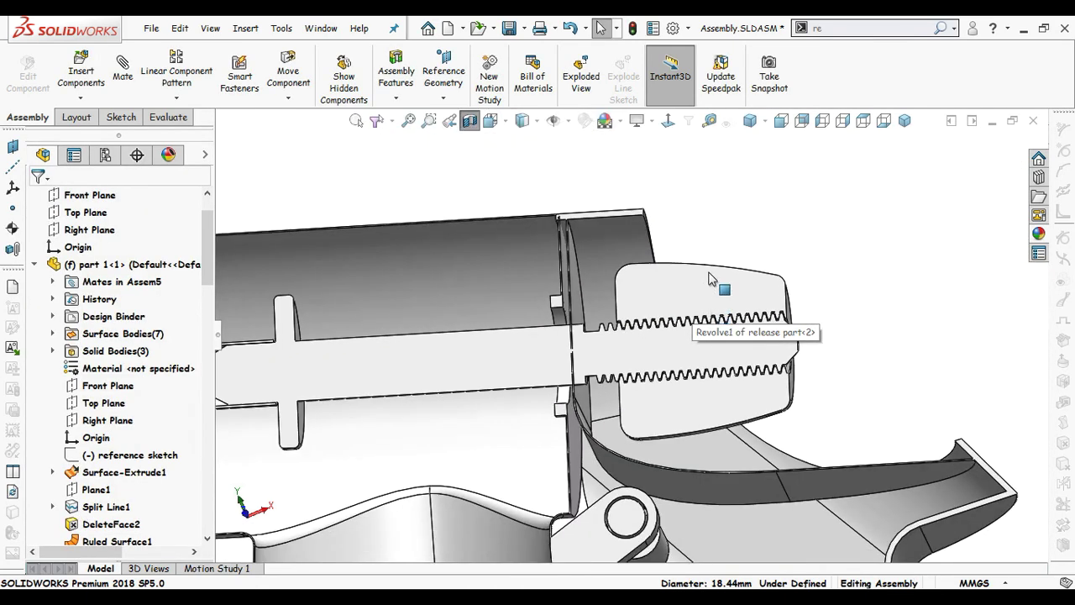
middle_drag(710, 280, 804, 259)
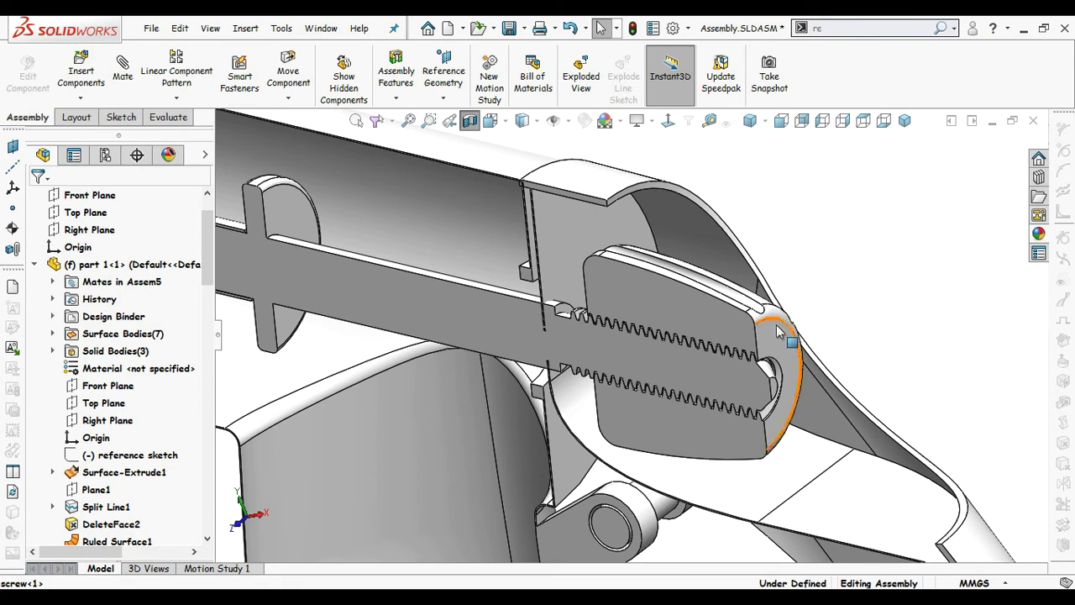
drag(778, 331, 803, 322)
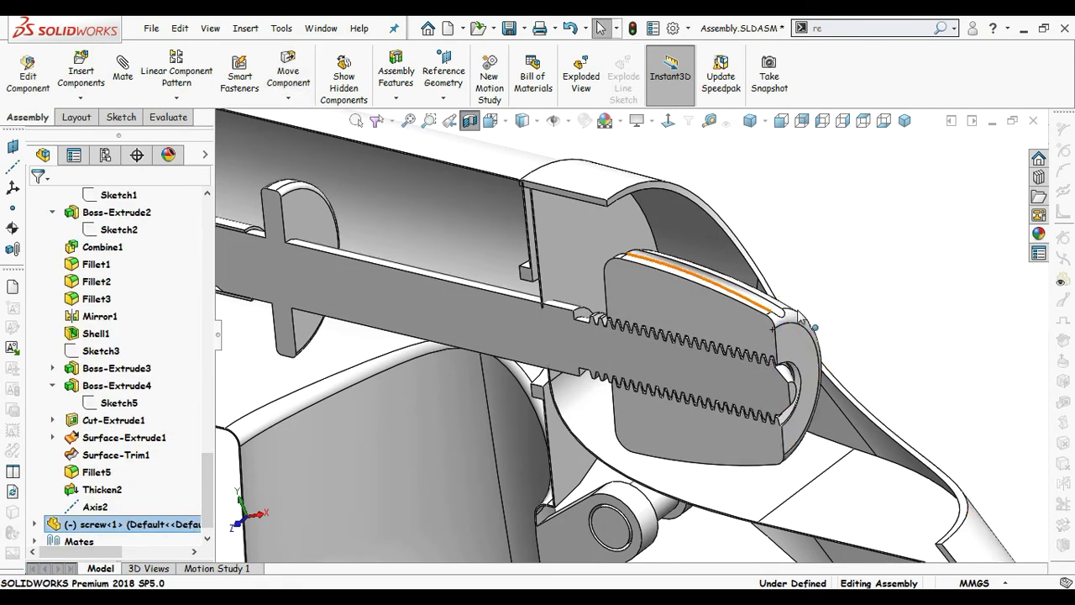
middle_drag(799, 311, 773, 293)
drag(771, 289, 837, 281)
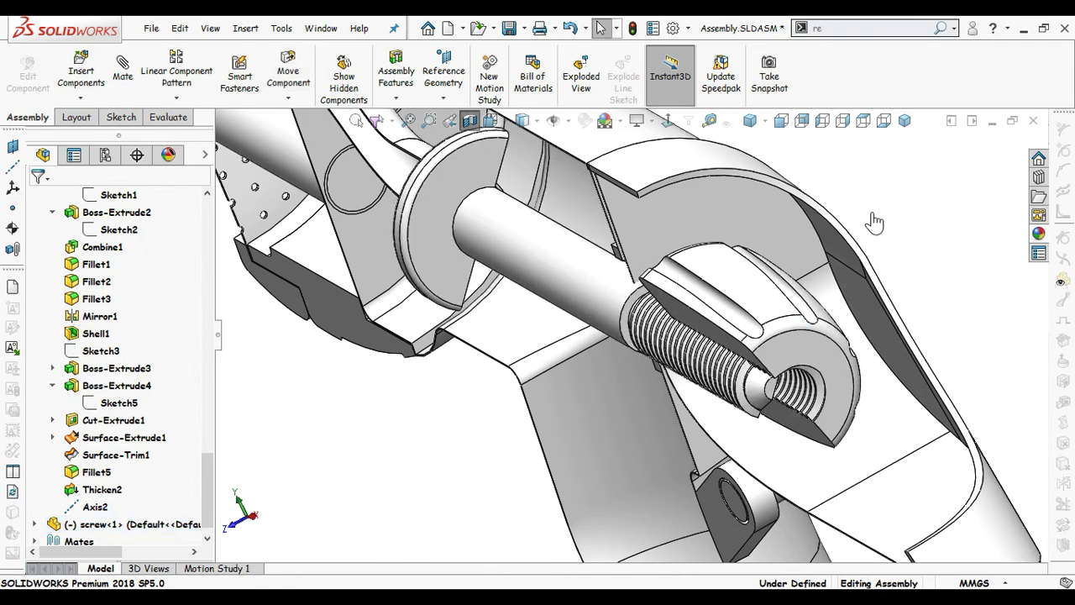
Step: Temporarily fix the release part, move the screw along its thread to test the engagement, and end the temporary fix
middle_drag(874, 221, 802, 221)
right_click(571, 270)
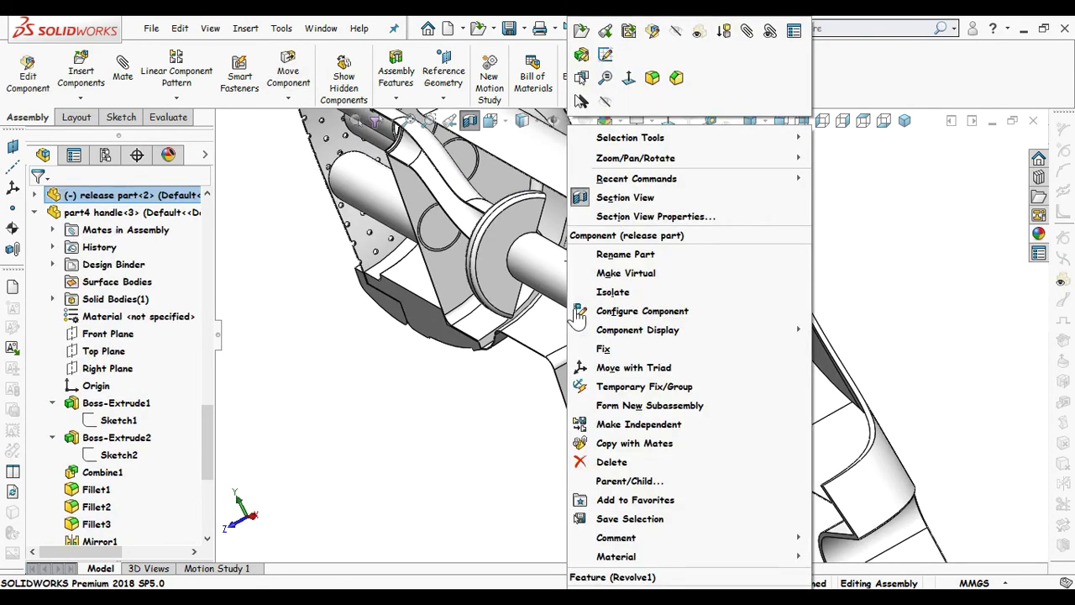
click(645, 386)
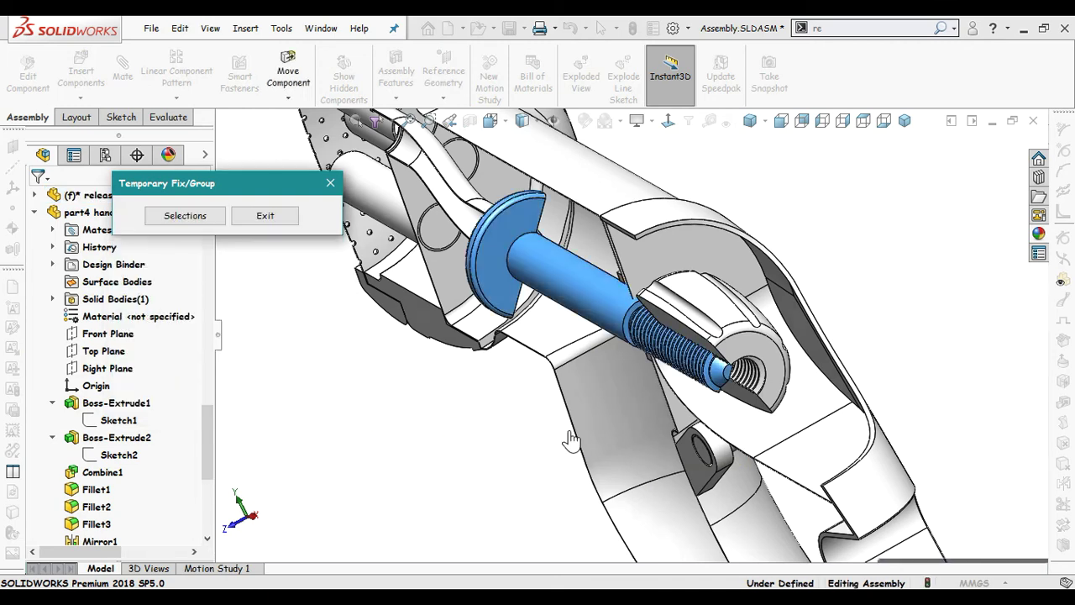
drag(766, 325, 701, 259)
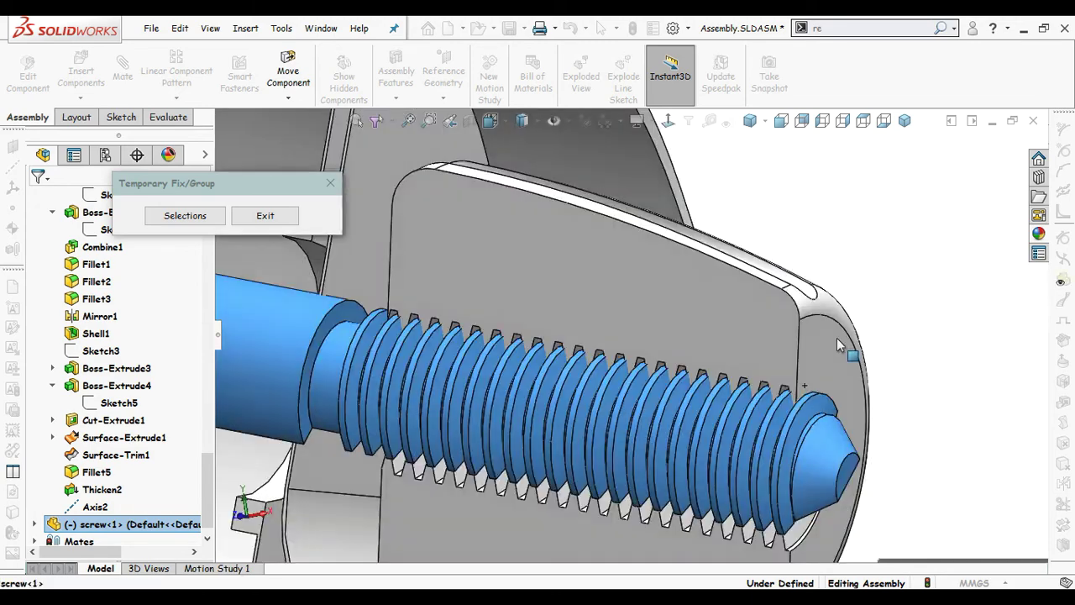
drag(837, 344, 571, 279)
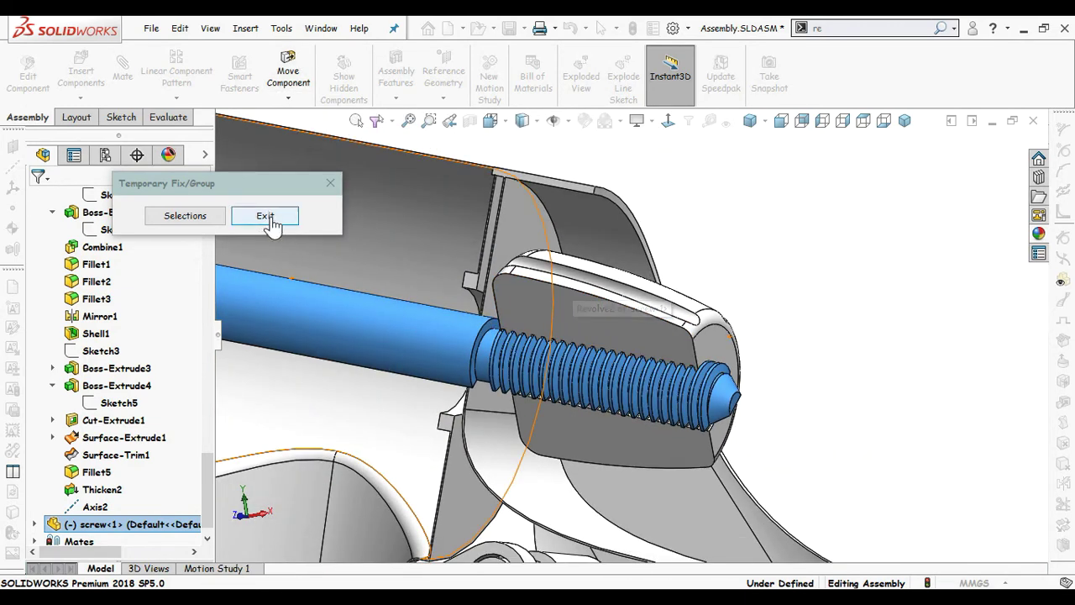
click(265, 216)
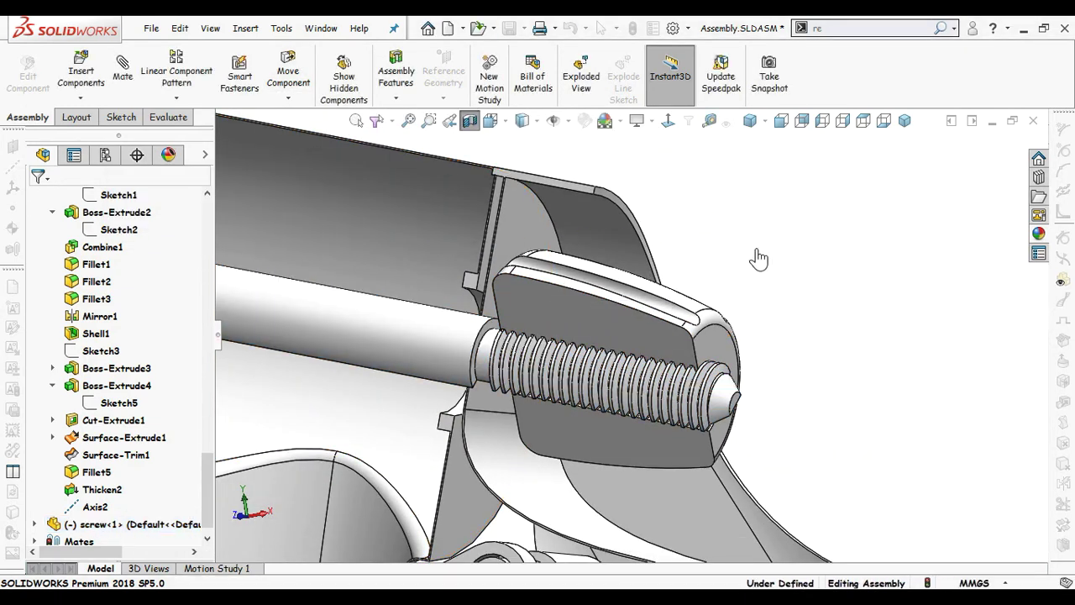
Step: Turn off the section view and make the part 1 housing transparent
scroll(749, 256, up, 3)
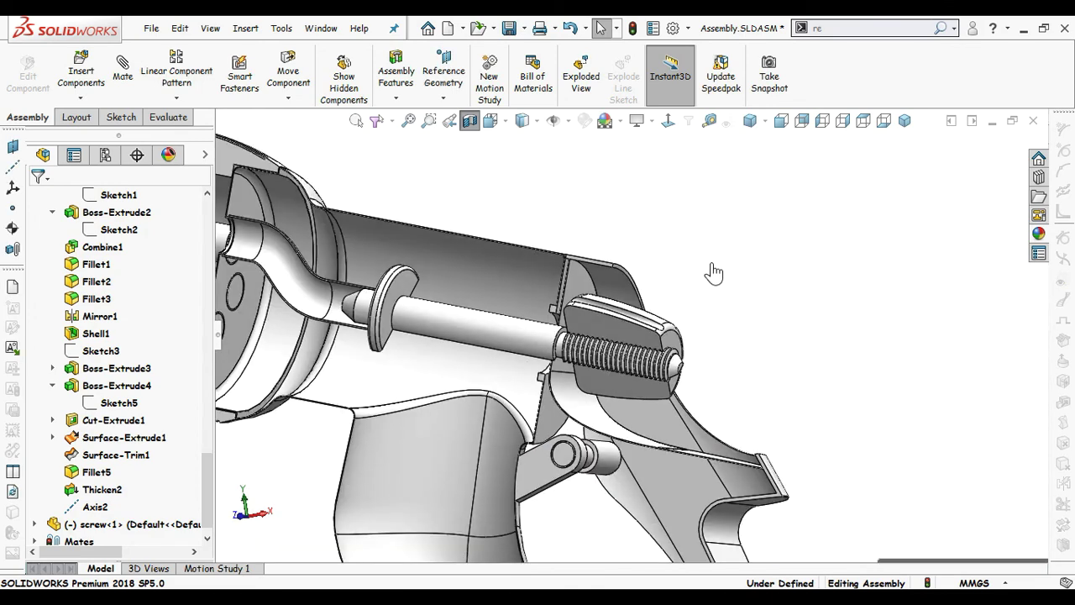
middle_drag(675, 268, 702, 292)
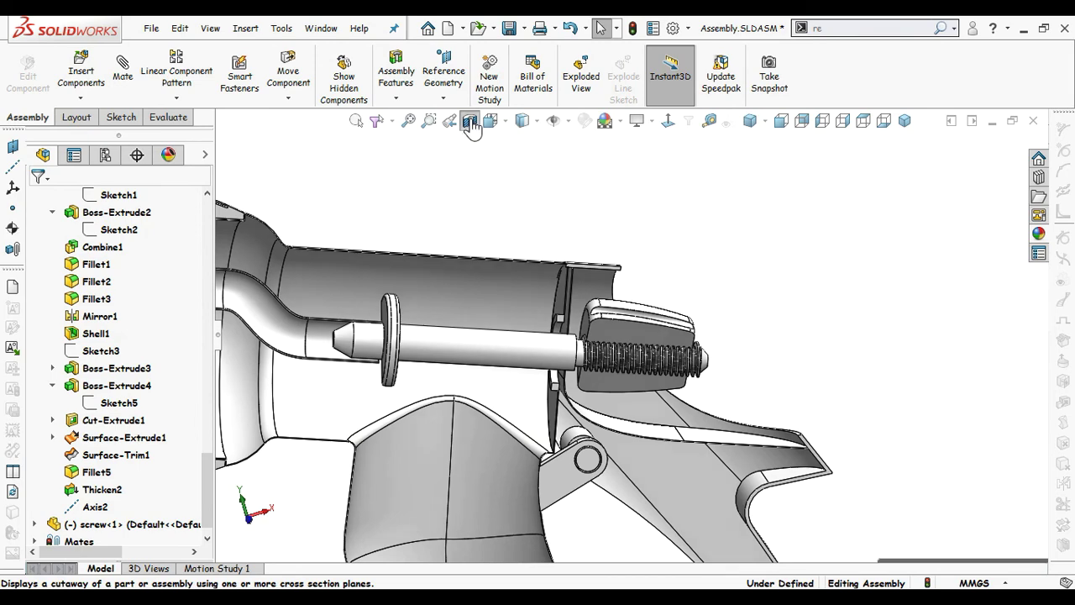
click(470, 123)
scroll(508, 219, up, 3)
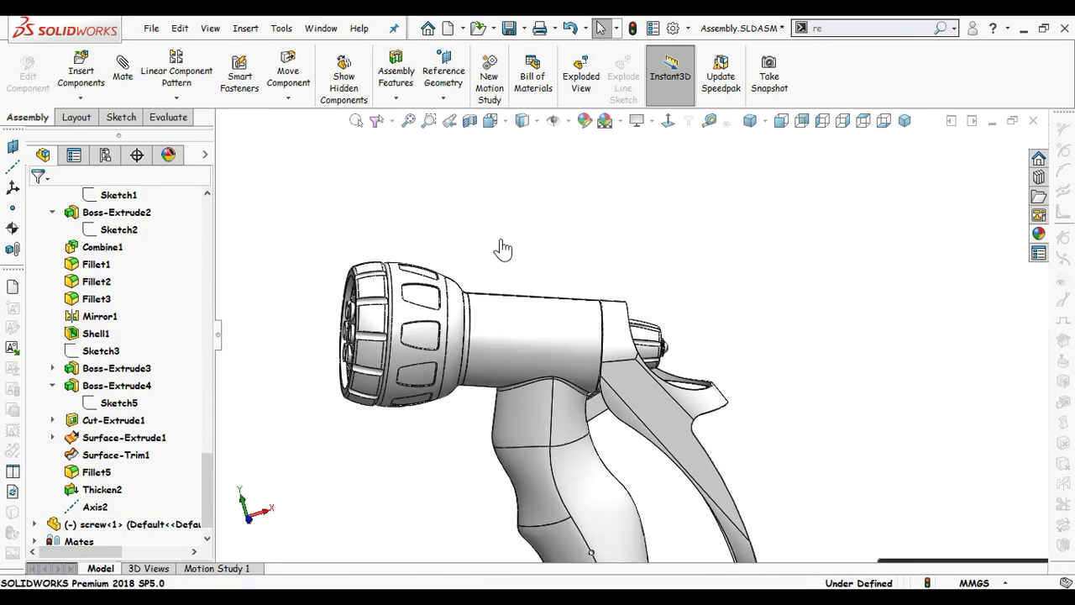
middle_drag(501, 241, 327, 254)
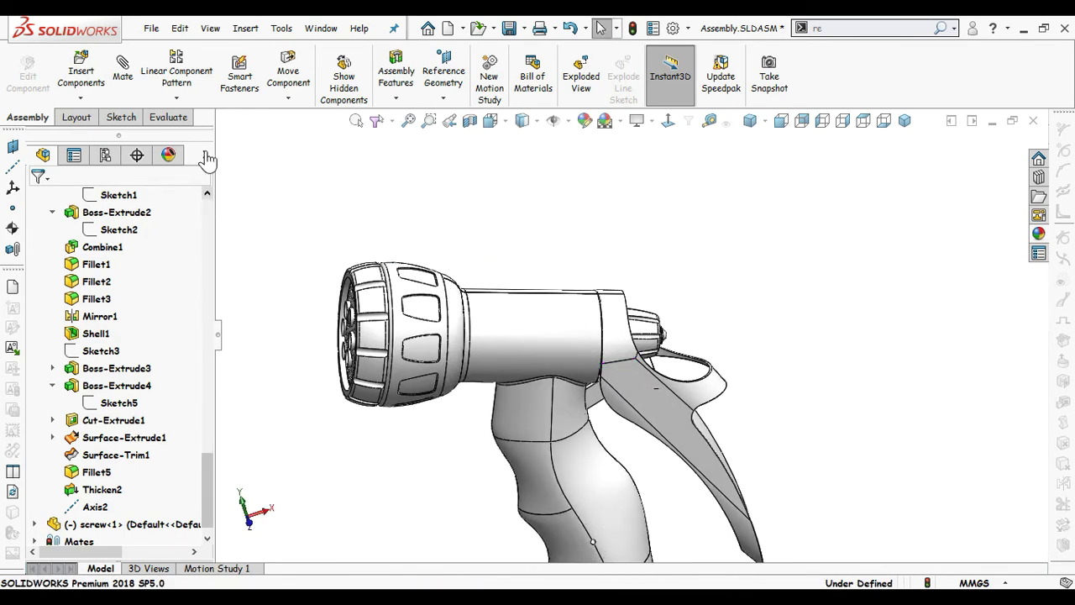
key(shift+c)
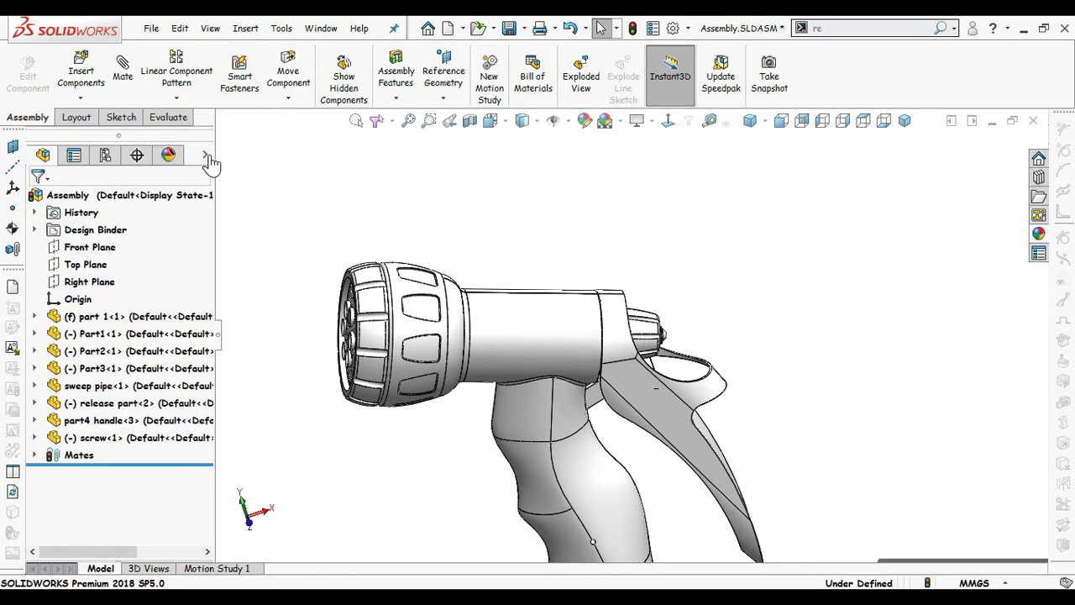
click(207, 157)
click(279, 315)
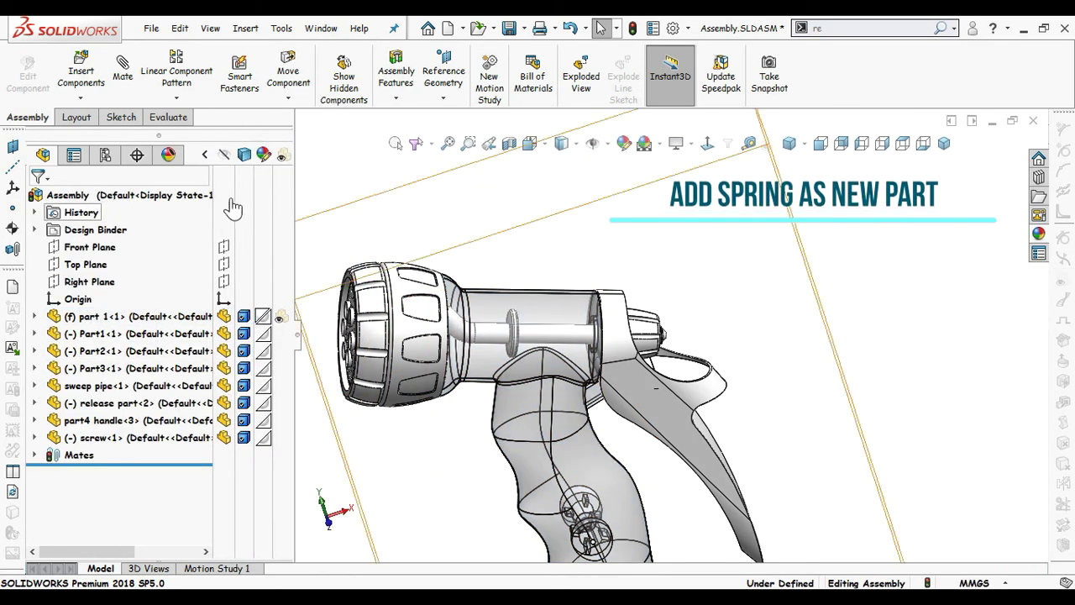
click(205, 155)
Step: Edit the release part within the assembly and start a sketch on its disc face that faces the sweep pipe
scroll(508, 375, down, 5)
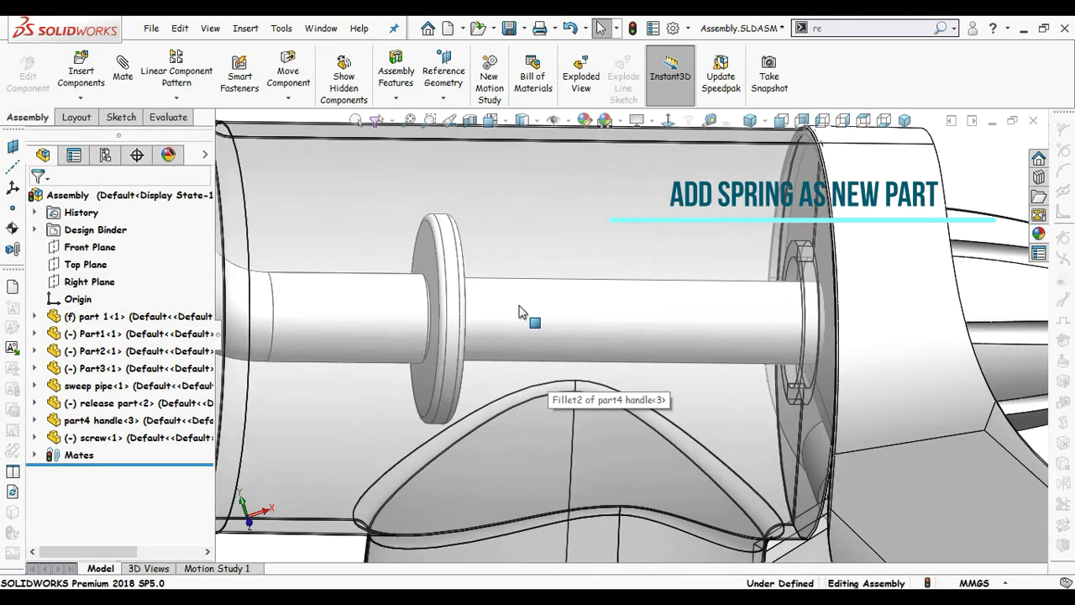
scroll(519, 312, down, 1)
drag(652, 327, 483, 353)
mouse_move(638, 314)
middle_down()
mouse_move(704, 310)
mouse_move(654, 309)
middle_up()
scroll(655, 310, down, 4)
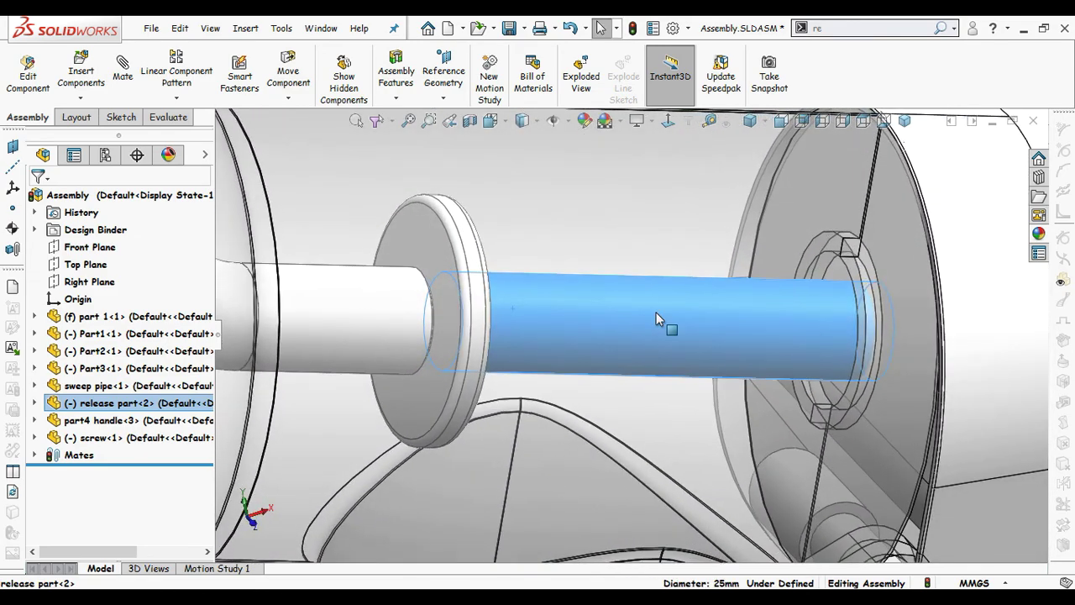
scroll(753, 282, up, 2)
scroll(548, 327, down, 1)
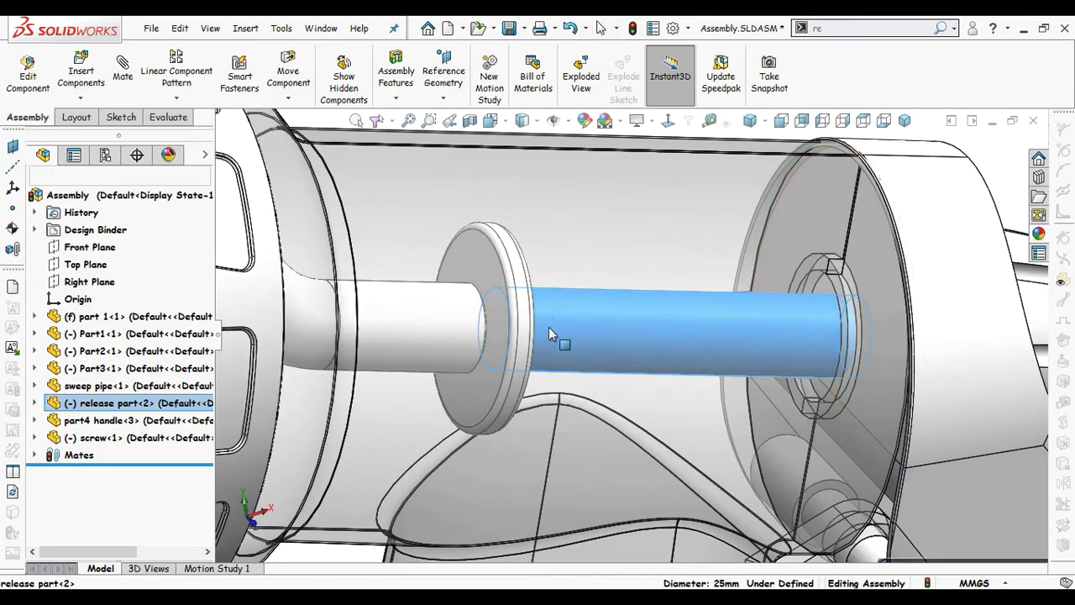
middle_drag(550, 329, 557, 355)
click(482, 257)
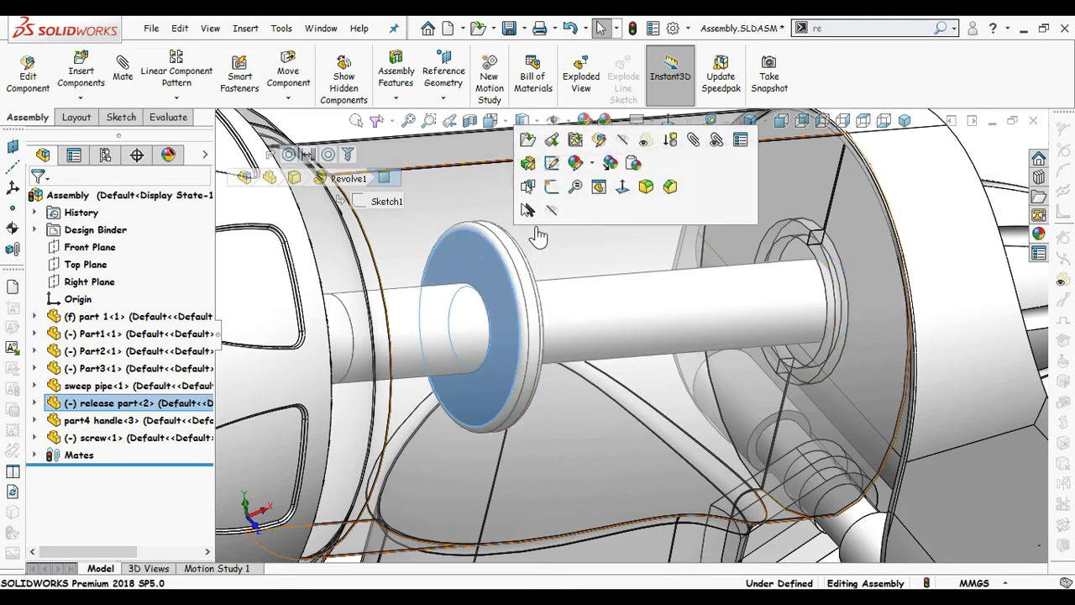
click(598, 140)
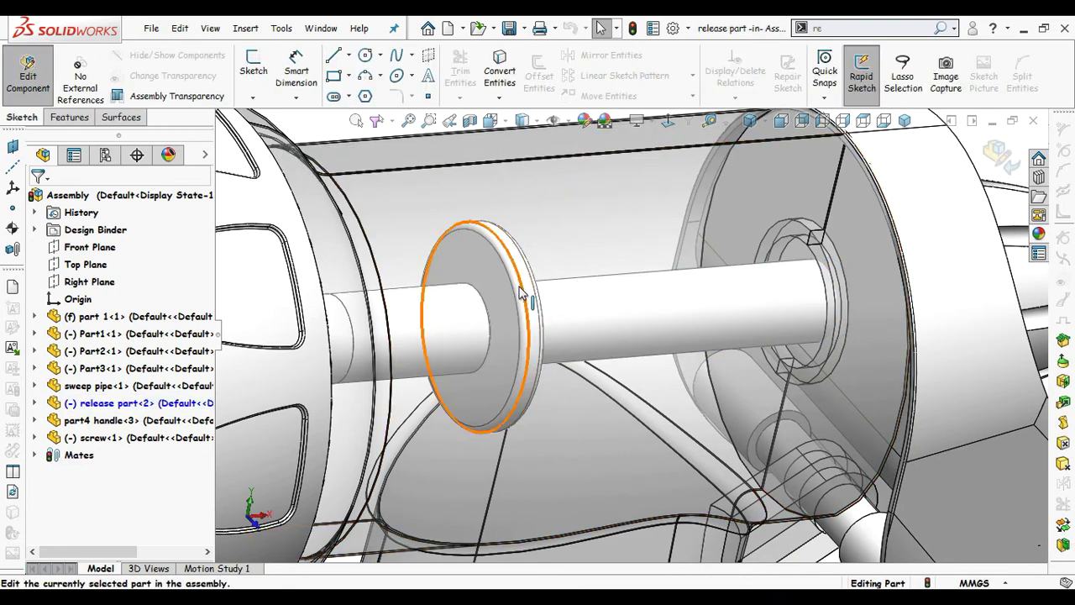
scroll(509, 277, down, 3)
click(500, 262)
click(570, 194)
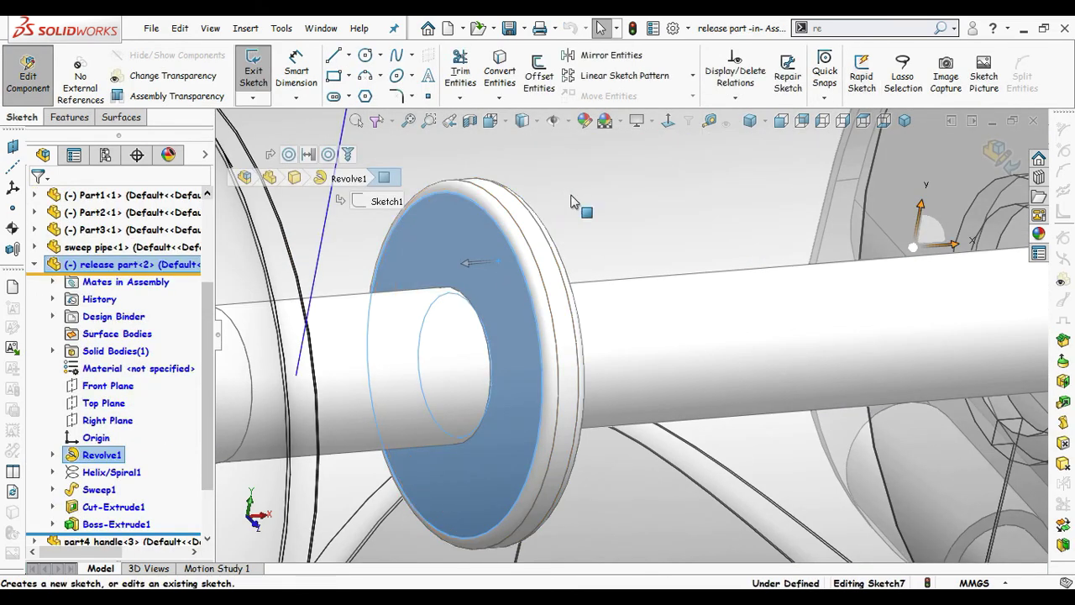
Step: Convert the sweep pipe's circular end edge into a reference sketch circle, and finish editing the release part
click(488, 363)
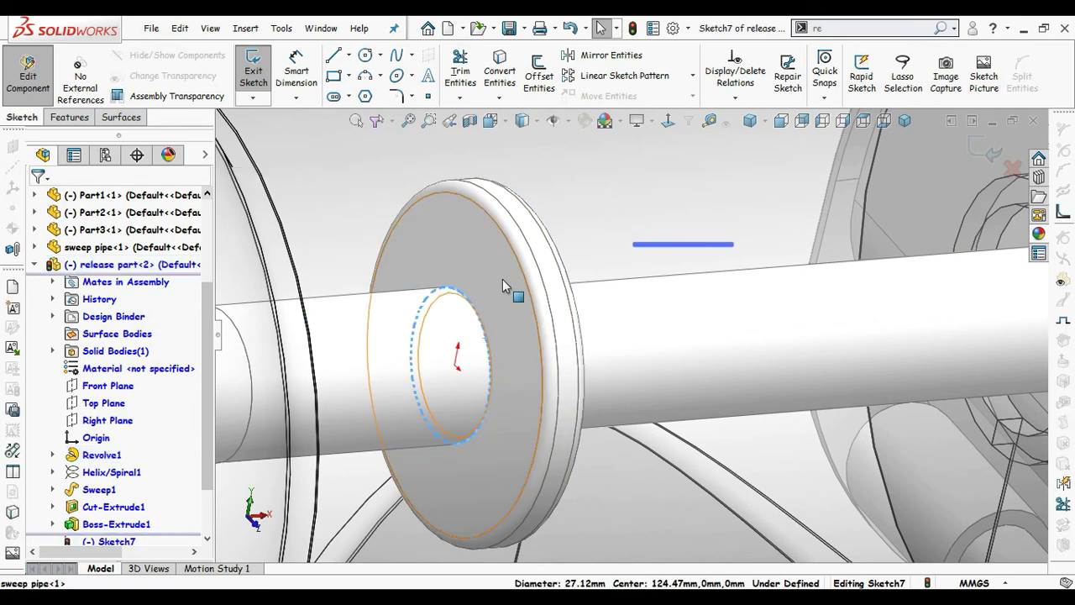
click(501, 92)
scroll(742, 335, up, 3)
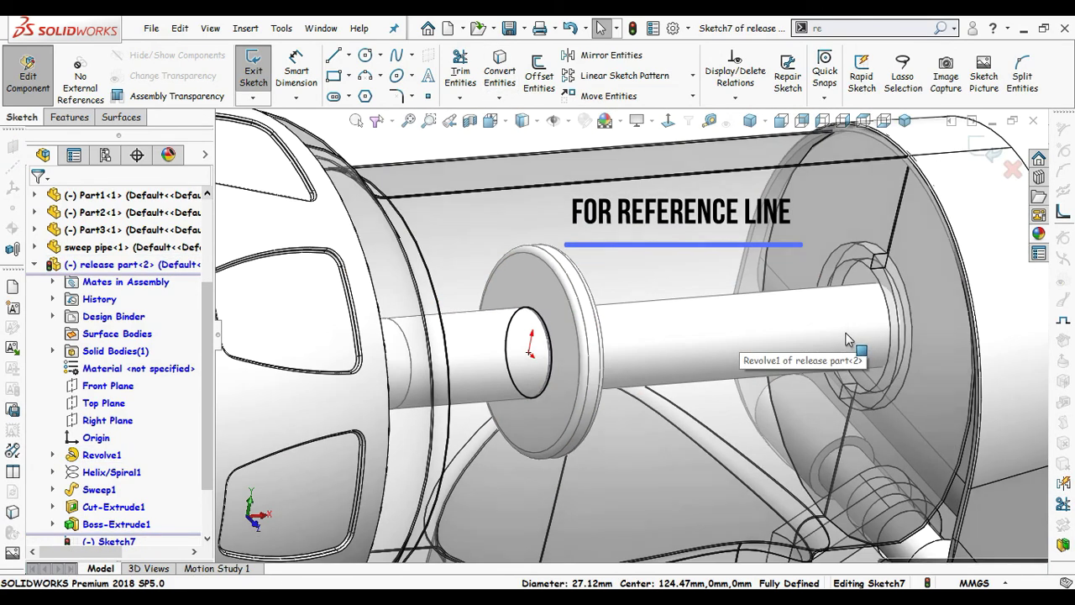
mouse_move(847, 334)
middle_down()
mouse_move(898, 293)
mouse_move(747, 321)
middle_up()
click(982, 153)
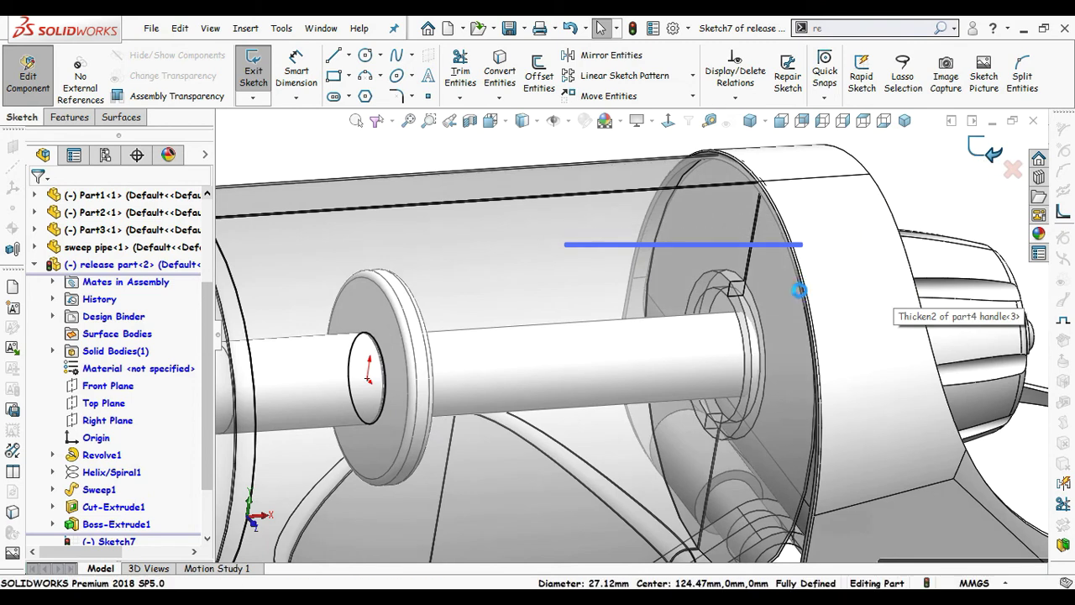
scroll(759, 323, down, 2)
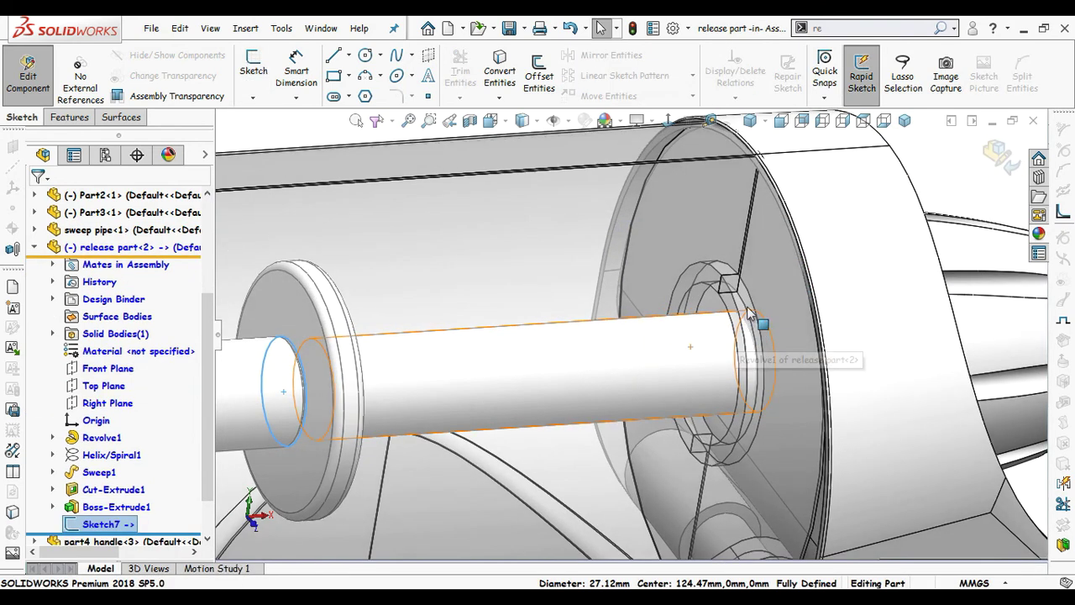
click(993, 151)
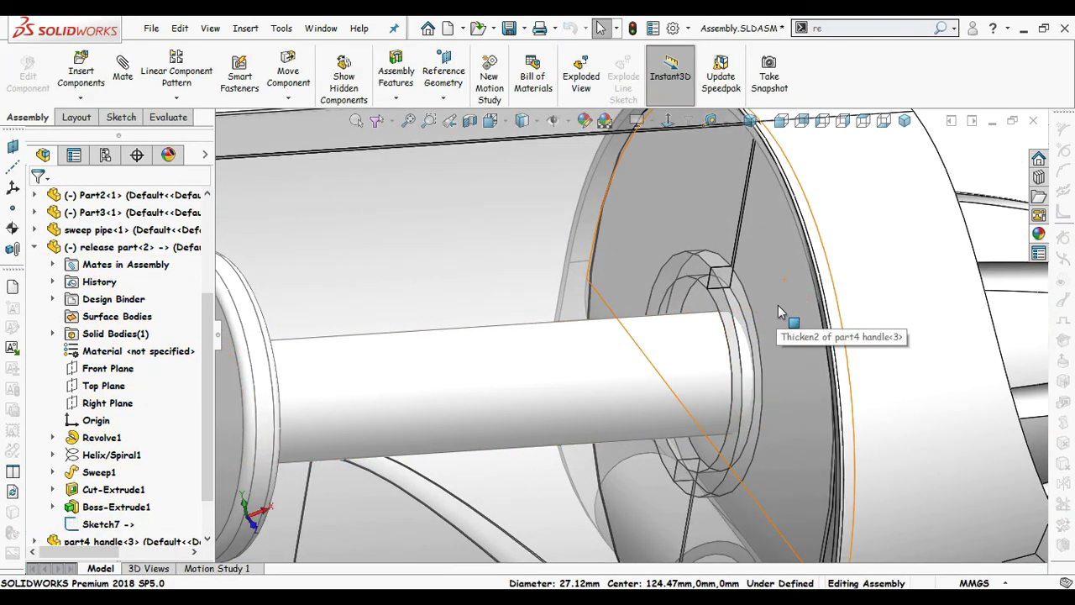
Step: Make the part 1 housing opaque again and section the assembly lengthwise through the release part and screw
middle_drag(777, 305, 787, 305)
click(721, 307)
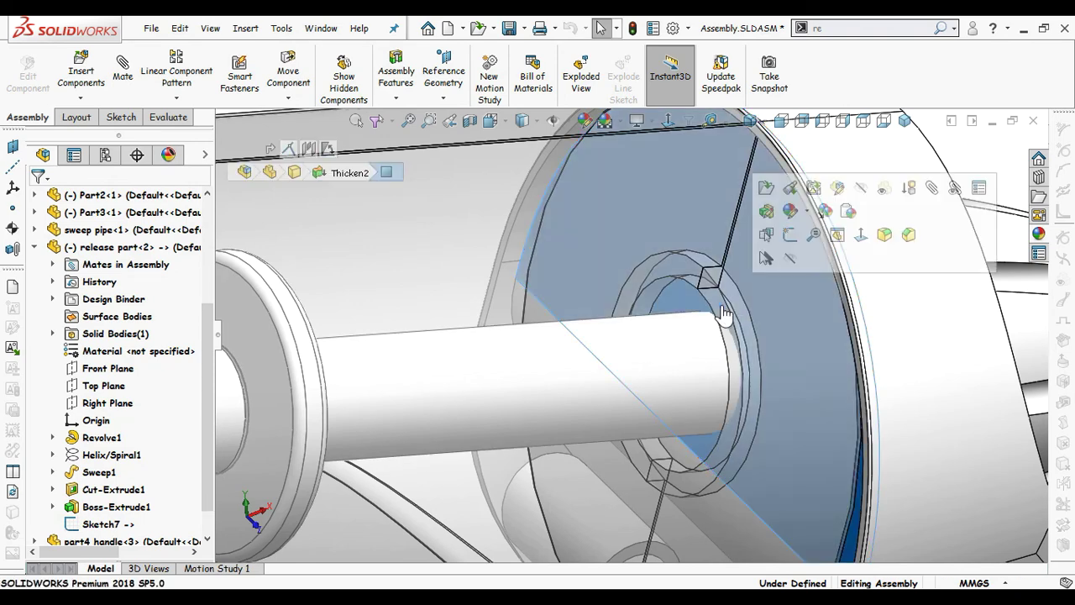
scroll(722, 314, up, 1)
click(867, 204)
scroll(866, 204, up, 2)
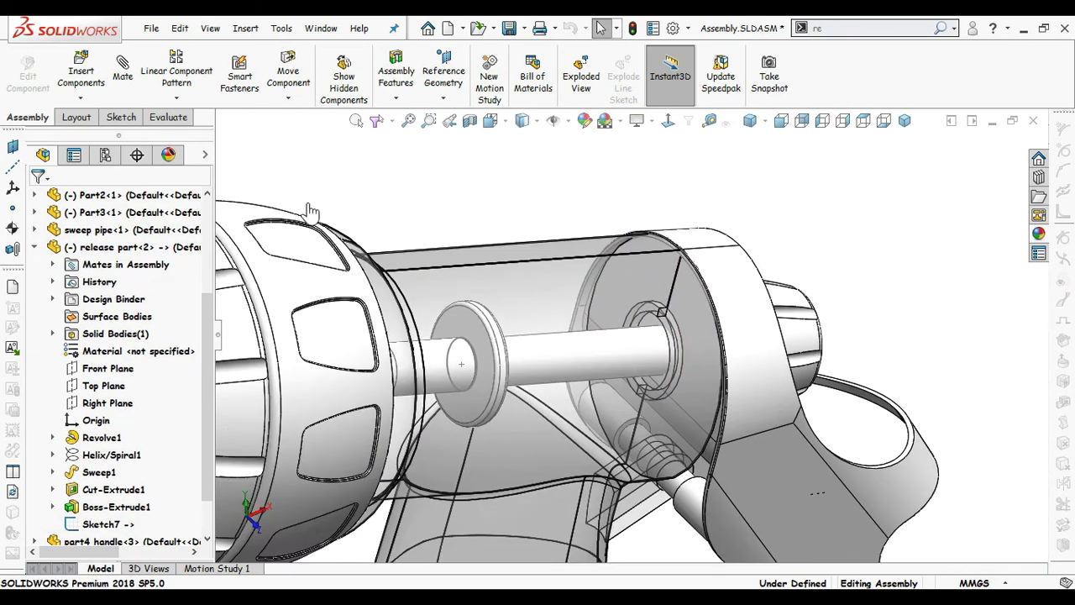
click(203, 156)
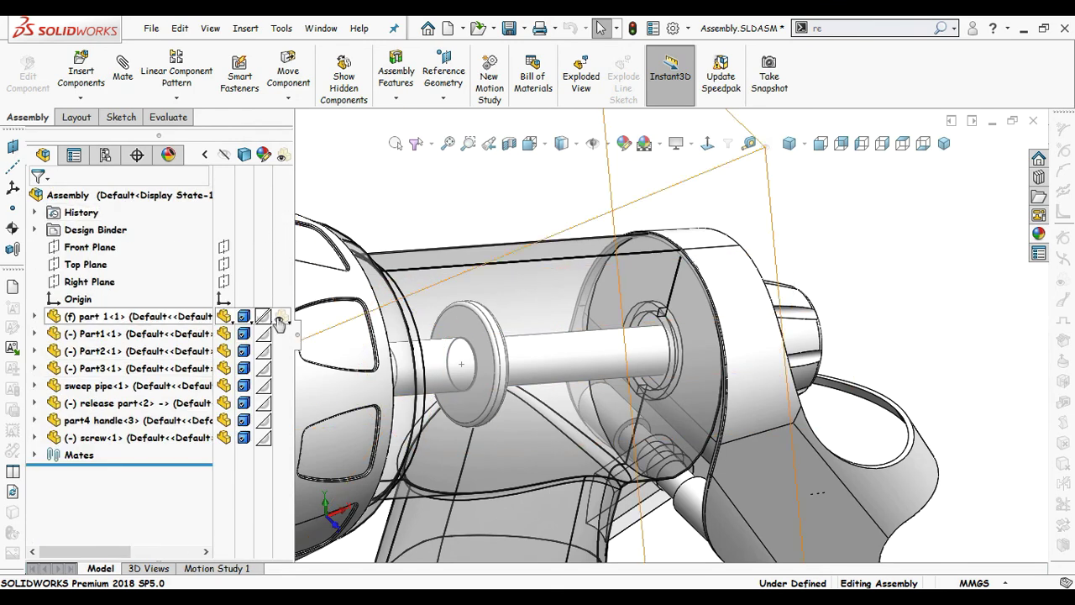
click(280, 317)
click(206, 157)
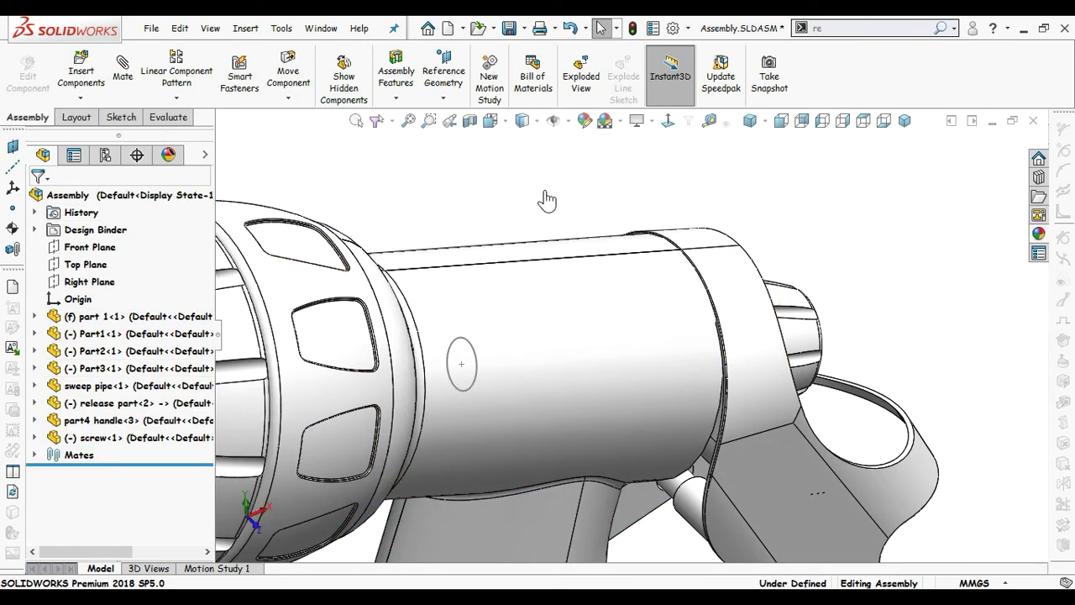
click(470, 123)
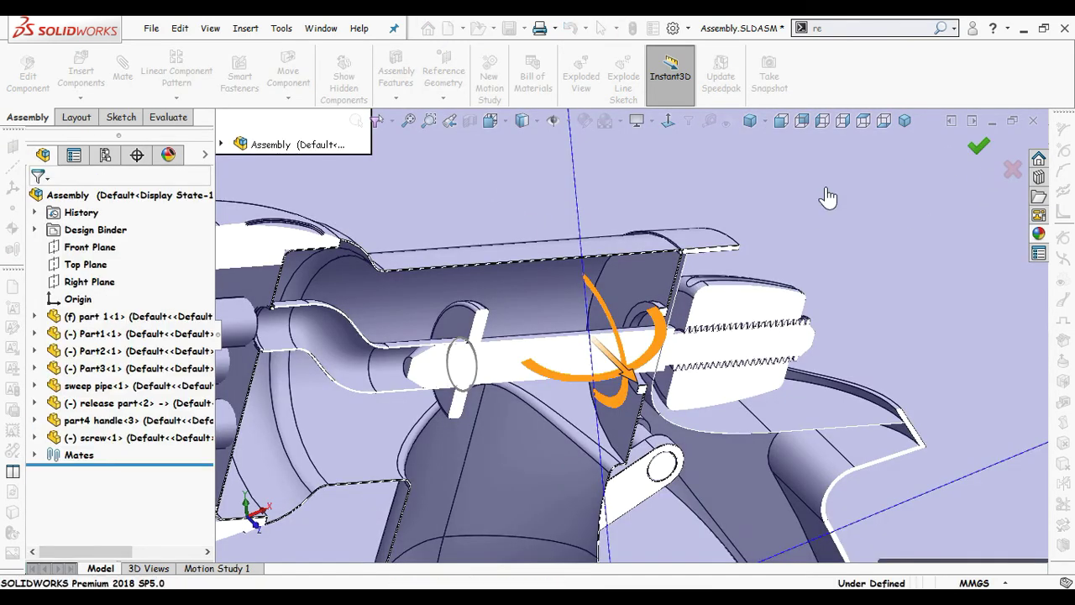
scroll(695, 305, down, 2)
Step: Edit part 1 within the assembly and start a sketch on the flat face of the thin ring around the shaft
scroll(644, 344, down, 3)
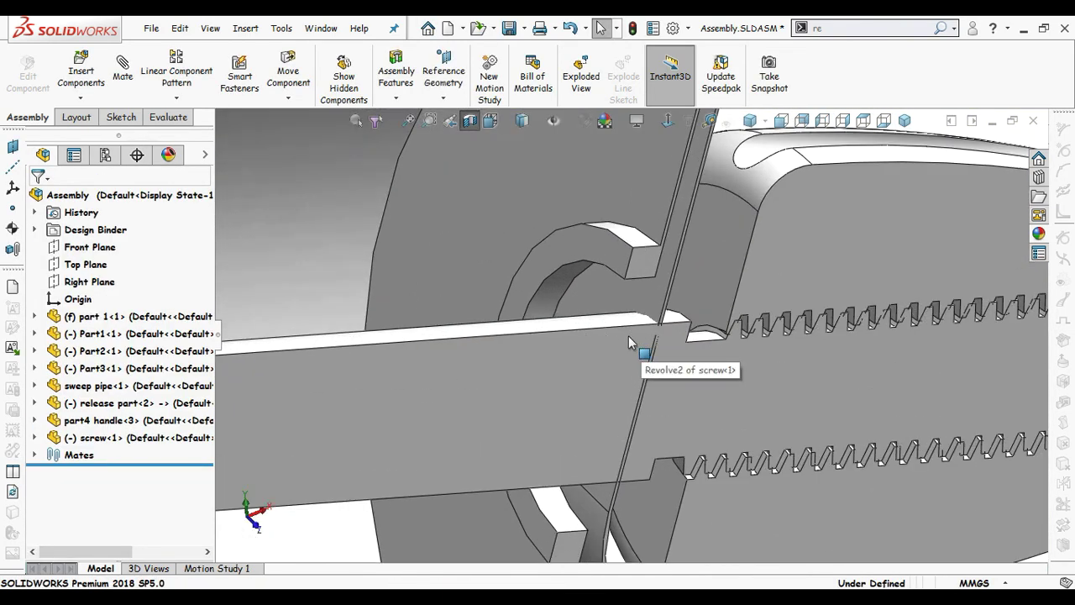
click(621, 253)
click(739, 139)
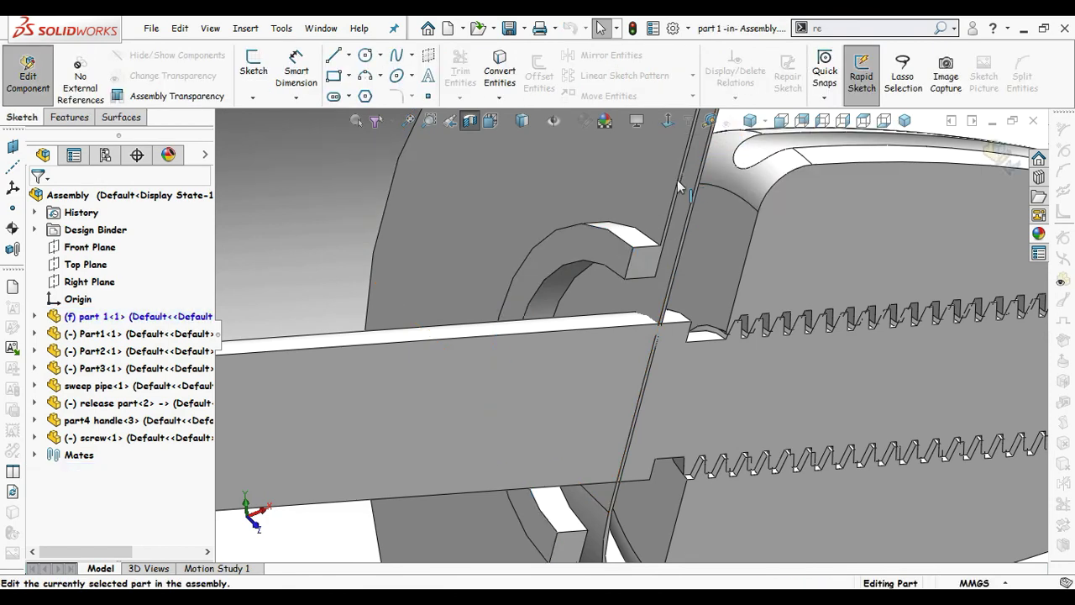
click(602, 243)
key(s)
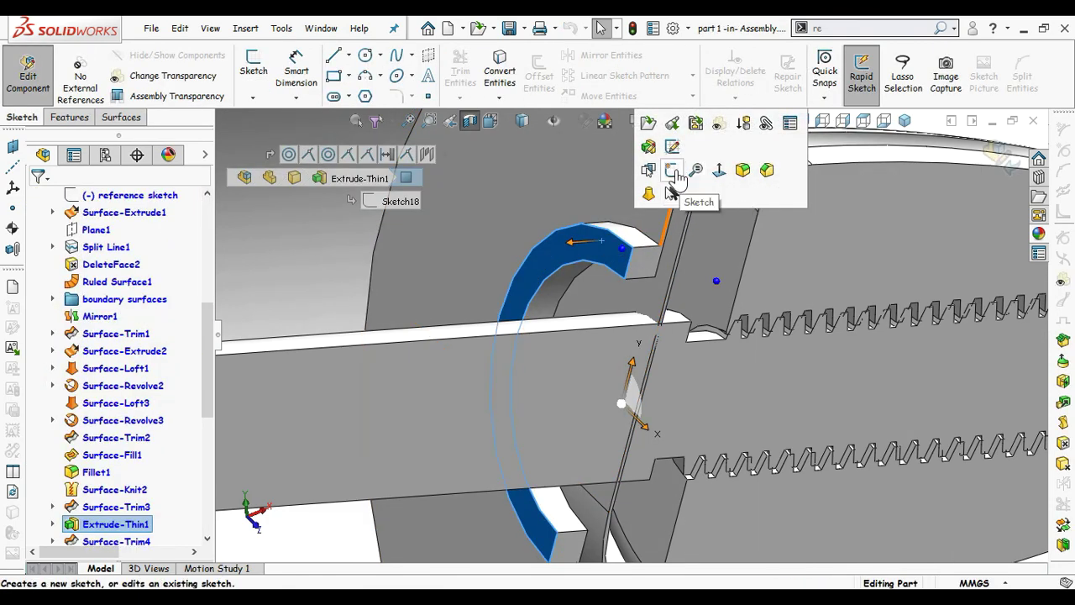
click(676, 170)
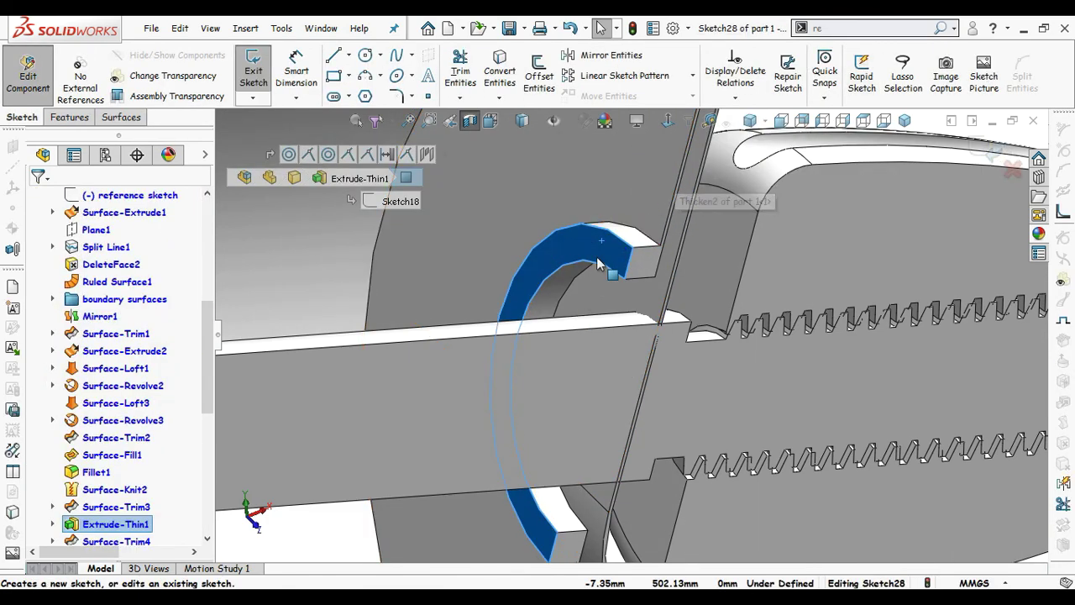
Step: Convert the ring's inner circular edge into the sketch as a reference, and finish editing part 1
scroll(599, 269, up, 2)
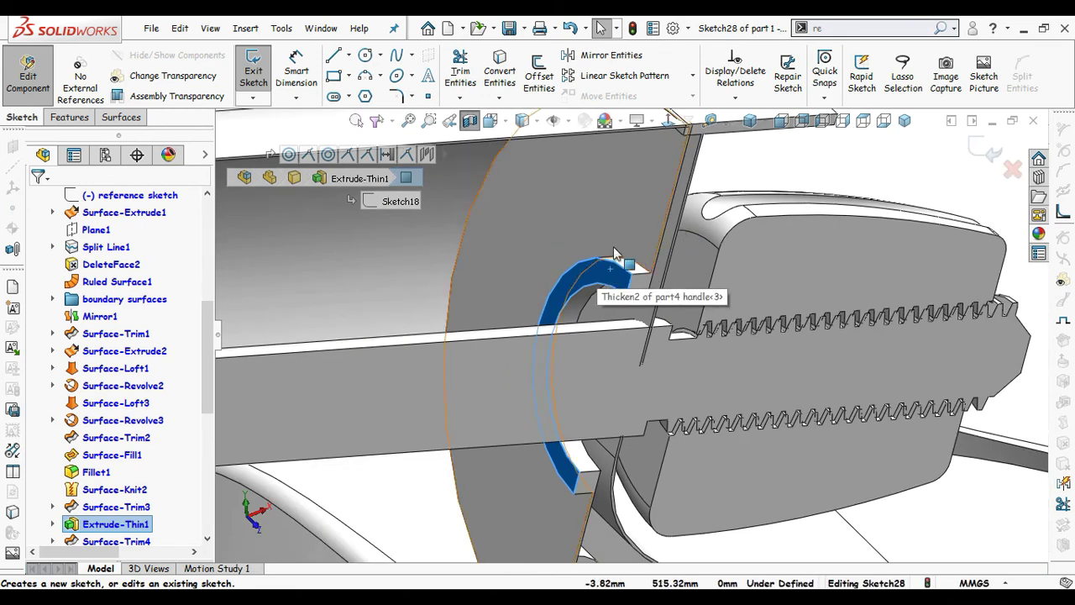
click(591, 290)
click(499, 74)
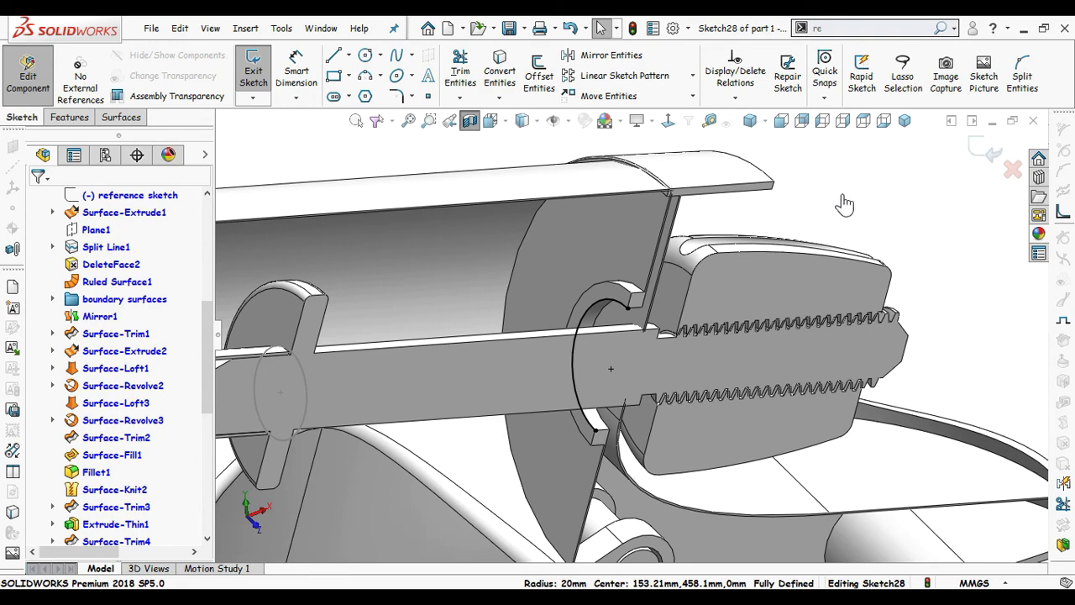
click(983, 151)
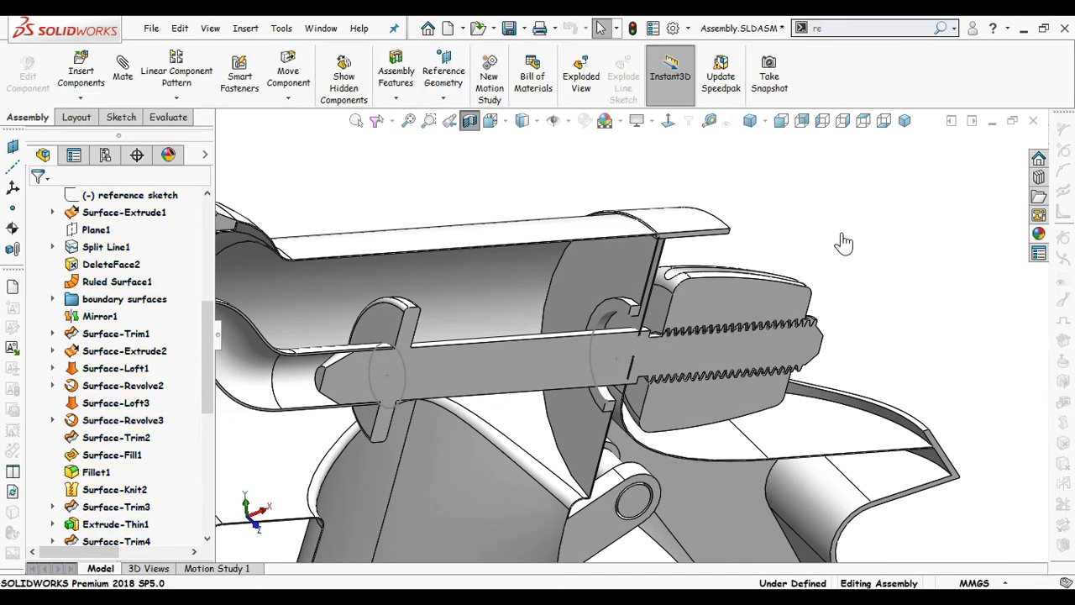
middle_drag(800, 249, 763, 247)
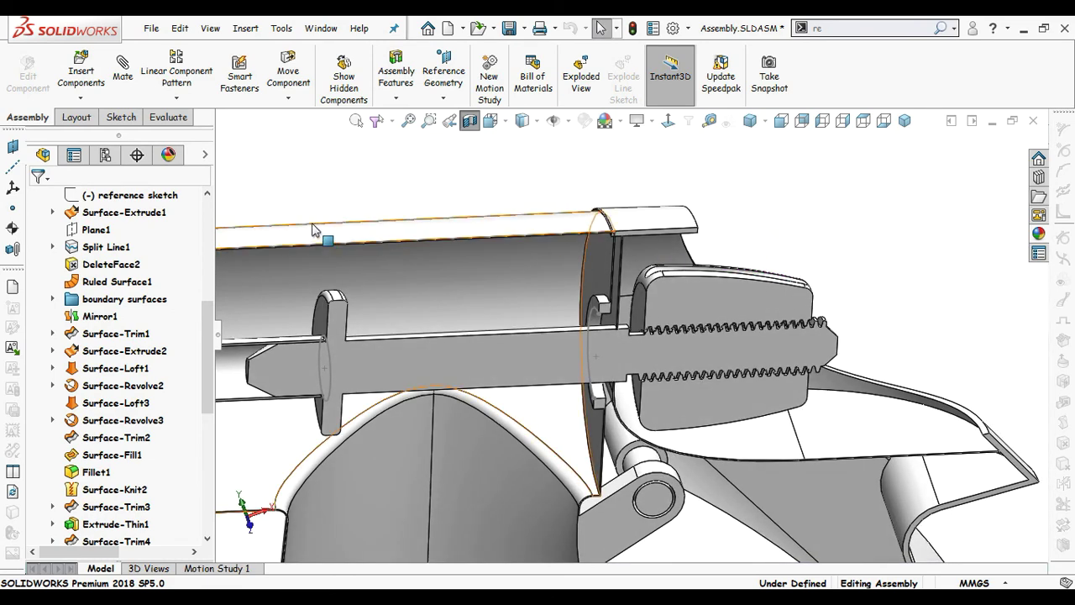
Step: Insert a new part into the assembly without placing it on a face, and edit it in context
click(95, 102)
click(87, 137)
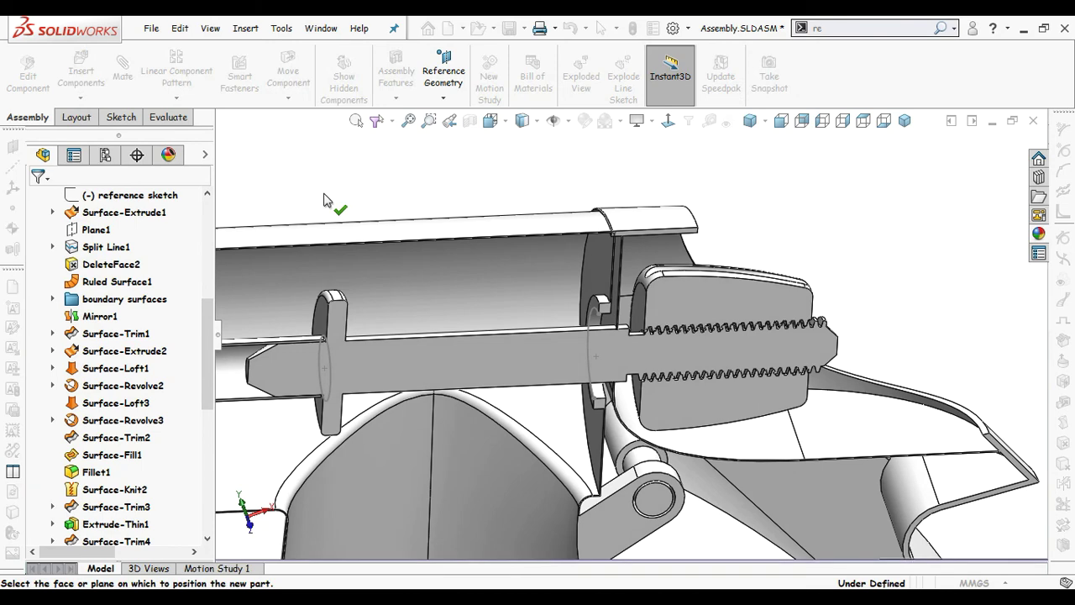
key(Escape)
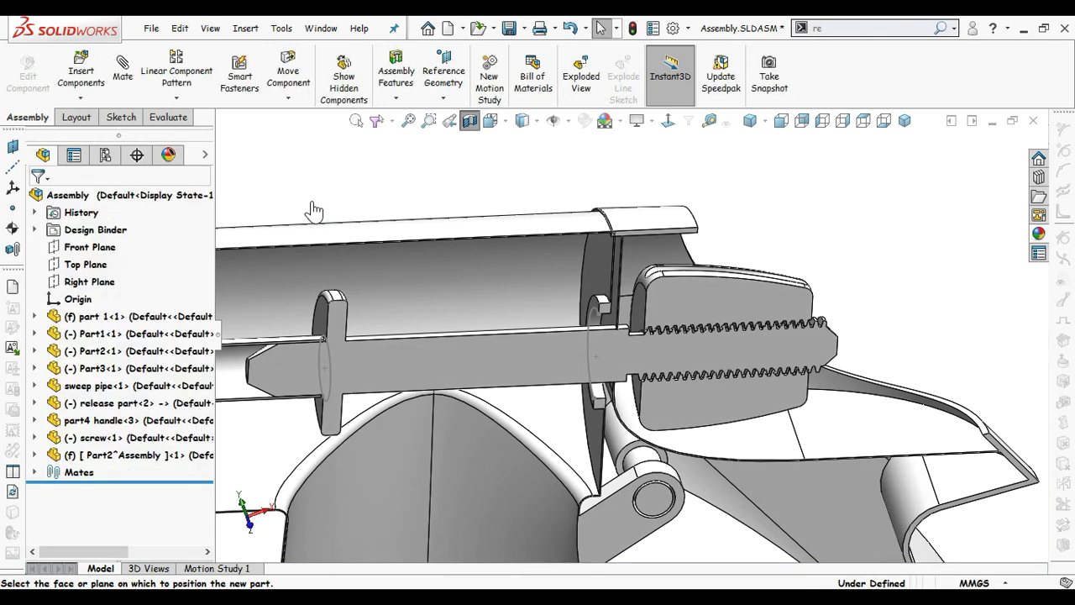
click(126, 458)
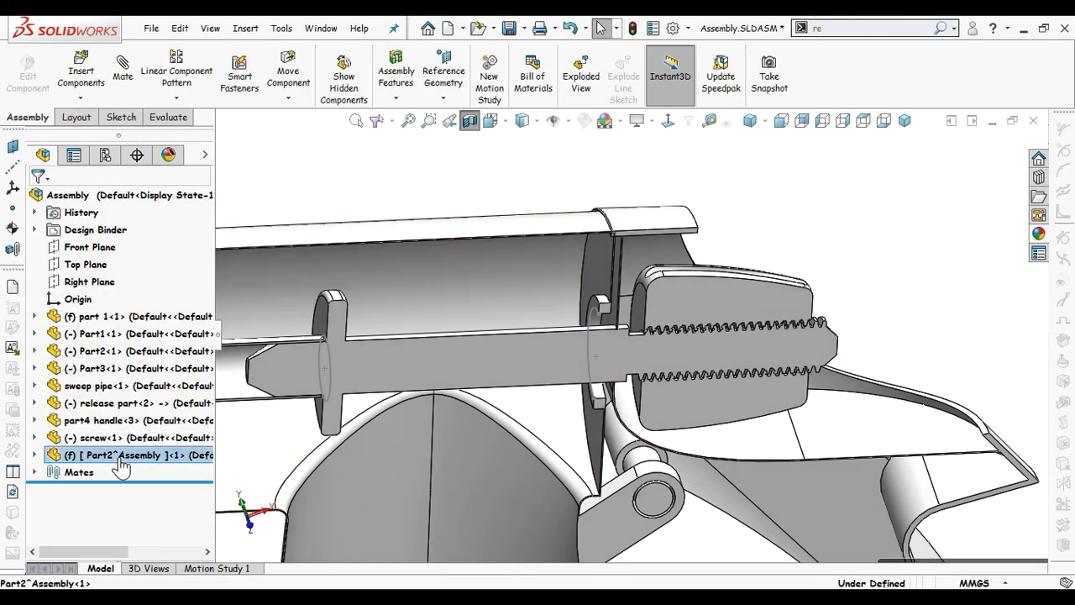
click(210, 413)
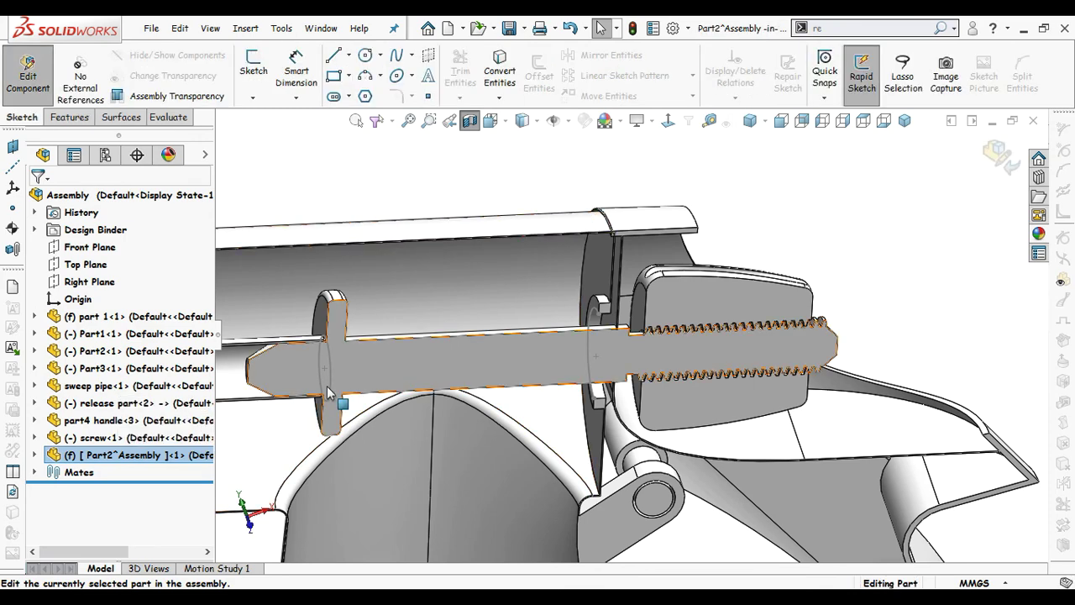
Step: Start a sketch on the new part's own Front Plane
scroll(338, 396, up, 2)
click(34, 455)
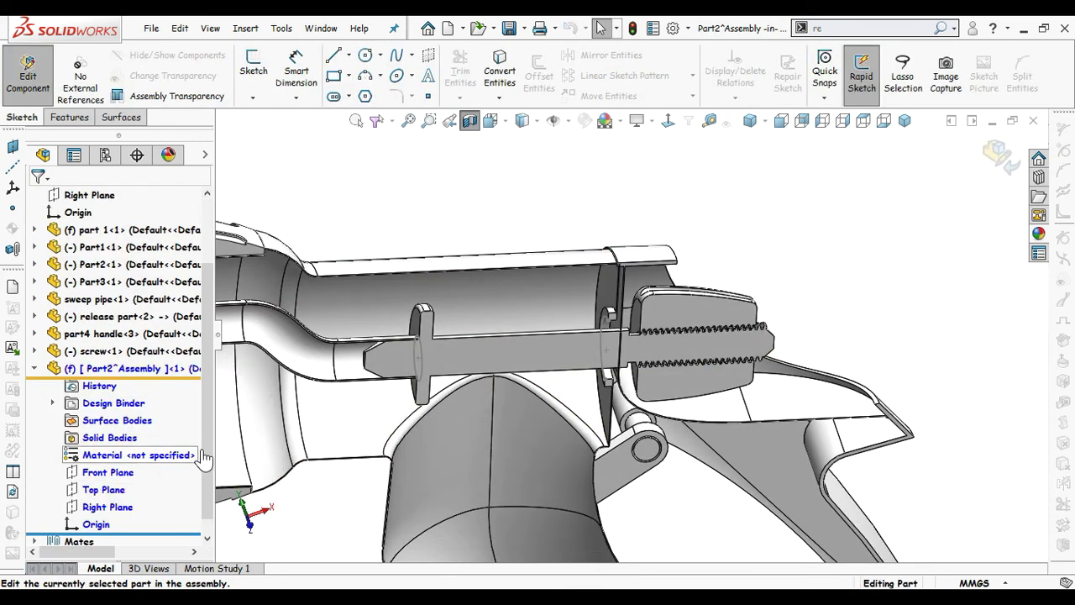
scroll(109, 420, down, 1)
click(108, 454)
scroll(514, 378, up, 5)
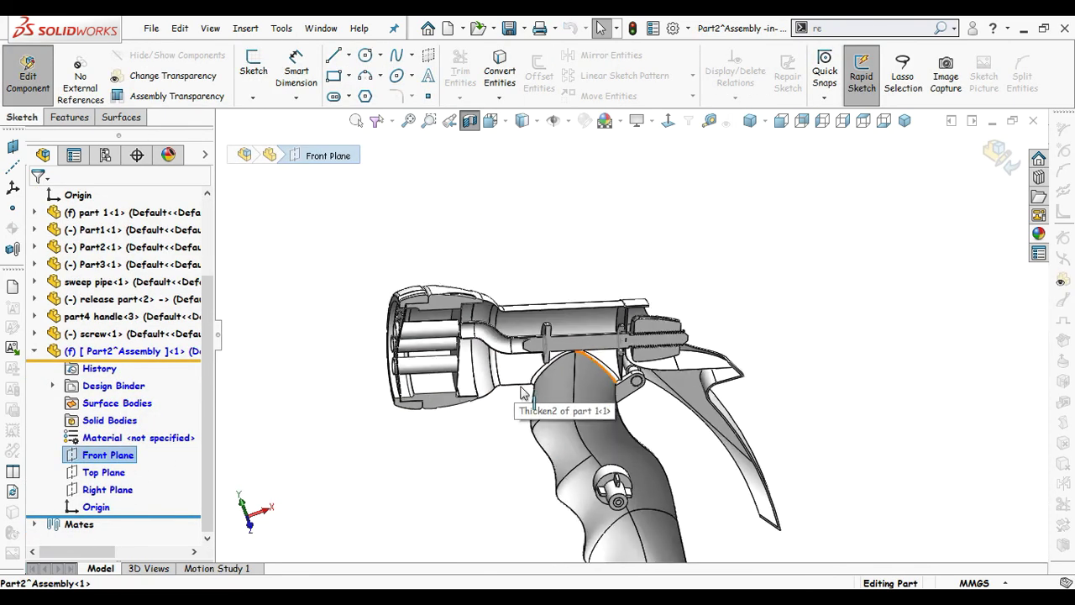
mouse_move(545, 430)
middle_down()
mouse_move(558, 521)
mouse_move(563, 425)
middle_up()
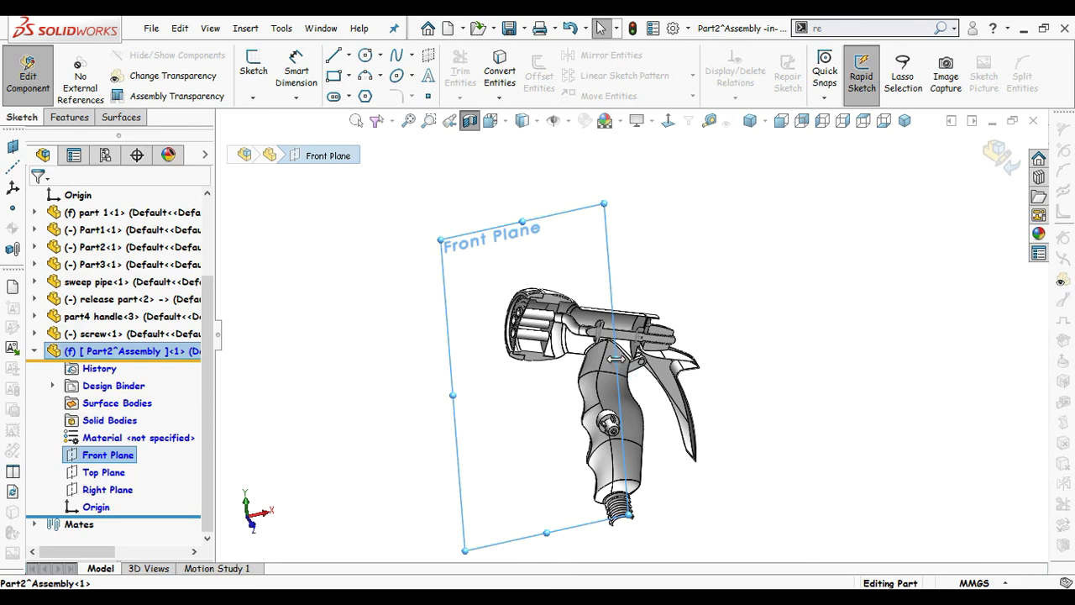
middle_drag(740, 321, 774, 269)
right_click(677, 274)
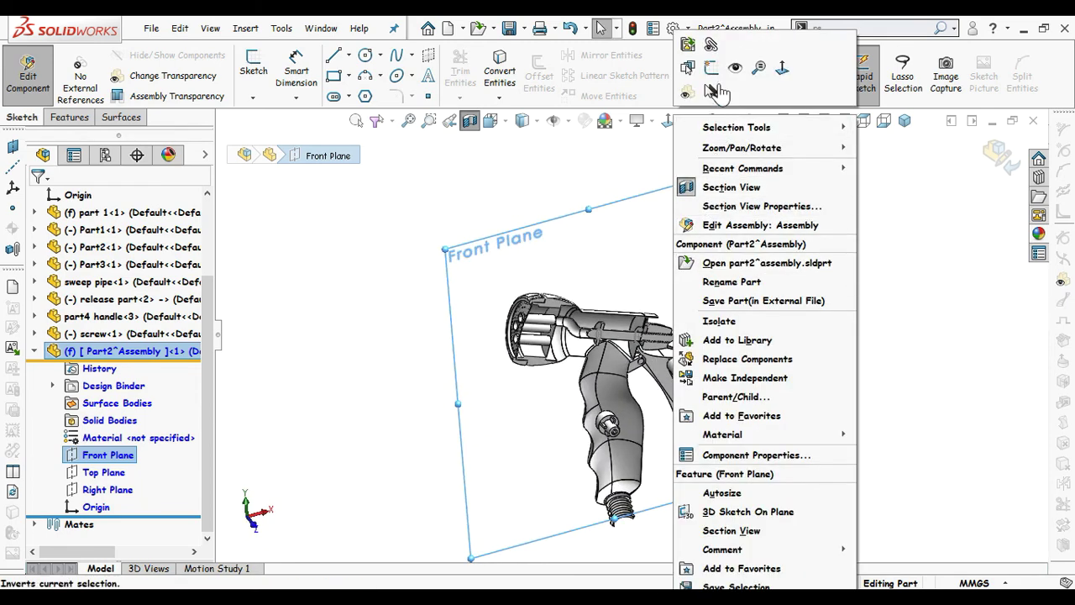
click(711, 90)
Step: Draw a line joining the centres of the two reference circles on the shaft, and finish the sketch and the part editing
scroll(605, 336, down, 10)
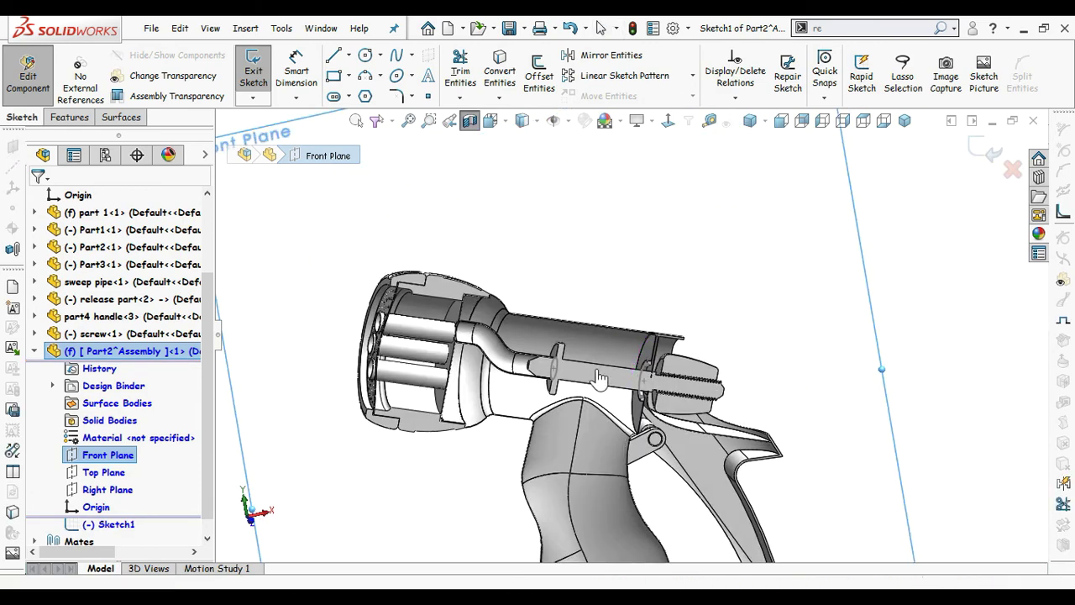
scroll(591, 375, down, 3)
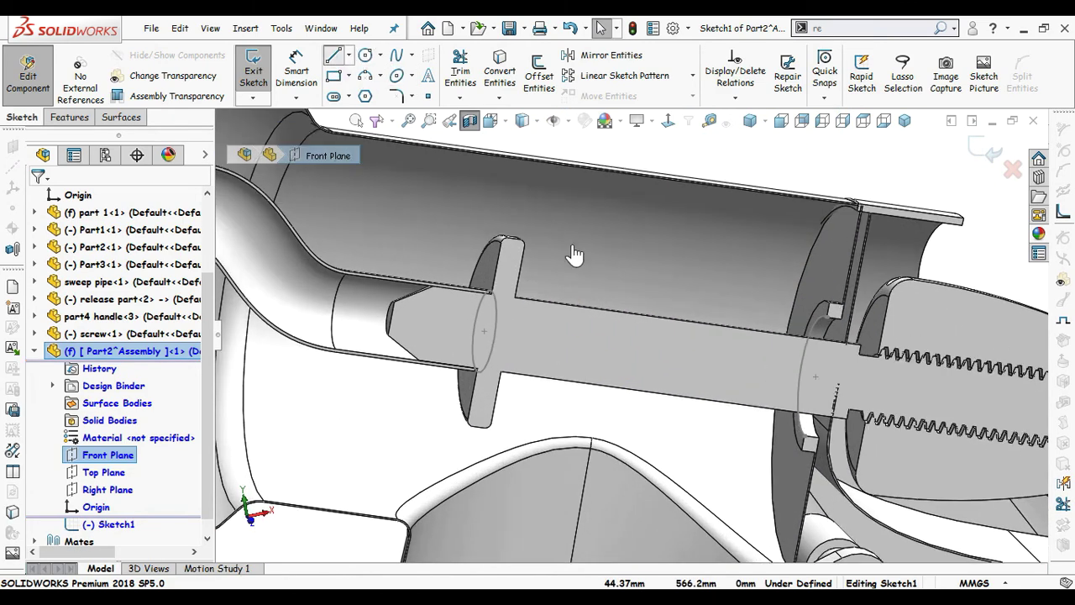
drag(484, 331, 507, 351)
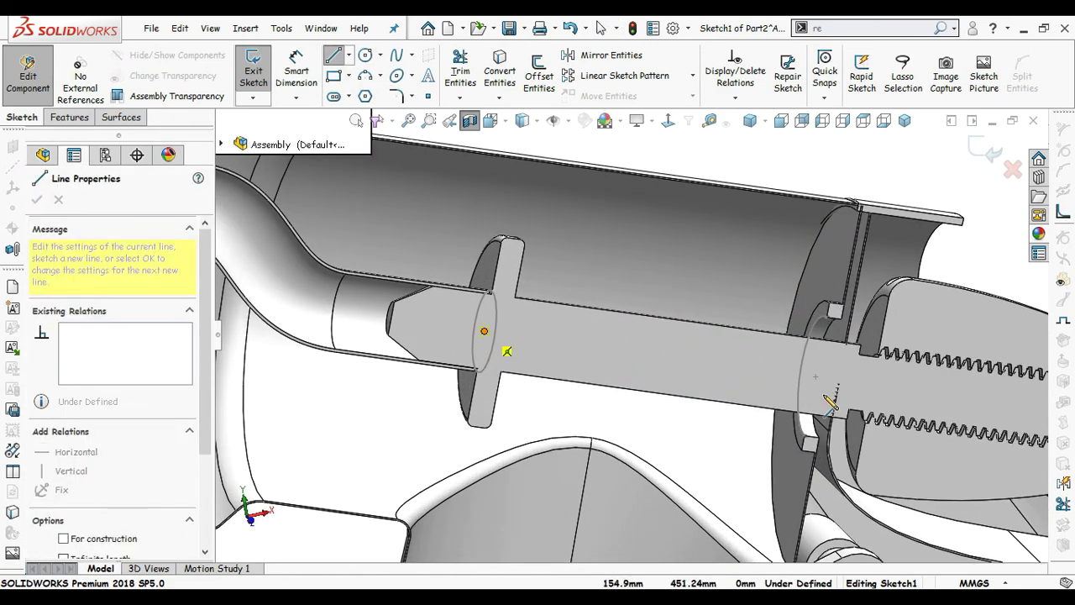
scroll(811, 394, down, 4)
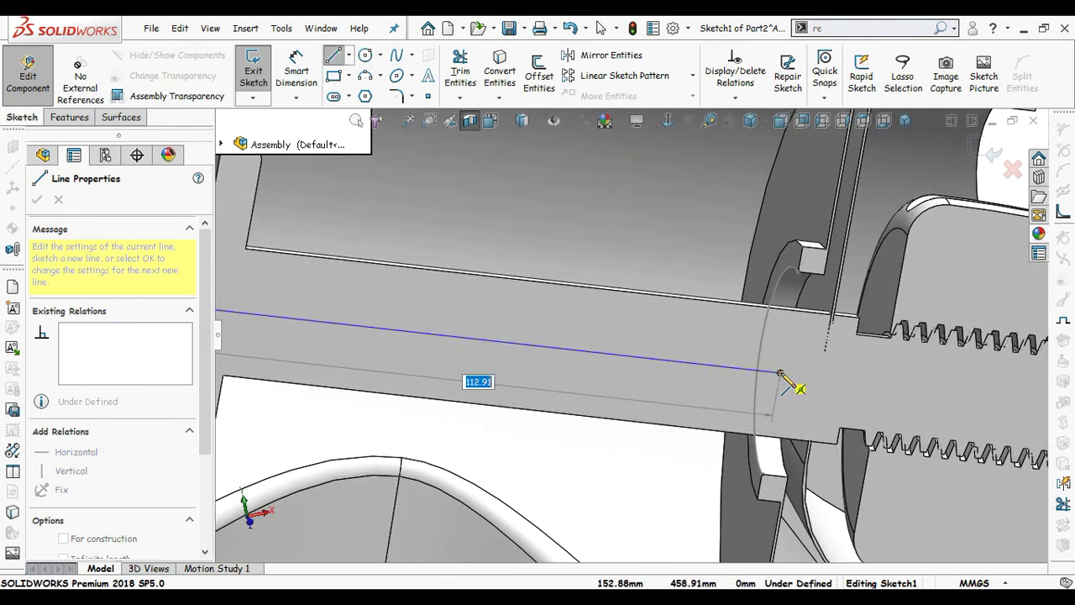
click(780, 374)
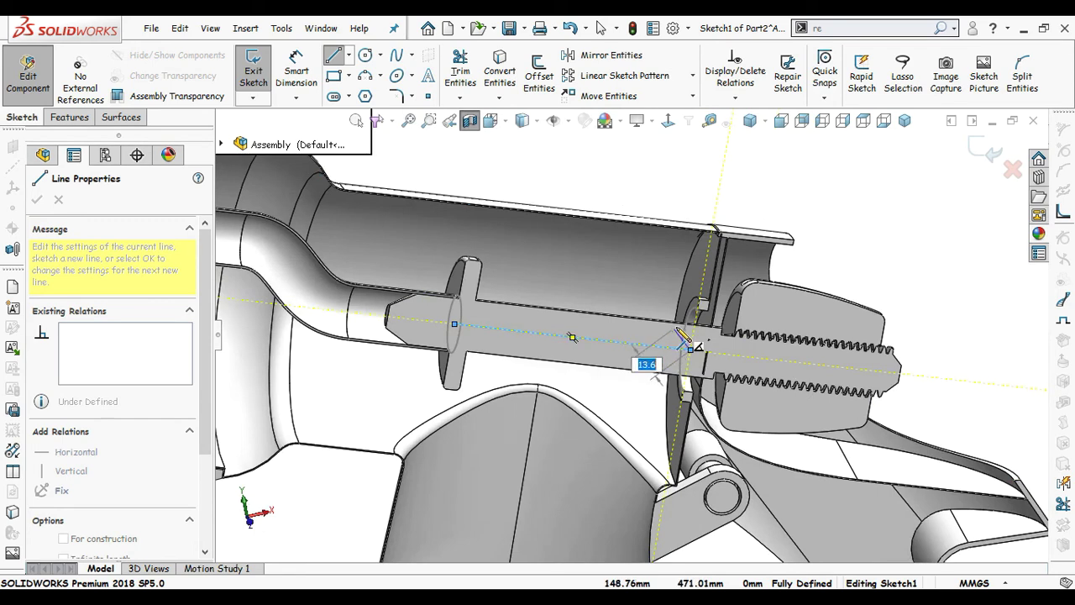
right_click(664, 345)
click(691, 411)
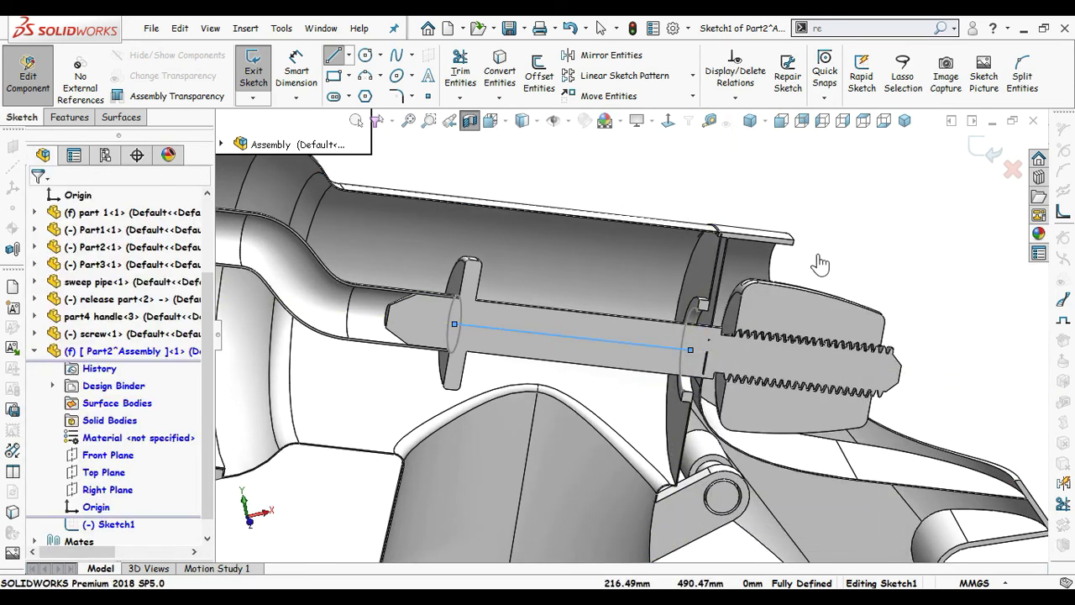
click(985, 154)
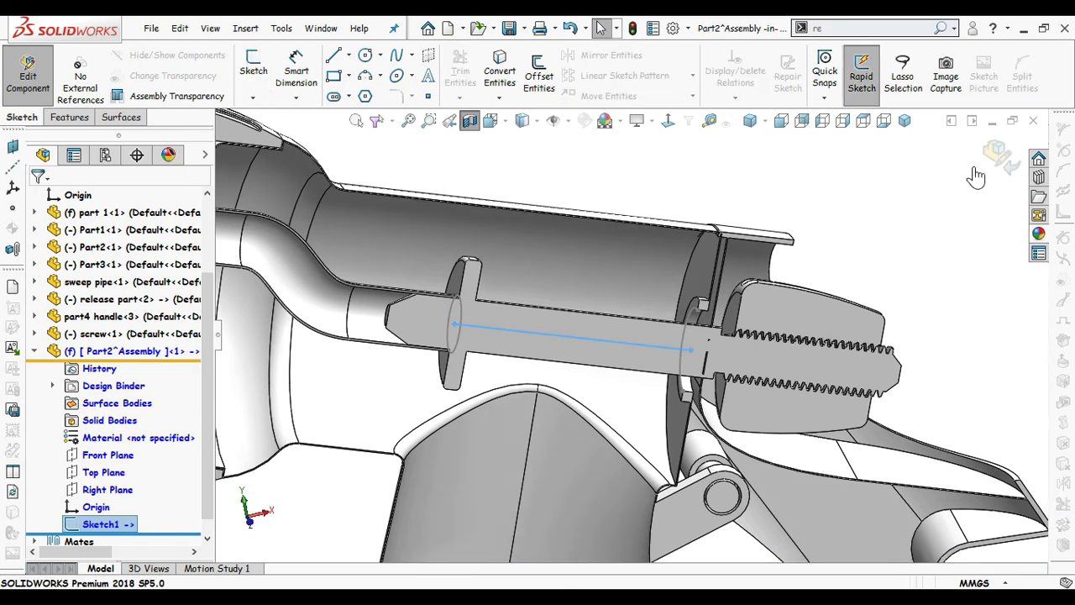
click(996, 157)
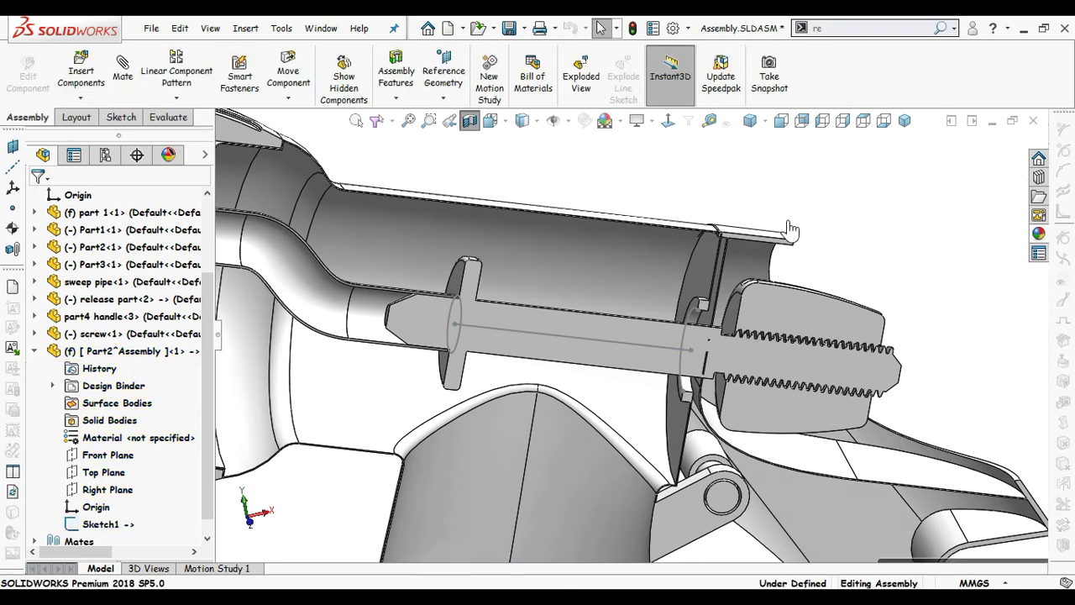
Step: Slide the release part along its axis and back, rebuilding the assembly to check whether the centre line follows its movement
drag(454, 277, 556, 286)
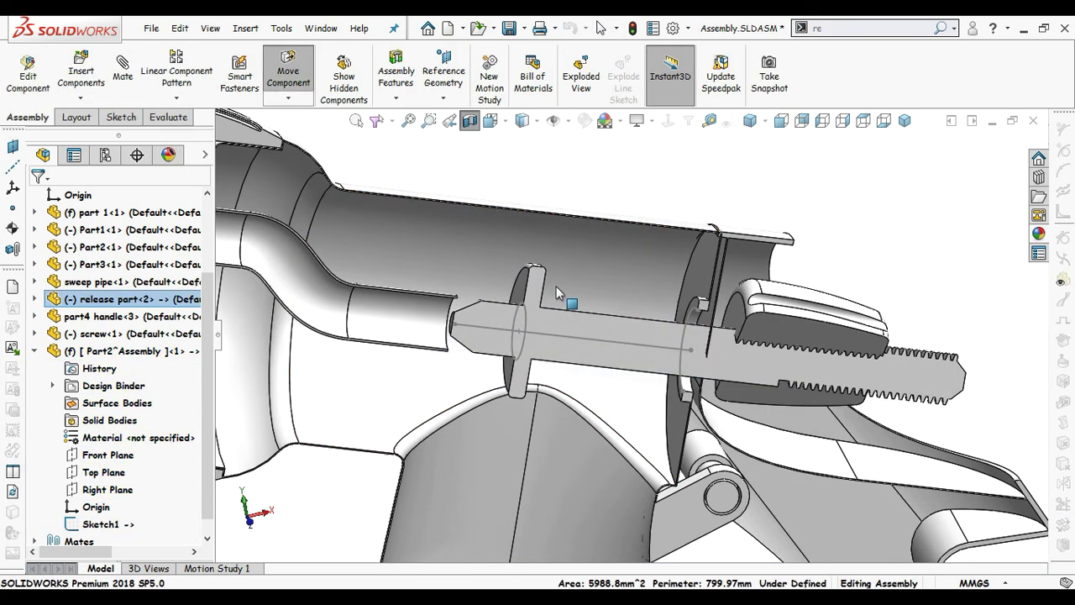
click(632, 29)
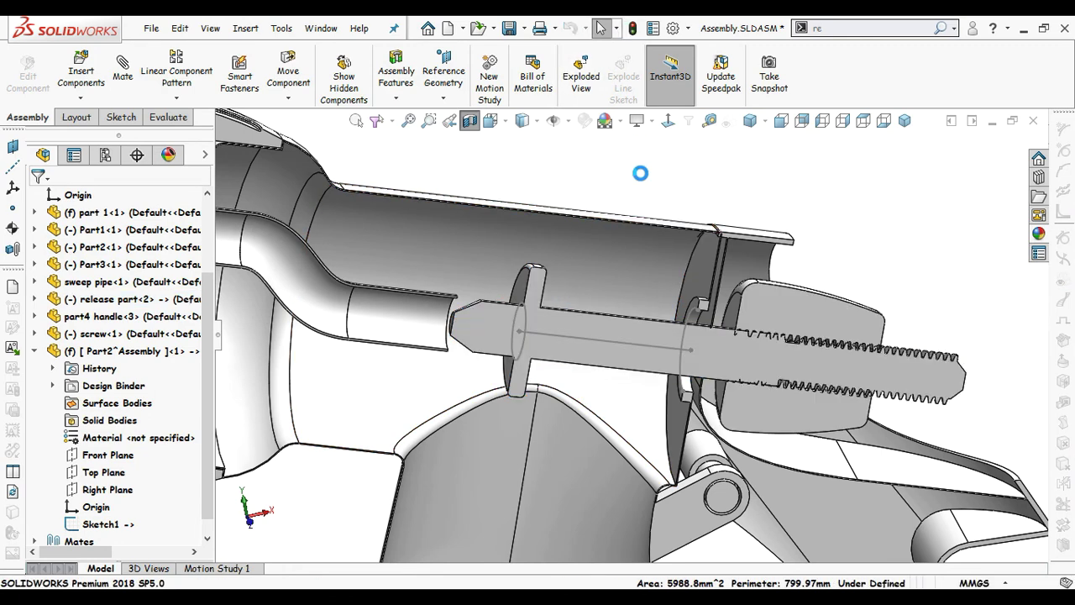
drag(563, 296, 591, 301)
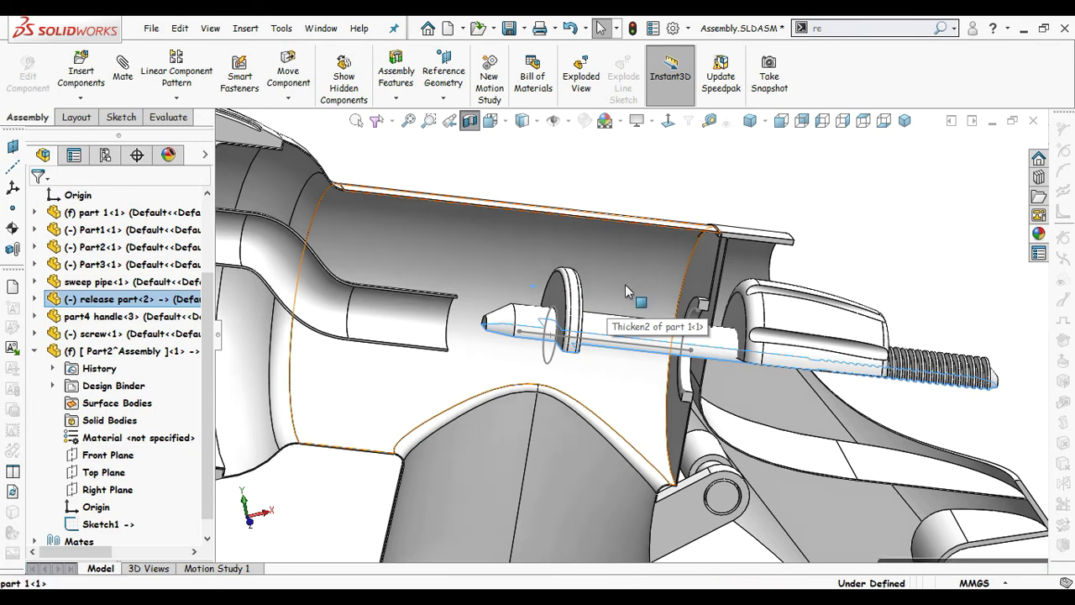
middle_drag(625, 286, 620, 332)
scroll(620, 337, down, 2)
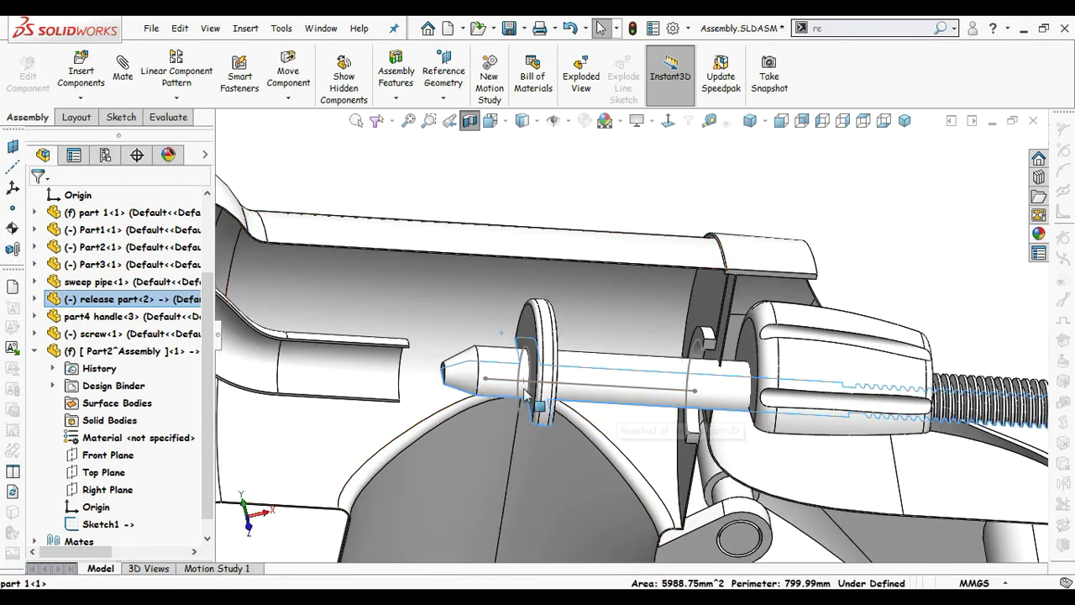
click(631, 29)
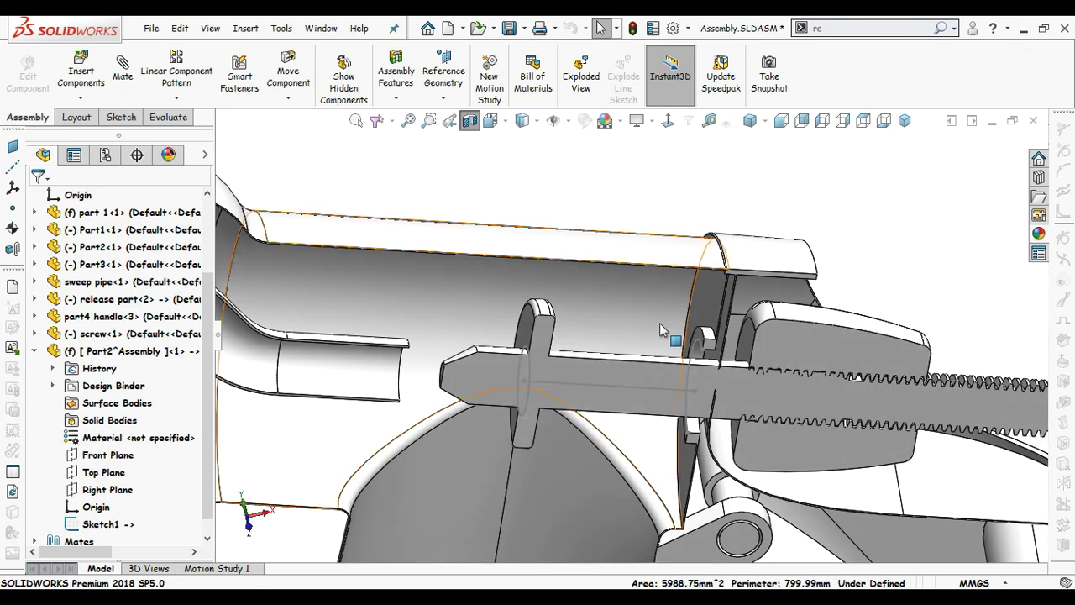
scroll(615, 432, down, 6)
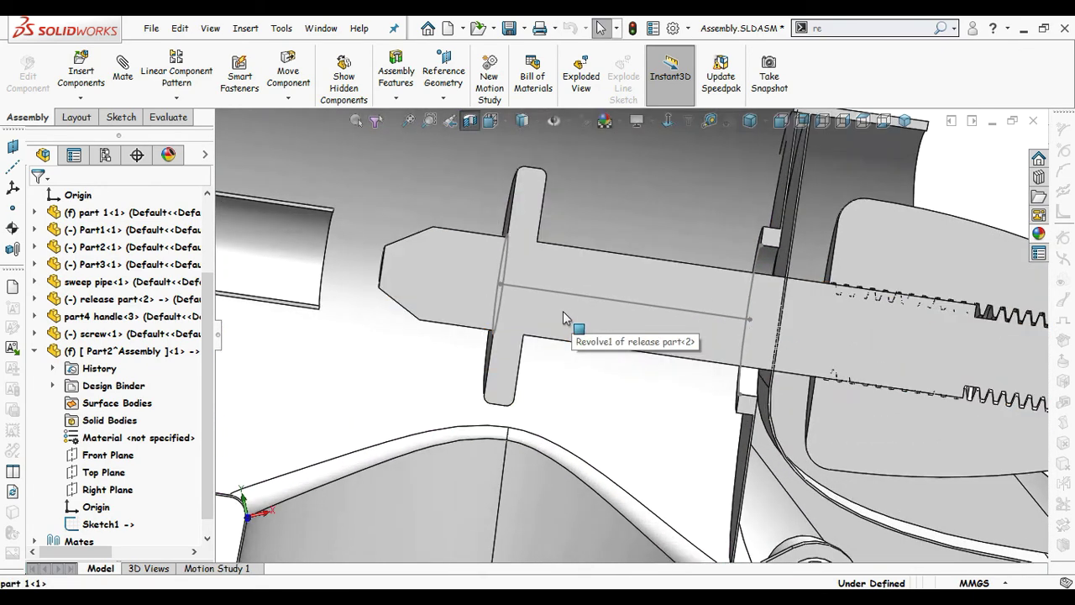
drag(531, 204, 509, 202)
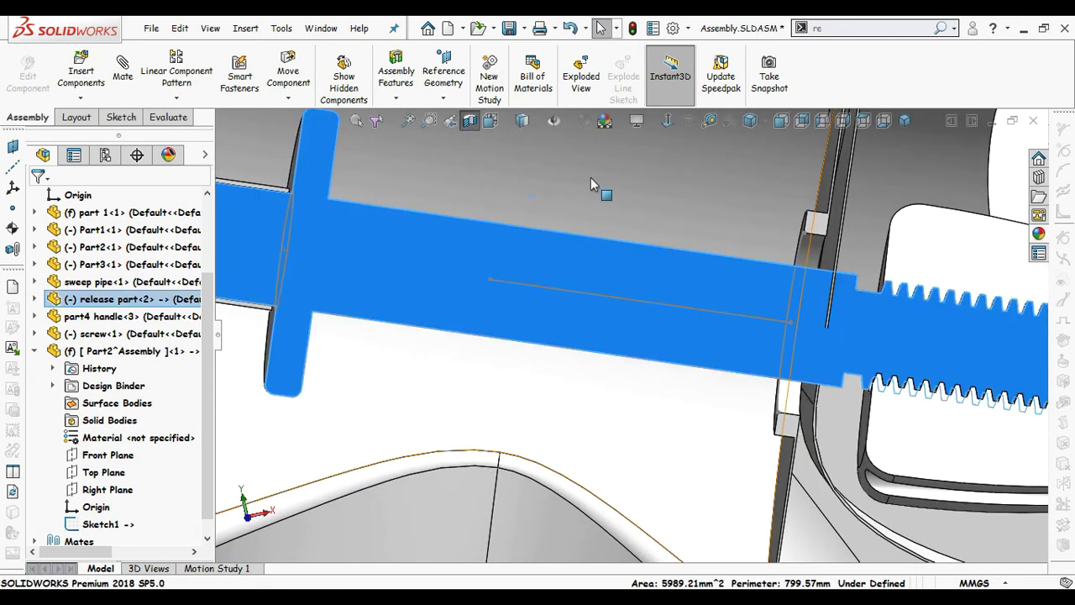
scroll(658, 196, up, 1)
click(960, 187)
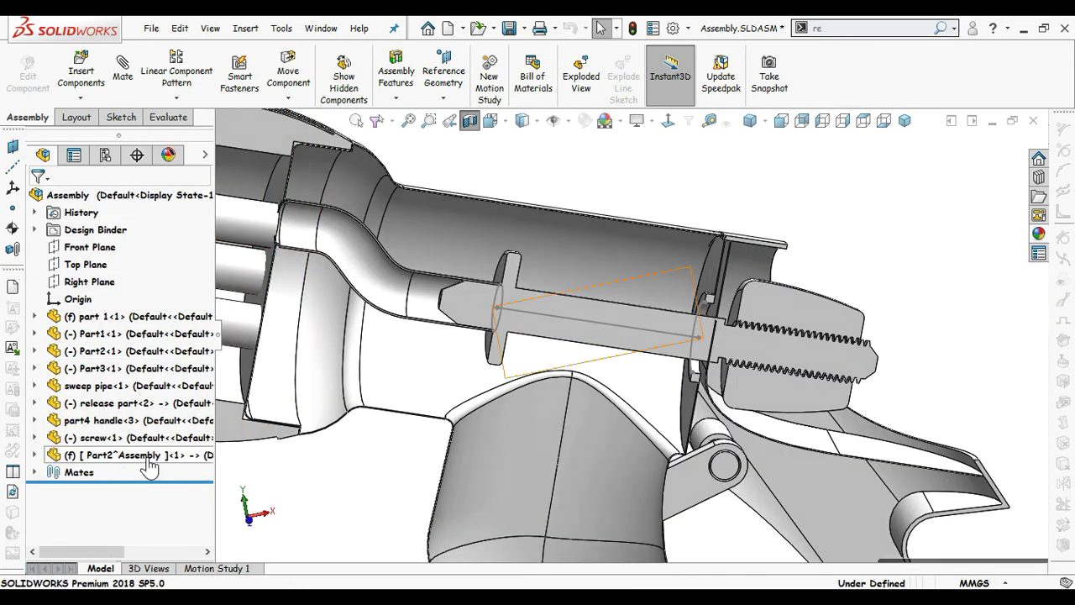
Step: Open the new part in its own window and create a plane perpendicular to the sketched line at its trigger-side endpoint
click(148, 458)
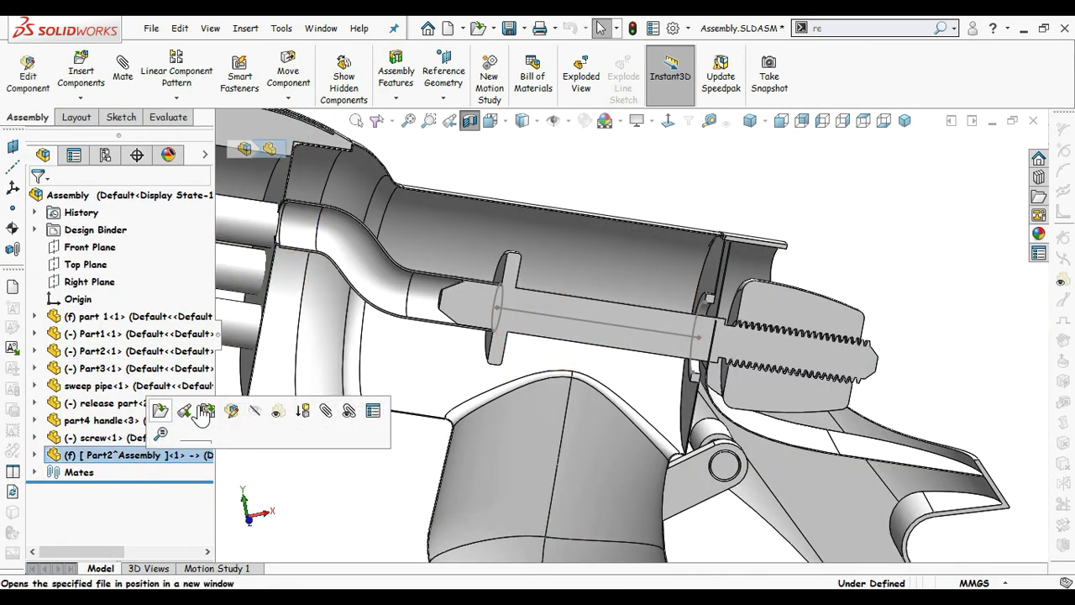
click(160, 418)
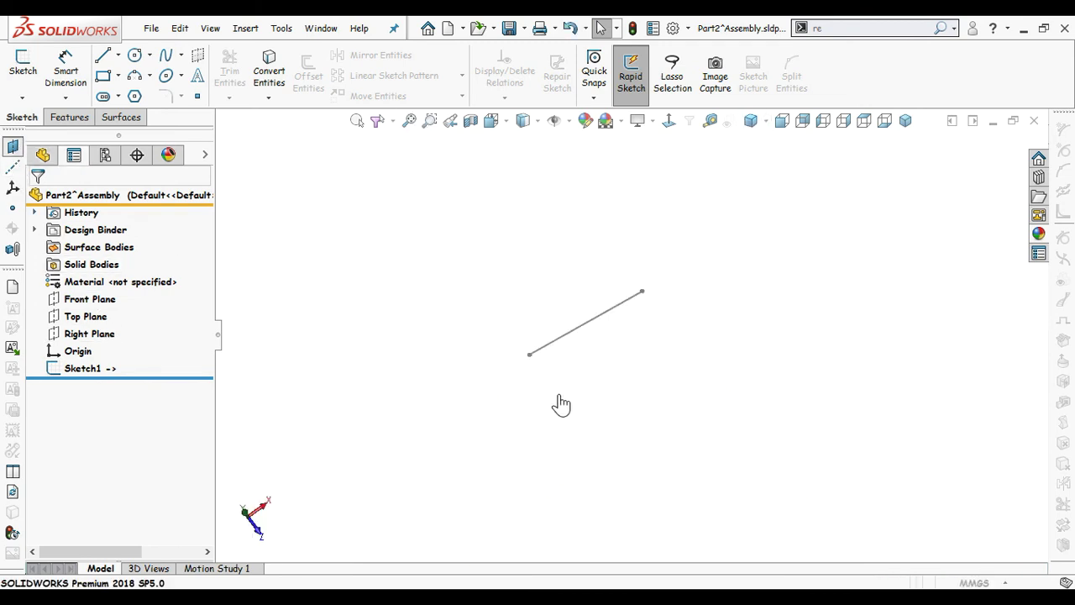
click(635, 304)
click(642, 294)
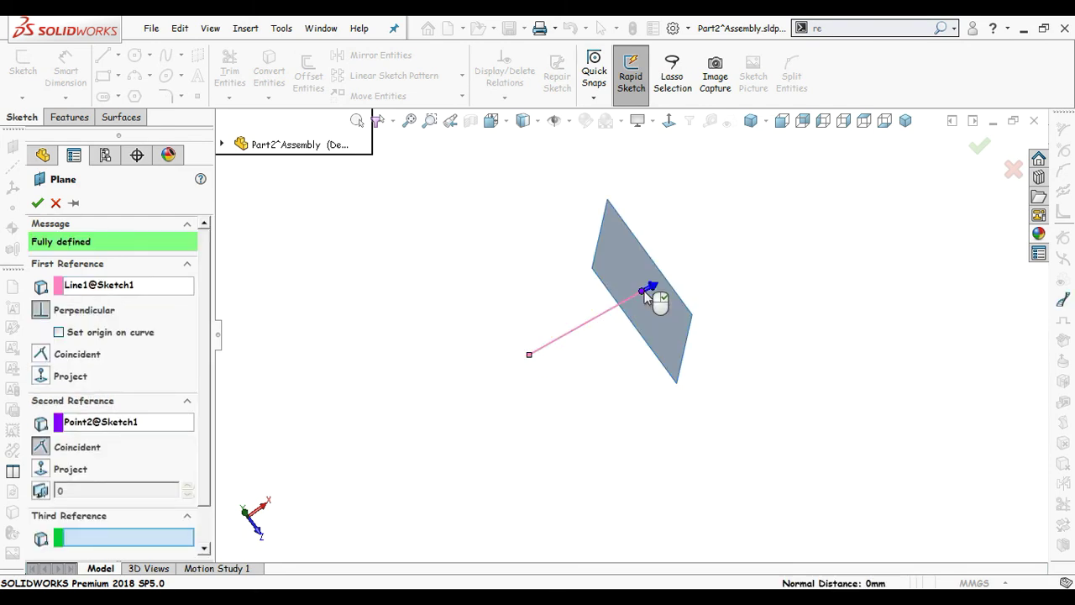
key(Return)
Step: Sketch a circle about 44 mm in diameter on the new plane, centred on the line's endpoint
scroll(611, 279, down, 3)
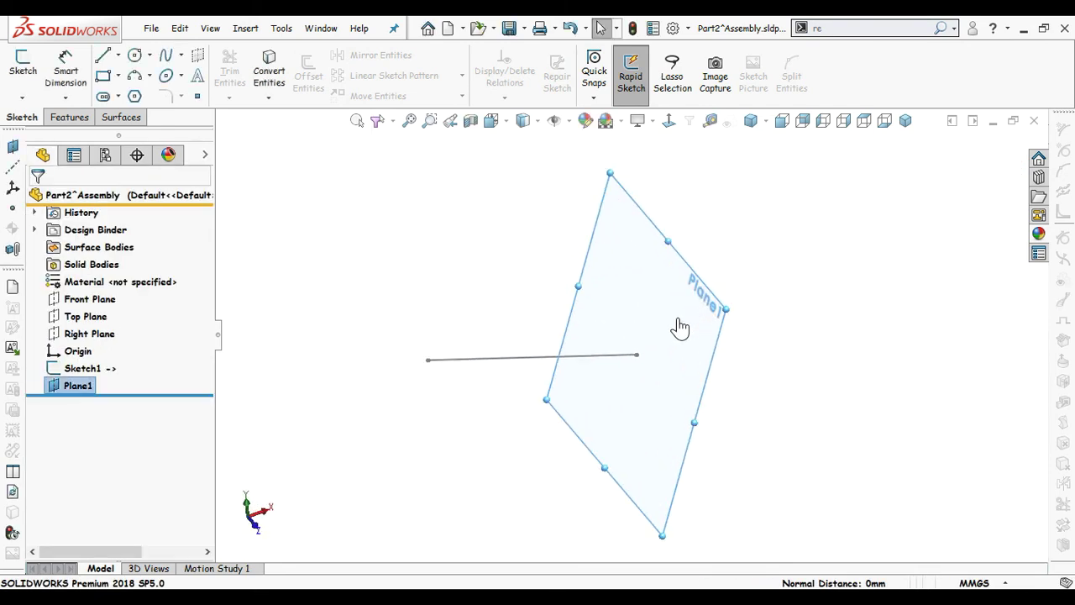
click(715, 303)
click(746, 256)
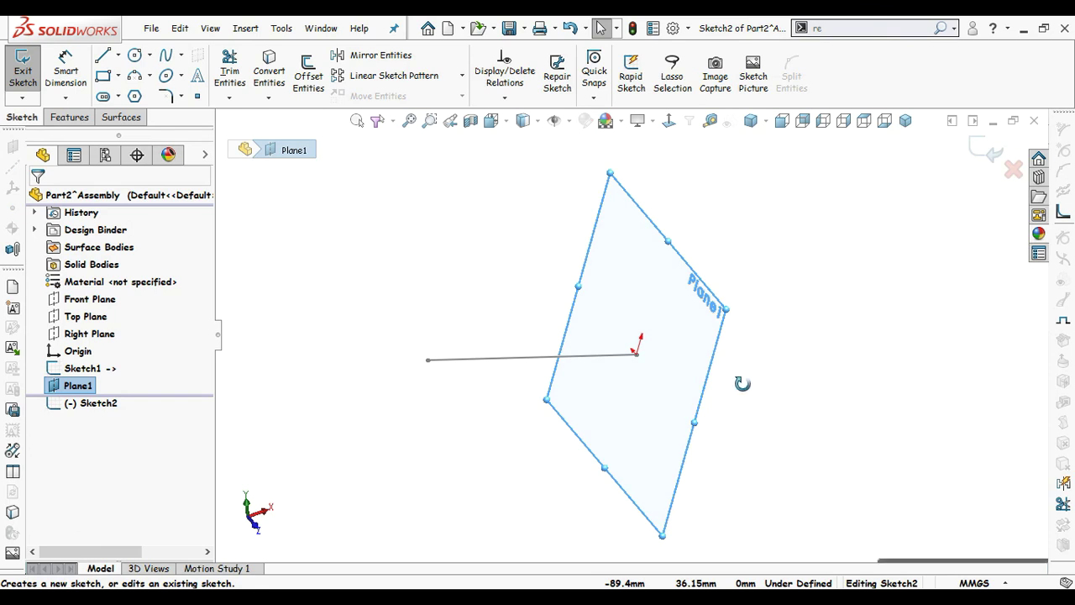
middle_drag(742, 384, 751, 384)
key(s)
click(760, 454)
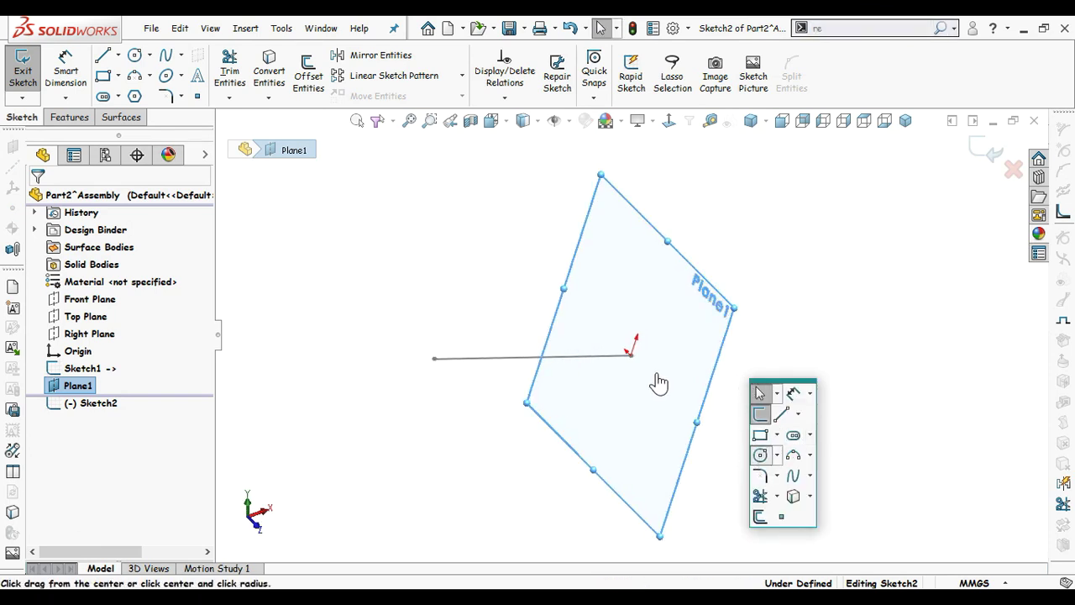
scroll(635, 372, down, 3)
click(619, 335)
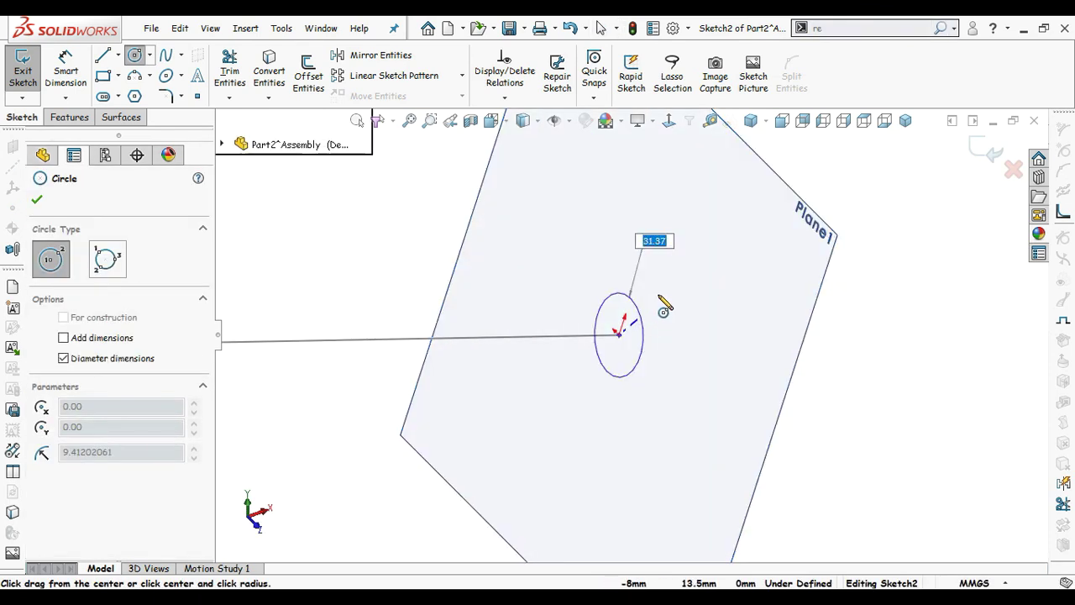
click(672, 294)
Step: Dimension the circle's diameter as 30 mm
middle_drag(706, 273, 671, 319)
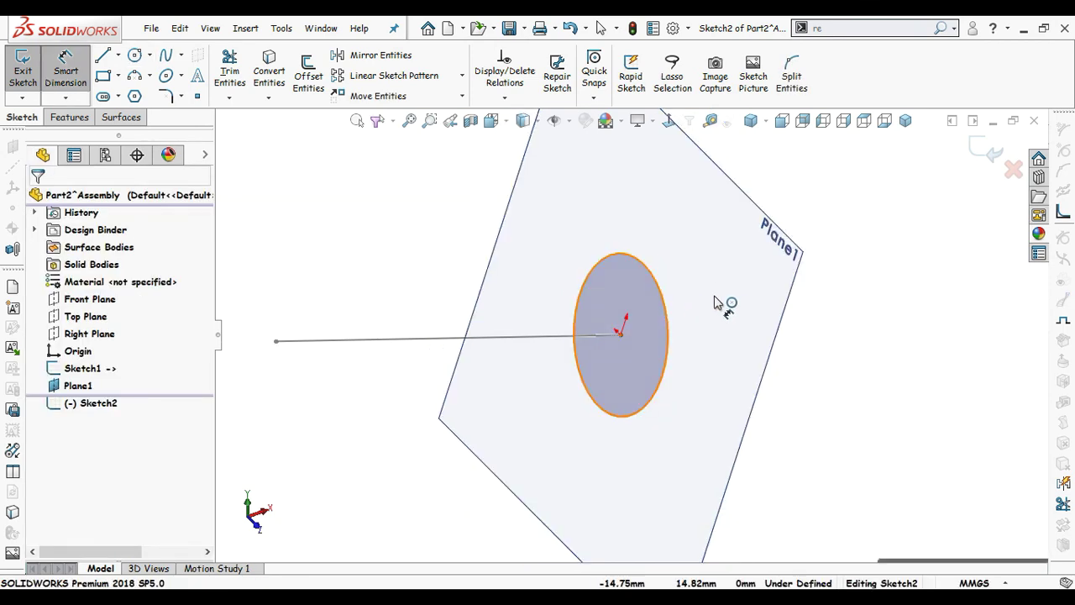
click(664, 295)
click(827, 299)
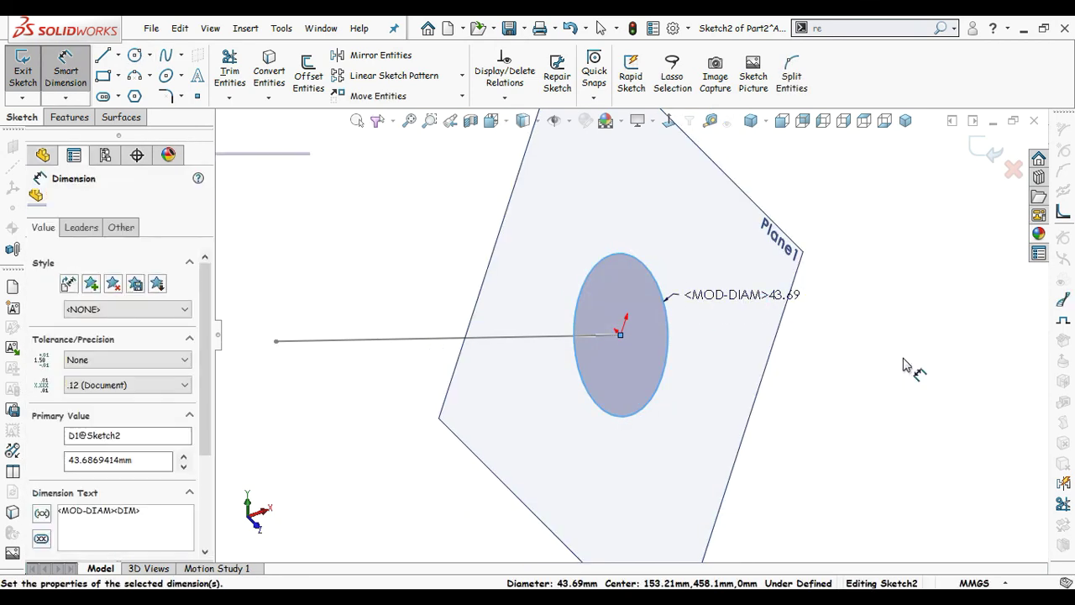
text(40)
key(Return)
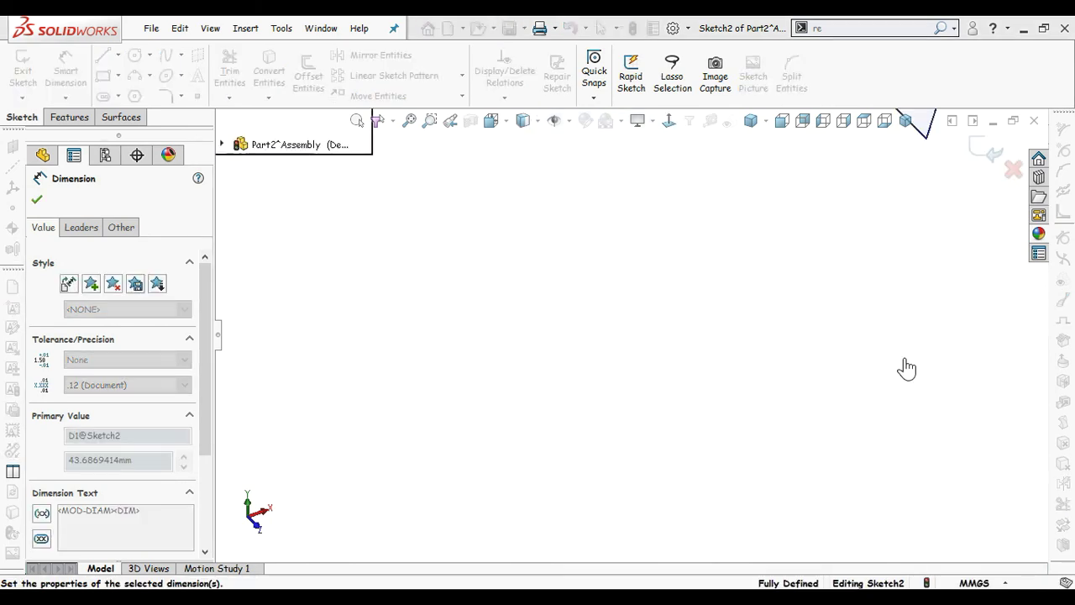
scroll(827, 239, up, 12)
scroll(710, 210, down, 5)
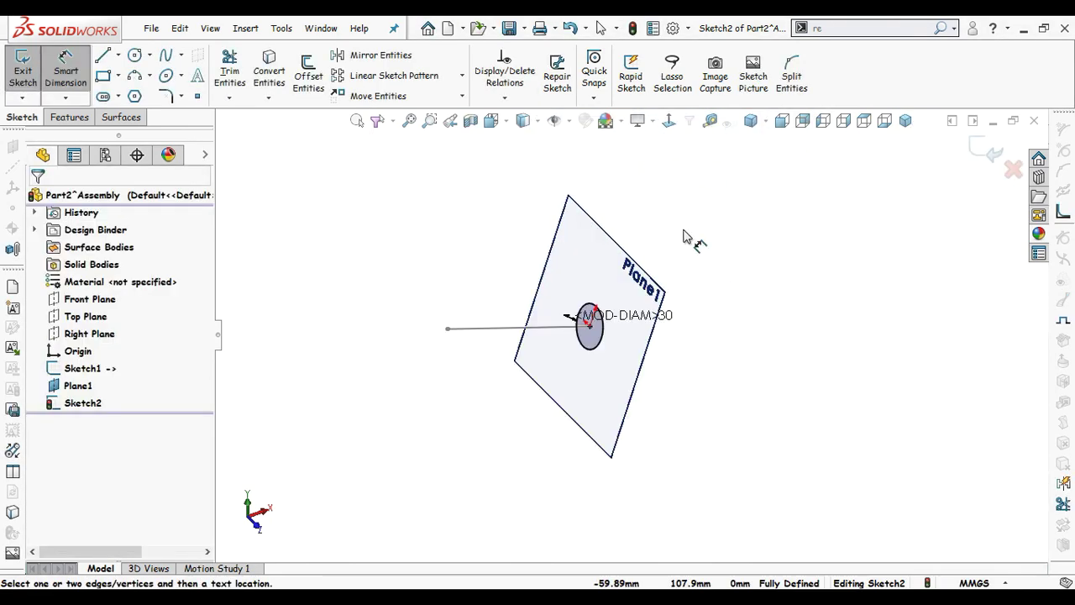
Step: Create a reversed, clockwise constant-pitch helix from the circle, defined by a height of 120 mm and 8 revolutions
scroll(701, 205, down, 1)
right_drag(798, 272, 725, 298)
mouse_move(725, 298)
middle_down()
mouse_move(705, 306)
mouse_move(730, 295)
mouse_move(721, 297)
middle_up()
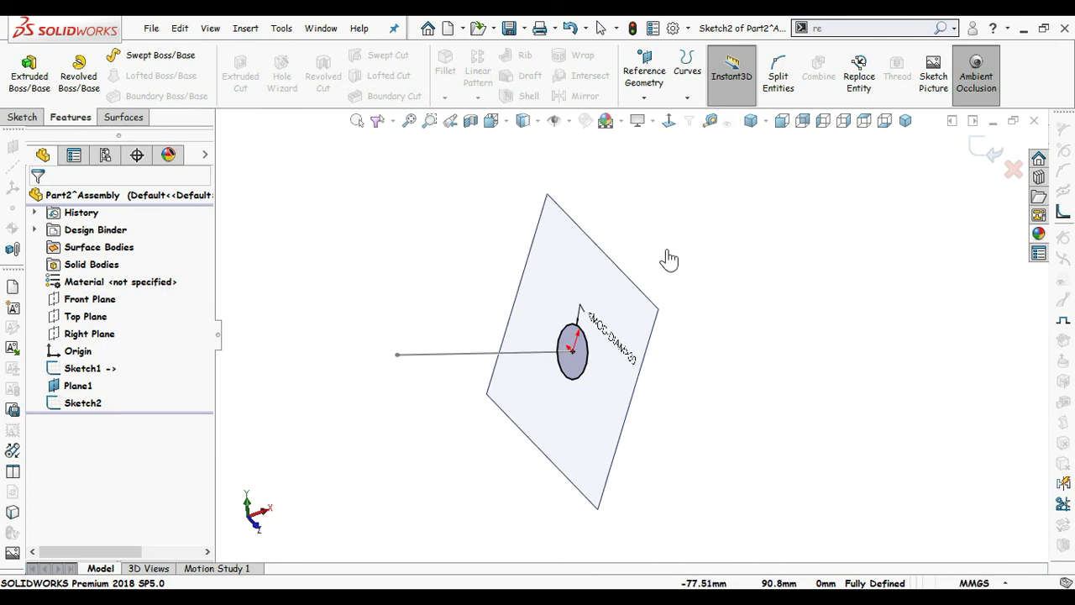
click(687, 70)
click(714, 115)
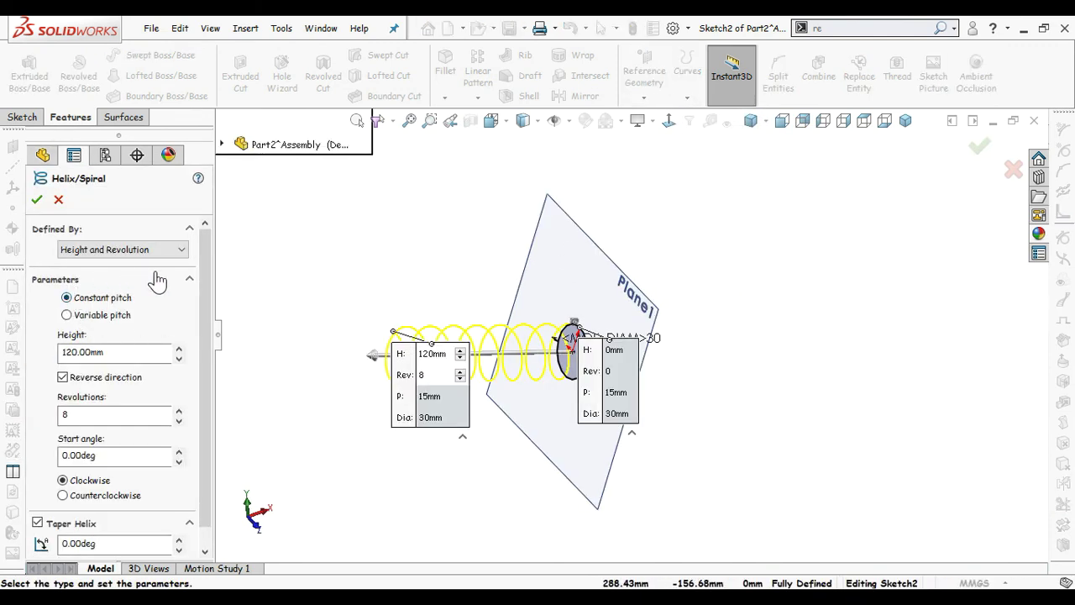
middle_drag(342, 449, 312, 441)
drag(383, 395, 353, 216)
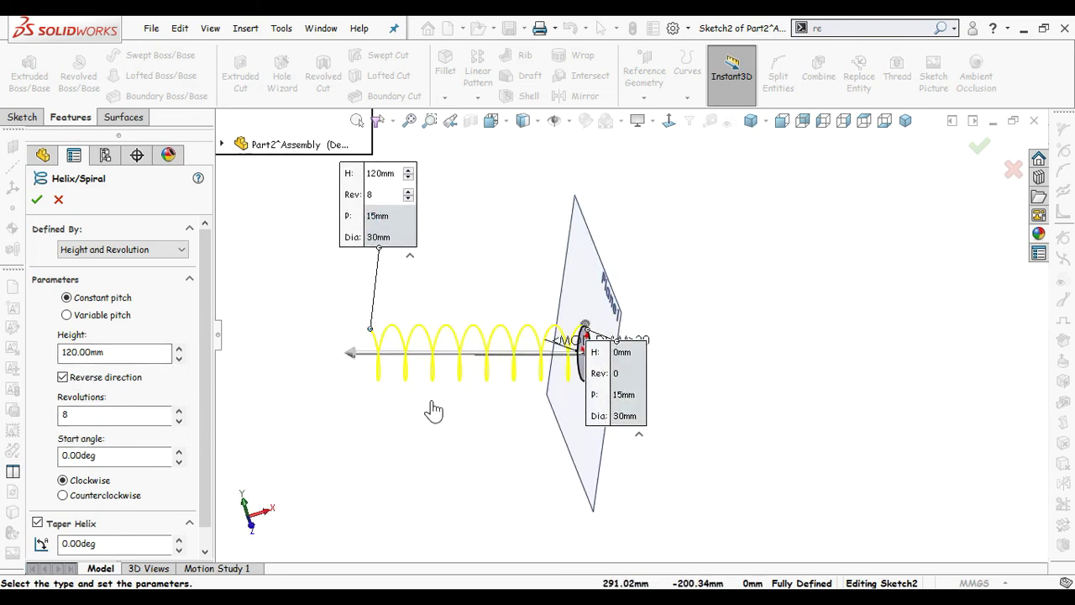
mouse_move(430, 403)
middle_down()
mouse_move(416, 311)
mouse_move(434, 388)
middle_up()
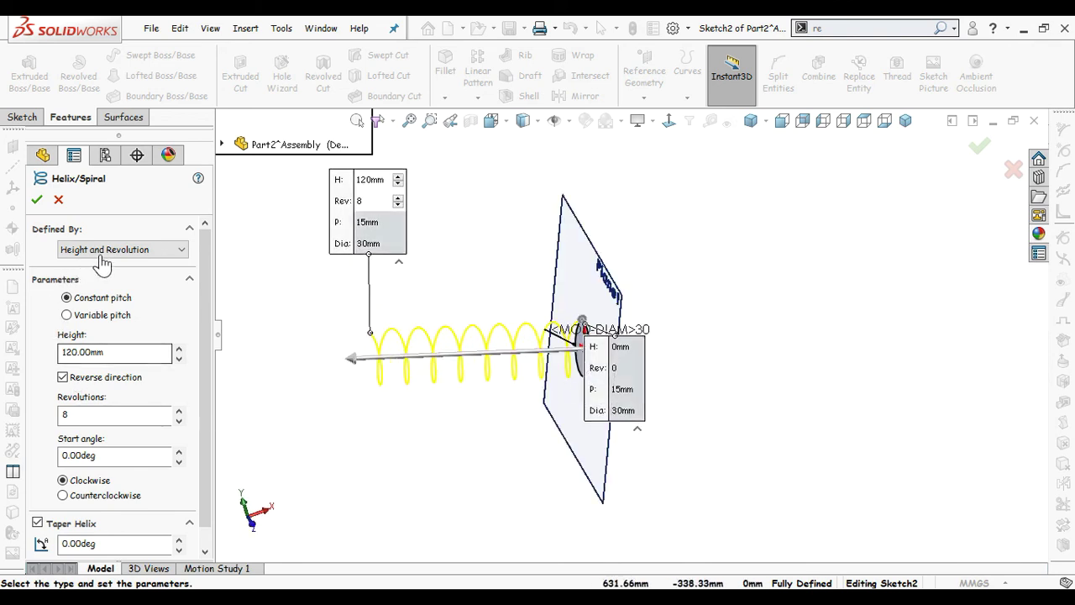
scroll(205, 386, down, 1)
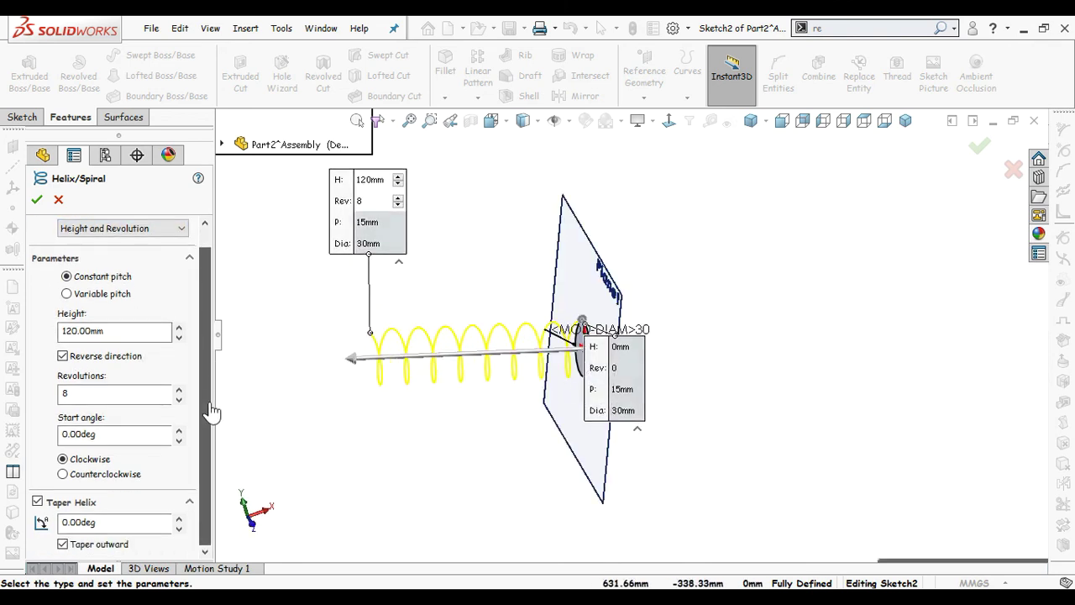
scroll(204, 437, up, 1)
click(37, 199)
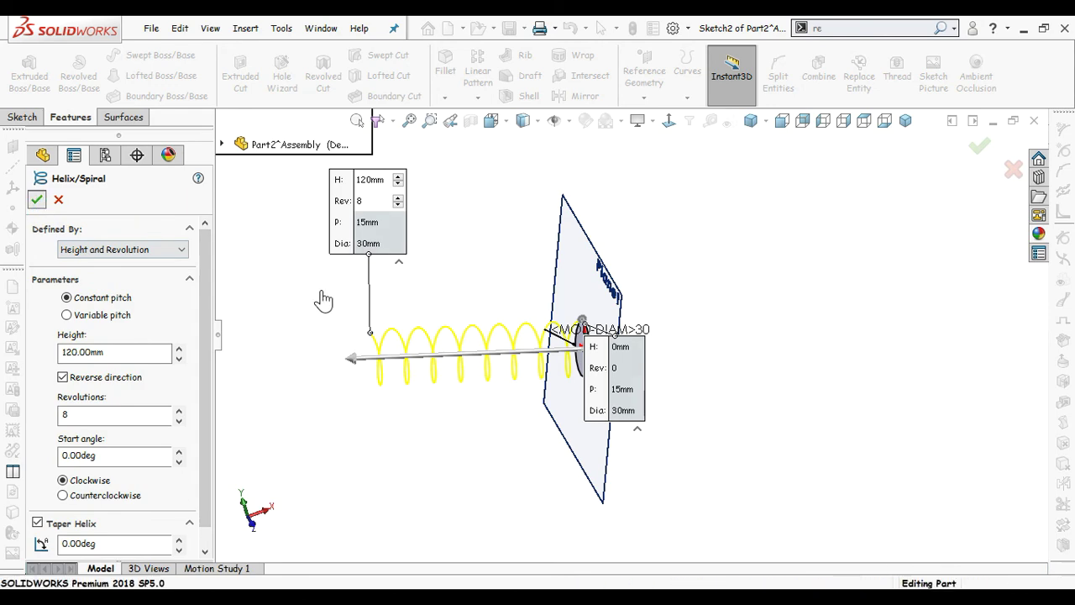
Step: Reduce the helix to 7.75 revolutions
click(420, 420)
middle_drag(420, 420, 479, 366)
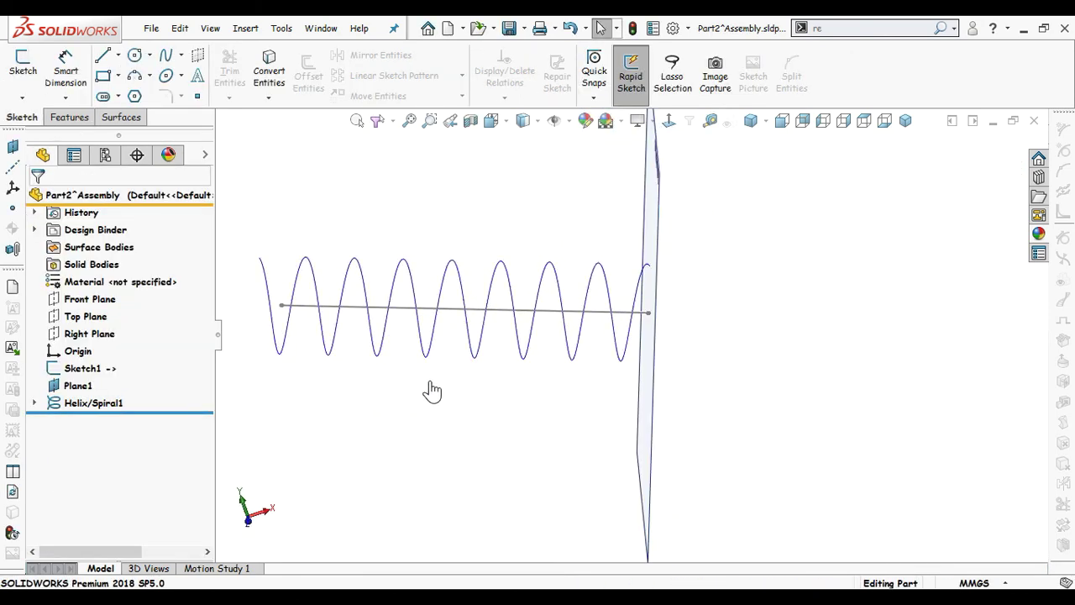
middle_drag(432, 391, 427, 394)
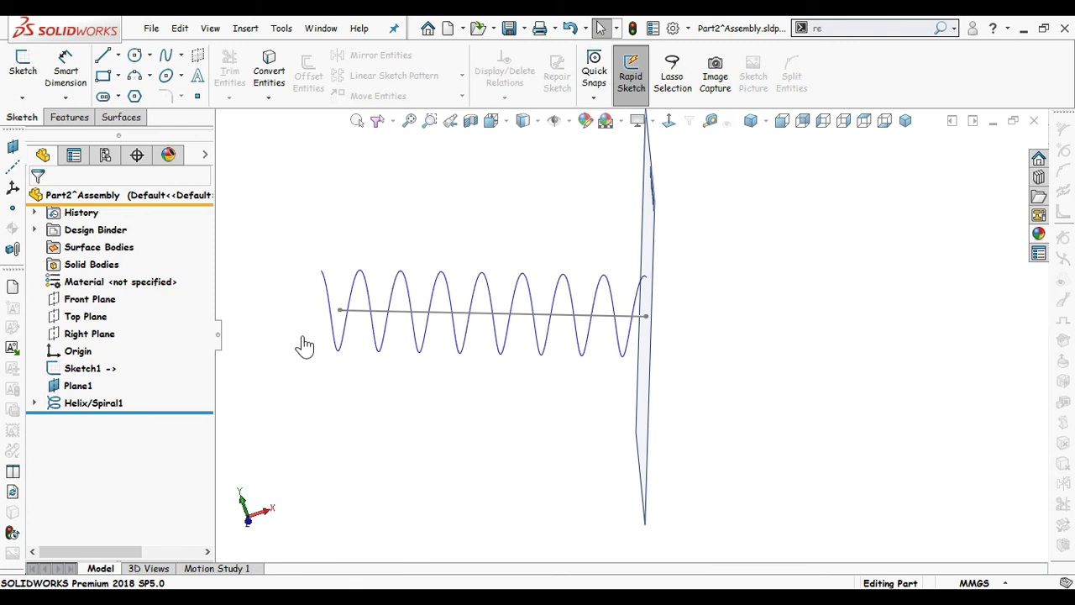
click(112, 405)
click(109, 360)
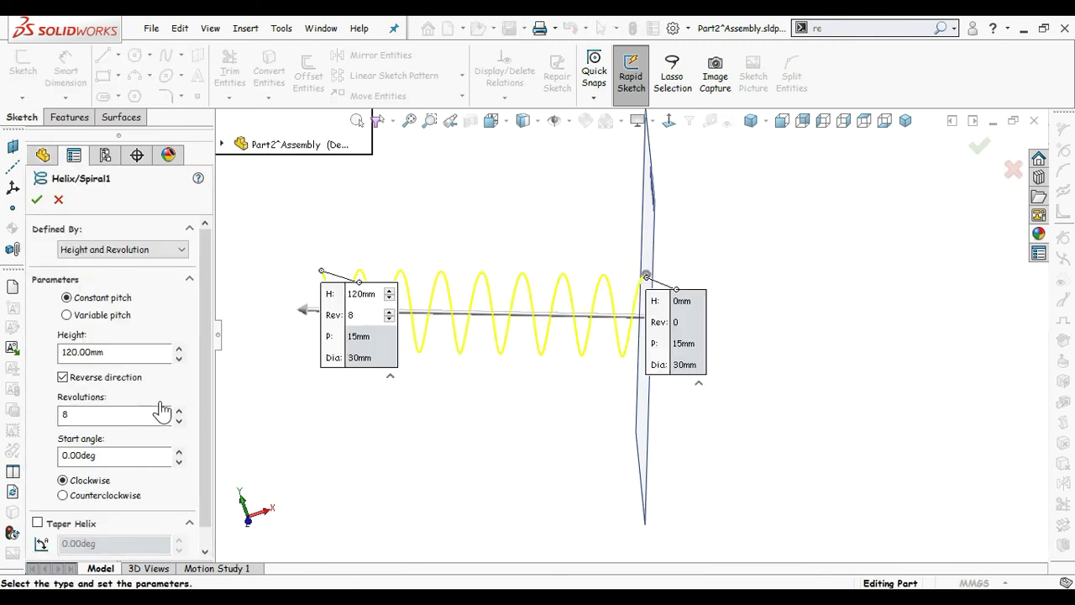
click(179, 421)
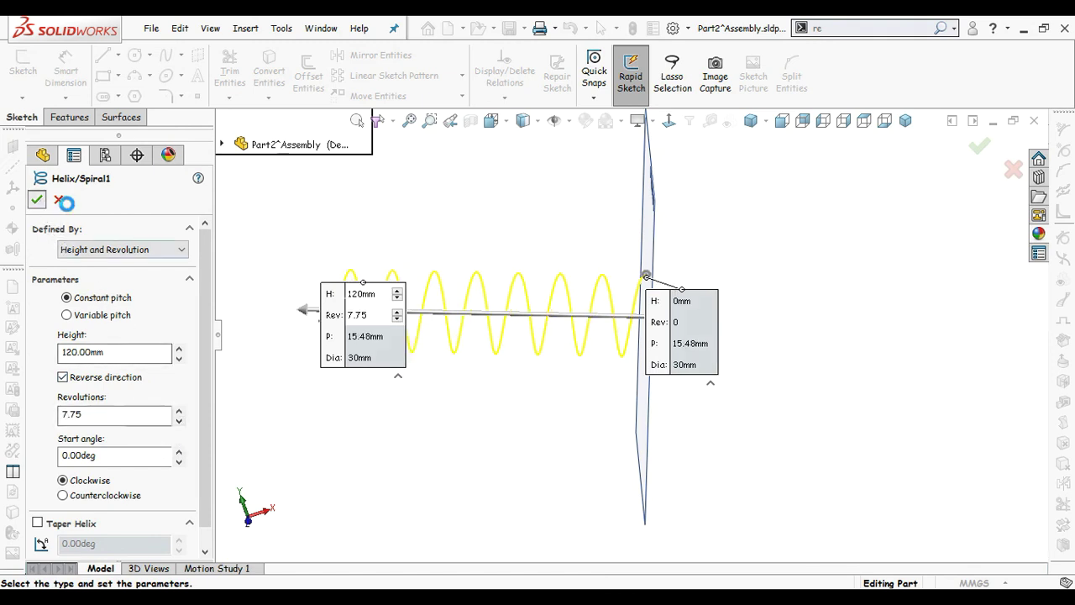
Step: Create a plane perpendicular to the helix at its free endpoint, opposite the first plane
scroll(378, 362, down, 2)
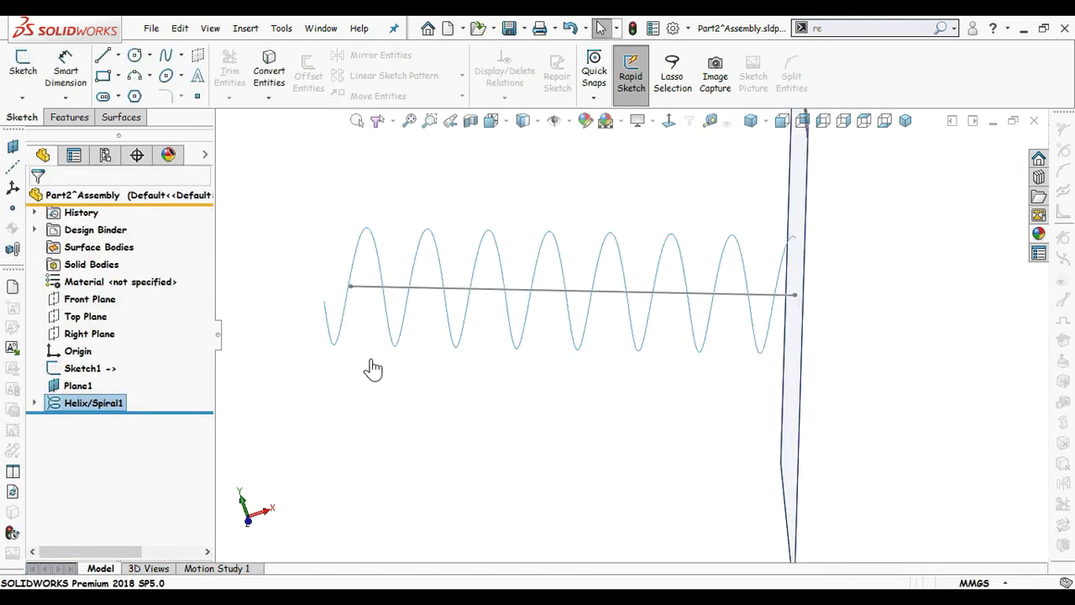
key(p)
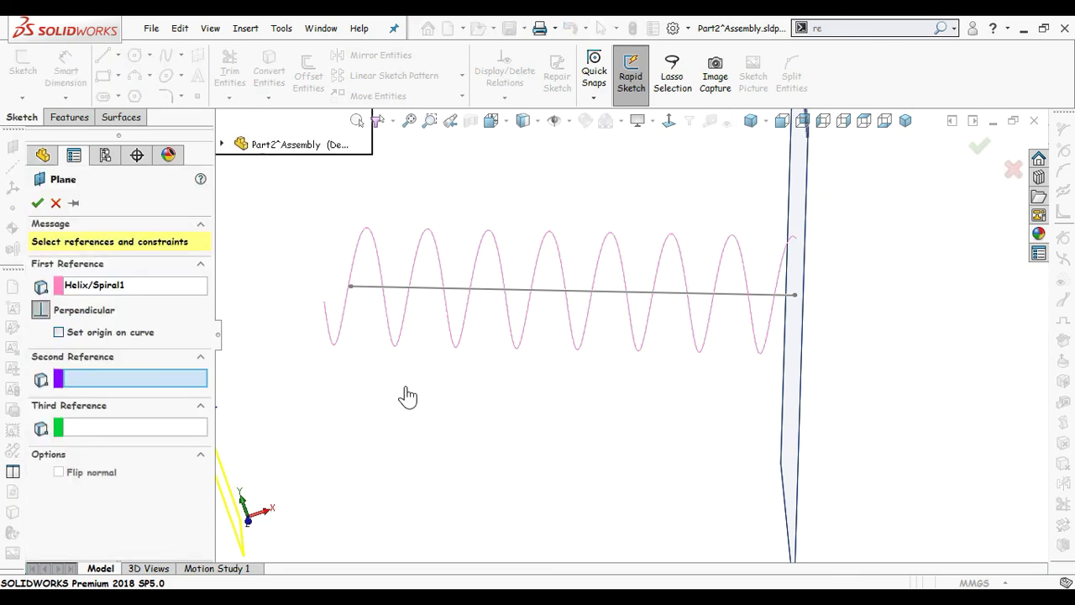
click(325, 304)
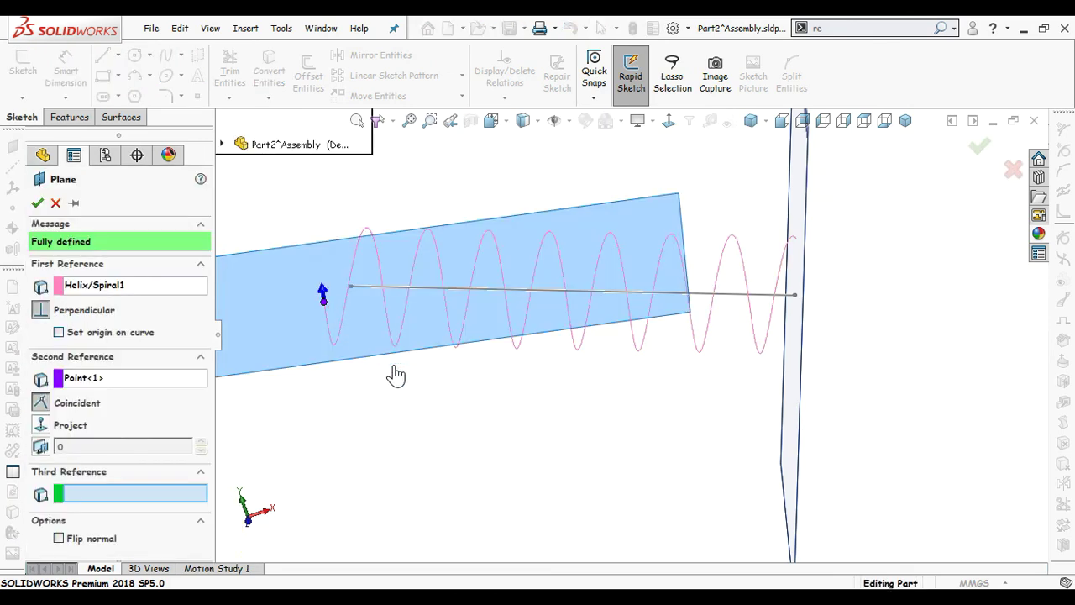
click(37, 202)
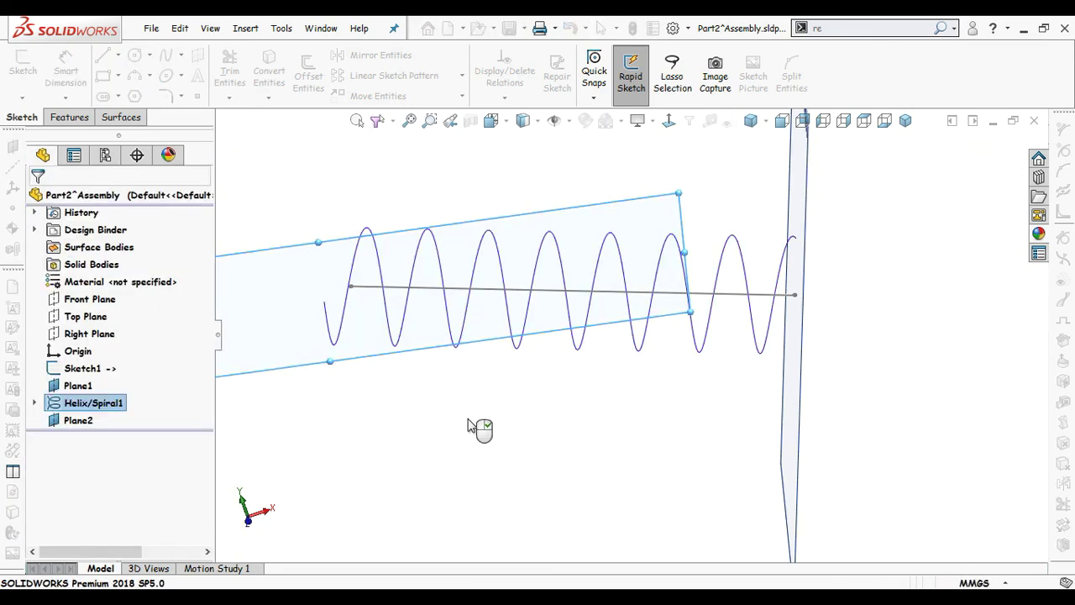
Step: Sketch a circle about 14.7 mm in diameter on the new plane, just beside the helix's free end
scroll(506, 363, up, 2)
middle_drag(507, 363, 509, 397)
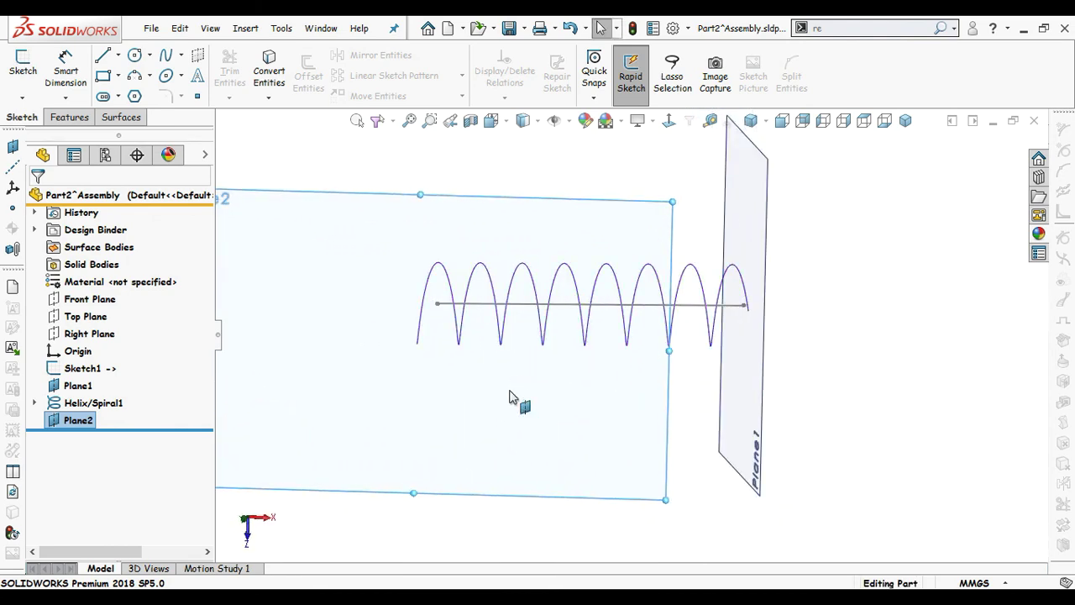
key(s)
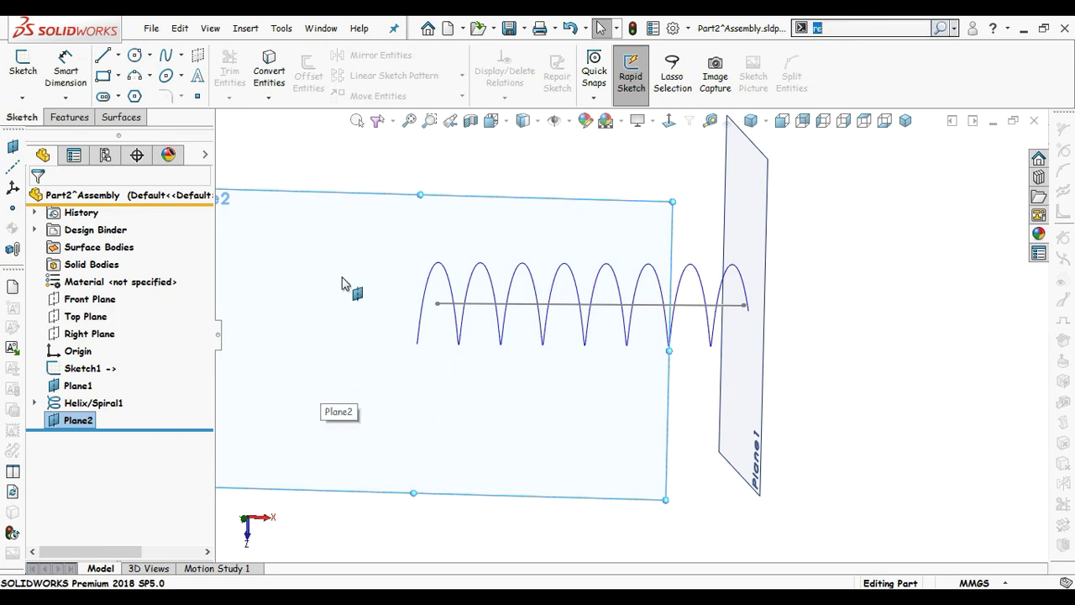
click(383, 191)
click(411, 210)
key(s)
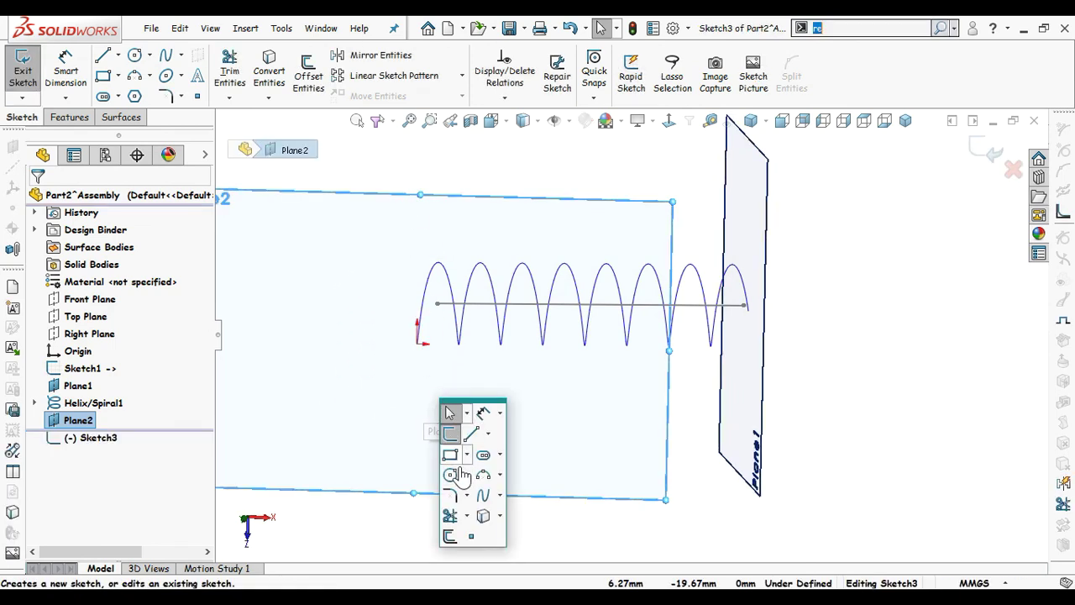
click(452, 474)
scroll(417, 340, down, 5)
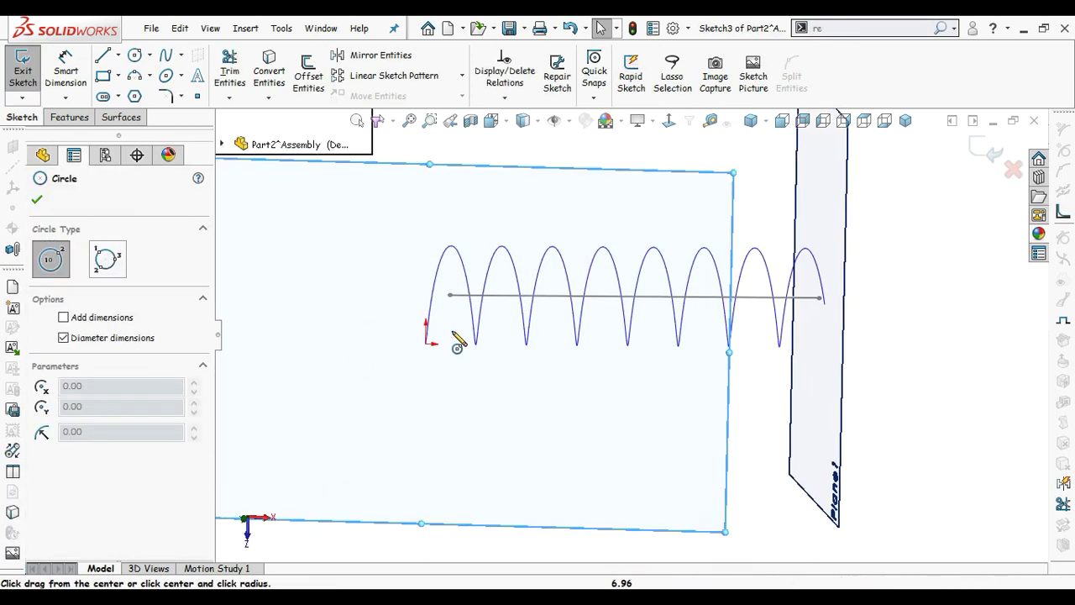
click(437, 380)
click(473, 357)
scroll(473, 360, down, 3)
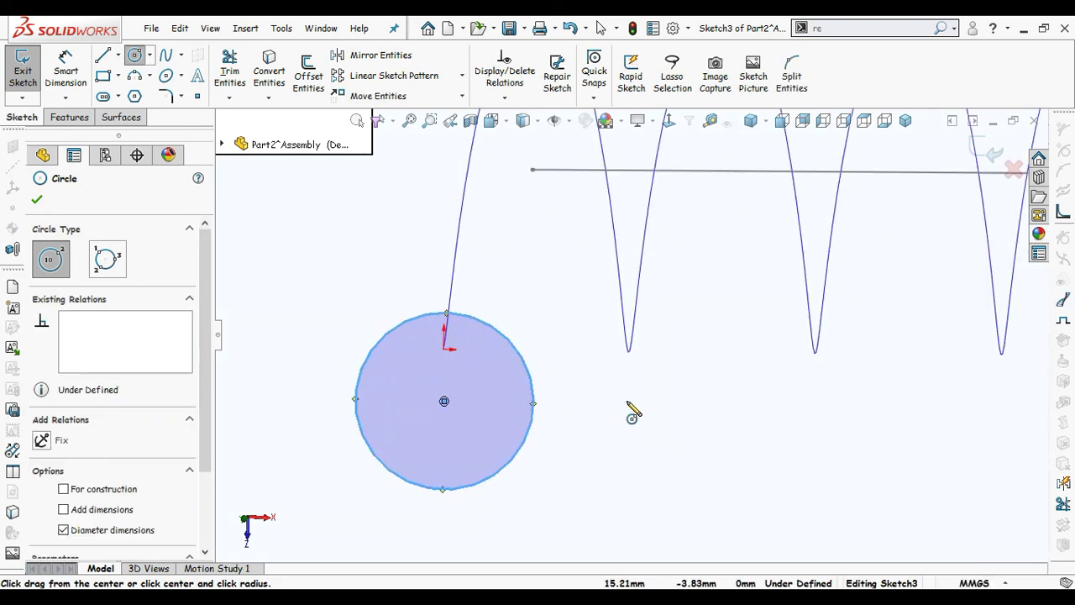
key(Escape)
Step: Add a pierce relation between the circle's centre point and the helix
click(444, 404)
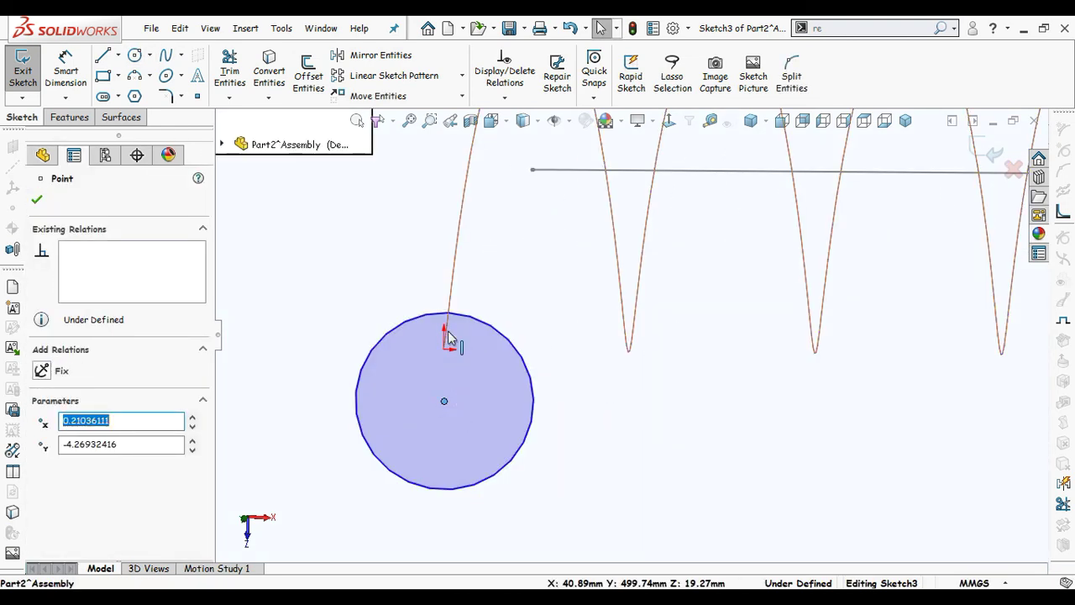
ctrl+click(451, 328)
click(495, 239)
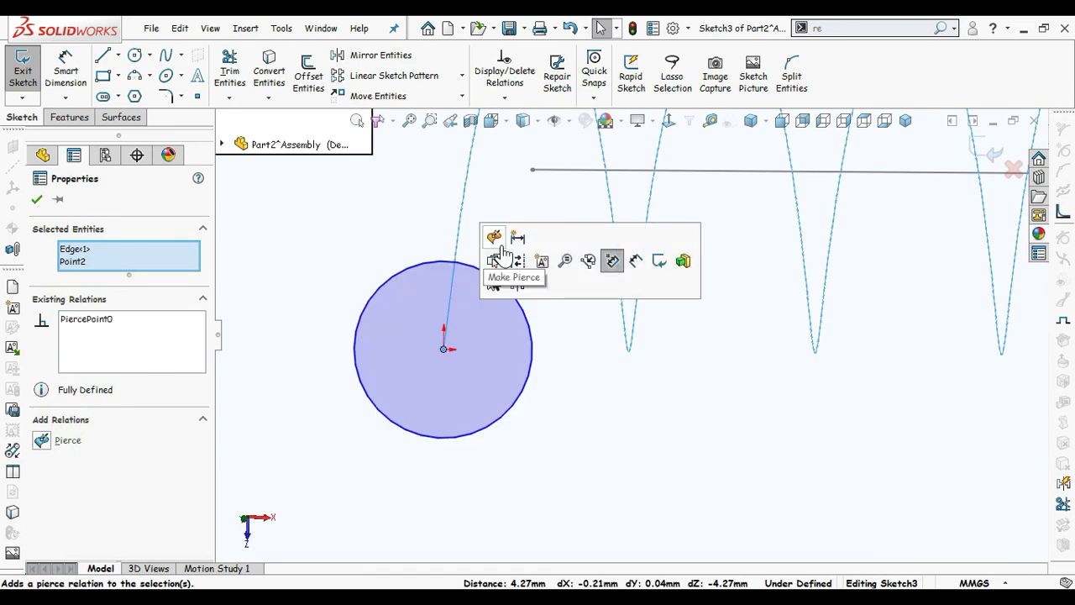
click(577, 469)
Step: Dimension the profile circle's diameter as 5 mm and close the sketch
right_drag(576, 469, 548, 334)
click(543, 379)
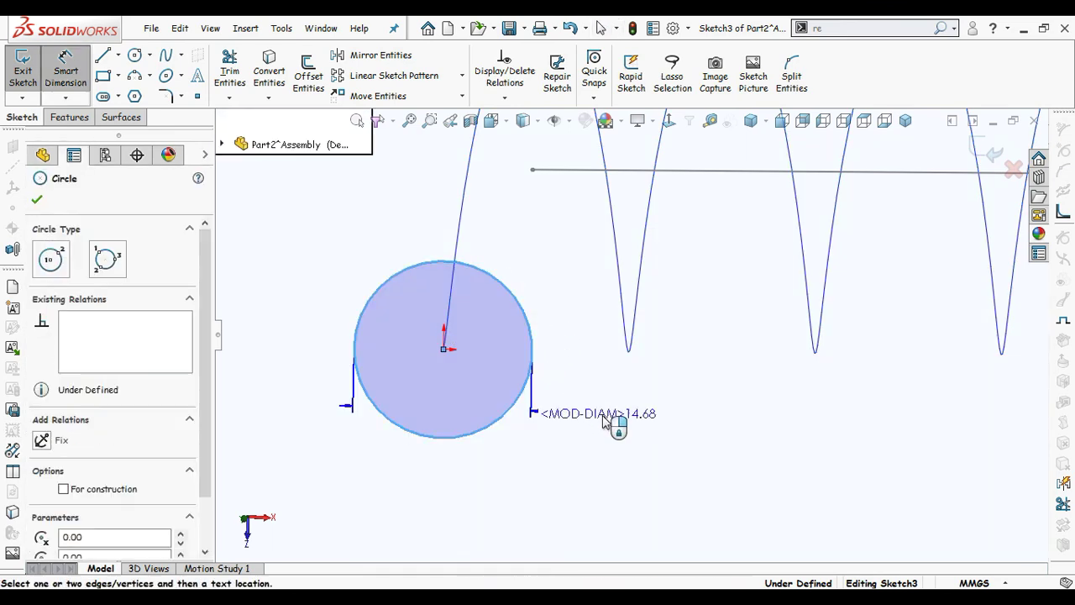
click(626, 424)
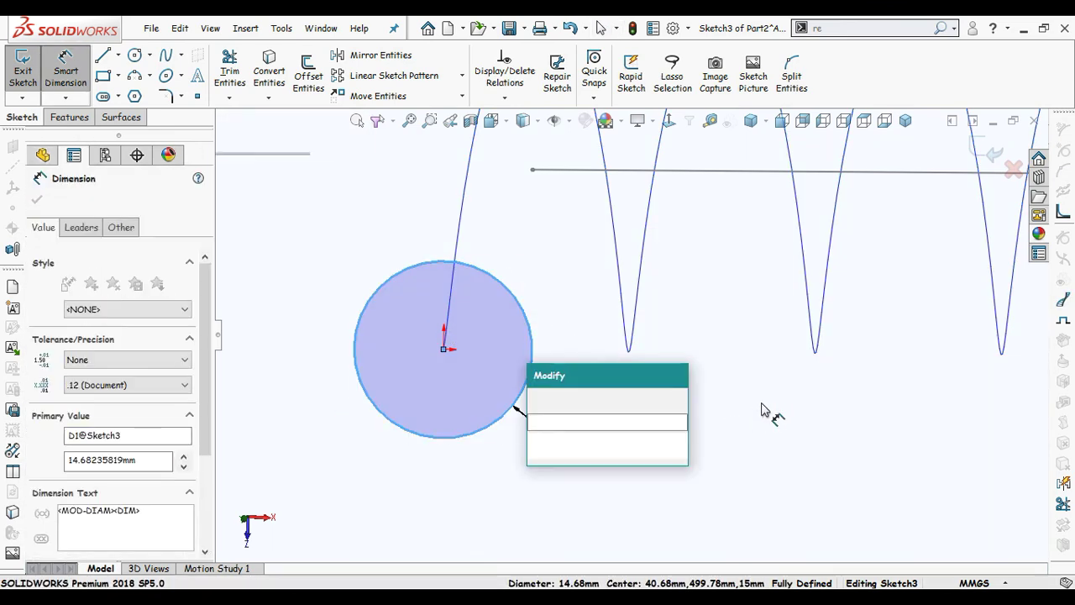
text(5)
key(Return)
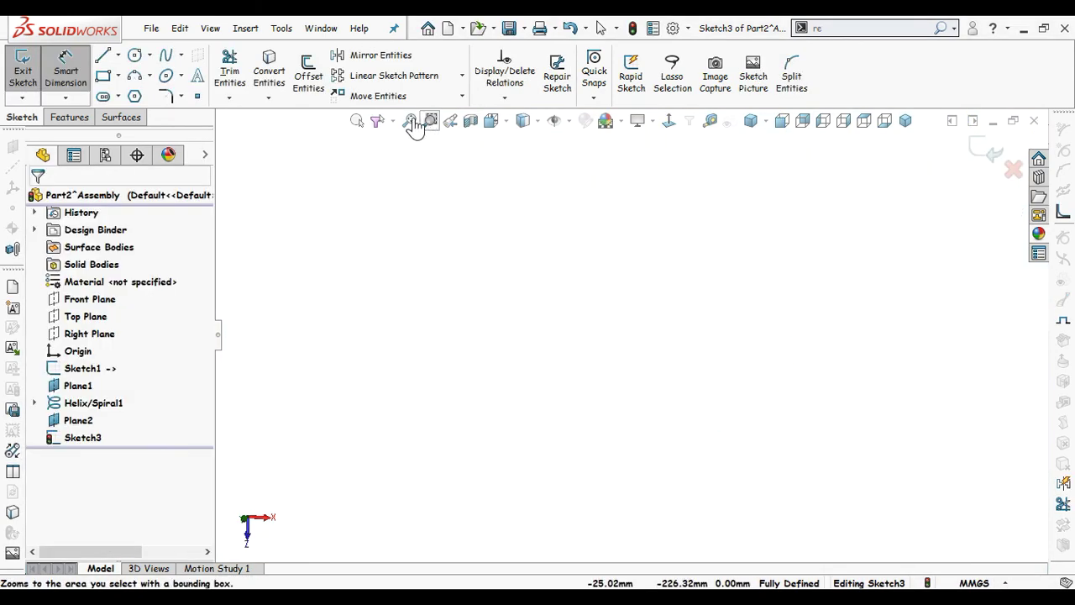
scroll(492, 416, down, 4)
right_drag(620, 417, 448, 440)
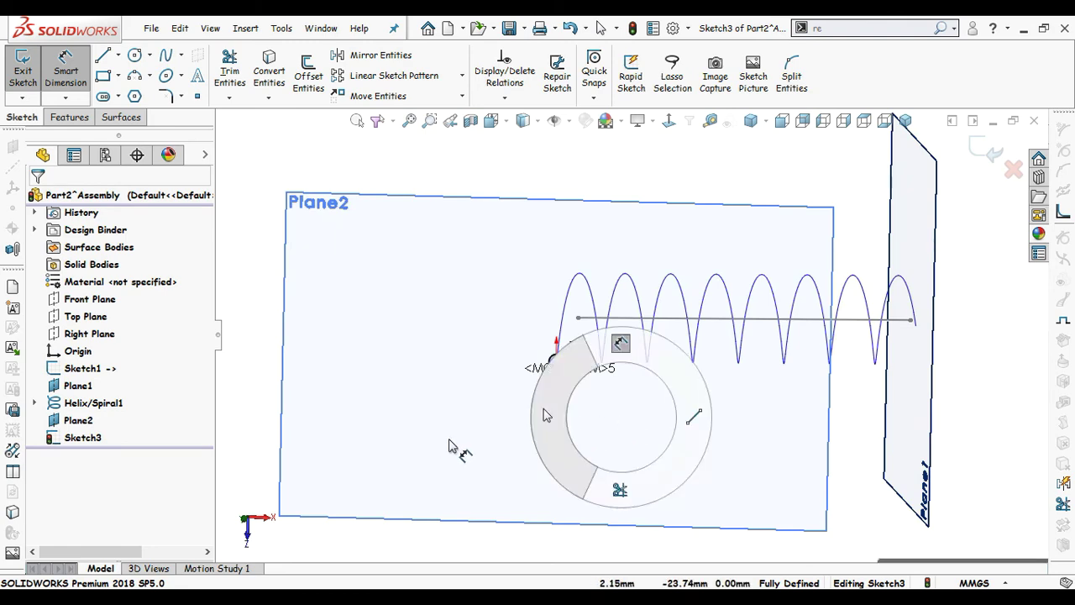
scroll(618, 384, down, 4)
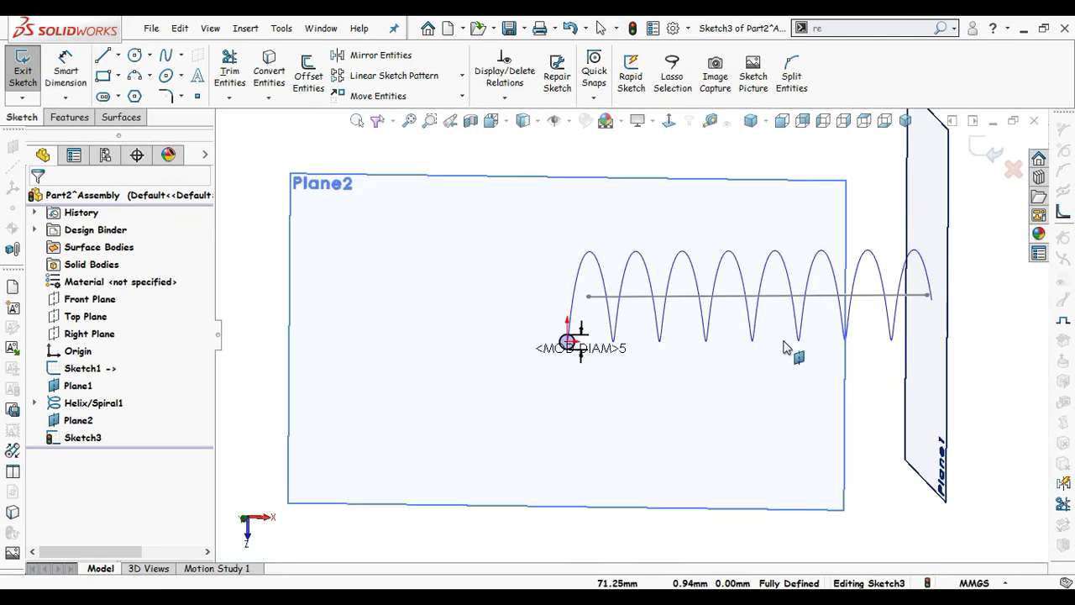
click(988, 152)
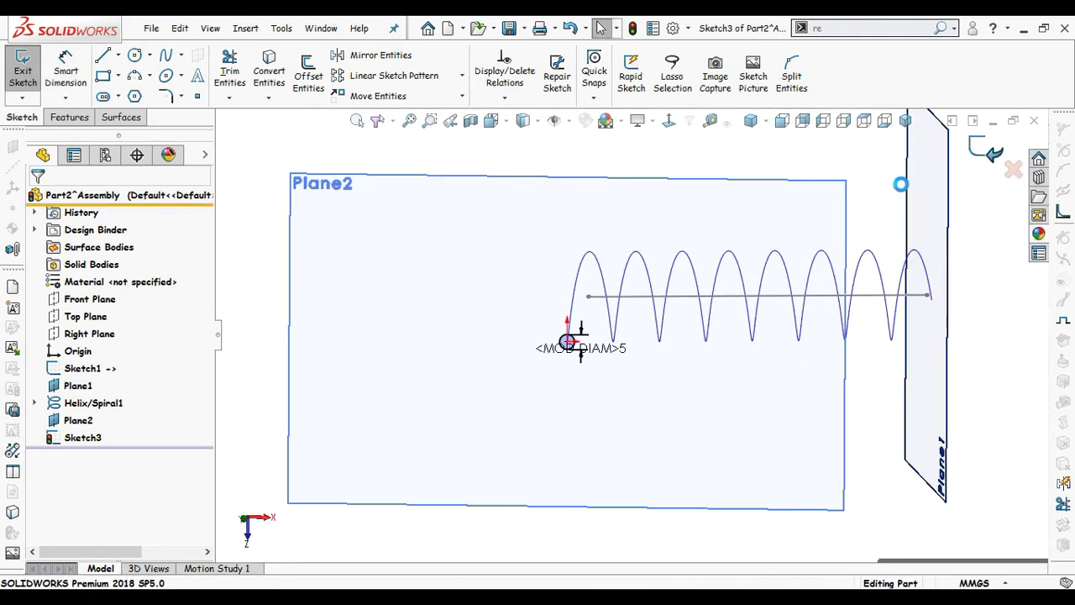
Step: Sweep the 5 mm circle along the helix to form the solid spring
click(74, 119)
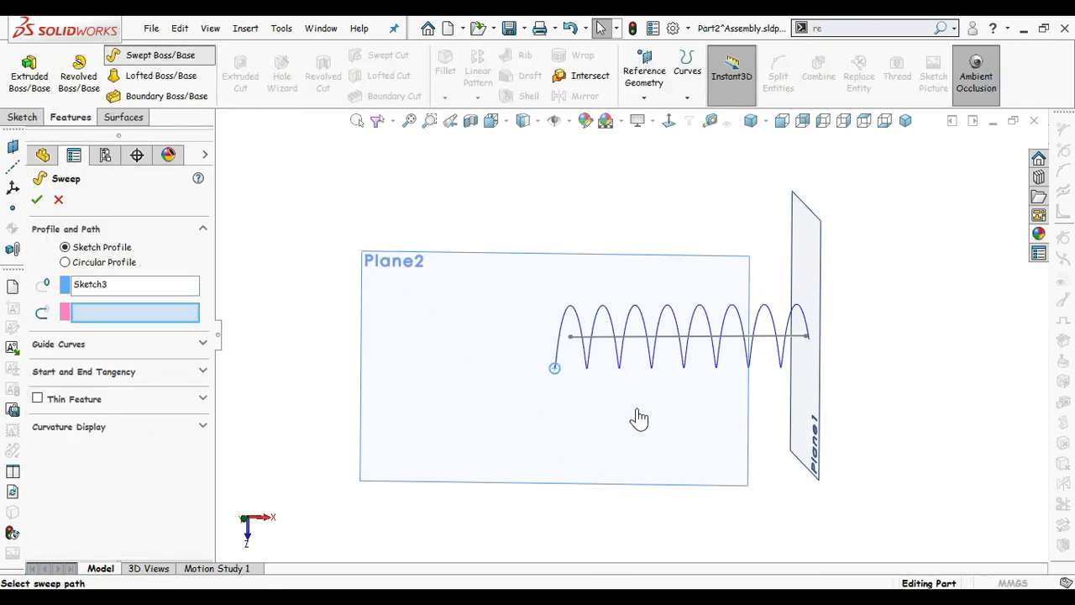
click(587, 369)
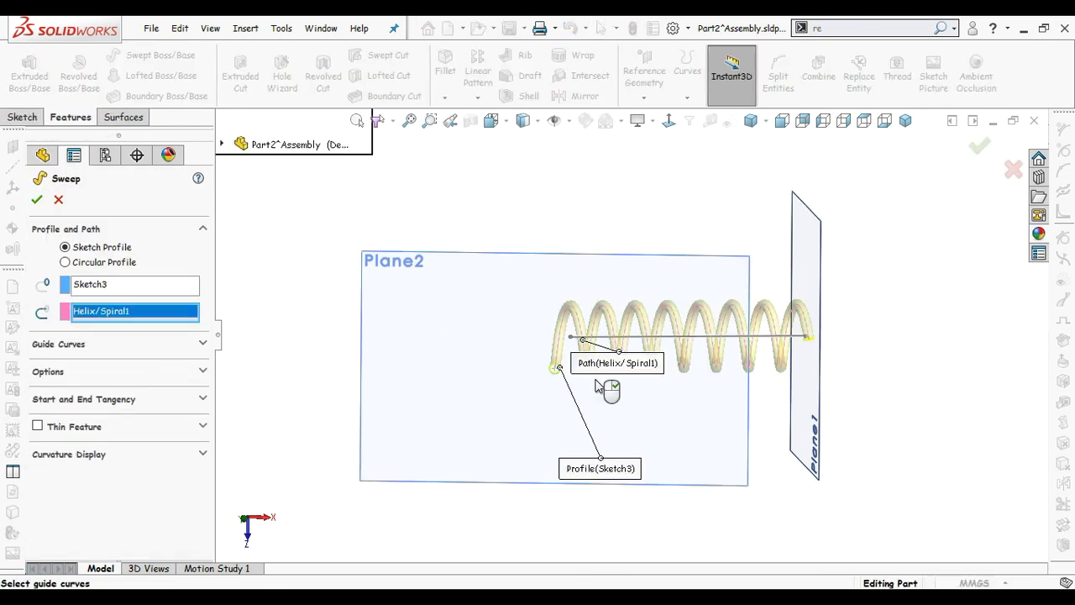
click(979, 151)
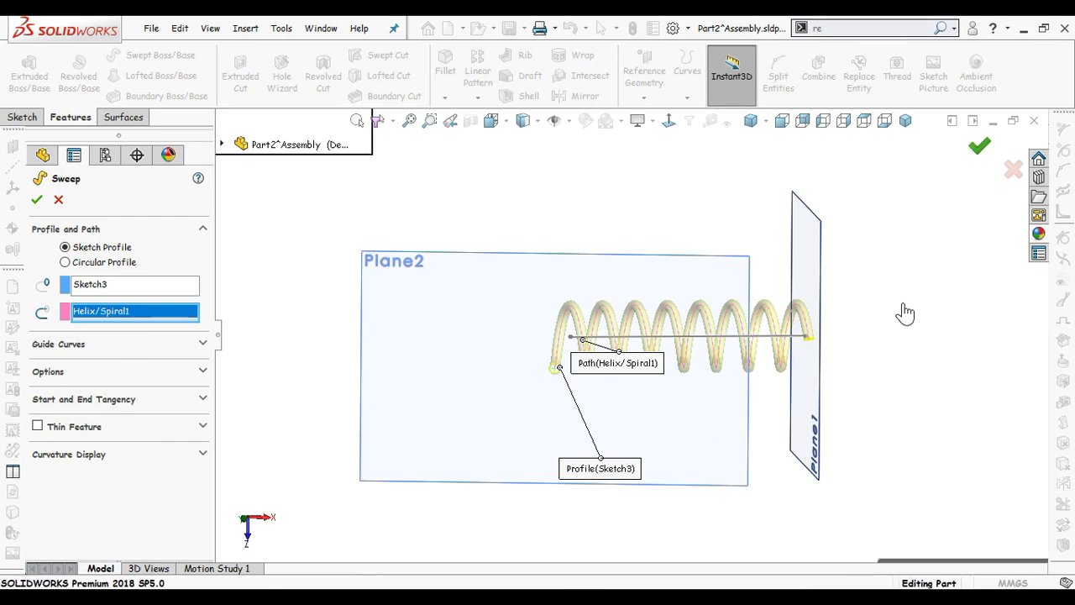
Step: Hide both reference planes and the helix curve so that only the spring body and centre line are displayed
middle_drag(883, 336, 830, 296)
click(828, 295)
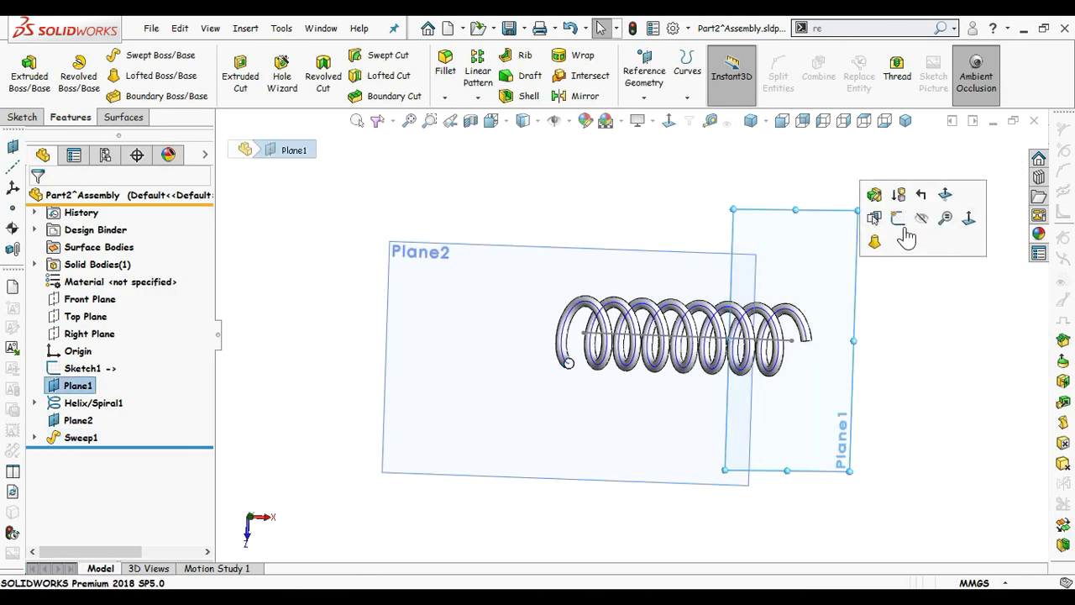
click(824, 252)
click(629, 275)
click(717, 194)
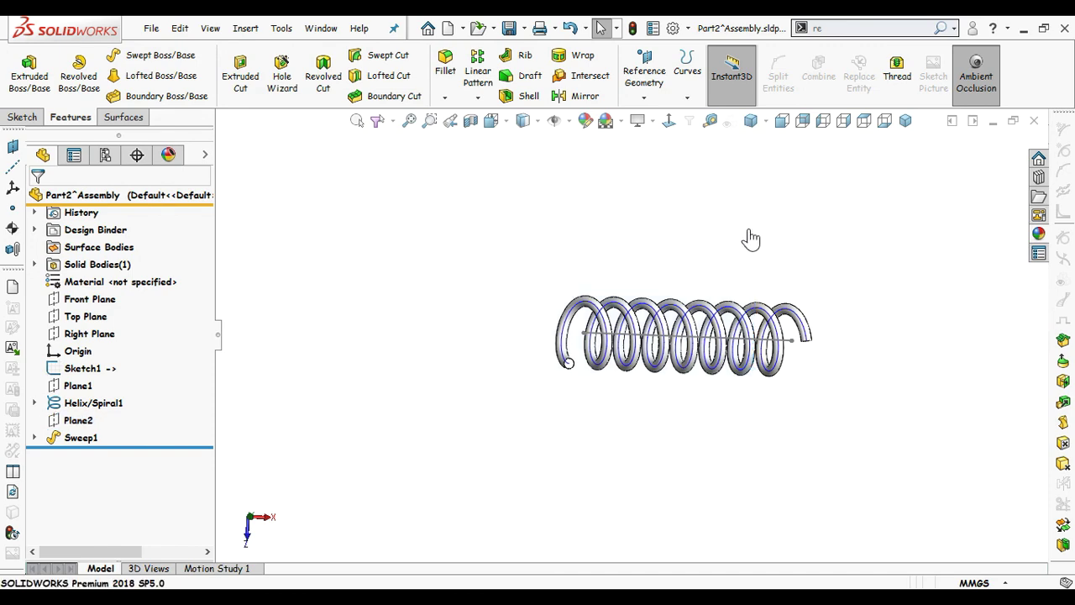
click(94, 403)
click(118, 361)
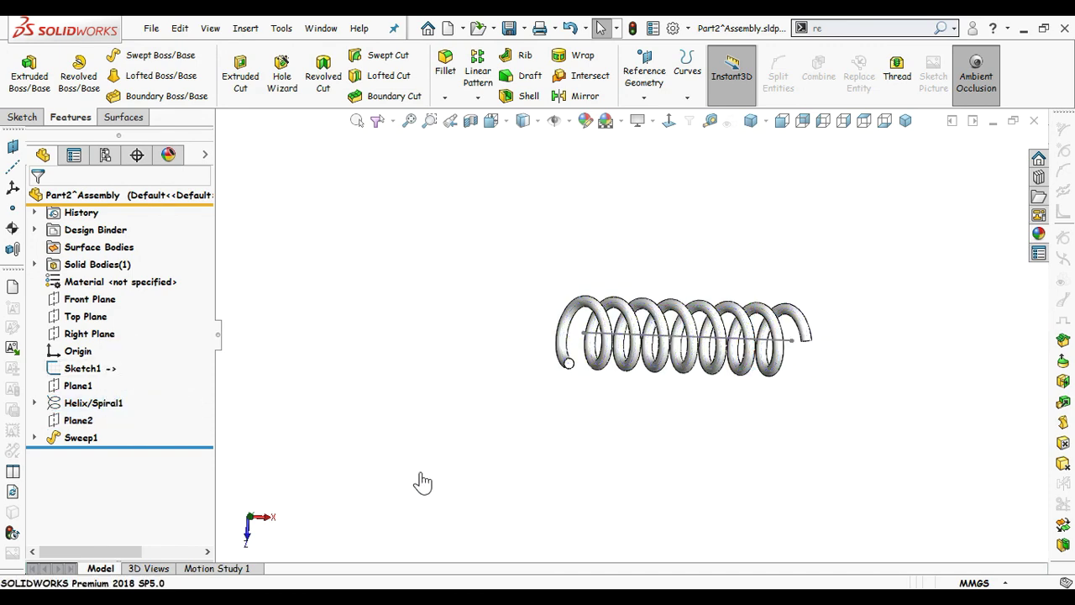
Step: Open the sketch of the spring's centre line, add a driven dimension for the line's length, and rebuild to close the sketch
middle_drag(578, 468, 683, 274)
middle_drag(819, 336, 763, 304)
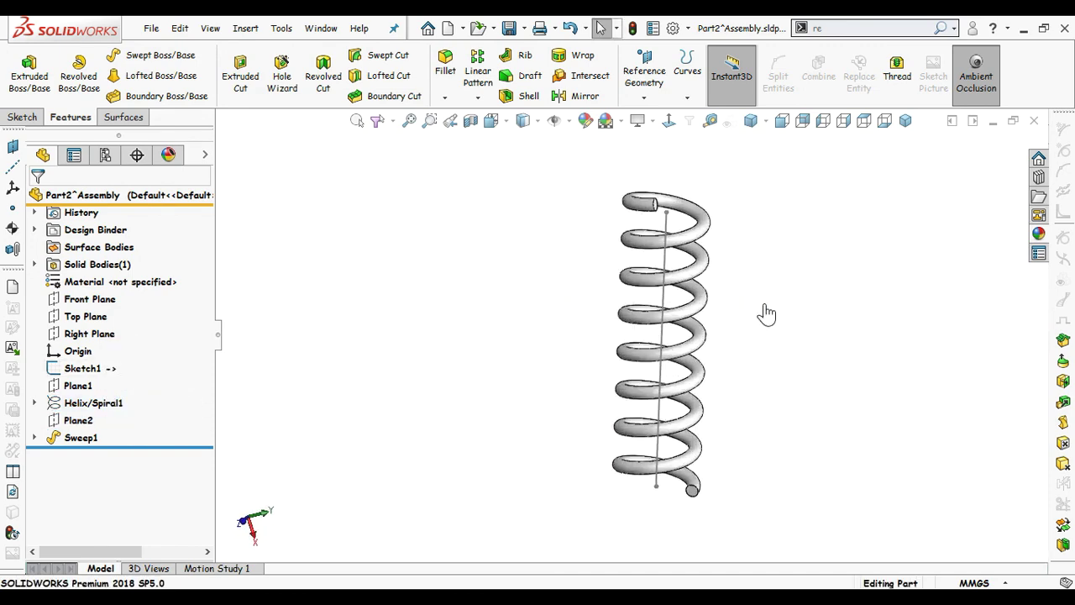
scroll(763, 304, down, 2)
click(601, 350)
click(646, 254)
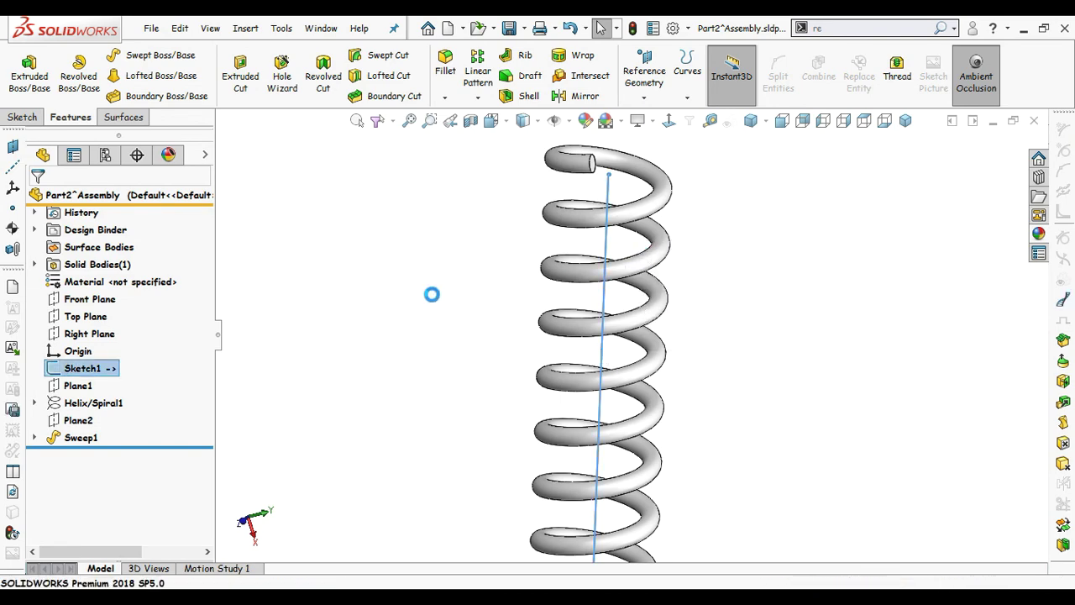
scroll(426, 317, up, 2)
right_drag(481, 388, 493, 296)
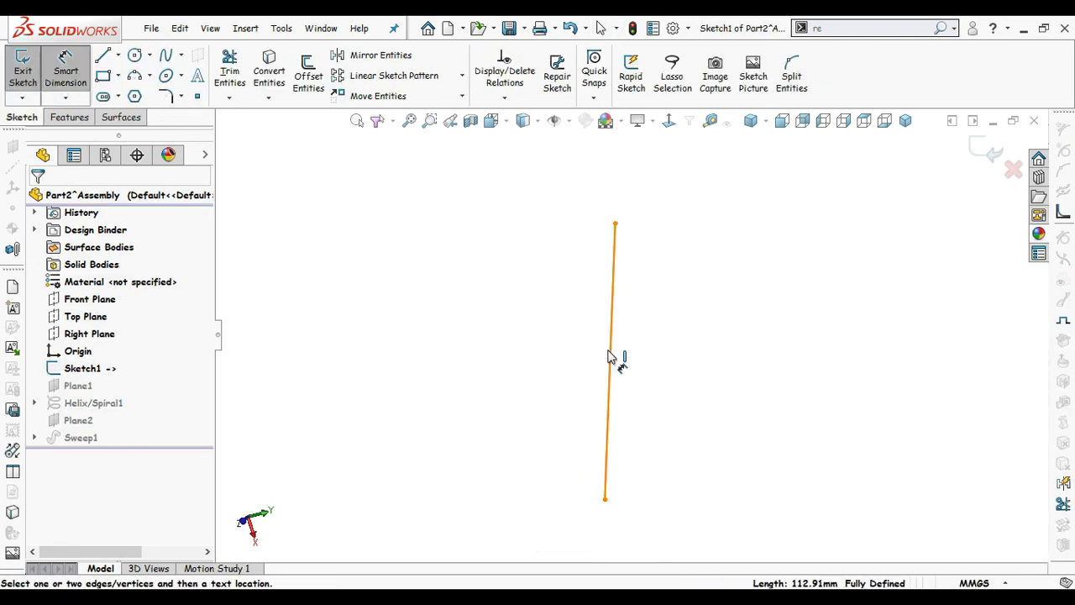
click(614, 361)
mouse_move(521, 365)
middle_down()
mouse_move(591, 307)
mouse_move(576, 314)
middle_up()
click(576, 313)
click(656, 200)
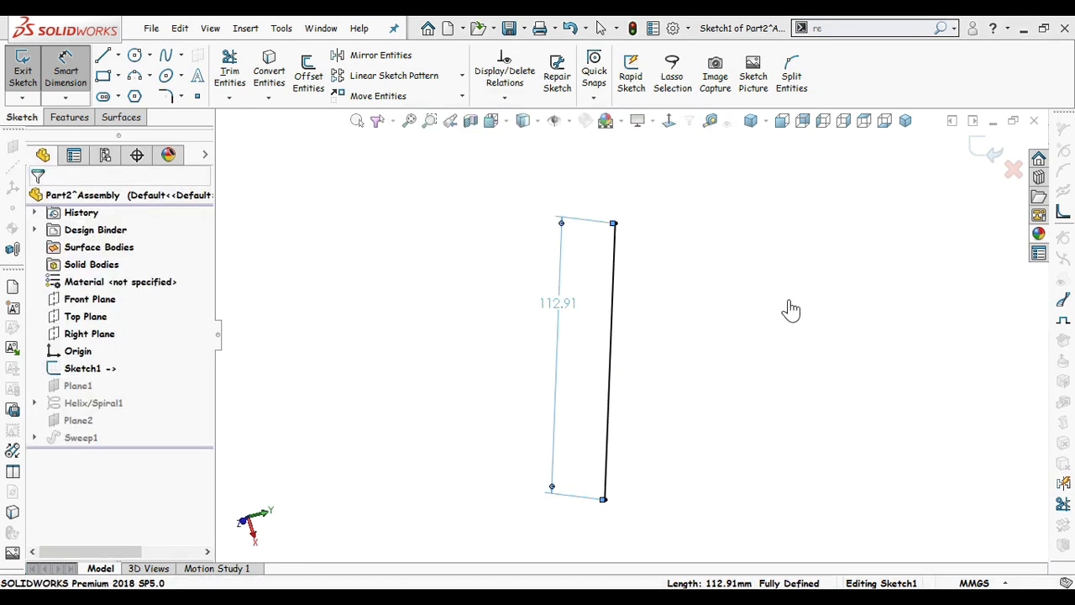
key(ctrl+b)
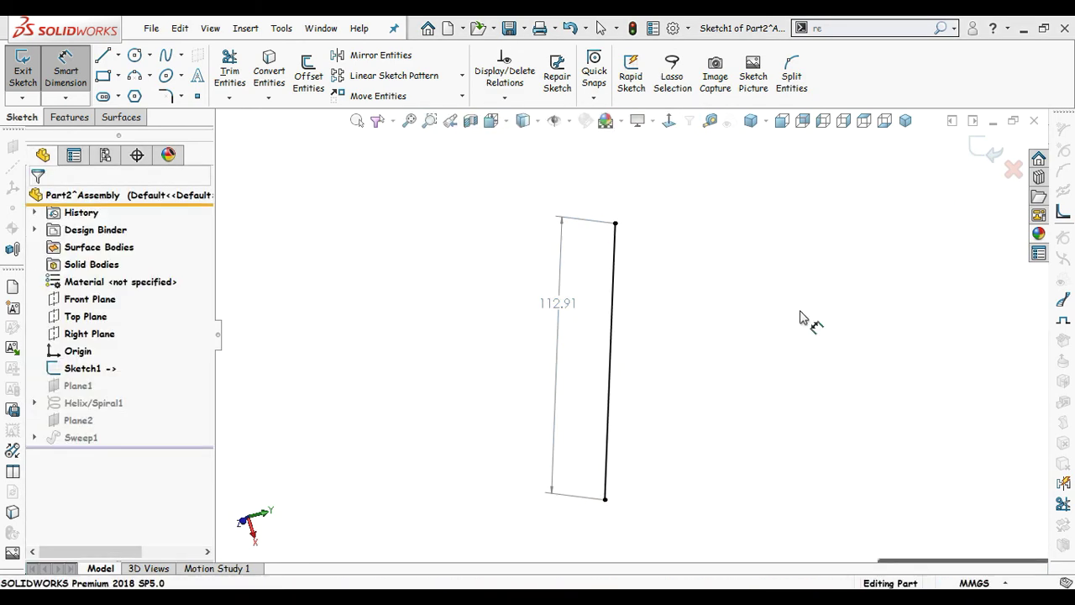
Step: Link the helix height to the centre line's length dimension with the equation ="D1@Sketch1"
click(76, 407)
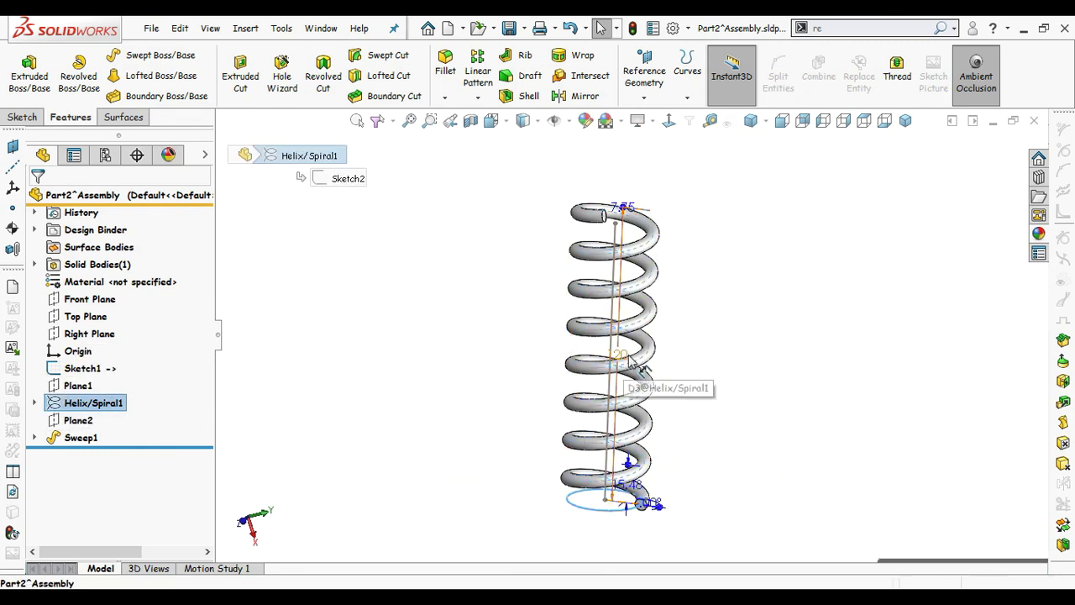
drag(619, 355, 767, 371)
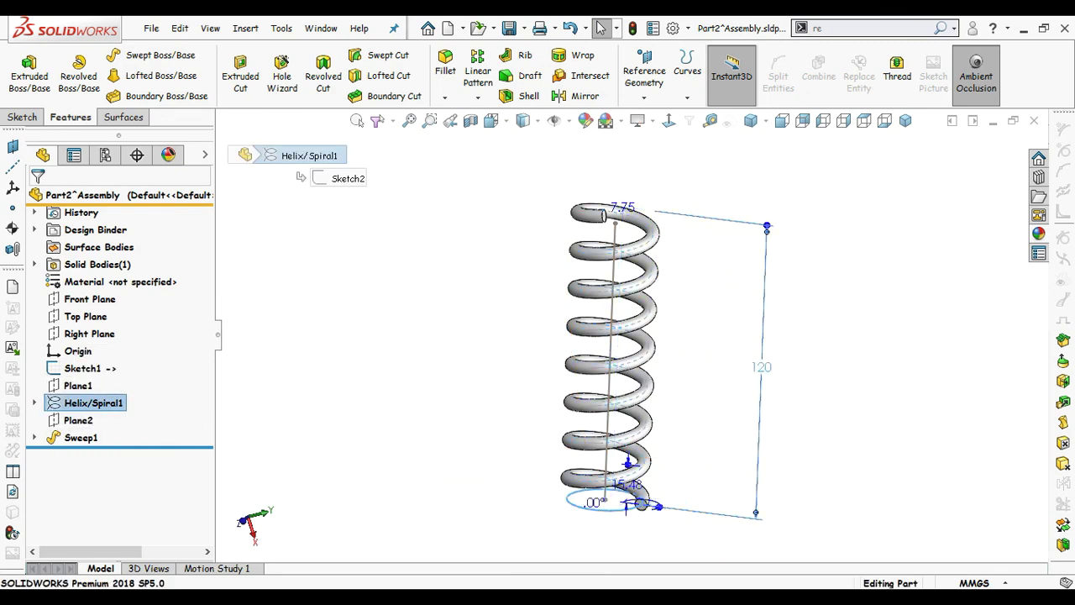
double_click(767, 368)
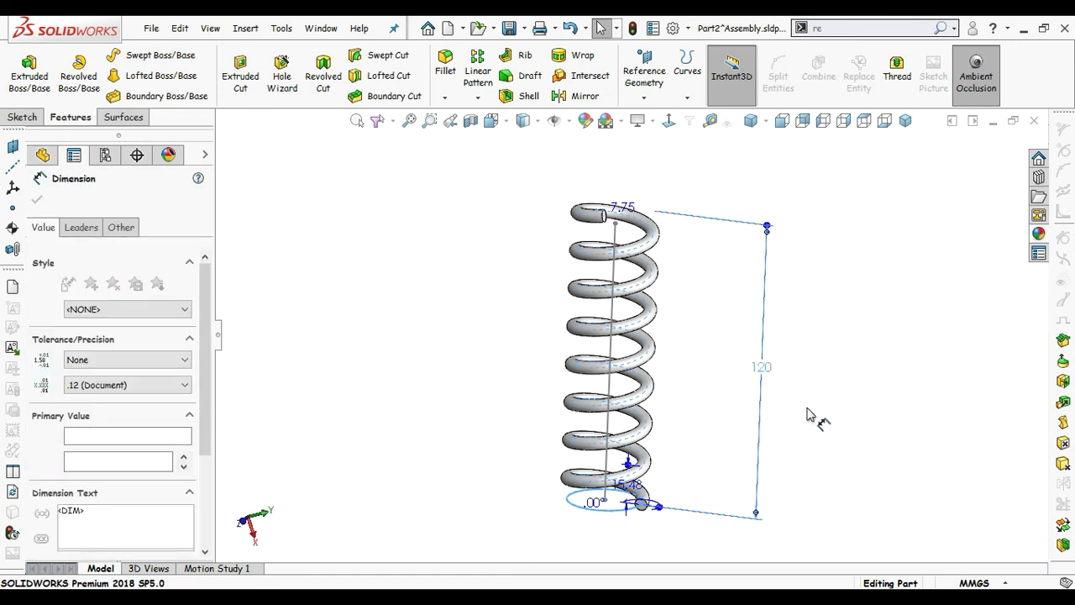
text(=)
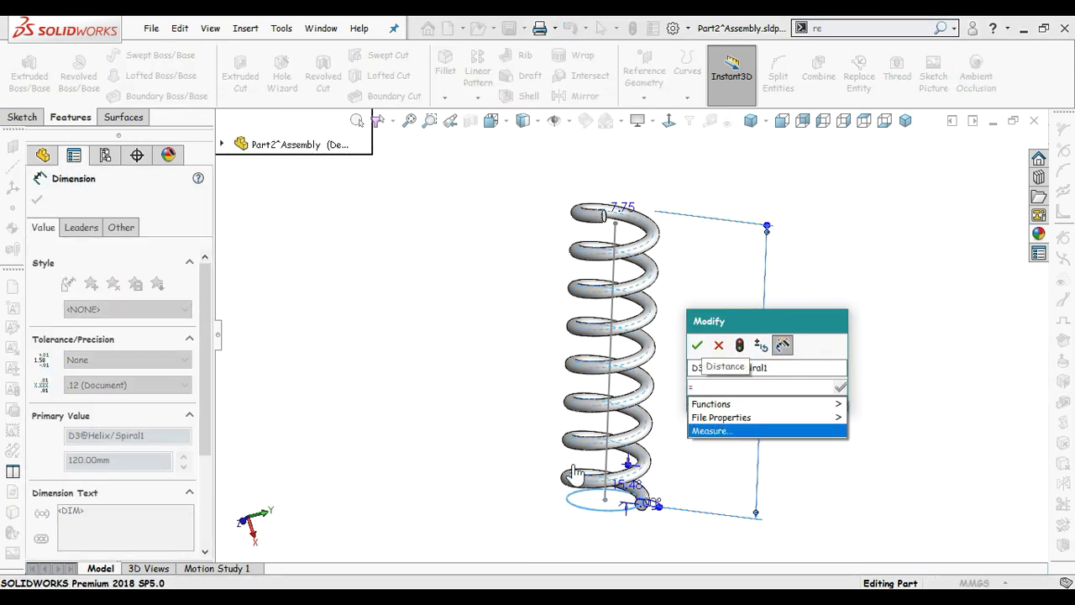
click(611, 370)
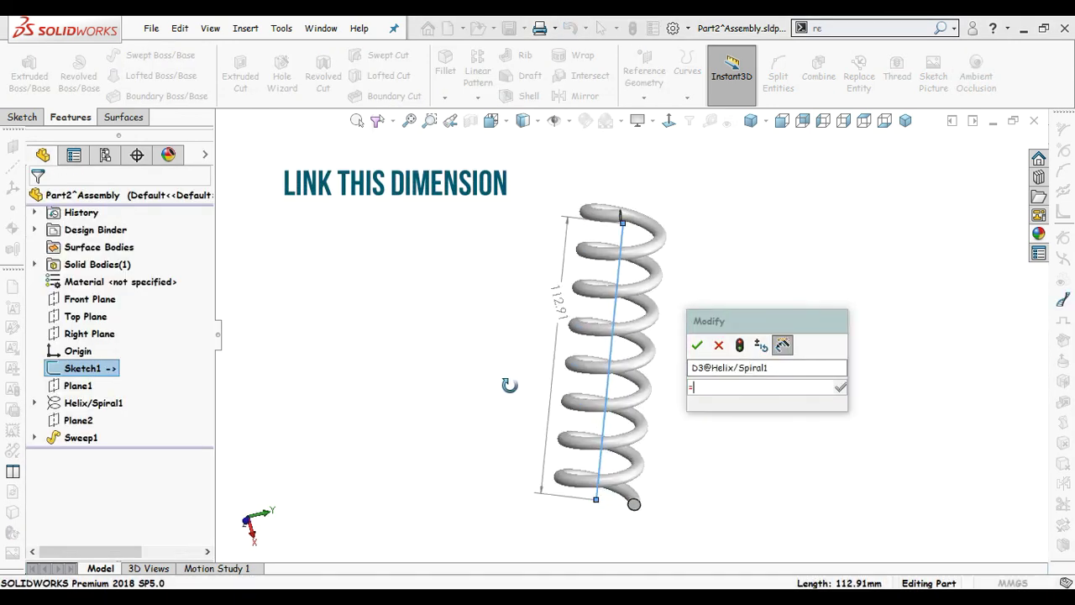
click(556, 322)
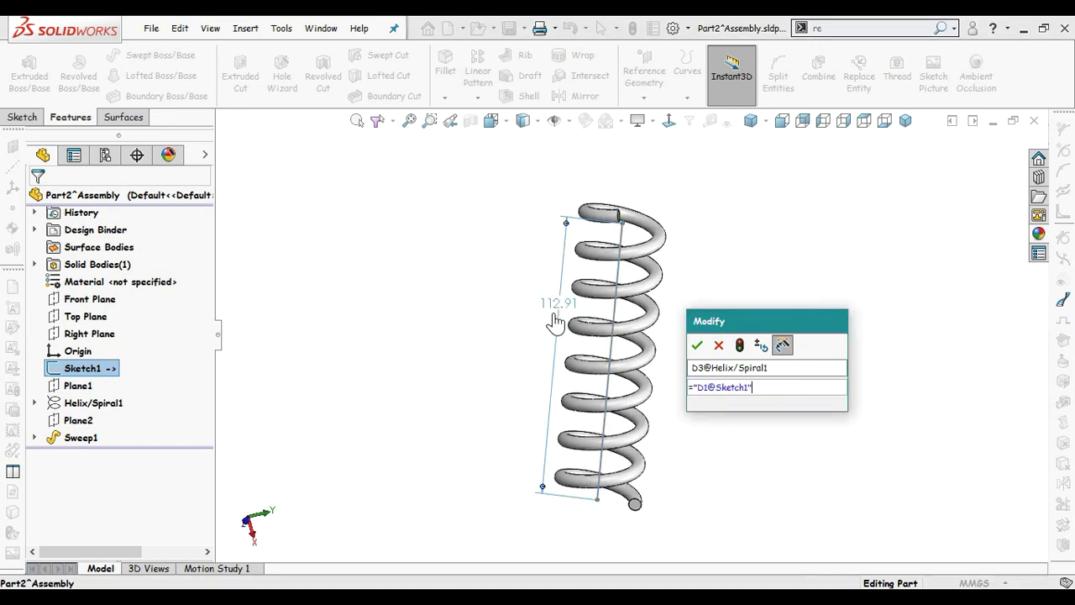
click(698, 346)
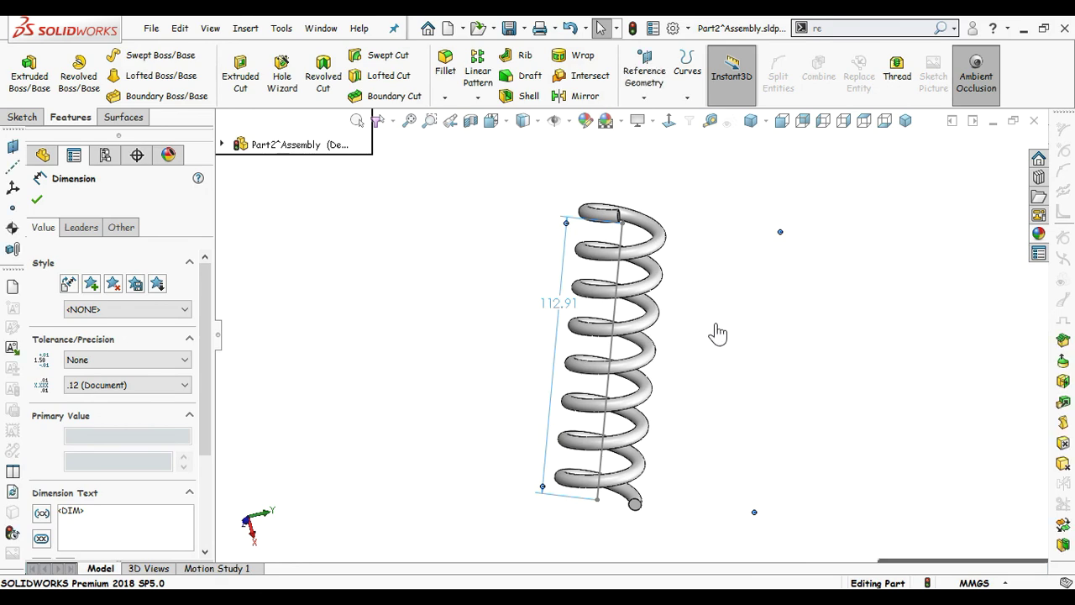
middle_drag(695, 338, 647, 276)
key(Escape)
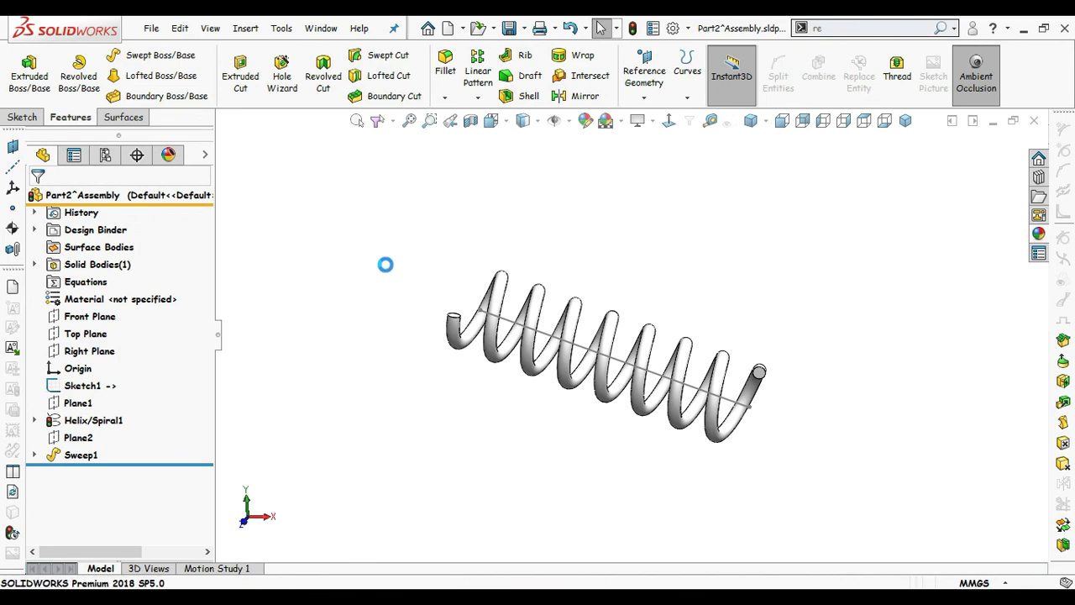
Step: Switch back to the assembly and rebuild it with the changed spring
key(ctrl+Tab)
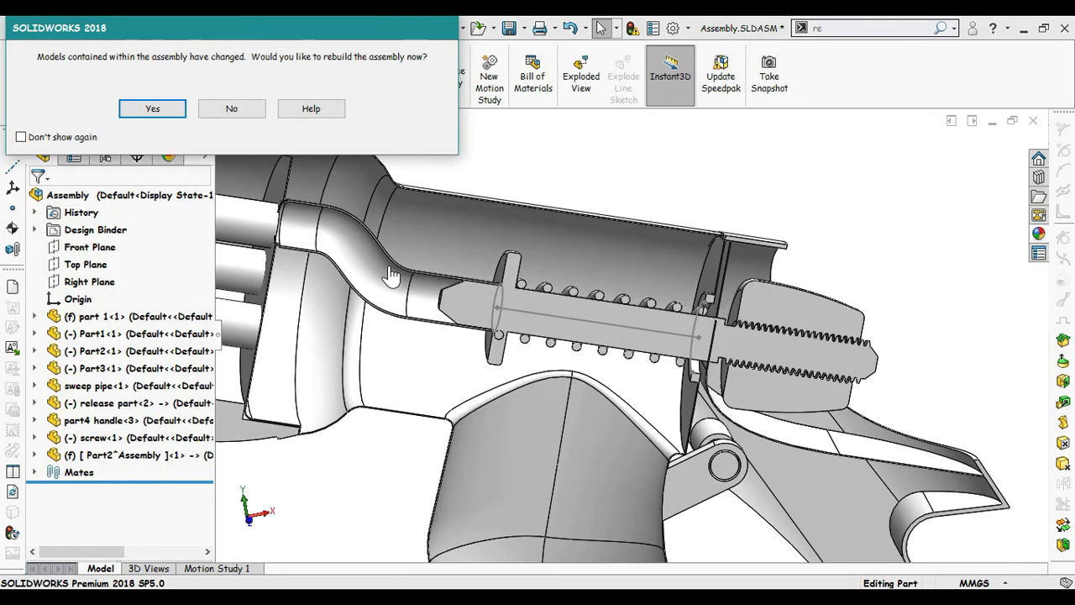
click(152, 109)
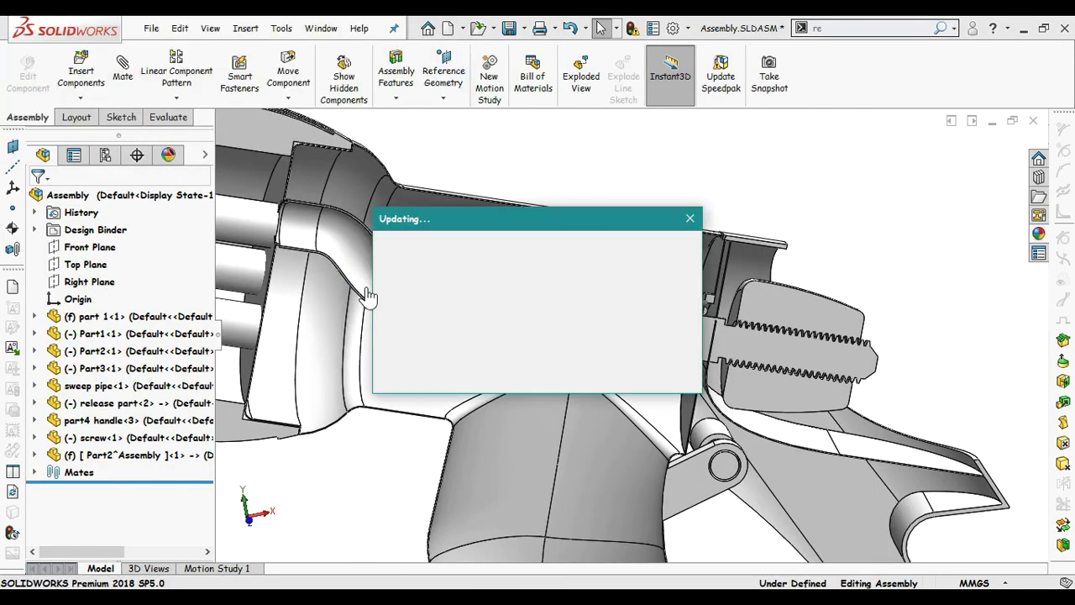
middle_drag(660, 229, 597, 255)
scroll(596, 251, down, 2)
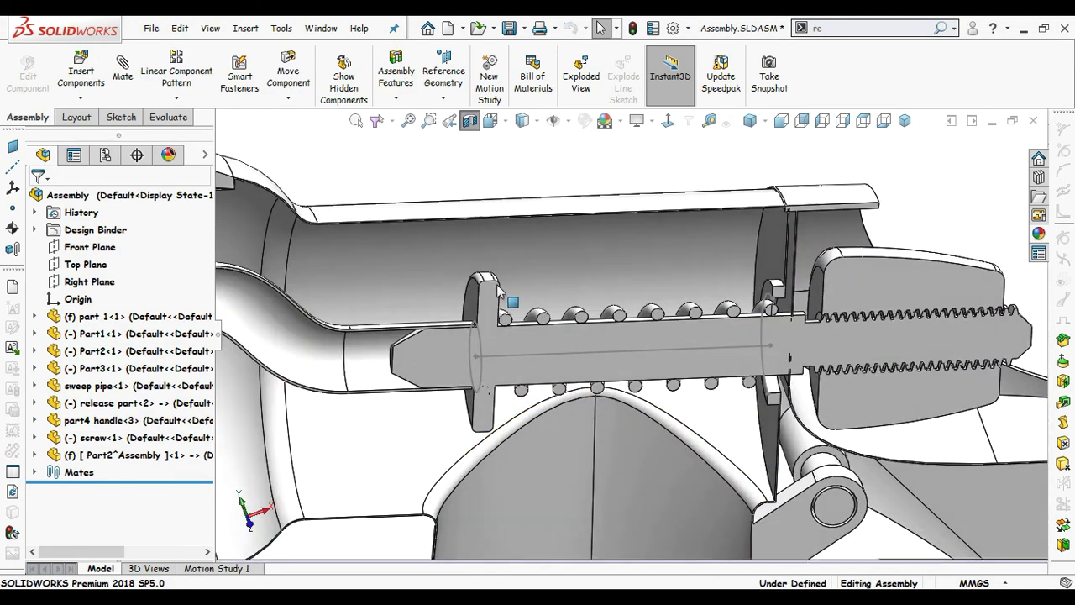
Step: Slide the release part away from the sweep pipe and back against it, rebuilding after each move to test the spring's length
drag(498, 292, 602, 292)
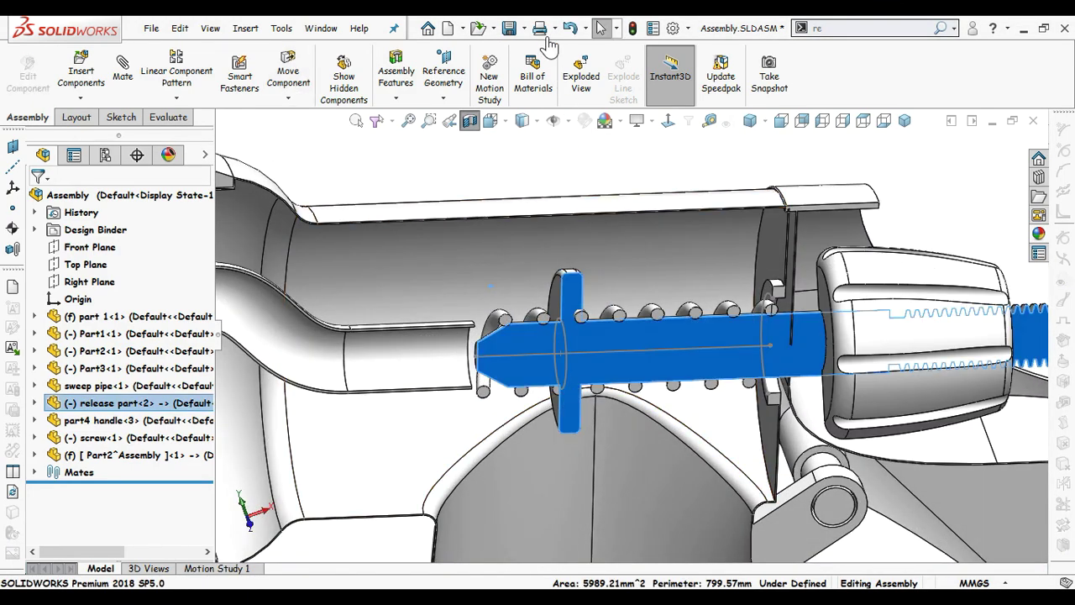
click(619, 161)
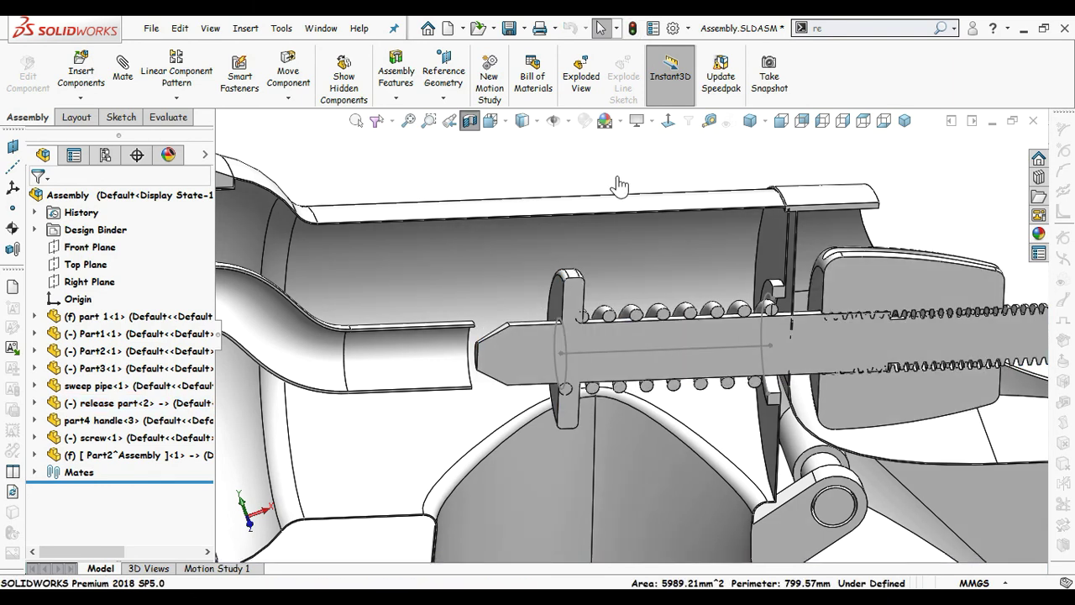
scroll(622, 173, down, 1)
drag(568, 315, 402, 341)
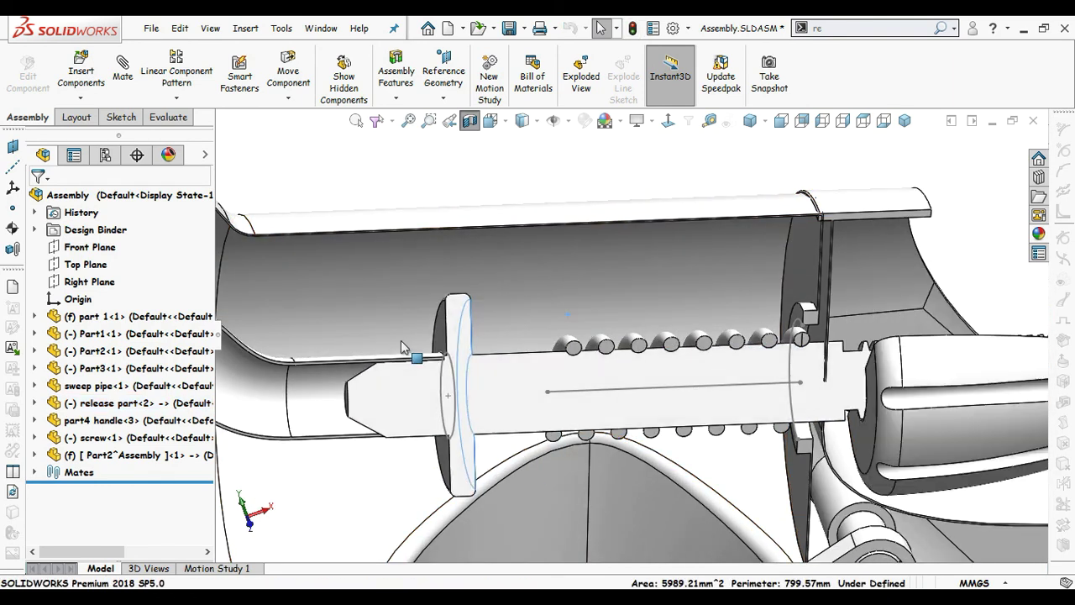
click(401, 347)
click(632, 30)
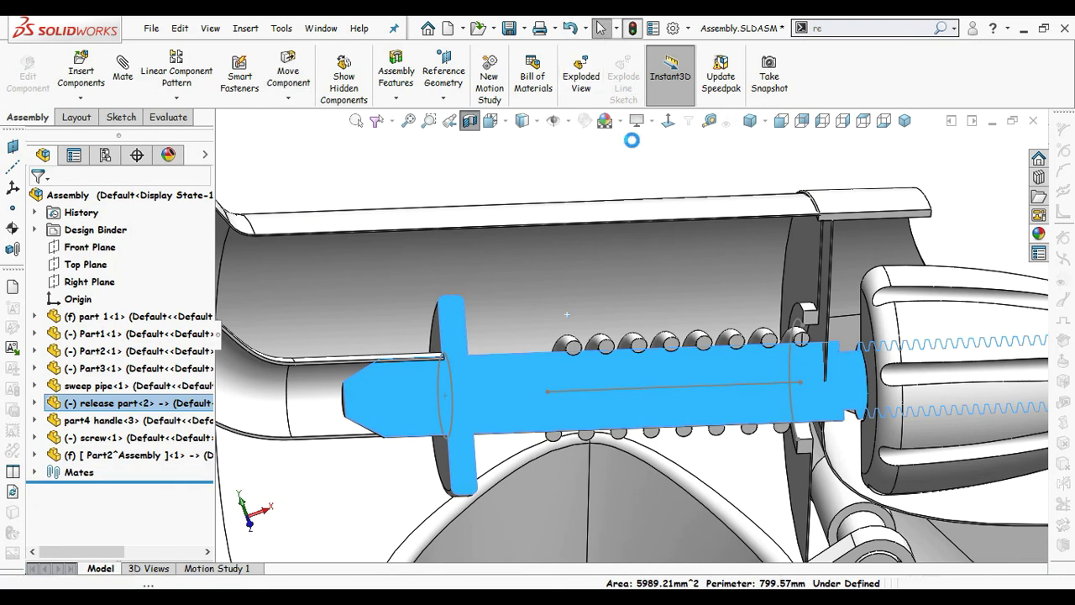
click(635, 165)
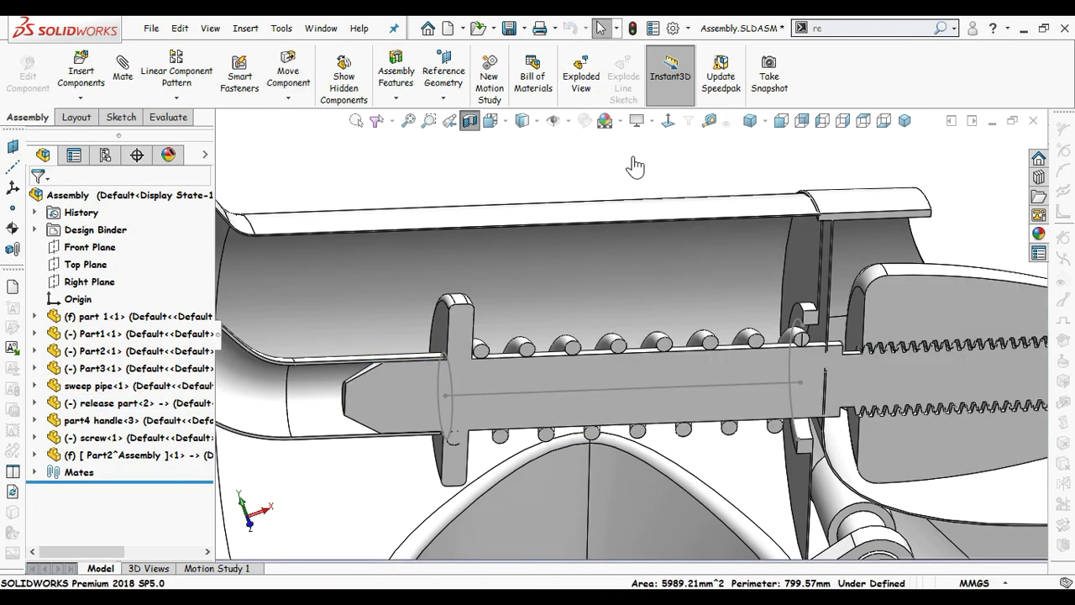
Step: Hide the spring's centre-line sketch and the circle sketch at the release part's flange
scroll(587, 190, up, 3)
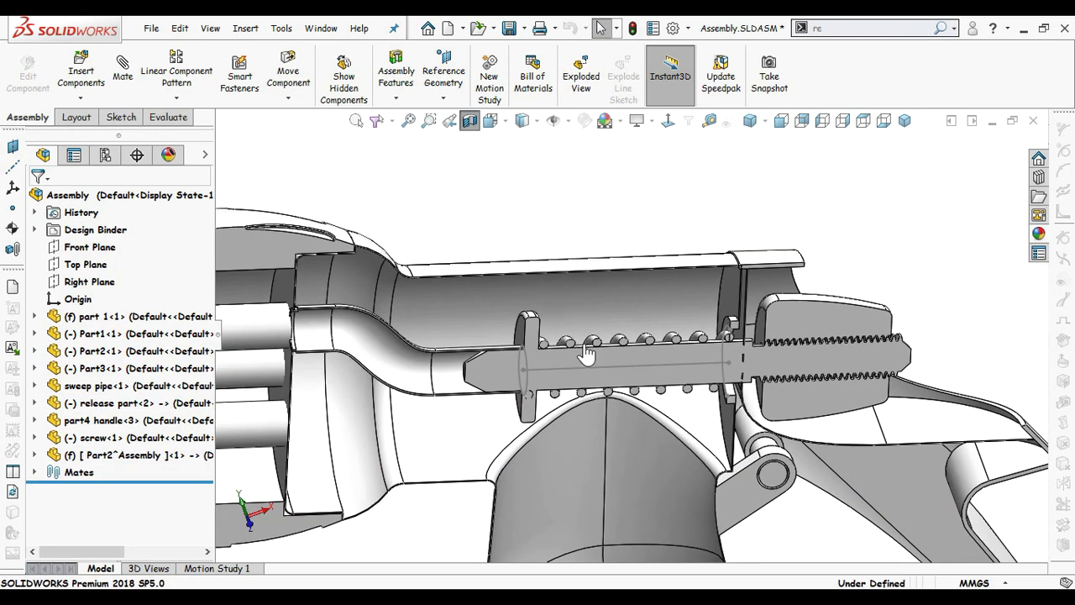
click(577, 371)
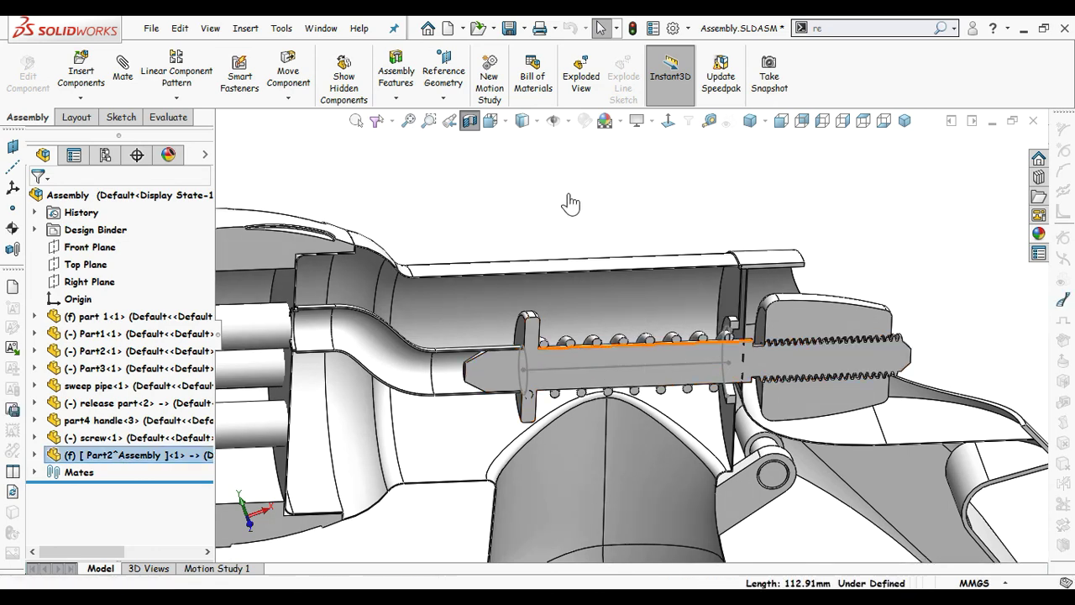
scroll(543, 390, down, 3)
click(510, 376)
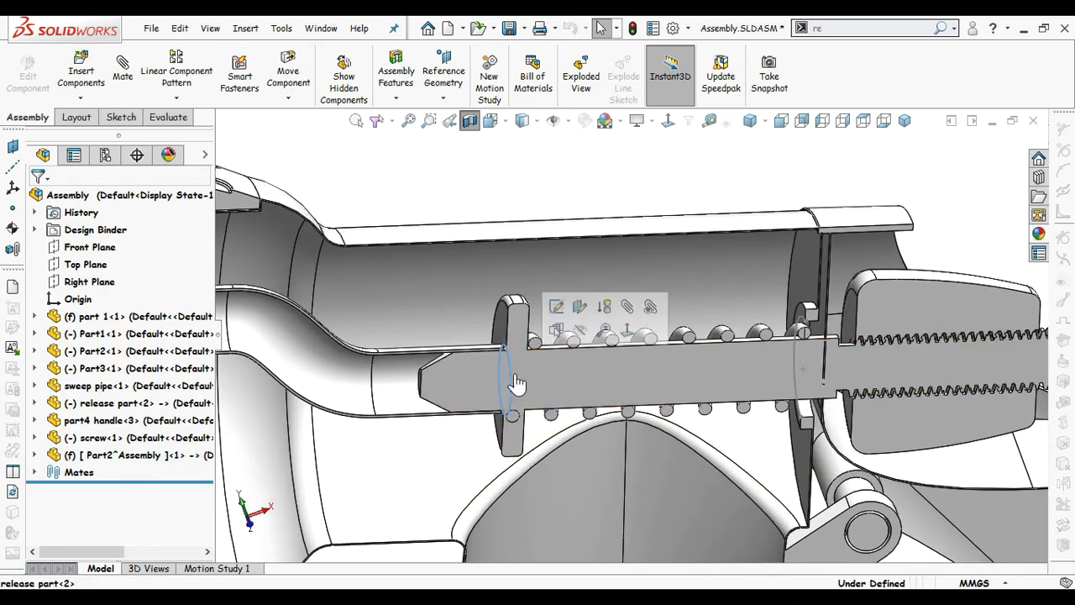
click(580, 330)
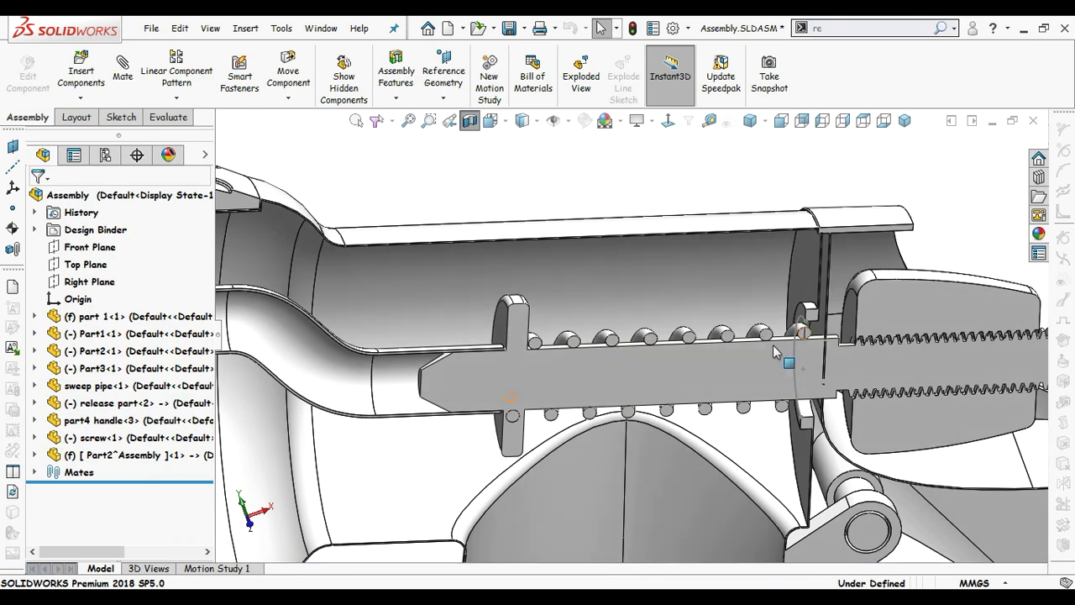
Step: Hide part 1's circle sketch around the release part at the far end of the spring
scroll(774, 346, down, 3)
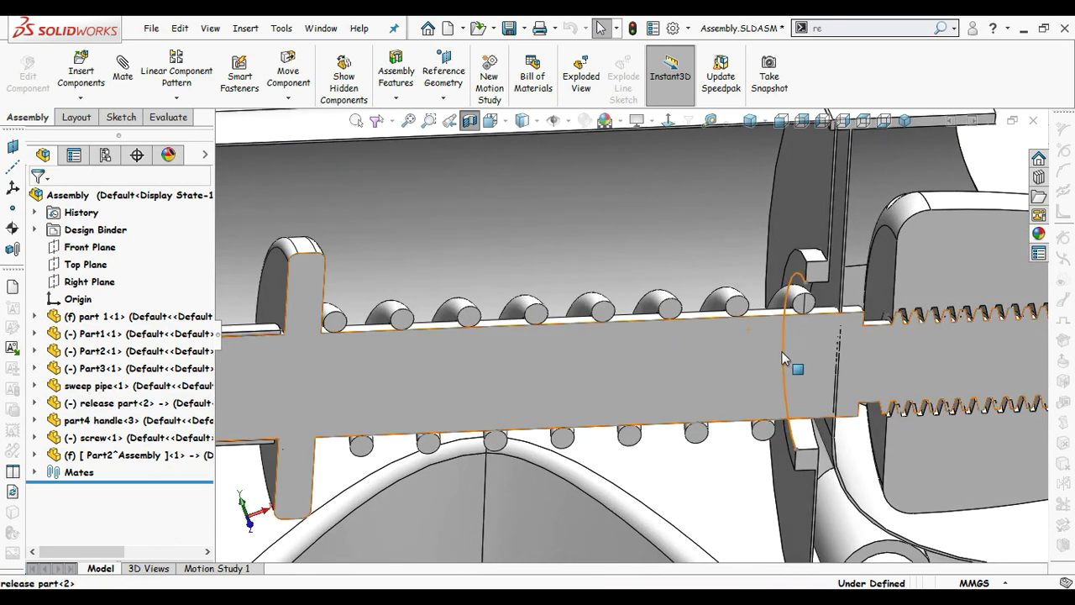
click(785, 349)
scroll(678, 234, up, 3)
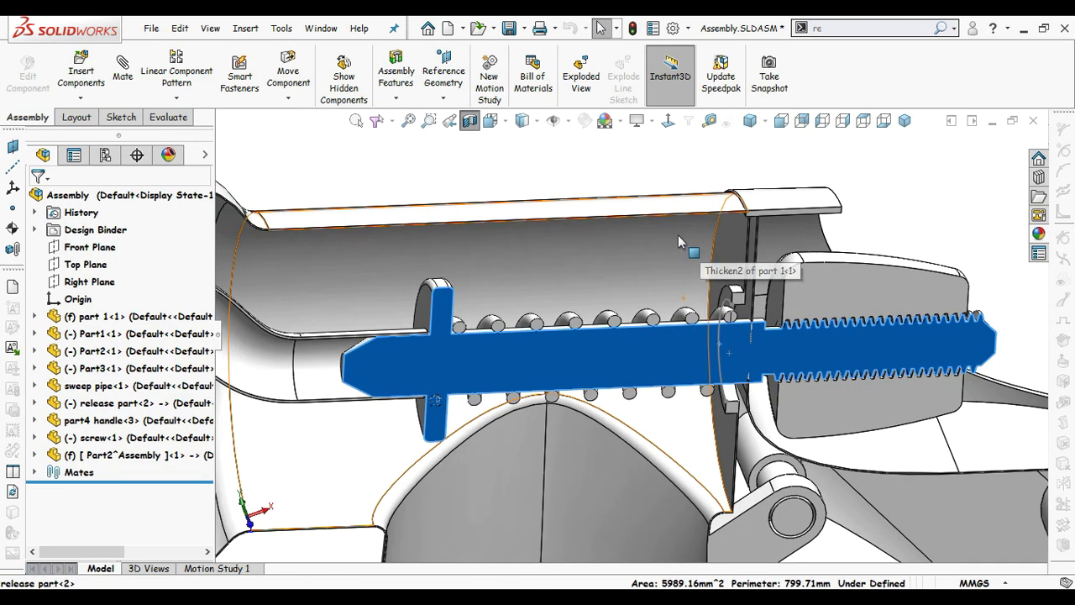
click(607, 174)
middle_drag(536, 400, 508, 378)
scroll(760, 344, down, 5)
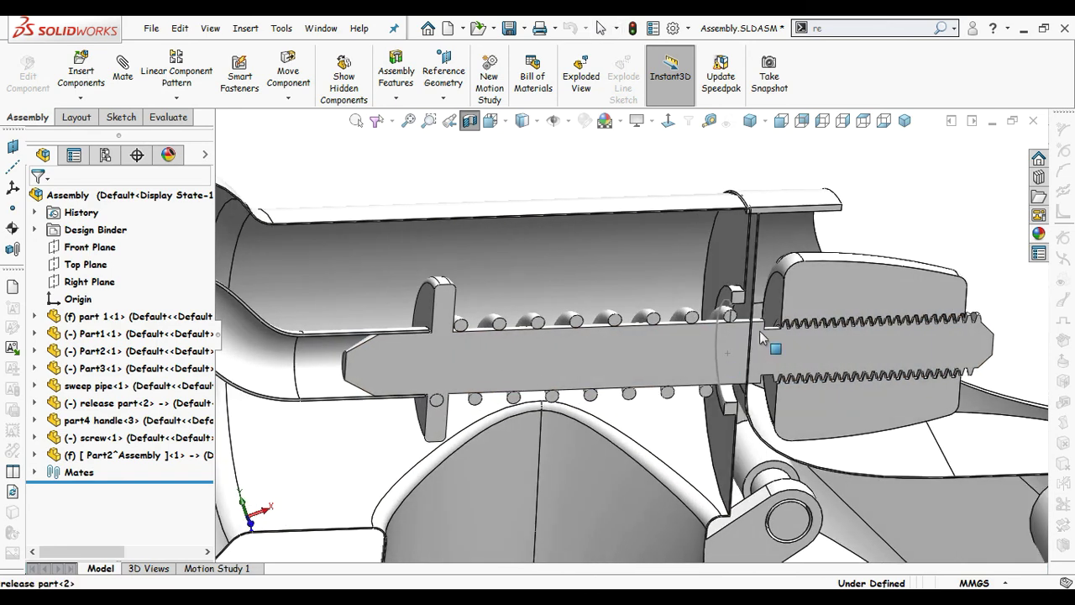
mouse_move(657, 326)
middle_down()
mouse_move(629, 312)
mouse_move(648, 312)
middle_up()
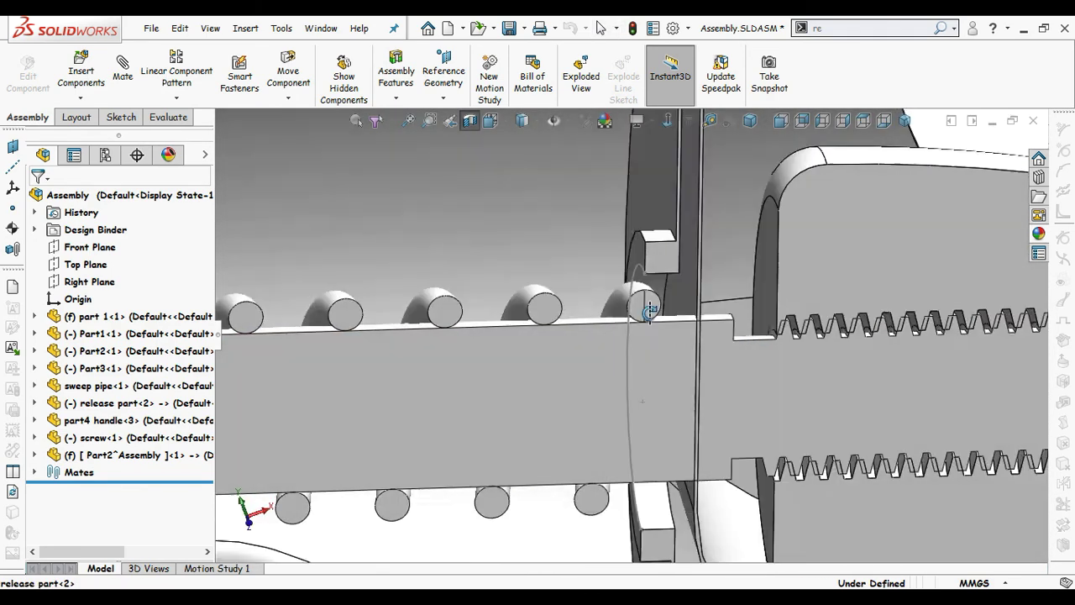
scroll(638, 326, up, 1)
click(611, 370)
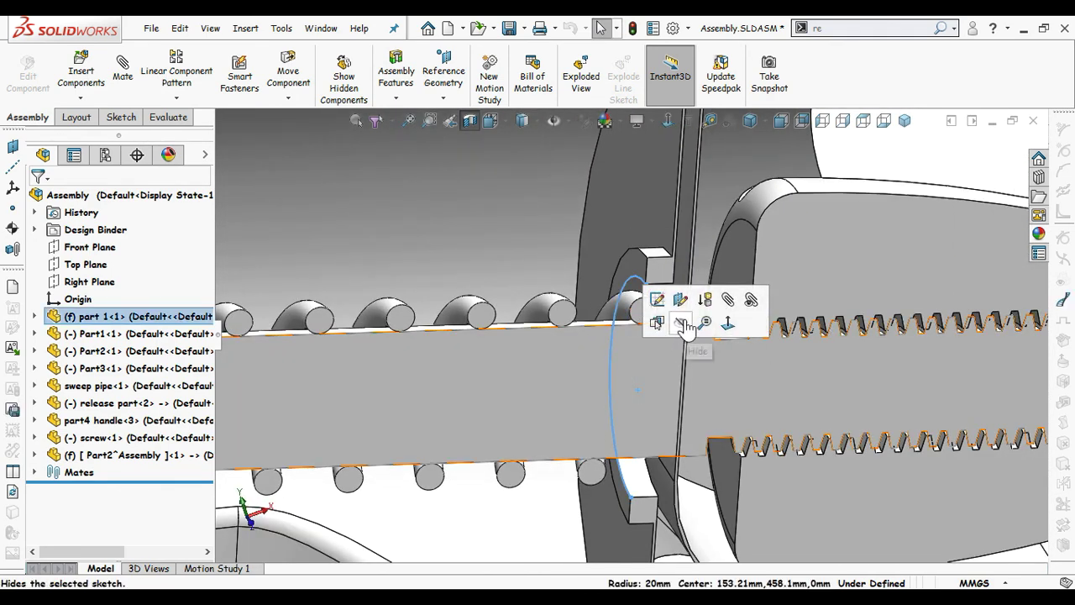
click(684, 324)
scroll(618, 336, up, 1)
scroll(547, 335, up, 5)
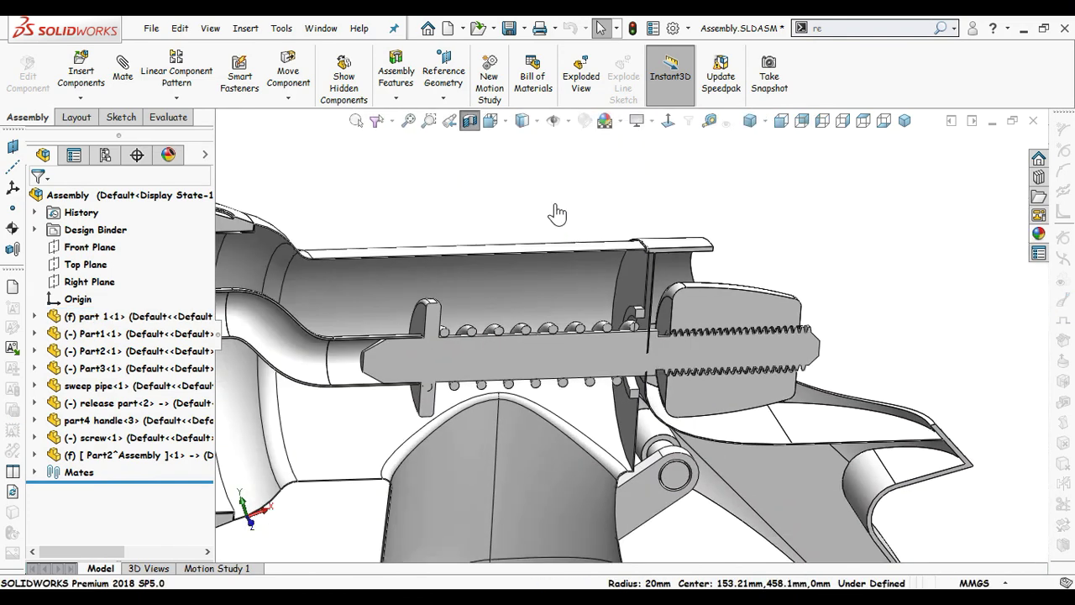
Step: Turn off the section view so that the complete nozzle assembly is shown
click(471, 122)
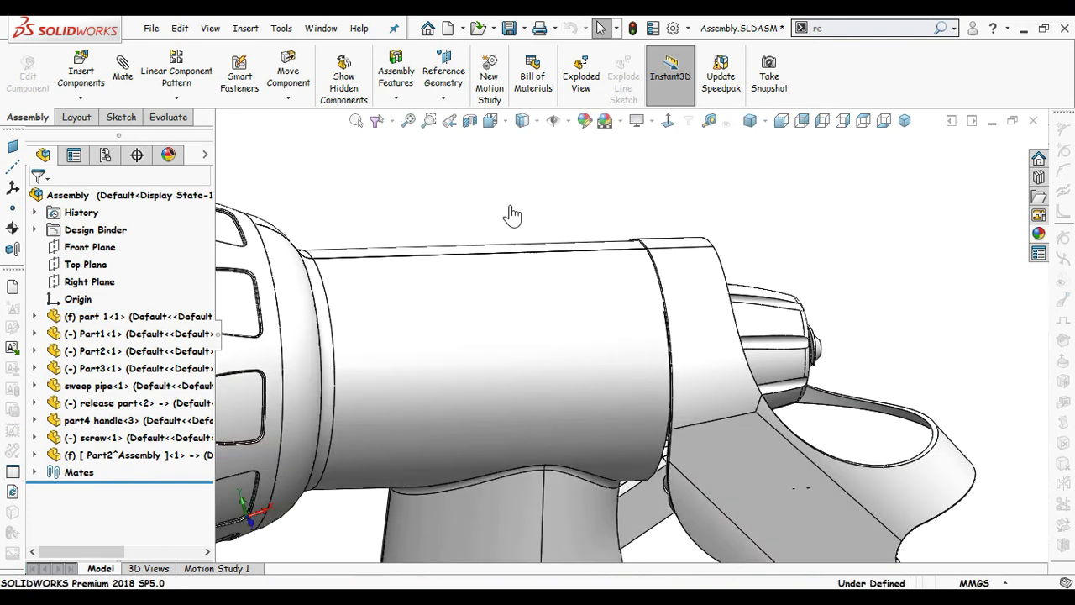
mouse_move(542, 249)
middle_down()
mouse_move(537, 221)
mouse_move(546, 238)
middle_up()
scroll(547, 245, up, 3)
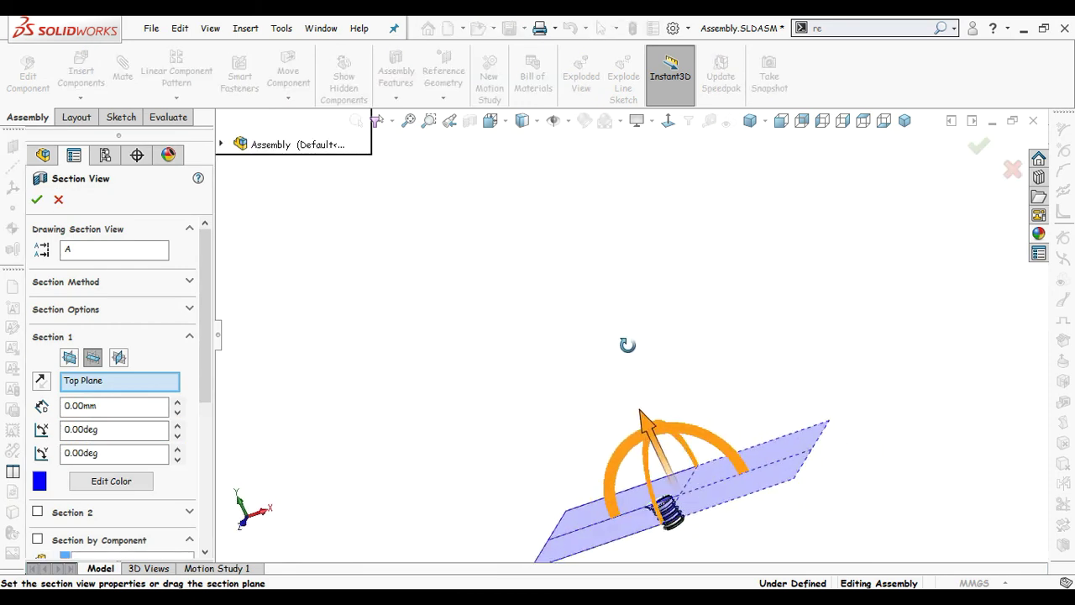
Step: Section the assembly with the Top Plane tilted about 21.8° about X and offset about 469.34 mm to expose the spring
drag(636, 418, 697, 261)
middle_drag(770, 267, 711, 344)
scroll(619, 381, down, 3)
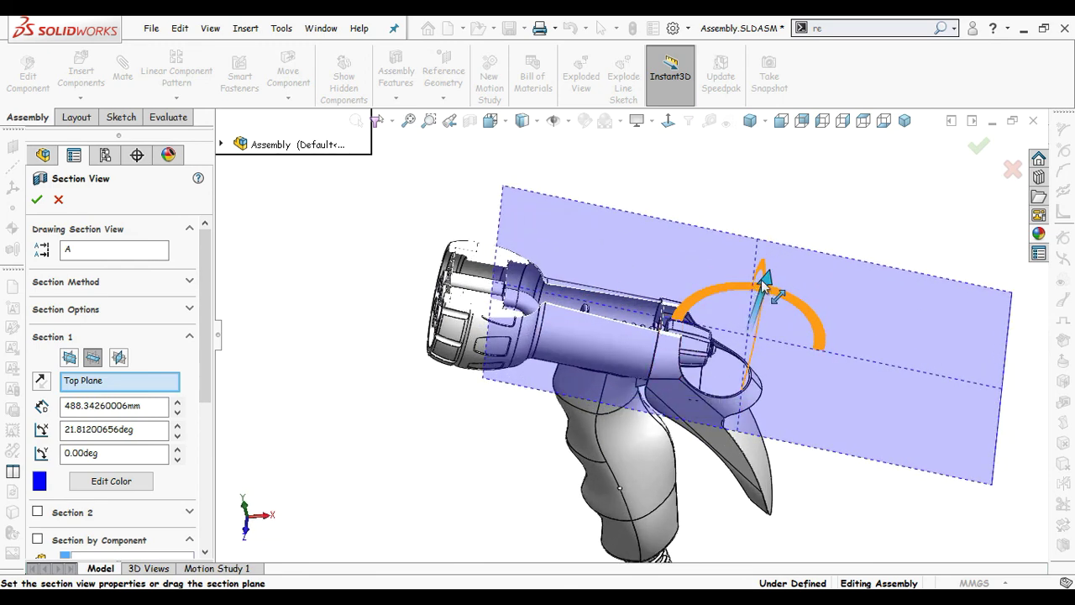
drag(762, 281, 765, 291)
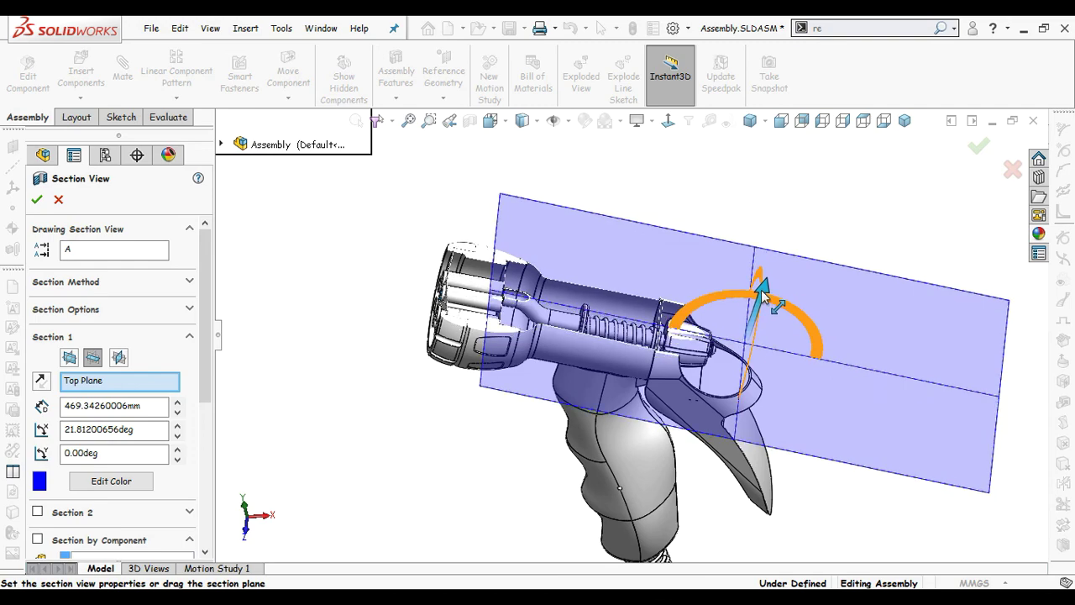
click(980, 150)
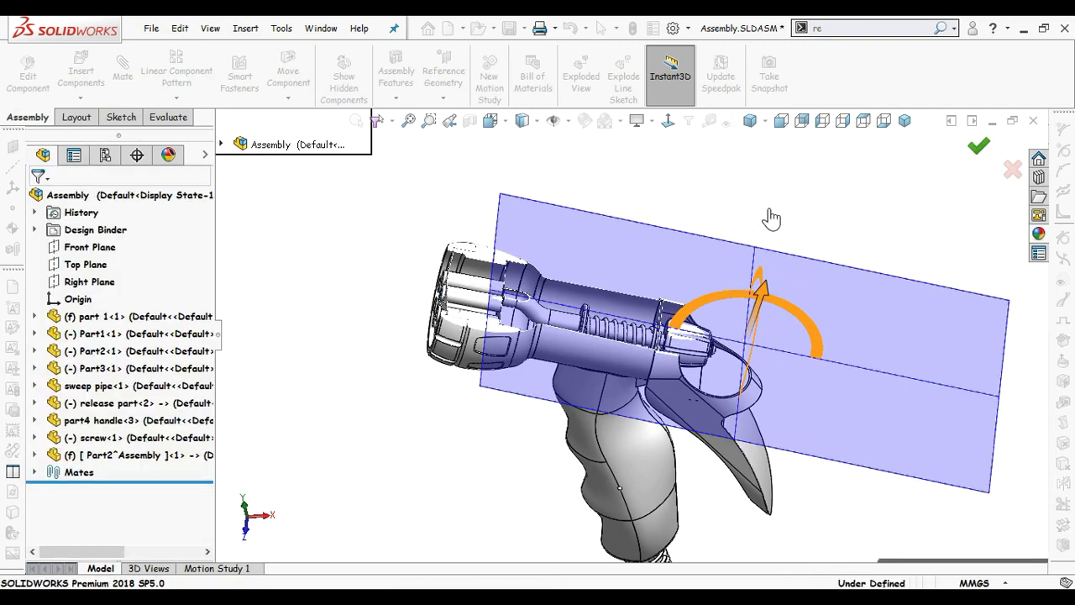
Step: Slide the release part away from the sweep pipe towards the screw and rebuild so the spring shortens to fit
scroll(616, 312, down, 4)
middle_drag(591, 379, 600, 453)
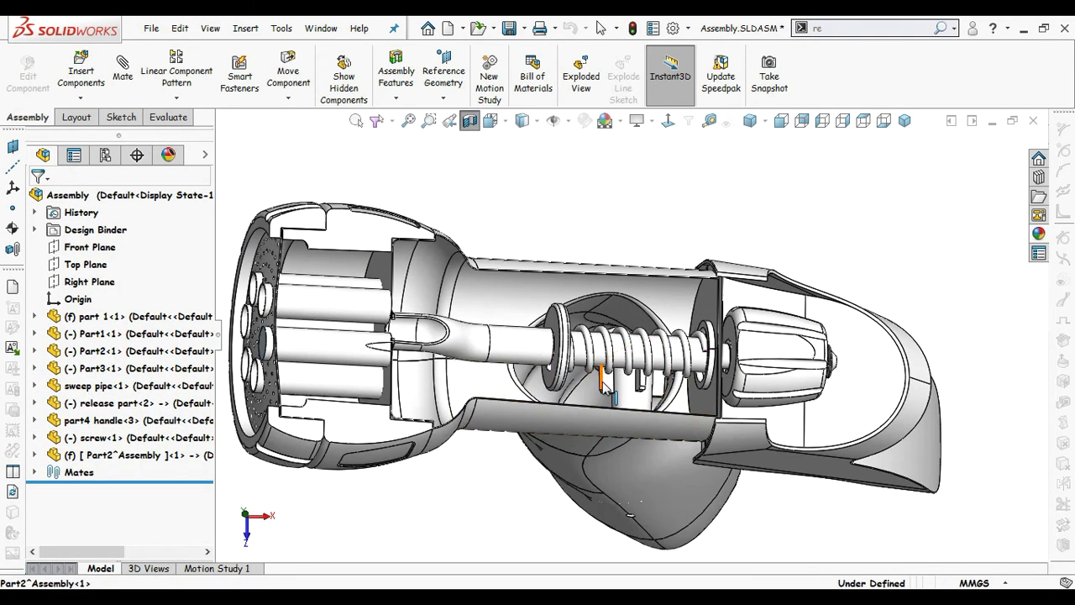
scroll(603, 382, down, 4)
scroll(553, 300, down, 5)
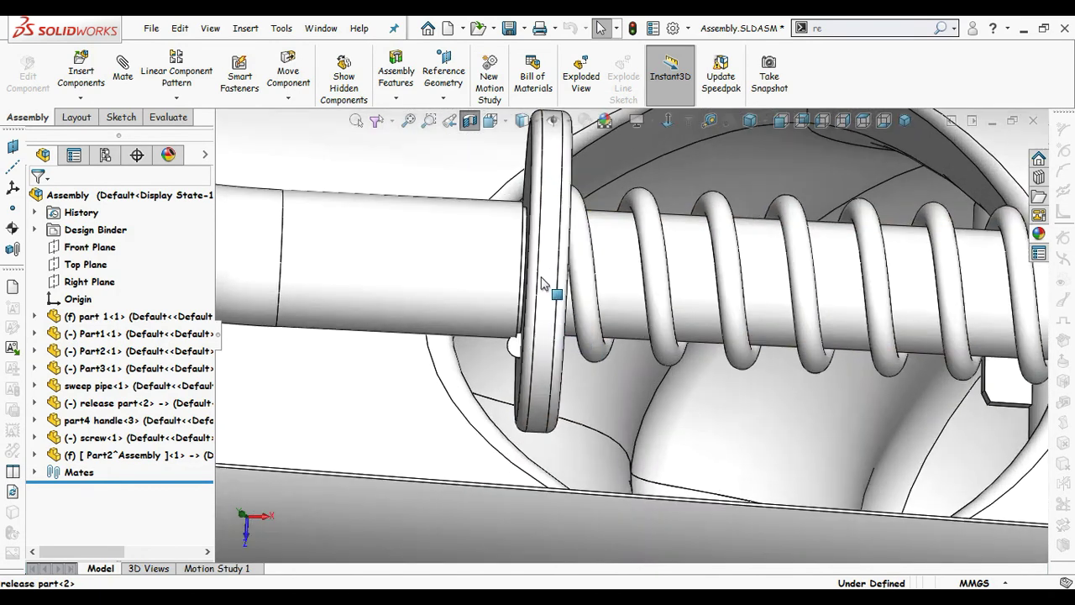
click(563, 273)
drag(561, 274, 770, 295)
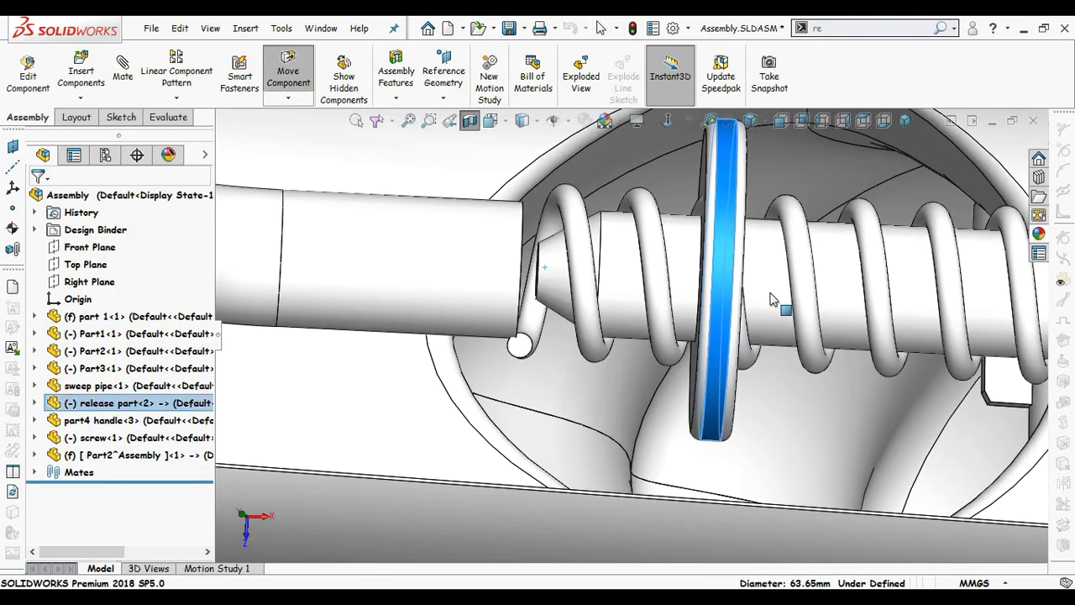
scroll(772, 277, up, 3)
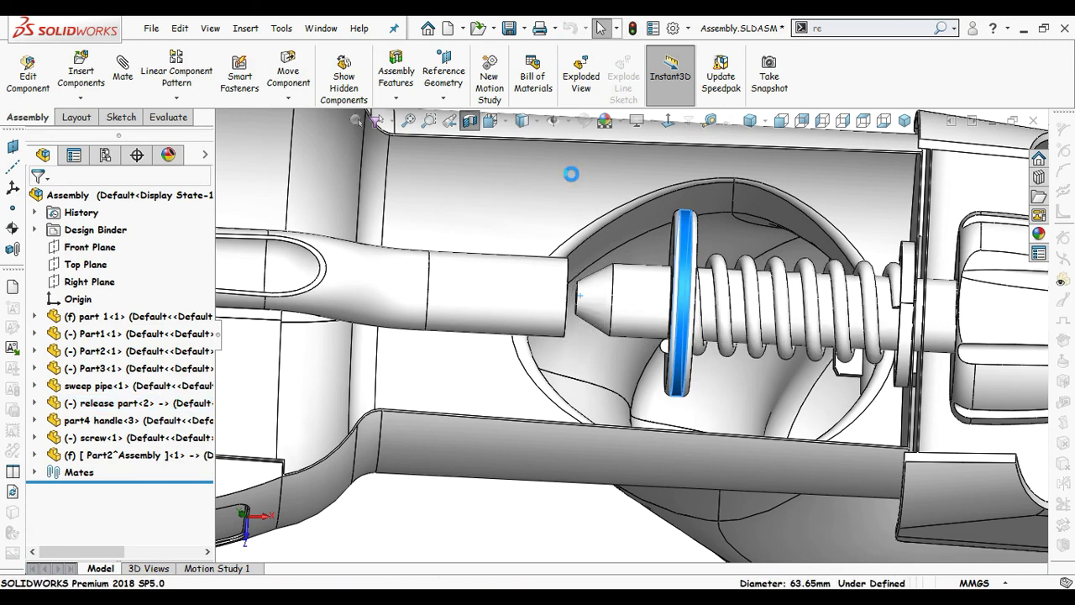
scroll(727, 276, up, 3)
scroll(726, 267, down, 1)
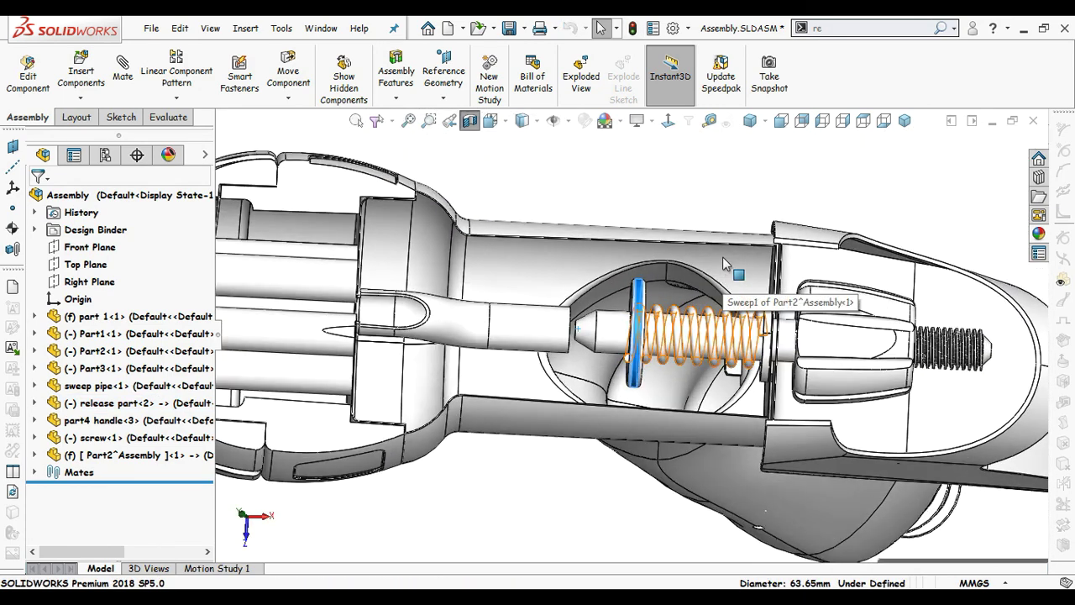
Step: Slide the release part back against the end of the sweep pipe and rebuild so the spring lengthens
middle_drag(725, 261, 727, 190)
scroll(718, 177, down, 3)
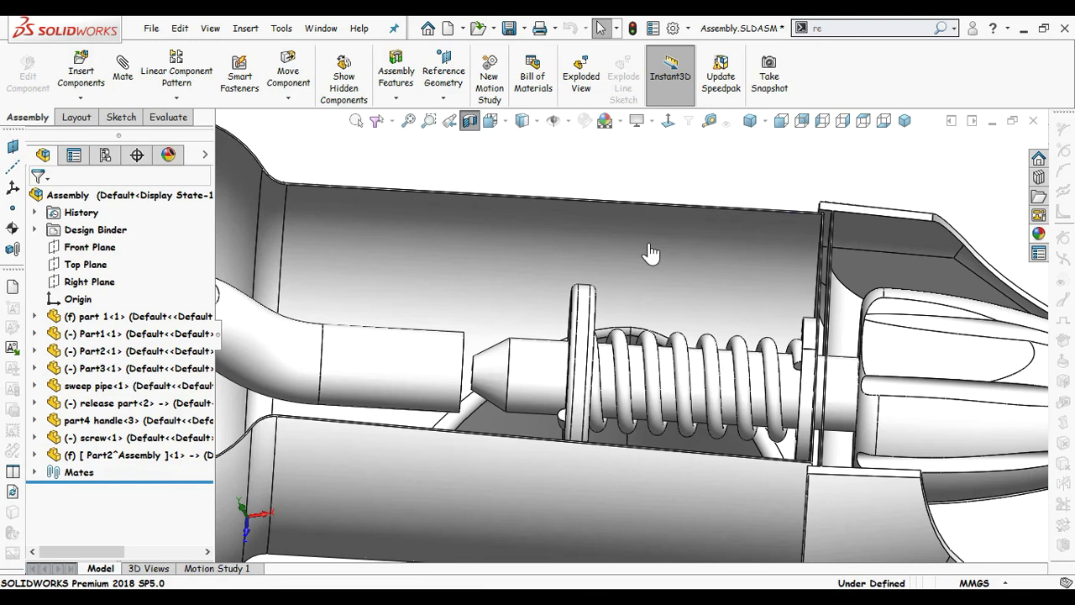
click(585, 326)
click(346, 319)
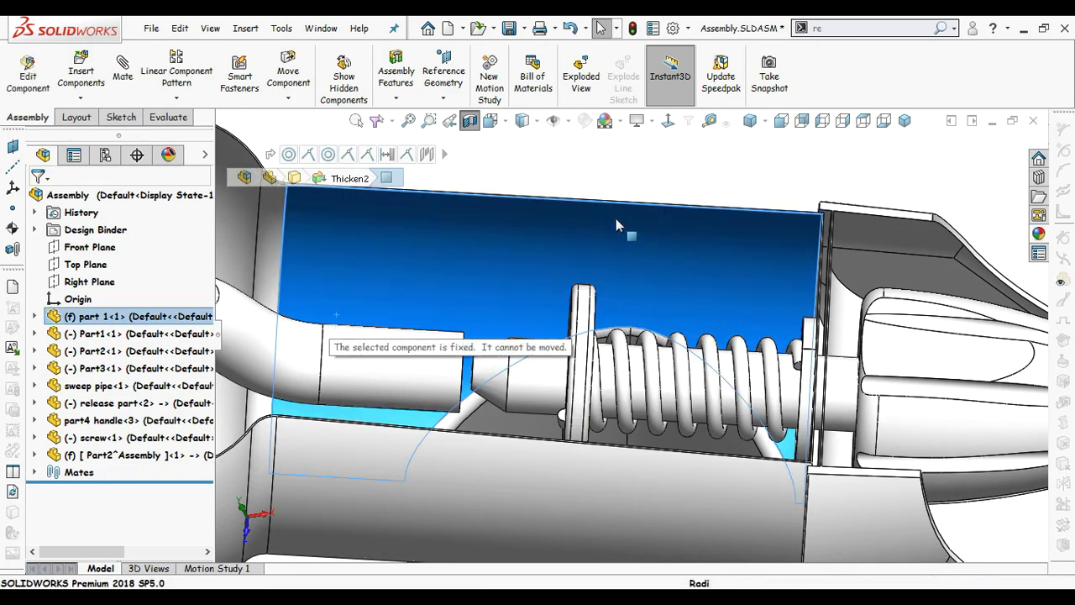
click(683, 187)
drag(587, 320, 436, 296)
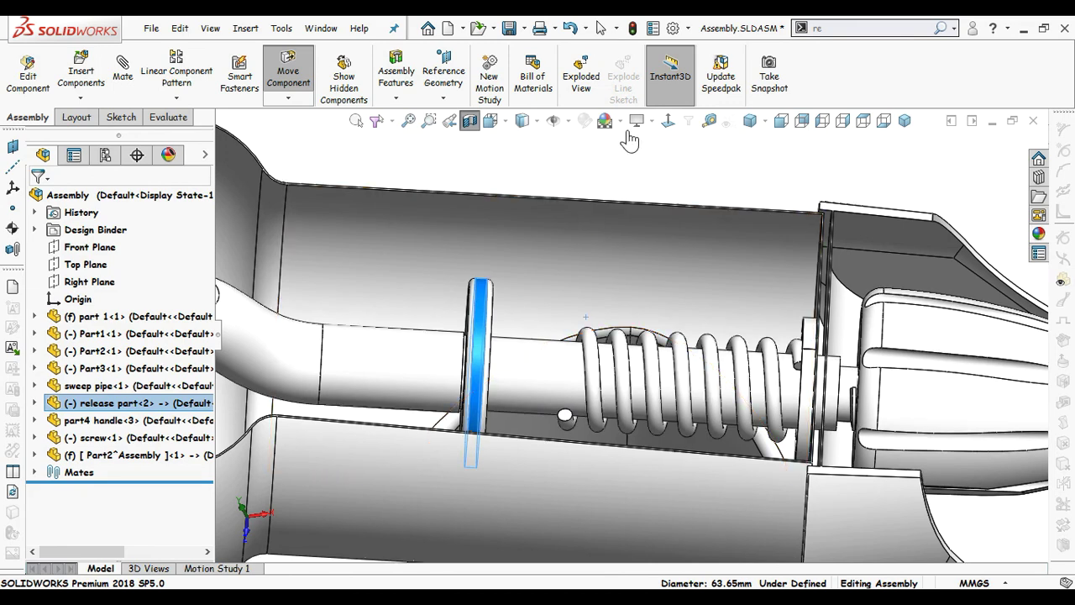
click(633, 31)
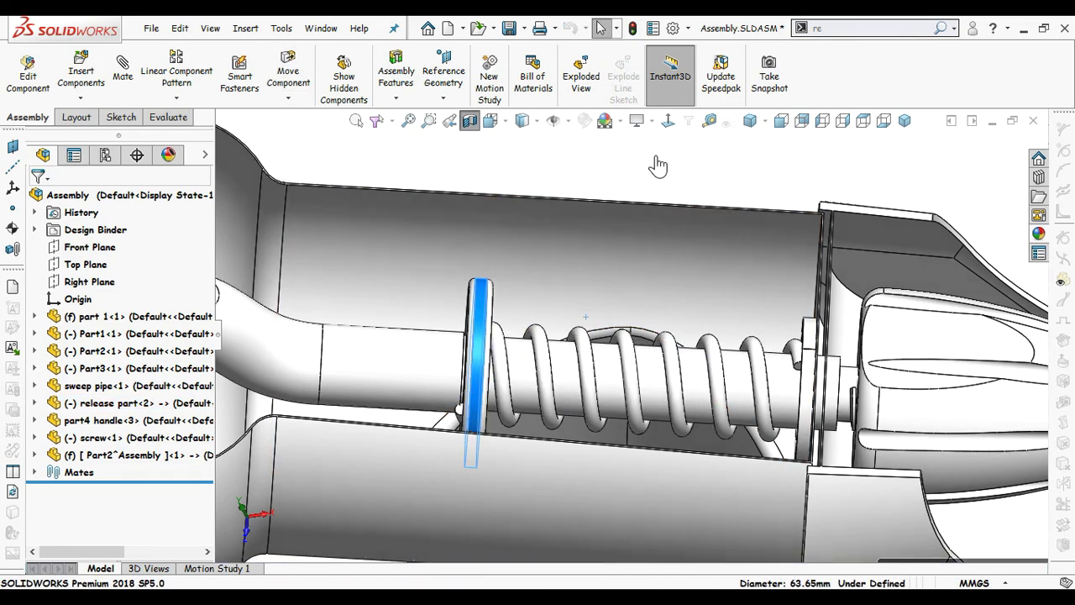
Step: Pull the release part away from the sweep pipe again, rebuild, and check the compressed spring inside the barrel
drag(481, 281, 723, 324)
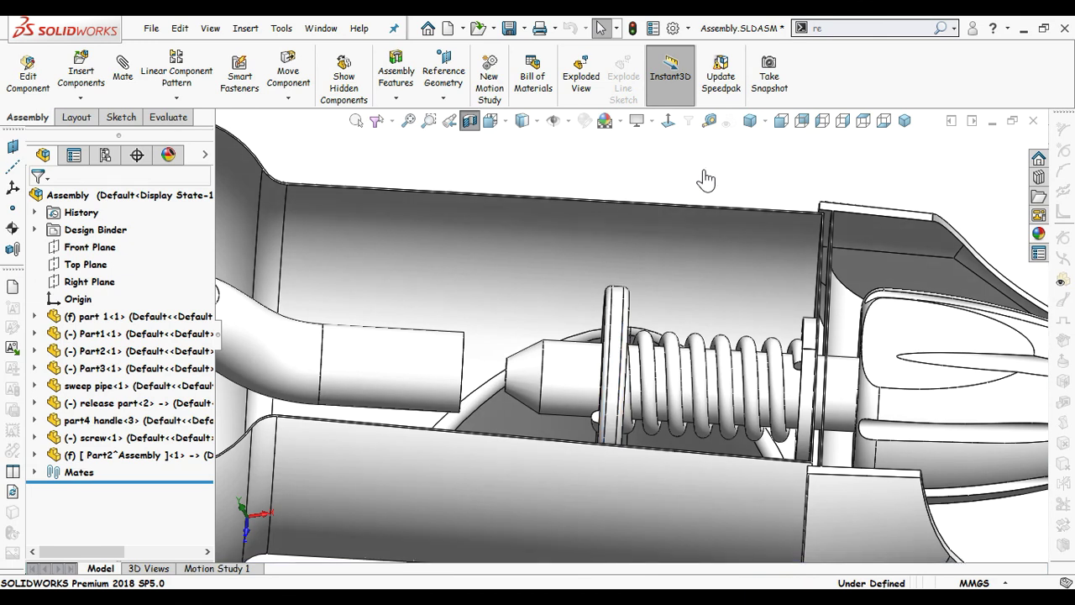
scroll(668, 446, down, 2)
mouse_move(660, 447)
middle_down()
mouse_move(648, 420)
mouse_move(655, 438)
middle_up()
scroll(655, 444, up, 3)
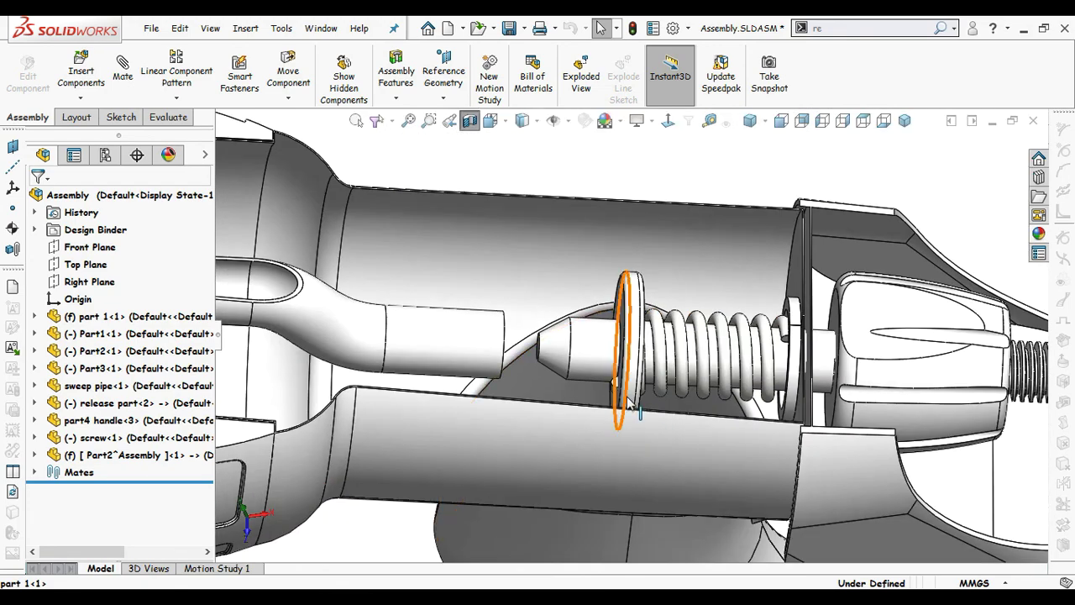
scroll(581, 379, up, 5)
middle_drag(580, 378, 483, 426)
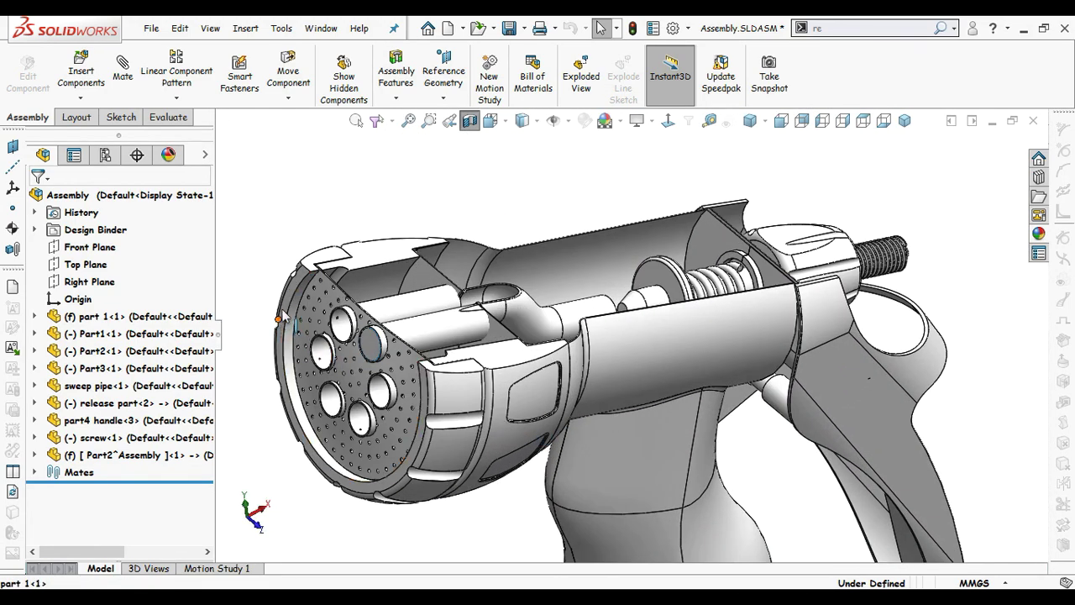
Step: Replace the current section view with one through the Front Plane at 0 mm offset
click(471, 123)
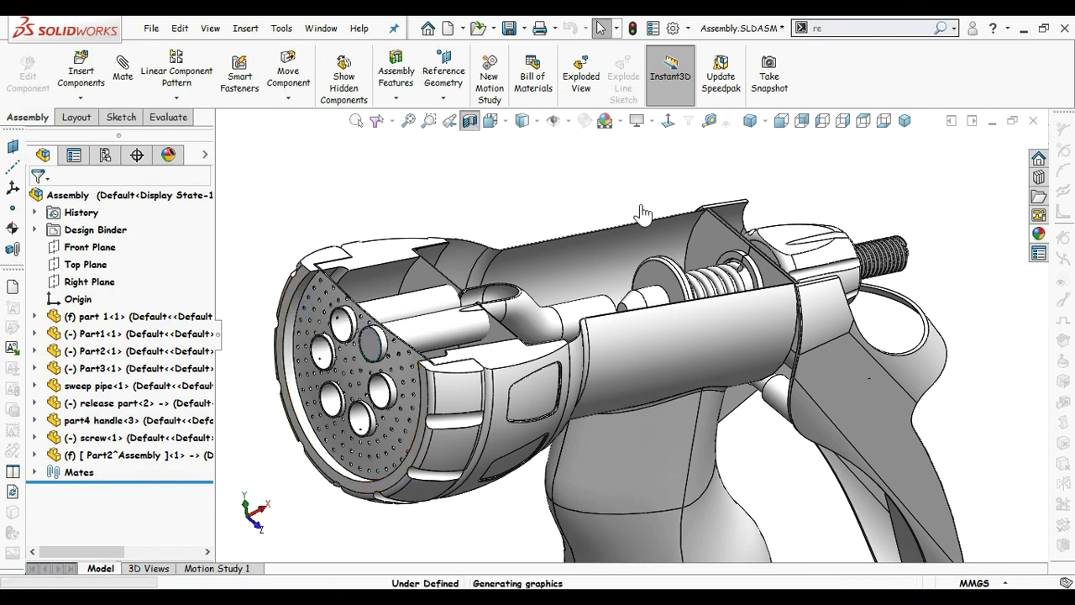
scroll(630, 216, up, 2)
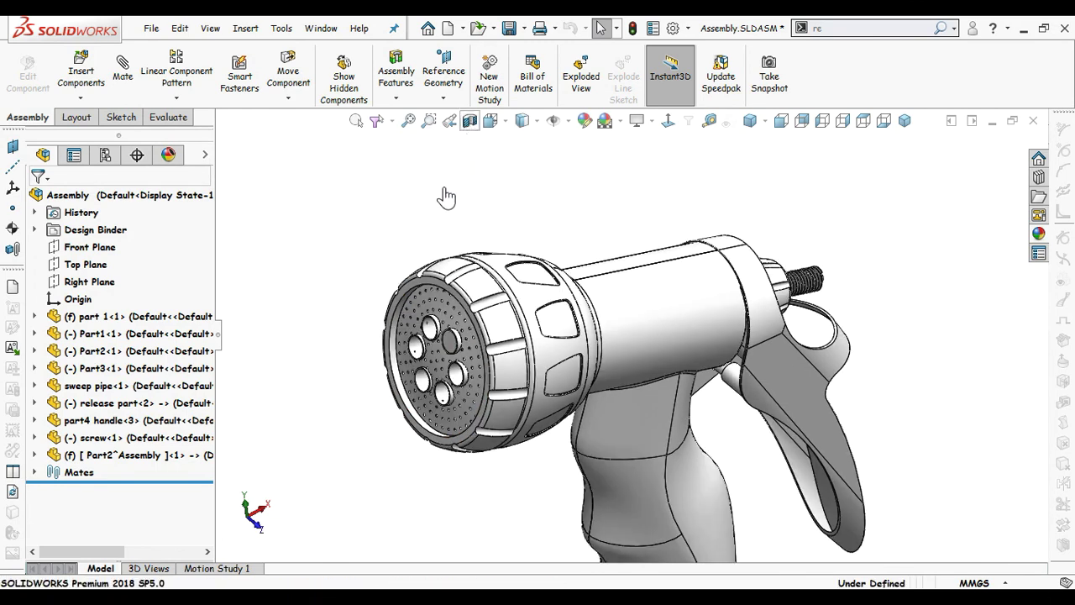
click(70, 358)
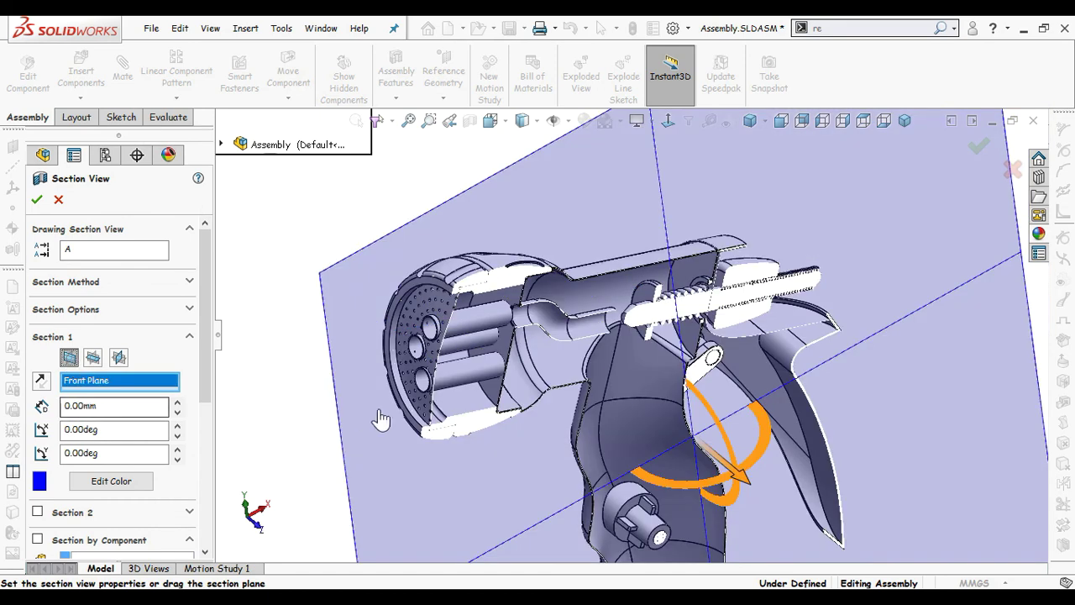
click(979, 152)
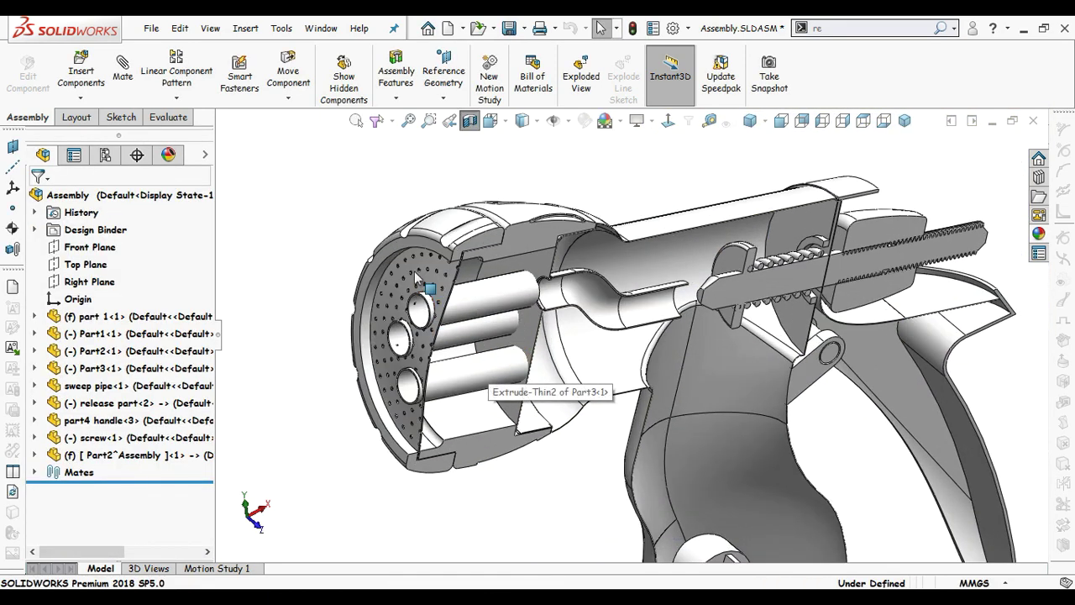
Step: Rotate the spray head (Part1) about the barrel axis and check its tubes against the sweep pipe's inlet
drag(416, 280, 531, 327)
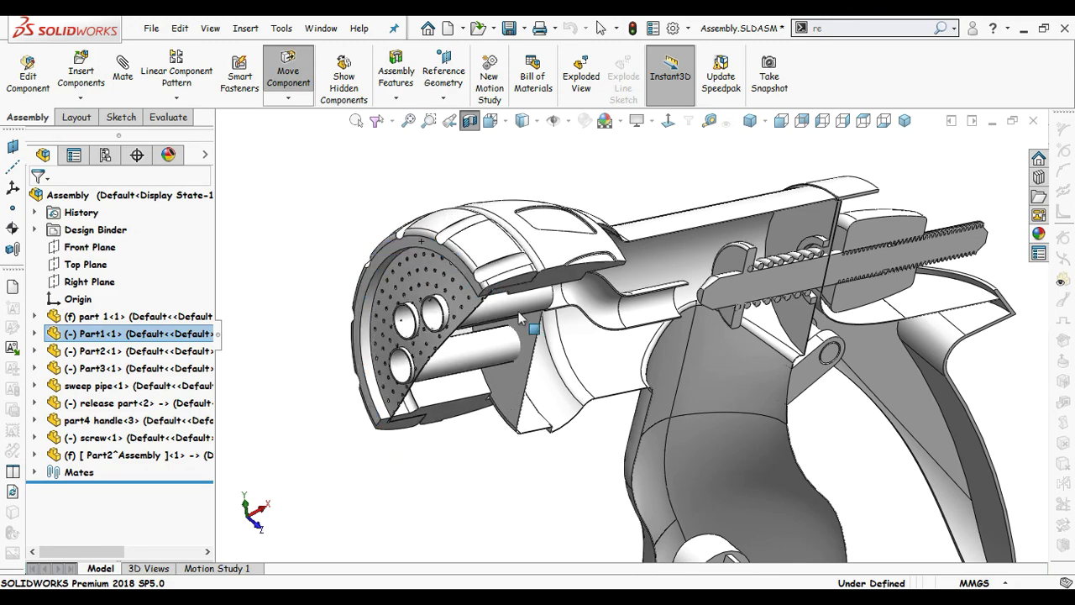
key(Escape)
scroll(581, 319, down, 3)
middle_drag(596, 331, 533, 255)
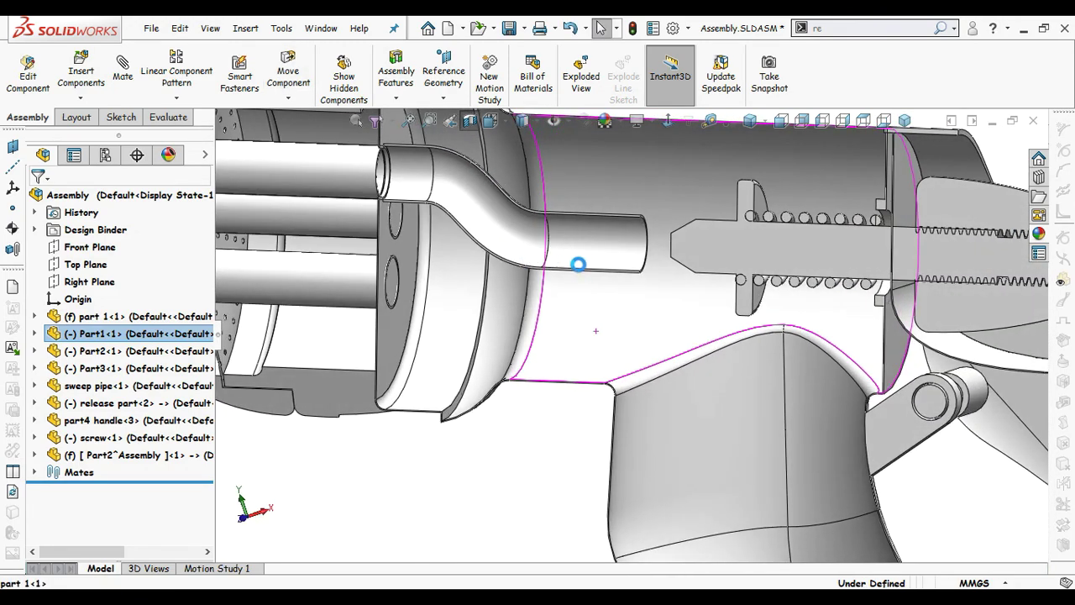
scroll(595, 274, up, 3)
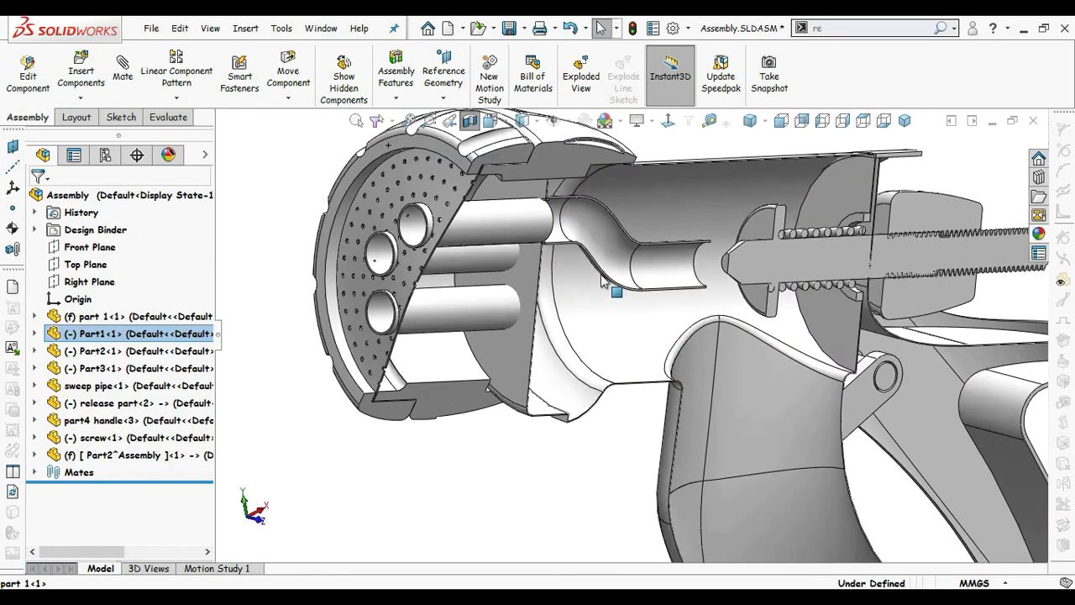
drag(473, 176, 727, 299)
key(Escape)
scroll(852, 216, up, 2)
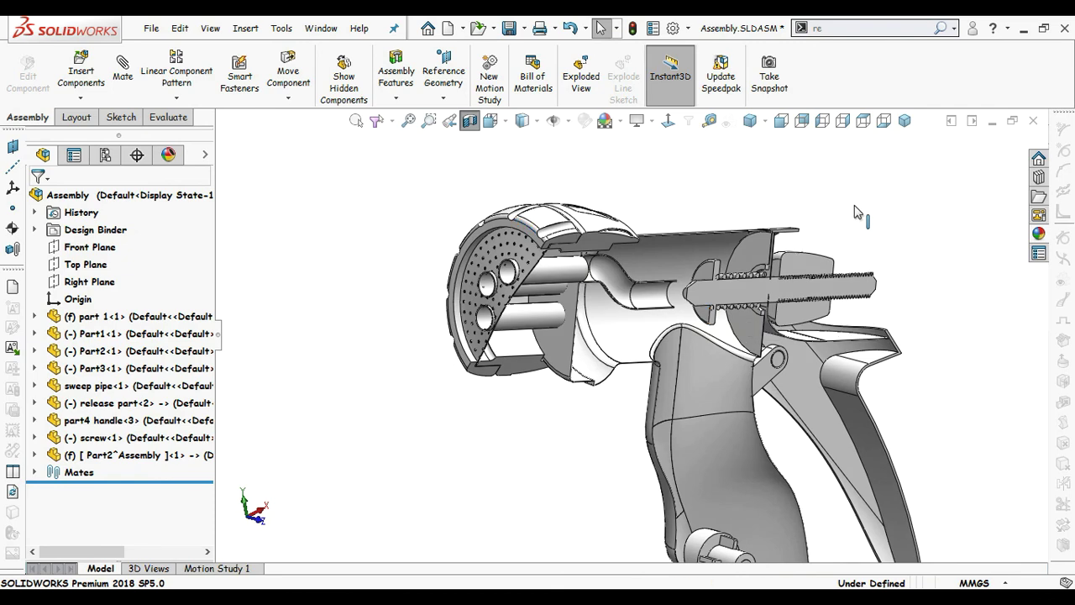
Step: Inspect the handle's interior in section, and turn off the section view to show the whole nozzle
scroll(845, 233, up, 4)
scroll(795, 492, down, 3)
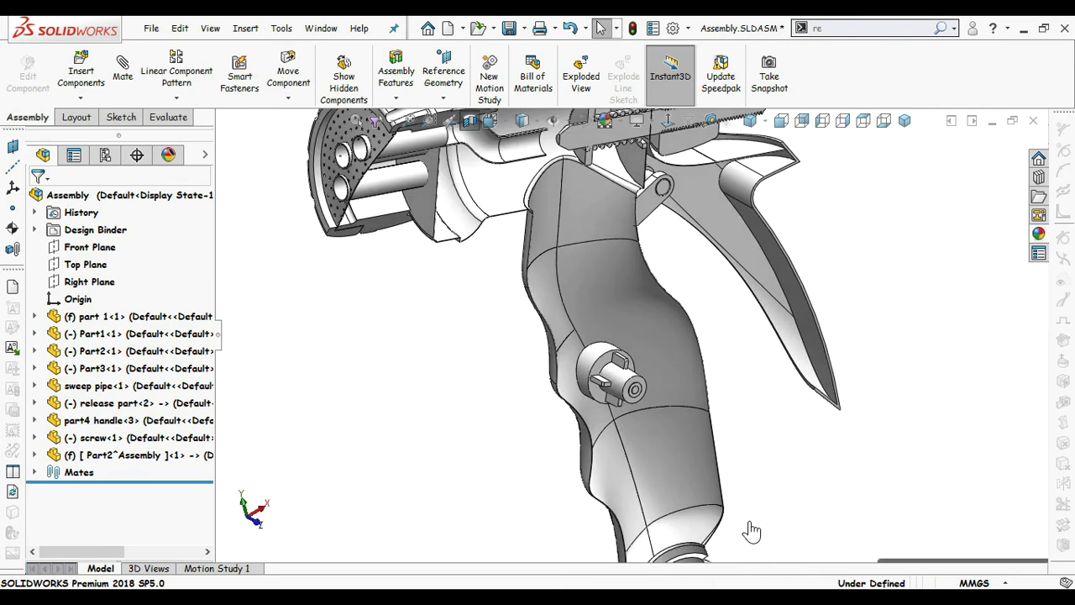
middle_drag(751, 530, 746, 485)
scroll(731, 453, up, 3)
scroll(656, 319, up, 1)
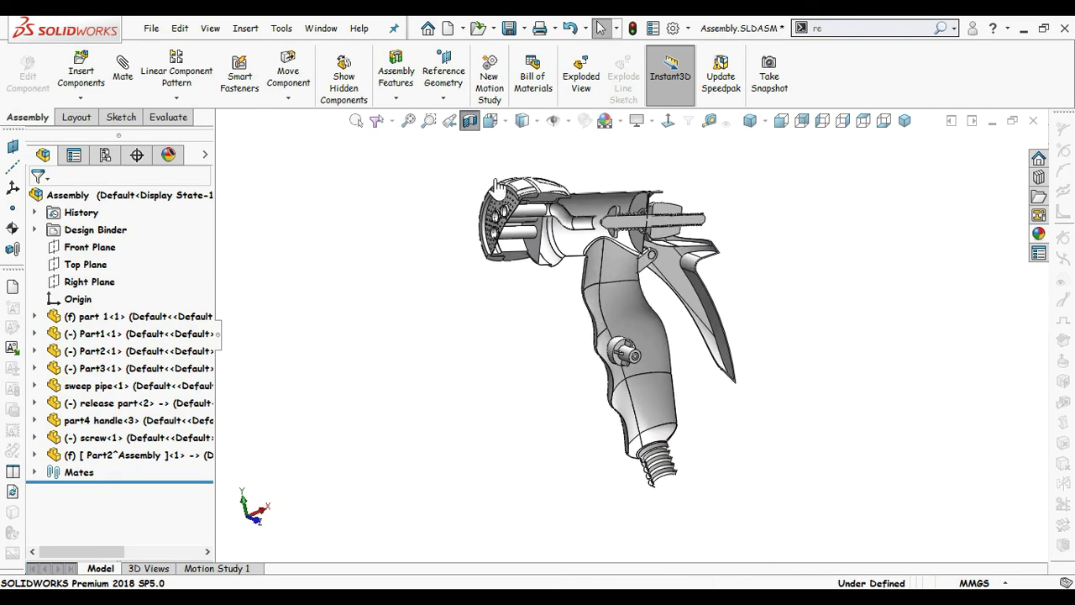
click(470, 122)
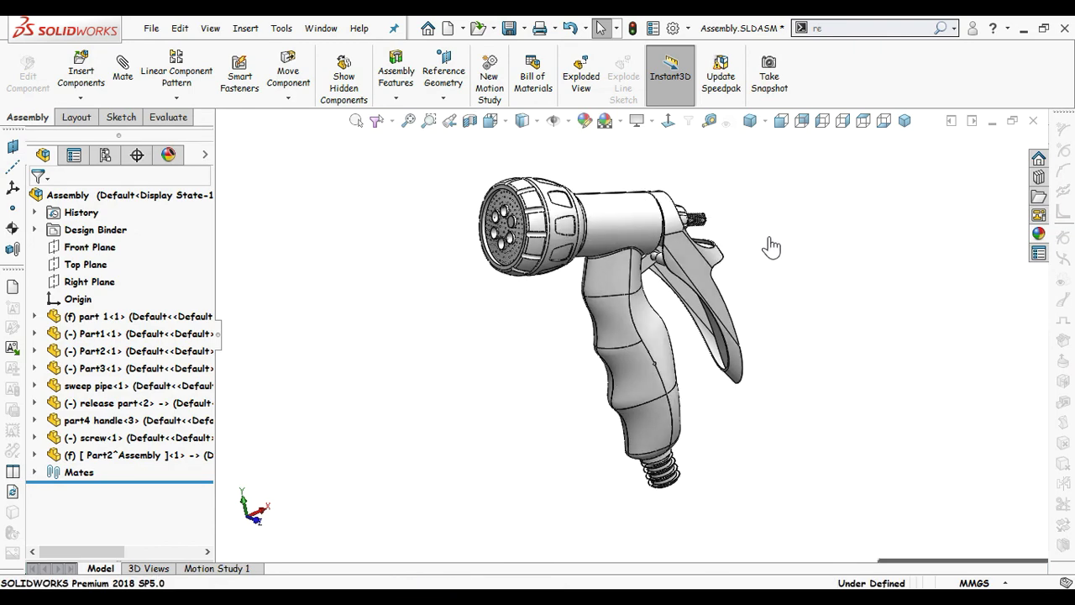
middle_drag(691, 241, 851, 286)
scroll(850, 287, down, 2)
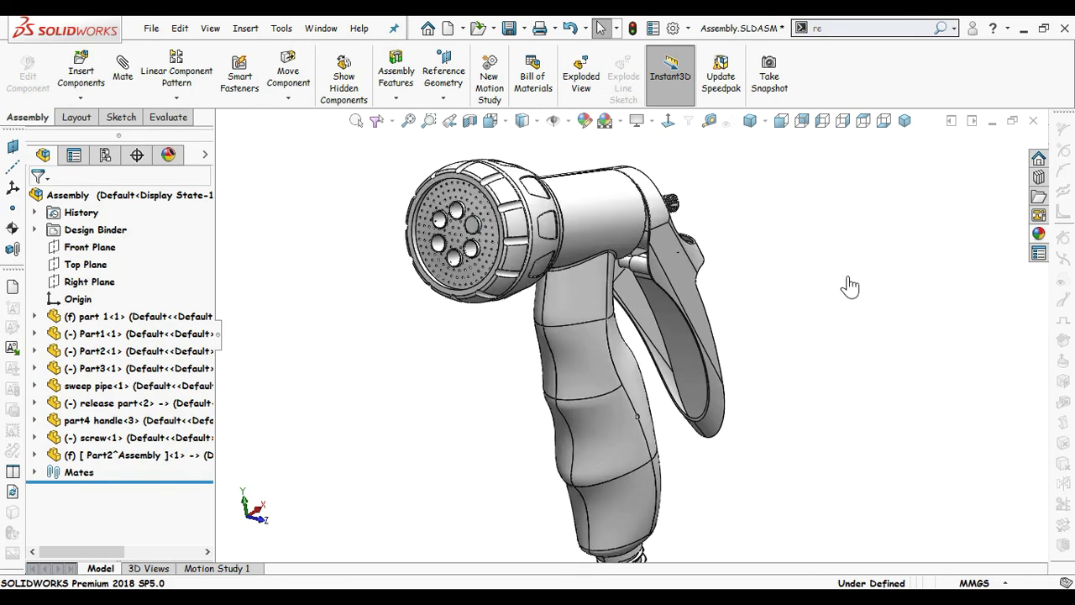
Step: Apply a scene with a floor shadow beneath the nozzle assembly
click(621, 125)
click(702, 143)
scroll(760, 246, up, 1)
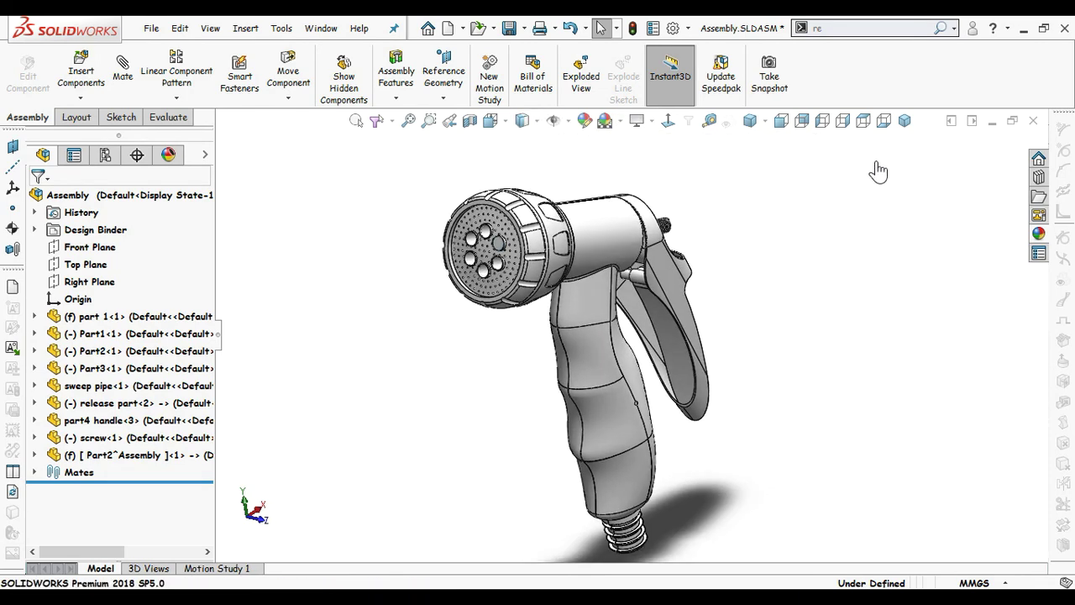
Step: Show the nozzle in isometric and from the spray-head side, and hide the feature tree to enlarge the graphics area
click(905, 127)
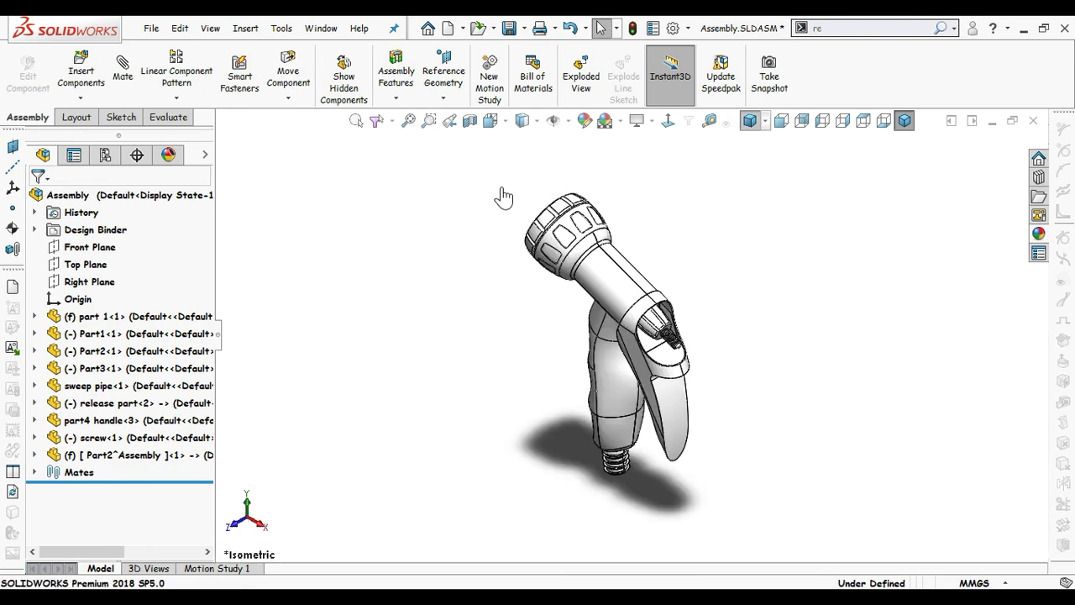
scroll(578, 355, down, 2)
middle_drag(570, 365, 689, 457)
scroll(711, 494, down, 1)
ctrl+middle_drag(711, 495, 651, 471)
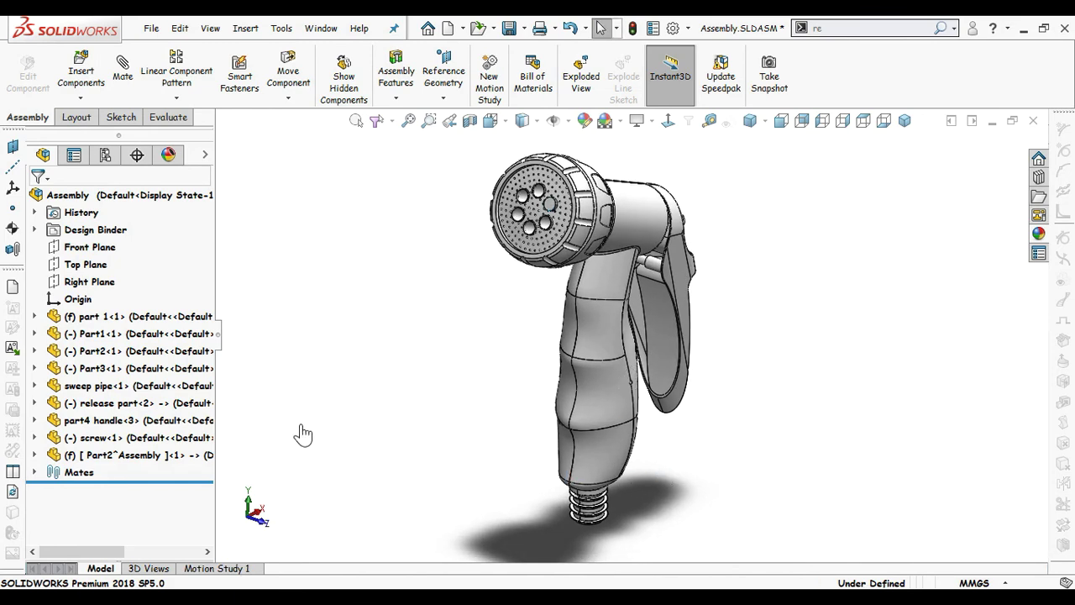
click(234, 350)
ctrl+middle_drag(714, 435, 664, 414)
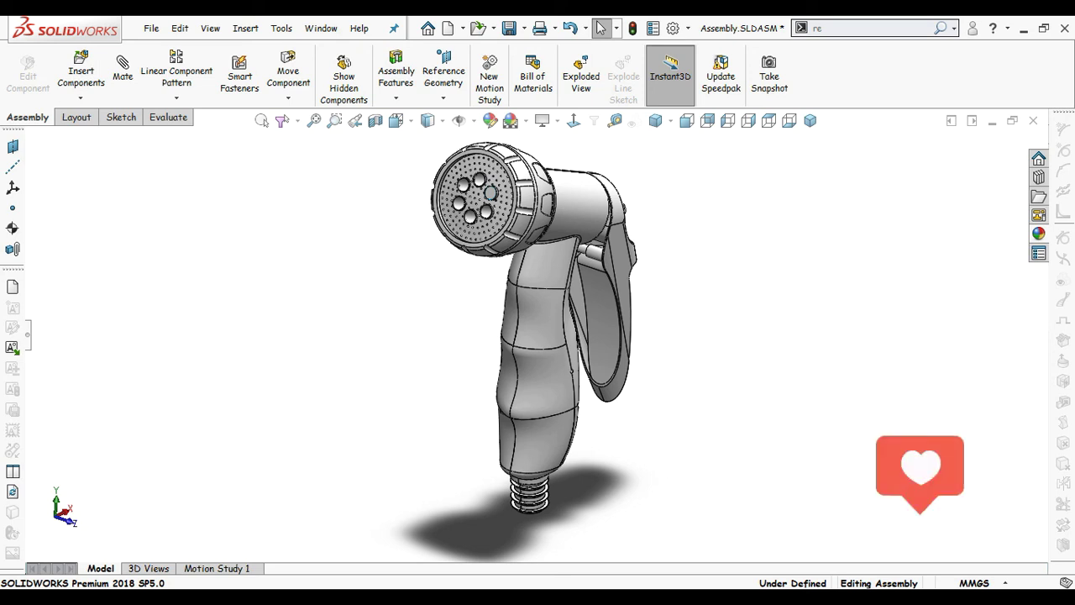
Step: View the finished nozzle assembly from the front, back, left, right, top and bottom orientations
middle_drag(437, 345, 377, 370)
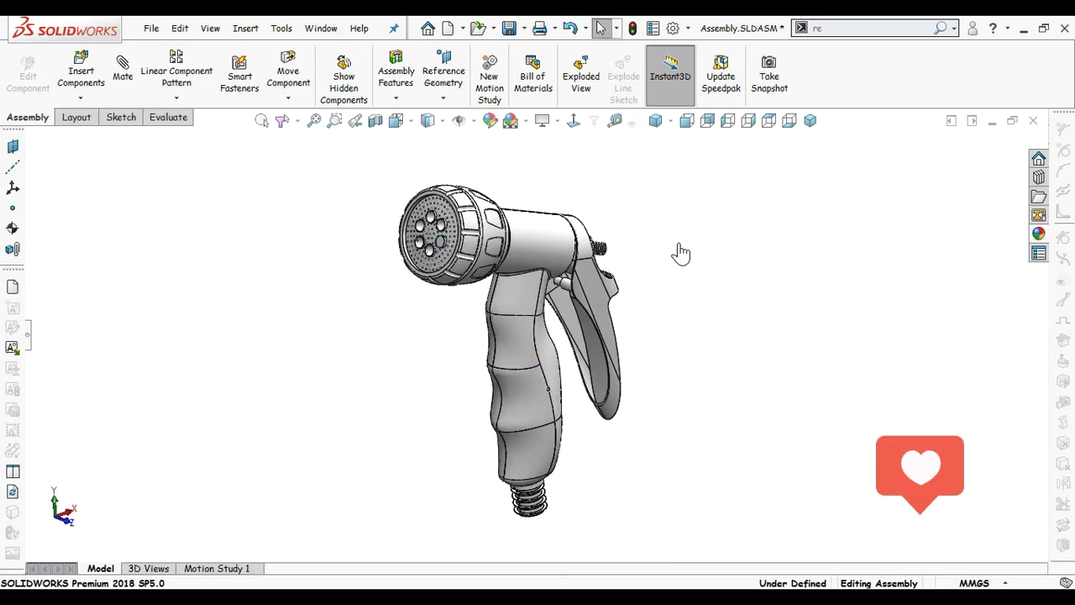
click(689, 124)
click(709, 125)
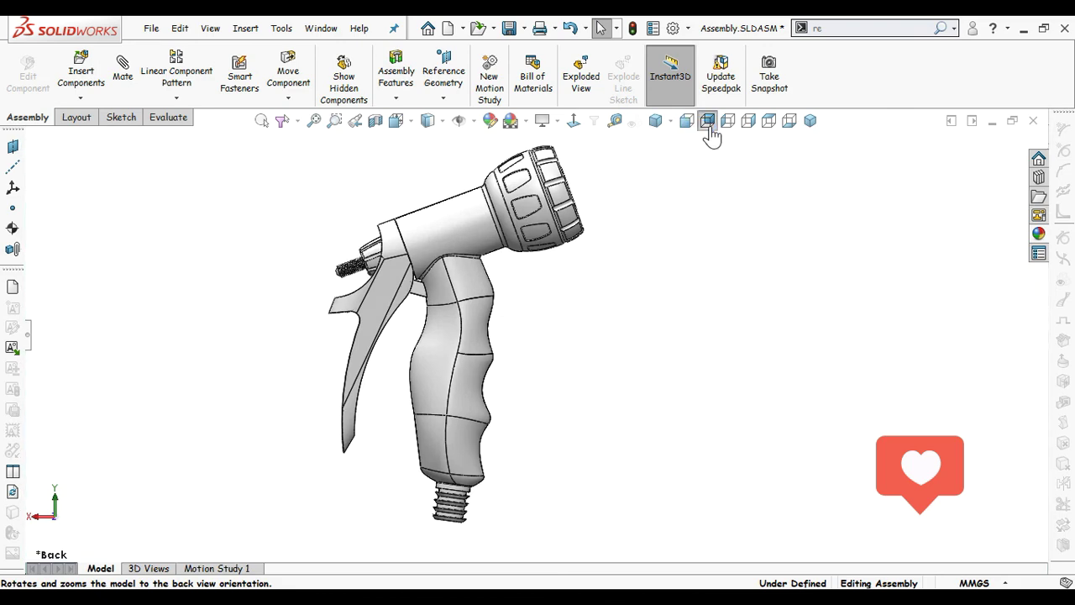
click(688, 124)
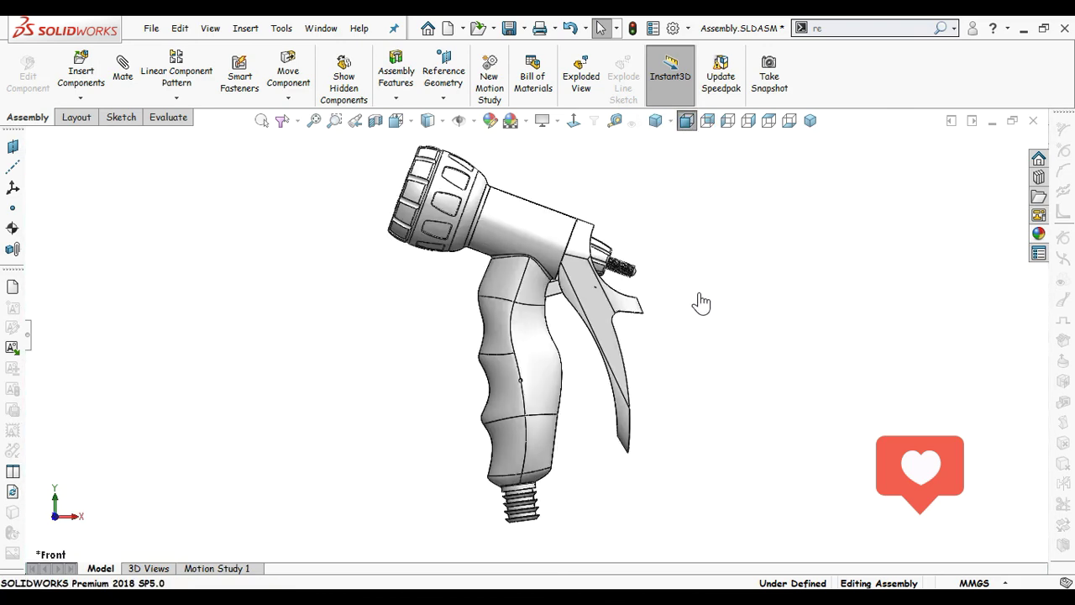
middle_drag(695, 330, 723, 364)
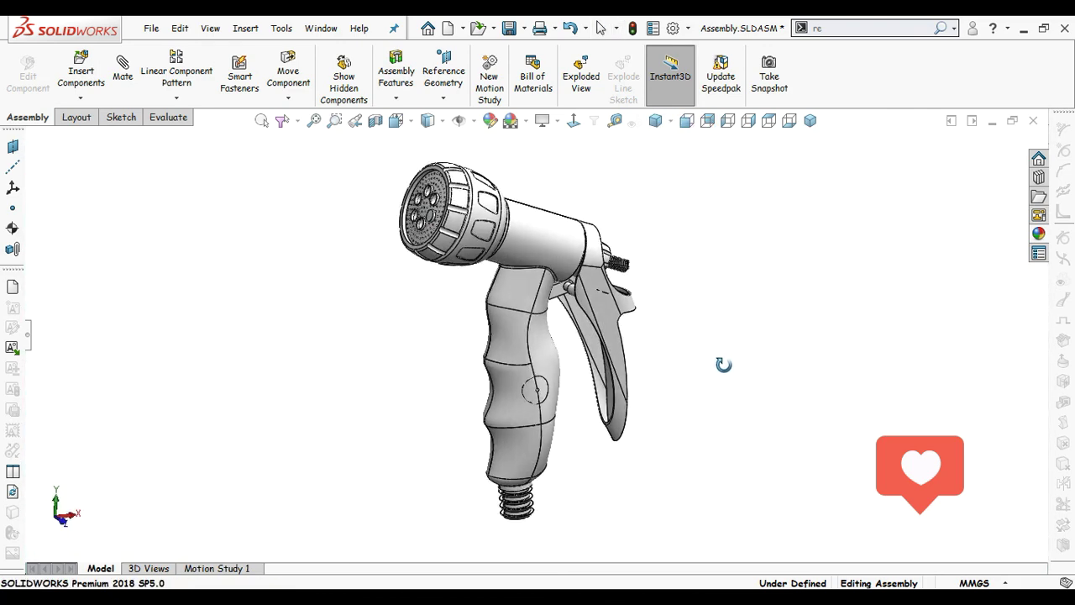
click(728, 122)
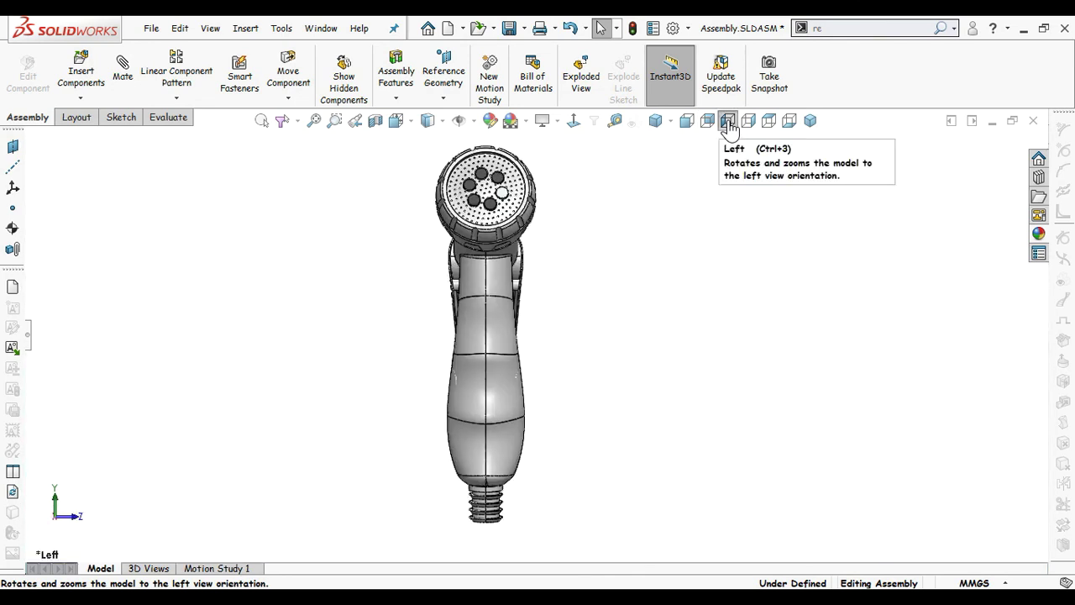
click(748, 122)
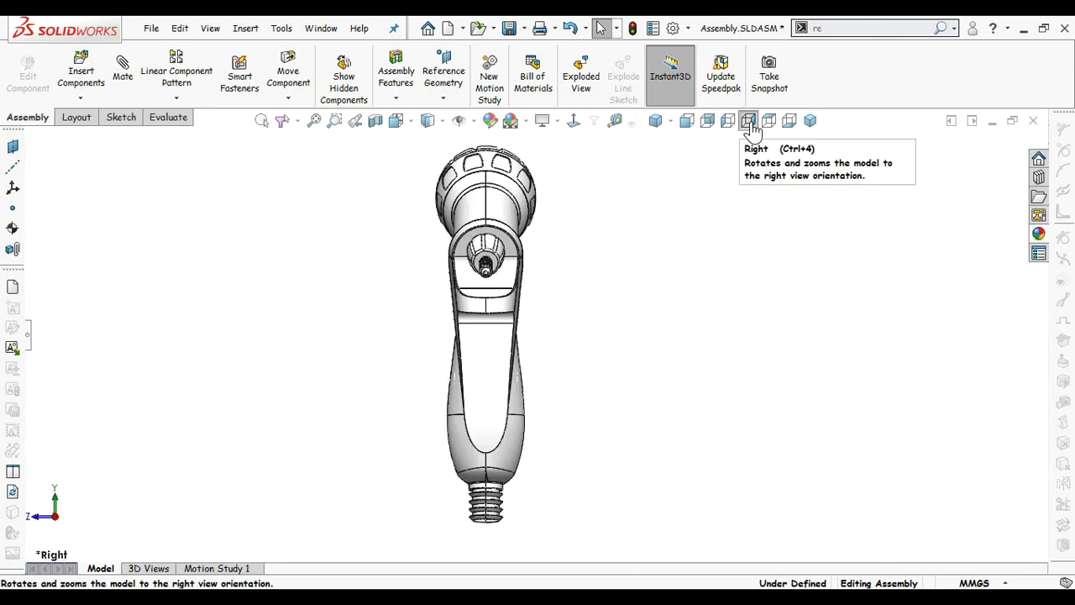
click(768, 122)
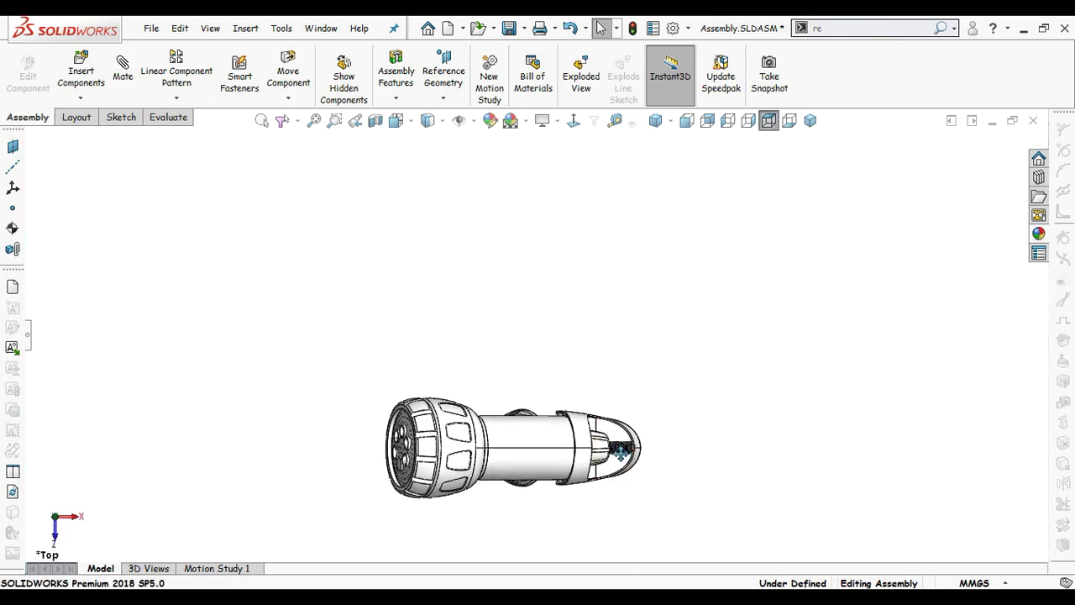
click(783, 131)
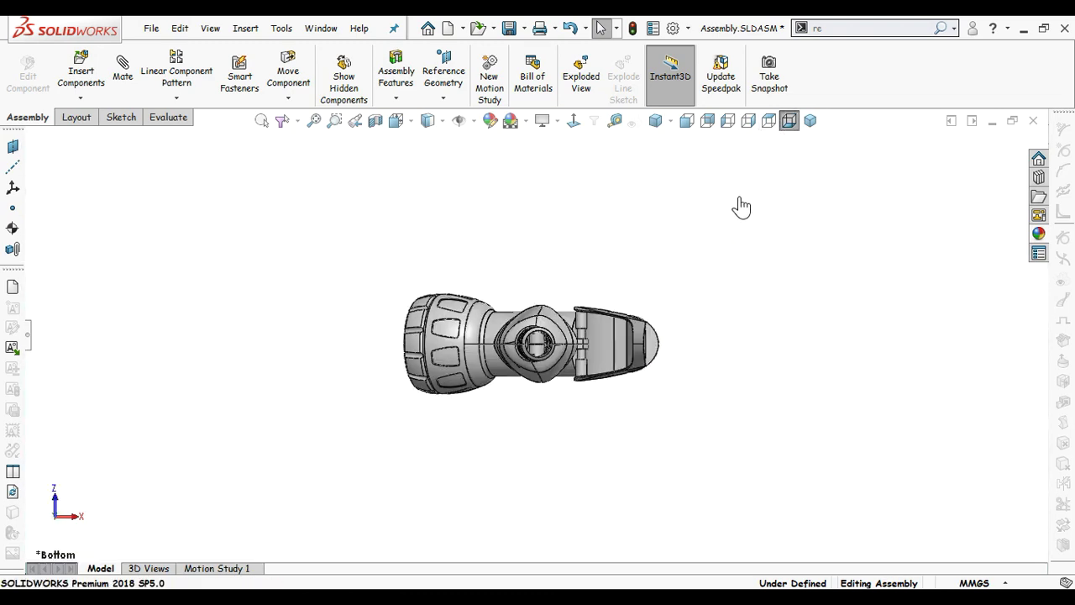
middle_drag(684, 203, 682, 294)
click(687, 122)
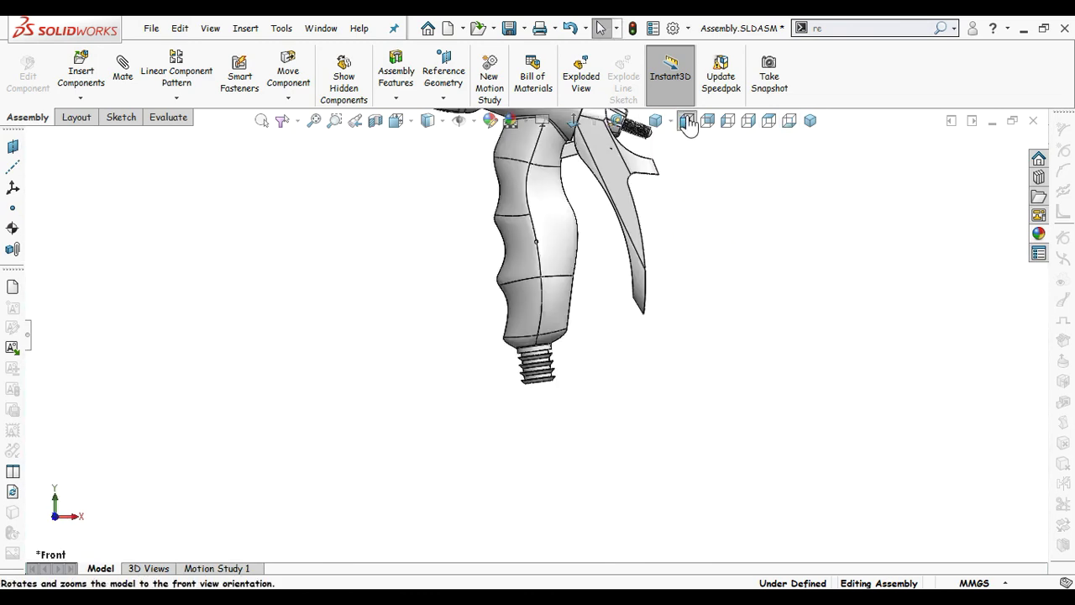